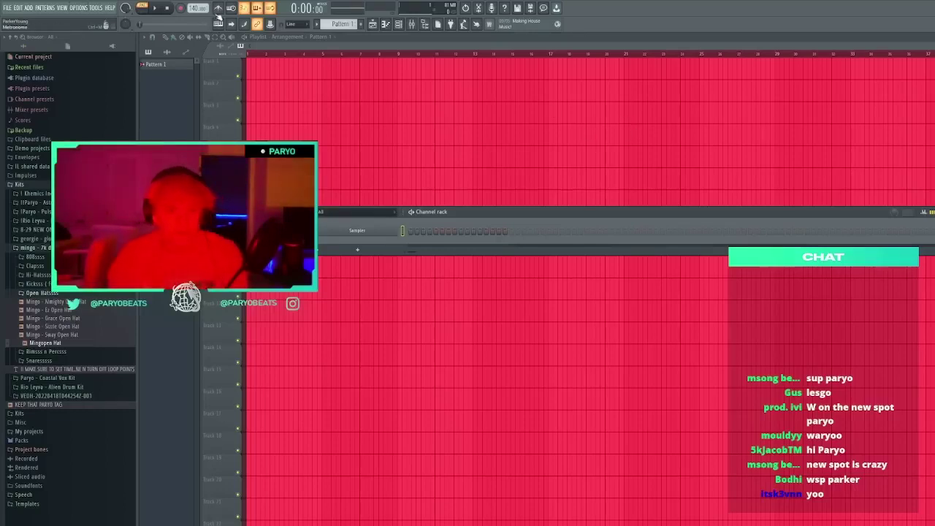
Preview several open-hat samples, and the hi-hat samples in the Hi-Hatssss folder of the mingo kit
{"action": "left_click", "coordinate": [51, 303]}
{"action": "left_click", "coordinate": [53, 326]}
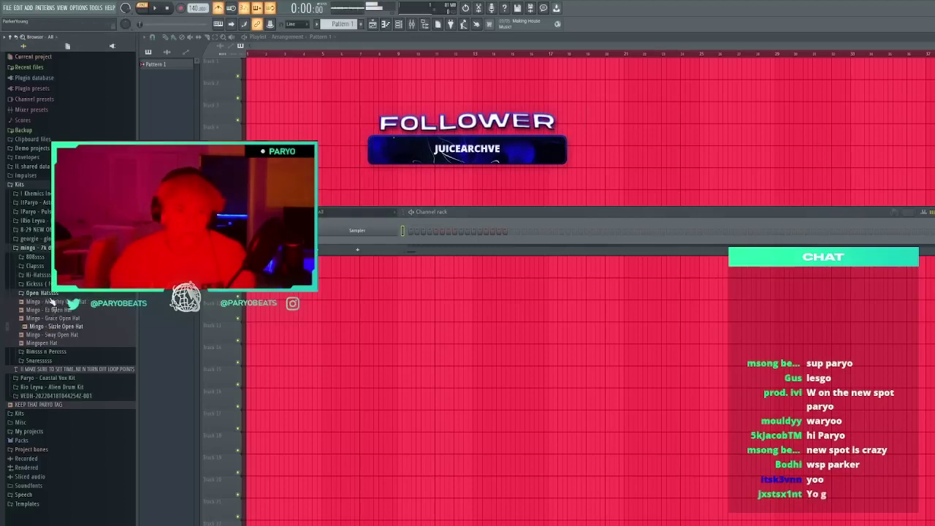
{"action": "left_click", "coordinate": [40, 275]}
{"action": "left_click", "coordinate": [46, 299]}
{"action": "left_click", "coordinate": [51, 317]}
{"action": "left_click", "coordinate": [54, 326]}
{"action": "left_click", "coordinate": [55, 334]}
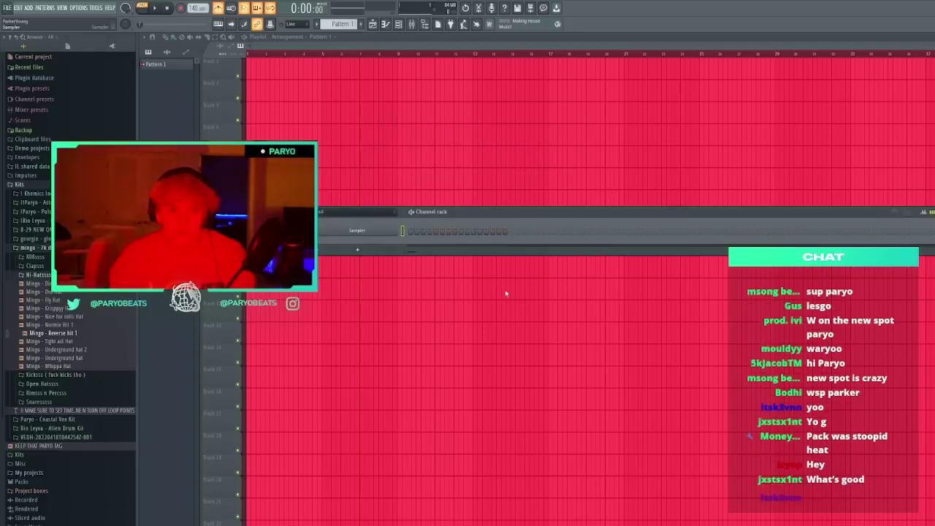
Load the Purity instrument, enable the typing keyboard as a piano, and test a note before closing the plugin window
{"action": "left_click", "coordinate": [566, 42]}
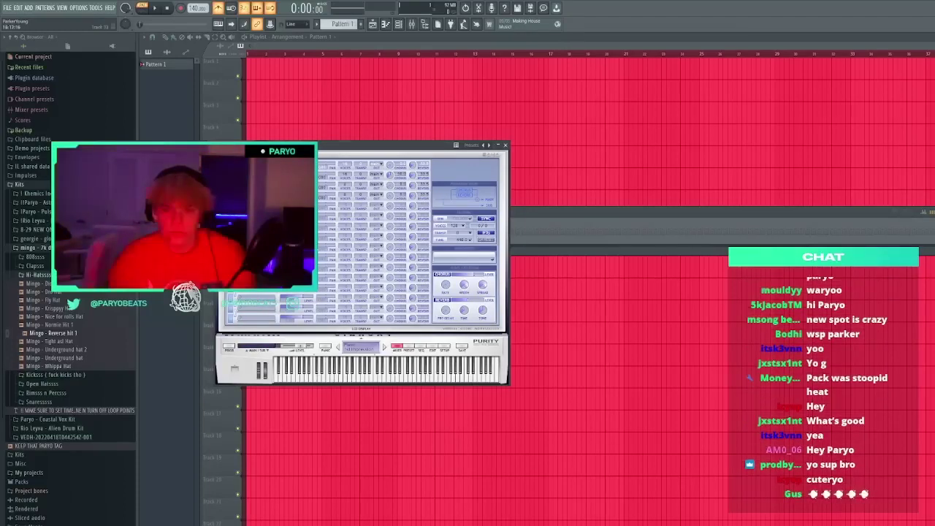
{"action": "left_click", "coordinate": [219, 24]}
{"action": "left_click_drag", "start_coordinate": [330, 147], "coordinate": [431, 152]}
{"action": "key", "text": "v"}
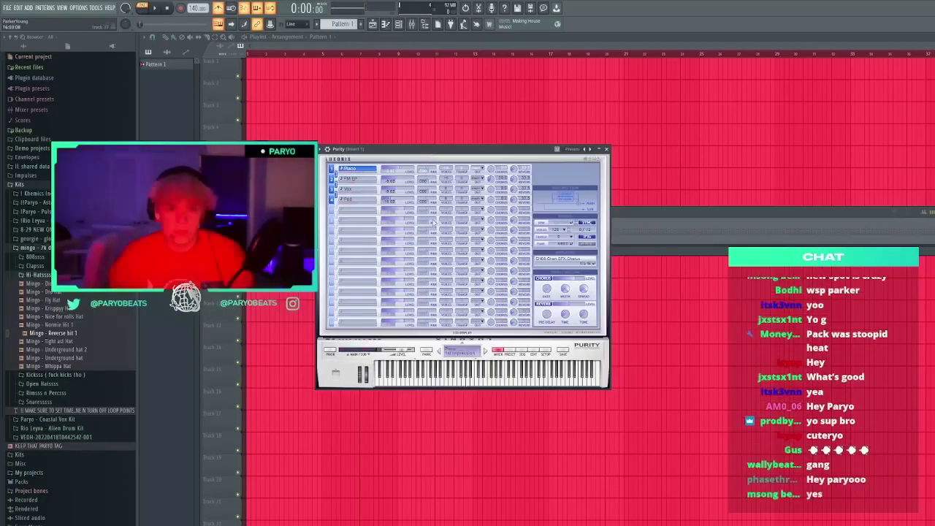
{"action": "left_click", "coordinate": [606, 149]}
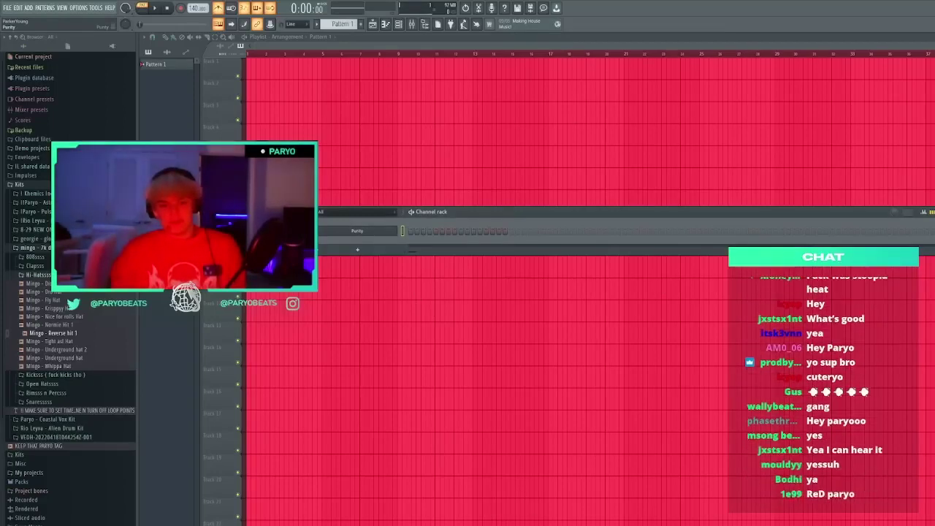
Load the ElectraX synth and advance it to the next patch in the ArpMultilayer bank
{"action": "left_click", "coordinate": [472, 292]}
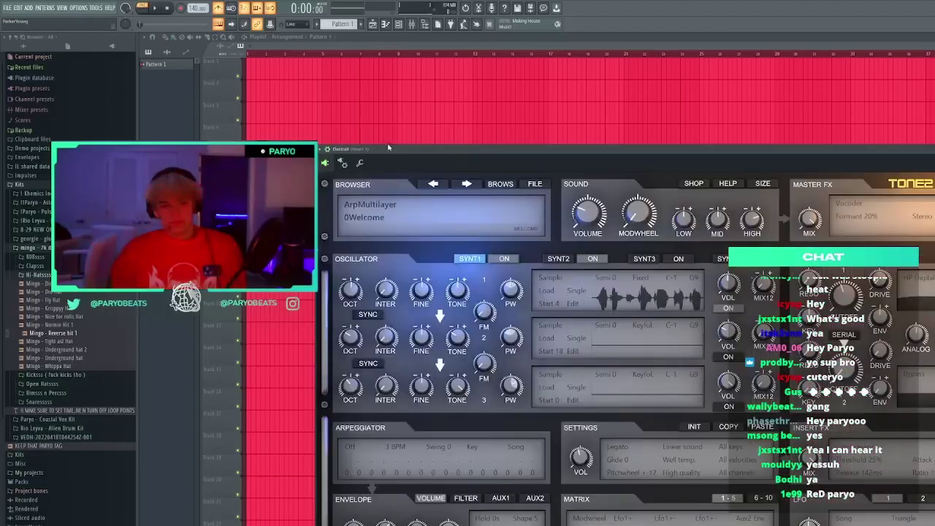
{"action": "left_click_drag", "start_coordinate": [402, 152], "coordinate": [307, 87]}
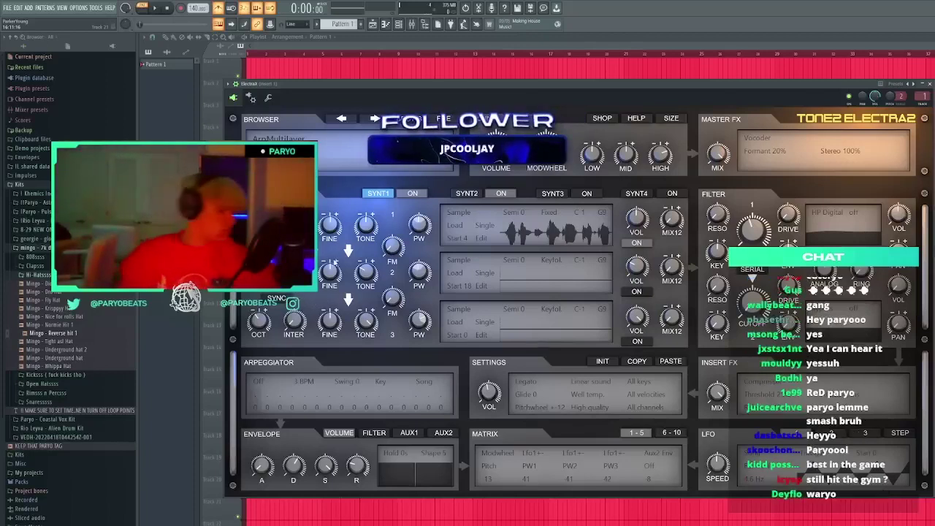
{"action": "left_click", "coordinate": [375, 118]}
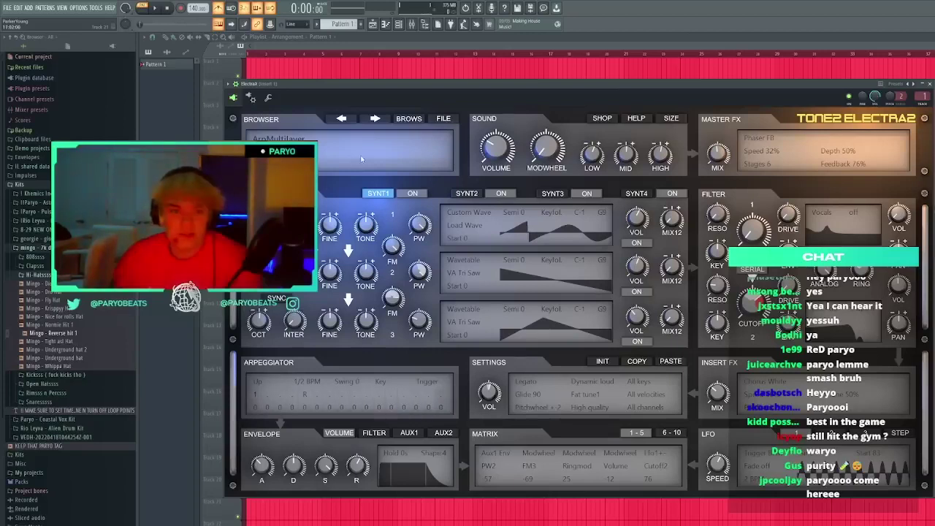
Try the ArpSinglelayer bank in ElectraX, and switch to the SynthModern bank
{"action": "left_click_drag", "start_coordinate": [335, 86], "coordinate": [390, 87]}
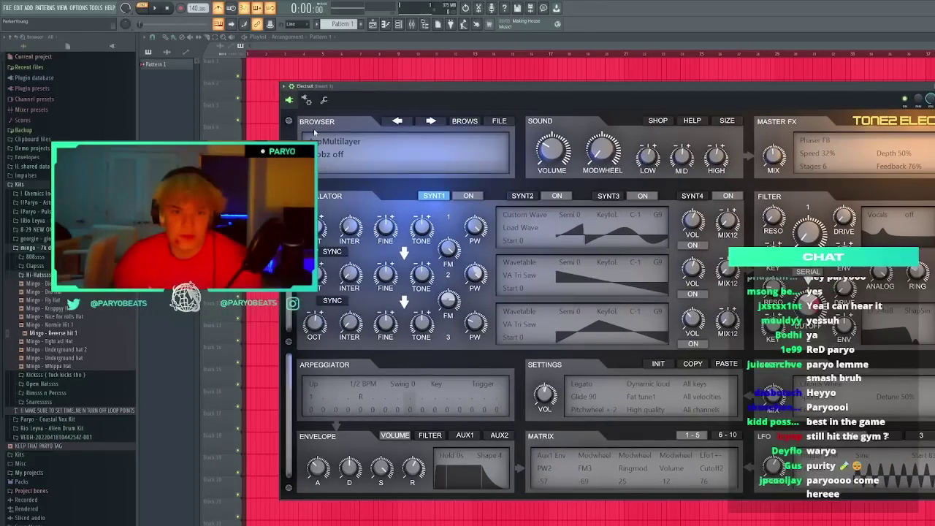
{"action": "left_click", "coordinate": [337, 143]}
{"action": "left_click", "coordinate": [376, 218]}
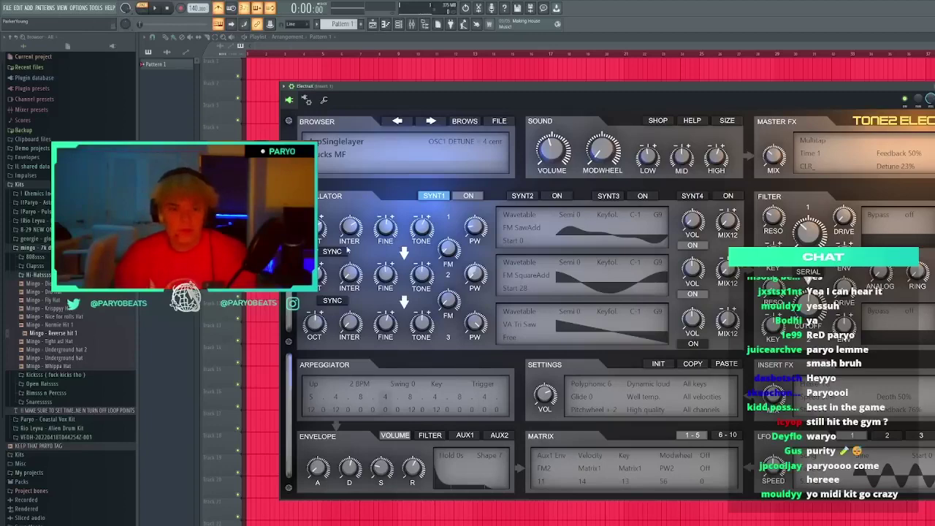
{"action": "left_click", "coordinate": [356, 399]}
{"action": "left_click", "coordinate": [334, 155]}
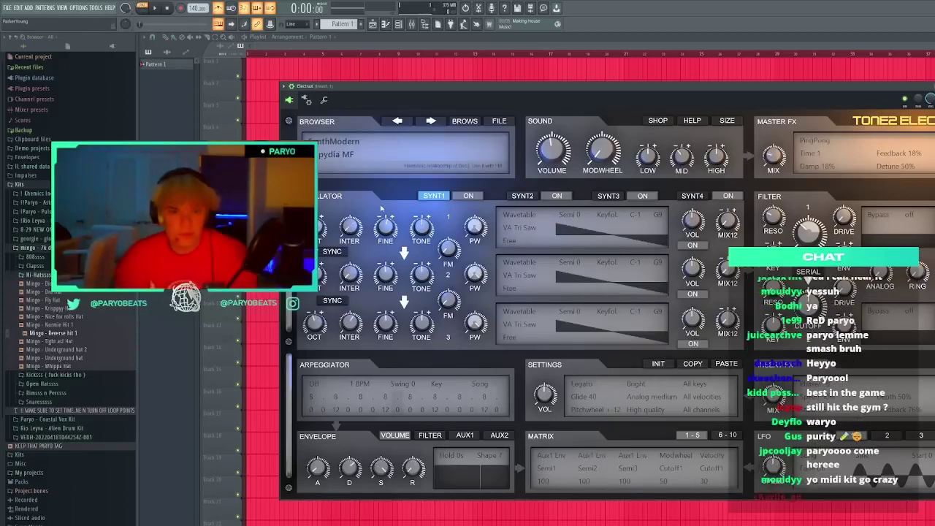
Audition the SynthModern patches one after another by stepping through the bank and playing notes on each
{"action": "left_click", "coordinate": [362, 91]}
{"action": "left_click_drag", "start_coordinate": [361, 91], "coordinate": [318, 99]}
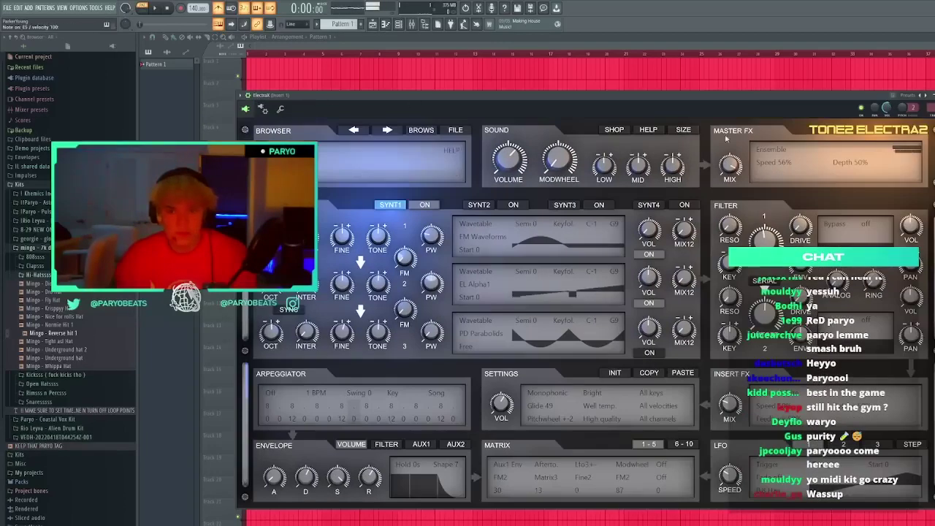
{"action": "left_click", "coordinate": [387, 131]}
{"action": "left_click", "coordinate": [388, 130]}
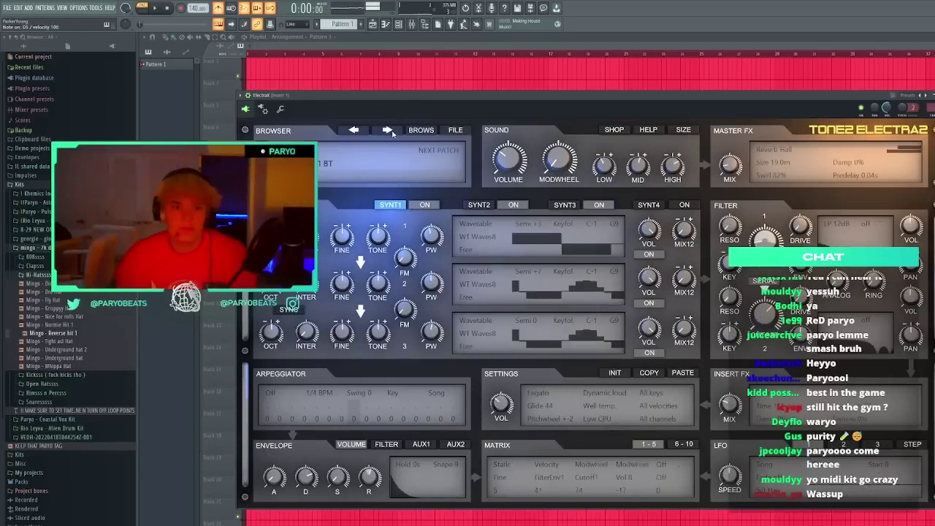
{"action": "left_click", "coordinate": [387, 130]}
{"action": "left_click", "coordinate": [388, 130]}
{"action": "left_click", "coordinate": [387, 130]}
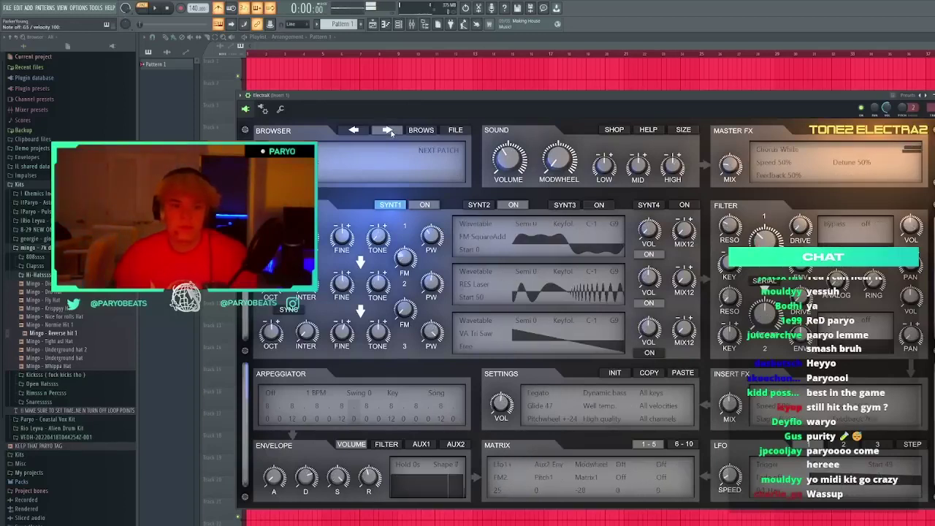
{"action": "left_click", "coordinate": [387, 130]}
{"action": "left_click", "coordinate": [387, 130]}
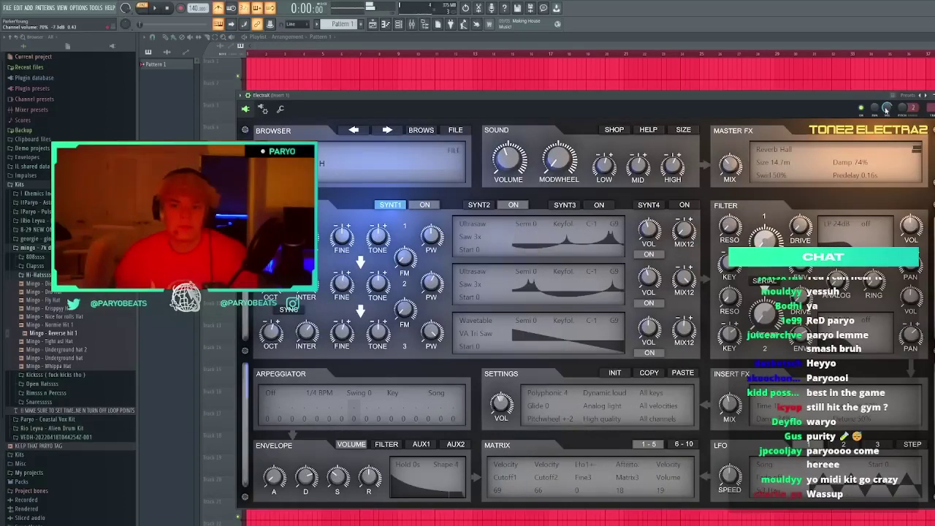
{"action": "left_click", "coordinate": [390, 131]}
{"action": "left_click", "coordinate": [389, 130]}
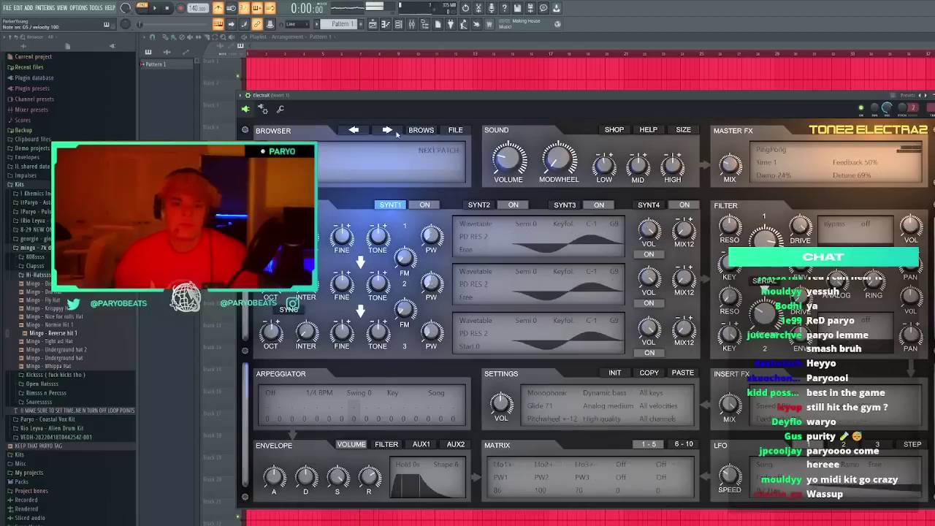
{"action": "left_click", "coordinate": [388, 130]}
{"action": "left_click", "coordinate": [389, 130]}
{"action": "left_click", "coordinate": [391, 130]}
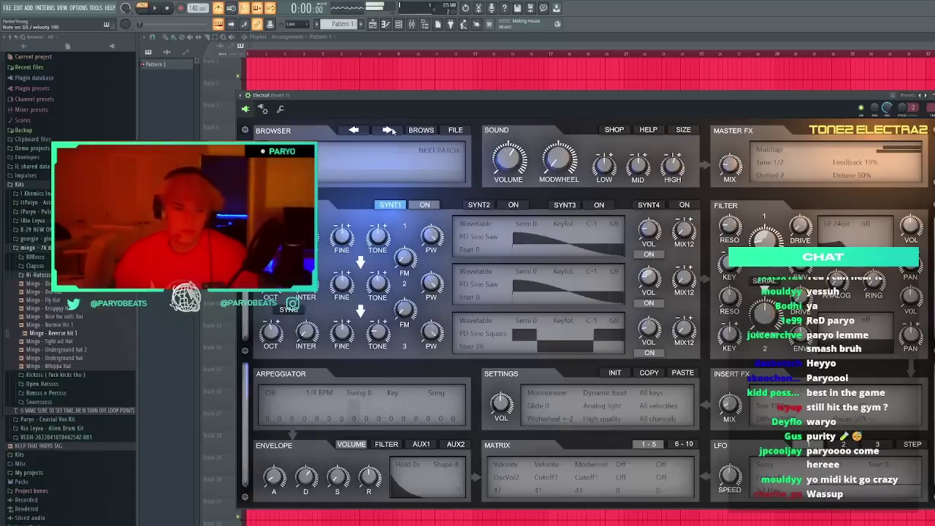
{"action": "left_click", "coordinate": [391, 130]}
{"action": "left_click", "coordinate": [391, 130]}
{"action": "left_click", "coordinate": [391, 131]}
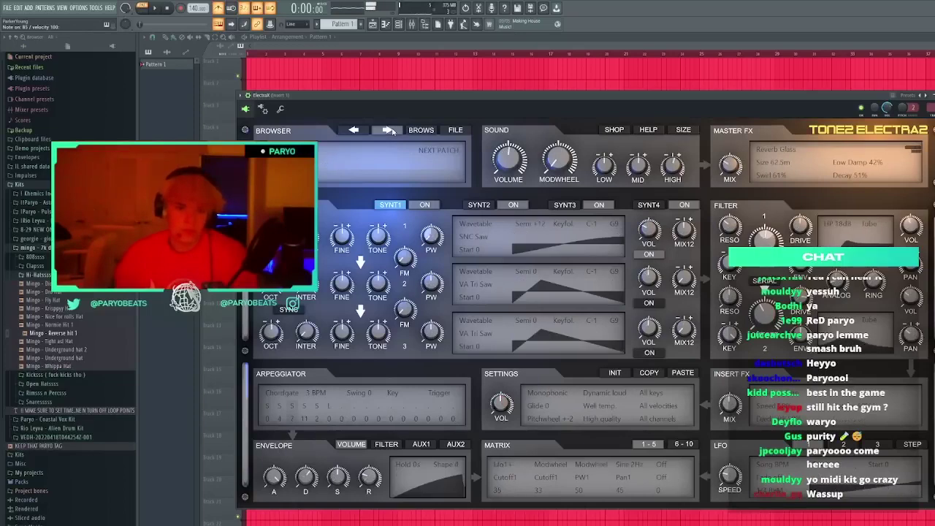
{"action": "left_click", "coordinate": [390, 130]}
{"action": "left_click", "coordinate": [389, 130]}
{"action": "left_click", "coordinate": [388, 130]}
{"action": "left_click", "coordinate": [354, 130]}
{"action": "left_click", "coordinate": [389, 130]}
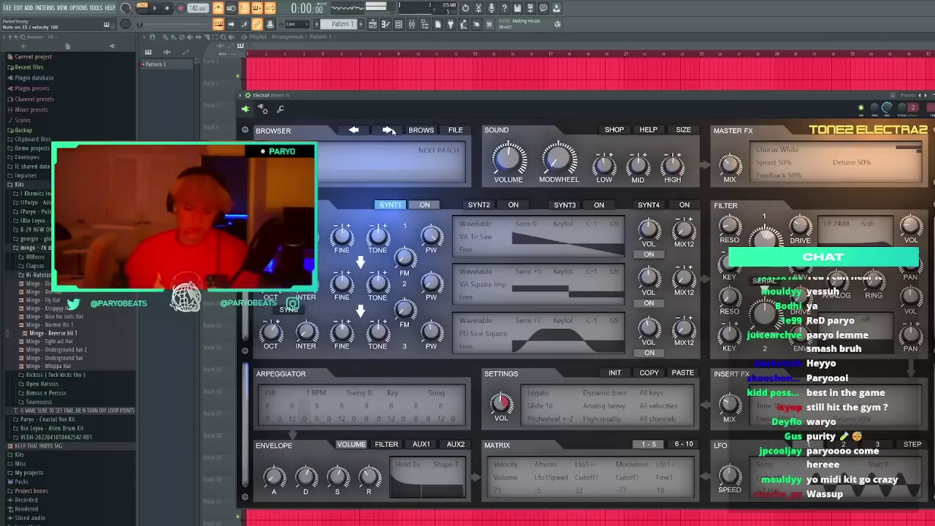
{"action": "left_click", "coordinate": [389, 130]}
{"action": "left_click", "coordinate": [389, 130]}
{"action": "left_click", "coordinate": [388, 130]}
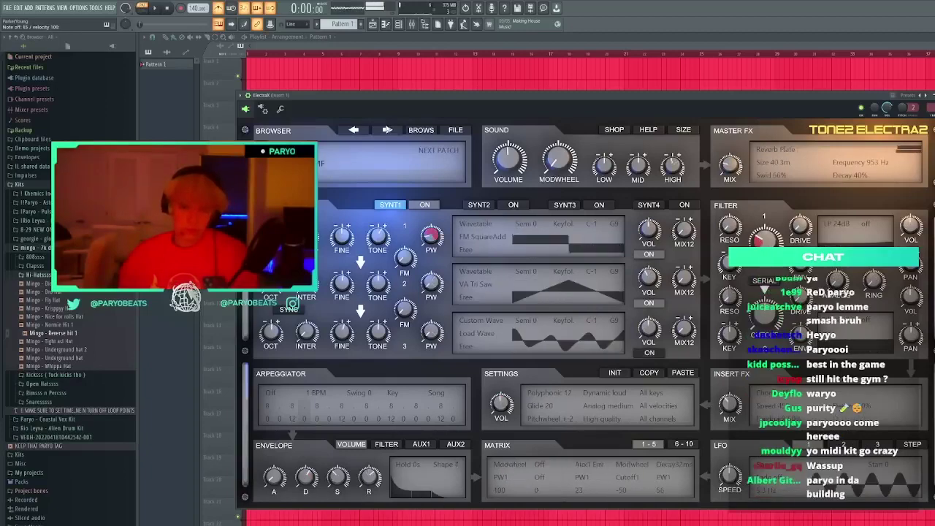
{"action": "left_click", "coordinate": [388, 130]}
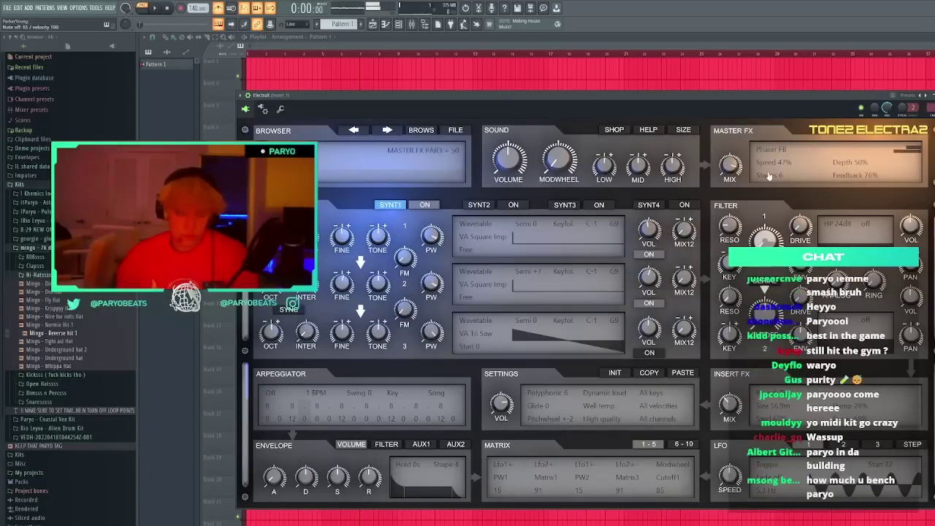
{"action": "left_click", "coordinate": [389, 130]}
{"action": "left_click", "coordinate": [389, 131]}
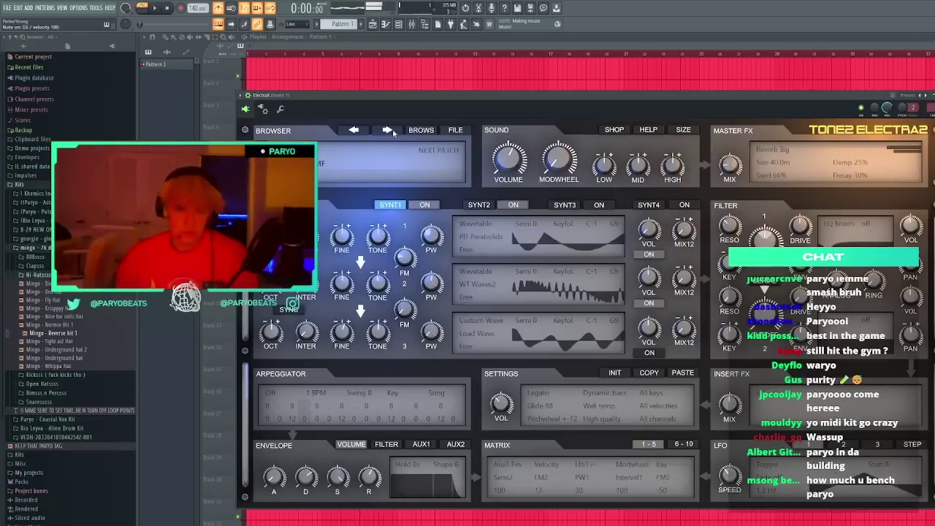
{"action": "left_click", "coordinate": [392, 132]}
{"action": "left_click", "coordinate": [388, 130]}
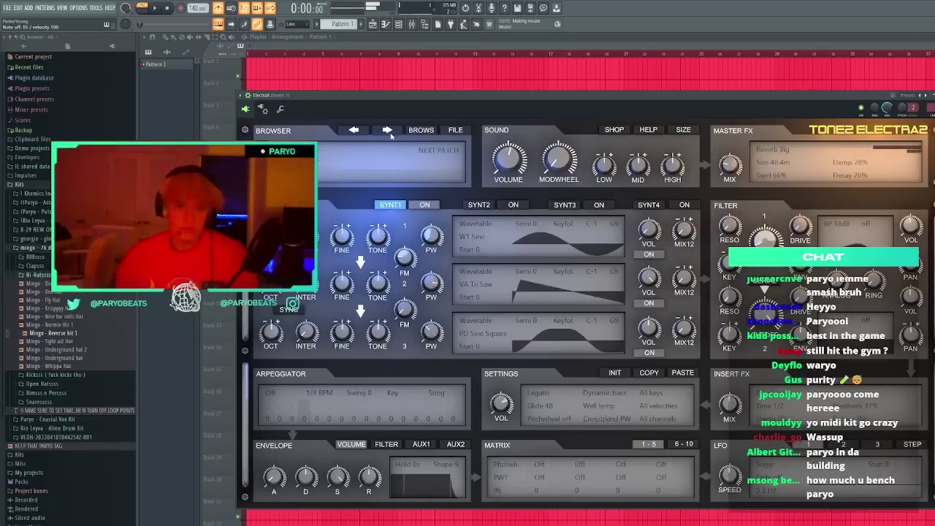
{"action": "left_click", "coordinate": [388, 130]}
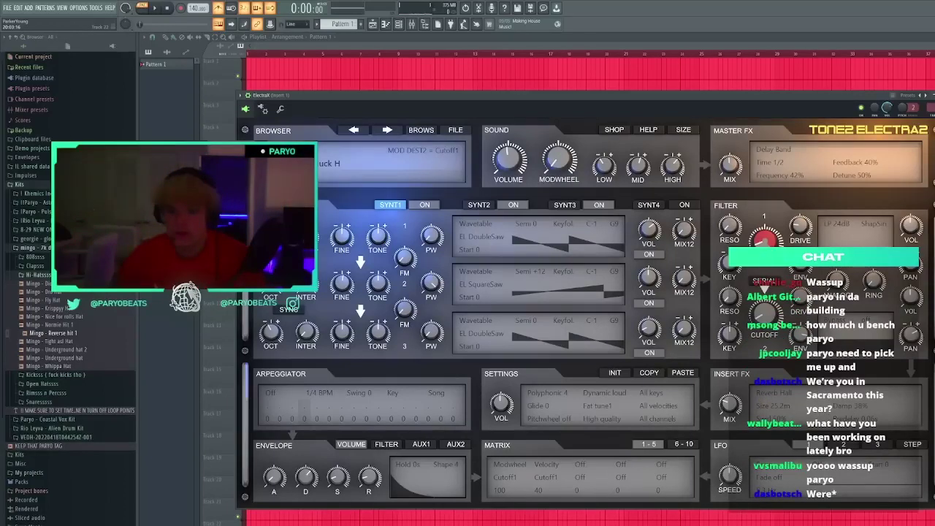
{"action": "left_click", "coordinate": [386, 130]}
{"action": "left_click", "coordinate": [385, 130]}
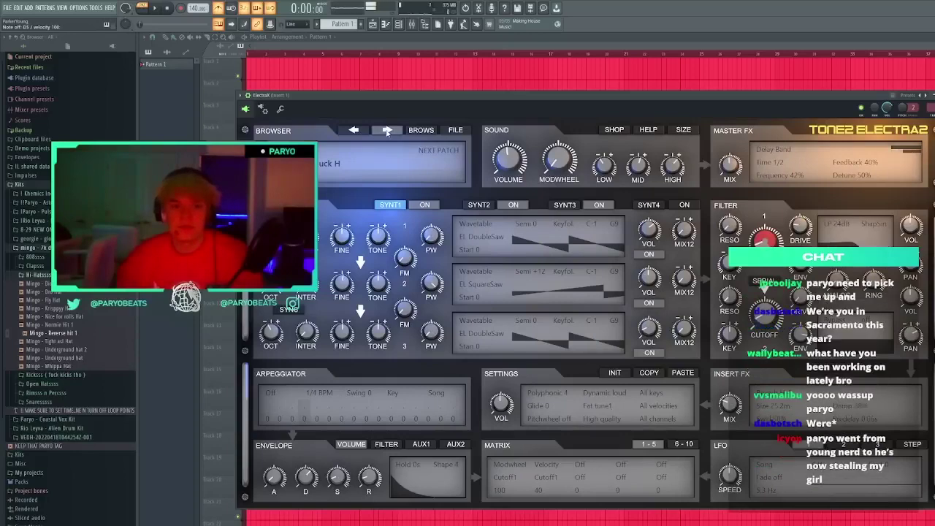
{"action": "left_click", "coordinate": [387, 130]}
{"action": "left_click", "coordinate": [387, 130]}
{"action": "left_click", "coordinate": [388, 130]}
{"action": "left_click", "coordinate": [388, 130]}
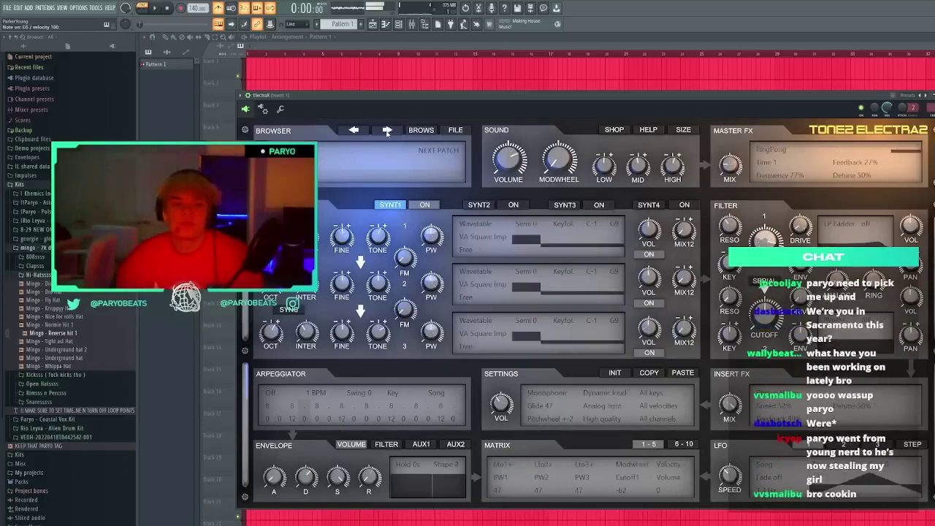
{"action": "left_click", "coordinate": [387, 130]}
{"action": "left_click", "coordinate": [387, 130]}
{"action": "left_click", "coordinate": [388, 130]}
{"action": "left_click", "coordinate": [387, 130]}
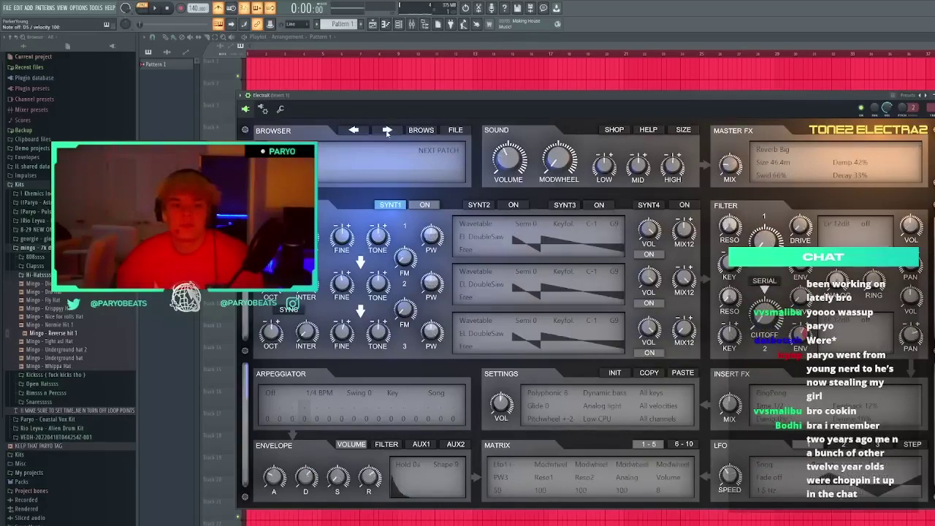
{"action": "left_click", "coordinate": [388, 130]}
{"action": "left_click", "coordinate": [388, 130]}
{"action": "left_click", "coordinate": [387, 130]}
{"action": "left_click", "coordinate": [388, 130]}
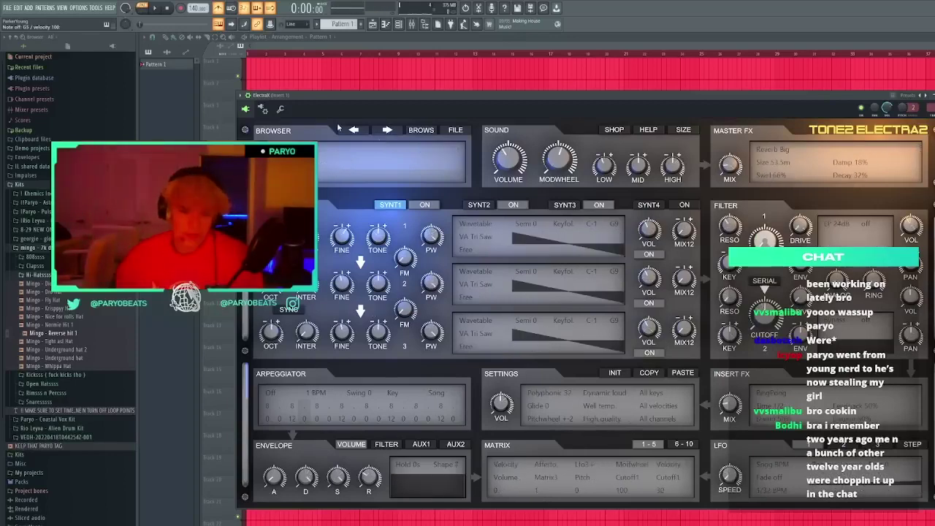
Try the SynthModern patch Compressed MF, and load Physical Harp MF from the Semireal bank
{"action": "left_click_drag", "start_coordinate": [342, 97], "coordinate": [449, 100]}
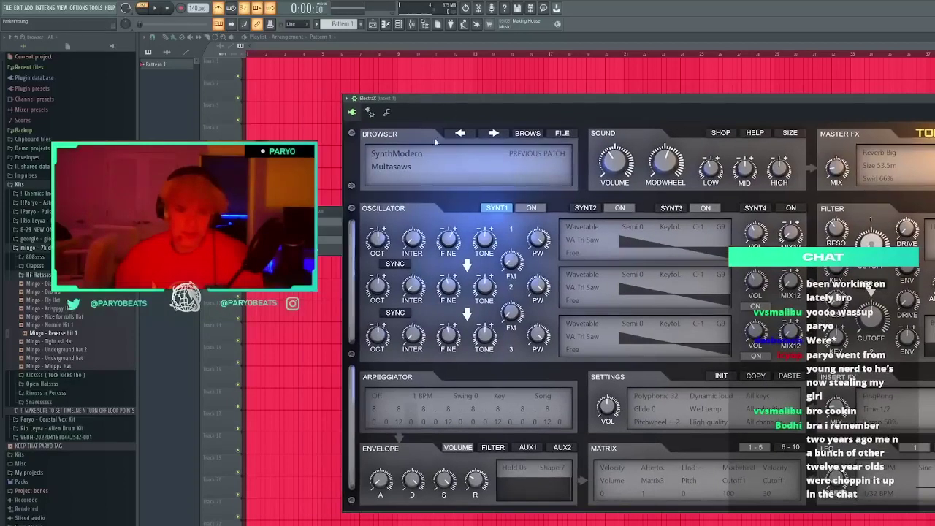
{"action": "left_click", "coordinate": [401, 168]}
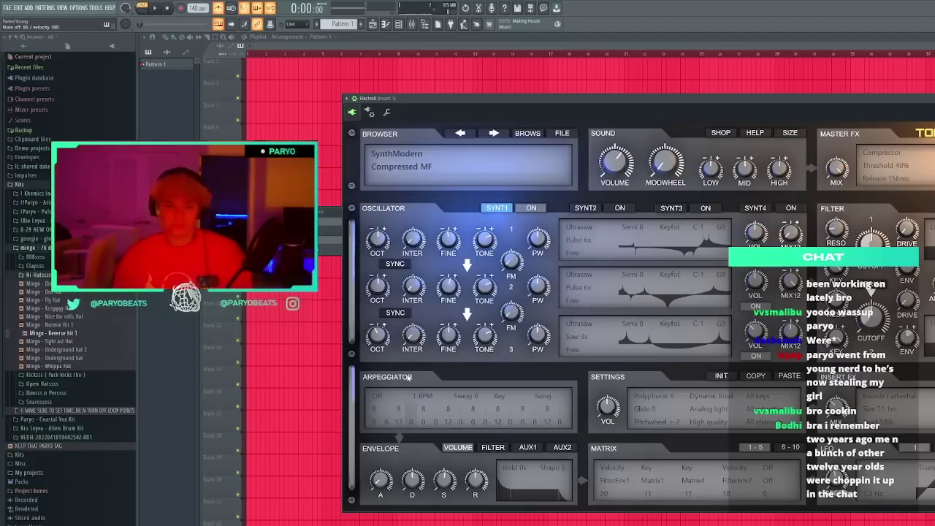
{"action": "left_click", "coordinate": [415, 311]}
{"action": "left_click", "coordinate": [392, 170]}
{"action": "left_click", "coordinate": [456, 202]}
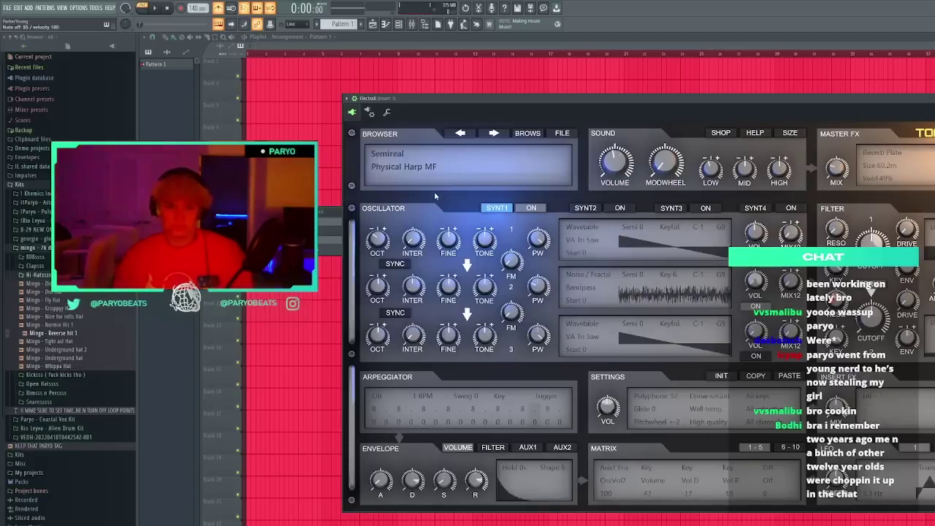
Move the ElectraX window fully into view and audition the patches following Physical Harp MF one by one
{"action": "left_click_drag", "start_coordinate": [440, 99], "coordinate": [318, 91]}
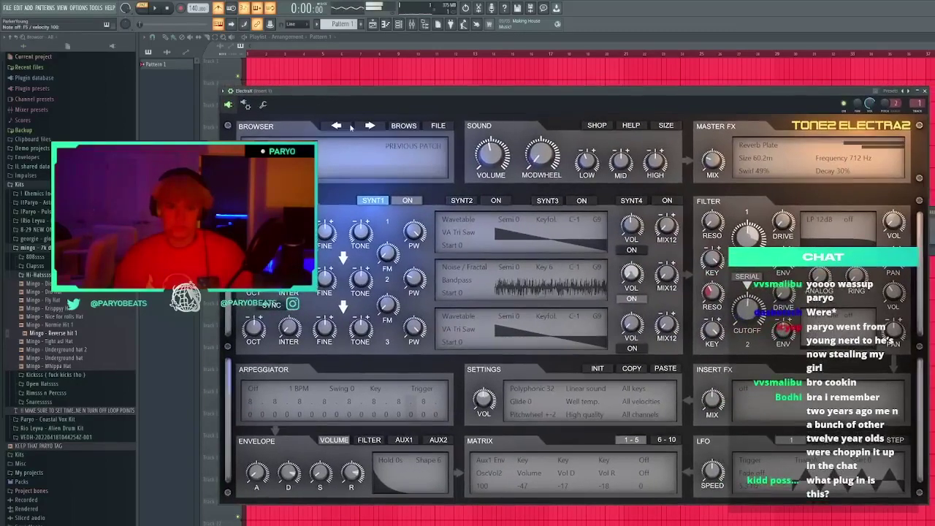
{"action": "left_click", "coordinate": [365, 127]}
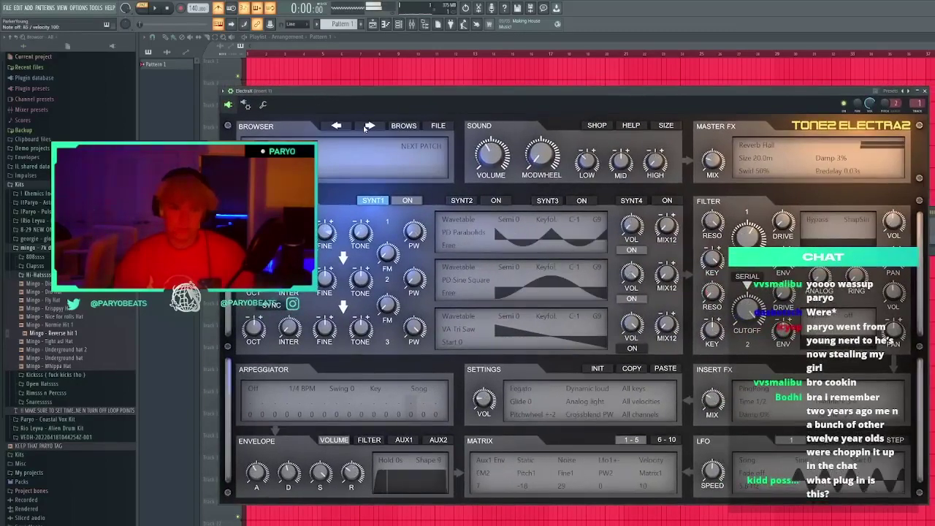
{"action": "left_click", "coordinate": [367, 127]}
{"action": "left_click", "coordinate": [366, 127]}
{"action": "left_click", "coordinate": [368, 127]}
{"action": "left_click", "coordinate": [370, 126]}
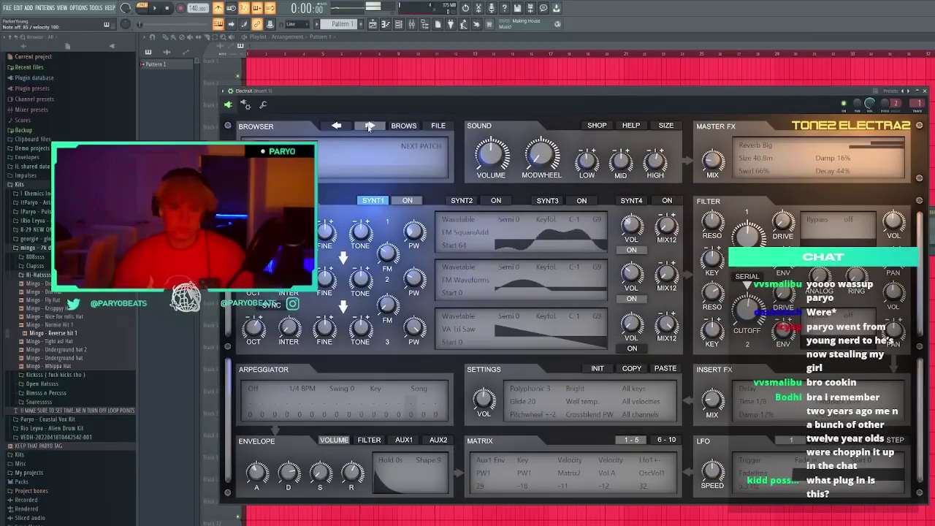
{"action": "left_click", "coordinate": [370, 126]}
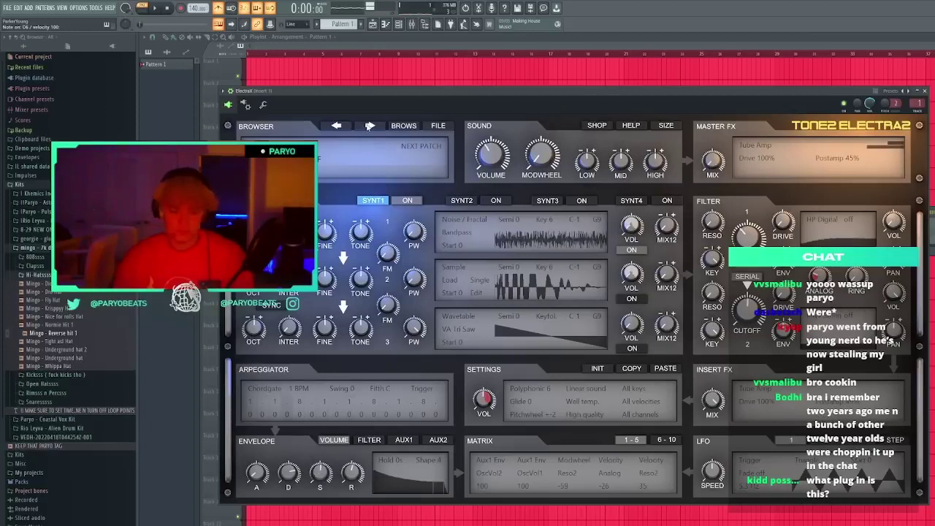
{"action": "left_click", "coordinate": [370, 127]}
{"action": "left_click", "coordinate": [367, 128]}
{"action": "left_click", "coordinate": [367, 128]}
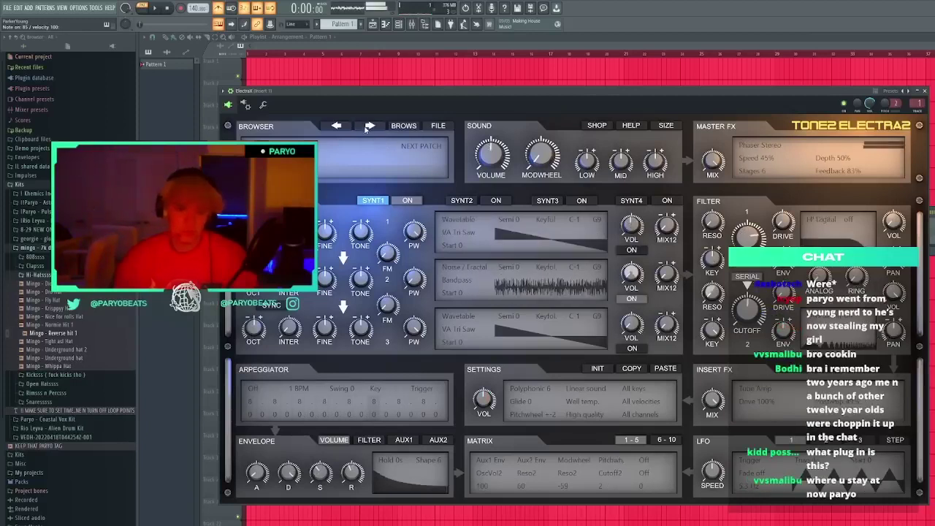
{"action": "left_click", "coordinate": [365, 129]}
{"action": "left_click", "coordinate": [363, 129]}
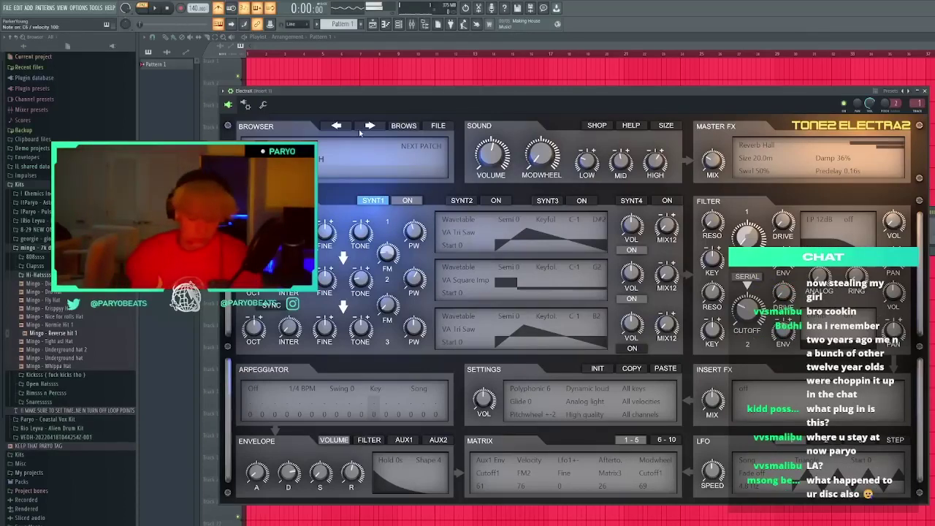
Continue auditioning ElectraX patches with played notes, going back one patch to compare before advancing again
{"action": "left_click", "coordinate": [367, 127]}
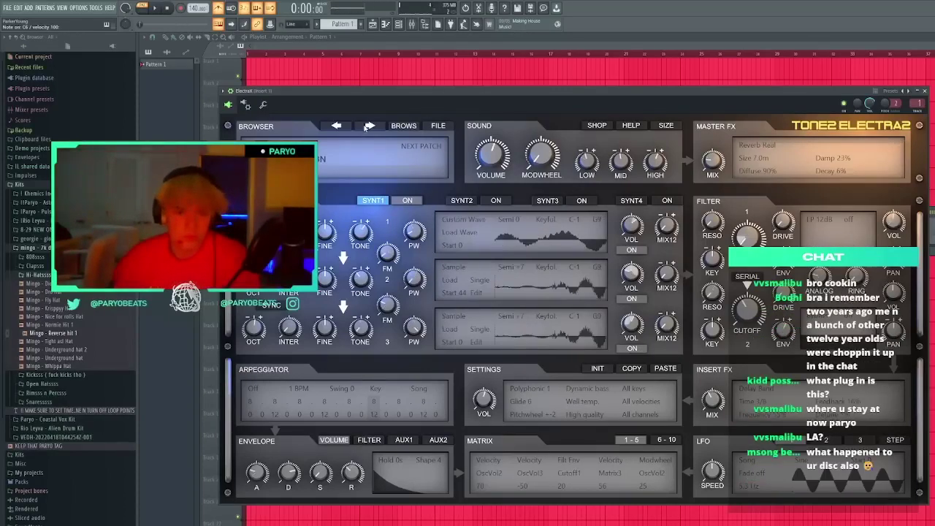
{"action": "left_click", "coordinate": [368, 126]}
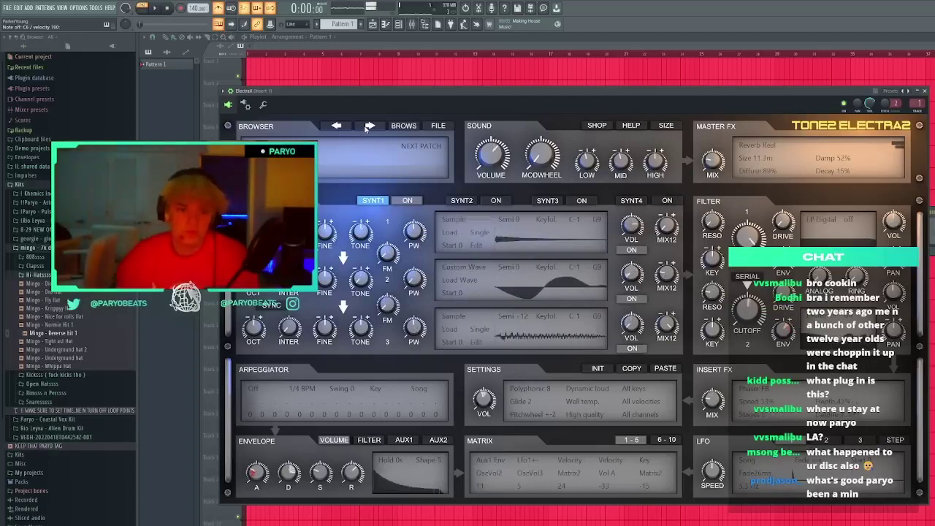
{"action": "left_click", "coordinate": [366, 128]}
{"action": "left_click", "coordinate": [367, 127]}
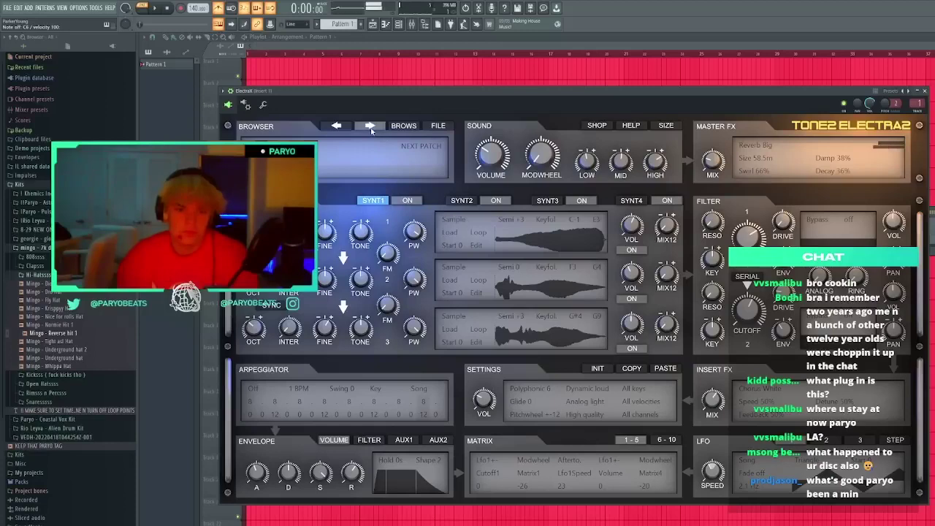
{"action": "left_click", "coordinate": [370, 127]}
{"action": "left_click", "coordinate": [370, 127]}
{"action": "left_click", "coordinate": [339, 127]}
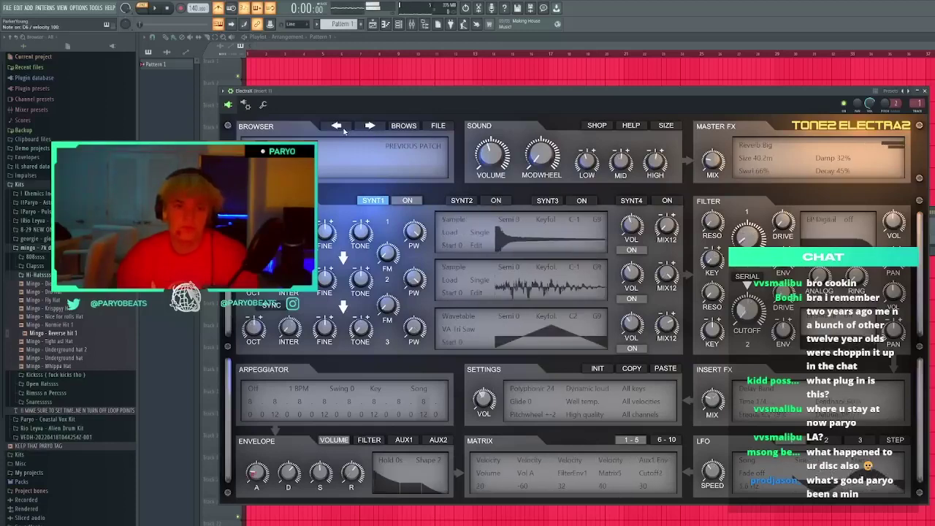
{"action": "left_click", "coordinate": [374, 130]}
{"action": "left_click", "coordinate": [373, 127]}
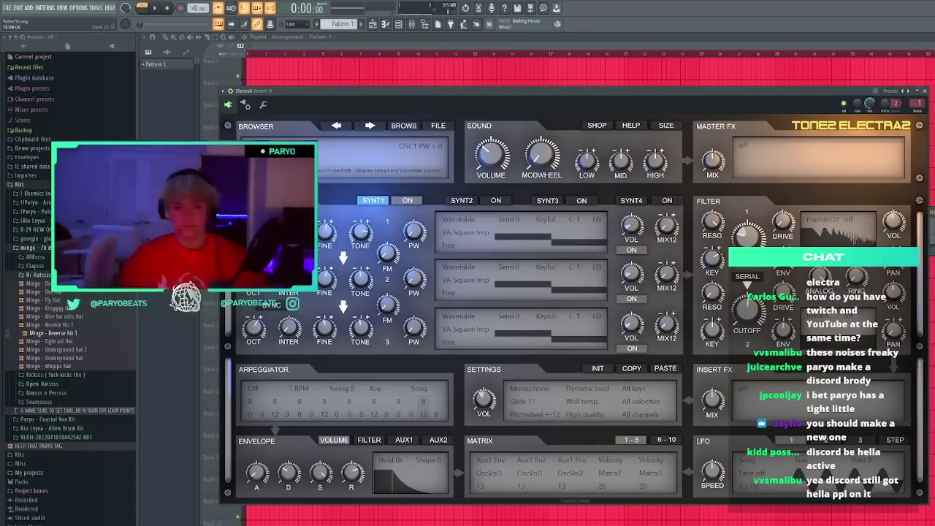
Advance through further ElectraX patches and test the sounds with the notes C5 and G5
{"action": "left_click", "coordinate": [370, 125]}
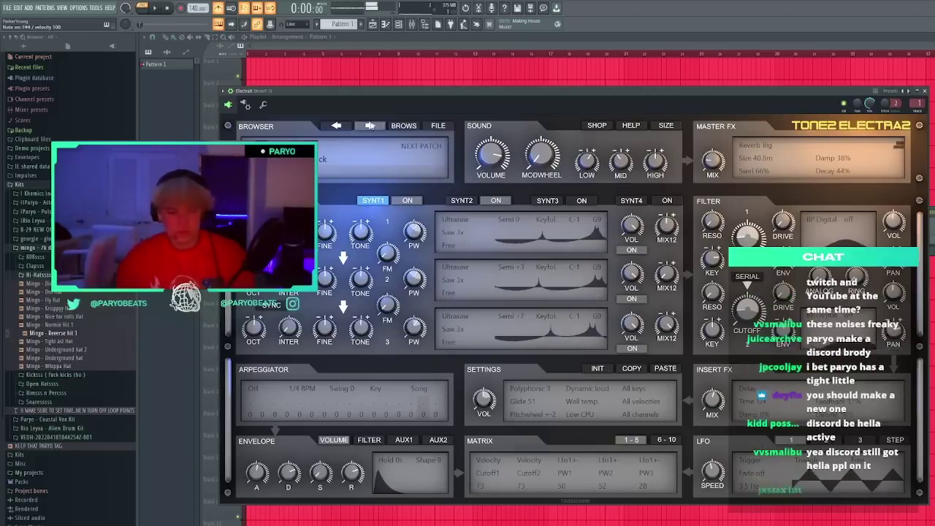
{"action": "left_click", "coordinate": [370, 126]}
{"action": "left_click", "coordinate": [371, 127]}
{"action": "left_click", "coordinate": [371, 127]}
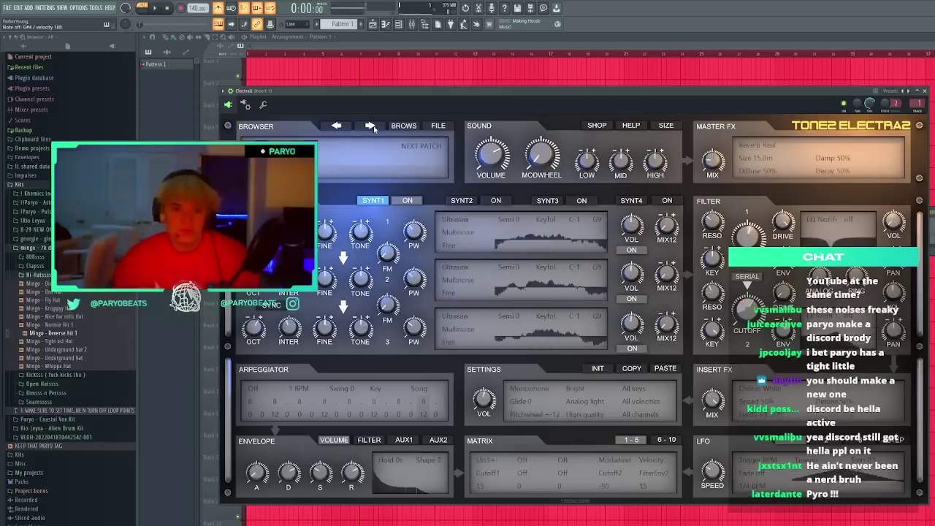
{"action": "left_click", "coordinate": [372, 127]}
{"action": "left_click", "coordinate": [372, 128]}
{"action": "key", "text": "z"}
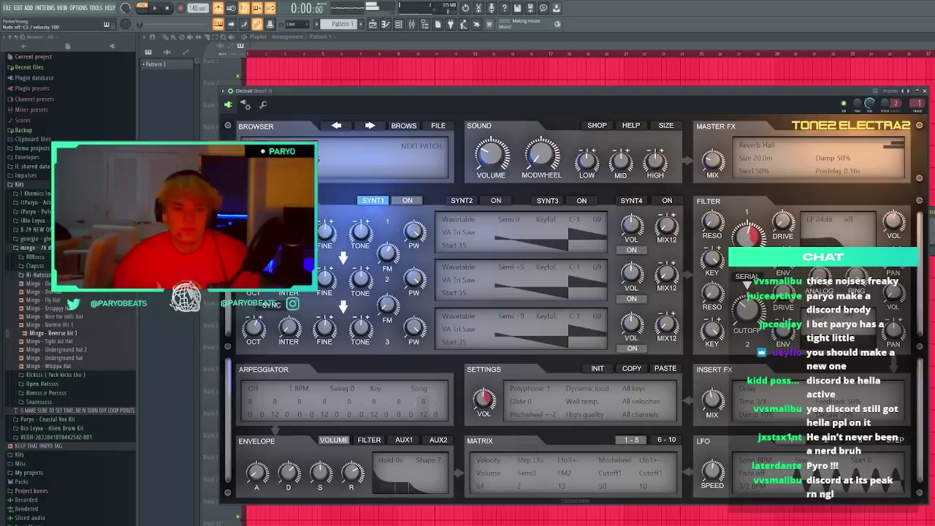
{"action": "key", "text": "b"}
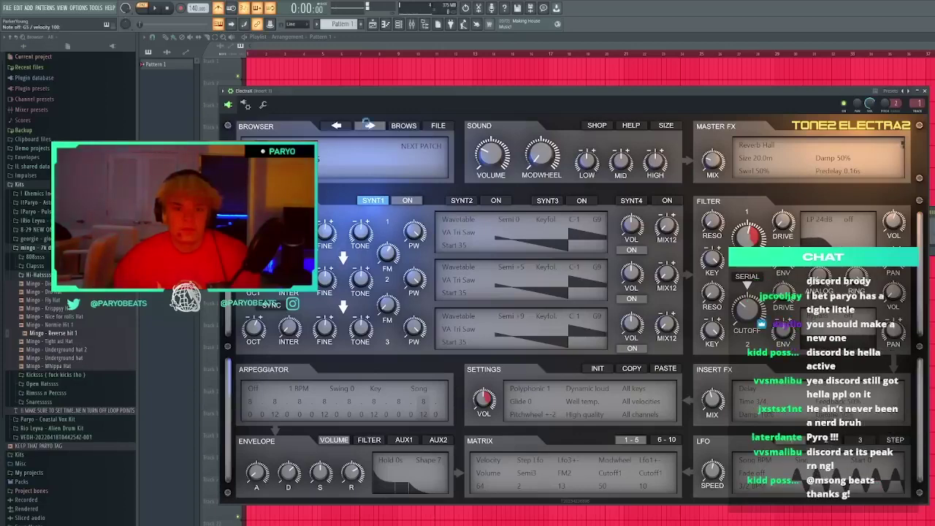
{"action": "left_click", "coordinate": [370, 127]}
{"action": "key", "text": "z"}
{"action": "left_click", "coordinate": [370, 127]}
{"action": "key", "text": "b"}
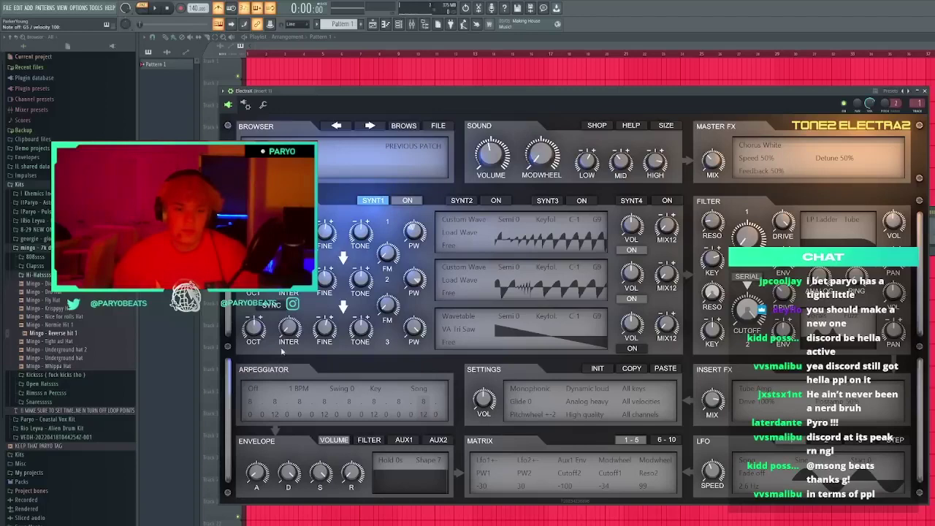
Skim quickly forward through a long run of ElectraX patches, playing short notes to judge each sound for the melody
{"action": "left_click", "coordinate": [283, 306]}
{"action": "left_click", "coordinate": [369, 125]}
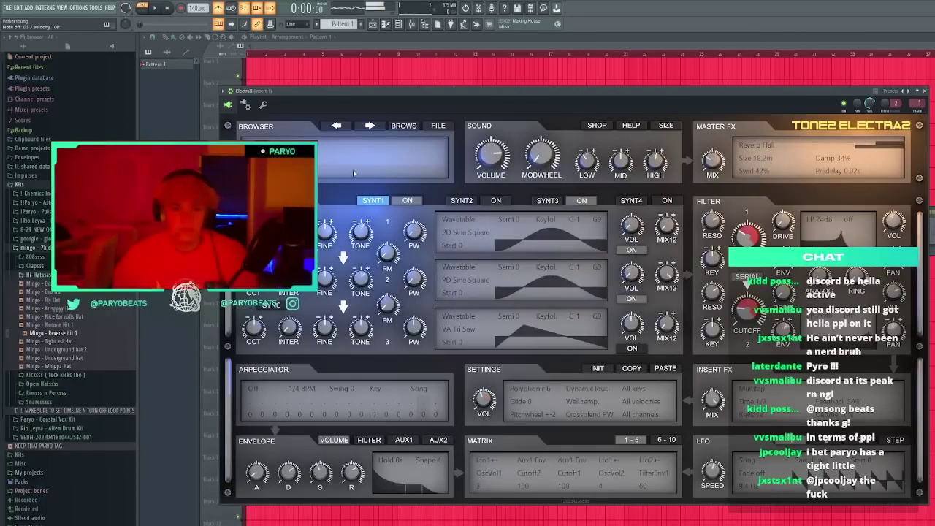
{"action": "left_click", "coordinate": [369, 125]}
{"action": "left_click", "coordinate": [370, 126]}
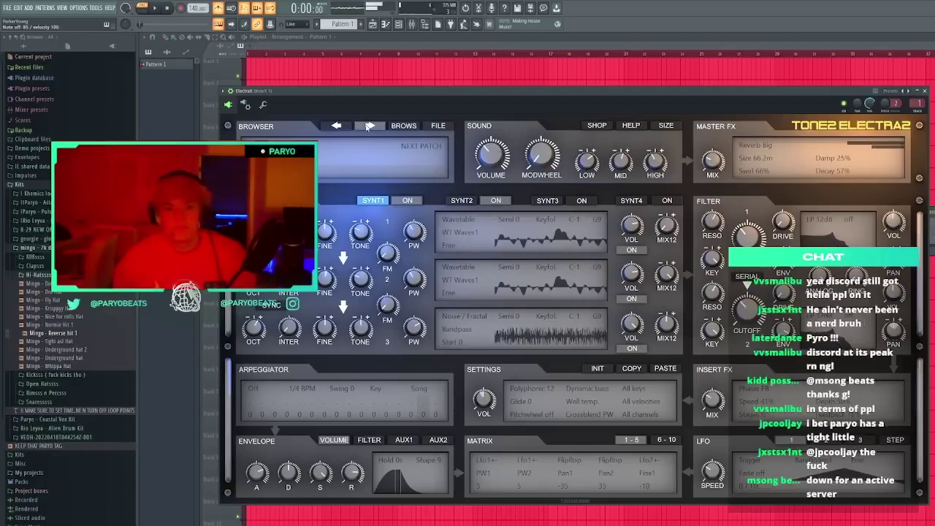
{"action": "left_click", "coordinate": [370, 125]}
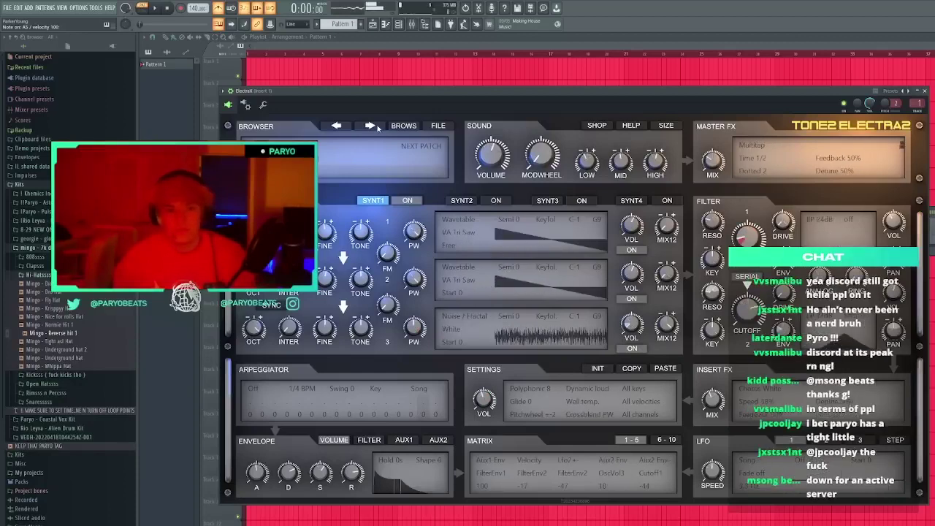
{"action": "left_click", "coordinate": [371, 126]}
{"action": "left_click", "coordinate": [371, 127]}
{"action": "left_click", "coordinate": [371, 127]}
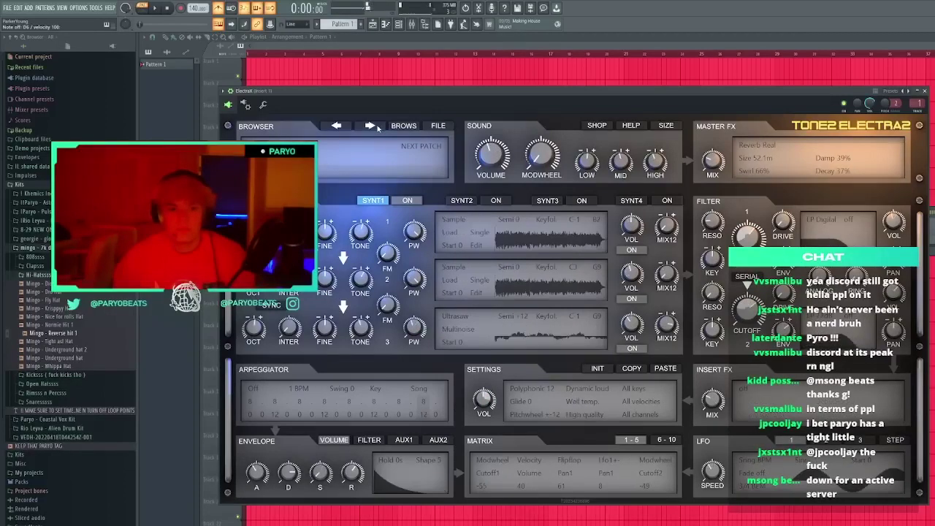
{"action": "left_click", "coordinate": [371, 127]}
{"action": "left_click", "coordinate": [375, 127]}
{"action": "left_click", "coordinate": [375, 127]}
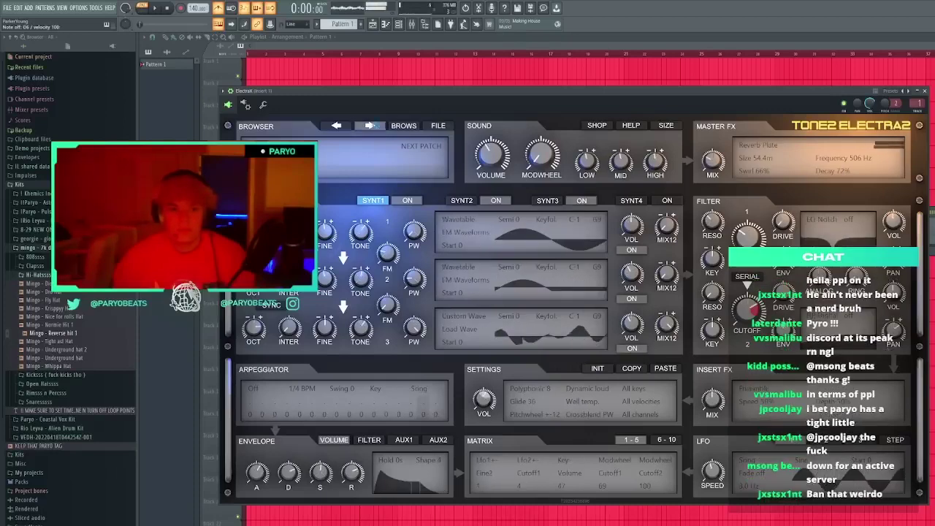
{"action": "left_click", "coordinate": [376, 127]}
{"action": "left_click", "coordinate": [375, 128]}
{"action": "left_click", "coordinate": [376, 127]}
{"action": "left_click", "coordinate": [375, 128]}
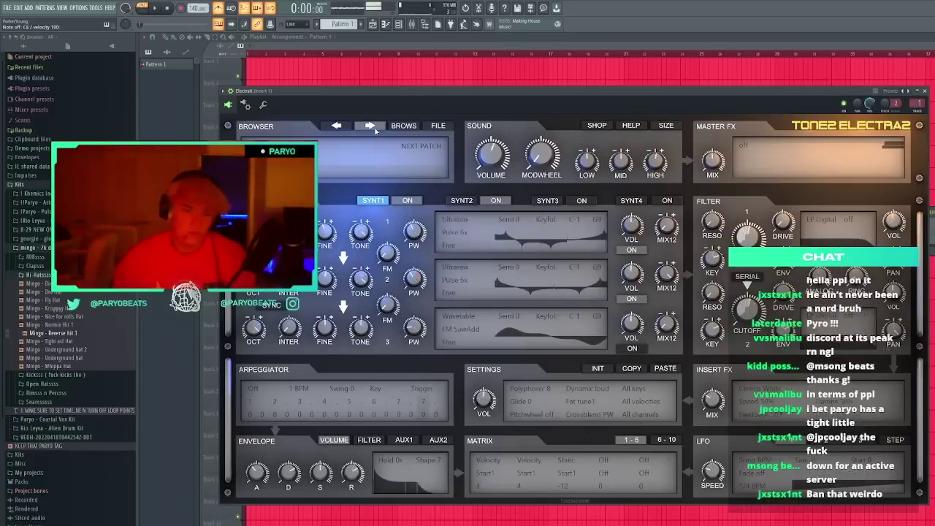
{"action": "left_click", "coordinate": [375, 127]}
{"action": "left_click", "coordinate": [375, 127]}
{"action": "left_click", "coordinate": [376, 127]}
{"action": "left_click", "coordinate": [376, 127]}
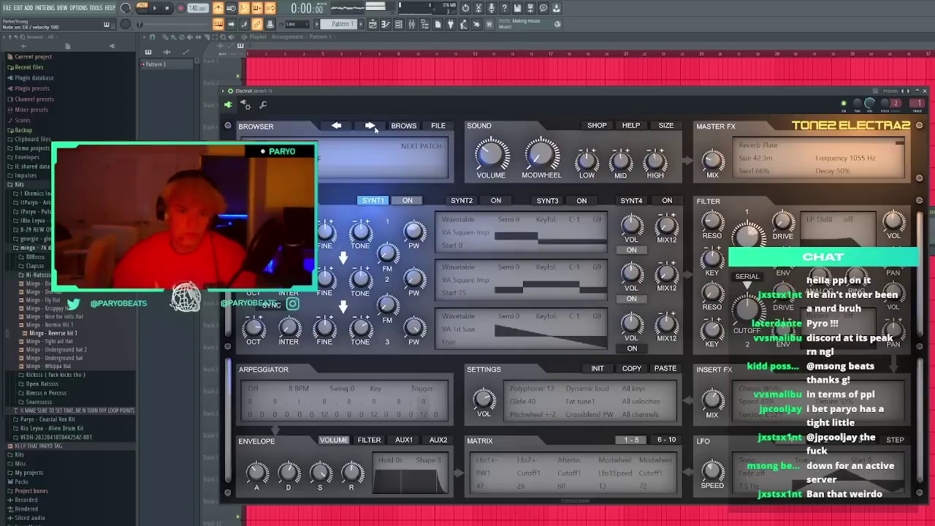
{"action": "left_click", "coordinate": [375, 127]}
{"action": "left_click", "coordinate": [376, 127]}
{"action": "left_click", "coordinate": [373, 127]}
{"action": "left_click", "coordinate": [371, 127]}
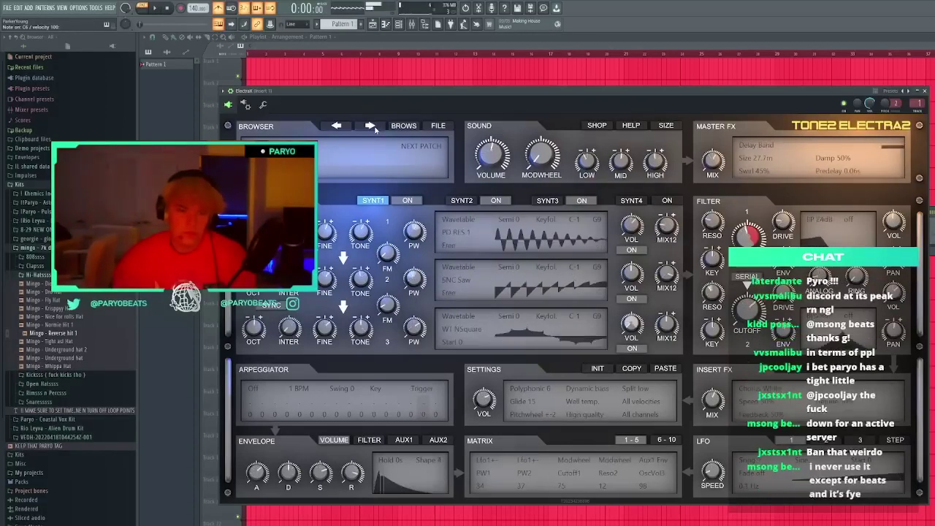
{"action": "left_click", "coordinate": [369, 128]}
{"action": "left_click", "coordinate": [367, 130]}
{"action": "left_click", "coordinate": [366, 129]}
{"action": "left_click", "coordinate": [368, 131]}
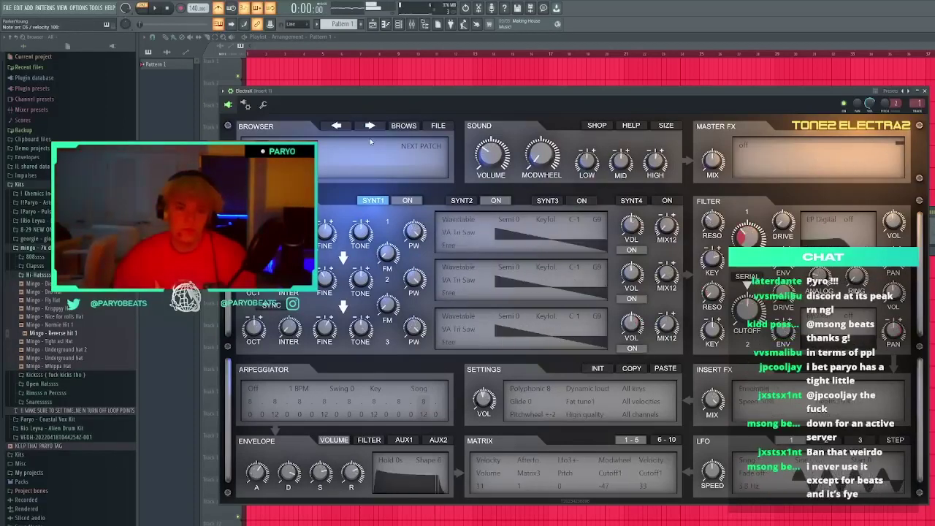
{"action": "left_click", "coordinate": [371, 129]}
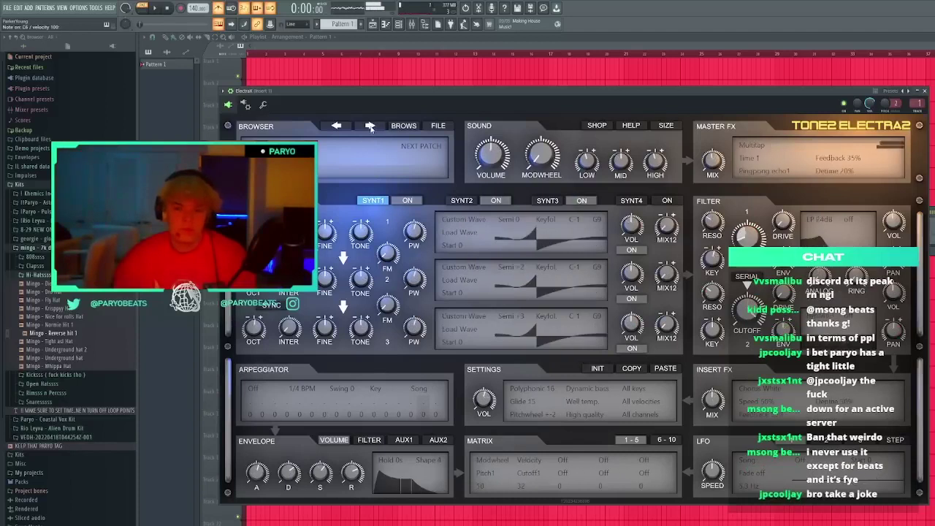
{"action": "left_click", "coordinate": [371, 128]}
{"action": "left_click", "coordinate": [371, 128]}
{"action": "left_click", "coordinate": [370, 128]}
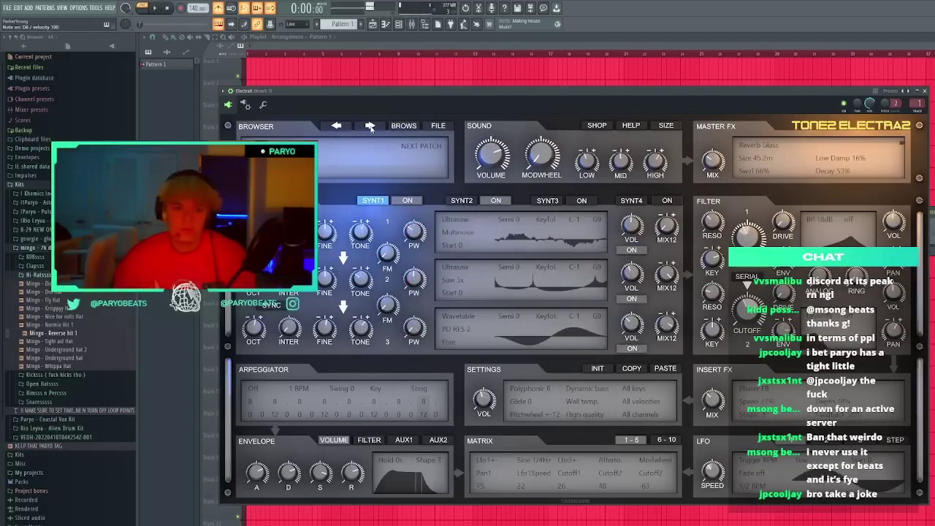
{"action": "left_click", "coordinate": [370, 128]}
{"action": "left_click", "coordinate": [370, 127]}
{"action": "left_click", "coordinate": [370, 128]}
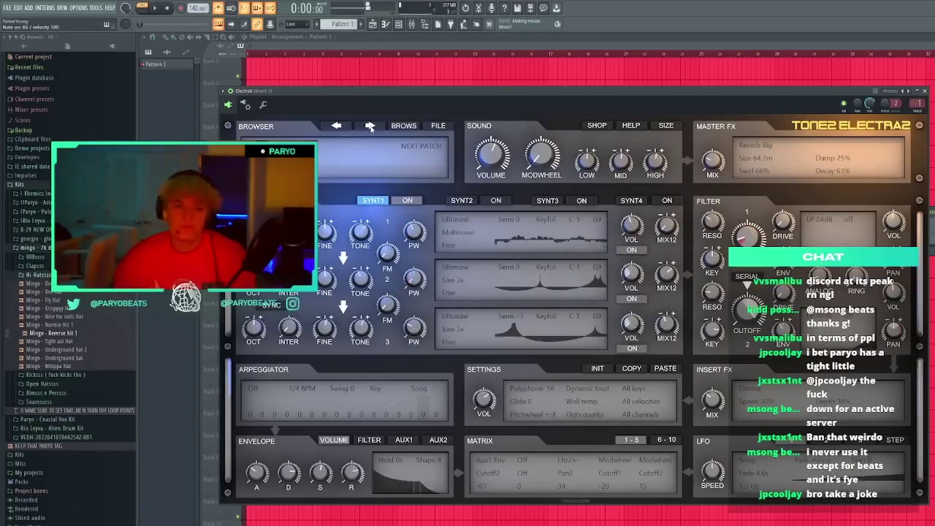
{"action": "left_click", "coordinate": [369, 128]}
{"action": "left_click", "coordinate": [370, 126]}
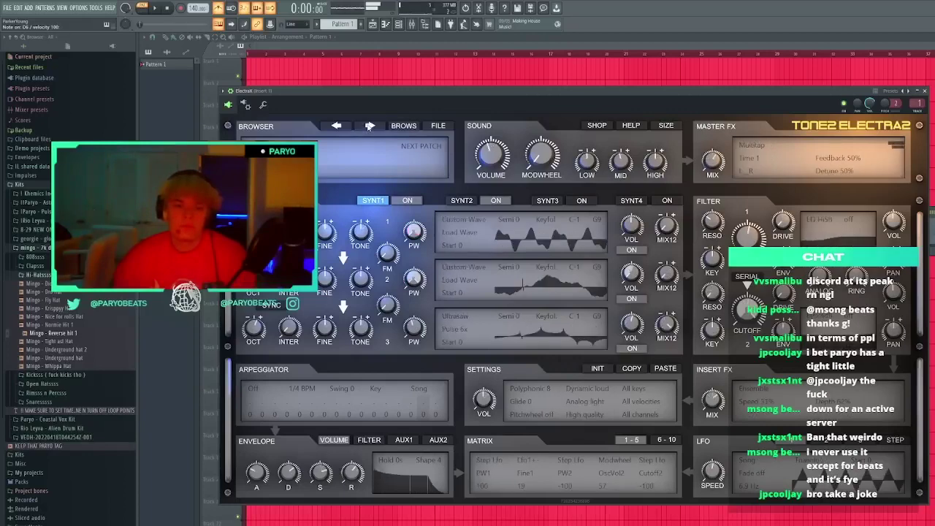
{"action": "left_click", "coordinate": [370, 126]}
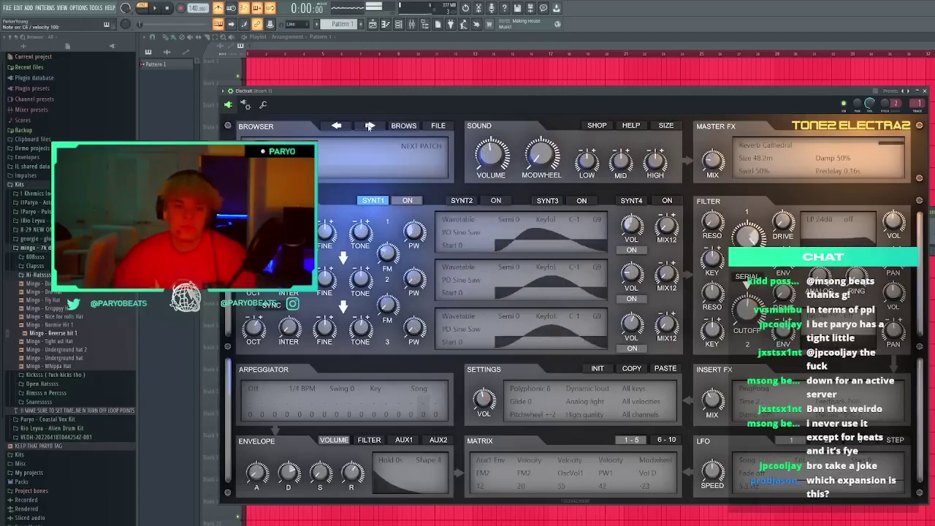
{"action": "left_click", "coordinate": [369, 127]}
{"action": "left_click", "coordinate": [370, 127]}
{"action": "left_click", "coordinate": [370, 126]}
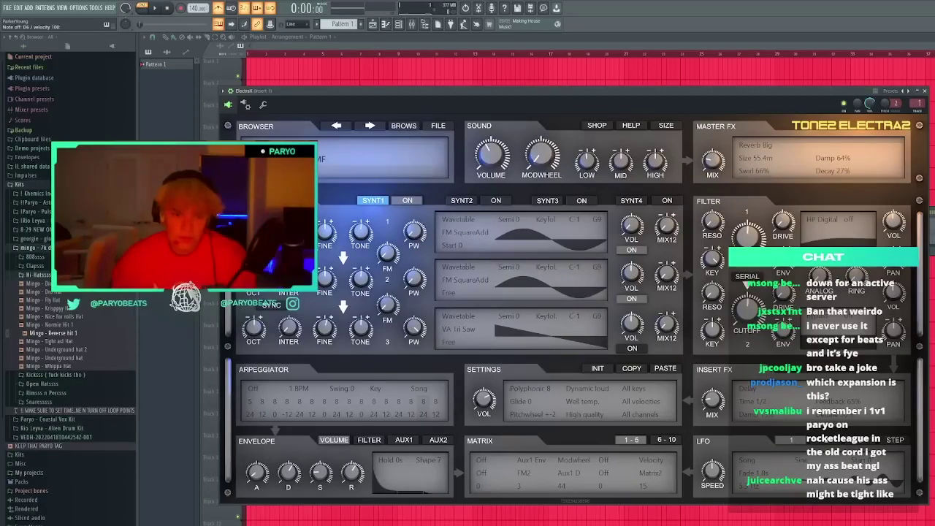
Try the next ElectraX patches with the notes C6 and D6, and keep advancing through the bank
{"action": "left_click", "coordinate": [371, 126]}
{"action": "key", "text": "q"}
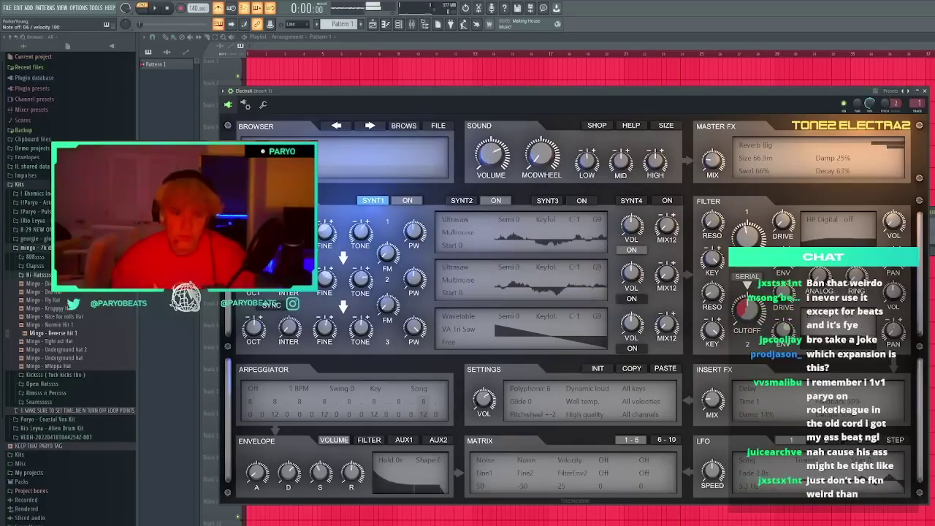
{"action": "left_click", "coordinate": [371, 126]}
{"action": "key", "text": "w"}
{"action": "left_click", "coordinate": [369, 126]}
{"action": "key", "text": "w"}
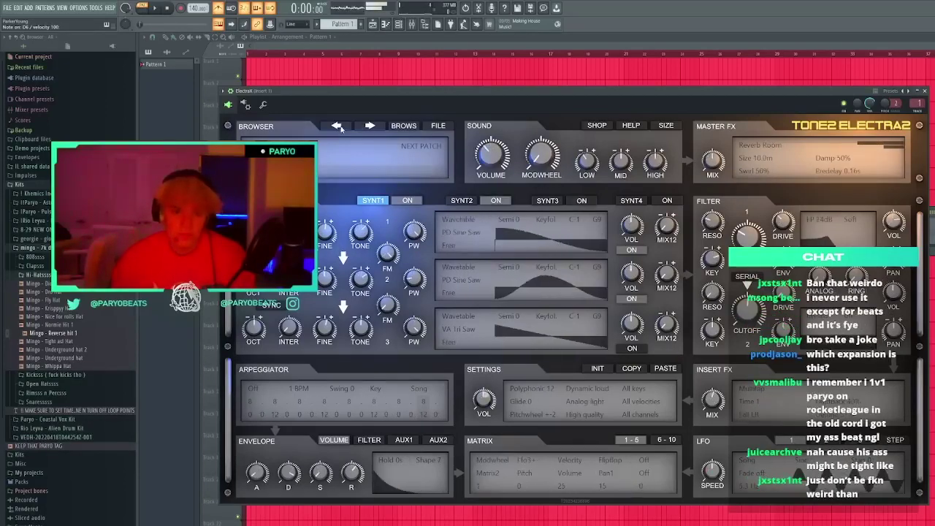
{"action": "left_click", "coordinate": [369, 127]}
{"action": "key", "text": "q"}
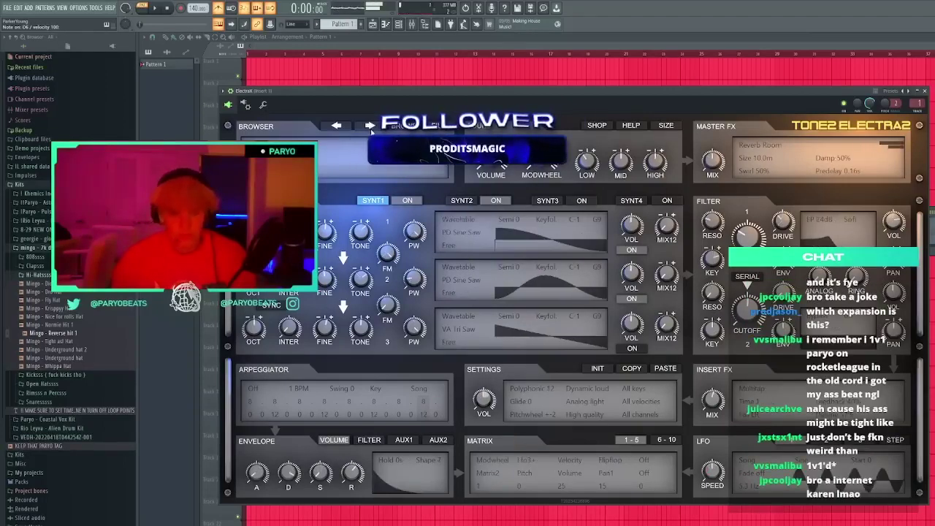
{"action": "left_click", "coordinate": [371, 128]}
{"action": "left_click", "coordinate": [370, 128]}
{"action": "left_click", "coordinate": [369, 128]}
{"action": "left_click", "coordinate": [369, 127]}
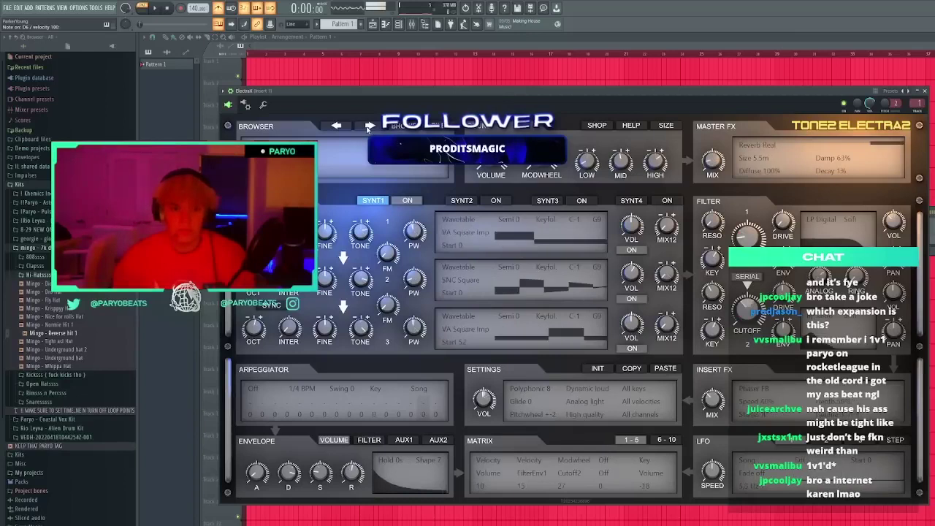
Advance through the last few ElectraX patches, step back one to compare, and settle on a sound for the melody
{"action": "left_click", "coordinate": [369, 127]}
{"action": "left_click", "coordinate": [369, 127]}
{"action": "left_click", "coordinate": [369, 127]}
{"action": "left_click", "coordinate": [369, 127]}
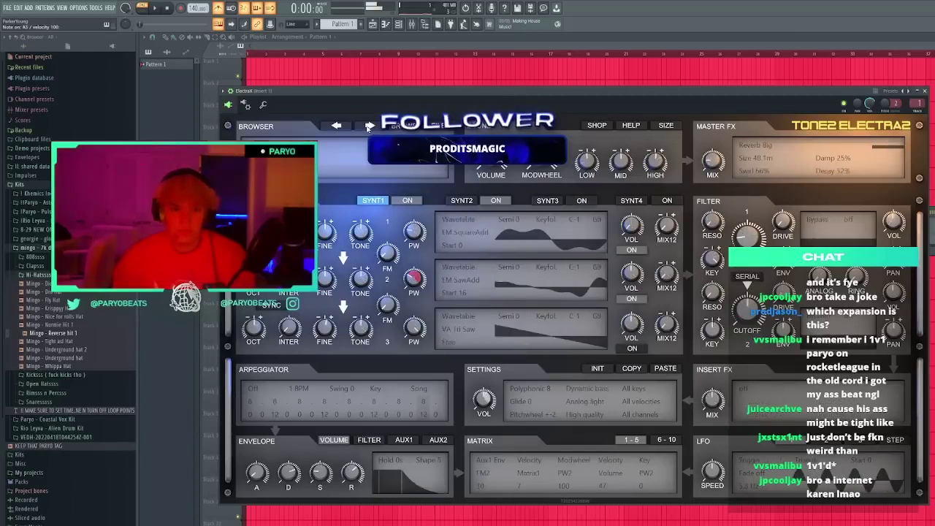
{"action": "left_click", "coordinate": [350, 128]}
{"action": "left_click", "coordinate": [369, 127]}
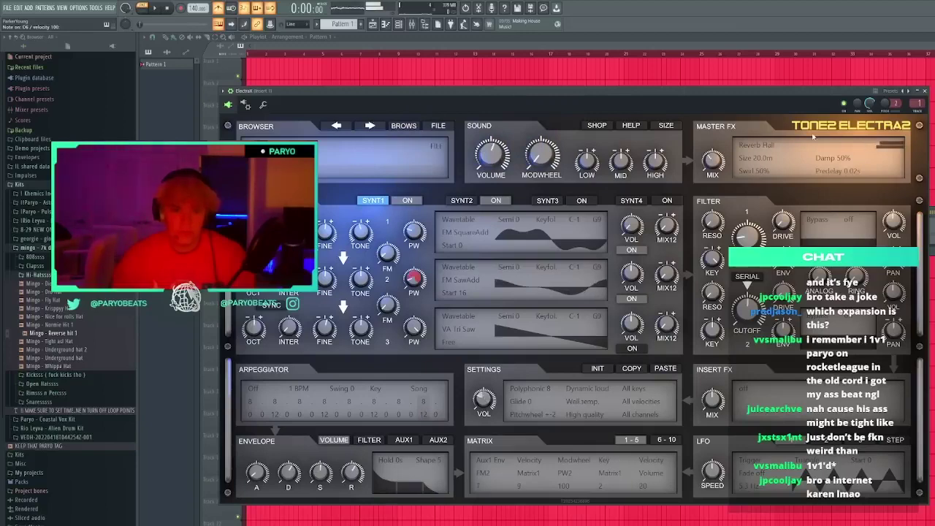
Close the synth window, open the ElectraX channel in the piano roll, and set the tempo to 146 BPM
{"action": "left_click", "coordinate": [925, 91]}
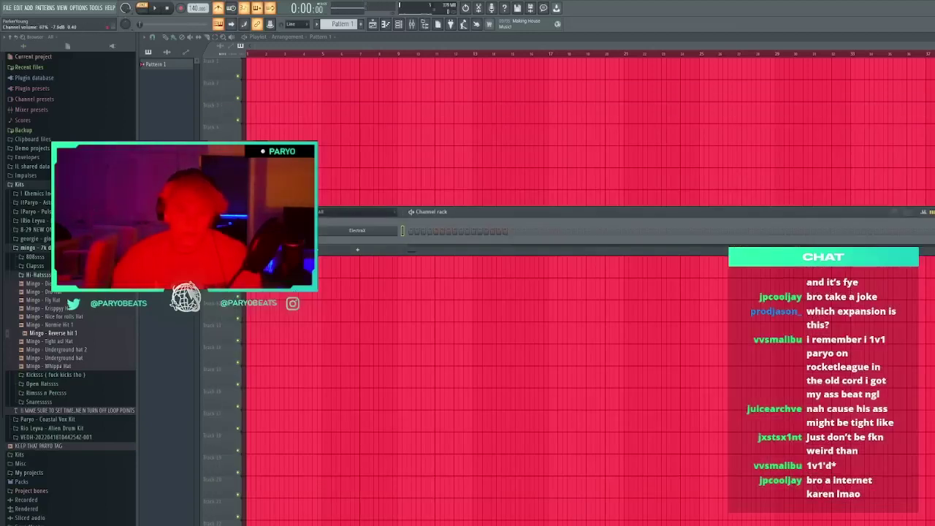
{"action": "key", "text": "F7"}
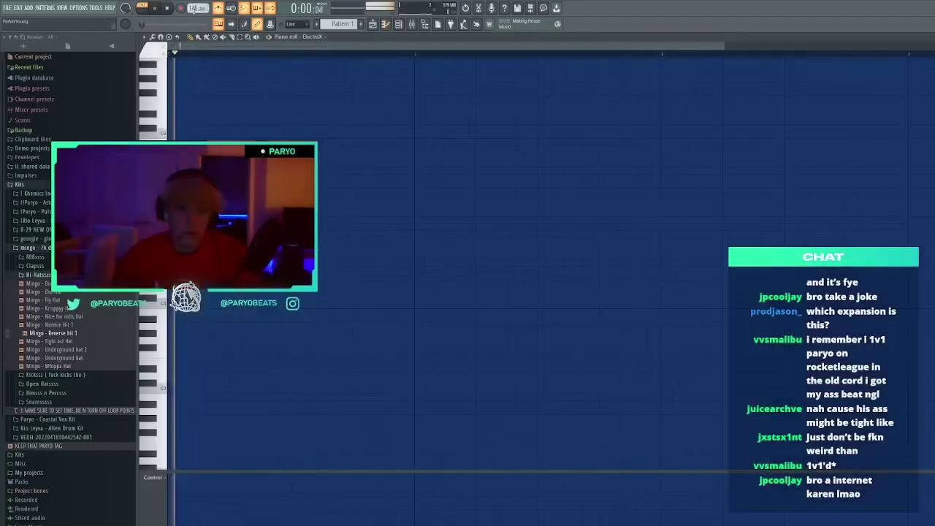
{"action": "key", "text": "space"}
Draw a staggered opening chord of A5, C6 and D6 at the start of bar 1, extending A5 into bar 2
{"action": "left_click", "coordinate": [190, 240]}
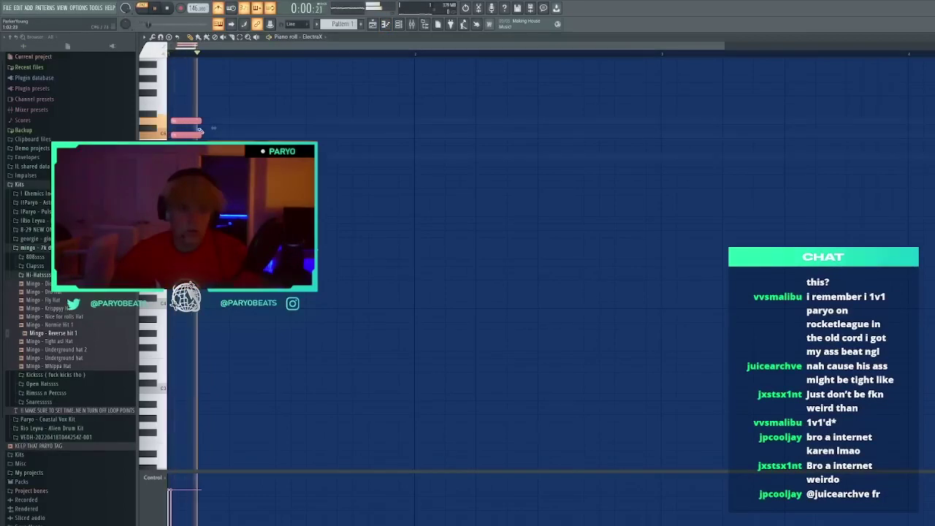
{"action": "left_click_drag", "start_coordinate": [190, 119], "coordinate": [194, 119]}
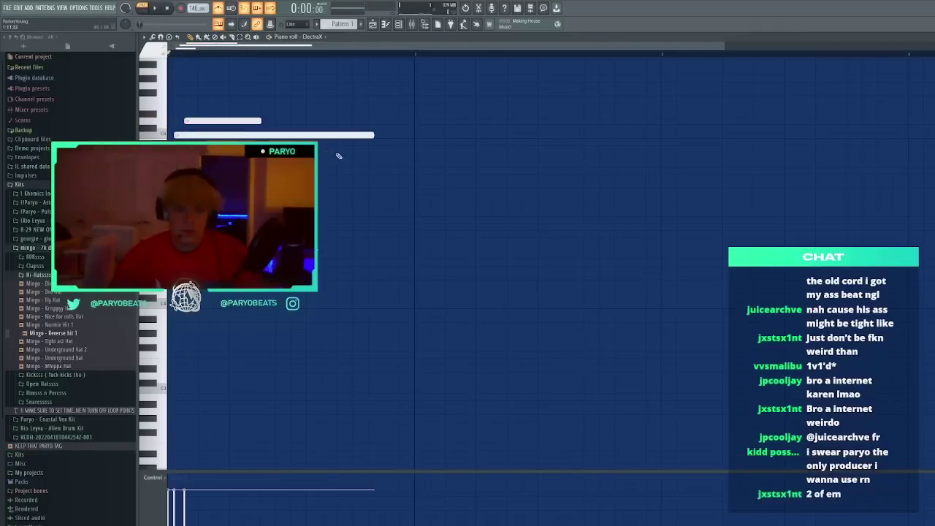
{"action": "left_click_drag", "start_coordinate": [339, 156], "coordinate": [232, 111]}
{"action": "left_click_drag", "start_coordinate": [197, 157], "coordinate": [492, 160]}
{"action": "key", "text": "space"}
Add long D7 and E6 notes that start together on step 7 of bar 1
{"action": "scroll", "coordinate": [439, 150], "scroll_direction": "up", "scroll_amount": 3}
{"action": "left_click_drag", "start_coordinate": [308, 128], "coordinate": [260, 98]}
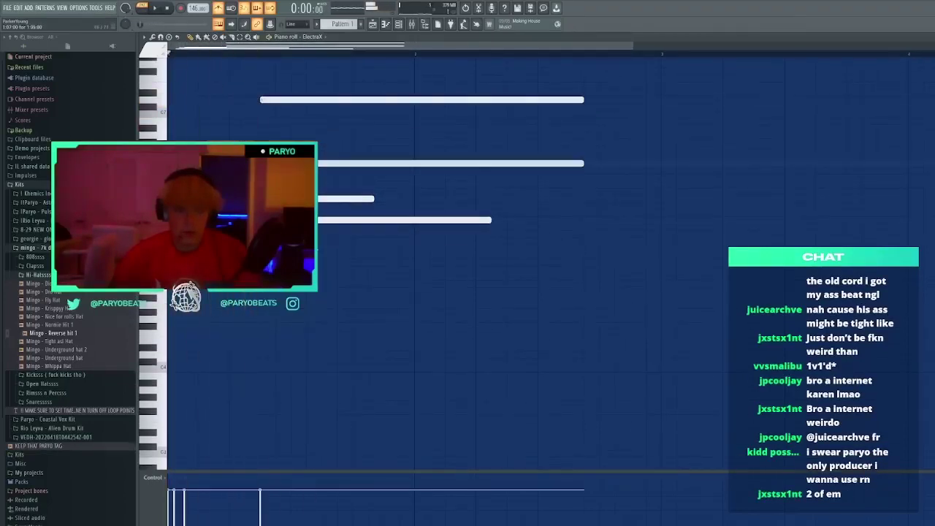
{"action": "left_click_drag", "start_coordinate": [263, 163], "coordinate": [263, 170]}
{"action": "key", "text": "space"}
{"action": "left_click", "coordinate": [502, 186]}
{"action": "key", "text": "space"}
{"action": "key", "text": "space"}
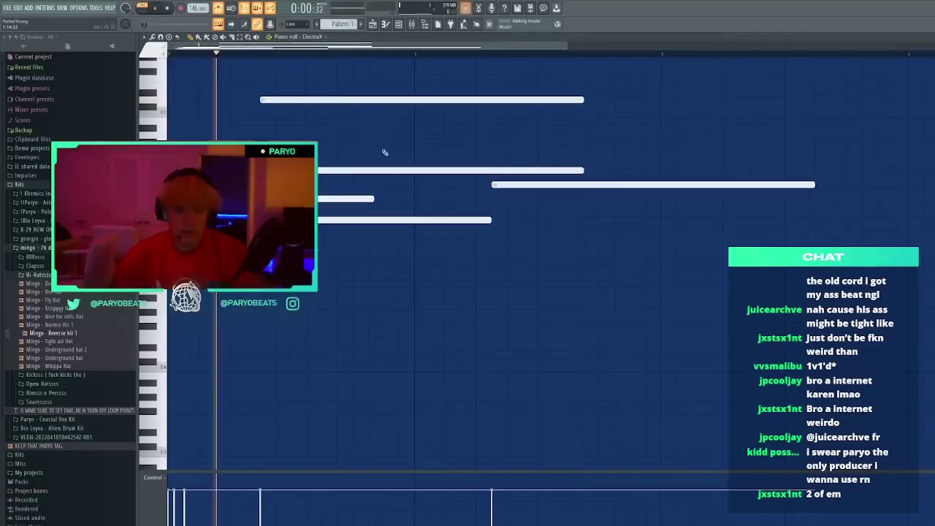
{"action": "left_click_drag", "start_coordinate": [494, 184], "coordinate": [433, 249]}
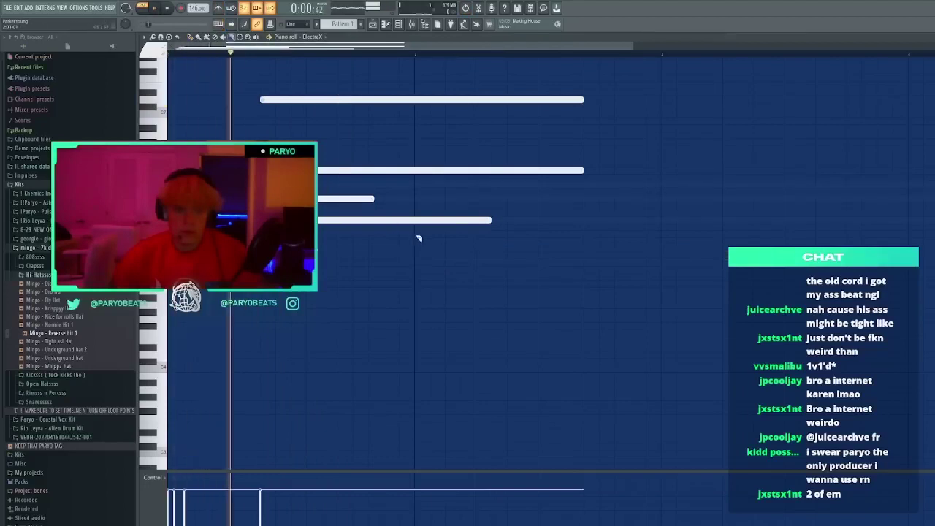
Slice the held notes at the start of bar 2 and delete the parts running past it
{"action": "left_click_drag", "start_coordinate": [415, 95], "coordinate": [417, 63]}
{"action": "key", "text": "Delete"}
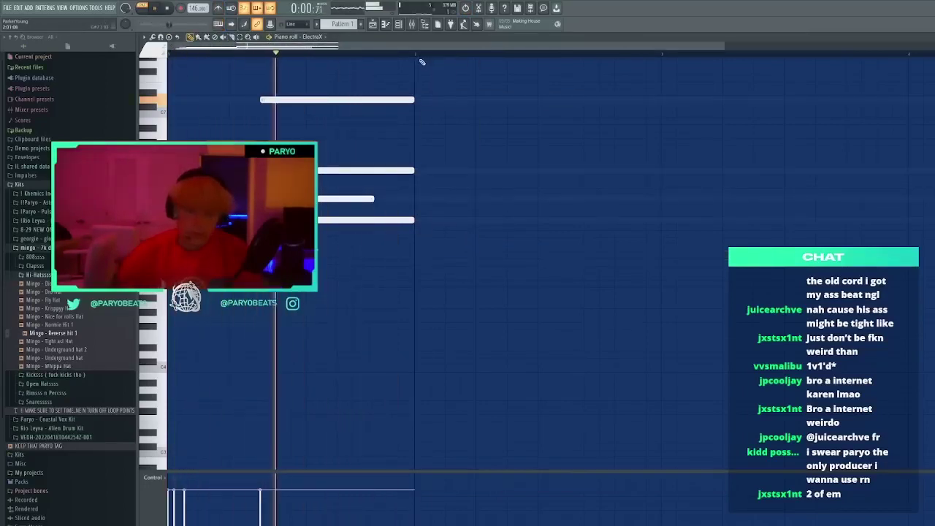
Add long B6 and D6 notes starting on step 13 of bar 1, and a C7 note early in bar 2
{"action": "left_click", "coordinate": [351, 121]}
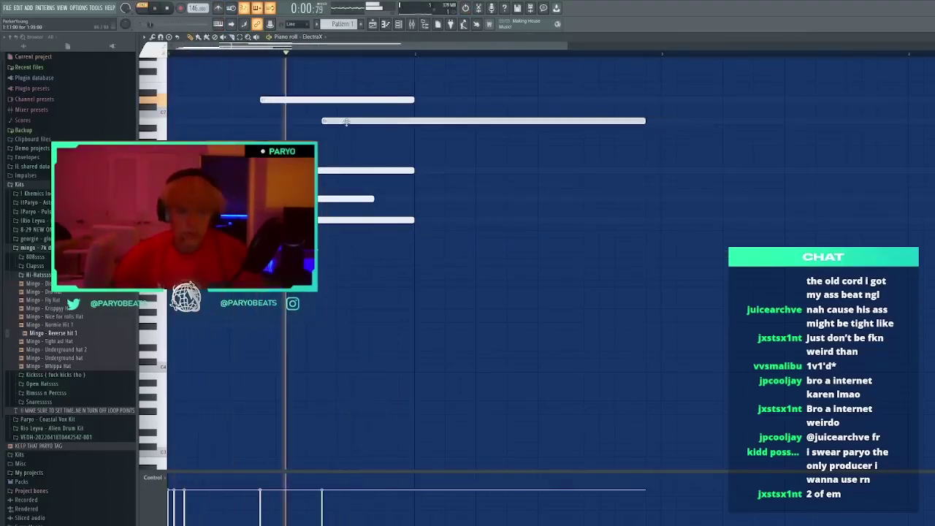
{"action": "left_click_drag", "start_coordinate": [351, 120], "coordinate": [382, 121]}
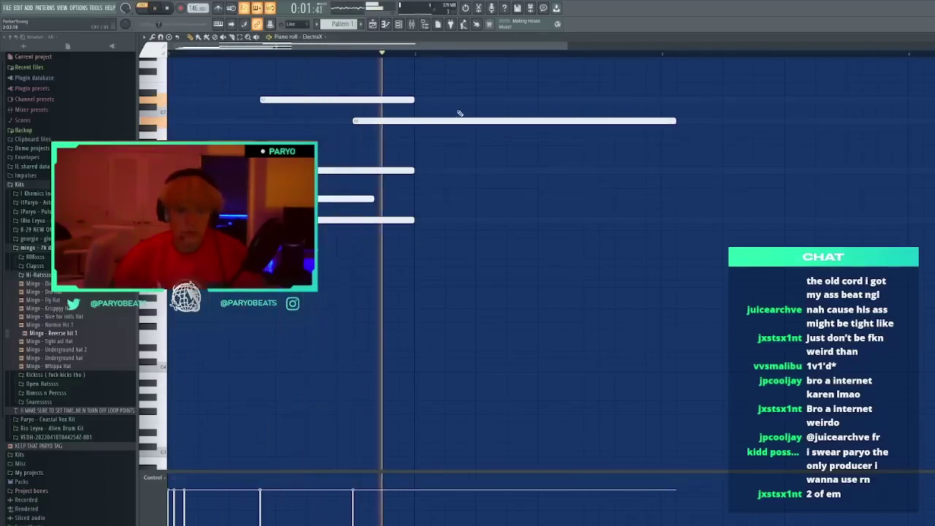
{"action": "left_click_drag", "start_coordinate": [478, 114], "coordinate": [463, 112]}
{"action": "left_click", "coordinate": [441, 185]}
{"action": "right_click", "coordinate": [442, 187]}
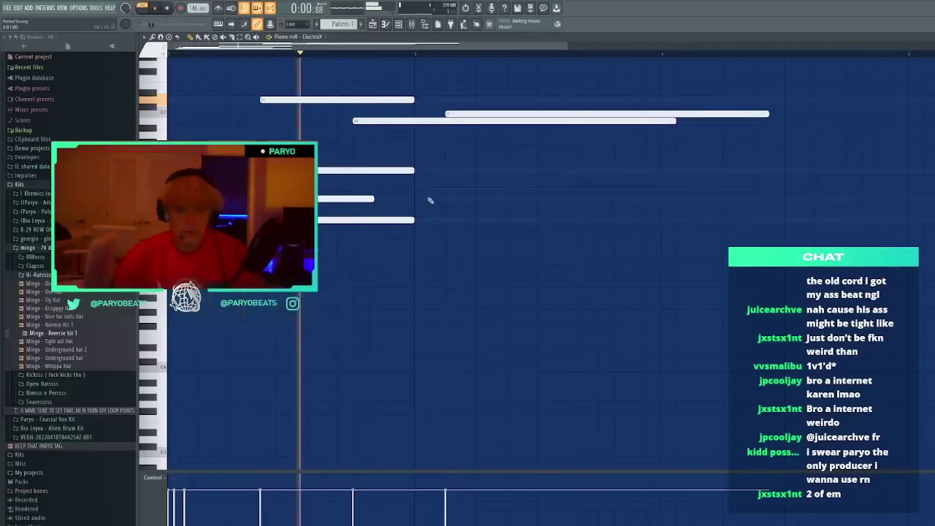
{"action": "left_click", "coordinate": [368, 162]}
{"action": "left_click_drag", "start_coordinate": [361, 161], "coordinate": [347, 182]}
Add an E6 note in bar 2 and align it with the C7 note on step 5
{"action": "left_click_drag", "start_coordinate": [441, 199], "coordinate": [487, 208]}
{"action": "right_click", "coordinate": [486, 206]}
{"action": "key", "text": "space"}
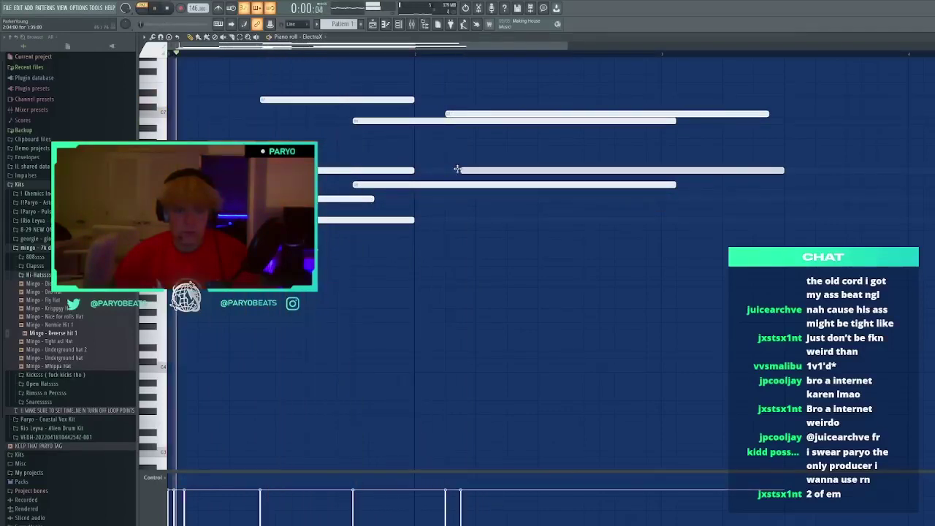
{"action": "left_click_drag", "start_coordinate": [458, 169], "coordinate": [473, 168]}
{"action": "left_click_drag", "start_coordinate": [455, 114], "coordinate": [484, 115]}
{"action": "left_click", "coordinate": [557, 220]}
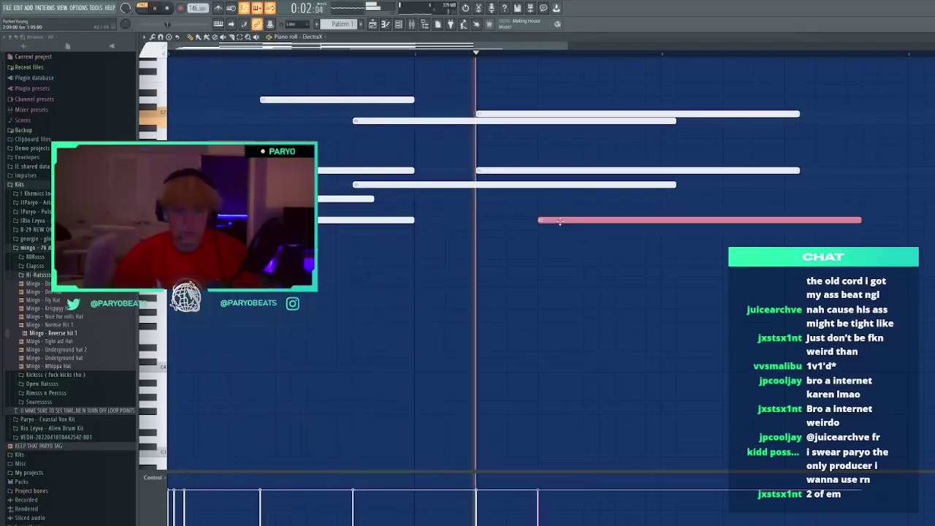
{"action": "left_click_drag", "start_coordinate": [561, 221], "coordinate": [641, 230]}
{"action": "right_click", "coordinate": [641, 229]}
Slice all held notes at the start of bar 3, delete their tails, and return to drawing notes
{"action": "key", "text": "c"}
{"action": "left_click_drag", "start_coordinate": [662, 198], "coordinate": [664, 103]}
{"action": "left_click_drag", "start_coordinate": [735, 258], "coordinate": [666, 96]}
{"action": "key", "text": "Delete"}
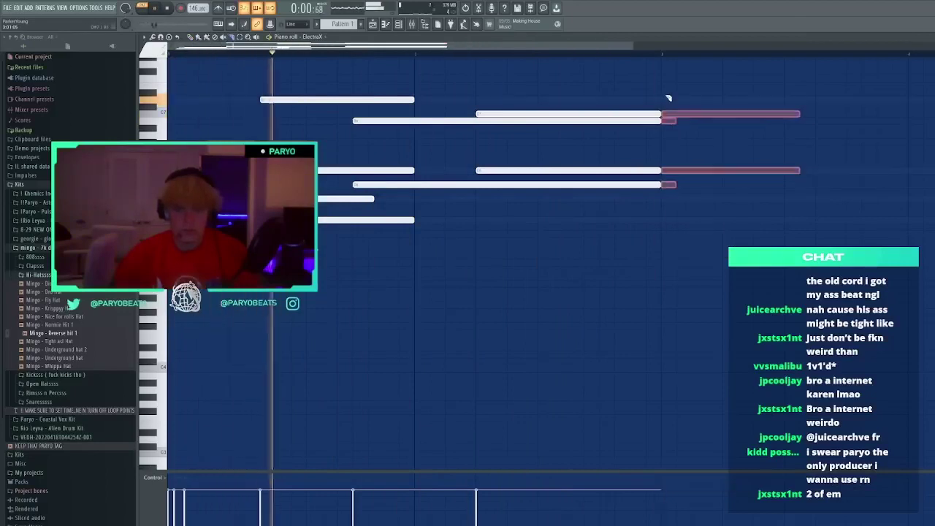
{"action": "key", "text": "p"}
Draw an A4 bass note spanning all of bars 1 and 2
{"action": "left_click_drag", "start_coordinate": [174, 307], "coordinate": [154, 308]}
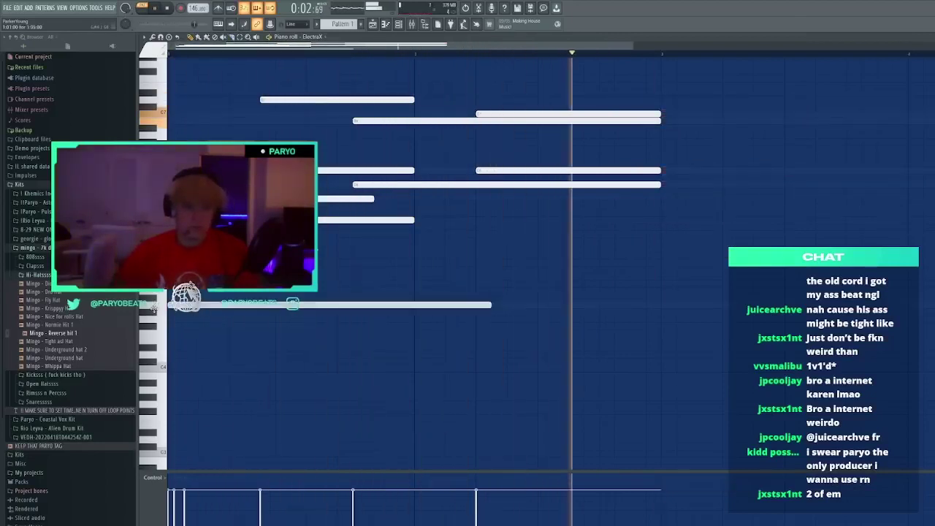
{"action": "left_click_drag", "start_coordinate": [491, 305], "coordinate": [659, 305]}
Draw a rising run of G5, A5, B5 and C6 in the second half of bar 2, trimmed at bar 3
{"action": "left_click_drag", "start_coordinate": [542, 256], "coordinate": [542, 234]}
{"action": "right_click", "coordinate": [523, 261]}
{"action": "left_click", "coordinate": [596, 226]}
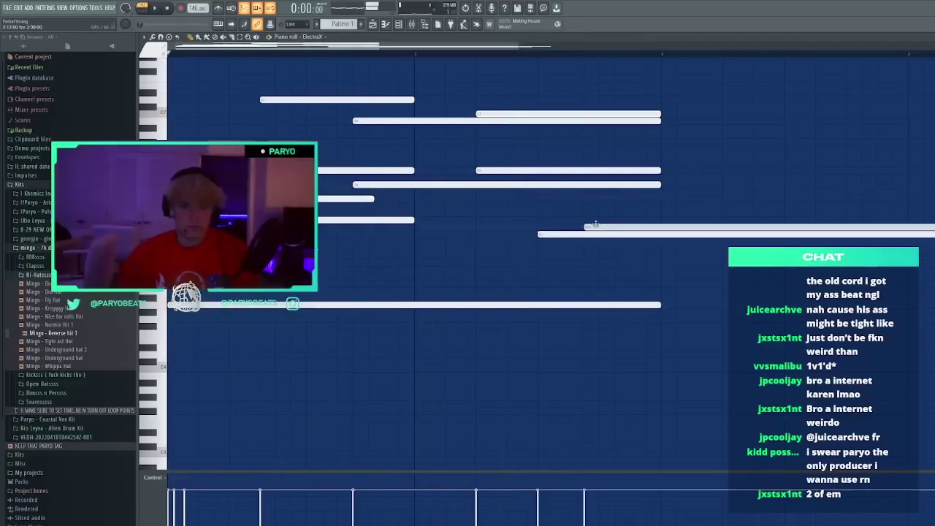
{"action": "mouse_move", "coordinate": [596, 225]}
{"action": "left_mouse_down"}
{"action": "mouse_move", "coordinate": [596, 210]}
{"action": "mouse_move", "coordinate": [594, 220]}
{"action": "left_mouse_up"}
{"action": "left_click", "coordinate": [607, 207]}
{"action": "key", "text": "space"}
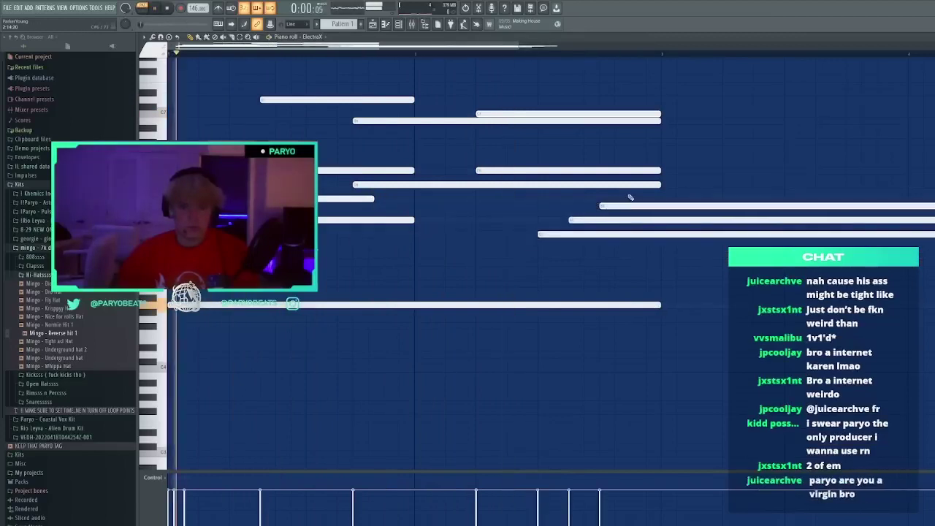
{"action": "left_click", "coordinate": [634, 195]}
{"action": "left_click_drag", "start_coordinate": [642, 193], "coordinate": [642, 201]}
{"action": "left_click_drag", "start_coordinate": [621, 253], "coordinate": [673, 191]}
{"action": "left_click_drag", "start_coordinate": [680, 244], "coordinate": [687, 190]}
{"action": "key", "text": "Delete"}
Try a D6 note at bar 3, and thin the run by deleting its A5 note and lowering B5 to A5
{"action": "left_click", "coordinate": [684, 183]}
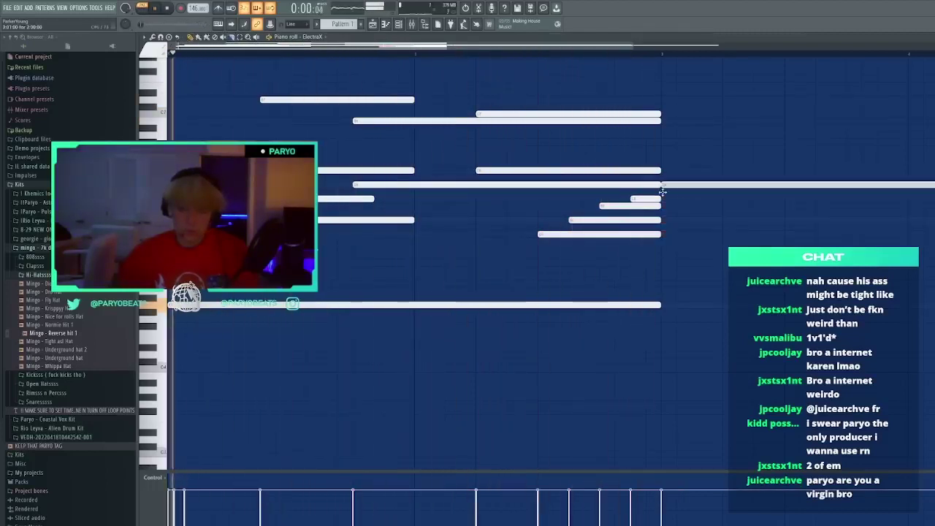
{"action": "right_click", "coordinate": [604, 220]}
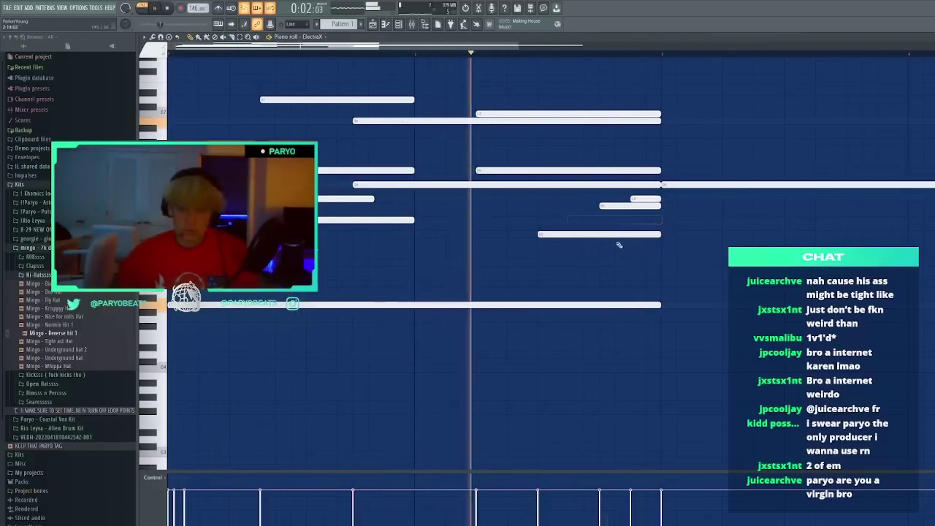
{"action": "left_click", "coordinate": [622, 248]}
{"action": "right_click", "coordinate": [646, 250]}
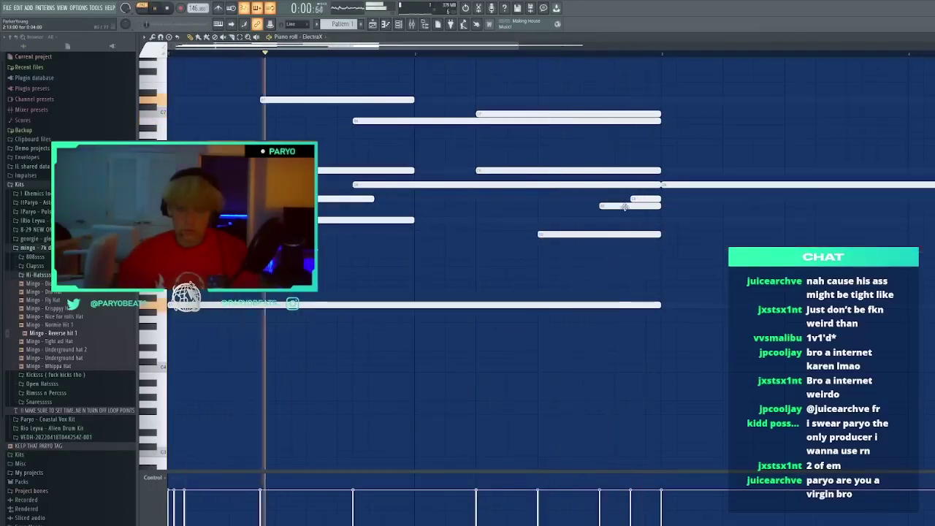
{"action": "left_click_drag", "start_coordinate": [625, 208], "coordinate": [623, 222]}
{"action": "left_click", "coordinate": [674, 220]}
{"action": "right_click", "coordinate": [686, 221]}
{"action": "left_click", "coordinate": [731, 236]}
{"action": "right_click", "coordinate": [739, 237]}
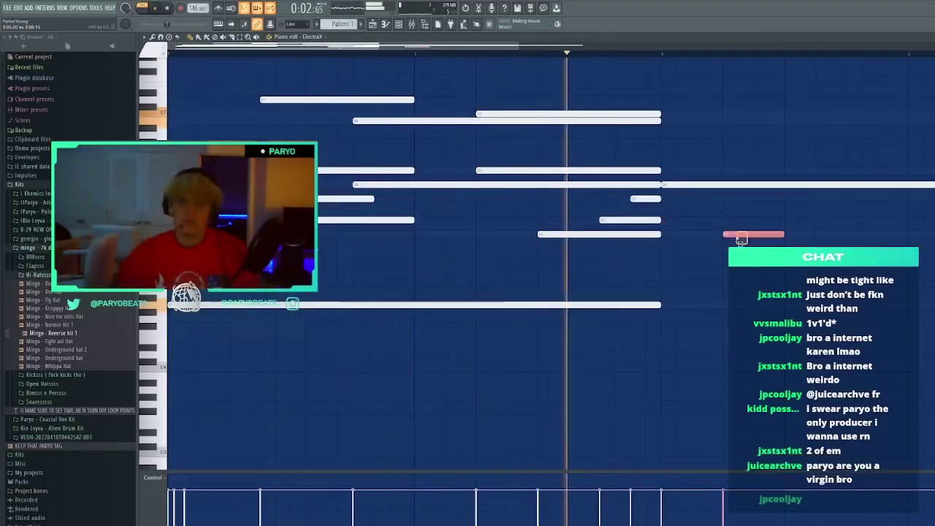
{"action": "key", "text": "space"}
{"action": "key", "text": "space"}
{"action": "scroll", "coordinate": [608, 51], "scroll_direction": "down", "scroll_amount": 3}
{"action": "left_click", "coordinate": [581, 311]}
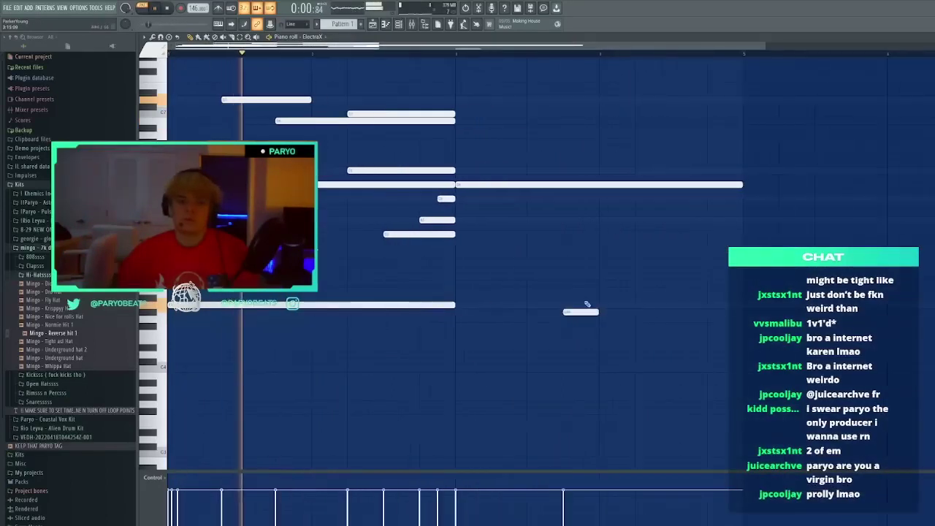
{"action": "right_click", "coordinate": [578, 312]}
Clear the trial D6 note from bar 3 and duplicate the two-bar melody into bars 3 and 4
{"action": "left_click_drag", "start_coordinate": [523, 176], "coordinate": [518, 209]}
{"action": "key", "text": "ctrl+b"}
{"action": "left_click_drag", "start_coordinate": [726, 154], "coordinate": [625, 199]}
{"action": "key", "text": "Delete"}
{"action": "key", "text": "ctrl+b"}
{"action": "left_click", "coordinate": [432, 263]}
{"action": "right_click", "coordinate": [429, 264]}
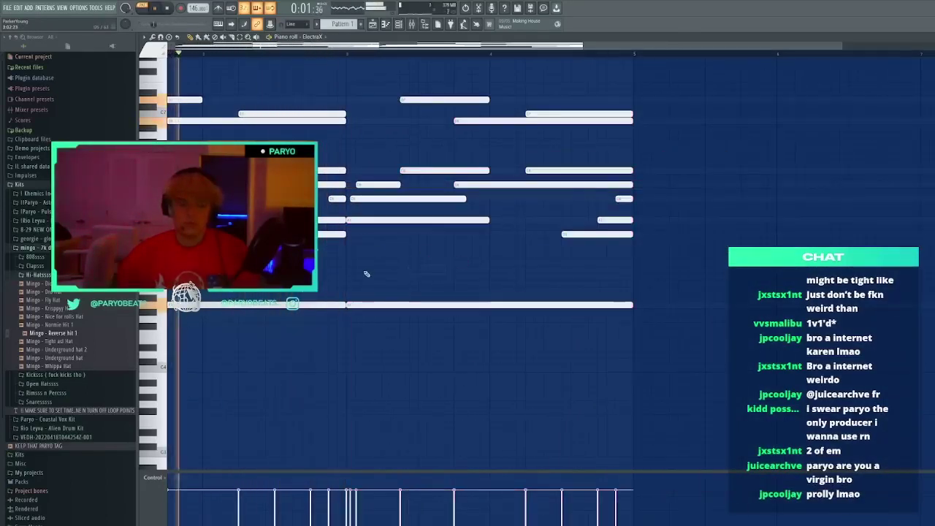
Raise the three staggered opening notes of bar 3 to C6, D6 and E6, and try a short note late in the bar
{"action": "key", "text": "space"}
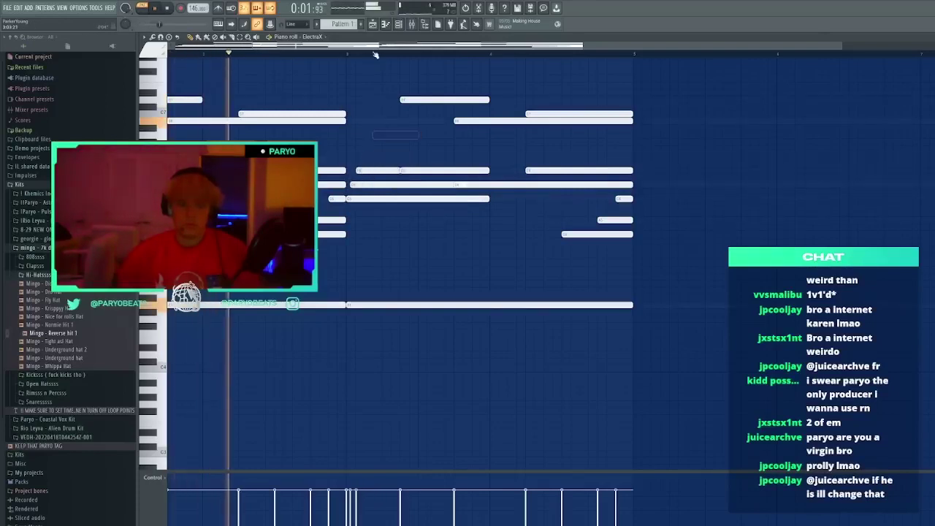
{"action": "scroll", "coordinate": [374, 55], "scroll_direction": "down", "scroll_amount": 2}
{"action": "left_click", "coordinate": [442, 228]}
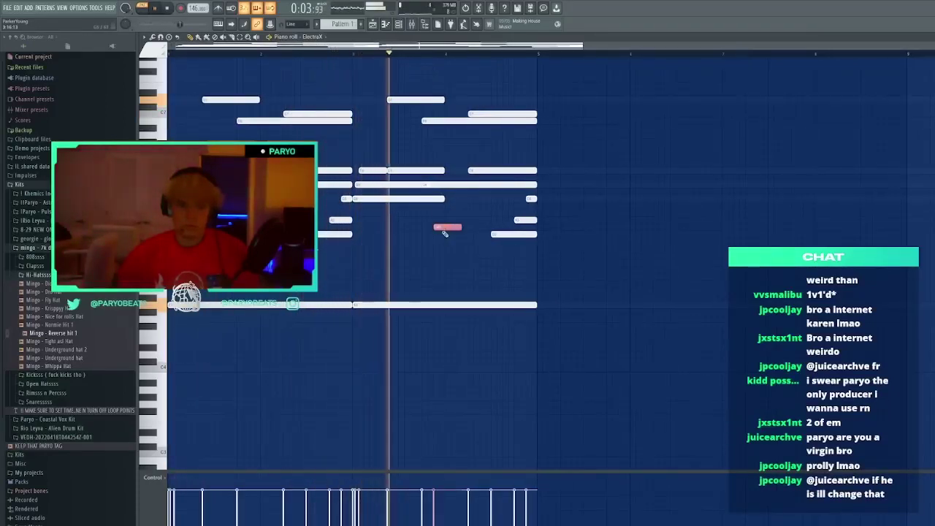
{"action": "right_click", "coordinate": [447, 228]}
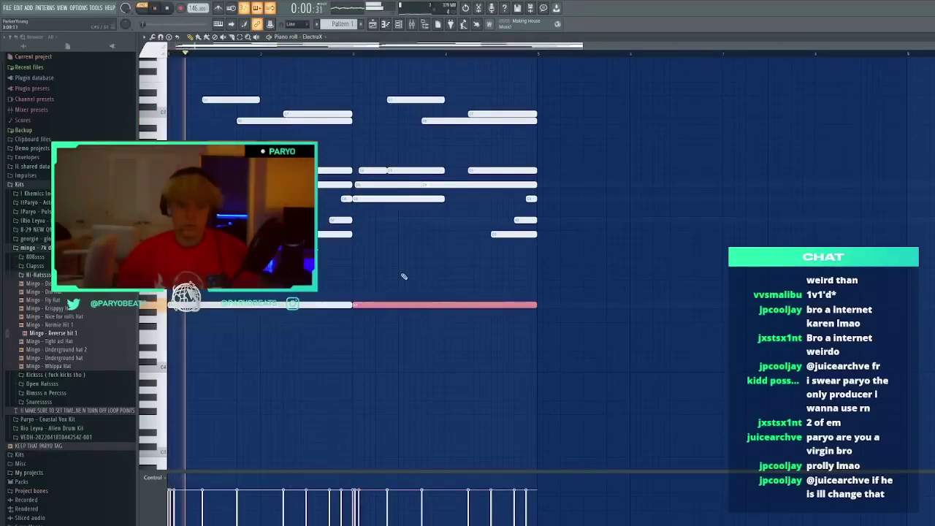
Lower the bass note under bars 3 and 4 by four semitones to F4
{"action": "key", "text": "shift+Down"}
{"action": "key", "text": "shift+Down"}
{"action": "key", "text": "shift+Down"}
{"action": "key", "text": "shift+Down"}
{"action": "left_click_drag", "start_coordinate": [402, 271], "coordinate": [508, 291]}
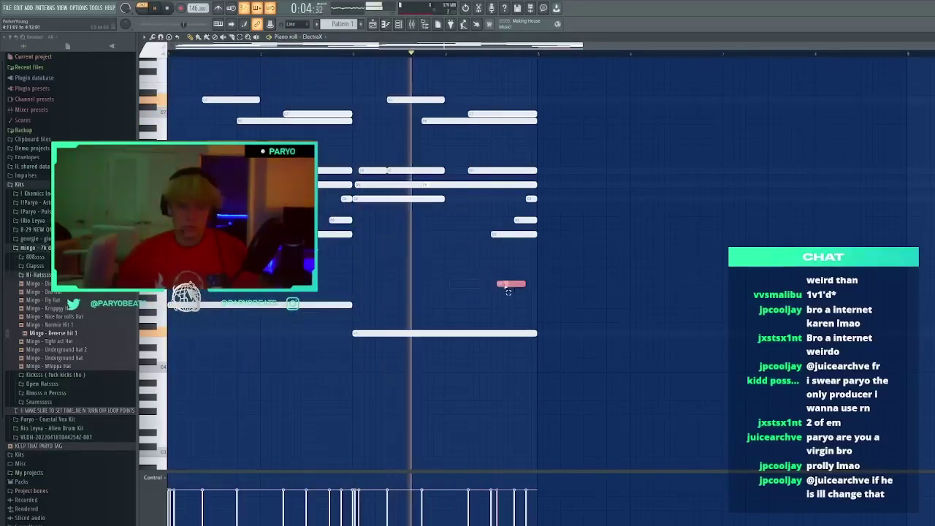
Lower the D7, B6 and C7 notes of bars 3 and 4 to A6, A5 and C6, and move bar 4's E6 to B5 on step 7
{"action": "left_click_drag", "start_coordinate": [408, 100], "coordinate": [452, 141]}
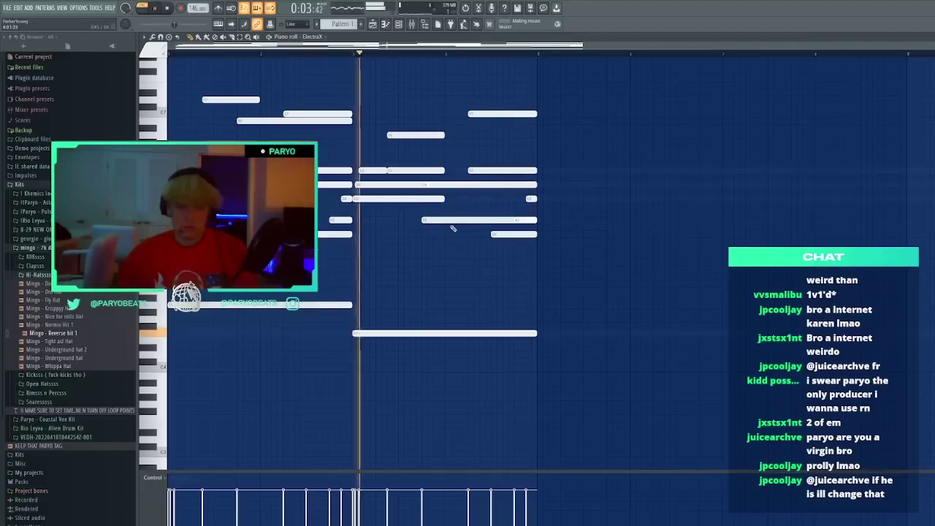
{"action": "left_click_drag", "start_coordinate": [489, 117], "coordinate": [500, 204]}
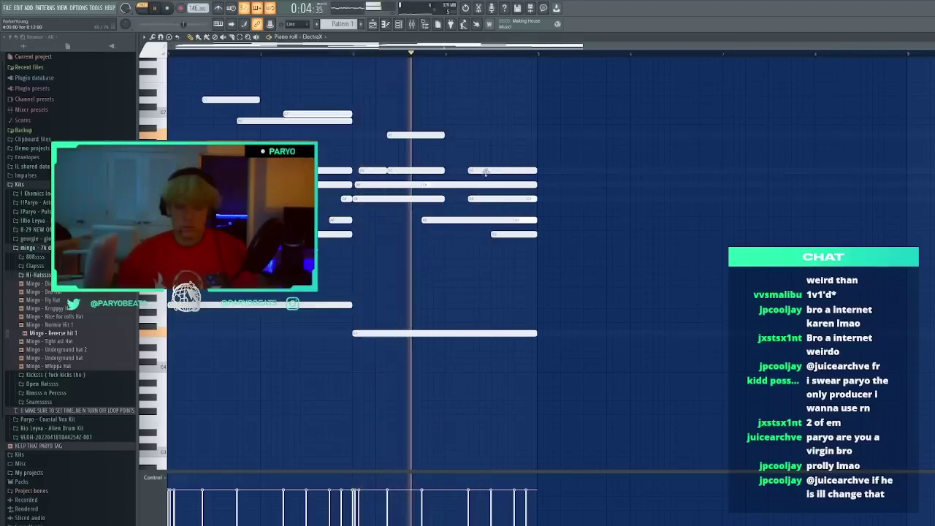
{"action": "left_click_drag", "start_coordinate": [486, 171], "coordinate": [490, 196]}
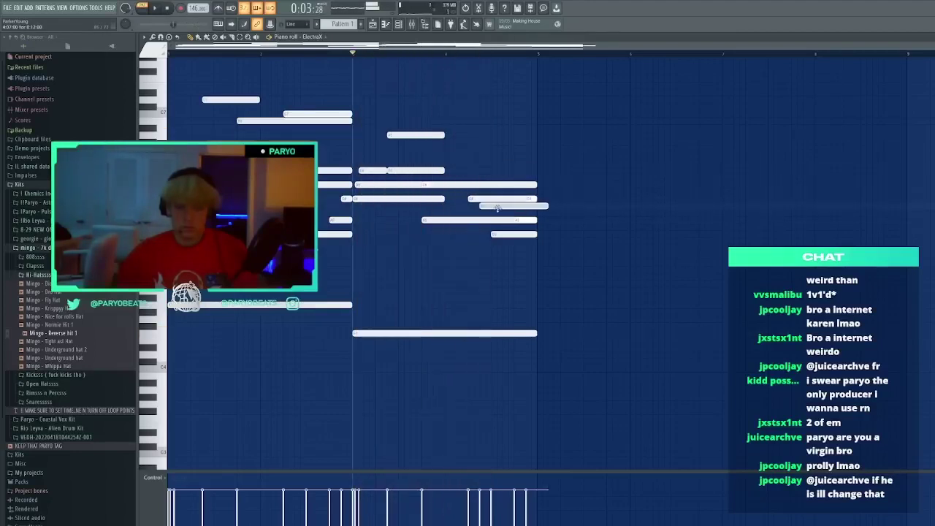
Delete the A#5 note that runs past the end of bar 4
{"action": "scroll", "coordinate": [496, 209], "scroll_direction": "up", "scroll_amount": 3}
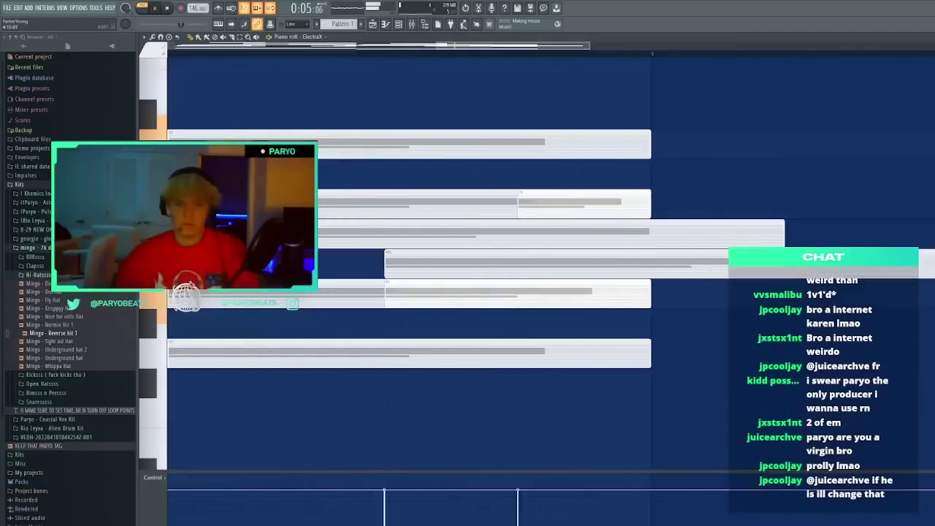
{"action": "scroll", "coordinate": [497, 209], "scroll_direction": "down", "scroll_amount": 5}
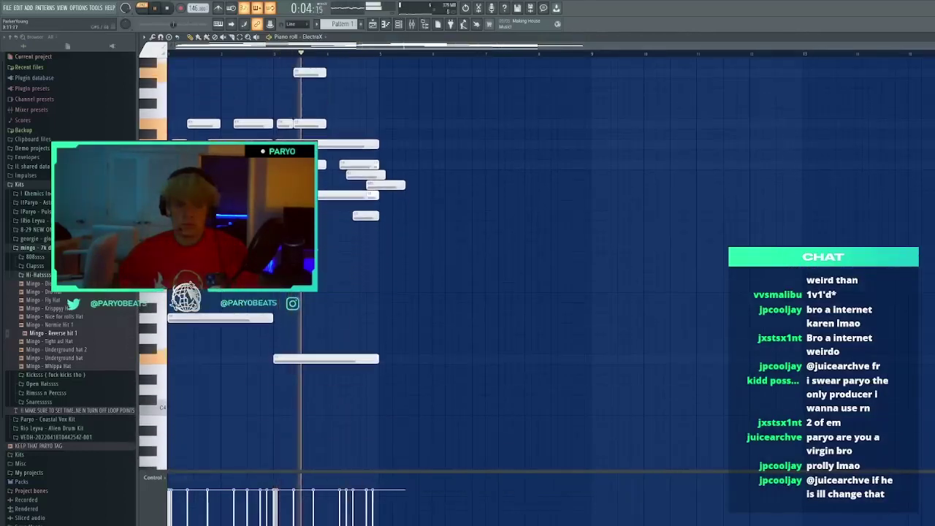
{"action": "right_click", "coordinate": [405, 188]}
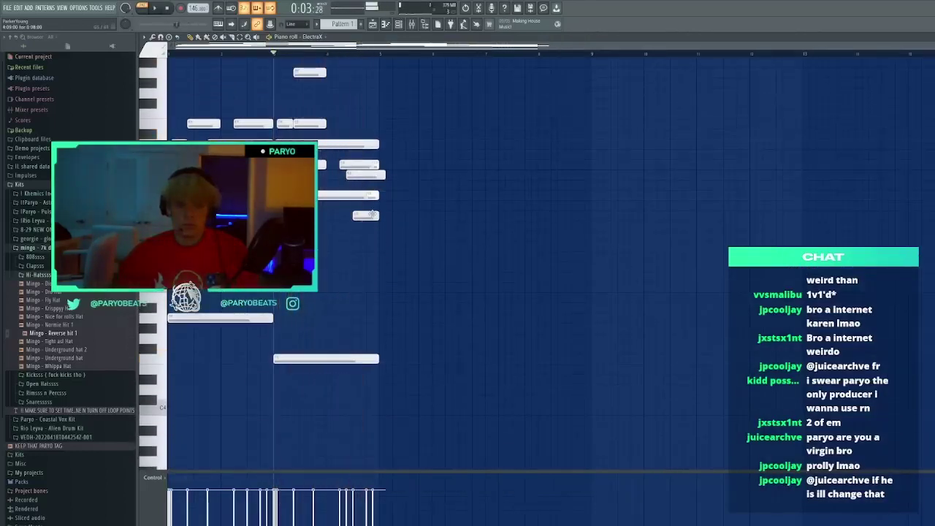
End bar 4's long A5 note at step 13, lower the short note there to G5, and drop the final short C6 to A5
{"action": "scroll", "coordinate": [727, 231], "scroll_direction": "up", "scroll_amount": 3}
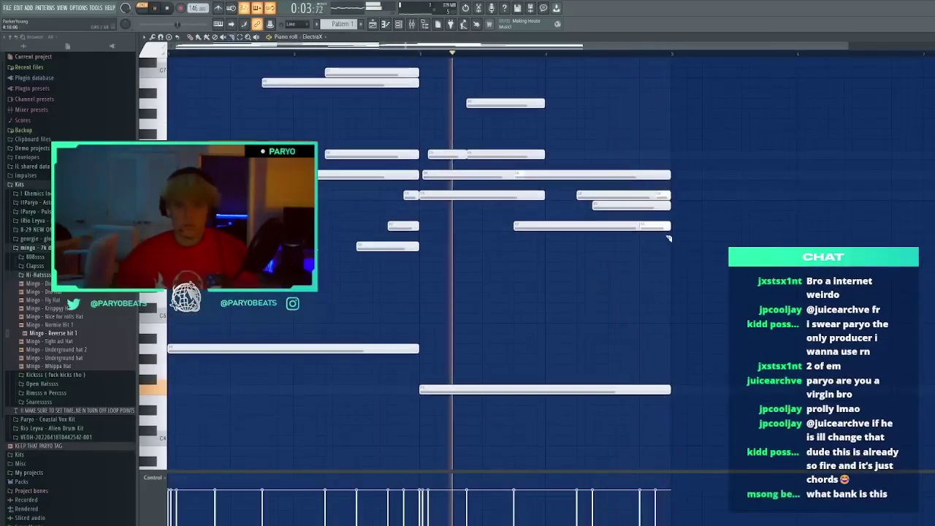
{"action": "left_click", "coordinate": [671, 227]}
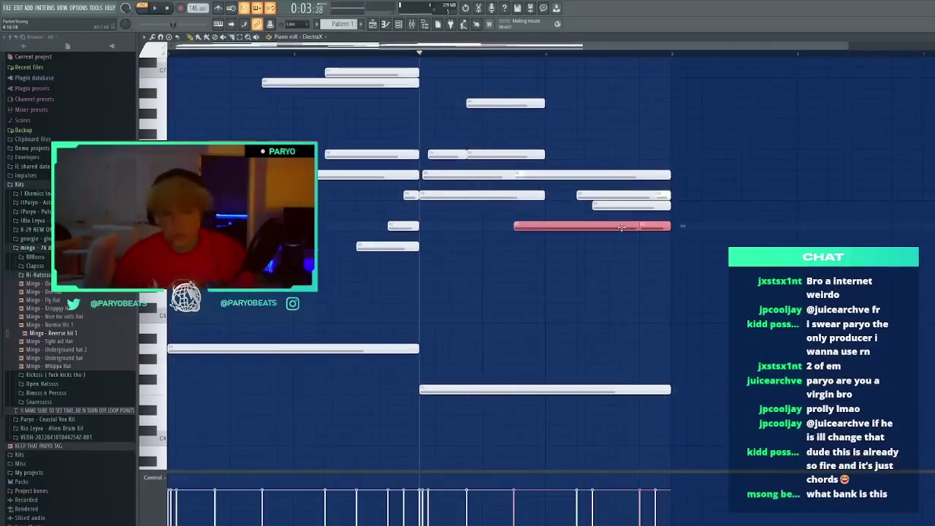
{"action": "left_click", "coordinate": [641, 234]}
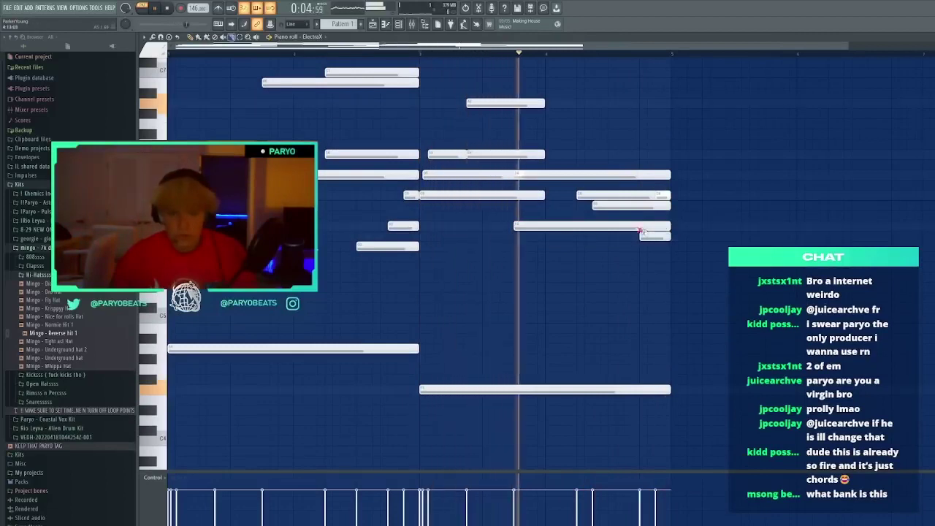
{"action": "mouse_move", "coordinate": [641, 231]}
{"action": "left_mouse_down"}
{"action": "mouse_move", "coordinate": [641, 221]}
{"action": "mouse_move", "coordinate": [685, 256]}
{"action": "mouse_move", "coordinate": [664, 247]}
{"action": "left_mouse_up"}
{"action": "key", "text": "p"}
{"action": "left_click_drag", "start_coordinate": [664, 198], "coordinate": [664, 229]}
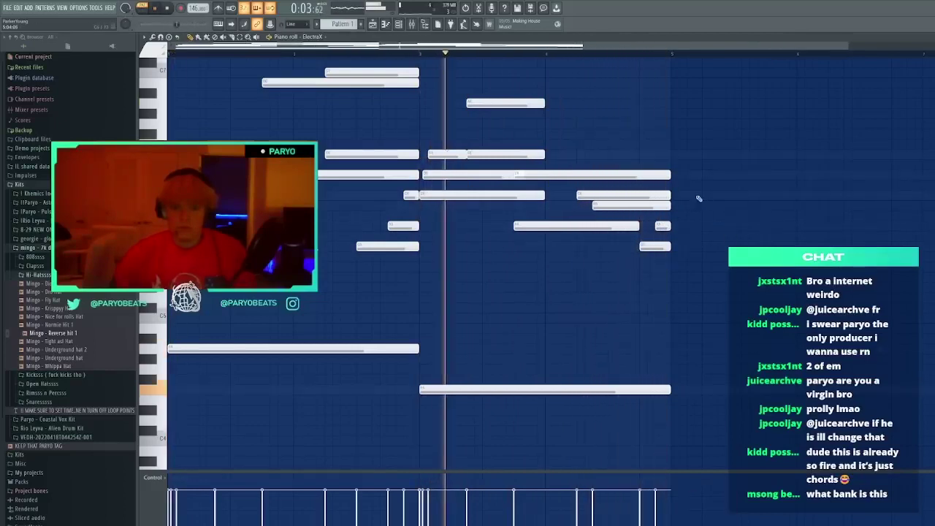
Transpose the entire four-bar melody and its bass notes down one semitone, and play the result
{"action": "left_click", "coordinate": [175, 64]}
{"action": "right_click", "coordinate": [175, 66]}
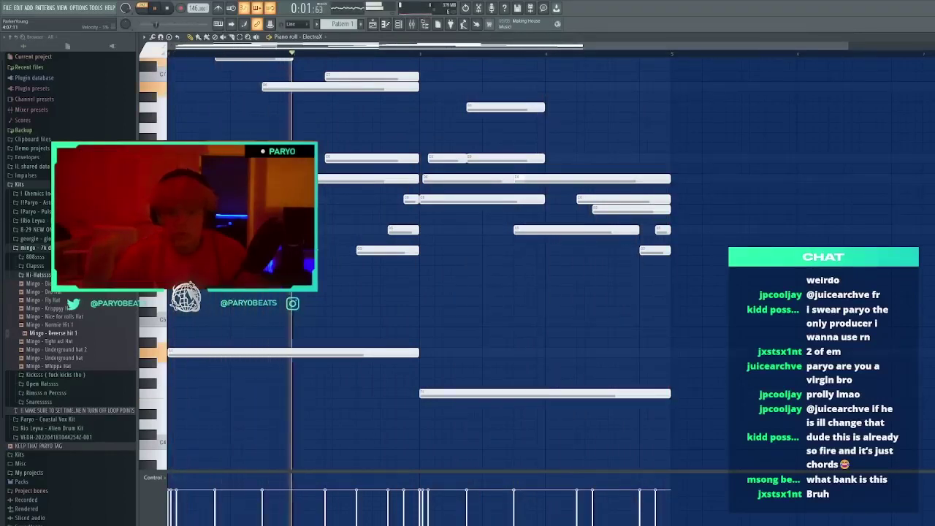
{"action": "key", "text": "space"}
{"action": "key", "text": "space"}
{"action": "scroll", "coordinate": [519, 322], "scroll_direction": "up", "scroll_amount": 1}
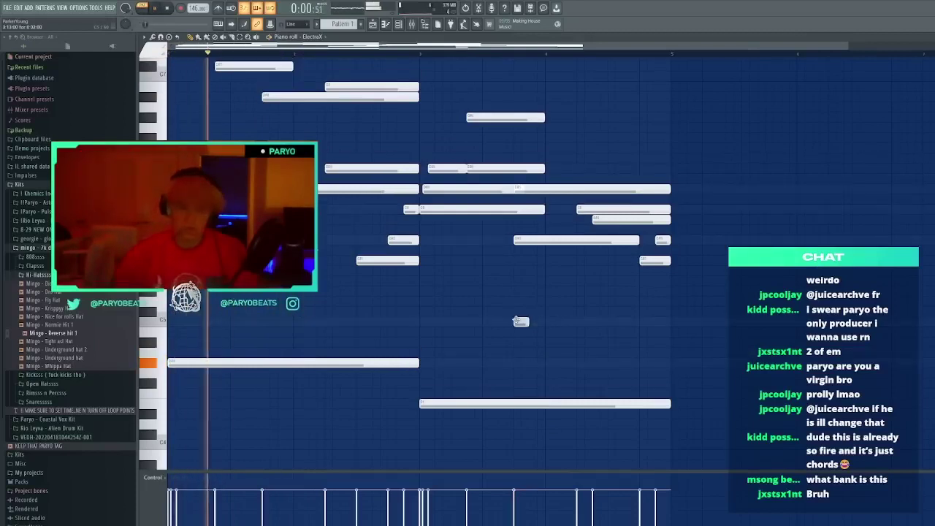
{"action": "scroll", "coordinate": [473, 317], "scroll_direction": "up", "scroll_amount": 4}
{"action": "scroll", "coordinate": [351, 299], "scroll_direction": "down", "scroll_amount": 4}
{"action": "key", "text": "space"}
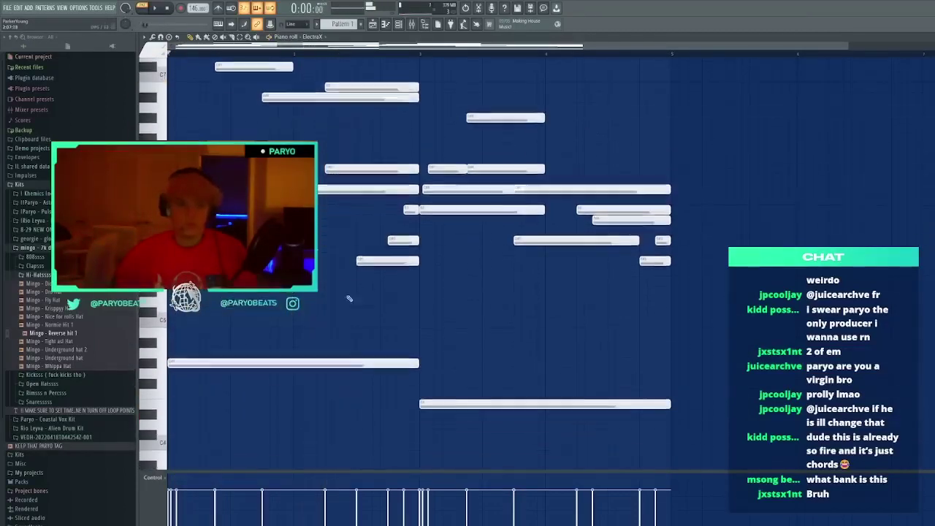
Try a descending run of short notes between D#5 and C5 in late bar 2, and try the bar without its F#5
{"action": "key", "text": "space"}
{"action": "left_click", "coordinate": [348, 295]}
{"action": "mouse_move", "coordinate": [354, 294]}
{"action": "left_mouse_down"}
{"action": "mouse_move", "coordinate": [331, 293]}
{"action": "mouse_move", "coordinate": [362, 294]}
{"action": "left_mouse_up"}
{"action": "key", "text": "space"}
{"action": "left_click", "coordinate": [375, 303]}
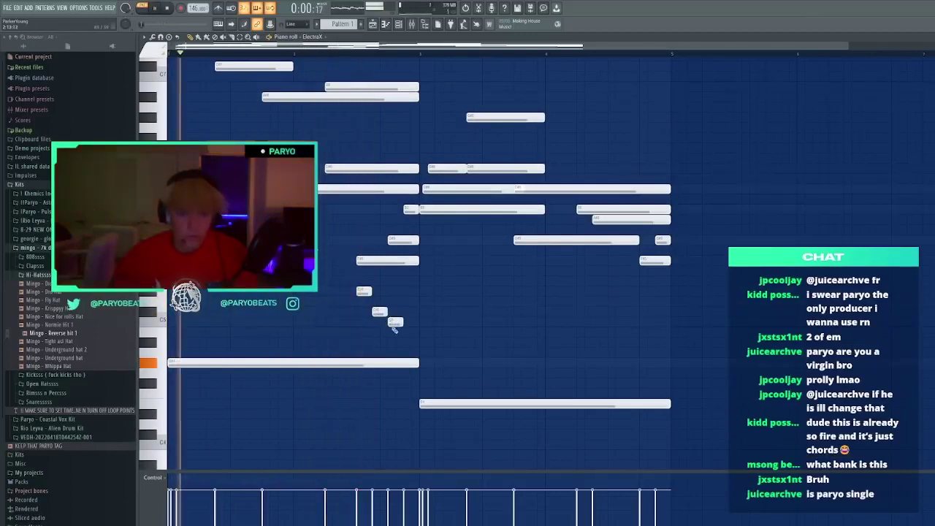
{"action": "left_click_drag", "start_coordinate": [394, 329], "coordinate": [402, 342]}
{"action": "left_click", "coordinate": [417, 342]}
{"action": "right_click", "coordinate": [417, 340]}
{"action": "left_click", "coordinate": [413, 303]}
{"action": "right_click", "coordinate": [419, 302]}
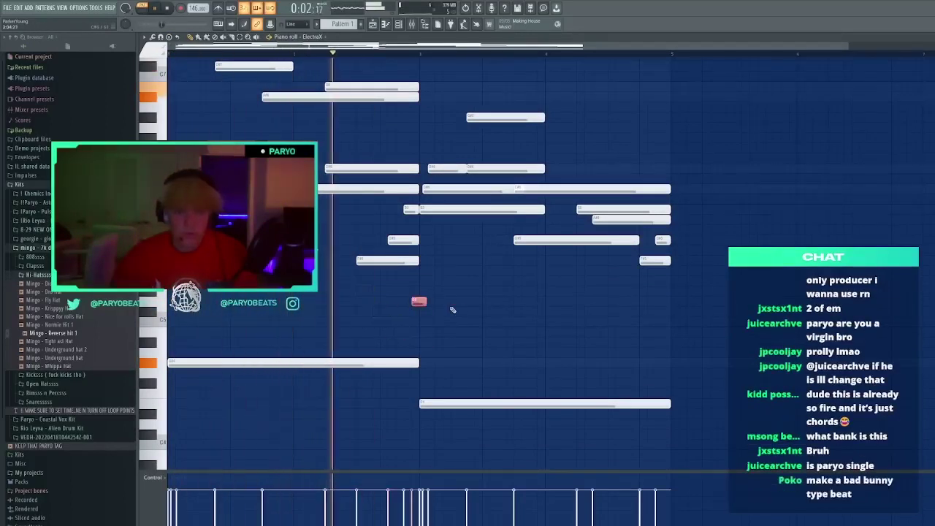
{"action": "right_click", "coordinate": [382, 261]}
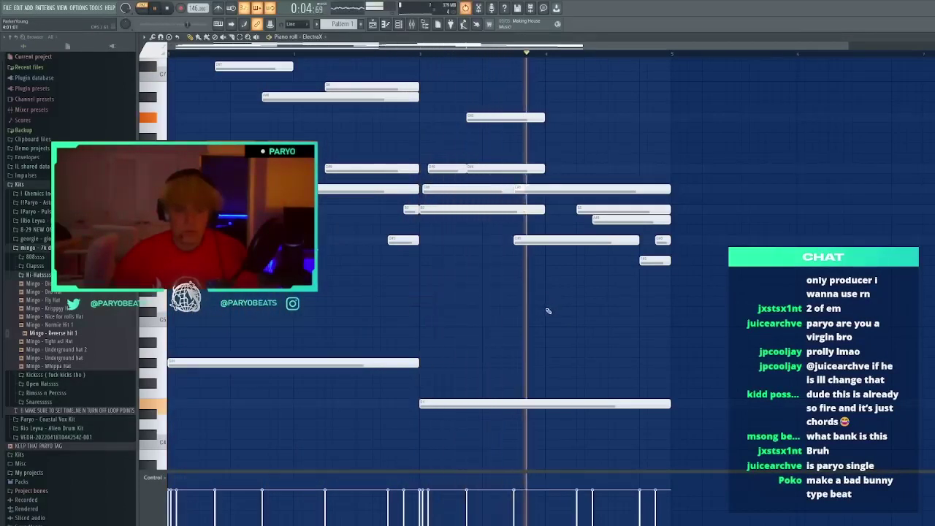
{"action": "key", "text": "ctrl+z"}
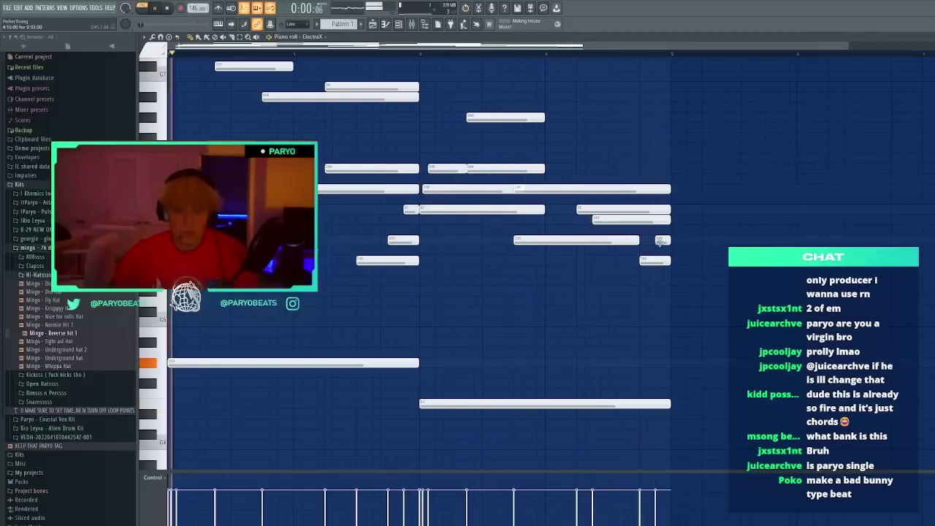
Extend bar 4's long G#5 note to the end of the bar in place of the short closing G#5
{"action": "left_click_drag", "start_coordinate": [638, 240], "coordinate": [671, 241]}
{"action": "left_click", "coordinate": [676, 291]}
{"action": "right_click", "coordinate": [676, 291]}
Duplicate the four-bar melody and bass directly after itself to fill eight bars, and close the piano roll
{"action": "key", "text": "ctrl+b"}
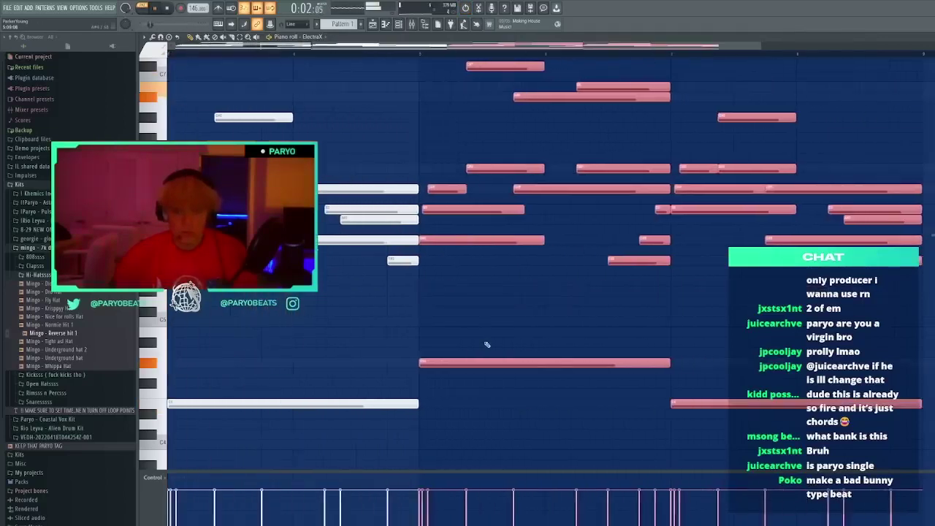
{"action": "left_click", "coordinate": [491, 334]}
{"action": "right_click", "coordinate": [491, 334]}
{"action": "left_click", "coordinate": [930, 37]}
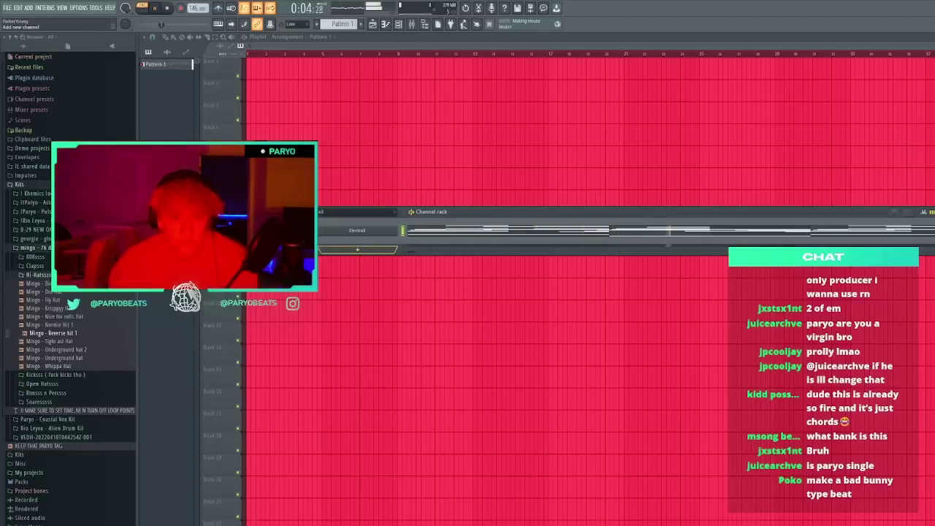
Collapse the open drum kit folders and expand the 8-29 NEW ONESHOTS folder in the browser
{"action": "left_click", "coordinate": [45, 275]}
{"action": "left_click", "coordinate": [47, 248]}
{"action": "left_click", "coordinate": [47, 231]}
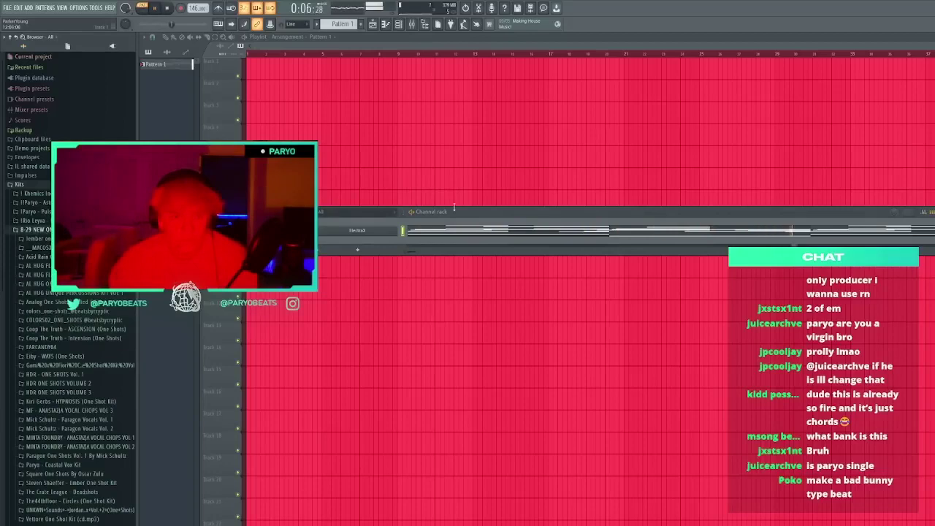
Reopen the ElectraX piano roll and review the eight-bar melody by playing it from the start
{"action": "left_click", "coordinate": [461, 230]}
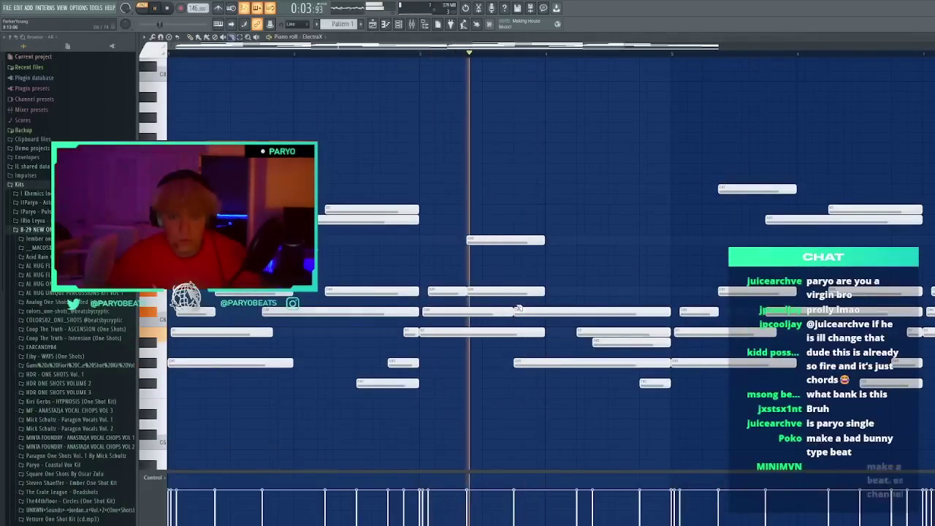
{"action": "scroll", "coordinate": [544, 307], "scroll_direction": "down", "scroll_amount": 2}
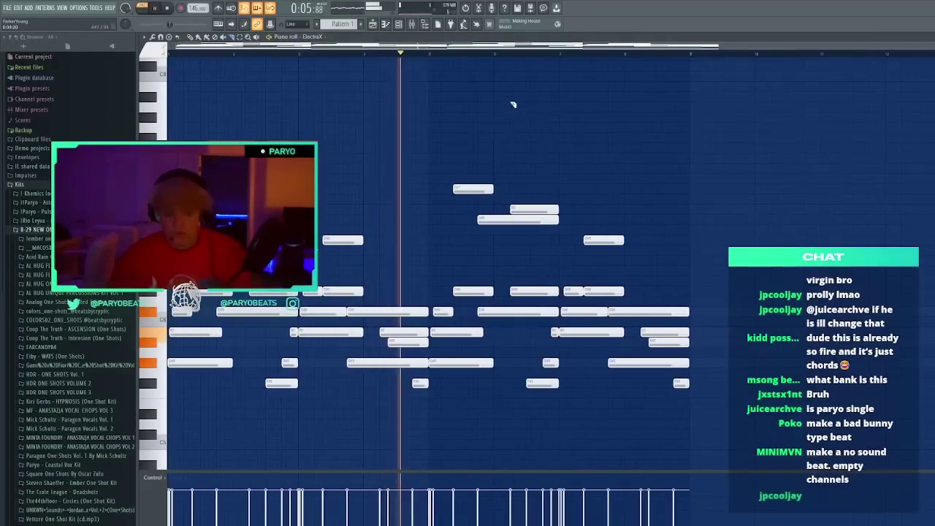
{"action": "left_click", "coordinate": [171, 54]}
{"action": "left_click", "coordinate": [316, 118]}
{"action": "right_click", "coordinate": [315, 118]}
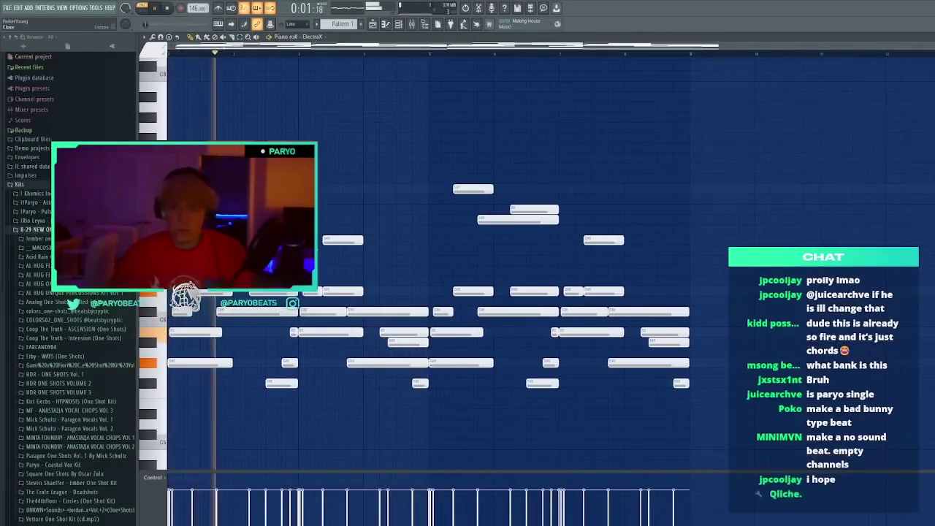
{"action": "key", "text": "F7"}
Open the bass folder of the Steven Shaeffer Ember One Shot Kit and audition its bass samples
{"action": "scroll", "coordinate": [69, 317], "scroll_direction": "down", "scroll_amount": 2}
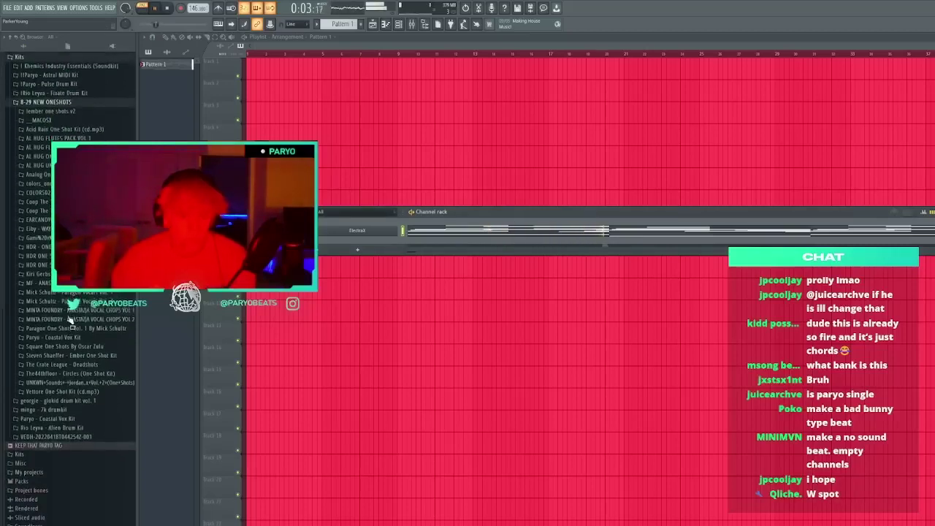
{"action": "left_click", "coordinate": [63, 356]}
{"action": "left_click", "coordinate": [52, 381]}
{"action": "scroll", "coordinate": [51, 386], "scroll_direction": "down", "scroll_amount": 1}
{"action": "key", "text": "space"}
{"action": "scroll", "coordinate": [50, 388], "scroll_direction": "down", "scroll_amount": 2}
{"action": "left_click", "coordinate": [50, 385]}
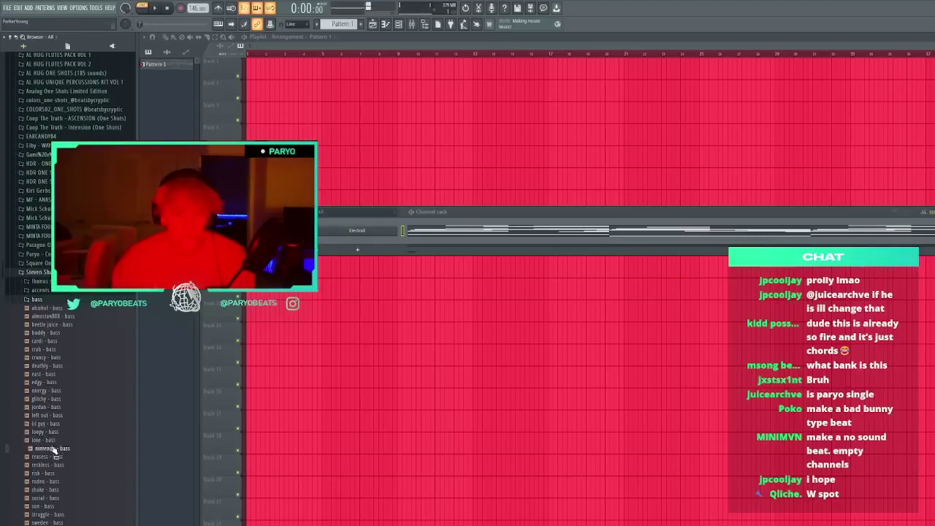
{"action": "scroll", "coordinate": [52, 468], "scroll_direction": "down", "scroll_amount": 3}
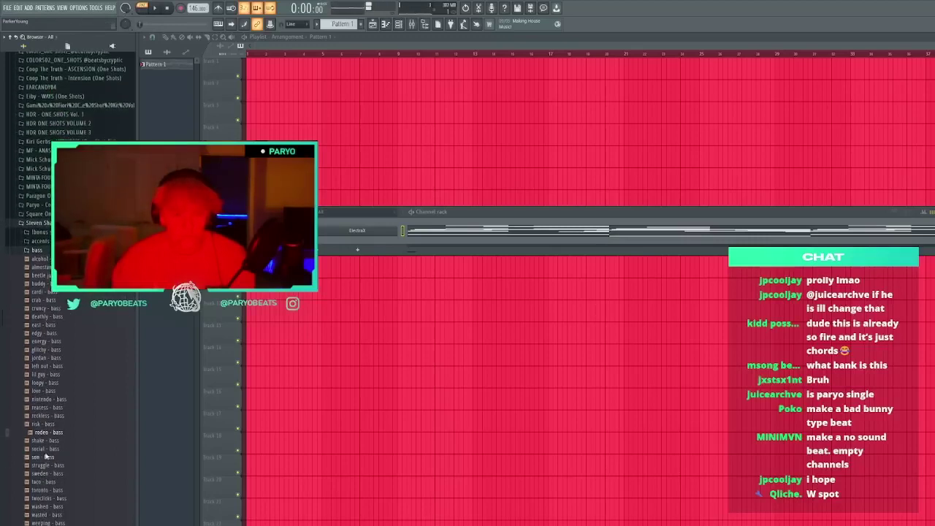
{"action": "left_click", "coordinate": [48, 457]}
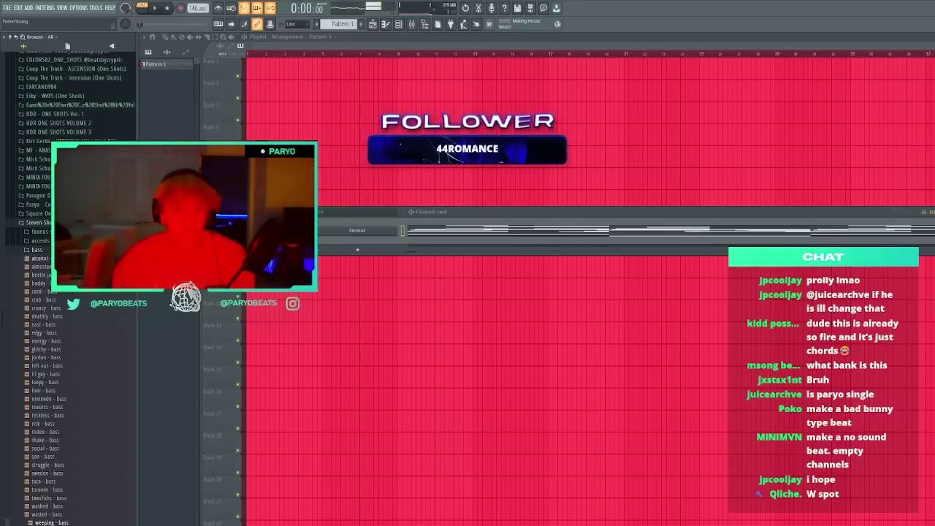
Open the red folder of the colors_one-shots kit and audition its bass samples
{"action": "left_click", "coordinate": [49, 224]}
{"action": "left_click", "coordinate": [50, 182]}
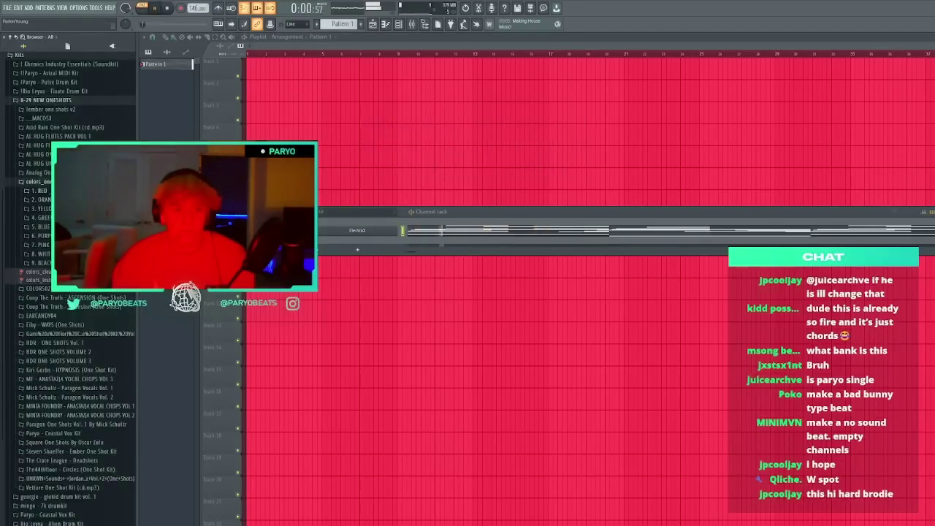
{"action": "left_click", "coordinate": [57, 191]}
{"action": "key", "text": "space"}
{"action": "left_click", "coordinate": [57, 208]}
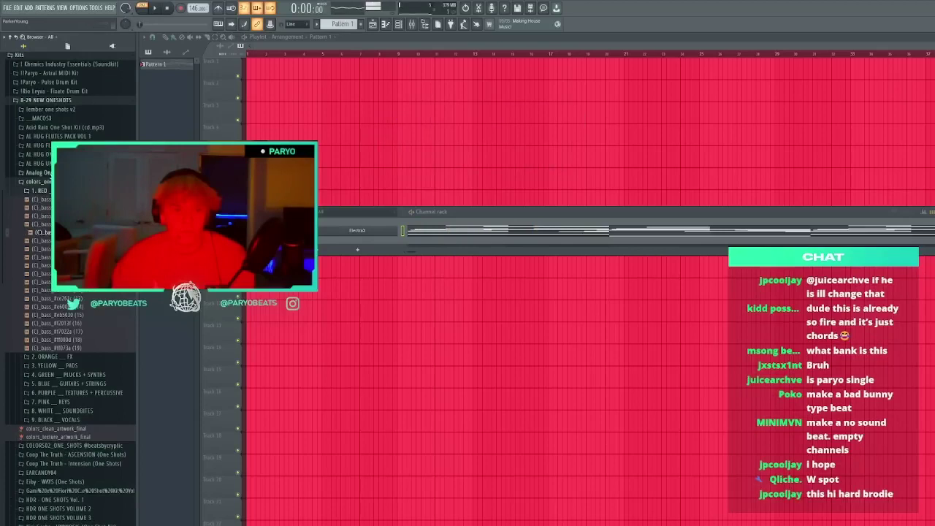
Audition samples from Analog One Shots Limited Edition and look into the AL HUG FLUTES PACK VOL 2 folder
{"action": "left_click", "coordinate": [50, 174]}
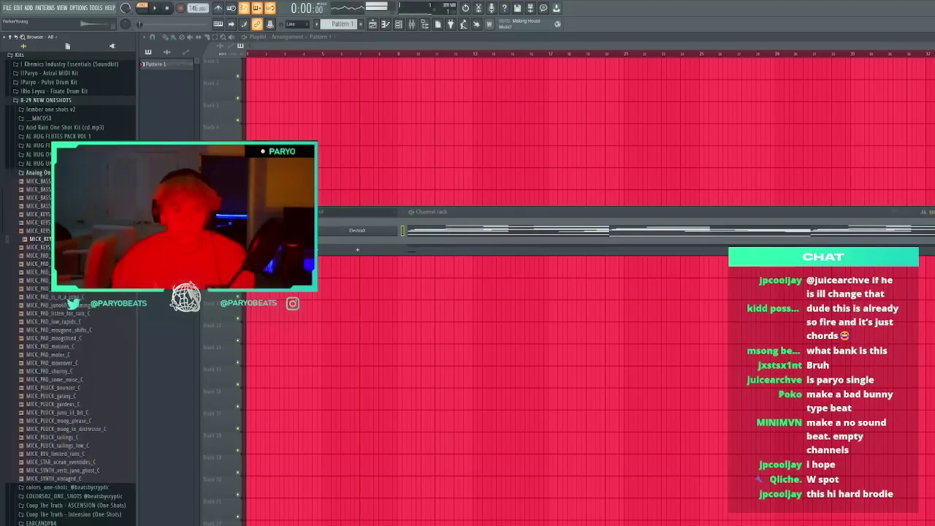
{"action": "left_click", "coordinate": [49, 146]}
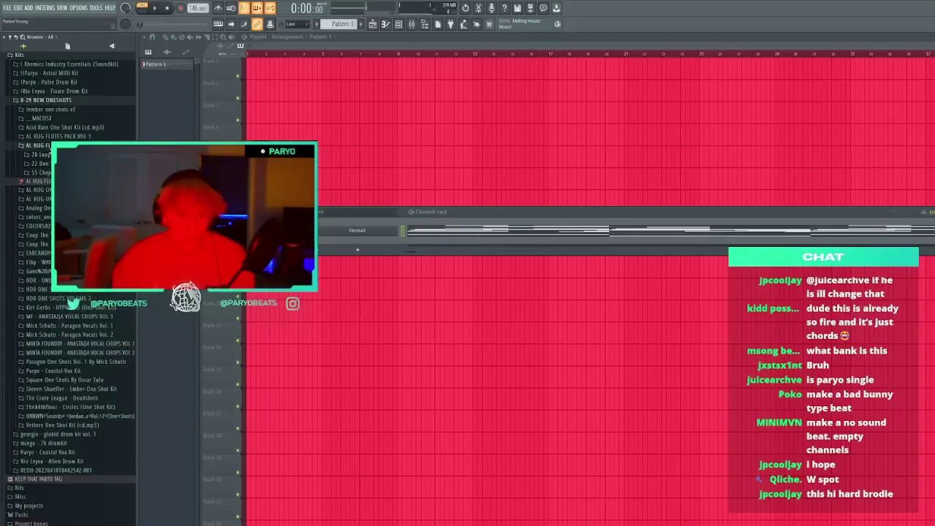
{"action": "left_click", "coordinate": [49, 145]}
Audition the bass folder of ember one shots v2 and add its "normal - bass" sample as a new channel
{"action": "key", "text": "space"}
{"action": "left_click", "coordinate": [50, 111]}
{"action": "left_click", "coordinate": [43, 137]}
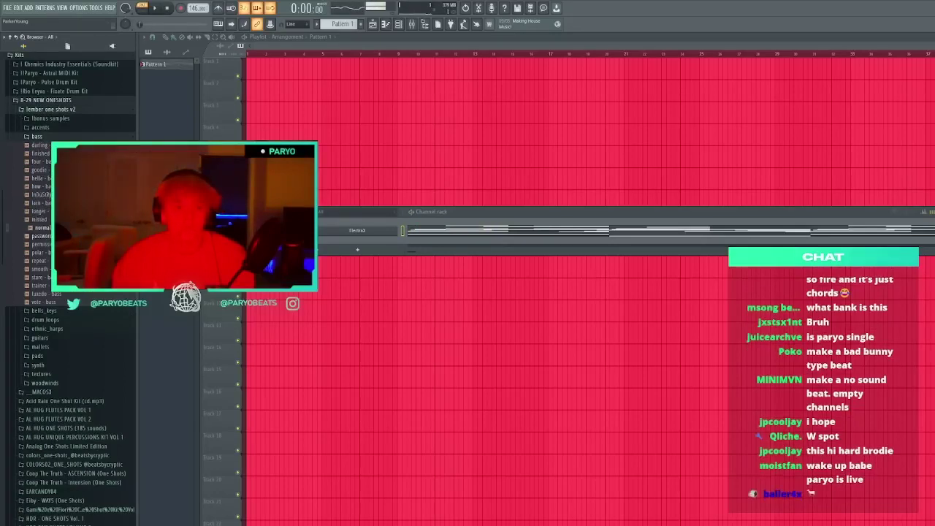
{"action": "left_click_drag", "start_coordinate": [316, 252], "coordinate": [315, 250]}
{"action": "key", "text": "space"}
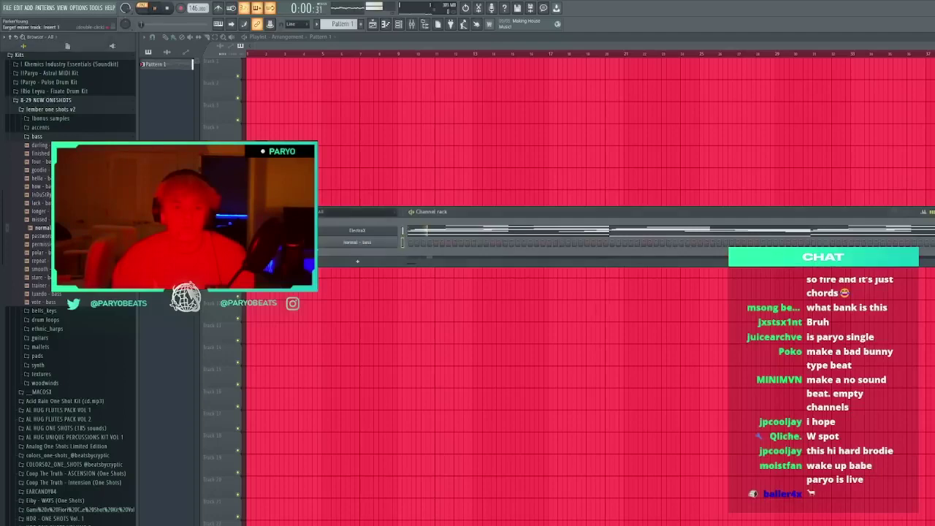
Route the "normal - bass" channel to mixer track 2 and set its volume envelope's sustain level to 0%
{"action": "double_click", "coordinate": [309, 249]}
{"action": "key", "text": "Escape"}
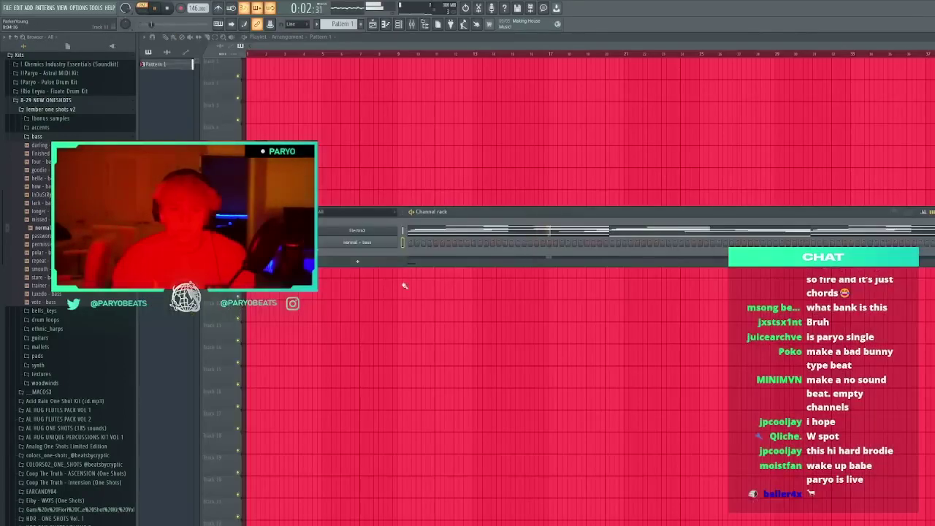
{"action": "left_click", "coordinate": [380, 246]}
{"action": "left_click", "coordinate": [190, 107]}
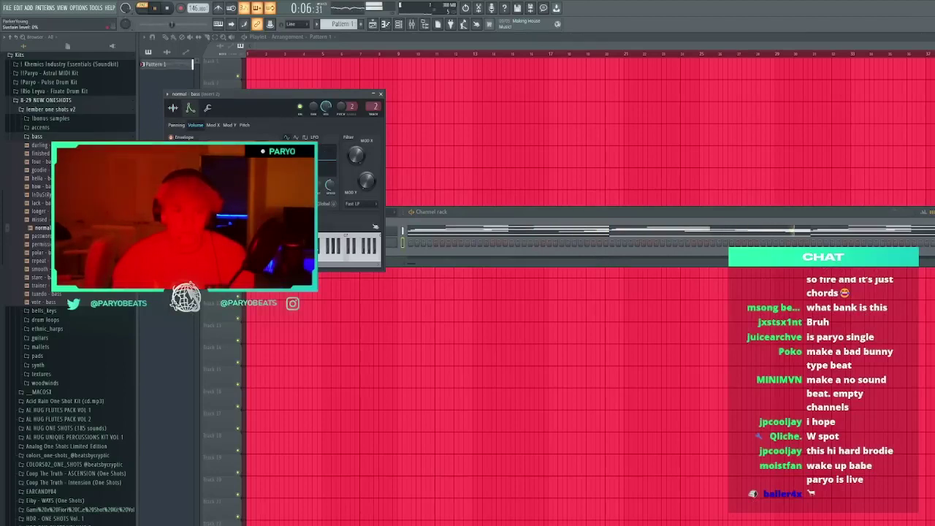
{"action": "left_click", "coordinate": [381, 95]}
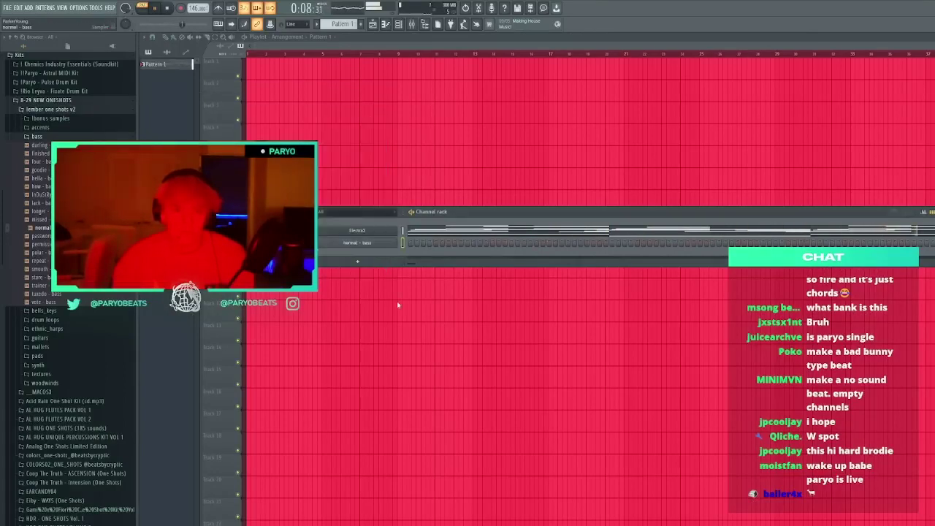
Add a 12-step D#6 note from step 5 to the end of bar 4 in the ElectraX melody
{"action": "key", "text": "space"}
{"action": "key", "text": "space"}
{"action": "left_click", "coordinate": [424, 232]}
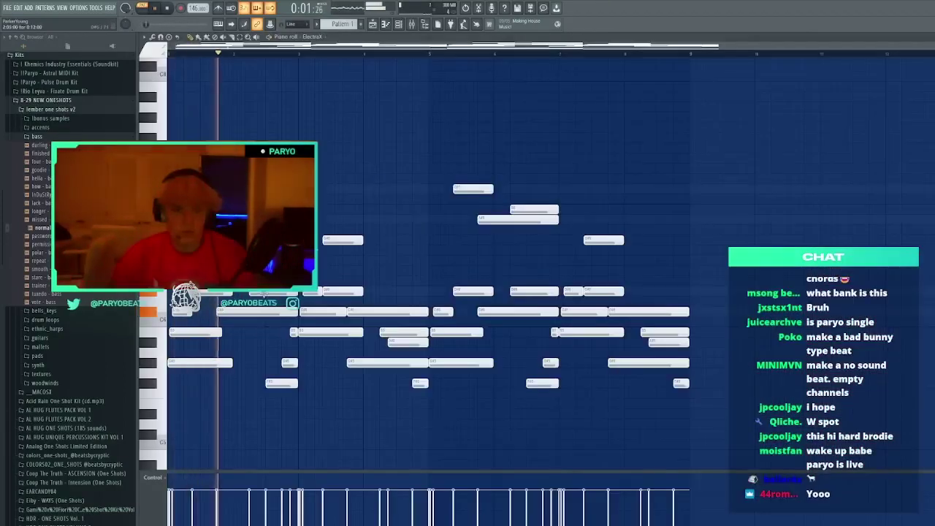
{"action": "left_click_drag", "start_coordinate": [347, 265], "coordinate": [400, 269]}
{"action": "right_click", "coordinate": [395, 273]}
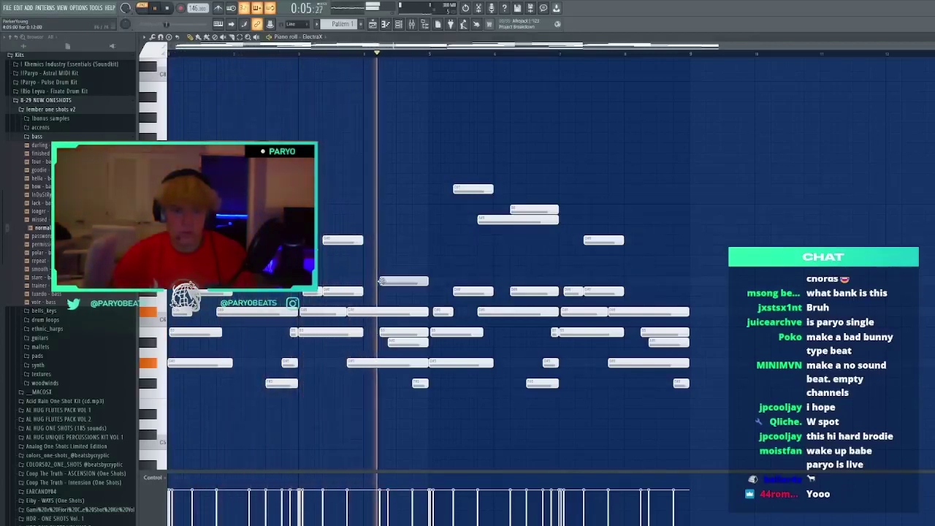
{"action": "left_click", "coordinate": [403, 280]}
Try another 12-step note at F6 starting late in bar 4
{"action": "left_click", "coordinate": [407, 271]}
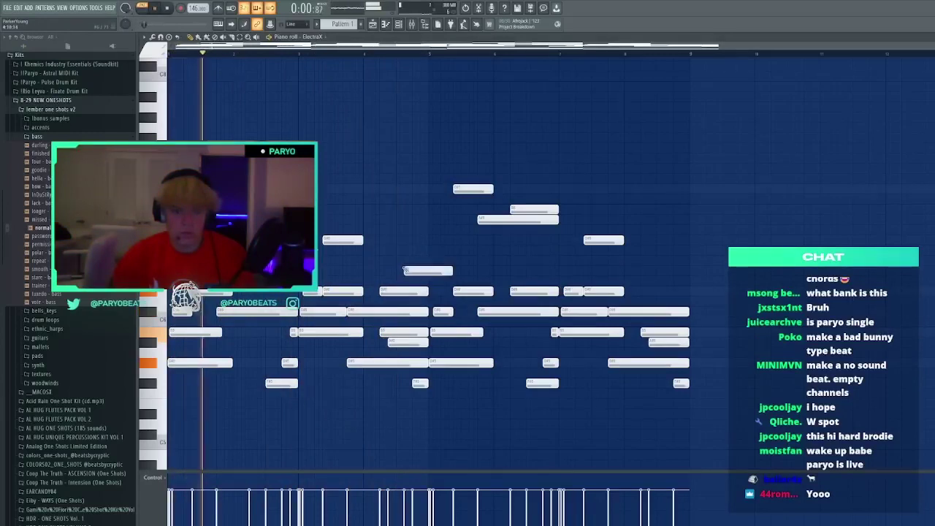
{"action": "left_click_drag", "start_coordinate": [418, 272], "coordinate": [433, 274]}
{"action": "right_click", "coordinate": [434, 272]}
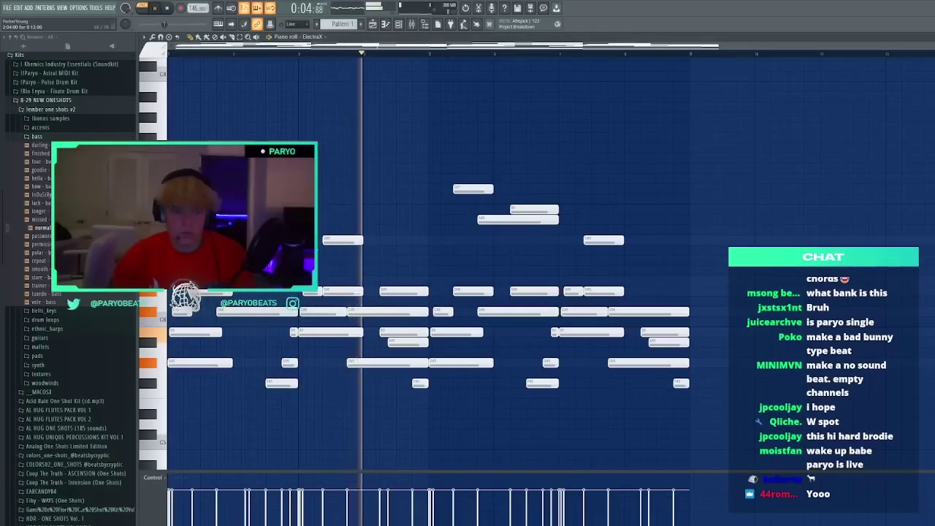
Replace the D#6 melody notes starting at step 5 of bars 4 and 6 with F#6 notes of the same length
{"action": "left_click", "coordinate": [531, 261]}
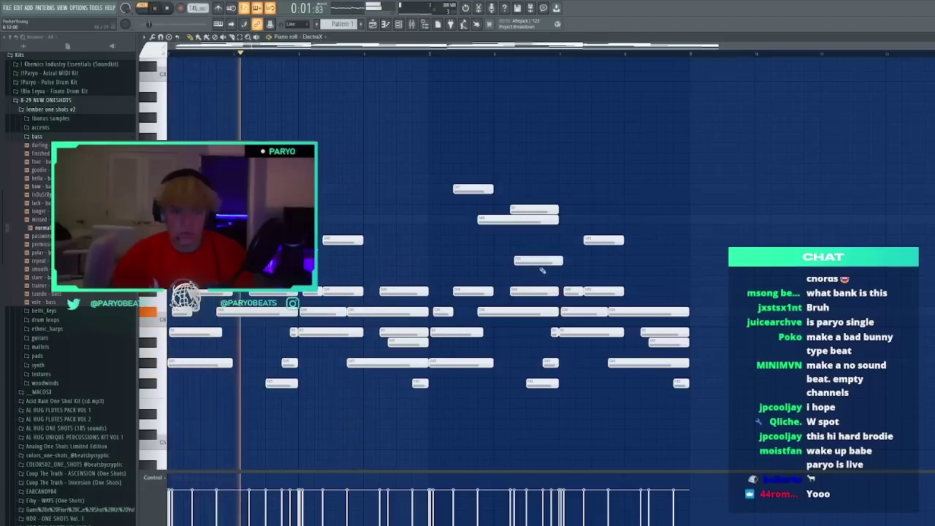
{"action": "right_click", "coordinate": [512, 292]}
{"action": "left_click", "coordinate": [401, 261]}
{"action": "right_click", "coordinate": [411, 264]}
{"action": "left_click_drag", "start_coordinate": [407, 290], "coordinate": [409, 257]}
Try extra ElectraX melody notes between E6 and F#6 in bars 5, 7 and 8, removing each one
{"action": "left_click", "coordinate": [448, 281]}
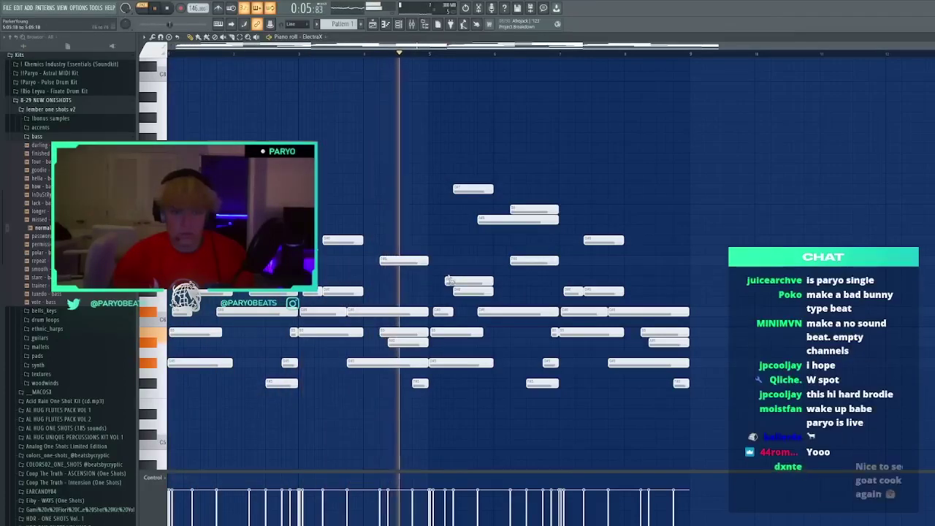
{"action": "right_click", "coordinate": [466, 280]}
{"action": "left_click", "coordinate": [473, 261]}
{"action": "right_click", "coordinate": [503, 263]}
{"action": "left_click", "coordinate": [610, 262]}
{"action": "right_click", "coordinate": [622, 262]}
{"action": "left_click", "coordinate": [623, 261]}
{"action": "right_click", "coordinate": [637, 263]}
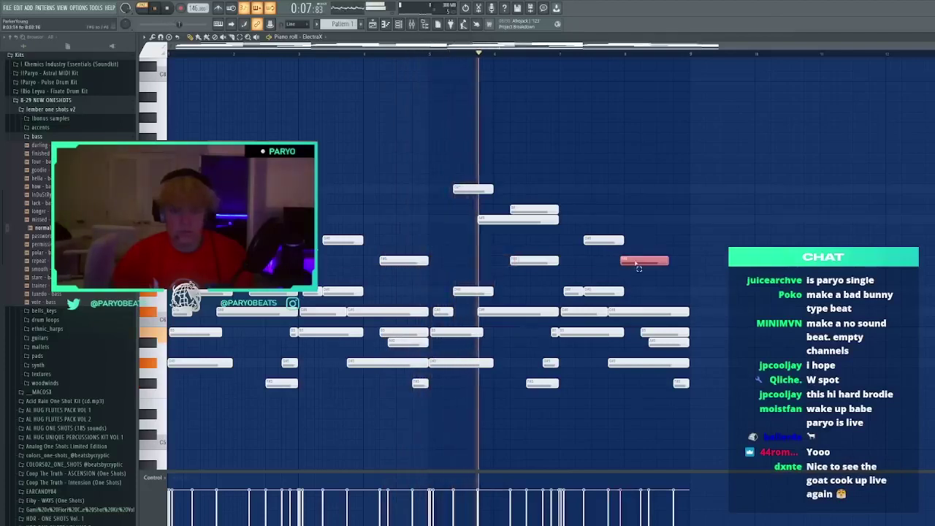
{"action": "left_click", "coordinate": [606, 261]}
{"action": "right_click", "coordinate": [615, 264]}
{"action": "left_click", "coordinate": [605, 269]}
{"action": "right_click", "coordinate": [621, 270]}
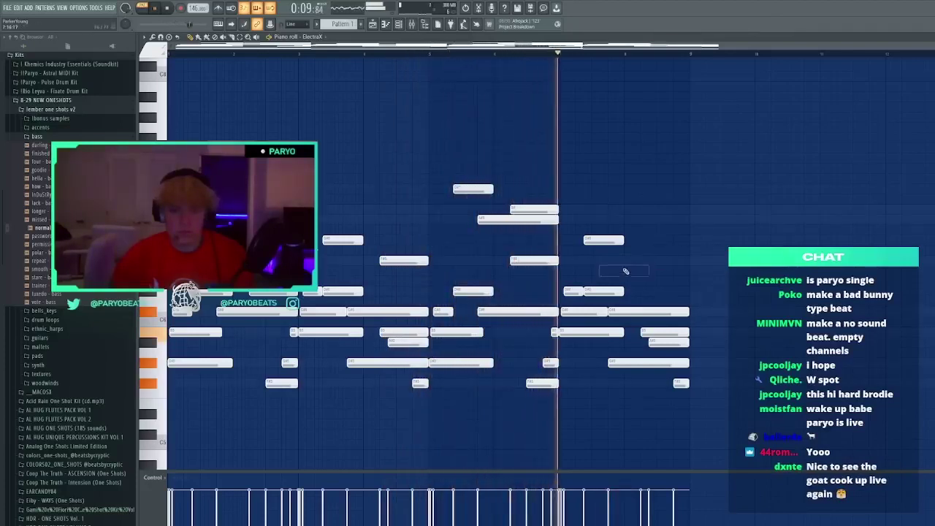
{"action": "left_click", "coordinate": [648, 263]}
{"action": "right_click", "coordinate": [648, 264]}
Try 12-step melody notes at C#7 and G7 in bar 8 and remove them
{"action": "left_click", "coordinate": [633, 189]}
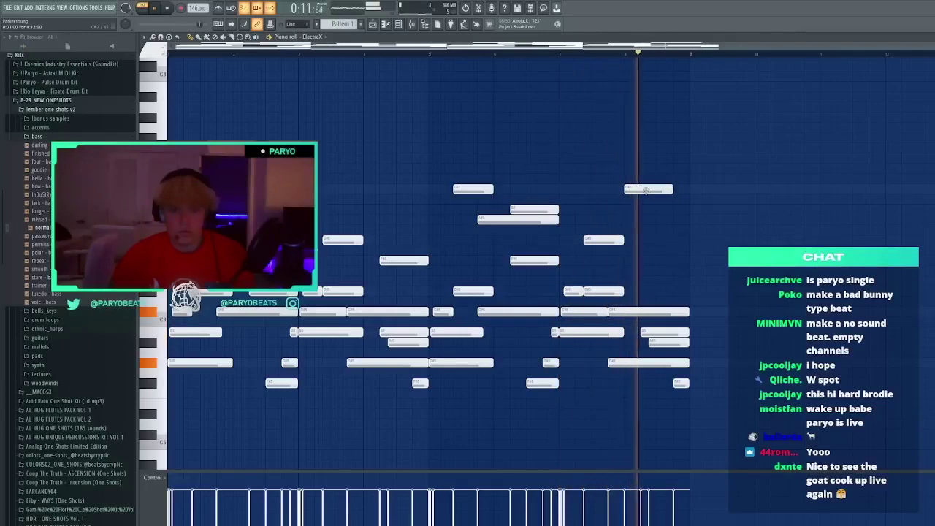
{"action": "right_click", "coordinate": [652, 190]}
{"action": "left_click", "coordinate": [627, 190]}
{"action": "right_click", "coordinate": [637, 192]}
{"action": "left_click", "coordinate": [652, 127]}
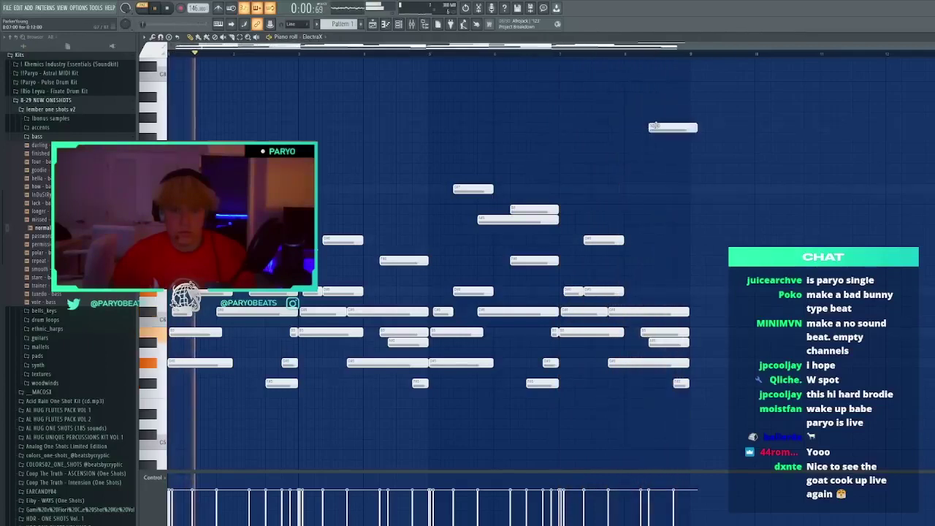
{"action": "right_click", "coordinate": [661, 128]}
Open the "normal - bass" channel's empty note pattern in the piano roll and stop playback
{"action": "key", "text": "F7"}
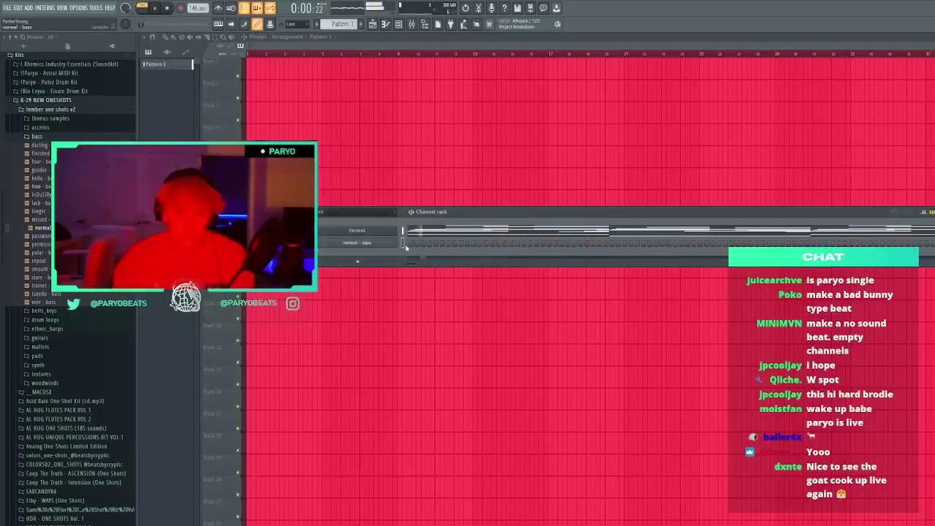
{"action": "left_click", "coordinate": [362, 245]}
{"action": "left_click", "coordinate": [381, 95]}
{"action": "key", "text": "F7"}
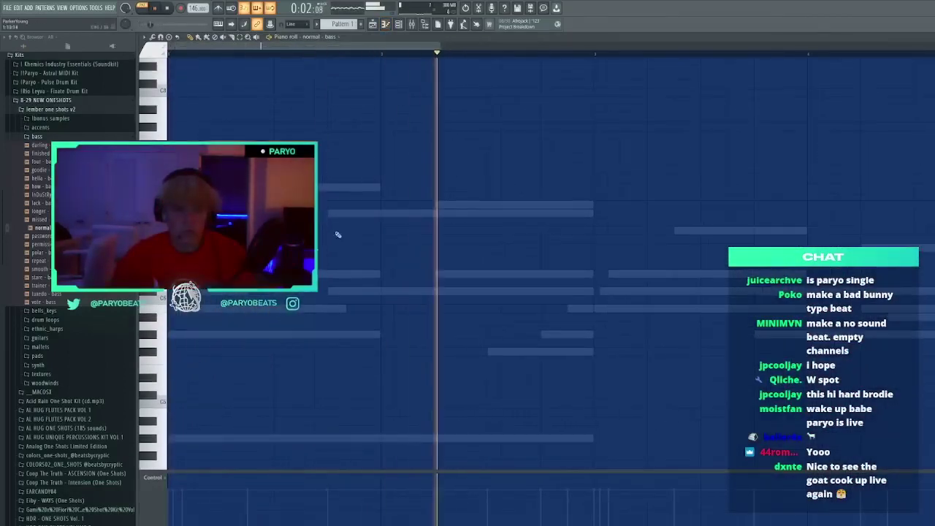
{"action": "key", "text": "space"}
Draw a descending run of two-step bass notes, D#5, C#5, B4 and A#4, across the second half of bar 2
{"action": "left_click_drag", "start_coordinate": [490, 231], "coordinate": [450, 274]}
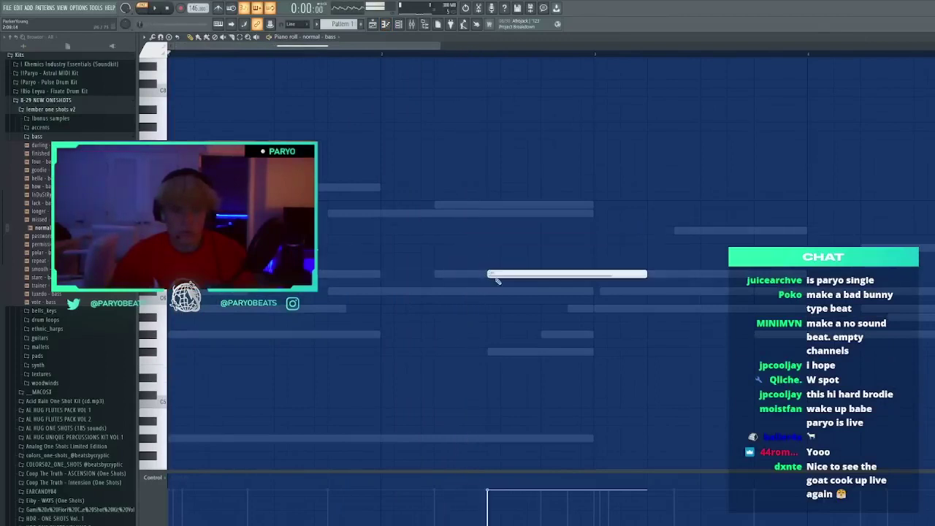
{"action": "left_click_drag", "start_coordinate": [570, 326], "coordinate": [570, 317]}
{"action": "key", "text": "space"}
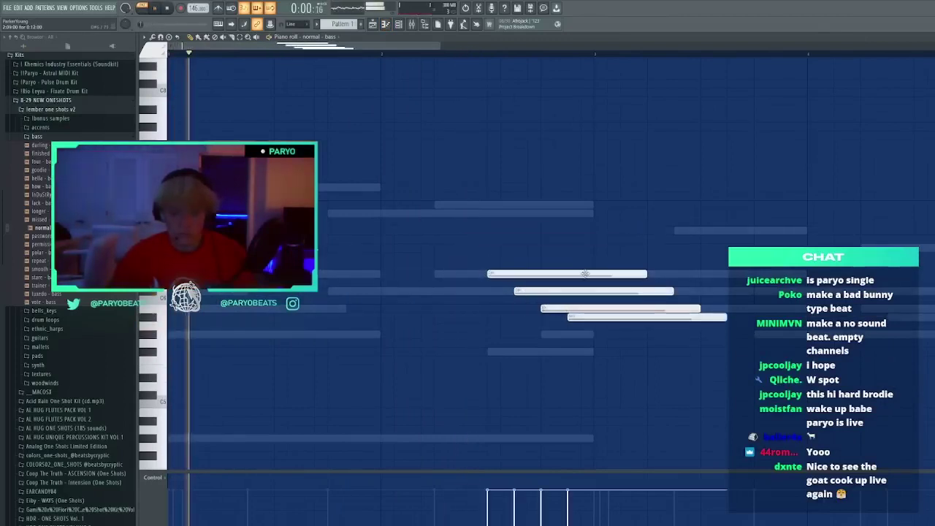
{"action": "key", "text": "ctrl+Down"}
{"action": "left_click_drag", "start_coordinate": [660, 288], "coordinate": [607, 424]}
{"action": "left_click_drag", "start_coordinate": [724, 421], "coordinate": [617, 358]}
{"action": "left_click", "coordinate": [630, 352]}
{"action": "right_click", "coordinate": [632, 352]}
{"action": "scroll", "coordinate": [651, 307], "scroll_direction": "down", "scroll_amount": 3}
{"action": "key", "text": "space"}
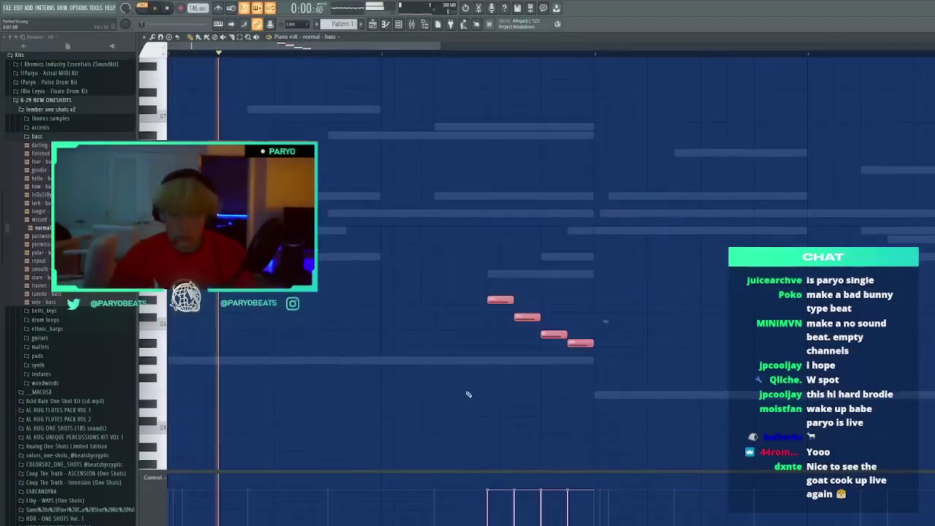
Add an 8-step E4 bass note at the start of bar 3 and play the phrase from the descending run
{"action": "left_click", "coordinate": [594, 369]}
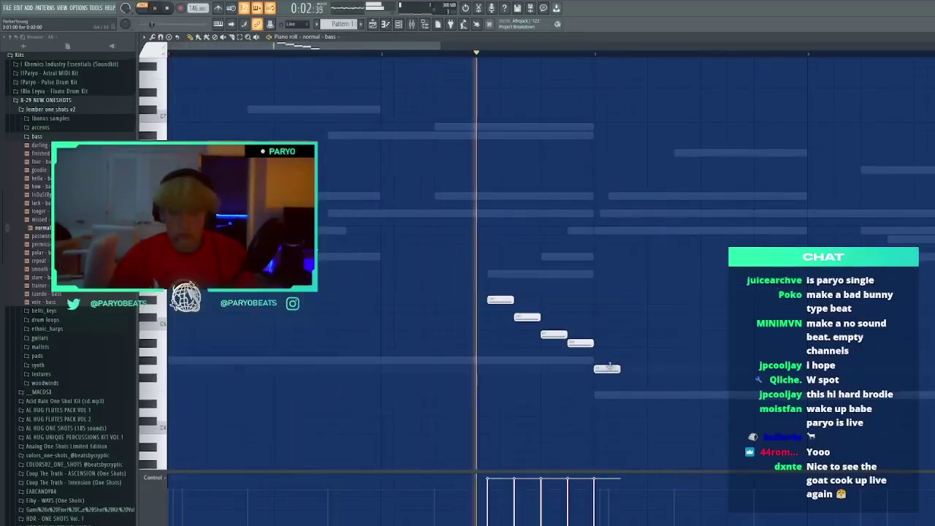
{"action": "left_click_drag", "start_coordinate": [594, 369], "coordinate": [810, 396]}
{"action": "key", "text": "space"}
{"action": "left_click", "coordinate": [651, 255]}
{"action": "right_click", "coordinate": [651, 256]}
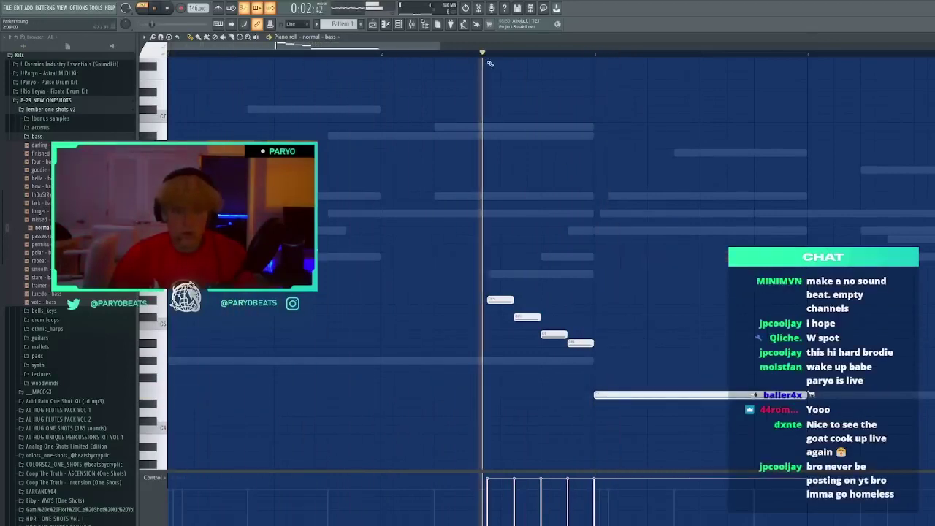
{"action": "key", "text": "space"}
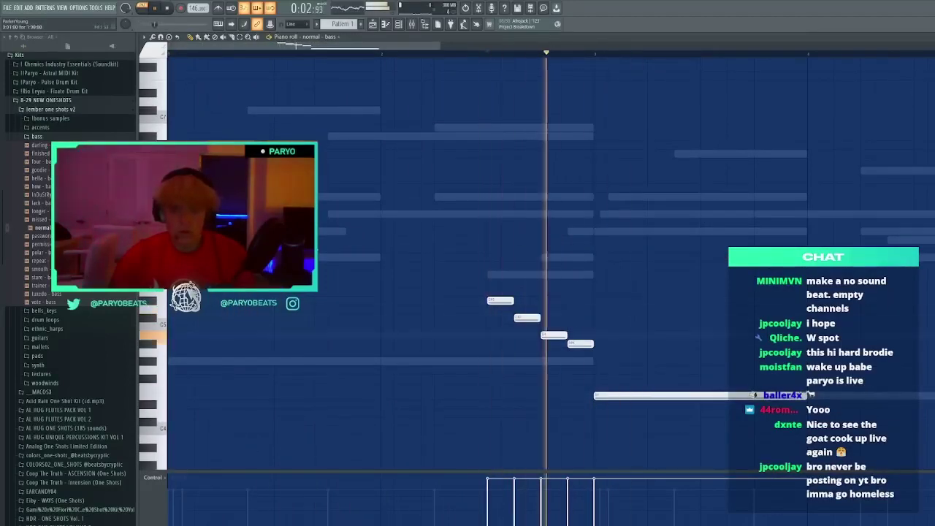
{"action": "left_click_drag", "start_coordinate": [806, 396], "coordinate": [701, 395]}
{"action": "key", "text": "space"}
{"action": "key", "text": "space"}
{"action": "key", "text": "space"}
Show the channel rack and audition other bass one-shots, including "smooth - bass", in place of the current sample
{"action": "left_click", "coordinate": [398, 24]}
{"action": "key", "text": "space"}
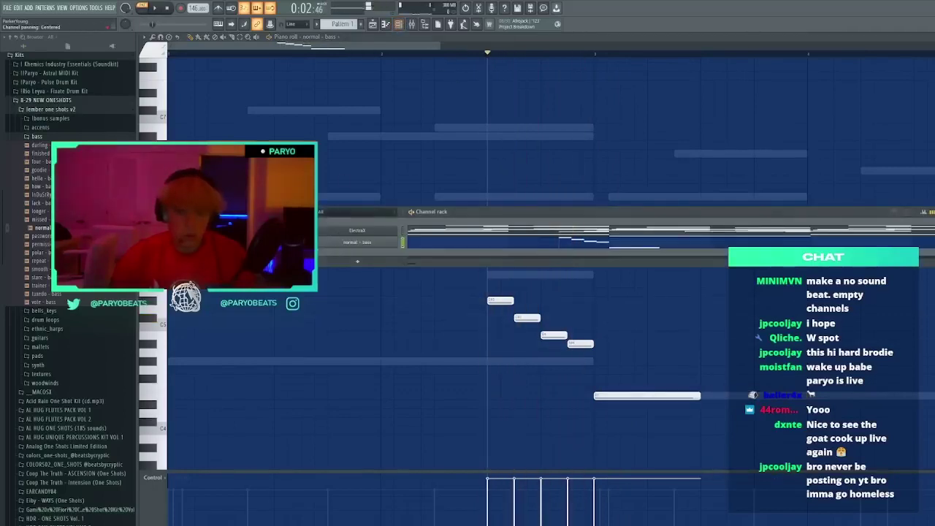
{"action": "key", "text": "space"}
{"action": "scroll", "coordinate": [357, 242], "scroll_direction": "down", "scroll_amount": 1}
{"action": "key", "text": "space"}
{"action": "key", "text": "space"}
{"action": "key", "text": "space"}
{"action": "key", "text": "space"}
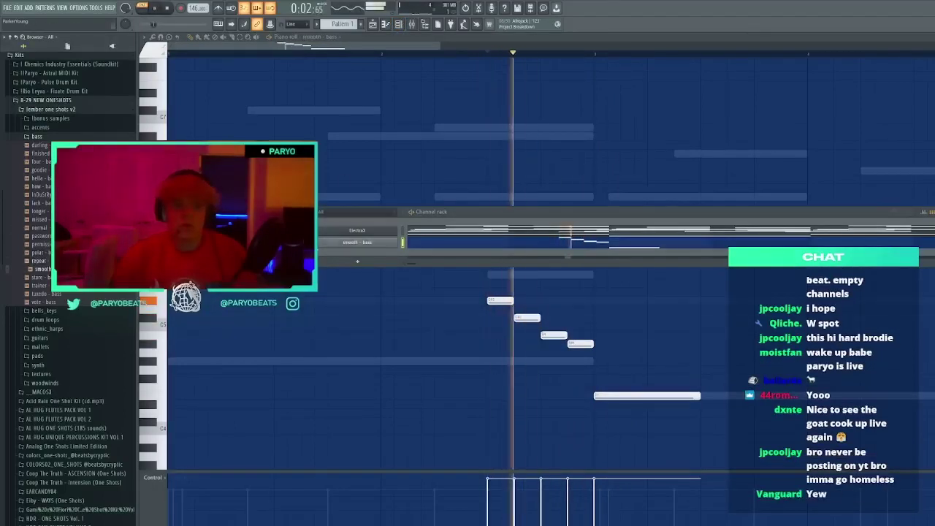
{"action": "scroll", "coordinate": [358, 242], "scroll_direction": "down", "scroll_amount": 1}
{"action": "key", "text": "space"}
{"action": "key", "text": "space"}
{"action": "key", "text": "space"}
Audition further bass one-shots on the descending run, including "goodie - bass" and "darling - bass"
{"action": "middle_click", "coordinate": [51, 187]}
{"action": "key", "text": "space"}
{"action": "key", "text": "space"}
{"action": "middle_click", "coordinate": [51, 170]}
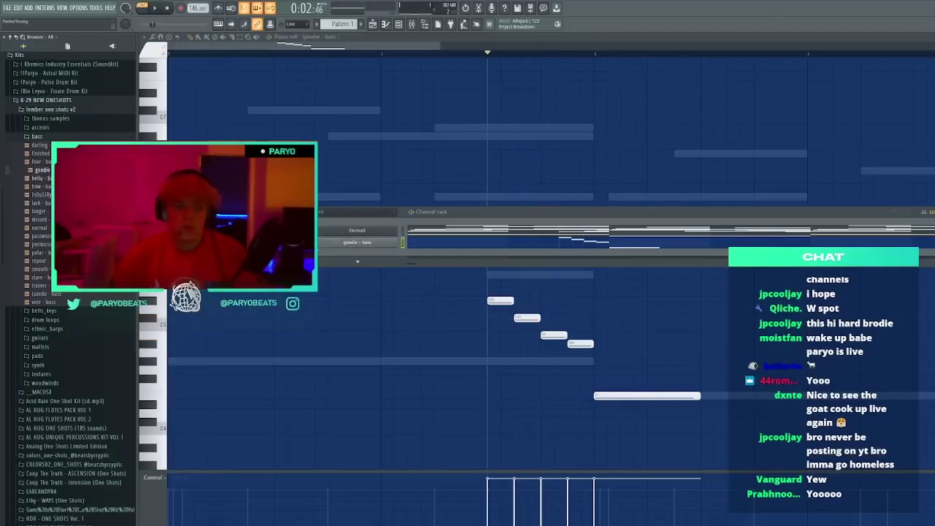
{"action": "key", "text": "space"}
{"action": "key", "text": "space"}
{"action": "middle_click", "coordinate": [51, 161]}
{"action": "key", "text": "space"}
{"action": "key", "text": "space"}
{"action": "middle_click", "coordinate": [51, 145]}
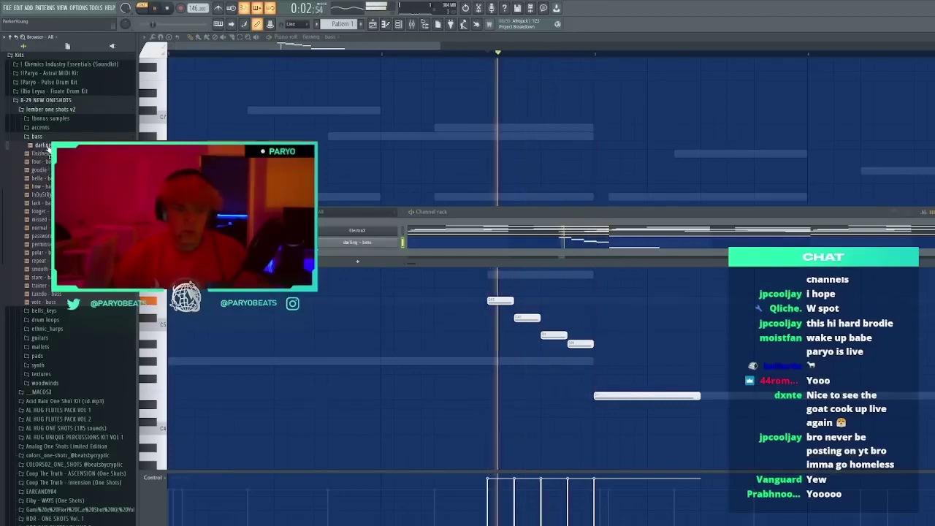
{"action": "key", "text": "space"}
Replace the bass channel's sample with "finished - bass" from the bass folder and play the phrase
{"action": "left_click", "coordinate": [44, 310]}
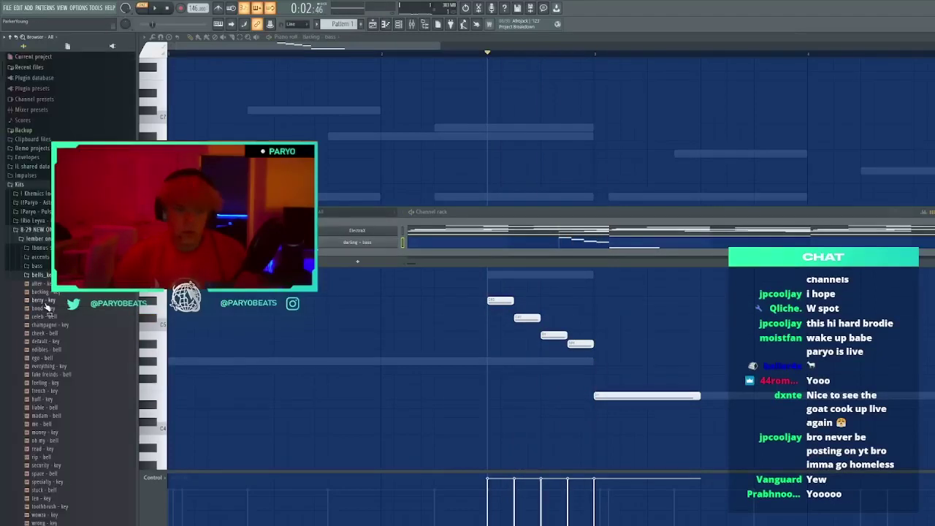
{"action": "left_click", "coordinate": [38, 265]}
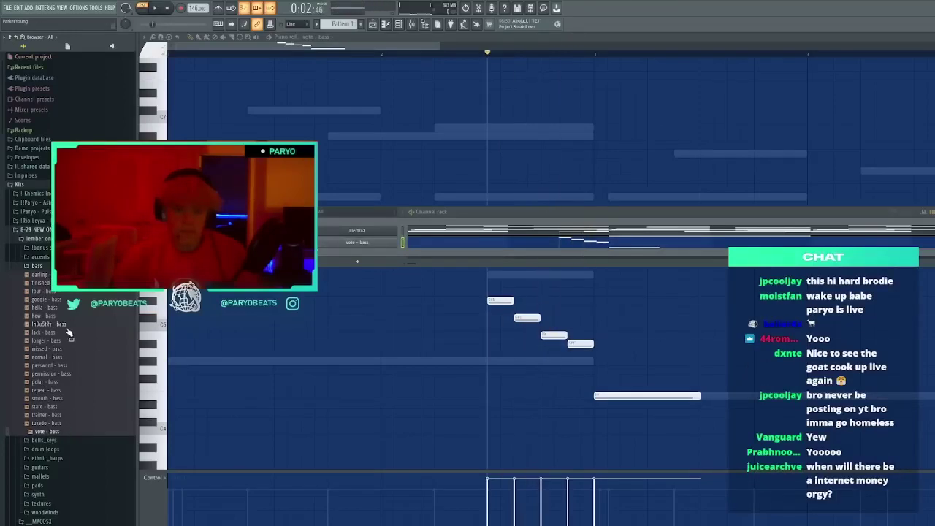
{"action": "left_click", "coordinate": [46, 283]}
{"action": "key", "text": "space"}
{"action": "left_click_drag", "start_coordinate": [45, 283], "coordinate": [357, 243]}
{"action": "key", "text": "space"}
{"action": "key", "text": "space"}
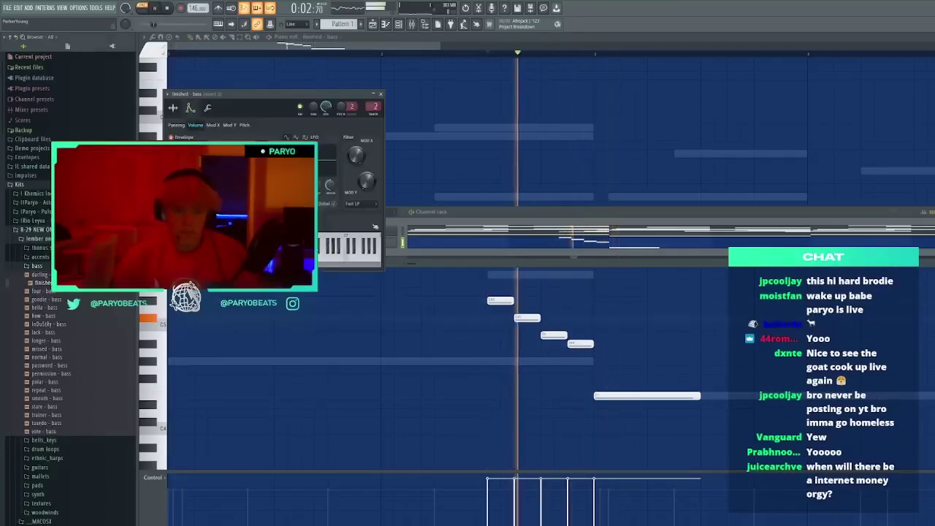
{"action": "key", "text": "space"}
Set the "finished - bass" sample start offset to 16% and its time-stretching mode to Stretch Pro
{"action": "left_click", "coordinate": [173, 109]}
{"action": "key", "text": "space"}
{"action": "key", "text": "space"}
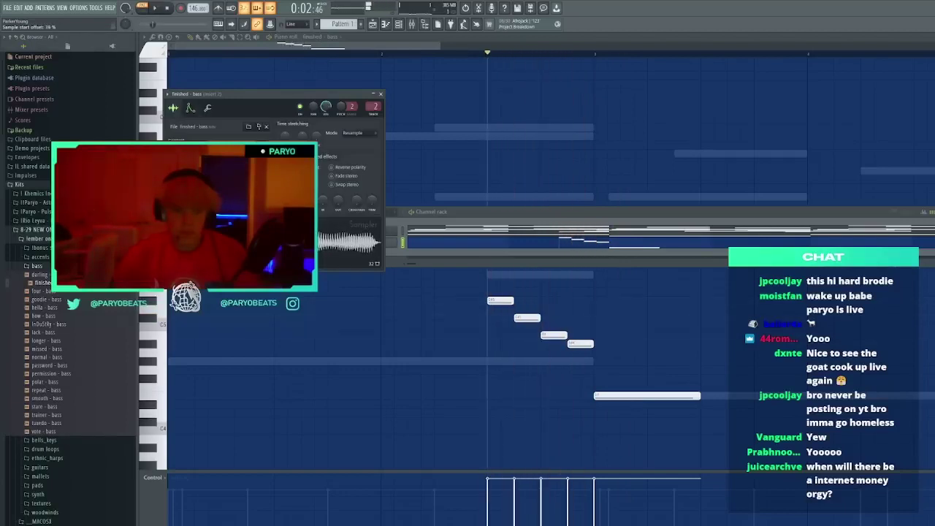
{"action": "key", "text": "space"}
{"action": "left_click", "coordinate": [358, 137]}
{"action": "left_click", "coordinate": [365, 162]}
{"action": "key", "text": "space"}
{"action": "key", "text": "space"}
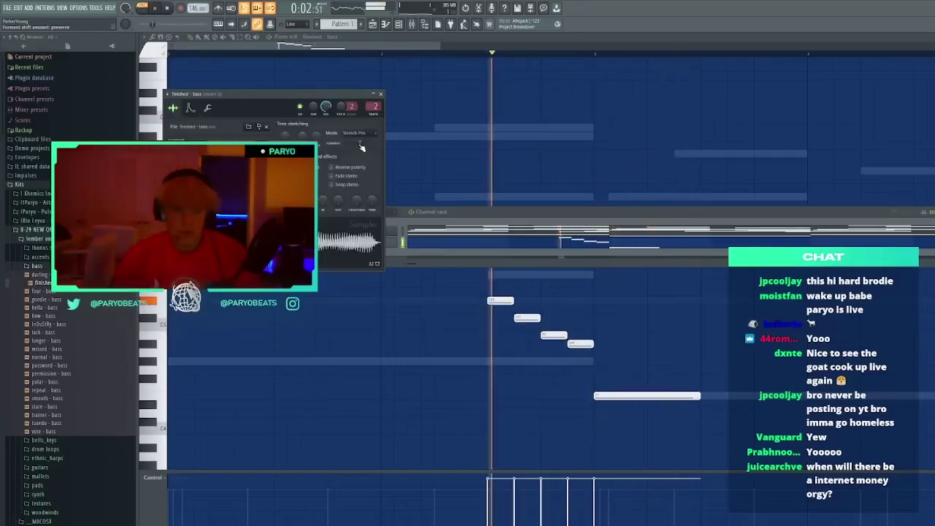
Raise the bass sample's formant shift and revisit its time-stretching mode
{"action": "left_click_drag", "start_coordinate": [361, 143], "coordinate": [372, 144]}
{"action": "left_click", "coordinate": [358, 134]}
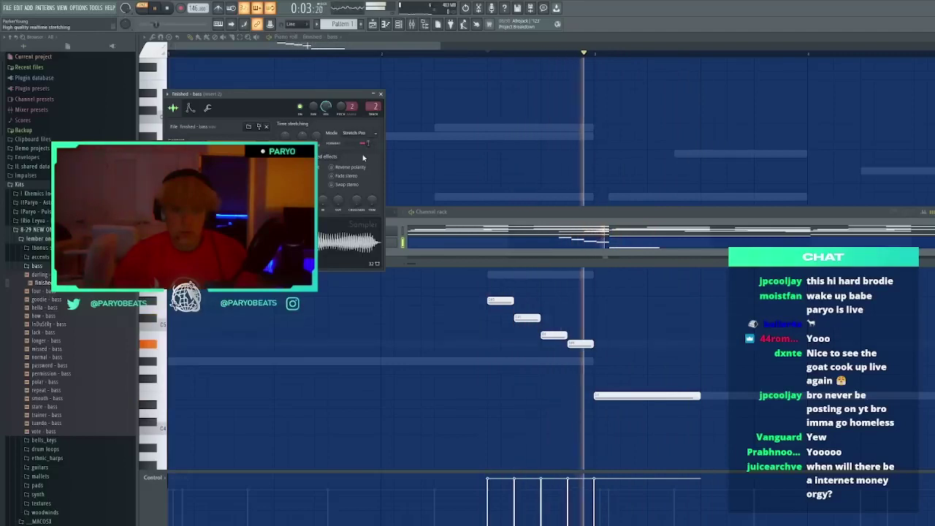
{"action": "left_click", "coordinate": [351, 156]}
{"action": "left_click", "coordinate": [373, 93]}
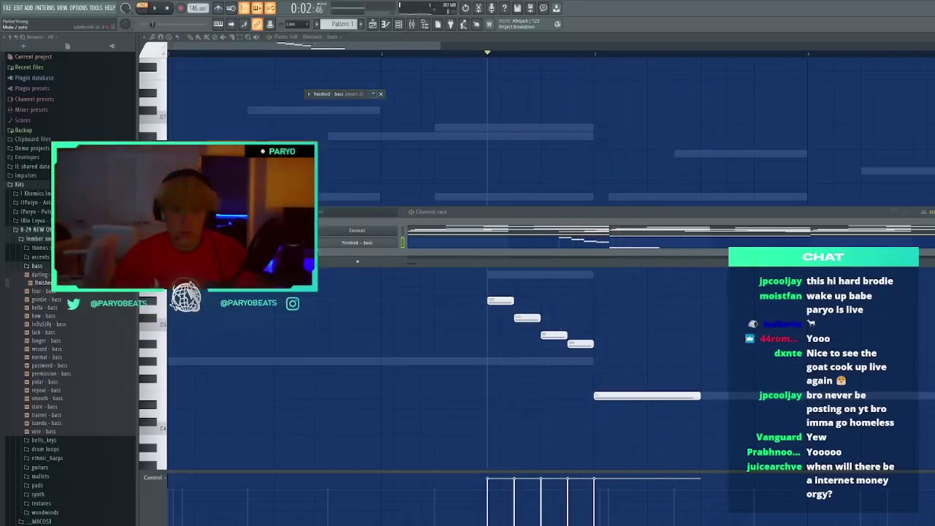
Add a G#4 bass note from the start of bar 1 up to the descending run in bar 2
{"action": "scroll", "coordinate": [220, 54], "scroll_direction": "down", "scroll_amount": 3}
{"action": "left_click", "coordinate": [171, 54]}
{"action": "key", "text": "space"}
{"action": "left_click", "coordinate": [470, 198]}
{"action": "right_click", "coordinate": [492, 196]}
{"action": "left_click_drag", "start_coordinate": [565, 177], "coordinate": [275, 444]}
{"action": "scroll", "coordinate": [336, 411], "scroll_direction": "down", "scroll_amount": 1}
{"action": "key", "text": "space"}
{"action": "left_click", "coordinate": [217, 405]}
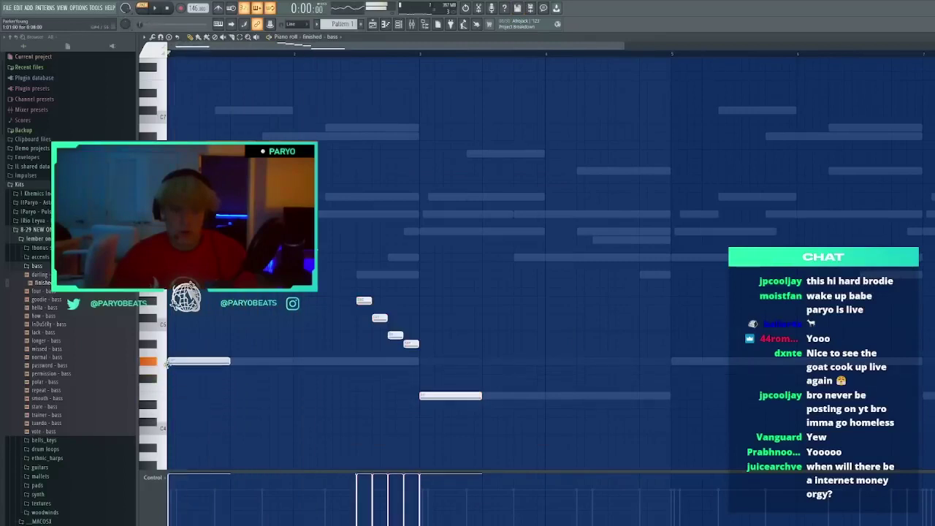
{"action": "key", "text": "space"}
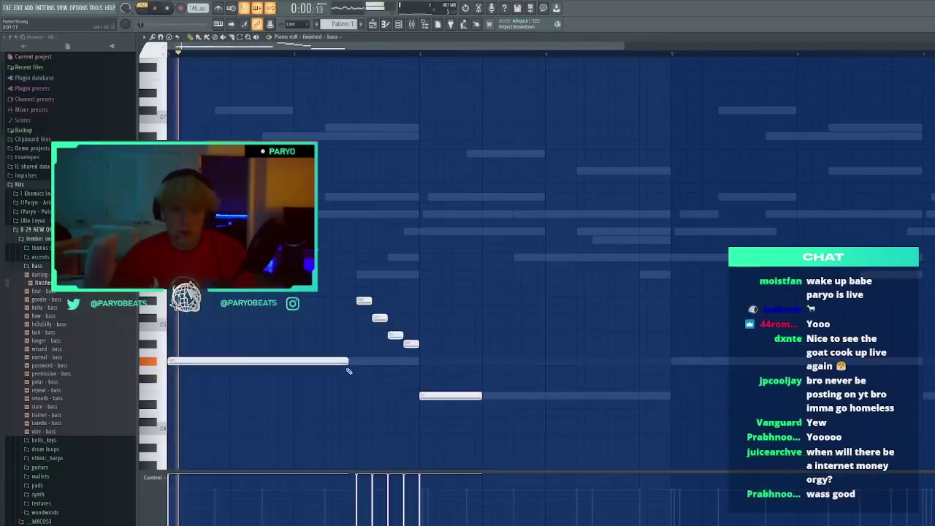
{"action": "left_click_drag", "start_coordinate": [348, 361], "coordinate": [356, 361]}
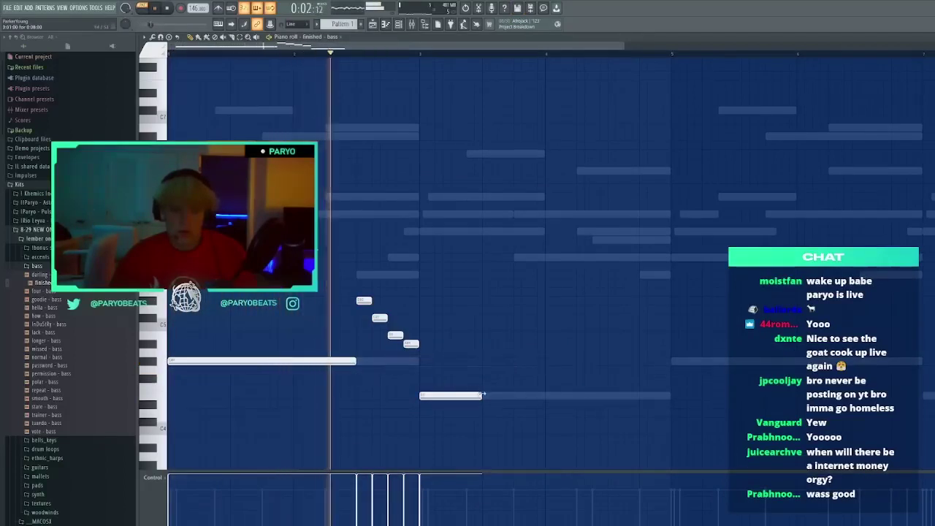
Extend the E4 bass note to the end of bar 4 and duplicate the four-bar bass phrase into bars 5 to 8
{"action": "mouse_move", "coordinate": [482, 395]}
{"action": "left_mouse_down"}
{"action": "mouse_move", "coordinate": [680, 397]}
{"action": "mouse_move", "coordinate": [671, 396]}
{"action": "left_mouse_up"}
{"action": "left_click", "coordinate": [609, 379]}
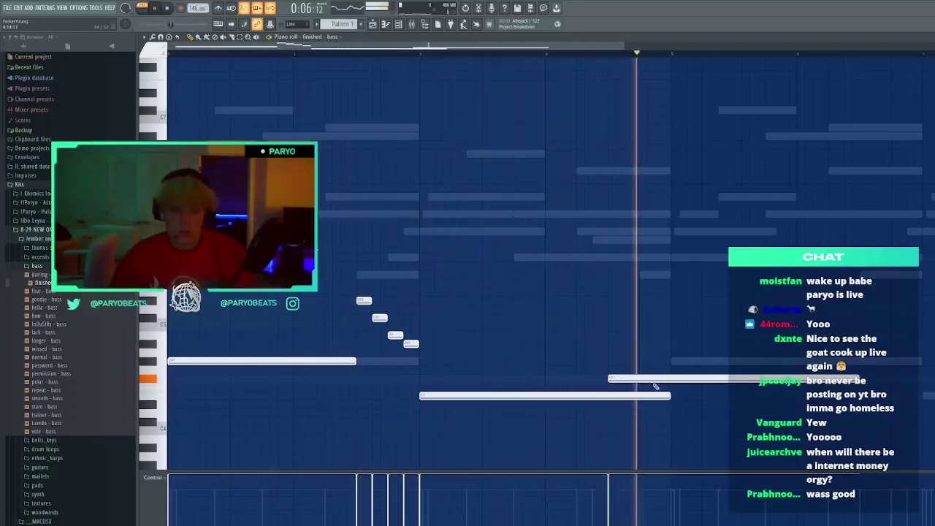
{"action": "right_click", "coordinate": [671, 381]}
{"action": "key", "text": "ctrl+b"}
Shorten the last E4 note to the middle of bar 8 and fill the rest of the bar with an F#4 note
{"action": "left_click", "coordinate": [816, 361]}
{"action": "right_click", "coordinate": [840, 364]}
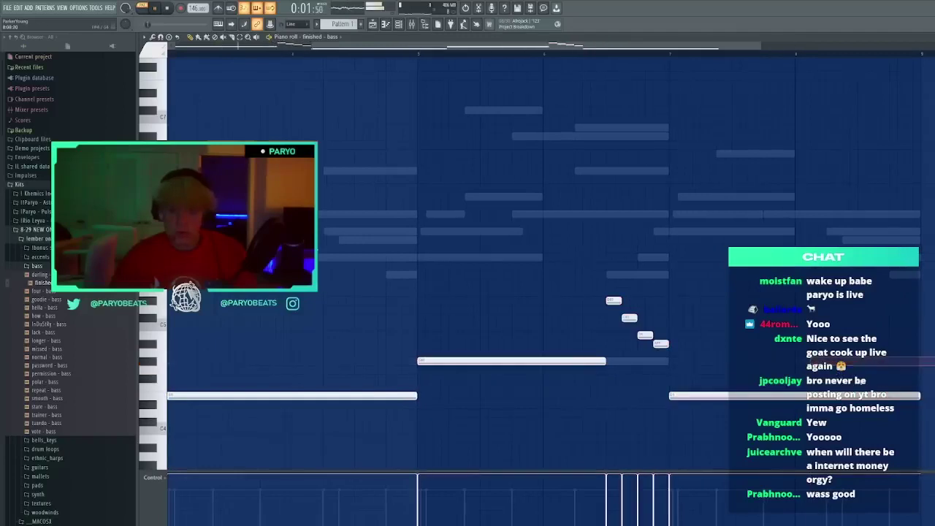
{"action": "left_click", "coordinate": [863, 380]}
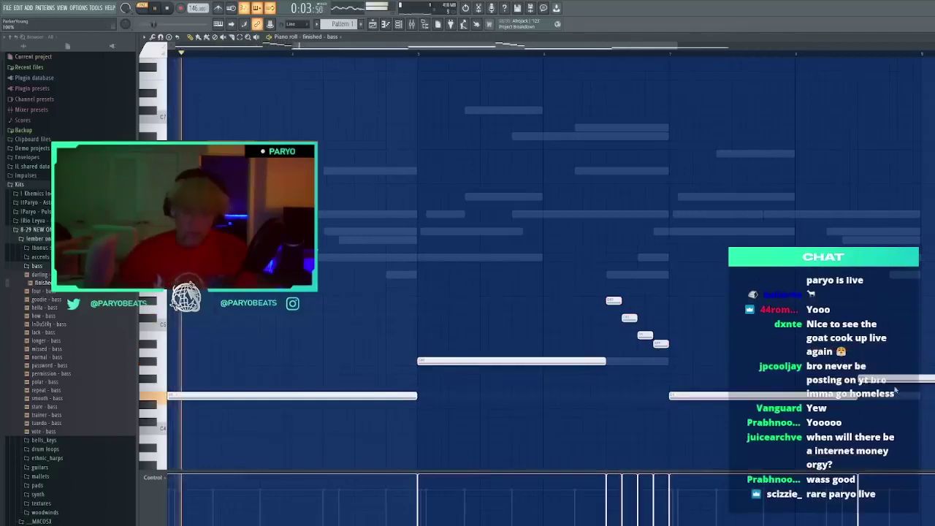
{"action": "left_click", "coordinate": [532, 318]}
{"action": "right_click", "coordinate": [534, 319]}
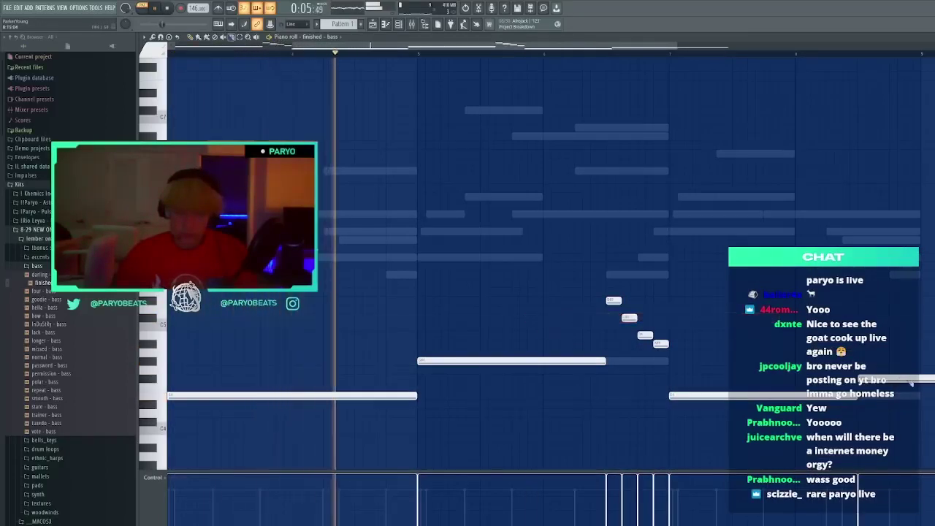
{"action": "key", "text": "c"}
{"action": "left_click_drag", "start_coordinate": [922, 369], "coordinate": [922, 387]}
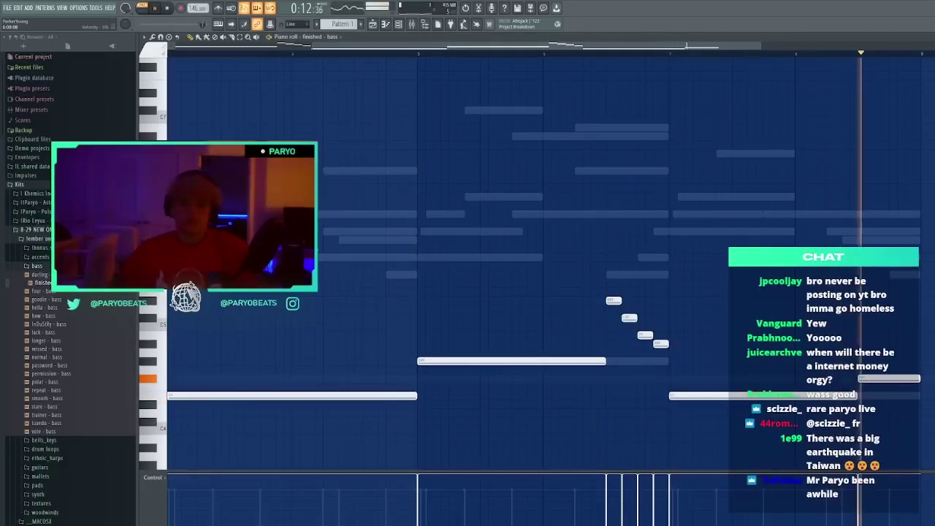
Stop playback and leave the bass channel's piano roll
{"action": "left_click", "coordinate": [454, 269]}
{"action": "right_click", "coordinate": [454, 269]}
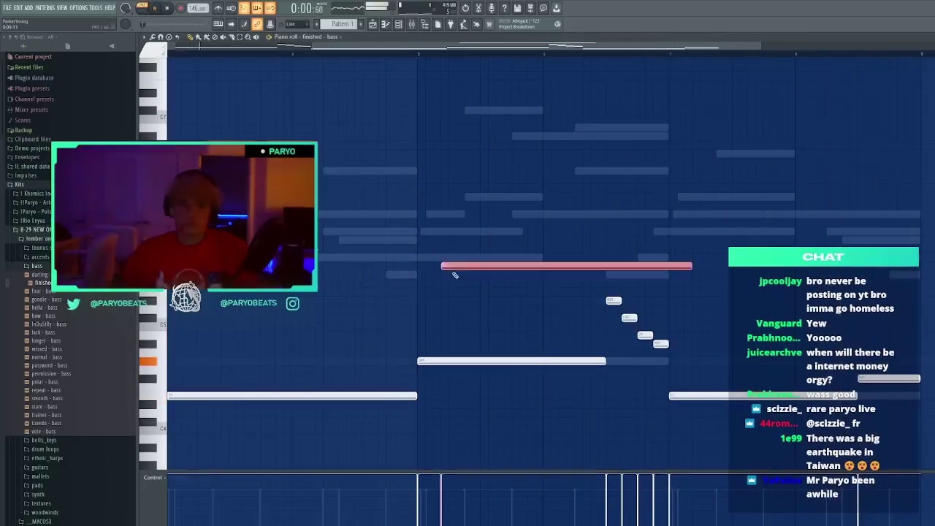
{"action": "key", "text": "space"}
{"action": "key", "text": "F7"}
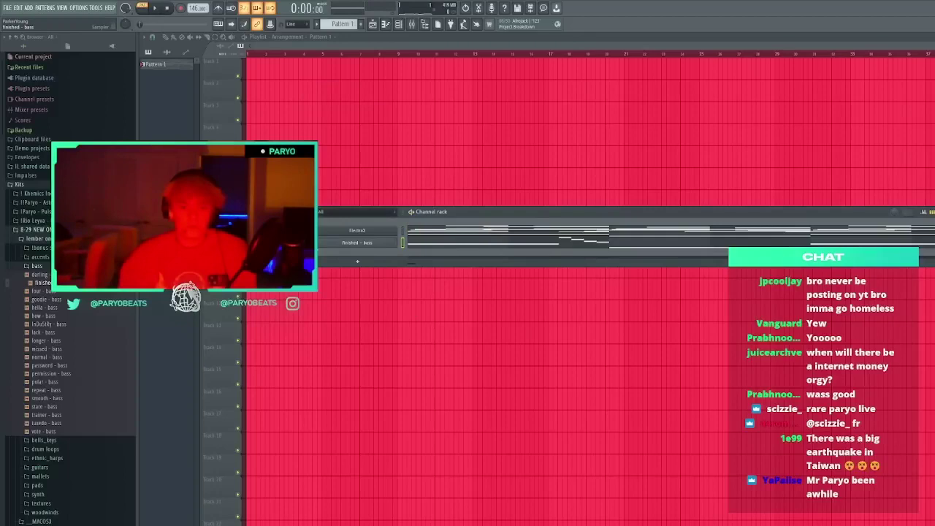
Replace the "finished - bass" one-shot with a second ElectraX instance, start playback and load its Bass preset 0FatAnne MF
{"action": "left_click", "coordinate": [357, 230]}
{"action": "key", "text": "space"}
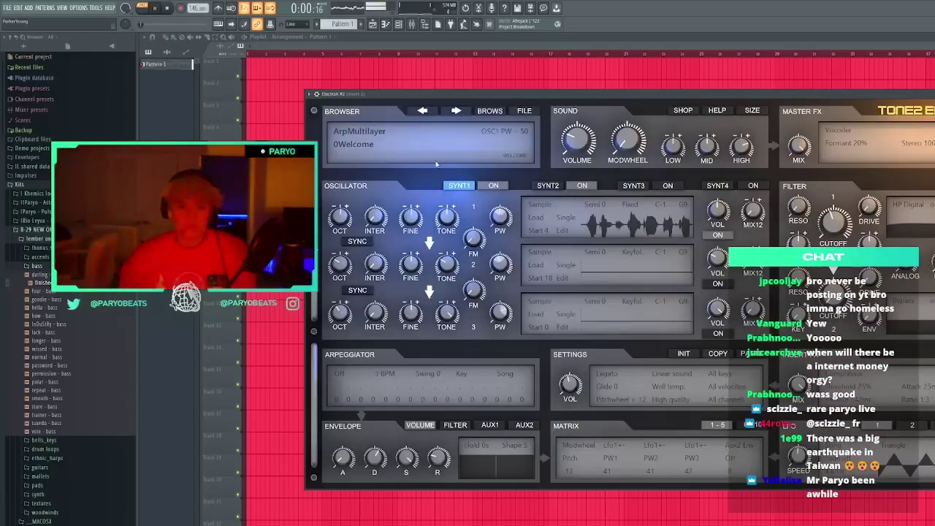
{"action": "left_click", "coordinate": [353, 190]}
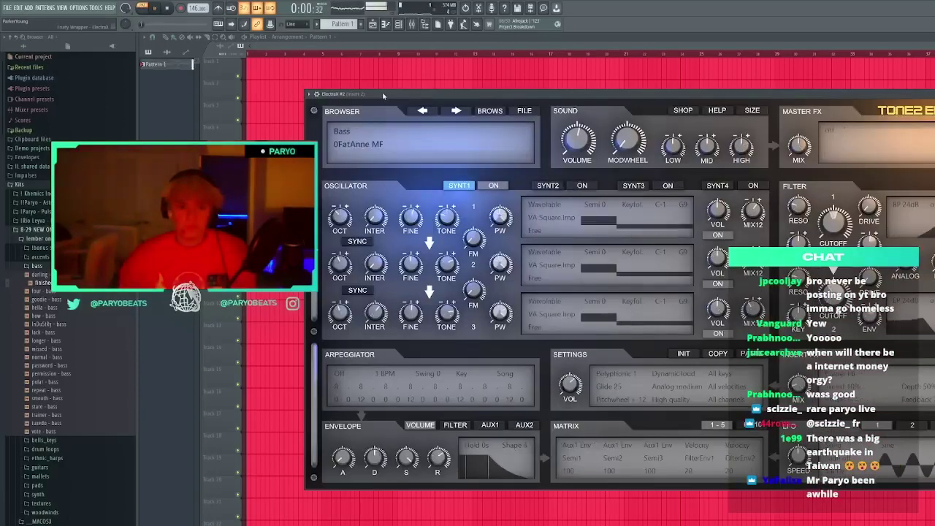
{"action": "left_click_drag", "start_coordinate": [383, 96], "coordinate": [448, 64]}
{"action": "left_click_drag", "start_coordinate": [313, 243], "coordinate": [313, 240]}
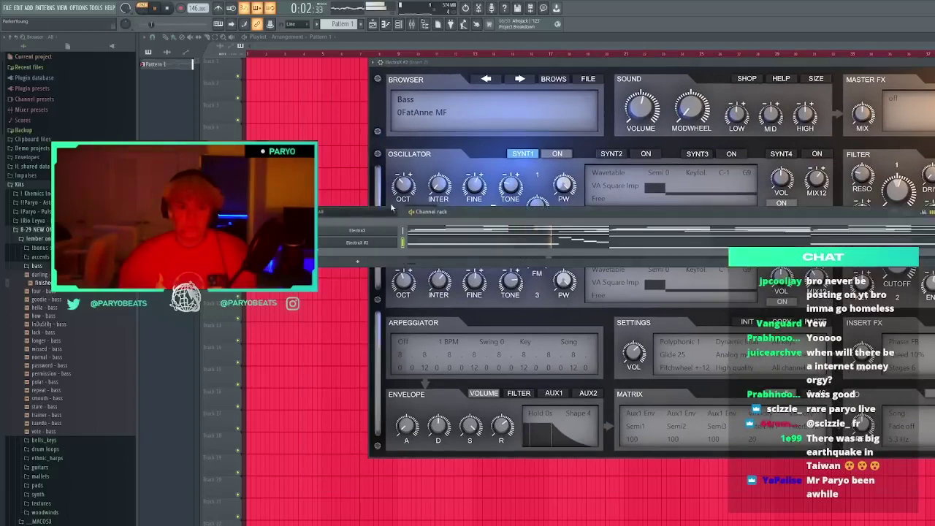
Change the second ElectraX's Bass preset to 2Monothized MF and close the plugin window
{"action": "left_click", "coordinate": [520, 79]}
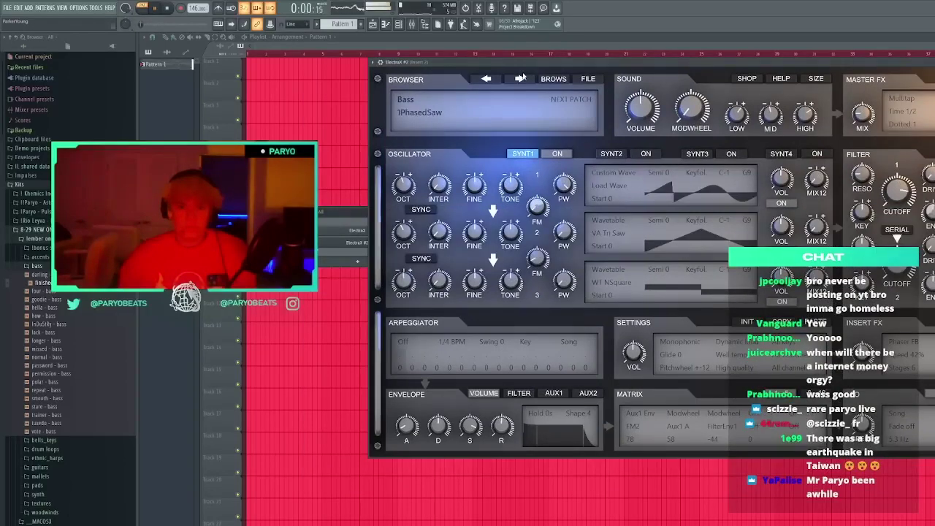
{"action": "left_click", "coordinate": [520, 78]}
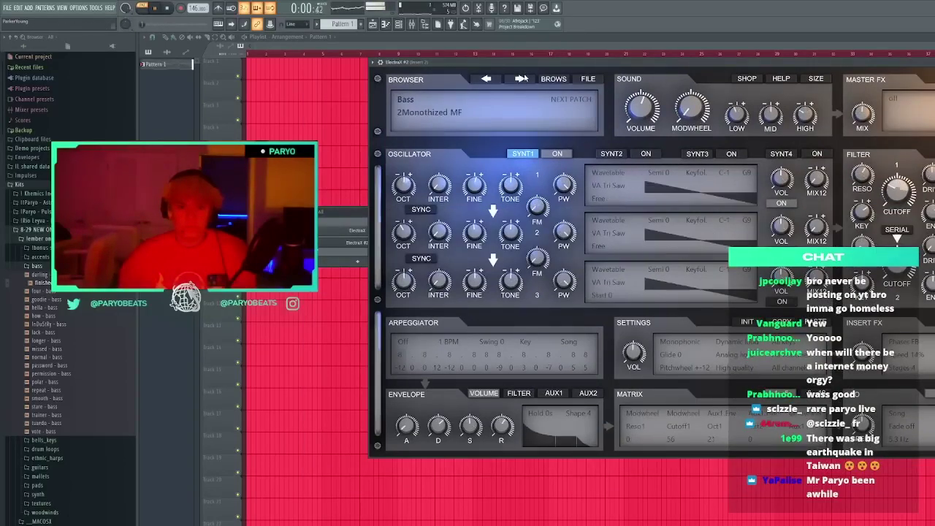
{"action": "left_click_drag", "start_coordinate": [512, 68], "coordinate": [401, 96]}
{"action": "left_click", "coordinate": [934, 90]}
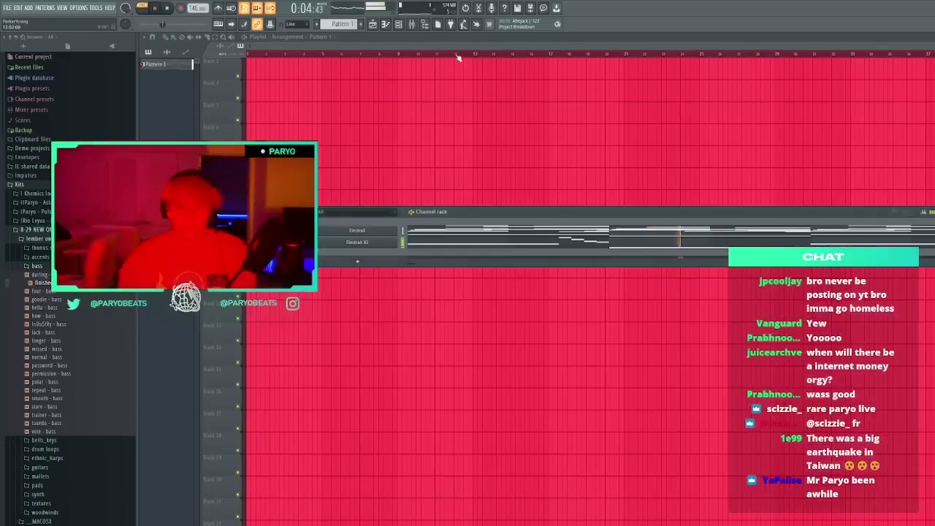
Select Insert 1 in the mixer and return to the channel rack
{"action": "left_click", "coordinate": [413, 24]}
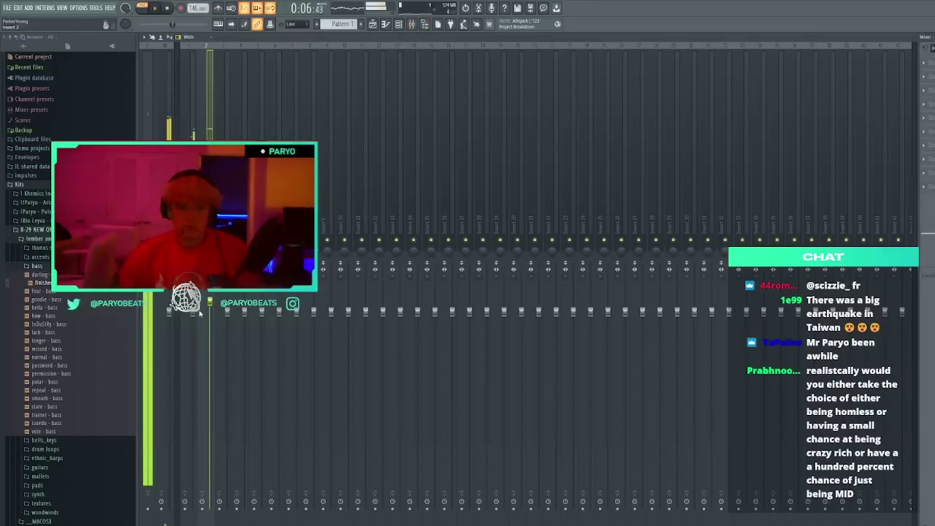
{"action": "left_click", "coordinate": [193, 312]}
{"action": "left_click", "coordinate": [399, 24]}
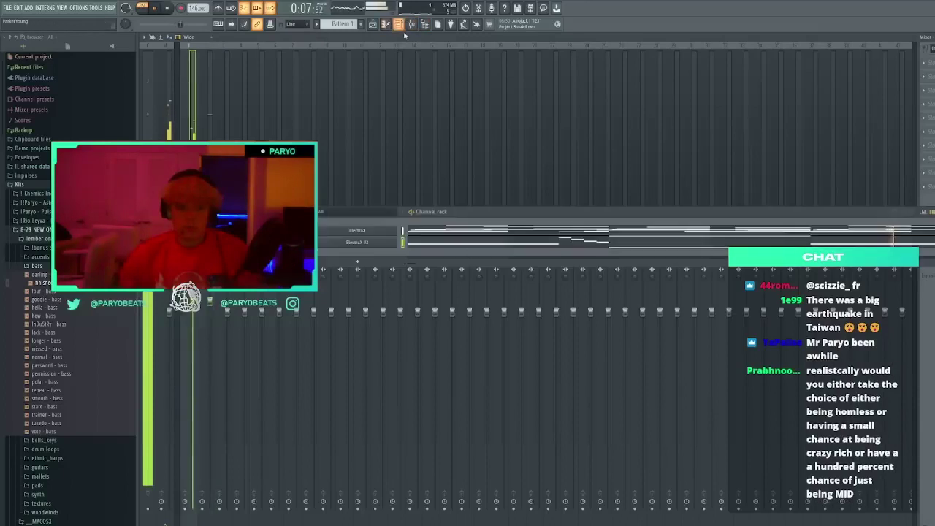
Shorten the E4 bass note to the middle of bar 4 and fill the rest of the bar with an F#4 note
{"action": "left_click", "coordinate": [455, 246]}
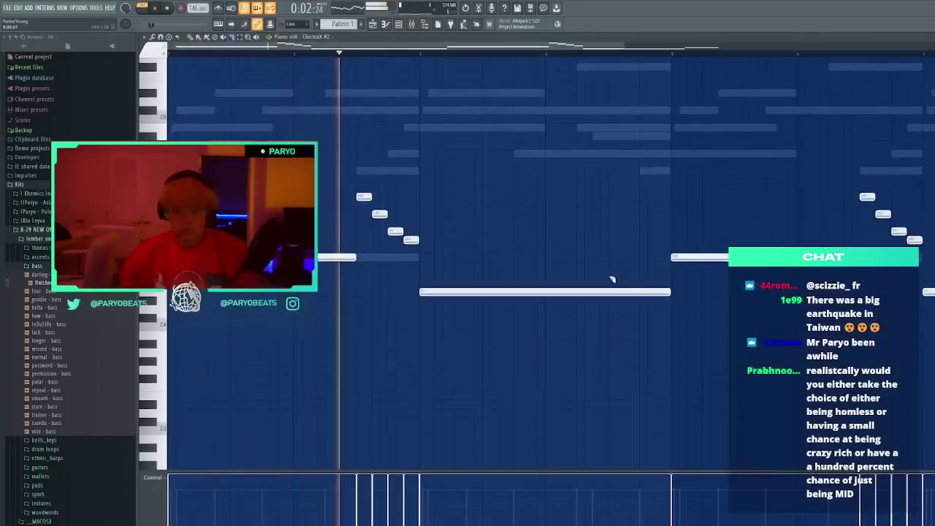
{"action": "left_click", "coordinate": [612, 278]}
{"action": "left_click", "coordinate": [612, 293]}
{"action": "left_click", "coordinate": [625, 294], "text": "ctrl"}
{"action": "key", "text": "Delete"}
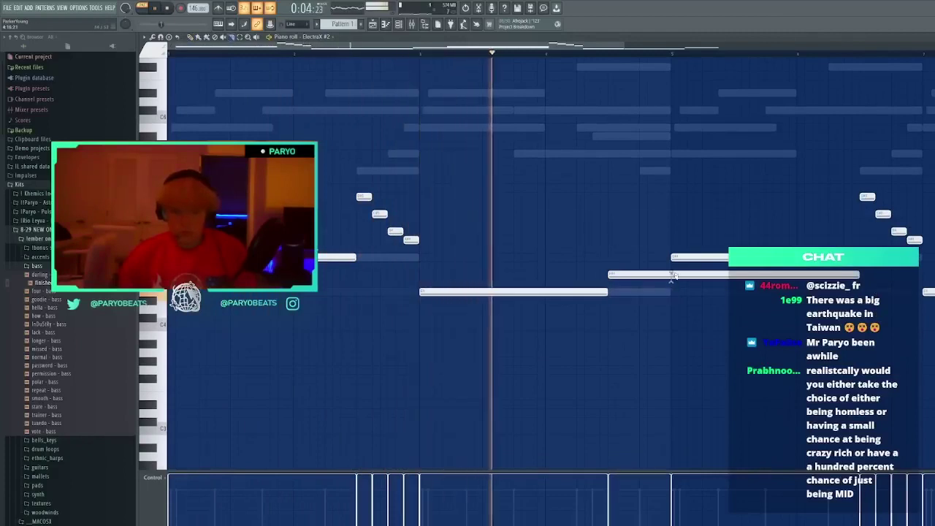
{"action": "left_click", "coordinate": [672, 276]}
{"action": "left_click", "coordinate": [696, 277], "text": "ctrl"}
{"action": "key", "text": "Delete"}
{"action": "key", "text": "p"}
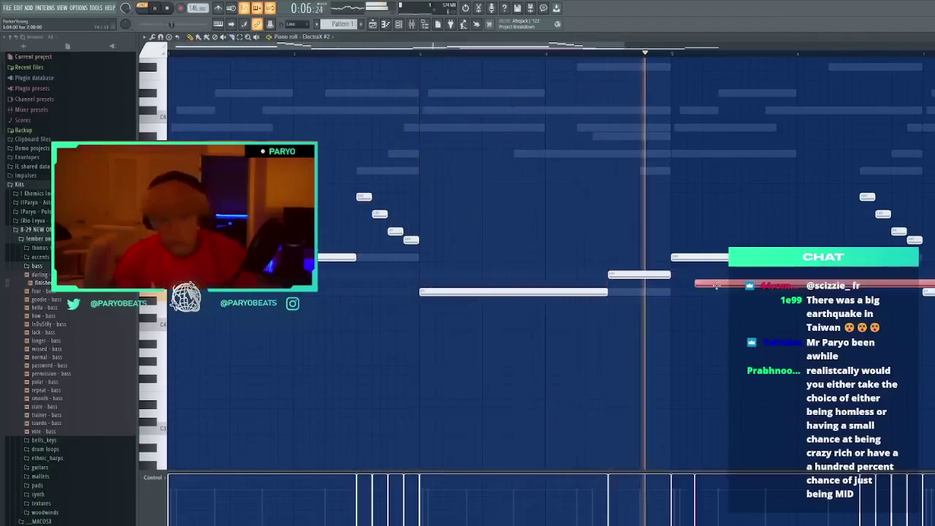
Lower the four-note bass run at the end of bar 6 by an octave and raise its last note to C#4
{"action": "left_click_drag", "start_coordinate": [863, 224], "coordinate": [896, 192]}
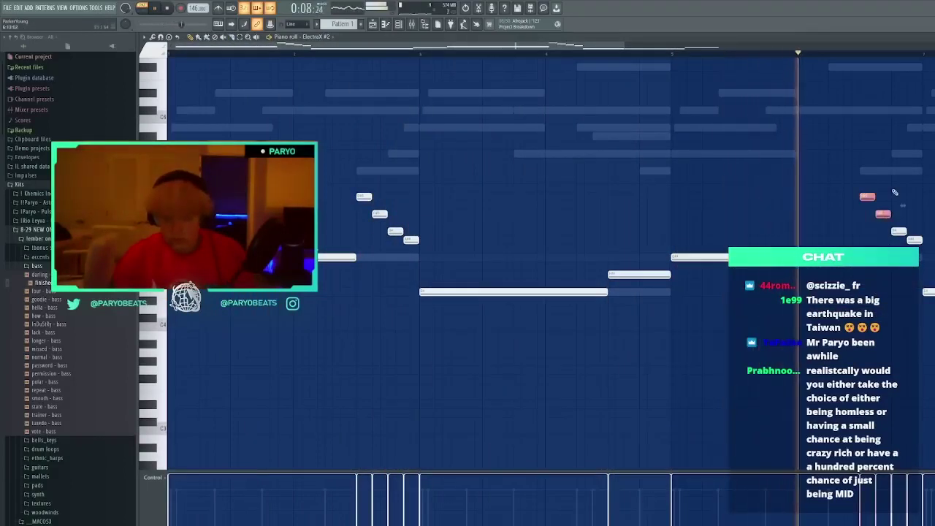
{"action": "key", "text": "ctrl+Down"}
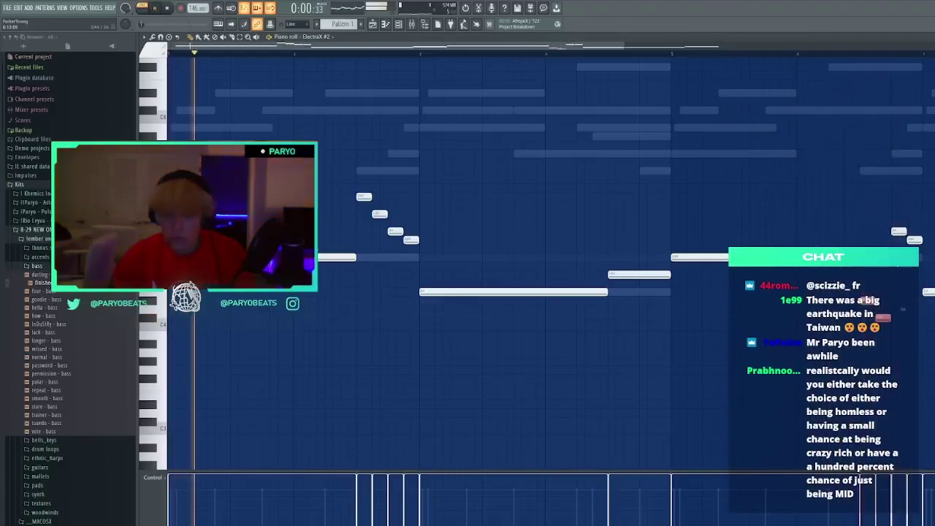
{"action": "left_click", "coordinate": [900, 231]}
{"action": "key", "text": "ctrl+Down"}
{"action": "left_click_drag", "start_coordinate": [908, 228], "coordinate": [926, 252]}
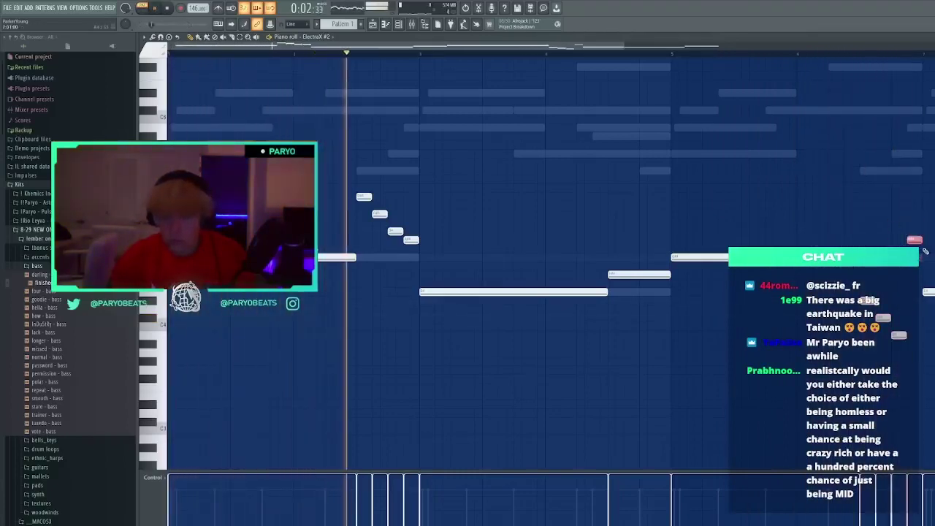
{"action": "key", "text": "ctrl+Down"}
{"action": "key", "text": "shift+Up"}
{"action": "key", "text": "shift+Up"}
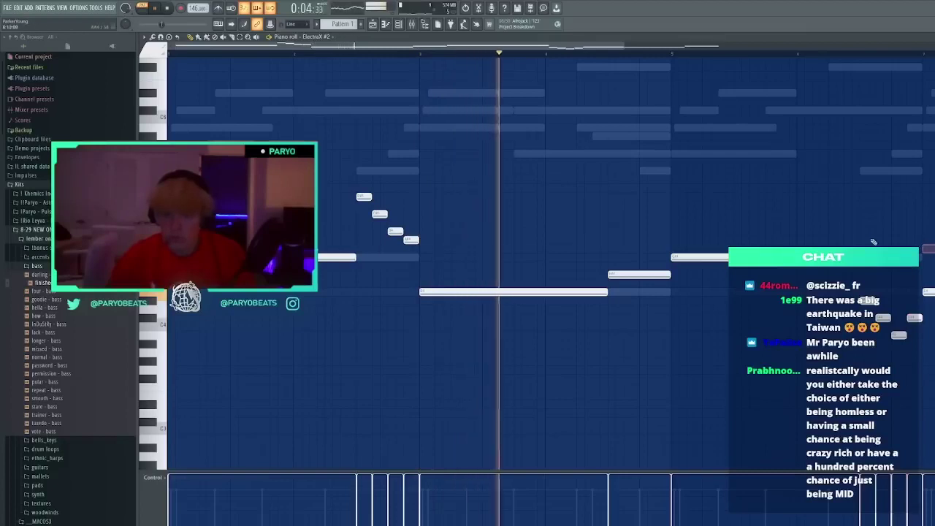
{"action": "scroll", "coordinate": [798, 50], "scroll_direction": "down", "scroll_amount": 2}
{"action": "left_click", "coordinate": [726, 127]}
{"action": "left_click_drag", "start_coordinate": [726, 127], "coordinate": [737, 128]}
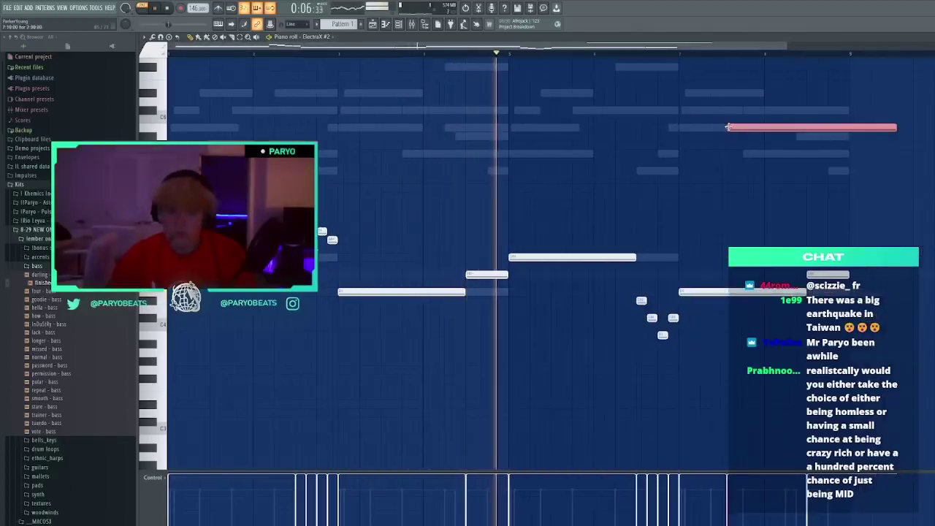
{"action": "right_click", "coordinate": [739, 129]}
{"action": "left_click_drag", "start_coordinate": [685, 347], "coordinate": [608, 297]}
{"action": "left_click", "coordinate": [798, 345]}
{"action": "right_click", "coordinate": [798, 347]}
{"action": "left_click_drag", "start_coordinate": [737, 363], "coordinate": [608, 296]}
{"action": "left_click", "coordinate": [862, 358]}
{"action": "left_click", "coordinate": [865, 318]}
{"action": "right_click", "coordinate": [876, 320]}
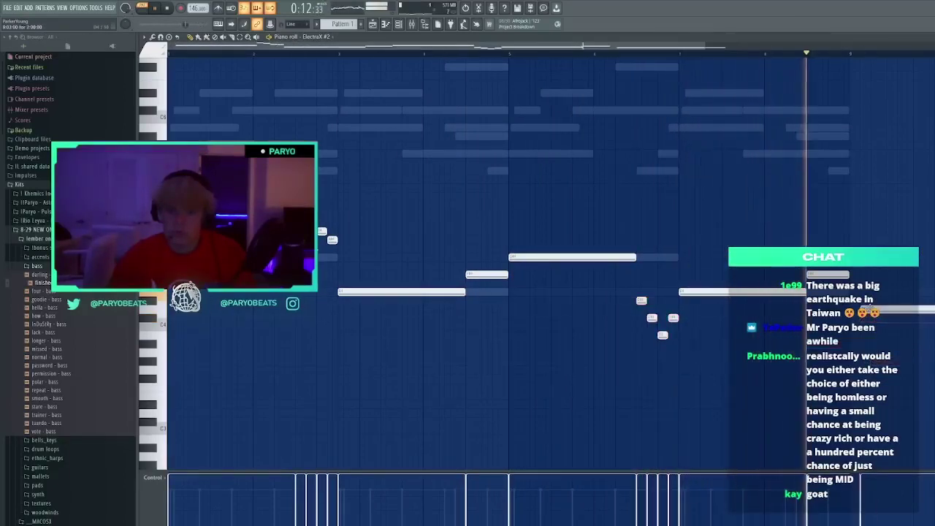
{"action": "left_click", "coordinate": [517, 154]}
{"action": "right_click", "coordinate": [526, 155]}
{"action": "left_click", "coordinate": [534, 155]}
{"action": "right_click", "coordinate": [582, 153]}
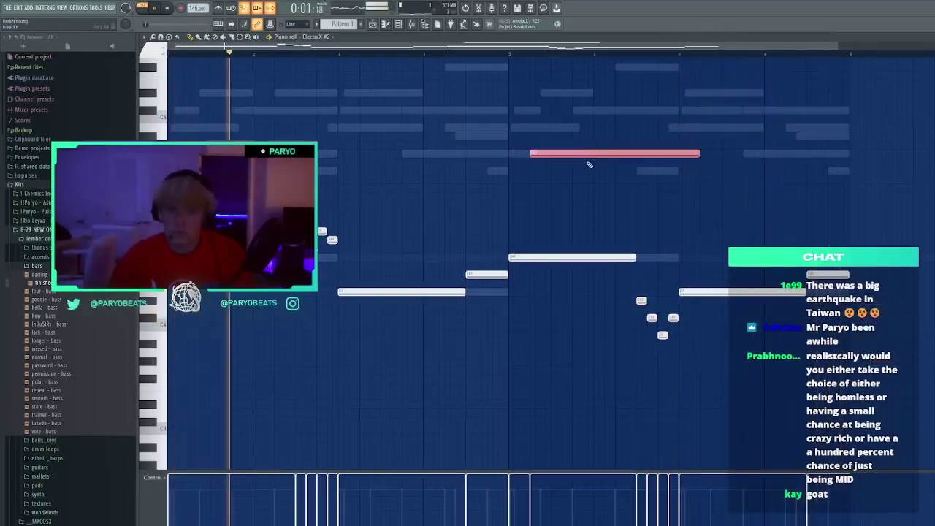
Add a Purity instrument channel routed to mixer Insert 3 and paste the ElectraX melody notes into it
{"action": "left_click", "coordinate": [931, 36]}
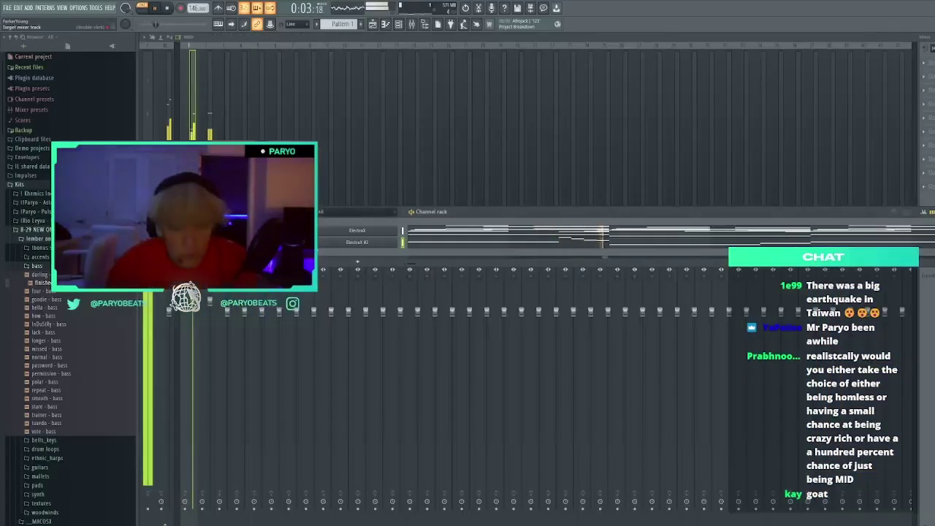
{"action": "key", "text": "F5"}
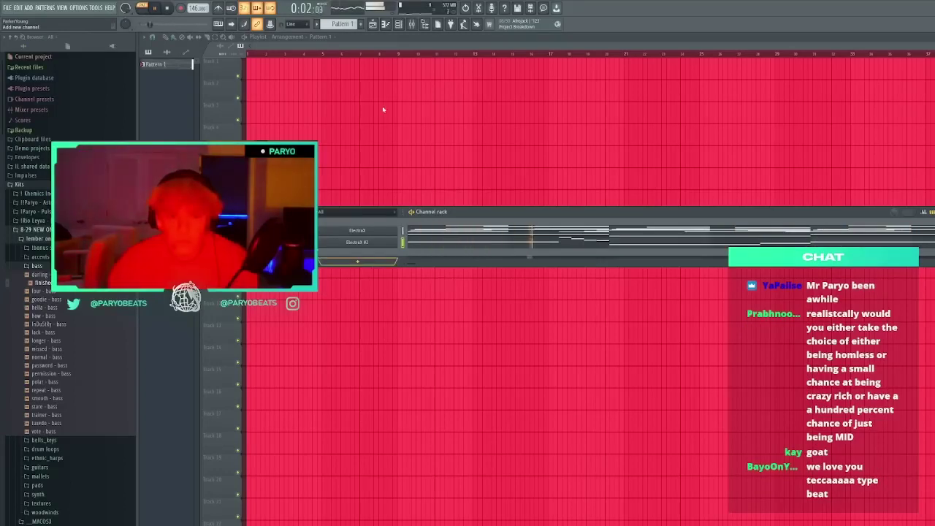
{"action": "left_click", "coordinate": [414, 28]}
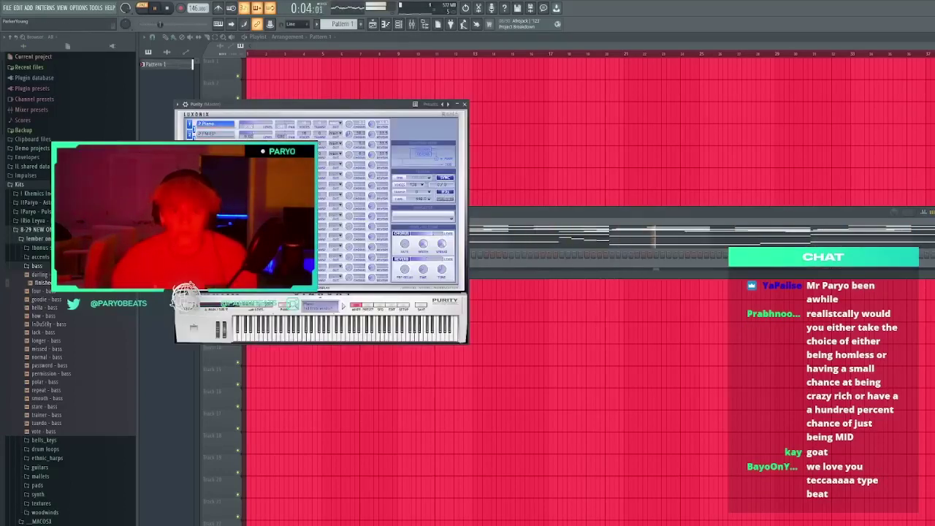
{"action": "key", "text": "Escape"}
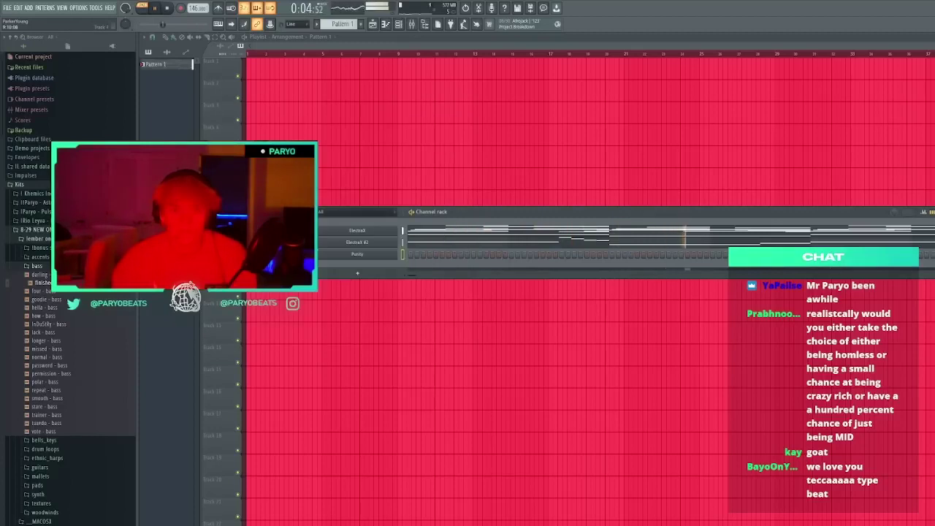
{"action": "left_click", "coordinate": [403, 255]}
{"action": "key", "text": "ctrl+v"}
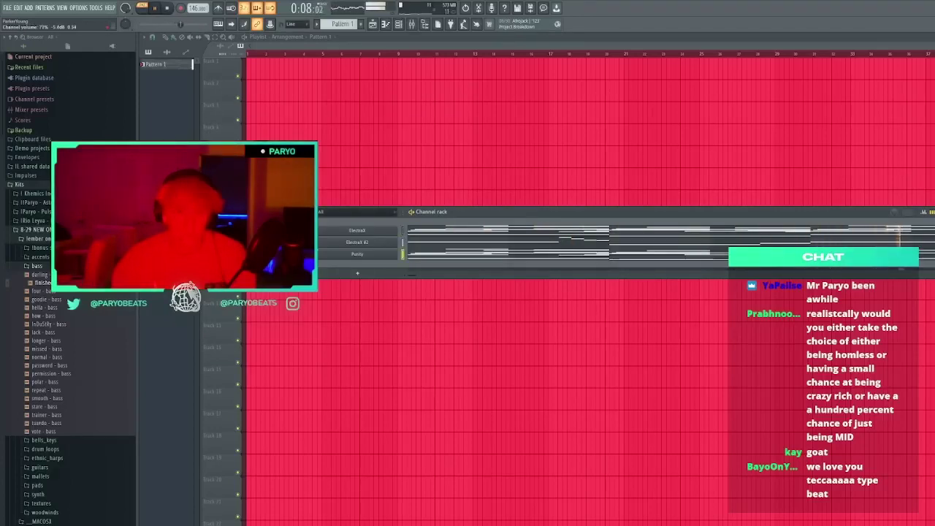
Audition Purity's Slow Synth presets against the loop, including Slow Choir and Velo Glide Pad
{"action": "left_click", "coordinate": [357, 254]}
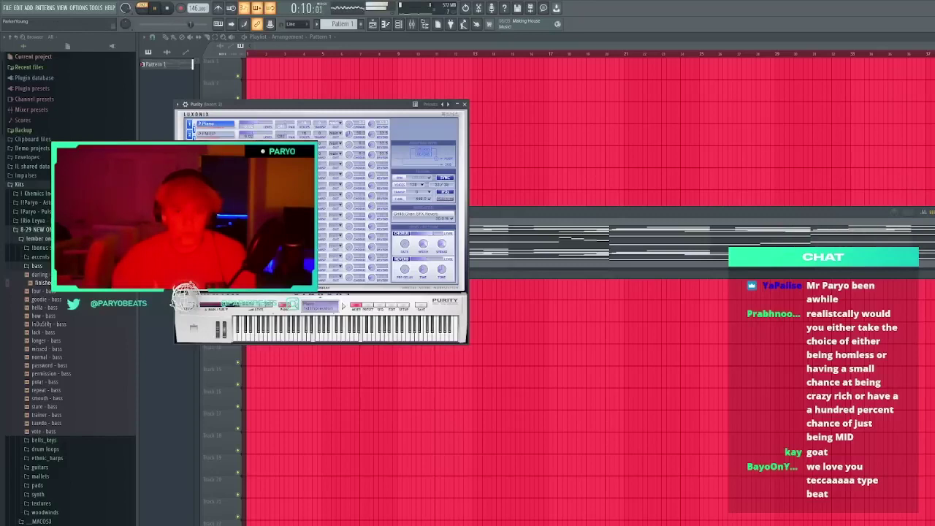
{"action": "left_click", "coordinate": [369, 306]}
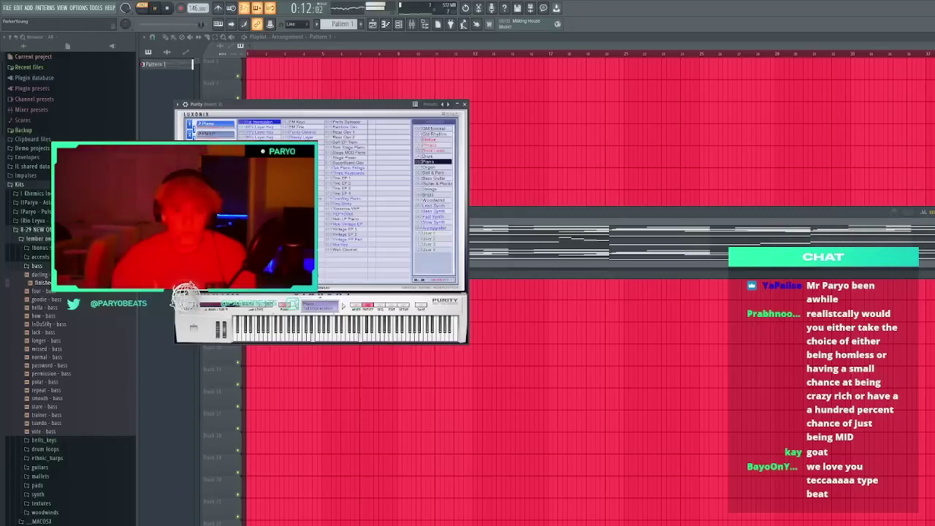
{"action": "left_click", "coordinate": [434, 223]}
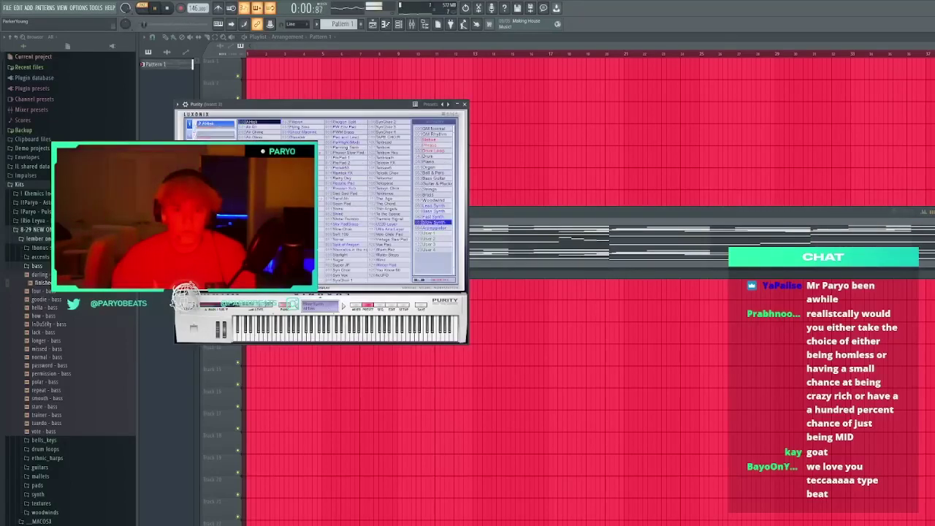
{"action": "left_click", "coordinate": [303, 189]}
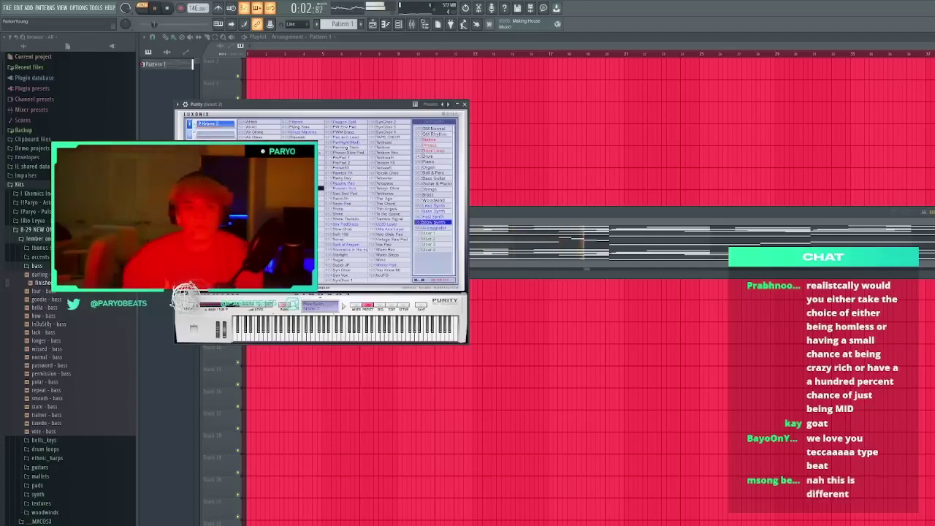
{"action": "left_click", "coordinate": [303, 230]}
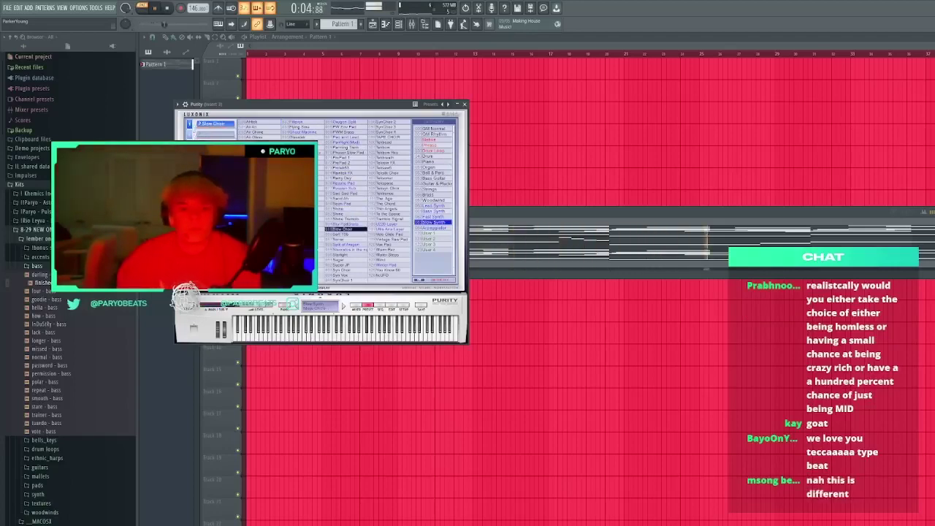
{"action": "left_click_drag", "start_coordinate": [321, 103], "coordinate": [551, 158]}
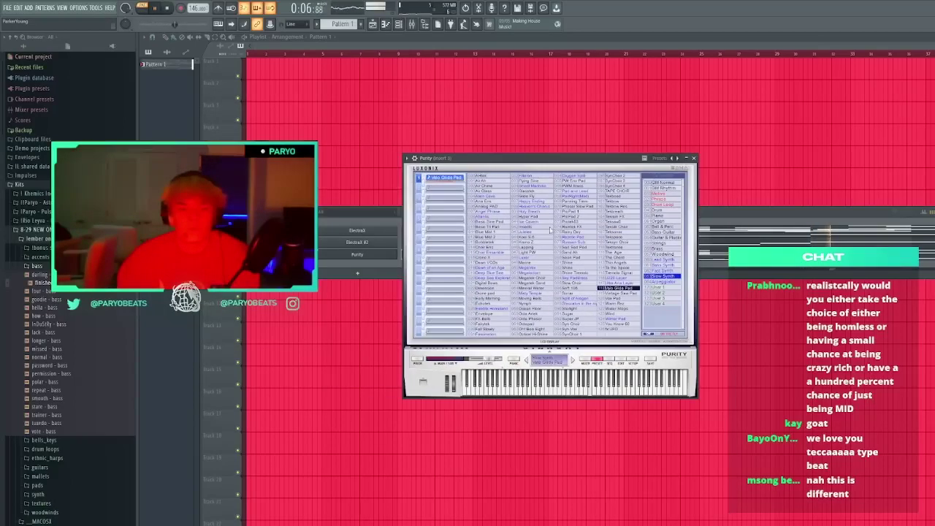
{"action": "left_click", "coordinate": [607, 273]}
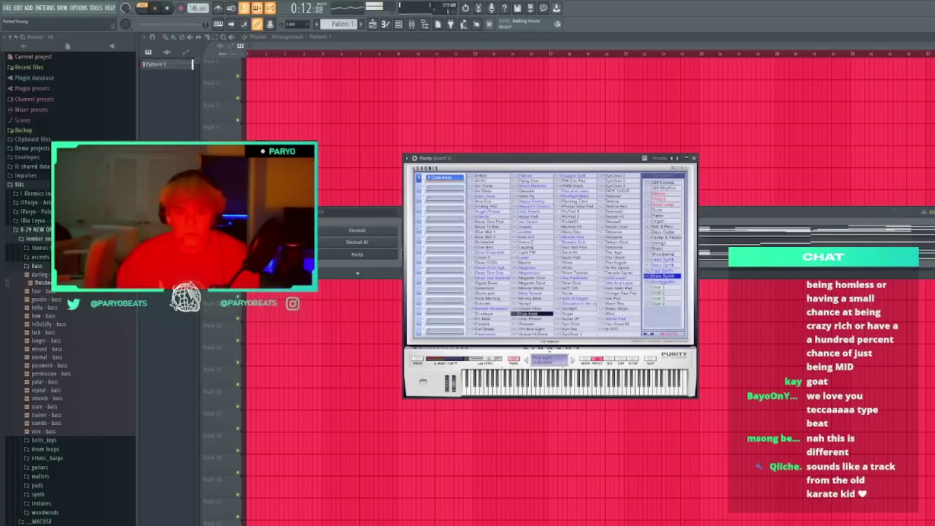
Audition Purity's Fast Synth presets against the loop, including Shine Tremolo, Sticky Sur, LP CHOIR and Hypertek
{"action": "left_click", "coordinate": [663, 270]}
{"action": "left_click", "coordinate": [572, 278]}
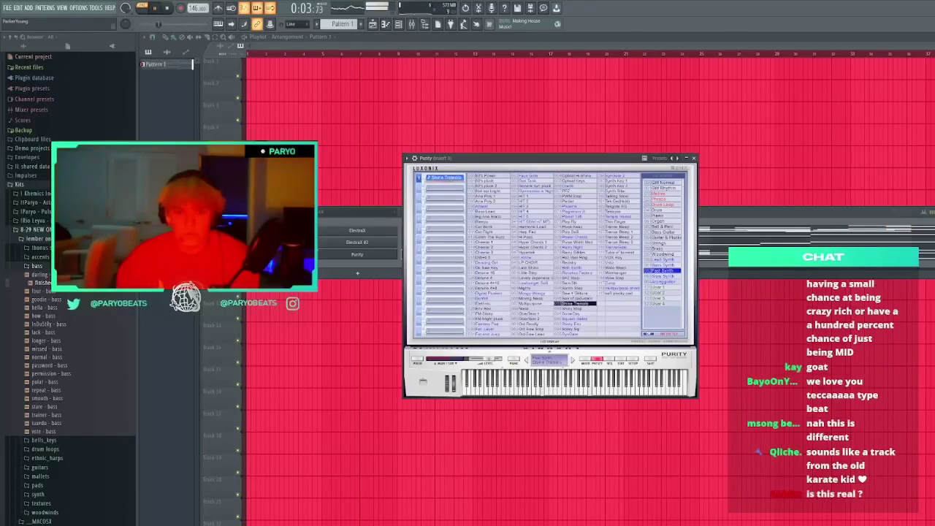
{"action": "left_click", "coordinate": [573, 313]}
{"action": "left_click", "coordinate": [574, 318]}
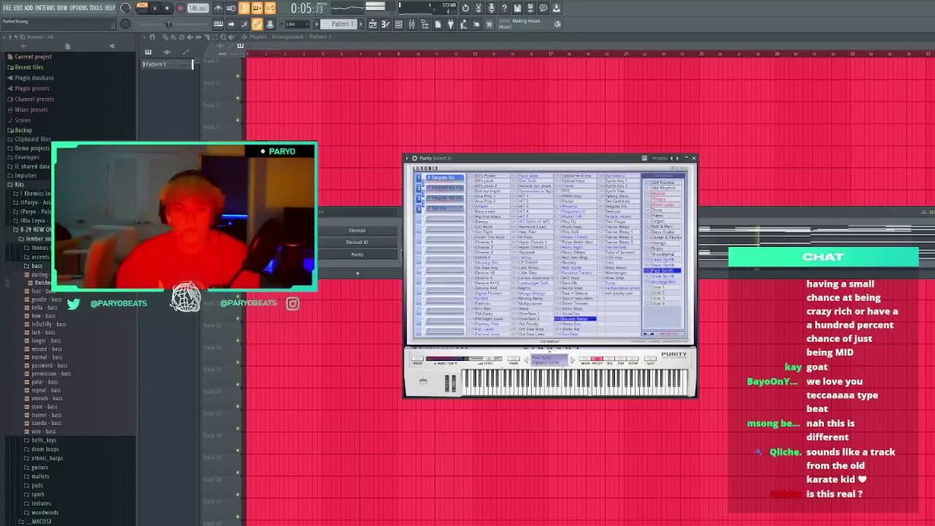
{"action": "left_click", "coordinate": [573, 329]}
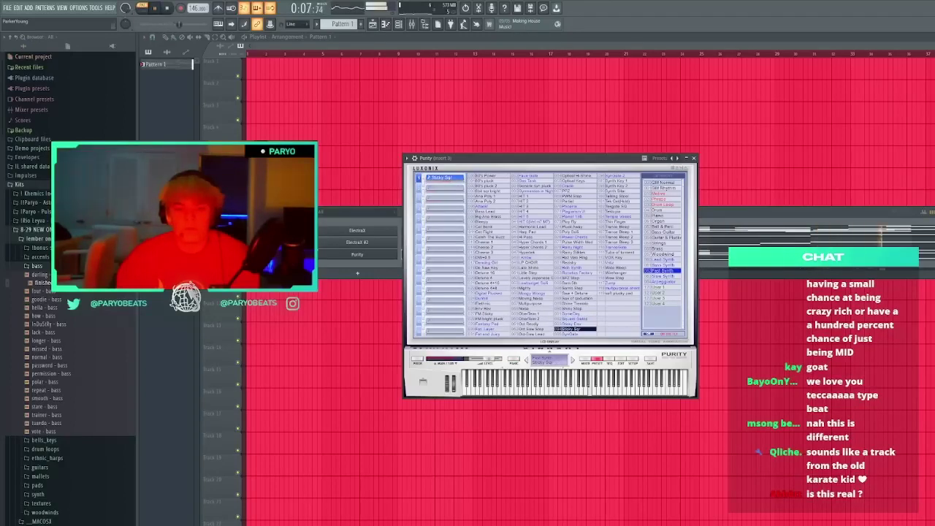
{"action": "left_click", "coordinate": [573, 334]}
{"action": "left_click", "coordinate": [532, 334]}
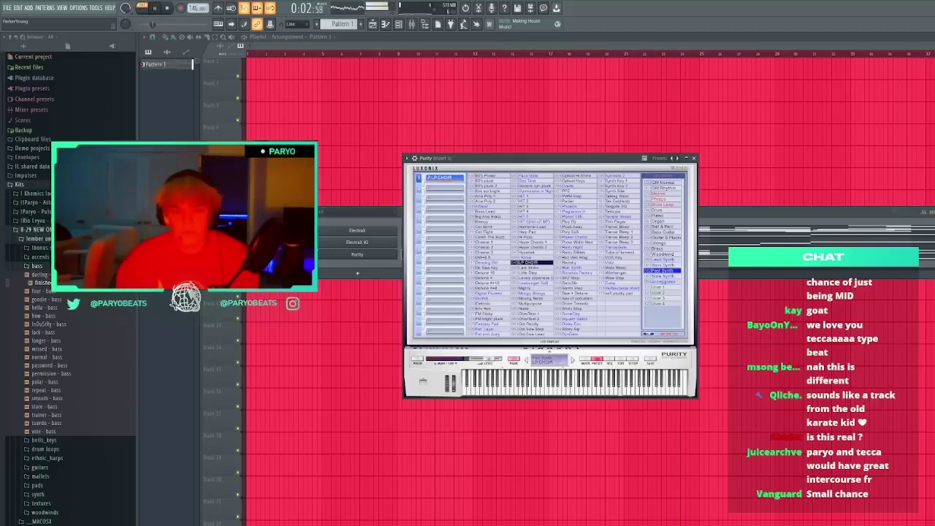
{"action": "left_click", "coordinate": [532, 252]}
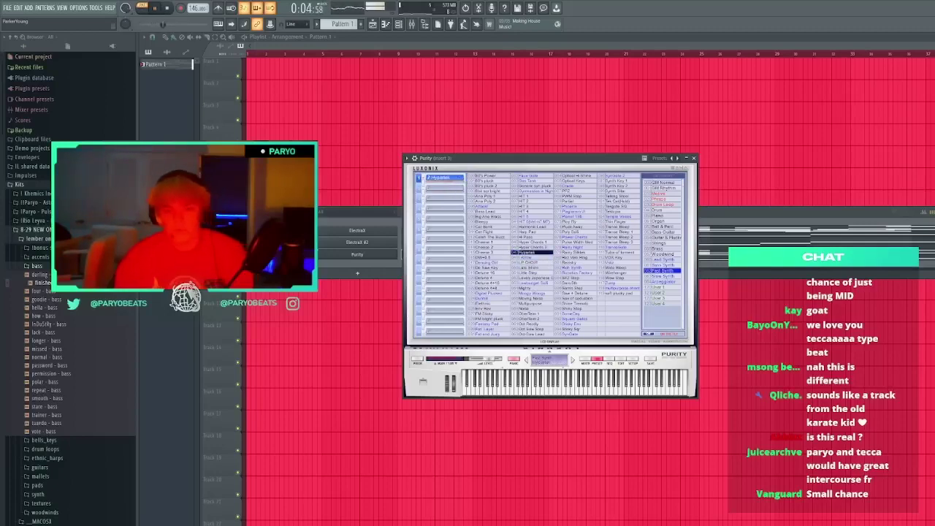
Try more Fast Synth presets, including Sleepy and Play Fly, load Planet 138 for the Purity layer and close the plugin
{"action": "left_click_drag", "start_coordinate": [526, 158], "coordinate": [582, 160]}
{"action": "left_click", "coordinate": [542, 224]}
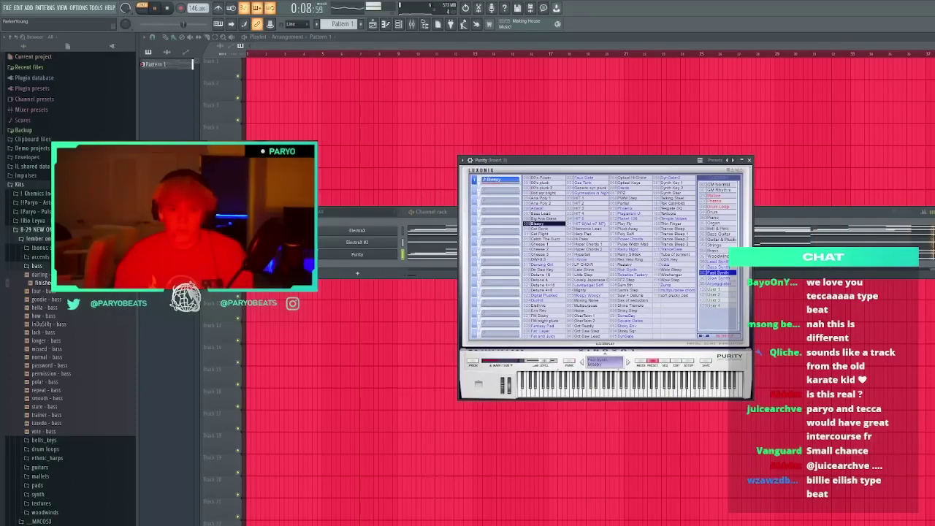
{"action": "left_click", "coordinate": [584, 218]}
{"action": "left_click", "coordinate": [586, 224]}
{"action": "left_click", "coordinate": [628, 224]}
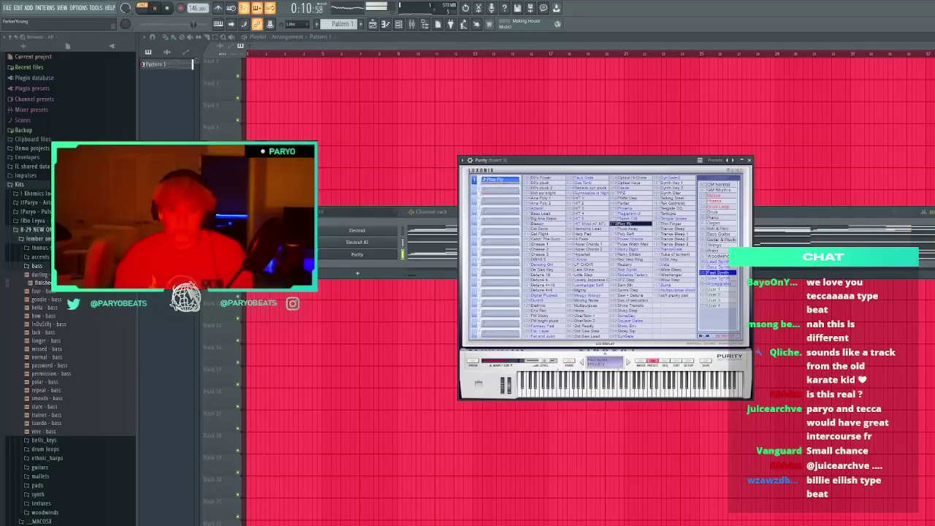
{"action": "left_click", "coordinate": [629, 219]}
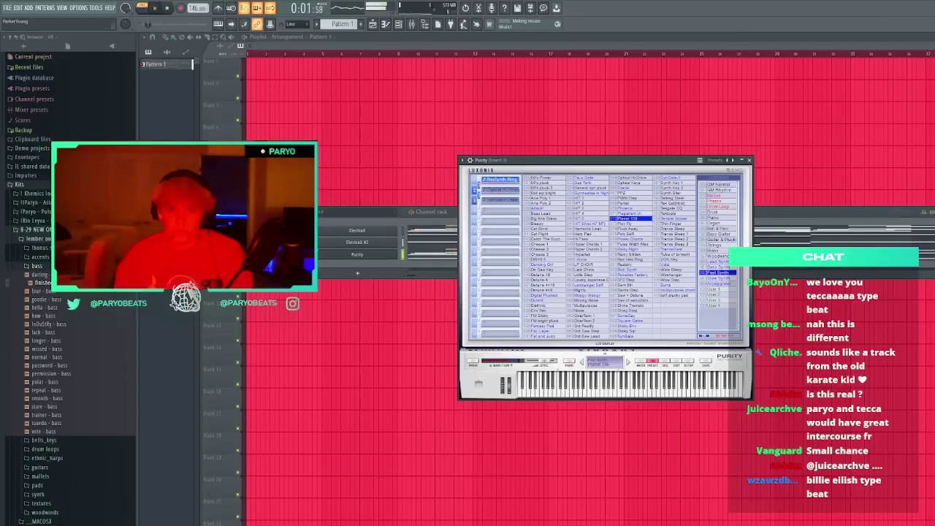
{"action": "left_click", "coordinate": [749, 160]}
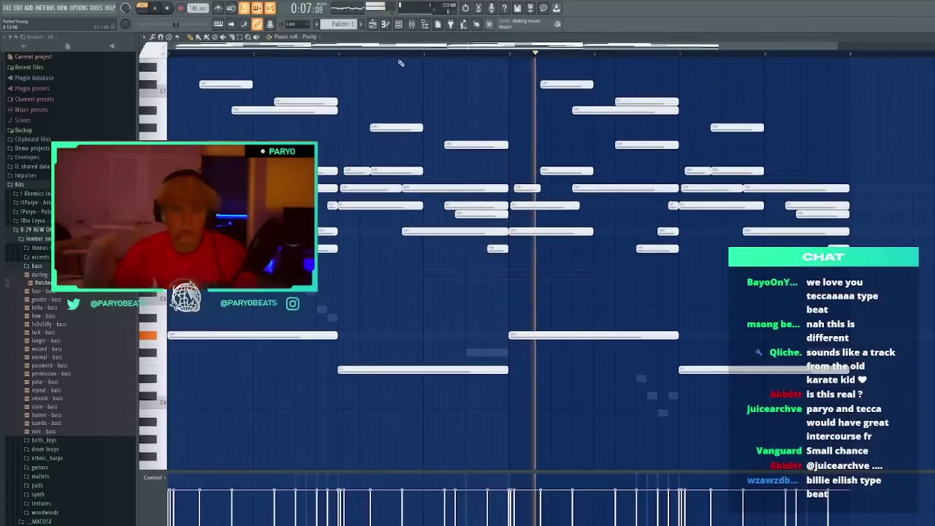
Balance the layers in the mixer by lowering the Insert 2 fader slightly and raising the Insert 3 fader
{"action": "left_click", "coordinate": [410, 26]}
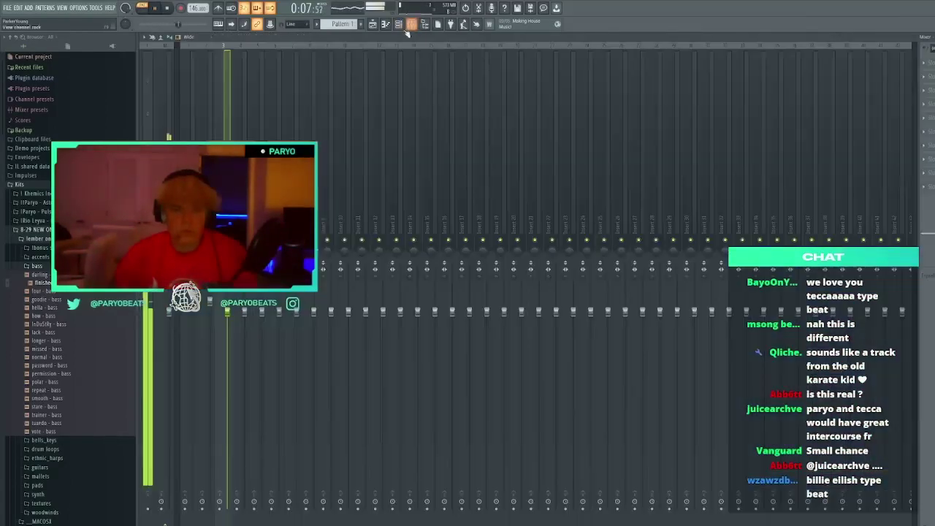
{"action": "left_click", "coordinate": [211, 311]}
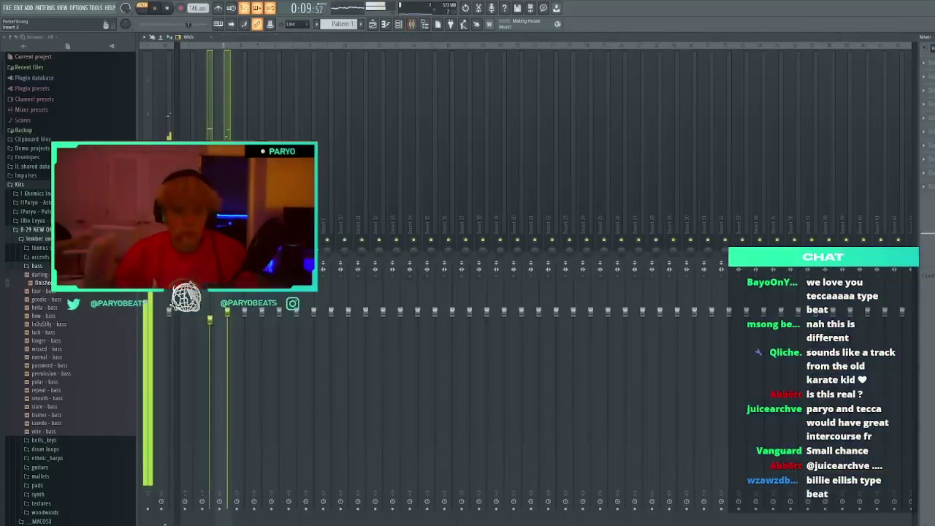
{"action": "left_click_drag", "start_coordinate": [227, 303], "coordinate": [210, 307]}
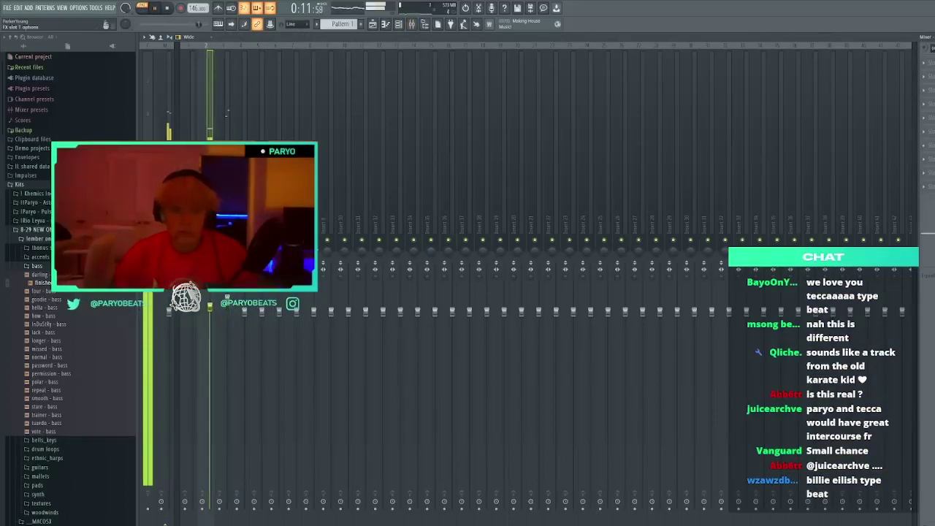
Add Fruity Reverb 2 to mixer Insert 2, adjust its wet level and close the effect window
{"action": "left_click", "coordinate": [924, 63]}
{"action": "left_click", "coordinate": [612, 160]}
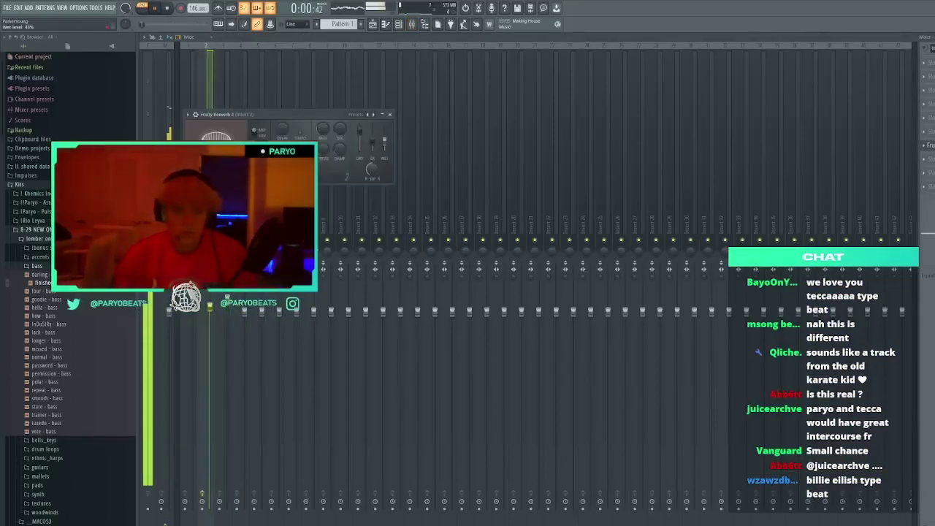
{"action": "left_click", "coordinate": [390, 115]}
Add Fruity Delay 2 to mixer Insert 3 with a delay time of 4:00 and close the effect window
{"action": "left_click", "coordinate": [228, 211]}
{"action": "left_click", "coordinate": [925, 90]}
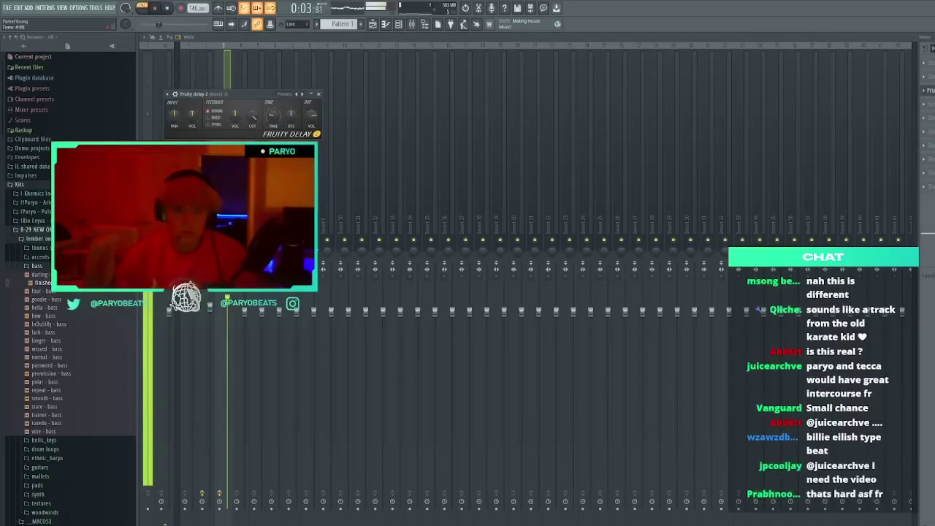
{"action": "left_click", "coordinate": [319, 95]}
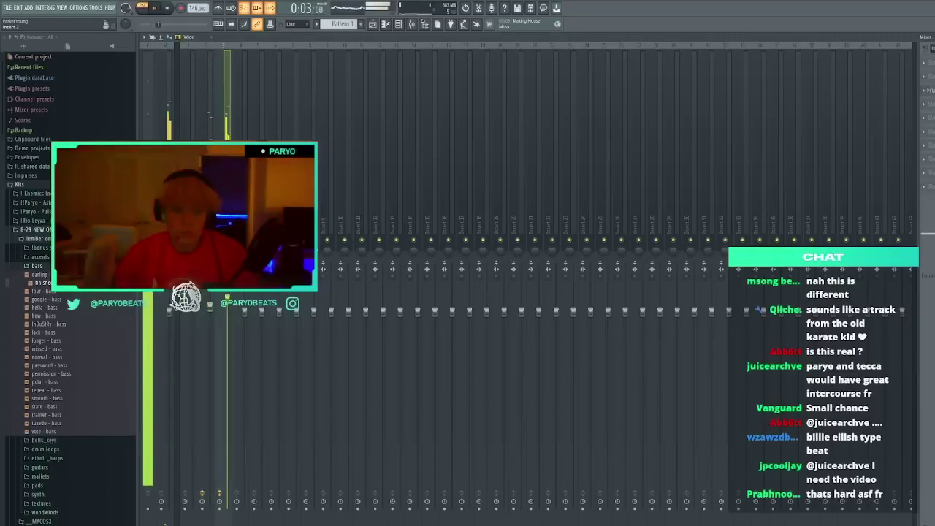
Split Pattern 1 by channel and lay two back-to-back ElectraX #2 clips on Track 1 and two Purity clips on Track 2
{"action": "key", "text": "F7"}
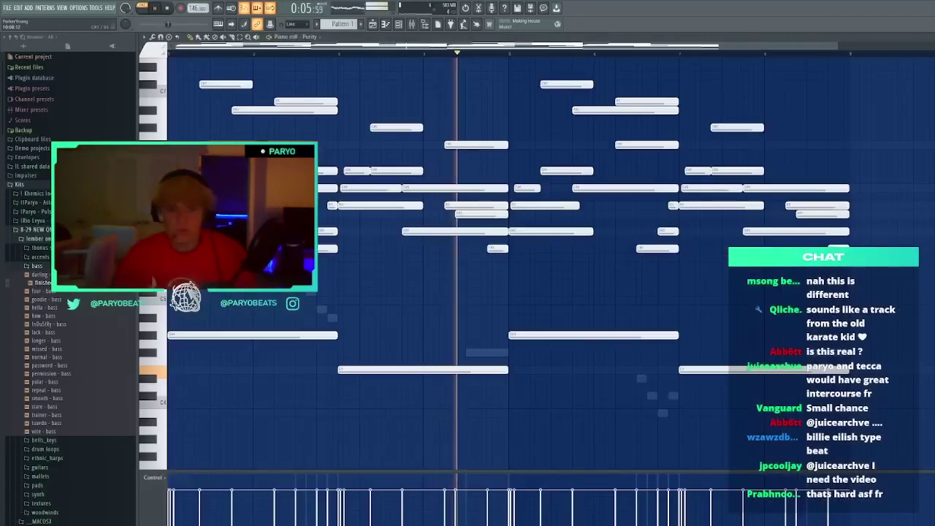
{"action": "key", "text": "F5"}
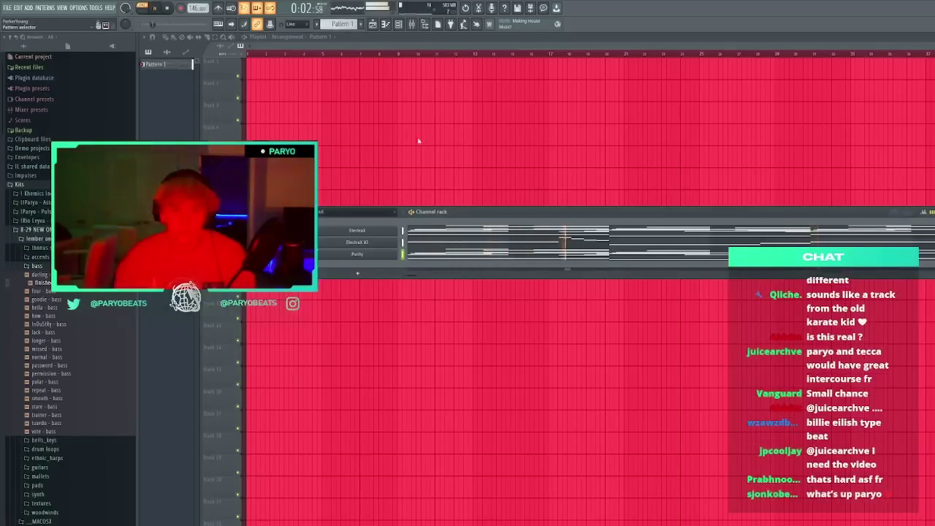
{"action": "left_click", "coordinate": [160, 77]}
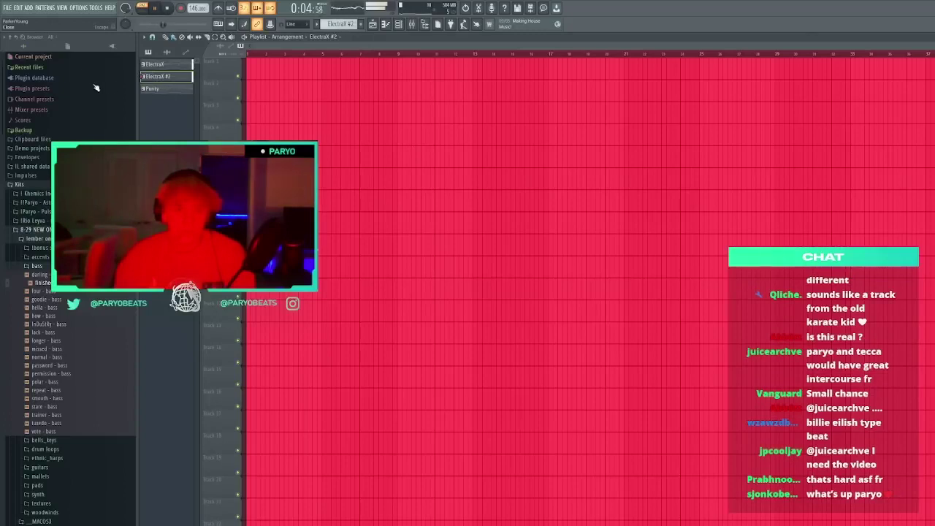
{"action": "left_click_drag", "start_coordinate": [162, 80], "coordinate": [248, 55]}
{"action": "key", "text": "ctrl+b"}
{"action": "left_click", "coordinate": [372, 134]}
{"action": "right_click", "coordinate": [371, 134]}
Place an ElectraX clip on Track 3 at bar 9 and repeat the ElectraX and ElectraX #2 clips at bar 17
{"action": "left_click", "coordinate": [176, 67]}
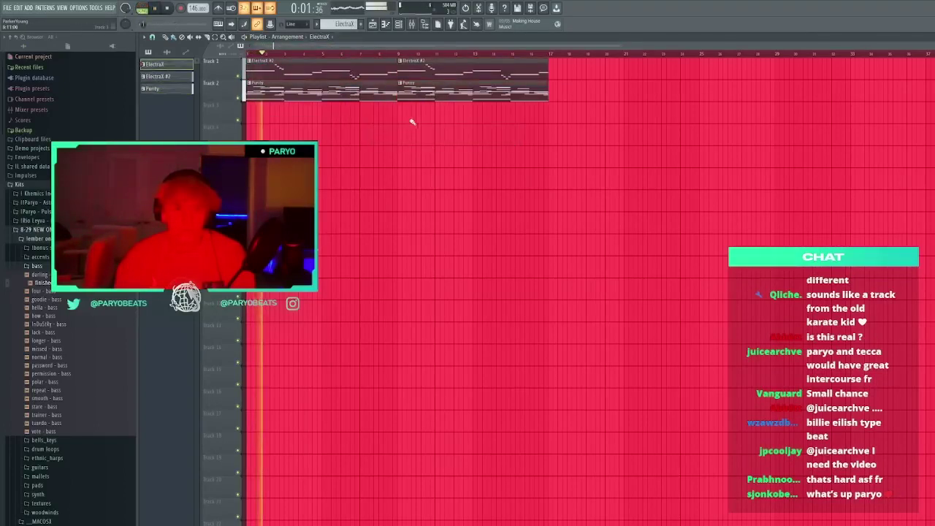
{"action": "left_click", "coordinate": [402, 114]}
{"action": "left_click", "coordinate": [454, 71], "text": "ctrl"}
{"action": "key", "text": "ctrl+b"}
{"action": "left_click", "coordinate": [545, 117], "text": "ctrl"}
{"action": "key", "text": "ctrl+b"}
{"action": "left_click", "coordinate": [565, 159]}
{"action": "right_click", "coordinate": [566, 159]}
Place a solo copy of the Purity clip at bar 25 and a solo copy of the ElectraX clip at bar 33
{"action": "left_click_drag", "start_coordinate": [551, 94], "coordinate": [535, 92]}
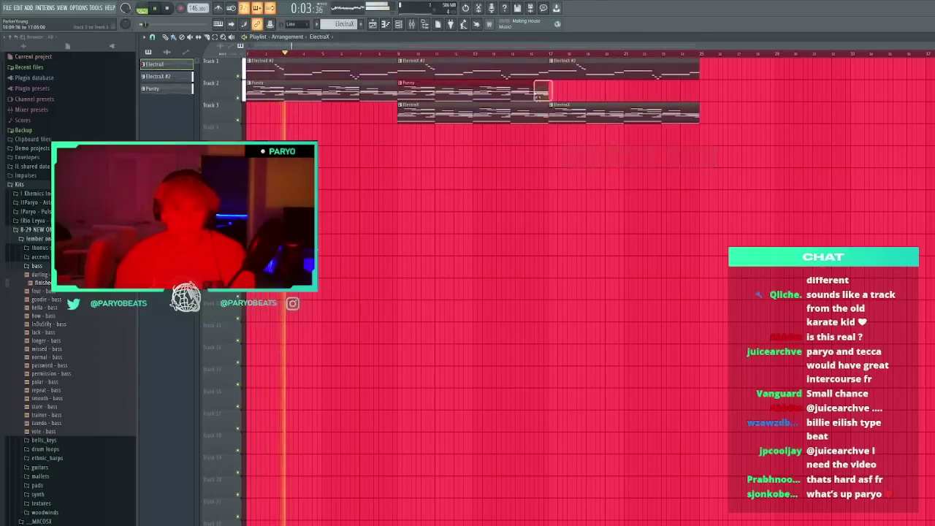
{"action": "key", "text": "ctrl+b"}
{"action": "key", "text": "ctrl+b"}
{"action": "left_click", "coordinate": [691, 118], "text": "ctrl"}
{"action": "key", "text": "ctrl+b"}
{"action": "key", "text": "ctrl+b"}
{"action": "right_click", "coordinate": [697, 121]}
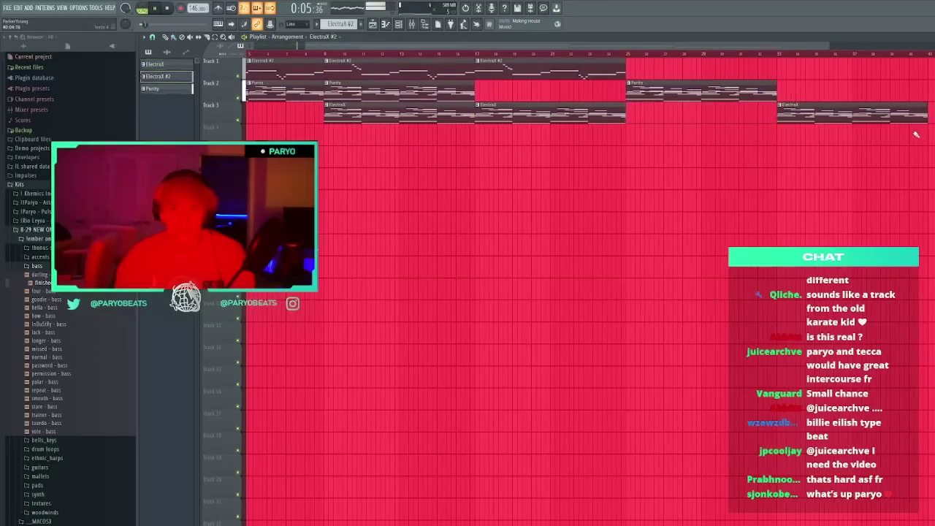
Place a solo ElectraX #2 clip on Track 4 at bar 41
{"action": "left_click", "coordinate": [656, 222]}
{"action": "right_click", "coordinate": [655, 222]}
{"action": "scroll", "coordinate": [655, 222], "scroll_direction": "down", "scroll_amount": 3}
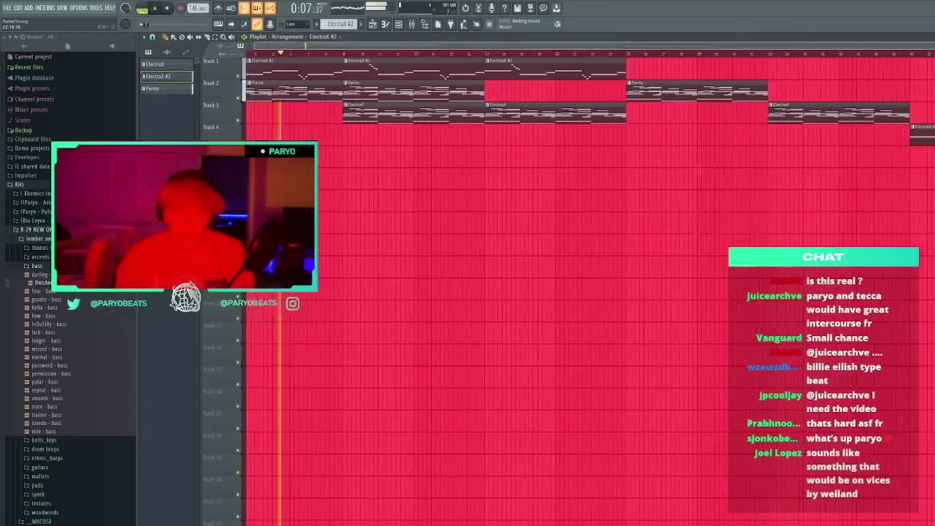
{"action": "left_click", "coordinate": [536, 183]}
{"action": "right_click", "coordinate": [536, 183]}
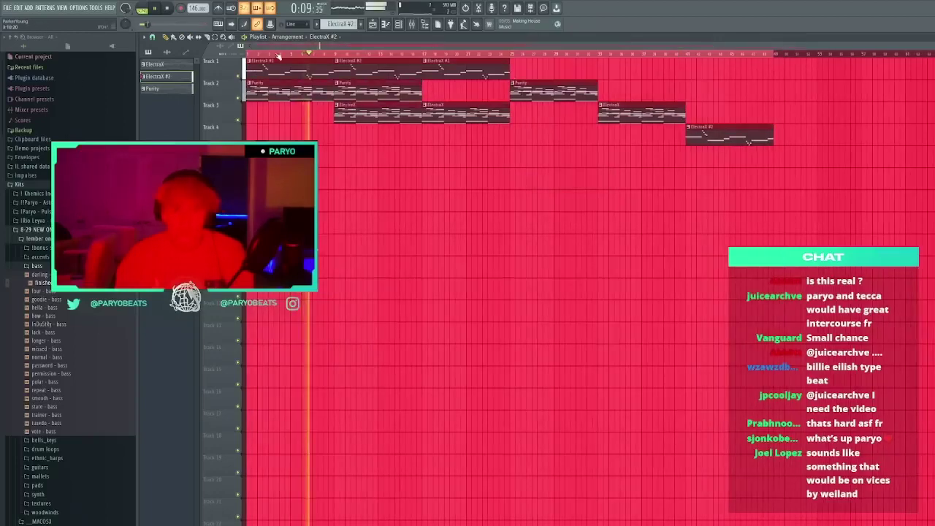
Arm the Master mixer track for recording and render the arrangement to an audio clip in the playlist
{"action": "key", "text": "F9"}
{"action": "left_click", "coordinate": [169, 219]}
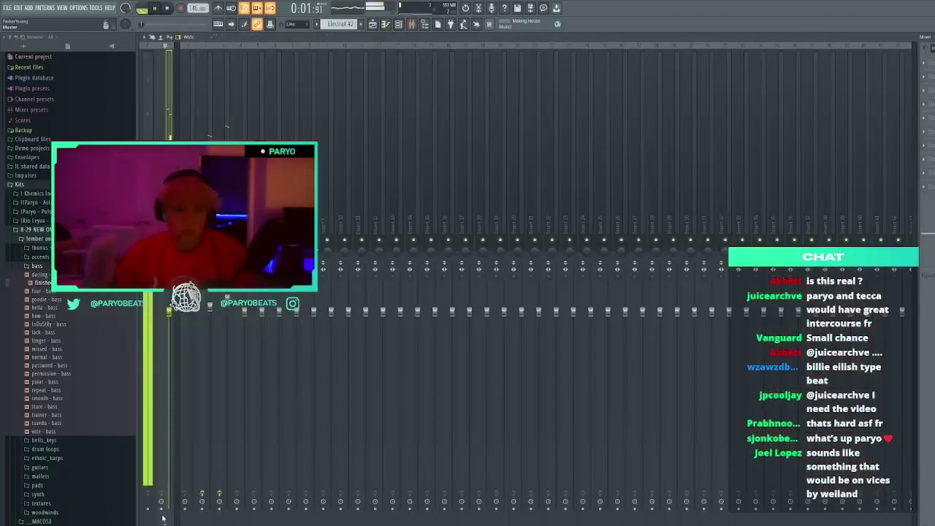
{"action": "key", "text": "space"}
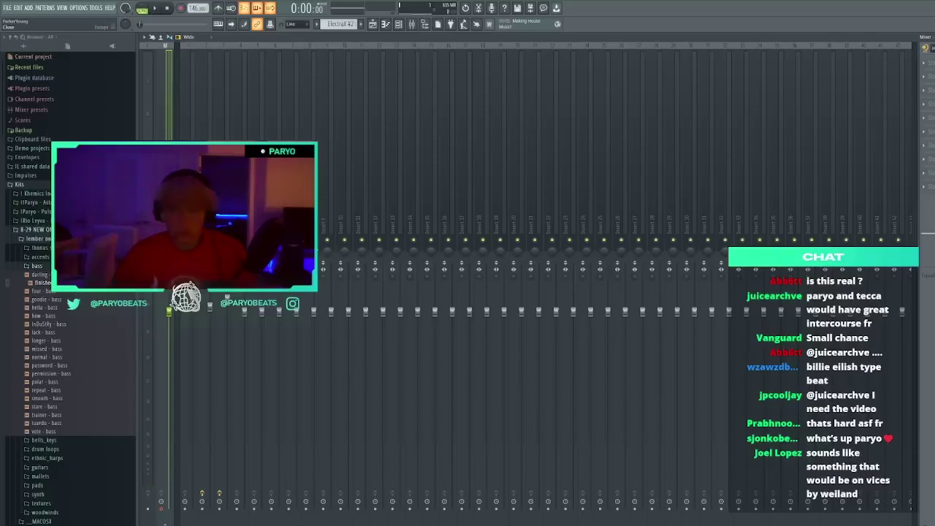
{"action": "key", "text": "F5"}
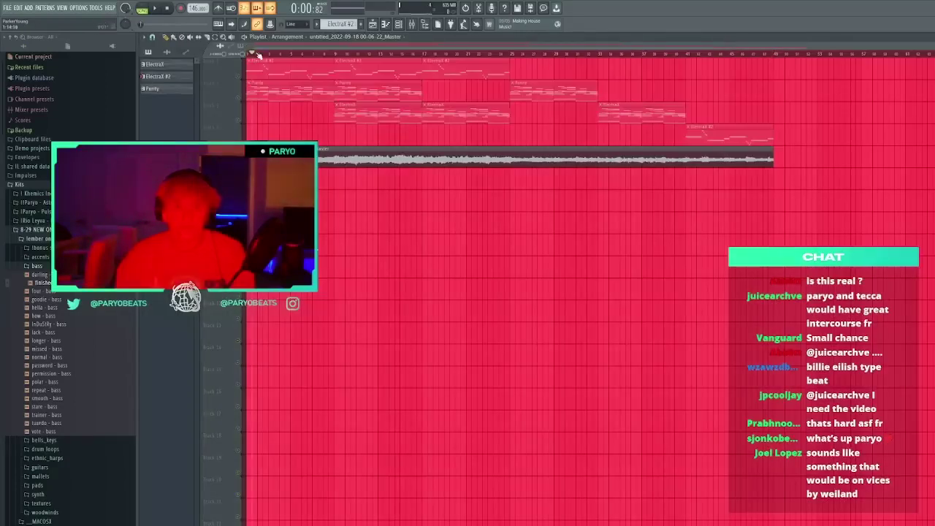
Lower the tempo to 117 BPM and stretch the rendered Master audio clip so it ends at bar 49
{"action": "key", "text": "space"}
{"action": "left_click_drag", "start_coordinate": [196, 8], "coordinate": [195, 29]}
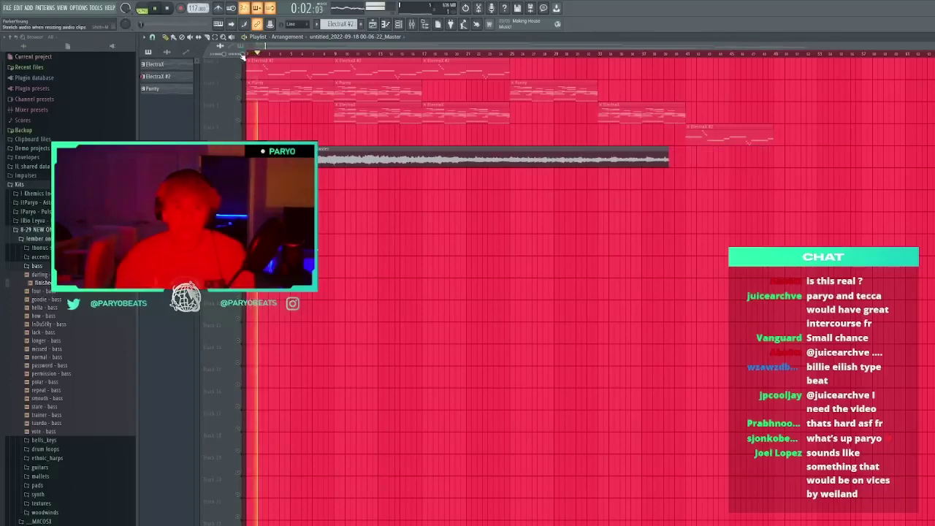
{"action": "left_click_drag", "start_coordinate": [666, 176], "coordinate": [772, 177]}
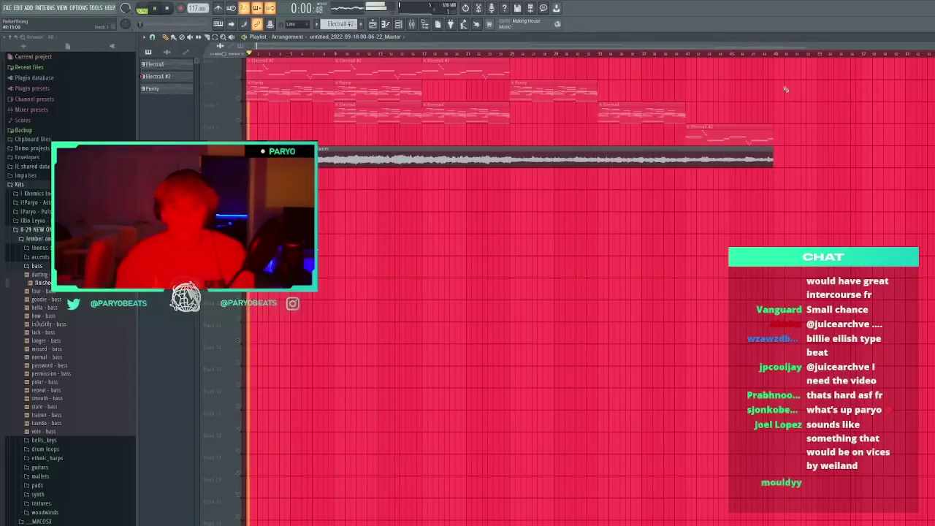
{"action": "scroll", "coordinate": [801, 57], "scroll_direction": "up", "scroll_amount": 3}
{"action": "scroll", "coordinate": [801, 57], "scroll_direction": "up", "scroll_amount": 4}
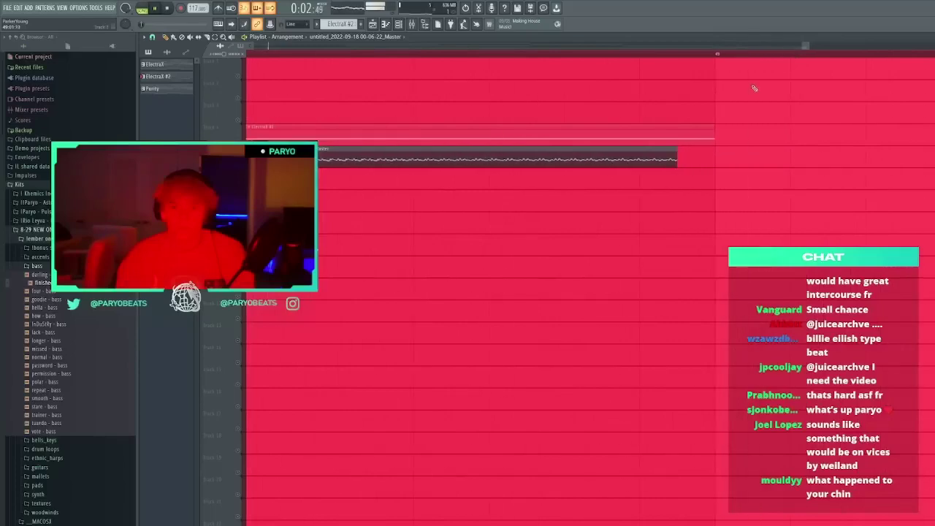
{"action": "left_click_drag", "start_coordinate": [679, 156], "coordinate": [716, 156]}
Raise the tempo to 125 BPM and reverse the rendered Master audio clip in its channel settings
{"action": "scroll", "coordinate": [614, 45], "scroll_direction": "down", "scroll_amount": 6}
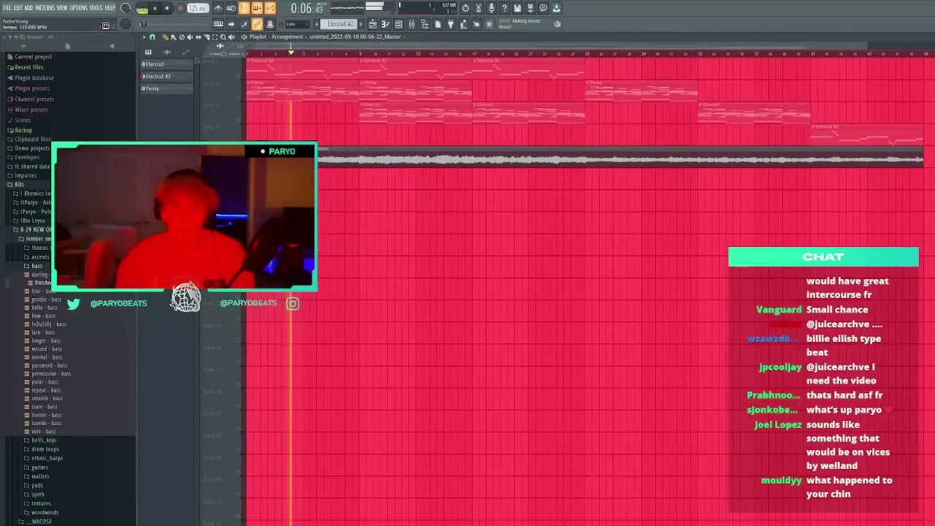
{"action": "left_click_drag", "start_coordinate": [195, 8], "coordinate": [195, 2]}
{"action": "double_click", "coordinate": [326, 150]}
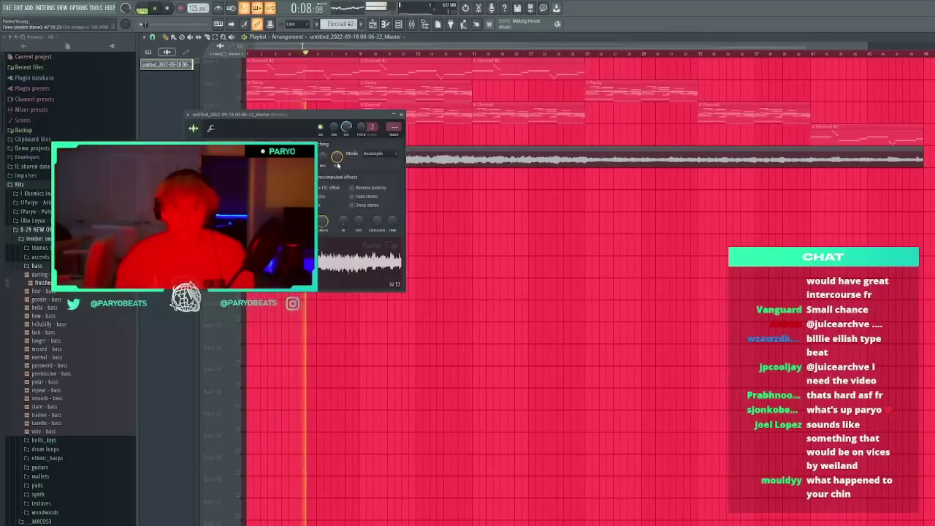
Play the reversed Master clip from bars 25, 17, 33 and 9, and toggle its Reverse option again
{"action": "left_click", "coordinate": [586, 54]}
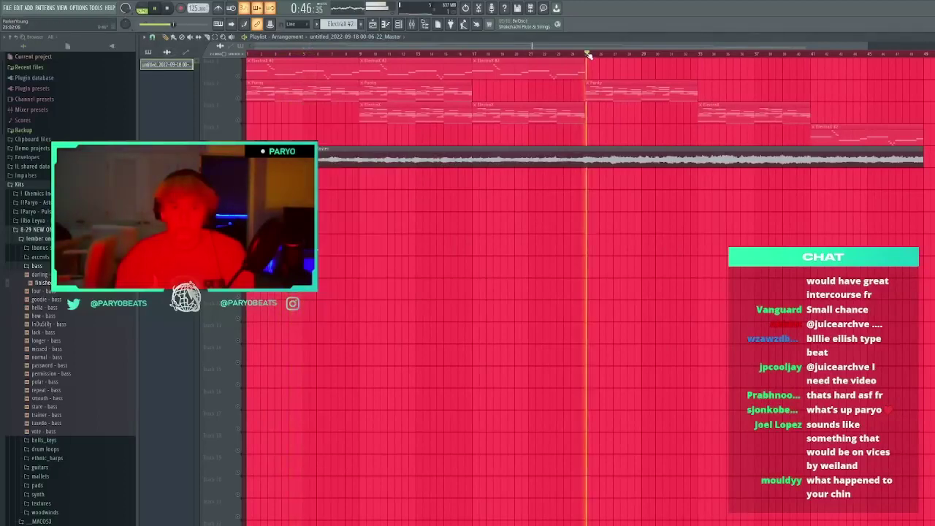
{"action": "left_click", "coordinate": [479, 55]}
{"action": "left_click", "coordinate": [703, 56]}
{"action": "scroll", "coordinate": [698, 56], "scroll_direction": "down", "scroll_amount": 1}
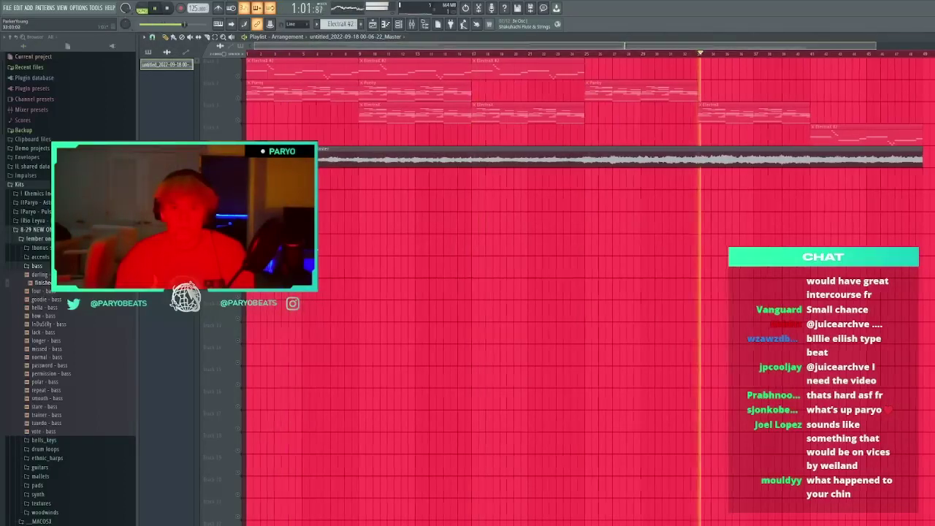
{"action": "left_click", "coordinate": [345, 55]}
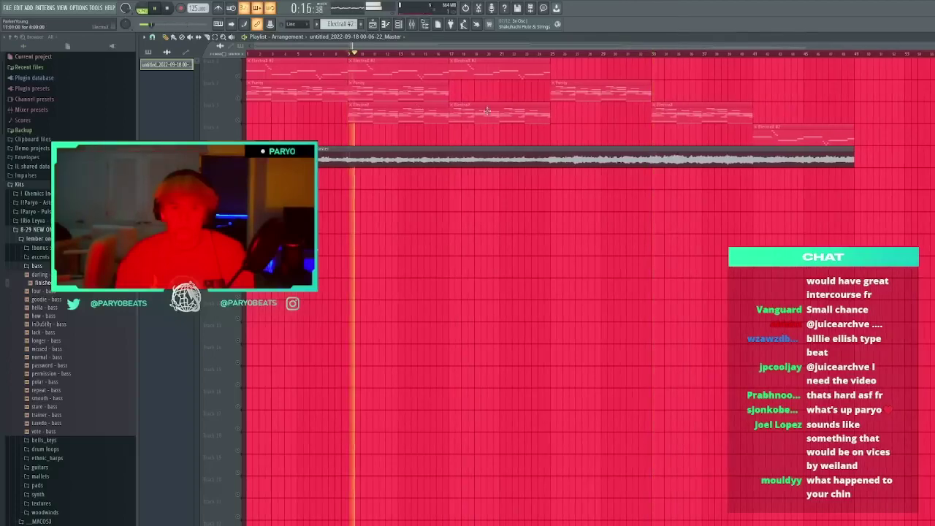
{"action": "double_click", "coordinate": [476, 156]}
{"action": "left_click", "coordinate": [340, 205]}
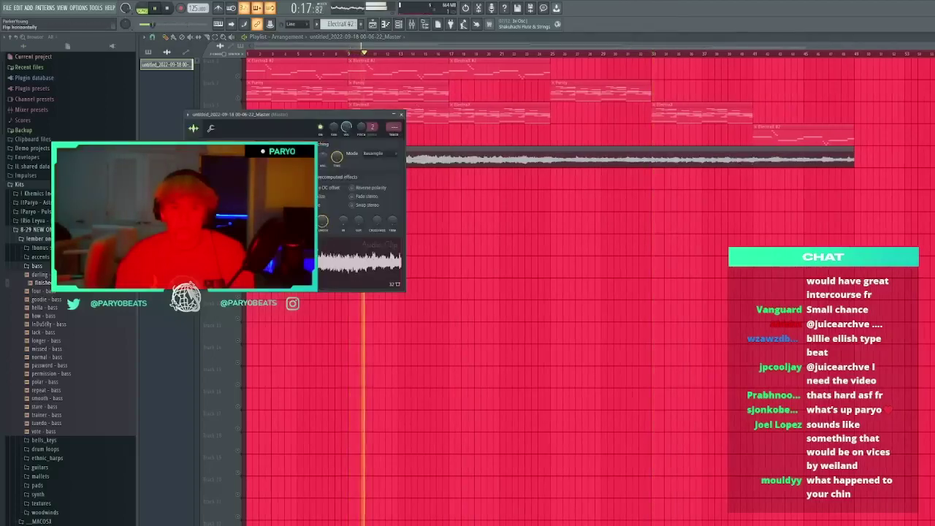
Raise the tempo to 134 BPM and set the rendered Master clip's time-stretching mode to Stretch
{"action": "left_click", "coordinate": [249, 55]}
{"action": "scroll", "coordinate": [364, 109], "scroll_direction": "up", "scroll_amount": 3}
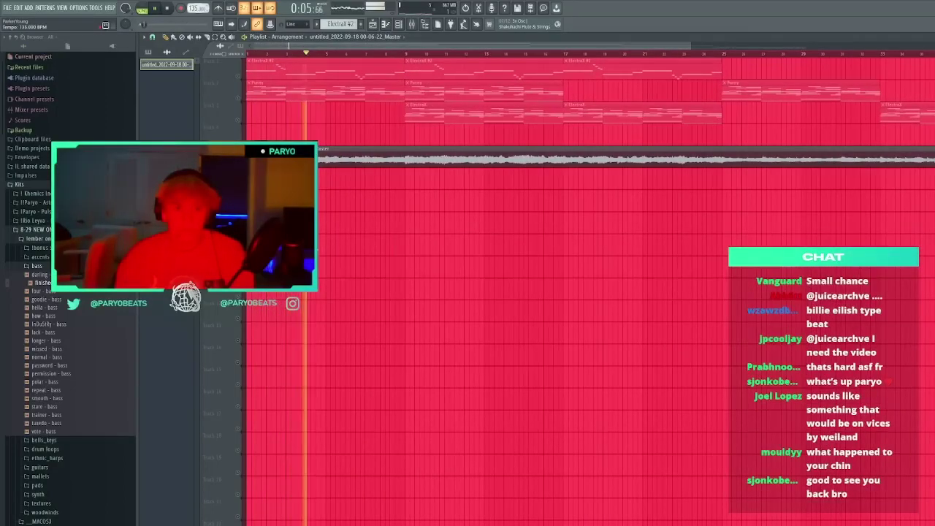
{"action": "double_click", "coordinate": [372, 160]}
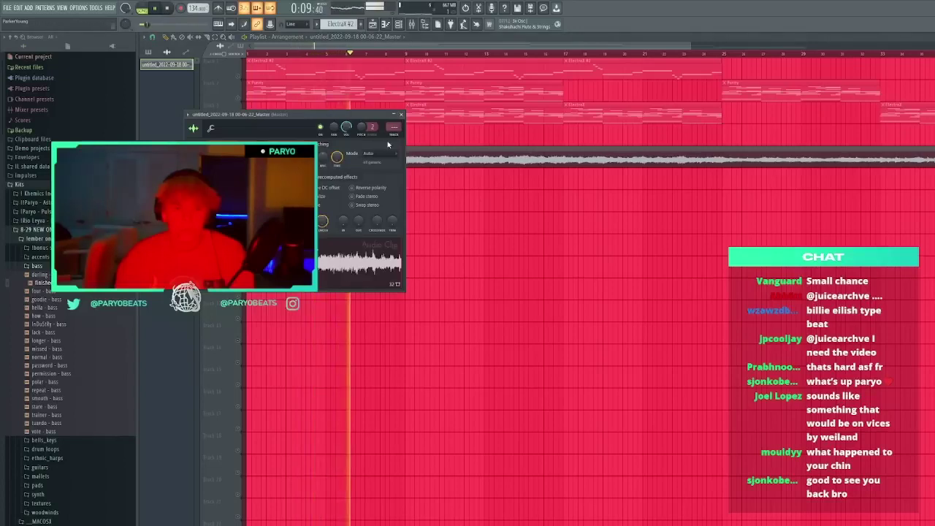
{"action": "left_click", "coordinate": [382, 154]}
{"action": "left_click", "coordinate": [381, 163]}
{"action": "left_click", "coordinate": [381, 154]}
{"action": "left_click", "coordinate": [378, 169]}
Replay the song from the start and lower the Master clip's channel pitch to about -38 cents
{"action": "key", "text": "space"}
{"action": "key", "text": "space"}
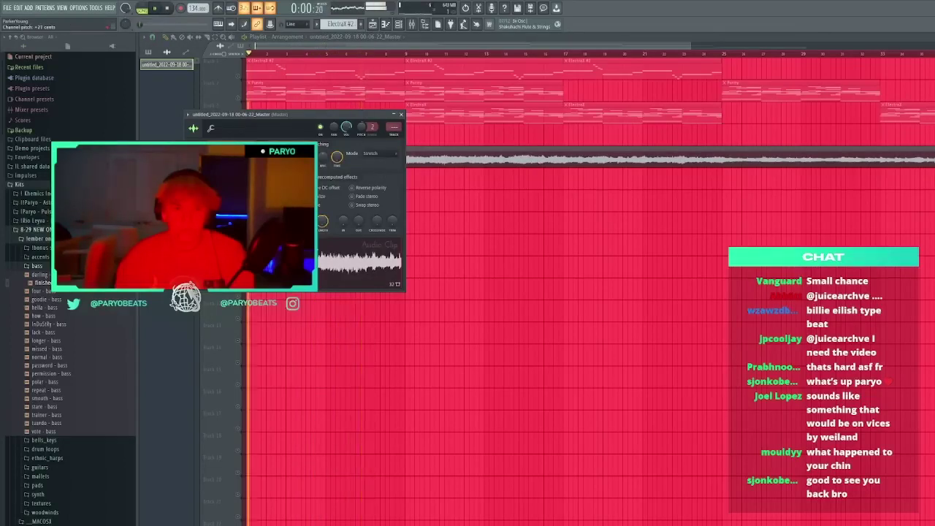
{"action": "left_click_drag", "start_coordinate": [361, 127], "coordinate": [361, 139]}
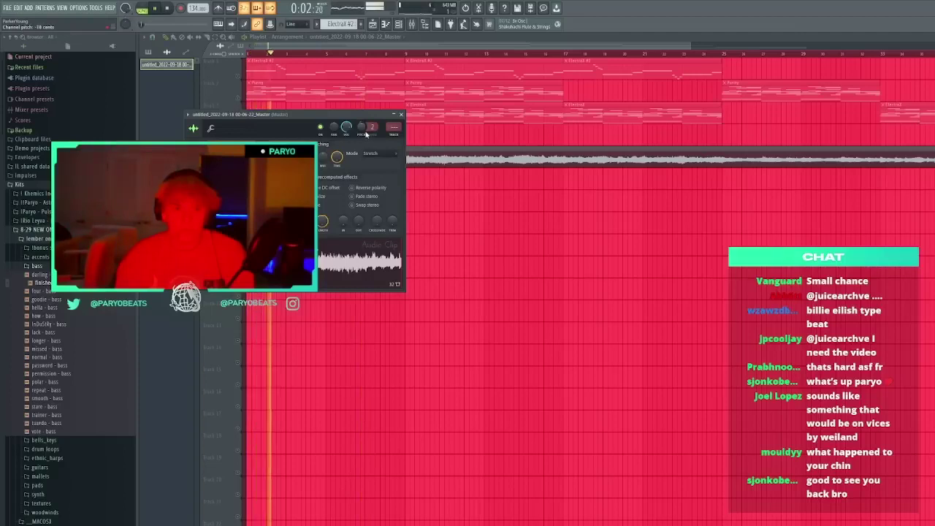
{"action": "left_click", "coordinate": [401, 115]}
{"action": "left_click", "coordinate": [398, 217]}
{"action": "right_click", "coordinate": [399, 217]}
{"action": "left_click", "coordinate": [149, 51]}
{"action": "left_click", "coordinate": [361, 185]}
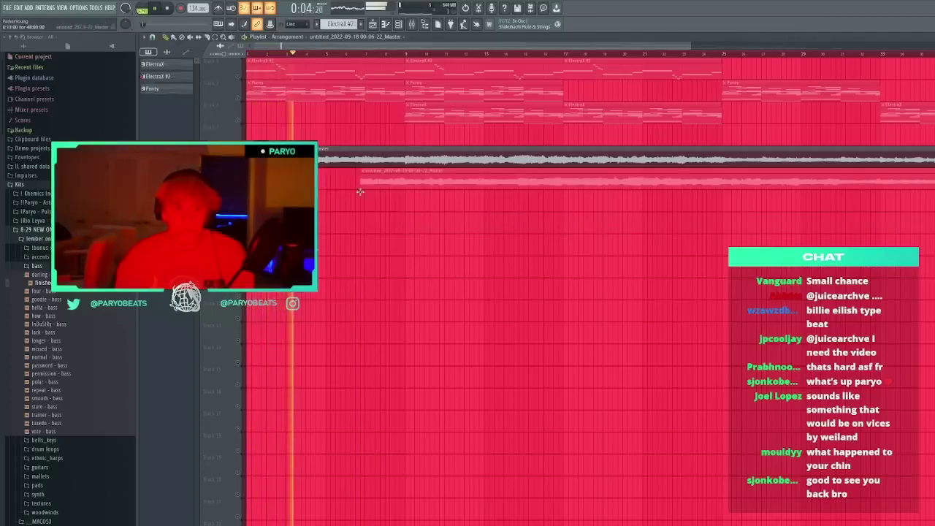
{"action": "right_click", "coordinate": [379, 185]}
Create Pattern 4 and fill the track below the Master clip with its 8-bar clips up to bar 49
{"action": "left_click", "coordinate": [361, 24]}
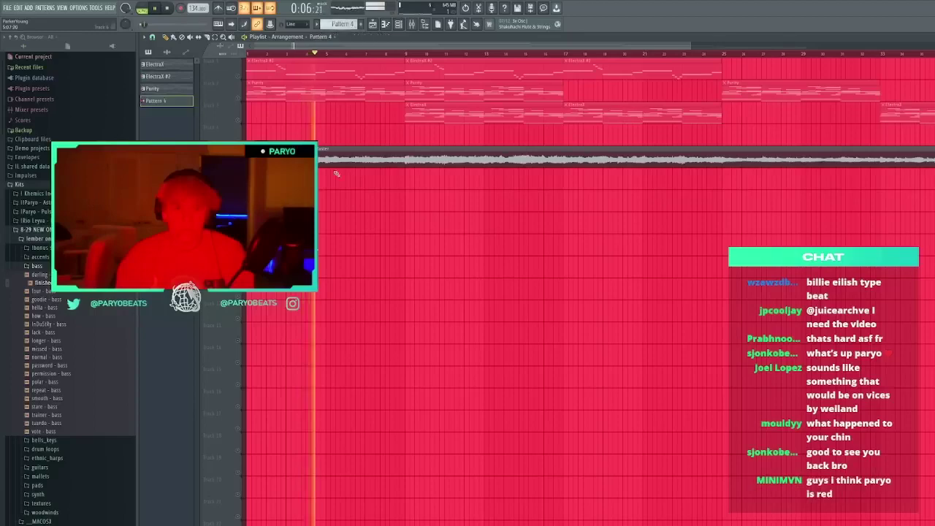
{"action": "left_click", "coordinate": [294, 179]}
{"action": "left_click", "coordinate": [387, 179]}
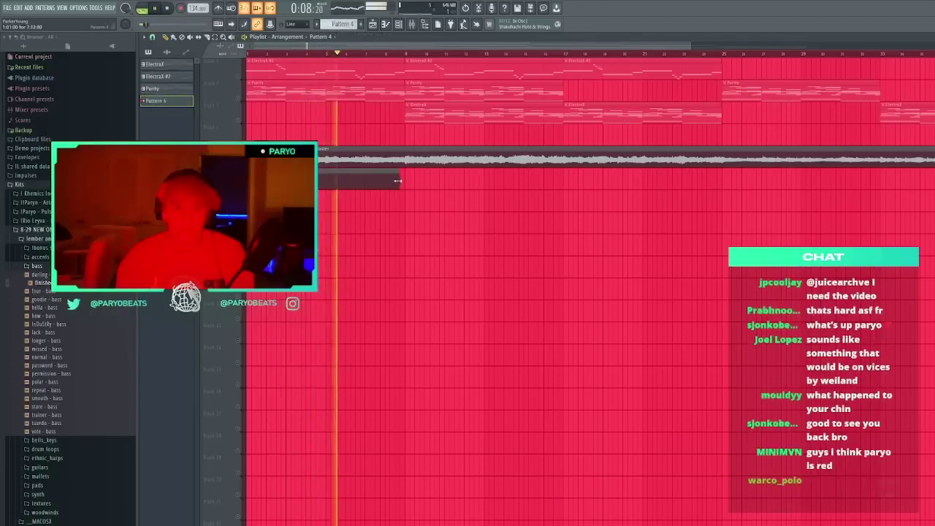
{"action": "left_click_drag", "start_coordinate": [414, 180], "coordinate": [739, 175]}
{"action": "scroll", "coordinate": [593, 215], "scroll_direction": "down", "scroll_amount": 3}
{"action": "left_click_drag", "start_coordinate": [542, 179], "coordinate": [622, 180]}
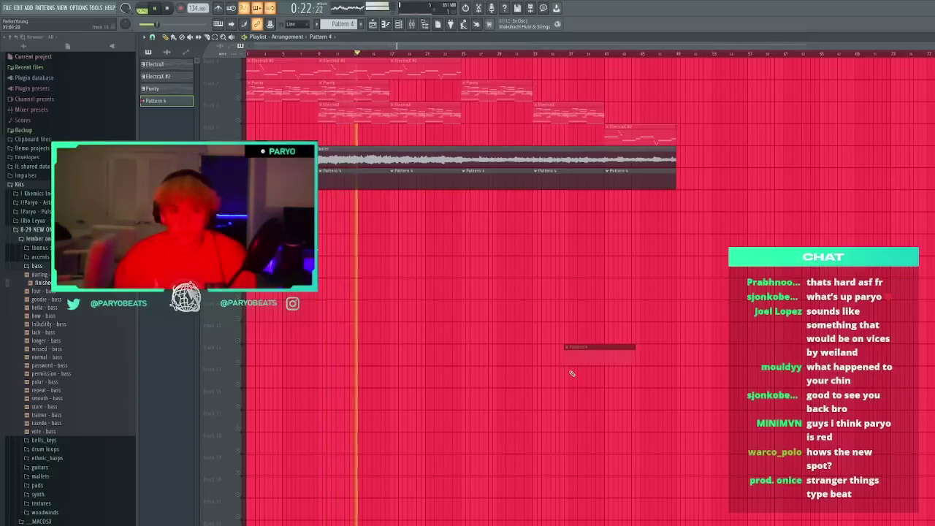
Route the rendered Master audio clip's channel to mixer track 4 and reopen its channel settings
{"action": "double_click", "coordinate": [335, 158]}
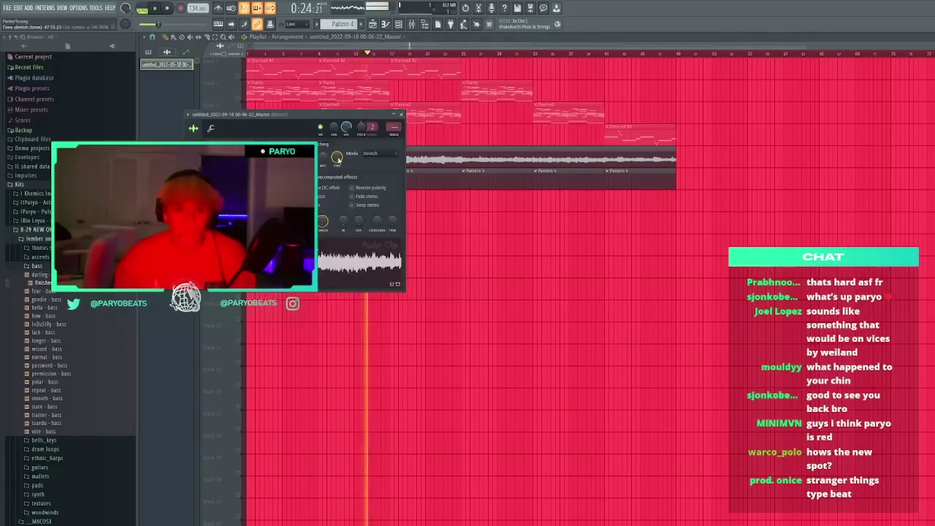
{"action": "left_click", "coordinate": [401, 115]}
{"action": "key", "text": "F6"}
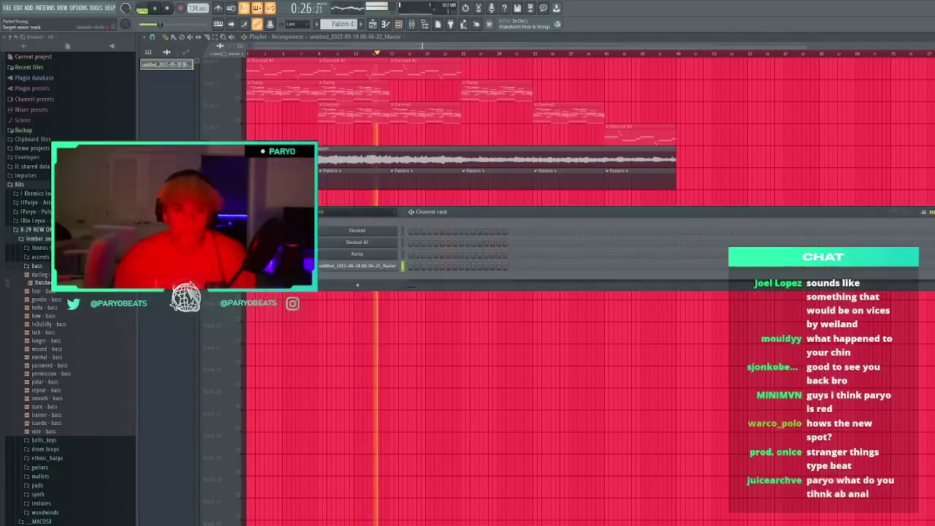
{"action": "double_click", "coordinate": [358, 159]}
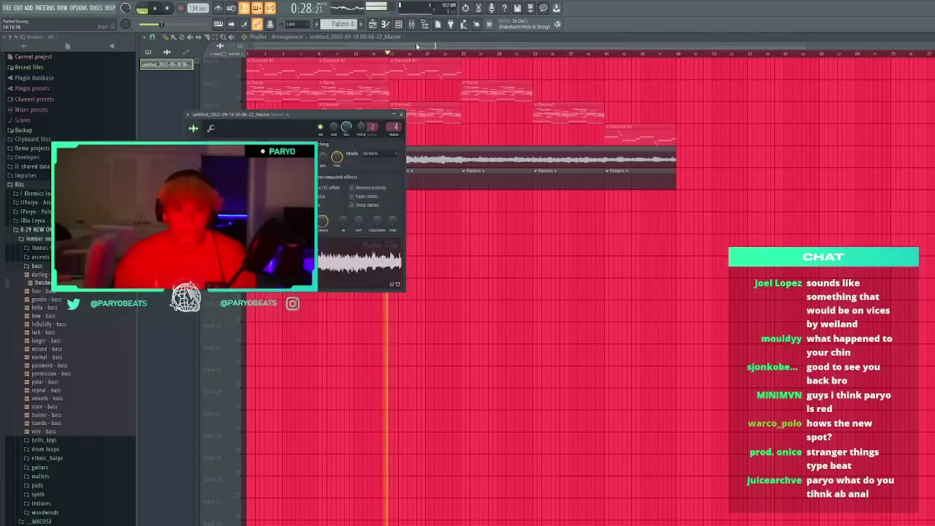
Load Fruity Soft Clipper and a second Fruity effect on the Master mixer track, closing the plugin window
{"action": "key", "text": "F9"}
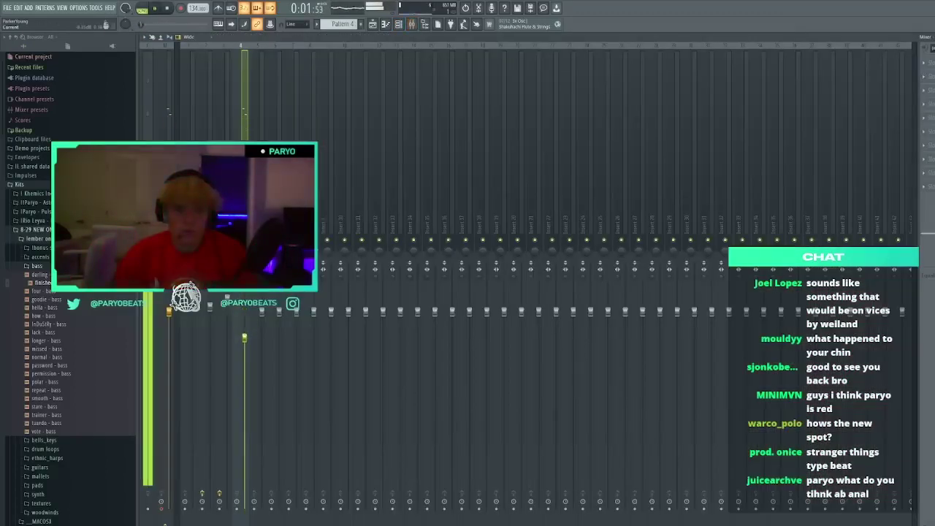
{"action": "left_click", "coordinate": [839, 134]}
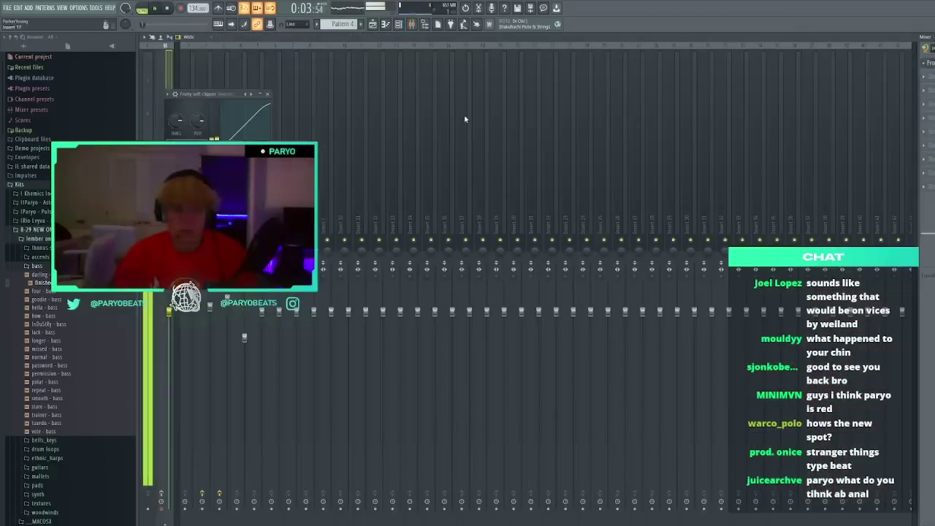
{"action": "left_click", "coordinate": [269, 95]}
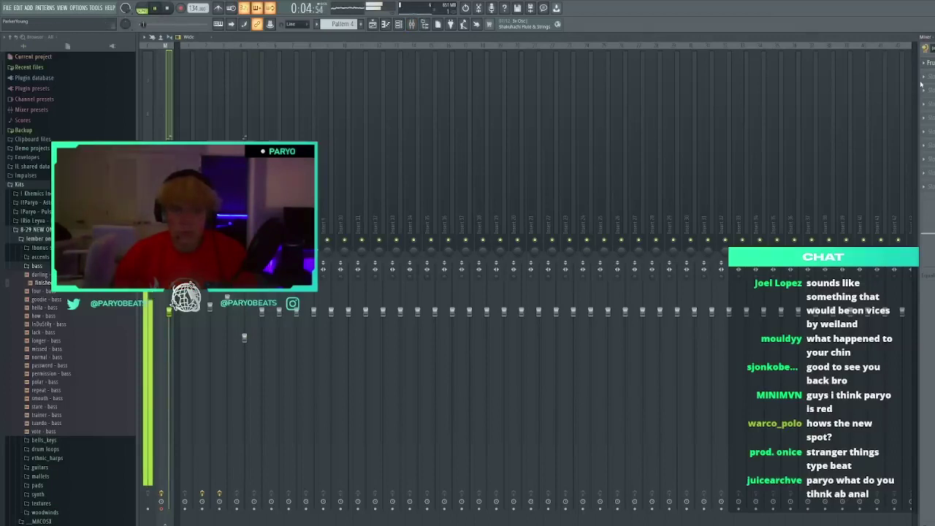
{"action": "left_click", "coordinate": [829, 143]}
{"action": "left_click", "coordinate": [277, 106]}
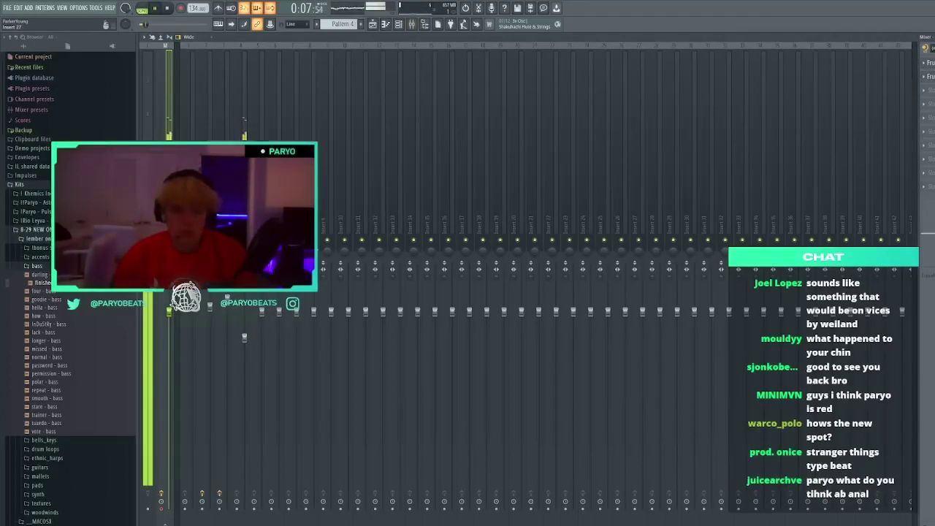
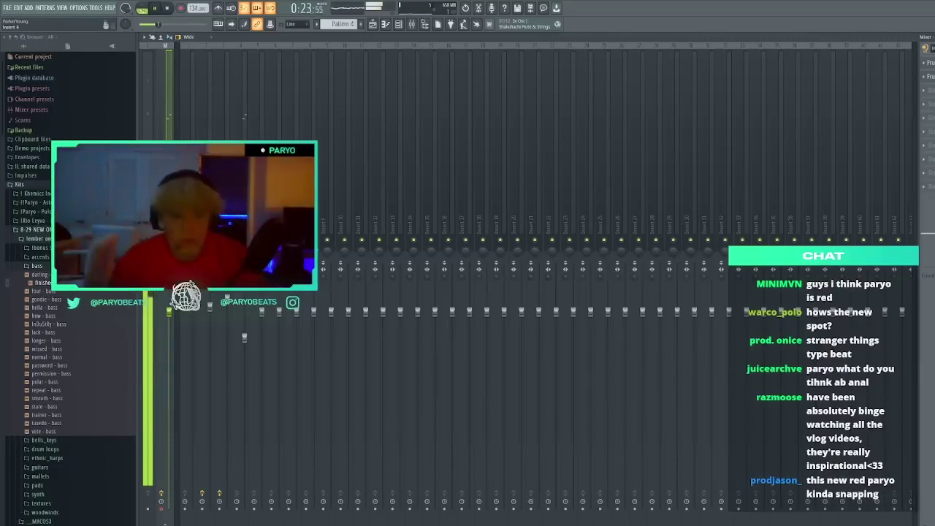
Load the Portal effect on mixer track 4 and open its Rhythmic preset category
{"action": "left_click", "coordinate": [248, 365]}
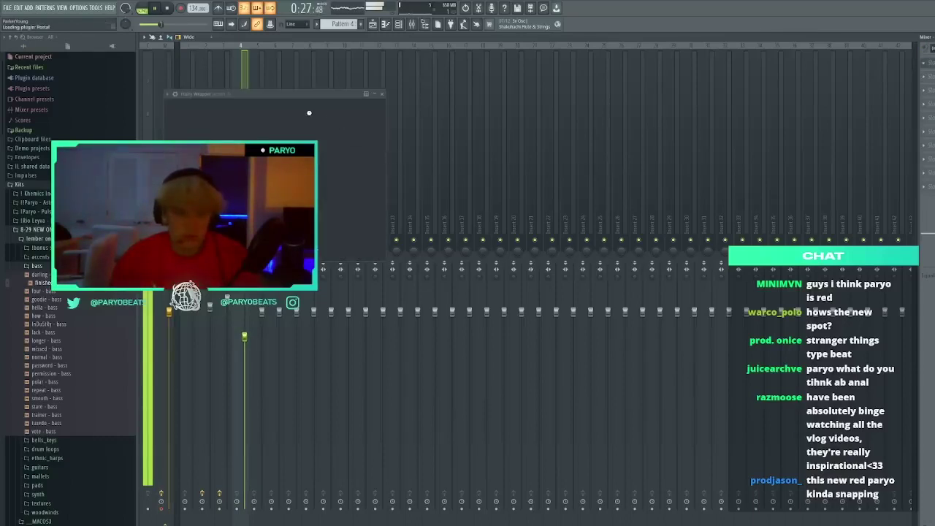
{"action": "left_click", "coordinate": [529, 109]}
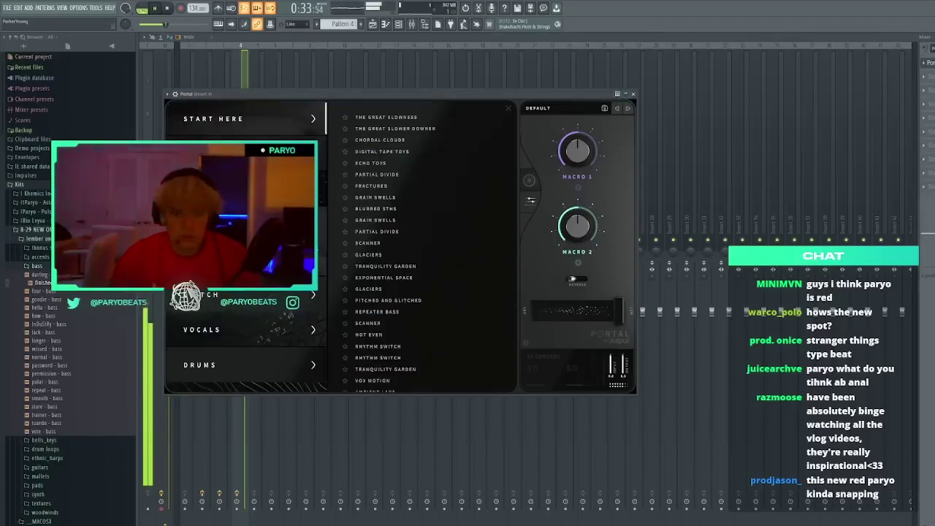
{"action": "scroll", "coordinate": [265, 344], "scroll_direction": "down", "scroll_amount": 8}
{"action": "scroll", "coordinate": [265, 340], "scroll_direction": "up", "scroll_amount": 3}
{"action": "left_click", "coordinate": [269, 346]}
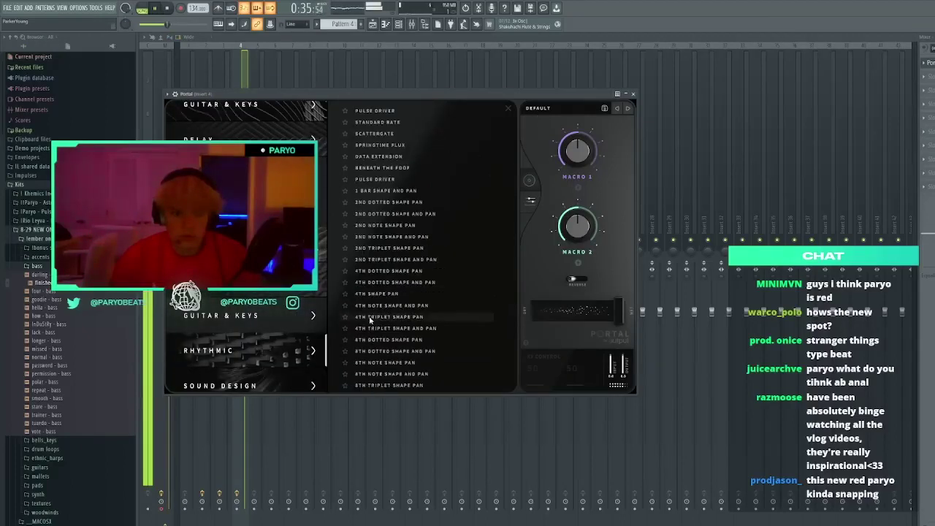
Audition Portal's Rhythmic presets 4th Shape Pan, 1 Bar Shape and Pan, and Grain Cutter
{"action": "left_click", "coordinate": [376, 294]}
{"action": "left_click", "coordinate": [391, 191]}
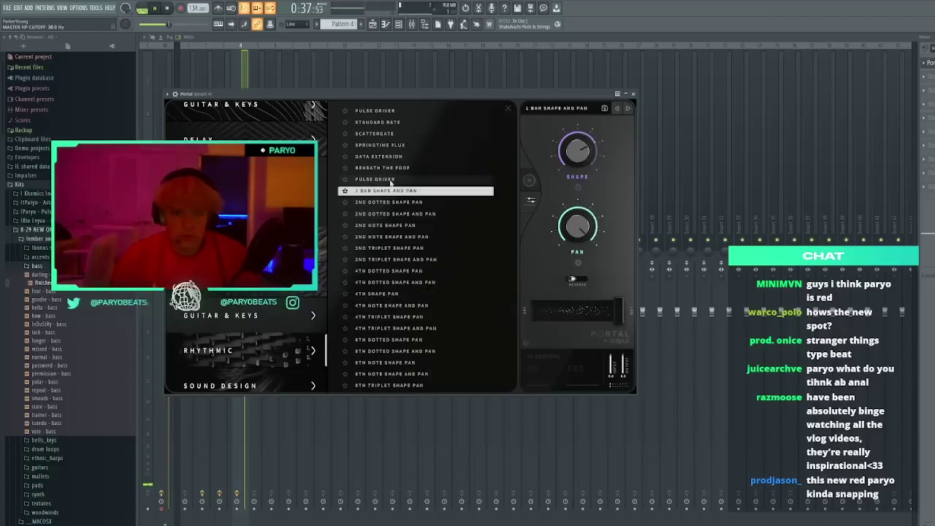
{"action": "scroll", "coordinate": [391, 183], "scroll_direction": "up", "scroll_amount": 2}
{"action": "left_click", "coordinate": [395, 151]}
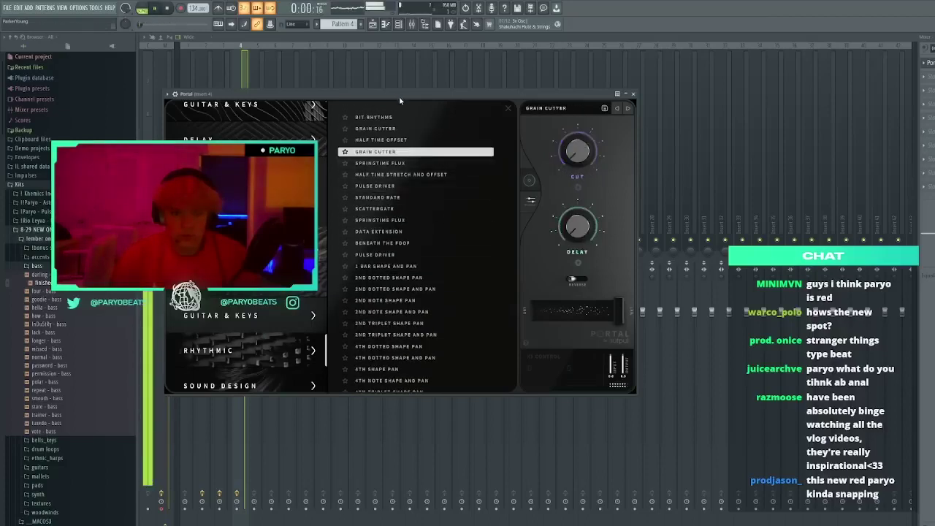
Audition the following Rhythmic presets in turn, from Springtime Flux through Half Time Stretch and Offset, Pulse Driver, Standard Rate and Scattergate to the second Springtime Flux
{"action": "left_click", "coordinate": [620, 110]}
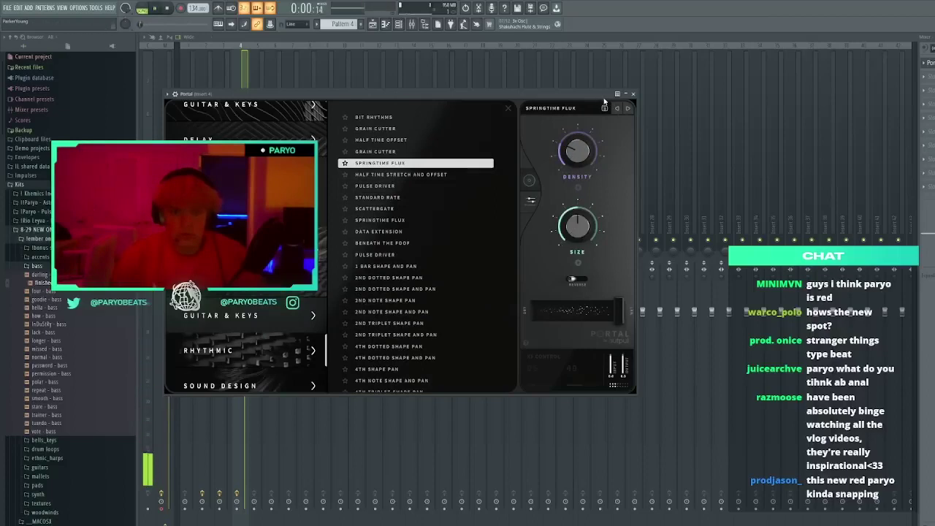
{"action": "left_click", "coordinate": [618, 108]}
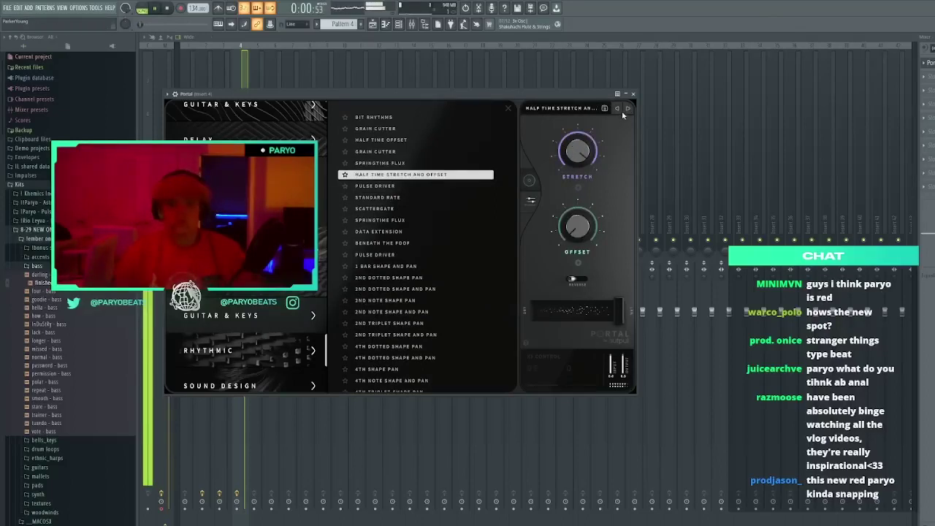
{"action": "left_click", "coordinate": [627, 109]}
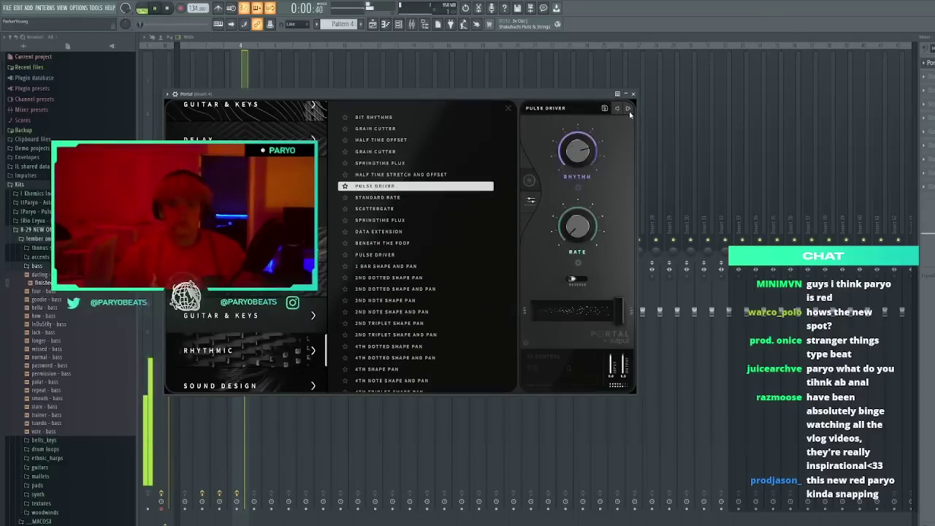
{"action": "left_click", "coordinate": [630, 111]}
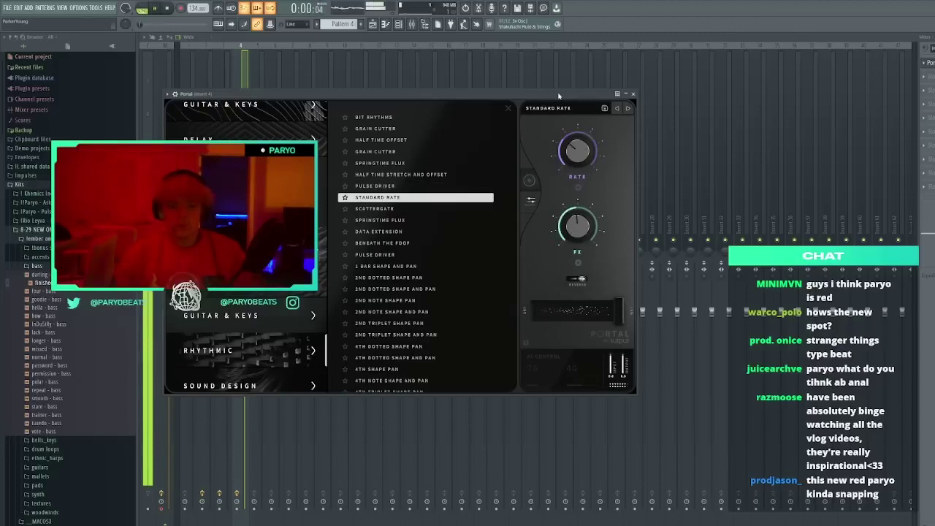
{"action": "left_click", "coordinate": [629, 110]}
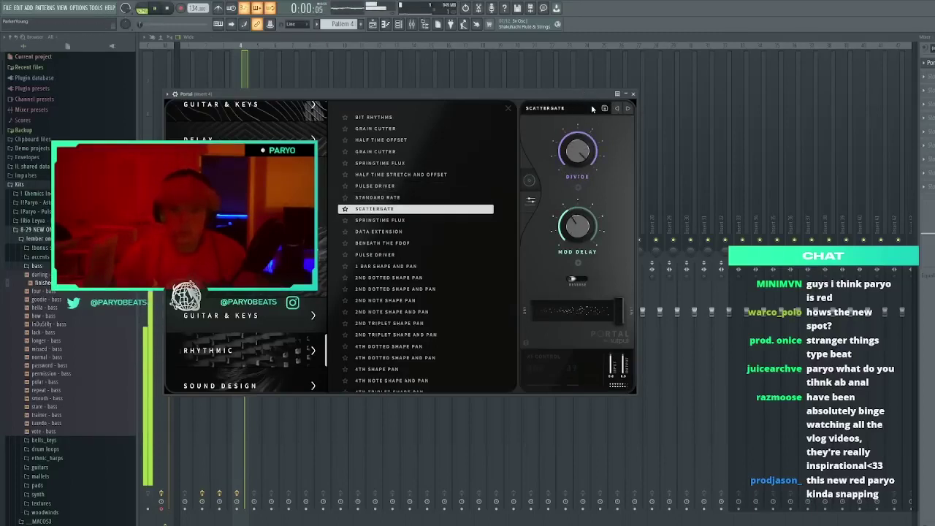
{"action": "left_click", "coordinate": [626, 110]}
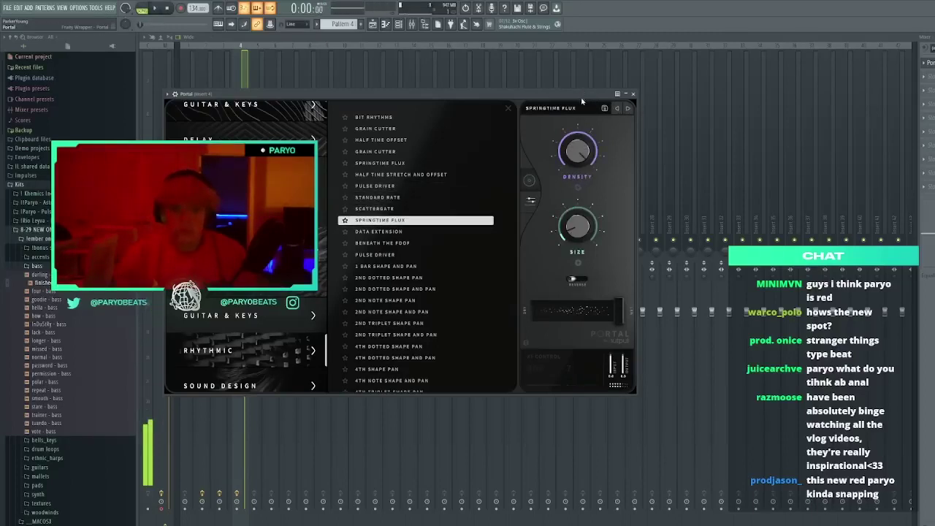
Open Portal's Sound Design category and load the Swarm Redux preset
{"action": "scroll", "coordinate": [247, 343], "scroll_direction": "down", "scroll_amount": 5}
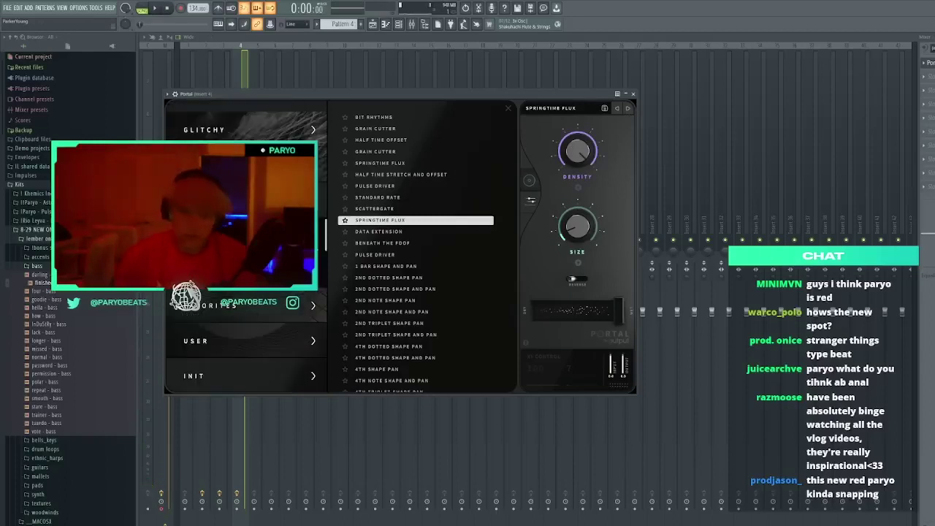
{"action": "scroll", "coordinate": [247, 344], "scroll_direction": "up", "scroll_amount": 10}
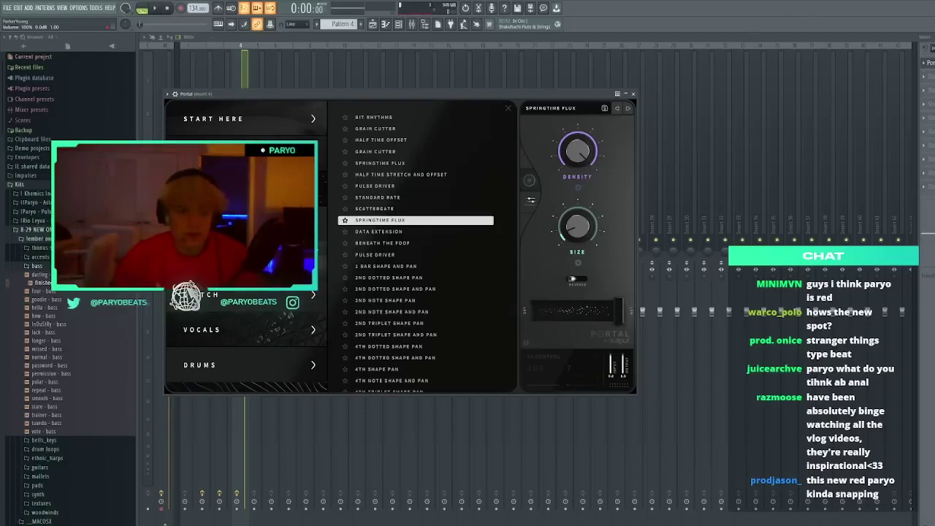
{"action": "scroll", "coordinate": [247, 292], "scroll_direction": "down", "scroll_amount": 8}
{"action": "left_click_drag", "start_coordinate": [285, 93], "coordinate": [350, 108]}
{"action": "scroll", "coordinate": [337, 265], "scroll_direction": "up", "scroll_amount": 5}
{"action": "scroll", "coordinate": [337, 276], "scroll_direction": "down", "scroll_amount": 5}
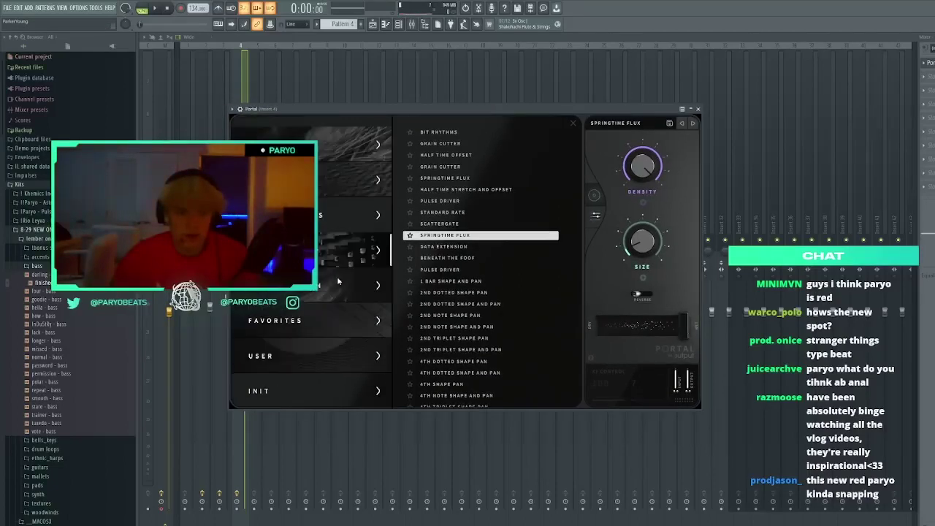
{"action": "scroll", "coordinate": [337, 276], "scroll_direction": "up", "scroll_amount": 3}
{"action": "scroll", "coordinate": [337, 276], "scroll_direction": "down", "scroll_amount": 3}
{"action": "left_click", "coordinate": [330, 289]}
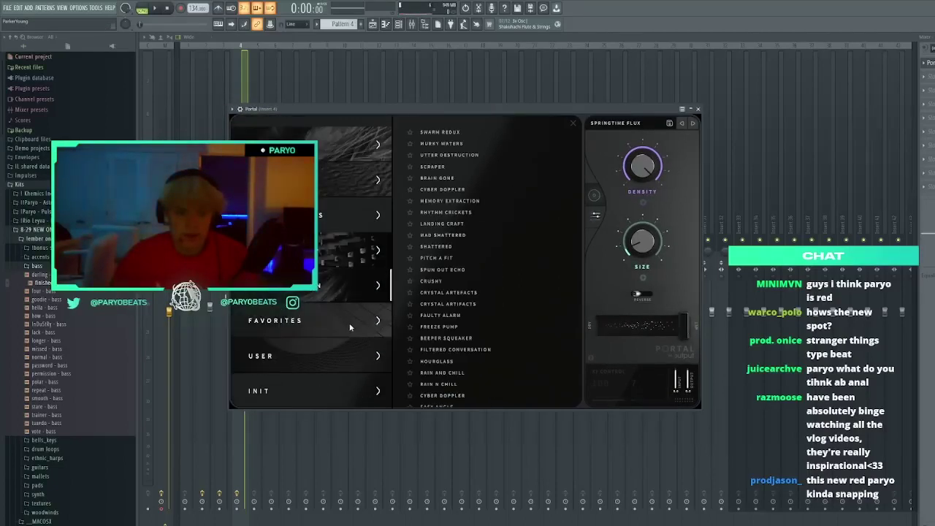
{"action": "left_click", "coordinate": [447, 132]}
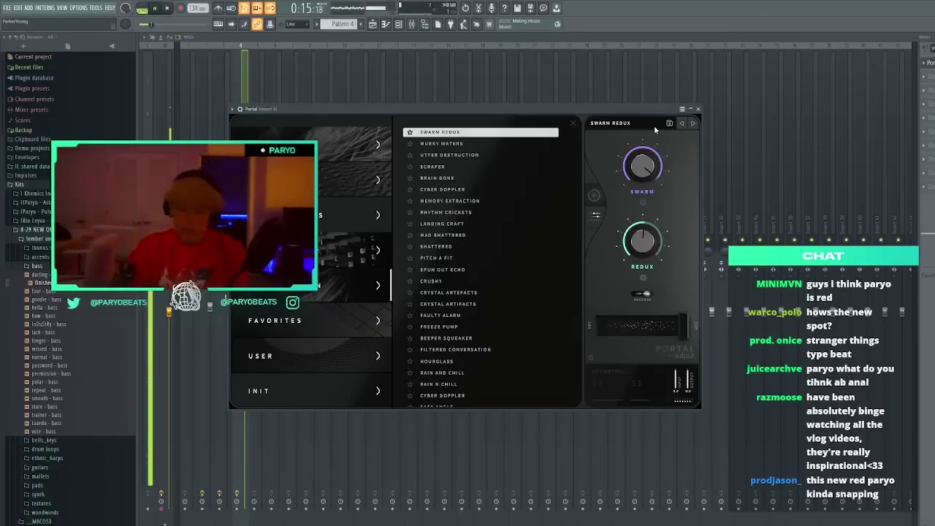
Restart playback and advance Portal through the Sound Design presets past Utter Destruction to Brain Gone
{"action": "key", "text": "space"}
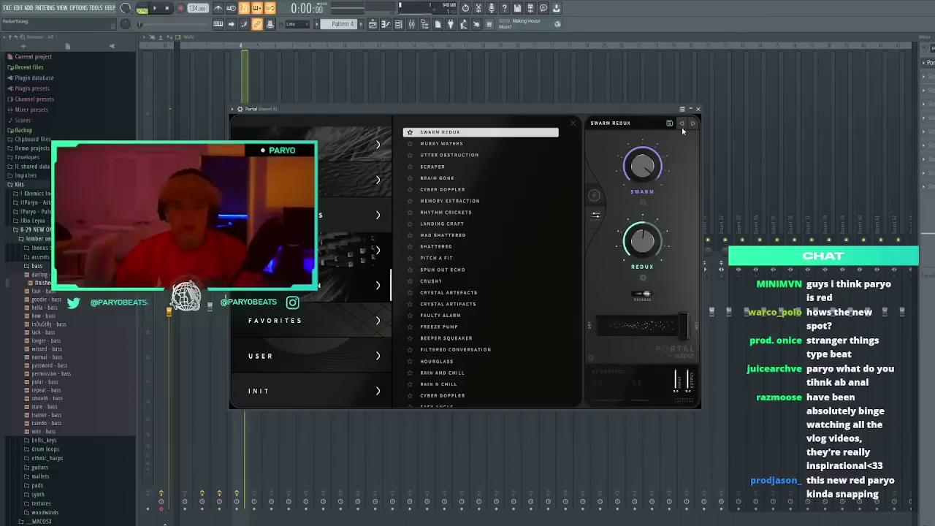
{"action": "left_click_drag", "start_coordinate": [647, 114], "coordinate": [708, 128]}
{"action": "left_click", "coordinate": [735, 144]}
{"action": "key", "text": "space"}
{"action": "left_click", "coordinate": [753, 141]}
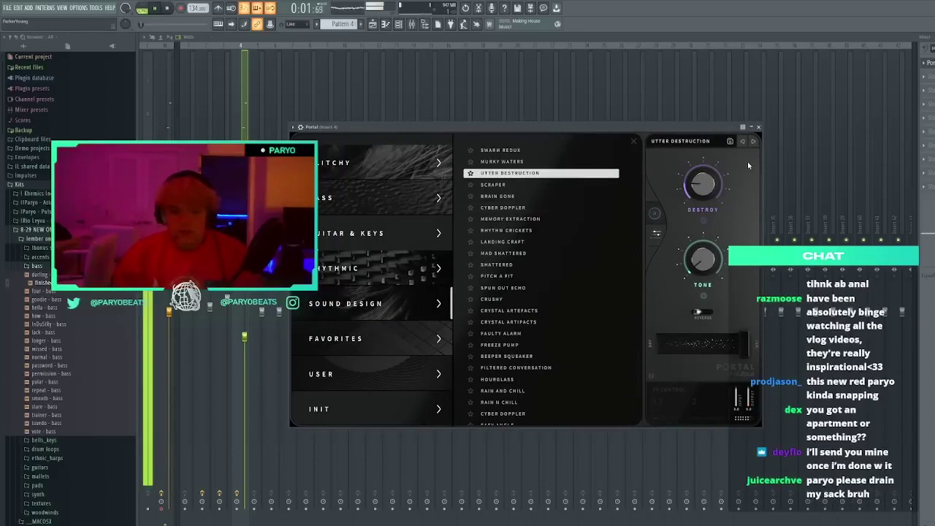
{"action": "left_click", "coordinate": [754, 143]}
{"action": "left_click", "coordinate": [754, 142]}
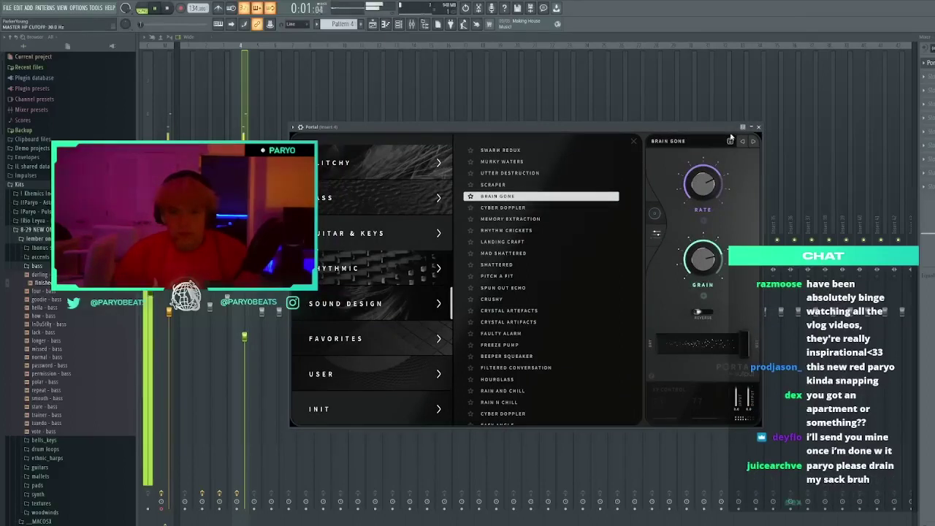
Audition Portal's Sound Design presets in turn from Cyber Doppler through Memory Extraction, Rhythm Crickets and Landing Craft to Mad Shattered, restarting playback between presets
{"action": "left_click", "coordinate": [752, 142]}
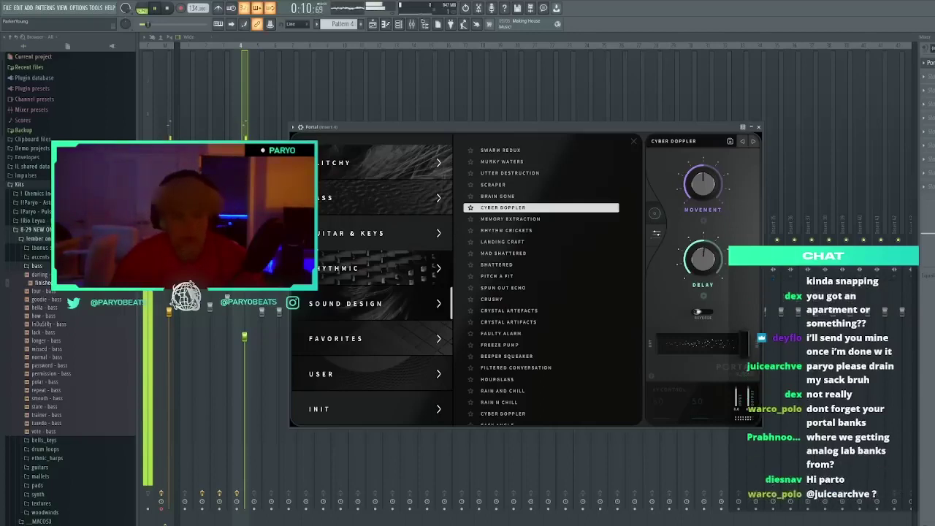
{"action": "key", "text": "space"}
{"action": "left_click", "coordinate": [753, 143]}
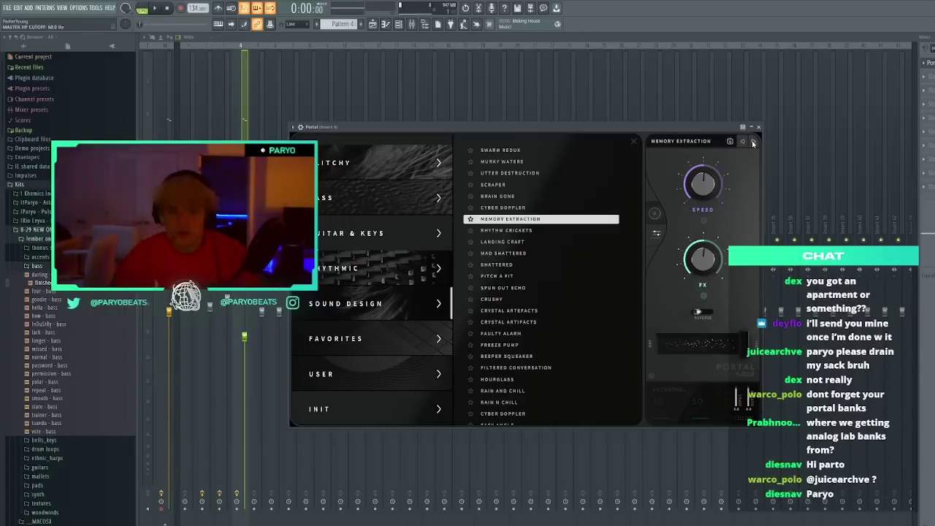
{"action": "key", "text": "space"}
{"action": "left_click", "coordinate": [753, 143]}
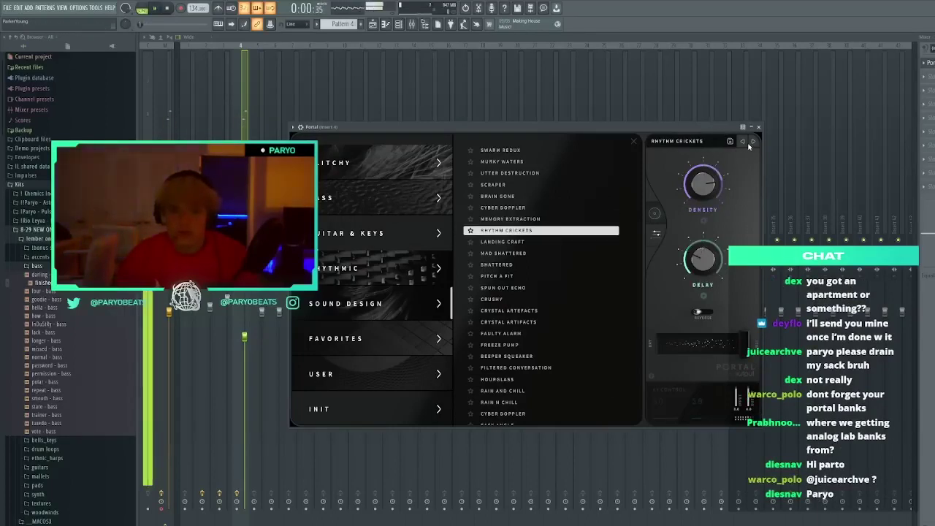
{"action": "left_click", "coordinate": [753, 142]}
{"action": "left_click", "coordinate": [753, 143]}
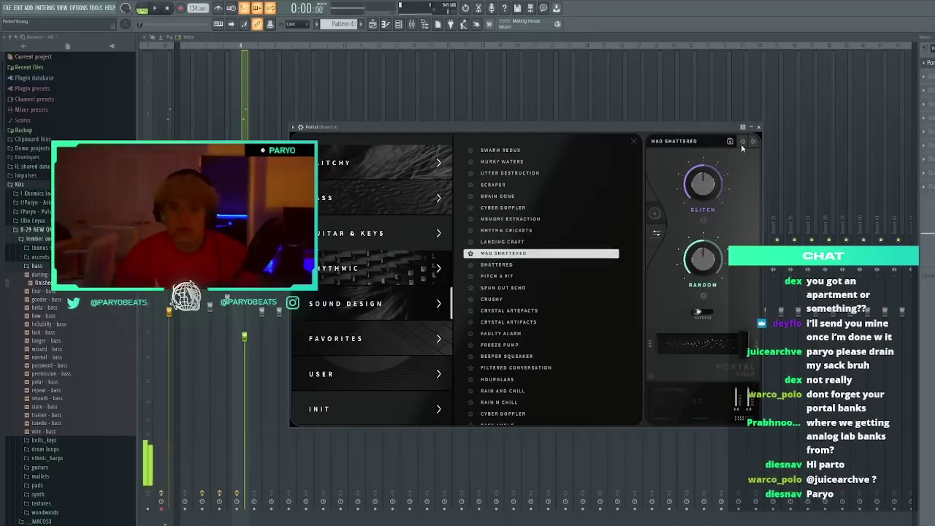
Audition the following Sound Design presets in turn, from Shattered through Pitch A Fit, Spun Out Echo, Crushy and Crystal Artifacts to Faulty Alarm
{"action": "left_click", "coordinate": [753, 142]}
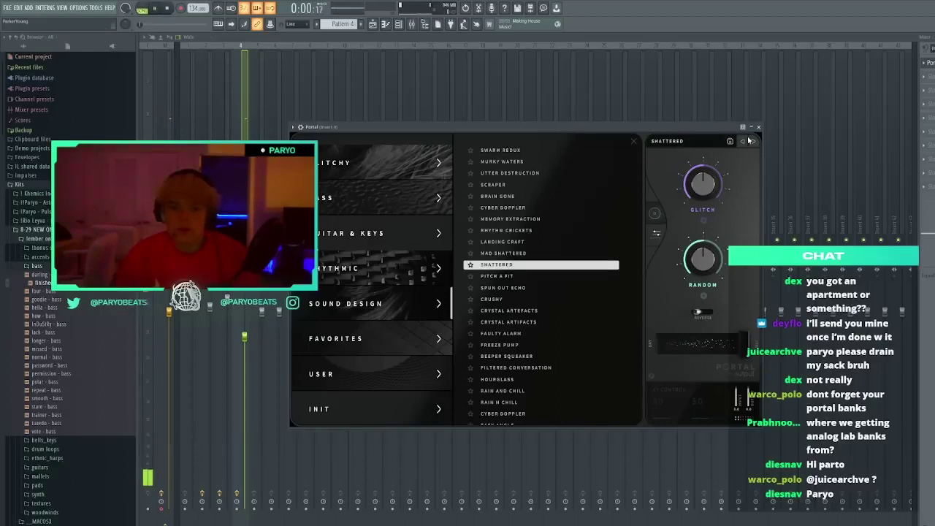
{"action": "left_click", "coordinate": [753, 143]}
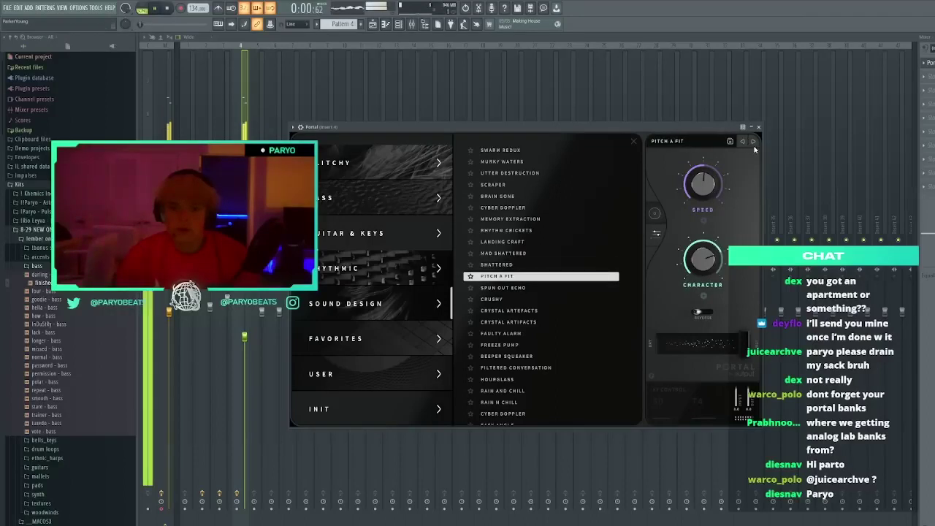
{"action": "left_click", "coordinate": [753, 142]}
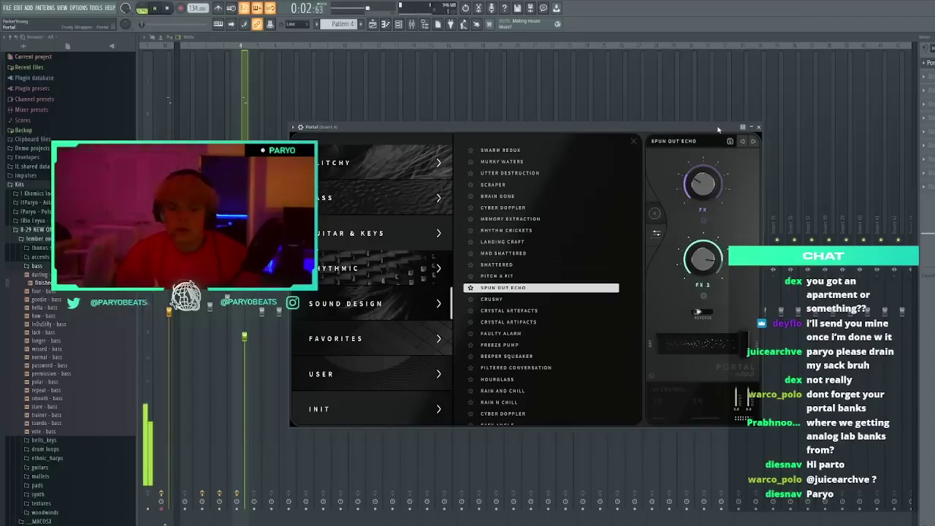
{"action": "left_click", "coordinate": [754, 143]}
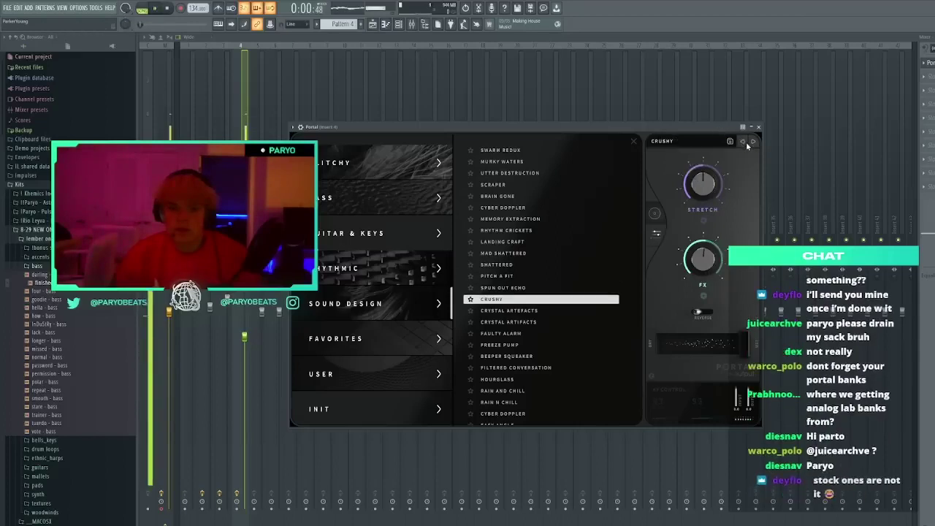
{"action": "left_click", "coordinate": [753, 142]}
{"action": "left_click", "coordinate": [753, 142]}
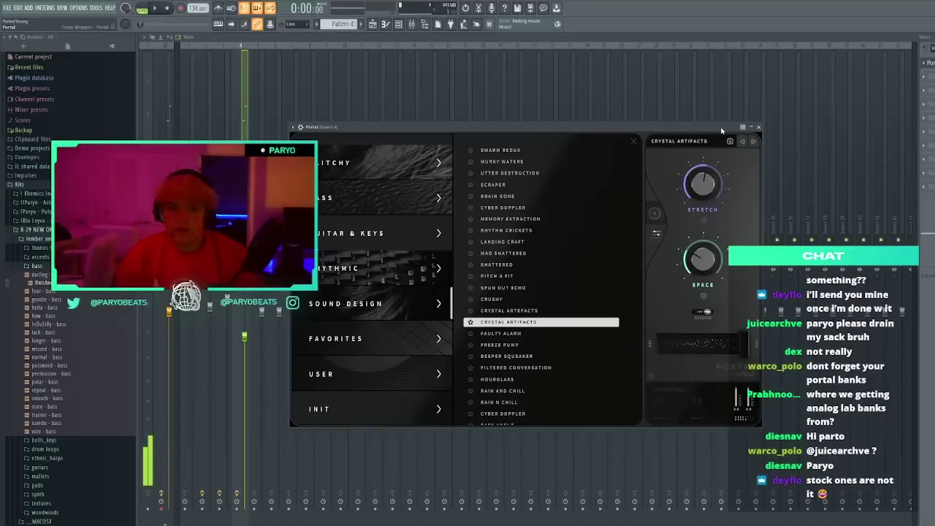
{"action": "left_click", "coordinate": [753, 143]}
Load Portal's Rain and Chill preset from the Sound Design list and close the plugin window
{"action": "scroll", "coordinate": [540, 241], "scroll_direction": "down", "scroll_amount": 2}
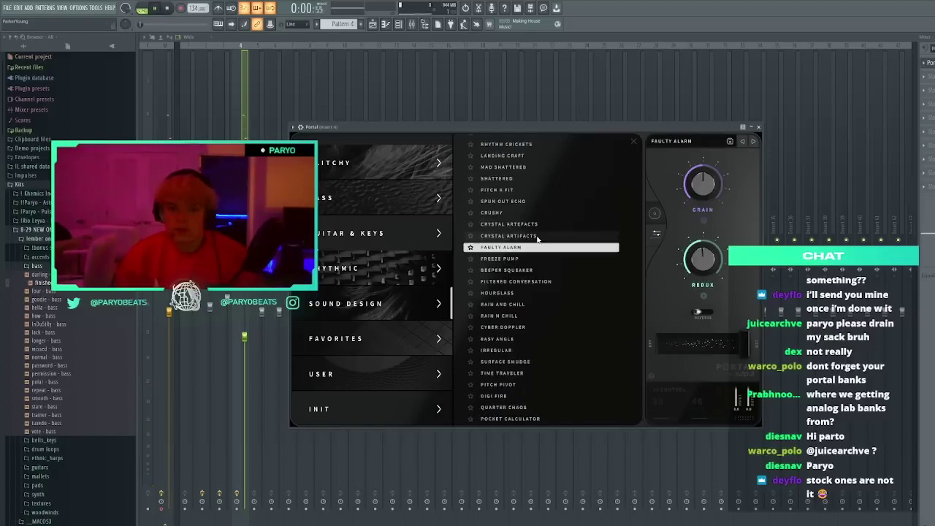
{"action": "left_click", "coordinate": [541, 305]}
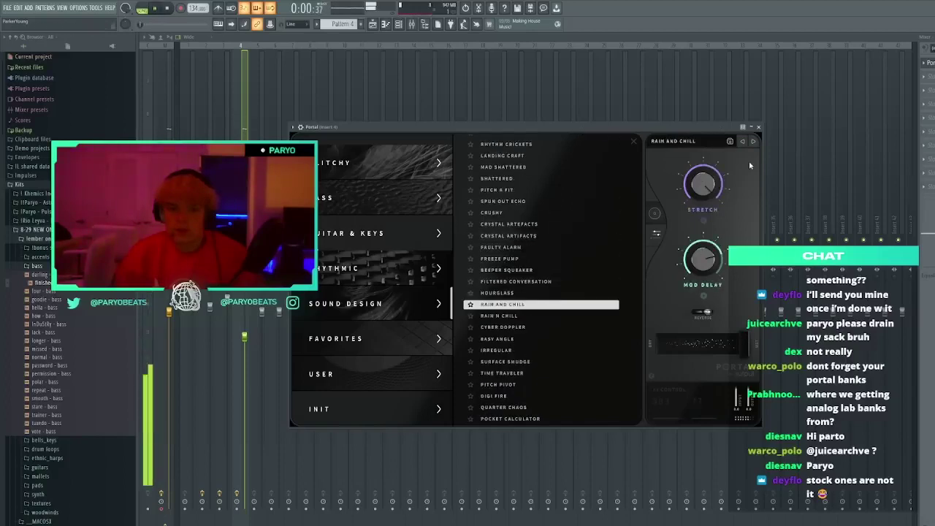
{"action": "left_click", "coordinate": [758, 127]}
{"action": "left_click_drag", "start_coordinate": [245, 337], "coordinate": [244, 336]}
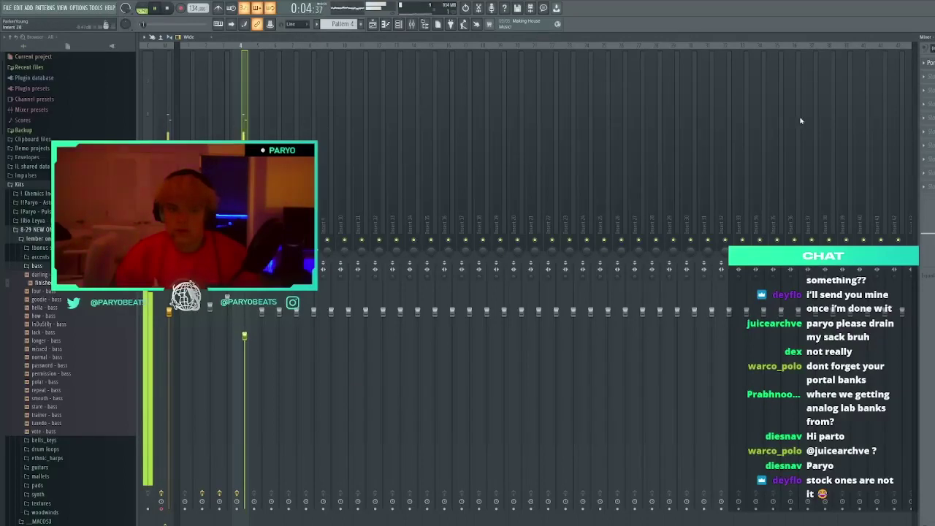
Reopen Portal on the audio clip's mixer track, advance to the Rain N Chill preset and restart playback
{"action": "left_click", "coordinate": [931, 62]}
{"action": "key", "text": "space"}
{"action": "left_click", "coordinate": [755, 142]}
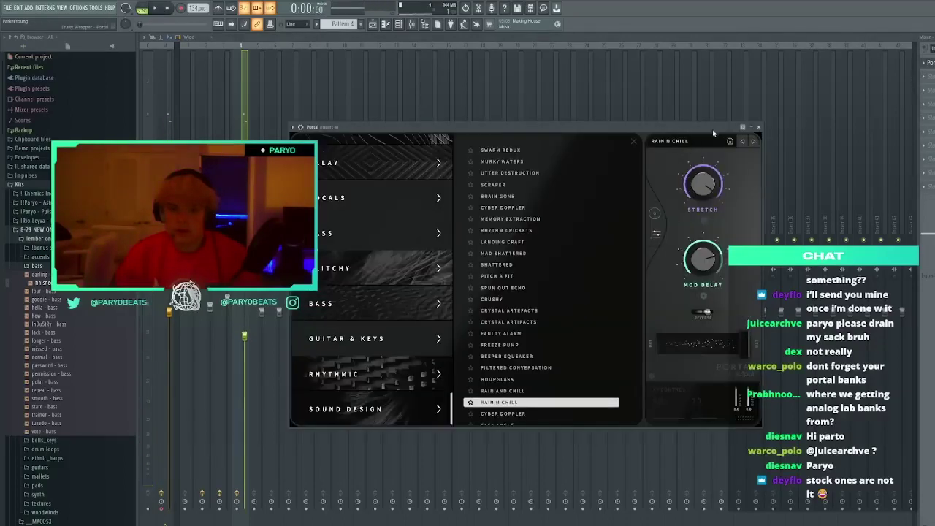
{"action": "key", "text": "space"}
{"action": "left_click", "coordinate": [754, 141]}
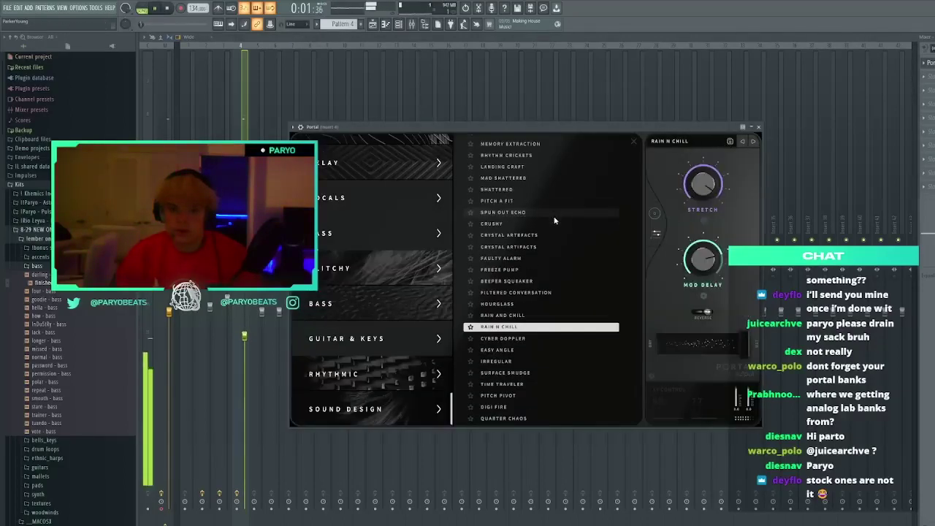
Audition the Sound Design presets Irregular, Surface Smudge, Time Traveler, Pitch Pivot and Digi Fire in turn
{"action": "left_click", "coordinate": [516, 351]}
{"action": "left_click", "coordinate": [513, 350]}
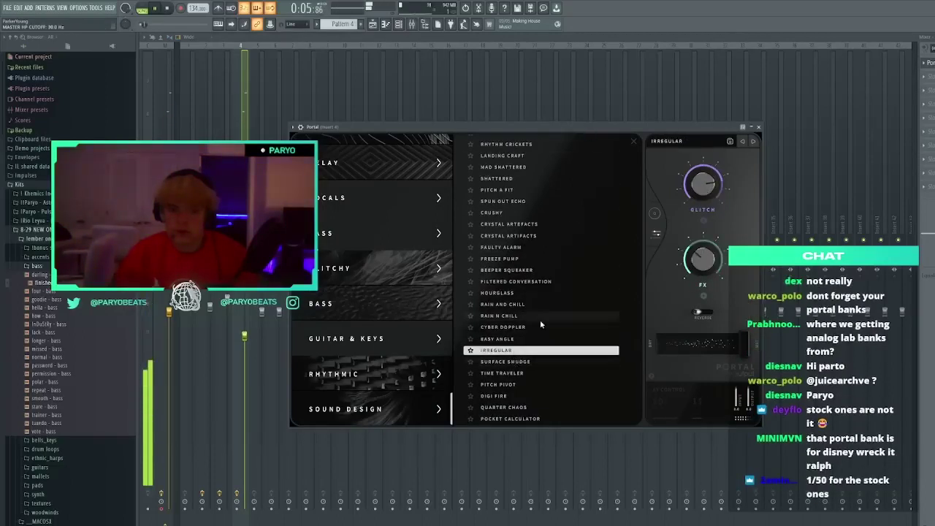
{"action": "left_click", "coordinate": [753, 141]}
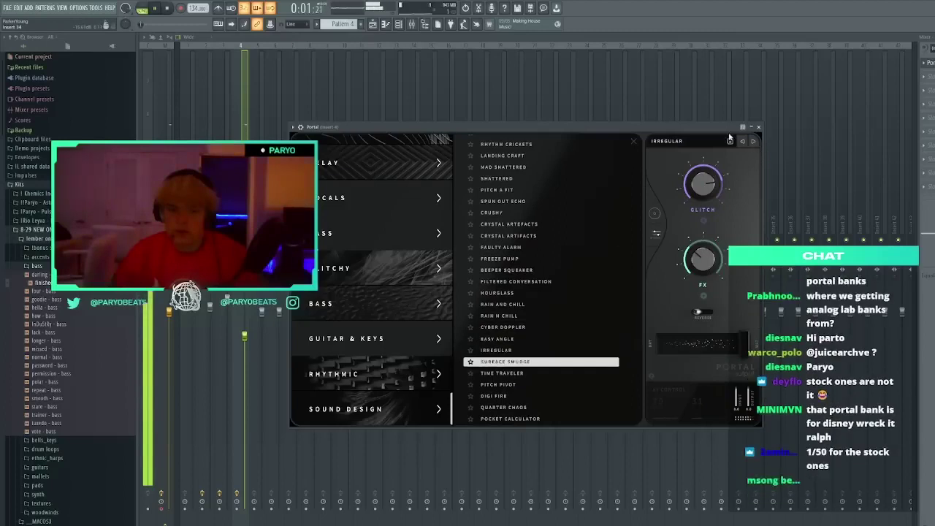
{"action": "left_click", "coordinate": [755, 144]}
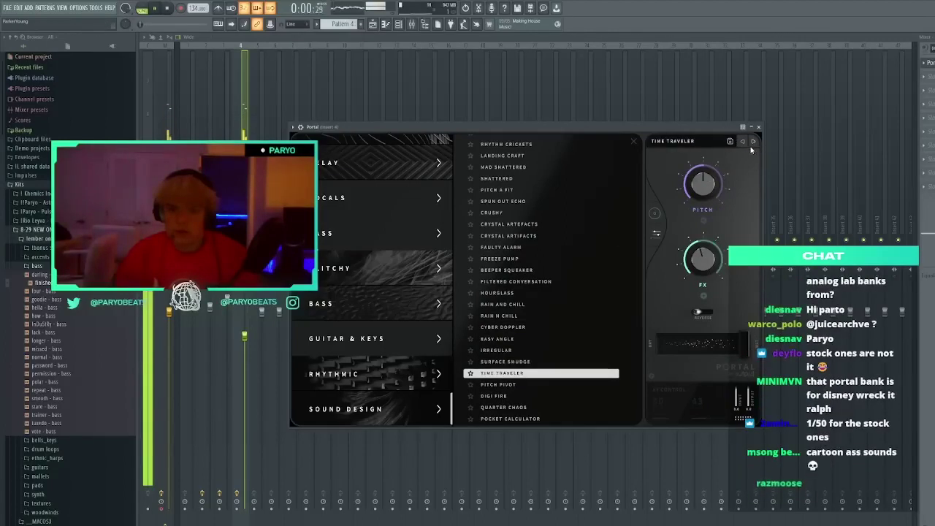
{"action": "left_click", "coordinate": [757, 145]}
{"action": "left_click", "coordinate": [759, 146]}
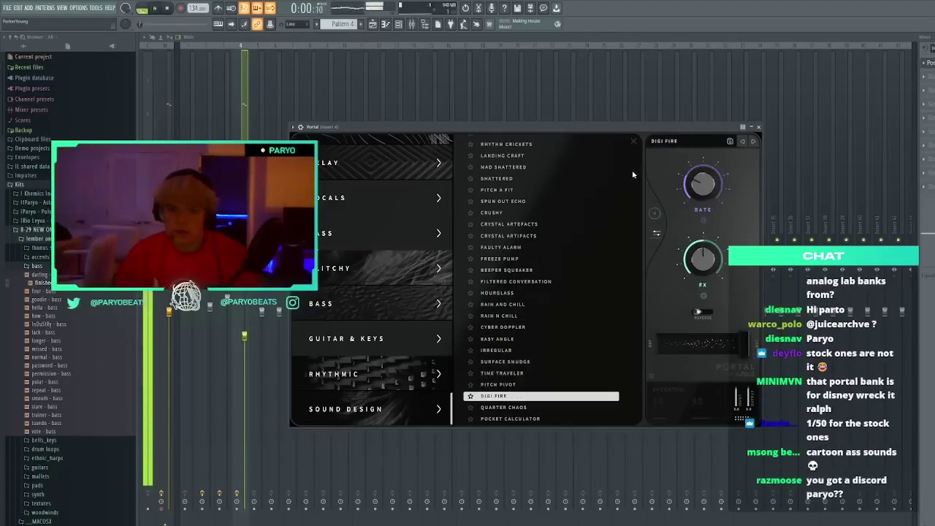
Open Portal's Delay category, advance from Alarming Delay through Delayed Gratification to Forever Delay, and close the plugin
{"action": "scroll", "coordinate": [395, 277], "scroll_direction": "down", "scroll_amount": 5}
{"action": "scroll", "coordinate": [413, 273], "scroll_direction": "down", "scroll_amount": 5}
{"action": "scroll", "coordinate": [378, 330], "scroll_direction": "up", "scroll_amount": 3}
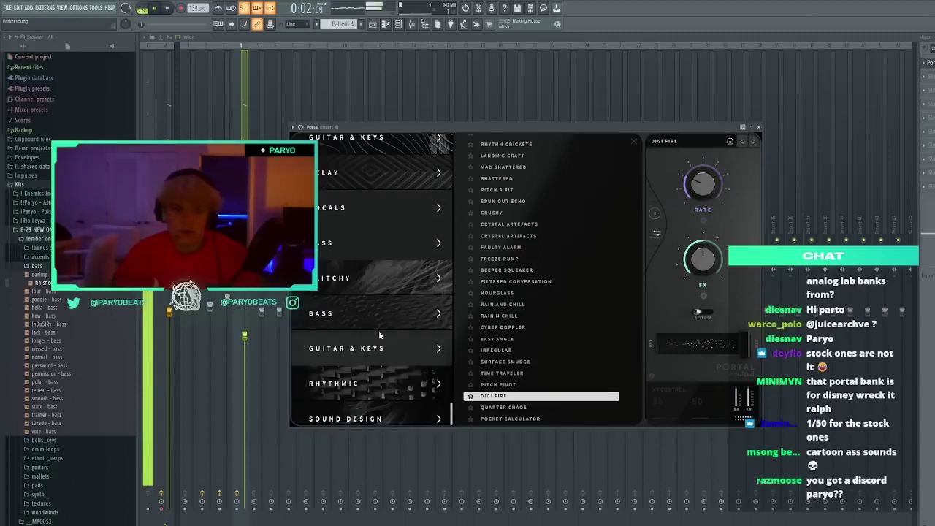
{"action": "left_click", "coordinate": [380, 176]}
{"action": "scroll", "coordinate": [520, 256], "scroll_direction": "up", "scroll_amount": 1}
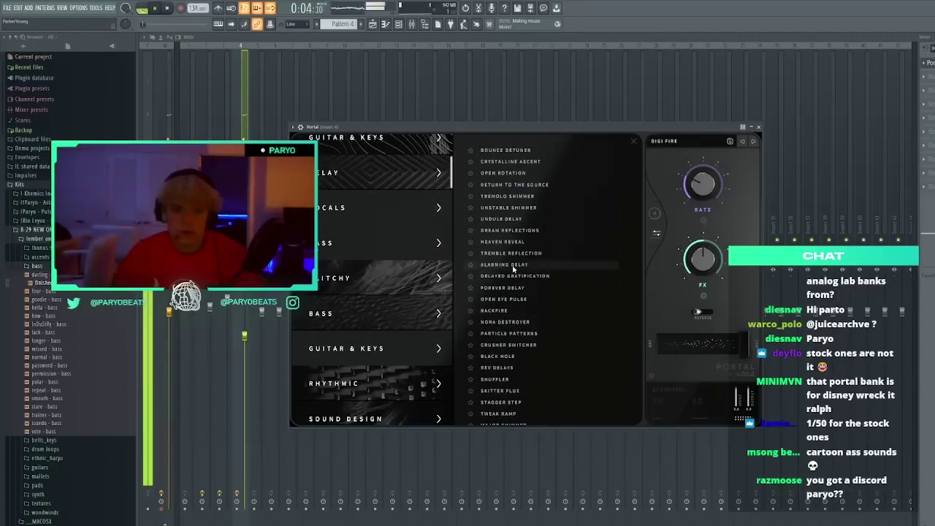
{"action": "left_click", "coordinate": [516, 267]}
{"action": "left_click", "coordinate": [754, 146]}
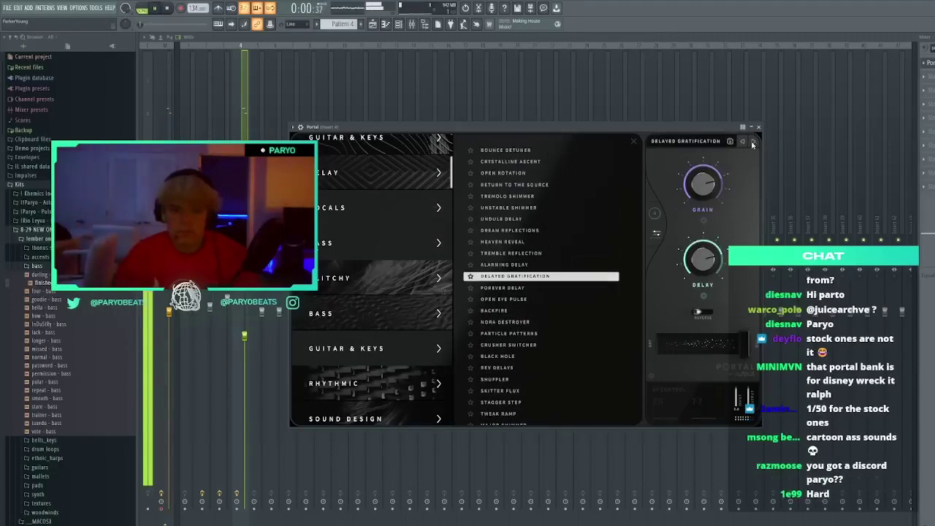
{"action": "left_click", "coordinate": [742, 143]}
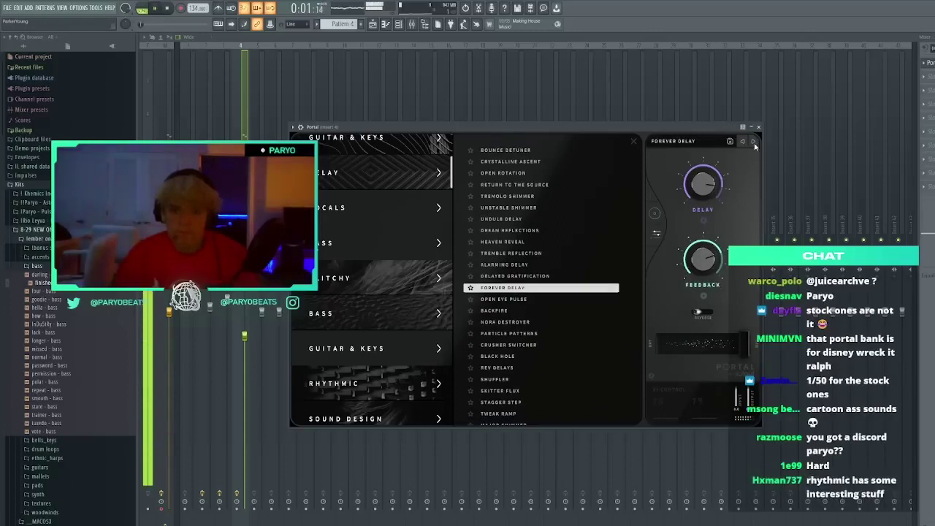
{"action": "left_click", "coordinate": [759, 127]}
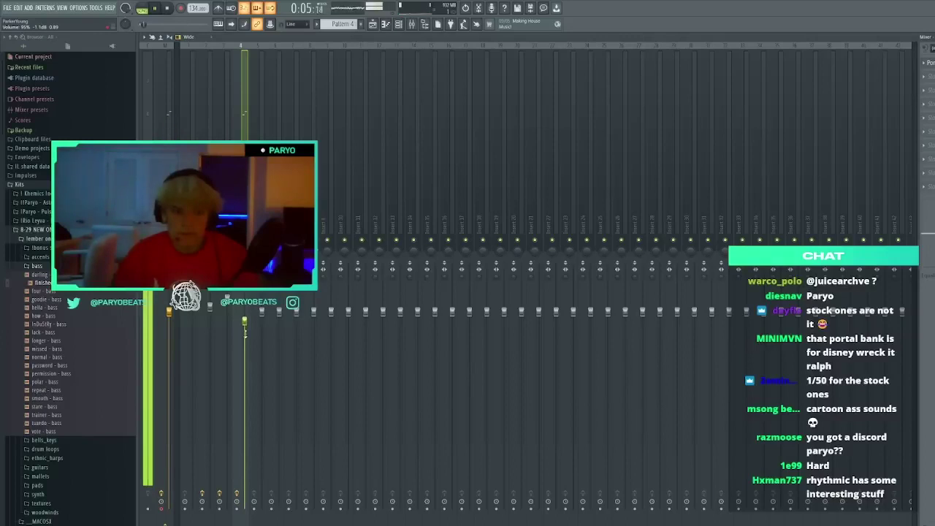
Add Fruity Reverb 2 to the audio clip's mixer track with a 30% wet level, and close the reverb and clip settings windows
{"action": "left_click", "coordinate": [841, 100]}
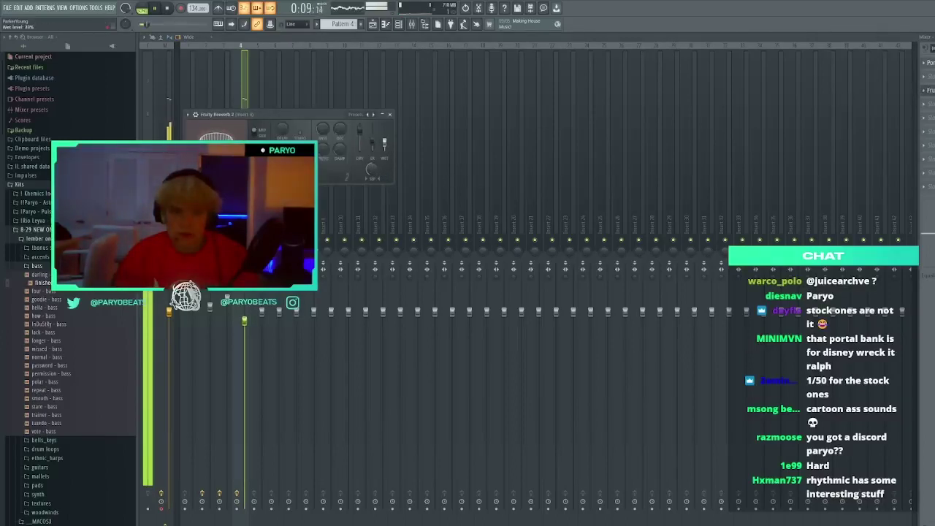
{"action": "left_click", "coordinate": [392, 116]}
{"action": "key", "text": "F9"}
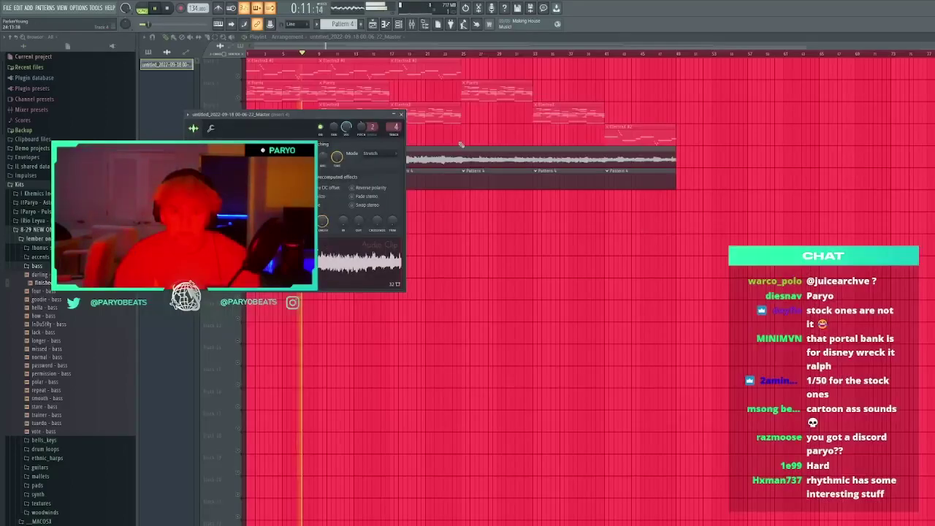
{"action": "left_click", "coordinate": [401, 116]}
{"action": "key", "text": "F9"}
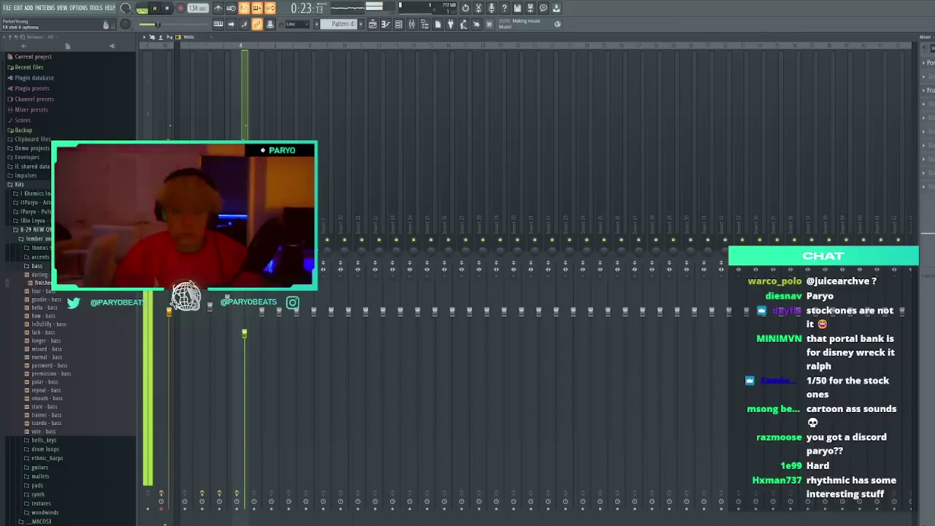
Open Pattern 4 from its playlist clip, set the project tempo to 137 BPM and restart playback
{"action": "key", "text": "F9"}
{"action": "left_click", "coordinate": [410, 221]}
{"action": "right_click", "coordinate": [411, 221]}
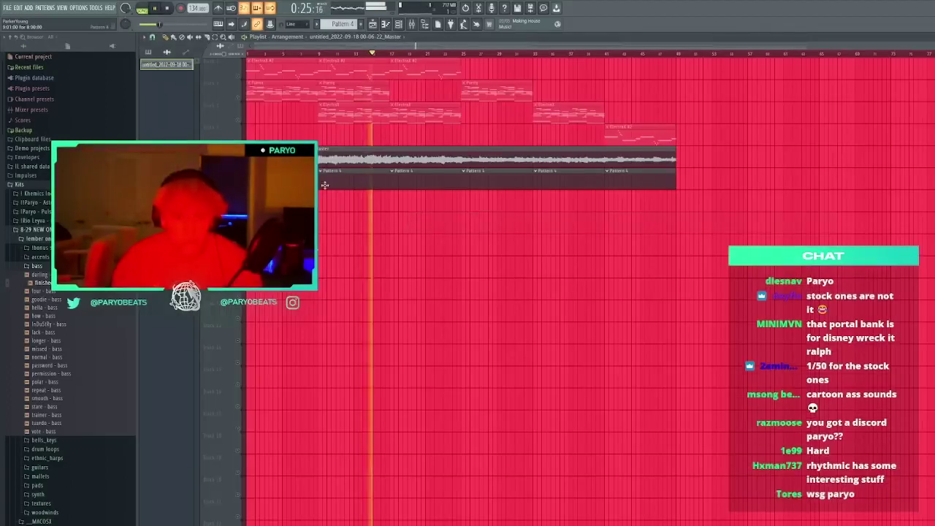
{"action": "double_click", "coordinate": [314, 182]}
{"action": "left_click_drag", "start_coordinate": [195, 8], "coordinate": [195, 6]}
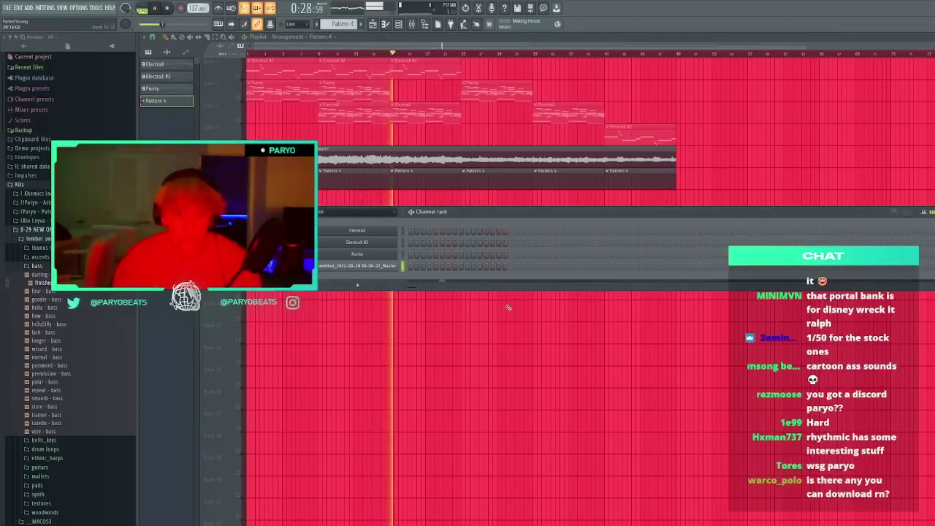
{"action": "key", "text": "space"}
{"action": "key", "text": "space"}
Raise the audio clip's mixer fader slightly and audition the playlist from about bar 17 on to bar 25
{"action": "key", "text": "F9"}
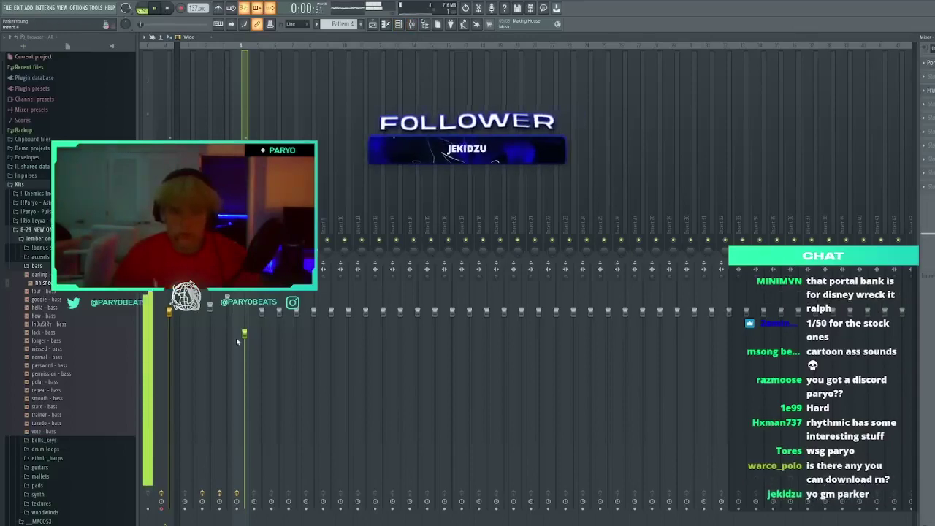
{"action": "left_click_drag", "start_coordinate": [244, 334], "coordinate": [244, 325]}
{"action": "key", "text": "F9"}
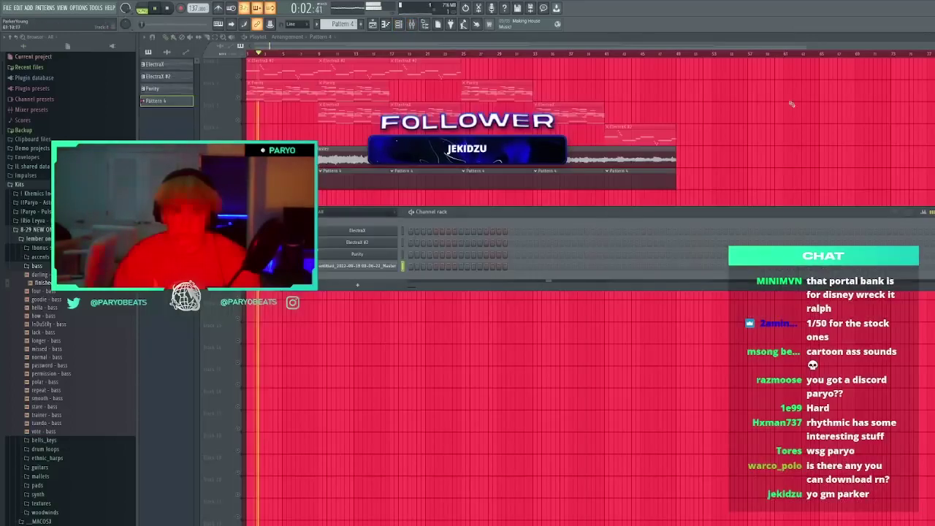
{"action": "left_click", "coordinate": [387, 55]}
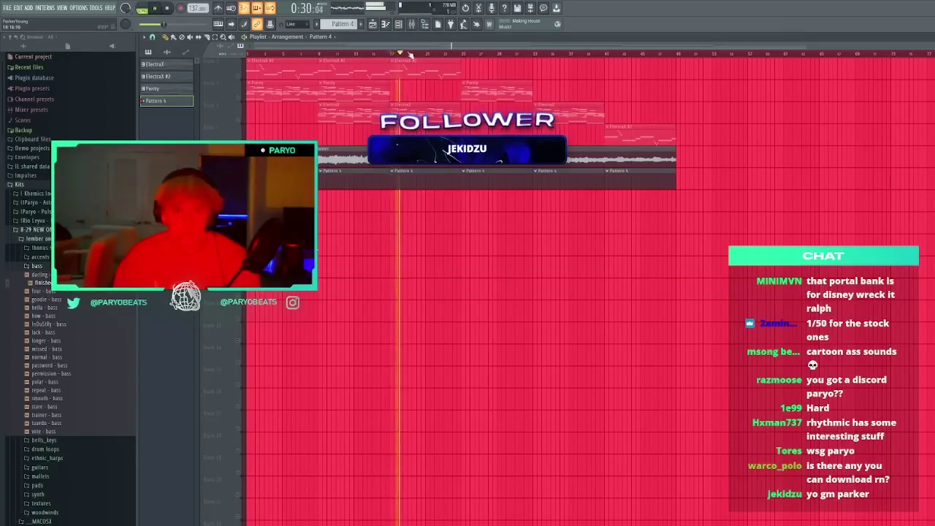
{"action": "left_click_drag", "start_coordinate": [393, 55], "coordinate": [462, 56]}
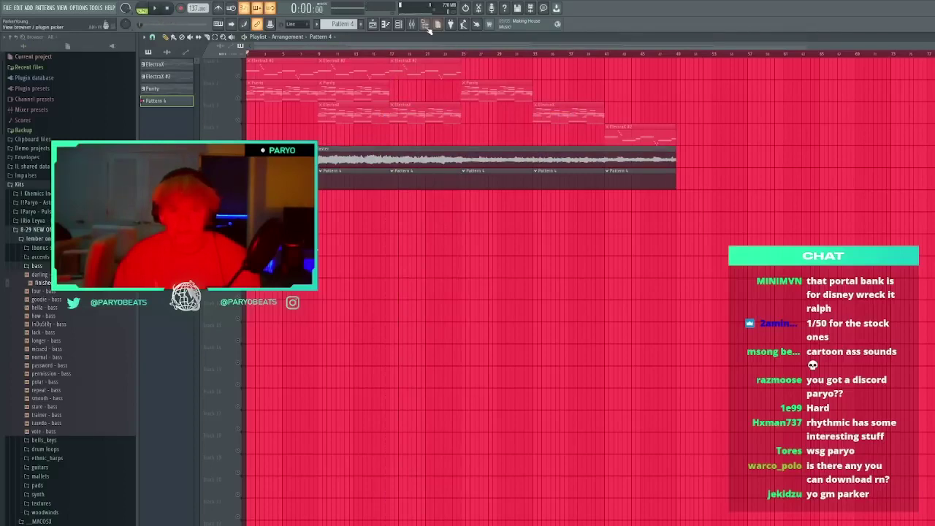
Reopen Portal on the audio clip's mixer track, restart playback and advance the Delay preset to Open Eye Pulse
{"action": "key", "text": "F9"}
{"action": "left_click", "coordinate": [930, 62]}
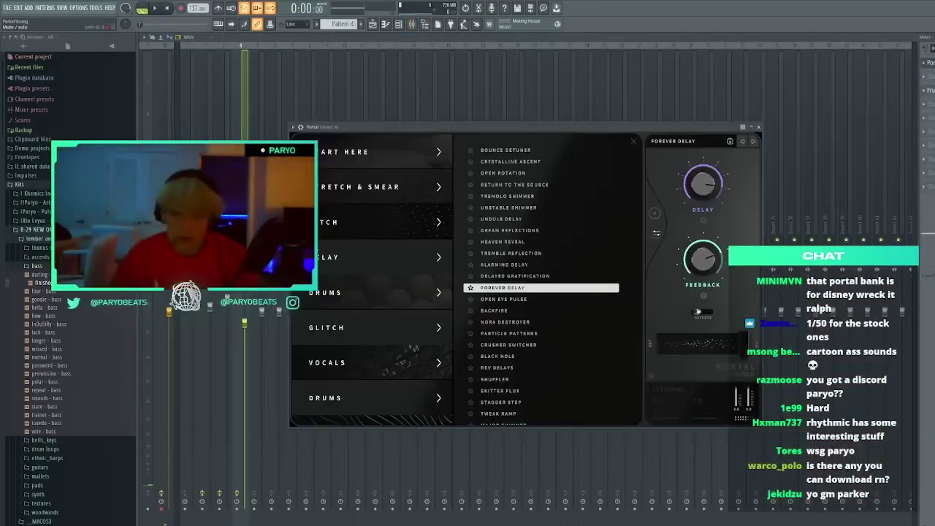
{"action": "left_click", "coordinate": [929, 63]}
{"action": "left_click", "coordinate": [929, 63]}
{"action": "key", "text": "space"}
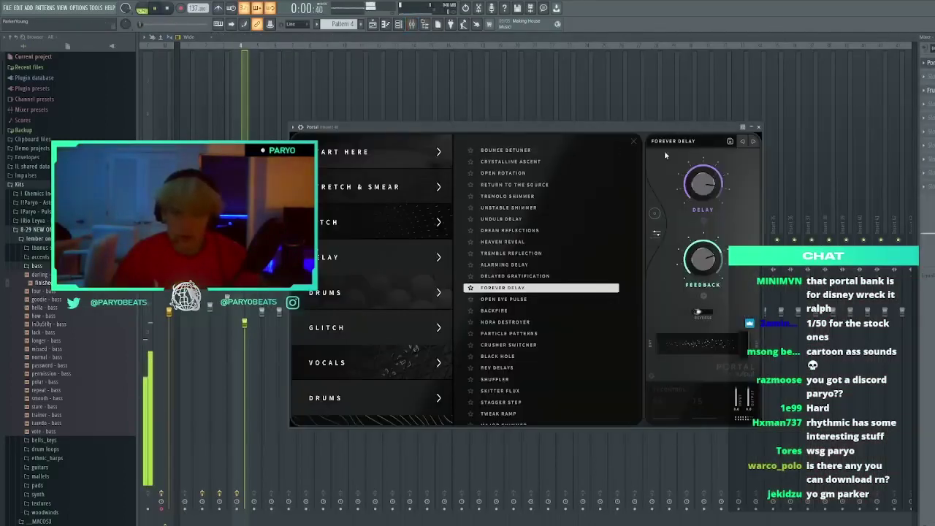
{"action": "left_click", "coordinate": [753, 142]}
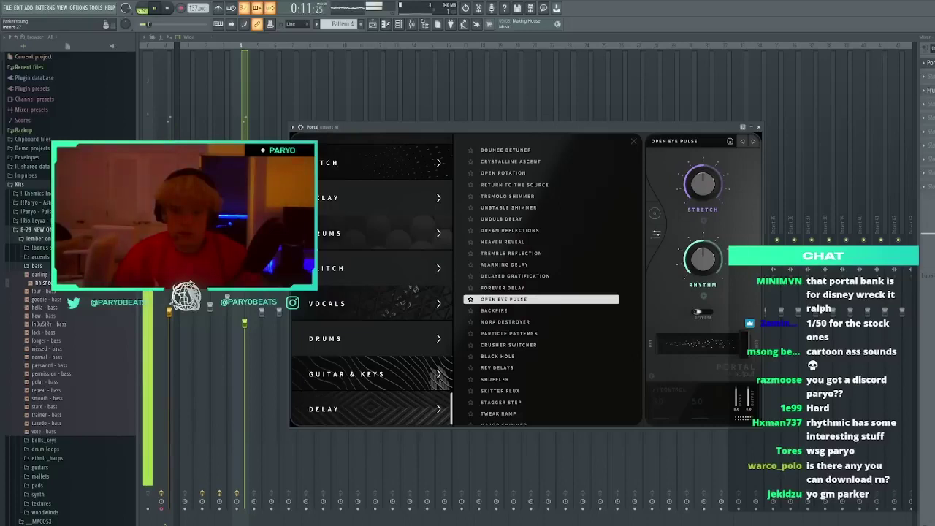
Restart playback and audition Portal's Delay presets one by one from Backfire through Shuffler
{"action": "left_click", "coordinate": [742, 142]}
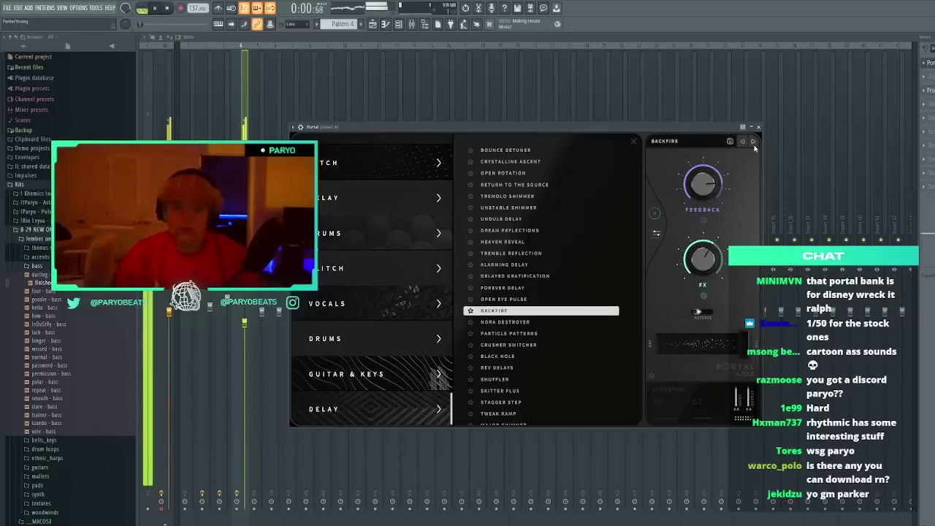
{"action": "left_click", "coordinate": [753, 142]}
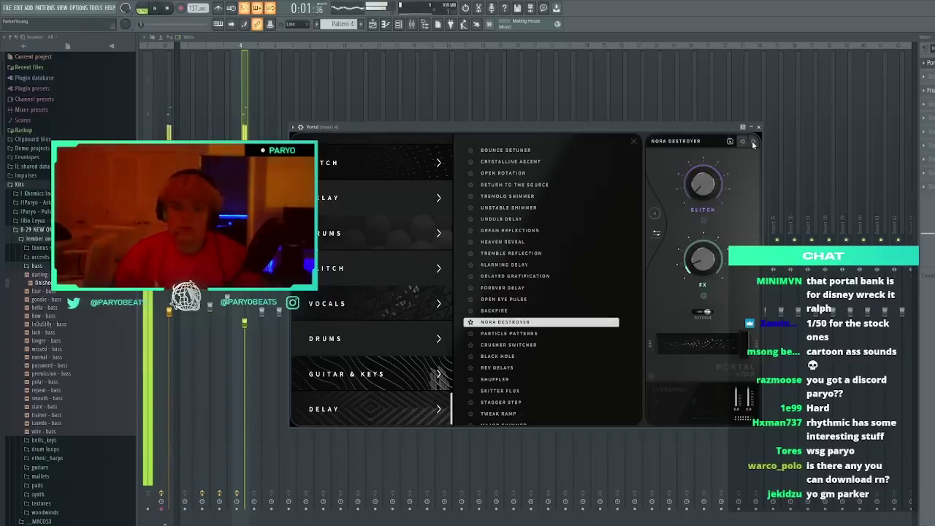
{"action": "left_click", "coordinate": [754, 143]}
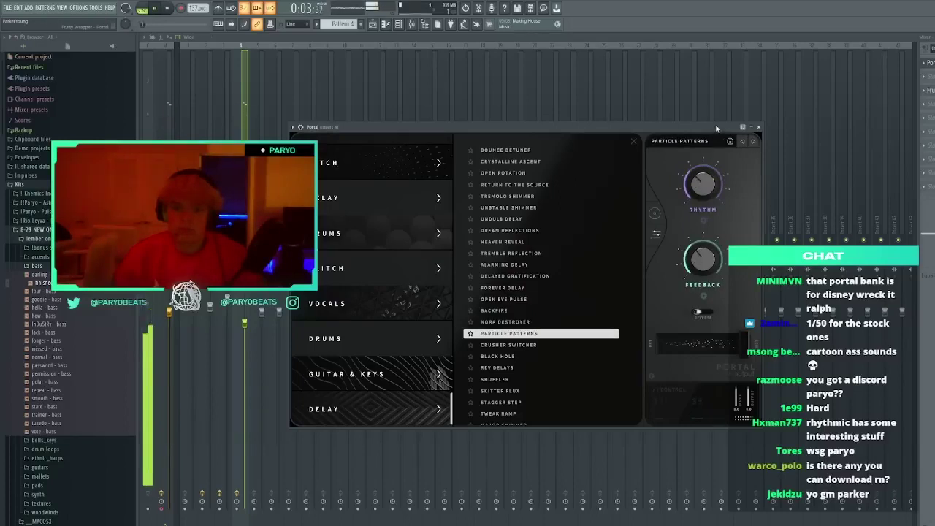
{"action": "left_click", "coordinate": [753, 142]}
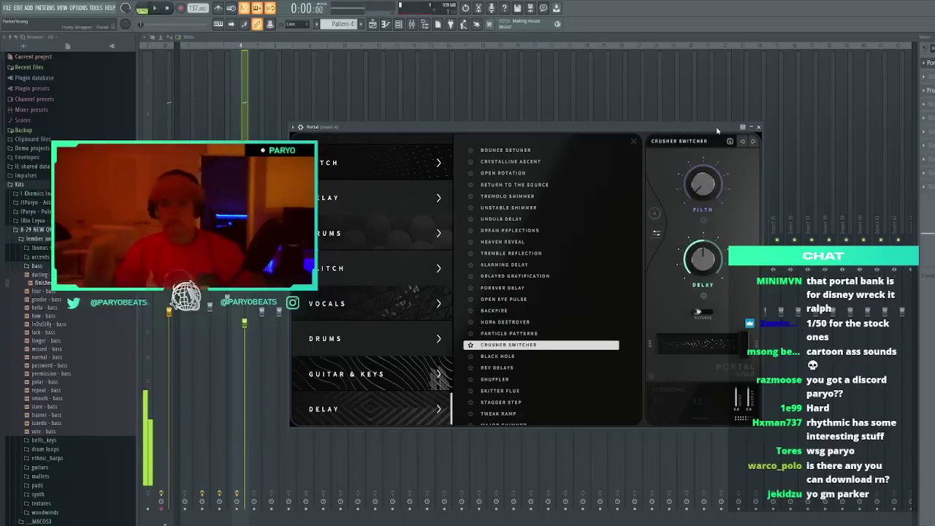
{"action": "left_click", "coordinate": [754, 142]}
{"action": "left_click", "coordinate": [755, 142]}
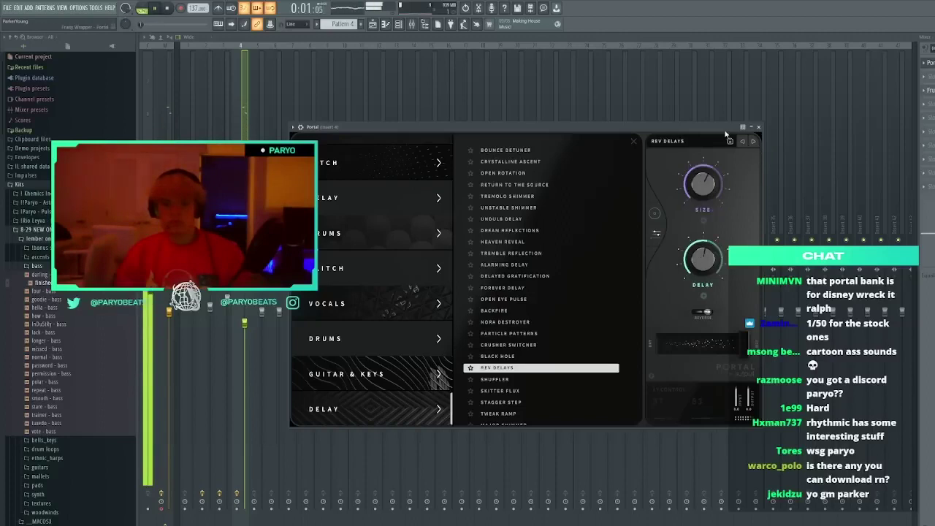
{"action": "left_click", "coordinate": [752, 142]}
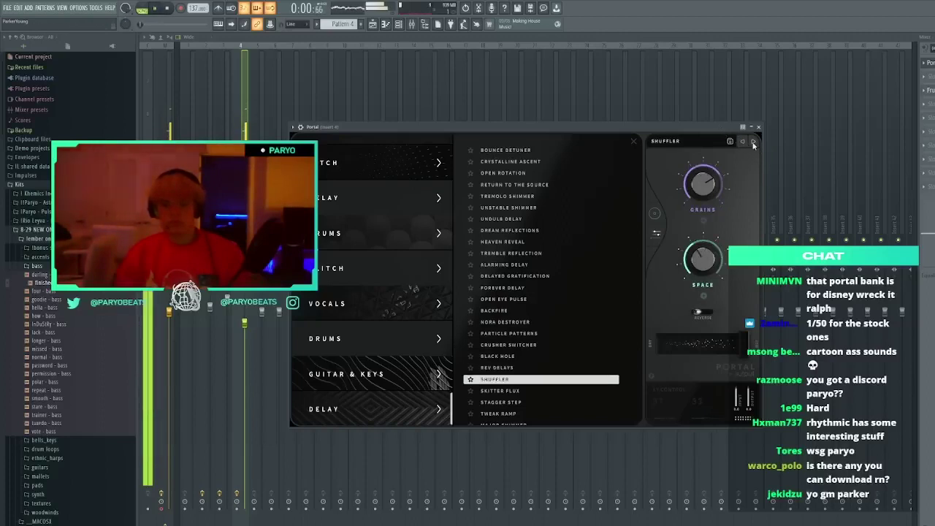
Audition the remaining Portal Delay presets from Skitter Flux to Old Tapes, look over the preset categories and stop playback
{"action": "left_click", "coordinate": [755, 142]}
{"action": "scroll", "coordinate": [571, 192], "scroll_direction": "down", "scroll_amount": 1}
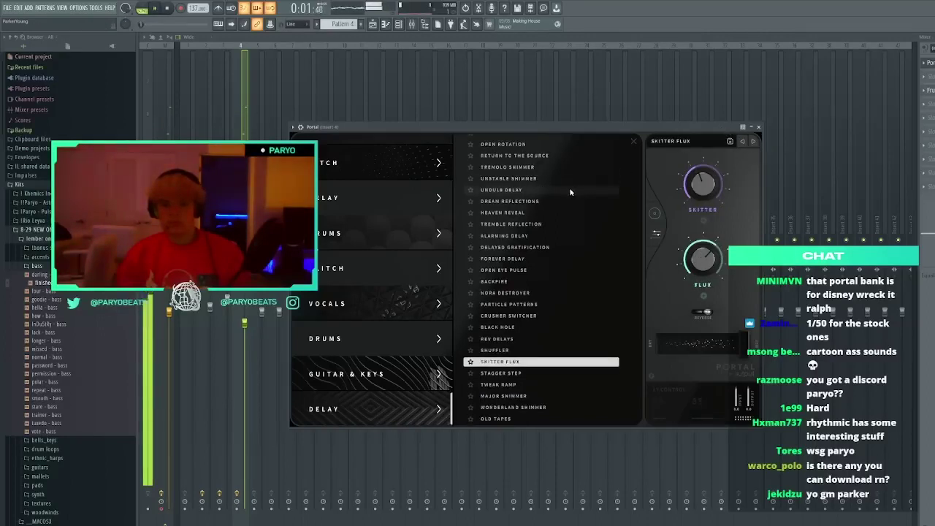
{"action": "left_click", "coordinate": [498, 374]}
{"action": "left_click", "coordinate": [753, 142]}
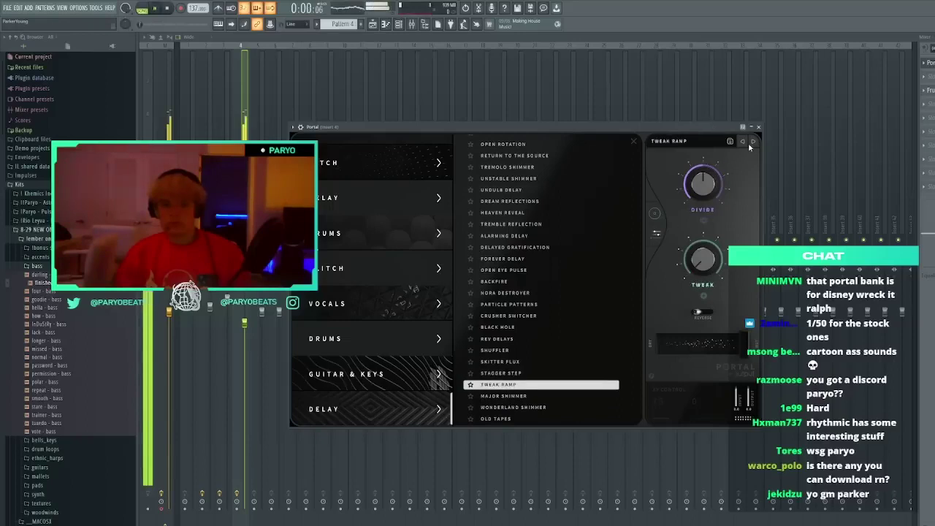
{"action": "left_click", "coordinate": [754, 142]}
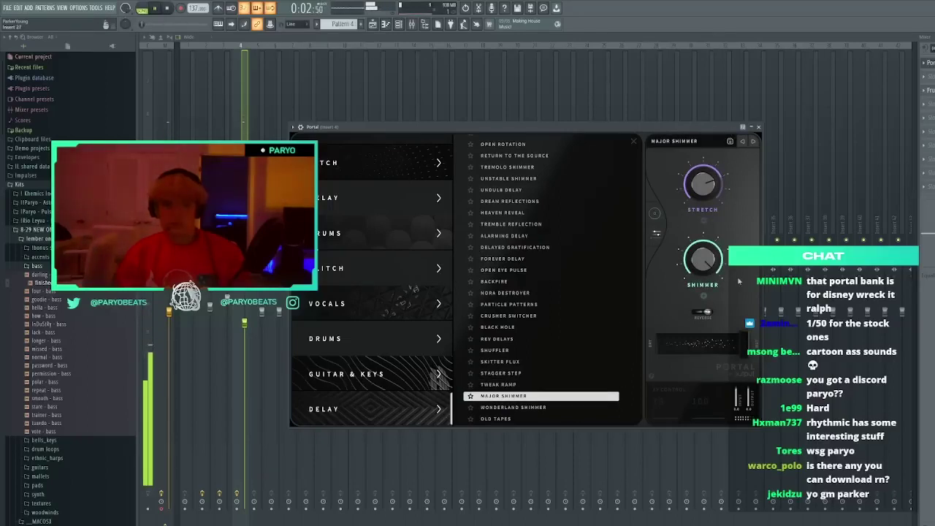
{"action": "left_click", "coordinate": [755, 143]}
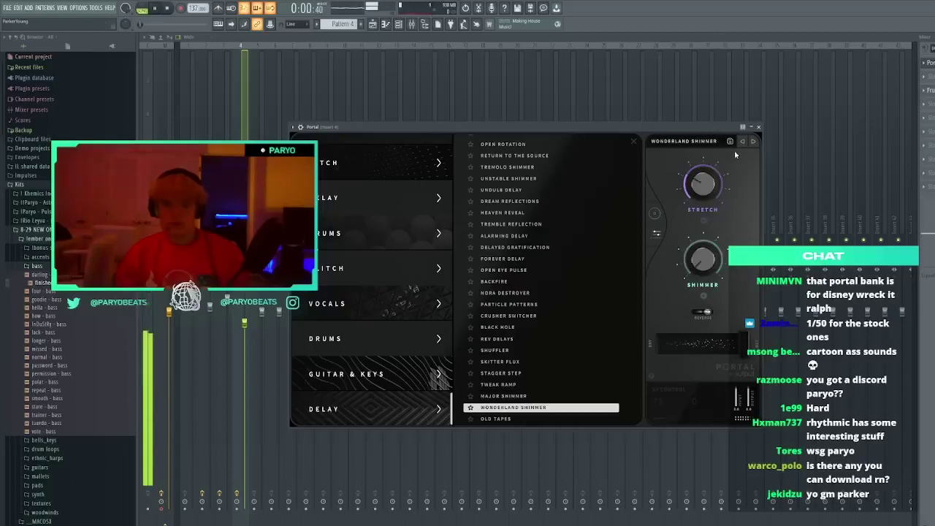
{"action": "left_click", "coordinate": [753, 143]}
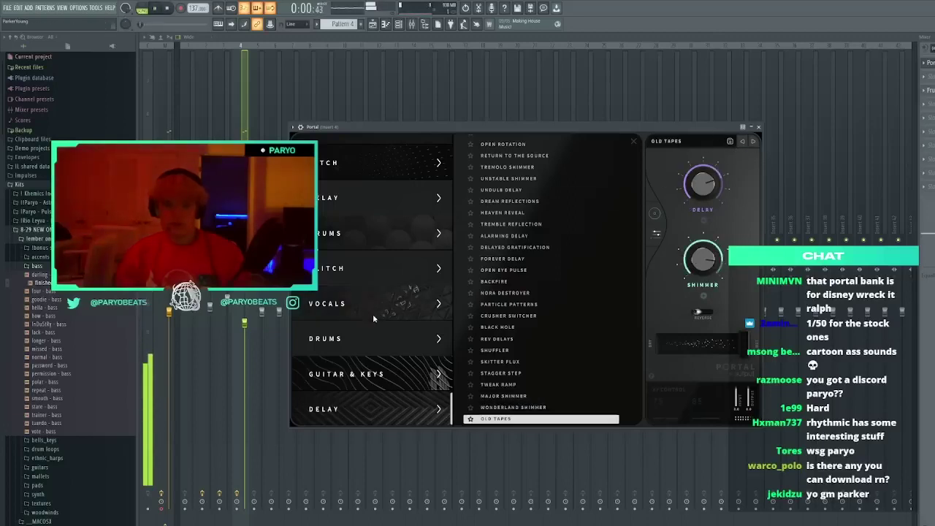
{"action": "scroll", "coordinate": [373, 314], "scroll_direction": "down", "scroll_amount": 5}
{"action": "scroll", "coordinate": [373, 320], "scroll_direction": "up", "scroll_amount": 8}
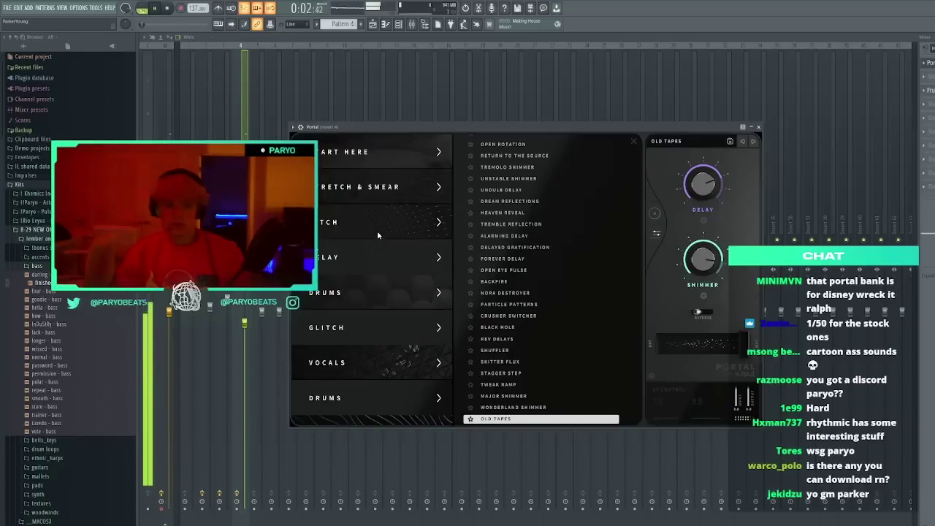
{"action": "key", "text": "space"}
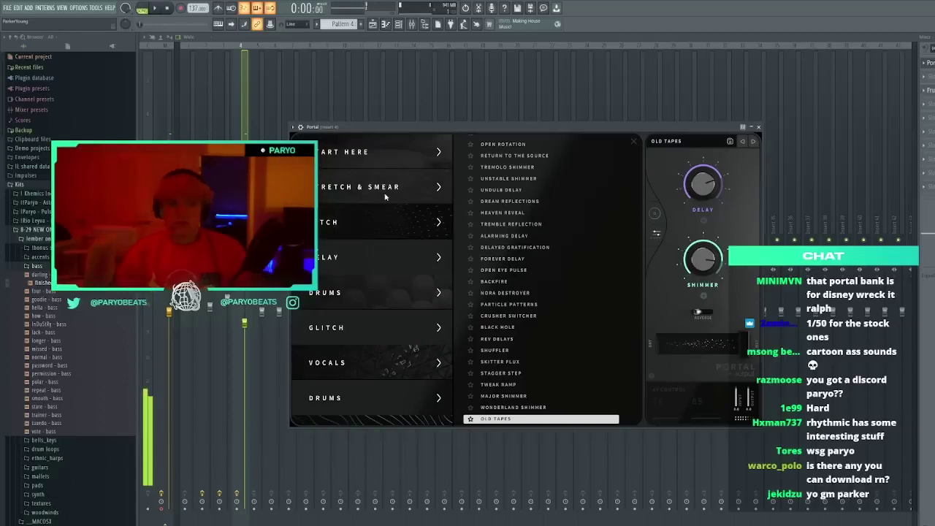
Replace Portal with Thermal on the audio clip's mixer track and load the Rhythmic preset Pad Rhythm Maker
{"action": "left_click", "coordinate": [929, 63]}
{"action": "left_click", "coordinate": [808, 424]}
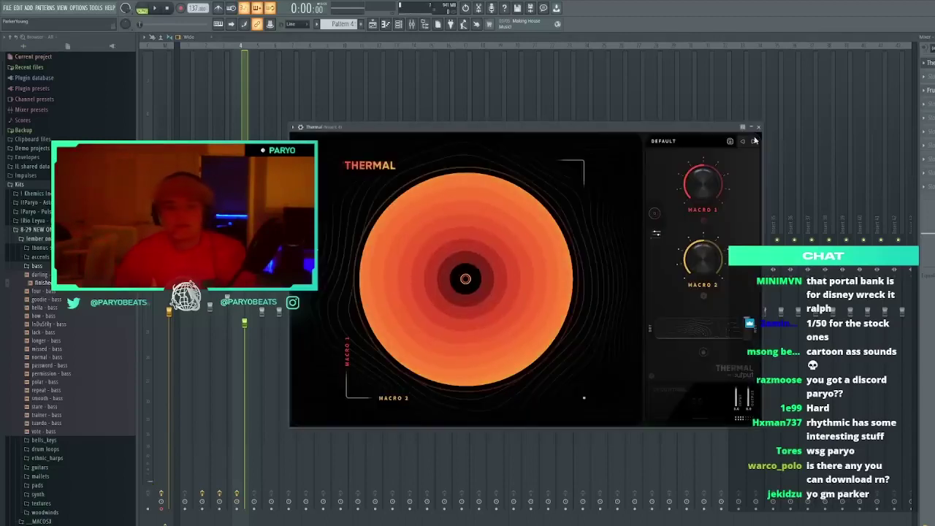
{"action": "left_click", "coordinate": [676, 141]}
{"action": "scroll", "coordinate": [391, 279], "scroll_direction": "down", "scroll_amount": 5}
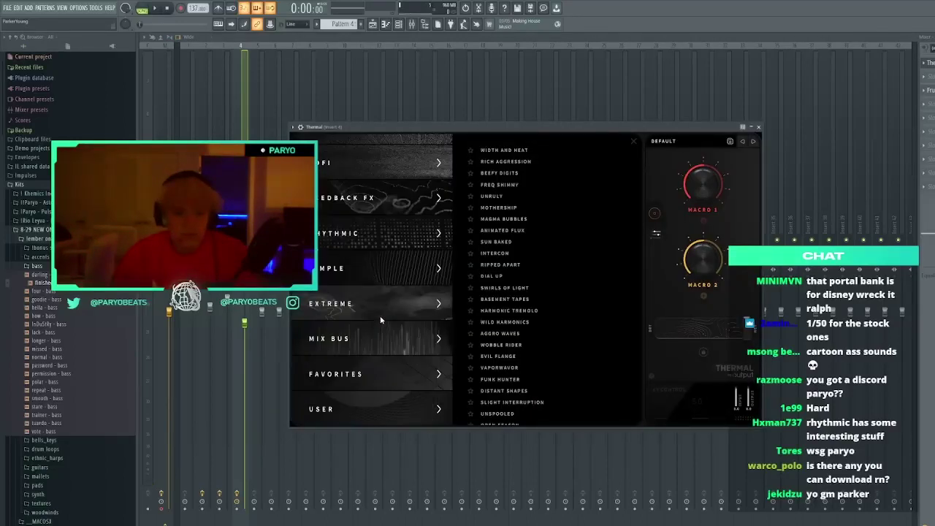
{"action": "left_click", "coordinate": [394, 233]}
{"action": "left_click", "coordinate": [549, 151]}
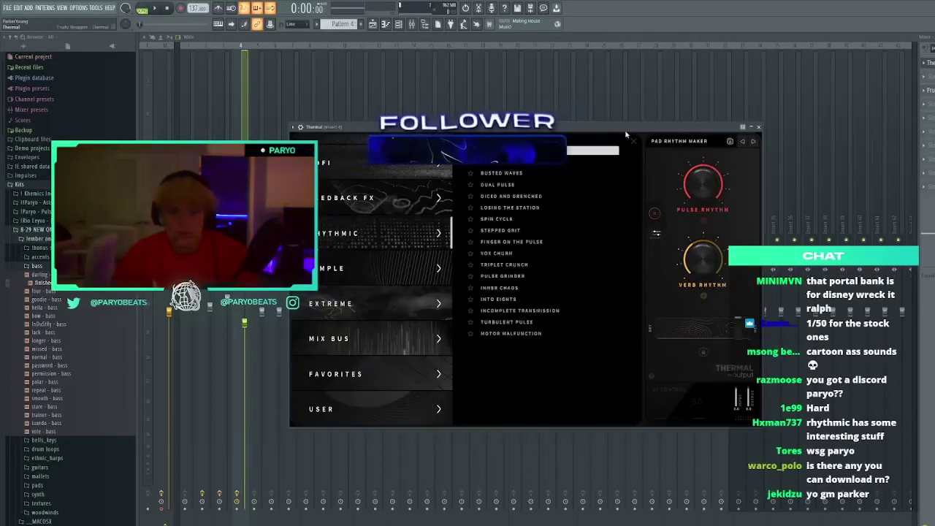
Start playback, advance Thermal's Rhythmic preset to Dual Pulse, close its window and lower the effect's mix level
{"action": "key", "text": "space"}
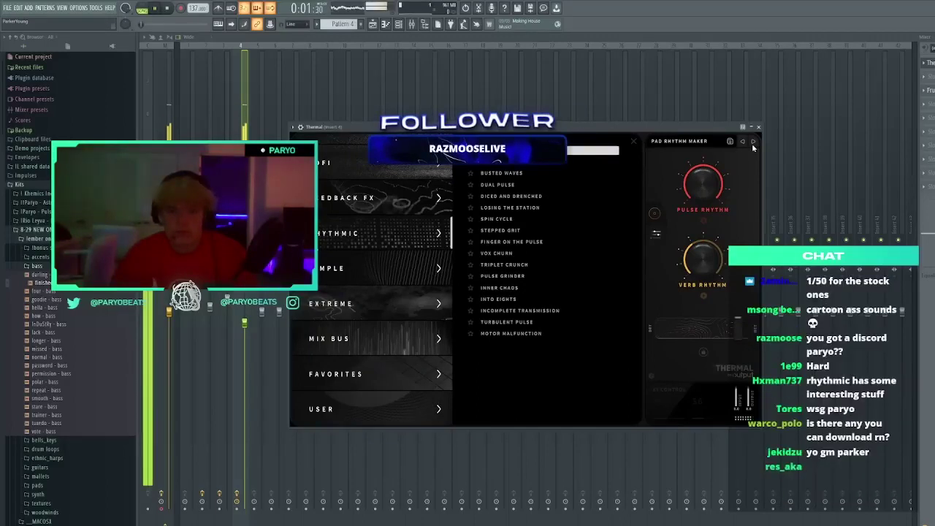
{"action": "left_click", "coordinate": [743, 141]}
{"action": "left_click", "coordinate": [754, 142]}
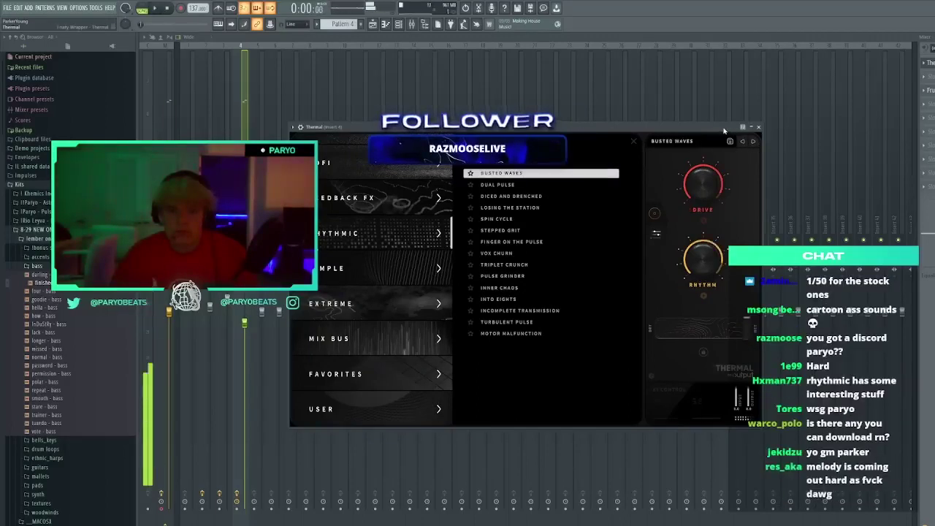
{"action": "left_click", "coordinate": [754, 142]}
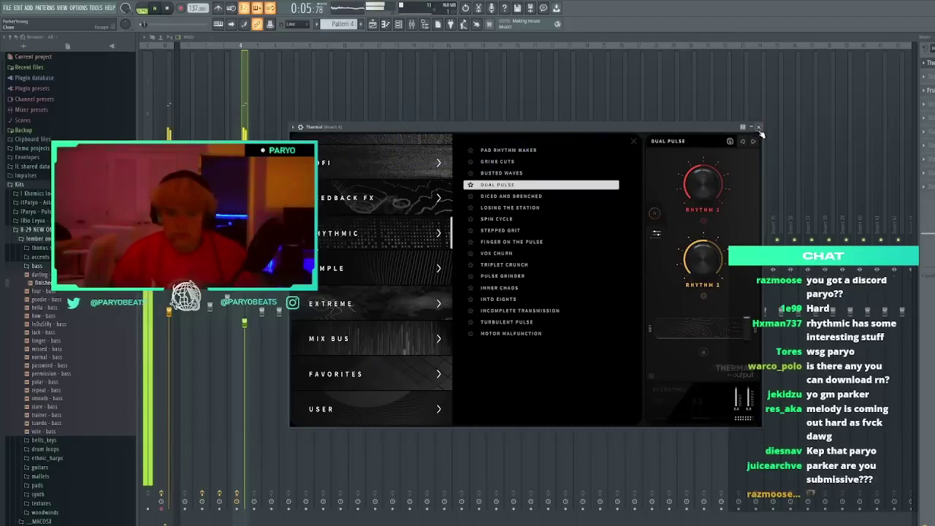
{"action": "left_click_drag", "start_coordinate": [934, 63], "coordinate": [934, 69]}
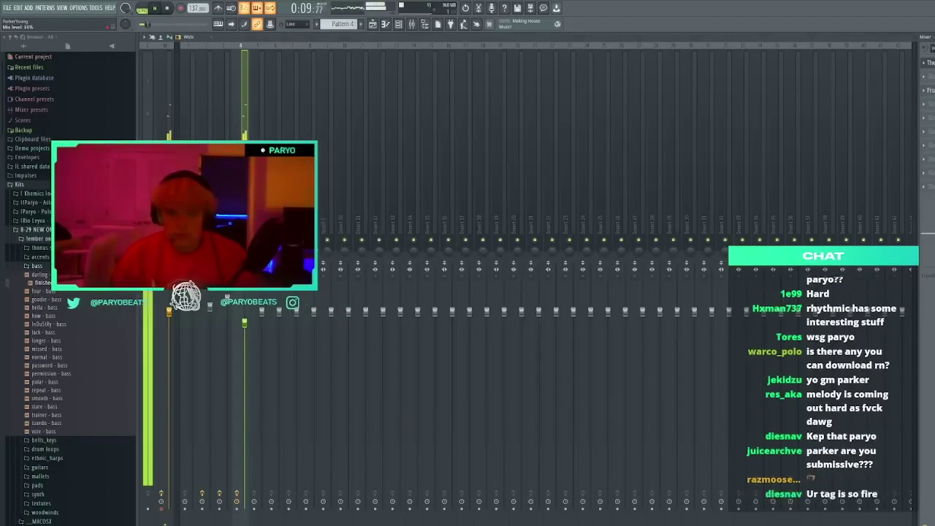
Reopen Thermal, switch to the Diced and Drenched preset and set its Filter Pulse macro to 28
{"action": "left_click", "coordinate": [929, 63]}
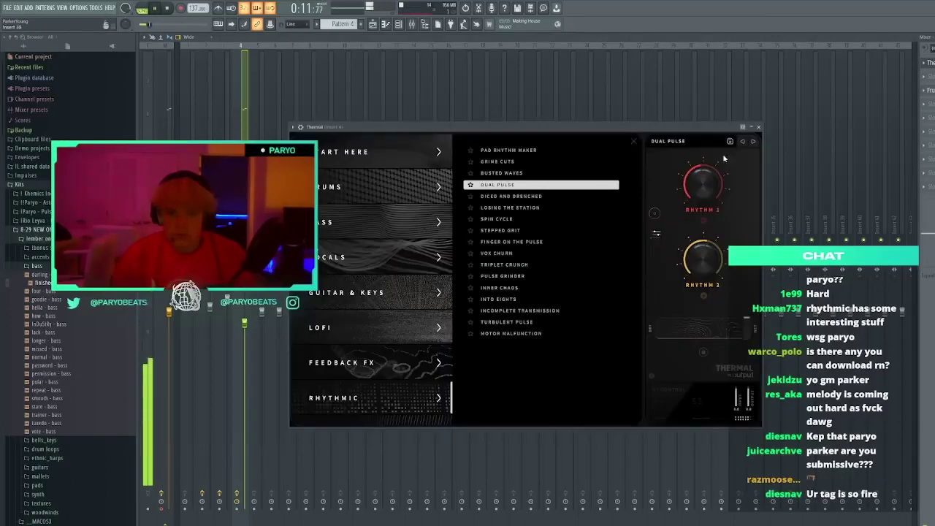
{"action": "left_click", "coordinate": [753, 142]}
{"action": "left_click", "coordinate": [755, 143]}
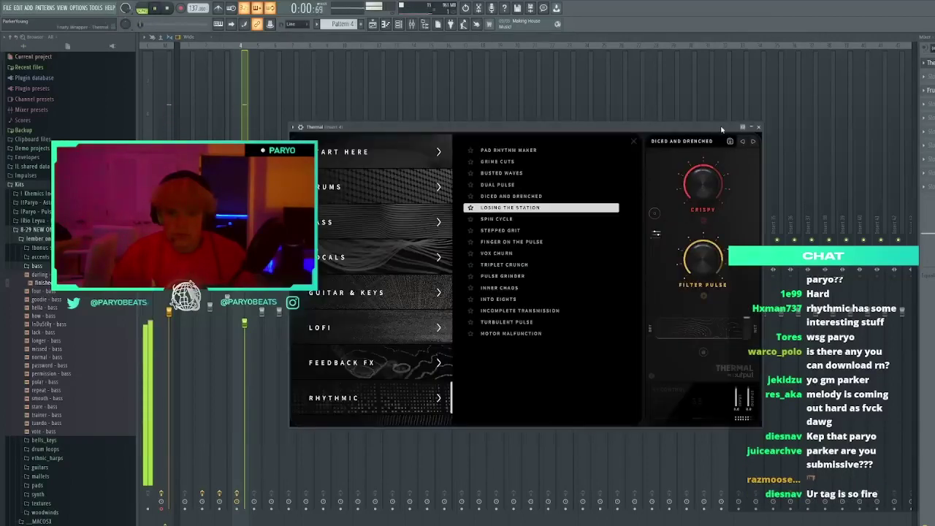
{"action": "left_click", "coordinate": [743, 142]}
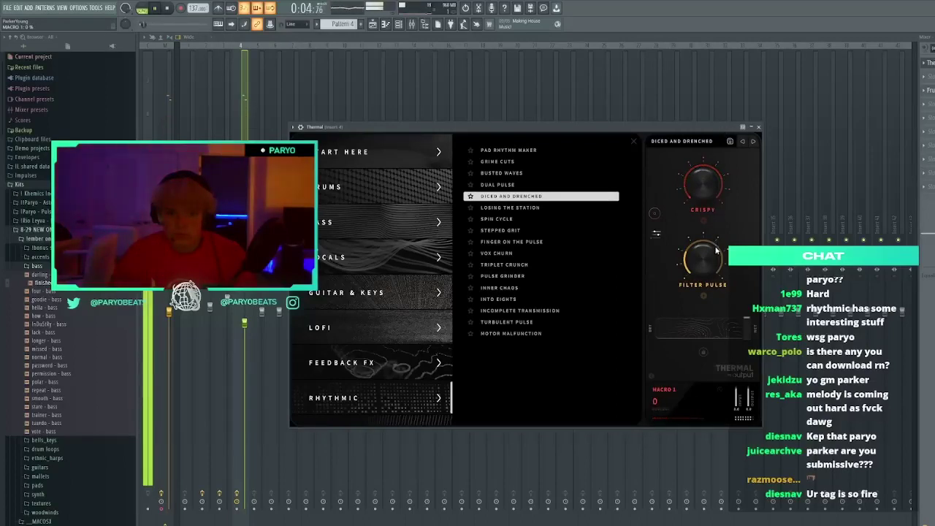
{"action": "left_click_drag", "start_coordinate": [716, 251], "coordinate": [715, 235]}
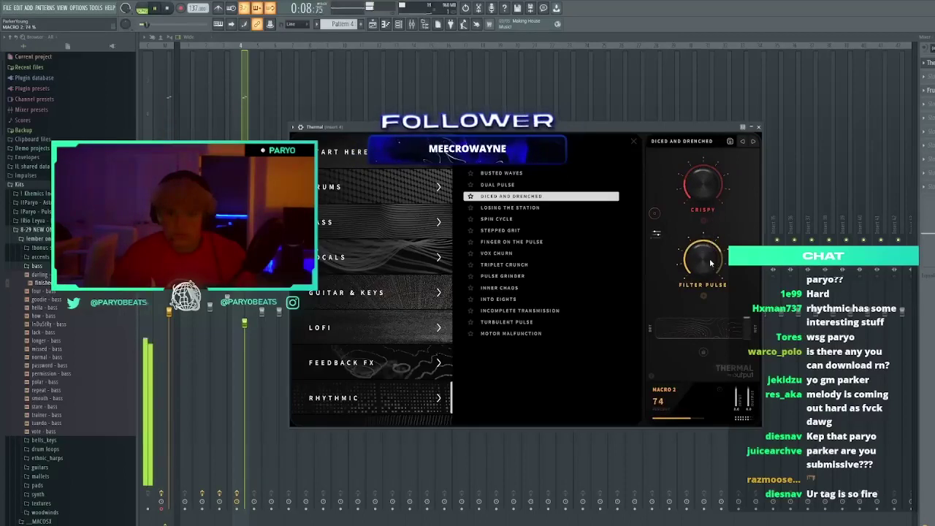
{"action": "left_click_drag", "start_coordinate": [703, 260], "coordinate": [711, 311]}
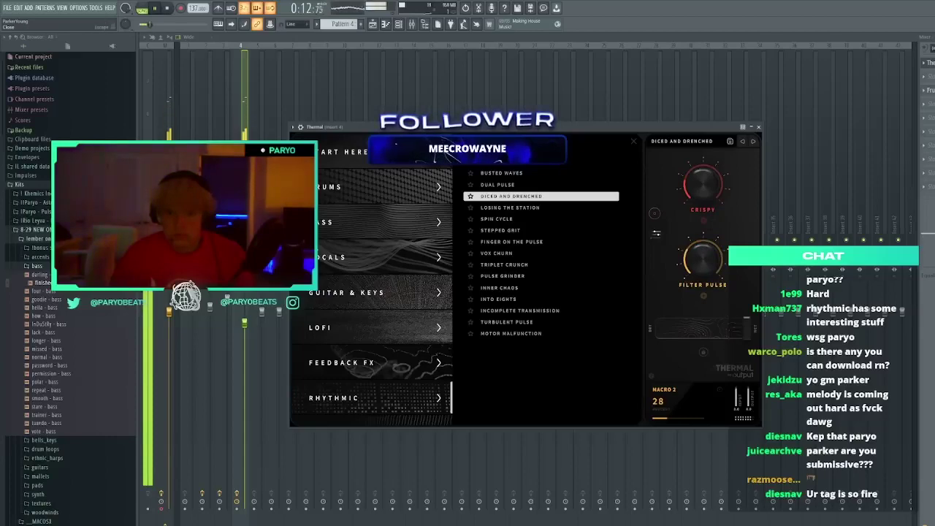
Audition the playlist from about bar 17 and reopen Thermal on the audio clip's mixer track
{"action": "key", "text": "F9"}
{"action": "left_click", "coordinate": [392, 54]}
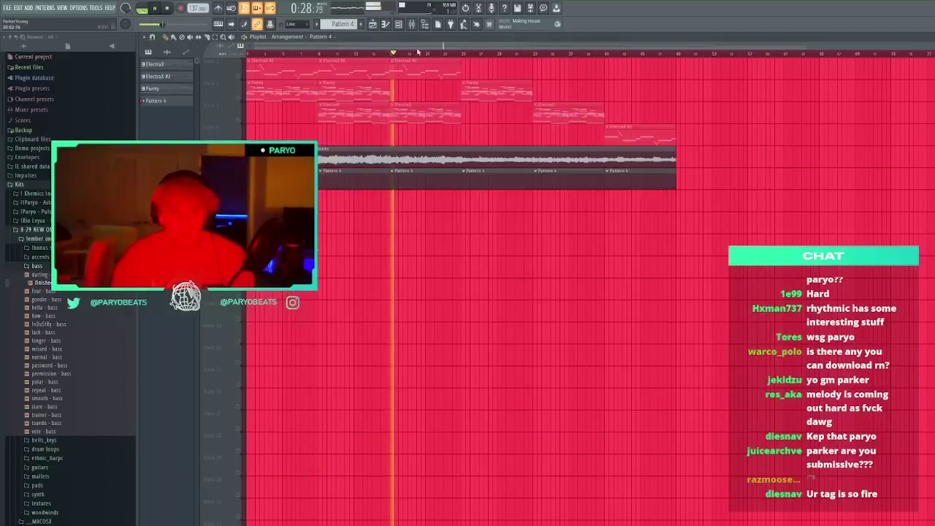
{"action": "left_click", "coordinate": [411, 24]}
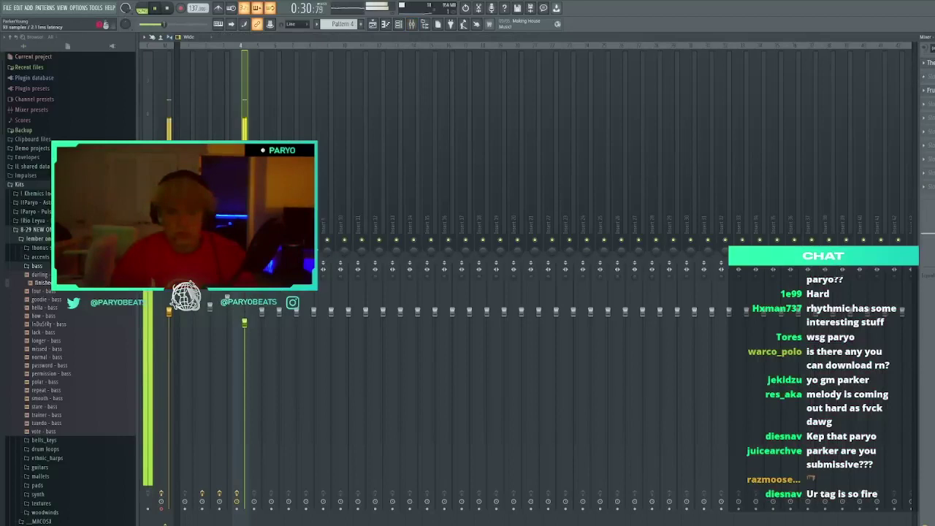
{"action": "left_click", "coordinate": [930, 63]}
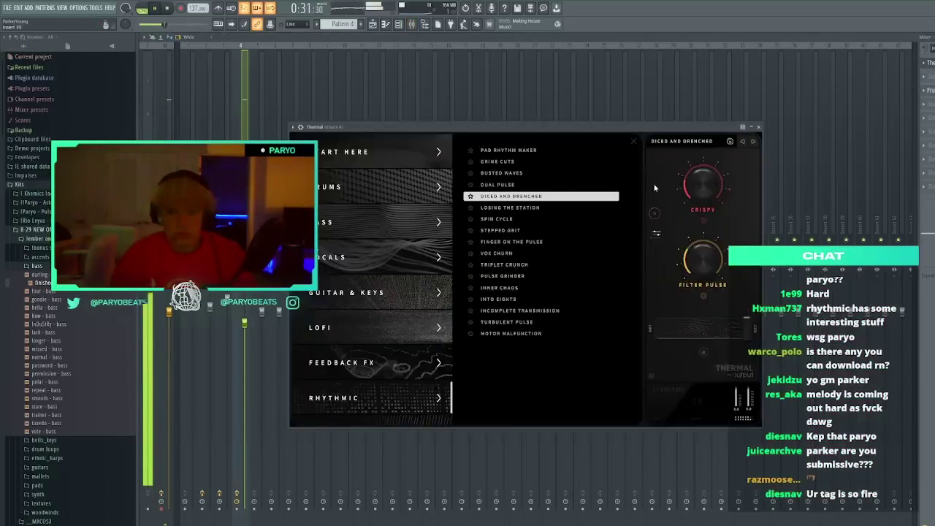
In Thermal's advanced view, set the Mod 2 rate to 1 Bar and the Stage 1 gain to -3.1, and close the plugin
{"action": "left_click", "coordinate": [658, 234]}
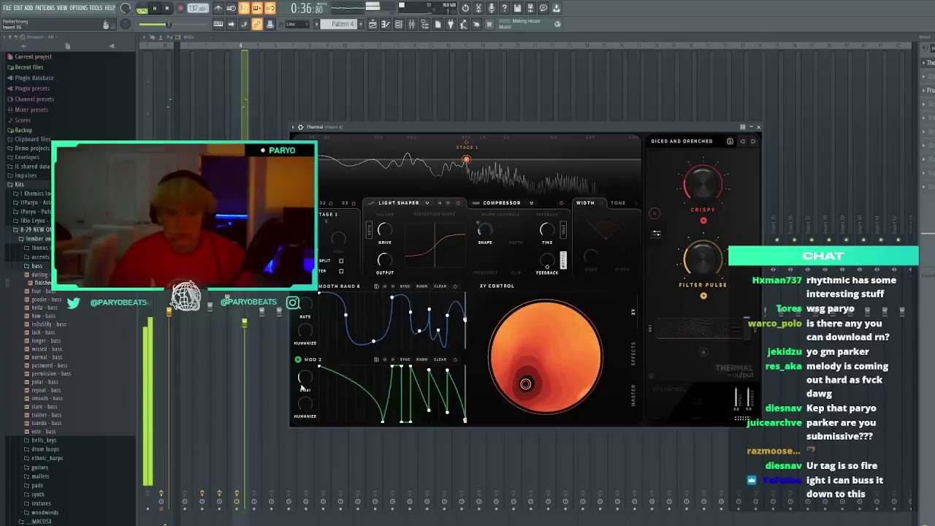
{"action": "mouse_move", "coordinate": [302, 386]}
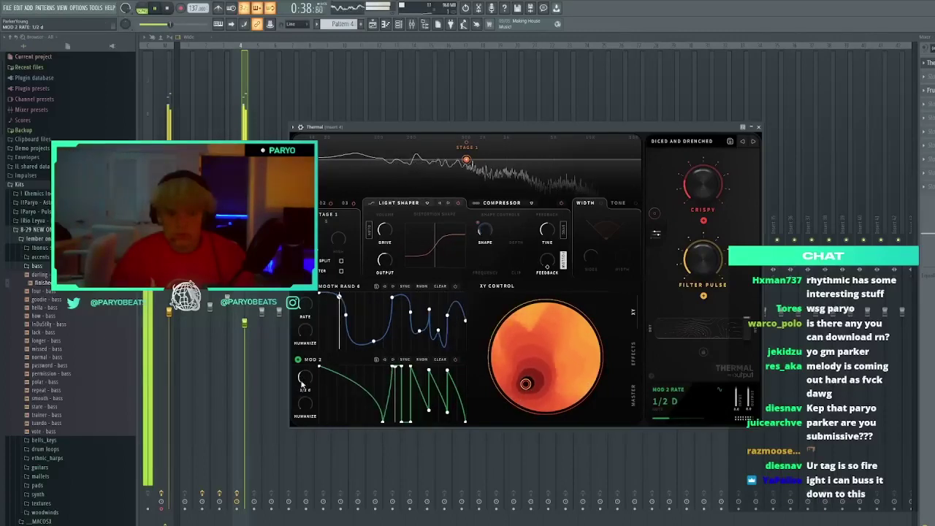
{"action": "left_click_drag", "start_coordinate": [302, 384], "coordinate": [301, 387]}
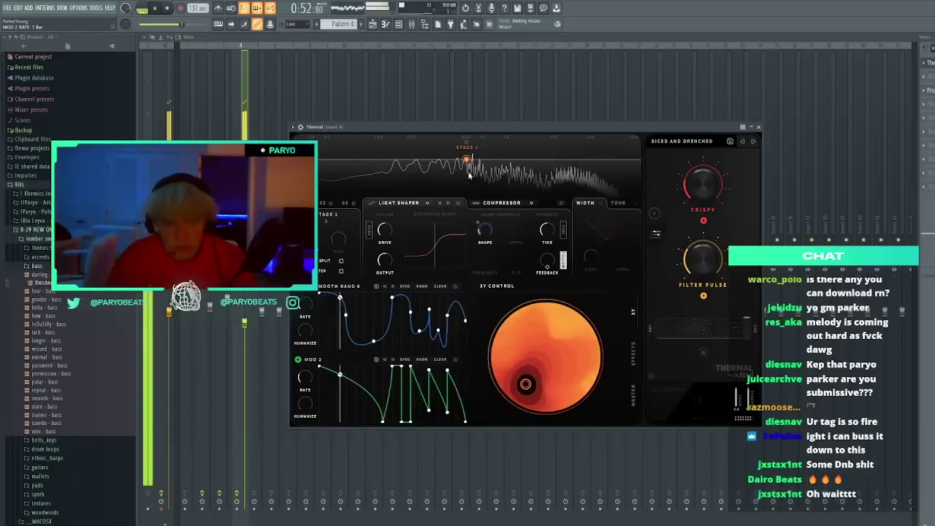
{"action": "mouse_move", "coordinate": [468, 160]}
{"action": "left_mouse_down"}
{"action": "mouse_move", "coordinate": [467, 174]}
{"action": "mouse_move", "coordinate": [467, 161]}
{"action": "left_mouse_up"}
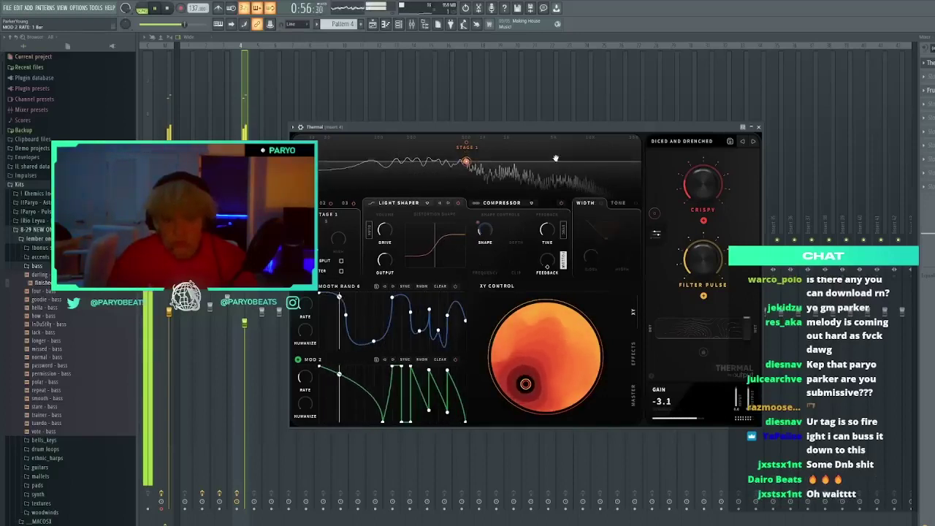
{"action": "left_click", "coordinate": [758, 127]}
Check the playlist from its start, and add Fruity Parametric EQ 2 to the audio clip's mixer track
{"action": "key", "text": "F5"}
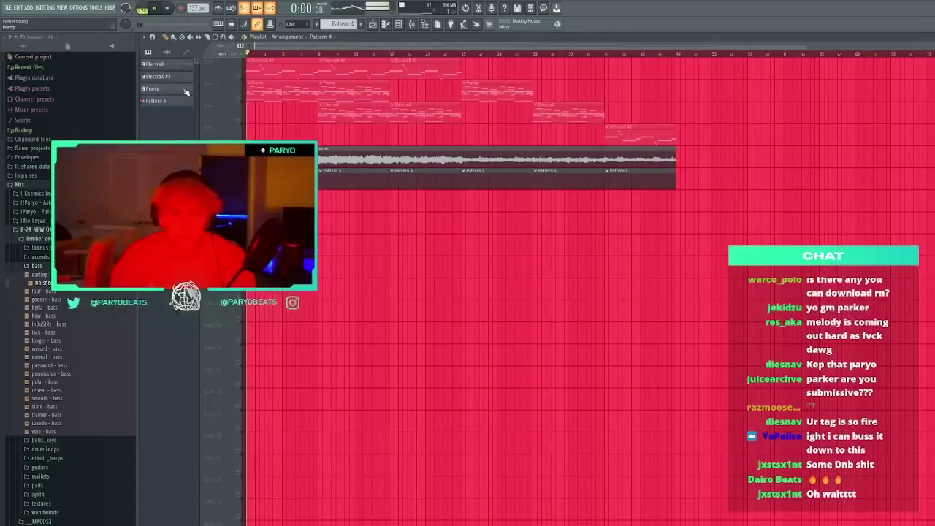
{"action": "left_click", "coordinate": [373, 218]}
{"action": "key", "text": "F9"}
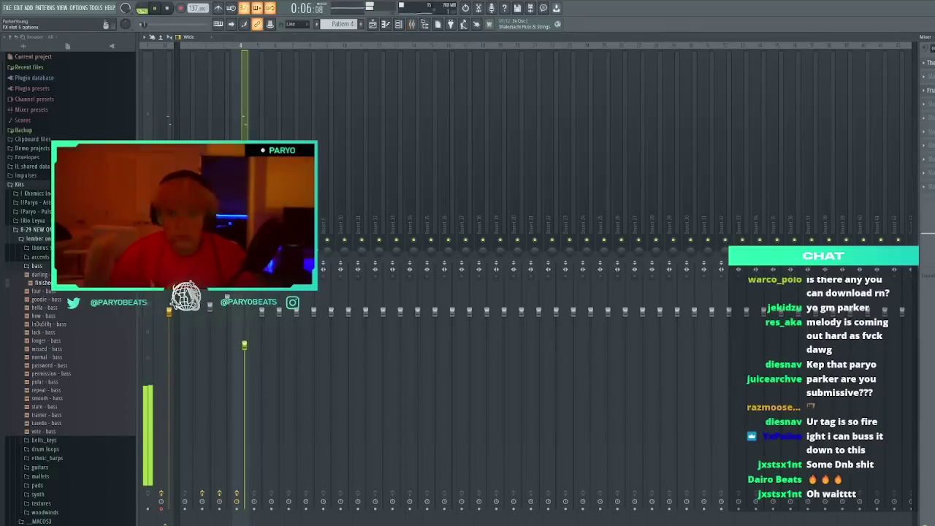
{"action": "left_click", "coordinate": [827, 364]}
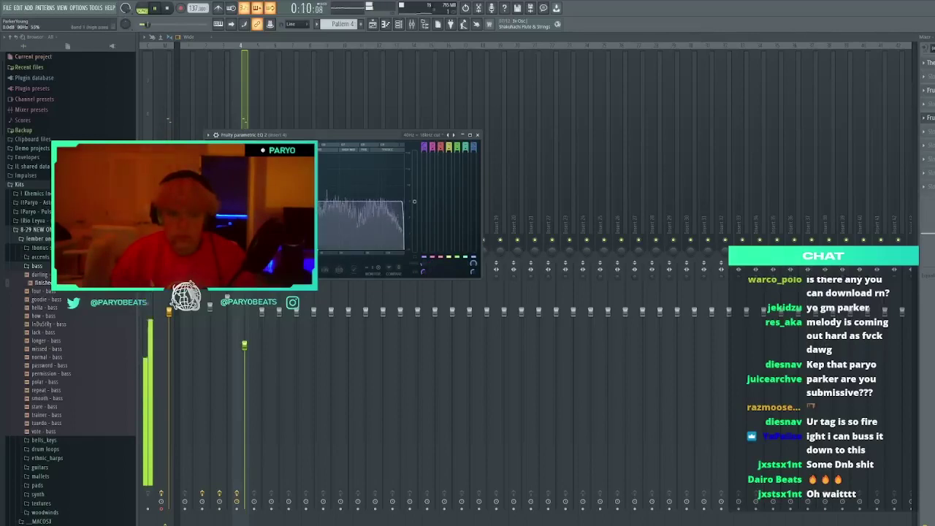
Close the equalizer, check the reverb on the audio clip's mixer track, and show the playlist with the channel rack
{"action": "left_click", "coordinate": [478, 135]}
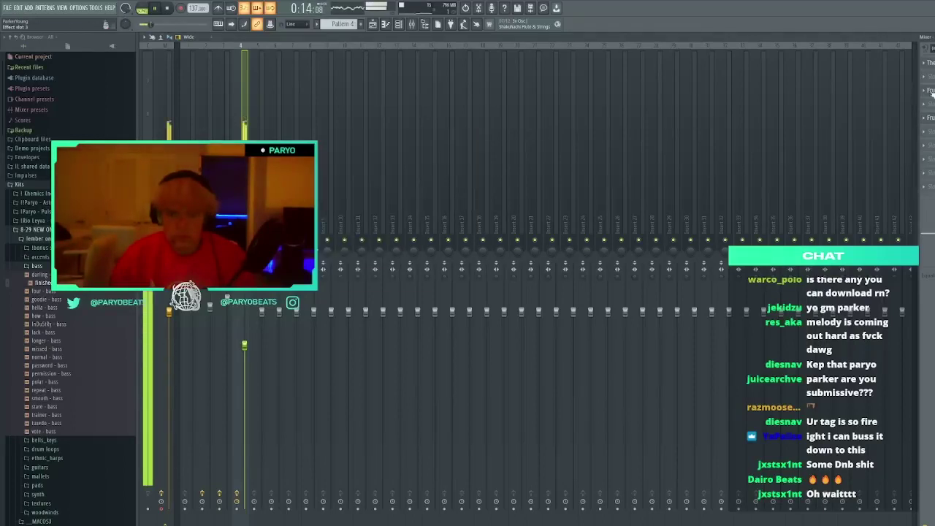
{"action": "left_click", "coordinate": [932, 90]}
{"action": "left_click", "coordinate": [390, 114]}
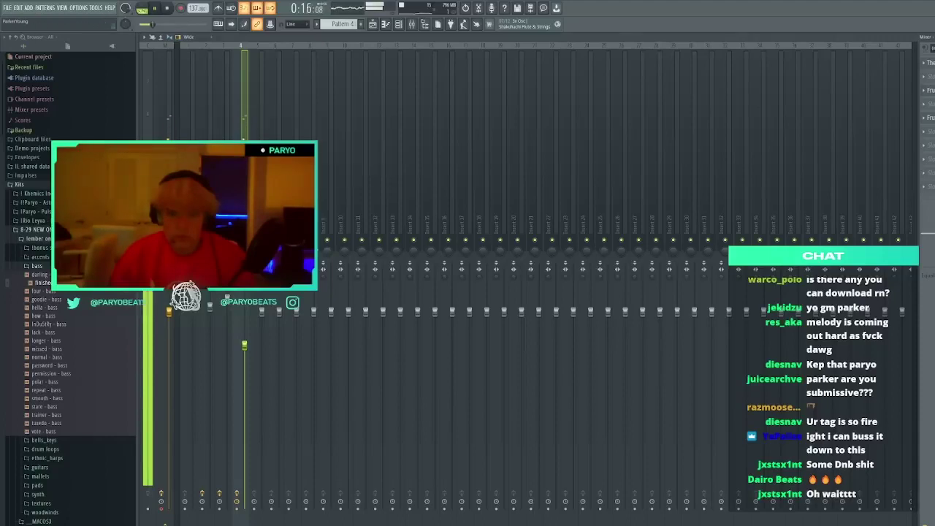
{"action": "key", "text": "F5"}
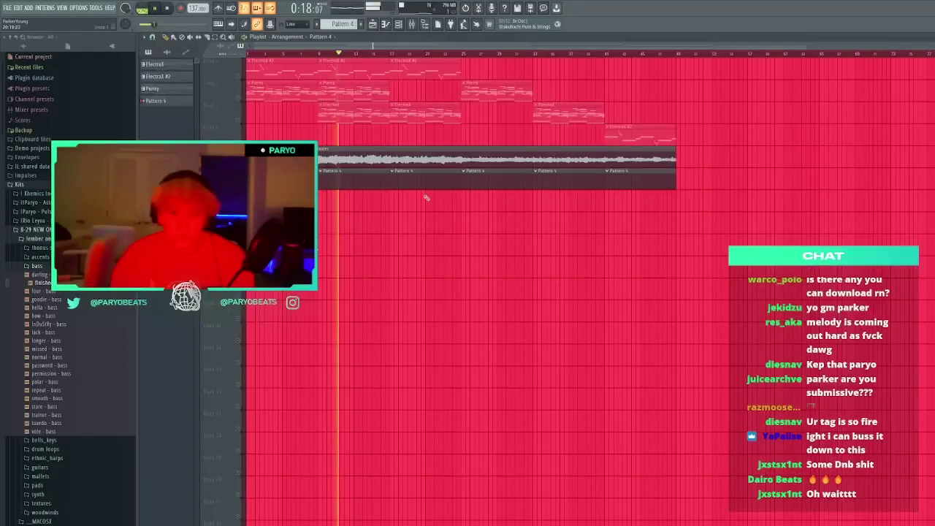
{"action": "key", "text": "F6"}
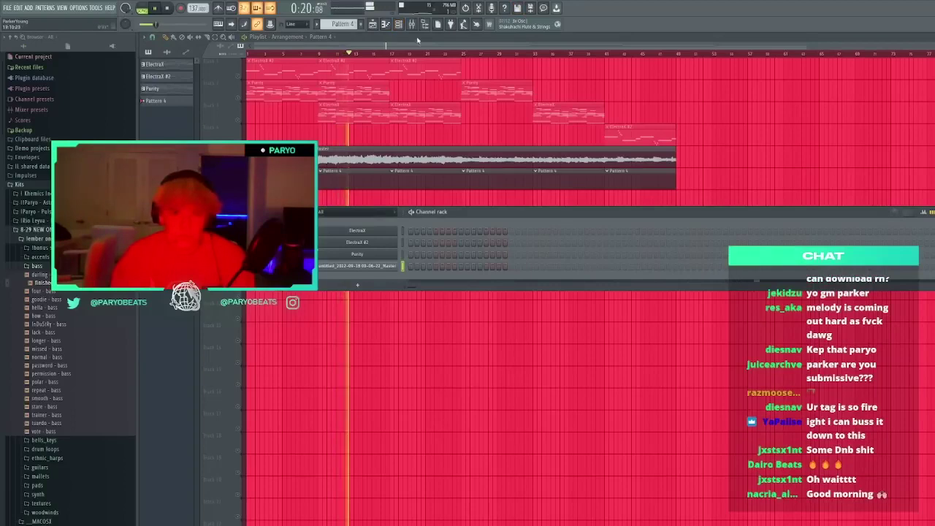
{"action": "key", "text": "F9"}
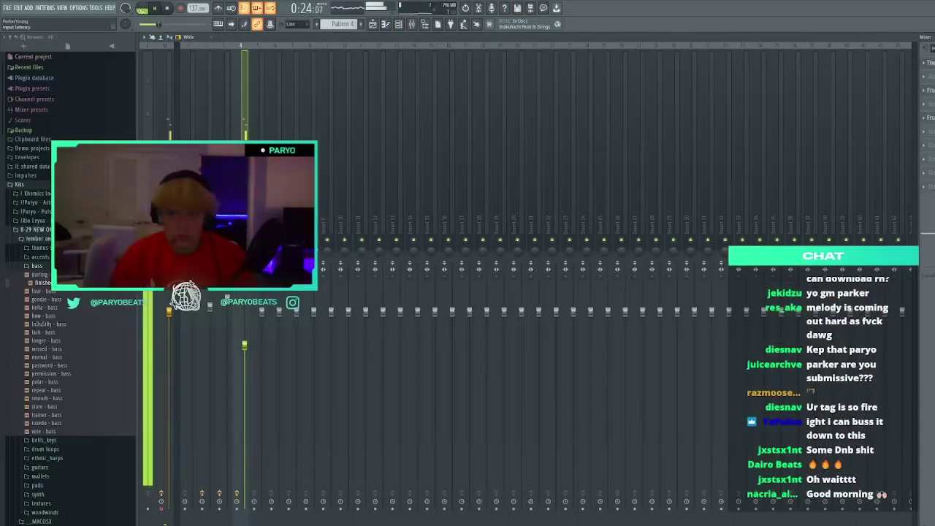
{"action": "key", "text": "F9"}
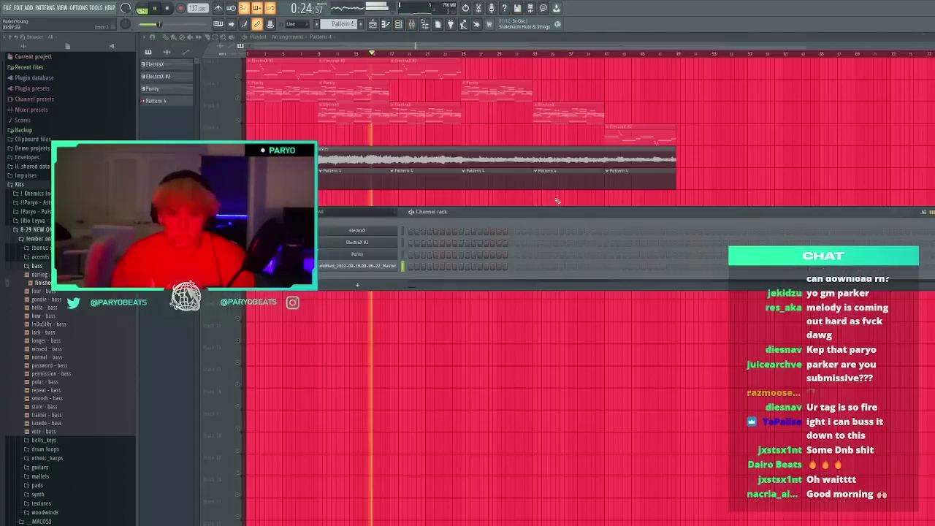
Add the Industry Hihat sample from the Khemics kit's hi-hat folder to the channel rack and check its envelope settings
{"action": "left_click", "coordinate": [33, 193]}
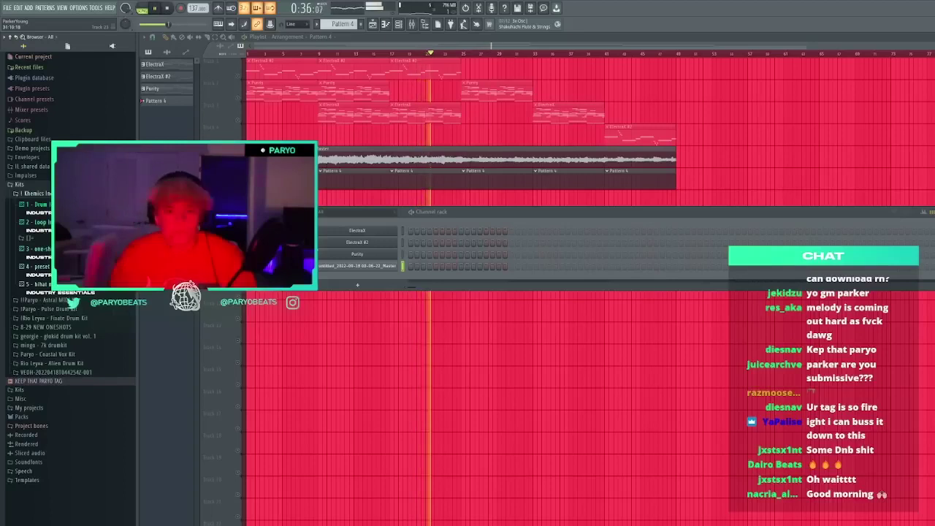
{"action": "left_click", "coordinate": [41, 207]}
{"action": "left_click", "coordinate": [41, 274]}
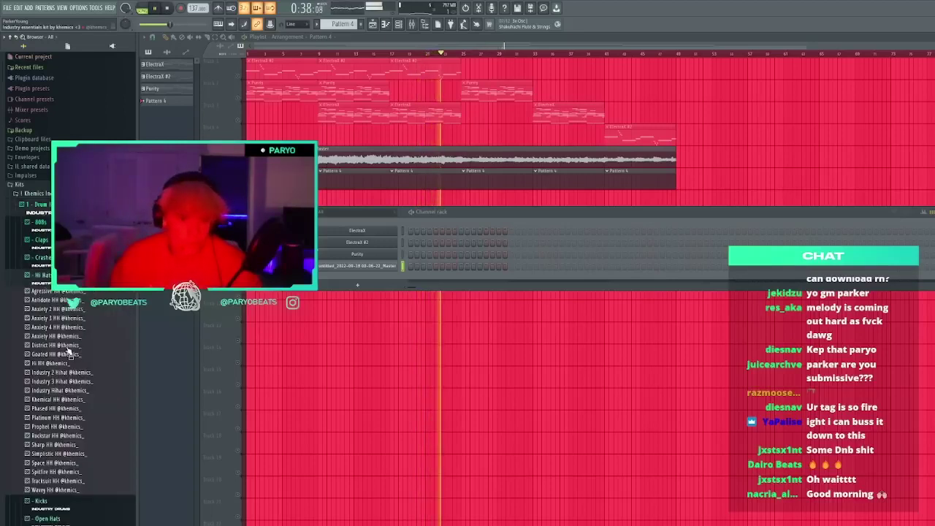
{"action": "left_click_drag", "start_coordinate": [62, 390], "coordinate": [326, 280]}
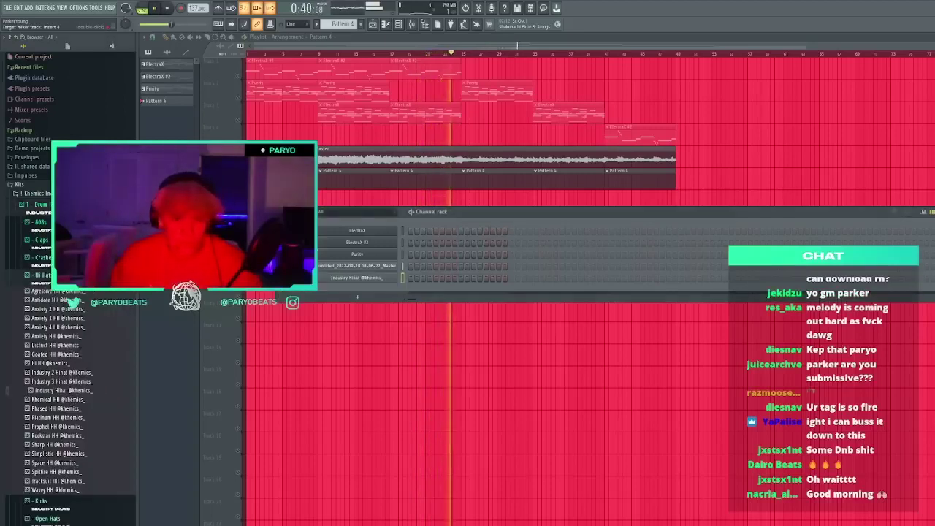
{"action": "left_click", "coordinate": [335, 279]}
{"action": "left_click", "coordinate": [219, 138]}
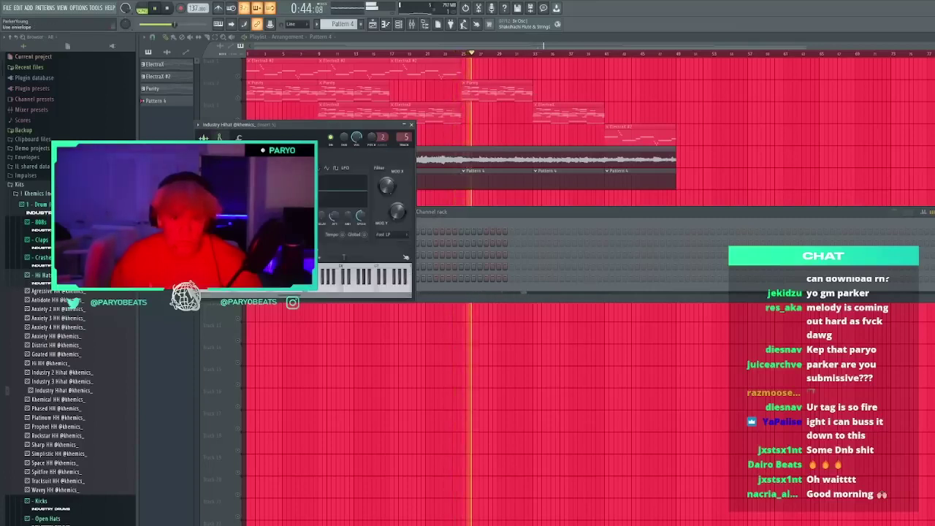
{"action": "left_click", "coordinate": [410, 125]}
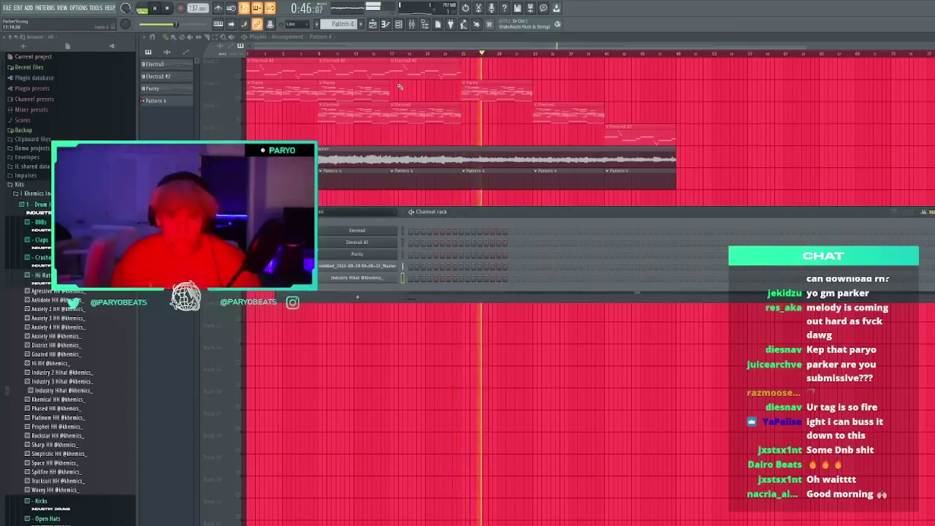
Start playback from bar 17 and program Industry Hihat hits on steps 1, 5, 6, 7, 9, 11 and 13
{"action": "key", "text": "space"}
{"action": "left_click", "coordinate": [392, 56]}
{"action": "left_click", "coordinate": [400, 25]}
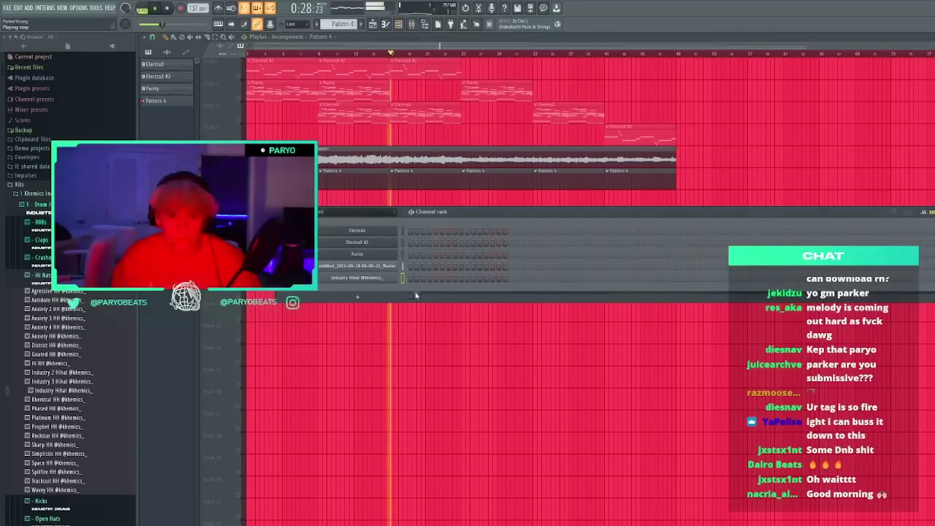
{"action": "right_click", "coordinate": [418, 278]}
{"action": "left_click", "coordinate": [436, 278]}
{"action": "left_click", "coordinate": [443, 279]}
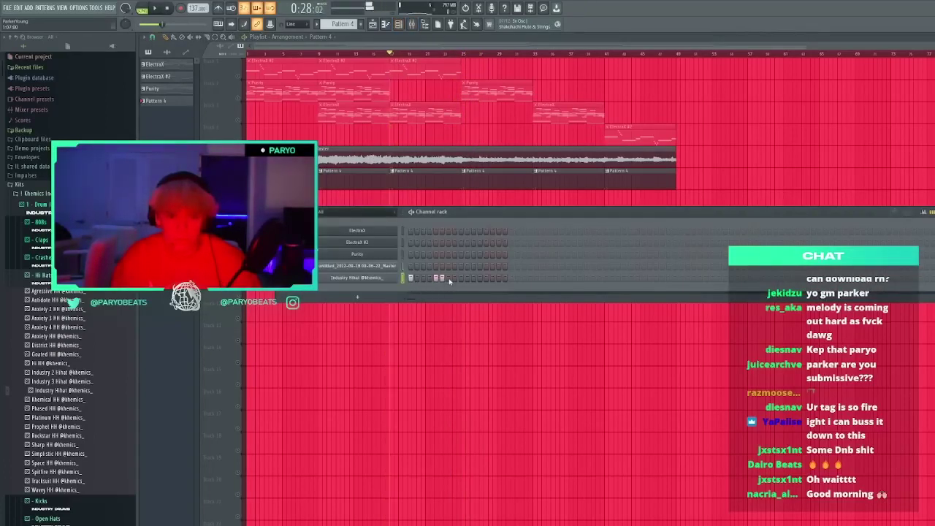
{"action": "left_click", "coordinate": [449, 278]}
{"action": "key", "text": "space"}
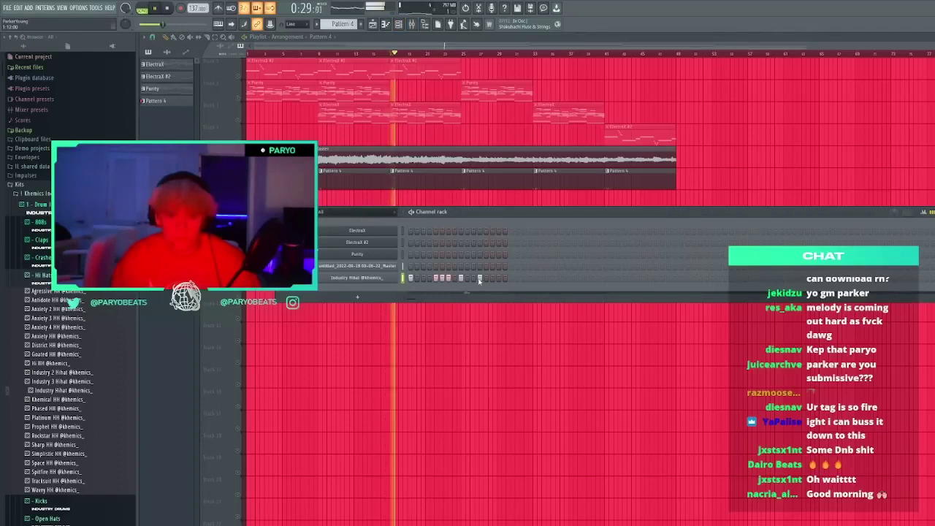
{"action": "right_click", "coordinate": [480, 279]}
{"action": "left_click", "coordinate": [474, 278]}
{"action": "left_click", "coordinate": [487, 278]}
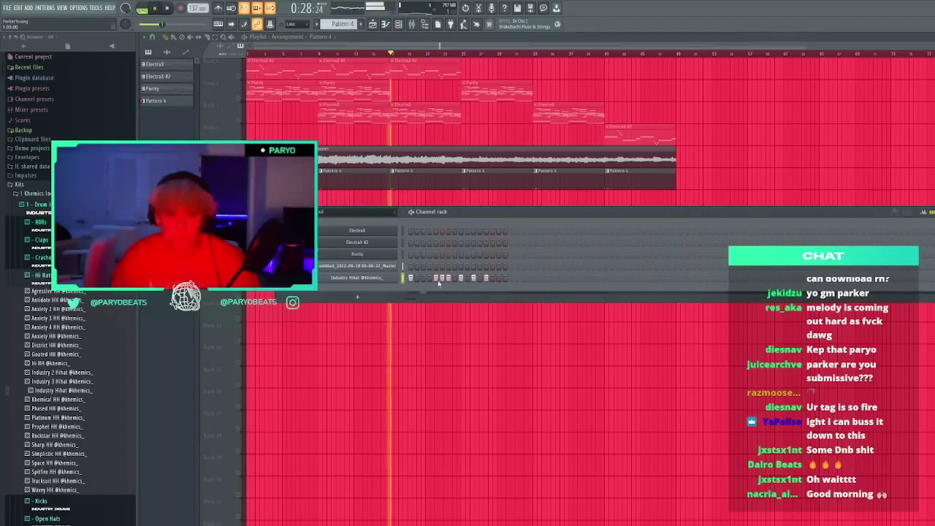
In the hi-hat's piano roll, duplicate the bar, add hits on steps 3 and 15 of bar 2, and repeat both bars through bar 4
{"action": "key", "text": "F7"}
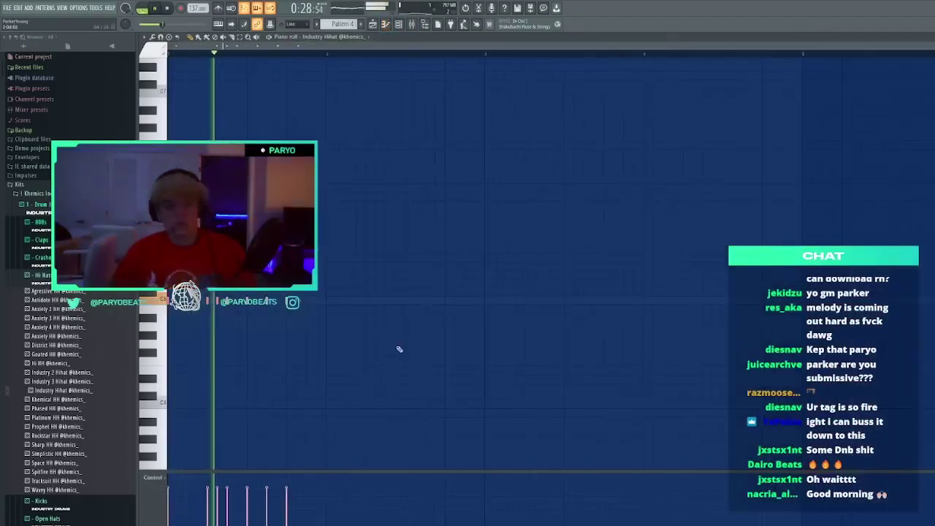
{"action": "key", "text": "ctrl+b"}
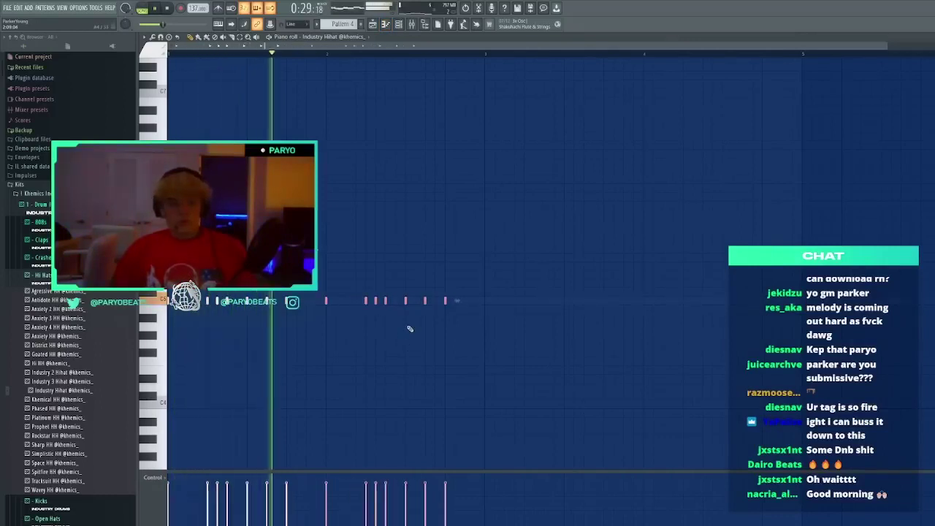
{"action": "left_click_drag", "start_coordinate": [369, 331], "coordinate": [359, 316]}
{"action": "right_click", "coordinate": [358, 317]}
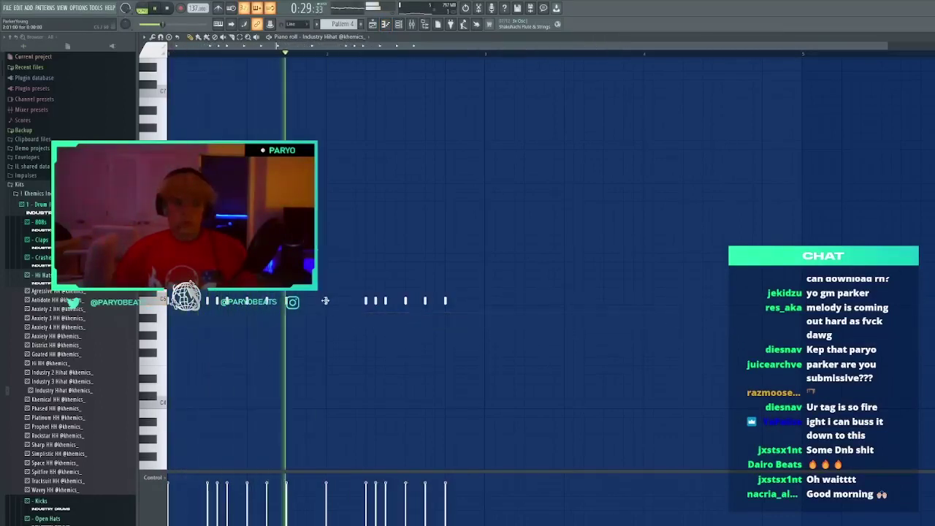
{"action": "left_click", "coordinate": [326, 301]}
{"action": "left_click", "coordinate": [347, 300]}
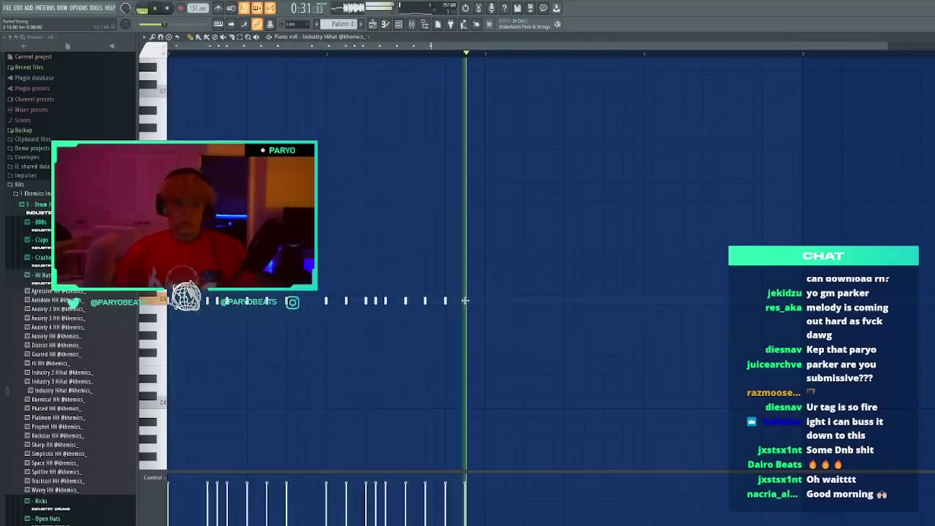
{"action": "key", "text": "ctrl+b"}
Try the end of hi-hat bar 2 with and without its hits on steps 13 and 15, clearing the stray test notes
{"action": "left_click", "coordinate": [526, 241]}
{"action": "right_click", "coordinate": [524, 241]}
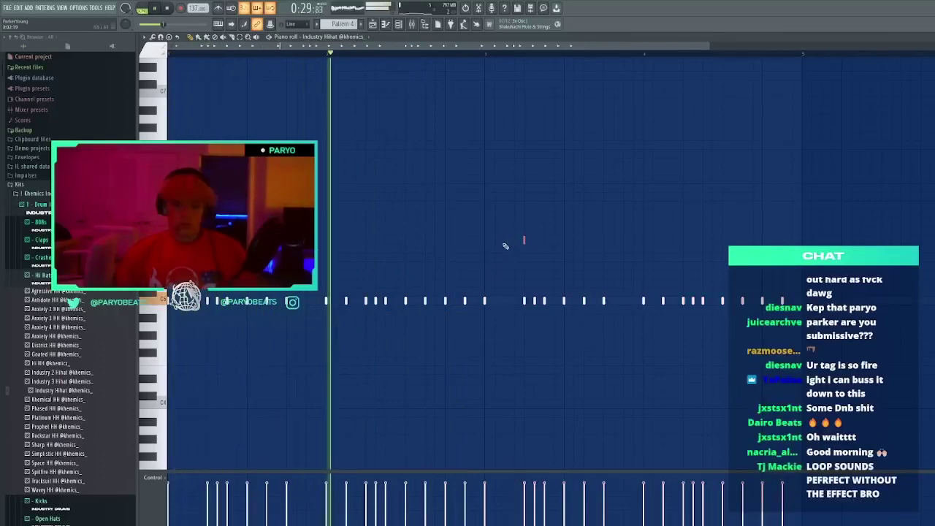
{"action": "right_click", "coordinate": [465, 301]}
{"action": "left_click", "coordinate": [486, 326]}
{"action": "right_click", "coordinate": [486, 326]}
{"action": "left_click", "coordinate": [644, 335]}
{"action": "right_click", "coordinate": [644, 336]}
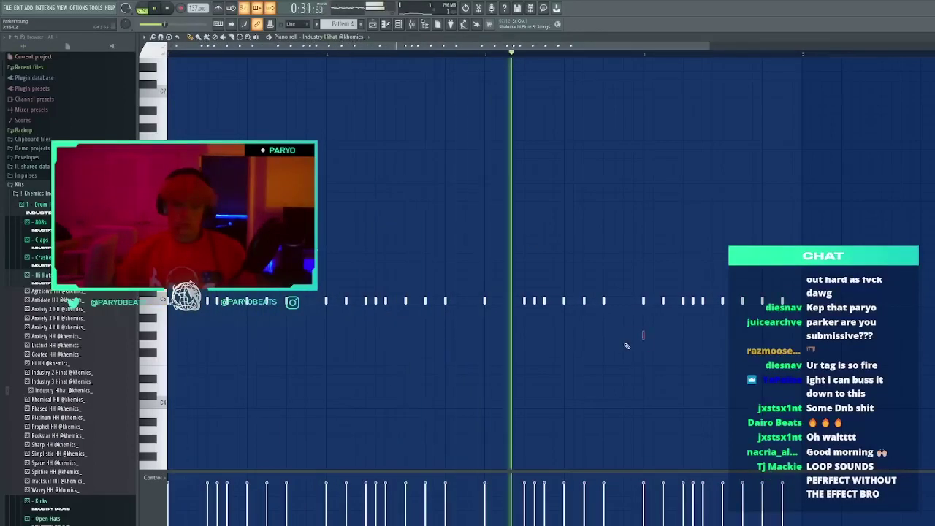
{"action": "left_click", "coordinate": [465, 301]}
{"action": "right_click", "coordinate": [450, 304]}
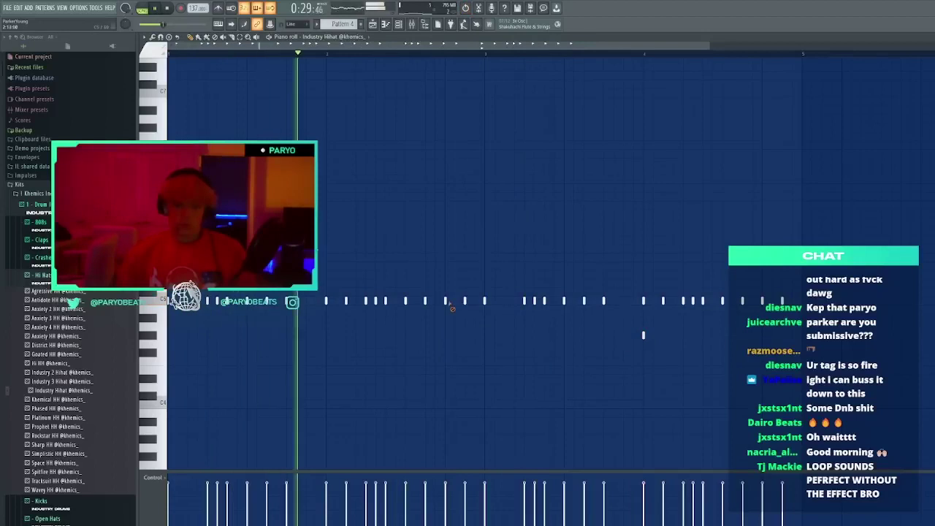
{"action": "right_click", "coordinate": [446, 302]}
{"action": "right_click", "coordinate": [644, 335]}
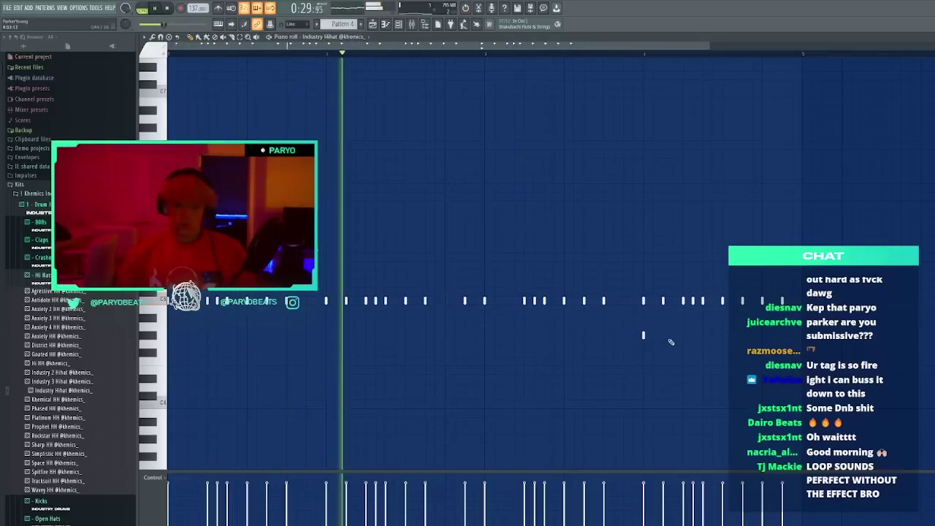
{"action": "left_click", "coordinate": [446, 299]}
Duplicate the four-bar hi-hat pattern into bars 5 to 8 and clear the stray notes
{"action": "key", "text": "ctrl+b"}
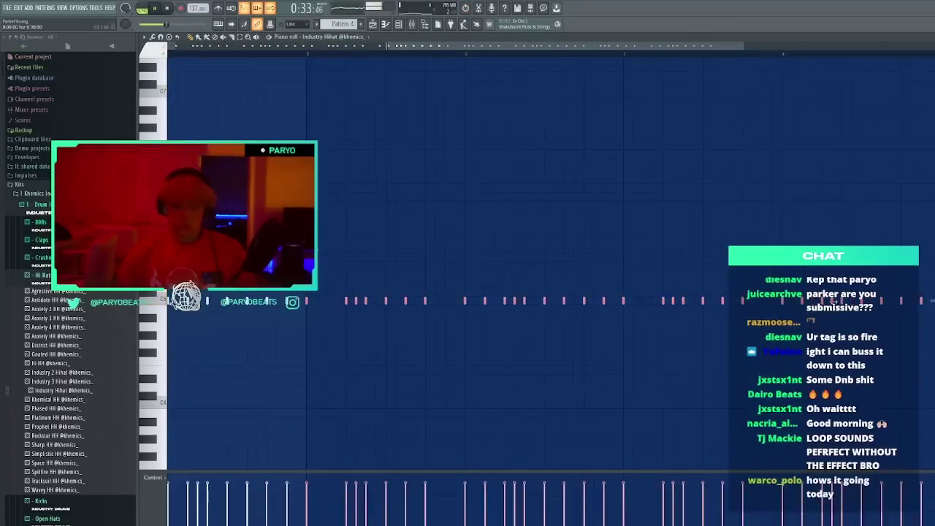
{"action": "left_click", "coordinate": [784, 229]}
{"action": "left_click_drag", "start_coordinate": [737, 210], "coordinate": [695, 234]}
{"action": "key", "text": "Delete"}
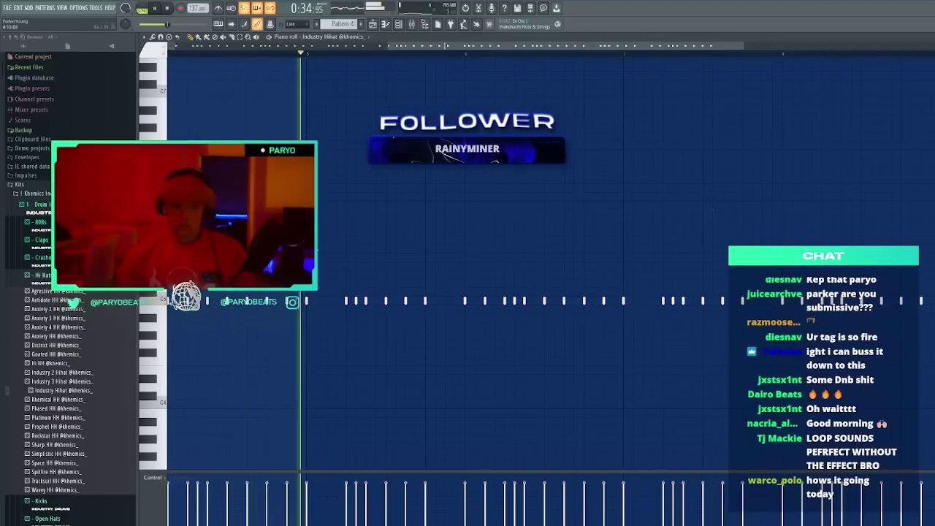
Review the Industry Hihat channel's sample settings and waveform
{"action": "left_click", "coordinate": [399, 25]}
{"action": "left_click", "coordinate": [373, 278]}
{"action": "left_click", "coordinate": [205, 139]}
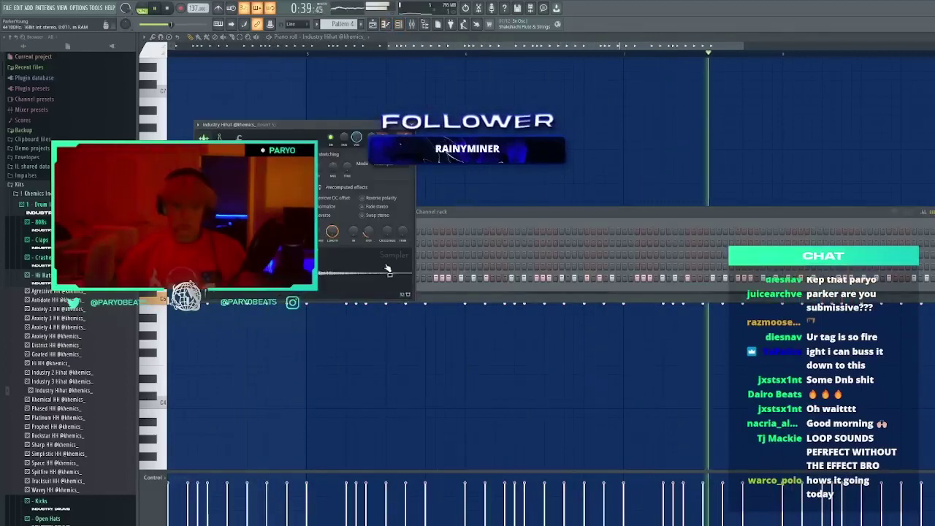
{"action": "left_click", "coordinate": [357, 278]}
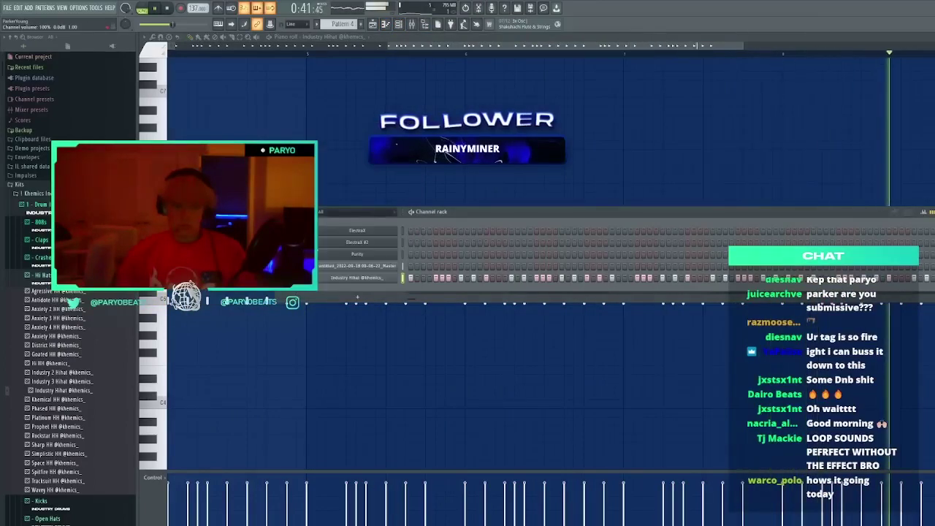
Add a Khemics clap channel with hits on step 9 of every bar plus step 3 of bar 4, and duplicate its four bars
{"action": "left_click", "coordinate": [42, 240]}
{"action": "left_click_drag", "start_coordinate": [44, 273], "coordinate": [310, 293]}
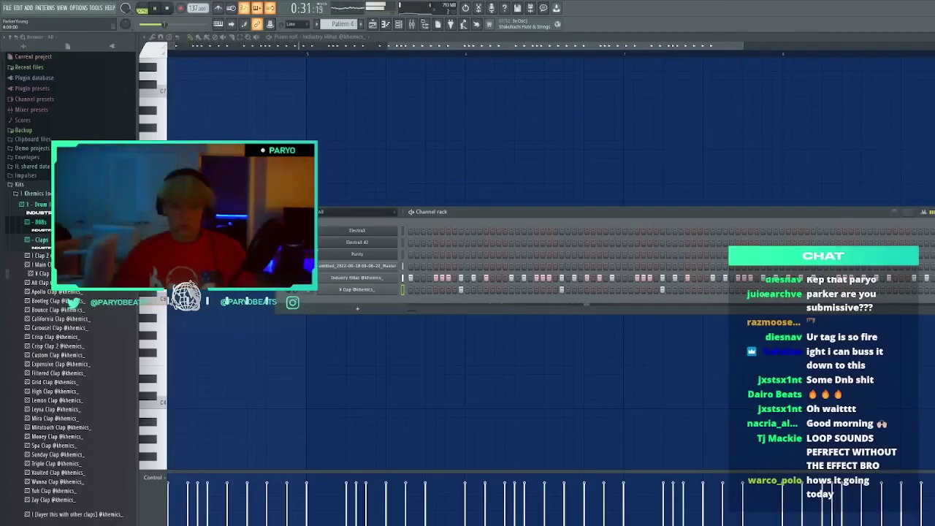
{"action": "key", "text": "F7"}
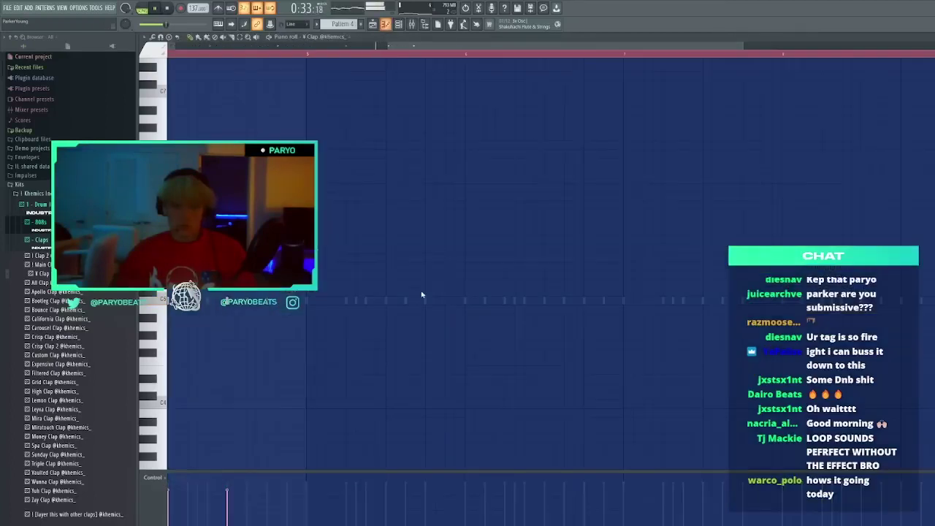
{"action": "scroll", "coordinate": [394, 169], "scroll_direction": "down", "scroll_amount": 5}
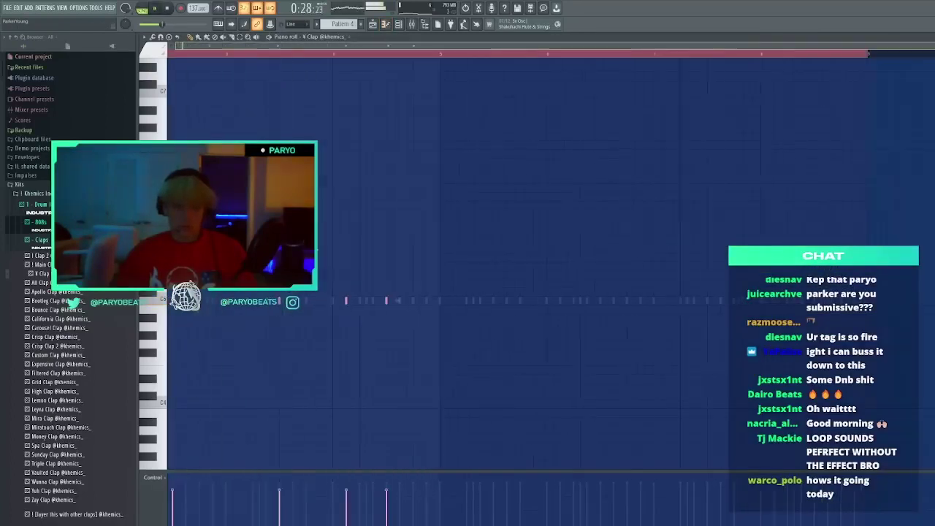
{"action": "left_click_drag", "start_coordinate": [347, 55], "coordinate": [170, 57]}
{"action": "key", "text": "ctrl+b"}
{"action": "key", "text": "Escape"}
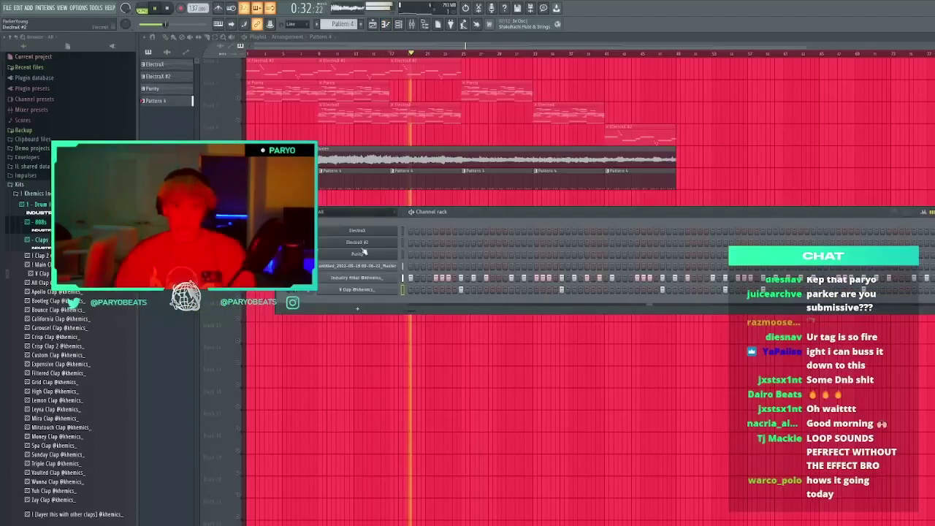
Add the Industry Spinz sample from the Khemics kit's 808s folder to the channel rack and check its channel settings
{"action": "left_click", "coordinate": [38, 222]}
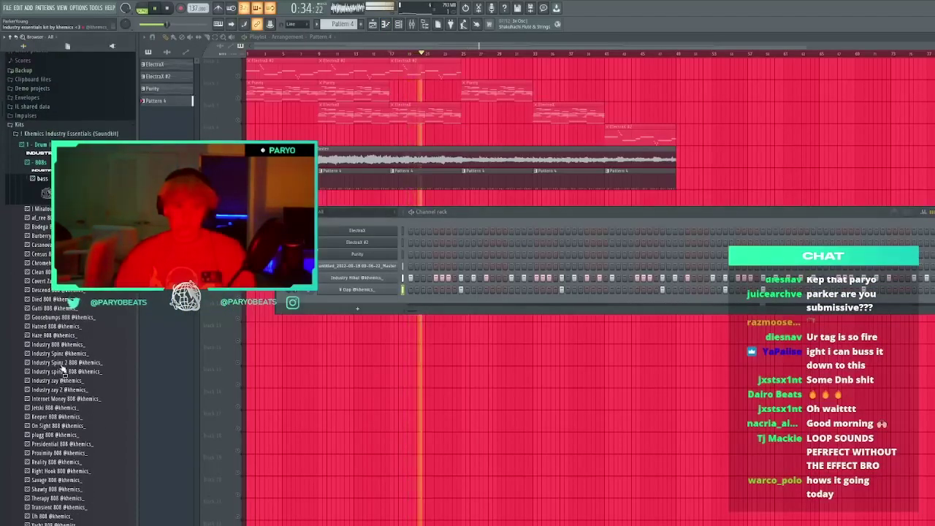
{"action": "left_click_drag", "start_coordinate": [62, 353], "coordinate": [309, 296]}
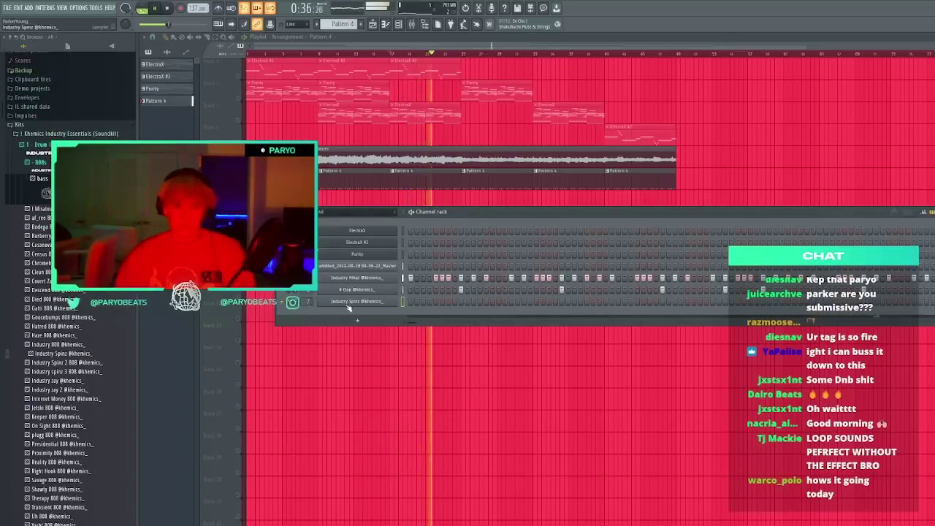
{"action": "left_click", "coordinate": [349, 303]}
{"action": "left_click", "coordinate": [432, 145]}
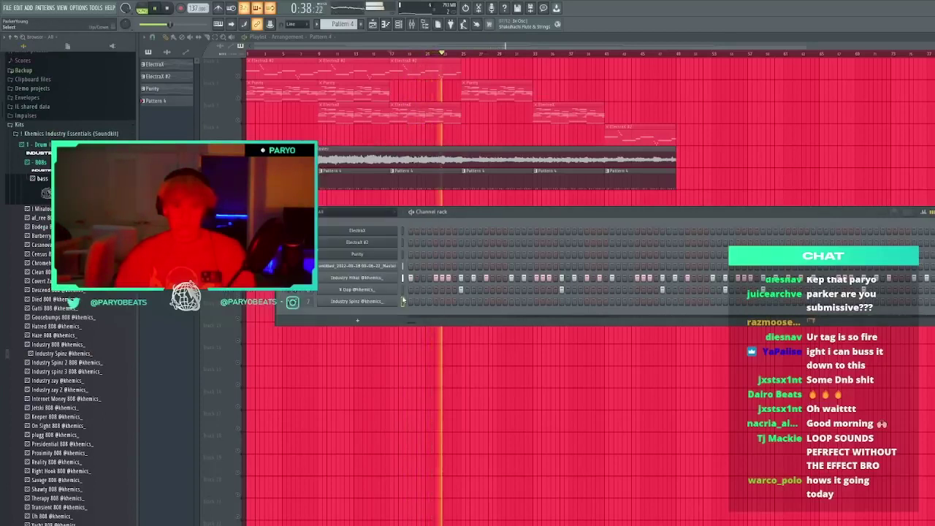
Open the rendered audio clip's channel settings, set its pitch shift to -300 cents and play the arrangement
{"action": "left_click", "coordinate": [380, 267]}
{"action": "key", "text": "space"}
{"action": "left_click_drag", "start_coordinate": [308, 157], "coordinate": [308, 154]}
{"action": "key", "text": "space"}
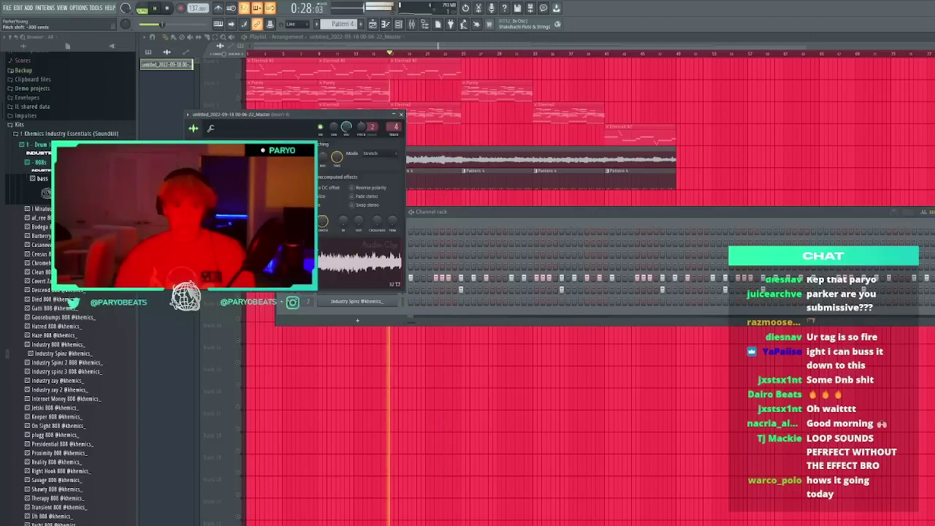
Draw a two-bar 808 phrase in the Industry Spinz channel's piano roll: three notes on one pitch, then a higher closing note at the end of bar 2
{"action": "left_click", "coordinate": [403, 114]}
{"action": "left_click", "coordinate": [403, 302]}
{"action": "key", "text": "F7"}
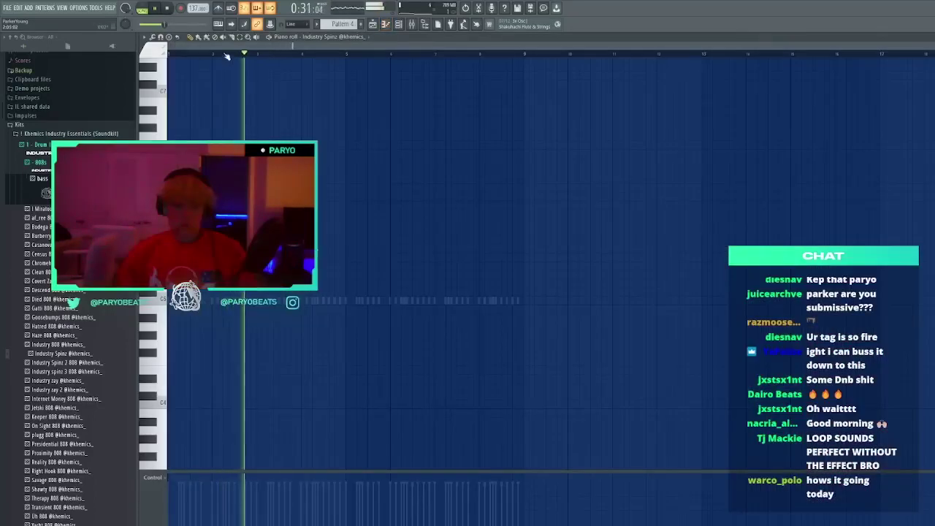
{"action": "scroll", "coordinate": [226, 57], "scroll_direction": "up", "scroll_amount": 2}
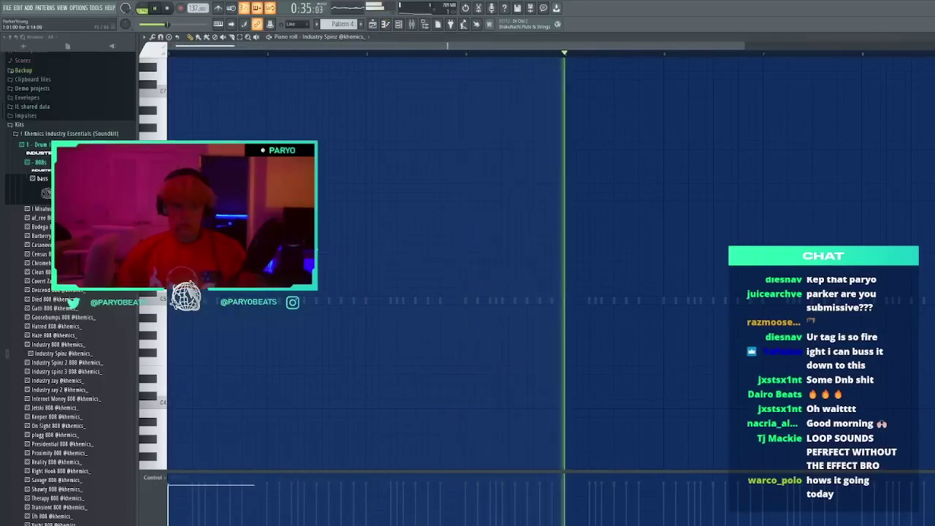
{"action": "mouse_move", "coordinate": [299, 282]}
{"action": "left_mouse_down"}
{"action": "mouse_move", "coordinate": [257, 257]}
{"action": "mouse_move", "coordinate": [329, 265]}
{"action": "mouse_move", "coordinate": [336, 232]}
{"action": "mouse_move", "coordinate": [364, 232]}
{"action": "left_mouse_up"}
{"action": "key", "text": "c"}
{"action": "key", "text": "p"}
{"action": "left_click", "coordinate": [376, 240]}
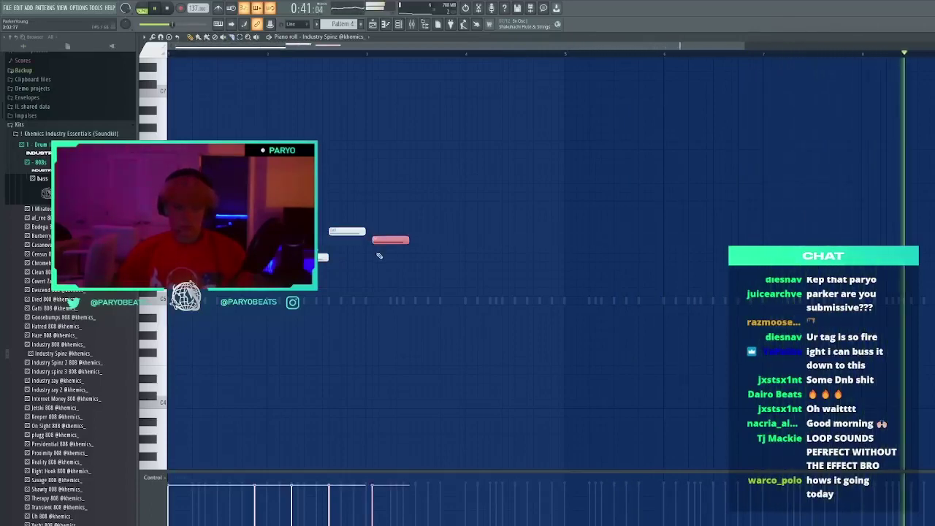
{"action": "right_click", "coordinate": [381, 240]}
{"action": "left_click", "coordinate": [461, 293]}
{"action": "right_click", "coordinate": [464, 293]}
Raise the velocities of all notes in the two-bar 808 phrase with Scale levels
{"action": "key", "text": "ctrl+a"}
{"action": "key", "text": "alt+x"}
{"action": "left_click_drag", "start_coordinate": [377, 244], "coordinate": [379, 211]}
{"action": "key", "text": "Return"}
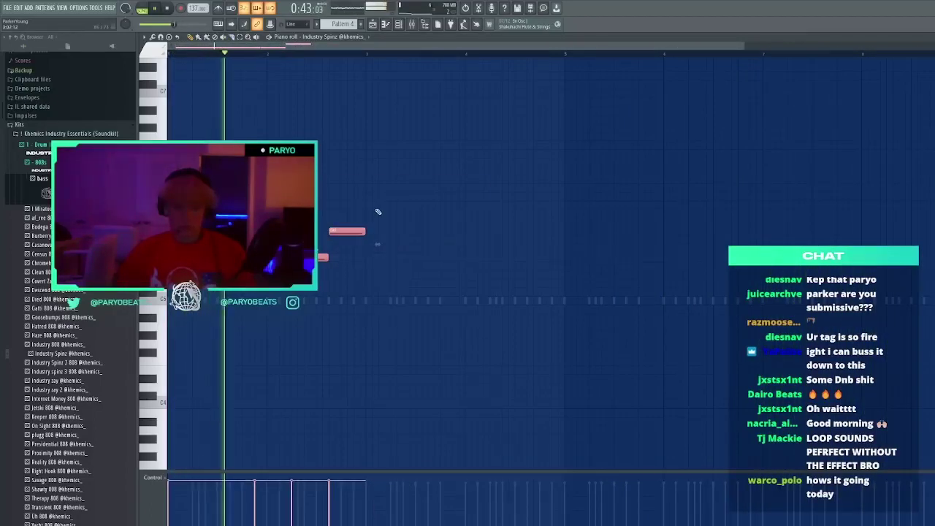
{"action": "left_click", "coordinate": [414, 265]}
{"action": "right_click", "coordinate": [413, 265]}
Duplicate the 808 phrase into bars 3 and 4, transpose the copy four semitones down and lower its last note one more semitone
{"action": "key", "text": "ctrl+b"}
{"action": "left_click_drag", "start_coordinate": [388, 260], "coordinate": [389, 300]}
{"action": "left_click_drag", "start_coordinate": [478, 324], "coordinate": [500, 333]}
{"action": "left_click_drag", "start_coordinate": [528, 327], "coordinate": [520, 335]}
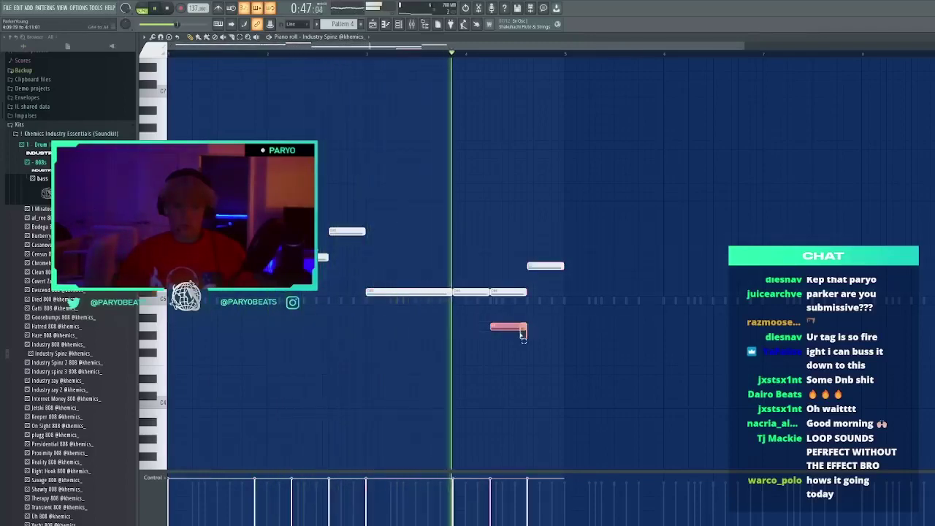
{"action": "right_click", "coordinate": [520, 329]}
{"action": "left_click_drag", "start_coordinate": [546, 268], "coordinate": [546, 276]}
Duplicate the four-bar 808 pattern into bars 5 to 8
{"action": "left_click", "coordinate": [605, 293]}
{"action": "right_click", "coordinate": [608, 295]}
{"action": "key", "text": "ctrl+b"}
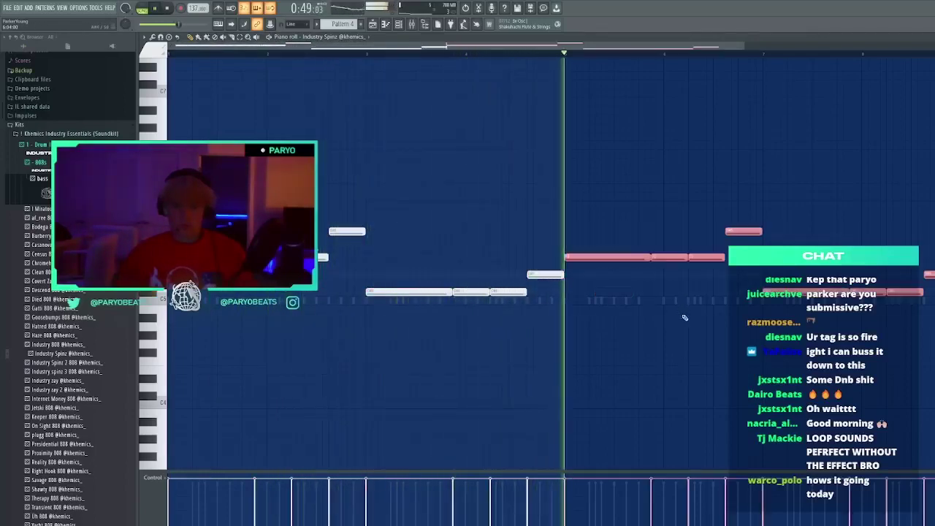
{"action": "left_click", "coordinate": [685, 318]}
{"action": "right_click", "coordinate": [689, 323]}
{"action": "left_click", "coordinate": [399, 26]}
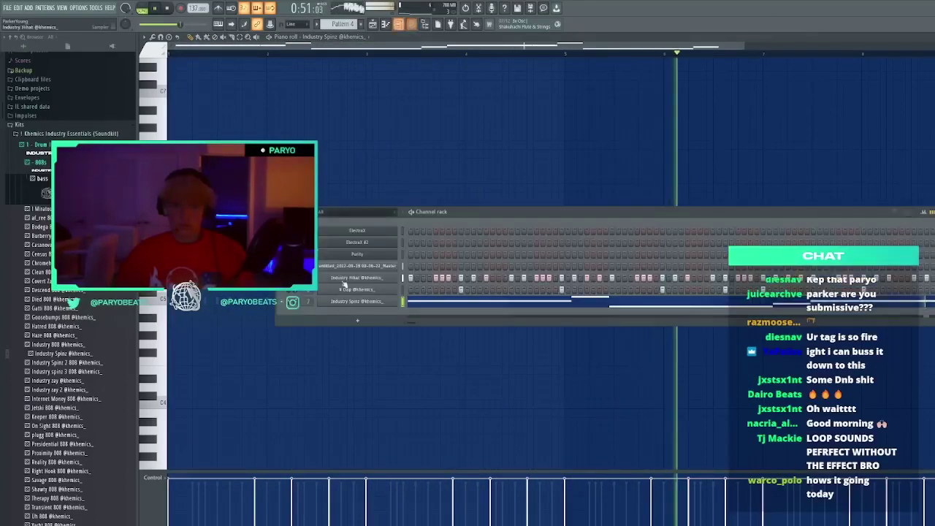
{"action": "left_click", "coordinate": [698, 130]}
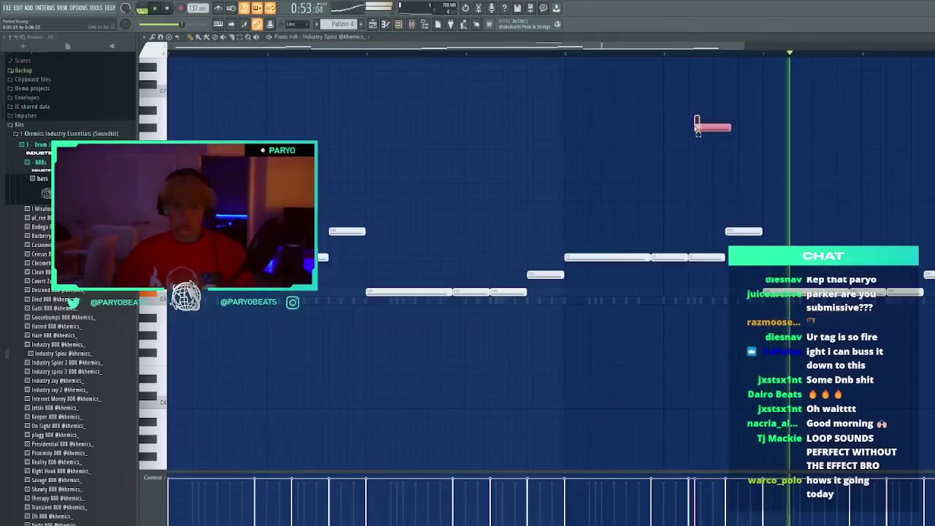
{"action": "right_click", "coordinate": [698, 129]}
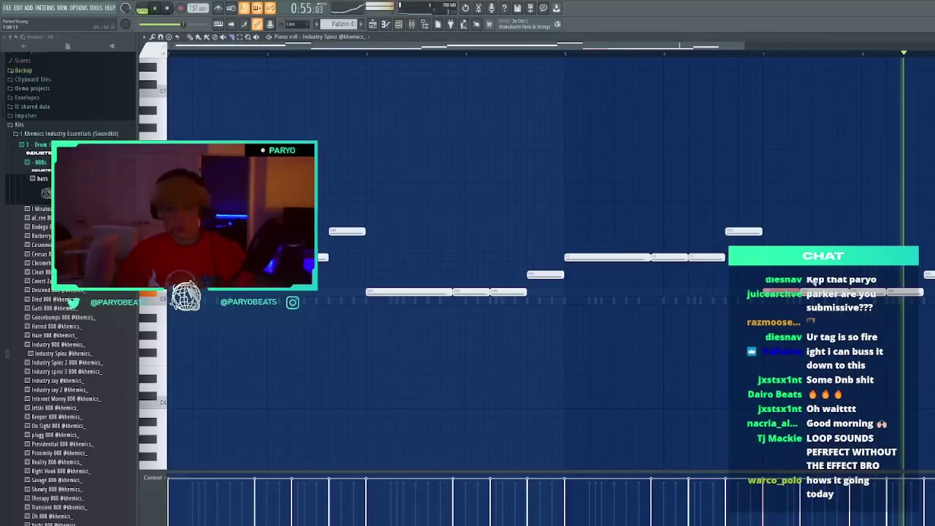
Lower mixer insert 4's volume to 80% (-4.6 dB) and open its Fruity parametric EQ 2
{"action": "left_click", "coordinate": [411, 25]}
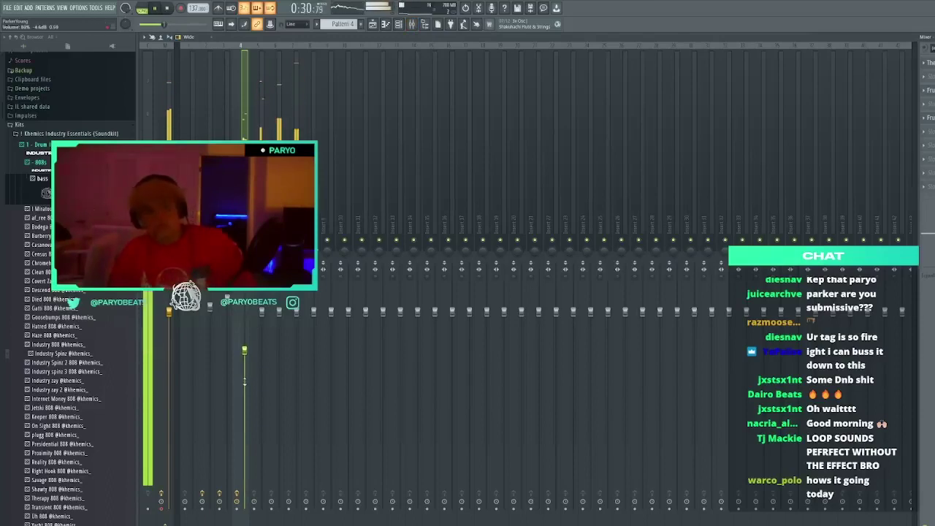
{"action": "left_click", "coordinate": [931, 90]}
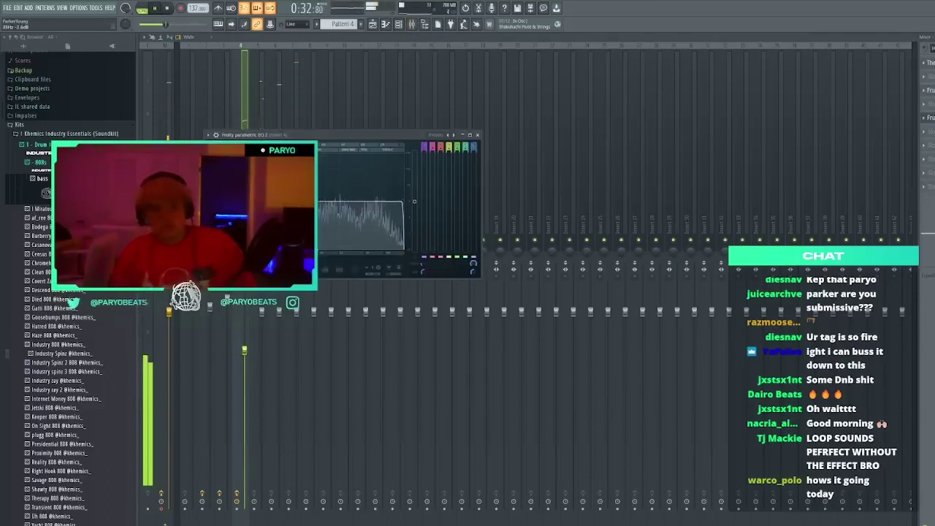
Close the Fruity Parametric EQ 2 and Thermal plugin windows, and raise the project tempo to 144 BPM
{"action": "left_click", "coordinate": [478, 135]}
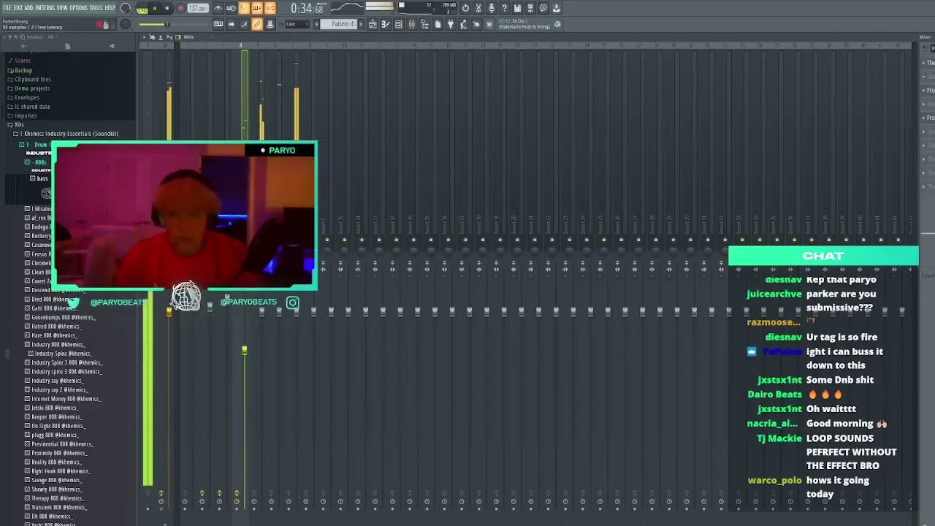
{"action": "left_click_drag", "start_coordinate": [692, 188], "coordinate": [670, 222]}
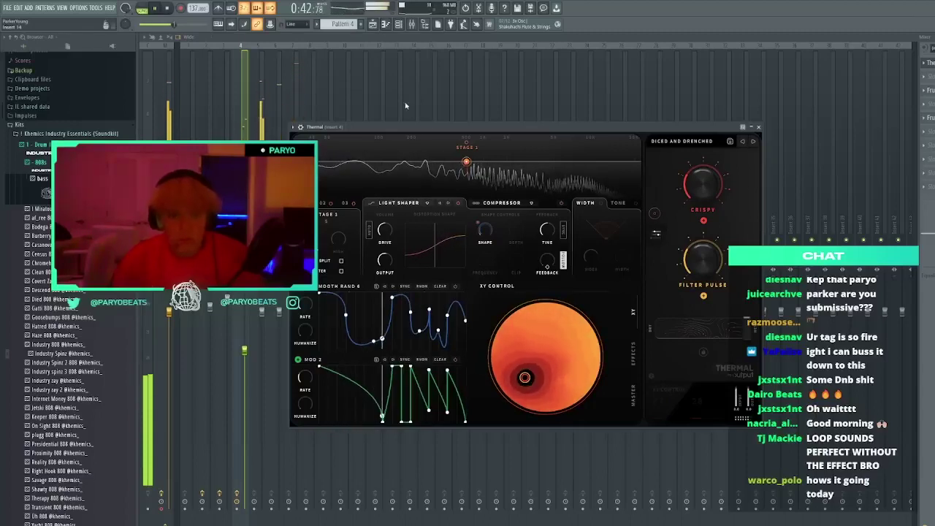
{"action": "left_click_drag", "start_coordinate": [195, 10], "coordinate": [195, 2]}
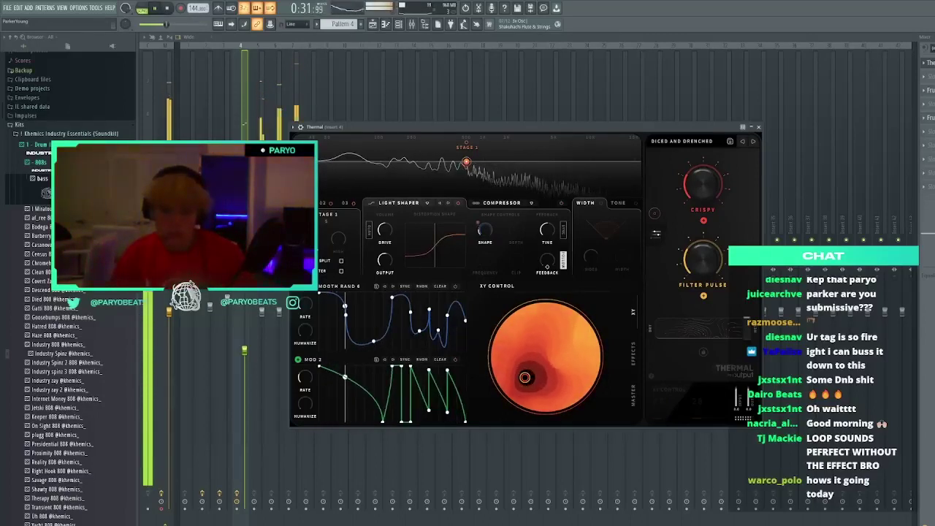
{"action": "key", "text": "Escape"}
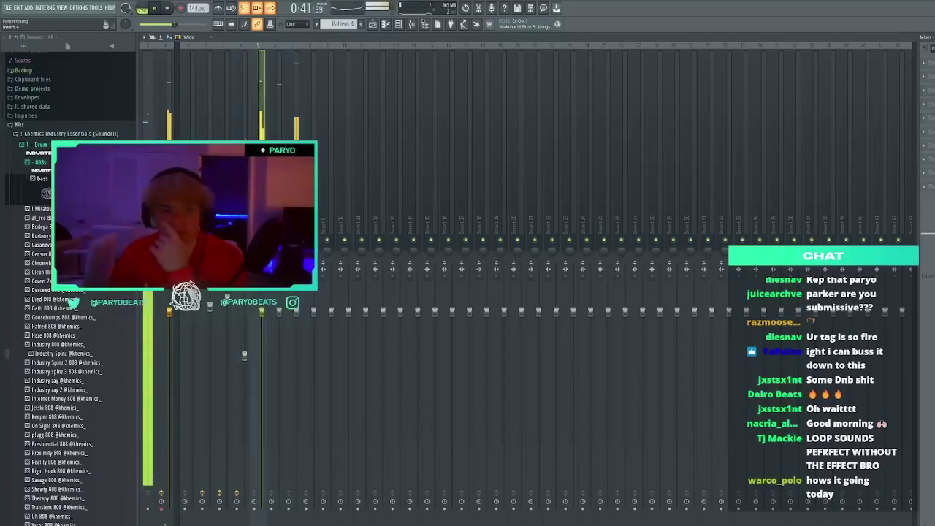
Adjust the volume fader of mixer insert 4 and check the levels of inserts 5 and 7
{"action": "left_click", "coordinate": [250, 312]}
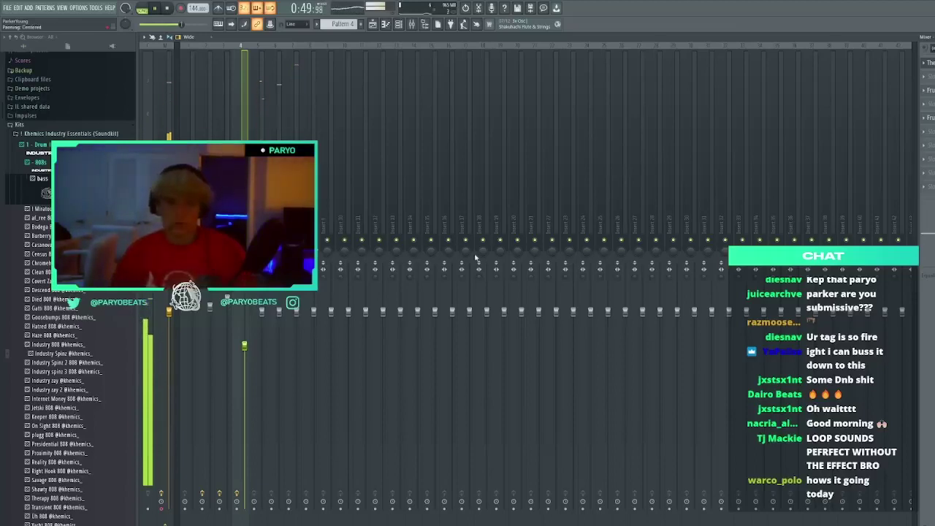
{"action": "scroll", "coordinate": [246, 374], "scroll_direction": "down", "scroll_amount": 1}
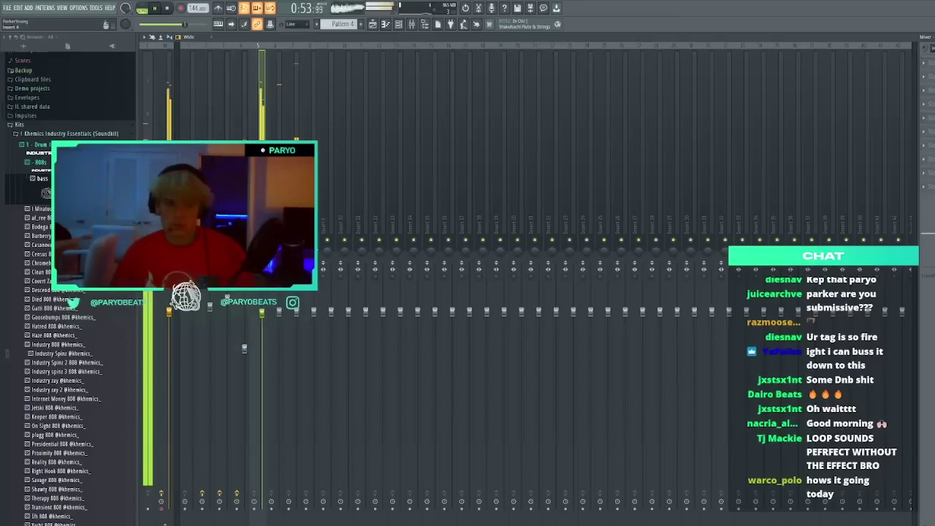
{"action": "left_click", "coordinate": [296, 187]}
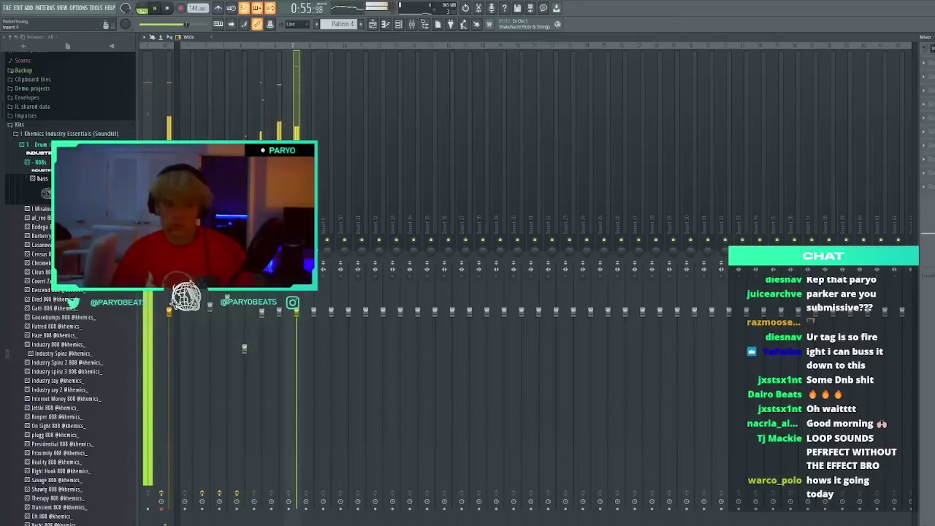
Listen to the arrangement from bar 41 in the playlist, and return playback to the start
{"action": "key", "text": "F9"}
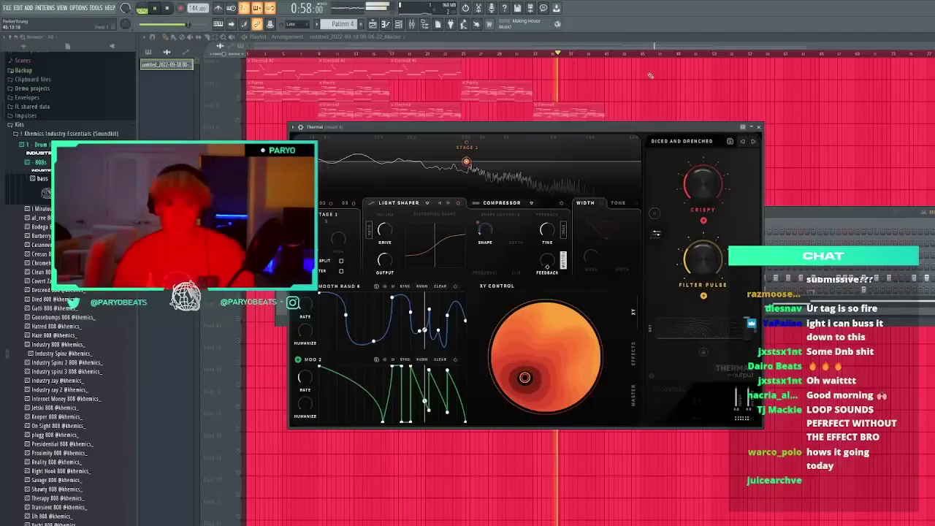
{"action": "left_click", "coordinate": [641, 55]}
{"action": "scroll", "coordinate": [636, 56], "scroll_direction": "down", "scroll_amount": 1}
{"action": "left_click", "coordinate": [581, 56]}
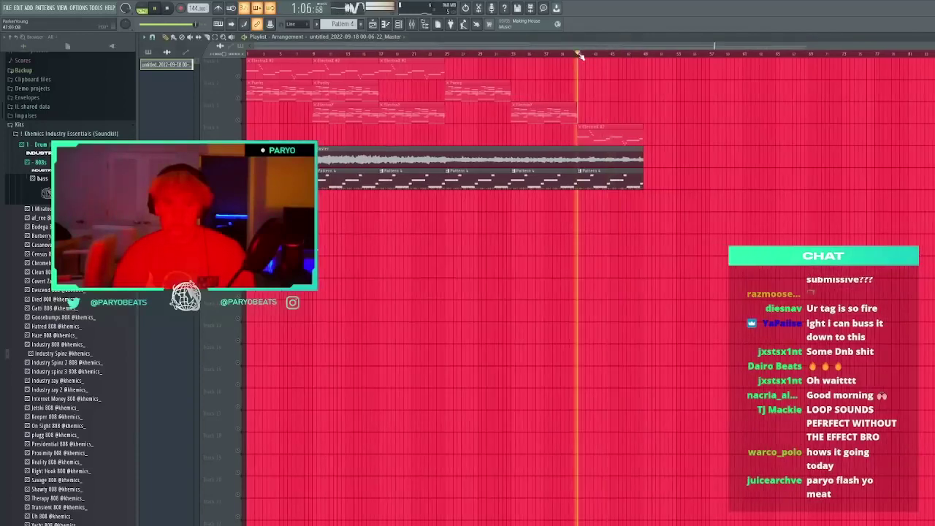
{"action": "left_click_drag", "start_coordinate": [296, 56], "coordinate": [247, 56]}
Listen to the arrangement from the start with the Pattern 4 track muted, and unmute that track
{"action": "left_click", "coordinate": [238, 186]}
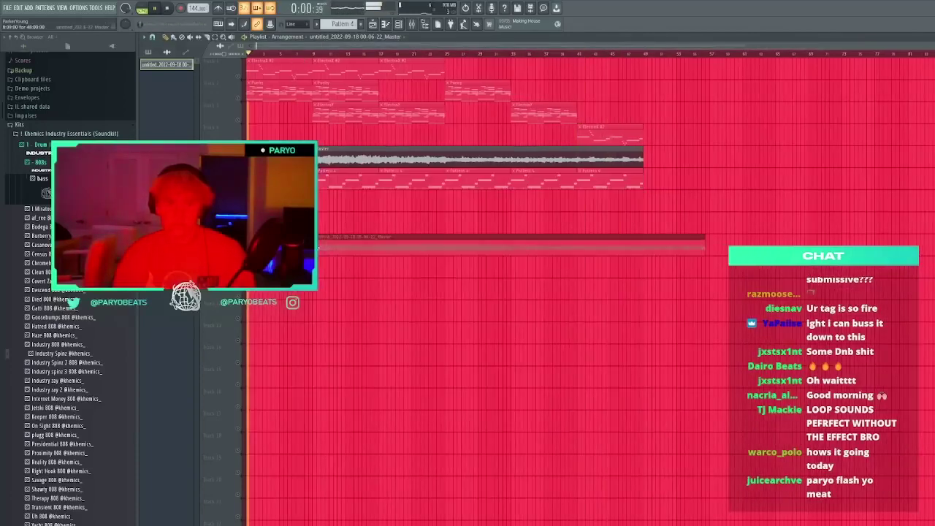
{"action": "key", "text": "F9"}
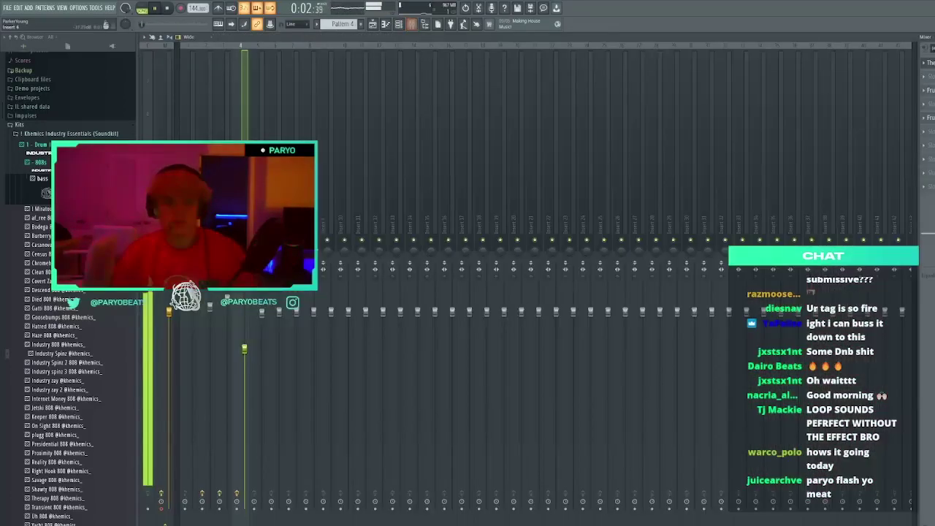
{"action": "left_click", "coordinate": [244, 409]}
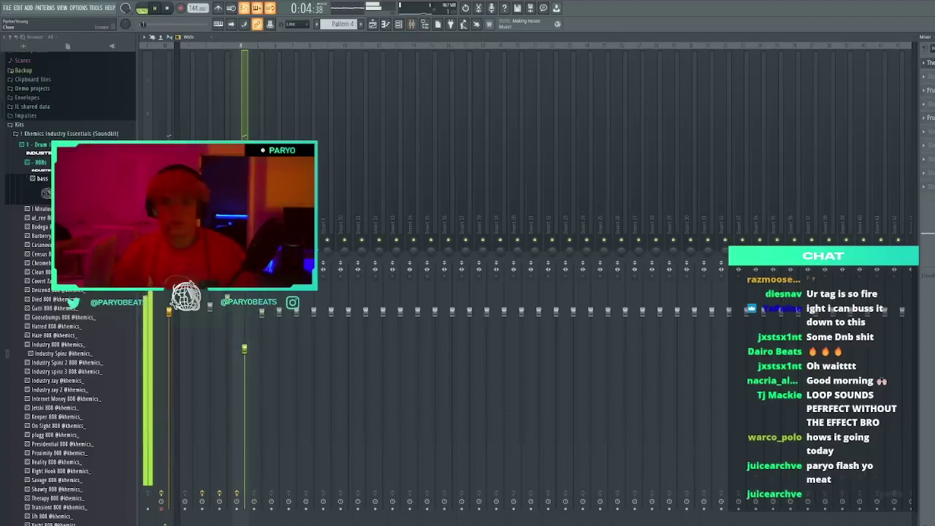
{"action": "key", "text": "F5"}
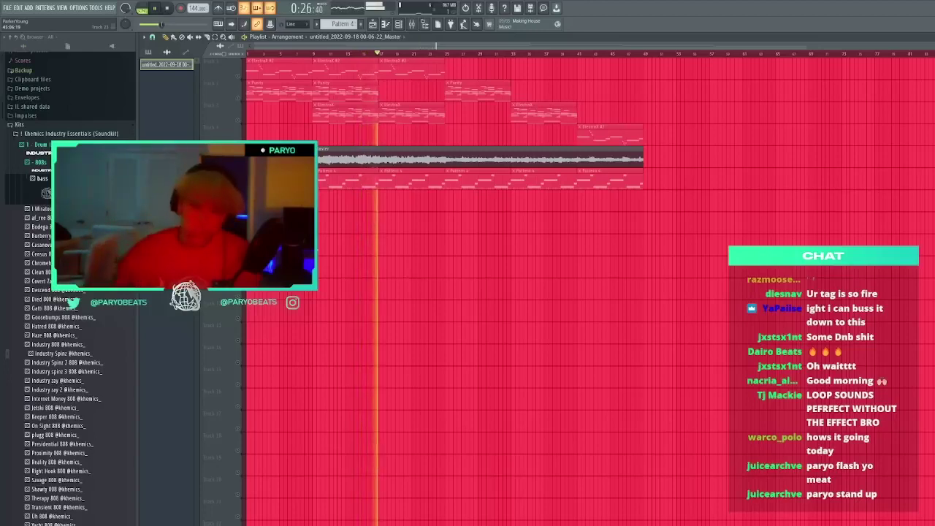
{"action": "left_click", "coordinate": [420, 265]}
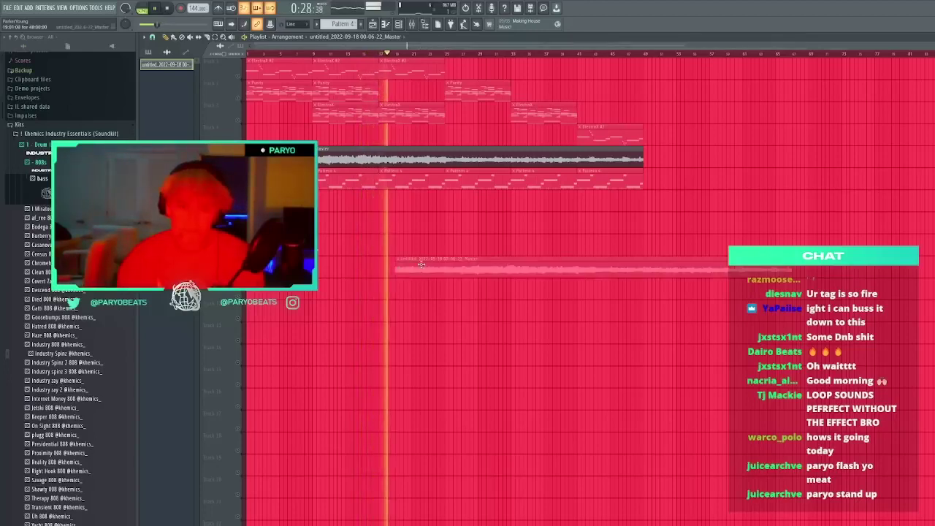
{"action": "left_click_drag", "start_coordinate": [238, 190], "coordinate": [239, 188]}
{"action": "left_click", "coordinate": [238, 186]}
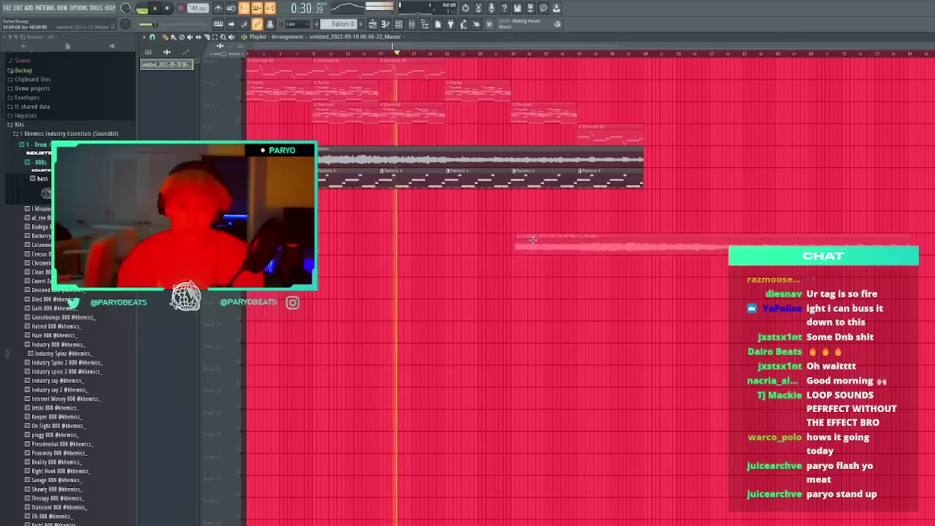
Lower the volume faders of mixer inserts 7 and 4
{"action": "left_click", "coordinate": [399, 25]}
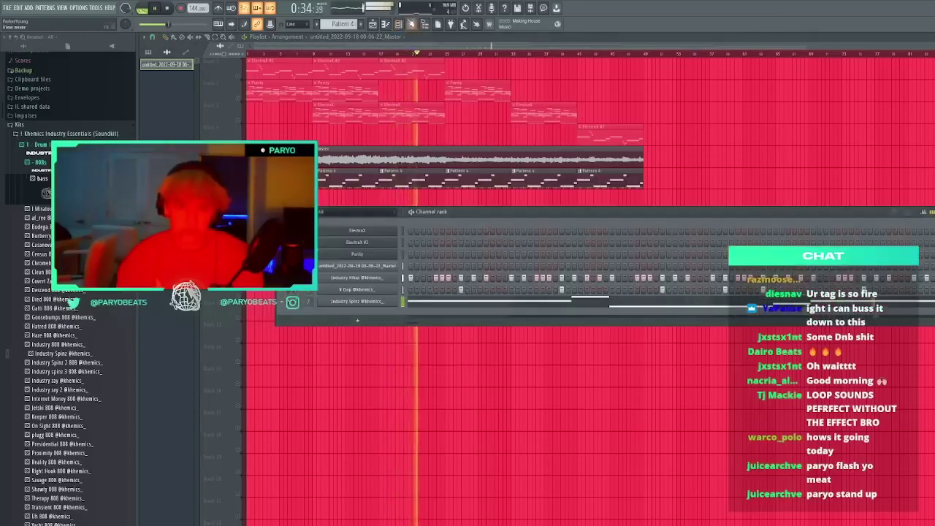
{"action": "left_click", "coordinate": [410, 24]}
{"action": "left_click", "coordinate": [293, 349]}
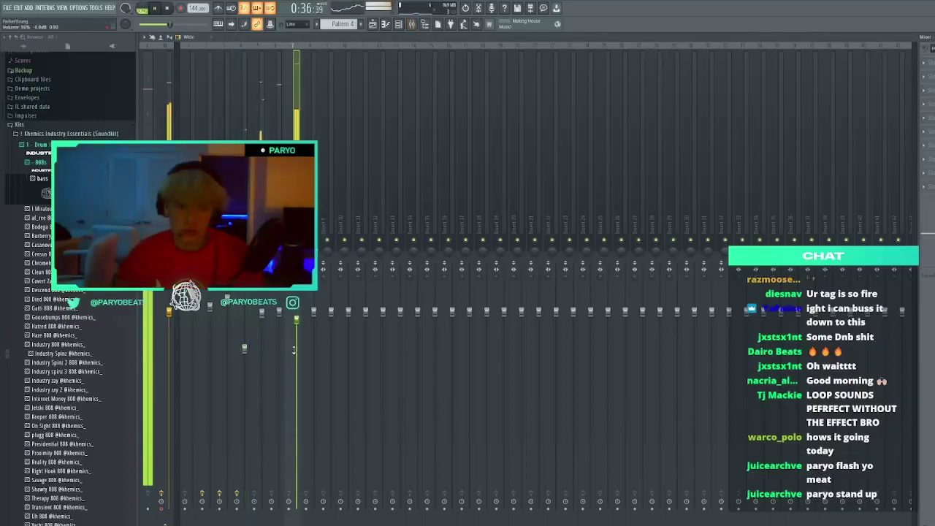
{"action": "left_click", "coordinate": [246, 370]}
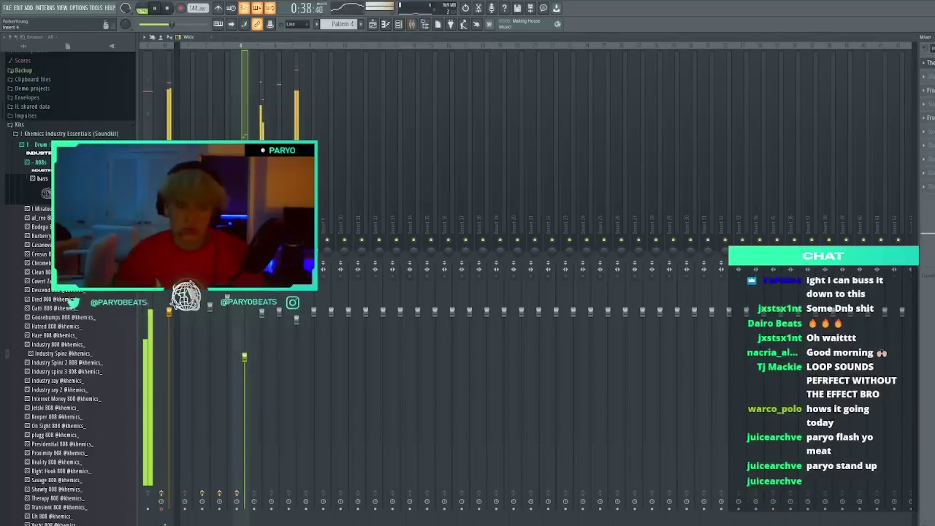
{"action": "key", "text": "F9"}
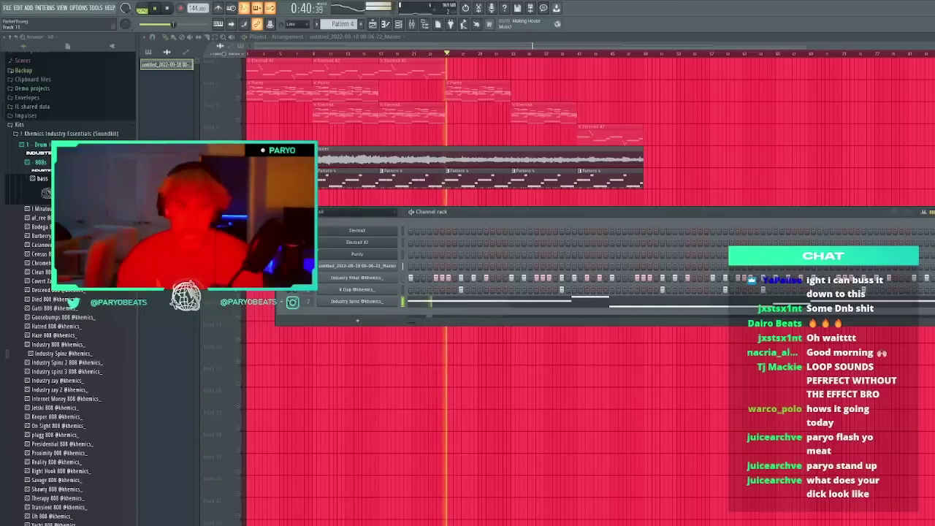
{"action": "left_click", "coordinate": [44, 251]}
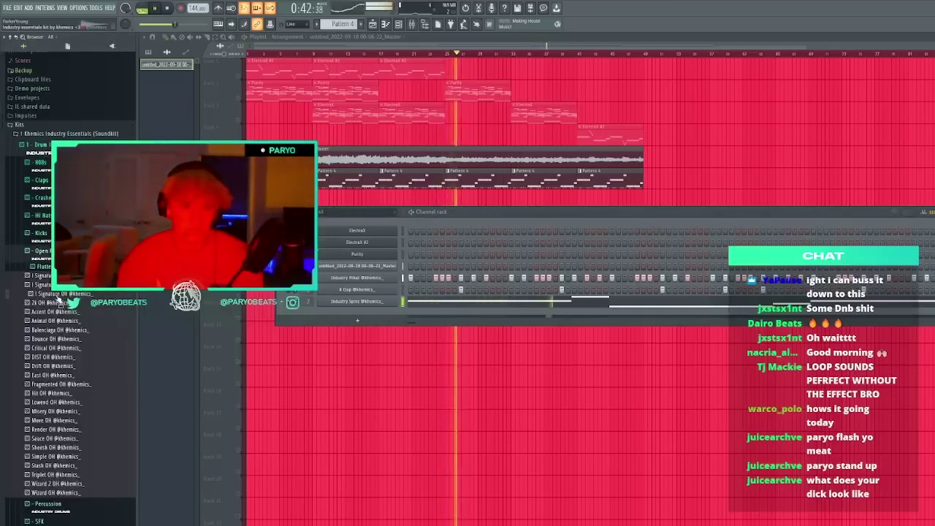
{"action": "left_click_drag", "start_coordinate": [64, 294], "coordinate": [357, 322]}
{"action": "key", "text": "space"}
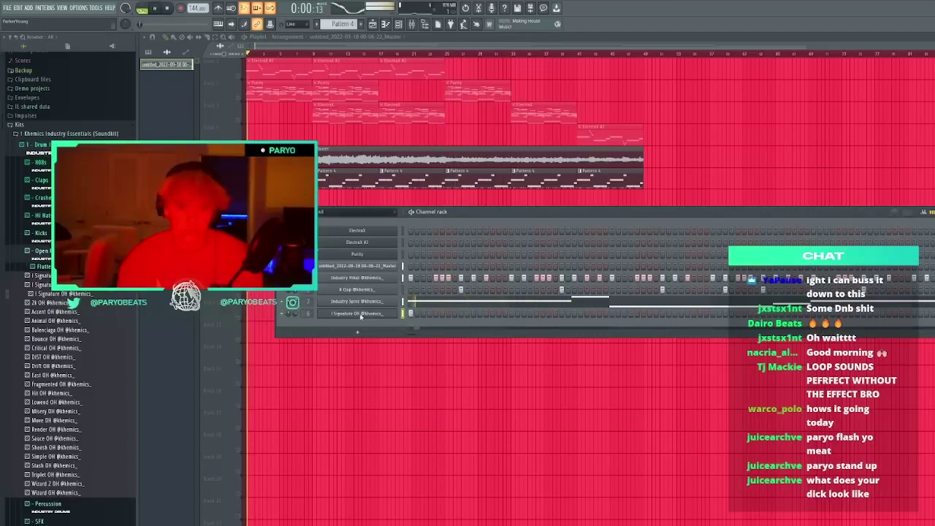
{"action": "key", "text": "space"}
{"action": "key", "text": "ctrl+z"}
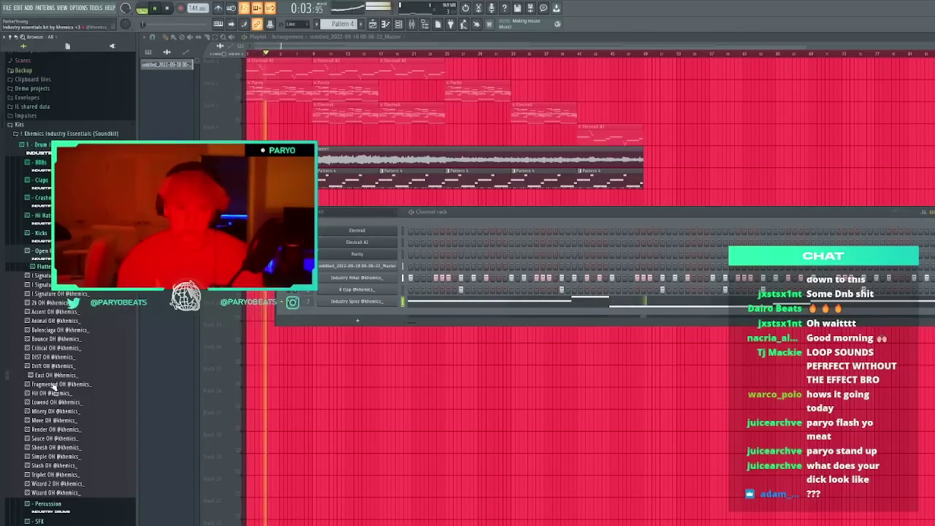
{"action": "left_click_drag", "start_coordinate": [51, 394], "coordinate": [437, 316]}
{"action": "key", "text": "space"}
{"action": "key", "text": "space"}
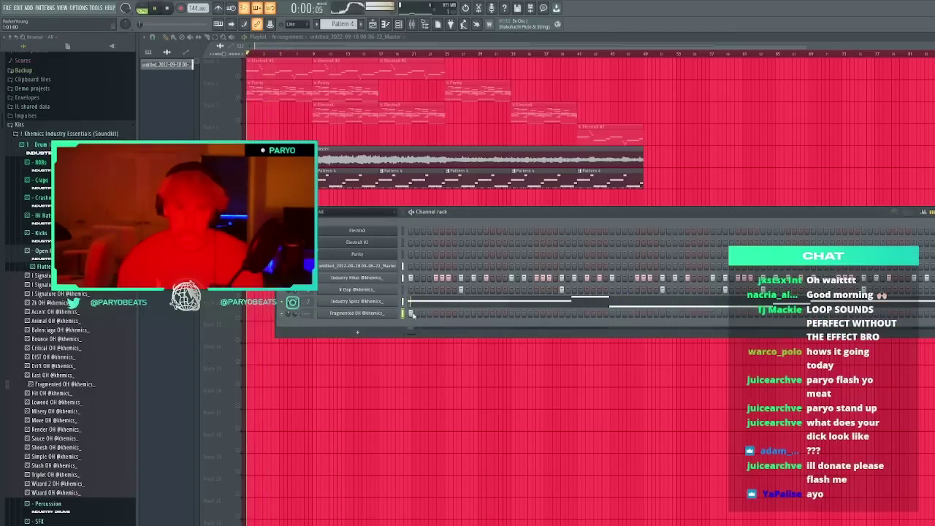
{"action": "key", "text": "ctrl+z"}
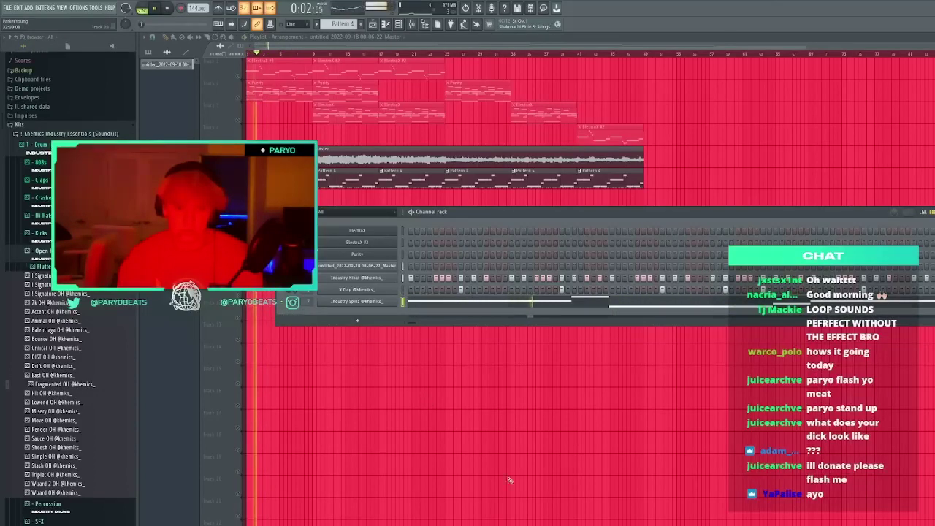
Stop playback and move the Channel rack window lower over the playlist
{"action": "key", "text": "space"}
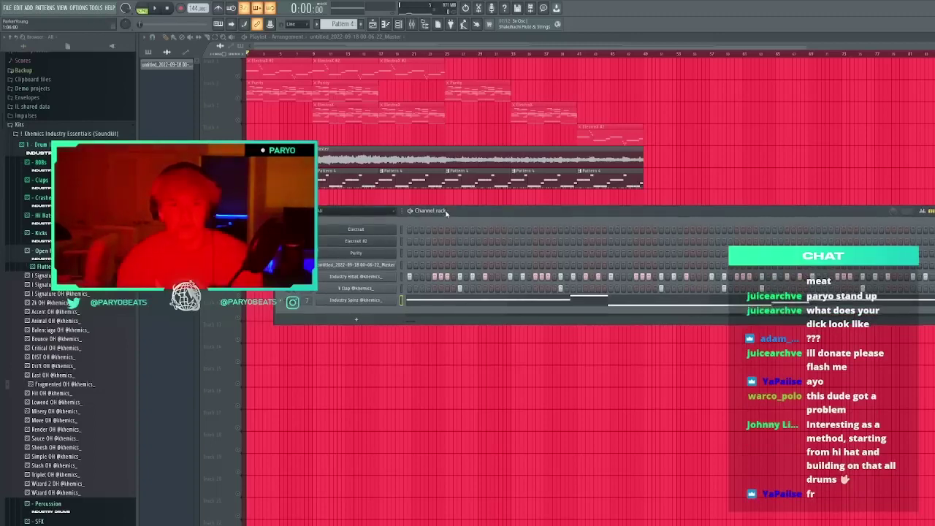
{"action": "left_click_drag", "start_coordinate": [446, 212], "coordinate": [428, 239]}
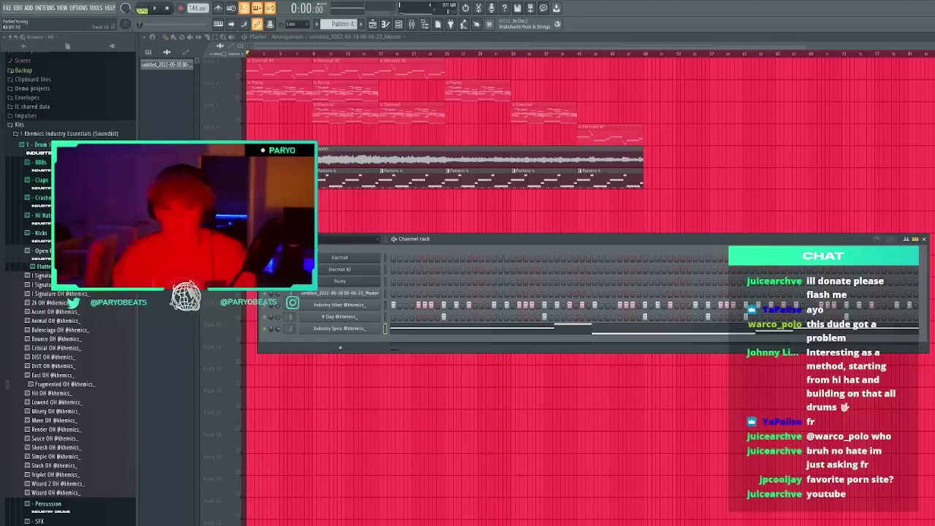
Play the arrangement from bar 41 and raise the project tempo to 154 BPM
{"action": "key", "text": "space"}
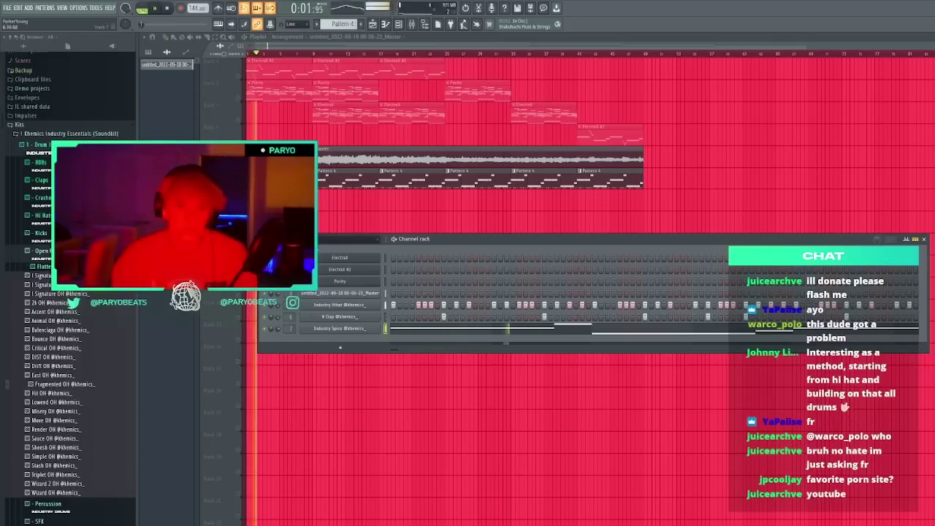
{"action": "key", "text": "F6"}
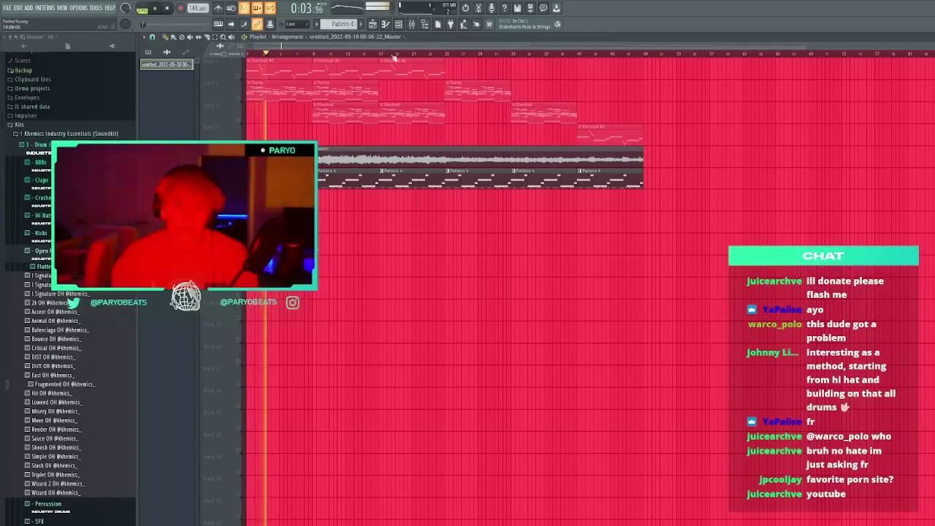
{"action": "key", "text": "F6"}
{"action": "left_click", "coordinate": [578, 54]}
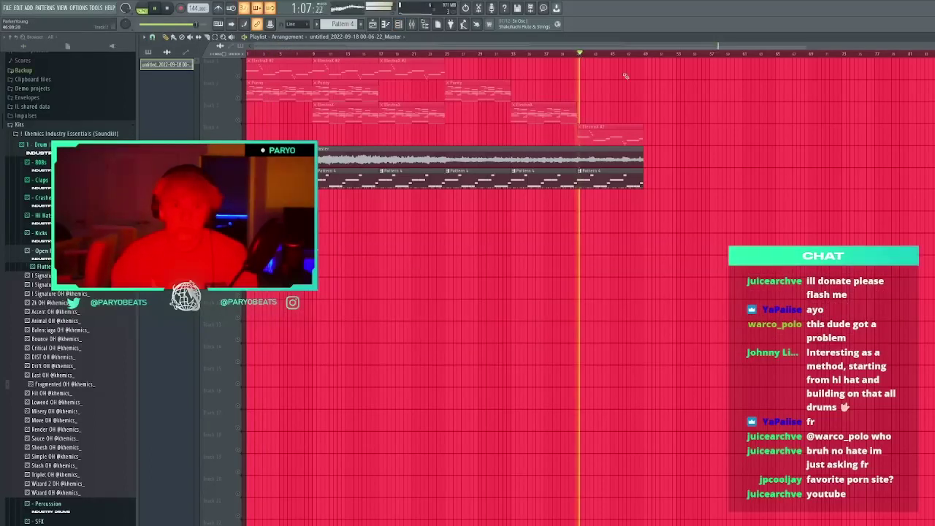
{"action": "key", "text": "F6"}
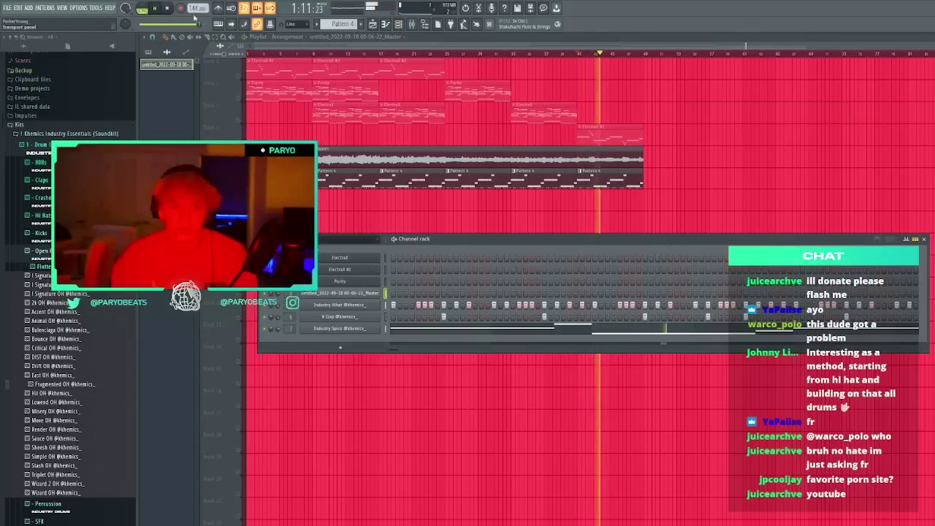
{"action": "left_click_drag", "start_coordinate": [195, 8], "coordinate": [196, 4]}
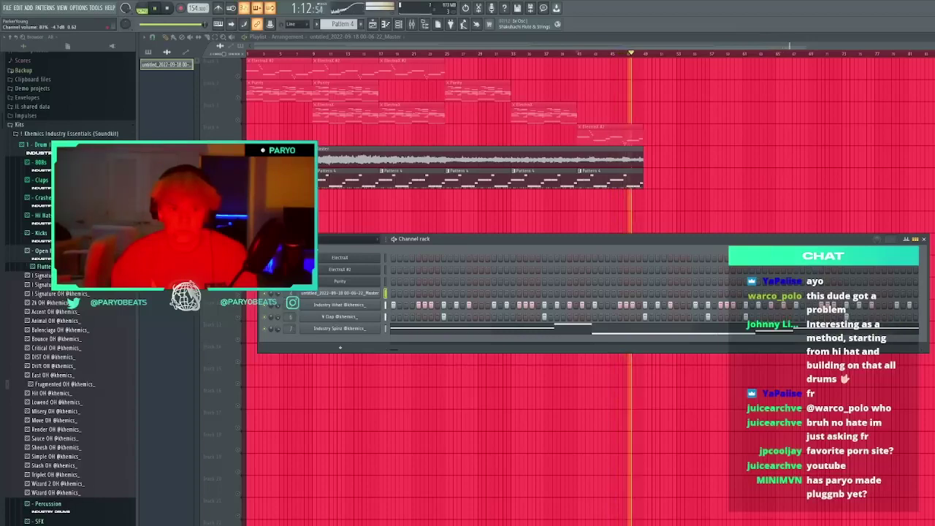
Restart the arrangement from the beginning, check the mixer levels, and bring the Channel rack back up
{"action": "left_click", "coordinate": [249, 53]}
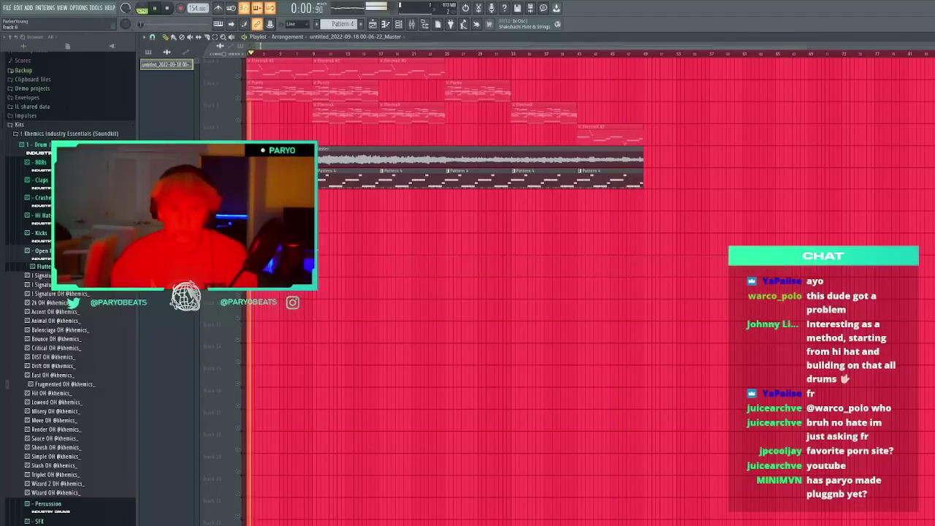
{"action": "key", "text": "F9"}
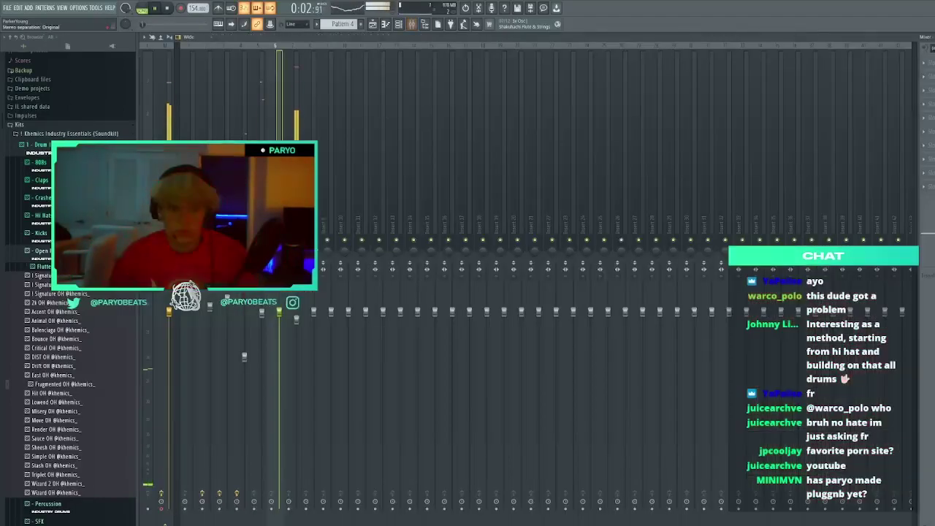
{"action": "key", "text": "F9"}
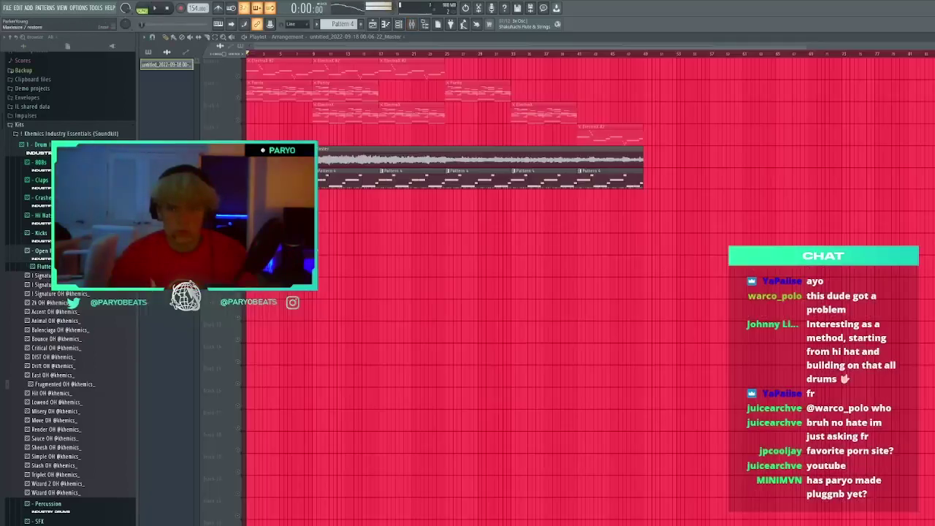
{"action": "left_click", "coordinate": [405, 25]}
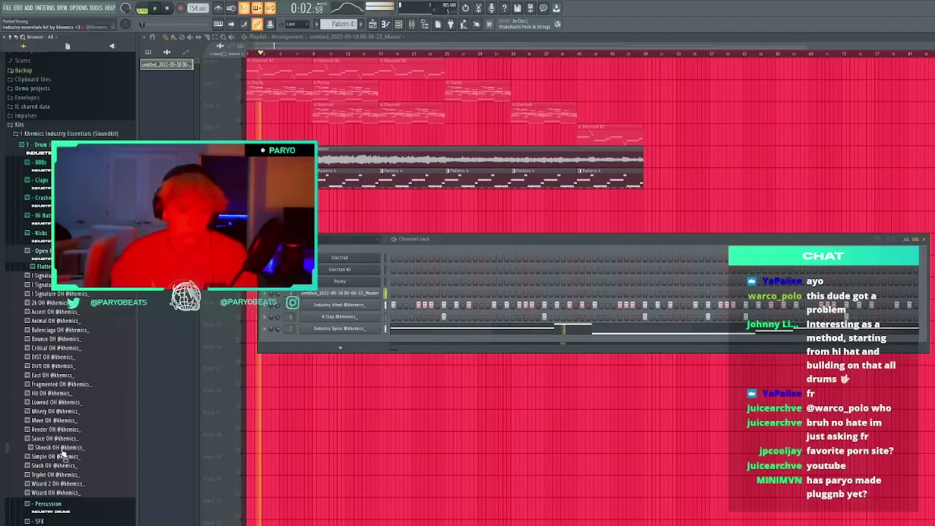
{"action": "left_click_drag", "start_coordinate": [58, 456], "coordinate": [408, 349]}
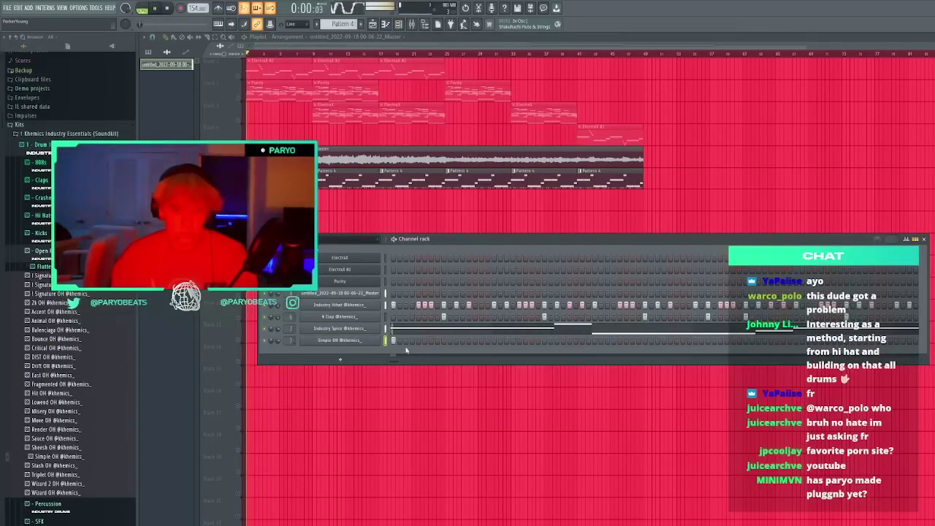
{"action": "left_click", "coordinate": [357, 341]}
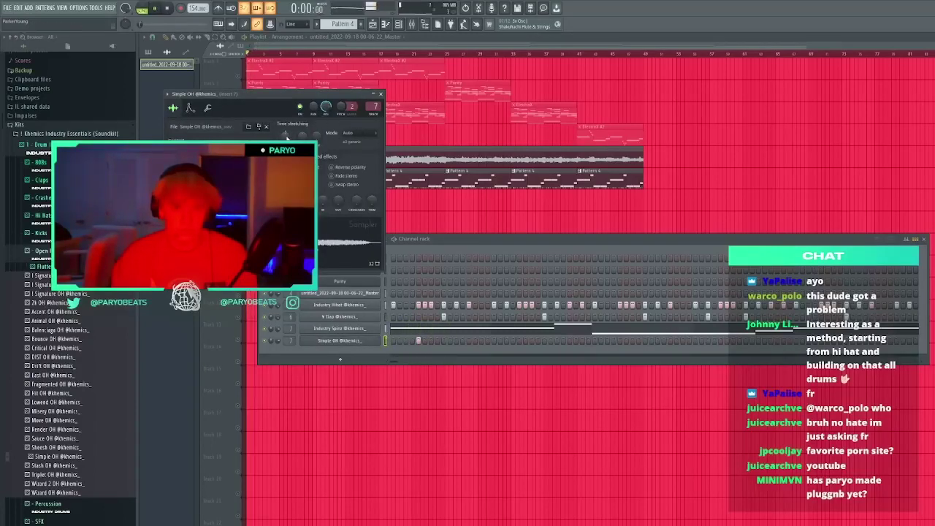
{"action": "left_click", "coordinate": [375, 362]}
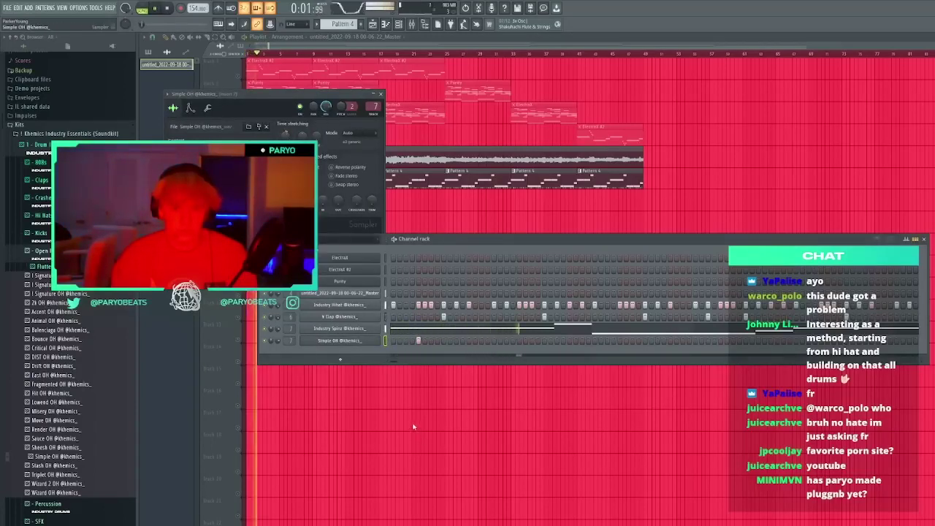
{"action": "key", "text": "alt+Delete"}
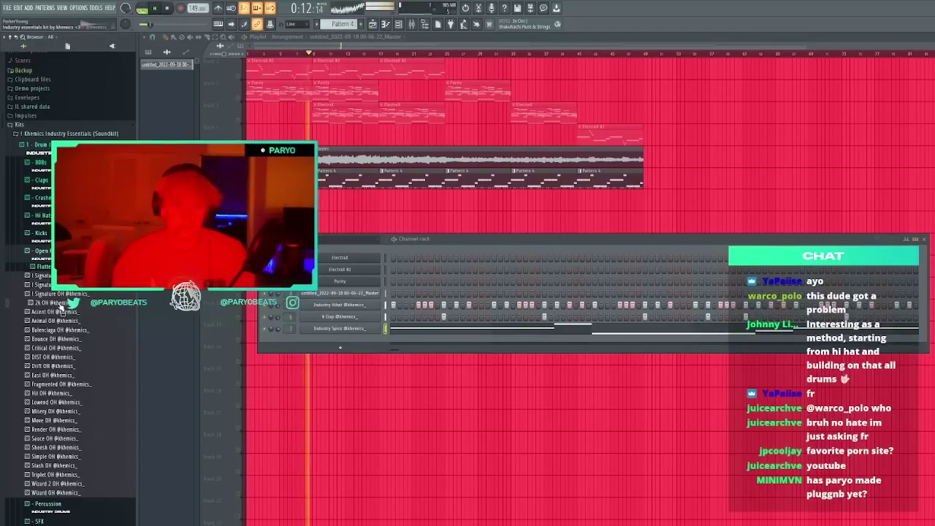
{"action": "left_click_drag", "start_coordinate": [365, 334], "coordinate": [392, 337]}
{"action": "left_click", "coordinate": [418, 340]}
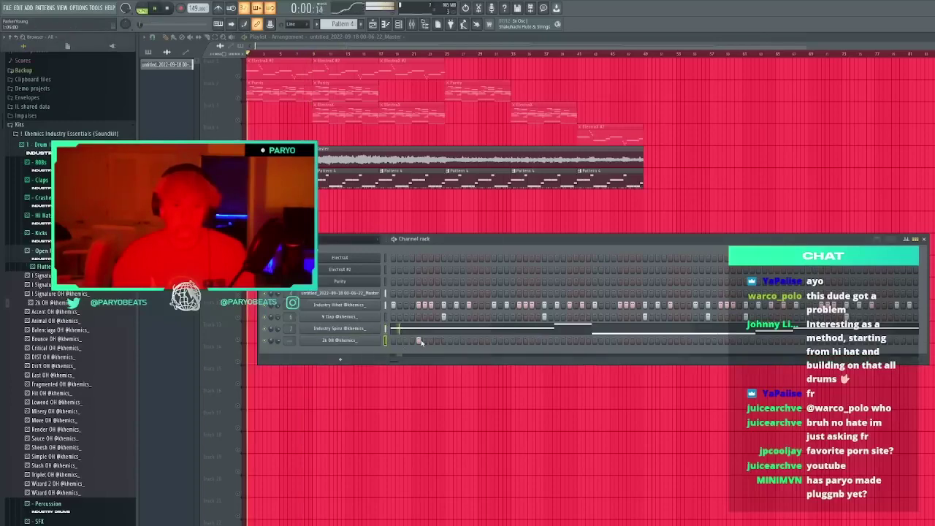
{"action": "key", "text": "F7"}
{"action": "left_click", "coordinate": [430, 318]}
{"action": "right_click", "coordinate": [432, 318]}
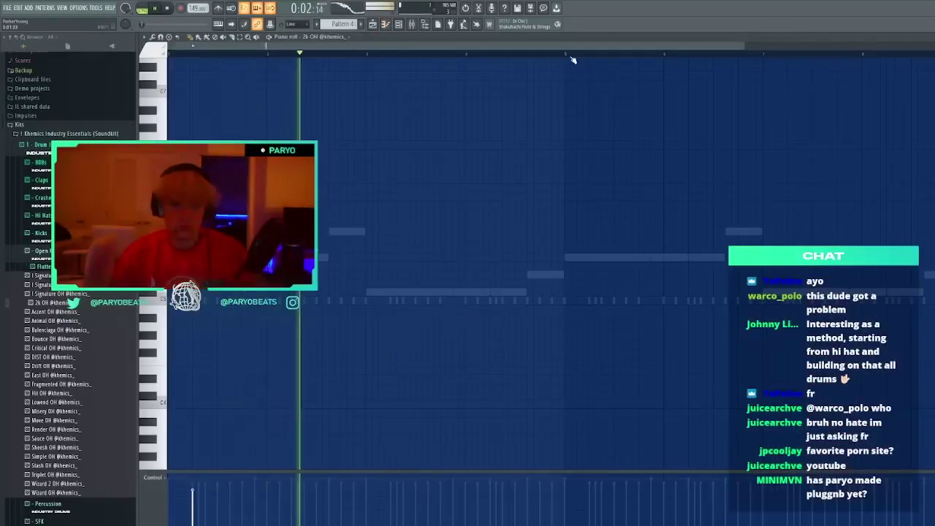
{"action": "left_click_drag", "start_coordinate": [570, 56], "coordinate": [173, 66]}
{"action": "key", "text": "ctrl+b"}
{"action": "key", "text": "F7"}
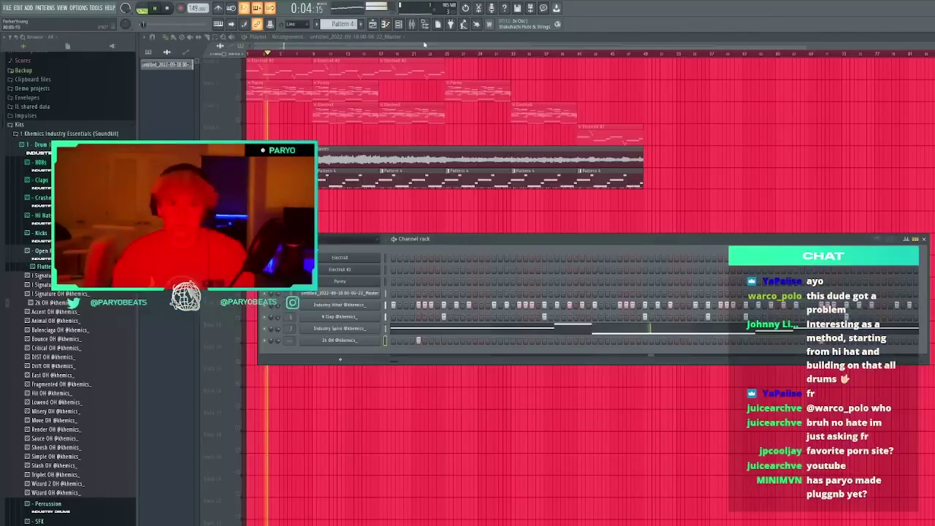
Remove the Pattern 4 clips from the playlist and split the pattern into a separate pattern for each channel
{"action": "left_click_drag", "start_coordinate": [719, 211], "coordinate": [276, 177]}
{"action": "key", "text": "Delete"}
{"action": "key", "text": "space"}
{"action": "key", "text": "space"}
{"action": "left_click", "coordinate": [345, 195]}
{"action": "right_click", "coordinate": [366, 192]}
{"action": "scroll", "coordinate": [329, 54], "scroll_direction": "up", "scroll_amount": 1}
{"action": "left_click", "coordinate": [382, 269]}
{"action": "right_click", "coordinate": [387, 273]}
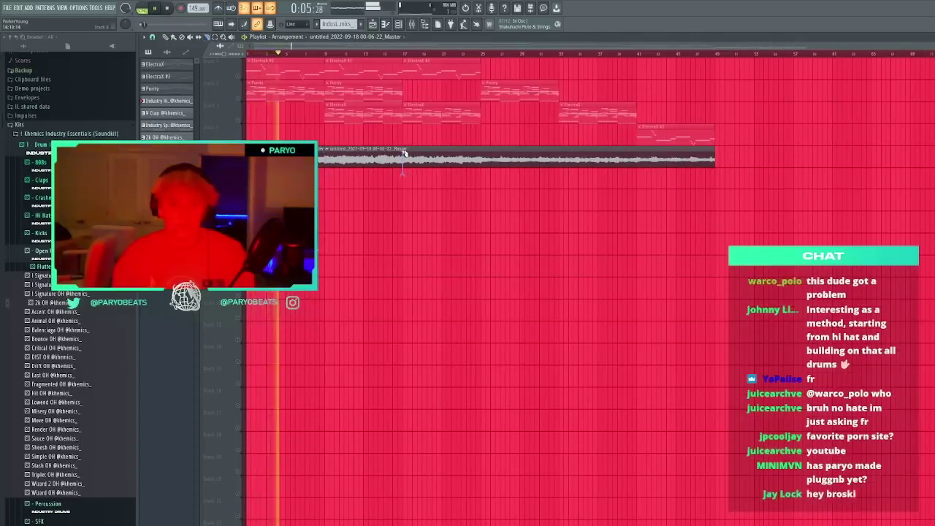
Slice the audio at bars 17 and 25, set the bar 9 section aside on track 8, and move the bar 17 section to bar 9
{"action": "left_click_drag", "start_coordinate": [405, 154], "coordinate": [405, 152]}
{"action": "left_click_drag", "start_coordinate": [483, 172], "coordinate": [485, 150]}
{"action": "key", "text": "p"}
{"action": "left_click_drag", "start_coordinate": [356, 162], "coordinate": [474, 230]}
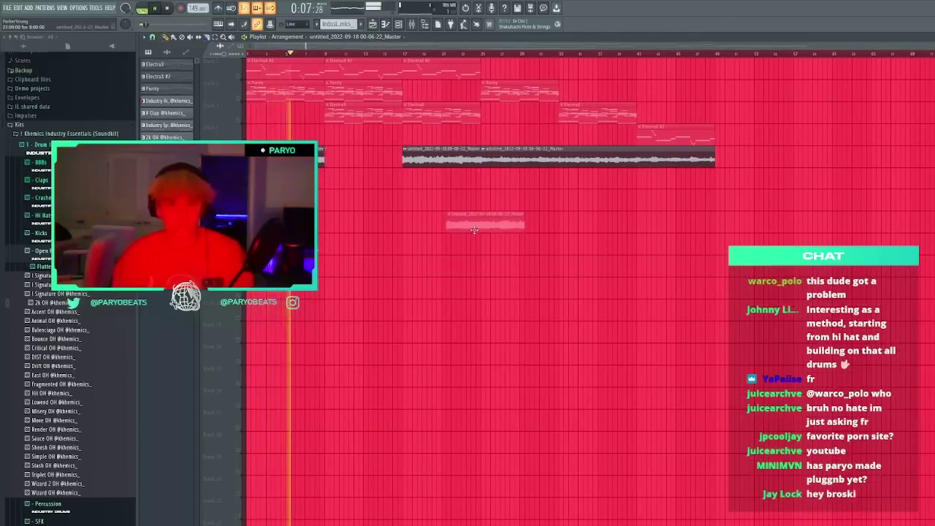
{"action": "left_click_drag", "start_coordinate": [446, 161], "coordinate": [370, 167]}
{"action": "left_click", "coordinate": [373, 173]}
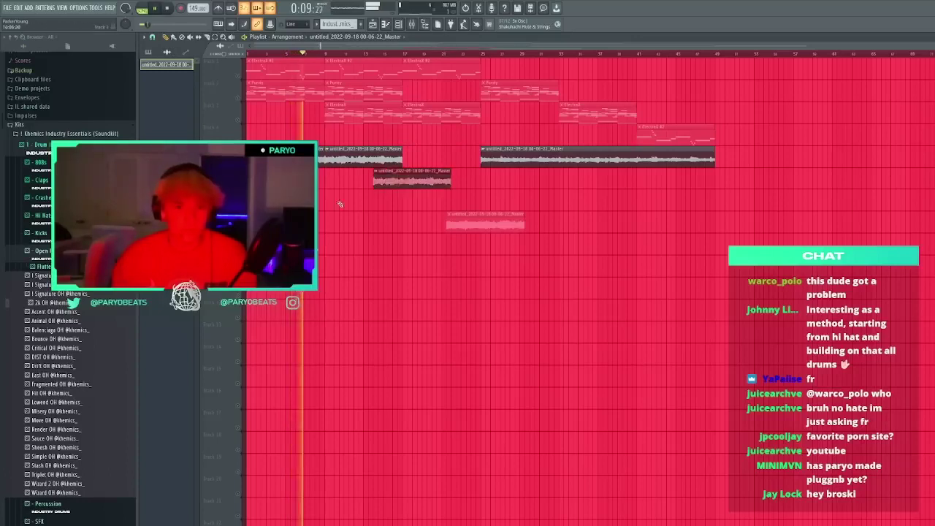
{"action": "key", "text": "ctrl+z"}
{"action": "key", "text": "ctrl+z"}
Place the hi-hat, clap, Industry Spinz and 2k OH patterns at bar 9 on the tracks below the audio, and unmute the 2k OH track
{"action": "left_click", "coordinate": [148, 52]}
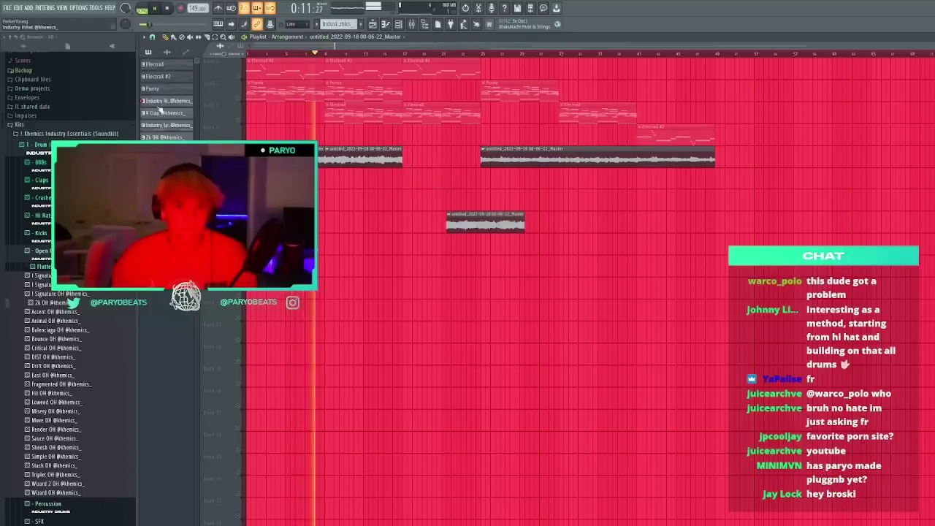
{"action": "left_click_drag", "start_coordinate": [159, 106], "coordinate": [330, 189]}
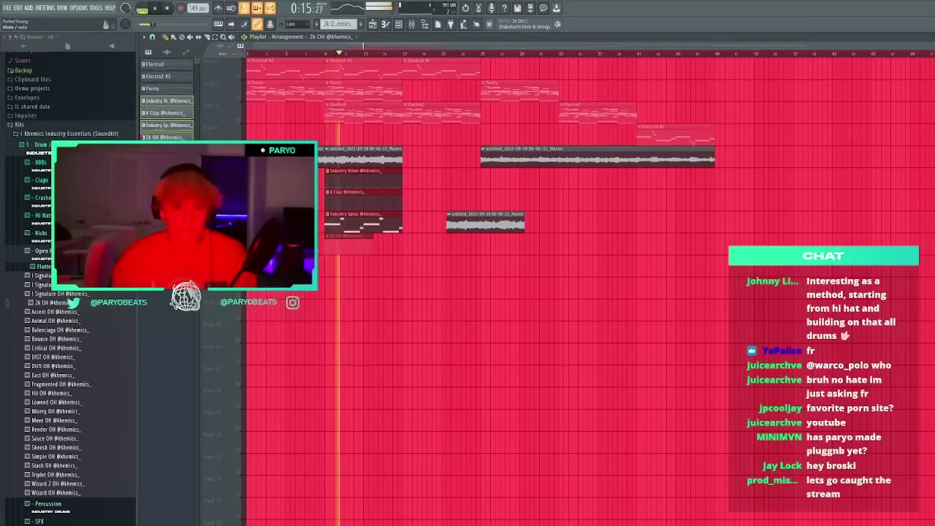
{"action": "left_click", "coordinate": [238, 251]}
Slice the four drum clips at bar 11 and remove their first two bars
{"action": "left_click", "coordinate": [382, 261]}
{"action": "right_click", "coordinate": [380, 263]}
{"action": "key", "text": "c"}
{"action": "mouse_move", "coordinate": [347, 252]}
{"action": "left_mouse_down"}
{"action": "mouse_move", "coordinate": [346, 177]}
{"action": "mouse_move", "coordinate": [334, 282]}
{"action": "left_mouse_up"}
{"action": "key", "text": "space"}
{"action": "key", "text": "space"}
{"action": "key", "text": "p"}
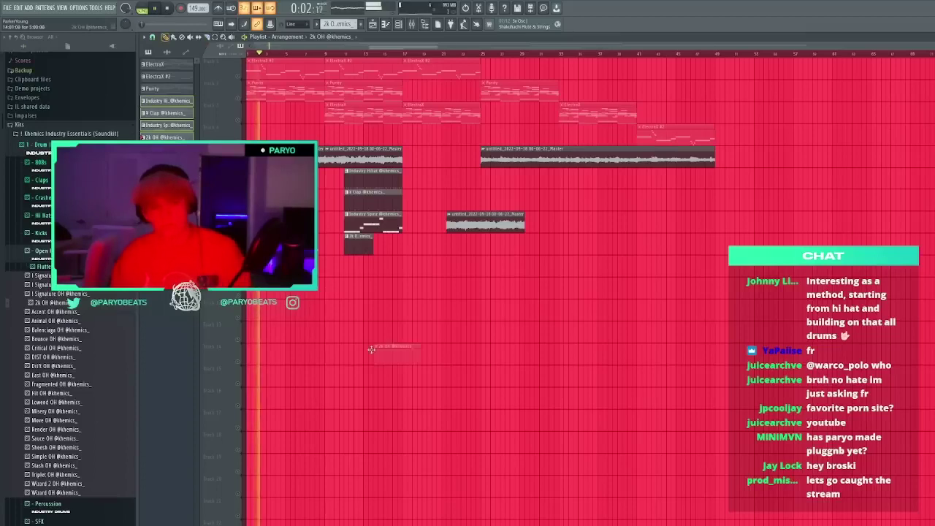
Play the arrangement from bars 41, 33 and 25 to compare the audio sections
{"action": "key", "text": "space"}
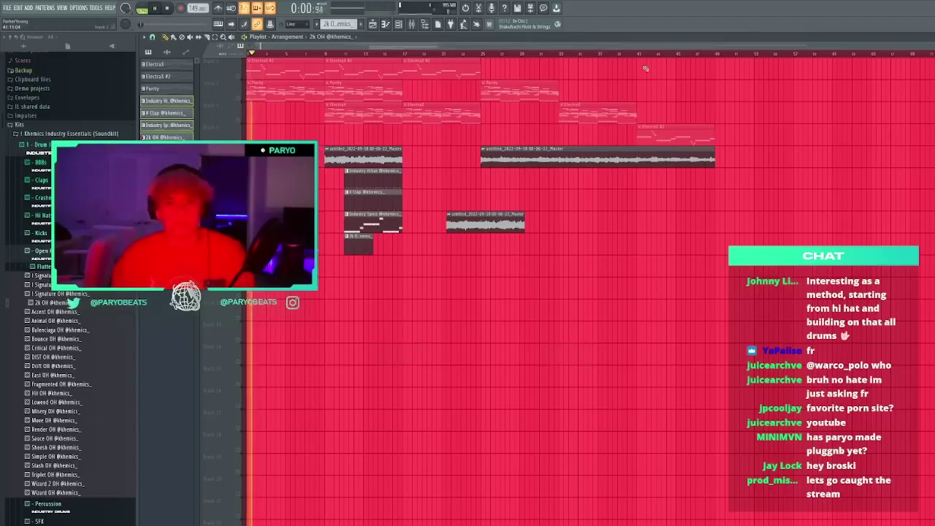
{"action": "left_click", "coordinate": [641, 54]}
{"action": "left_click", "coordinate": [564, 54]}
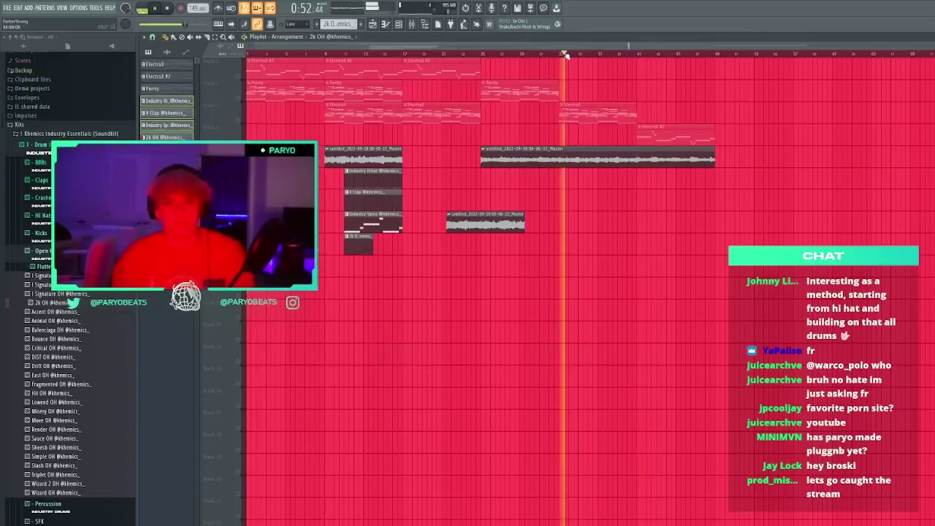
{"action": "left_click", "coordinate": [484, 57]}
Move the set-aside audio section to bar 17 on its track, and cut out the main audio between bars 25 and 33
{"action": "left_click_drag", "start_coordinate": [467, 223], "coordinate": [422, 223]}
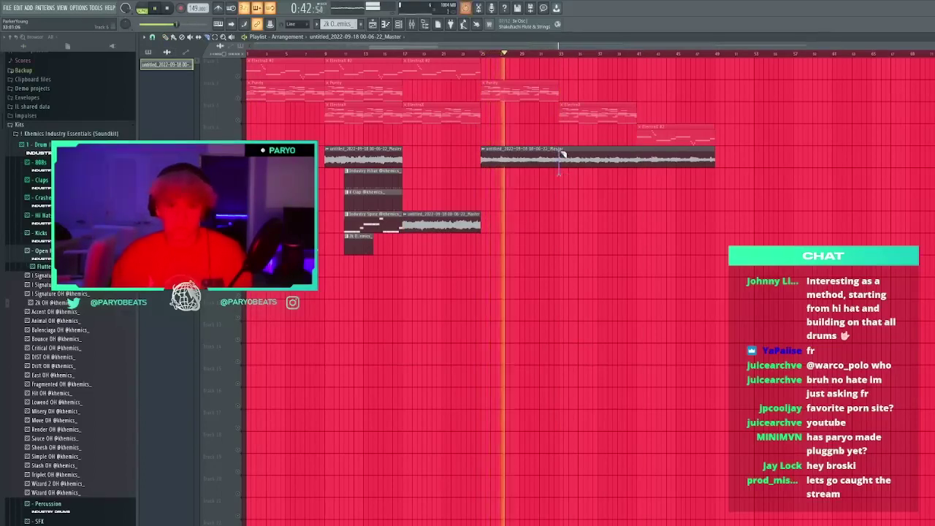
{"action": "key", "text": "p"}
{"action": "left_click_drag", "start_coordinate": [562, 155], "coordinate": [305, 156]}
{"action": "key", "text": "space"}
{"action": "key", "text": "space"}
{"action": "left_click", "coordinate": [494, 353]}
{"action": "right_click", "coordinate": [494, 353]}
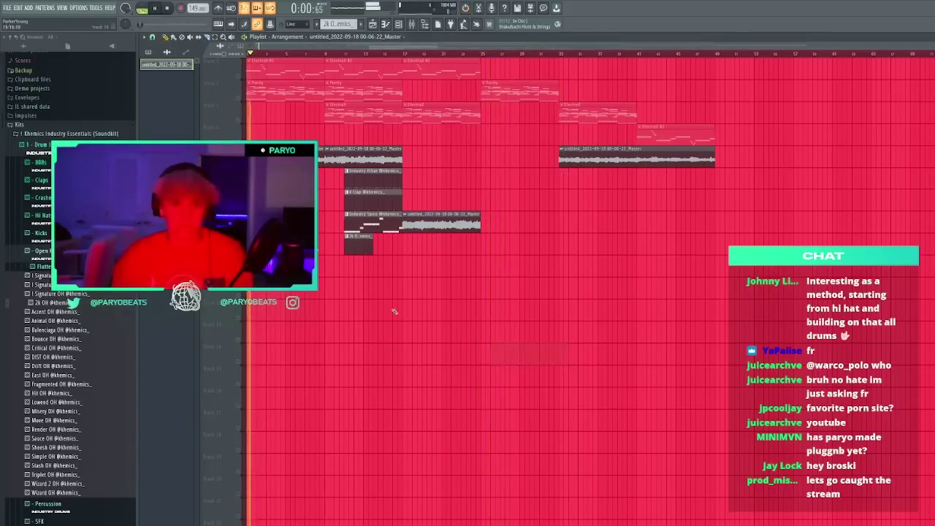
Move the bar 17 audio section up onto the main audio track, and set the last audio section aside past bar 49
{"action": "left_click_drag", "start_coordinate": [814, 201], "coordinate": [545, 156]}
{"action": "left_click", "coordinate": [544, 203]}
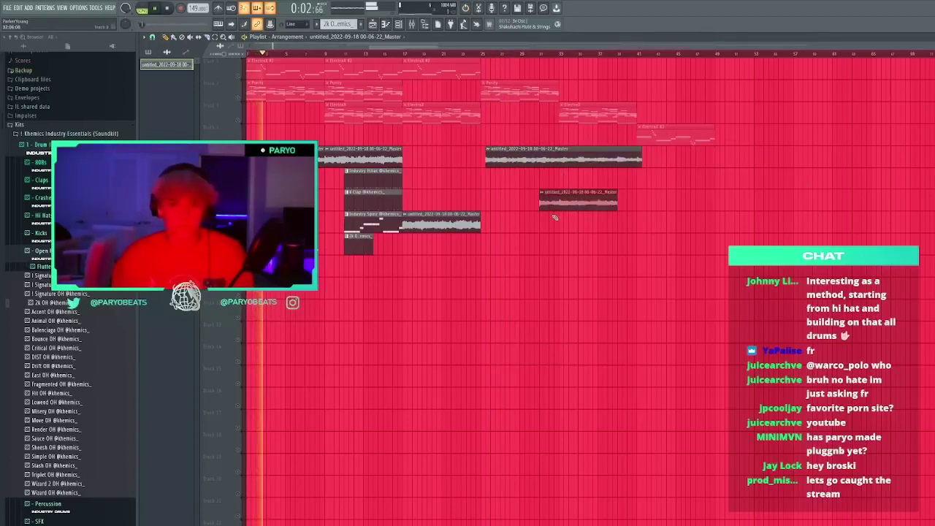
{"action": "right_click", "coordinate": [552, 207]}
{"action": "left_click_drag", "start_coordinate": [692, 222], "coordinate": [561, 188]}
{"action": "left_click_drag", "start_coordinate": [450, 225], "coordinate": [450, 158]}
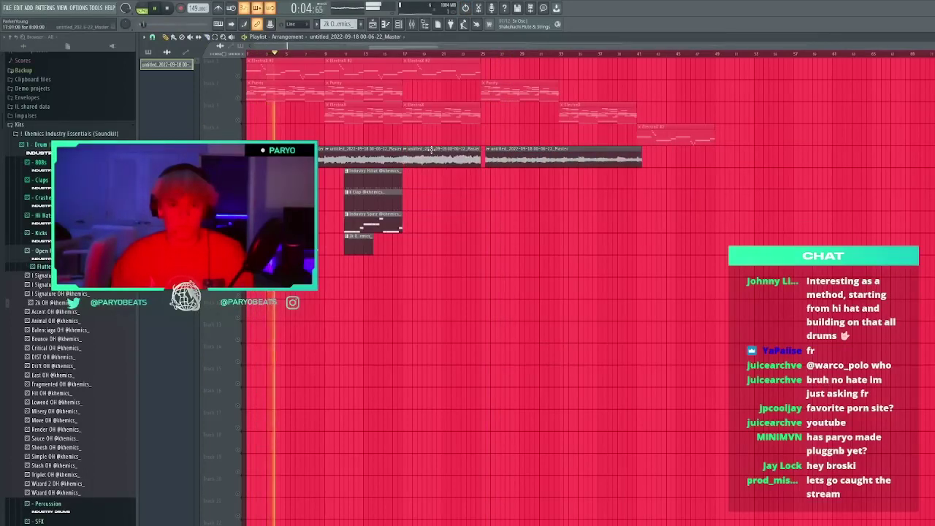
{"action": "left_click_drag", "start_coordinate": [516, 158], "coordinate": [761, 268]}
{"action": "left_click", "coordinate": [465, 310]}
{"action": "right_click", "coordinate": [465, 310]}
Place the hi-hat, clap, Industry Spinz and 2k OH patterns together at bar 17 below the audio
{"action": "left_click", "coordinate": [149, 52]}
{"action": "left_click", "coordinate": [168, 104]}
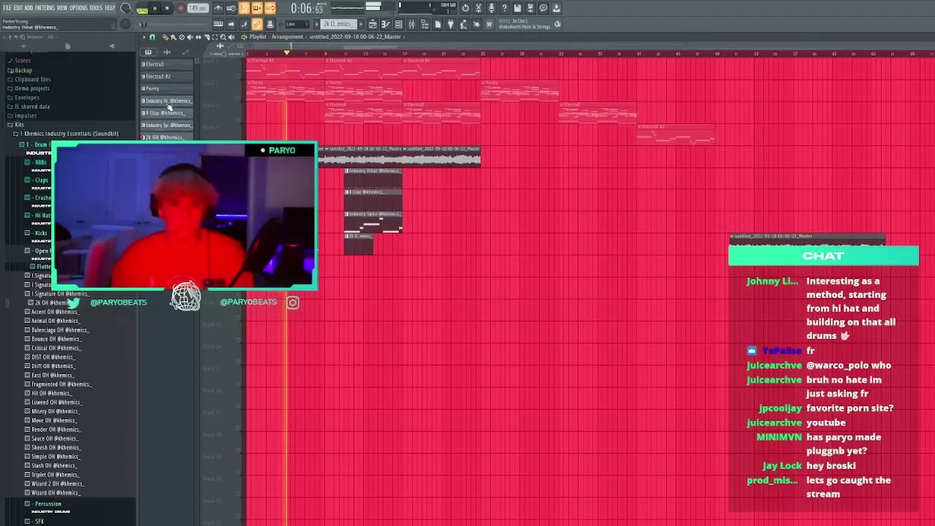
{"action": "left_click", "coordinate": [168, 137], "text": "shift"}
{"action": "left_click", "coordinate": [406, 180]}
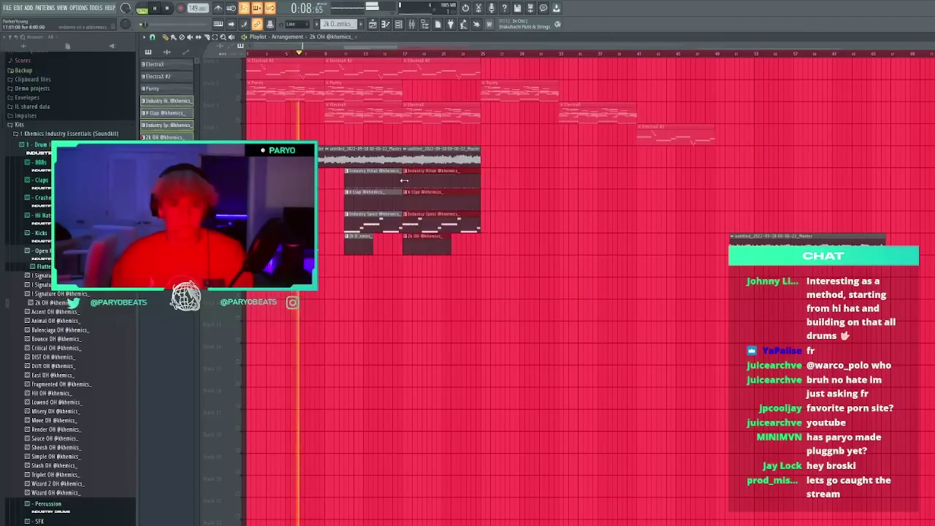
{"action": "left_click", "coordinate": [175, 100]}
Move the set-aside audio section to bar 25 on the main audio track, and check the audio clip's channel settings
{"action": "left_click_drag", "start_coordinate": [801, 241], "coordinate": [552, 149]}
{"action": "double_click", "coordinate": [364, 157]}
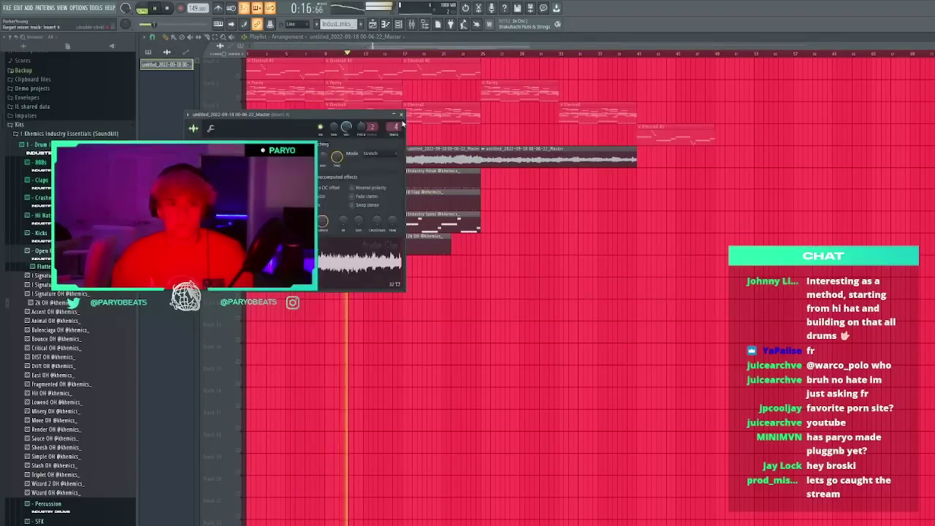
{"action": "key", "text": "Escape"}
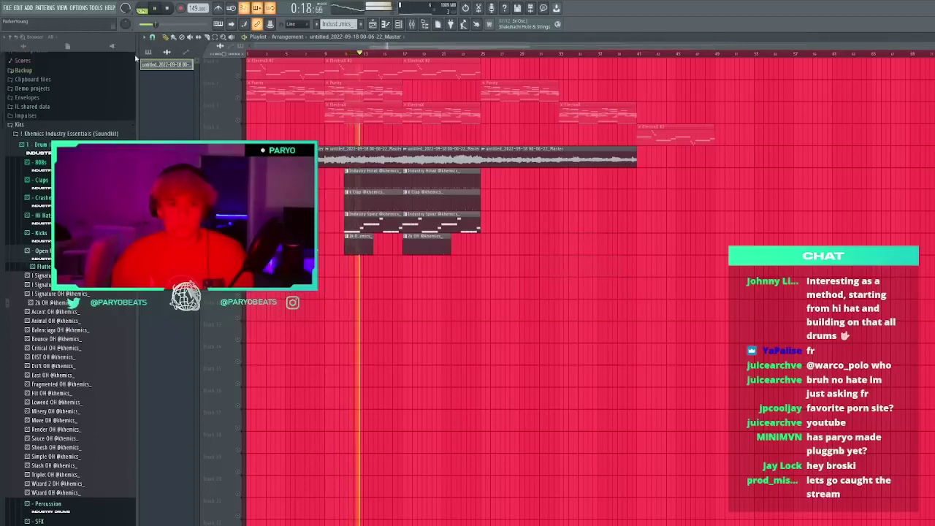
Place the four drum patterns at bar 25 and duplicate them to bar 33
{"action": "left_click", "coordinate": [148, 53]}
{"action": "left_click", "coordinate": [162, 101]}
{"action": "left_click", "coordinate": [162, 137], "text": "shift"}
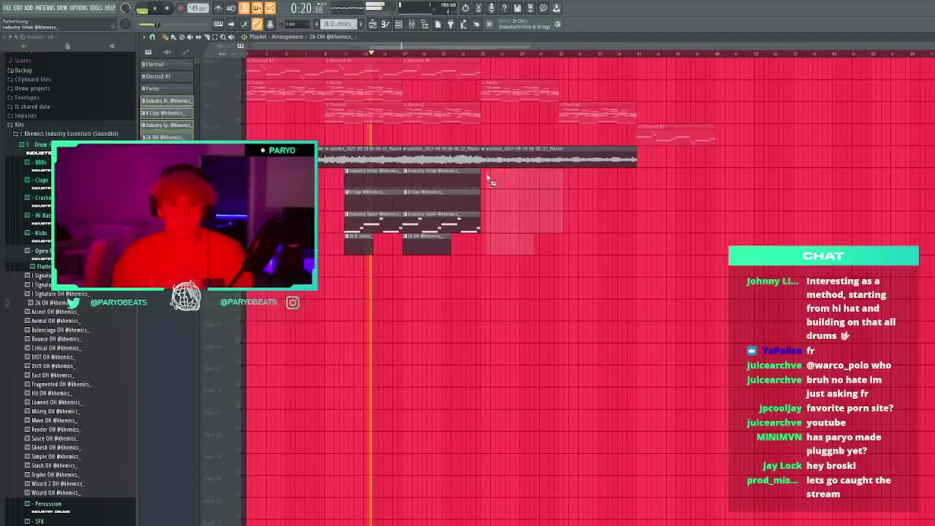
{"action": "left_click", "coordinate": [520, 183]}
{"action": "left_click_drag", "start_coordinate": [521, 185], "coordinate": [515, 184]}
{"action": "key", "text": "ctrl+b"}
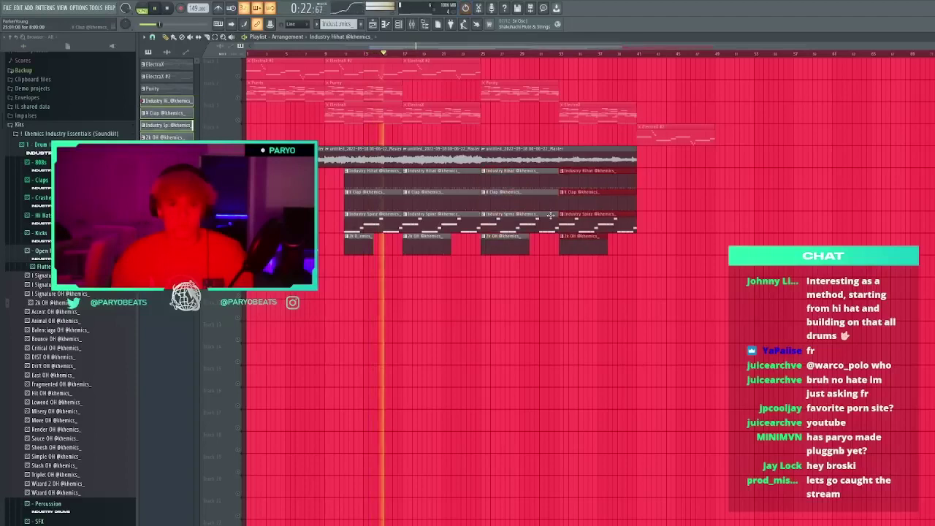
{"action": "key", "text": "ctrl+d"}
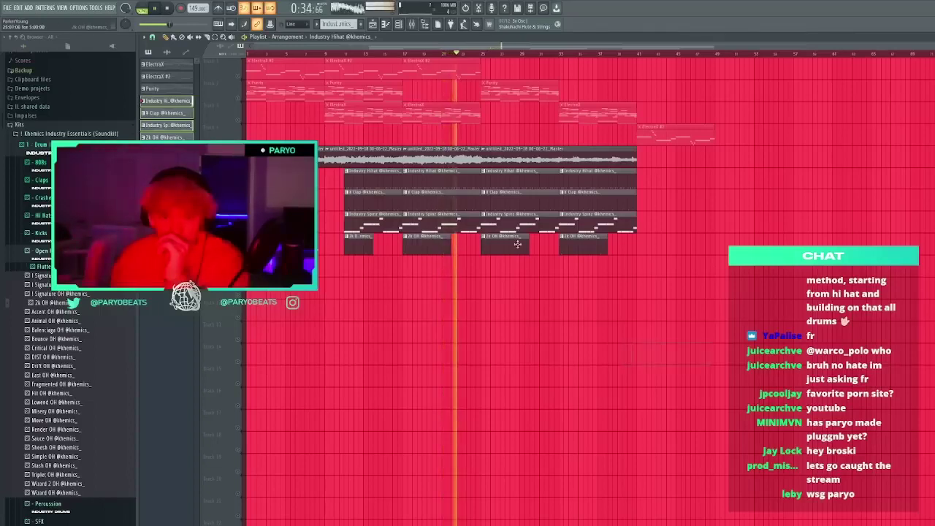
Trim the first two bars off the bar 25 Industry Spinz clip, delete the 2k OH clip at bar 33, and replay the section
{"action": "left_click_drag", "start_coordinate": [481, 228], "coordinate": [501, 228]}
{"action": "right_click", "coordinate": [580, 245]}
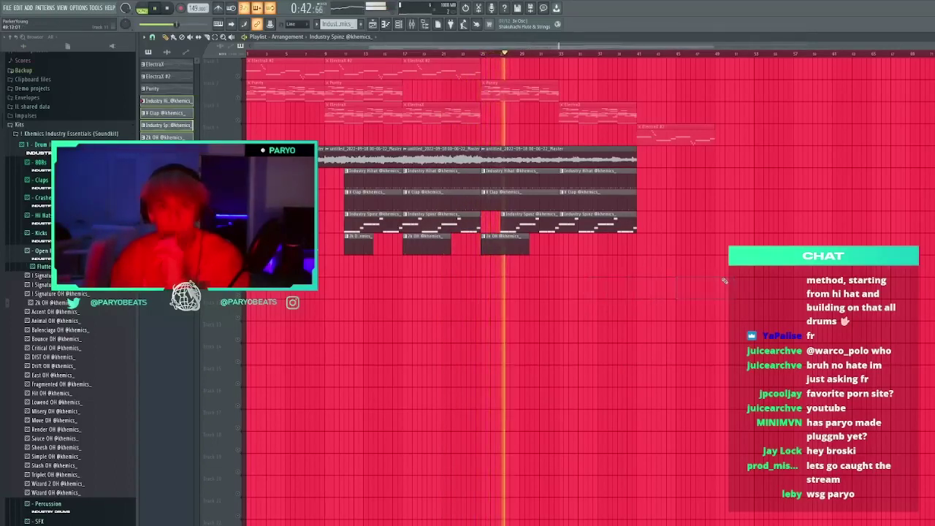
{"action": "left_click", "coordinate": [560, 54]}
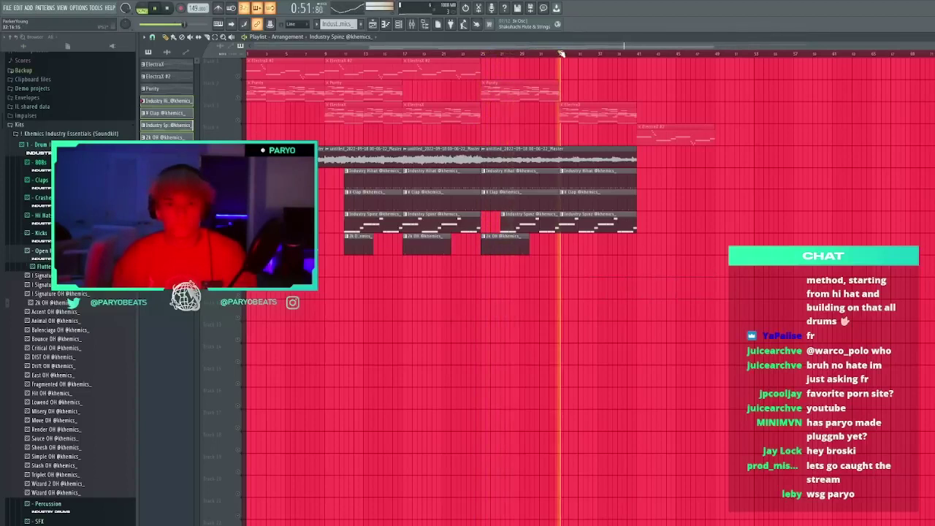
{"action": "left_click", "coordinate": [479, 53]}
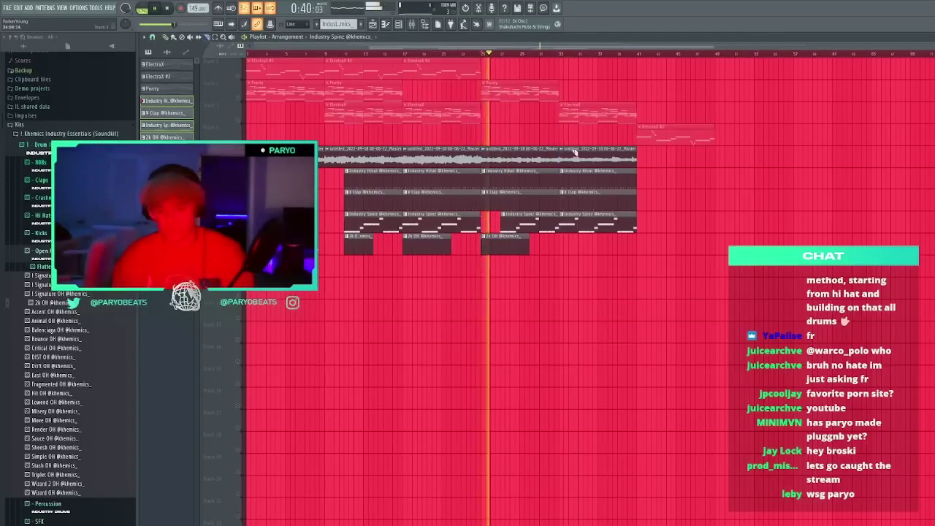
Replace the audio between bars 33 and 41 with another eight-bar section aligned to bar 33
{"action": "left_click", "coordinate": [581, 157]}
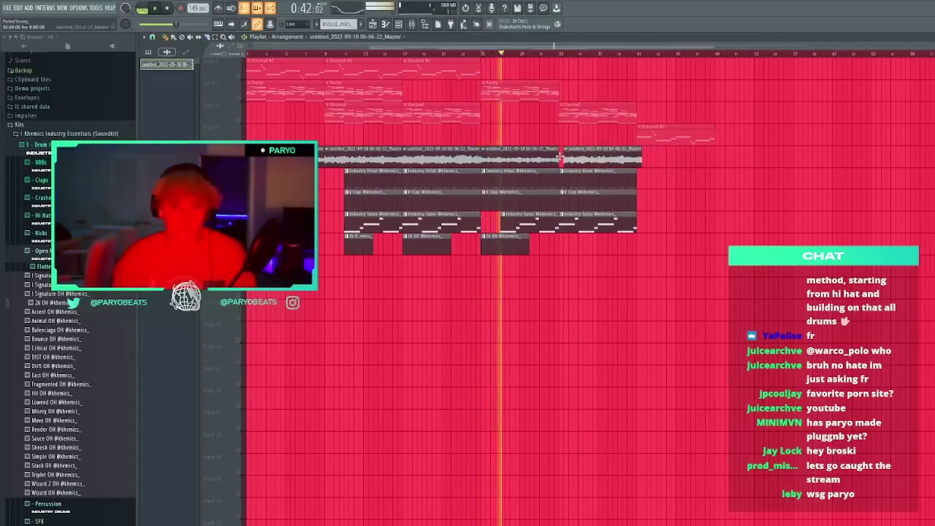
{"action": "left_click", "coordinate": [566, 53]}
{"action": "mouse_move", "coordinate": [716, 179]}
{"action": "left_mouse_down"}
{"action": "mouse_move", "coordinate": [683, 207]}
{"action": "mouse_move", "coordinate": [684, 191]}
{"action": "mouse_move", "coordinate": [643, 155]}
{"action": "mouse_move", "coordinate": [665, 156]}
{"action": "mouse_move", "coordinate": [567, 155]}
{"action": "left_mouse_up"}
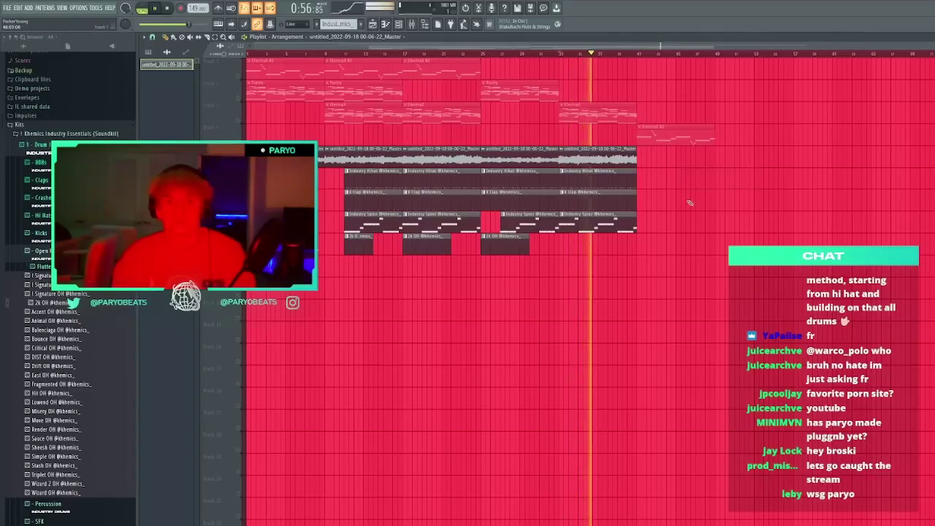
Duplicate all audio and drum clips of bars 1 to 41 so the copy starts at bar 41
{"action": "left_click", "coordinate": [633, 150]}
{"action": "right_click", "coordinate": [669, 157]}
{"action": "left_click_drag", "start_coordinate": [697, 291], "coordinate": [247, 152]}
{"action": "key", "text": "ctrl+b"}
Extend the copied drum clips back to bar 49, and duplicate the copied block to start at bar 81
{"action": "left_click_drag", "start_coordinate": [637, 272], "coordinate": [612, 181]}
{"action": "left_click_drag", "start_coordinate": [927, 291], "coordinate": [557, 158]}
{"action": "key", "text": "ctrl+b"}
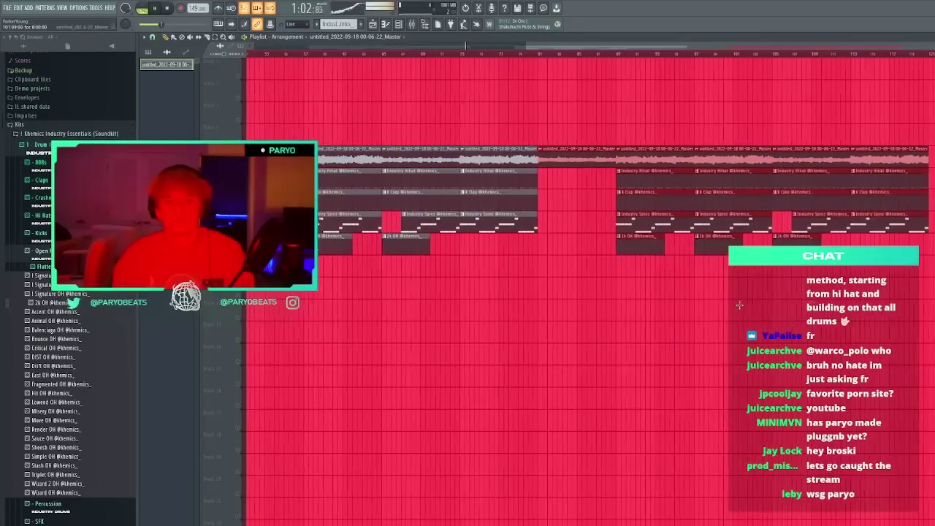
Delete the drum clips from bar 105 onward and replace the final audio clip at bar 113
{"action": "left_click", "coordinate": [740, 307], "text": "ctrl"}
{"action": "left_click_drag", "start_coordinate": [814, 268], "coordinate": [883, 182]}
{"action": "key", "text": "Delete"}
{"action": "right_click", "coordinate": [877, 158]}
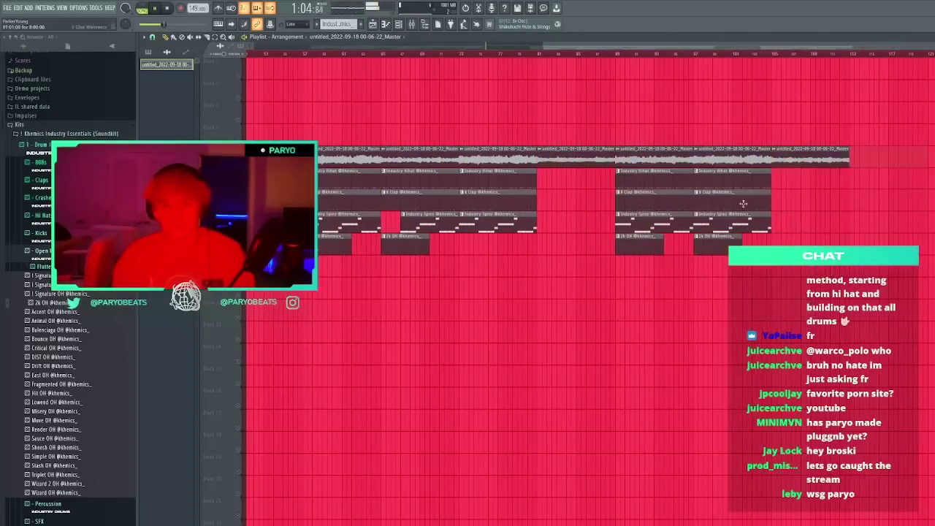
{"action": "left_click", "coordinate": [853, 150]}
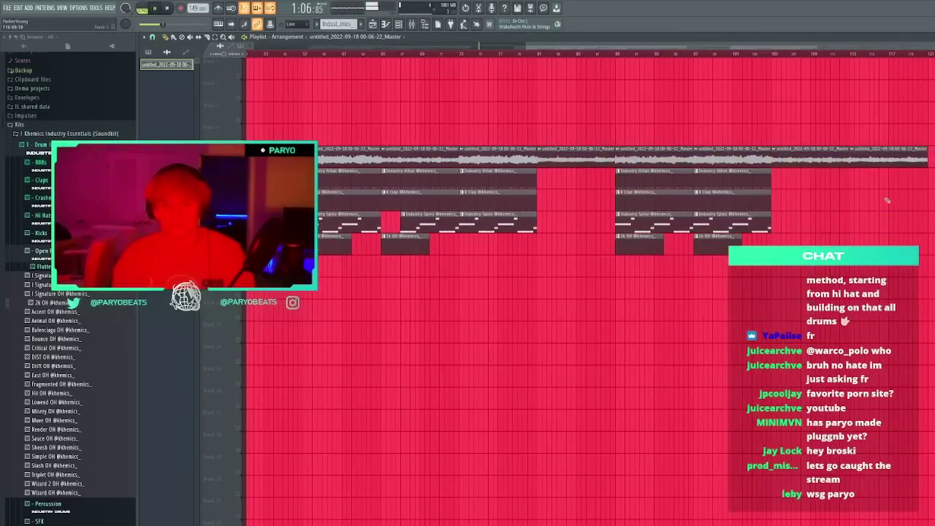
{"action": "scroll", "coordinate": [841, 155], "scroll_direction": "down", "scroll_amount": 3}
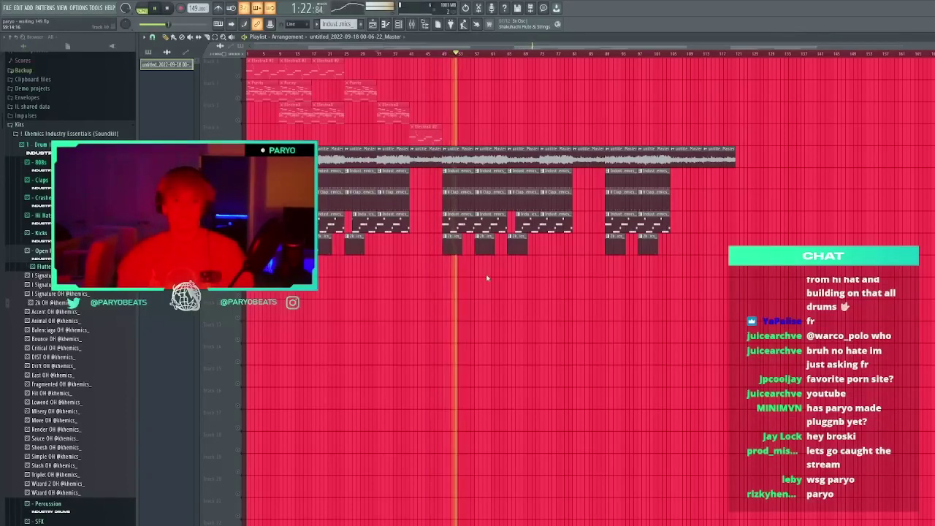
Stop playback and export the arranged beat as the MP3 file "paryo - waiting 149"
{"action": "key", "text": "space"}
{"action": "left_click", "coordinate": [557, 486]}
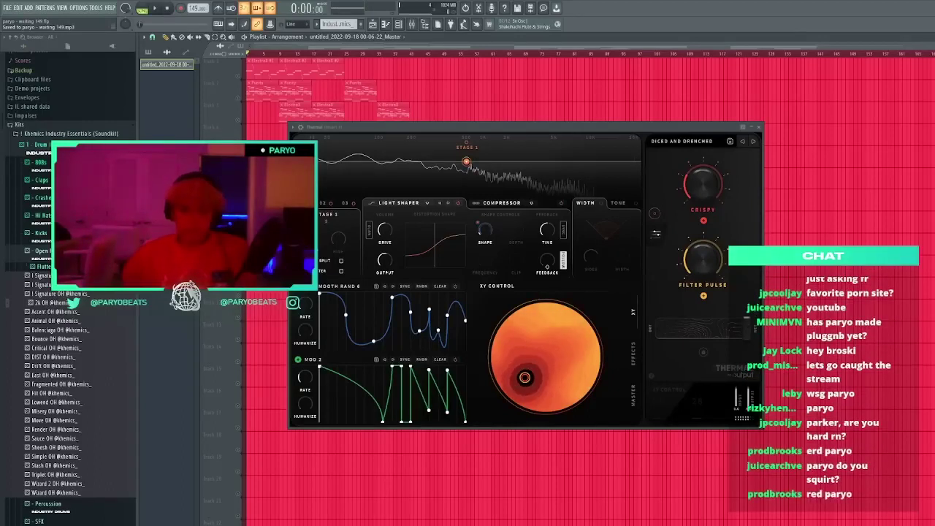
{"action": "key", "text": "space"}
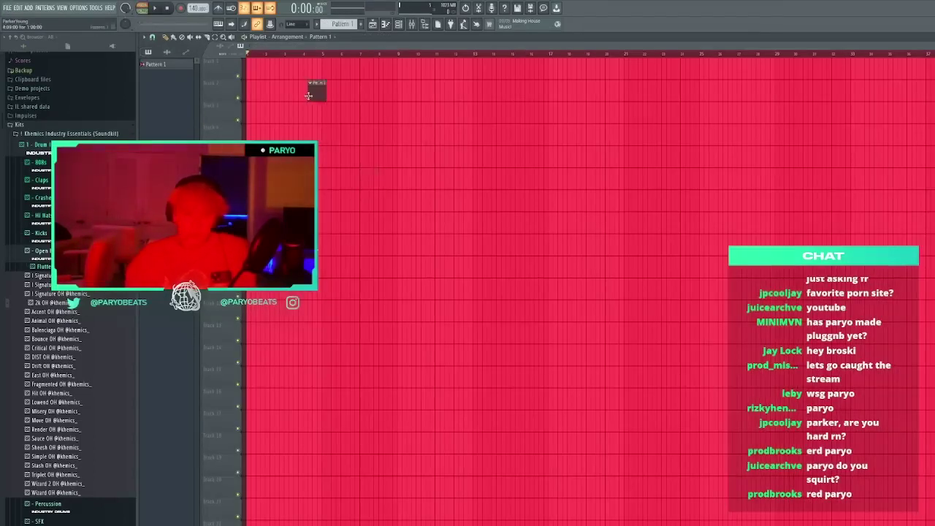
Show the channel rack in the new project and expand the "!!Paryo - Astral MIDI Kit" folder under Kits
{"action": "key", "text": "space"}
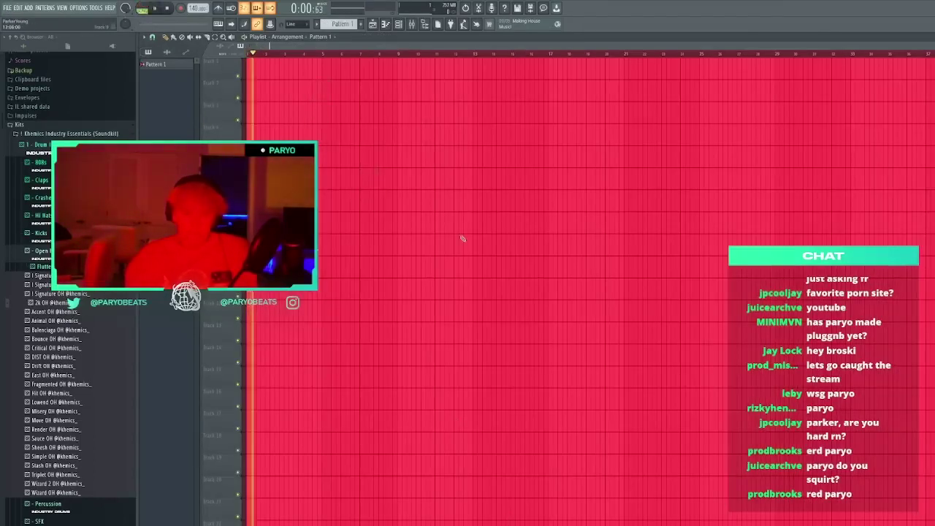
{"action": "key", "text": "F6"}
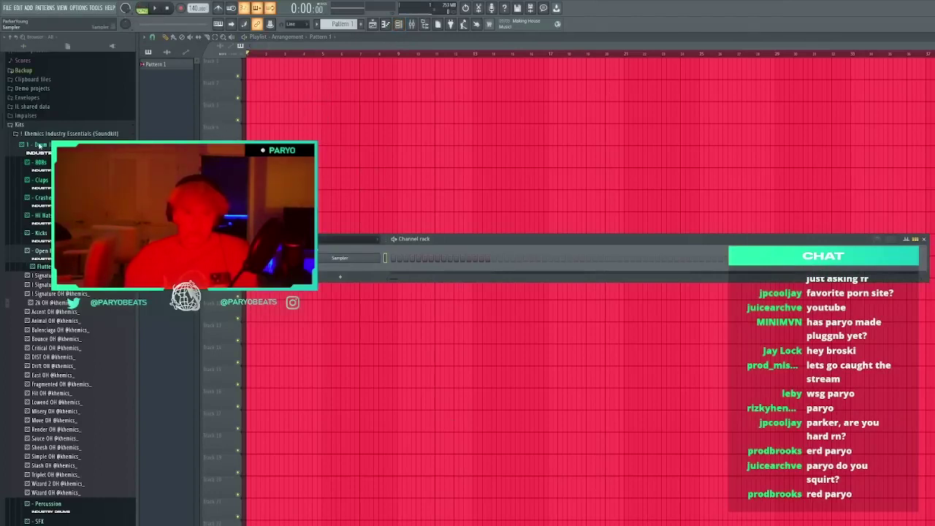
{"action": "left_click", "coordinate": [41, 145]}
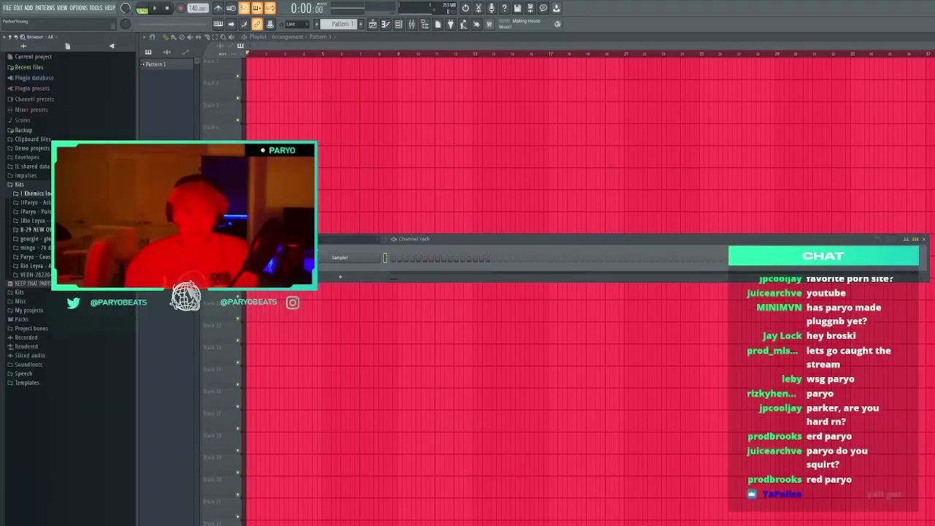
{"action": "left_click", "coordinate": [33, 202]}
{"action": "scroll", "coordinate": [66, 195], "scroll_direction": "up", "scroll_amount": 1}
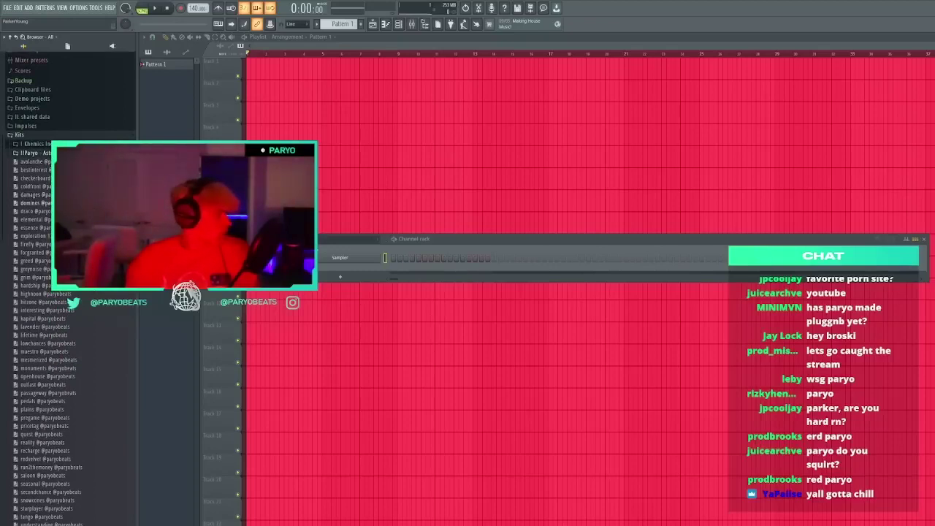
{"action": "scroll", "coordinate": [66, 196], "scroll_direction": "down", "scroll_amount": 2}
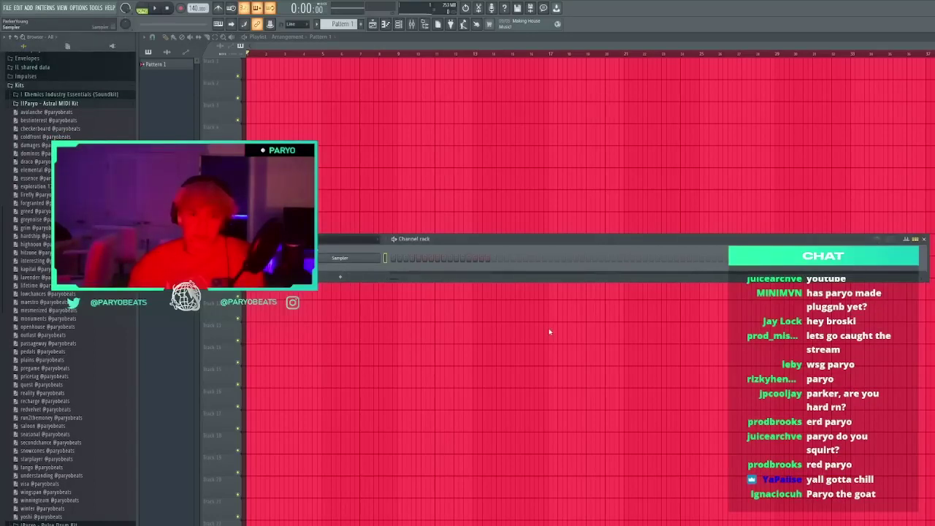
Load Keyscape with the LA Custom C7 - Cinematic preset and import the "elemental" MIDI file into its channel
{"action": "left_click", "coordinate": [486, 217]}
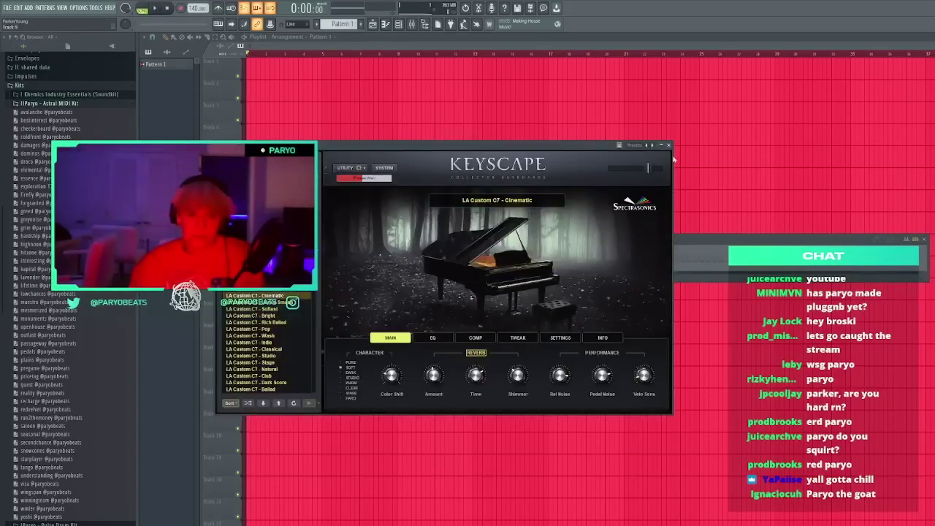
{"action": "left_click", "coordinate": [668, 146]}
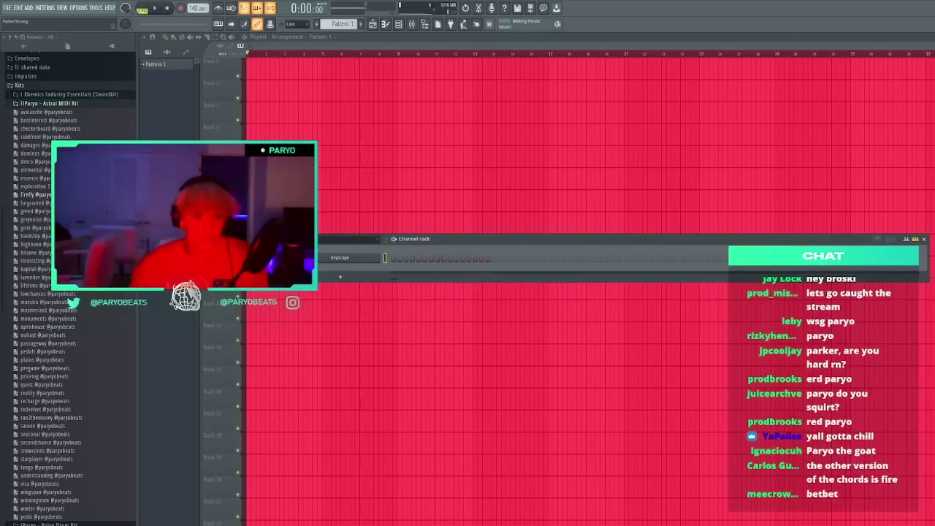
{"action": "left_click", "coordinate": [35, 170]}
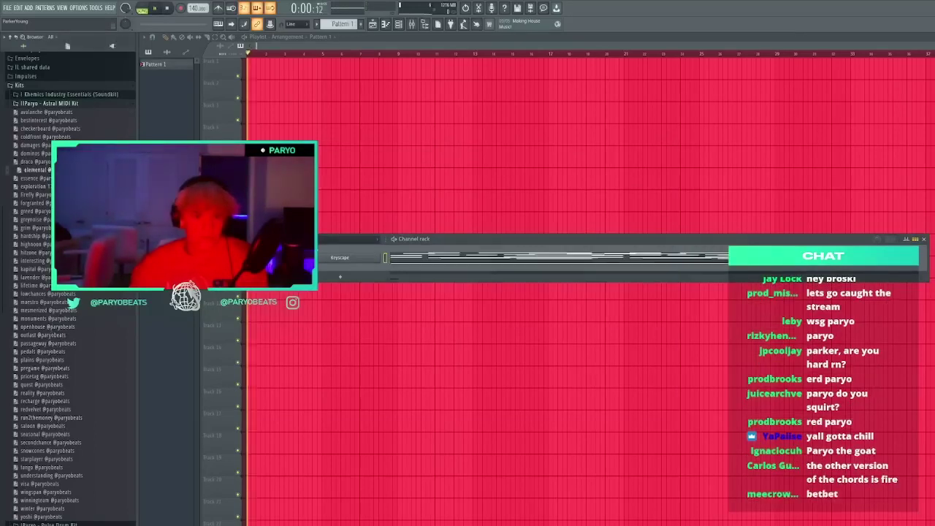
Open the Keyscape channel's notes in the piano roll and play through the full "elemental" melody
{"action": "left_click", "coordinate": [403, 258]}
{"action": "scroll", "coordinate": [318, 73], "scroll_direction": "down", "scroll_amount": 4}
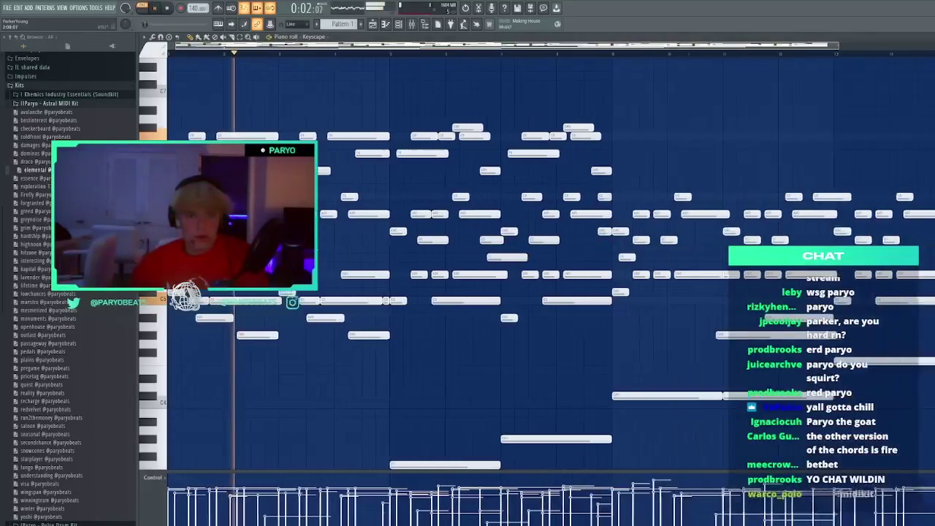
{"action": "scroll", "coordinate": [307, 171], "scroll_direction": "down", "scroll_amount": 1}
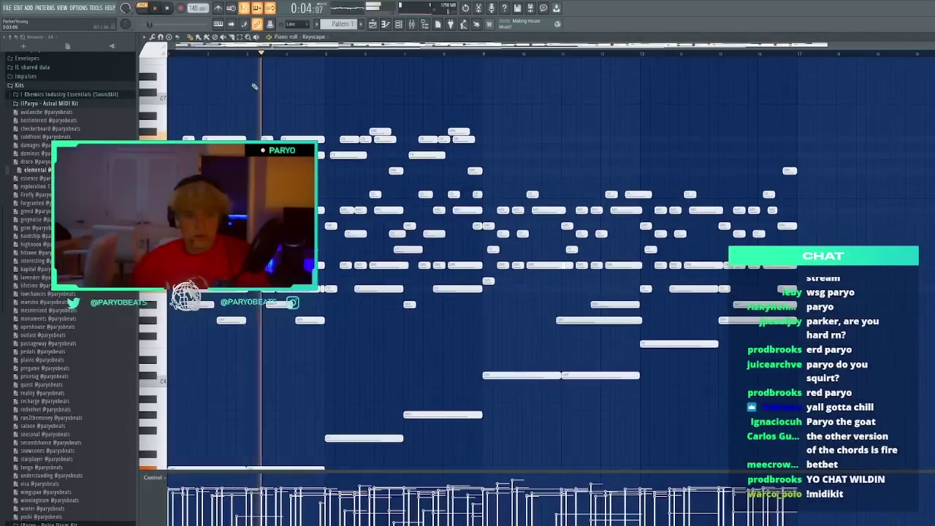
{"action": "scroll", "coordinate": [245, 288], "scroll_direction": "up", "scroll_amount": 2}
{"action": "scroll", "coordinate": [278, 249], "scroll_direction": "down", "scroll_amount": 1}
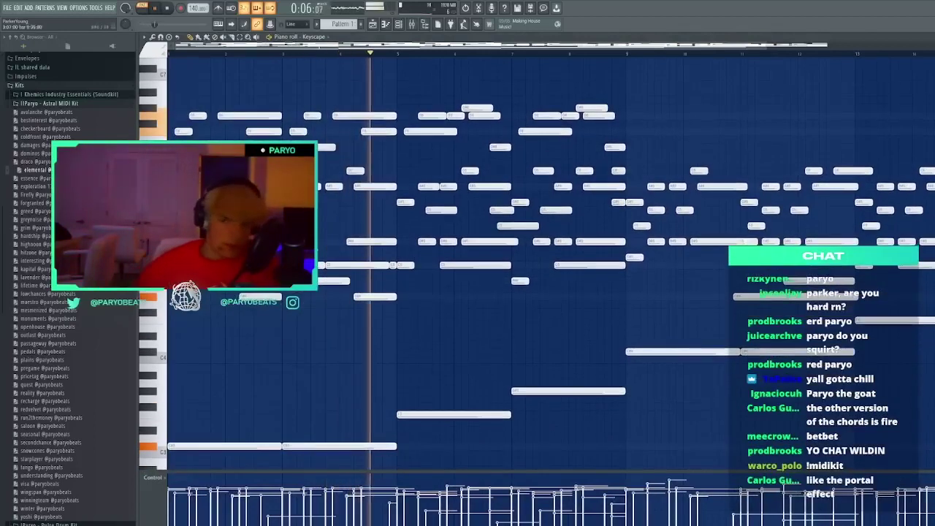
{"action": "scroll", "coordinate": [315, 46], "scroll_direction": "down", "scroll_amount": 2}
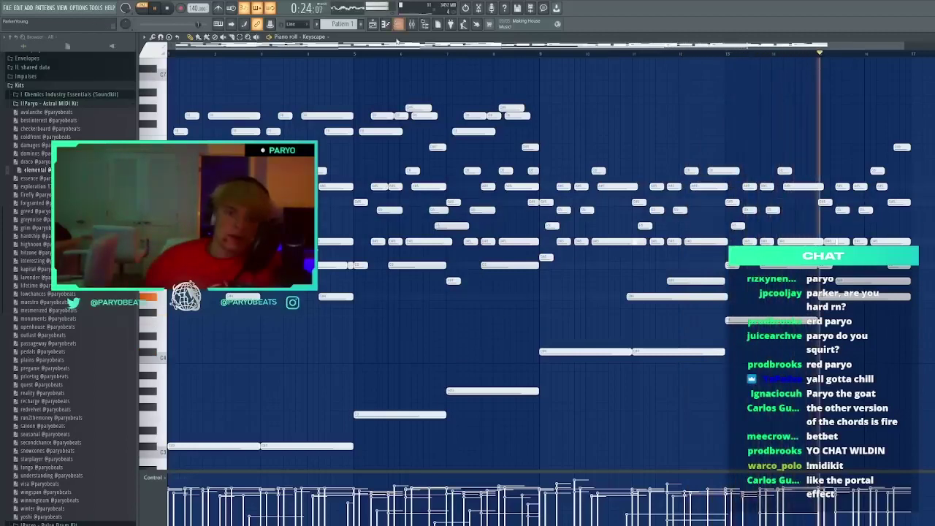
{"action": "scroll", "coordinate": [398, 56], "scroll_direction": "down", "scroll_amount": 1}
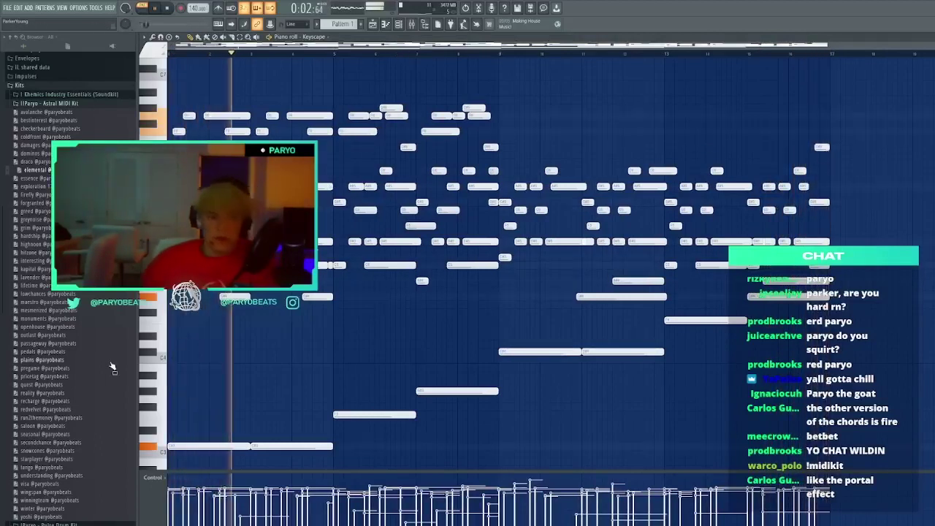
{"action": "key", "text": "space"}
Try the "mesmerized", "checkerboard", "coldfront", "dominos" and "draco" MIDI files on the Keyscape channel, listening for a usable melody
{"action": "left_click", "coordinate": [52, 311]}
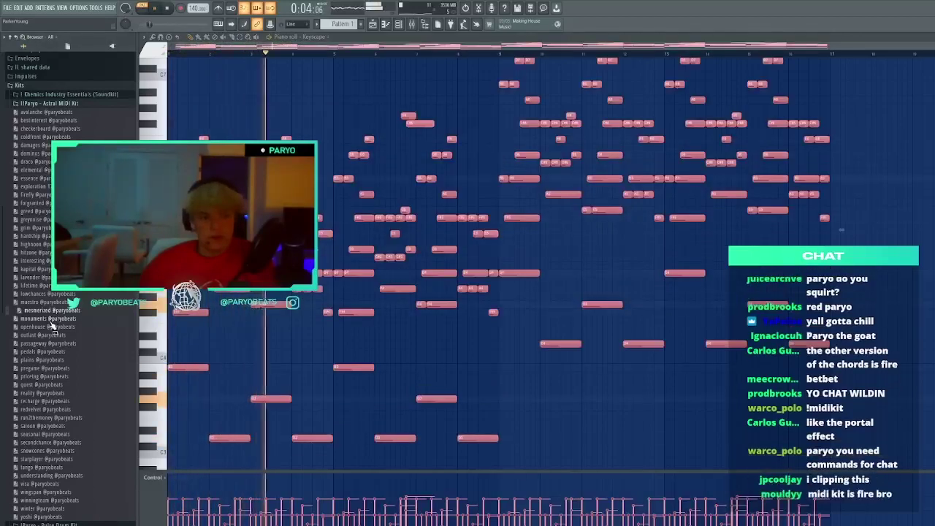
{"action": "left_click", "coordinate": [46, 128]}
{"action": "left_click", "coordinate": [46, 137]}
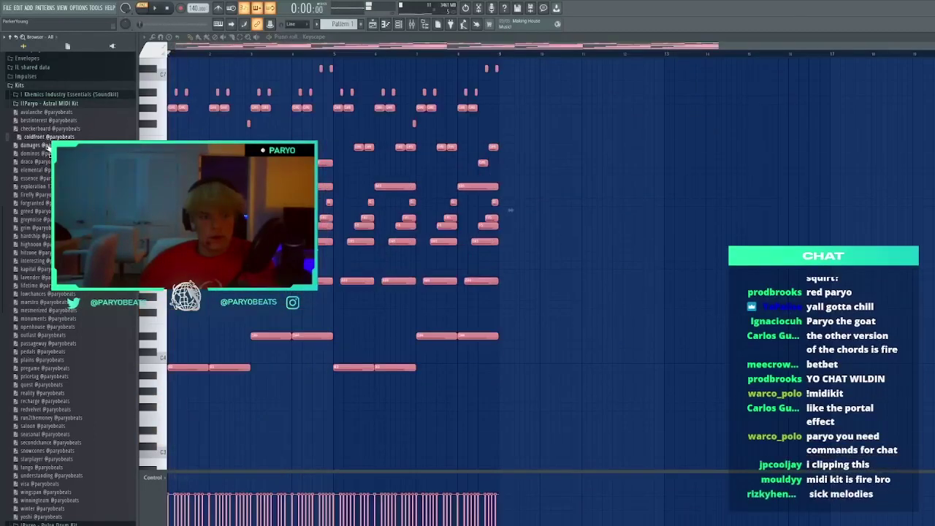
{"action": "left_click", "coordinate": [46, 153]}
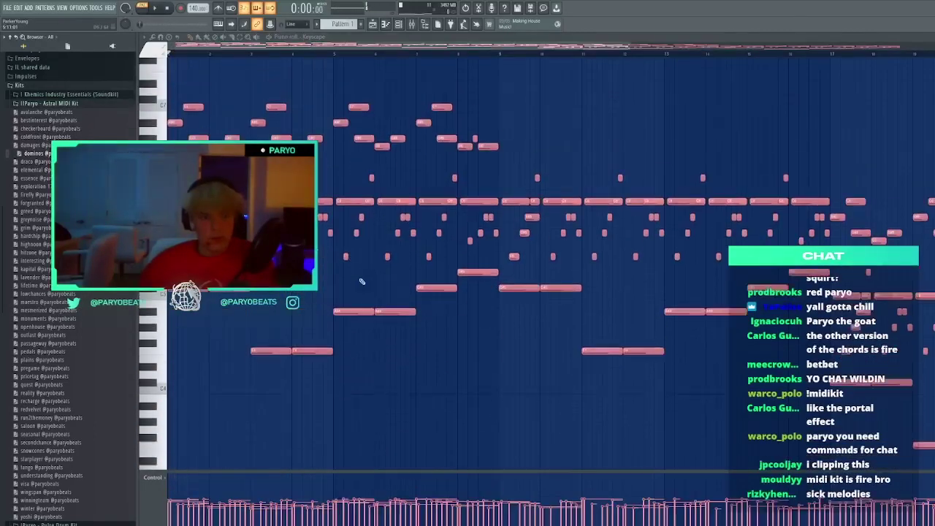
{"action": "left_click", "coordinate": [46, 161]}
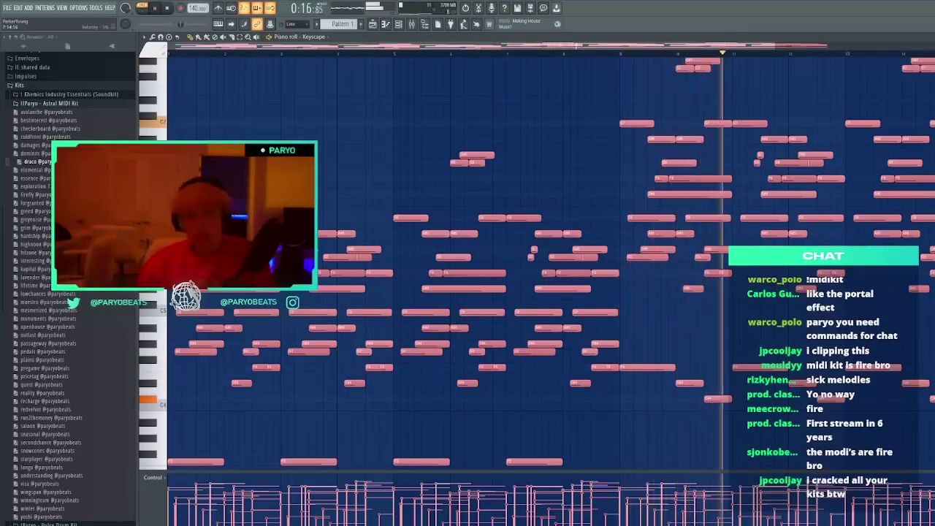
Try the "lavender", "kapital", "hitzone" and "highnoon" MIDI files on the Keyscape channel
{"action": "left_click", "coordinate": [61, 278]}
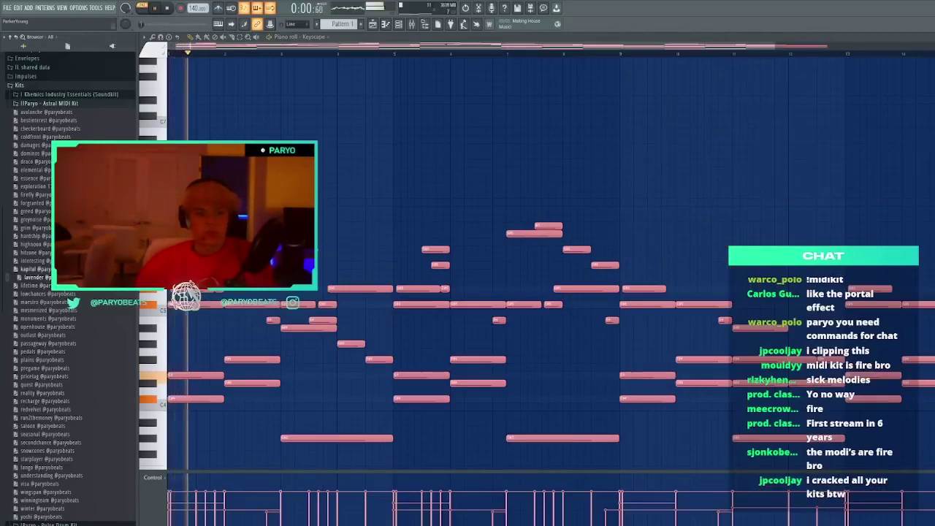
{"action": "left_click", "coordinate": [65, 270]}
{"action": "left_click", "coordinate": [64, 253]}
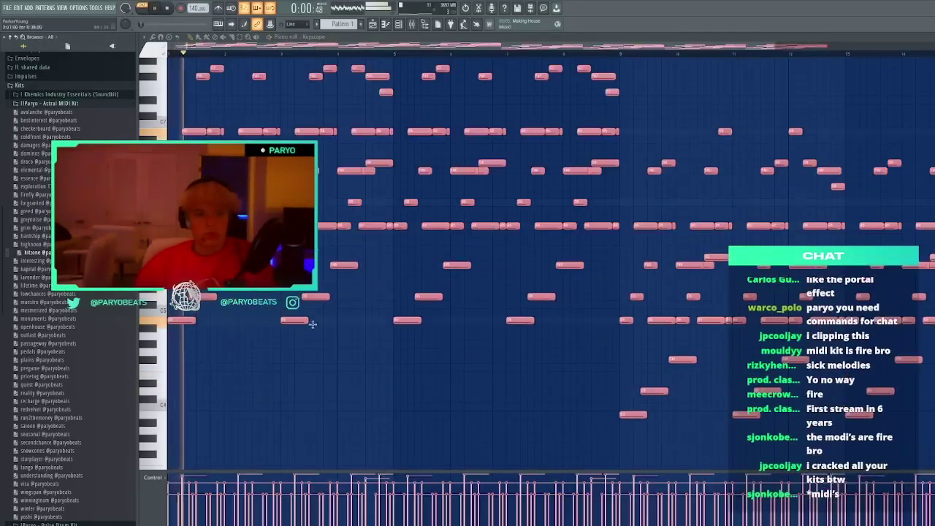
{"action": "scroll", "coordinate": [313, 323], "scroll_direction": "up", "scroll_amount": 3}
{"action": "left_click", "coordinate": [61, 245]}
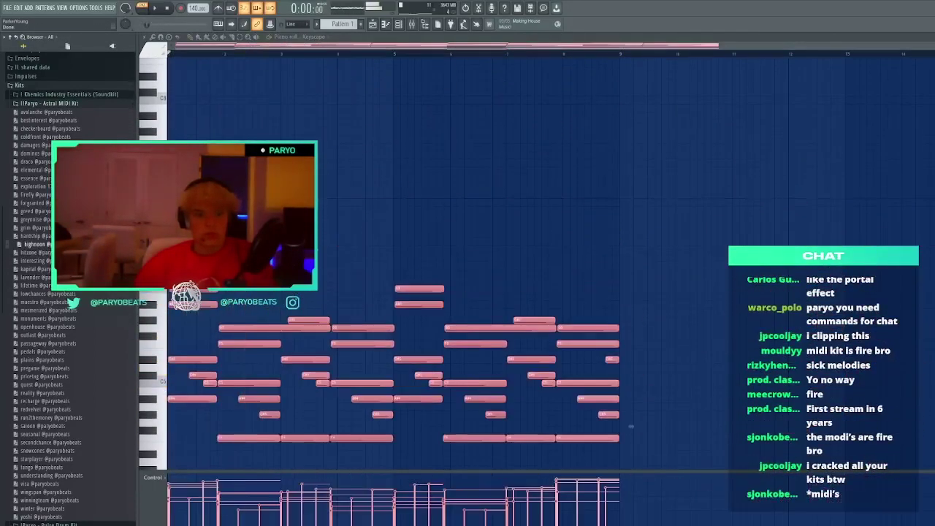
{"action": "scroll", "coordinate": [395, 322], "scroll_direction": "down", "scroll_amount": 4}
Load the "greynoise" MIDI file into Keyscape and play parts of its melody in the piano roll
{"action": "left_click", "coordinate": [62, 219]}
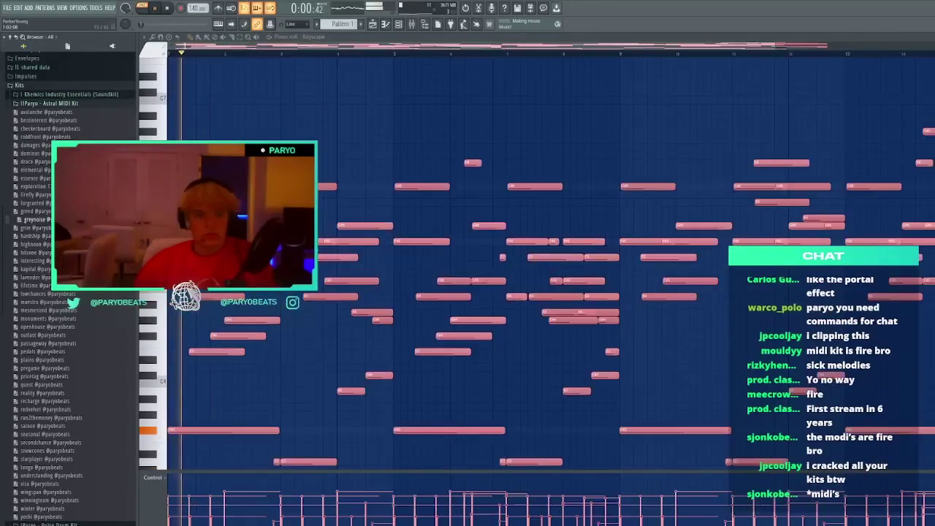
{"action": "scroll", "coordinate": [537, 263], "scroll_direction": "down", "scroll_amount": 3}
{"action": "scroll", "coordinate": [537, 263], "scroll_direction": "down", "scroll_amount": 2}
{"action": "key", "text": "space"}
{"action": "scroll", "coordinate": [60, 361], "scroll_direction": "down", "scroll_amount": 4}
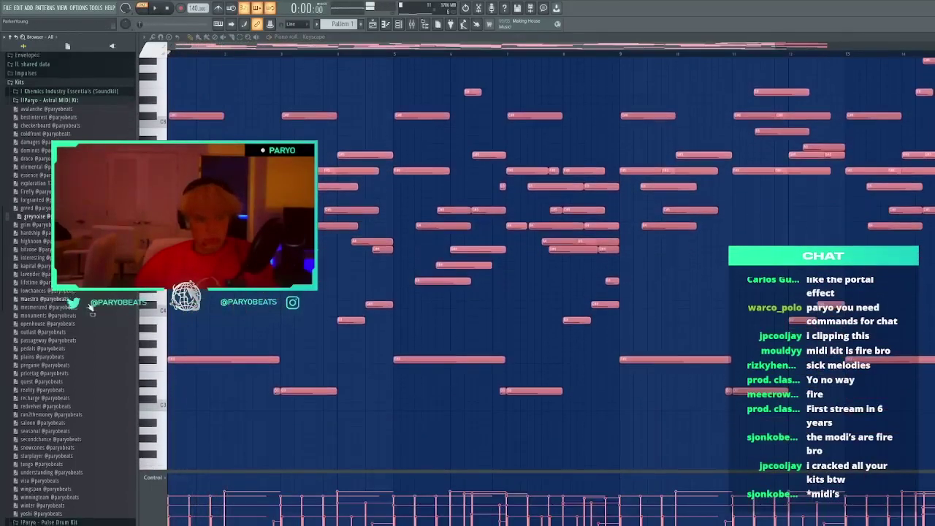
{"action": "scroll", "coordinate": [356, 324], "scroll_direction": "up", "scroll_amount": 4}
{"action": "key", "text": "space"}
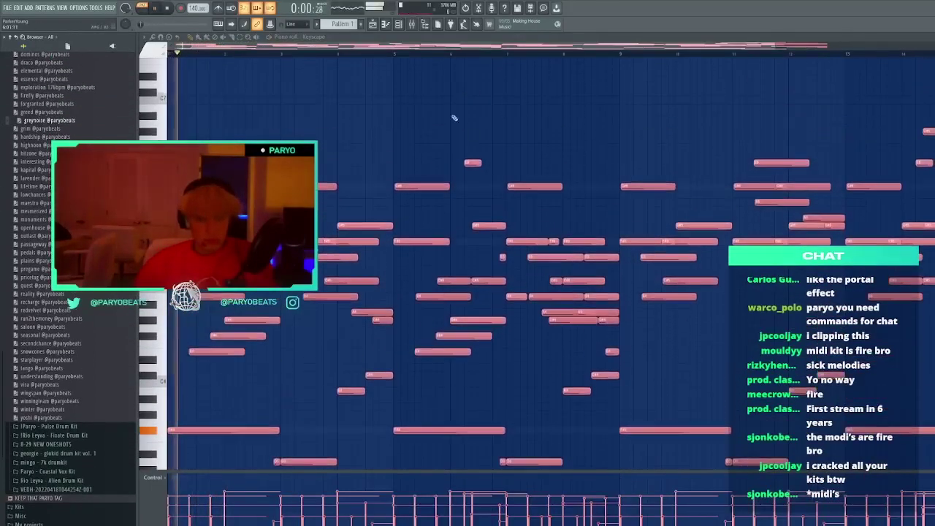
{"action": "left_click", "coordinate": [399, 55]}
{"action": "left_click", "coordinate": [515, 55]}
{"action": "left_click_drag", "start_coordinate": [516, 46], "coordinate": [284, 83]}
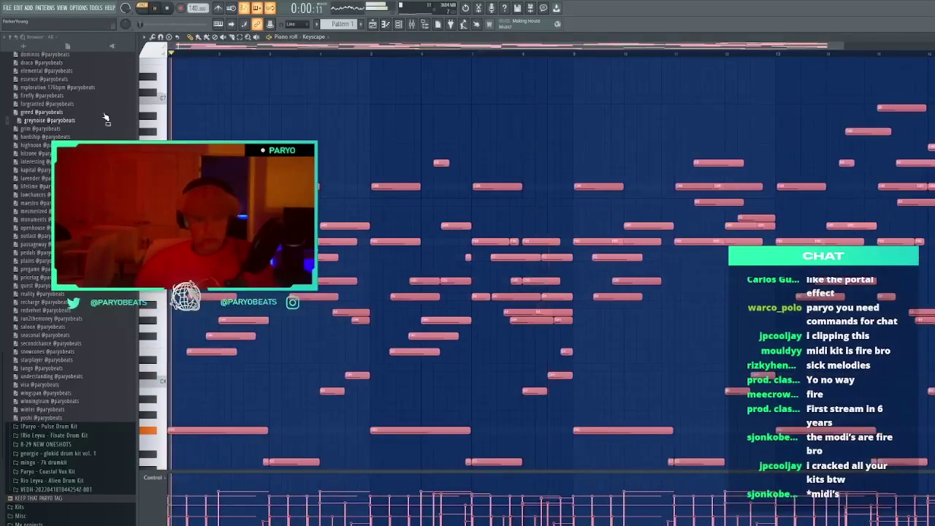
{"action": "key", "text": "space"}
Compare the "redvelvet", "pedals", "openhouse", "mesmerized", "lowchances" and "lifetime" MIDI files on the Keyscape channel
{"action": "left_click", "coordinate": [45, 310]}
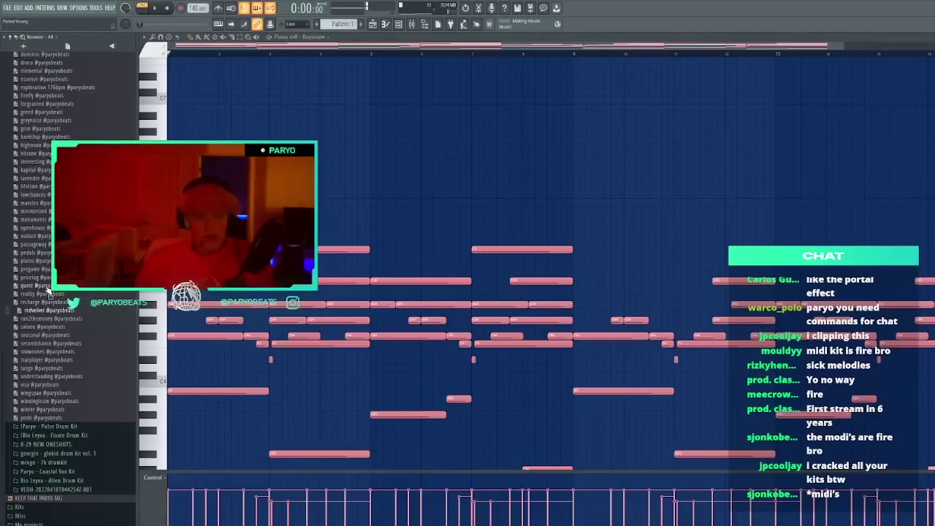
{"action": "left_click", "coordinate": [45, 250]}
{"action": "left_click", "coordinate": [44, 227]}
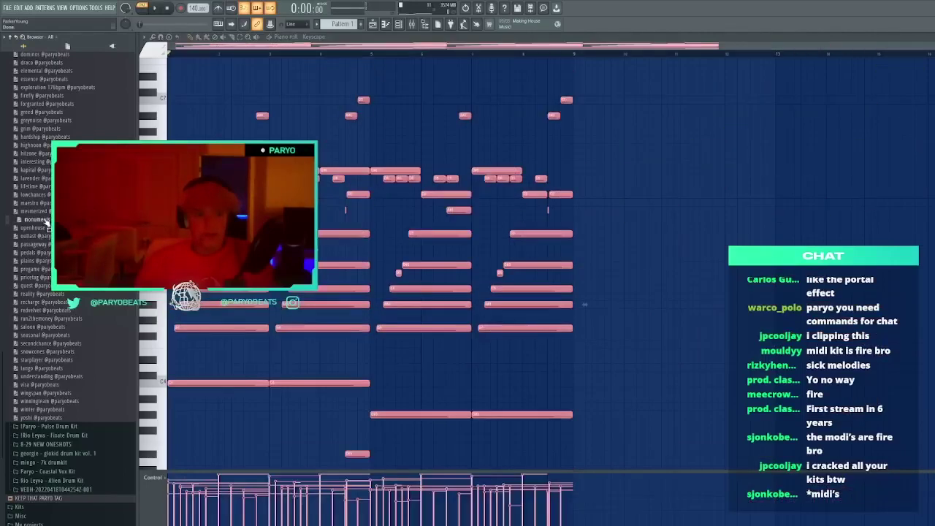
{"action": "left_click", "coordinate": [43, 212]}
{"action": "left_click", "coordinate": [41, 195]}
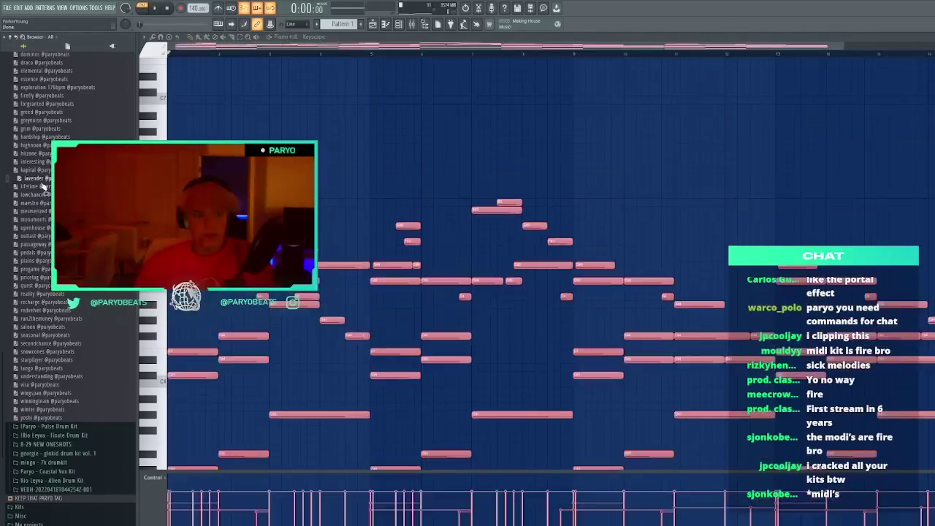
{"action": "left_click", "coordinate": [44, 187]}
Compare the "lavender", "kapital", "hitzone", "interesting", "maestro" and "monuments" MIDI files on the Keyscape channel
{"action": "left_click", "coordinate": [45, 179]}
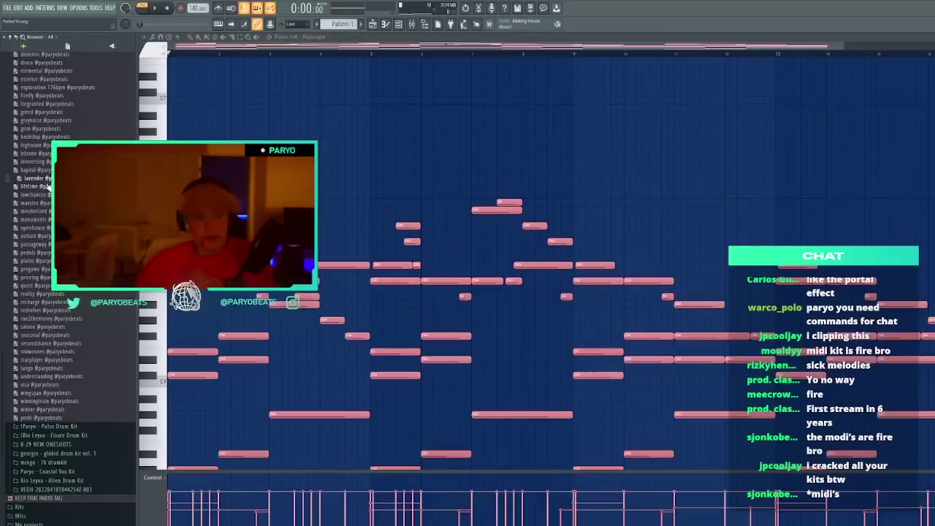
{"action": "left_click", "coordinate": [43, 170]}
{"action": "left_click", "coordinate": [44, 153]}
{"action": "left_click", "coordinate": [44, 162]}
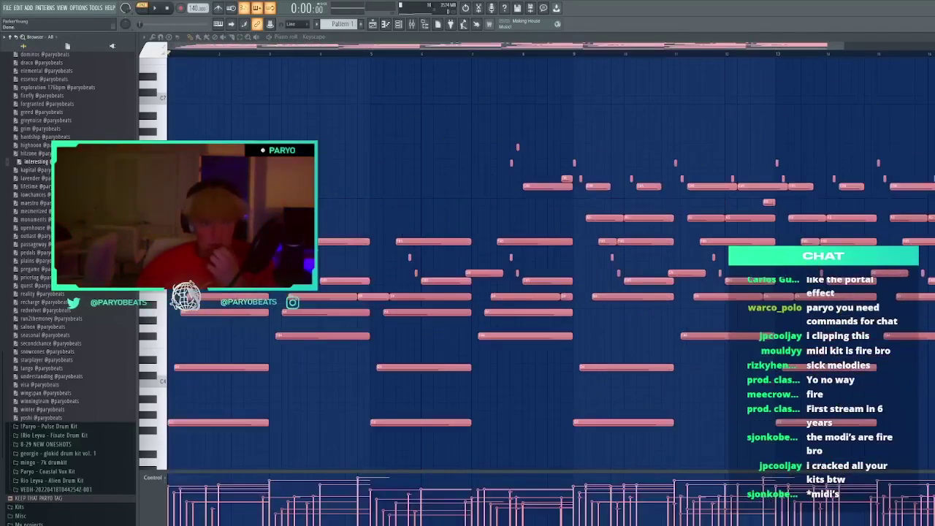
{"action": "left_click", "coordinate": [44, 203]}
{"action": "left_click", "coordinate": [44, 219]}
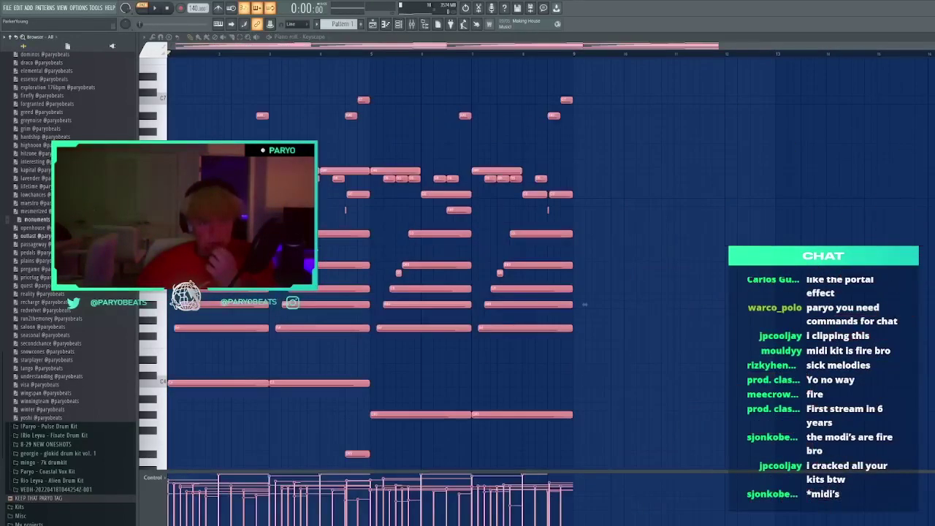
Try the "winter", "understanding", "tango" and "snowcones" MIDI files on the Keyscape channel
{"action": "left_click", "coordinate": [66, 410]}
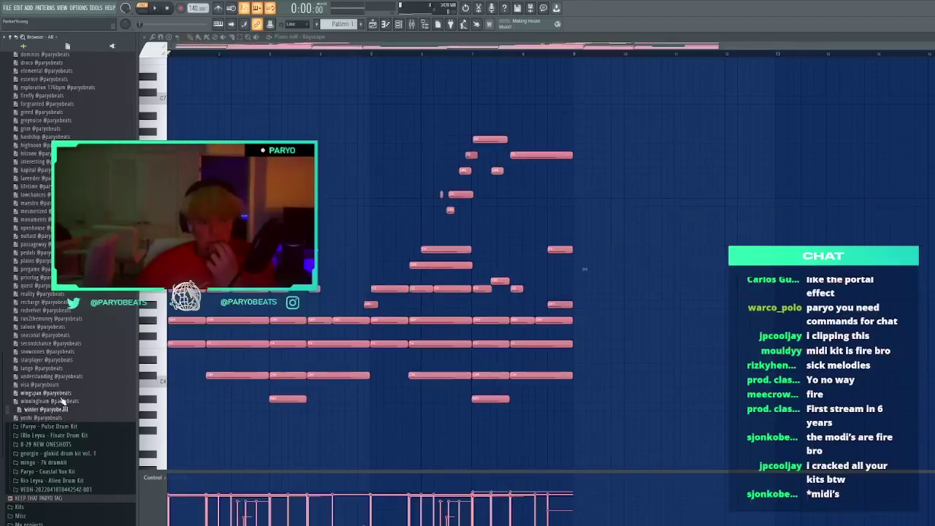
{"action": "left_click", "coordinate": [59, 377]}
{"action": "left_click", "coordinate": [51, 368]}
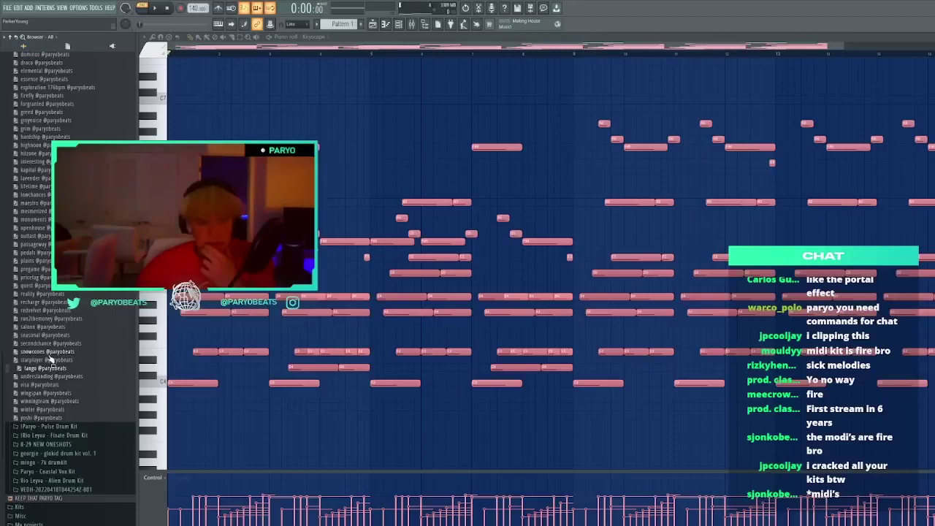
{"action": "left_click", "coordinate": [48, 353]}
{"action": "scroll", "coordinate": [70, 292], "scroll_direction": "up", "scroll_amount": 8}
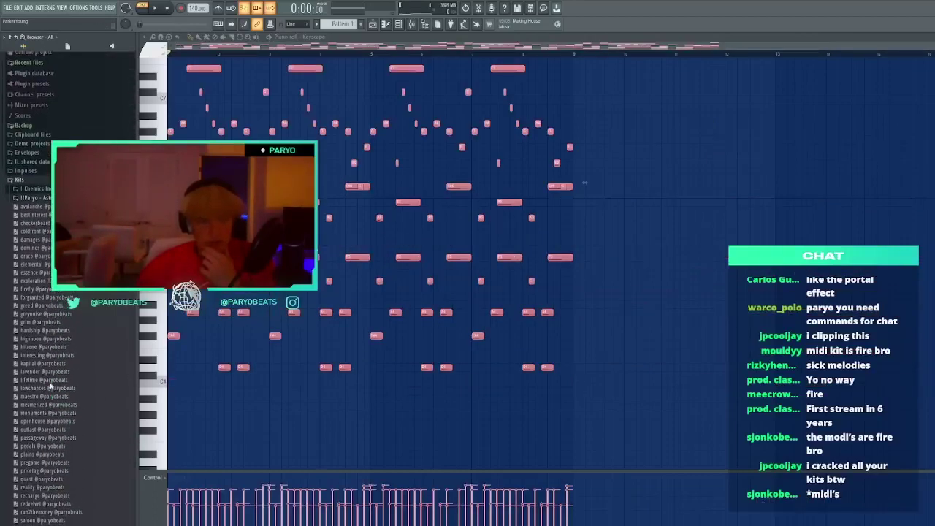
Try the "avalanche", "bestinterest", "checkerboard", "coldfront", "damages", "dominos" and "elemental" MIDI files on the Keyscape channel
{"action": "left_click", "coordinate": [30, 211]}
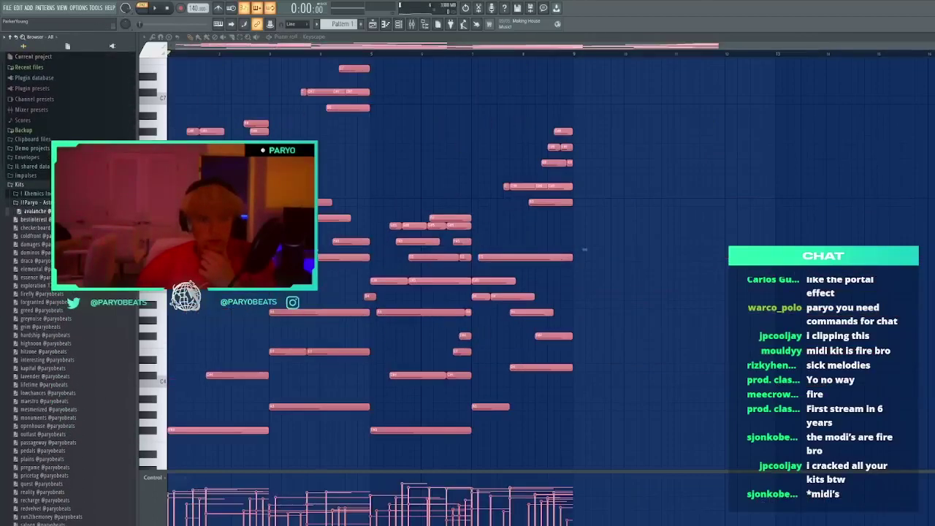
{"action": "left_click", "coordinate": [32, 219]}
{"action": "left_click", "coordinate": [33, 228]}
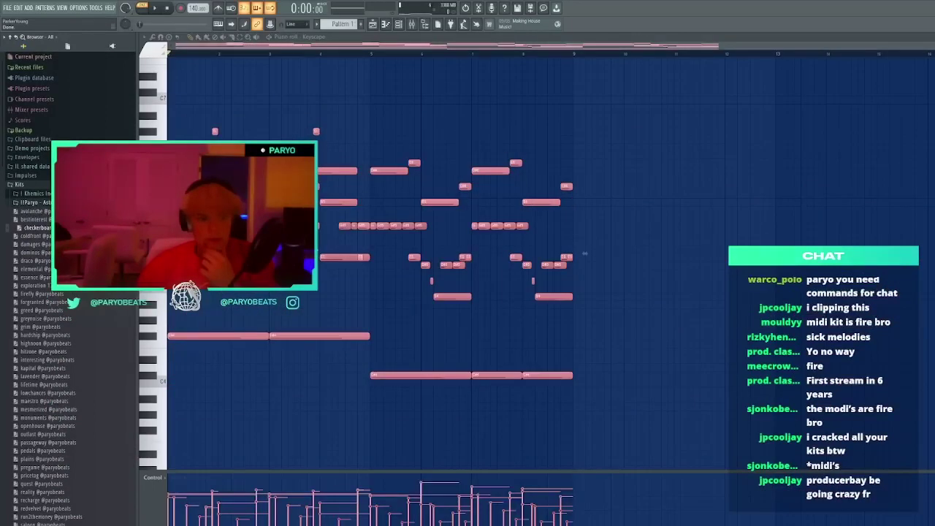
{"action": "left_click", "coordinate": [33, 236]}
{"action": "left_click", "coordinate": [33, 244]}
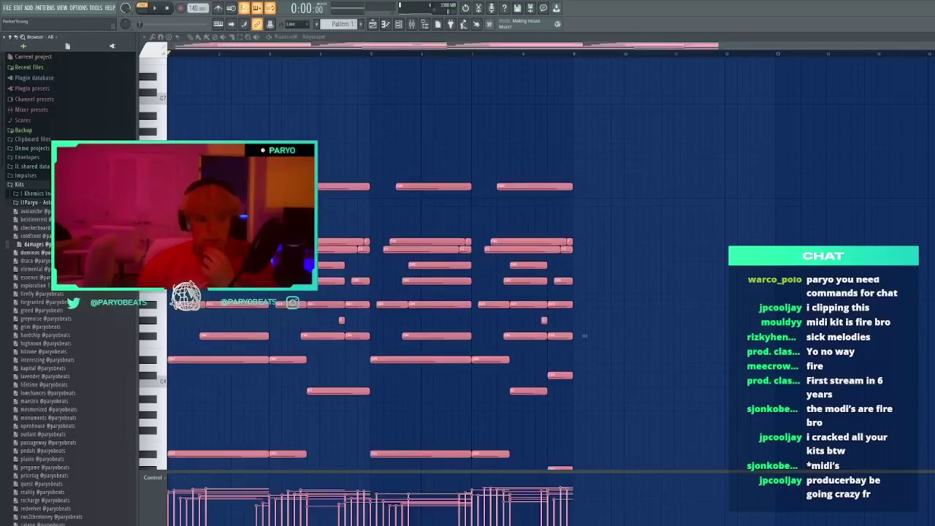
{"action": "left_click", "coordinate": [37, 253]}
{"action": "scroll", "coordinate": [37, 253], "scroll_direction": "down", "scroll_amount": 2}
{"action": "left_click", "coordinate": [36, 220]}
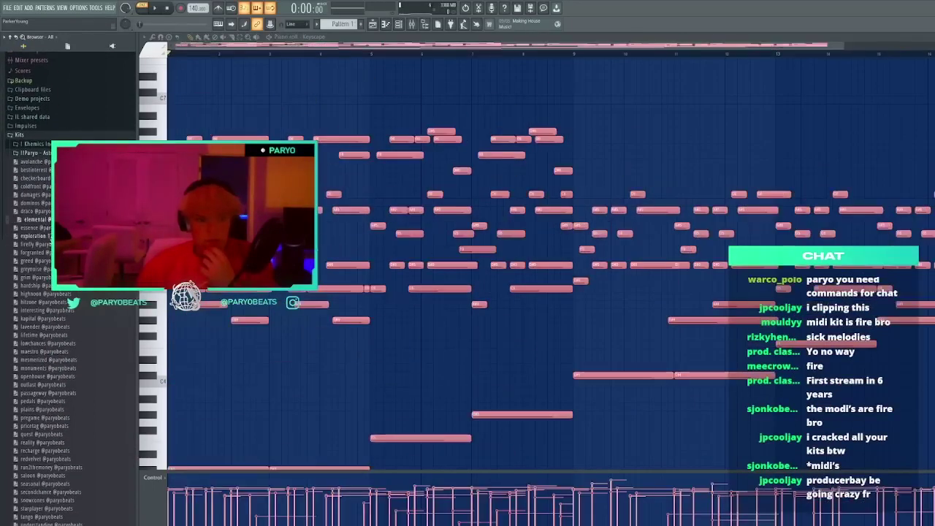
Try the "essence", "exploration", "firefly", "forgranted", "greed", "greynoise", "grim" and "highnoon" MIDI files on the Keyscape channel
{"action": "left_click", "coordinate": [48, 228]}
{"action": "left_click", "coordinate": [48, 236]}
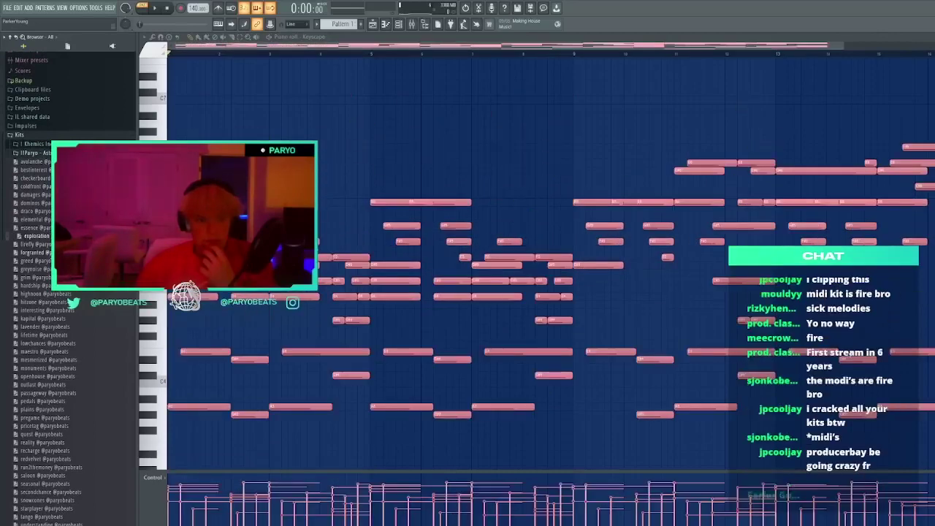
{"action": "left_click", "coordinate": [49, 244]}
{"action": "left_click", "coordinate": [49, 252]}
{"action": "left_click", "coordinate": [48, 261]}
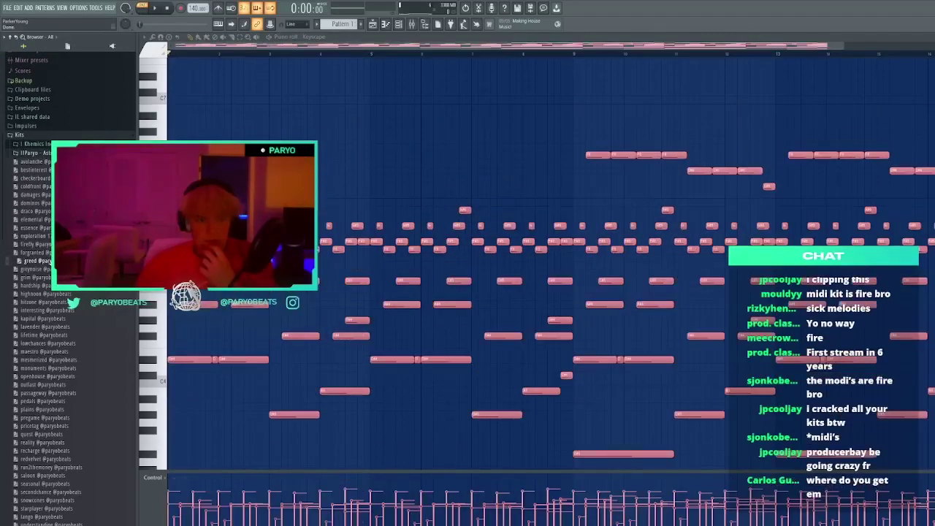
{"action": "left_click", "coordinate": [45, 269]}
{"action": "left_click", "coordinate": [46, 277]}
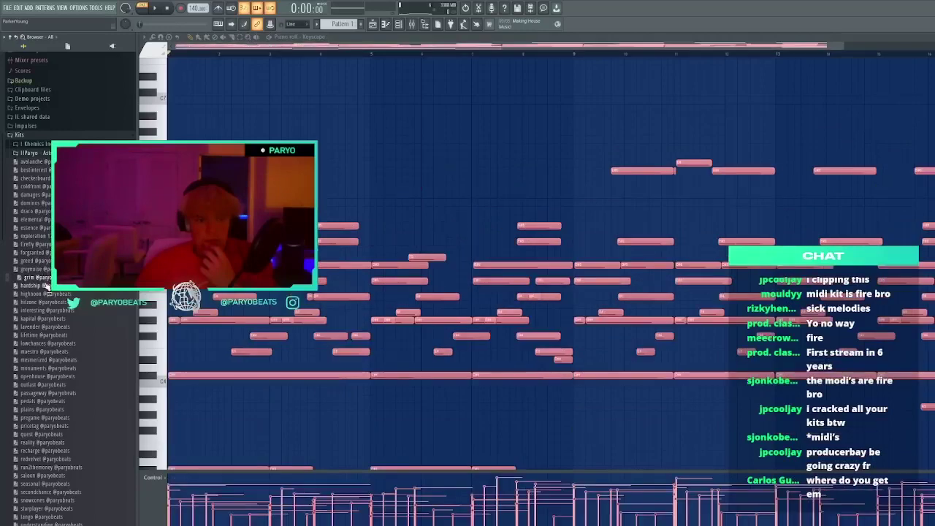
{"action": "left_click", "coordinate": [51, 297]}
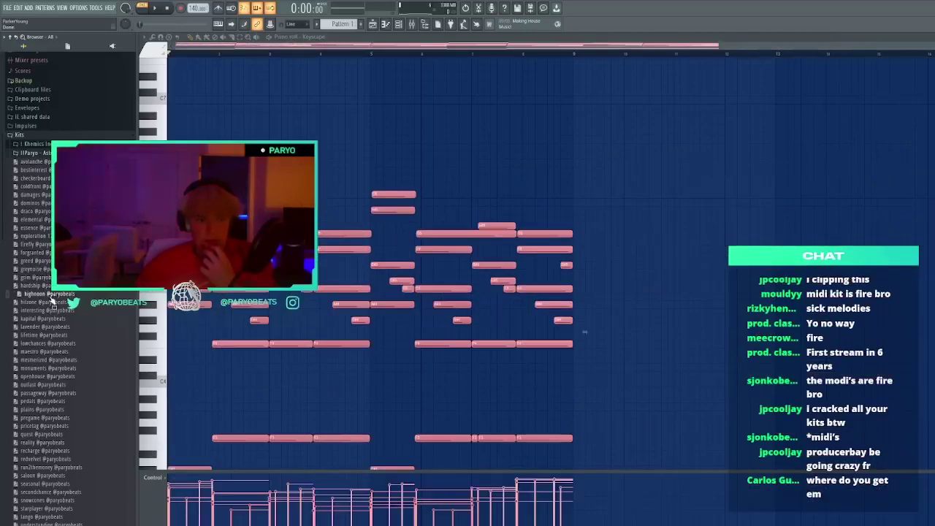
Try the "hitzone", "interesting" and "kapital" MIDI files on the Keyscape channel
{"action": "left_click", "coordinate": [44, 304]}
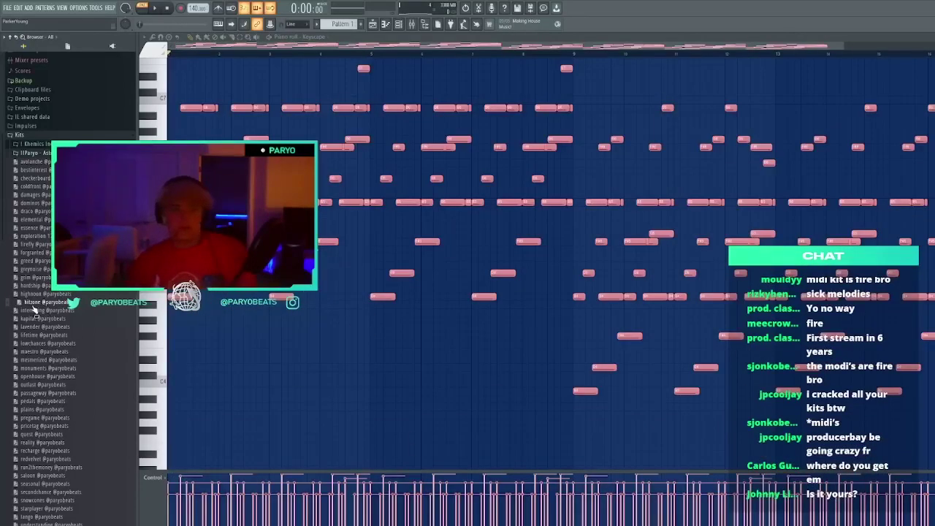
{"action": "left_click", "coordinate": [34, 310]}
{"action": "left_click", "coordinate": [45, 319]}
{"action": "scroll", "coordinate": [55, 334], "scroll_direction": "down", "scroll_amount": 2}
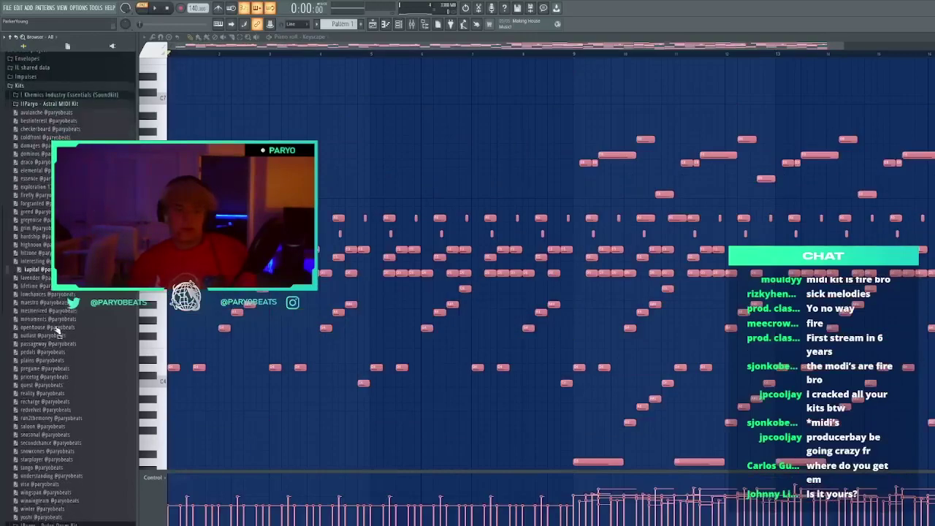
Load the "openhouse" and "outlast" MIDI files into Keyscape, and play back the "outlast" melody
{"action": "left_click", "coordinate": [57, 327]}
{"action": "left_click", "coordinate": [59, 336]}
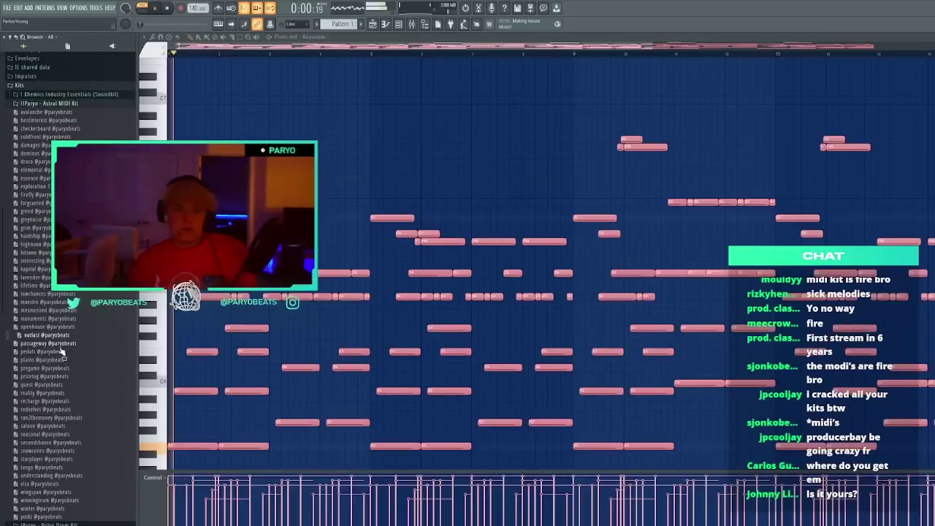
{"action": "scroll", "coordinate": [306, 50], "scroll_direction": "down", "scroll_amount": 3}
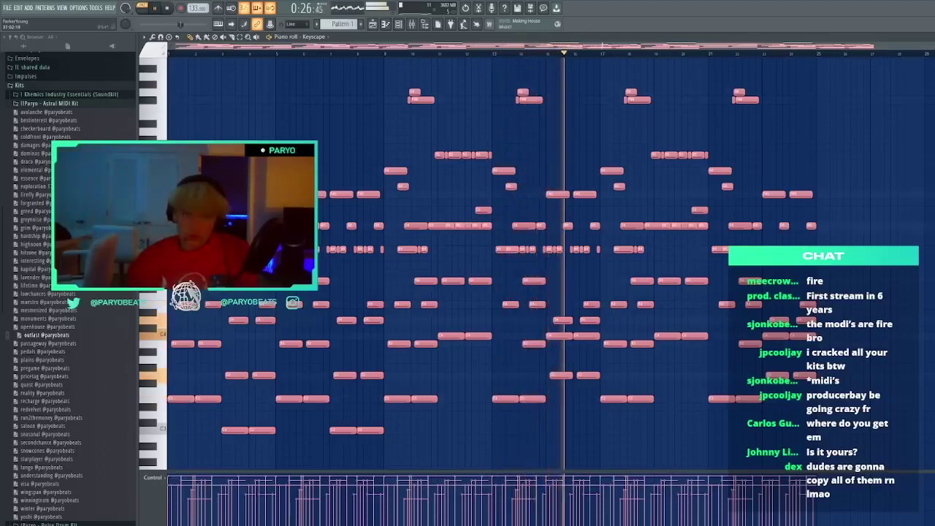
{"action": "key", "text": "space"}
{"action": "key", "text": "Escape"}
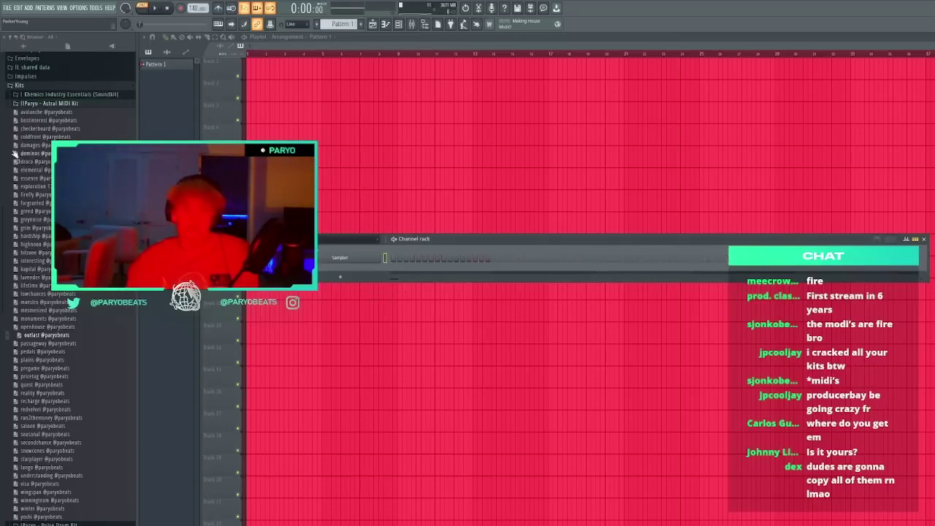
Collapse the Astral MIDI Kit folder and open the empty piano roll of the DUNE 3 channel with the Neon Basic Pad patch
{"action": "left_click", "coordinate": [12, 107]}
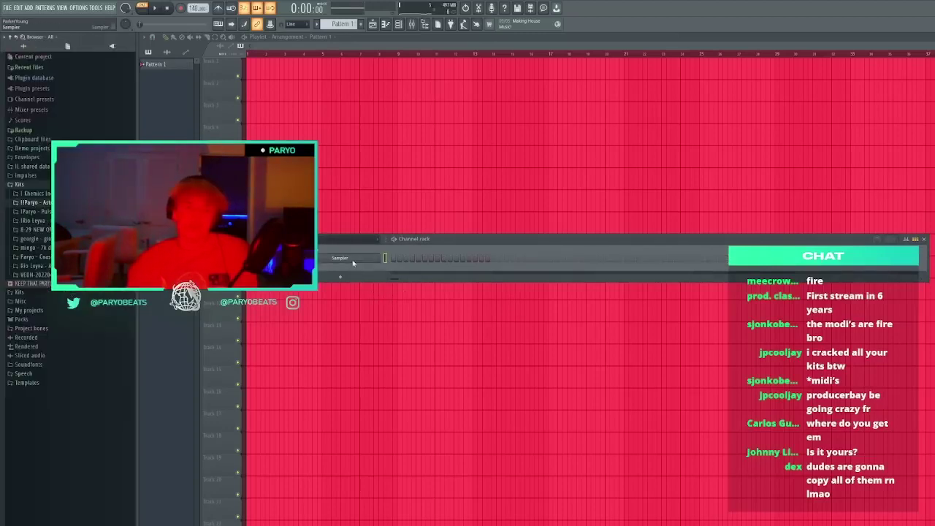
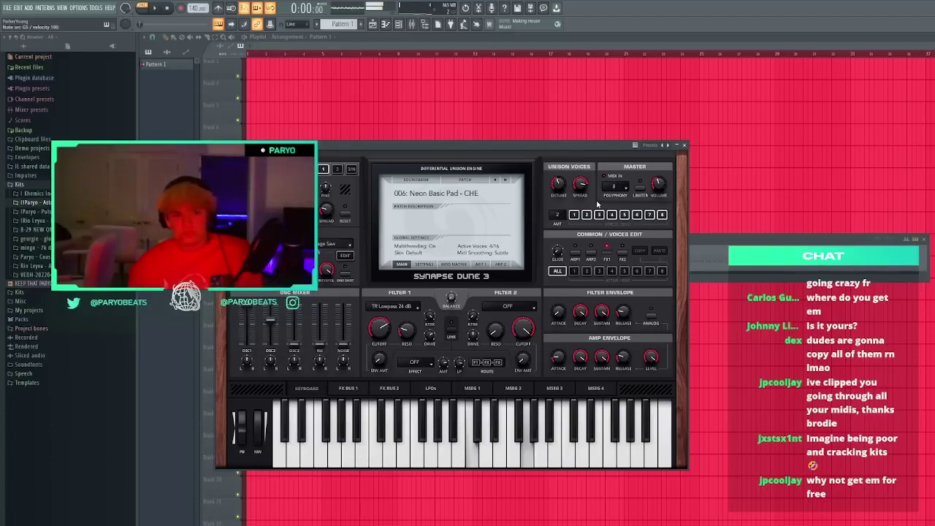
{"action": "left_click", "coordinate": [686, 146]}
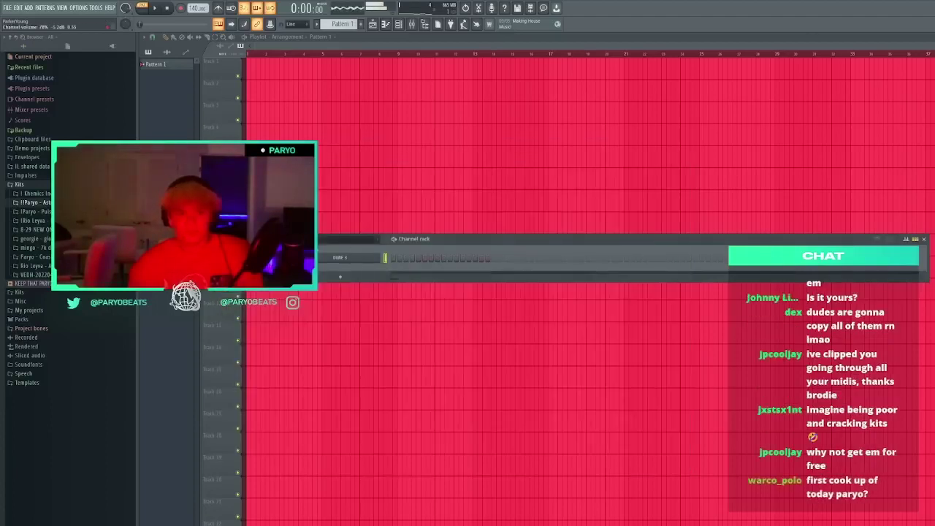
{"action": "key", "text": "F7"}
{"action": "scroll", "coordinate": [196, 58], "scroll_direction": "up", "scroll_amount": 5}
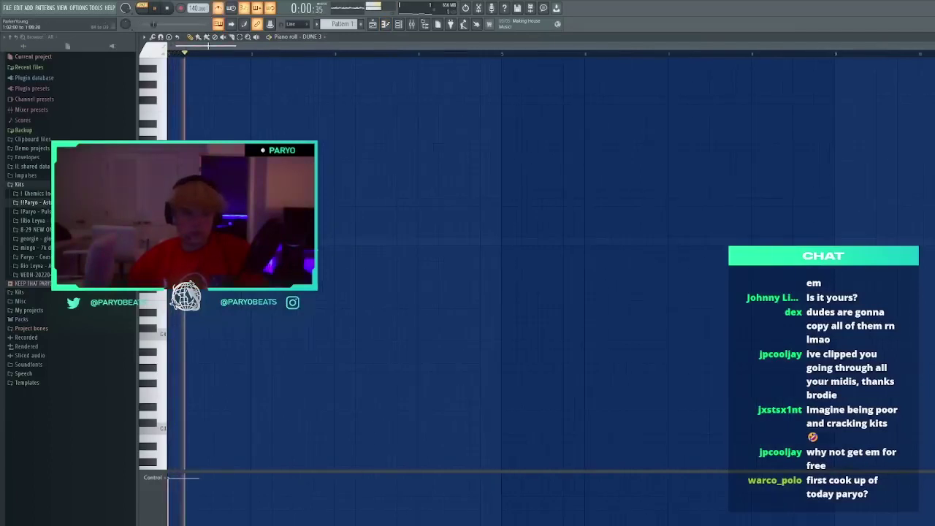
Draw four staggered notes C5, G5, E5 and B5 from the start of bar 1 in the DUNE 3 piano roll, and play them
{"action": "key", "text": "space"}
{"action": "scroll", "coordinate": [219, 247], "scroll_direction": "down", "scroll_amount": 1}
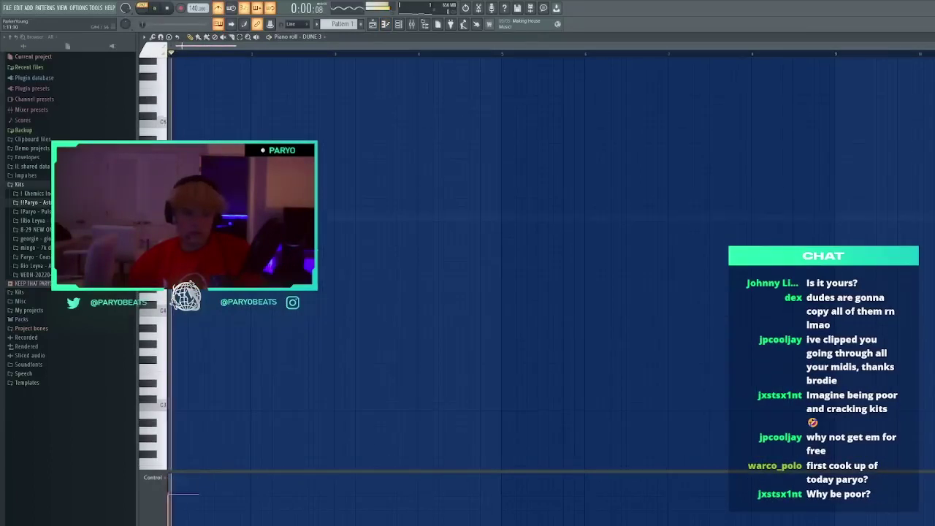
{"action": "key", "text": "space"}
{"action": "scroll", "coordinate": [212, 233], "scroll_direction": "up", "scroll_amount": 1}
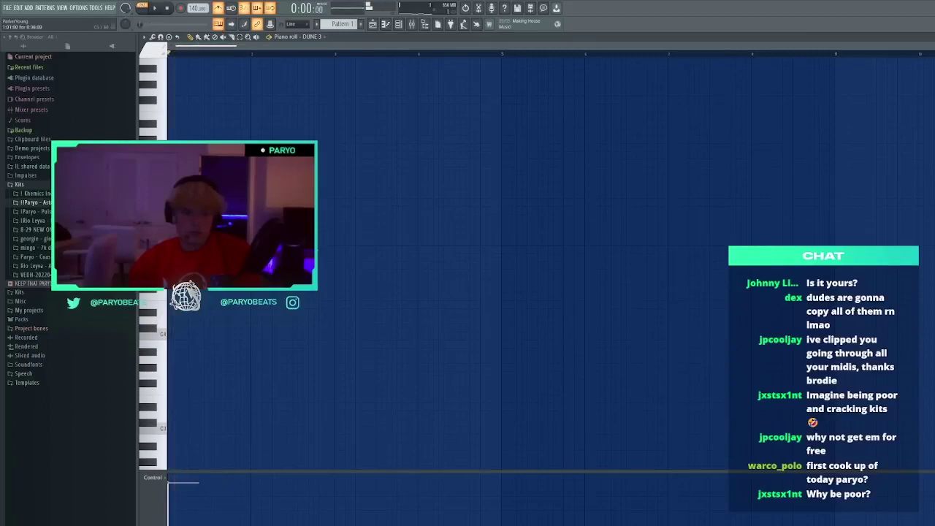
{"action": "key", "text": "space"}
{"action": "left_click_drag", "start_coordinate": [250, 241], "coordinate": [338, 241]}
{"action": "left_click", "coordinate": [181, 155]}
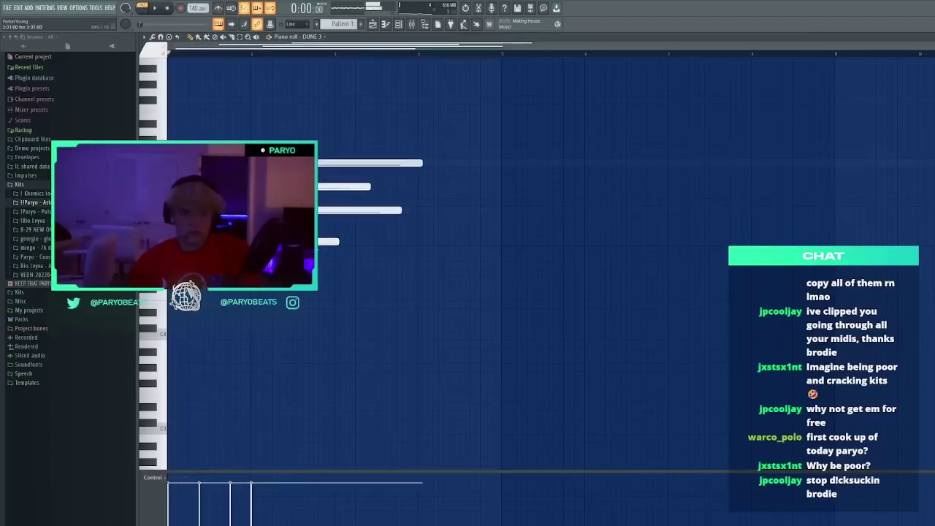
{"action": "left_click_drag", "start_coordinate": [257, 135], "coordinate": [286, 155]}
{"action": "right_click", "coordinate": [306, 137]}
{"action": "key", "text": "space"}
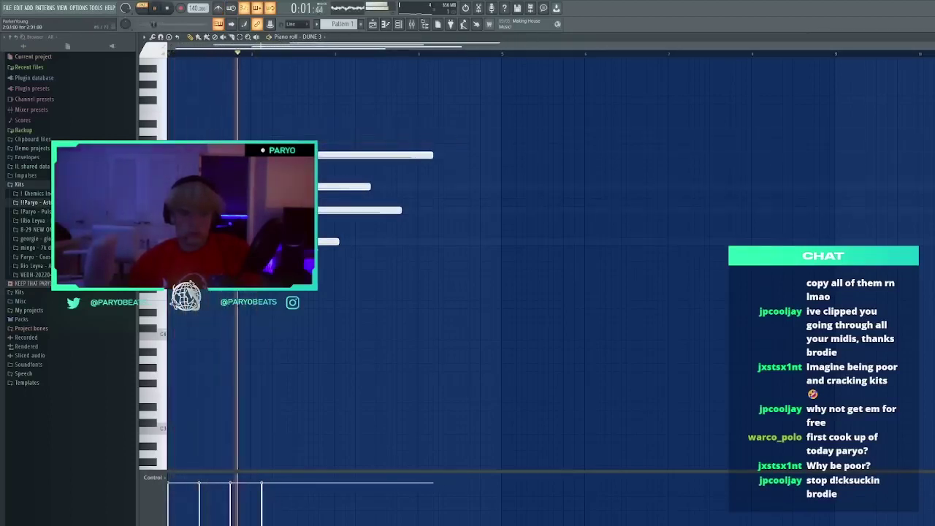
Slice the four notes at bar 3, remove the overhanging ends and duplicate the two-bar chord into bars 3 and 4
{"action": "left_click", "coordinate": [342, 124]}
{"action": "right_click", "coordinate": [343, 126]}
{"action": "left_click", "coordinate": [351, 131]}
{"action": "right_click", "coordinate": [351, 131]}
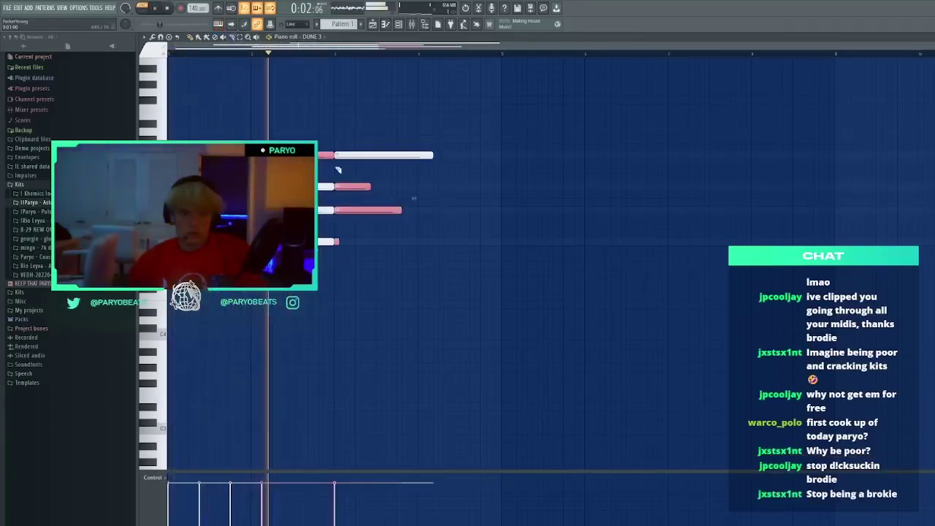
{"action": "key", "text": "ctrl+b"}
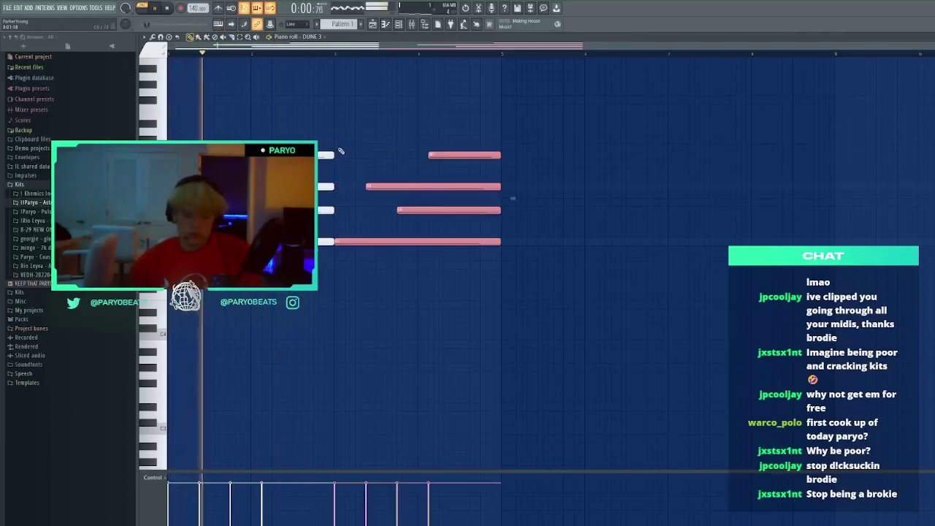
Draw a short top melody of D6, E6, D6, C6 and B5 over the second chord, starting at bar 3
{"action": "left_click", "coordinate": [343, 148]}
{"action": "right_click", "coordinate": [353, 148]}
{"action": "key", "text": "space"}
{"action": "left_click_drag", "start_coordinate": [341, 125], "coordinate": [334, 127]}
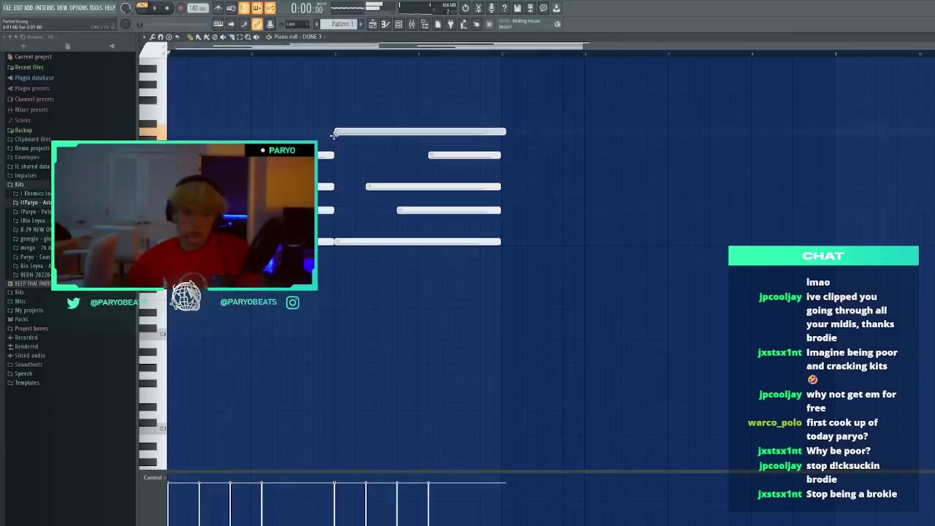
{"action": "left_click_drag", "start_coordinate": [508, 130], "coordinate": [361, 138]}
{"action": "left_click", "coordinate": [348, 116]}
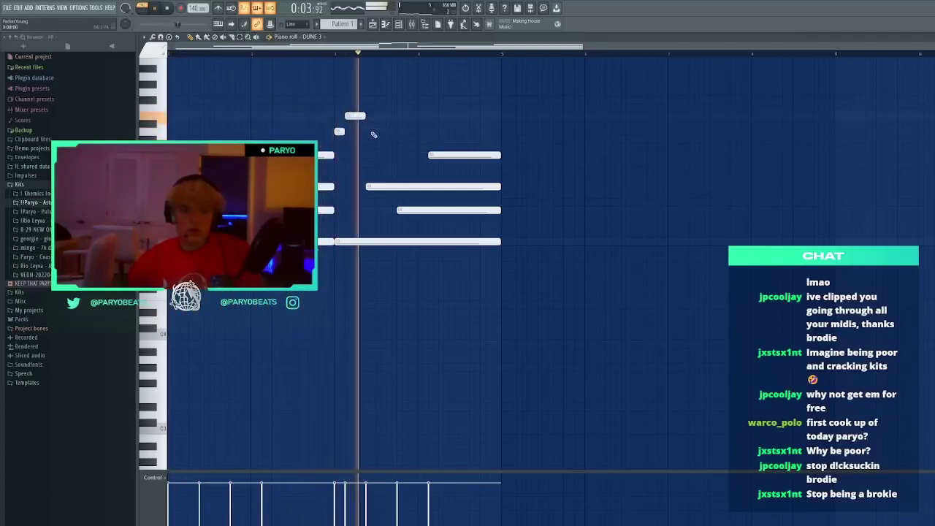
{"action": "left_click", "coordinate": [374, 131]}
{"action": "key", "text": "space"}
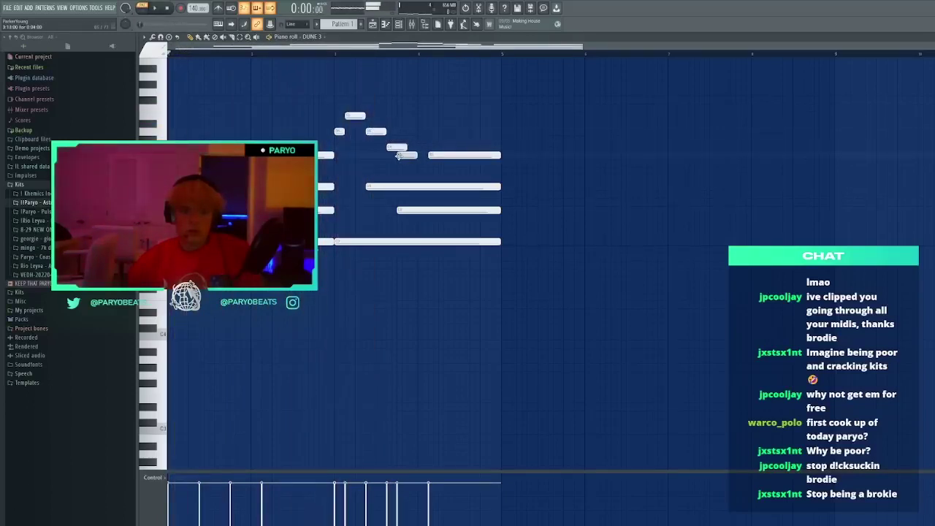
Replace the long B5 in bar 4 with a lengthened closing melody note, and duplicate the four-bar phrase through bar 8
{"action": "right_click", "coordinate": [437, 154]}
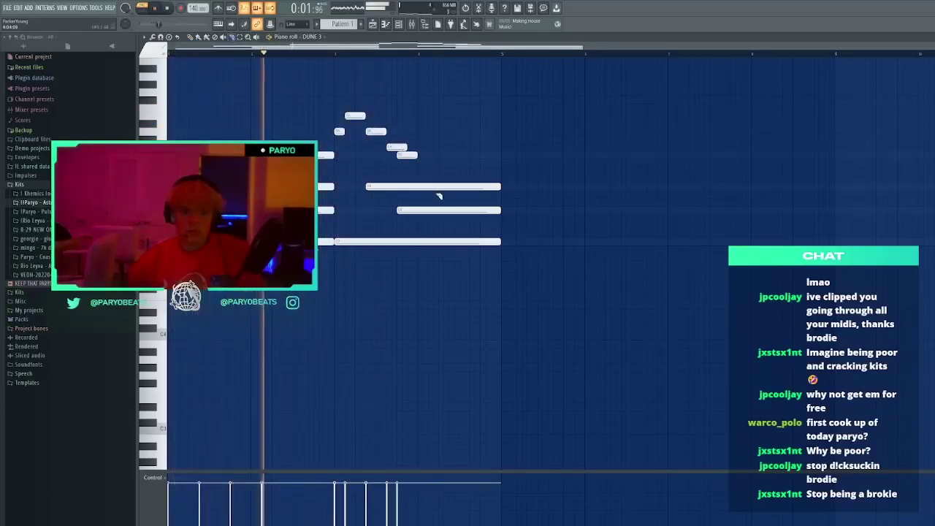
{"action": "left_click_drag", "start_coordinate": [417, 155], "coordinate": [428, 155]}
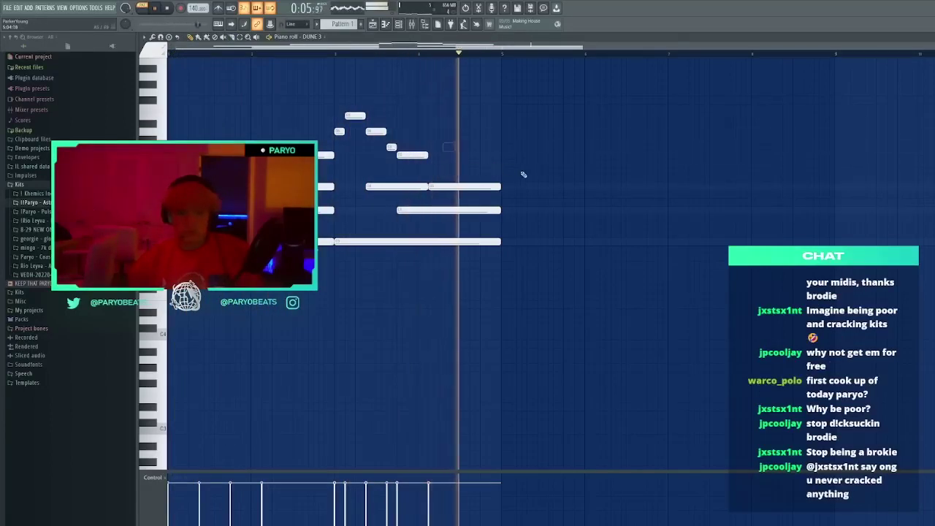
{"action": "key", "text": "space"}
{"action": "key", "text": "ctrl+b"}
{"action": "key", "text": "ctrl+b"}
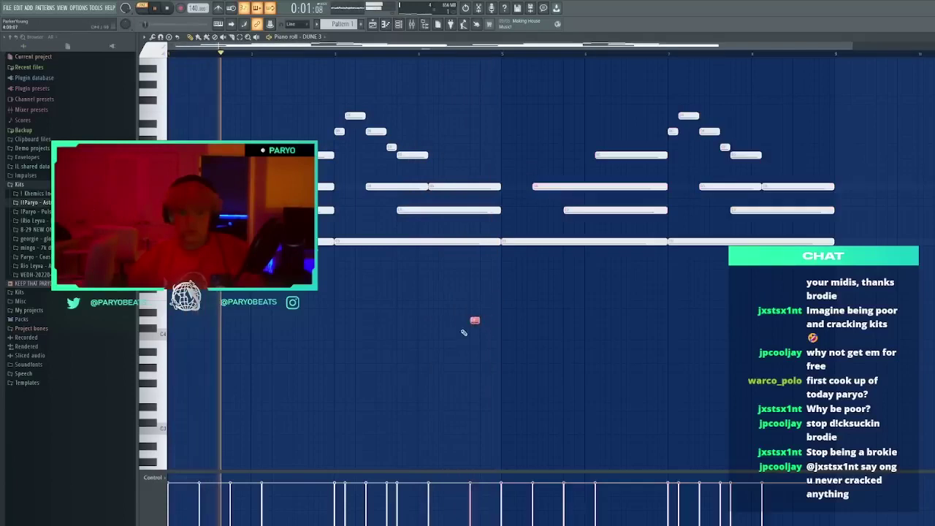
{"action": "mouse_move", "coordinate": [482, 299]}
{"action": "left_mouse_down"}
{"action": "mouse_move", "coordinate": [499, 305]}
{"action": "mouse_move", "coordinate": [504, 272]}
{"action": "mouse_move", "coordinate": [502, 282]}
{"action": "left_mouse_up"}
{"action": "key", "text": "space"}
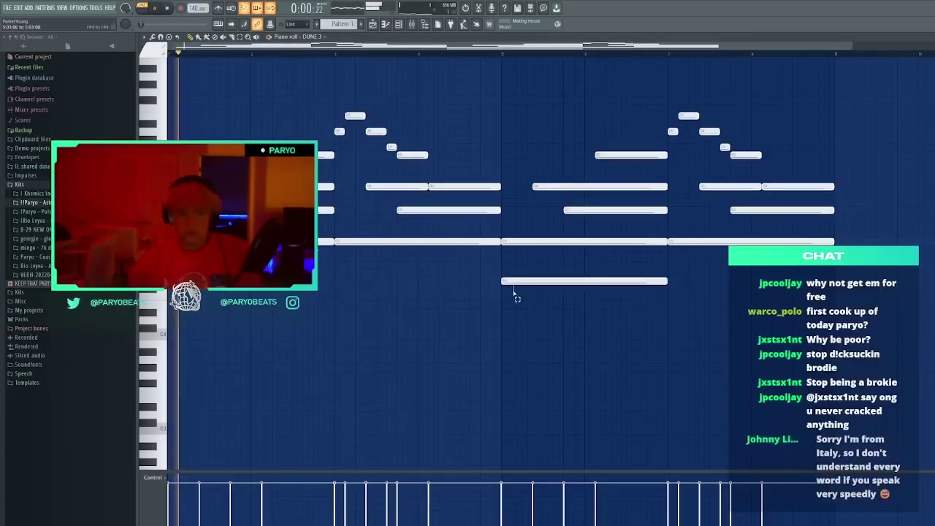
{"action": "right_click", "coordinate": [517, 283]}
Select the two long root notes in bars 5 to 8 and transpose them down five semitones to G4
{"action": "left_click_drag", "start_coordinate": [783, 291], "coordinate": [565, 236]}
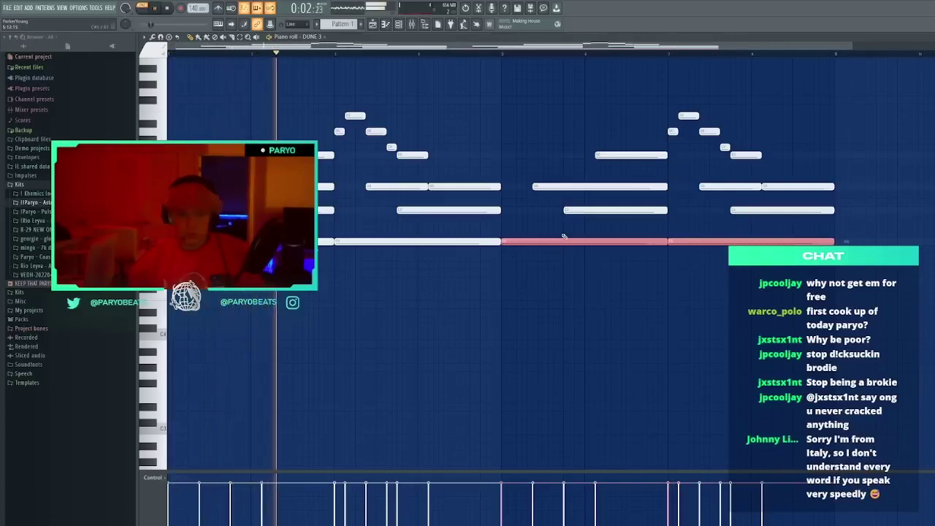
{"action": "key", "text": "Down"}
{"action": "key", "text": "Down"}
{"action": "key", "text": "Down"}
{"action": "key", "text": "Down"}
{"action": "scroll", "coordinate": [565, 237], "scroll_direction": "down", "scroll_amount": 1}
{"action": "key", "text": "shift+Down"}
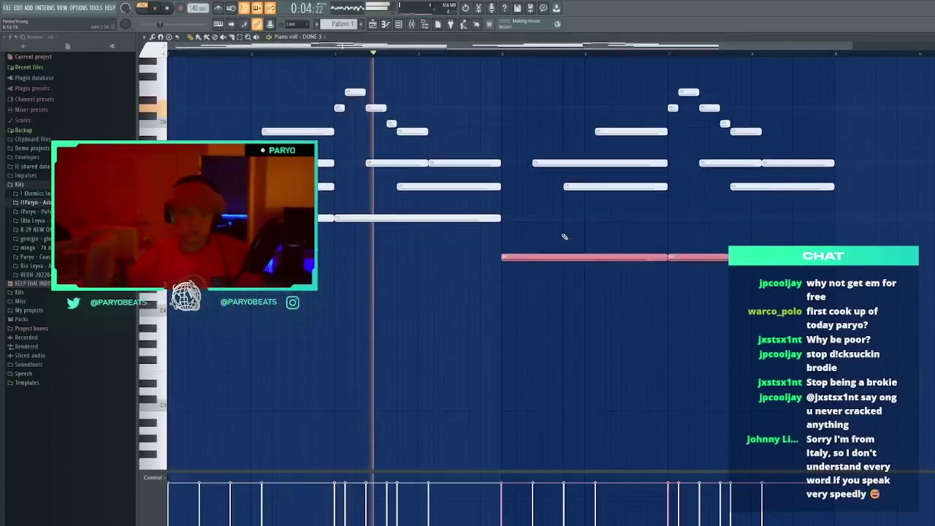
Raise the two long root notes in bars 5 to 8 by five semitones to C5 and lower them one semitone to B4
{"action": "left_click_drag", "start_coordinate": [499, 307], "coordinate": [521, 318]}
{"action": "right_click", "coordinate": [522, 307]}
{"action": "scroll", "coordinate": [639, 330], "scroll_direction": "up", "scroll_amount": 4}
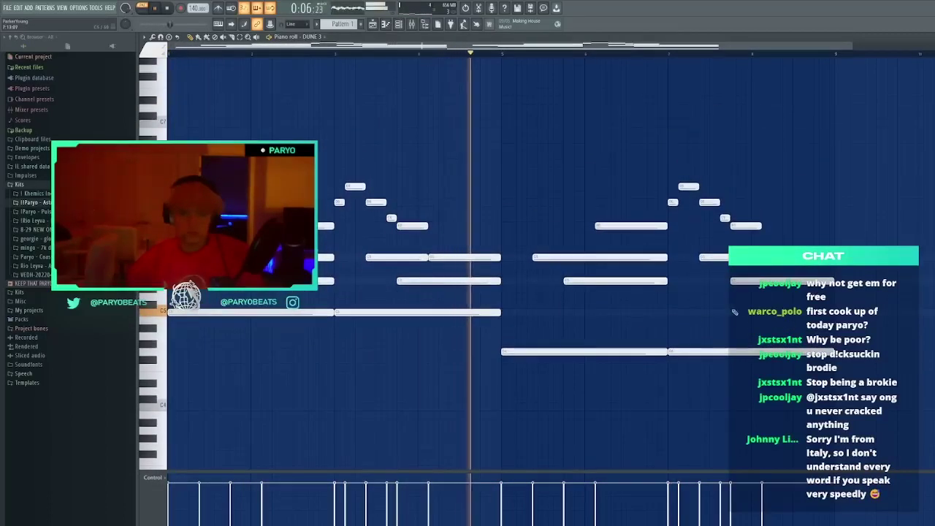
{"action": "left_click", "coordinate": [775, 280]}
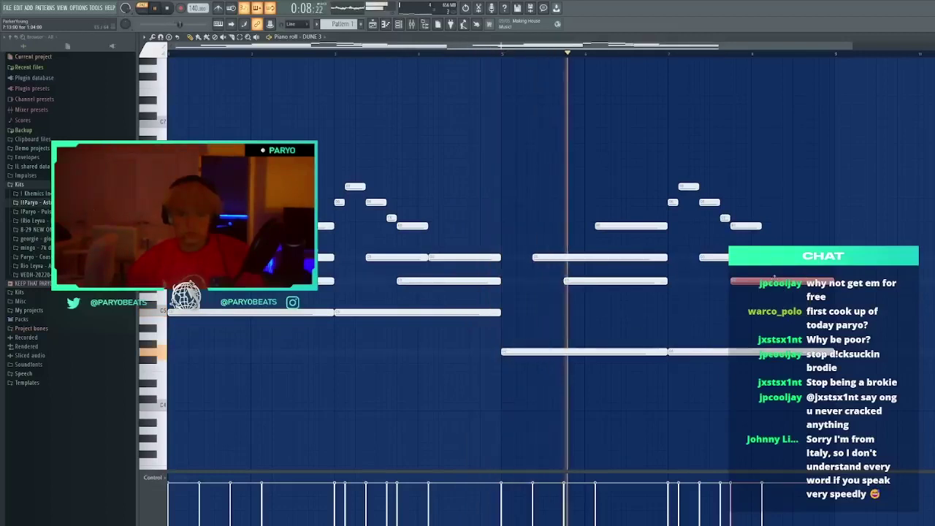
{"action": "left_click_drag", "start_coordinate": [773, 426], "coordinate": [589, 328]}
{"action": "key", "text": "shift+Up"}
{"action": "key", "text": "shift+Up"}
{"action": "key", "text": "shift+Up"}
{"action": "key", "text": "shift+Up"}
{"action": "key", "text": "shift+Up"}
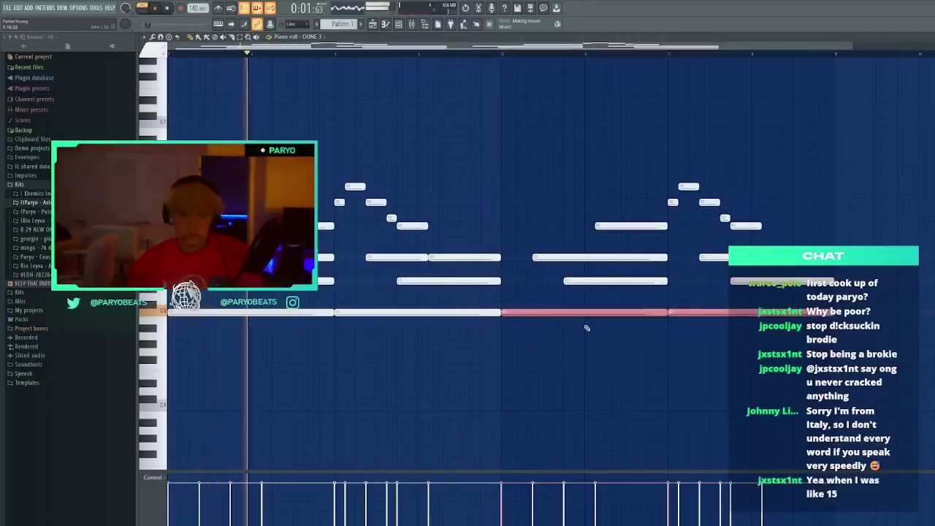
{"action": "key", "text": "shift+Down"}
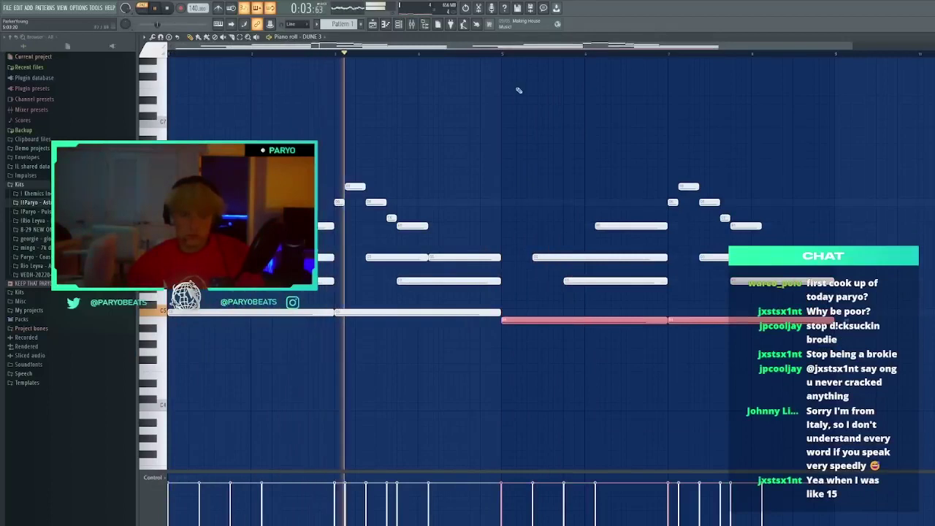
Raise the two long root notes in bars 5 to 8 five semitones from B4, drop them an octave to E4 and play the result
{"action": "left_click", "coordinate": [498, 60]}
{"action": "right_click", "coordinate": [500, 63]}
{"action": "left_click", "coordinate": [507, 55]}
{"action": "left_click_drag", "start_coordinate": [724, 362], "coordinate": [646, 319]}
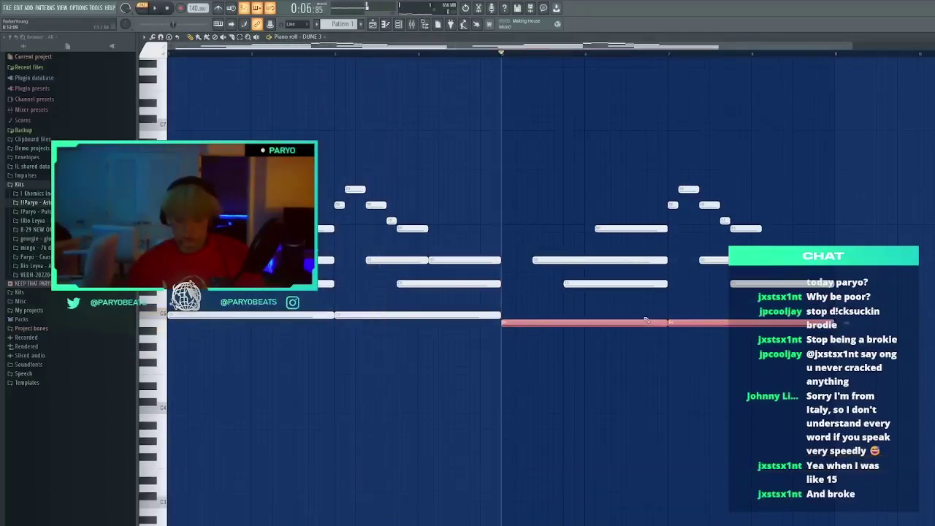
{"action": "key", "text": "shift+Up"}
{"action": "key", "text": "shift+Up"}
{"action": "key", "text": "shift+Up"}
{"action": "key", "text": "space"}
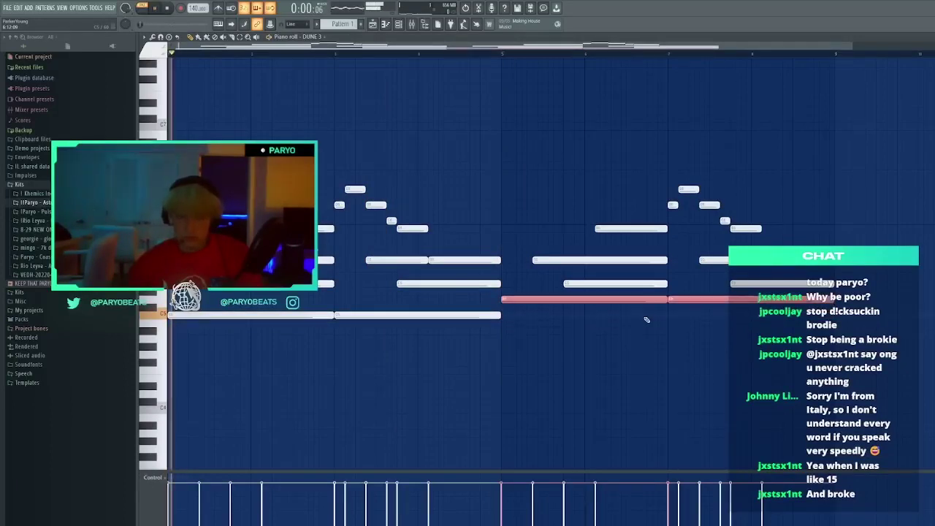
{"action": "key", "text": "shift+Up"}
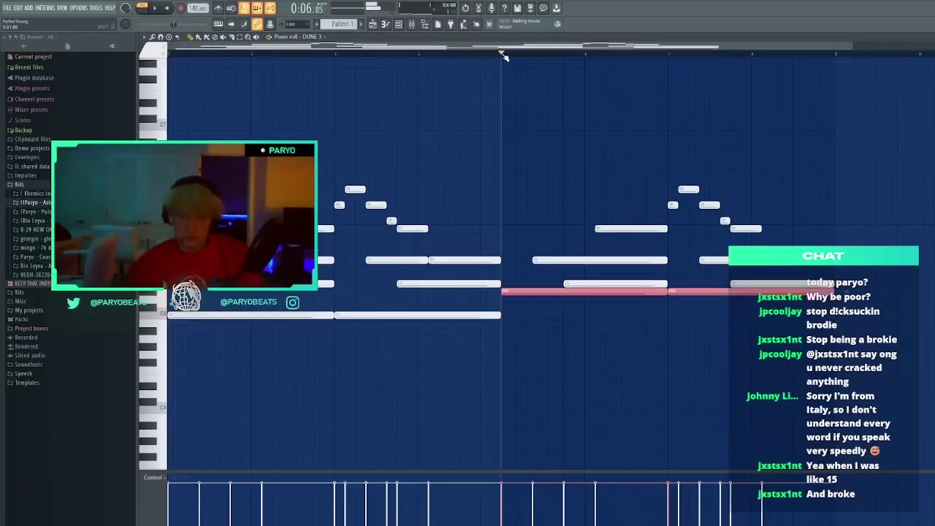
{"action": "key", "text": "ctrl+Down"}
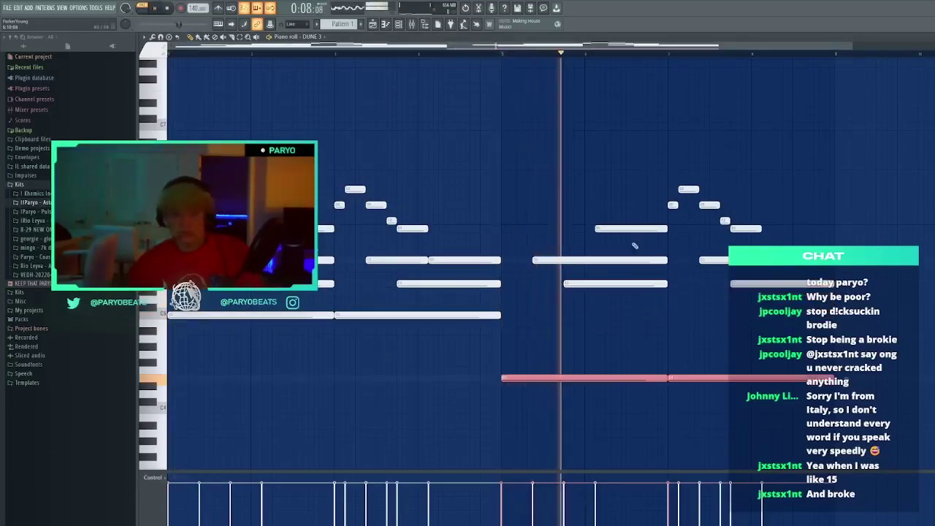
{"action": "key", "text": "space"}
{"action": "key", "text": "space"}
Try the two long root notes in bars 1 to 4 one octave lower at C4
{"action": "scroll", "coordinate": [512, 256], "scroll_direction": "down", "scroll_amount": 4}
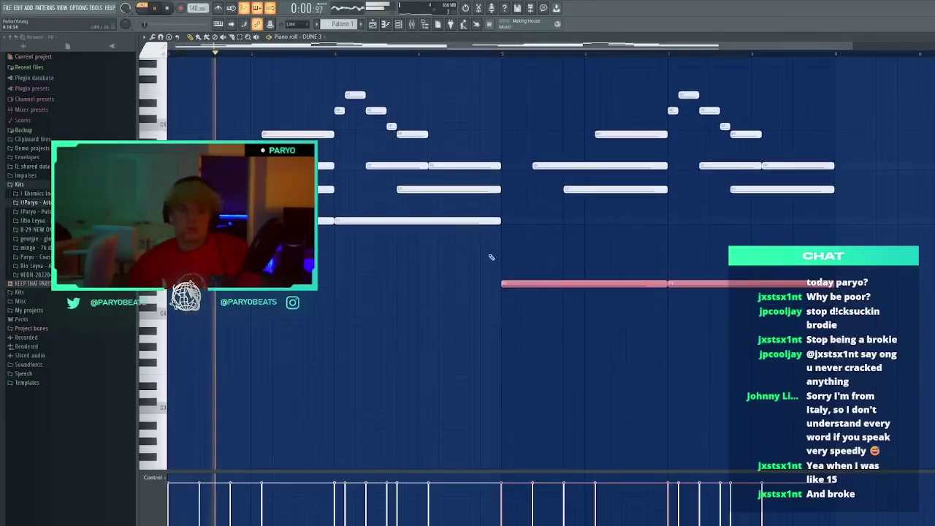
{"action": "left_click_drag", "start_coordinate": [513, 256], "coordinate": [208, 211]}
{"action": "key", "text": "ctrl+Down"}
{"action": "key", "text": "space"}
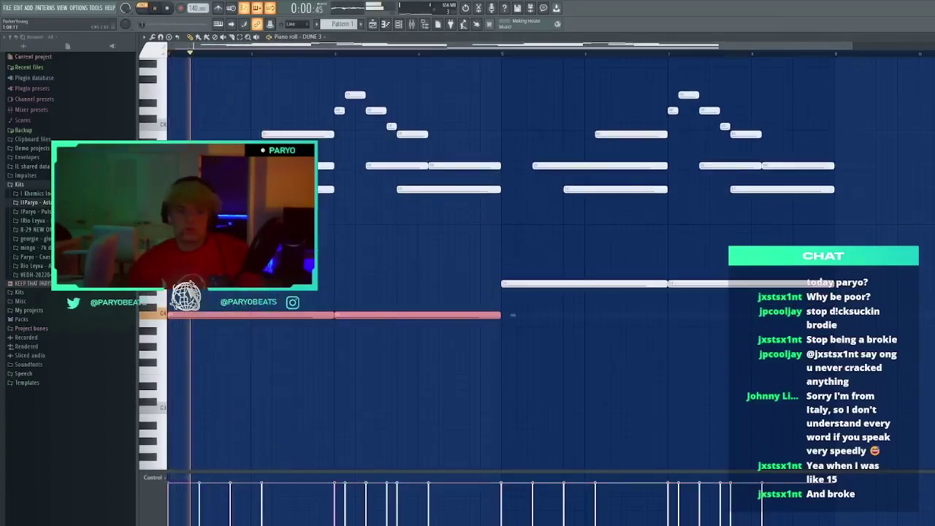
{"action": "key", "text": "ctrl+Up"}
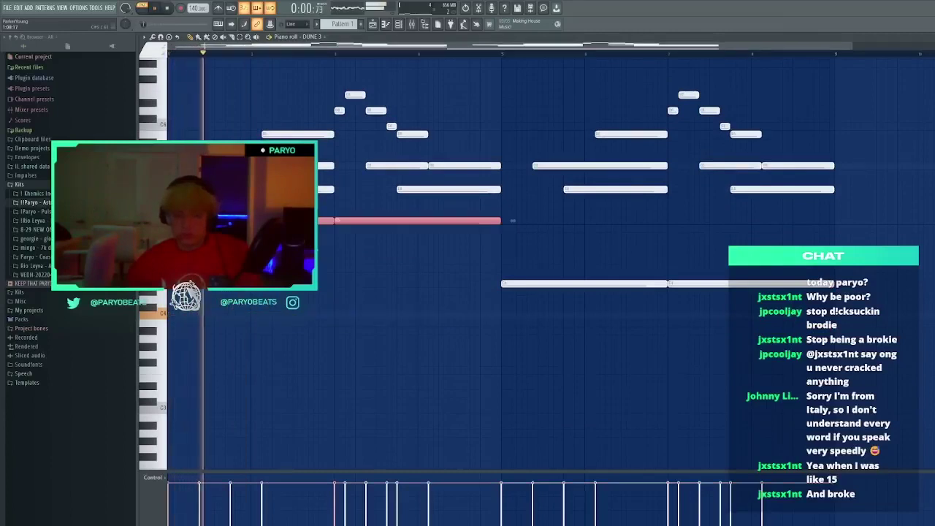
Split off the end of the last root note in bar 8, raise it three semitones, and transpose the whole melody down one semitone
{"action": "scroll", "coordinate": [523, 188], "scroll_direction": "up", "scroll_amount": 4}
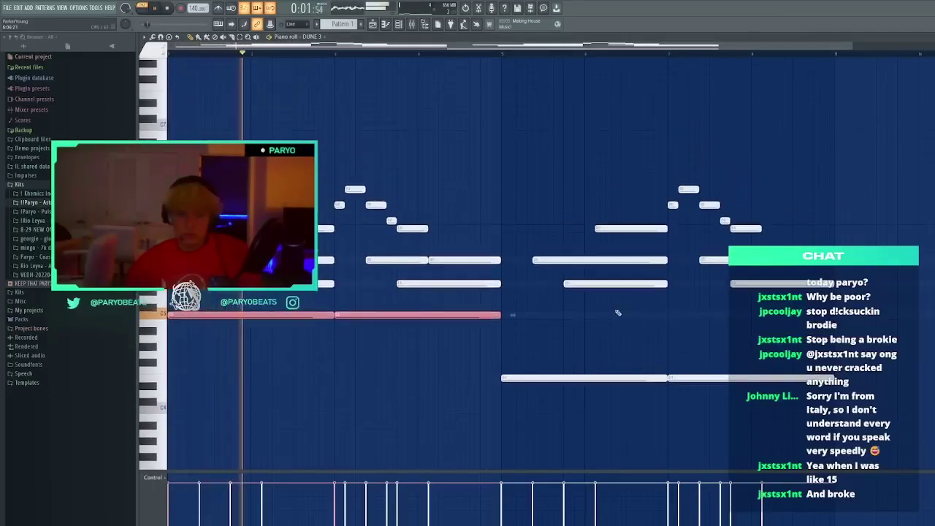
{"action": "left_click", "coordinate": [672, 342]}
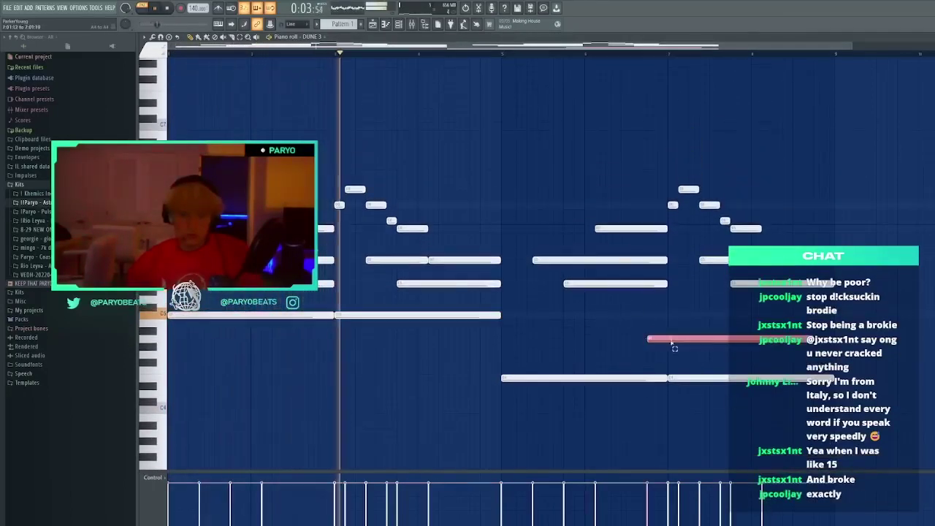
{"action": "right_click", "coordinate": [671, 342]}
{"action": "key", "text": "shift+Up"}
{"action": "key", "text": "space"}
{"action": "key", "text": "space"}
{"action": "key", "text": "shift+Down"}
{"action": "key", "text": "shift+Down"}
{"action": "key", "text": "space"}
{"action": "key", "text": "space"}
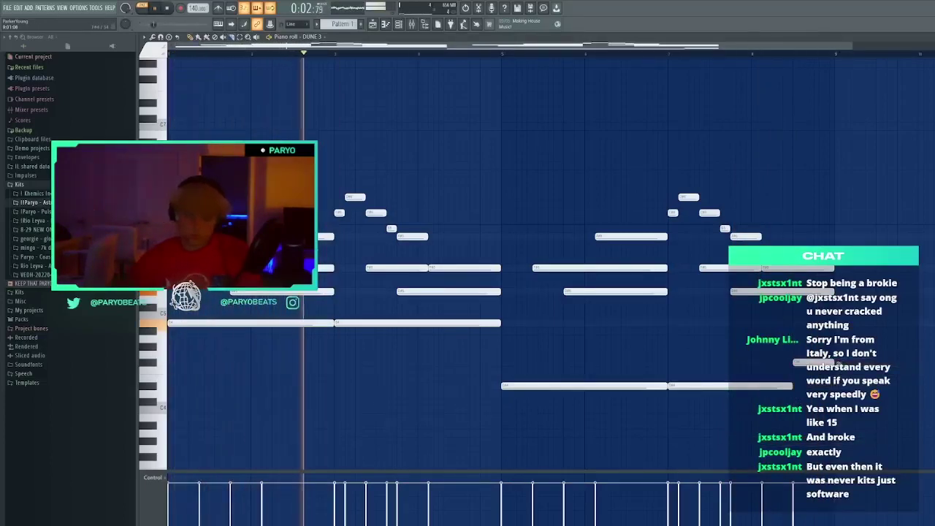
Draw a G#5 melody note from the middle of bar 4 up to where the F#5 note starts in bar 5
{"action": "scroll", "coordinate": [530, 213], "scroll_direction": "up", "scroll_amount": 2}
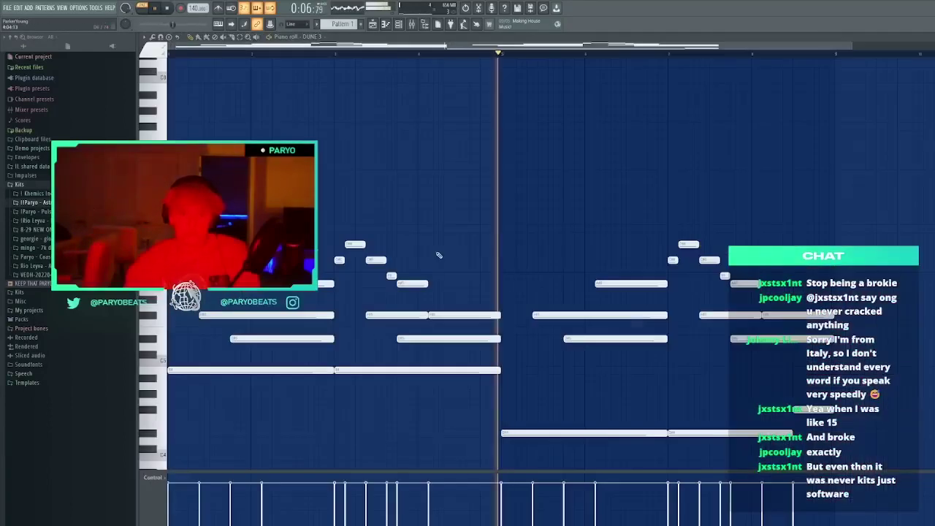
{"action": "left_click", "coordinate": [338, 55]}
{"action": "scroll", "coordinate": [339, 58], "scroll_direction": "up", "scroll_amount": 2}
{"action": "left_click_drag", "start_coordinate": [537, 290], "coordinate": [555, 300]}
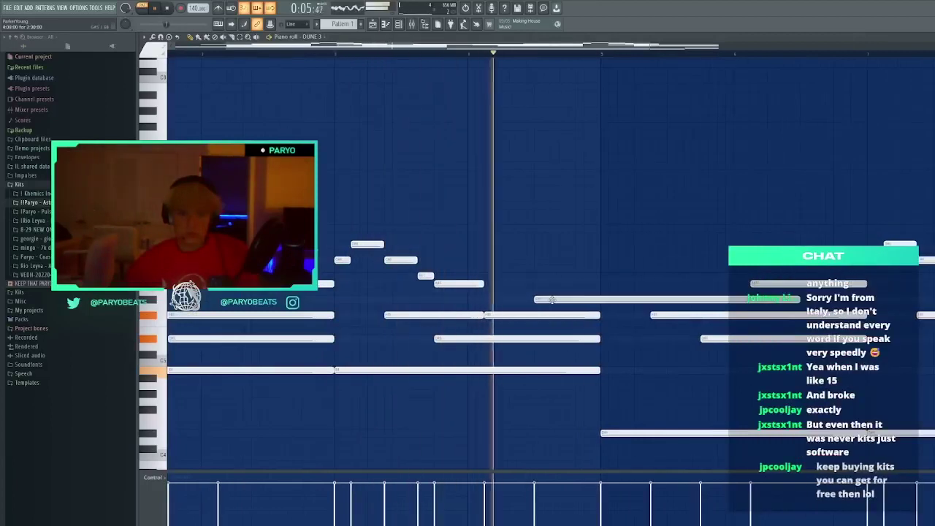
{"action": "left_click", "coordinate": [601, 300]}
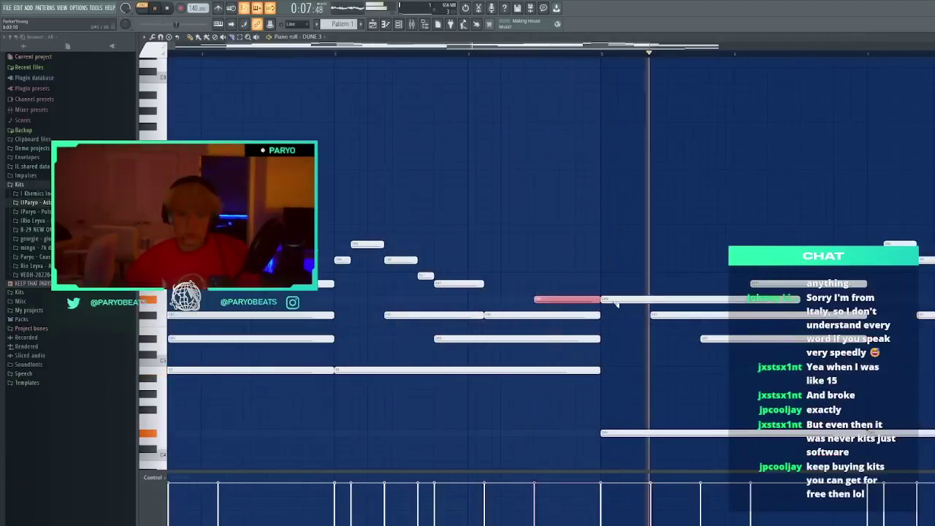
{"action": "left_click", "coordinate": [673, 302]}
{"action": "right_click", "coordinate": [673, 303]}
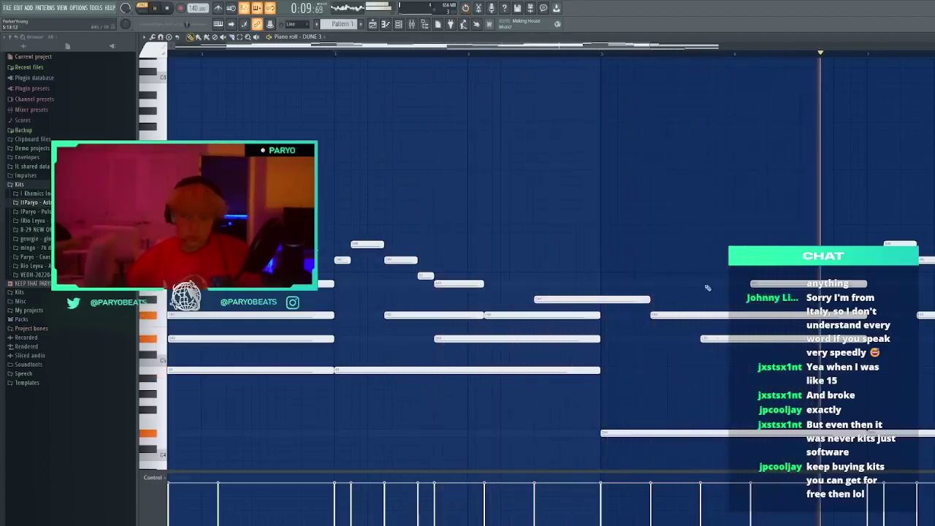
Raise the D#5 note starting late in bar 5 to F5 and trim the preceding F#5 note to end where it begins
{"action": "left_click", "coordinate": [476, 54]}
{"action": "scroll", "coordinate": [602, 339], "scroll_direction": "up", "scroll_amount": 2}
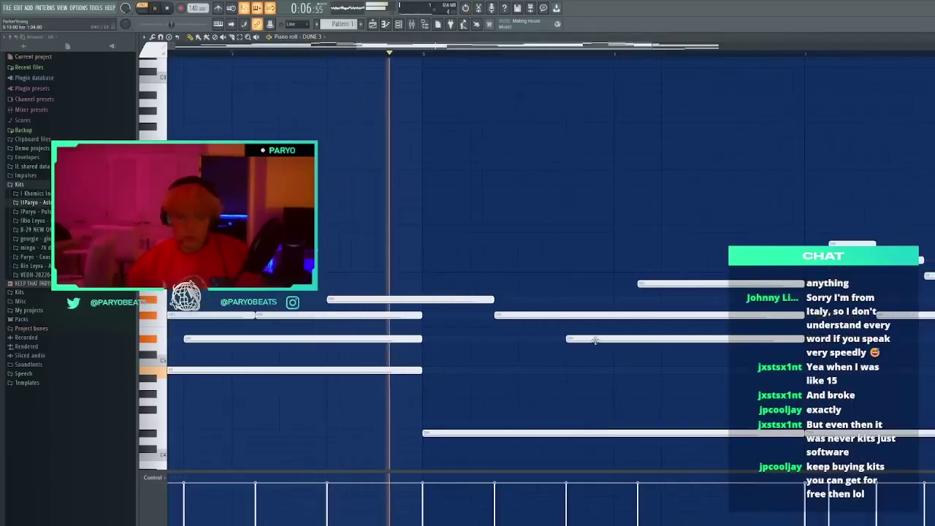
{"action": "left_click_drag", "start_coordinate": [588, 339], "coordinate": [578, 322]}
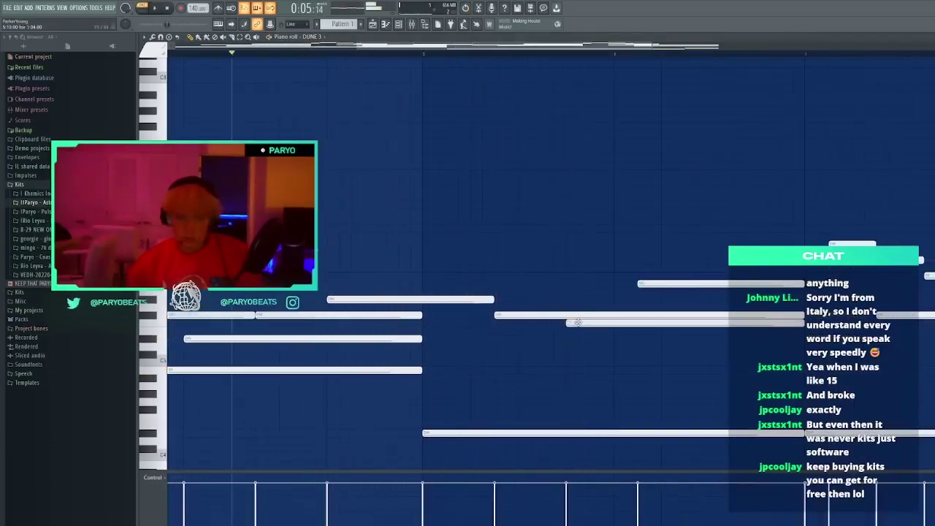
{"action": "right_click", "coordinate": [574, 315]}
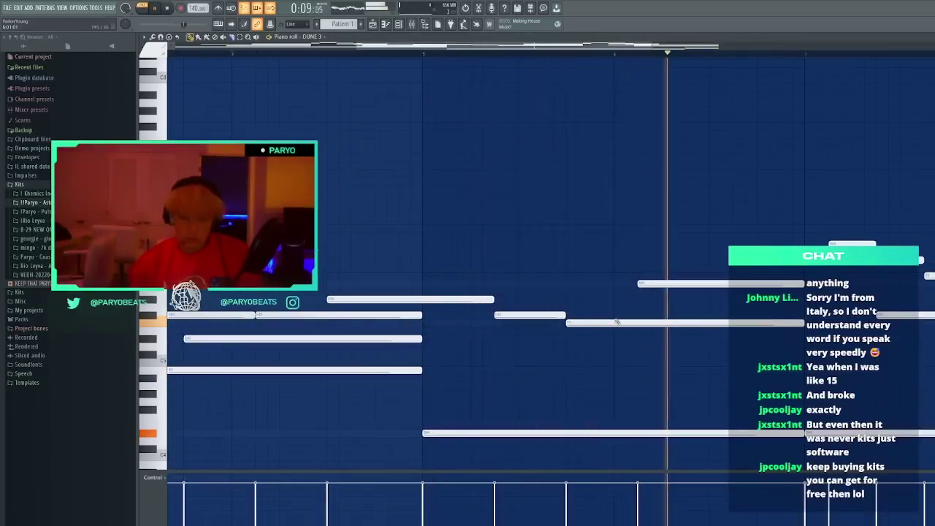
Draw a long C#5 note starting at bar 7 and an A#4 note filling the second half of bar 6
{"action": "left_click", "coordinate": [807, 348]}
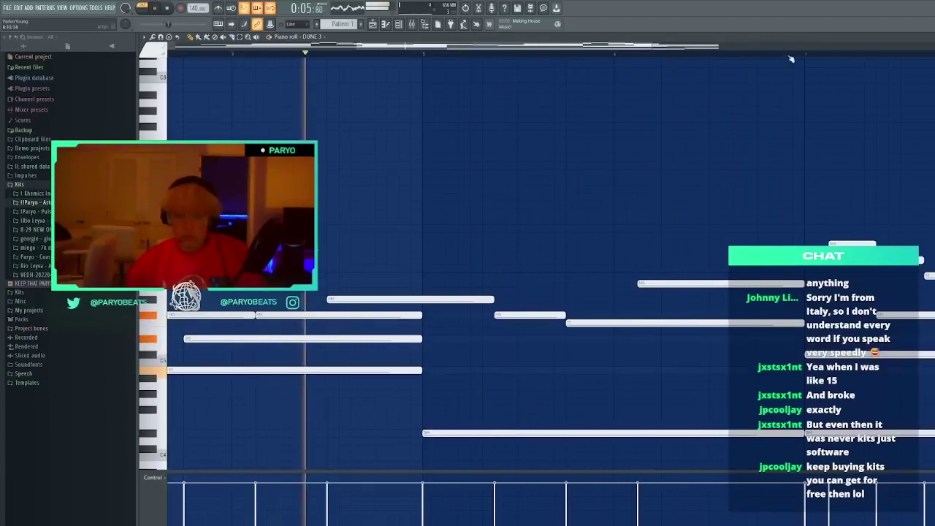
{"action": "scroll", "coordinate": [791, 58], "scroll_direction": "down", "scroll_amount": 2}
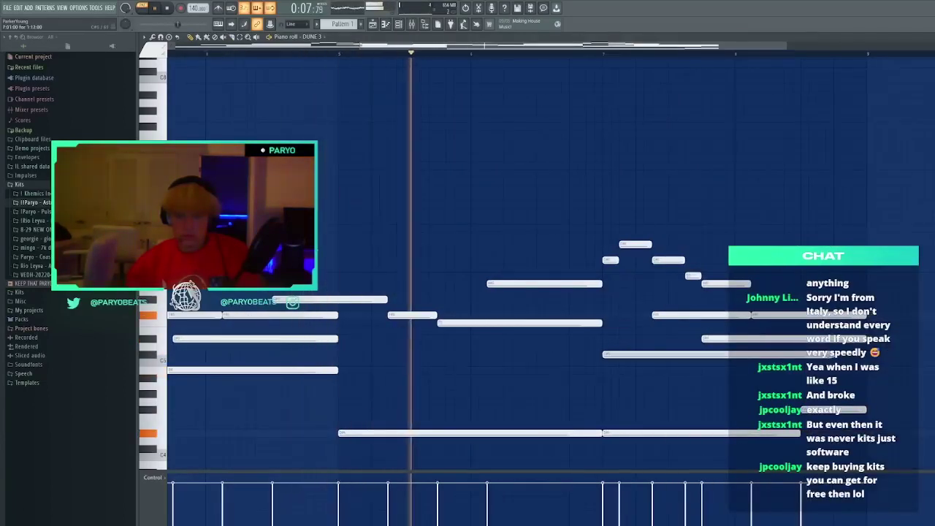
{"action": "scroll", "coordinate": [661, 337], "scroll_direction": "down", "scroll_amount": 3}
{"action": "left_click_drag", "start_coordinate": [664, 336], "coordinate": [541, 334]}
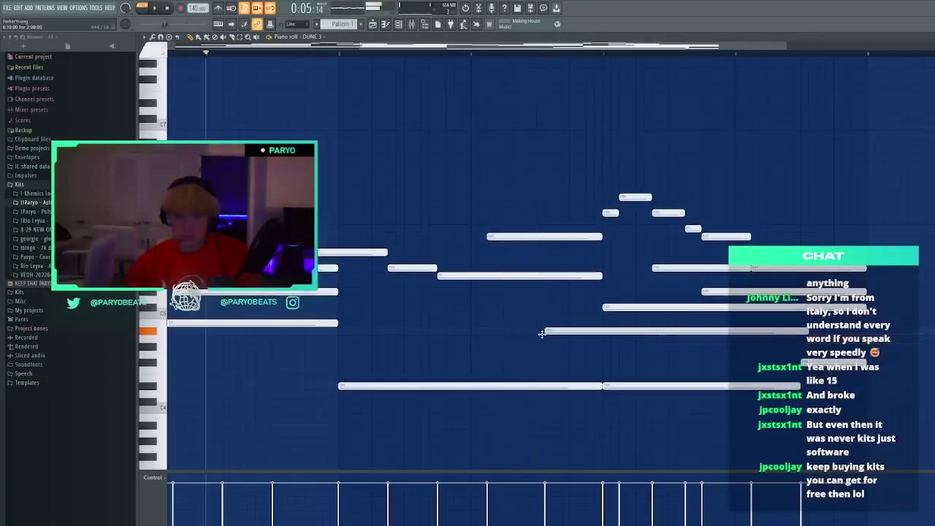
{"action": "left_click_drag", "start_coordinate": [605, 336], "coordinate": [604, 334]}
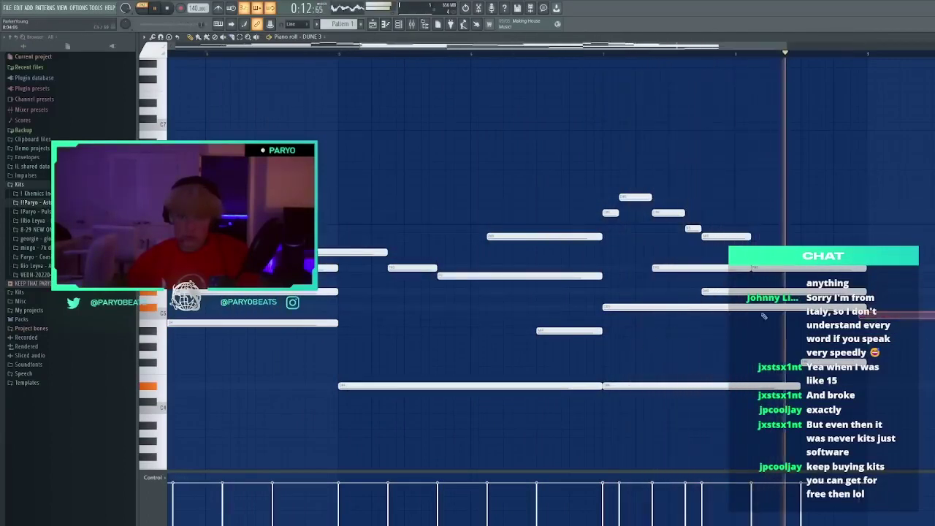
Replace the C#5 note at bar 7 with an A#4 note lasting two bars
{"action": "right_click", "coordinate": [634, 304]}
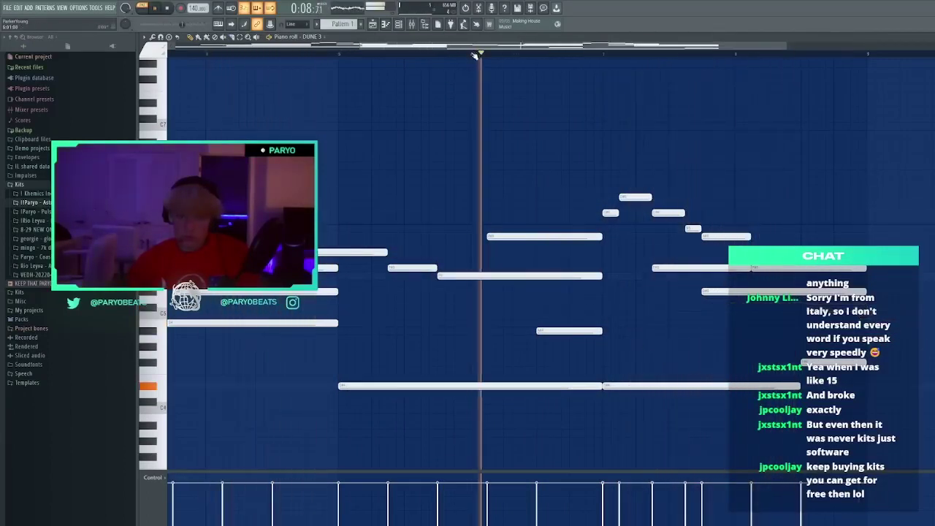
{"action": "left_click", "coordinate": [613, 311]}
{"action": "key", "text": "ctrl+z"}
{"action": "left_click", "coordinate": [608, 331]}
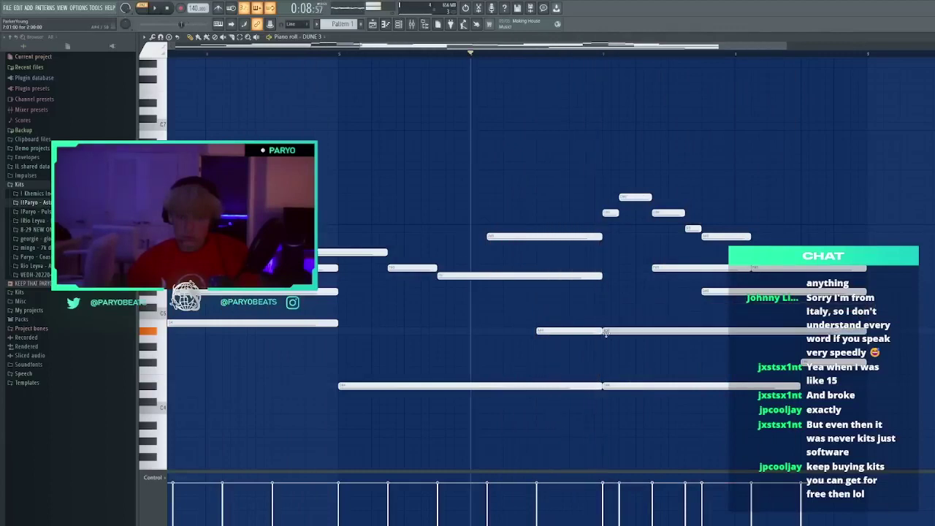
Delete the separate A#4 note at bar 7, lengthen the A#4 note from bar 6 and cut its overhang at the end of bar 8
{"action": "left_click", "coordinate": [622, 340]}
{"action": "key", "text": "Delete"}
{"action": "left_click", "coordinate": [623, 333], "text": "ctrl"}
{"action": "key", "text": "Delete"}
{"action": "left_click_drag", "start_coordinate": [601, 331], "coordinate": [906, 348]}
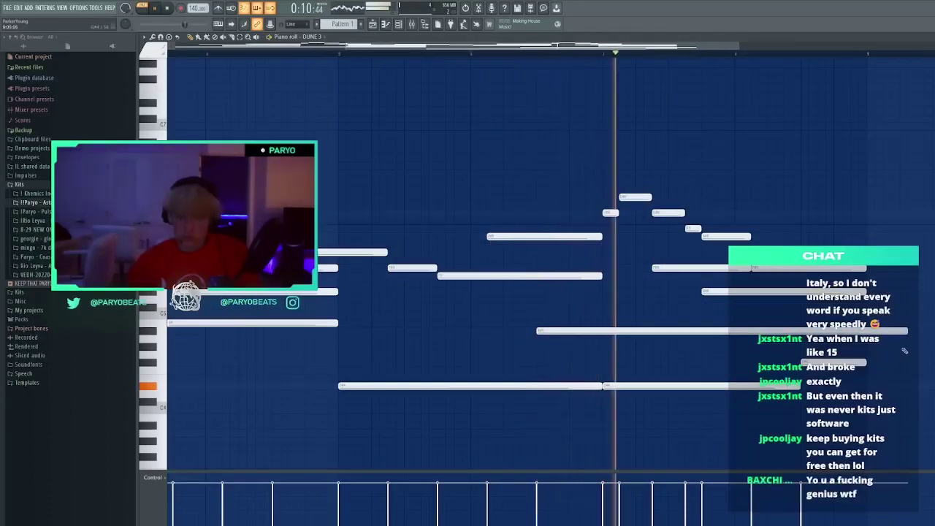
{"action": "key", "text": "c"}
{"action": "left_click_drag", "start_coordinate": [867, 322], "coordinate": [868, 337]}
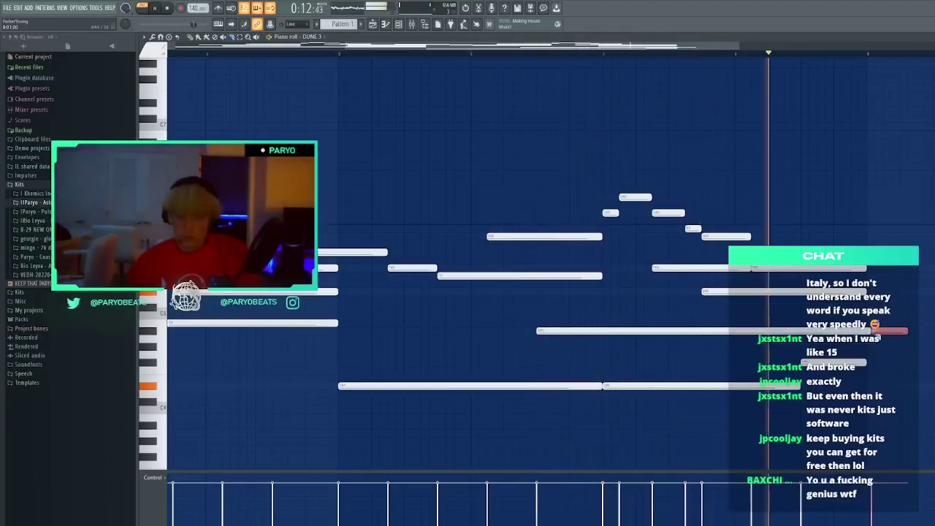
{"action": "key", "text": "Delete"}
{"action": "key", "text": "space"}
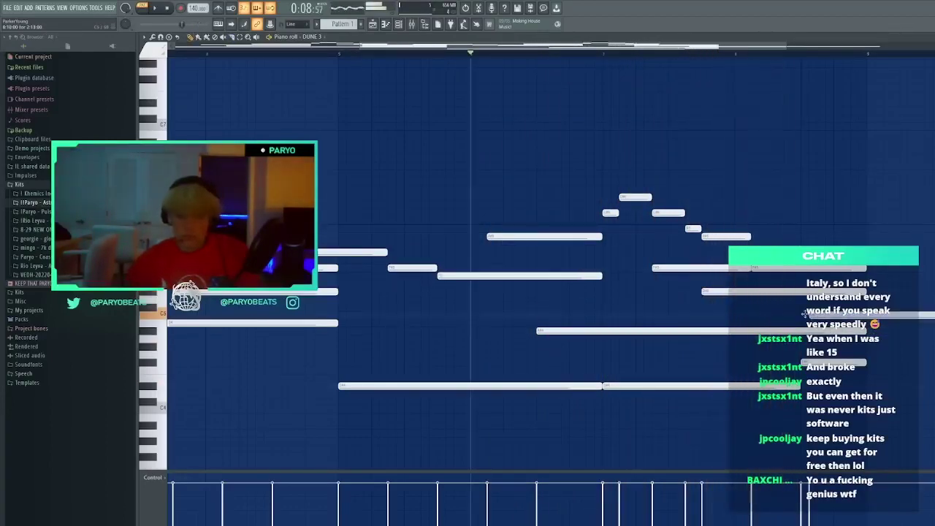
Place a C#5 note over the last half of bar 8, trim it to the bar end and cut the A#4 note where it starts
{"action": "left_click_drag", "start_coordinate": [817, 315], "coordinate": [817, 308]}
{"action": "key", "text": "space"}
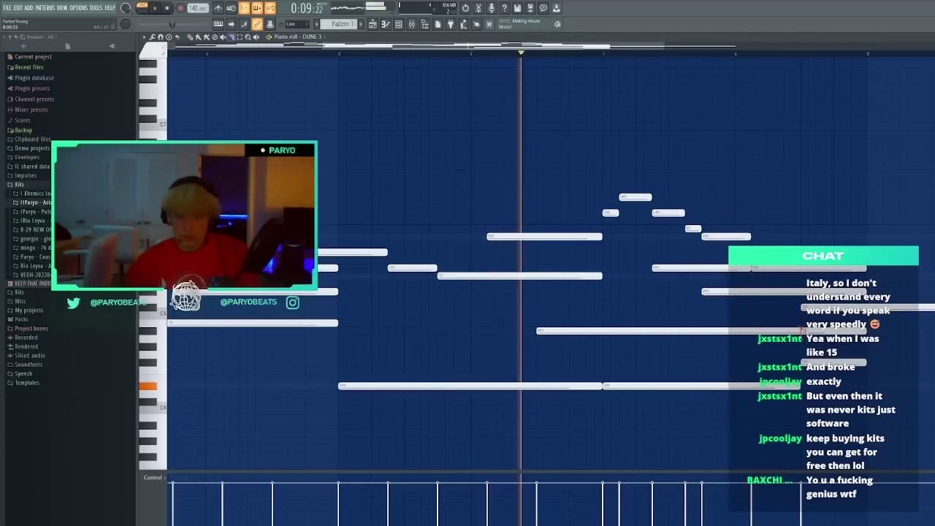
{"action": "key", "text": "c"}
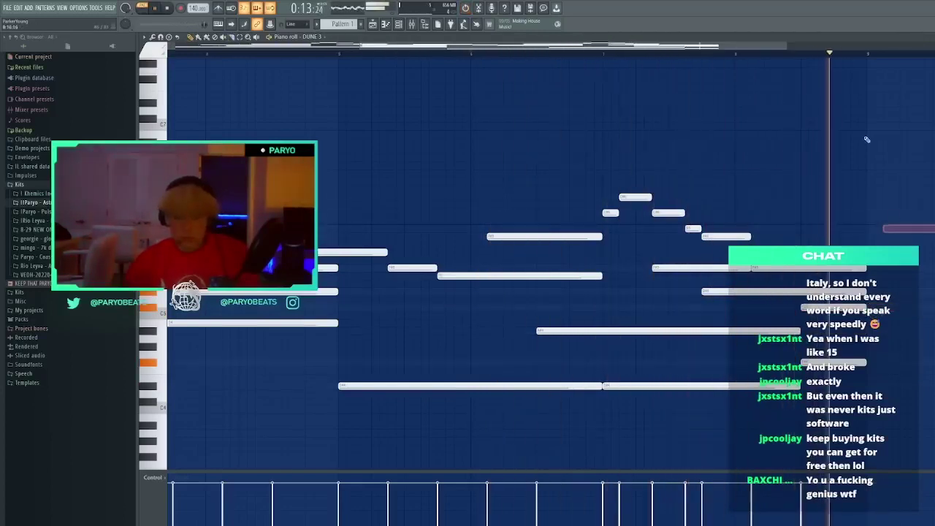
{"action": "scroll", "coordinate": [863, 63], "scroll_direction": "down", "scroll_amount": 2}
{"action": "left_click", "coordinate": [422, 102]}
{"action": "right_click", "coordinate": [421, 102]}
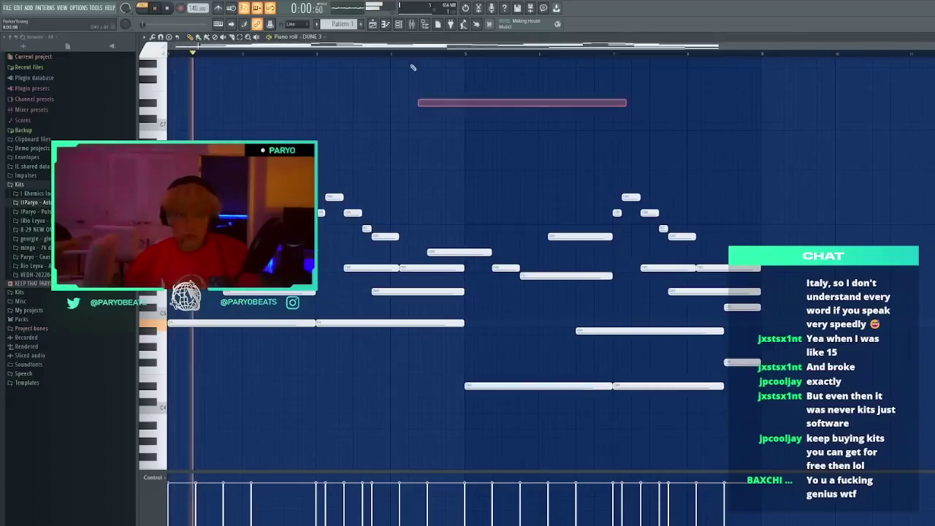
Add a ZENOLOGY instrument channel below DUNE 3, close its window and show the Channel rack
{"action": "left_click", "coordinate": [399, 24]}
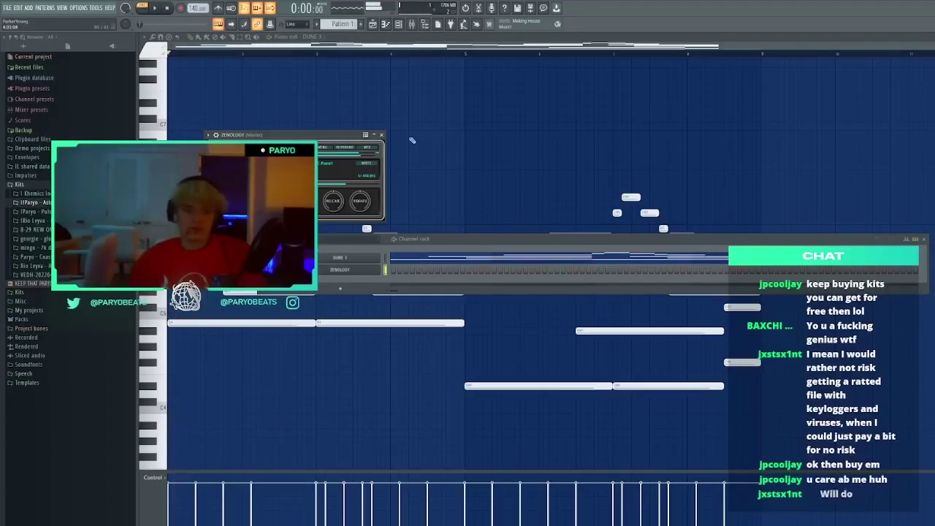
{"action": "left_click", "coordinate": [386, 136]}
{"action": "left_click", "coordinate": [399, 24]}
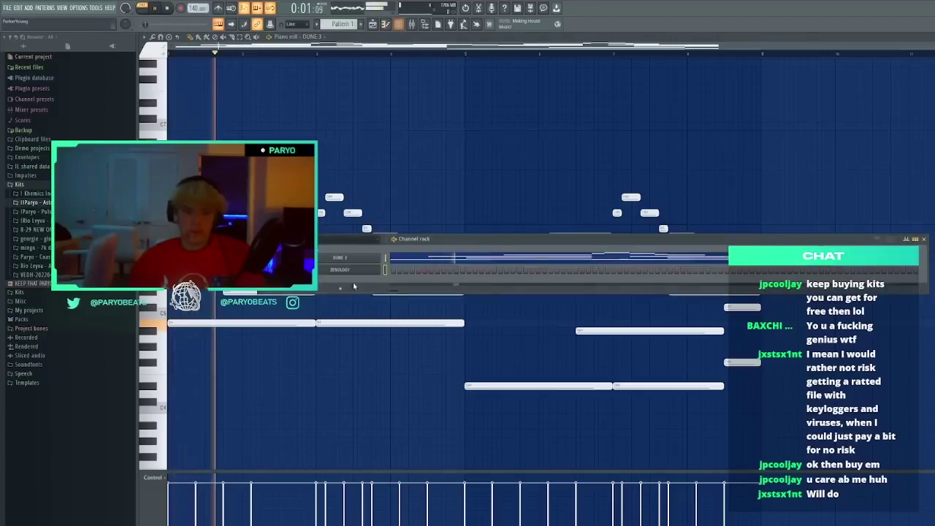
Open the ZENOLOGY piano roll and place a long A6 note from the start of bar 1
{"action": "left_click", "coordinate": [387, 270]}
{"action": "key", "text": "space"}
{"action": "left_click", "coordinate": [190, 181]}
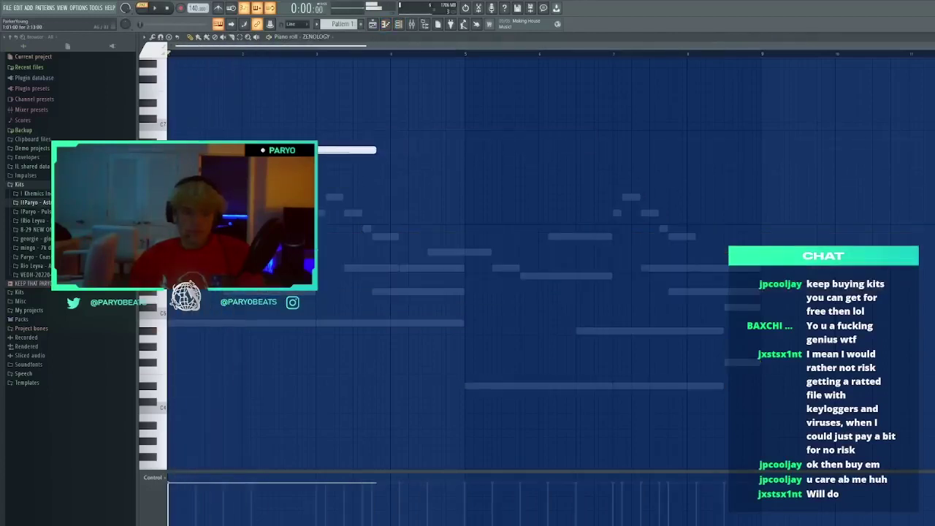
{"action": "key", "text": "space"}
{"action": "scroll", "coordinate": [197, 66], "scroll_direction": "up", "scroll_amount": 3}
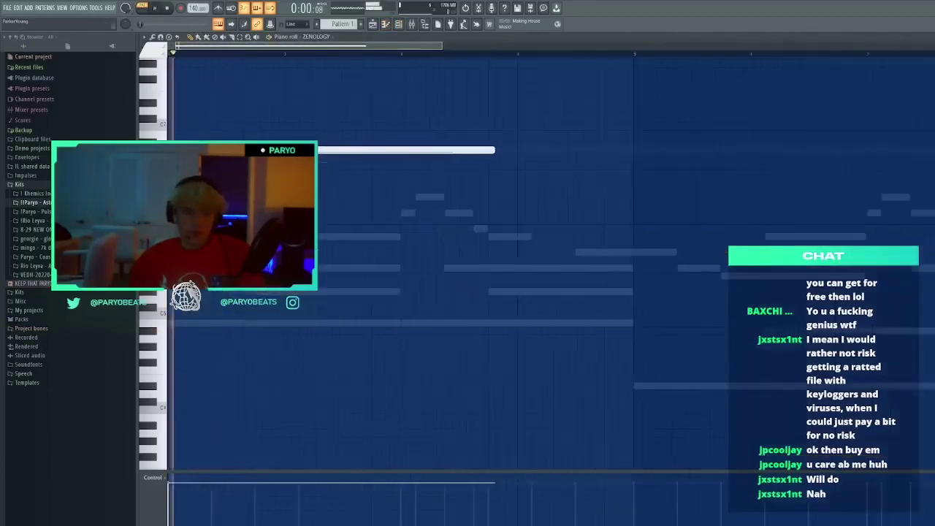
{"action": "left_click_drag", "start_coordinate": [205, 54], "coordinate": [145, 90]}
{"action": "key", "text": "space"}
{"action": "left_click_drag", "start_coordinate": [204, 97], "coordinate": [282, 144]}
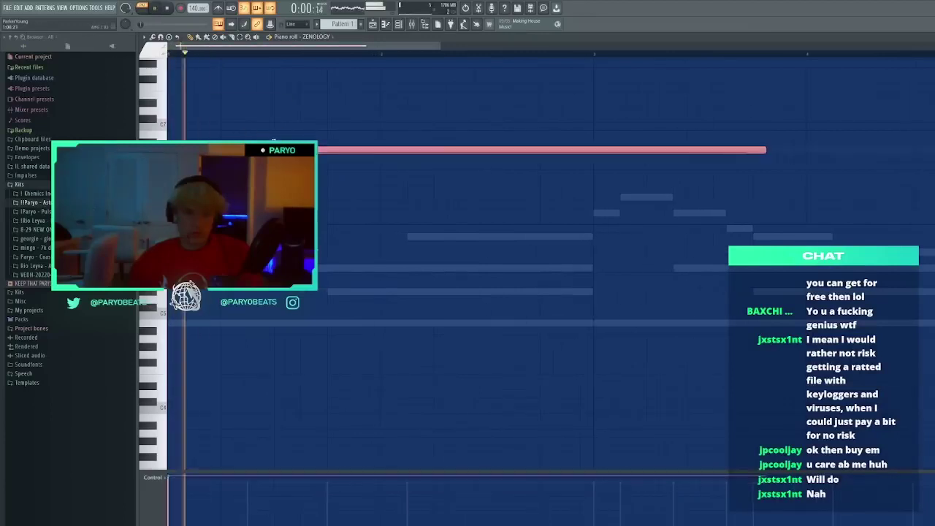
{"action": "key", "text": "space"}
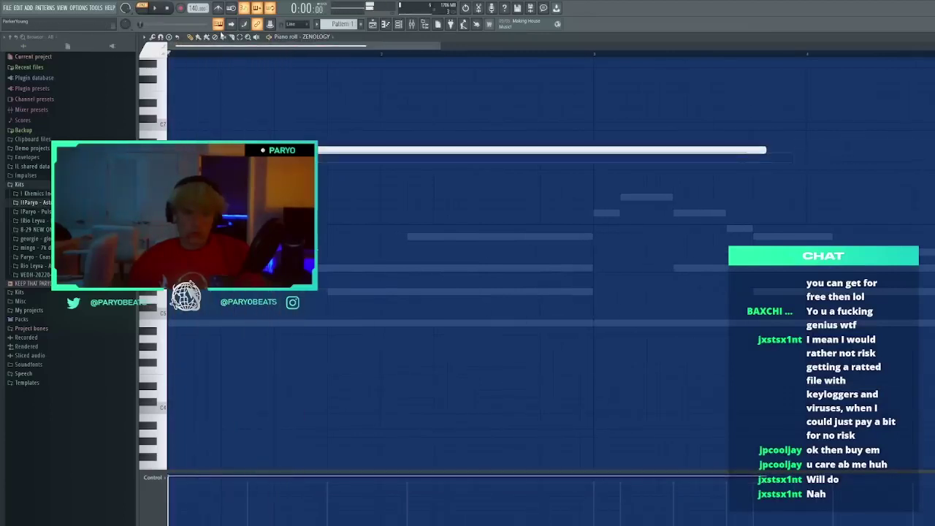
Slice the long A6 note into three short notes in the first half of bar 1 and delete the remainder
{"action": "key", "text": "space"}
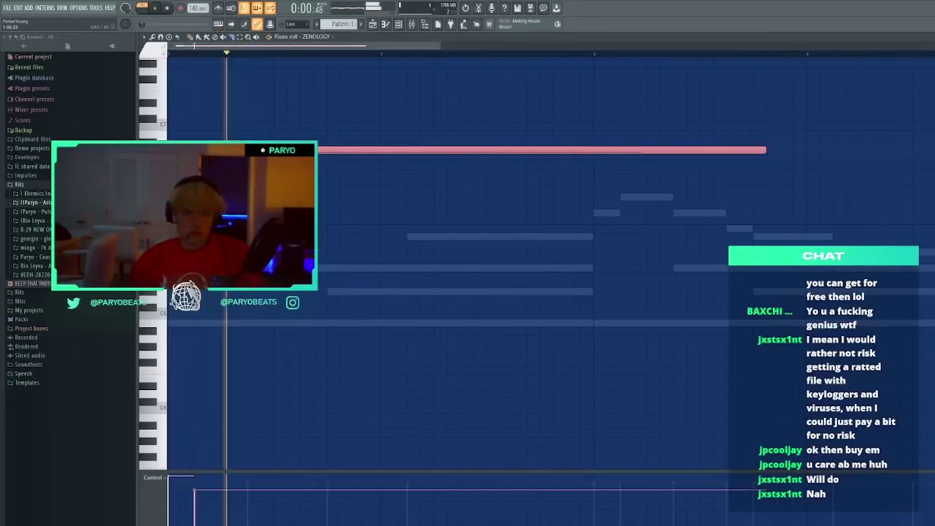
{"action": "key", "text": "space"}
{"action": "key", "text": "space"}
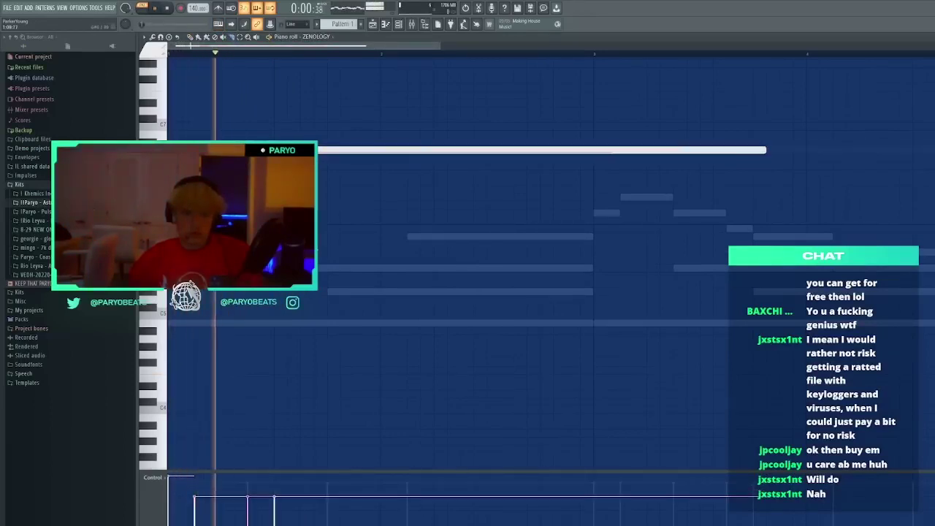
{"action": "right_click", "coordinate": [293, 149]}
{"action": "key", "text": "space"}
{"action": "key", "text": "space"}
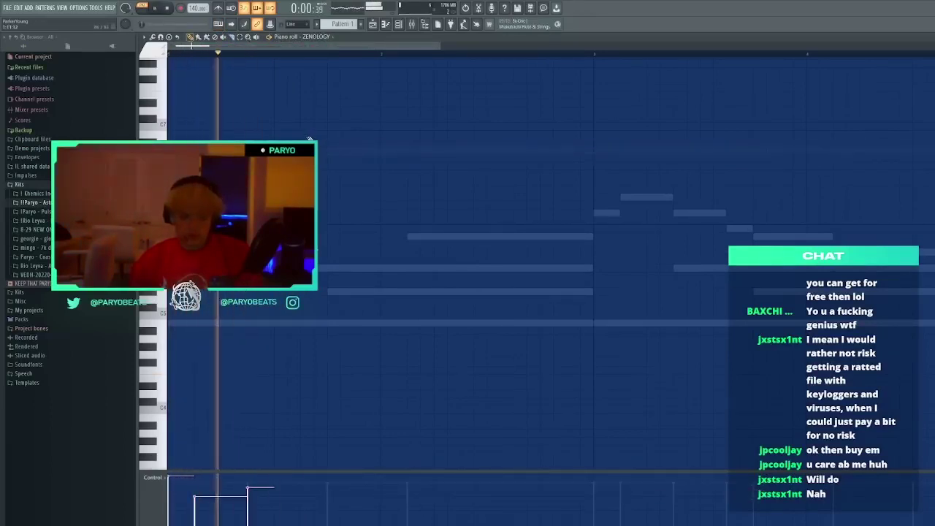
Duplicate the three-note A6 phrase and lower the middle note of the copy to F#6
{"action": "key", "text": "ctrl+b"}
{"action": "key", "text": "space"}
{"action": "key", "text": "space"}
{"action": "left_click", "coordinate": [329, 197]}
{"action": "right_click", "coordinate": [329, 196]}
{"action": "left_click_drag", "start_coordinate": [326, 150], "coordinate": [320, 174]}
{"action": "key", "text": "space"}
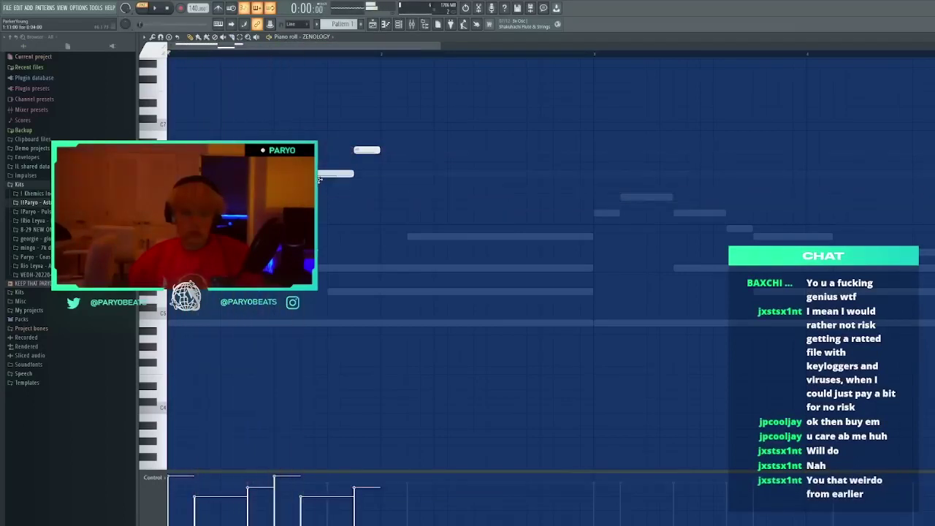
Move the last A6 note to C#7 on beat 4 of bar 1, repeat it twice and cut the F#6 note where it starts
{"action": "key", "text": "space"}
{"action": "key", "text": "space"}
{"action": "key", "text": "space"}
{"action": "left_click_drag", "start_coordinate": [363, 148], "coordinate": [337, 122]}
{"action": "key", "text": "space"}
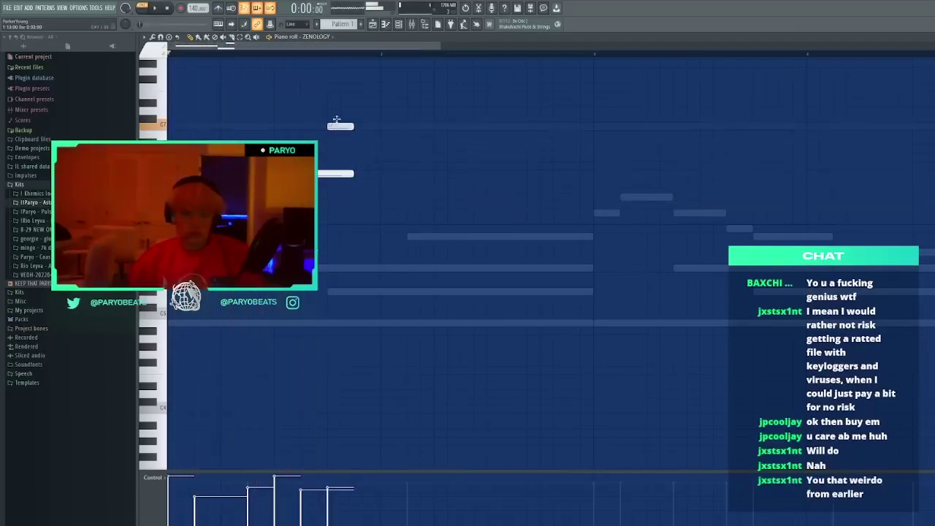
{"action": "key", "text": "ctrl+b"}
{"action": "key", "text": "space"}
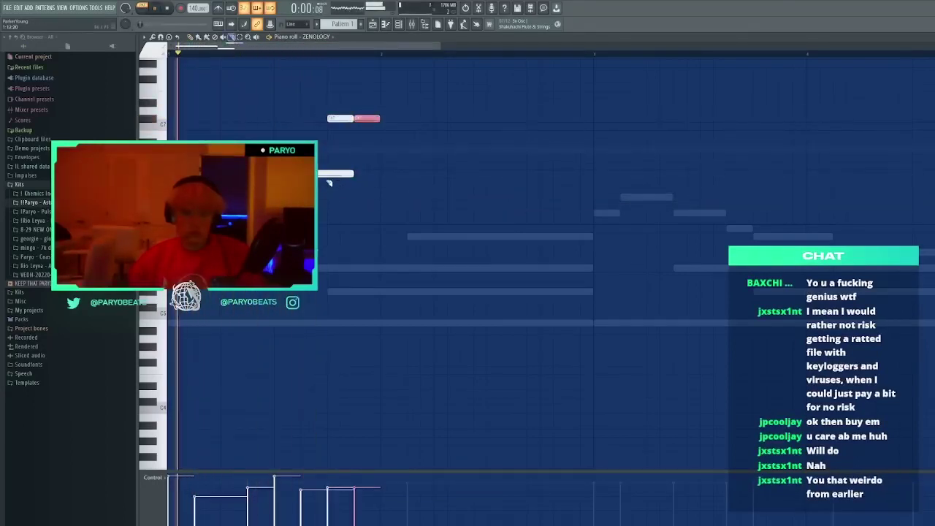
{"action": "key", "text": "space"}
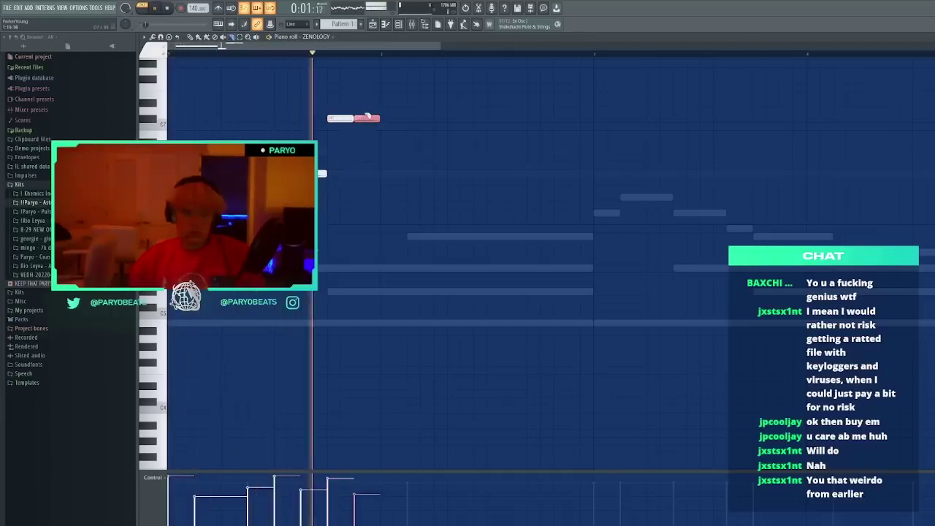
{"action": "key", "text": "ctrl+b"}
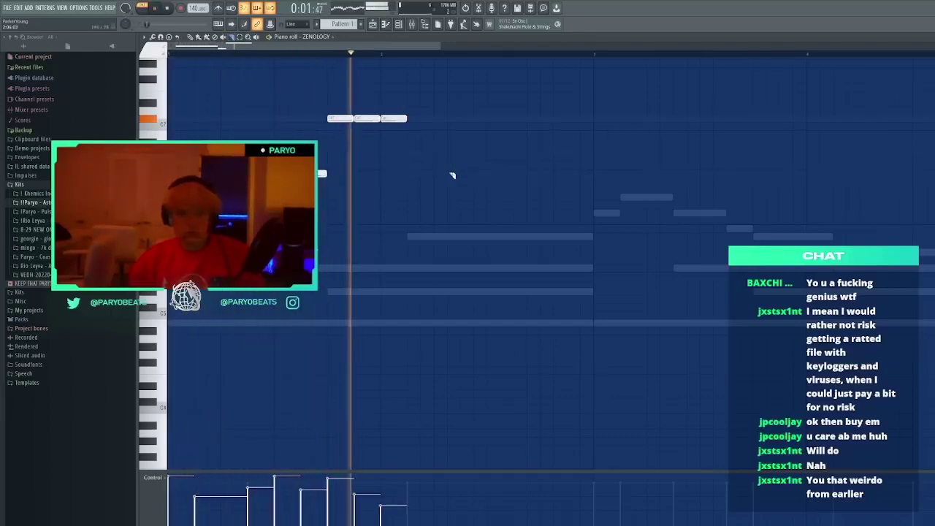
Duplicate the three C#7 notes twice, raising the first copies to D7 and the second copies to E7
{"action": "left_click_drag", "start_coordinate": [449, 154], "coordinate": [352, 108]}
{"action": "key", "text": "ctrl+b"}
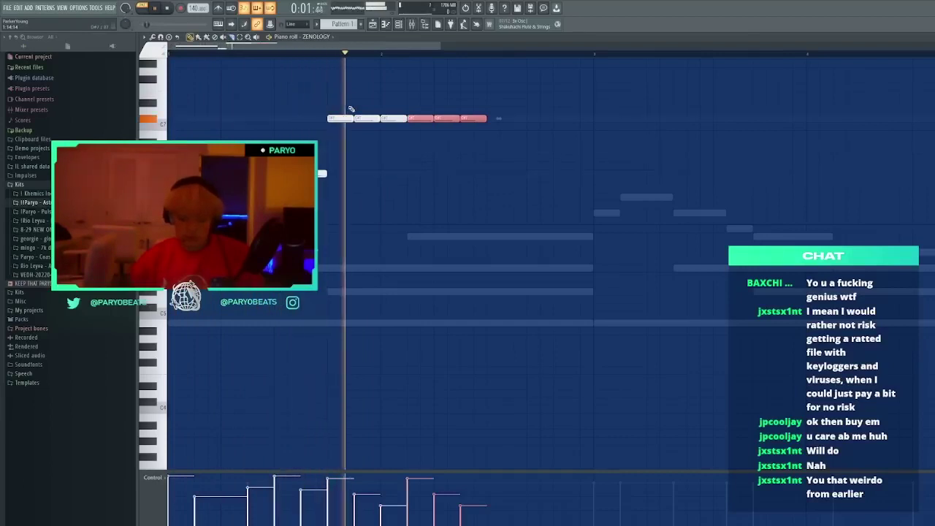
{"action": "key", "text": "shift+Up"}
{"action": "key", "text": "ctrl+b"}
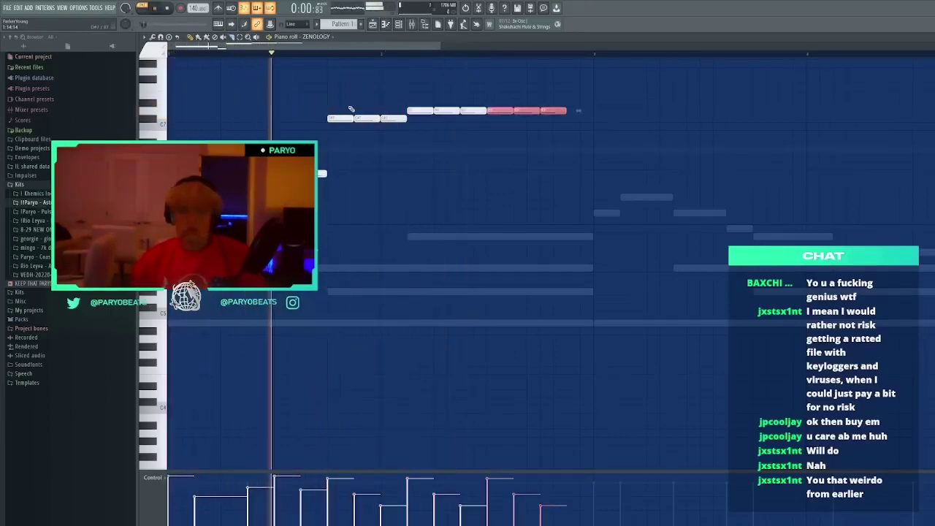
{"action": "key", "text": "shift+Up"}
{"action": "key", "text": "shift+Up"}
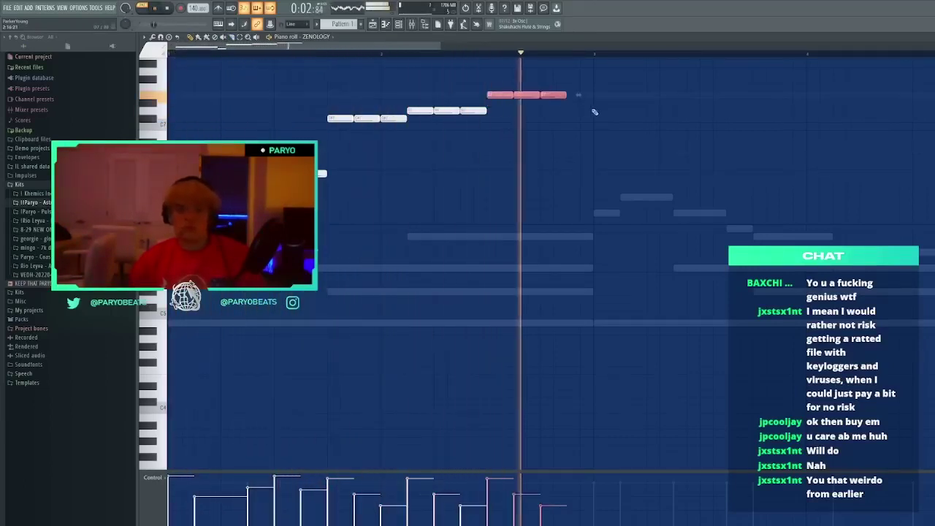
Lengthen the last E7 note to the end of bar 2 and play back the phrase
{"action": "left_click", "coordinate": [641, 134]}
{"action": "right_click", "coordinate": [641, 134]}
{"action": "left_click", "coordinate": [586, 96]}
{"action": "right_click", "coordinate": [587, 96]}
{"action": "left_click_drag", "start_coordinate": [566, 95], "coordinate": [582, 167]}
{"action": "right_click", "coordinate": [582, 167]}
{"action": "scroll", "coordinate": [512, 180], "scroll_direction": "down", "scroll_amount": 1}
{"action": "key", "text": "space"}
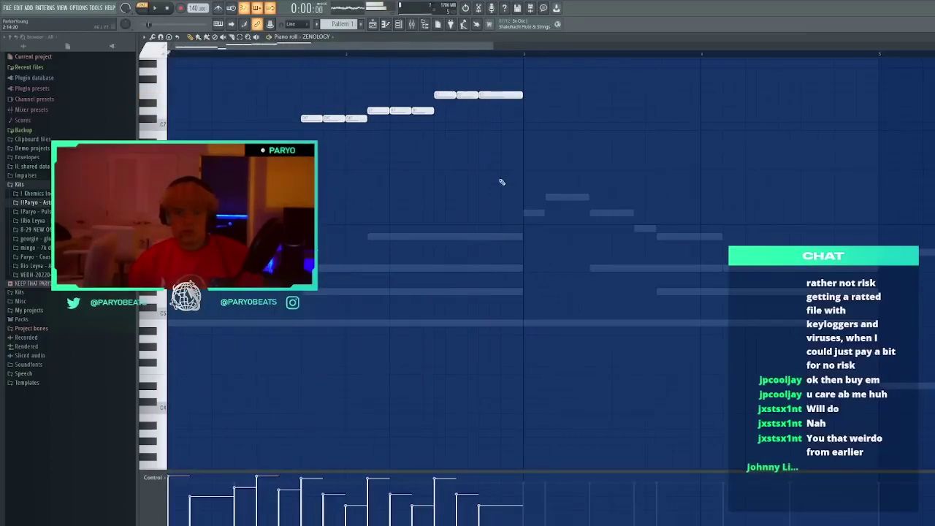
{"action": "key", "text": "space"}
{"action": "key", "text": "space"}
Place a short F#6 note at the end of bar 2 and shorten the last E7 note to where it starts
{"action": "left_click", "coordinate": [510, 176]}
{"action": "key", "text": "space"}
{"action": "left_click_drag", "start_coordinate": [544, 174], "coordinate": [522, 174]}
{"action": "left_click", "coordinate": [512, 96]}
{"action": "key", "text": "Delete"}
Duplicate the two-bar ZENOLOGY phrase into bars 3 and 4
{"action": "key", "text": "ctrl+b"}
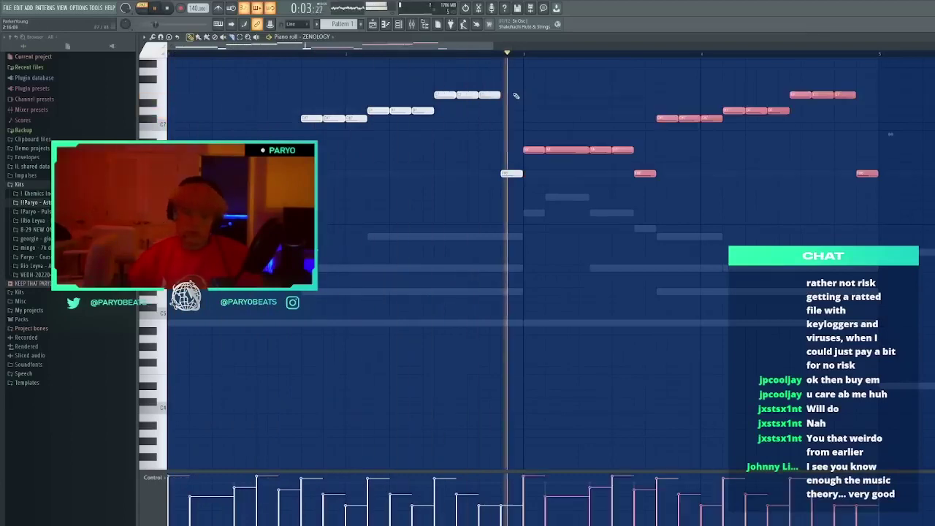
{"action": "left_click", "coordinate": [713, 237]}
{"action": "left_click_drag", "start_coordinate": [713, 237], "coordinate": [736, 238]}
{"action": "left_click", "coordinate": [735, 239], "text": "ctrl"}
{"action": "right_click", "coordinate": [734, 238]}
{"action": "left_click", "coordinate": [771, 135]}
{"action": "right_click", "coordinate": [771, 135]}
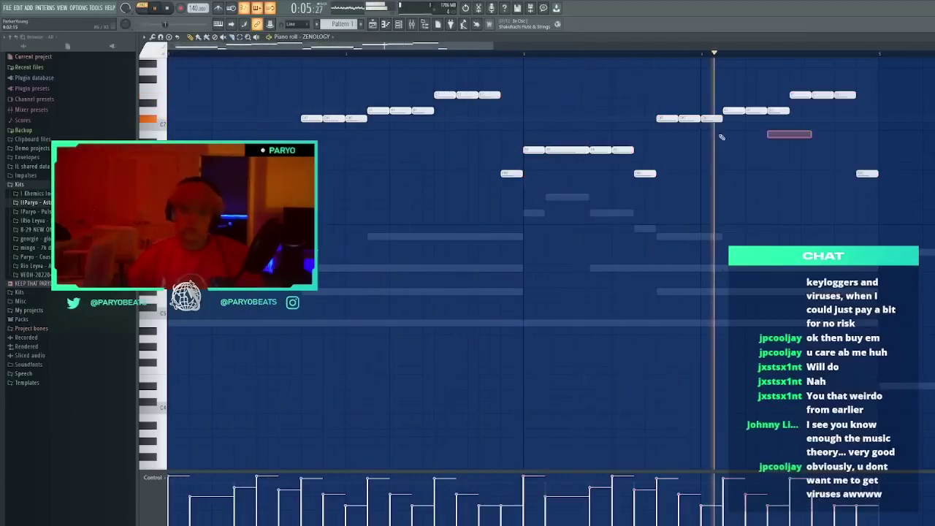
Raise the three copied C#7 notes from beat 4 of bar 3, the first to F#7 and the other two to E7
{"action": "key", "text": "space"}
{"action": "left_click", "coordinate": [529, 54]}
{"action": "key", "text": "space"}
{"action": "scroll", "coordinate": [585, 191], "scroll_direction": "up", "scroll_amount": 1}
{"action": "left_click", "coordinate": [597, 211]}
{"action": "right_click", "coordinate": [597, 212]}
{"action": "key", "text": "space"}
{"action": "left_click", "coordinate": [549, 116]}
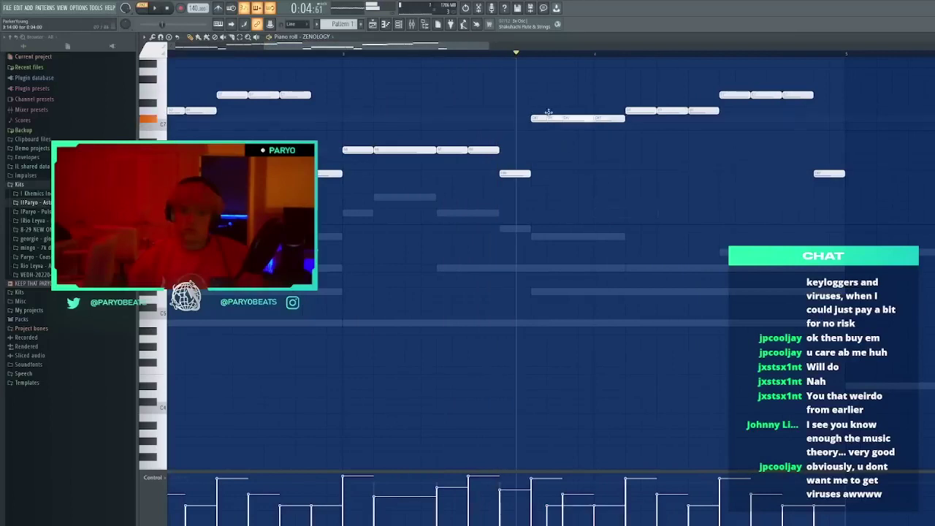
{"action": "right_click", "coordinate": [557, 95]}
{"action": "key", "text": "space"}
{"action": "left_click_drag", "start_coordinate": [543, 117], "coordinate": [542, 92]}
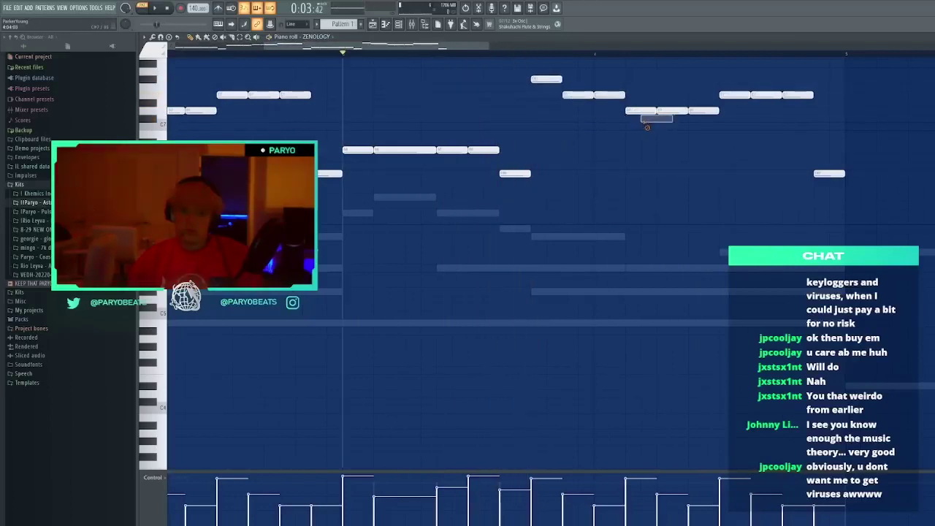
Rework the three D7 notes and the following note in bar 4 into two E7 notes, a D7 and a C#7
{"action": "key", "text": "space"}
{"action": "left_click_drag", "start_coordinate": [671, 111], "coordinate": [699, 120]}
{"action": "left_click", "coordinate": [705, 127]}
{"action": "right_click", "coordinate": [705, 127]}
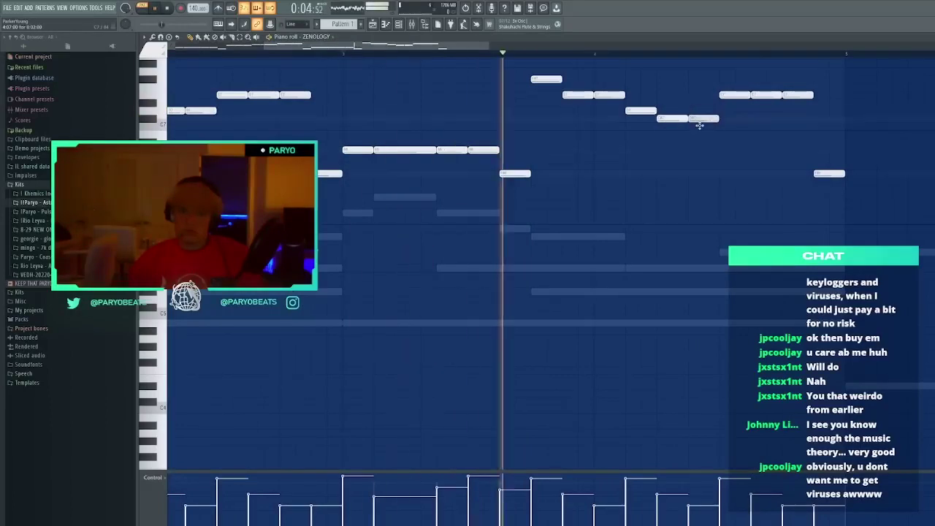
{"action": "left_click_drag", "start_coordinate": [735, 96], "coordinate": [736, 120]}
{"action": "key", "text": "space"}
{"action": "key", "text": "space"}
{"action": "left_click_drag", "start_coordinate": [676, 120], "coordinate": [699, 109]}
{"action": "key", "text": "space"}
{"action": "key", "text": "space"}
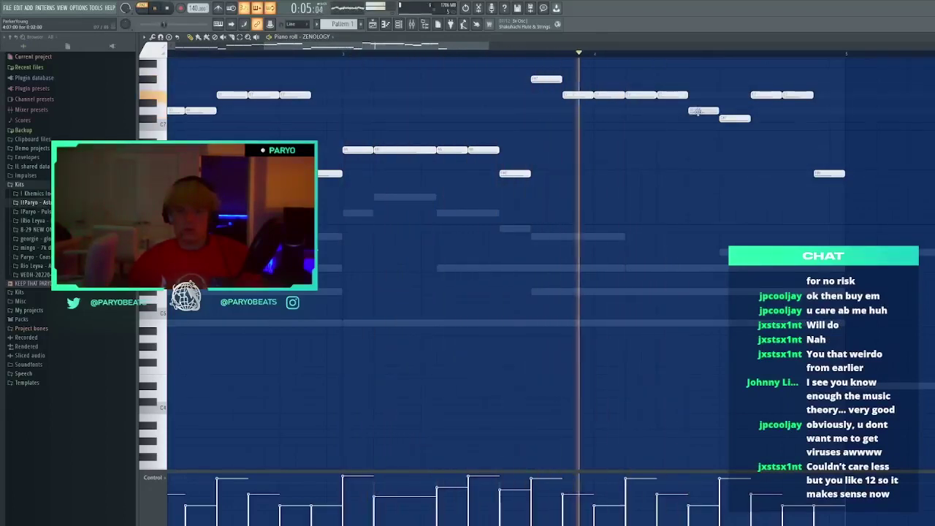
Lower the second-to-last note of bar 4 to A6
{"action": "left_click_drag", "start_coordinate": [765, 95], "coordinate": [785, 132]}
{"action": "key", "text": "space"}
{"action": "key", "text": "space"}
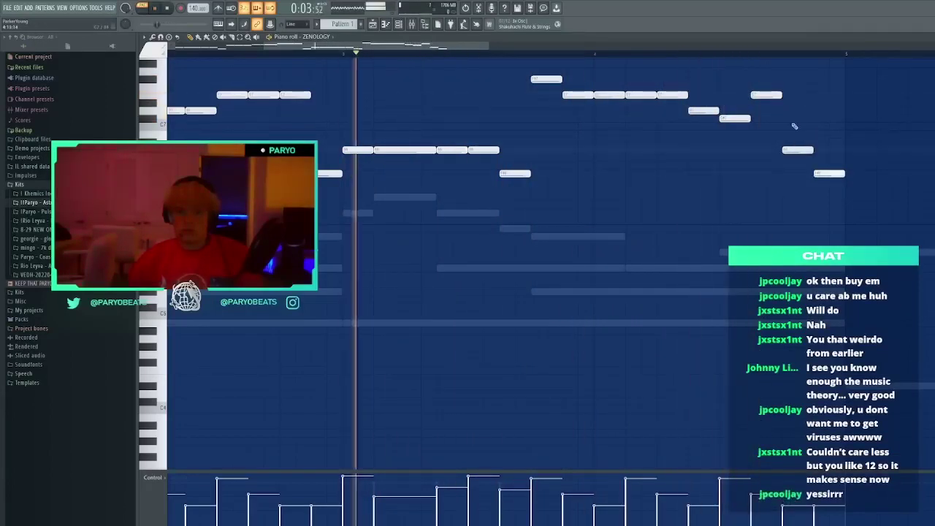
{"action": "left_click_drag", "start_coordinate": [774, 96], "coordinate": [824, 111]}
{"action": "right_click", "coordinate": [823, 107]}
{"action": "scroll", "coordinate": [800, 94], "scroll_direction": "down", "scroll_amount": 2}
{"action": "scroll", "coordinate": [800, 94], "scroll_direction": "down", "scroll_amount": 3}
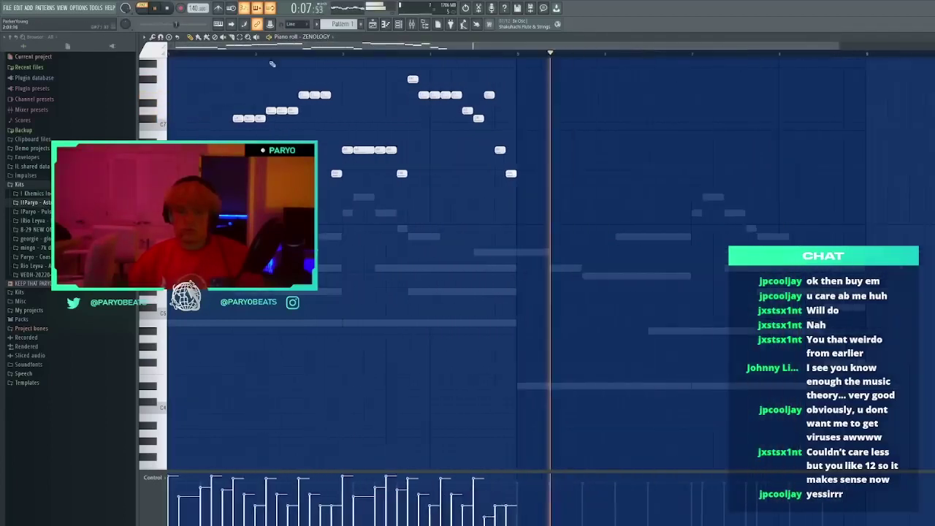
Play back the melody and check the ZENOLOGY channel volume in the Channel rack
{"action": "key", "text": "space"}
{"action": "key", "text": "space"}
{"action": "left_click", "coordinate": [399, 24]}
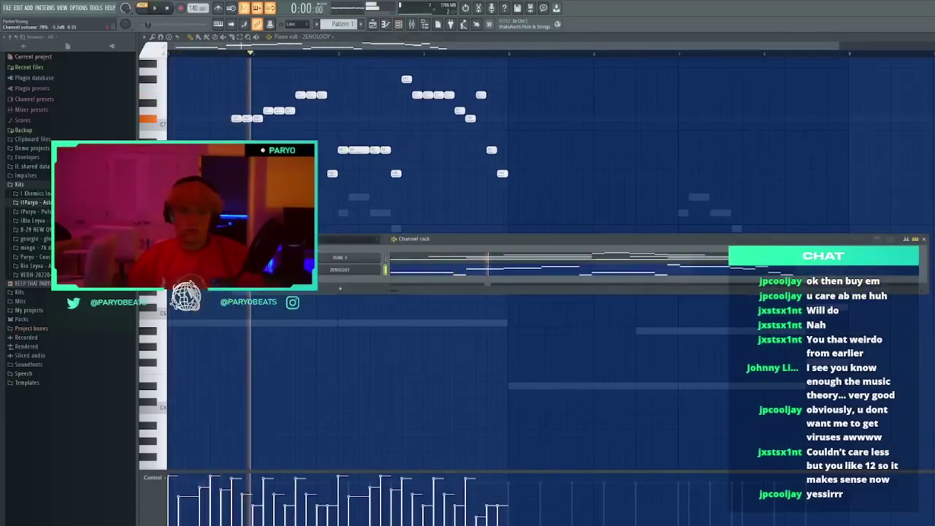
{"action": "key", "text": "space"}
{"action": "key", "text": "F6"}
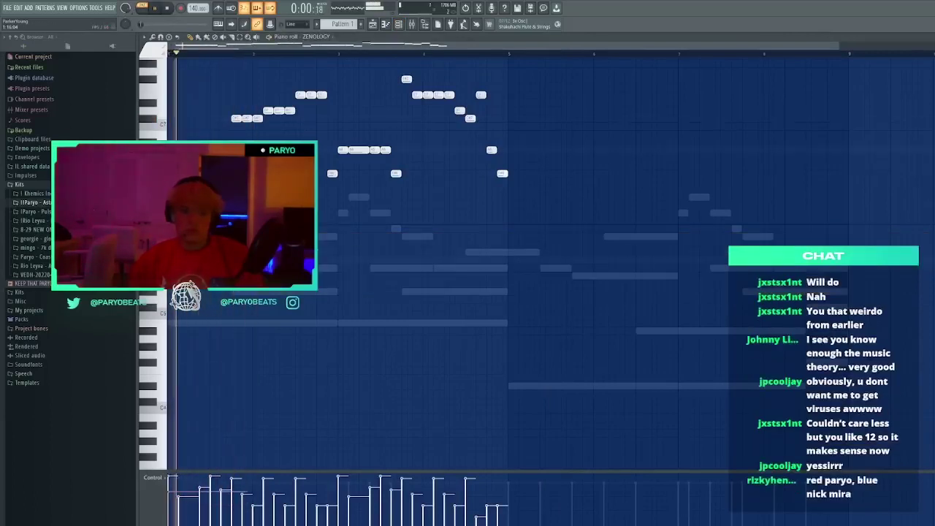
Start a sustained chord under the melody in bars 1 and 2 with a B5 note held to the end of bar 2
{"action": "scroll", "coordinate": [511, 263], "scroll_direction": "down", "scroll_amount": 3}
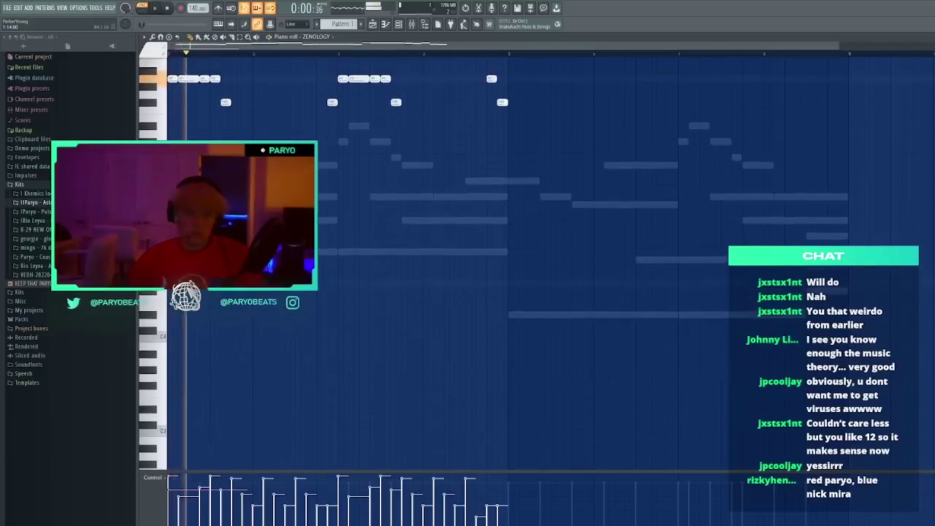
{"action": "key", "text": "space"}
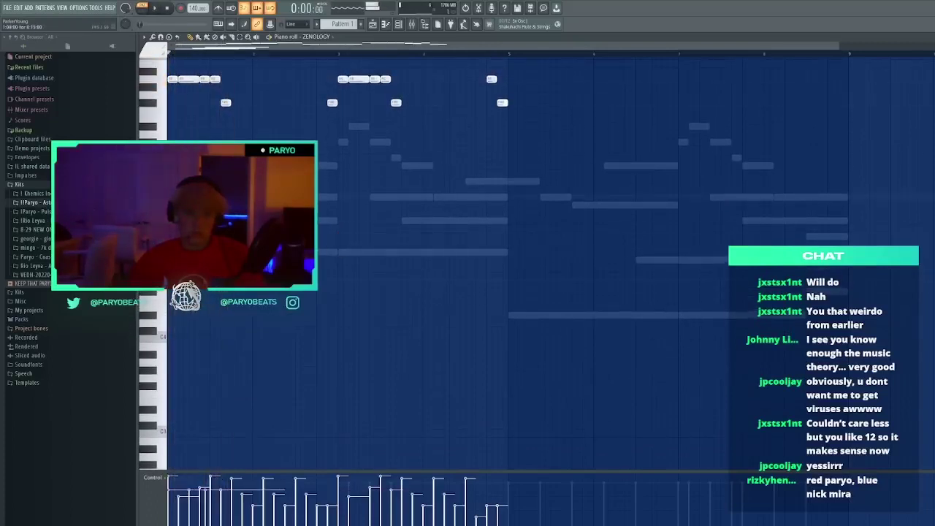
{"action": "key", "text": "space"}
{"action": "key", "text": "space"}
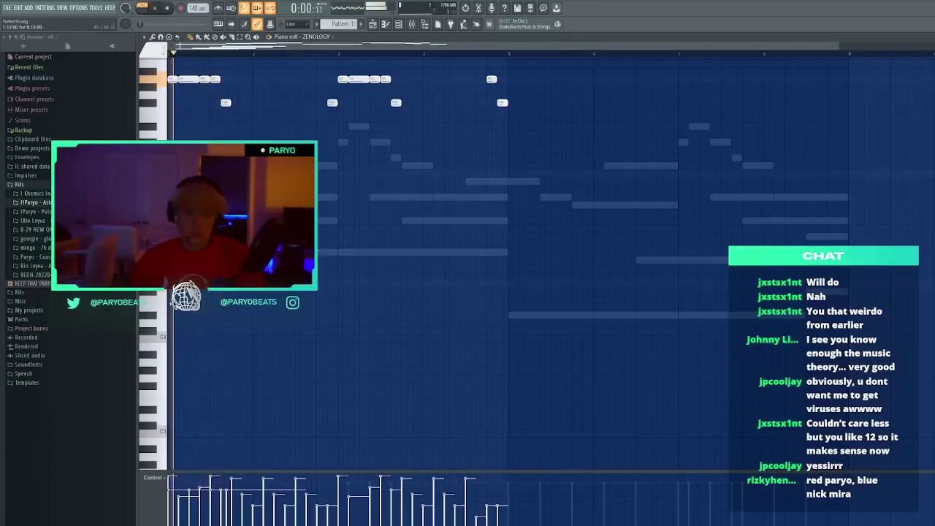
{"action": "left_click", "coordinate": [326, 158]}
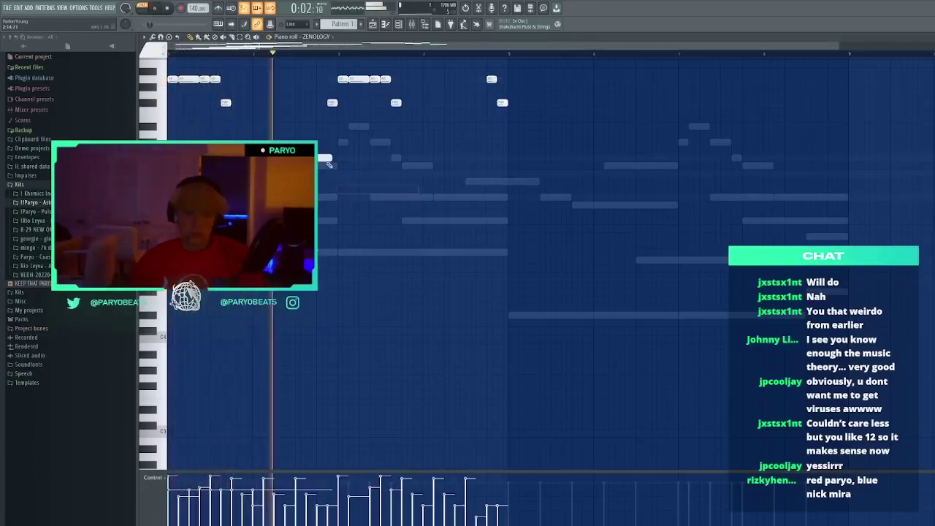
{"action": "key", "text": "space"}
{"action": "key", "text": "space"}
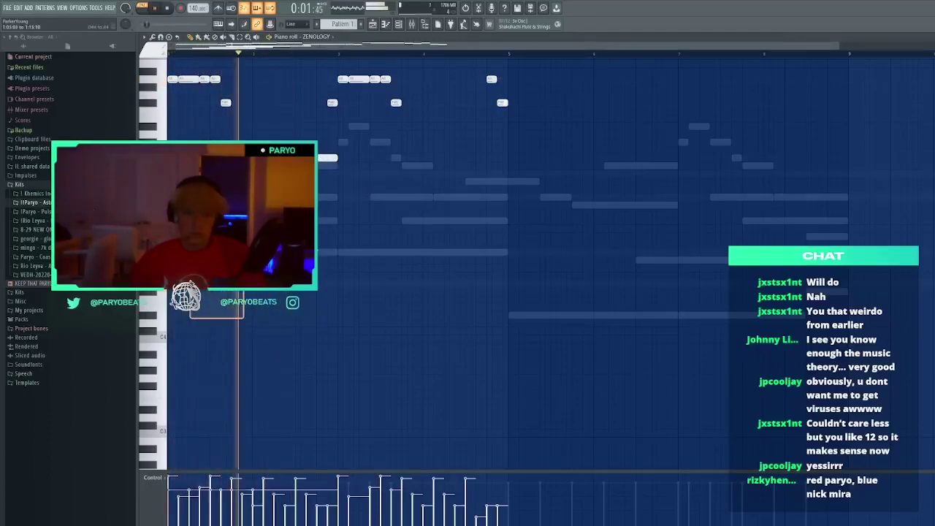
Add sustained G4, B4, F#5 and A5 notes to the chord and cut the overhang at the end of bar 2
{"action": "key", "text": "space"}
{"action": "key", "text": "space"}
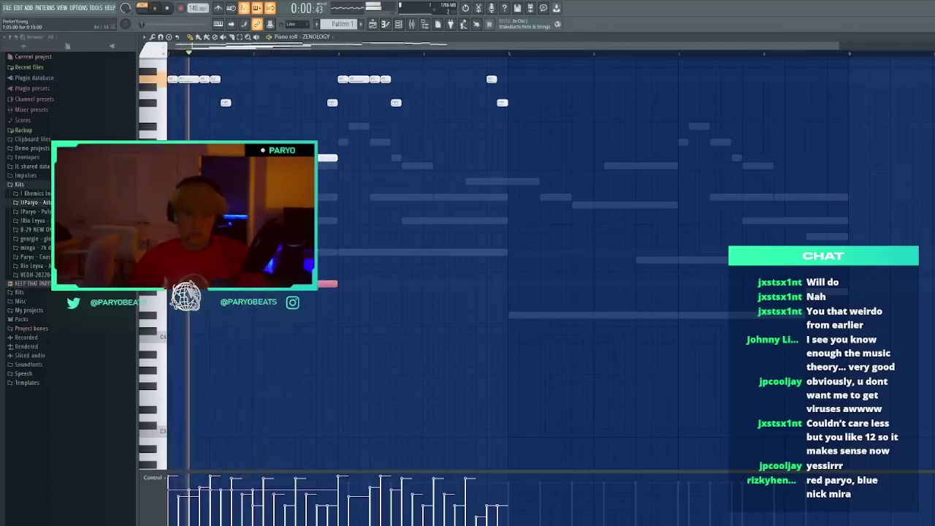
{"action": "left_click_drag", "start_coordinate": [324, 185], "coordinate": [344, 184]}
{"action": "key", "text": "c"}
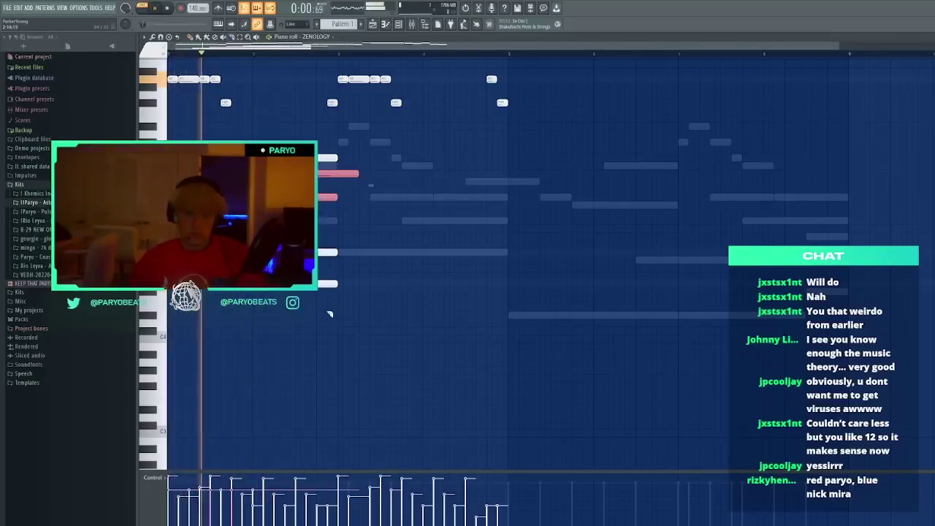
{"action": "left_click_drag", "start_coordinate": [333, 314], "coordinate": [351, 167]}
{"action": "left_click_drag", "start_coordinate": [341, 296], "coordinate": [342, 173]}
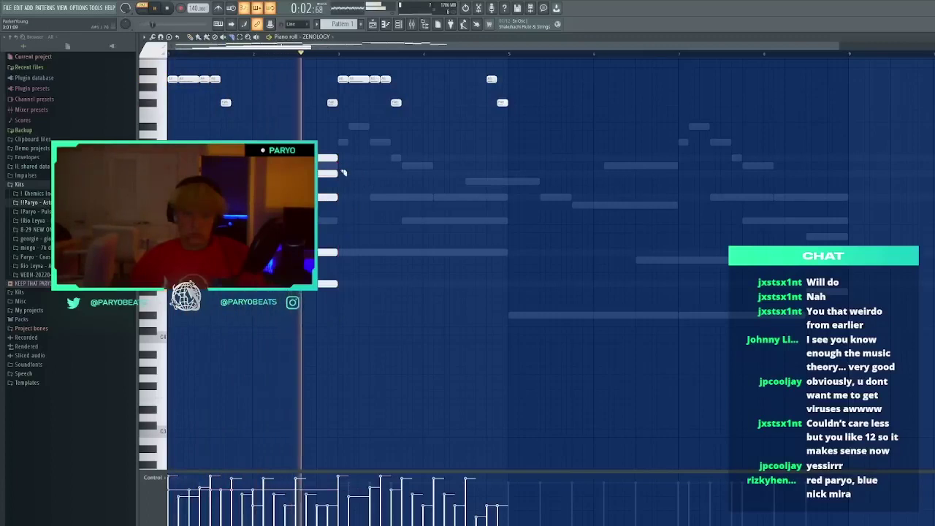
Build a staggered sustained chord across bars 3 and 4 with B3, F#4, A4, C#5, D5, E5 and F#5 notes entering in turn
{"action": "left_click", "coordinate": [358, 292]}
{"action": "key", "text": "space"}
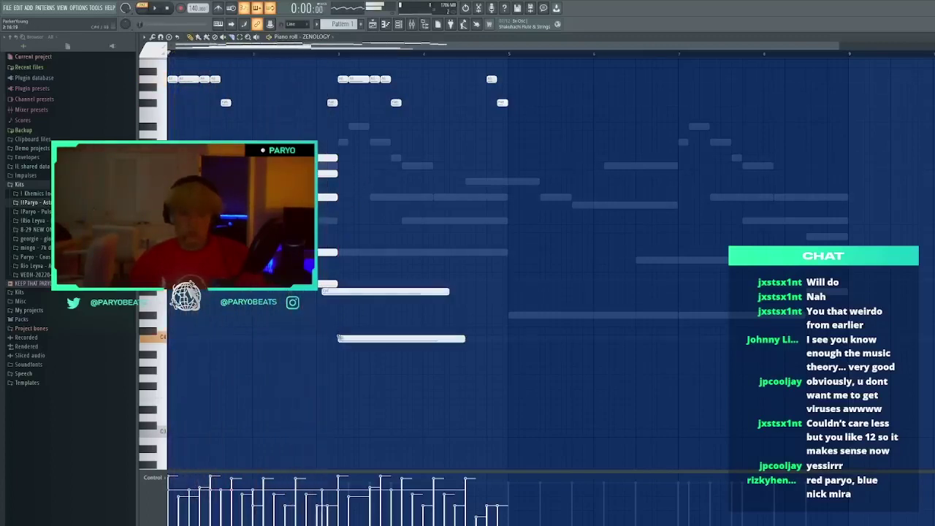
{"action": "left_click_drag", "start_coordinate": [344, 338], "coordinate": [337, 355]}
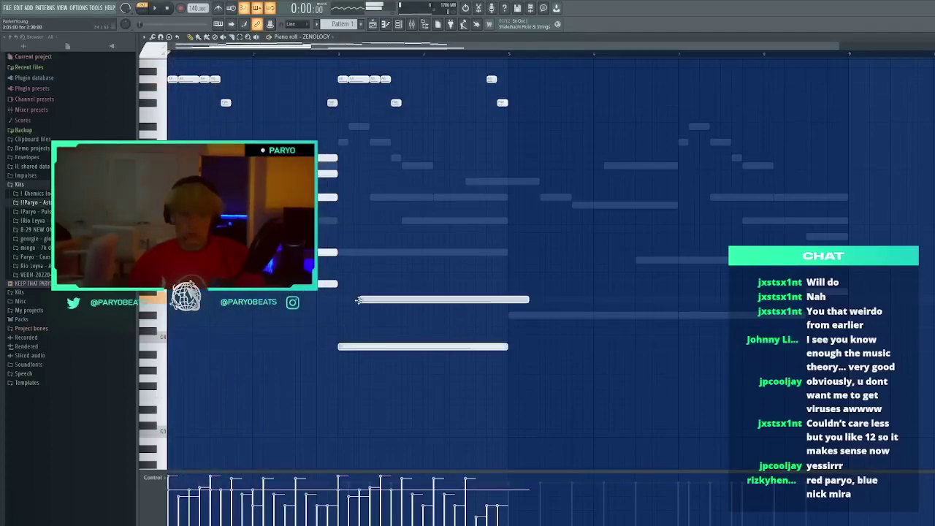
{"action": "left_click_drag", "start_coordinate": [359, 299], "coordinate": [360, 291]}
{"action": "left_click", "coordinate": [381, 269]}
{"action": "left_click", "coordinate": [421, 222]}
{"action": "mouse_move", "coordinate": [410, 235]}
{"action": "left_mouse_down"}
{"action": "mouse_move", "coordinate": [402, 235]}
{"action": "mouse_move", "coordinate": [423, 230]}
{"action": "left_mouse_up"}
{"action": "left_click", "coordinate": [459, 212]}
{"action": "left_click", "coordinate": [488, 198]}
{"action": "key", "text": "space"}
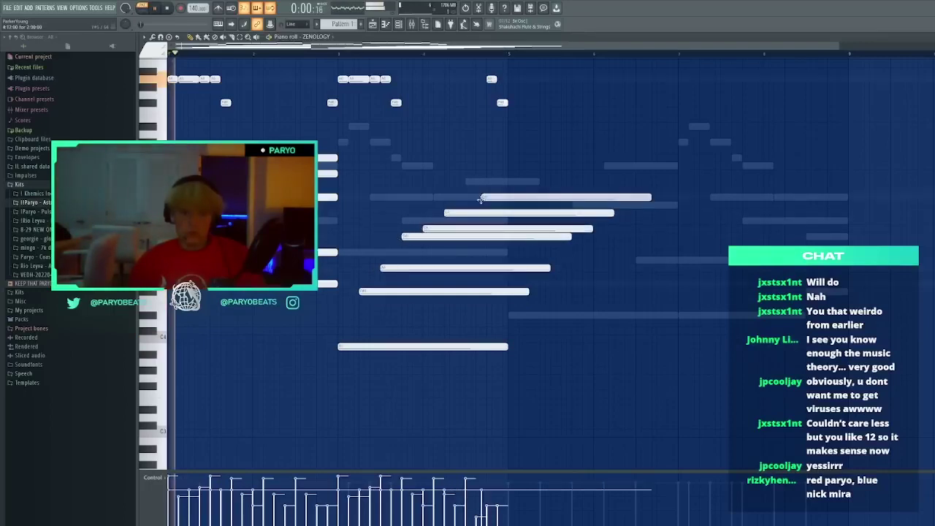
Slice the bars 3 and 4 chord notes at the end of bar 4 and delete the overhang
{"action": "left_click_drag", "start_coordinate": [514, 172], "coordinate": [509, 169]}
{"action": "left_click_drag", "start_coordinate": [550, 355], "coordinate": [511, 178]}
{"action": "key", "text": "Delete"}
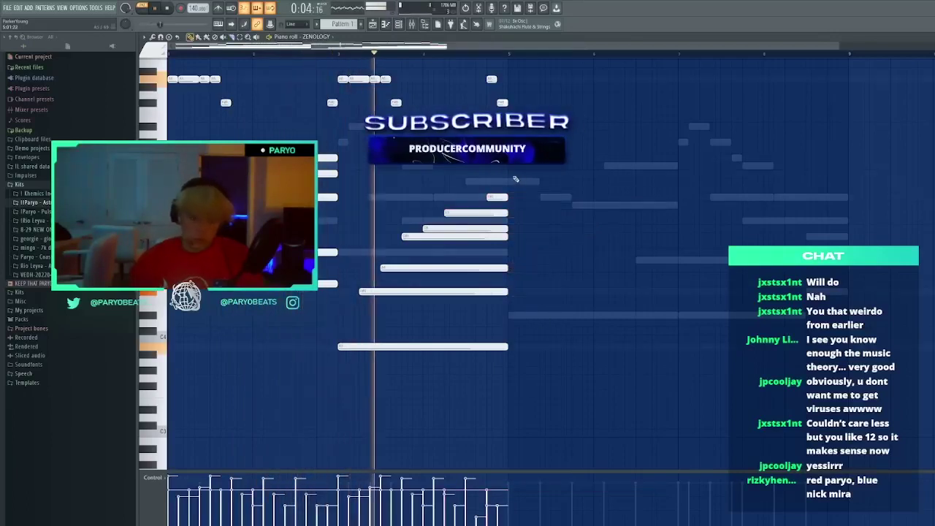
Duplicate the four bars of melody and chords into bars 5 to 8, removing the stray trial notes
{"action": "left_click", "coordinate": [557, 197]}
{"action": "left_click", "coordinate": [601, 206]}
{"action": "right_click", "coordinate": [602, 207]}
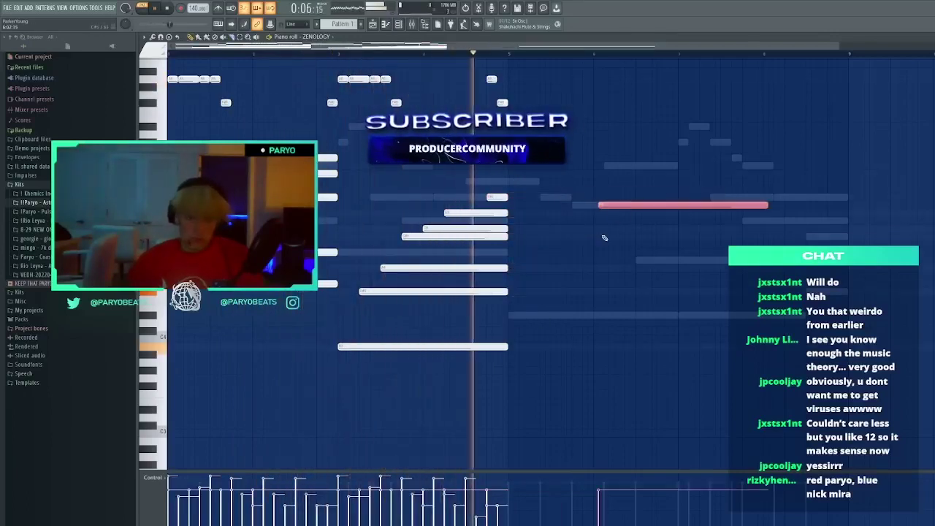
{"action": "key", "text": "ctrl+b"}
{"action": "left_click", "coordinate": [671, 207]}
{"action": "right_click", "coordinate": [686, 209]}
Add a short D6 note in bar 6 followed by a C#6 held to the end of bar 8, split at bar 7
{"action": "scroll", "coordinate": [663, 258], "scroll_direction": "up", "scroll_amount": 2}
{"action": "scroll", "coordinate": [662, 257], "scroll_direction": "up", "scroll_amount": 3}
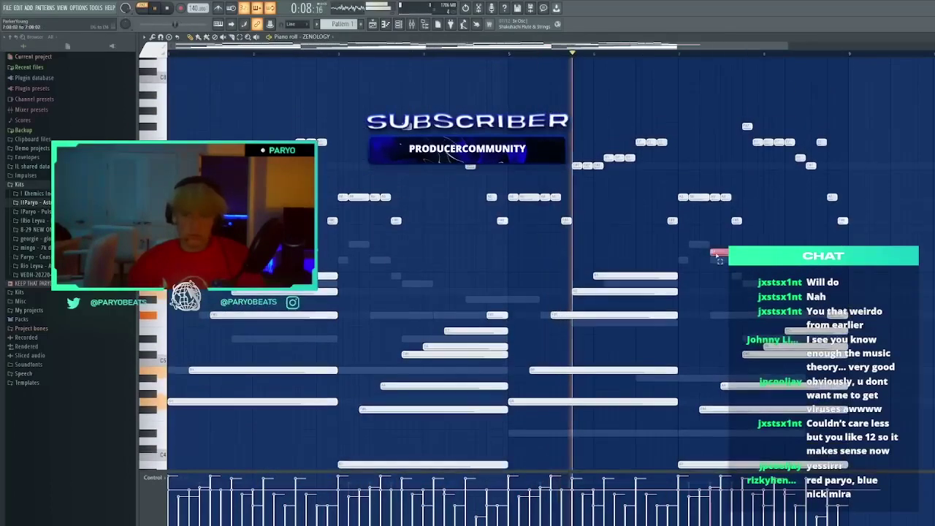
{"action": "left_click", "coordinate": [619, 252]}
{"action": "key", "text": "space"}
{"action": "key", "text": "space"}
{"action": "left_click_drag", "start_coordinate": [620, 256], "coordinate": [637, 256]}
{"action": "left_click", "coordinate": [638, 261]}
{"action": "key", "text": "c"}
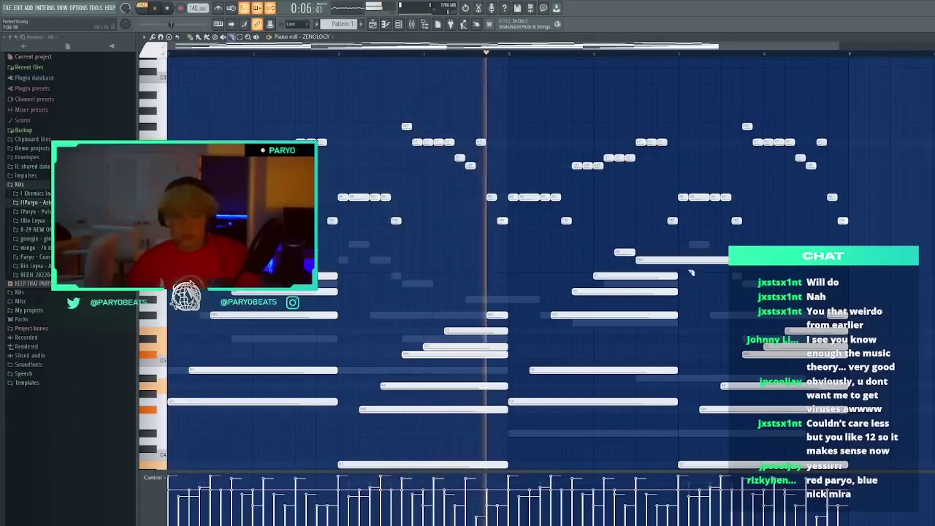
{"action": "key", "text": "c"}
{"action": "left_click_drag", "start_coordinate": [681, 265], "coordinate": [682, 256]}
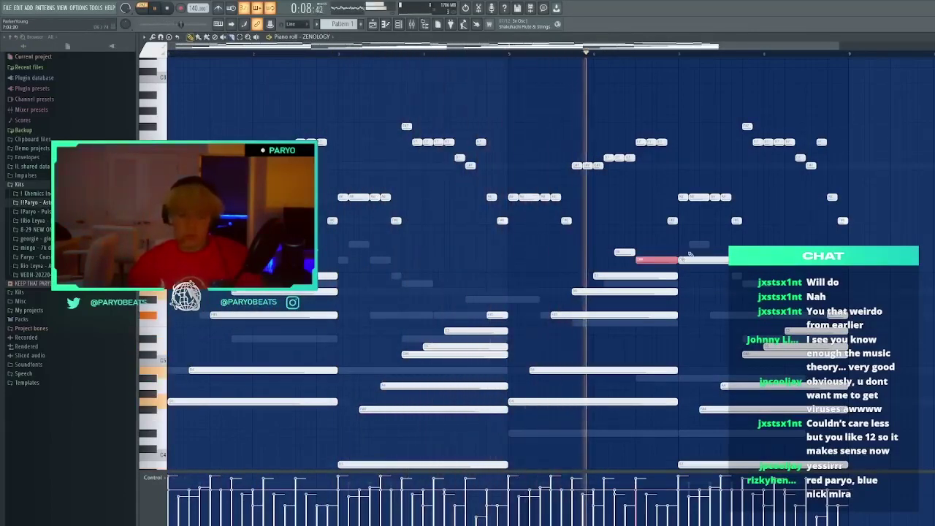
Select the sustained chord notes across all eight bars, lower their velocity and restart playback from bar 1
{"action": "left_click_drag", "start_coordinate": [862, 223], "coordinate": [165, 112]}
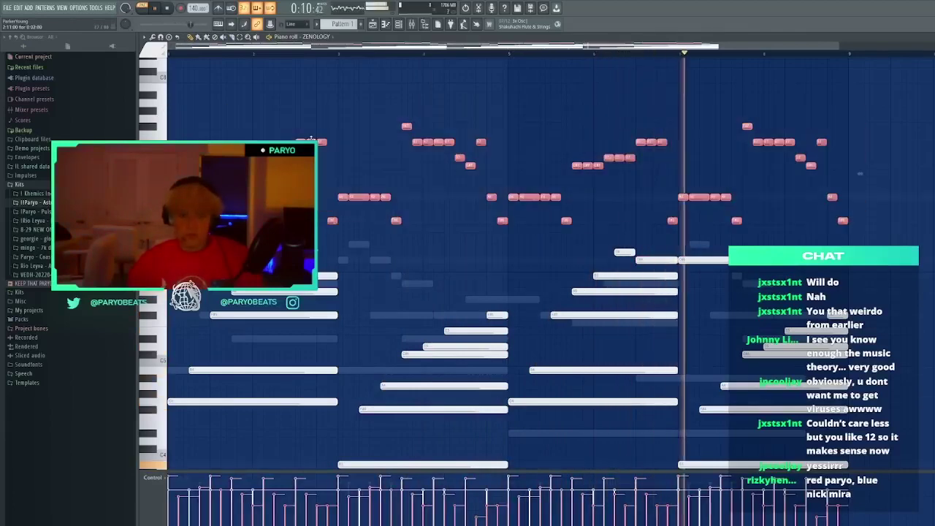
{"action": "left_click", "coordinate": [867, 157]}
{"action": "scroll", "coordinate": [867, 157], "scroll_direction": "down", "scroll_amount": 4}
{"action": "left_click_drag", "start_coordinate": [867, 157], "coordinate": [204, 428]}
{"action": "left_click", "coordinate": [178, 54]}
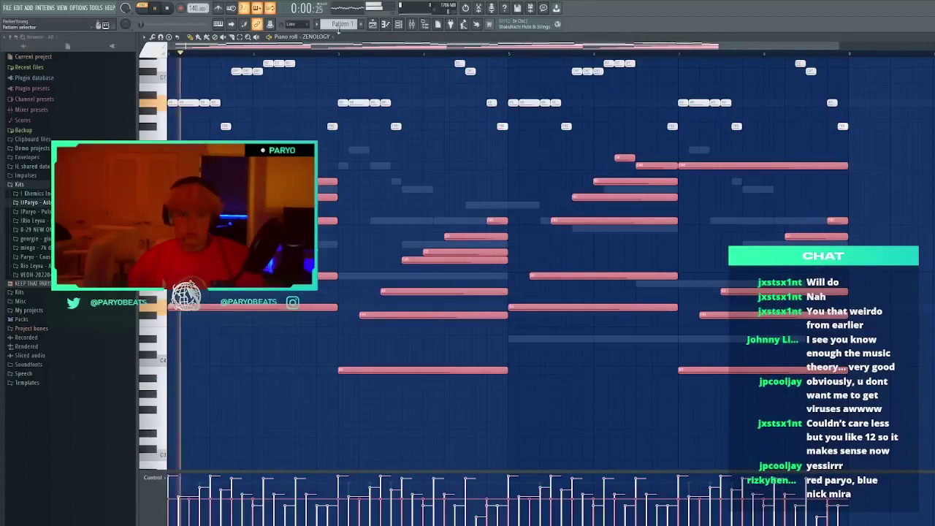
Set ZENOLOGY's mixer insert 2 to about -1.4 dB and add Fruity Delay 2 with a time of 3:00
{"action": "left_click", "coordinate": [398, 25]}
{"action": "left_click", "coordinate": [348, 271]}
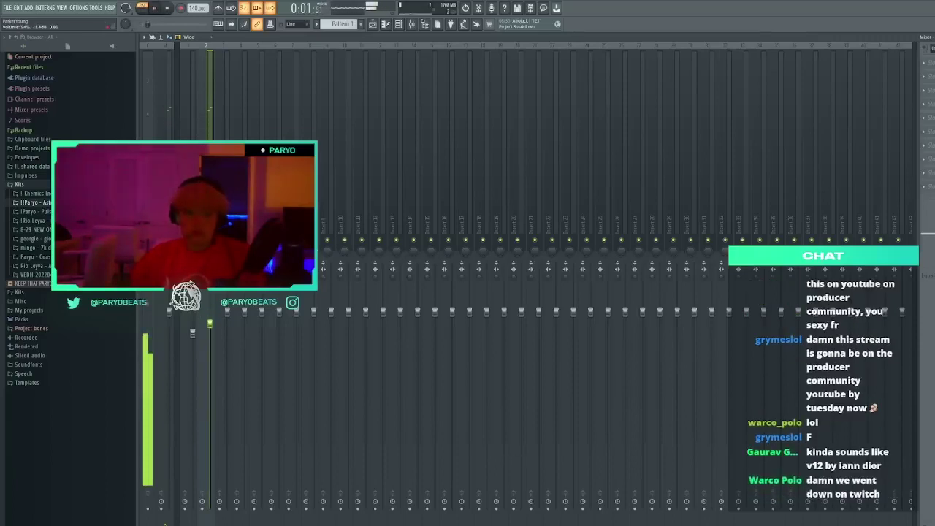
{"action": "key", "text": "space"}
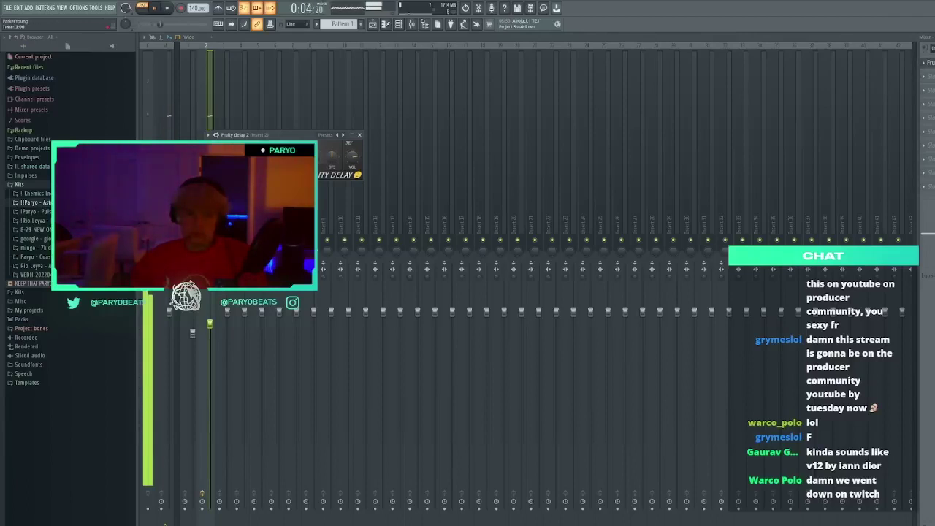
Open the ZENOLOGY instrument to check its preset during playback, then close it and the Channel rack
{"action": "left_click", "coordinate": [404, 24]}
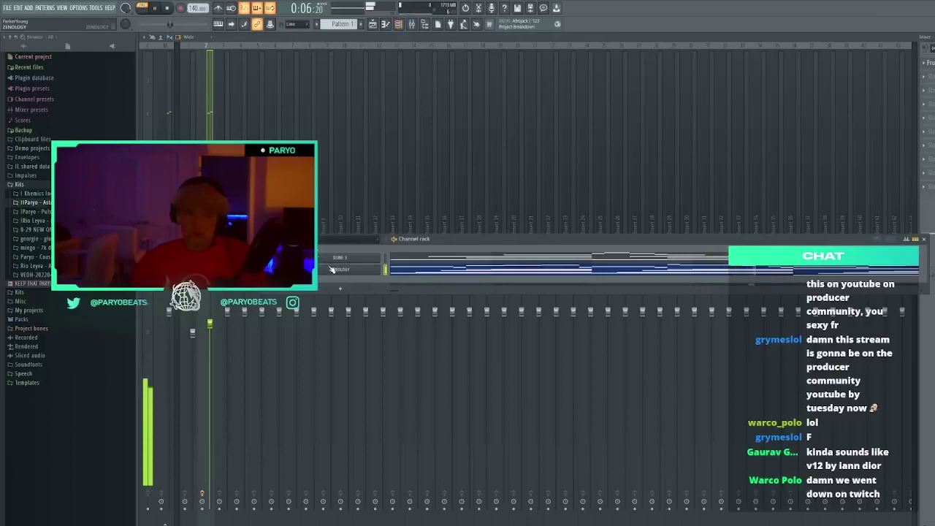
{"action": "left_click", "coordinate": [335, 270]}
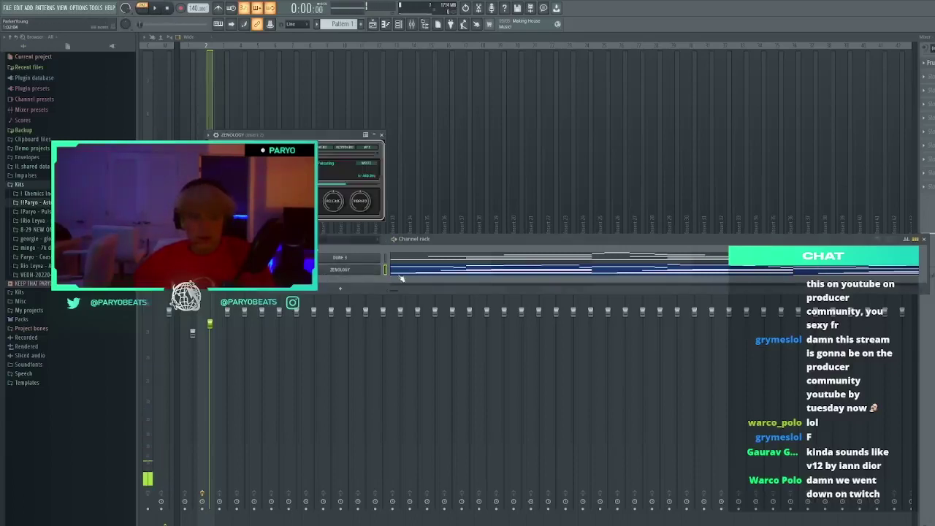
{"action": "left_click_drag", "start_coordinate": [268, 174], "coordinate": [443, 204]}
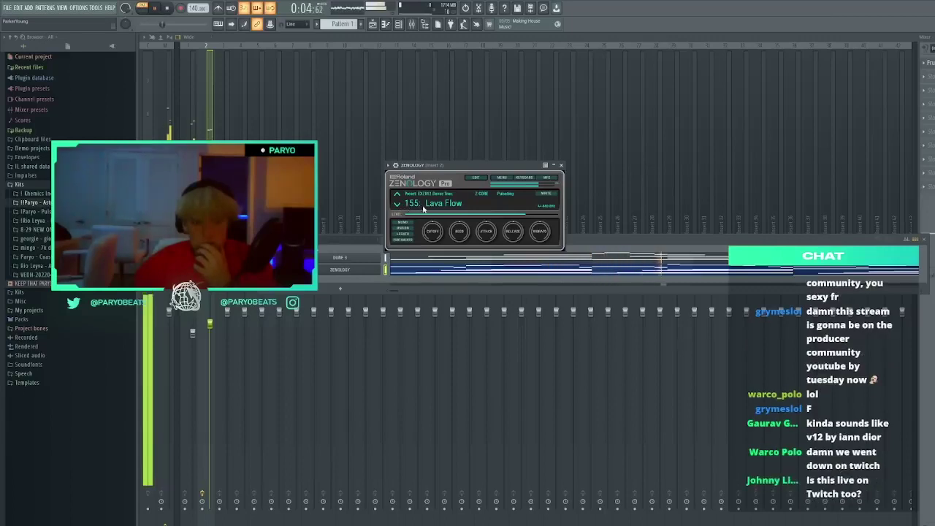
{"action": "left_click", "coordinate": [563, 166]}
{"action": "left_click", "coordinate": [924, 240]}
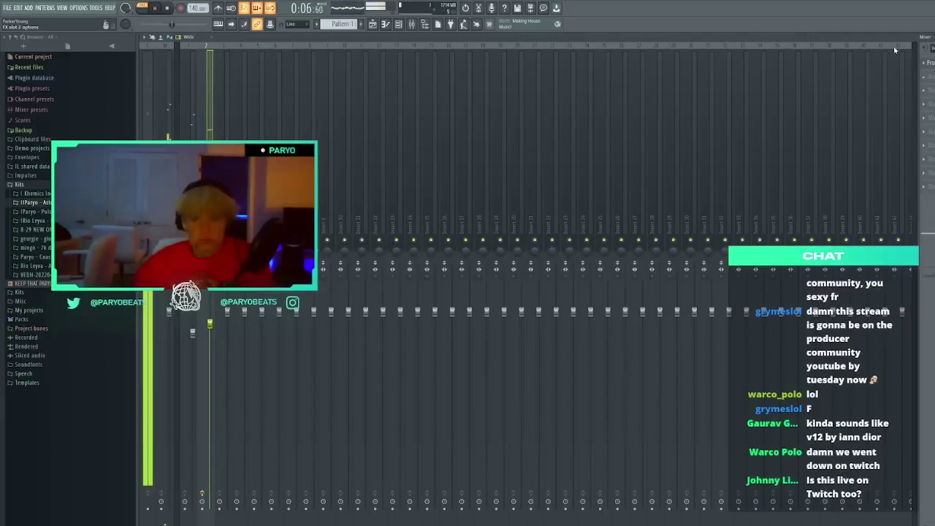
Add Gross Beat to insert 2, audition the 1/2 Bt Gate volume preset and choose 1/3 Bt Gate
{"action": "key", "text": "space"}
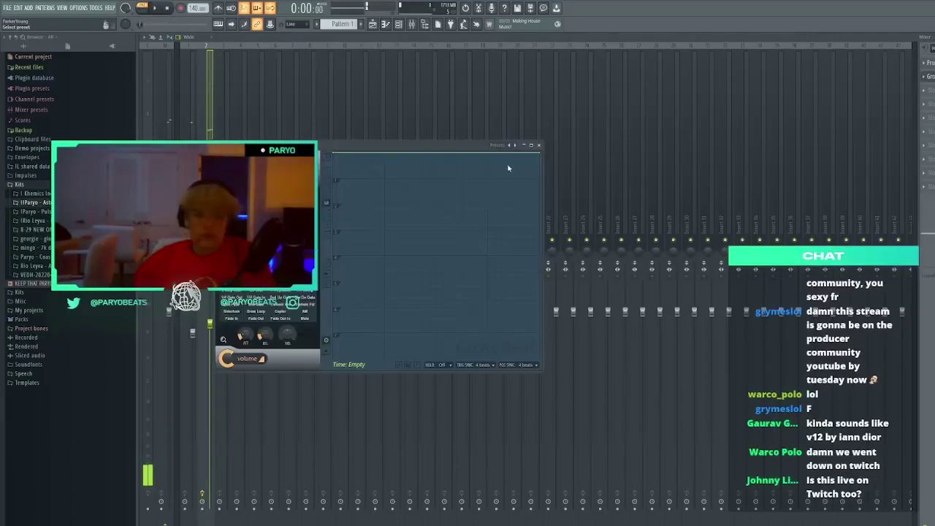
{"action": "left_click", "coordinate": [256, 261]}
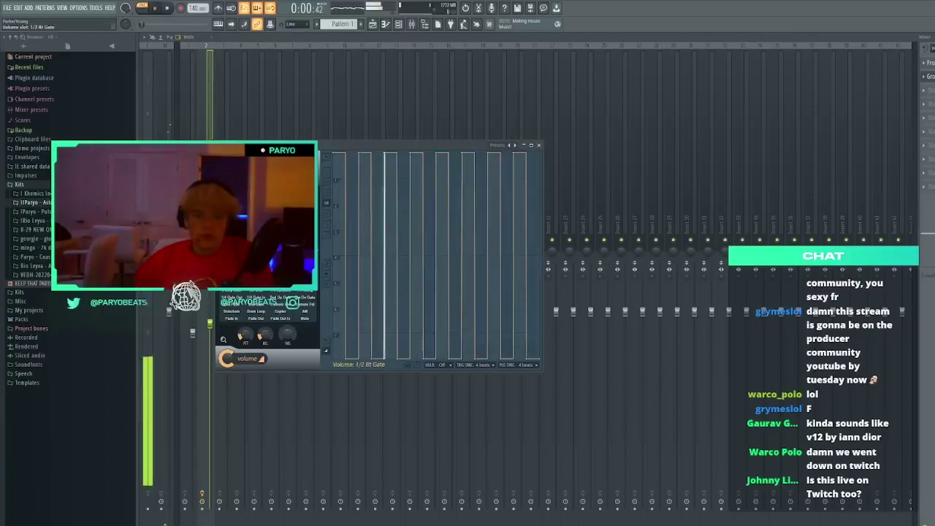
{"action": "left_click", "coordinate": [280, 261]}
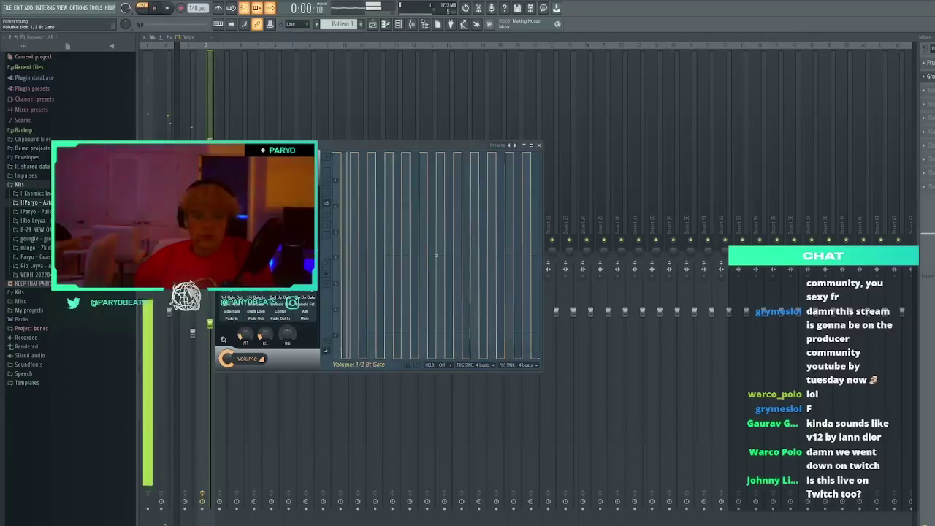
{"action": "left_click", "coordinate": [540, 146]}
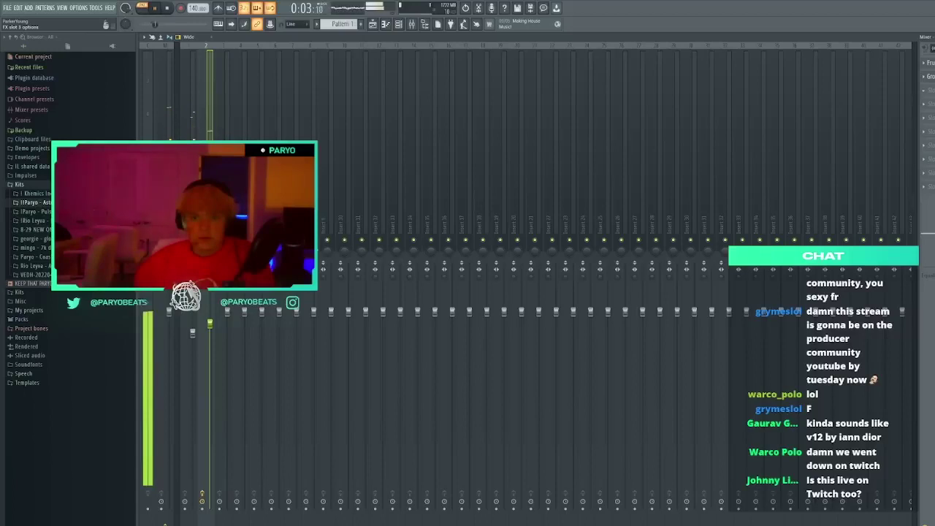
Load HalfTime in insert 2's third effect slot with the 1/4 loop length
{"action": "left_click", "coordinate": [805, 269]}
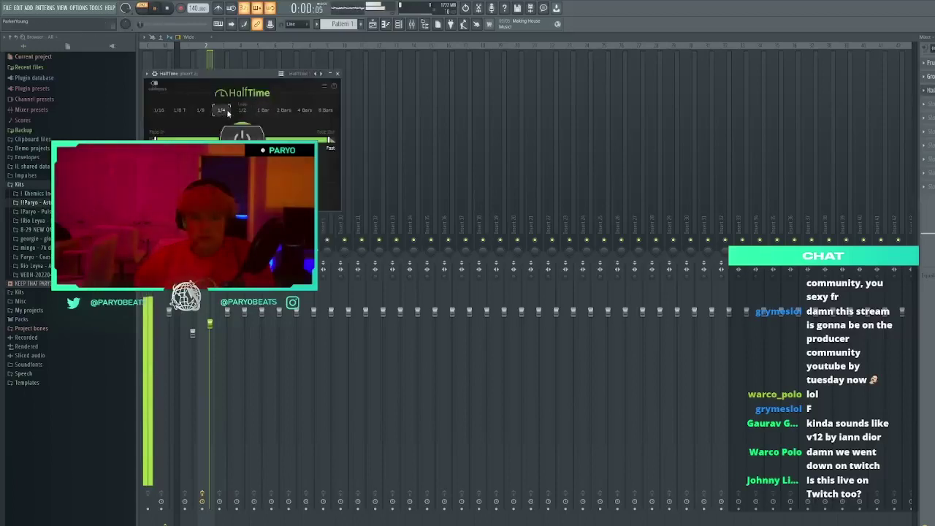
{"action": "left_click", "coordinate": [339, 75]}
{"action": "left_click", "coordinate": [931, 91]}
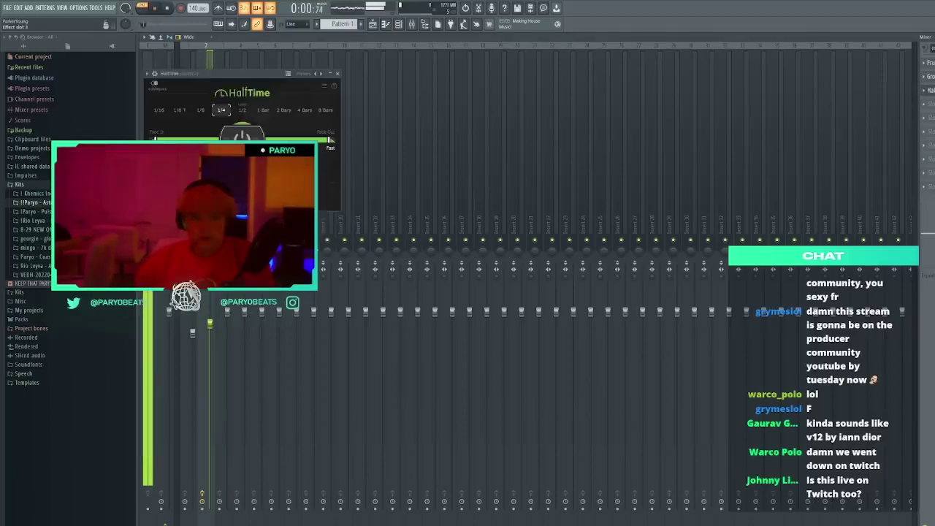
{"action": "left_click", "coordinate": [338, 74]}
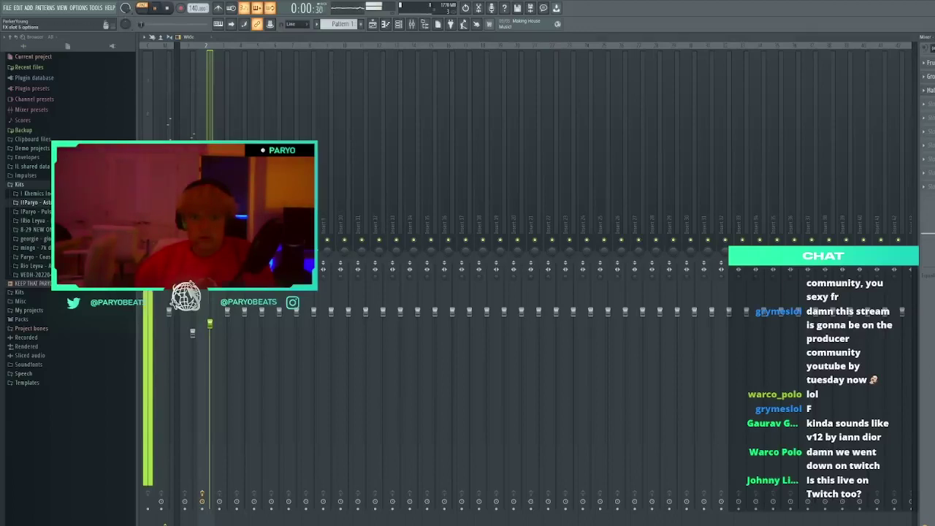
Set HalfTime's loop length to 1/2 and raise the insert 2 fader slightly
{"action": "left_click", "coordinate": [931, 90]}
{"action": "key", "text": "space"}
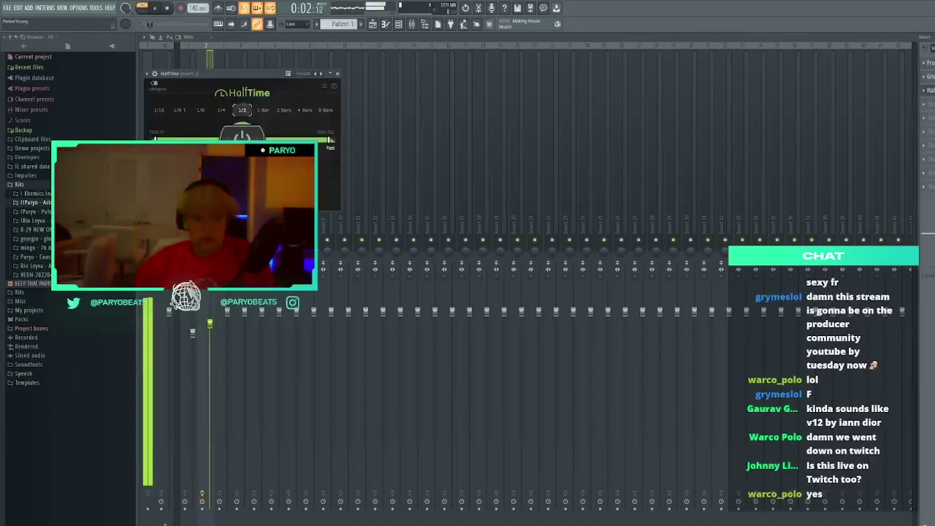
{"action": "left_click", "coordinate": [338, 74]}
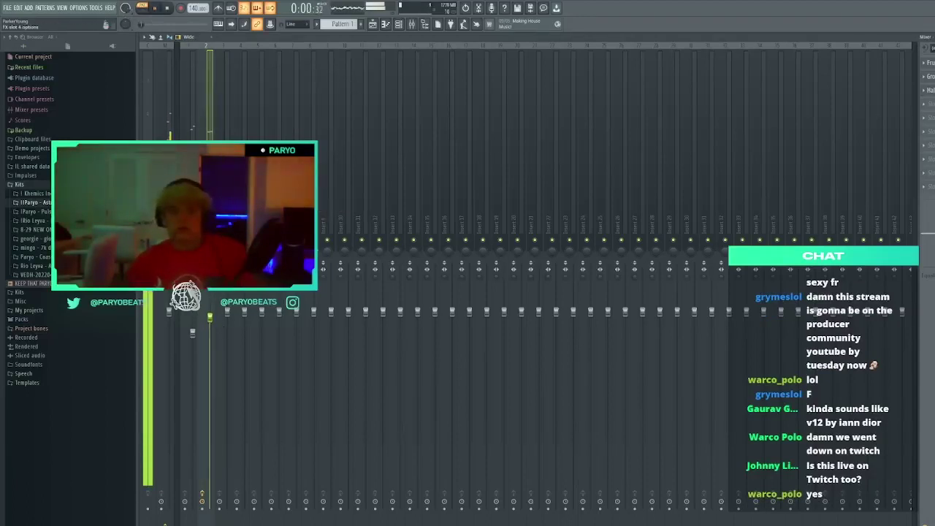
{"action": "left_click", "coordinate": [931, 91]}
{"action": "left_click", "coordinate": [338, 74]}
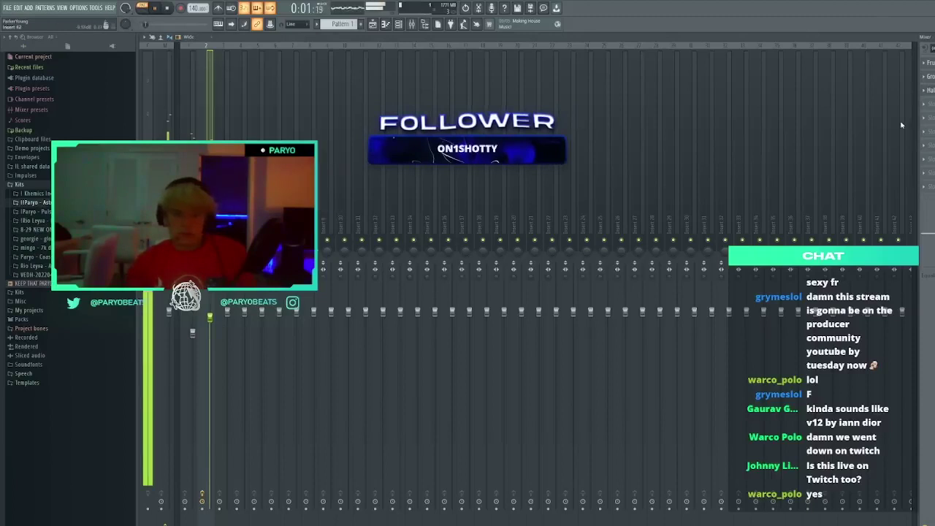
Add Fruity Parametric EQ 2 to insert 2 with a band 1 high pass and set the project tempo to 145
{"action": "left_click", "coordinate": [817, 359]}
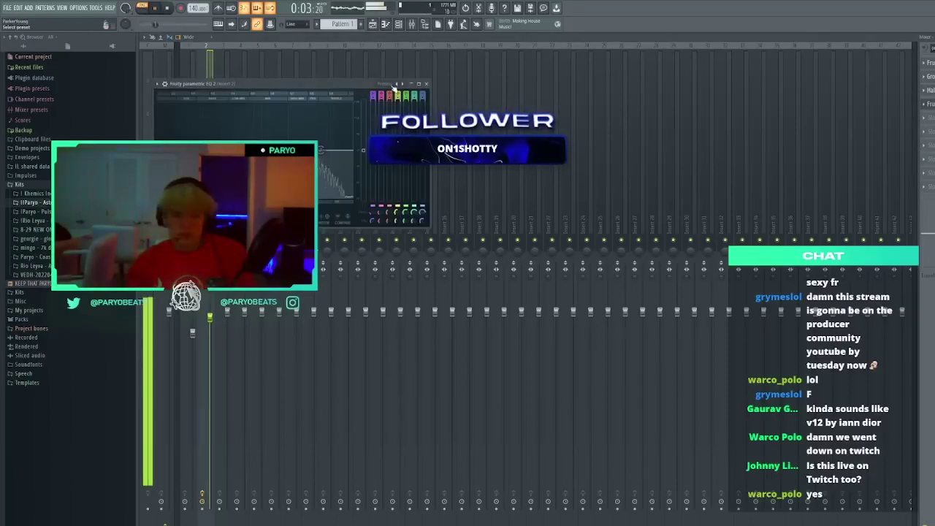
{"action": "key", "text": "space"}
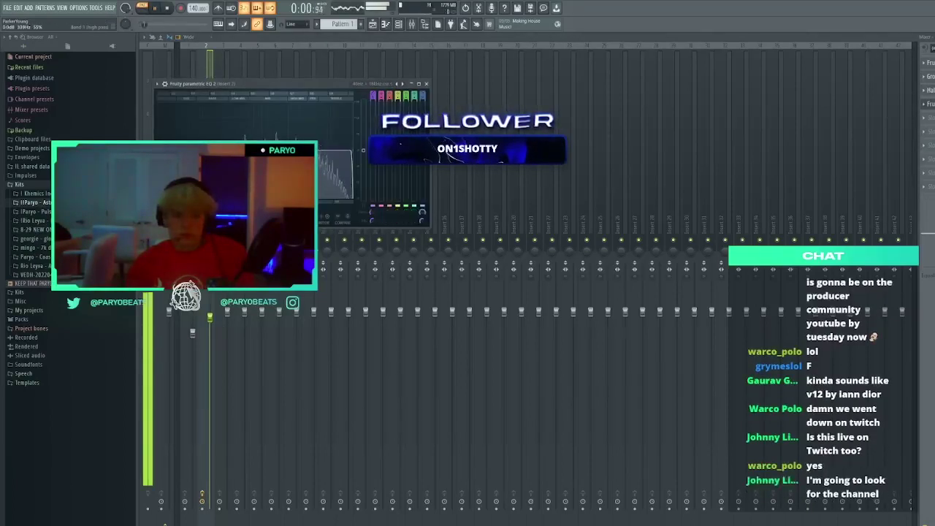
{"action": "left_click", "coordinate": [427, 86]}
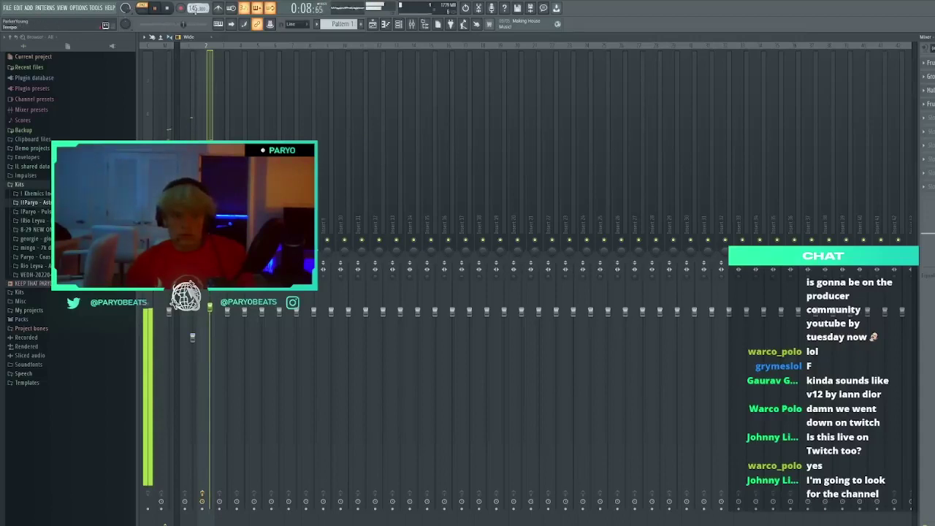
Transpose the DUNE 3 and ZENOLOGY notes up one semitone
{"action": "key", "text": "F9"}
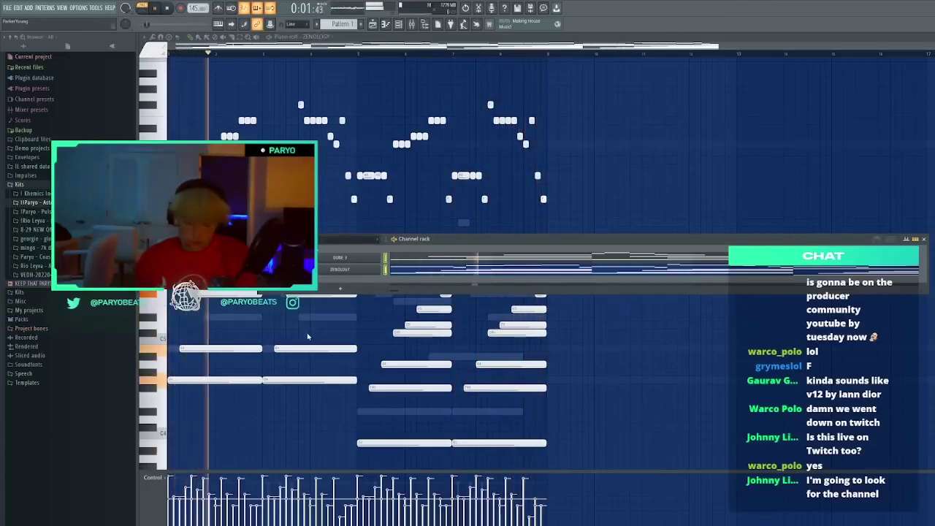
{"action": "key", "text": "shift+Up"}
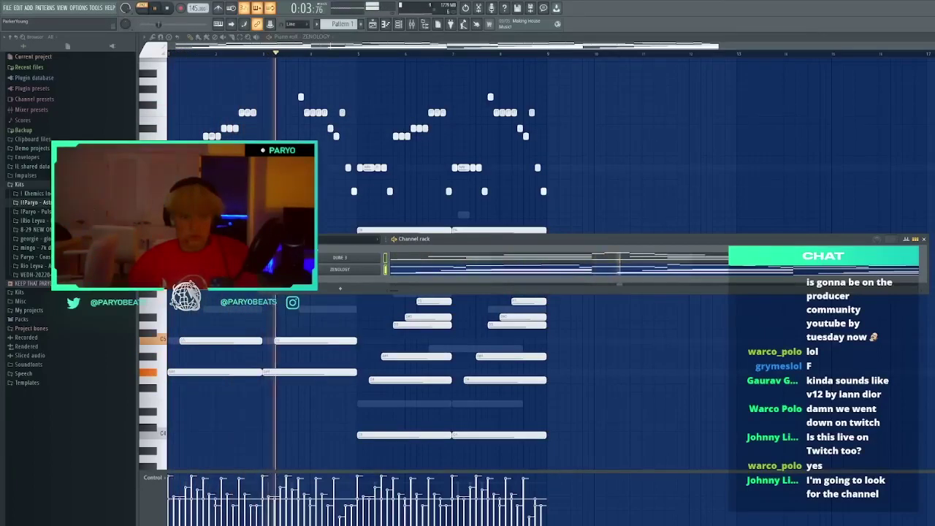
Load the Antidote HH sample from the Khemics Industry kit's hi-hats folder as a new channel
{"action": "left_click", "coordinate": [35, 203]}
{"action": "left_click", "coordinate": [34, 194]}
{"action": "left_click", "coordinate": [38, 275]}
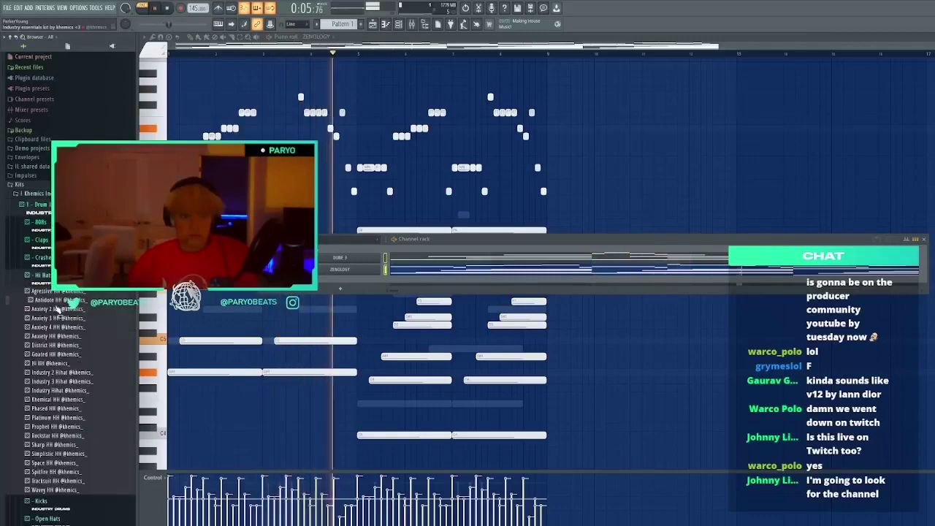
{"action": "left_click_drag", "start_coordinate": [52, 307], "coordinate": [327, 287]}
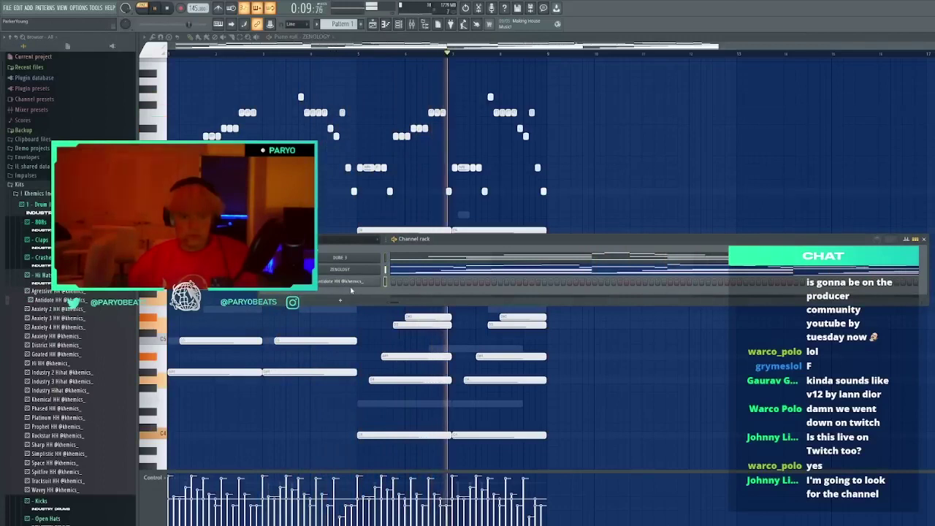
Open the Antidote HH channel's piano roll and place C5 hi-hat notes across the first three beats of bar 1: quarter, two eighths, quarter
{"action": "left_click", "coordinate": [327, 283]}
{"action": "left_click", "coordinate": [432, 145]}
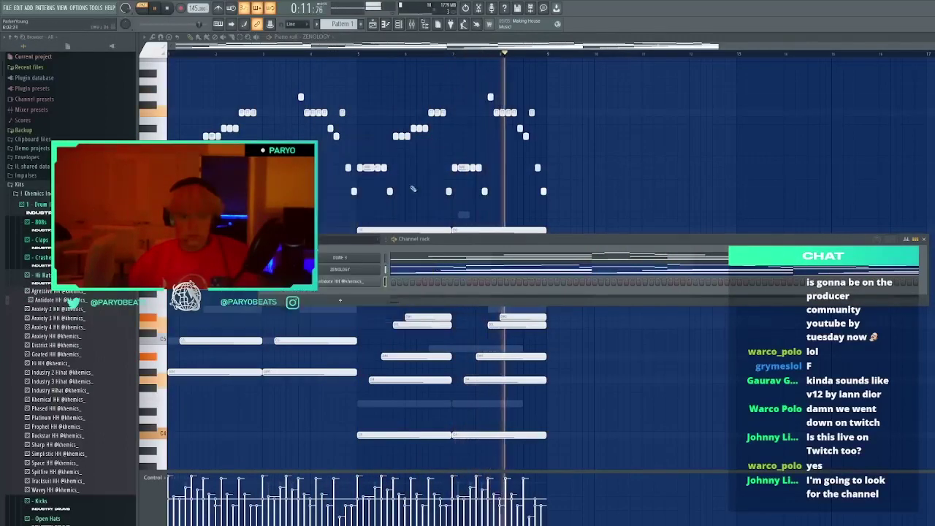
{"action": "key", "text": "F7"}
{"action": "left_click", "coordinate": [173, 341]}
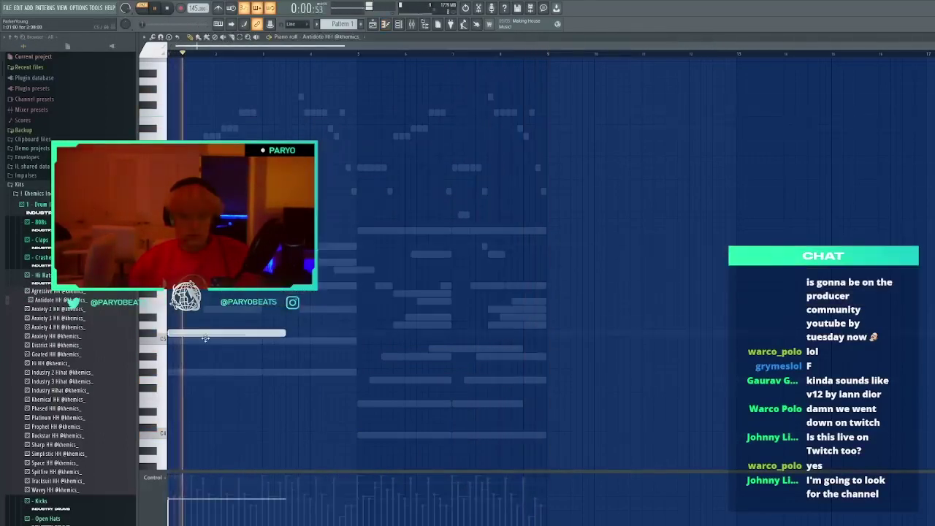
{"action": "key", "text": "space"}
{"action": "mouse_move", "coordinate": [287, 341]}
{"action": "left_mouse_down"}
{"action": "mouse_move", "coordinate": [191, 340]}
{"action": "mouse_move", "coordinate": [314, 339]}
{"action": "mouse_move", "coordinate": [280, 340]}
{"action": "left_mouse_up"}
{"action": "scroll", "coordinate": [234, 57], "scroll_direction": "up", "scroll_amount": 3}
{"action": "key", "text": "space"}
{"action": "left_click", "coordinate": [295, 342]}
{"action": "left_click", "coordinate": [334, 341]}
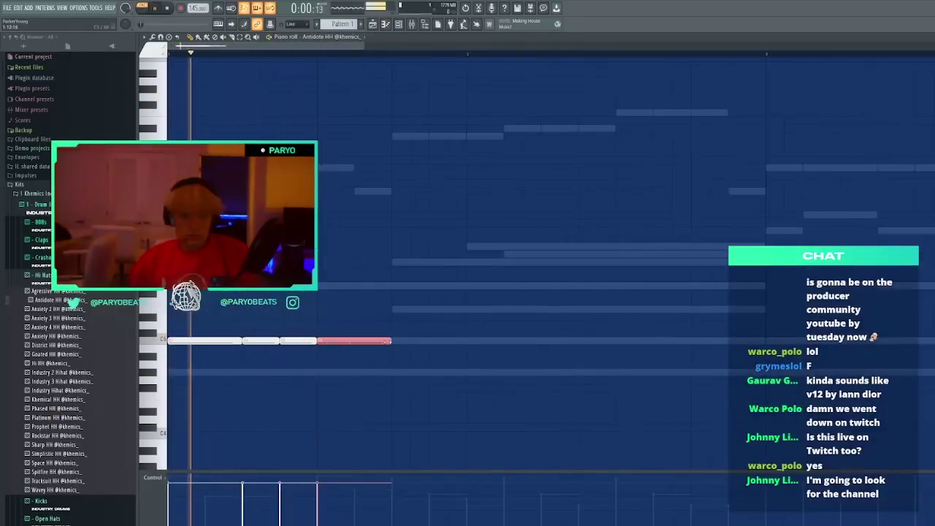
{"action": "left_click", "coordinate": [413, 350]}
{"action": "right_click", "coordinate": [412, 350]}
Fill beat four of bar 1 with C5 hi-hat notes: two sixteenths followed by an eighth
{"action": "key", "text": "space"}
{"action": "key", "text": "space"}
{"action": "left_click", "coordinate": [406, 342]}
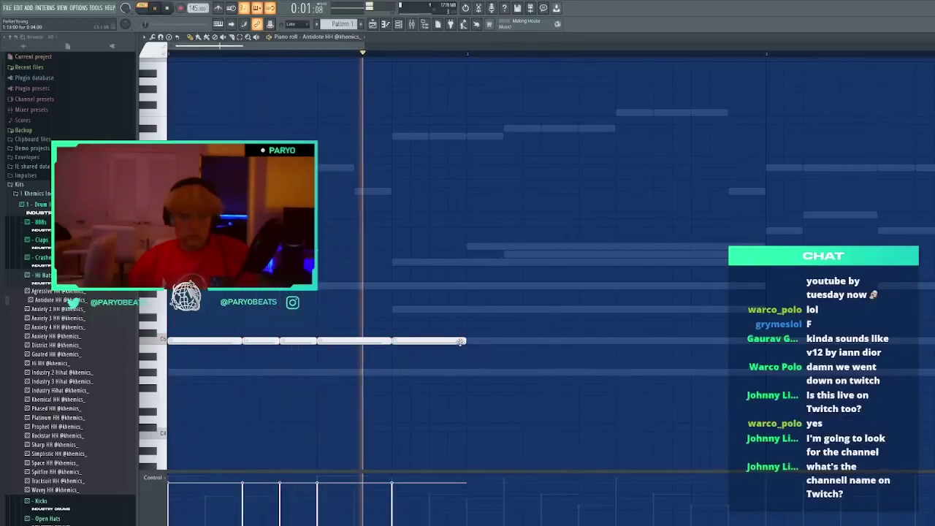
{"action": "left_click", "coordinate": [439, 341]}
{"action": "left_click_drag", "start_coordinate": [446, 341], "coordinate": [466, 342]}
Duplicate the one-bar hi-hat pattern into bar 2
{"action": "left_click", "coordinate": [507, 356]}
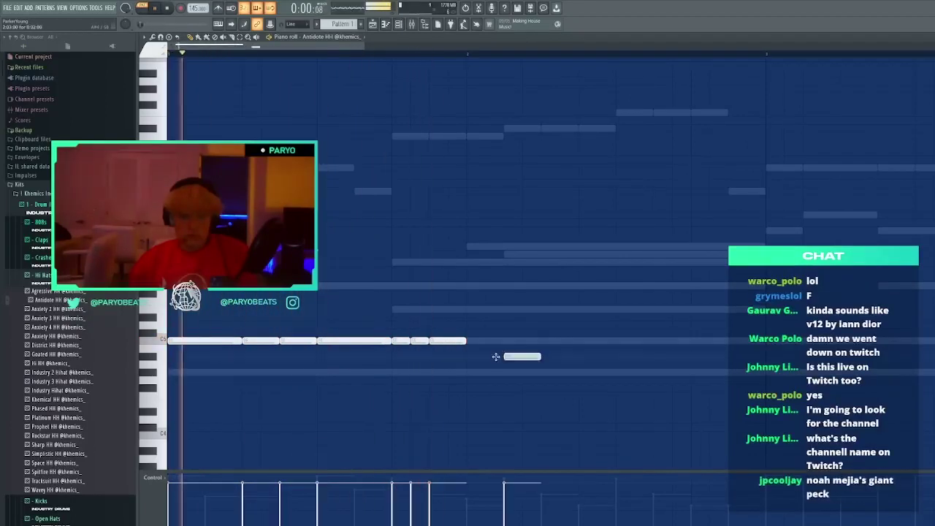
{"action": "right_click", "coordinate": [508, 358]}
{"action": "key", "text": "ctrl+b"}
{"action": "left_click", "coordinate": [506, 364]}
{"action": "right_click", "coordinate": [507, 364]}
{"action": "left_click", "coordinate": [513, 358]}
{"action": "right_click", "coordinate": [531, 358]}
{"action": "key", "text": "space"}
{"action": "key", "text": "space"}
Slice the first hi-hat note of bar 2 in half and delete its second half to leave a gap
{"action": "left_click", "coordinate": [574, 357]}
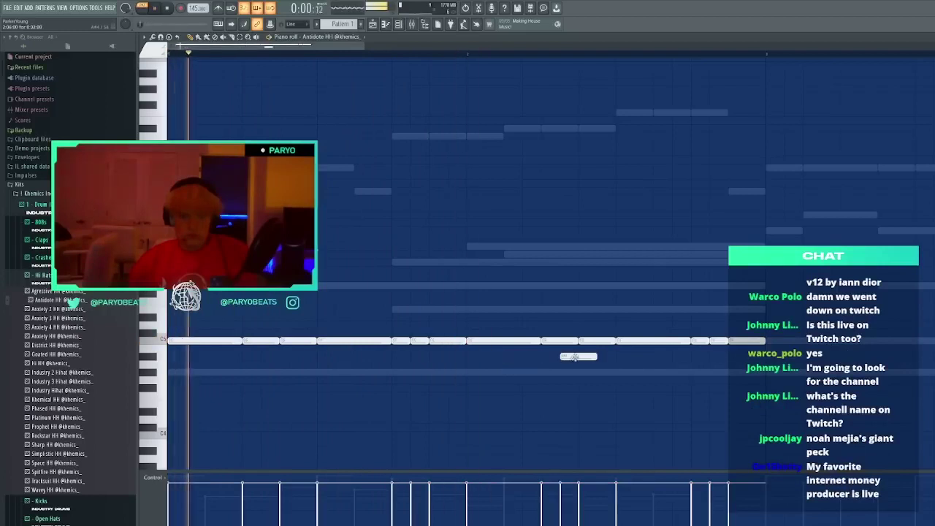
{"action": "right_click", "coordinate": [588, 357]}
{"action": "key", "text": "c"}
{"action": "left_click_drag", "start_coordinate": [505, 350], "coordinate": [505, 335]}
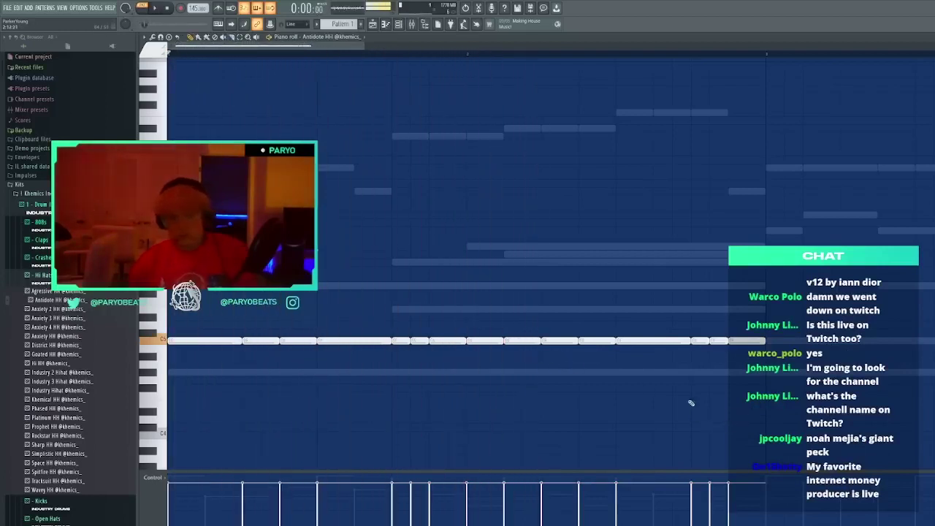
{"action": "left_click", "coordinate": [563, 365]}
{"action": "right_click", "coordinate": [522, 342]}
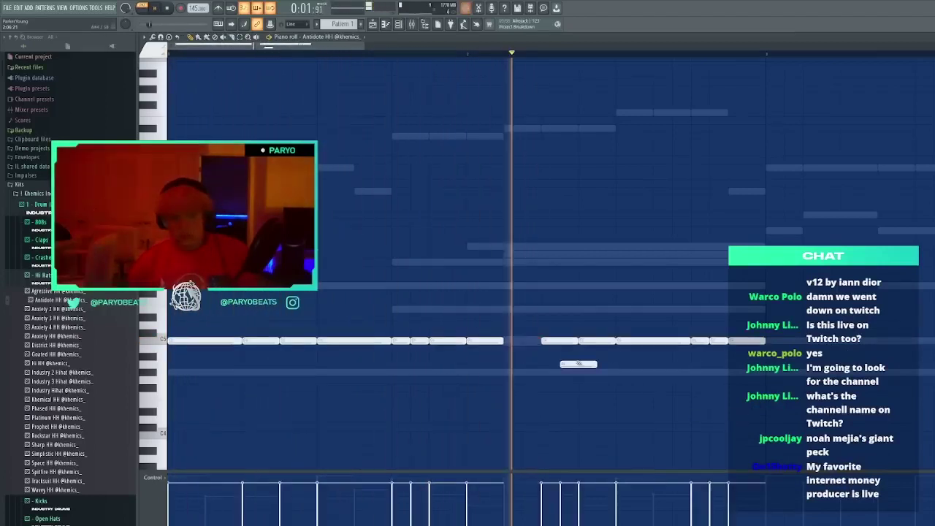
{"action": "key", "text": "space"}
{"action": "key", "text": "space"}
{"action": "left_click_drag", "start_coordinate": [564, 366], "coordinate": [621, 375]}
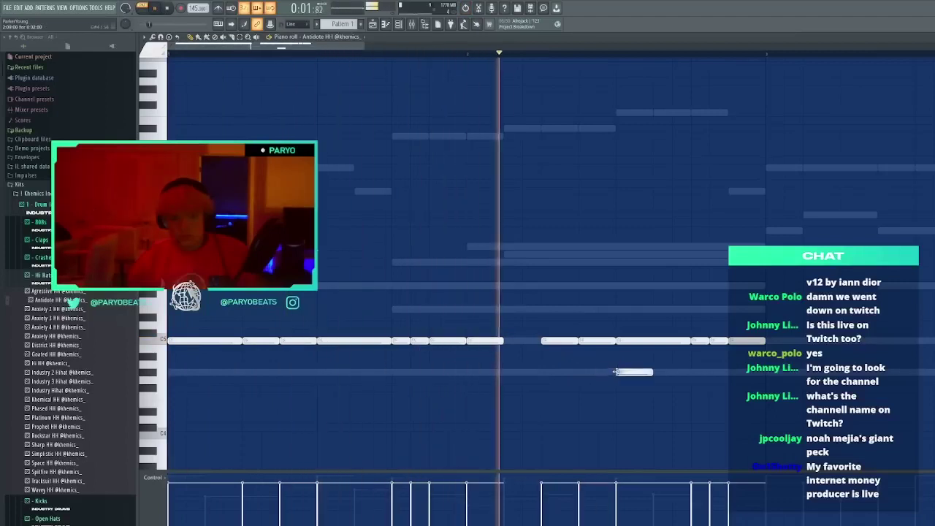
{"action": "right_click", "coordinate": [641, 374]}
{"action": "key", "text": "space"}
{"action": "key", "text": "space"}
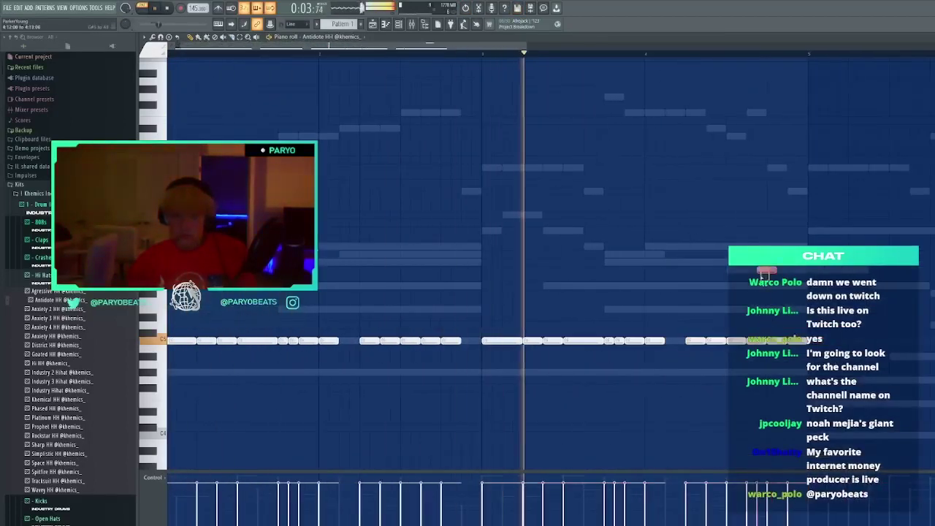
Inspect the band 1 high pass of Fruity Parametric EQ 2 on mixer insert 2
{"action": "left_click", "coordinate": [412, 24]}
{"action": "left_click", "coordinate": [210, 212]}
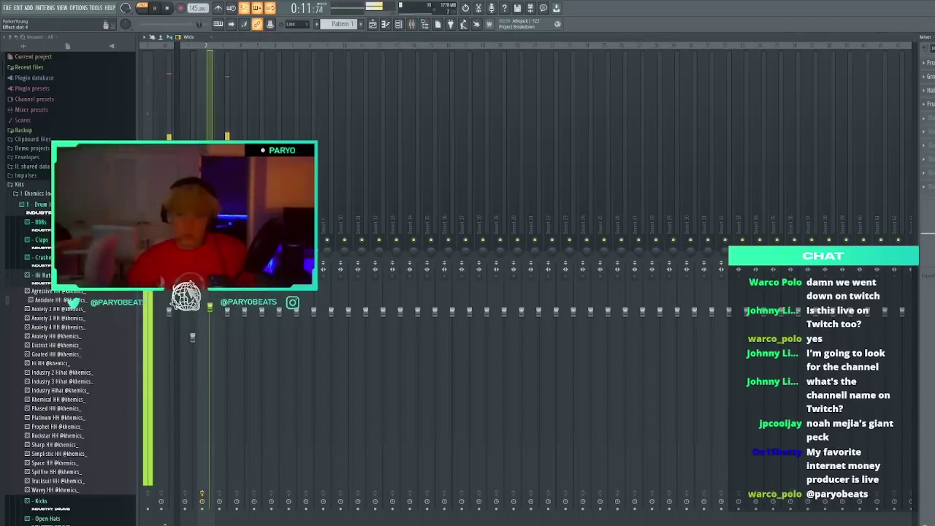
{"action": "left_click", "coordinate": [931, 104]}
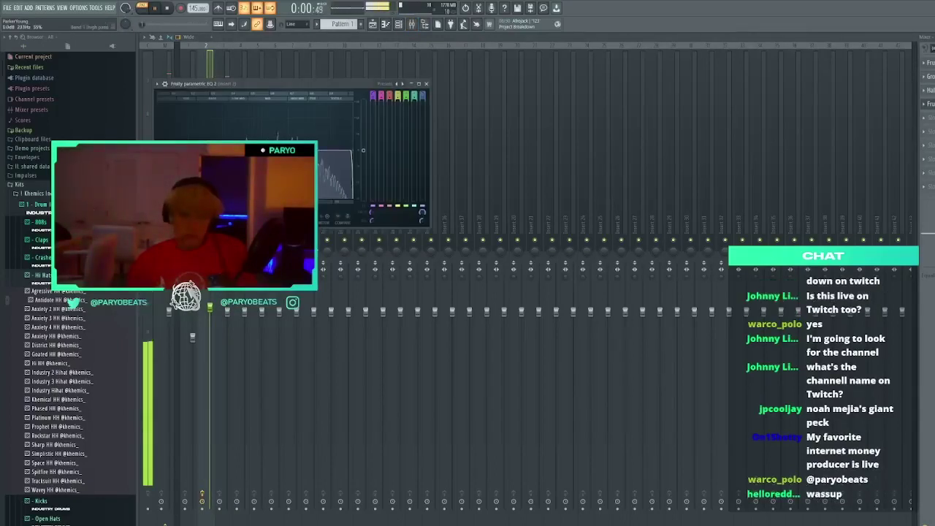
{"action": "left_click", "coordinate": [429, 84]}
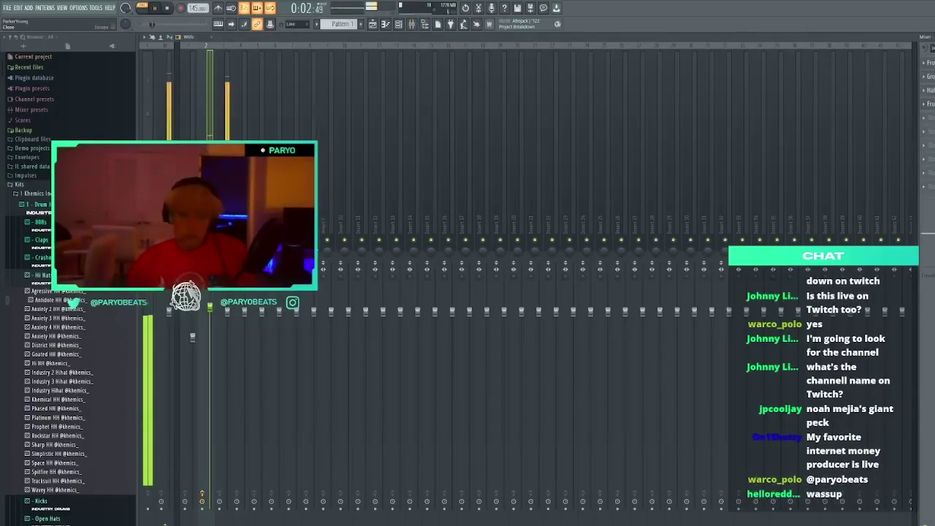
Load the Industry zay sample from the kit's 808s folder as a new channel and check its sampler settings
{"action": "key", "text": "F7"}
{"action": "key", "text": "F5"}
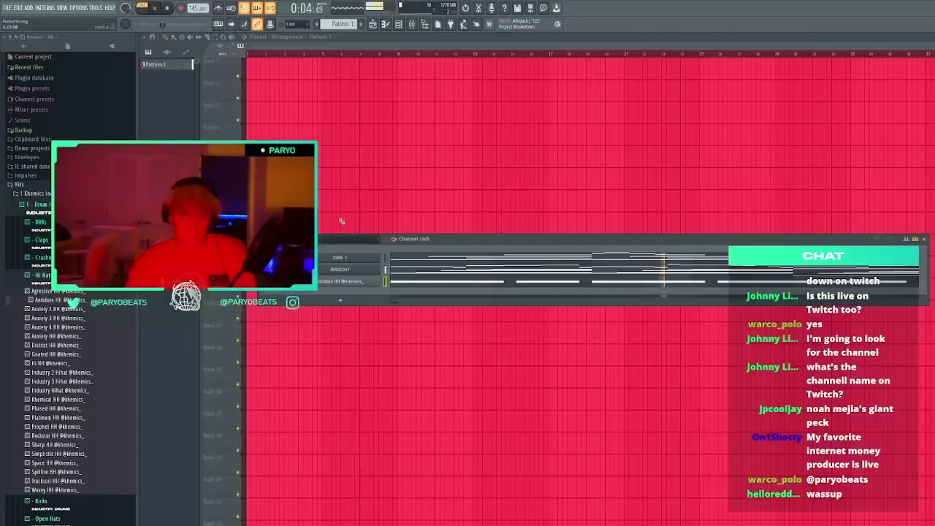
{"action": "left_click", "coordinate": [38, 221]}
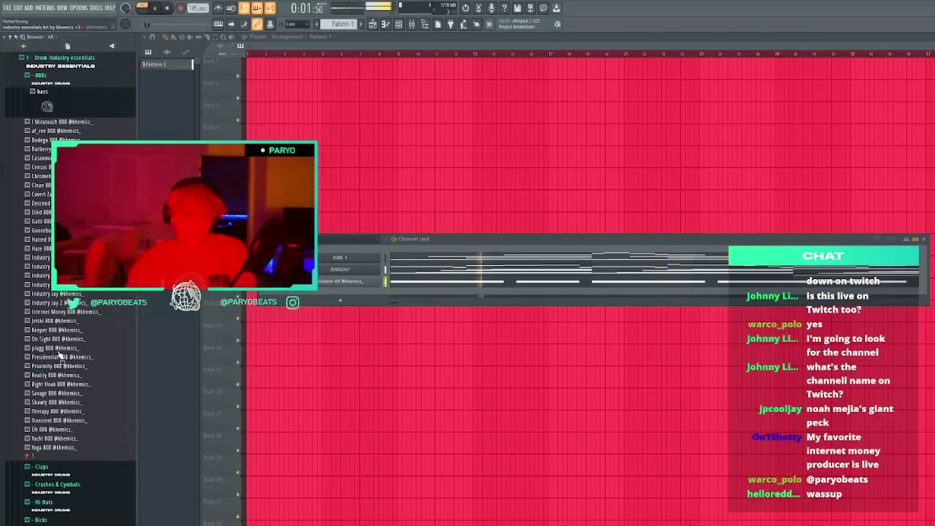
{"action": "left_click_drag", "start_coordinate": [318, 302], "coordinate": [318, 302]}
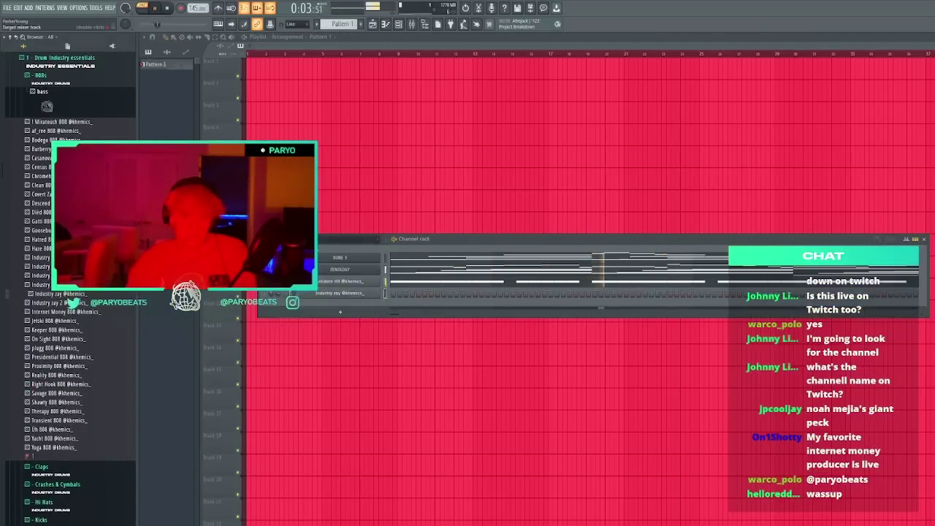
{"action": "left_click", "coordinate": [344, 294]}
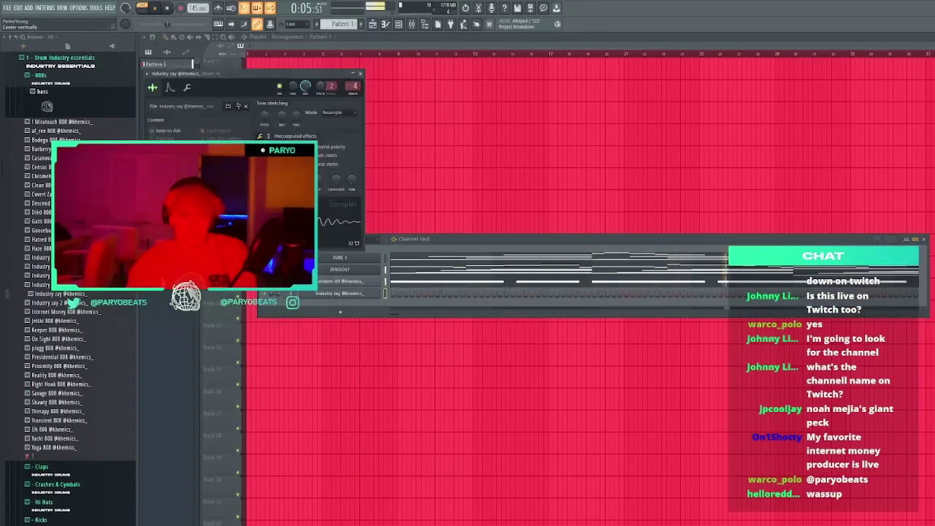
{"action": "left_click", "coordinate": [359, 73]}
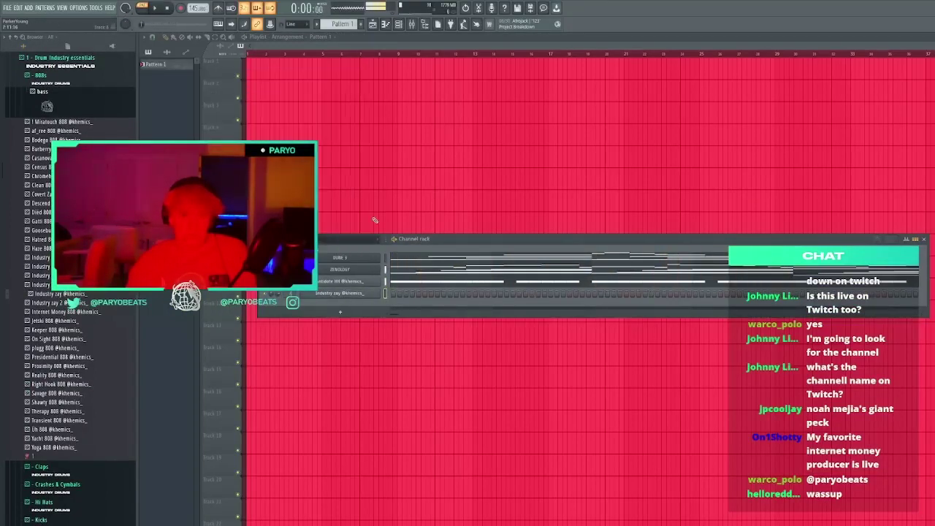
Swap the two halves of the DUNE 3 melody so bars 5 to 8 play before bars 1 to 4
{"action": "left_click", "coordinate": [398, 258]}
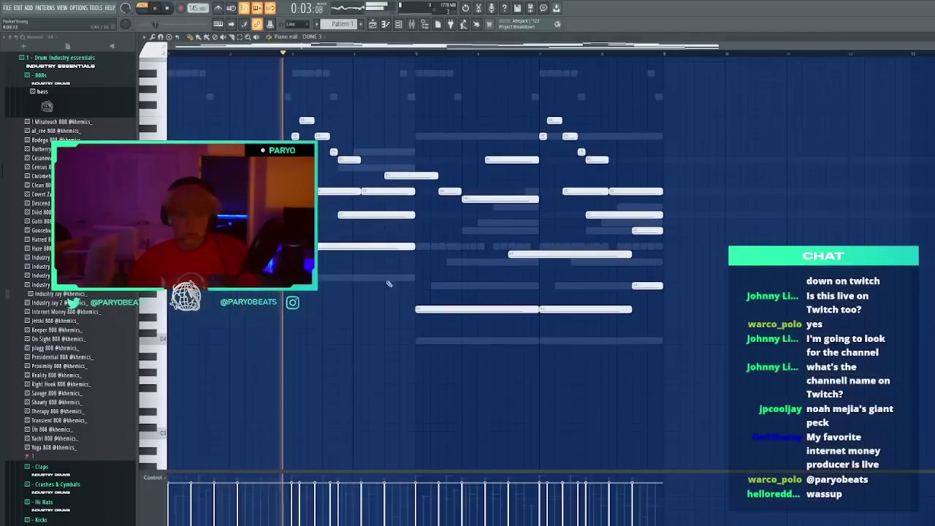
{"action": "left_click_drag", "start_coordinate": [198, 274], "coordinate": [418, 121]}
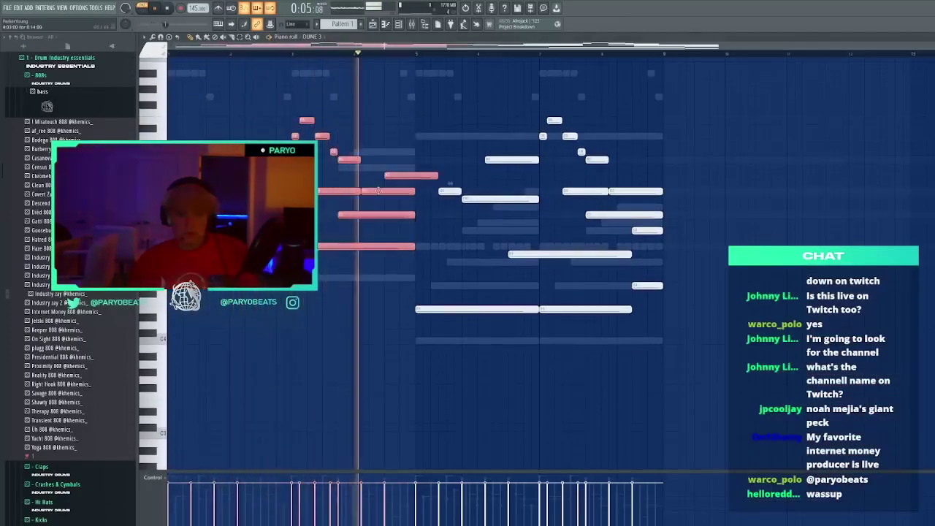
{"action": "key", "text": "space"}
{"action": "left_click_drag", "start_coordinate": [231, 242], "coordinate": [727, 242]}
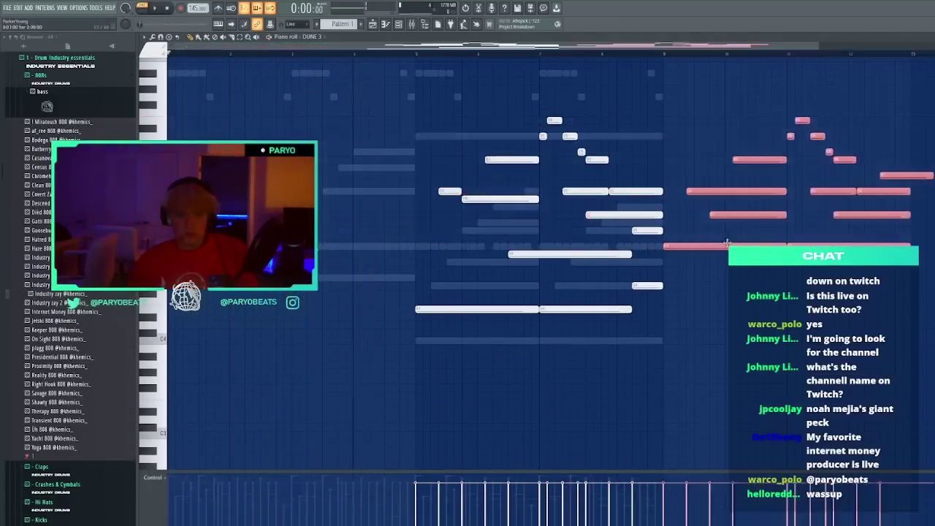
{"action": "key", "text": "ctrl+a"}
{"action": "left_click_drag", "start_coordinate": [455, 311], "coordinate": [207, 310]}
{"action": "key", "text": "space"}
{"action": "left_click", "coordinate": [265, 340]}
{"action": "left_click", "coordinate": [272, 339], "text": "ctrl"}
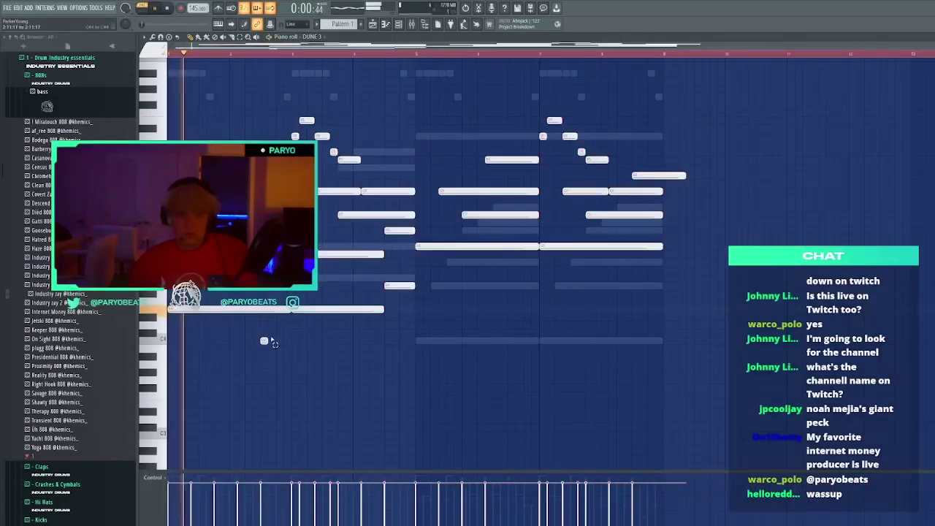
{"action": "left_click", "coordinate": [302, 352]}
{"action": "right_click", "coordinate": [303, 353]}
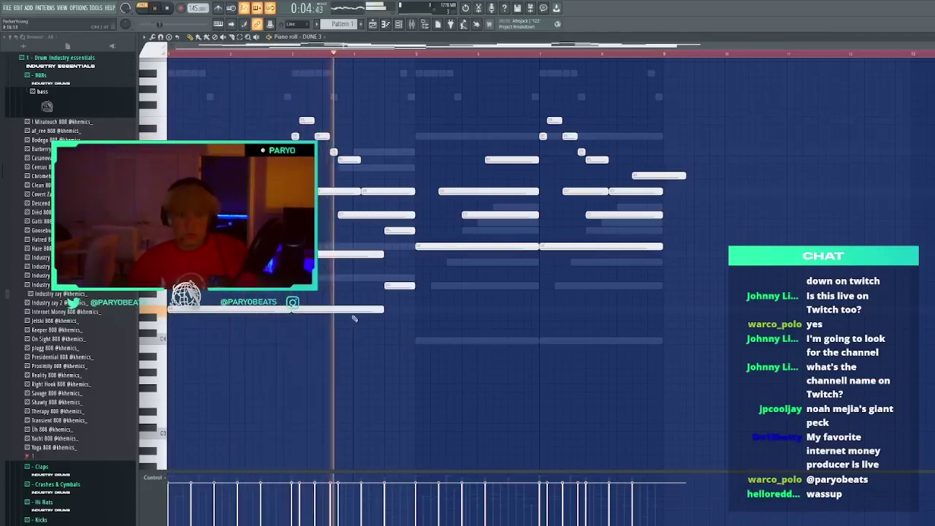
{"action": "key", "text": "space"}
{"action": "key", "text": "space"}
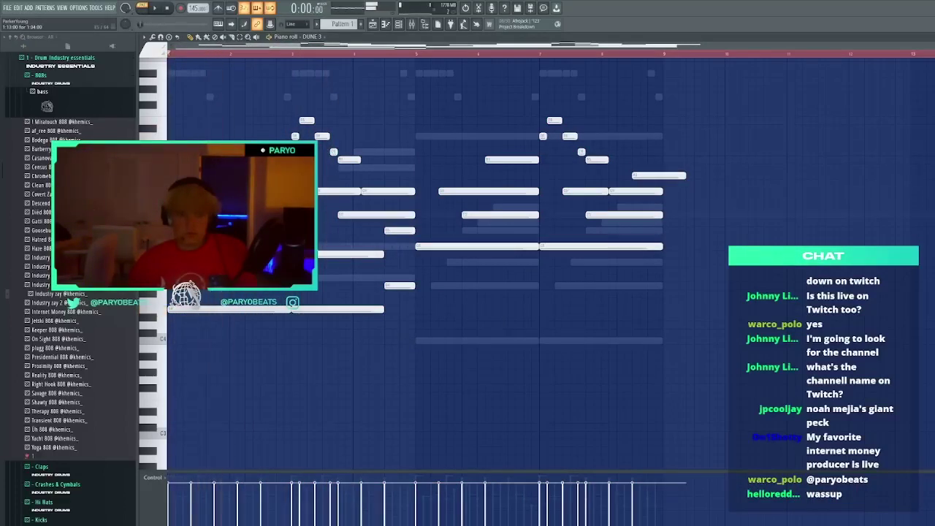
{"action": "key", "text": "space"}
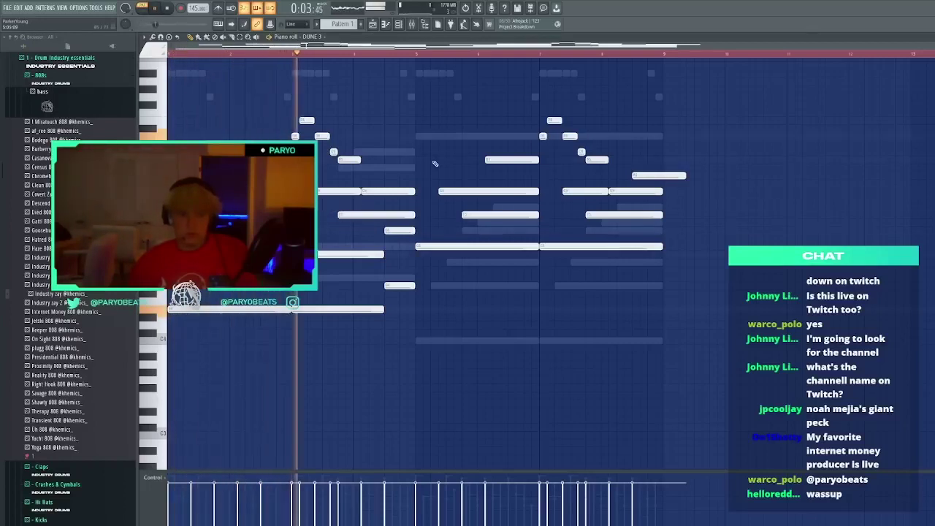
{"action": "left_click", "coordinate": [418, 137]}
{"action": "left_click", "coordinate": [418, 137]}
{"action": "right_click", "coordinate": [419, 137]}
{"action": "left_click", "coordinate": [419, 137]}
{"action": "right_click", "coordinate": [420, 138]}
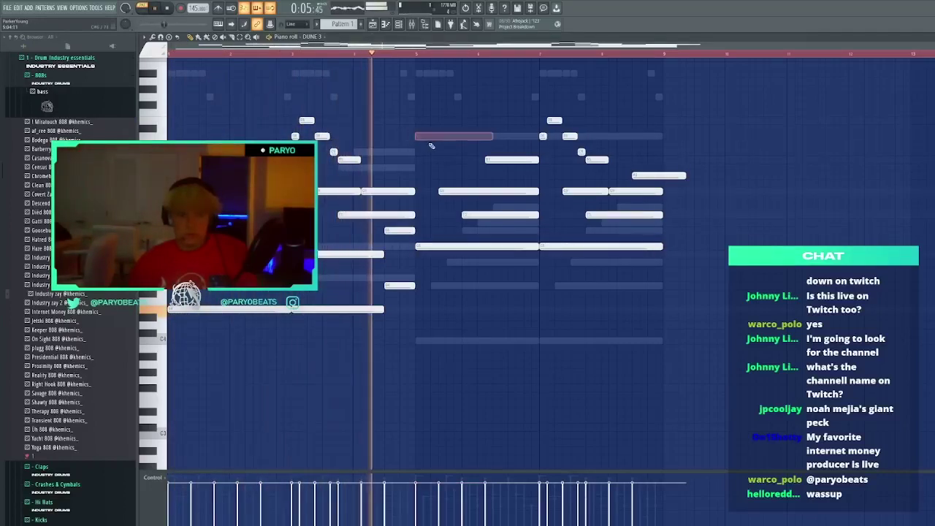
{"action": "left_click_drag", "start_coordinate": [583, 349], "coordinate": [615, 333]}
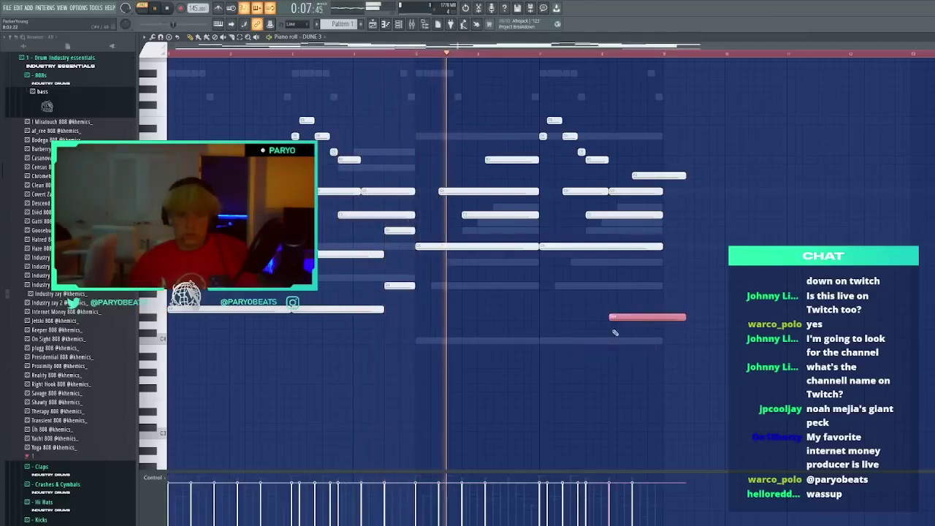
{"action": "right_click", "coordinate": [629, 318]}
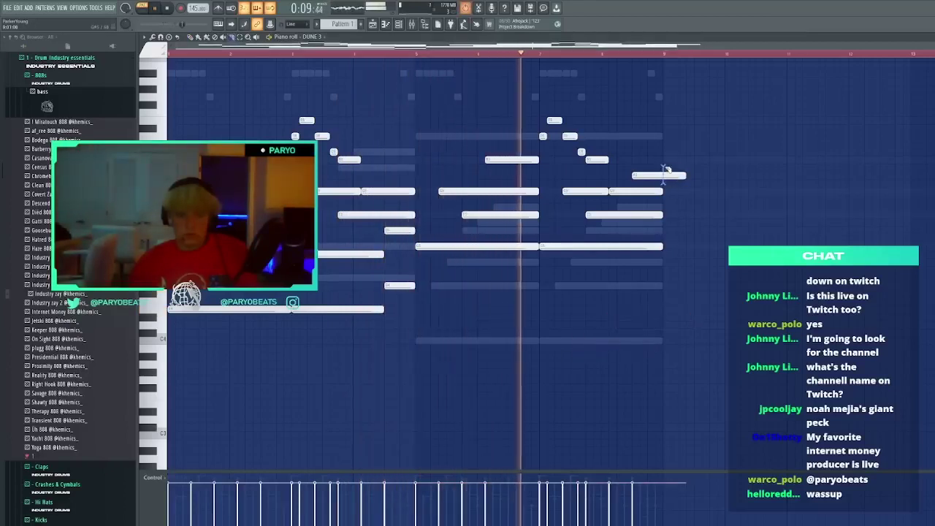
Trim the overhanging last DUNE 3 note so it ends at the start of bar 9
{"action": "left_click_drag", "start_coordinate": [667, 170], "coordinate": [663, 174]}
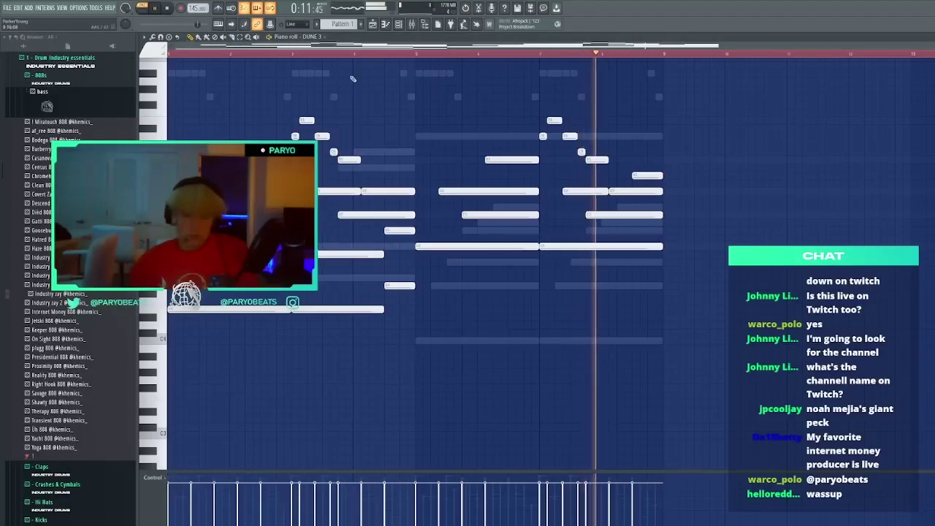
Open the Industry zay 808's piano roll and place a C5 note at the start of bar 1
{"action": "key", "text": "F6"}
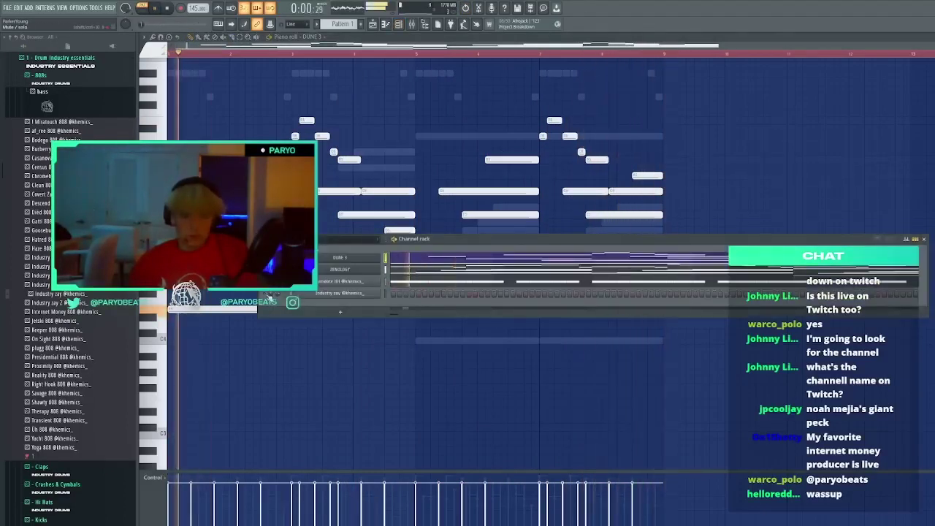
{"action": "right_click", "coordinate": [360, 294]}
{"action": "left_click", "coordinate": [382, 299]}
{"action": "key", "text": "space"}
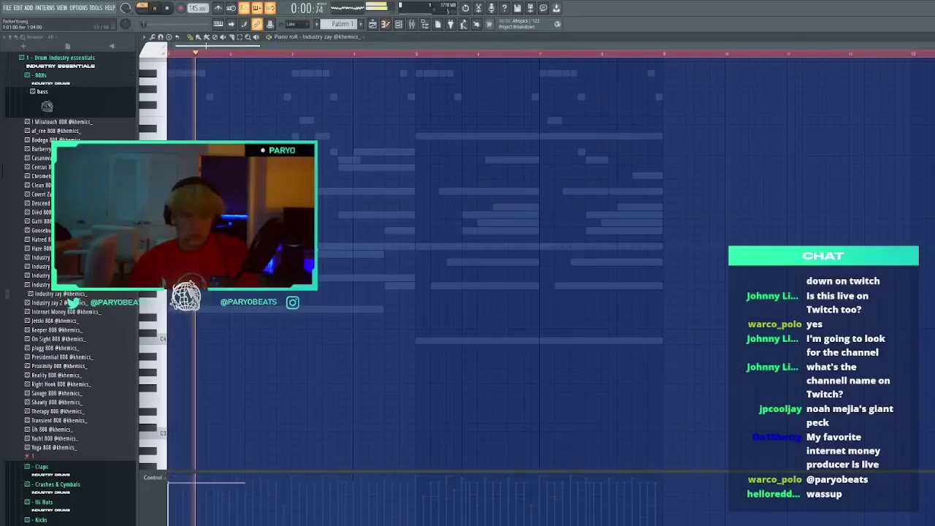
{"action": "key", "text": "space"}
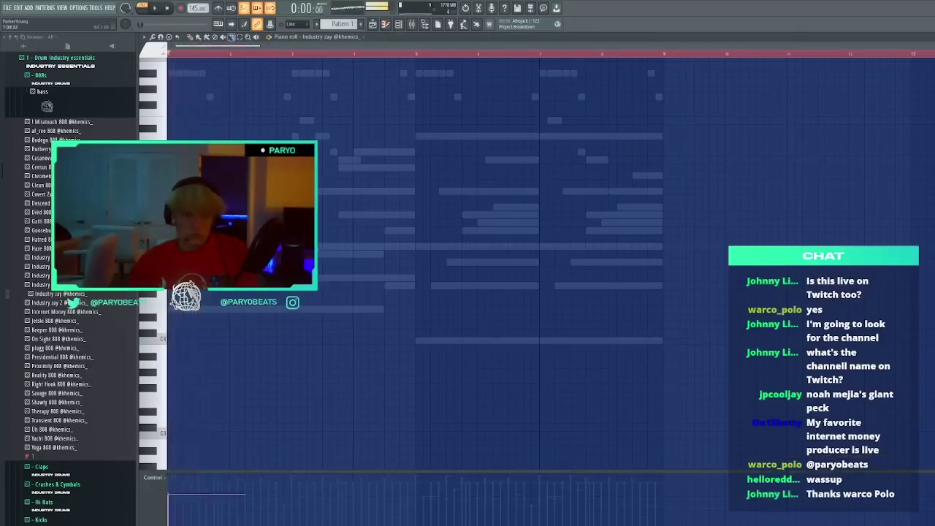
Shorten the first 808 note to half a bar by slicing it and deleting the remaining pieces
{"action": "key", "text": "space"}
{"action": "key", "text": "space"}
{"action": "scroll", "coordinate": [366, 234], "scroll_direction": "up", "scroll_amount": 3}
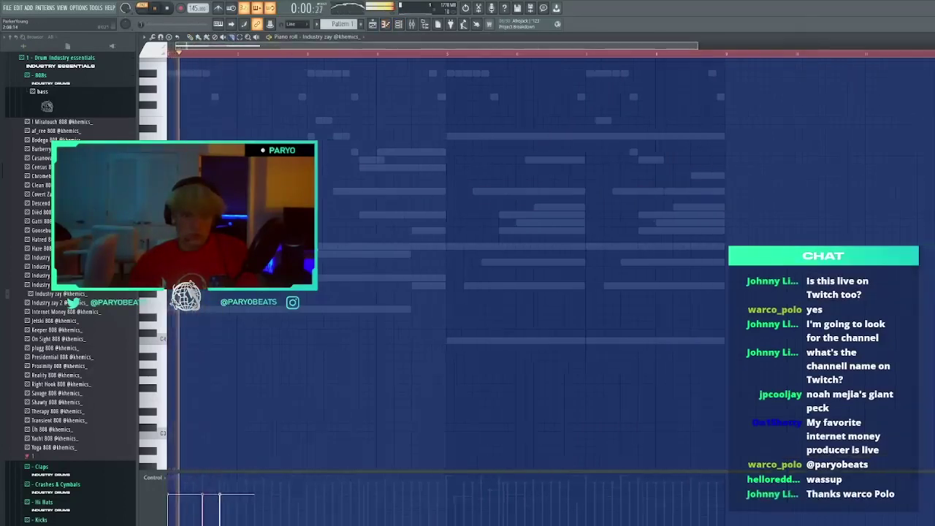
{"action": "left_click_drag", "start_coordinate": [375, 226], "coordinate": [277, 305]}
{"action": "key", "text": "Delete"}
Add C5 808 notes on the last quarter of bar 1, for three quarters of bar 2, and on its last quarter
{"action": "key", "text": "space"}
{"action": "key", "text": "space"}
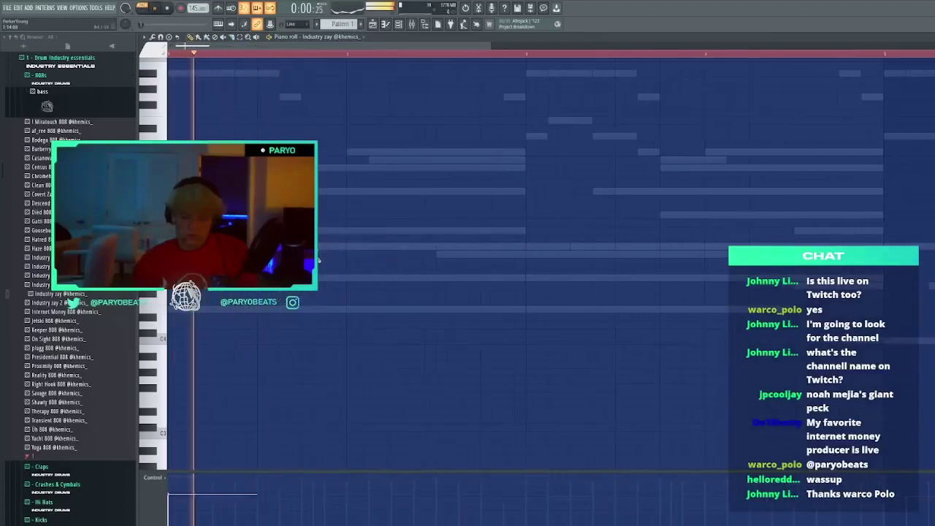
{"action": "left_click", "coordinate": [347, 236]}
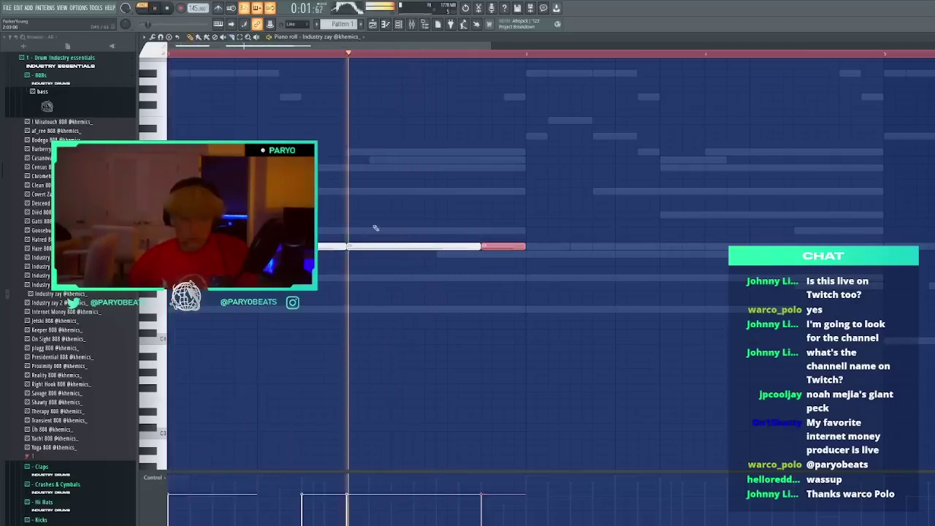
{"action": "left_click", "coordinate": [171, 55]}
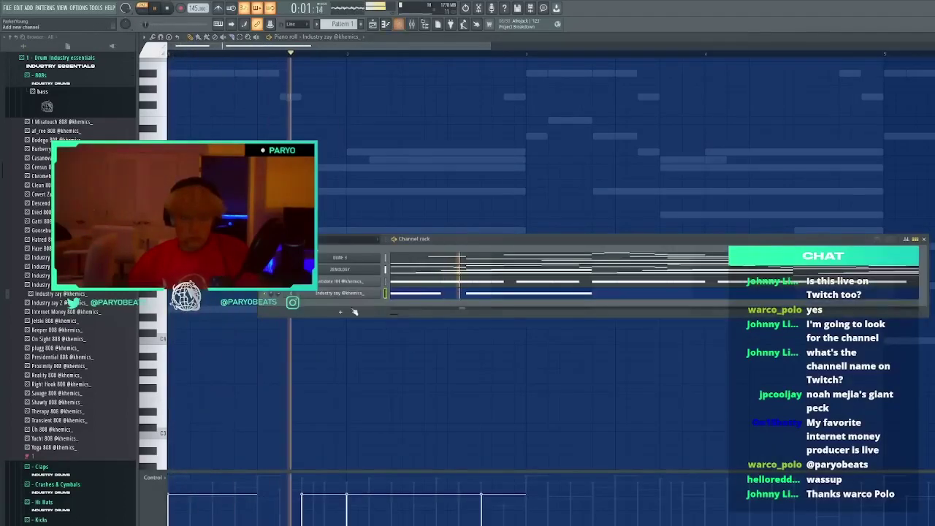
Duplicate the 808 notes of bars 1 and 2 into bars 3 and 4 and remove stray notes
{"action": "left_click", "coordinate": [627, 145]}
{"action": "right_click", "coordinate": [632, 146]}
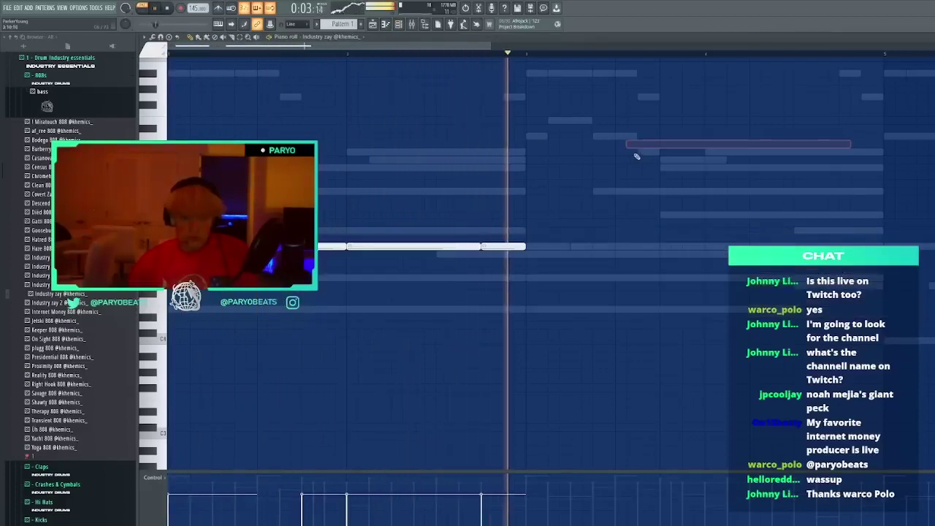
{"action": "key", "text": "ctrl+b"}
{"action": "left_click", "coordinate": [685, 320]}
{"action": "right_click", "coordinate": [686, 321]}
{"action": "left_click", "coordinate": [699, 321]}
{"action": "right_click", "coordinate": [704, 322]}
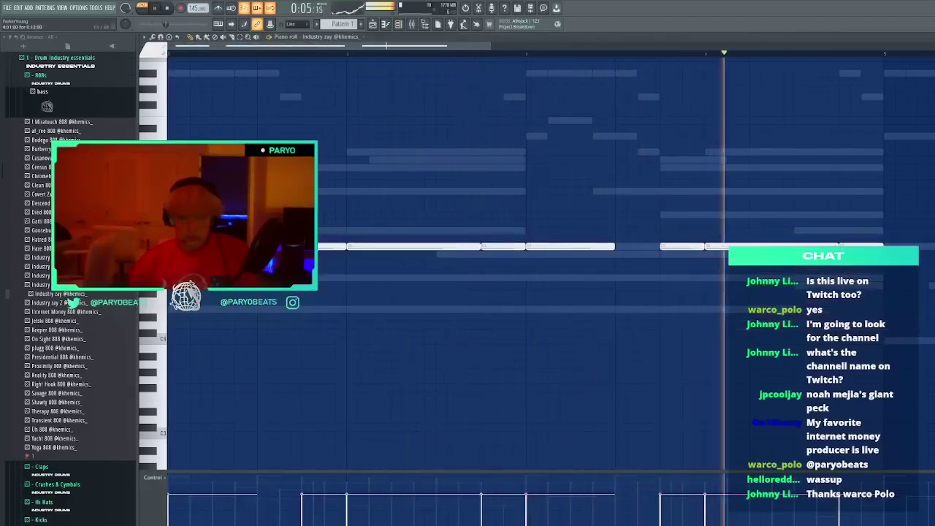
Replace the second half of bar 4 with a half-bar 808 note three semitones higher
{"action": "key", "text": "space"}
{"action": "left_click", "coordinate": [798, 215]}
{"action": "right_click", "coordinate": [851, 244]}
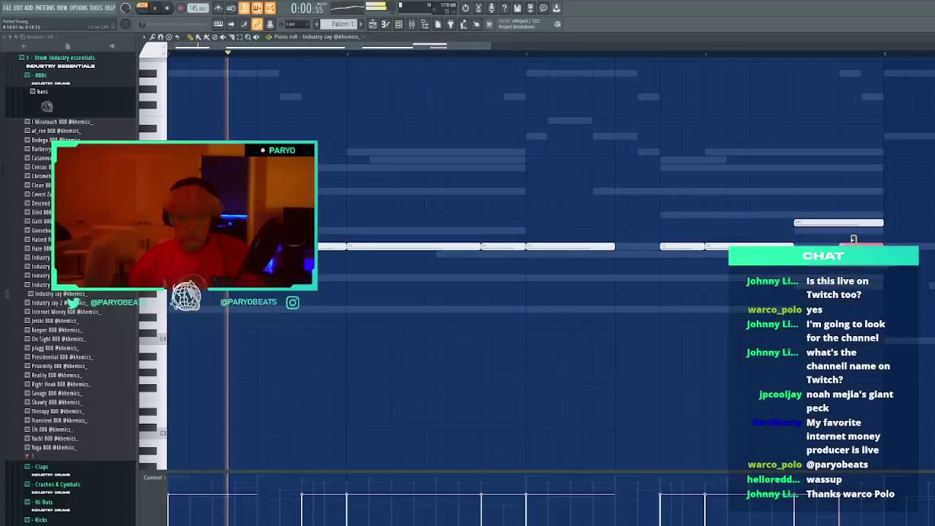
Duplicate the four-bar 808 pattern into bars 5 to 8
{"action": "key", "text": "ctrl+b"}
{"action": "key", "text": "shift+Up"}
{"action": "key", "text": "shift+Down"}
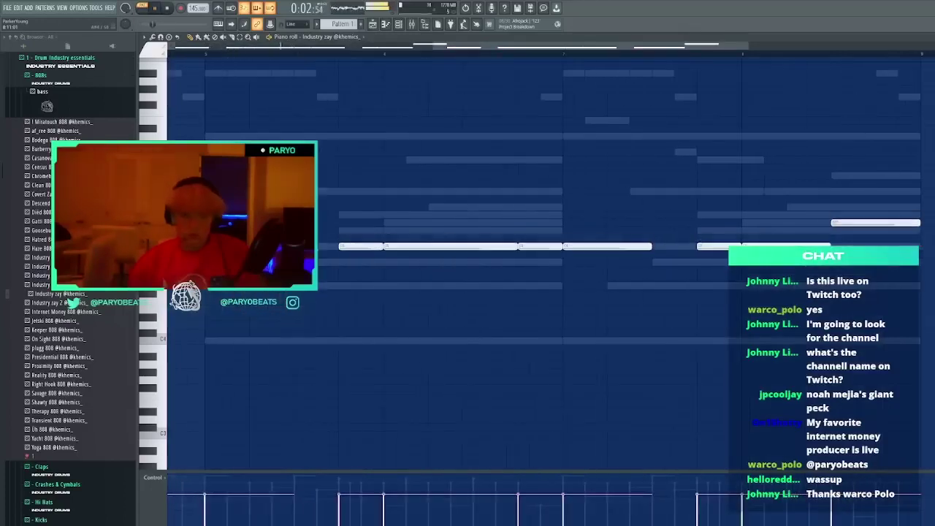
Transpose the 808 notes in bars 5 to 8 down by four semitones
{"action": "scroll", "coordinate": [397, 59], "scroll_direction": "down", "scroll_amount": 4}
{"action": "left_click_drag", "start_coordinate": [785, 326], "coordinate": [429, 127]}
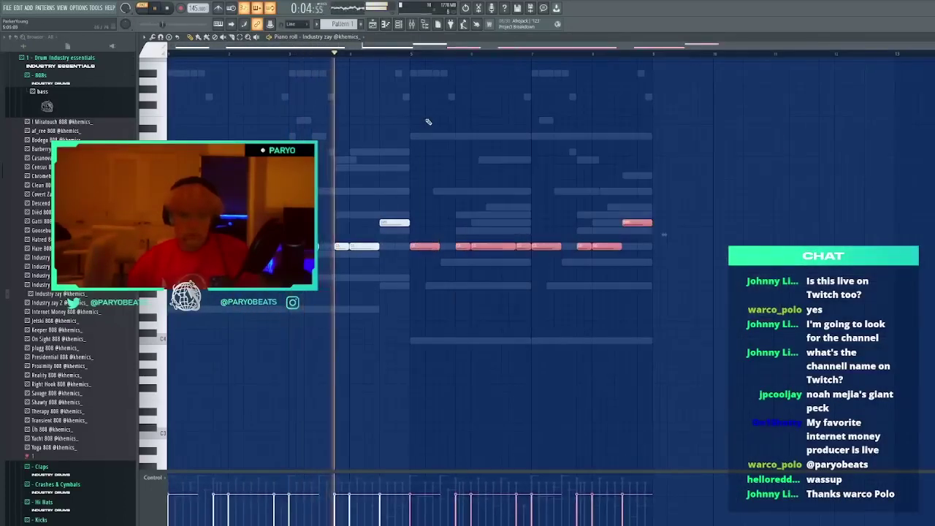
{"action": "key", "text": "shift+Down"}
{"action": "key", "text": "shift+Down"}
{"action": "key", "text": "shift+Down"}
{"action": "key", "text": "shift+Down"}
Lower the last 808 note in bar 8 by one semitone and slice it into two equal notes
{"action": "mouse_move", "coordinate": [526, 158]}
{"action": "left_mouse_down"}
{"action": "mouse_move", "coordinate": [512, 183]}
{"action": "mouse_move", "coordinate": [535, 196]}
{"action": "mouse_move", "coordinate": [532, 207]}
{"action": "mouse_move", "coordinate": [574, 204]}
{"action": "mouse_move", "coordinate": [591, 217]}
{"action": "left_mouse_up"}
{"action": "right_click", "coordinate": [592, 216]}
{"action": "left_click", "coordinate": [597, 310]}
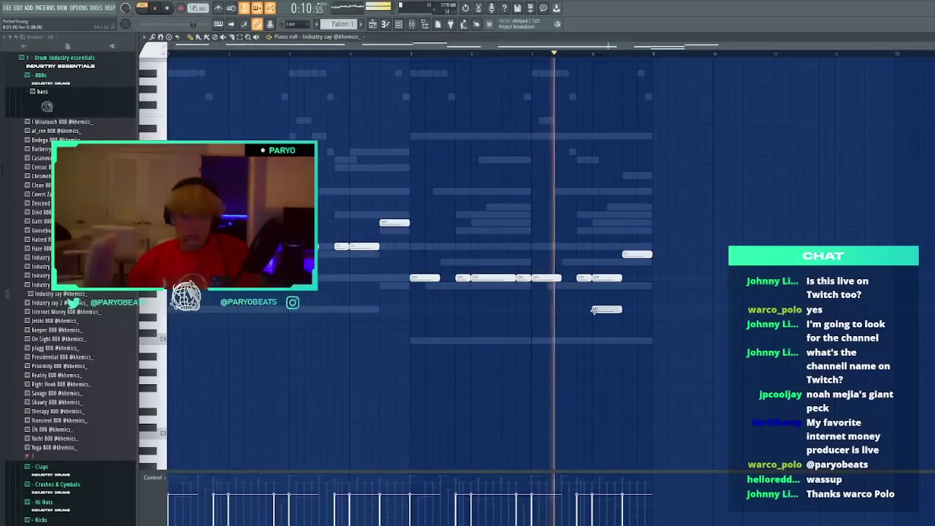
{"action": "right_click", "coordinate": [606, 309]}
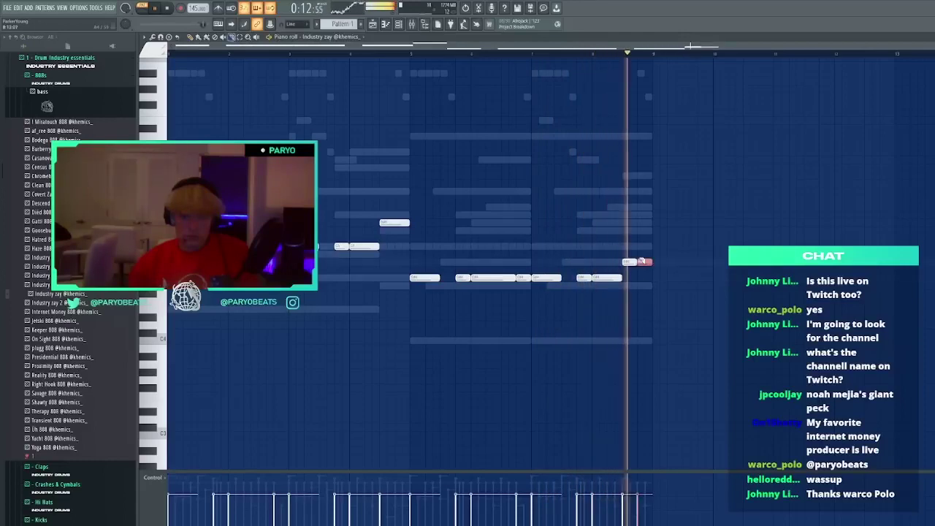
{"action": "left_click_drag", "start_coordinate": [602, 231], "coordinate": [604, 222]}
{"action": "right_click", "coordinate": [604, 223]}
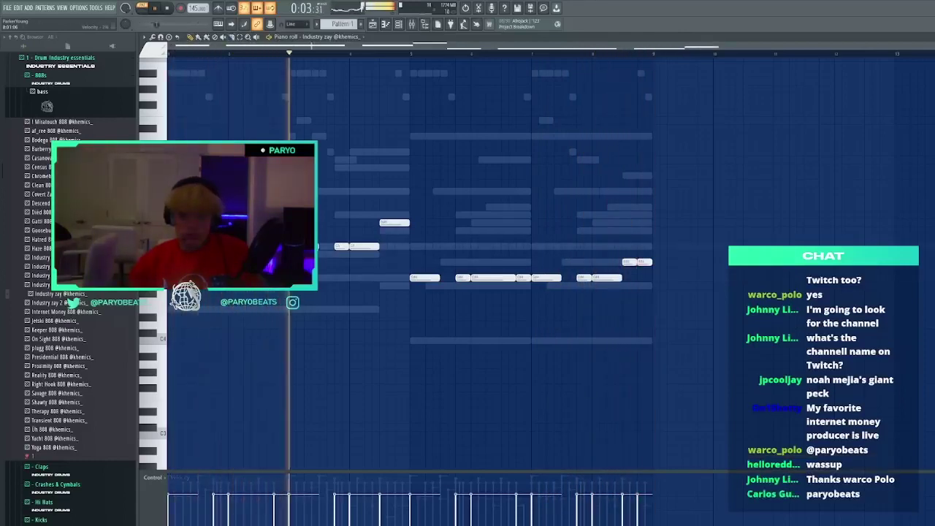
Add Omnisphere as a new instrument channel and close its plugin window
{"action": "left_click", "coordinate": [641, 191]}
{"action": "key", "text": "F9"}
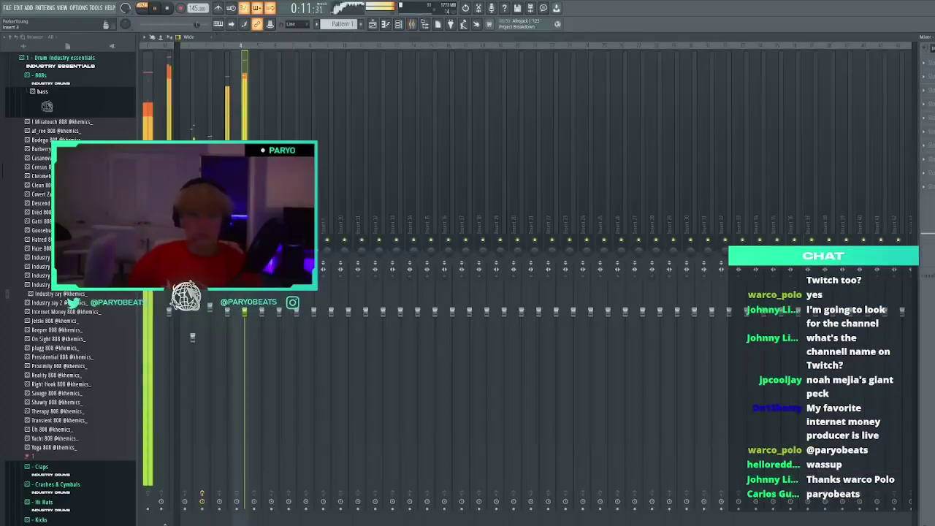
{"action": "key", "text": "F9"}
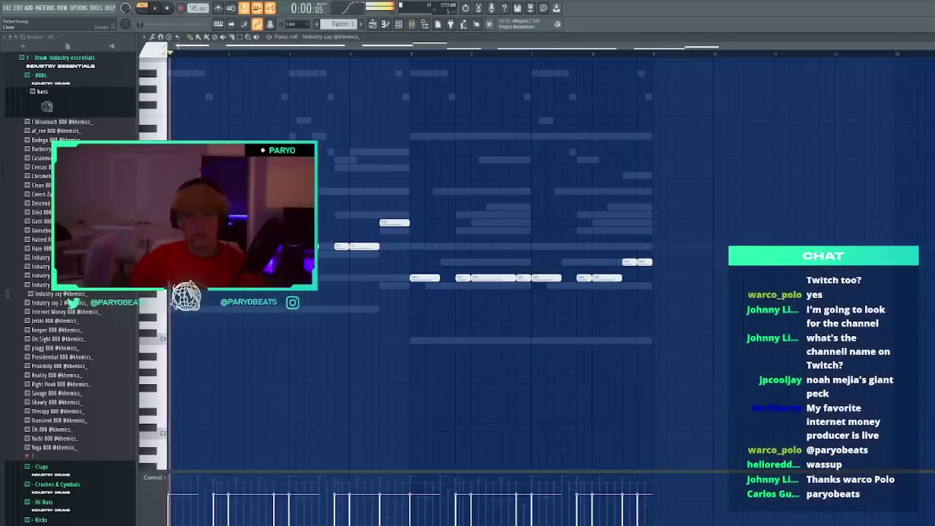
{"action": "key", "text": "F7"}
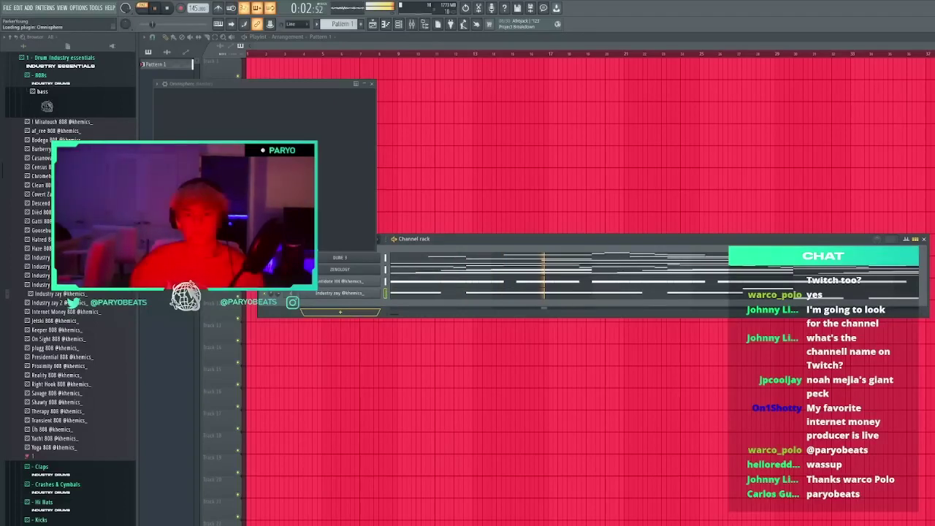
{"action": "left_click", "coordinate": [699, 84]}
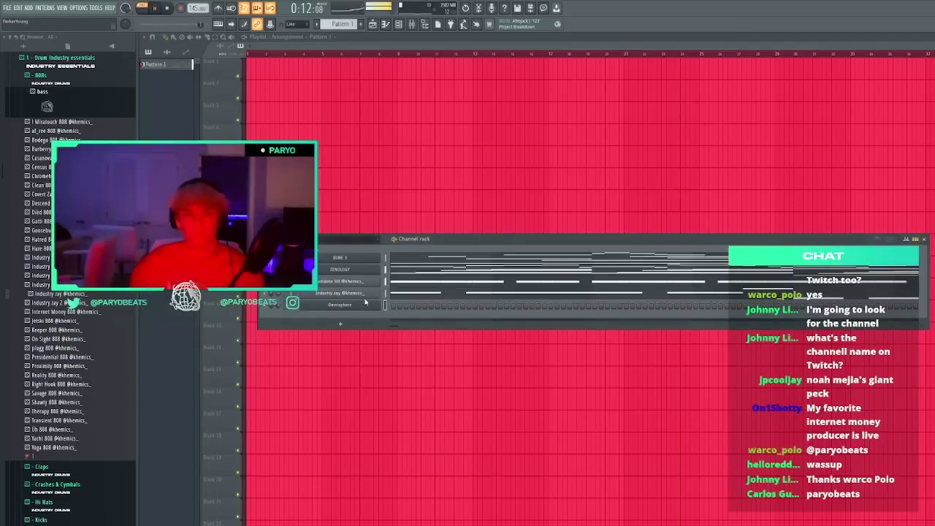
Copy the melody notes into the Omnisphere channel and transpose them all down by four semitones
{"action": "key", "text": "space"}
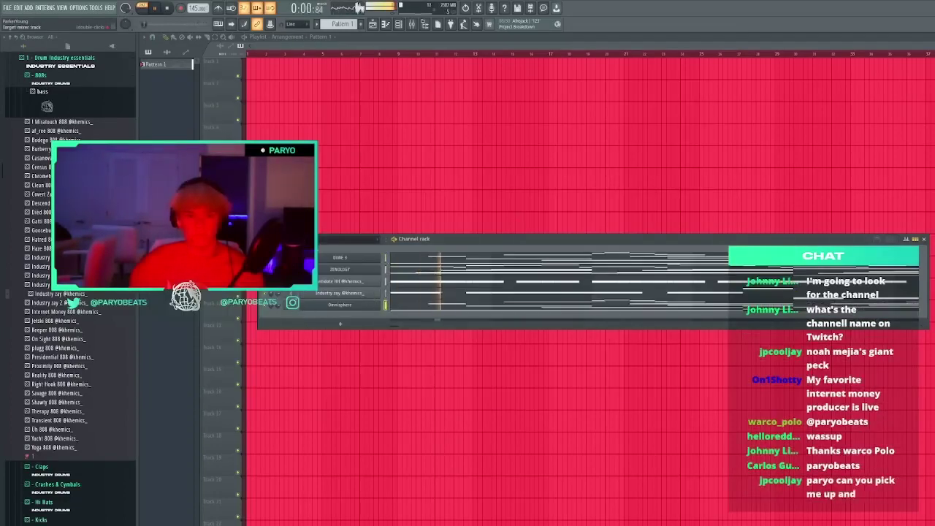
{"action": "left_click", "coordinate": [423, 307]}
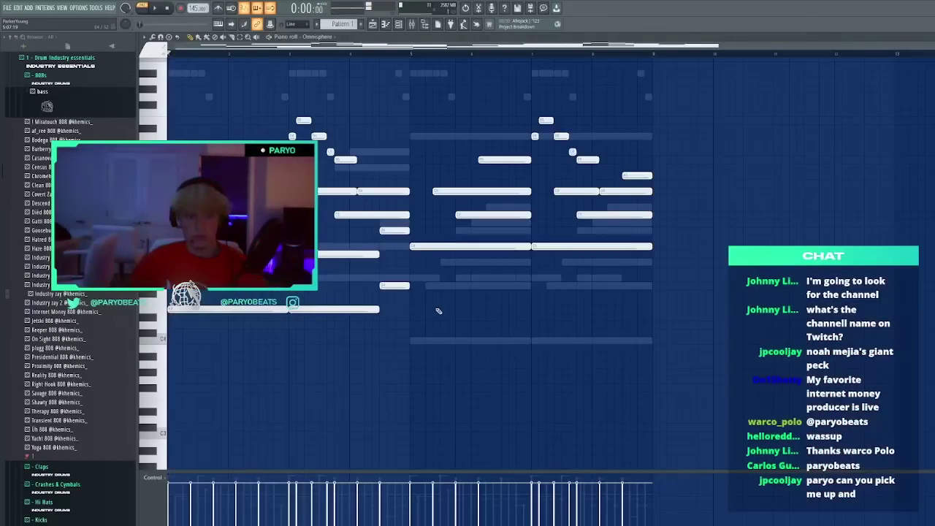
{"action": "scroll", "coordinate": [439, 311], "scroll_direction": "up", "scroll_amount": 3}
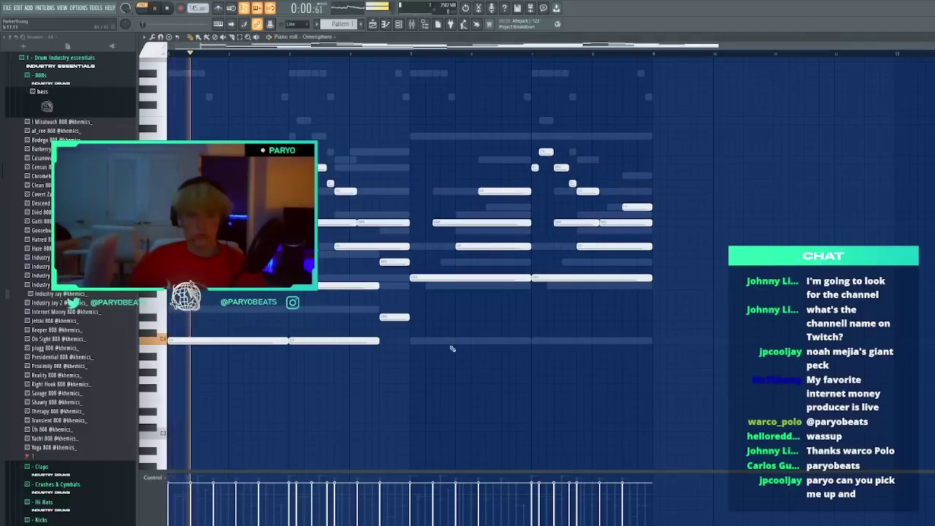
{"action": "left_click_drag", "start_coordinate": [465, 359], "coordinate": [476, 371]}
{"action": "right_click", "coordinate": [480, 366]}
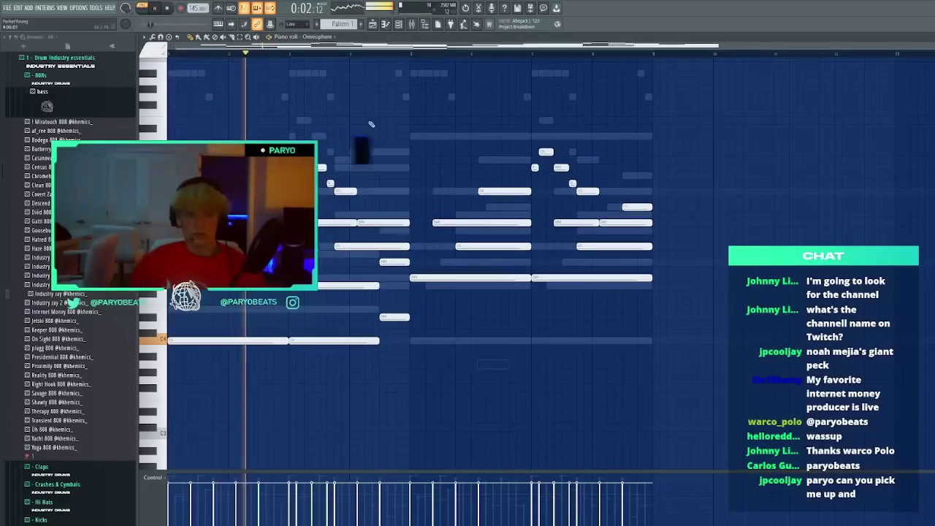
Solo the Omnisphere channel in the channel rack and restart playback
{"action": "left_click", "coordinate": [399, 25]}
{"action": "key", "text": "space"}
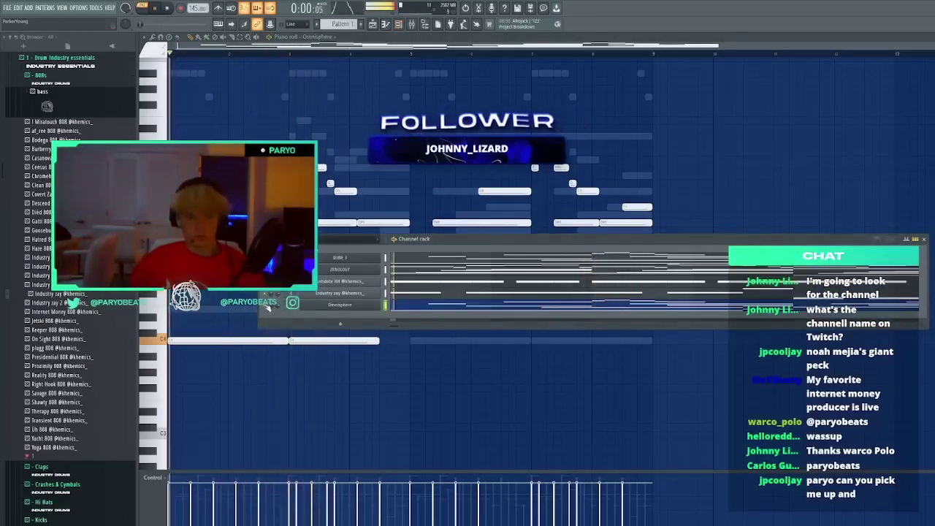
{"action": "key", "text": "space"}
{"action": "key", "text": "space"}
{"action": "key", "text": "space"}
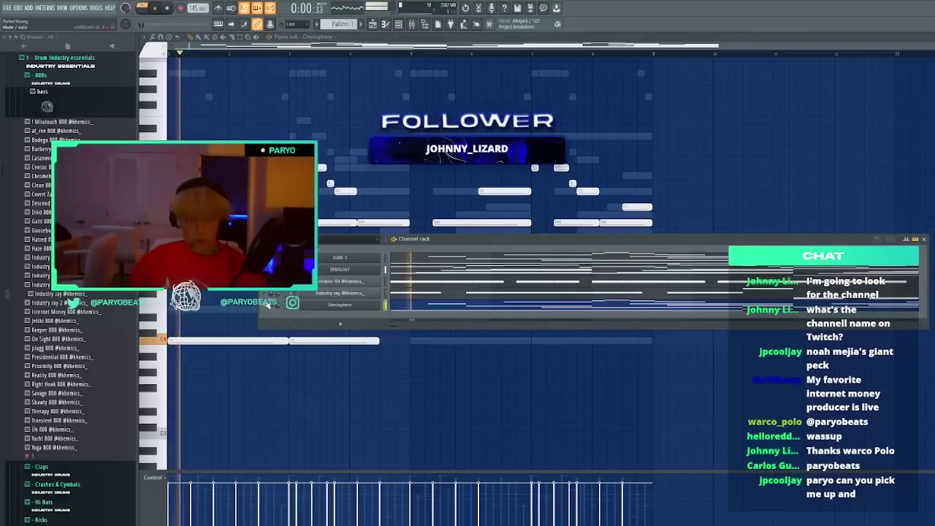
Load the Arp - Blatant patch in Omnisphere, show its layers and raise the master level
{"action": "left_click", "coordinate": [340, 305]}
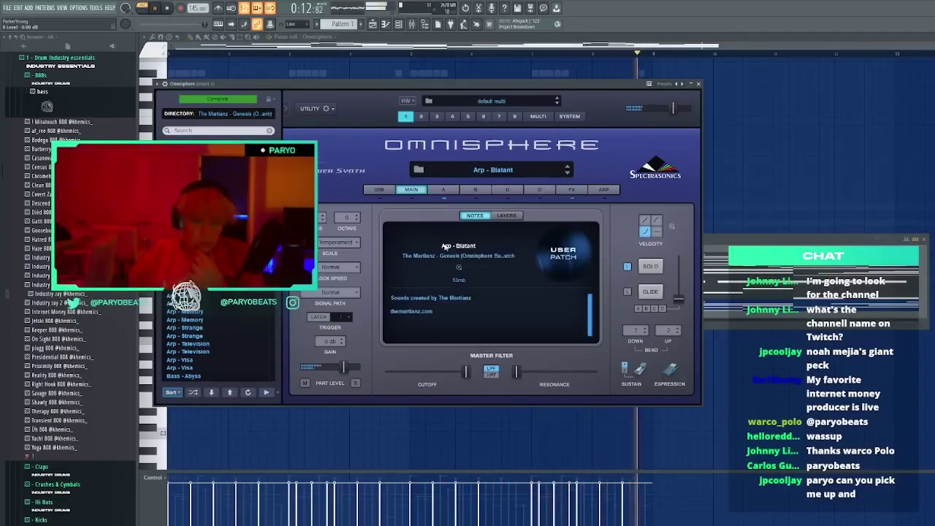
{"action": "left_click", "coordinate": [508, 217]}
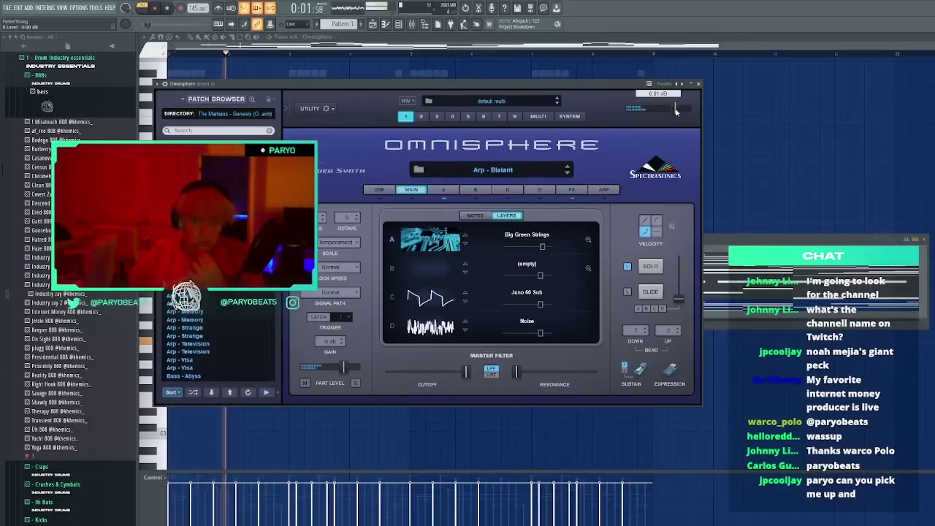
{"action": "left_click", "coordinate": [699, 84]}
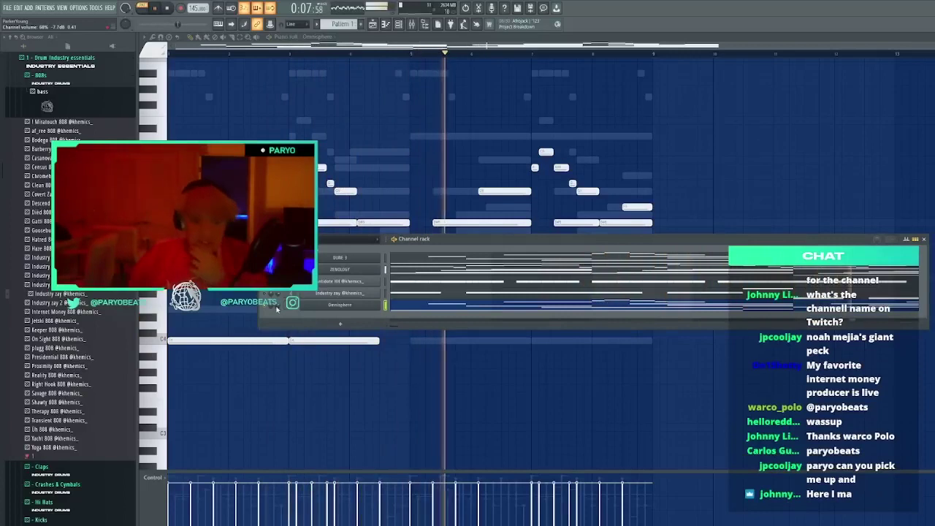
Lower the Omnisphere channel's volume and the fader of its mixer track 5
{"action": "left_click", "coordinate": [421, 29]}
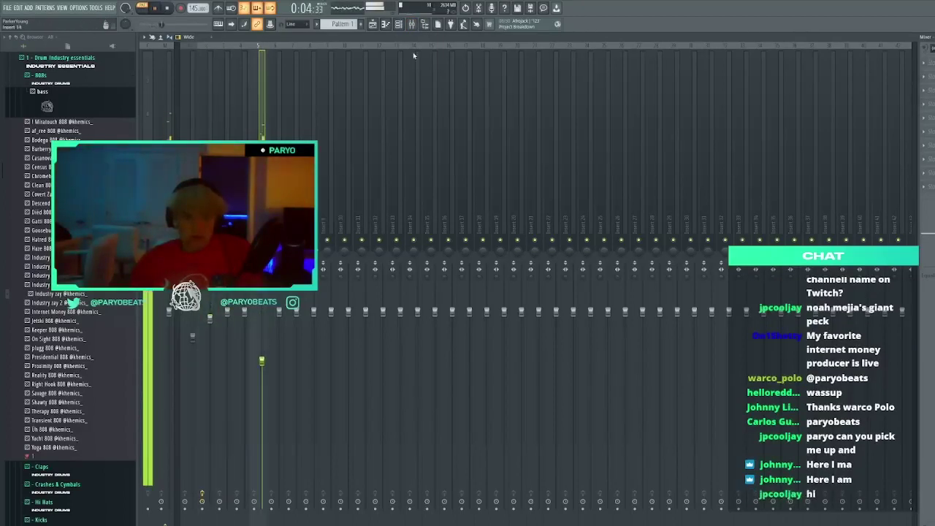
{"action": "left_click", "coordinate": [406, 24]}
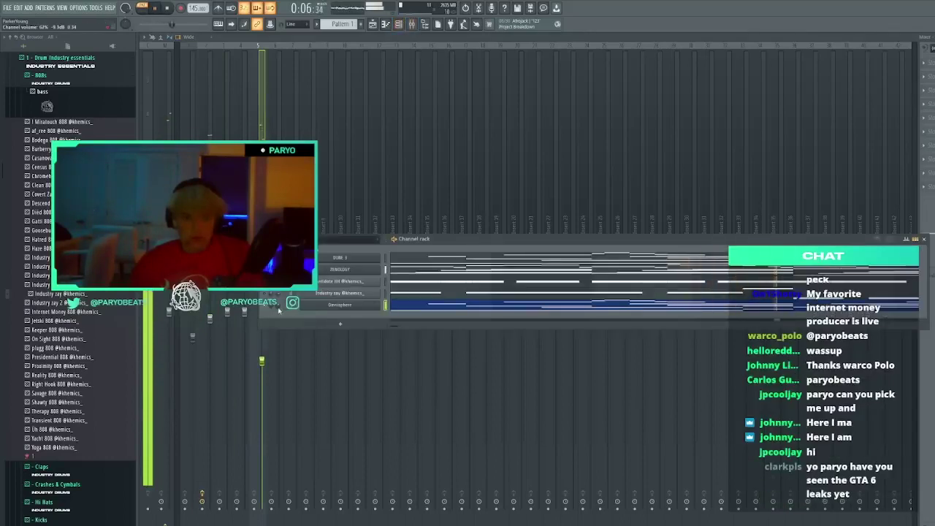
Add a clap sample from the Claps folder to the channel rack and route it to mixer track 7
{"action": "left_click", "coordinate": [38, 76]}
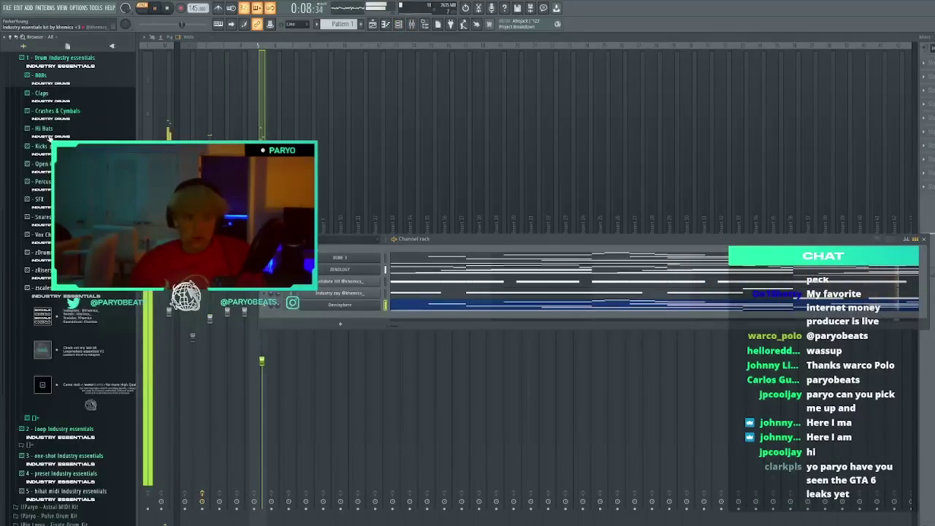
{"action": "left_click", "coordinate": [41, 93]}
{"action": "left_click_drag", "start_coordinate": [293, 302], "coordinate": [284, 316]}
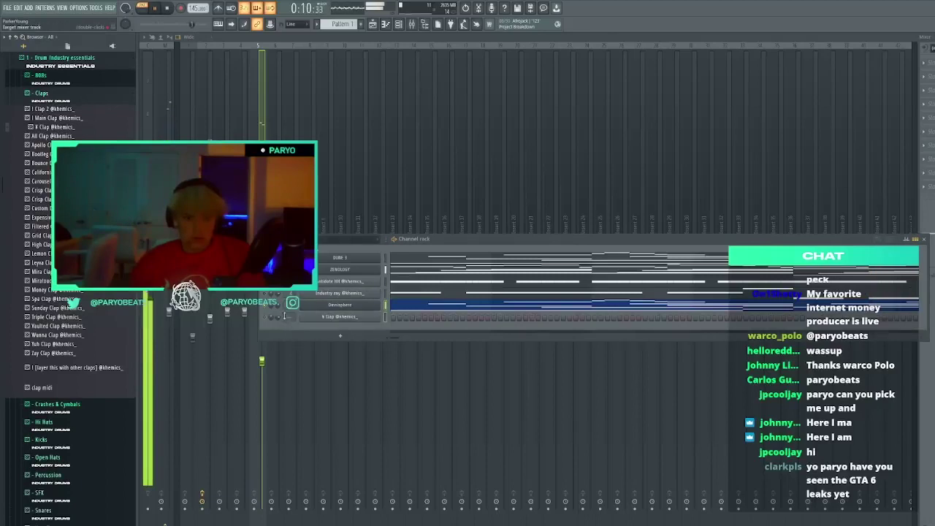
Play all channels together and lower the faders of mixer tracks 2 and 5 to balance the mix
{"action": "key", "text": "space"}
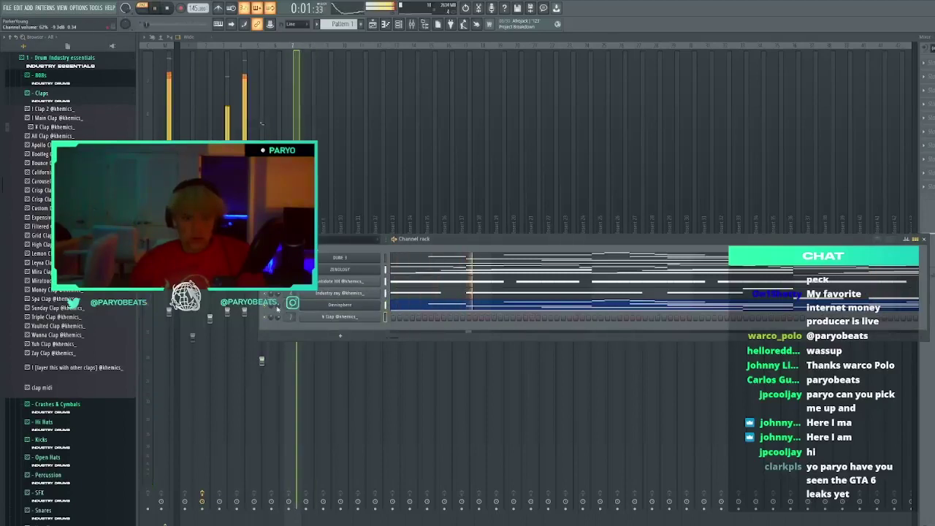
{"action": "left_click", "coordinate": [261, 357]}
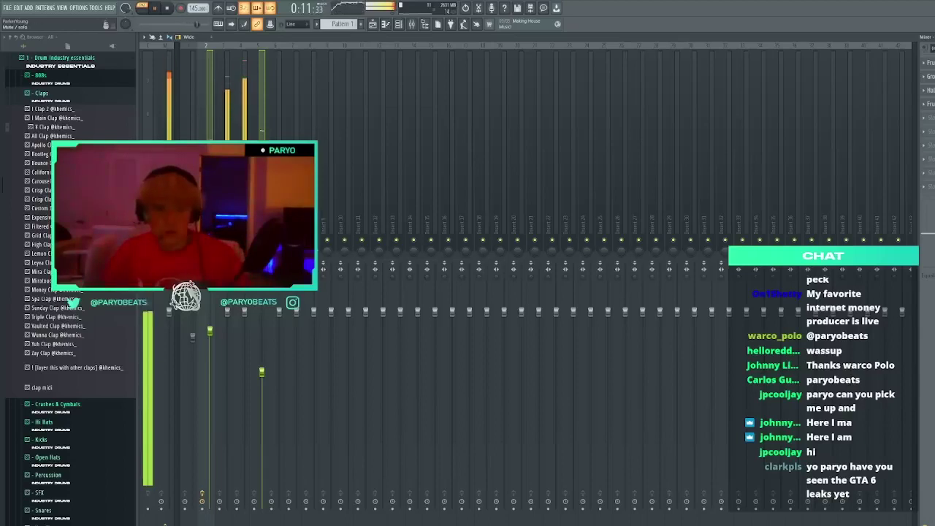
{"action": "key", "text": "space"}
Audition arp patches in Omnisphere's patch browser during playback and close the plugin
{"action": "left_click", "coordinate": [398, 27]}
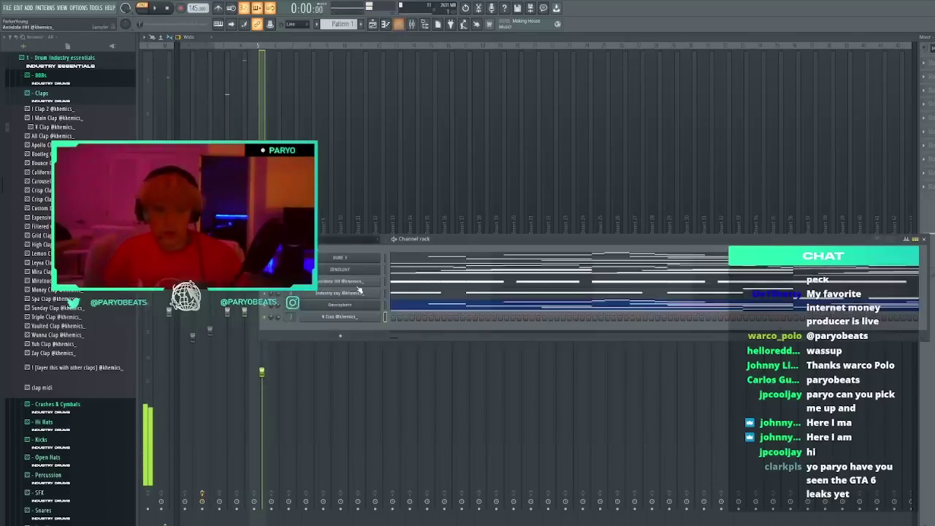
{"action": "left_click", "coordinate": [359, 305]}
{"action": "key", "text": "space"}
{"action": "left_click", "coordinate": [206, 298]}
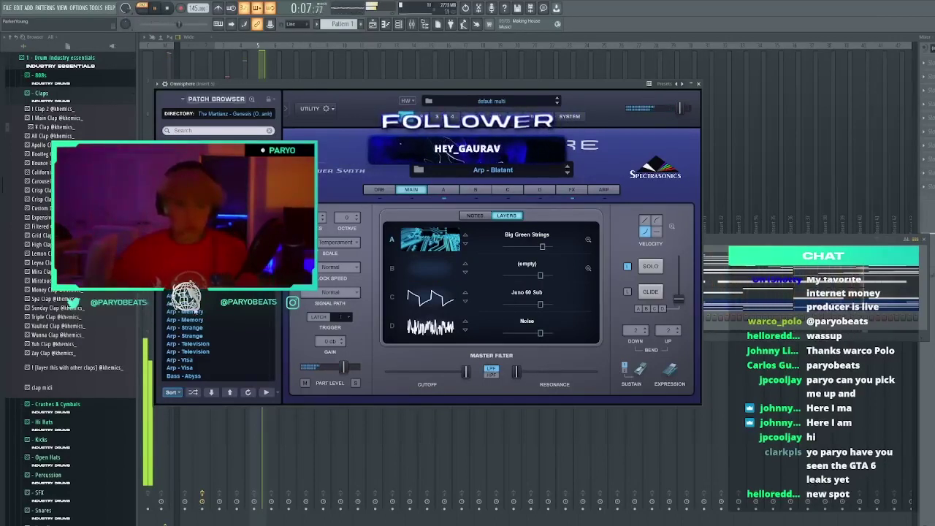
{"action": "left_click", "coordinate": [195, 312]}
{"action": "left_click", "coordinate": [699, 84]}
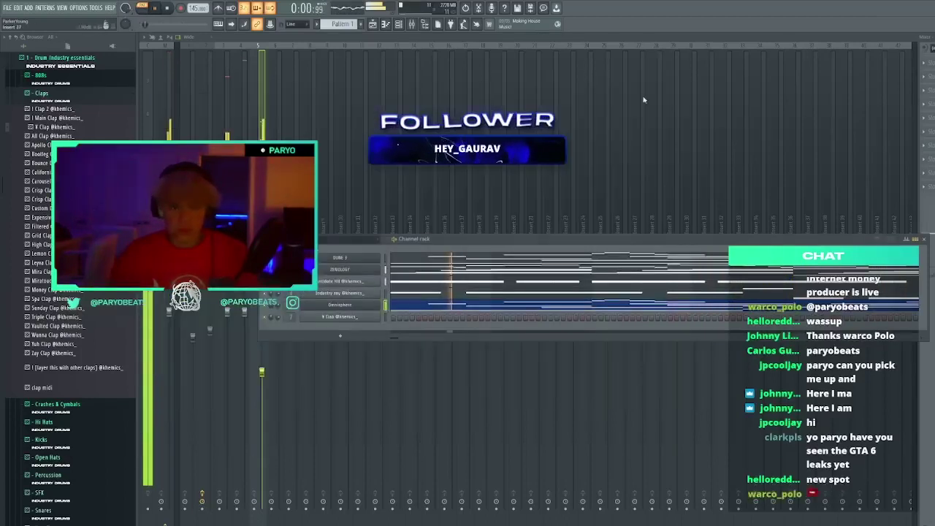
Audition Arp - Strange and Arp - Television in Omnisphere, load the Arp - Visa patch, and close the plugin
{"action": "left_click", "coordinate": [262, 212]}
{"action": "left_click", "coordinate": [227, 212]}
{"action": "left_click", "coordinate": [210, 212]}
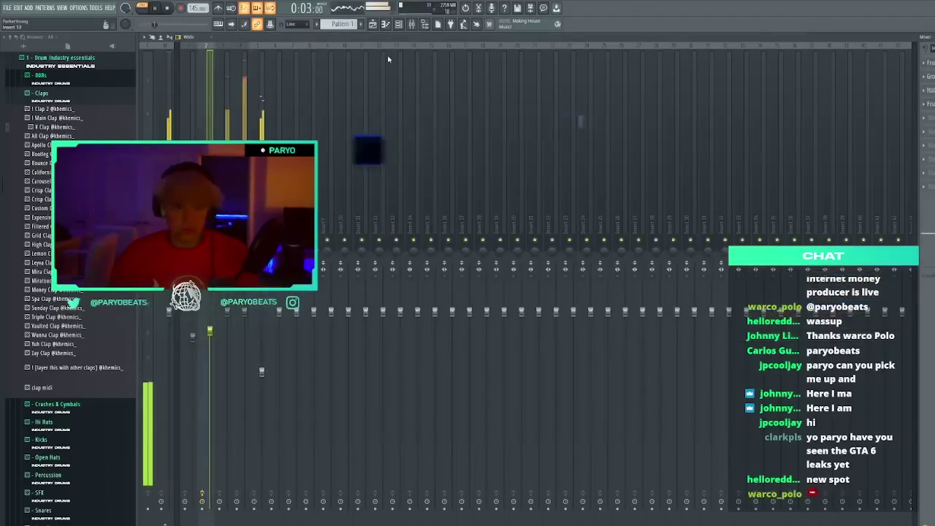
{"action": "left_click", "coordinate": [399, 25]}
{"action": "left_click", "coordinate": [343, 306]}
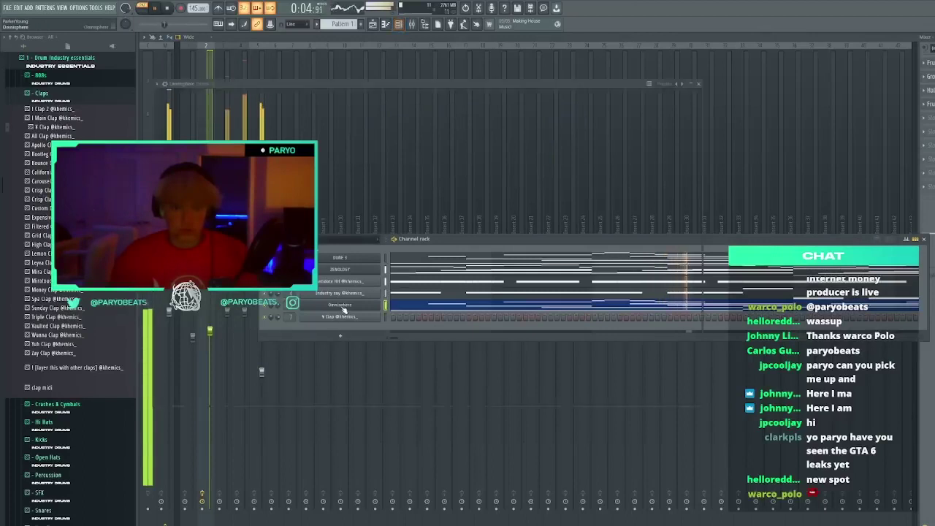
{"action": "left_click", "coordinate": [202, 329]}
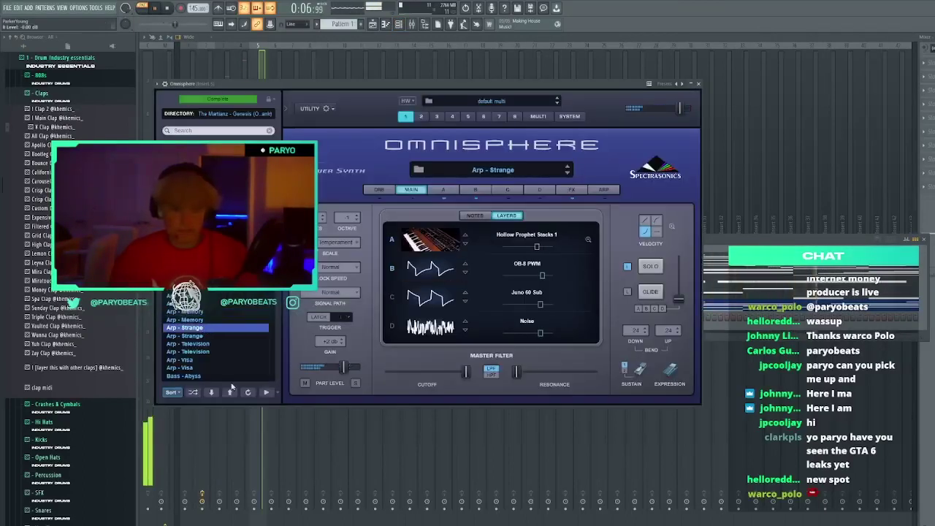
{"action": "left_click", "coordinate": [204, 344]}
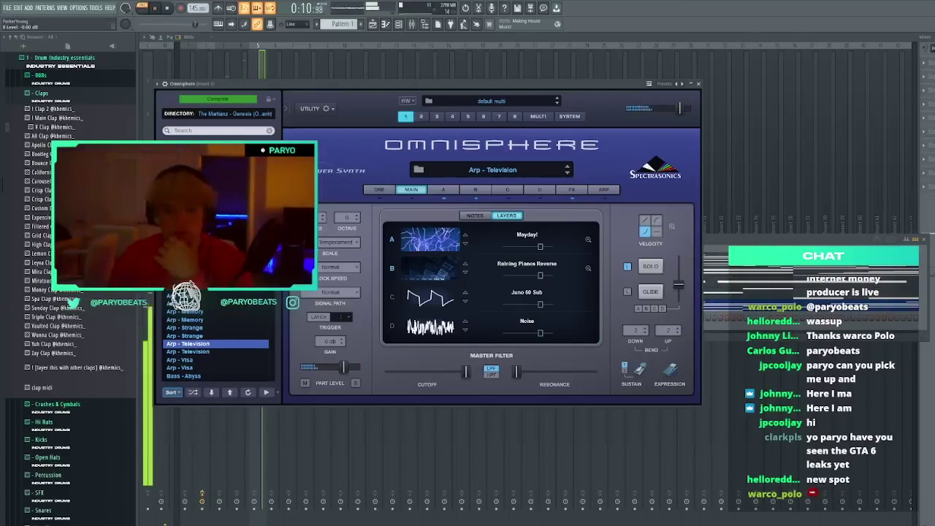
{"action": "left_click", "coordinate": [195, 361]}
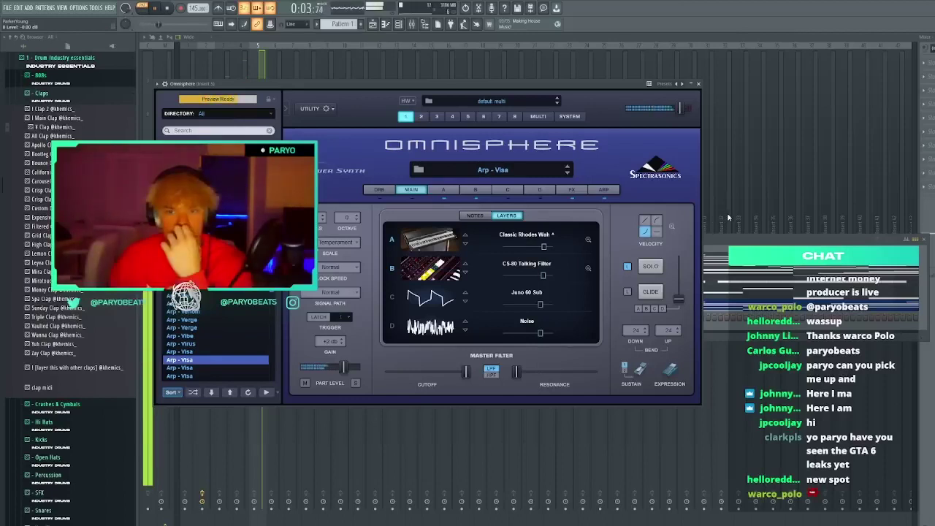
{"action": "key", "text": "space"}
{"action": "left_click", "coordinate": [699, 84]}
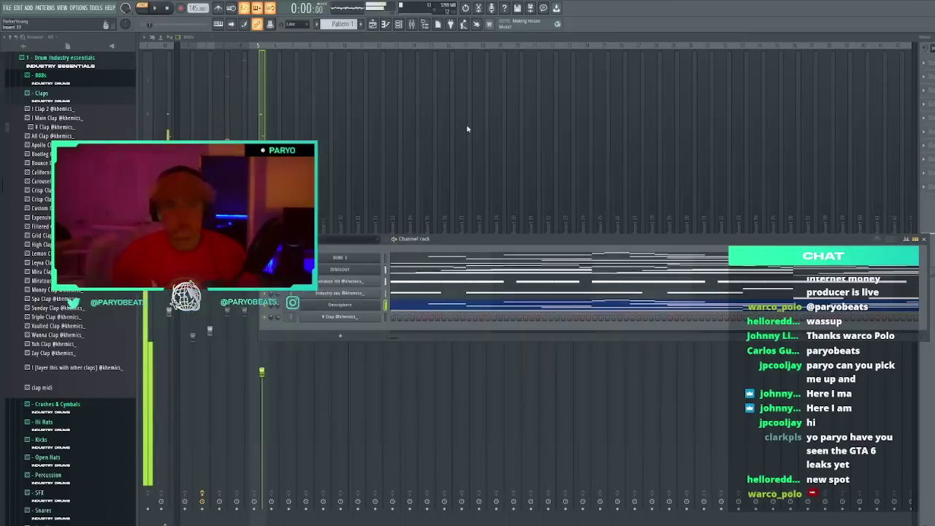
Lower mixer track 5's fader and toggle mutes and solos on tracks 2 to 4 to compare the layers
{"action": "key", "text": "F6"}
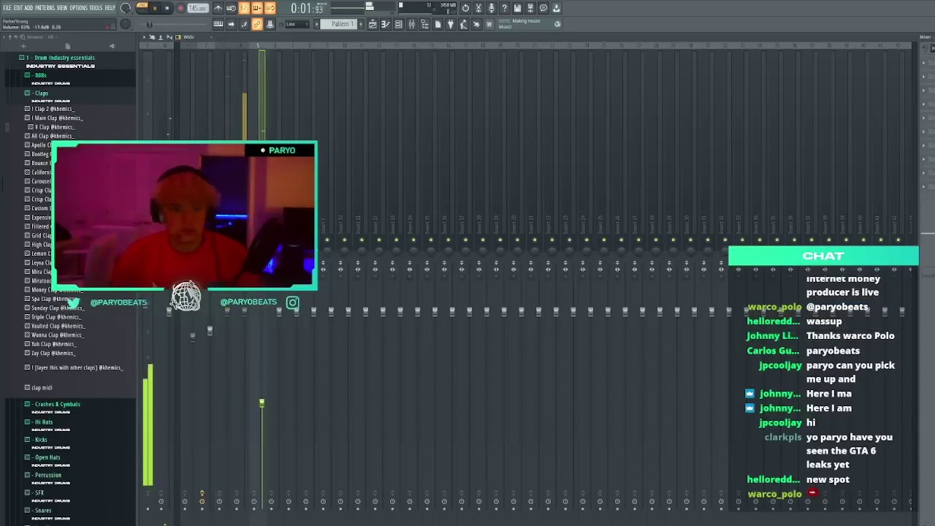
{"action": "left_click", "coordinate": [240, 239]}
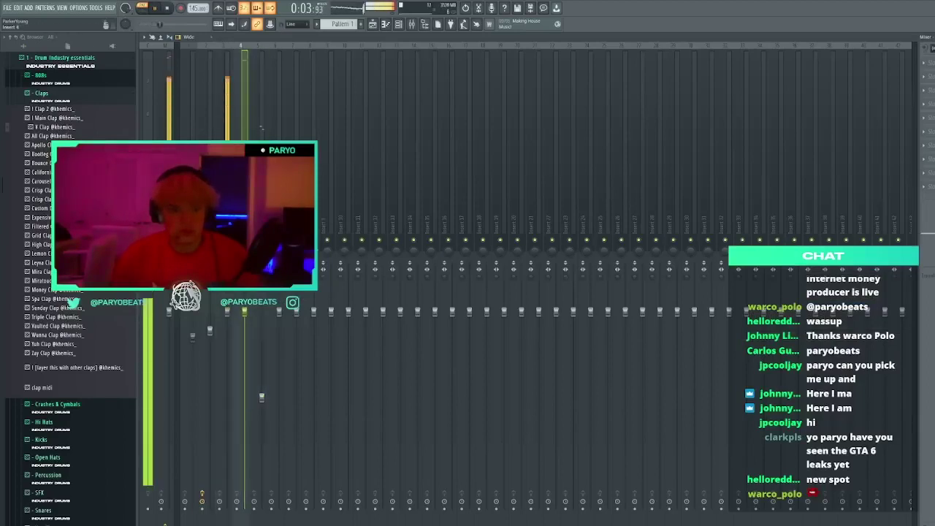
{"action": "left_click", "coordinate": [223, 239]}
{"action": "left_click", "coordinate": [206, 240]}
{"action": "right_click", "coordinate": [205, 240]}
{"action": "right_click", "coordinate": [205, 239]}
{"action": "left_click", "coordinate": [223, 240]}
{"action": "left_click", "coordinate": [208, 240]}
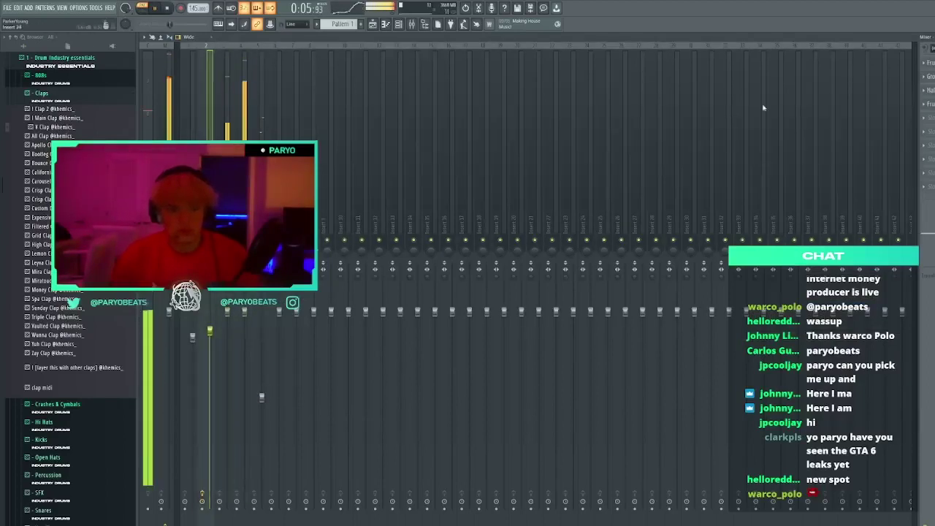
{"action": "key", "text": "Escape"}
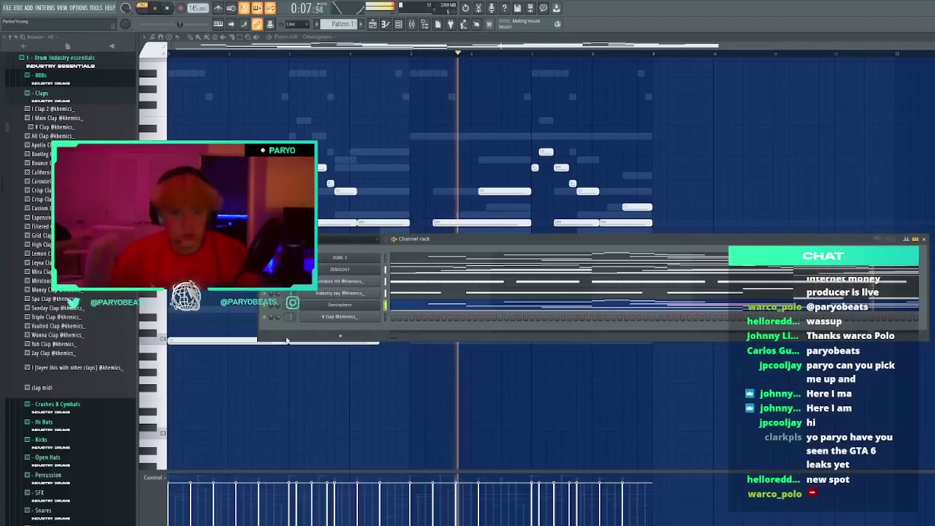
Add the Breath Vox sample from the kit's vox folder to the channel rack as a new channel
{"action": "left_click", "coordinate": [36, 95]}
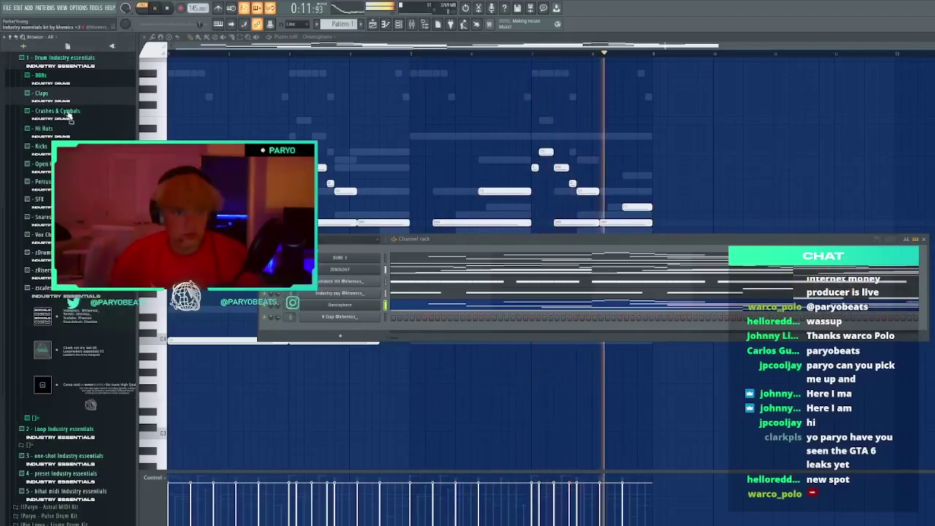
{"action": "left_click", "coordinate": [40, 235]}
{"action": "left_click_drag", "start_coordinate": [40, 259], "coordinate": [340, 329]}
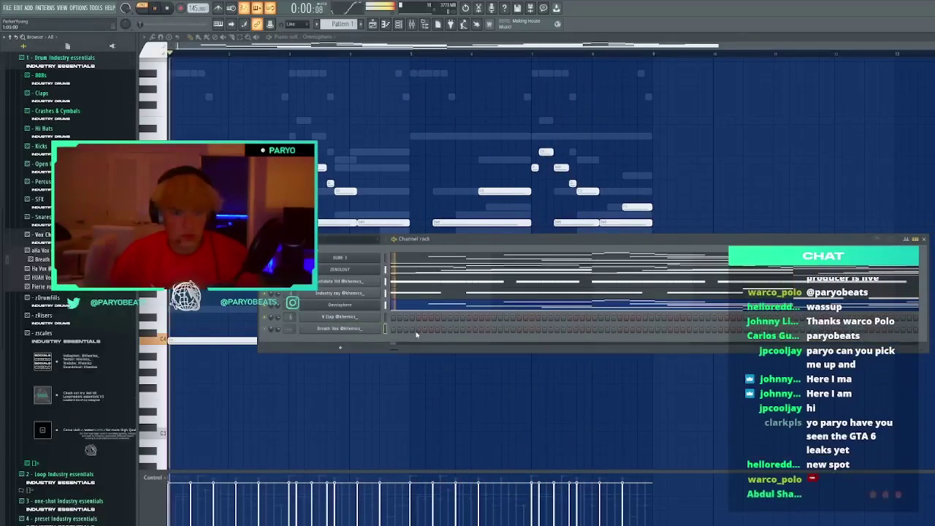
{"action": "left_click", "coordinate": [340, 328]}
{"action": "key", "text": "space"}
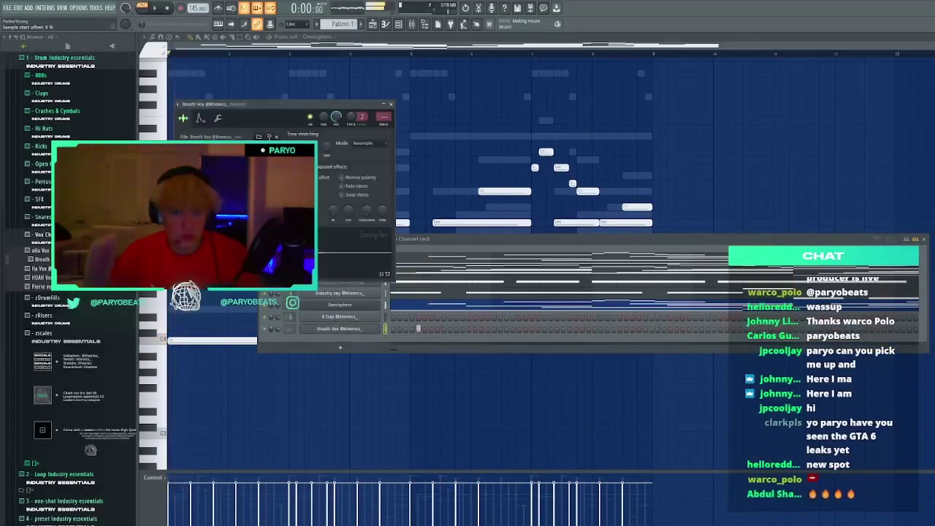
Lower the Breath Vox channel's volume and complete its two-bar pattern with hits on steps 5 and 7 of bar 2
{"action": "key", "text": "space"}
{"action": "left_click", "coordinate": [340, 328]}
{"action": "left_click_drag", "start_coordinate": [277, 329], "coordinate": [278, 336]}
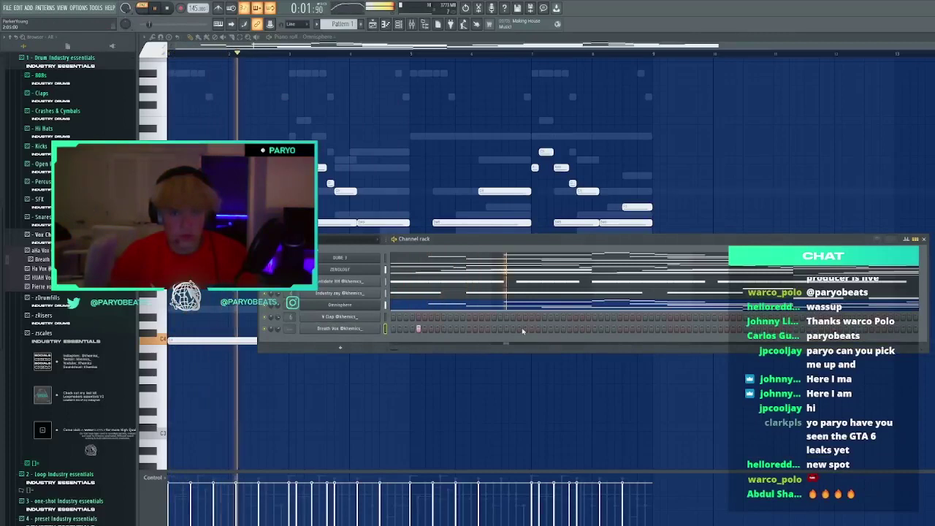
{"action": "left_click", "coordinate": [520, 328]}
Select the first two bars of Breath Vox notes in the piano roll and duplicate them three times to fill eight bars
{"action": "key", "text": "F7"}
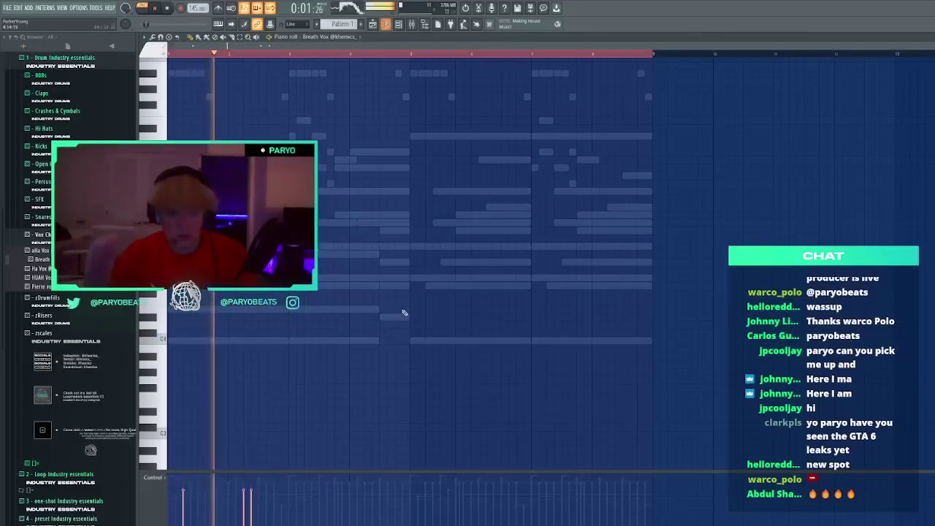
{"action": "right_click", "coordinate": [294, 55]}
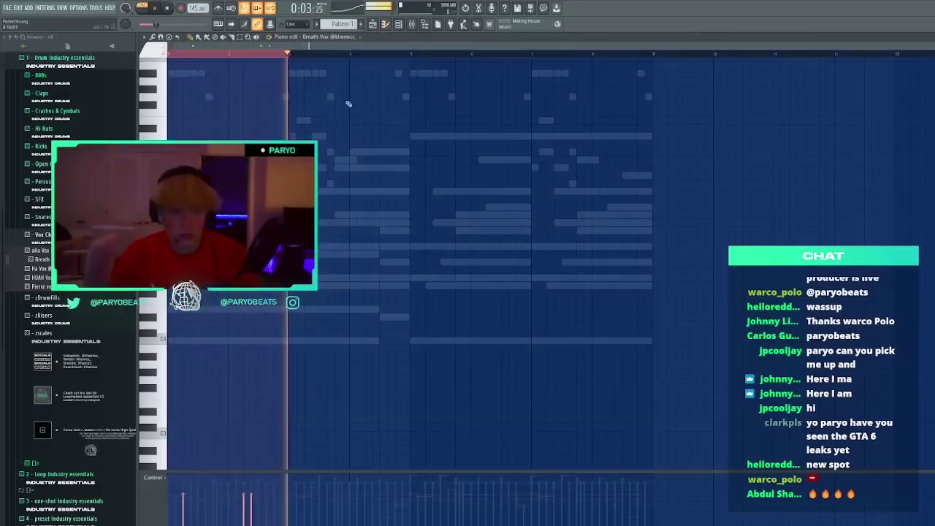
{"action": "key", "text": "ctrl+b"}
{"action": "key", "text": "ctrl+b"}
{"action": "key", "text": "ctrl+b"}
{"action": "double_click", "coordinate": [195, 54]}
{"action": "key", "text": "space"}
{"action": "key", "text": "space"}
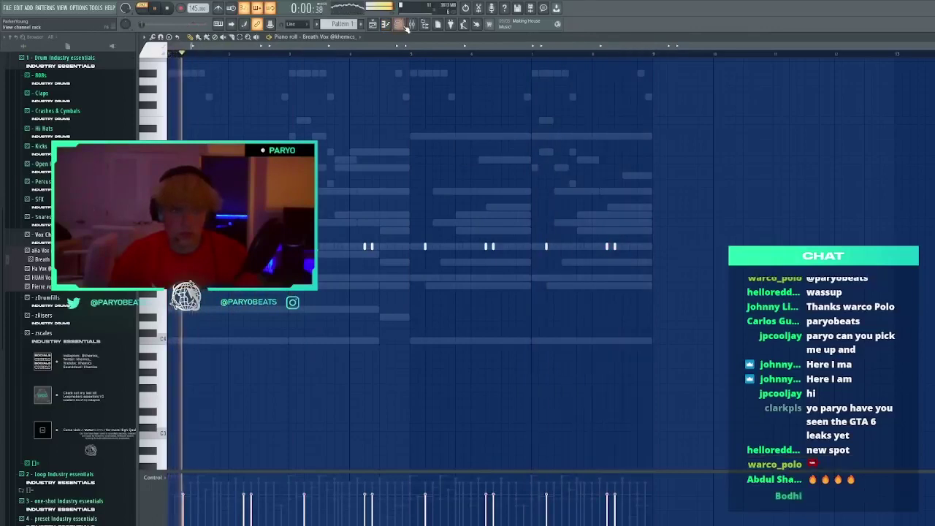
Replay the start of the pattern with the channel rack open to check the Breath Vox against the other channels
{"action": "left_click", "coordinate": [400, 24]}
{"action": "key", "text": "space"}
{"action": "key", "text": "space"}
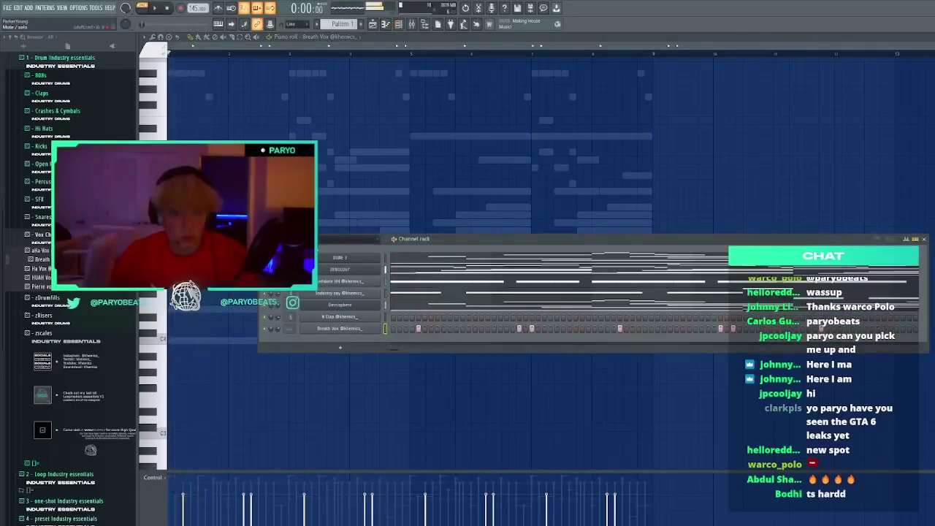
{"action": "key", "text": "space"}
{"action": "key", "text": "space"}
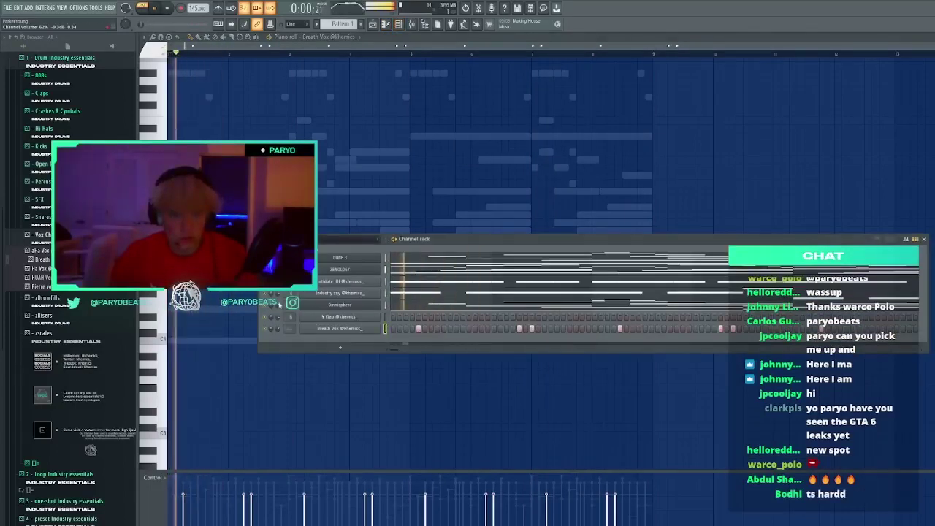
{"action": "key", "text": "space"}
{"action": "key", "text": "space"}
Place V Clap hits on step 9 of each of the first four bars in the channel rack
{"action": "left_click", "coordinate": [443, 317]}
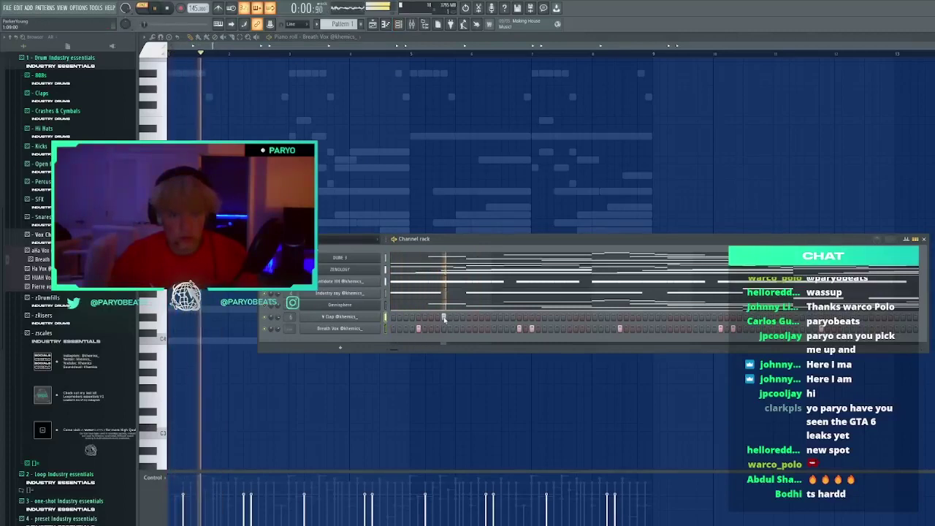
{"action": "left_click", "coordinate": [544, 317]}
{"action": "key", "text": "space"}
{"action": "key", "text": "space"}
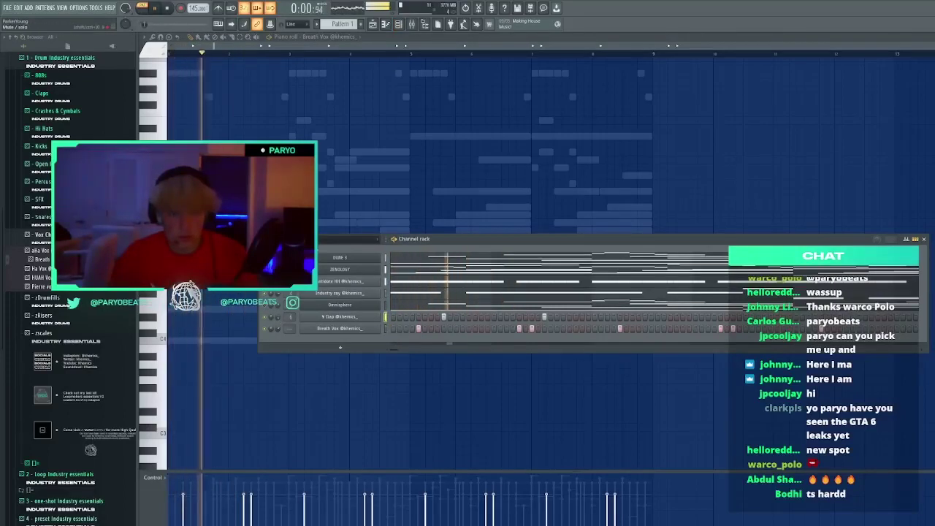
{"action": "left_click", "coordinate": [645, 318]}
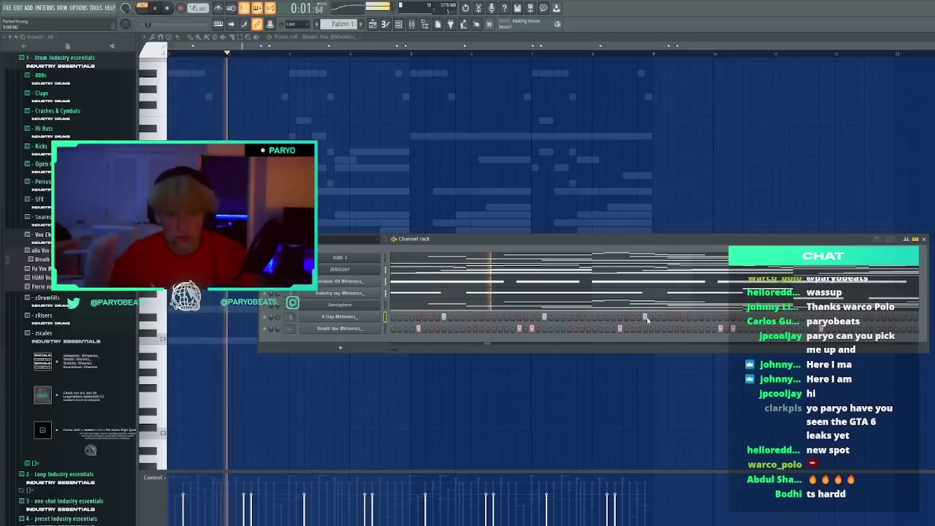
Duplicate the clap notes across bars 5 to 8 in the piano roll and return to the channel rack
{"action": "right_click", "coordinate": [351, 318]}
{"action": "left_click", "coordinate": [403, 303]}
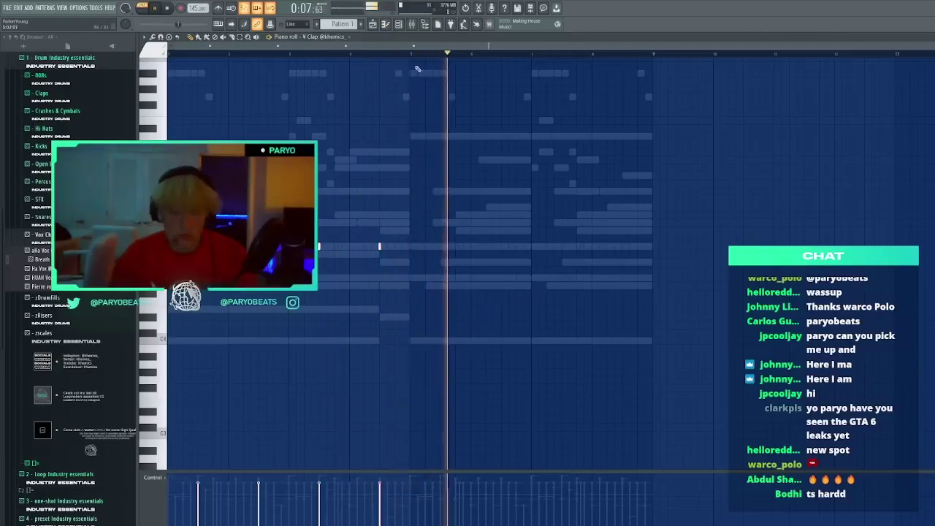
{"action": "key", "text": "ctrl+b"}
{"action": "left_click", "coordinate": [186, 54]}
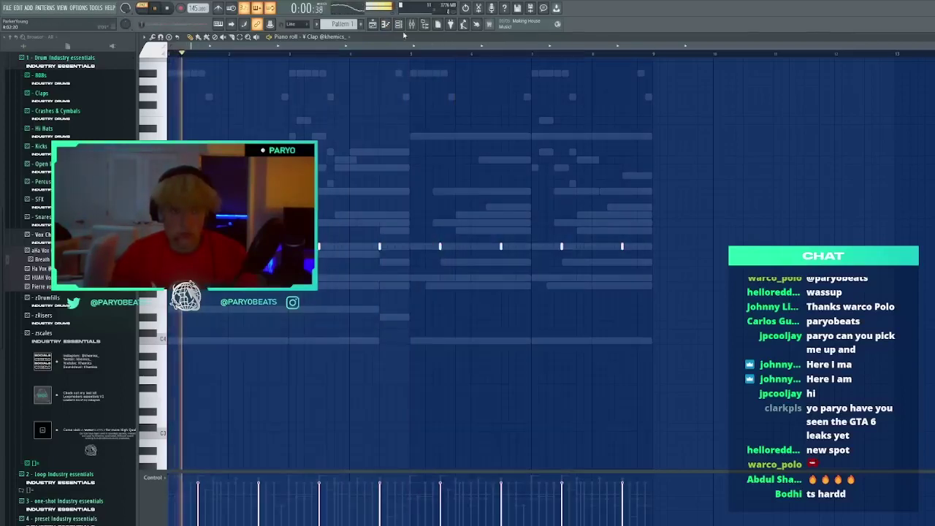
{"action": "left_click", "coordinate": [399, 25]}
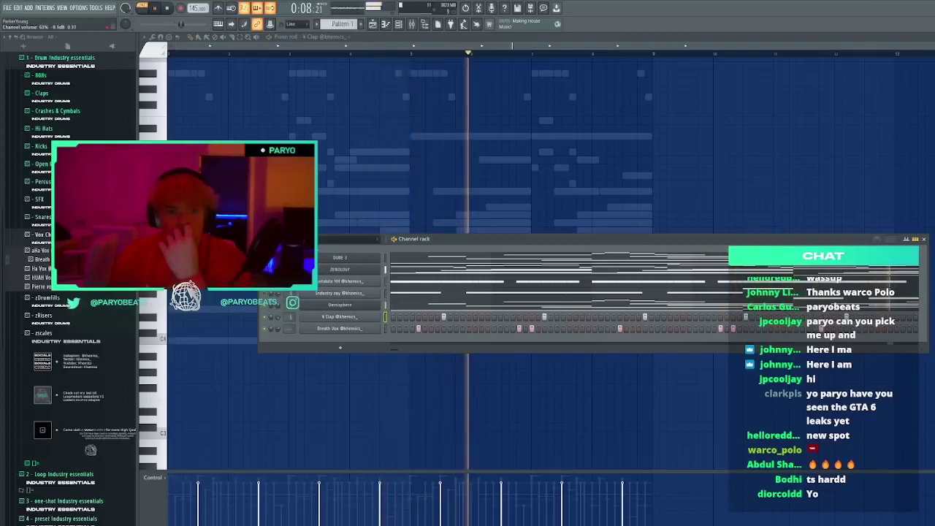
Review the loaded Omnisphere patch and the mixer levels while the pattern plays
{"action": "left_click", "coordinate": [366, 305]}
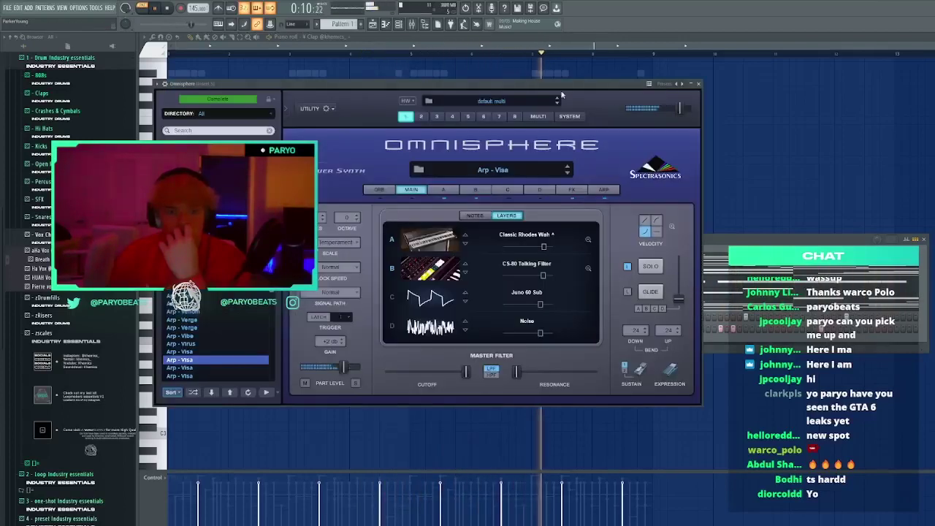
{"action": "left_click", "coordinate": [698, 84]}
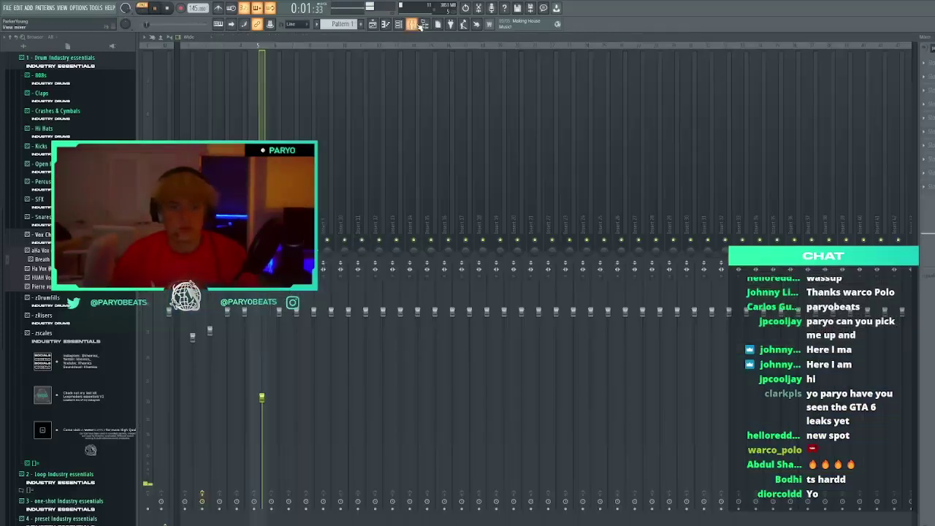
{"action": "key", "text": "F9"}
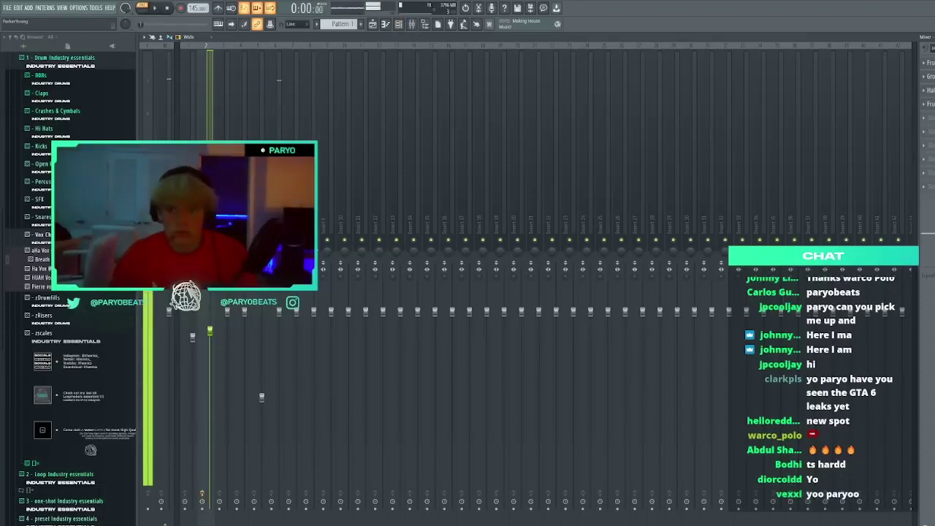
{"action": "key", "text": "space"}
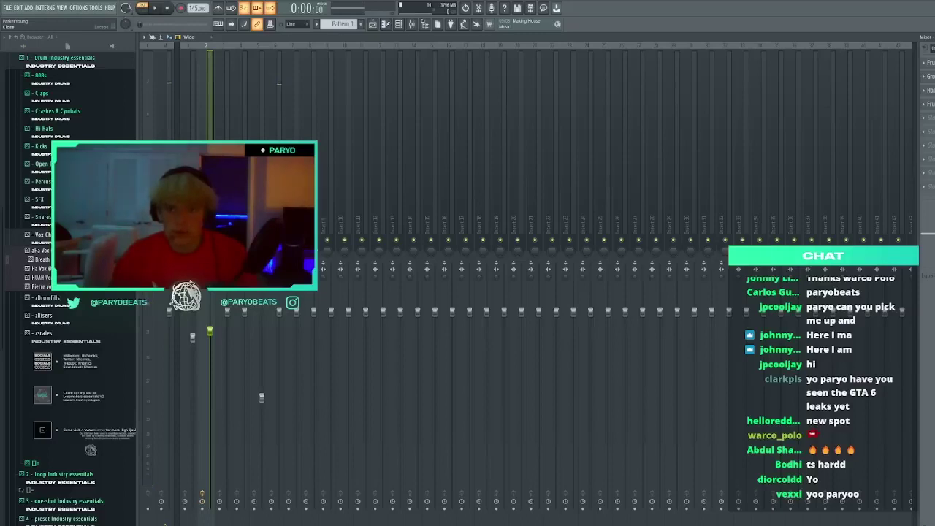
{"action": "key", "text": "F9"}
{"action": "key", "text": "space"}
Advance the ZENOLOGY preset through 156: Nautilus to 157: Sliced Bread and audition it with the pattern
{"action": "left_click", "coordinate": [373, 272]}
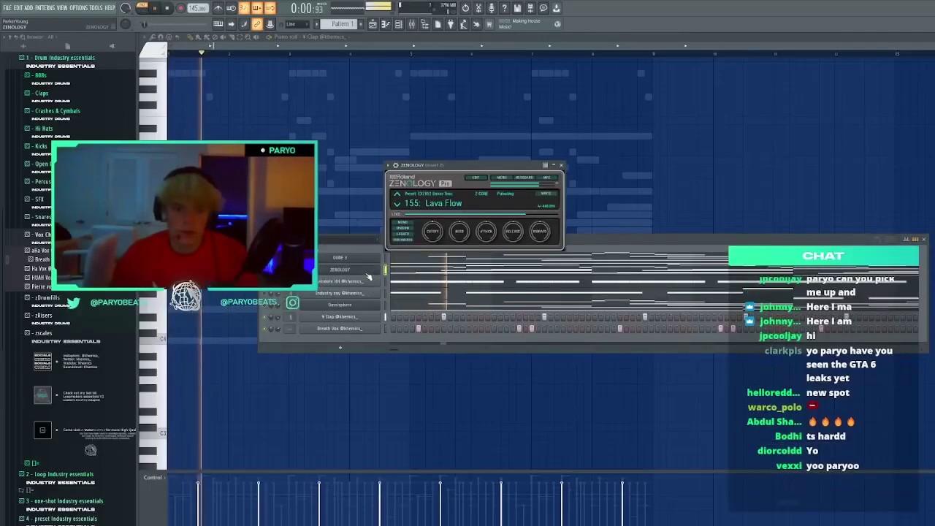
{"action": "key", "text": "space"}
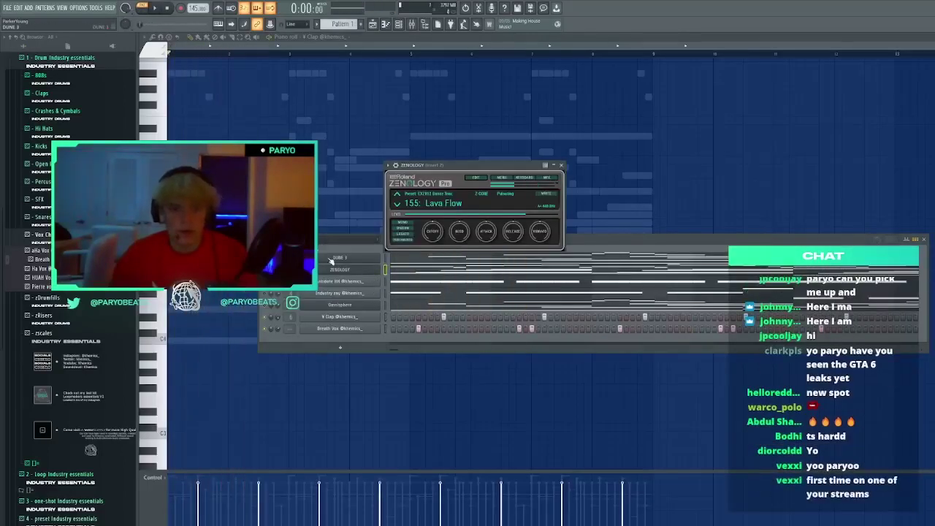
{"action": "key", "text": "space"}
{"action": "left_click", "coordinate": [267, 296]}
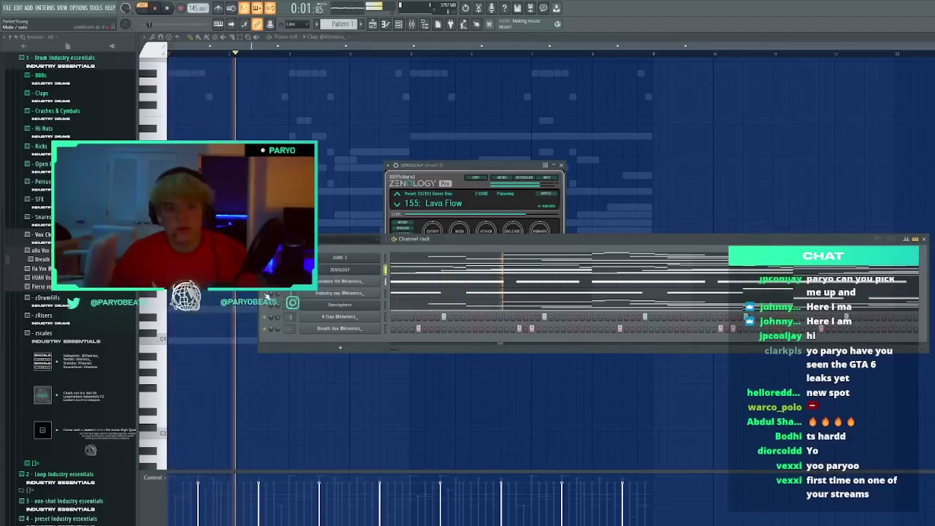
{"action": "left_click", "coordinate": [397, 206]}
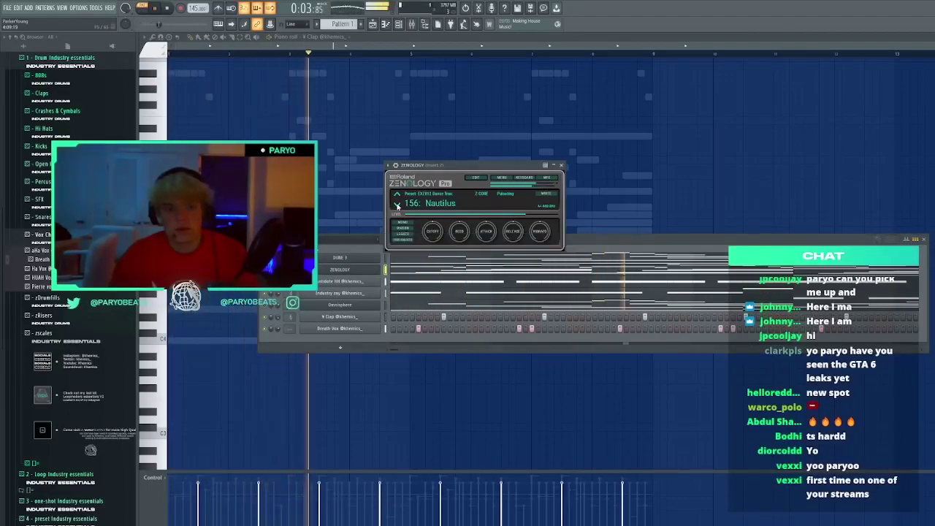
{"action": "left_click", "coordinate": [398, 206]}
{"action": "key", "text": "space"}
{"action": "key", "text": "space"}
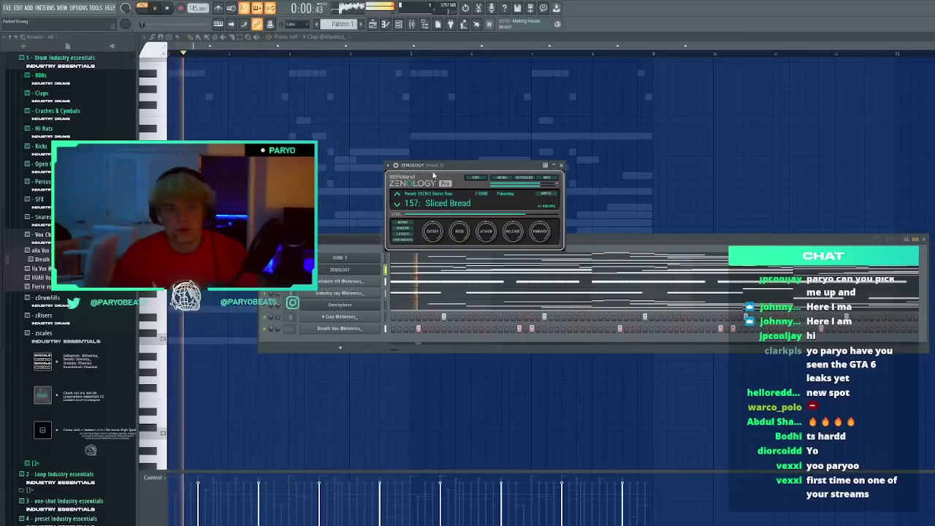
{"action": "key", "text": "space"}
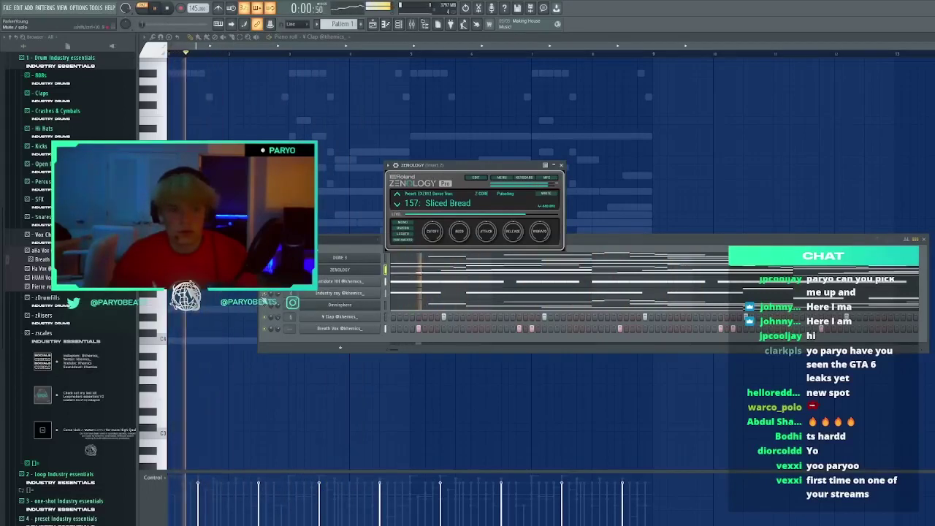
Restart the pattern and audition ZENOLOGY presets from 158: Time Machine up to 167: Location
{"action": "left_click", "coordinate": [264, 295]}
{"action": "key", "text": "space"}
{"action": "key", "text": "space"}
{"action": "left_click", "coordinate": [396, 206]}
{"action": "left_click", "coordinate": [396, 205]}
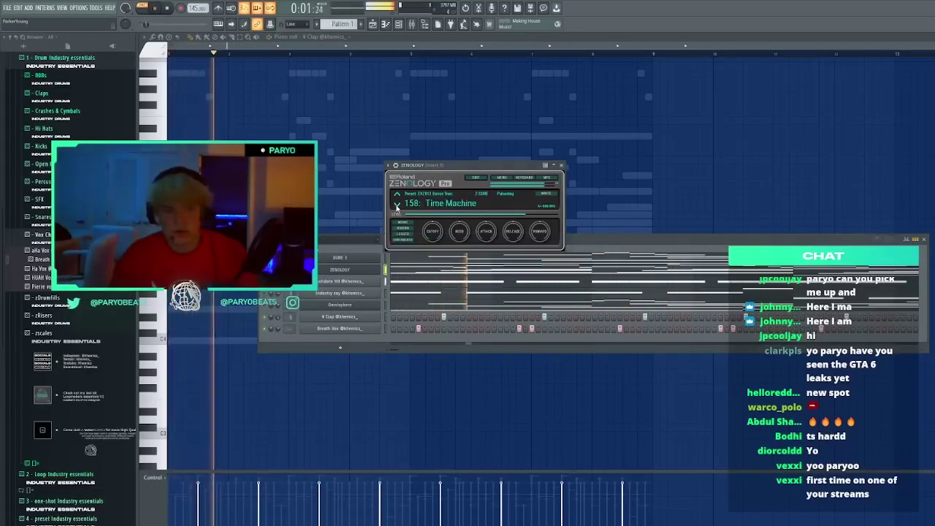
{"action": "left_click", "coordinate": [396, 205]}
{"action": "left_click", "coordinate": [396, 205]}
{"action": "key", "text": "Down"}
{"action": "key", "text": "Down"}
{"action": "key", "text": "Down"}
{"action": "key", "text": "Down"}
{"action": "key", "text": "Down"}
{"action": "key", "text": "Down"}
{"action": "key", "text": "Down"}
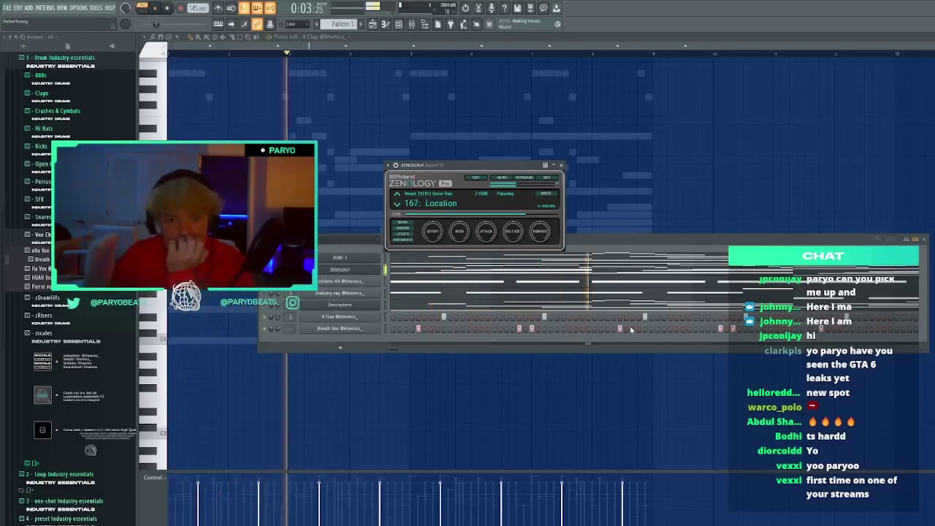
Continue auditioning ZENOLOGY presets through 168: Cyber SRX to 174: Fat JP
{"action": "key", "text": "Down"}
{"action": "key", "text": "Down"}
{"action": "key", "text": "Down"}
{"action": "key", "text": "Down"}
{"action": "key", "text": "Down"}
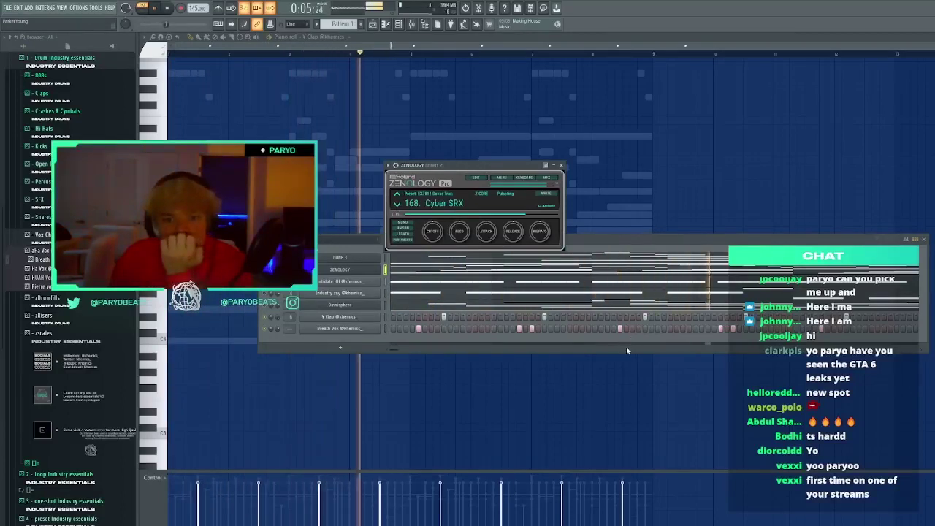
{"action": "key", "text": "Down"}
{"action": "key", "text": "Down"}
{"action": "key", "text": "Down"}
{"action": "key", "text": "Down"}
{"action": "key", "text": "Down"}
{"action": "key", "text": "Down"}
{"action": "key", "text": "Down"}
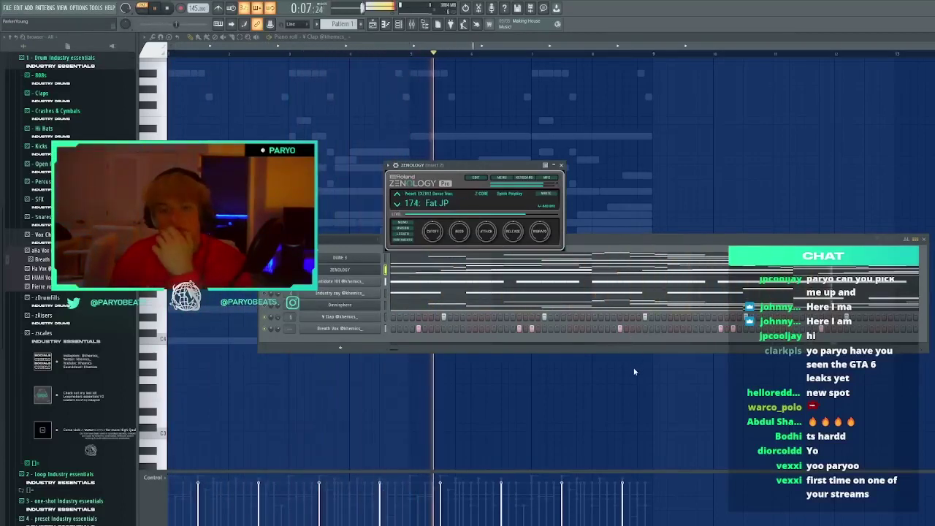
Audition further ZENOLOGY presets through 181: Intense Vibe to 185: SyncDiffrent
{"action": "key", "text": "Down"}
{"action": "key", "text": "Down"}
{"action": "key", "text": "Down"}
{"action": "key", "text": "Down"}
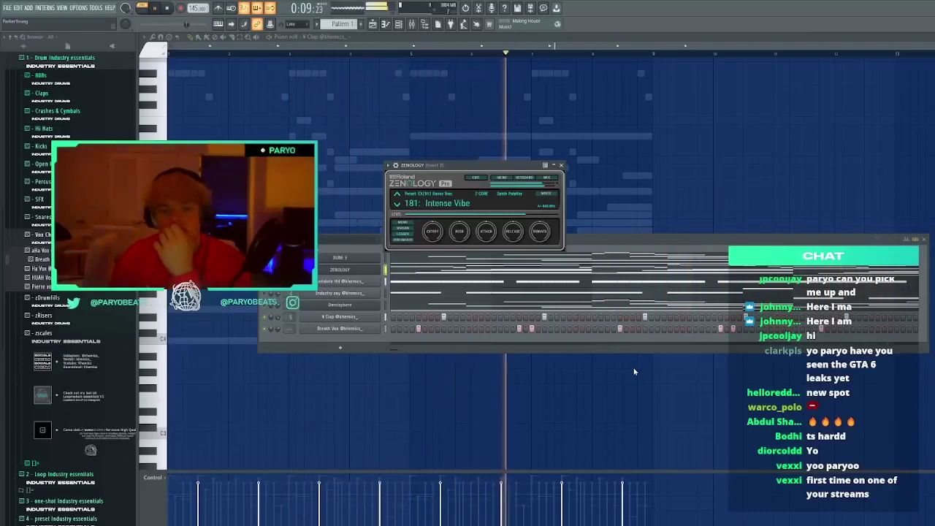
{"action": "key", "text": "Down"}
{"action": "key", "text": "Down"}
{"action": "key", "text": "Down"}
{"action": "key", "text": "Down"}
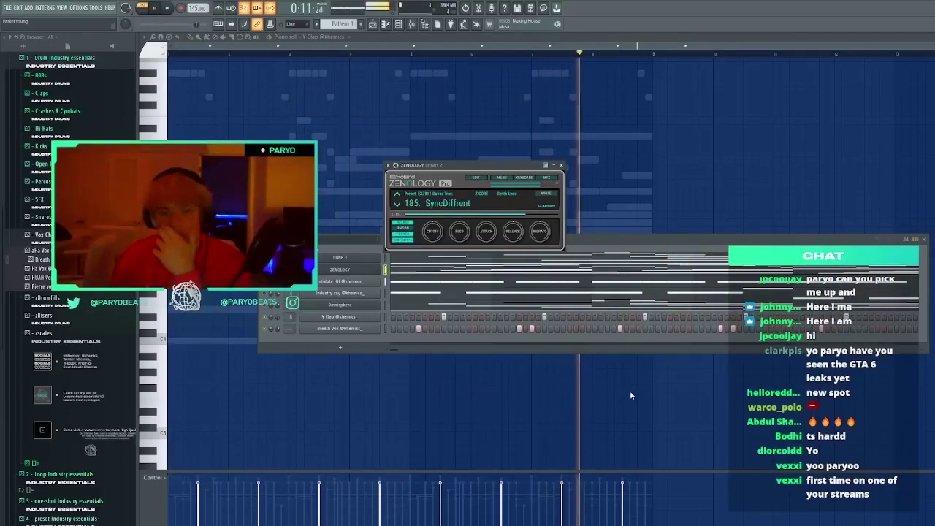
Try the ZENOLOGY preset 188: Octo, switch back to 161: In The Lab, and close the plugin
{"action": "left_click", "coordinate": [397, 205]}
{"action": "left_click", "coordinate": [430, 202]}
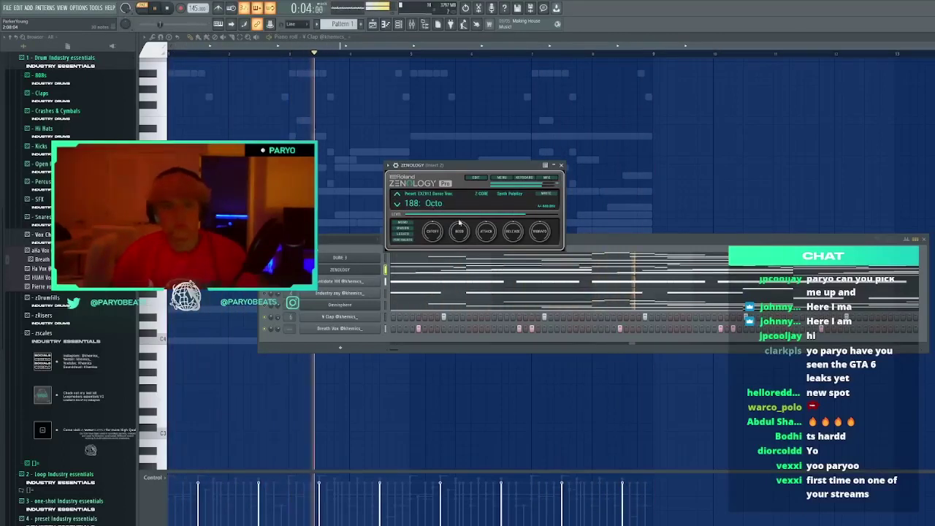
{"action": "left_click", "coordinate": [641, 200]}
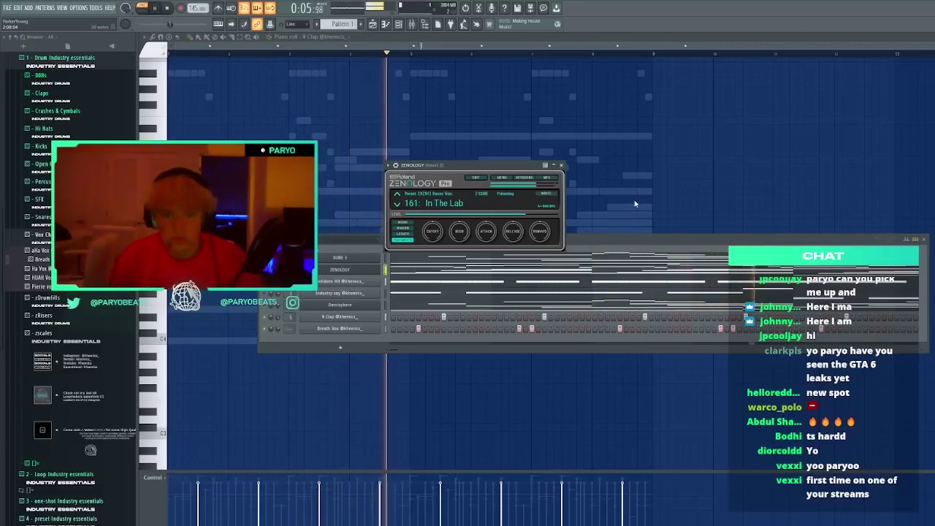
{"action": "left_click", "coordinate": [561, 165]}
Check the mixer levels during playback and lower the Breath Vox channel's volume slightly
{"action": "left_click", "coordinate": [412, 25]}
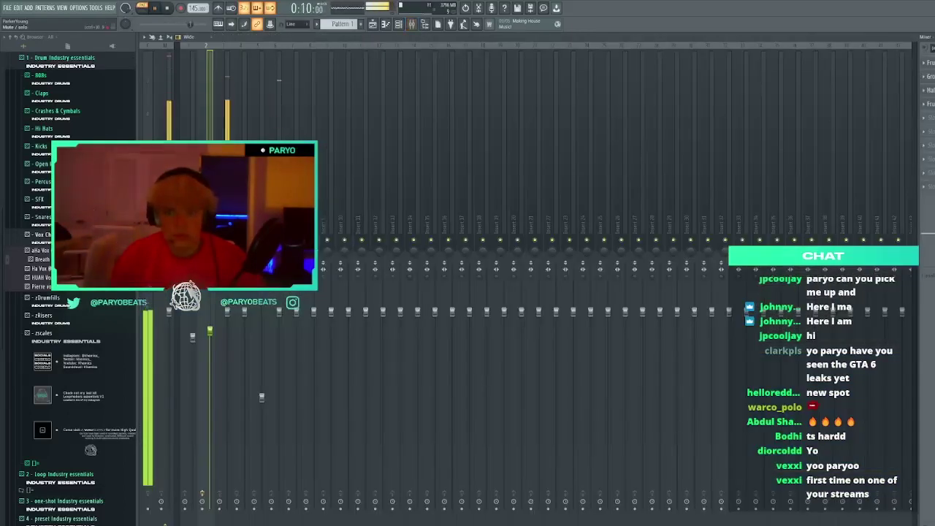
{"action": "key", "text": "space"}
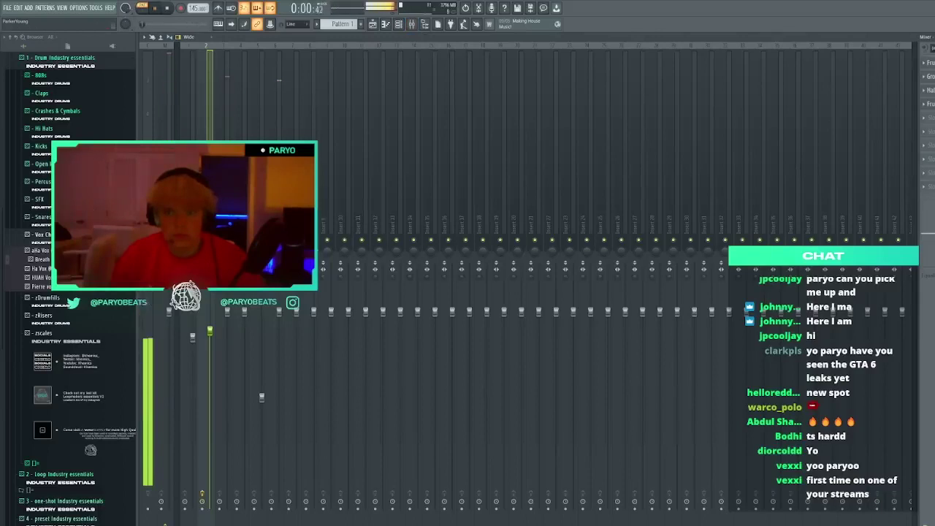
{"action": "key", "text": "space"}
{"action": "key", "text": "F9"}
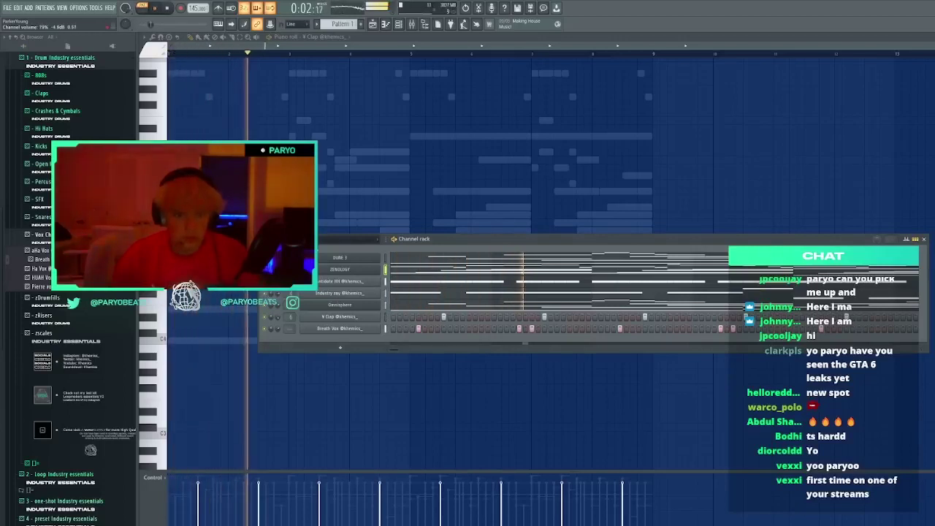
{"action": "left_click_drag", "start_coordinate": [278, 329], "coordinate": [277, 332]}
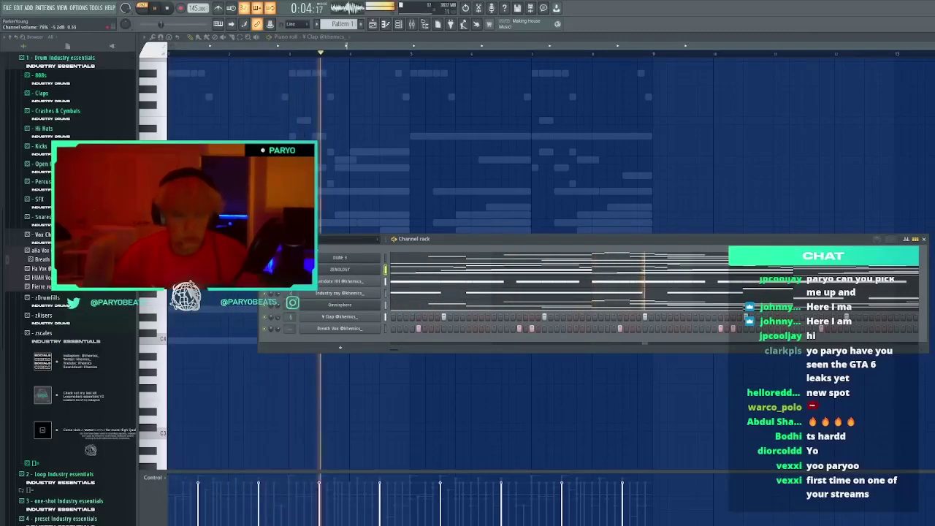
{"action": "key", "text": "space"}
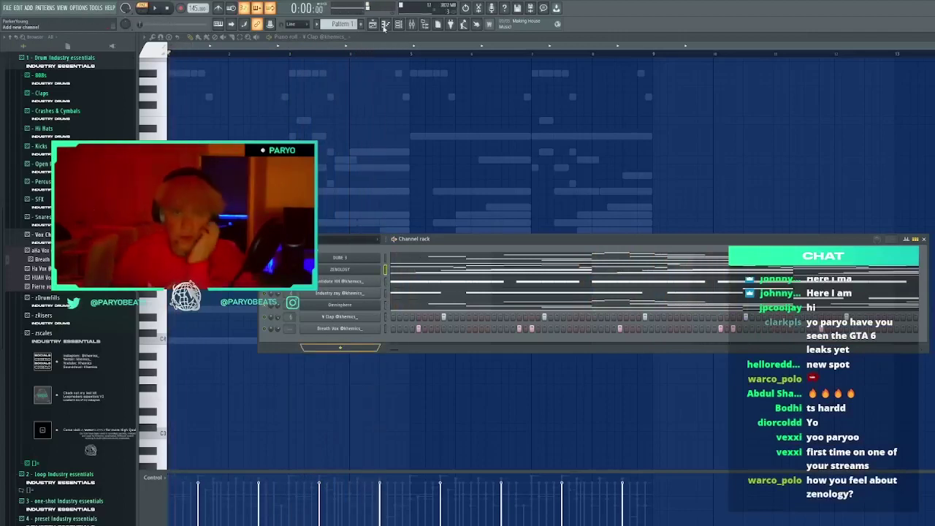
Add a second ZENOLOGY channel, paste the melody and chord notes into it, and route it to mixer insert 7
{"action": "left_click", "coordinate": [328, 134]}
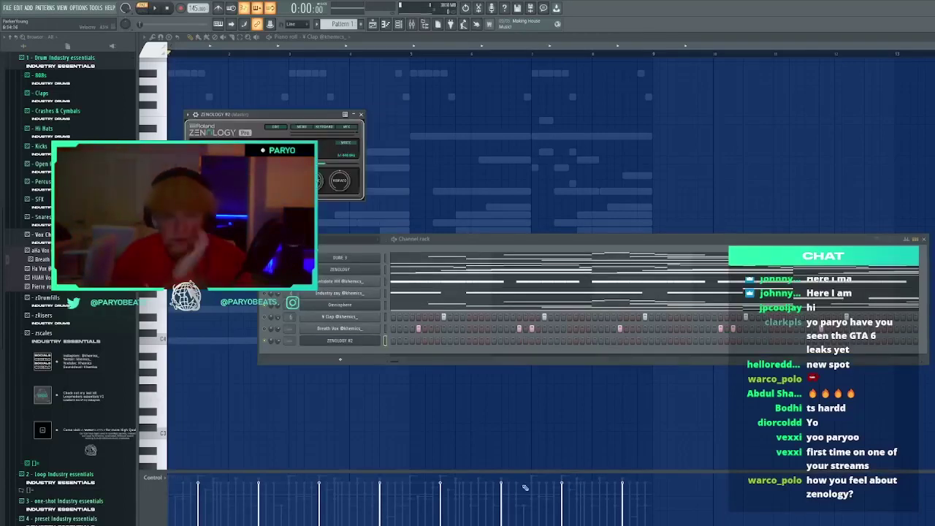
{"action": "left_click", "coordinate": [361, 115]}
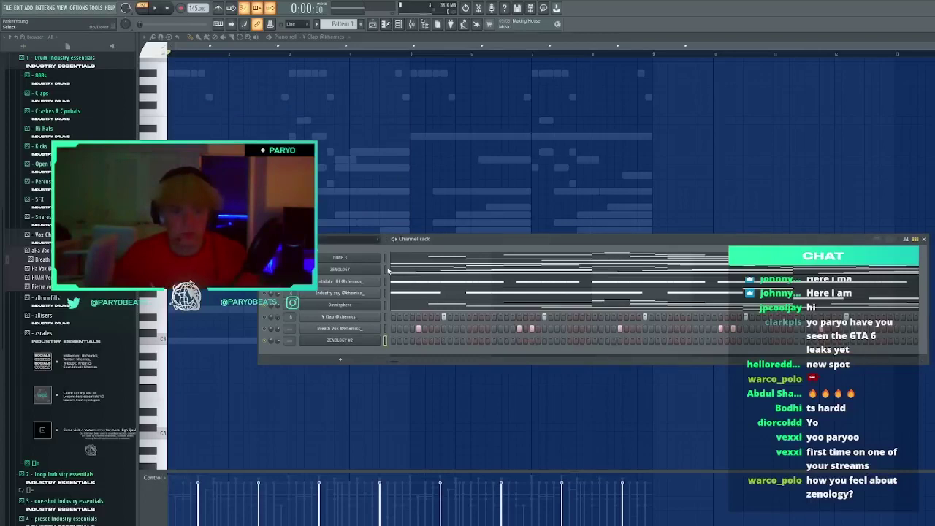
{"action": "key", "text": "space"}
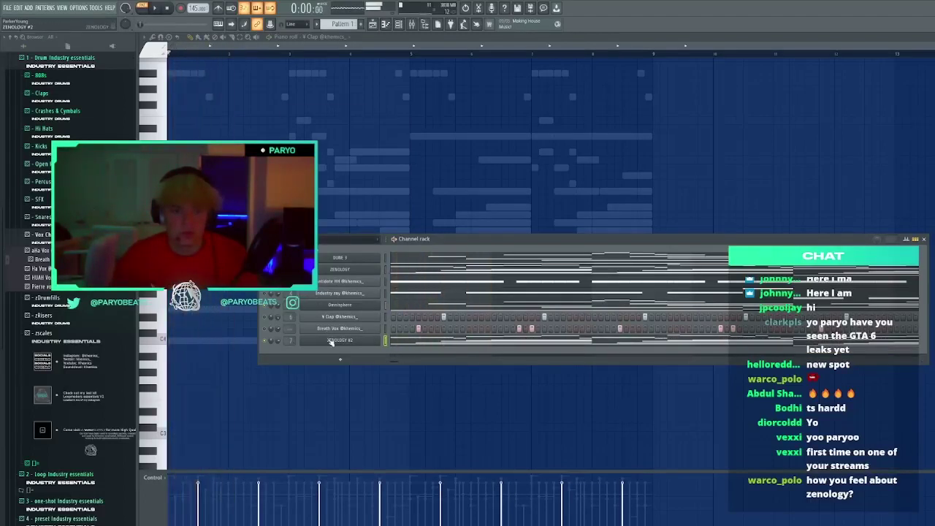
Audition presets 162: Galaxia and 163: Charmer on ZENOLOGY #2 while the pattern plays
{"action": "left_click", "coordinate": [356, 115]}
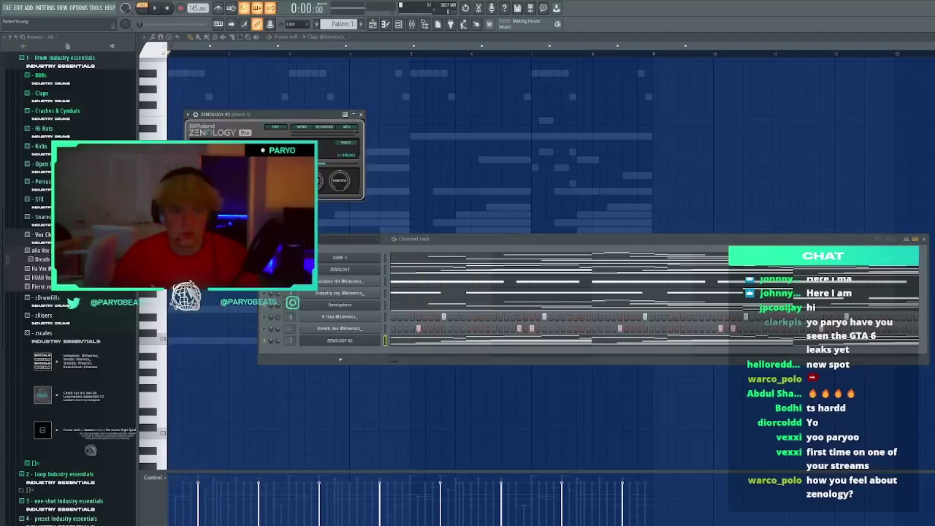
{"action": "left_click_drag", "start_coordinate": [322, 115], "coordinate": [548, 159]}
{"action": "key", "text": "space"}
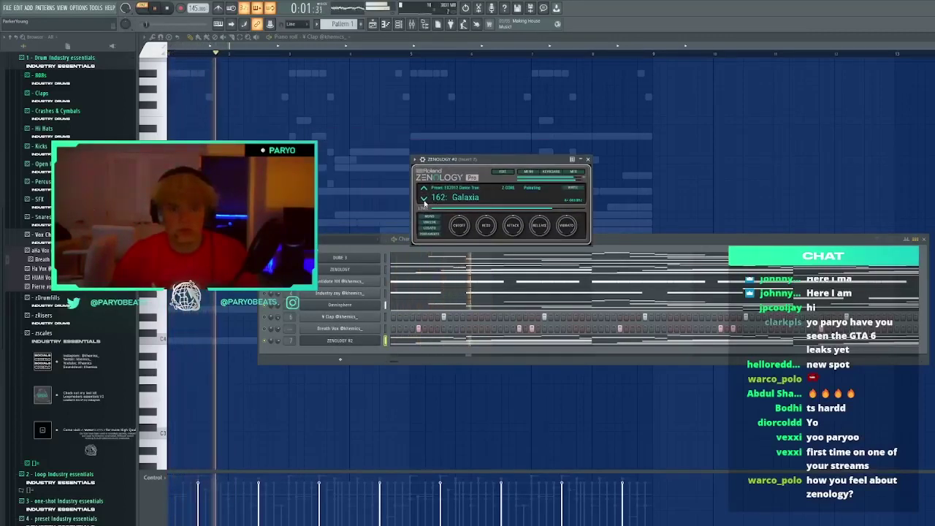
{"action": "left_click", "coordinate": [424, 198]}
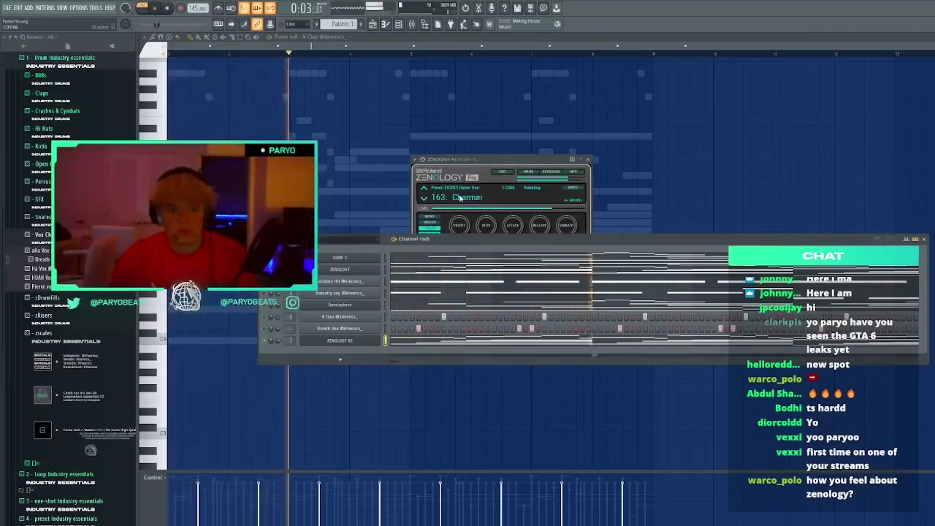
{"action": "left_click", "coordinate": [492, 160]}
{"action": "key", "text": "space"}
{"action": "key", "text": "space"}
Open the ZENOLOGY #2 notes in the piano roll
{"action": "left_click", "coordinate": [340, 341]}
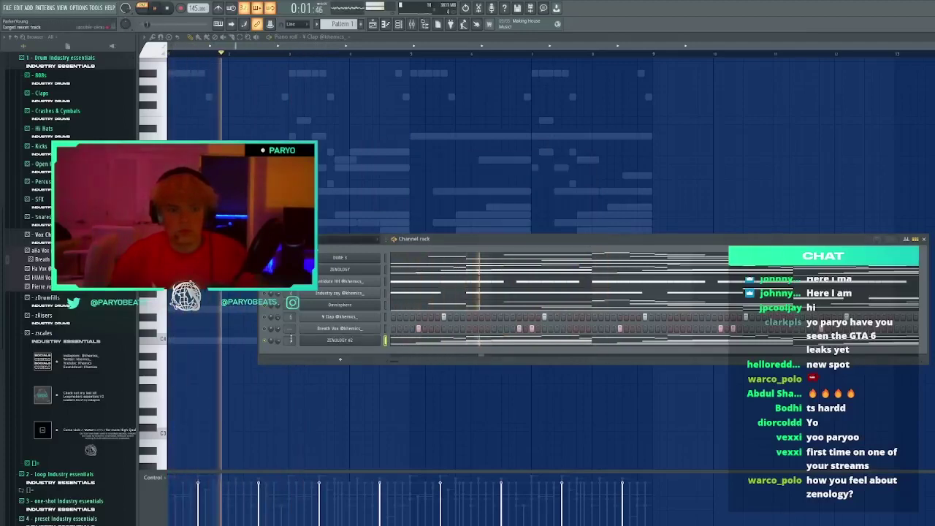
{"action": "left_click", "coordinate": [436, 341]}
{"action": "scroll", "coordinate": [394, 321], "scroll_direction": "up", "scroll_amount": 3}
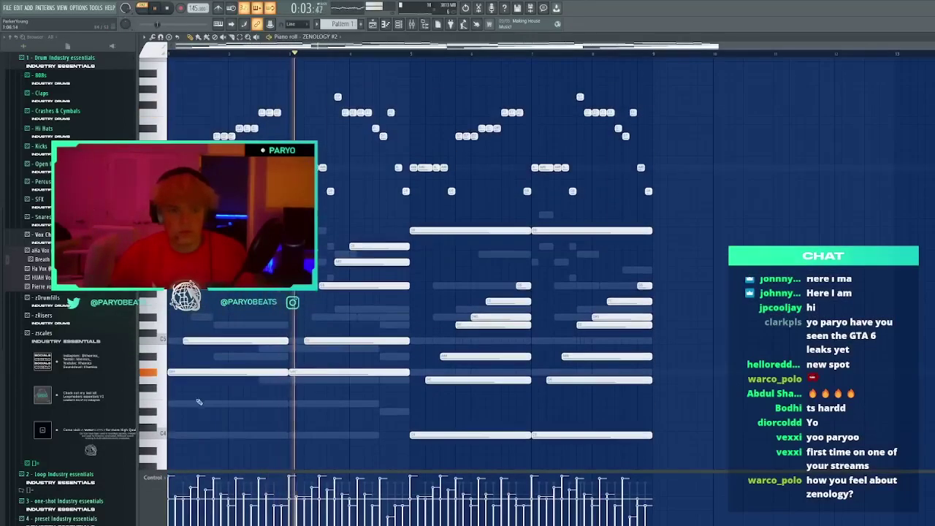
{"action": "left_click_drag", "start_coordinate": [176, 391], "coordinate": [395, 243]}
{"action": "key", "text": "Delete"}
{"action": "key", "text": "space"}
{"action": "key", "text": "space"}
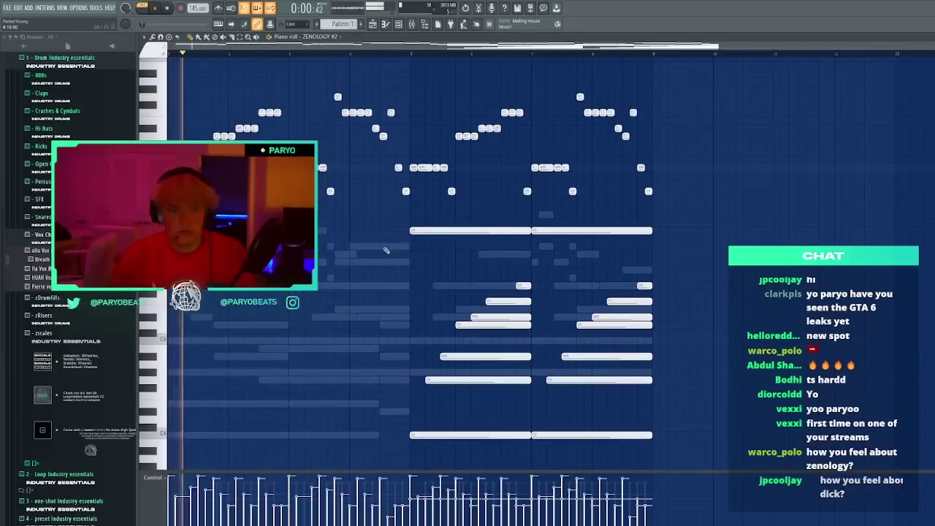
{"action": "key", "text": "ctrl+z"}
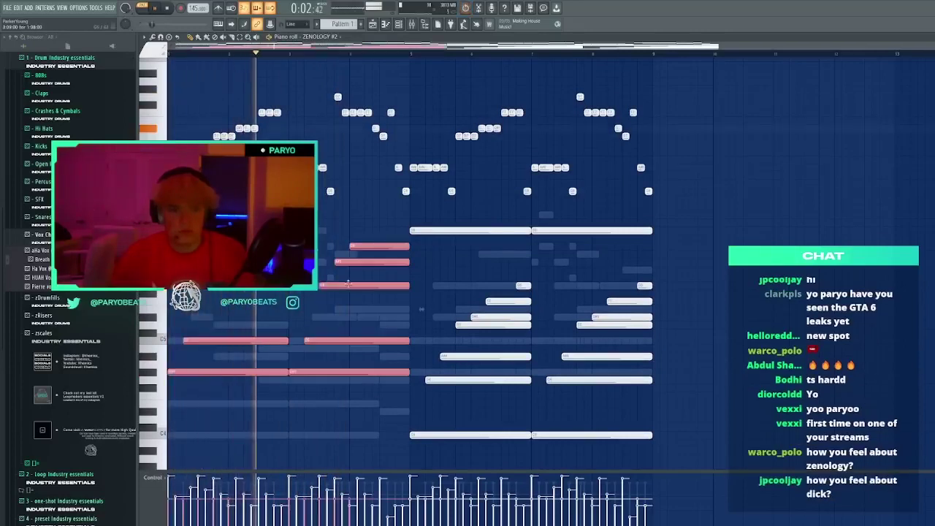
Swap the notes of bars 1 to 4 with those of bars 5 to 8 in the ZENOLOGY #2 pattern
{"action": "scroll", "coordinate": [349, 283], "scroll_direction": "down", "scroll_amount": 1}
{"action": "left_click_drag", "start_coordinate": [405, 381], "coordinate": [169, 55]}
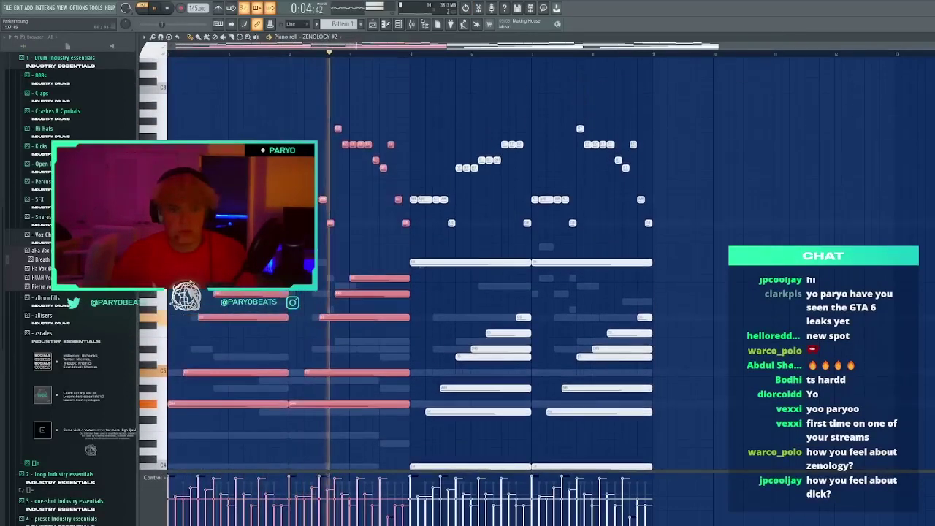
{"action": "left_click_drag", "start_coordinate": [171, 198], "coordinate": [654, 198]}
{"action": "key", "text": "ctrl+a"}
{"action": "left_click_drag", "start_coordinate": [422, 199], "coordinate": [180, 199]}
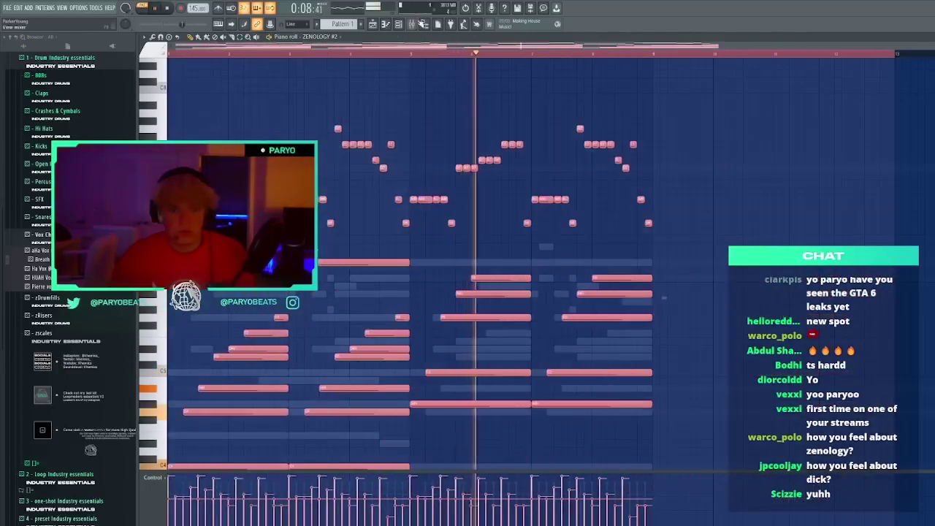
Reopen ZENOLOGY #2 from the channel rack and play the pattern with preset 164: BrainWaveSRX
{"action": "key", "text": "F9"}
{"action": "left_click", "coordinate": [399, 24]}
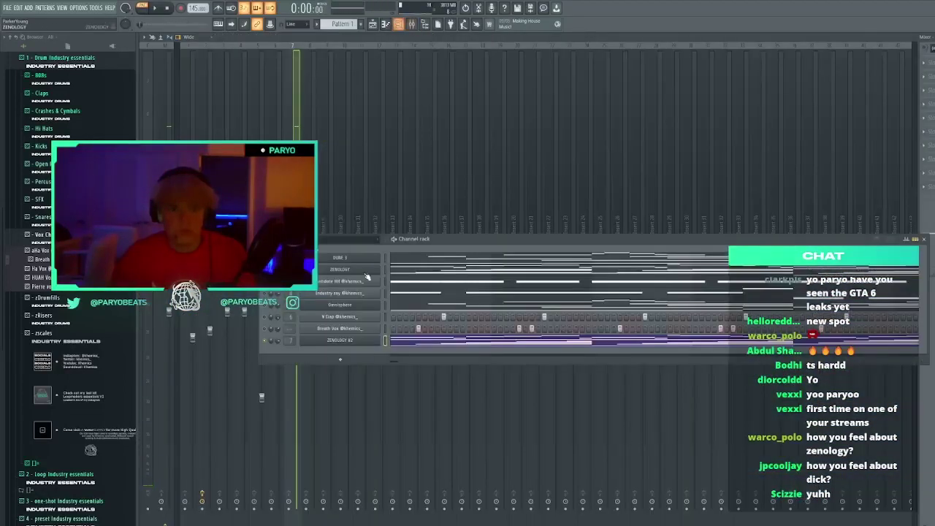
{"action": "left_click", "coordinate": [348, 341]}
{"action": "key", "text": "space"}
{"action": "left_click", "coordinate": [425, 199]}
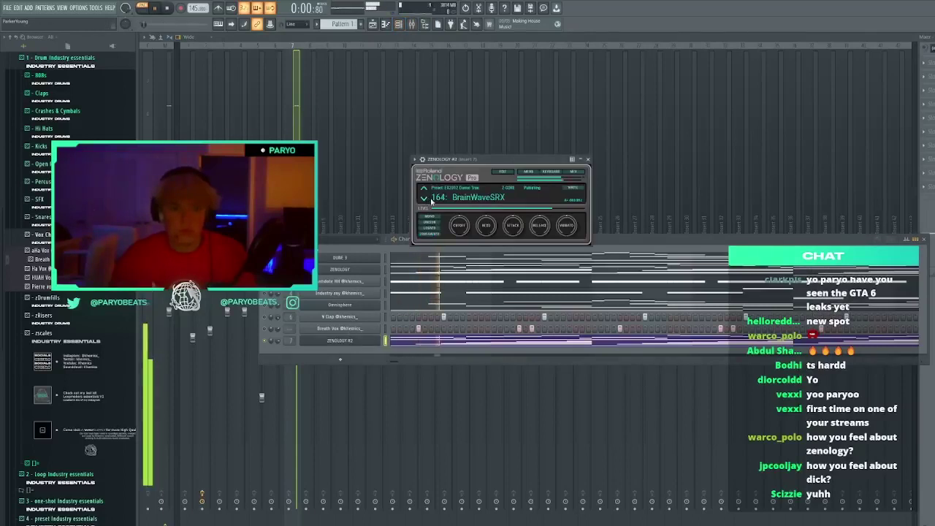
{"action": "key", "text": "F9"}
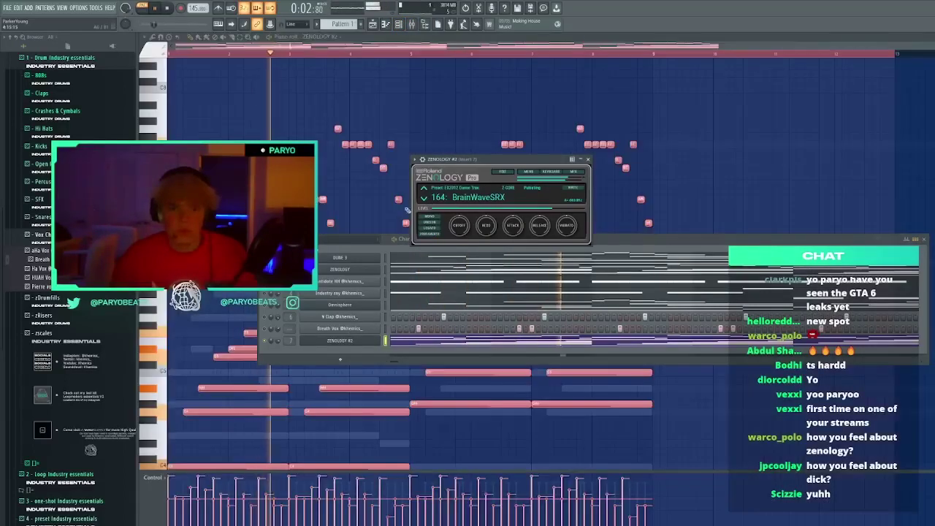
Advance ZENOLOGY #2 through 165: Replicants and 166: Speak Delay past 168: Cyber SRX, then replay the pattern
{"action": "left_click", "coordinate": [424, 198]}
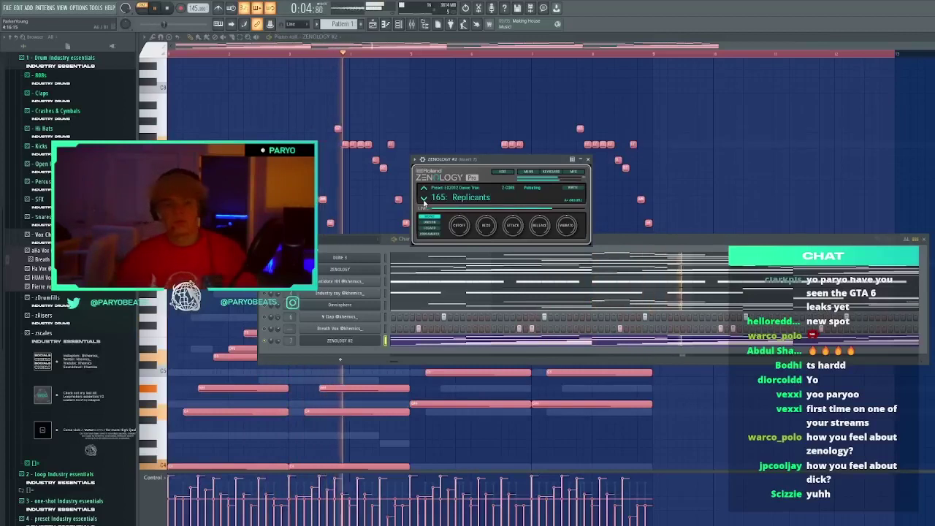
{"action": "left_click", "coordinate": [424, 198]}
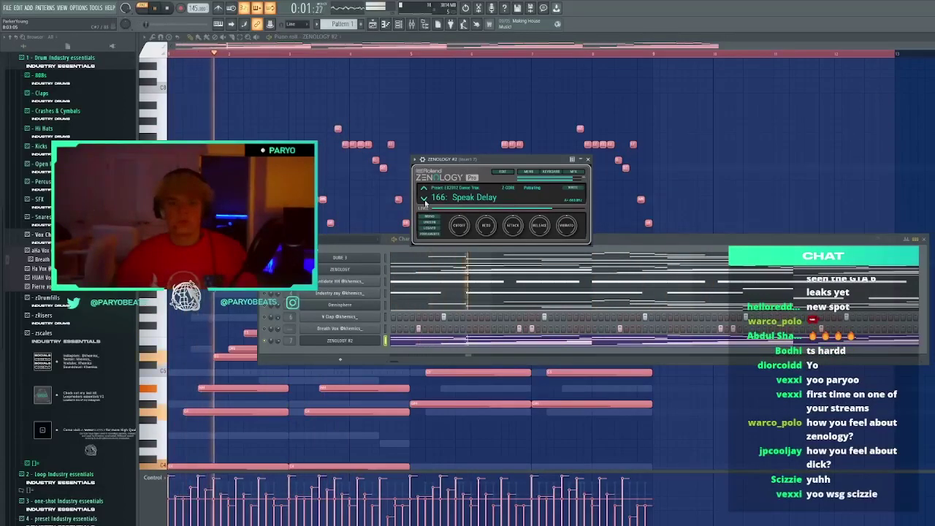
{"action": "left_click", "coordinate": [424, 198]}
{"action": "left_click", "coordinate": [424, 198]}
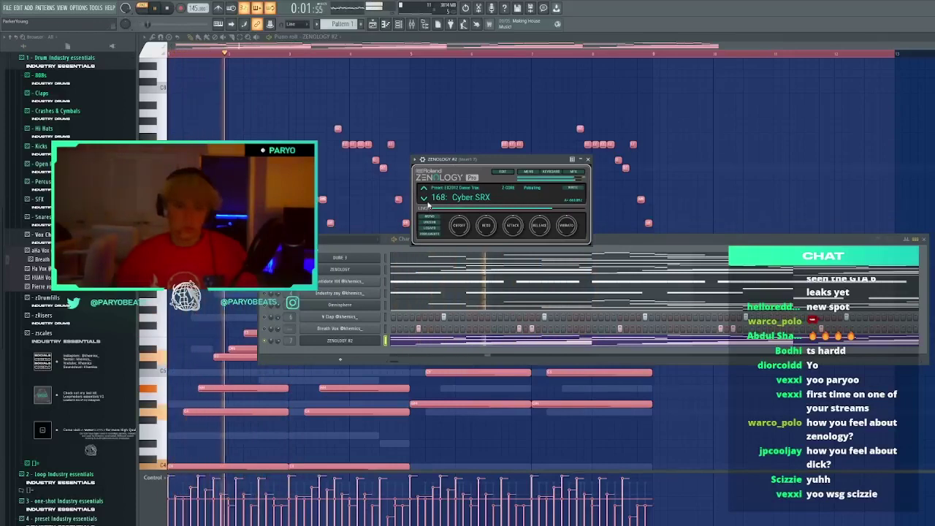
{"action": "left_click", "coordinate": [425, 198]}
{"action": "key", "text": "space"}
{"action": "key", "text": "space"}
Close and reopen the ZENOLOGY #2 window, then advance its preset through 170: UpperStepper to 171: Starlite XV
{"action": "double_click", "coordinate": [445, 161]}
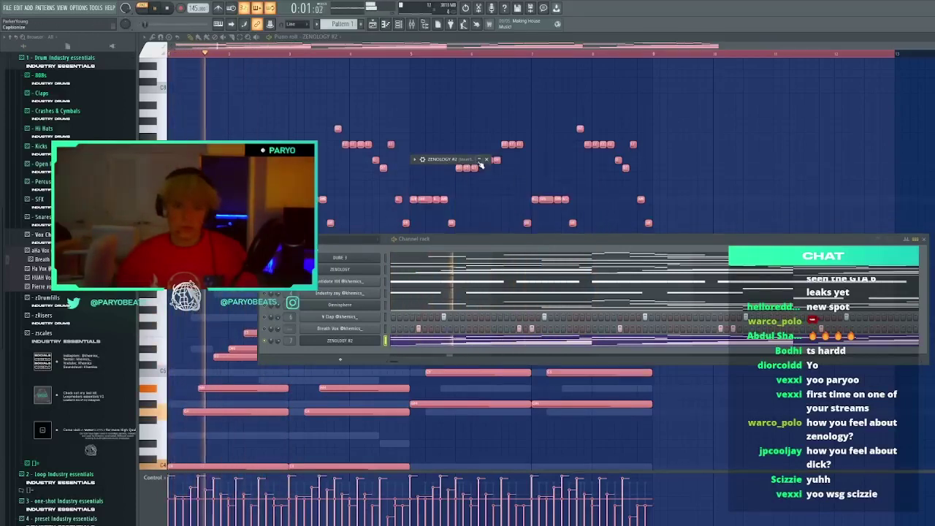
{"action": "left_click", "coordinate": [479, 161]}
{"action": "left_click", "coordinate": [486, 159]}
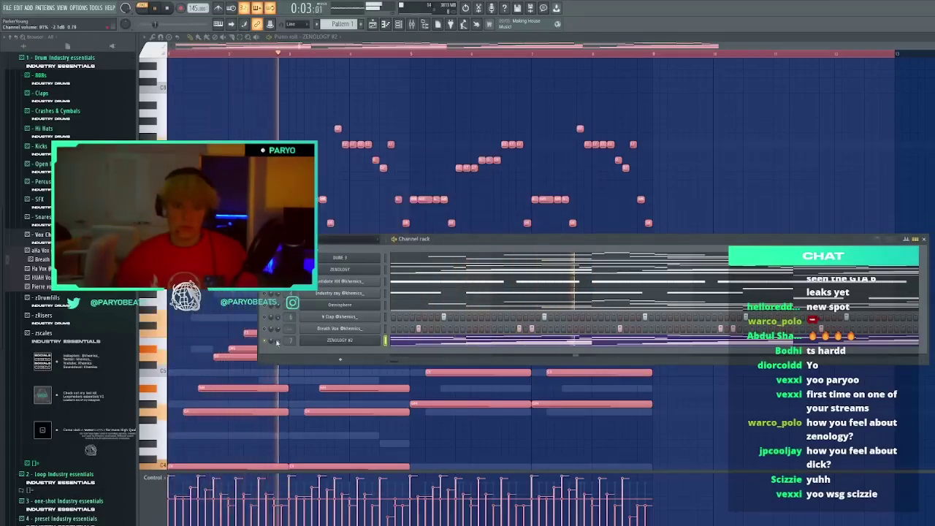
{"action": "left_click", "coordinate": [350, 341]}
{"action": "left_click", "coordinate": [323, 198]}
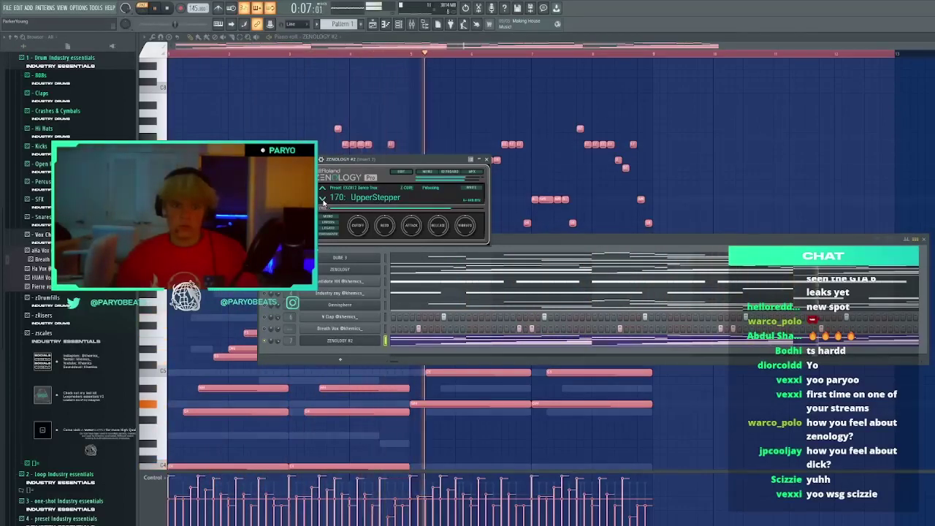
{"action": "left_click", "coordinate": [322, 199]}
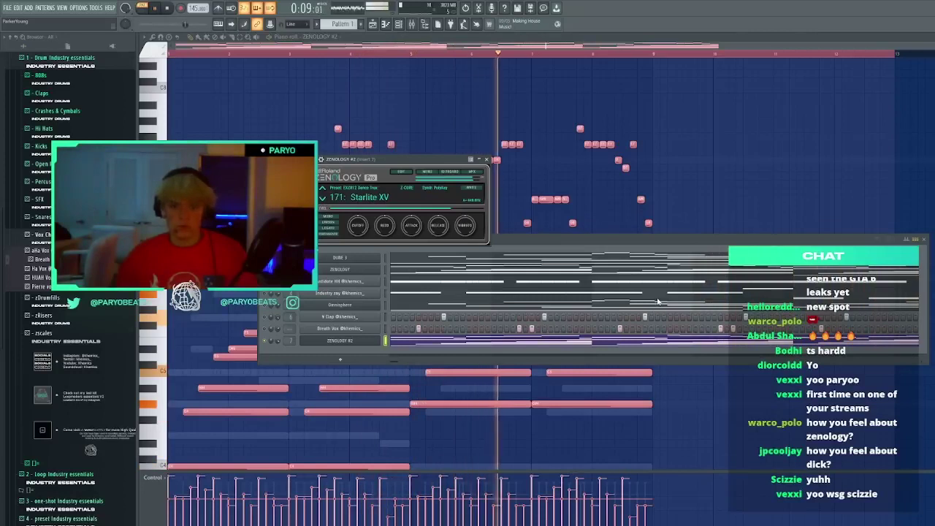
Advance the ZENOLOGY #2 preset through 177: XpressiveSRX to 186: FM Ringer while the pattern plays
{"action": "key", "text": "Down"}
{"action": "key", "text": "Down"}
{"action": "key", "text": "Down"}
{"action": "key", "text": "Down"}
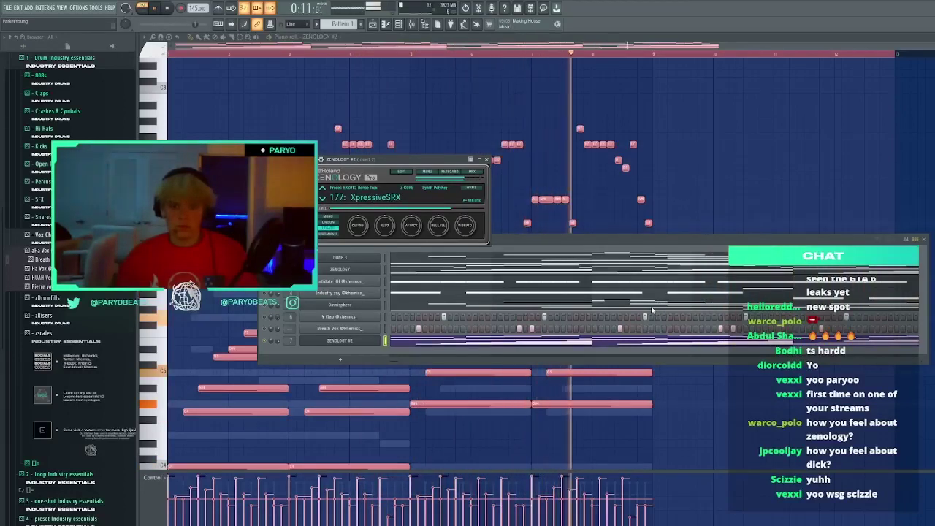
{"action": "key", "text": "Down"}
{"action": "key", "text": "Down"}
{"action": "key", "text": "Down"}
{"action": "key", "text": "Down"}
{"action": "key", "text": "Down"}
{"action": "key", "text": "Down"}
{"action": "key", "text": "Down"}
{"action": "key", "text": "Down"}
{"action": "key", "text": "Down"}
{"action": "key", "text": "Down"}
{"action": "key", "text": "Down"}
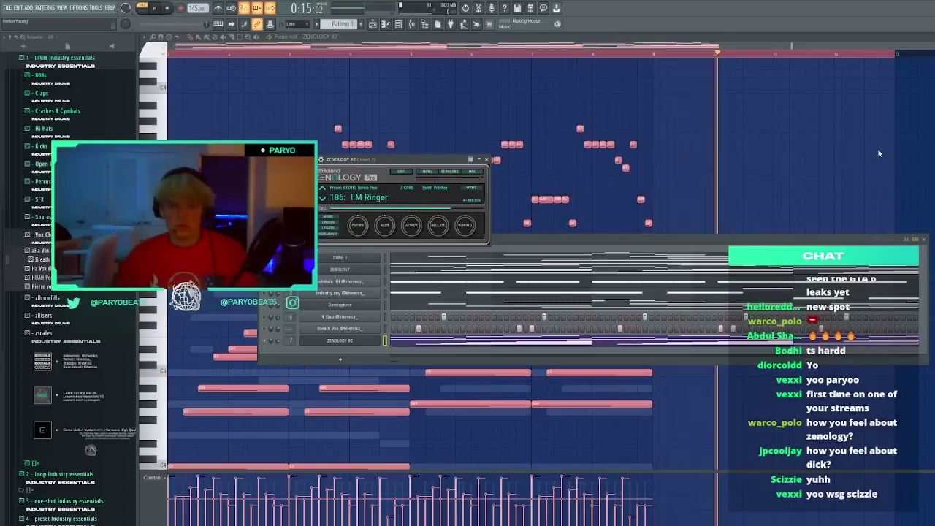
Audition the presets after FM Ringer, settle on 187: Live at 5 for ZENOLOGY #2 and close its window
{"action": "left_click", "coordinate": [323, 200]}
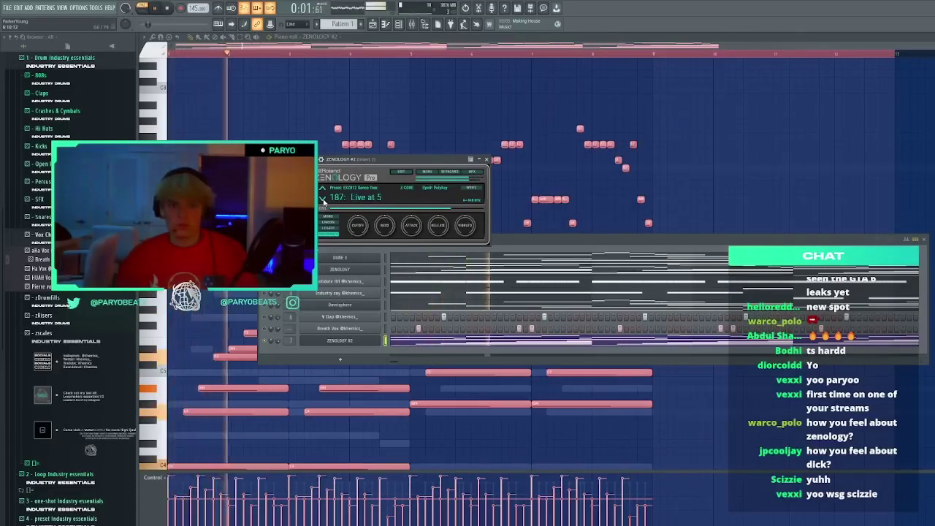
{"action": "left_click", "coordinate": [323, 200]}
{"action": "left_click", "coordinate": [323, 190]}
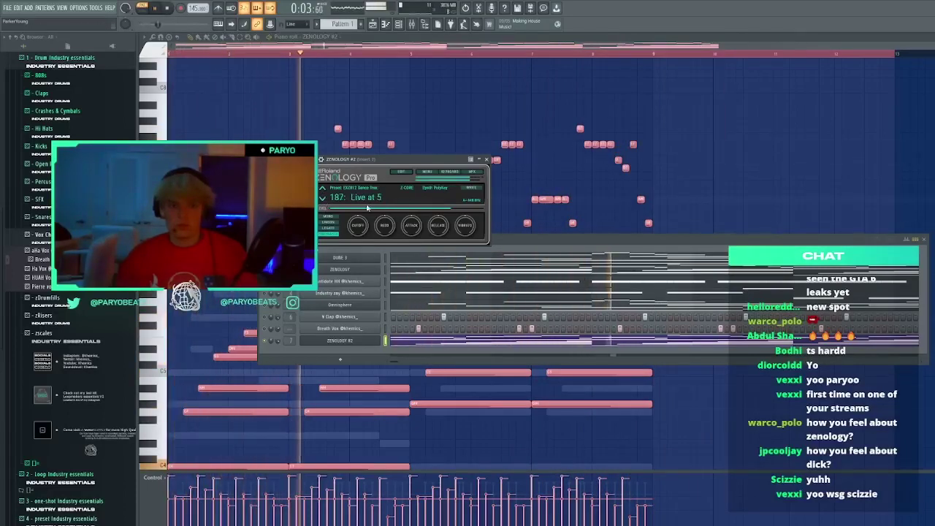
{"action": "left_click", "coordinate": [486, 159]}
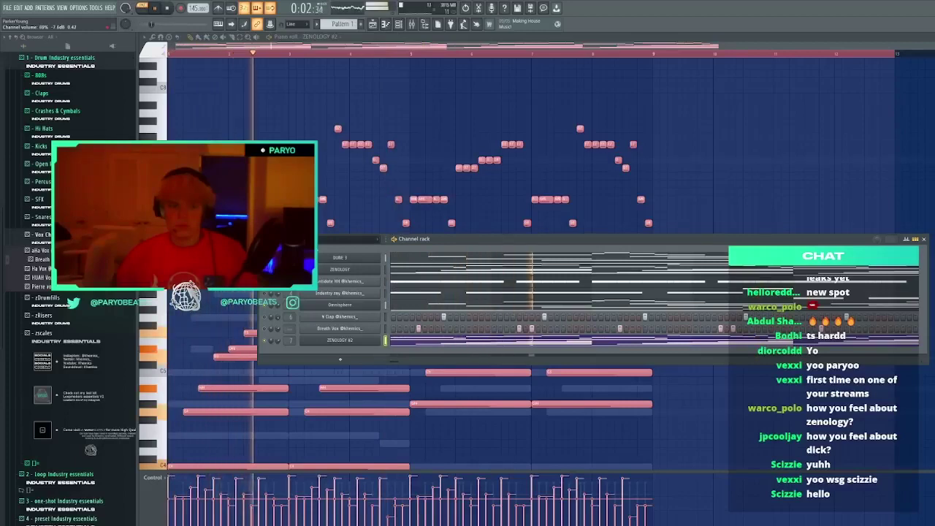
Place a trial note above the ZENOLOGY #2 melody, delete it and switch to the playlist
{"action": "left_click", "coordinate": [434, 112]}
{"action": "right_click", "coordinate": [438, 112]}
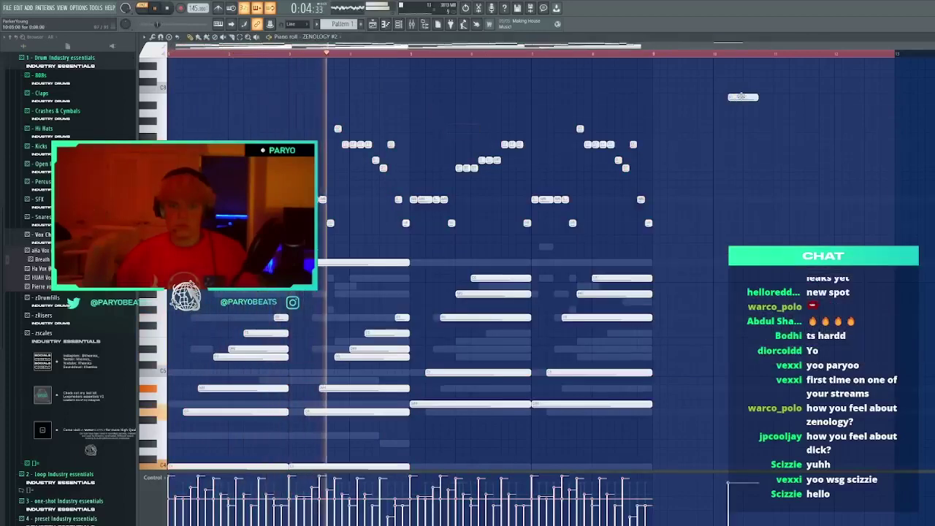
{"action": "key", "text": "F5"}
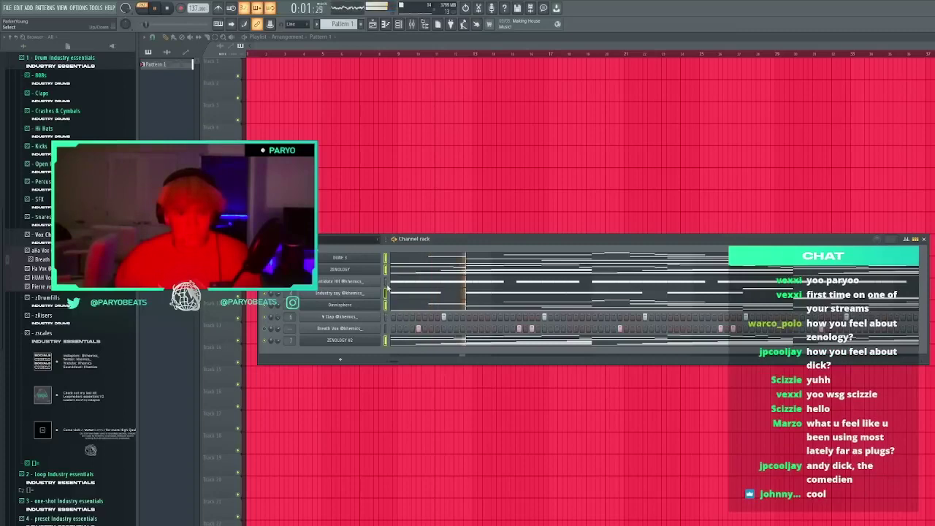
Review the ZENOLOGY #2 notes, then select inserts 1 and 2 in the mixer and bring up the channel rack
{"action": "left_click", "coordinate": [449, 342]}
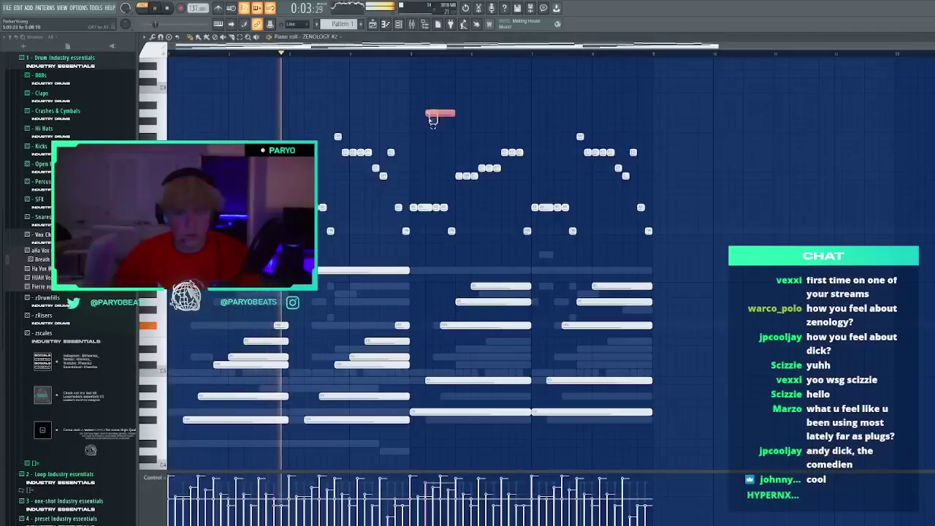
{"action": "left_click", "coordinate": [412, 25]}
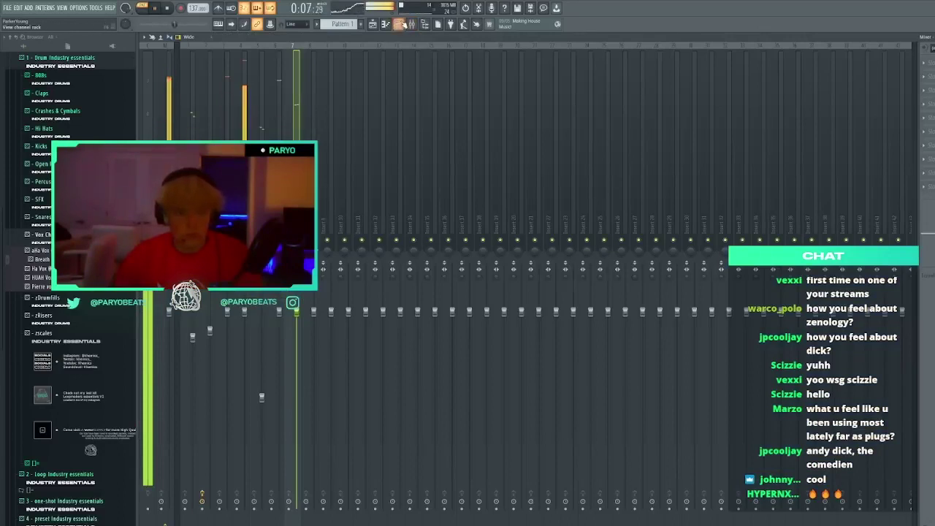
{"action": "left_click", "coordinate": [399, 25]}
{"action": "left_click", "coordinate": [193, 212]}
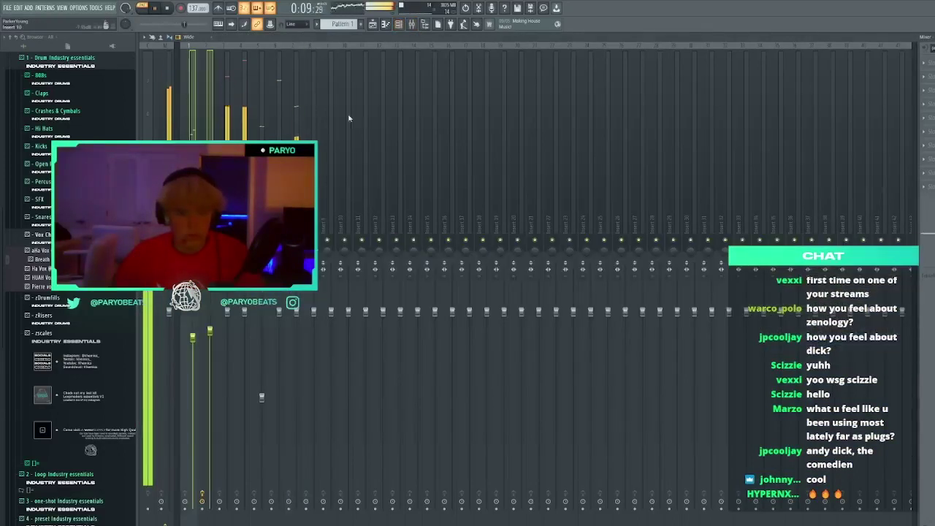
{"action": "left_click", "coordinate": [399, 25]}
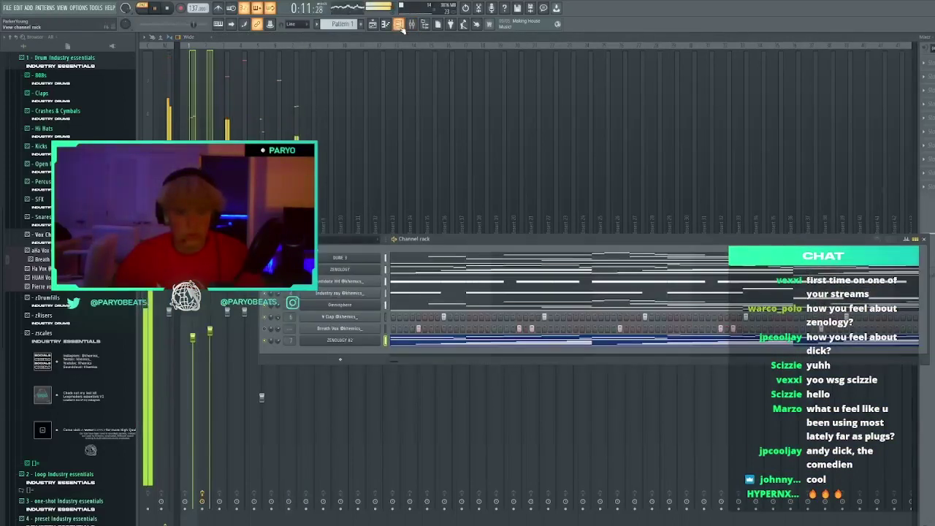
Lower the volume of mixer insert 5
{"action": "left_click", "coordinate": [399, 24]}
{"action": "left_click", "coordinate": [262, 397]}
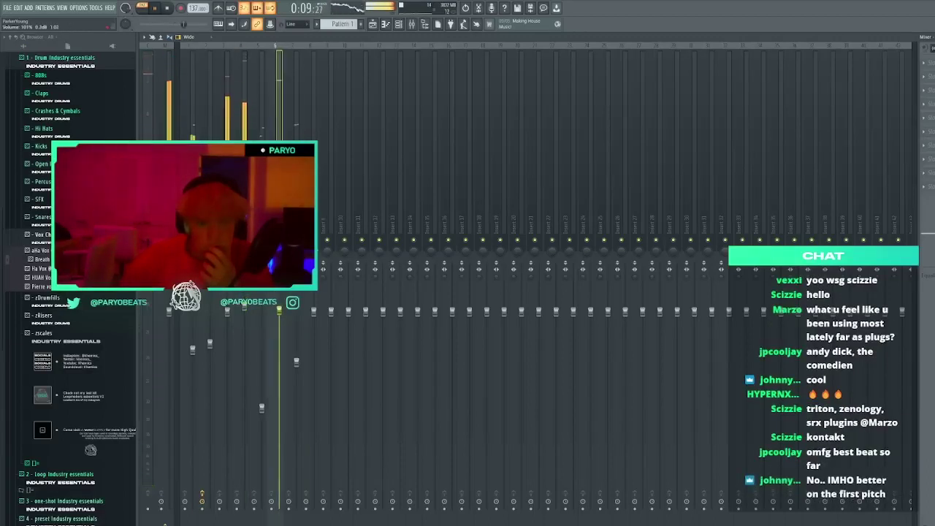
Transpose the Industry zay channel's notes from bar 5 onward up one octave
{"action": "left_click", "coordinate": [404, 25]}
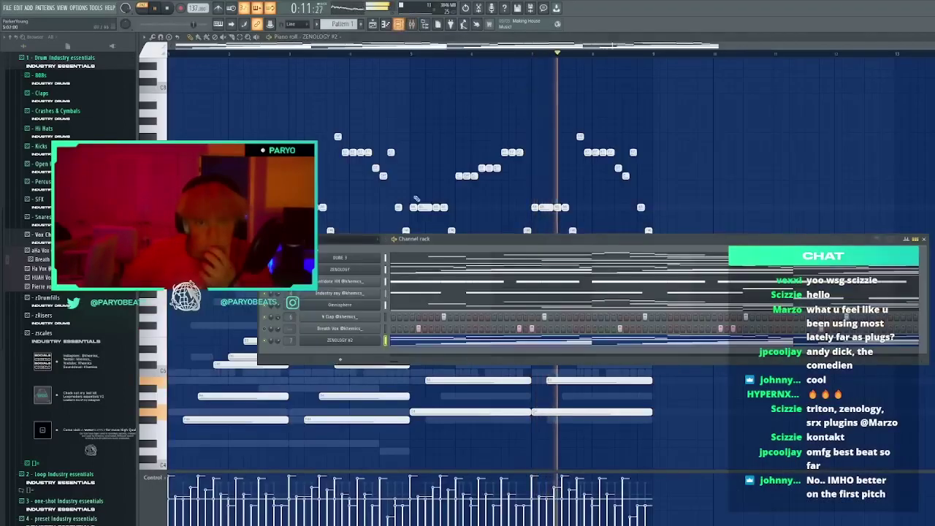
{"action": "scroll", "coordinate": [404, 293], "scroll_direction": "down", "scroll_amount": 5}
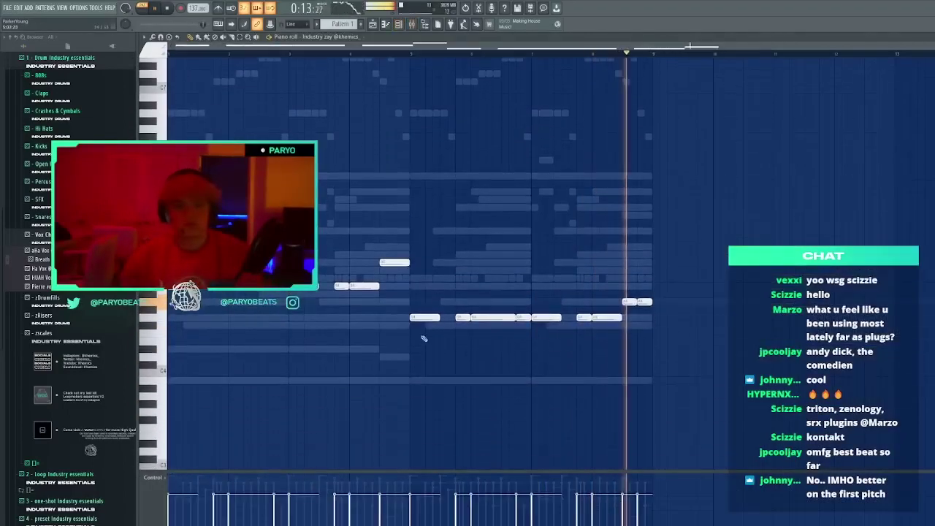
{"action": "key", "text": "ctrl+Up"}
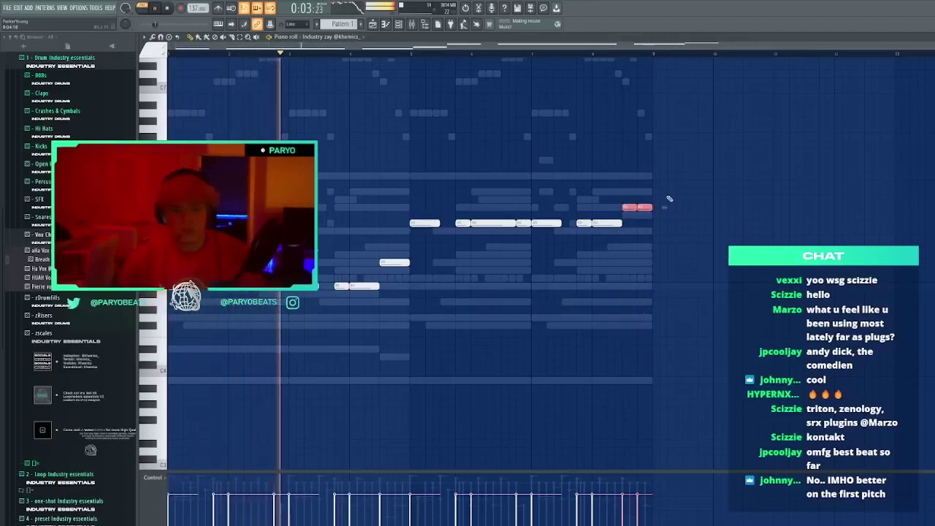
{"action": "left_click", "coordinate": [481, 293]}
{"action": "left_click", "coordinate": [412, 24]}
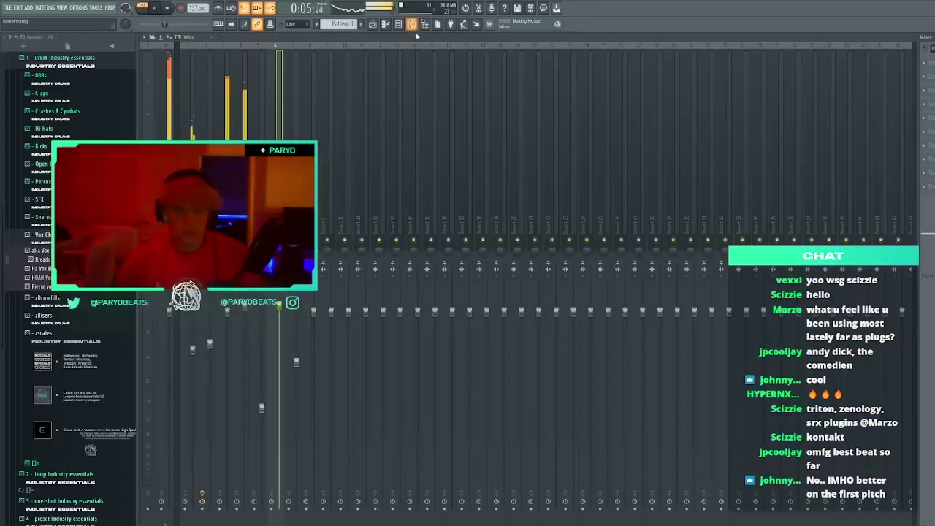
{"action": "left_click", "coordinate": [399, 25]}
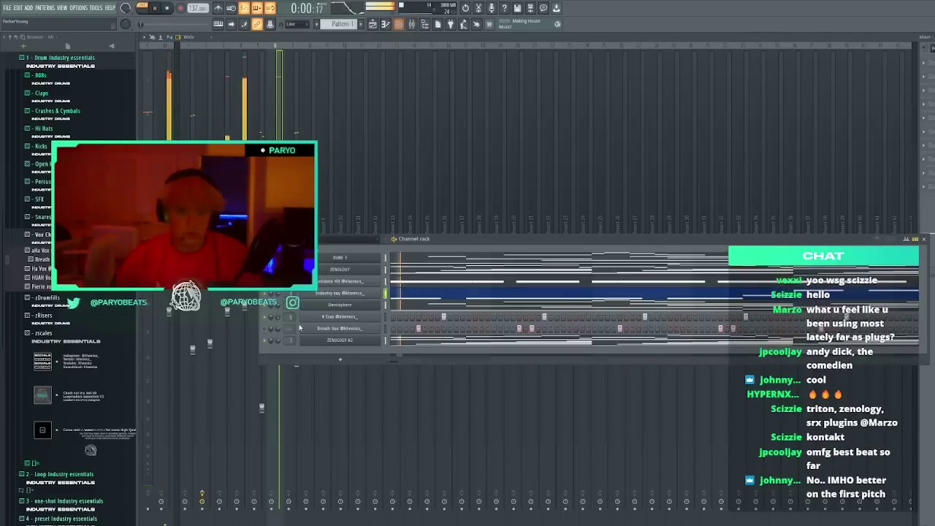
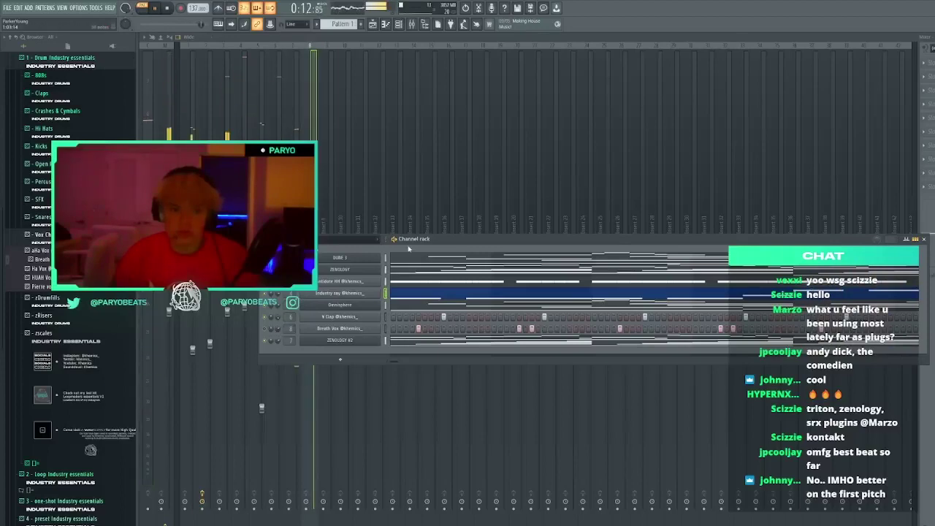
{"action": "left_click", "coordinate": [439, 293]}
{"action": "left_click", "coordinate": [480, 146]}
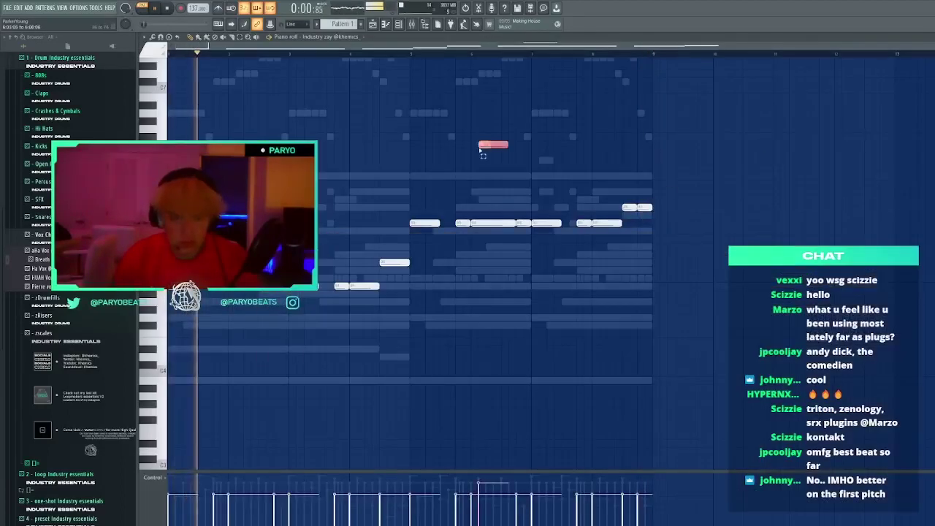
{"action": "right_click", "coordinate": [480, 146]}
{"action": "left_click", "coordinate": [928, 37]}
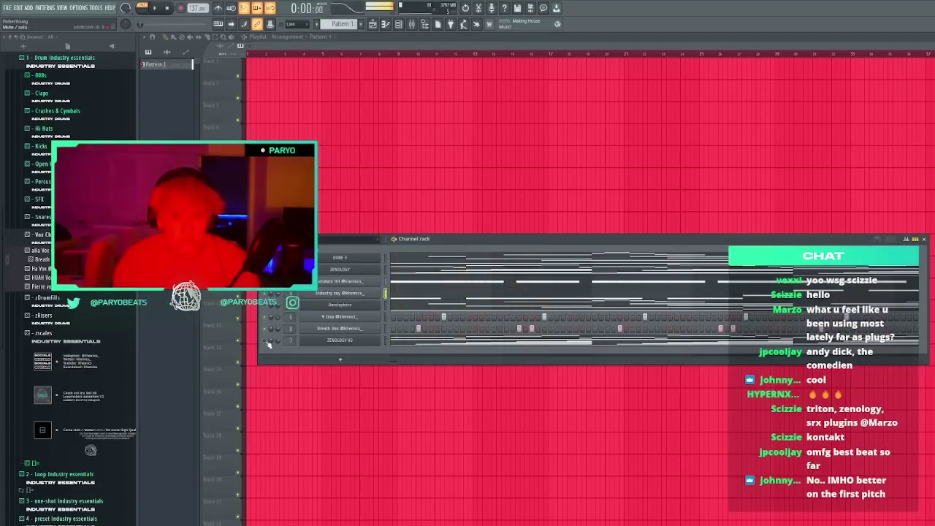
Audition hi-hat samples in the Khemics and Rio Leyva kits and add Rio - Merge Hi Hat as a new channel
{"action": "scroll", "coordinate": [70, 197], "scroll_direction": "up", "scroll_amount": 2}
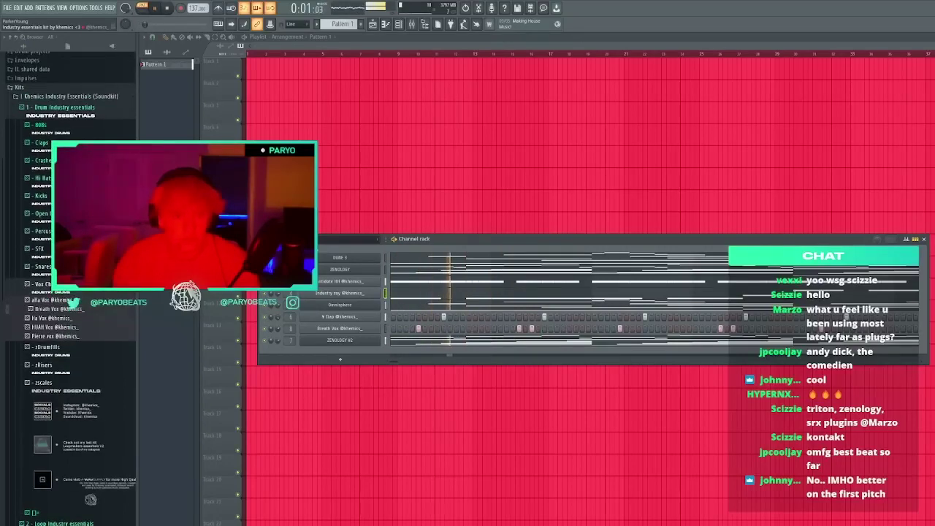
{"action": "left_click", "coordinate": [65, 179]}
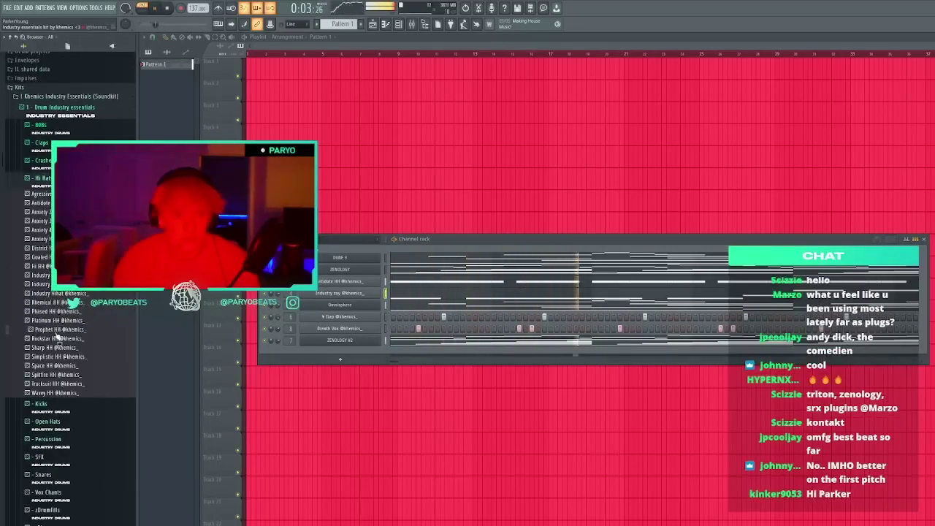
{"action": "left_click", "coordinate": [52, 97]}
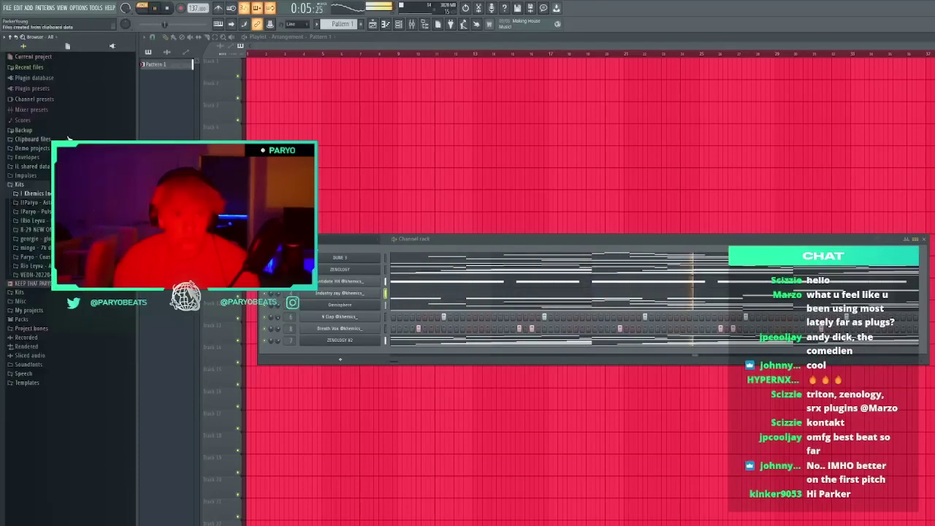
{"action": "left_click", "coordinate": [37, 266]}
{"action": "left_click", "coordinate": [43, 322]}
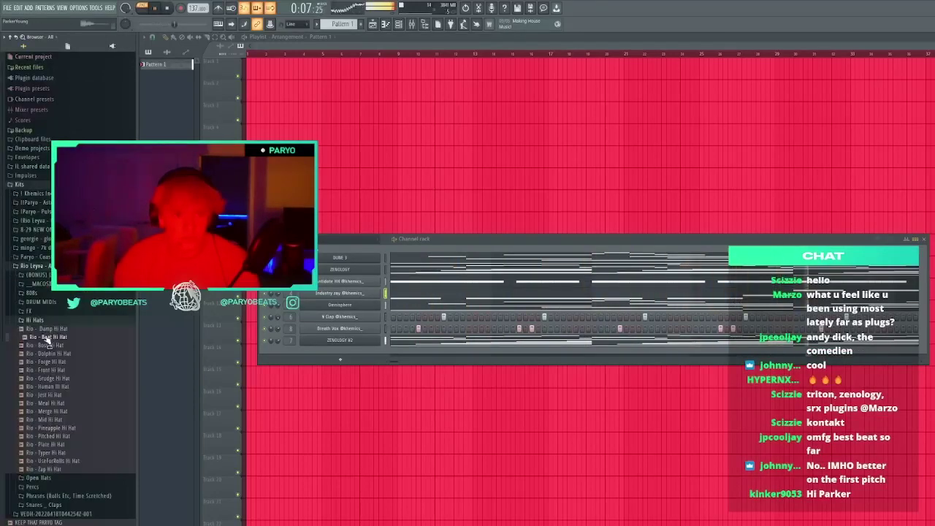
{"action": "left_click", "coordinate": [60, 370]}
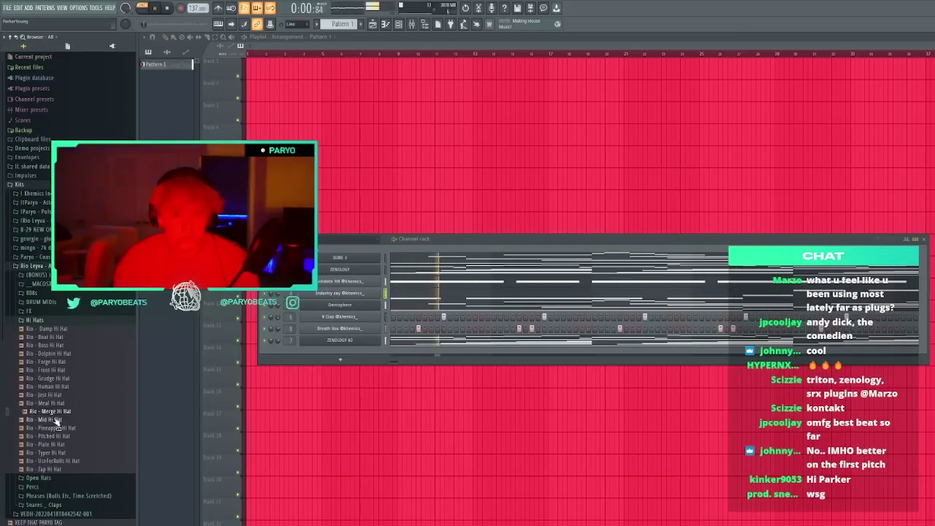
{"action": "left_click_drag", "start_coordinate": [57, 418], "coordinate": [381, 358]}
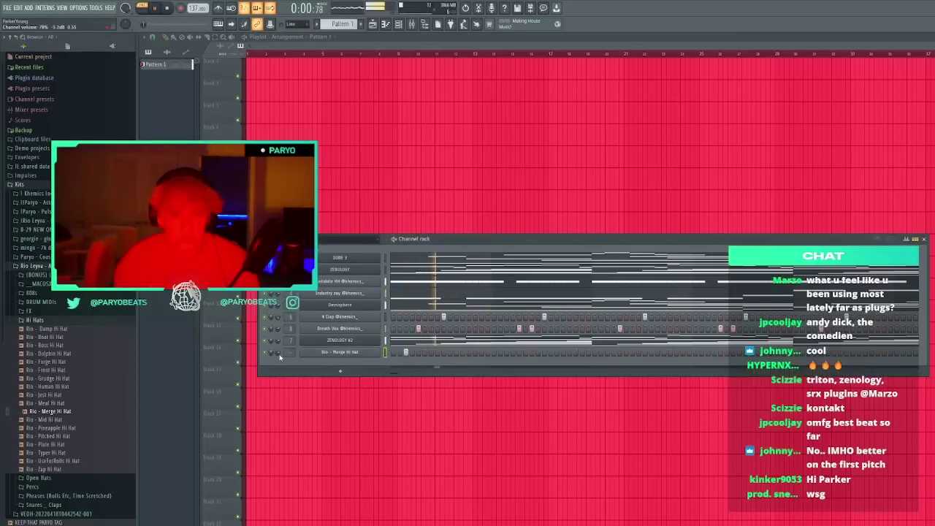
Place Rio - Merge Hi Hat hits on steps 3, 15 and 19, and open the channel's sampler settings
{"action": "left_click", "coordinate": [506, 352]}
{"action": "left_click", "coordinate": [481, 353]}
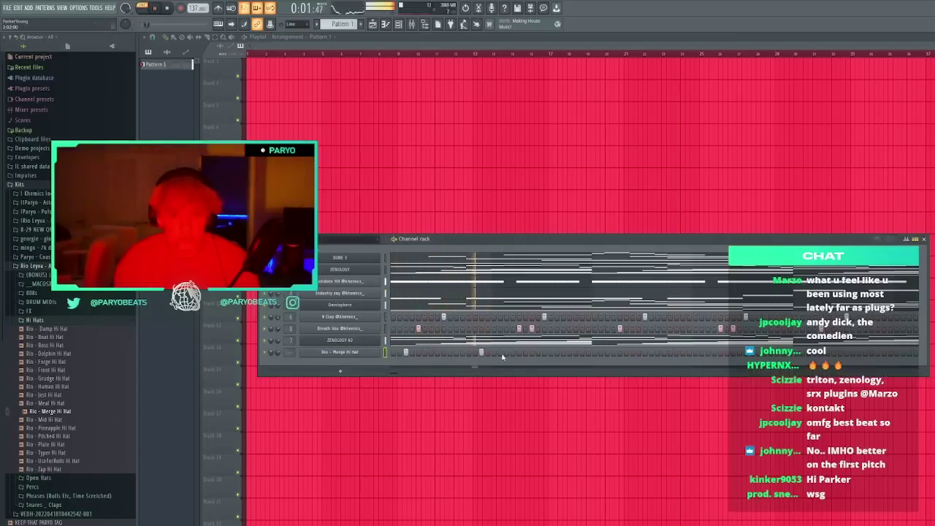
{"action": "left_click", "coordinate": [344, 353]}
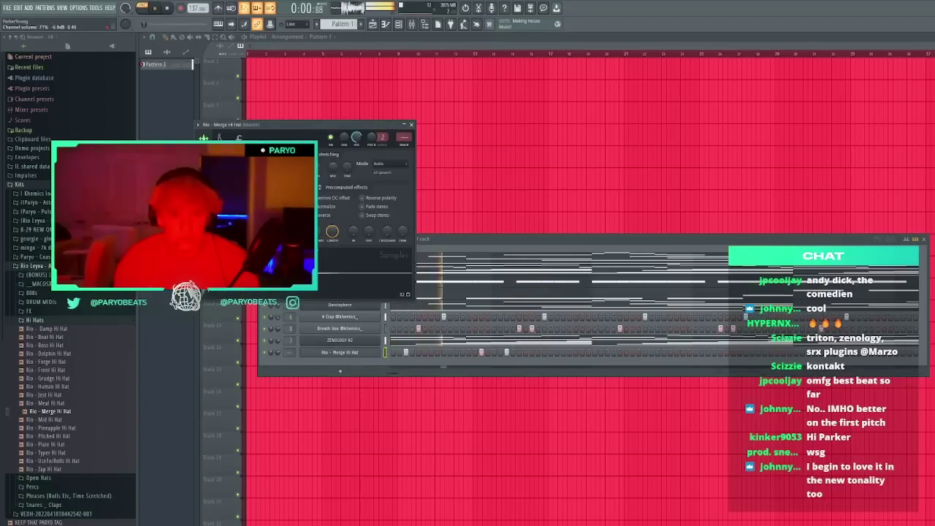
Duplicate the first two bars of Rio - Merge Hi Hat notes three times to fill eight bars
{"action": "left_click", "coordinate": [386, 354]}
{"action": "key", "text": "F7"}
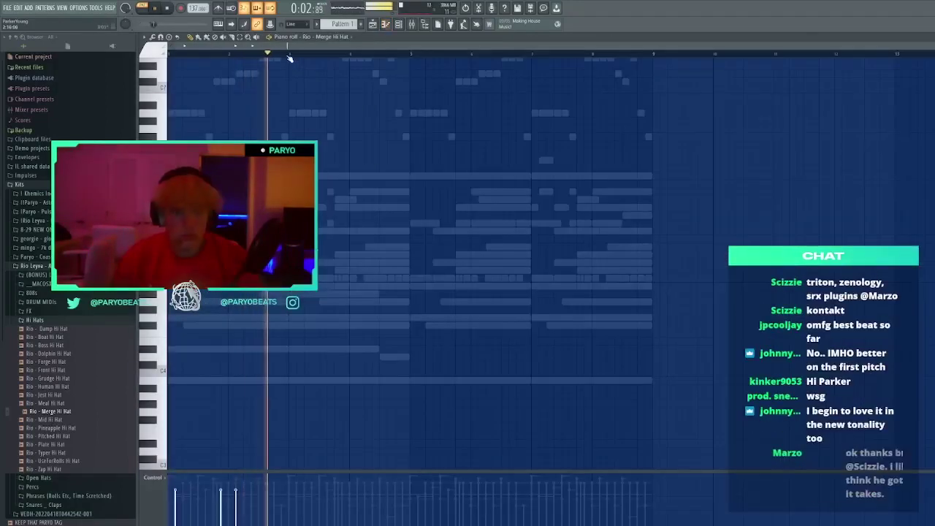
{"action": "left_click_drag", "start_coordinate": [288, 55], "coordinate": [88, 61]}
{"action": "key", "text": "ctrl+b"}
{"action": "key", "text": "ctrl+b"}
{"action": "key", "text": "ctrl+b"}
{"action": "left_click_drag", "start_coordinate": [196, 53], "coordinate": [168, 53]}
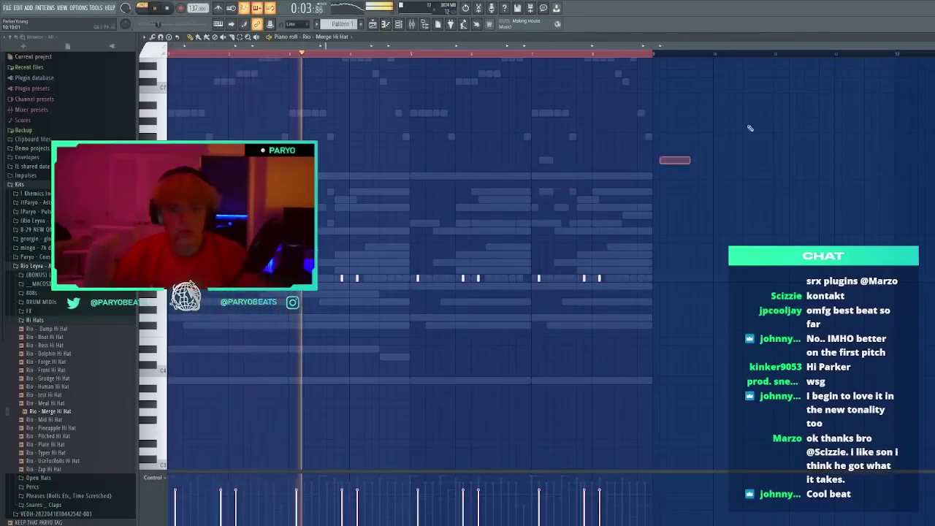
{"action": "left_click", "coordinate": [928, 36]}
{"action": "double_click", "coordinate": [368, 352]}
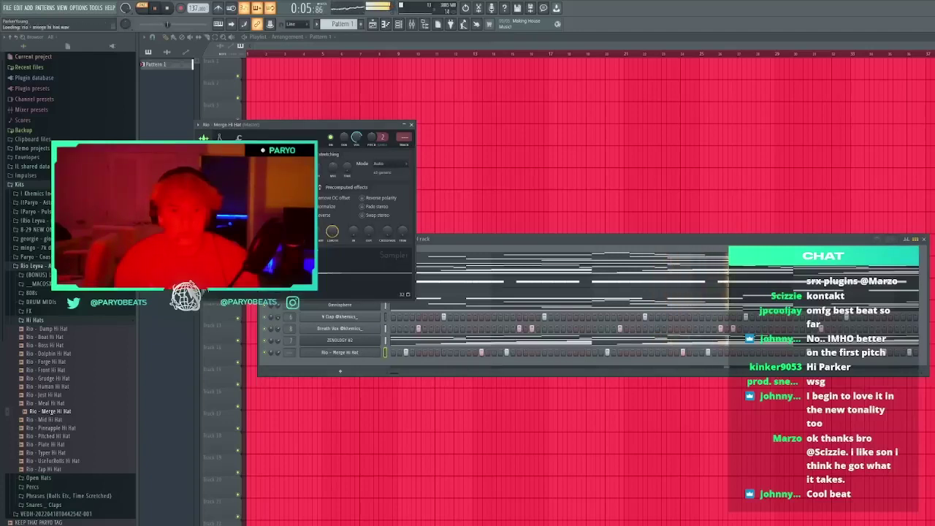
{"action": "left_click", "coordinate": [412, 126]}
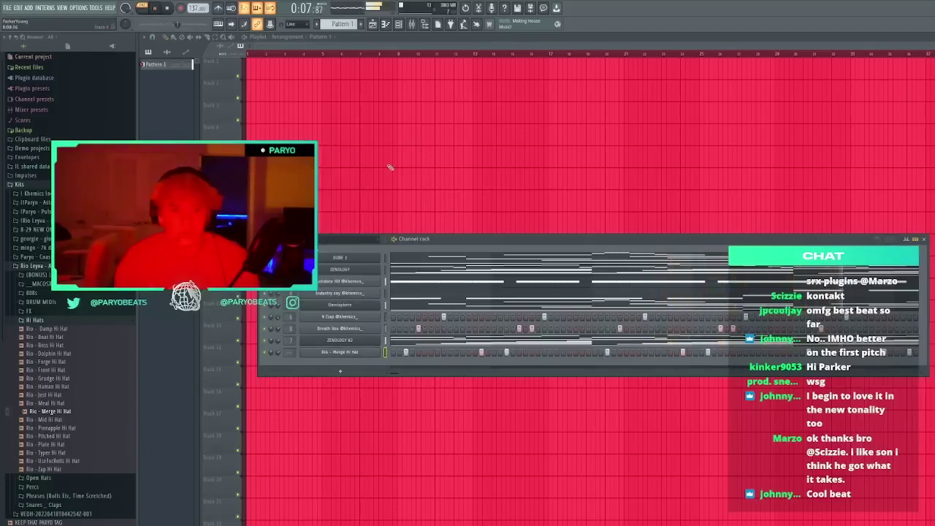
Browse the Rio Leyva kit's hats, add Rio - Zap Hi Hat as a new channel, and fill its steps 5 to 8
{"action": "left_click", "coordinate": [68, 478]}
{"action": "left_click", "coordinate": [68, 478]}
{"action": "left_click", "coordinate": [24, 187]}
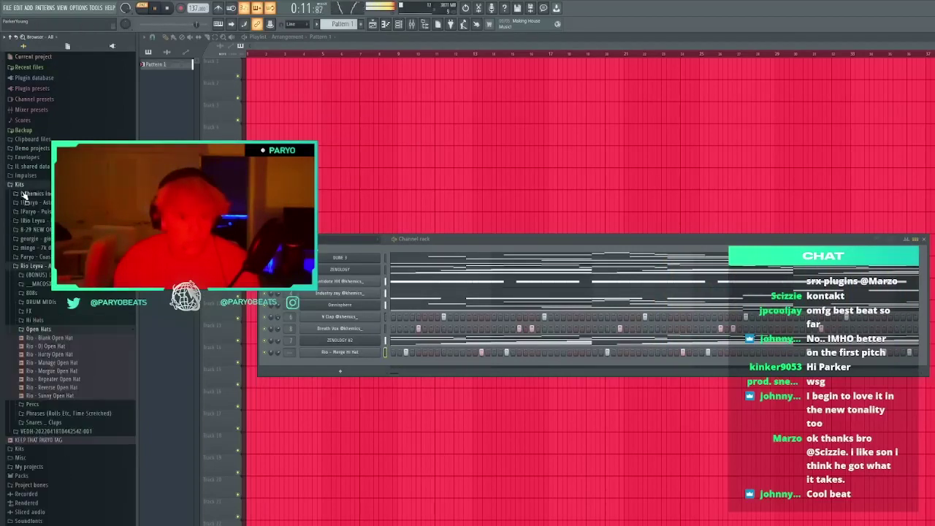
{"action": "left_click", "coordinate": [34, 320]}
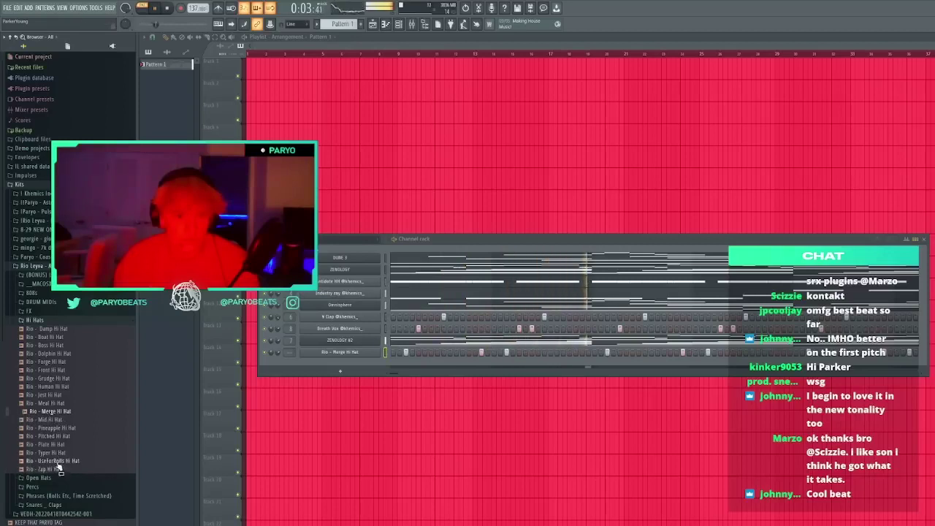
{"action": "left_click_drag", "start_coordinate": [324, 366], "coordinate": [325, 365]}
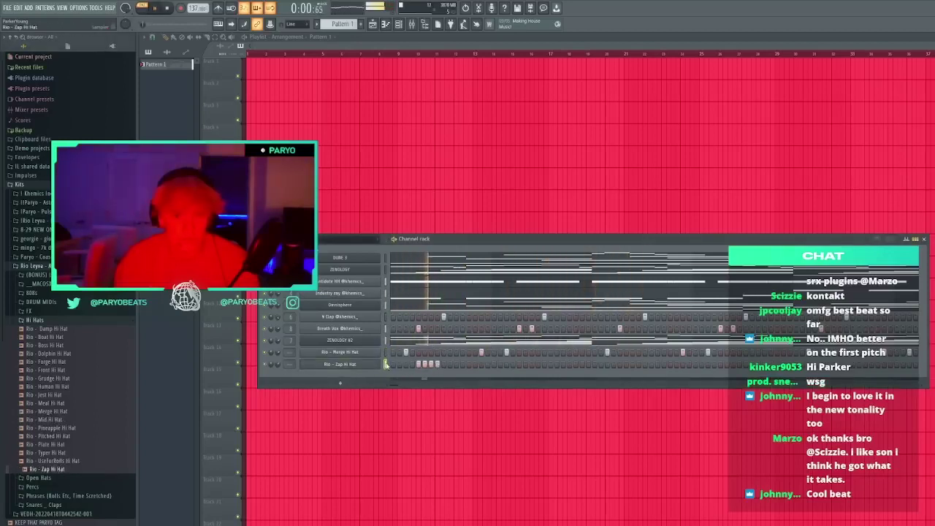
Duplicate the first two bars of Rio - Zap Hi Hat notes three times to fill eight bars
{"action": "key", "text": "F7"}
{"action": "key", "text": "space"}
{"action": "key", "text": "space"}
{"action": "scroll", "coordinate": [278, 219], "scroll_direction": "down", "scroll_amount": 3}
{"action": "key", "text": "space"}
{"action": "key", "text": "space"}
{"action": "left_click", "coordinate": [276, 206]}
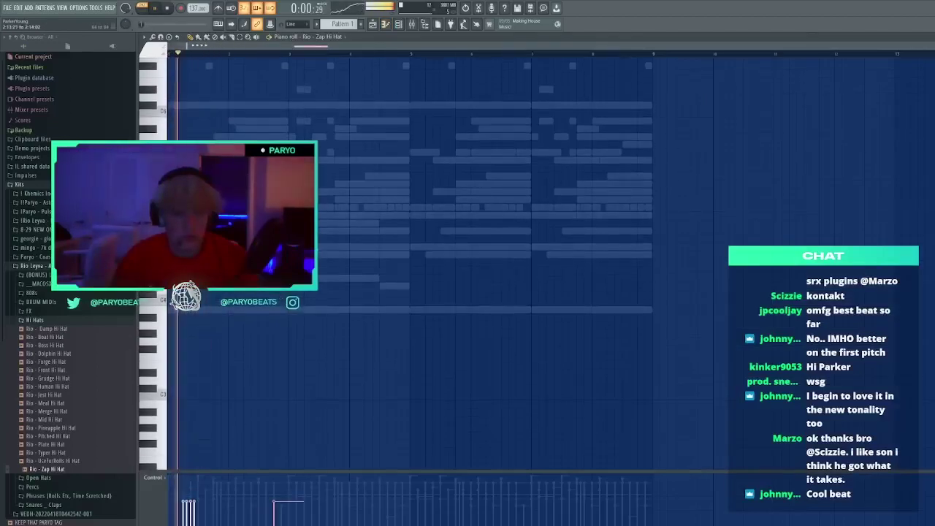
{"action": "right_click", "coordinate": [277, 205]}
{"action": "scroll", "coordinate": [235, 73], "scroll_direction": "up", "scroll_amount": 2}
{"action": "left_click", "coordinate": [361, 119]}
{"action": "right_click", "coordinate": [363, 120]}
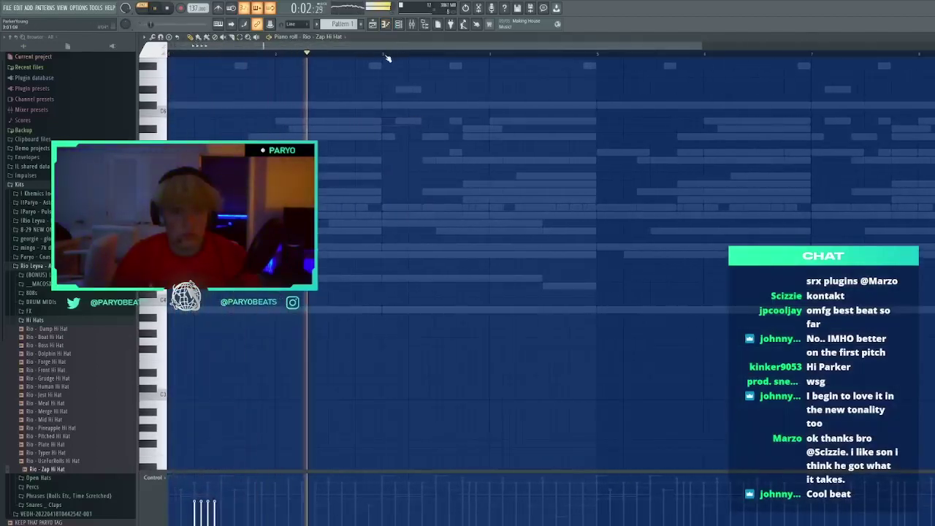
{"action": "left_click_drag", "start_coordinate": [386, 55], "coordinate": [170, 55]}
{"action": "key", "text": "ctrl+b"}
{"action": "key", "text": "ctrl+b"}
{"action": "key", "text": "ctrl+b"}
{"action": "scroll", "coordinate": [199, 51], "scroll_direction": "down", "scroll_amount": 4}
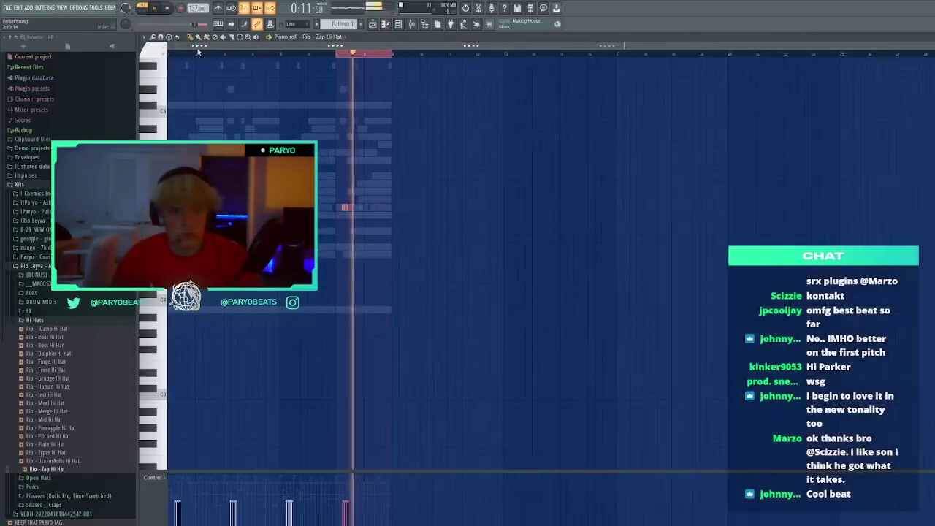
{"action": "left_click", "coordinate": [198, 52]}
Add a six-step Rio - Zap Hi Hat note leading into the hit groups in bars 3 and 7, starting two steps before each bar
{"action": "key", "text": "space"}
{"action": "key", "text": "space"}
{"action": "scroll", "coordinate": [204, 57], "scroll_direction": "up", "scroll_amount": 4}
{"action": "left_click", "coordinate": [345, 129]}
{"action": "right_click", "coordinate": [344, 129]}
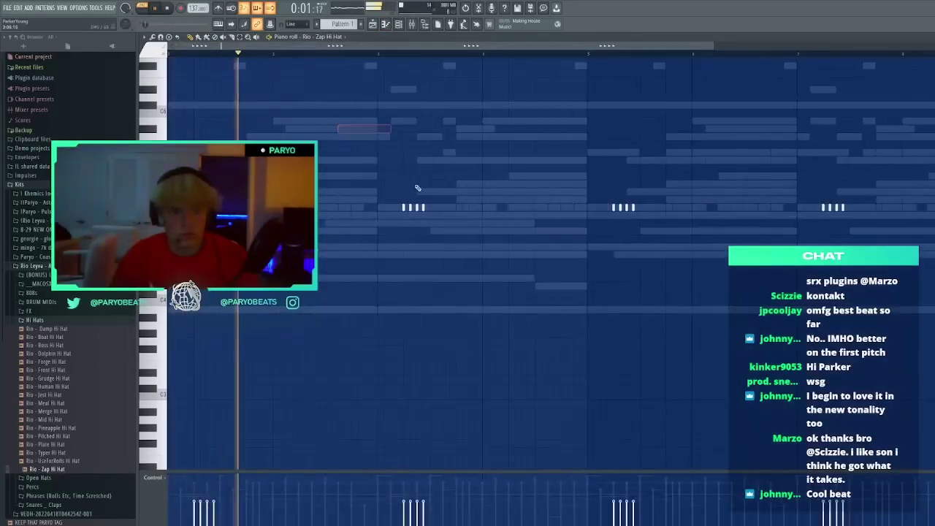
{"action": "left_click", "coordinate": [369, 208]}
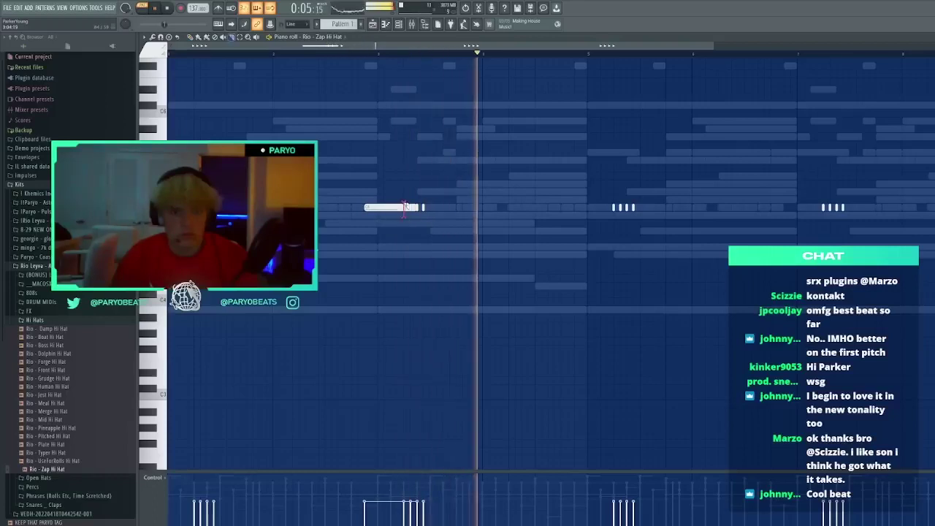
{"action": "left_click", "coordinate": [774, 208]}
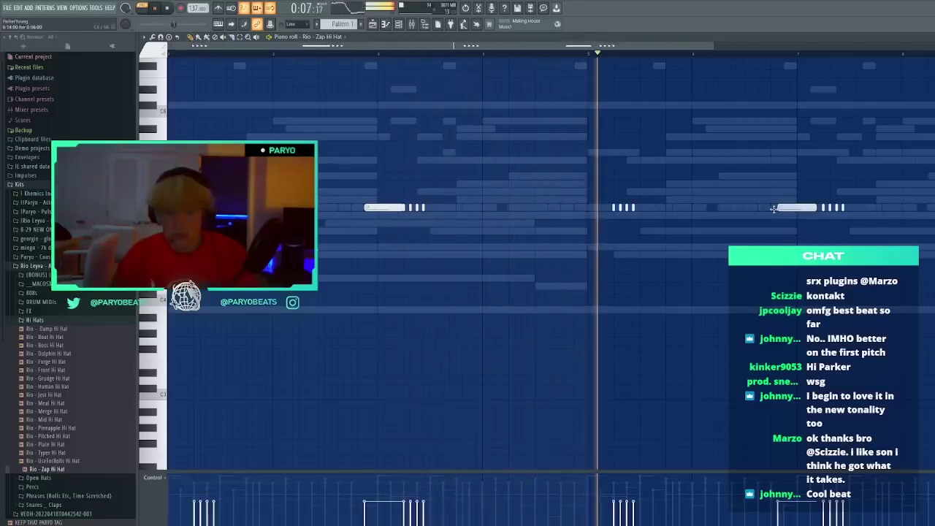
{"action": "key", "text": "ctrl+a"}
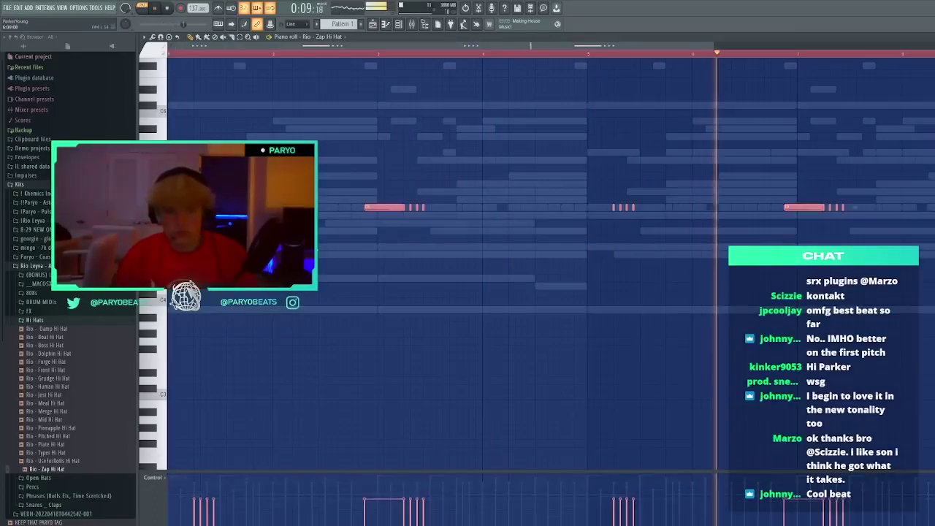
{"action": "mouse_move", "coordinate": [613, 286]}
{"action": "left_mouse_down"}
{"action": "mouse_move", "coordinate": [611, 302]}
{"action": "mouse_move", "coordinate": [618, 288]}
{"action": "left_mouse_up"}
{"action": "right_click", "coordinate": [638, 284]}
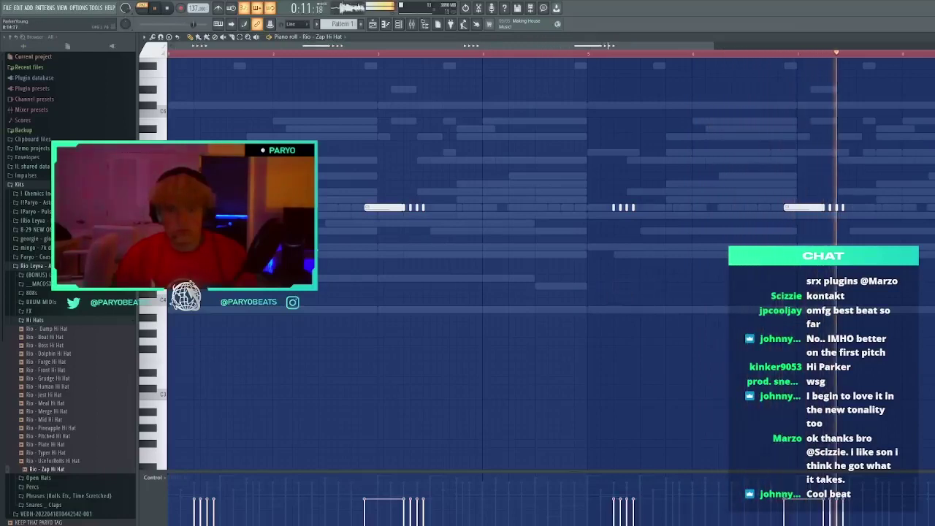
Add short two-step Rio - Zap Hi Hat notes at the end of bar 8 and close the piano roll
{"action": "left_click_drag", "start_coordinate": [704, 45], "coordinate": [879, 46]}
{"action": "left_click_drag", "start_coordinate": [878, 143], "coordinate": [719, 200]}
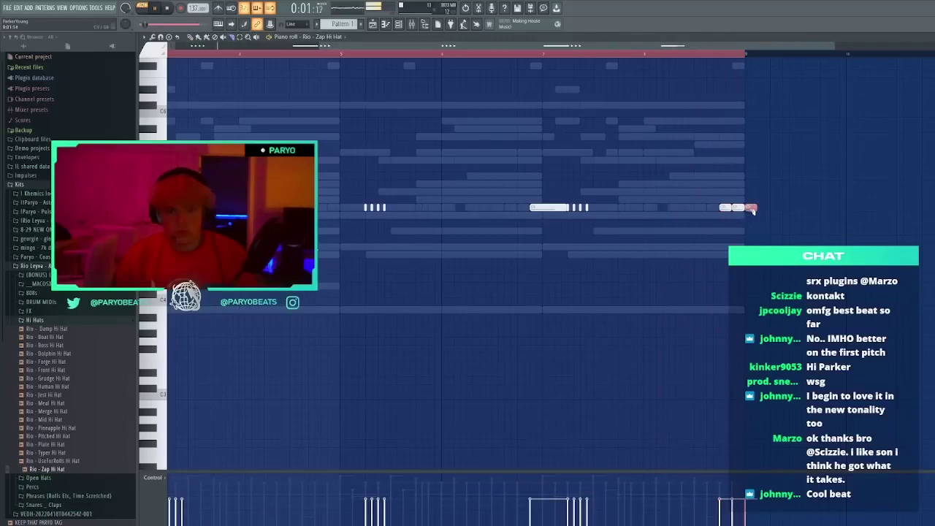
{"action": "key", "text": "F7"}
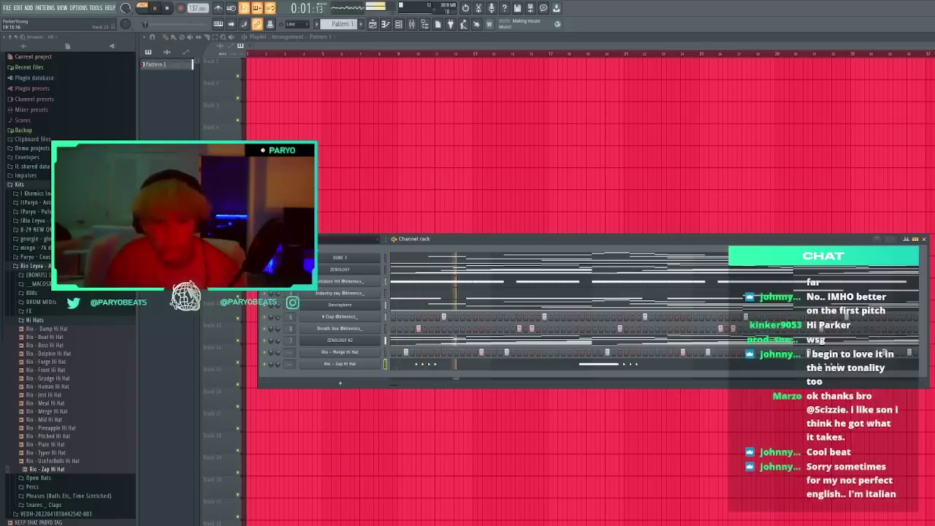
Collapse the Hi Hats and Rio Leyva kit folders in the browser and review the first ZENOLOGY channel's notes
{"action": "left_click", "coordinate": [70, 320]}
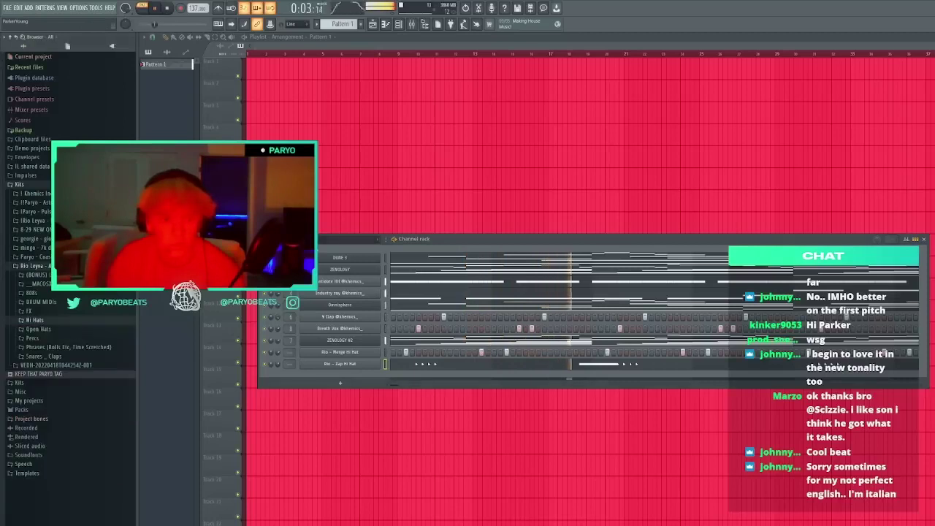
{"action": "left_click", "coordinate": [67, 266]}
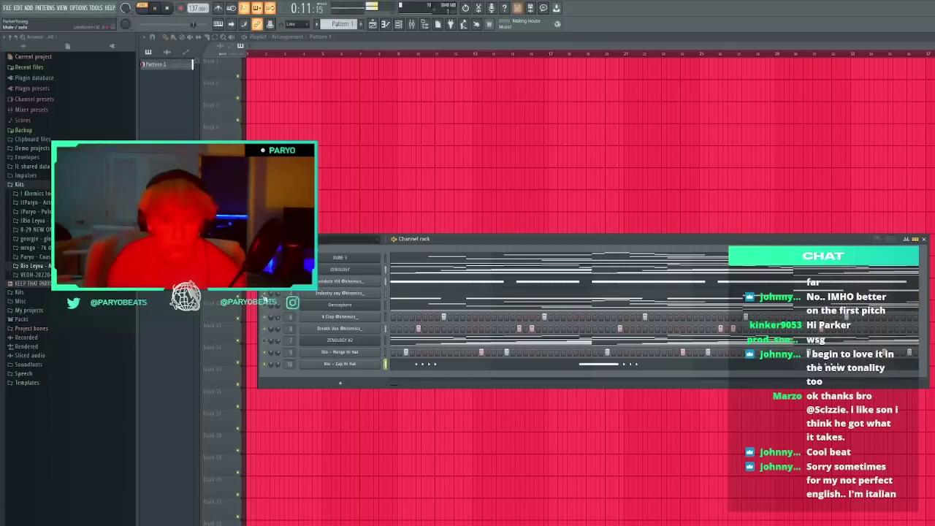
{"action": "left_click", "coordinate": [400, 271]}
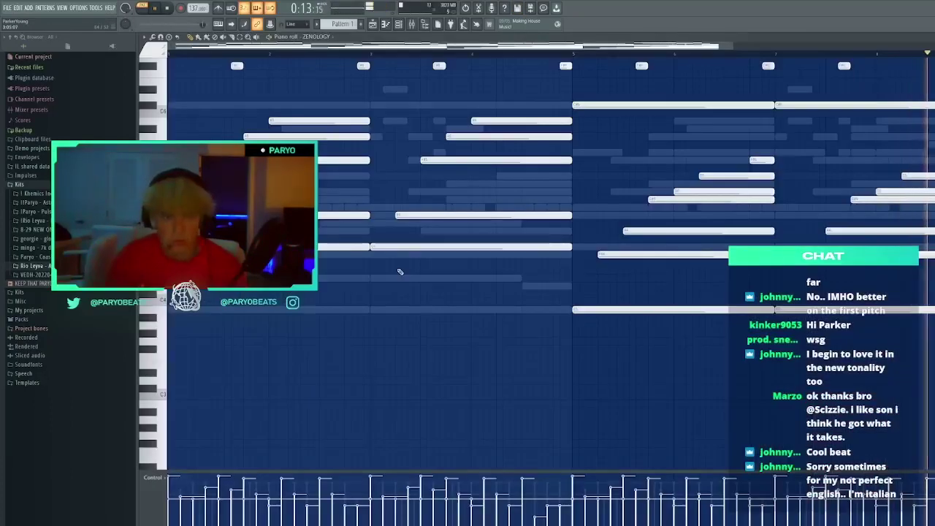
{"action": "key", "text": "ctrl+Up"}
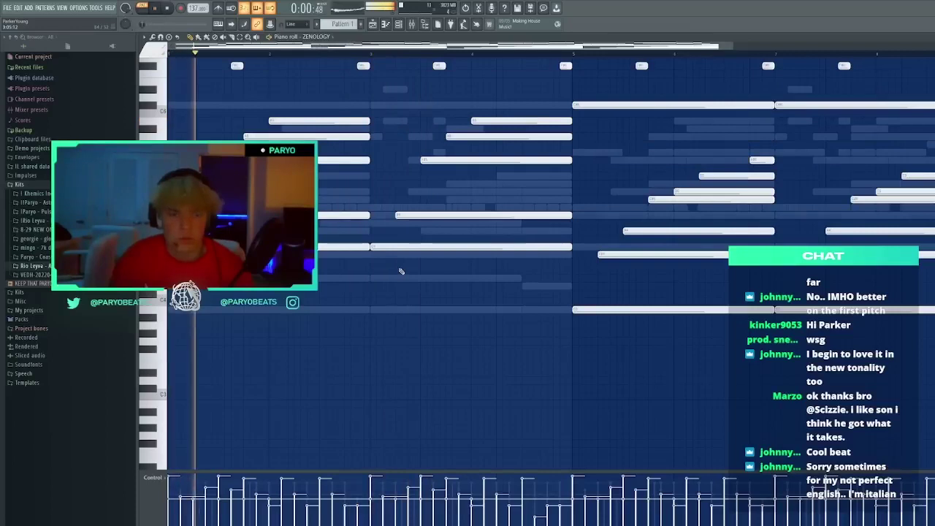
{"action": "key", "text": "F7"}
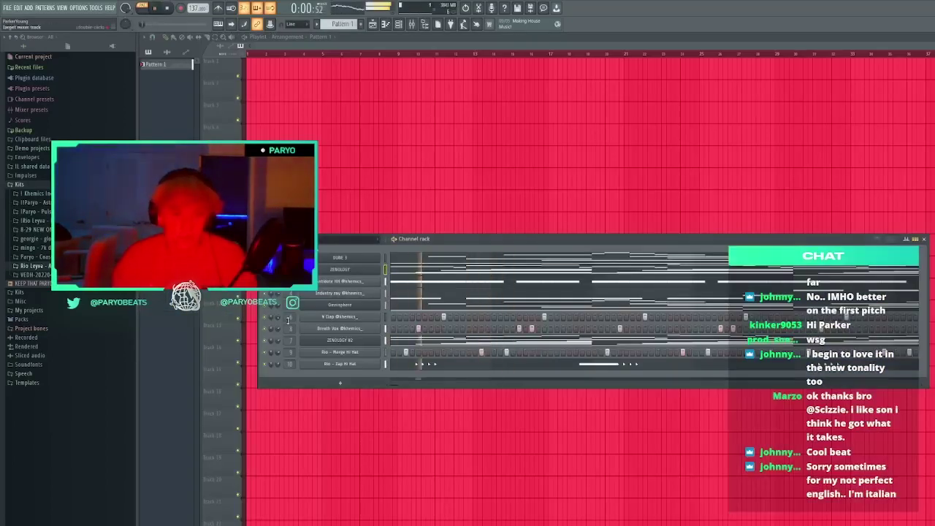
Audition presets Charmer, BrainWaveSRX and Replicants on the first ZENOLOGY channel during playback and close the plugin
{"action": "left_click", "coordinate": [372, 270]}
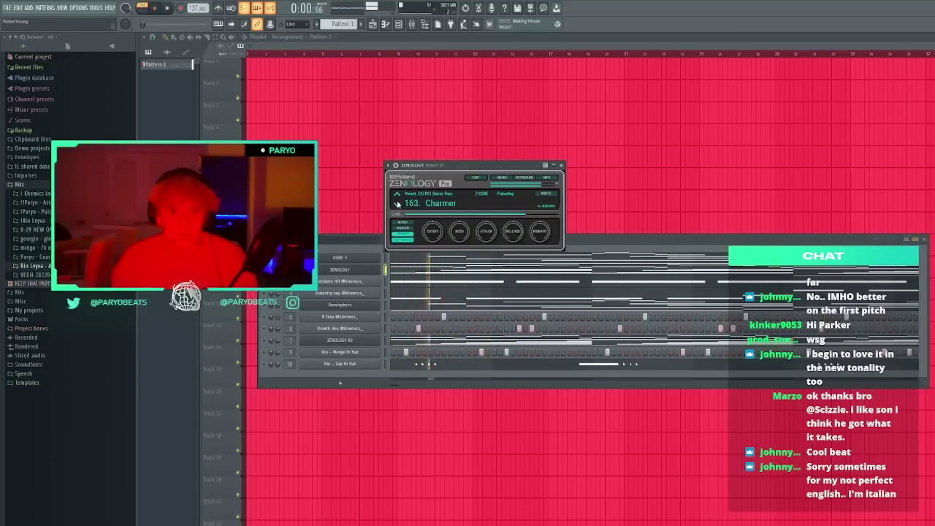
{"action": "left_click", "coordinate": [412, 271]}
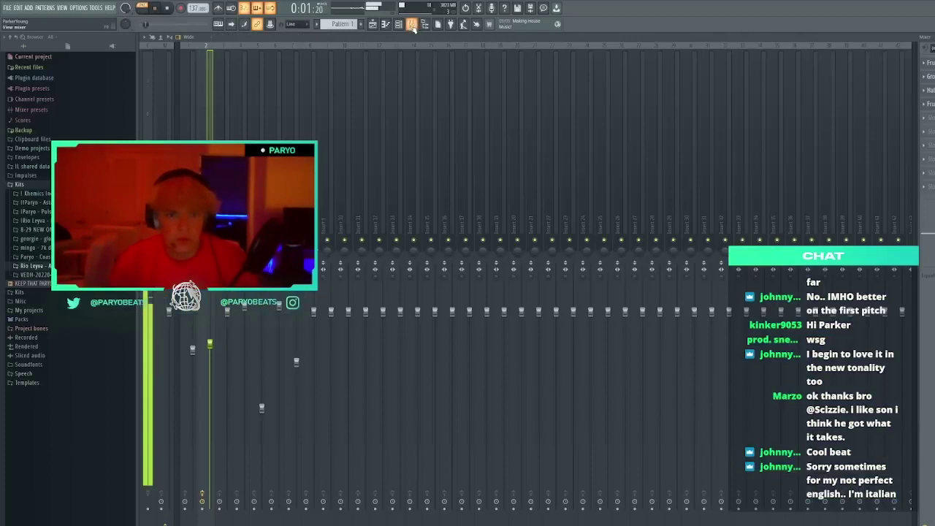
{"action": "left_click", "coordinate": [411, 23]}
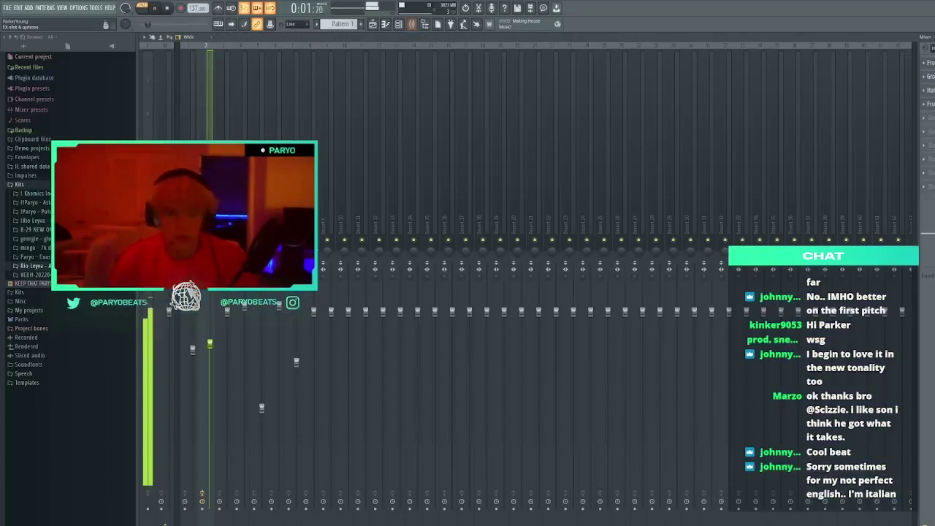
{"action": "key", "text": "F7"}
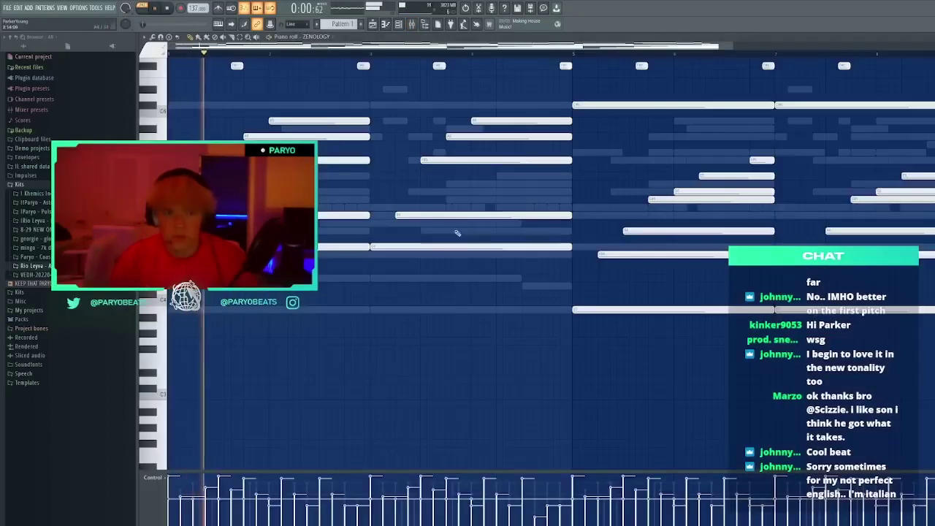
{"action": "left_click", "coordinate": [399, 23]}
{"action": "left_click", "coordinate": [352, 270]}
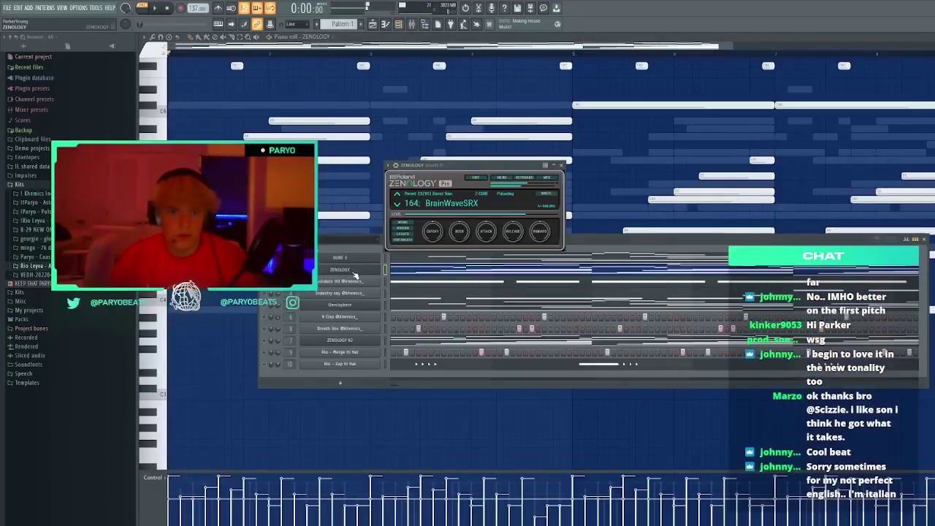
{"action": "key", "text": "space"}
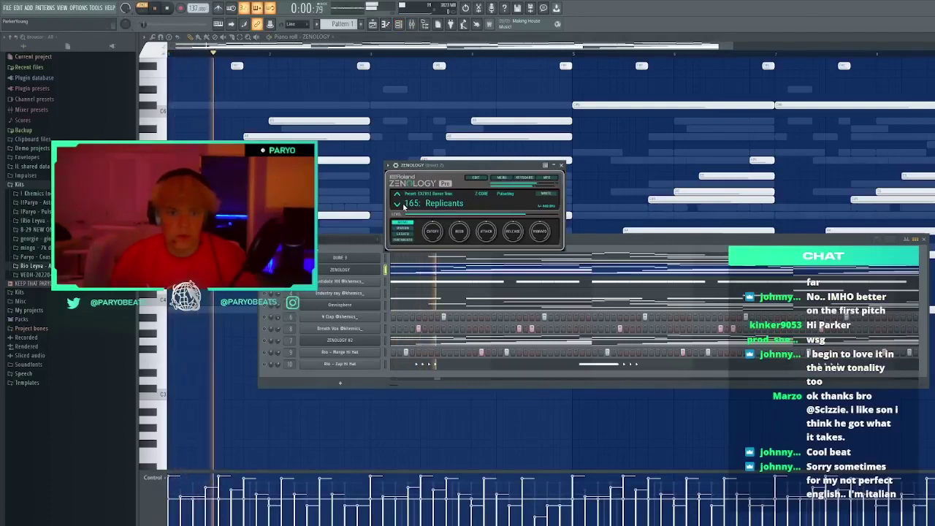
{"action": "left_click", "coordinate": [562, 165]}
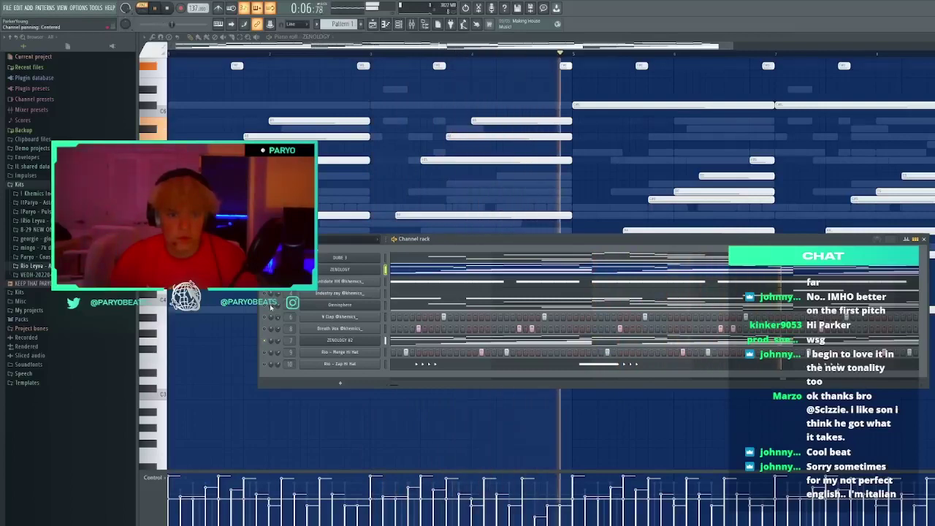
Transpose all notes of the first ZENOLOGY channel up one octave and play them
{"action": "key", "text": "space"}
{"action": "key", "text": "space"}
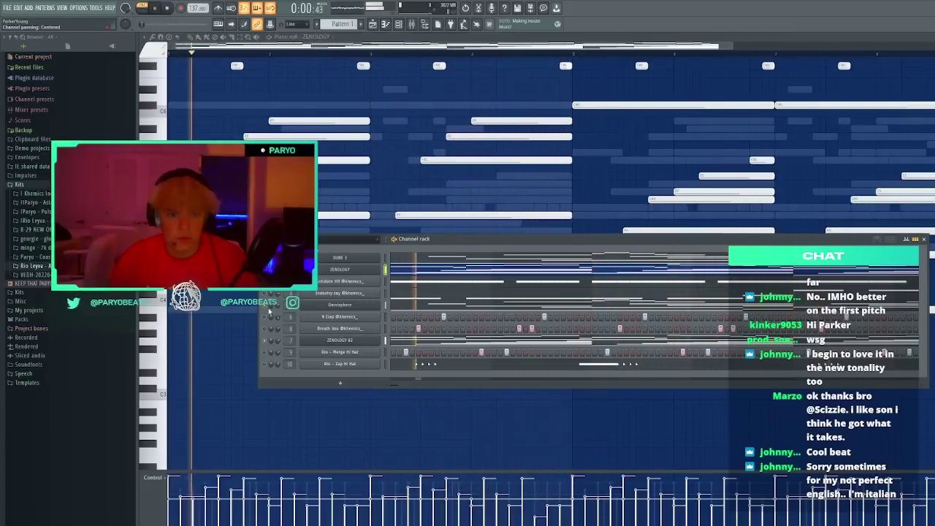
{"action": "key", "text": "F5"}
{"action": "left_click", "coordinate": [396, 274]}
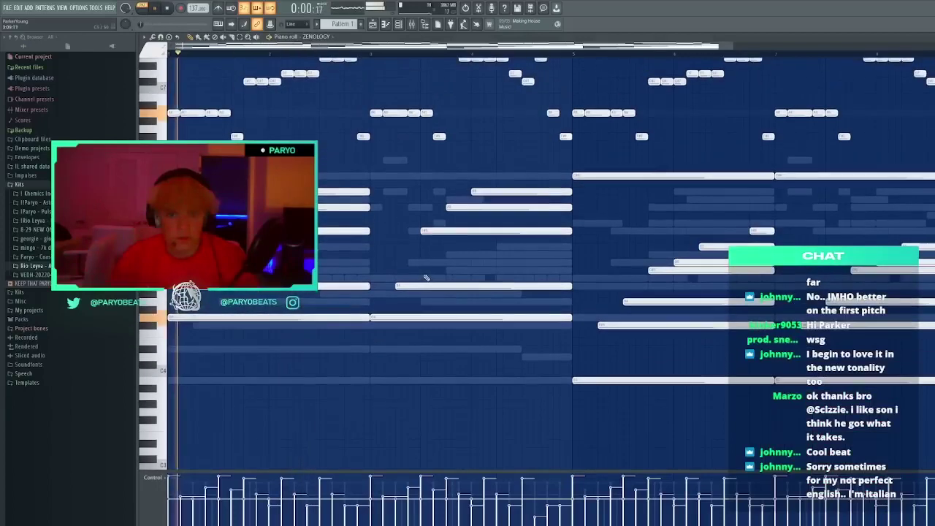
{"action": "scroll", "coordinate": [528, 91], "scroll_direction": "down", "scroll_amount": 1}
{"action": "key", "text": "space"}
{"action": "key", "text": "ctrl+Up"}
{"action": "key", "text": "space"}
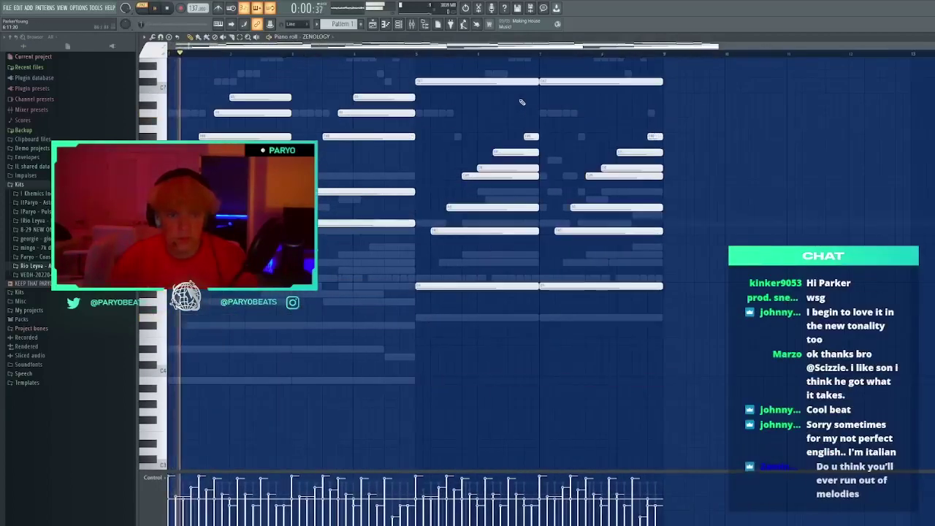
{"action": "scroll", "coordinate": [522, 98], "scroll_direction": "up", "scroll_amount": 2}
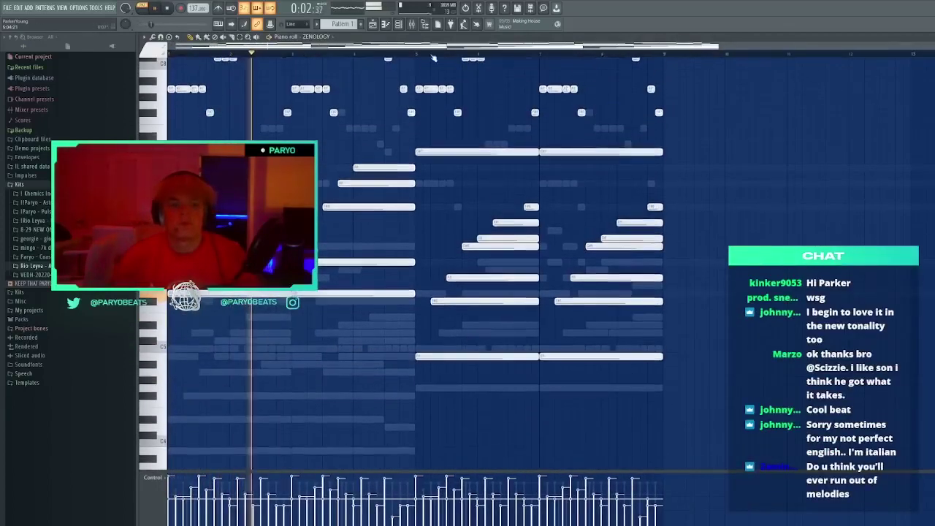
Delete the sustained chord notes in bars 1 to 4 of the ZENOLOGY part, keeping the short melody notes above
{"action": "left_click", "coordinate": [399, 24]}
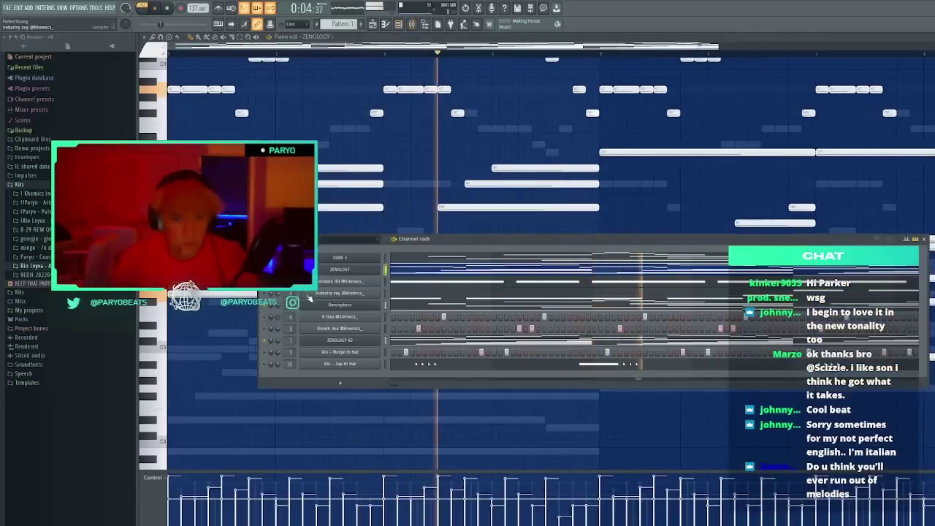
{"action": "left_click", "coordinate": [404, 25]}
{"action": "key", "text": "Delete"}
{"action": "key", "text": "space"}
{"action": "key", "text": "space"}
{"action": "left_click_drag", "start_coordinate": [236, 250], "coordinate": [325, 149]}
{"action": "key", "text": "Delete"}
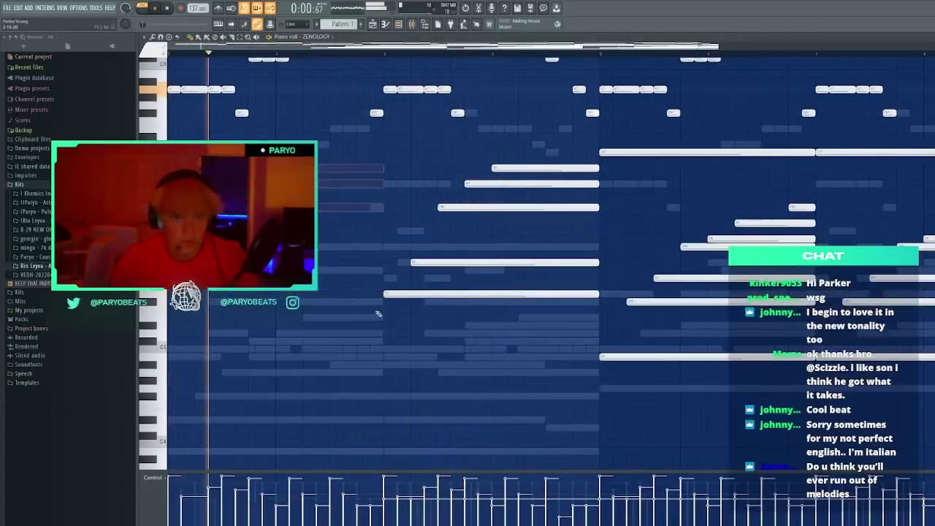
{"action": "left_click_drag", "start_coordinate": [387, 336], "coordinate": [525, 165]}
{"action": "key", "text": "Delete"}
{"action": "scroll", "coordinate": [468, 110], "scroll_direction": "down", "scroll_amount": 3}
{"action": "scroll", "coordinate": [454, 150], "scroll_direction": "up", "scroll_amount": 3}
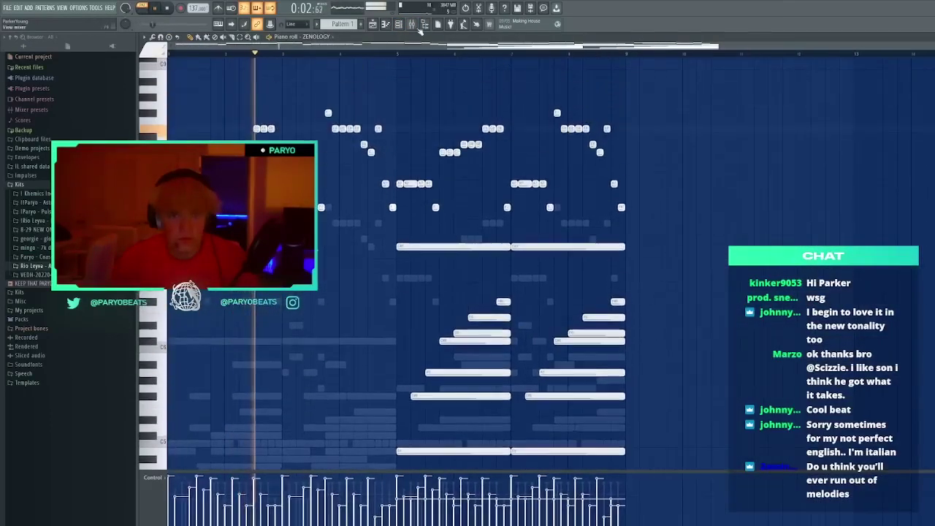
Delete the sustained chord notes in bars 5 to 8 of the ZENOLOGY part, keeping the short melody notes
{"action": "left_click", "coordinate": [401, 25]}
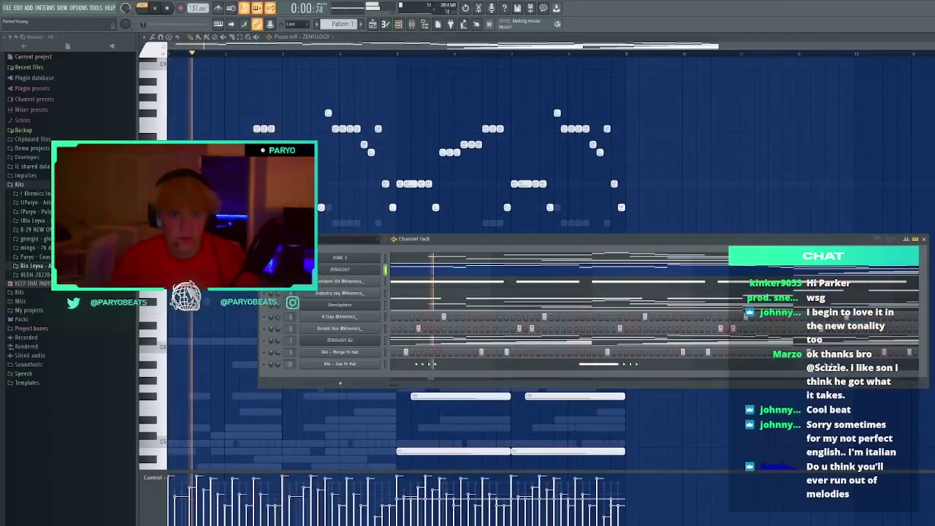
{"action": "left_click", "coordinate": [404, 25]}
{"action": "left_click_drag", "start_coordinate": [730, 229], "coordinate": [413, 468]}
{"action": "key", "text": "Delete"}
{"action": "scroll", "coordinate": [414, 438], "scroll_direction": "down", "scroll_amount": 1}
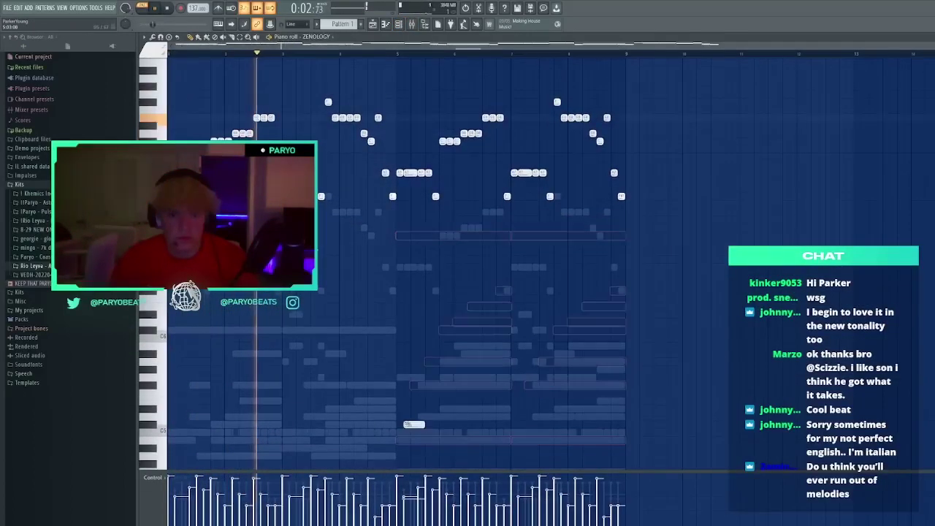
Play the trimmed ZENOLOGY melody, unmute the other channels and replay the pattern with the full mix
{"action": "key", "text": "F6"}
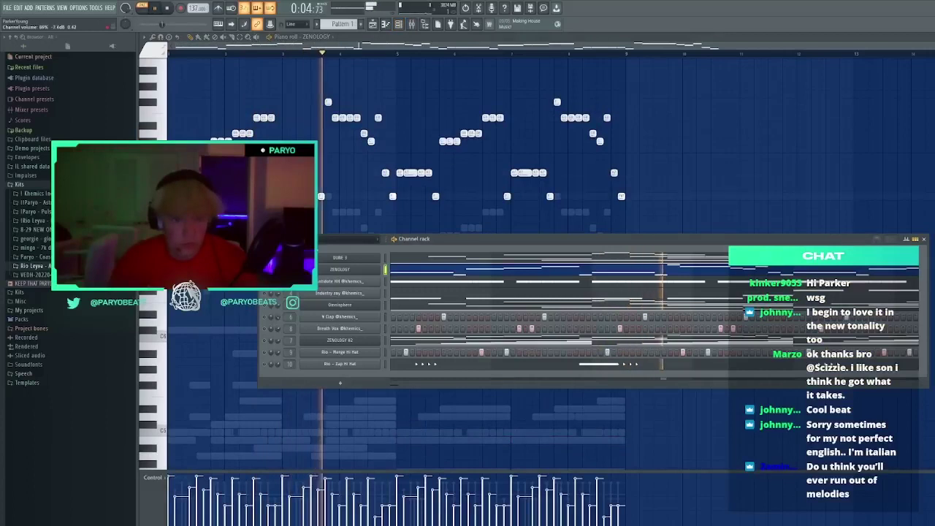
{"action": "key", "text": "space"}
{"action": "key", "text": "F6"}
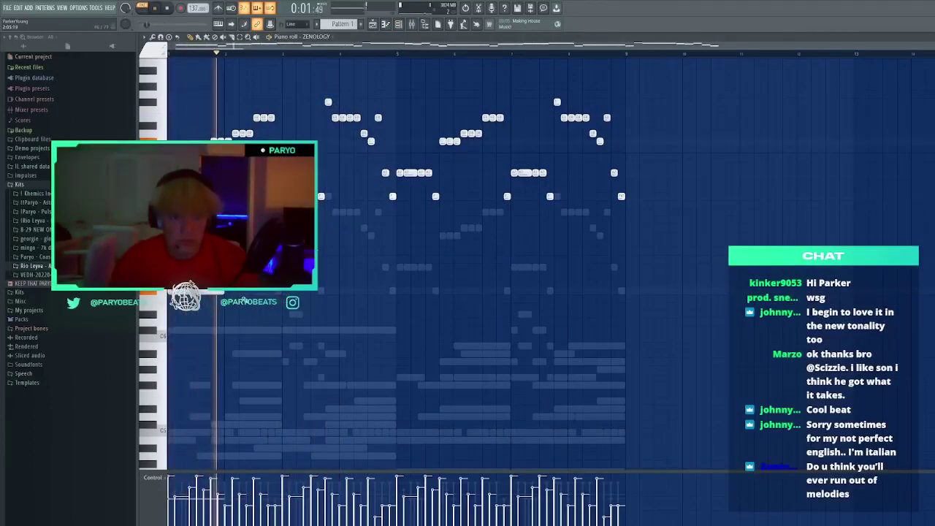
{"action": "left_click", "coordinate": [403, 26]}
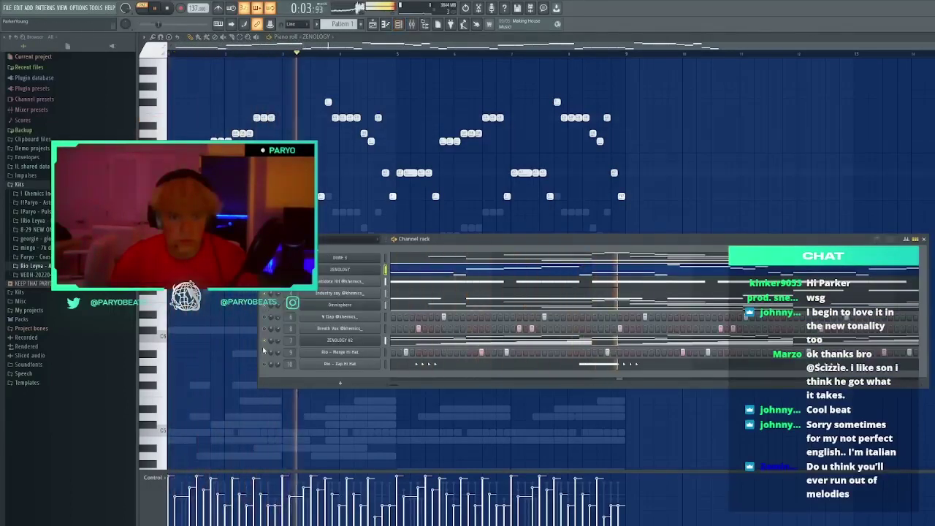
{"action": "key", "text": "space"}
{"action": "key", "text": "space"}
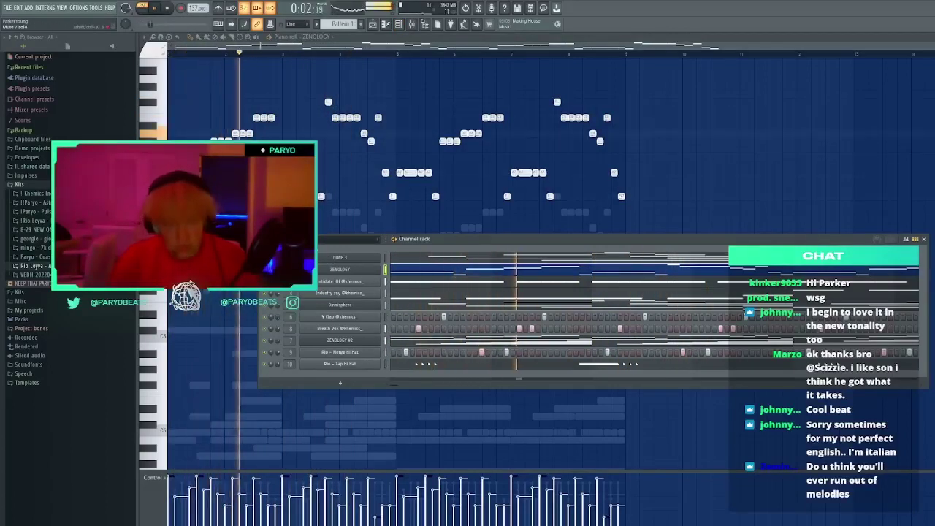
{"action": "key", "text": "space"}
{"action": "key", "text": "space"}
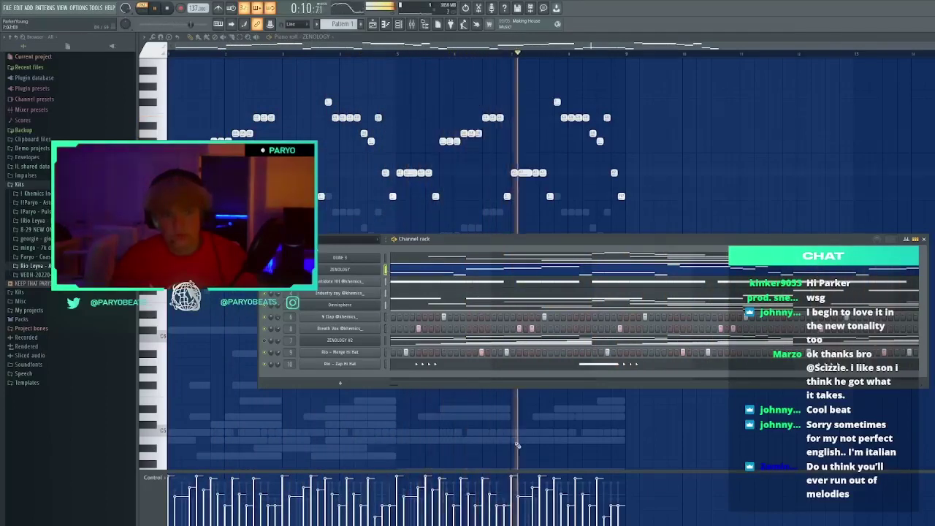
{"action": "key", "text": "space"}
{"action": "key", "text": "space"}
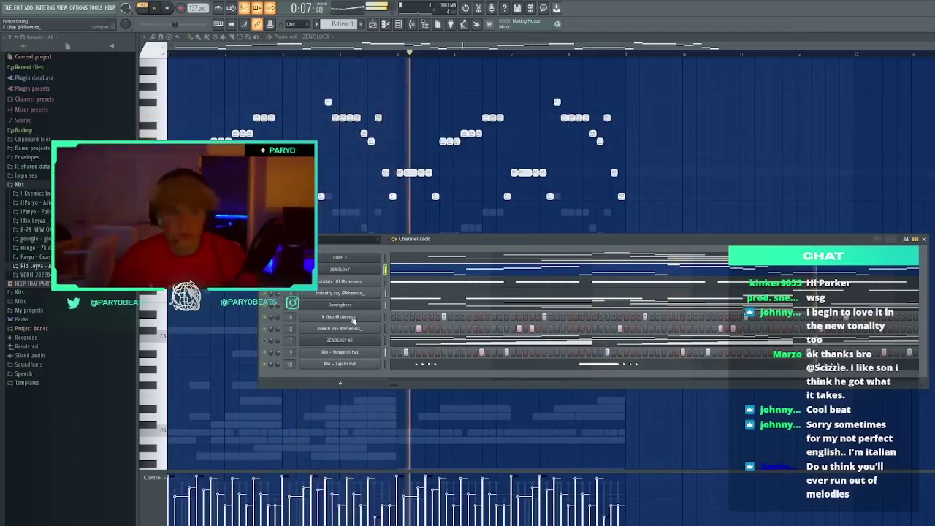
Transpose the short ZENOLOGY melody notes down one octave after checking the mixer levels
{"action": "left_click", "coordinate": [411, 24]}
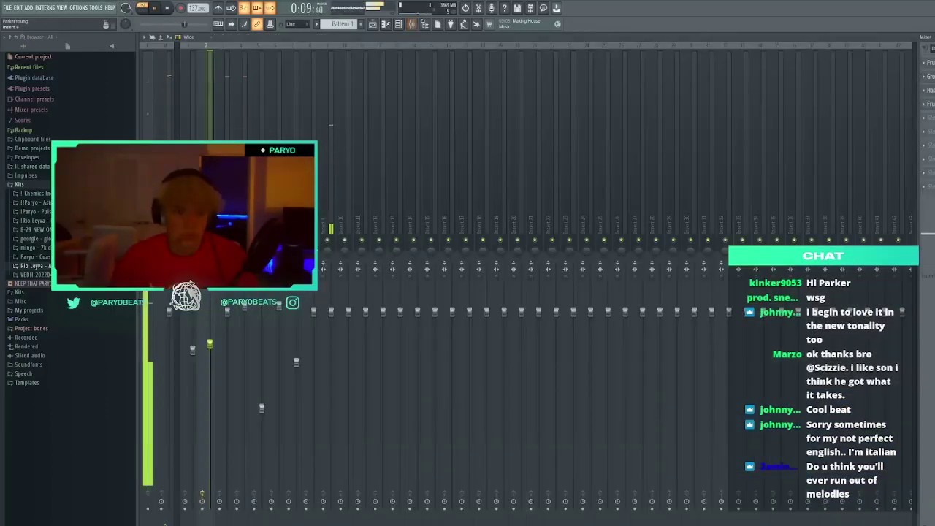
{"action": "left_click", "coordinate": [229, 308]}
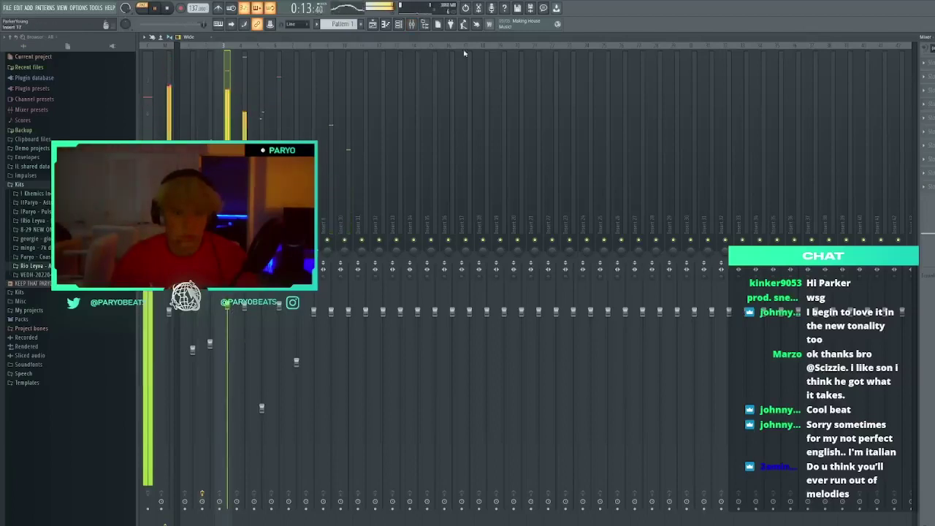
{"action": "left_click", "coordinate": [402, 24]}
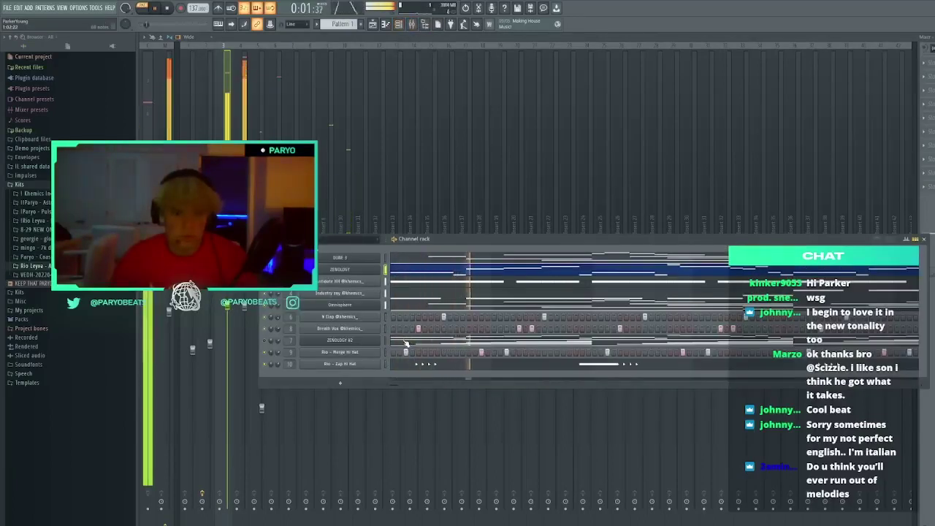
{"action": "left_click", "coordinate": [401, 269]}
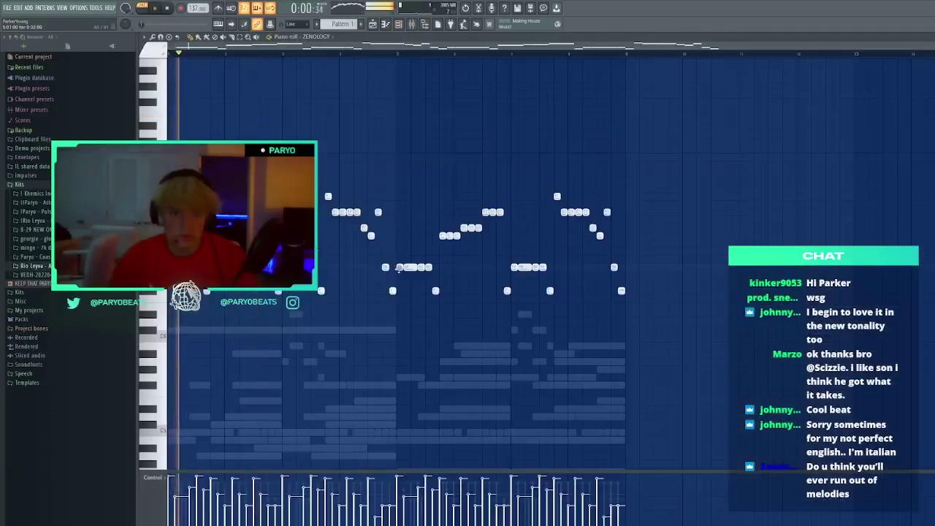
{"action": "left_click", "coordinate": [399, 125]}
{"action": "right_click", "coordinate": [399, 125]}
Lower the mixer fader of Insert 2 slightly and replay the pattern with the channel rack open
{"action": "left_click", "coordinate": [412, 24]}
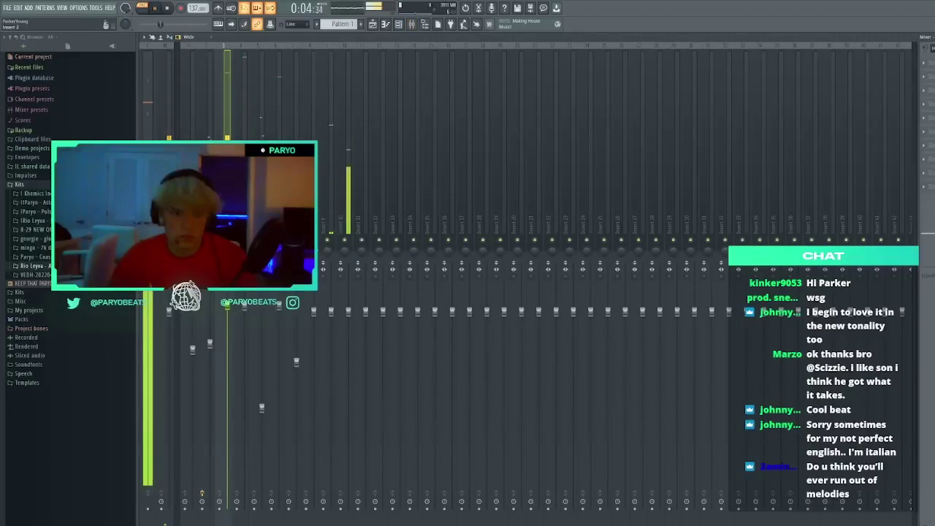
{"action": "left_click", "coordinate": [219, 368]}
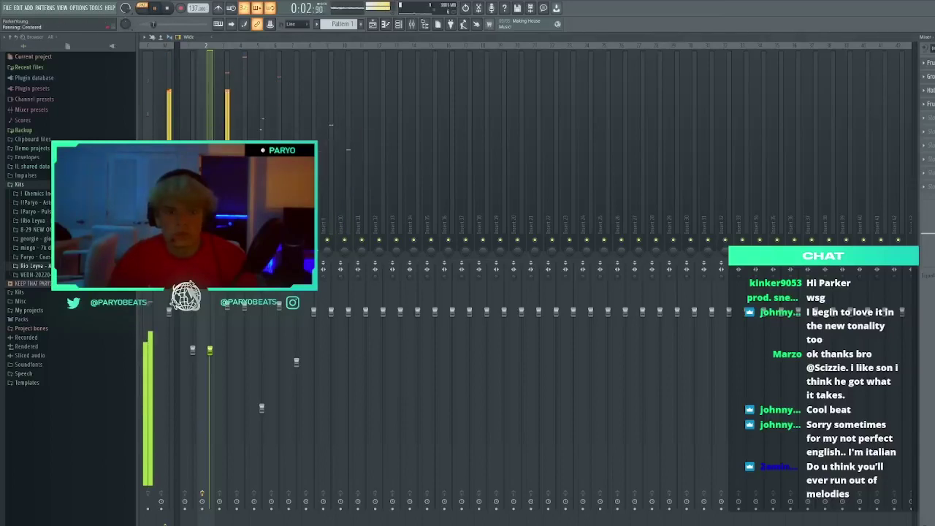
{"action": "left_click", "coordinate": [407, 23]}
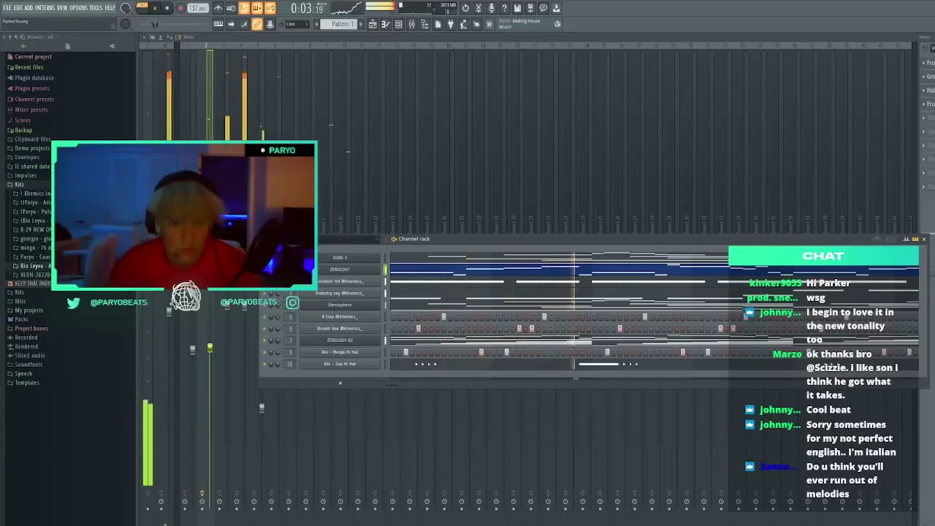
{"action": "key", "text": "space"}
{"action": "key", "text": "space"}
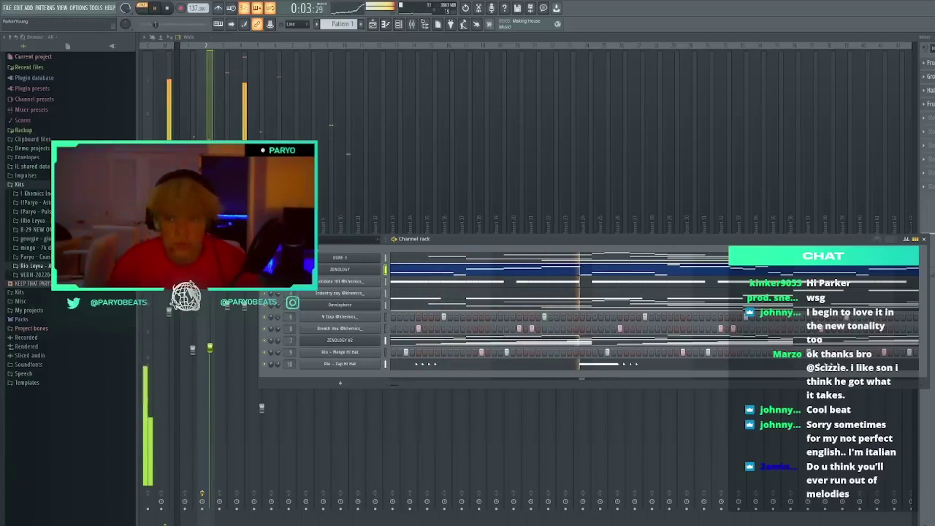
Split Pattern 1 by channel in the playlist, place the DUNE 3 clip at bar 1 on track 1, and clear stray clips
{"action": "key", "text": "F9"}
{"action": "key", "text": "F7"}
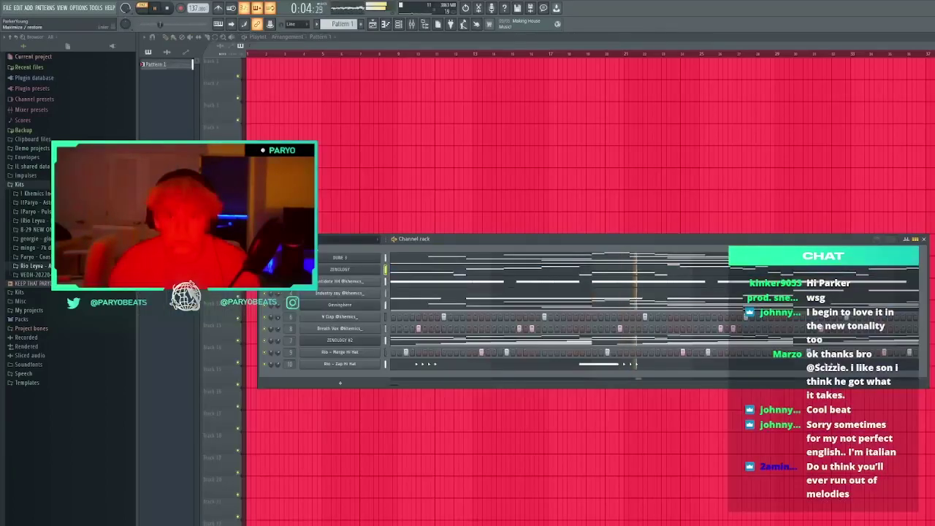
{"action": "left_click", "coordinate": [415, 136]}
{"action": "key", "text": "F6"}
{"action": "key", "text": "space"}
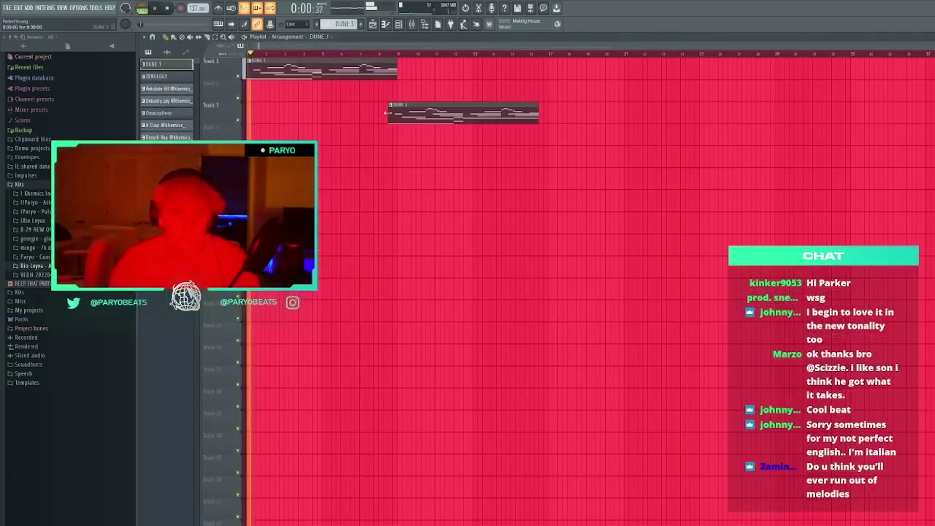
{"action": "left_click", "coordinate": [311, 114]}
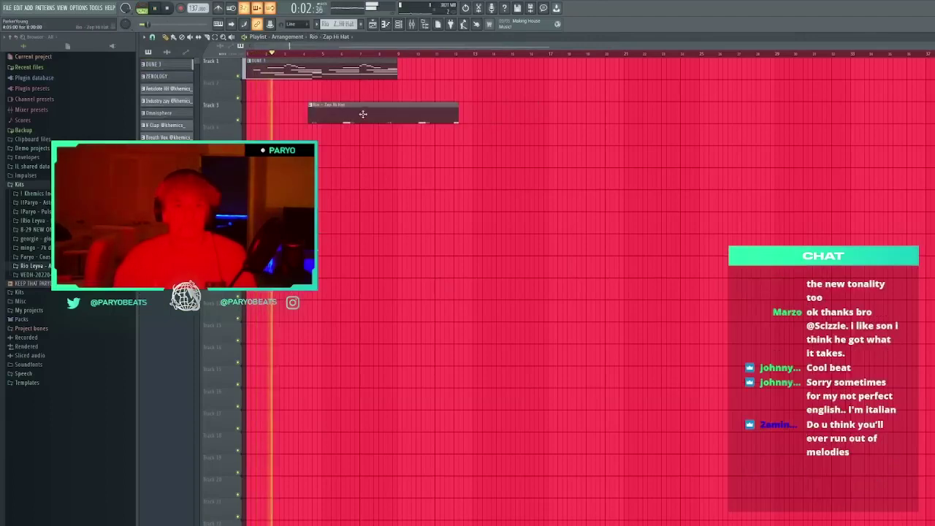
{"action": "right_click", "coordinate": [361, 115]}
Place the ZENOLOGY pattern at bar 1 on track 2 and restart playback
{"action": "left_click", "coordinate": [167, 76]}
{"action": "left_click_drag", "start_coordinate": [355, 92], "coordinate": [252, 92]}
{"action": "key", "text": "space"}
{"action": "key", "text": "space"}
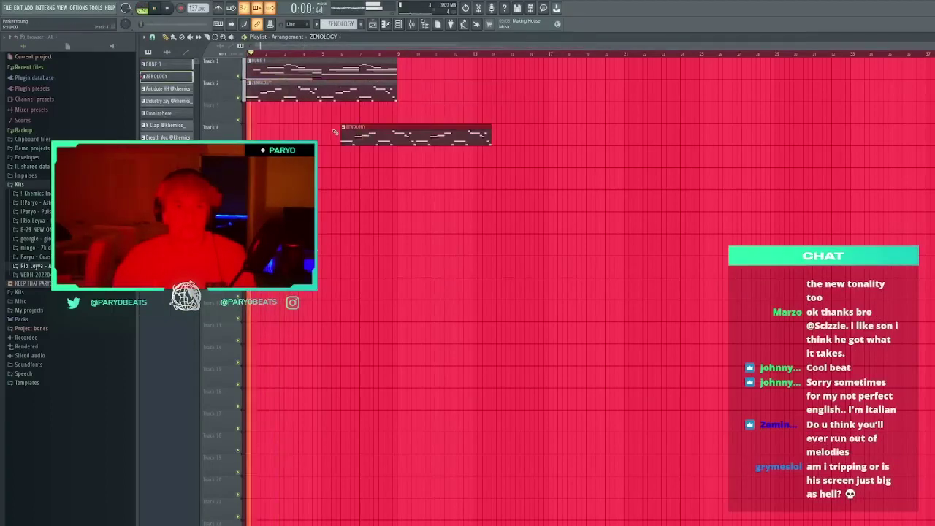
{"action": "left_click", "coordinate": [369, 156]}
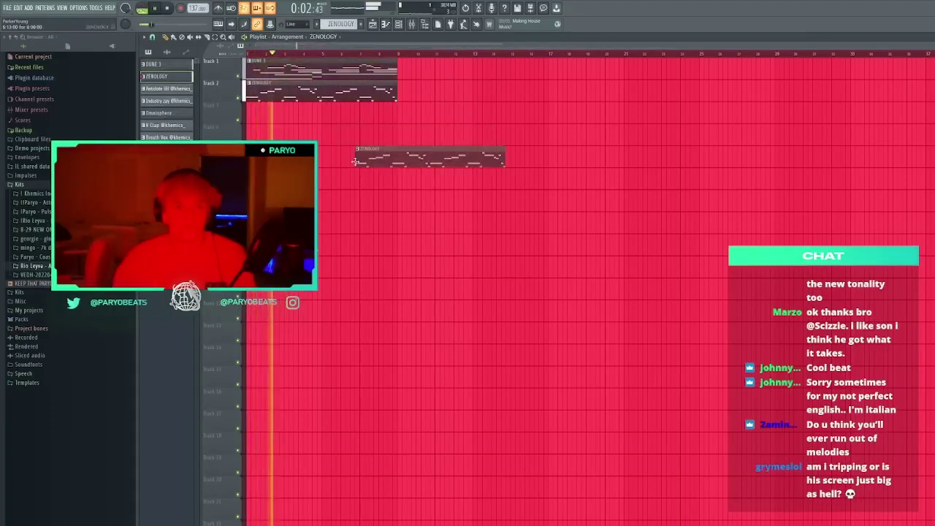
{"action": "right_click", "coordinate": [370, 159]}
{"action": "left_click", "coordinate": [363, 156]}
{"action": "right_click", "coordinate": [364, 157]}
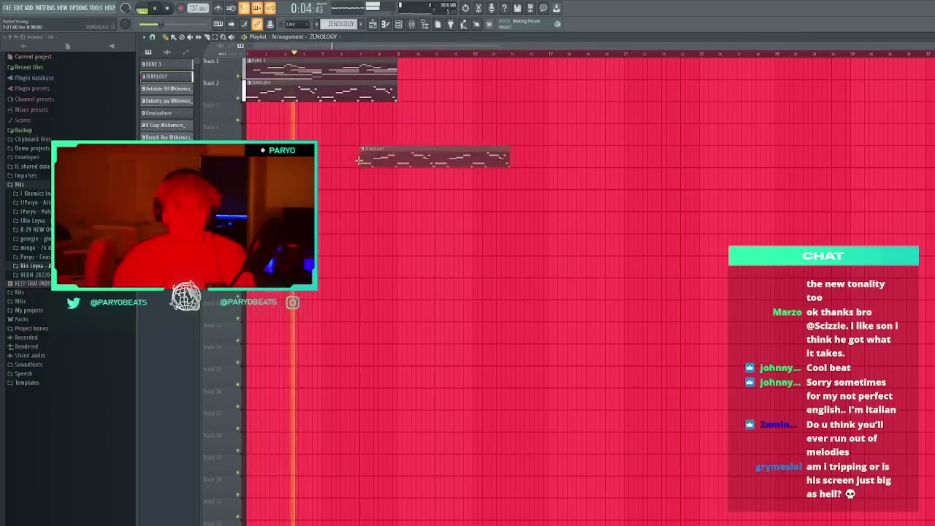
{"action": "left_click", "coordinate": [359, 156]}
{"action": "right_click", "coordinate": [359, 155]}
{"action": "left_click", "coordinate": [358, 155]}
{"action": "right_click", "coordinate": [360, 156]}
{"action": "left_click", "coordinate": [417, 90]}
{"action": "right_click", "coordinate": [417, 90]}
{"action": "left_click", "coordinate": [298, 223]}
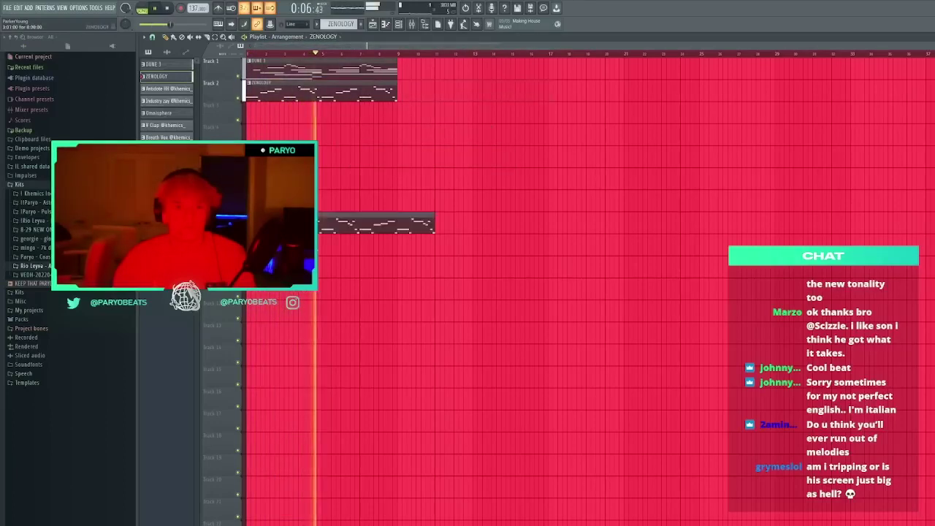
{"action": "right_click", "coordinate": [298, 223]}
Place the ZENOLOGY #2 pattern at bar 1 on track 3, replay from the start and clear the stray clips
{"action": "left_click", "coordinate": [167, 210]}
{"action": "left_click", "coordinate": [341, 115]}
{"action": "key", "text": "space"}
{"action": "left_click_drag", "start_coordinate": [363, 128], "coordinate": [287, 117]}
{"action": "key", "text": "space"}
{"action": "left_click", "coordinate": [396, 170]}
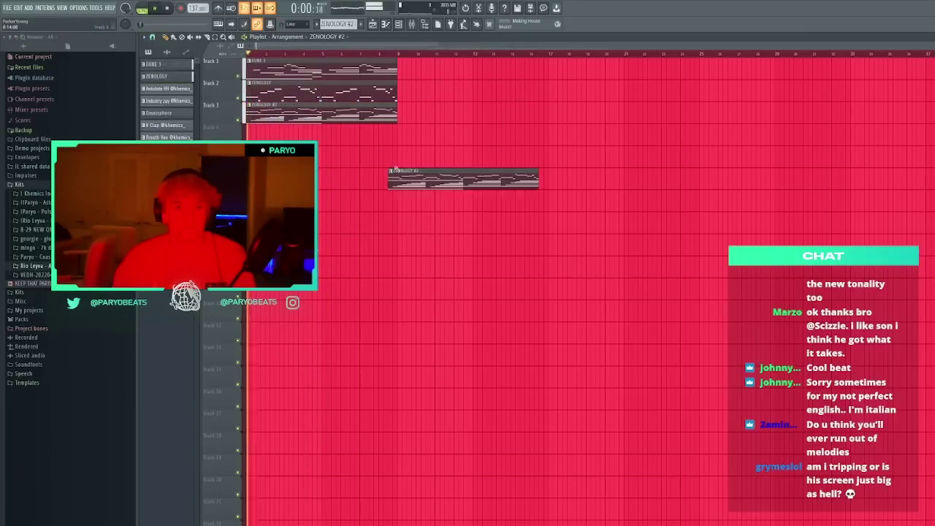
{"action": "left_click", "coordinate": [433, 158]}
{"action": "right_click", "coordinate": [433, 158]}
{"action": "right_click", "coordinate": [429, 175]}
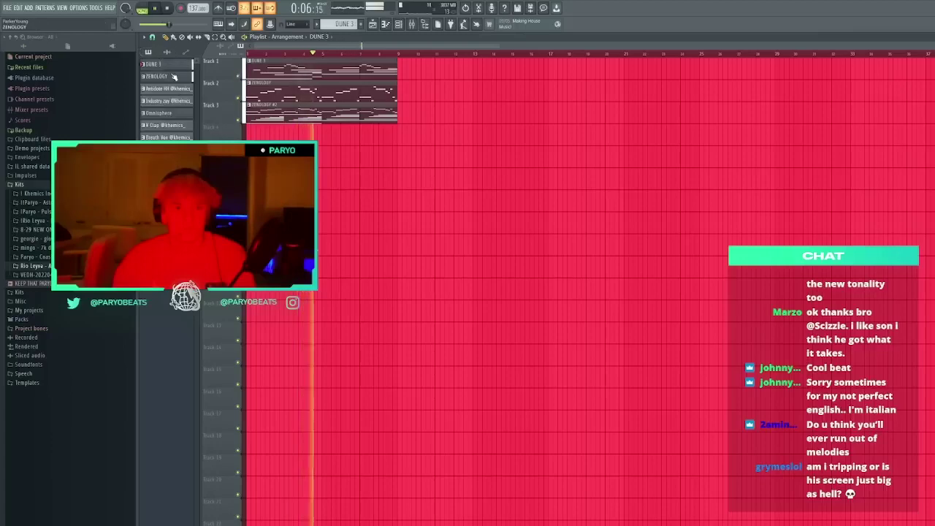
Place the Omnisphere pattern at bar 1 on track 4 and restart playback
{"action": "left_click", "coordinate": [180, 115]}
{"action": "left_click_drag", "start_coordinate": [389, 155], "coordinate": [252, 134]}
{"action": "key", "text": "space"}
{"action": "key", "text": "space"}
Move the DUNE 3 and ZENOLOGY clips out of the intro to about bar 12 and replay from the start
{"action": "scroll", "coordinate": [294, 68], "scroll_direction": "down", "scroll_amount": 2}
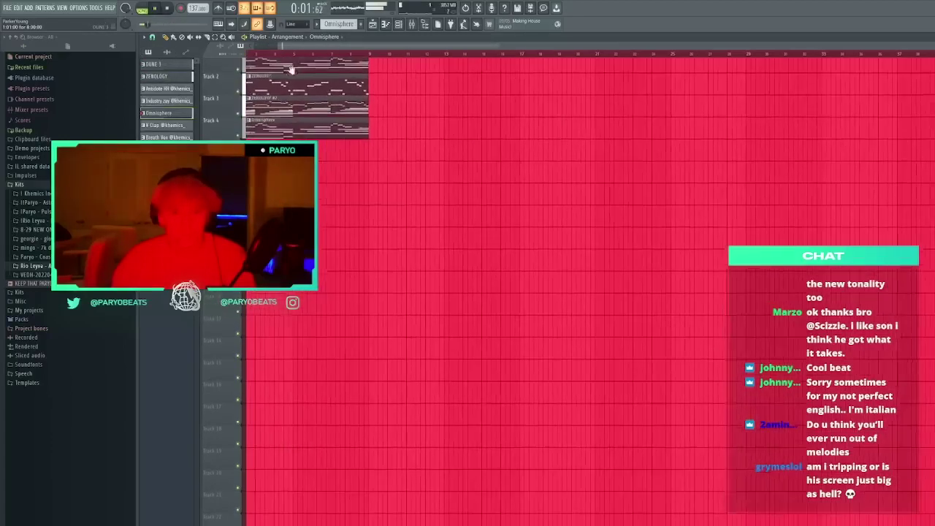
{"action": "scroll", "coordinate": [294, 68], "scroll_direction": "up", "scroll_amount": 4}
{"action": "left_click_drag", "start_coordinate": [303, 66], "coordinate": [558, 67]}
{"action": "key", "text": "space"}
{"action": "key", "text": "space"}
{"action": "left_click", "coordinate": [493, 202]}
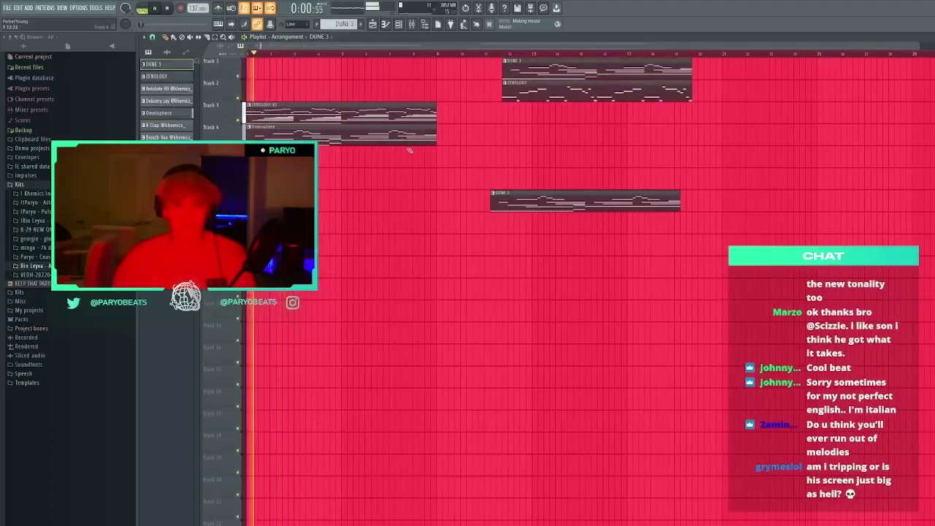
Move the ZENOLOGY #2 and Omnisphere clips up to tracks 1 and 2
{"action": "left_click_drag", "start_coordinate": [358, 167], "coordinate": [336, 103]}
{"action": "key", "text": "shift+Up"}
{"action": "key", "text": "shift+Up"}
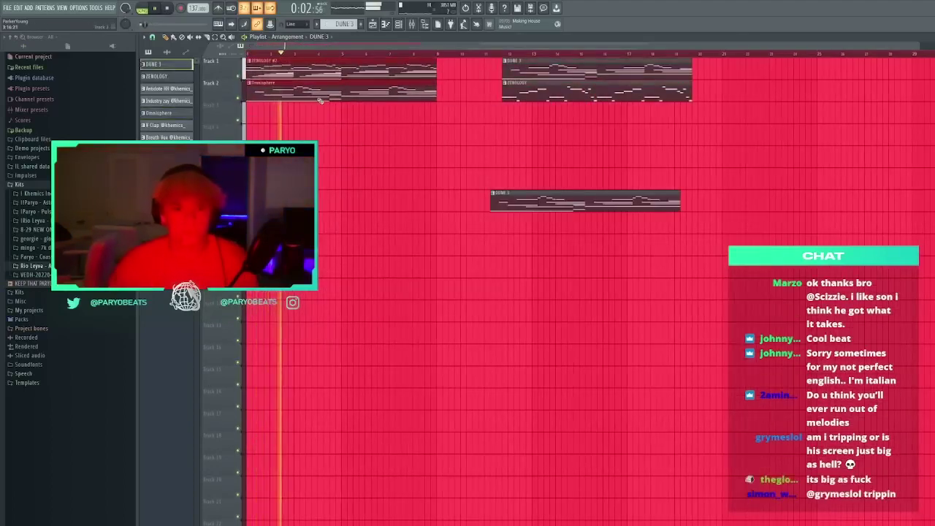
Delete the stray DUNE 3 clip, and move the ZENOLOGY clip to bar 9 on track 3 and DUNE 3 down to track 5
{"action": "left_click", "coordinate": [357, 154]}
{"action": "right_click", "coordinate": [380, 149]}
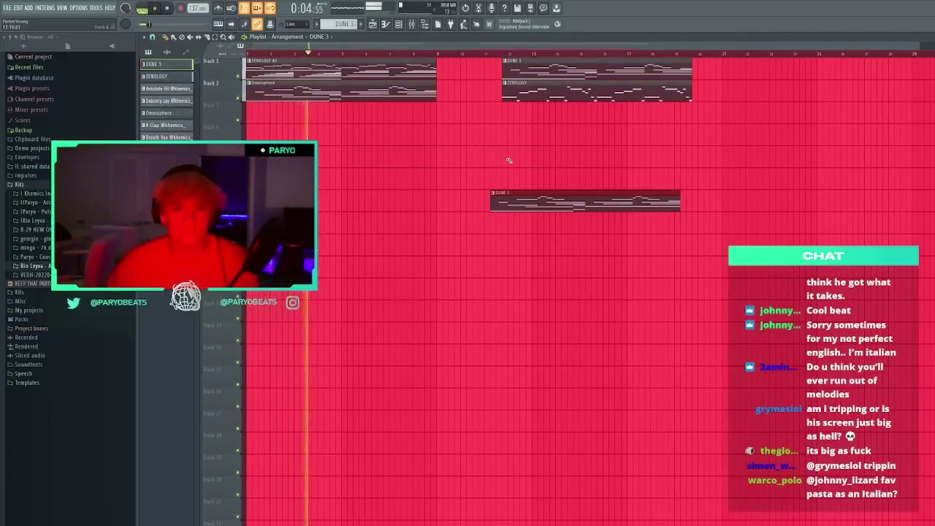
{"action": "right_click", "coordinate": [513, 199]}
{"action": "left_click_drag", "start_coordinate": [545, 92], "coordinate": [480, 114]}
{"action": "left_click_drag", "start_coordinate": [535, 71], "coordinate": [647, 157]}
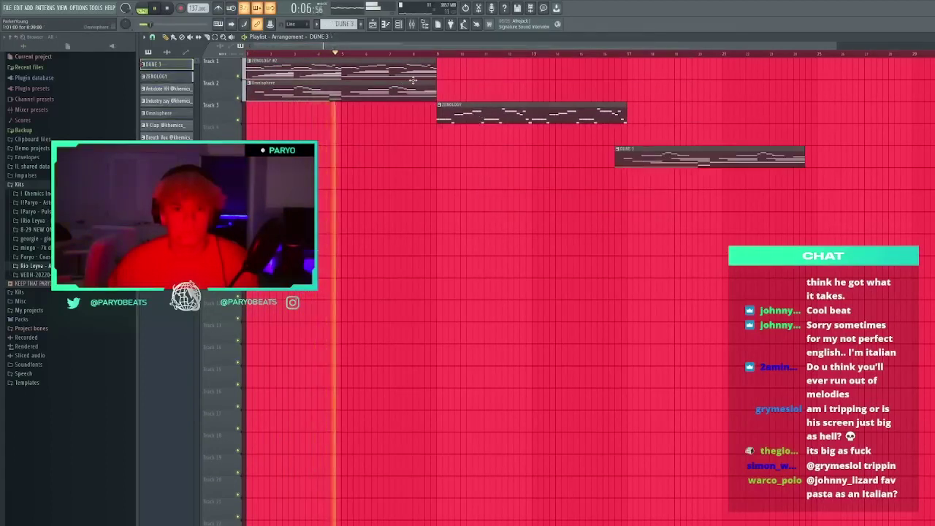
Duplicate the Omnisphere clip to bars 9 and 17 on track 2 and the ZENOLOGY clip to bar 17 on track 3
{"action": "left_click_drag", "start_coordinate": [414, 84], "coordinate": [447, 95]}
{"action": "key", "text": "ctrl+b"}
{"action": "key", "text": "ctrl+b"}
{"action": "left_click", "coordinate": [458, 157]}
{"action": "right_click", "coordinate": [460, 158]}
{"action": "left_click_drag", "start_coordinate": [533, 115], "coordinate": [562, 137]}
{"action": "key", "text": "ctrl+b"}
{"action": "left_click", "coordinate": [518, 179]}
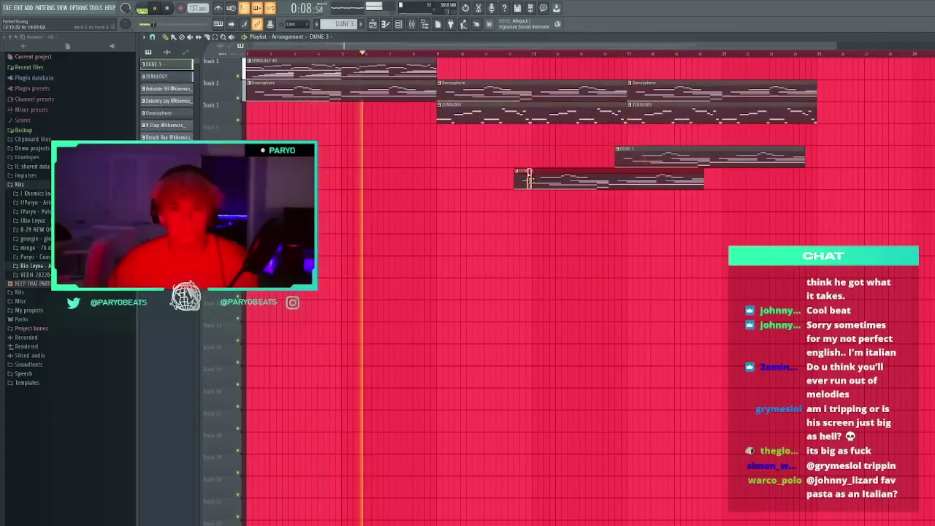
{"action": "right_click", "coordinate": [530, 178]}
Place a ZENOLOGY #2 clip at bar 17 on track 4 and move the DUNE 3 clip to bar 25 on track 5
{"action": "left_click", "coordinate": [420, 72]}
{"action": "left_click", "coordinate": [632, 139]}
{"action": "left_click_drag", "start_coordinate": [645, 152], "coordinate": [847, 142]}
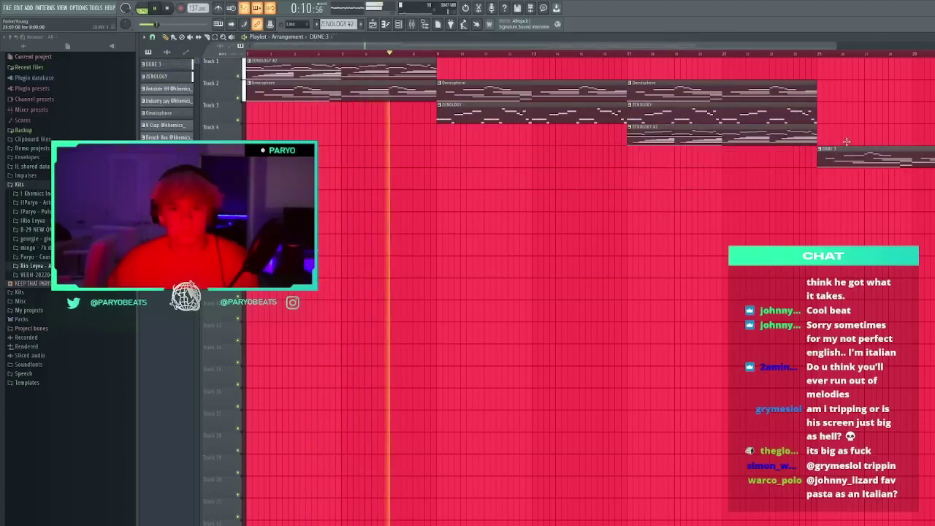
Place the Antidote HH and Industry zay patterns at bar 9 on tracks 6 and 7 and restart playback
{"action": "scroll", "coordinate": [772, 63], "scroll_direction": "down", "scroll_amount": 2}
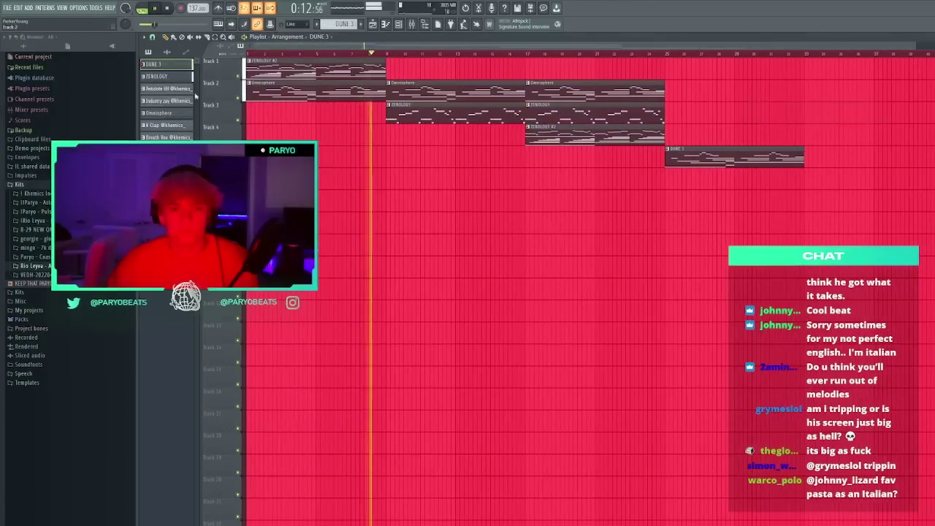
{"action": "left_click", "coordinate": [165, 100]}
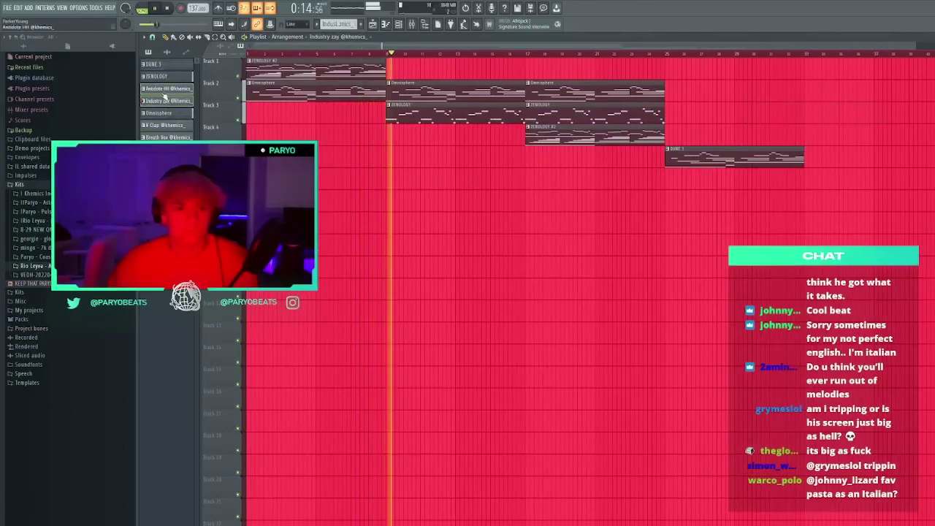
{"action": "left_click_drag", "start_coordinate": [165, 96], "coordinate": [389, 181]}
{"action": "key", "text": "space"}
{"action": "key", "text": "space"}
{"action": "left_click", "coordinate": [493, 261]}
{"action": "right_click", "coordinate": [494, 263]}
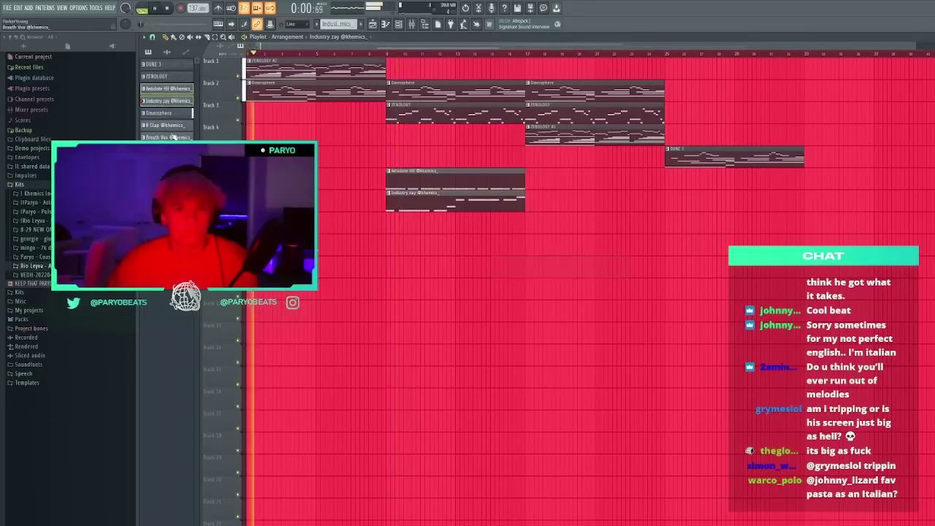
Place the V Clap, Breath Vox, Rio - Merge Hi Hat and Rio - Zap Hi Hat patterns at bar 9 on tracks 8 to 11
{"action": "left_click", "coordinate": [171, 126]}
{"action": "left_click", "coordinate": [171, 137], "text": "shift"}
{"action": "left_click_drag", "start_coordinate": [171, 137], "coordinate": [388, 229]}
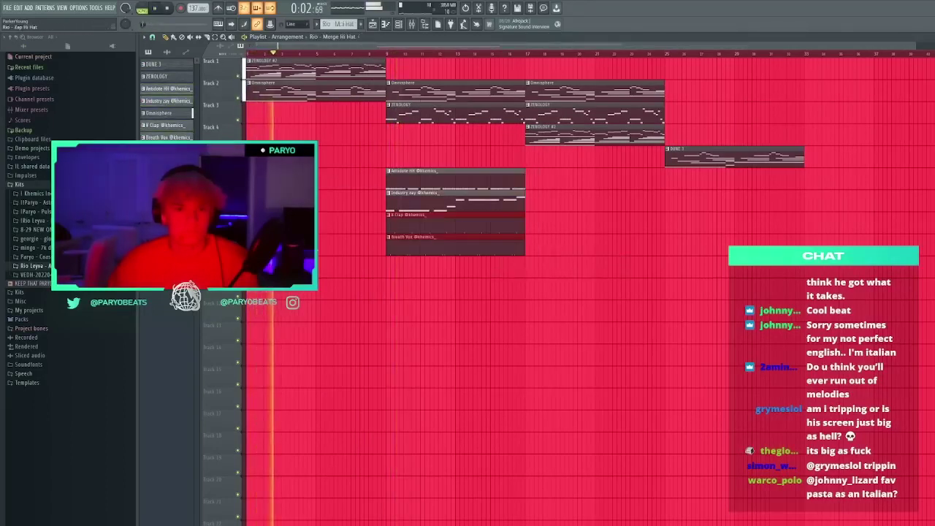
{"action": "left_click", "coordinate": [171, 161], "text": "shift"}
{"action": "left_click_drag", "start_coordinate": [171, 161], "coordinate": [390, 273]}
Duplicate all six clips on tracks 6 to 11 from bar 9 to bar 17 and clear the stray clips
{"action": "left_click_drag", "start_coordinate": [398, 291], "coordinate": [440, 203]}
{"action": "key", "text": "ctrl+b"}
{"action": "key", "text": "ctrl+z"}
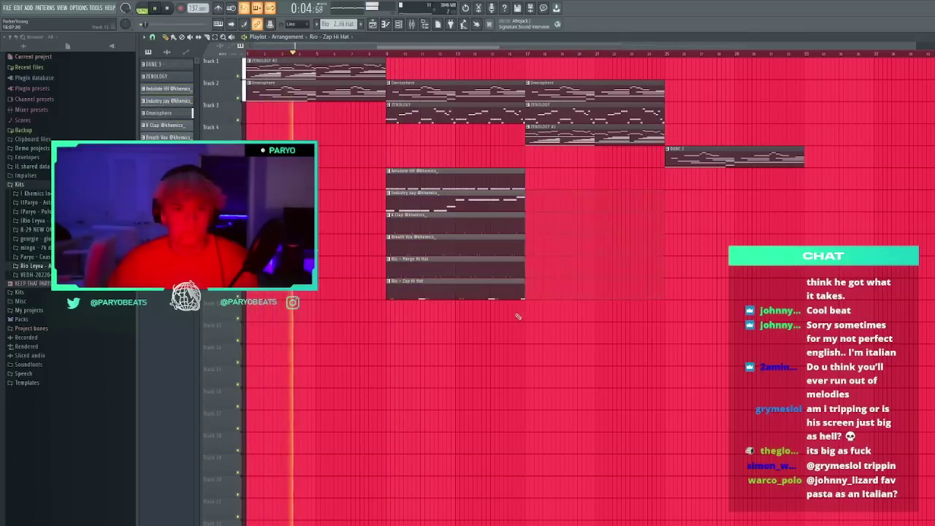
{"action": "left_click_drag", "start_coordinate": [518, 319], "coordinate": [409, 179]}
{"action": "key", "text": "ctrl+b"}
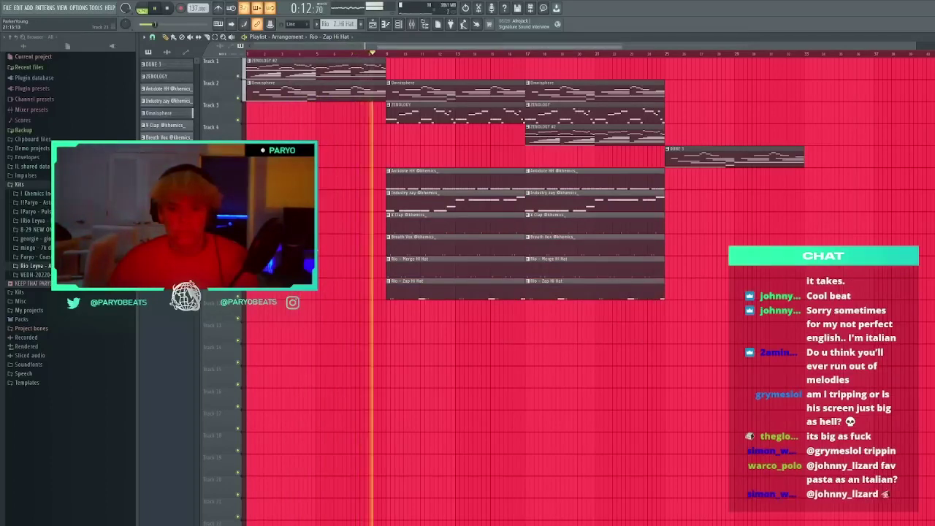
{"action": "left_click_drag", "start_coordinate": [560, 378], "coordinate": [574, 354]}
{"action": "right_click", "coordinate": [548, 356]}
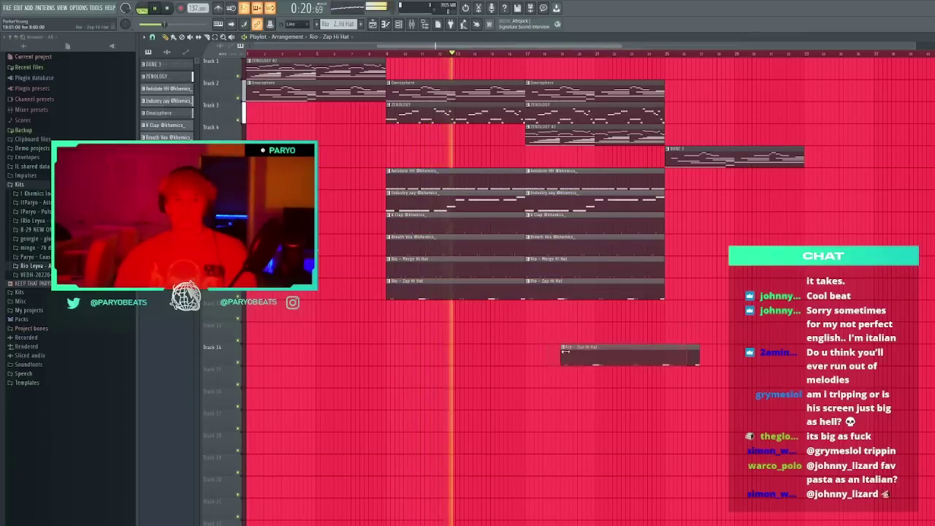
{"action": "right_click", "coordinate": [574, 355]}
Open the Industry zay part in the piano roll and review its notes during playback
{"action": "double_click", "coordinate": [477, 210]}
{"action": "left_click", "coordinate": [480, 209]}
{"action": "key", "text": "ctrl+z"}
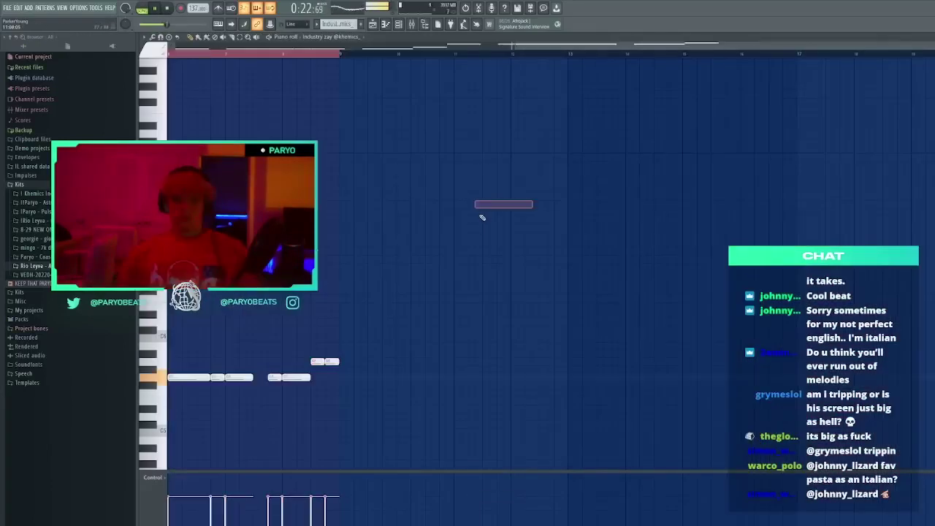
{"action": "left_click", "coordinate": [481, 215]}
{"action": "right_click", "coordinate": [480, 216]}
{"action": "scroll", "coordinate": [480, 216], "scroll_direction": "down", "scroll_amount": 3}
{"action": "left_click", "coordinate": [543, 133]}
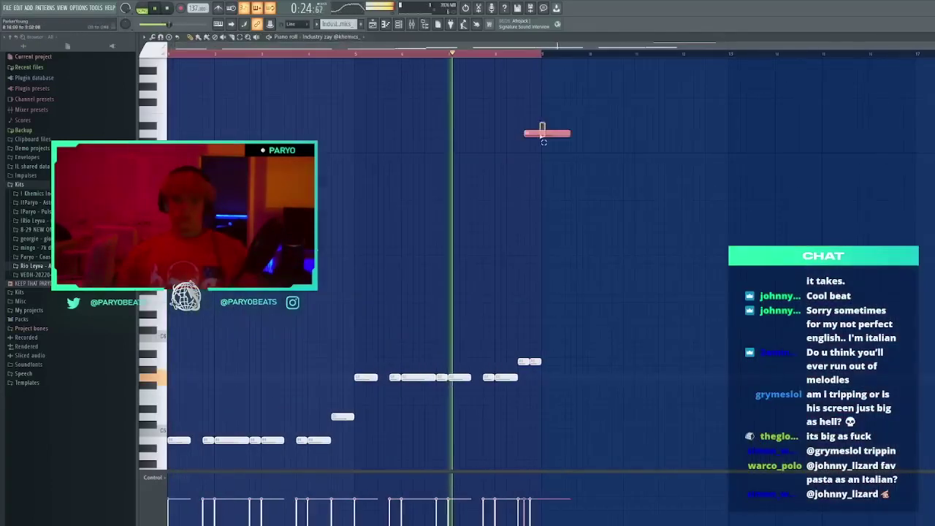
{"action": "key", "text": "ctrl+z"}
{"action": "left_click_drag", "start_coordinate": [644, 174], "coordinate": [679, 199]}
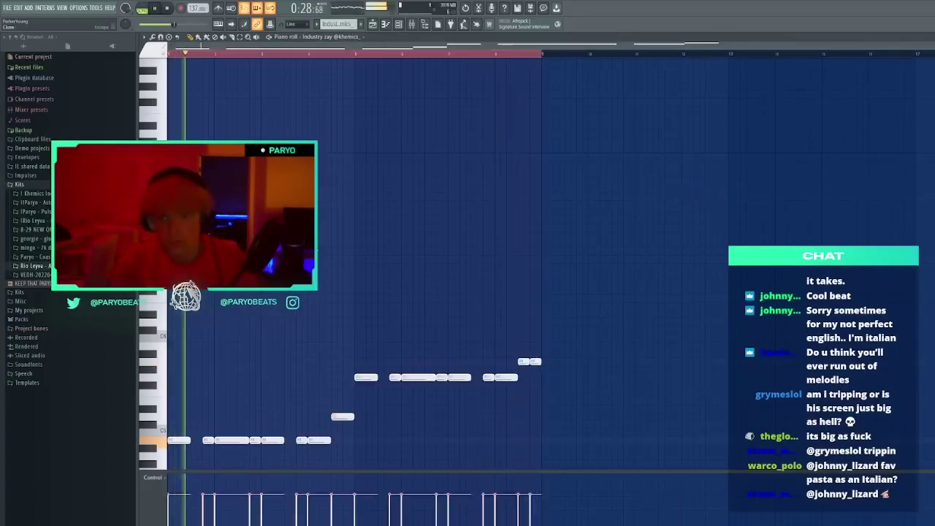
Add Fruity soft clipper to the master mixer track and lower the Insert 4 fader slightly
{"action": "key", "text": "F5"}
{"action": "key", "text": "F9"}
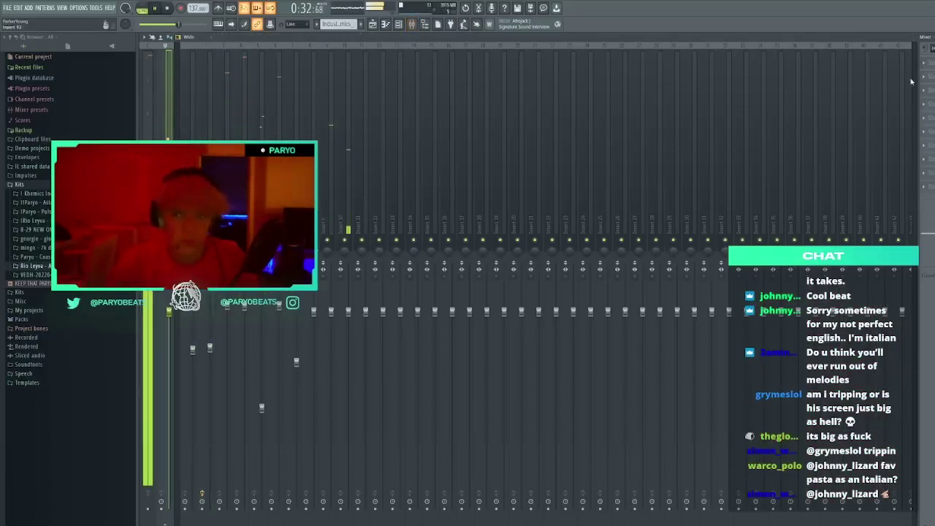
{"action": "left_click", "coordinate": [818, 195]}
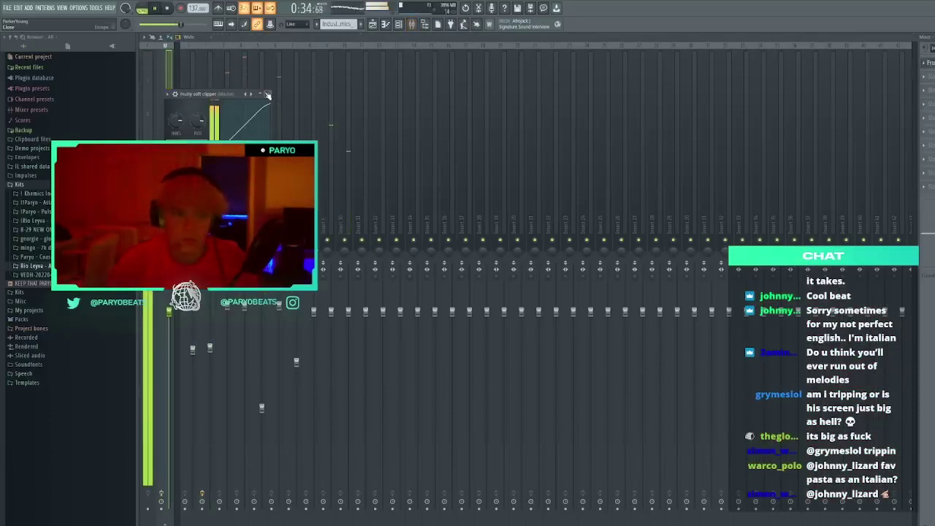
{"action": "left_click", "coordinate": [267, 95]}
{"action": "scroll", "coordinate": [243, 342], "scroll_direction": "down", "scroll_amount": 2}
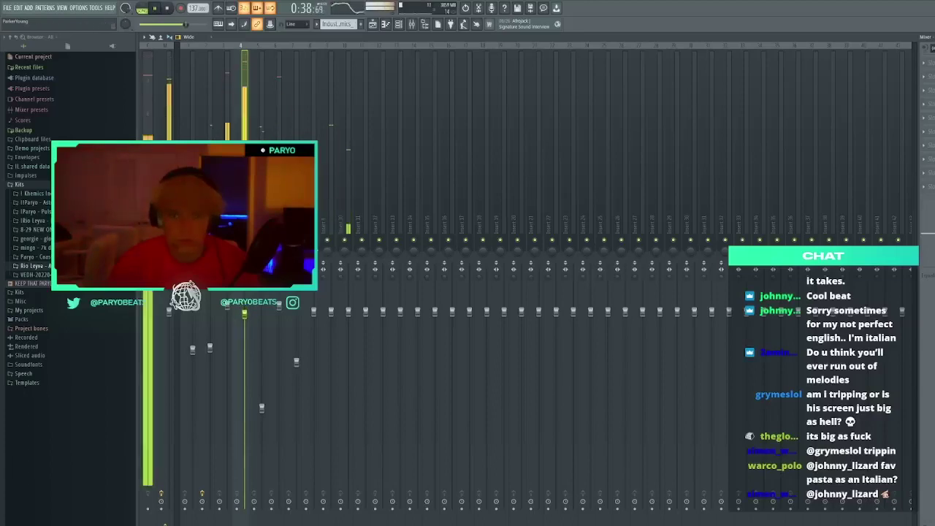
Duplicate the clips on tracks 6 to 11 to bars 25 and 33, and the ZENOLOGY clip to bar 25 on track 3
{"action": "key", "text": "F5"}
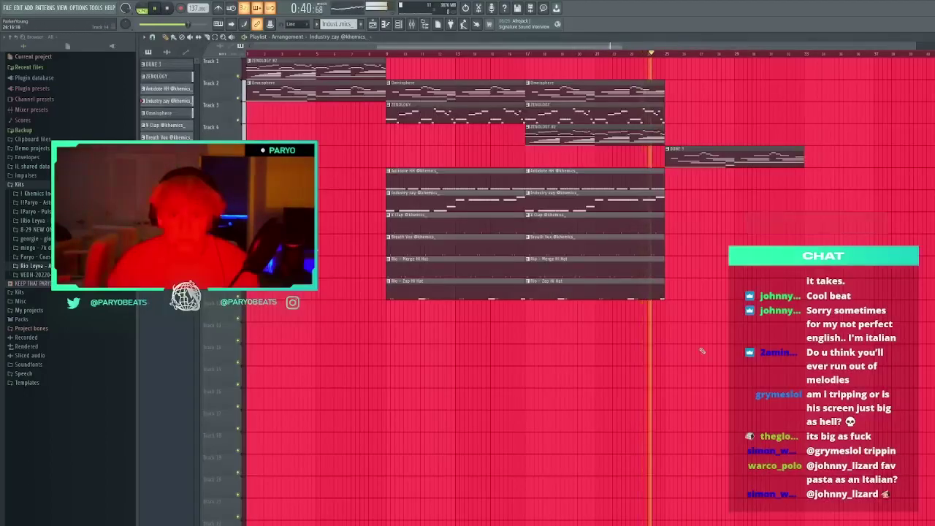
{"action": "left_click_drag", "start_coordinate": [433, 166], "coordinate": [694, 366]}
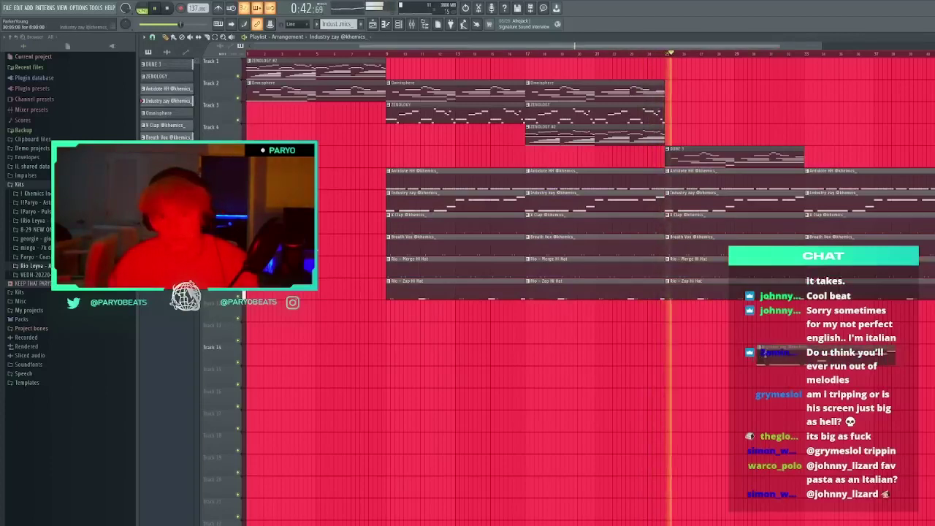
{"action": "left_click", "coordinate": [646, 112], "text": "ctrl"}
{"action": "key", "text": "ctrl+b"}
{"action": "right_click", "coordinate": [725, 118]}
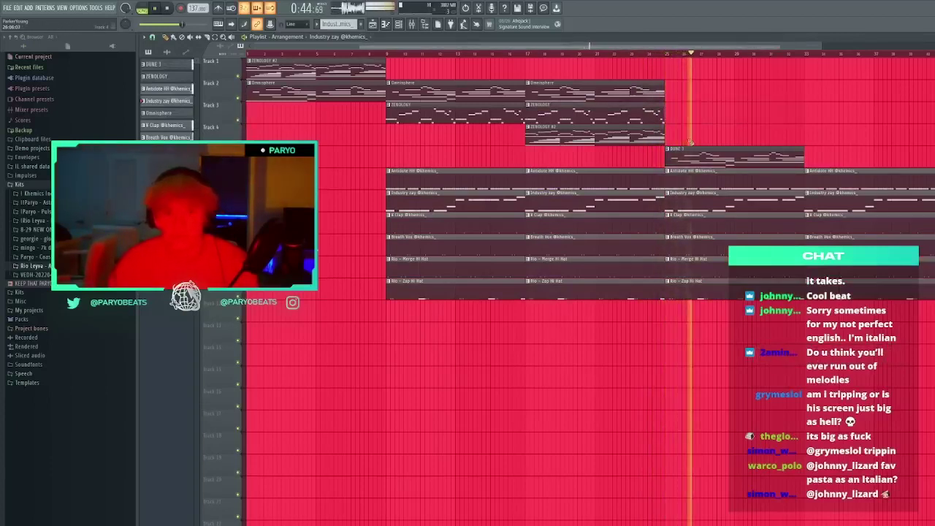
{"action": "key", "text": "ctrl+z"}
Duplicate the DUNE 3 clip to bar 33 on track 5 and place a ZENOLOGY #2 clip at bar 33 on track 2
{"action": "left_click_drag", "start_coordinate": [835, 164], "coordinate": [768, 116]}
{"action": "key", "text": "ctrl+b"}
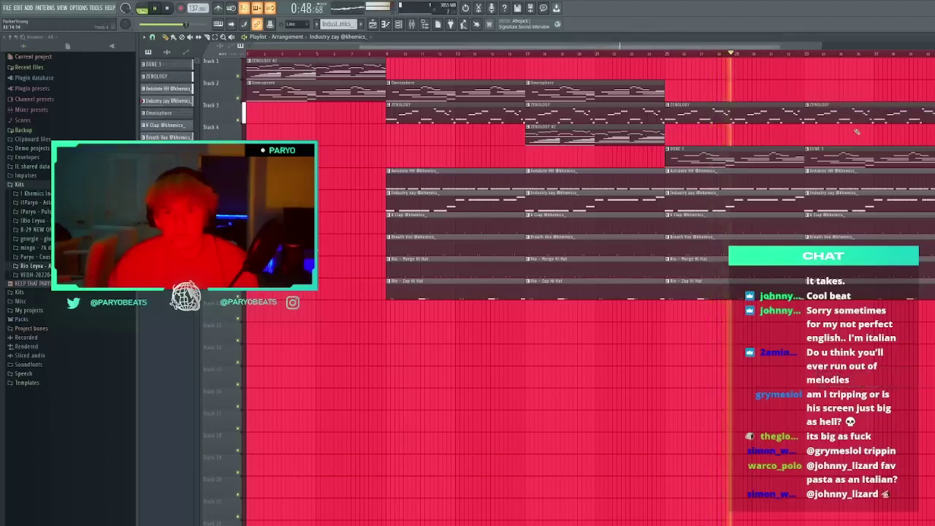
{"action": "right_click", "coordinate": [847, 106]}
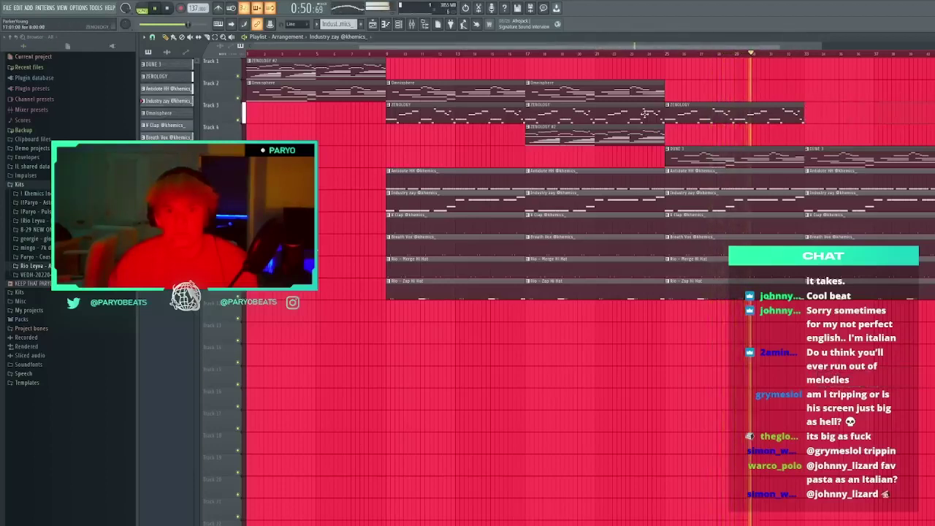
{"action": "left_click", "coordinate": [805, 90]}
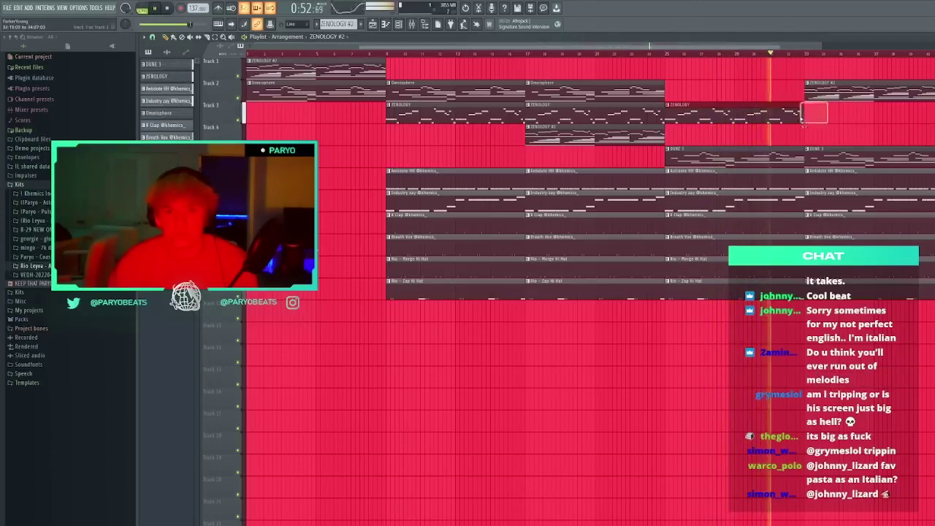
Duplicate the ZENOLOGY #2 clip on track 2 to bar 41 and delete the other clips copied with it
{"action": "scroll", "coordinate": [783, 114], "scroll_direction": "down", "scroll_amount": 2}
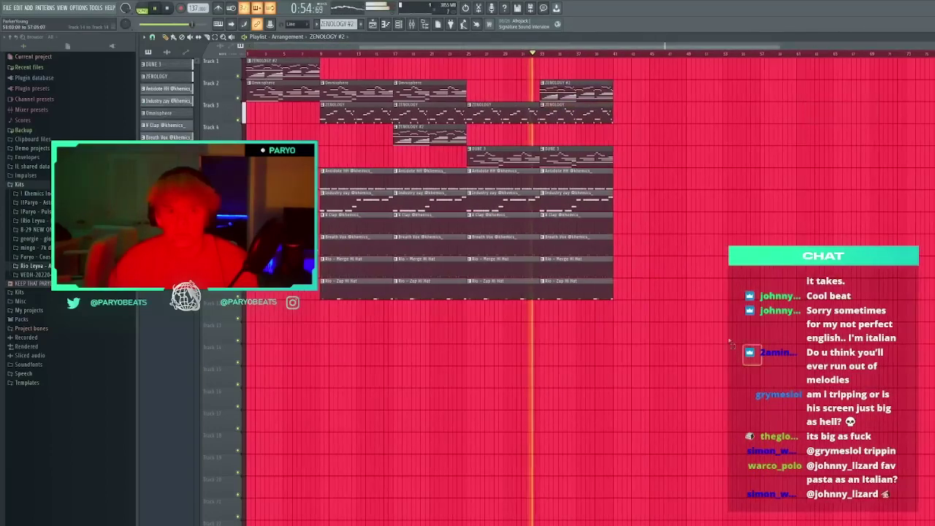
{"action": "left_click", "coordinate": [806, 199]}
{"action": "right_click", "coordinate": [805, 199]}
{"action": "left_click_drag", "start_coordinate": [645, 121], "coordinate": [592, 89]}
{"action": "key", "text": "ctrl+b"}
{"action": "left_click_drag", "start_coordinate": [728, 180], "coordinate": [646, 104]}
{"action": "key", "text": "Delete"}
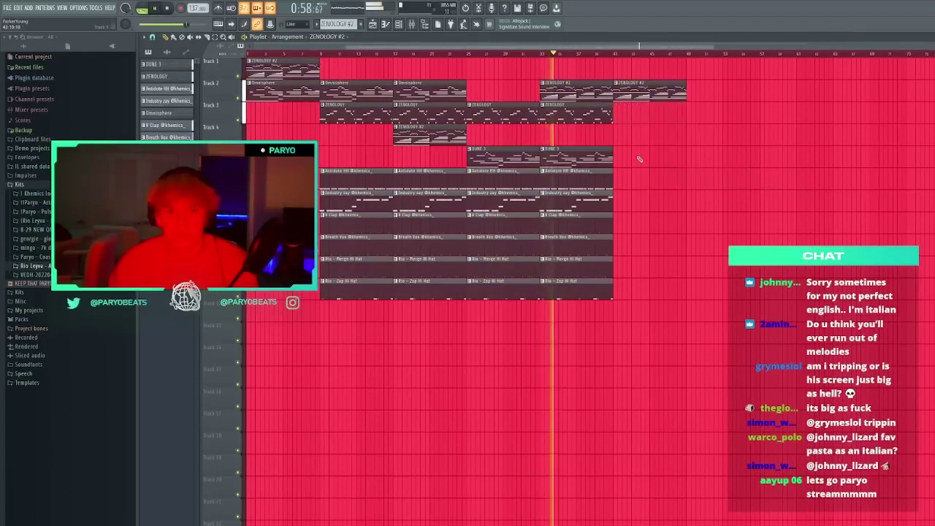
Place an Omnisphere clip at bar 41 on track 4
{"action": "left_click", "coordinate": [690, 179]}
{"action": "left_click", "coordinate": [452, 92]}
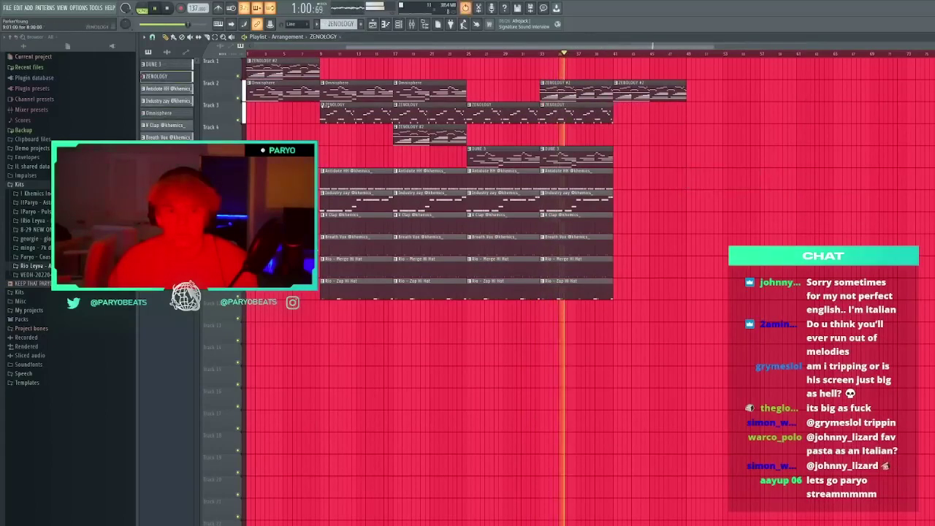
{"action": "left_click_drag", "start_coordinate": [618, 134], "coordinate": [606, 115]}
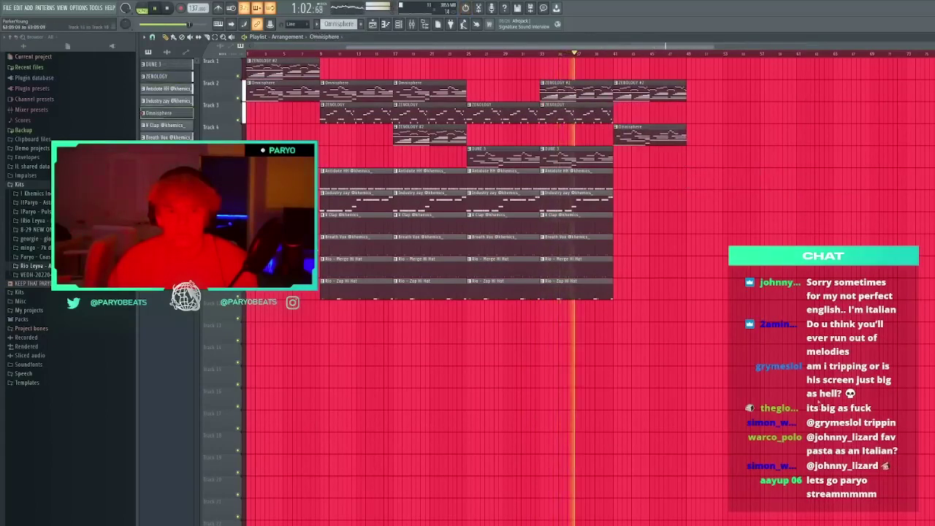
Duplicate the section from bar 9 to bars 49 and 89, cutting the last copy short with its closing melody clips at bar 105
{"action": "left_click_drag", "start_coordinate": [819, 402], "coordinate": [328, 90], "text": "ctrl"}
{"action": "key", "text": "ctrl+b"}
{"action": "scroll", "coordinate": [390, 90], "scroll_direction": "down", "scroll_amount": 3}
{"action": "key", "text": "ctrl+b"}
{"action": "left_click_drag", "start_coordinate": [778, 323], "coordinate": [834, 95], "text": "ctrl"}
{"action": "key", "text": "Delete"}
{"action": "left_click_drag", "start_coordinate": [785, 185], "coordinate": [786, 96], "text": "ctrl"}
{"action": "left_click", "coordinate": [830, 222]}
Select bars 9 to 25 on the timeline and render the master output to an audio clip in the playlist
{"action": "left_click_drag", "start_coordinate": [806, 53], "coordinate": [249, 58], "text": "ctrl"}
{"action": "left_click", "coordinate": [290, 56]}
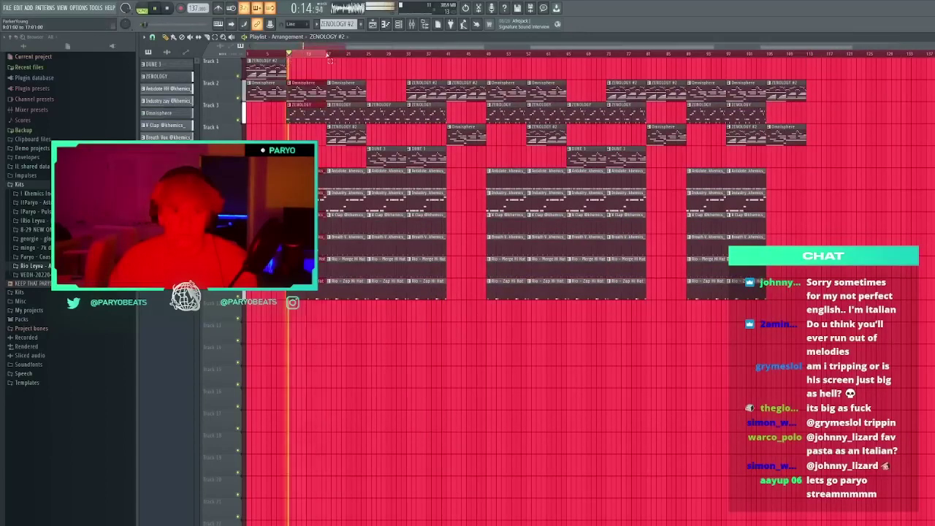
{"action": "left_click_drag", "start_coordinate": [327, 55], "coordinate": [366, 58], "text": "ctrl"}
{"action": "left_click", "coordinate": [407, 24]}
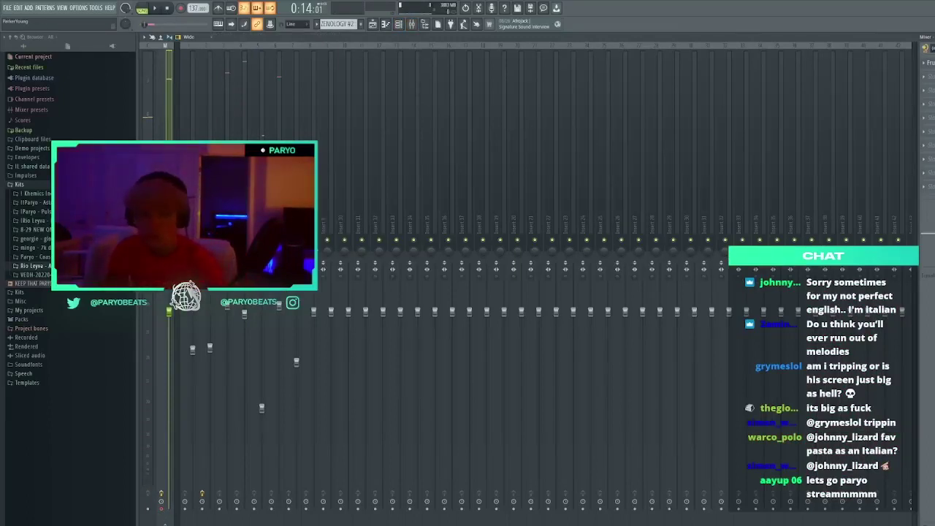
{"action": "key", "text": "F5"}
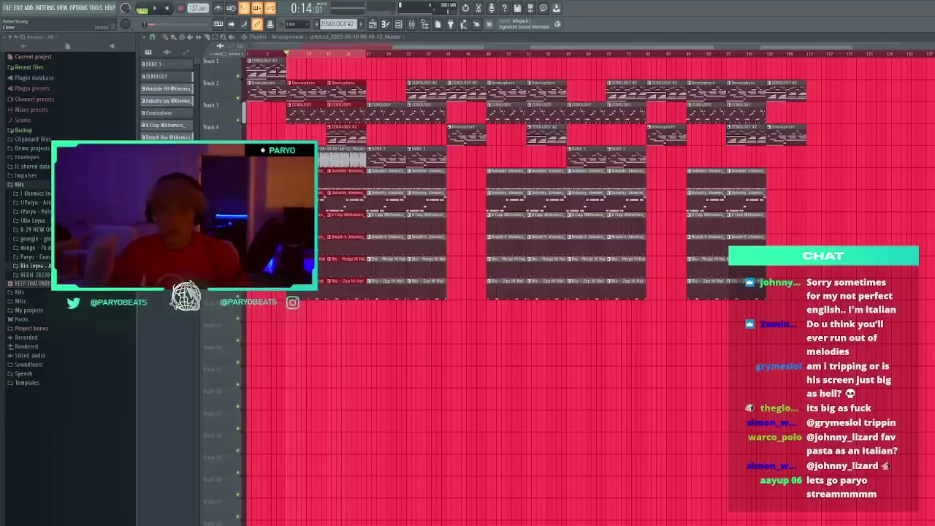
Move the rendered master audio clip to bar 1 on track 13, solo that track and play it from the start
{"action": "left_click_drag", "start_coordinate": [293, 163], "coordinate": [252, 339]}
{"action": "right_click", "coordinate": [238, 340]}
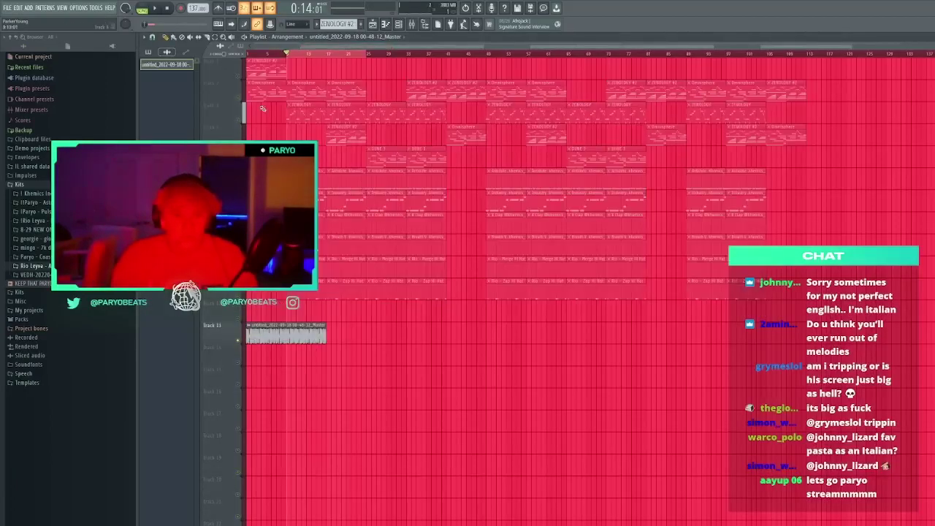
{"action": "key", "text": "space"}
{"action": "left_click", "coordinate": [256, 54]}
{"action": "scroll", "coordinate": [261, 54], "scroll_direction": "up", "scroll_amount": 4}
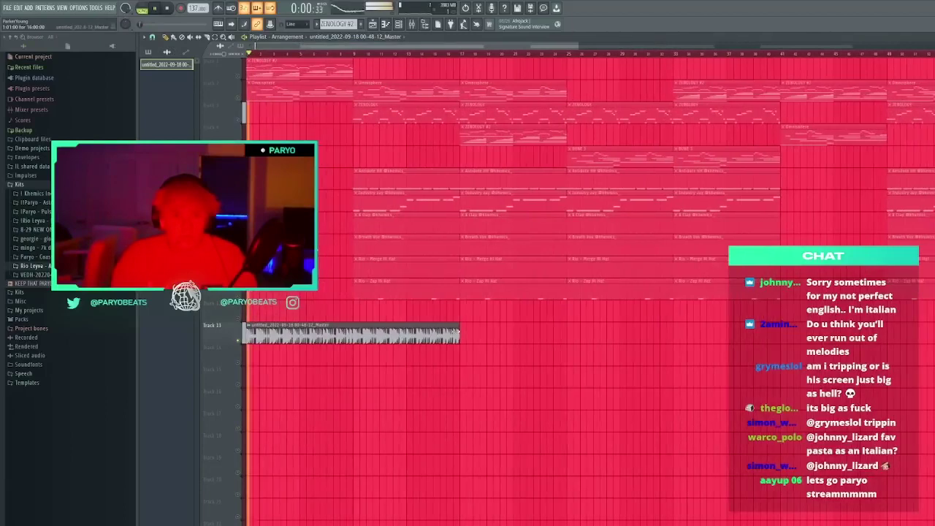
Stretch the master audio clip to 18 bars using the Resample time-stretching mode
{"action": "left_click_drag", "start_coordinate": [456, 337], "coordinate": [506, 335]}
{"action": "double_click", "coordinate": [487, 336]}
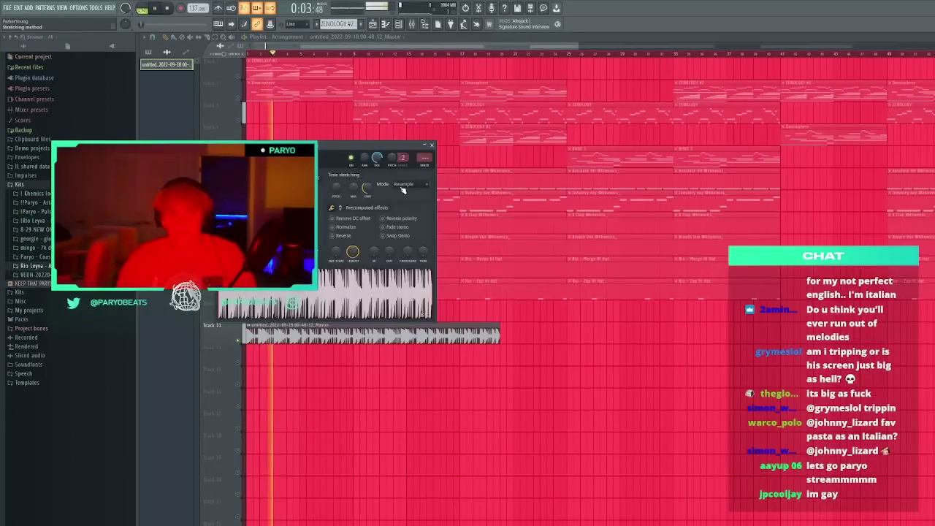
{"action": "scroll", "coordinate": [375, 55], "scroll_direction": "up", "scroll_amount": 2}
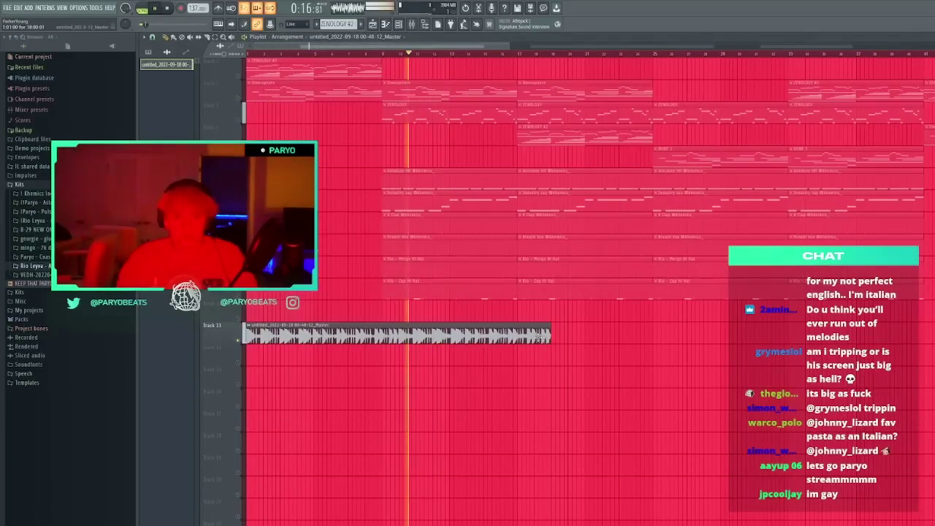
Remove the stretched audio clip from track 13, then unsolo the track and restart playback from bar 1
{"action": "left_click_drag", "start_coordinate": [548, 333], "coordinate": [380, 322]}
{"action": "right_click", "coordinate": [238, 340]}
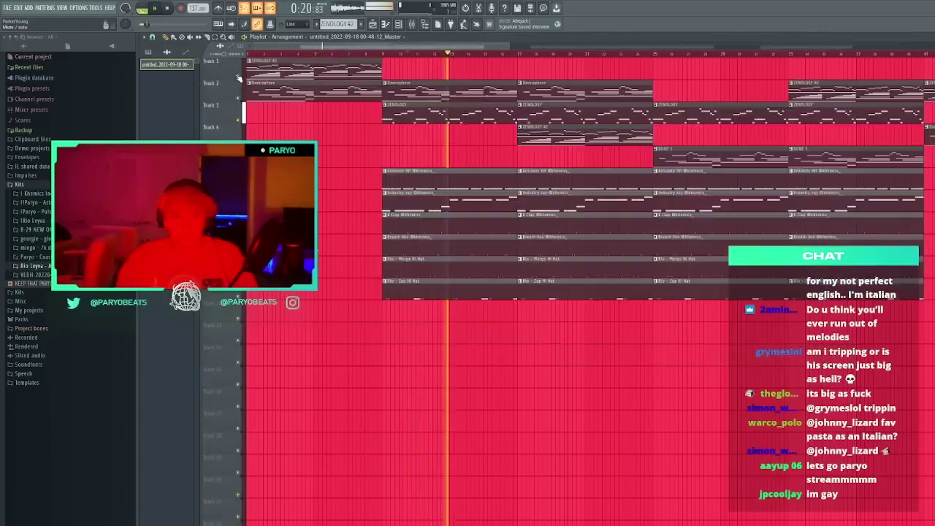
{"action": "left_click", "coordinate": [249, 54]}
{"action": "scroll", "coordinate": [252, 57], "scroll_direction": "down", "scroll_amount": 3}
{"action": "left_click", "coordinate": [368, 355]}
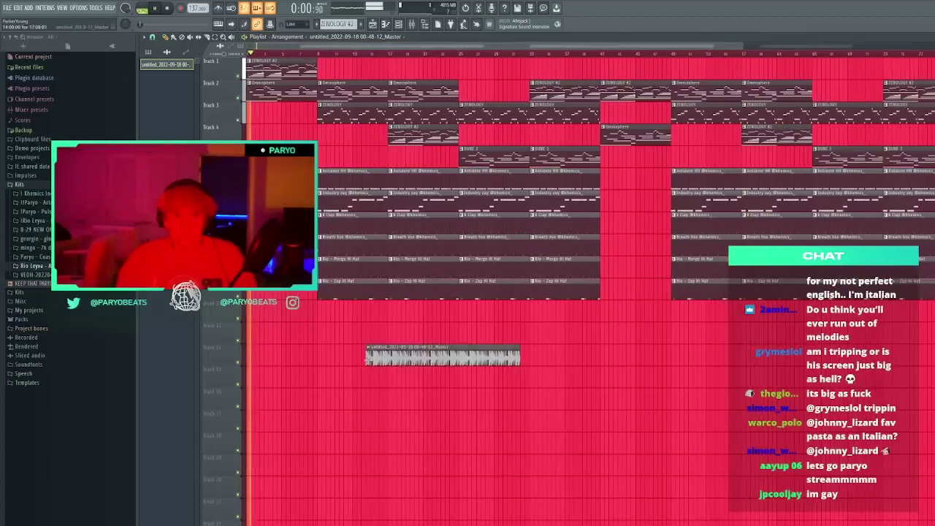
{"action": "right_click", "coordinate": [371, 355]}
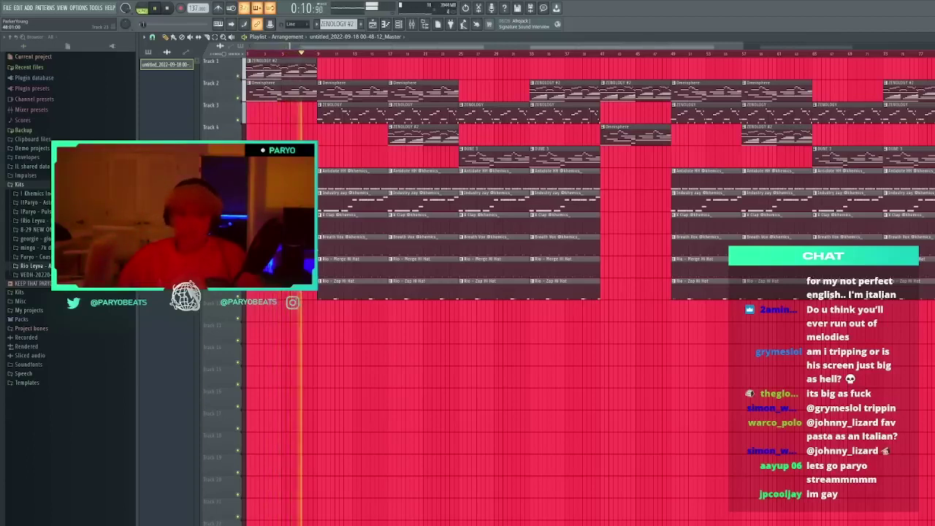
{"action": "left_click_drag", "start_coordinate": [482, 393], "coordinate": [449, 383]}
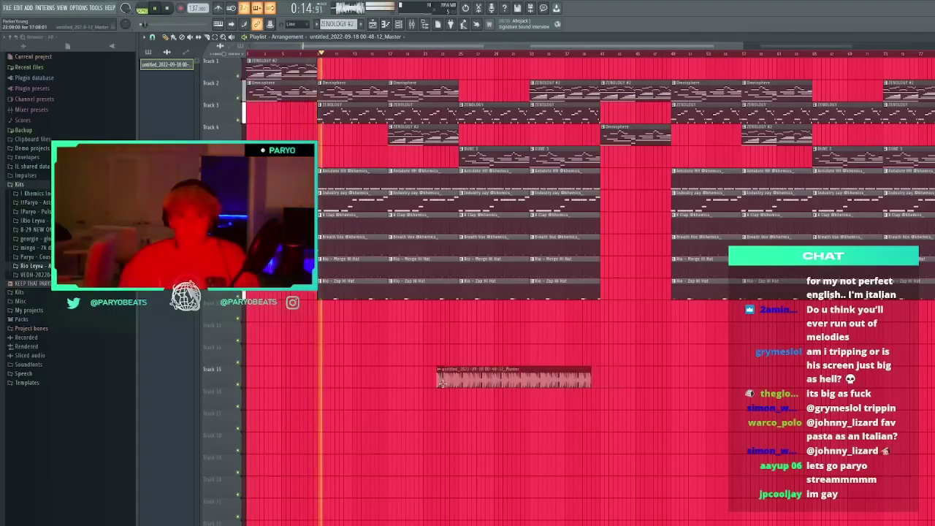
{"action": "right_click", "coordinate": [448, 383]}
{"action": "scroll", "coordinate": [453, 366], "scroll_direction": "up", "scroll_amount": 3}
{"action": "left_click", "coordinate": [462, 340]}
{"action": "right_click", "coordinate": [465, 340]}
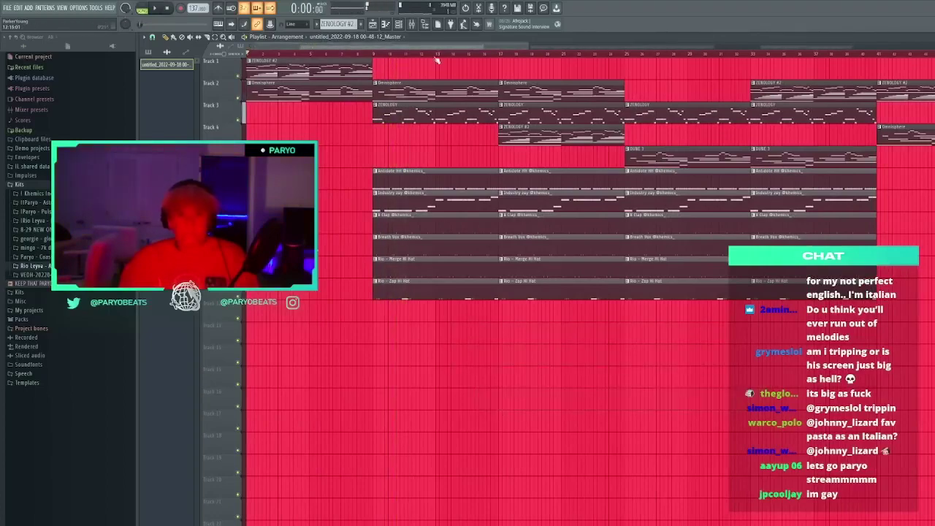
Move the melody clips from bar 9 onward on tracks 2 to 5 and the drum clips on tracks 6 to 11 up one track
{"action": "scroll", "coordinate": [397, 369], "scroll_direction": "down", "scroll_amount": 5}
{"action": "left_click_drag", "start_coordinate": [749, 168], "coordinate": [304, 47]}
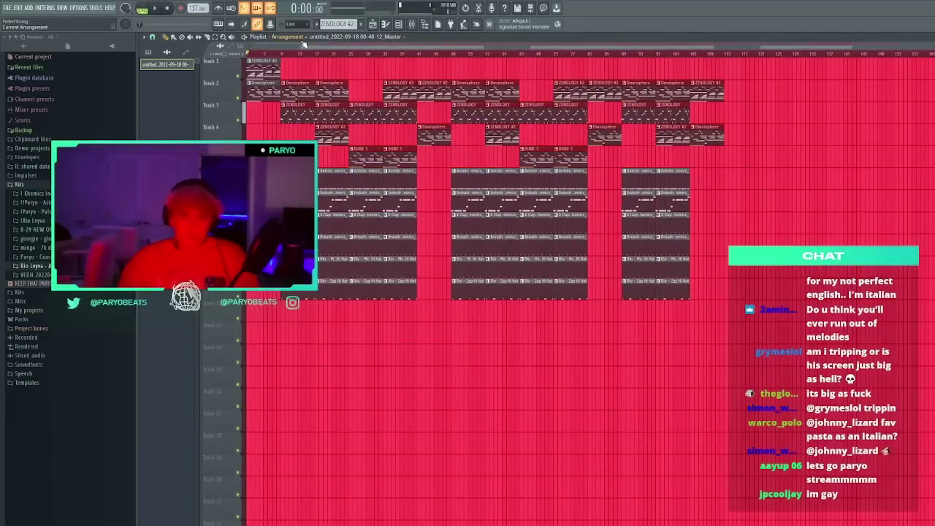
{"action": "key", "text": "shift+Up"}
{"action": "left_click_drag", "start_coordinate": [842, 402], "coordinate": [289, 174]}
{"action": "key", "text": "space"}
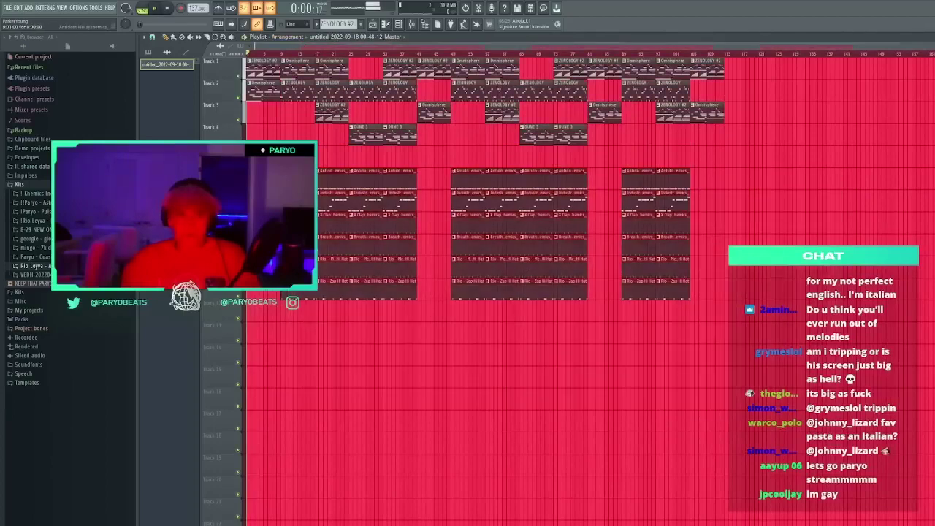
{"action": "key", "text": "shift+Up"}
{"action": "left_click", "coordinate": [397, 291]}
{"action": "left_click_drag", "start_coordinate": [405, 309], "coordinate": [407, 309]}
{"action": "left_click_drag", "start_coordinate": [417, 298], "coordinate": [416, 311]}
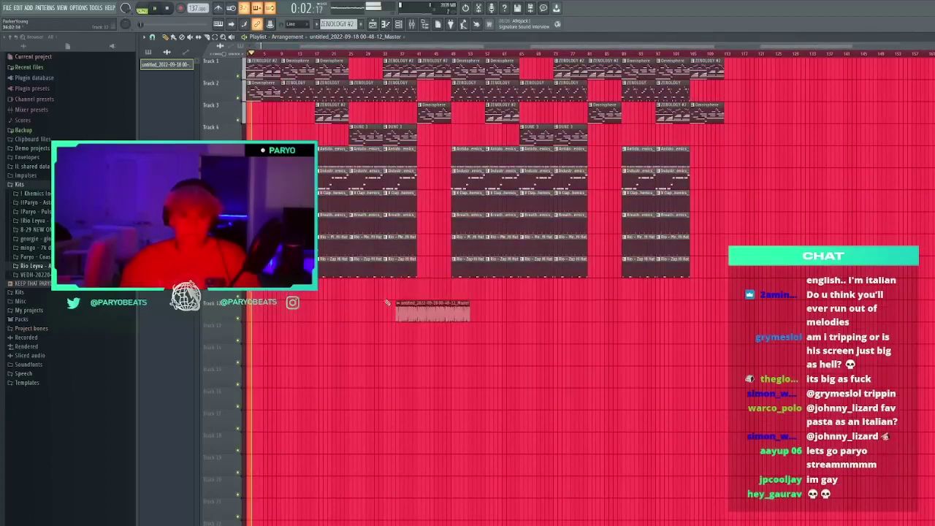
{"action": "right_click", "coordinate": [416, 311]}
Play the compacted arrangement from bar 9
{"action": "scroll", "coordinate": [252, 72], "scroll_direction": "up", "scroll_amount": 5}
{"action": "key", "text": "space"}
{"action": "key", "text": "space"}
{"action": "left_click", "coordinate": [356, 54]}
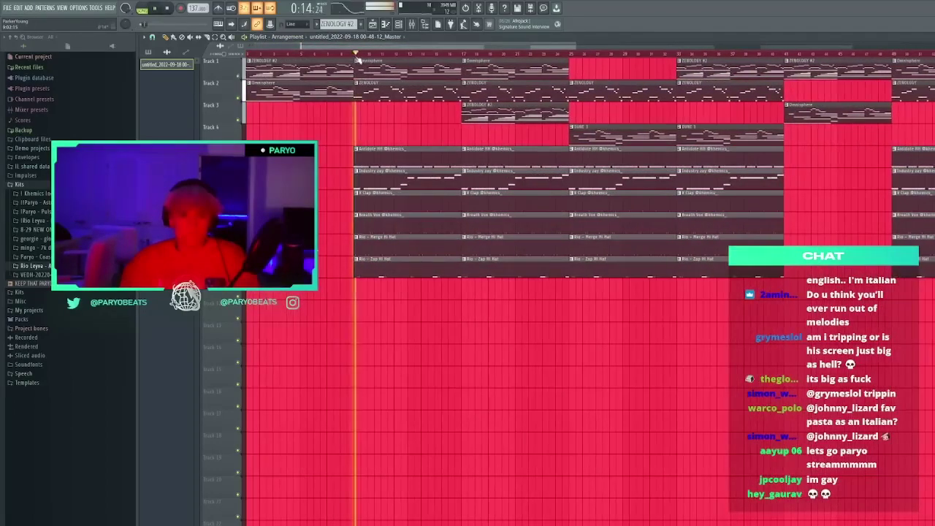
{"action": "scroll", "coordinate": [361, 67], "scroll_direction": "down", "scroll_amount": 1}
{"action": "left_click", "coordinate": [413, 377]}
{"action": "right_click", "coordinate": [413, 376]}
Copy the bar 9 drum clips on tracks 5 to 10 to bar 1 and play the arrangement from the start
{"action": "left_click", "coordinate": [251, 55]}
{"action": "left_click_drag", "start_coordinate": [336, 192], "coordinate": [424, 342]}
{"action": "left_click_drag", "start_coordinate": [346, 123], "coordinate": [406, 388]}
{"action": "key", "text": "ctrl+b"}
{"action": "left_click_drag", "start_coordinate": [507, 167], "coordinate": [312, 166]}
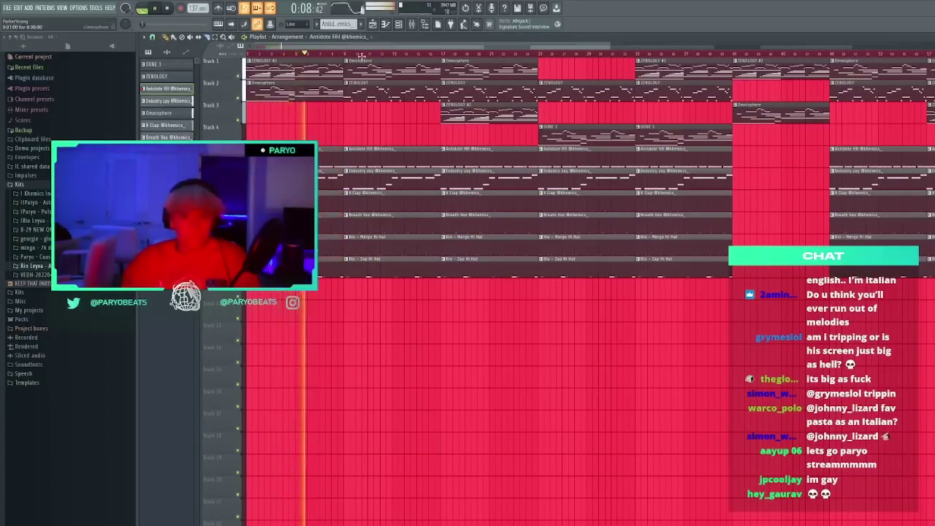
Delete all clips from bar 17 to the end of the arrangement
{"action": "scroll", "coordinate": [590, 293], "scroll_direction": "down", "scroll_amount": 5}
{"action": "left_click_drag", "start_coordinate": [885, 320], "coordinate": [361, 58]}
{"action": "key", "text": "Delete"}
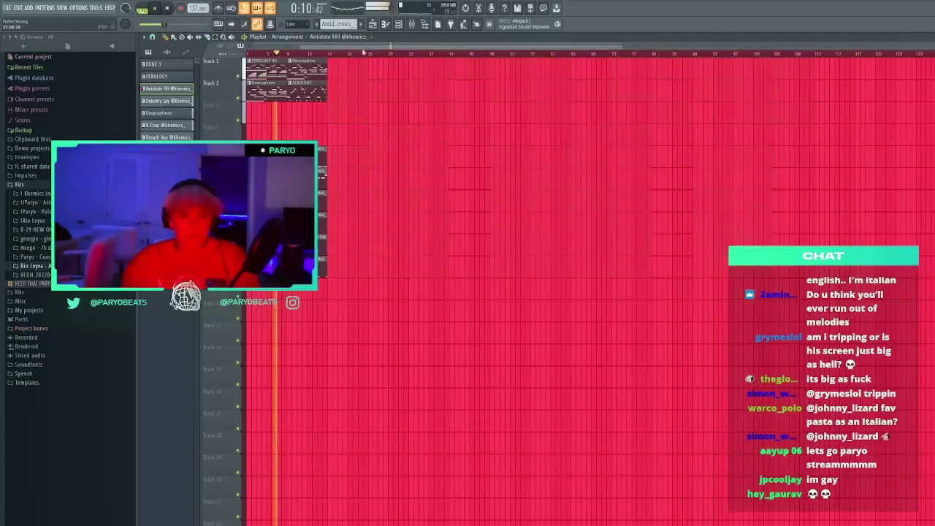
Replace the bar 9 melody clips on tracks 1 and 2 with copies of the bar 1 ZENOLOGY #2 and Omnisphere clips
{"action": "scroll", "coordinate": [621, 183], "scroll_direction": "up", "scroll_amount": 5}
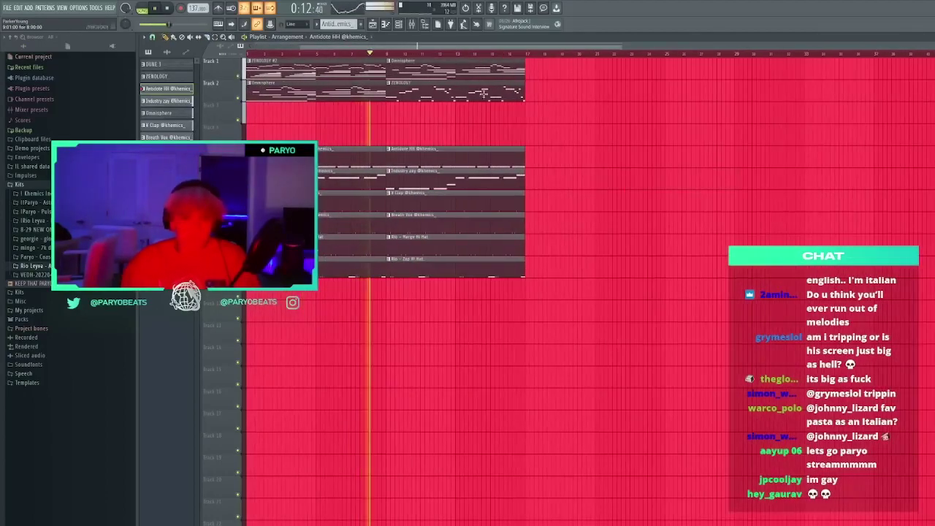
{"action": "right_click", "coordinate": [438, 91]}
{"action": "right_click", "coordinate": [420, 72]}
{"action": "left_click_drag", "start_coordinate": [413, 89], "coordinate": [259, 68]}
{"action": "key", "text": "ctrl+b"}
{"action": "left_click", "coordinate": [537, 120]}
{"action": "right_click", "coordinate": [565, 114]}
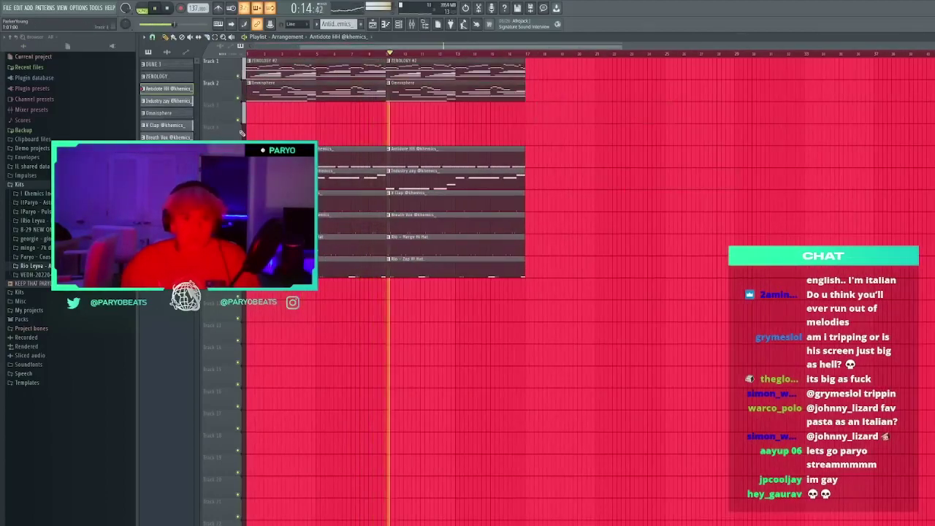
Place a ZENOLOGY clip at bar 9 on track 3 and delete the ZENOLOGY #2 clip at bar 9 on track 1
{"action": "left_click", "coordinate": [389, 115]}
{"action": "left_click", "coordinate": [368, 54]}
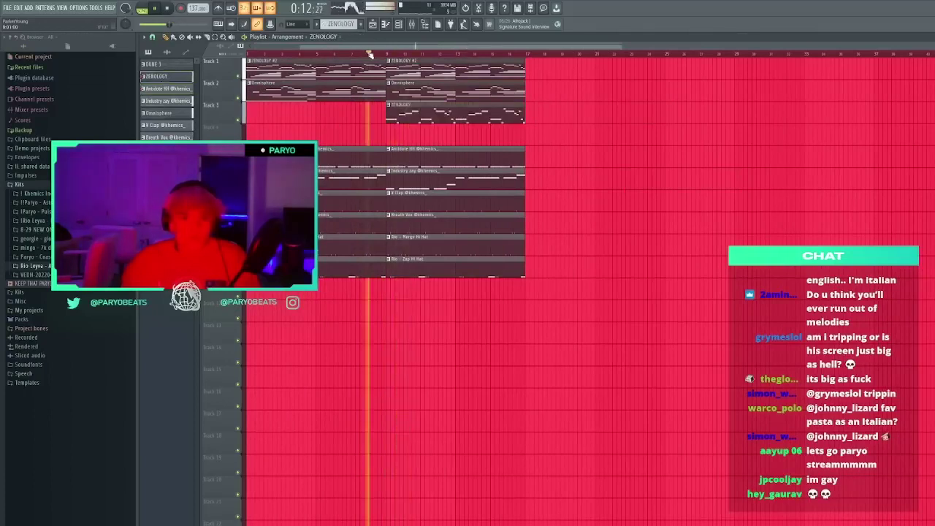
{"action": "right_click", "coordinate": [402, 71]}
Place a DUNE 3 clip at bar 9 on track 4
{"action": "left_click", "coordinate": [155, 65]}
{"action": "left_click", "coordinate": [390, 135]}
{"action": "mouse_move", "coordinate": [641, 176]}
{"action": "left_mouse_down"}
{"action": "mouse_move", "coordinate": [655, 177]}
{"action": "mouse_move", "coordinate": [616, 177]}
{"action": "mouse_move", "coordinate": [626, 178]}
{"action": "left_mouse_up"}
{"action": "right_click", "coordinate": [626, 178]}
{"action": "left_click", "coordinate": [627, 178]}
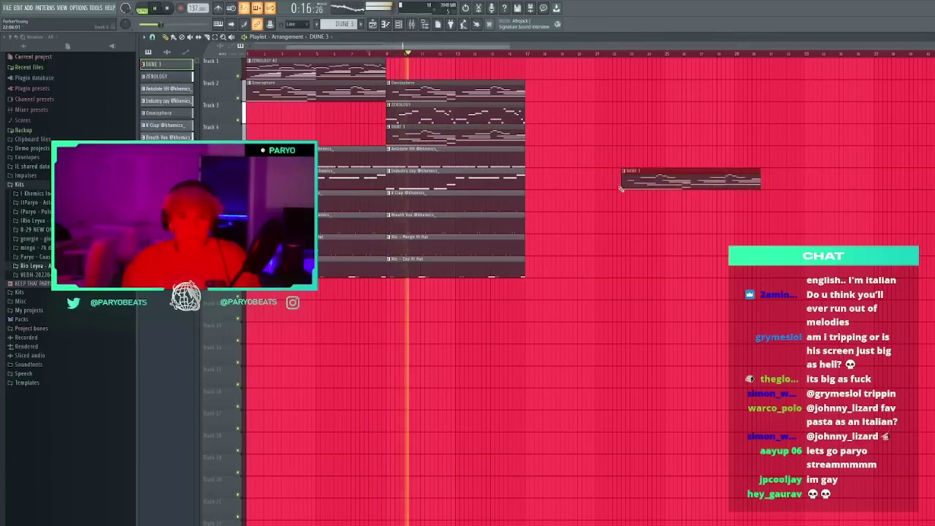
{"action": "right_click", "coordinate": [629, 181]}
Move all the clips in the bar 9 section up one track
{"action": "left_click_drag", "start_coordinate": [631, 321], "coordinate": [451, 69]}
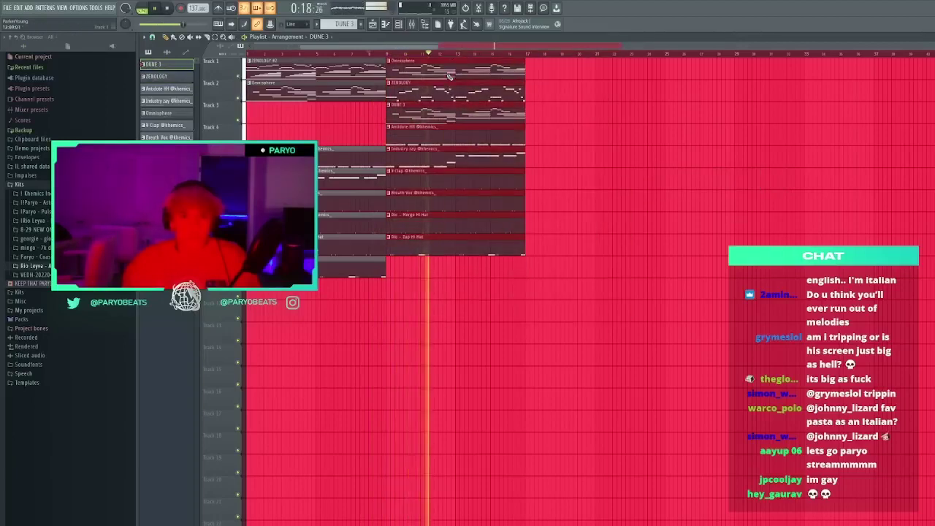
{"action": "left_click", "coordinate": [642, 312]}
{"action": "right_click", "coordinate": [642, 312]}
{"action": "scroll", "coordinate": [509, 57], "scroll_direction": "up", "scroll_amount": 2}
{"action": "scroll", "coordinate": [510, 57], "scroll_direction": "down", "scroll_amount": 2}
{"action": "left_click", "coordinate": [601, 202]}
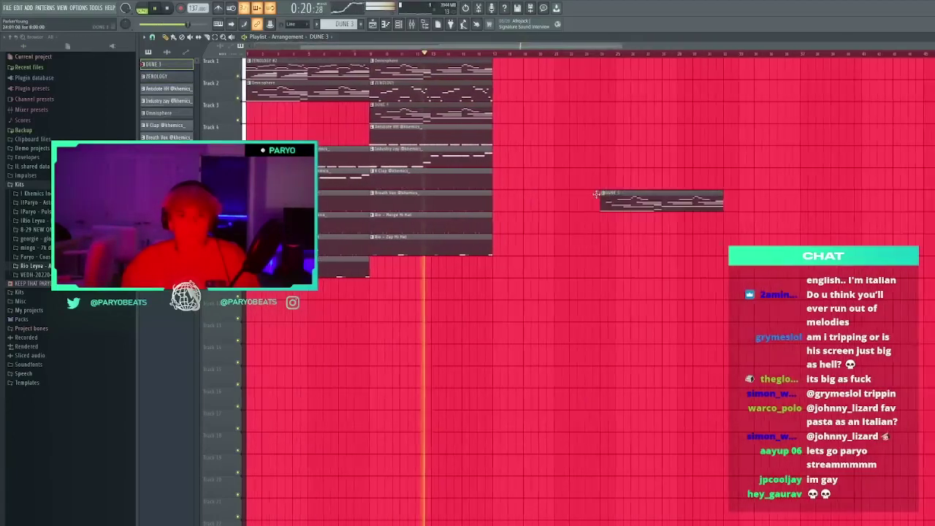
{"action": "right_click", "coordinate": [601, 202]}
Build the bar 17 section with Omnisphere on track 1, ZENOLOGY #2 on track 11 and copies of the bar 9 drum clips
{"action": "left_click", "coordinate": [330, 71]}
{"action": "left_click_drag", "start_coordinate": [541, 181], "coordinate": [439, 139]}
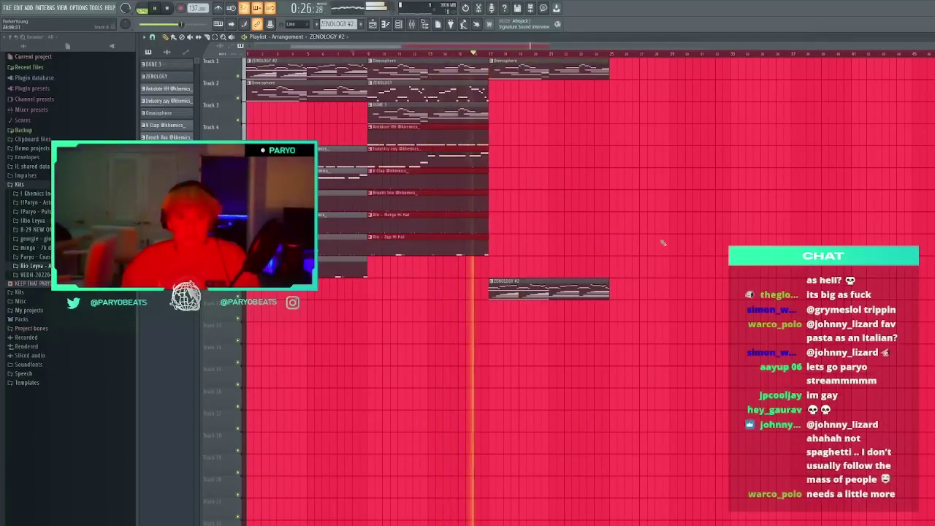
{"action": "key", "text": "ctrl+b"}
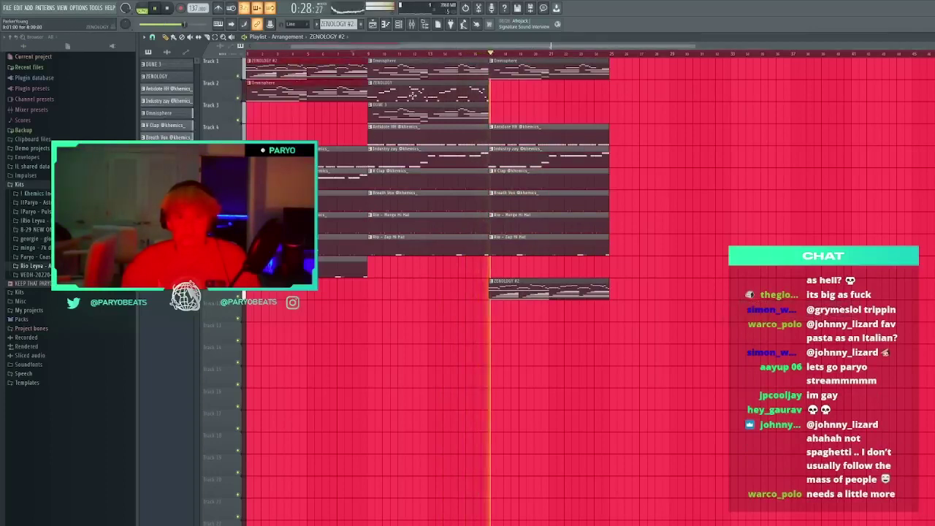
Copy the bar 1 ZENOLOGY #2 and Omnisphere clips to bar 25 on tracks 1 and 2, and duplicate the bar 17 drum clips to bar 25
{"action": "left_click_drag", "start_coordinate": [317, 116], "coordinate": [292, 73]}
{"action": "key", "text": "ctrl+b"}
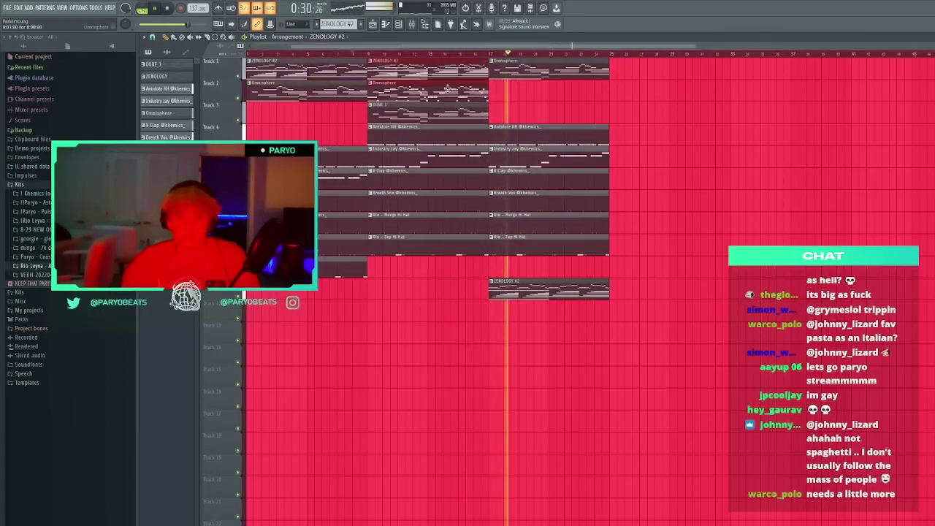
{"action": "left_click_drag", "start_coordinate": [409, 91], "coordinate": [651, 91]}
{"action": "left_click_drag", "start_coordinate": [630, 157], "coordinate": [566, 232]}
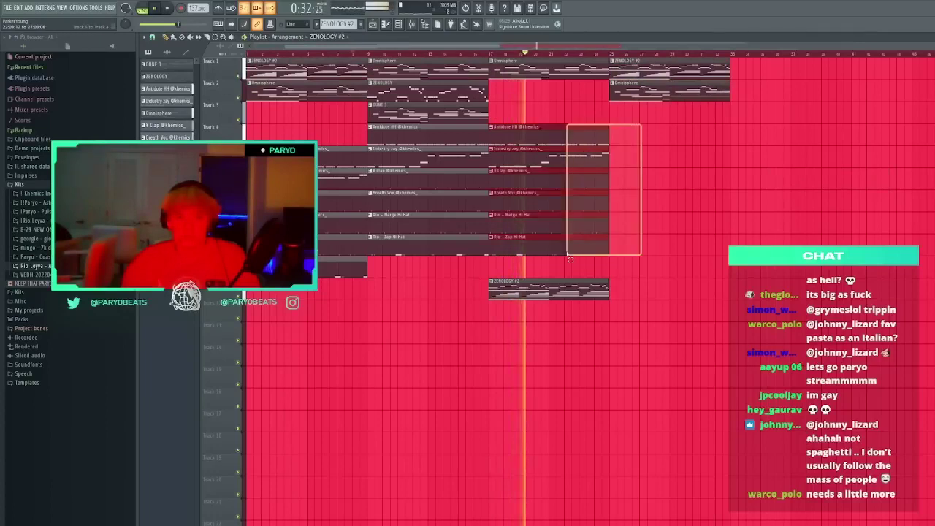
{"action": "key", "text": "ctrl+b"}
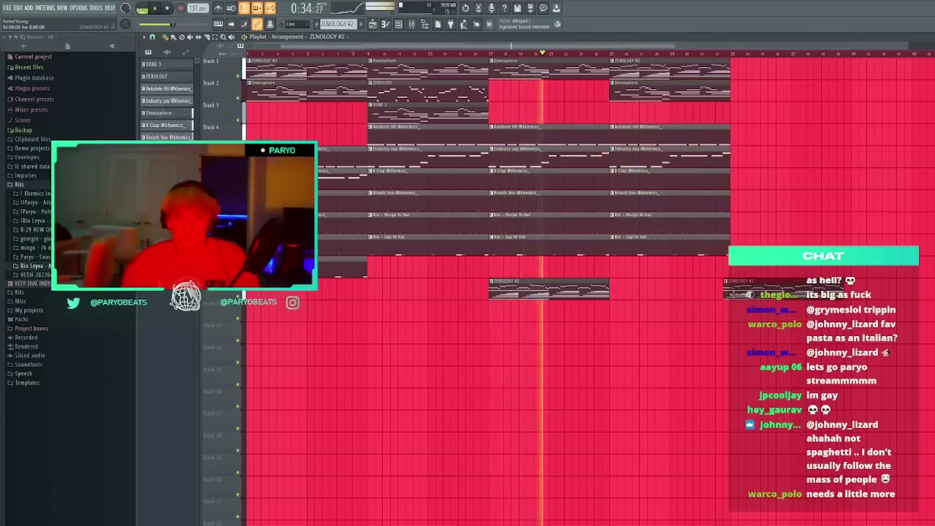
{"action": "left_click", "coordinate": [788, 136]}
{"action": "right_click", "coordinate": [797, 146]}
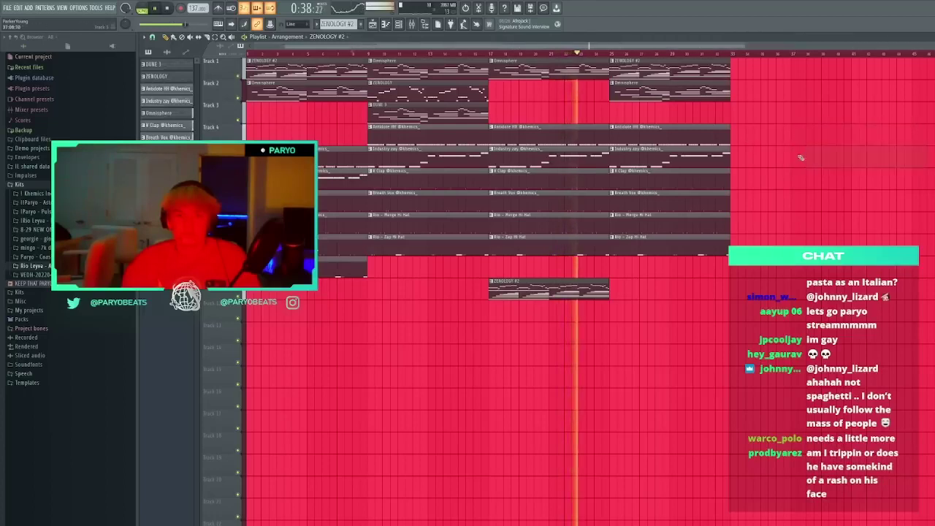
Copy the bar 9 Omnisphere, ZENOLOGY and DUNE 3 clips to bar 33 on tracks 1 to 3
{"action": "left_click", "coordinate": [407, 84], "text": "ctrl+shift"}
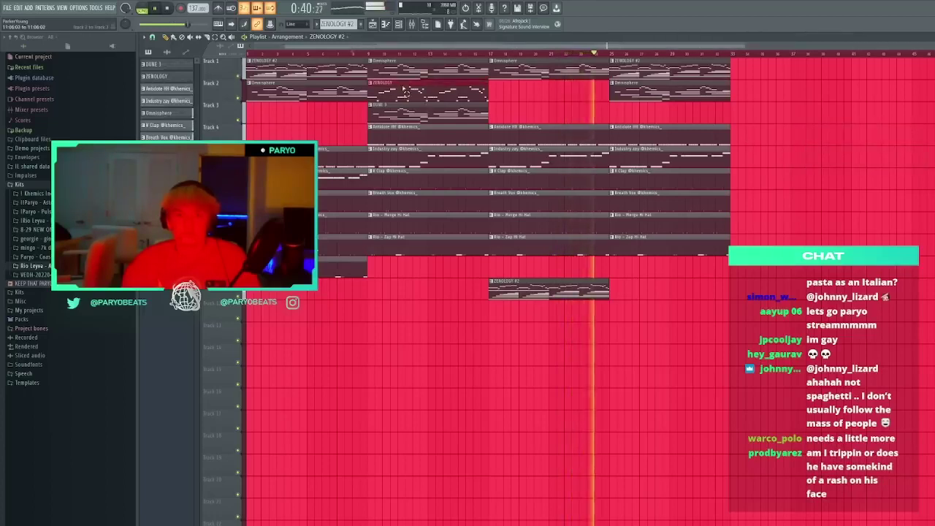
{"action": "left_click", "coordinate": [400, 62], "text": "ctrl+shift"}
{"action": "left_click", "coordinate": [399, 108], "text": "ctrl+shift"}
{"action": "left_click_drag", "start_coordinate": [401, 107], "coordinate": [762, 68]}
{"action": "left_click", "coordinate": [765, 53]}
{"action": "left_click", "coordinate": [685, 53]}
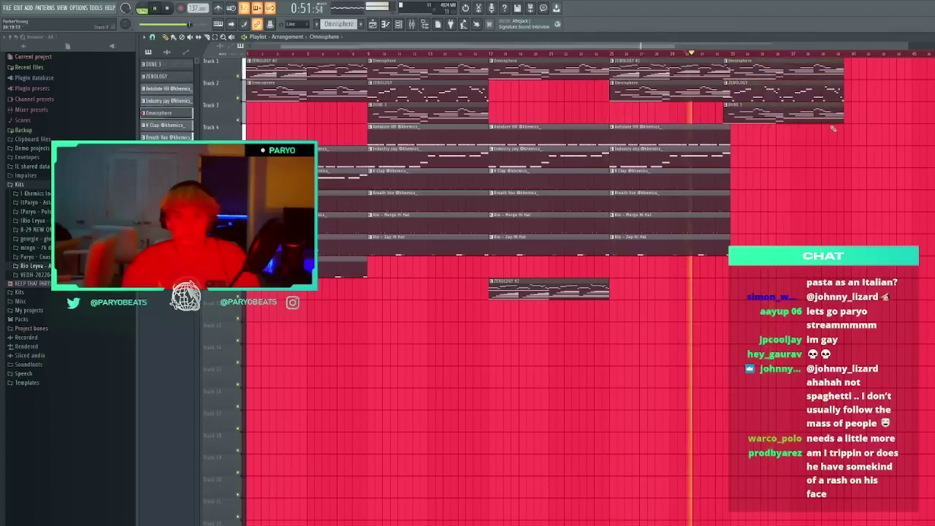
{"action": "left_click", "coordinate": [766, 53]}
{"action": "left_click", "coordinate": [661, 53]}
{"action": "left_click_drag", "start_coordinate": [833, 156], "coordinate": [768, 76]}
{"action": "left_click_drag", "start_coordinate": [768, 76], "coordinate": [775, 76]}
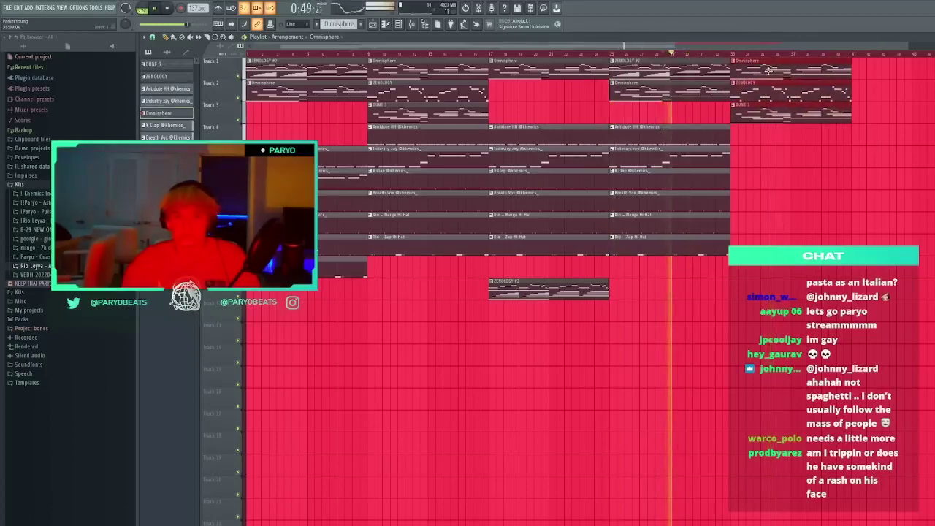
Delete the Omnisphere clip at bar 33 on track 1
{"action": "right_click", "coordinate": [776, 74]}
{"action": "left_click", "coordinate": [787, 223]}
{"action": "right_click", "coordinate": [789, 222]}
Duplicate the whole arrangement from bars 1 to 40 so the copy starts at bar 41
{"action": "scroll", "coordinate": [697, 69], "scroll_direction": "down", "scroll_amount": 3}
{"action": "scroll", "coordinate": [696, 68], "scroll_direction": "down", "scroll_amount": 2}
{"action": "left_click_drag", "start_coordinate": [691, 355], "coordinate": [125, 67]}
{"action": "key", "text": "ctrl+b"}
Extend the first drum clips of the duplicated section on tracks 5 to 10 back to start at bar 41
{"action": "left_click", "coordinate": [452, 353]}
{"action": "left_click_drag", "start_coordinate": [464, 337], "coordinate": [445, 155]}
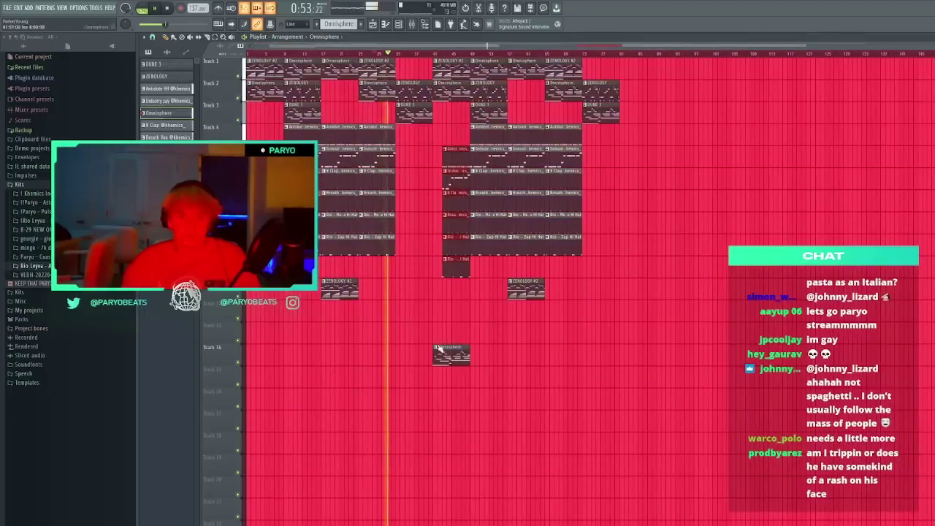
{"action": "right_click", "coordinate": [440, 350]}
{"action": "mouse_move", "coordinate": [440, 357]}
{"action": "left_mouse_down"}
{"action": "mouse_move", "coordinate": [445, 165]}
{"action": "mouse_move", "coordinate": [436, 163]}
{"action": "left_mouse_up"}
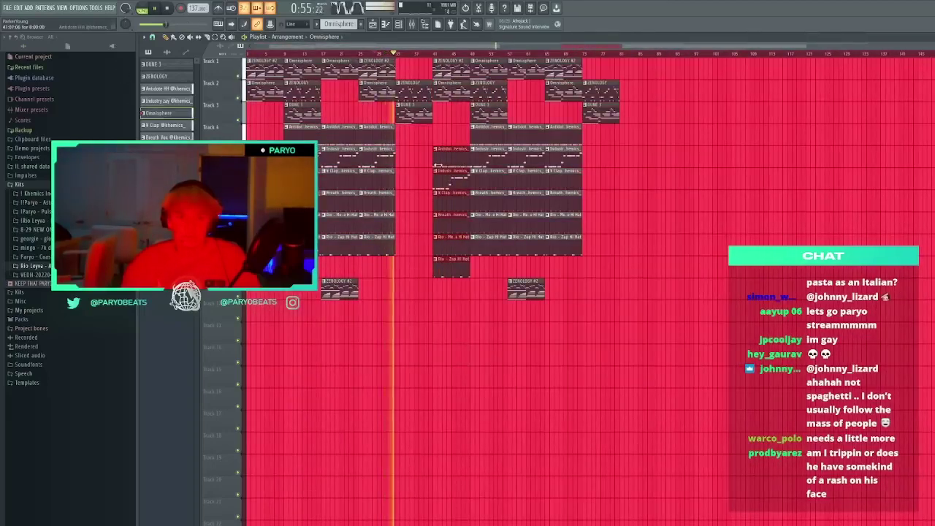
Duplicate the bar 41 to 80 section so the copy starts at bar 81
{"action": "left_click_drag", "start_coordinate": [726, 389], "coordinate": [436, 56]}
{"action": "scroll", "coordinate": [439, 59], "scroll_direction": "up", "scroll_amount": 1}
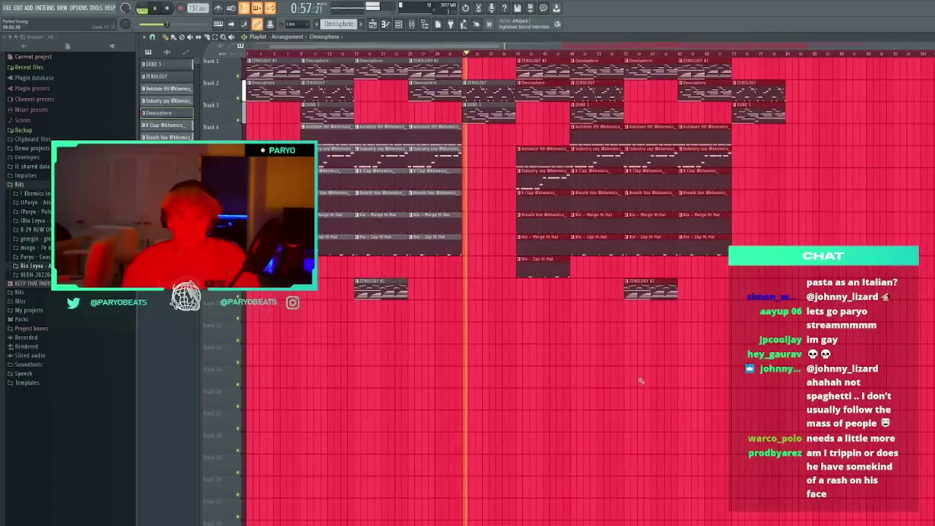
{"action": "key", "text": "ctrl+b"}
{"action": "left_click_drag", "start_coordinate": [781, 320], "coordinate": [865, 57]}
{"action": "key", "text": "Delete"}
{"action": "left_click_drag", "start_coordinate": [932, 168], "coordinate": [900, 81]}
{"action": "left_click_drag", "start_coordinate": [911, 94], "coordinate": [863, 95]}
{"action": "key", "text": "ctrl+z"}
{"action": "key", "text": "ctrl+z"}
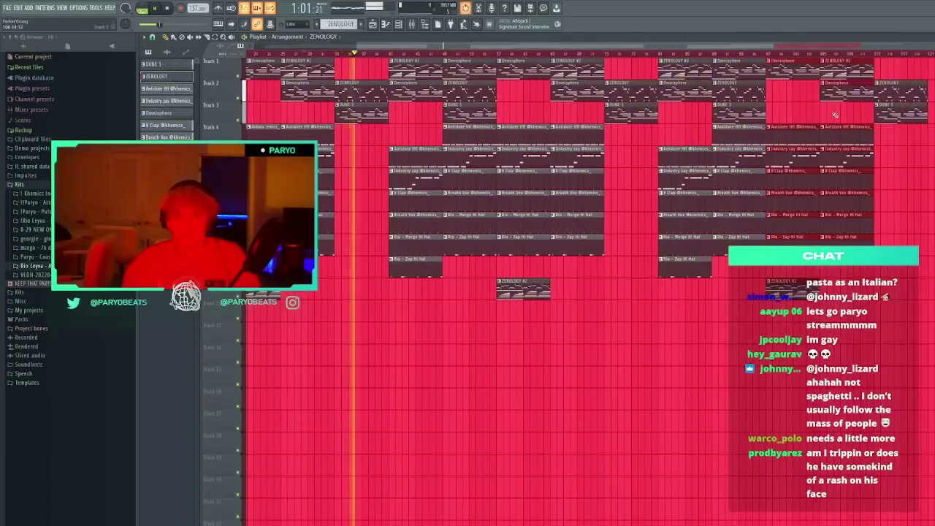
Delete the drum clips from bars 97 to 112, keeping the melody clips
{"action": "left_click_drag", "start_coordinate": [796, 108], "coordinate": [846, 63]}
{"action": "key", "text": "Delete"}
{"action": "key", "text": "Delete"}
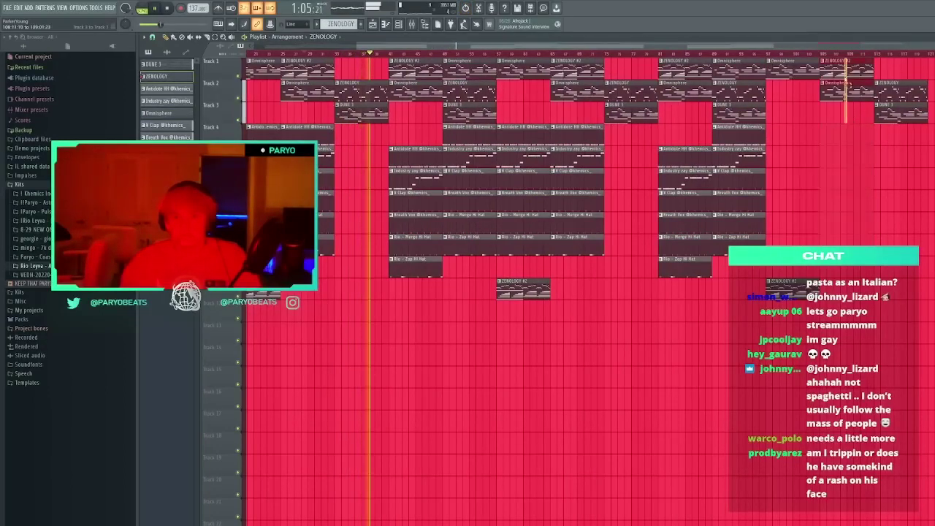
Replace the bar 105 ZENOLOGY #2 and Omnisphere clips with the ZENOLOGY and DUNE 3 clips from bar 113
{"action": "key", "text": "Delete"}
{"action": "left_click_drag", "start_coordinate": [906, 187], "coordinate": [842, 92]}
{"action": "left_click", "coordinate": [851, 158]}
{"action": "right_click", "coordinate": [851, 157]}
Play the arrangement from the beginning and review how the melody and drum sections are laid out
{"action": "left_click_drag", "start_coordinate": [745, 46], "coordinate": [643, 46]}
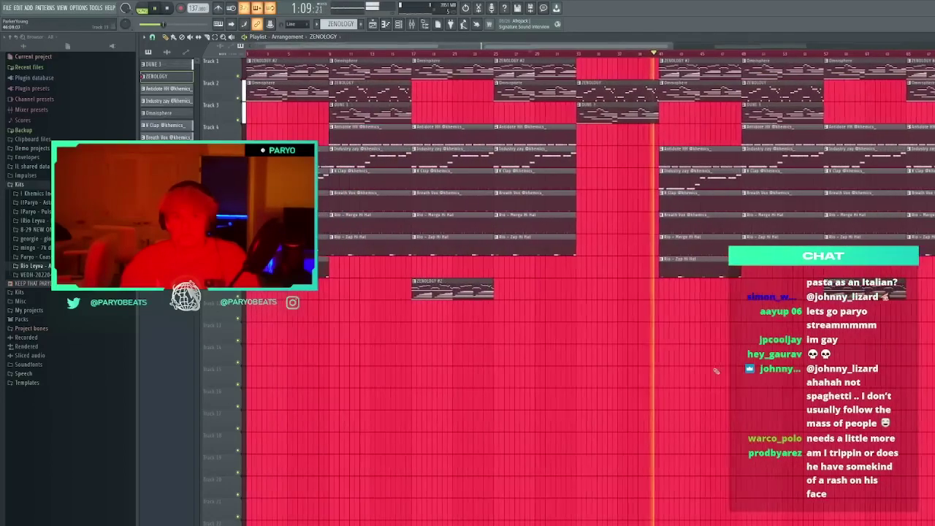
{"action": "left_click", "coordinate": [736, 377]}
{"action": "right_click", "coordinate": [736, 376]}
{"action": "key", "text": "space"}
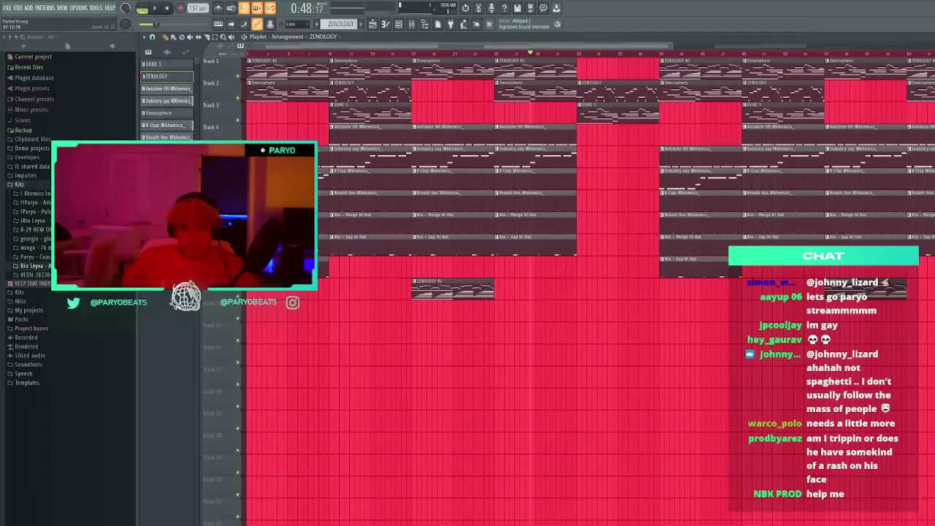
{"action": "key", "text": "space"}
{"action": "left_click", "coordinate": [628, 378]}
{"action": "right_click", "coordinate": [628, 378]}
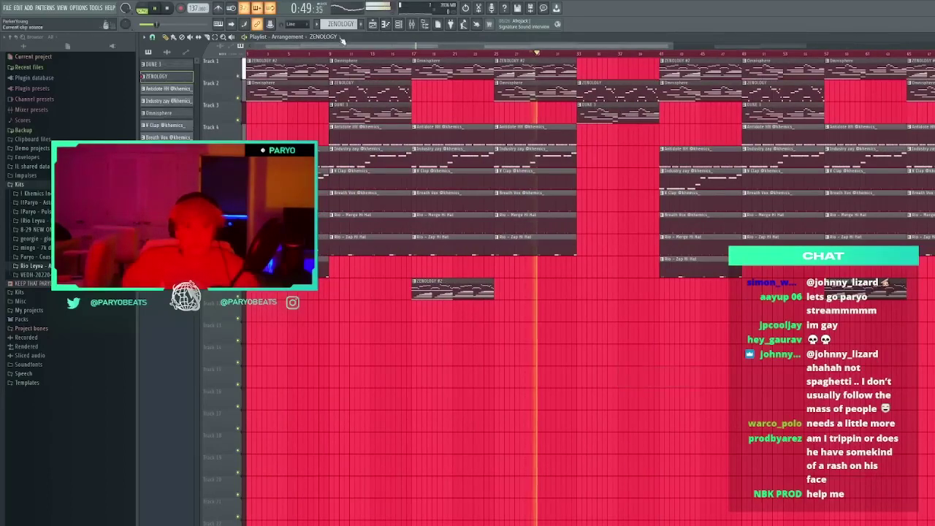
{"action": "left_click", "coordinate": [424, 353]}
{"action": "right_click", "coordinate": [424, 353]}
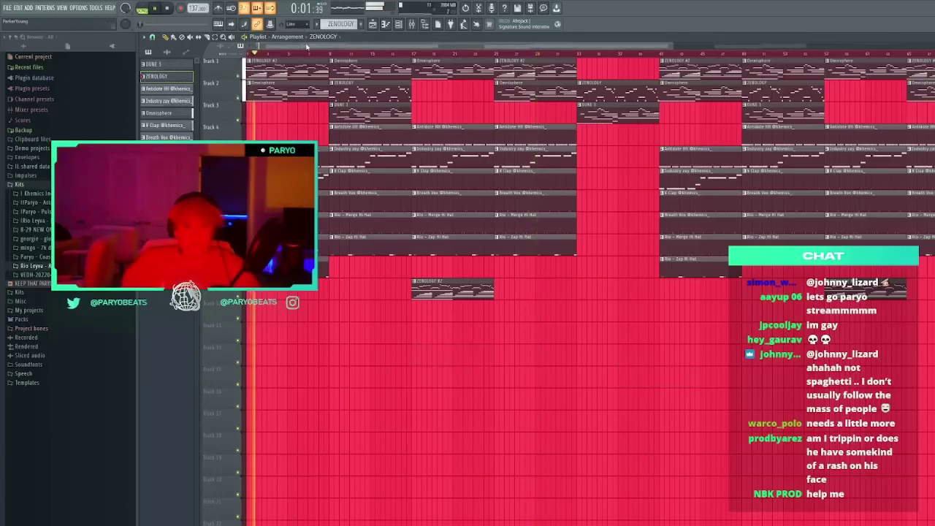
{"action": "scroll", "coordinate": [307, 50], "scroll_direction": "up", "scroll_amount": 3}
{"action": "scroll", "coordinate": [307, 50], "scroll_direction": "up", "scroll_amount": 1}
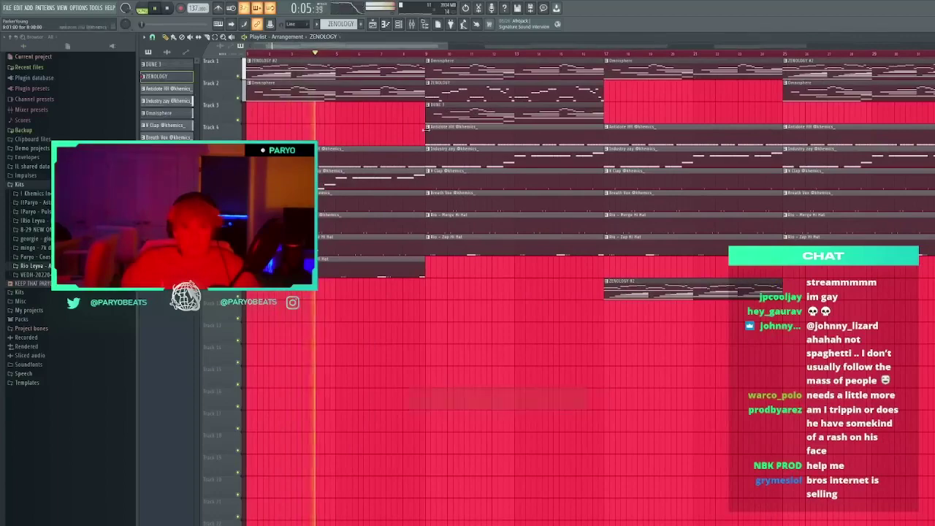
{"action": "scroll", "coordinate": [435, 57], "scroll_direction": "down", "scroll_amount": 2}
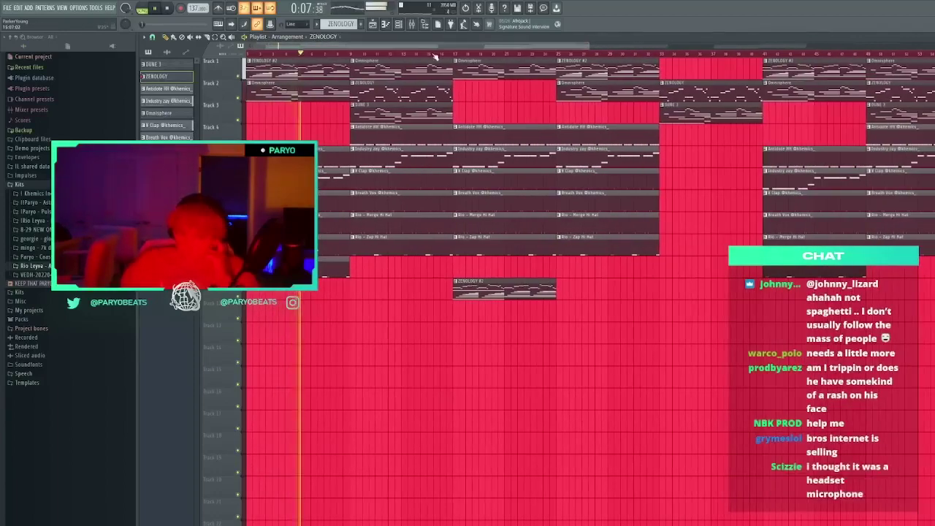
{"action": "scroll", "coordinate": [435, 57], "scroll_direction": "down", "scroll_amount": 1}
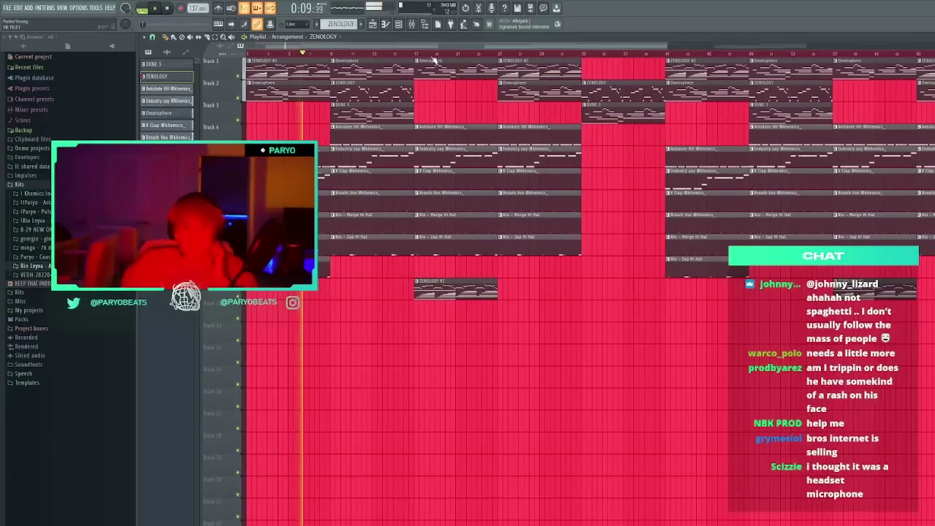
{"action": "scroll", "coordinate": [435, 59], "scroll_direction": "down", "scroll_amount": 3}
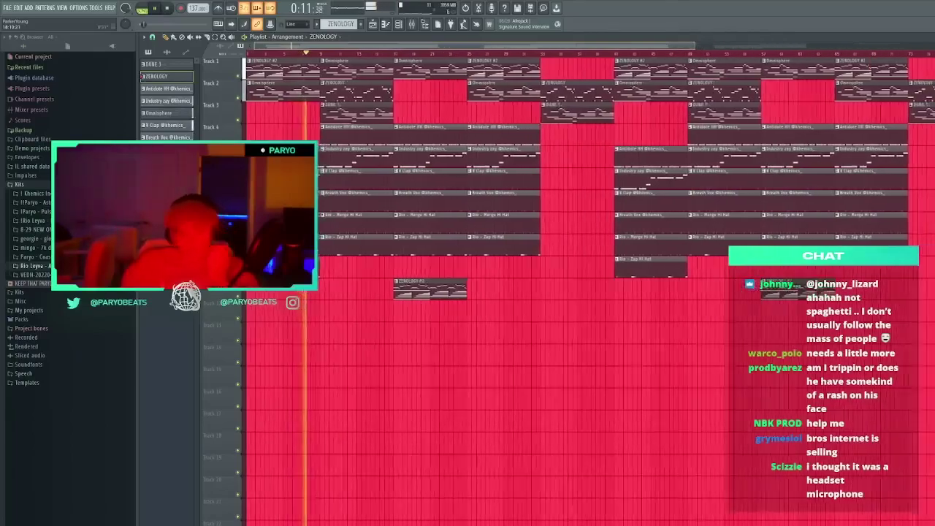
{"action": "scroll", "coordinate": [435, 59], "scroll_direction": "up", "scroll_amount": 1}
{"action": "left_click", "coordinate": [471, 353]}
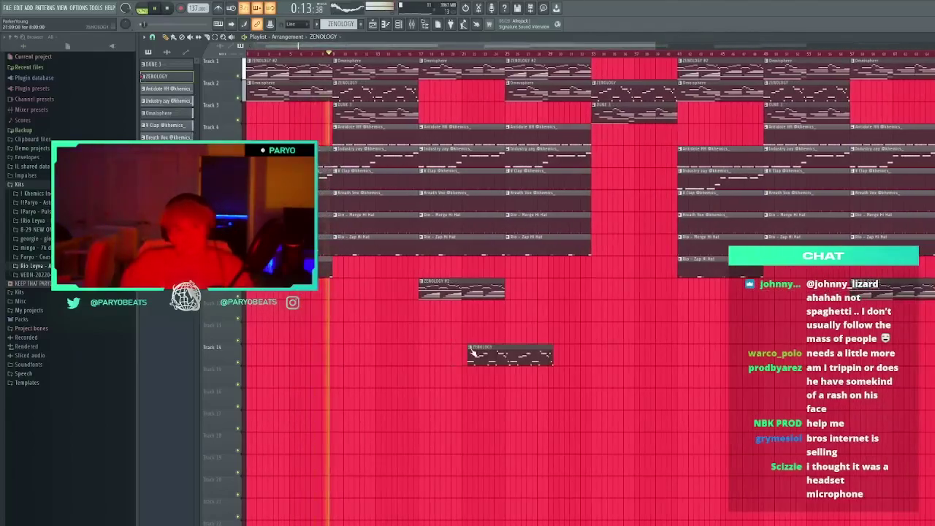
{"action": "right_click", "coordinate": [479, 346]}
{"action": "scroll", "coordinate": [390, 95], "scroll_direction": "down", "scroll_amount": 4}
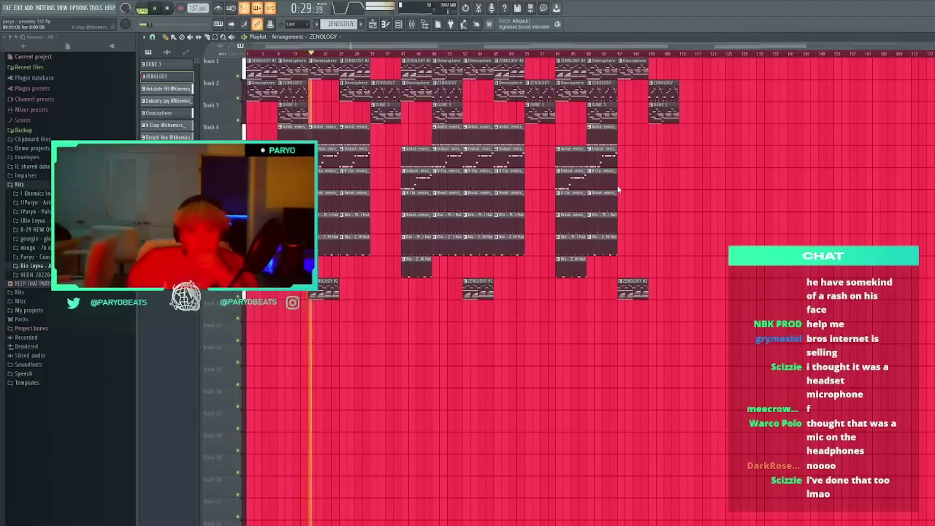
{"action": "key", "text": "space"}
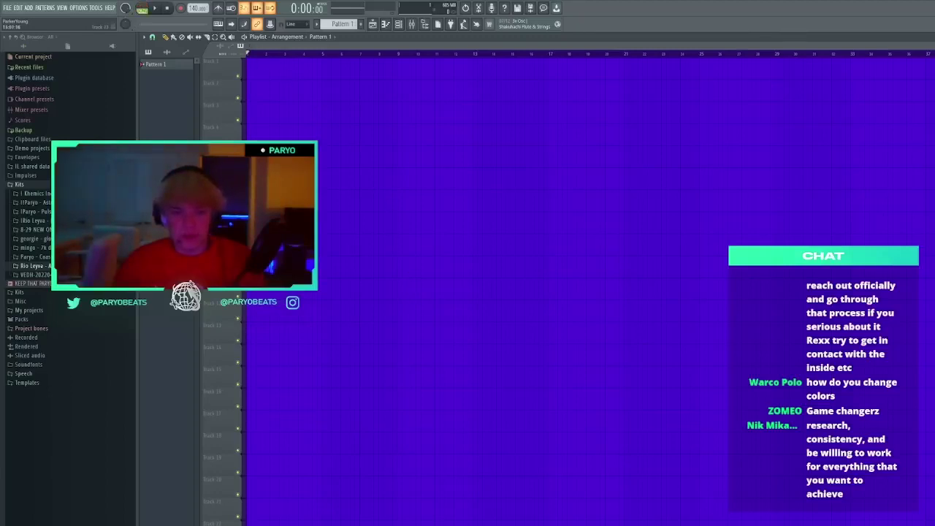
Open the recent file "spaceman+paryo- poptart- 128bpm" from File Explorer, and return to the empty FL Studio project
{"action": "key", "text": "super+e"}
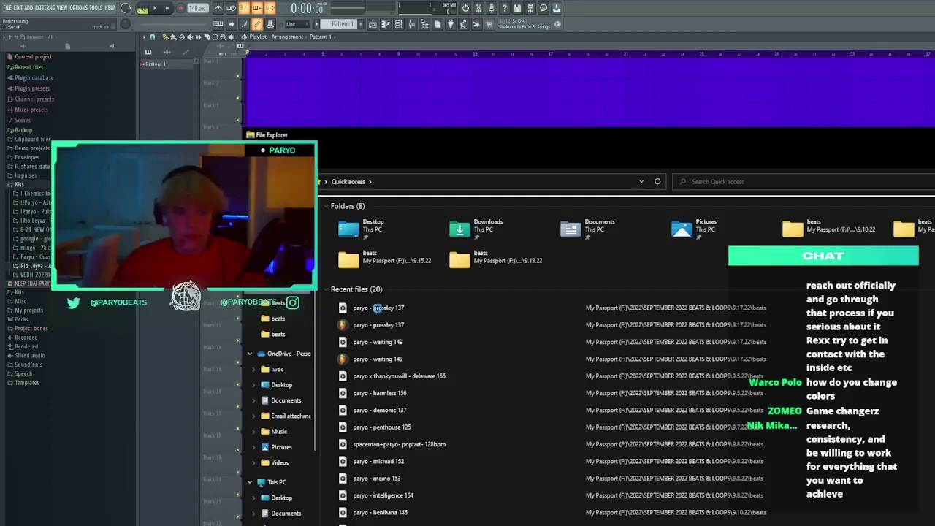
{"action": "key", "text": "alt+Left"}
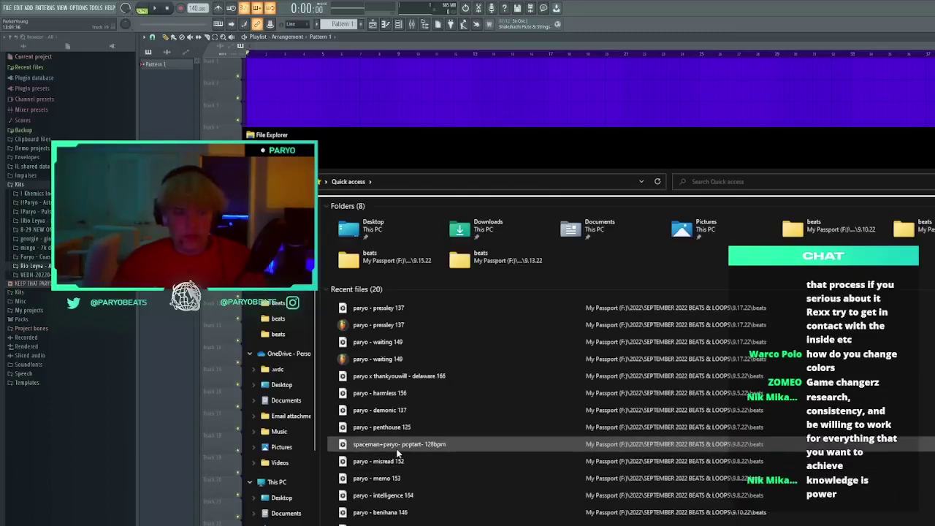
{"action": "double_click", "coordinate": [398, 450]}
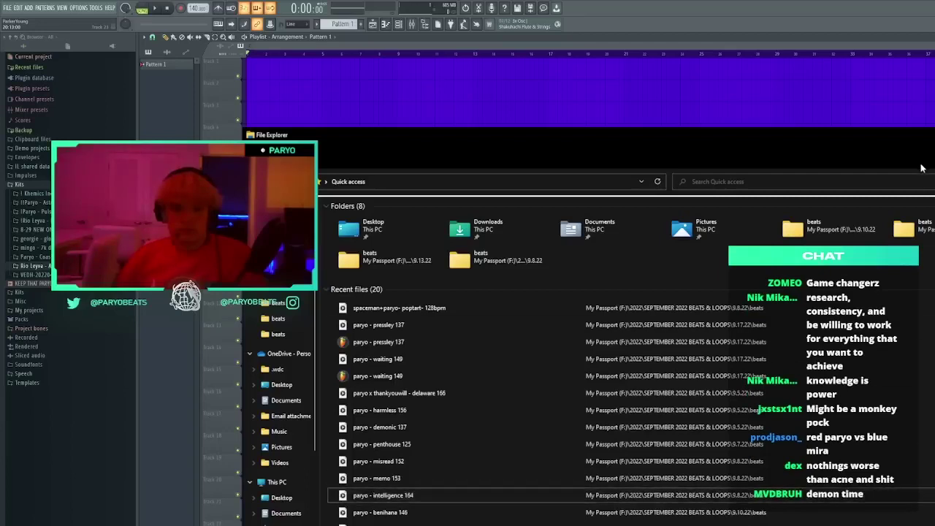
{"action": "key", "text": "alt+Tab"}
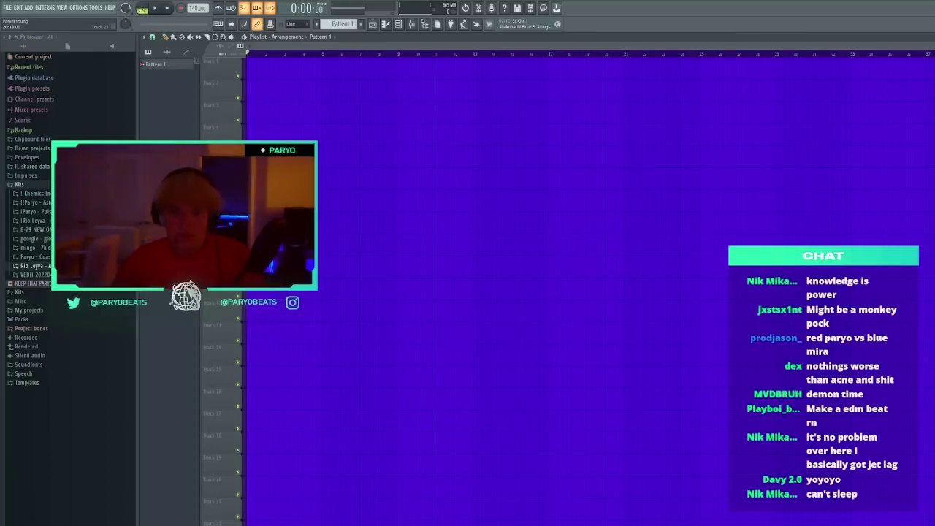
Show the channel rack and move the ZENOLOGY plugin window over the middle of the playlist
{"action": "left_click", "coordinate": [352, 89]}
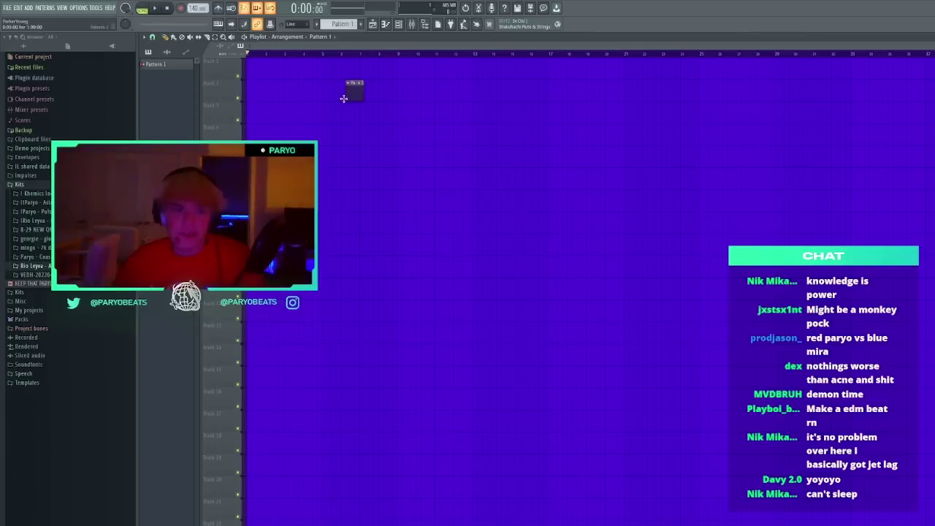
{"action": "right_click", "coordinate": [356, 92]}
{"action": "left_click", "coordinate": [399, 24]}
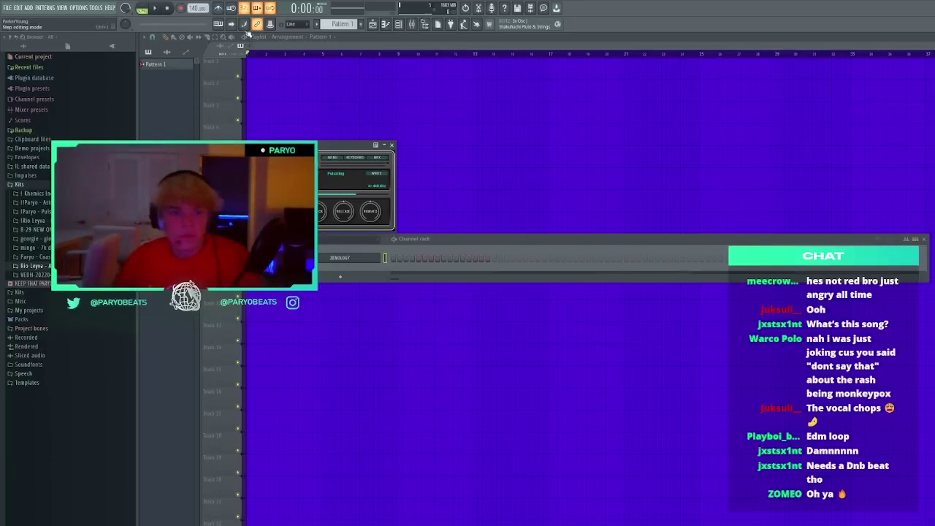
{"action": "left_click_drag", "start_coordinate": [343, 144], "coordinate": [506, 190]}
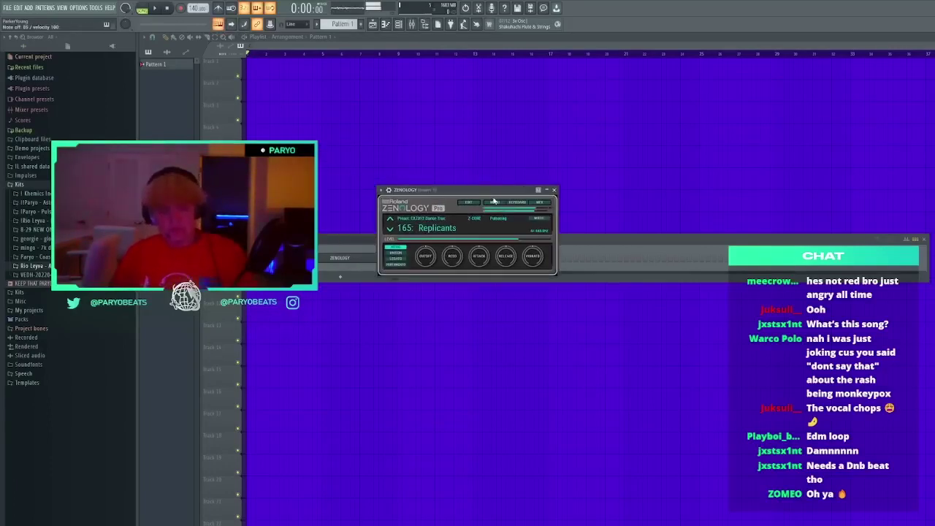
Audition the ZENOLOGY presets from 165: Replicants up to 177: XpressiveSRX
{"action": "left_click", "coordinate": [390, 229]}
{"action": "left_click_drag", "start_coordinate": [445, 191], "coordinate": [481, 183]}
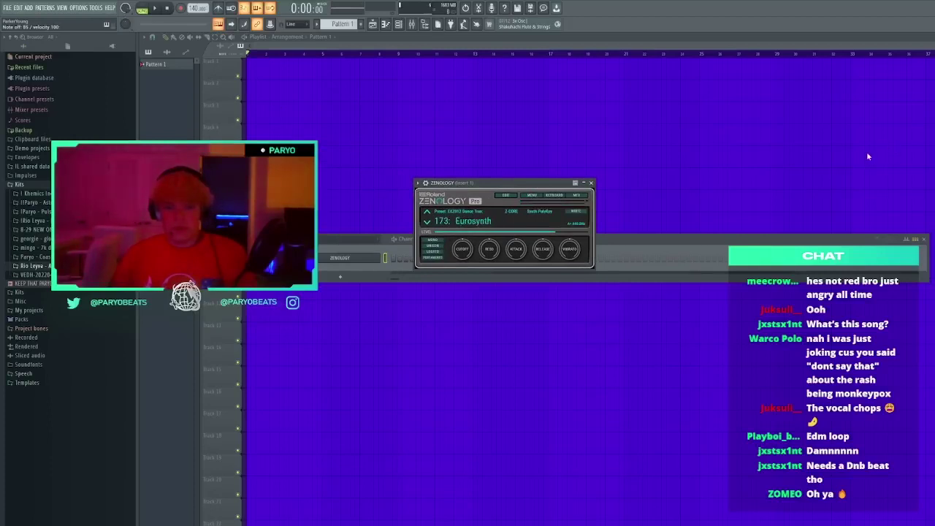
{"action": "left_click", "coordinate": [427, 221]}
{"action": "left_click_drag", "start_coordinate": [481, 182], "coordinate": [487, 180]}
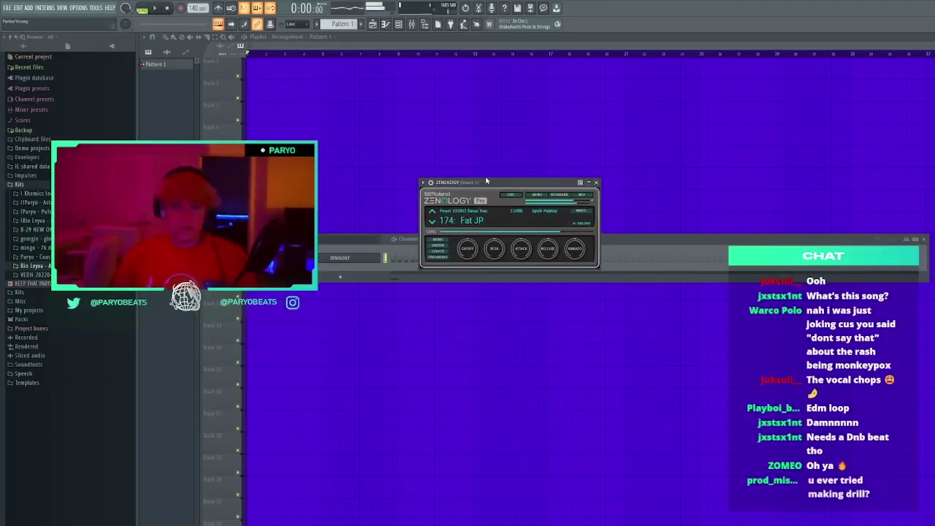
{"action": "left_click", "coordinate": [432, 221]}
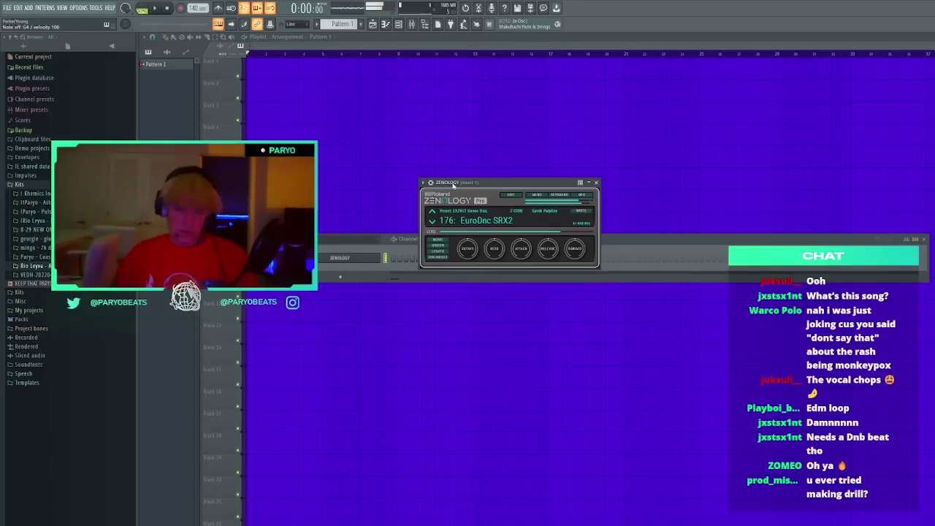
{"action": "left_click", "coordinate": [432, 222]}
{"action": "left_click_drag", "start_coordinate": [470, 184], "coordinate": [500, 154]}
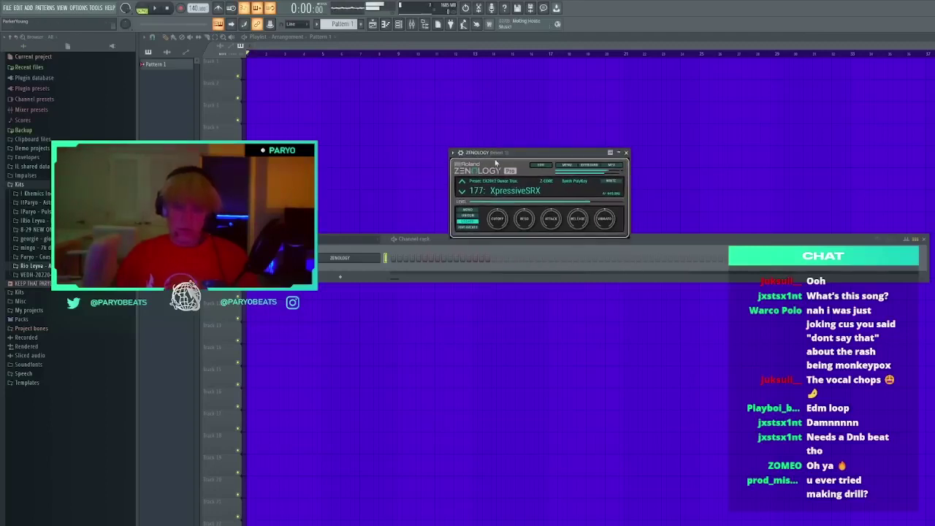
Continue auditioning the ZENOLOGY presets up to 187: Live at 5
{"action": "left_click", "coordinate": [463, 191]}
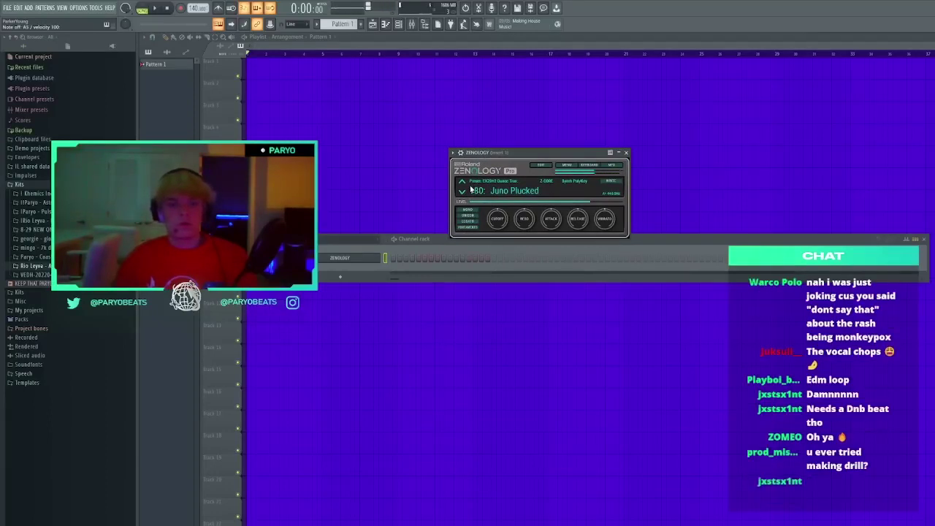
{"action": "left_click", "coordinate": [464, 190]}
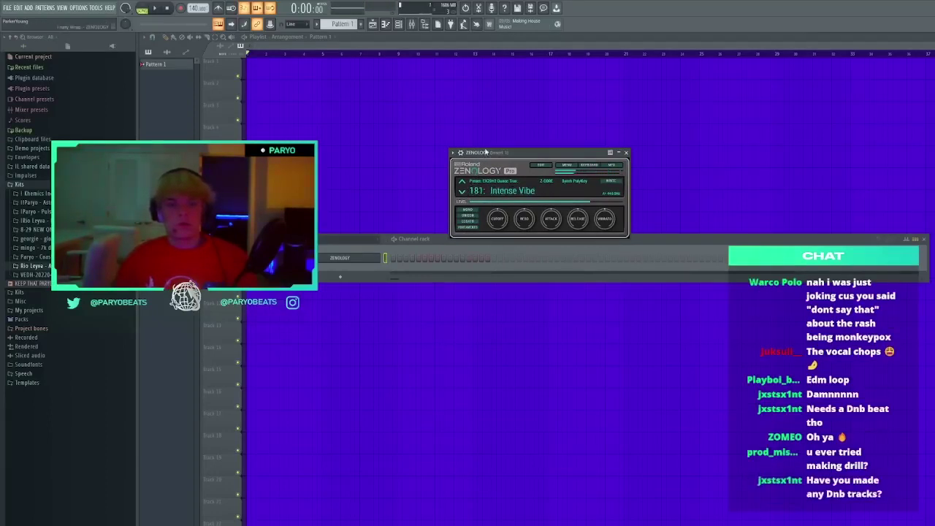
{"action": "left_click", "coordinate": [463, 192]}
{"action": "left_click", "coordinate": [463, 192]}
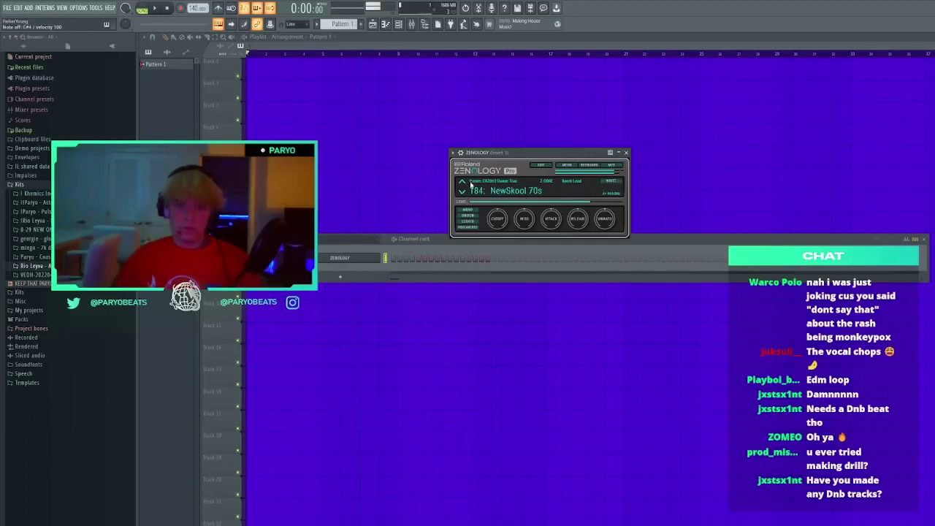
{"action": "left_click", "coordinate": [463, 192]}
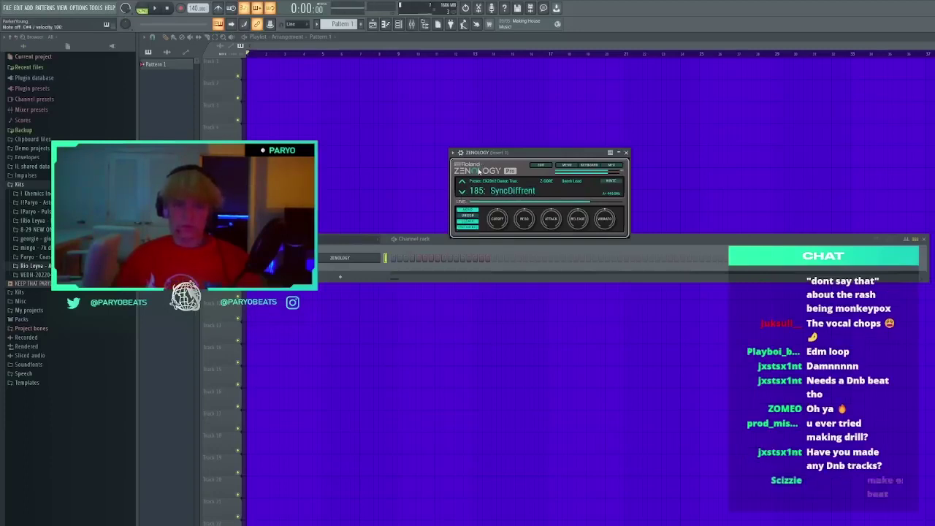
{"action": "left_click", "coordinate": [463, 192]}
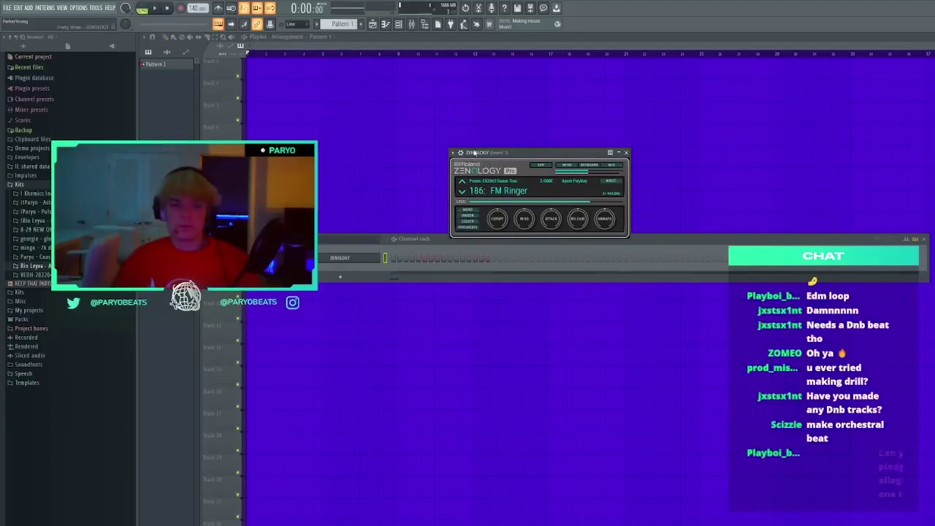
{"action": "left_click", "coordinate": [463, 191]}
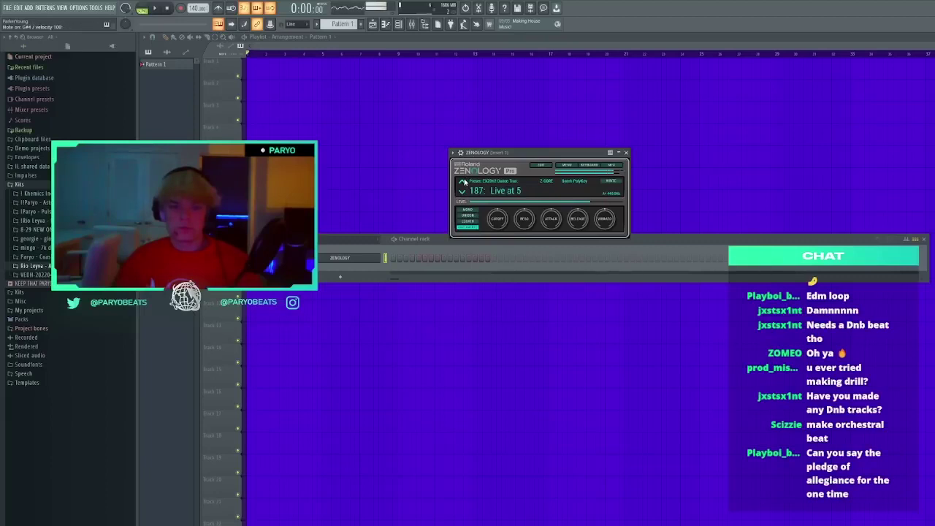
Compare the presets 186: FM Ringer and 187: Live at 5, leaving FM Ringer loaded
{"action": "left_click", "coordinate": [463, 181]}
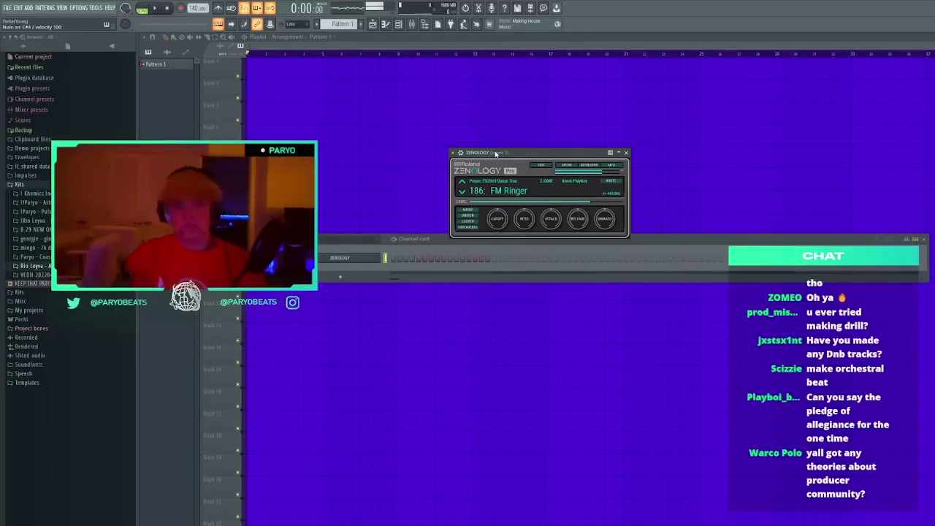
{"action": "left_click", "coordinate": [462, 191]}
{"action": "left_click", "coordinate": [462, 182]}
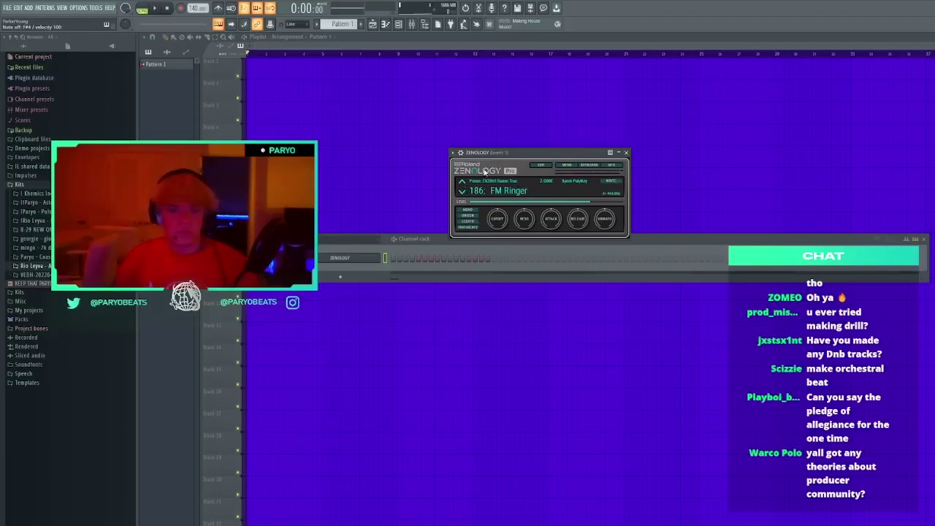
{"action": "left_click", "coordinate": [462, 192]}
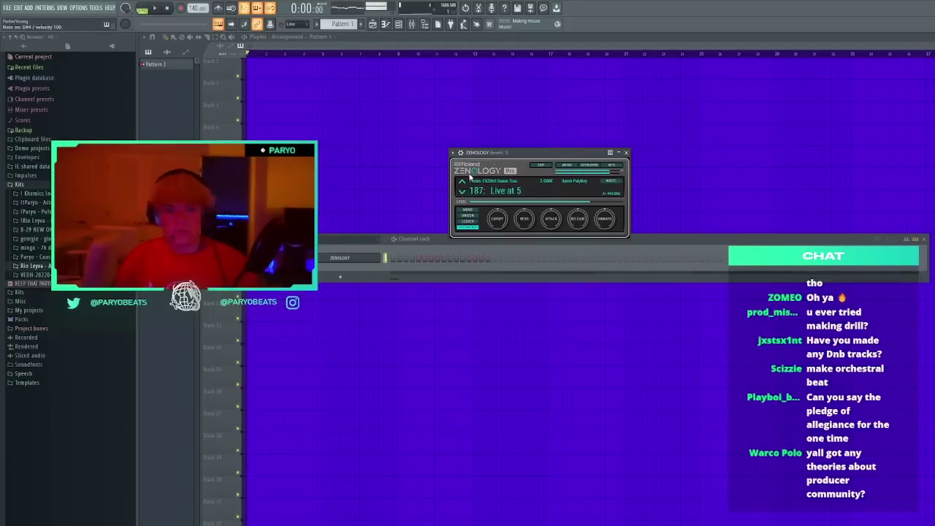
{"action": "left_click", "coordinate": [463, 183]}
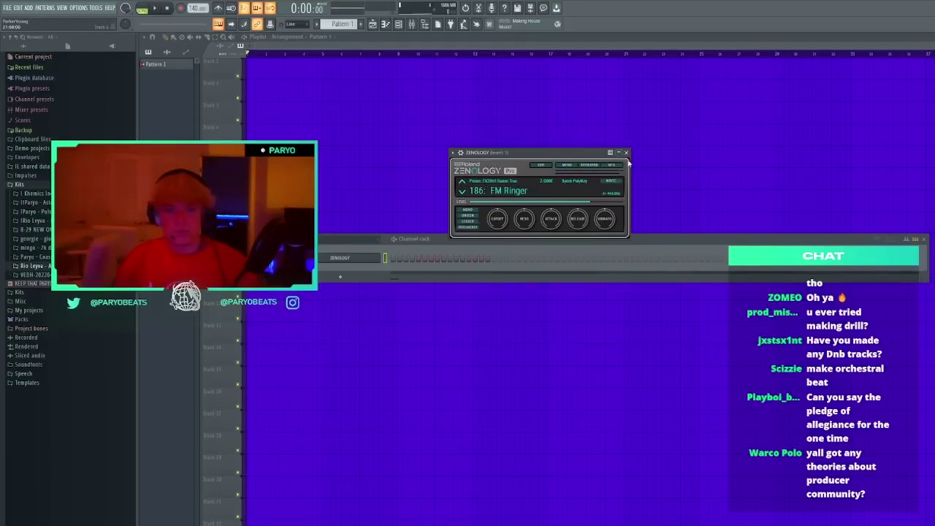
Close the ZENOLOGY window, and open its channel's piano roll with a note at the start of bar 1
{"action": "left_click", "coordinate": [626, 152]}
{"action": "key", "text": "F7"}
{"action": "left_click_drag", "start_coordinate": [347, 241], "coordinate": [159, 412]}
{"action": "scroll", "coordinate": [219, 351], "scroll_direction": "down", "scroll_amount": 2}
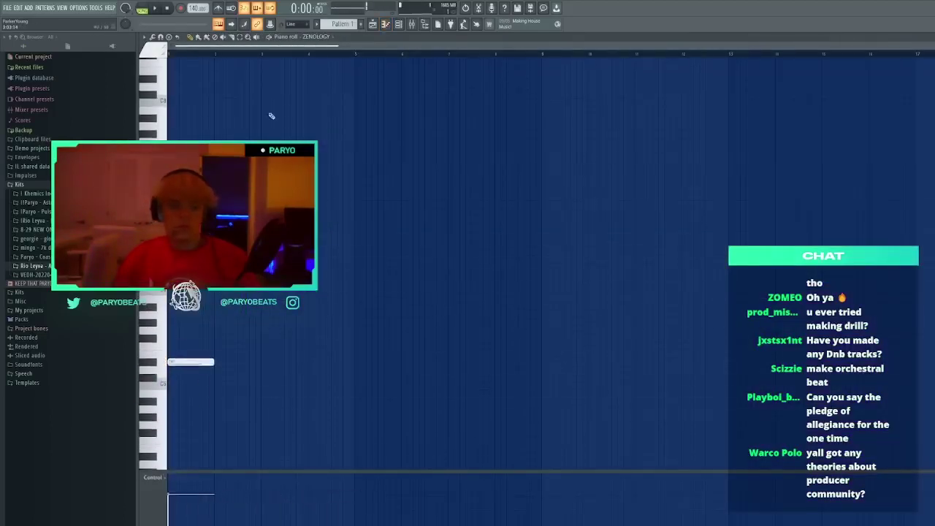
Shorten the test notes to quarter-note length and add notes on beats 2 and 4 of bar 1
{"action": "left_click", "coordinate": [270, 37]}
{"action": "key", "text": "space"}
{"action": "scroll", "coordinate": [220, 351], "scroll_direction": "up", "scroll_amount": 3}
{"action": "scroll", "coordinate": [219, 351], "scroll_direction": "down", "scroll_amount": 3}
{"action": "left_click", "coordinate": [206, 281]}
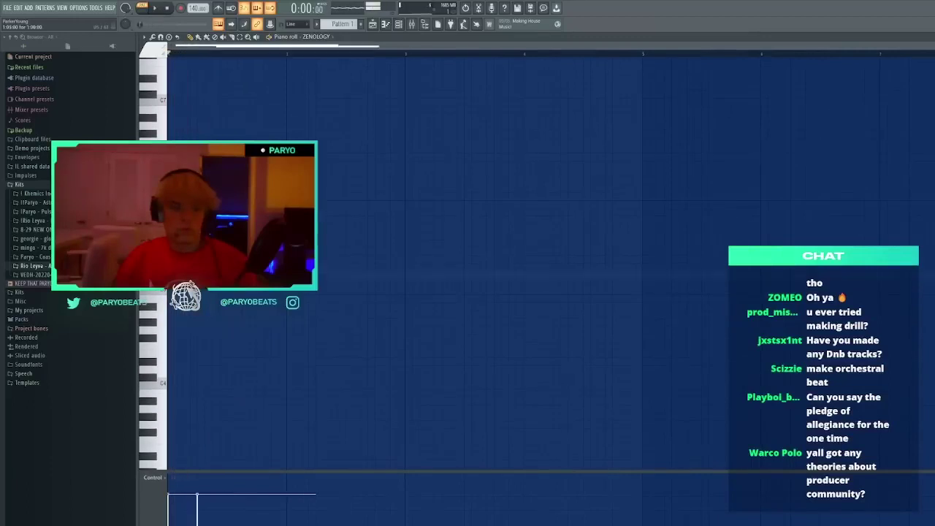
{"action": "left_click_drag", "start_coordinate": [328, 274], "coordinate": [231, 276]}
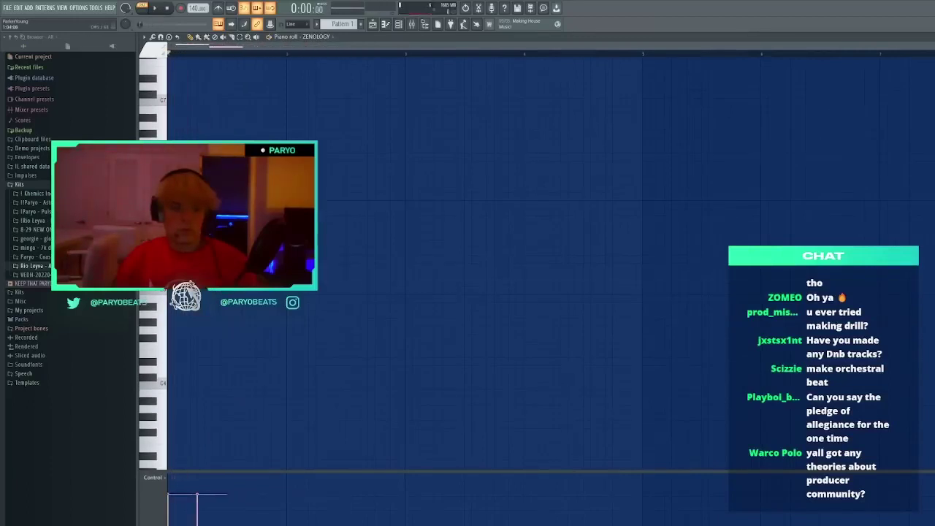
{"action": "left_click_drag", "start_coordinate": [265, 357], "coordinate": [259, 347]}
{"action": "scroll", "coordinate": [212, 407], "scroll_direction": "down", "scroll_amount": 2}
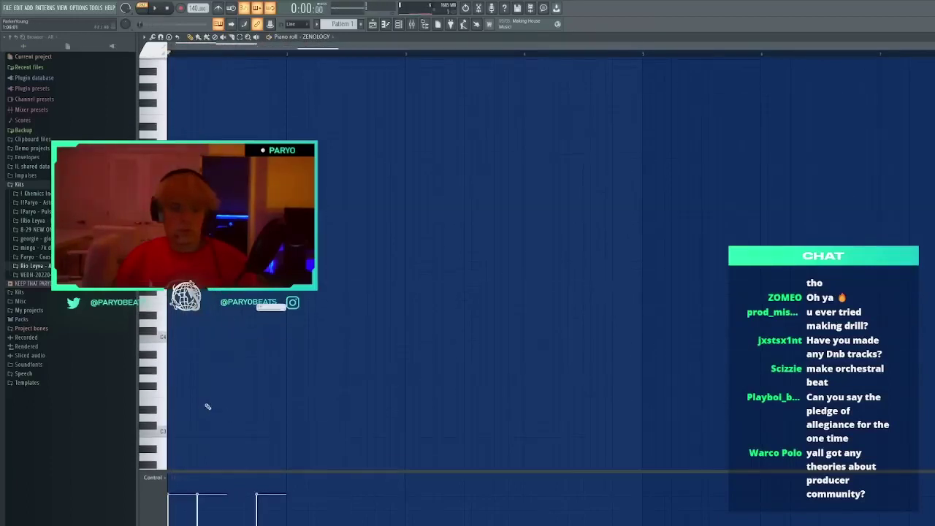
Complete the test melody with quarter notes on beats 1, 2 and 3 of bar 1, and play it
{"action": "left_click_drag", "start_coordinate": [186, 399], "coordinate": [171, 362]}
{"action": "left_click", "coordinate": [193, 322]}
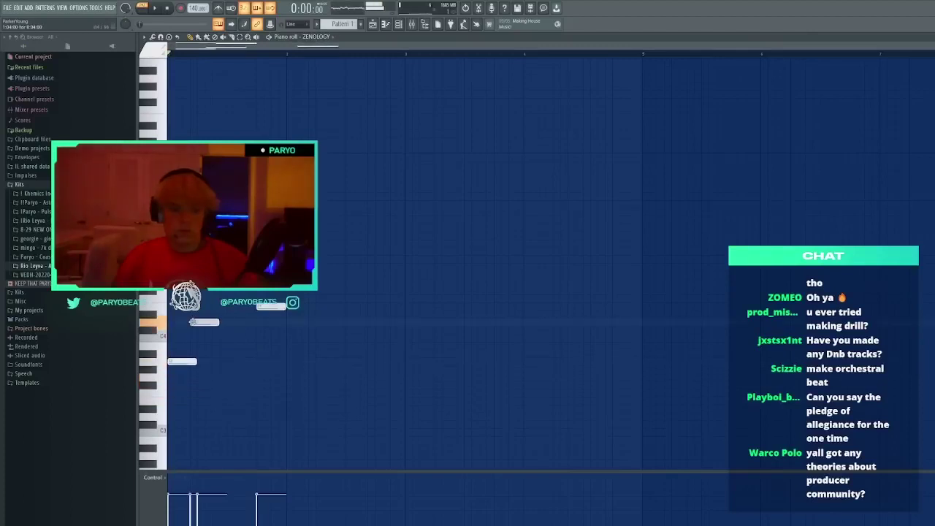
{"action": "left_click_drag", "start_coordinate": [193, 323], "coordinate": [206, 306]}
{"action": "left_click", "coordinate": [245, 346]}
{"action": "left_click_drag", "start_coordinate": [246, 345], "coordinate": [232, 352]}
{"action": "key", "text": "space"}
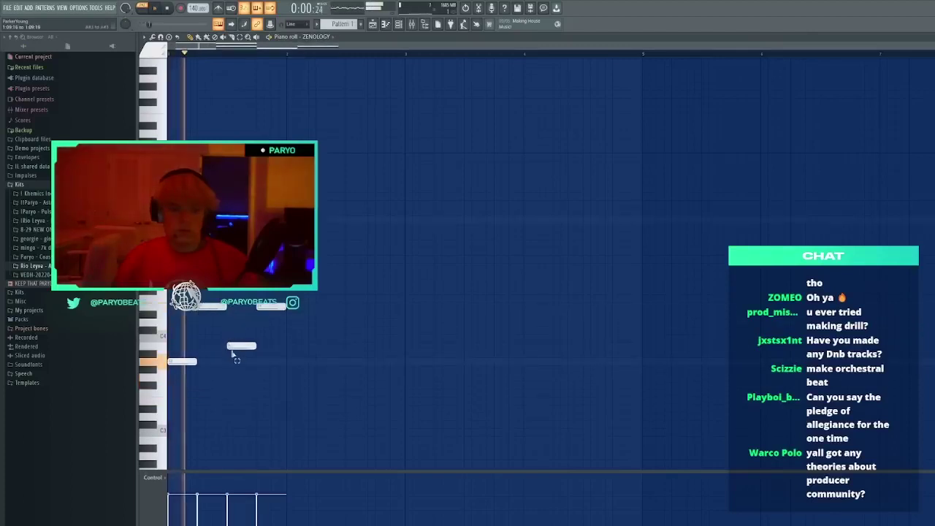
Lower the velocity of the beat 3 note, and delete all notes of the test melody
{"action": "scroll", "coordinate": [257, 344], "scroll_direction": "down", "scroll_amount": 8}
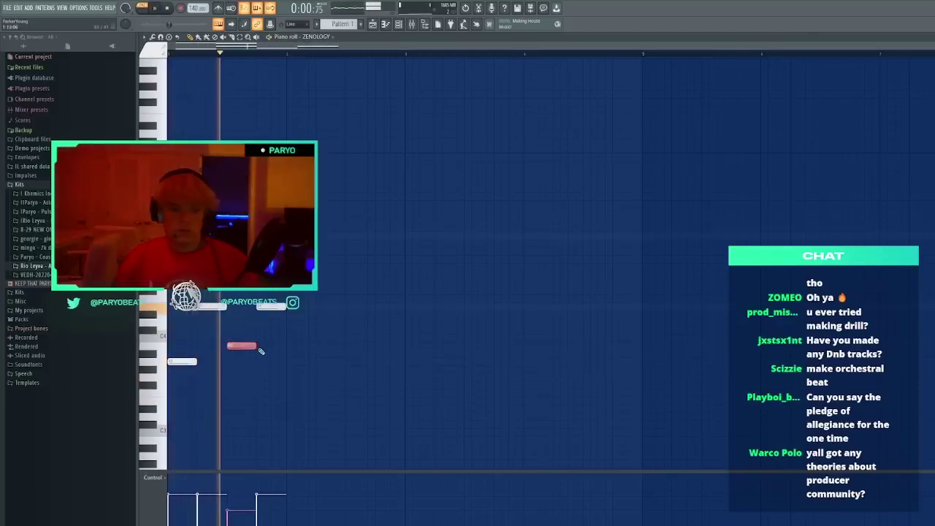
{"action": "left_click", "coordinate": [317, 328]}
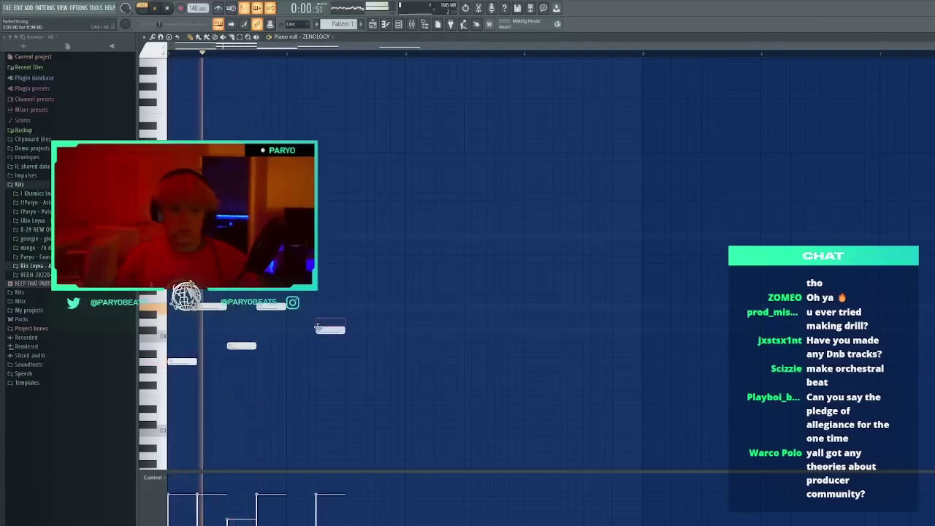
{"action": "right_click", "coordinate": [319, 328]}
{"action": "key", "text": "space"}
{"action": "key", "text": "ctrl+a"}
{"action": "key", "text": "Delete"}
Reopen ZENOLOGY from the channel rack and load the preset 190: FunkyJunoHrp
{"action": "left_click", "coordinate": [399, 24]}
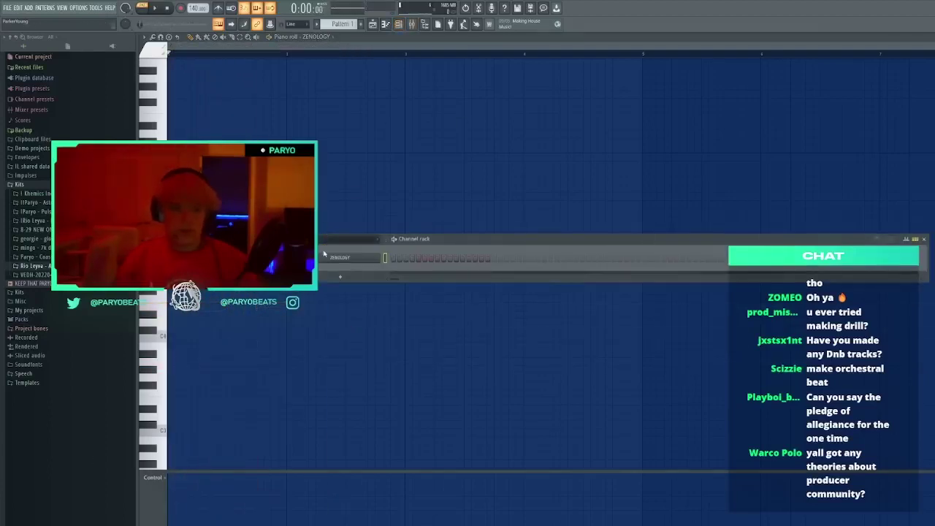
{"action": "left_click", "coordinate": [359, 260]}
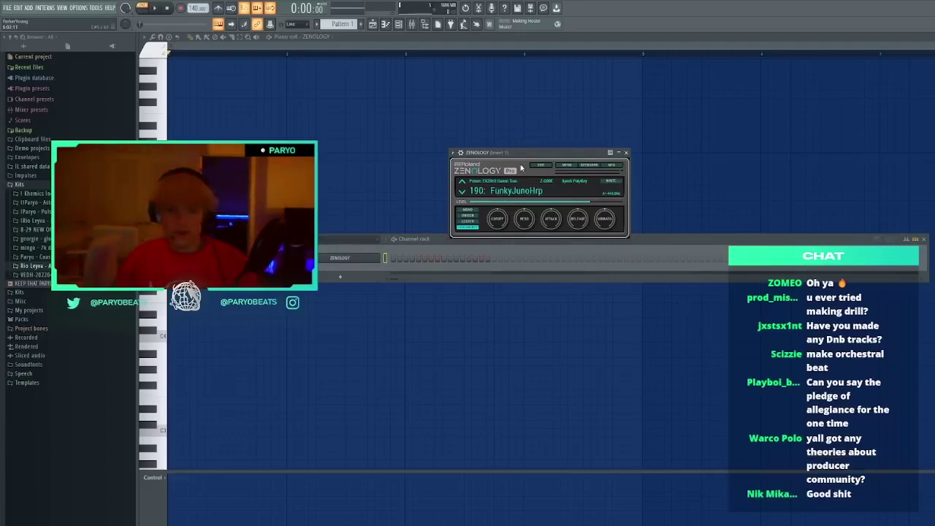
{"action": "left_click_drag", "start_coordinate": [520, 159], "coordinate": [500, 151]}
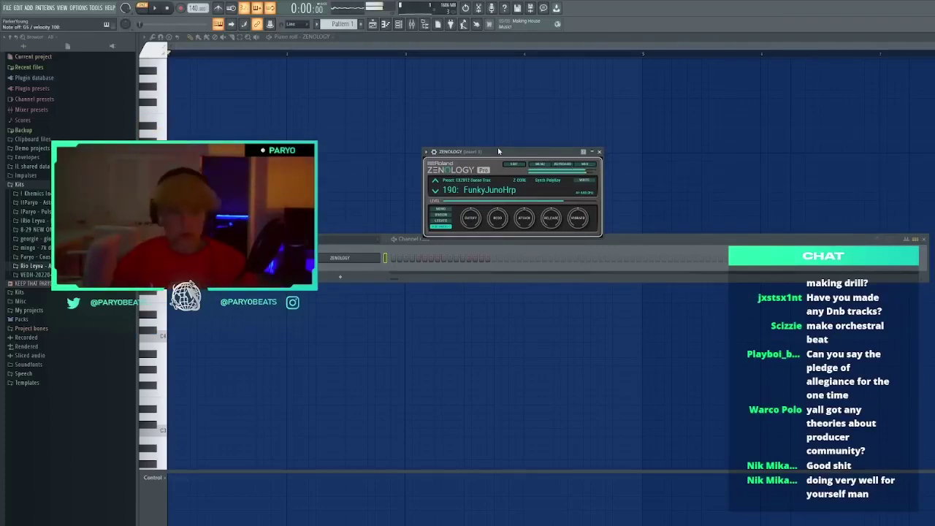
Stack a quarter-note test chord at the start of bar 1 in the piano roll and delete it
{"action": "left_click", "coordinate": [176, 299]}
{"action": "left_click", "coordinate": [175, 267]}
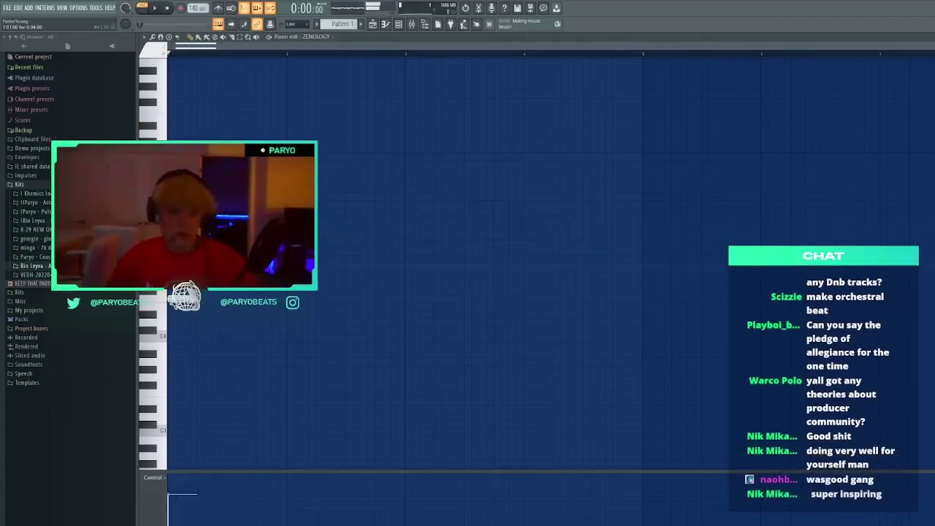
{"action": "left_click", "coordinate": [175, 236]}
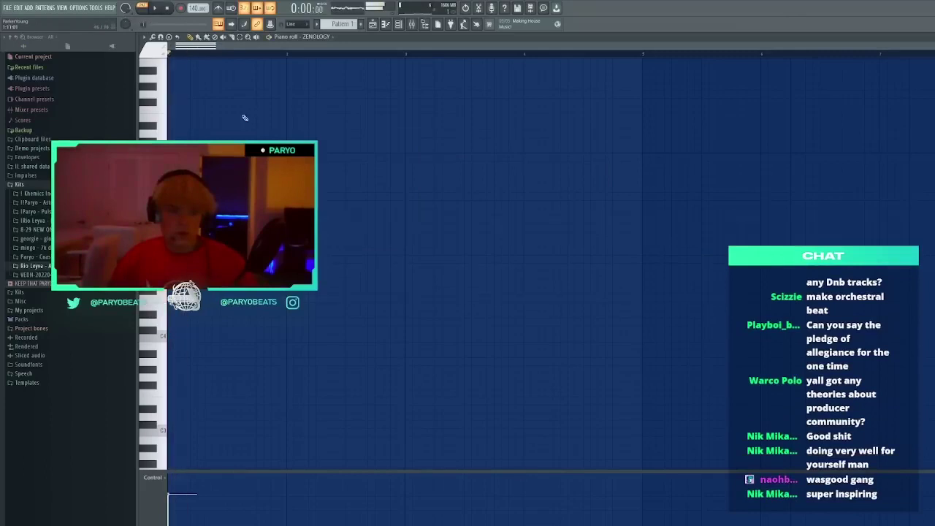
{"action": "left_click_drag", "start_coordinate": [218, 318], "coordinate": [174, 219]}
{"action": "key", "text": "Delete"}
Set the tempo to 144 BPM and stack a new chord at the start of bar 1
{"action": "scroll", "coordinate": [297, 48], "scroll_direction": "up", "scroll_amount": 2}
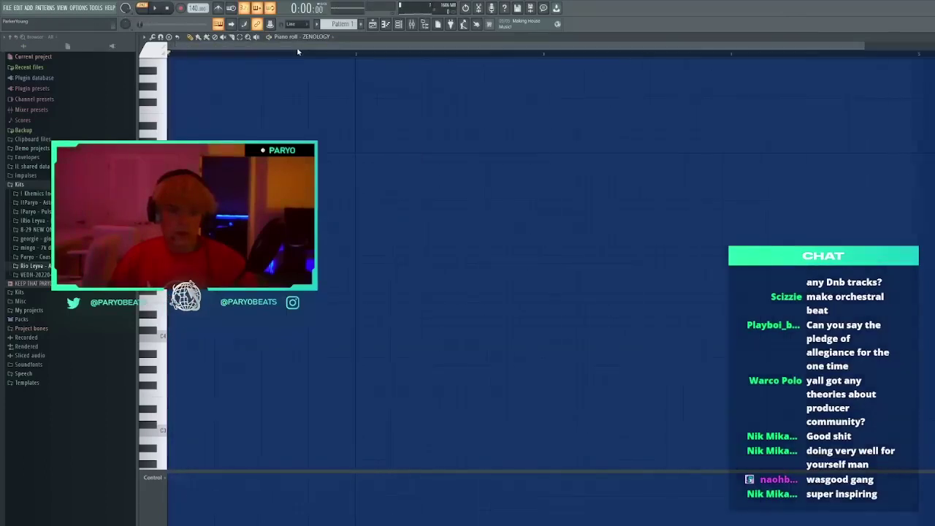
{"action": "left_click", "coordinate": [219, 8]}
{"action": "left_click_drag", "start_coordinate": [185, 345], "coordinate": [174, 346]}
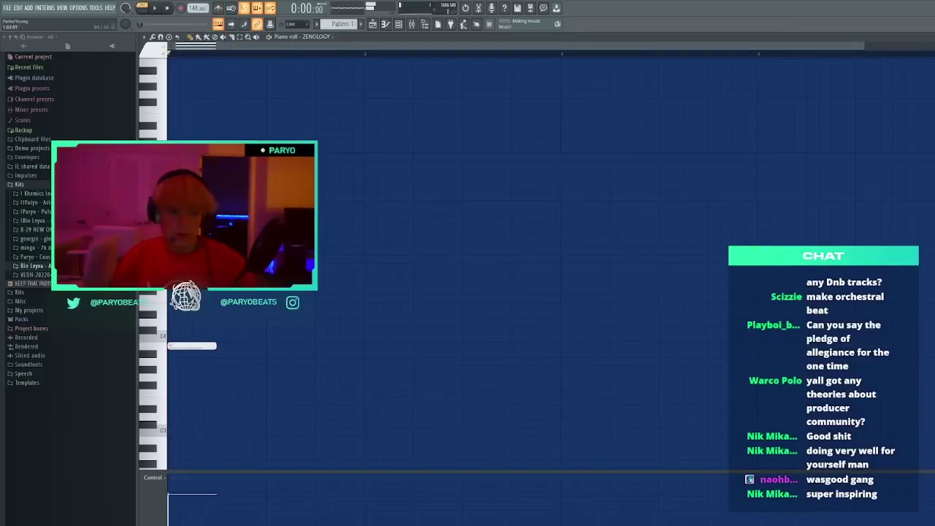
Select all notes of the chord and stretch them to the end of bar 1
{"action": "key", "text": "space"}
{"action": "left_click_drag", "start_coordinate": [277, 406], "coordinate": [197, 183]}
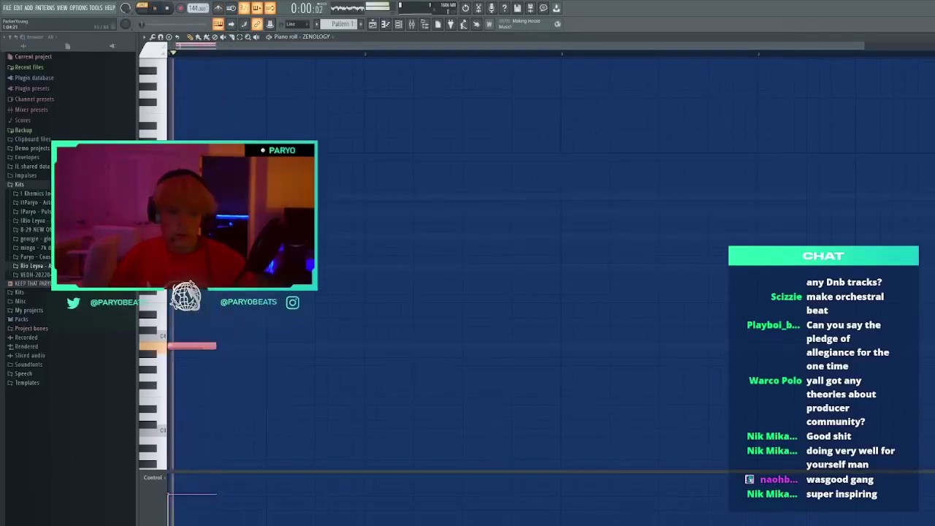
{"action": "left_click_drag", "start_coordinate": [215, 267], "coordinate": [368, 193]}
Add a one-bar-long high note starting at step 7 of bar 1, and play the pattern repeatedly
{"action": "left_click", "coordinate": [403, 214]}
{"action": "right_click", "coordinate": [403, 213]}
{"action": "key", "text": "space"}
{"action": "mouse_move", "coordinate": [261, 220]}
{"action": "left_mouse_down"}
{"action": "mouse_move", "coordinate": [235, 228]}
{"action": "mouse_move", "coordinate": [248, 228]}
{"action": "left_mouse_up"}
{"action": "key", "text": "space"}
{"action": "key", "text": "space"}
{"action": "key", "text": "space"}
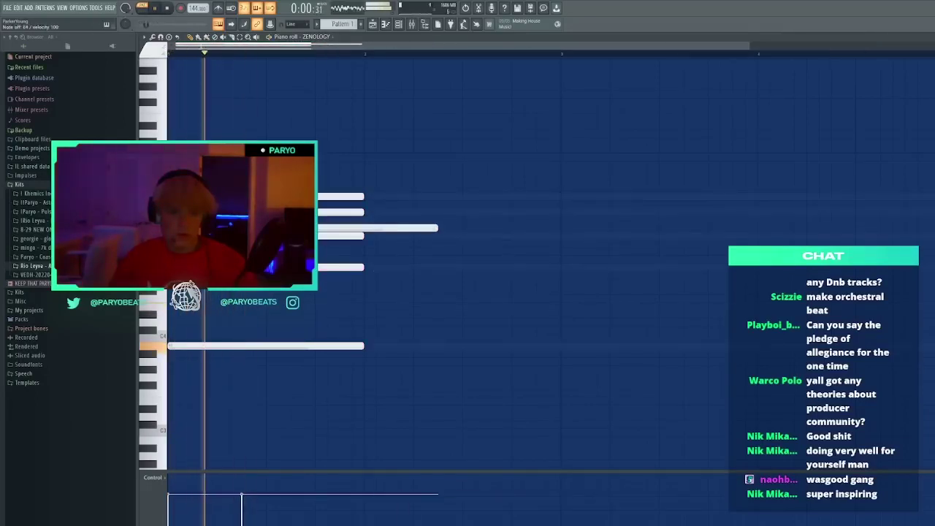
{"action": "key", "text": "space"}
{"action": "key", "text": "space"}
{"action": "key", "text": "space"}
{"action": "key", "text": "space"}
{"action": "key", "text": "space"}
{"action": "key", "text": "space"}
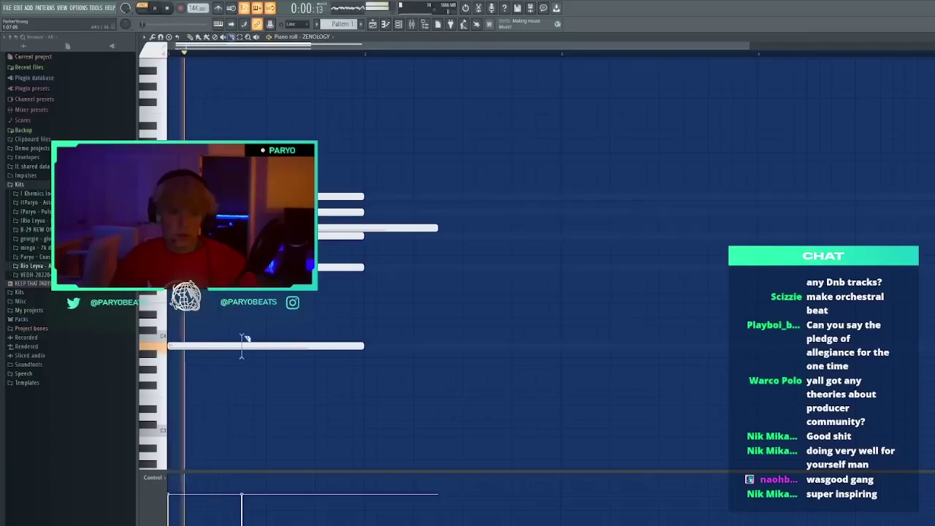
Slice the chord notes at step 7 and delete the parts after the cut
{"action": "left_click_drag", "start_coordinate": [242, 357], "coordinate": [242, 189]}
{"action": "key", "text": "space"}
{"action": "key", "text": "space"}
{"action": "left_click_drag", "start_coordinate": [253, 191], "coordinate": [375, 206]}
{"action": "key", "text": "Delete"}
{"action": "key", "text": "space"}
{"action": "key", "text": "space"}
{"action": "left_click_drag", "start_coordinate": [282, 349], "coordinate": [245, 236]}
{"action": "key", "text": "Delete"}
{"action": "key", "text": "space"}
{"action": "key", "text": "space"}
{"action": "key", "text": "space"}
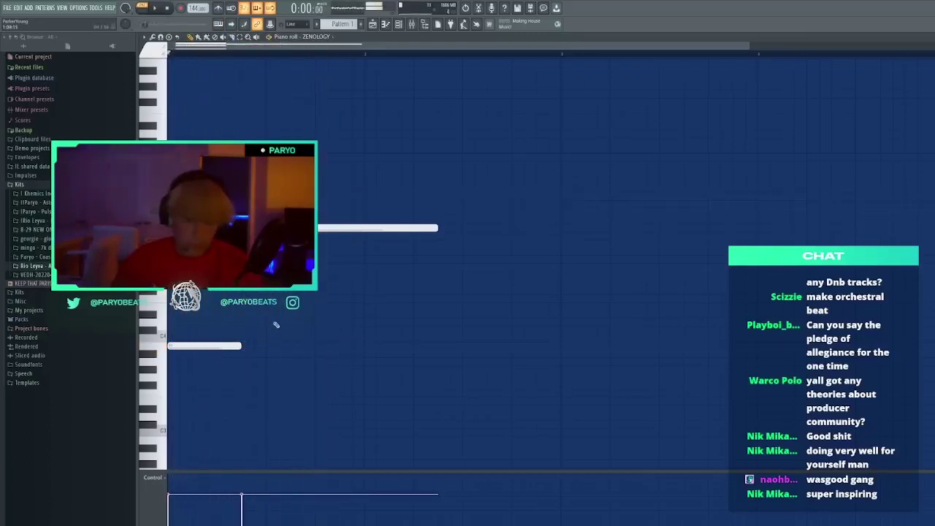
Place three low notes below the chord's root, the last one starting at bar 2, and play them
{"action": "left_click", "coordinate": [268, 386]}
{"action": "left_click", "coordinate": [317, 362]}
{"action": "left_click", "coordinate": [365, 378]}
{"action": "key", "text": "space"}
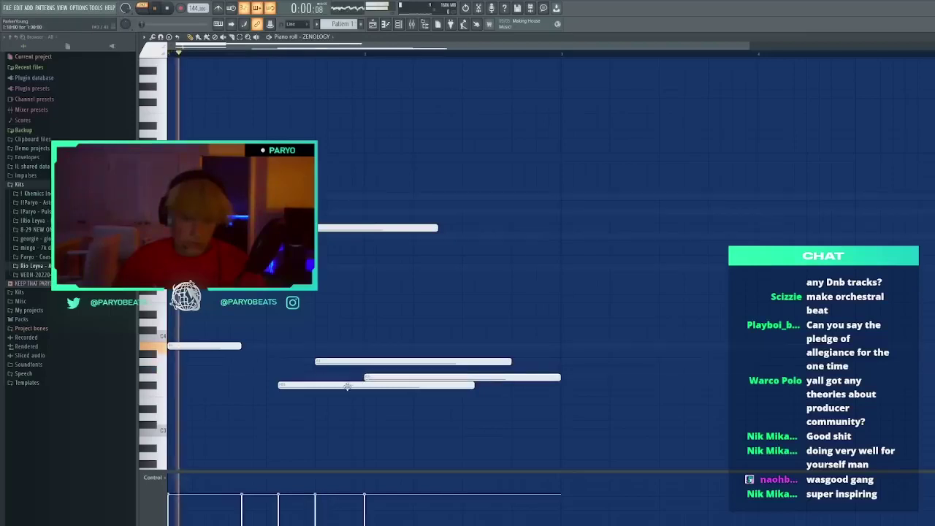
Start the first low note at step 9, and trim the first two low notes to a quarter note each
{"action": "left_click_drag", "start_coordinate": [333, 403], "coordinate": [355, 363]}
{"action": "key", "text": "space"}
{"action": "key", "text": "space"}
{"action": "key", "text": "space"}
{"action": "left_click_drag", "start_coordinate": [460, 385], "coordinate": [314, 386]}
{"action": "left_click", "coordinate": [273, 243]}
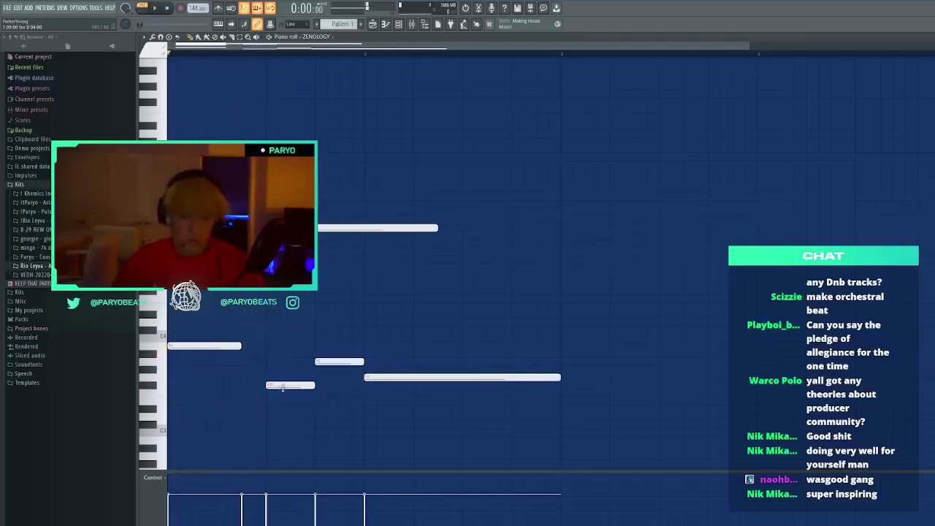
Add two stacked quarter notes above the low note at step 9 of bar 1, and play the pattern
{"action": "left_click_drag", "start_coordinate": [266, 293], "coordinate": [266, 310]}
{"action": "left_click", "coordinate": [264, 294]}
{"action": "key", "text": "space"}
{"action": "left_click_drag", "start_coordinate": [366, 283], "coordinate": [375, 291]}
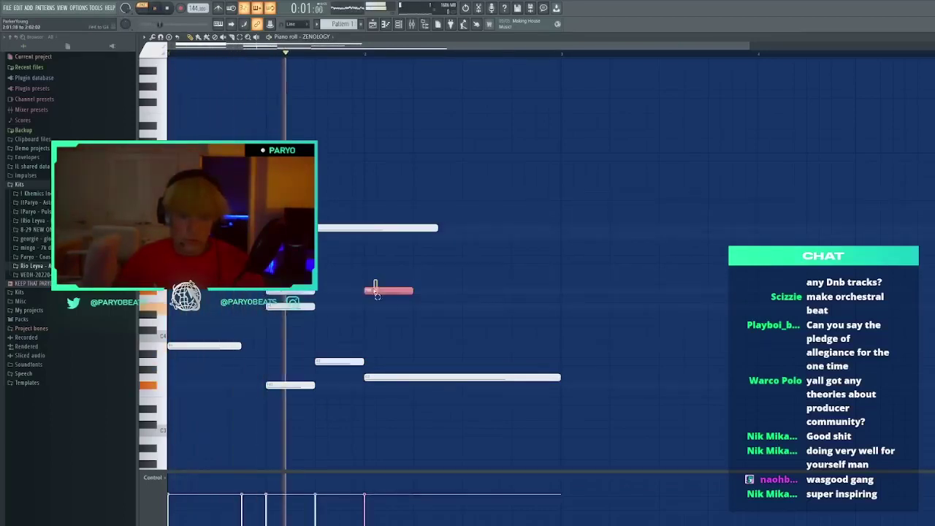
{"action": "right_click", "coordinate": [373, 291]}
{"action": "key", "text": "space"}
Add a third quarter note to the step 9 chord, between its low note and the two upper notes, and play the pattern
{"action": "mouse_move", "coordinate": [267, 337]}
{"action": "left_mouse_down"}
{"action": "mouse_move", "coordinate": [267, 328]}
{"action": "mouse_move", "coordinate": [266, 356]}
{"action": "mouse_move", "coordinate": [267, 326]}
{"action": "left_mouse_up"}
{"action": "key", "text": "space"}
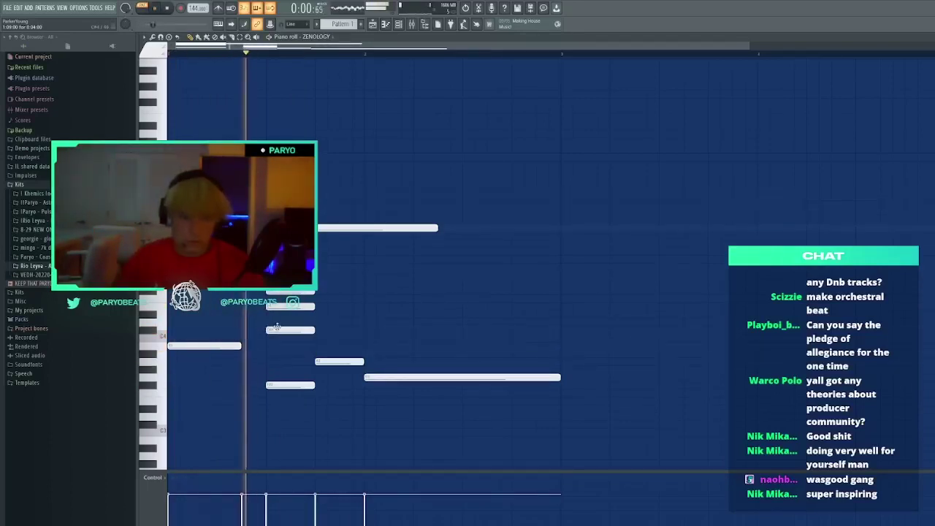
{"action": "key", "text": "space"}
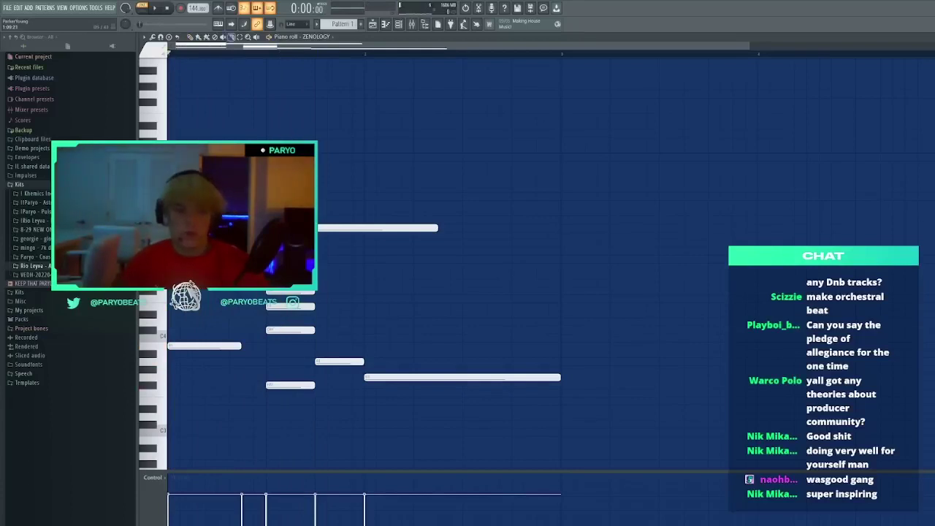
{"action": "key", "text": "ctrl+z"}
{"action": "key", "text": "space"}
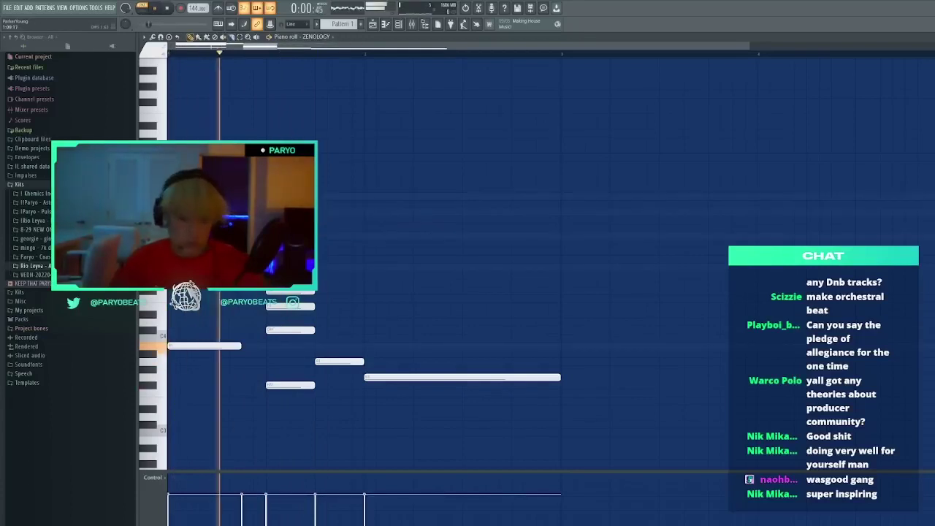
{"action": "key", "text": "space"}
Revoice the two upper notes of the step 9 chord, add a quarter note above the low note at step 13, and play the result
{"action": "left_click", "coordinate": [325, 294]}
{"action": "mouse_move", "coordinate": [325, 294]}
{"action": "left_mouse_down"}
{"action": "mouse_move", "coordinate": [299, 312]}
{"action": "mouse_move", "coordinate": [324, 291]}
{"action": "left_mouse_up"}
{"action": "left_click", "coordinate": [307, 329]}
{"action": "key", "text": "space"}
{"action": "key", "text": "Delete"}
{"action": "key", "text": "space"}
{"action": "key", "text": "space"}
{"action": "key", "text": "space"}
{"action": "key", "text": "space"}
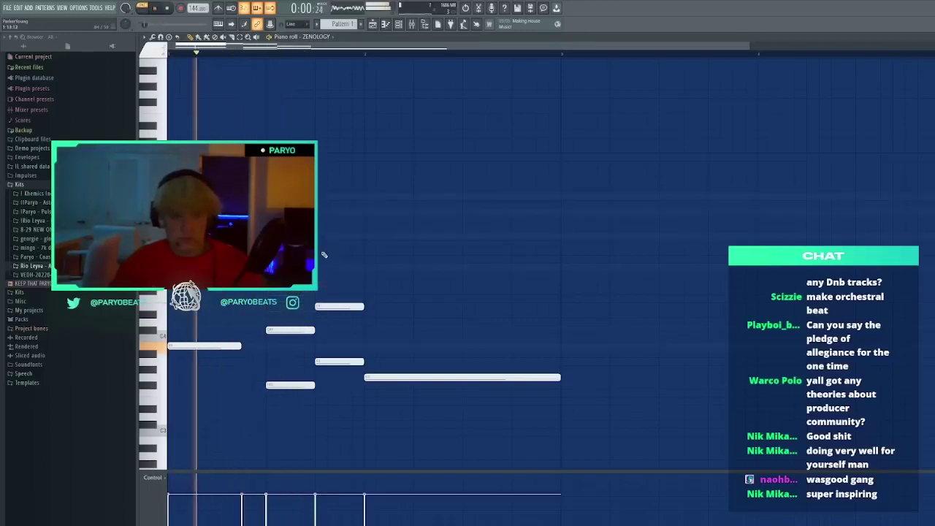
Add two higher quarter notes to complete the chord at step 13 of bar 1
{"action": "key", "text": "space"}
{"action": "left_click", "coordinate": [332, 253]}
{"action": "left_click_drag", "start_coordinate": [332, 253], "coordinate": [321, 213]}
{"action": "key", "text": "space"}
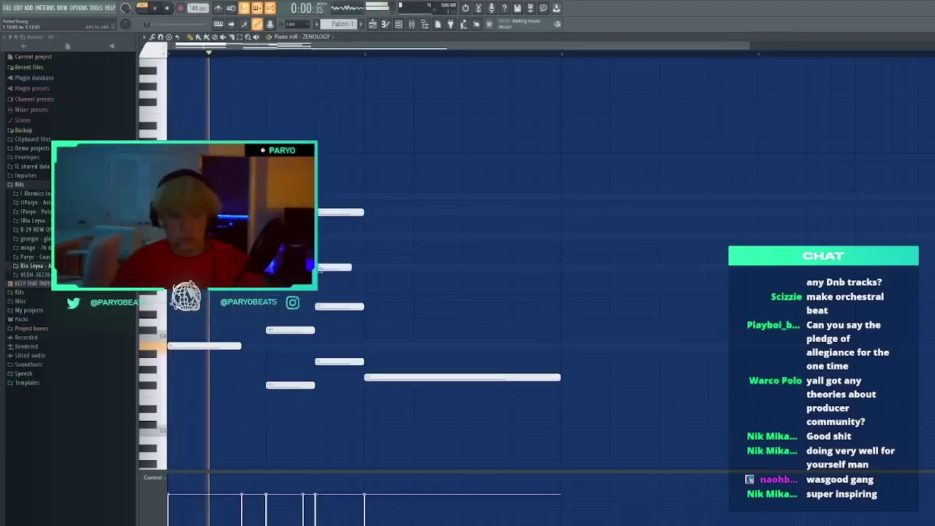
{"action": "left_click", "coordinate": [325, 251]}
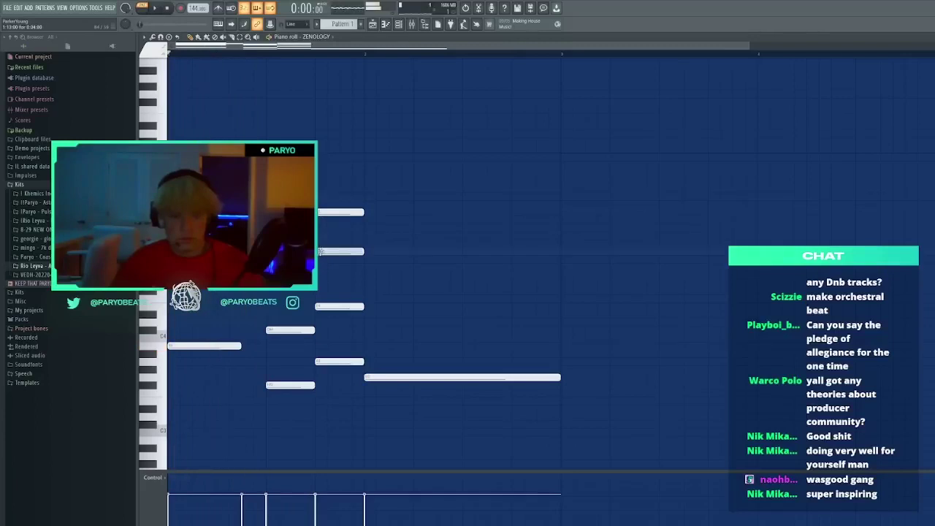
Place an eighth note at step 15 of bar 1, pitched between the two highest notes of the step 13 chord
{"action": "left_click", "coordinate": [387, 275]}
{"action": "left_click_drag", "start_coordinate": [388, 278], "coordinate": [411, 283]}
{"action": "right_click", "coordinate": [416, 285]}
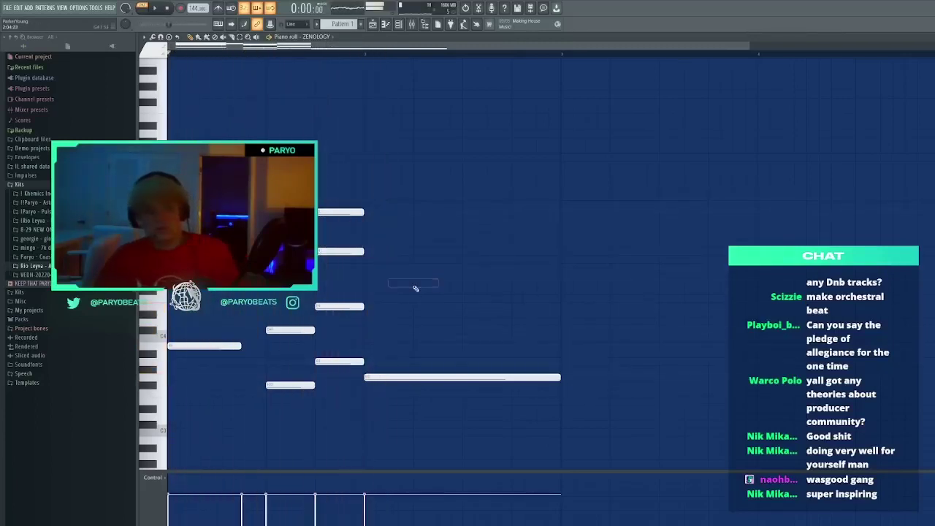
{"action": "left_click", "coordinate": [424, 283]}
{"action": "right_click", "coordinate": [437, 283]}
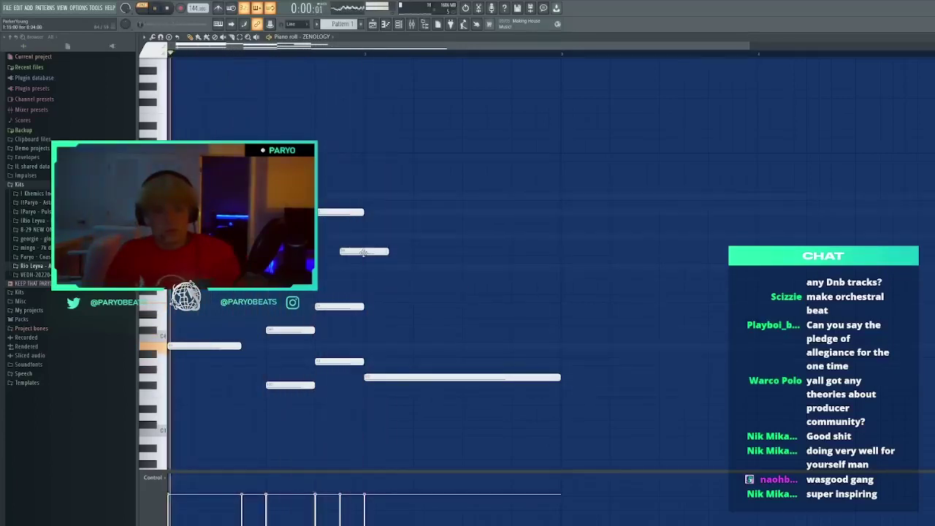
{"action": "left_click_drag", "start_coordinate": [358, 257], "coordinate": [368, 240]}
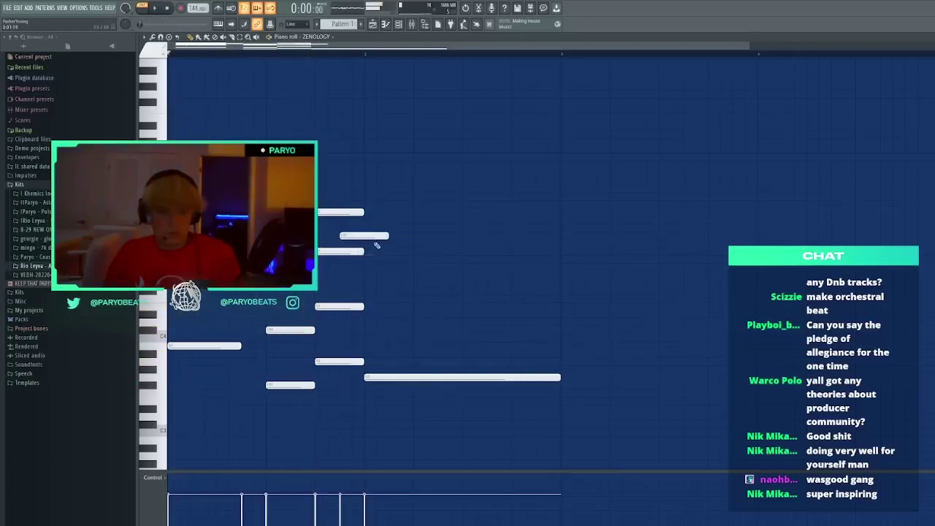
{"action": "left_click", "coordinate": [370, 240]}
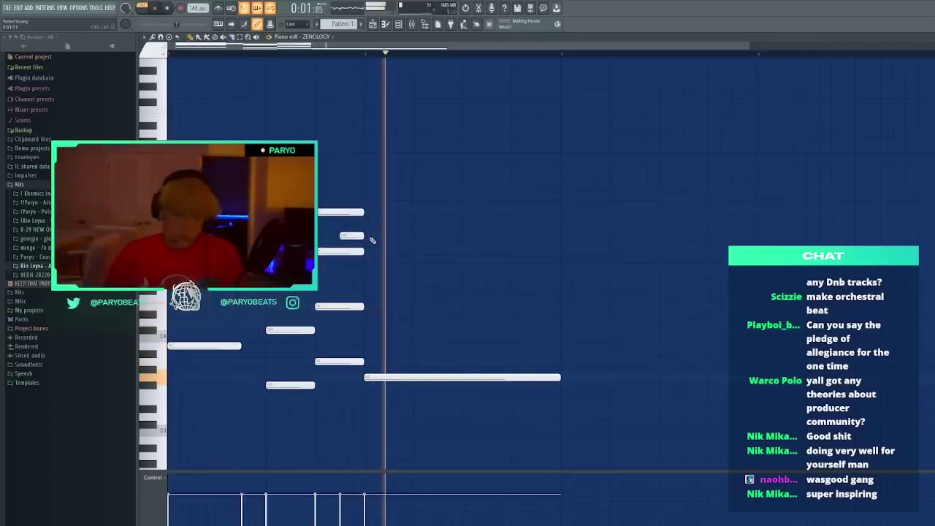
Add a high and a middle one-bar note above the low note in bar 2
{"action": "left_click_drag", "start_coordinate": [412, 228], "coordinate": [545, 229]}
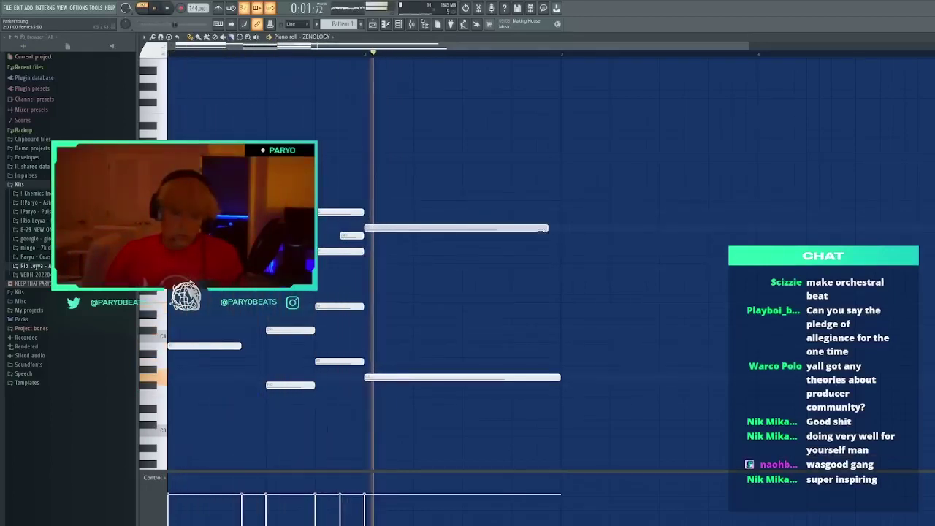
{"action": "left_click_drag", "start_coordinate": [388, 283], "coordinate": [415, 241]}
{"action": "left_click", "coordinate": [418, 251]}
{"action": "right_click", "coordinate": [418, 252]}
{"action": "left_click", "coordinate": [380, 377]}
{"action": "key", "text": "space"}
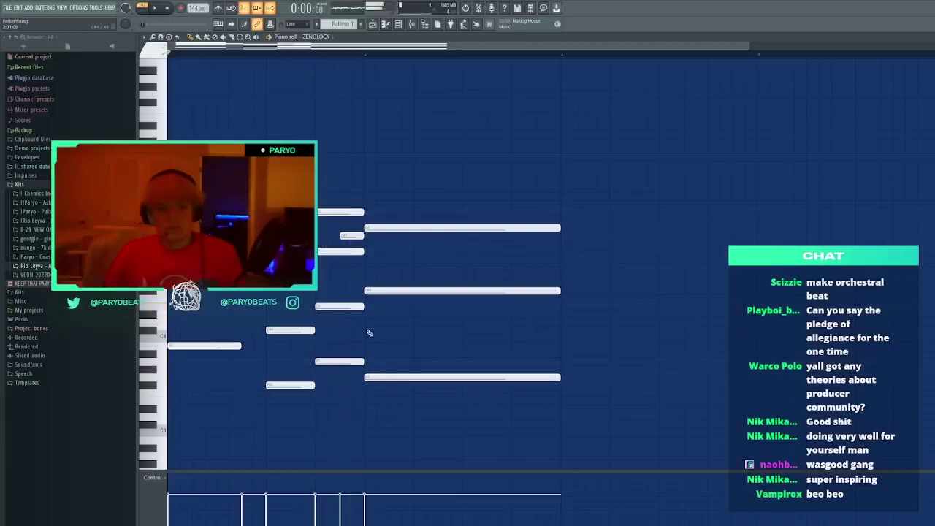
Fill the bar 2 chord with two more one-bar notes and play the pattern
{"action": "left_click_drag", "start_coordinate": [361, 326], "coordinate": [361, 267]}
{"action": "key", "text": "space"}
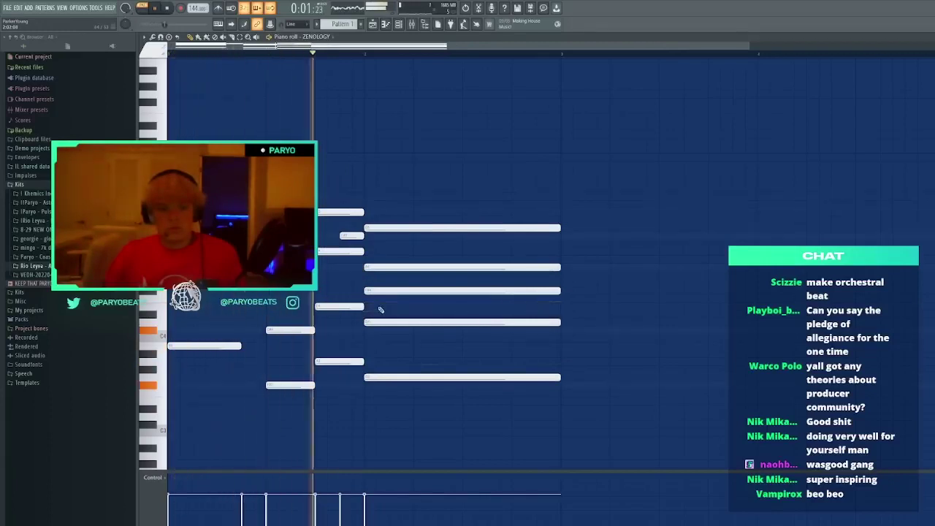
{"action": "left_click", "coordinate": [511, 306]}
{"action": "key", "text": "space"}
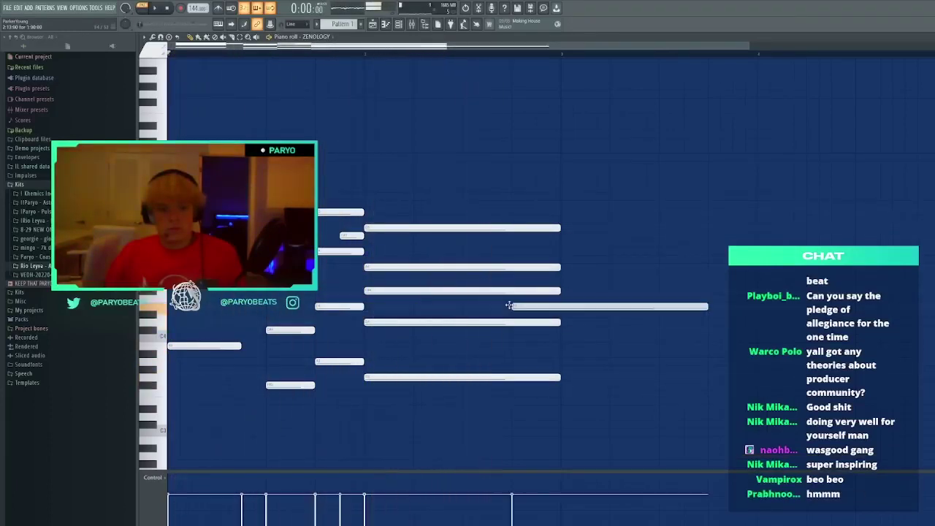
{"action": "right_click", "coordinate": [581, 309]}
{"action": "key", "text": "space"}
Transpose all notes up two semitones and play the pattern
{"action": "key", "text": "shift+Up"}
{"action": "key", "text": "shift+Up"}
{"action": "key", "text": "shift+Up"}
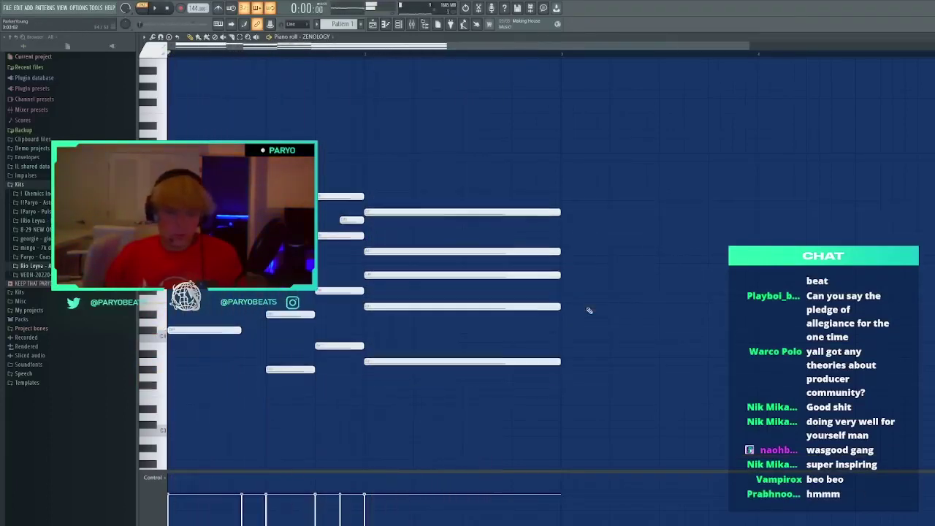
{"action": "key", "text": "space"}
{"action": "key", "text": "space"}
{"action": "key", "text": "shift+Down"}
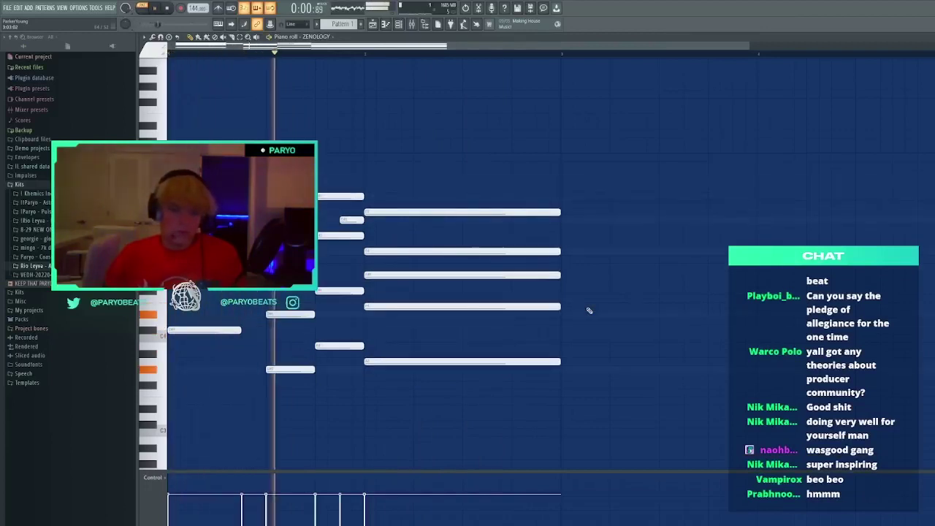
Shorten the notes of the step 13 chord to an eighth note, and lengthen its two lower notes back to a quarter note
{"action": "left_click", "coordinate": [590, 311]}
{"action": "right_click", "coordinate": [618, 309]}
{"action": "left_click_drag", "start_coordinate": [330, 360], "coordinate": [341, 197]}
{"action": "left_click", "coordinate": [402, 189]}
{"action": "right_click", "coordinate": [405, 190]}
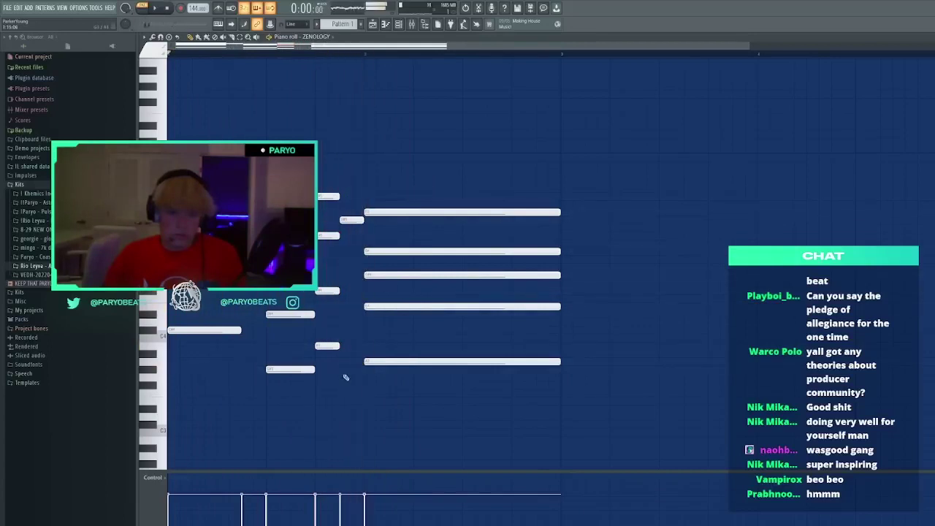
{"action": "left_click_drag", "start_coordinate": [339, 365], "coordinate": [340, 247]}
{"action": "key", "text": "space"}
{"action": "left_click_drag", "start_coordinate": [338, 292], "coordinate": [365, 309]}
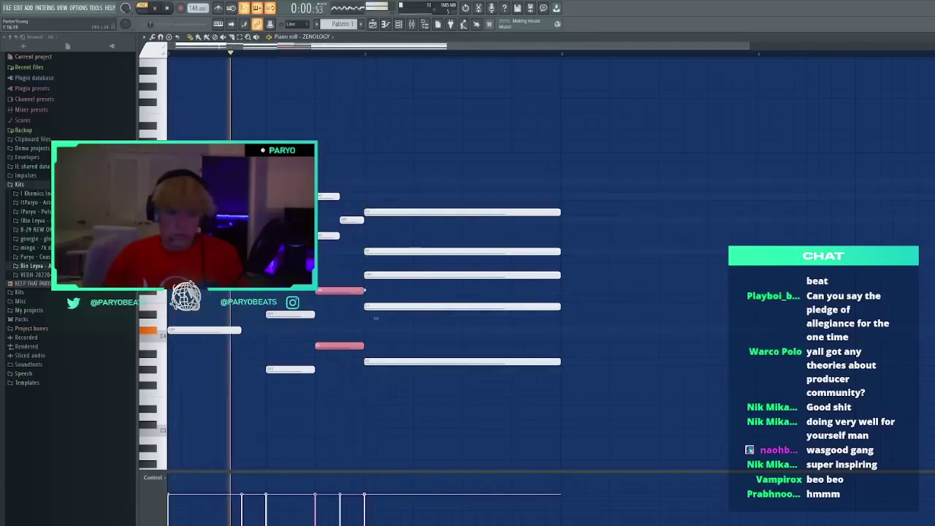
{"action": "left_click_drag", "start_coordinate": [466, 172], "coordinate": [626, 171]}
{"action": "key", "text": "Delete"}
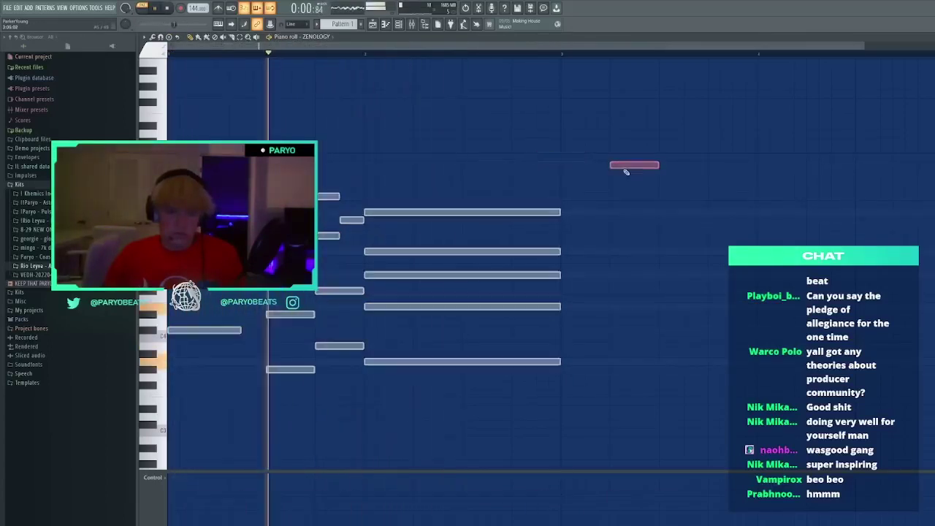
{"action": "key", "text": "ctrl+z"}
{"action": "left_click_drag", "start_coordinate": [621, 205], "coordinate": [638, 168]}
{"action": "right_click", "coordinate": [638, 168]}
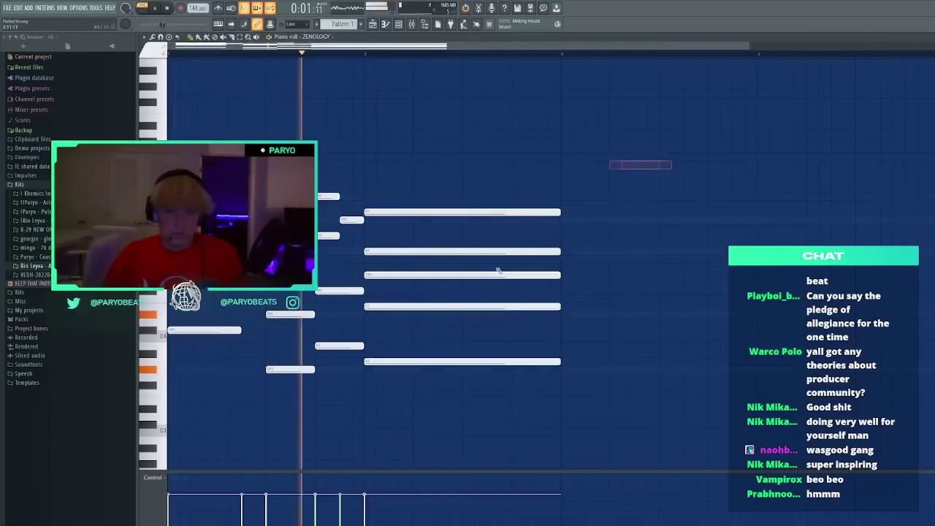
Slice the second-lowest chord note of bar 2 at step 9, and duplicate the two-bar pattern into bars 3 and 4
{"action": "key", "text": "c"}
{"action": "left_click_drag", "start_coordinate": [470, 319], "coordinate": [470, 298]}
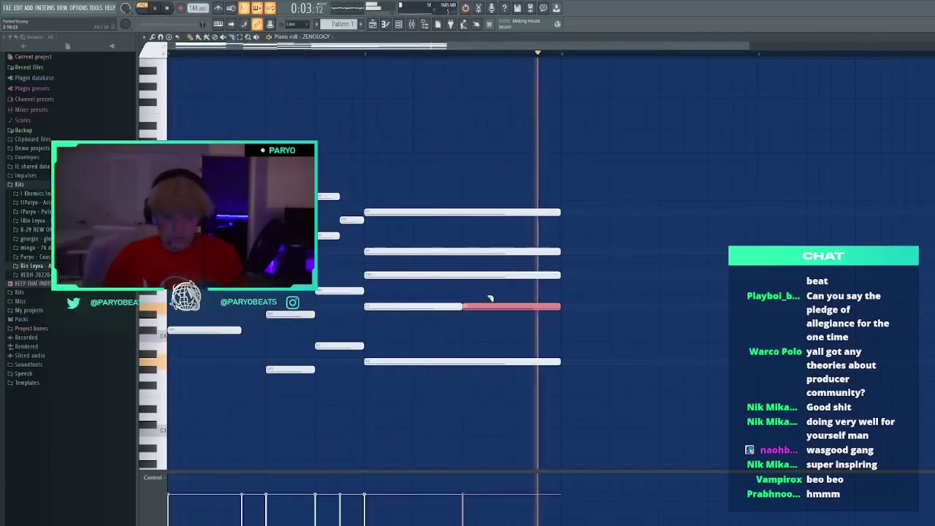
{"action": "key", "text": "p"}
{"action": "left_click", "coordinate": [466, 190]}
{"action": "right_click", "coordinate": [468, 189]}
{"action": "key", "text": "ctrl+b"}
Add two half-bar melody notes above the bar 3 chords, starting at steps 3 and 11, the second one higher
{"action": "left_click_drag", "start_coordinate": [550, 153], "coordinate": [684, 155]}
{"action": "key", "text": "space"}
{"action": "left_click", "coordinate": [687, 141]}
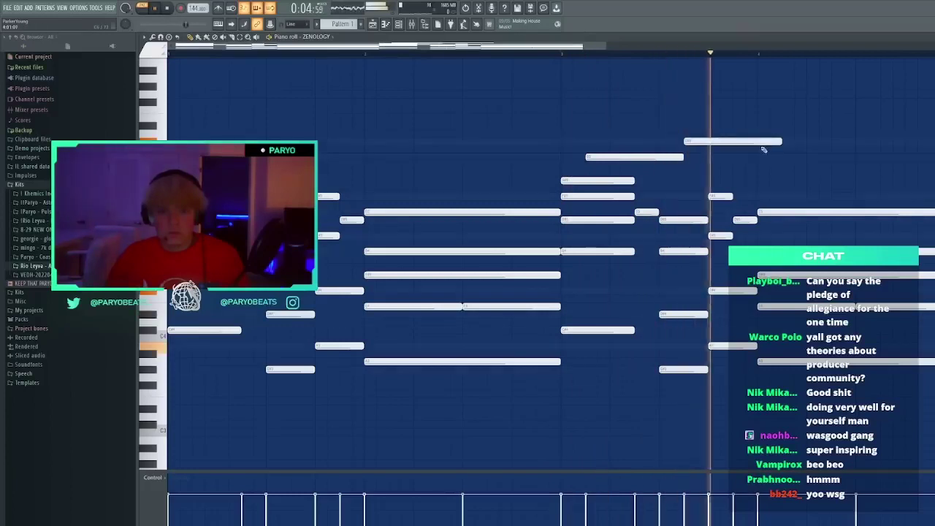
Try further melody notes around the start of bar 4, play them, and remove them
{"action": "left_click", "coordinate": [769, 162]}
{"action": "mouse_move", "coordinate": [769, 164]}
{"action": "left_mouse_down"}
{"action": "mouse_move", "coordinate": [760, 174]}
{"action": "mouse_move", "coordinate": [785, 166]}
{"action": "left_mouse_up"}
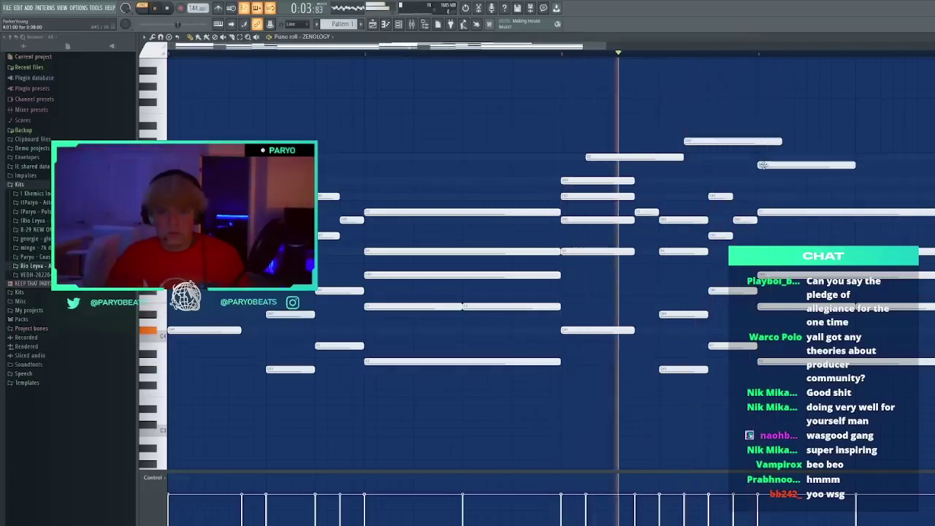
{"action": "key", "text": "space"}
{"action": "left_click", "coordinate": [810, 180]}
{"action": "left_click_drag", "start_coordinate": [878, 174], "coordinate": [795, 166]}
{"action": "key", "text": "space"}
{"action": "key", "text": "space"}
{"action": "right_click", "coordinate": [819, 181]}
{"action": "right_click", "coordinate": [795, 167]}
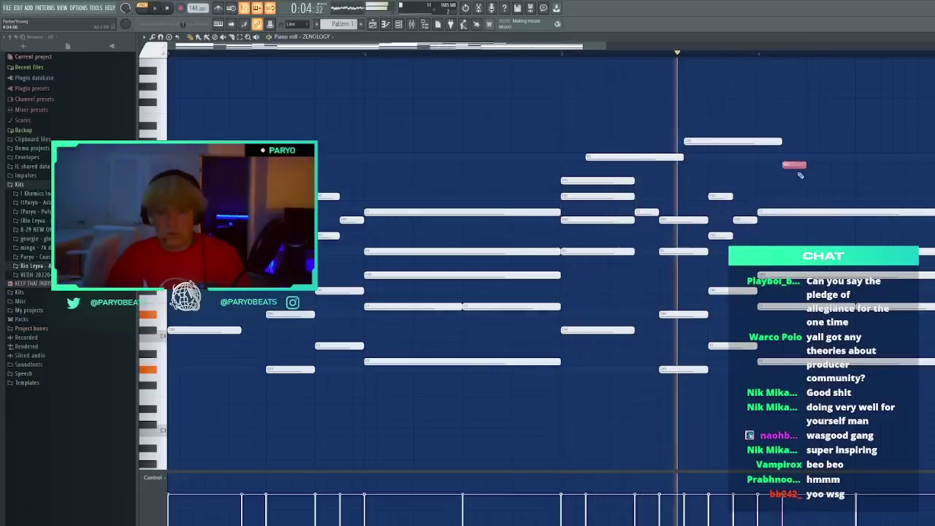
{"action": "key", "text": "space"}
{"action": "key", "text": "space"}
Add a melody note from step 3 to the end of bar 4, and slice the highest chord note of that bar at step 7
{"action": "left_click", "coordinate": [794, 157]}
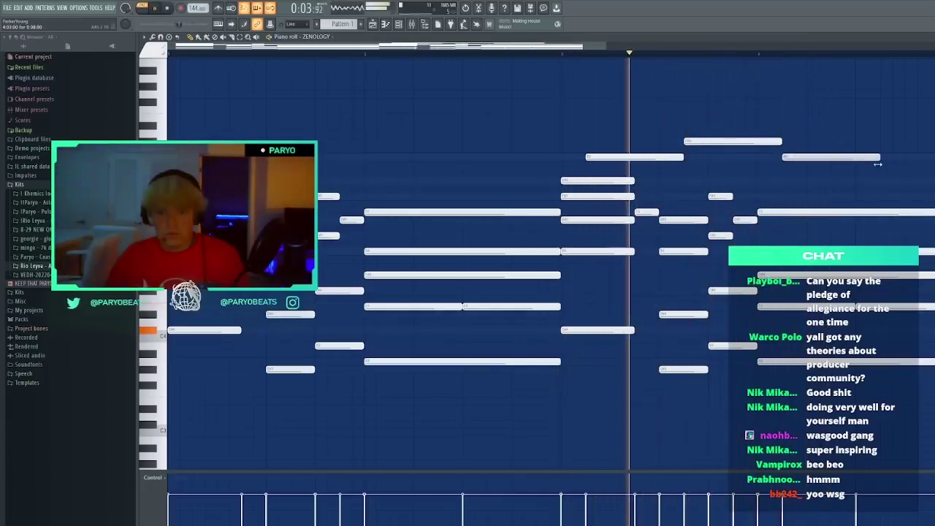
{"action": "key", "text": "space"}
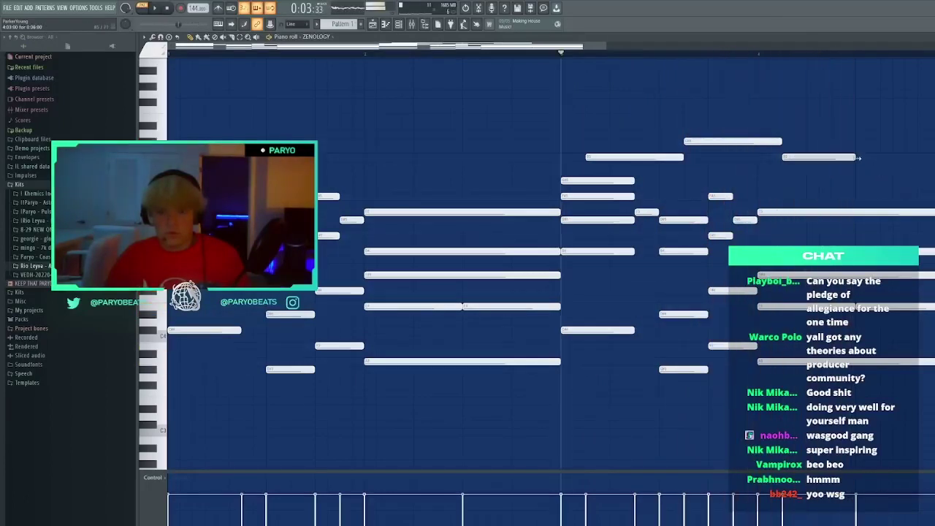
{"action": "key", "text": "space"}
{"action": "mouse_move", "coordinate": [831, 208]}
{"action": "left_mouse_down"}
{"action": "mouse_move", "coordinate": [834, 227]}
{"action": "mouse_move", "coordinate": [834, 207]}
{"action": "left_mouse_up"}
{"action": "right_click", "coordinate": [835, 226]}
{"action": "key", "text": "c"}
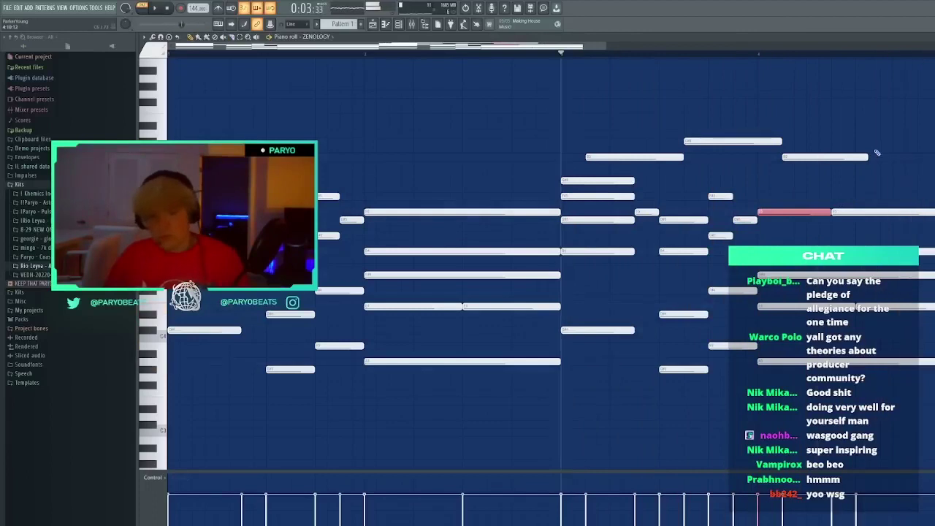
{"action": "left_click_drag", "start_coordinate": [868, 160], "coordinate": [934, 162]}
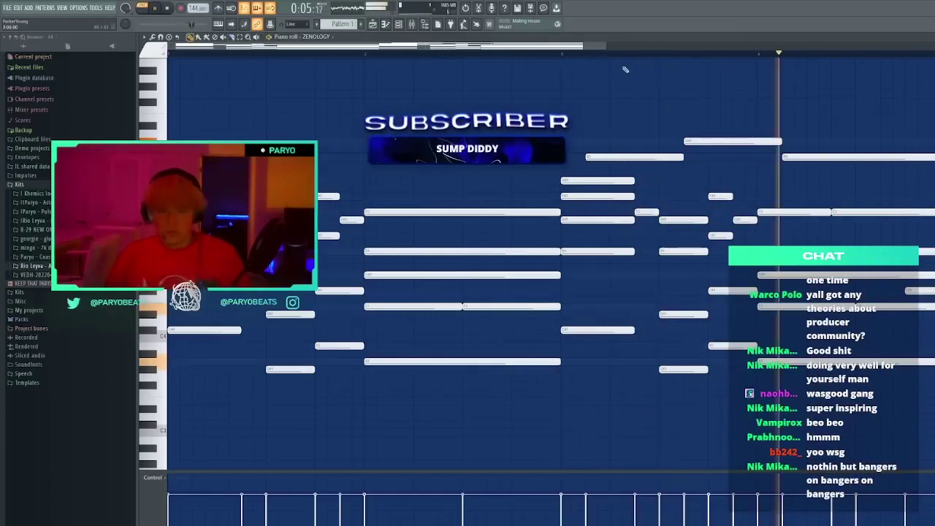
{"action": "scroll", "coordinate": [584, 69], "scroll_direction": "down", "scroll_amount": 3}
{"action": "left_click", "coordinate": [190, 38]}
{"action": "key", "text": "space"}
{"action": "key", "text": "space"}
{"action": "left_click", "coordinate": [340, 104]}
{"action": "key", "text": "ctrl+z"}
{"action": "left_click", "coordinate": [407, 69]}
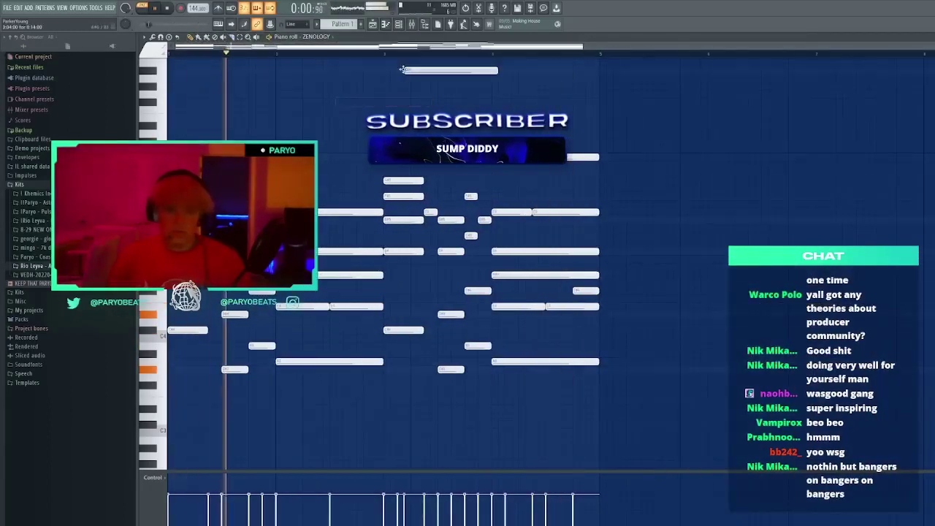
{"action": "key", "text": "ctrl+z"}
{"action": "scroll", "coordinate": [412, 52], "scroll_direction": "up", "scroll_amount": 1}
{"action": "left_click", "coordinate": [472, 93]}
{"action": "key", "text": "ctrl+z"}
{"action": "scroll", "coordinate": [553, 54], "scroll_direction": "down", "scroll_amount": 1}
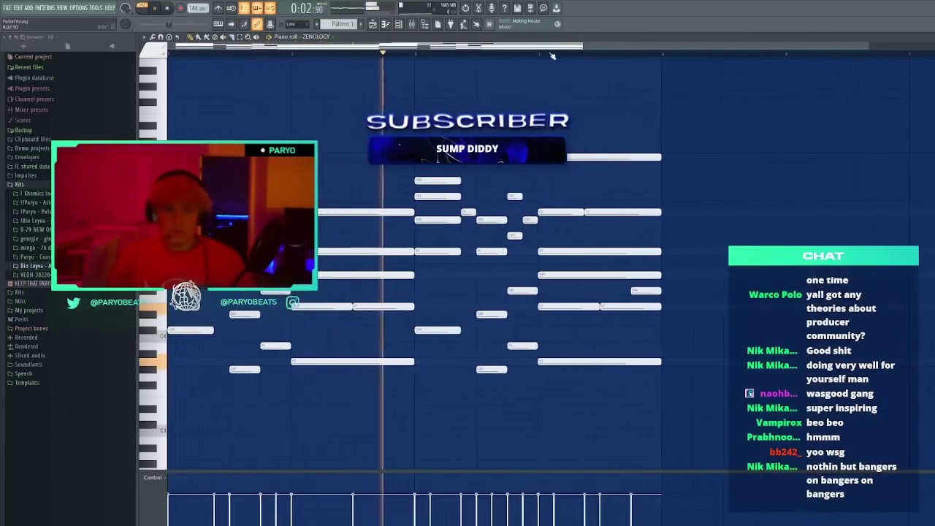
Leave the piano roll and add a Purity instrument channel to the channel rack
{"action": "key", "text": "F7"}
{"action": "left_click", "coordinate": [600, 152]}
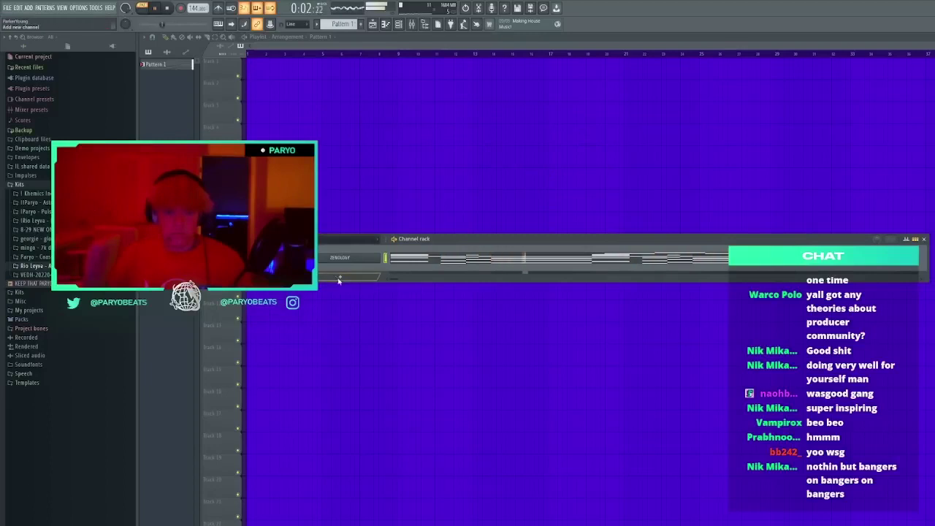
{"action": "left_click", "coordinate": [392, 36]}
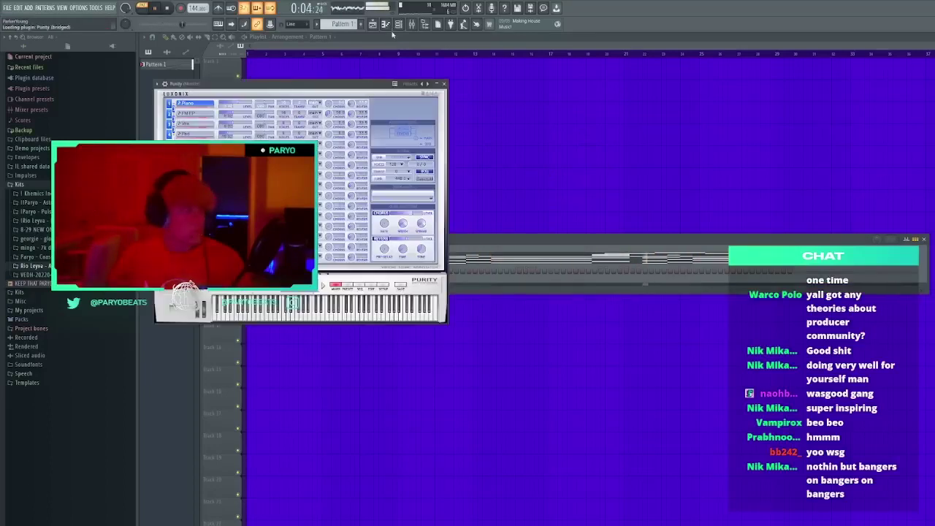
{"action": "left_click", "coordinate": [444, 84]}
{"action": "left_click", "coordinate": [340, 270]}
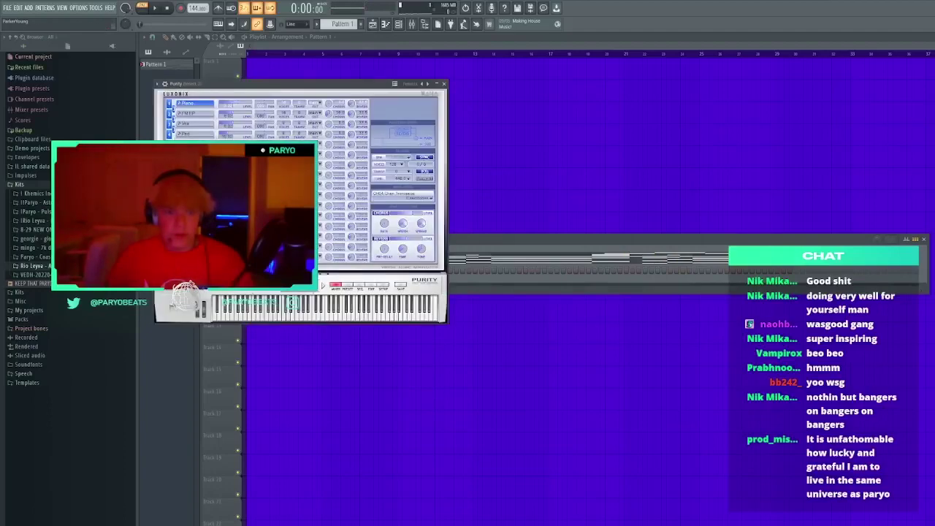
{"action": "left_click", "coordinate": [326, 72]}
{"action": "left_click", "coordinate": [398, 24]}
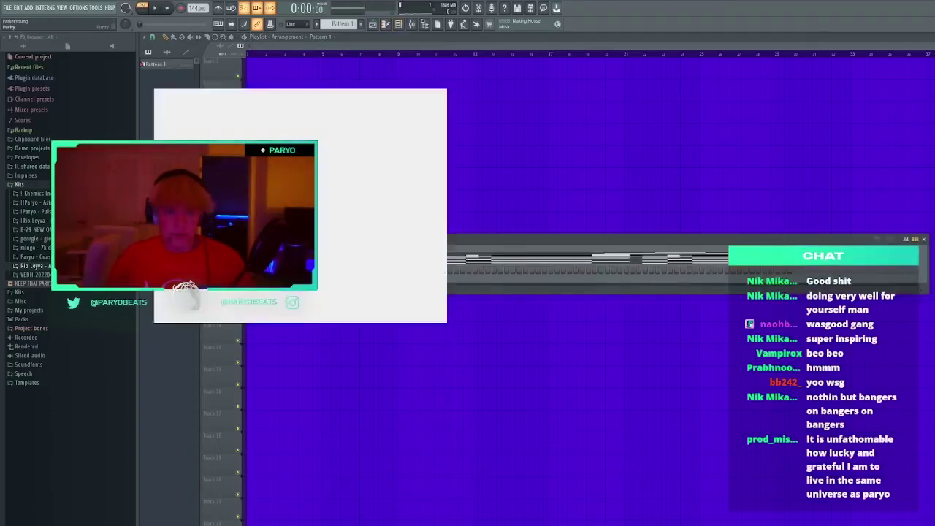
Look through Purity's preset categories, load the Attack Res 2 preset from Bass Synth, and close the instrument window
{"action": "left_click_drag", "start_coordinate": [307, 83], "coordinate": [472, 156]}
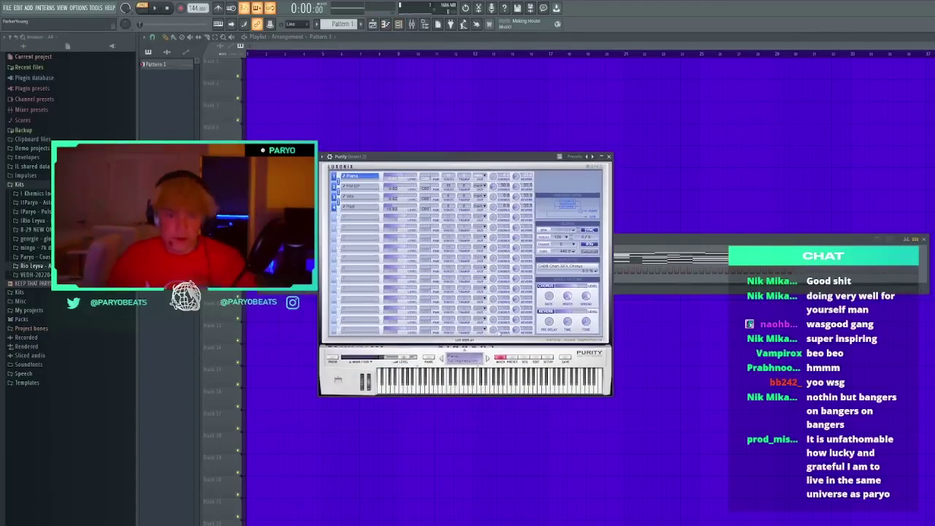
{"action": "left_click", "coordinate": [512, 358]}
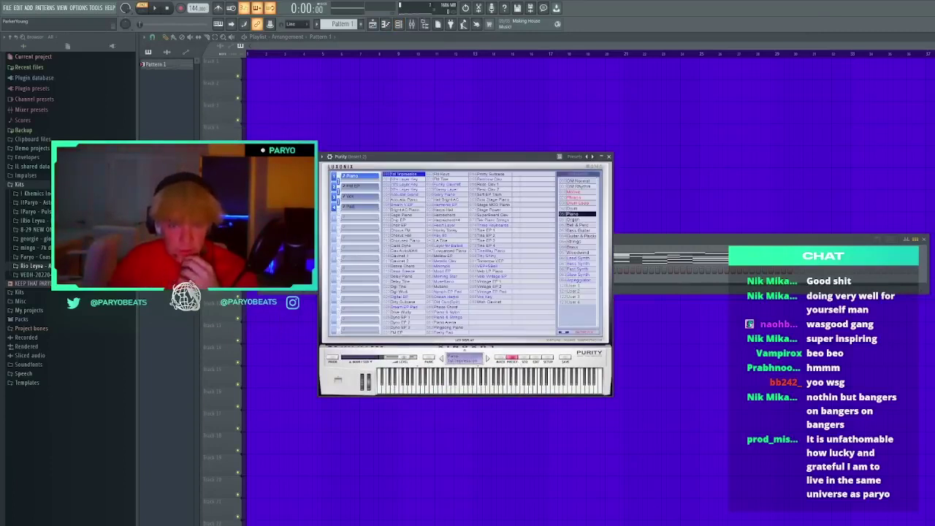
{"action": "left_click", "coordinate": [578, 231]}
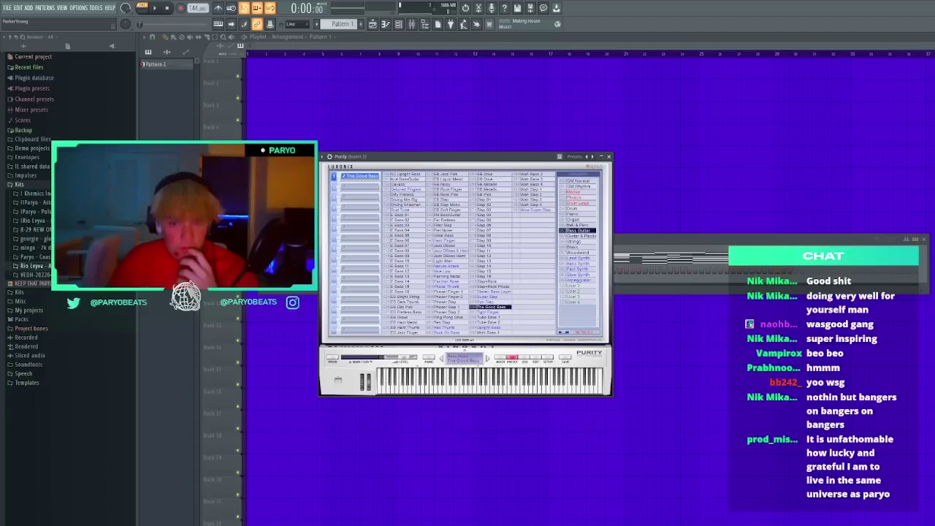
{"action": "left_click", "coordinate": [578, 268]}
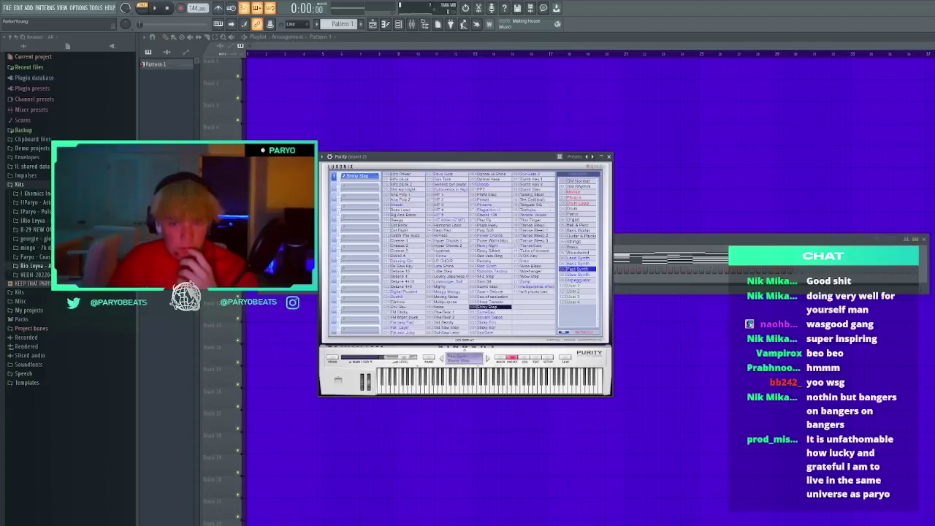
{"action": "left_click", "coordinate": [578, 264]}
{"action": "left_click", "coordinate": [404, 190]}
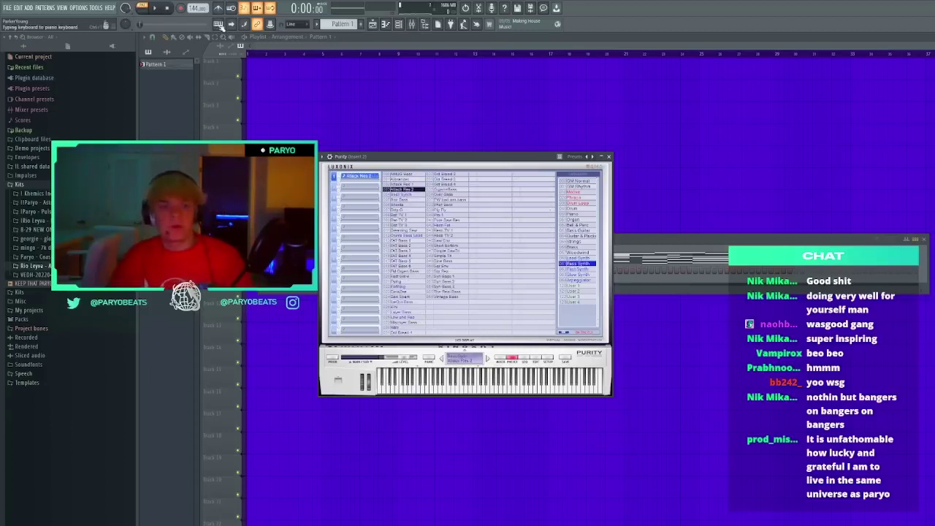
{"action": "left_click_drag", "start_coordinate": [394, 157], "coordinate": [447, 171]}
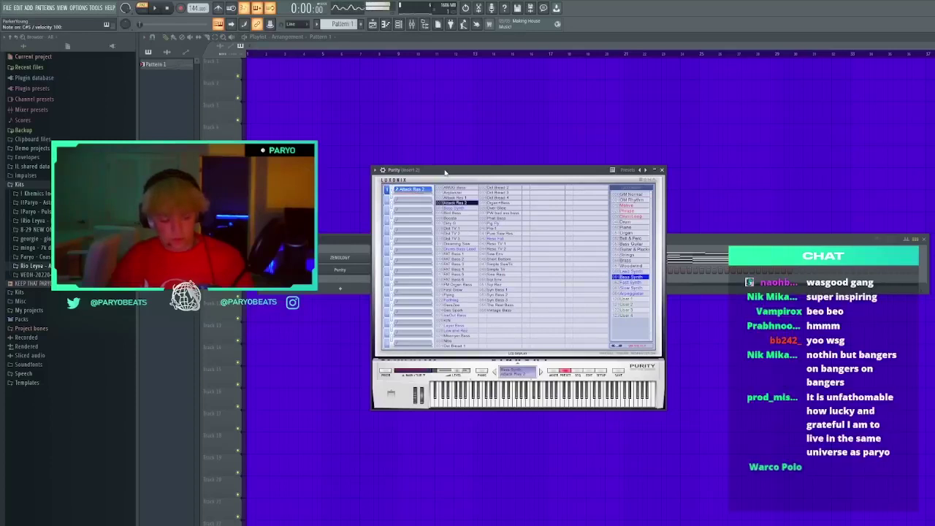
{"action": "left_click", "coordinate": [662, 170]}
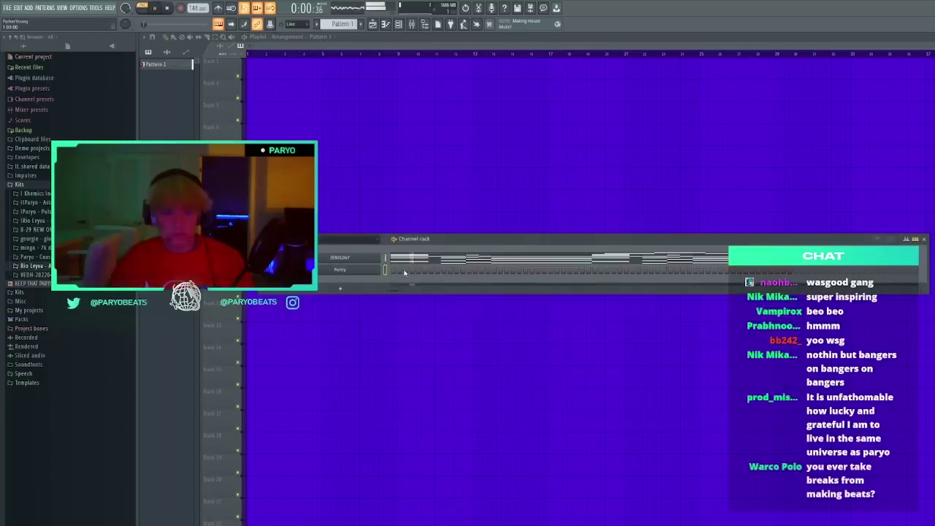
Write the Purity bassline over bars 1 and 2: a half-bar C#5, quarter-bar G#4 and B4, and a full-bar A4
{"action": "left_click", "coordinate": [412, 259]}
{"action": "key", "text": "space"}
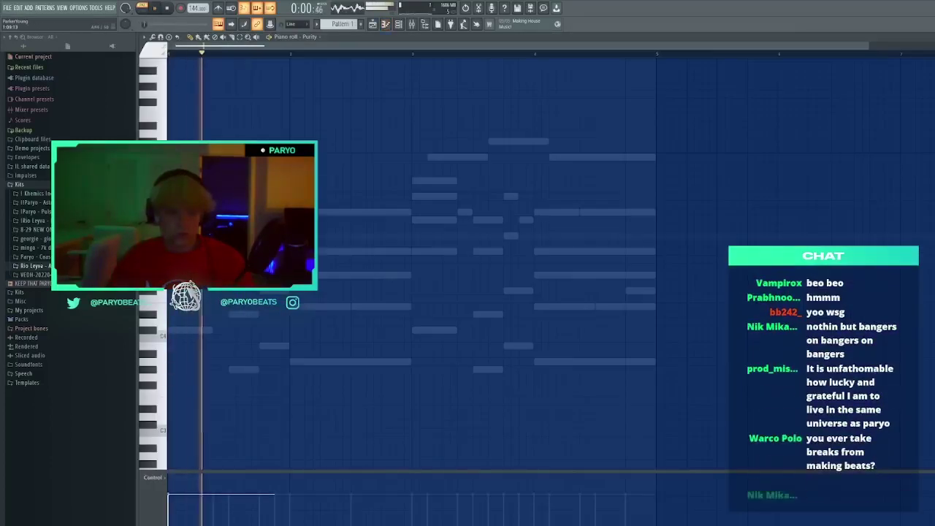
{"action": "key", "text": "space"}
{"action": "left_click", "coordinate": [232, 268]}
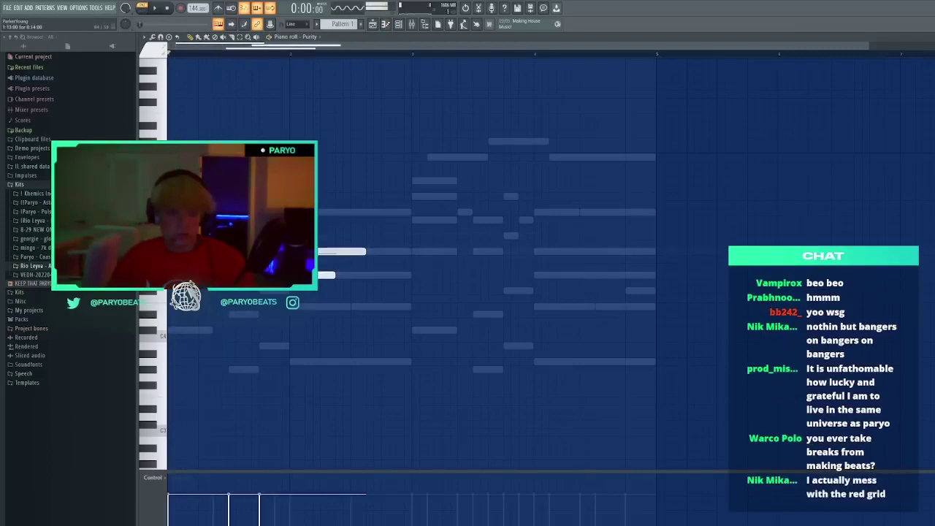
{"action": "left_click", "coordinate": [293, 268]}
{"action": "key", "text": "space"}
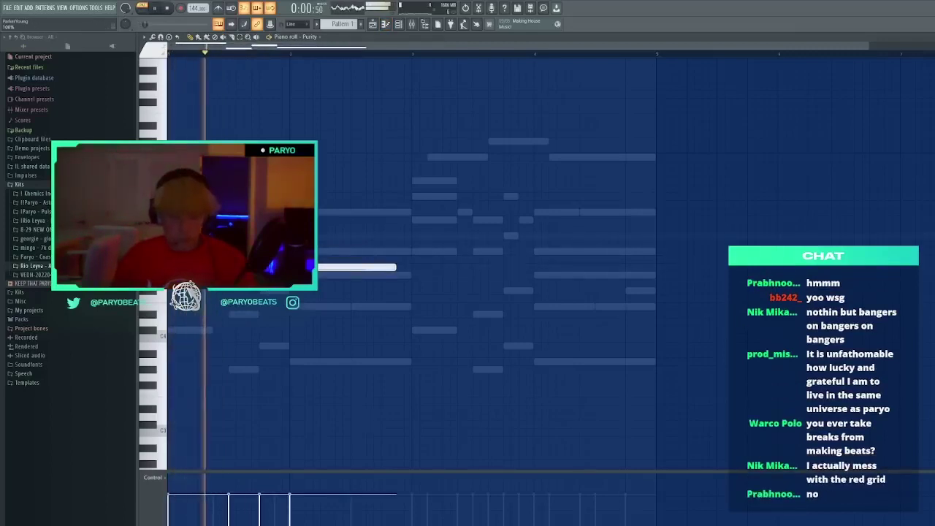
{"action": "left_click_drag", "start_coordinate": [395, 267], "coordinate": [410, 268]}
Duplicate the two-bar bassline into bars 3 and 4 and remove the stray notes placed below it
{"action": "left_click", "coordinate": [429, 284]}
{"action": "right_click", "coordinate": [428, 285]}
{"action": "key", "text": "ctrl+b"}
{"action": "left_click", "coordinate": [413, 321]}
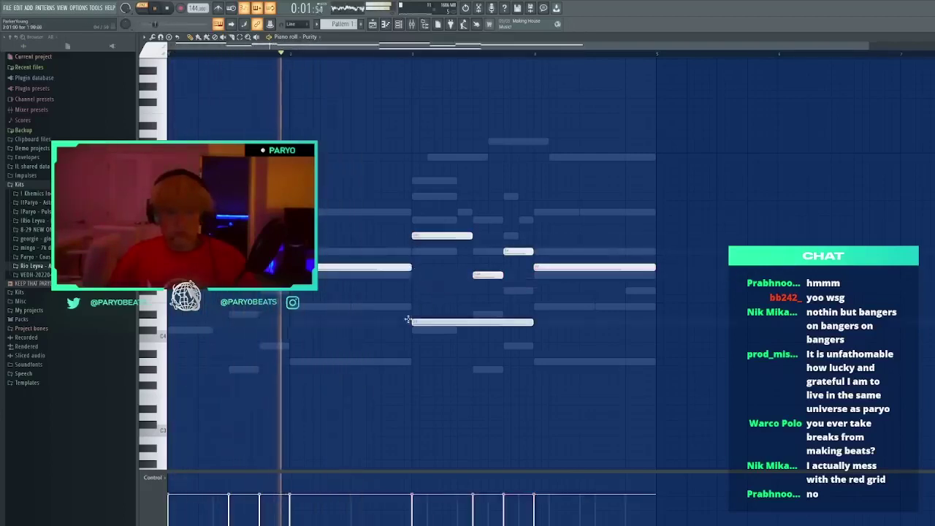
{"action": "right_click", "coordinate": [417, 323]}
Try the whole bassline one octave lower, play it, and raise it back by an octave
{"action": "key", "text": "ctrl+Down"}
{"action": "key", "text": "space"}
{"action": "key", "text": "space"}
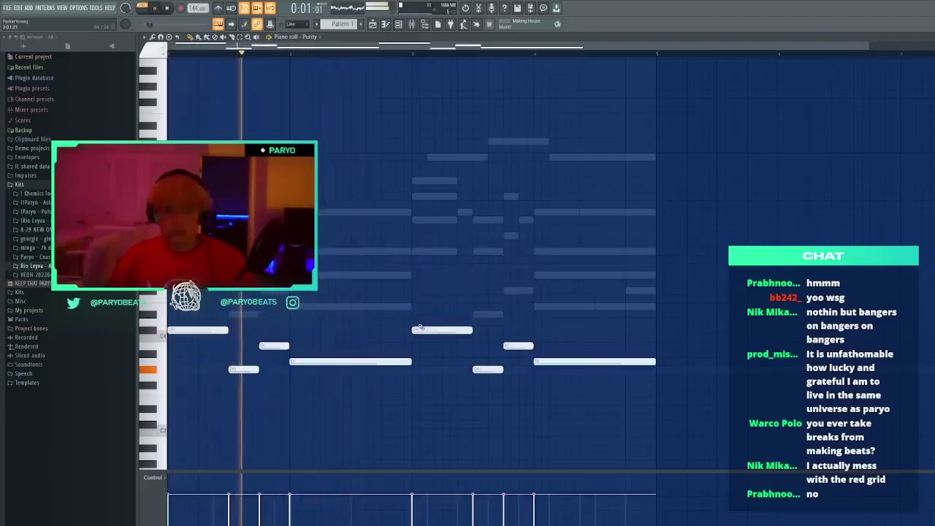
{"action": "key", "text": "ctrl+Up"}
{"action": "key", "text": "space"}
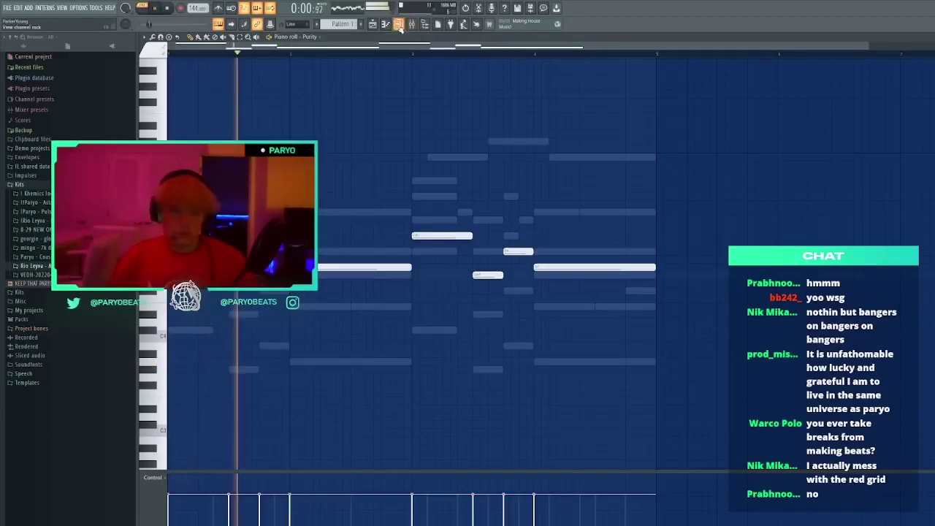
Try another Purity Bass Synth preset on the playing bassline, including with the notes an octave lower
{"action": "left_click", "coordinate": [399, 25]}
{"action": "left_click", "coordinate": [340, 269]}
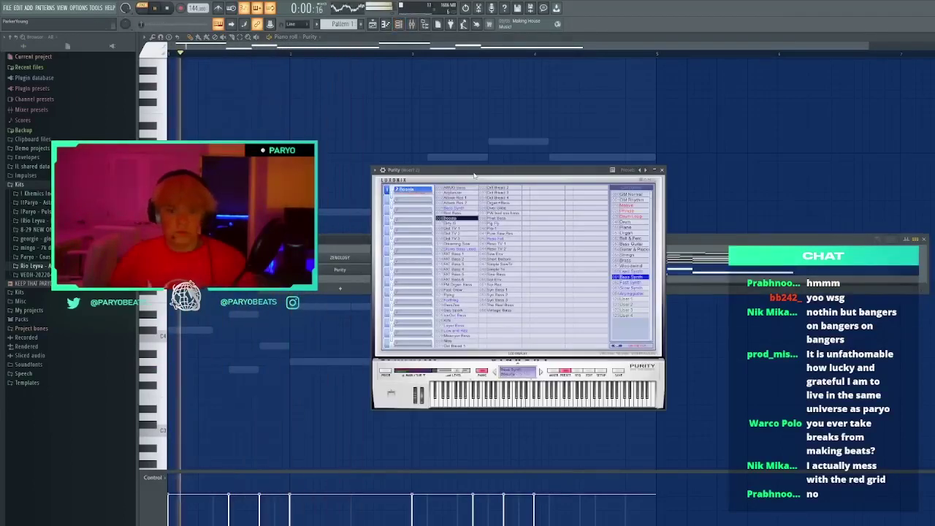
{"action": "left_click", "coordinate": [458, 223]}
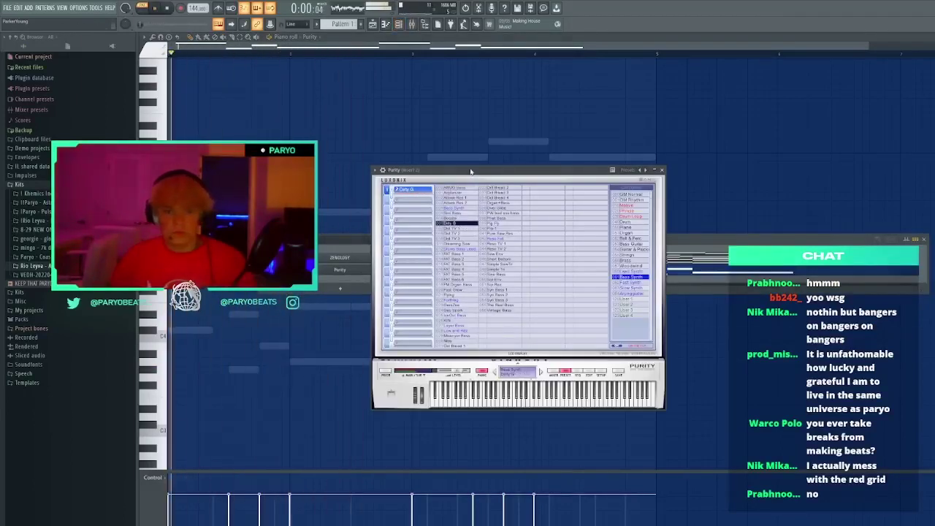
{"action": "key", "text": "F12"}
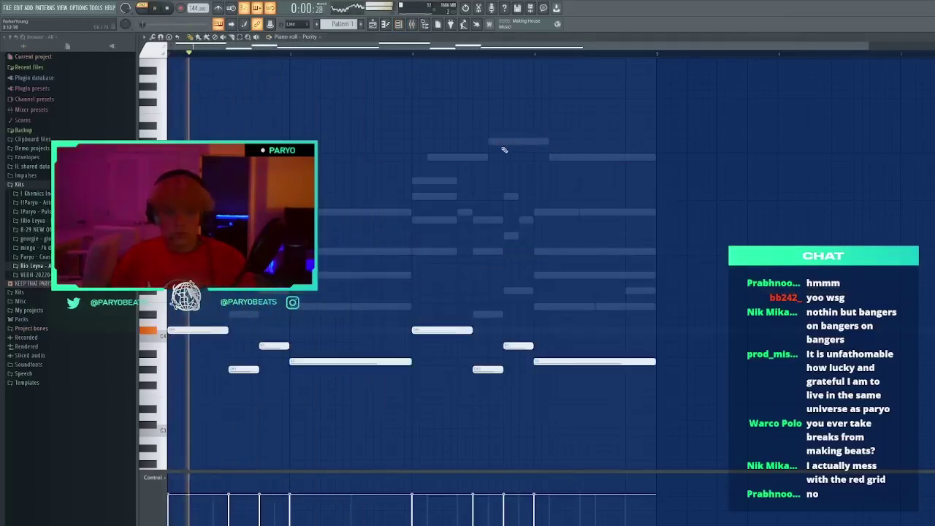
{"action": "key", "text": "F6"}
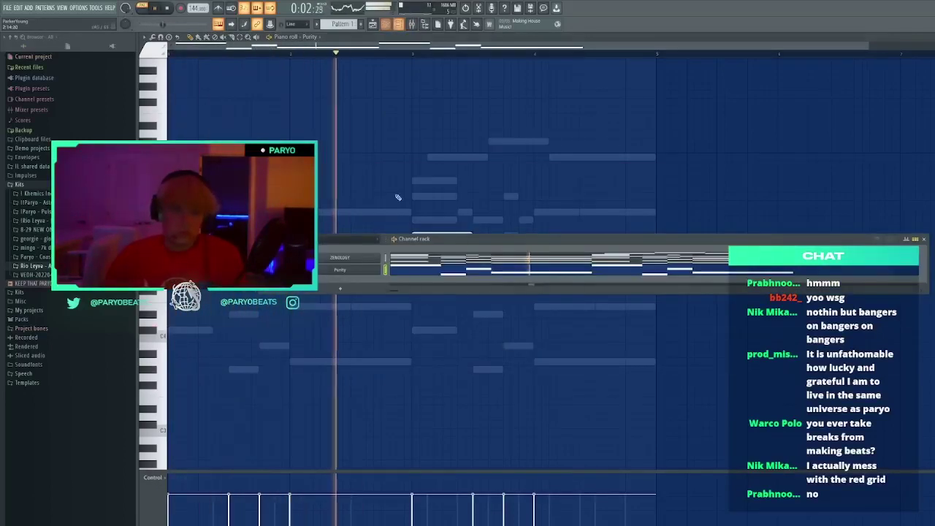
Audition further Bass Synth presets in Purity, including the Dist TV and FAT Bass sounds, while the bassline plays
{"action": "left_click", "coordinate": [353, 271]}
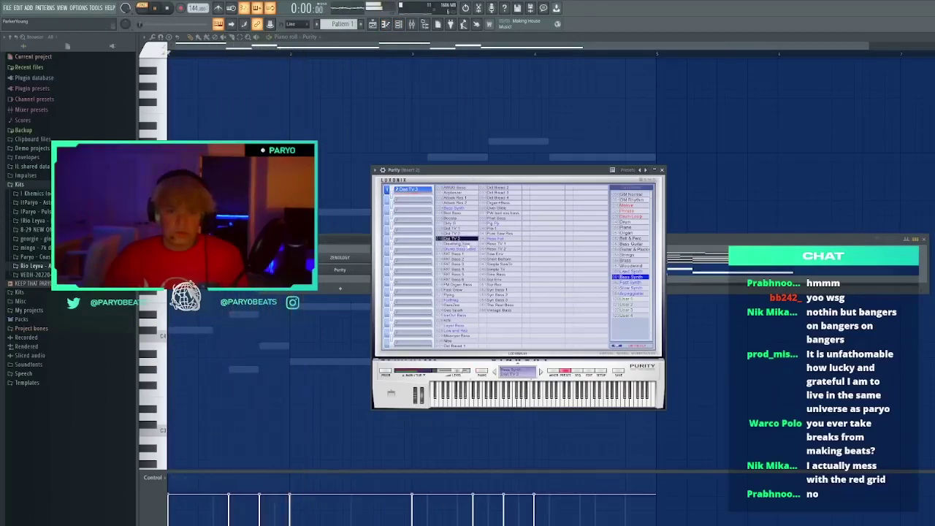
{"action": "left_click", "coordinate": [465, 259]}
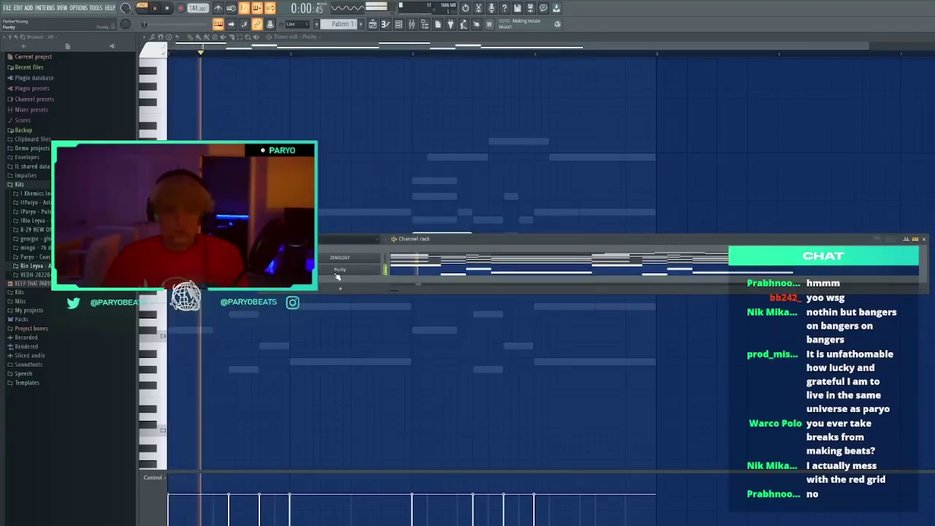
{"action": "left_click", "coordinate": [459, 279]}
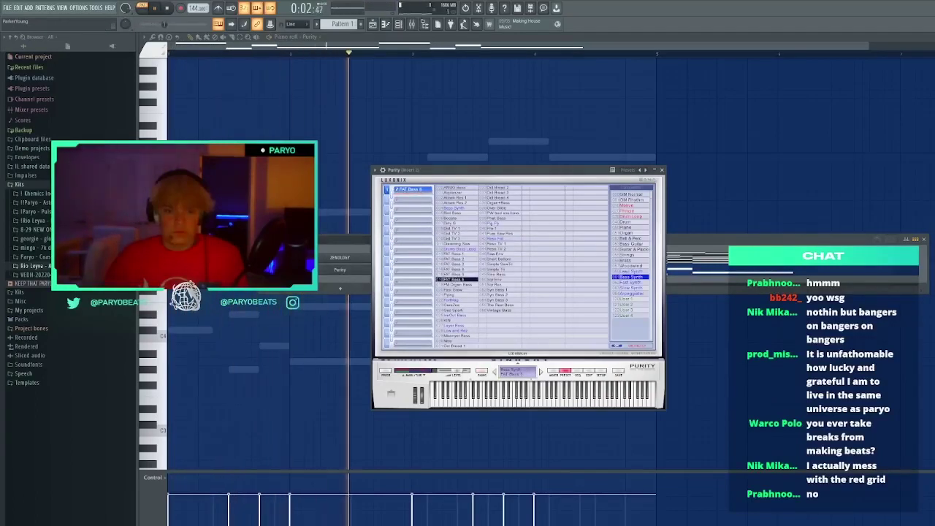
{"action": "key", "text": "space"}
{"action": "key", "text": "space"}
{"action": "left_click", "coordinate": [458, 291]}
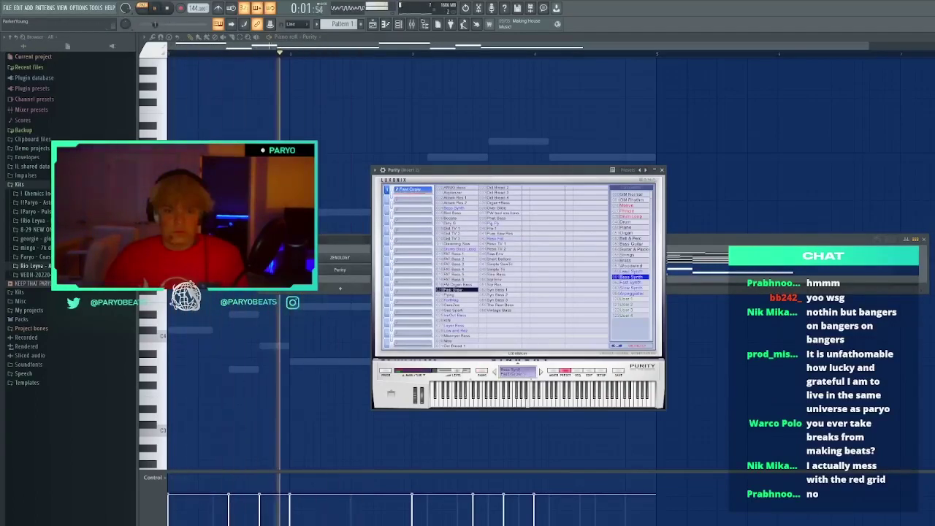
{"action": "left_click", "coordinate": [458, 300]}
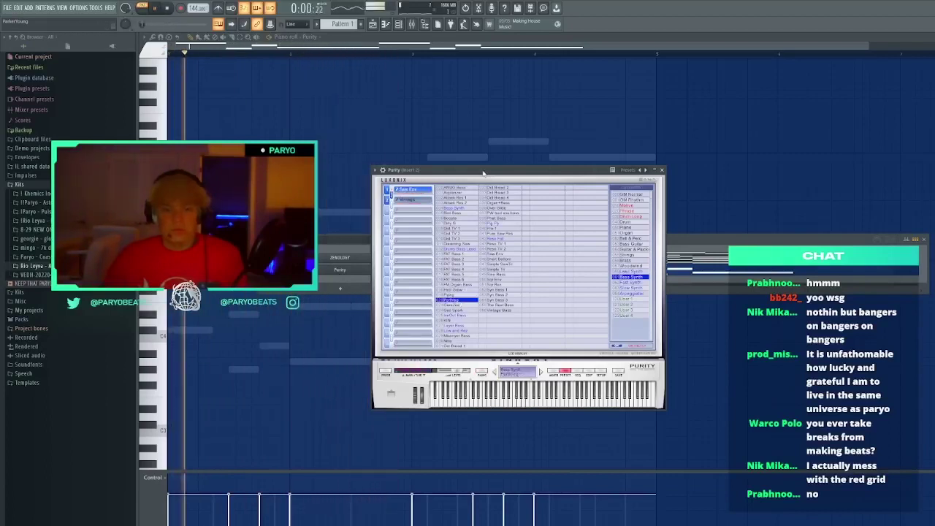
{"action": "left_click", "coordinate": [458, 305]}
{"action": "left_click", "coordinate": [458, 315]}
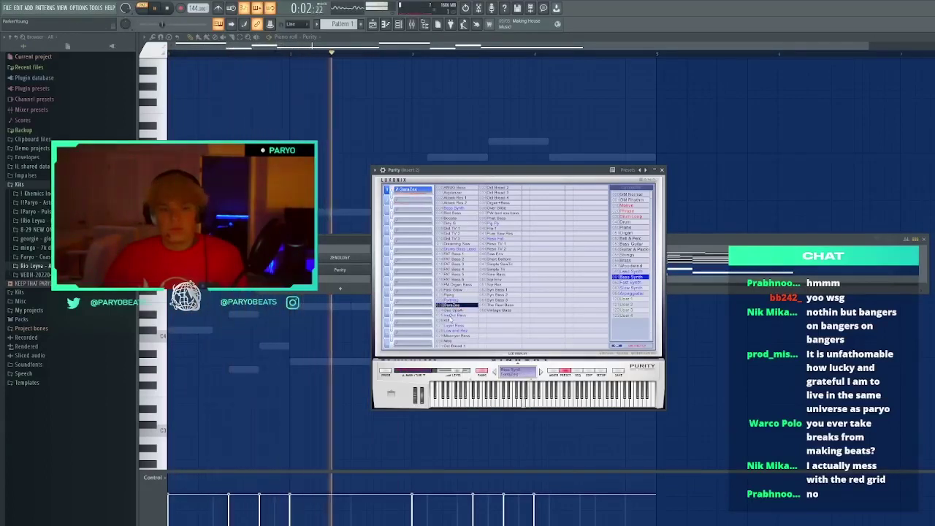
Remove the stray high note in bar 3 and transpose the whole bassline down one octave
{"action": "left_click", "coordinate": [497, 148]}
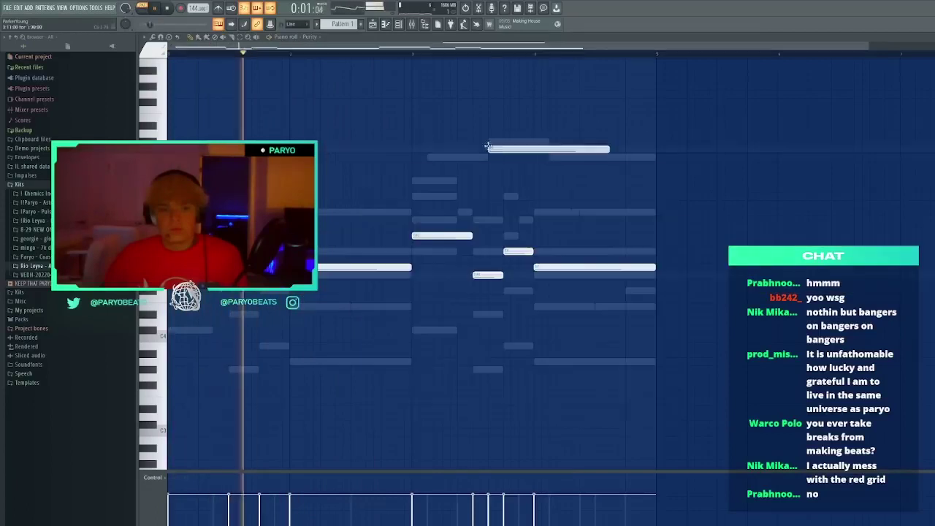
{"action": "right_click", "coordinate": [498, 149]}
{"action": "key", "text": "ctrl+Down"}
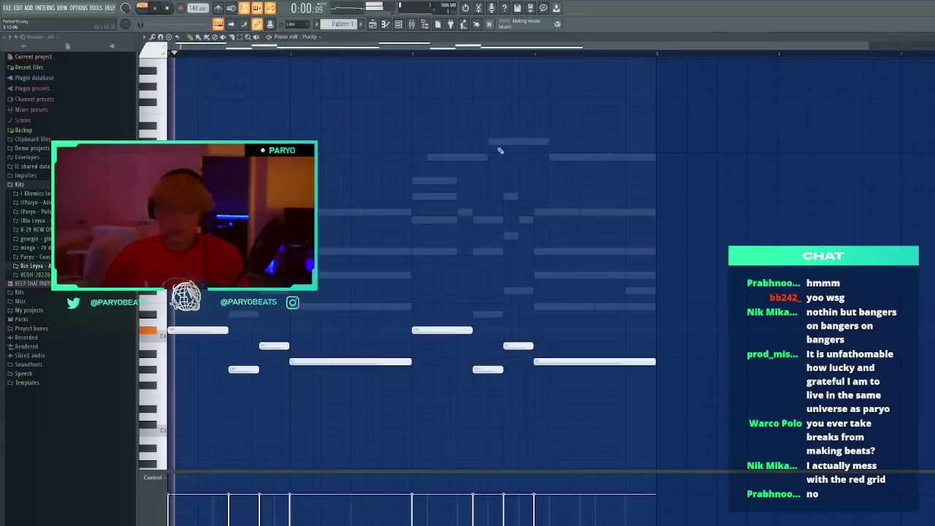
Load the Bread 4 bass preset from Purity's Bass Synth category, play the bassline with it, and close the instrument window
{"action": "left_click", "coordinate": [400, 24]}
{"action": "left_click", "coordinate": [353, 270]}
{"action": "left_click", "coordinate": [505, 233]}
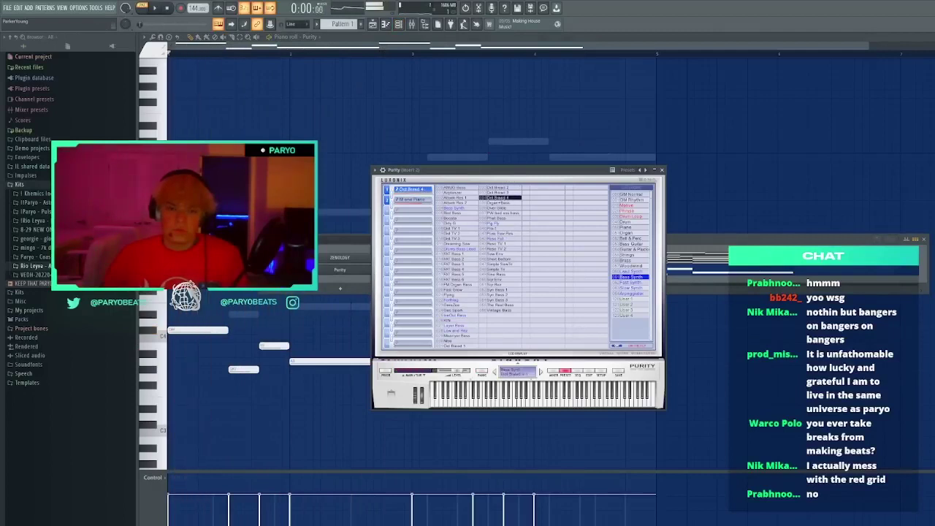
{"action": "left_click", "coordinate": [354, 272]}
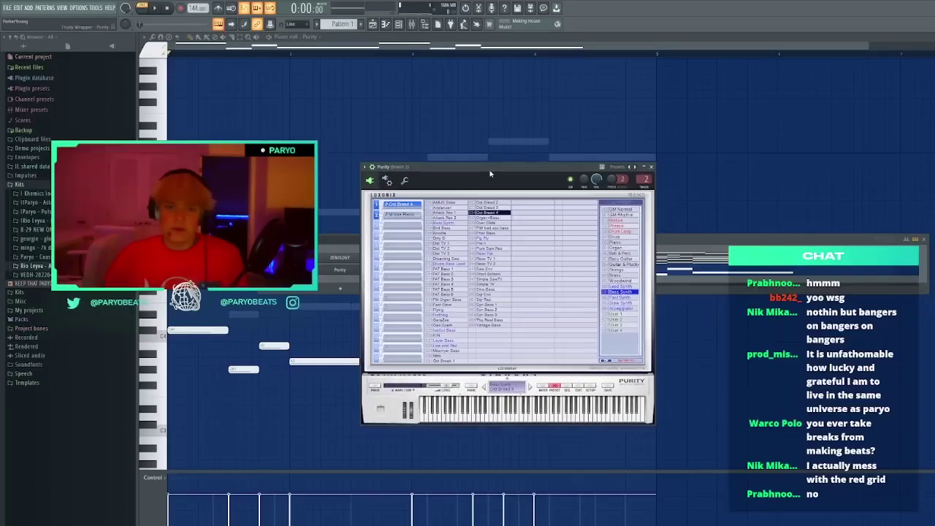
{"action": "key", "text": "space"}
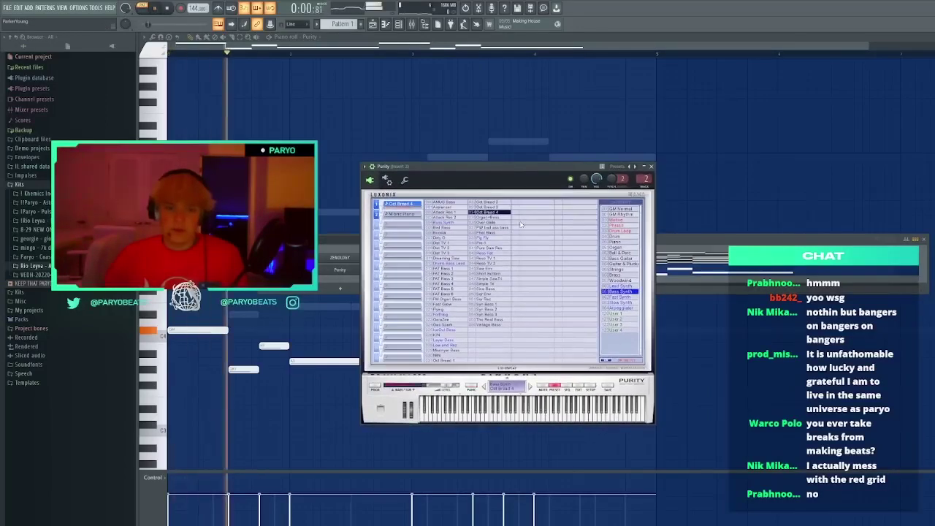
{"action": "left_click", "coordinate": [652, 167]}
{"action": "key", "text": "space"}
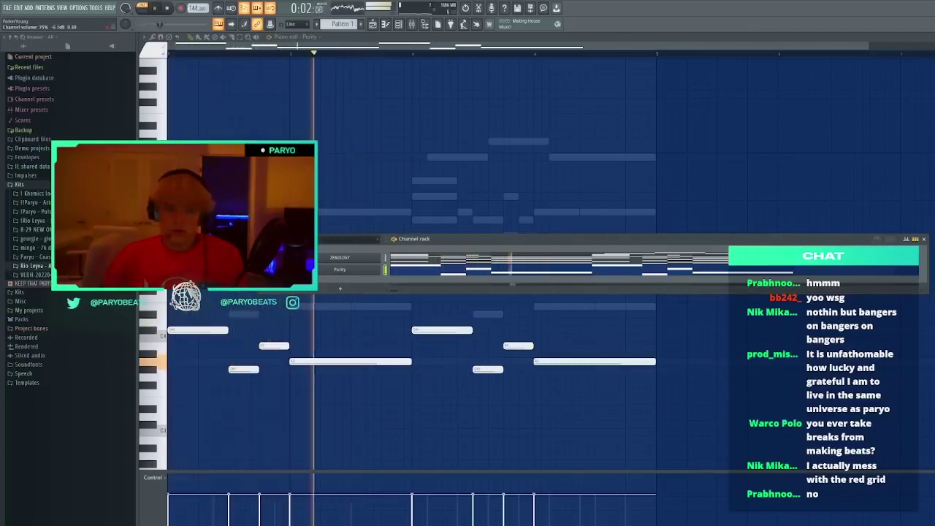
Try an extra note above the bassline in the middle of bar 3 during playback and remove it
{"action": "key", "text": "space"}
{"action": "left_click", "coordinate": [476, 188]}
{"action": "key", "text": "space"}
{"action": "right_click", "coordinate": [477, 187]}
{"action": "scroll", "coordinate": [466, 205], "scroll_direction": "down", "scroll_amount": 1}
{"action": "scroll", "coordinate": [257, 311], "scroll_direction": "down", "scroll_amount": 3}
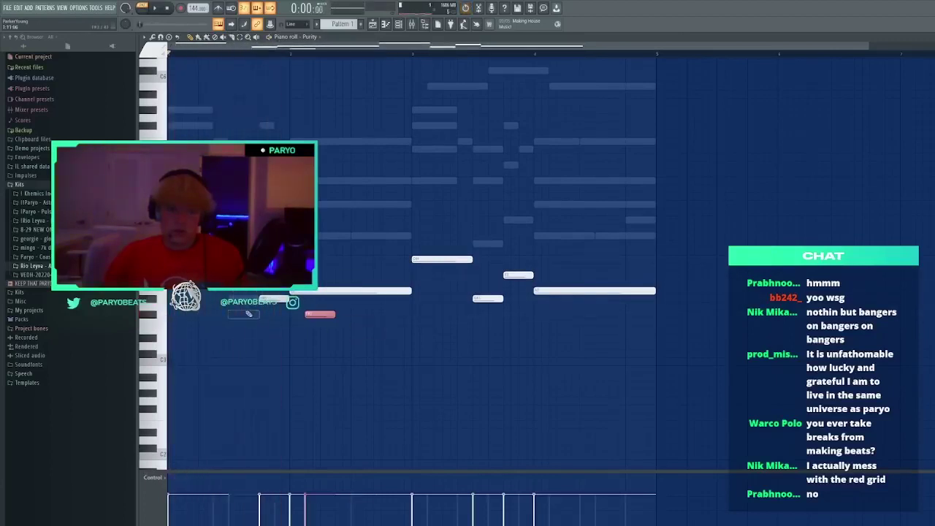
Move the last bass note of bar 1 back up to B3, and remove the short trial notes below the bassline in bar 2
{"action": "left_click_drag", "start_coordinate": [264, 299], "coordinate": [265, 276]}
{"action": "key", "text": "space"}
{"action": "right_click", "coordinate": [331, 315]}
{"action": "left_click", "coordinate": [331, 315]}
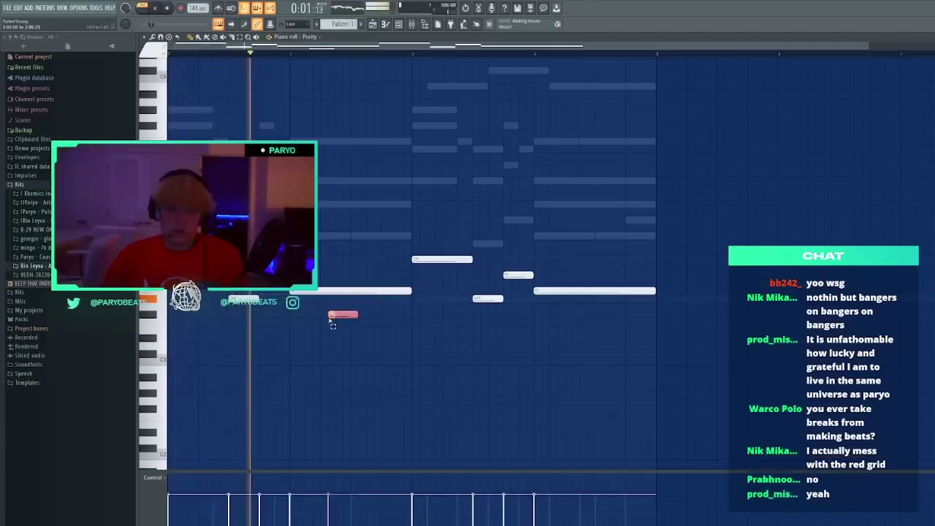
{"action": "right_click", "coordinate": [332, 316]}
{"action": "key", "text": "space"}
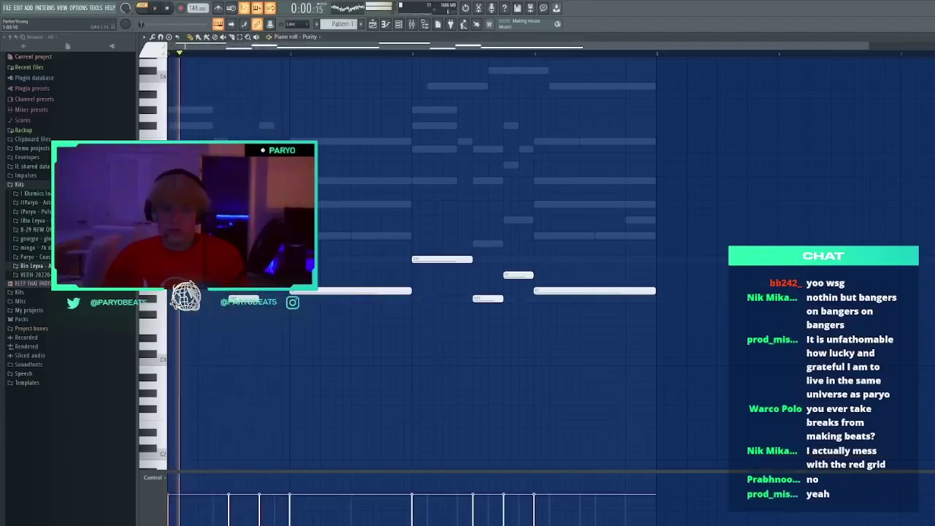
Lower the first bass note of bar 1 by an octave to C#3 and play the pattern
{"action": "key", "text": "space"}
{"action": "key", "text": "ctrl+Down"}
{"action": "key", "text": "space"}
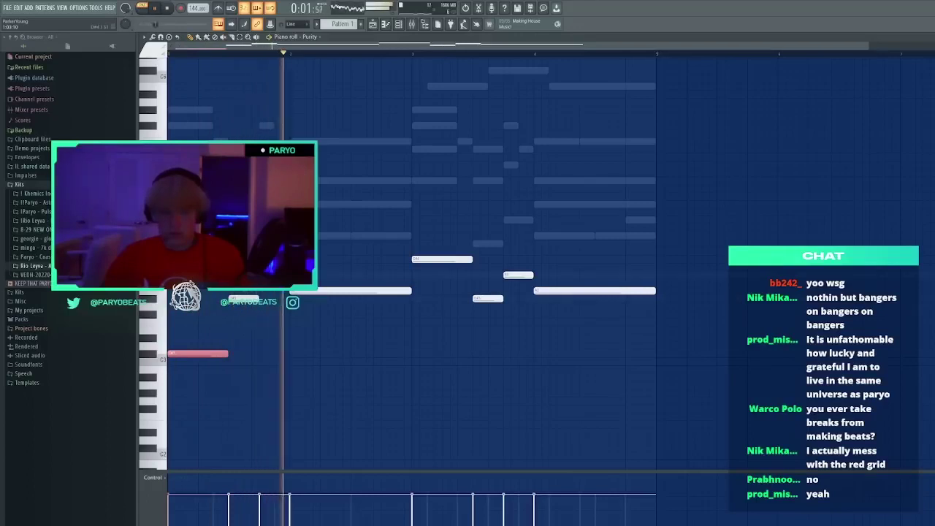
Try one extra note below and one above the bassline in bar 3 during playback and remove both
{"action": "left_click", "coordinate": [514, 377]}
{"action": "right_click", "coordinate": [516, 378]}
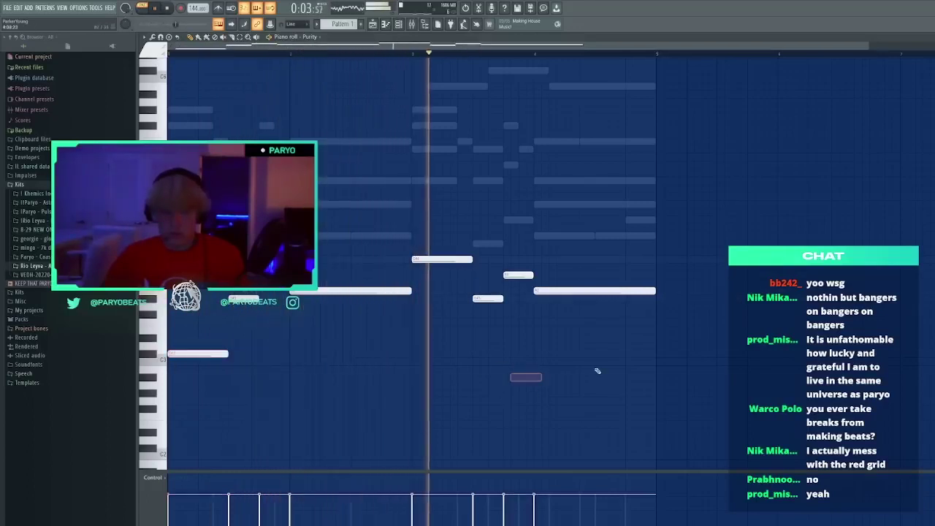
{"action": "left_click_drag", "start_coordinate": [600, 373], "coordinate": [483, 198]}
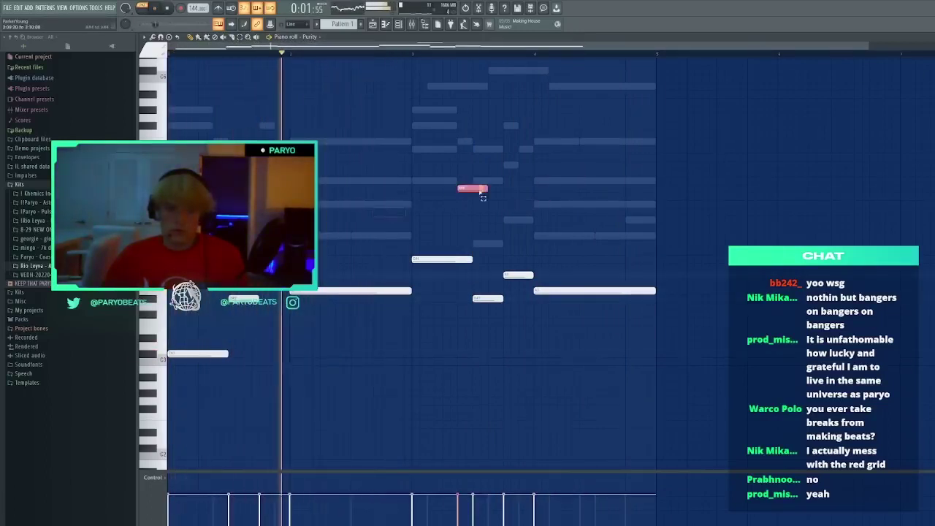
{"action": "key", "text": "F5"}
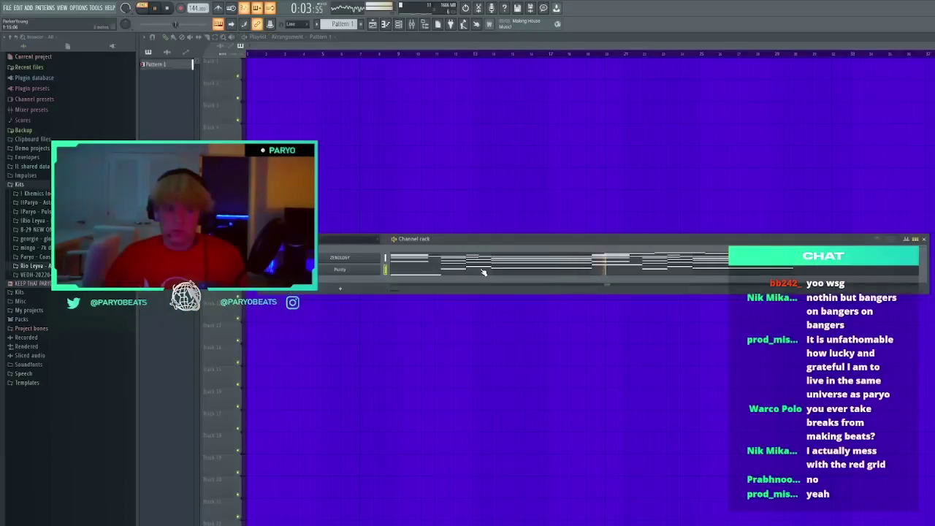
Reopen the Purity notes and move the first bass note of bar 1 back up an octave to C#4
{"action": "left_click", "coordinate": [406, 273]}
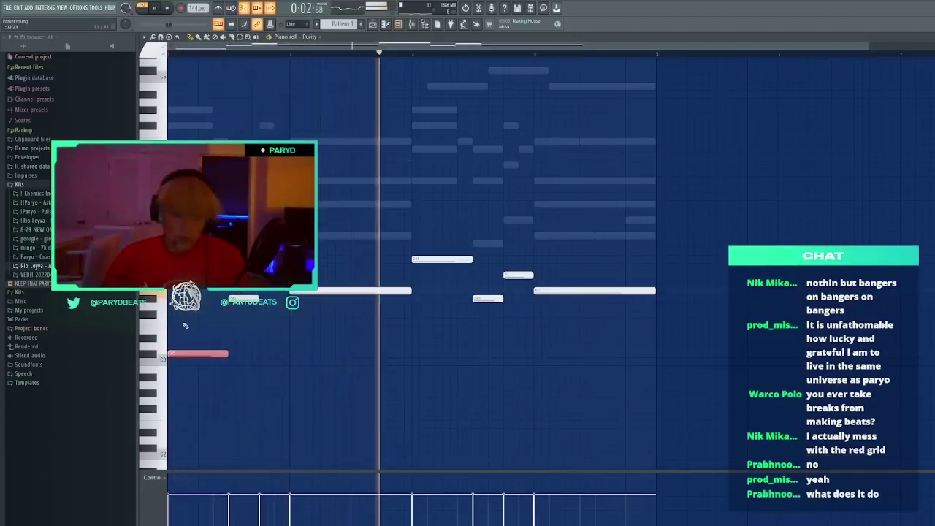
{"action": "right_click", "coordinate": [187, 353]}
{"action": "key", "text": "space"}
{"action": "key", "text": "space"}
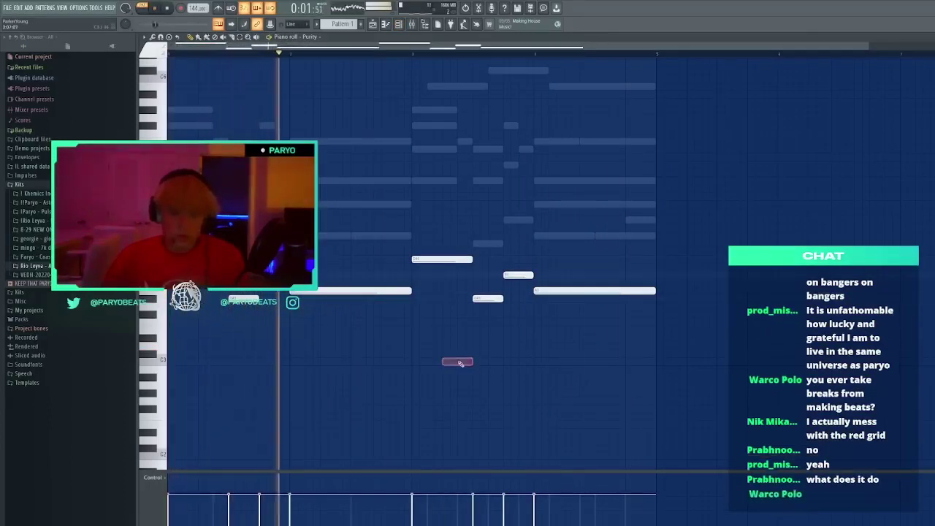
Lower the first bass note of bar 3 by an octave to C#3 and play the pattern
{"action": "left_click_drag", "start_coordinate": [454, 318], "coordinate": [430, 253]}
{"action": "key", "text": "ctrl+Down"}
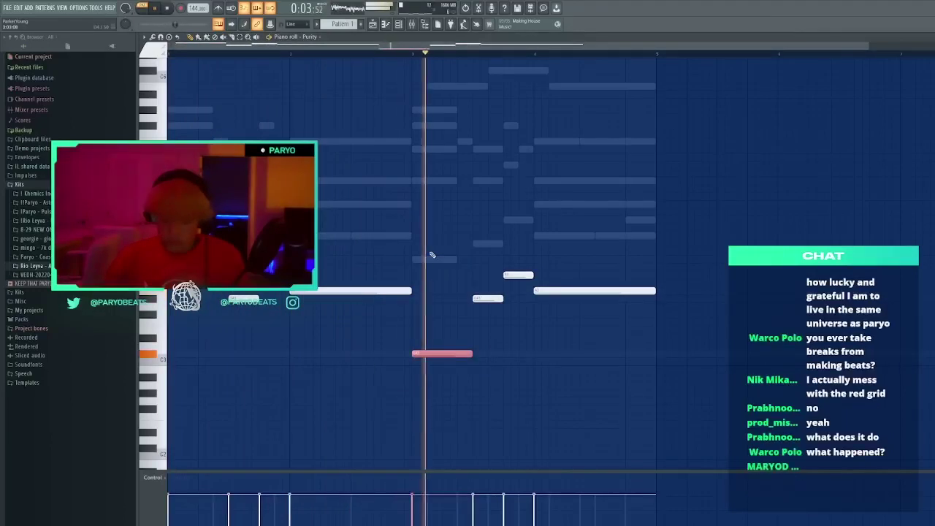
{"action": "left_click_drag", "start_coordinate": [393, 225], "coordinate": [413, 242]}
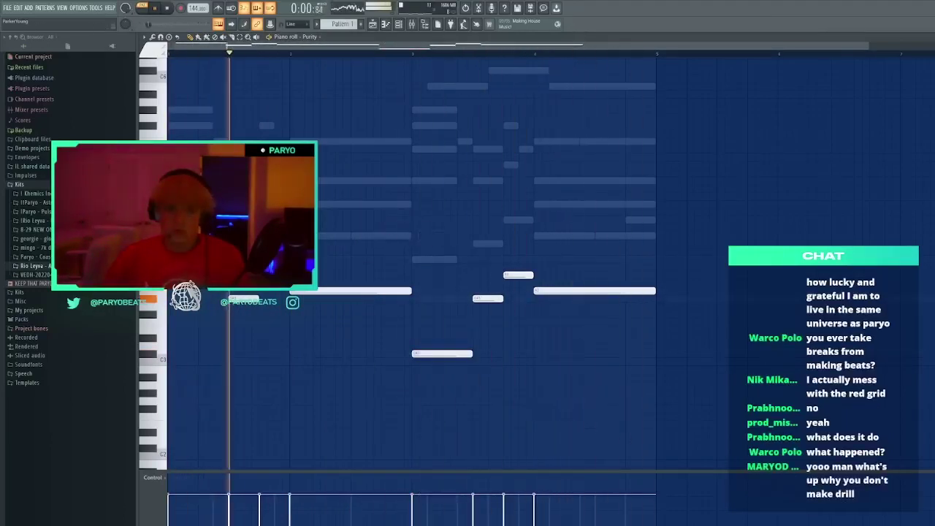
{"action": "key", "text": "F7"}
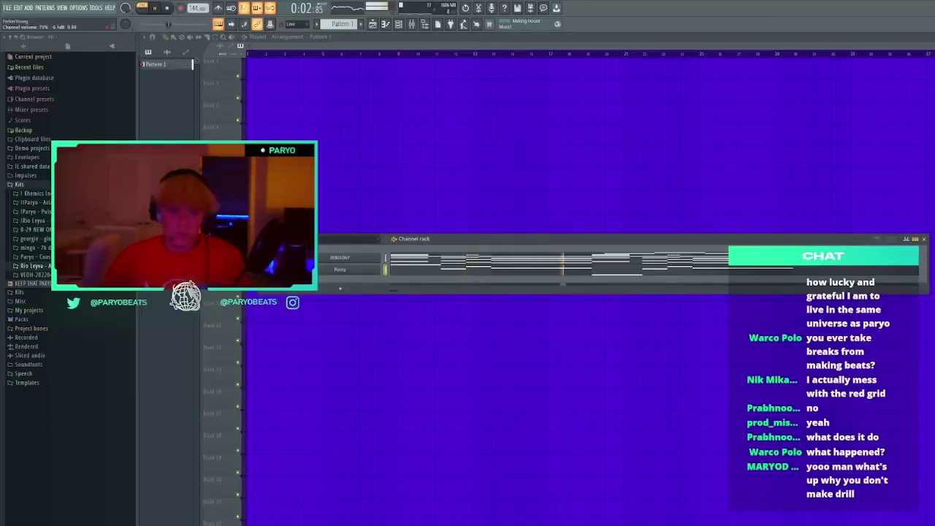
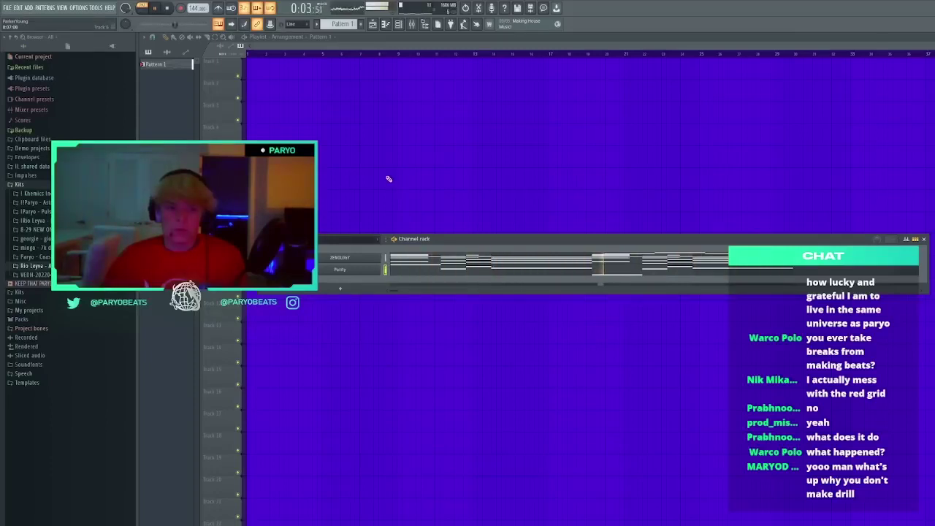
Undo the split of Pattern 1 by channel, and place an audio render of the pattern at the start of Track 1
{"action": "left_click", "coordinate": [432, 155]}
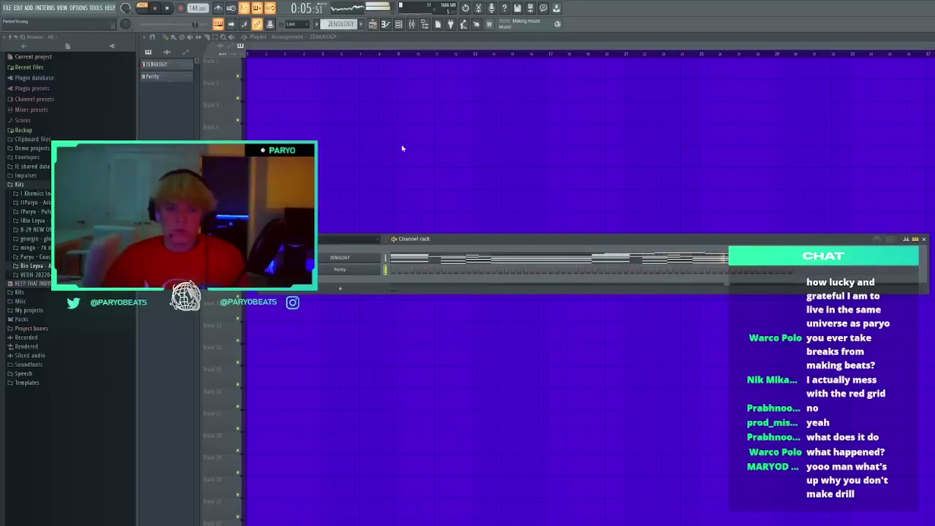
{"action": "key", "text": "ctrl+z"}
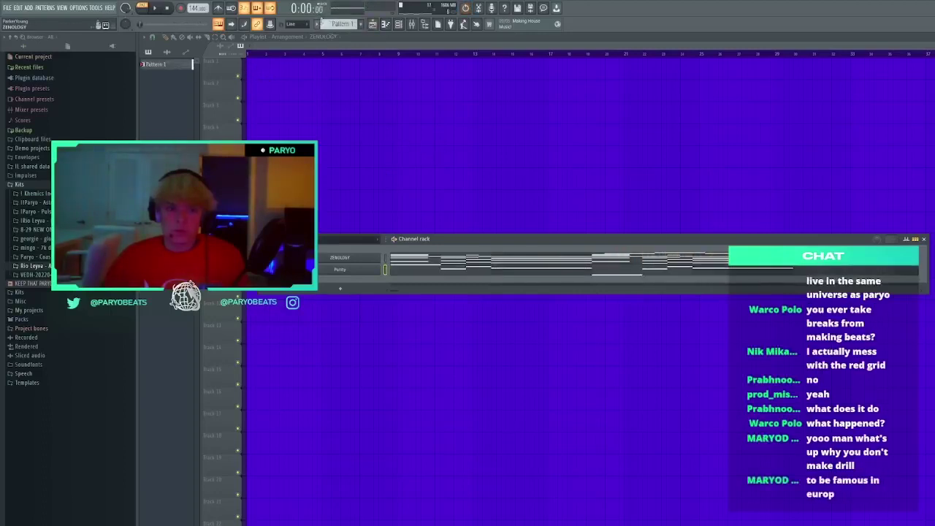
{"action": "left_click", "coordinate": [220, 46]}
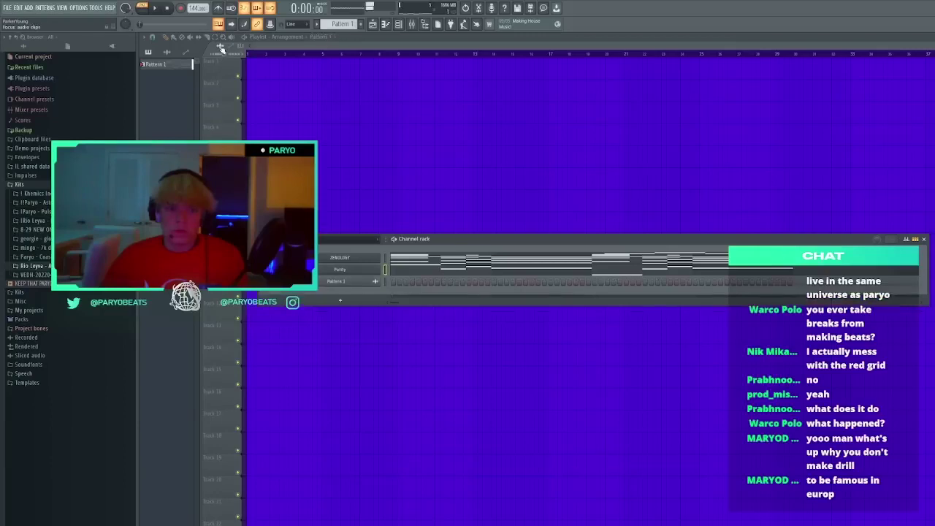
{"action": "left_click_drag", "start_coordinate": [277, 64], "coordinate": [259, 60]}
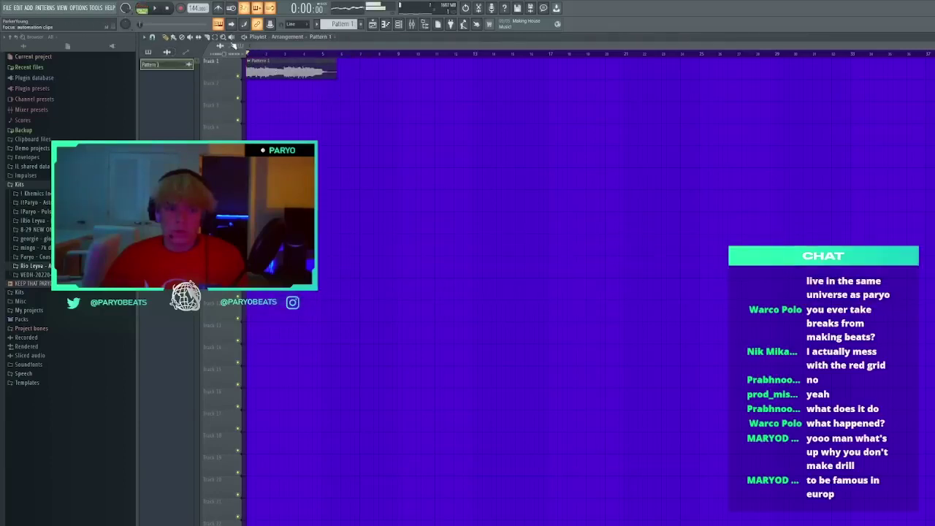
Trim the tail of the Pattern 1 audio clip and stretch the clip to eight bars, ending at bar 9
{"action": "key", "text": "p"}
{"action": "mouse_move", "coordinate": [324, 91]}
{"action": "left_mouse_down"}
{"action": "mouse_move", "coordinate": [323, 61]}
{"action": "mouse_move", "coordinate": [397, 72]}
{"action": "left_mouse_up"}
{"action": "right_click", "coordinate": [324, 63]}
{"action": "key", "text": "space"}
{"action": "key", "text": "space"}
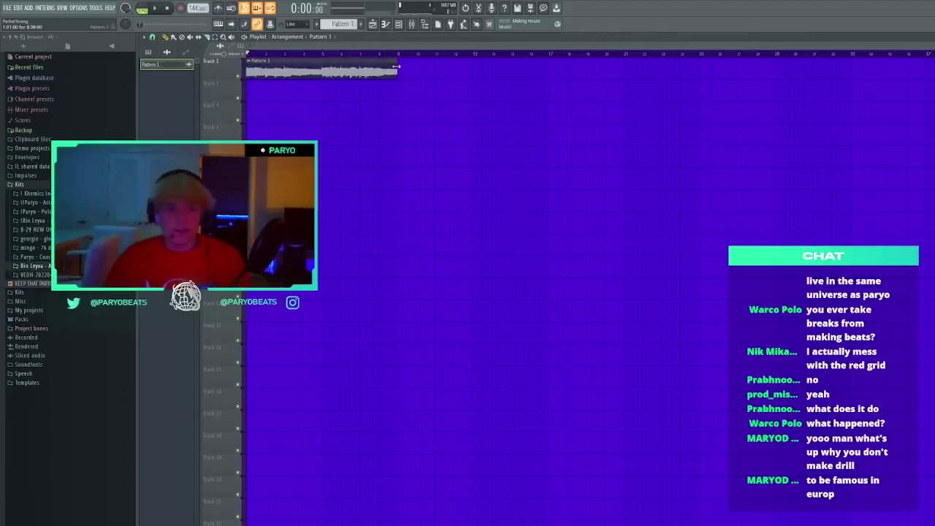
Turn on the metronome and raise the tempo to 183 BPM while the stretched clip plays
{"action": "left_click", "coordinate": [219, 8]}
{"action": "key", "text": "space"}
{"action": "left_click_drag", "start_coordinate": [196, 8], "coordinate": [196, 0]}
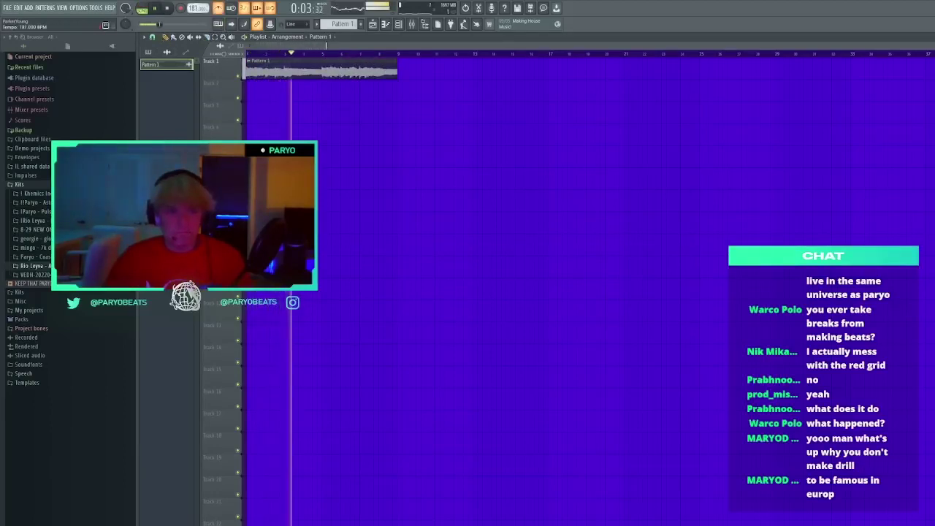
{"action": "left_click", "coordinate": [463, 121]}
{"action": "right_click", "coordinate": [463, 120]}
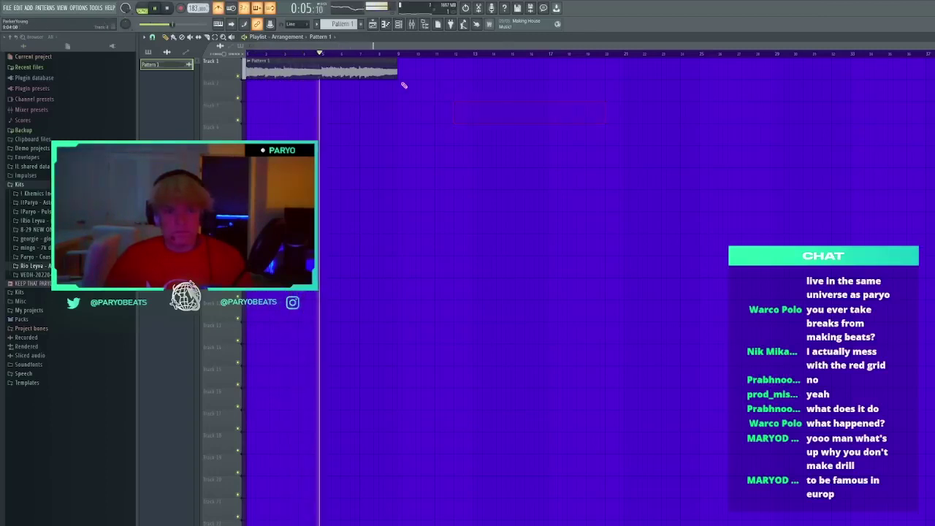
Route the Pattern 1 audio clip to mixer track 3 and lower the tempo to 172 BPM
{"action": "double_click", "coordinate": [384, 67]}
{"action": "left_click", "coordinate": [399, 24]}
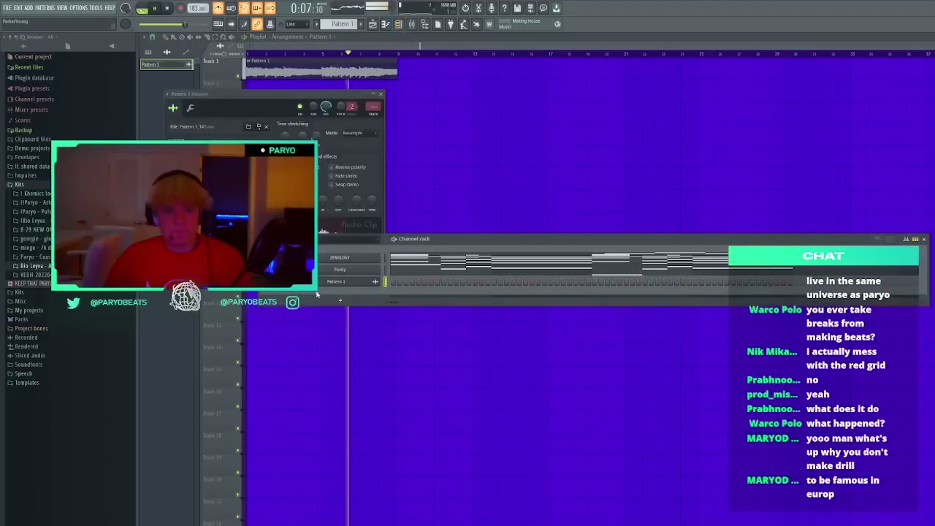
{"action": "left_click_drag", "start_coordinate": [373, 107], "coordinate": [373, 110]}
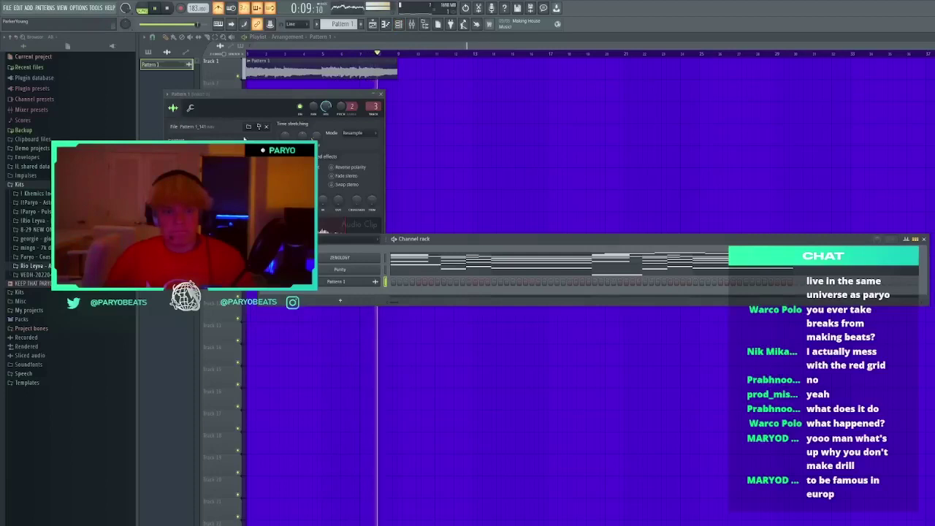
{"action": "left_click_drag", "start_coordinate": [196, 8], "coordinate": [196, 16]}
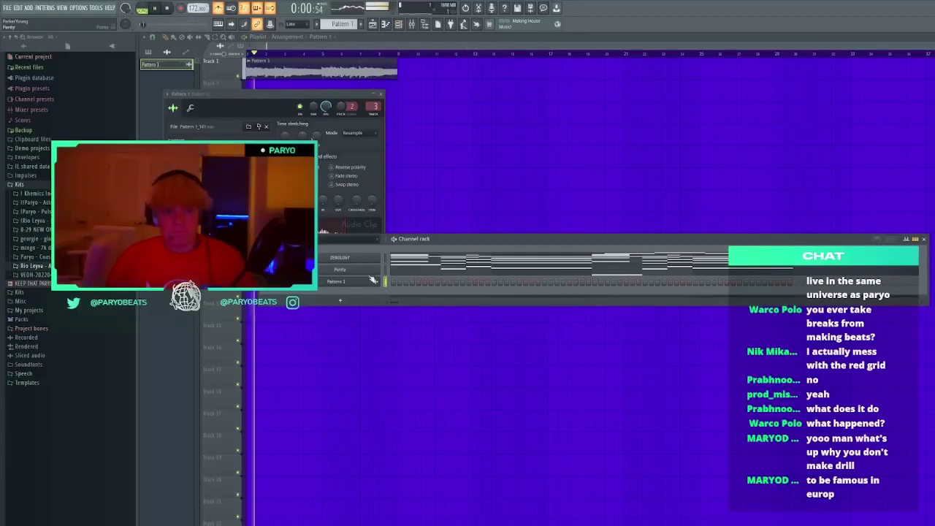
Lower the audio clip's pitch shift to -600 cents and set its time-stretching mode to Auto
{"action": "left_click", "coordinate": [371, 280]}
{"action": "left_click", "coordinate": [371, 281]}
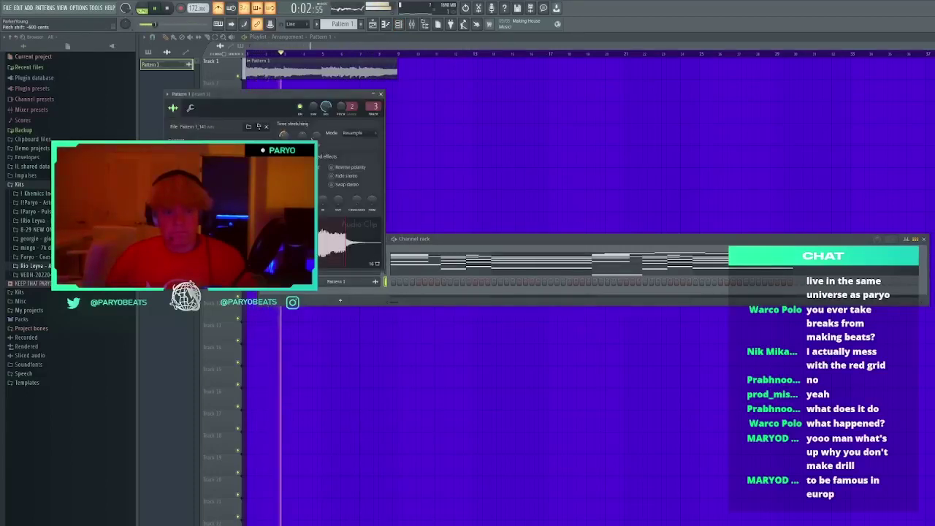
{"action": "key", "text": "space"}
{"action": "key", "text": "space"}
{"action": "left_click_drag", "start_coordinate": [285, 135], "coordinate": [285, 146]}
{"action": "key", "text": "space"}
{"action": "key", "text": "space"}
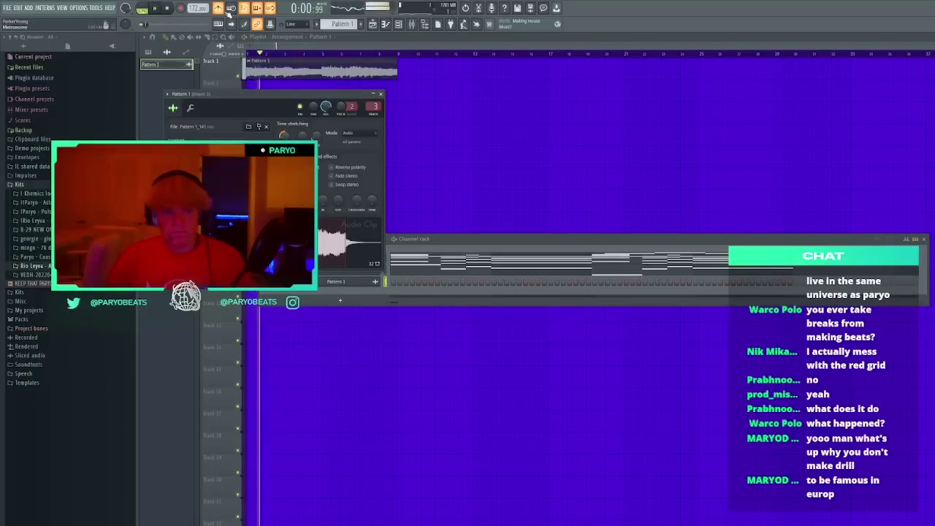
Turn off the metronome, play the slowed clip from the start, and close its channel settings
{"action": "left_click", "coordinate": [218, 8]}
{"action": "scroll", "coordinate": [288, 138], "scroll_direction": "down", "scroll_amount": 1}
{"action": "key", "text": "space"}
{"action": "key", "text": "space"}
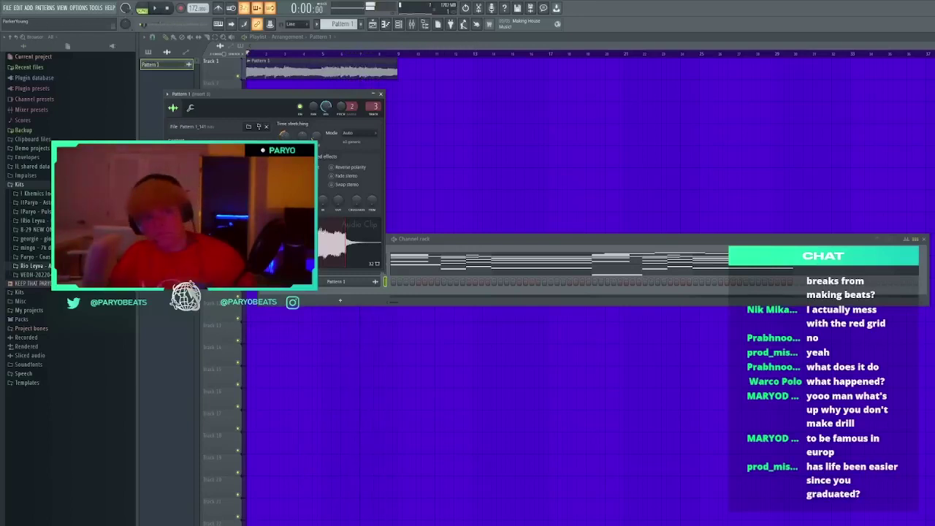
{"action": "key", "text": "space"}
{"action": "key", "text": "space"}
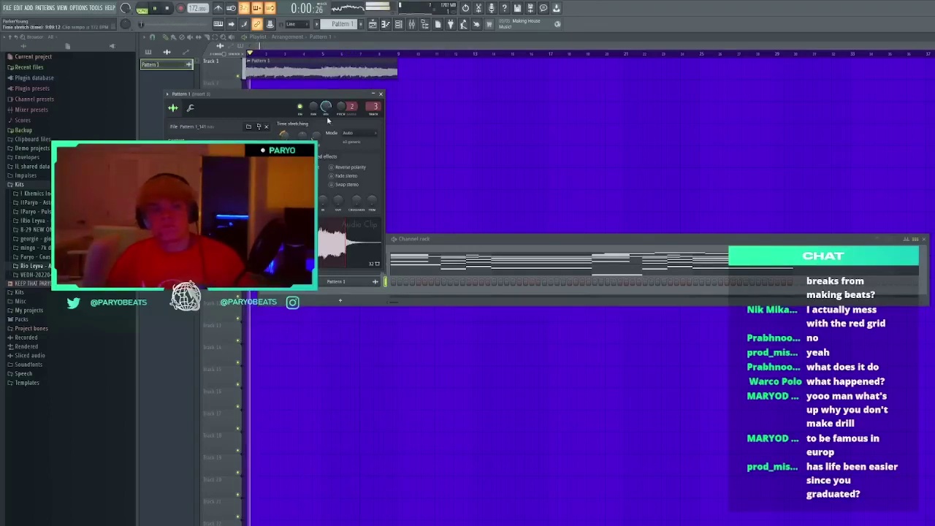
{"action": "left_click", "coordinate": [379, 95]}
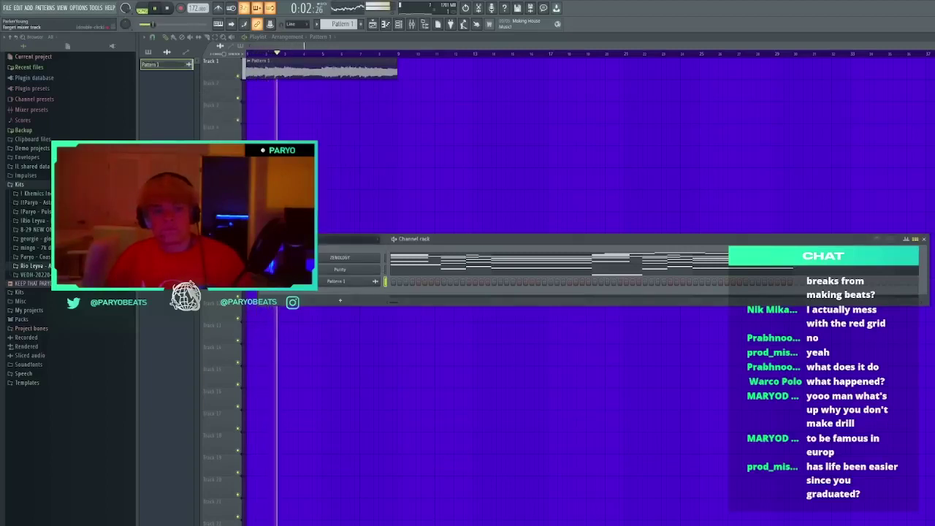
{"action": "left_click", "coordinate": [407, 165]}
{"action": "right_click", "coordinate": [417, 161]}
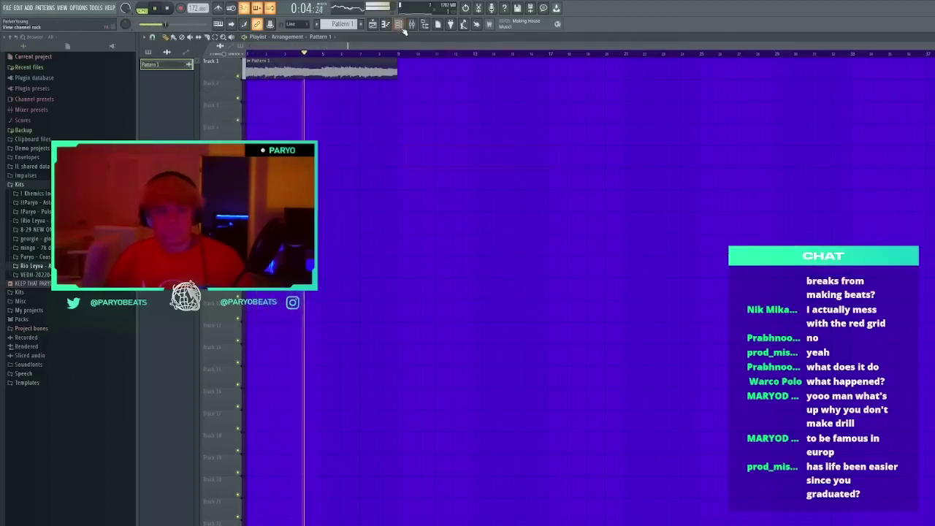
Remove the rendered Pattern 1 audio clip and set the tempo of the original pattern to 143 BPM
{"action": "left_click", "coordinate": [400, 26]}
{"action": "key", "text": "space"}
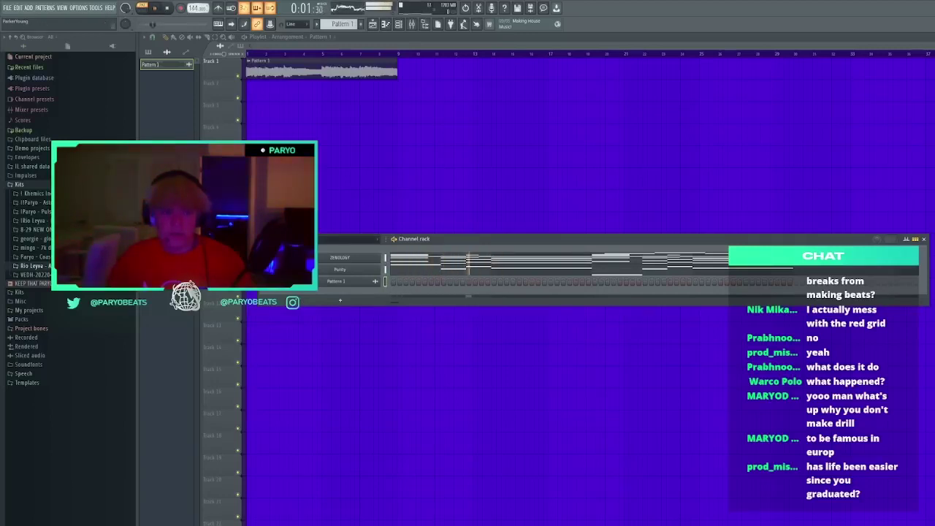
{"action": "left_click_drag", "start_coordinate": [197, 8], "coordinate": [197, 10]}
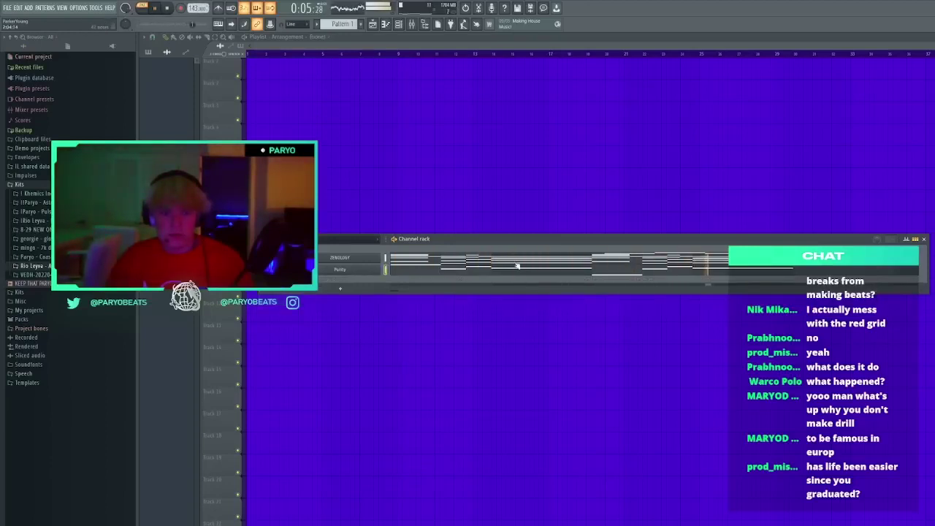
Stop playback and examine the ZENOLOGY and Purity notes in the piano roll
{"action": "left_click", "coordinate": [518, 261]}
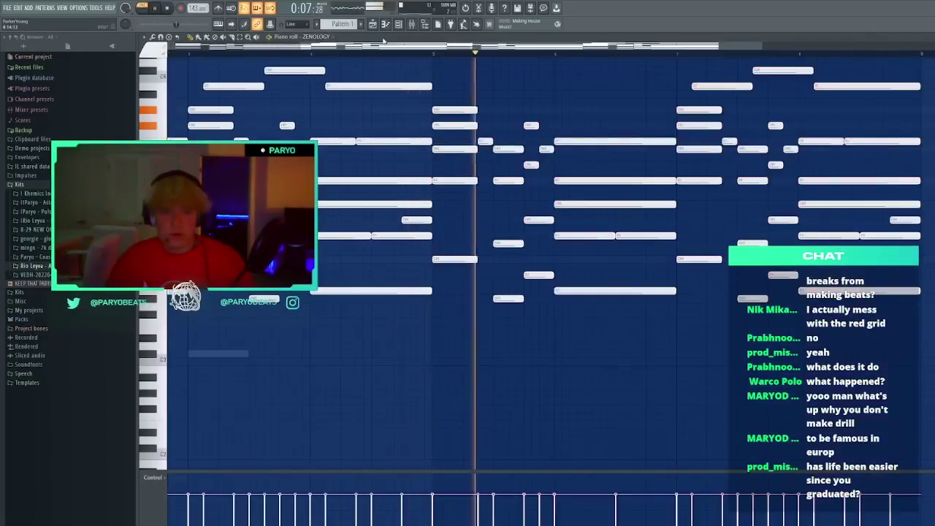
{"action": "key", "text": "space"}
{"action": "key", "text": "F6"}
{"action": "left_click", "coordinate": [416, 271]}
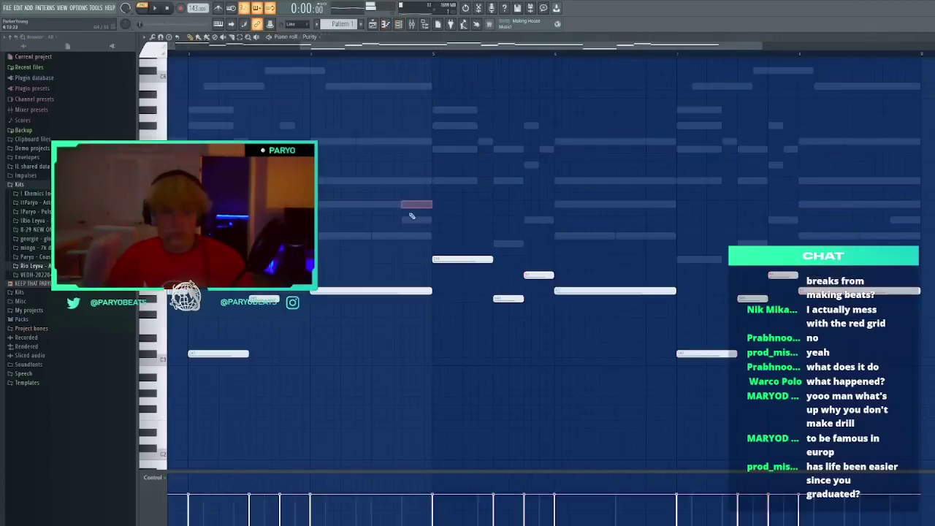
{"action": "key", "text": "F7"}
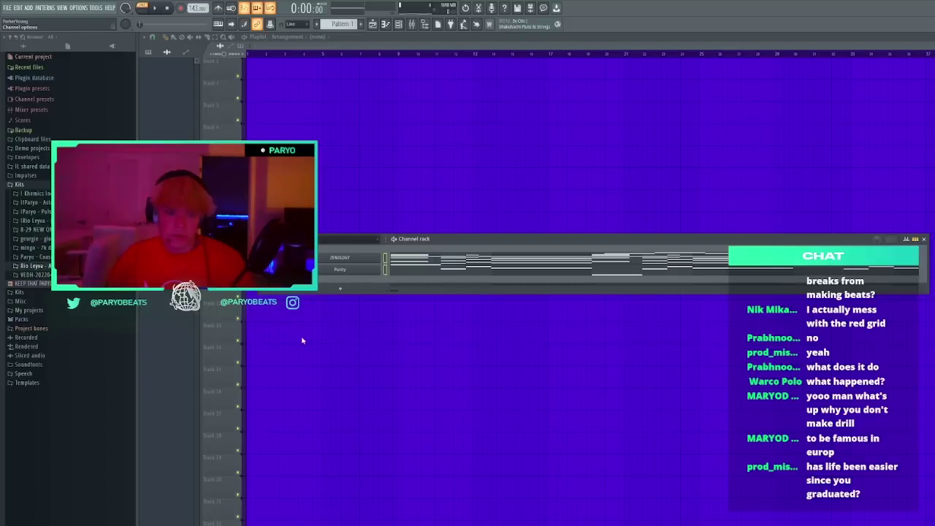
Try the HalfTime effect on mixer Insert 1 during playback, remove it, and return to the channel rack
{"action": "key", "text": "space"}
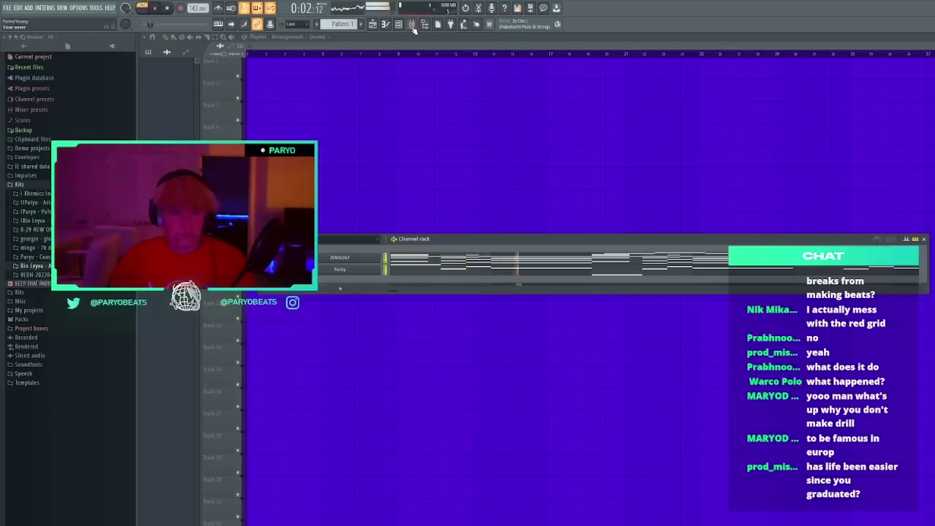
{"action": "left_click", "coordinate": [413, 25]}
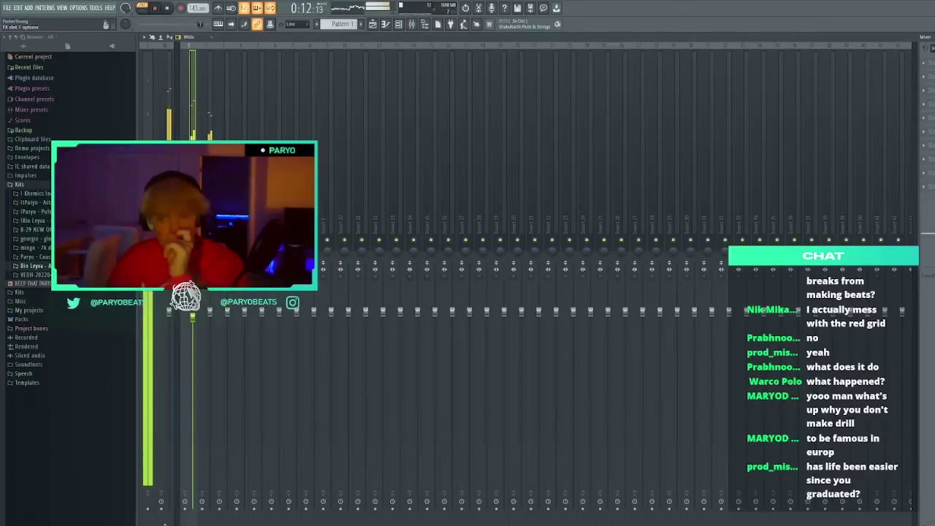
{"action": "left_click", "coordinate": [843, 271]}
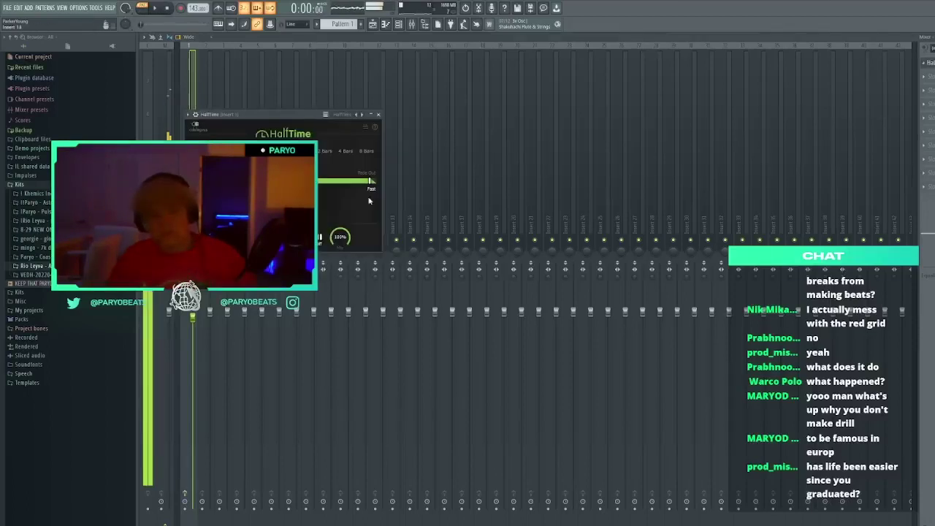
{"action": "key", "text": "space"}
{"action": "left_click", "coordinate": [929, 63]}
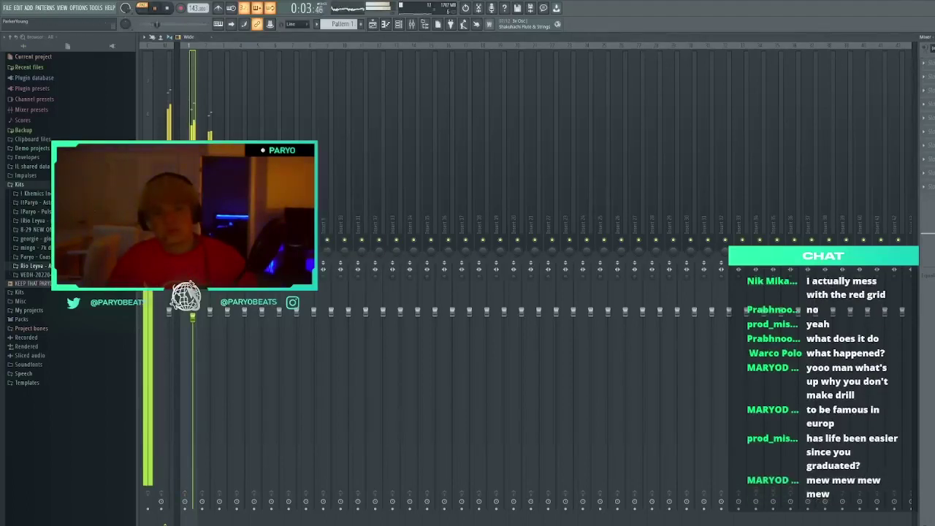
{"action": "key", "text": "F9"}
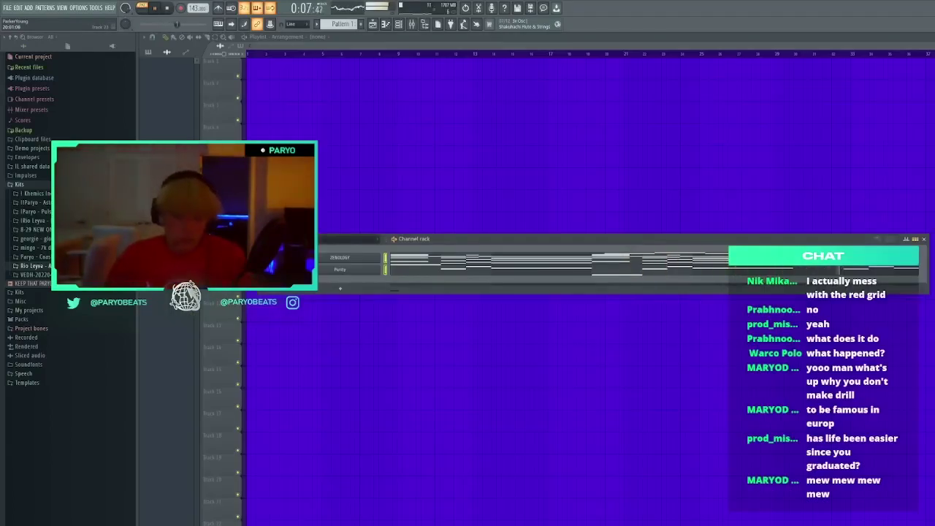
Audition hi-hats from the Rio Leyva kit and add rio - treatment hi hat as a new channel
{"action": "left_click", "coordinate": [33, 220]}
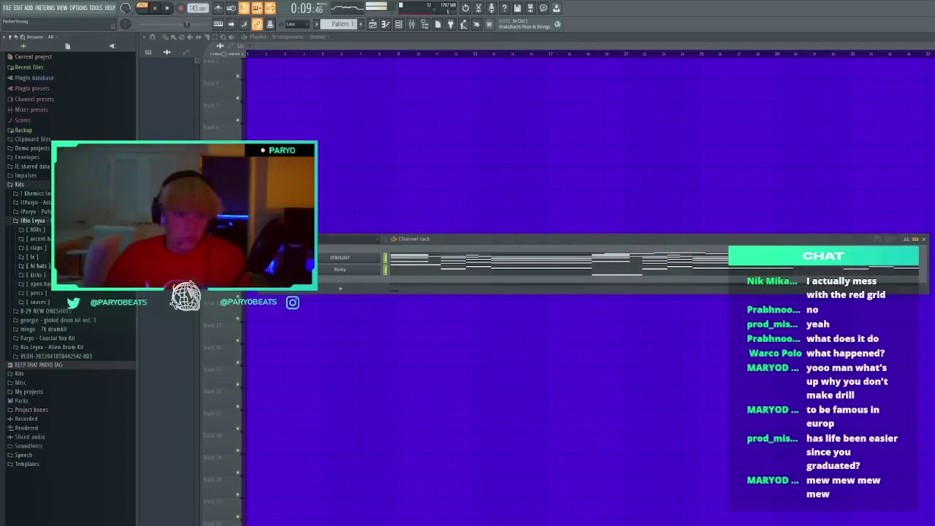
{"action": "left_click", "coordinate": [37, 266]}
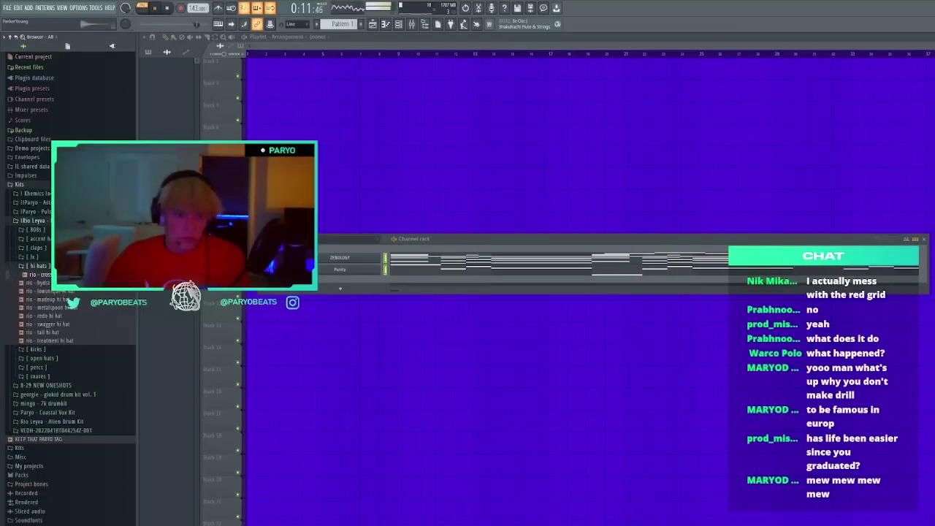
{"action": "left_click", "coordinate": [63, 323]}
{"action": "left_click", "coordinate": [63, 333]}
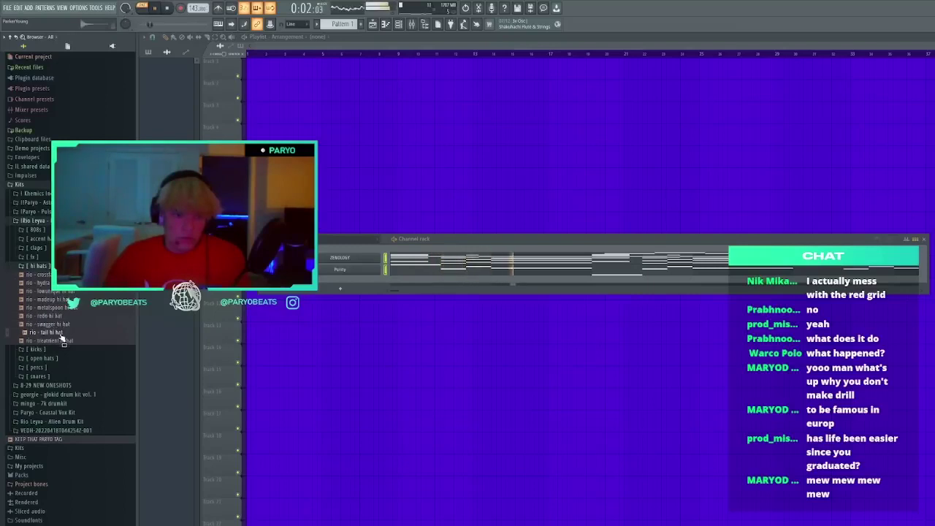
{"action": "left_click", "coordinate": [58, 341]}
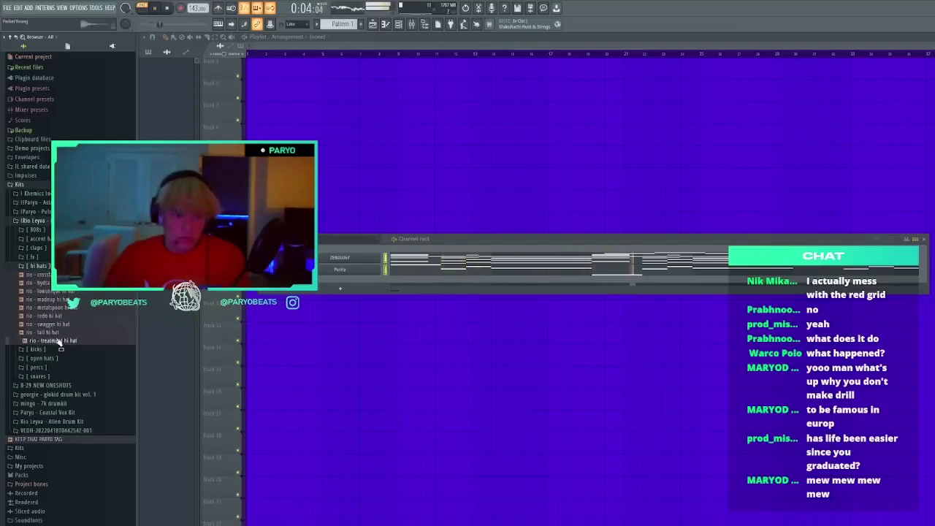
{"action": "left_click_drag", "start_coordinate": [60, 350], "coordinate": [351, 282]}
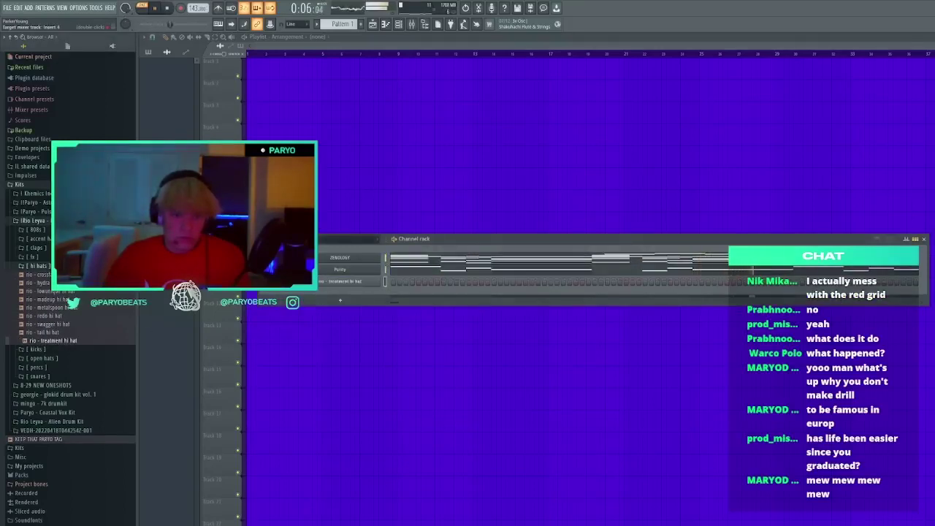
Place a pair of treatment hi-hat hits in the first half bar and lower the first hit's velocity
{"action": "left_click", "coordinate": [419, 282]}
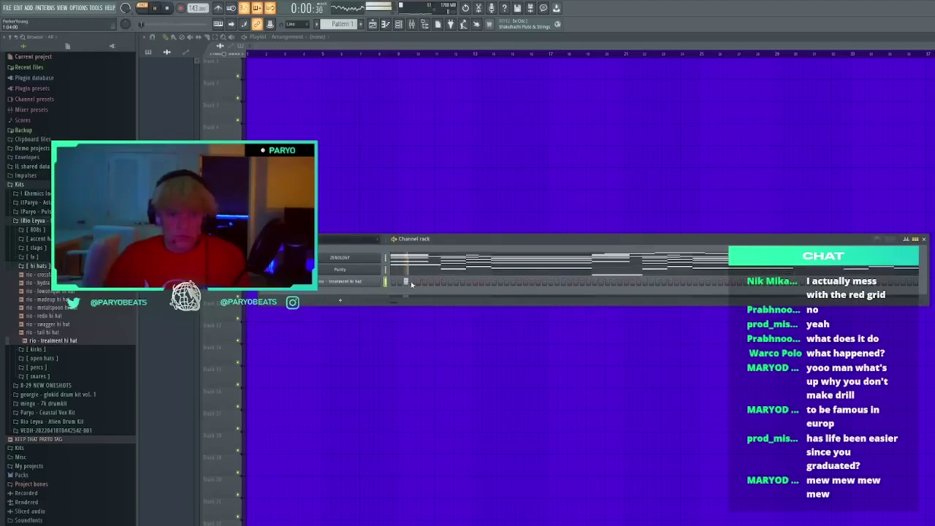
{"action": "key", "text": "F7"}
{"action": "key", "text": "space"}
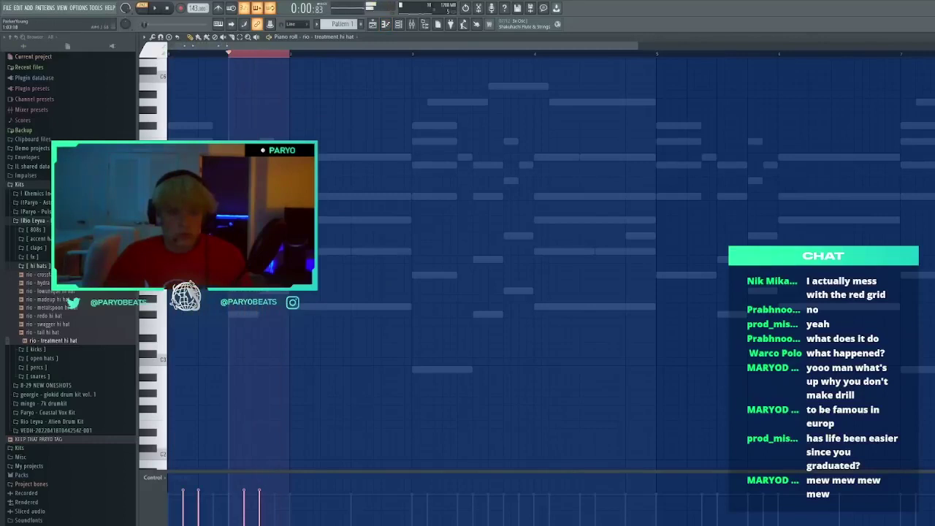
{"action": "key", "text": "space"}
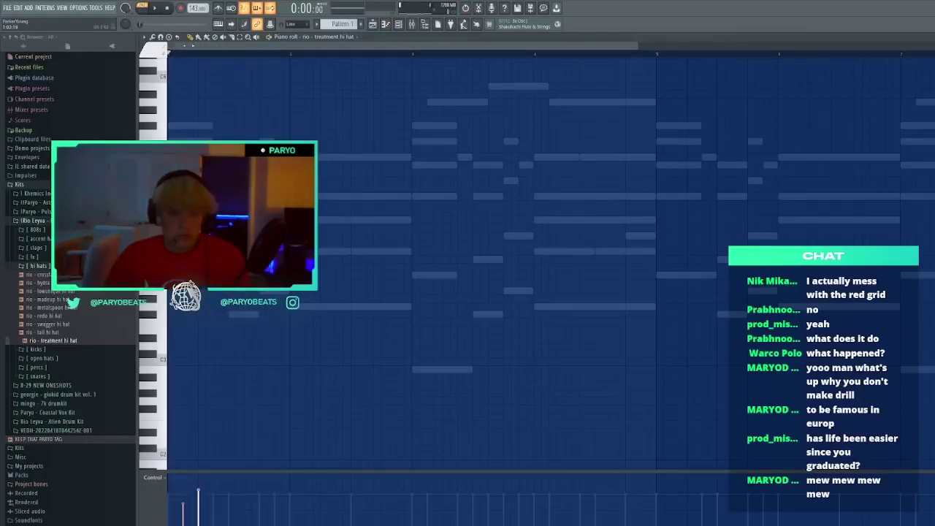
{"action": "key", "text": "space"}
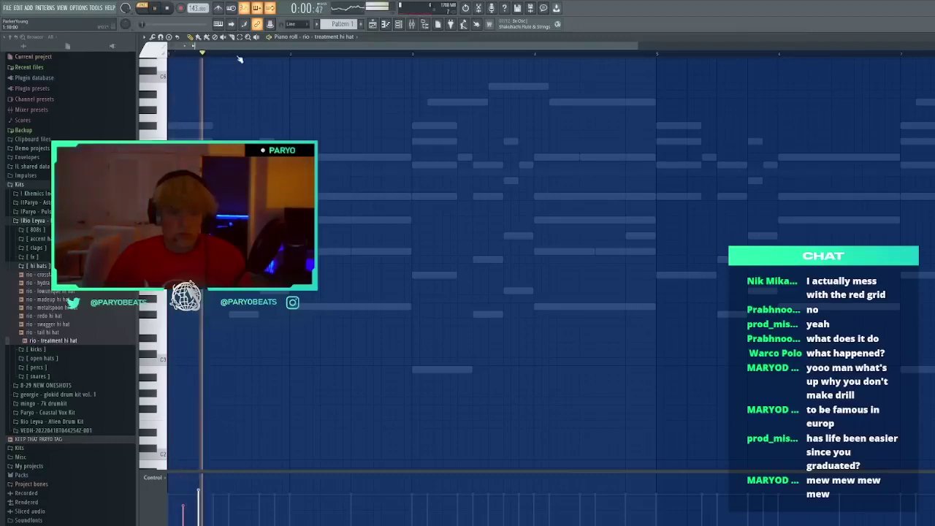
{"action": "key", "text": "space"}
Repeat the treatment hi-hat pair every half bar through the eight-bar pattern and return to the channel rack
{"action": "left_click_drag", "start_coordinate": [232, 56], "coordinate": [169, 59]}
{"action": "key", "text": "ctrl+b"}
{"action": "key", "text": "ctrl+b"}
{"action": "key", "text": "ctrl+b"}
{"action": "key", "text": "ctrl+b"}
{"action": "key", "text": "ctrl+b"}
{"action": "key", "text": "ctrl+b"}
{"action": "key", "text": "ctrl+b"}
{"action": "key", "text": "ctrl+b"}
{"action": "key", "text": "ctrl+b"}
{"action": "key", "text": "ctrl+b"}
{"action": "key", "text": "ctrl+b"}
{"action": "key", "text": "ctrl+b"}
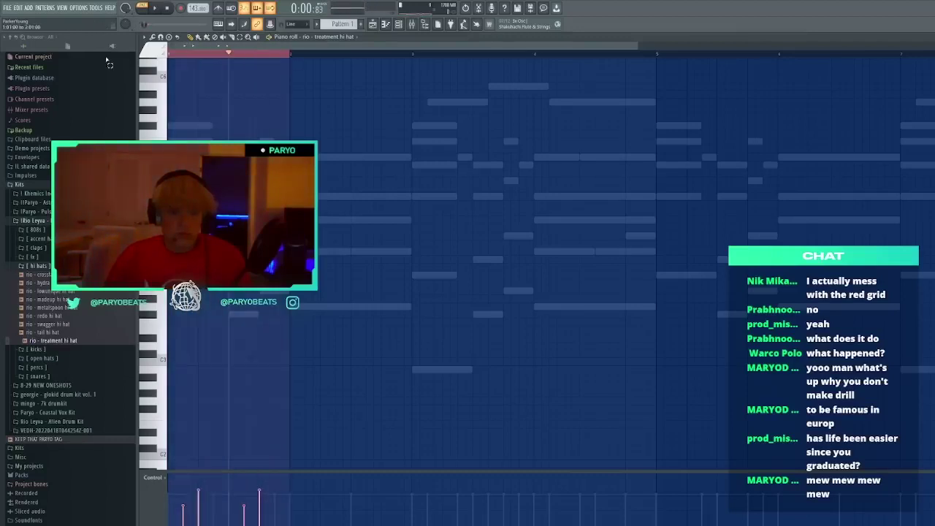
{"action": "key", "text": "ctrl+b"}
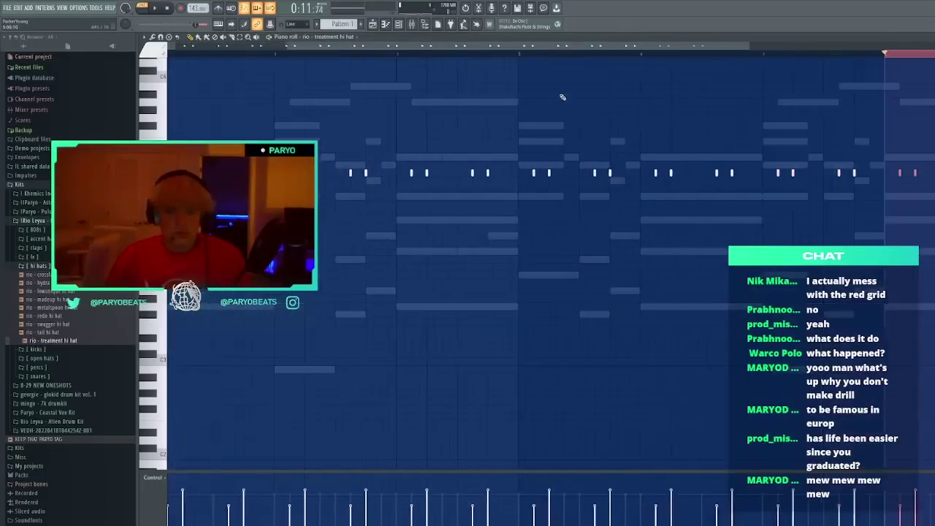
{"action": "left_click", "coordinate": [562, 95]}
{"action": "right_click", "coordinate": [562, 96]}
{"action": "scroll", "coordinate": [368, 66], "scroll_direction": "down", "scroll_amount": 3}
{"action": "left_click", "coordinate": [192, 55]}
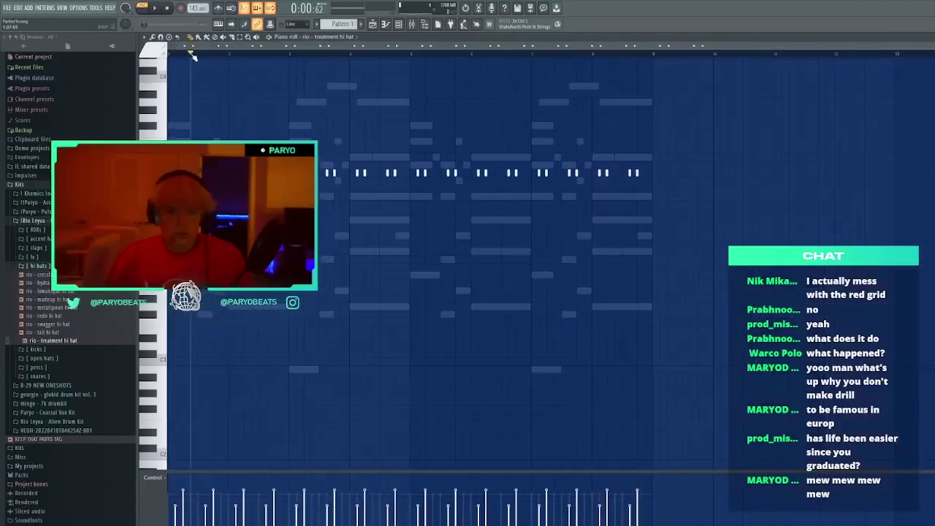
{"action": "left_click", "coordinate": [930, 36]}
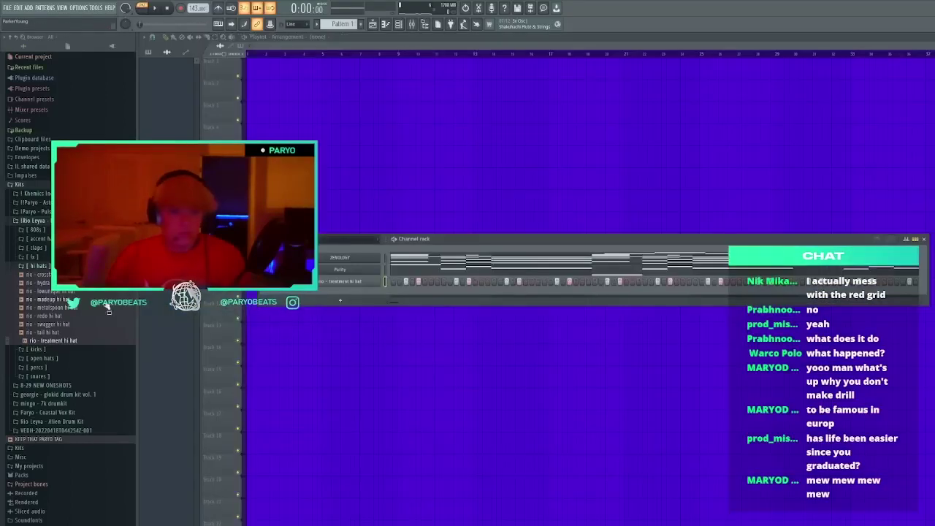
Add rio - crossfade hi hat as a new channel and place its hits across the first bar during playback
{"action": "left_click", "coordinate": [66, 276]}
{"action": "left_click_drag", "start_coordinate": [343, 310], "coordinate": [390, 303]}
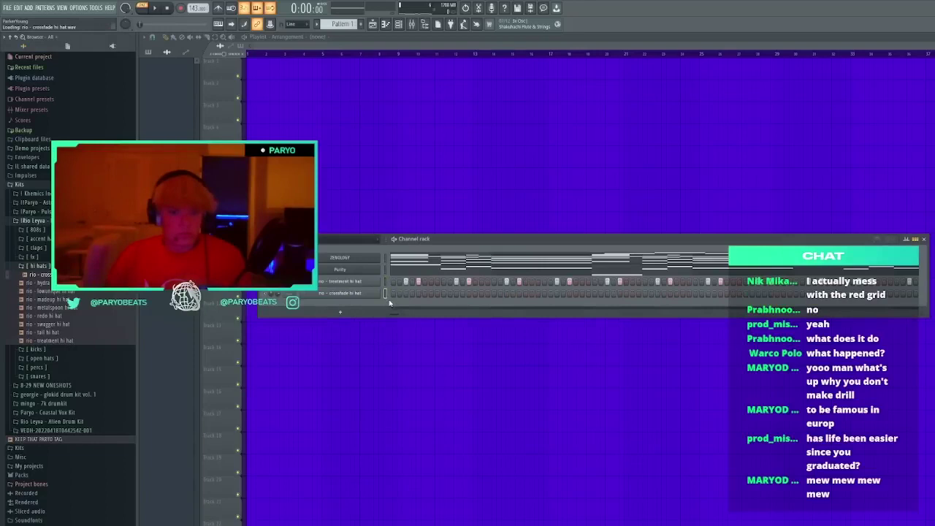
{"action": "left_click", "coordinate": [444, 294]}
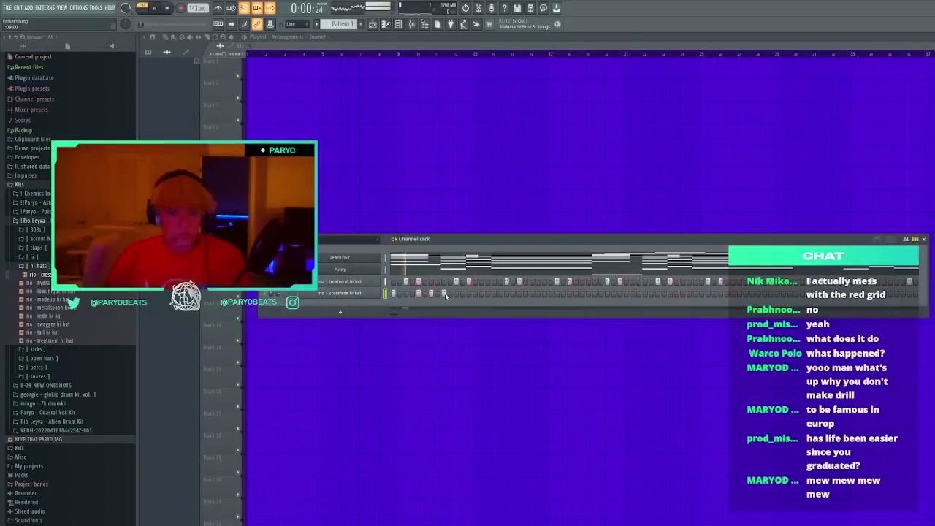
{"action": "left_click", "coordinate": [464, 294]}
{"action": "right_click", "coordinate": [464, 294]}
{"action": "left_click", "coordinate": [457, 294]}
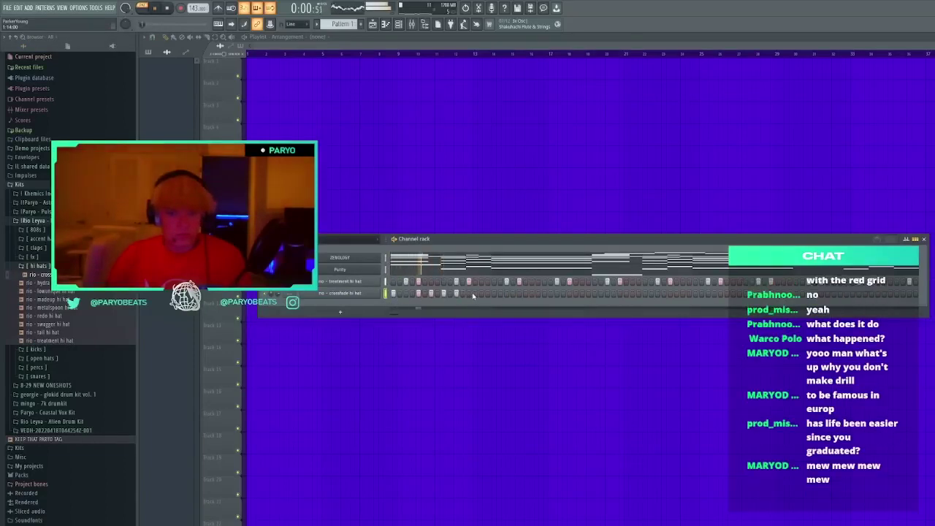
{"action": "left_click", "coordinate": [468, 294]}
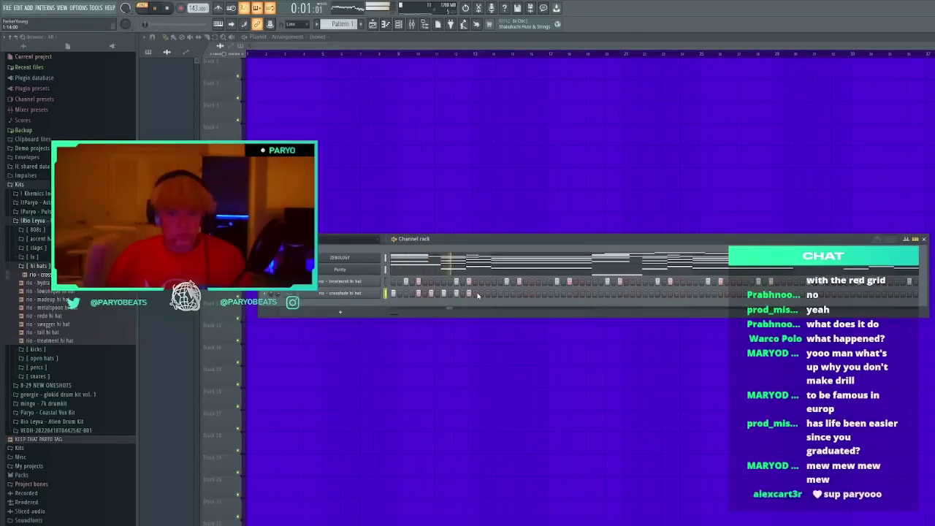
{"action": "left_click", "coordinate": [480, 294]}
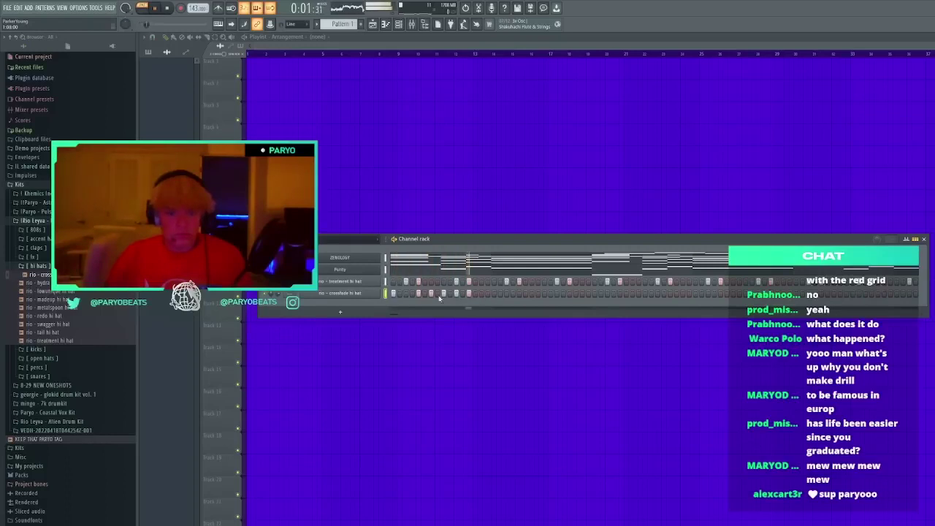
Replace the crossfade hi-hat's late bar 1 hits with one longer note, slice it shorter, and duplicate the bar into bar 2
{"action": "key", "text": "F7"}
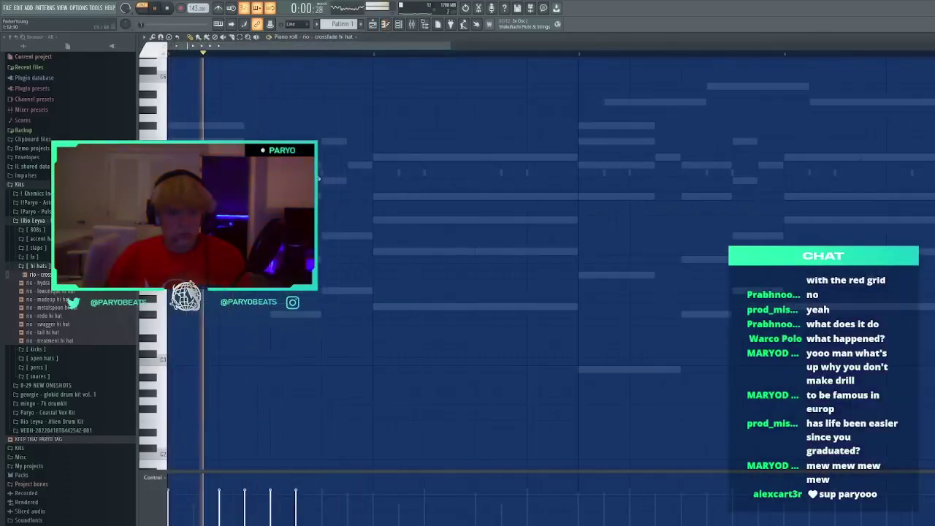
{"action": "left_click", "coordinate": [354, 173]}
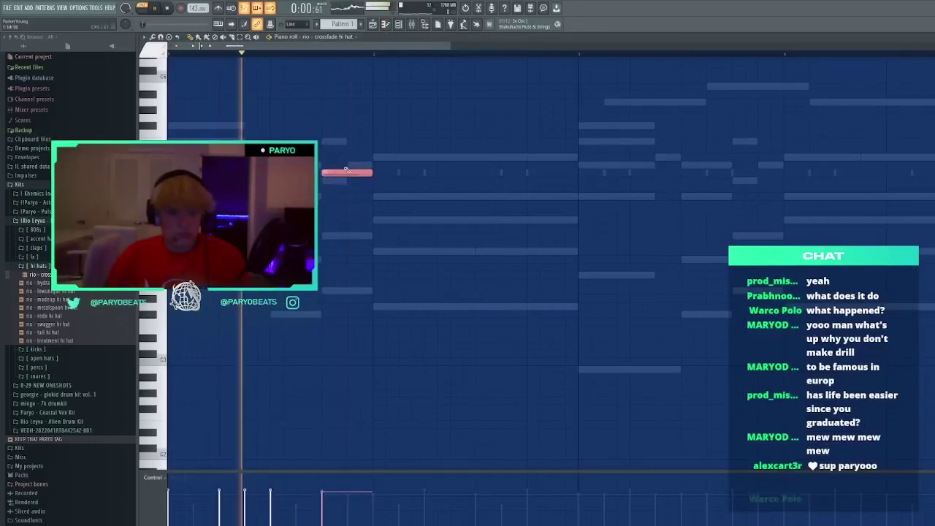
{"action": "left_click_drag", "start_coordinate": [349, 182], "coordinate": [350, 168]}
{"action": "right_click", "coordinate": [361, 174]}
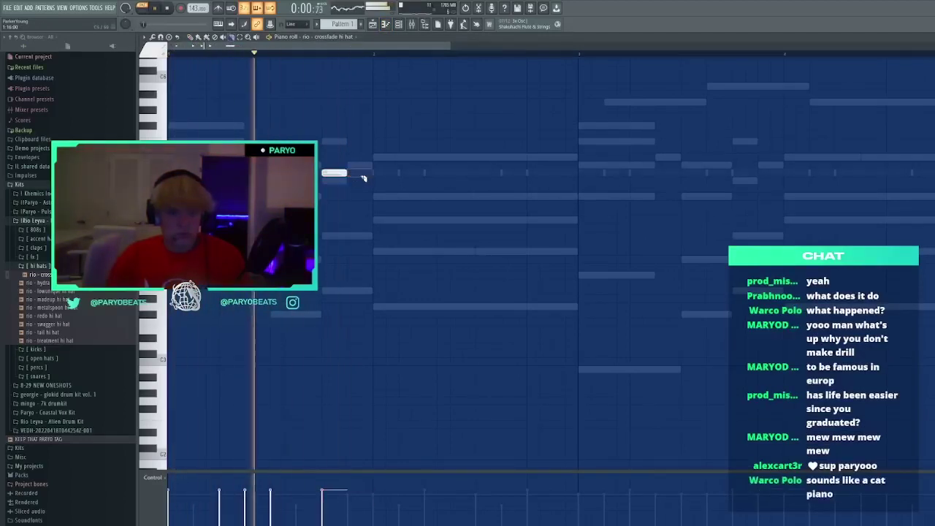
{"action": "key", "text": "space"}
{"action": "key", "text": "ctrl+b"}
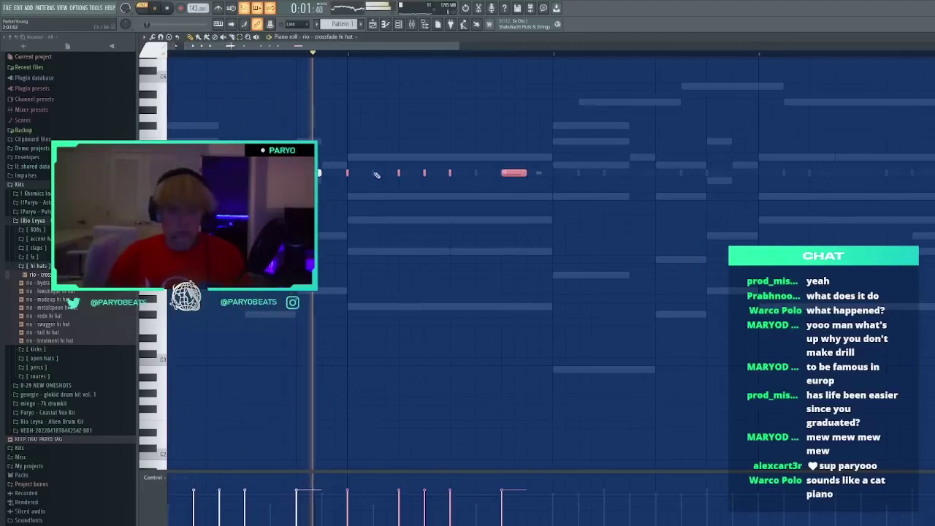
Add an extra crossfade hi-hat hit between the second and third hits of bar 2
{"action": "left_click", "coordinate": [486, 213]}
{"action": "left_click_drag", "start_coordinate": [487, 212], "coordinate": [462, 218], "text": "ctrl"}
{"action": "key", "text": "Delete"}
{"action": "left_click", "coordinate": [425, 174]}
{"action": "left_click", "coordinate": [413, 174]}
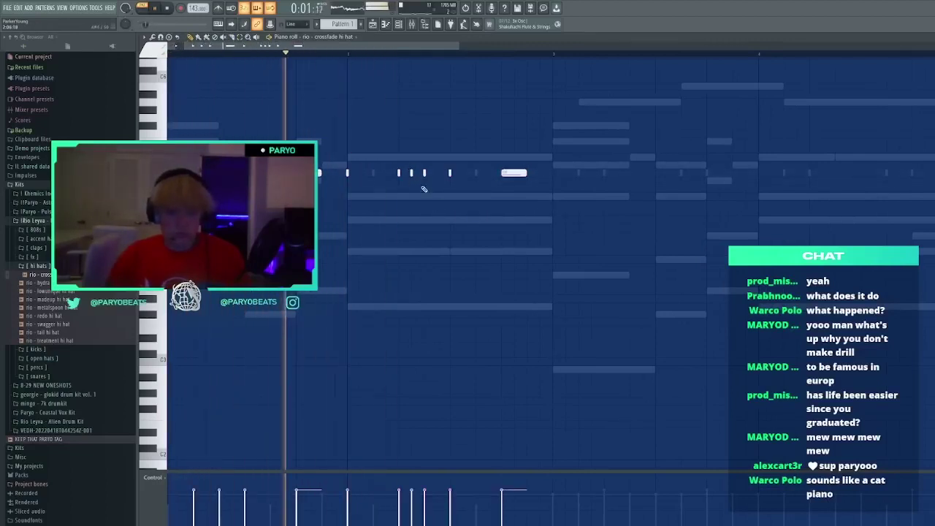
{"action": "left_click", "coordinate": [439, 212]}
{"action": "key", "text": "Delete"}
Repeat the longer crossfade hi-hat note to fill the end of bar 2 and delete the stray notes
{"action": "left_click", "coordinate": [504, 229]}
{"action": "left_click_drag", "start_coordinate": [518, 224], "coordinate": [494, 241], "text": "ctrl"}
{"action": "key", "text": "Delete"}
{"action": "left_click", "coordinate": [542, 228]}
{"action": "key", "text": "Delete"}
{"action": "left_click_drag", "start_coordinate": [552, 234], "coordinate": [520, 172], "text": "ctrl"}
{"action": "key", "text": "ctrl+b"}
{"action": "left_click", "coordinate": [554, 206]}
{"action": "key", "text": "Delete"}
{"action": "key", "text": "ctrl+z"}
{"action": "left_click_drag", "start_coordinate": [567, 196], "coordinate": [547, 211], "text": "ctrl"}
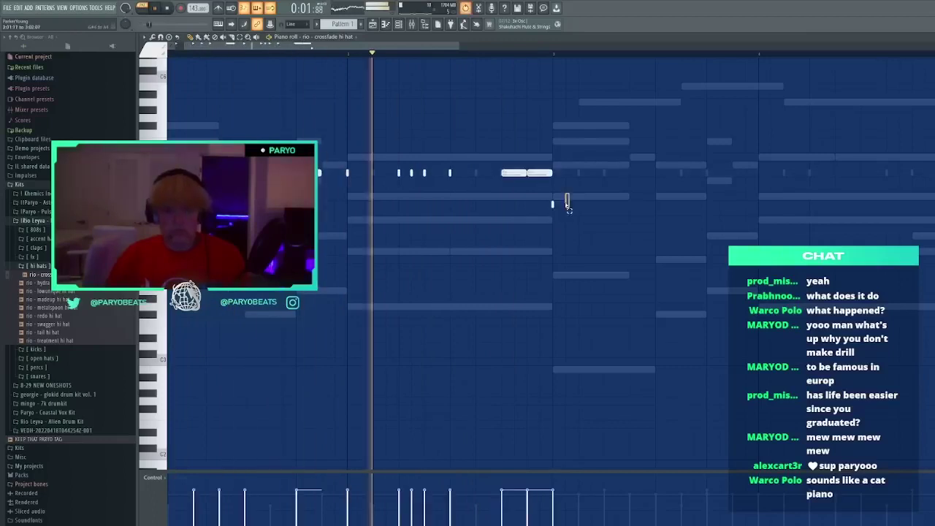
{"action": "key", "text": "Delete"}
Duplicate the two-bar crossfade hi-hat phrase until it fills eight bars, removing misplaced copies, and return to the channel rack
{"action": "key", "text": "ctrl+b"}
{"action": "left_click", "coordinate": [566, 251]}
{"action": "left_click_drag", "start_coordinate": [584, 240], "coordinate": [552, 257], "text": "ctrl"}
{"action": "key", "text": "Delete"}
{"action": "key", "text": "ctrl+a"}
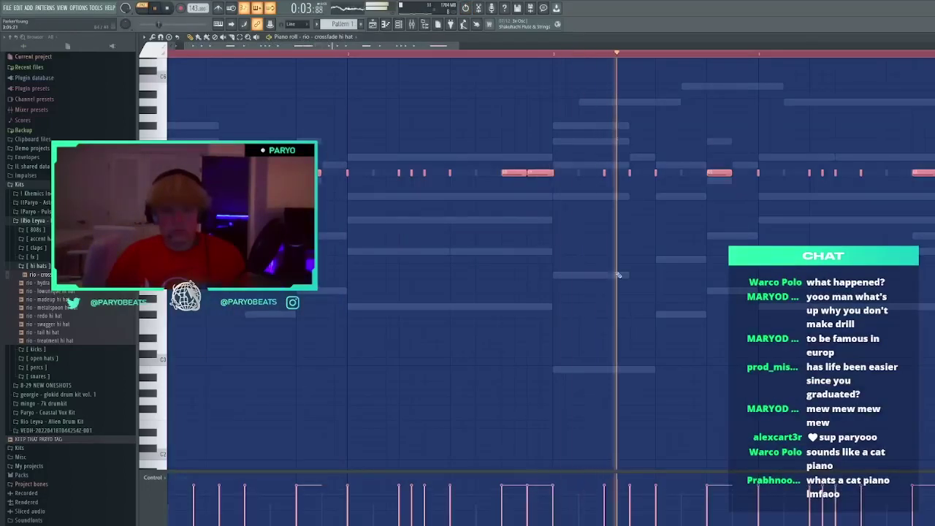
{"action": "key", "text": "ctrl+b"}
{"action": "scroll", "coordinate": [231, 61], "scroll_direction": "down", "scroll_amount": 5}
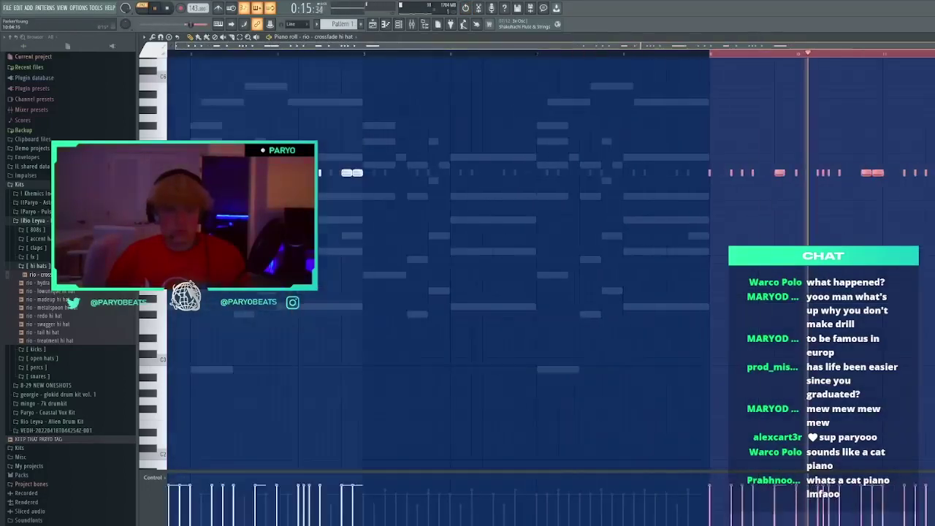
{"action": "double_click", "coordinate": [208, 56]}
{"action": "key", "text": "Delete"}
{"action": "key", "text": "ctrl+b"}
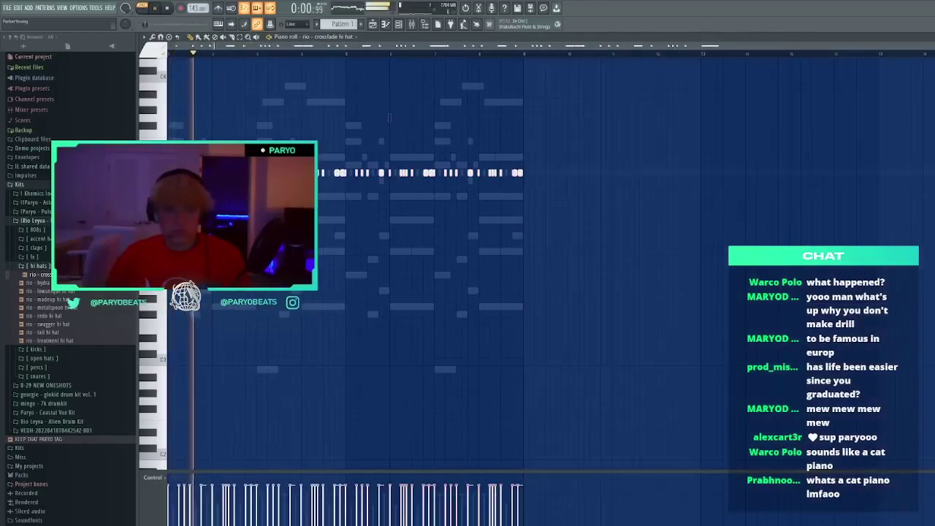
{"action": "key", "text": "F7"}
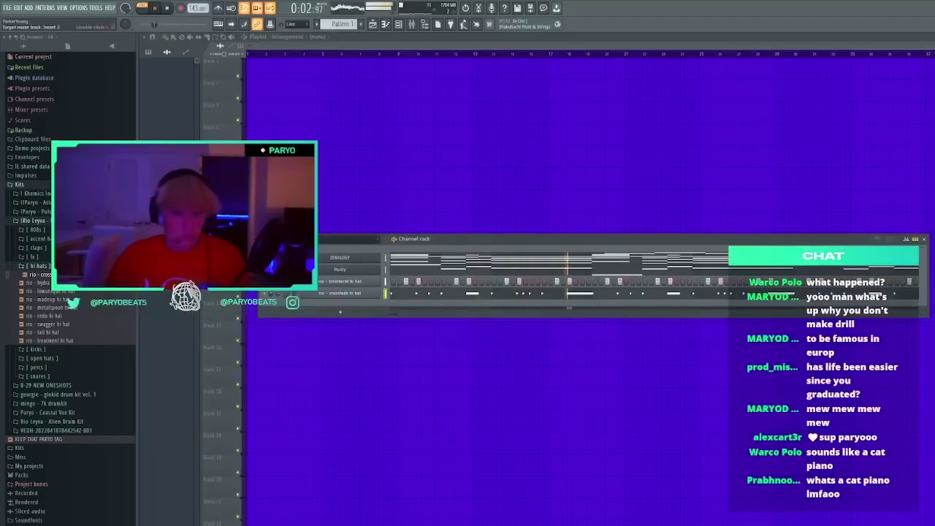
Replace the crossfade hi-hat sample with Mingo - Normie Hit 1 from the mingo kit and adjust its channel volume to about 80%
{"action": "left_click", "coordinate": [34, 229]}
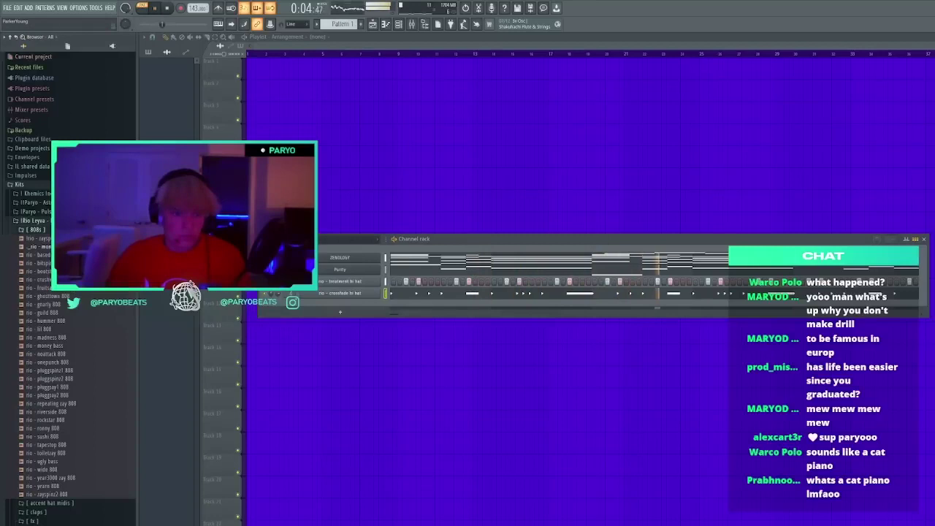
{"action": "left_click", "coordinate": [44, 221]}
{"action": "left_click", "coordinate": [31, 238]}
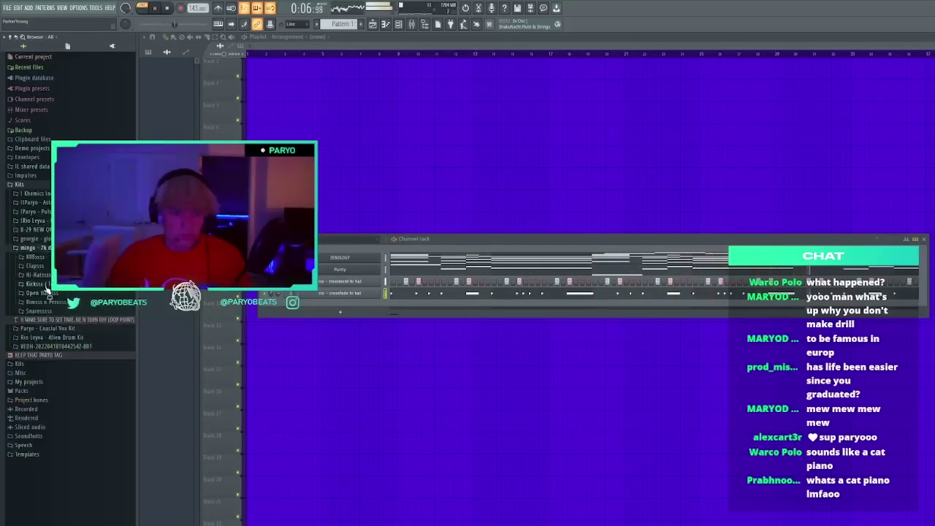
{"action": "left_click", "coordinate": [38, 274]}
{"action": "left_click_drag", "start_coordinate": [61, 326], "coordinate": [307, 293]}
{"action": "left_click", "coordinate": [319, 295]}
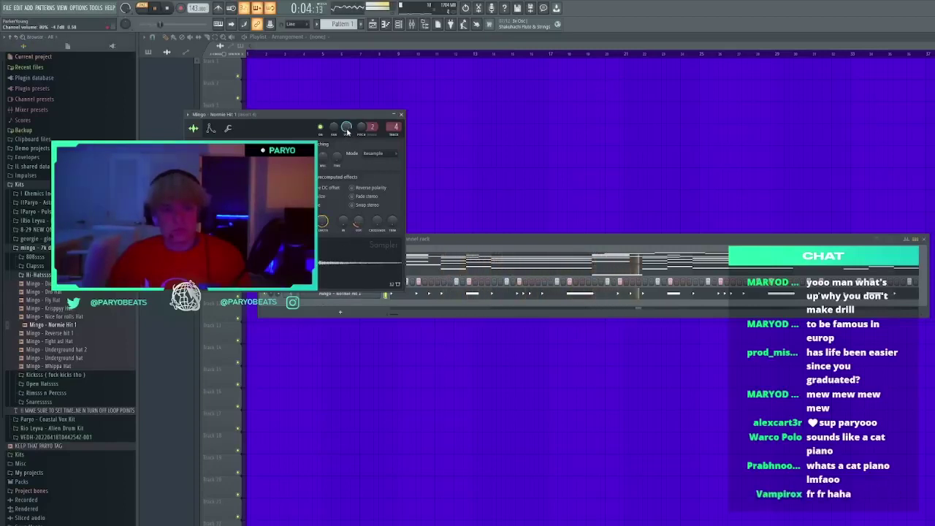
{"action": "left_click", "coordinate": [401, 114]}
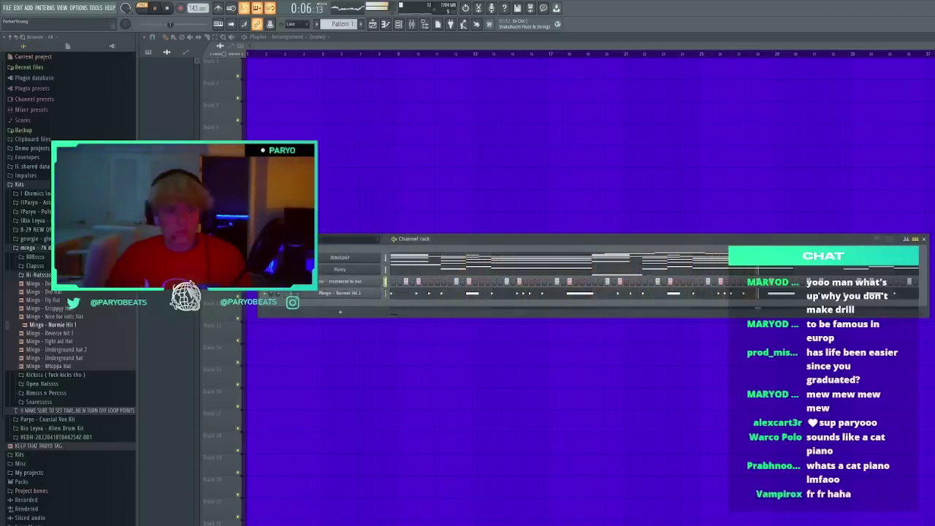
Replace the treatment hi-hat with Mingo - Nice for rolls Hat at 85% volume and open the mingo kit's Clapsss folder
{"action": "left_click", "coordinate": [58, 309]}
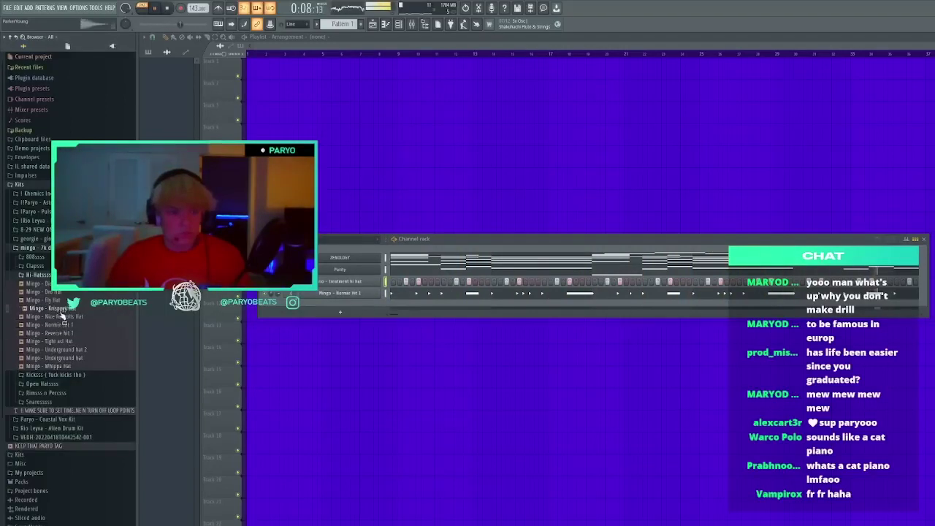
{"action": "left_click_drag", "start_coordinate": [58, 317], "coordinate": [347, 282]}
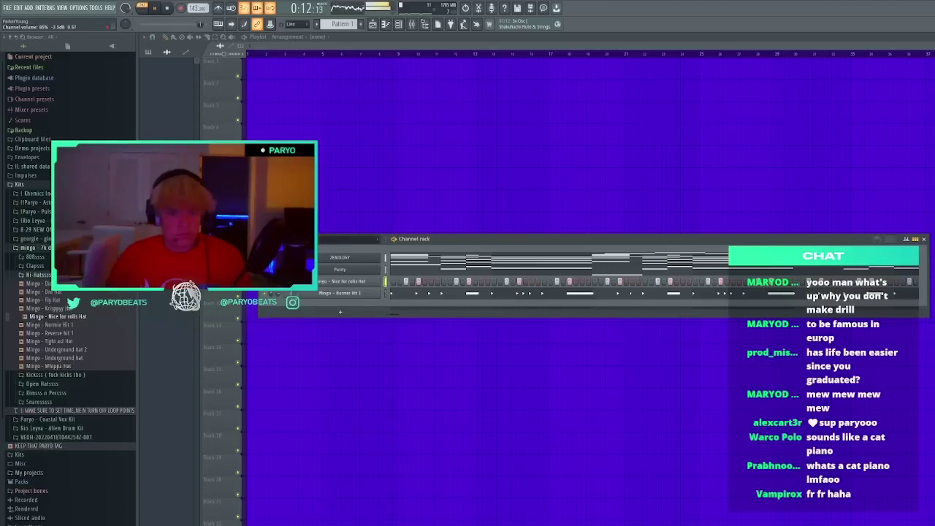
{"action": "left_click", "coordinate": [62, 275]}
{"action": "left_click", "coordinate": [62, 266]}
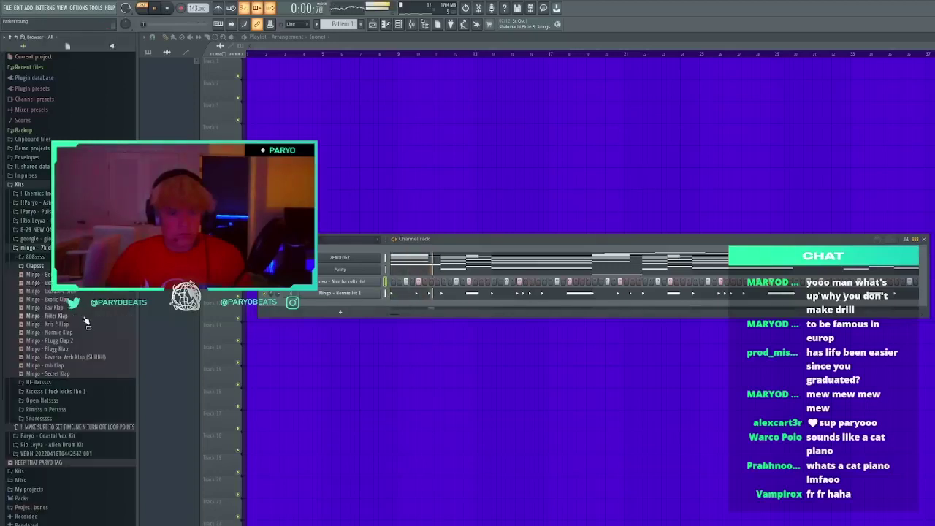
Audition clap samples in the mingo kit's Clapsss folder and set the project tempo to 135 BPM
{"action": "left_click", "coordinate": [79, 317]}
{"action": "left_click", "coordinate": [74, 325]}
{"action": "left_click", "coordinate": [76, 333]}
{"action": "left_click", "coordinate": [83, 342]}
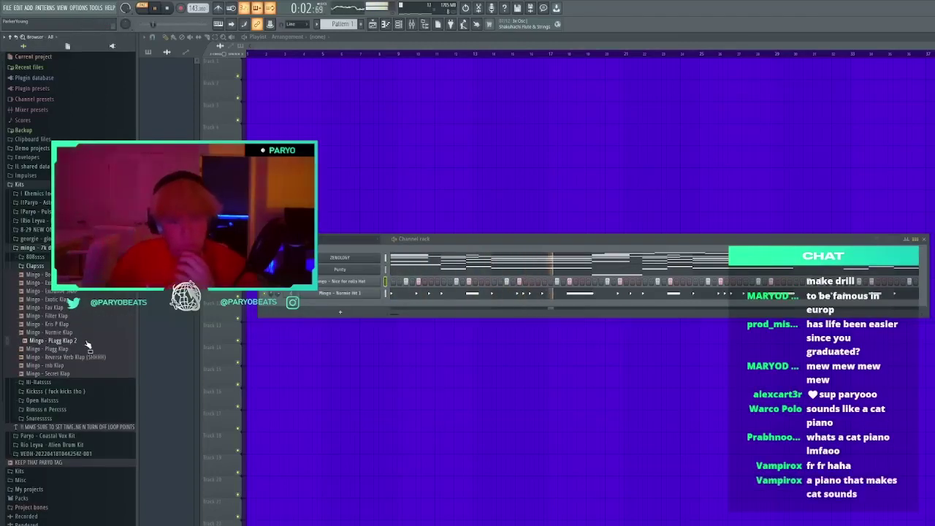
{"action": "left_click_drag", "start_coordinate": [197, 8], "coordinate": [196, 20]}
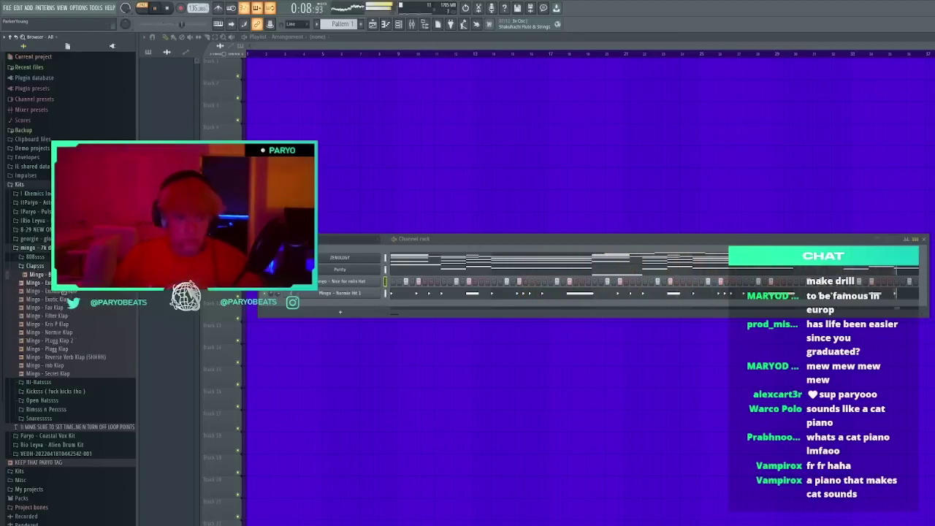
Audition snare samples from the mingo kit's Snaressss folder and the georgie kit's snares folder against the beat
{"action": "left_click", "coordinate": [60, 267]}
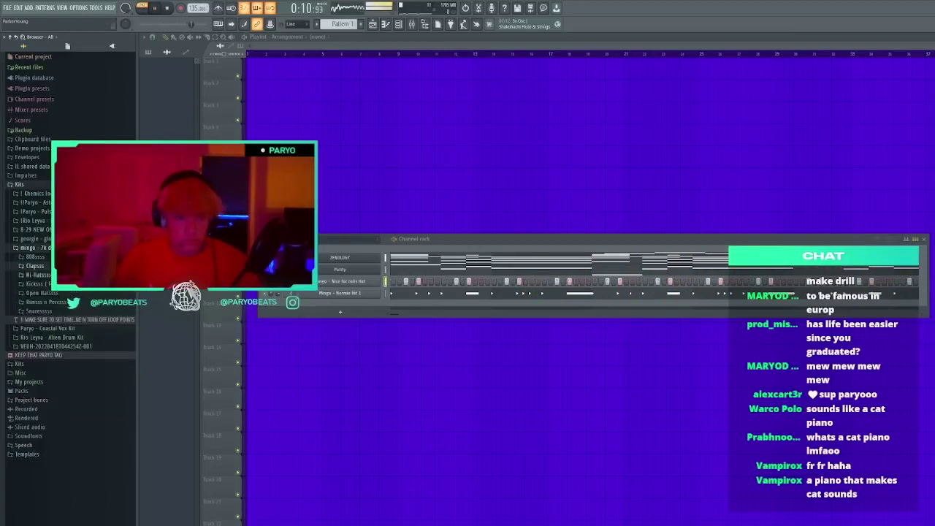
{"action": "left_click", "coordinate": [47, 306]}
{"action": "left_click", "coordinate": [48, 304]}
{"action": "left_click", "coordinate": [46, 312]}
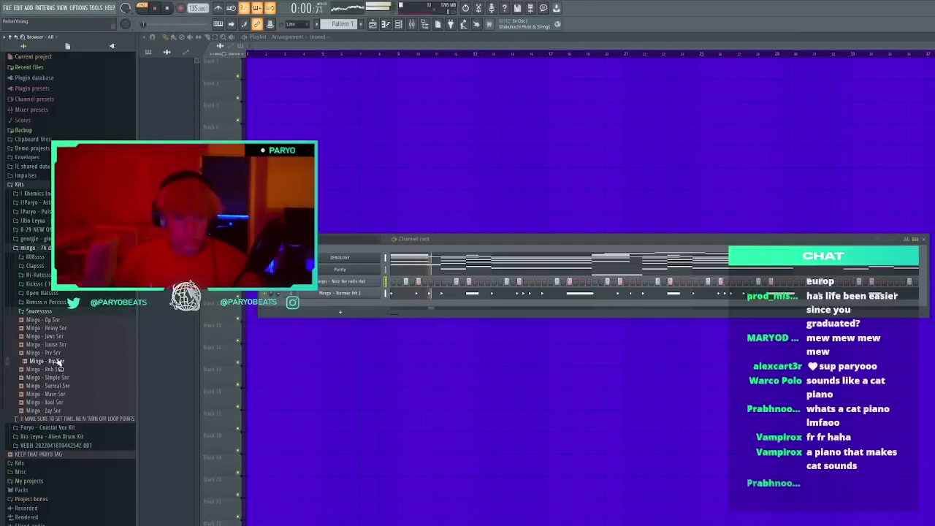
{"action": "left_click", "coordinate": [56, 354]}
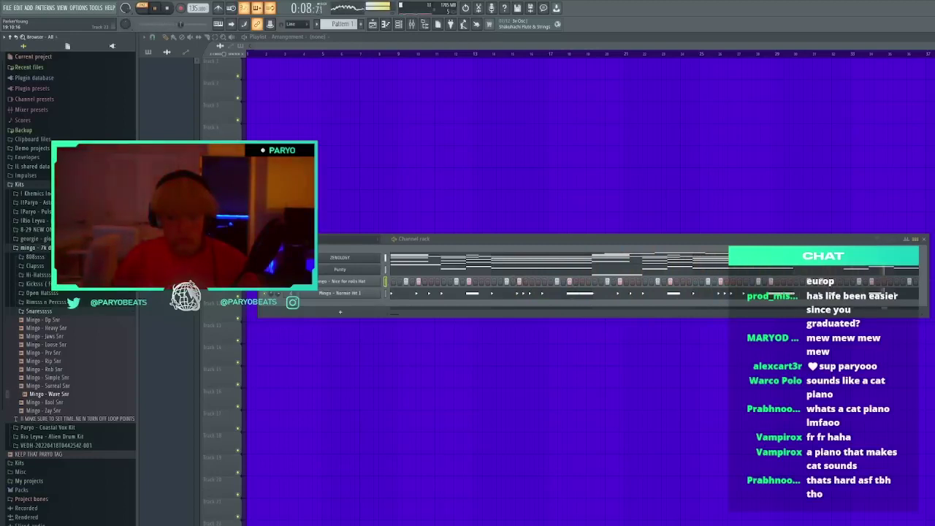
{"action": "key", "text": "space"}
{"action": "left_click", "coordinate": [29, 239]}
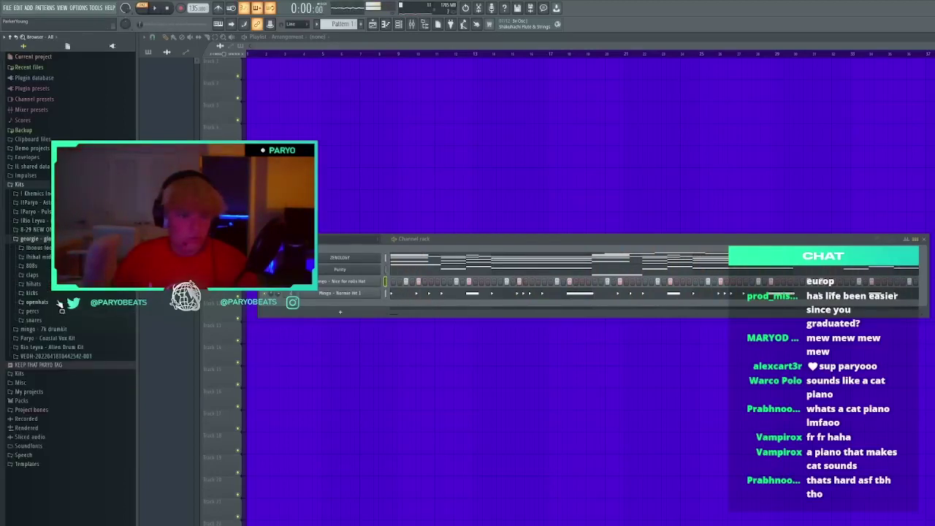
{"action": "left_click", "coordinate": [33, 320]}
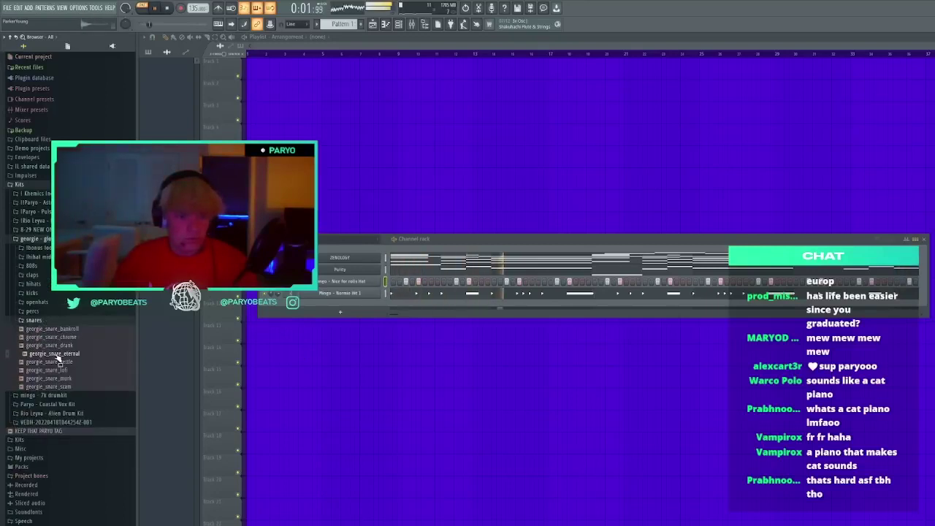
{"action": "left_click", "coordinate": [59, 329]}
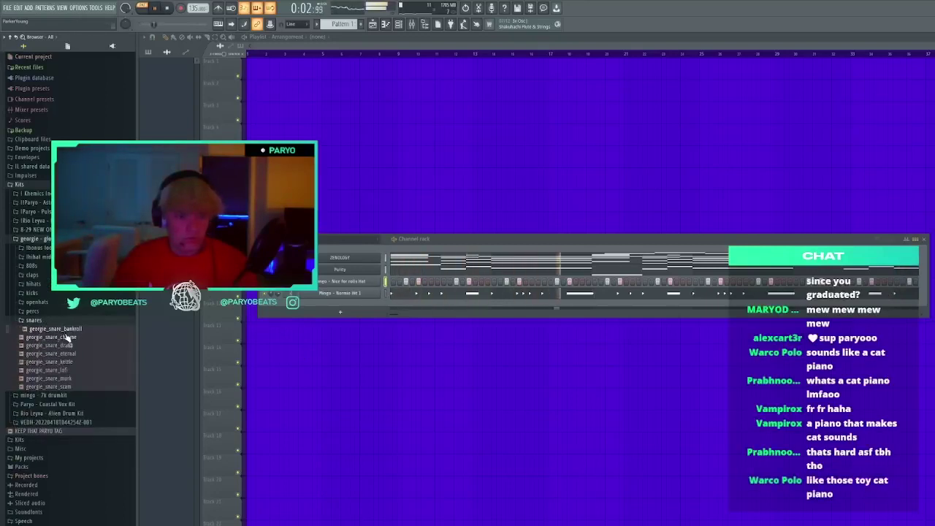
{"action": "left_click", "coordinate": [68, 378]}
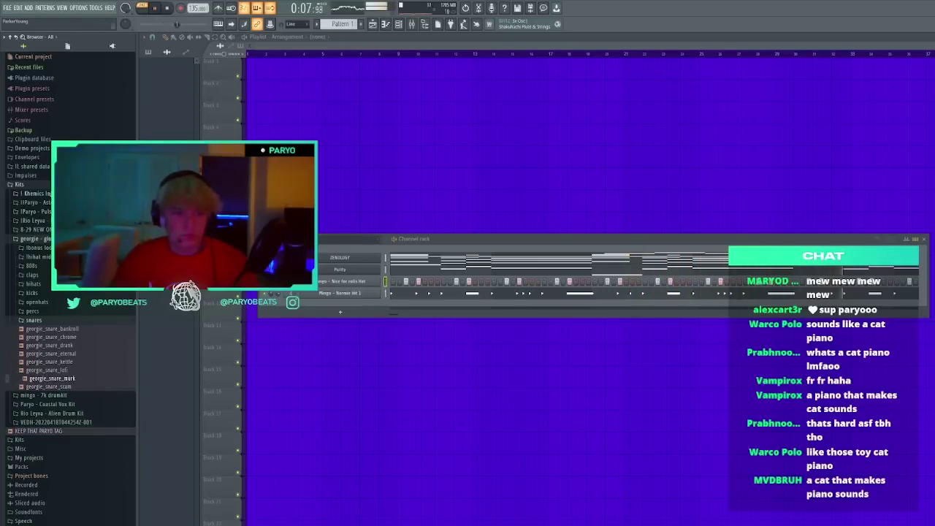
{"action": "left_click", "coordinate": [35, 194]}
{"action": "left_click", "coordinate": [36, 205]}
{"action": "left_click", "coordinate": [41, 240]}
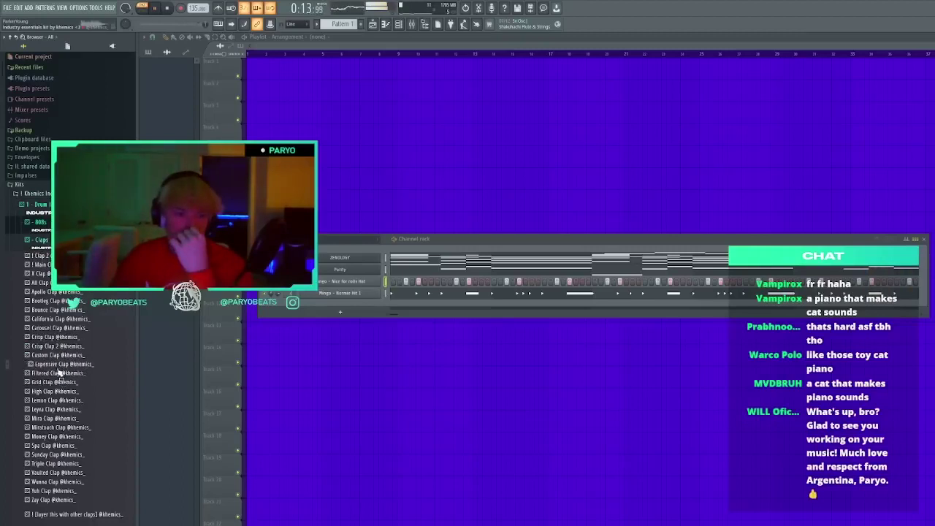
{"action": "left_click_drag", "start_coordinate": [312, 309], "coordinate": [325, 304]}
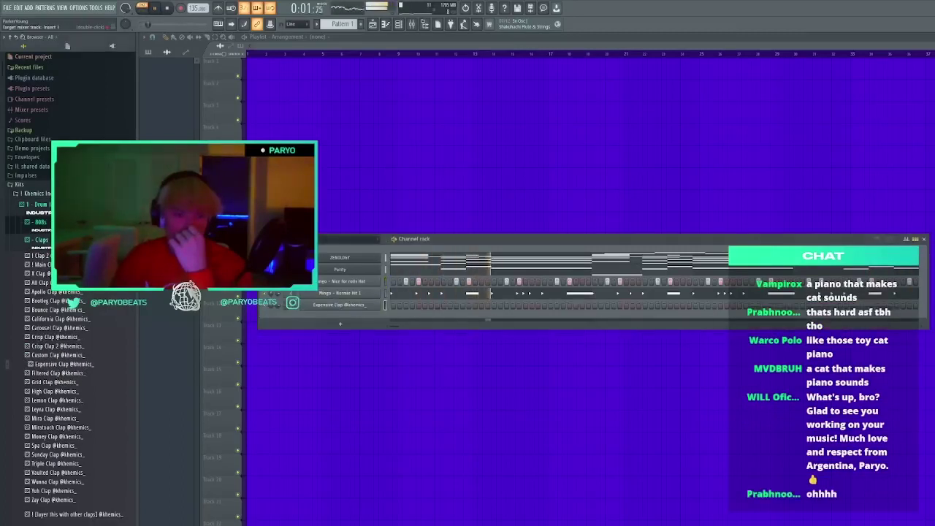
{"action": "left_click", "coordinate": [443, 306]}
{"action": "key", "text": "space"}
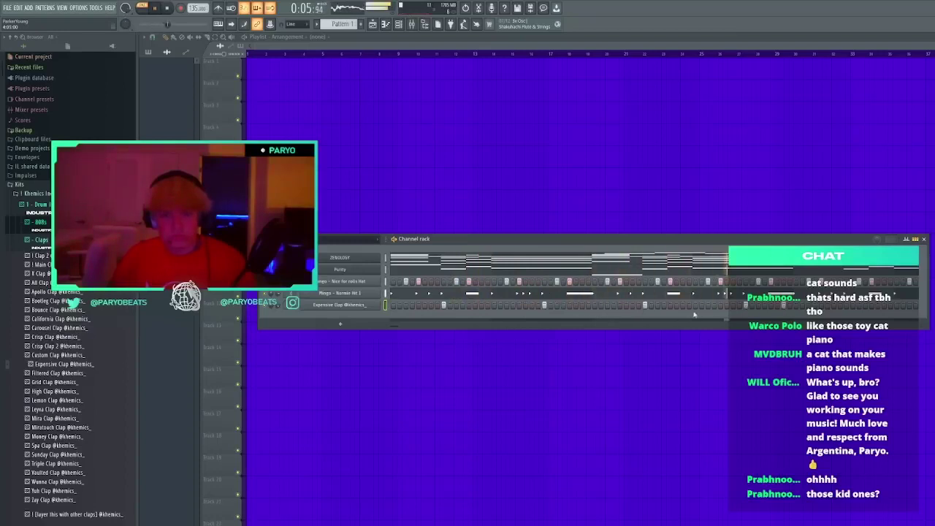
Duplicate the four-bar clap pattern, with its extra hit at the end of bar 4, across bars 5 to 8
{"action": "key", "text": "F7"}
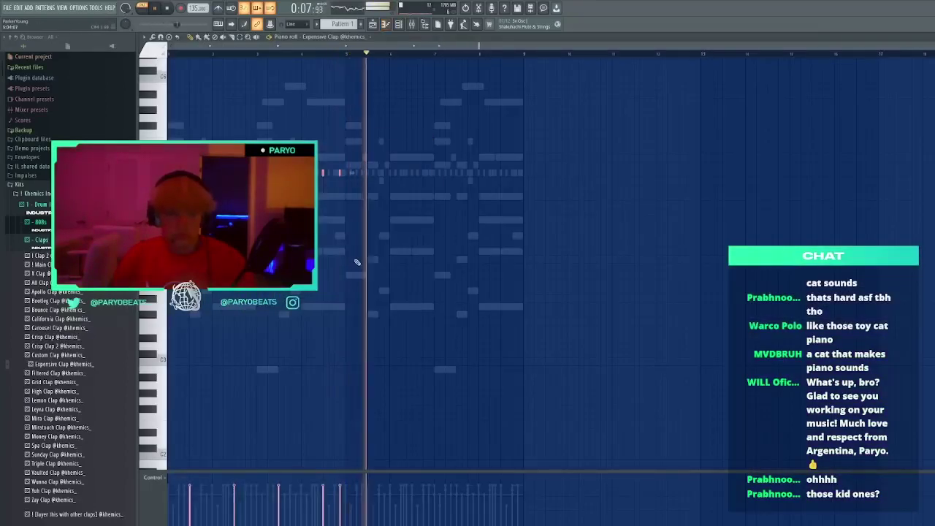
{"action": "key", "text": "ctrl+b"}
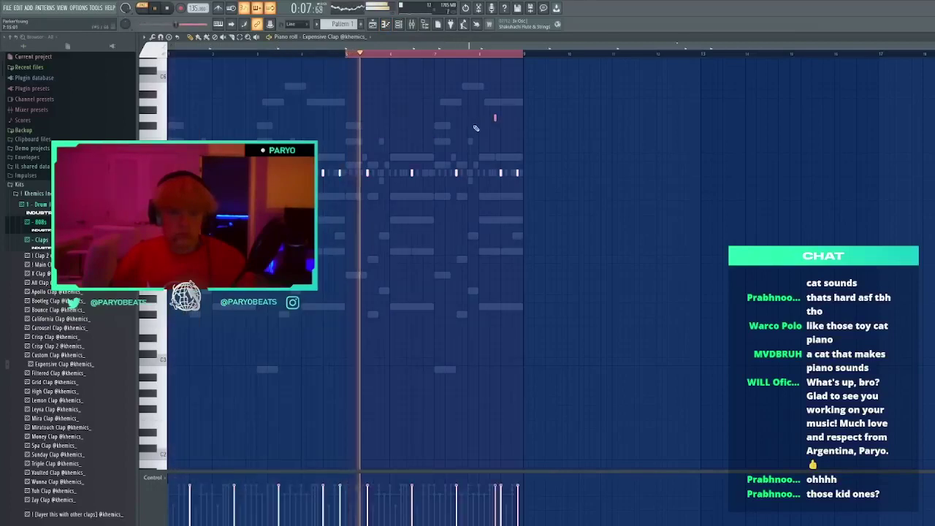
{"action": "left_click", "coordinate": [194, 55]}
Try the whole clap pattern one and two semitones lower, then restore its original pitch
{"action": "key", "text": "ctrl+a"}
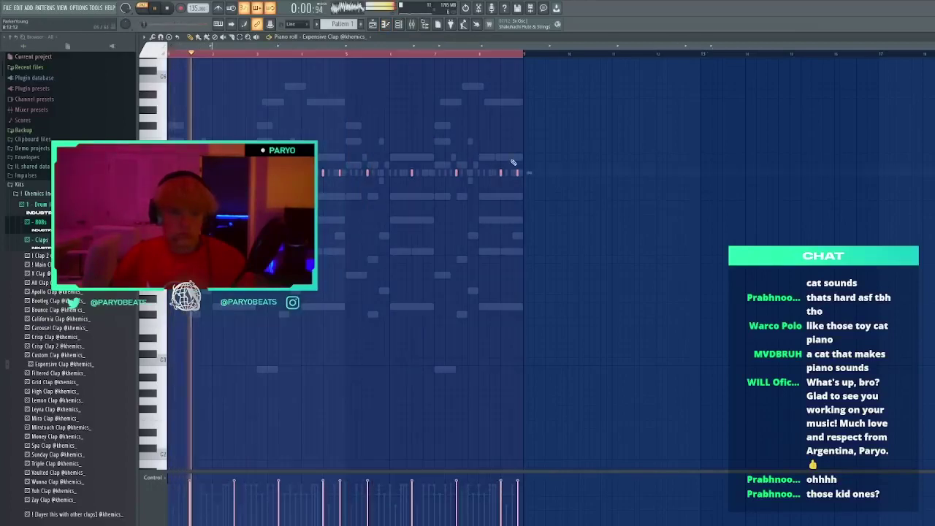
{"action": "key", "text": "shift+Down"}
{"action": "key", "text": "shift+Down"}
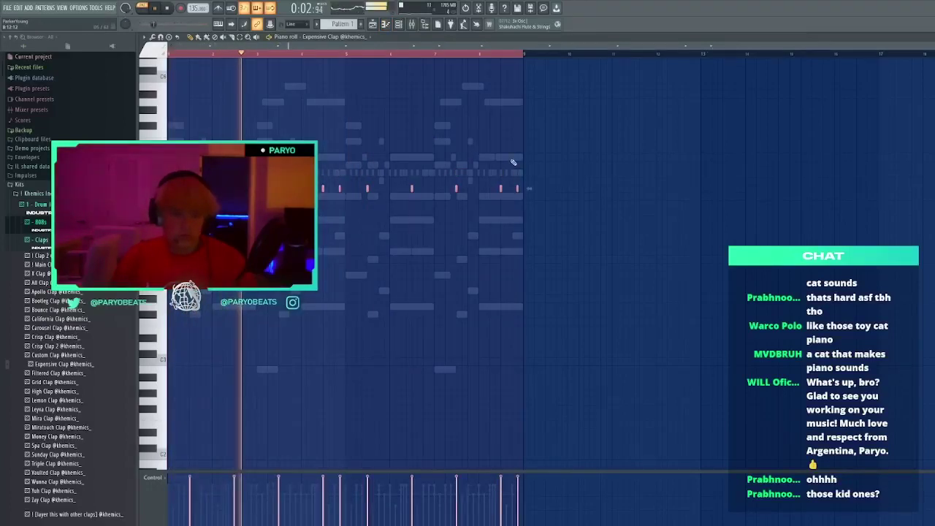
{"action": "key", "text": "shift+Up"}
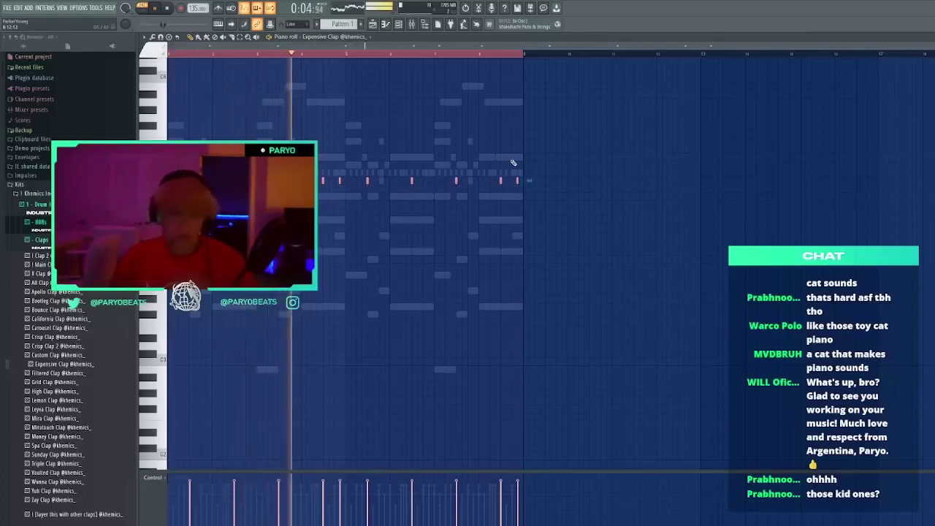
{"action": "key", "text": "shift+Up"}
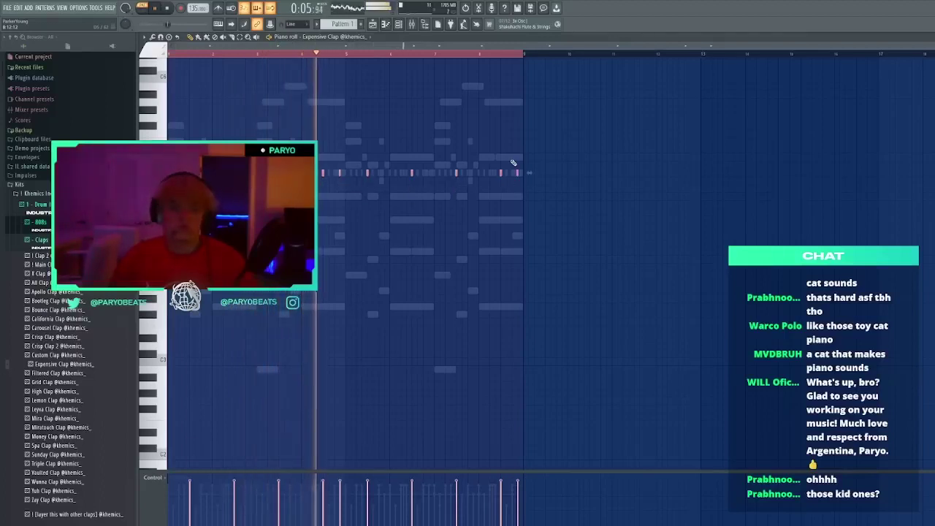
{"action": "key", "text": "space"}
{"action": "key", "text": "space"}
{"action": "middle_click", "coordinate": [61, 431]}
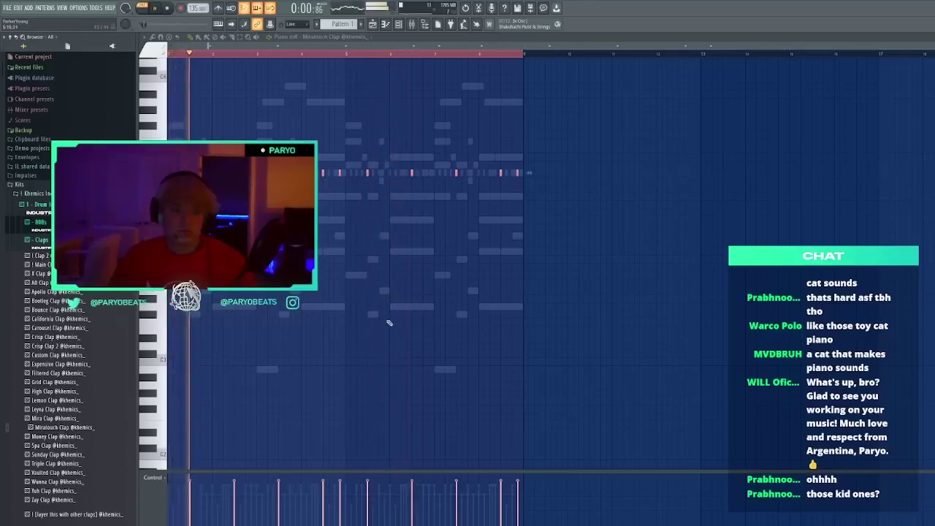
{"action": "left_click_drag", "start_coordinate": [673, 262], "coordinate": [396, 158]}
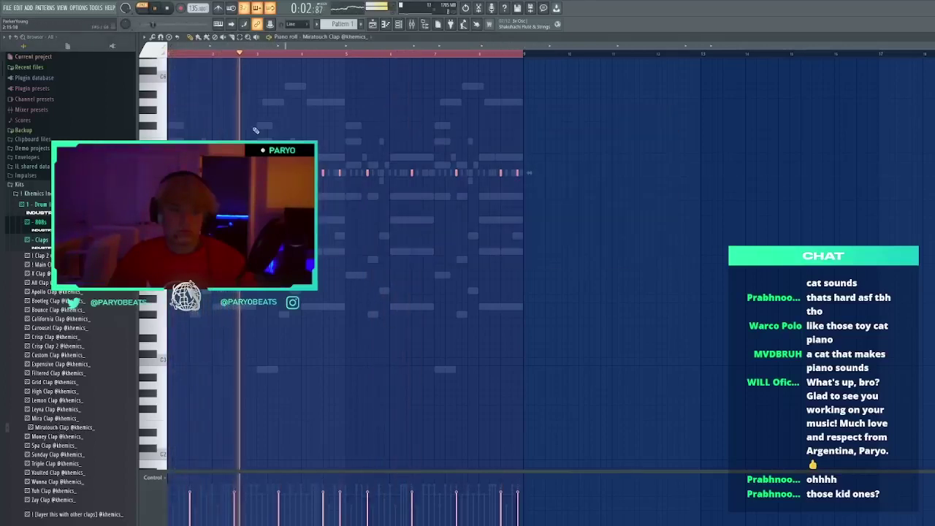
{"action": "key", "text": "F7"}
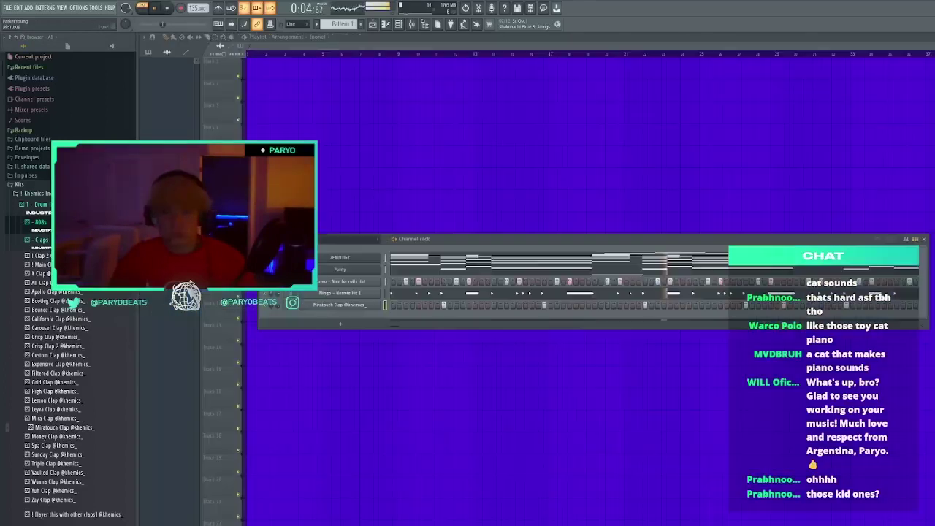
Audition open hat samples from the Khemics kit's Open Hats folder against the beat
{"action": "left_click", "coordinate": [52, 240]}
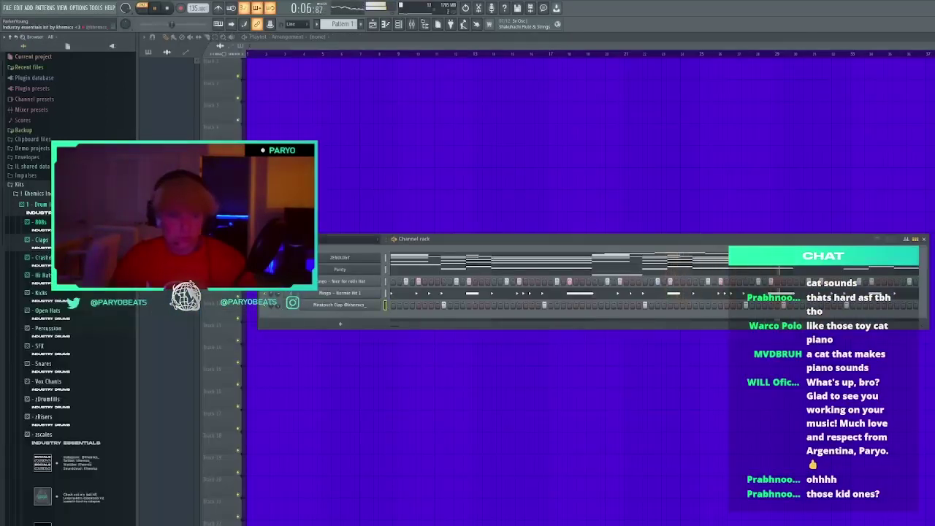
{"action": "left_click", "coordinate": [62, 316]}
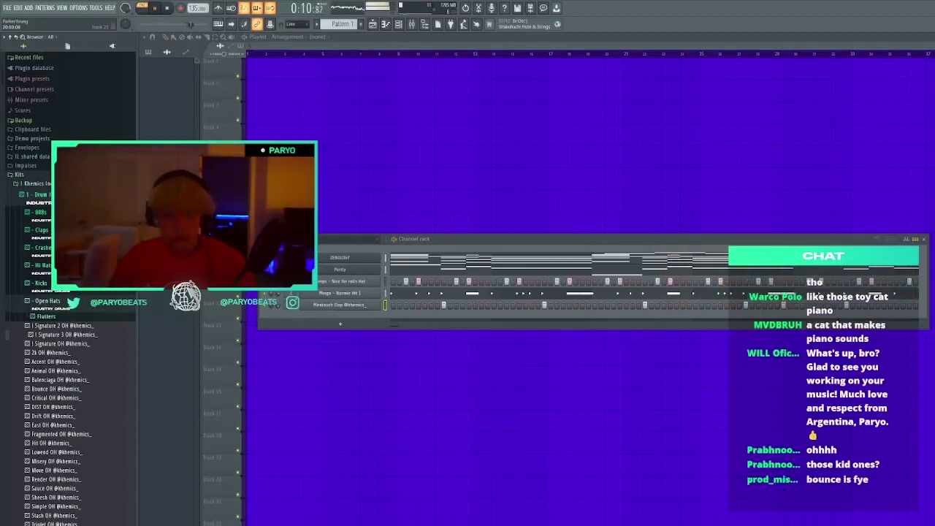
{"action": "key", "text": "space"}
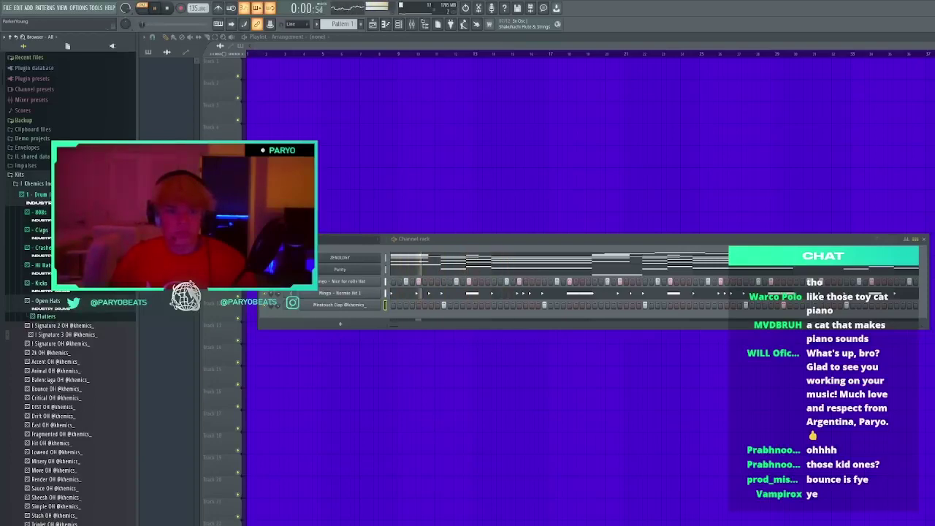
{"action": "left_click", "coordinate": [59, 212]}
{"action": "scroll", "coordinate": [67, 335], "scroll_direction": "down", "scroll_amount": 3}
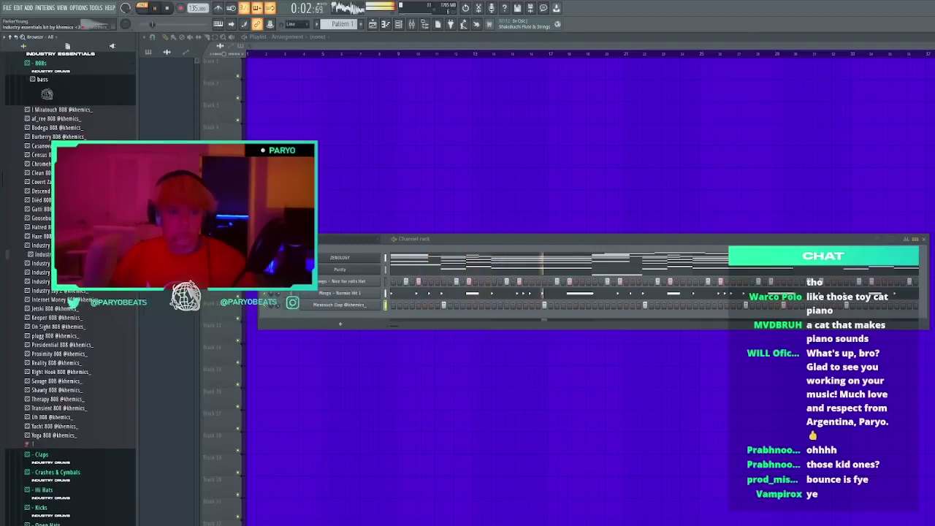
{"action": "left_click_drag", "start_coordinate": [322, 324], "coordinate": [325, 322]}
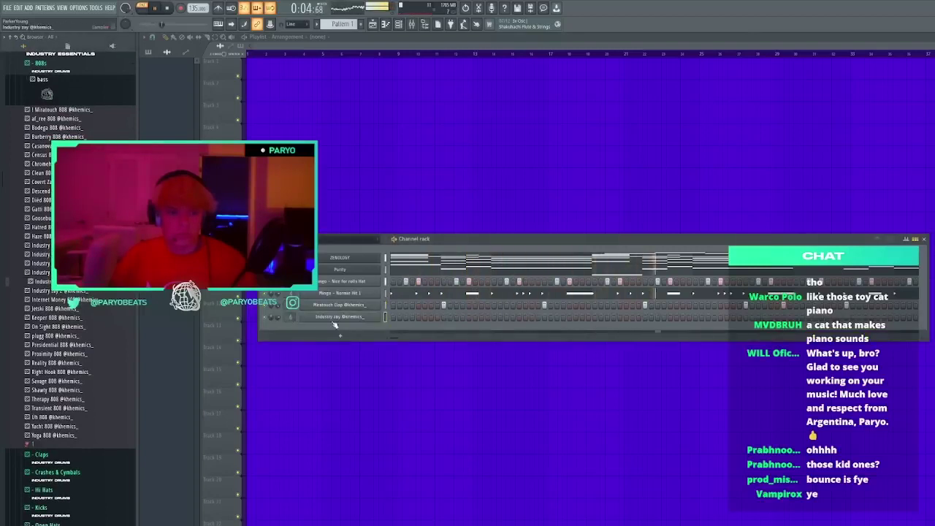
{"action": "left_click", "coordinate": [336, 317]}
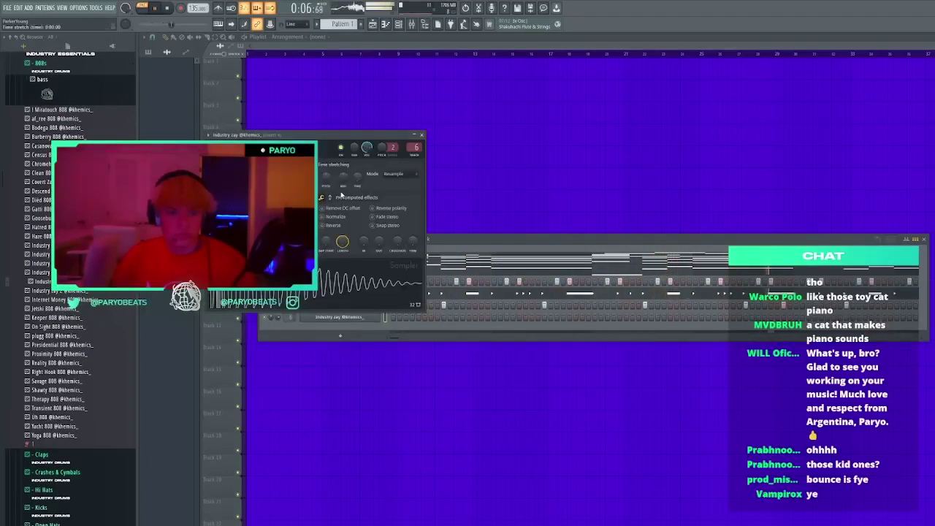
{"action": "left_click", "coordinate": [341, 195]}
{"action": "left_click", "coordinate": [421, 135]}
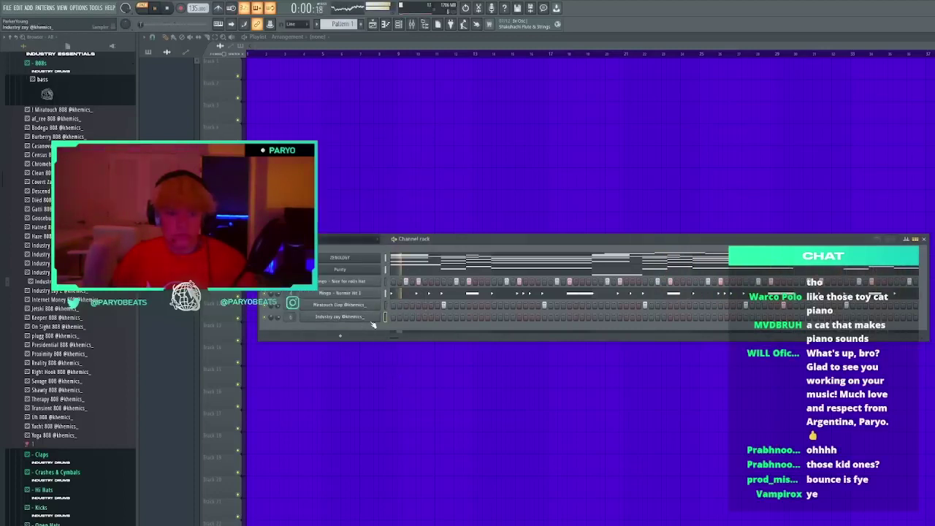
Draw a half-bar 808 note at the start of bar 1 in the Industry zay piano roll and audition it
{"action": "key", "text": "F7"}
{"action": "key", "text": "space"}
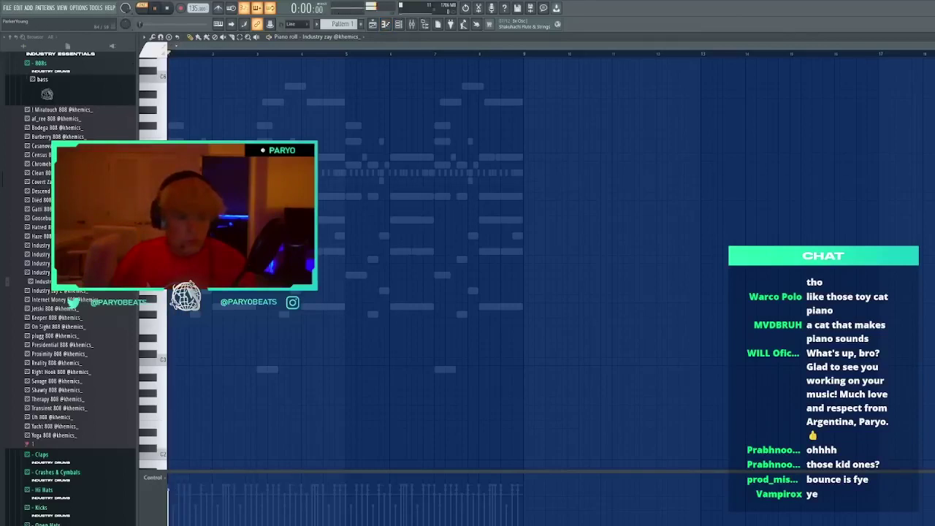
{"action": "key", "text": "space"}
{"action": "key", "text": "space"}
{"action": "left_click", "coordinate": [206, 173]}
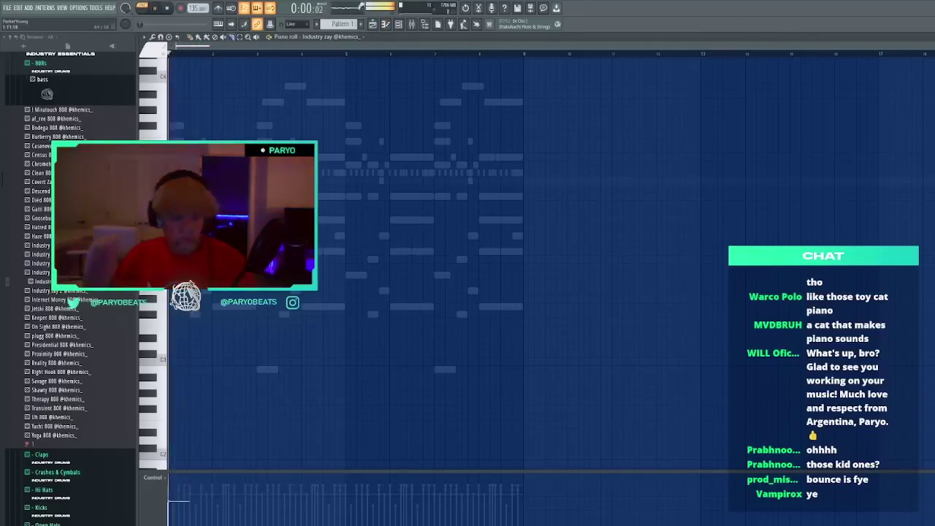
{"action": "key", "text": "space"}
{"action": "key", "text": "space"}
Try an extra 808 note in bar 2, delete it, and replay the pattern from the start
{"action": "scroll", "coordinate": [198, 186], "scroll_direction": "up", "scroll_amount": 3}
{"action": "left_click_drag", "start_coordinate": [303, 115], "coordinate": [214, 202]}
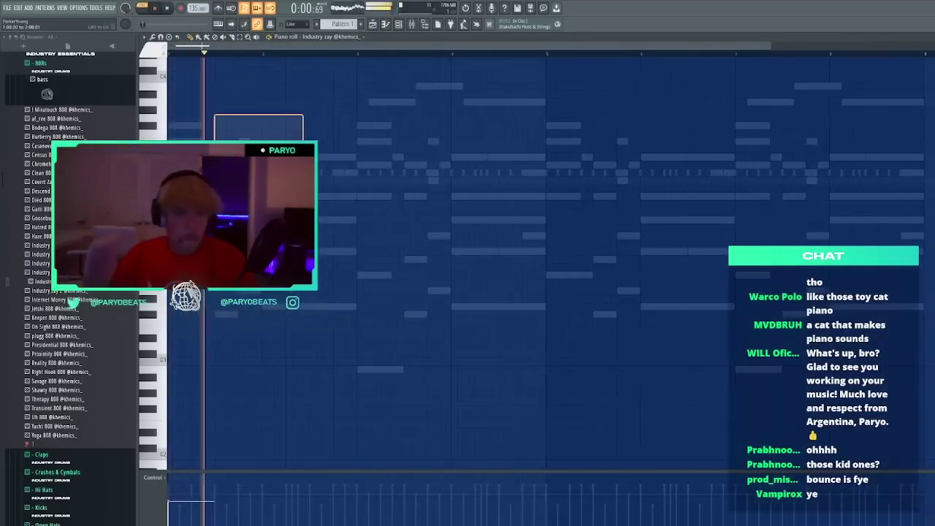
{"action": "key", "text": "space"}
{"action": "key", "text": "space"}
{"action": "left_click", "coordinate": [284, 211]}
{"action": "right_click", "coordinate": [283, 212]}
{"action": "key", "text": "space"}
{"action": "key", "text": "space"}
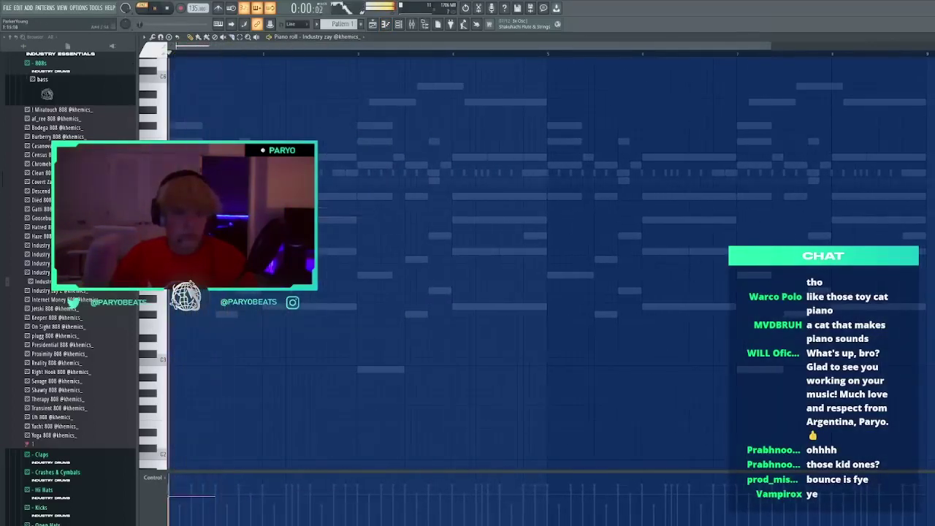
Draw two back-to-back 808 notes, each six steps long, from the start of bar 2
{"action": "left_click", "coordinate": [270, 118]}
{"action": "left_click_drag", "start_coordinate": [304, 119], "coordinate": [296, 118]}
{"action": "left_click", "coordinate": [301, 119]}
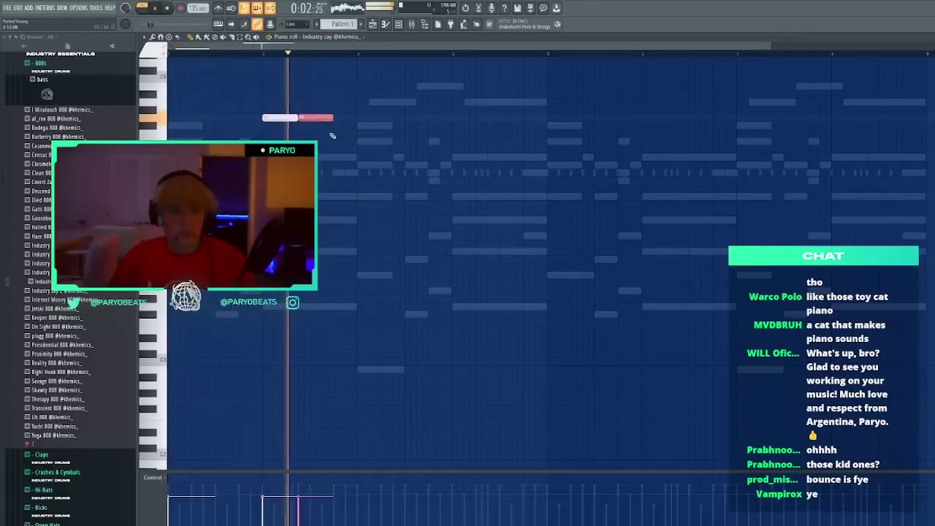
Add a third six-step 808 note two semitones lower at the end of bar 2 and adjust the three notes' velocity
{"action": "left_click", "coordinate": [336, 134]}
{"action": "left_click", "coordinate": [373, 135]}
{"action": "right_click", "coordinate": [385, 134]}
{"action": "left_click_drag", "start_coordinate": [361, 134], "coordinate": [292, 110]}
{"action": "left_click", "coordinate": [348, 133]}
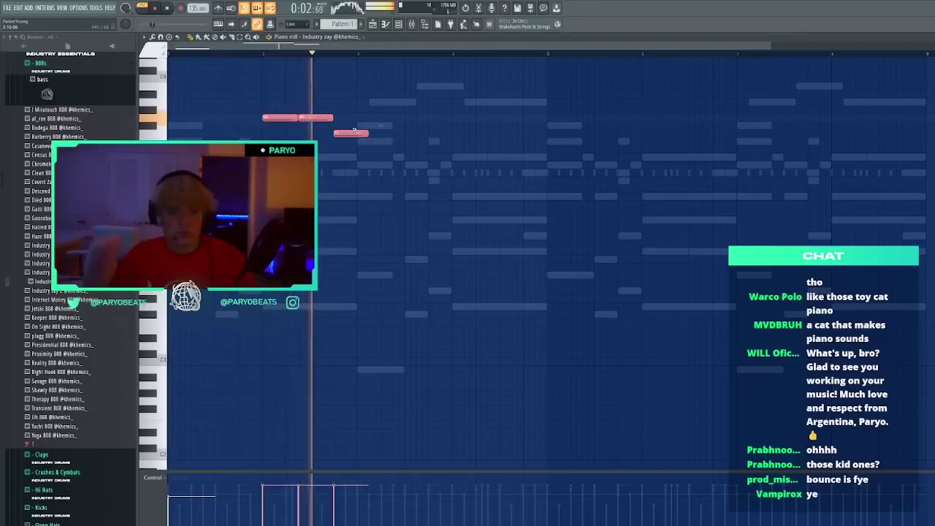
{"action": "scroll", "coordinate": [352, 133], "scroll_direction": "down", "scroll_amount": 1}
{"action": "left_click", "coordinate": [349, 132]}
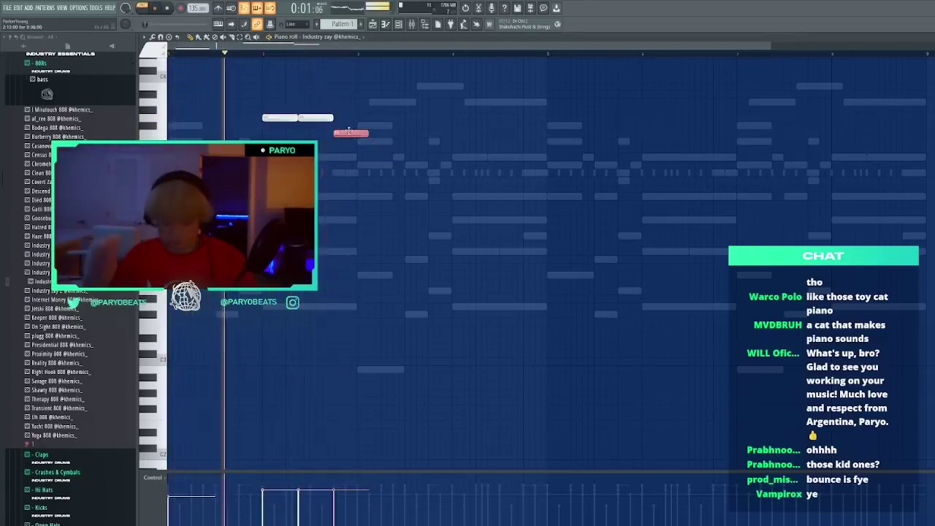
Try the third 808 note in bar 2 one semitone higher
{"action": "left_click_drag", "start_coordinate": [350, 131], "coordinate": [351, 125]}
{"action": "left_click", "coordinate": [473, 227]}
{"action": "right_click", "coordinate": [476, 227]}
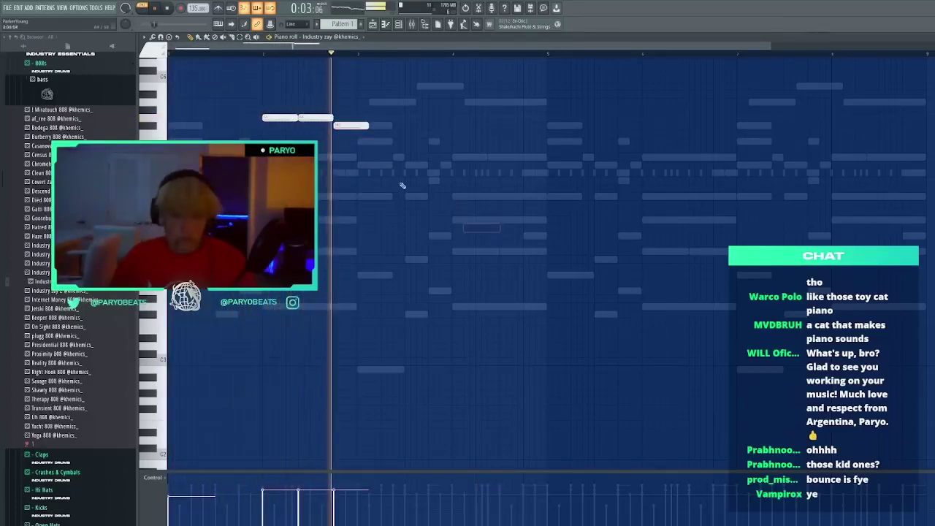
{"action": "left_click", "coordinate": [404, 174]}
{"action": "right_click", "coordinate": [406, 175]}
Replace the third bar 2 note with one at the first two notes' pitch, trimmed to the bar's end, and duplicate the two-bar phrase
{"action": "right_click", "coordinate": [353, 126]}
{"action": "left_click", "coordinate": [351, 118]}
{"action": "left_click", "coordinate": [375, 142]}
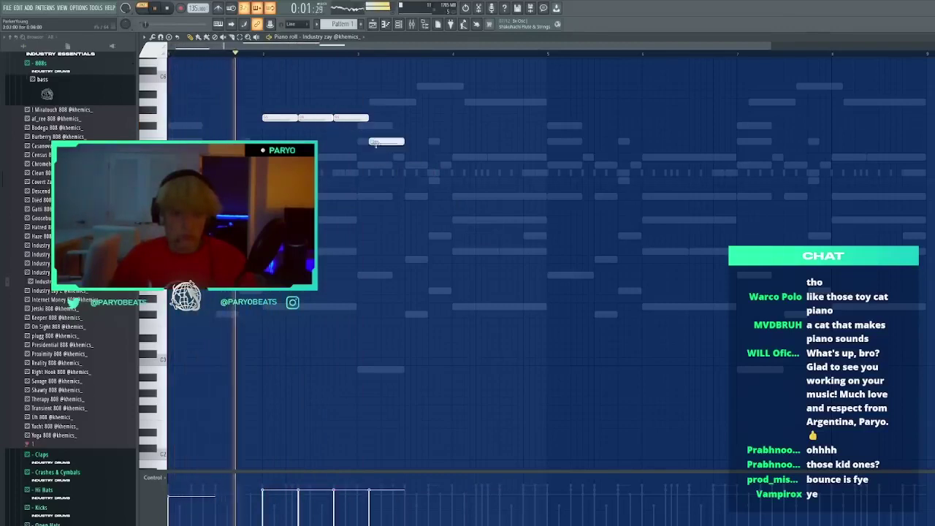
{"action": "right_click", "coordinate": [376, 143]}
{"action": "left_click_drag", "start_coordinate": [367, 118], "coordinate": [359, 117]}
{"action": "key", "text": "ctrl+b"}
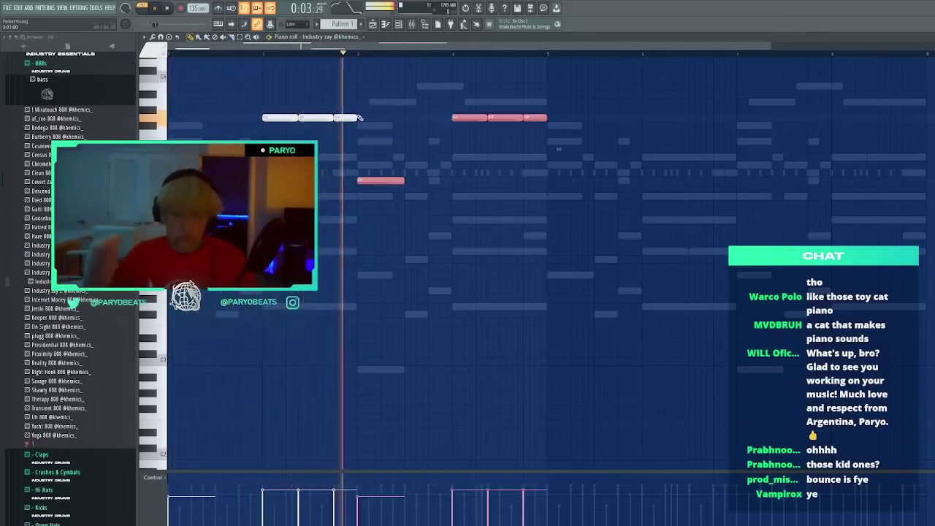
Raise the last 808 note in bar 4 by two semitones and duplicate the four-bar phrase into bars 5 to 8
{"action": "left_click_drag", "start_coordinate": [485, 189], "coordinate": [509, 196]}
{"action": "right_click", "coordinate": [511, 197]}
{"action": "scroll", "coordinate": [539, 203], "scroll_direction": "up", "scroll_amount": 2}
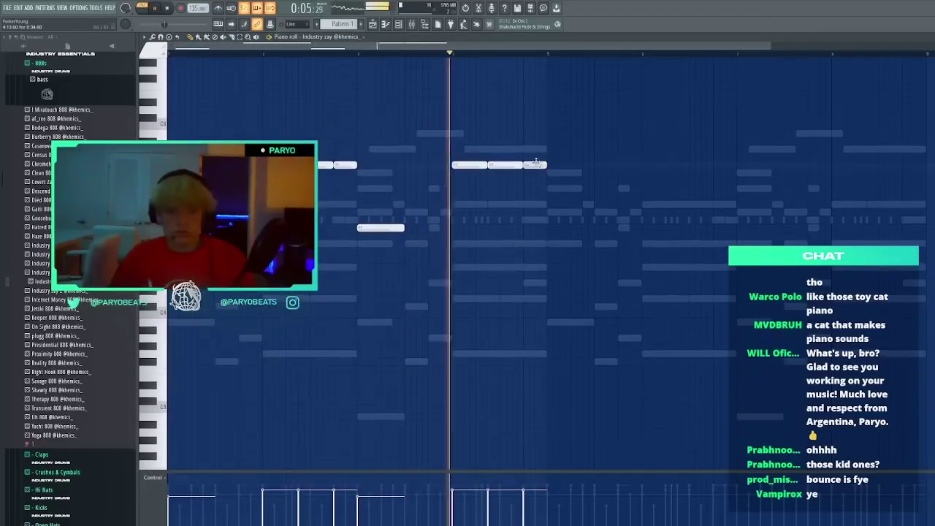
{"action": "left_click_drag", "start_coordinate": [536, 162], "coordinate": [536, 149]}
{"action": "key", "text": "ctrl+b"}
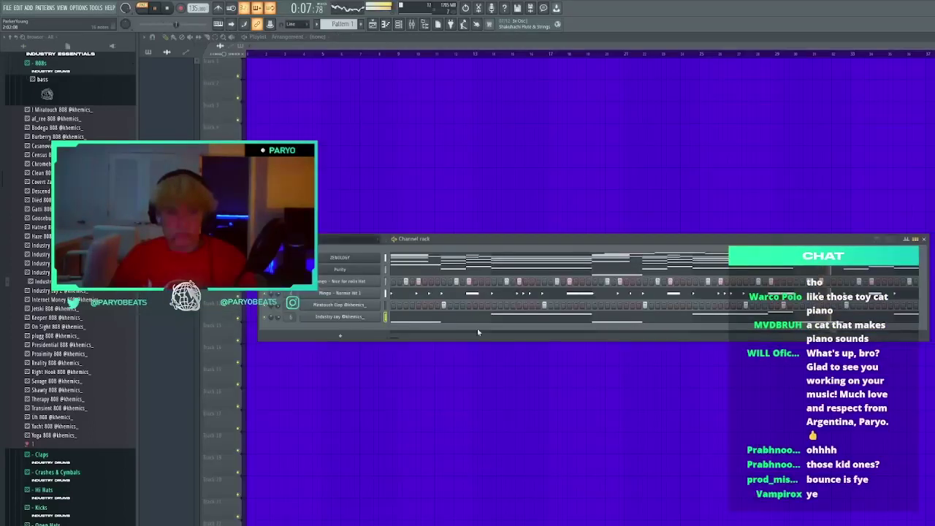
Replace the Industry zay sample with Mingo - Normie zay 808 from the mingo kit's 808 folder and show its time stretching settings
{"action": "left_click", "coordinate": [371, 323]}
{"action": "left_click", "coordinate": [236, 148]}
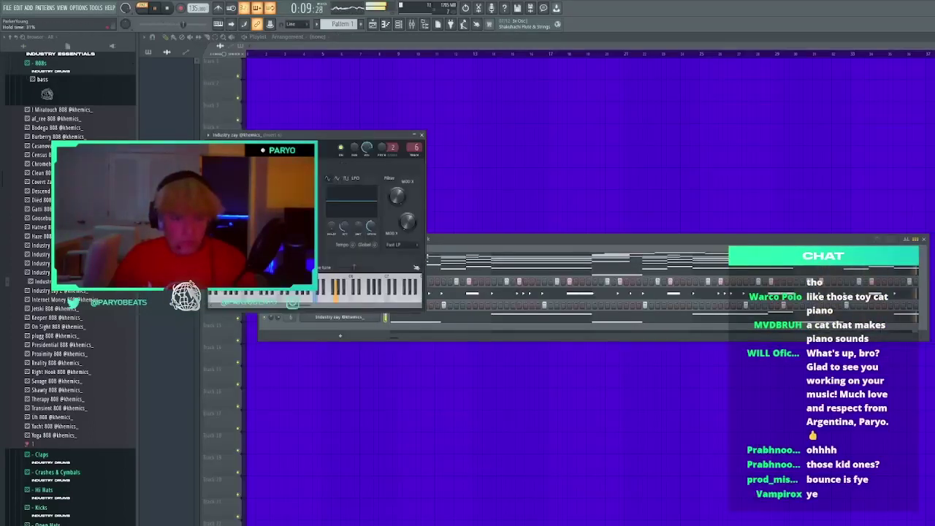
{"action": "scroll", "coordinate": [93, 336], "scroll_direction": "down", "scroll_amount": 8}
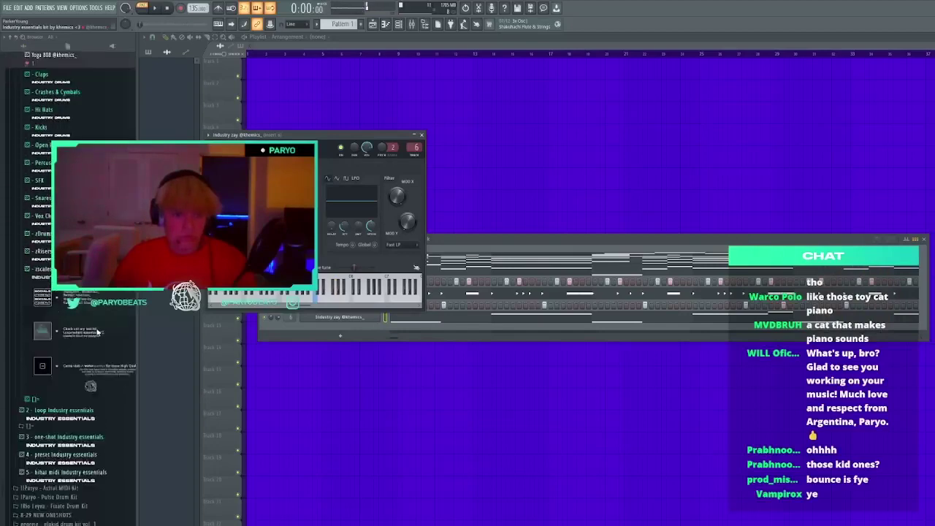
{"action": "left_click", "coordinate": [46, 413]}
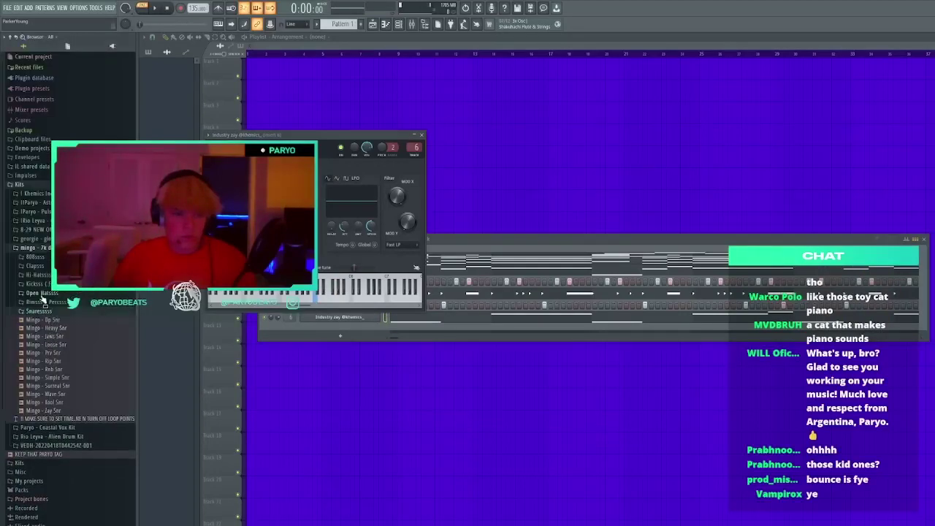
{"action": "left_click", "coordinate": [38, 258]}
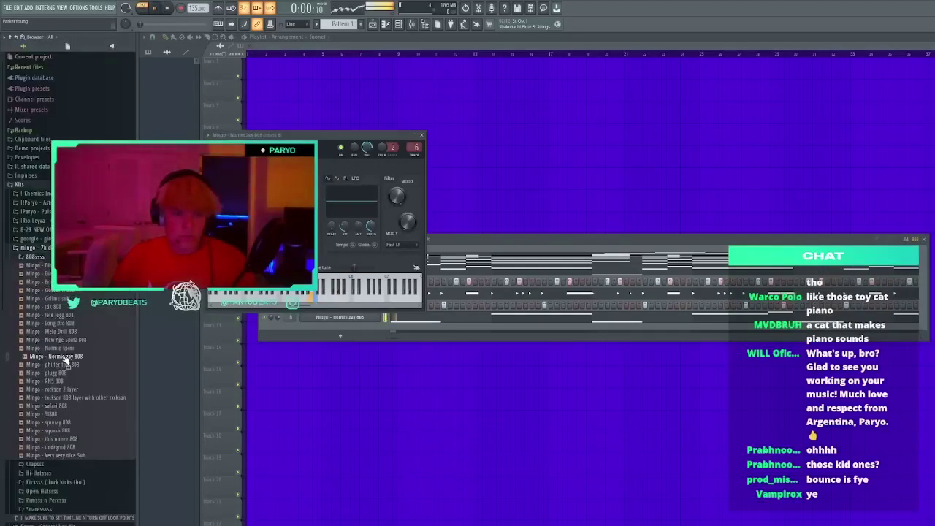
{"action": "left_click", "coordinate": [223, 148]}
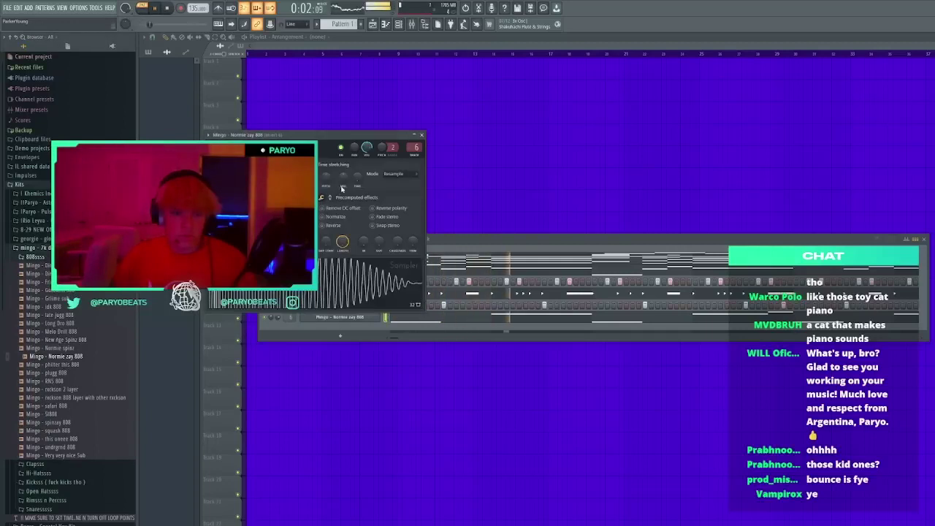
Select all notes in the Mingo - Normie zay 808 piano roll, raise their velocity and replay the pattern
{"action": "left_click", "coordinate": [486, 321]}
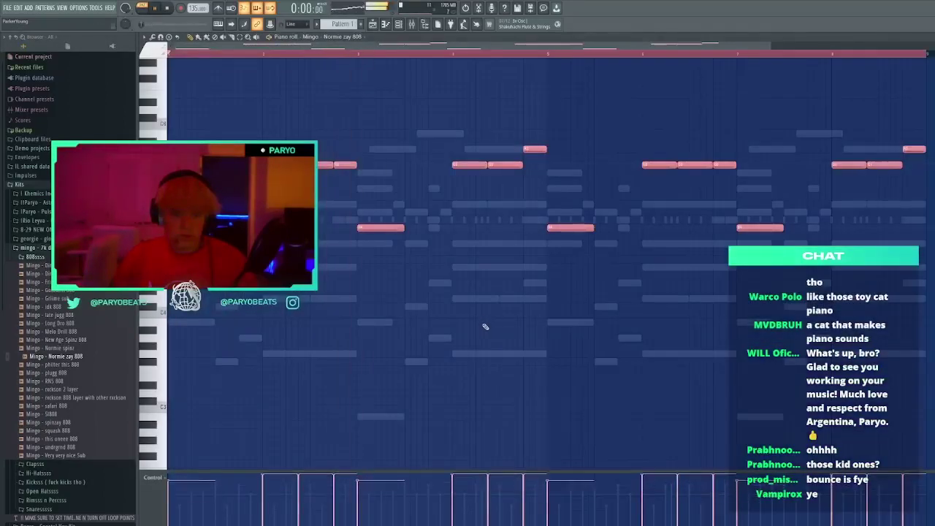
{"action": "key", "text": "space"}
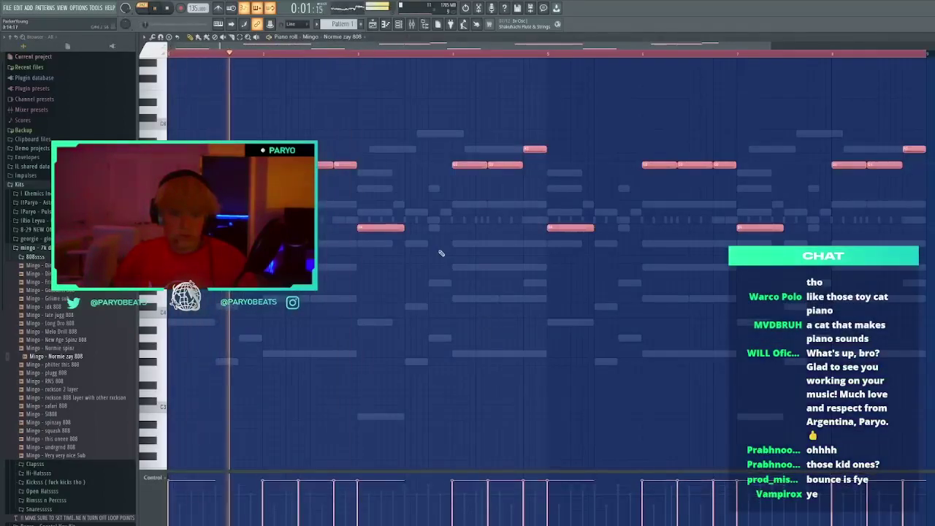
Show the channel rack and open the drum folder of the Khemics Industry kit in the browser
{"action": "key", "text": "F6"}
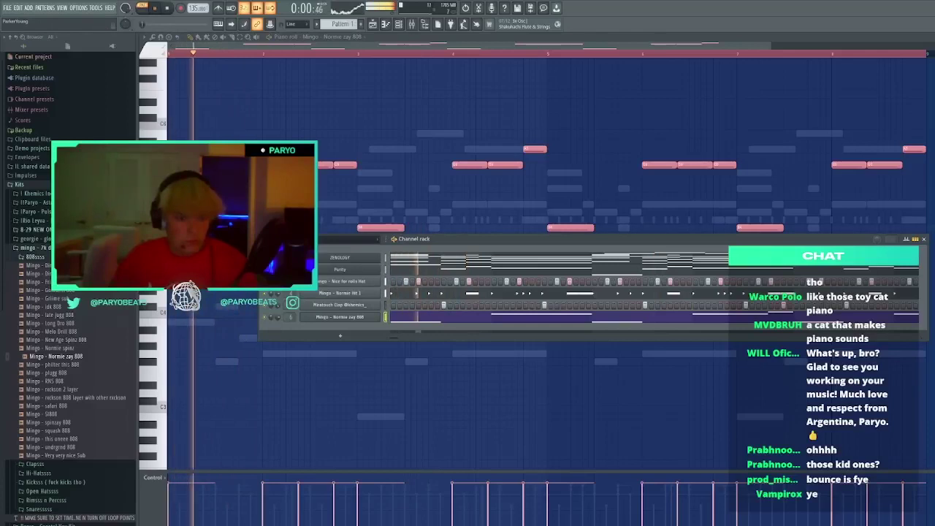
{"action": "left_click", "coordinate": [58, 193]}
{"action": "left_click", "coordinate": [59, 221]}
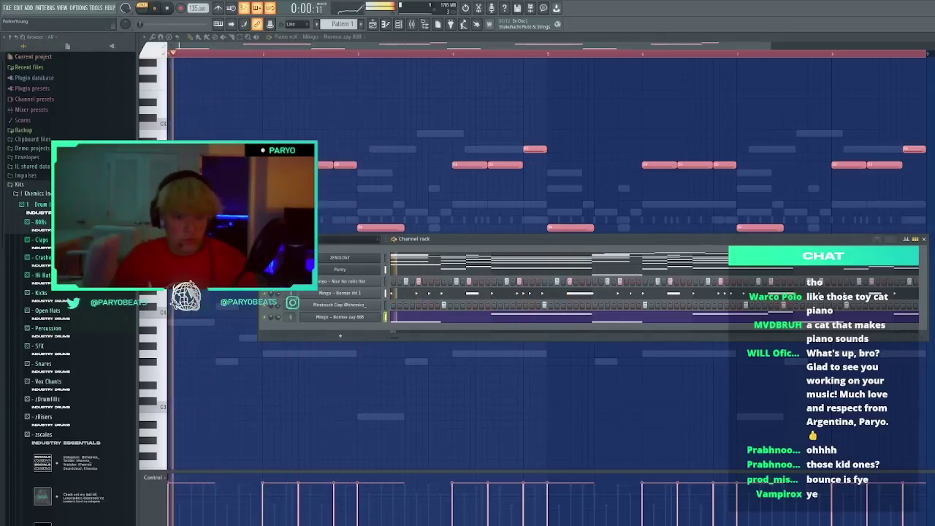
Load the plugg 808 sample from the kit's 808s folder into the channel rack as a new channel
{"action": "left_click", "coordinate": [59, 222]}
{"action": "scroll", "coordinate": [79, 338], "scroll_direction": "down", "scroll_amount": 3}
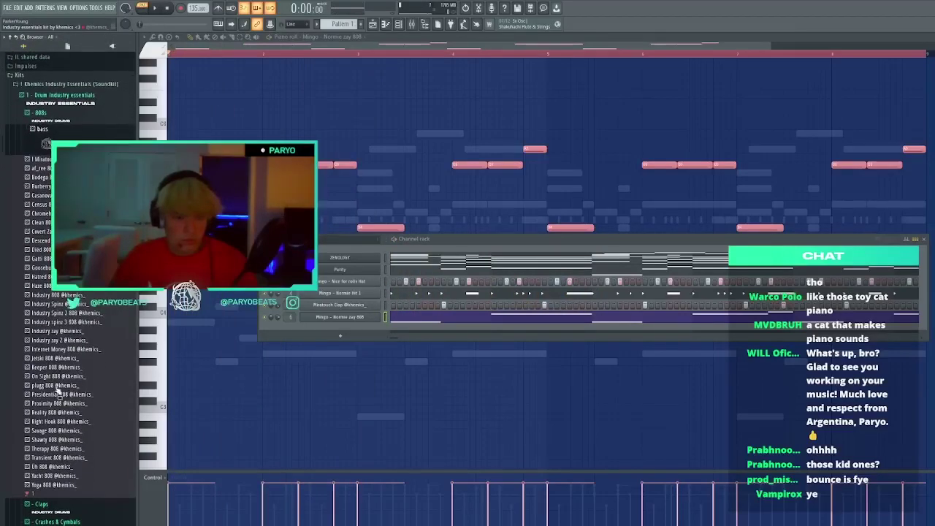
{"action": "left_click_drag", "start_coordinate": [182, 373], "coordinate": [298, 332]}
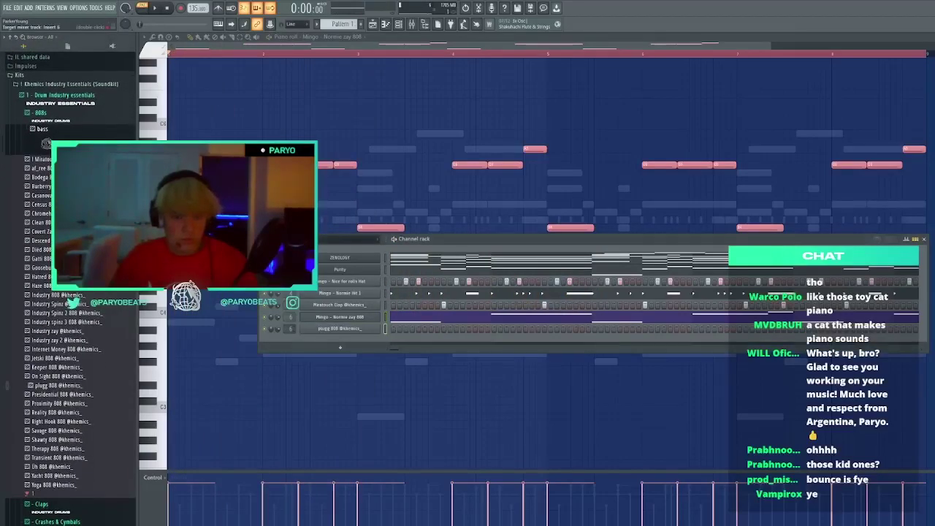
Route the plugg 808 channel to mixer track 7 and set its envelope release time to 0%
{"action": "left_click", "coordinate": [321, 330]}
{"action": "left_click", "coordinate": [242, 157]}
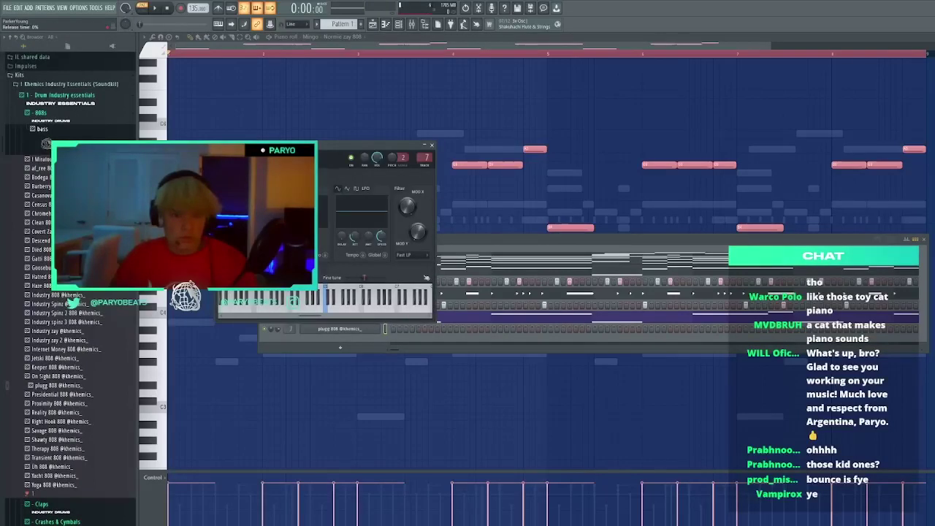
{"action": "left_click", "coordinate": [227, 157]}
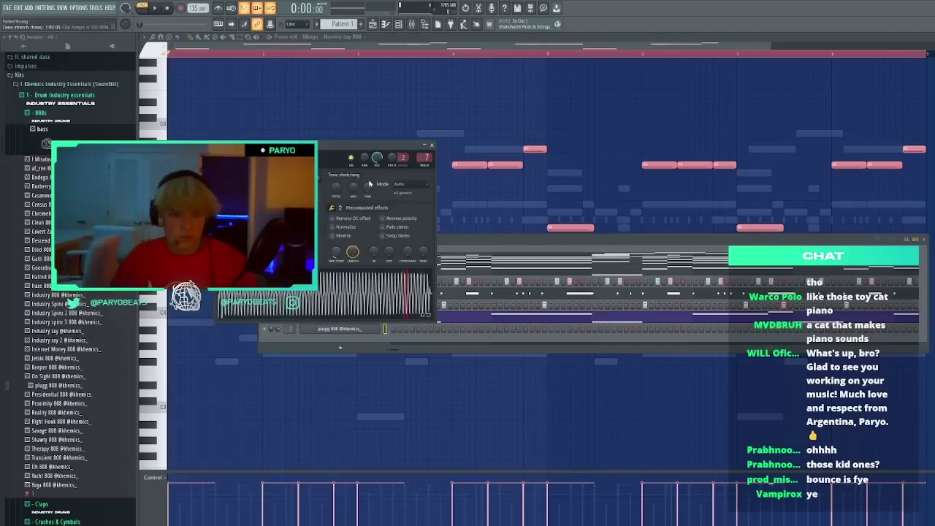
Draw two short plugg 808 notes in the second half of bar 1 in the piano roll and raise their velocity
{"action": "left_click", "coordinate": [372, 329]}
{"action": "key", "text": "F7"}
{"action": "left_click", "coordinate": [283, 220]}
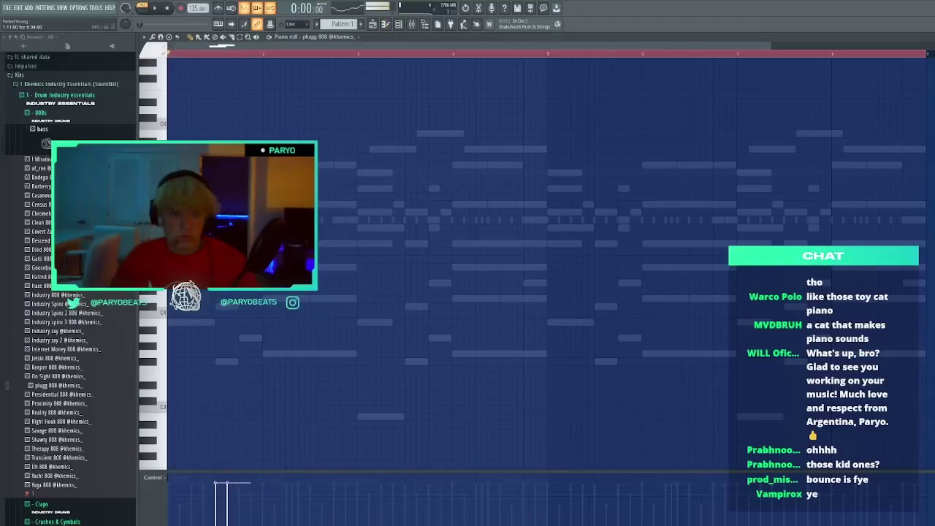
{"action": "scroll", "coordinate": [467, 292], "scroll_direction": "up", "scroll_amount": 3}
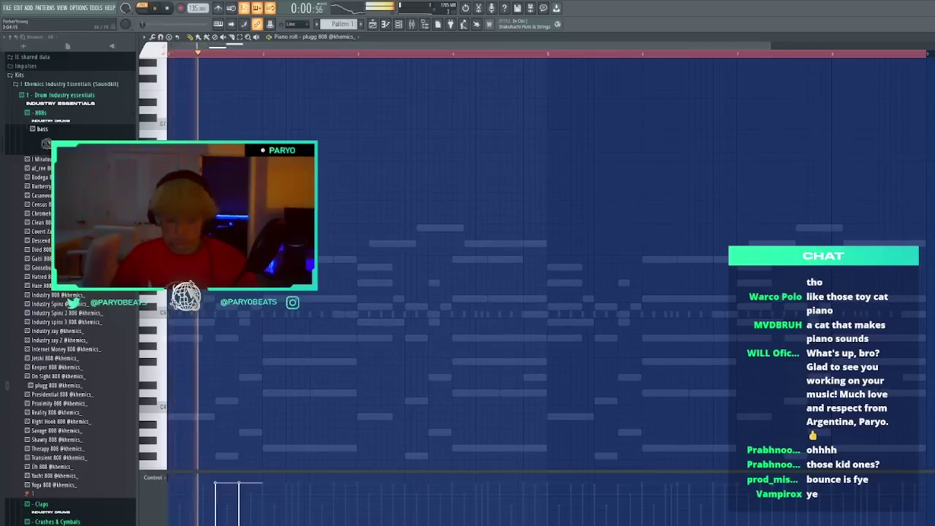
{"action": "scroll", "coordinate": [468, 292], "scroll_direction": "down", "scroll_amount": 1}
{"action": "scroll", "coordinate": [293, 174], "scroll_direction": "down", "scroll_amount": 2}
{"action": "left_click_drag", "start_coordinate": [377, 177], "coordinate": [197, 303]}
{"action": "scroll", "coordinate": [199, 301], "scroll_direction": "up", "scroll_amount": 3}
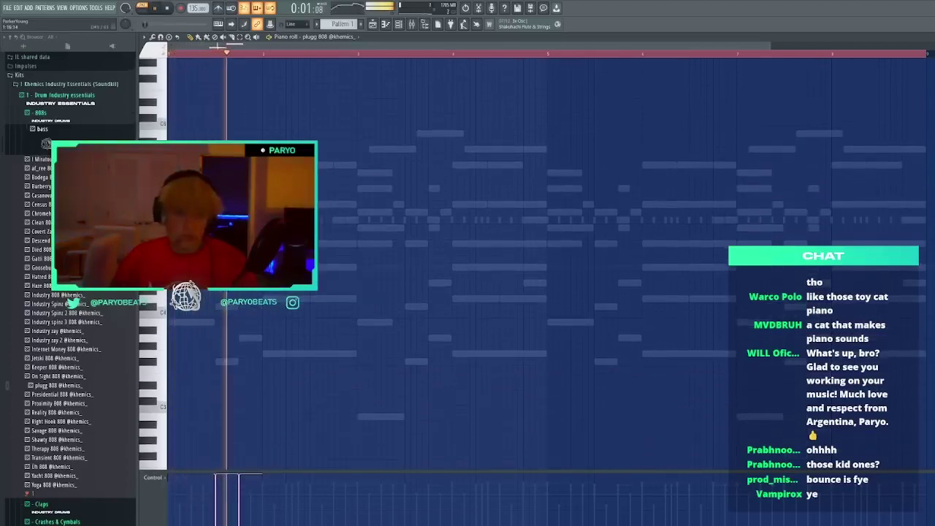
{"action": "left_click", "coordinate": [346, 220]}
{"action": "left_click", "coordinate": [347, 222], "text": "ctrl"}
{"action": "right_click", "coordinate": [346, 222]}
{"action": "key", "text": "space"}
{"action": "key", "text": "space"}
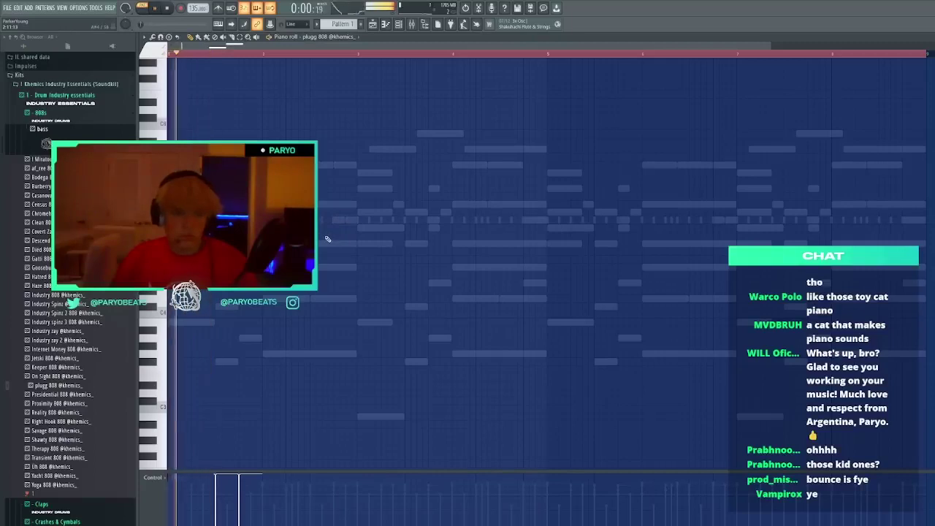
{"action": "left_click", "coordinate": [330, 238]}
{"action": "key", "text": "ctrl+z"}
{"action": "left_click", "coordinate": [346, 244]}
{"action": "key", "text": "ctrl+z"}
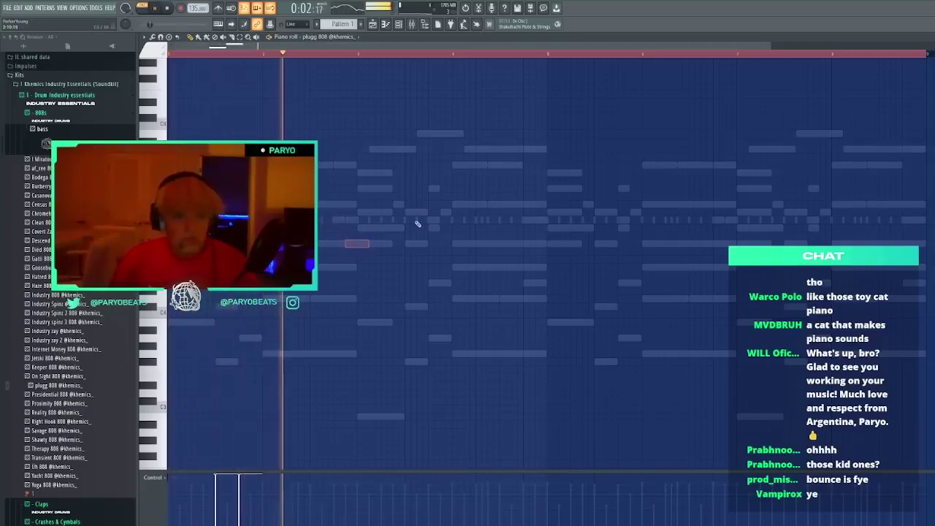
{"action": "left_click", "coordinate": [418, 221]}
{"action": "key", "text": "ctrl+z"}
Add two short rising plugg 808 notes in the second half of bar 3
{"action": "left_click", "coordinate": [393, 180]}
{"action": "left_click_drag", "start_coordinate": [389, 178], "coordinate": [401, 169]}
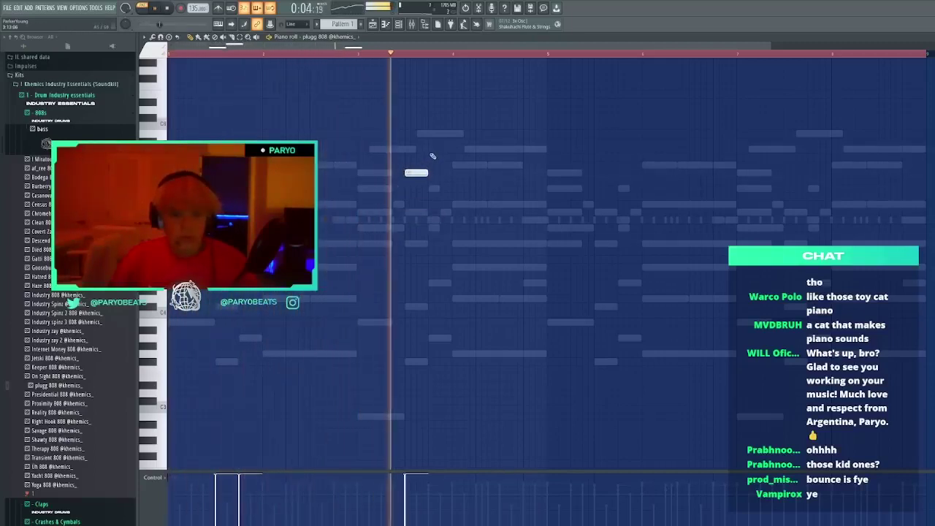
{"action": "left_click", "coordinate": [432, 152]}
{"action": "left_click", "coordinate": [501, 167]}
{"action": "key", "text": "ctrl+z"}
Duplicate the plugg 808 note pairs of bars 1 and 3 into bars 5 and 7
{"action": "key", "text": "ctrl+b"}
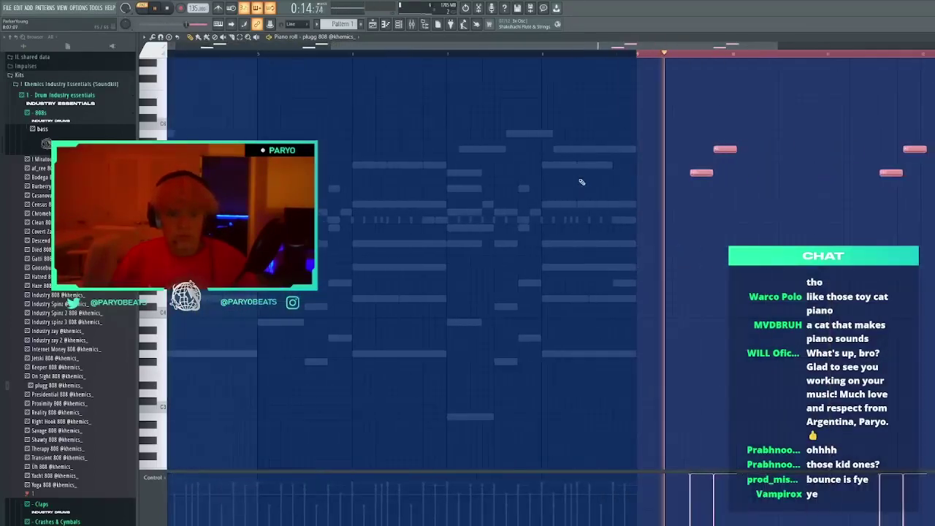
{"action": "key", "text": "ctrl+z"}
{"action": "left_click_drag", "start_coordinate": [377, 46], "coordinate": [167, 46]}
{"action": "key", "text": "ctrl+d"}
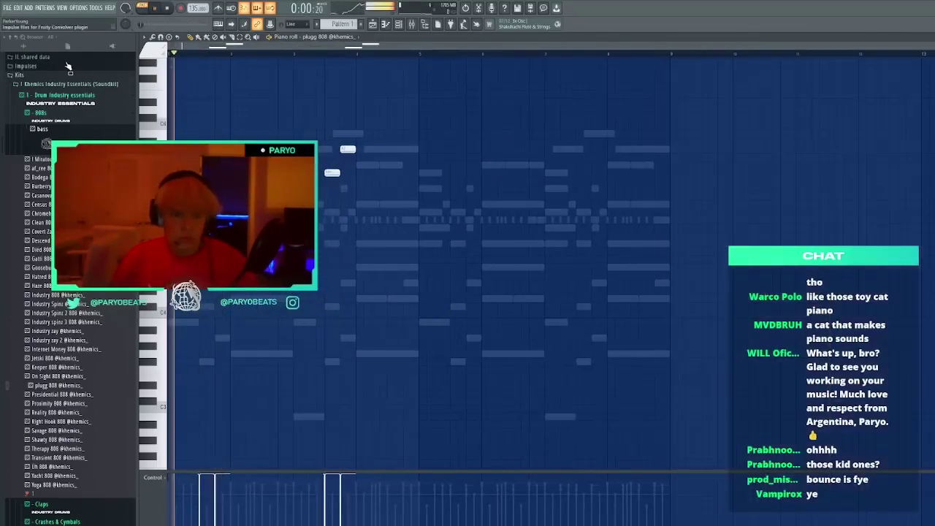
{"action": "key", "text": "ctrl+a"}
{"action": "left_click_drag", "start_coordinate": [352, 152], "coordinate": [619, 161]}
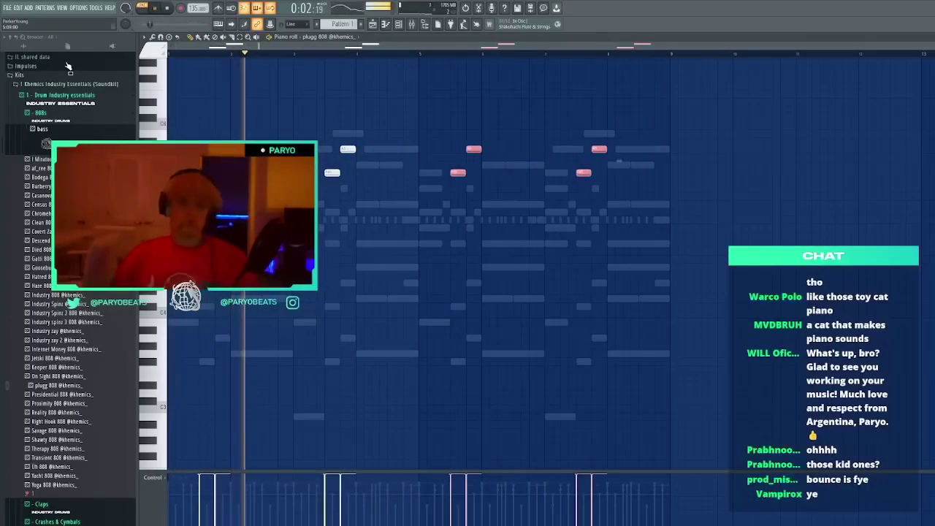
{"action": "left_click", "coordinate": [456, 252]}
{"action": "left_click_drag", "start_coordinate": [455, 251], "coordinate": [448, 256]}
{"action": "key", "text": "Delete"}
{"action": "left_click", "coordinate": [371, 243]}
{"action": "key", "text": "Delete"}
{"action": "left_click", "coordinate": [385, 228]}
{"action": "left_click_drag", "start_coordinate": [384, 226], "coordinate": [376, 247]}
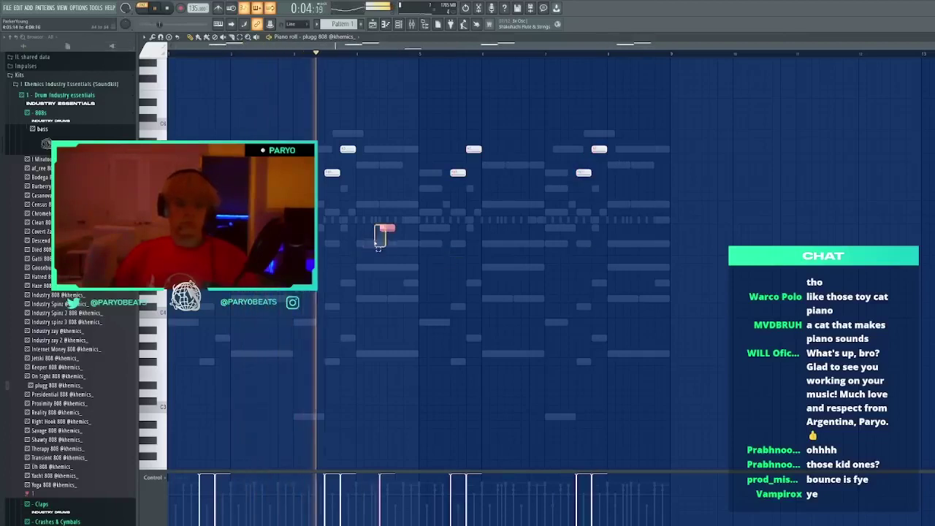
{"action": "key", "text": "Delete"}
{"action": "left_click", "coordinate": [432, 220]}
{"action": "key", "text": "Delete"}
Bring up the channel rack and close the Mingo - Normie zay 808 sampler window
{"action": "left_click", "coordinate": [388, 24]}
{"action": "left_click", "coordinate": [399, 24]}
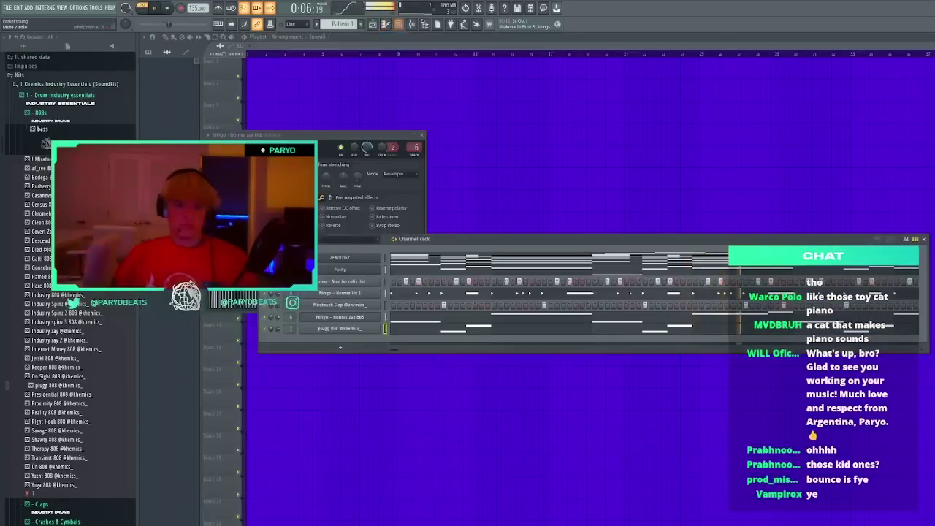
{"action": "left_click", "coordinate": [422, 135]}
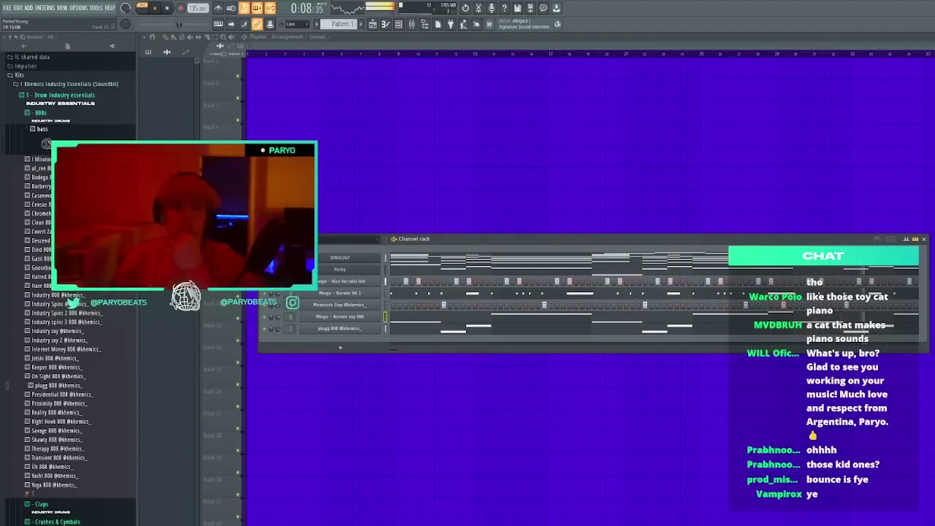
Lower the volume faders of Insert 1 and Insert 2 in the mixer
{"action": "left_click", "coordinate": [412, 25]}
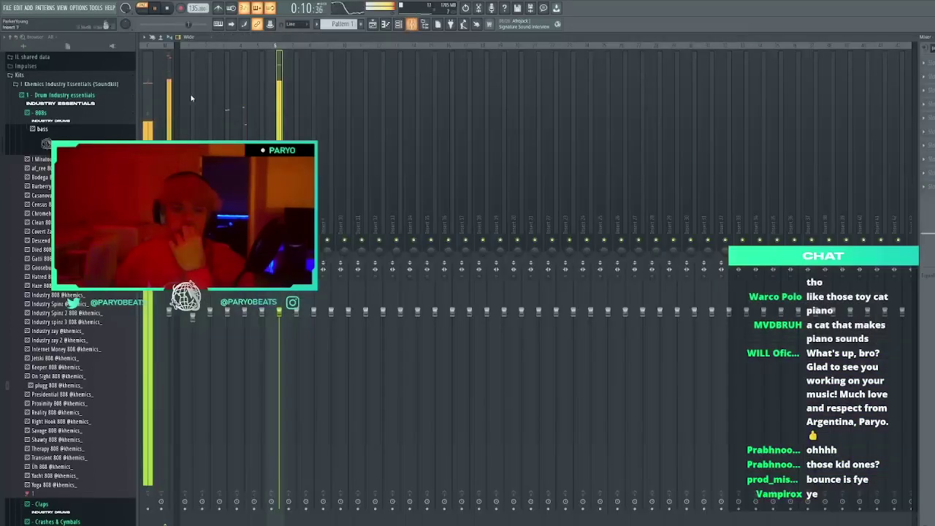
{"action": "left_click", "coordinate": [279, 197]}
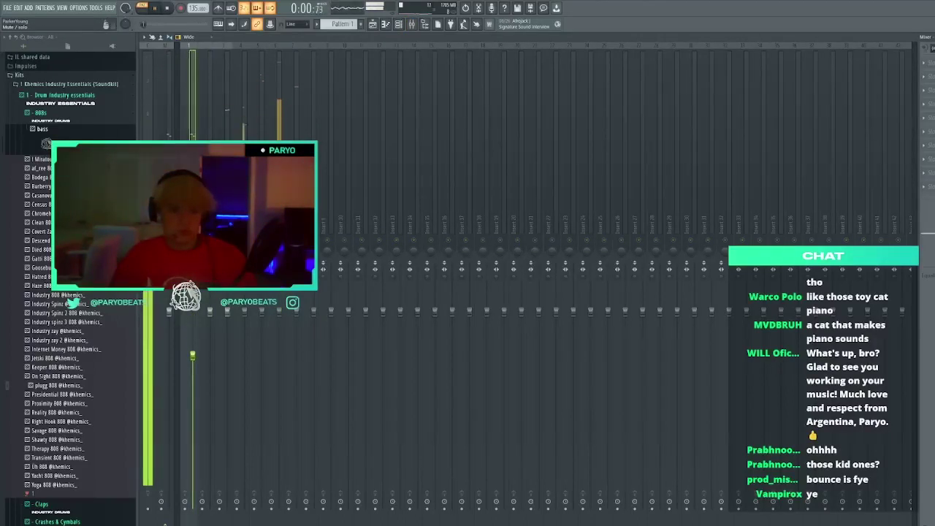
{"action": "left_click", "coordinate": [398, 24]}
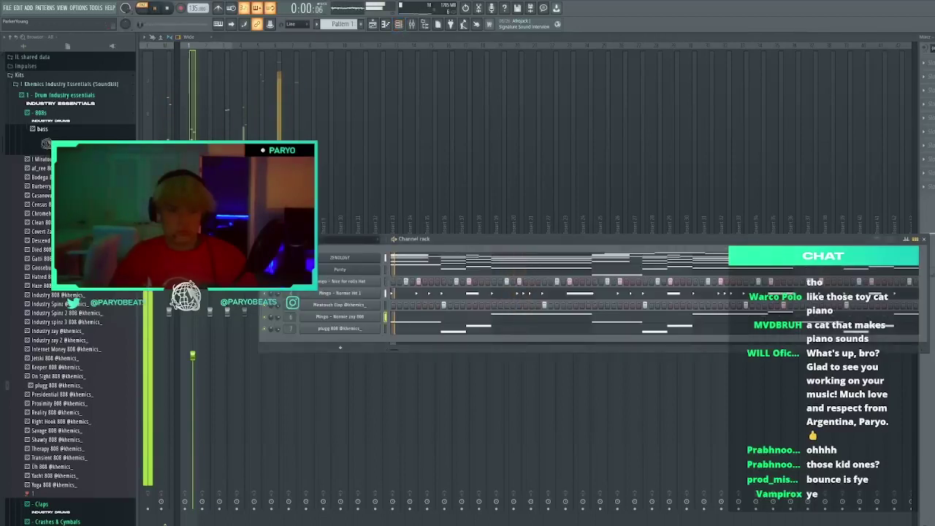
{"action": "left_click_drag", "start_coordinate": [209, 312], "coordinate": [210, 316]}
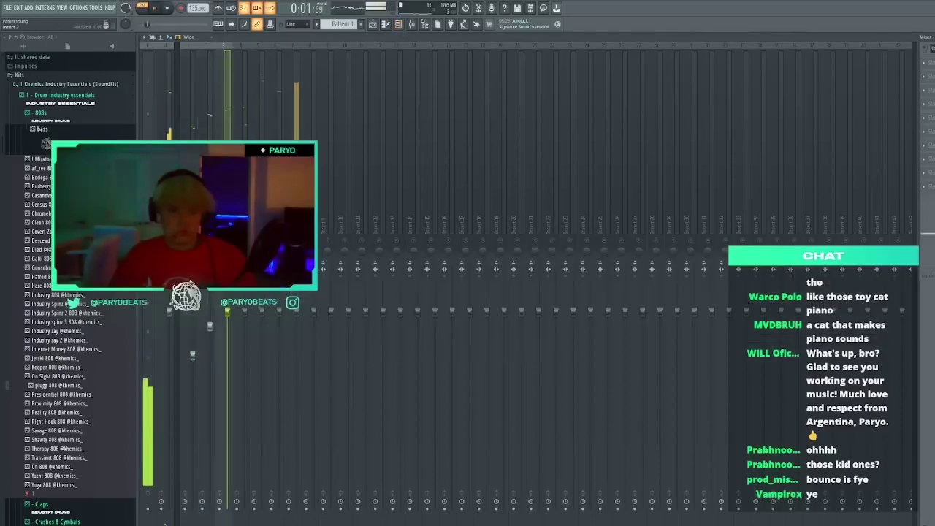
Add Fruity parametric EQ 2 to Insert 2 with the 40Hz - 18kHz cut preset and band 1 moved to about 78 Hz
{"action": "left_click", "coordinate": [821, 357]}
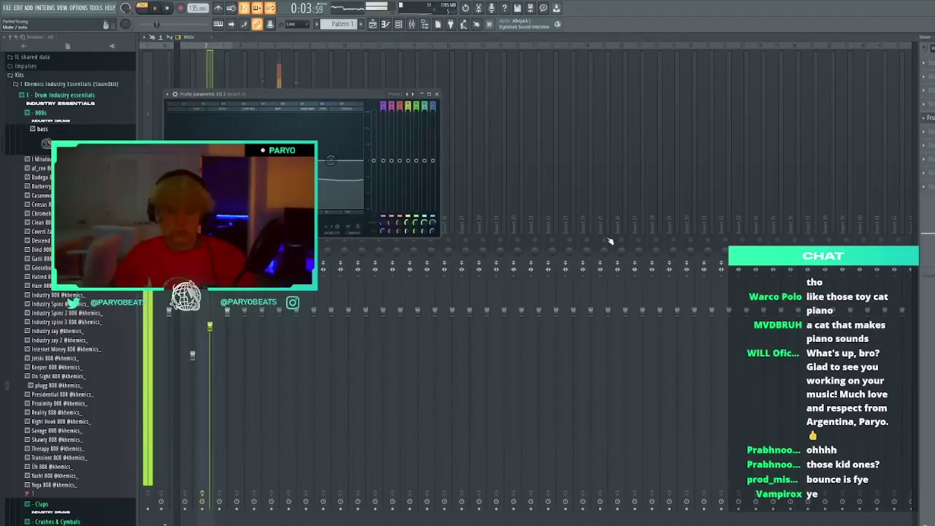
{"action": "left_click", "coordinate": [419, 137]}
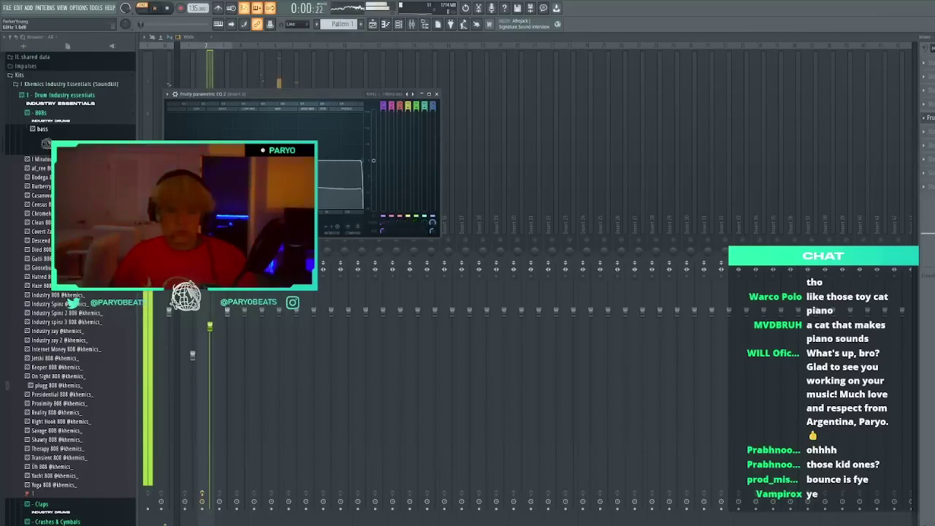
{"action": "left_click_drag", "start_coordinate": [187, 161], "coordinate": [197, 160]}
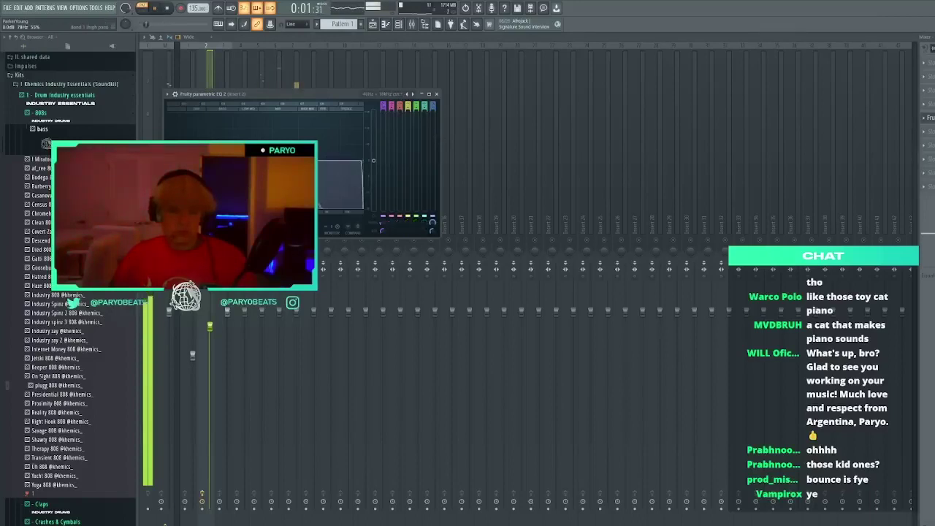
{"action": "left_click", "coordinate": [438, 95]}
Add Fruity Reeverb 2 to Insert 2 with a wet level of about 34%
{"action": "left_click", "coordinate": [925, 131]}
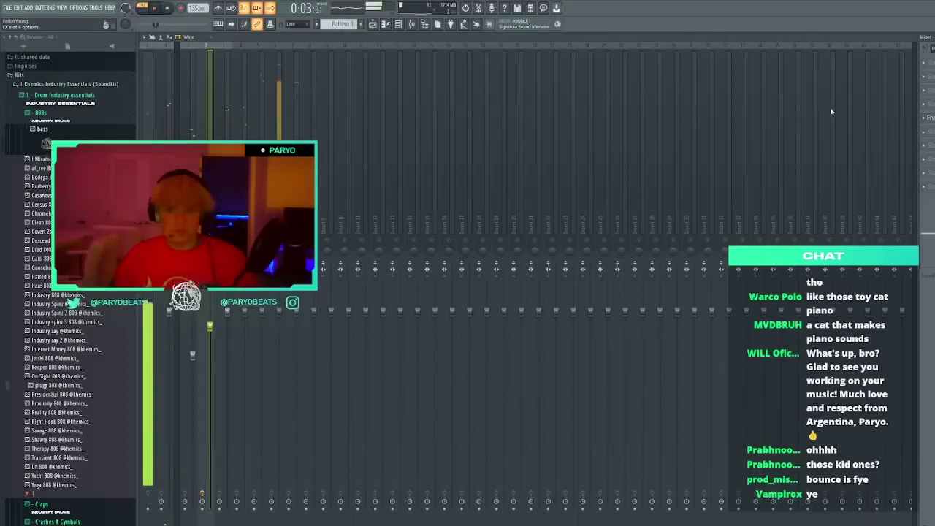
{"action": "left_click", "coordinate": [828, 102]}
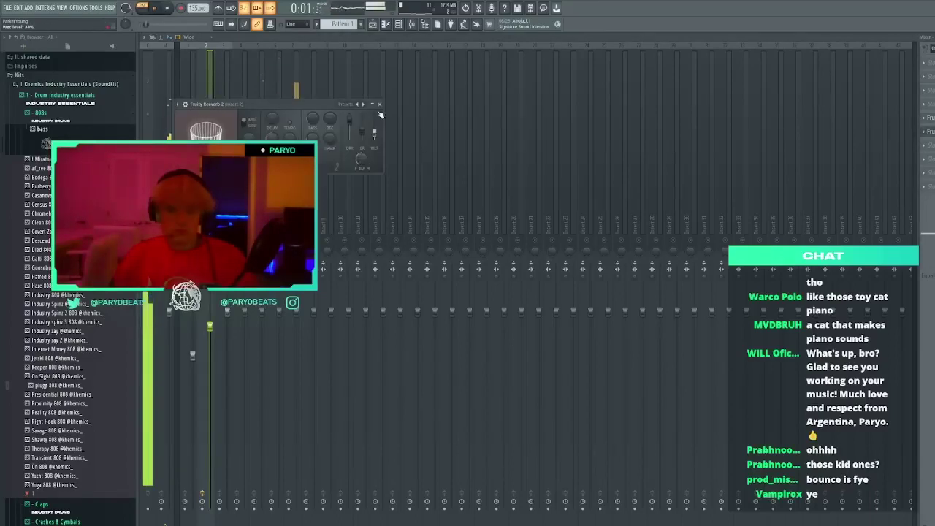
{"action": "left_click", "coordinate": [379, 104]}
Replay the pattern from the start and open the Purity channel's notes in the piano roll
{"action": "left_click", "coordinate": [400, 25]}
{"action": "left_click", "coordinate": [488, 318]}
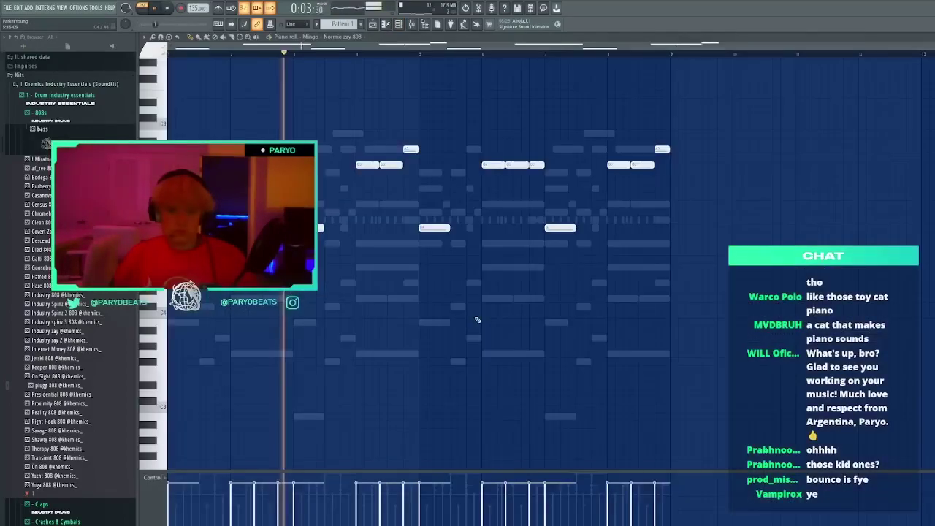
{"action": "left_click", "coordinate": [399, 25]}
{"action": "key", "text": "space"}
{"action": "key", "text": "space"}
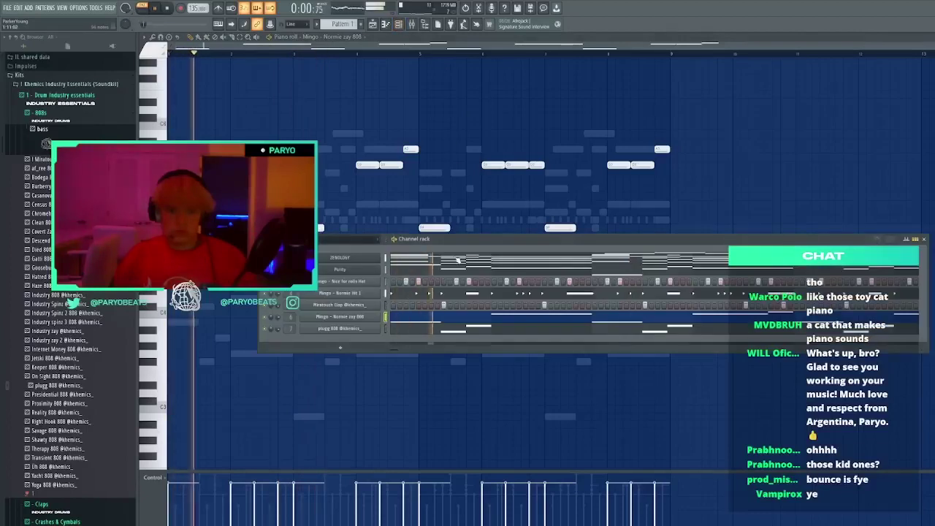
{"action": "left_click", "coordinate": [449, 271]}
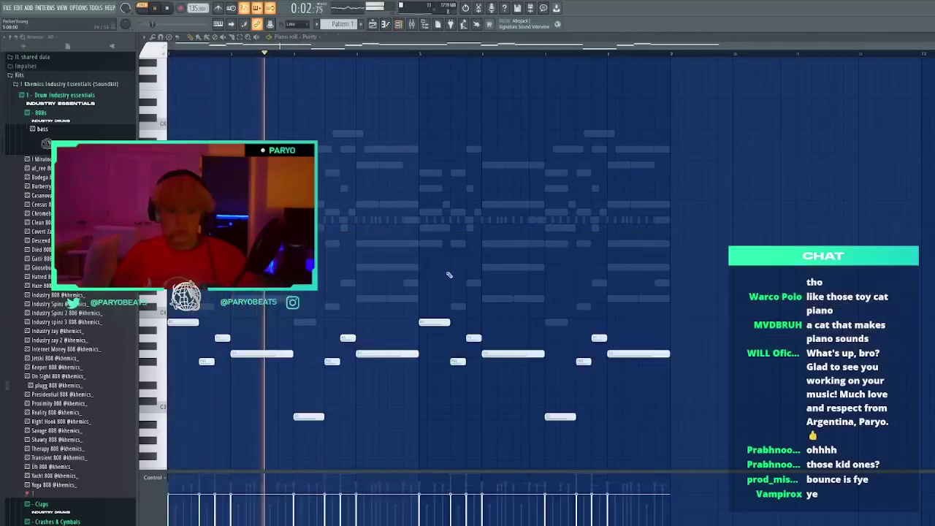
{"action": "scroll", "coordinate": [448, 275], "scroll_direction": "down", "scroll_amount": 3}
Try a descending run of four short Purity notes at the end of bar 3, and undo it
{"action": "key", "text": "space"}
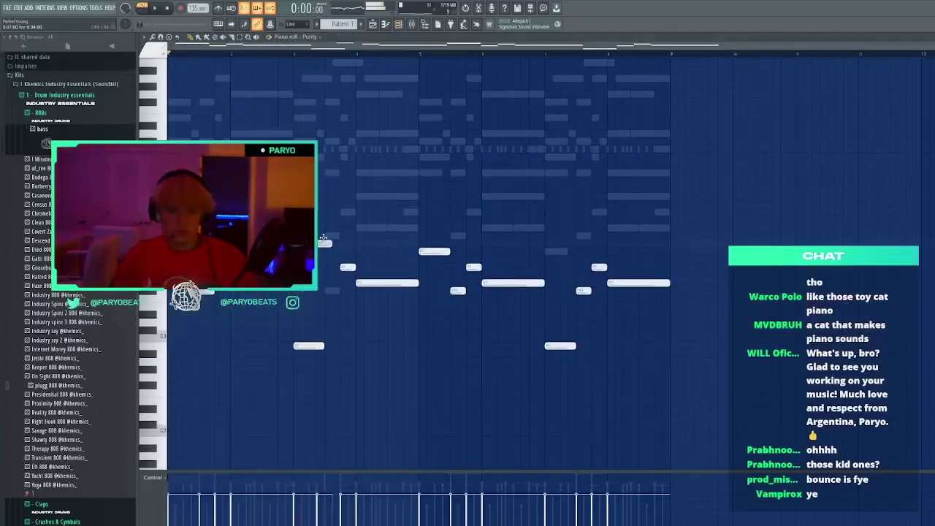
{"action": "left_click", "coordinate": [346, 252]}
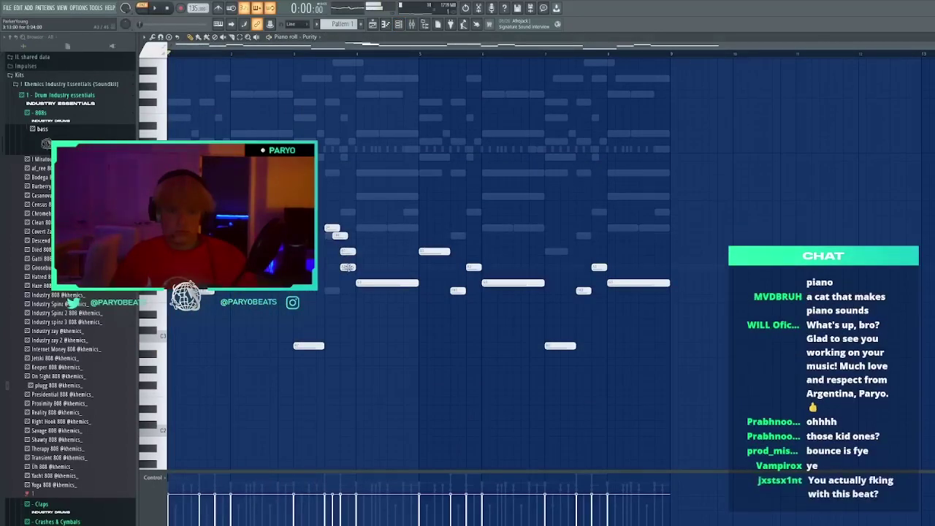
{"action": "key", "text": "space"}
{"action": "left_click_drag", "start_coordinate": [348, 267], "coordinate": [340, 236]}
{"action": "key", "text": "space"}
{"action": "key", "text": "space"}
{"action": "left_click_drag", "start_coordinate": [344, 251], "coordinate": [345, 221]}
{"action": "key", "text": "ctrl+z"}
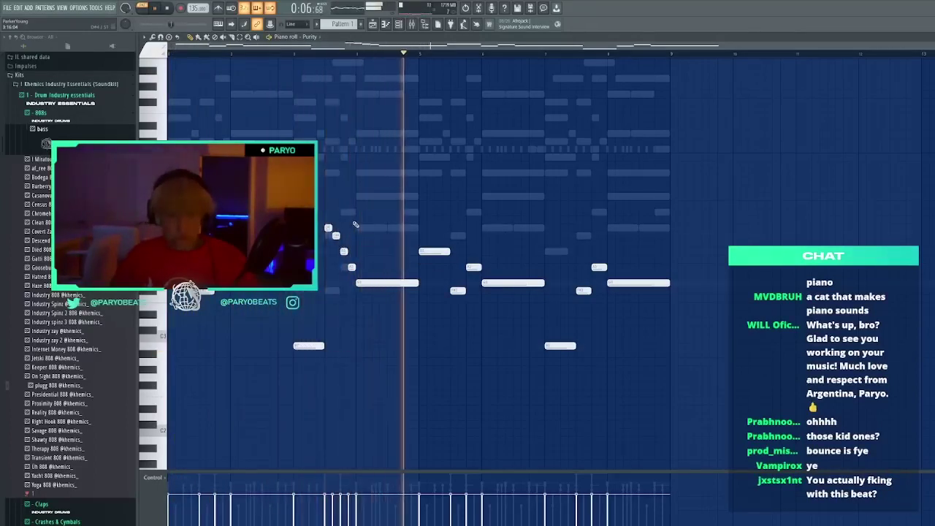
{"action": "key", "text": "ctrl+alt+z"}
{"action": "key", "text": "ctrl+alt+z"}
{"action": "key", "text": "ctrl+alt+z"}
{"action": "key", "text": "ctrl+alt+z"}
{"action": "key", "text": "ctrl+alt+z"}
{"action": "key", "text": "ctrl+alt+z"}
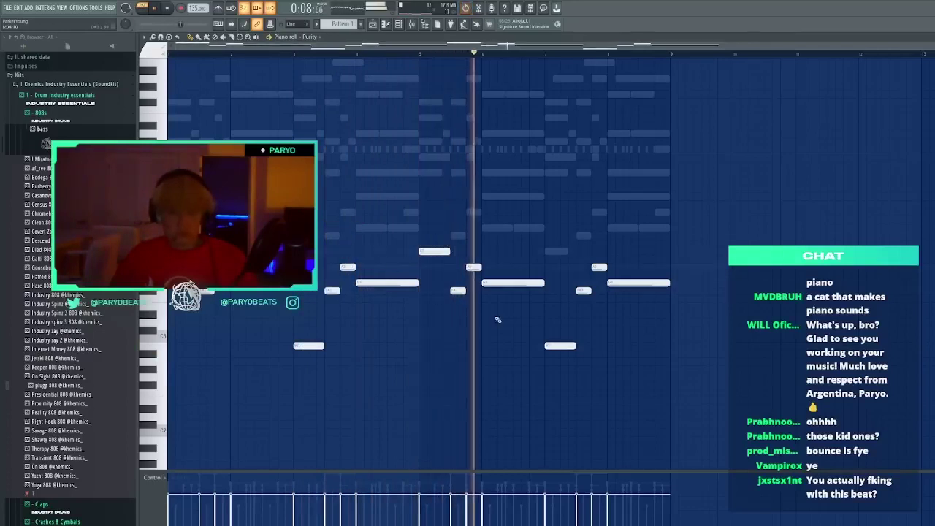
Replace the two short Purity notes in the second half of bar 7 with a descending run of four shorter notes
{"action": "key", "text": "space"}
{"action": "left_click", "coordinate": [583, 235]}
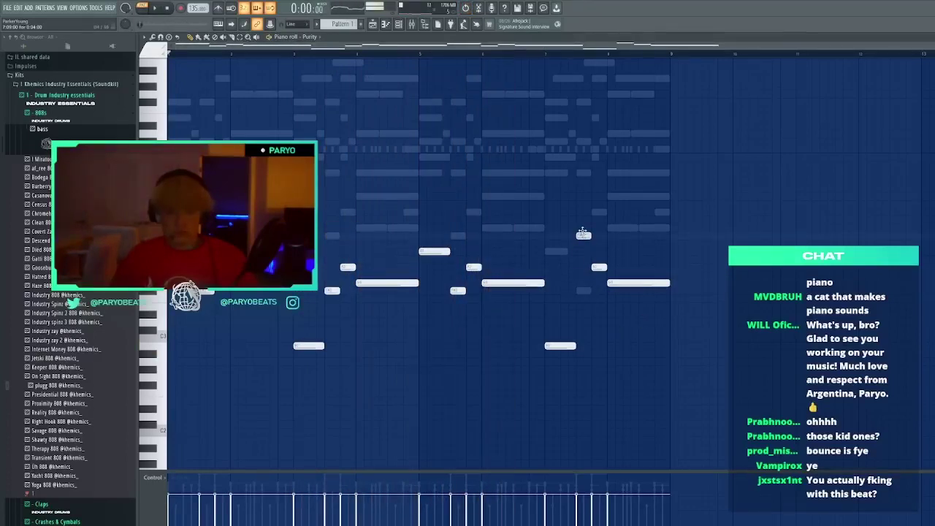
{"action": "left_click_drag", "start_coordinate": [582, 234], "coordinate": [583, 227]}
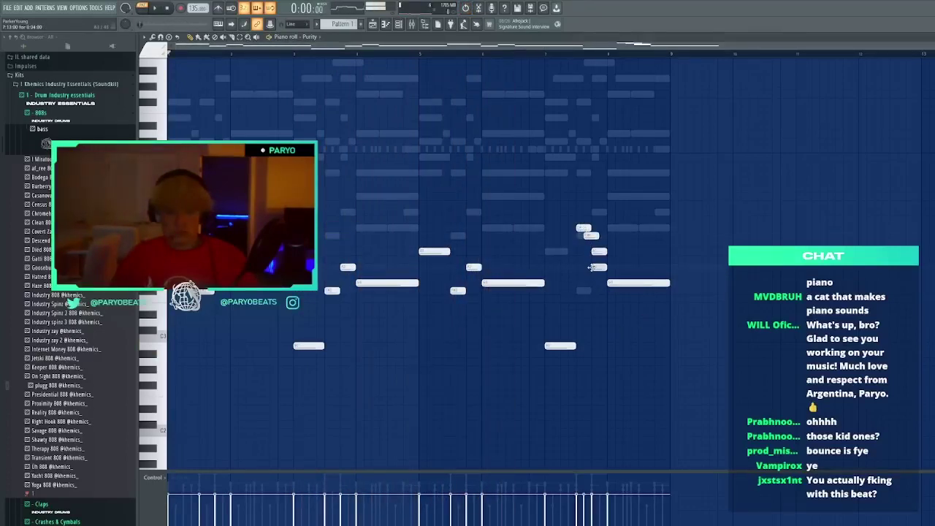
{"action": "left_click_drag", "start_coordinate": [594, 268], "coordinate": [602, 268]}
{"action": "key", "text": "space"}
{"action": "mouse_move", "coordinate": [610, 279]}
{"action": "left_mouse_down"}
{"action": "mouse_move", "coordinate": [578, 225]}
{"action": "mouse_move", "coordinate": [606, 268]}
{"action": "left_mouse_up"}
{"action": "key", "text": "space"}
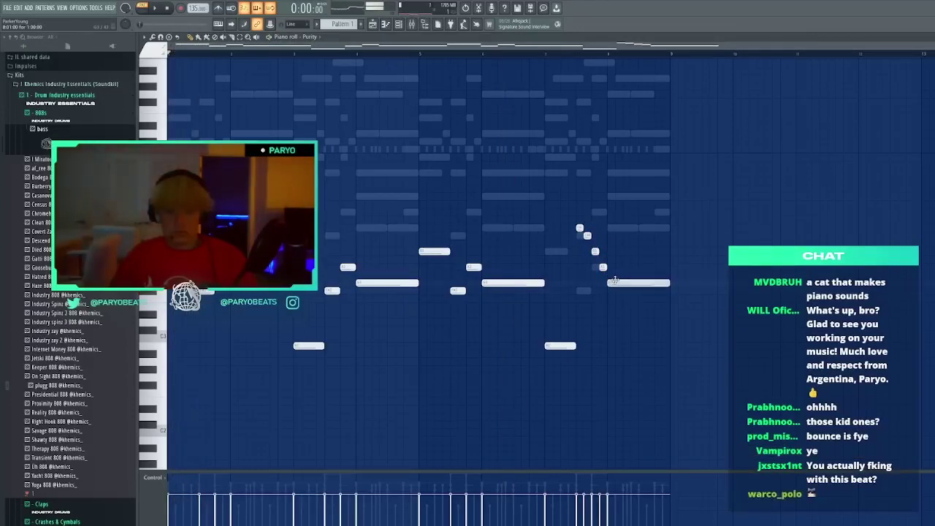
Try the long Purity note in bar 8 one semitone lower, move it back up, and replay the pattern from the start
{"action": "key", "text": "space"}
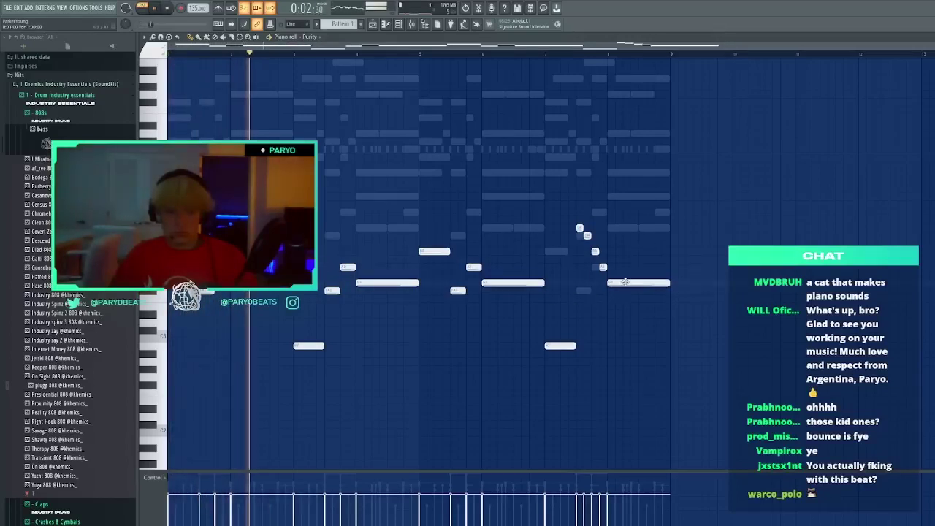
{"action": "left_click_drag", "start_coordinate": [627, 283], "coordinate": [631, 291]}
{"action": "left_click", "coordinate": [549, 54]}
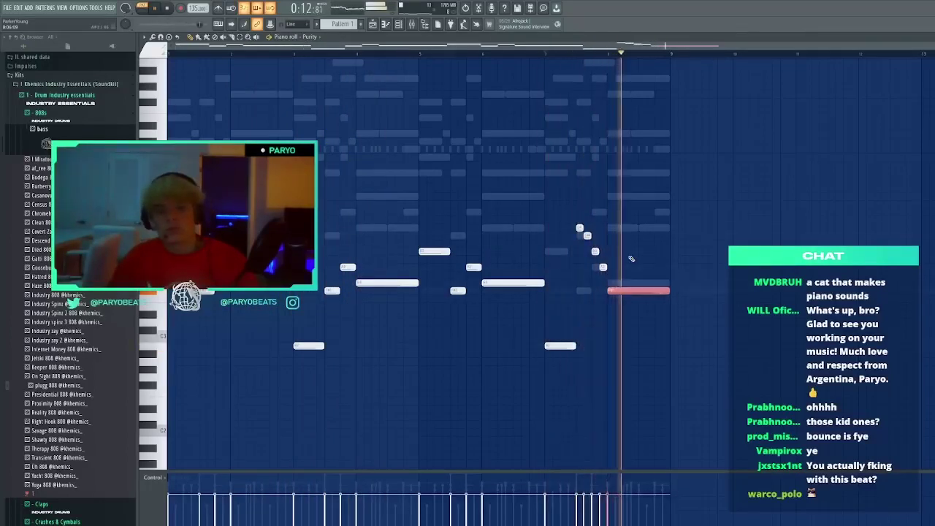
{"action": "key", "text": "shift+Up"}
{"action": "key", "text": "space"}
{"action": "key", "text": "space"}
{"action": "left_click", "coordinate": [633, 258]}
{"action": "right_click", "coordinate": [642, 262]}
{"action": "left_click", "coordinate": [172, 54]}
{"action": "left_click", "coordinate": [312, 103]}
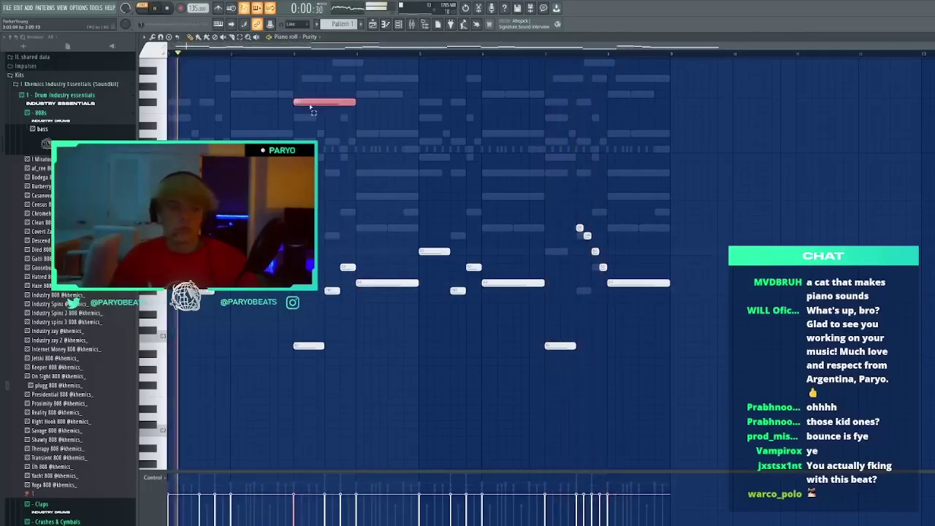
{"action": "right_click", "coordinate": [315, 103]}
Check the settings of Fruity Parametric EQ 2 and Fruity Reeverb 2 on mixer Insert 2
{"action": "left_click", "coordinate": [398, 25]}
{"action": "left_click", "coordinate": [412, 24]}
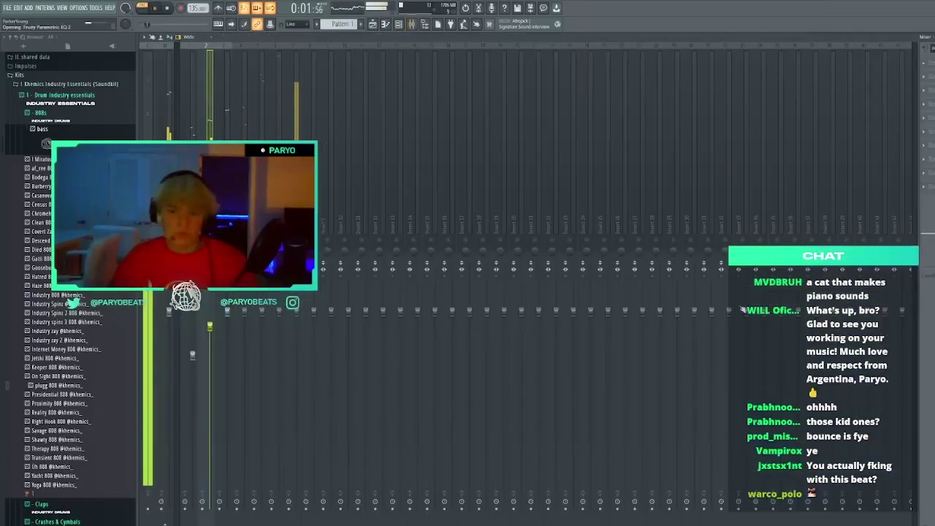
{"action": "left_click", "coordinate": [450, 179]}
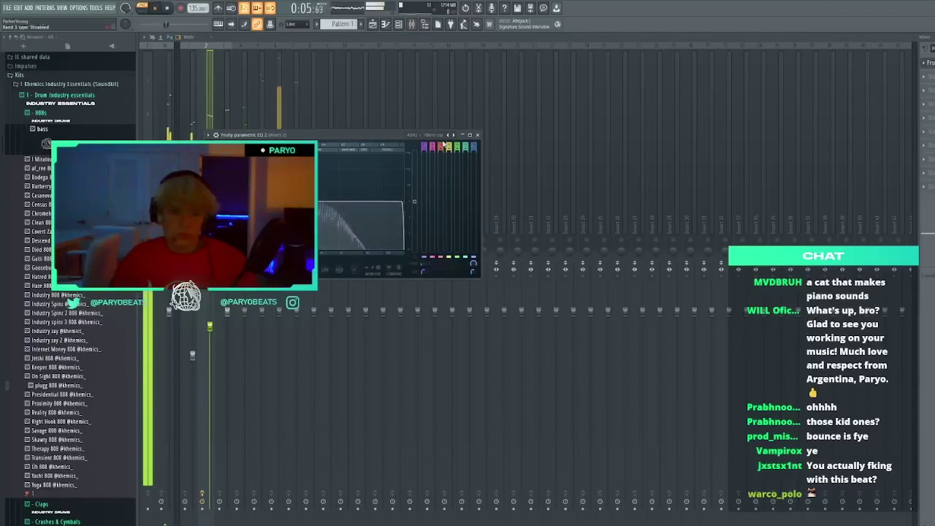
{"action": "left_click", "coordinate": [478, 136]}
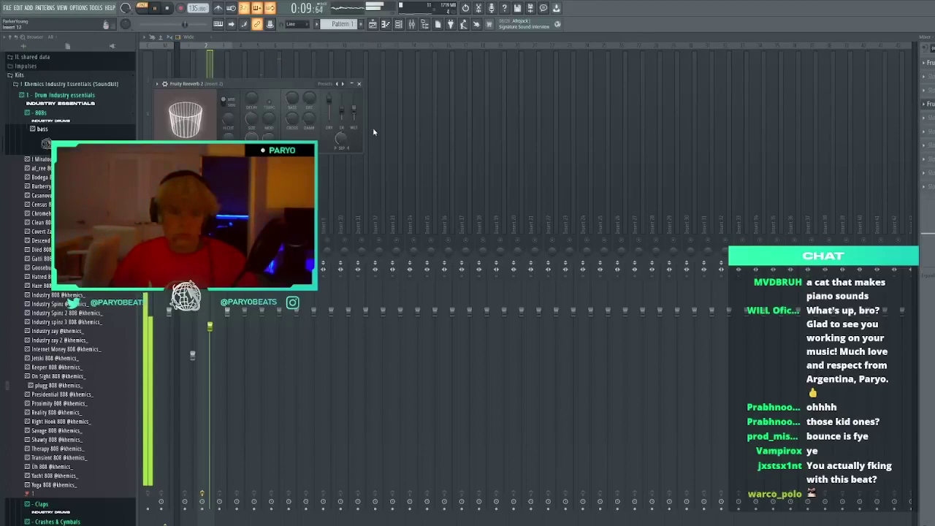
{"action": "left_click", "coordinate": [359, 85]}
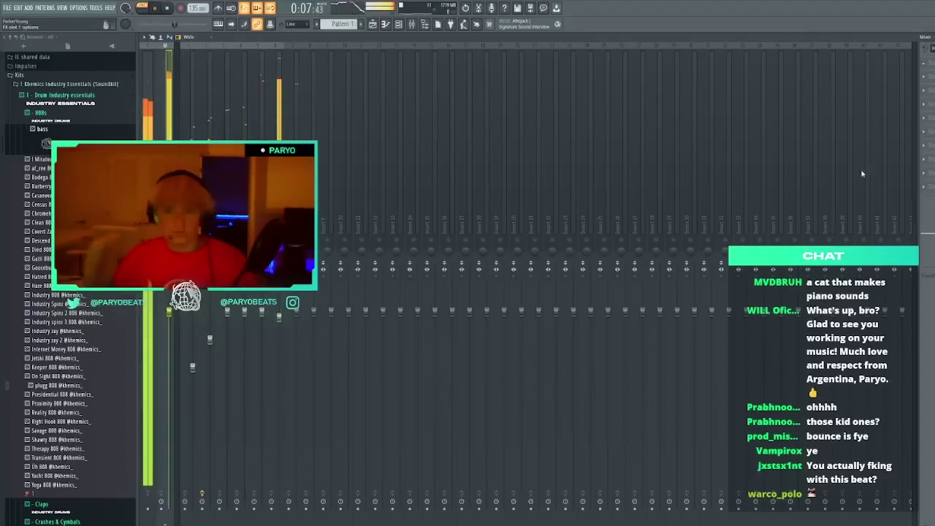
Add Fruity Soft Clipper to the Master track's effects and close its window
{"action": "left_click", "coordinate": [830, 199]}
{"action": "left_click", "coordinate": [270, 96]}
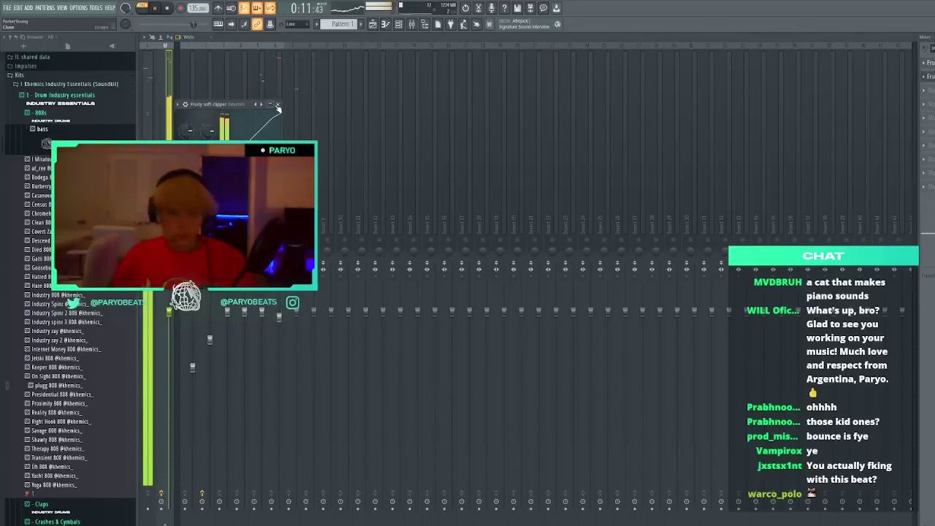
{"action": "left_click", "coordinate": [278, 108]}
Lower the Insert 6 fader slightly and raise the Insert 7 volume to about 110%
{"action": "left_click_drag", "start_coordinate": [280, 342], "coordinate": [282, 347]}
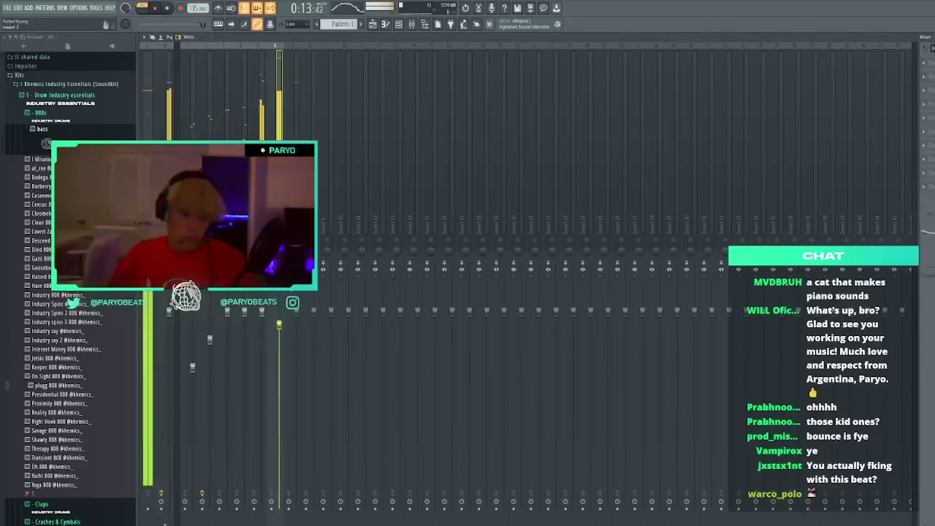
{"action": "left_click_drag", "start_coordinate": [296, 312], "coordinate": [296, 294]}
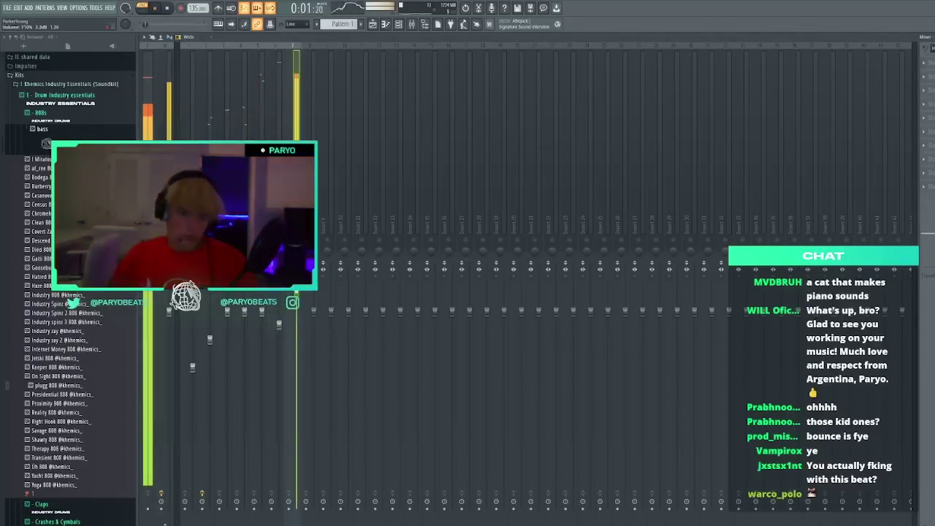
Open the plugg 808 notes in the piano roll, try a one-bar note at bar 5, and delete it
{"action": "left_click", "coordinate": [399, 24]}
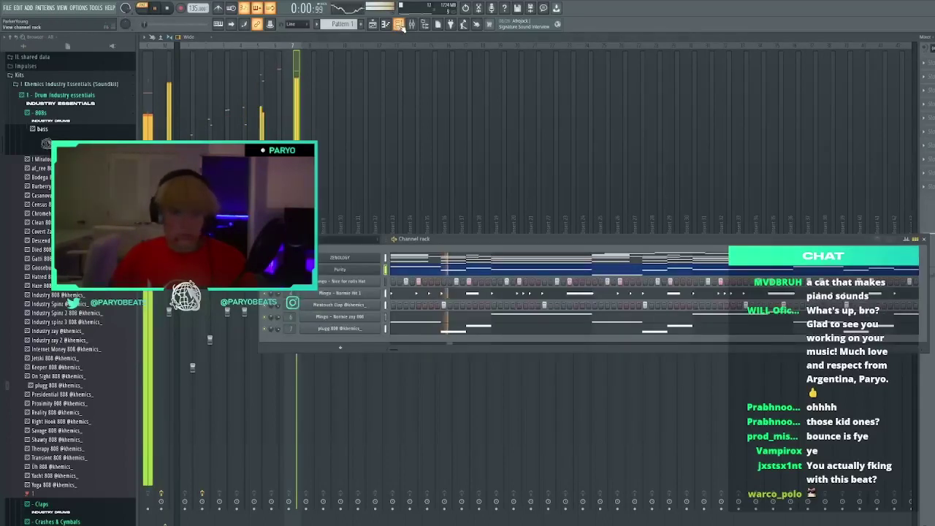
{"action": "left_click", "coordinate": [451, 331]}
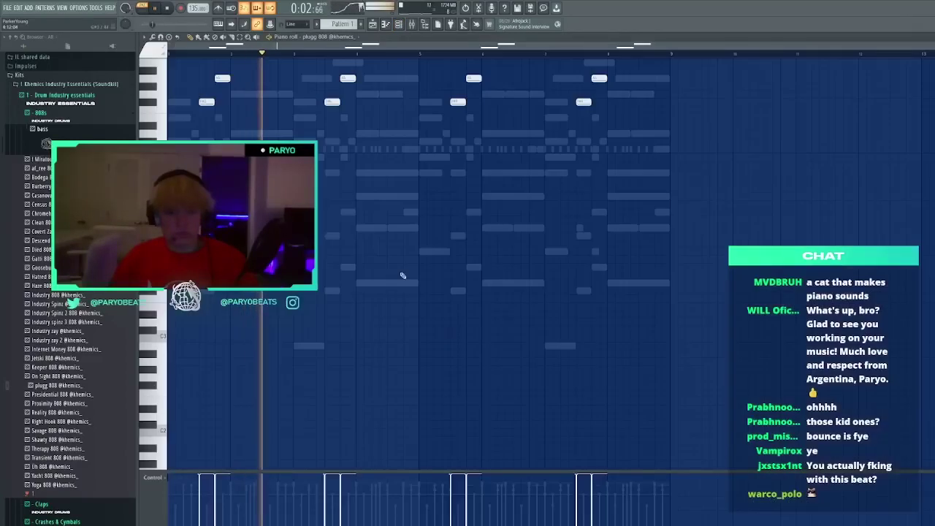
{"action": "left_click", "coordinate": [373, 253]}
{"action": "left_click_drag", "start_coordinate": [372, 257], "coordinate": [422, 265]}
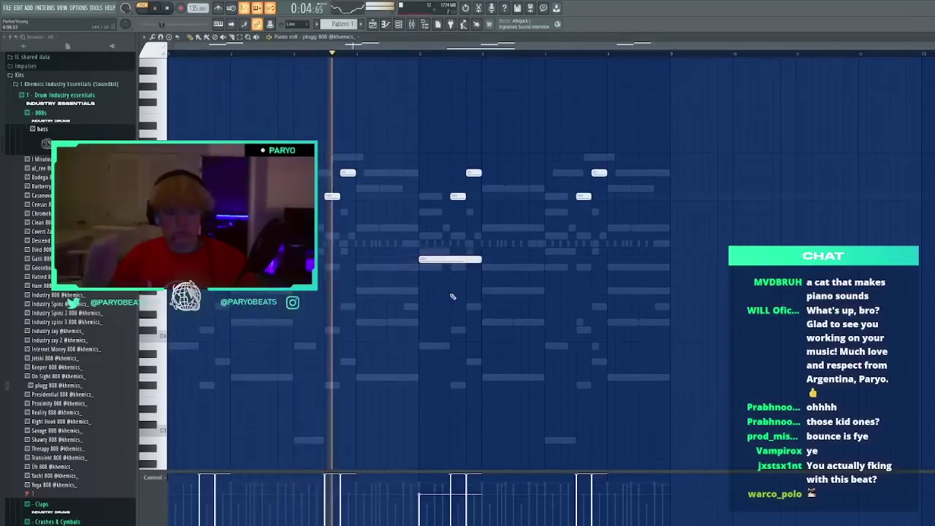
{"action": "right_click", "coordinate": [459, 257]}
Set the project tempo to 141 BPM and replay the pattern
{"action": "left_click_drag", "start_coordinate": [193, 8], "coordinate": [193, 6]}
{"action": "key", "text": "space"}
{"action": "key", "text": "space"}
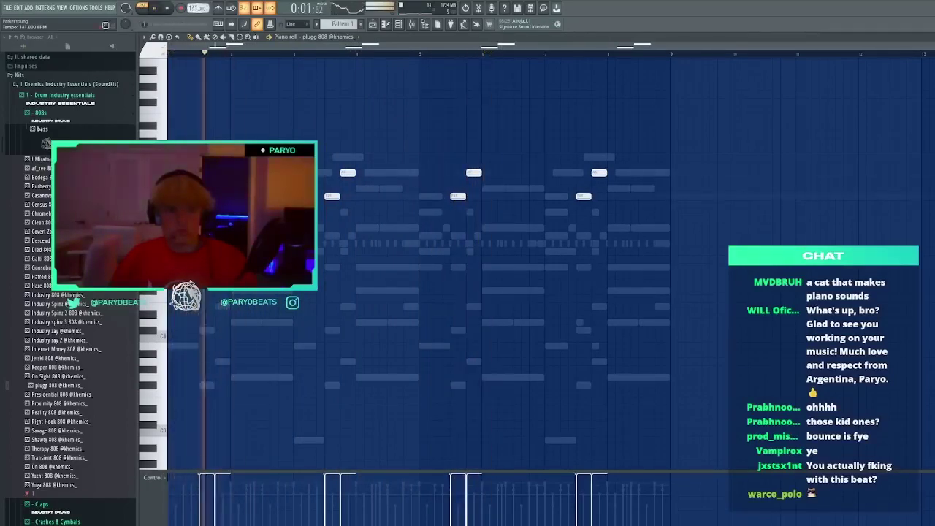
{"action": "left_click_drag", "start_coordinate": [193, 8], "coordinate": [193, 6]}
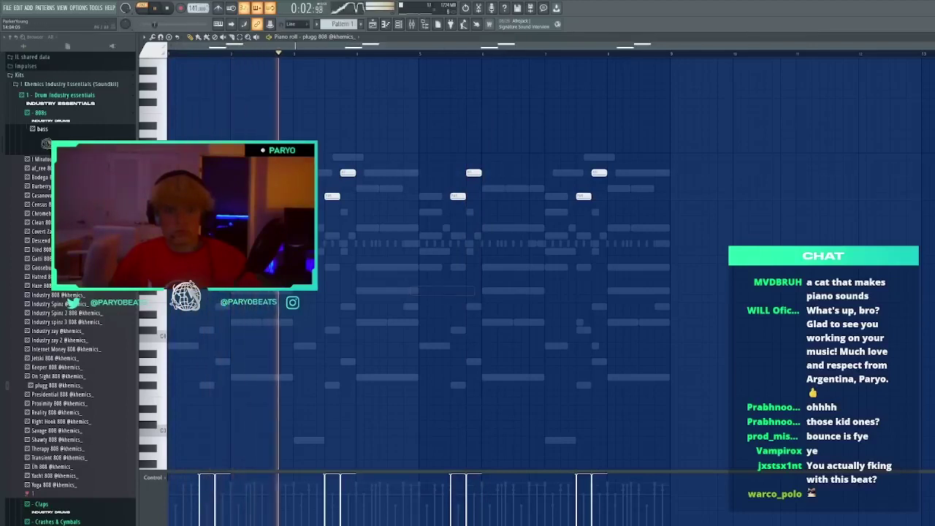
Transpose all notes of the Normie zay 808 channel down one octave
{"action": "key", "text": "Escape"}
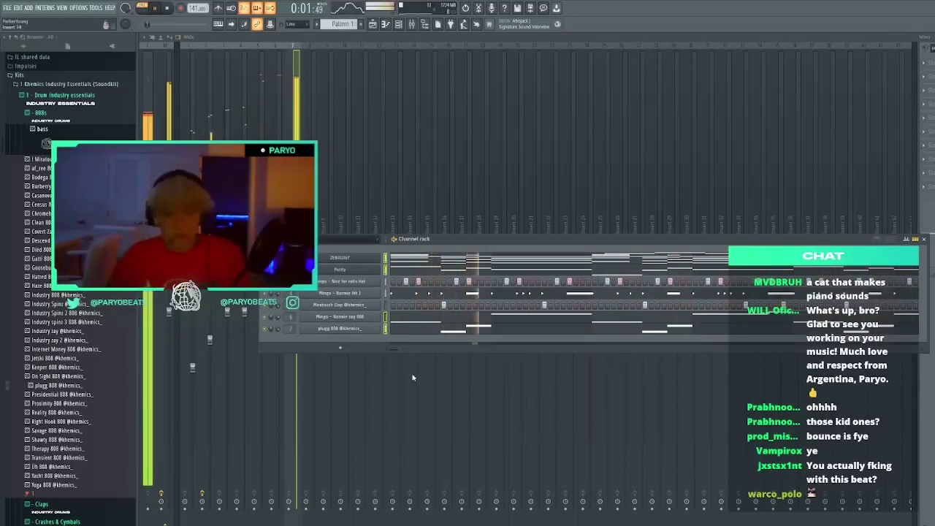
{"action": "left_click", "coordinate": [435, 322]}
{"action": "mouse_move", "coordinate": [219, 183]}
{"action": "left_mouse_down"}
{"action": "mouse_move", "coordinate": [756, 135]}
{"action": "mouse_move", "coordinate": [658, 163]}
{"action": "left_mouse_up"}
{"action": "key", "text": "ctrl+Down"}
{"action": "right_click", "coordinate": [658, 164]}
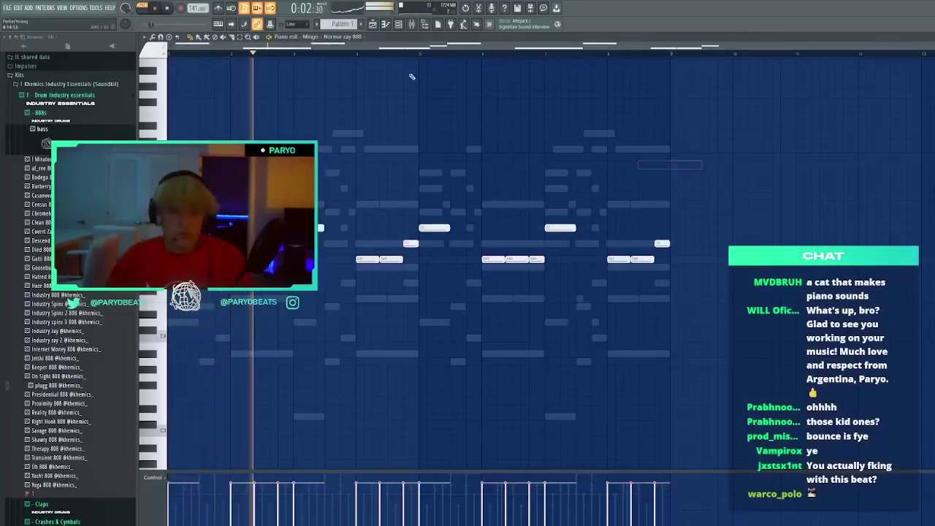
Open the plugg 808 channel's notes and transpose all of them down one octave
{"action": "left_click", "coordinate": [399, 24]}
{"action": "key", "text": "space"}
{"action": "key", "text": "space"}
{"action": "left_click", "coordinate": [438, 331]}
{"action": "key", "text": "space"}
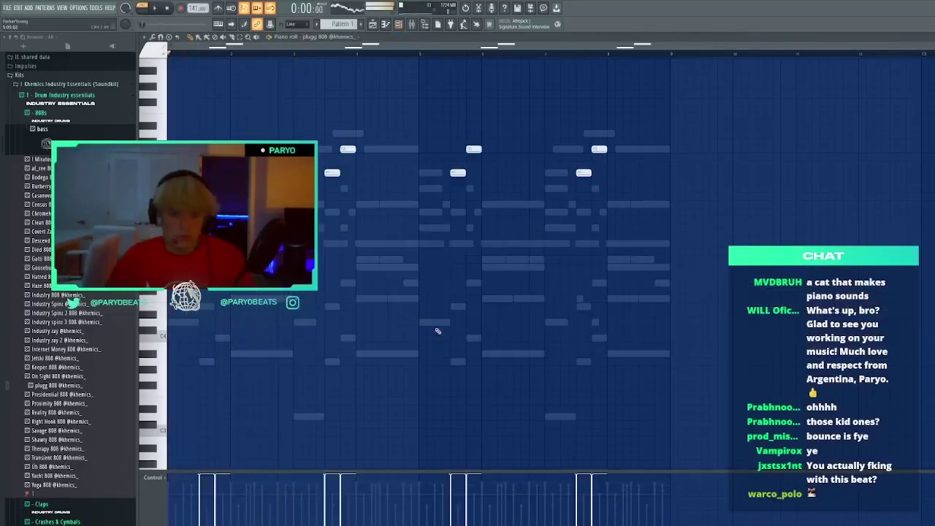
{"action": "key", "text": "space"}
{"action": "left_click_drag", "start_coordinate": [438, 207], "coordinate": [531, 223]}
{"action": "key", "text": "space"}
{"action": "key", "text": "space"}
{"action": "left_click_drag", "start_coordinate": [826, 263], "coordinate": [190, 119]}
{"action": "key", "text": "space"}
{"action": "key", "text": "space"}
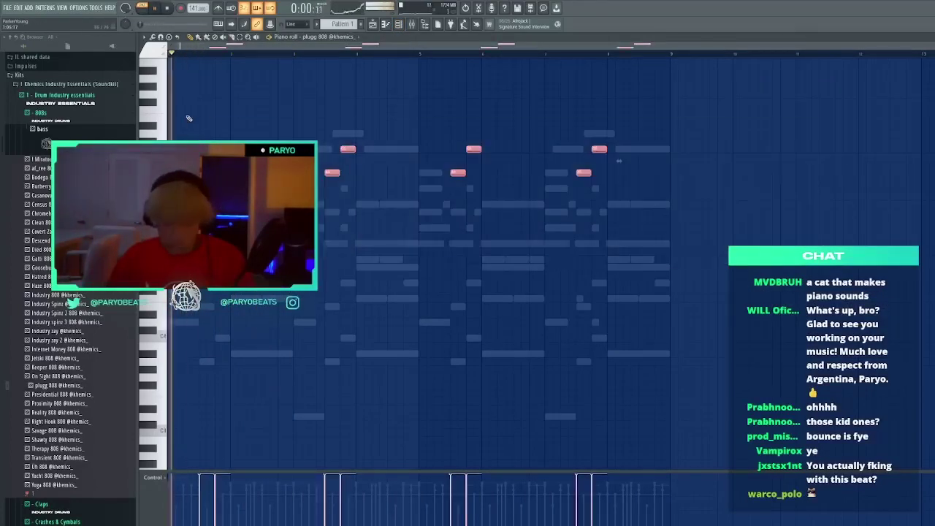
{"action": "key", "text": "ctrl+Down"}
Select all the plugg 808 notes, lower their velocity slightly, and clear any stray notes
{"action": "left_click", "coordinate": [413, 316]}
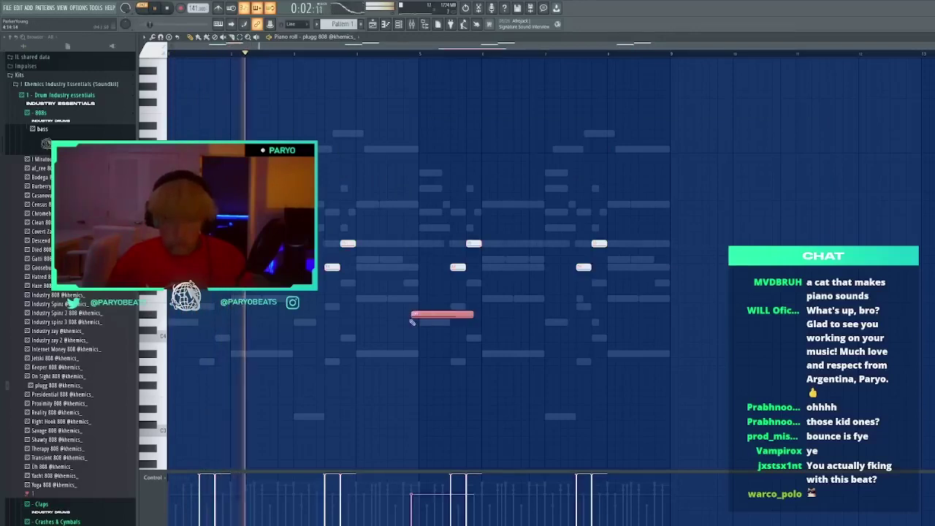
{"action": "right_click", "coordinate": [412, 317]}
{"action": "left_click_drag", "start_coordinate": [352, 329], "coordinate": [312, 330]}
{"action": "right_click", "coordinate": [312, 330]}
{"action": "left_click_drag", "start_coordinate": [685, 338], "coordinate": [228, 174]}
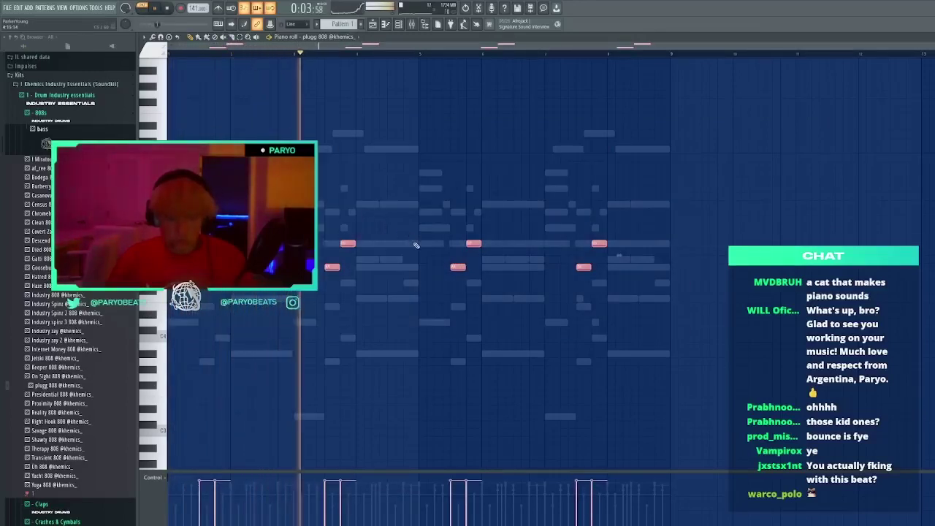
{"action": "left_click_drag", "start_coordinate": [418, 245], "coordinate": [429, 189]}
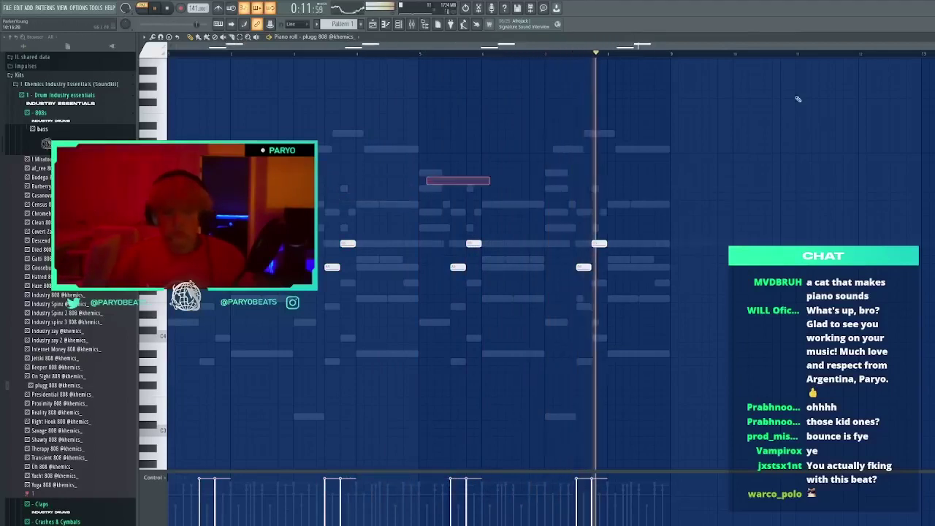
Add an ElectraX channel to the pattern and paste the copied chord and melody notes into it
{"action": "key", "text": "F7"}
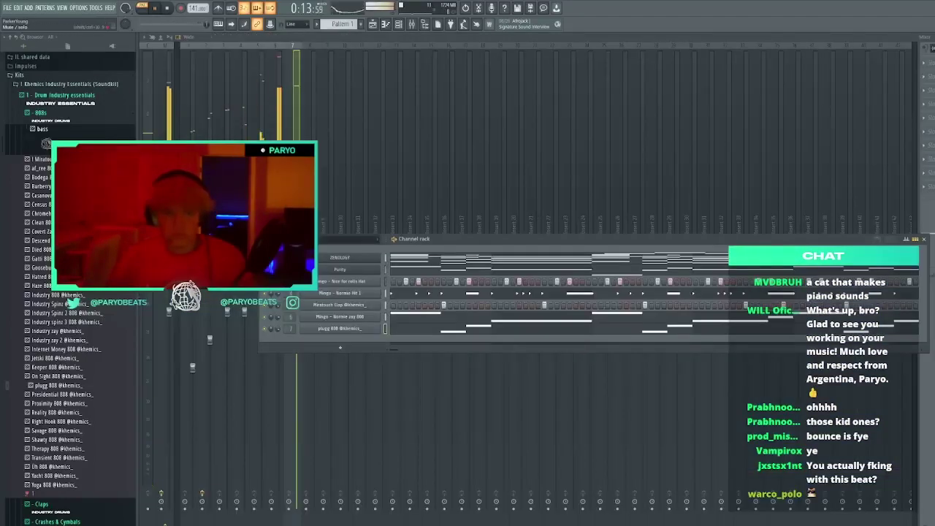
{"action": "key", "text": "F6"}
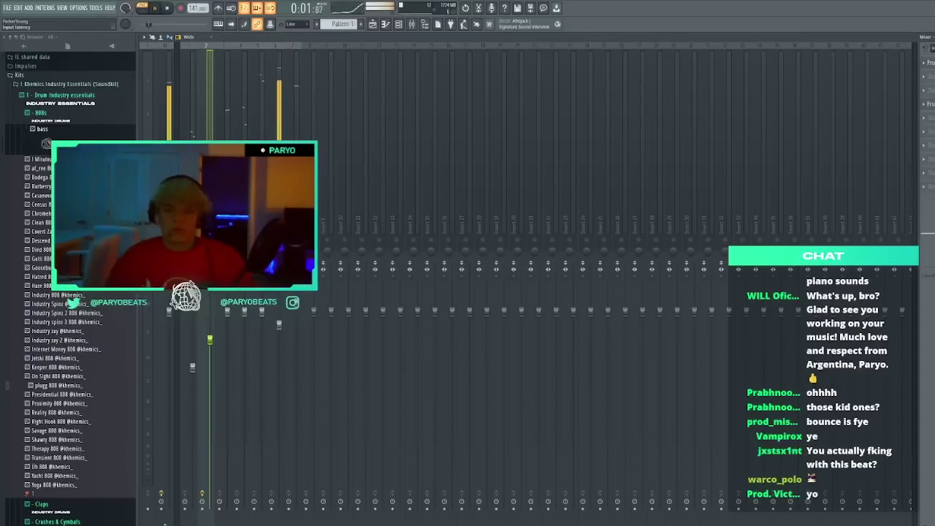
{"action": "key", "text": "F9"}
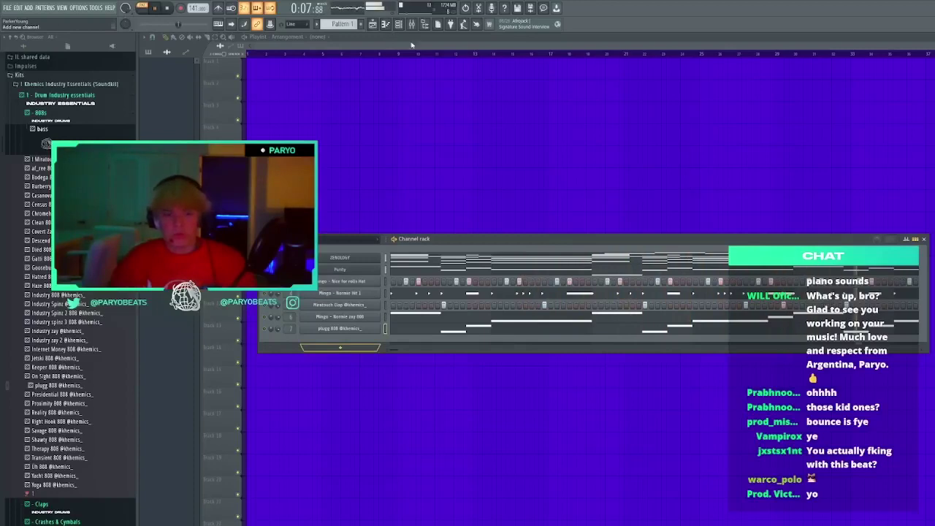
{"action": "left_click", "coordinate": [347, 518]}
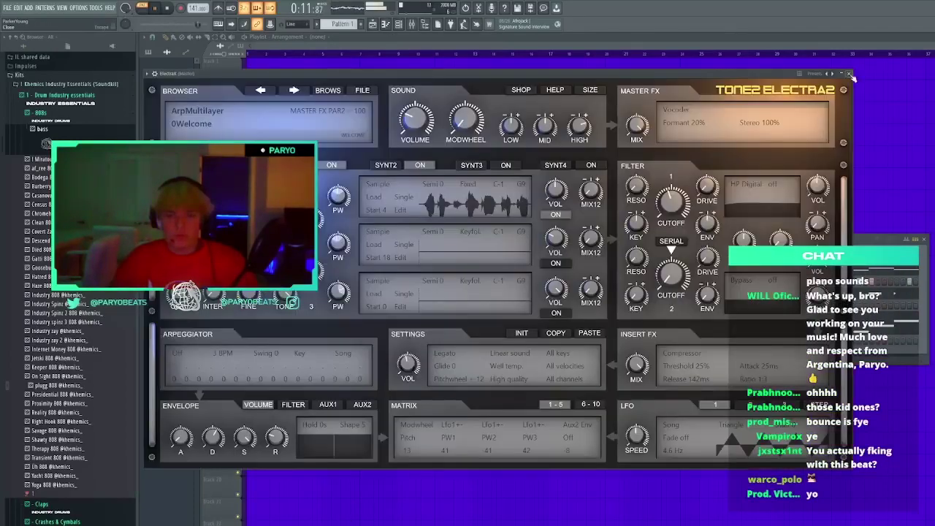
{"action": "left_click", "coordinate": [850, 74]}
{"action": "left_click", "coordinate": [386, 341]}
{"action": "key", "text": "ctrl+v"}
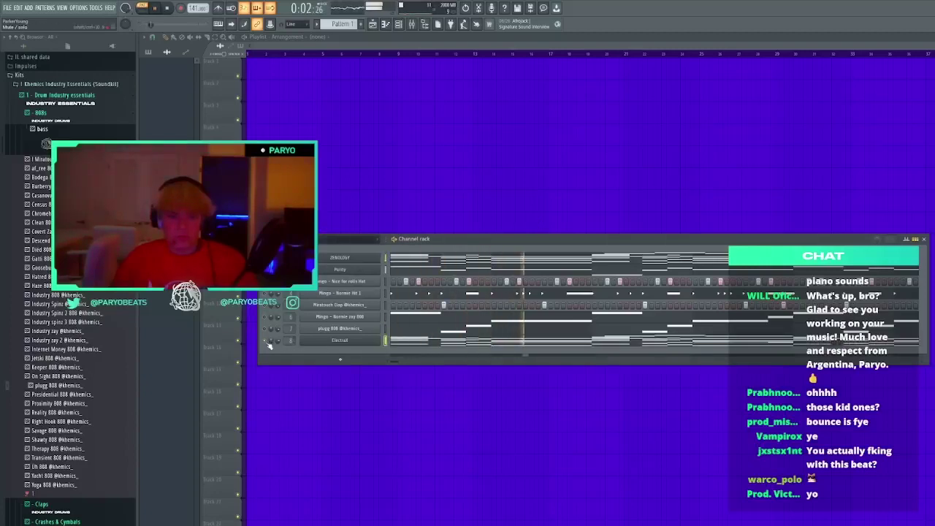
Route the ElectraX channel to mixer Insert 8
{"action": "key", "text": "F6"}
{"action": "key", "text": "F9"}
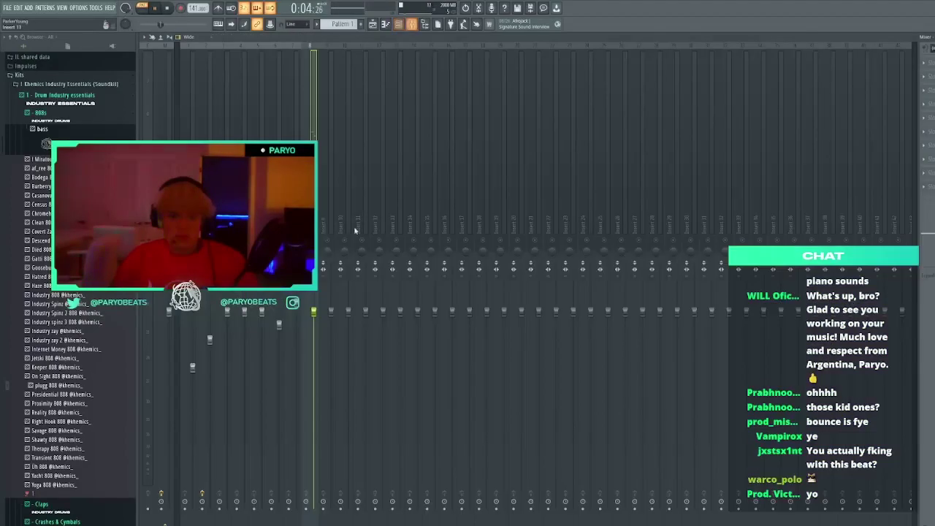
{"action": "key", "text": "F9"}
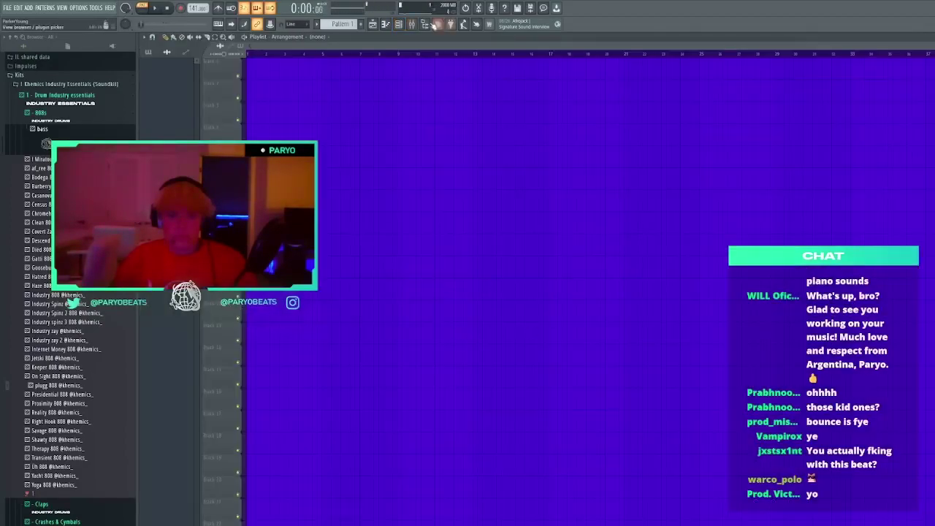
Change the ElectraX preset to Analog Keys from the NewSoundsV2.6 bank and close the plugin window
{"action": "left_click", "coordinate": [401, 24]}
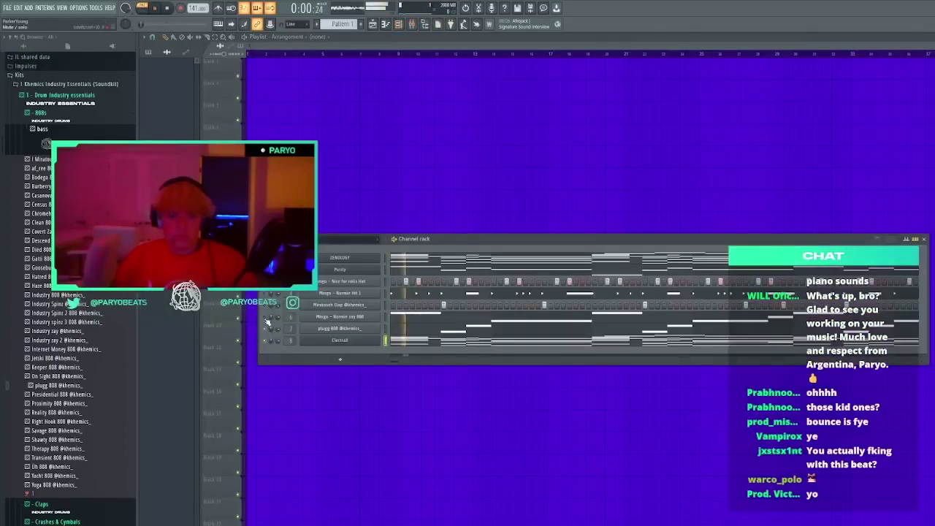
{"action": "left_click", "coordinate": [340, 340]}
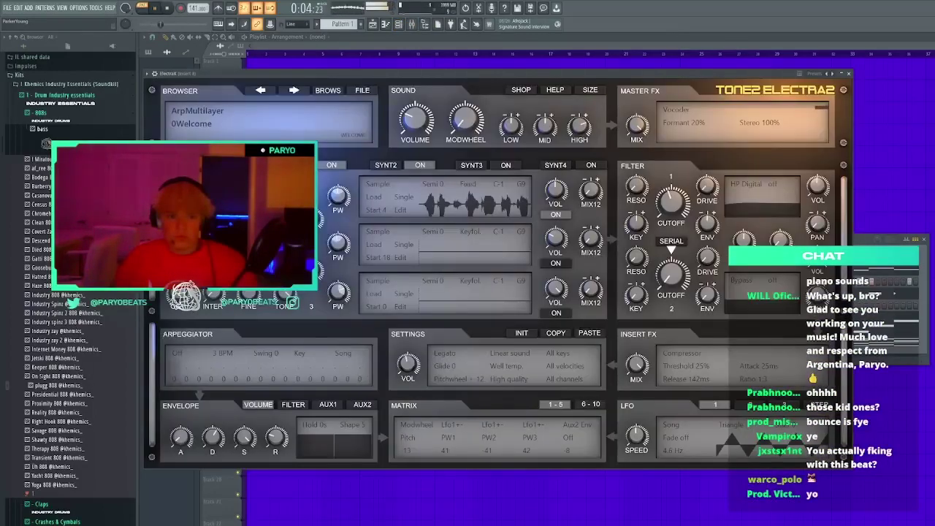
{"action": "left_click", "coordinate": [297, 89]}
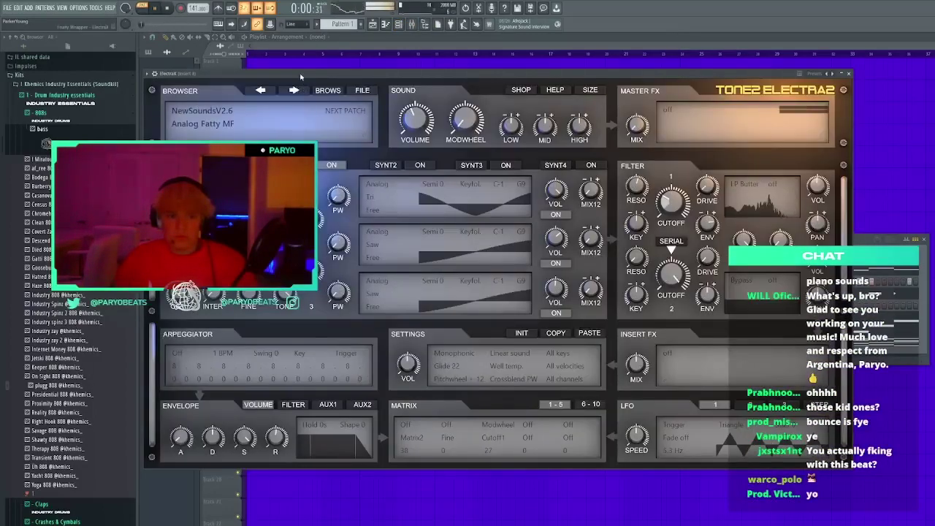
{"action": "left_click", "coordinate": [892, 345]}
{"action": "key", "text": "space"}
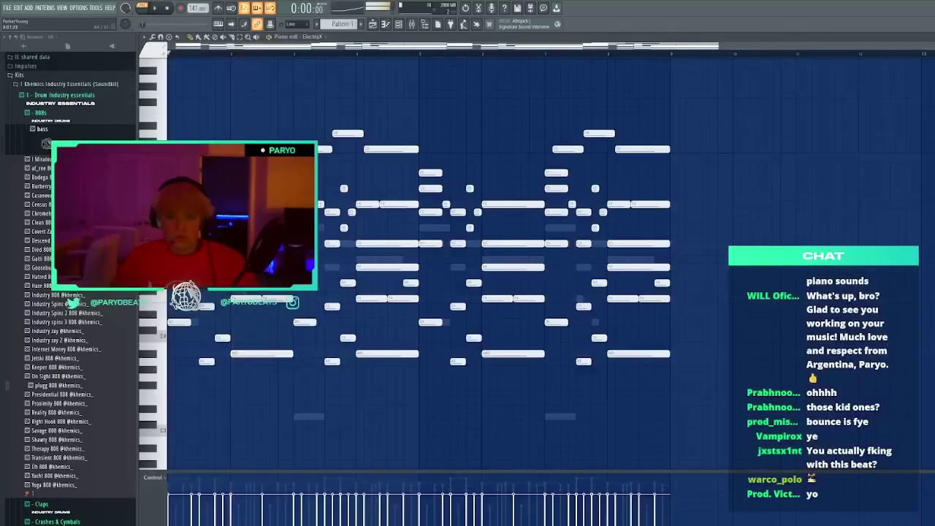
{"action": "left_click", "coordinate": [398, 25]}
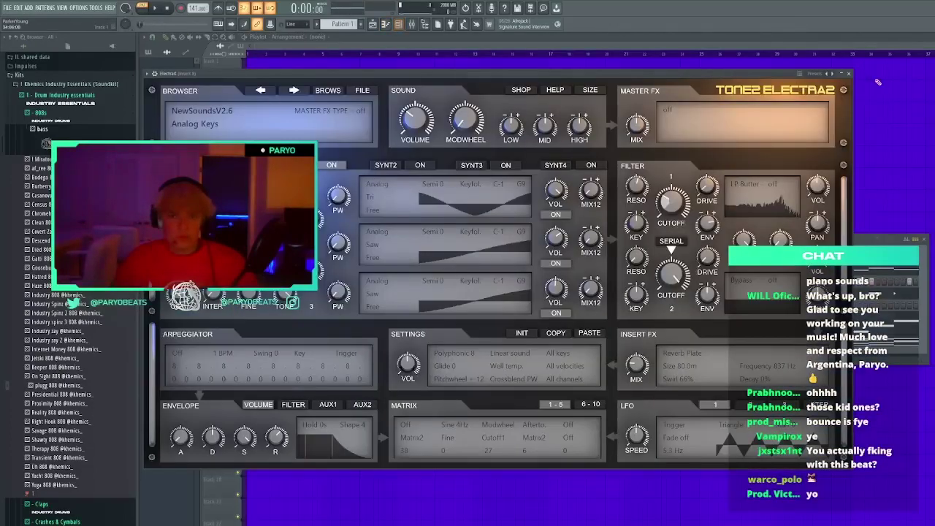
{"action": "left_click", "coordinate": [850, 75]}
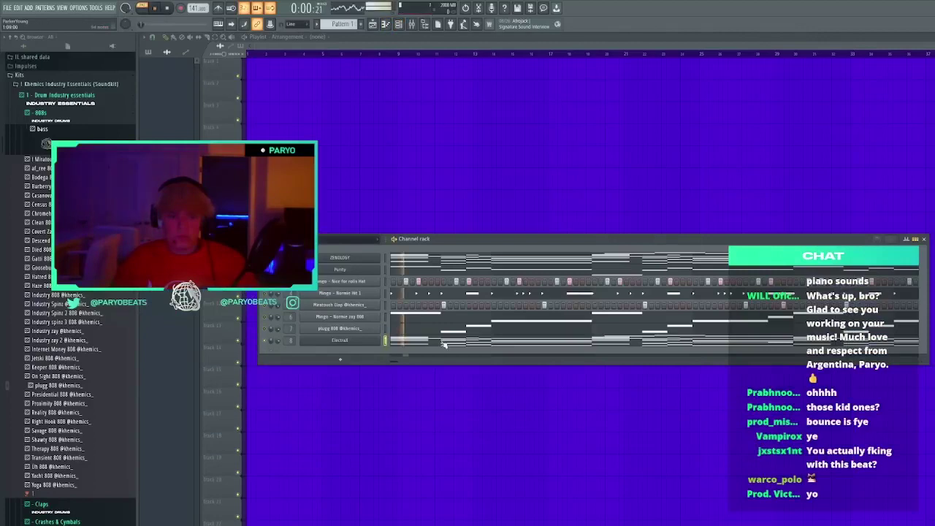
In the ElectraX notes, delete the second-highest note of the chords starting bars 5 and 7
{"action": "left_click", "coordinate": [444, 344]}
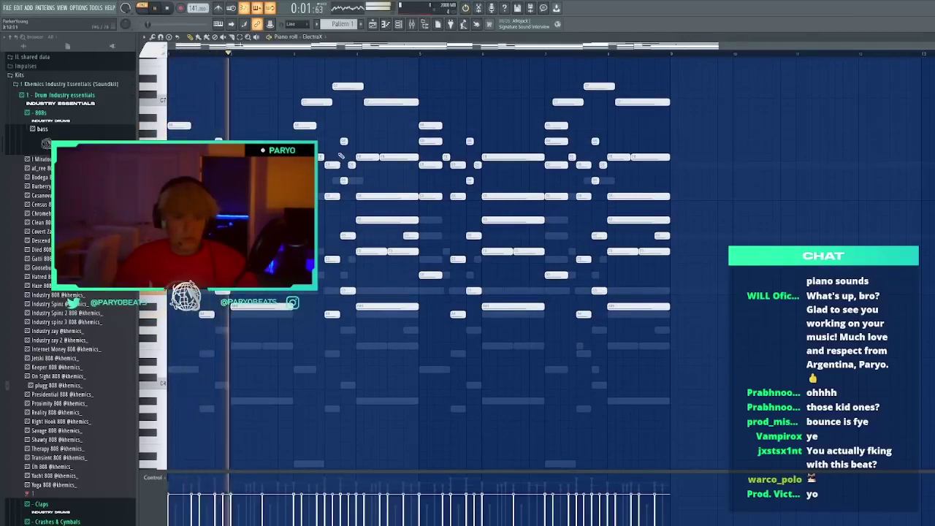
{"action": "left_click", "coordinate": [430, 142], "text": "ctrl"}
{"action": "key", "text": "Delete"}
{"action": "left_click", "coordinate": [558, 144], "text": "ctrl"}
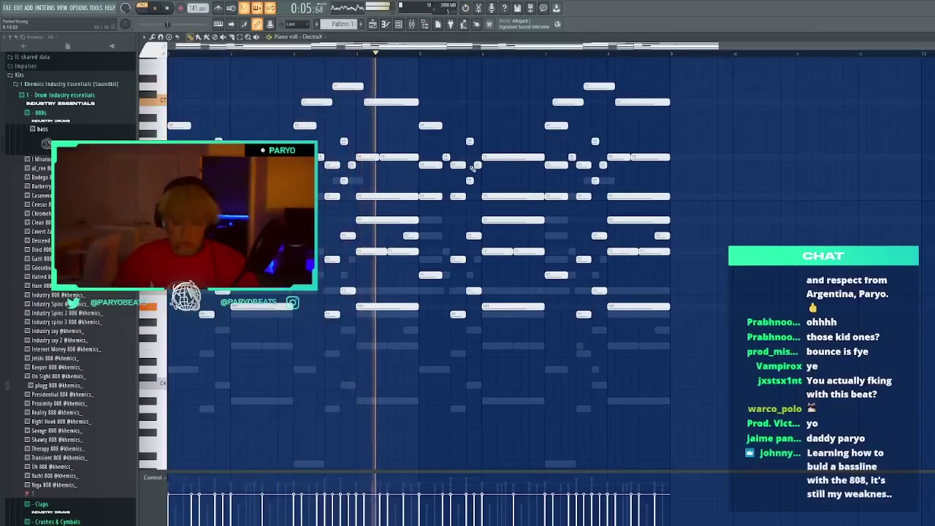
Audition successive ElectraX presets in the NewSoundsV2.6 bank and settle on Atmo UtanKraft RMX
{"action": "left_click", "coordinate": [404, 24]}
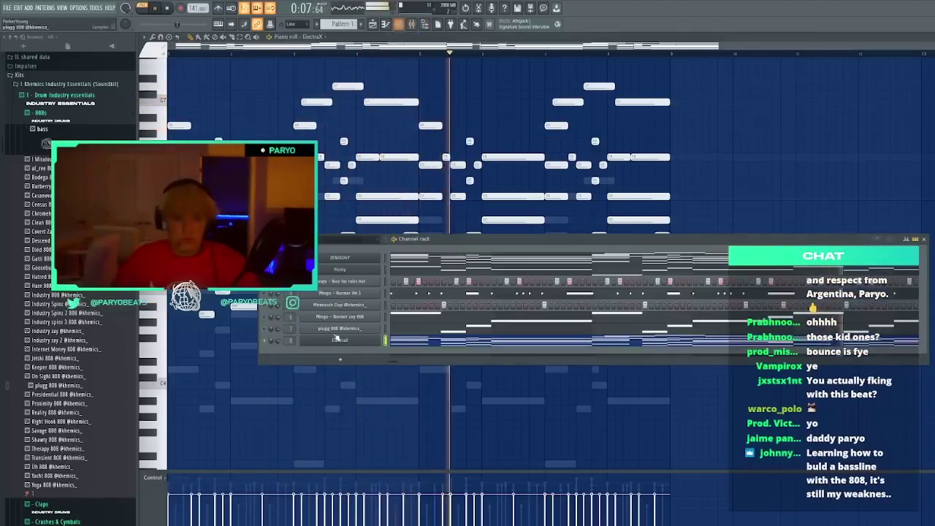
{"action": "left_click", "coordinate": [351, 289]}
{"action": "left_click", "coordinate": [294, 90]}
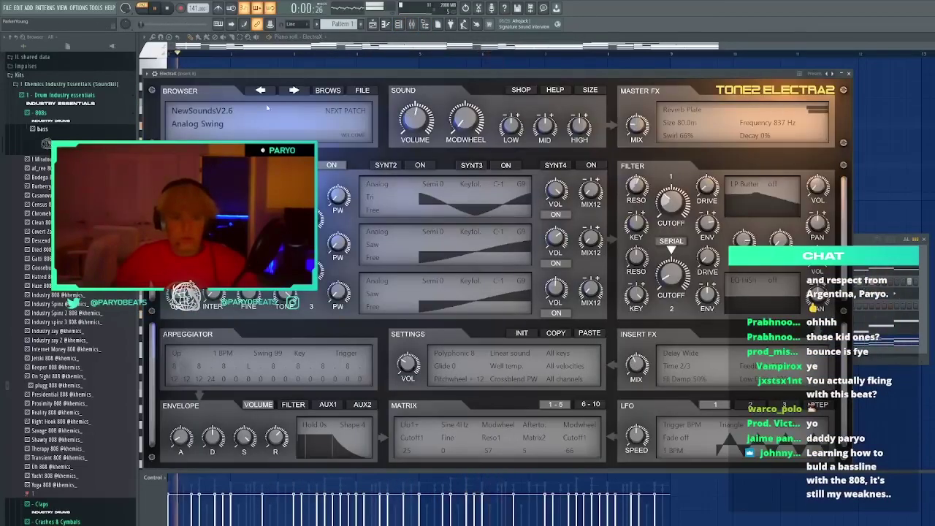
{"action": "left_click_drag", "start_coordinate": [316, 84], "coordinate": [506, 85]}
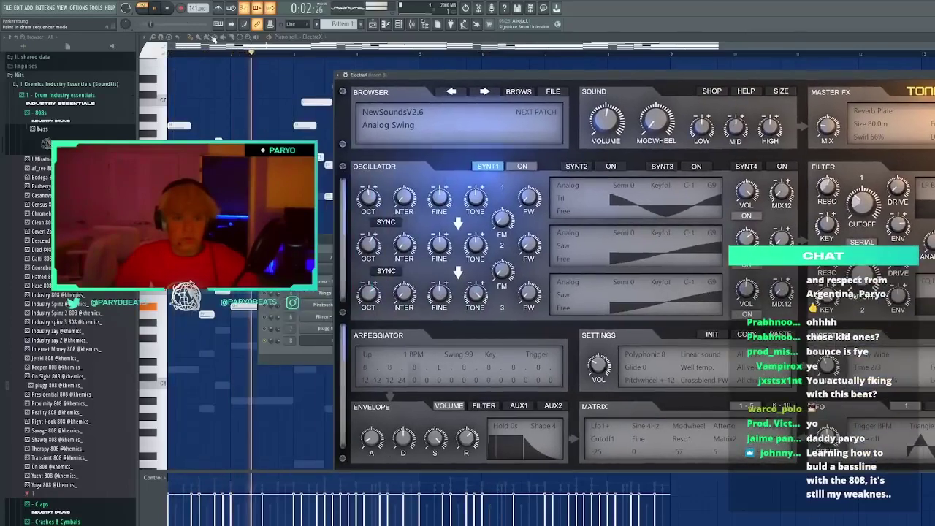
{"action": "left_click", "coordinate": [485, 92]}
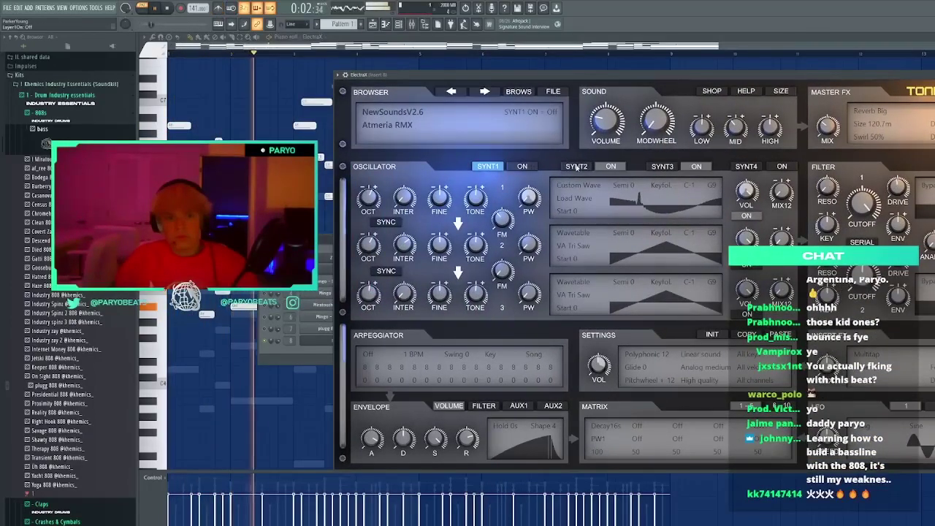
{"action": "left_click", "coordinate": [486, 91]}
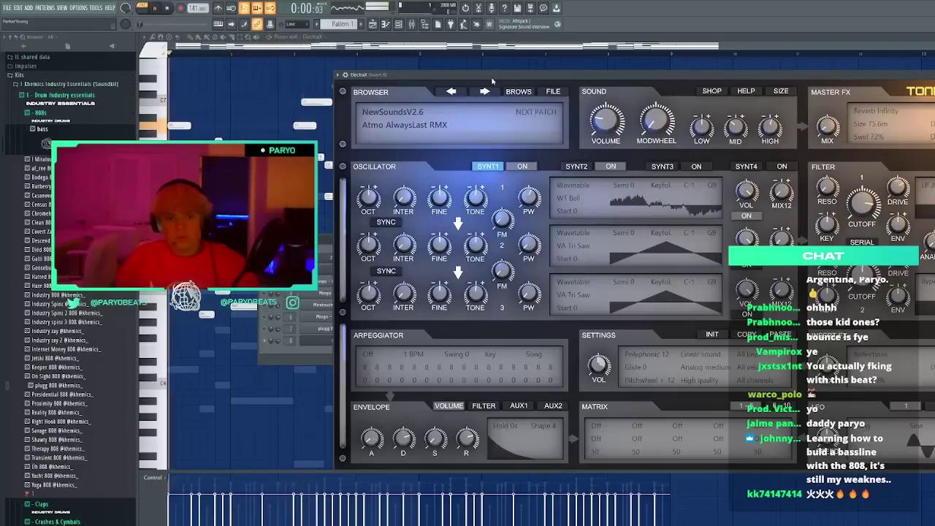
{"action": "left_click", "coordinate": [486, 92]}
{"action": "left_click", "coordinate": [486, 91]}
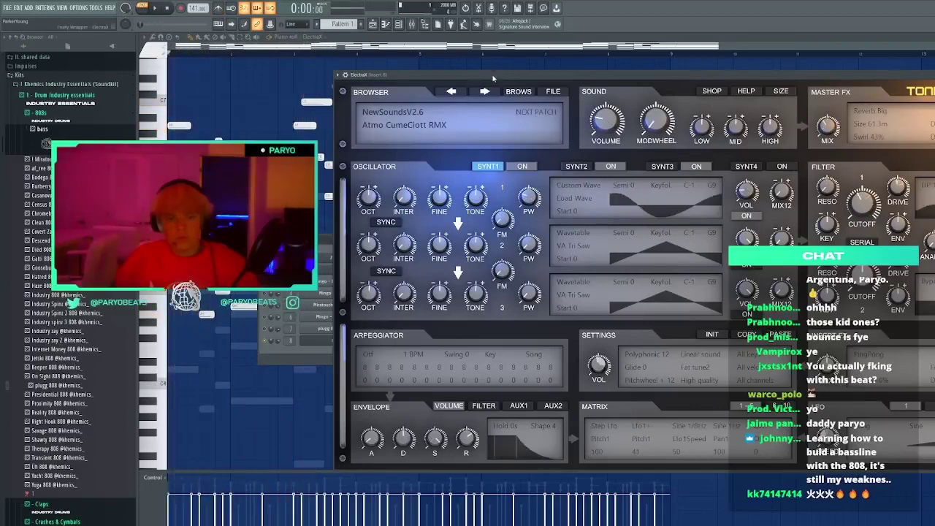
{"action": "left_click", "coordinate": [486, 91]}
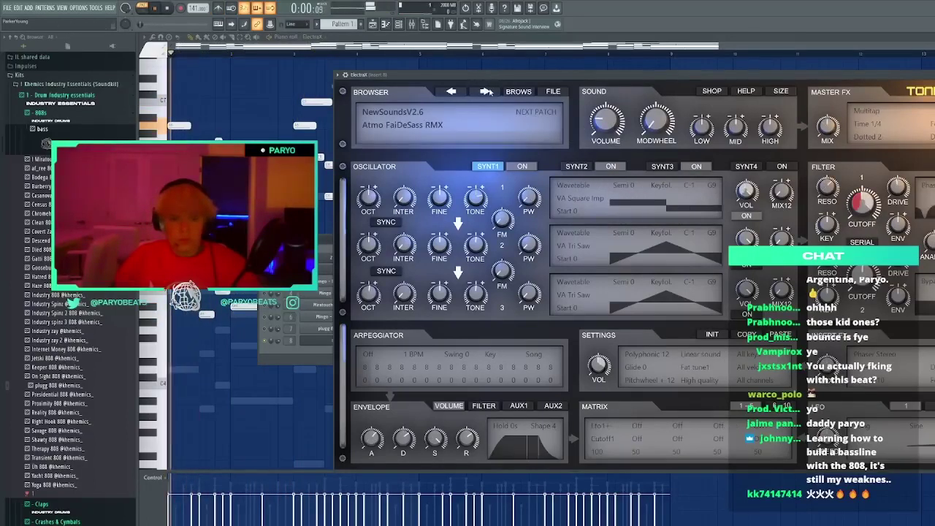
{"action": "left_click", "coordinate": [486, 92]}
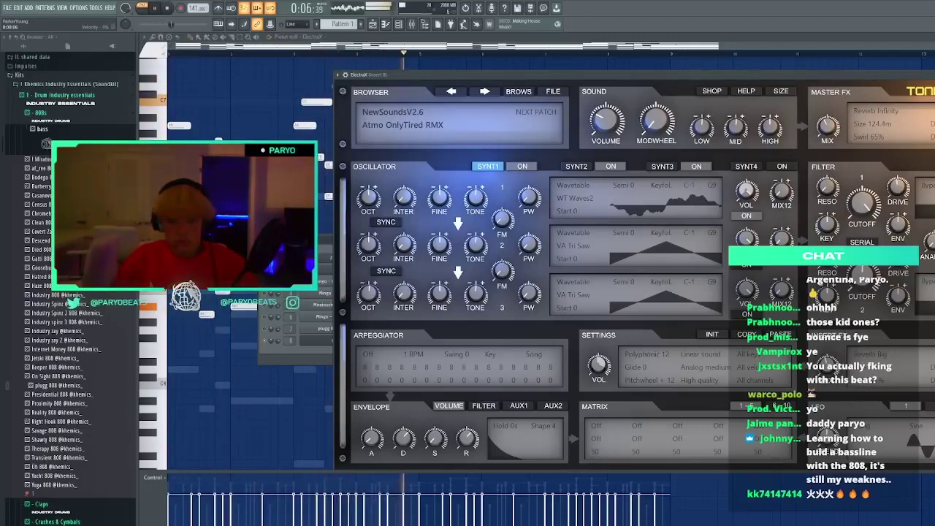
{"action": "left_click", "coordinate": [485, 92]}
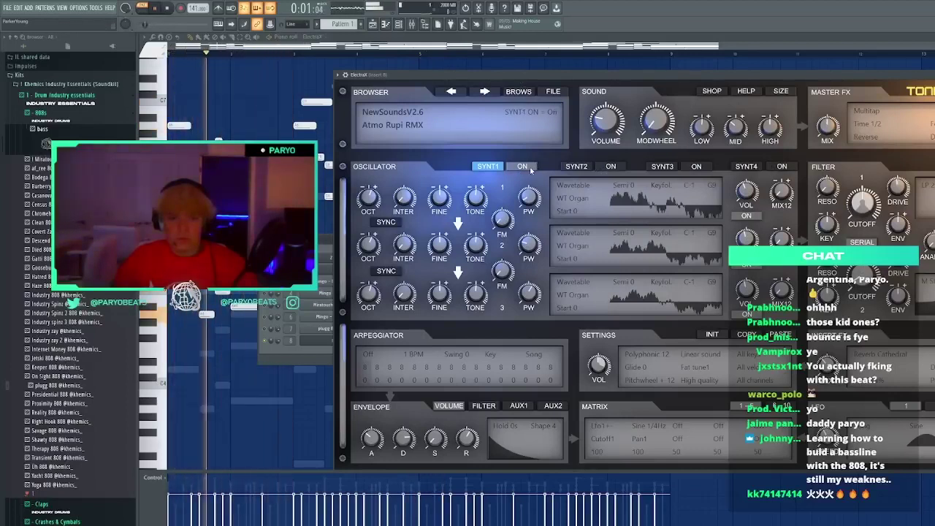
{"action": "left_click", "coordinate": [486, 91]}
{"action": "left_click", "coordinate": [486, 91]}
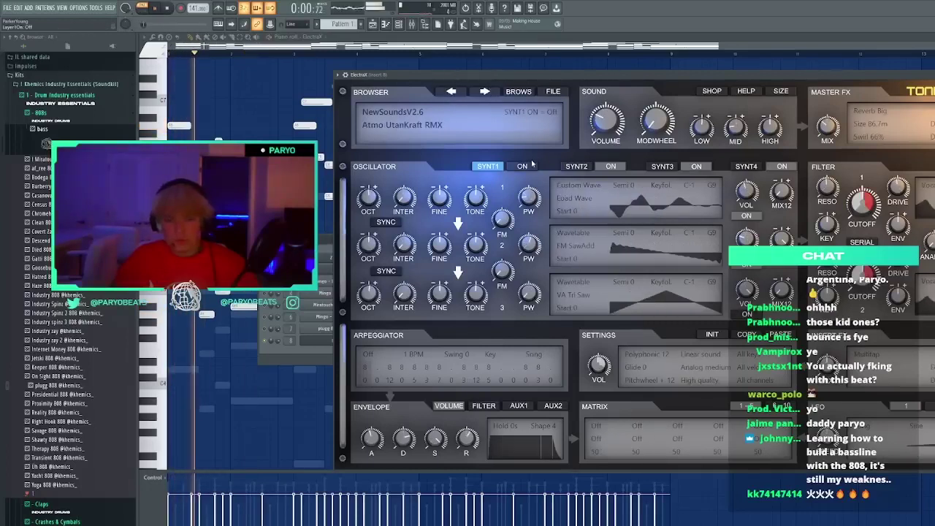
Close the ElectraX window, restart playback, and delete the stray high note in bar 6 of its piano roll
{"action": "left_click", "coordinate": [526, 69]}
{"action": "key", "text": "space"}
{"action": "key", "text": "space"}
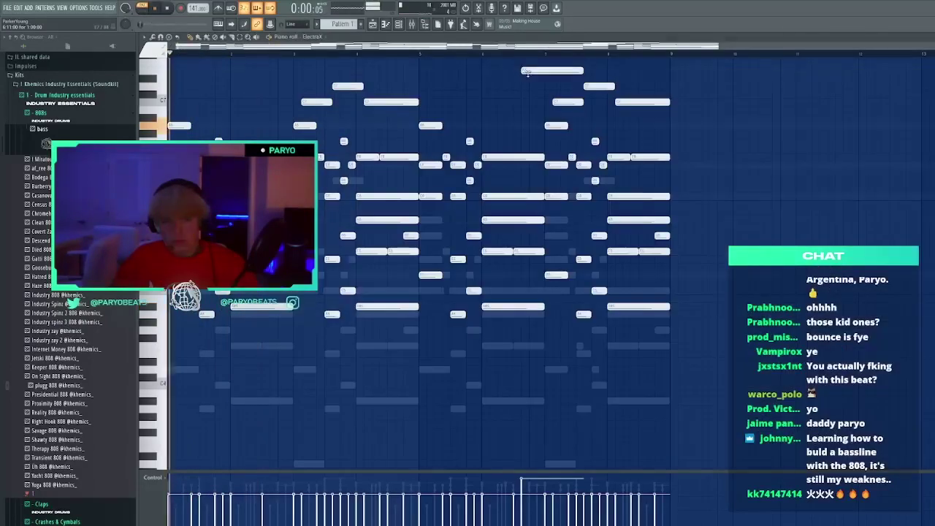
{"action": "right_click", "coordinate": [524, 71]}
Inspect mixer Inserts 2 and 3 and the sampler settings of the plugg 808 and Normie zay 808 channels
{"action": "left_click", "coordinate": [413, 22]}
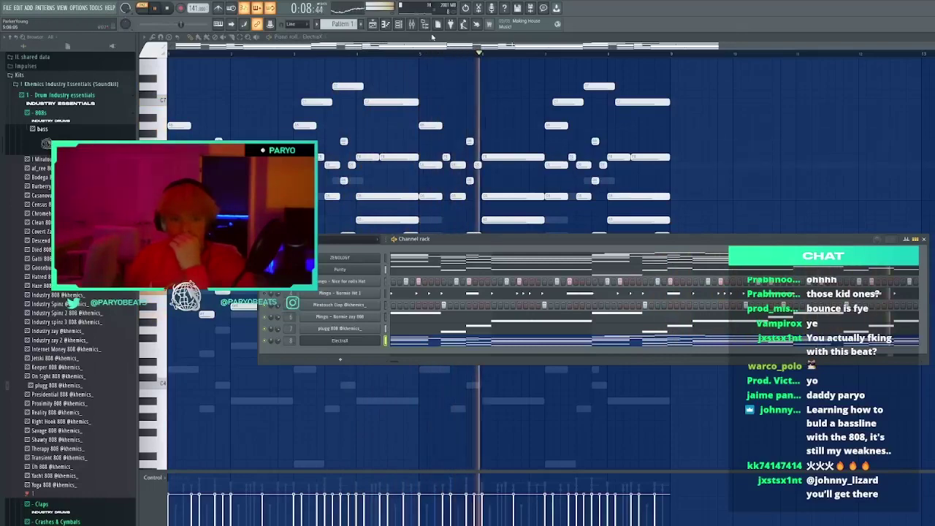
{"action": "left_click", "coordinate": [412, 24]}
{"action": "left_click", "coordinate": [227, 219]}
{"action": "left_click", "coordinate": [210, 220]}
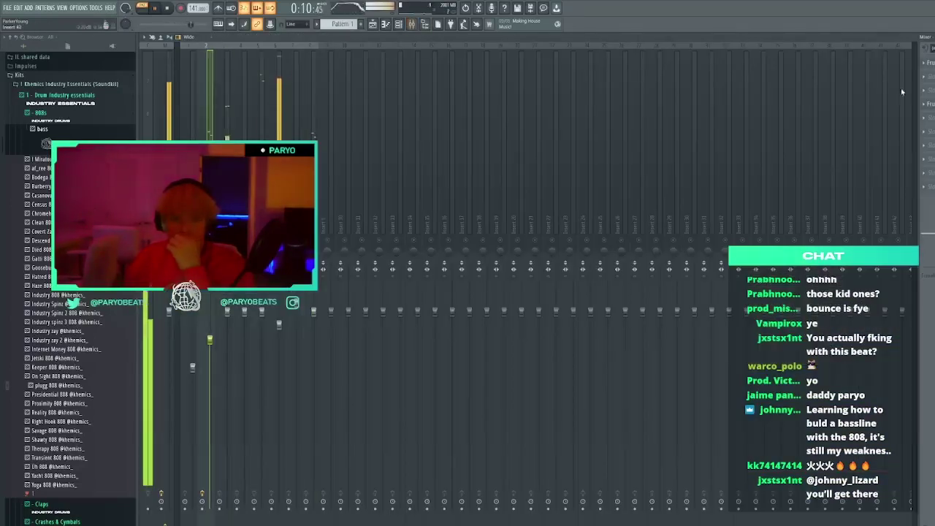
{"action": "key", "text": "F9"}
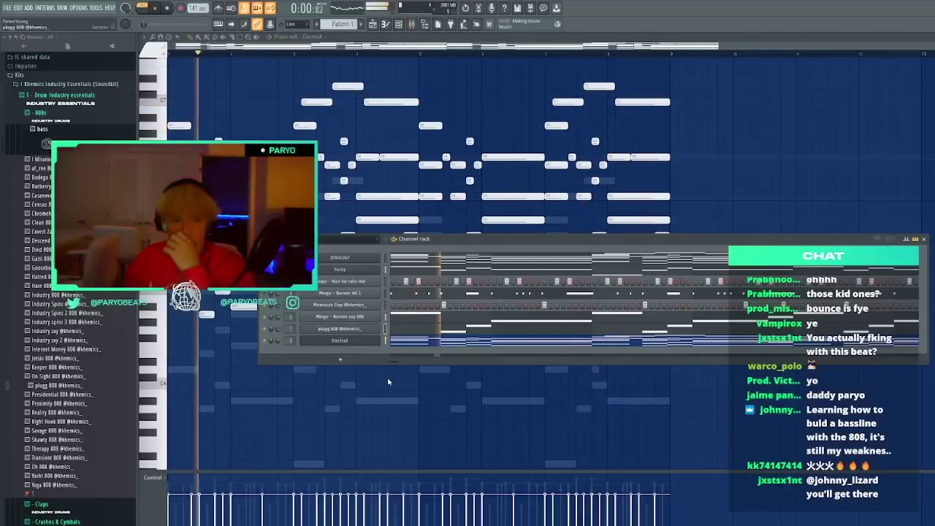
{"action": "left_click", "coordinate": [352, 329]}
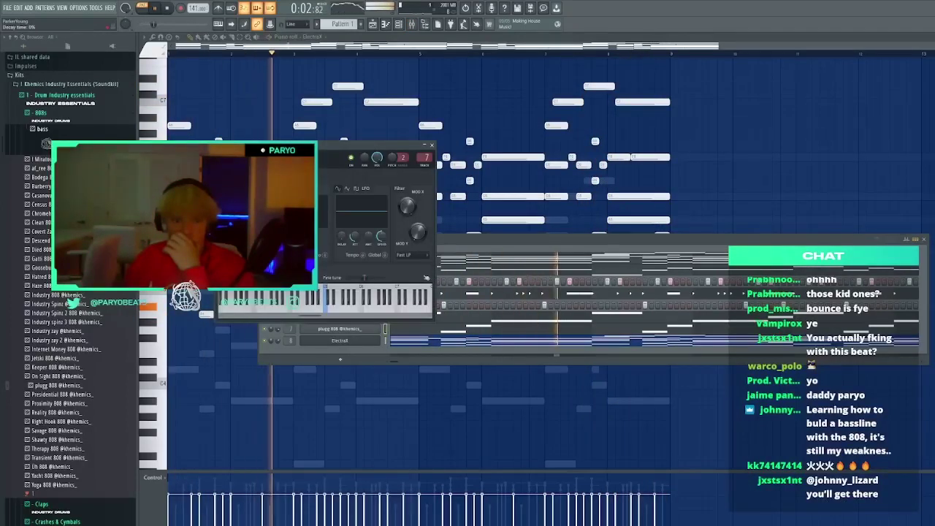
{"action": "left_click", "coordinate": [431, 146]}
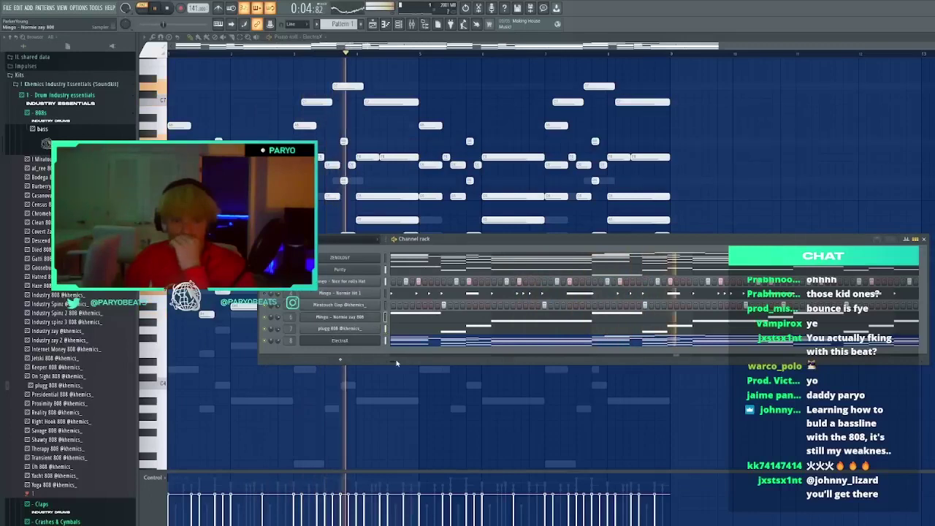
{"action": "left_click", "coordinate": [362, 317]}
{"action": "left_click", "coordinate": [235, 148]}
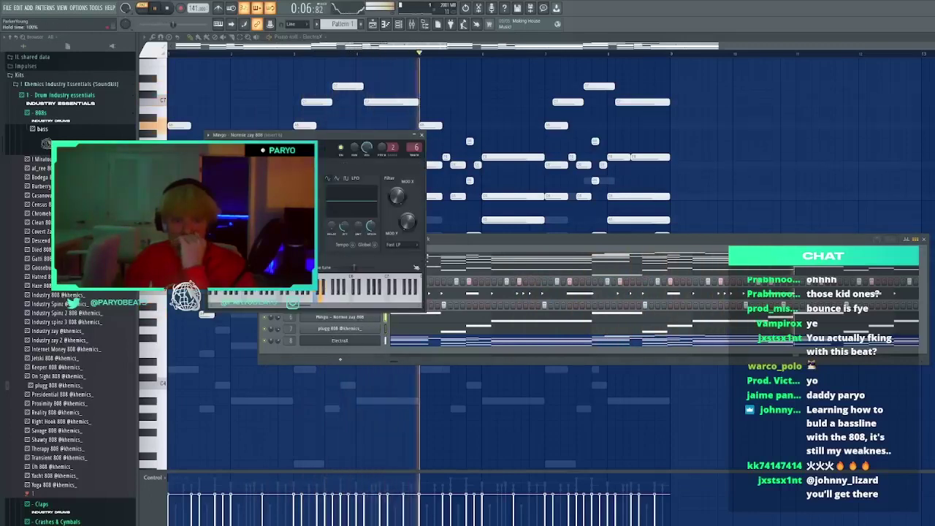
{"action": "left_click", "coordinate": [421, 136]}
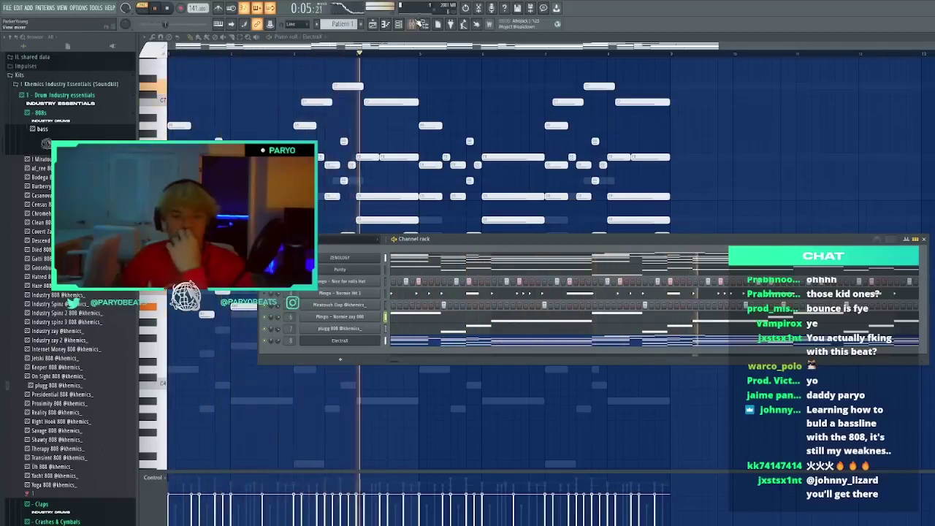
Fine-tune the fader level of mixer Insert 1 and replay the pattern to judge the balance
{"action": "key", "text": "F9"}
{"action": "left_click", "coordinate": [195, 387]}
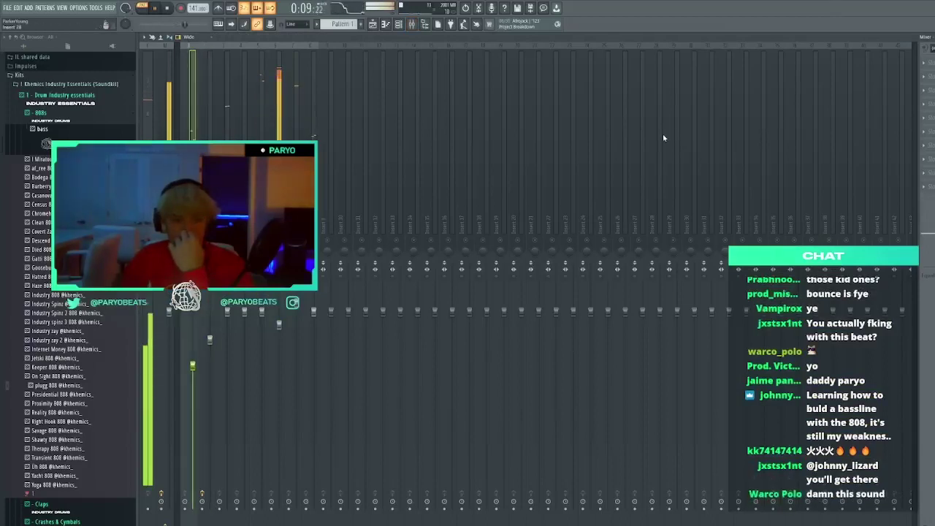
{"action": "key", "text": "F9"}
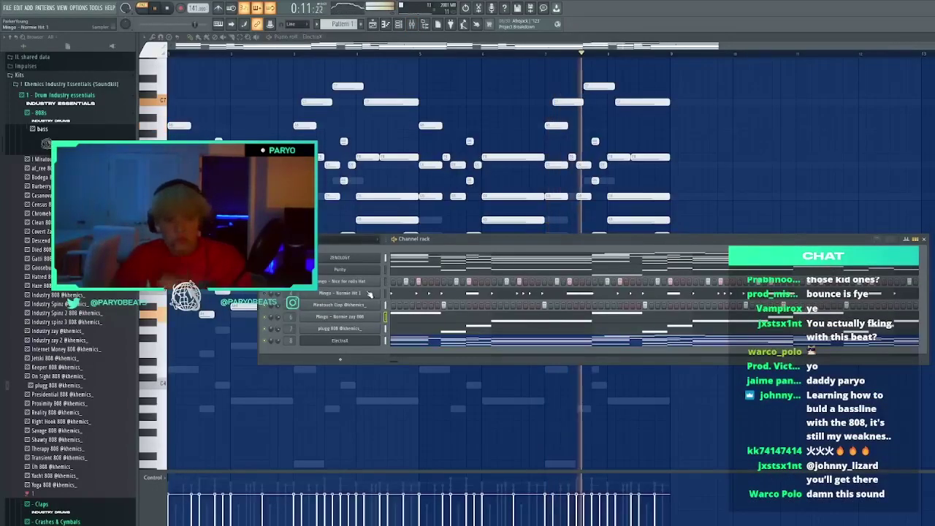
{"action": "key", "text": "space"}
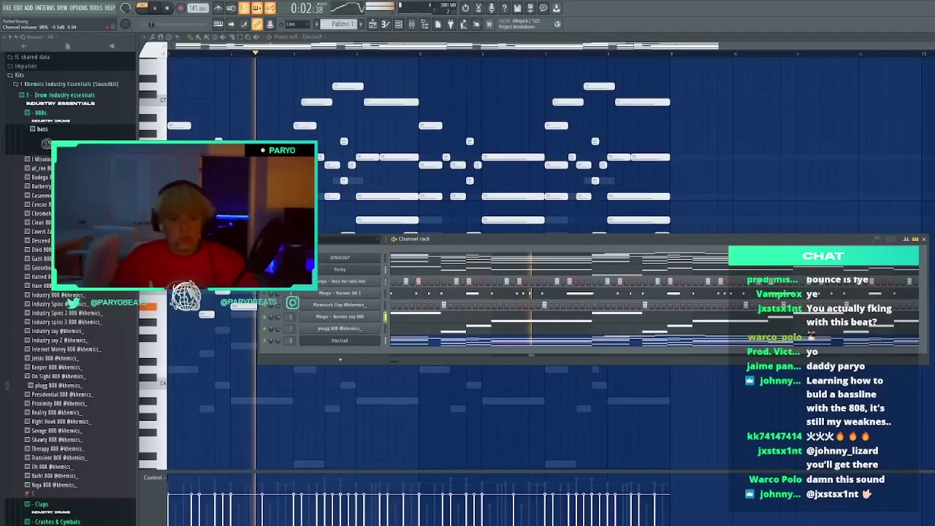
{"action": "key", "text": "space"}
Thin out the Mingo - Normie Hit 1 notes in the first two bars and place a lower hit on A#4 in bar 2
{"action": "left_click", "coordinate": [417, 296]}
{"action": "key", "text": "space"}
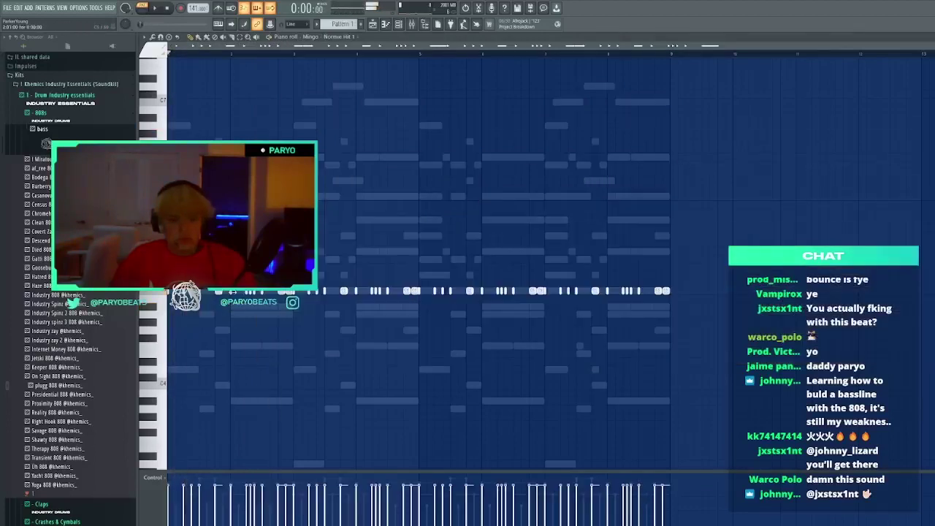
{"action": "key", "text": "space"}
{"action": "key", "text": "space"}
{"action": "key", "text": "space"}
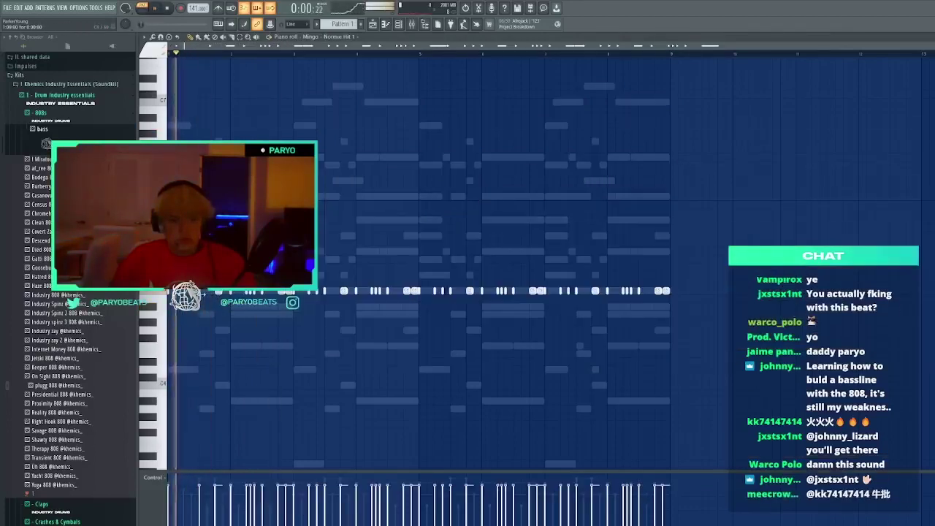
{"action": "key", "text": "space"}
{"action": "key", "text": "space"}
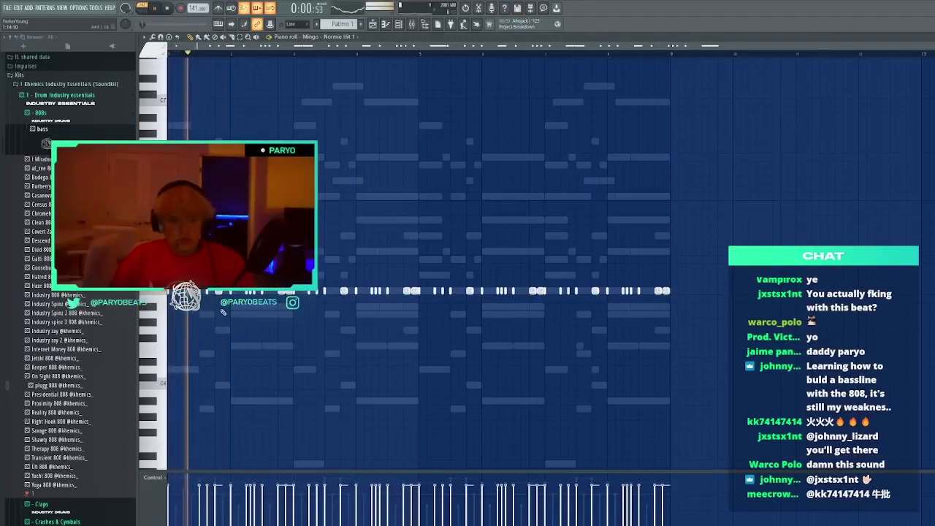
{"action": "left_click_drag", "start_coordinate": [209, 292], "coordinate": [240, 308]}
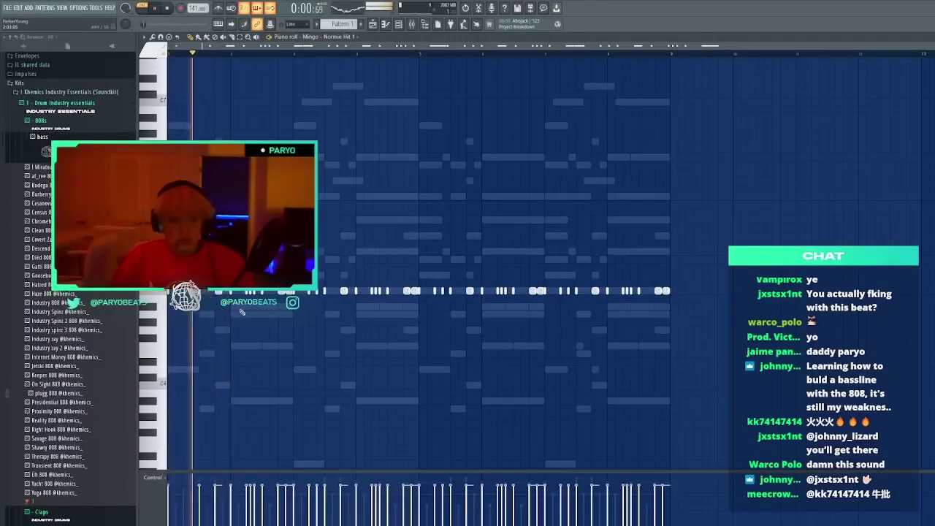
{"action": "key", "text": "space"}
{"action": "key", "text": "space"}
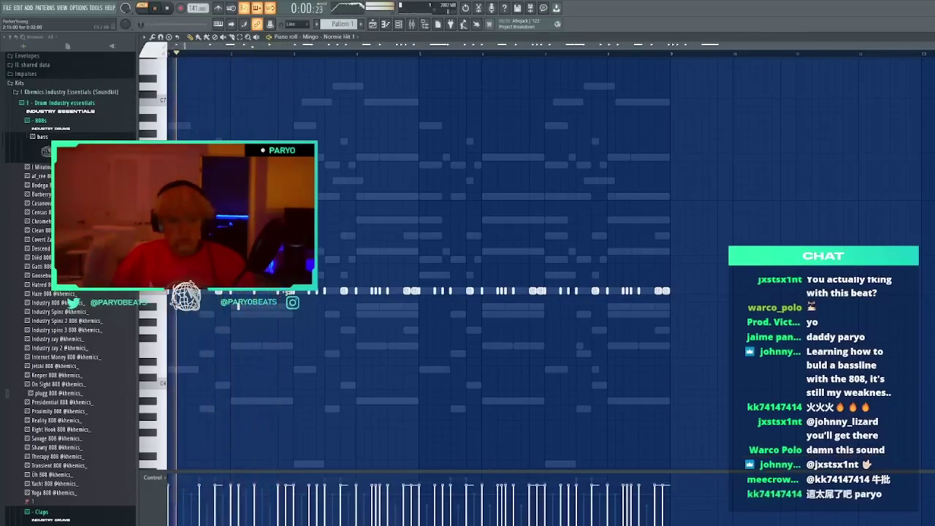
Delete the Normie Hit 1 notes from bar 3 onward and duplicate the first two bars into bars 3 and 4
{"action": "left_click_drag", "start_coordinate": [765, 356], "coordinate": [285, 225]}
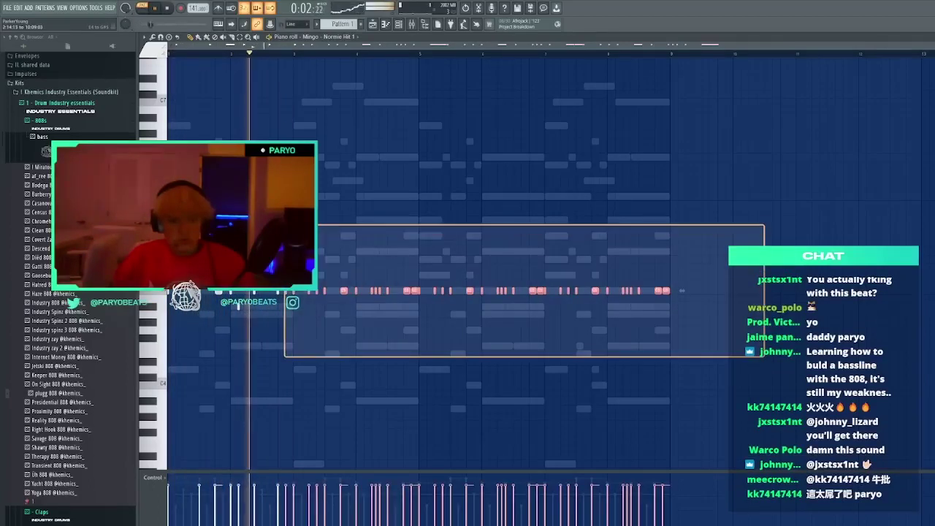
{"action": "left_click_drag", "start_coordinate": [813, 364], "coordinate": [299, 193]}
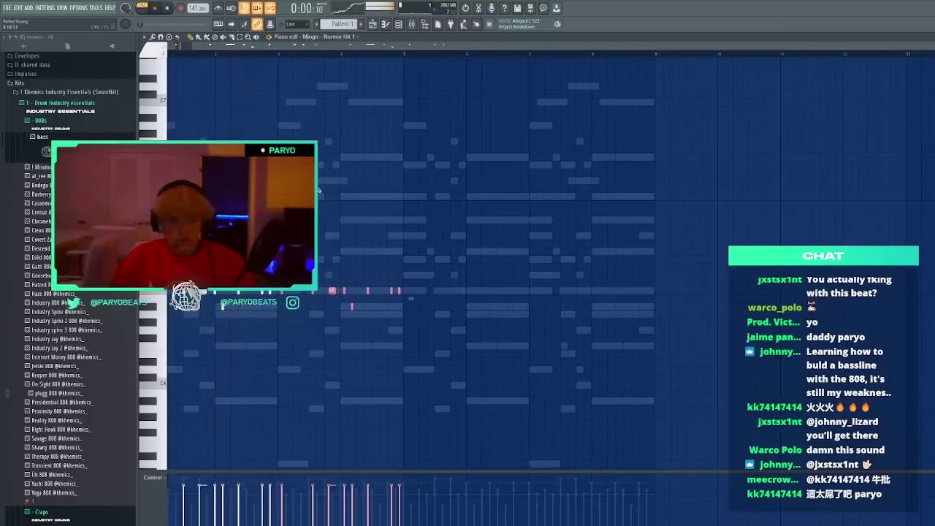
{"action": "scroll", "coordinate": [318, 190], "scroll_direction": "up", "scroll_amount": 3}
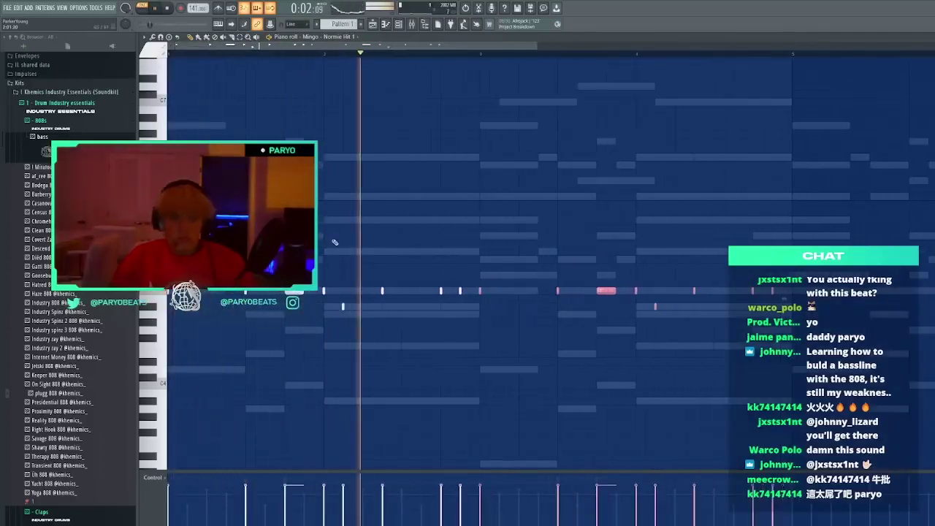
{"action": "scroll", "coordinate": [411, 266], "scroll_direction": "down", "scroll_amount": 1}
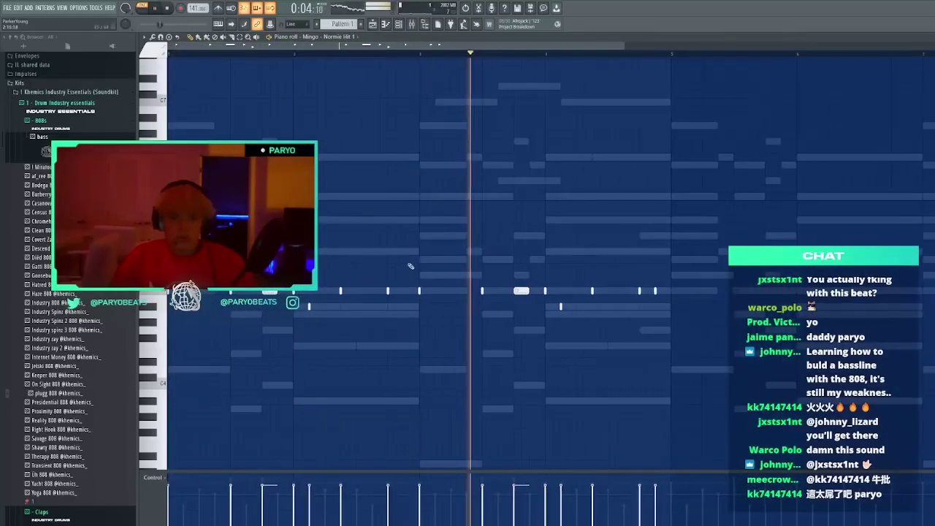
Delete the Normie Hit 1 notes on beat 4 of bars 2 and 4, and duplicate the four-bar pattern into bars 5 to 8
{"action": "right_click", "coordinate": [388, 292]}
{"action": "left_click", "coordinate": [403, 291]}
{"action": "right_click", "coordinate": [639, 293]}
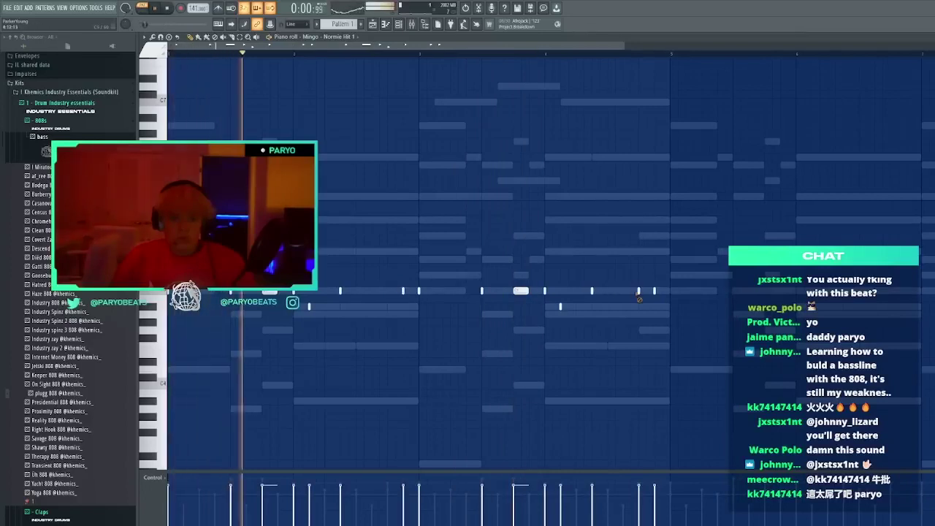
{"action": "left_click_drag", "start_coordinate": [724, 198], "coordinate": [301, 312]}
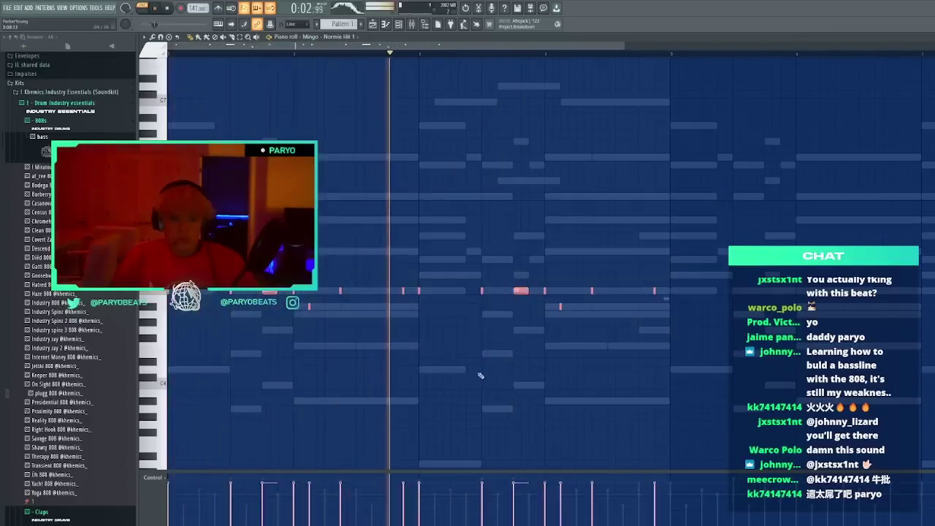
{"action": "left_click_drag", "start_coordinate": [563, 357], "coordinate": [544, 376]}
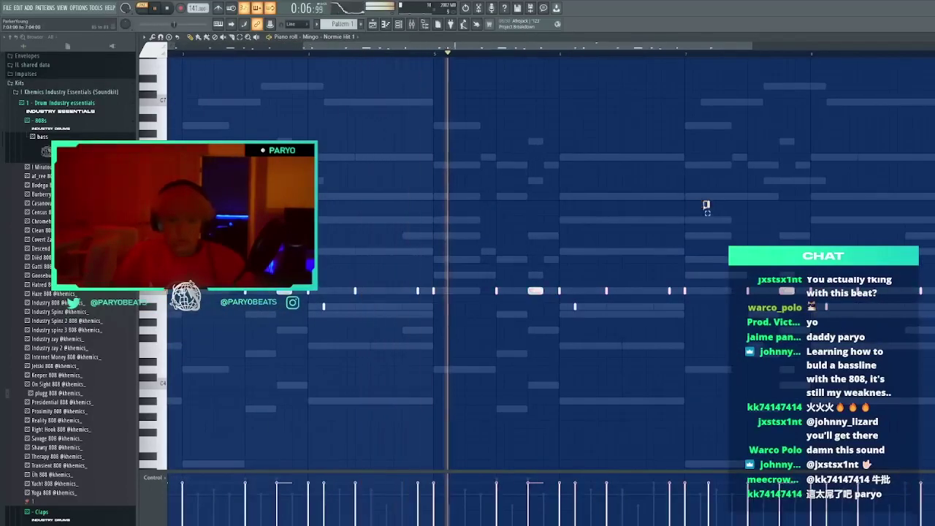
Delete the stray higher Normie Hit 1 note in bar 7 and leave the piano roll
{"action": "key", "text": "ctrl+a"}
{"action": "left_click", "coordinate": [417, 302], "text": "ctrl"}
{"action": "left_click_drag", "start_coordinate": [744, 193], "coordinate": [706, 209]}
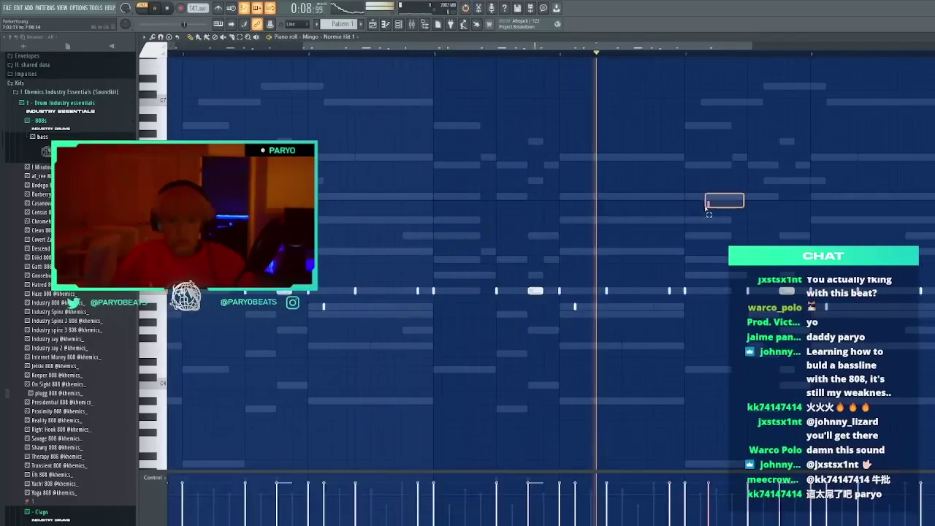
{"action": "key", "text": "Delete"}
{"action": "key", "text": "F7"}
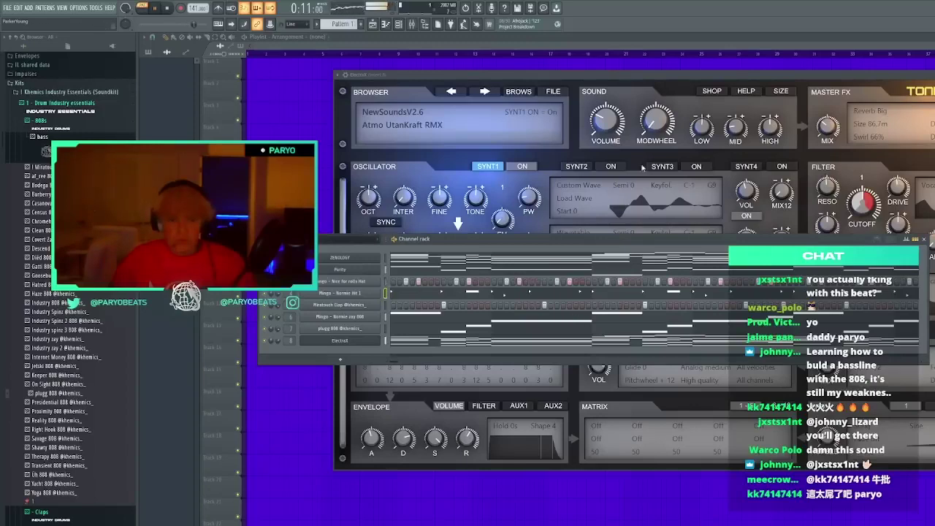
Put away the ElectraX window and check the levels of Insert 6 and Insert 7 in the mixer
{"action": "left_click_drag", "start_coordinate": [919, 78], "coordinate": [759, 76]}
{"action": "left_click", "coordinate": [881, 74]}
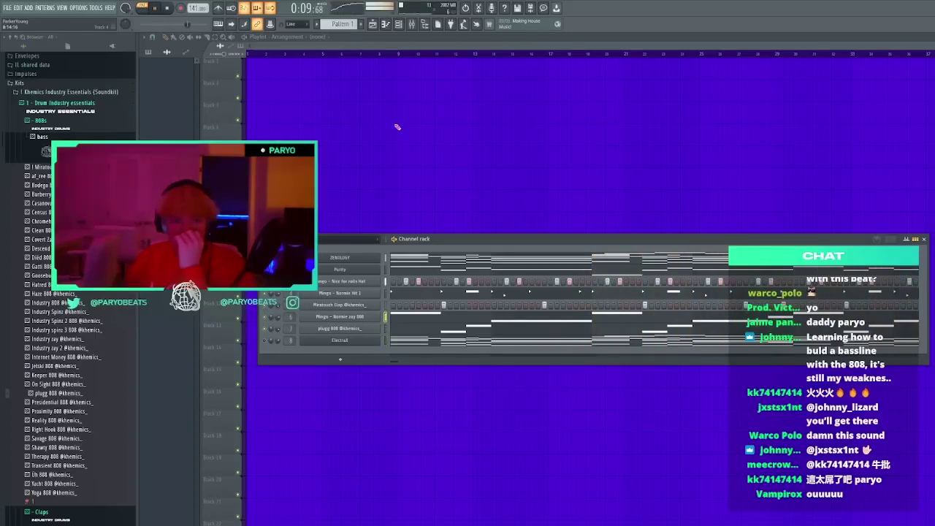
{"action": "left_click", "coordinate": [420, 25]}
{"action": "left_click", "coordinate": [280, 352]}
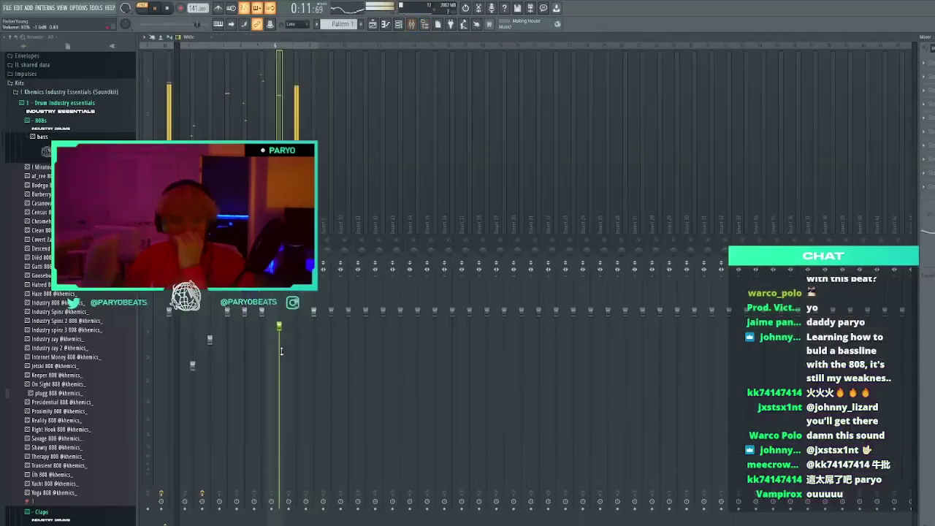
{"action": "left_click", "coordinate": [293, 352]}
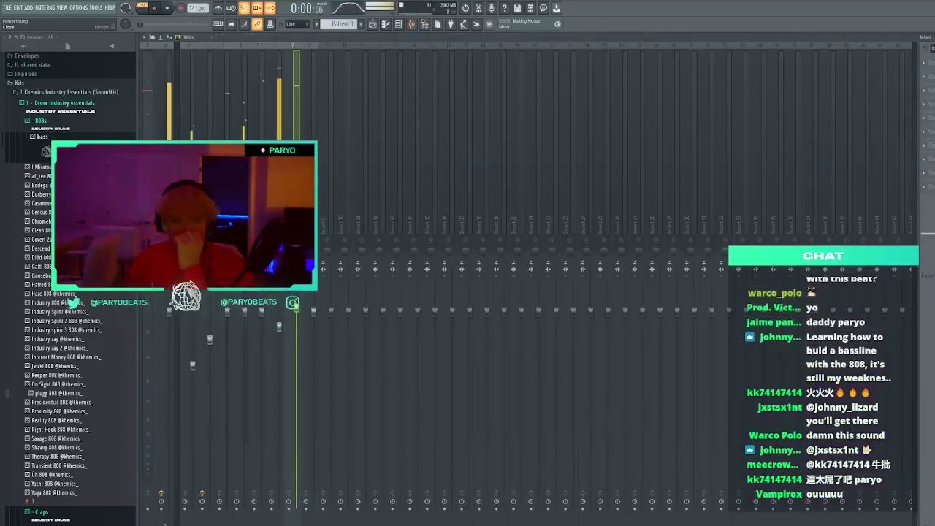
{"action": "key", "text": "Escape"}
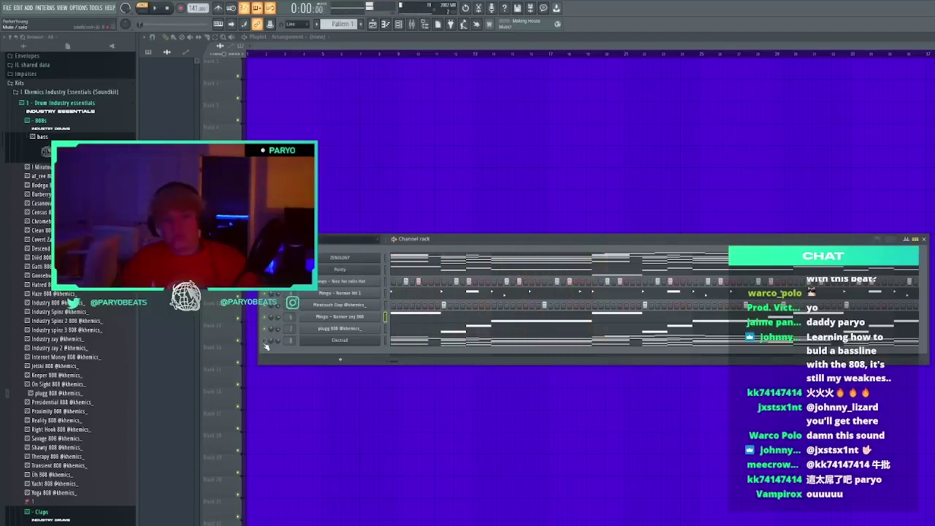
Open the ElectraX channel and audition the NewSoundsV2.6 presets from Atmo UtanKraft RMX forward to Oxygen
{"action": "left_click", "coordinate": [335, 341]}
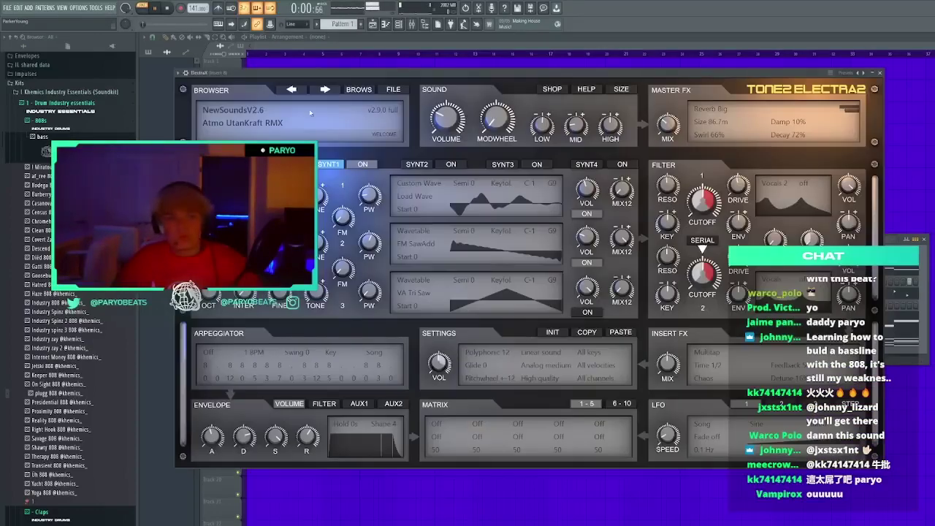
{"action": "left_click", "coordinate": [331, 91]}
{"action": "left_click", "coordinate": [330, 91]}
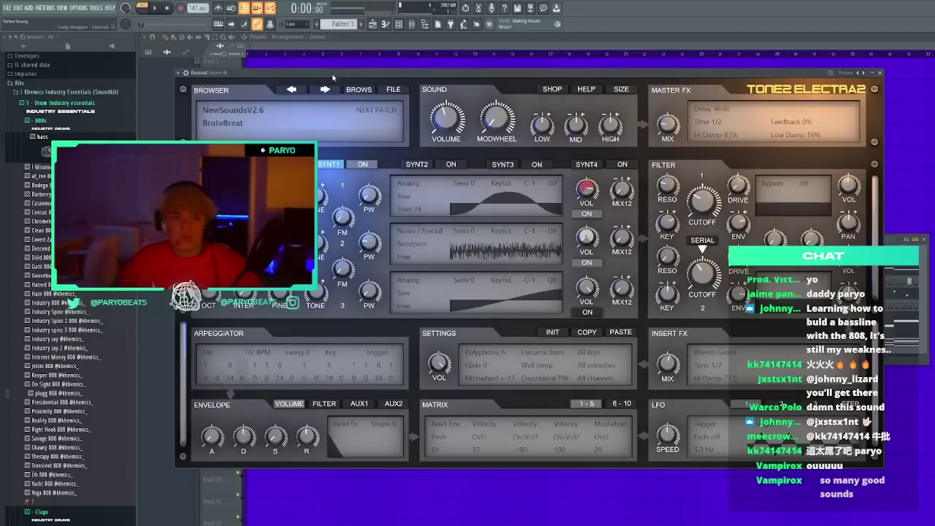
{"action": "left_click", "coordinate": [331, 90]}
{"action": "left_click", "coordinate": [331, 91]}
{"action": "left_click", "coordinate": [331, 91]}
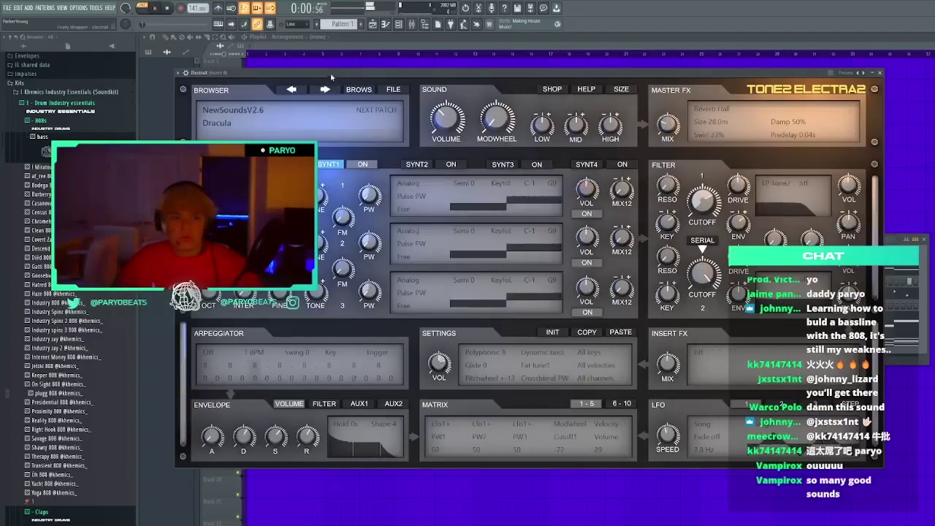
{"action": "left_click", "coordinate": [326, 90]}
{"action": "left_click", "coordinate": [326, 89]}
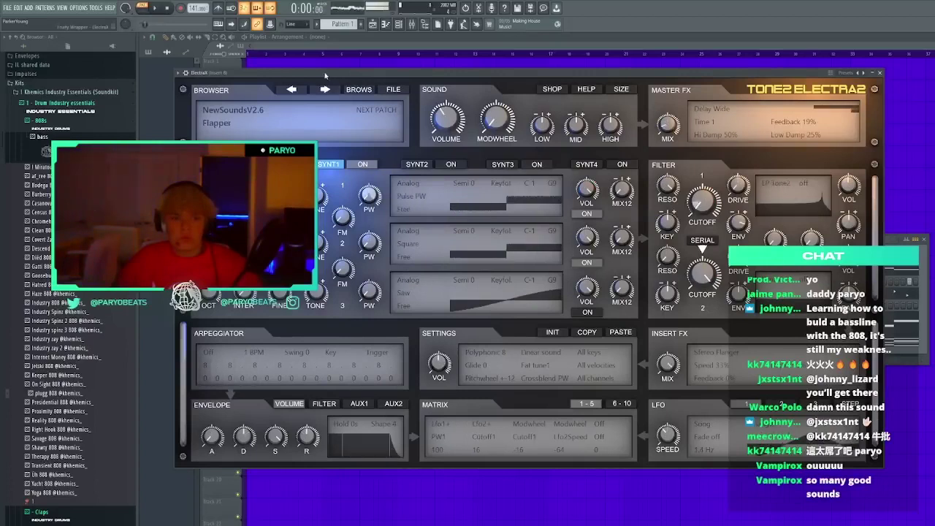
{"action": "left_click", "coordinate": [326, 89]}
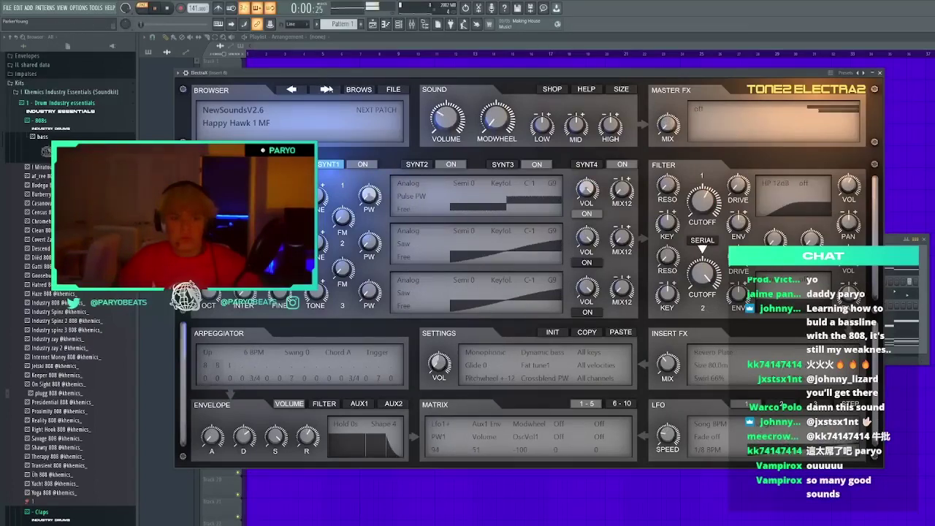
{"action": "left_click", "coordinate": [326, 89]}
{"action": "left_click", "coordinate": [329, 89]}
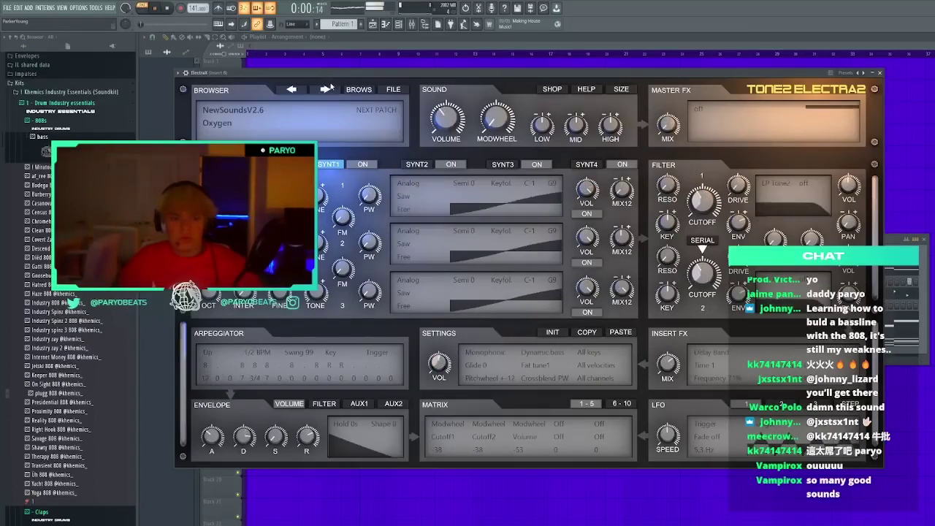
Compare the HappyWave and Oxygen presets, and inspect Oxygen's Synth 3 and Synth 4 layers
{"action": "left_click", "coordinate": [293, 90]}
{"action": "key", "text": "space"}
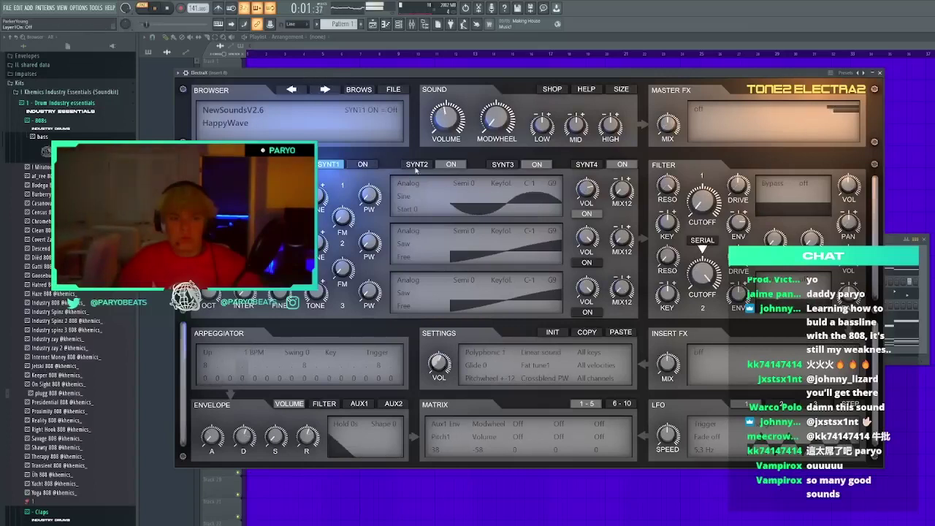
{"action": "left_click", "coordinate": [325, 89]}
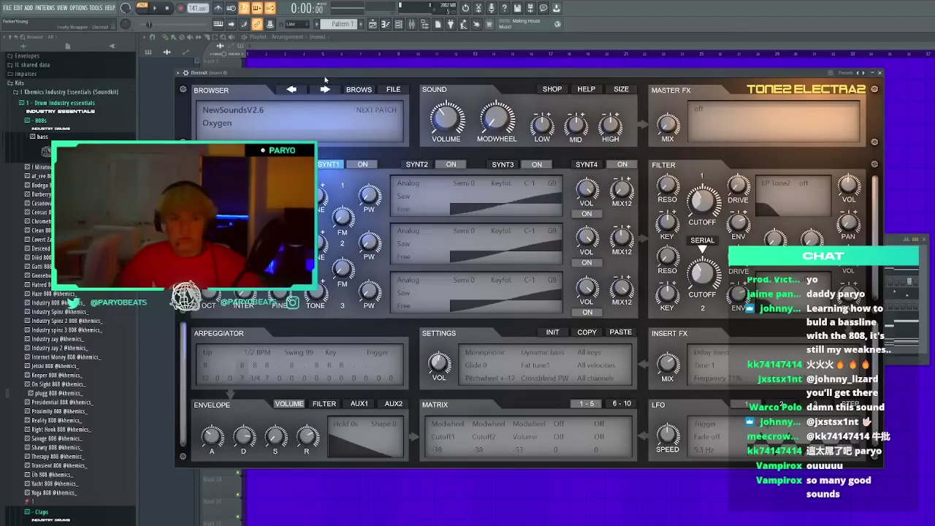
{"action": "left_click", "coordinate": [327, 88]}
{"action": "left_click", "coordinate": [292, 89]}
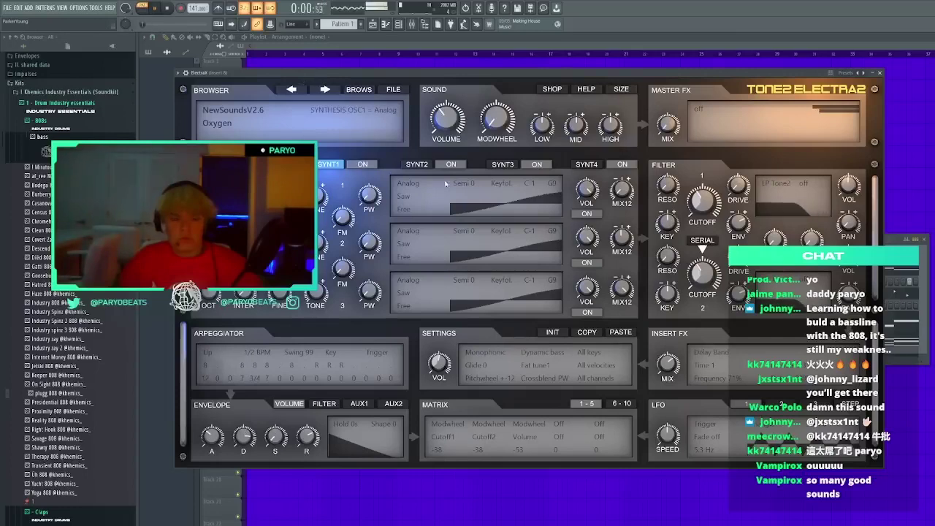
{"action": "left_click", "coordinate": [505, 165]}
{"action": "left_click", "coordinate": [587, 166]}
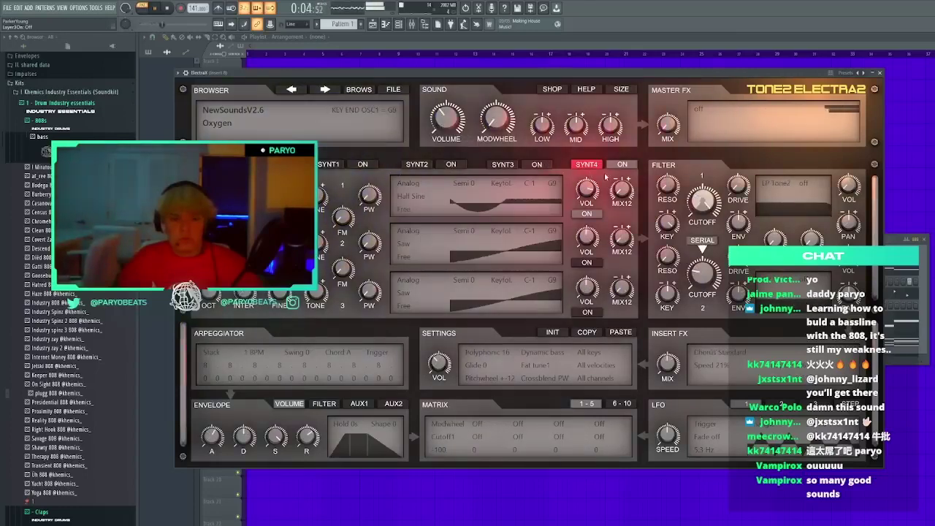
Audition the NewSoundsV2.6 presets from SoftSyncer to Two Layers MF and try toggling the Synth 1 layer
{"action": "left_click", "coordinate": [328, 90]}
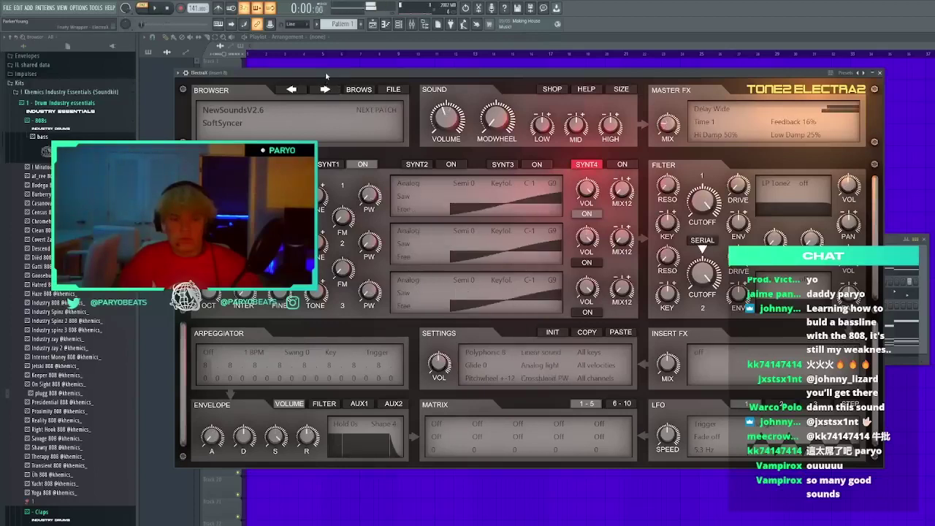
{"action": "left_click", "coordinate": [328, 89]}
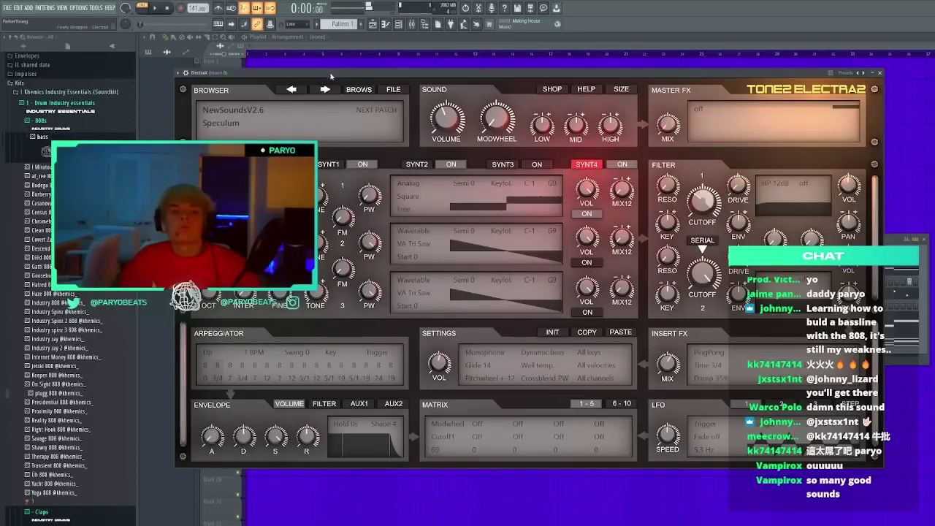
{"action": "left_click", "coordinate": [332, 88]}
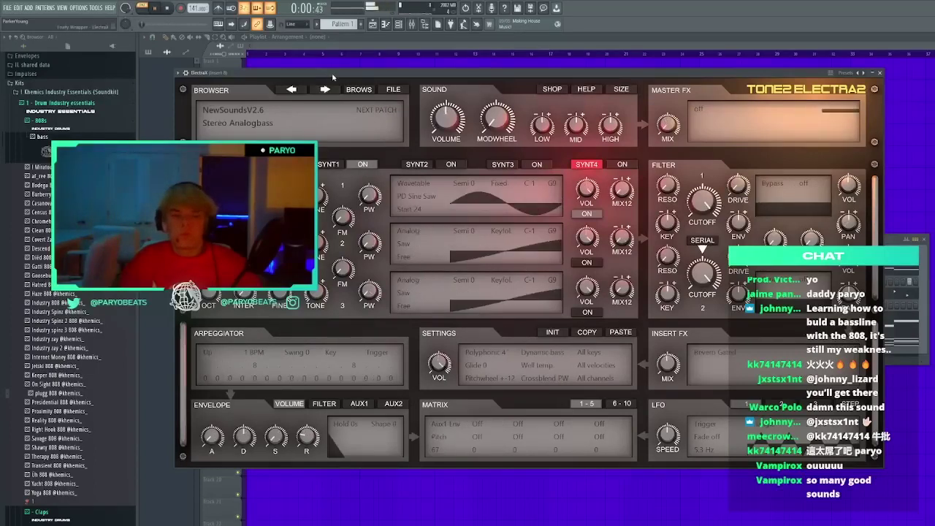
{"action": "left_click", "coordinate": [327, 89]}
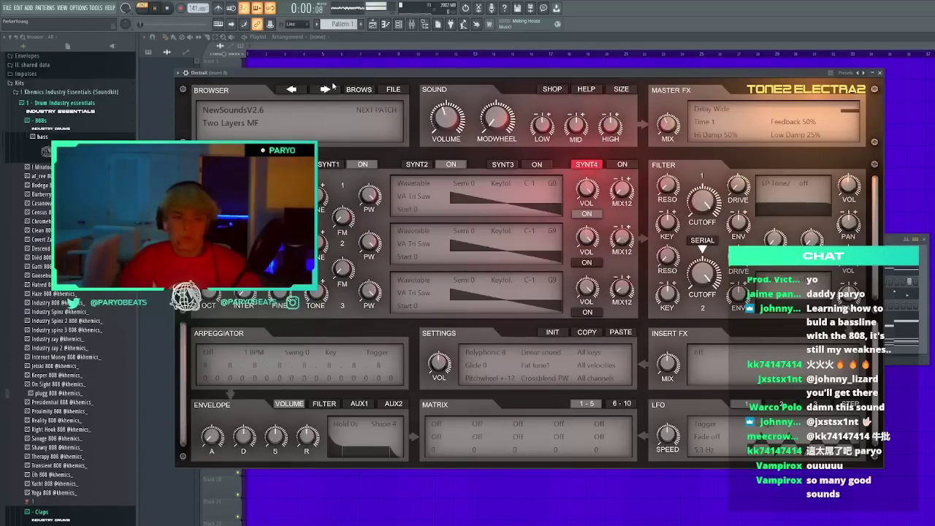
{"action": "left_click", "coordinate": [291, 89]}
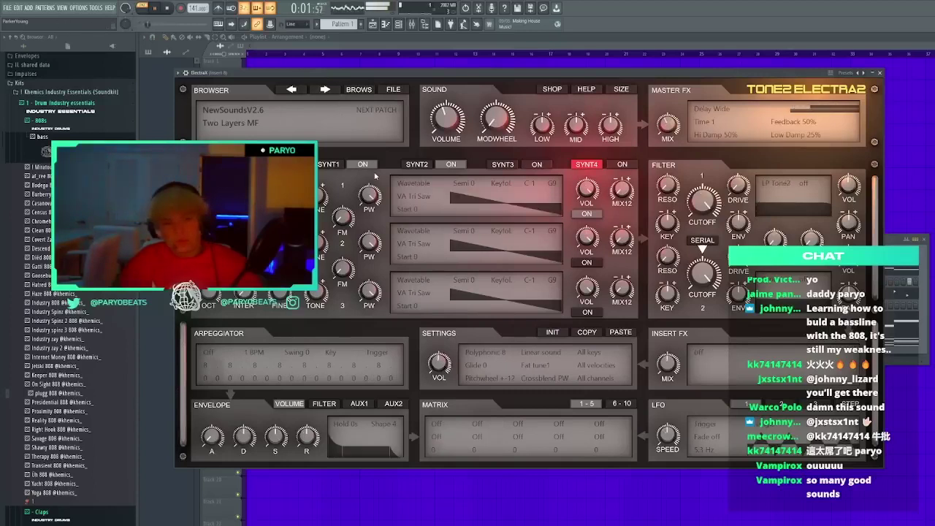
{"action": "left_click", "coordinate": [372, 165]}
Switch ElectraX to the NewSoundsV2.5 bank and audition Autochord 3 MF
{"action": "left_click", "coordinate": [327, 89]}
{"action": "left_click", "coordinate": [327, 90]}
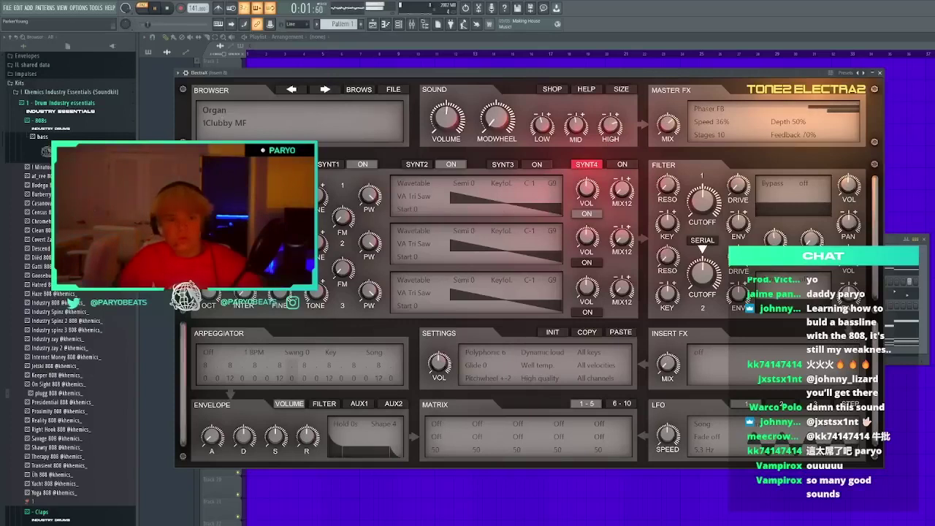
{"action": "left_click", "coordinate": [230, 129]}
{"action": "left_click", "coordinate": [233, 124]}
{"action": "left_click", "coordinate": [325, 88]}
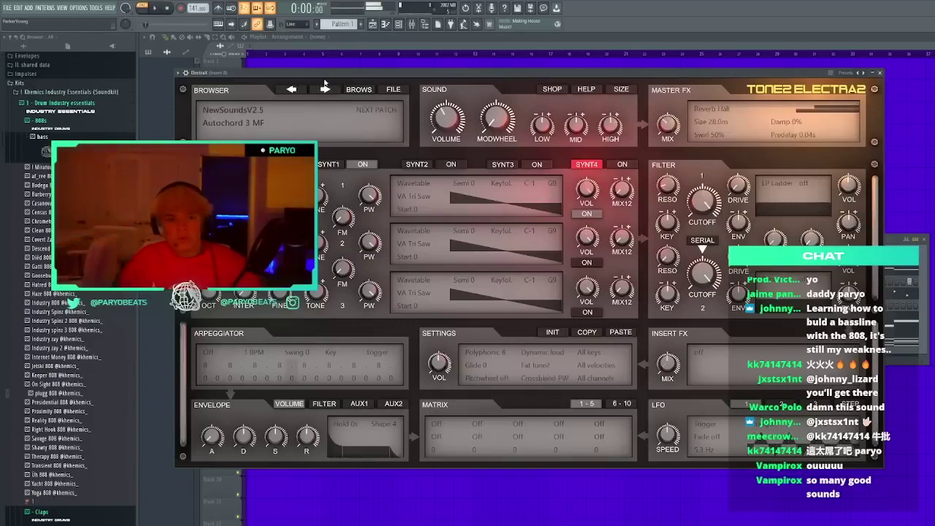
Audition the NewSoundsV2.5 presets from Bass Yeai wob through Great 3.0 MF to Hyper Major against the pattern
{"action": "left_click", "coordinate": [326, 89]}
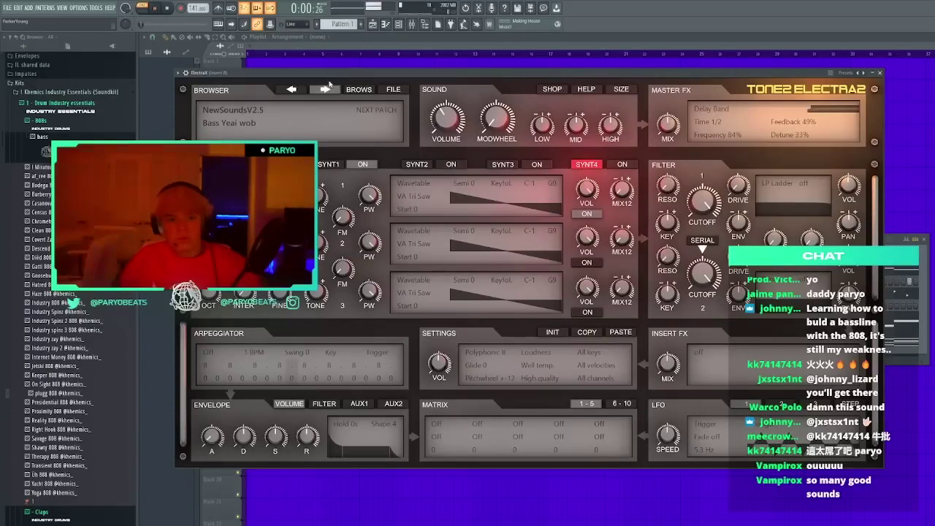
{"action": "left_click", "coordinate": [327, 88]}
{"action": "left_click", "coordinate": [325, 90]}
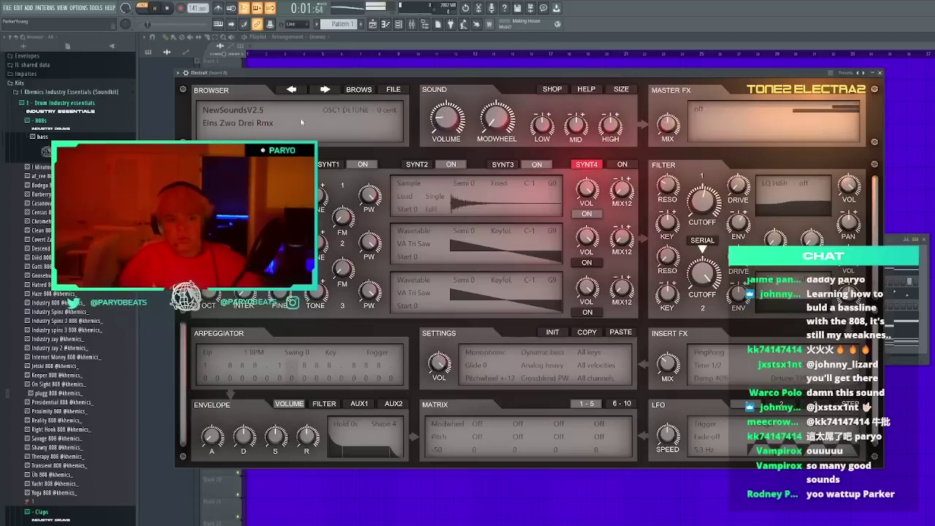
{"action": "left_click", "coordinate": [327, 89]}
{"action": "left_click", "coordinate": [328, 88]}
{"action": "key", "text": "space"}
{"action": "left_click", "coordinate": [327, 88]}
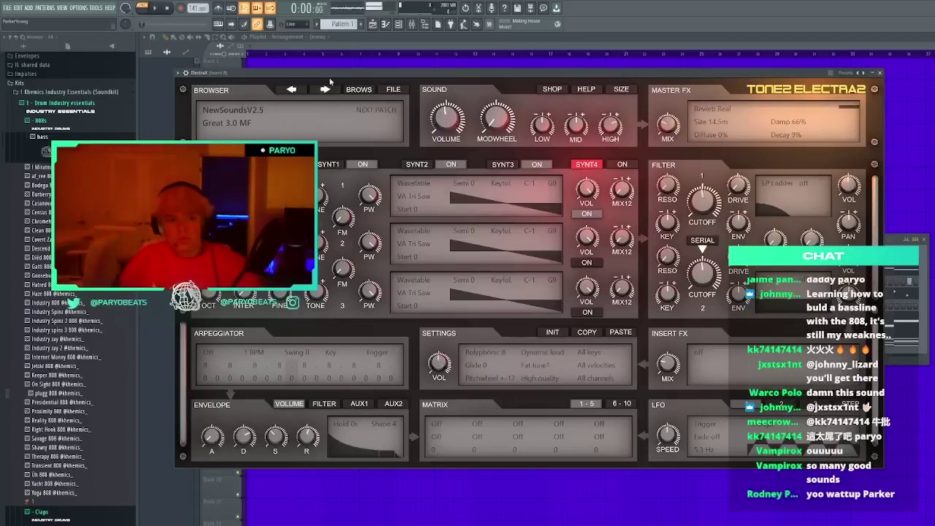
{"action": "left_click", "coordinate": [328, 88]}
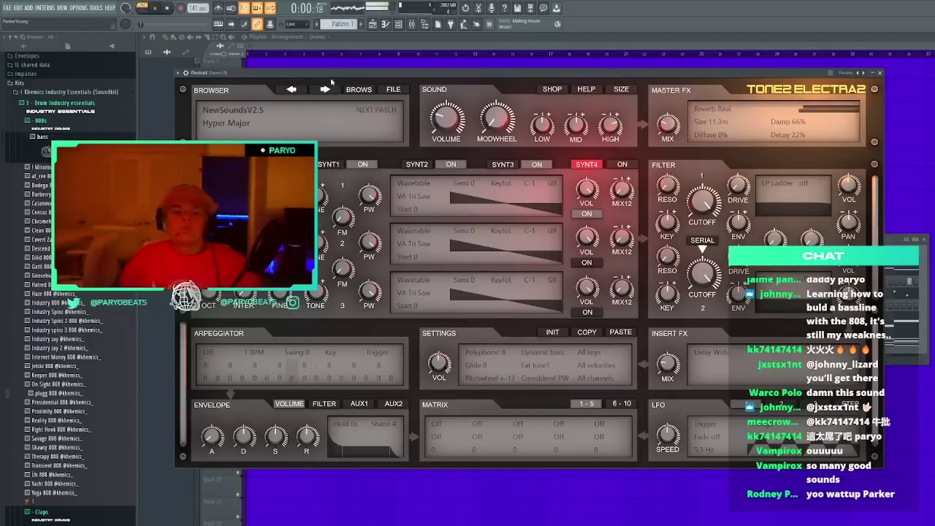
Continue auditioning the NewSoundsV2.5 presets from Journey through Liquido Church MF to Micro Chord MF
{"action": "left_click", "coordinate": [326, 88]}
{"action": "left_click", "coordinate": [328, 88]}
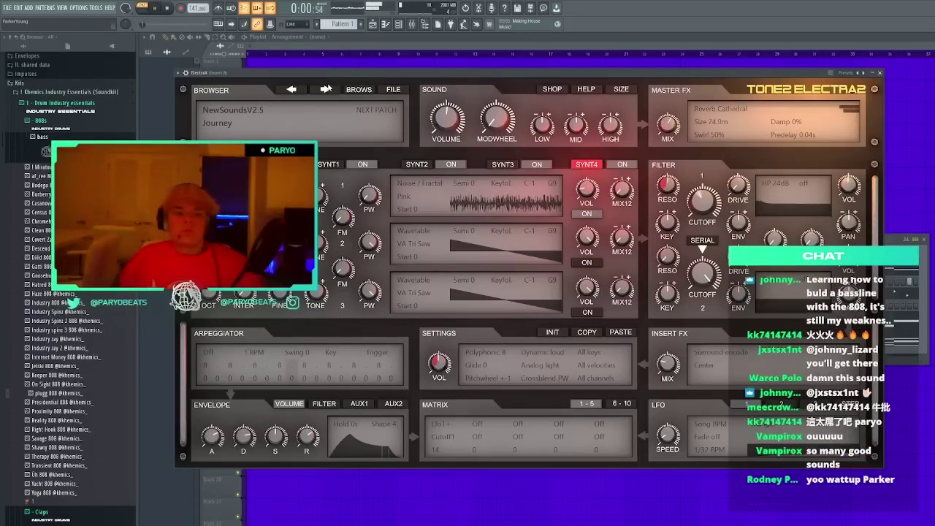
{"action": "left_click", "coordinate": [328, 88]}
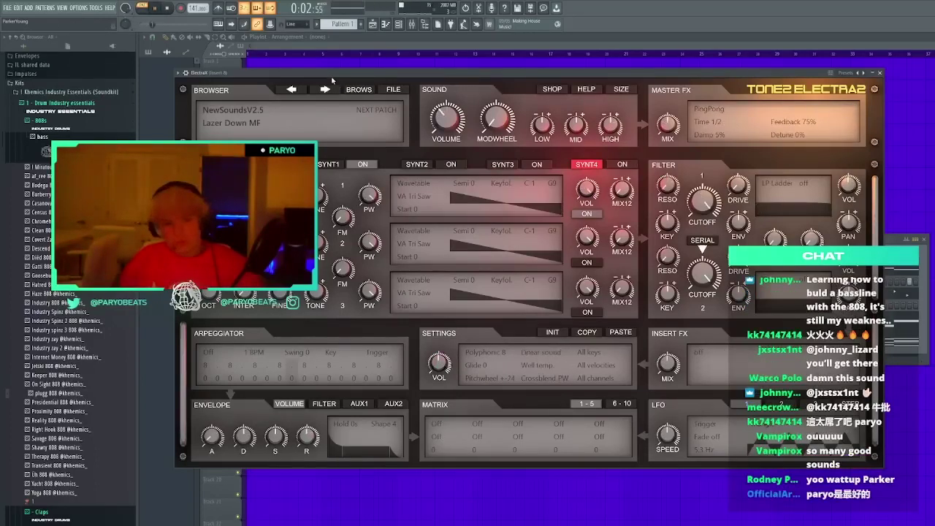
{"action": "left_click", "coordinate": [336, 89]}
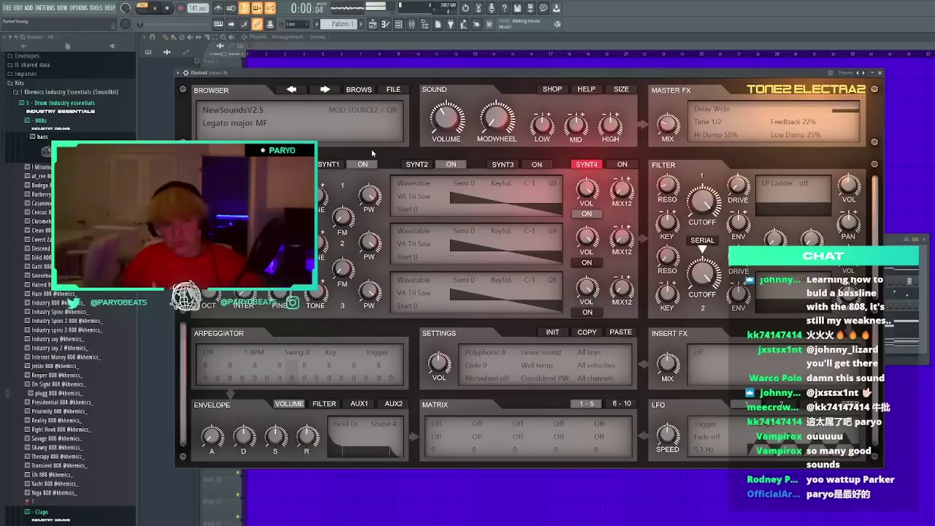
{"action": "left_click", "coordinate": [336, 90]}
{"action": "left_click", "coordinate": [325, 89]}
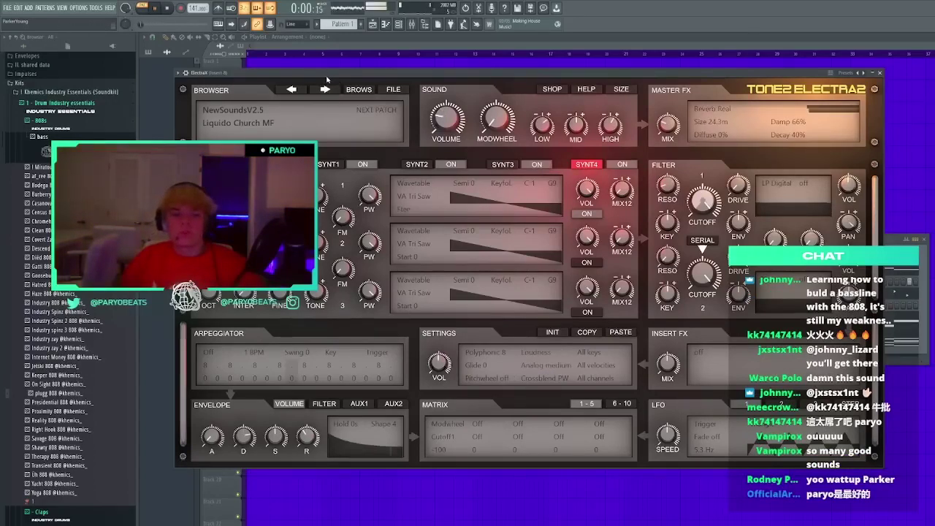
{"action": "left_click", "coordinate": [329, 89]}
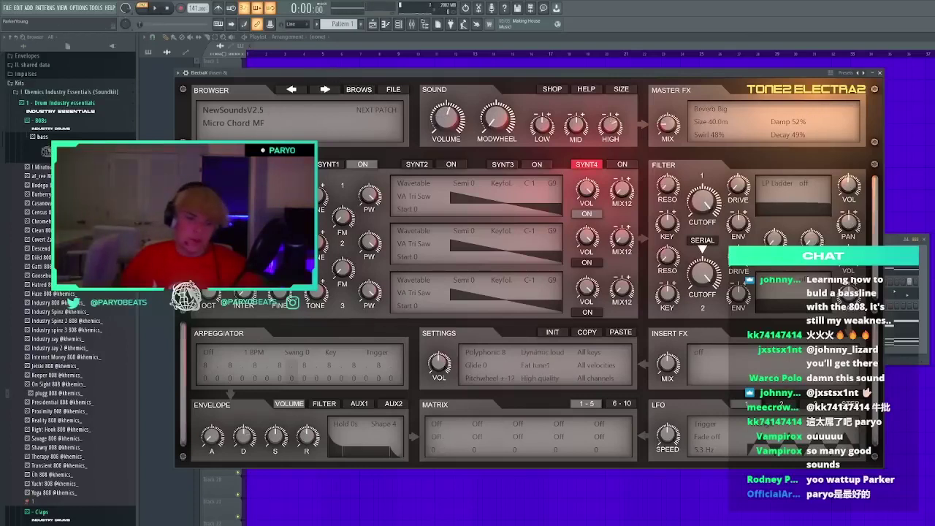
Switch ElectraX to the Pad bank and play the pattern with 1aSciFi Tribes
{"action": "left_click", "coordinate": [303, 87]}
{"action": "key", "text": "space"}
{"action": "left_click", "coordinate": [323, 89]}
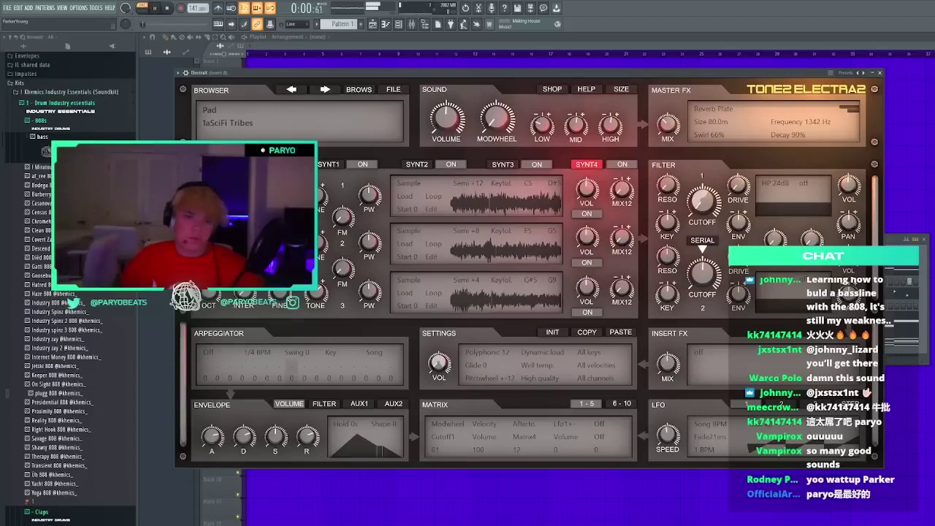
Try 1aSciFi Tribes with the Synth 1 and Synth 2 layers off, and load the Noise vs Static preset
{"action": "left_click", "coordinate": [364, 165]}
{"action": "left_click", "coordinate": [417, 166]}
{"action": "left_click", "coordinate": [451, 166]}
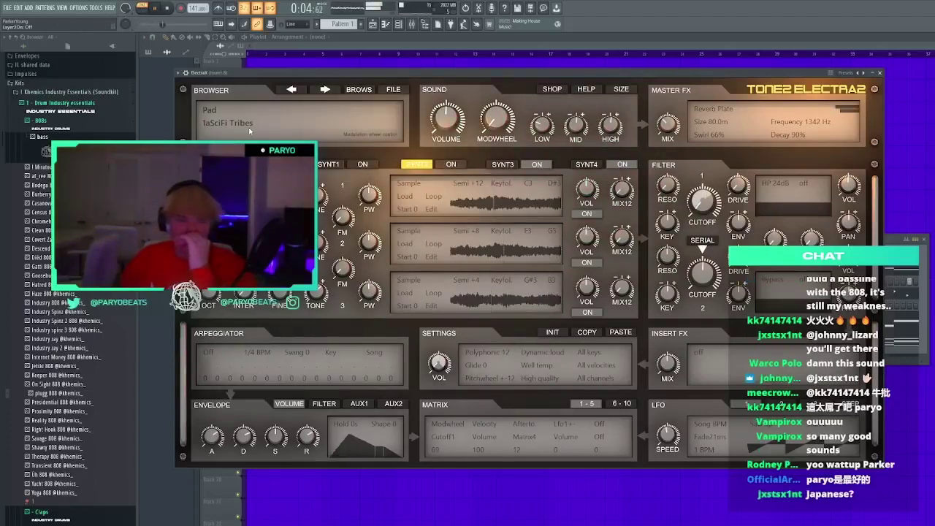
{"action": "left_click", "coordinate": [325, 90]}
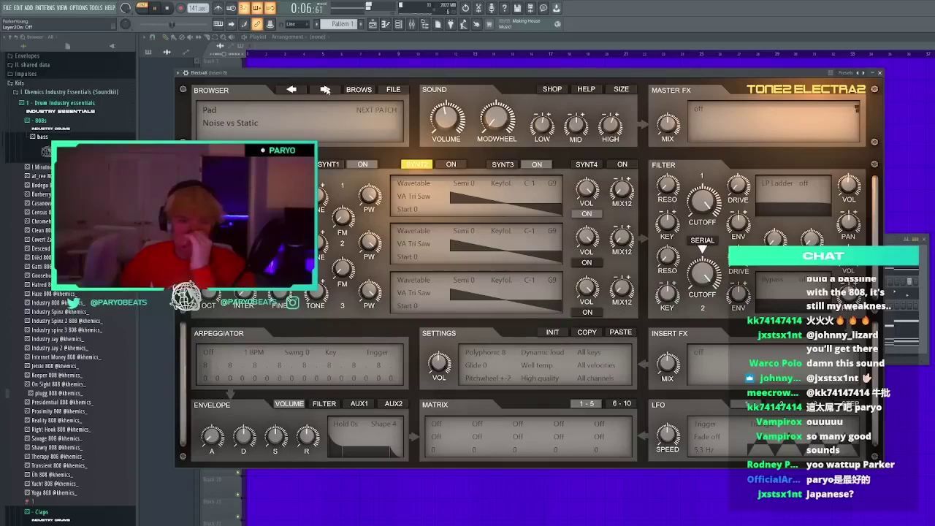
Close ElectraX, raise its channel volume slightly and lower its mixer fader on Insert 8 while the pattern plays
{"action": "left_click", "coordinate": [880, 73]}
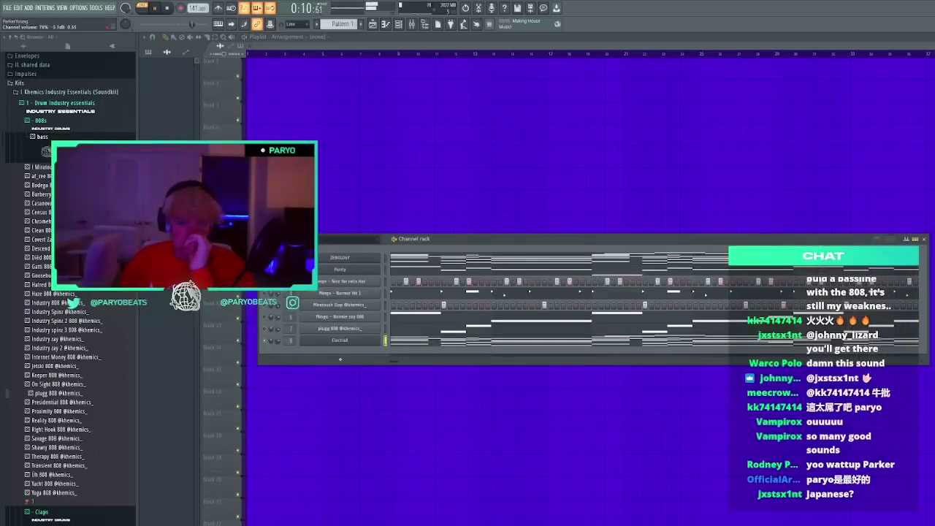
{"action": "left_click_drag", "start_coordinate": [278, 342], "coordinate": [279, 334]}
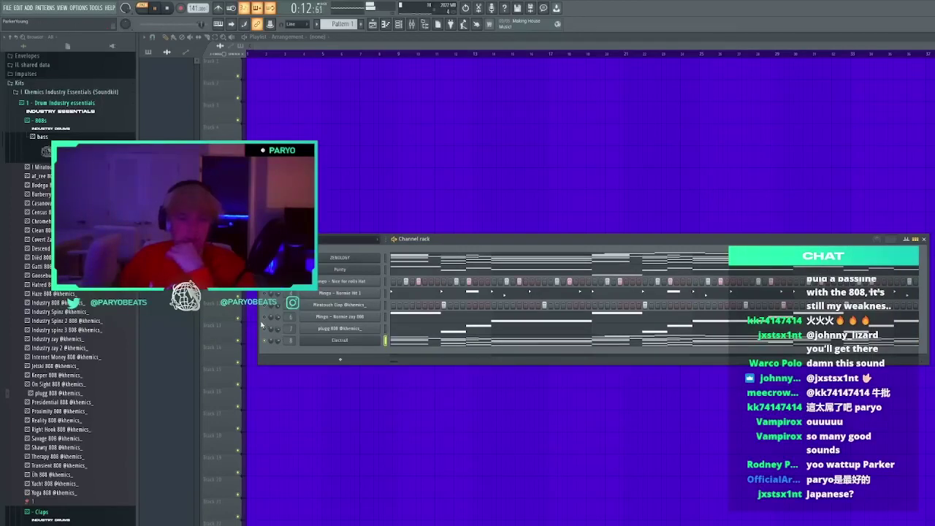
{"action": "key", "text": "space"}
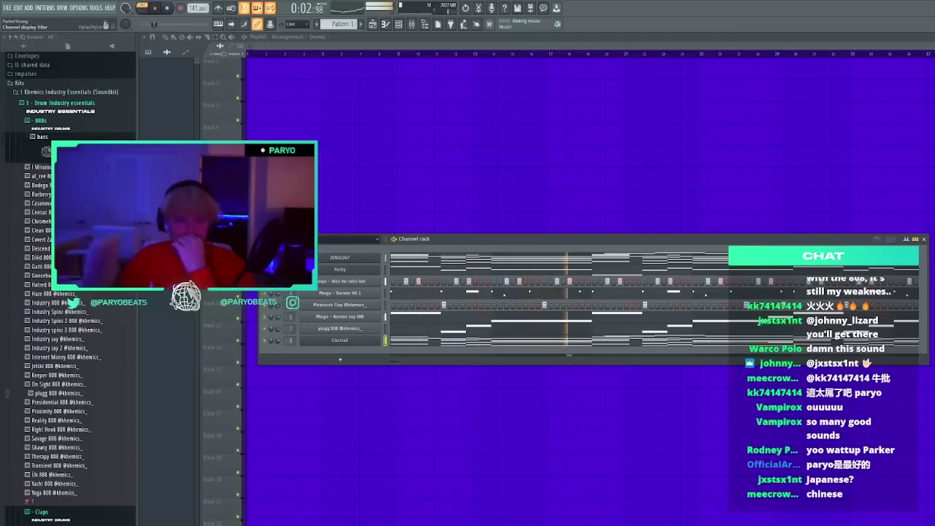
{"action": "left_click", "coordinate": [411, 24]}
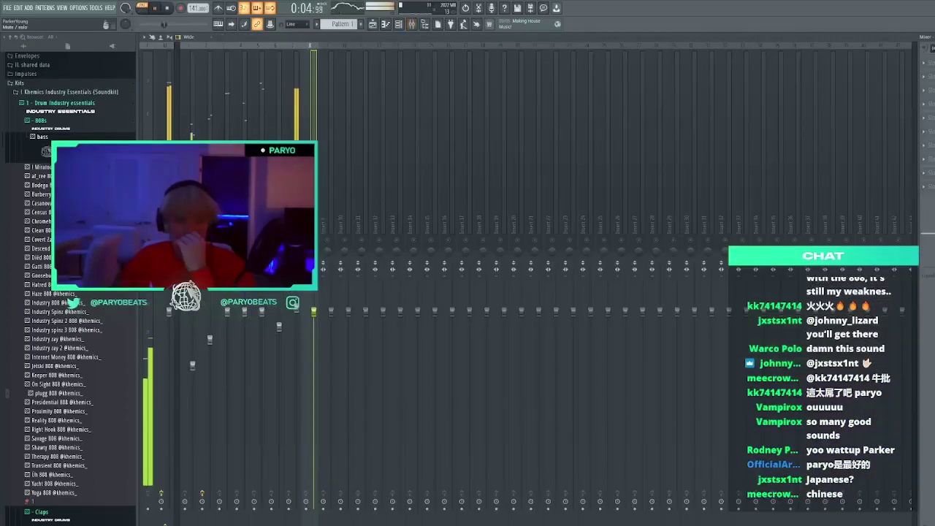
{"action": "left_click", "coordinate": [314, 340]}
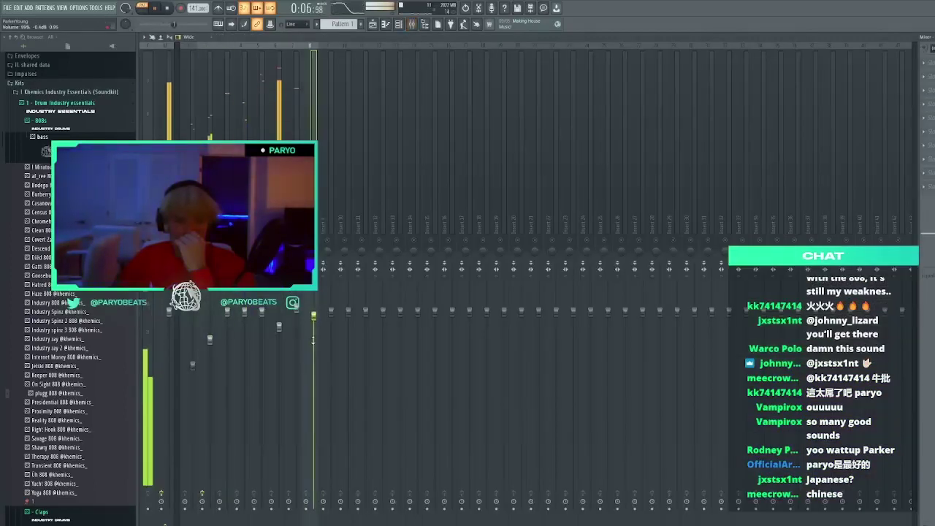
{"action": "left_click_drag", "start_coordinate": [313, 343], "coordinate": [316, 361]}
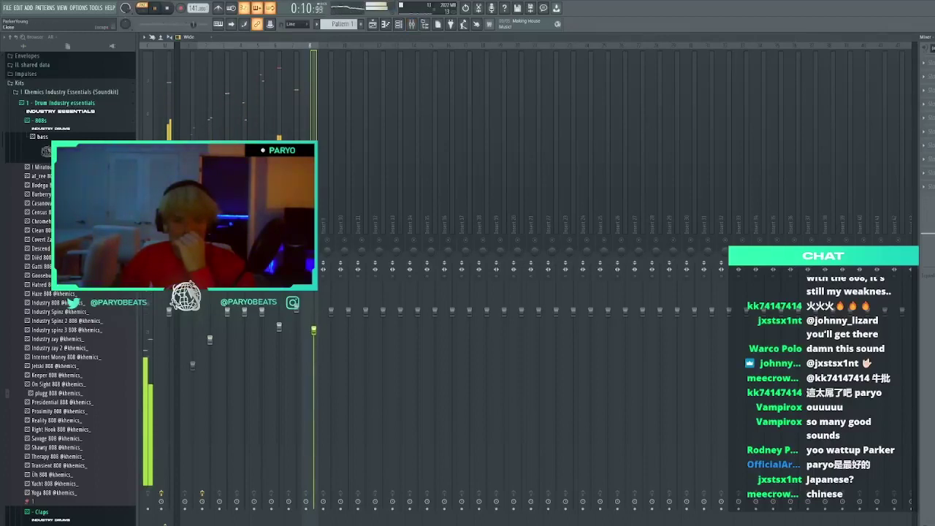
{"action": "key", "text": "F9"}
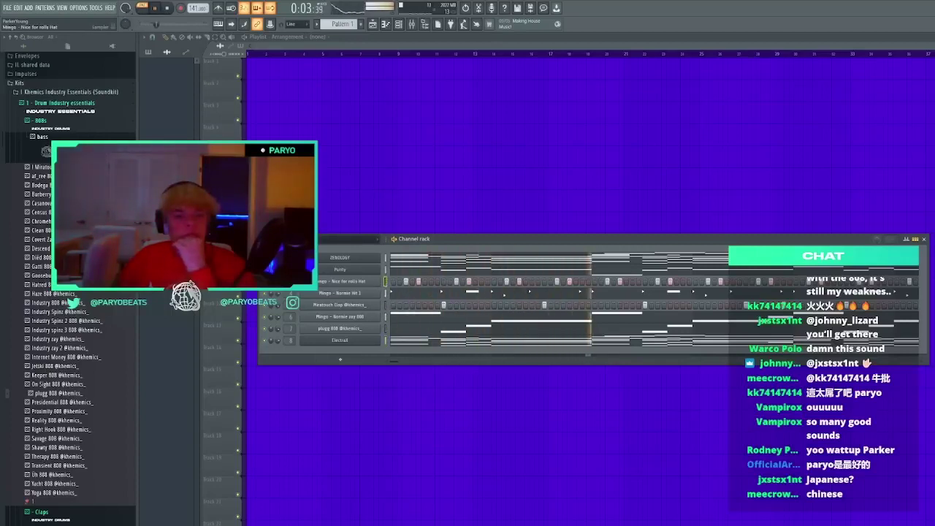
Collapse the 808s sample folder and raise the project tempo to 147 BPM
{"action": "left_click", "coordinate": [41, 120]}
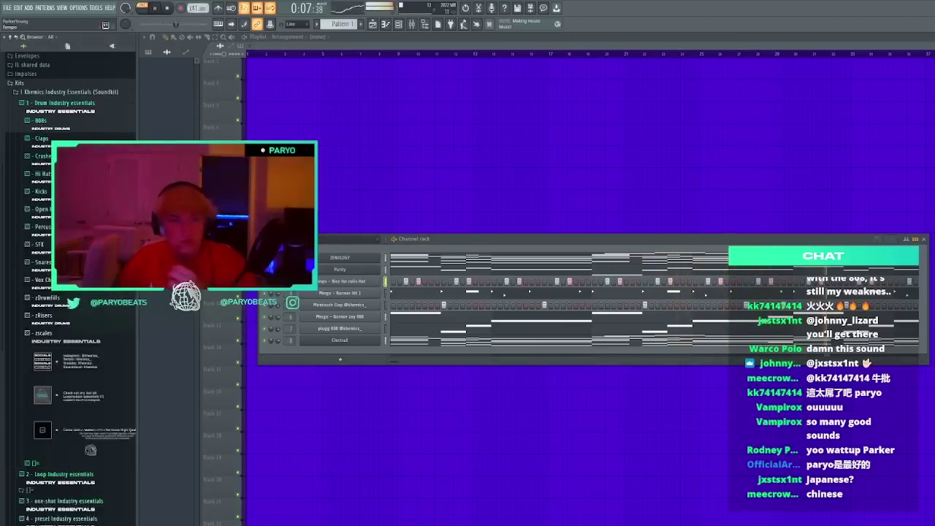
{"action": "left_click_drag", "start_coordinate": [195, 8], "coordinate": [196, 5]}
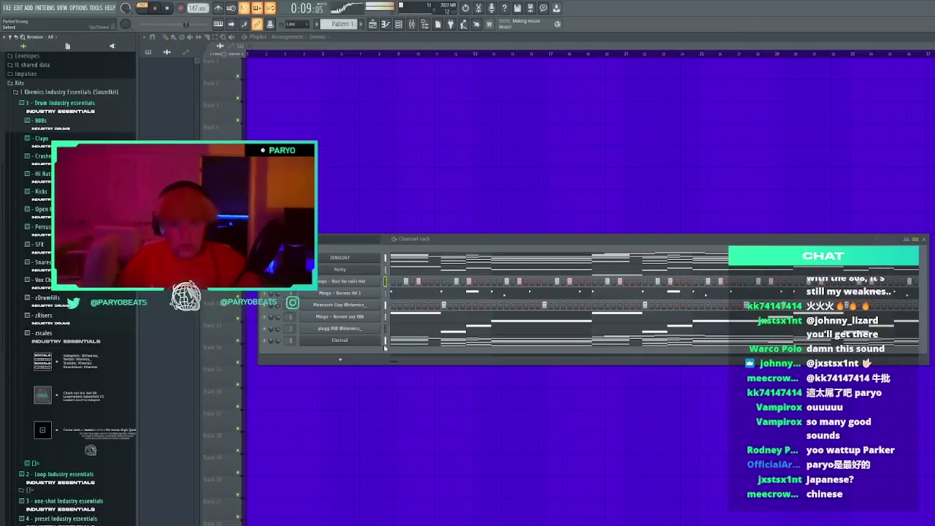
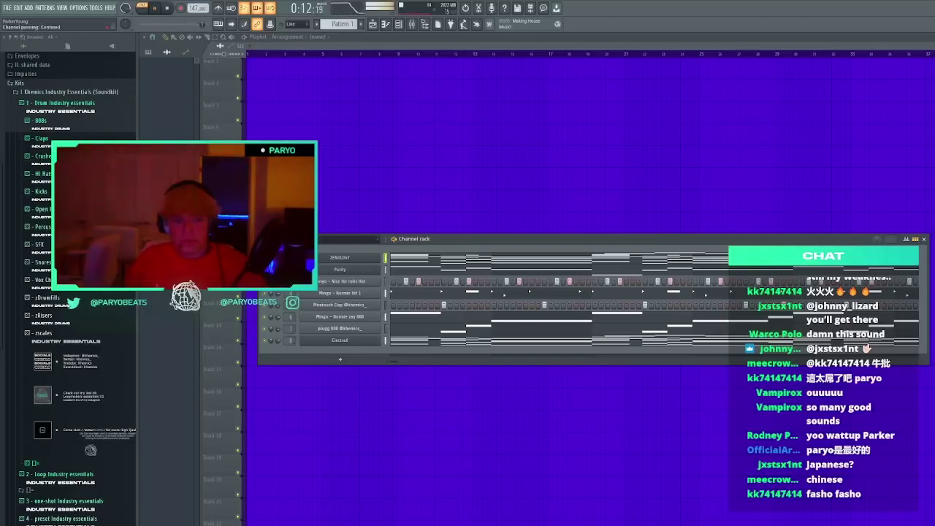
Raise the Insert 2 mixer fader and check that track's Fruity Parametric EQ 2
{"action": "left_click", "coordinate": [412, 24]}
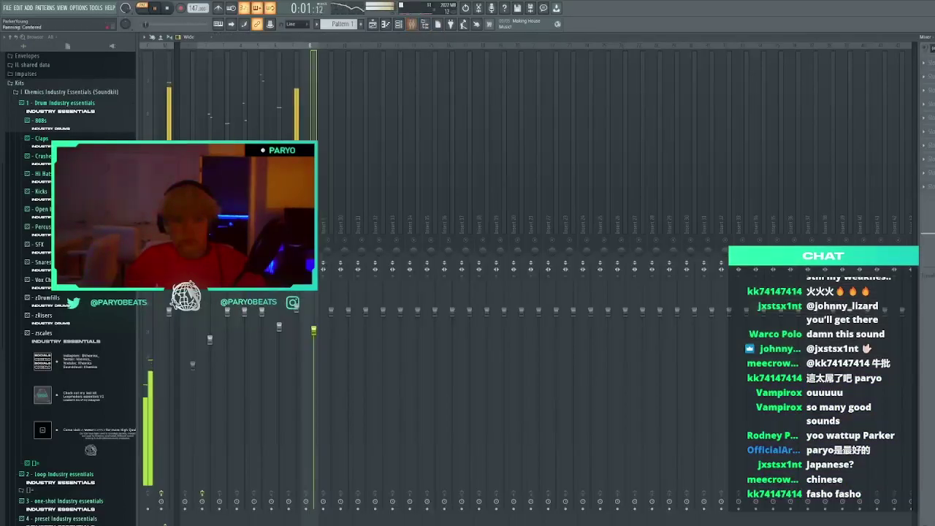
{"action": "left_click", "coordinate": [212, 333]}
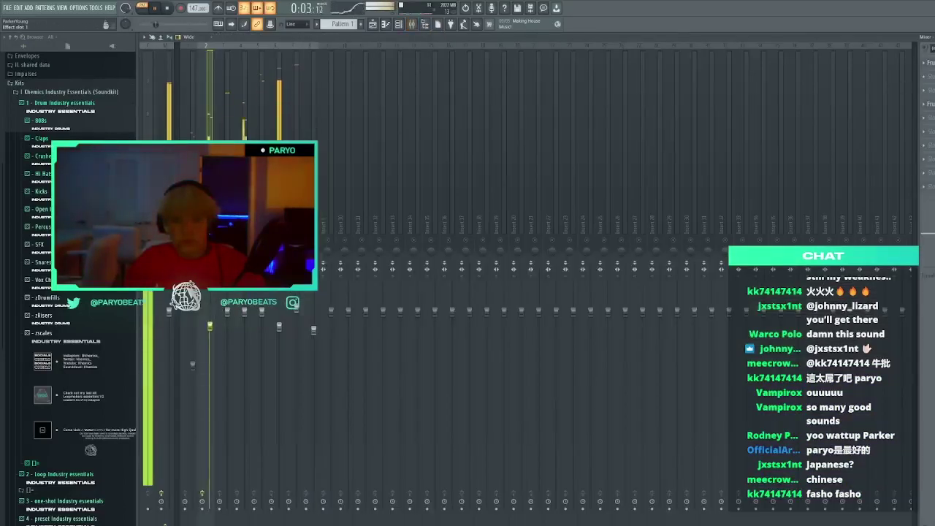
{"action": "left_click", "coordinate": [931, 63]}
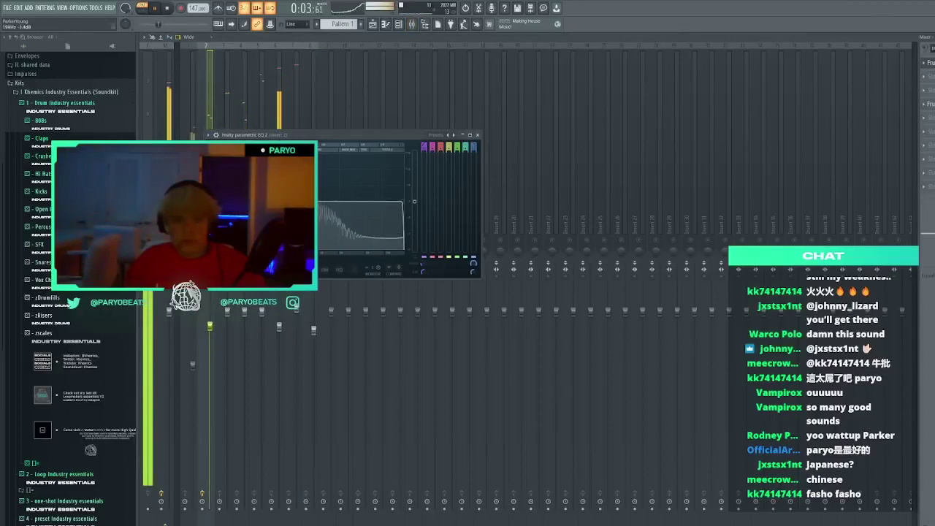
{"action": "left_click", "coordinate": [480, 136]}
{"action": "left_click_drag", "start_coordinate": [210, 326], "coordinate": [214, 316]}
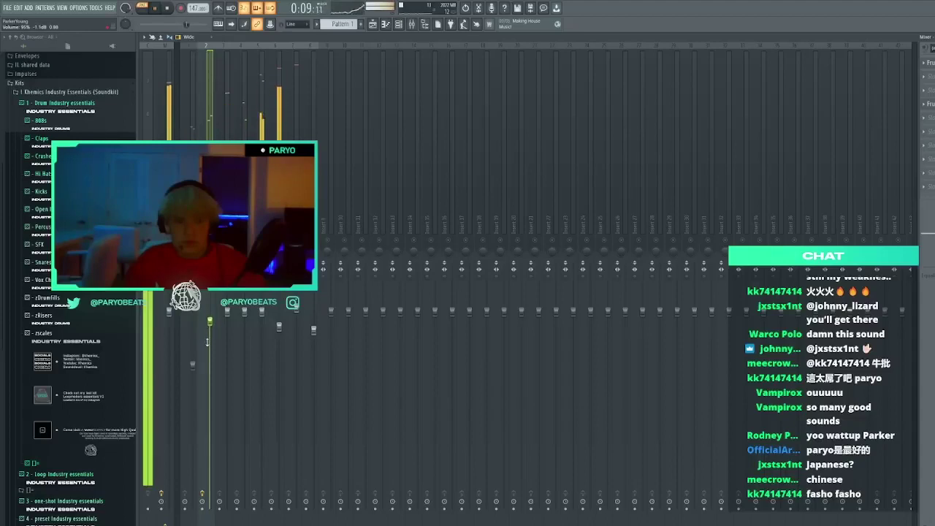
Compare mixer Inserts 1 and 2, and lower the Insert 1 volume to 68%
{"action": "key", "text": "Left"}
{"action": "key", "text": "Right"}
{"action": "key", "text": "Left"}
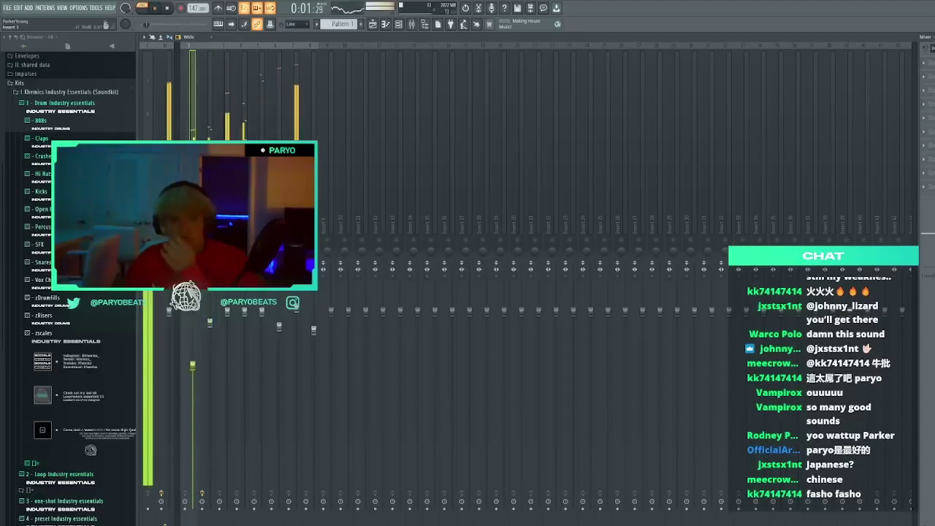
{"action": "key", "text": "Right"}
{"action": "key", "text": "Left"}
{"action": "left_click_drag", "start_coordinate": [192, 366], "coordinate": [193, 374]}
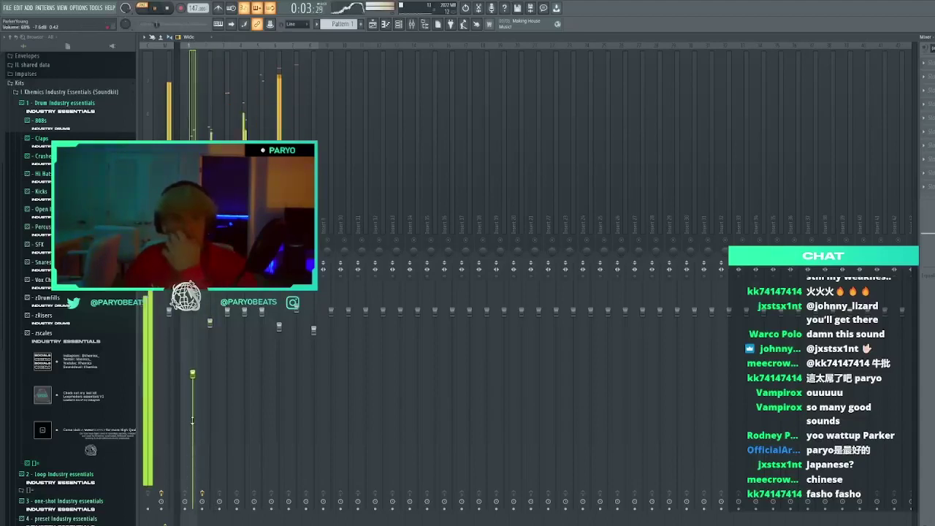
Lower the Insert 2 fader slightly and replay the pattern to check its balance against Insert 1
{"action": "left_click", "coordinate": [210, 394]}
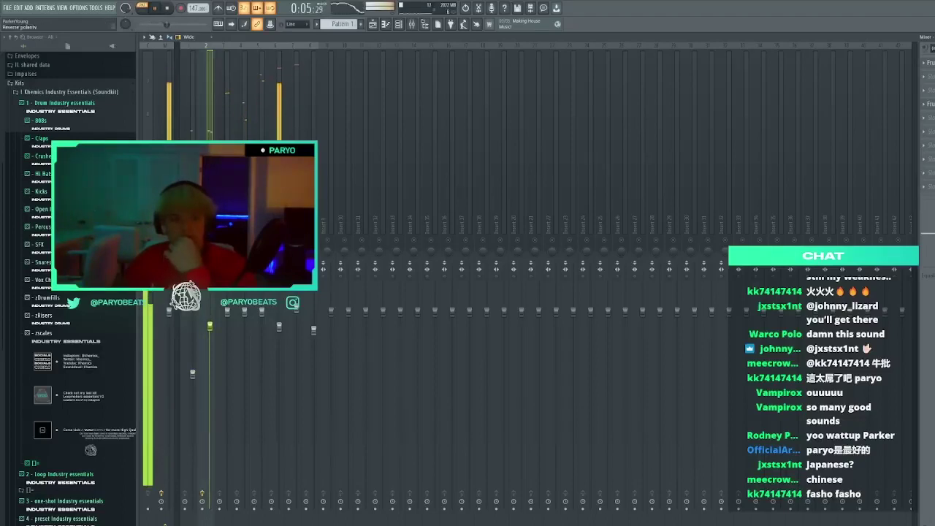
{"action": "key", "text": "Right"}
{"action": "key", "text": "Left"}
{"action": "key", "text": "Left"}
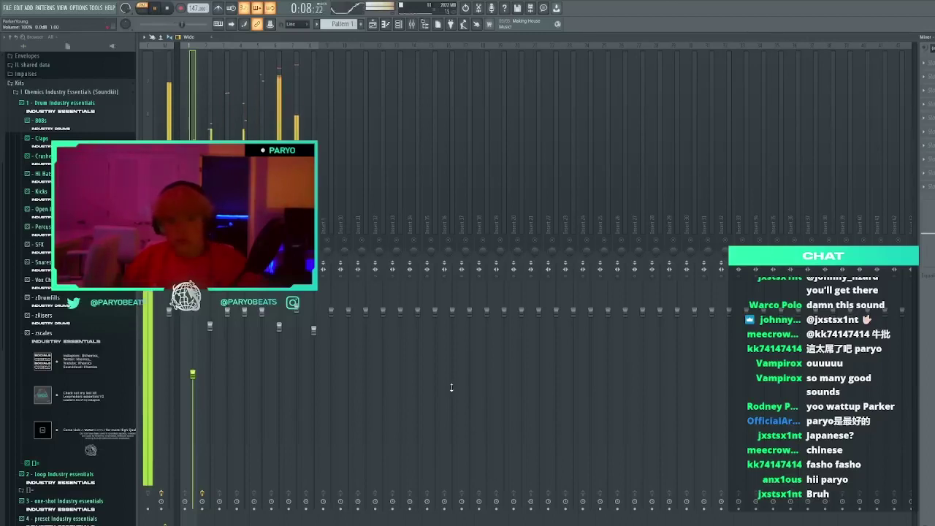
{"action": "key", "text": "space"}
{"action": "left_click", "coordinate": [210, 220]}
{"action": "key", "text": "space"}
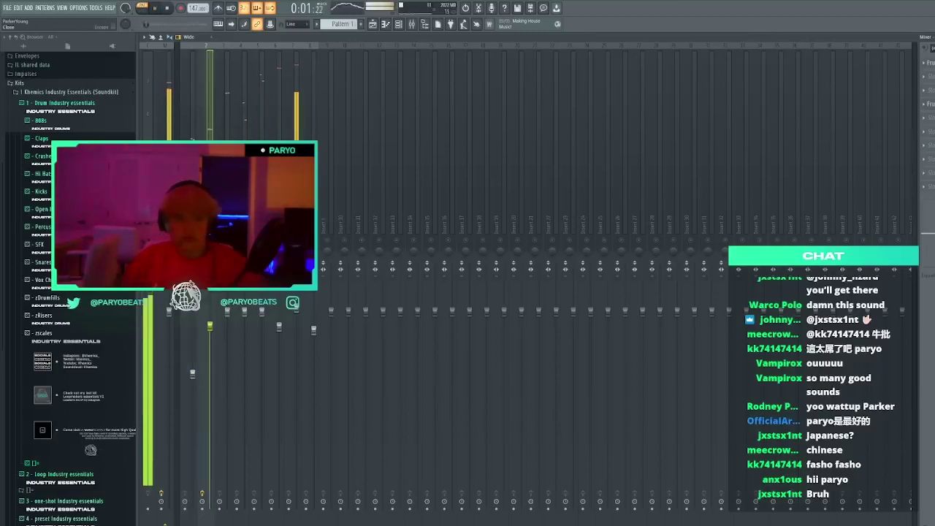
{"action": "key", "text": "F9"}
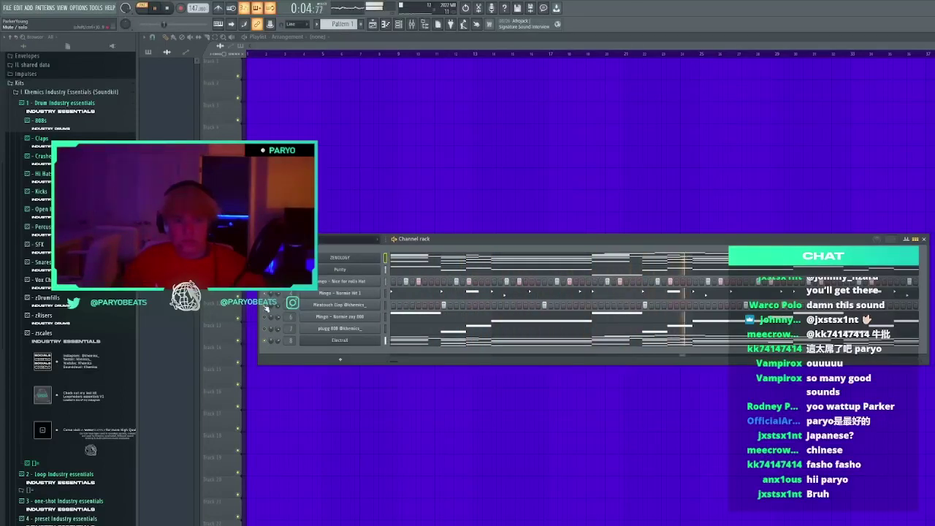
Browse the 8-29 NEW ONESHOTS kit and look through the Anastasia vocal chop samples
{"action": "left_click", "coordinate": [66, 92]}
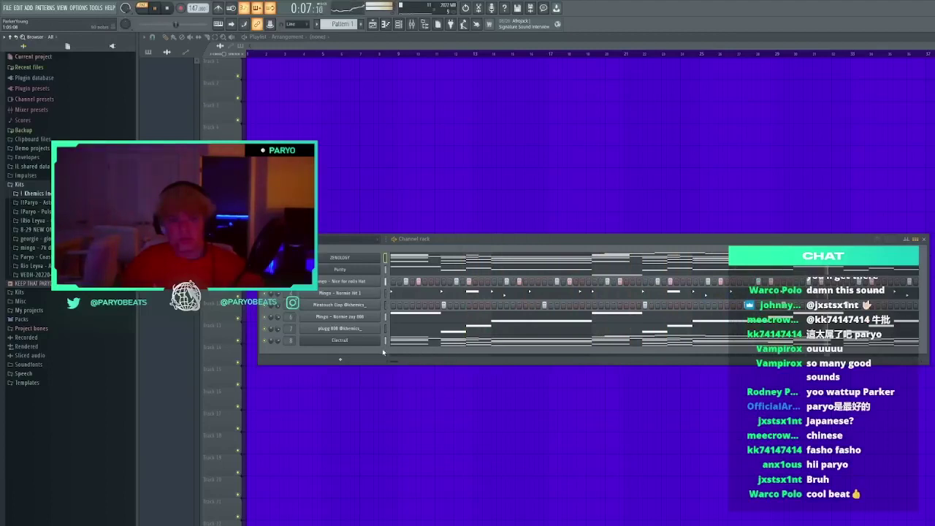
{"action": "left_click", "coordinate": [49, 232]}
{"action": "scroll", "coordinate": [75, 355], "scroll_direction": "down", "scroll_amount": 2}
{"action": "left_click", "coordinate": [75, 358]}
{"action": "left_click", "coordinate": [70, 381]}
{"action": "scroll", "coordinate": [68, 365], "scroll_direction": "down", "scroll_amount": 3}
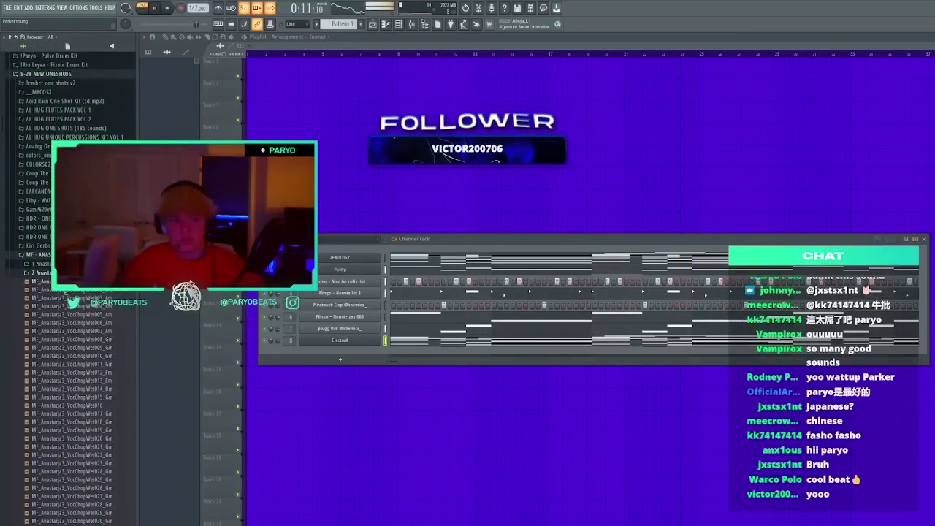
Audition one-shots from BACKSKIES to IDLEWILD in the Coop The Truth - Intension folder
{"action": "left_click", "coordinate": [70, 255]}
{"action": "left_click", "coordinate": [70, 209]}
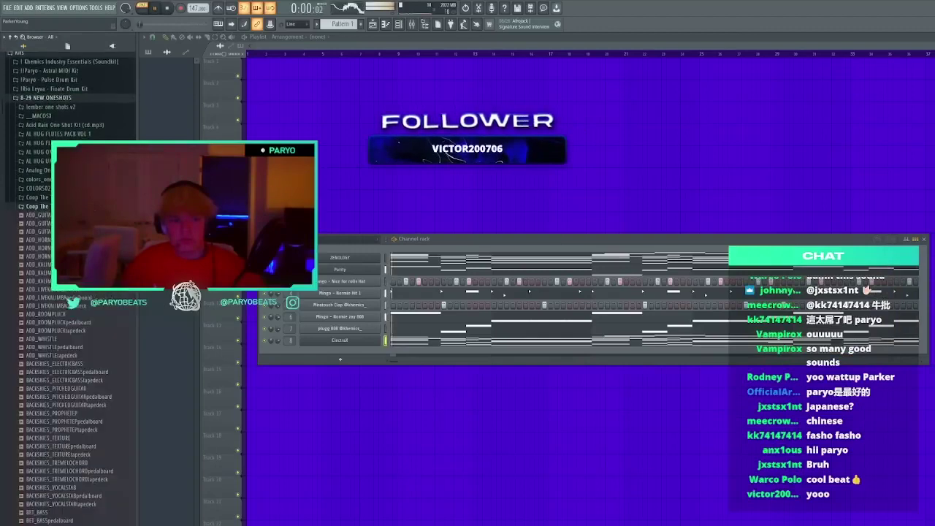
{"action": "left_click", "coordinate": [70, 259]}
{"action": "scroll", "coordinate": [70, 259], "scroll_direction": "down", "scroll_amount": 12}
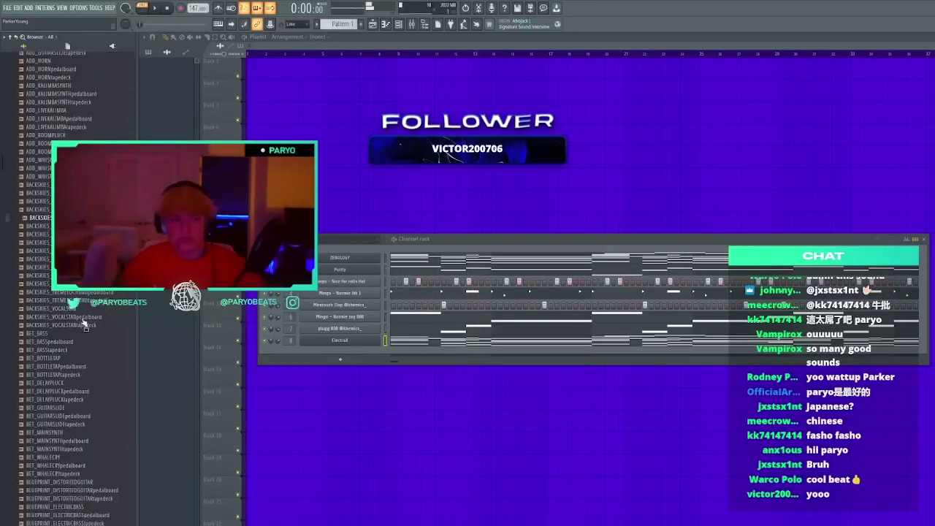
{"action": "scroll", "coordinate": [47, 221], "scroll_direction": "down", "scroll_amount": 6}
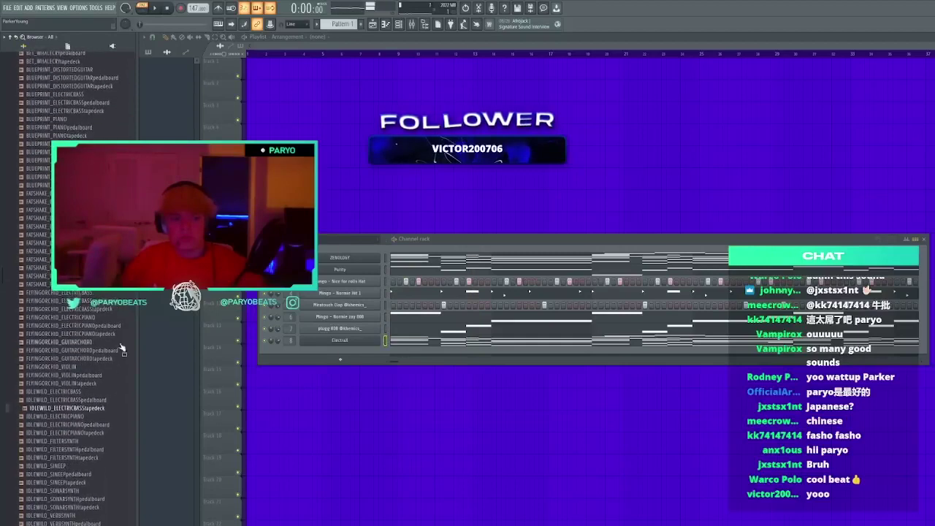
Resume the pattern, check the mixer levels and return to the channel rack and one-shot folders
{"action": "key", "text": "space"}
{"action": "scroll", "coordinate": [47, 222], "scroll_direction": "up", "scroll_amount": 20}
{"action": "key", "text": "F9"}
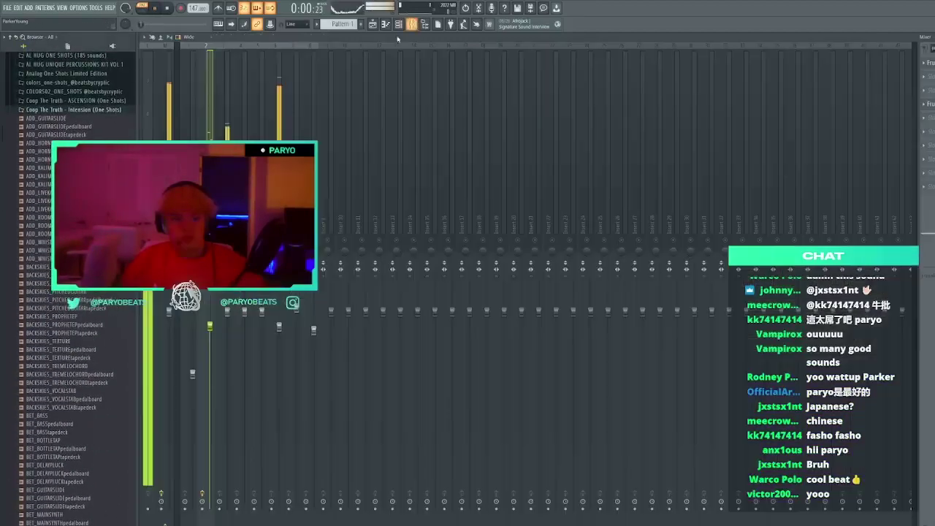
{"action": "key", "text": "space"}
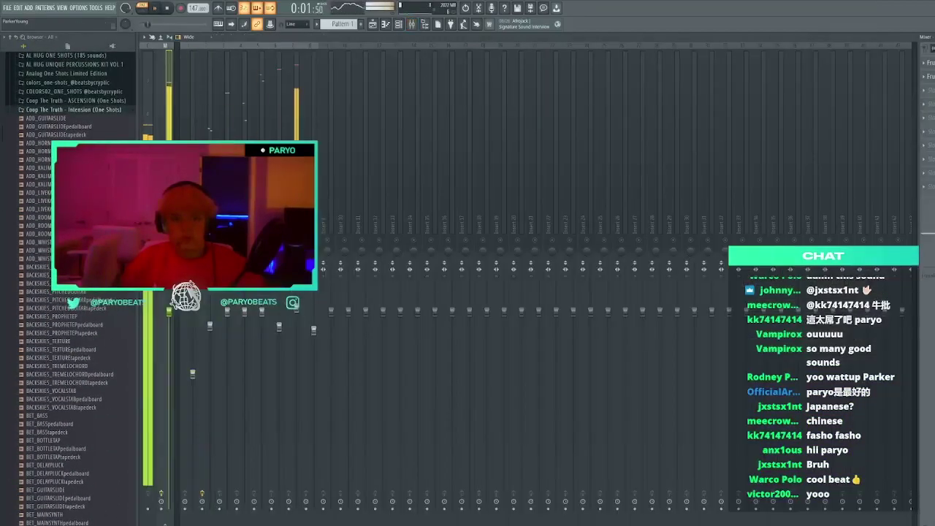
{"action": "key", "text": "F9"}
{"action": "scroll", "coordinate": [66, 219], "scroll_direction": "up", "scroll_amount": 2}
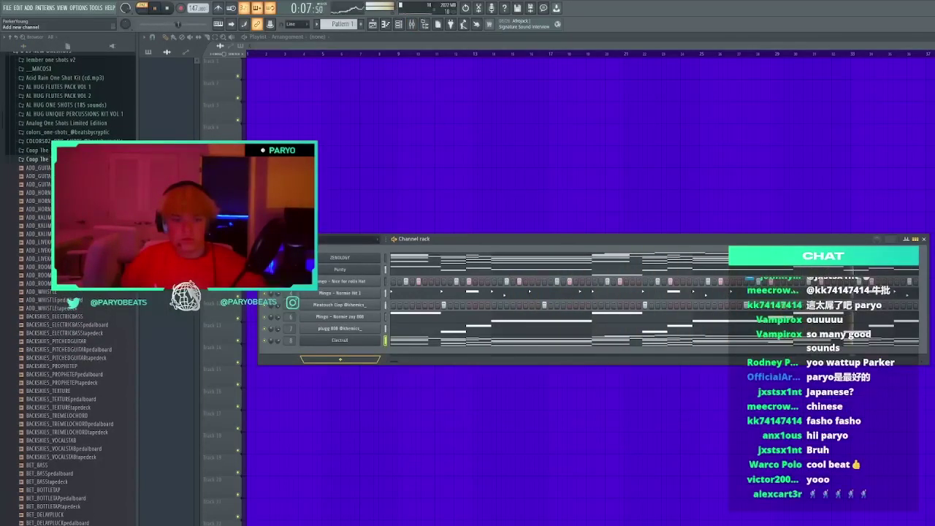
Add a Keyscape channel to the pattern and route it to its own mixer track
{"action": "left_click", "coordinate": [347, 502]}
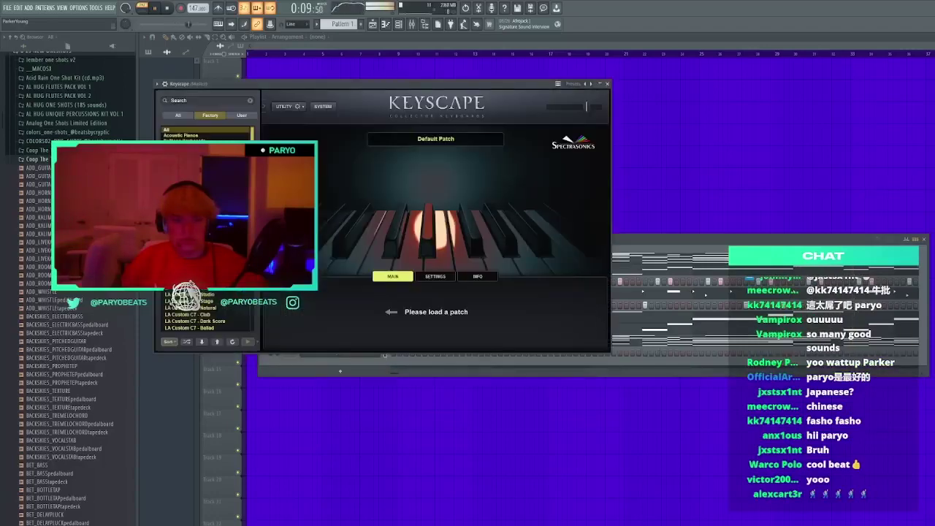
{"action": "left_click", "coordinate": [607, 84]}
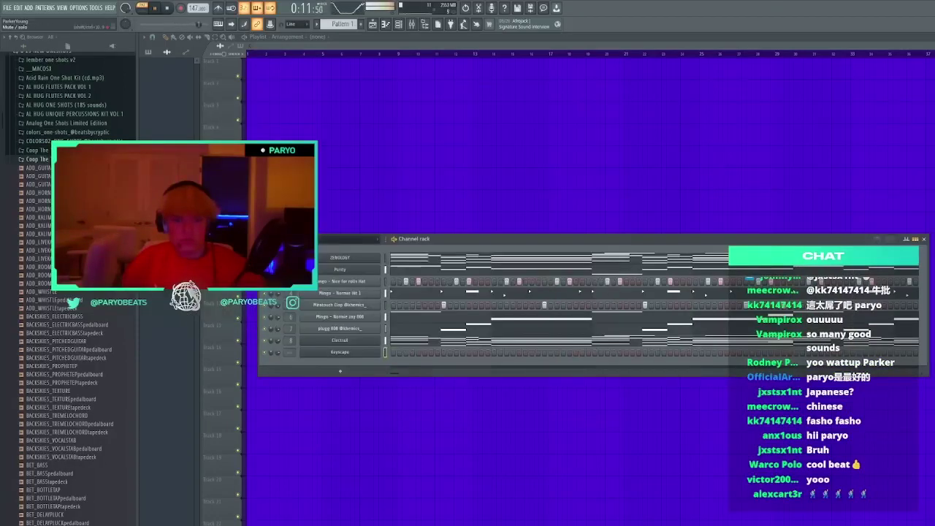
{"action": "key", "text": "space"}
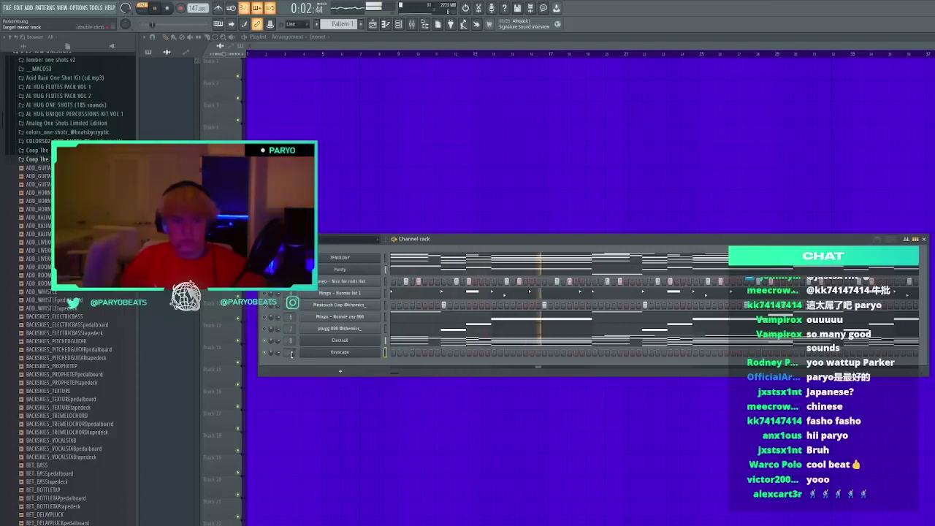
Open the Keyscape piano roll to view the other channels' ghost notes and bring back the channel rack
{"action": "left_click", "coordinate": [393, 353]}
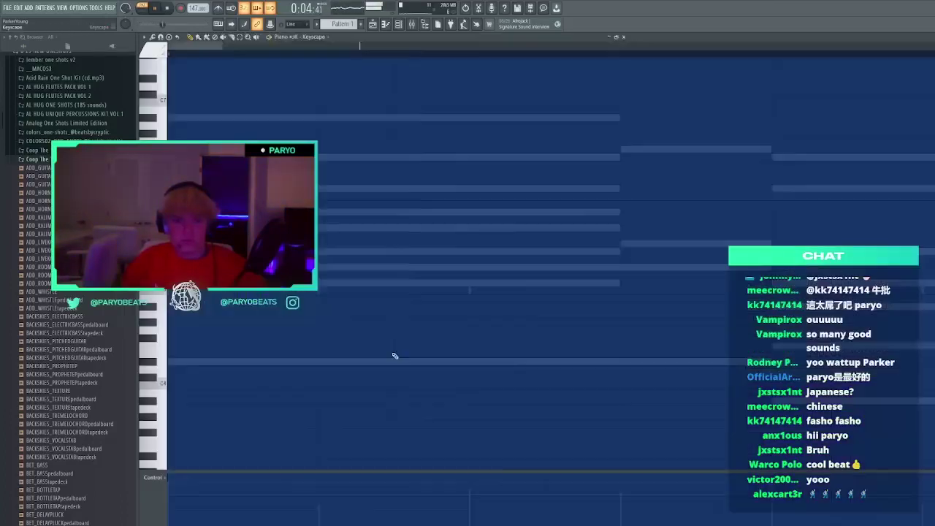
{"action": "scroll", "coordinate": [300, 48], "scroll_direction": "up", "scroll_amount": 1}
{"action": "left_click", "coordinate": [401, 25]}
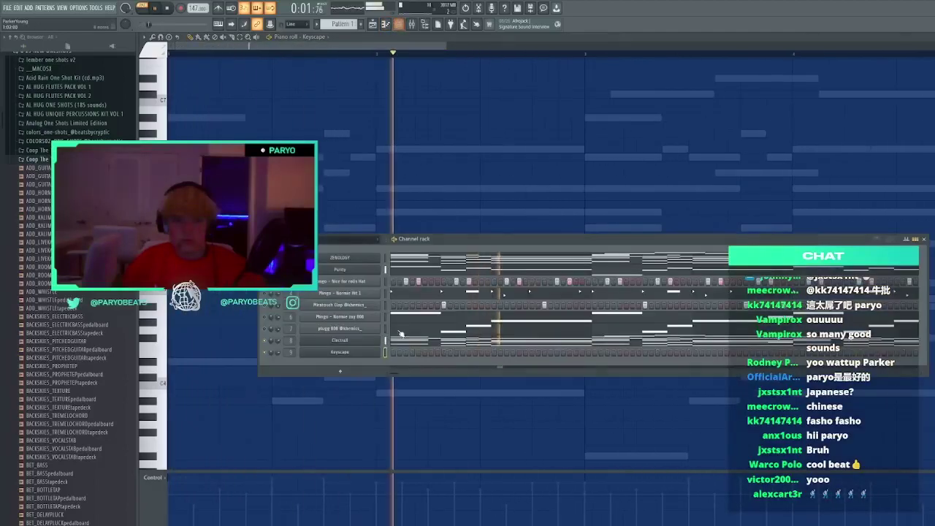
Load the LA Custom C7 - Cinematic patch in Keyscape and restart the pattern
{"action": "left_click", "coordinate": [362, 353]}
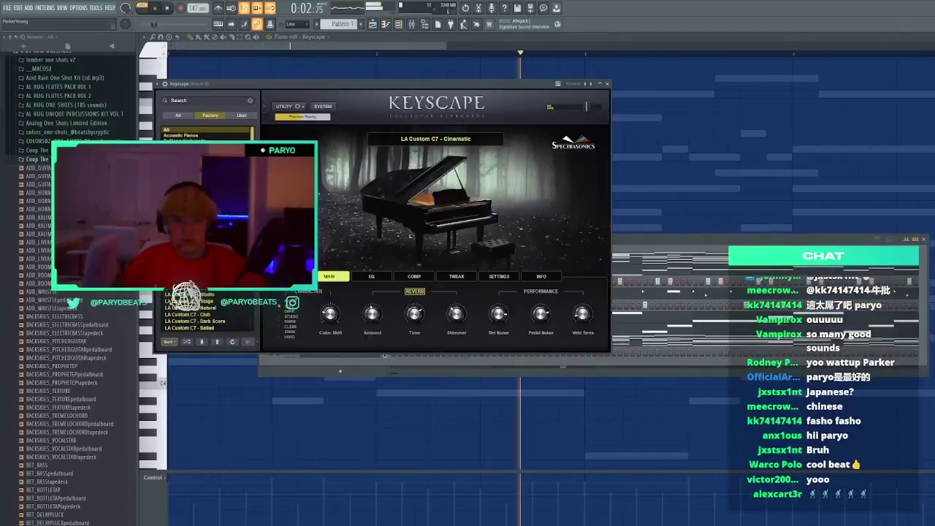
{"action": "left_click", "coordinate": [607, 84]}
{"action": "key", "text": "space"}
{"action": "left_click", "coordinate": [197, 179]}
{"action": "key", "text": "space"}
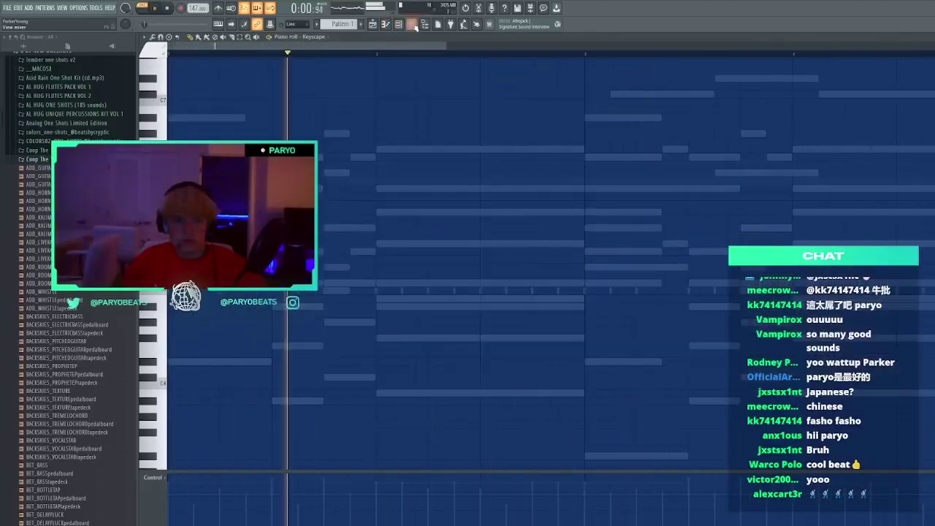
Place the opening Keyscape melody notes across bar 1 in the piano roll, following the ghost notes
{"action": "key", "text": "F9"}
{"action": "key", "text": "F9"}
{"action": "key", "text": "space"}
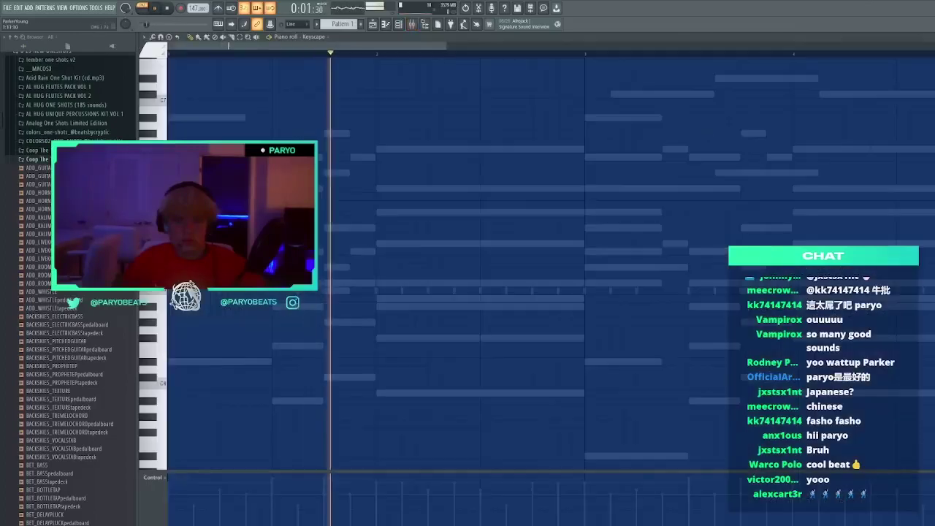
{"action": "key", "text": "space"}
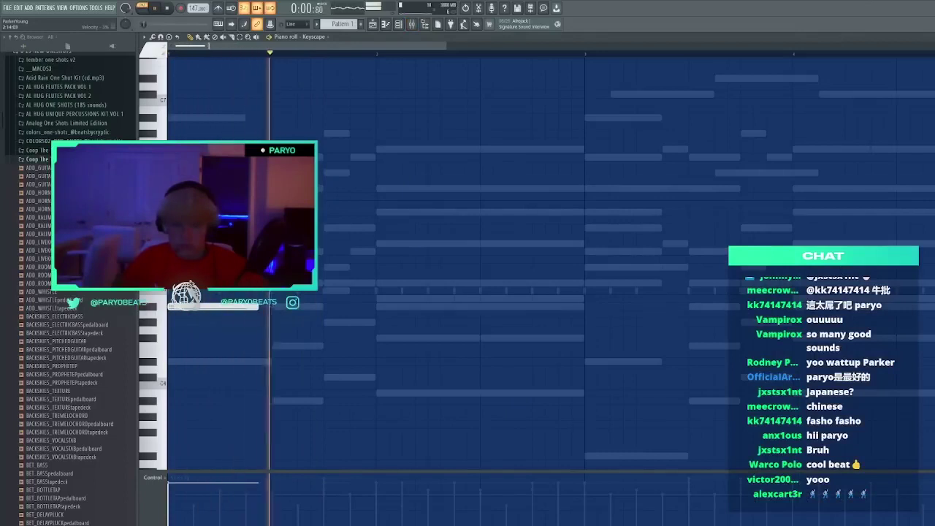
{"action": "left_click", "coordinate": [278, 323]}
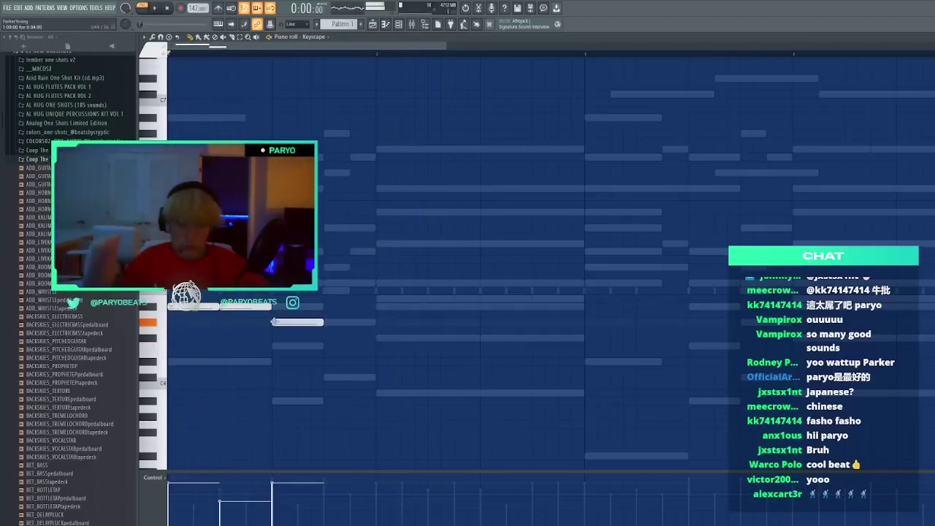
{"action": "left_click", "coordinate": [329, 283]}
{"action": "left_click", "coordinate": [356, 267]}
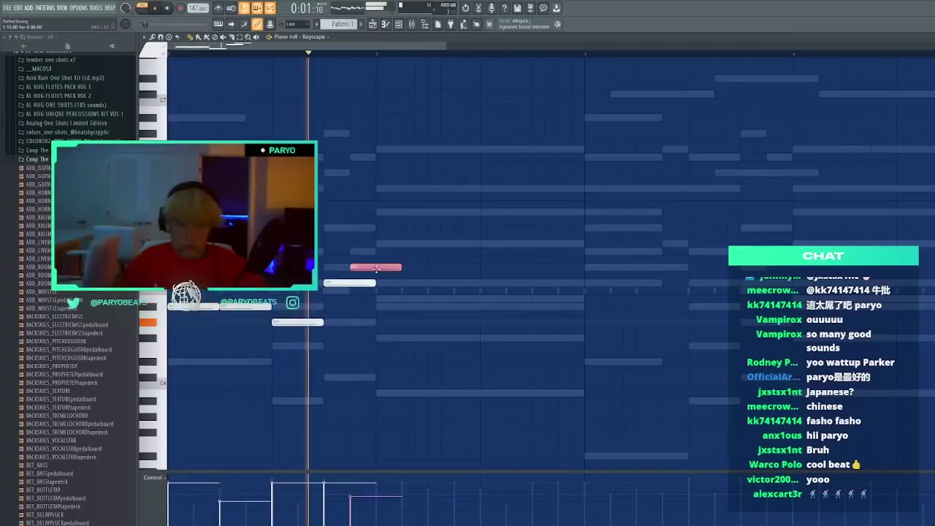
Duplicate the bar 1 melody into bar 2 and delete all but the first two copied notes
{"action": "left_click", "coordinate": [419, 292]}
{"action": "left_click_drag", "start_coordinate": [420, 293], "coordinate": [397, 307]}
{"action": "right_click", "coordinate": [431, 299]}
{"action": "key", "text": "ctrl+b"}
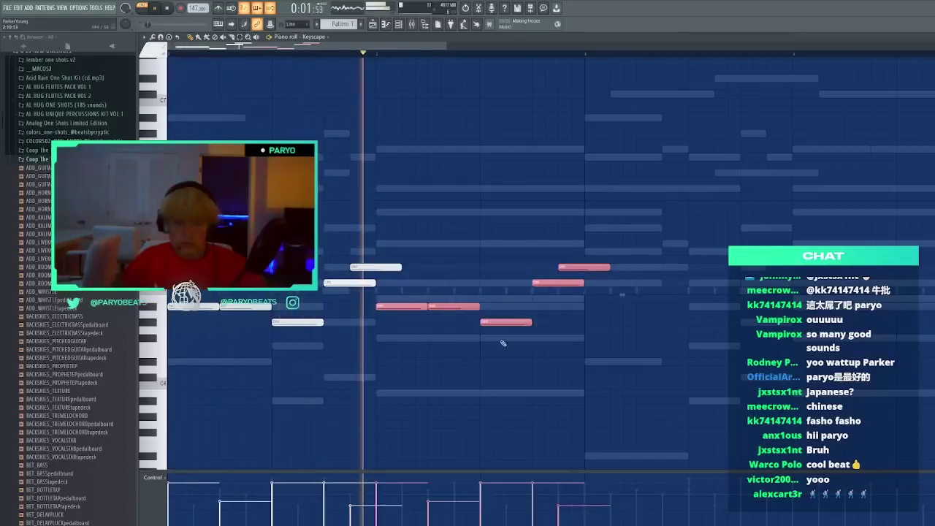
{"action": "left_click_drag", "start_coordinate": [527, 356], "coordinate": [610, 255]}
{"action": "key", "text": "Delete"}
{"action": "left_click", "coordinate": [551, 307]}
{"action": "right_click", "coordinate": [551, 307]}
Add lower supporting notes beneath the Keyscape melody in bar 1, starting with a half-bar note
{"action": "scroll", "coordinate": [365, 380], "scroll_direction": "down", "scroll_amount": 1}
{"action": "left_click_drag", "start_coordinate": [196, 354], "coordinate": [266, 337]}
{"action": "scroll", "coordinate": [267, 337], "scroll_direction": "up", "scroll_amount": 2}
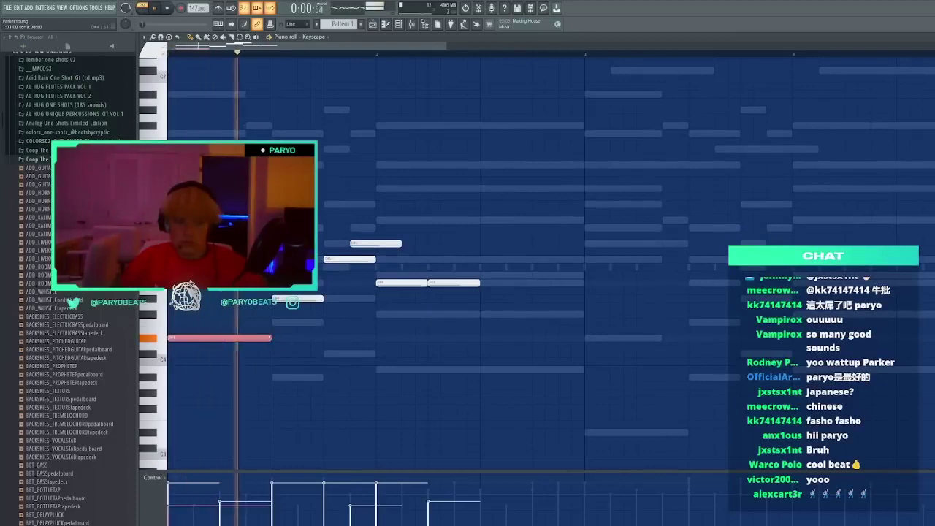
{"action": "key", "text": "space"}
{"action": "key", "text": "space"}
{"action": "key", "text": "space"}
{"action": "left_click_drag", "start_coordinate": [339, 345], "coordinate": [324, 377]}
{"action": "key", "text": "space"}
Add a low note at the start of bar 2 and cut the overlapping end off the lowest note in bar 1
{"action": "left_click", "coordinate": [378, 370]}
{"action": "key", "text": "c"}
{"action": "left_click", "coordinate": [395, 355], "text": "ctrl"}
{"action": "key", "text": "Delete"}
{"action": "key", "text": "space"}
{"action": "key", "text": "space"}
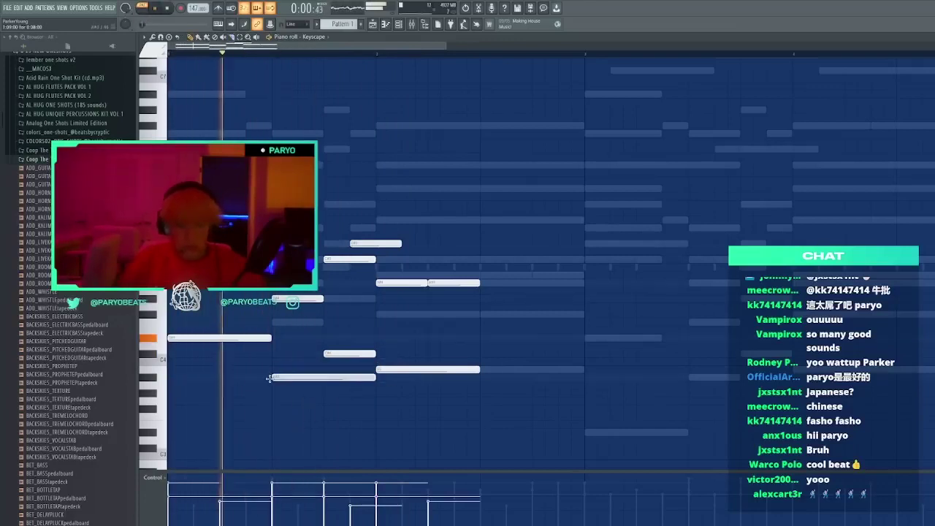
{"action": "right_click", "coordinate": [358, 378]}
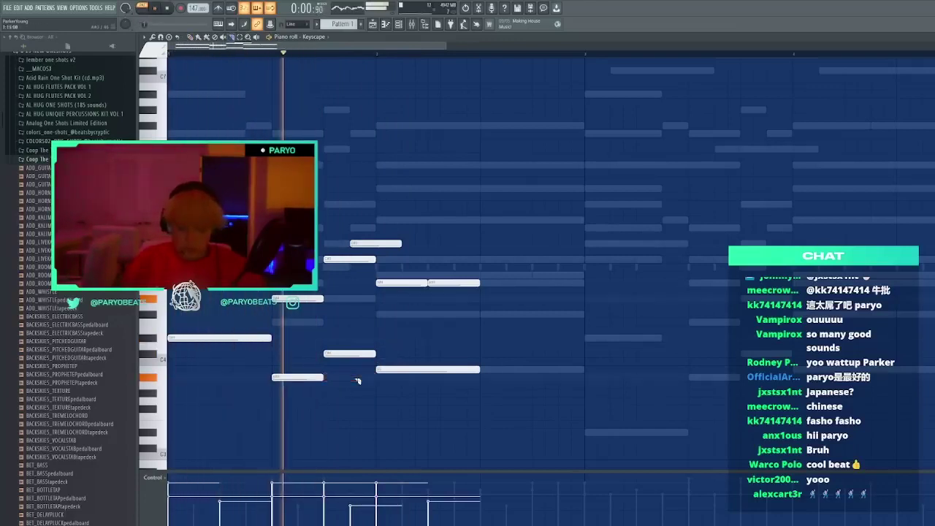
{"action": "left_click", "coordinate": [506, 340]}
{"action": "right_click", "coordinate": [506, 340]}
Extend bar 2's low note over the whole bar and copy its two melody notes into the second half at one lower pitch
{"action": "left_click_drag", "start_coordinate": [480, 370], "coordinate": [406, 270]}
{"action": "key", "text": "ctrl+b"}
{"action": "key", "text": "shift+Down"}
{"action": "key", "text": "shift+Down"}
{"action": "key", "text": "shift+Down"}
{"action": "key", "text": "shift+Down"}
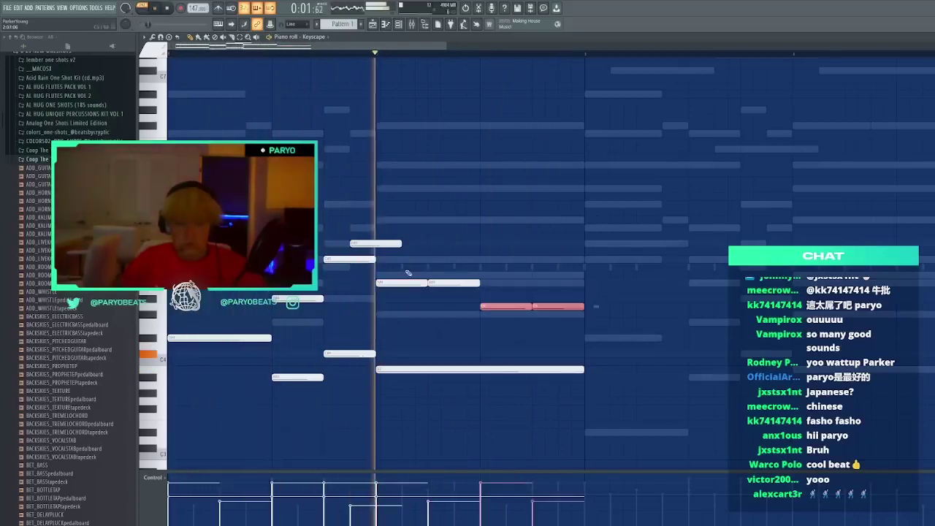
{"action": "left_click_drag", "start_coordinate": [517, 267], "coordinate": [542, 267]}
{"action": "right_click", "coordinate": [542, 268]}
{"action": "mouse_move", "coordinate": [504, 314]}
{"action": "left_mouse_down"}
{"action": "mouse_move", "coordinate": [505, 329]}
{"action": "mouse_move", "coordinate": [514, 320]}
{"action": "left_mouse_up"}
{"action": "key", "text": "space"}
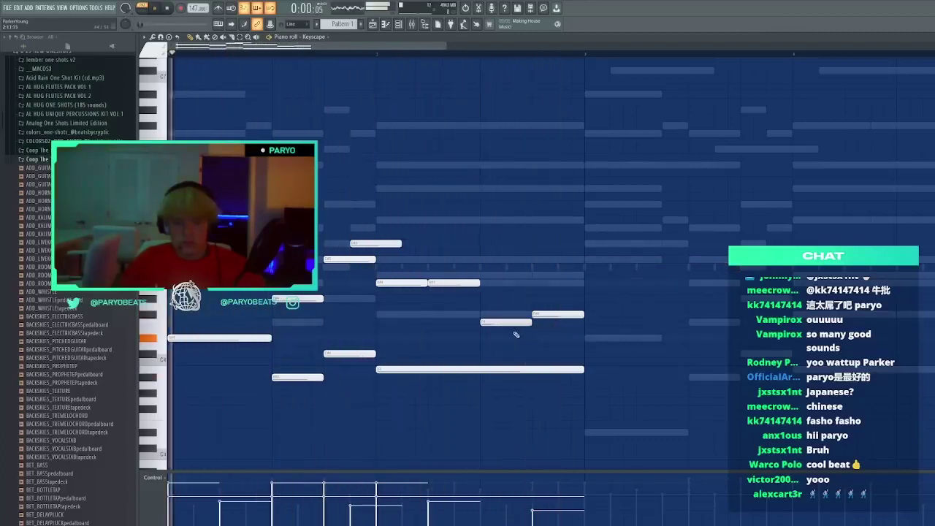
{"action": "left_click_drag", "start_coordinate": [517, 320], "coordinate": [517, 314]}
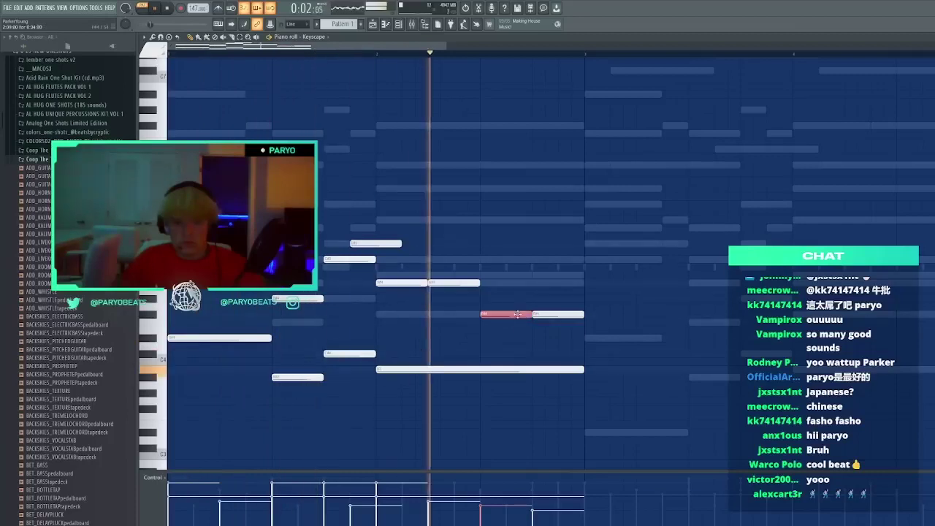
{"action": "left_click", "coordinate": [624, 292]}
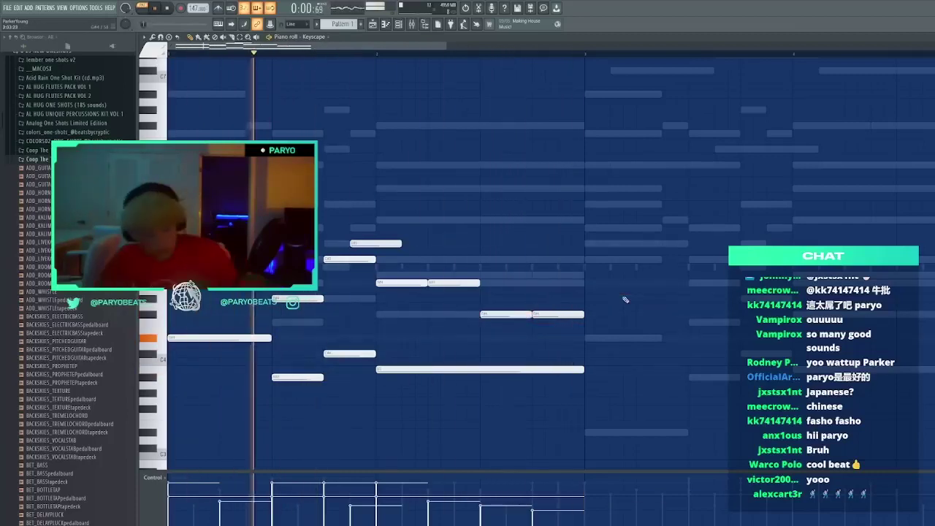
Duplicate the two-bar Keyscape phrase into bars 3 and 4 and restart playback
{"action": "key", "text": "F6"}
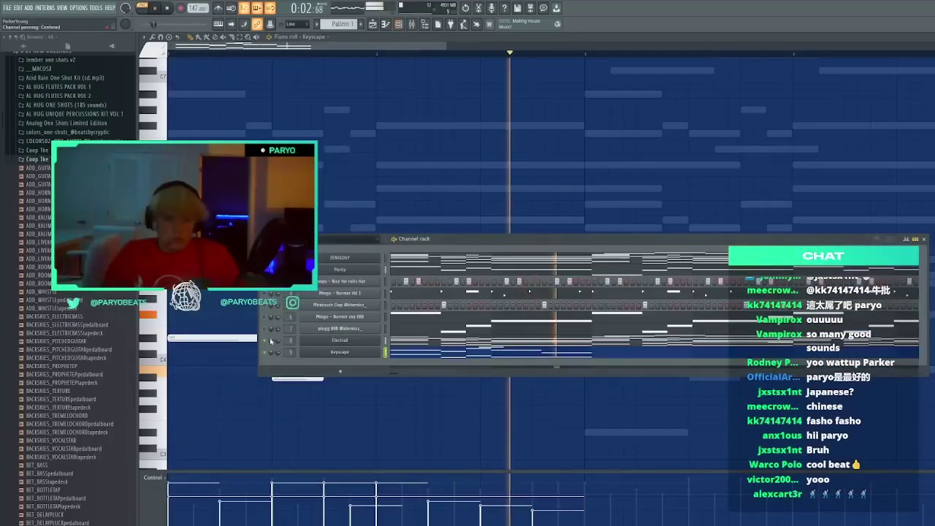
{"action": "key", "text": "space"}
{"action": "key", "text": "F6"}
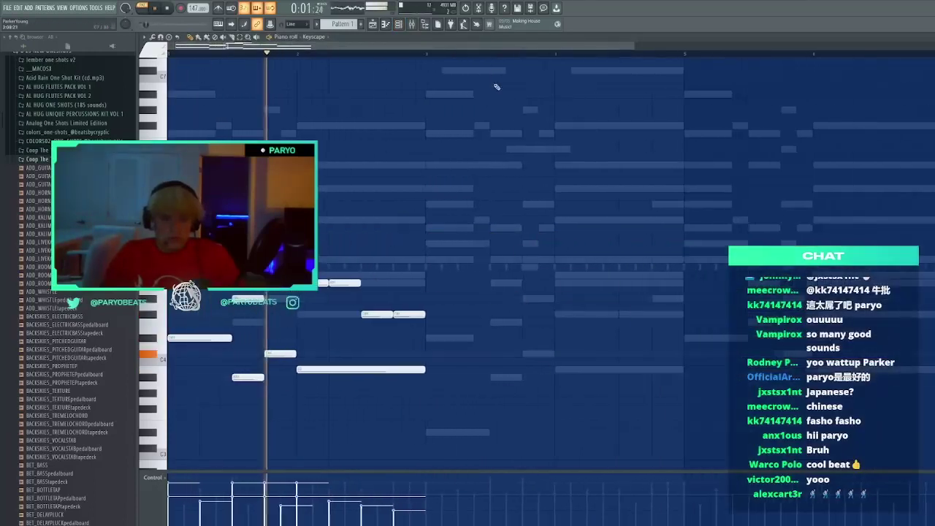
{"action": "scroll", "coordinate": [459, 147], "scroll_direction": "up", "scroll_amount": 1}
{"action": "left_click", "coordinate": [449, 145]}
{"action": "right_click", "coordinate": [448, 145]}
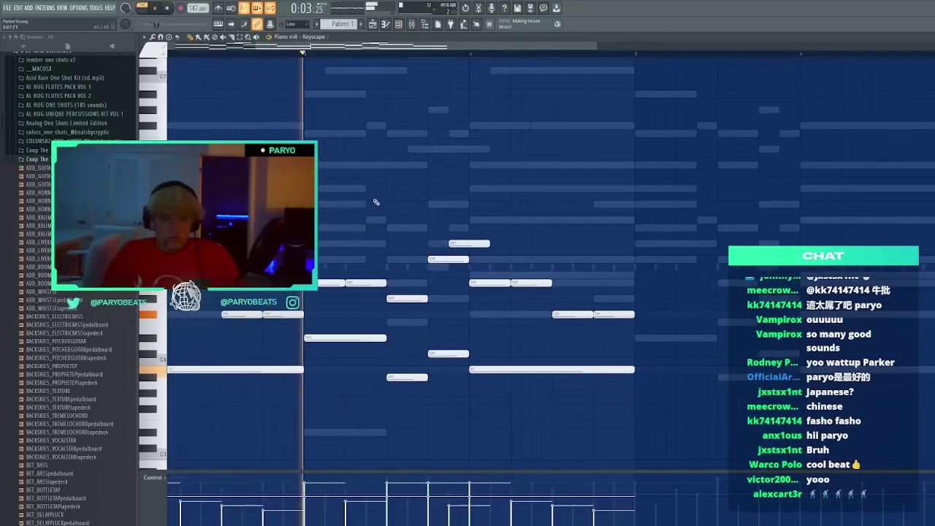
{"action": "key", "text": "space"}
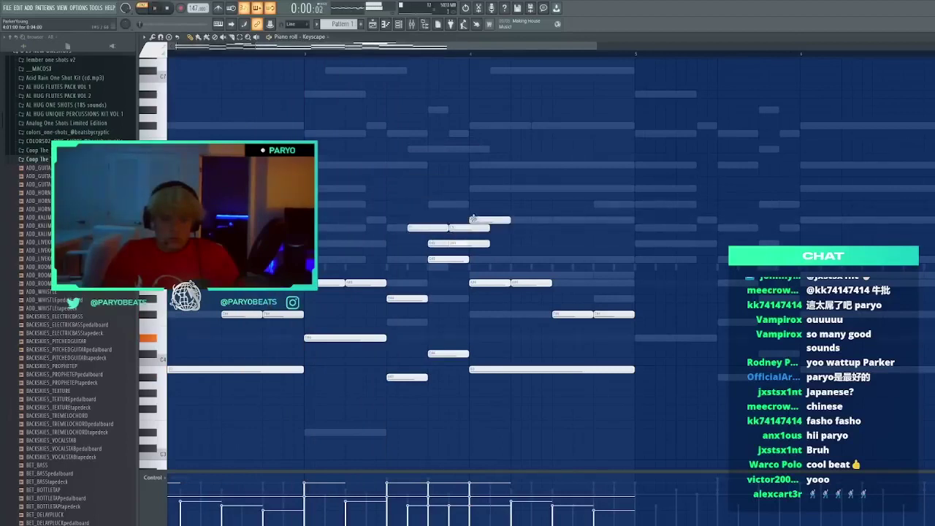
Draw a higher counter-melody of short notes through bar 3, leading into a high note at bar 4
{"action": "right_click", "coordinate": [455, 261]}
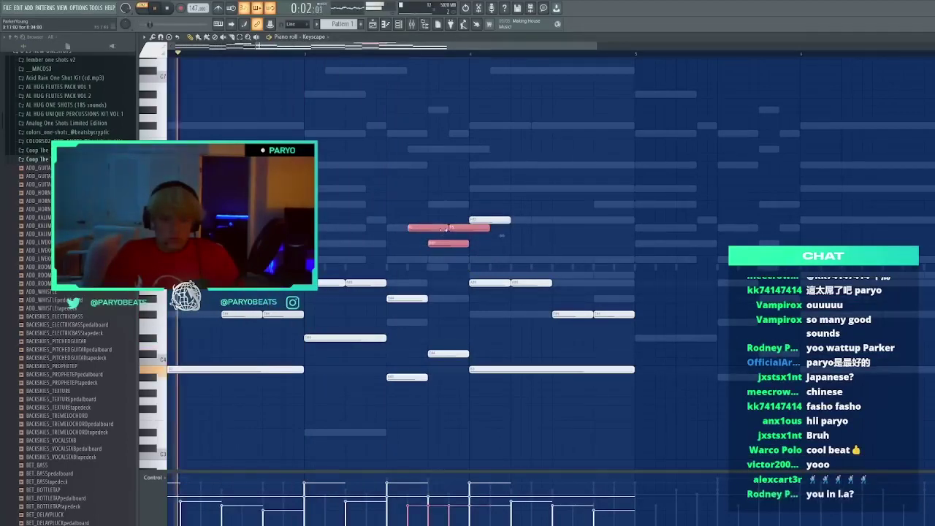
{"action": "left_click", "coordinate": [334, 211]}
{"action": "key", "text": "space"}
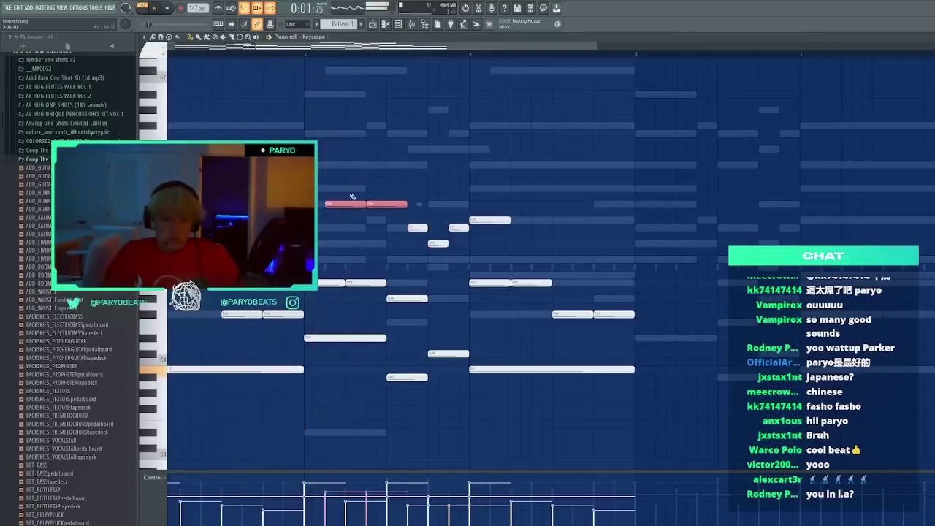
{"action": "left_click", "coordinate": [375, 205]}
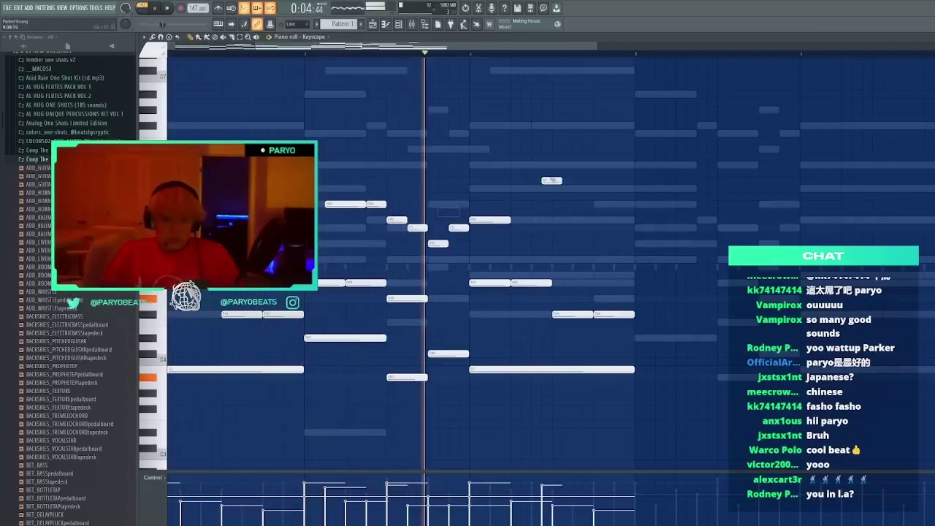
Lengthen the high note in bar 4 to exactly one full bar and replay the pattern
{"action": "left_click_drag", "start_coordinate": [510, 219], "coordinate": [625, 220]}
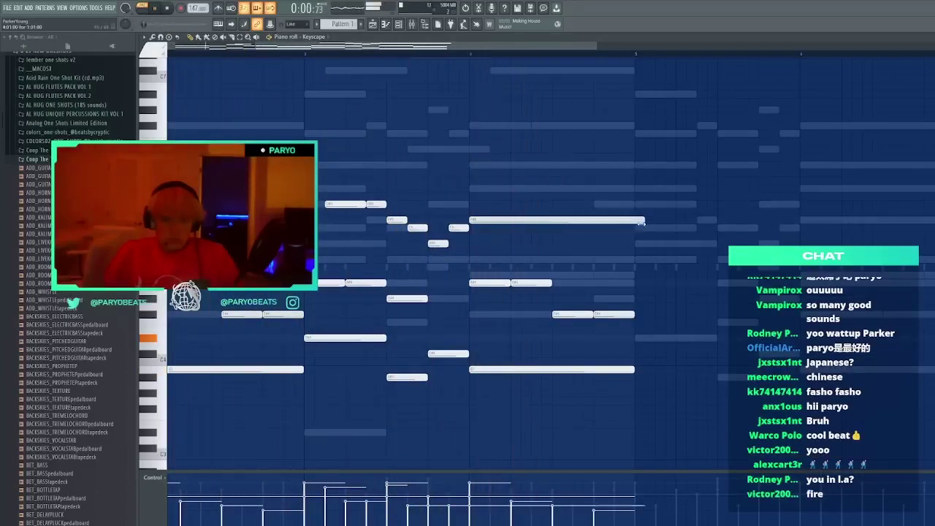
{"action": "right_click", "coordinate": [656, 222]}
{"action": "left_click_drag", "start_coordinate": [644, 220], "coordinate": [633, 219]}
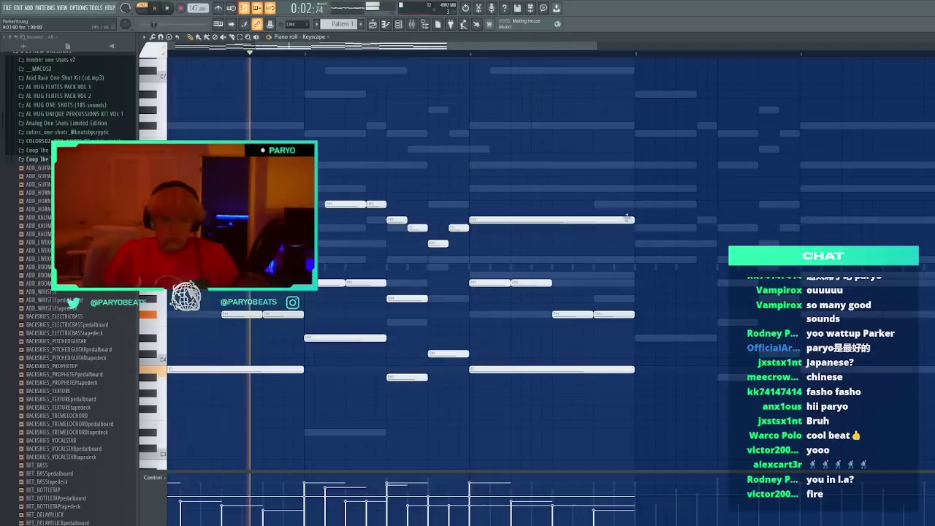
{"action": "left_click", "coordinate": [618, 188]}
{"action": "right_click", "coordinate": [618, 189]}
{"action": "scroll", "coordinate": [520, 63], "scroll_direction": "down", "scroll_amount": 2}
{"action": "key", "text": "space"}
{"action": "scroll", "coordinate": [183, 55], "scroll_direction": "up", "scroll_amount": 2}
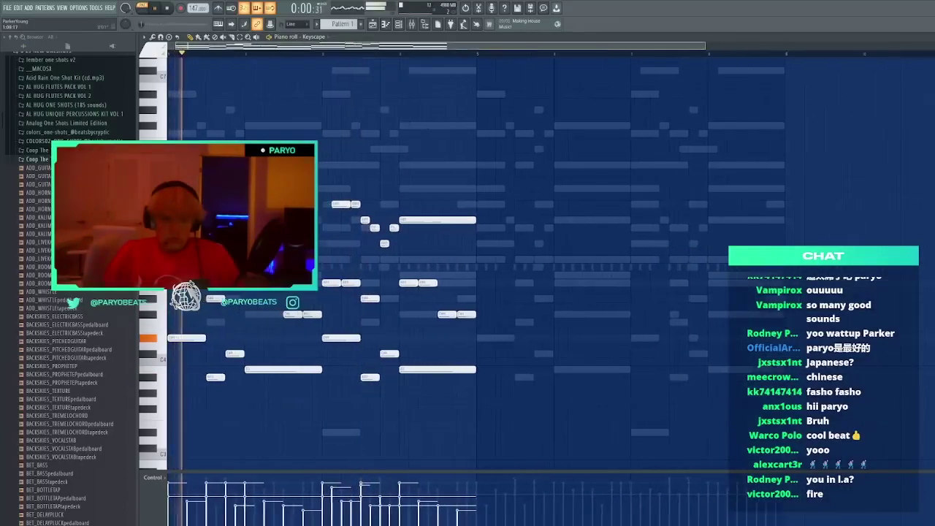
Fill bars 1 and 2 with sustained half-bar middle harmony notes between the melody and low notes
{"action": "left_click", "coordinate": [207, 306]}
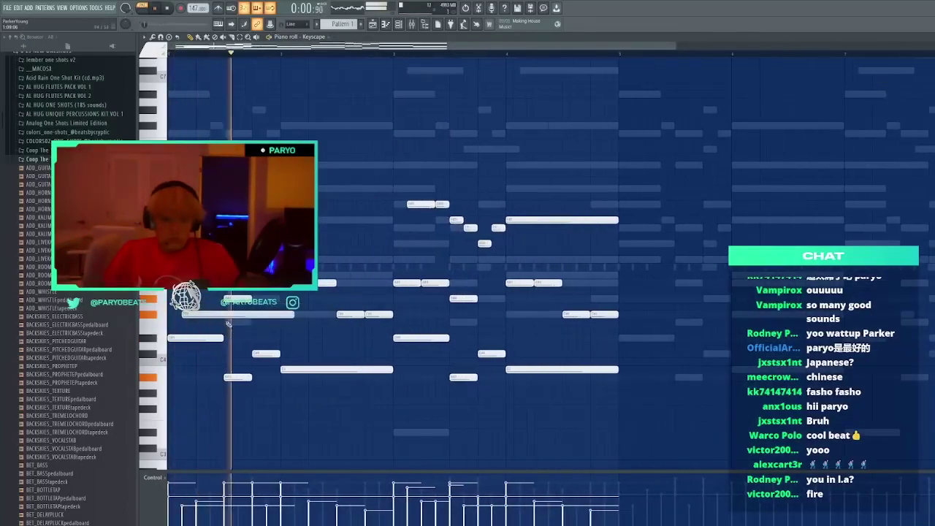
{"action": "left_click_drag", "start_coordinate": [202, 315], "coordinate": [189, 315]}
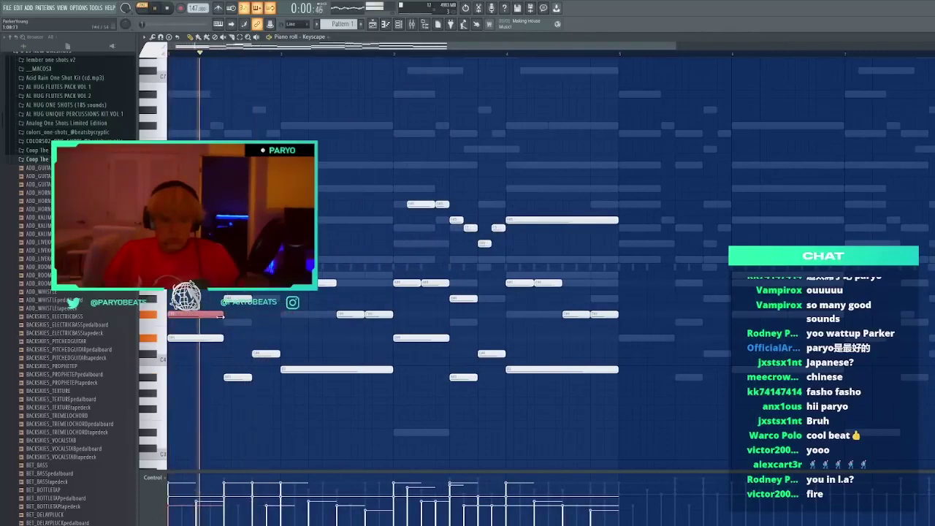
{"action": "left_click", "coordinate": [228, 314]}
{"action": "key", "text": "space"}
{"action": "left_click_drag", "start_coordinate": [264, 315], "coordinate": [257, 322]}
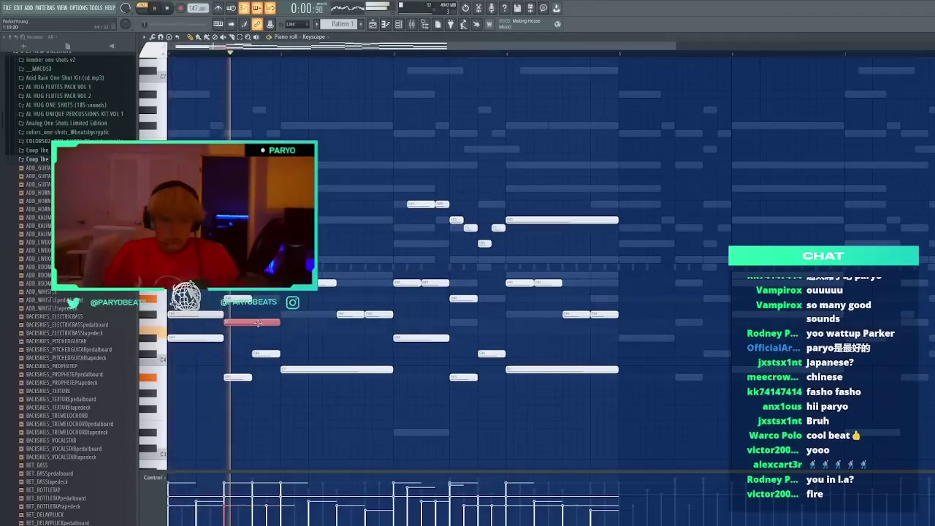
{"action": "left_click", "coordinate": [281, 322]}
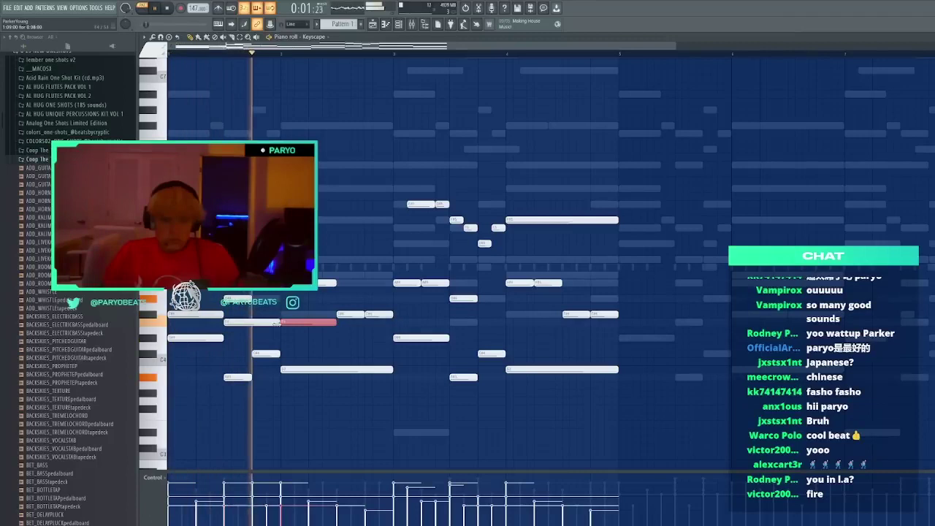
{"action": "left_click", "coordinate": [340, 337]}
{"action": "key", "text": "space"}
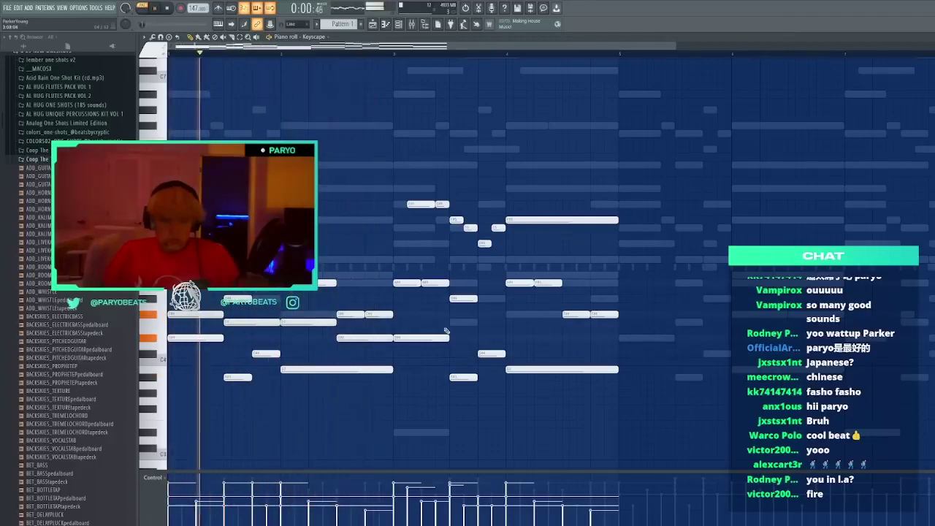
Repeat the half-bar middle harmony notes in bars 3 and 4 and listen to the phrase
{"action": "left_click", "coordinate": [431, 316]}
{"action": "left_click_drag", "start_coordinate": [426, 316], "coordinate": [465, 324]}
{"action": "left_click", "coordinate": [511, 322]}
{"action": "left_click", "coordinate": [578, 337]}
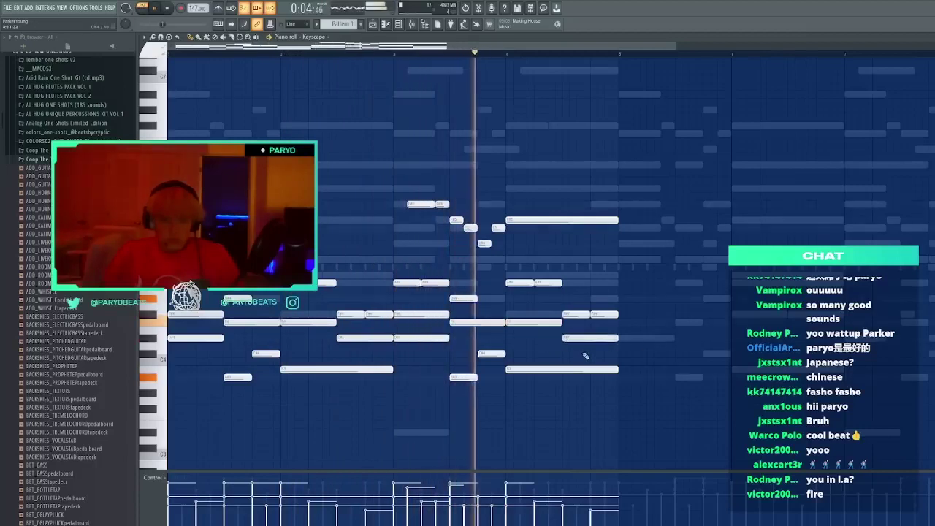
{"action": "left_click", "coordinate": [621, 355]}
{"action": "right_click", "coordinate": [623, 356]}
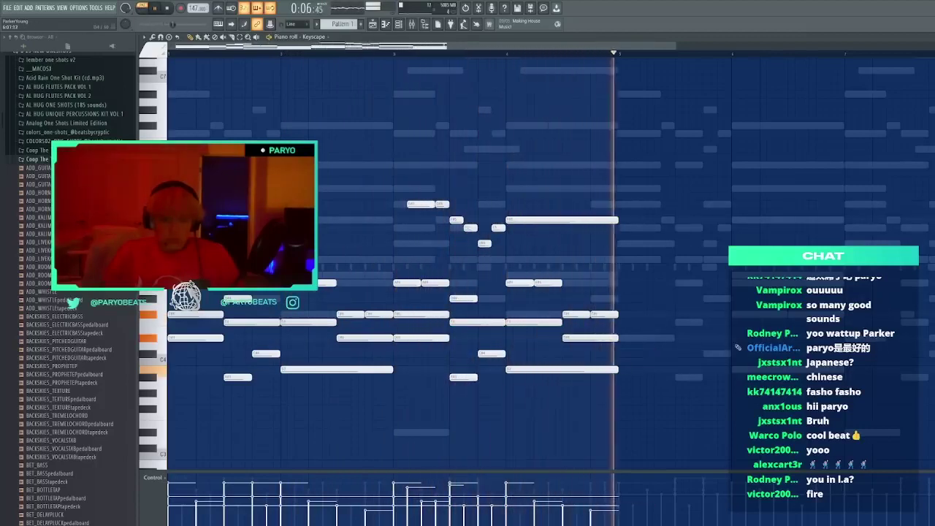
{"action": "left_click_drag", "start_coordinate": [526, 323], "coordinate": [714, 289]}
{"action": "right_click", "coordinate": [715, 290]}
{"action": "scroll", "coordinate": [207, 363], "scroll_direction": "down", "scroll_amount": 3}
{"action": "key", "text": "space"}
{"action": "left_click_drag", "start_coordinate": [176, 341], "coordinate": [159, 337]}
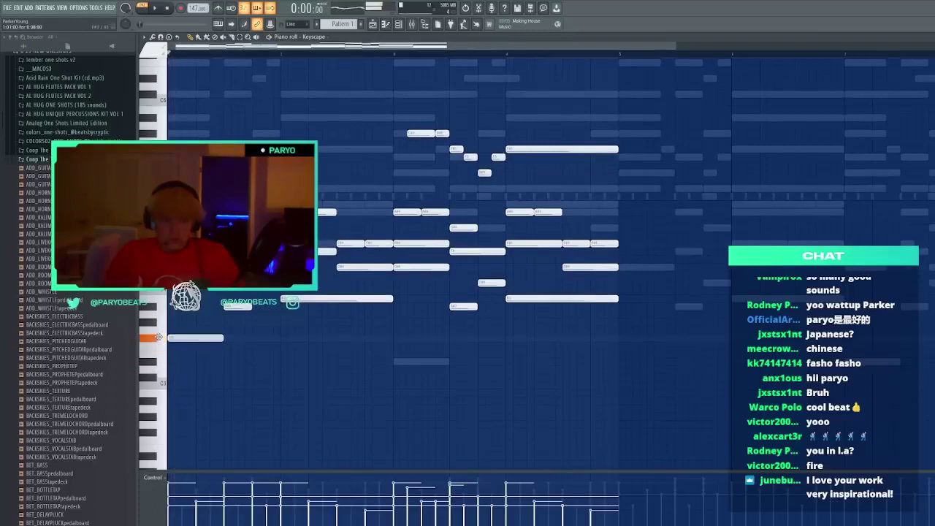
{"action": "left_click", "coordinate": [222, 395]}
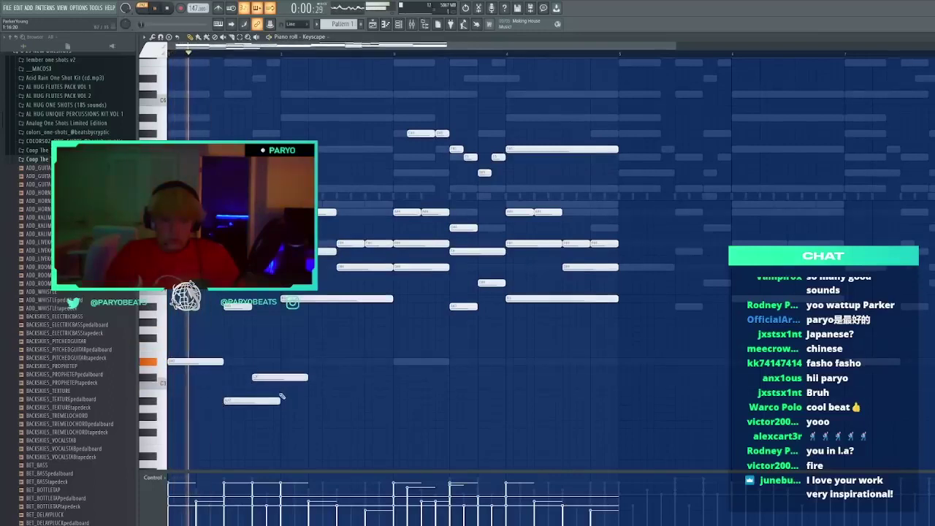
{"action": "key", "text": "space"}
{"action": "key", "text": "space"}
{"action": "left_click_drag", "start_coordinate": [348, 429], "coordinate": [168, 352]}
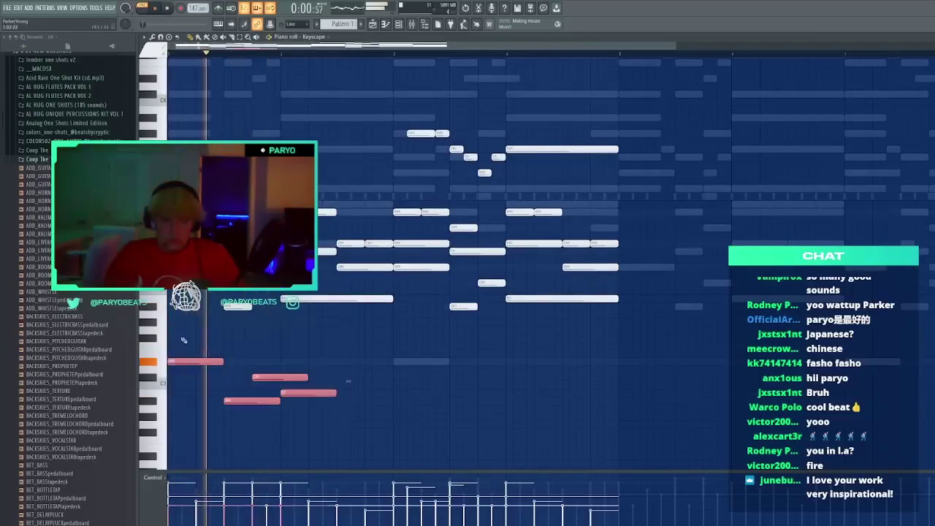
{"action": "key", "text": "Delete"}
Duplicate the complete four-bar Keyscape part into bars 5 to 8
{"action": "key", "text": "space"}
{"action": "key", "text": "space"}
{"action": "left_click", "coordinate": [338, 364]}
{"action": "right_click", "coordinate": [338, 366]}
{"action": "key", "text": "ctrl+b"}
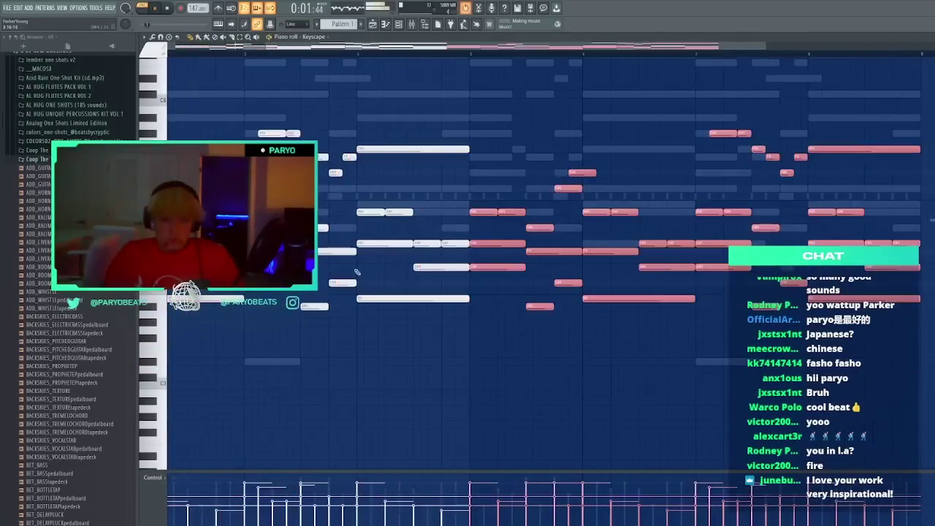
{"action": "scroll", "coordinate": [378, 65], "scroll_direction": "down", "scroll_amount": 2}
Select all the Keyscape notes across the eight bars and bring back the channel rack
{"action": "left_click", "coordinate": [480, 111]}
{"action": "right_click", "coordinate": [481, 112]}
{"action": "key", "text": "ctrl+a"}
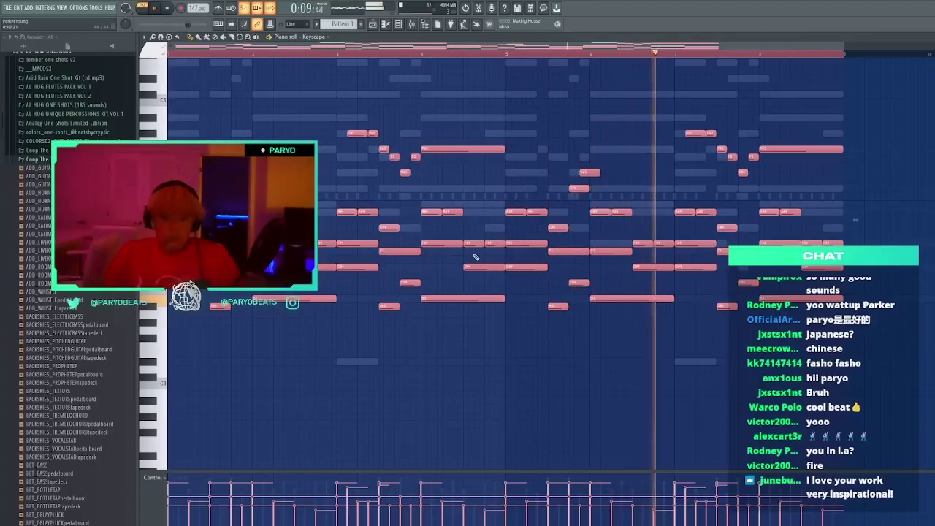
{"action": "left_click", "coordinate": [399, 24]}
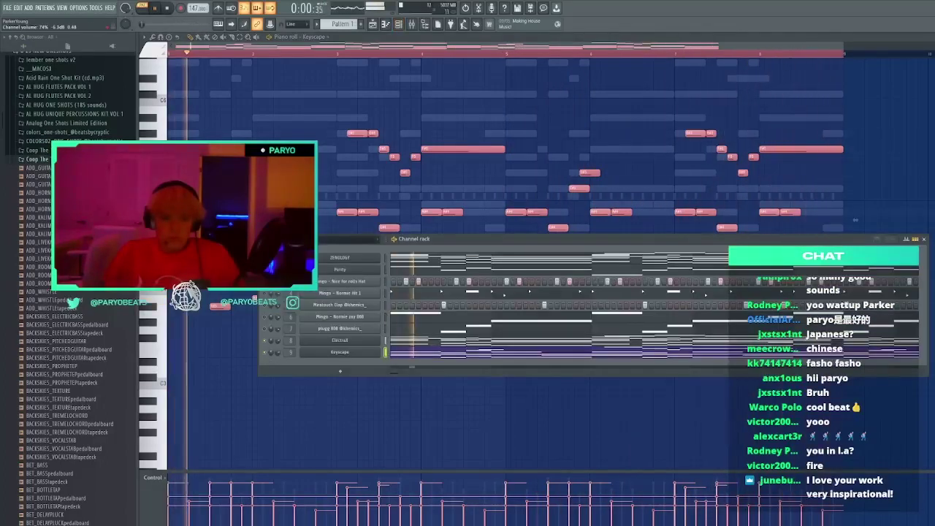
Restart the pattern and toggle the ElectraX channel's mute to compare the Keyscape part alone and with ElectraX
{"action": "key", "text": "space"}
{"action": "key", "text": "space"}
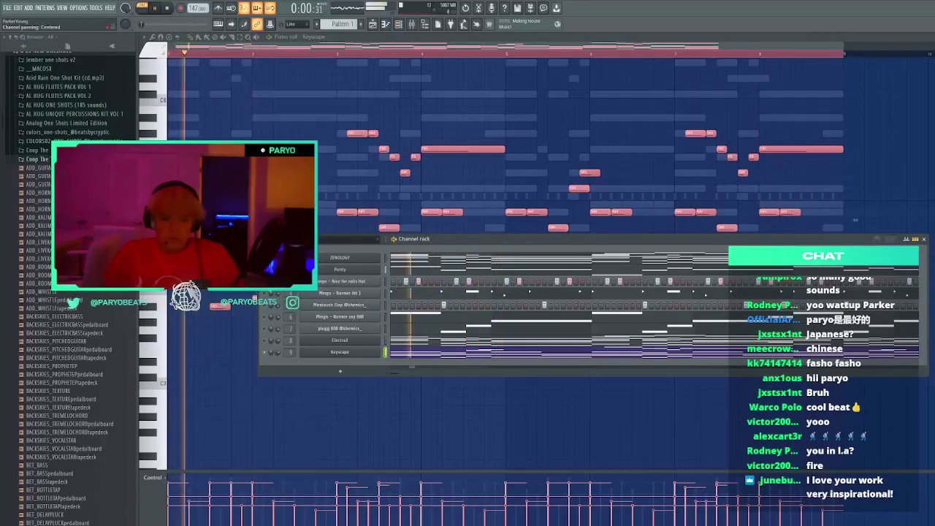
{"action": "left_click", "coordinate": [264, 340]}
{"action": "key", "text": "space"}
{"action": "key", "text": "space"}
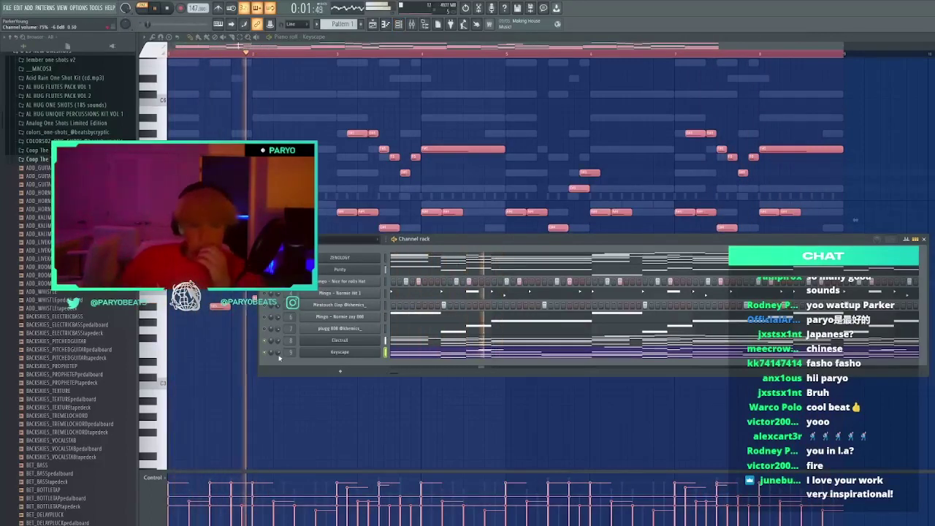
Open Keyscape, shuffle its patch list and audition the Planet M - Vibra patch during playback
{"action": "left_click", "coordinate": [339, 352]}
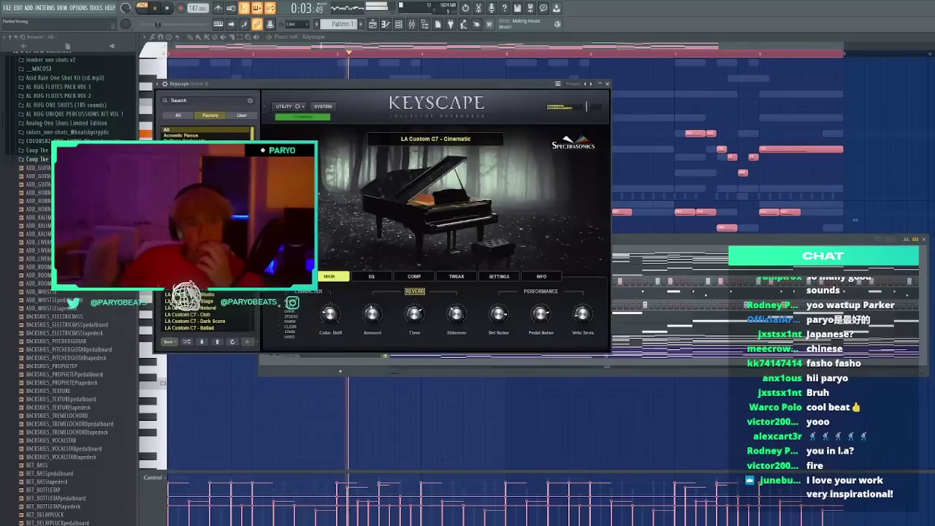
{"action": "scroll", "coordinate": [234, 311], "scroll_direction": "down", "scroll_amount": 5}
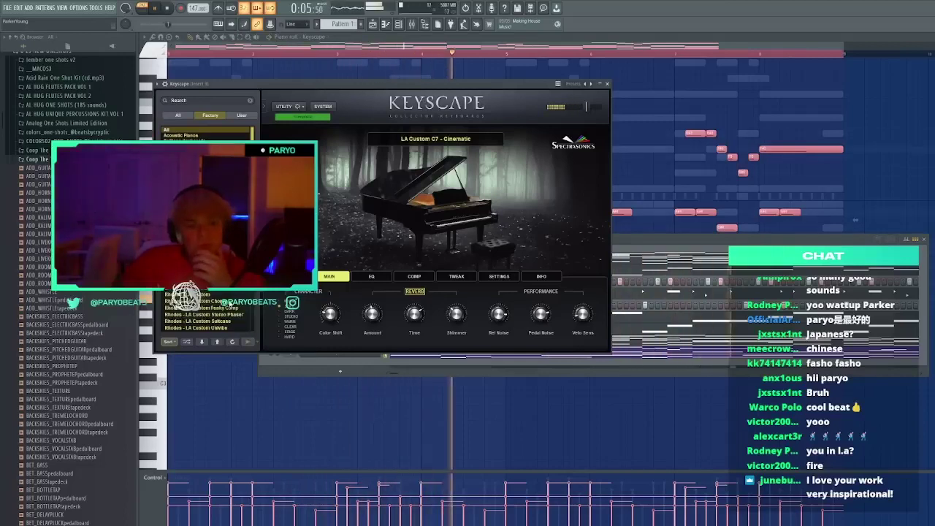
{"action": "scroll", "coordinate": [230, 307], "scroll_direction": "down", "scroll_amount": 3}
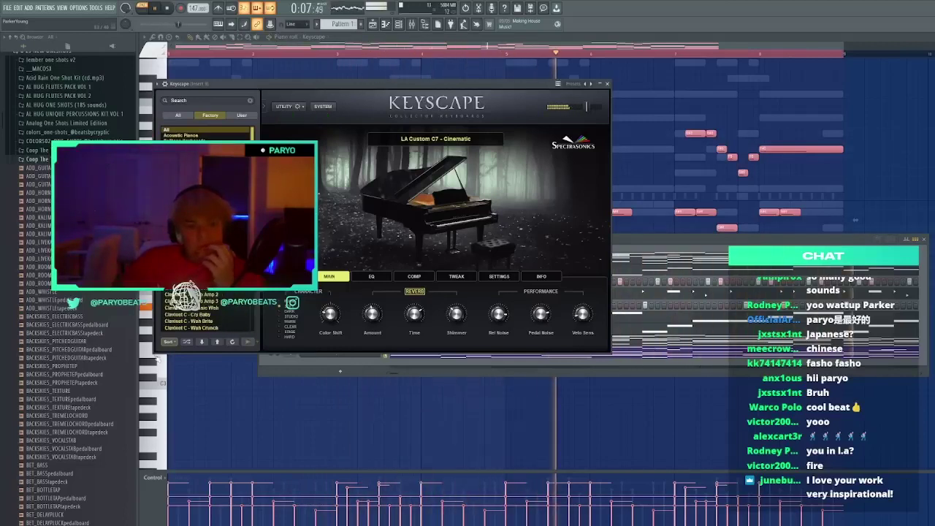
{"action": "left_click", "coordinate": [187, 342]}
{"action": "left_click", "coordinate": [187, 342]}
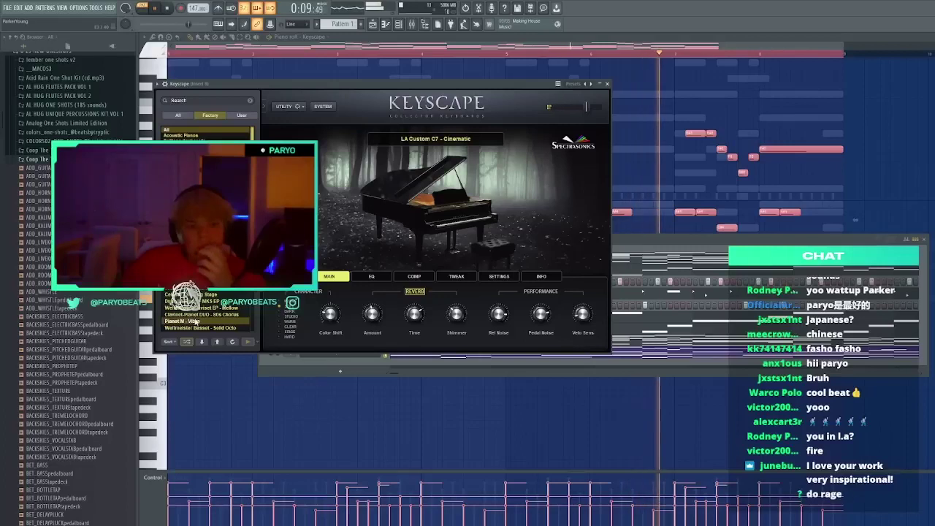
{"action": "scroll", "coordinate": [196, 321], "scroll_direction": "down", "scroll_amount": 1}
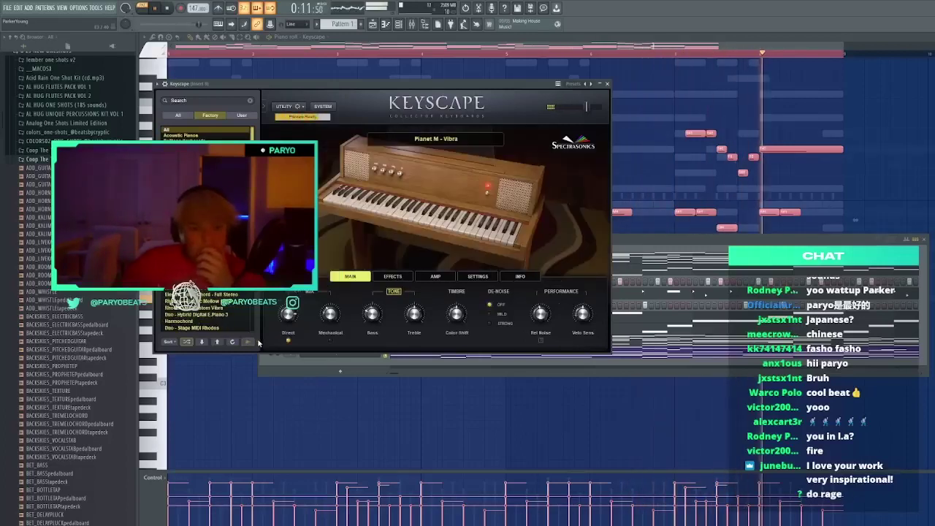
Audition Rhodes - LA Custom Vibra, load the Duo - Plectrum Pianola patch and close Keyscape
{"action": "left_click", "coordinate": [220, 308]}
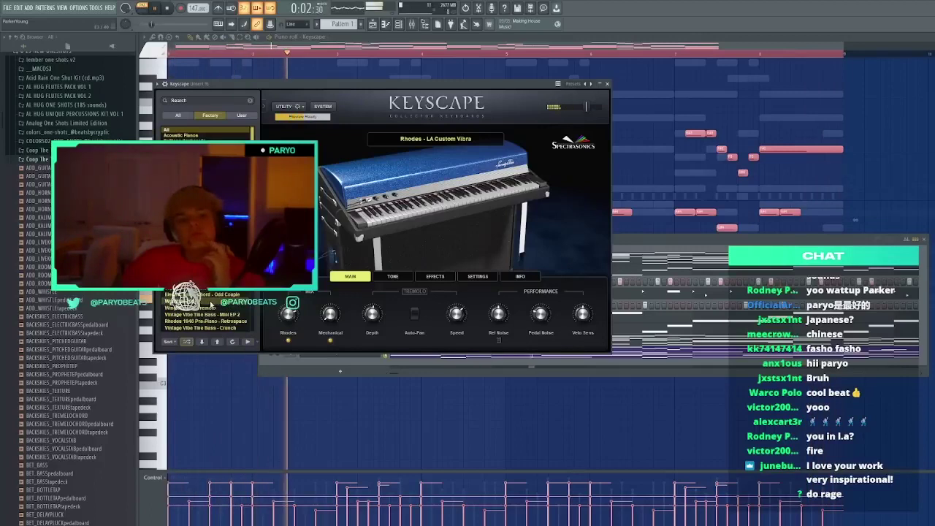
{"action": "left_click", "coordinate": [211, 302]}
{"action": "left_click", "coordinate": [211, 302]}
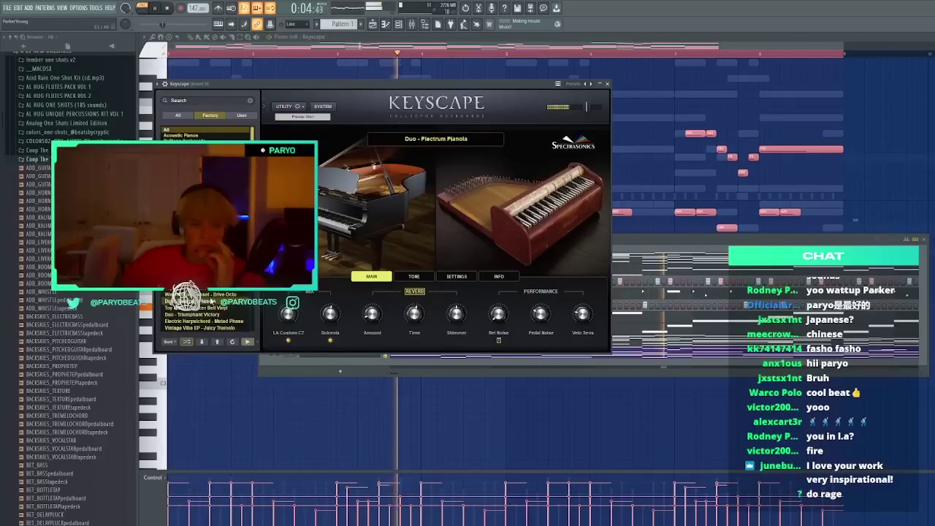
{"action": "scroll", "coordinate": [211, 300], "scroll_direction": "down", "scroll_amount": 2}
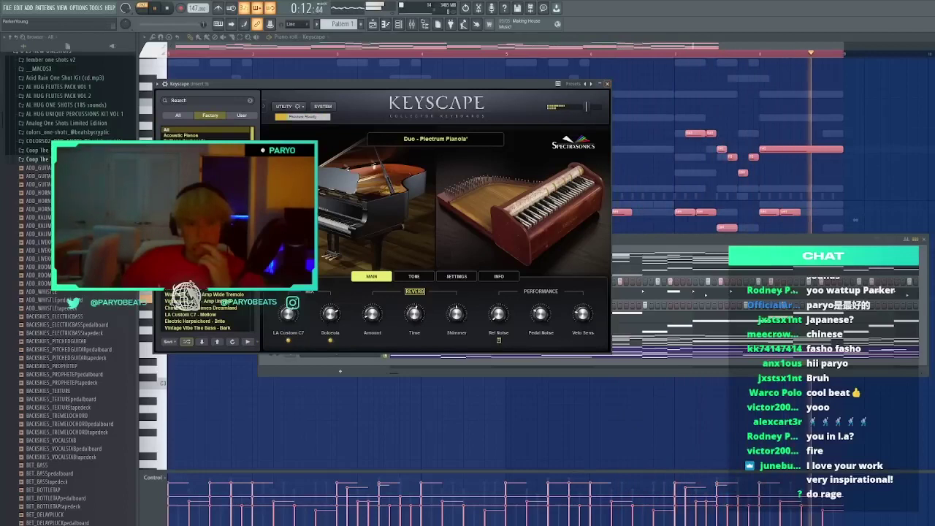
{"action": "left_click", "coordinate": [609, 85]}
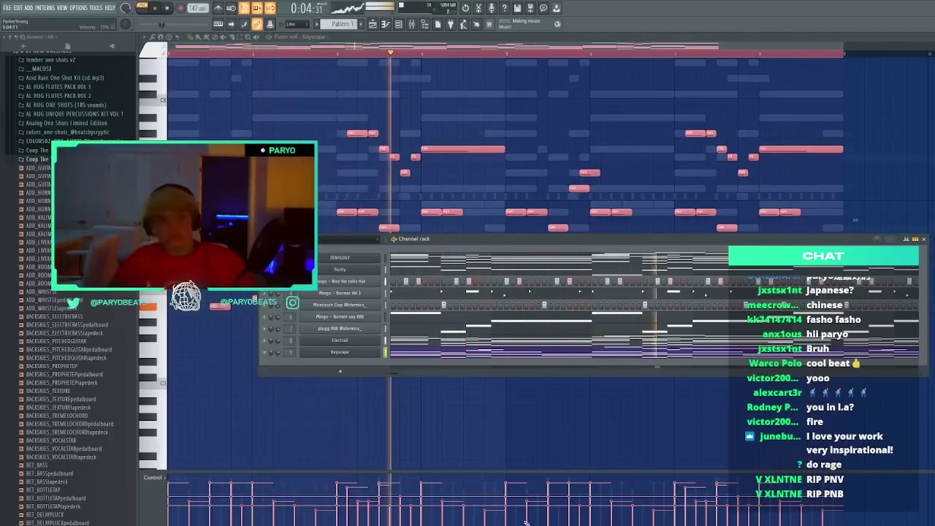
Lower the Keyscape mixer track's volume slightly and close the Keyscape piano roll
{"action": "key", "text": "F9"}
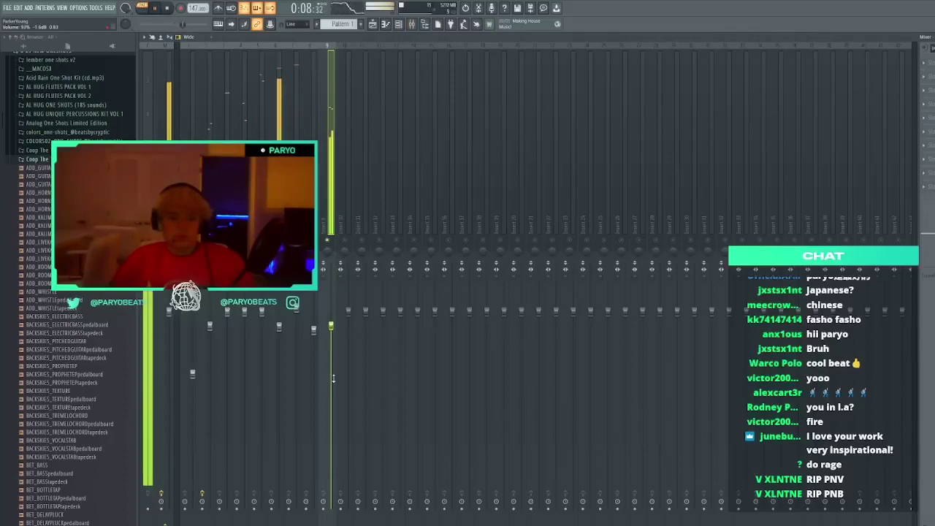
{"action": "key", "text": "F9"}
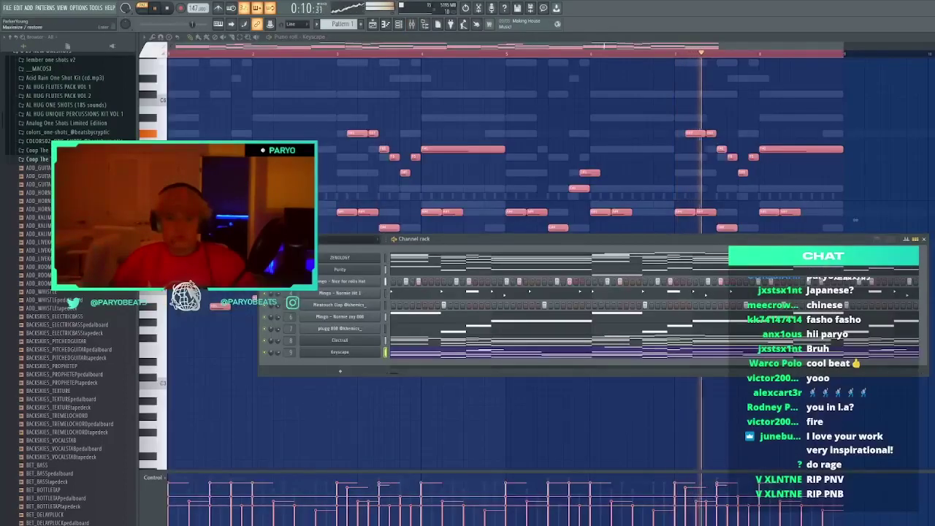
{"action": "left_click", "coordinate": [916, 36]}
{"action": "key", "text": "Return"}
{"action": "left_click", "coordinate": [925, 37]}
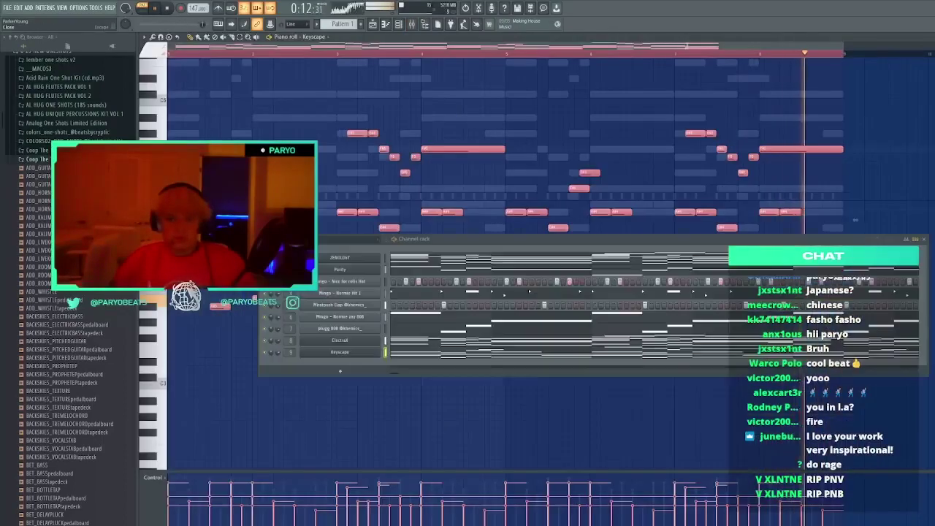
Collapse the current sample folder, stop playback and open the rims and percs folder of the mingo - 7k kit
{"action": "scroll", "coordinate": [73, 202], "scroll_direction": "up", "scroll_amount": 5}
{"action": "left_click", "coordinate": [36, 229]}
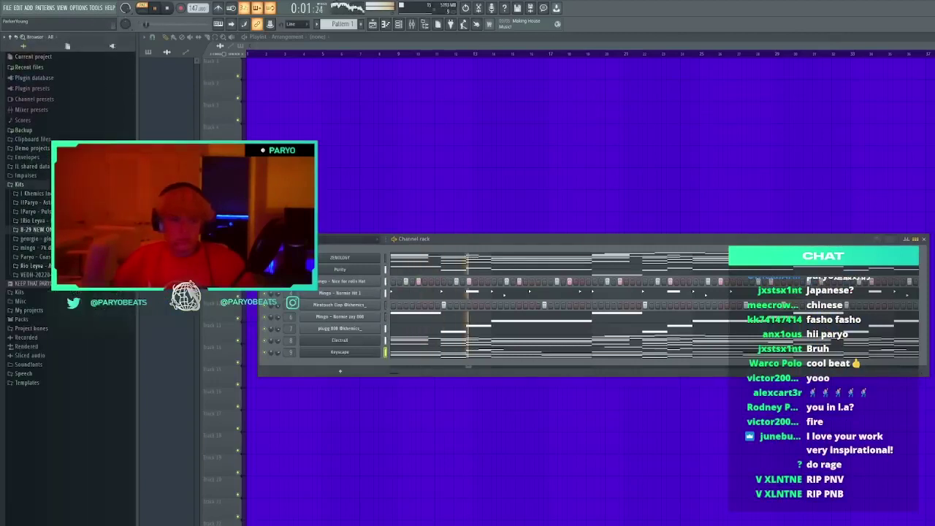
{"action": "left_click", "coordinate": [33, 247]}
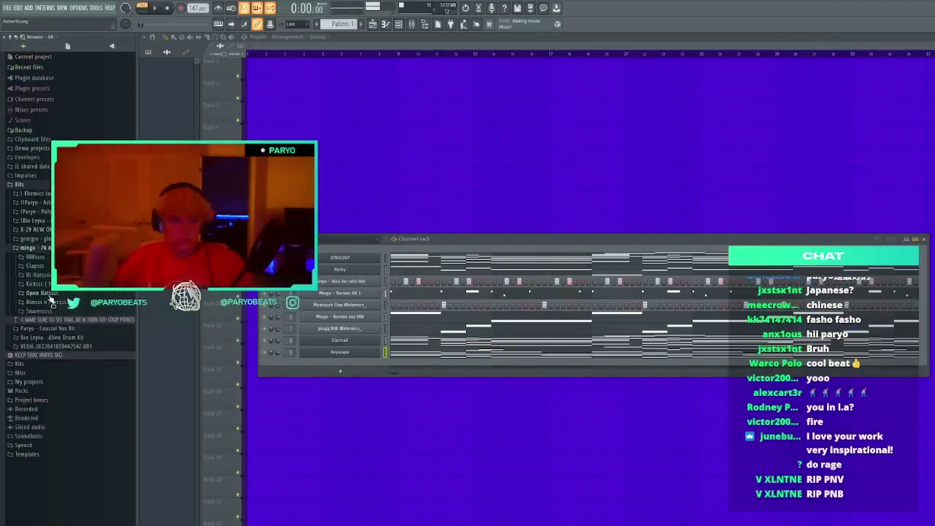
{"action": "key", "text": "space"}
{"action": "left_click", "coordinate": [48, 302]}
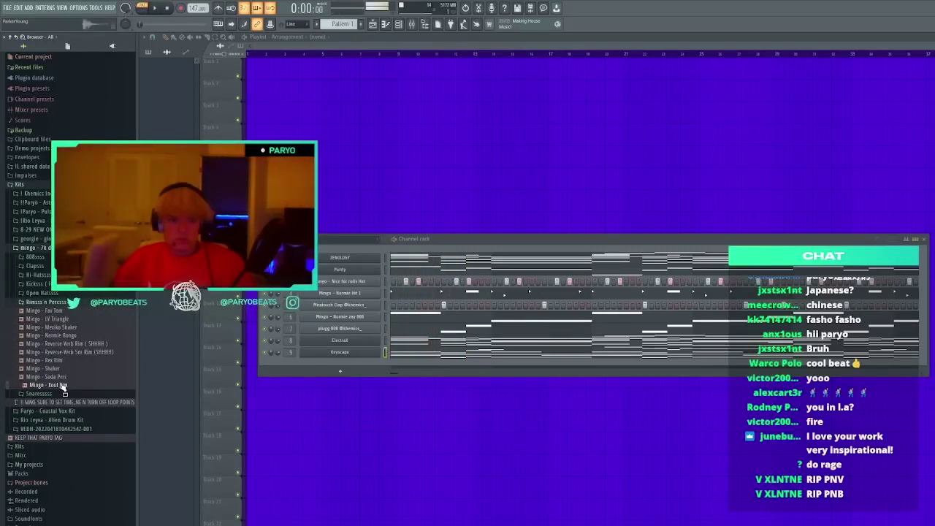
Add Mingo - Shaker as a new channel and place short hits on beats 1 and 2 of bars 1 and 3
{"action": "left_click_drag", "start_coordinate": [327, 375], "coordinate": [387, 371]}
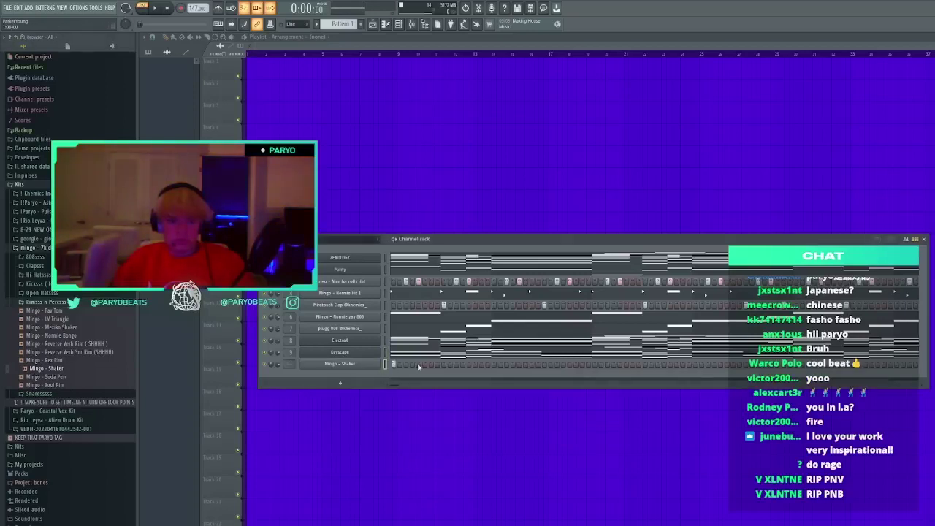
{"action": "key", "text": "F7"}
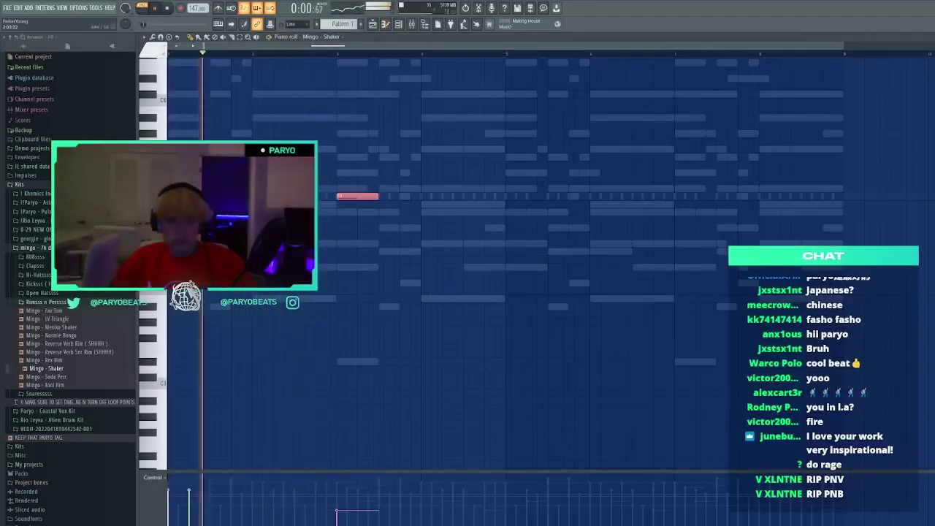
{"action": "right_click", "coordinate": [373, 196]}
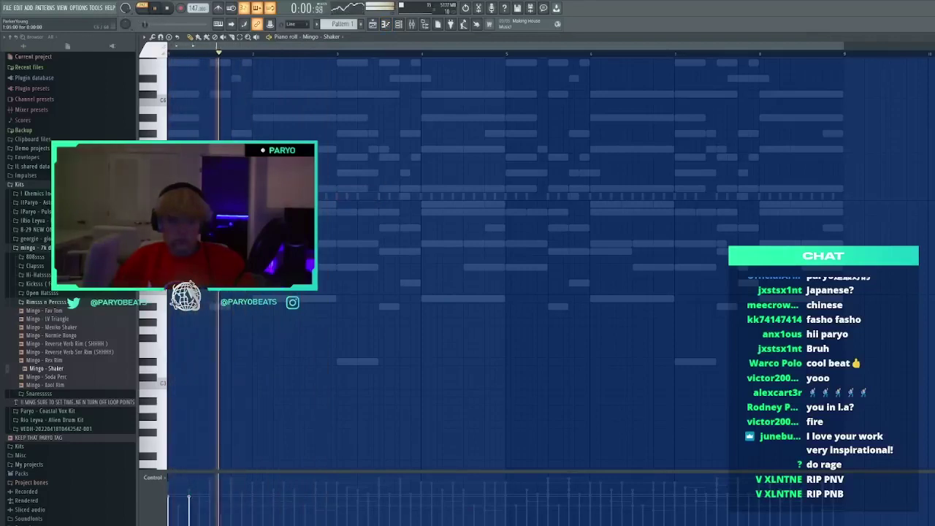
{"action": "left_click", "coordinate": [337, 195]}
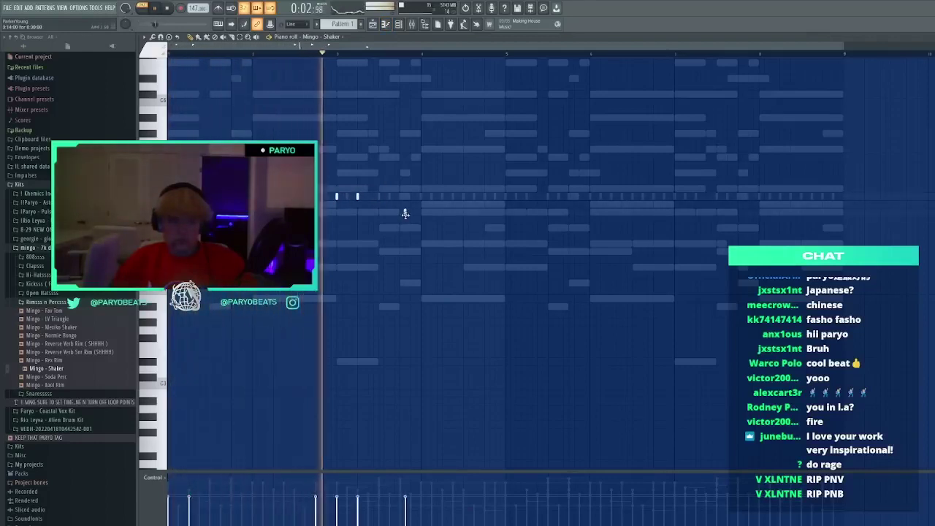
Try an extra shaker hit in bar 3, remove it and place one on beat 4 of bar 4
{"action": "left_click", "coordinate": [395, 219]}
{"action": "right_click", "coordinate": [395, 219]}
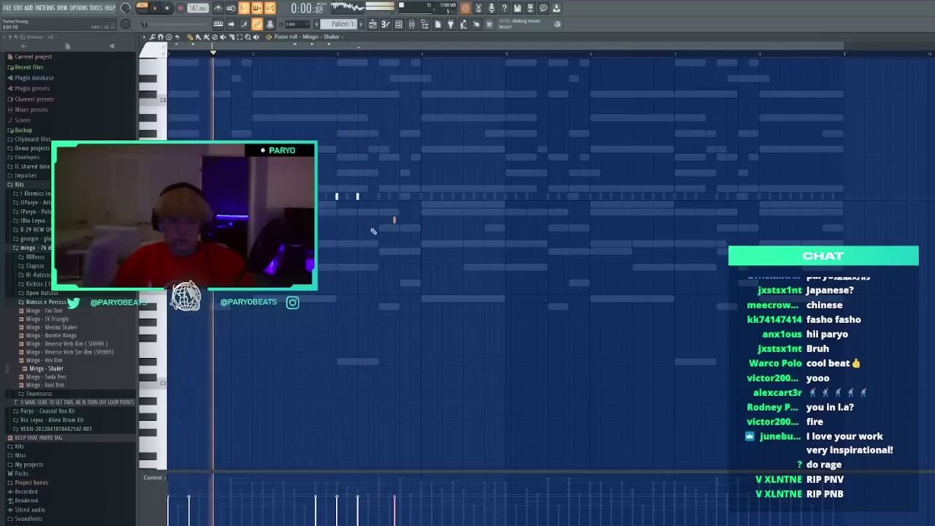
{"action": "left_click", "coordinate": [373, 195]}
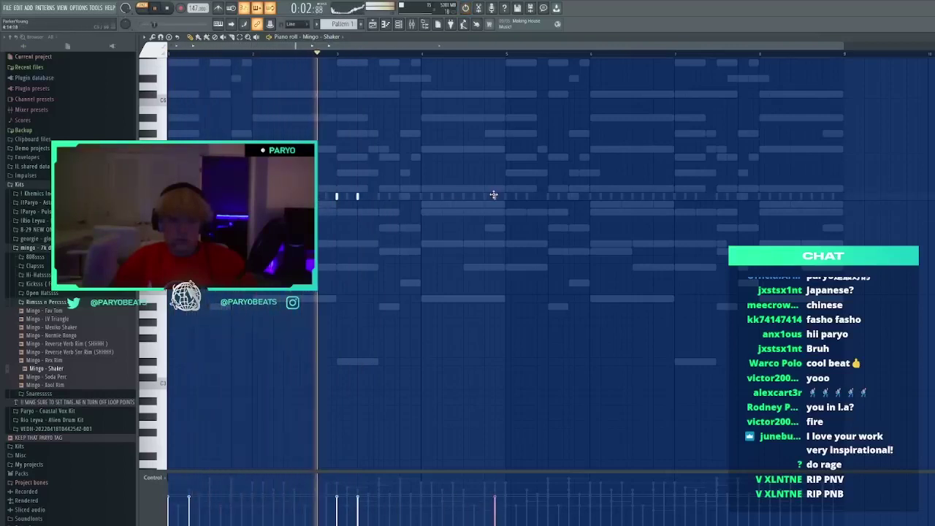
{"action": "left_click_drag", "start_coordinate": [494, 195], "coordinate": [485, 197]}
Duplicate the shaker hits into bars 5 to 8, align them to the bars, delete the extra bar 4 hit and replay
{"action": "key", "text": "ctrl+b"}
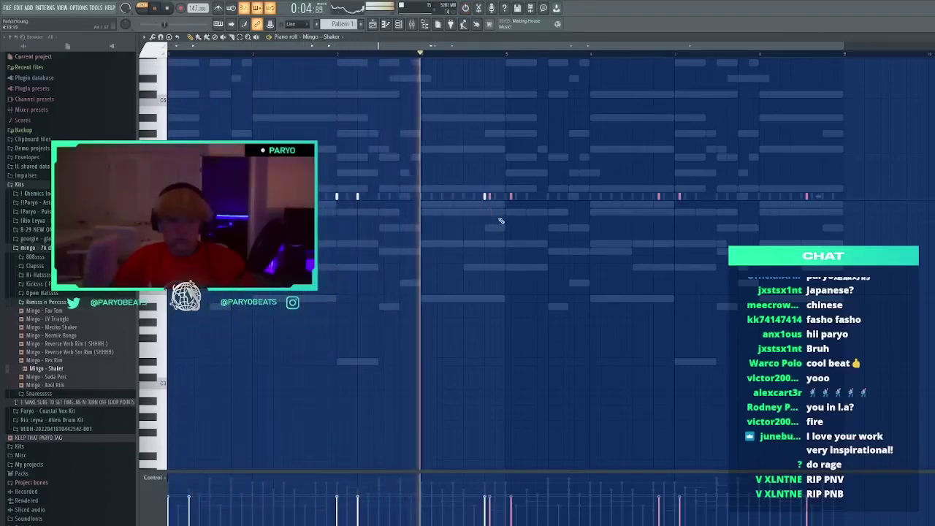
{"action": "key", "text": "shift+Right"}
{"action": "key", "text": "shift+Right"}
{"action": "key", "text": "shift+Right"}
{"action": "left_click", "coordinate": [669, 274], "text": "ctrl"}
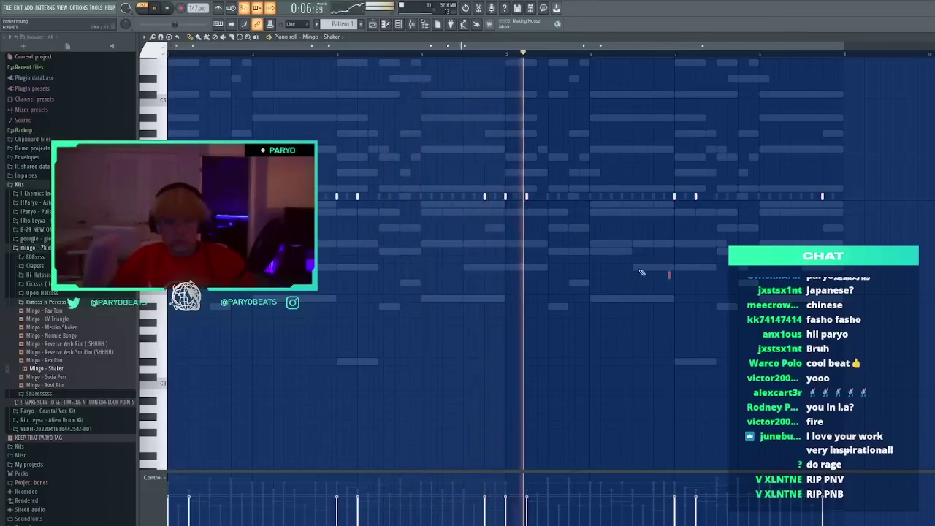
{"action": "right_click", "coordinate": [485, 197]}
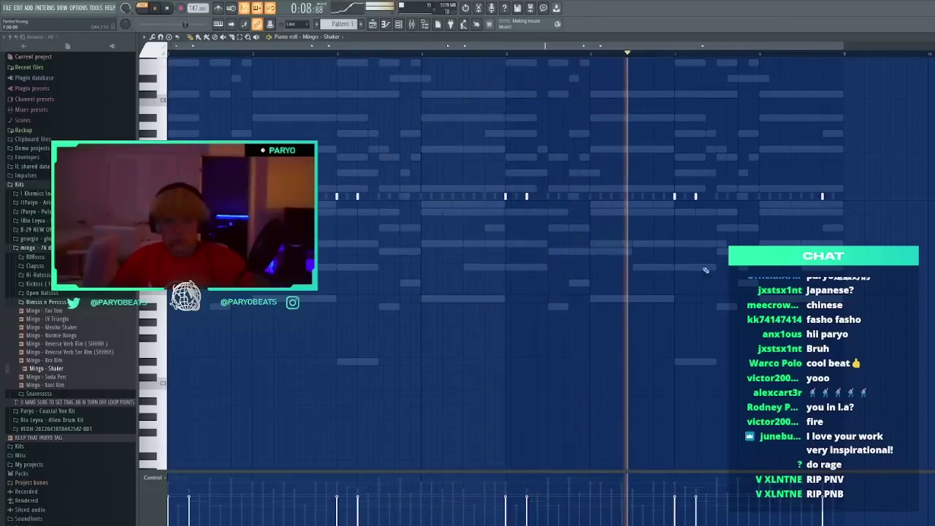
{"action": "key", "text": "space"}
{"action": "key", "text": "space"}
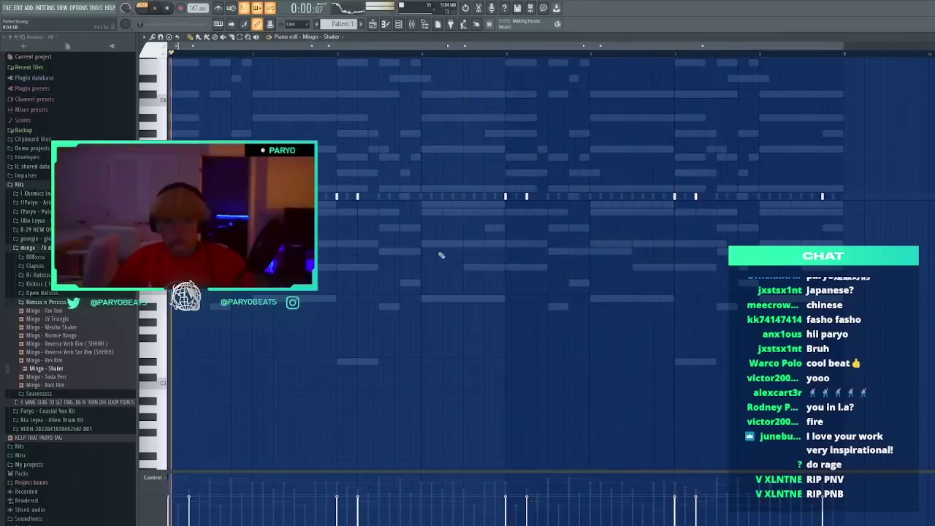
Remove the extra bar 8 shaker hit, re-enter the first-beat hits in bars 3 and 7 and close the piano roll
{"action": "right_click", "coordinate": [337, 196]}
{"action": "right_click", "coordinate": [675, 196]}
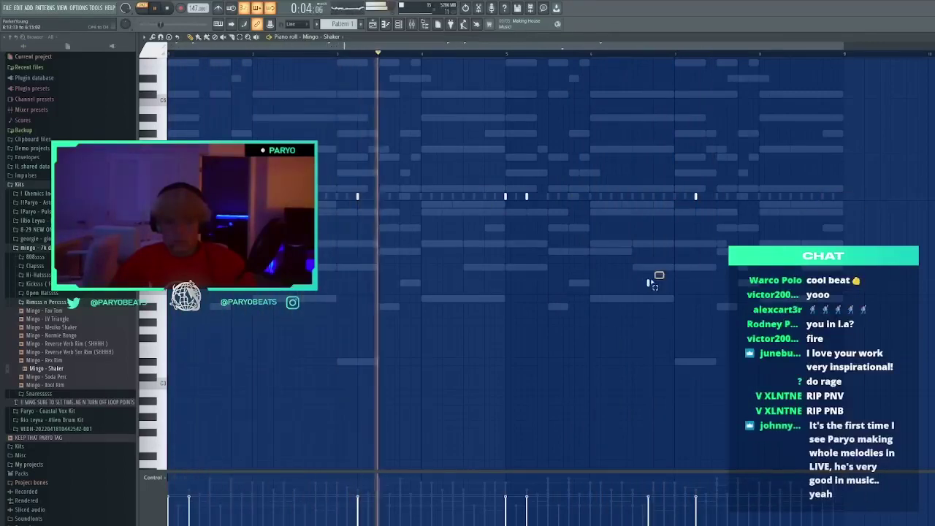
{"action": "key", "text": "Delete"}
{"action": "left_click", "coordinate": [337, 196]}
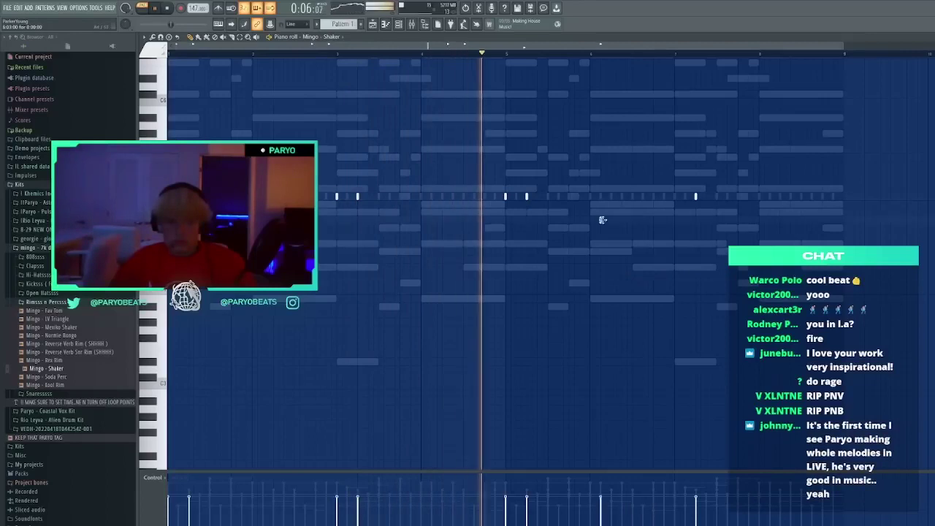
{"action": "left_click", "coordinate": [669, 196]}
{"action": "left_click_drag", "start_coordinate": [669, 196], "coordinate": [675, 197]}
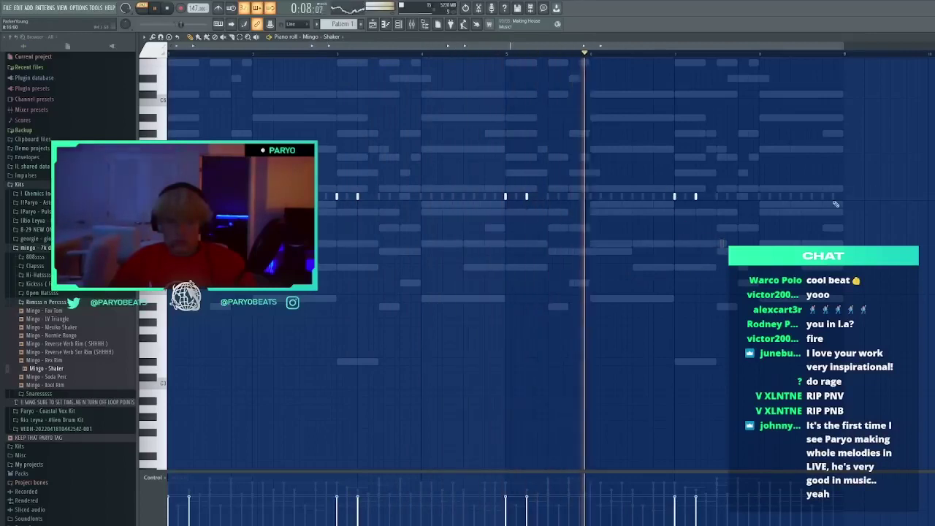
{"action": "key", "text": "Escape"}
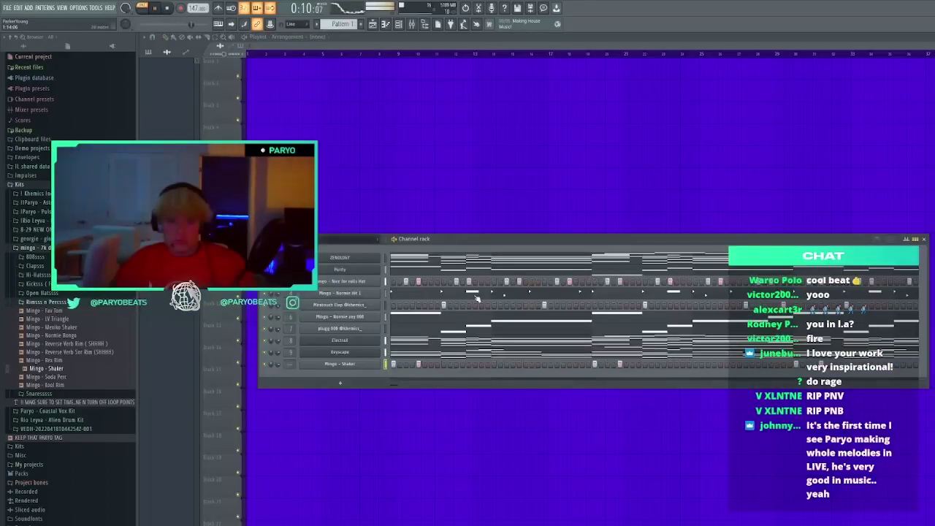
Delete the shaker hits in bars 3 and 7, leaving the pairs in bars 1 and 5
{"action": "key", "text": "F7"}
{"action": "left_click_drag", "start_coordinate": [384, 218], "coordinate": [330, 182]}
{"action": "key", "text": "Delete"}
{"action": "left_click_drag", "start_coordinate": [724, 224], "coordinate": [662, 180]}
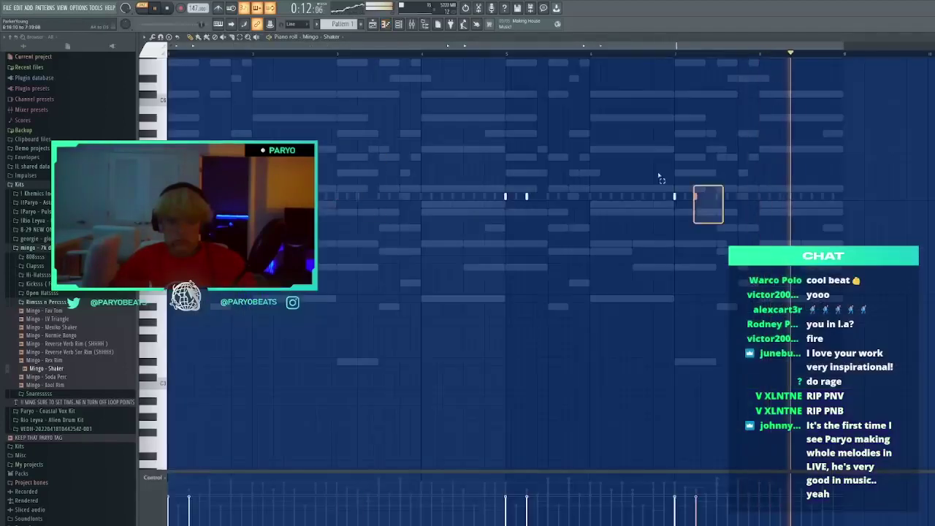
{"action": "key", "text": "Delete"}
{"action": "key", "text": "Escape"}
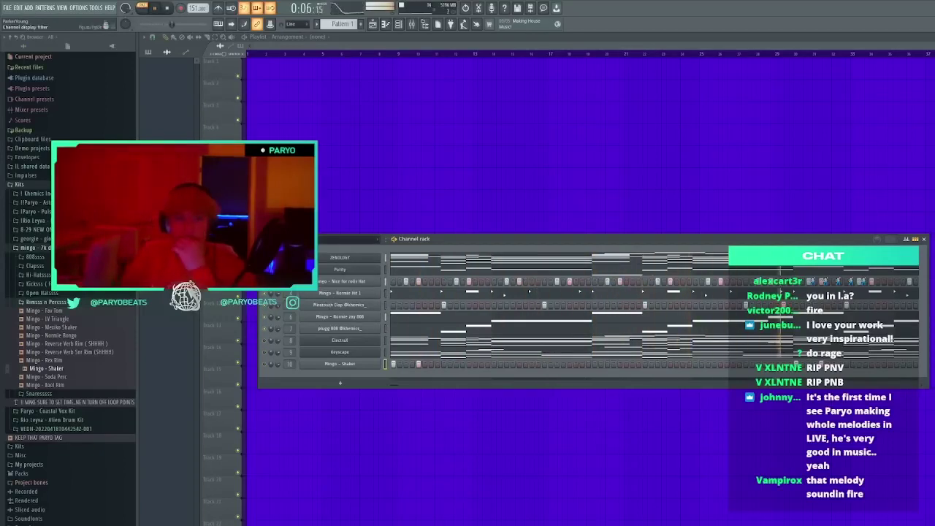
Lower the volumes of mixer inserts 6 and 7 slightly
{"action": "left_click", "coordinate": [414, 25]}
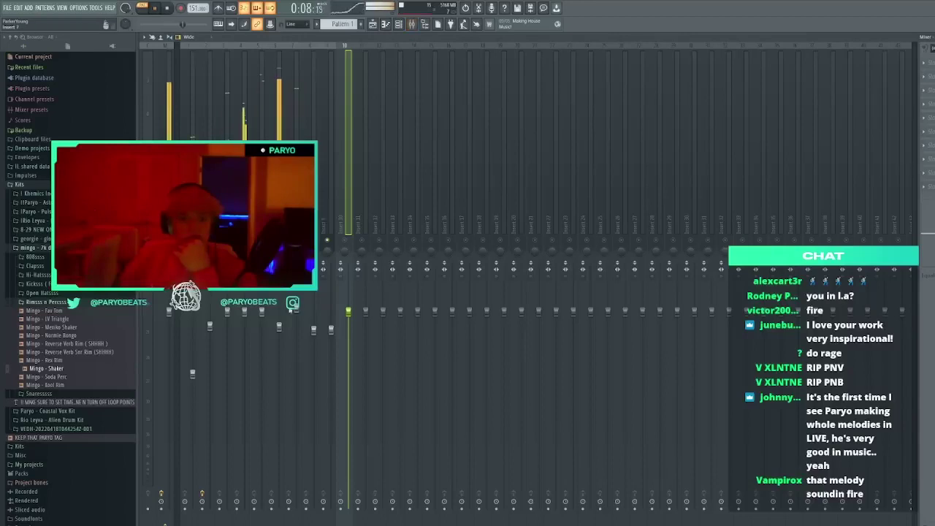
{"action": "left_click", "coordinate": [296, 336]}
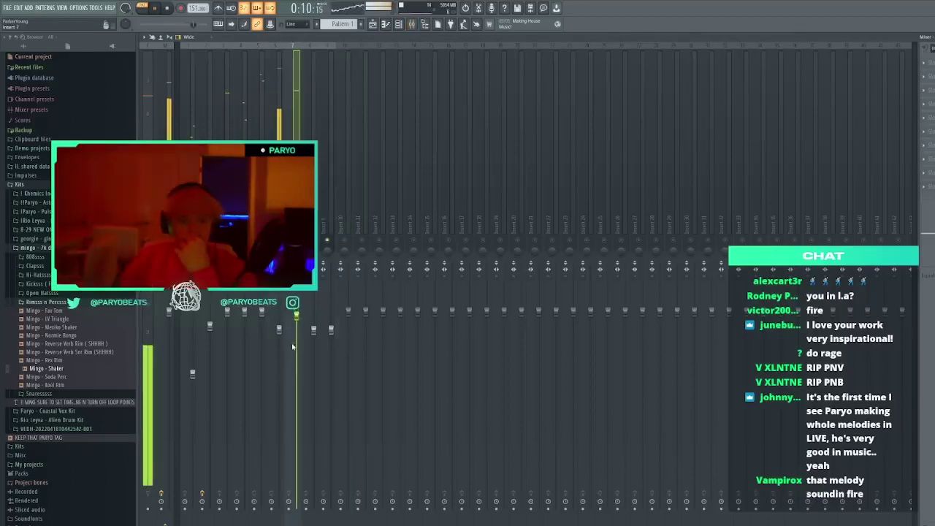
Lower the volume of mixer insert 1 and check inserts 2, 4, 5 and 6 against the channel rack
{"action": "left_click", "coordinate": [279, 330]}
{"action": "left_click", "coordinate": [193, 365]}
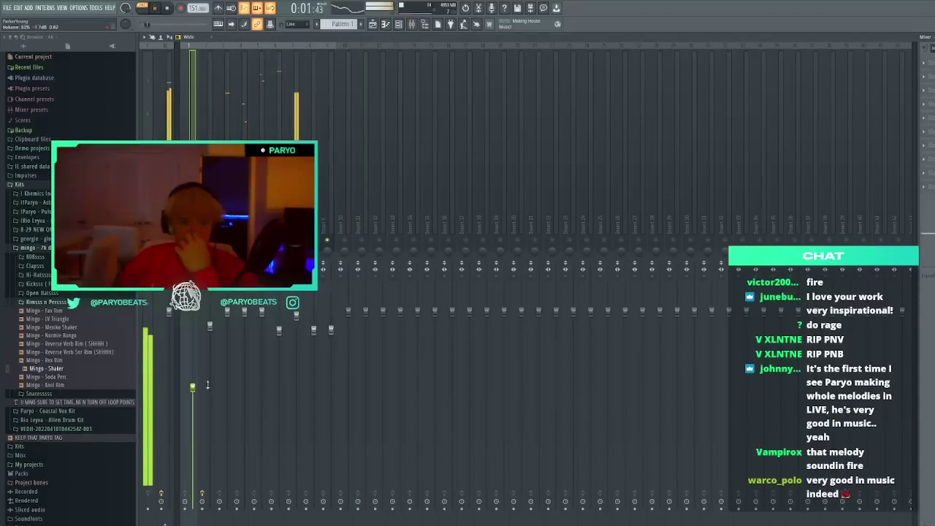
{"action": "left_click", "coordinate": [402, 25]}
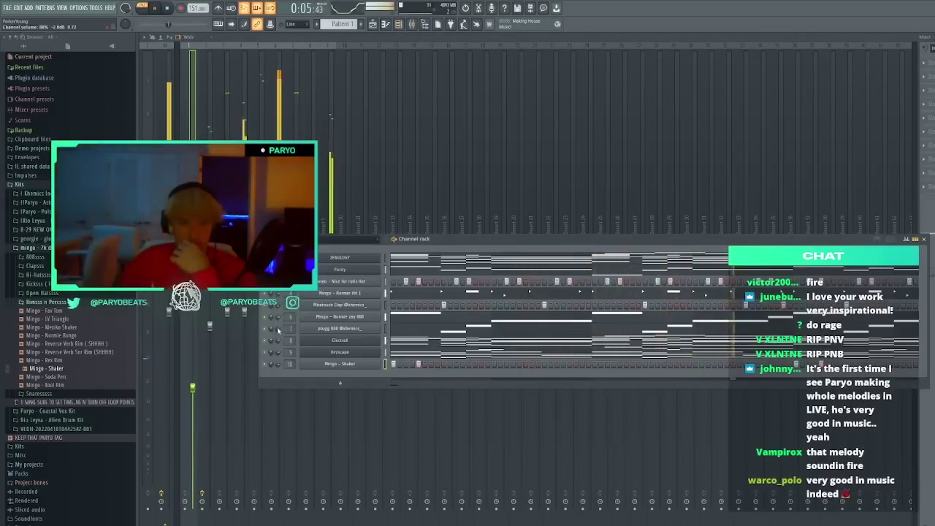
{"action": "left_click", "coordinate": [279, 223]}
{"action": "left_click", "coordinate": [262, 223]}
{"action": "left_click", "coordinate": [244, 223]}
{"action": "left_click", "coordinate": [210, 222]}
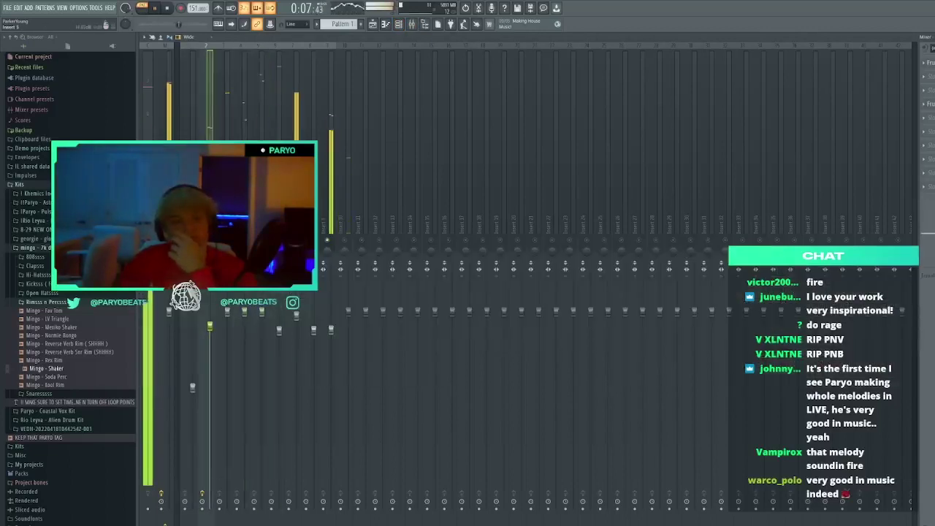
Split the pattern by channel, place the Keyscape pattern at bar 1 on playlist track 1 and play from bar 2
{"action": "key", "text": "F9"}
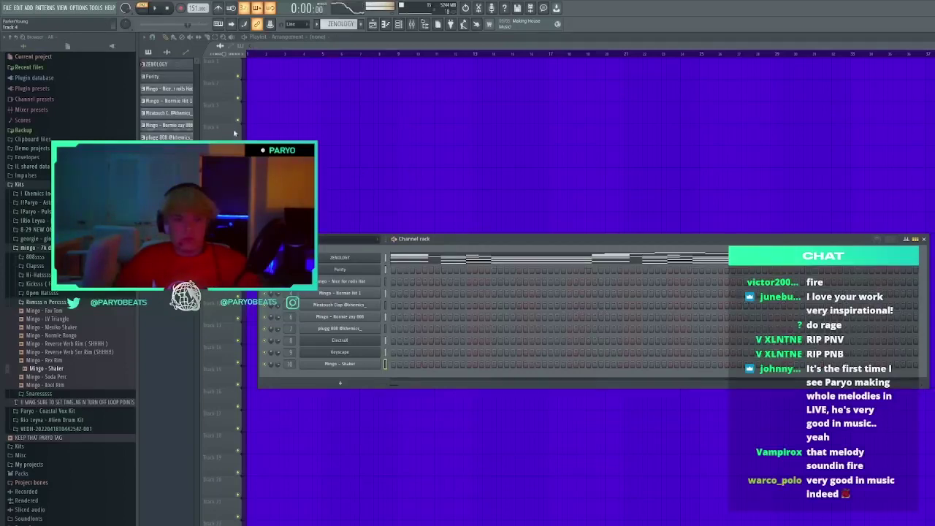
{"action": "key", "text": "F6"}
{"action": "left_click", "coordinate": [167, 162]}
{"action": "left_click_drag", "start_coordinate": [305, 90], "coordinate": [256, 69]}
{"action": "left_click", "coordinate": [266, 54]}
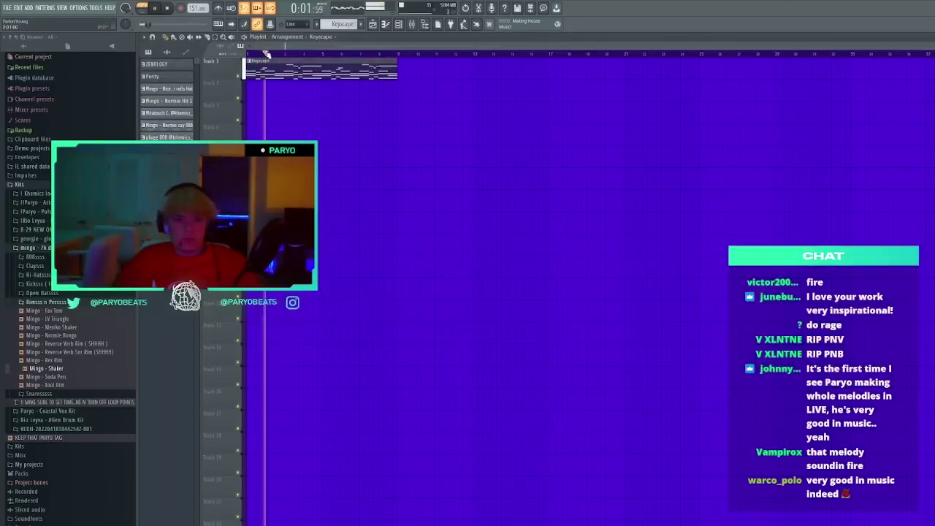
Place an ElectraX clip at bar 1 on track 2 and move the Keyscape clip to around bar 12 on track 3
{"action": "left_click", "coordinate": [301, 111]}
{"action": "right_click", "coordinate": [301, 111]}
{"action": "left_click", "coordinate": [166, 174]}
{"action": "left_click", "coordinate": [301, 90]}
{"action": "left_click_drag", "start_coordinate": [302, 90], "coordinate": [248, 90]}
{"action": "left_click_drag", "start_coordinate": [297, 71], "coordinate": [526, 114]}
Try a Purity clip at bar 1 on track 1 over the ElectraX clip, play it and remove it
{"action": "left_click", "coordinate": [167, 76]}
{"action": "left_click", "coordinate": [329, 67]}
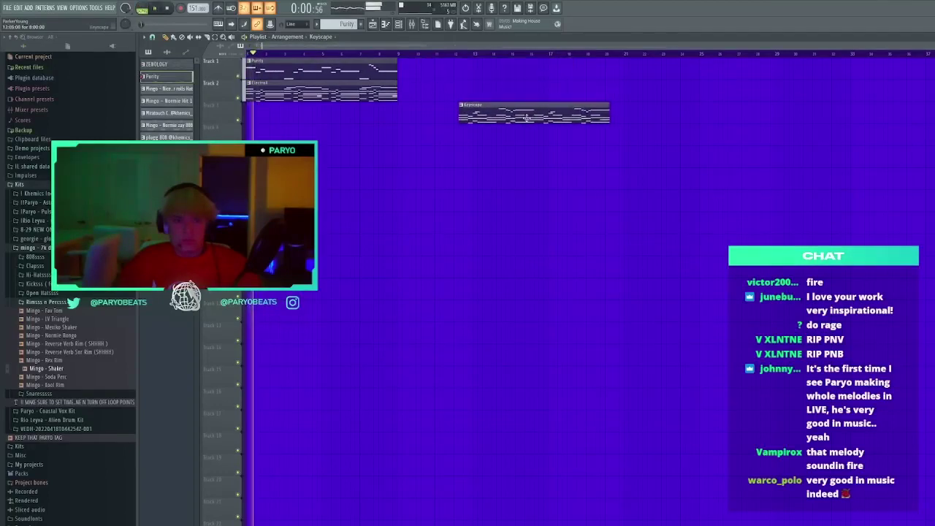
{"action": "left_click", "coordinate": [435, 203]}
{"action": "right_click", "coordinate": [434, 202]}
{"action": "key", "text": "space"}
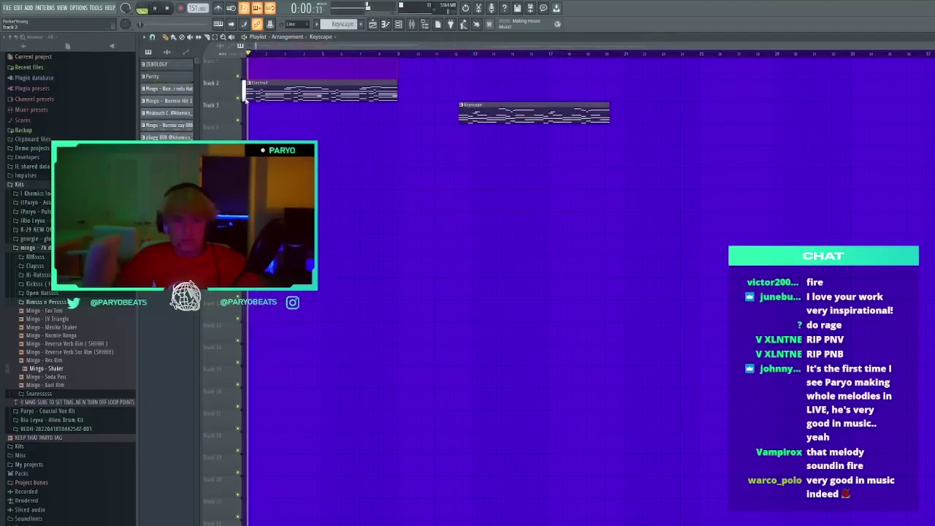
Try extra ElectraX clips at bar 1 on track 4 and around bar 5 on track 5, removing the track 5 one
{"action": "left_click_drag", "start_coordinate": [287, 135], "coordinate": [250, 135]}
{"action": "left_click", "coordinate": [330, 156]}
{"action": "left_click", "coordinate": [330, 156], "text": "ctrl"}
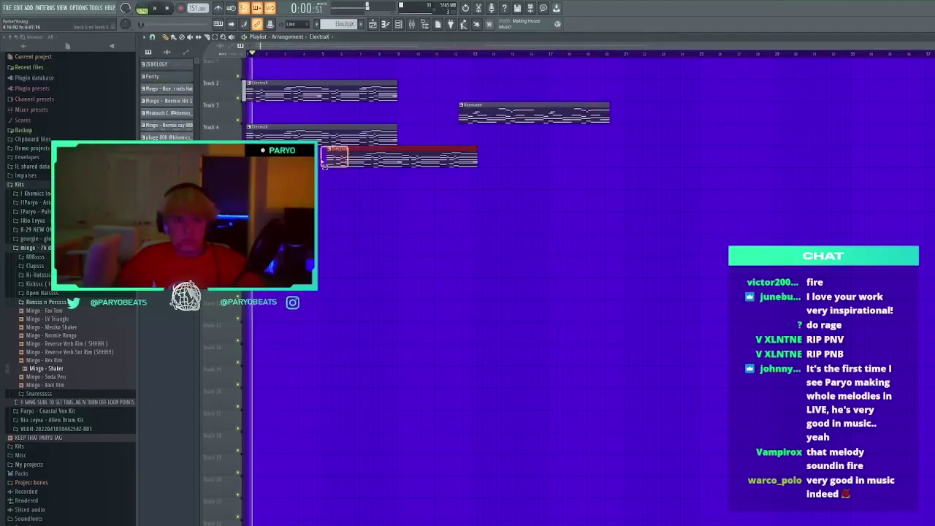
{"action": "left_click", "coordinate": [349, 136], "text": "ctrl"}
{"action": "key", "text": "Delete"}
{"action": "left_click", "coordinate": [422, 156], "text": "ctrl"}
{"action": "left_click_drag", "start_coordinate": [430, 156], "coordinate": [350, 134]}
{"action": "key", "text": "space"}
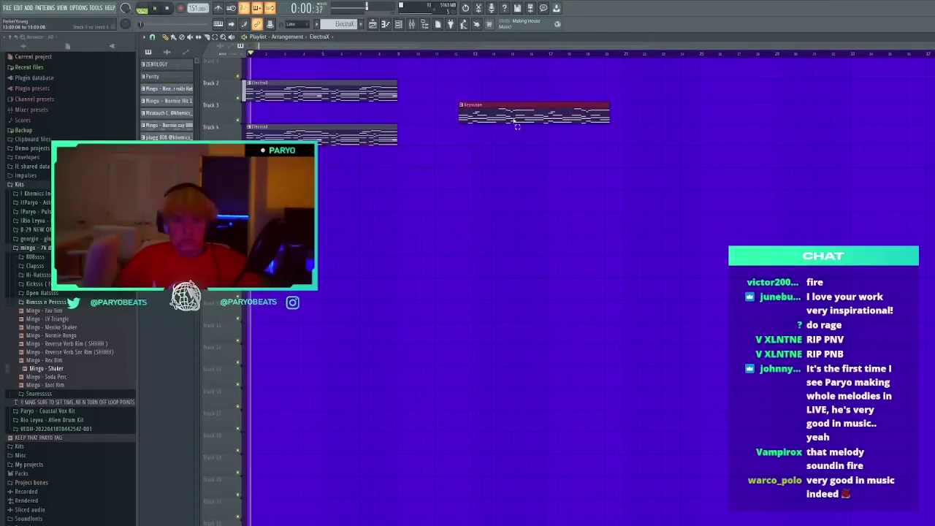
Delete the Keyscape clip on track 3 and the extra ElectraX clip on track 4
{"action": "right_click", "coordinate": [516, 122]}
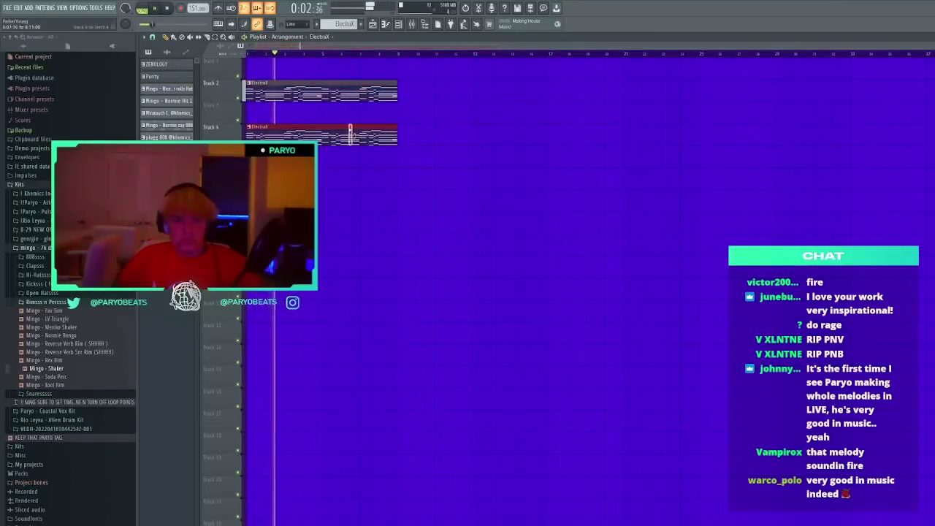
{"action": "key", "text": "Delete"}
{"action": "left_click", "coordinate": [375, 158]}
{"action": "left_click", "coordinate": [397, 162], "text": "ctrl"}
{"action": "key", "text": "Delete"}
Try a ZENOLOGY clip at bar 1 on track 1 with the ElectraX clip, play it and delete it
{"action": "left_click", "coordinate": [168, 64]}
{"action": "left_click_drag", "start_coordinate": [363, 69], "coordinate": [250, 70]}
{"action": "left_click", "coordinate": [361, 142]}
{"action": "key", "text": "space"}
{"action": "key", "text": "space"}
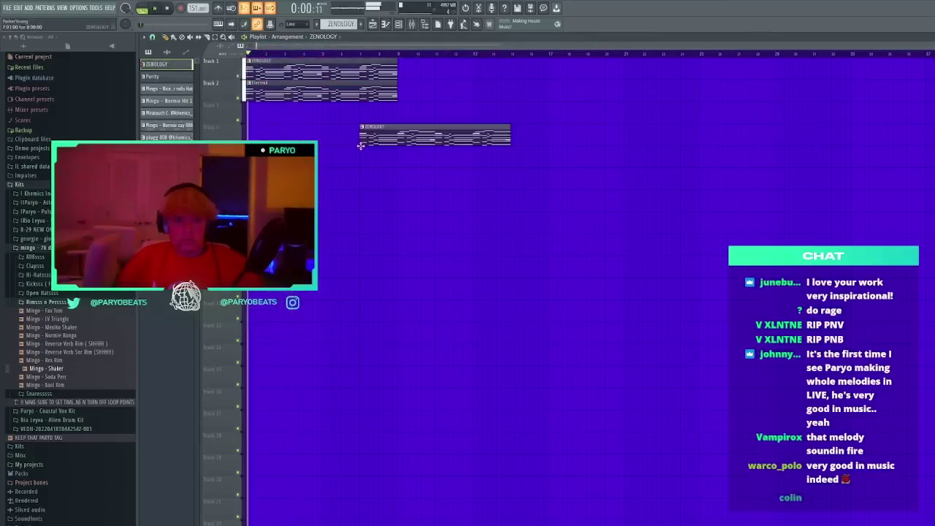
{"action": "right_click", "coordinate": [361, 142]}
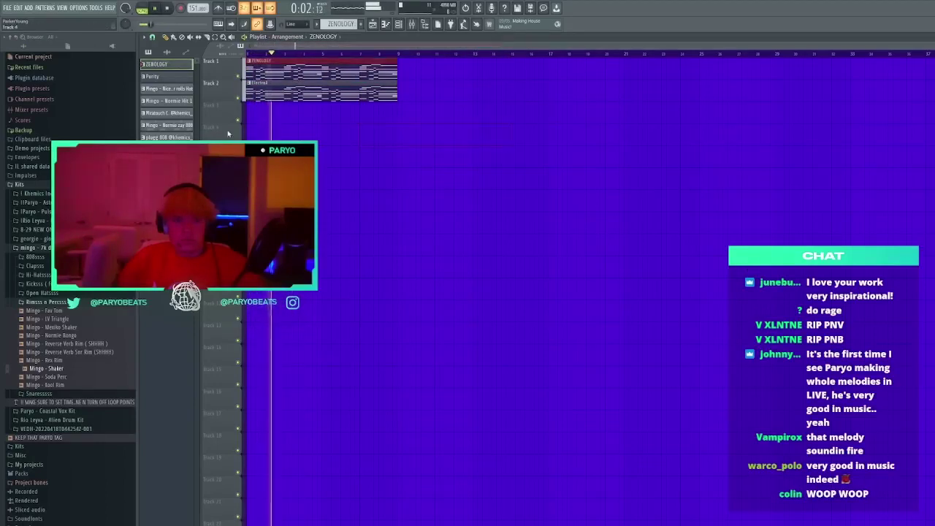
{"action": "key", "text": "Delete"}
Place a Keyscape clip at bar 1 on track 5 and play it with the ElectraX clip
{"action": "left_click", "coordinate": [168, 162]}
{"action": "left_click_drag", "start_coordinate": [333, 156], "coordinate": [255, 157]}
{"action": "key", "text": "space"}
{"action": "key", "text": "space"}
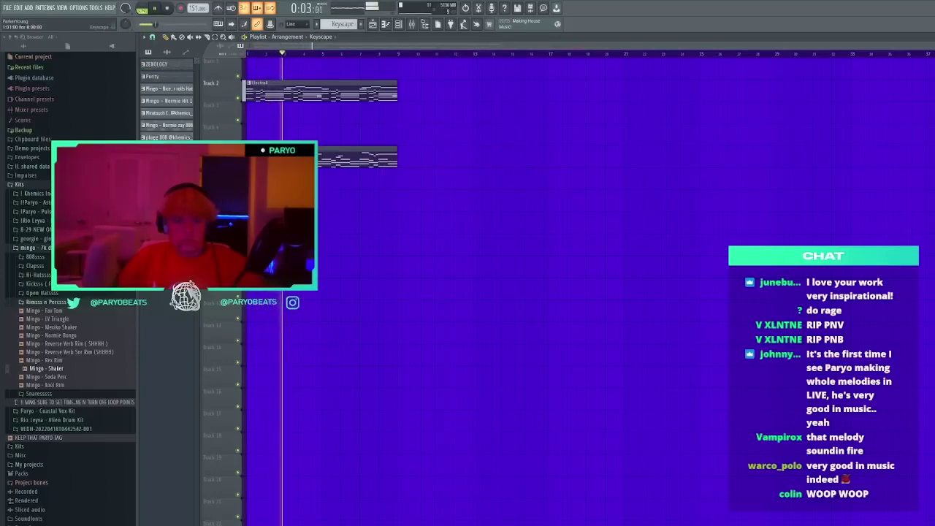
Make the Keyscape clip unique as Keyscape #2, delete its high melody notes and replay
{"action": "double_click", "coordinate": [293, 156]}
{"action": "scroll", "coordinate": [302, 64], "scroll_direction": "down", "scroll_amount": 3}
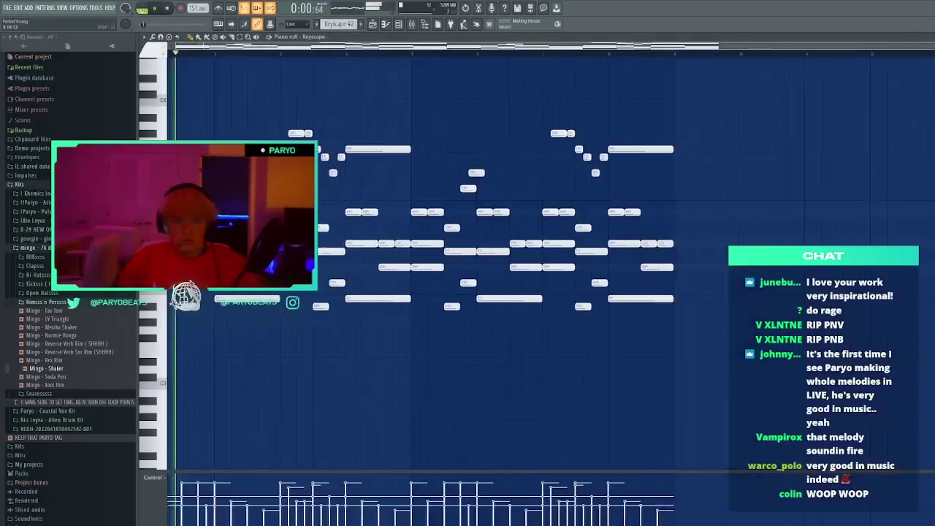
{"action": "key", "text": "space"}
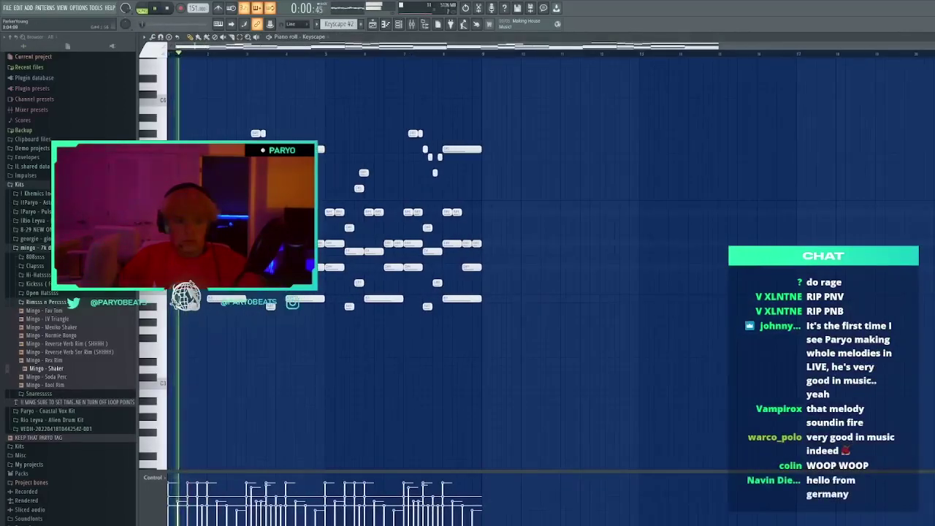
{"action": "left_click_drag", "start_coordinate": [200, 195], "coordinate": [563, 96]}
{"action": "key", "text": "Delete"}
{"action": "key", "text": "space"}
{"action": "key", "text": "space"}
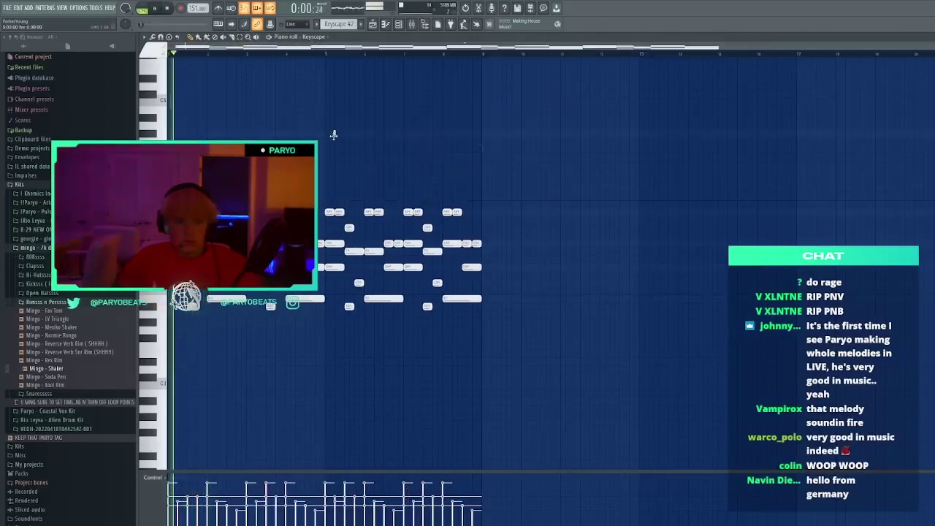
Select the highest remaining row of Keyscape #2 notes, lengthen them so they overlap and replay
{"action": "left_click_drag", "start_coordinate": [546, 217], "coordinate": [176, 167]}
{"action": "key", "text": "space"}
{"action": "left_click_drag", "start_coordinate": [462, 212], "coordinate": [500, 212]}
{"action": "key", "text": "space"}
{"action": "scroll", "coordinate": [498, 212], "scroll_direction": "down", "scroll_amount": 3}
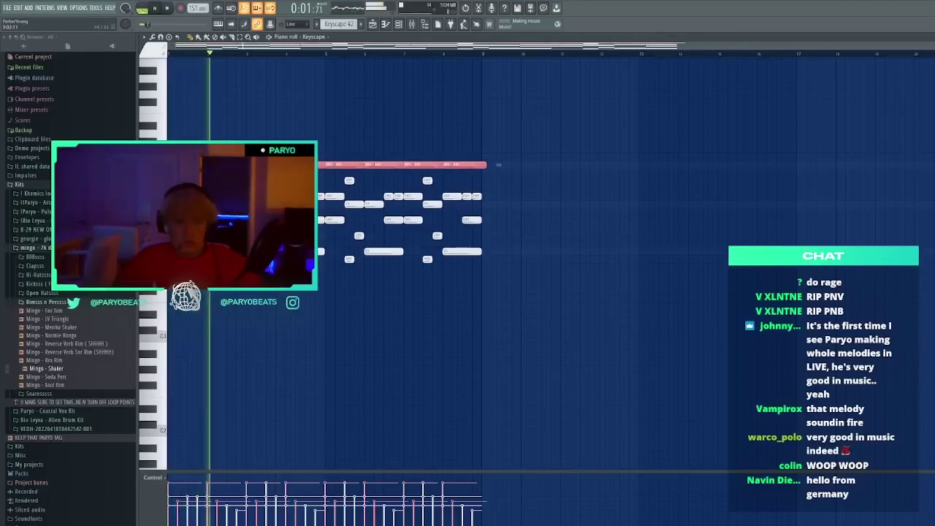
{"action": "scroll", "coordinate": [498, 165], "scroll_direction": "down", "scroll_amount": 1}
Adjust the velocities of the lower Keyscape #2 notes, play them and select all the notes
{"action": "left_click_drag", "start_coordinate": [580, 313], "coordinate": [199, 152]}
{"action": "key", "text": "space"}
{"action": "key", "text": "space"}
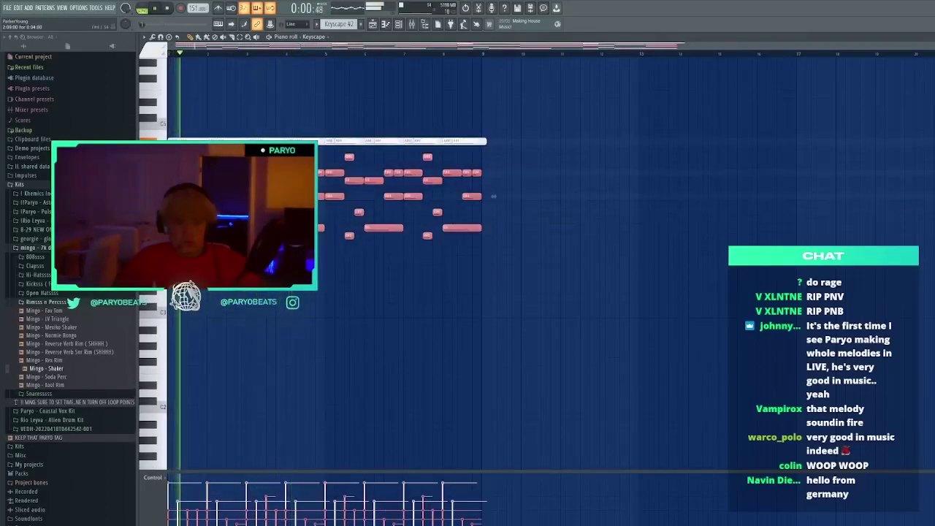
{"action": "left_click_drag", "start_coordinate": [579, 309], "coordinate": [154, 90]}
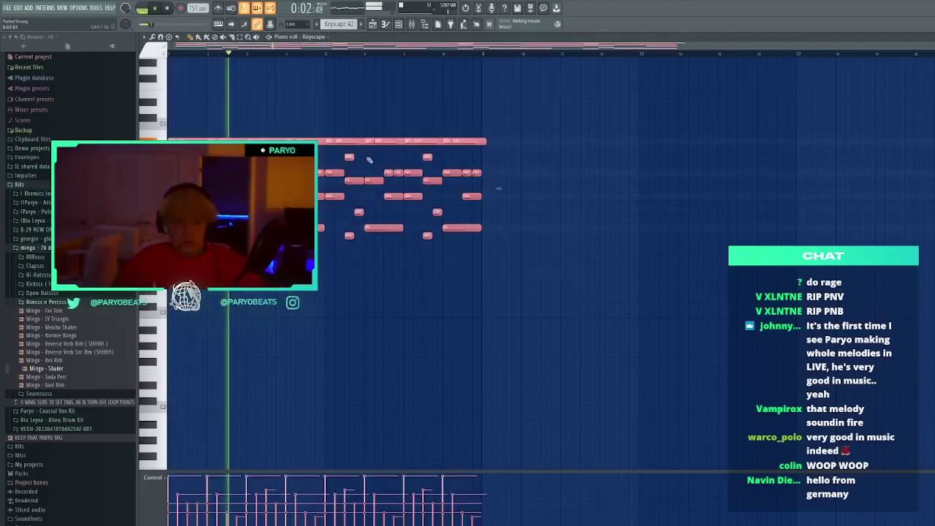
Transpose all Keyscape #2 notes down an octave, play them and transpose them back up an octave
{"action": "key", "text": "space"}
{"action": "key", "text": "ctrl+Down"}
{"action": "key", "text": "space"}
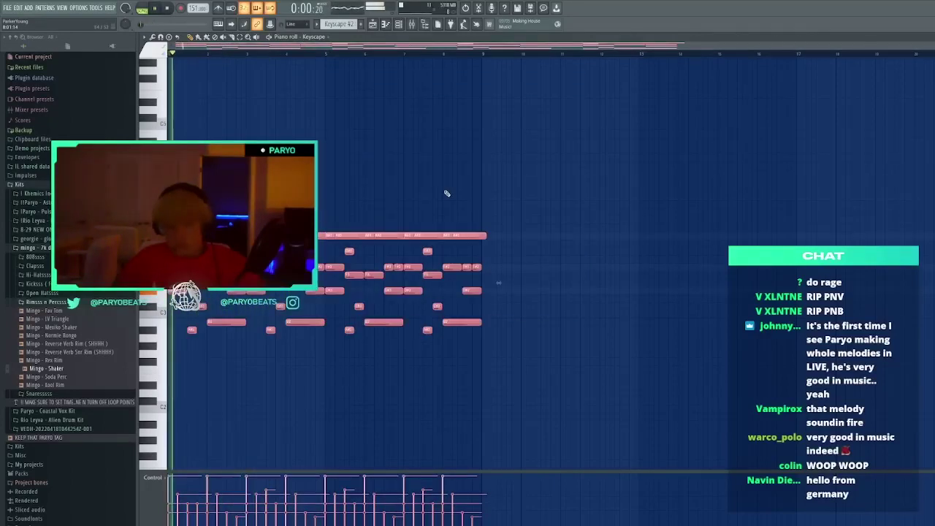
{"action": "key", "text": "space"}
{"action": "key", "text": "ctrl+Up"}
{"action": "key", "text": "space"}
Draw a sustained low note from bar 1 to about bar 10 under the Keyscape #2 chords, audition it and close the piano roll
{"action": "left_click_drag", "start_coordinate": [542, 214], "coordinate": [528, 270]}
{"action": "key", "text": "space"}
{"action": "key", "text": "space"}
{"action": "key", "text": "space"}
{"action": "key", "text": "space"}
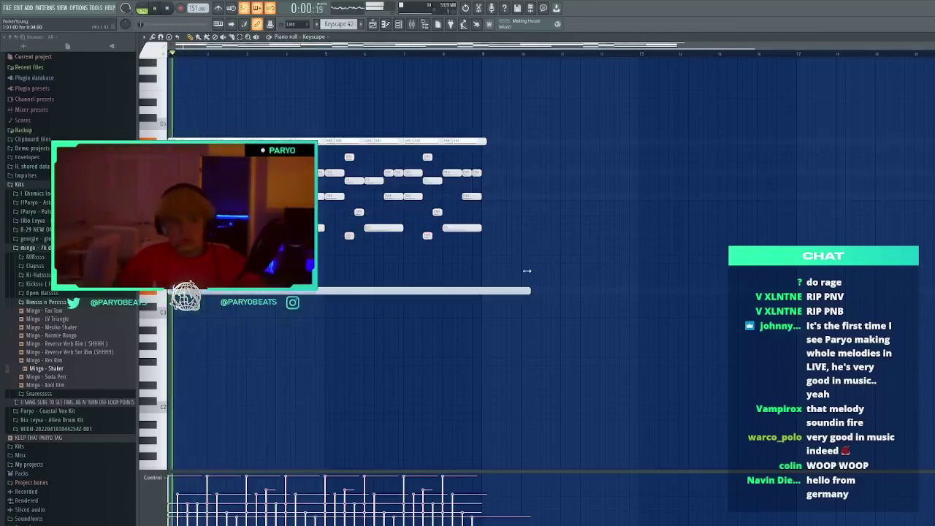
{"action": "left_click", "coordinate": [468, 291], "text": "ctrl"}
{"action": "left_click", "coordinate": [932, 36]}
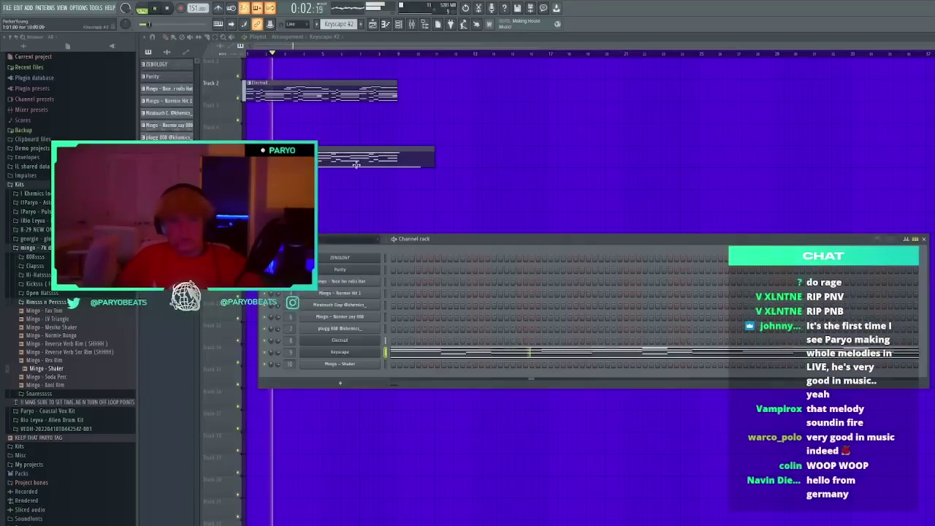
Delete the Keyscape #2 clip and place the original Keyscape pattern at bar 1 on track 5, clearing stray clips
{"action": "left_click", "coordinate": [330, 148], "text": "ctrl"}
{"action": "left_click_drag", "start_coordinate": [335, 149], "coordinate": [525, 168]}
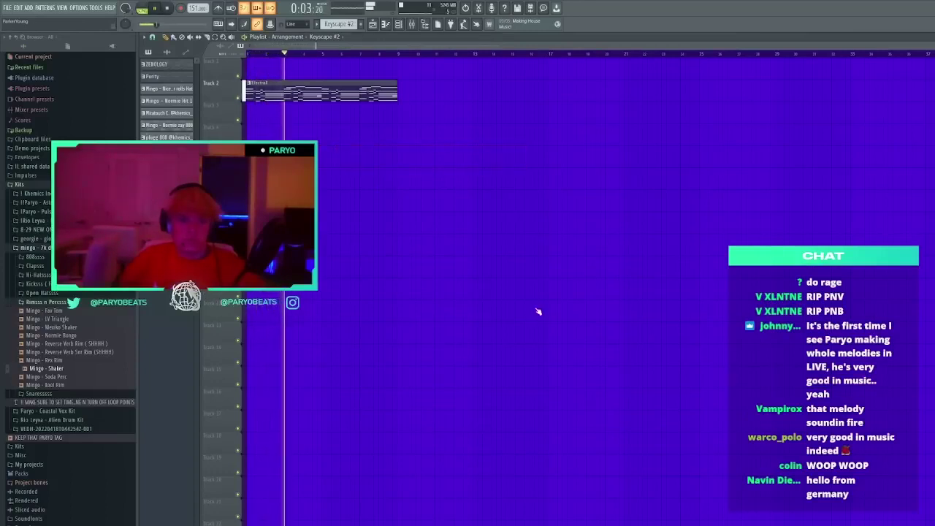
{"action": "left_click_drag", "start_coordinate": [332, 161], "coordinate": [249, 163]}
{"action": "left_click", "coordinate": [397, 210]}
{"action": "right_click", "coordinate": [398, 209]}
{"action": "left_click", "coordinate": [425, 223]}
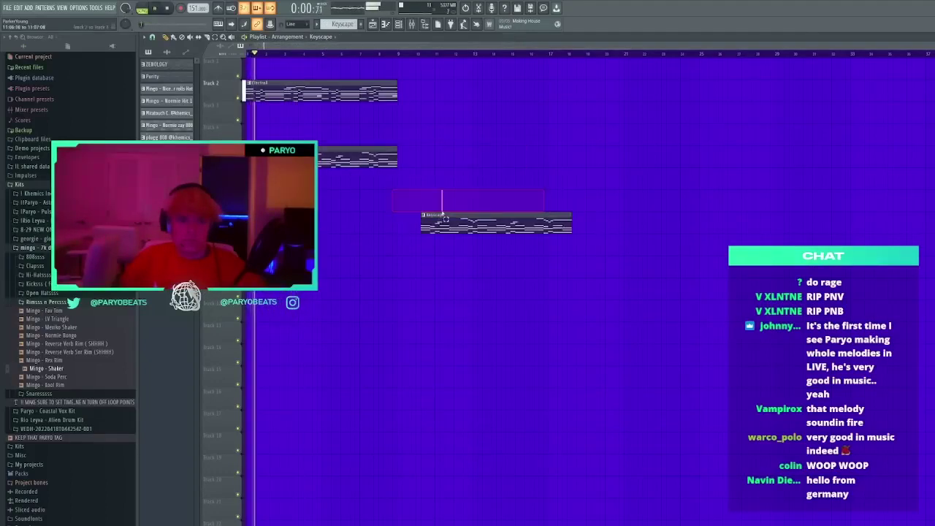
{"action": "right_click", "coordinate": [429, 225]}
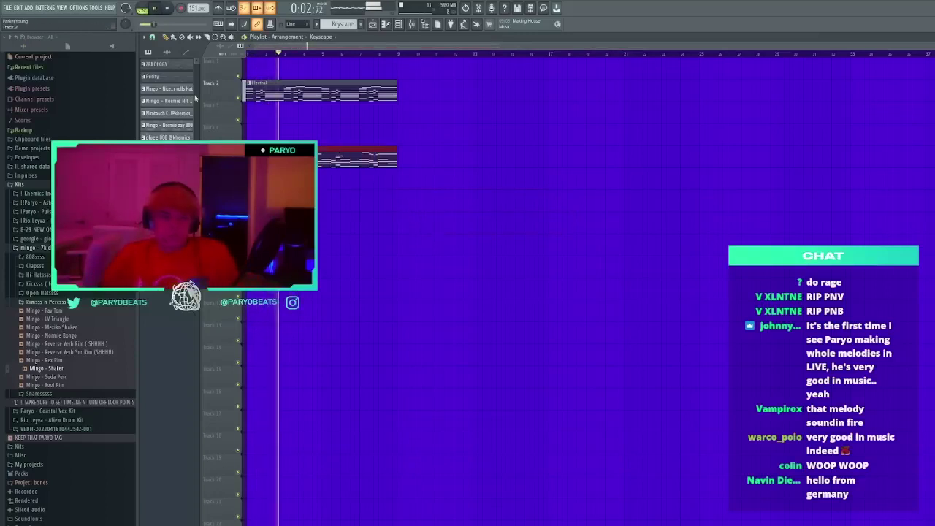
Place a Purity clip at bar 1 on track 1 and move the Keyscape clip from track 5 to track 3
{"action": "scroll", "coordinate": [352, 64], "scroll_direction": "down", "scroll_amount": 1}
{"action": "left_click", "coordinate": [431, 113]}
{"action": "right_click", "coordinate": [431, 113]}
{"action": "left_click", "coordinate": [179, 76]}
{"action": "left_click_drag", "start_coordinate": [311, 67], "coordinate": [250, 69]}
{"action": "key", "text": "space"}
{"action": "key", "text": "space"}
{"action": "left_click", "coordinate": [446, 137]}
{"action": "right_click", "coordinate": [445, 136]}
{"action": "left_click_drag", "start_coordinate": [259, 155], "coordinate": [259, 114]}
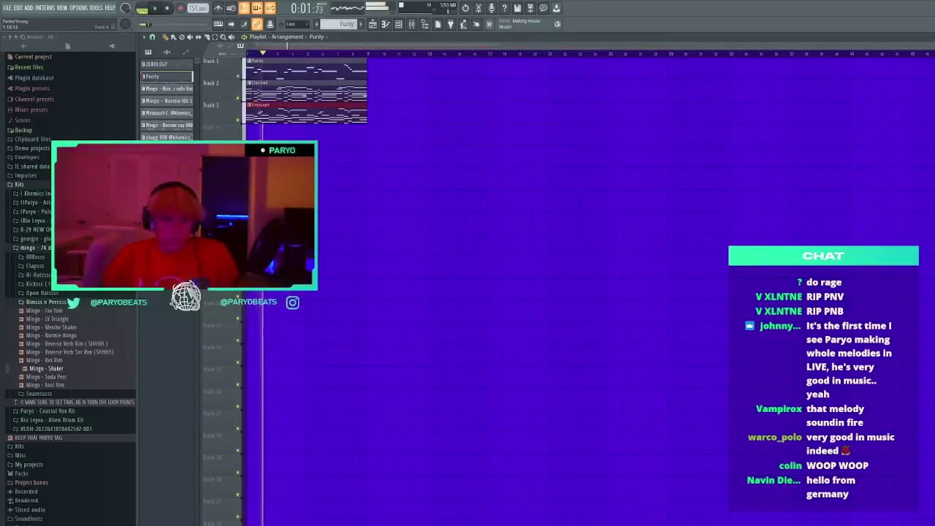
{"action": "left_click", "coordinate": [303, 159]}
{"action": "right_click", "coordinate": [329, 161]}
{"action": "left_click", "coordinate": [354, 160]}
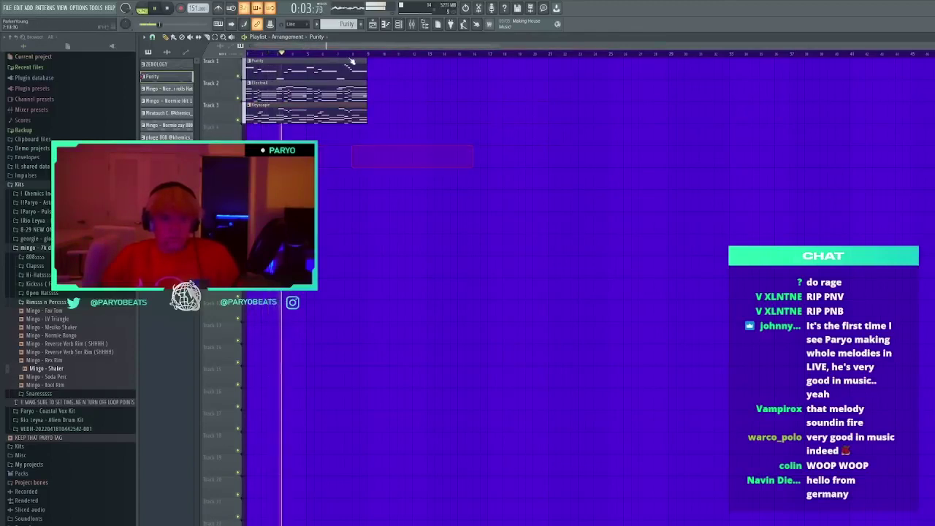
{"action": "scroll", "coordinate": [352, 62], "scroll_direction": "down", "scroll_amount": 1}
{"action": "left_click", "coordinate": [388, 127]}
{"action": "right_click", "coordinate": [388, 133]}
{"action": "scroll", "coordinate": [370, 59], "scroll_direction": "down", "scroll_amount": 1}
{"action": "left_click", "coordinate": [356, 140]}
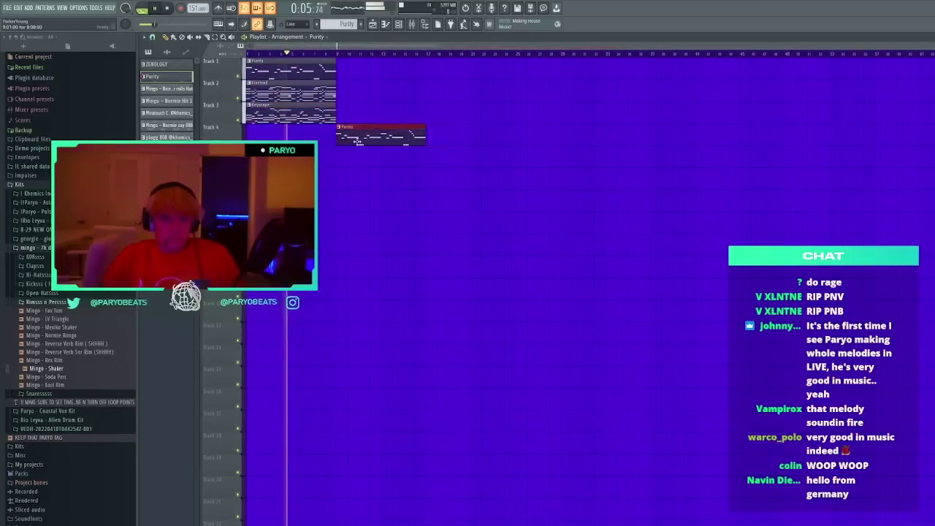
{"action": "left_click", "coordinate": [387, 138]}
{"action": "right_click", "coordinate": [387, 138]}
Duplicate the Purity, ElectraX and Keyscape clips twice through bar 24 and remove the Keyscape clip from bars 9 to 16
{"action": "left_click_drag", "start_coordinate": [363, 144], "coordinate": [313, 60]}
{"action": "key", "text": "ctrl+b"}
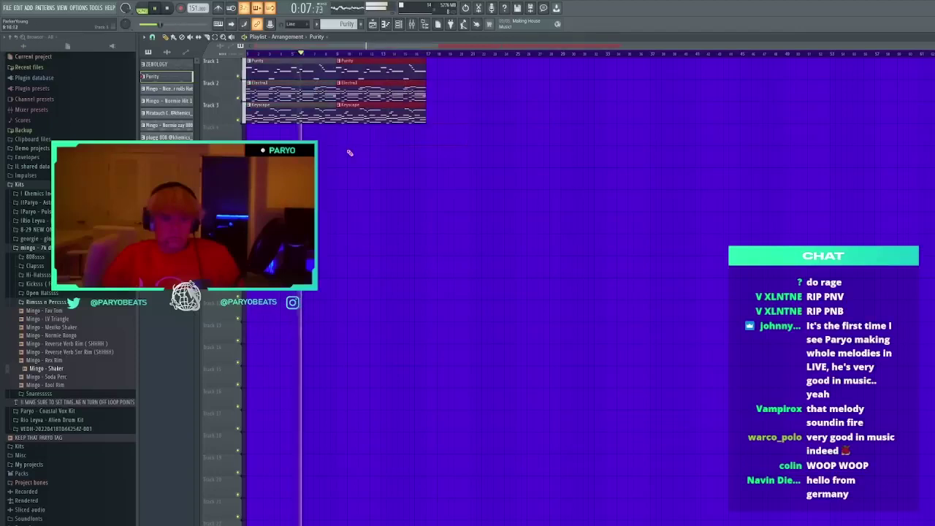
{"action": "key", "text": "ctrl+b"}
{"action": "left_click_drag", "start_coordinate": [369, 116], "coordinate": [423, 155]}
{"action": "right_click", "coordinate": [423, 155]}
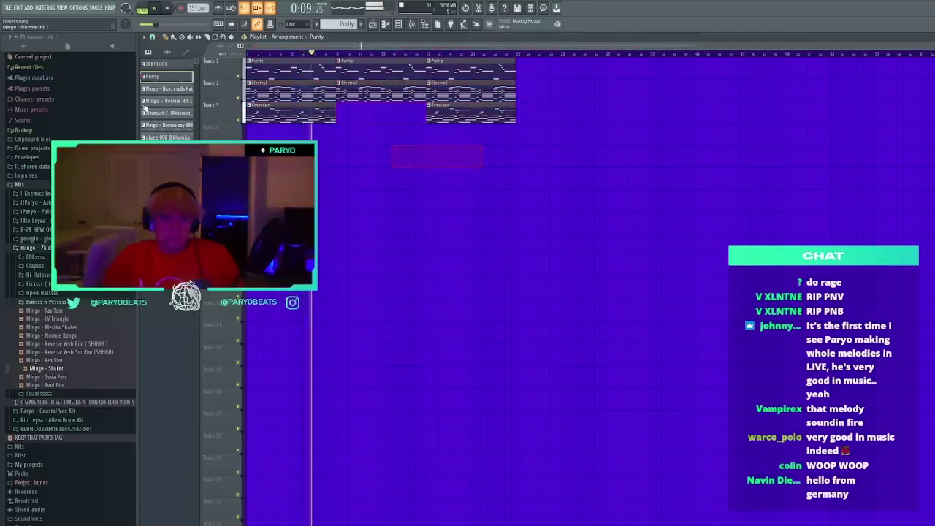
Place the hat, Normie hit, clap and both 808 patterns together at bar 9 on tracks 4 to 8
{"action": "left_click", "coordinate": [168, 136]}
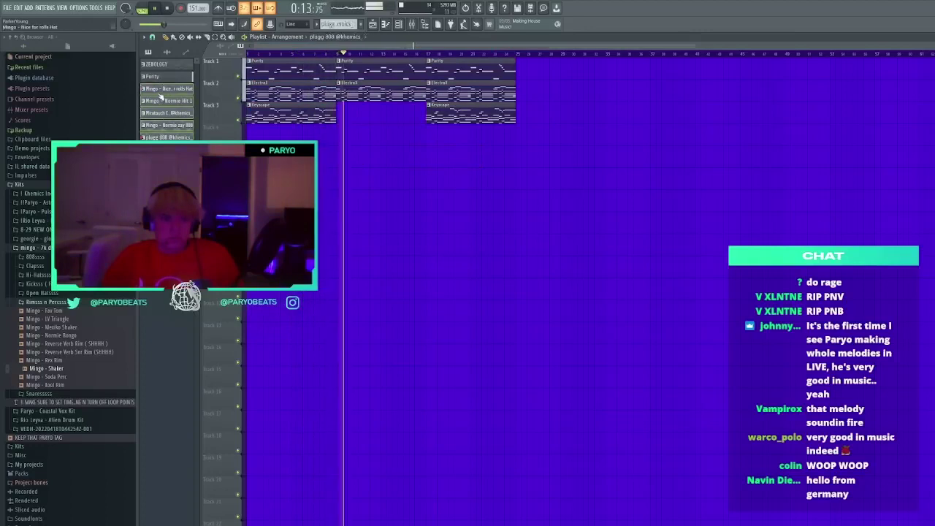
{"action": "left_click_drag", "start_coordinate": [161, 96], "coordinate": [347, 139]}
{"action": "key", "text": "space"}
Place a ZENOLOGY clip at bar 1 on track 10, remove the ElectraX clip from bars 1 to 8 and replay
{"action": "left_click", "coordinate": [176, 65]}
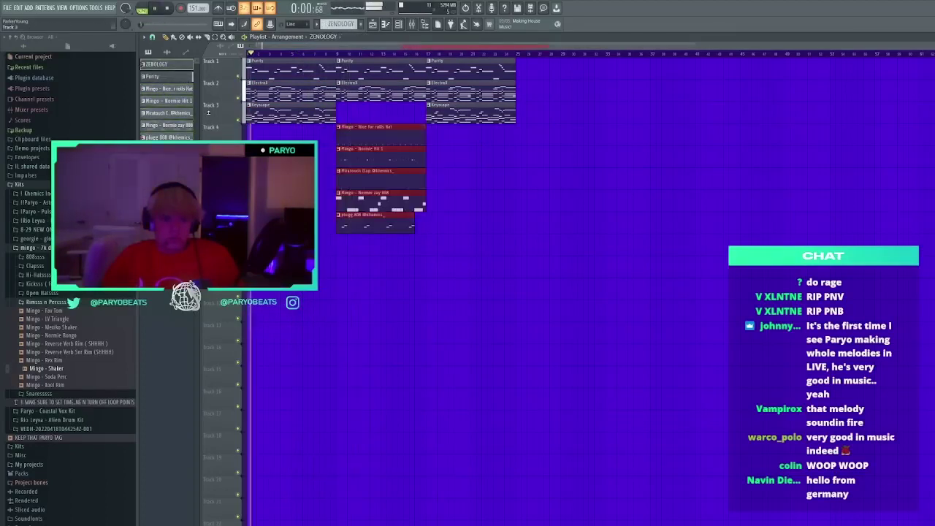
{"action": "left_click_drag", "start_coordinate": [376, 309], "coordinate": [253, 265]}
{"action": "key", "text": "space"}
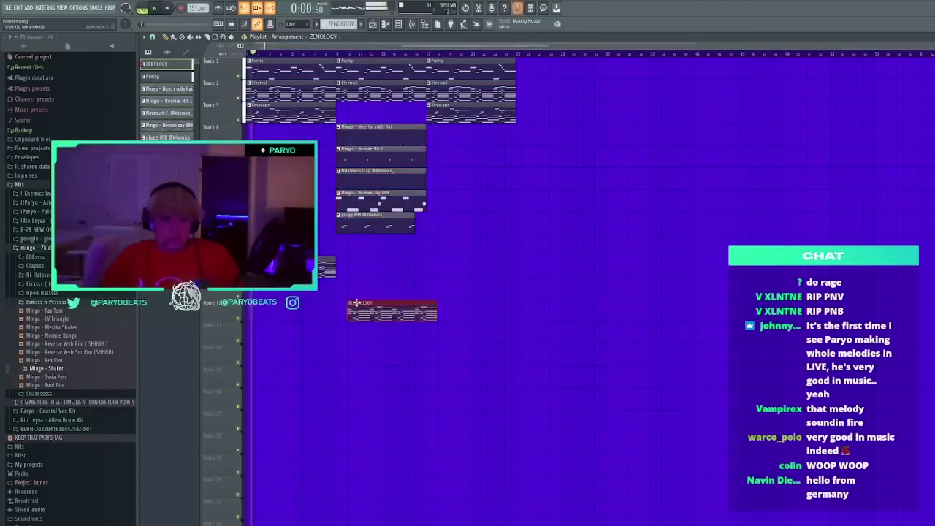
{"action": "right_click", "coordinate": [292, 99]}
{"action": "key", "text": "space"}
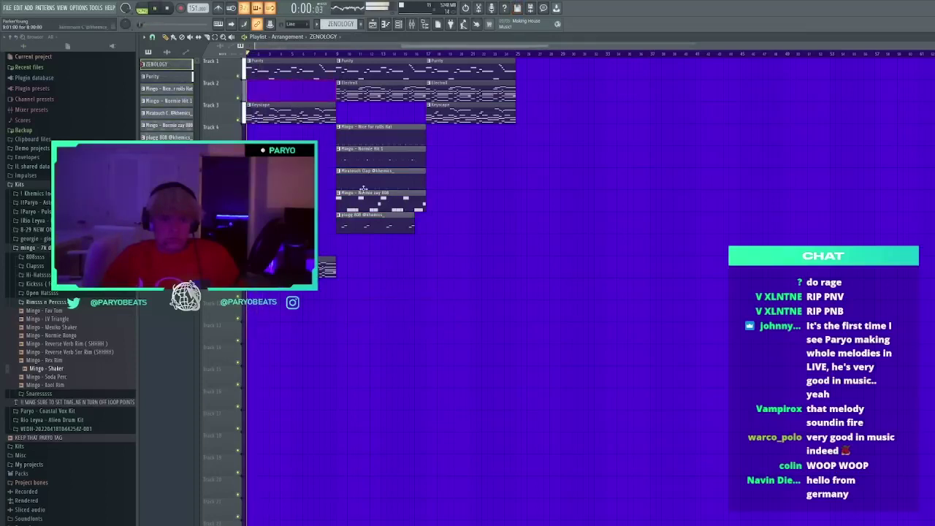
{"action": "key", "text": "space"}
Try replacing the Keyscape clip at bars 1 to 8 with a ZENOLOGY clip on track 2
{"action": "left_click", "coordinate": [406, 306]}
{"action": "right_click", "coordinate": [422, 307]}
{"action": "left_click", "coordinate": [434, 307]}
{"action": "left_click_drag", "start_coordinate": [449, 306], "coordinate": [393, 281]}
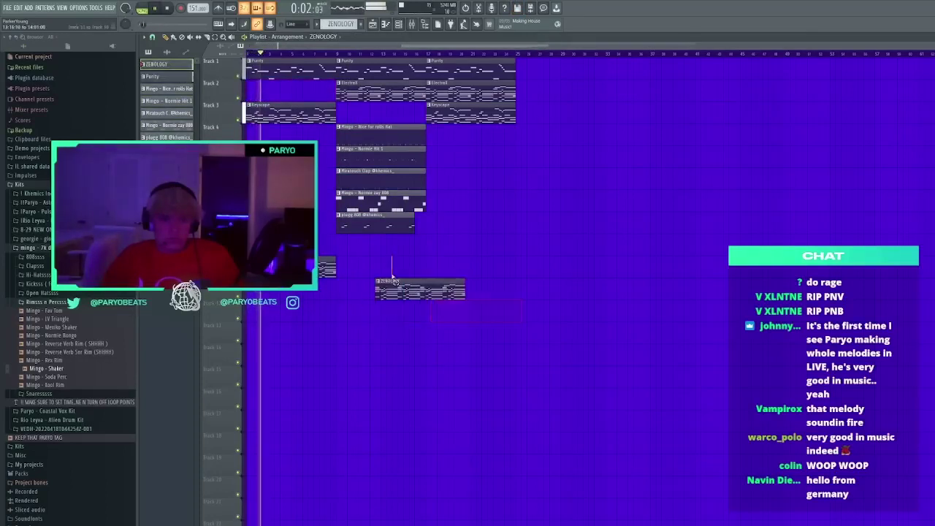
{"action": "right_click", "coordinate": [282, 109]}
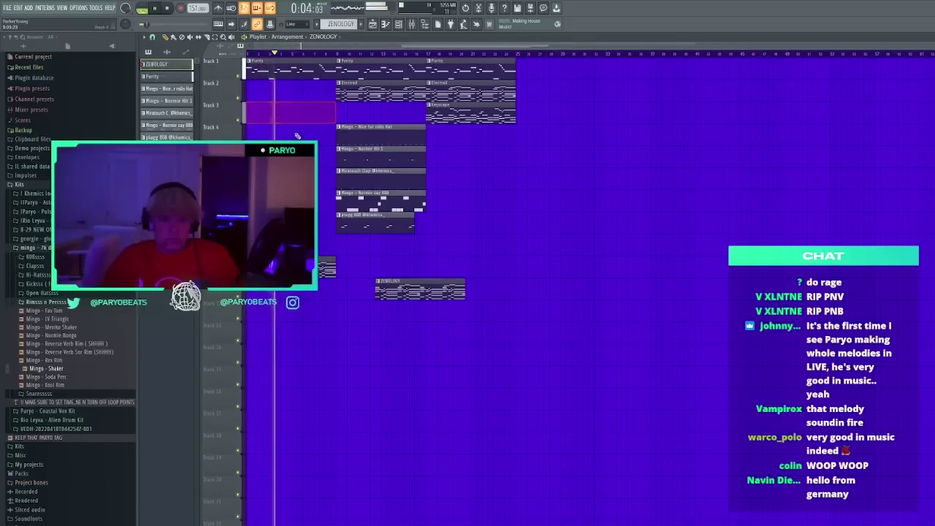
{"action": "left_click_drag", "start_coordinate": [420, 303], "coordinate": [307, 95]}
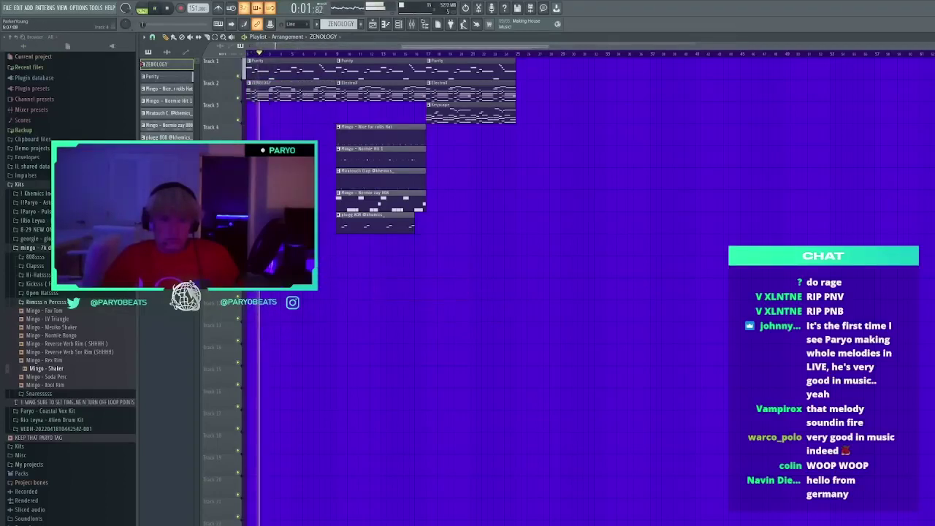
{"action": "left_click", "coordinate": [309, 222]}
{"action": "right_click", "coordinate": [309, 223]}
{"action": "key", "text": "Delete"}
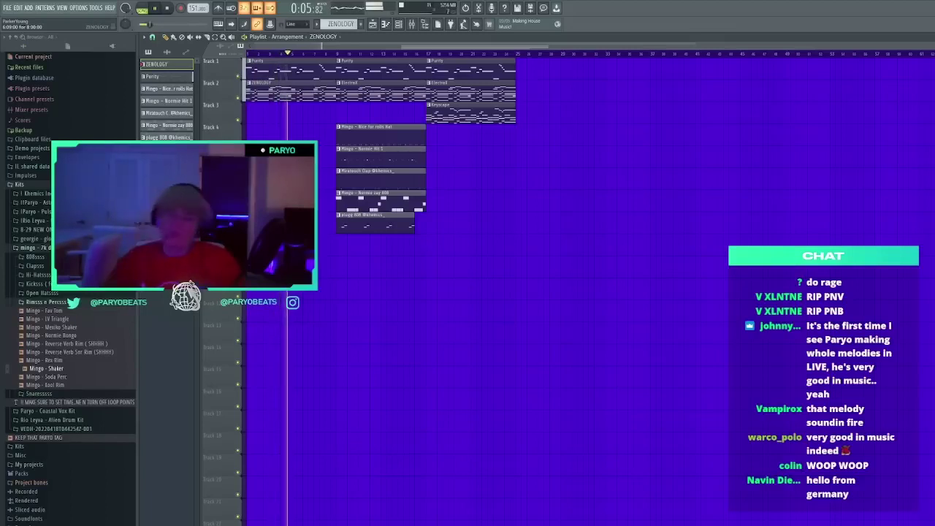
Undo the clip changes at bars 1 to 8 and remove the ZENOLOGY clip from track 10
{"action": "key", "text": "ctrl+alt+z"}
{"action": "key", "text": "ctrl+alt+z"}
{"action": "key", "text": "ctrl+alt+z"}
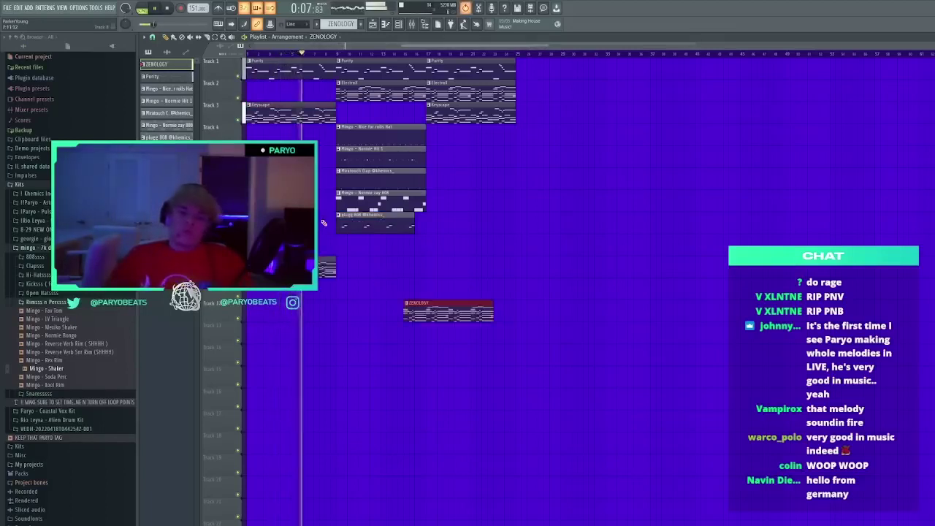
{"action": "key", "text": "ctrl+alt+z"}
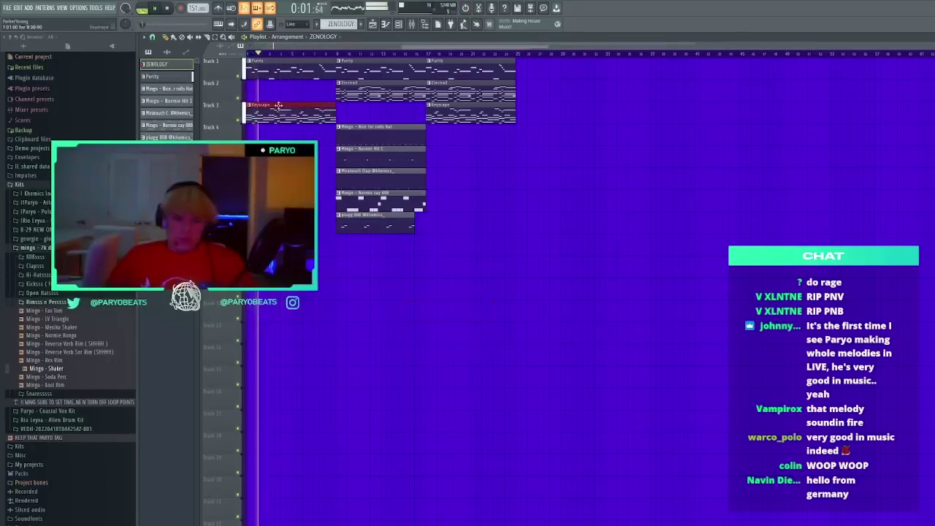
Place an ElectraX clip at bar 1 on track 2 and delete the stray clips on the lower tracks
{"action": "left_click", "coordinate": [457, 310]}
{"action": "left_click", "coordinate": [368, 96]}
{"action": "left_click", "coordinate": [252, 92]}
{"action": "left_click", "coordinate": [462, 355]}
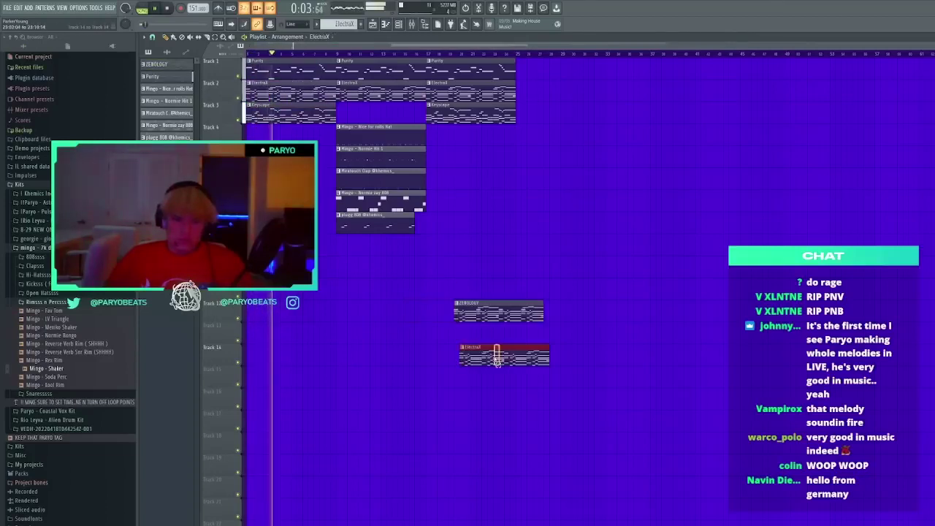
{"action": "right_click", "coordinate": [497, 355]}
{"action": "right_click", "coordinate": [481, 312]}
{"action": "left_click", "coordinate": [479, 310]}
{"action": "right_click", "coordinate": [480, 308]}
Duplicate the hat, Normie hit, clap and both 808 clips from bar 9 to bar 17 on tracks 4 to 8
{"action": "left_click_drag", "start_coordinate": [470, 289], "coordinate": [366, 137]}
{"action": "key", "text": "ctrl+b"}
{"action": "left_click", "coordinate": [484, 354]}
{"action": "right_click", "coordinate": [484, 354]}
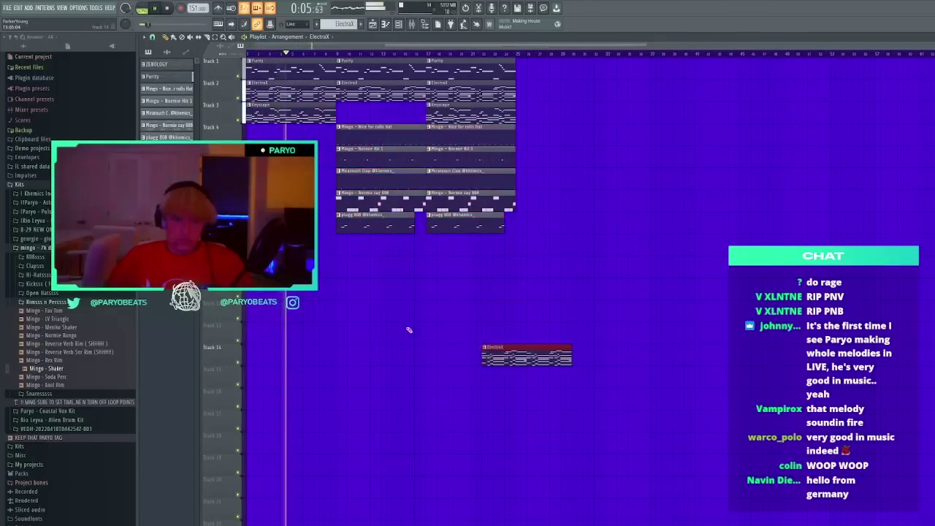
Place Mingo Shaker clips at bars 9 and 17 on track 9 and delete the stray shaker clip
{"action": "left_click", "coordinate": [167, 150]}
{"action": "left_click", "coordinate": [339, 247]}
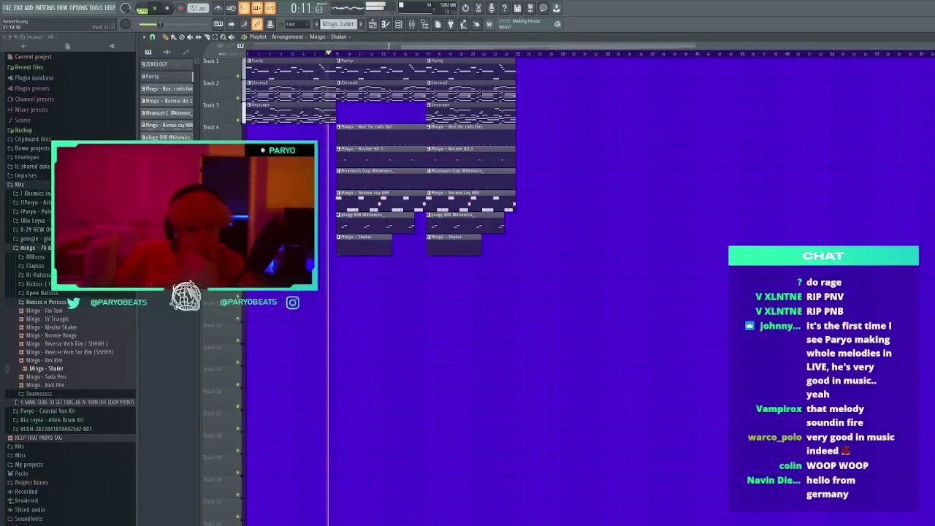
{"action": "left_click_drag", "start_coordinate": [564, 404], "coordinate": [538, 360]}
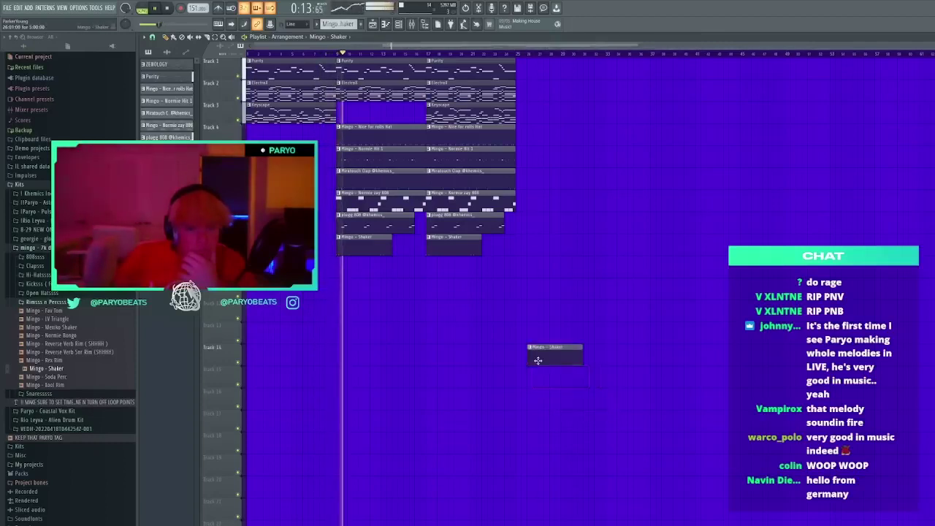
{"action": "right_click", "coordinate": [538, 361]}
Move the bar 17 Keyscape clip below the shaker and shift it with all the drum and 808 clips up one track
{"action": "left_click_drag", "start_coordinate": [468, 115], "coordinate": [462, 273]}
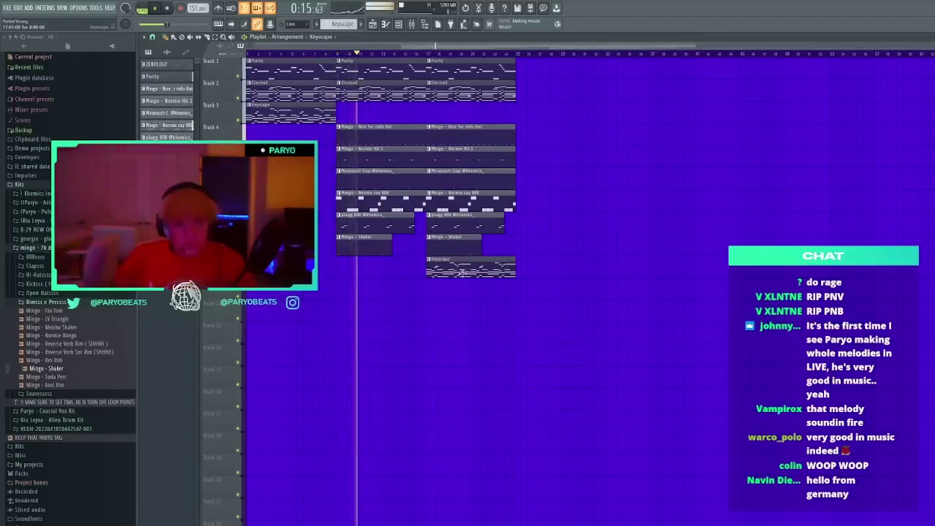
{"action": "left_click_drag", "start_coordinate": [578, 320], "coordinate": [318, 148]}
{"action": "key", "text": "shift+Up"}
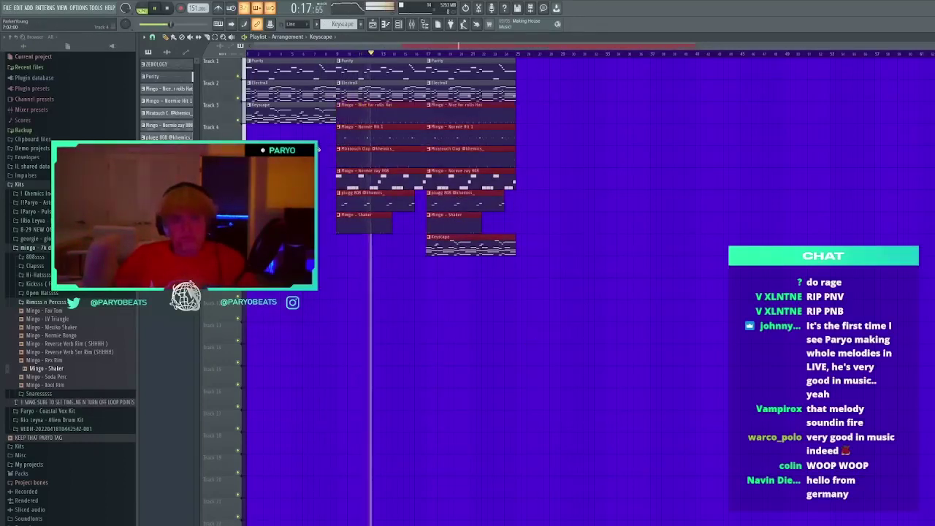
{"action": "mouse_move", "coordinate": [539, 310]}
{"action": "left_mouse_down"}
{"action": "mouse_move", "coordinate": [560, 312]}
{"action": "mouse_move", "coordinate": [523, 311]}
{"action": "left_mouse_up"}
Examine the mixer insert levels while the drop section plays
{"action": "left_click", "coordinate": [413, 24]}
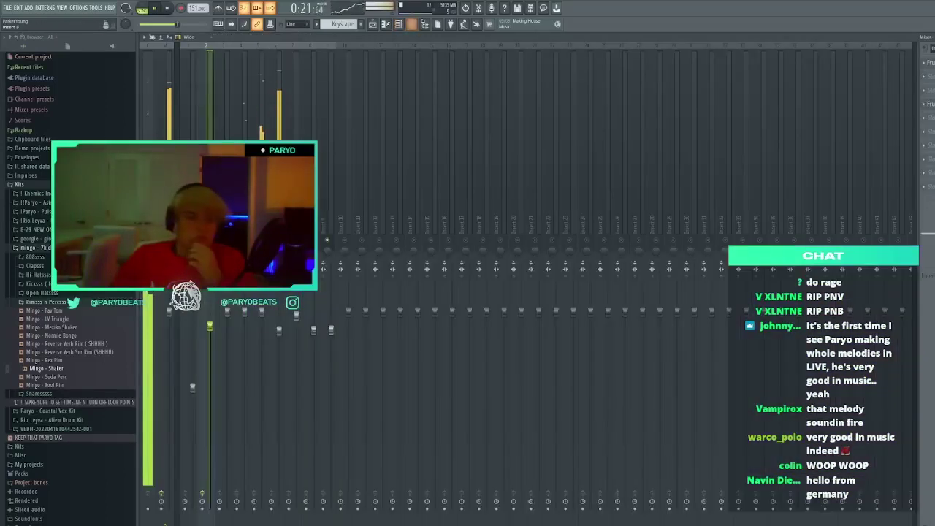
{"action": "scroll", "coordinate": [241, 220], "scroll_direction": "down", "scroll_amount": 4}
{"action": "scroll", "coordinate": [241, 219], "scroll_direction": "up", "scroll_amount": 4}
{"action": "scroll", "coordinate": [241, 219], "scroll_direction": "down", "scroll_amount": 1}
{"action": "scroll", "coordinate": [241, 220], "scroll_direction": "up", "scroll_amount": 2}
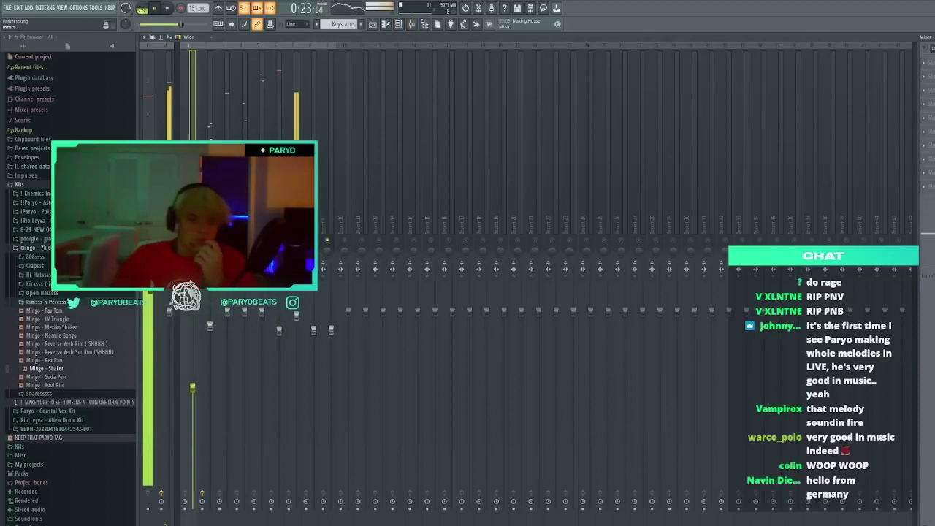
{"action": "scroll", "coordinate": [241, 219], "scroll_direction": "down", "scroll_amount": 2}
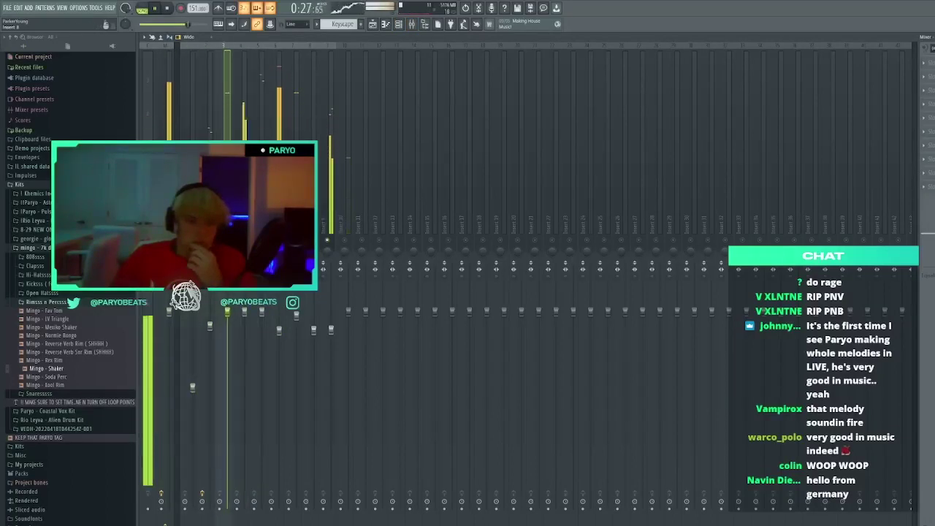
{"action": "scroll", "coordinate": [241, 219], "scroll_direction": "up", "scroll_amount": 1}
{"action": "key", "text": "F6"}
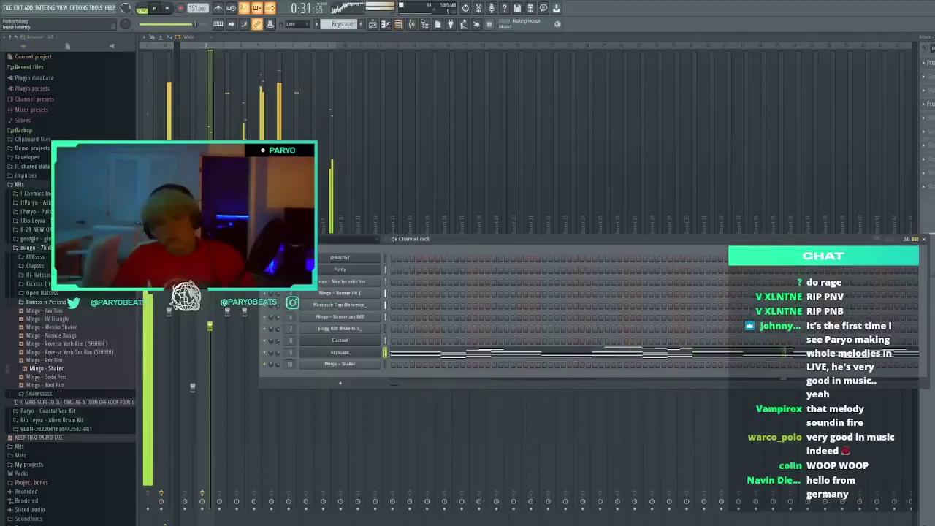
Place a Keyscape clip on track 9 and a ZENOLOGY clip on track 11, both at bar 25
{"action": "key", "text": "F5"}
{"action": "key", "text": "F6"}
{"action": "left_click", "coordinate": [521, 245]}
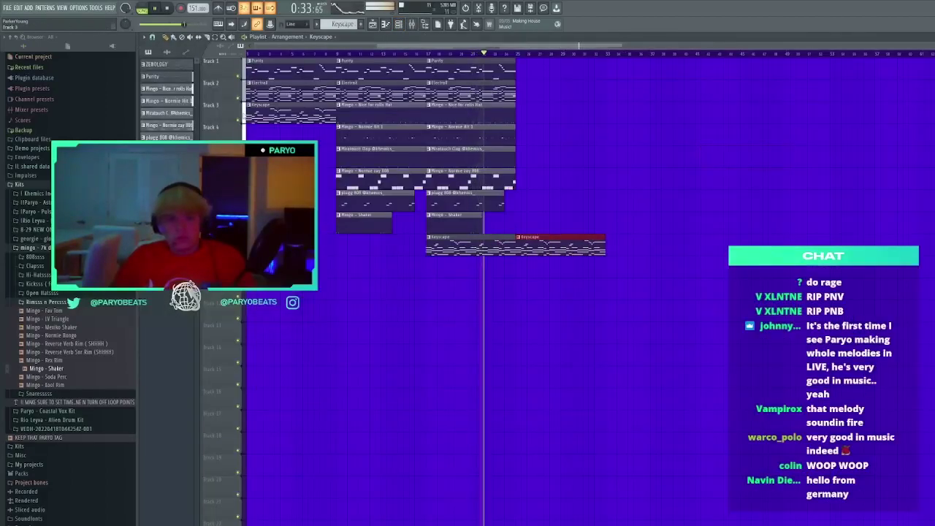
{"action": "left_click", "coordinate": [172, 66]}
{"action": "left_click", "coordinate": [519, 292]}
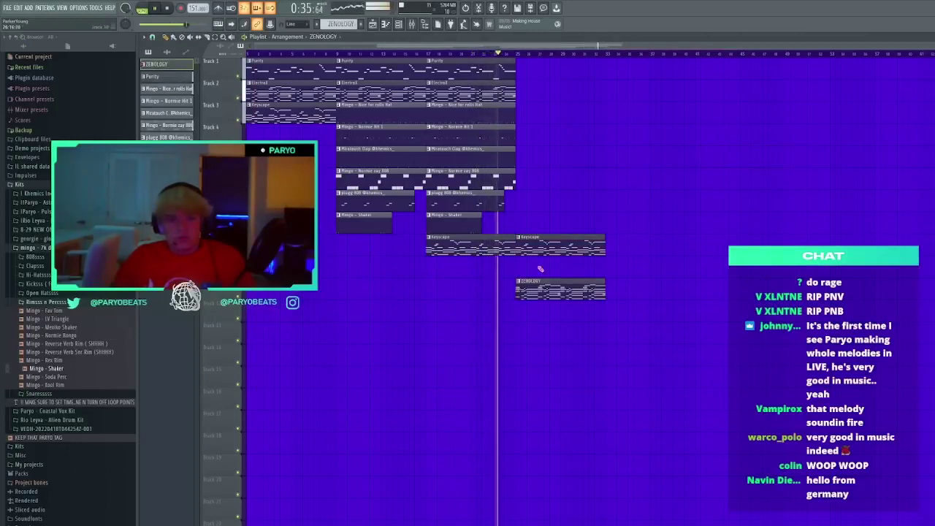
Duplicate the drum, 808 and shaker clips to bar 25, then slice off and delete their first two bars
{"action": "left_click_drag", "start_coordinate": [527, 101], "coordinate": [426, 231]}
{"action": "key", "text": "ctrl+b"}
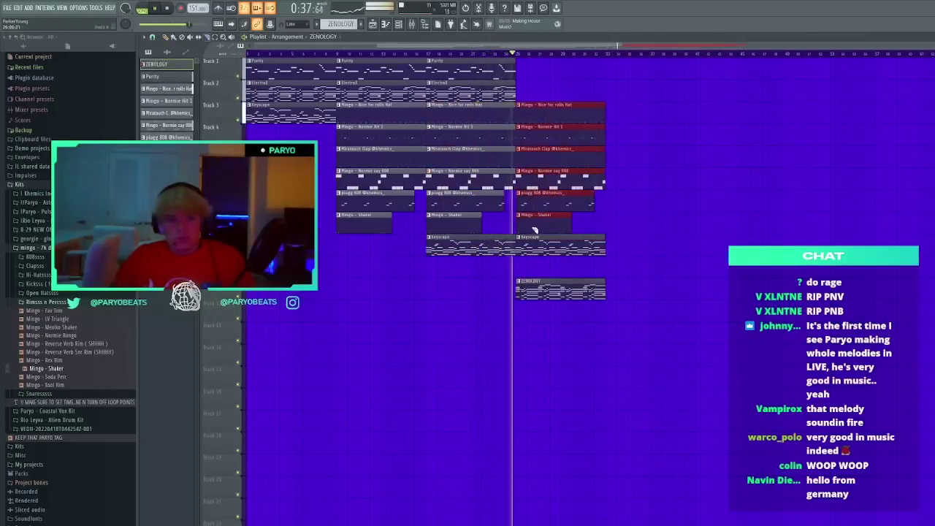
{"action": "left_click_drag", "start_coordinate": [538, 219], "coordinate": [538, 107]}
{"action": "left_click_drag", "start_coordinate": [530, 108], "coordinate": [527, 221]}
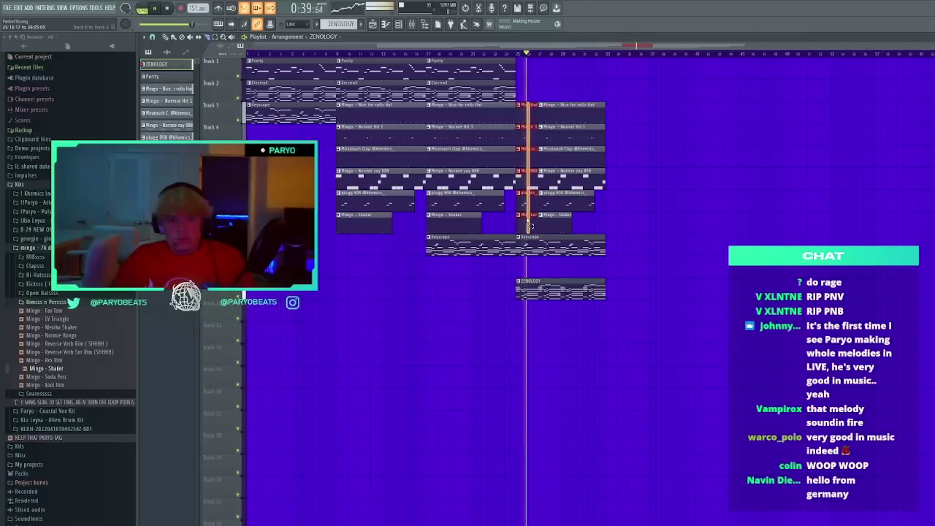
{"action": "key", "text": "Delete"}
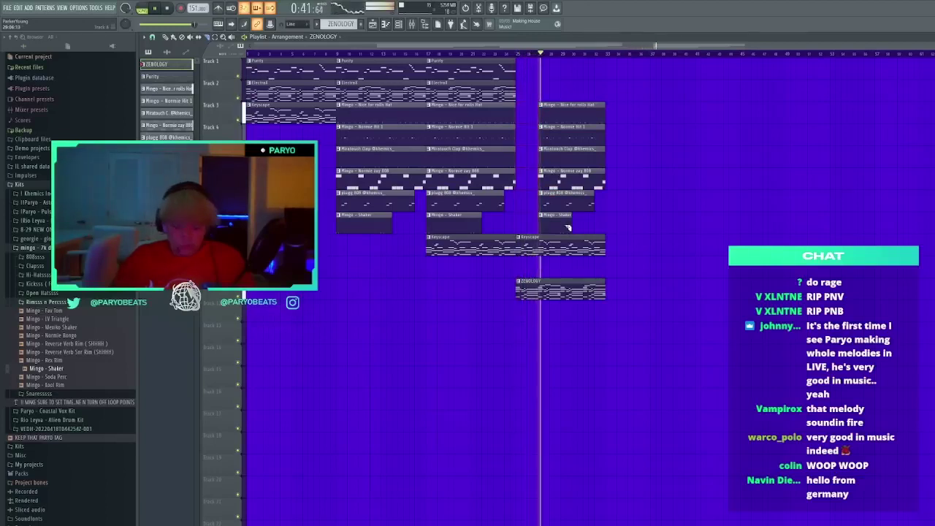
{"action": "left_click", "coordinate": [691, 239]}
{"action": "right_click", "coordinate": [696, 242]}
{"action": "left_click", "coordinate": [707, 249]}
{"action": "right_click", "coordinate": [708, 250]}
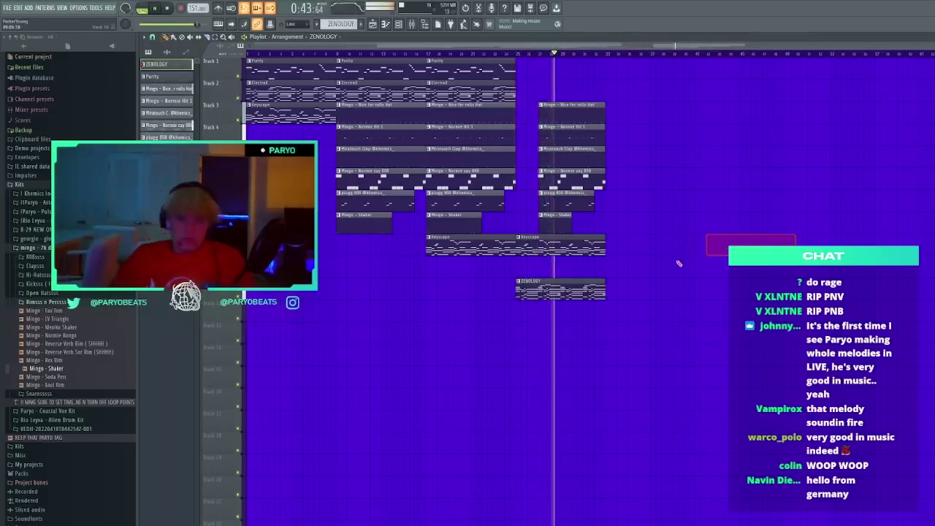
{"action": "left_click", "coordinate": [678, 264]}
{"action": "right_click", "coordinate": [679, 263]}
Examine the ZENOLOGY pattern's notes in the piano roll and its channel in the channel rack
{"action": "double_click", "coordinate": [590, 296]}
{"action": "key", "text": "ctrl+a"}
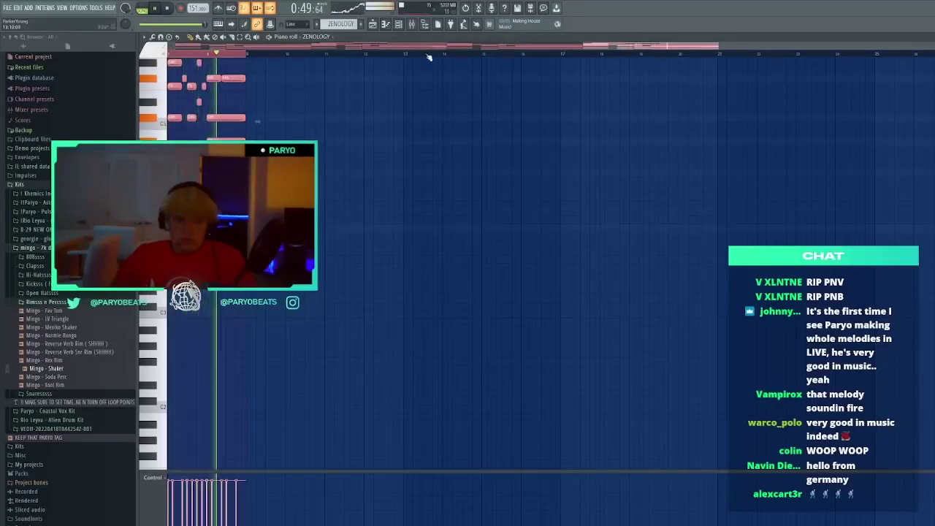
{"action": "key", "text": "F6"}
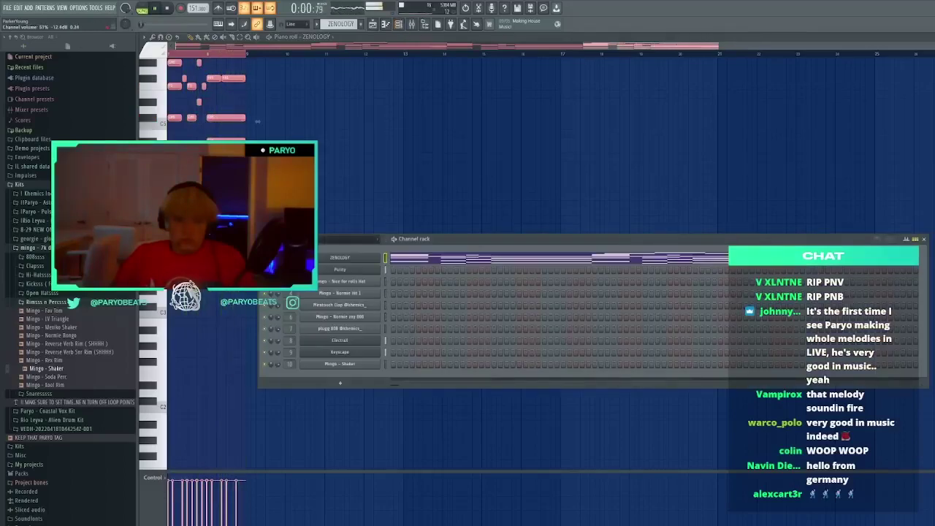
{"action": "key", "text": "F7"}
{"action": "key", "text": "F7"}
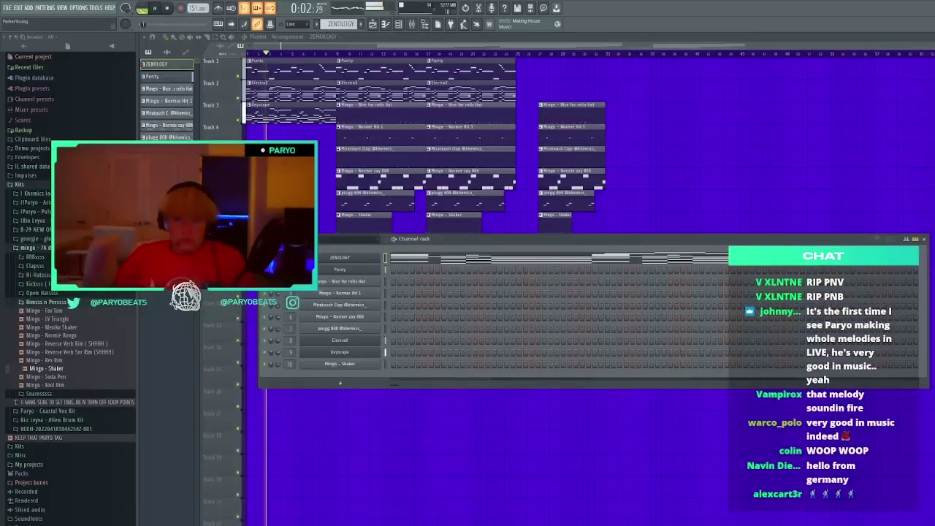
{"action": "left_click", "coordinate": [705, 117]}
{"action": "right_click", "coordinate": [705, 119]}
Try moving the bar 9 drum, 808 and shaker clips to bar 1 beneath the Keyscape clip
{"action": "key", "text": "space"}
{"action": "scroll", "coordinate": [299, 58], "scroll_direction": "up", "scroll_amount": 3}
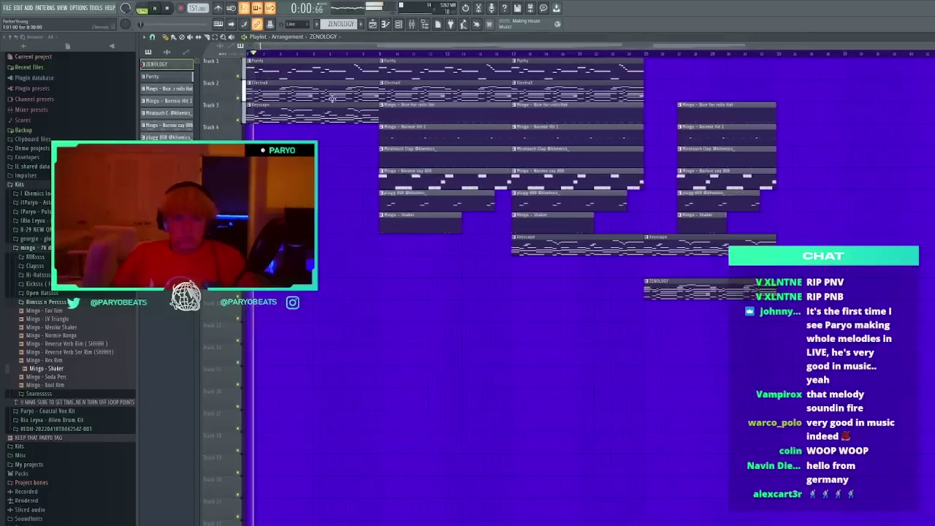
{"action": "left_click_drag", "start_coordinate": [397, 102], "coordinate": [409, 255]}
{"action": "left_click_drag", "start_coordinate": [405, 136], "coordinate": [269, 158]}
{"action": "left_click", "coordinate": [355, 290]}
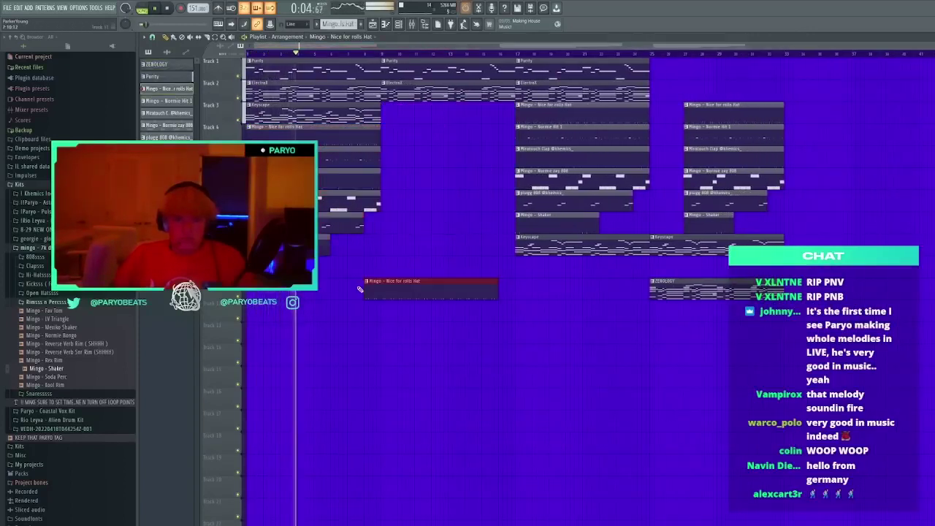
{"action": "left_click", "coordinate": [364, 290]}
{"action": "key", "text": "ctrl+z"}
{"action": "right_click", "coordinate": [365, 290]}
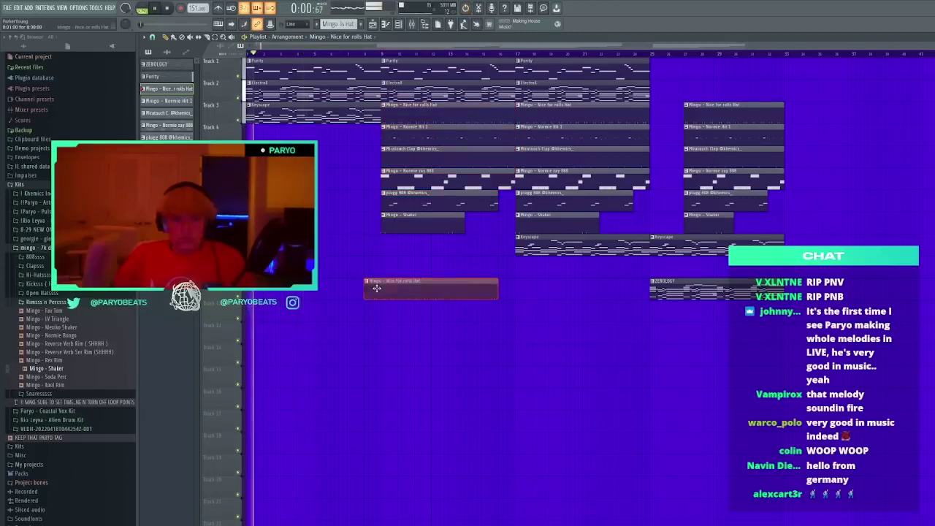
Try cutting the track 3 Keyscape clip to its first two bars and moving the bar 9 drum clips to bar 1
{"action": "right_click", "coordinate": [293, 117]}
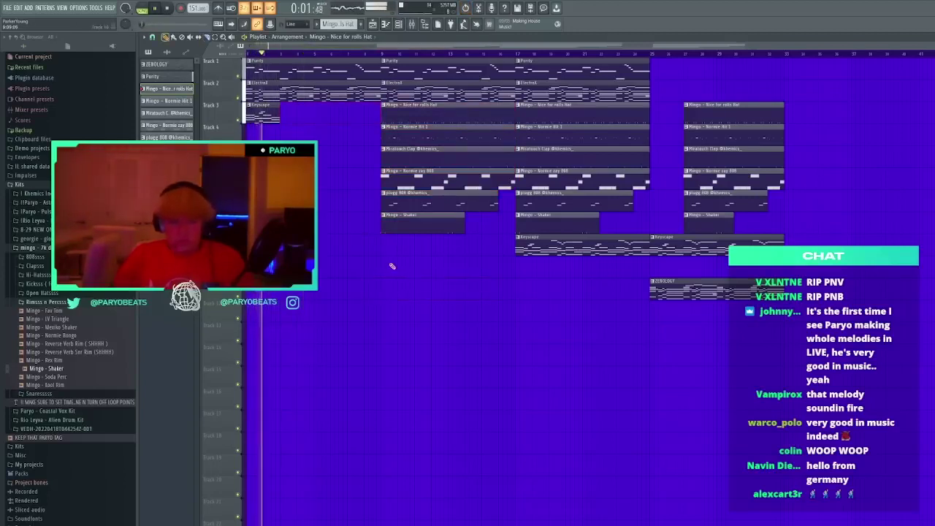
{"action": "left_click_drag", "start_coordinate": [442, 300], "coordinate": [256, 158]}
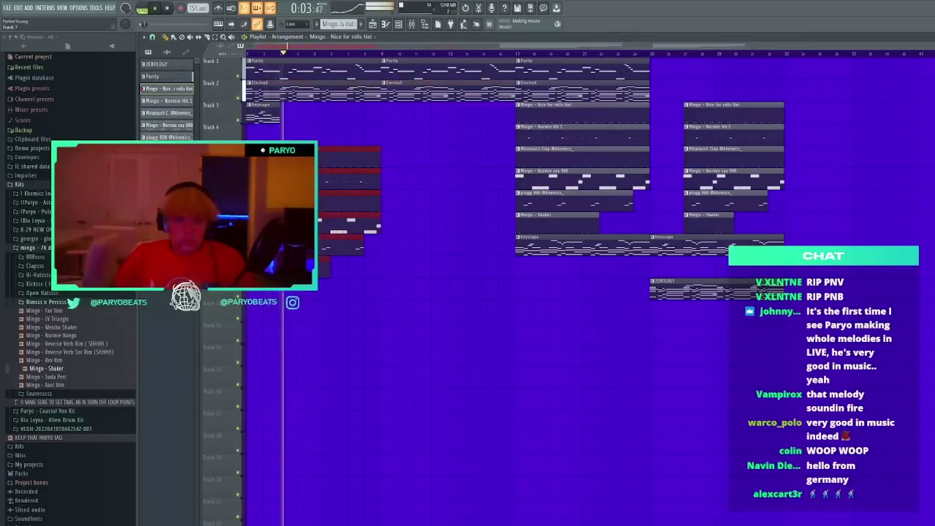
{"action": "key", "text": "ctrl+z"}
{"action": "key", "text": "ctrl+z"}
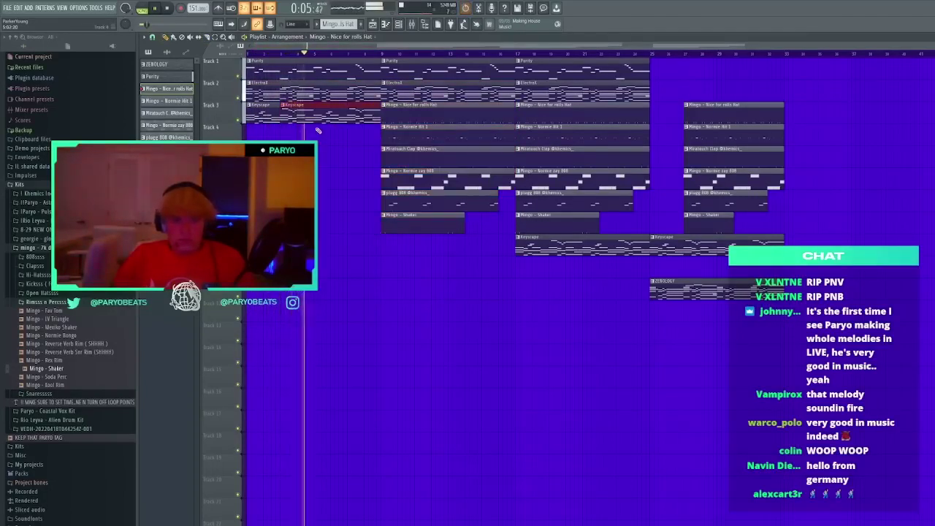
{"action": "left_click", "coordinate": [411, 307]}
{"action": "right_click", "coordinate": [407, 311]}
{"action": "left_click", "coordinate": [508, 334]}
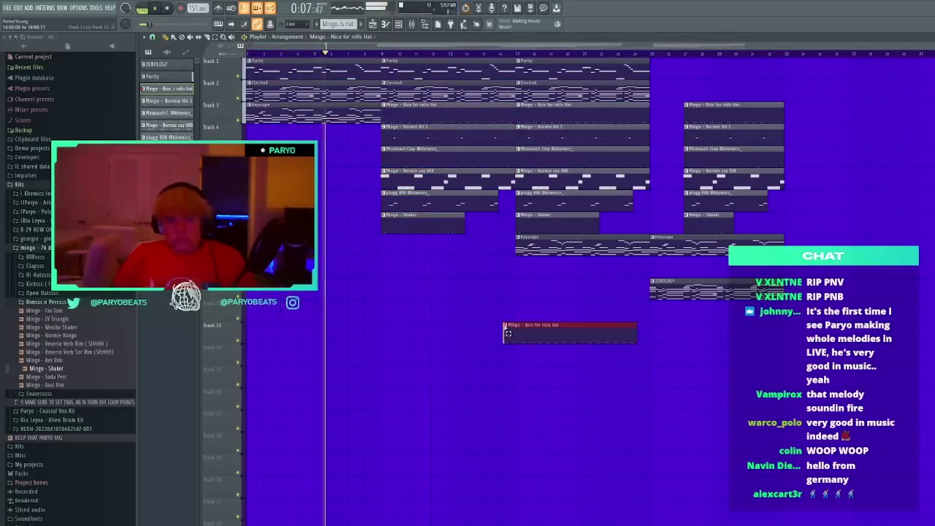
{"action": "right_click", "coordinate": [508, 334]}
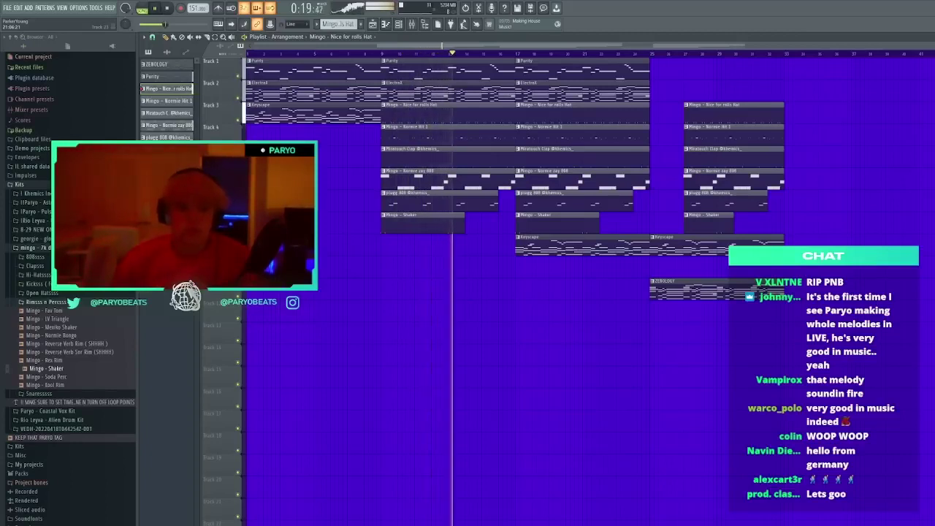
{"action": "left_click", "coordinate": [576, 437]}
{"action": "left_click_drag", "start_coordinate": [578, 432], "coordinate": [657, 431]}
{"action": "right_click", "coordinate": [659, 431]}
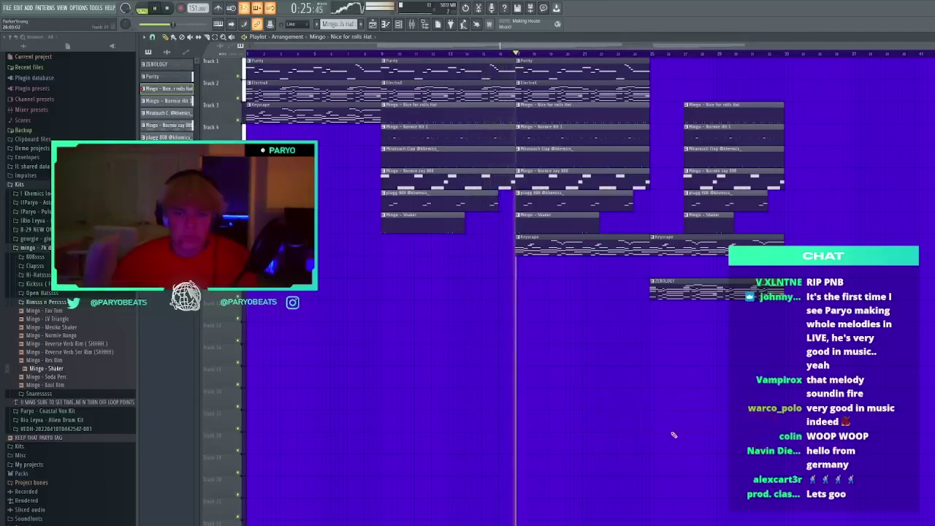
{"action": "left_click", "coordinate": [677, 429]}
{"action": "right_click", "coordinate": [680, 427]}
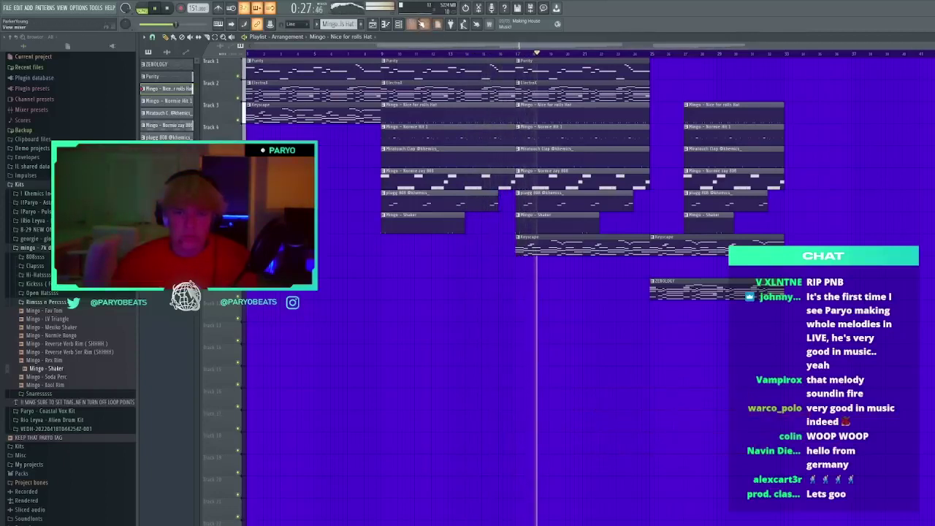
{"action": "left_click", "coordinate": [411, 25]}
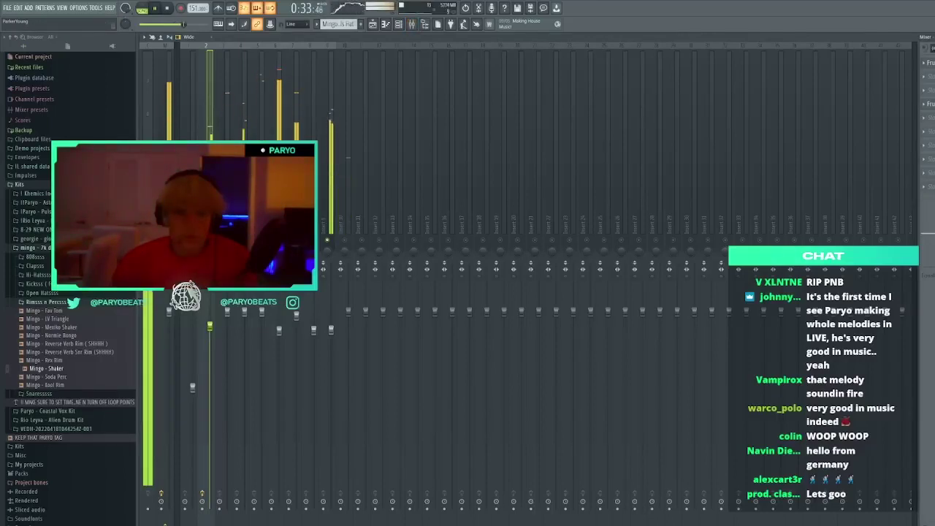
{"action": "right_click", "coordinate": [379, 241]}
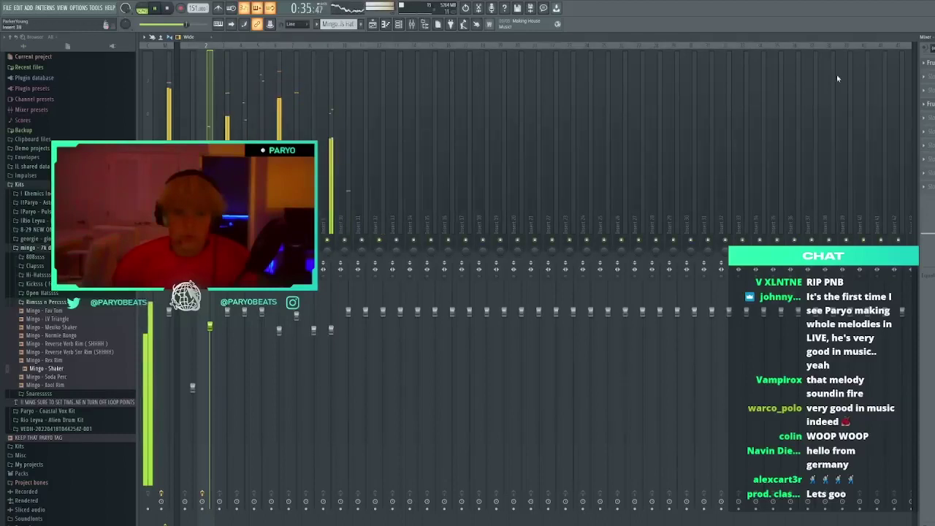
{"action": "key", "text": "F9"}
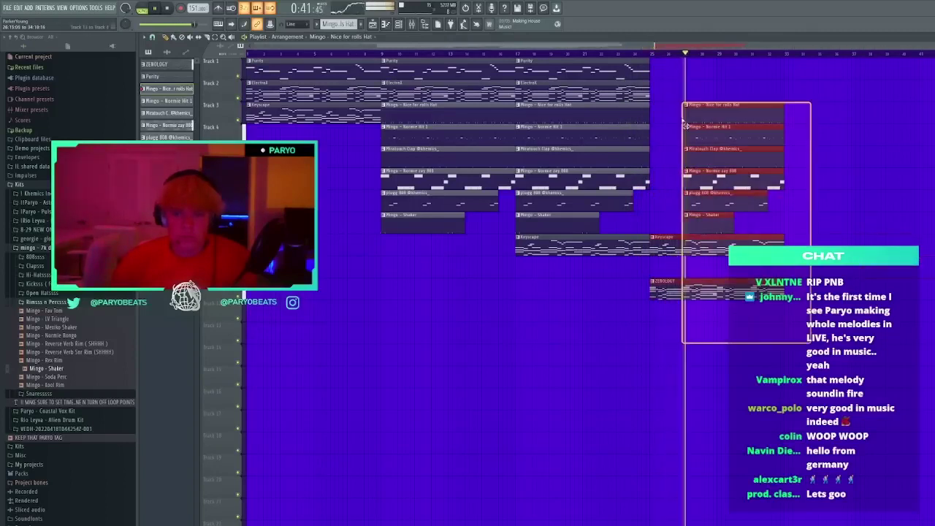
{"action": "left_click", "coordinate": [792, 372]}
{"action": "right_click", "coordinate": [793, 372]}
Try a copy of the bar 17 Purity clip at bar 33, leaving bar 25 empty
{"action": "left_click_drag", "start_coordinate": [659, 69], "coordinate": [632, 66]}
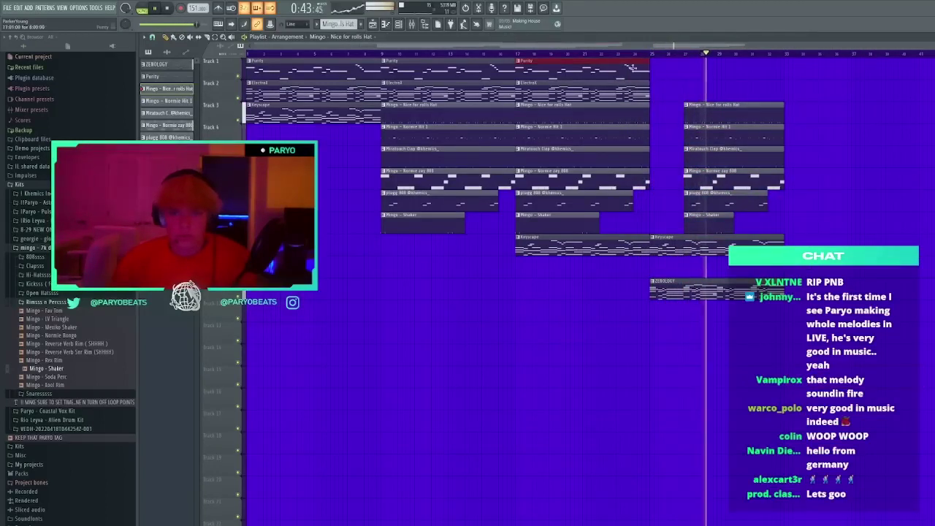
{"action": "key", "text": "ctrl+b"}
{"action": "key", "text": "ctrl+b"}
{"action": "right_click", "coordinate": [679, 64]}
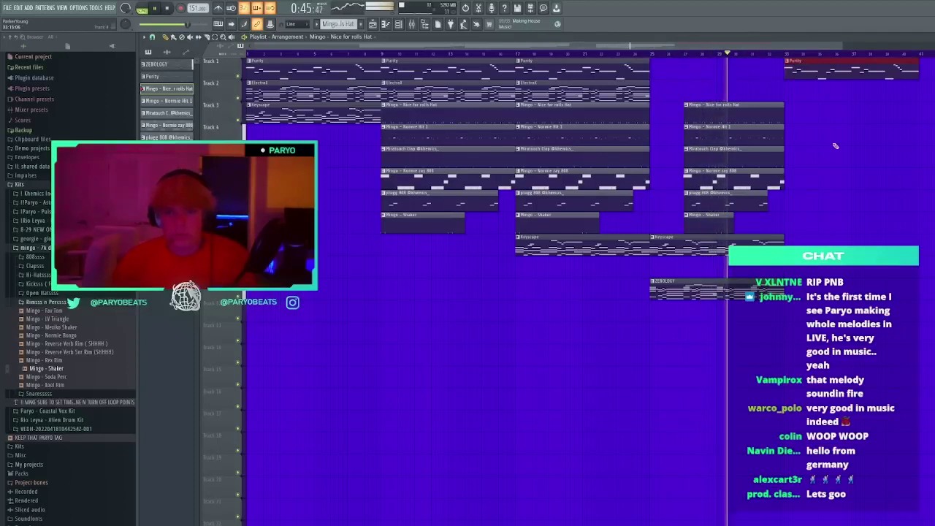
Duplicate the drum, 808, shaker, Keyscape and ZENOLOGY clips into the next eight bars and extend the copied drum, 808 and shaker clips back to bar 33
{"action": "left_click_drag", "start_coordinate": [828, 103], "coordinate": [684, 366]}
{"action": "key", "text": "ctrl+b"}
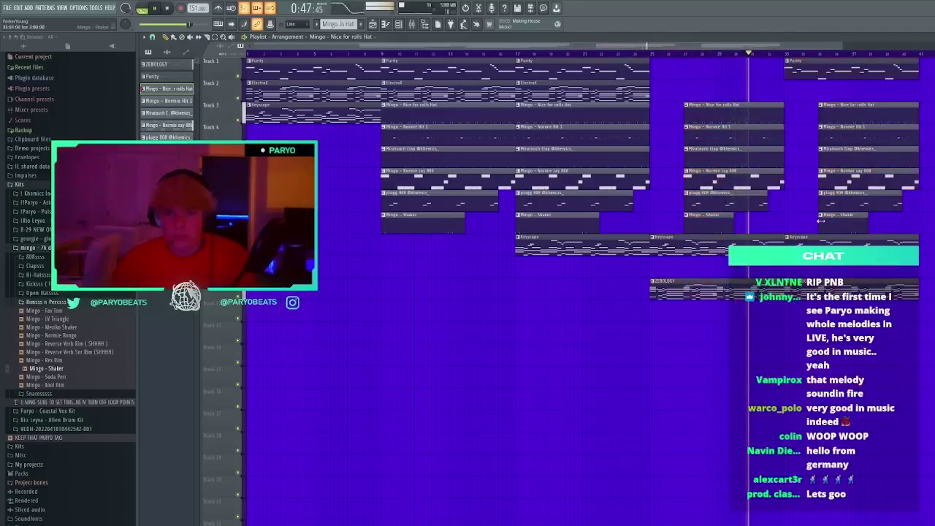
{"action": "left_click_drag", "start_coordinate": [820, 221], "coordinate": [785, 116]}
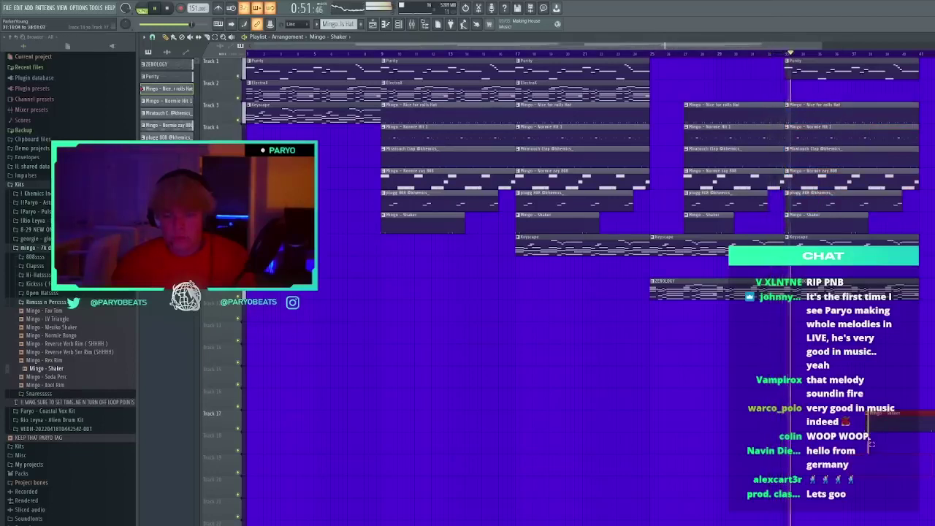
Delete the Mingo - Shaker clips at bars 27 and 33
{"action": "right_click", "coordinate": [798, 222]}
{"action": "right_click", "coordinate": [704, 221]}
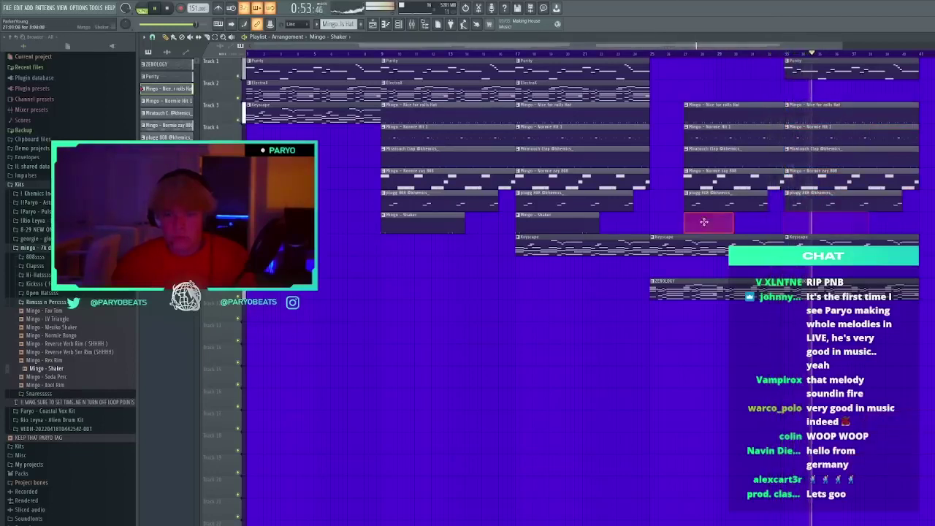
{"action": "left_click", "coordinate": [914, 438]}
{"action": "right_click", "coordinate": [917, 439]}
Copy the bar 17 ElectraX clip to bar 33, leave bar 25 without it, and delete the bar 33 Purity clip
{"action": "left_click_drag", "start_coordinate": [739, 101], "coordinate": [613, 81]}
{"action": "key", "text": "ctrl+b"}
{"action": "key", "text": "ctrl+b"}
{"action": "right_click", "coordinate": [740, 91]}
{"action": "right_click", "coordinate": [798, 71]}
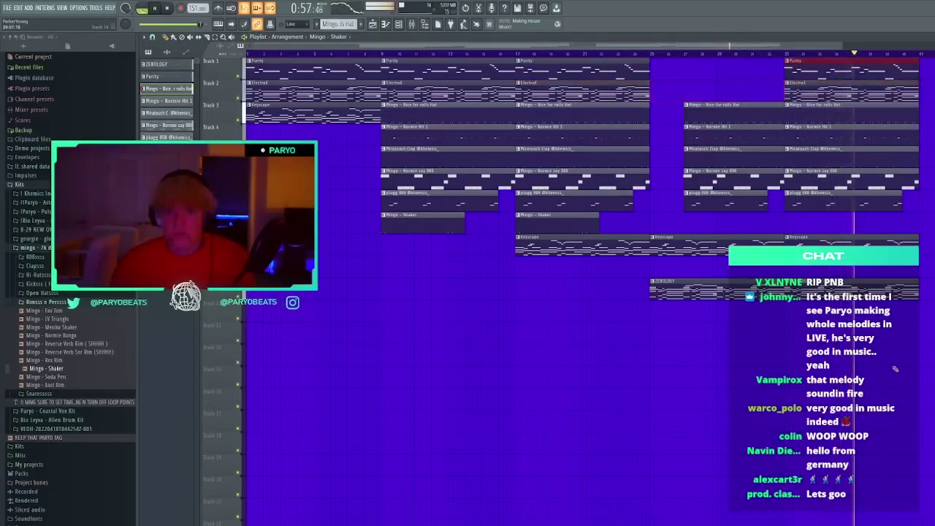
Make the bar 33 ElectraX clip unique and check its notes in the piano roll
{"action": "left_click", "coordinate": [797, 86]}
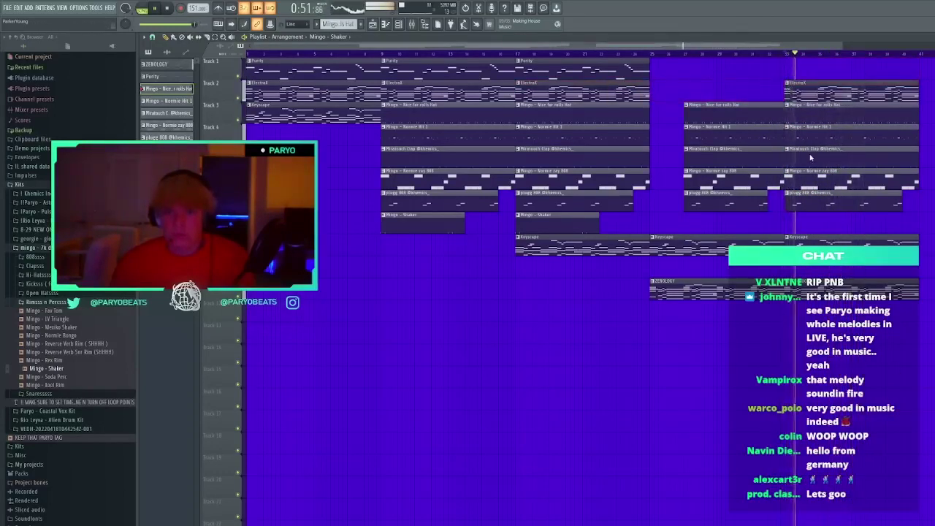
{"action": "double_click", "coordinate": [818, 94]}
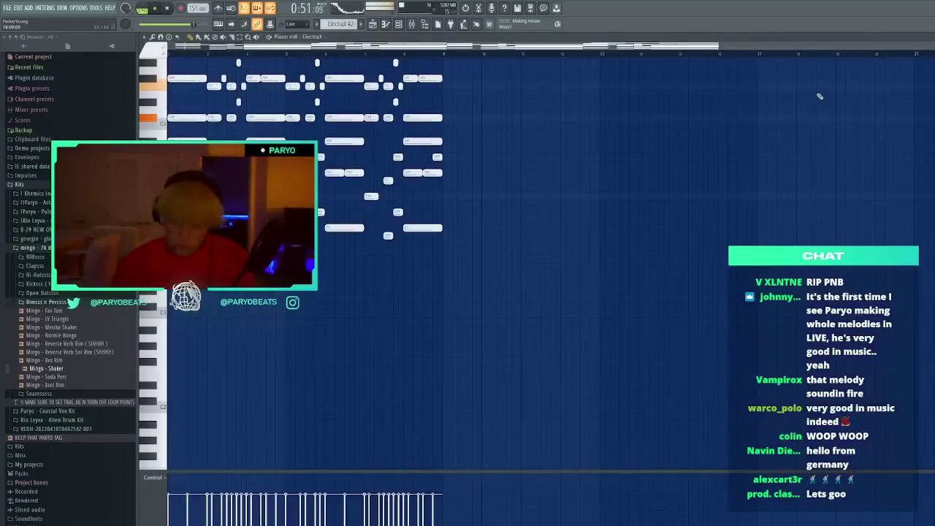
{"action": "left_click", "coordinate": [929, 37]}
{"action": "left_click", "coordinate": [914, 66]}
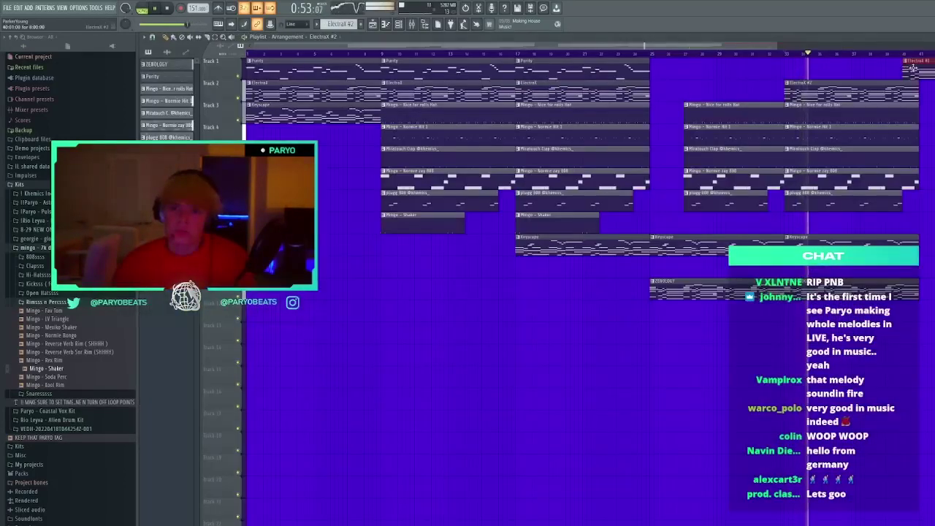
{"action": "right_click", "coordinate": [913, 67]}
Duplicate the whole 40-bar arrangement twice so that copies start at bars 41 and 81
{"action": "scroll", "coordinate": [912, 66], "scroll_direction": "down", "scroll_amount": 2}
{"action": "left_click", "coordinate": [898, 92]}
{"action": "left_click_drag", "start_coordinate": [890, 100], "coordinate": [839, 150]}
{"action": "right_click", "coordinate": [835, 151]}
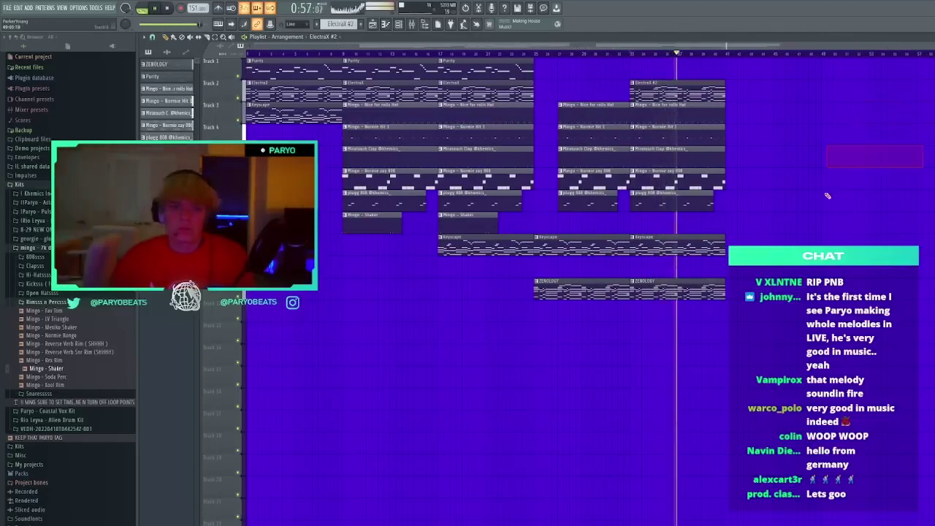
{"action": "left_click", "coordinate": [829, 196]}
{"action": "right_click", "coordinate": [829, 197]}
{"action": "left_click_drag", "start_coordinate": [837, 356], "coordinate": [247, 61]}
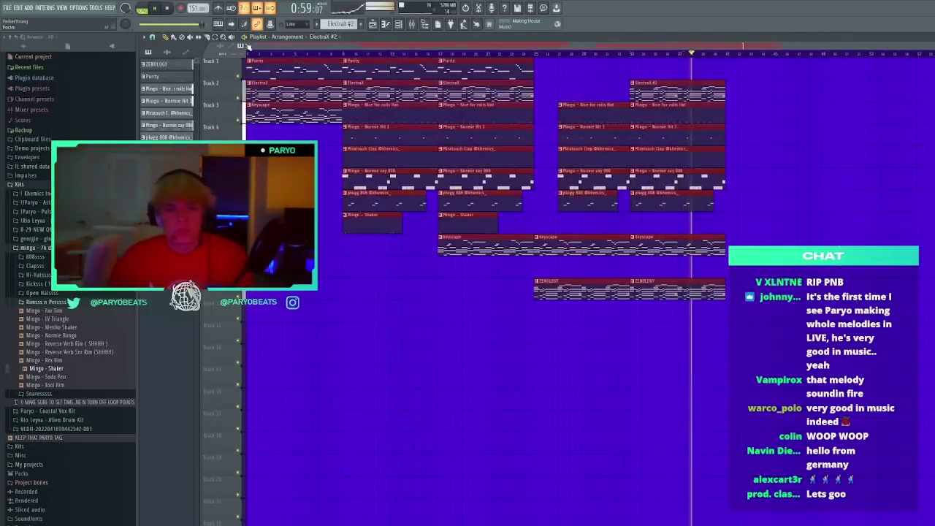
{"action": "scroll", "coordinate": [392, 65], "scroll_direction": "down", "scroll_amount": 3}
{"action": "key", "text": "ctrl+b"}
{"action": "key", "text": "ctrl+b"}
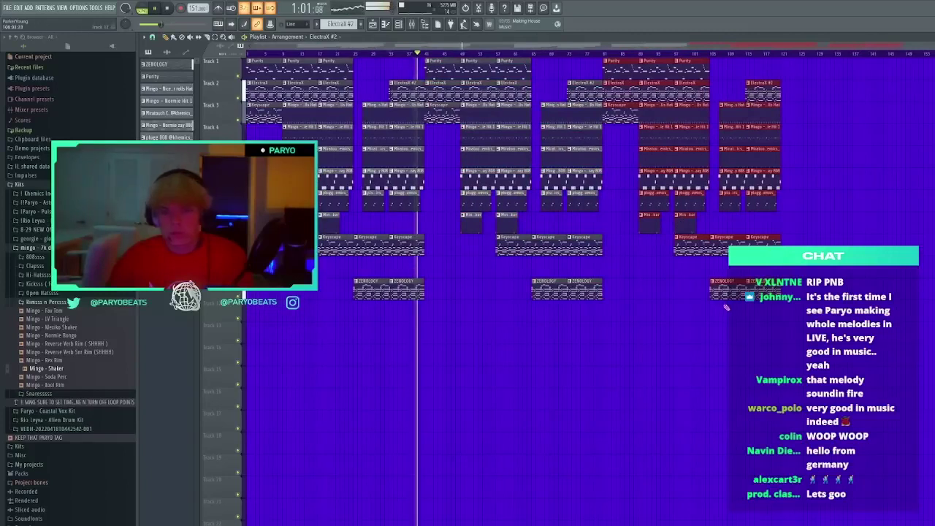
Delete the drum and 808 clips after bar 105 and the last Keyscape clip at bar 113 to form an outro
{"action": "left_click_drag", "start_coordinate": [731, 235], "coordinate": [738, 111]}
{"action": "key", "text": "Delete"}
{"action": "left_click_drag", "start_coordinate": [785, 184], "coordinate": [761, 112]}
{"action": "key", "text": "Delete"}
{"action": "right_click", "coordinate": [765, 202]}
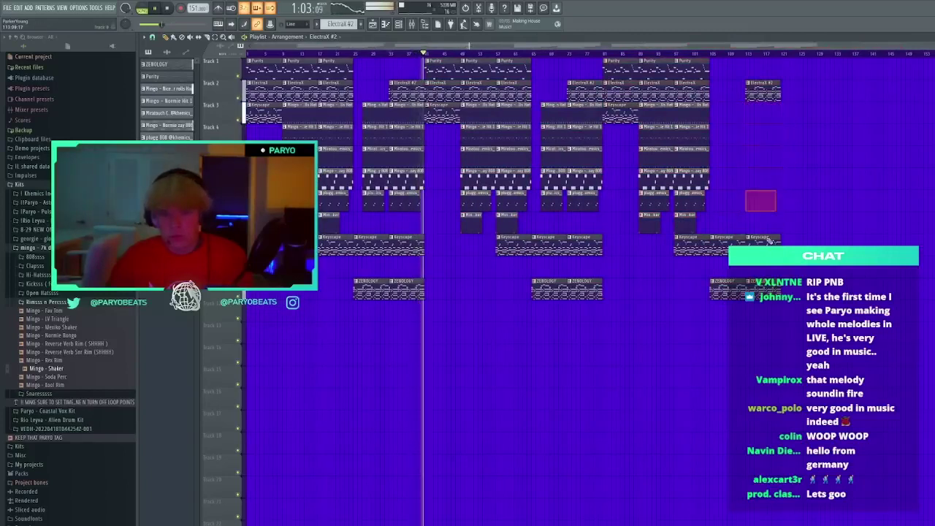
{"action": "right_click", "coordinate": [769, 240]}
{"action": "left_click", "coordinate": [786, 243]}
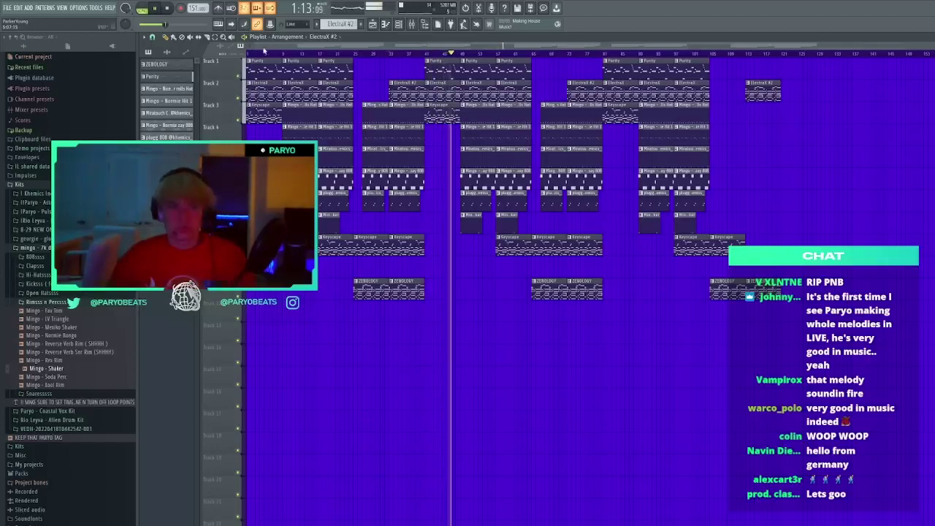
Play the arrangement from bar 1 and check the picker's audio clips and patterns
{"action": "left_click", "coordinate": [247, 54]}
{"action": "scroll", "coordinate": [248, 59], "scroll_direction": "up", "scroll_amount": 6}
{"action": "left_click", "coordinate": [166, 52]}
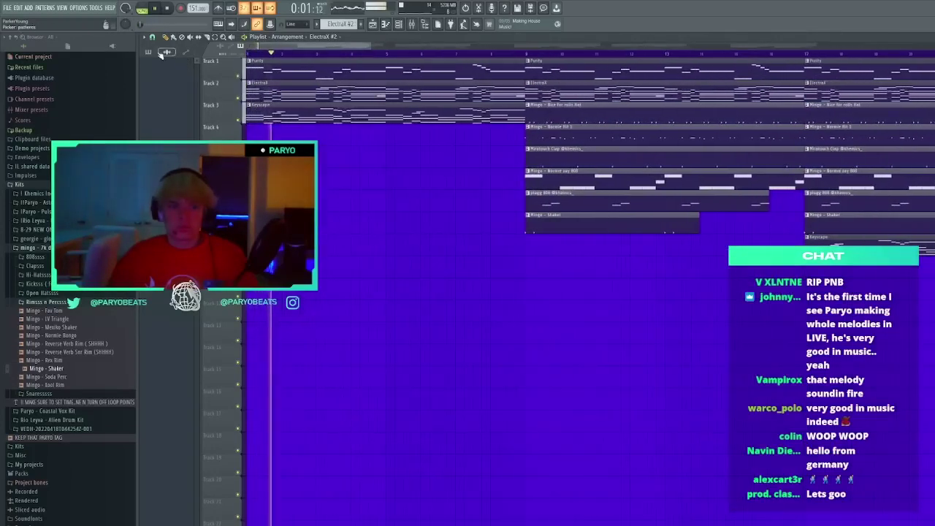
{"action": "left_click", "coordinate": [148, 52]}
{"action": "left_click", "coordinate": [374, 247]}
{"action": "left_click_drag", "start_coordinate": [387, 249], "coordinate": [483, 274]}
{"action": "right_click", "coordinate": [484, 274]}
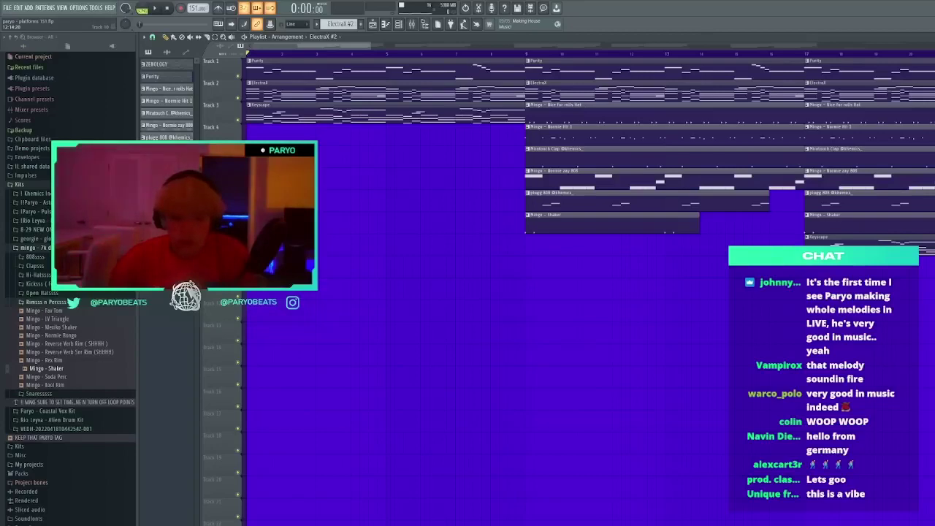
Switch to File Explorer and open the beats folder in 9.17.22 under SEPTEMBER 2022 BEATS & LOOPS
{"action": "key", "text": "super+e"}
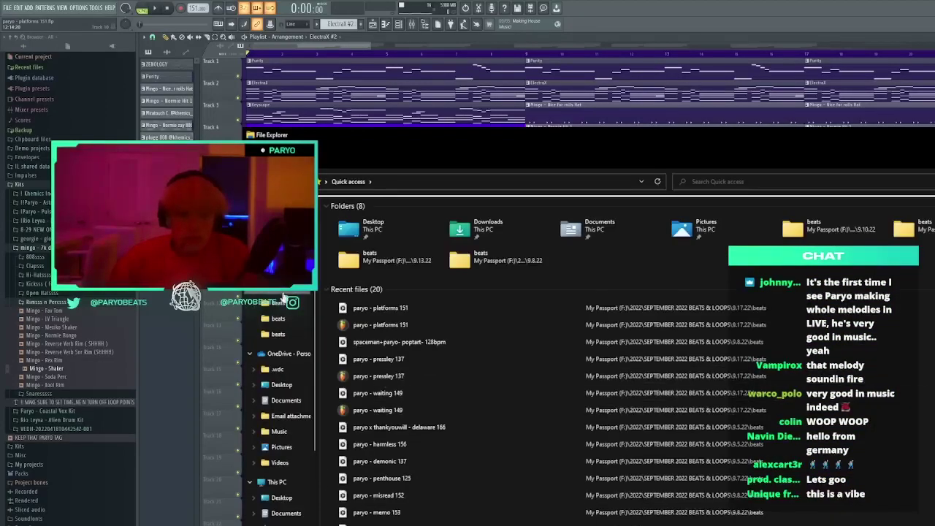
{"action": "left_click", "coordinate": [284, 300]}
{"action": "left_click", "coordinate": [432, 184]}
{"action": "double_click", "coordinate": [380, 373]}
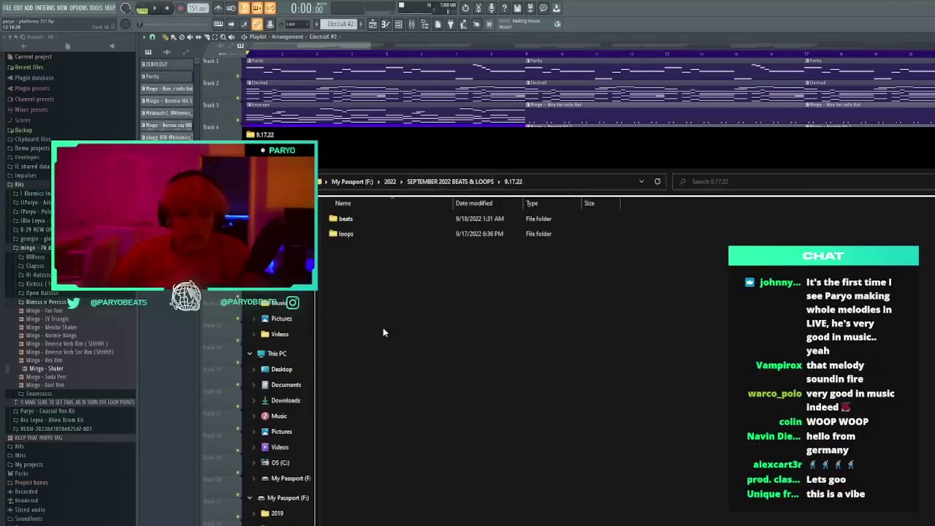
{"action": "double_click", "coordinate": [377, 219]}
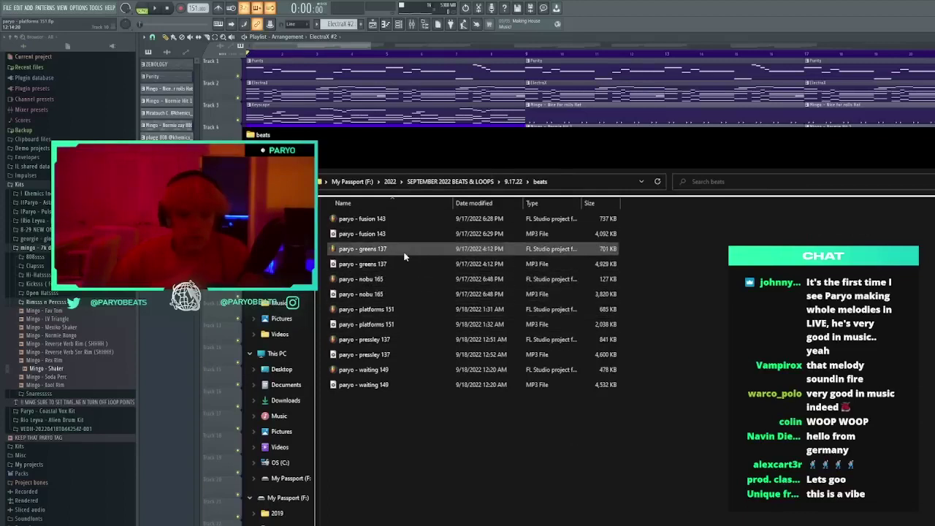
Play back the fusion 143, greens 137 and nobu 165 MP3 files from the beats folder
{"action": "double_click", "coordinate": [399, 238]}
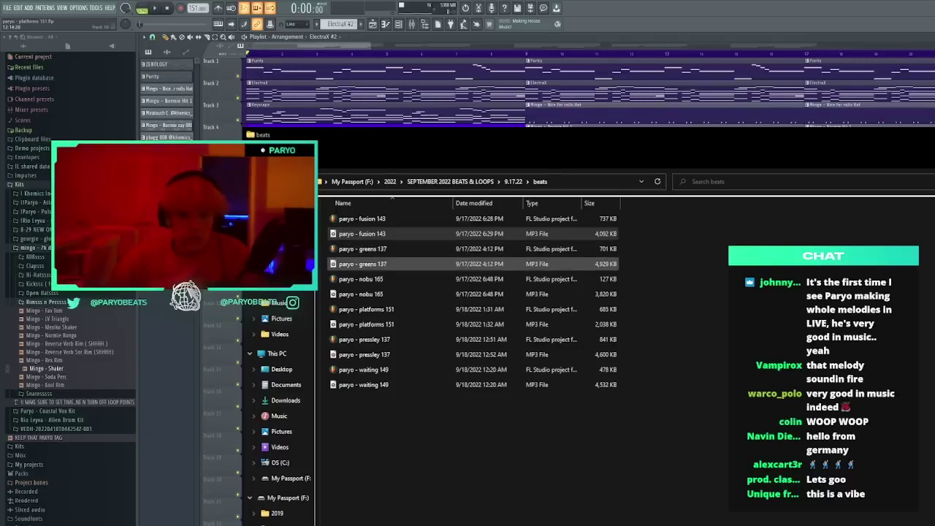
{"action": "left_click", "coordinate": [397, 268]}
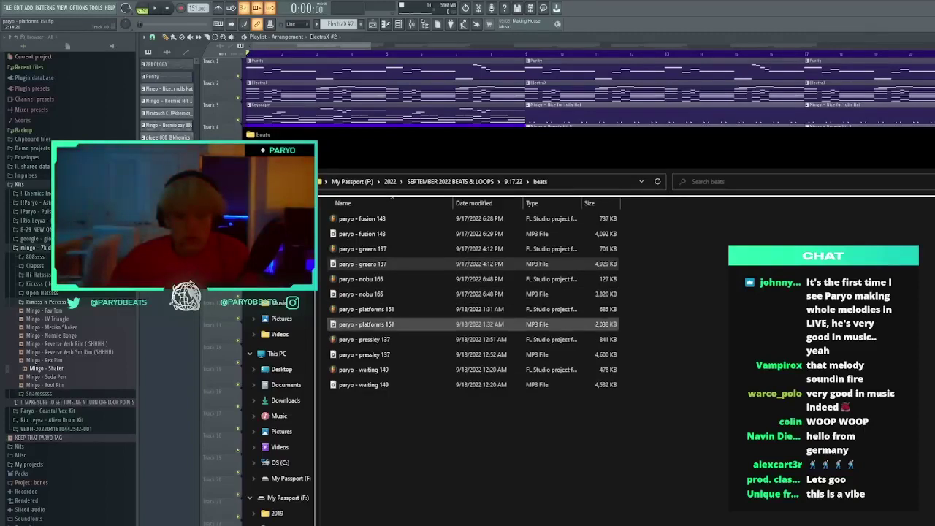
{"action": "left_click", "coordinate": [380, 298]}
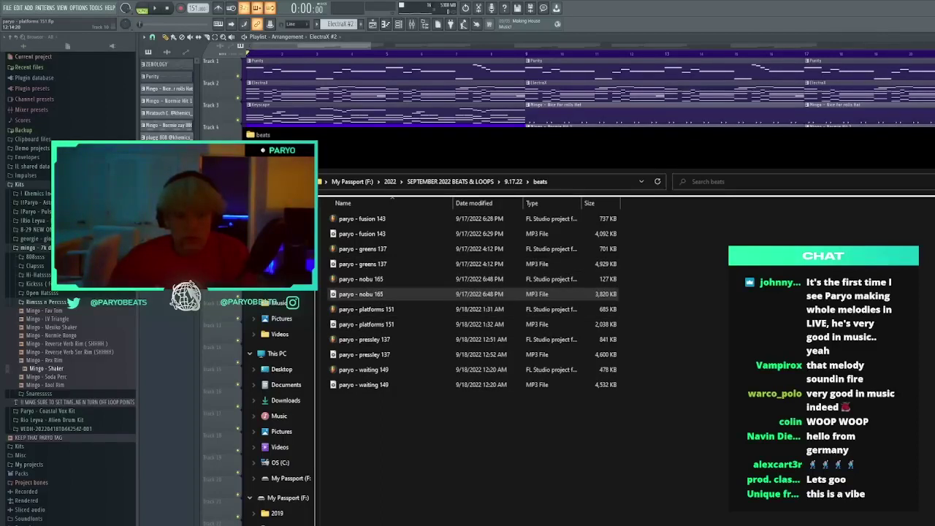
Switch to FL Studio with an empty project and add an Analog Lab V instrument, placing its window clear for browsing
{"action": "key", "text": "alt+Tab"}
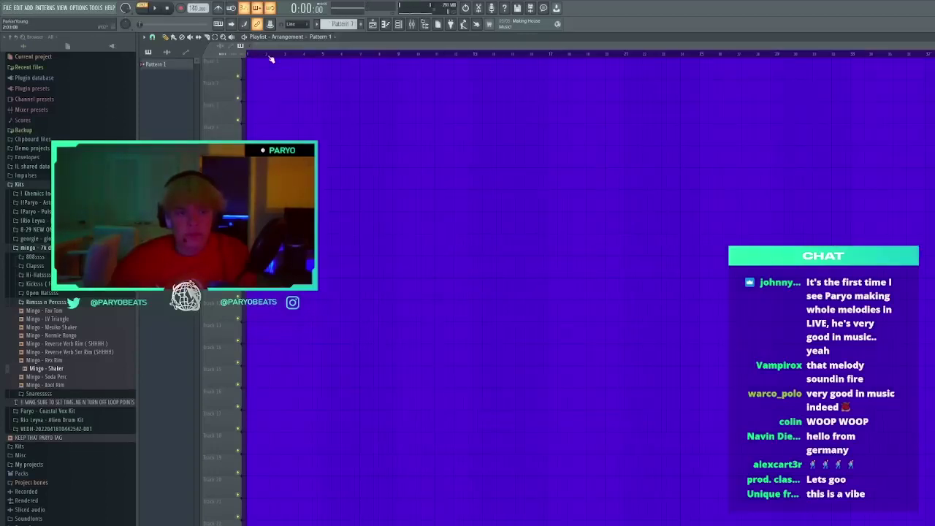
{"action": "left_click", "coordinate": [399, 25]}
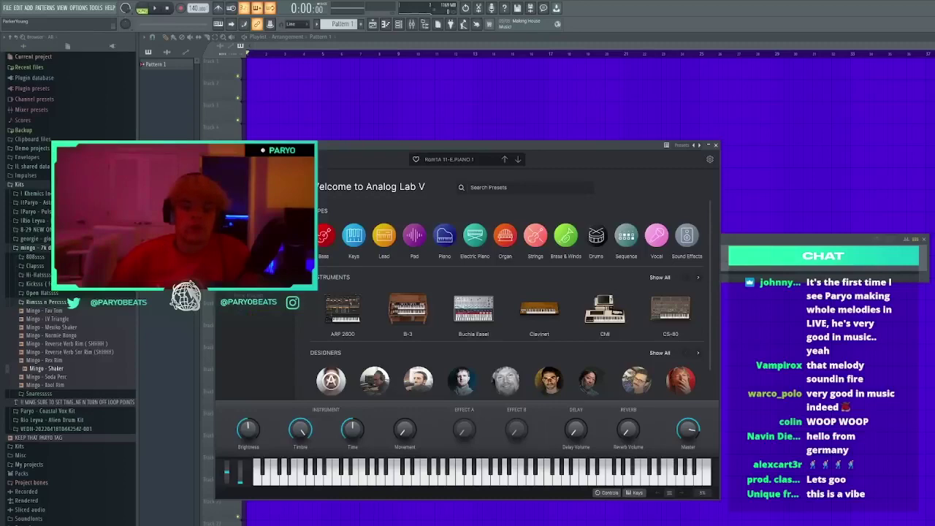
{"action": "left_click_drag", "start_coordinate": [406, 148], "coordinate": [420, 81]}
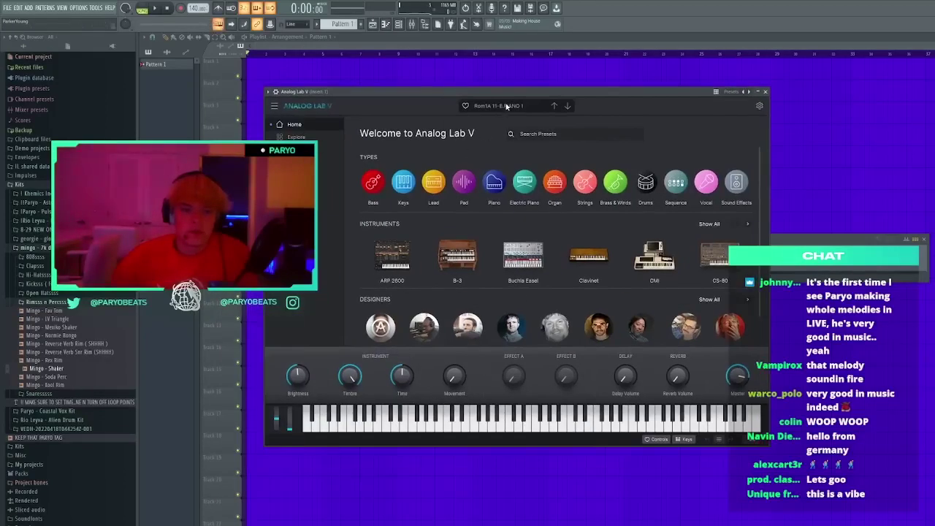
{"action": "scroll", "coordinate": [401, 204], "scroll_direction": "down", "scroll_amount": 3}
{"action": "scroll", "coordinate": [438, 221], "scroll_direction": "up", "scroll_amount": 3}
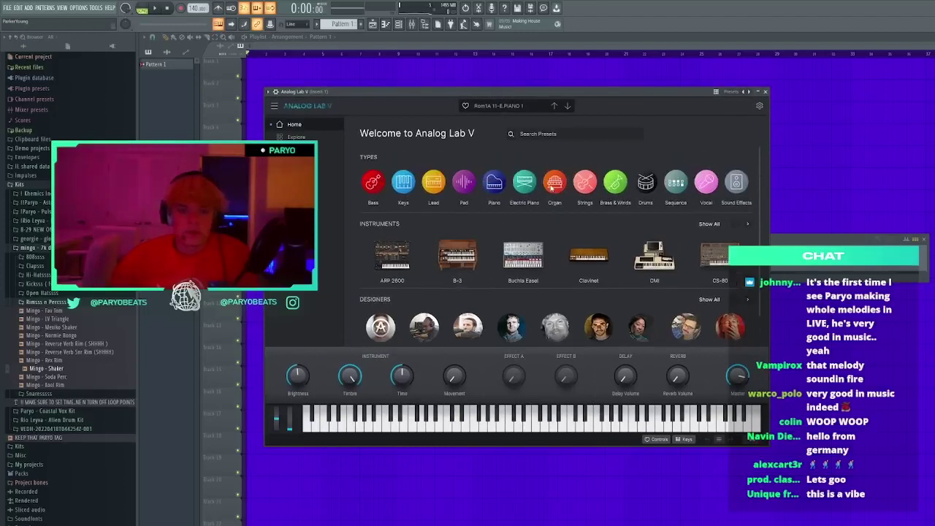
Filter the Analog Lab V presets to Electric Piano, load The Butterfly Effect and play a test note
{"action": "left_click", "coordinate": [524, 190]}
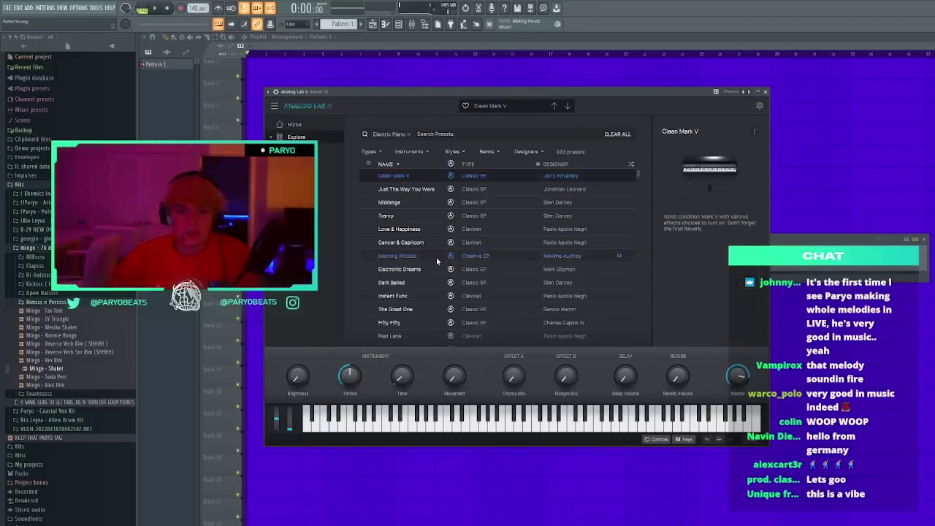
{"action": "scroll", "coordinate": [438, 256], "scroll_direction": "down", "scroll_amount": 2}
{"action": "left_click", "coordinate": [437, 265]}
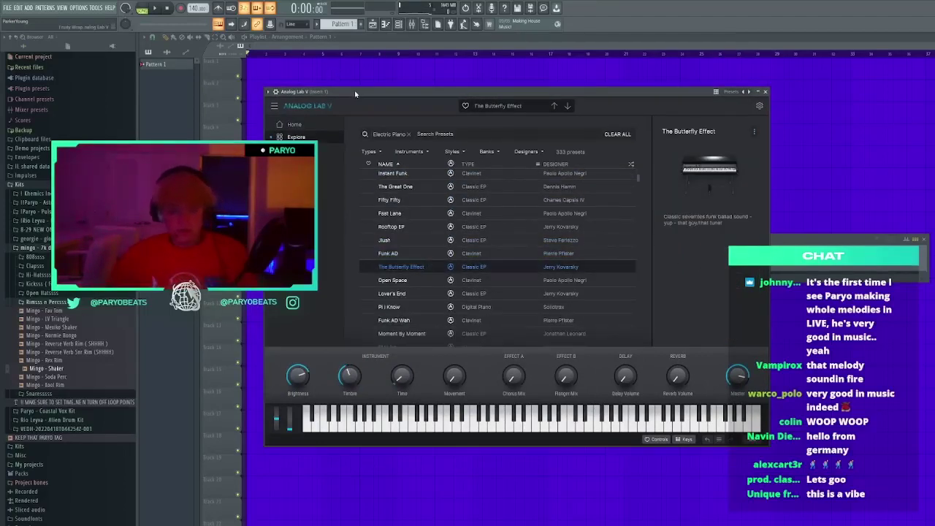
{"action": "key", "text": "b"}
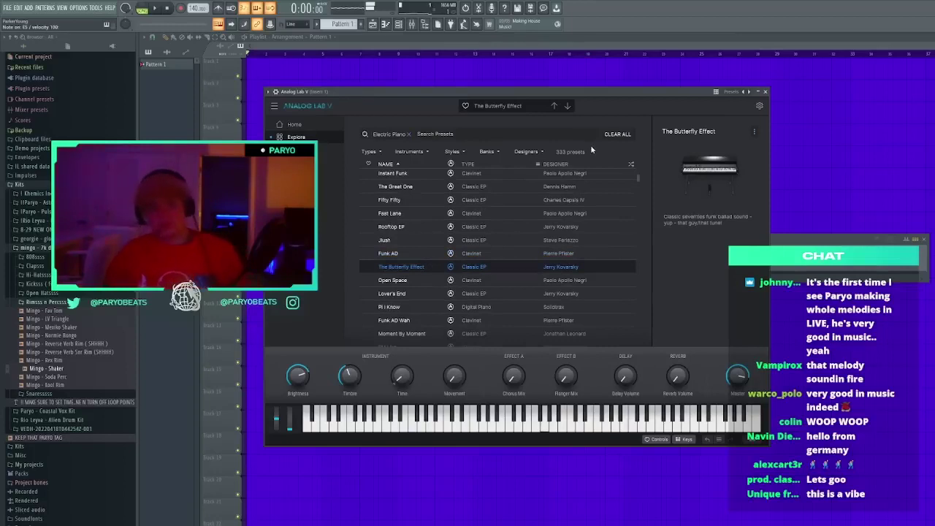
Set the tempo to 131 BPM and place a long D5 note at bar 1 in the Analog Lab V piano roll
{"action": "left_click", "coordinate": [765, 92]}
{"action": "left_click", "coordinate": [383, 259]}
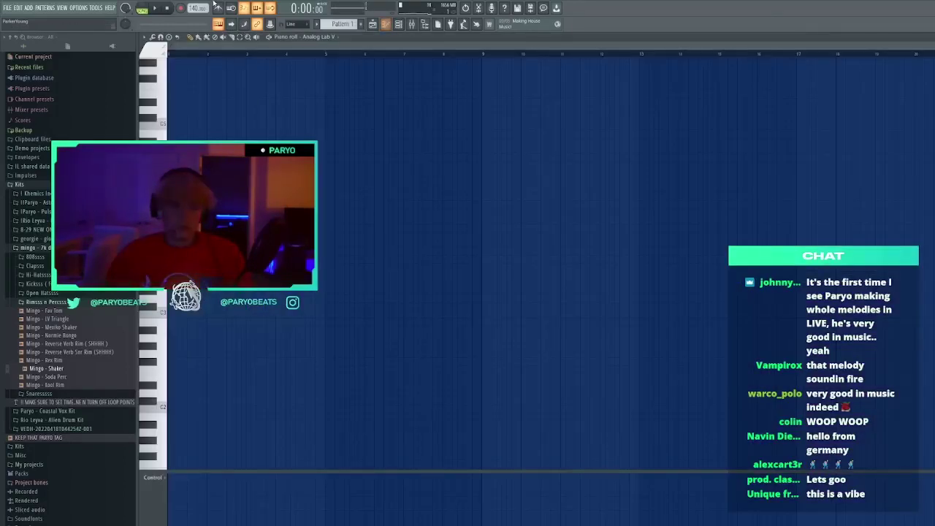
{"action": "scroll", "coordinate": [238, 46], "scroll_direction": "up", "scroll_amount": 4}
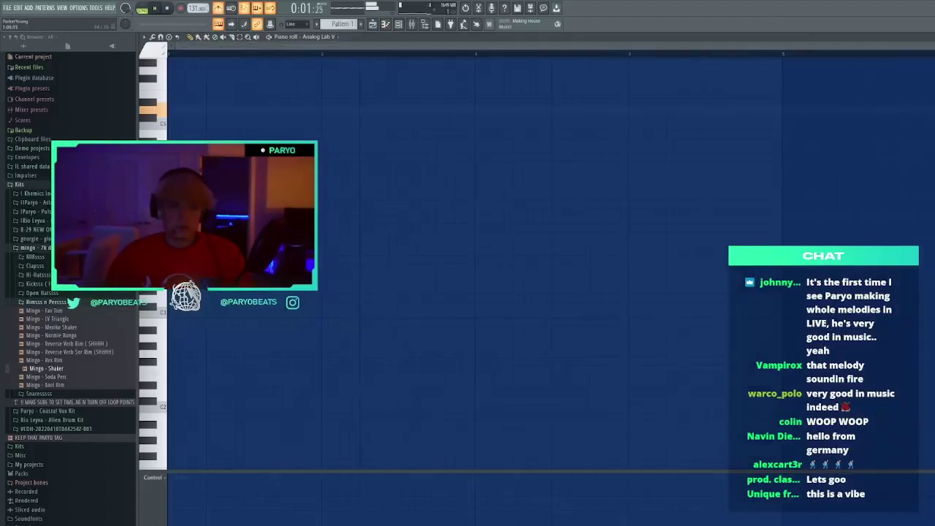
{"action": "left_click", "coordinate": [192, 115]}
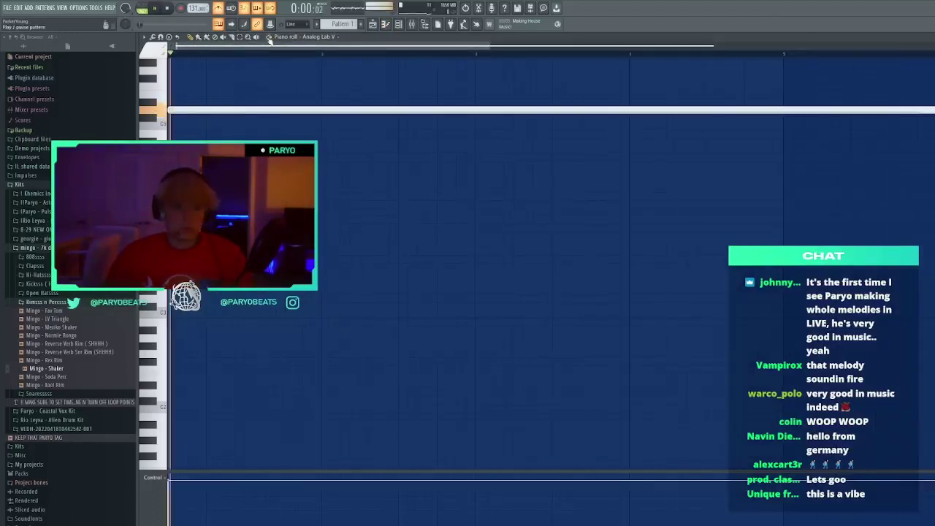
Split the long D5 note at the seventh step of bar 1 and turn off the metronome
{"action": "scroll", "coordinate": [270, 44], "scroll_direction": "down", "scroll_amount": 3}
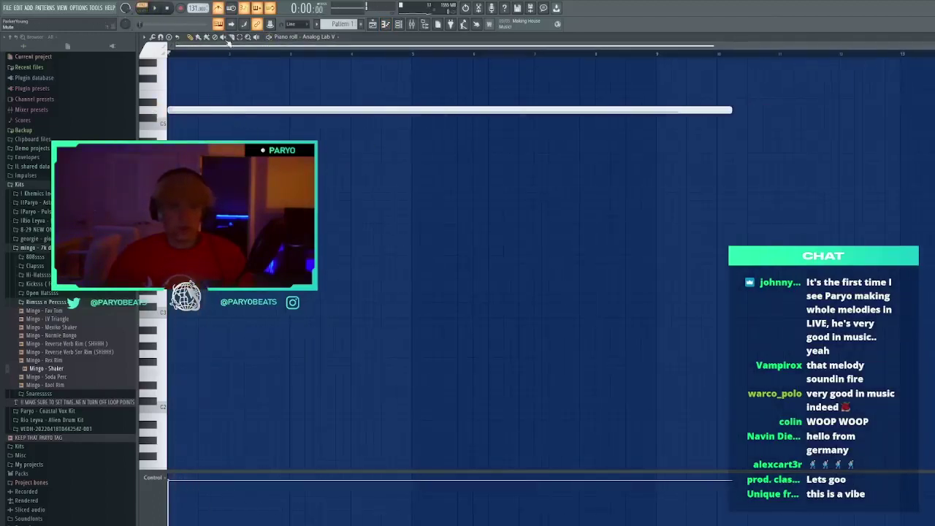
{"action": "key", "text": "space"}
{"action": "left_click_drag", "start_coordinate": [236, 104], "coordinate": [255, 104]}
{"action": "left_click", "coordinate": [222, 11]}
{"action": "key", "text": "space"}
Add an A#4 note from the fourth step of bar 1 and trim the D5 and A#4 notes to end at mid-bar
{"action": "scroll", "coordinate": [213, 45], "scroll_direction": "up", "scroll_amount": 4}
{"action": "left_click", "coordinate": [233, 138], "text": "ctrl"}
{"action": "key", "text": "space"}
{"action": "key", "text": "space"}
{"action": "left_click", "coordinate": [279, 109], "text": "ctrl"}
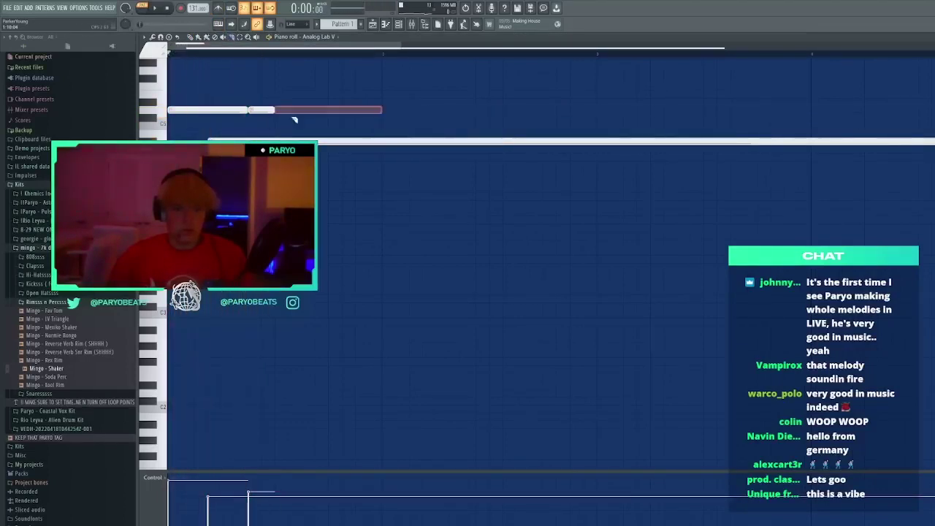
{"action": "left_click_drag", "start_coordinate": [382, 158], "coordinate": [386, 129]}
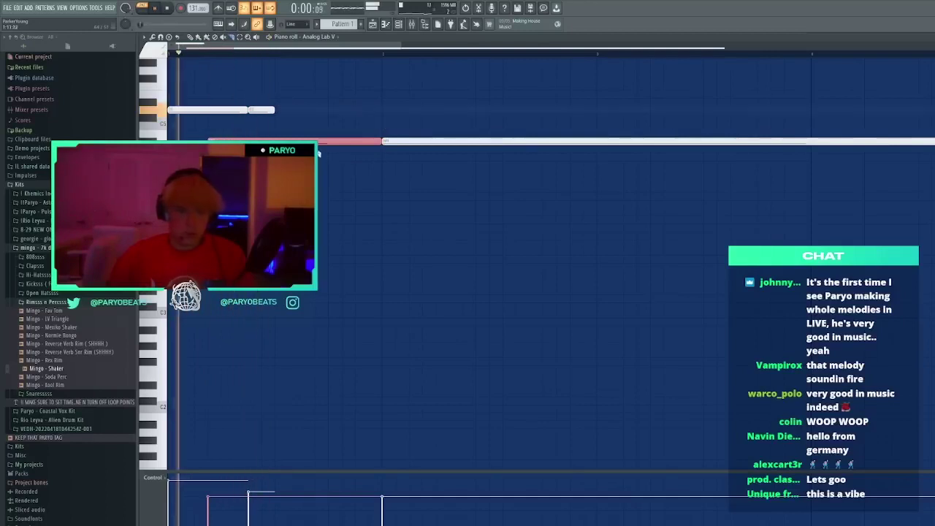
{"action": "left_click_drag", "start_coordinate": [278, 138], "coordinate": [278, 126]}
{"action": "key", "text": "space"}
{"action": "left_click_drag", "start_coordinate": [307, 121], "coordinate": [504, 181]}
{"action": "key", "text": "Delete"}
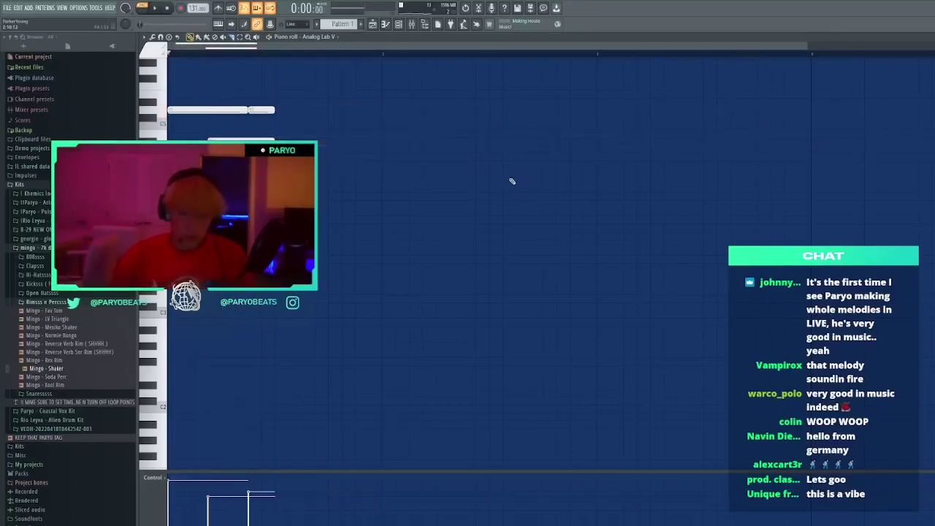
Add a G4 note at the start of bar 1 and trim it to one bar long
{"action": "left_click_drag", "start_coordinate": [191, 189], "coordinate": [177, 165]}
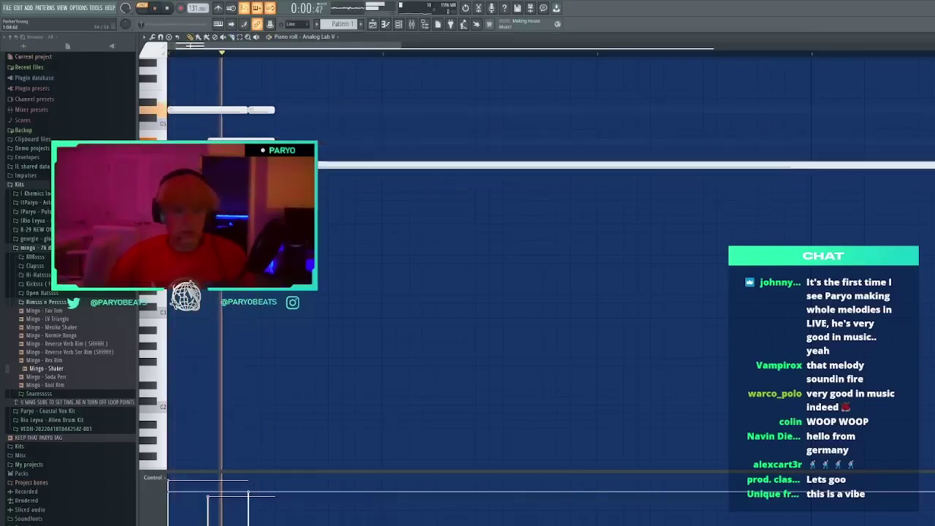
{"action": "key", "text": "c"}
{"action": "left_click_drag", "start_coordinate": [382, 173], "coordinate": [413, 176]}
{"action": "key", "text": "space"}
{"action": "key", "text": "space"}
{"action": "key", "text": "Delete"}
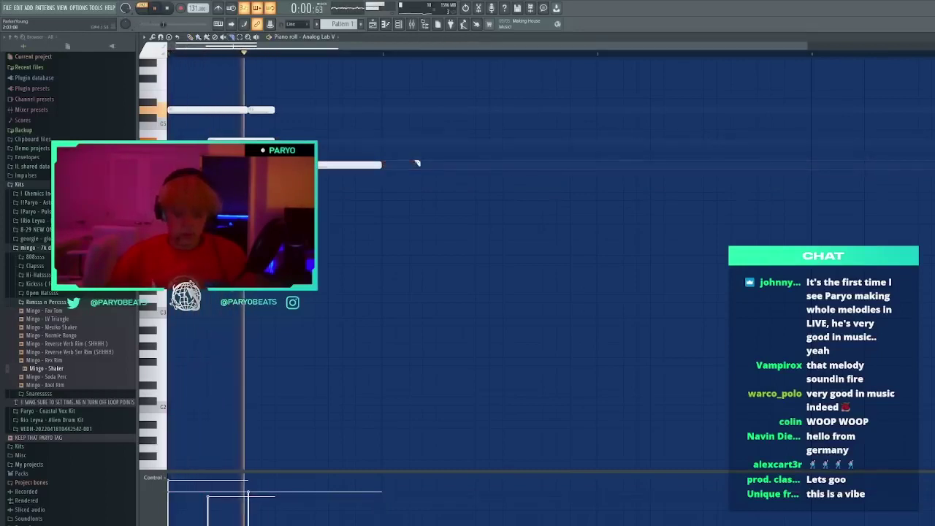
Duplicate the D5 and A#4 notes and move the copies to G5 and D#5, starting at the seventh step of bar 1
{"action": "scroll", "coordinate": [343, 165], "scroll_direction": "up", "scroll_amount": 2}
{"action": "key", "text": "space"}
{"action": "key", "text": "space"}
{"action": "left_click_drag", "start_coordinate": [299, 193], "coordinate": [191, 155]}
{"action": "key", "text": "space"}
{"action": "key", "text": "ctrl+b"}
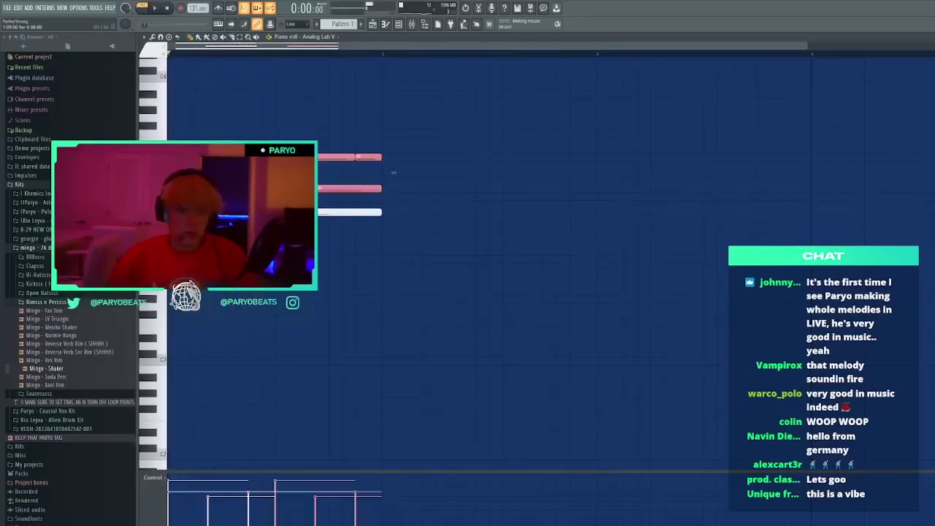
{"action": "key", "text": "space"}
{"action": "key", "text": "space"}
{"action": "left_click_drag", "start_coordinate": [309, 158], "coordinate": [280, 118]}
{"action": "key", "text": "space"}
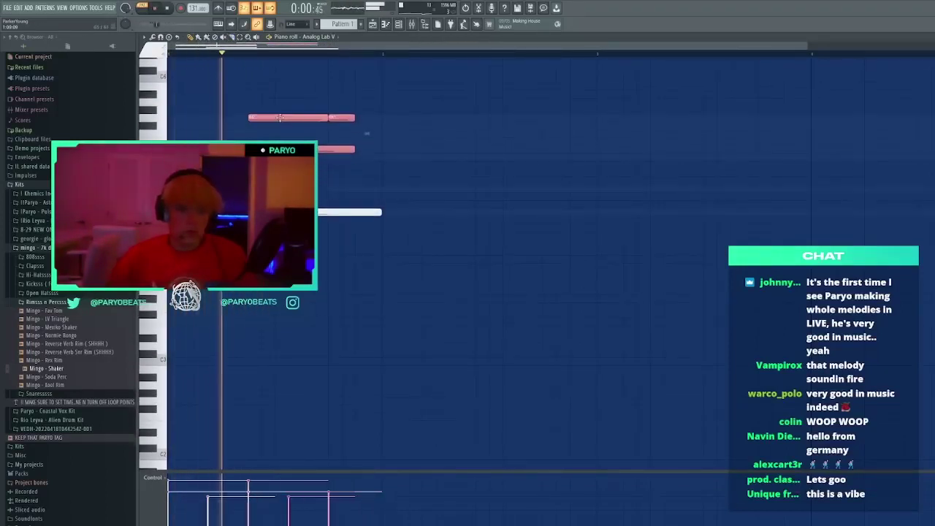
Add an F5 note under the short second G5 note and trim it to the end of bar 1
{"action": "left_click", "coordinate": [335, 132]}
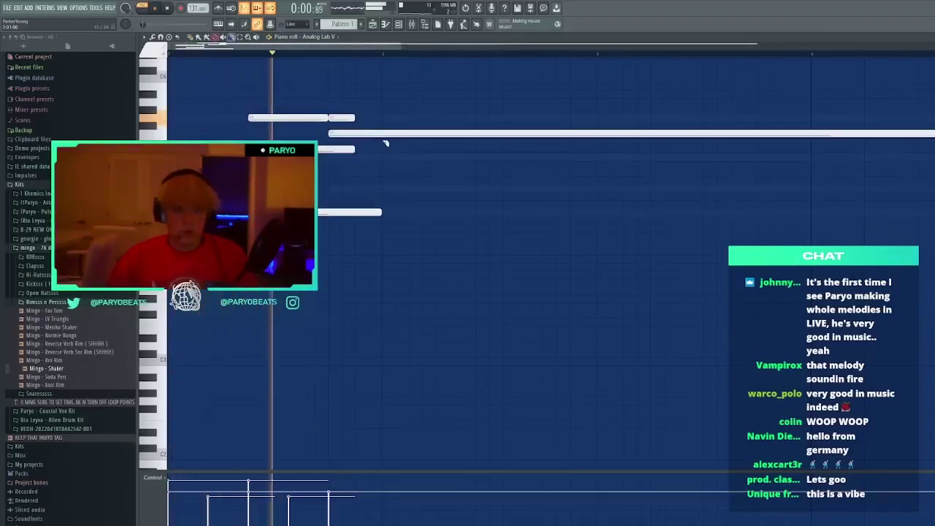
{"action": "left_click_drag", "start_coordinate": [384, 142], "coordinate": [384, 125]}
{"action": "key", "text": "p"}
{"action": "right_click", "coordinate": [413, 135]}
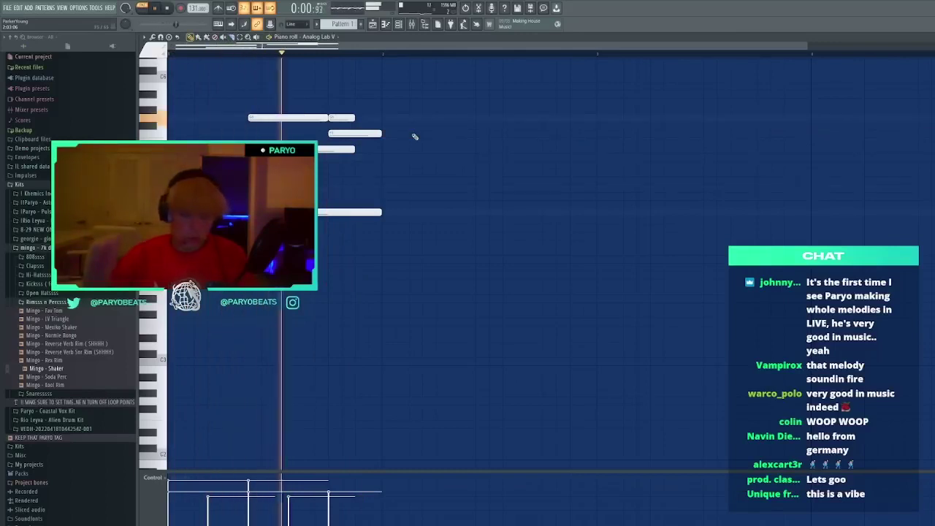
Add a C4 bass note at the start of bar 1 and trim it to one bar long
{"action": "left_click", "coordinate": [176, 267]}
{"action": "key", "text": "space"}
{"action": "mouse_move", "coordinate": [386, 277]}
{"action": "left_mouse_down"}
{"action": "mouse_move", "coordinate": [386, 259]}
{"action": "mouse_move", "coordinate": [334, 251]}
{"action": "mouse_move", "coordinate": [331, 283]}
{"action": "left_mouse_up"}
{"action": "key", "text": "Delete"}
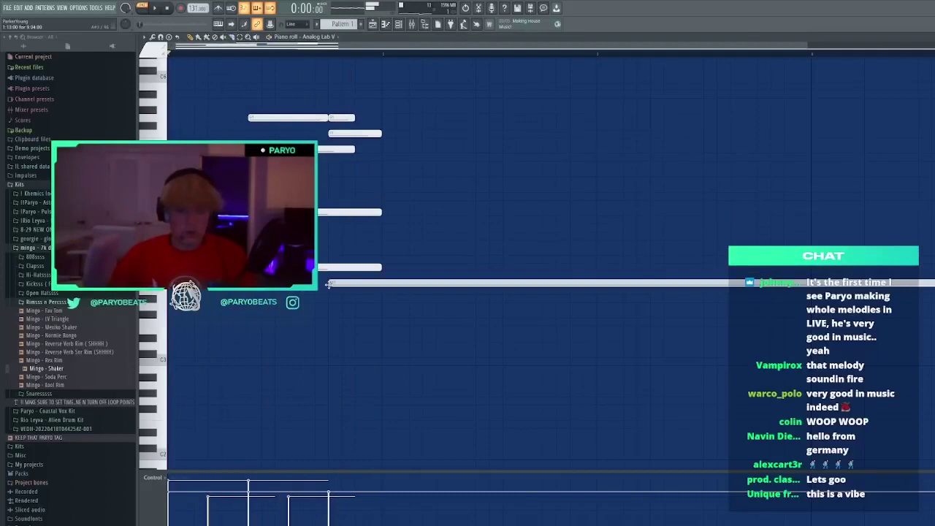
{"action": "left_click", "coordinate": [333, 229]}
{"action": "key", "text": "space"}
{"action": "left_click_drag", "start_coordinate": [451, 319], "coordinate": [459, 228]}
{"action": "key", "text": "Delete"}
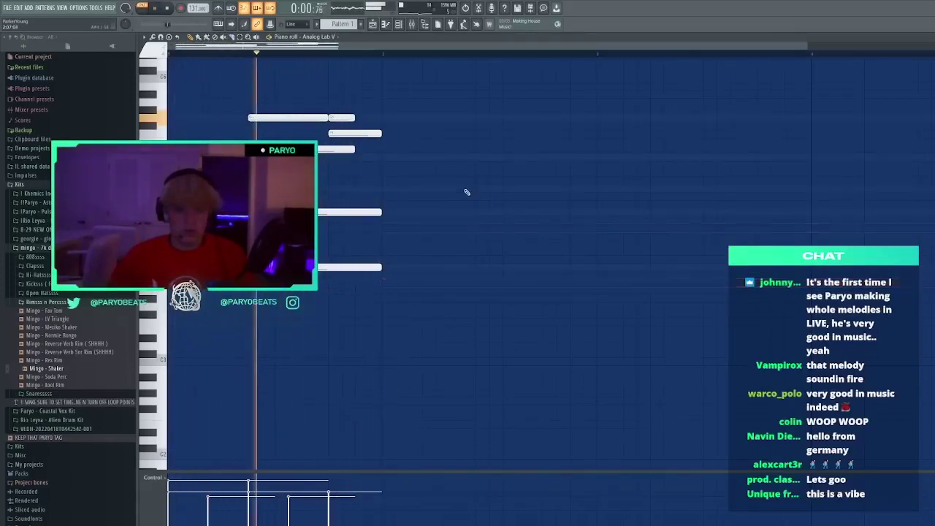
Duplicate bar 1 into bar 2 and lower the copied sustained notes two semitones to F4 and A#3
{"action": "key", "text": "ctrl+b"}
{"action": "left_click", "coordinate": [453, 323]}
{"action": "right_click", "coordinate": [472, 324]}
{"action": "left_click", "coordinate": [510, 323]}
{"action": "right_click", "coordinate": [530, 323]}
{"action": "left_click_drag", "start_coordinate": [519, 302], "coordinate": [429, 210]}
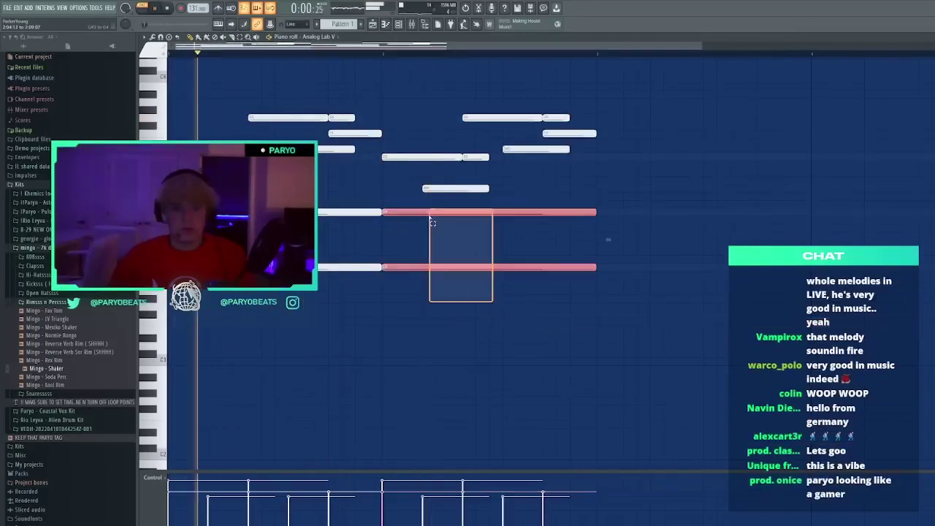
{"action": "key", "text": "shift+Down"}
{"action": "key", "text": "shift+Down"}
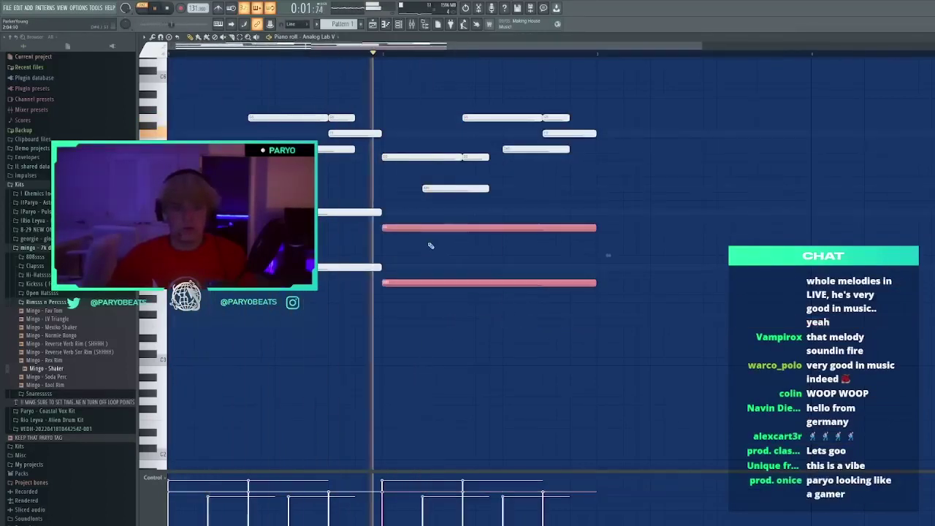
Split bar 2's sustained F4 and A#3 notes at the seventh step and lower the second parts to D#4 and G#3
{"action": "left_click", "coordinate": [492, 252]}
{"action": "right_click", "coordinate": [494, 253]}
{"action": "key", "text": "c"}
{"action": "left_click_drag", "start_coordinate": [465, 299], "coordinate": [473, 225]}
{"action": "key", "text": "space"}
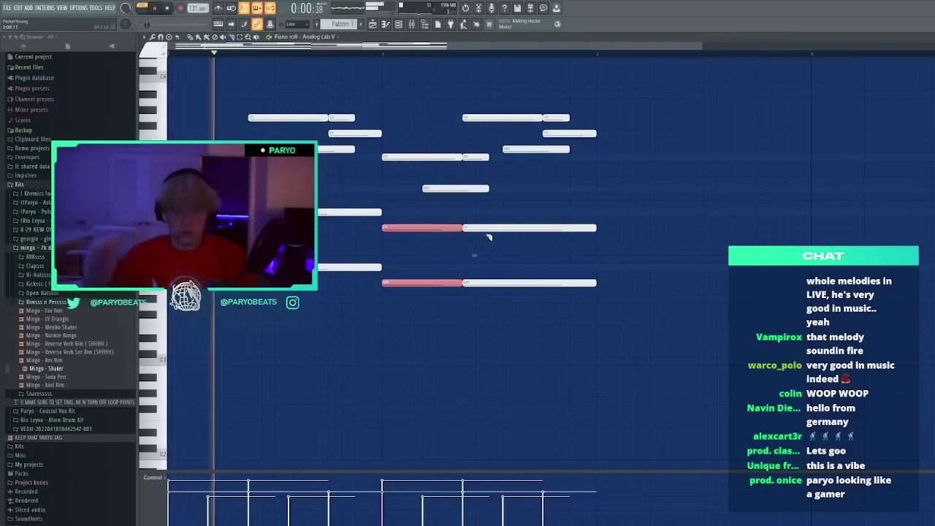
{"action": "key", "text": "space"}
{"action": "left_click_drag", "start_coordinate": [568, 324], "coordinate": [534, 211]}
{"action": "key", "text": "Down"}
{"action": "key", "text": "Down"}
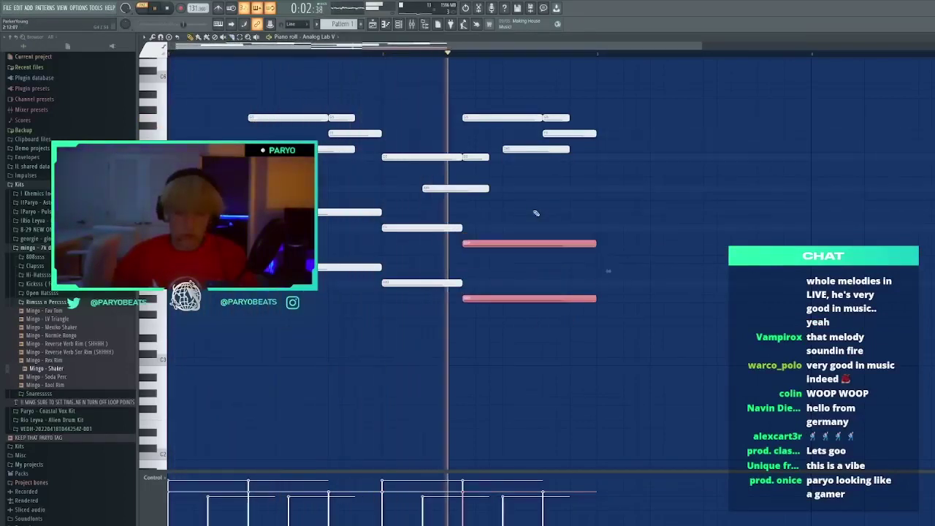
Lower the G5, F5 and D#5 melody notes in the second part of bar 2 by one octave
{"action": "left_click", "coordinate": [608, 198]}
{"action": "right_click", "coordinate": [613, 198]}
{"action": "left_click", "coordinate": [626, 205]}
{"action": "right_click", "coordinate": [627, 206]}
{"action": "scroll", "coordinate": [640, 212], "scroll_direction": "up", "scroll_amount": 1}
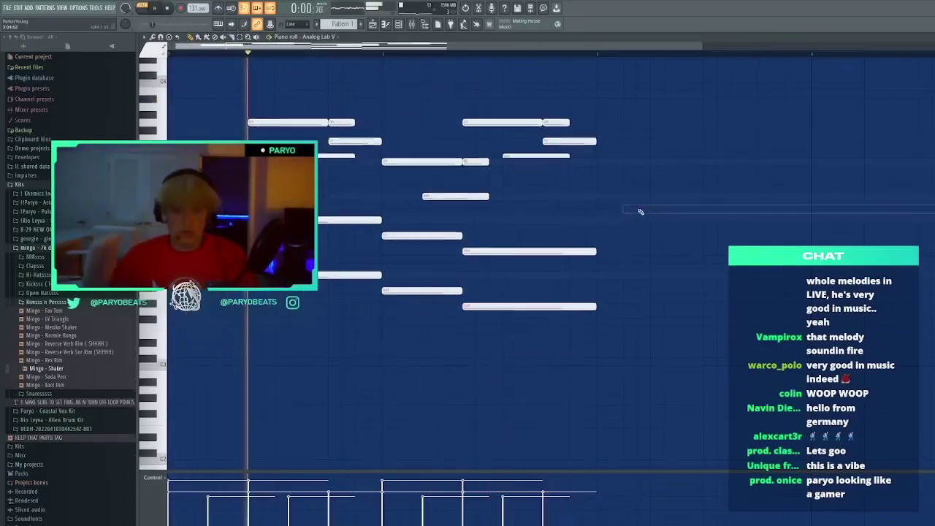
{"action": "scroll", "coordinate": [641, 212], "scroll_direction": "up", "scroll_amount": 2}
{"action": "left_click", "coordinate": [616, 238]}
{"action": "right_click", "coordinate": [617, 238]}
{"action": "left_click_drag", "start_coordinate": [525, 238], "coordinate": [621, 154]}
{"action": "key", "text": "ctrl+Down"}
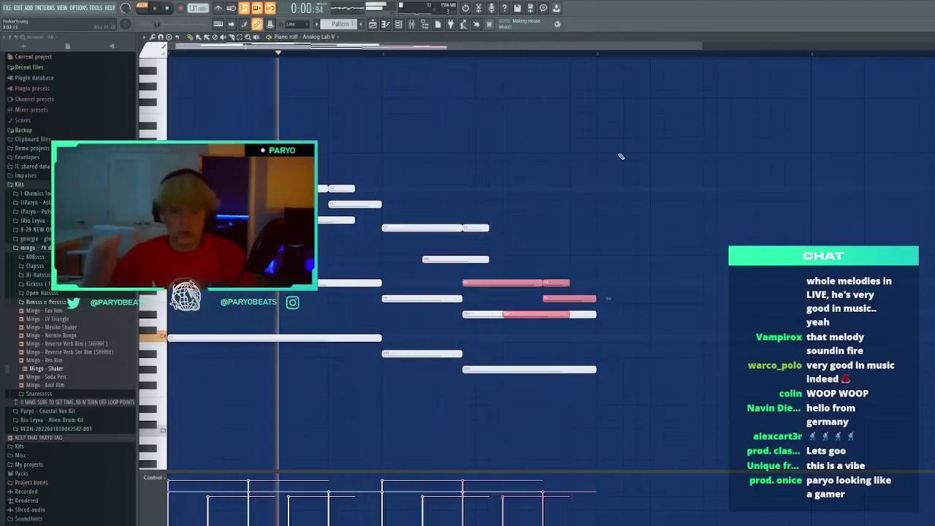
Raise the last F4 melody note of bar 2 to C5 on its own, removing any extra trial notes beside it
{"action": "left_click", "coordinate": [579, 297], "text": "ctrl"}
{"action": "key", "text": "ctrl+Up"}
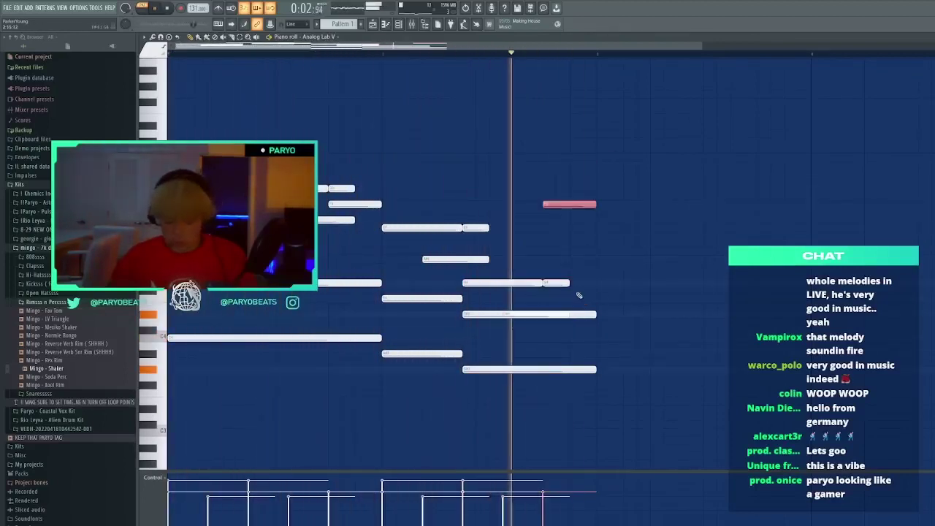
{"action": "key", "text": "shift+Down"}
{"action": "key", "text": "shift+Down"}
{"action": "key", "text": "shift+Right"}
{"action": "key", "text": "shift+Left"}
{"action": "left_click", "coordinate": [573, 247]}
{"action": "left_click", "coordinate": [636, 243], "text": "ctrl"}
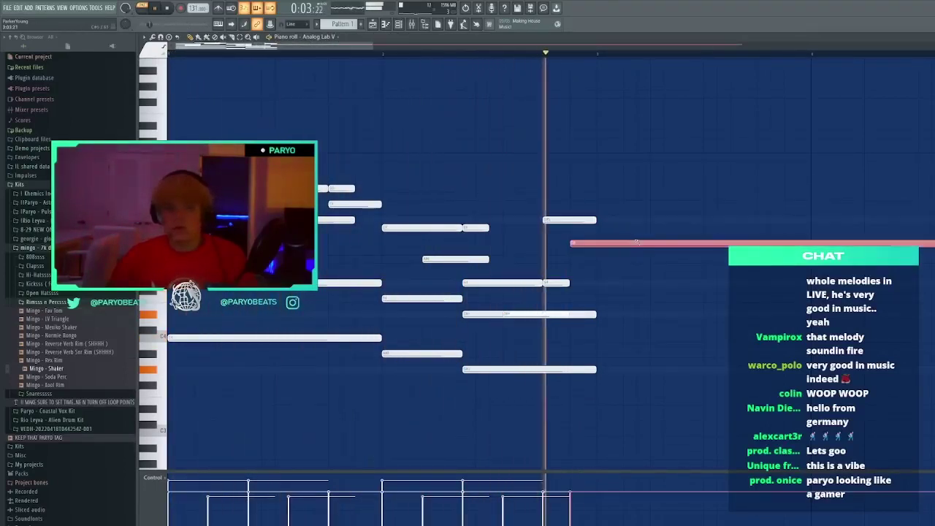
{"action": "right_click", "coordinate": [636, 243]}
{"action": "left_click", "coordinate": [636, 243]}
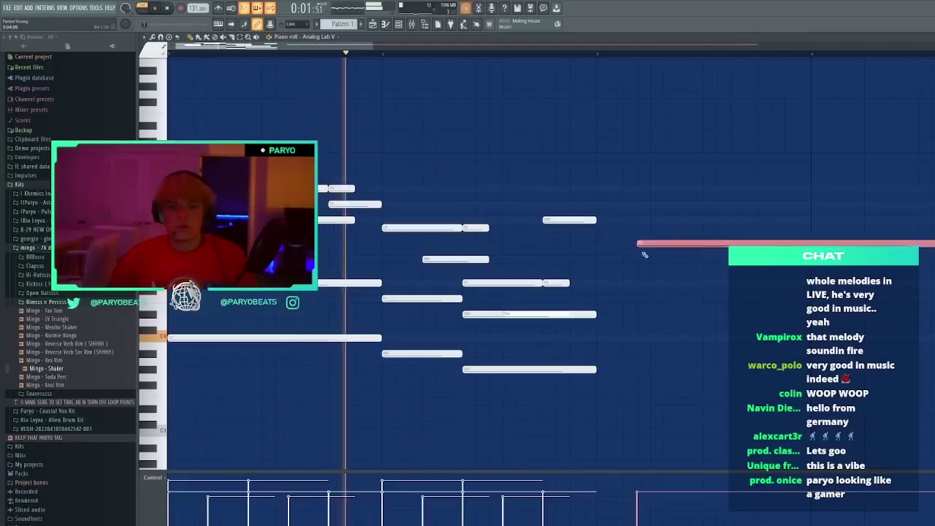
{"action": "right_click", "coordinate": [643, 246]}
{"action": "left_click_drag", "start_coordinate": [575, 221], "coordinate": [578, 245]}
Duplicate bars 1 and 2 of the melody into bars 3 and 4
{"action": "left_click", "coordinate": [626, 254]}
{"action": "right_click", "coordinate": [627, 254]}
{"action": "key", "text": "ctrl+b"}
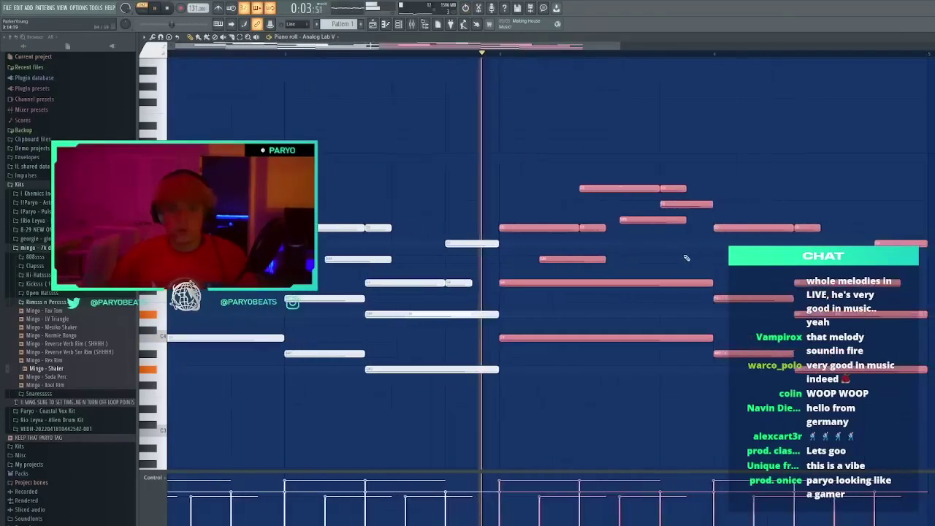
{"action": "left_click", "coordinate": [812, 189]}
{"action": "right_click", "coordinate": [814, 189]}
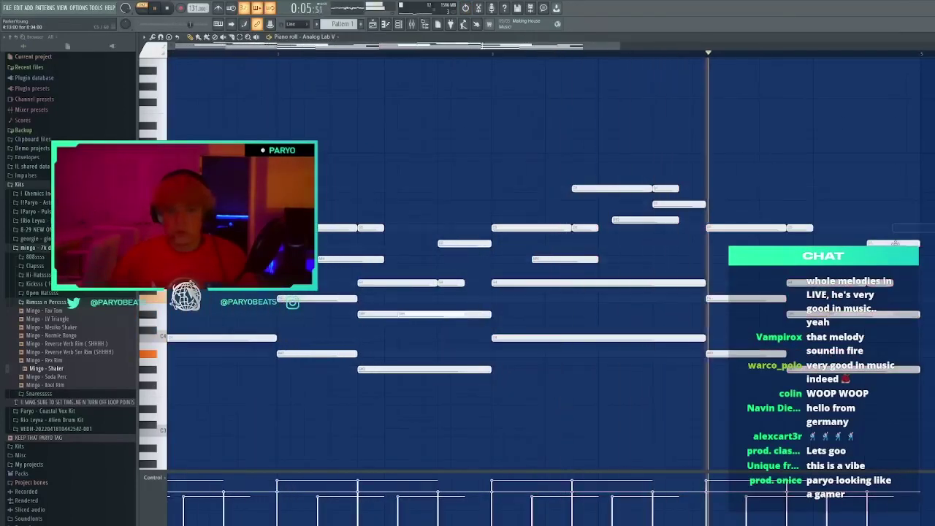
Raise the last melody note of bar 4 to D#5 and delete the extra trial notes
{"action": "left_click_drag", "start_coordinate": [896, 244], "coordinate": [898, 213]}
{"action": "left_click", "coordinate": [899, 226]}
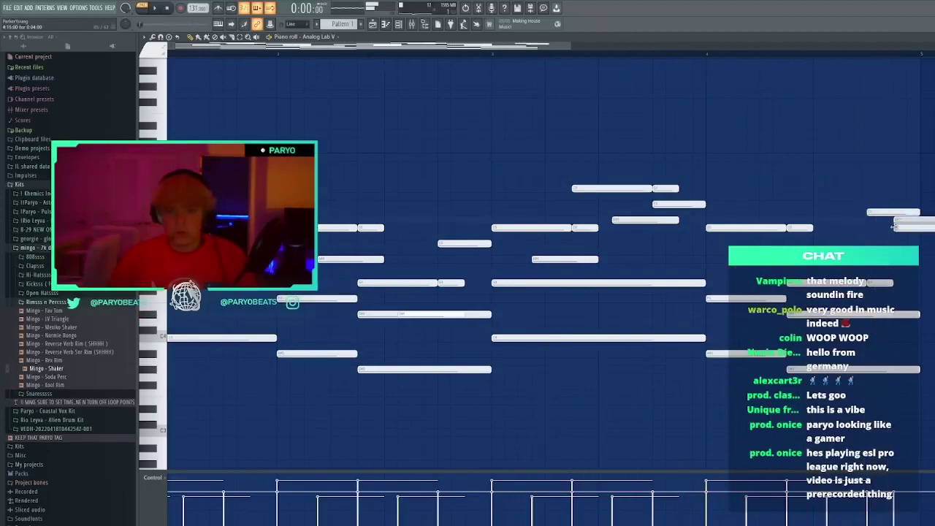
{"action": "left_click_drag", "start_coordinate": [899, 226], "coordinate": [913, 192]}
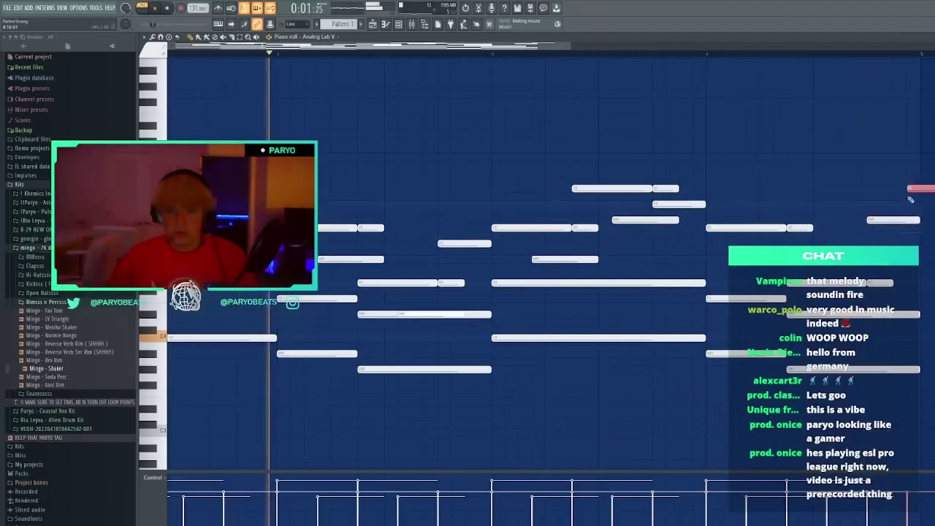
{"action": "right_click", "coordinate": [914, 189]}
{"action": "left_click_drag", "start_coordinate": [779, 65], "coordinate": [770, 86]}
{"action": "scroll", "coordinate": [541, 201], "scroll_direction": "down", "scroll_amount": 3}
{"action": "left_click", "coordinate": [518, 124]}
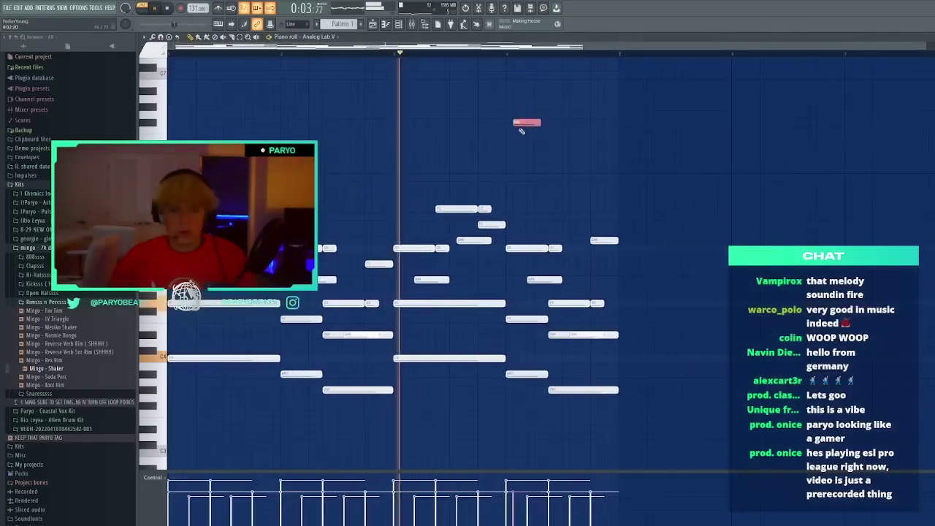
{"action": "right_click", "coordinate": [519, 123]}
Lengthen the second D5 note in bar 4 until it meets the final D#5 note
{"action": "scroll", "coordinate": [545, 157], "scroll_direction": "down", "scroll_amount": 3}
{"action": "key", "text": "ctrl+a"}
{"action": "left_click", "coordinate": [683, 217]}
{"action": "right_click", "coordinate": [685, 217]}
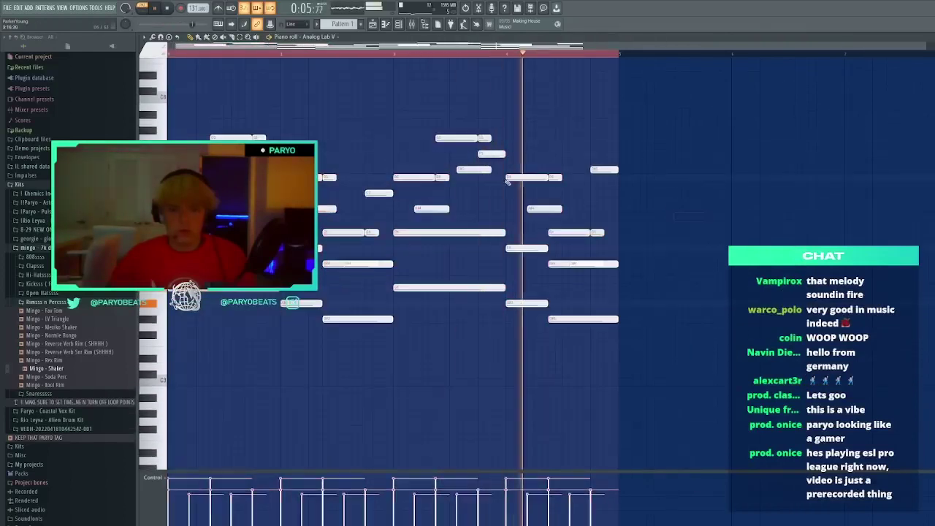
{"action": "left_click", "coordinate": [511, 54]}
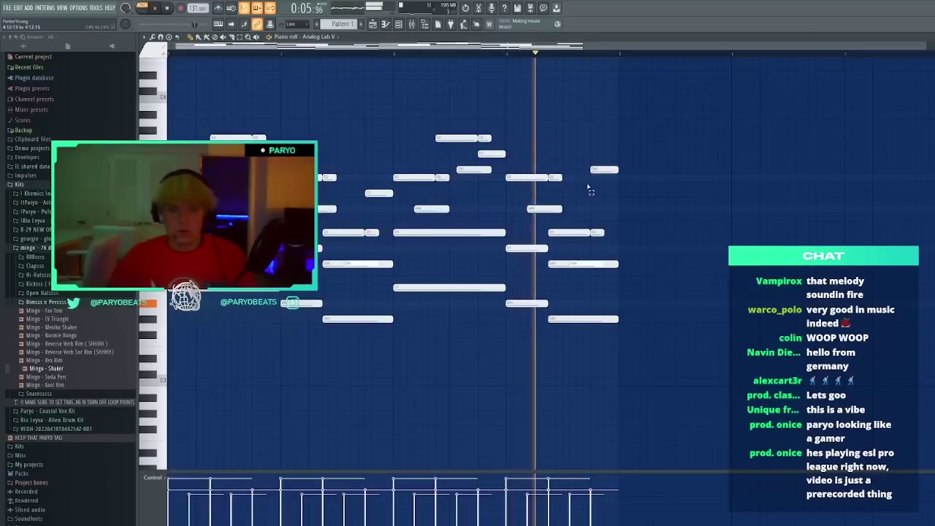
{"action": "left_click_drag", "start_coordinate": [561, 178], "coordinate": [595, 180]}
{"action": "key", "text": "space"}
{"action": "key", "text": "space"}
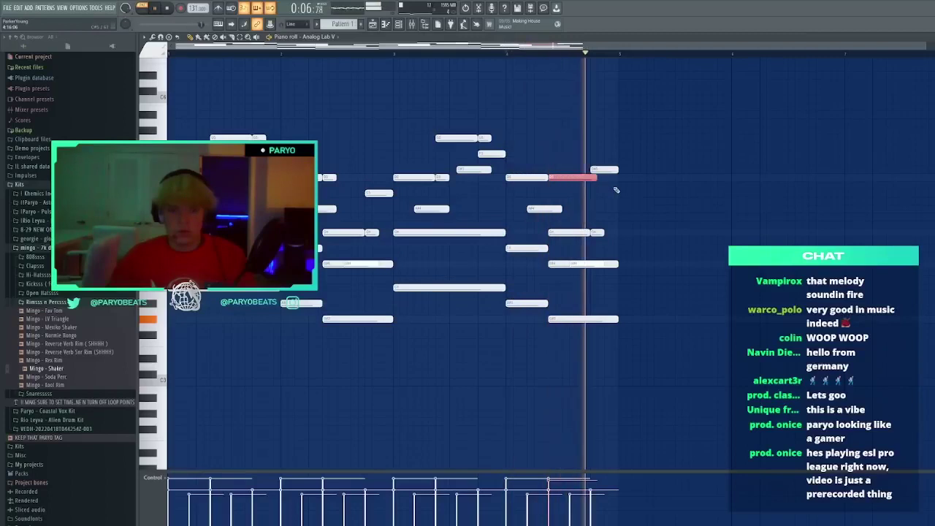
{"action": "left_click", "coordinate": [672, 181]}
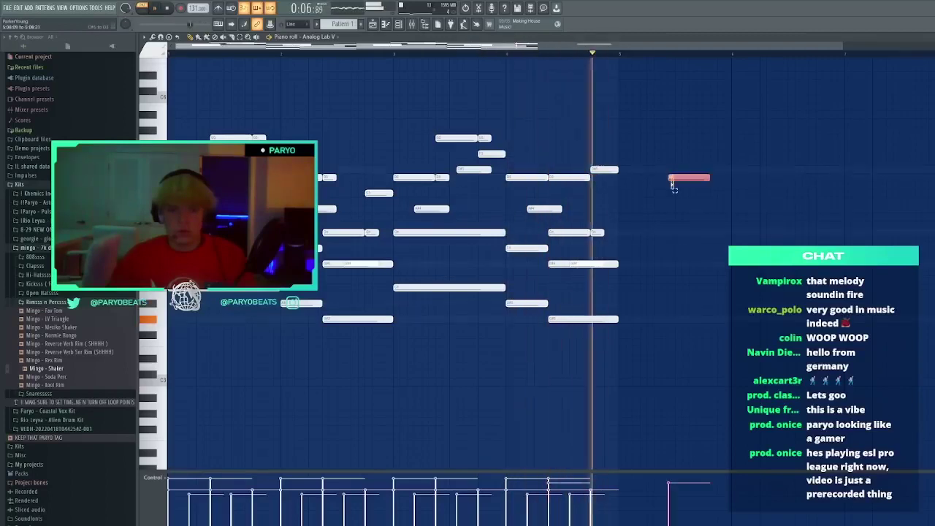
{"action": "right_click", "coordinate": [673, 181]}
Duplicate the four-bar melody into bars 5 to 8
{"action": "left_click", "coordinate": [171, 54]}
{"action": "key", "text": "ctrl+b"}
{"action": "left_click", "coordinate": [309, 81]}
{"action": "right_click", "coordinate": [308, 82]}
{"action": "scroll", "coordinate": [322, 56], "scroll_direction": "down", "scroll_amount": 3}
{"action": "key", "text": "space"}
{"action": "key", "text": "space"}
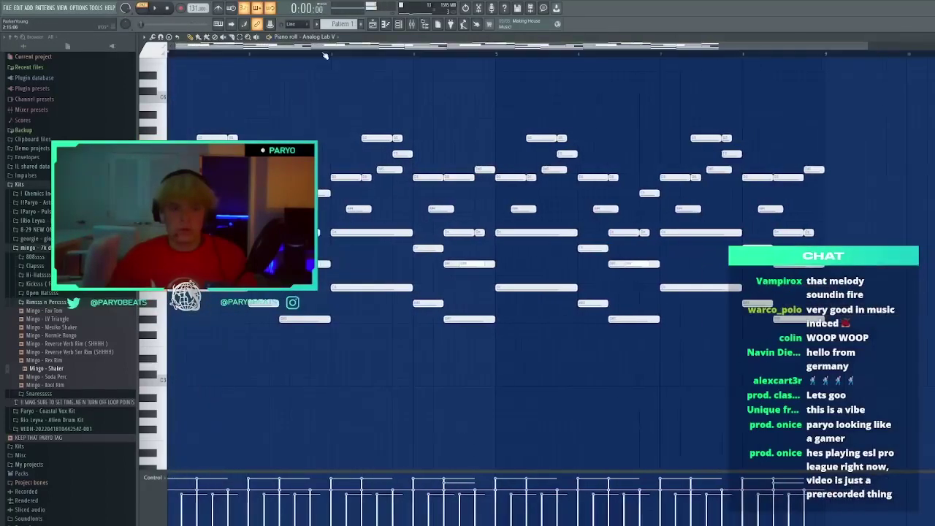
Play back the eight-bar melody and transpose all its notes down two semitones
{"action": "left_click", "coordinate": [407, 86]}
{"action": "right_click", "coordinate": [409, 86]}
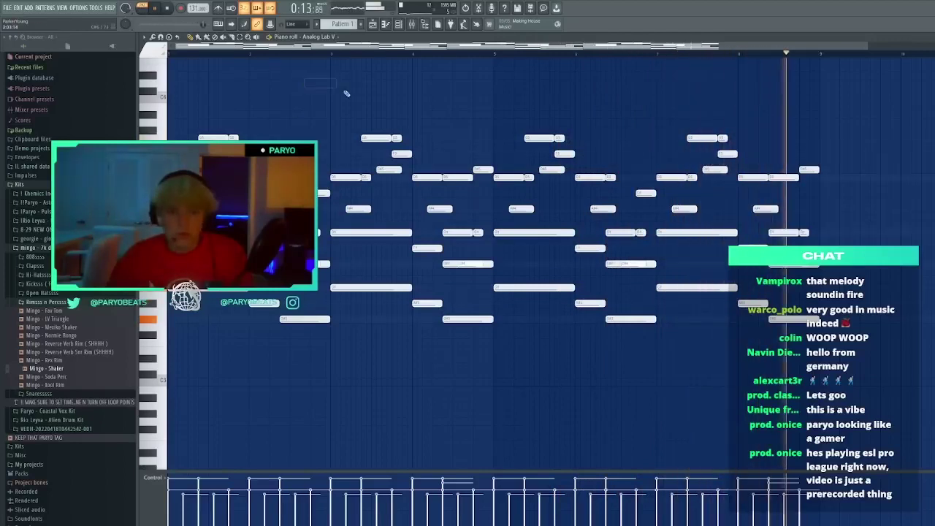
{"action": "key", "text": "space"}
{"action": "scroll", "coordinate": [359, 94], "scroll_direction": "up", "scroll_amount": 1}
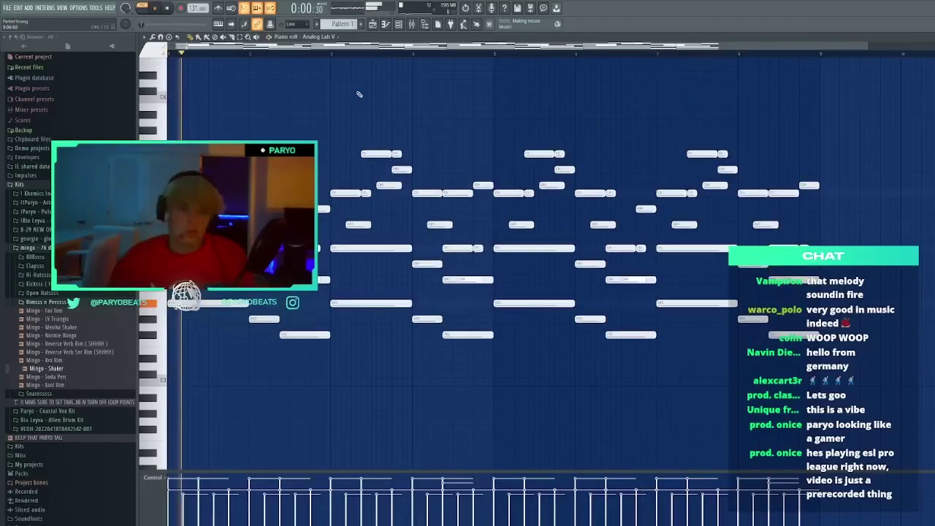
Open the Analog Lab V instrument and audition the Lover's End, FM Like, Default AC and Chorus Line presets against the melody
{"action": "key", "text": "F6"}
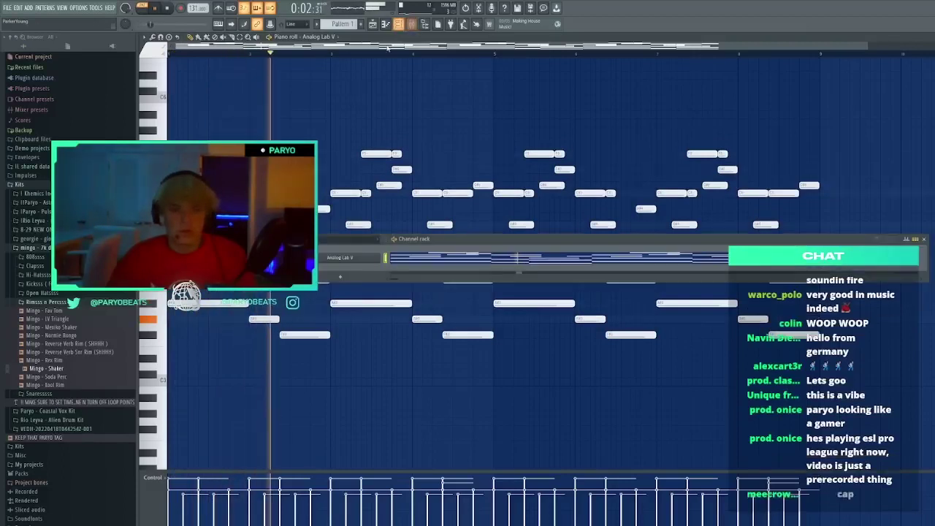
{"action": "left_click", "coordinate": [343, 258]}
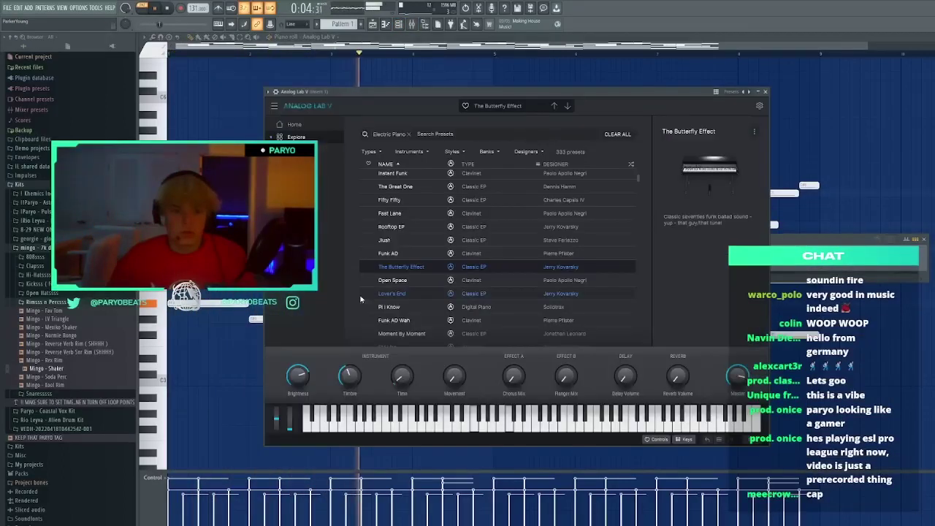
{"action": "scroll", "coordinate": [489, 293], "scroll_direction": "down", "scroll_amount": 2}
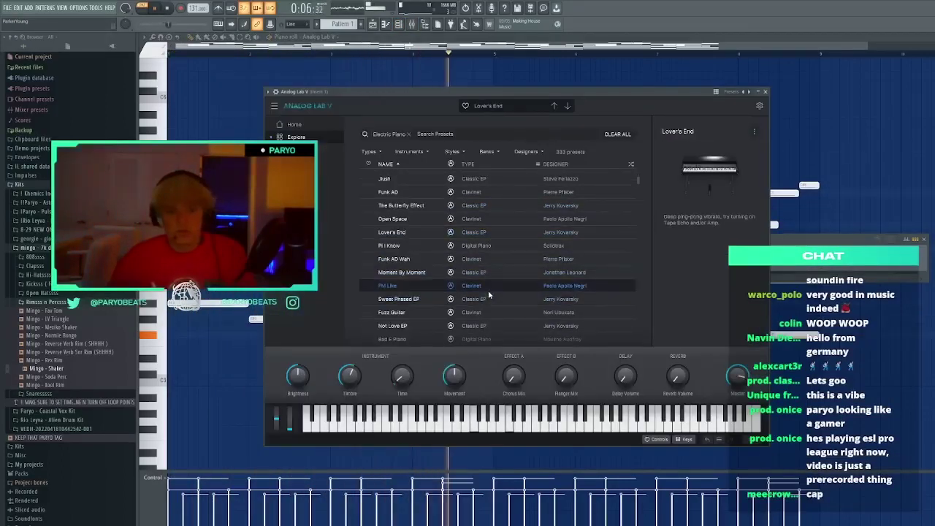
{"action": "left_click", "coordinate": [489, 293]}
{"action": "scroll", "coordinate": [488, 291], "scroll_direction": "down", "scroll_amount": 3}
{"action": "left_click", "coordinate": [491, 251]}
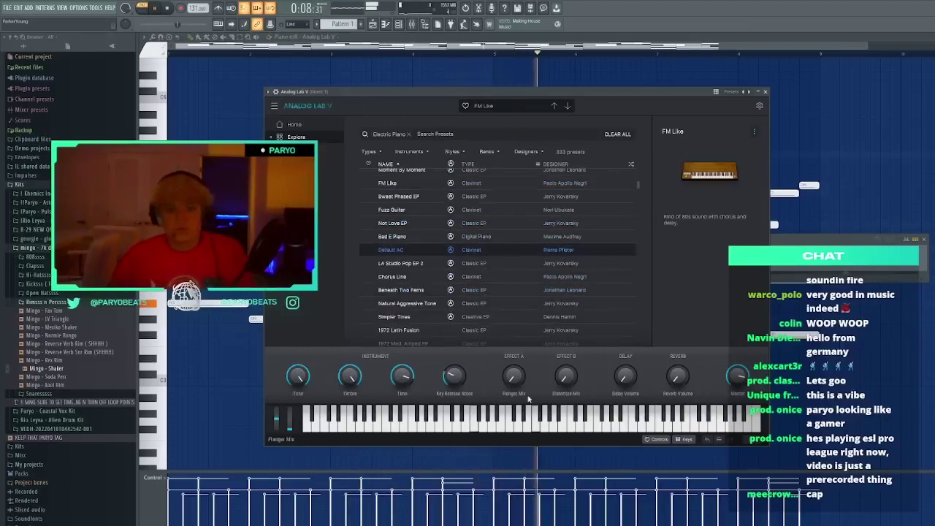
{"action": "left_click", "coordinate": [503, 277]}
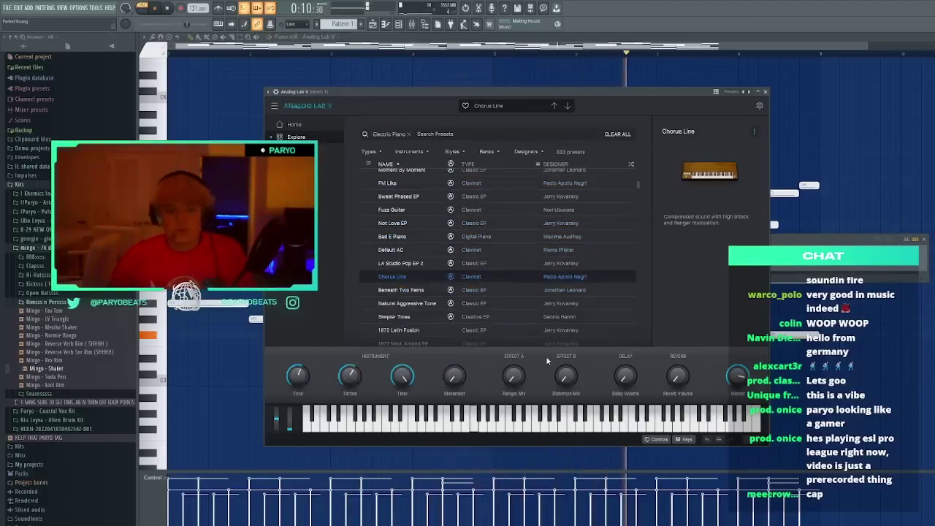
Audition the electric piano presets 1972 Latin Fusion and 22 Piano 2, and close the Analog Lab V window
{"action": "scroll", "coordinate": [513, 312], "scroll_direction": "down", "scroll_amount": 1}
{"action": "left_click", "coordinate": [506, 290]}
{"action": "scroll", "coordinate": [506, 292], "scroll_direction": "down", "scroll_amount": 2}
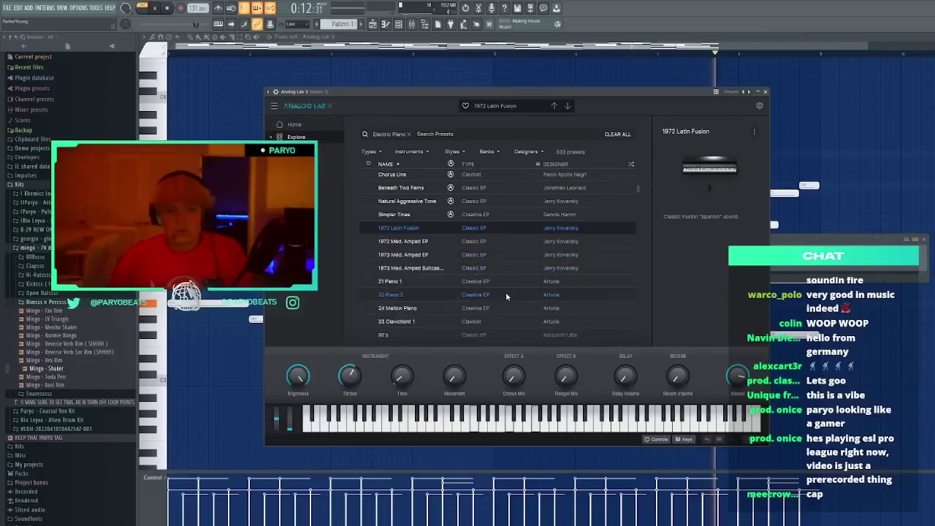
{"action": "left_click", "coordinate": [505, 295]}
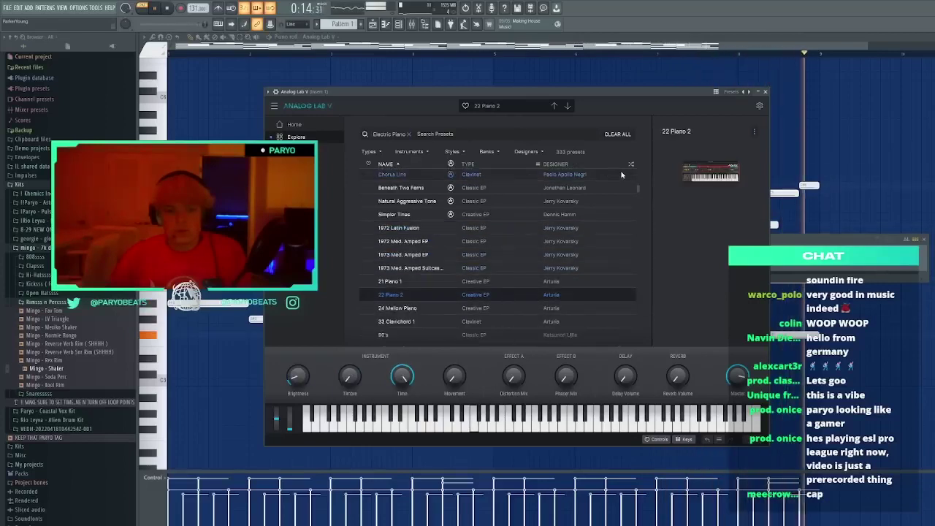
{"action": "scroll", "coordinate": [506, 278], "scroll_direction": "down", "scroll_amount": 2}
{"action": "key", "text": "Escape"}
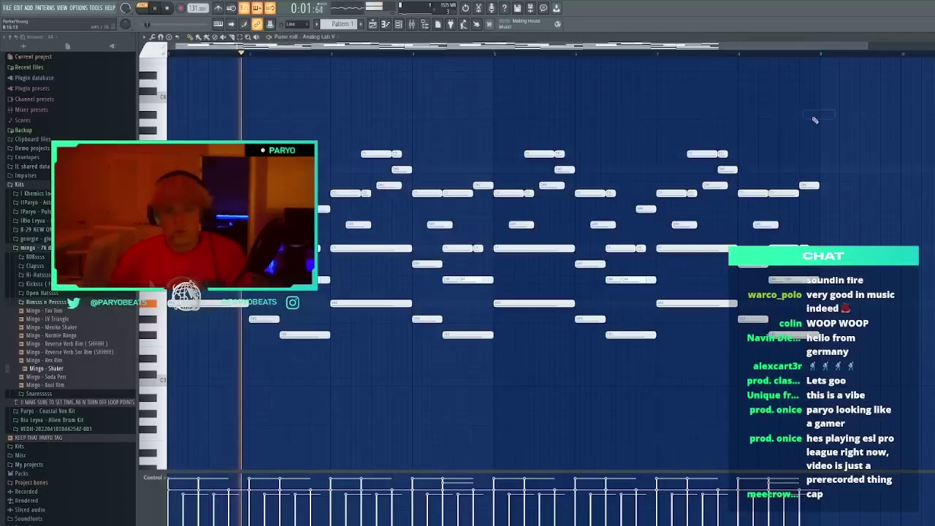
Reopen Analog Lab V and audition the presets in order from 24 Mellow Piano to Almost A Synth
{"action": "scroll", "coordinate": [811, 119], "scroll_direction": "down", "scroll_amount": 2}
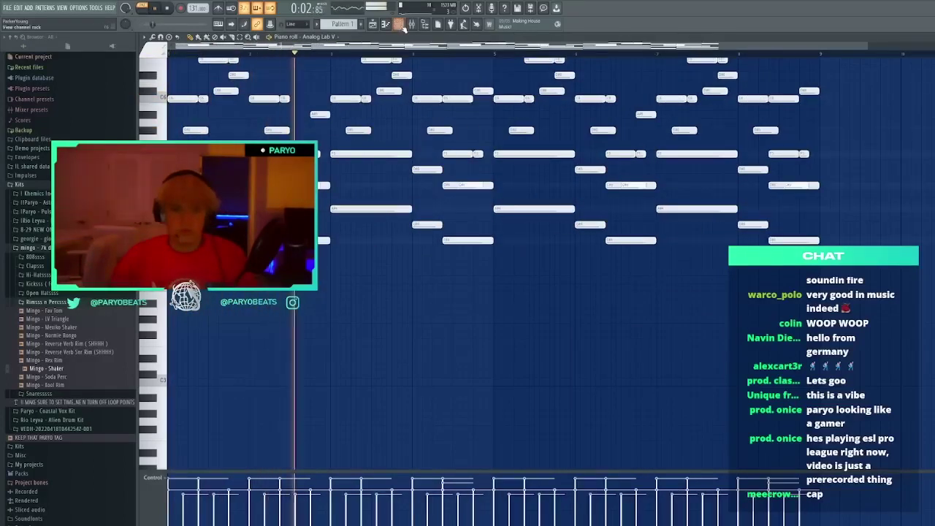
{"action": "left_click", "coordinate": [402, 26]}
{"action": "left_click", "coordinate": [368, 262]}
{"action": "left_click", "coordinate": [569, 107]}
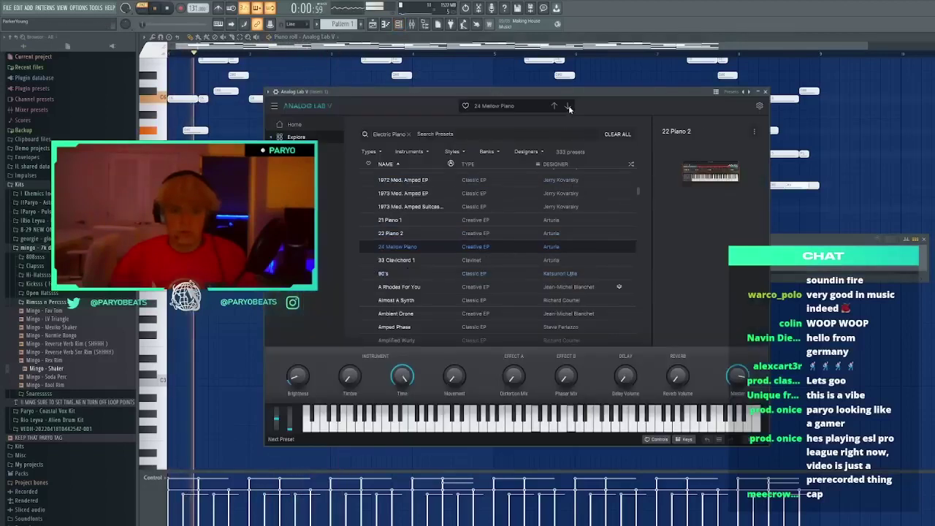
{"action": "left_click", "coordinate": [568, 105]}
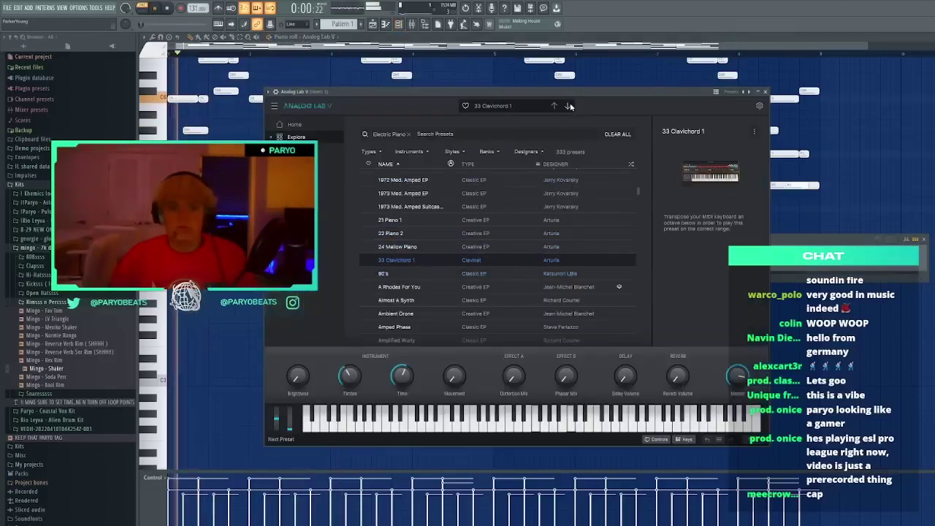
{"action": "left_click", "coordinate": [569, 106]}
{"action": "left_click", "coordinate": [569, 106]}
{"action": "left_click", "coordinate": [568, 106]}
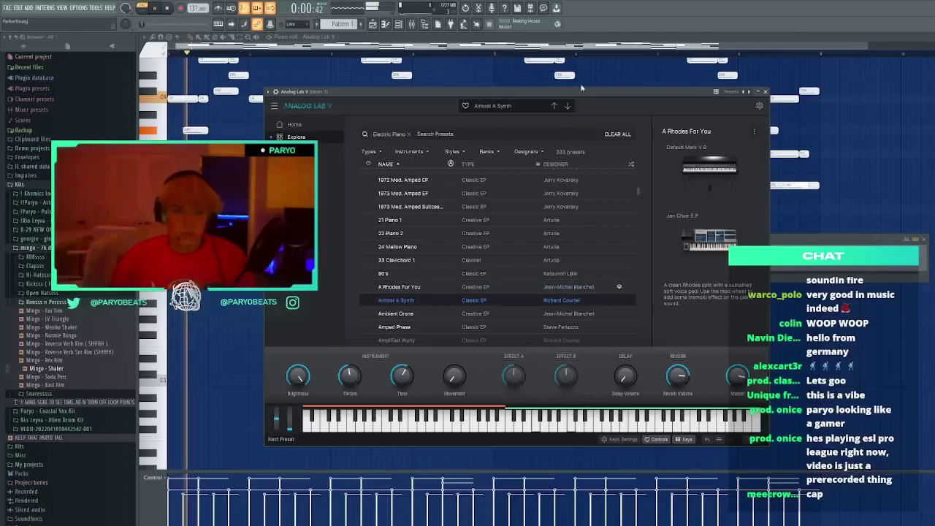
Audition the electric piano presets Ambient Drone, Candlelight and Capitol against the looping pattern
{"action": "left_click", "coordinate": [518, 272]}
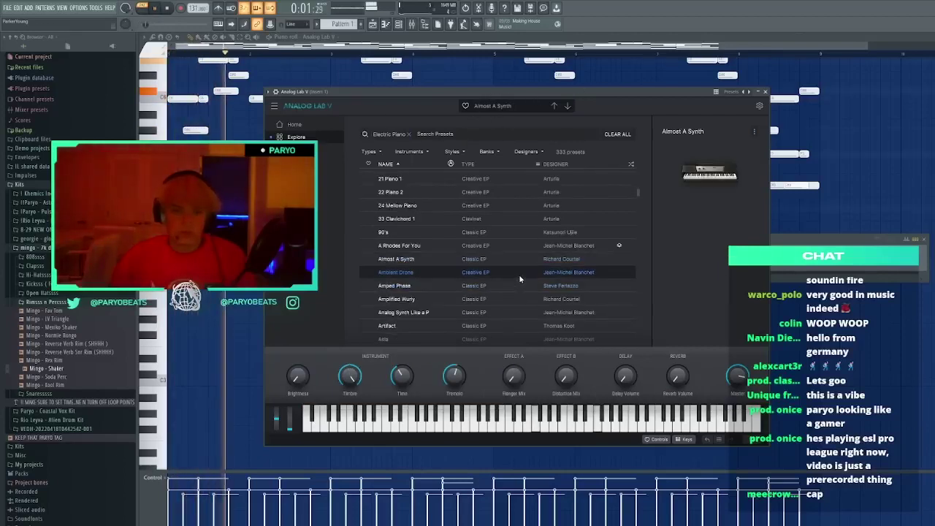
{"action": "left_click_drag", "start_coordinate": [529, 93], "coordinate": [547, 90]}
{"action": "scroll", "coordinate": [550, 219], "scroll_direction": "down", "scroll_amount": 5}
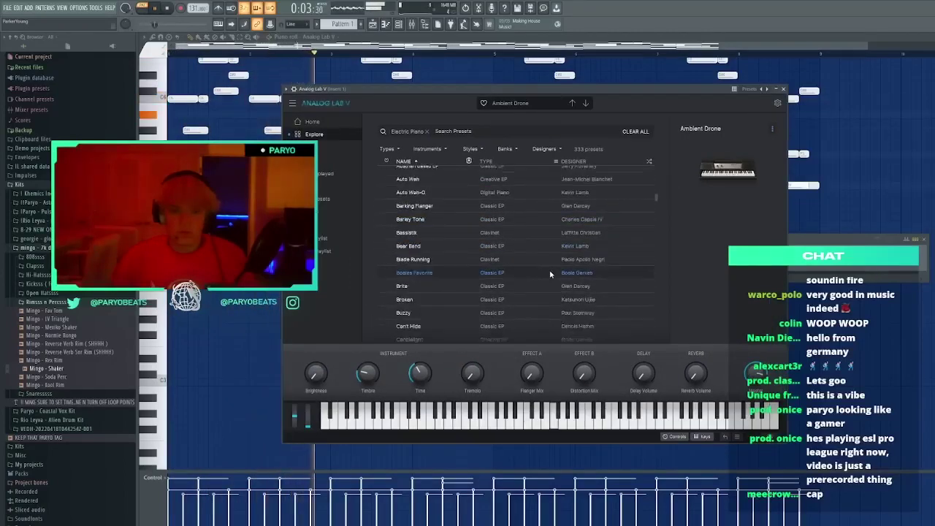
{"action": "left_click", "coordinate": [523, 279]}
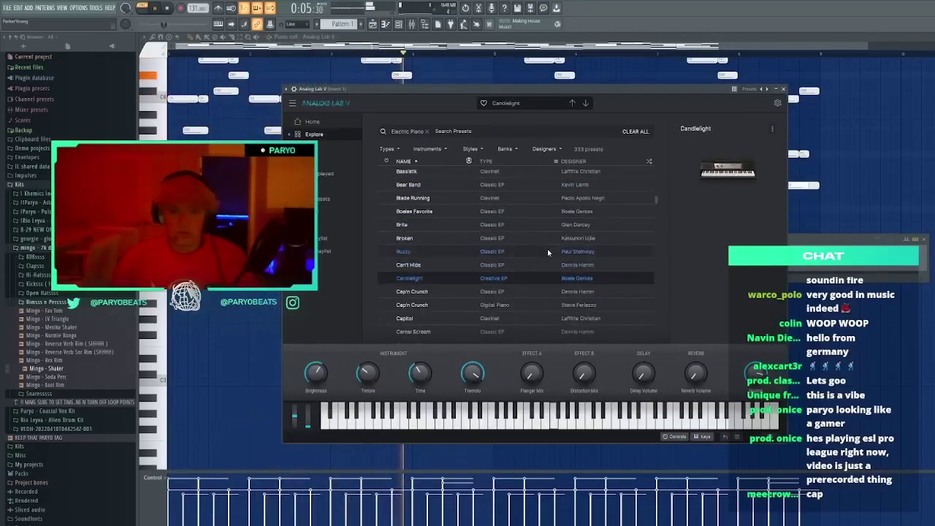
{"action": "scroll", "coordinate": [547, 250], "scroll_direction": "down", "scroll_amount": 3}
{"action": "left_click", "coordinate": [542, 255]}
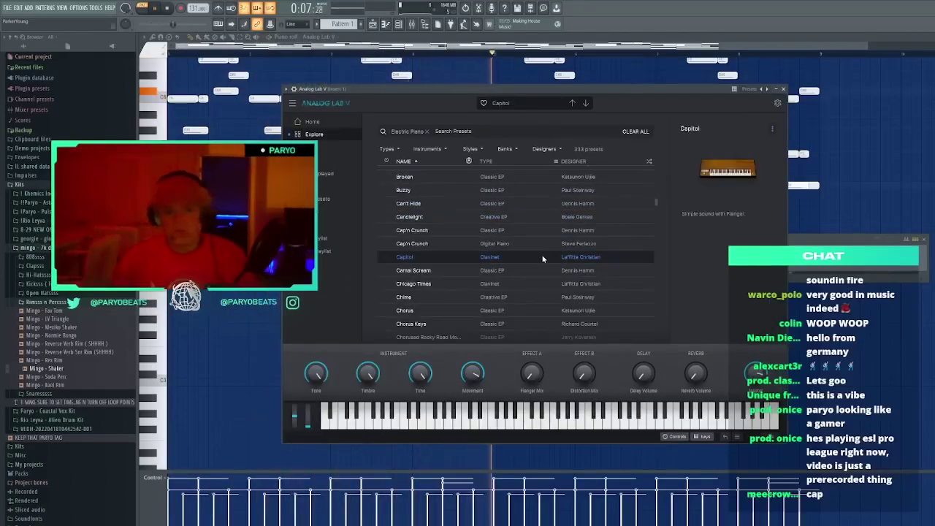
Audition the presets Cap'n Crunch (Digital Piano), Carnal Scream, Chime and Chorus
{"action": "scroll", "coordinate": [533, 241], "scroll_direction": "down", "scroll_amount": 2}
{"action": "left_click", "coordinate": [525, 202]}
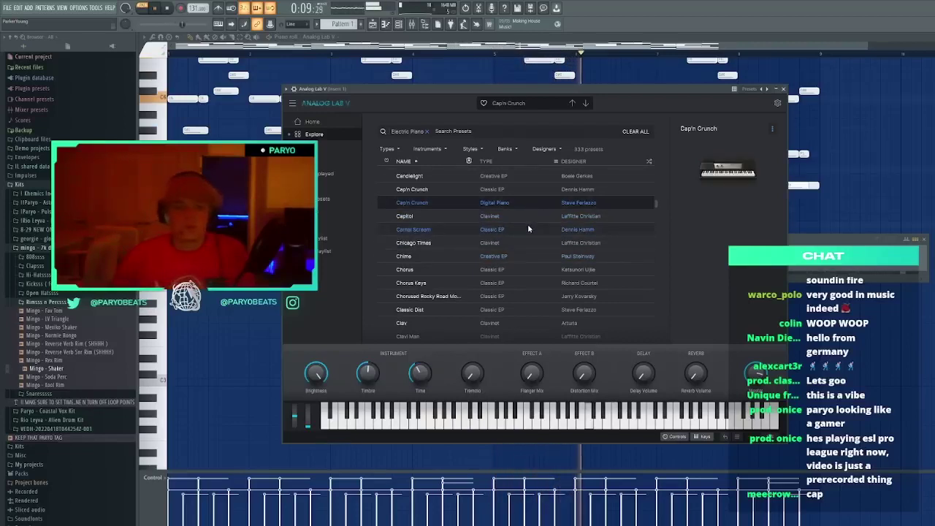
{"action": "left_click", "coordinate": [529, 228]}
{"action": "left_click", "coordinate": [539, 256]}
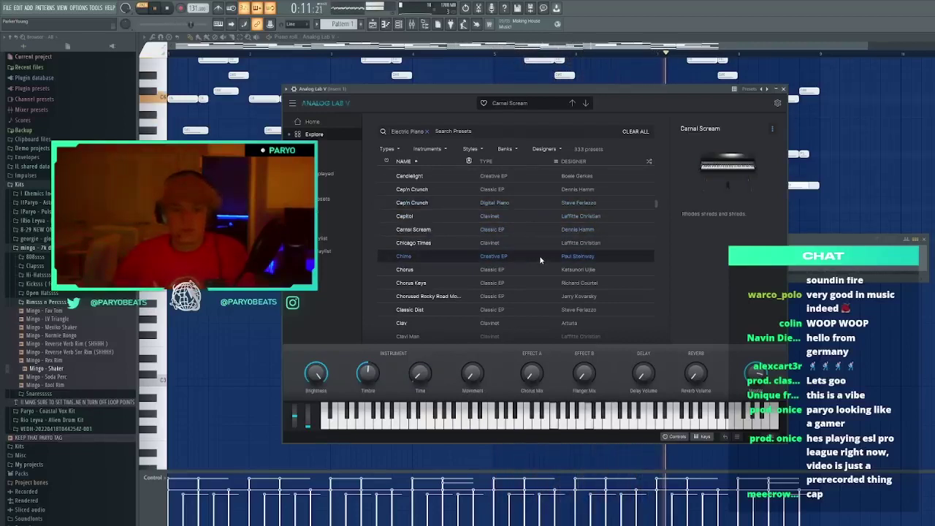
{"action": "left_click", "coordinate": [533, 269]}
Audition the presets Default AD, Default Classic B and Default Main
{"action": "scroll", "coordinate": [521, 334], "scroll_direction": "down", "scroll_amount": 2}
{"action": "scroll", "coordinate": [522, 334], "scroll_direction": "down", "scroll_amount": 1}
{"action": "left_click", "coordinate": [513, 315]}
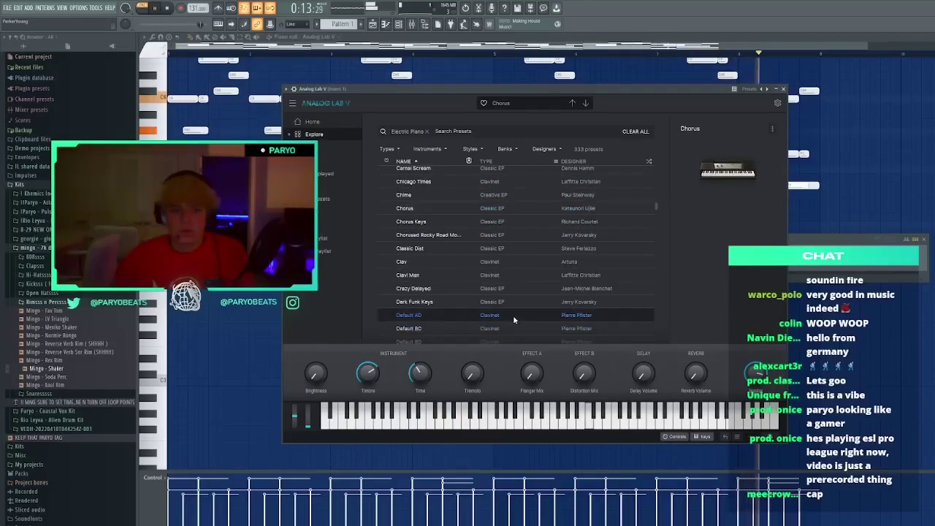
{"action": "scroll", "coordinate": [513, 315], "scroll_direction": "down", "scroll_amount": 3}
{"action": "left_click", "coordinate": [515, 309]}
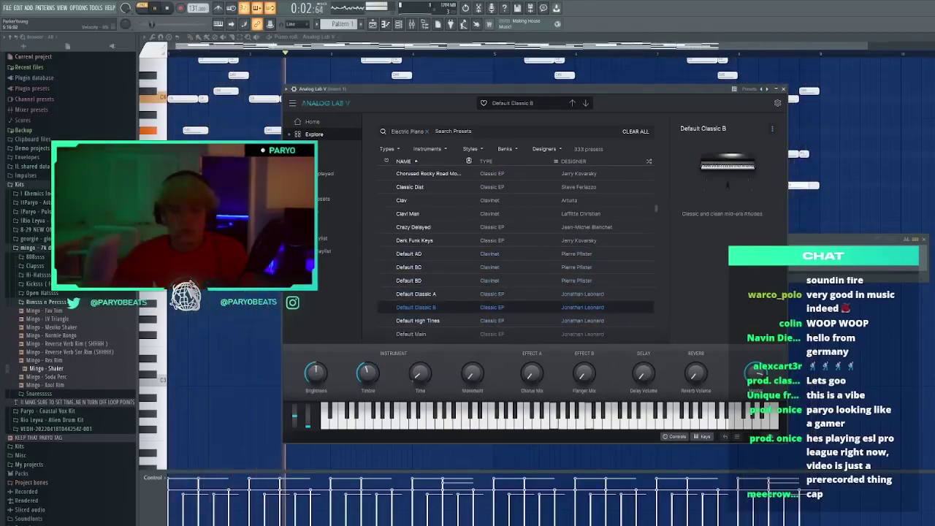
{"action": "scroll", "coordinate": [516, 252], "scroll_direction": "down", "scroll_amount": 3}
{"action": "left_click", "coordinate": [501, 254]}
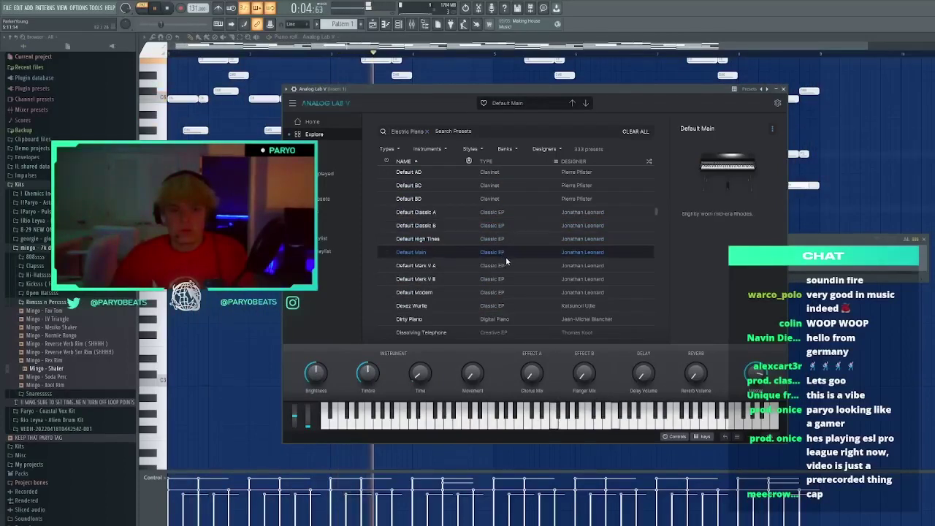
Audition the presets Default Modern, Double EP and Dreamy Tine Pad
{"action": "scroll", "coordinate": [507, 259], "scroll_direction": "down", "scroll_amount": 2}
{"action": "left_click", "coordinate": [518, 252]}
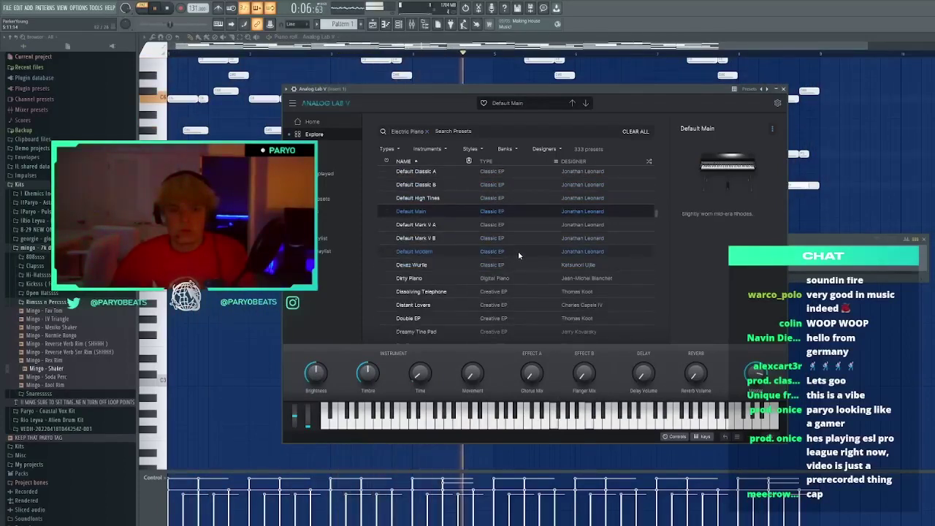
{"action": "scroll", "coordinate": [518, 251], "scroll_direction": "down", "scroll_amount": 2}
{"action": "left_click", "coordinate": [518, 255]}
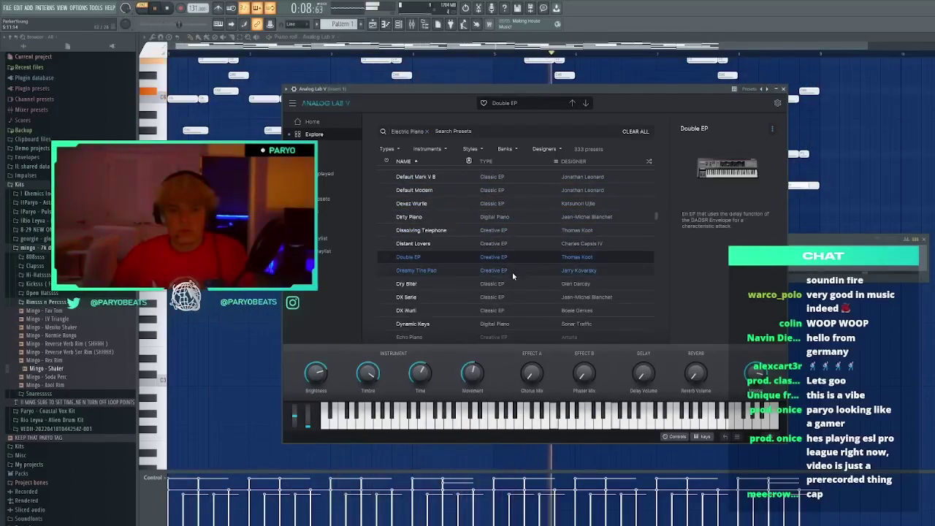
{"action": "left_click", "coordinate": [512, 274]}
{"action": "scroll", "coordinate": [511, 283], "scroll_direction": "down", "scroll_amount": 2}
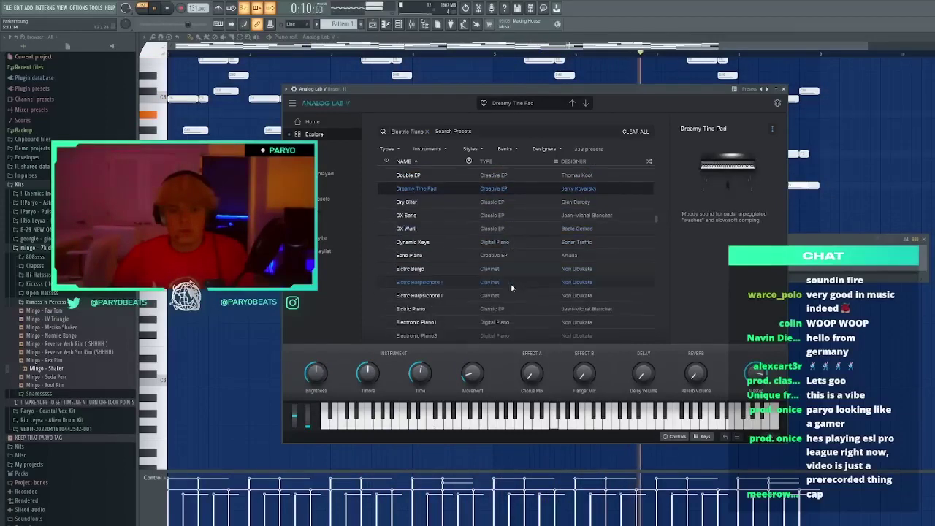
Audition both Elctrc Harpsichord presets, Elek Wurlie and Feelin Down
{"action": "left_click", "coordinate": [510, 282]}
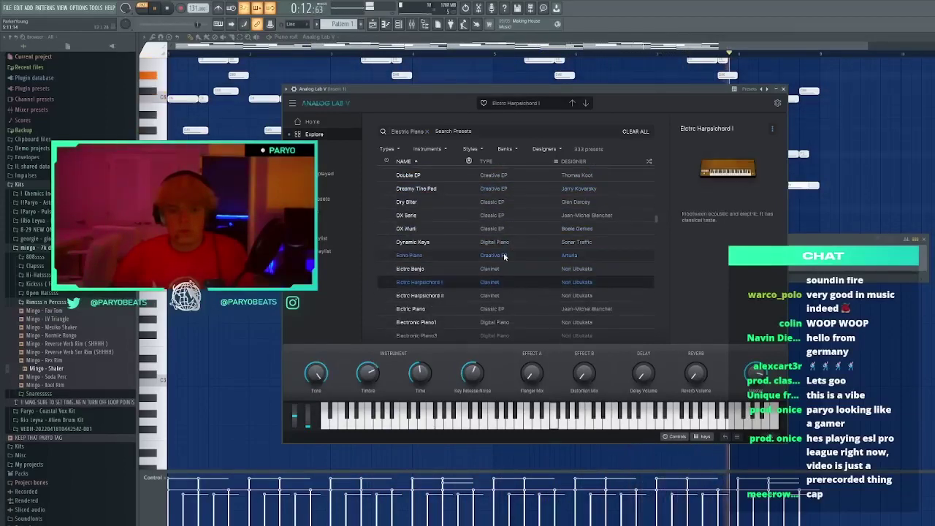
{"action": "left_click", "coordinate": [506, 294]}
{"action": "scroll", "coordinate": [506, 290], "scroll_direction": "down", "scroll_amount": 2}
{"action": "left_click", "coordinate": [505, 283]}
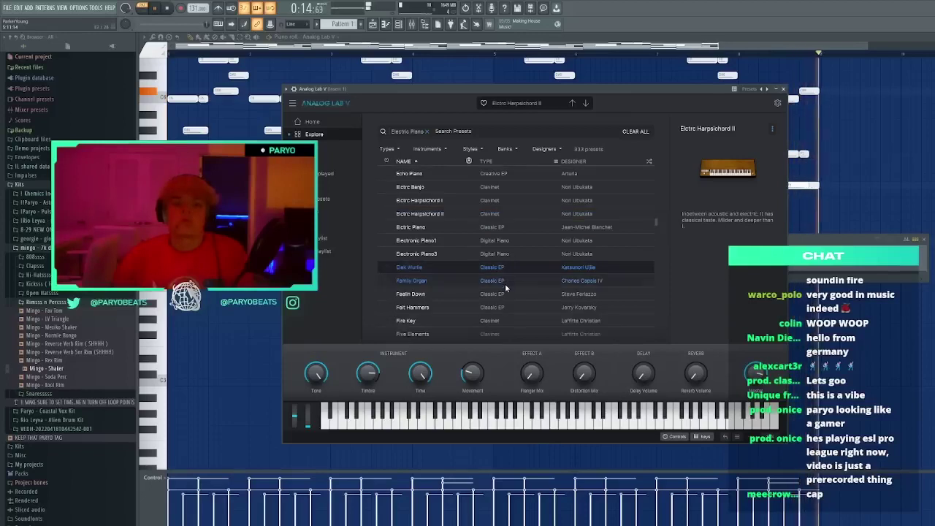
{"action": "scroll", "coordinate": [505, 283], "scroll_direction": "down", "scroll_amount": 1}
{"action": "left_click", "coordinate": [503, 274]}
Audition the presets Flanged Rocky Road, Fm-Ish and Frying Pan
{"action": "scroll", "coordinate": [505, 277], "scroll_direction": "down", "scroll_amount": 2}
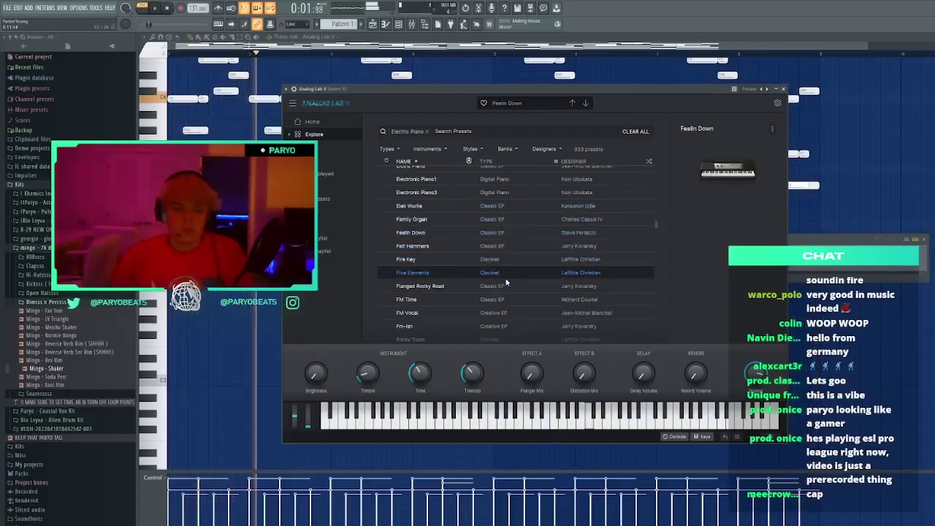
{"action": "left_click", "coordinate": [515, 253]}
{"action": "left_click", "coordinate": [530, 265]}
{"action": "scroll", "coordinate": [531, 262], "scroll_direction": "down", "scroll_amount": 1}
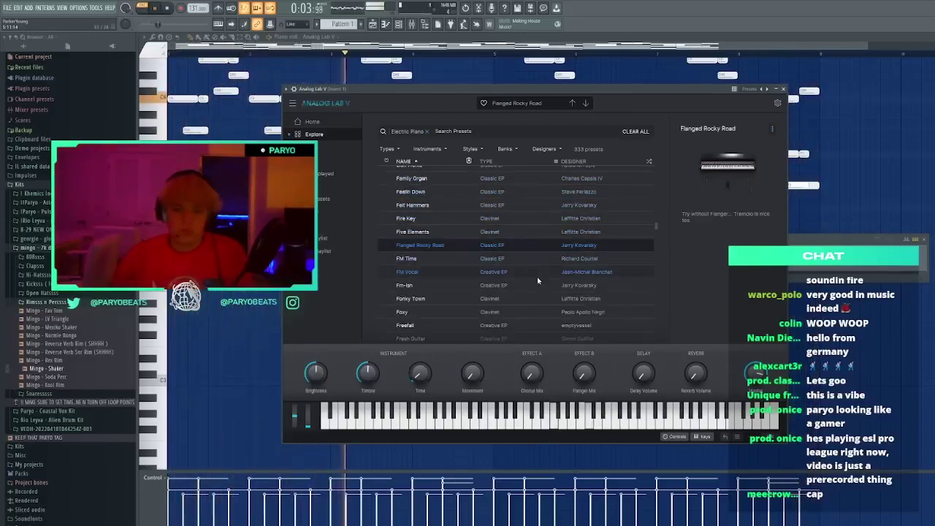
{"action": "left_click", "coordinate": [537, 277]}
{"action": "scroll", "coordinate": [539, 289], "scroll_direction": "down", "scroll_amount": 1}
{"action": "scroll", "coordinate": [539, 289], "scroll_direction": "down", "scroll_amount": 1}
{"action": "left_click", "coordinate": [535, 290]}
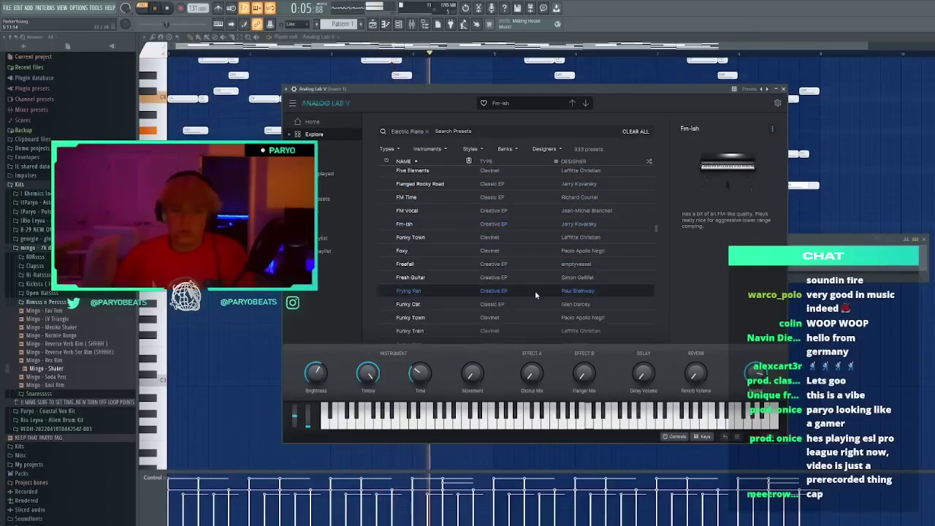
Load the Fusion Amped Mark V preset for the chords and close the Analog Lab V window
{"action": "scroll", "coordinate": [535, 290], "scroll_direction": "down", "scroll_amount": 2}
{"action": "left_click", "coordinate": [535, 296]}
{"action": "scroll", "coordinate": [521, 275], "scroll_direction": "down", "scroll_amount": 1}
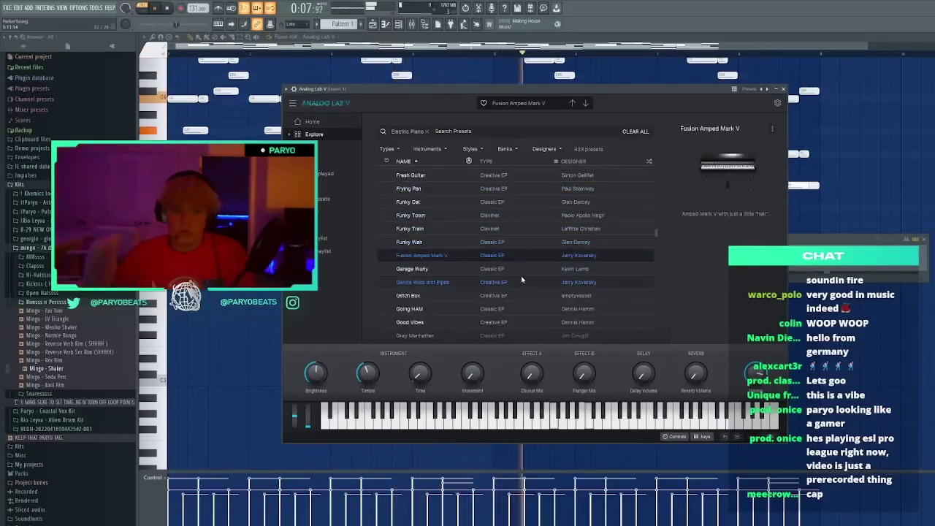
{"action": "left_click", "coordinate": [521, 278]}
{"action": "left_click", "coordinate": [516, 255]}
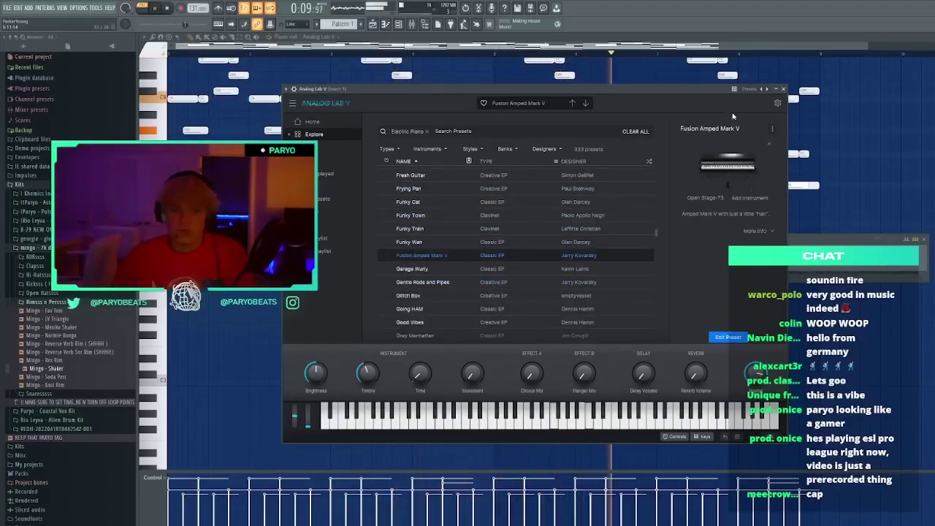
{"action": "left_click", "coordinate": [784, 88]}
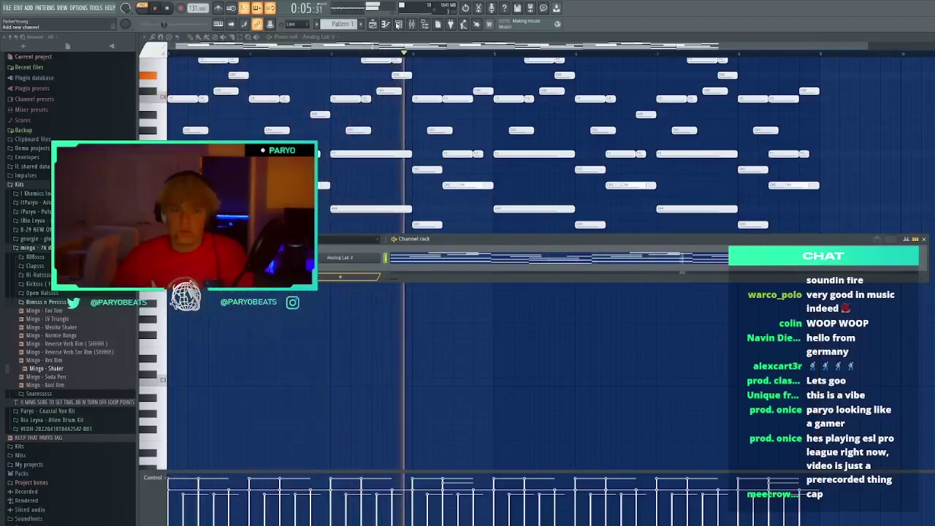
Add a ZENOLOGY channel and write a two-bar melody of short notes in its piano roll
{"action": "left_click", "coordinate": [347, 141]}
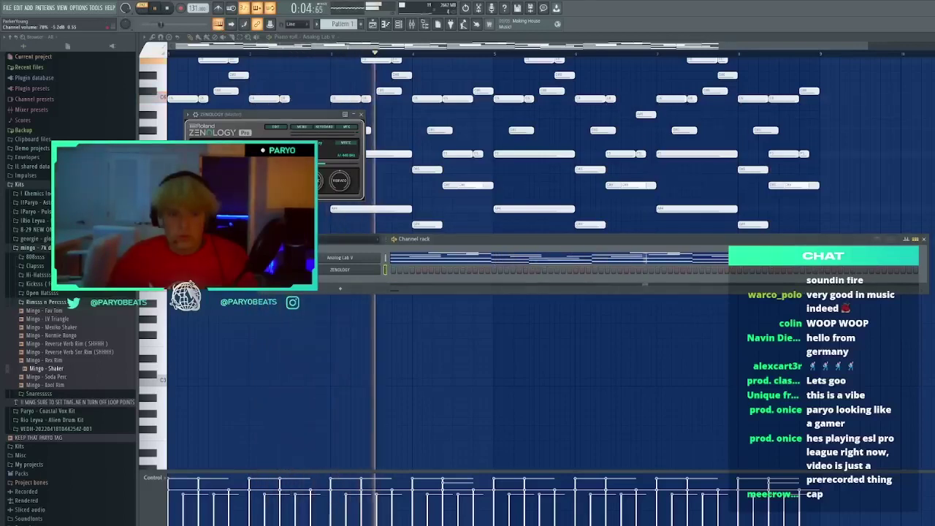
{"action": "left_click", "coordinate": [397, 273]}
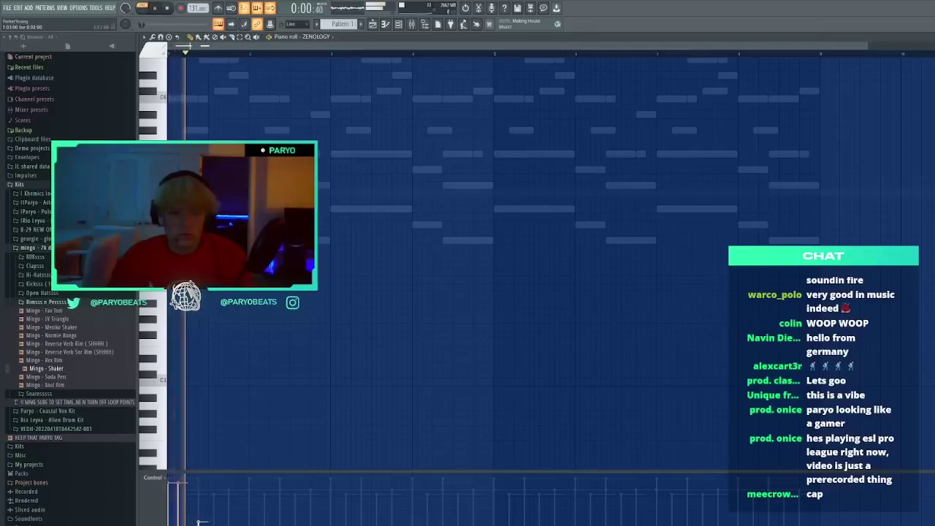
{"action": "key", "text": "space"}
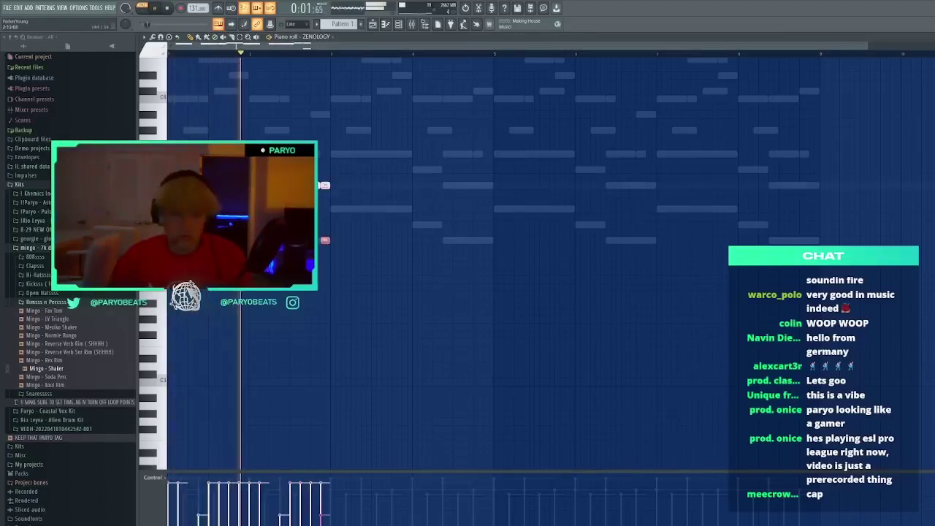
{"action": "key", "text": "space"}
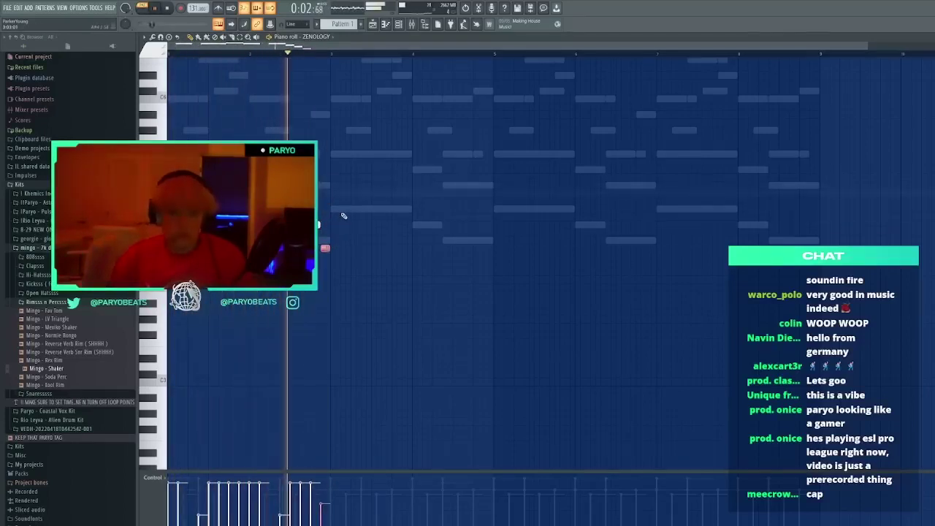
Raise the last note of bar 2 in the ZENOLOGY melody by three semitones
{"action": "key", "text": "space"}
{"action": "key", "text": "shift+Up"}
{"action": "key", "text": "shift+Up"}
{"action": "key", "text": "shift+Up"}
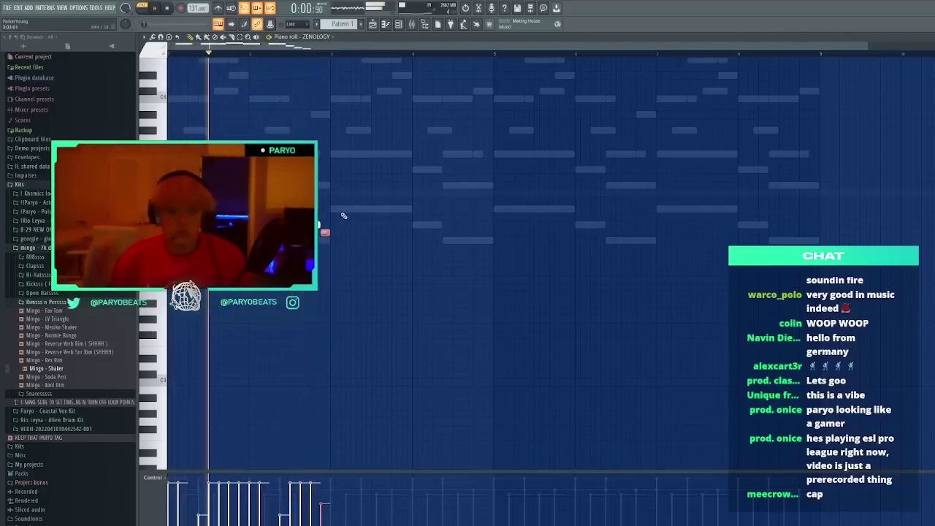
Duplicate the two-bar ZENOLOGY melody until it fills all eight bars, leaving no stray notes
{"action": "left_click", "coordinate": [369, 203]}
{"action": "right_click", "coordinate": [370, 202]}
{"action": "key", "text": "ctrl+b"}
{"action": "left_click", "coordinate": [364, 162]}
{"action": "right_click", "coordinate": [366, 161]}
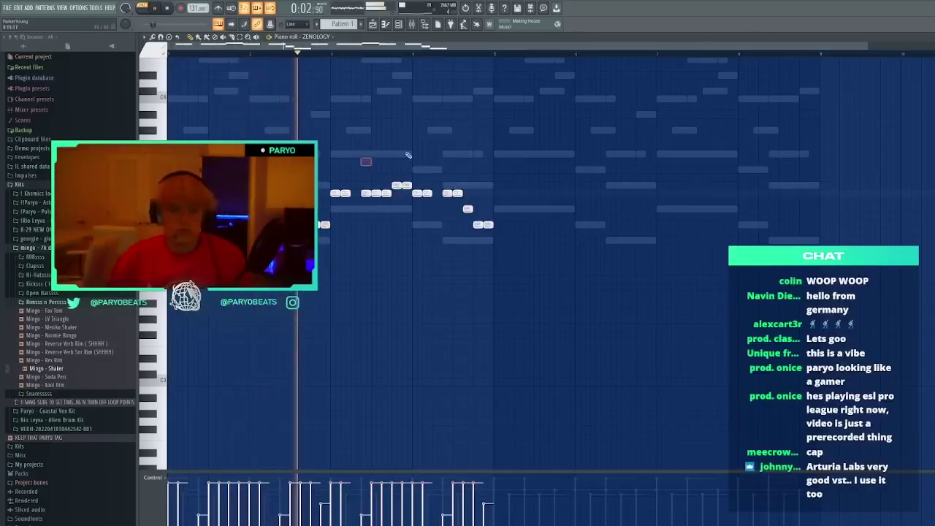
{"action": "key", "text": "ctrl+b"}
{"action": "left_click", "coordinate": [440, 139]}
{"action": "right_click", "coordinate": [441, 138]}
Raise the last three ZENOLOGY melody notes of bar 4, the first two by seven semitones and the final one by nine
{"action": "left_click", "coordinate": [440, 101], "text": "ctrl"}
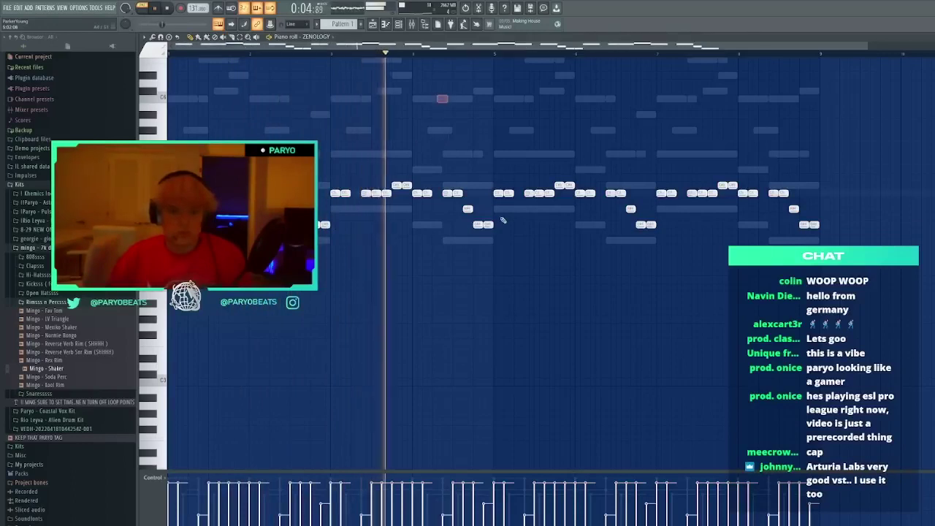
{"action": "left_click", "coordinate": [489, 225], "text": "ctrl"}
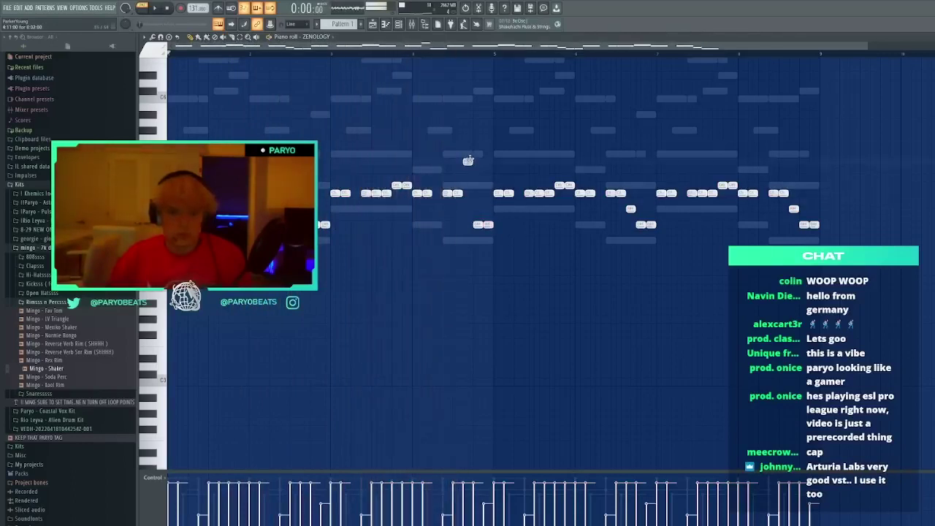
{"action": "left_click_drag", "start_coordinate": [479, 221], "coordinate": [476, 217]}
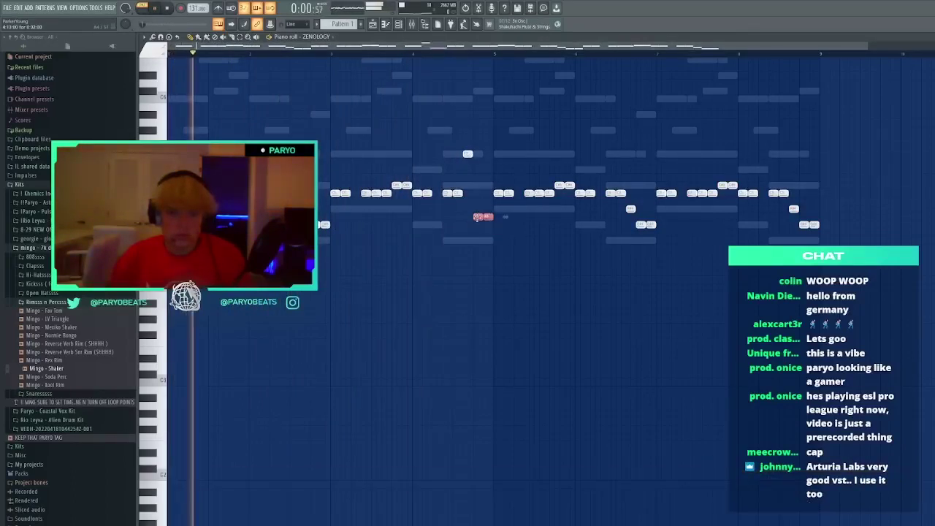
{"action": "key", "text": "shift+Up"}
{"action": "key", "text": "shift+Up"}
{"action": "key", "text": "shift+Up"}
{"action": "key", "text": "shift+Up"}
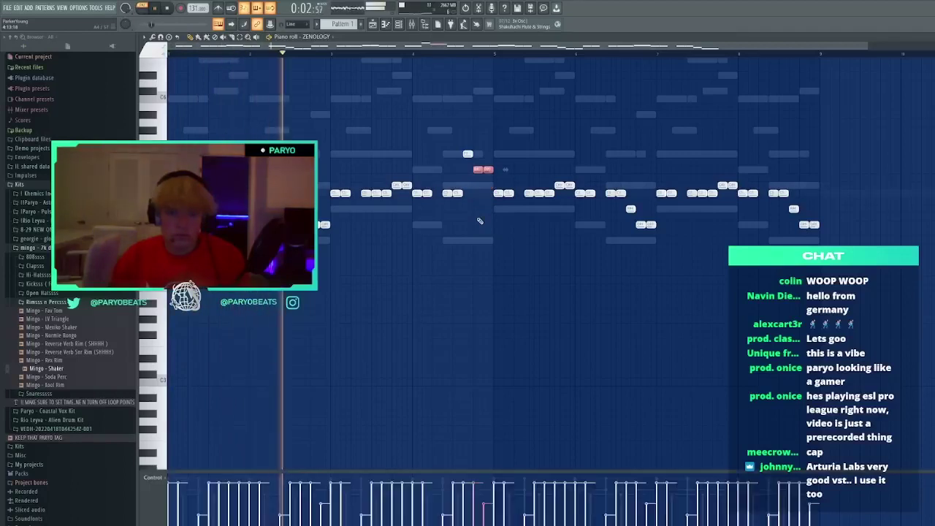
{"action": "left_click", "coordinate": [490, 170], "text": "ctrl"}
{"action": "key", "text": "shift+Up"}
{"action": "key", "text": "shift+Up"}
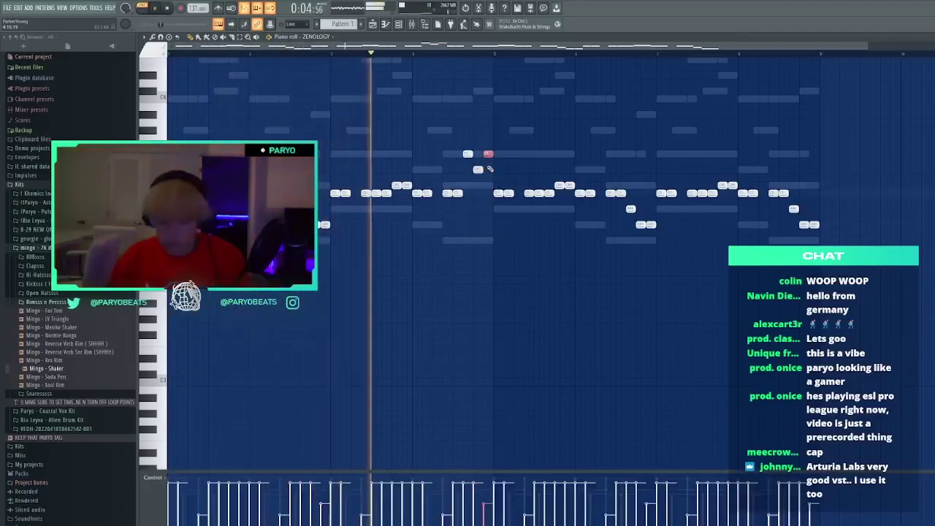
Replace the melody in bars 5 to 8 with a duplicate of bars 1 to 4, including the varied ending
{"action": "left_click_drag", "start_coordinate": [865, 275], "coordinate": [495, 141]}
{"action": "key", "text": "Delete"}
{"action": "key", "text": "ctrl+b"}
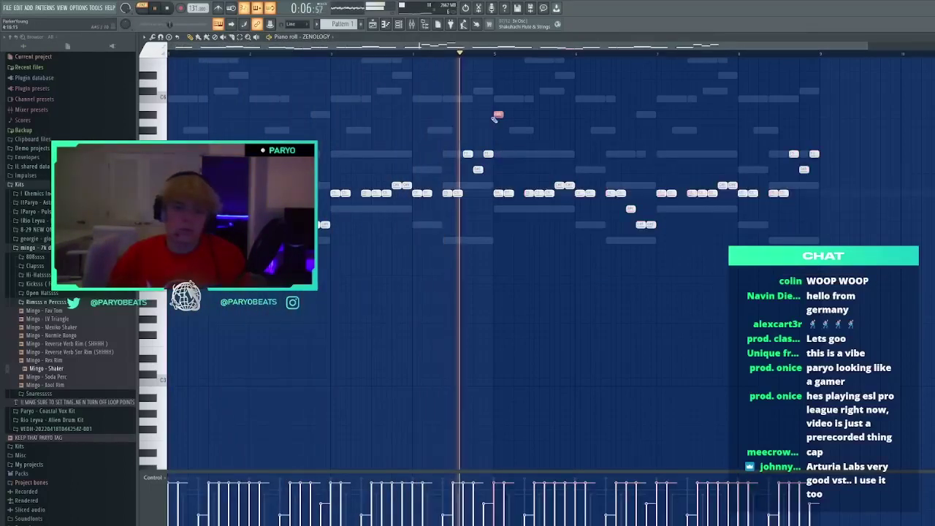
Open the ZENOLOGY plugin and audition its sounds while the pattern plays
{"action": "left_click", "coordinate": [400, 25]}
{"action": "key", "text": "space"}
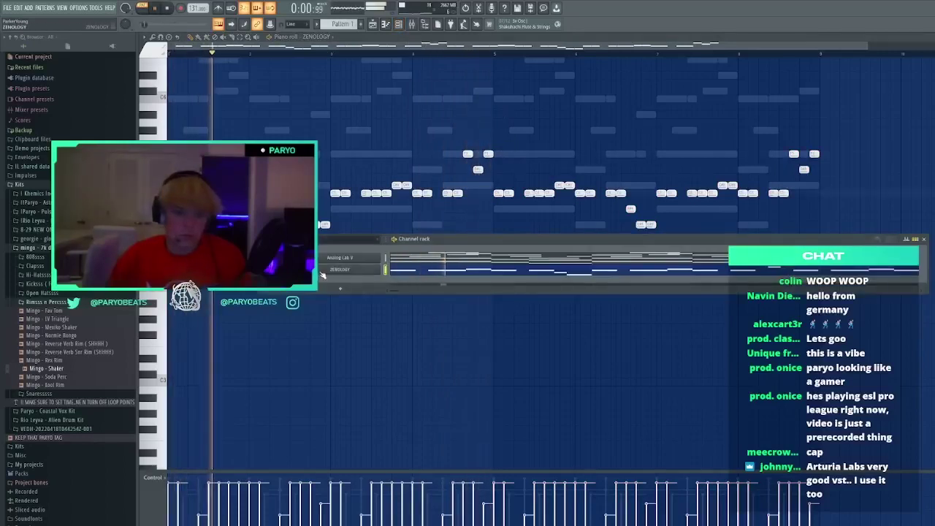
{"action": "left_click", "coordinate": [326, 271]}
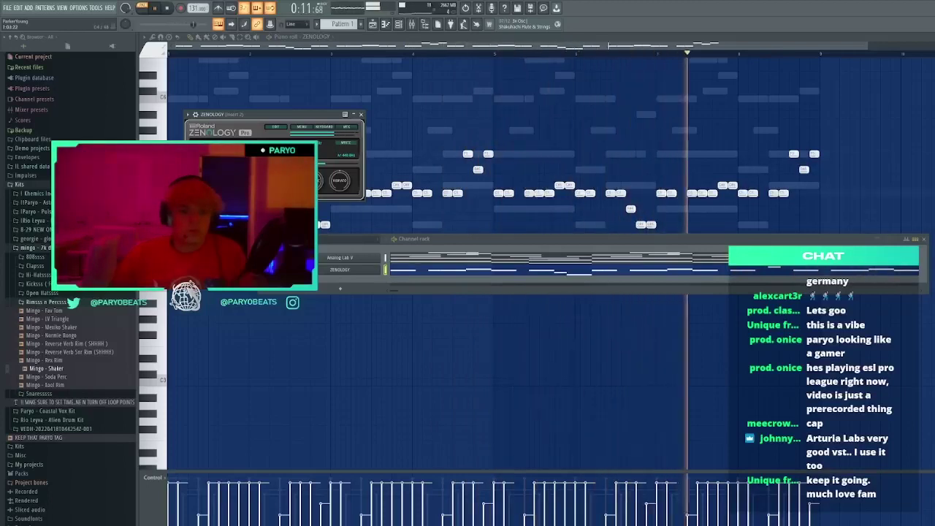
{"action": "left_click", "coordinate": [183, 285]}
{"action": "left_click", "coordinate": [183, 303]}
{"action": "left_click", "coordinate": [263, 318]}
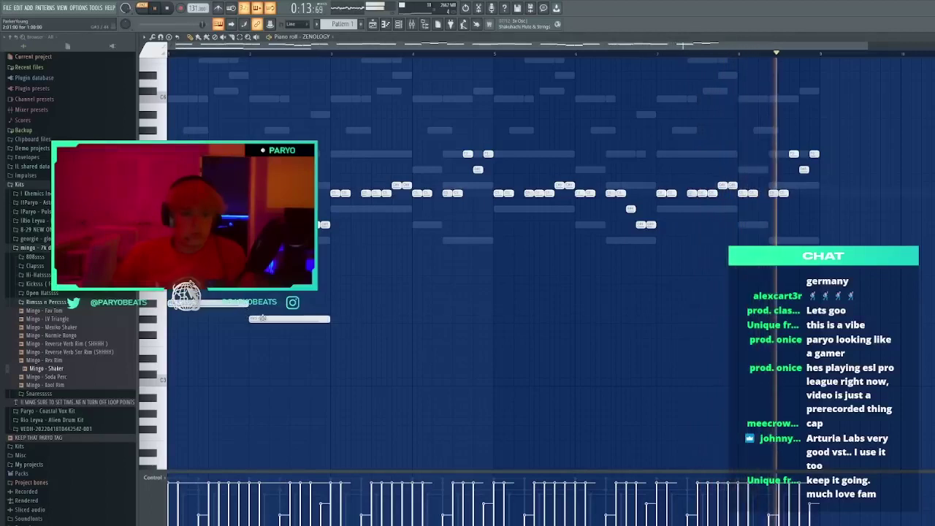
{"action": "left_click", "coordinate": [285, 335]}
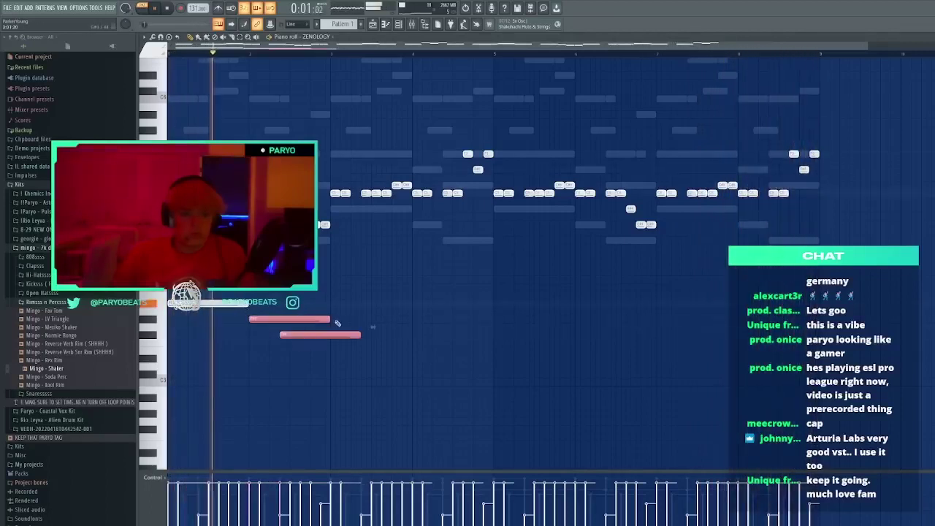
{"action": "left_click_drag", "start_coordinate": [337, 321], "coordinate": [297, 319]}
{"action": "left_click_drag", "start_coordinate": [334, 346], "coordinate": [215, 294]}
{"action": "key", "text": "Delete"}
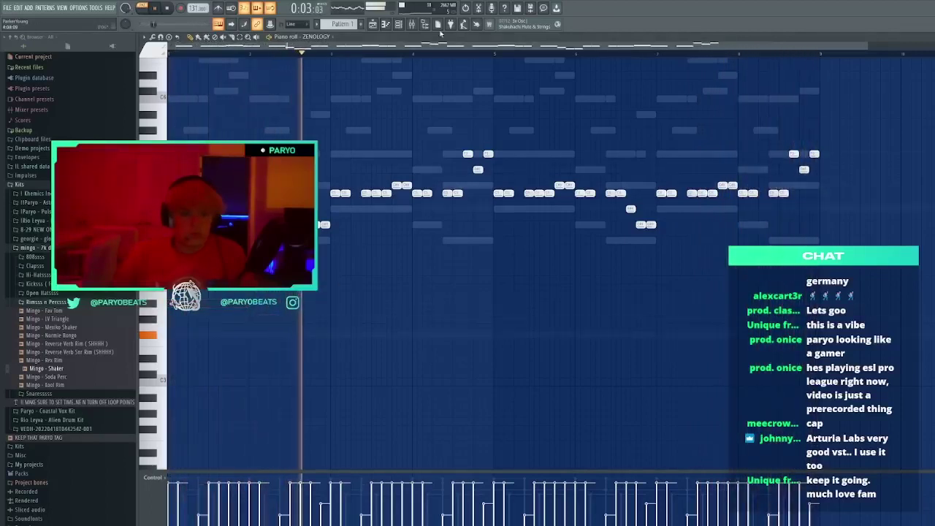
Reopen the ZENOLOGY plugin, audition more sounds including a JUNO-106 one, and close its window
{"action": "left_click", "coordinate": [398, 25]}
{"action": "left_click", "coordinate": [340, 270]}
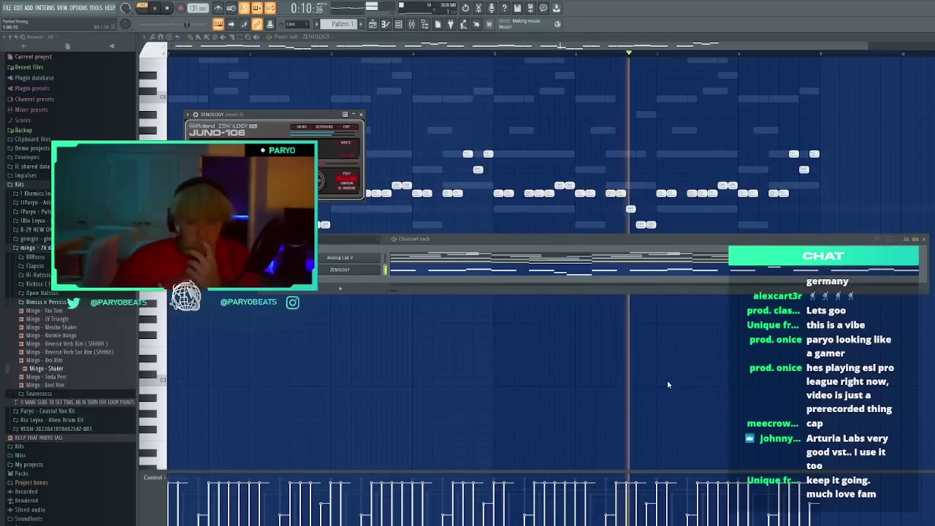
{"action": "scroll", "coordinate": [657, 377], "scroll_direction": "down", "scroll_amount": 4}
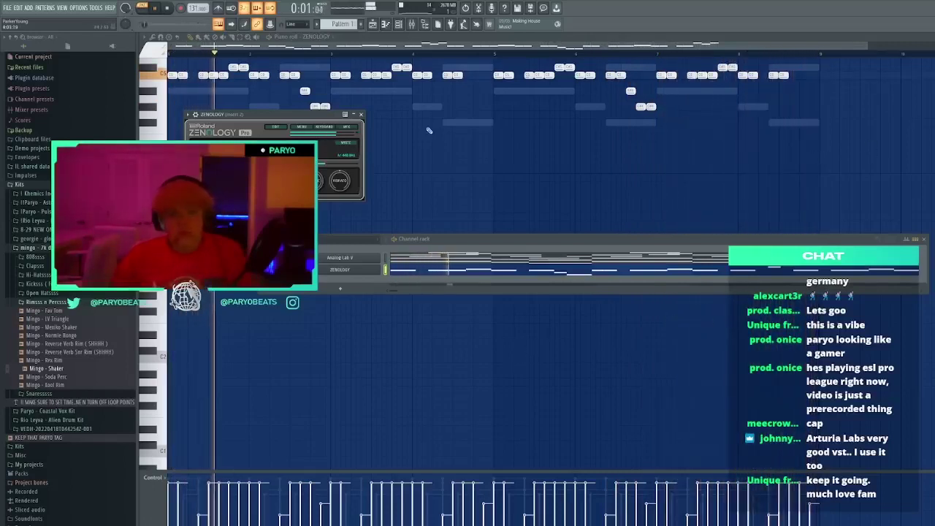
{"action": "left_click", "coordinate": [361, 114]}
Write a lower part of short notes beneath the ZENOLOGY melody in bars 1 and 2, removing the stray notes
{"action": "left_click", "coordinate": [175, 183]}
{"action": "key", "text": "space"}
{"action": "key", "text": "space"}
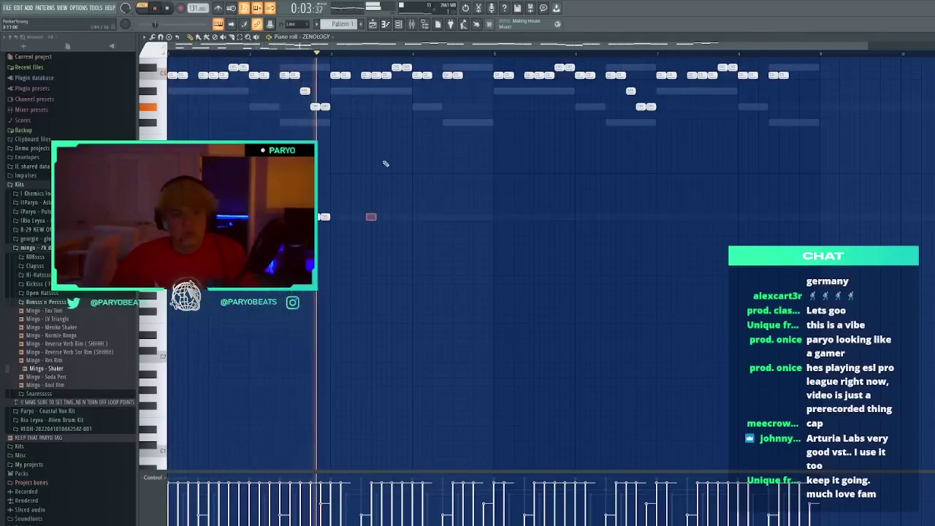
{"action": "right_click", "coordinate": [371, 209]}
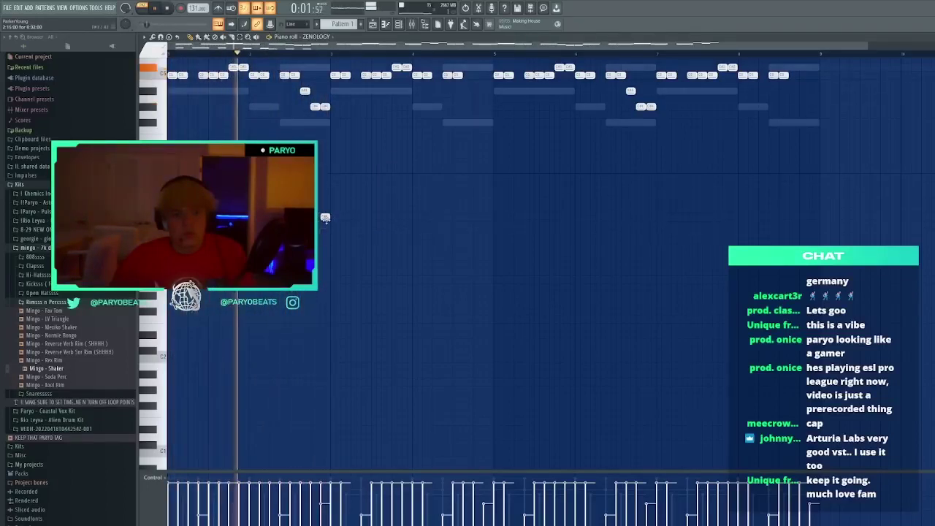
{"action": "left_click", "coordinate": [315, 217]}
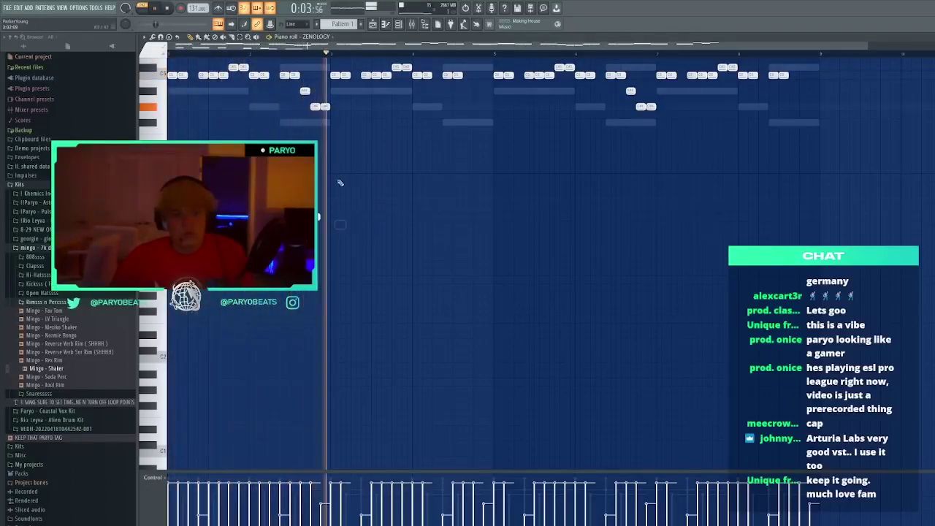
Duplicate the two-bar lower part into bars 3 and 4 and nudge the copy right onto the bar start
{"action": "left_click_drag", "start_coordinate": [334, 152], "coordinate": [172, 241]}
{"action": "key", "text": "ctrl+b"}
{"action": "left_click_drag", "start_coordinate": [485, 201], "coordinate": [490, 201]}
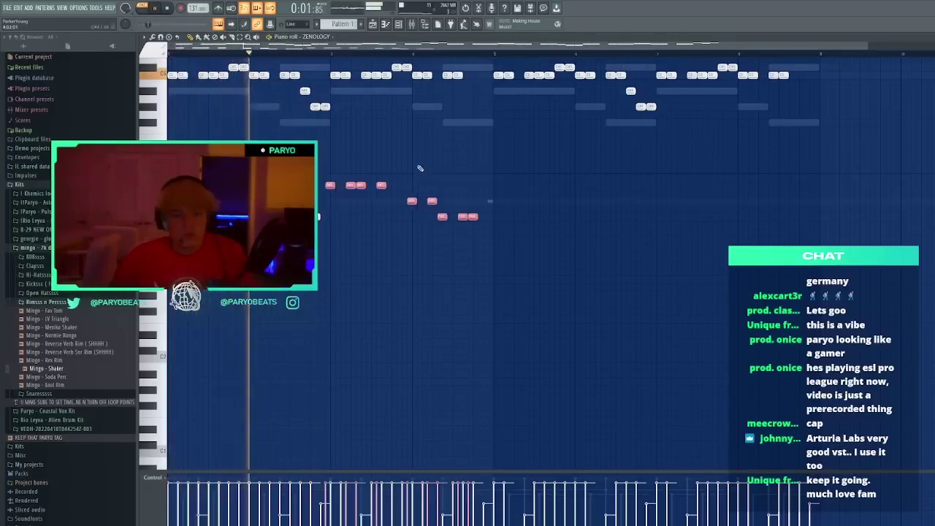
{"action": "left_click_drag", "start_coordinate": [578, 174], "coordinate": [334, 265]}
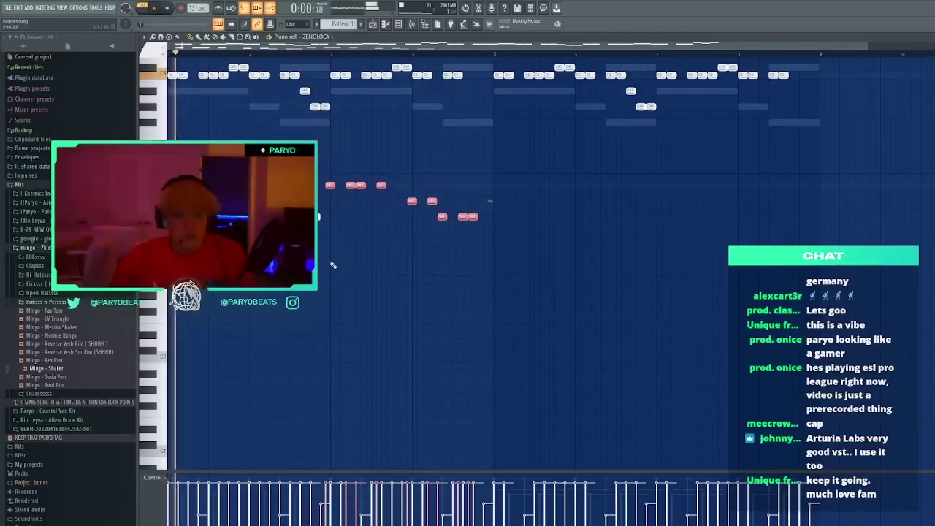
{"action": "key", "text": "shift+Right"}
Try the highest row of notes in the lower part one octave down
{"action": "left_click_drag", "start_coordinate": [440, 136], "coordinate": [38, 193]}
{"action": "key", "text": "ctrl+Down"}
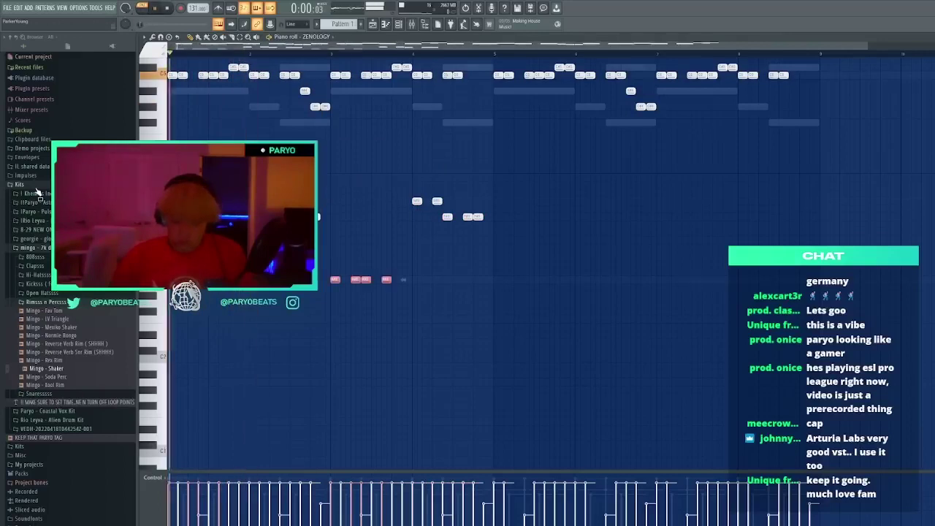
{"action": "key", "text": "ctrl+Up"}
{"action": "left_click", "coordinate": [420, 271], "text": "ctrl"}
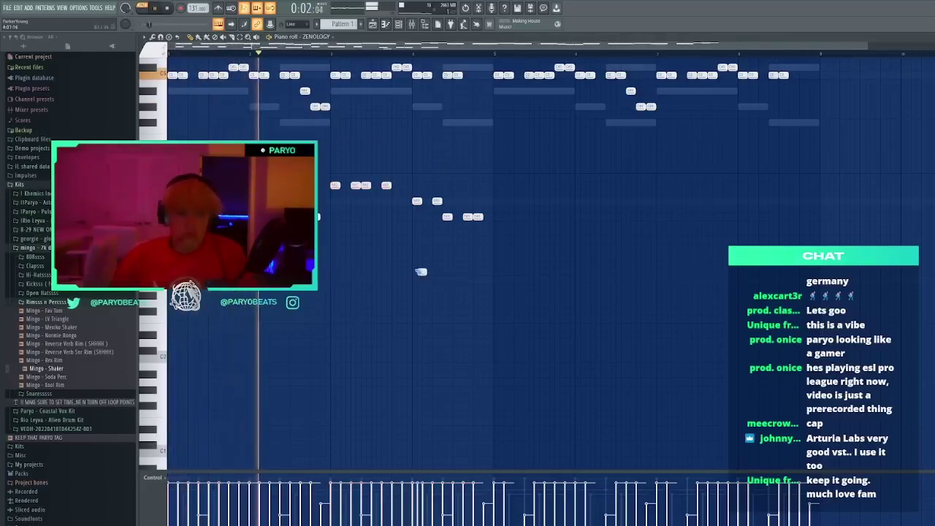
Duplicate the four-bar lower part into bars 5 to 8 and align the copy with the melody
{"action": "left_click_drag", "start_coordinate": [668, 285], "coordinate": [150, 160]}
{"action": "key", "text": "ctrl+b"}
{"action": "key", "text": "shift+Right"}
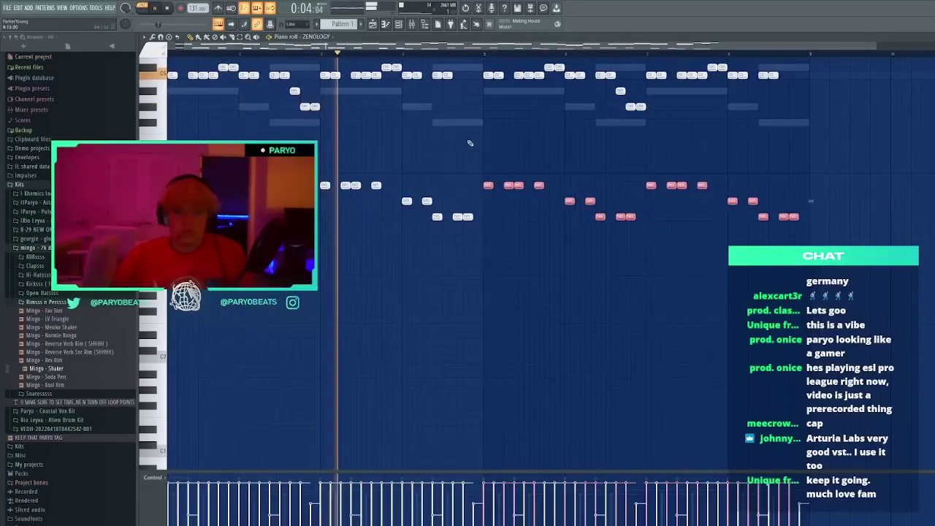
{"action": "left_click", "coordinate": [502, 130], "text": "ctrl"}
Audition ZENOLOGY sounds against the full eight-bar pattern, close the plugin window and stop playback
{"action": "left_click", "coordinate": [401, 27]}
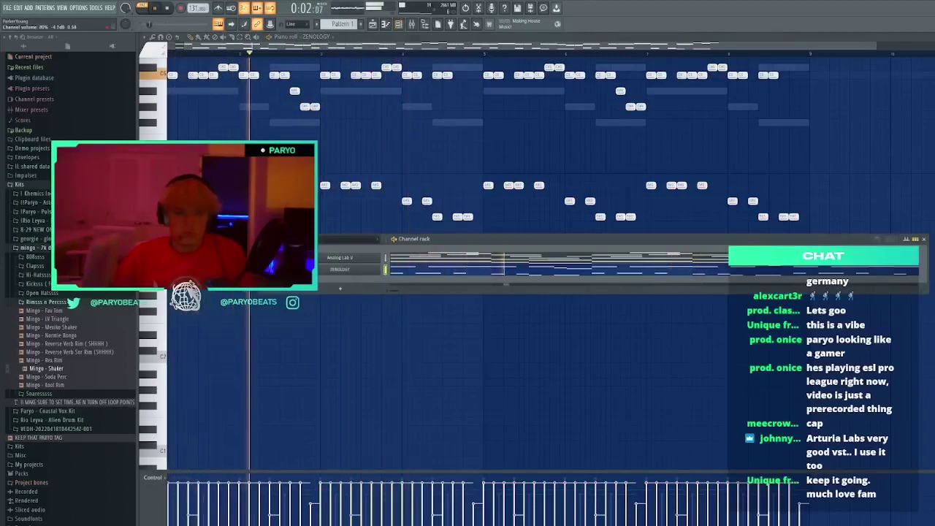
{"action": "left_click", "coordinate": [372, 271]}
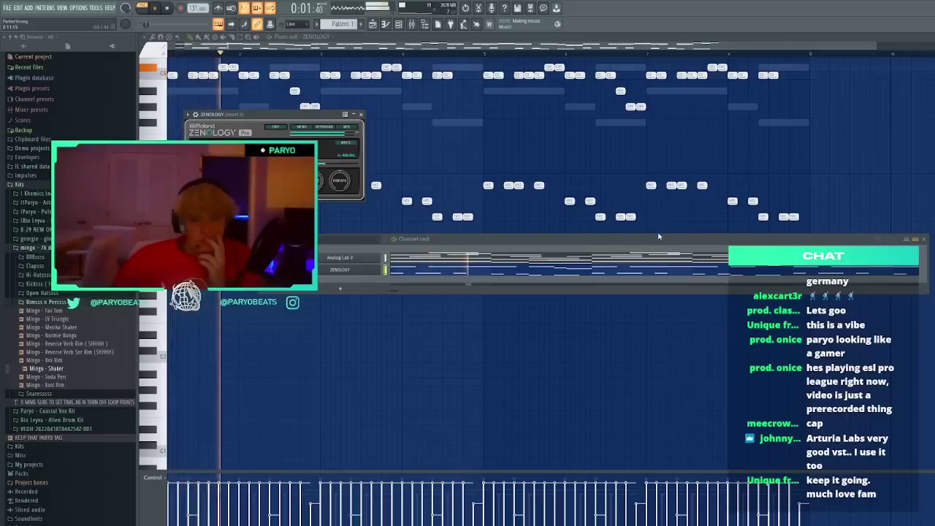
{"action": "left_click", "coordinate": [362, 115]}
{"action": "right_click", "coordinate": [487, 158]}
{"action": "key", "text": "space"}
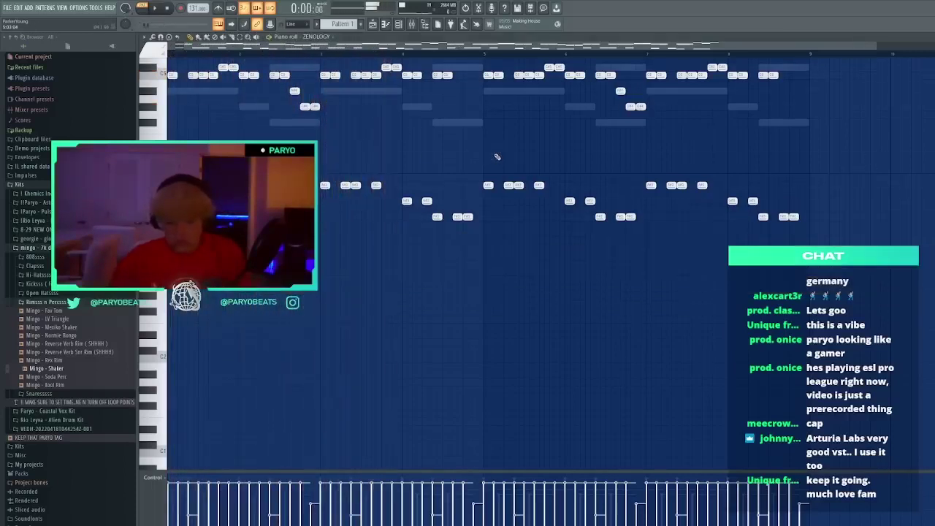
Try all ZENOLOGY notes one octave higher during playback
{"action": "key", "text": "ctrl+Up"}
{"action": "key", "text": "space"}
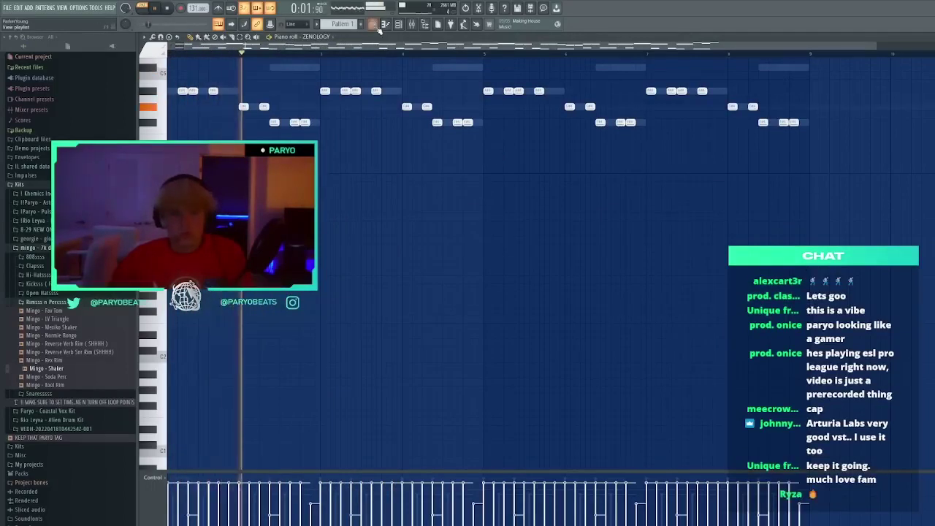
{"action": "key", "text": "F6"}
{"action": "right_click", "coordinate": [377, 193]}
{"action": "key", "text": "space"}
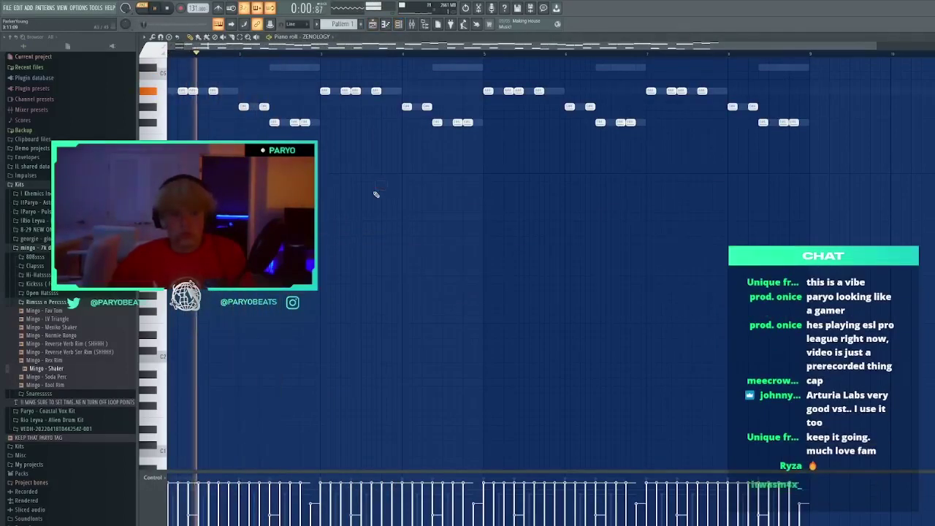
{"action": "key", "text": "space"}
{"action": "key", "text": "ctrl+Down"}
{"action": "key", "text": "space"}
{"action": "scroll", "coordinate": [380, 164], "scroll_direction": "up", "scroll_amount": 3}
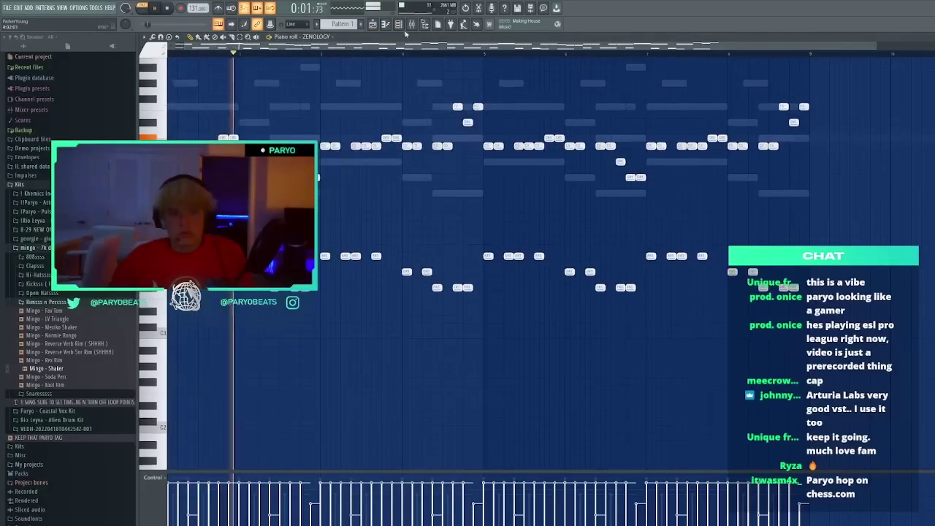
Open the ZENOLOGY plugin, try other sounds on the looping melody, and close its window
{"action": "key", "text": "F6"}
{"action": "key", "text": "space"}
{"action": "left_click", "coordinate": [333, 270]}
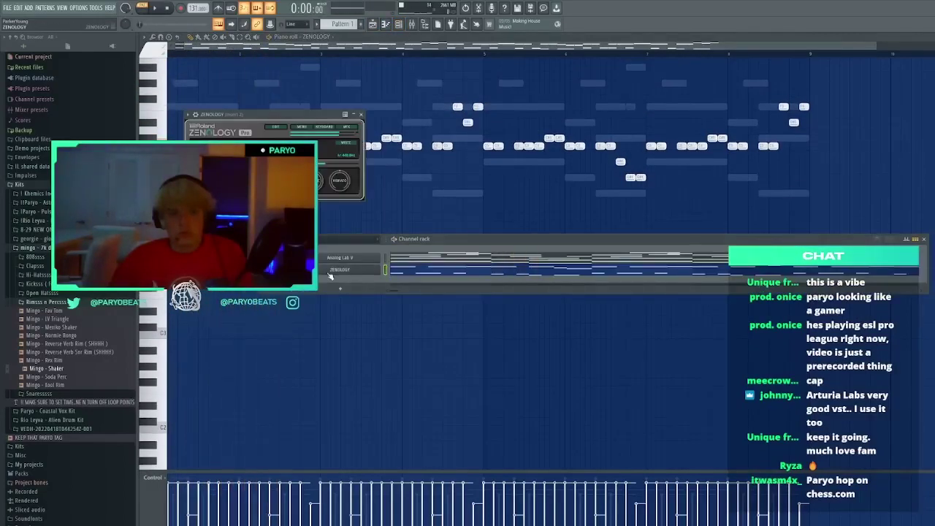
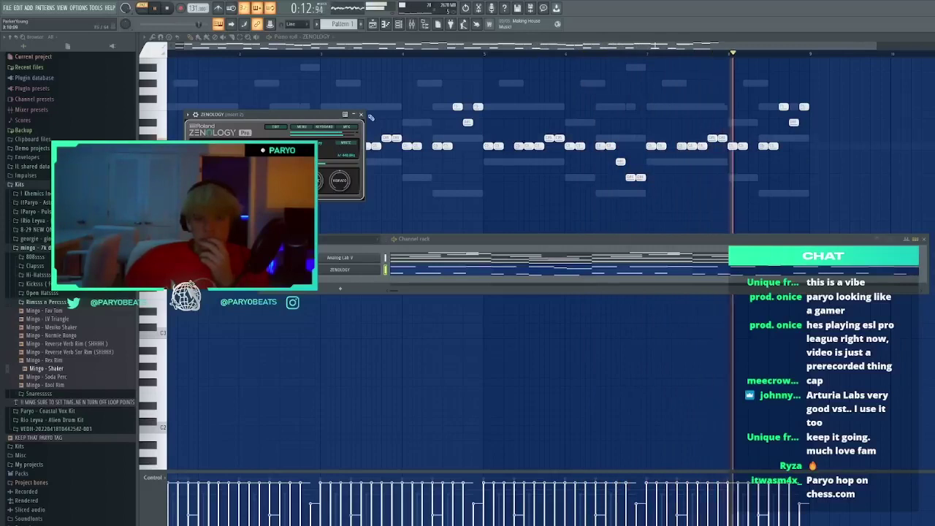
{"action": "left_click", "coordinate": [361, 115]}
{"action": "left_click", "coordinate": [374, 114]}
Try transposing the whole ZENOLOGY part up one octave with the current sound
{"action": "key", "text": "ctrl+Up"}
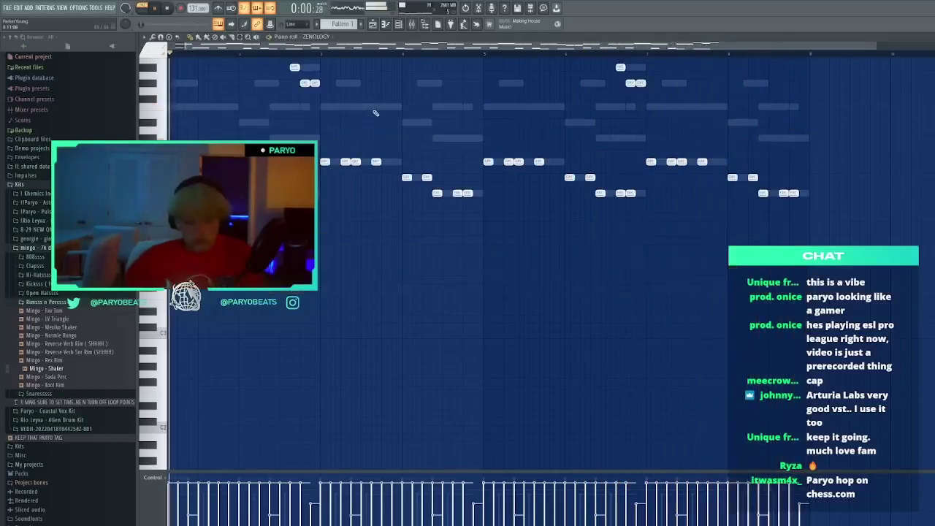
{"action": "scroll", "coordinate": [403, 149], "scroll_direction": "up", "scroll_amount": 3}
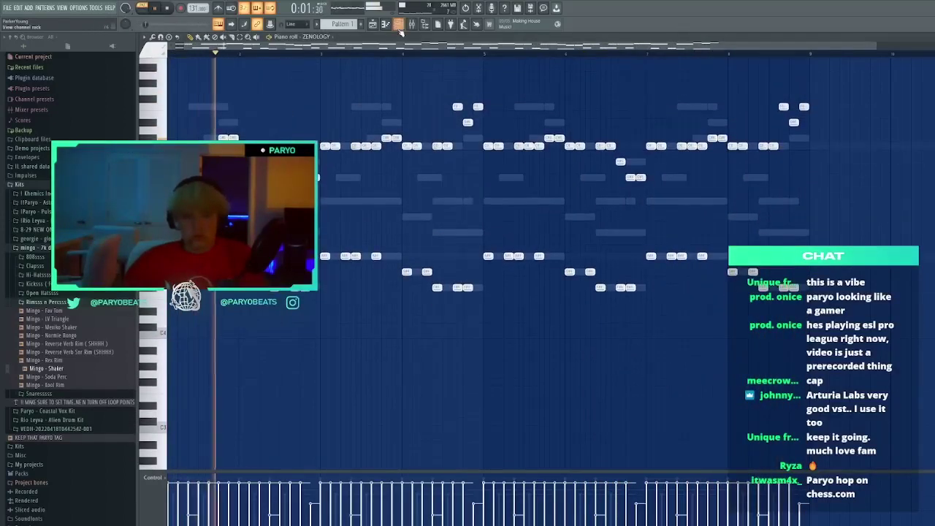
{"action": "key", "text": "ctrl+Down"}
Open the ZENOLOGY plugin again, audition further sounds with the pattern looping, and stop playback
{"action": "key", "text": "F6"}
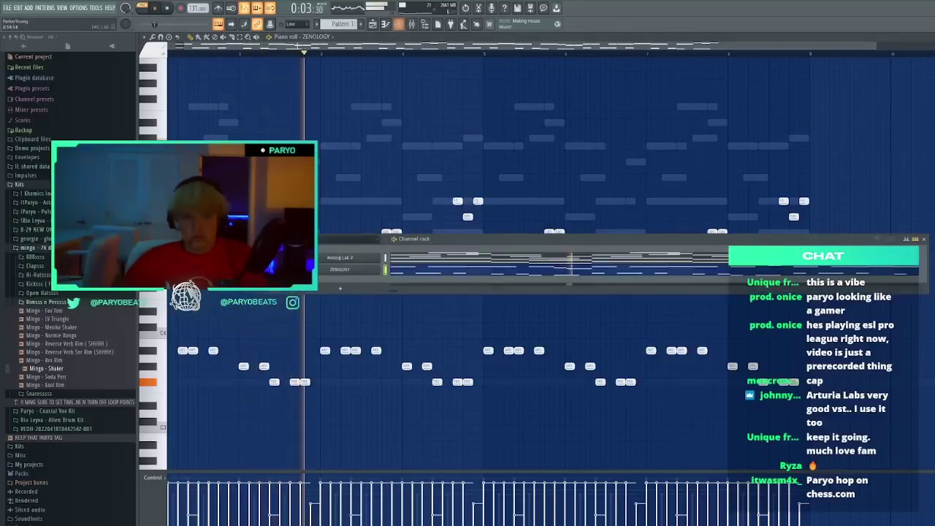
{"action": "left_click", "coordinate": [340, 270]}
{"action": "key", "text": "space"}
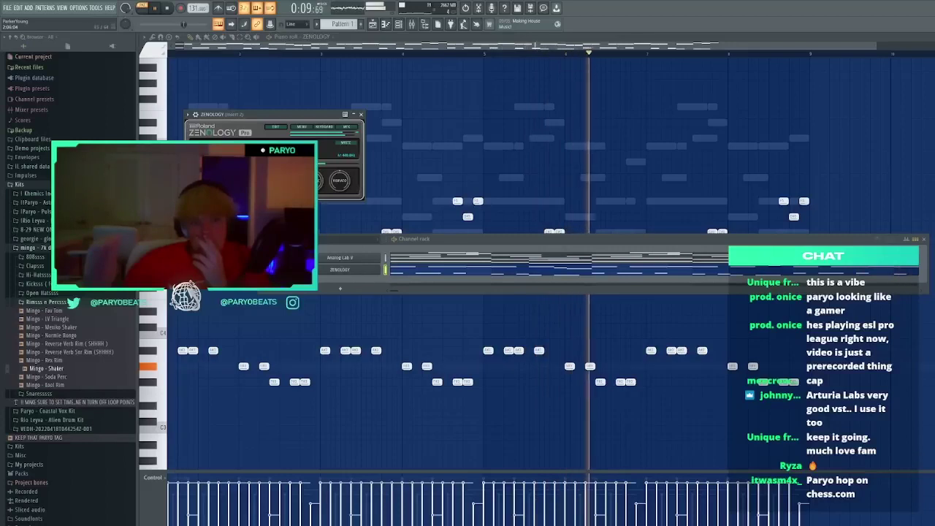
{"action": "left_click", "coordinate": [269, 151]}
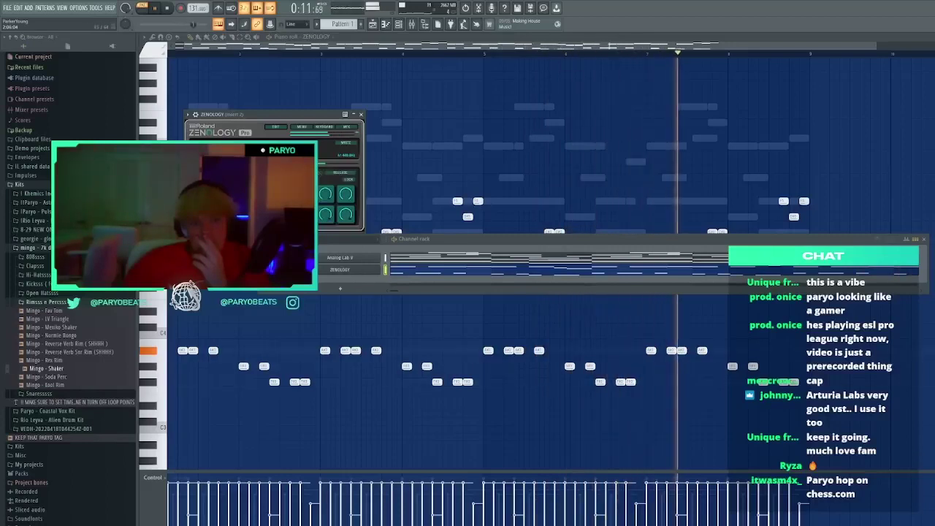
{"action": "key", "text": "space"}
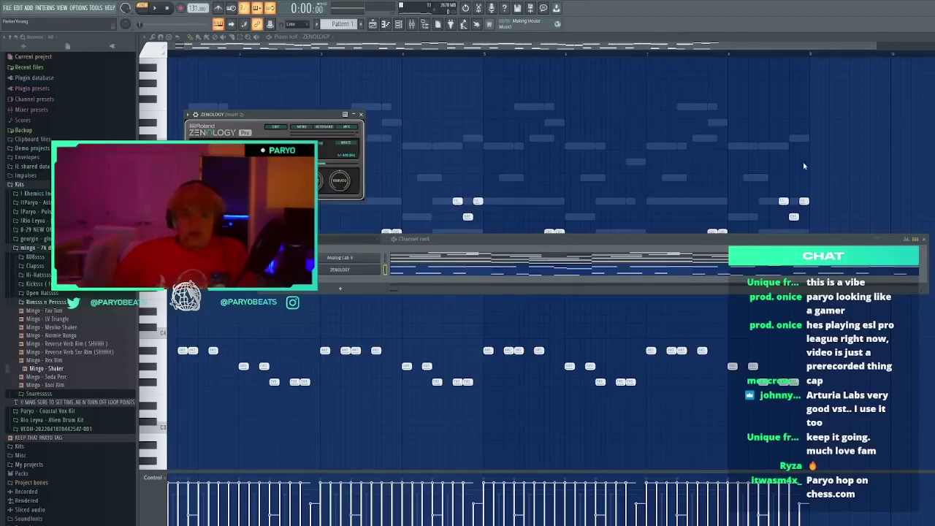
Audition ZENOLOGY presets over the looping pattern, from the basic waves to the synth leads, settle on Grindhouse Lead, and close the plugin
{"action": "left_click_drag", "start_coordinate": [293, 116], "coordinate": [448, 152]}
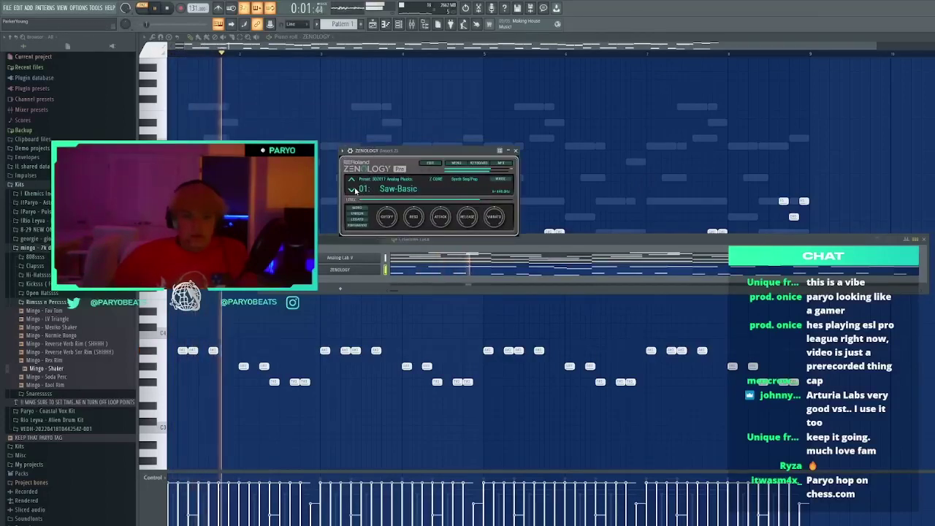
{"action": "left_click", "coordinate": [353, 190]}
{"action": "left_click", "coordinate": [353, 191]}
{"action": "left_click", "coordinate": [353, 190]}
{"action": "left_click", "coordinate": [352, 190]}
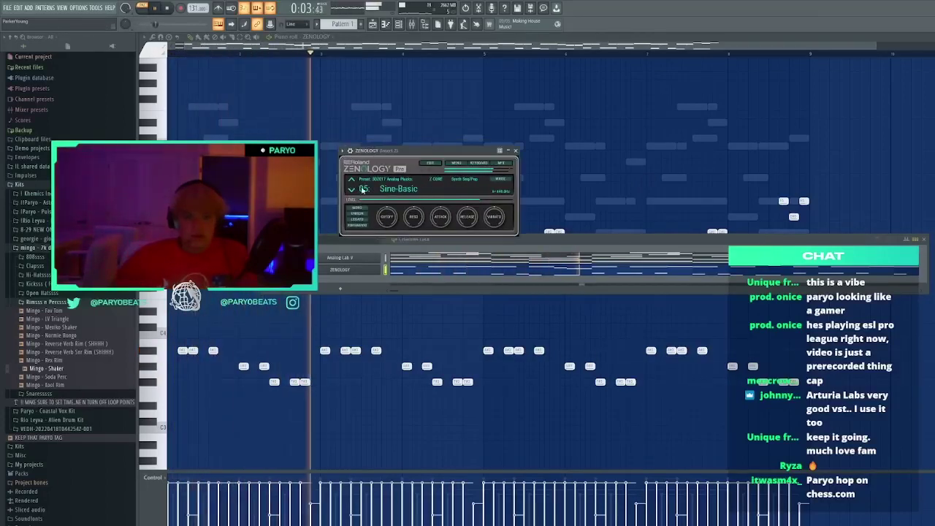
{"action": "left_click", "coordinate": [373, 190]}
{"action": "left_click", "coordinate": [659, 254]}
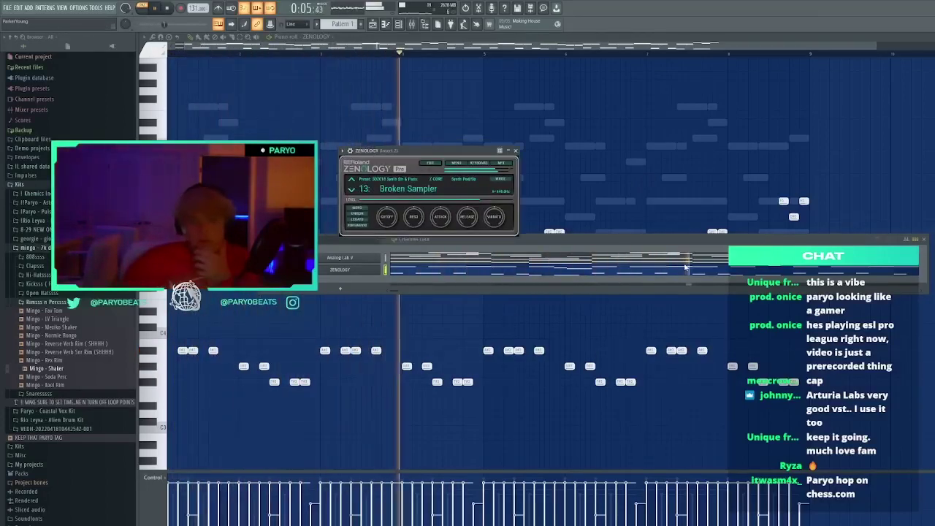
{"action": "left_click", "coordinate": [659, 239]}
{"action": "left_click", "coordinate": [654, 228]}
{"action": "left_click", "coordinate": [648, 219]}
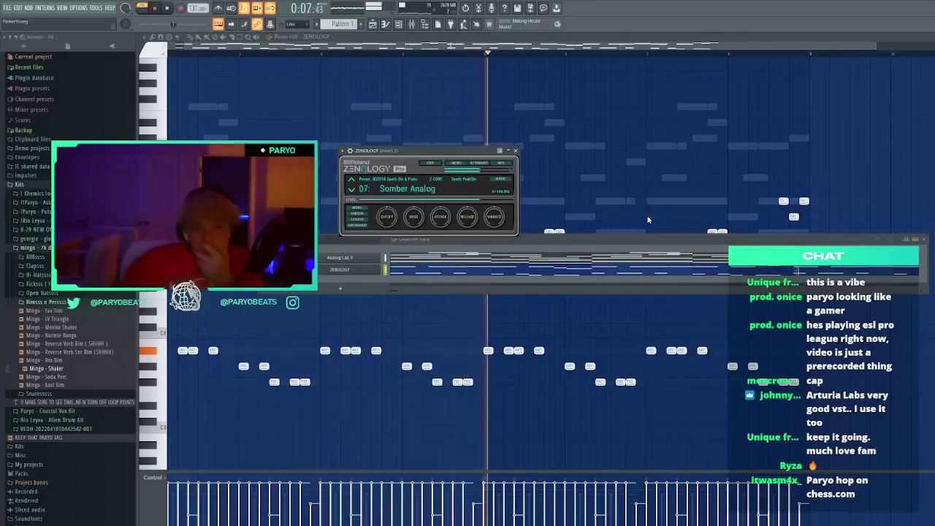
{"action": "left_click", "coordinate": [648, 217]}
{"action": "left_click", "coordinate": [653, 209]}
{"action": "left_click", "coordinate": [651, 203]}
{"action": "left_click", "coordinate": [534, 299]}
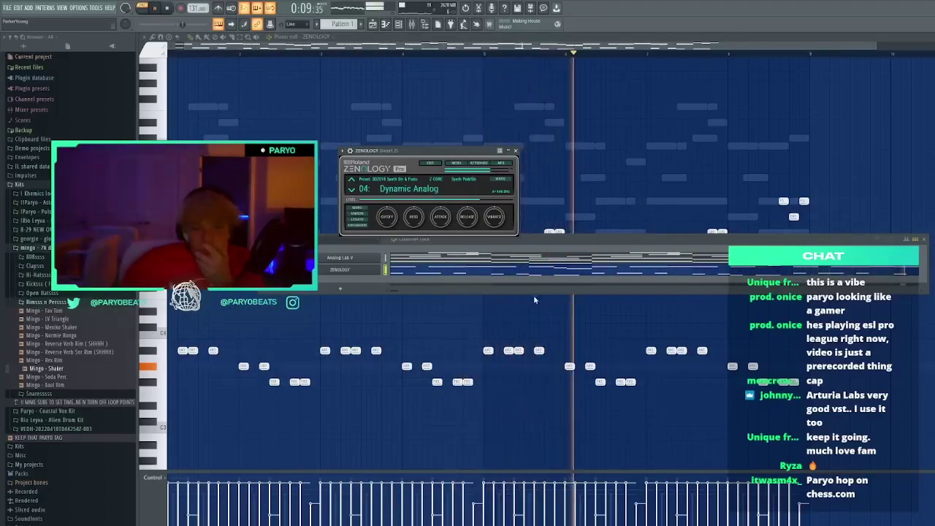
{"action": "left_click", "coordinate": [674, 234]}
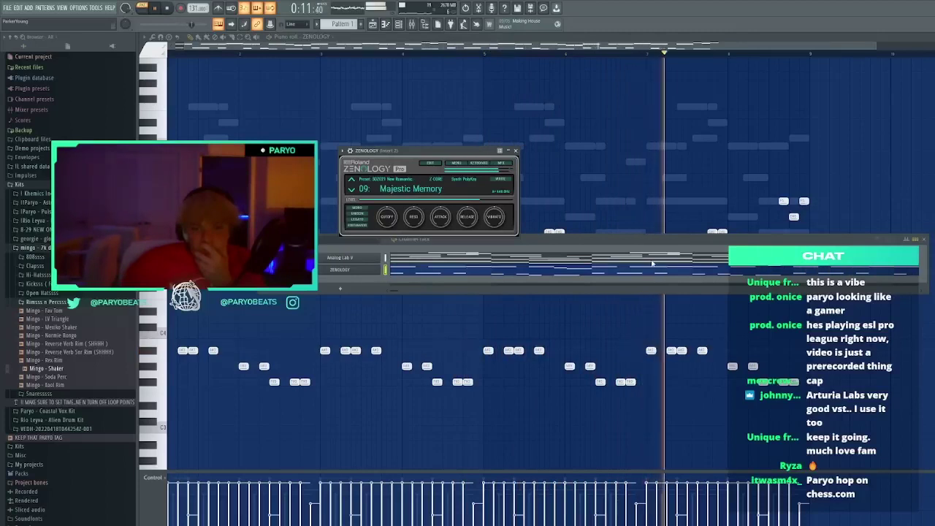
{"action": "left_click", "coordinate": [654, 264]}
{"action": "left_click", "coordinate": [643, 271]}
{"action": "left_click", "coordinate": [510, 313]}
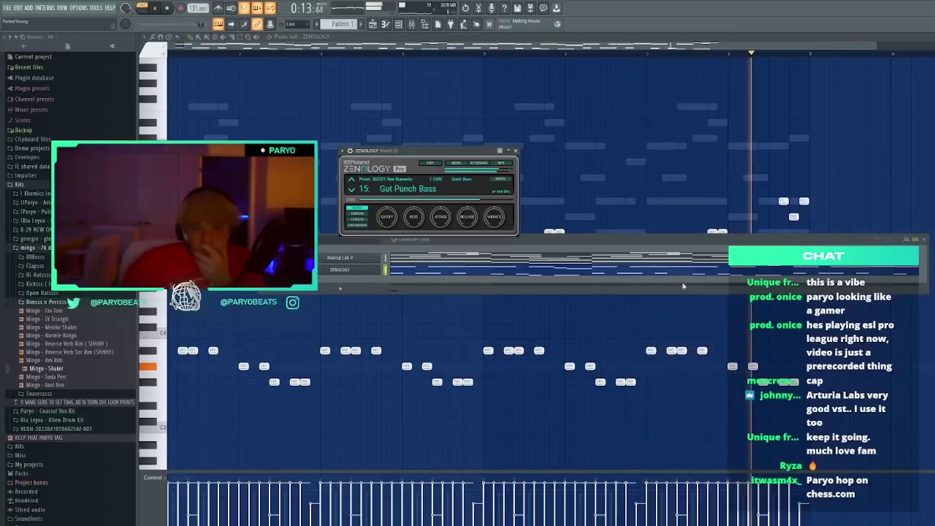
{"action": "left_click", "coordinate": [682, 286]}
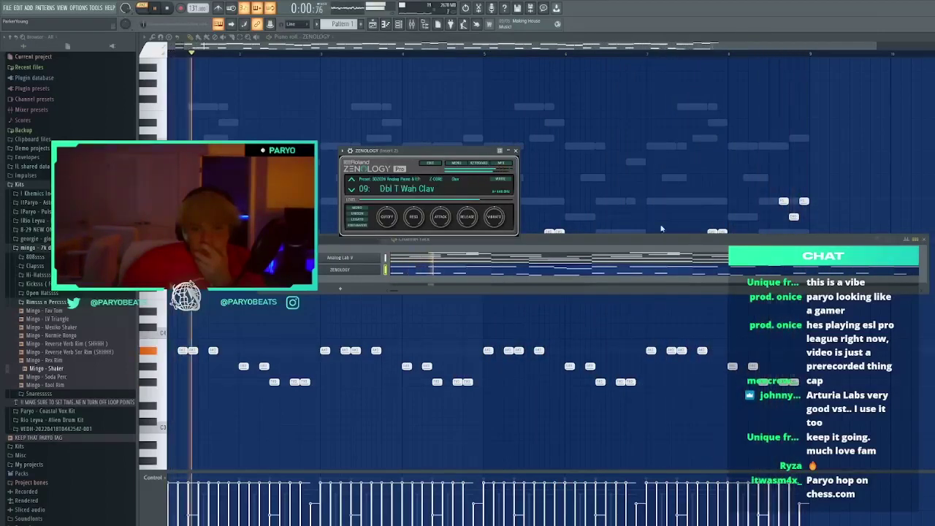
{"action": "left_click", "coordinate": [665, 220]}
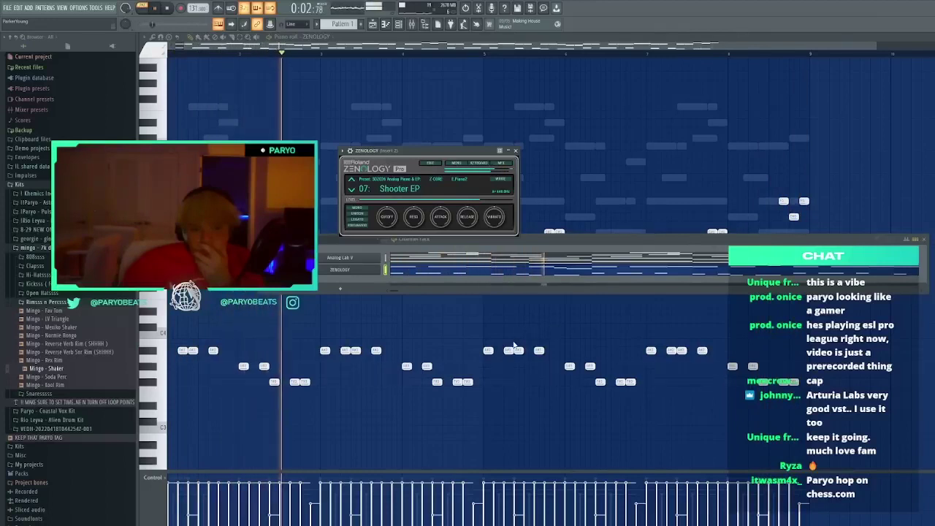
{"action": "left_click", "coordinate": [648, 224]}
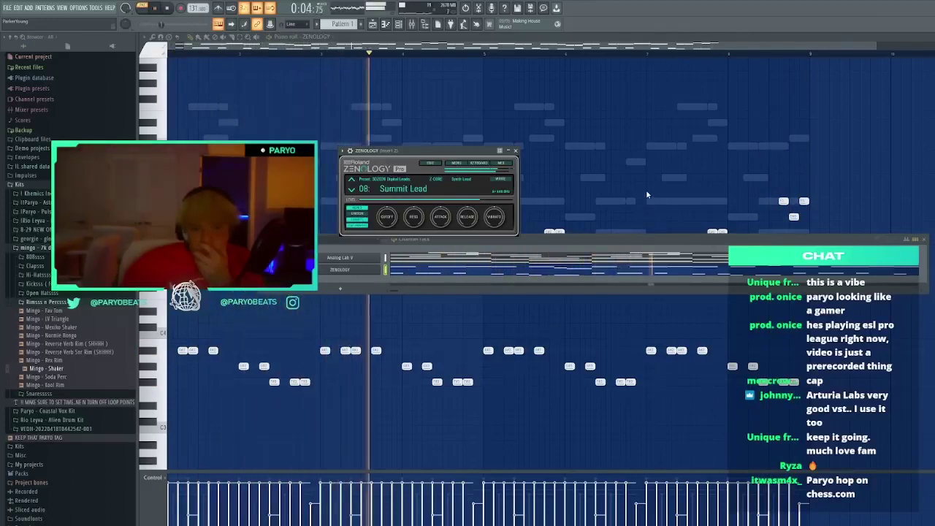
{"action": "left_click", "coordinate": [648, 188]}
{"action": "left_click", "coordinate": [646, 192]}
{"action": "left_click", "coordinate": [644, 196]}
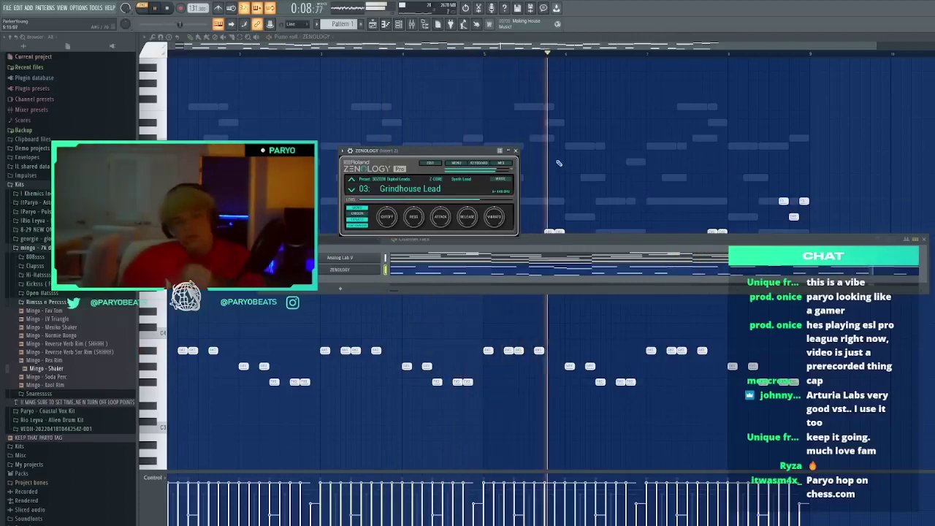
{"action": "left_click", "coordinate": [516, 151]}
Select all ZENOLOGY notes in the piano roll and transpose them up two octaves
{"action": "key", "text": "ctrl+a"}
{"action": "key", "text": "ctrl+Up"}
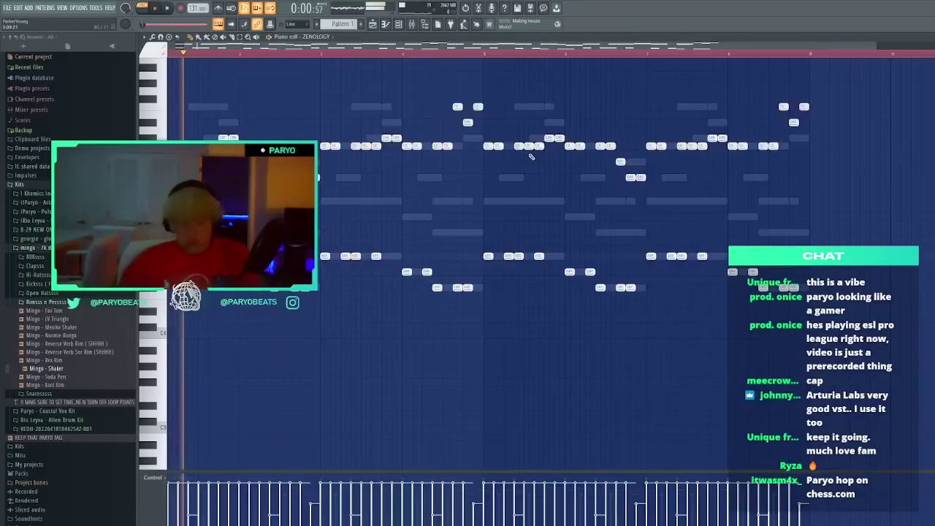
{"action": "key", "text": "ctrl+Up"}
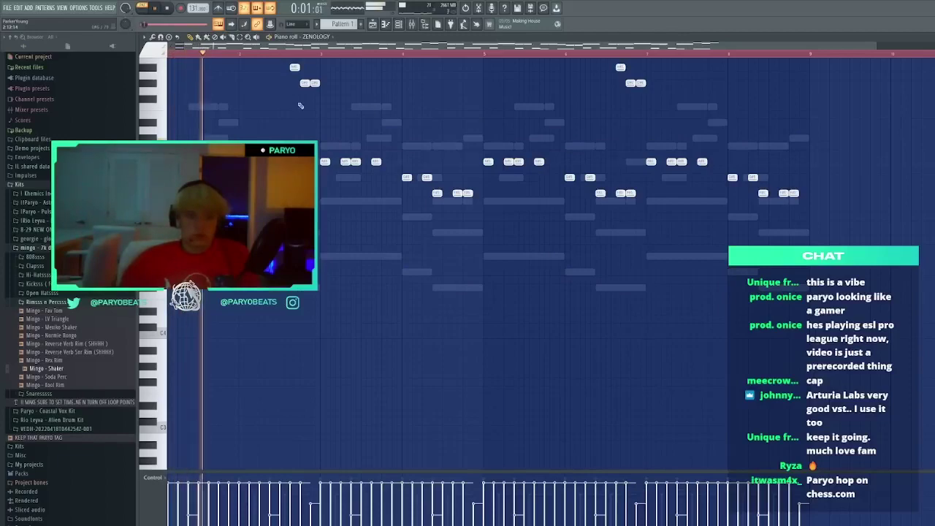
{"action": "left_click_drag", "start_coordinate": [286, 46], "coordinate": [124, 63]}
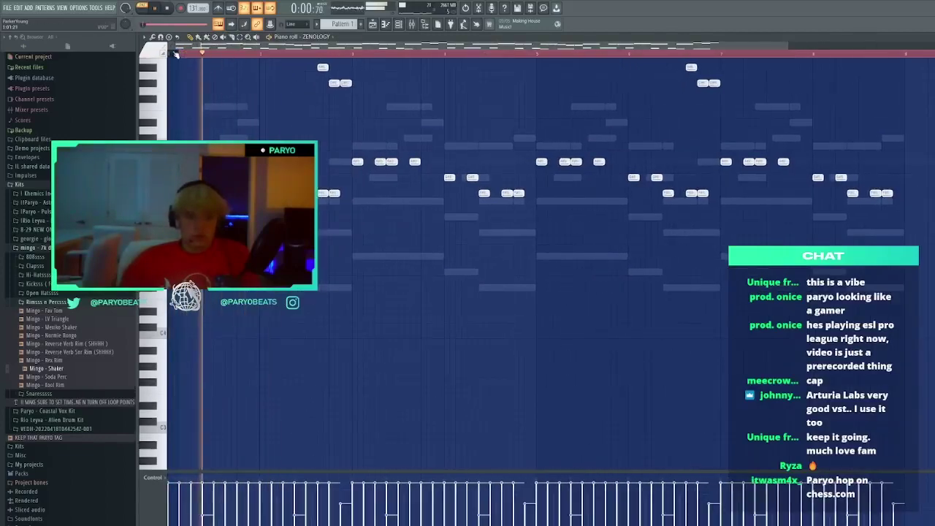
Load HalfTime on the ZENOLOGY mixer track, set it to 1/4, and return to the piano roll
{"action": "key", "text": "F9"}
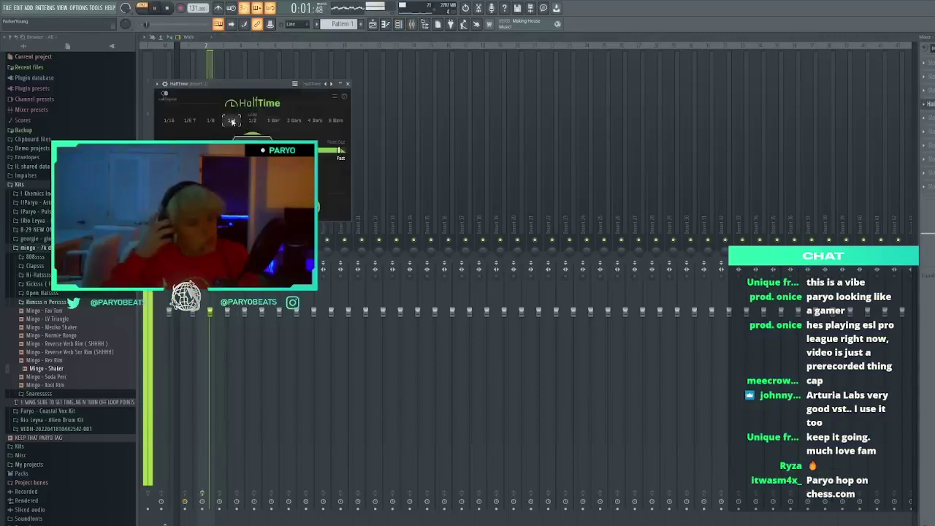
{"action": "left_click", "coordinate": [348, 84]}
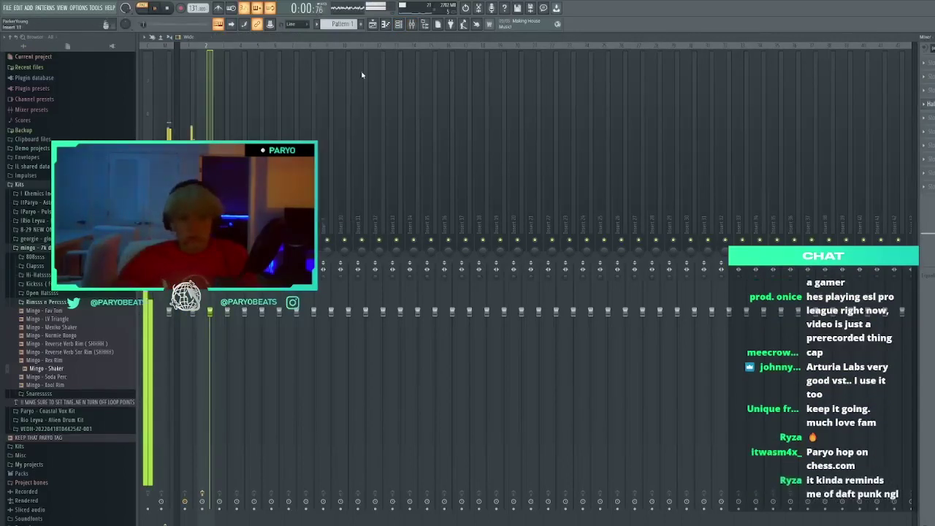
{"action": "key", "text": "F6"}
{"action": "left_click", "coordinate": [410, 274]}
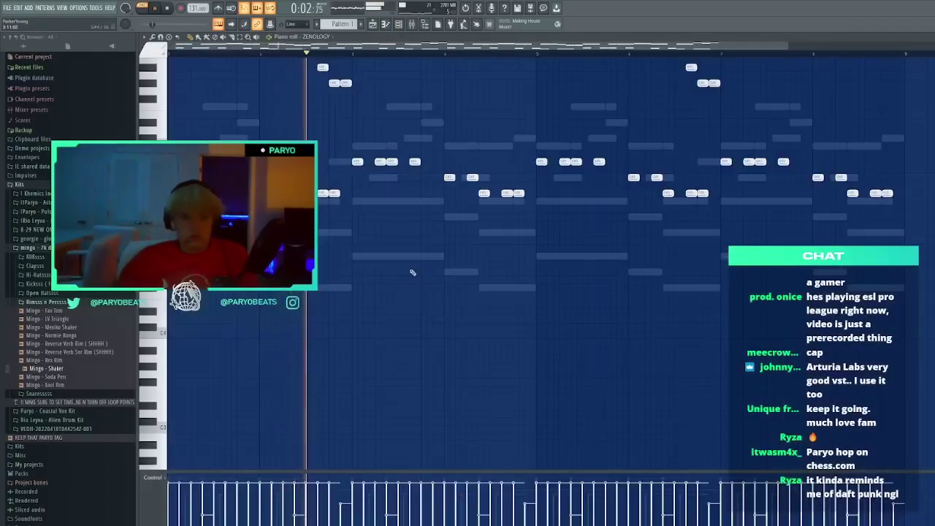
Try the ZENOLOGY notes one octave higher from the start of the pattern, and lower them two octaves
{"action": "key", "text": "ctrl+Up"}
{"action": "key", "text": "space"}
{"action": "key", "text": "space"}
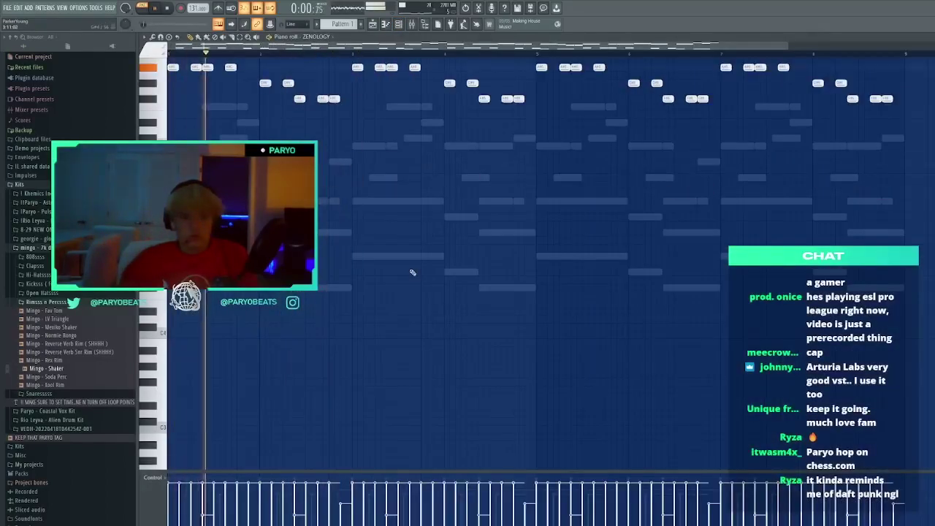
{"action": "key", "text": "ctrl+Down"}
{"action": "key", "text": "ctrl+Down"}
{"action": "left_click", "coordinate": [458, 200]}
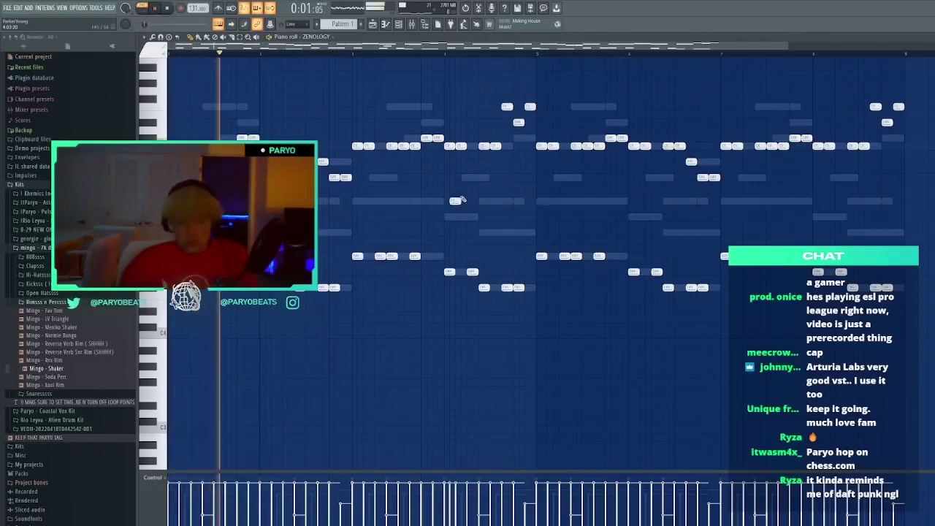
Try HalfTime at 1/16 on the ZENOLOGY mixer track, then set it to 1/8 during playback
{"action": "left_click", "coordinate": [413, 24]}
{"action": "left_click", "coordinate": [922, 104]}
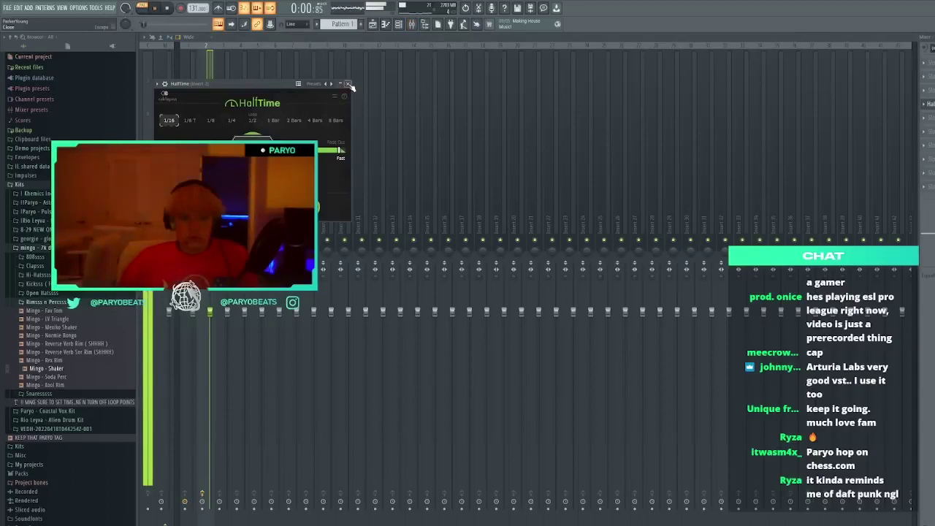
{"action": "left_click", "coordinate": [349, 84]}
{"action": "left_click", "coordinate": [925, 107]}
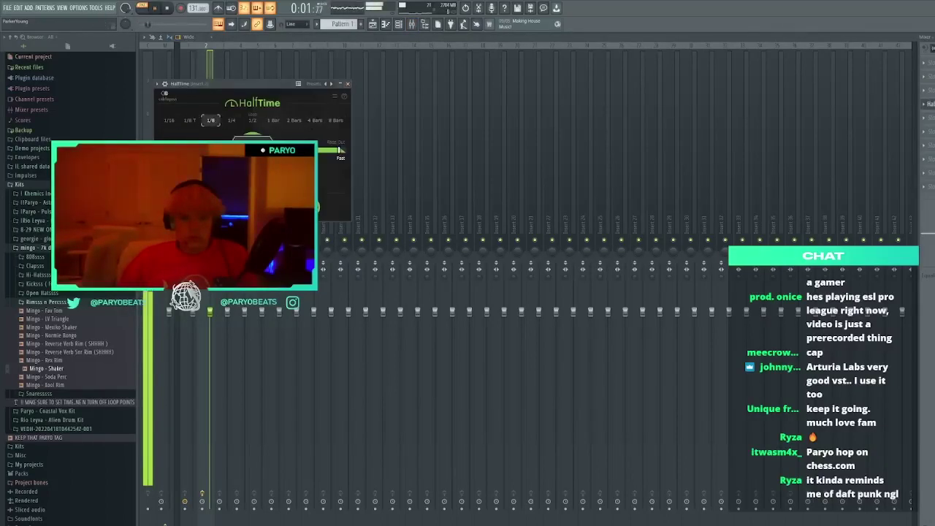
{"action": "left_click", "coordinate": [400, 26]}
{"action": "left_click", "coordinate": [422, 271]}
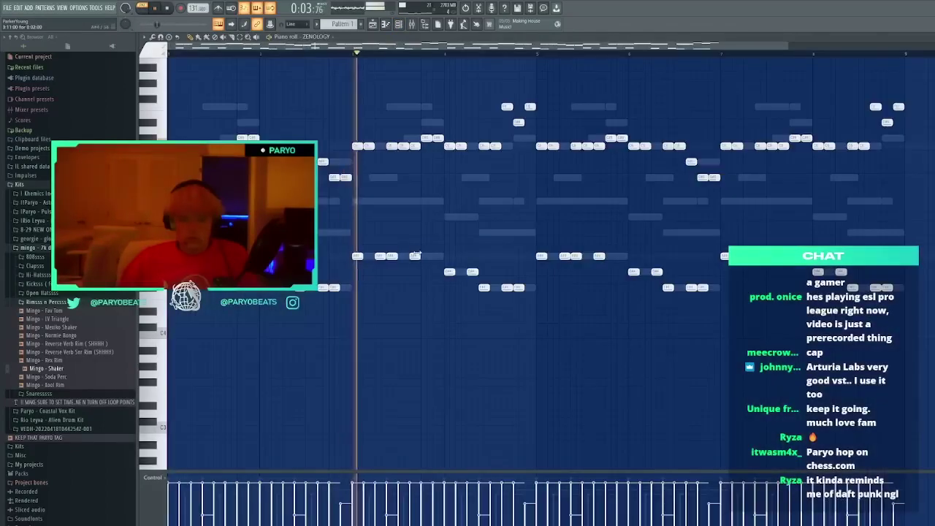
Add the Portal effect to the ZENOLOGY mixer track and open its preset browser
{"action": "left_click", "coordinate": [409, 26]}
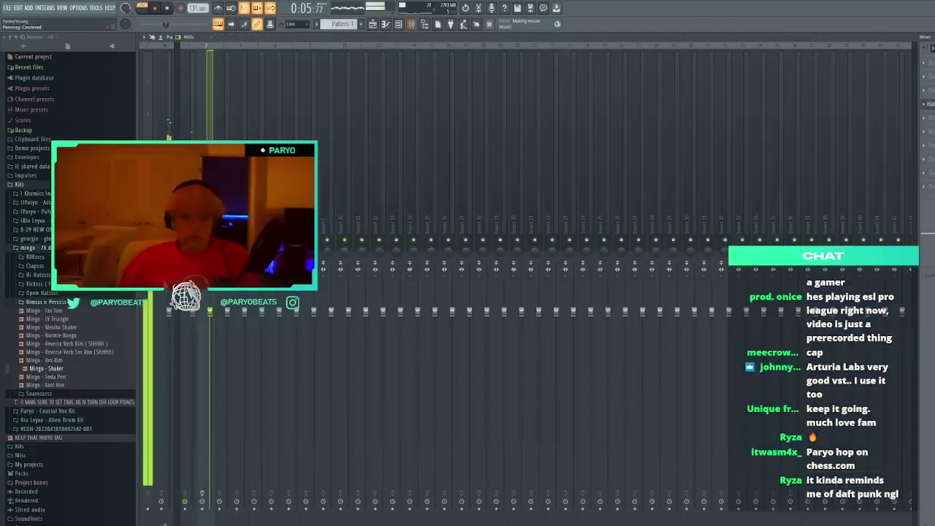
{"action": "left_click", "coordinate": [192, 219]}
{"action": "left_click", "coordinate": [210, 220]}
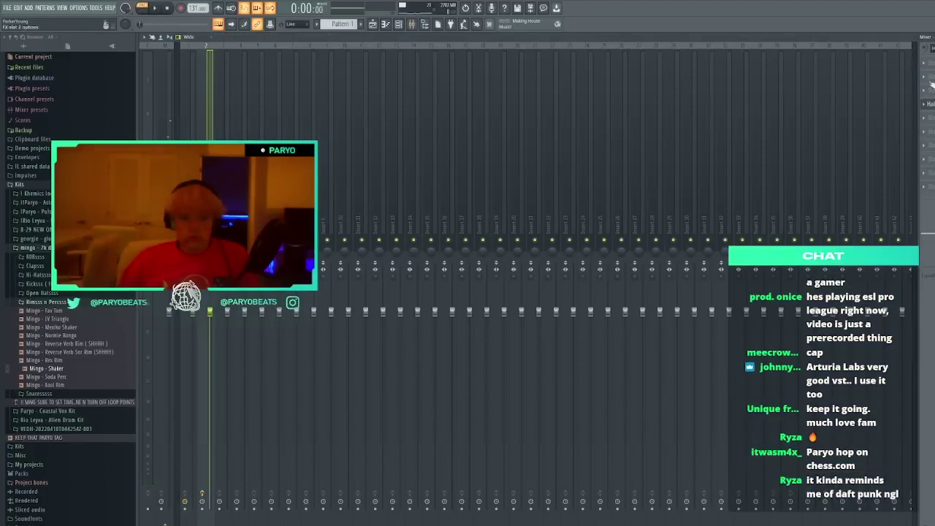
{"action": "left_click", "coordinate": [531, 314]}
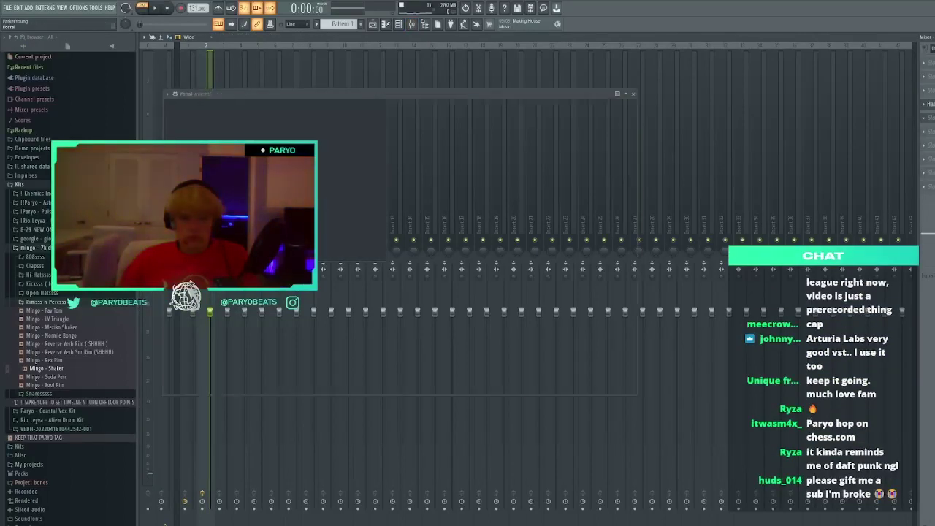
{"action": "left_click", "coordinate": [567, 112]}
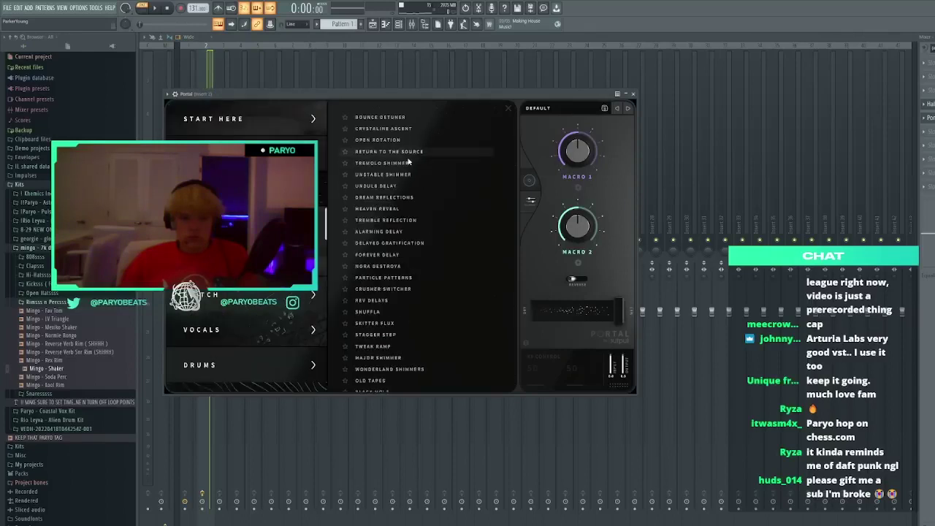
Audition Portal presets from Tremolo Shimmer onward with the pattern looping, keep Forever Delay, and close the effect
{"action": "left_click", "coordinate": [628, 109]}
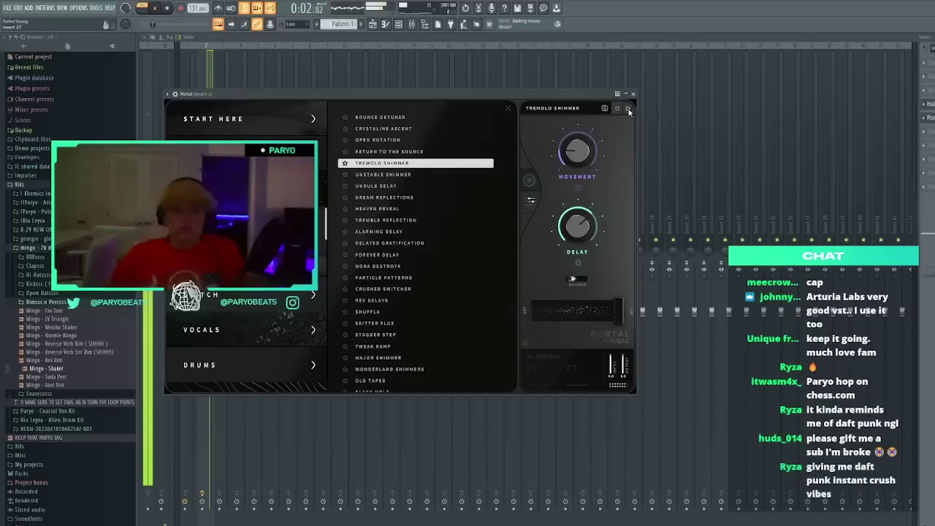
{"action": "left_click", "coordinate": [628, 109]}
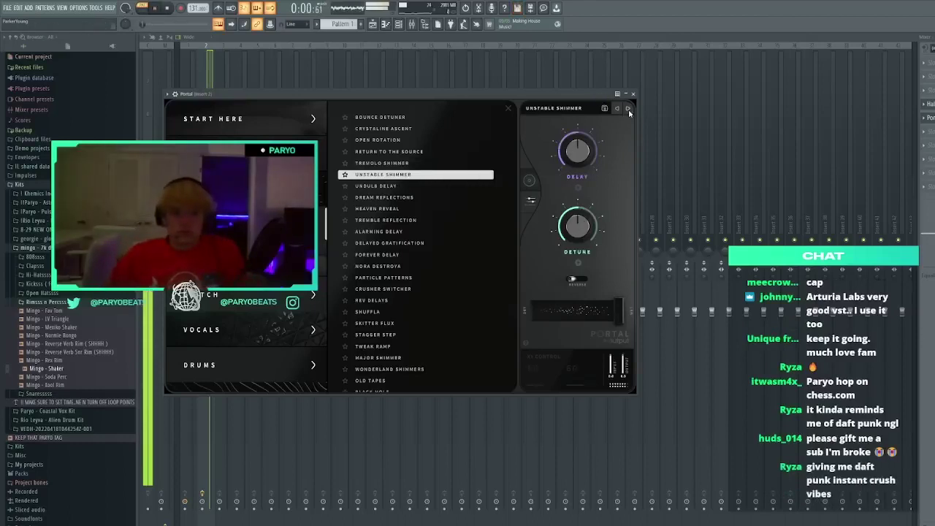
{"action": "left_click", "coordinate": [629, 110]}
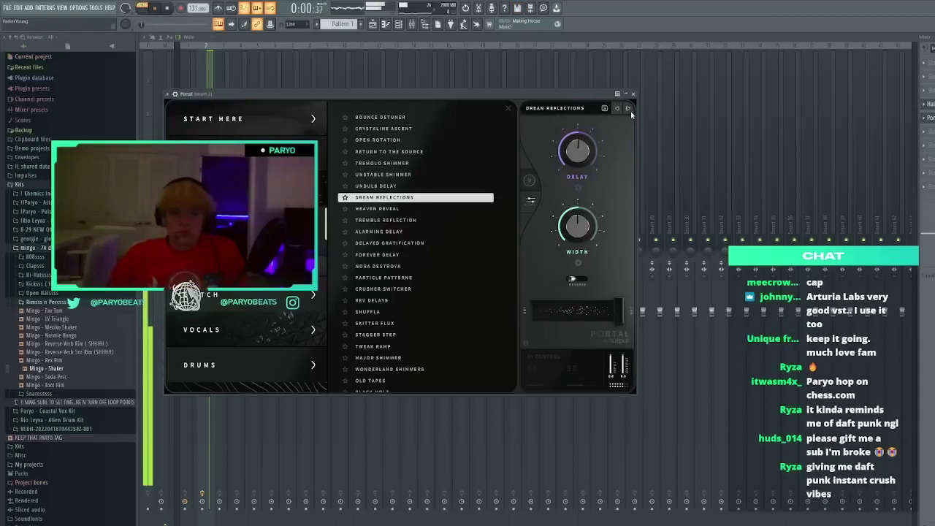
{"action": "left_click", "coordinate": [628, 109]}
{"action": "left_click", "coordinate": [629, 109]}
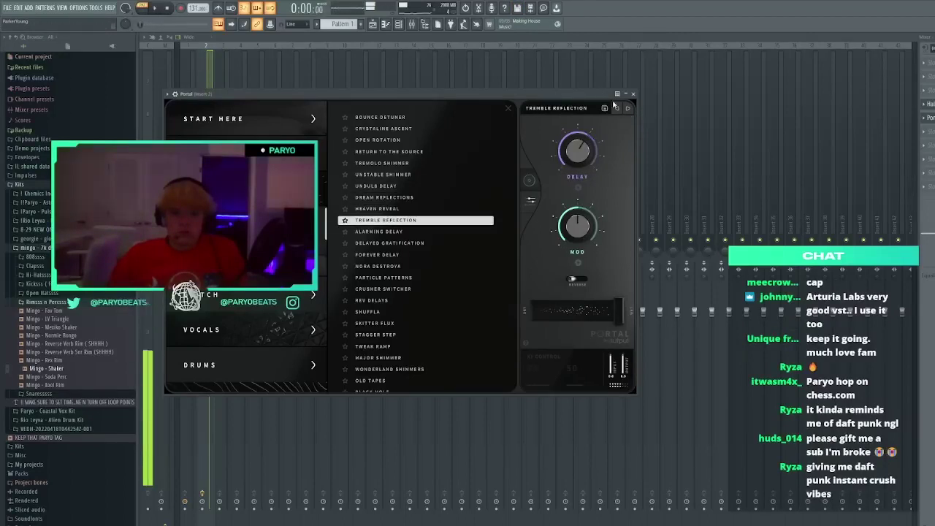
{"action": "left_click", "coordinate": [629, 111]}
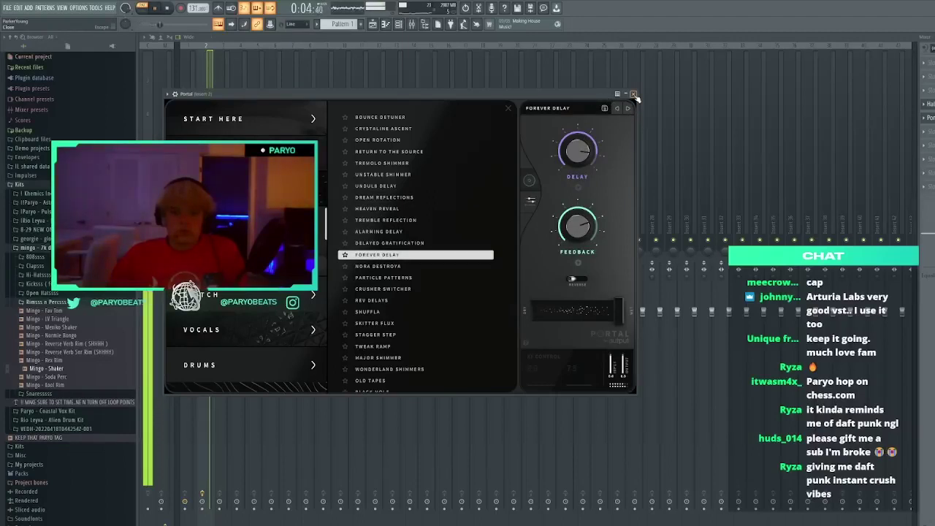
{"action": "left_click", "coordinate": [634, 94]}
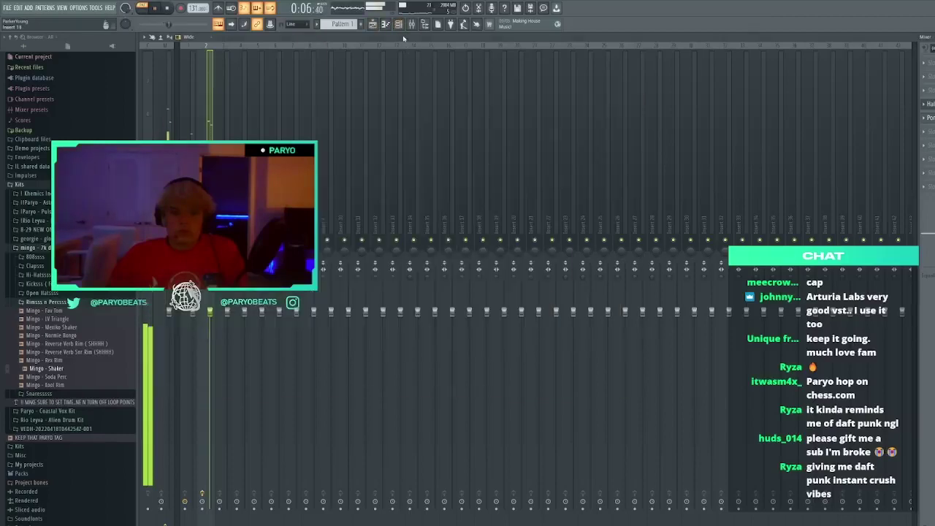
Transpose the ZENOLOGY part up two octaves during playback and lower its mixer track volume to -2.6 dB
{"action": "left_click", "coordinate": [399, 25]}
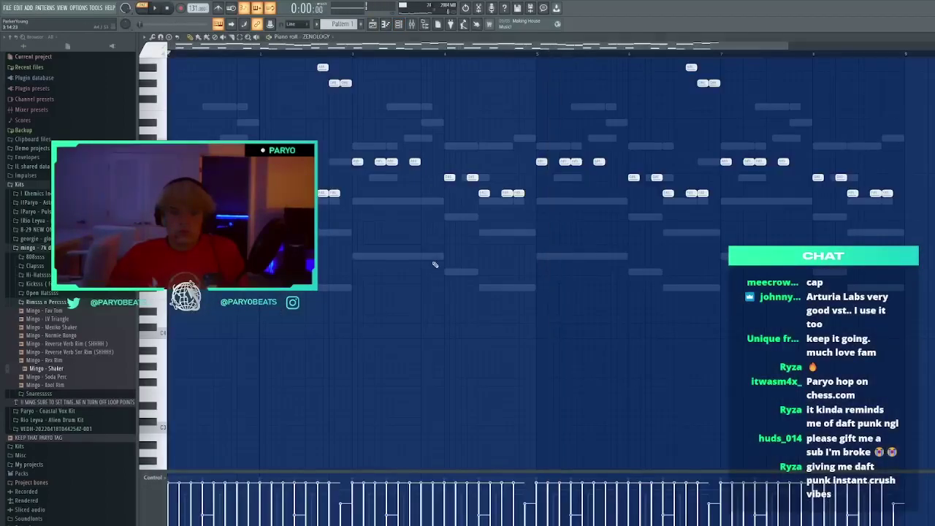
{"action": "key", "text": "space"}
{"action": "scroll", "coordinate": [437, 264], "scroll_direction": "up", "scroll_amount": 3}
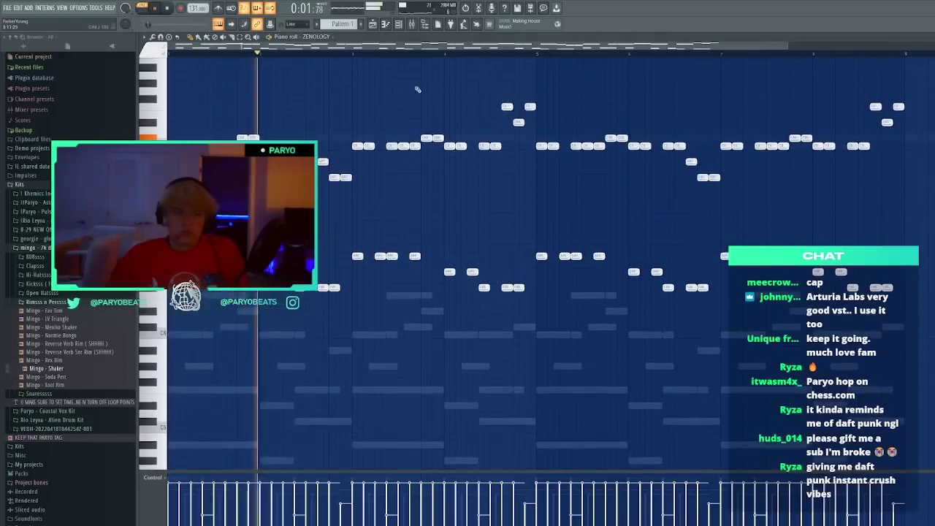
{"action": "left_click", "coordinate": [412, 24]}
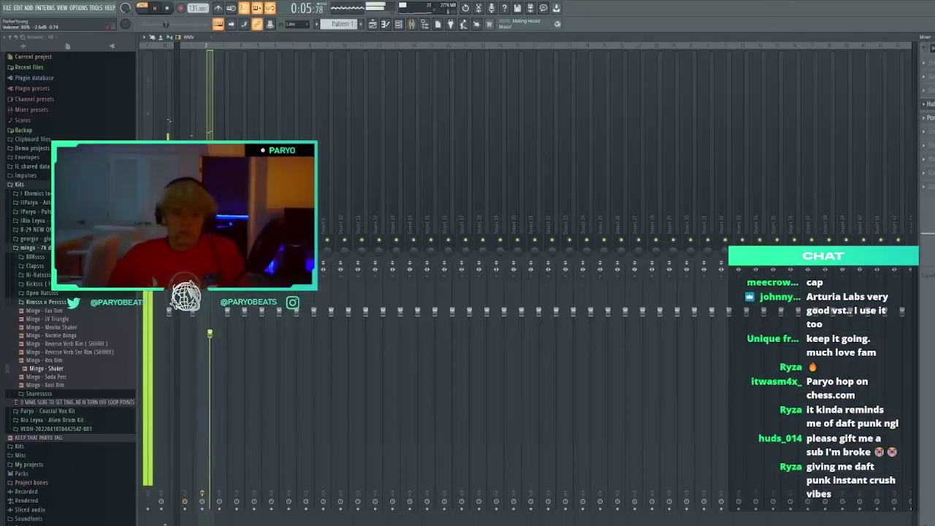
{"action": "left_click", "coordinate": [193, 219]}
{"action": "left_click", "coordinate": [209, 219]}
{"action": "left_click", "coordinate": [192, 220]}
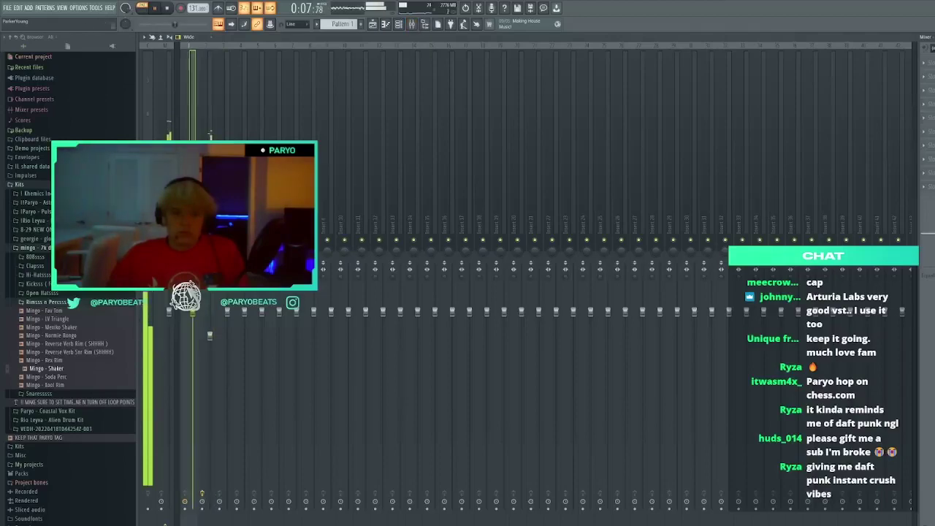
Open the Analog Lab V instrument during playback and filter its presets to the Keys type
{"action": "key", "text": "F7"}
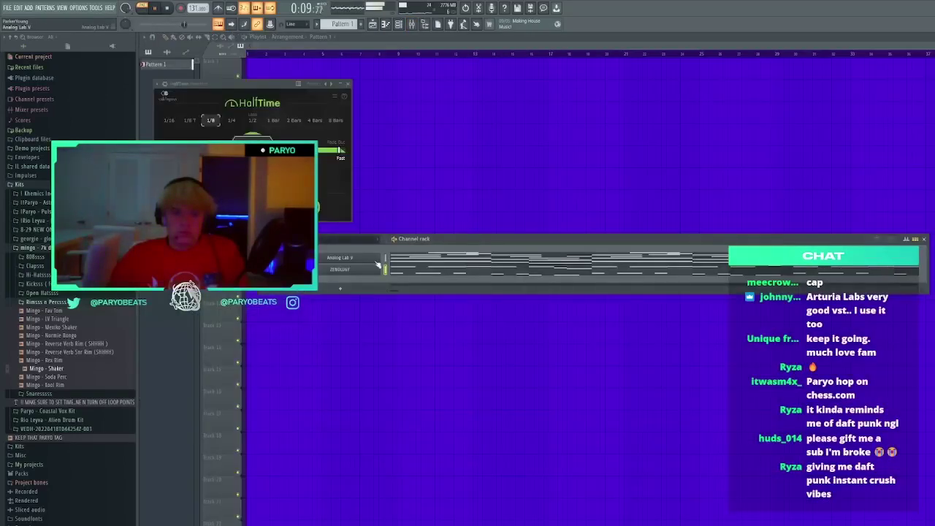
{"action": "left_click", "coordinate": [369, 261]}
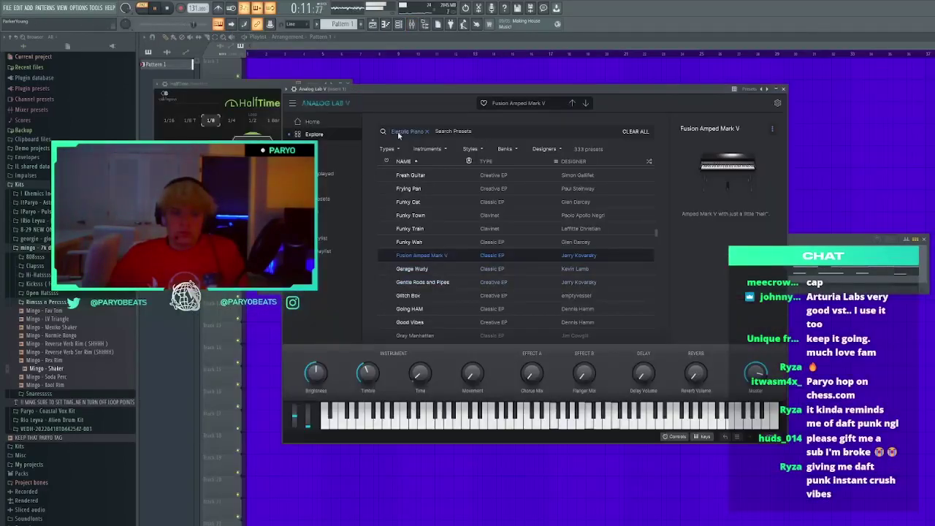
{"action": "left_click", "coordinate": [297, 124]}
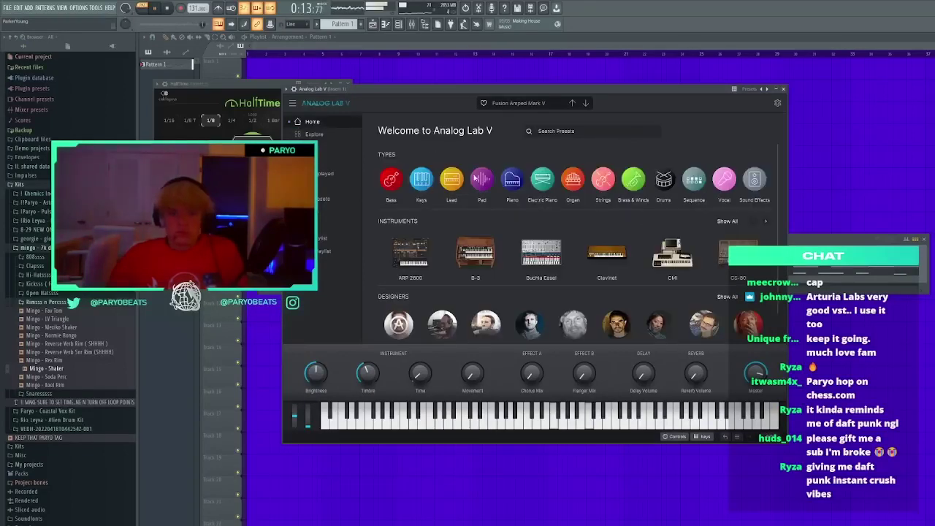
{"action": "mouse_move", "coordinate": [695, 180]}
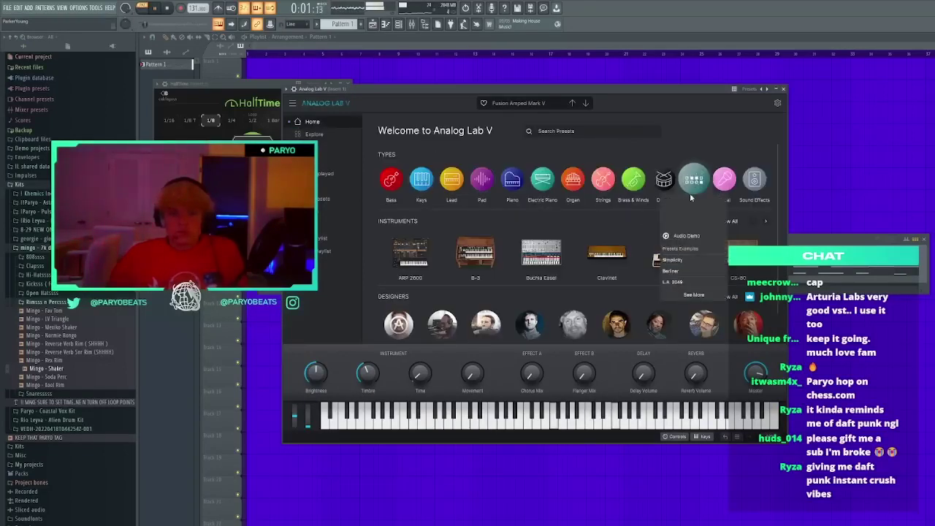
{"action": "left_click", "coordinate": [424, 184]}
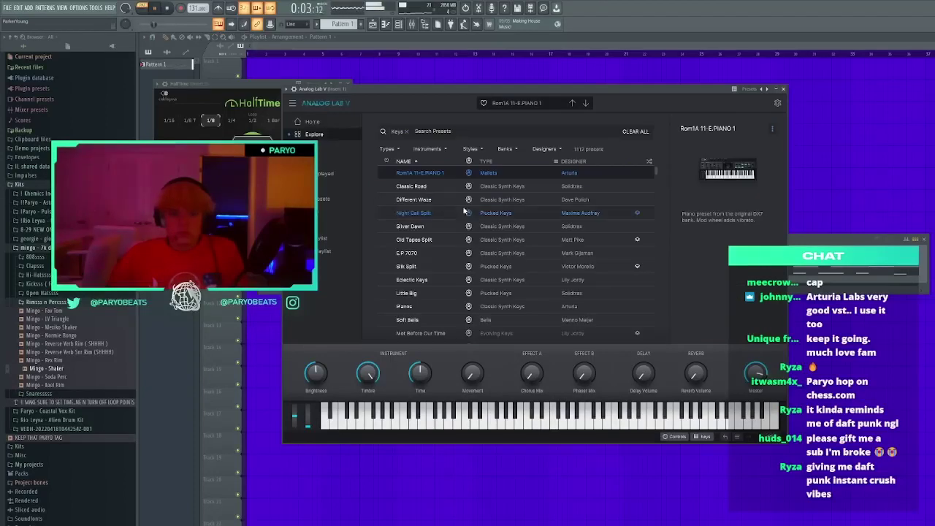
Audition the Soft Bells and Met Before Our Time presets and adjust the Analog Lab V channel volume
{"action": "scroll", "coordinate": [535, 237], "scroll_direction": "down", "scroll_amount": 2}
{"action": "left_click", "coordinate": [536, 239]}
{"action": "left_click_drag", "start_coordinate": [276, 258], "coordinate": [276, 260]}
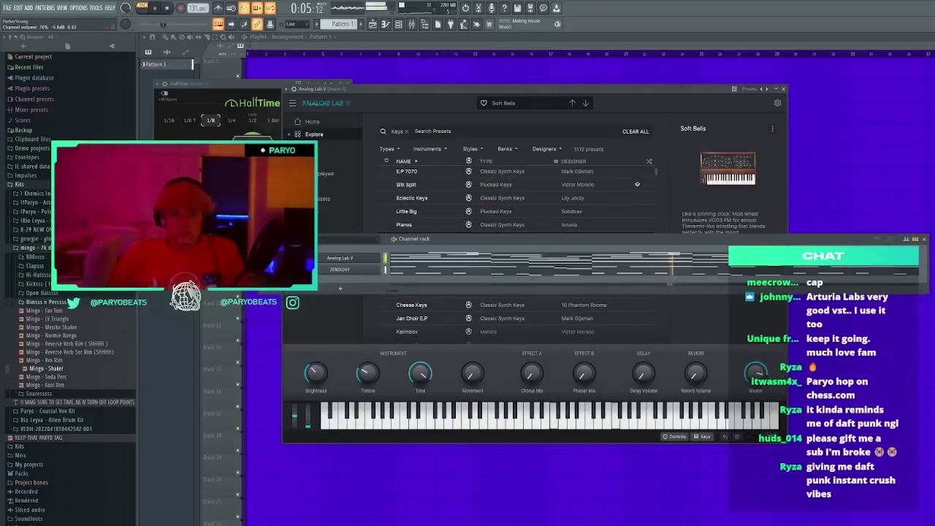
{"action": "left_click", "coordinate": [483, 91]}
{"action": "left_click", "coordinate": [584, 105]}
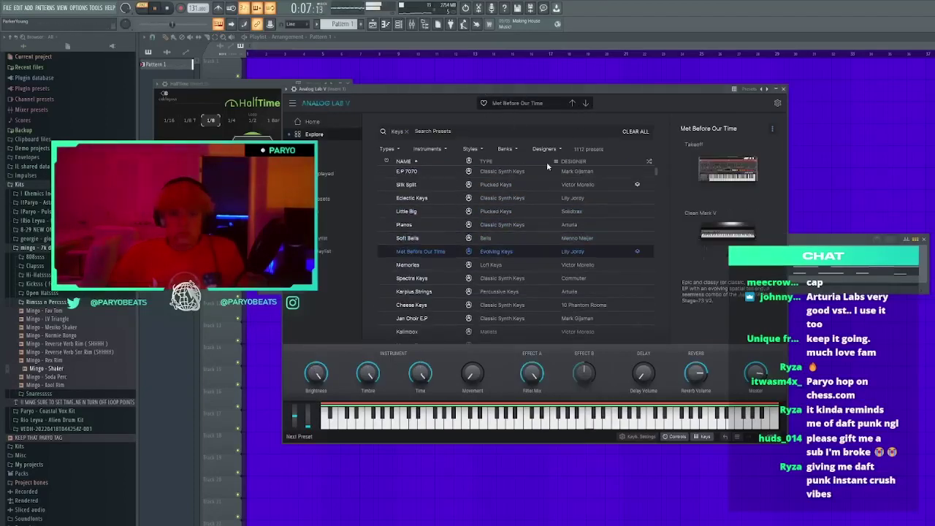
Audition further Keys presets during playback, including Double Lute, Cloud Movement and 12 Nervous Partials
{"action": "scroll", "coordinate": [523, 212], "scroll_direction": "down", "scroll_amount": 2}
{"action": "scroll", "coordinate": [514, 244], "scroll_direction": "down", "scroll_amount": 3}
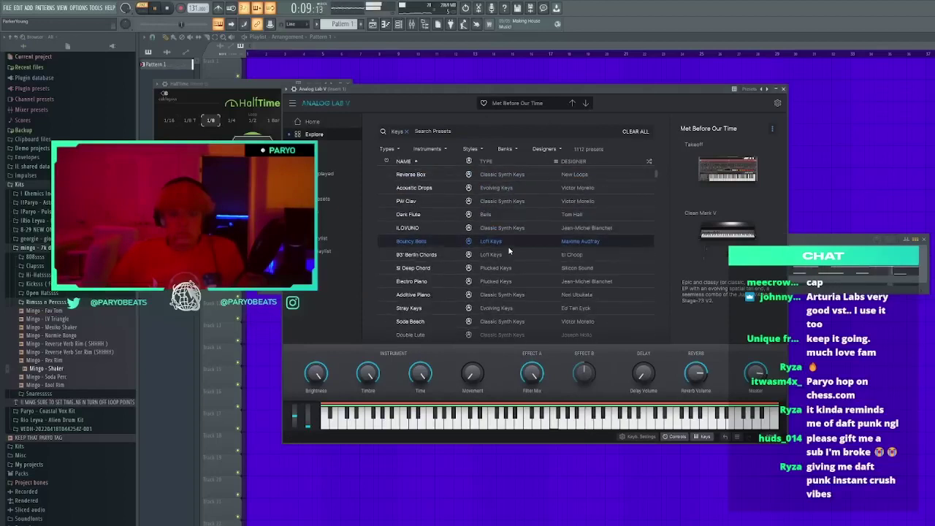
{"action": "left_click", "coordinate": [509, 251]}
{"action": "scroll", "coordinate": [510, 251], "scroll_direction": "down", "scroll_amount": 2}
{"action": "left_click", "coordinate": [509, 252]}
{"action": "scroll", "coordinate": [525, 293], "scroll_direction": "down", "scroll_amount": 2}
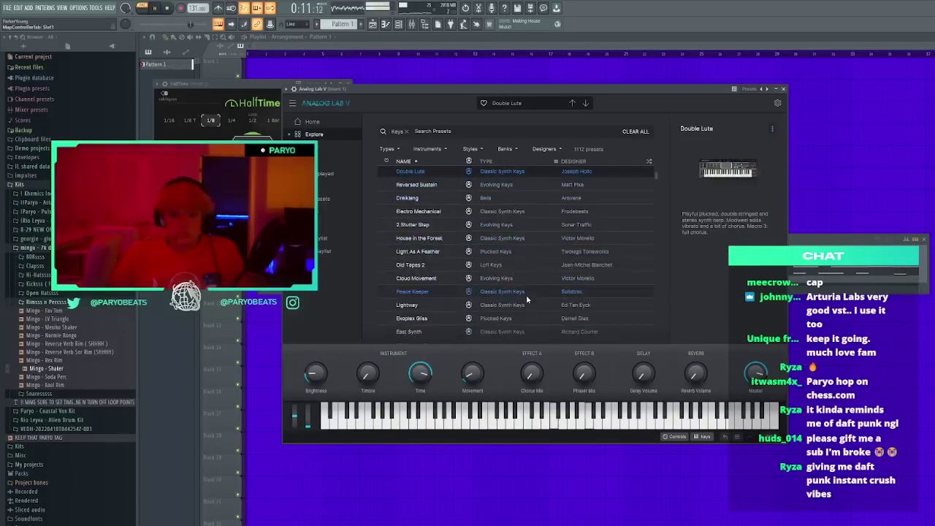
{"action": "left_click", "coordinate": [527, 280]}
{"action": "scroll", "coordinate": [527, 281], "scroll_direction": "down", "scroll_amount": 2}
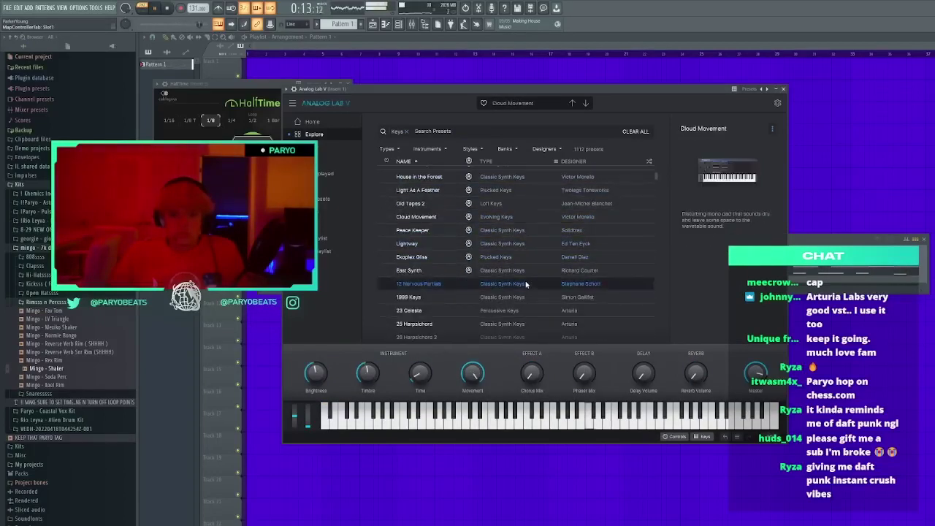
{"action": "left_click", "coordinate": [507, 284]}
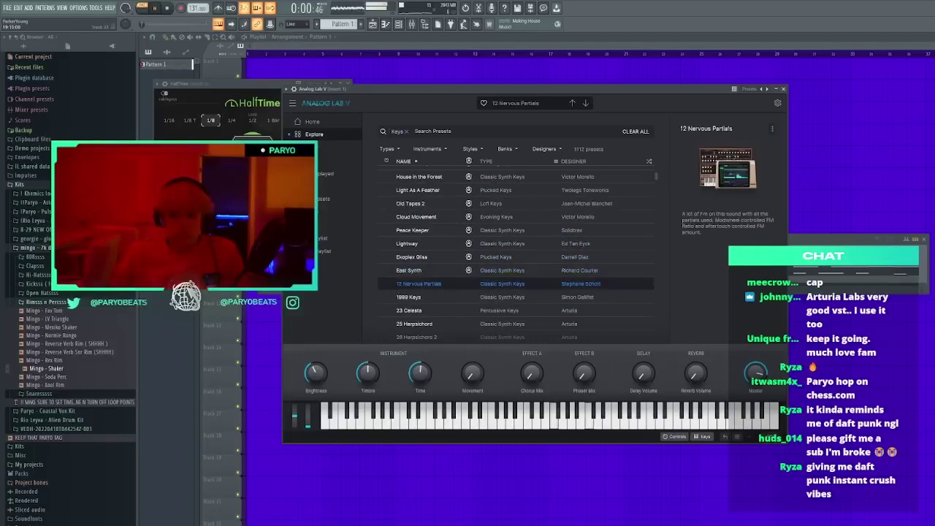
Audition the numbered Keys presets with the pattern looping, including 25 Harpsichord, 53 Phase Combi, 64 Space Harp and 8bit Synth
{"action": "left_click", "coordinate": [518, 326]}
{"action": "scroll", "coordinate": [518, 329], "scroll_direction": "down", "scroll_amount": 2}
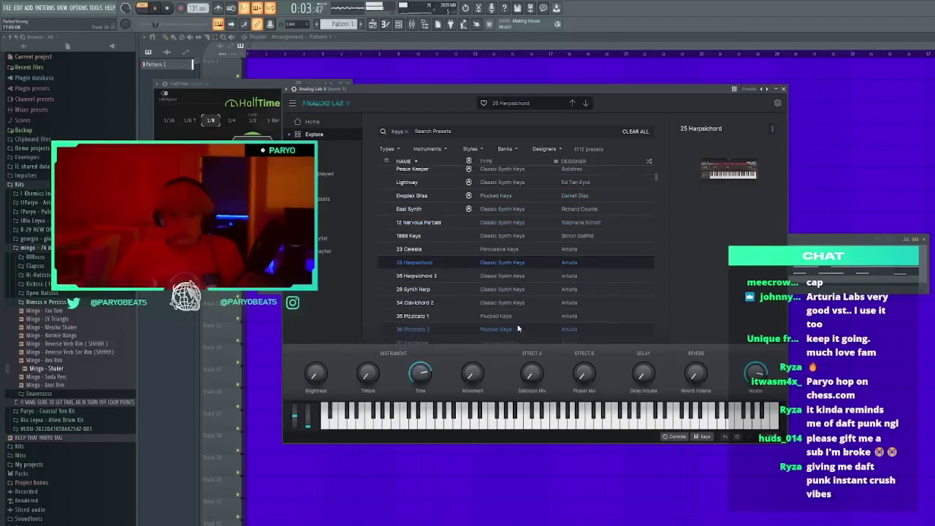
{"action": "left_click", "coordinate": [532, 291]}
{"action": "scroll", "coordinate": [531, 290], "scroll_direction": "down", "scroll_amount": 2}
{"action": "left_click", "coordinate": [524, 287]}
{"action": "scroll", "coordinate": [524, 282], "scroll_direction": "down", "scroll_amount": 3}
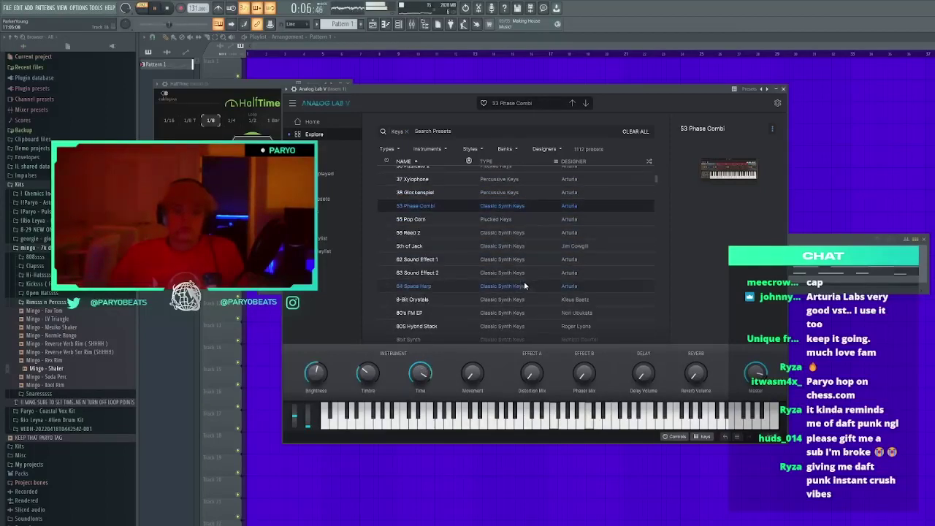
{"action": "left_click", "coordinate": [523, 244]}
{"action": "left_click", "coordinate": [524, 270]}
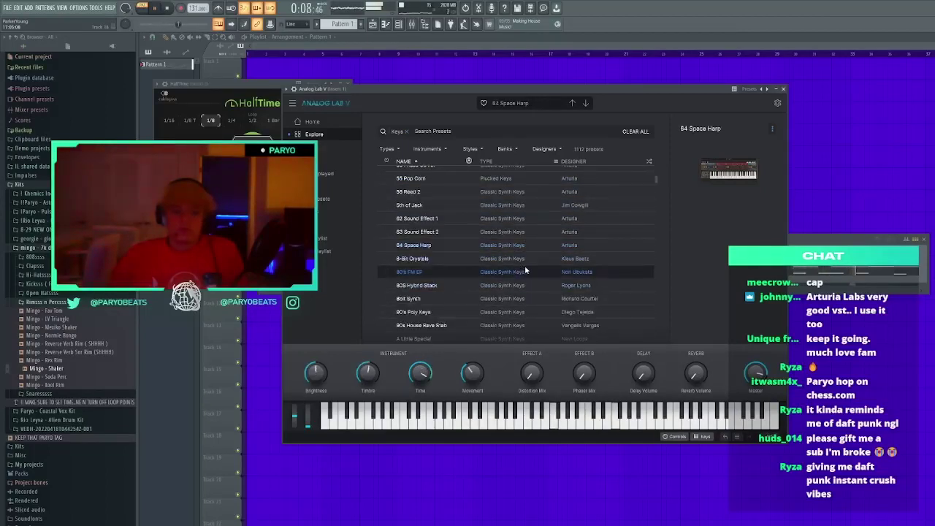
{"action": "scroll", "coordinate": [525, 270], "scroll_direction": "down", "scroll_amount": 1}
{"action": "left_click", "coordinate": [534, 258]}
{"action": "scroll", "coordinate": [516, 291], "scroll_direction": "down", "scroll_amount": 3}
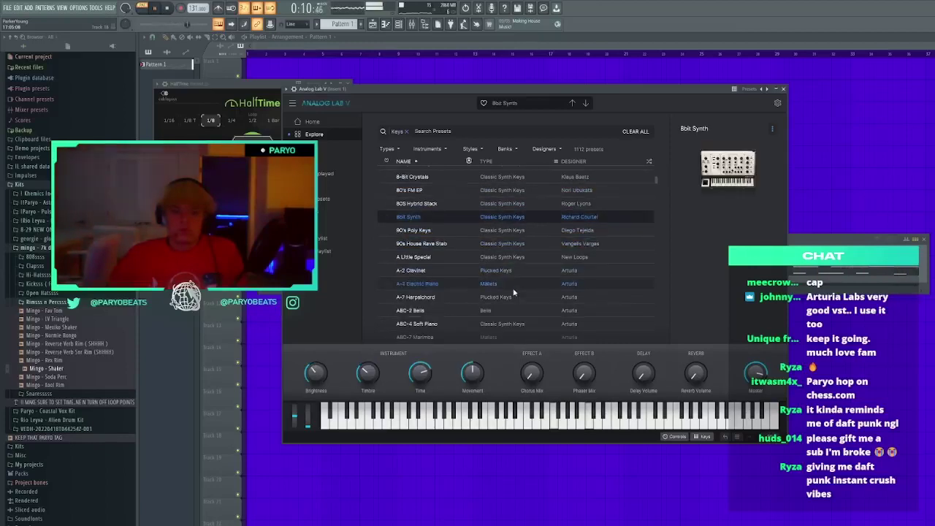
Audition the ABC-2 Bells and ABC-2 Carillon presets on the Analog Lab V chords
{"action": "left_click", "coordinate": [519, 243]}
{"action": "left_click", "coordinate": [521, 272]}
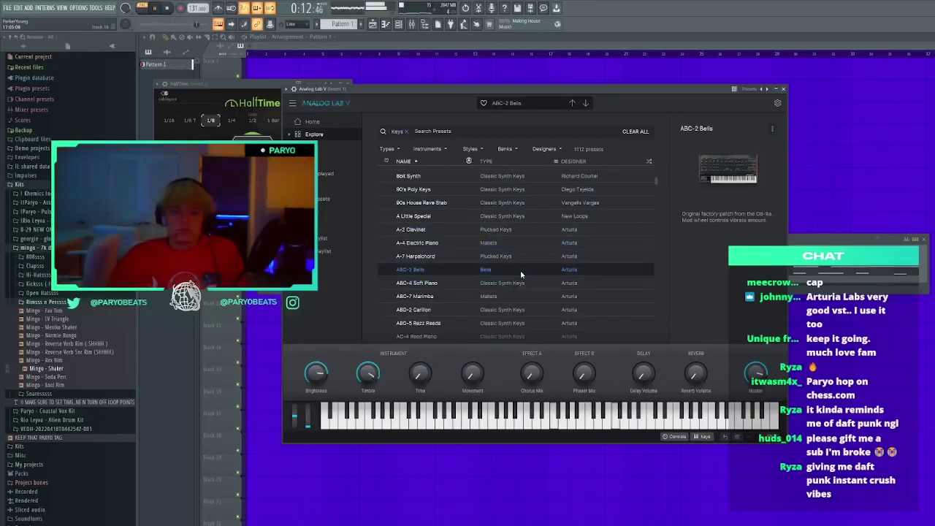
{"action": "scroll", "coordinate": [521, 274], "scroll_direction": "down", "scroll_amount": 1}
{"action": "left_click", "coordinate": [521, 272]}
{"action": "scroll", "coordinate": [521, 274], "scroll_direction": "down", "scroll_amount": 2}
{"action": "left_click", "coordinate": [521, 274]}
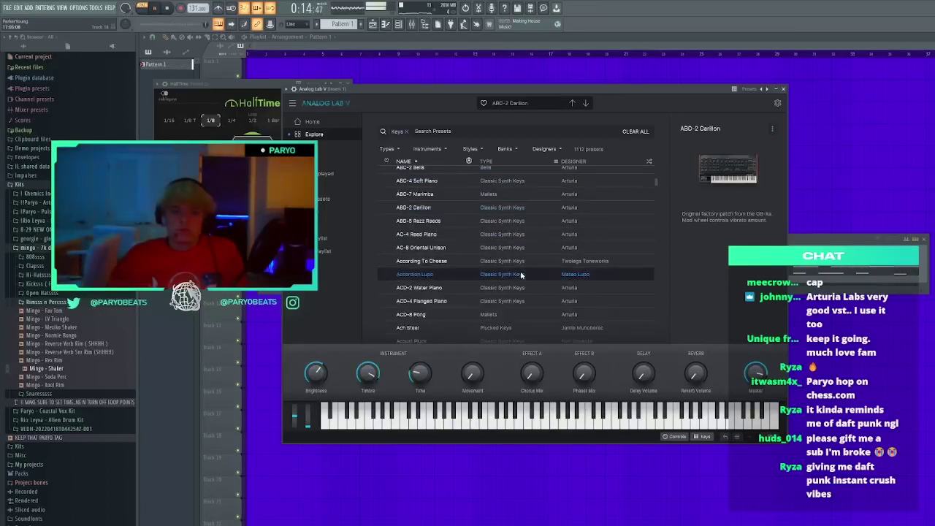
Compare the Ach Steel and AD-1 Tenth Decay presets, reload Ach Steel, and close Analog Lab V
{"action": "scroll", "coordinate": [521, 274], "scroll_direction": "down", "scroll_amount": 3}
{"action": "left_click", "coordinate": [520, 271]}
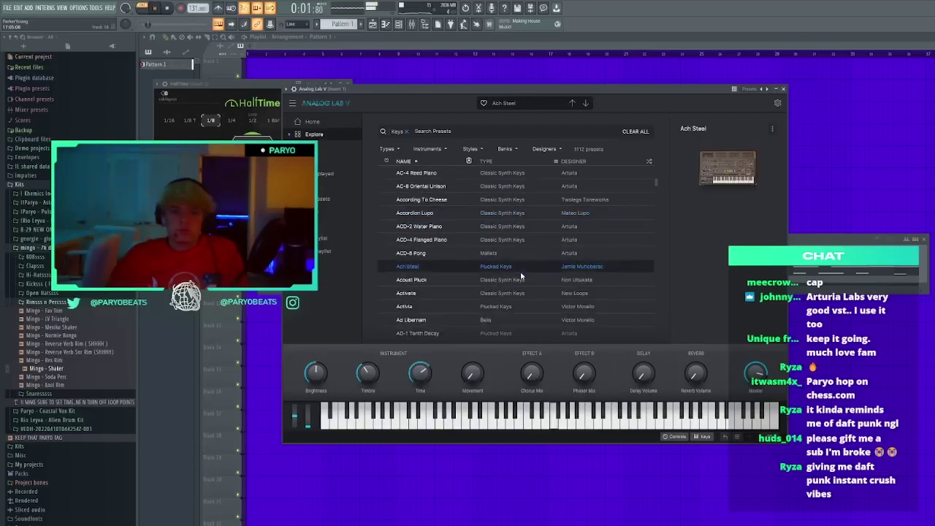
{"action": "scroll", "coordinate": [521, 273], "scroll_direction": "down", "scroll_amount": 3}
{"action": "left_click", "coordinate": [520, 275]}
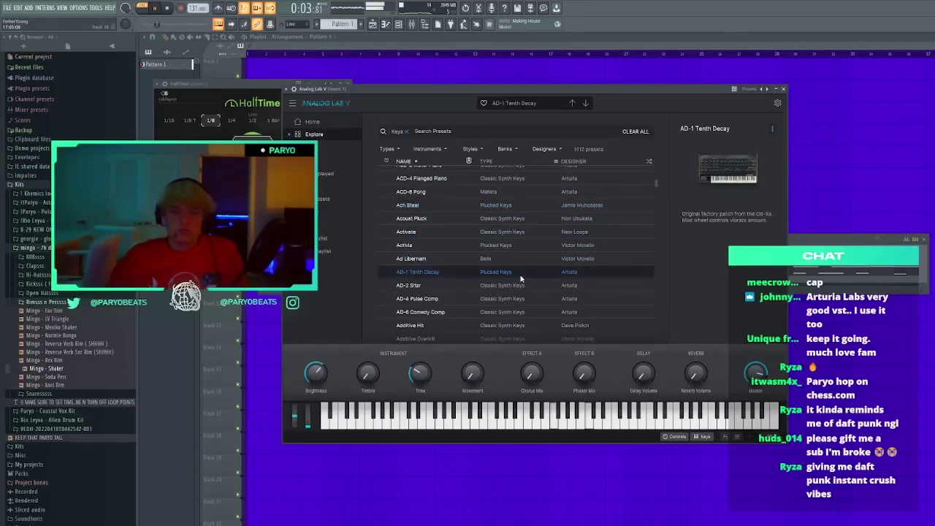
{"action": "left_click", "coordinate": [529, 210]}
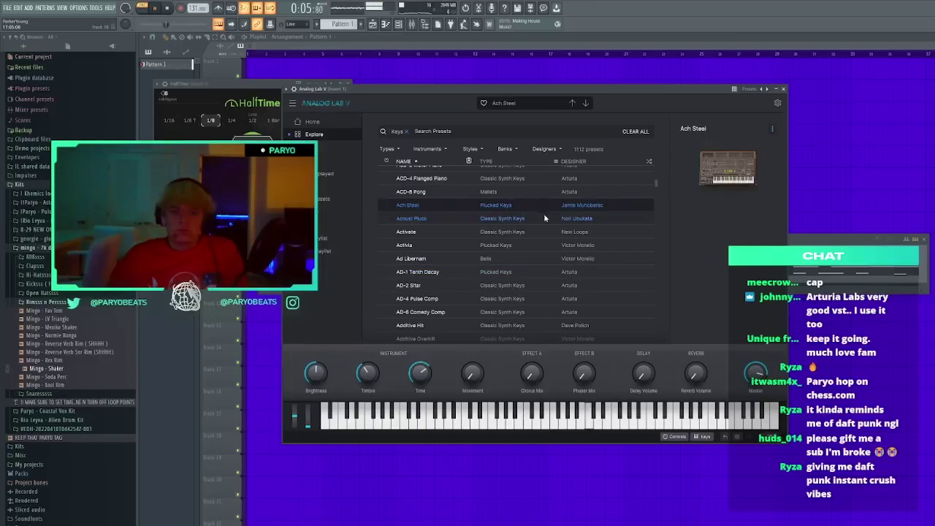
{"action": "left_click", "coordinate": [784, 88]}
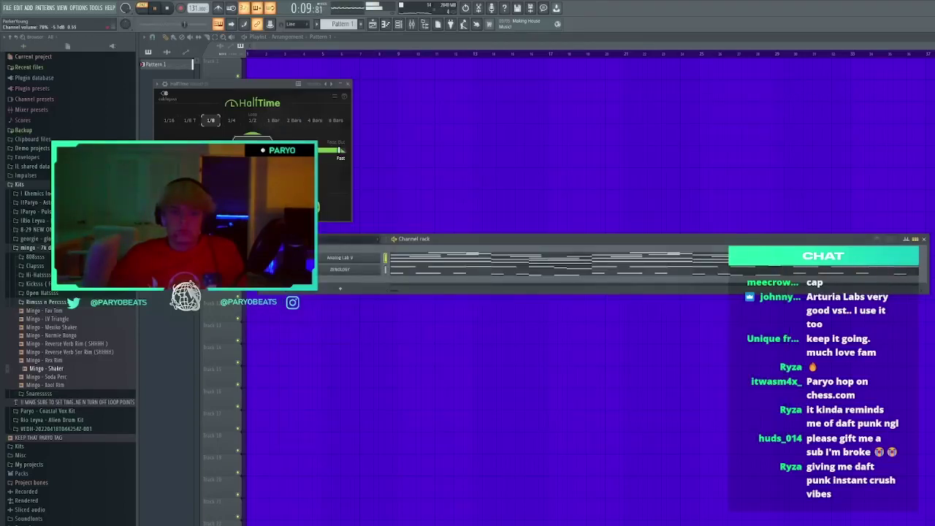
Try the Analog Lab V notes one octave lower during playback, restore their octave, and try duplicating the lowest row of notes
{"action": "left_click", "coordinate": [433, 261]}
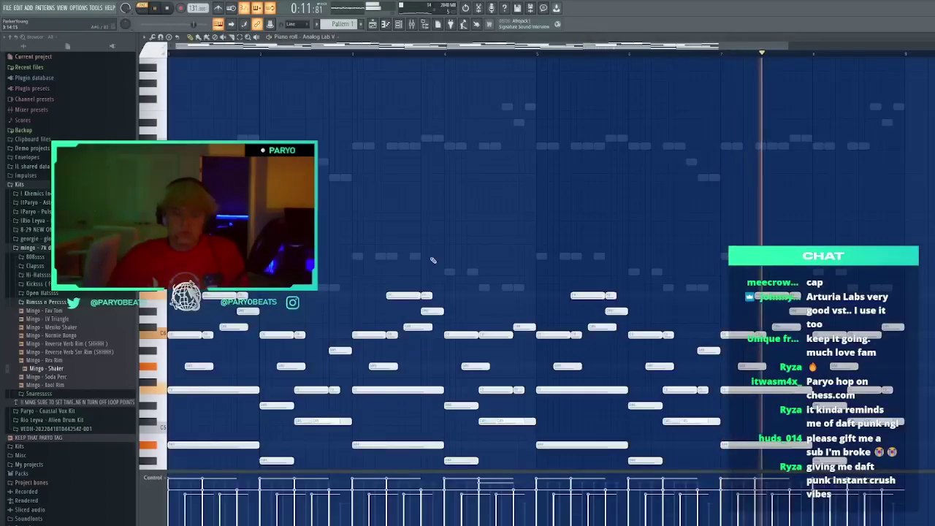
{"action": "scroll", "coordinate": [433, 261], "scroll_direction": "down", "scroll_amount": 5}
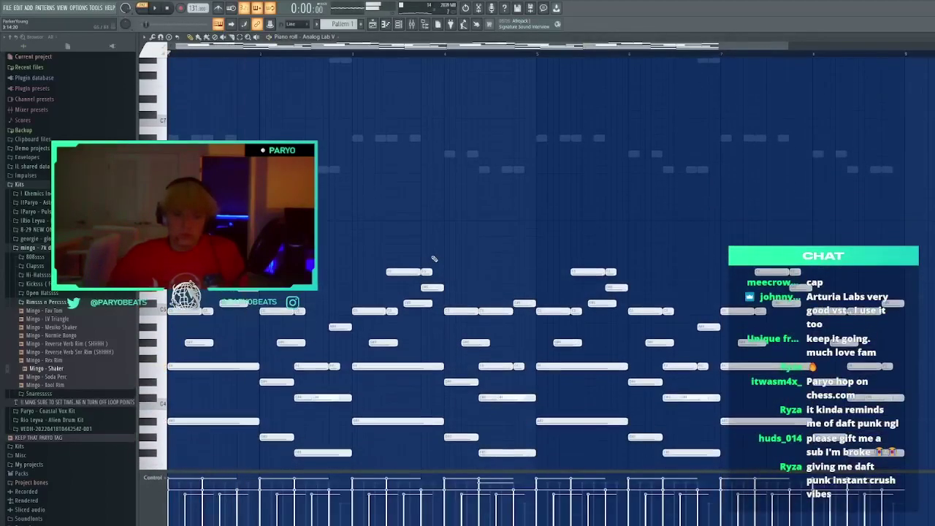
{"action": "left_click_drag", "start_coordinate": [901, 356], "coordinate": [168, 238]}
{"action": "key", "text": "ctrl+Down"}
{"action": "key", "text": "space"}
{"action": "key", "text": "space"}
{"action": "key", "text": "ctrl+Up"}
{"action": "key", "text": "ctrl+b"}
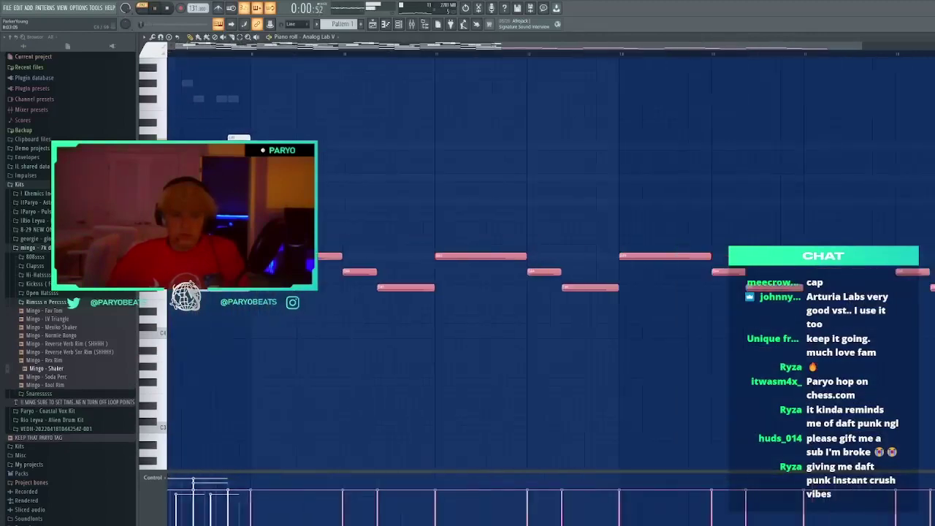
{"action": "left_click_drag", "start_coordinate": [555, 46], "coordinate": [263, 54]}
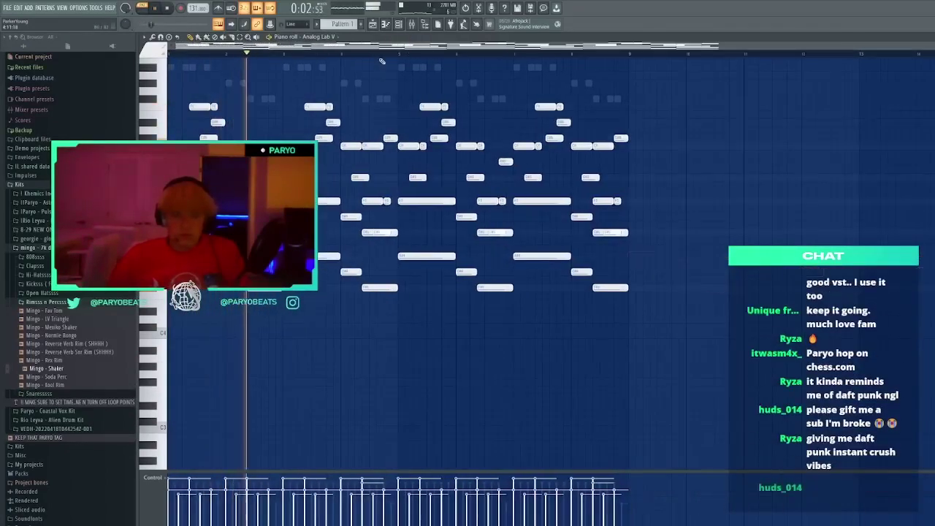
Reopen Analog Lab V and audition Keys presets including Ad Libernam and Additive Hit
{"action": "key", "text": "F6"}
{"action": "left_click", "coordinate": [355, 259]}
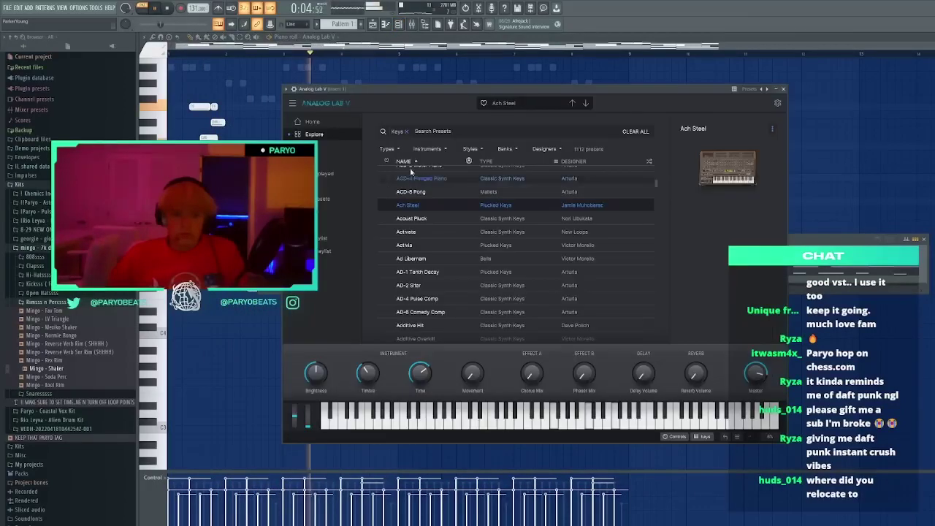
{"action": "left_click", "coordinate": [459, 262]}
{"action": "scroll", "coordinate": [460, 264], "scroll_direction": "down", "scroll_amount": 1}
{"action": "left_click", "coordinate": [461, 266]}
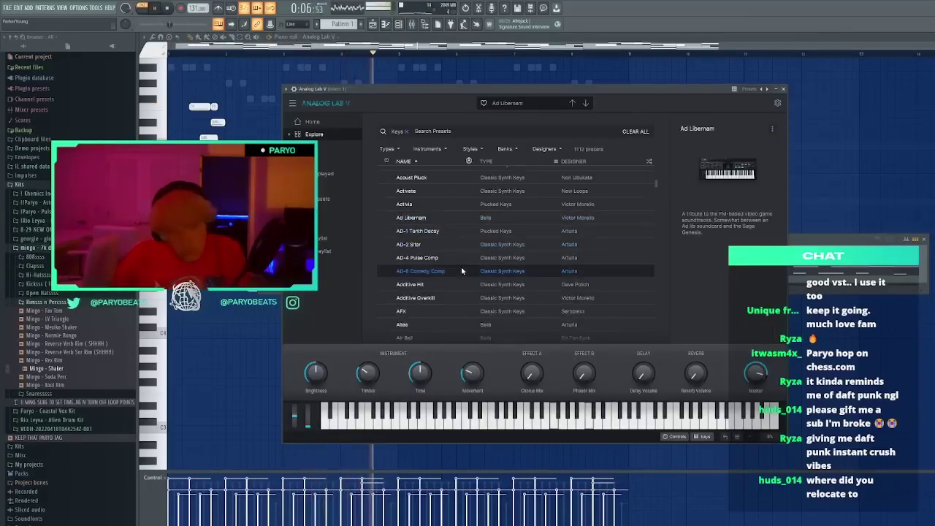
{"action": "left_click", "coordinate": [497, 287]}
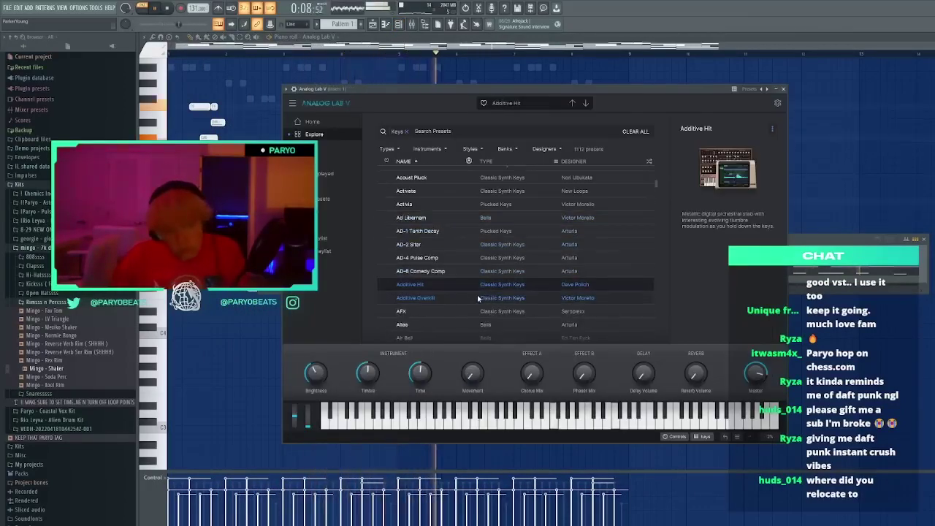
{"action": "left_click", "coordinate": [479, 298]}
Audition Keys presets starting with A, including Ambell Keys, Analog Bell Ensemble and Analog Unison
{"action": "scroll", "coordinate": [479, 299], "scroll_direction": "down", "scroll_amount": 2}
{"action": "left_click", "coordinate": [478, 300]}
{"action": "scroll", "coordinate": [477, 301], "scroll_direction": "down", "scroll_amount": 2}
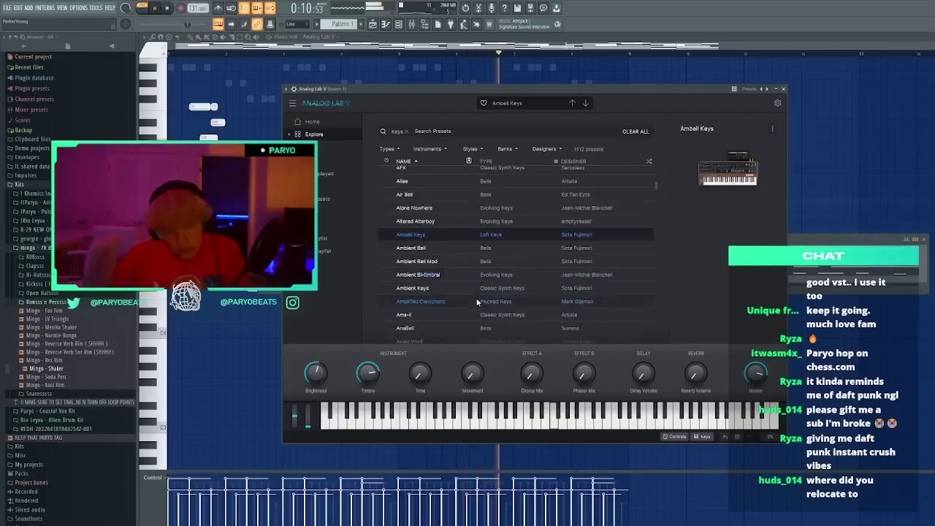
{"action": "scroll", "coordinate": [478, 301], "scroll_direction": "down", "scroll_amount": 3}
{"action": "left_click", "coordinate": [477, 298]}
{"action": "scroll", "coordinate": [476, 299], "scroll_direction": "down", "scroll_amount": 2}
{"action": "left_click", "coordinate": [469, 284]}
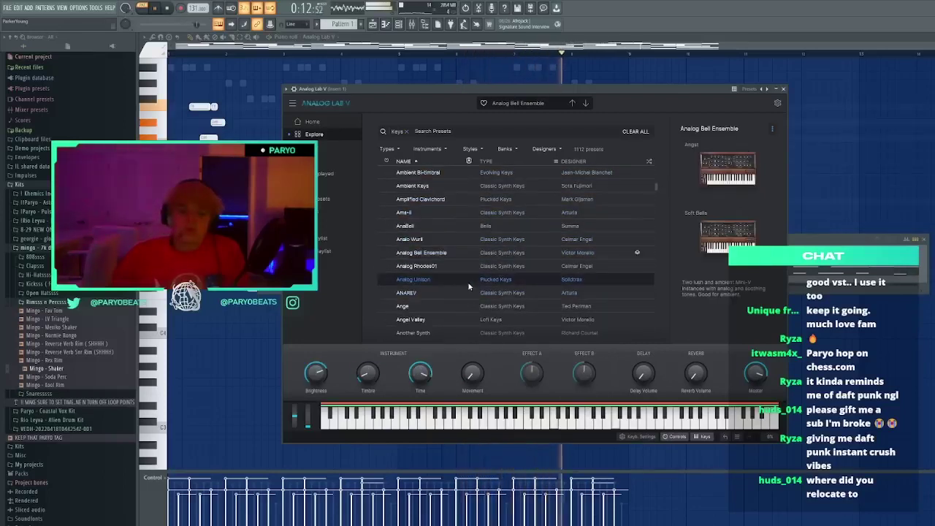
{"action": "scroll", "coordinate": [557, 267], "scroll_direction": "down", "scroll_amount": 1}
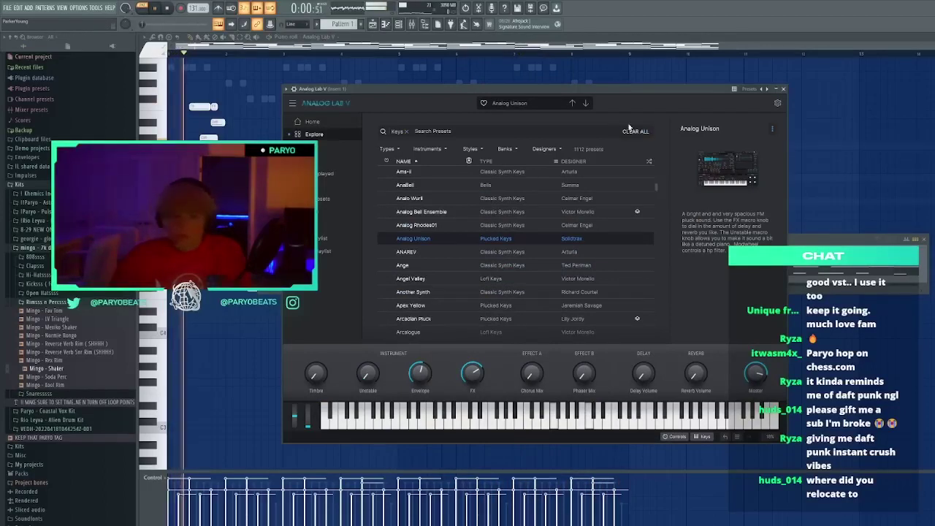
Step through the Keys presets past Ange and Another Synth, audition Ascending EP, and load B ig Decay
{"action": "left_click", "coordinate": [585, 103]}
{"action": "left_click", "coordinate": [585, 102]}
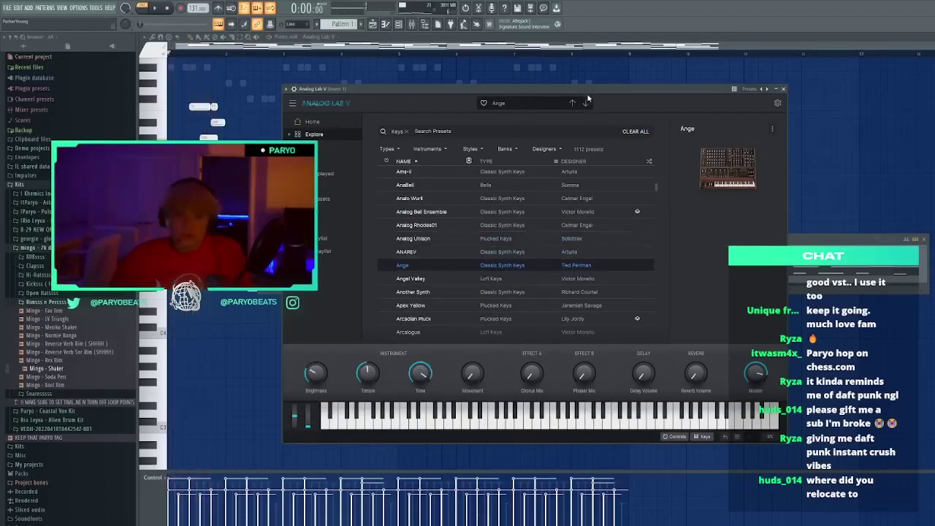
{"action": "left_click", "coordinate": [585, 102]}
{"action": "left_click", "coordinate": [586, 102]}
{"action": "scroll", "coordinate": [518, 264], "scroll_direction": "down", "scroll_amount": 2}
{"action": "scroll", "coordinate": [519, 265], "scroll_direction": "down", "scroll_amount": 1}
{"action": "left_click", "coordinate": [525, 272]}
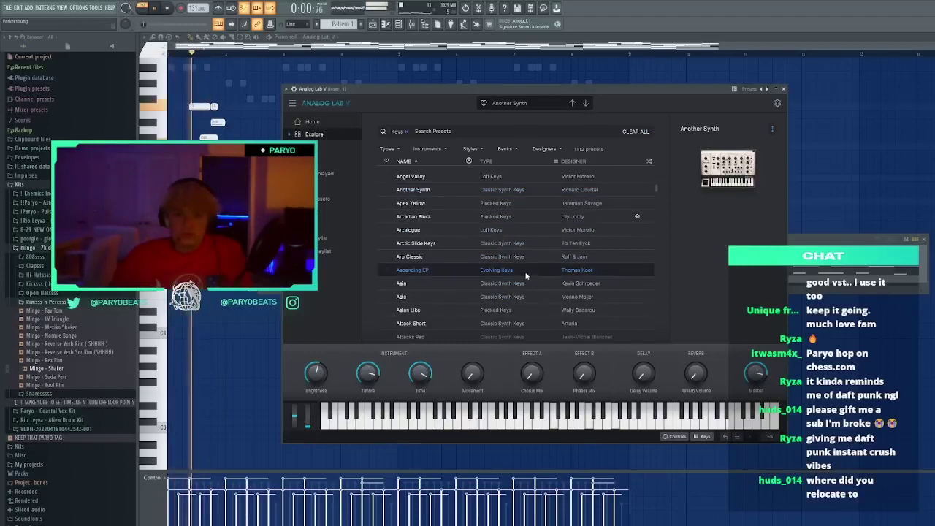
{"action": "scroll", "coordinate": [504, 301], "scroll_direction": "down", "scroll_amount": 2}
{"action": "left_click", "coordinate": [504, 296]}
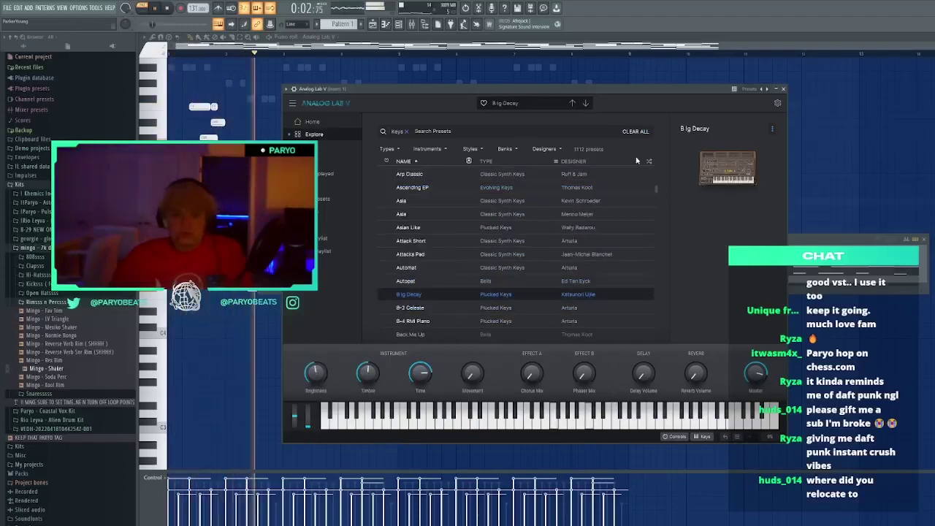
Replace Analog Lab V with Purity on the chords channel and load Shine from the Slow Synth presets
{"action": "left_click", "coordinate": [784, 89]}
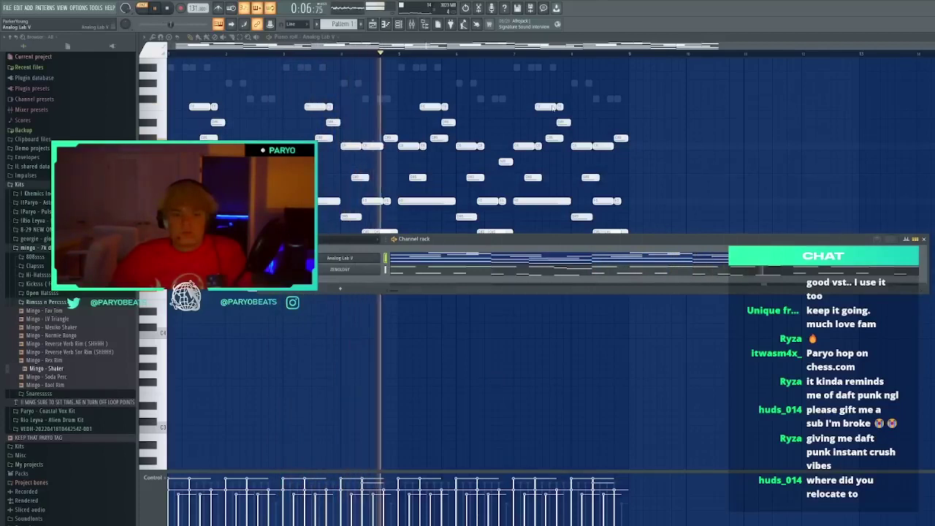
{"action": "left_click", "coordinate": [488, 141]}
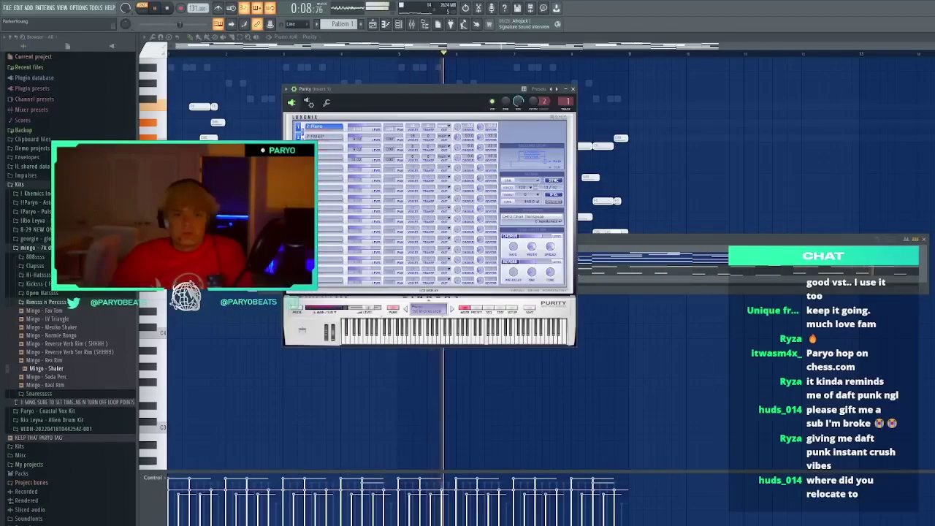
{"action": "left_click", "coordinate": [476, 309]}
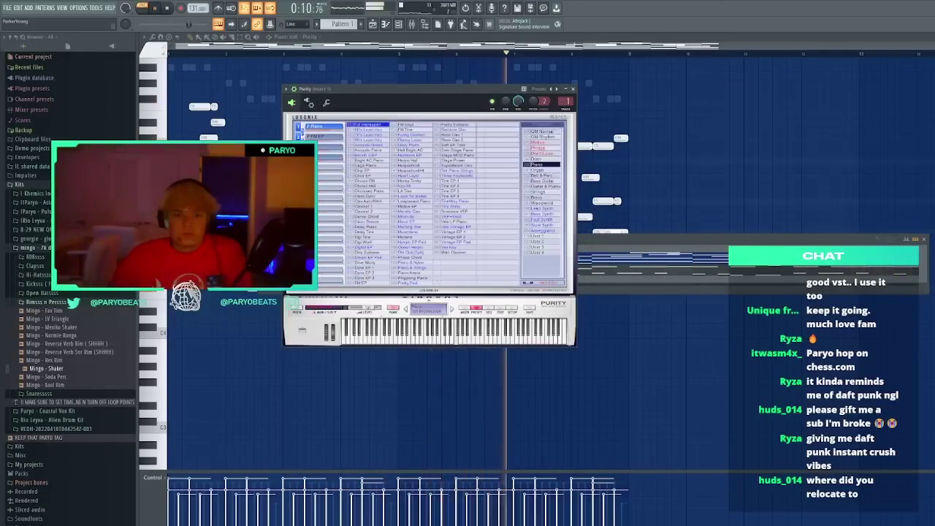
{"action": "left_click", "coordinate": [542, 220]}
{"action": "left_click", "coordinate": [543, 225]}
{"action": "left_click", "coordinate": [453, 211]}
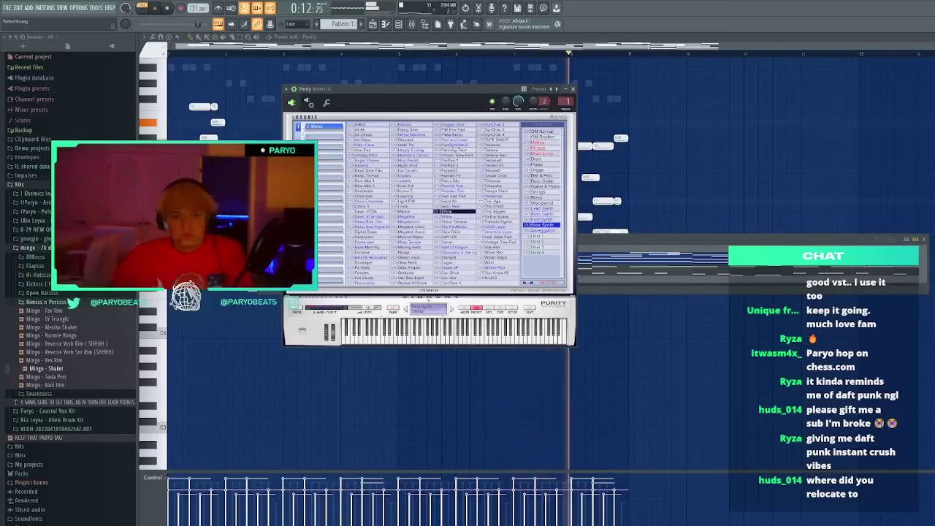
Audition more of Purity's Slow Synth presets on the chords, including PWM Brass
{"action": "left_click", "coordinate": [497, 195]}
{"action": "left_click", "coordinate": [497, 186]}
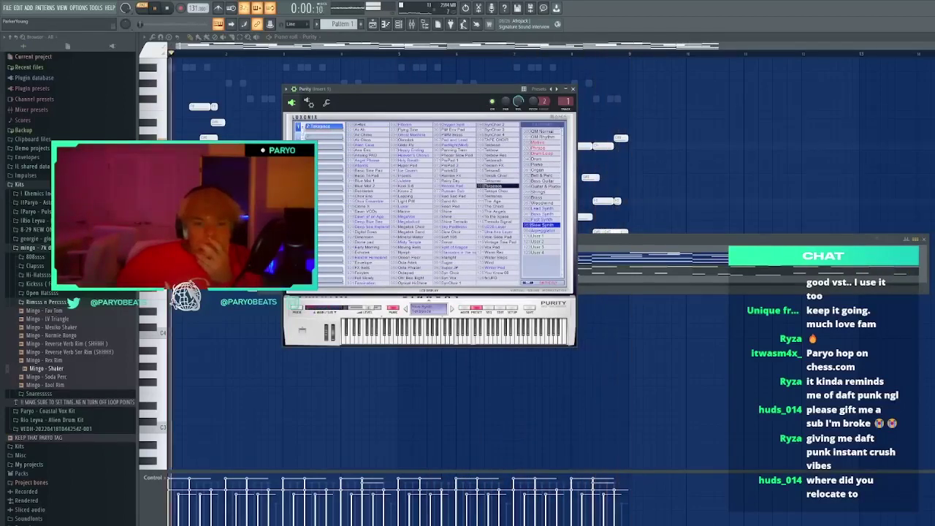
{"action": "left_click", "coordinate": [411, 196]}
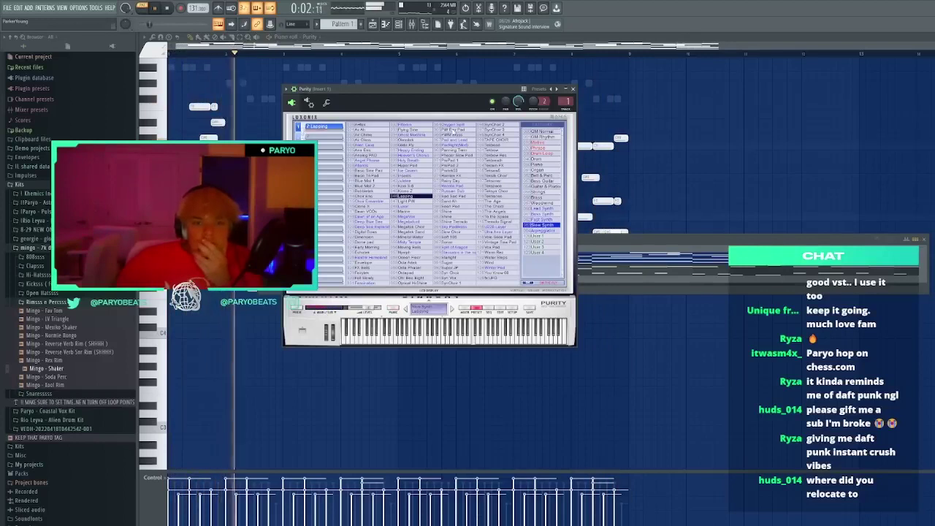
{"action": "left_click", "coordinate": [453, 135]}
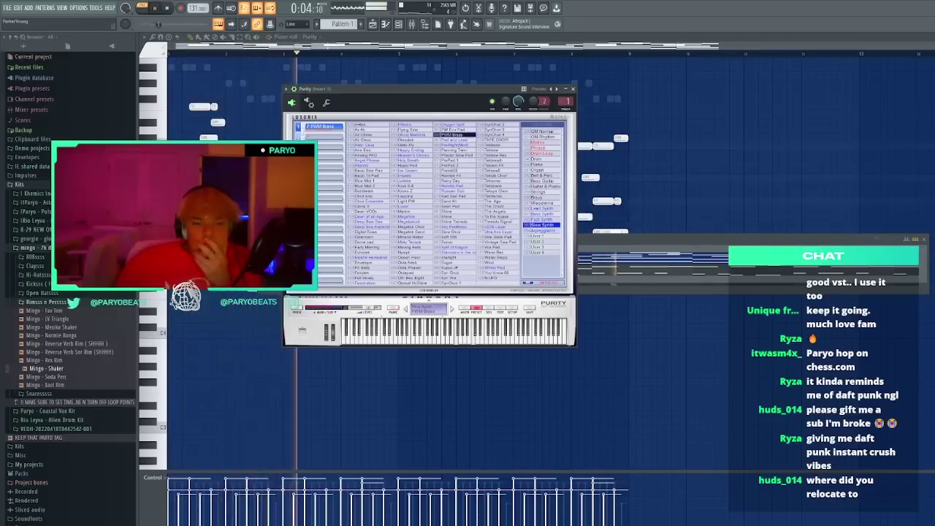
{"action": "left_click", "coordinate": [411, 140]}
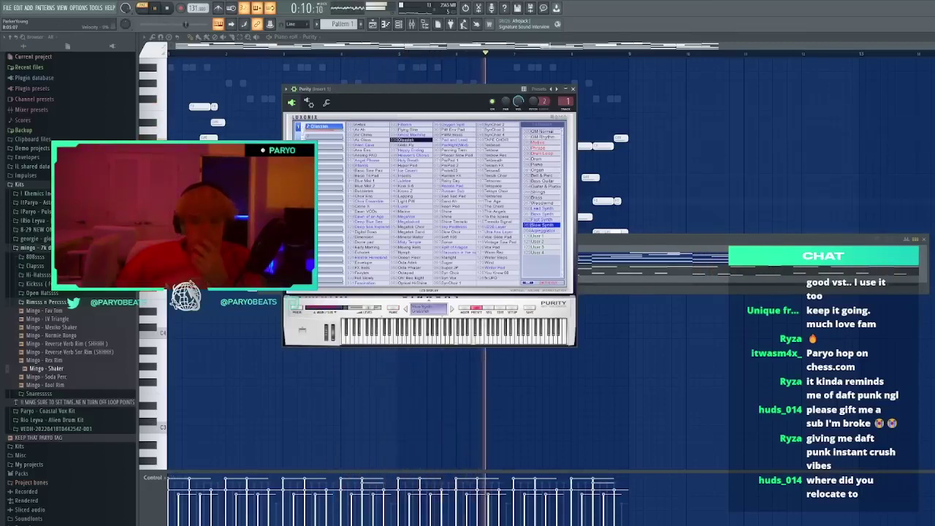
{"action": "left_click", "coordinate": [410, 221]}
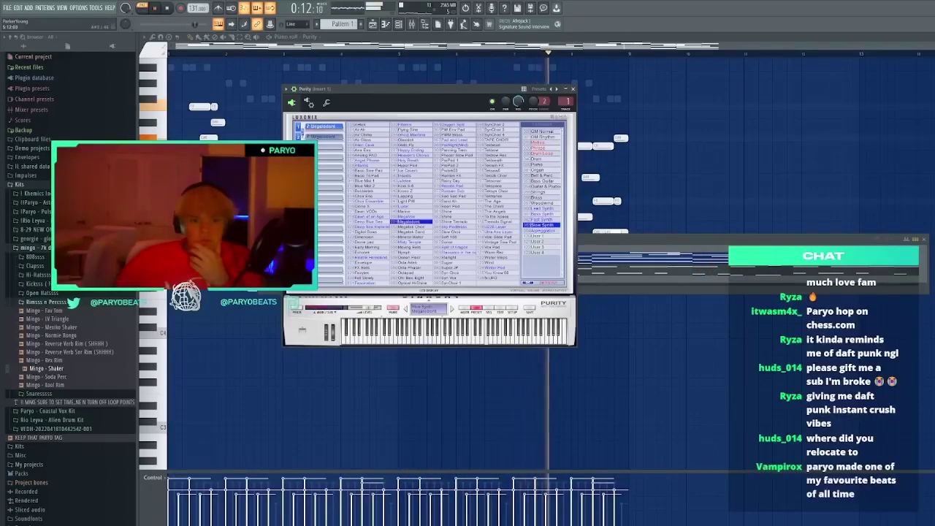
Audition Purity's Bell & Perc presets on the chords, including Pretty Bell and FM Vibe
{"action": "left_click", "coordinate": [542, 175]}
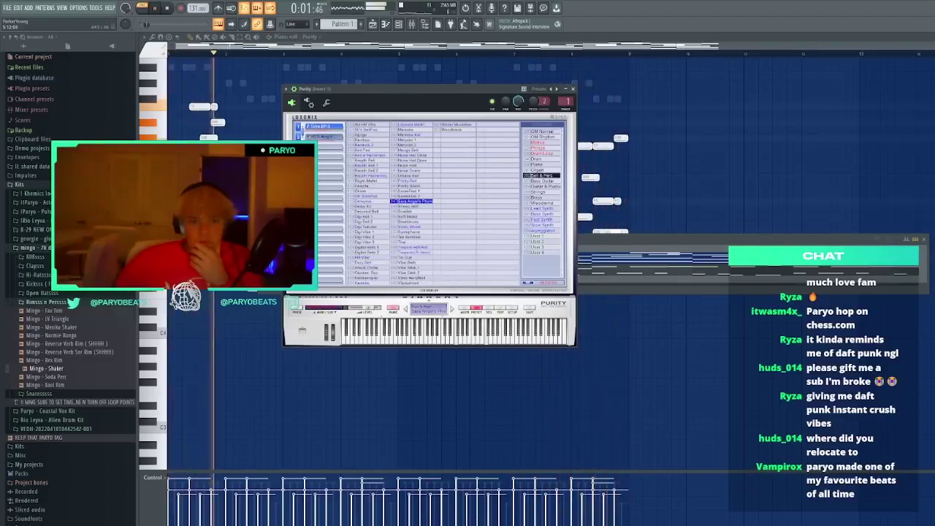
{"action": "left_click", "coordinate": [411, 160]}
{"action": "left_click", "coordinate": [411, 165]}
{"action": "left_click", "coordinate": [411, 180]}
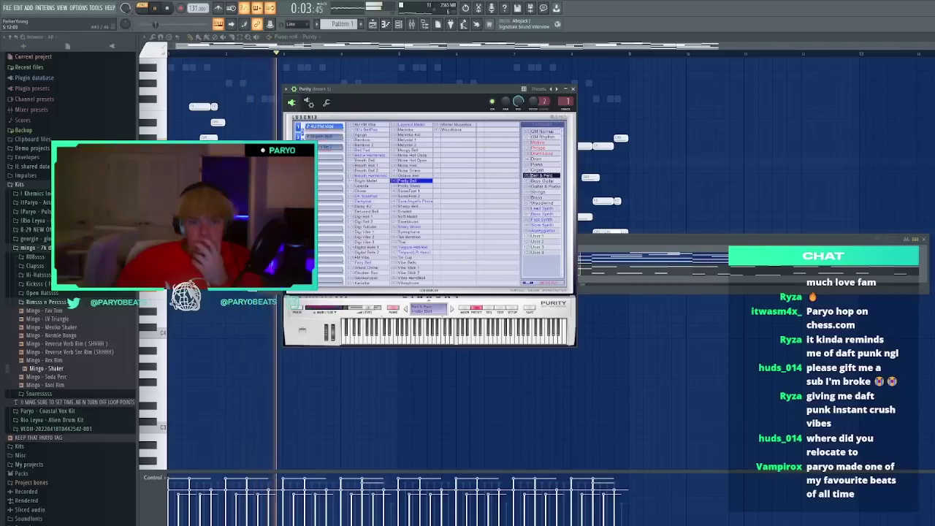
{"action": "left_click", "coordinate": [411, 191]}
{"action": "left_click", "coordinate": [364, 257]}
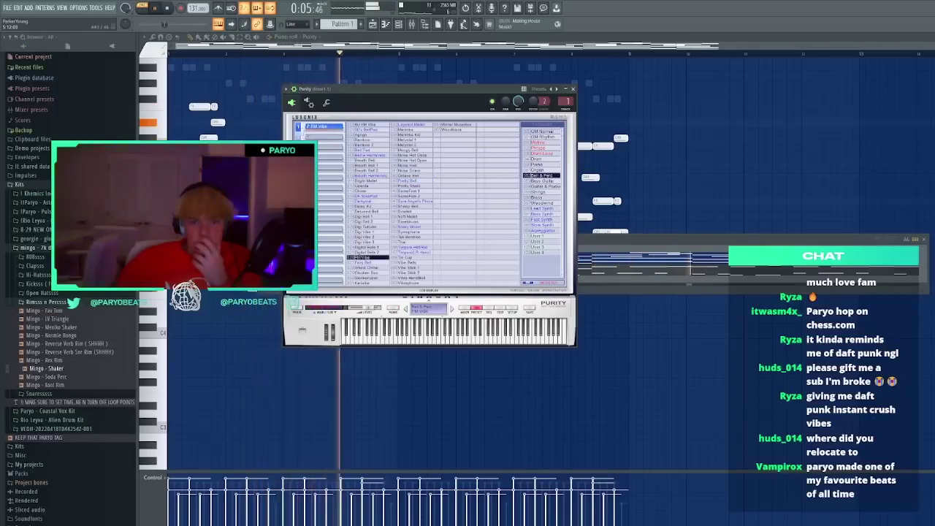
Audition the Piano presets Tine EP 3 and Tine EP 1 in Purity
{"action": "left_click", "coordinate": [538, 165]}
{"action": "left_click", "coordinate": [452, 191]}
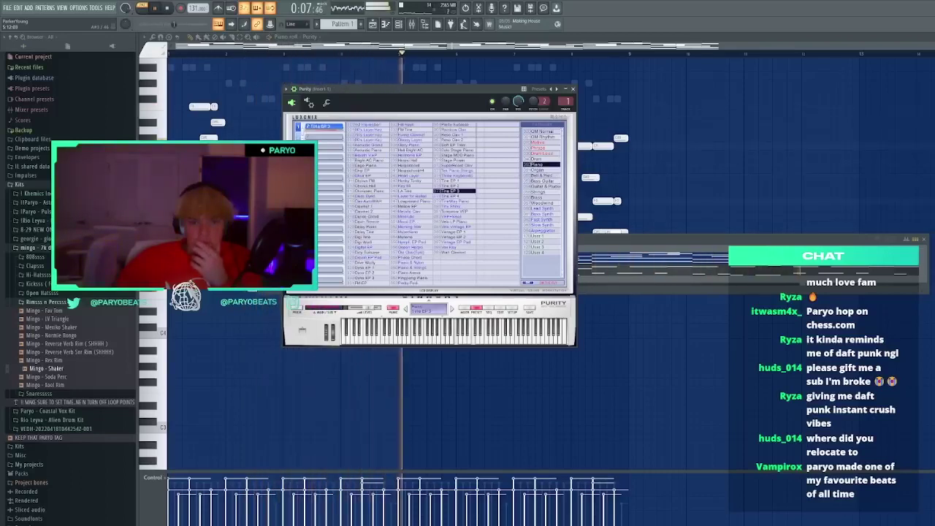
{"action": "left_click", "coordinate": [452, 181]}
Audition Purity's Organ presets, including Soft Draw Slow, E.Organ 4 and Classic Organ
{"action": "left_click", "coordinate": [538, 169]}
{"action": "left_click", "coordinate": [412, 160]}
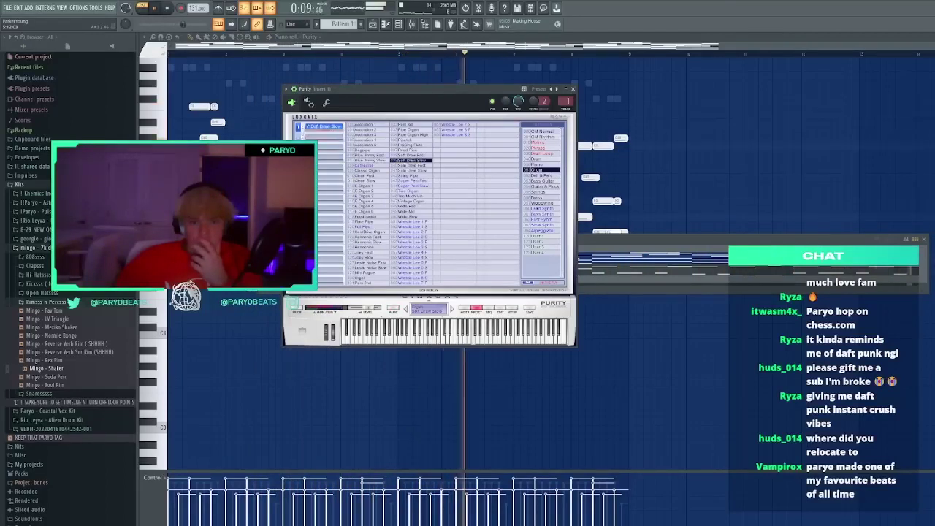
{"action": "left_click", "coordinate": [455, 135]}
{"action": "left_click", "coordinate": [455, 125]}
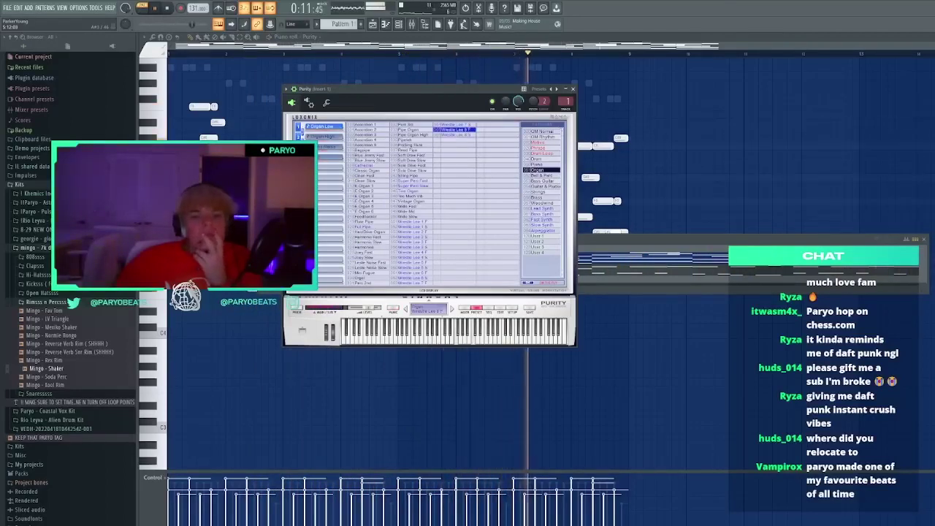
{"action": "left_click", "coordinate": [365, 201]}
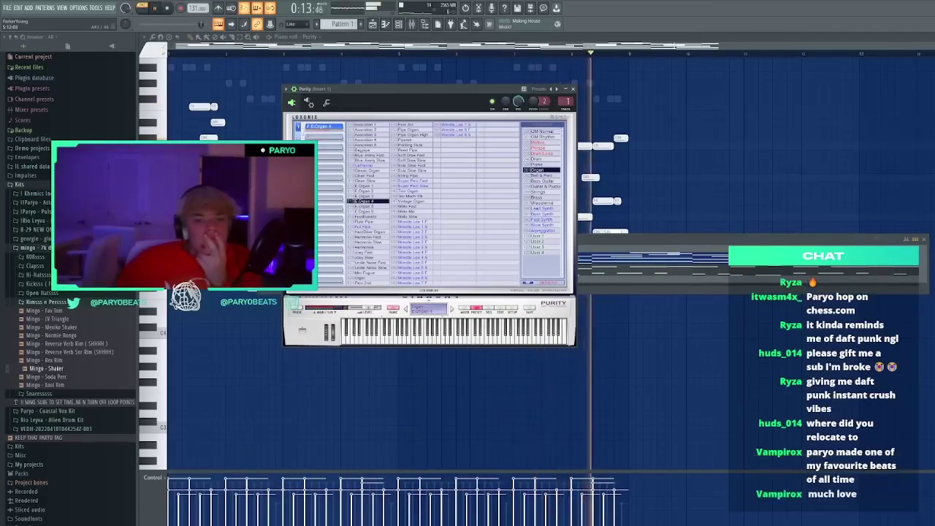
{"action": "left_click", "coordinate": [366, 191]}
{"action": "left_click", "coordinate": [365, 185]}
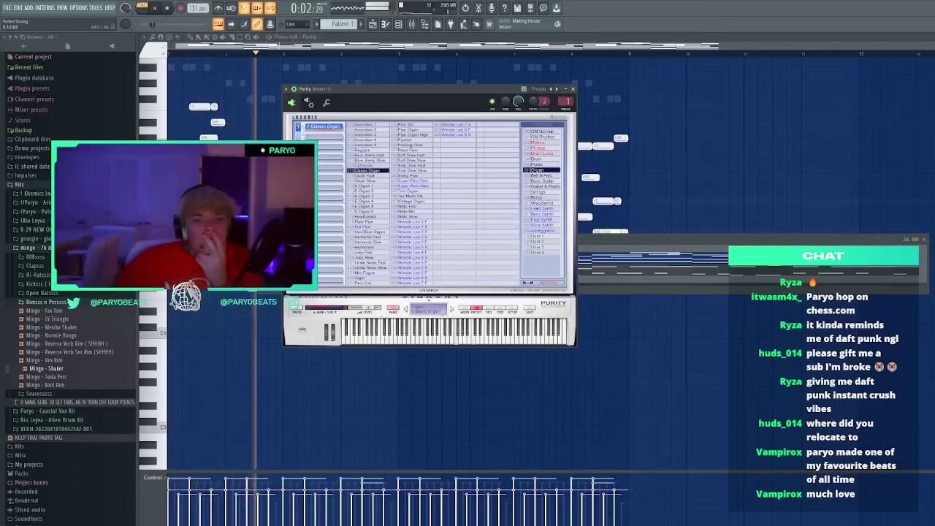
Return to the Bell & Perc presets and audition Sheep Bell and Shiny Wood
{"action": "left_click", "coordinate": [538, 164]}
{"action": "left_click", "coordinate": [541, 175]}
{"action": "left_click", "coordinate": [410, 206]}
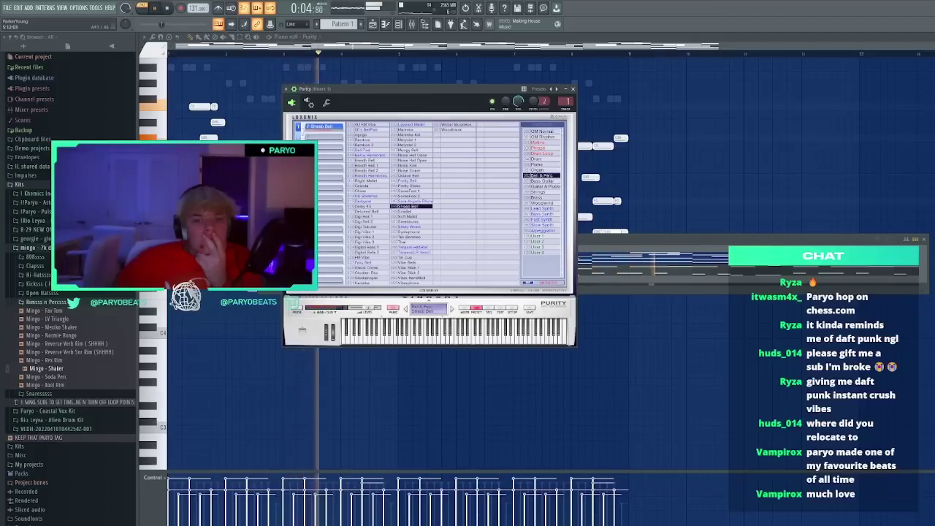
{"action": "left_click", "coordinate": [409, 227]}
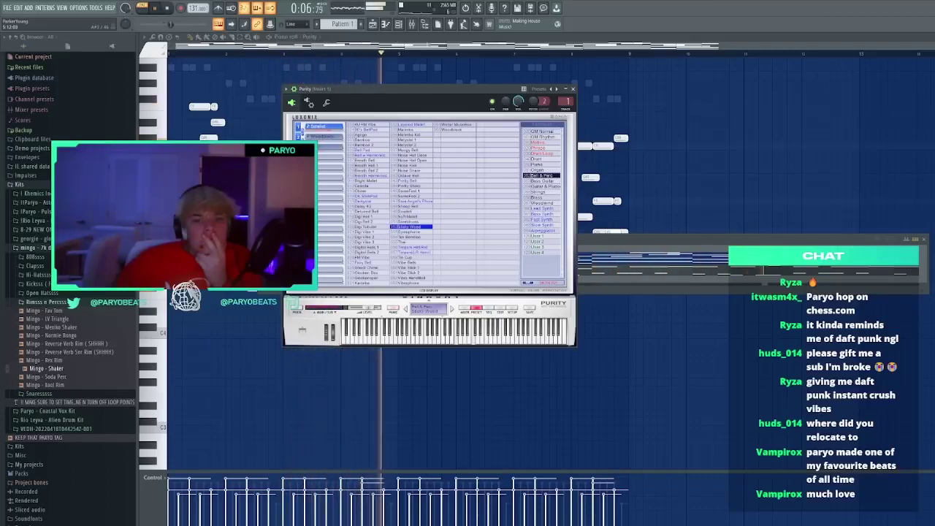
{"action": "left_click", "coordinate": [409, 237]}
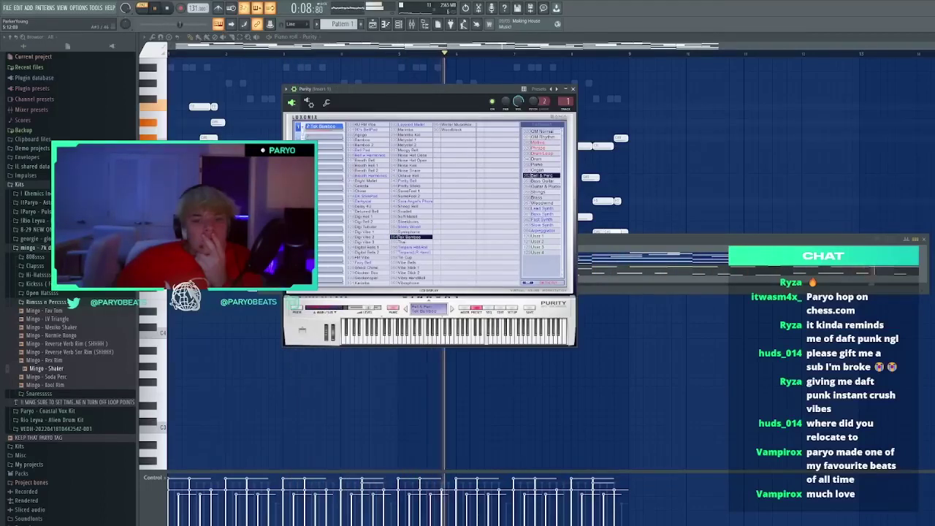
Go back to the Slow Synth presets and audition Envelope and Fall Slowly
{"action": "left_click", "coordinate": [542, 225]}
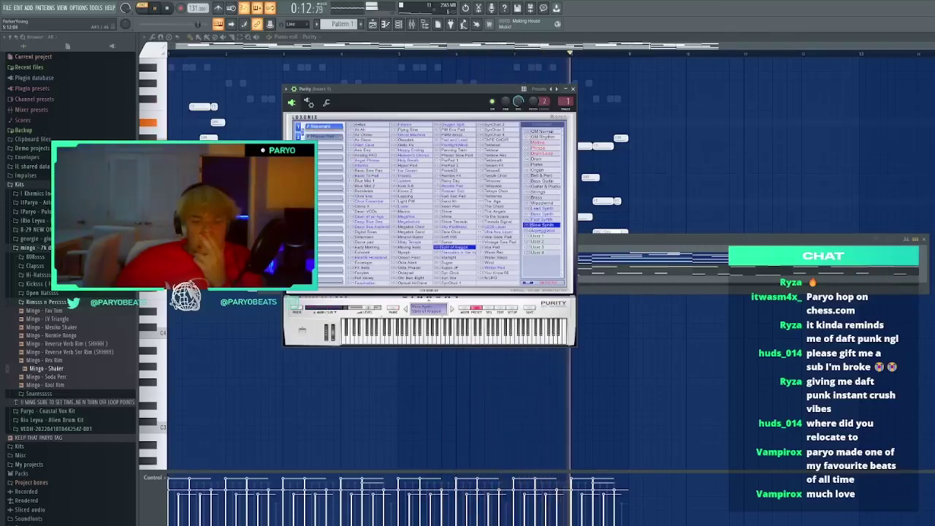
{"action": "left_click", "coordinate": [365, 262]}
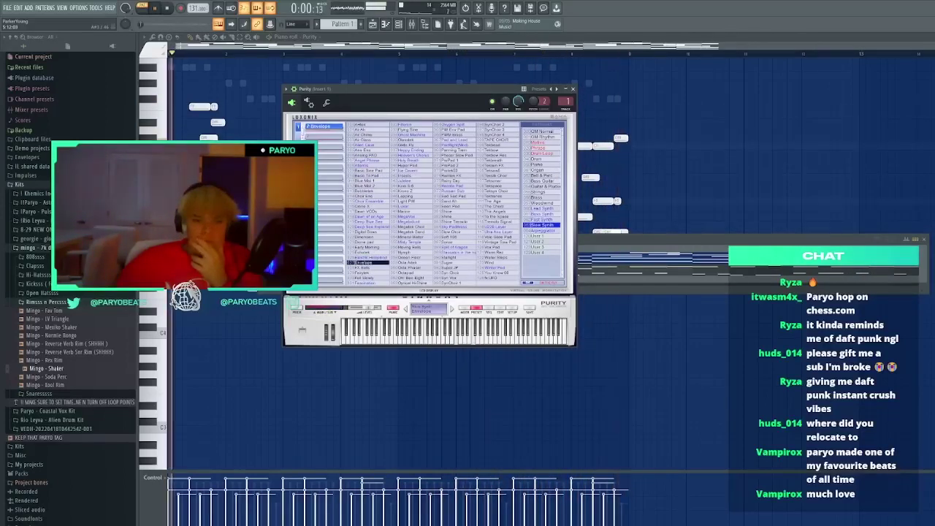
{"action": "left_click", "coordinate": [363, 267]}
{"action": "left_click", "coordinate": [362, 273]}
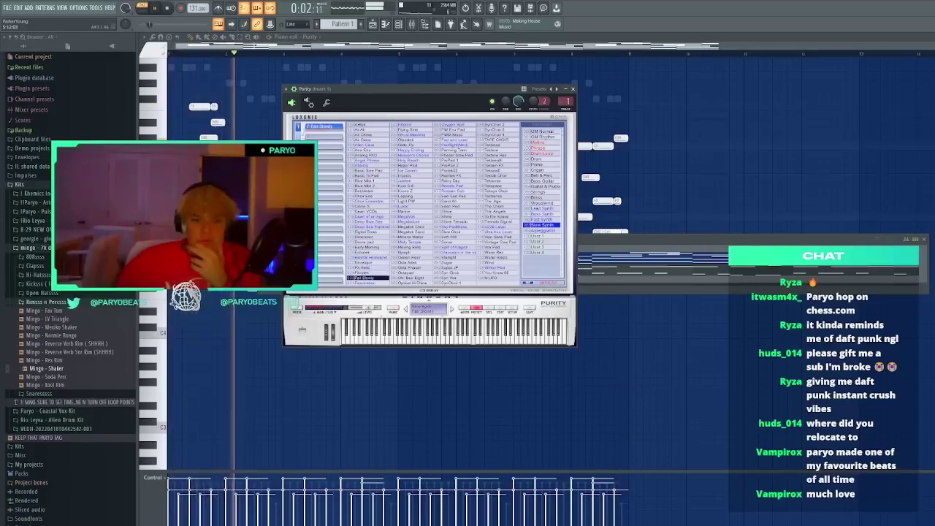
{"action": "left_click", "coordinate": [363, 277]}
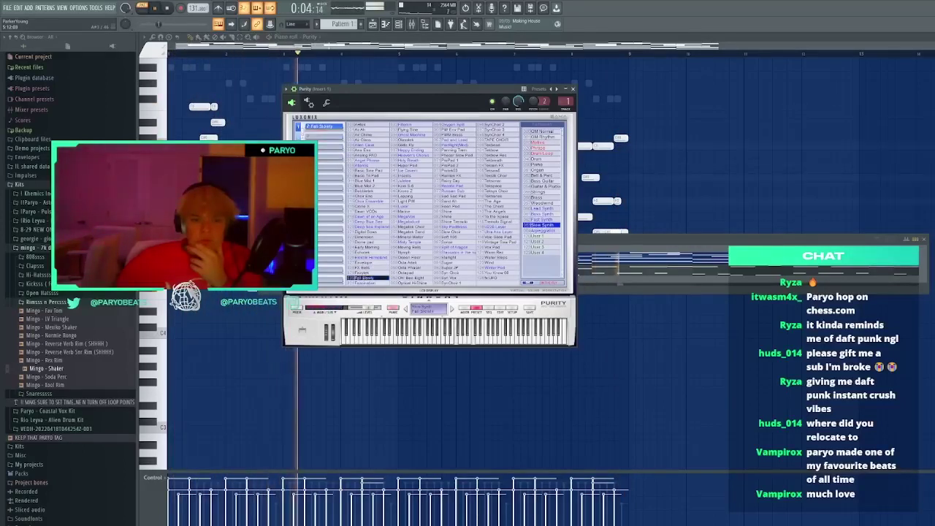
Step through further Slow Synth presets such as Flying Sine, load Happy Ending for the chords, and close Purity
{"action": "left_click", "coordinate": [406, 125]}
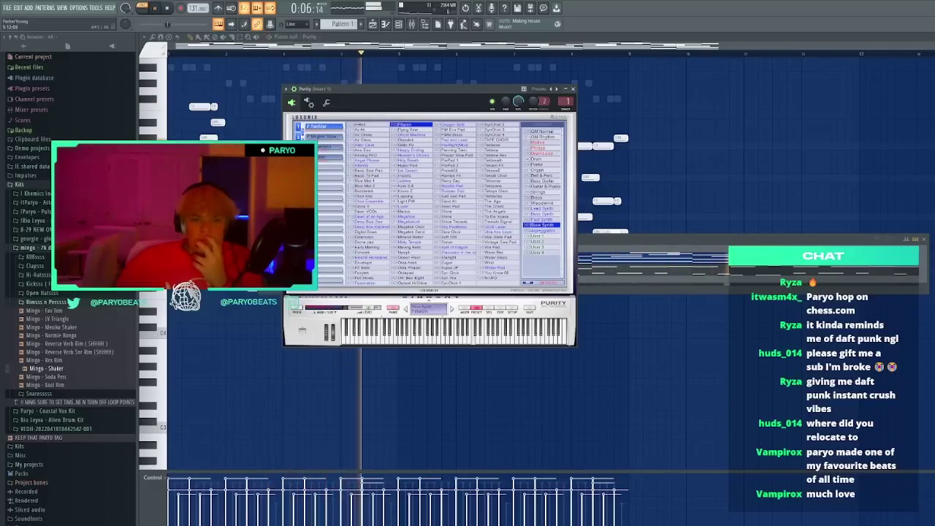
{"action": "left_click", "coordinate": [408, 130]}
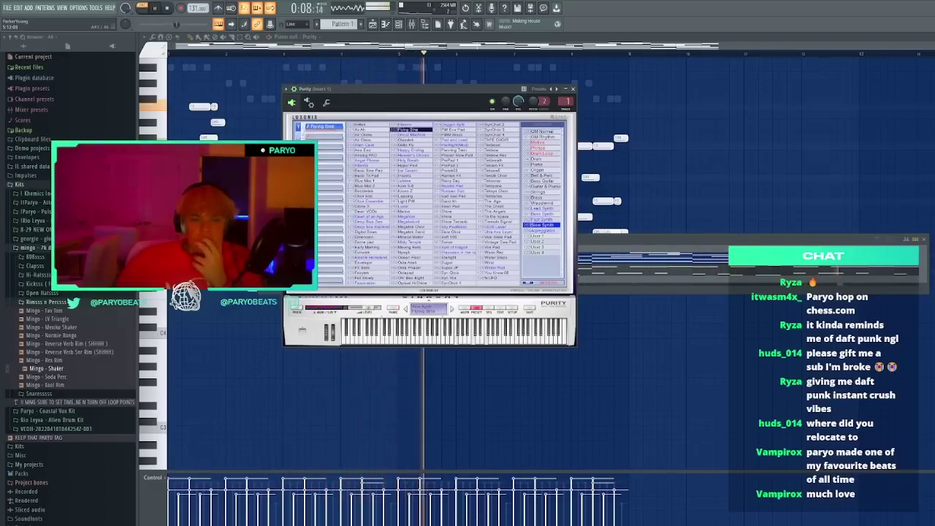
{"action": "left_click", "coordinate": [406, 140]}
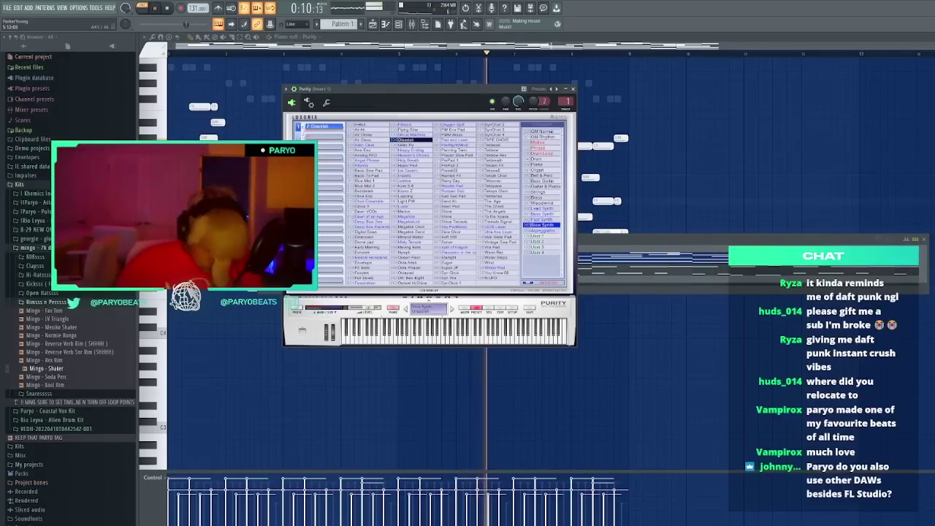
{"action": "left_click", "coordinate": [411, 150]}
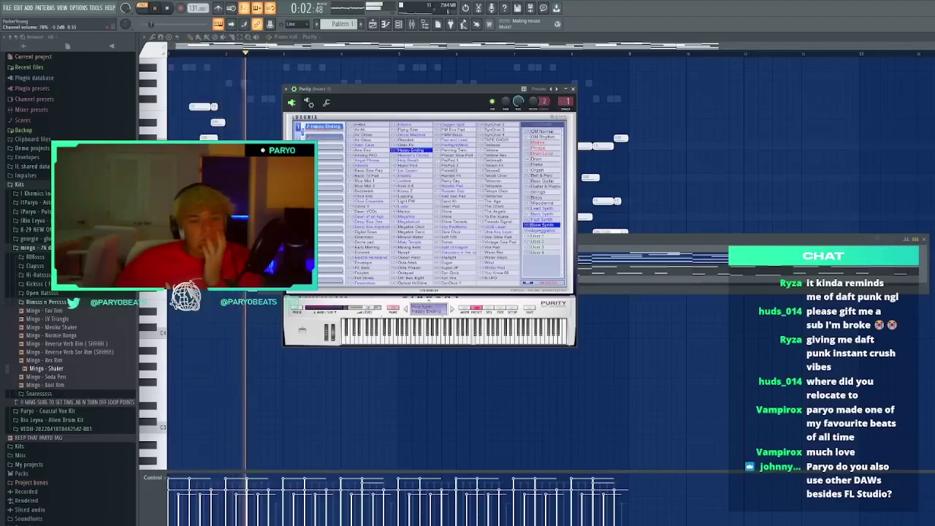
{"action": "left_click", "coordinate": [574, 90]}
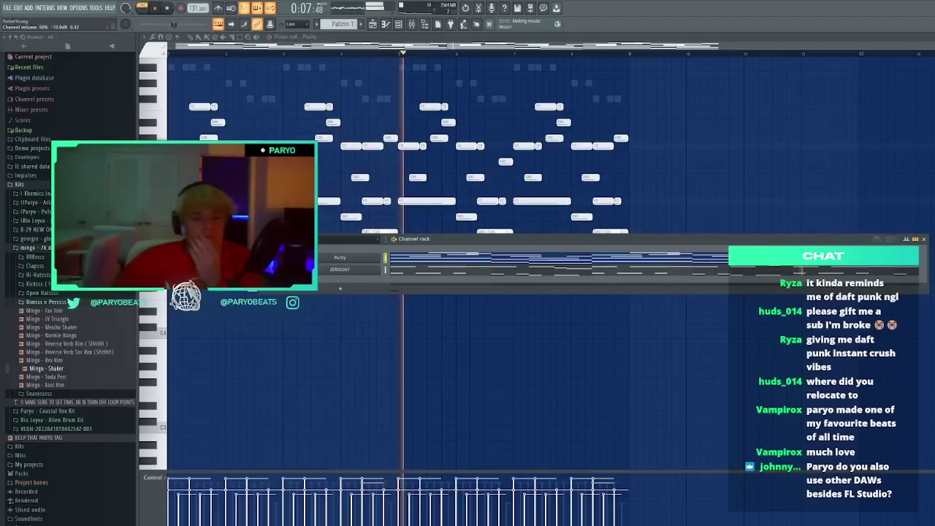
Close HalfTime, split Pattern 1 by channel, and place the Purity and ZENOLOGY patterns at the start of playlist tracks 1 and 2
{"action": "key", "text": "F5"}
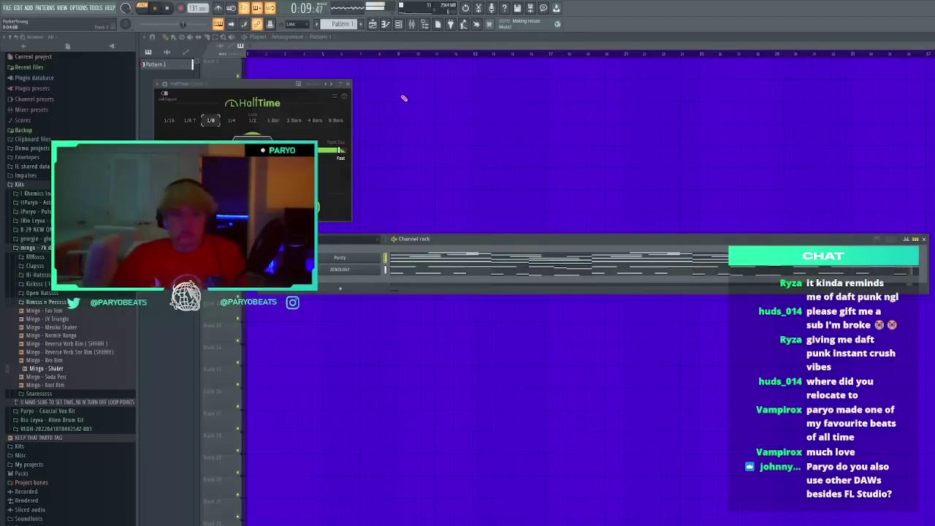
{"action": "left_click", "coordinate": [348, 84]}
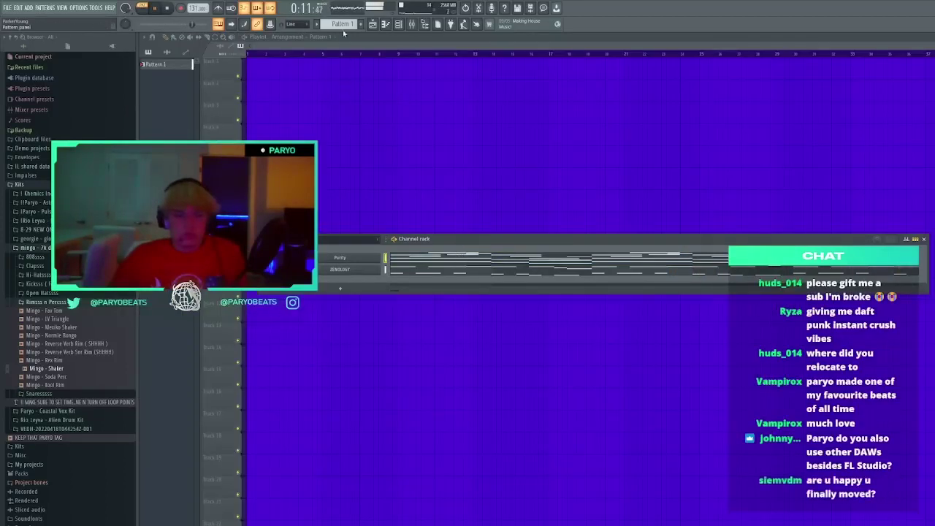
{"action": "left_click", "coordinate": [183, 74], "text": "ctrl"}
{"action": "left_click_drag", "start_coordinate": [183, 75], "coordinate": [286, 72]}
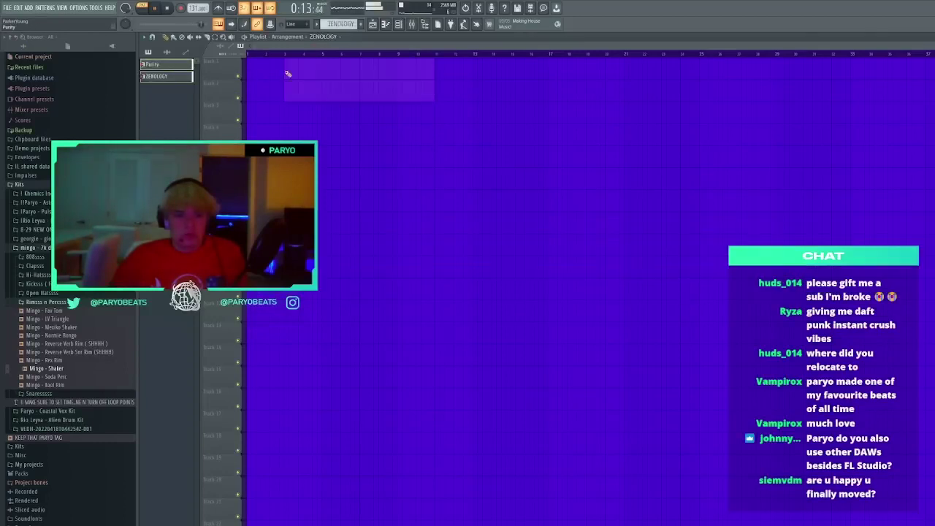
{"action": "key", "text": "F7"}
{"action": "key", "text": "F5"}
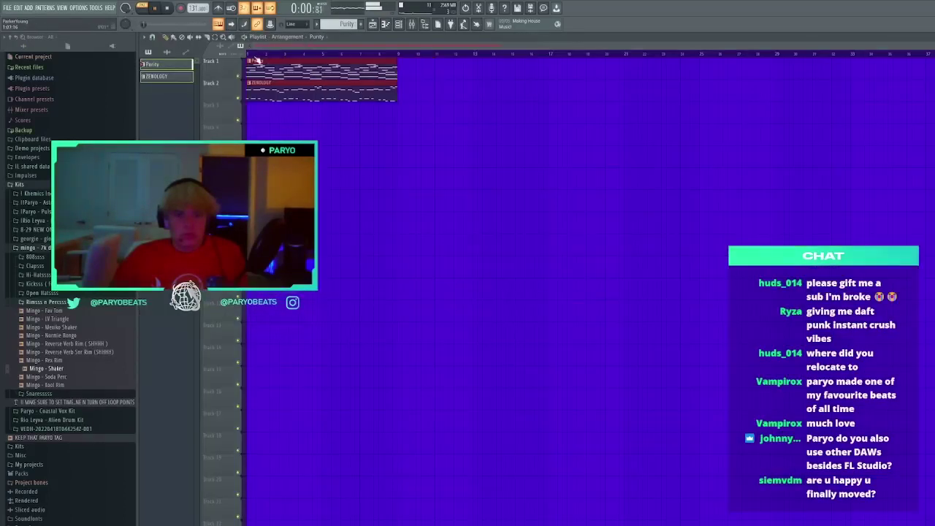
Duplicate both playlist clips twice, and delete the ZENOLOGY clip at bar 9 and the Purity clip at bar 17
{"action": "key", "text": "ctrl+a"}
{"action": "key", "text": "ctrl+b"}
{"action": "key", "text": "ctrl+b"}
{"action": "right_click", "coordinate": [482, 91]}
{"action": "right_click", "coordinate": [616, 70]}
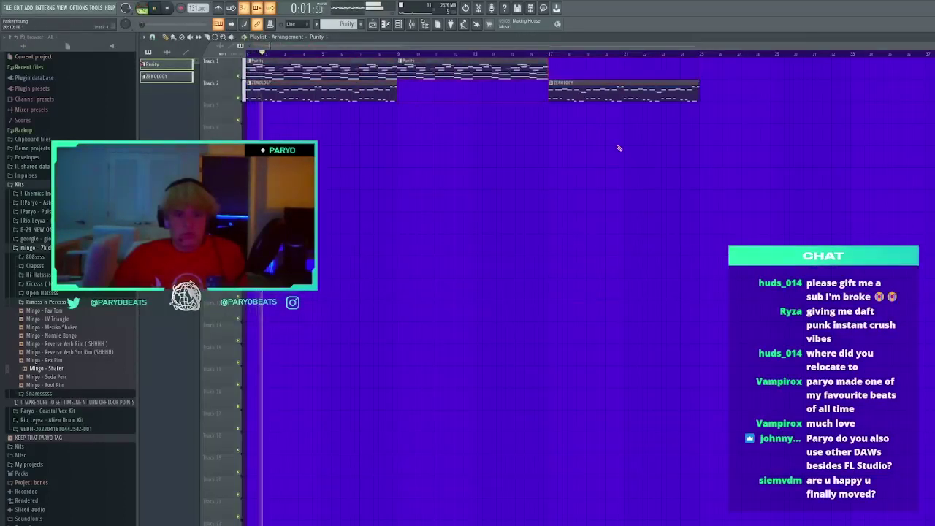
Render all clips in the playlist to a master audio clip, and remove that clip from track 3
{"action": "key", "text": "ctrl+a"}
{"action": "left_click", "coordinate": [412, 25]}
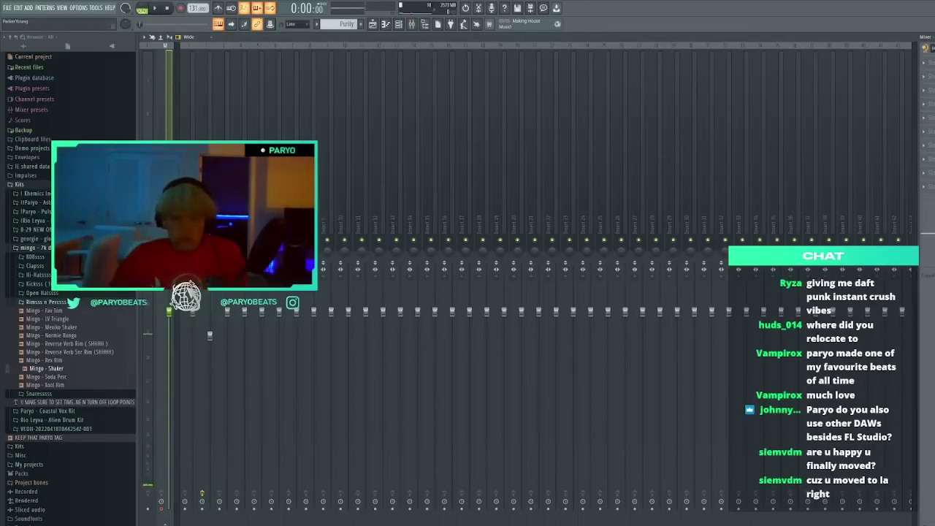
{"action": "key", "text": "F5"}
{"action": "right_click", "coordinate": [239, 121]}
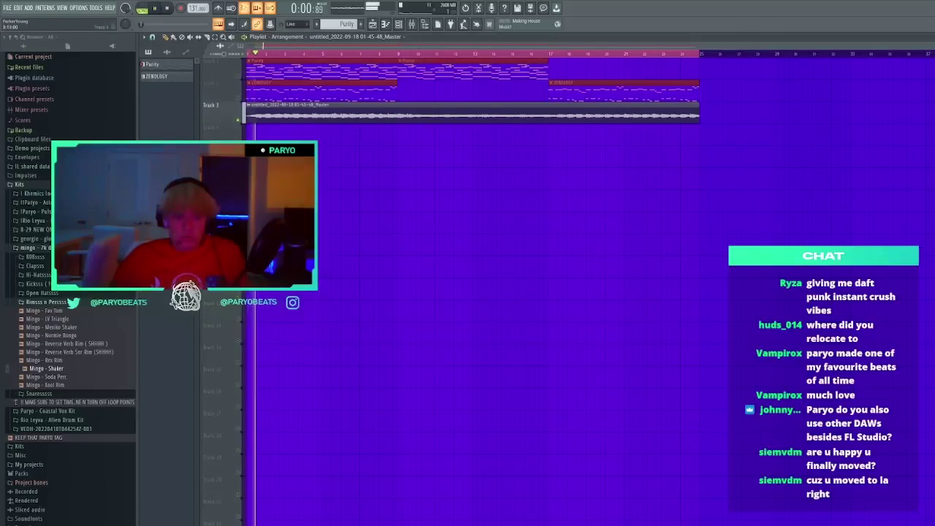
{"action": "right_click", "coordinate": [295, 118]}
{"action": "key", "text": "space"}
{"action": "right_click", "coordinate": [239, 76]}
{"action": "right_click", "coordinate": [239, 76]}
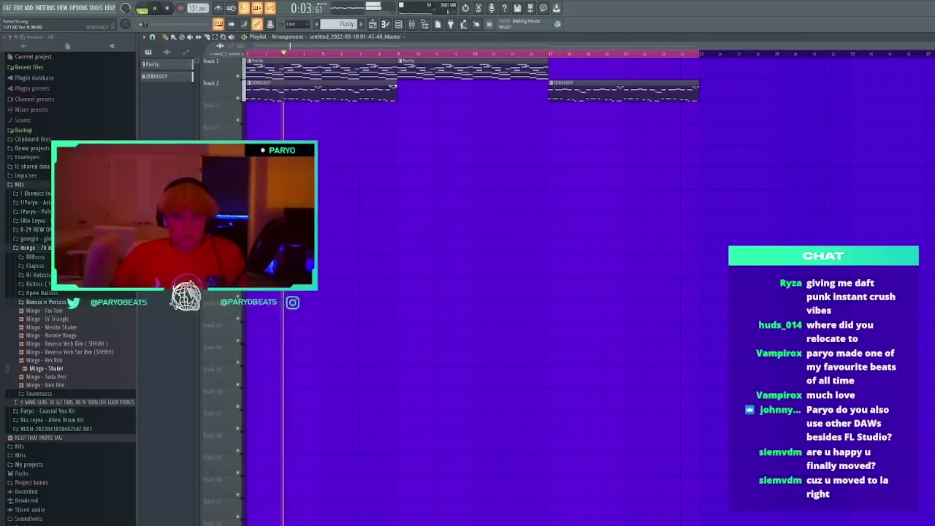
Delete the first Purity clip, select bars 1 to 8, and render the remaining ZENOLOGY part to an audio clip
{"action": "right_click", "coordinate": [381, 77]}
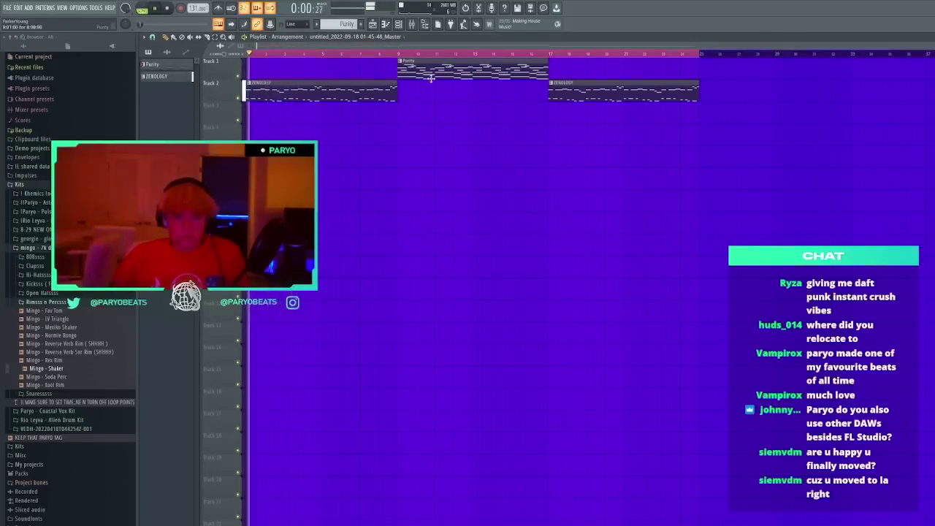
{"action": "left_click_drag", "start_coordinate": [402, 57], "coordinate": [253, 54]}
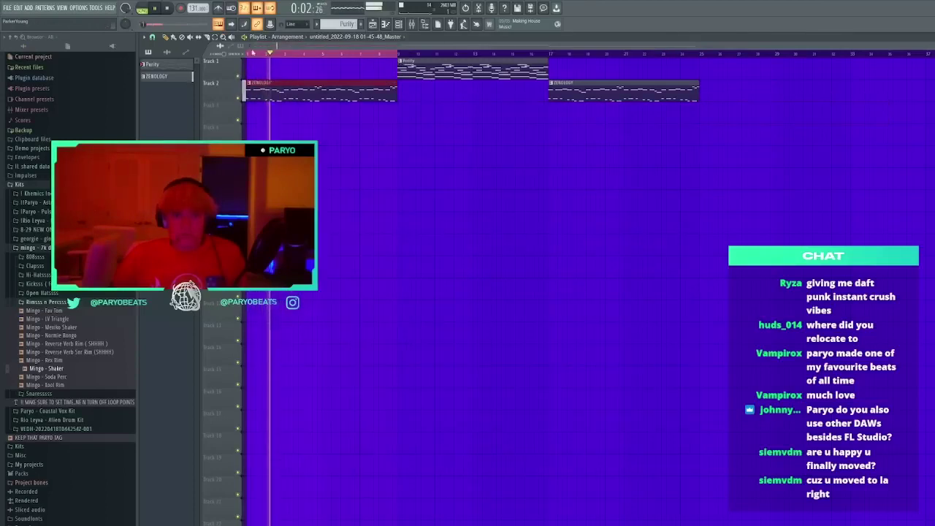
{"action": "left_click", "coordinate": [413, 25]}
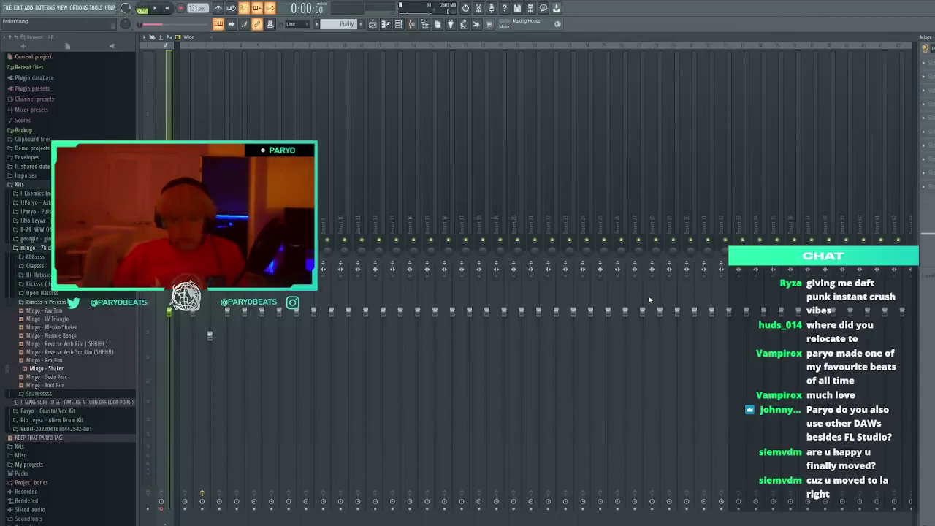
{"action": "key", "text": "F9"}
Clear the clips in bars 1 to 8 on tracks 1 and 2, and align the rendered audio clip to bar 1 on track 6
{"action": "left_click", "coordinate": [445, 171]}
{"action": "right_click", "coordinate": [310, 70]}
{"action": "right_click", "coordinate": [309, 82]}
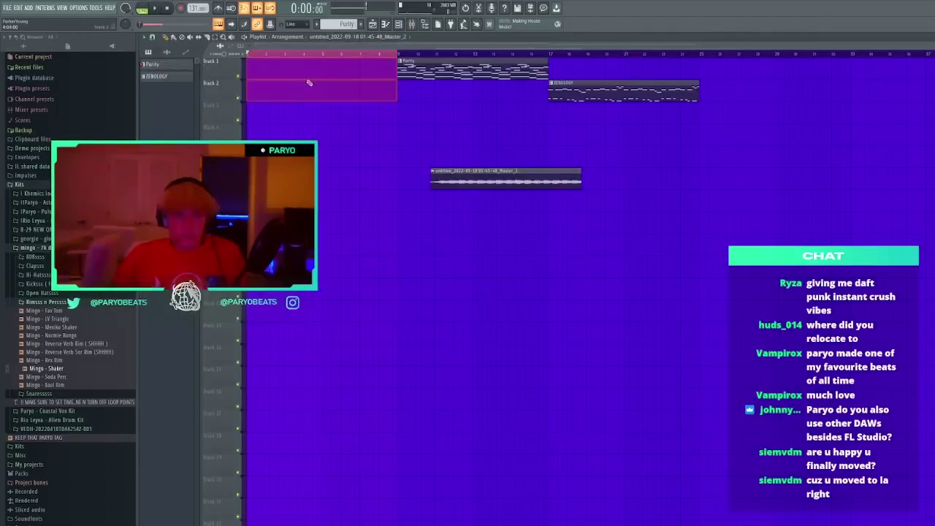
{"action": "left_click_drag", "start_coordinate": [483, 176], "coordinate": [299, 177]}
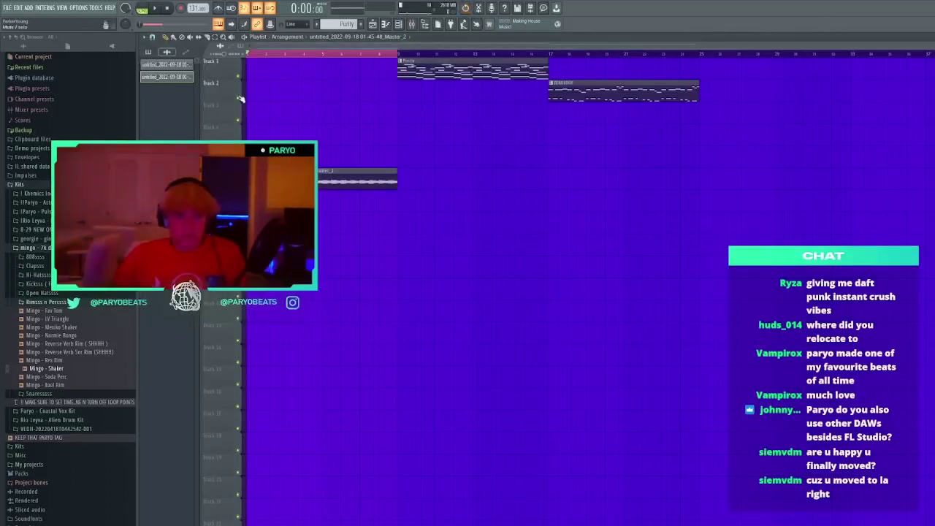
{"action": "scroll", "coordinate": [263, 57], "scroll_direction": "up", "scroll_amount": 2}
{"action": "left_click", "coordinate": [389, 223]}
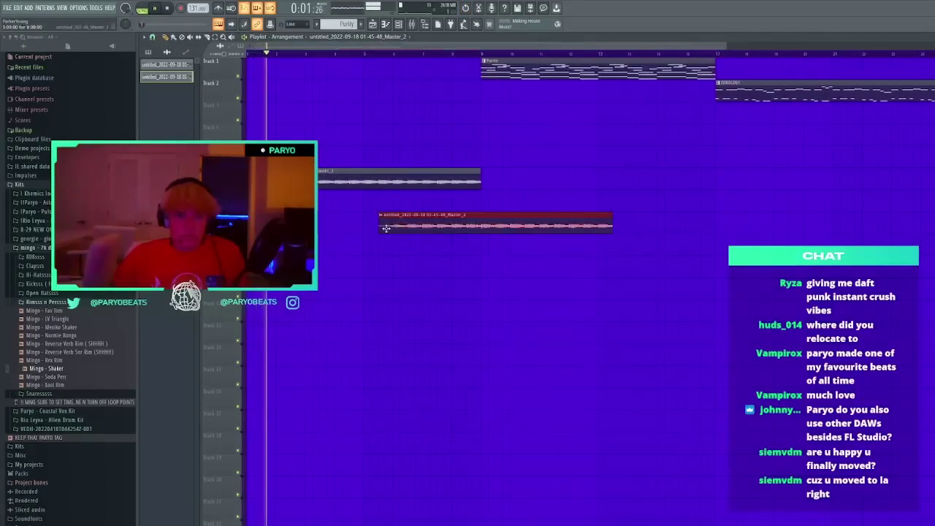
{"action": "right_click", "coordinate": [389, 231]}
{"action": "left_click", "coordinate": [389, 243]}
{"action": "right_click", "coordinate": [388, 243]}
{"action": "left_click", "coordinate": [387, 241]}
{"action": "right_click", "coordinate": [387, 241]}
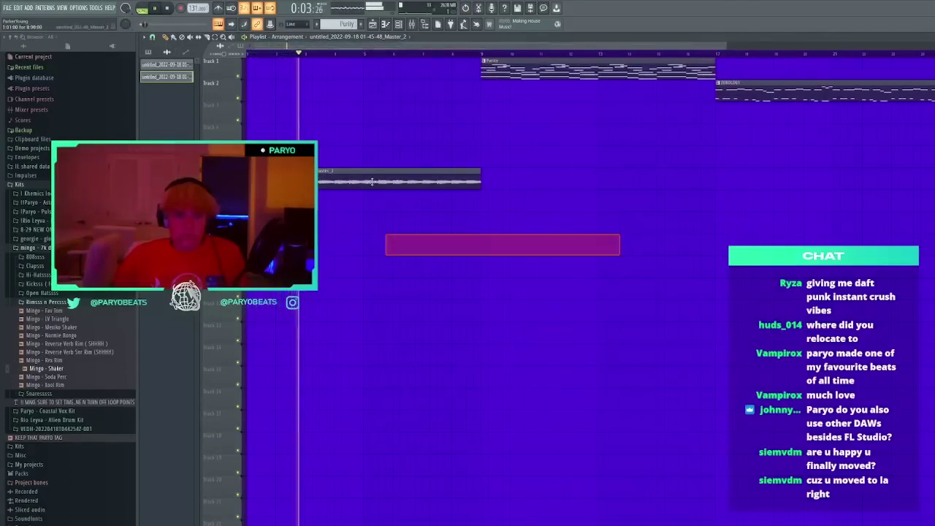
Listen to the rendered audio clip around bar 4 to find where to slice it
{"action": "scroll", "coordinate": [375, 183], "scroll_direction": "up", "scroll_amount": 1}
{"action": "scroll", "coordinate": [383, 67], "scroll_direction": "up", "scroll_amount": 2}
{"action": "scroll", "coordinate": [402, 65], "scroll_direction": "up", "scroll_amount": 2}
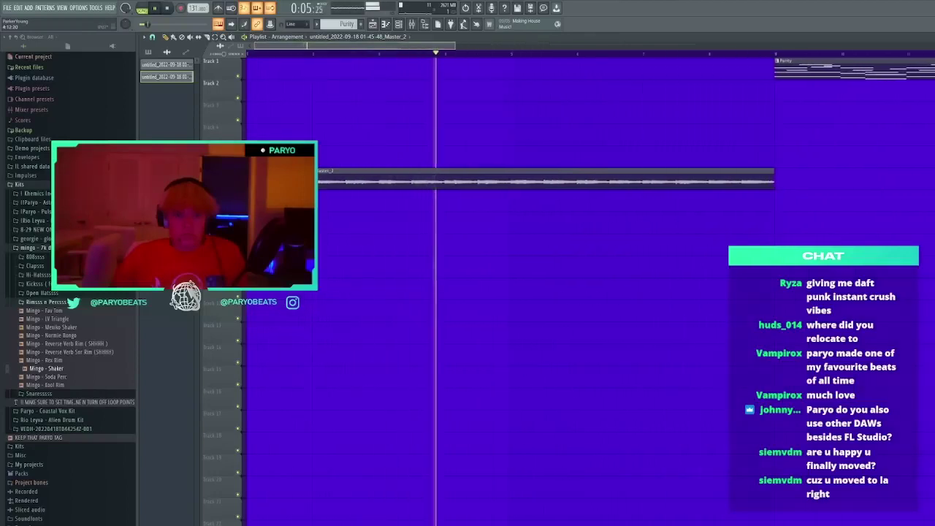
{"action": "left_click", "coordinate": [457, 55]}
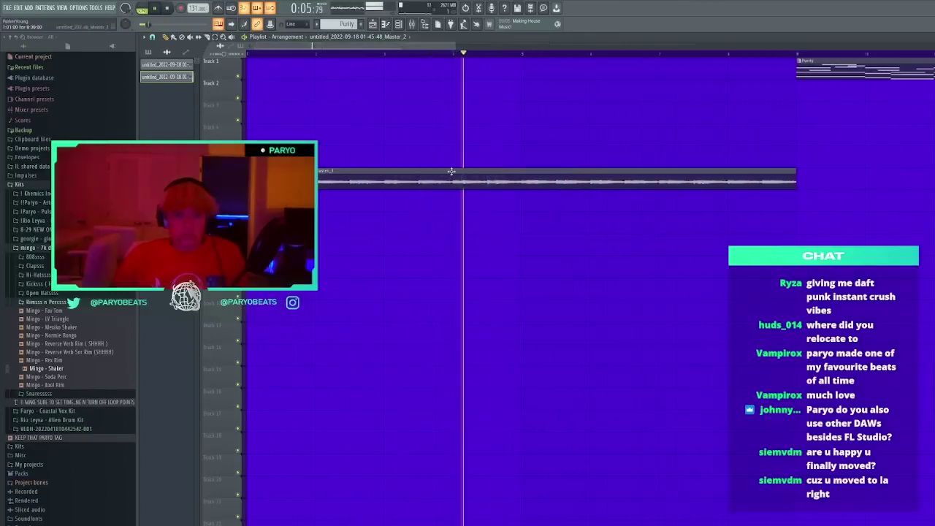
{"action": "key", "text": "space"}
{"action": "key", "text": "space"}
{"action": "left_click", "coordinate": [456, 195]}
{"action": "right_click", "coordinate": [459, 198]}
{"action": "key", "text": "space"}
{"action": "key", "text": "space"}
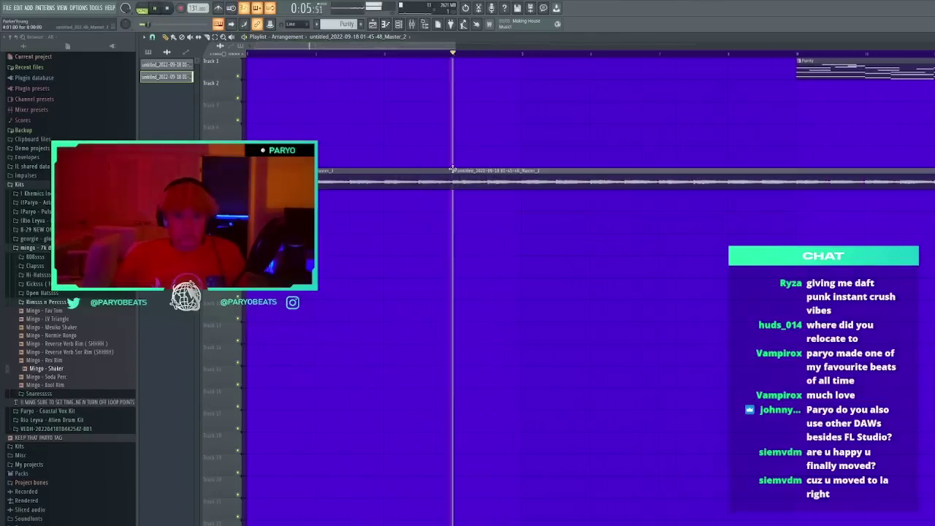
{"action": "left_click", "coordinate": [467, 200]}
{"action": "right_click", "coordinate": [505, 202]}
{"action": "key", "text": "space"}
{"action": "key", "text": "space"}
Turn off typing-keyboard note input, slice the audio clip at bar 4, and keep only its later part on track 7
{"action": "left_click", "coordinate": [218, 24]}
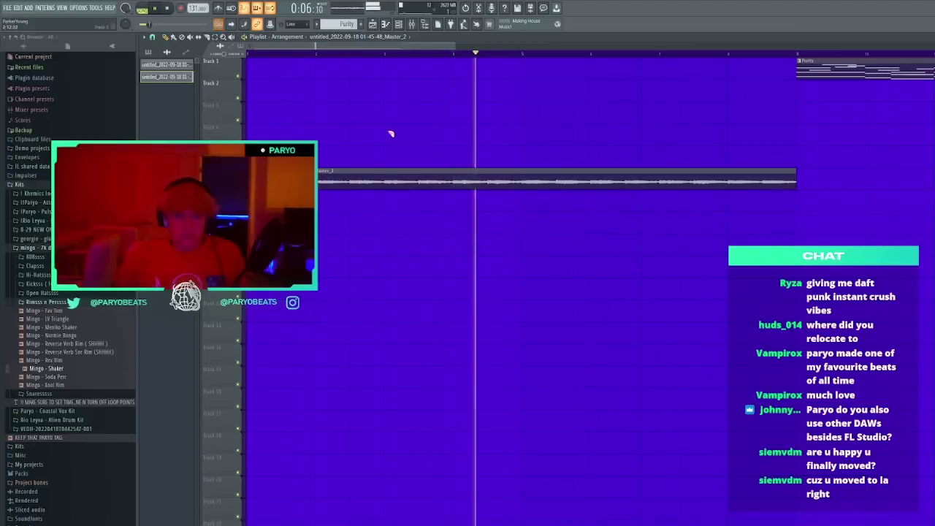
{"action": "mouse_move", "coordinate": [457, 196]}
{"action": "left_mouse_down"}
{"action": "mouse_move", "coordinate": [453, 167]}
{"action": "mouse_move", "coordinate": [744, 199]}
{"action": "left_mouse_up"}
{"action": "key", "text": "p"}
{"action": "right_click", "coordinate": [443, 183]}
{"action": "key", "text": "space"}
{"action": "key", "text": "space"}
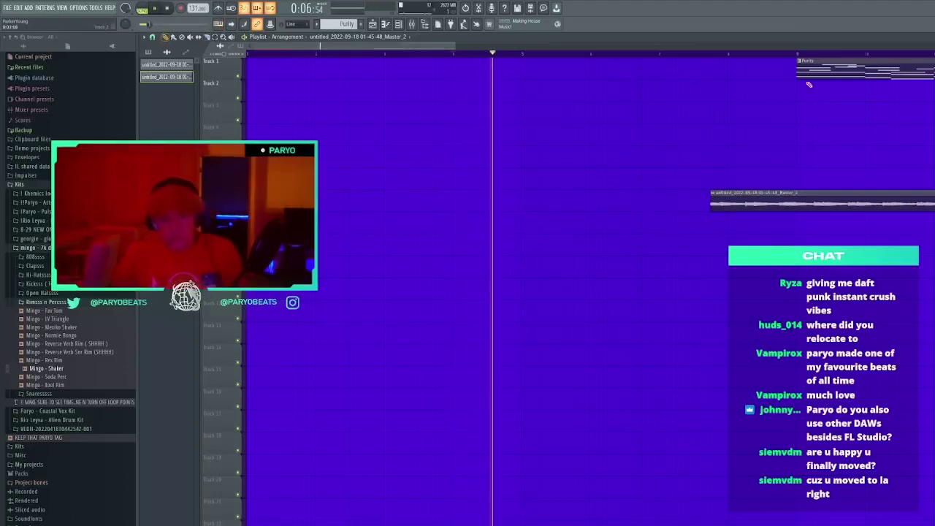
Move the Purity clip to the start of track 1 and the sliced audio clip to the start of track 2
{"action": "left_click_drag", "start_coordinate": [809, 84], "coordinate": [247, 51]}
{"action": "left_click_drag", "start_coordinate": [736, 203], "coordinate": [341, 93]}
{"action": "left_click_drag", "start_coordinate": [429, 139], "coordinate": [494, 143]}
{"action": "right_click", "coordinate": [494, 144]}
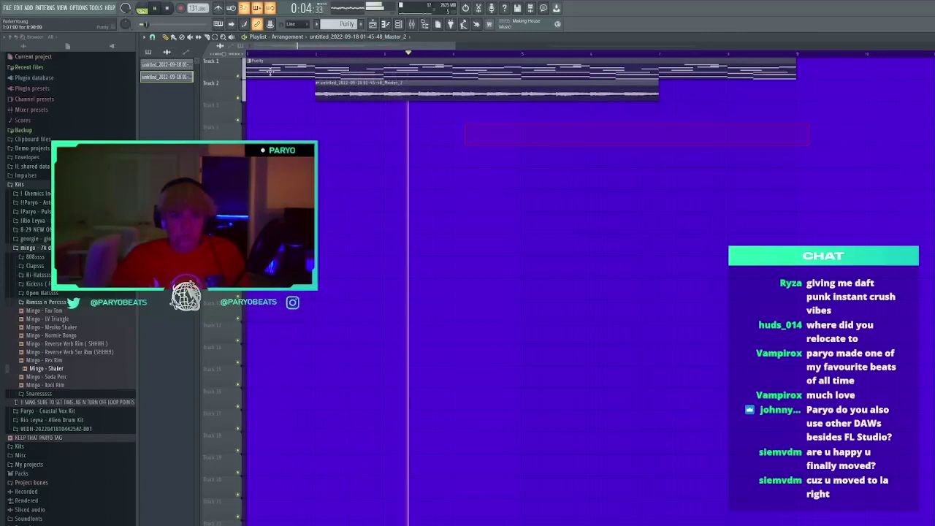
{"action": "left_click_drag", "start_coordinate": [315, 97], "coordinate": [246, 97]}
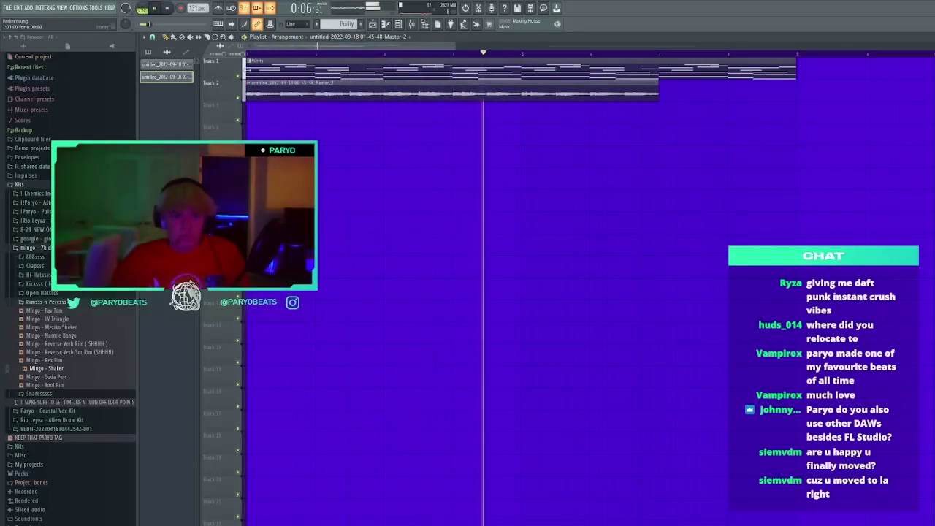
Play the layered clips from several points up to bar 4, and mute the Purity track to hear the audio alone
{"action": "key", "text": "space"}
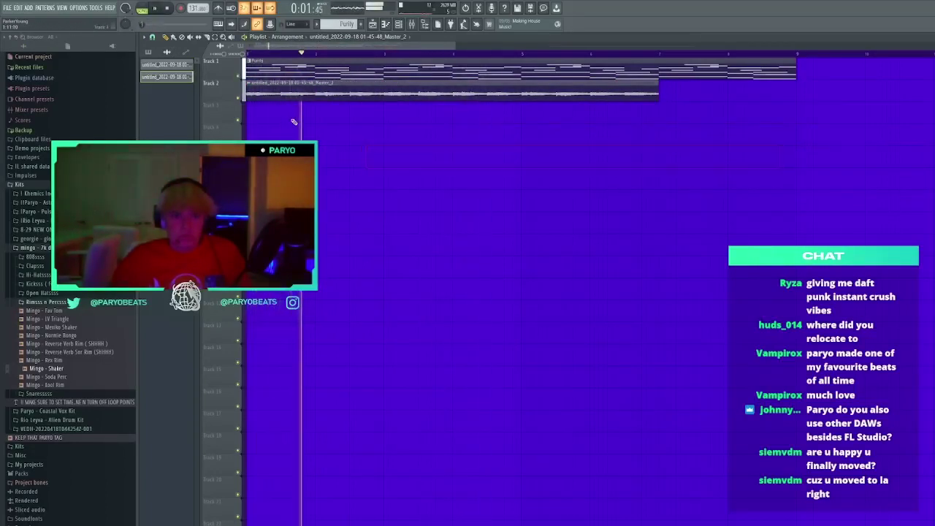
{"action": "left_click", "coordinate": [388, 54]}
{"action": "left_click", "coordinate": [414, 54]}
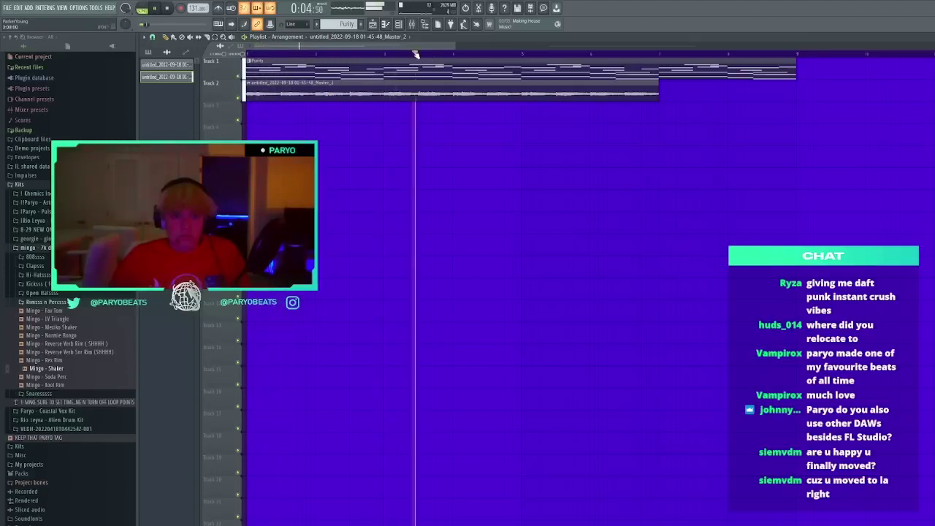
{"action": "left_click", "coordinate": [454, 54]}
{"action": "key", "text": "space"}
{"action": "left_click", "coordinate": [240, 76]}
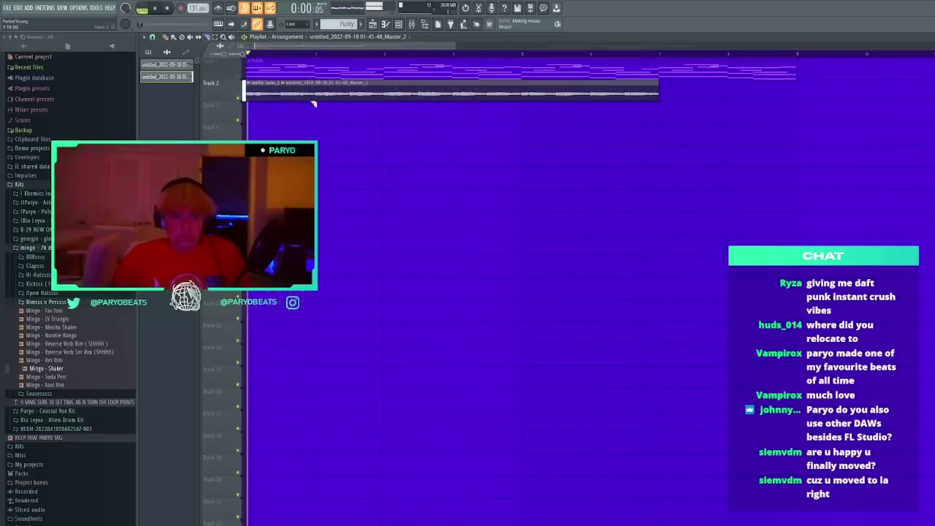
Delete the opening half-bar slice of the audio on track 2, and listen to the remaining audio from different bars
{"action": "left_click", "coordinate": [273, 97], "text": "ctrl"}
{"action": "key", "text": "Delete"}
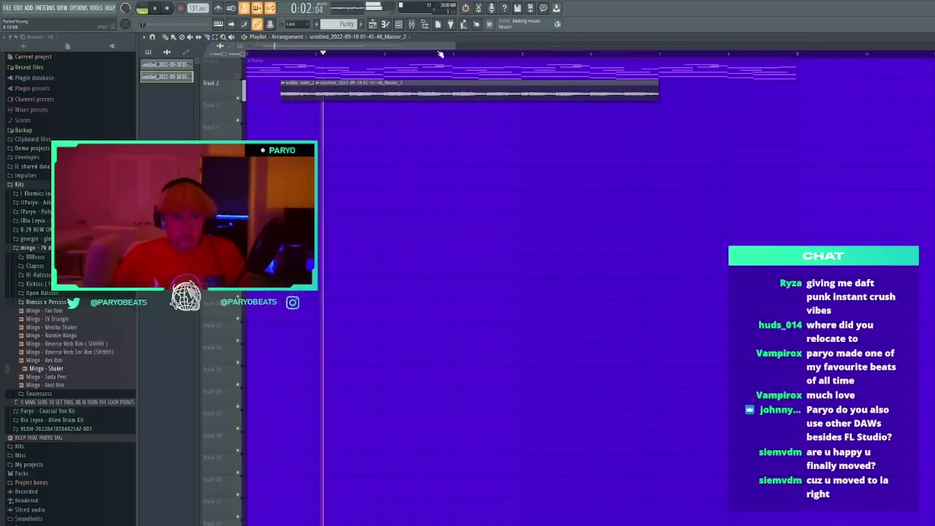
{"action": "left_click", "coordinate": [426, 54]}
{"action": "left_click", "coordinate": [384, 54]}
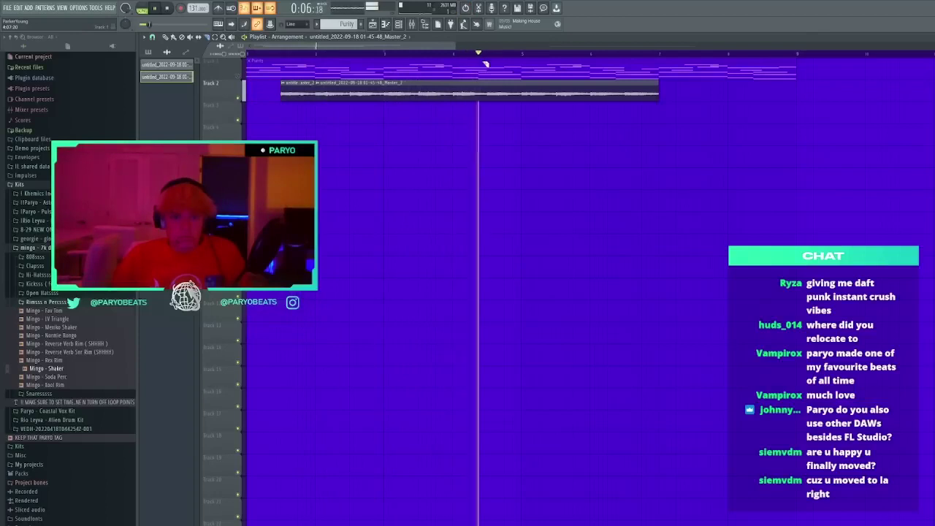
{"action": "scroll", "coordinate": [500, 66], "scroll_direction": "down", "scroll_amount": 2, "text": "ctrl"}
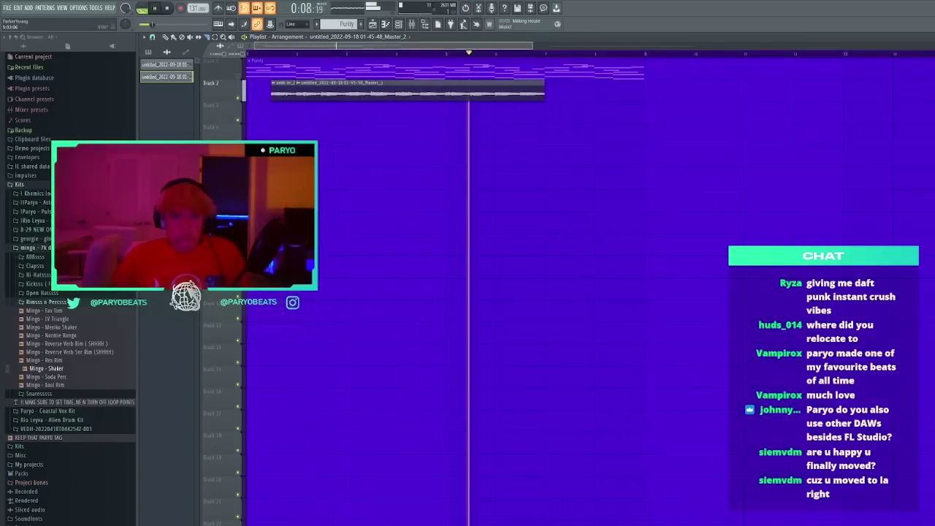
{"action": "left_click", "coordinate": [249, 54]}
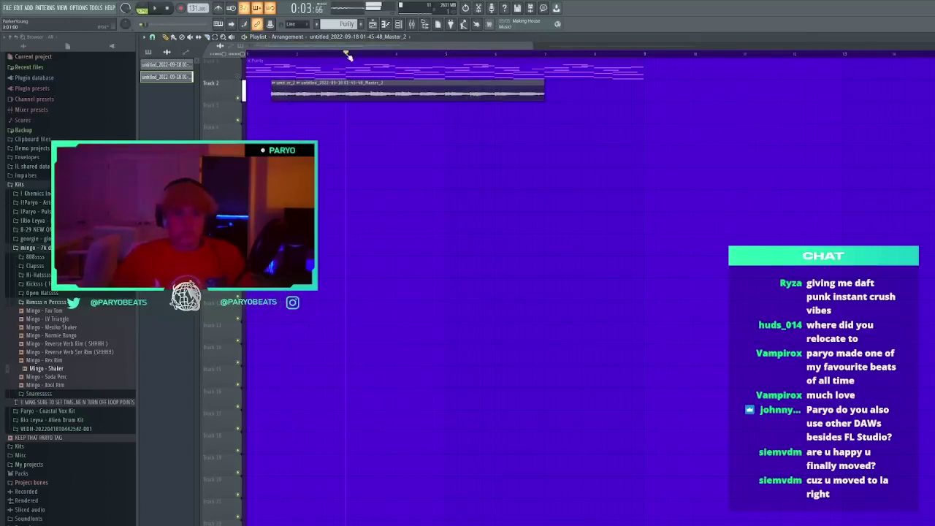
{"action": "left_click", "coordinate": [252, 55]}
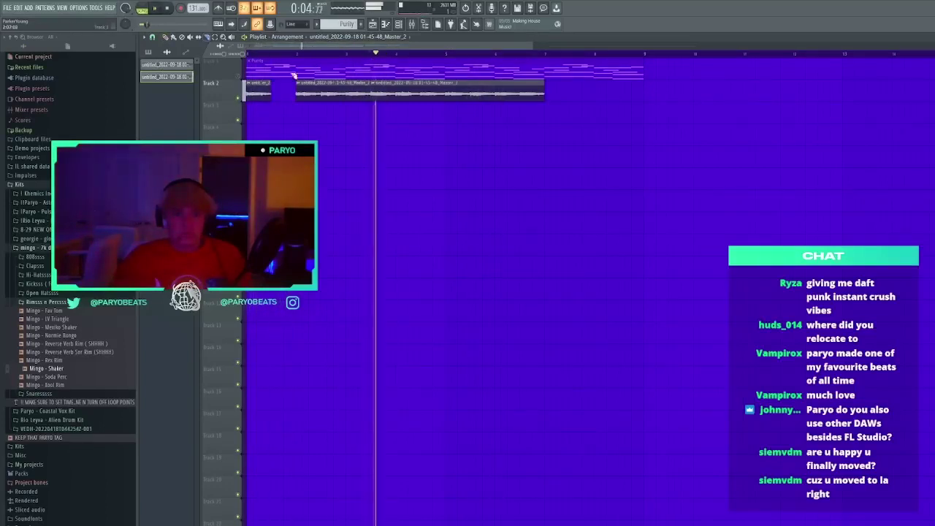
Fill the gap in the second half of bar 1 with a half-bar slice of the last audio piece, deleting the rest of it
{"action": "left_click", "coordinate": [249, 55]}
{"action": "key", "text": "space"}
{"action": "key", "text": "space"}
{"action": "key", "text": "p"}
{"action": "mouse_move", "coordinate": [376, 97]}
{"action": "left_mouse_down"}
{"action": "mouse_move", "coordinate": [358, 122]}
{"action": "mouse_move", "coordinate": [277, 122]}
{"action": "mouse_move", "coordinate": [297, 122]}
{"action": "left_mouse_up"}
{"action": "key", "text": "c"}
{"action": "right_click", "coordinate": [318, 119]}
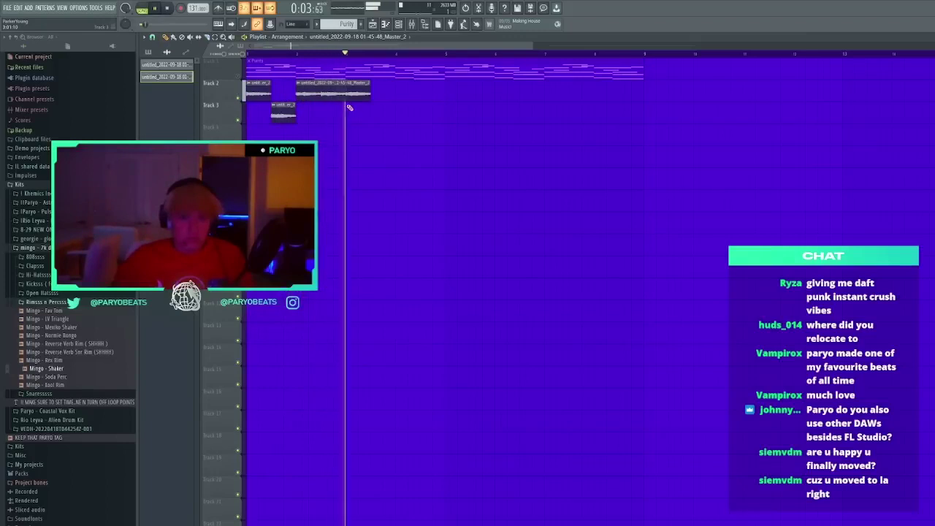
{"action": "left_click_drag", "start_coordinate": [283, 111], "coordinate": [284, 89]}
{"action": "key", "text": "space"}
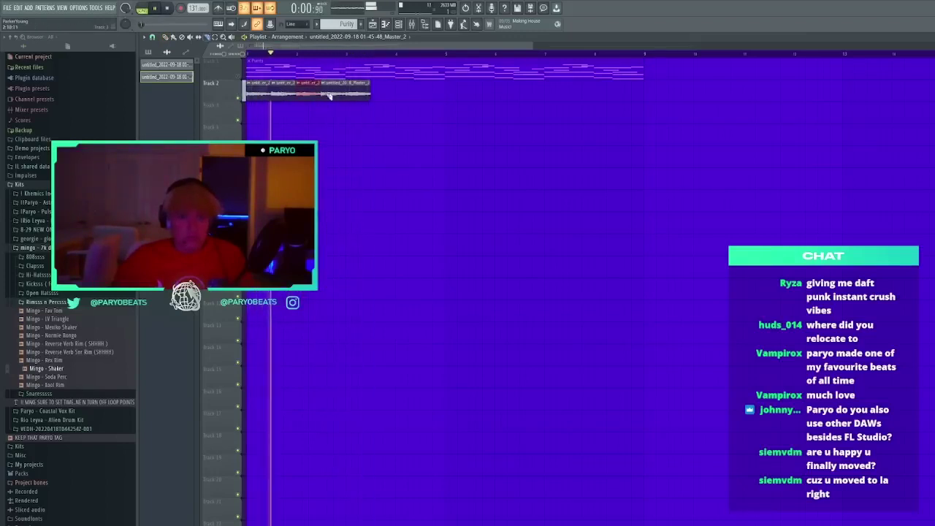
Replace the half-bar audio slice at bar 2 with the one-bar piece that follows it
{"action": "left_click_drag", "start_coordinate": [340, 94], "coordinate": [315, 88]}
{"action": "key", "text": "space"}
{"action": "key", "text": "space"}
{"action": "right_click", "coordinate": [312, 95]}
{"action": "left_click", "coordinate": [345, 112]}
{"action": "right_click", "coordinate": [346, 112]}
{"action": "left_click", "coordinate": [395, 113]}
{"action": "right_click", "coordinate": [401, 113]}
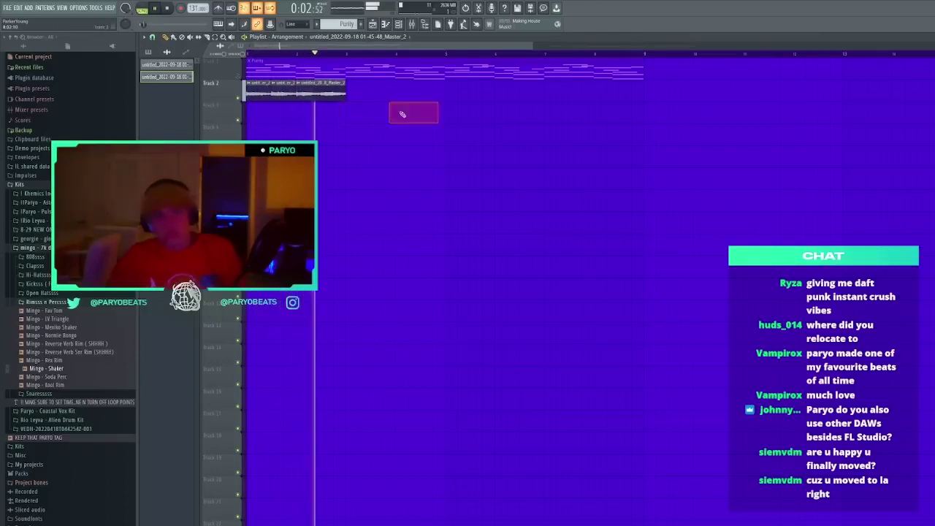
Duplicate the two bars of audio slices on track 2, and check the audio clip's sampler settings
{"action": "left_click_drag", "start_coordinate": [402, 112], "coordinate": [259, 89]}
{"action": "key", "text": "ctrl+b"}
{"action": "left_click", "coordinate": [426, 151]}
{"action": "right_click", "coordinate": [426, 151]}
{"action": "left_click", "coordinate": [460, 137]}
{"action": "right_click", "coordinate": [460, 137]}
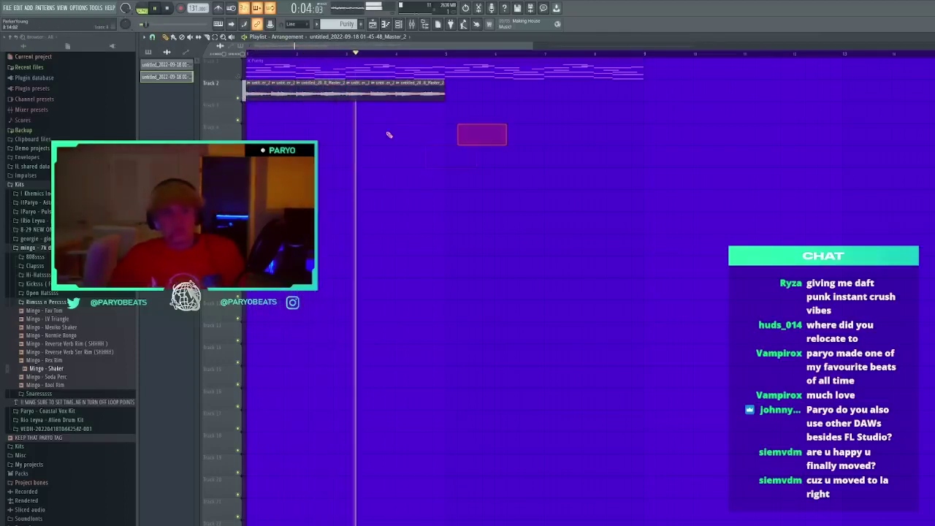
{"action": "double_click", "coordinate": [267, 91]}
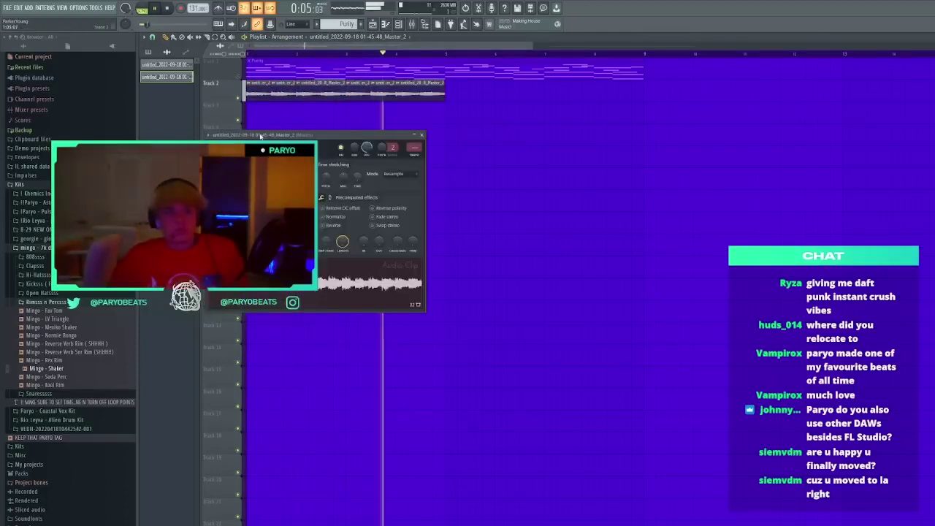
{"action": "left_click", "coordinate": [422, 135]}
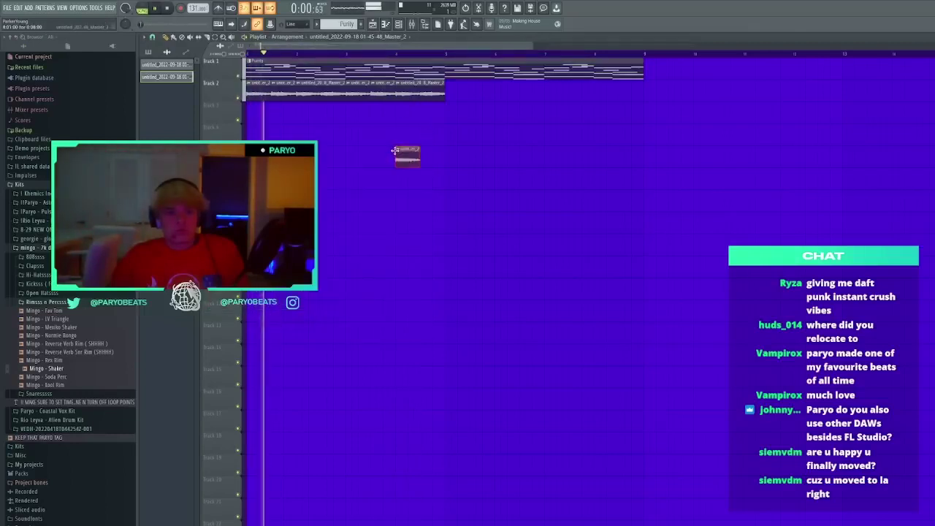
Show the patterns in the clip picker, and delete all audio slices from track 2
{"action": "left_click", "coordinate": [150, 52]}
{"action": "left_click_drag", "start_coordinate": [521, 155], "coordinate": [255, 91]}
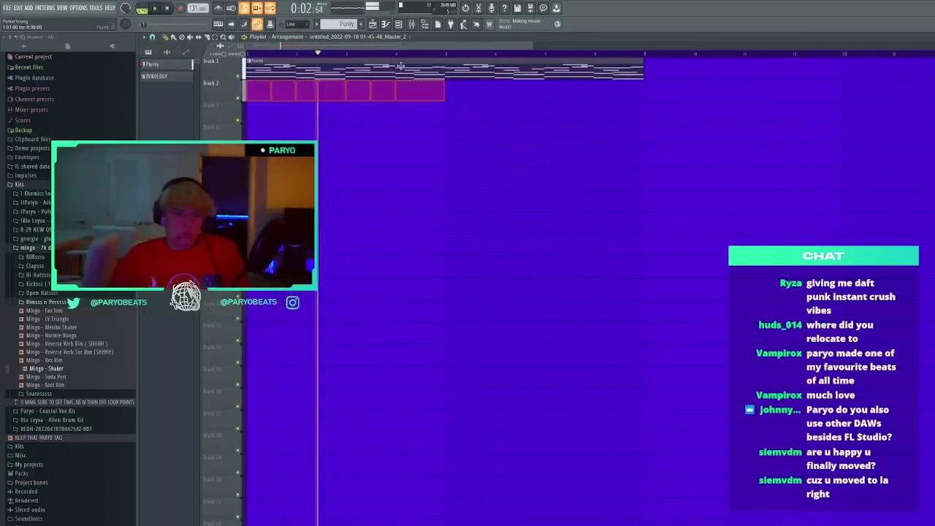
{"action": "key", "text": "Delete"}
{"action": "key", "text": "F6"}
{"action": "key", "text": "space"}
{"action": "key", "text": "space"}
Place the ZENOLOGY pattern at the start of track 2 beneath the Purity clip, and play both together
{"action": "left_click", "coordinate": [367, 111]}
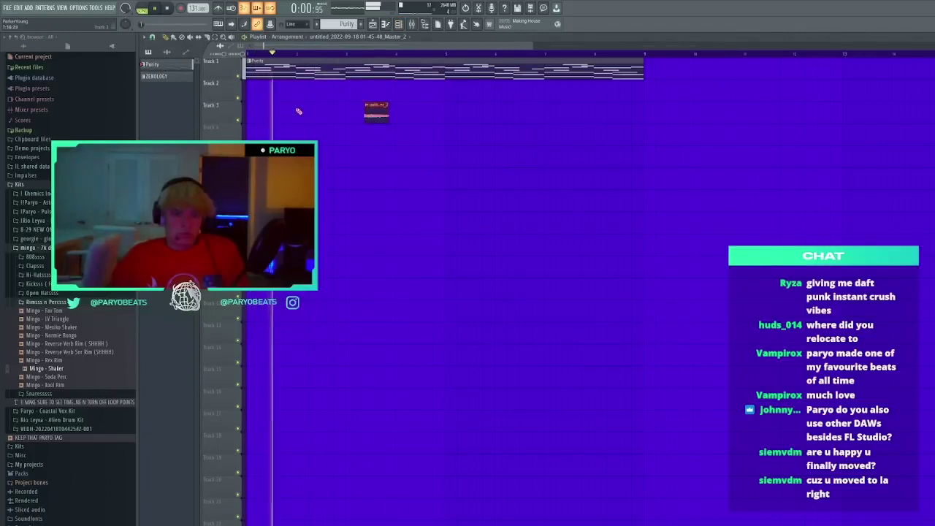
{"action": "key", "text": "ctrl+z"}
{"action": "left_click", "coordinate": [165, 76]}
{"action": "left_click_drag", "start_coordinate": [301, 90], "coordinate": [251, 91]}
{"action": "key", "text": "space"}
{"action": "key", "text": "space"}
{"action": "left_click", "coordinate": [377, 135]}
{"action": "right_click", "coordinate": [380, 130]}
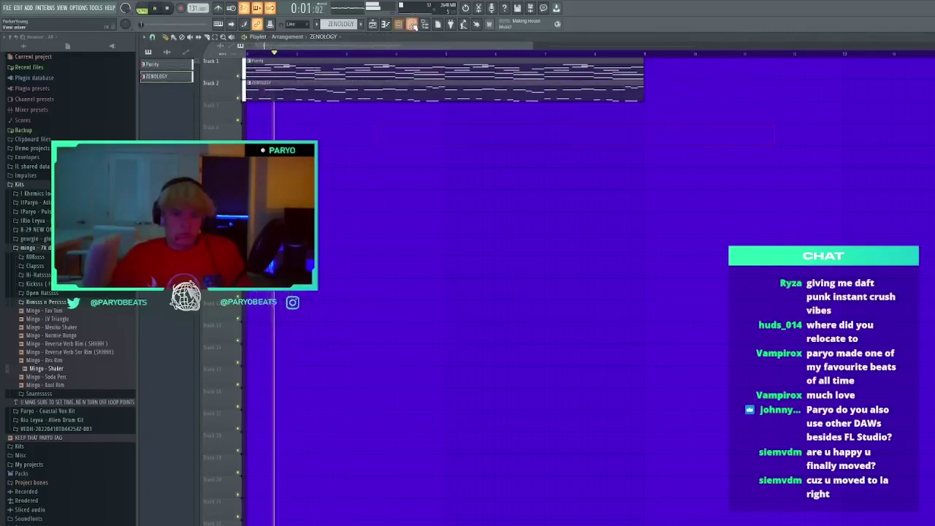
Record the master output with Edison while the playlist plays
{"action": "key", "text": "F9"}
{"action": "left_click", "coordinate": [209, 219]}
{"action": "left_click", "coordinate": [192, 212]}
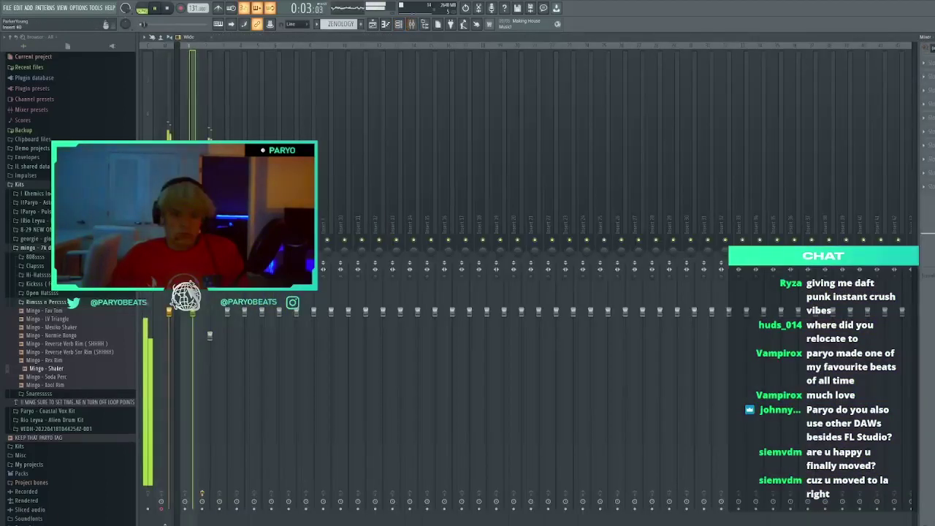
{"action": "left_click", "coordinate": [169, 212]}
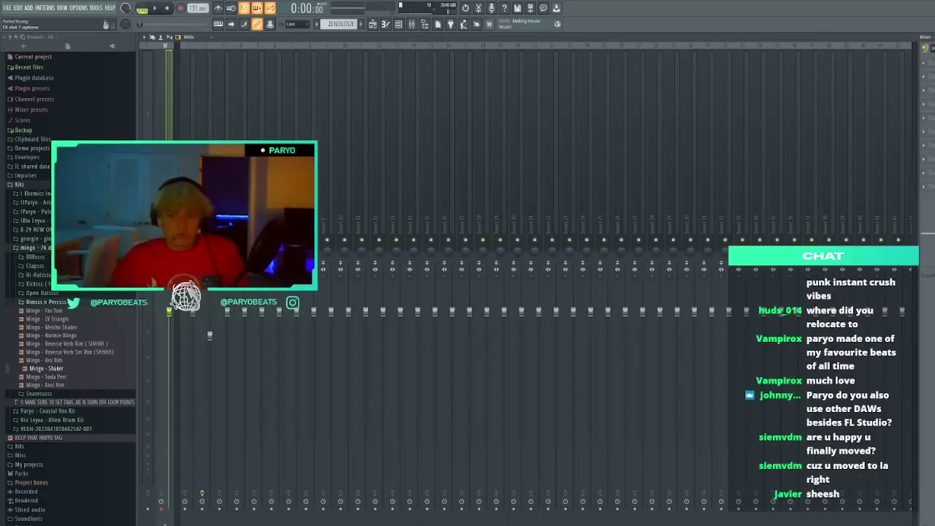
{"action": "key", "text": "ctrl+e"}
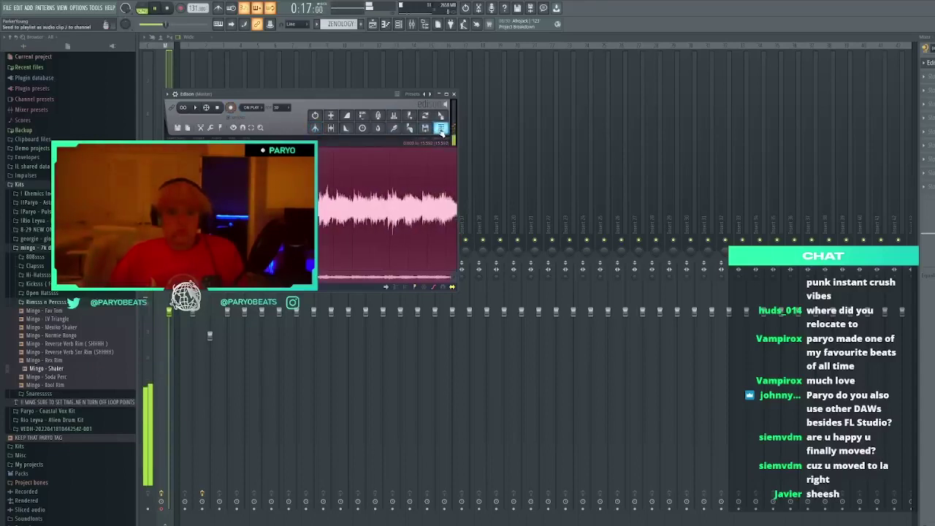
Send the Edison recording to the playlist as an audio clip on track 3, and return to the playlist
{"action": "left_click", "coordinate": [442, 128]}
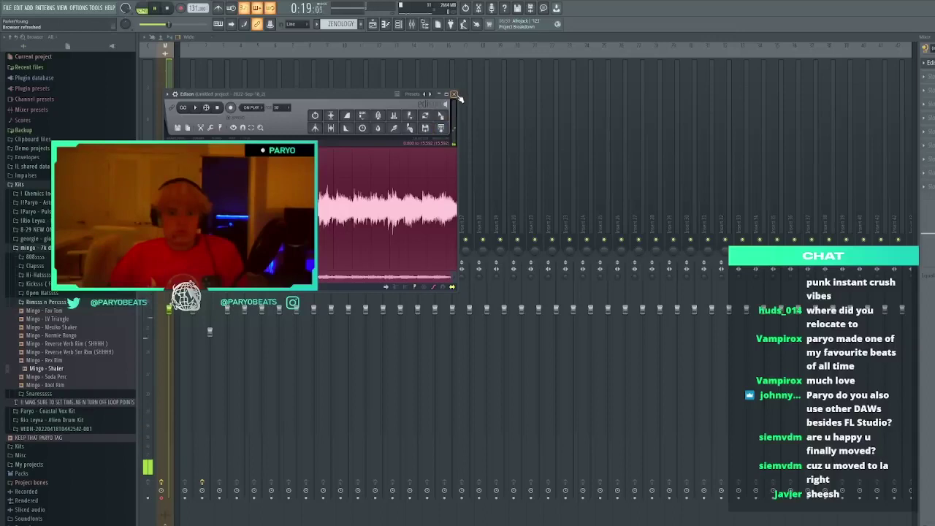
{"action": "left_click", "coordinate": [454, 94]}
{"action": "key", "text": "F5"}
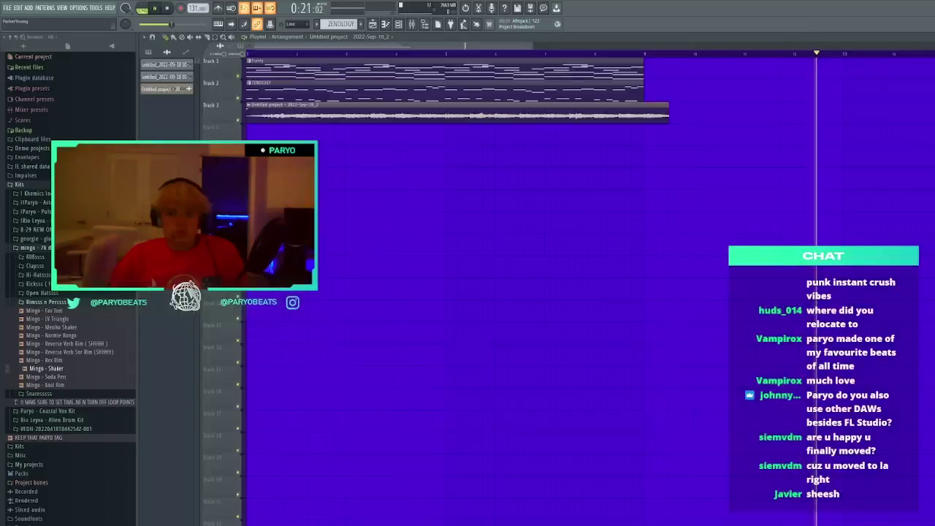
Solo track 3 and stretch its audio clip from eight to sixteen bars, ending at bar 17
{"action": "key", "text": "space"}
{"action": "right_click", "coordinate": [239, 122]}
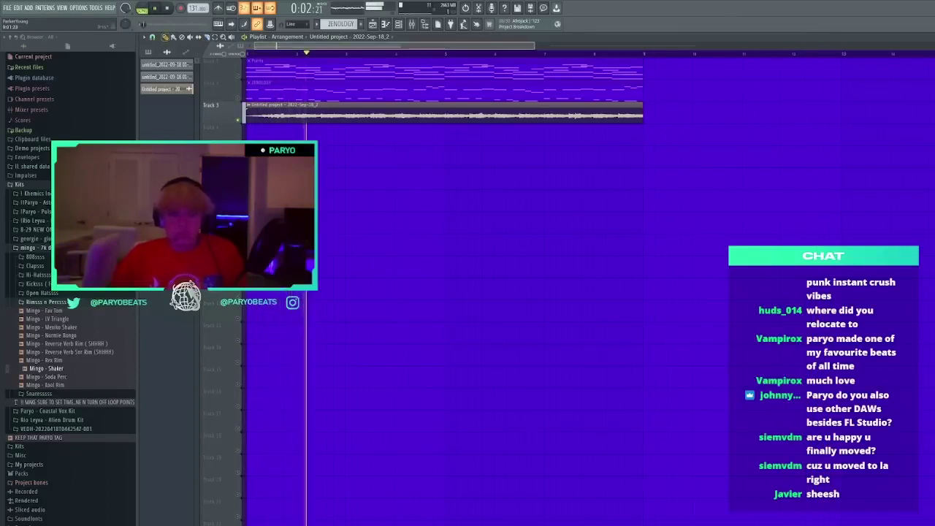
{"action": "left_click_drag", "start_coordinate": [533, 46], "coordinate": [889, 46]}
{"action": "left_click_drag", "start_coordinate": [421, 111], "coordinate": [596, 112]}
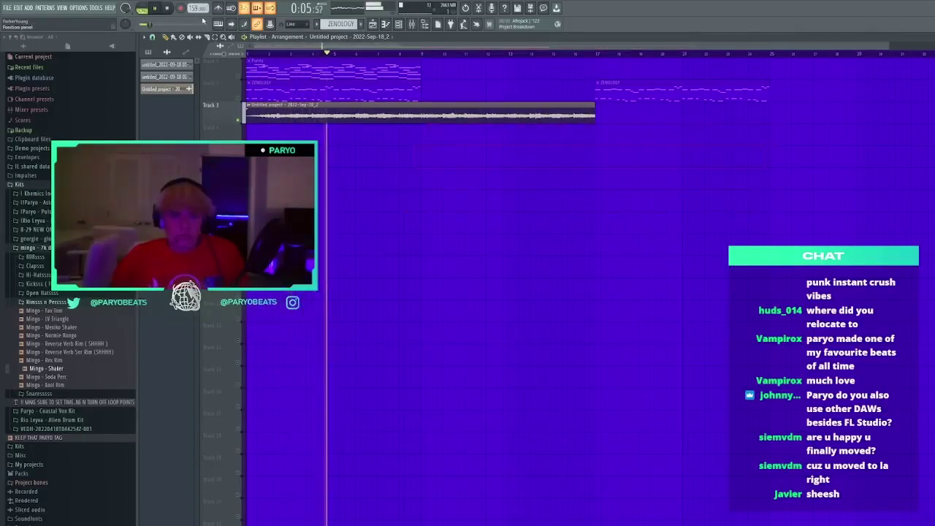
Set the project tempo to 159 BPM and check the track 3 audio clip's time-stretching settings
{"action": "left_click_drag", "start_coordinate": [197, 8], "coordinate": [197, 5]}
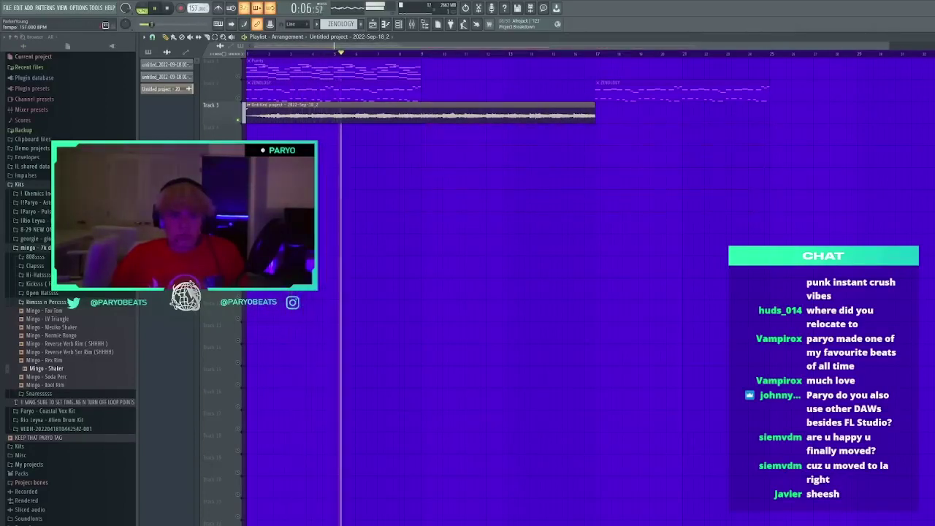
{"action": "double_click", "coordinate": [339, 118]}
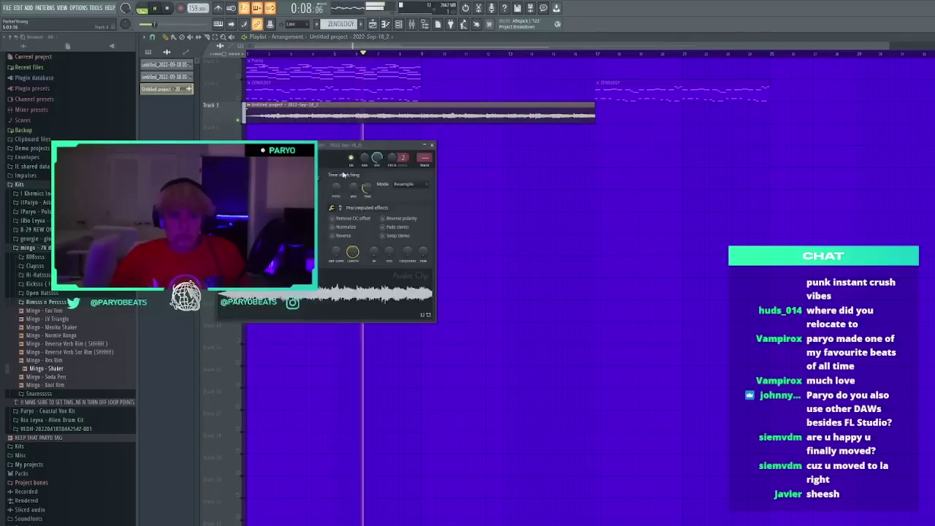
{"action": "left_click", "coordinate": [422, 50]}
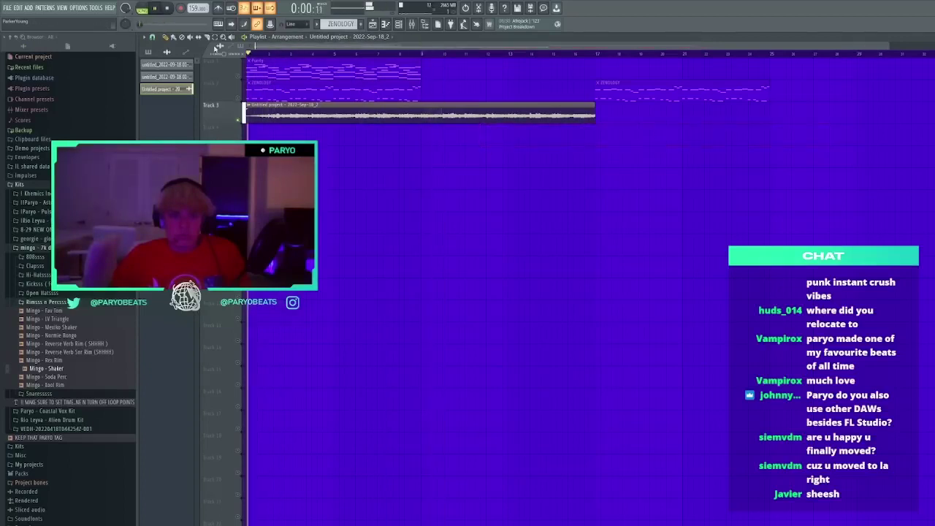
Switch the track 3 audio clip's time-stretching mode to Auto, and remove the stray clips placed below it
{"action": "scroll", "coordinate": [377, 127], "scroll_direction": "up", "scroll_amount": 1}
{"action": "left_click", "coordinate": [409, 154]}
{"action": "right_click", "coordinate": [409, 153]}
{"action": "double_click", "coordinate": [352, 118]}
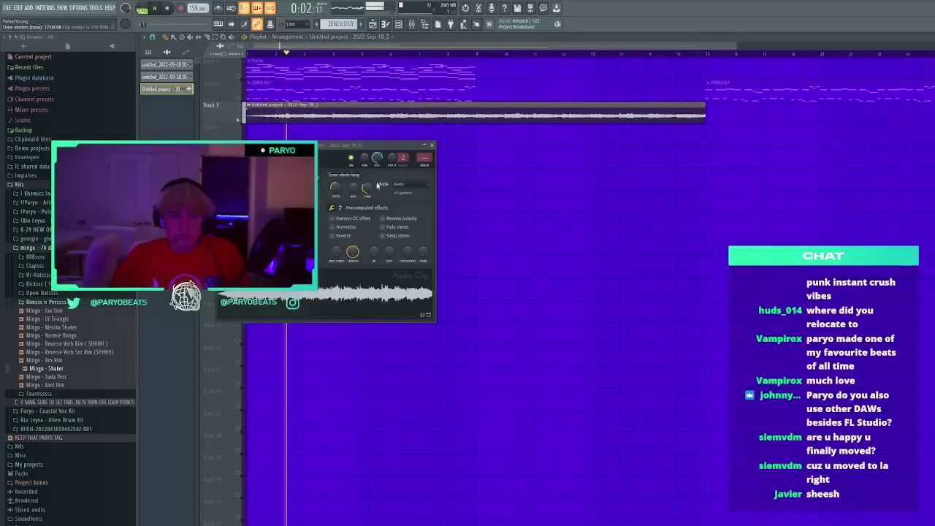
{"action": "left_click", "coordinate": [439, 159]}
{"action": "right_click", "coordinate": [441, 159]}
{"action": "left_click", "coordinate": [470, 157]}
{"action": "right_click", "coordinate": [472, 155]}
Slice the track 3 audio clip at bar 9 and replace its second half with a duplicate of the first
{"action": "key", "text": "c"}
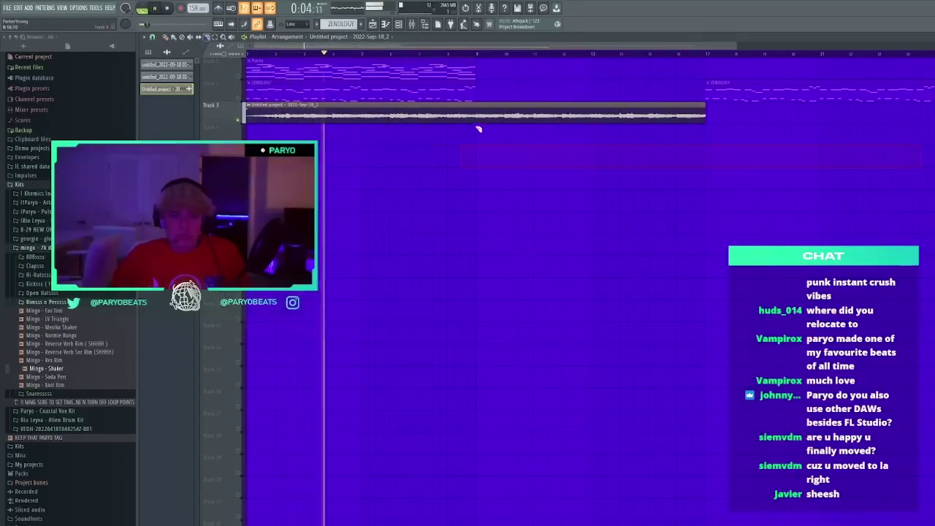
{"action": "left_click_drag", "start_coordinate": [478, 128], "coordinate": [478, 103]}
{"action": "right_click", "coordinate": [498, 120]}
{"action": "key", "text": "p"}
{"action": "left_click", "coordinate": [458, 119], "text": "ctrl"}
{"action": "key", "text": "ctrl+b"}
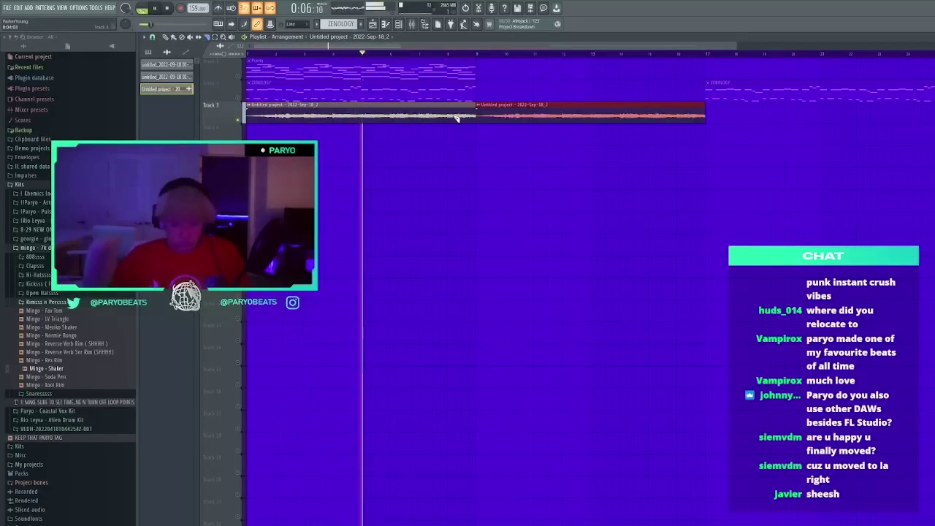
{"action": "left_click", "coordinate": [523, 173]}
{"action": "right_click", "coordinate": [524, 175]}
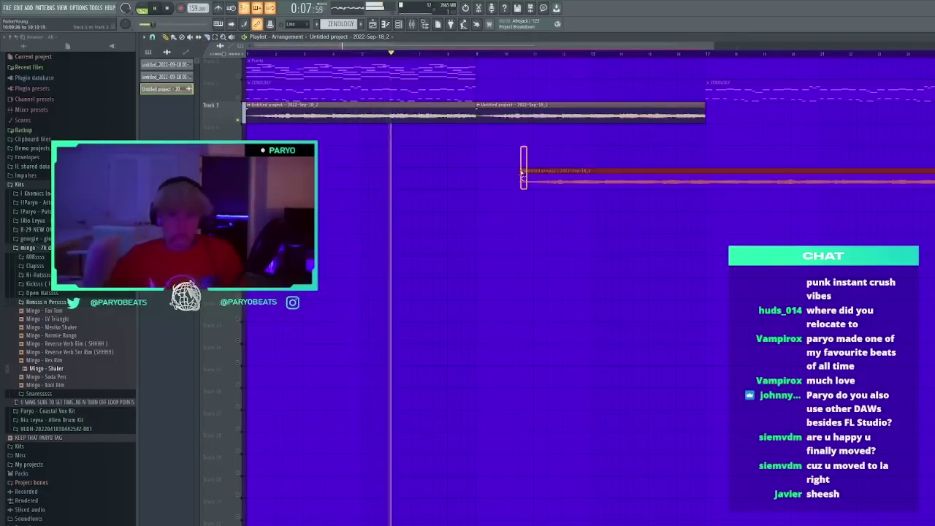
Unmute track 2 and open its ZENOLOGY pattern in the piano roll
{"action": "key", "text": "space"}
{"action": "left_click", "coordinate": [238, 98]}
{"action": "double_click", "coordinate": [271, 93]}
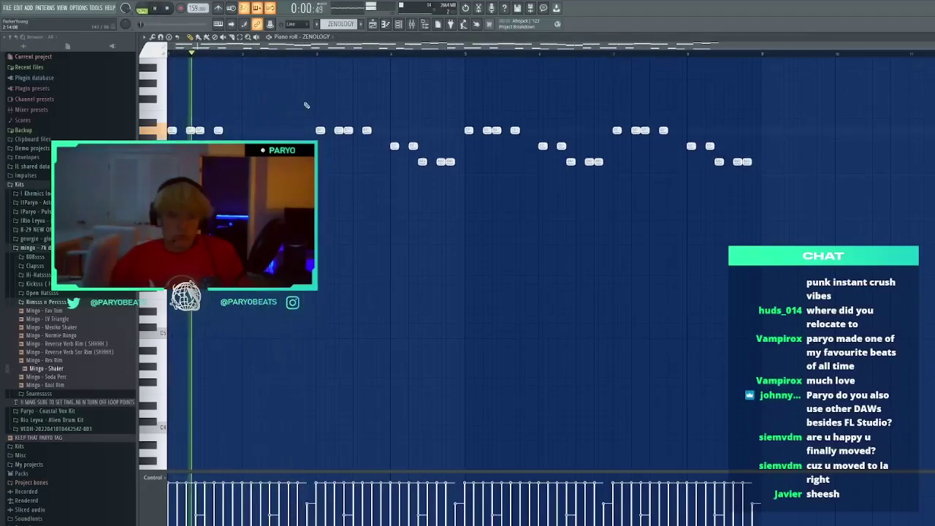
{"action": "scroll", "coordinate": [343, 139], "scroll_direction": "up", "scroll_amount": 4}
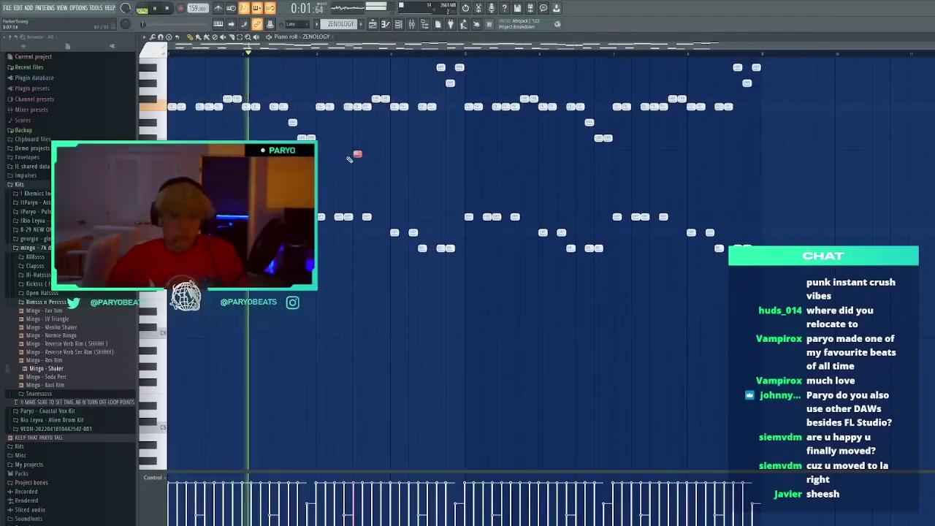
{"action": "scroll", "coordinate": [366, 160], "scroll_direction": "up", "scroll_amount": 2}
{"action": "scroll", "coordinate": [389, 179], "scroll_direction": "up", "scroll_amount": 1}
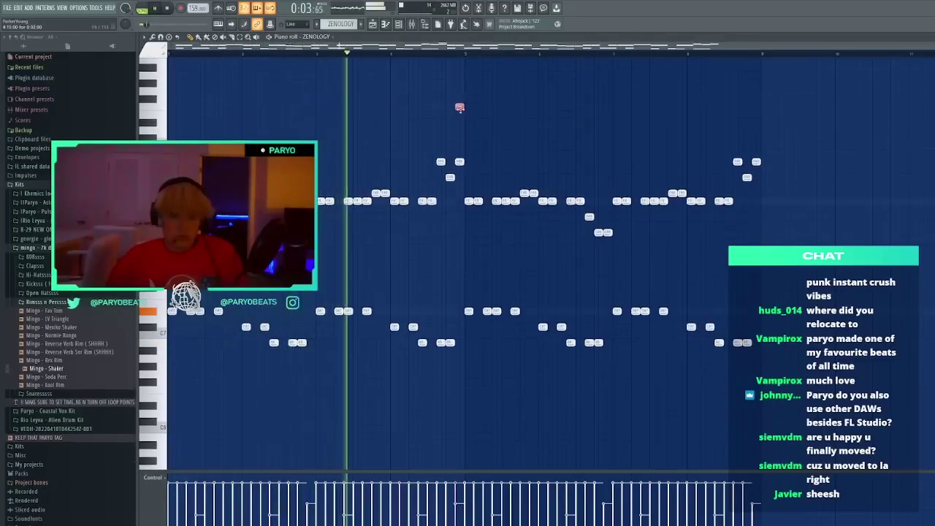
Play the ZENOLOGY notes while checking them against the channel rack and the mixer levels
{"action": "left_click", "coordinate": [404, 25]}
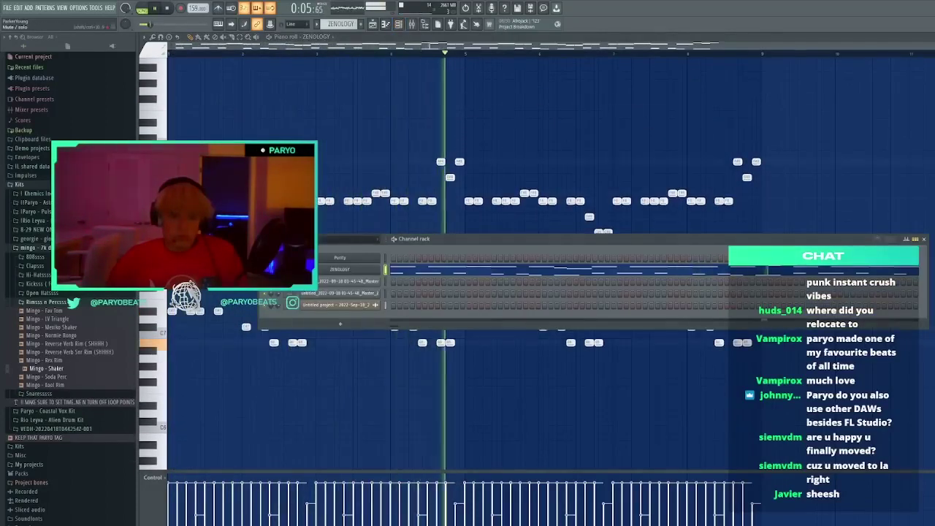
{"action": "key", "text": "F6"}
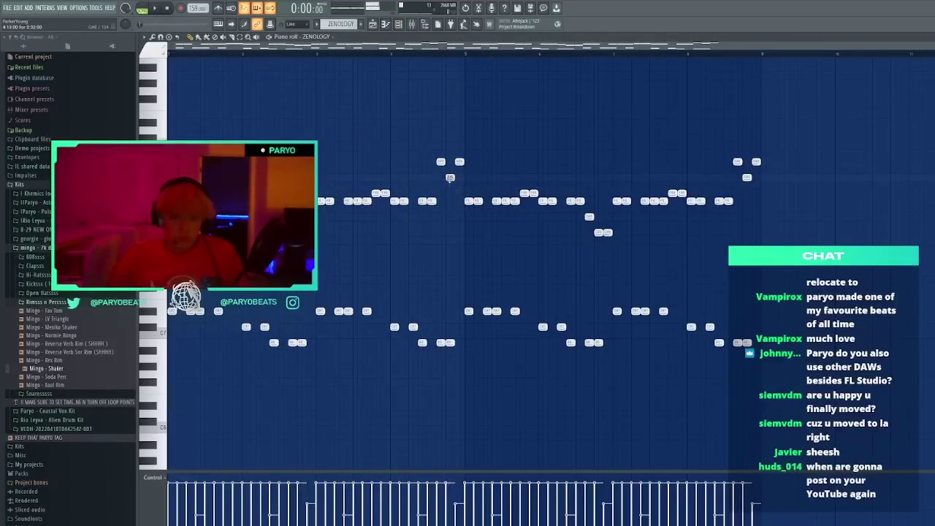
{"action": "scroll", "coordinate": [517, 162], "scroll_direction": "down", "scroll_amount": 3}
{"action": "key", "text": "space"}
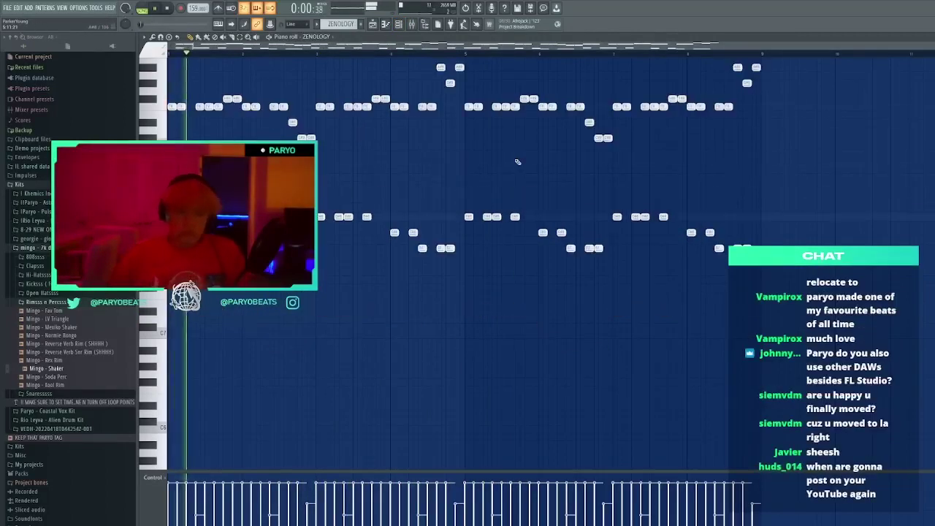
{"action": "left_click", "coordinate": [412, 25]}
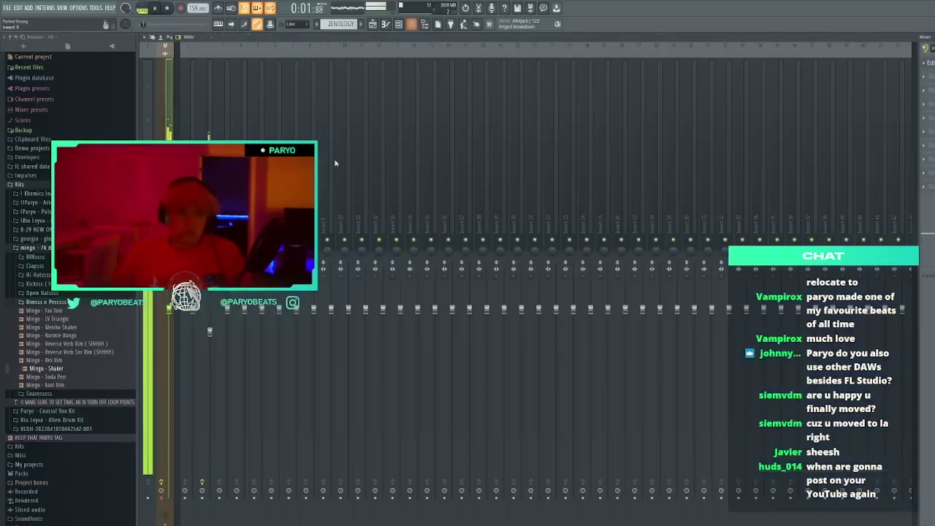
{"action": "left_click", "coordinate": [398, 24]}
{"action": "left_click", "coordinate": [411, 272]}
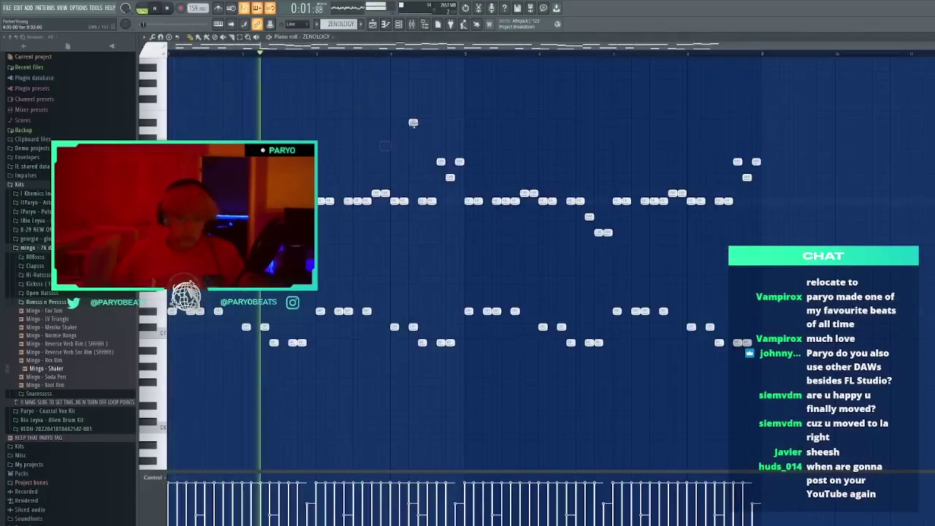
{"action": "left_click", "coordinate": [929, 37]}
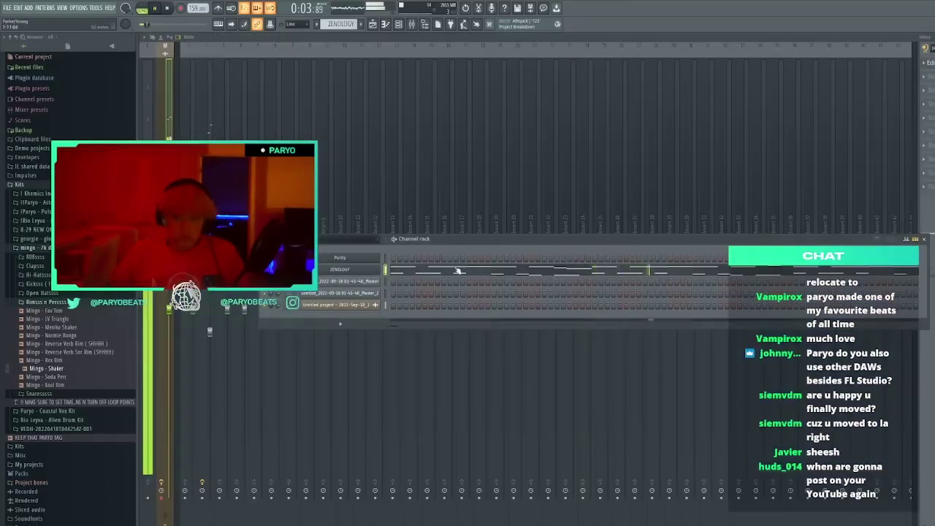
Open the ZENOLOGY synth and audition its lead presets over the playlist, choosing 07: Pacific Solo
{"action": "left_click", "coordinate": [353, 271]}
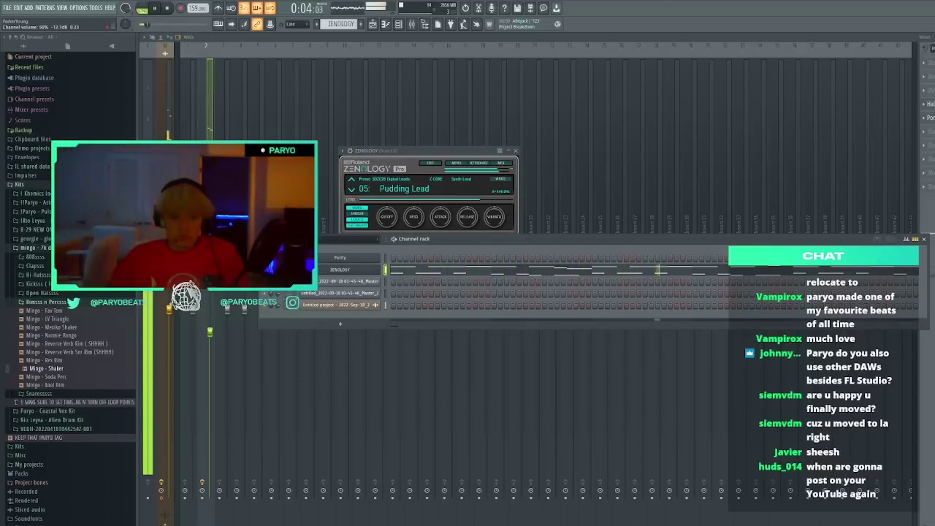
{"action": "key", "text": "F9"}
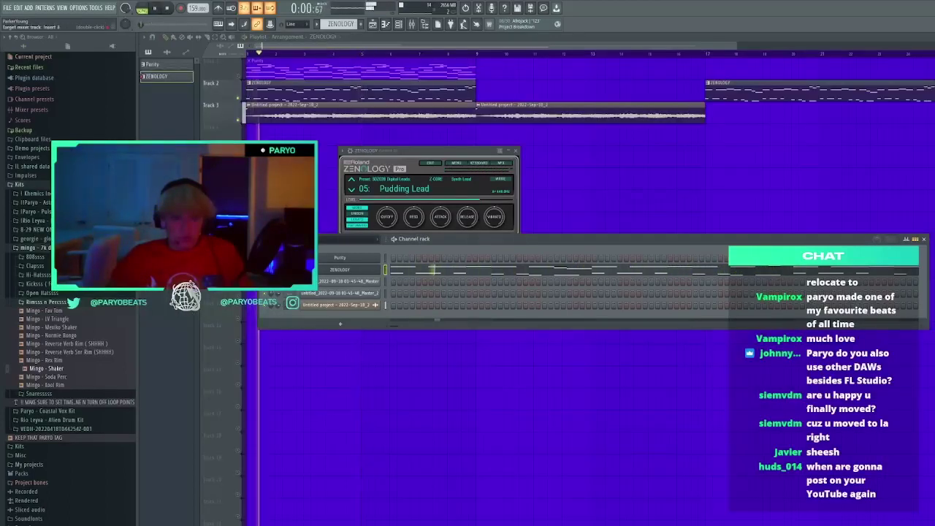
{"action": "left_click", "coordinate": [350, 191]}
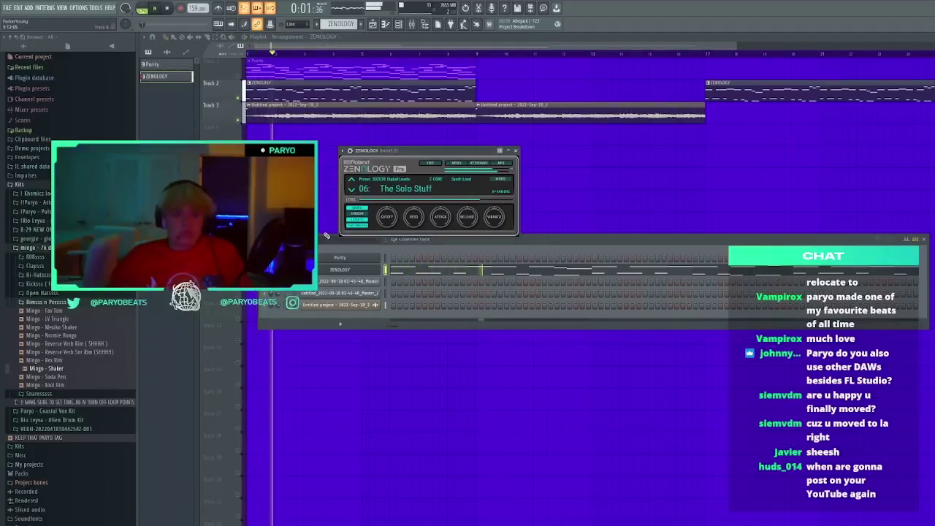
{"action": "key", "text": "space"}
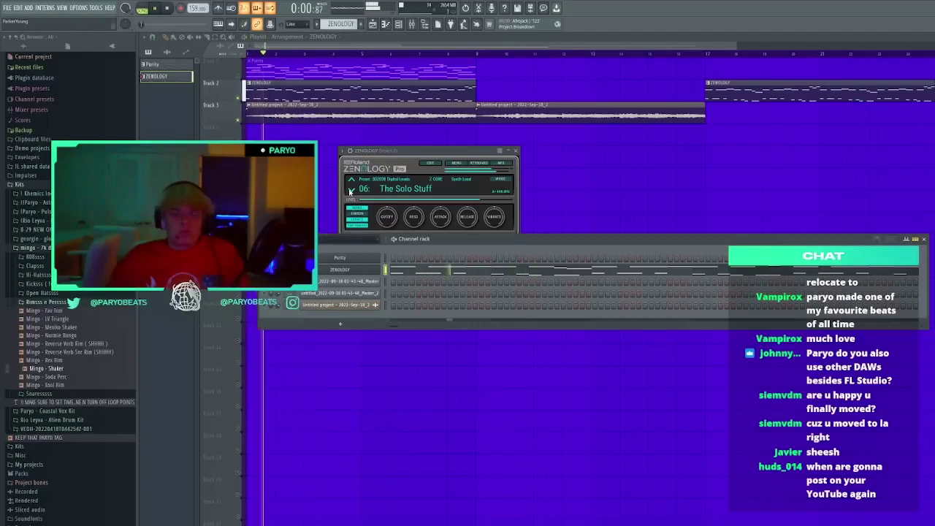
{"action": "left_click", "coordinate": [350, 191]}
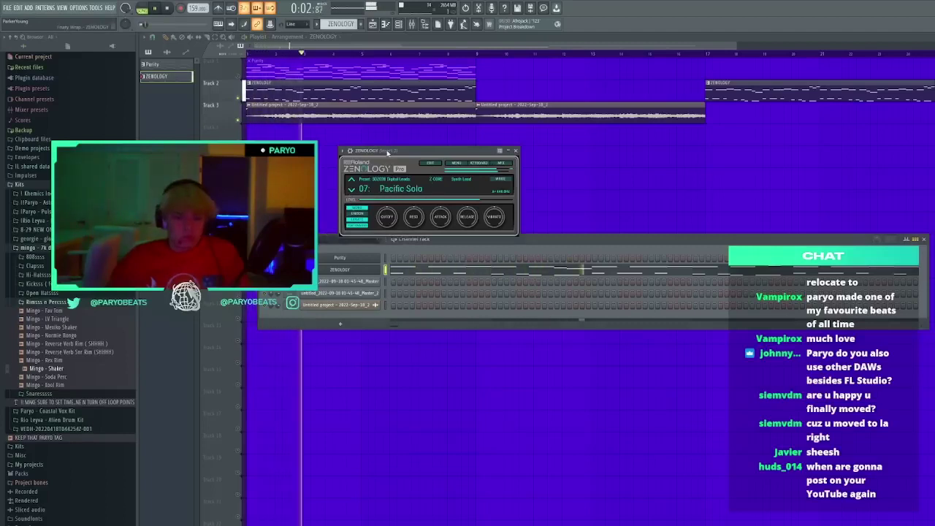
Replace the short lower-line ZENOLOGY notes in bar 2 with two half-bar notes on the same pitches
{"action": "left_click", "coordinate": [435, 277]}
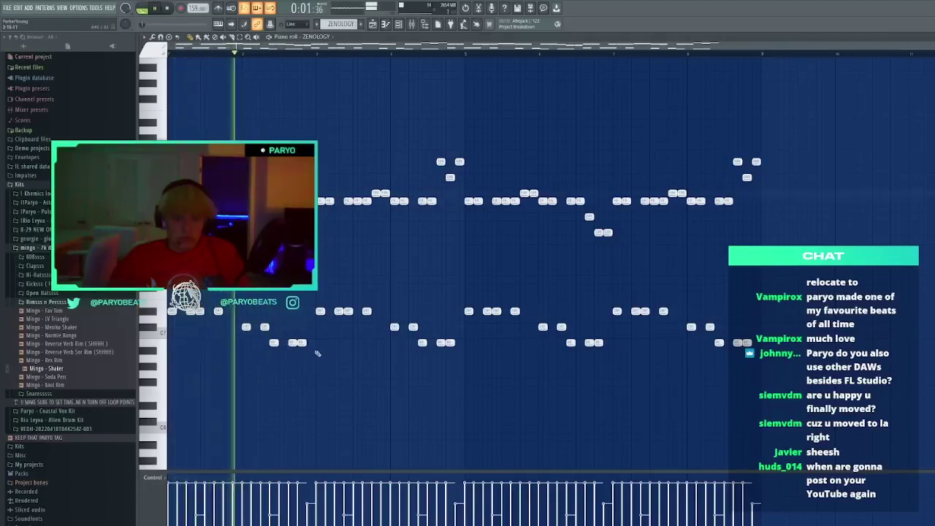
{"action": "left_click_drag", "start_coordinate": [324, 353], "coordinate": [266, 338]}
{"action": "key", "text": "Delete"}
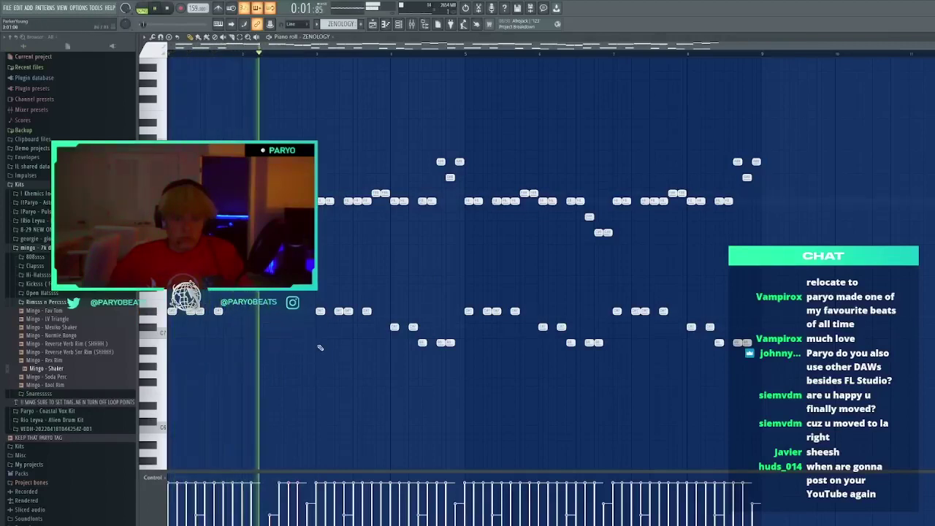
{"action": "left_click", "coordinate": [245, 327]}
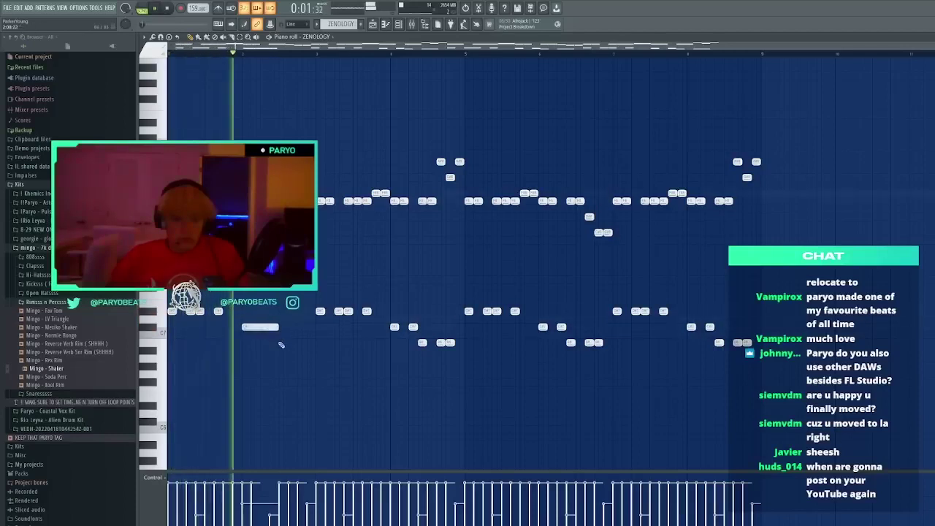
{"action": "left_click", "coordinate": [304, 343]}
Delete the lower-line notes from bar 3 through bar 8 of the ZENOLOGY pattern
{"action": "left_click_drag", "start_coordinate": [756, 371], "coordinate": [220, 357]}
{"action": "key", "text": "Delete"}
{"action": "key", "text": "ctrl+Down"}
{"action": "key", "text": "ctrl+Up"}
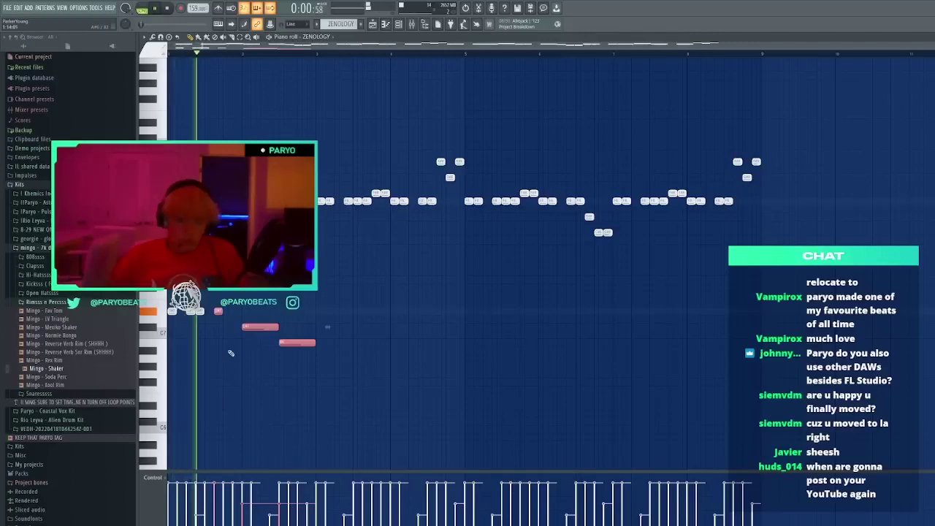
{"action": "left_click_drag", "start_coordinate": [292, 364], "coordinate": [250, 314]}
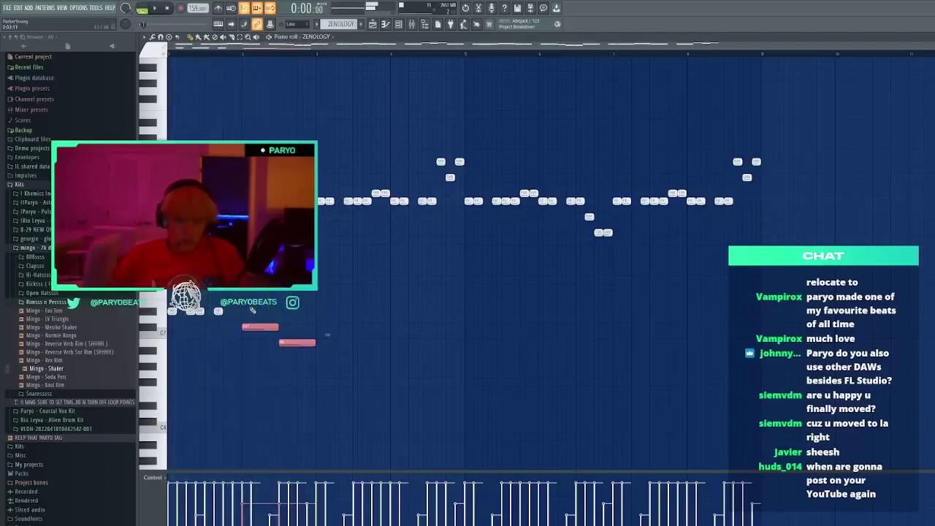
Duplicate the lower-line notes of bars 1 and 2 three times to fill the pattern through bar 8
{"action": "left_click_drag", "start_coordinate": [479, 456], "coordinate": [168, 292]}
{"action": "key", "text": "ctrl+b"}
{"action": "key", "text": "ctrl+b"}
{"action": "key", "text": "ctrl+b"}
{"action": "key", "text": "ctrl+d"}
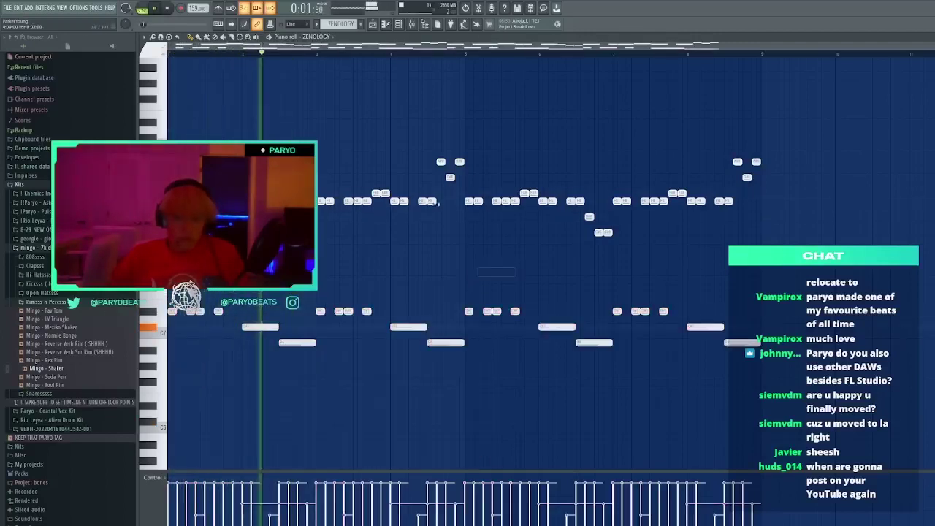
Switch the ZENOLOGY synth to preset 09: PROGnosis Lead while the pattern plays and close the synth
{"action": "left_click", "coordinate": [398, 24]}
{"action": "left_click", "coordinate": [340, 272]}
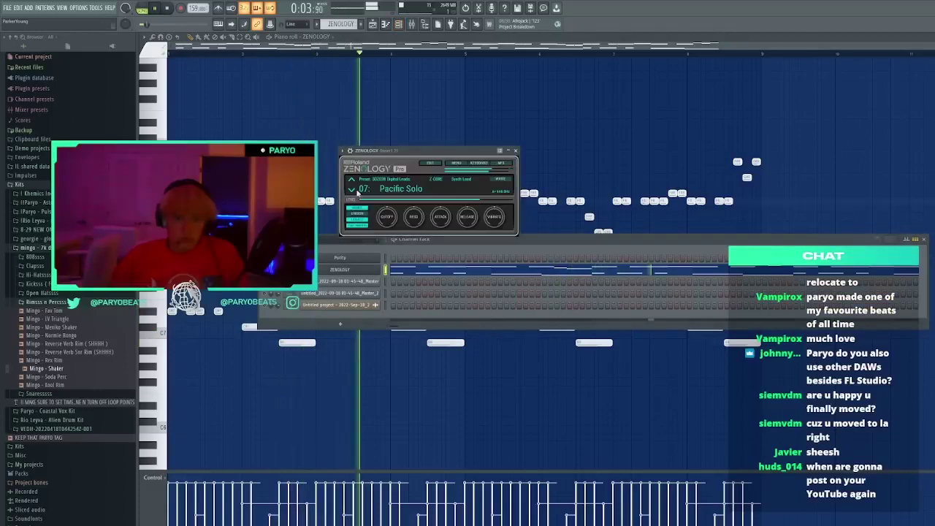
{"action": "left_click", "coordinate": [350, 190]}
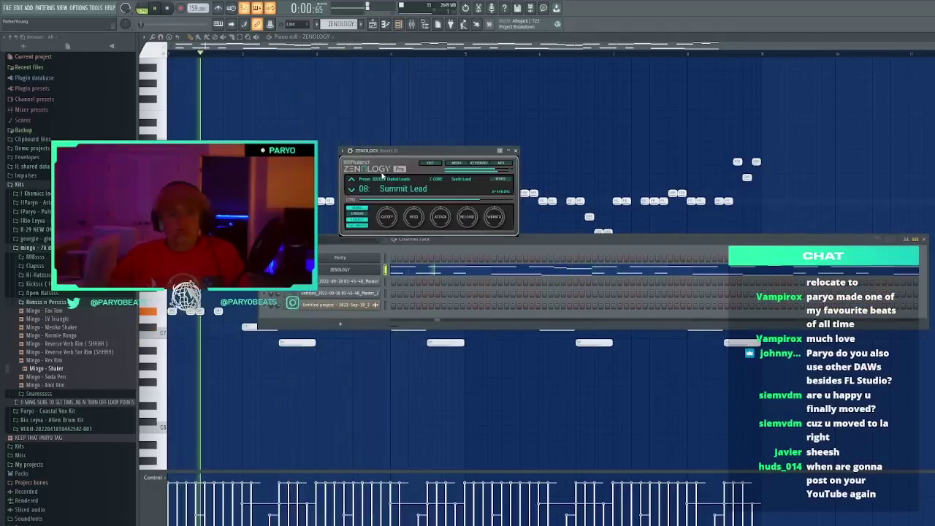
{"action": "left_click", "coordinate": [351, 191]}
{"action": "key", "text": "space"}
{"action": "key", "text": "space"}
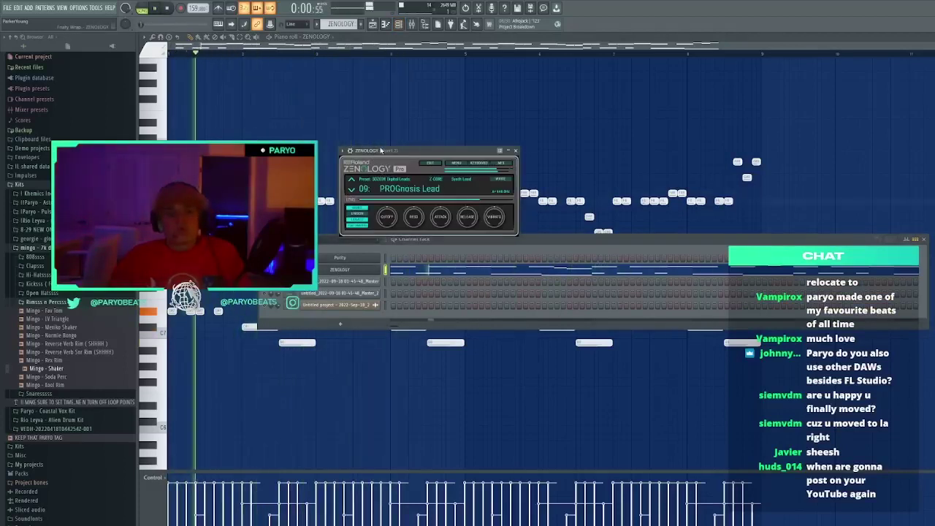
{"action": "left_click", "coordinate": [516, 151]}
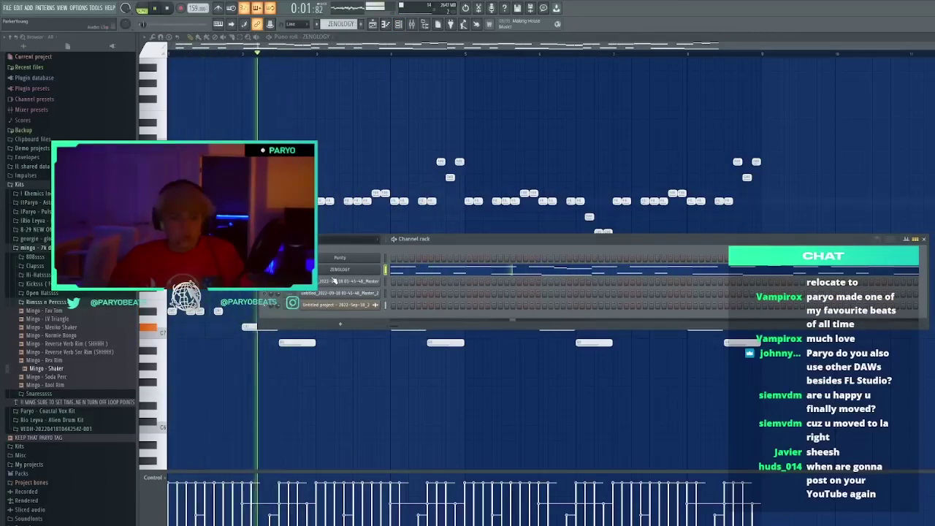
Return from the ZENOLOGY piano roll to the playlist and collapse the percussion folder of the mingo drum kit
{"action": "left_click_drag", "start_coordinate": [380, 132], "coordinate": [535, 121]}
{"action": "right_click", "coordinate": [531, 116]}
{"action": "key", "text": "F7"}
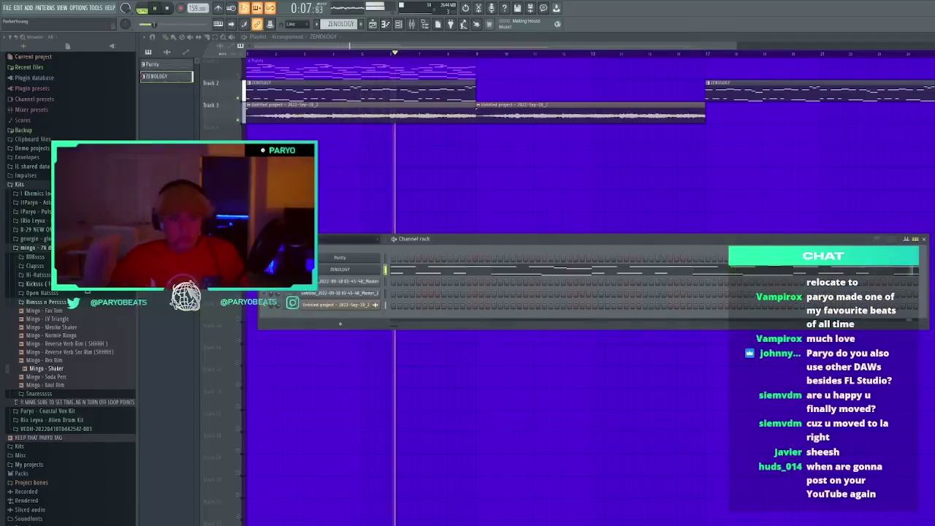
{"action": "left_click", "coordinate": [35, 257]}
{"action": "left_click", "coordinate": [35, 257]}
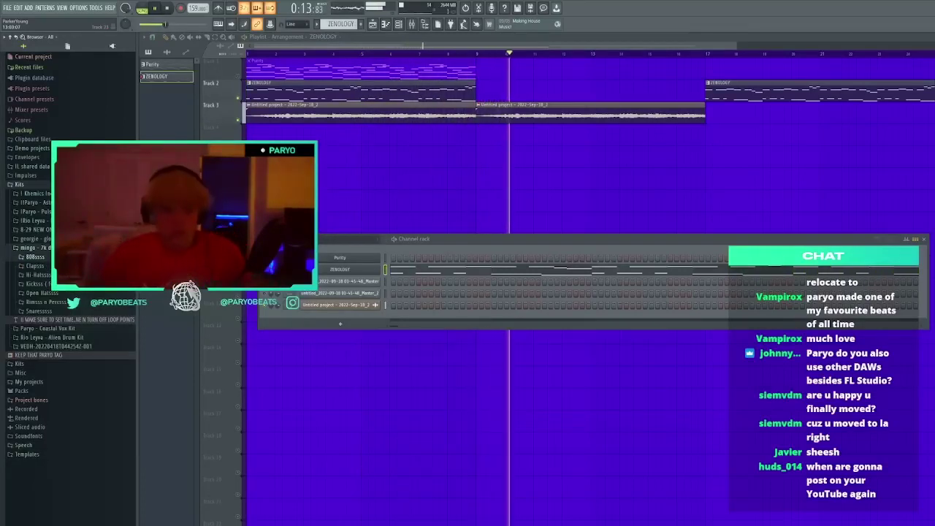
{"action": "left_click", "coordinate": [687, 183]}
{"action": "right_click", "coordinate": [694, 184]}
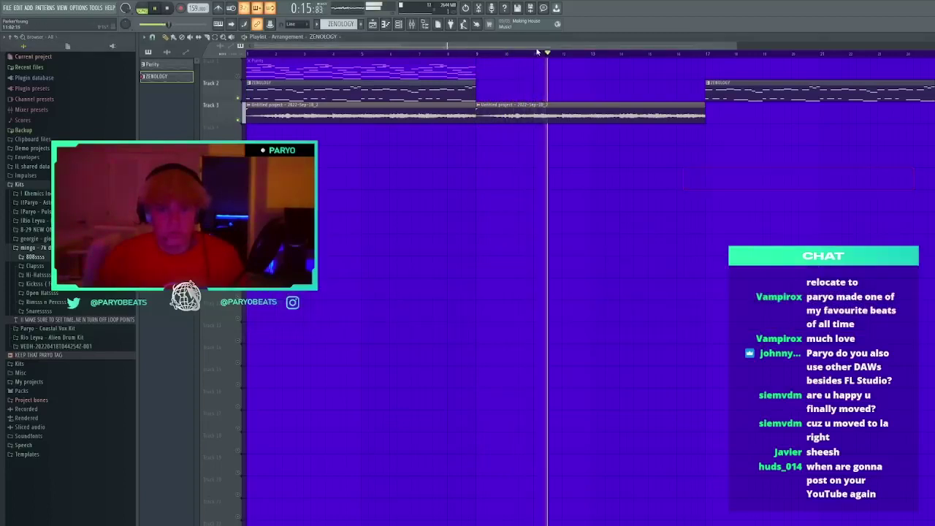
Create Pattern 3 and place it three times in a row on Track 4, covering bars 1 to 24
{"action": "scroll", "coordinate": [541, 52], "scroll_direction": "down", "scroll_amount": 3}
{"action": "left_click", "coordinate": [544, 179]}
{"action": "right_click", "coordinate": [555, 180]}
{"action": "left_click_drag", "start_coordinate": [567, 180], "coordinate": [531, 177]}
{"action": "key", "text": "Delete"}
{"action": "key", "text": "F4"}
{"action": "key", "text": "Return"}
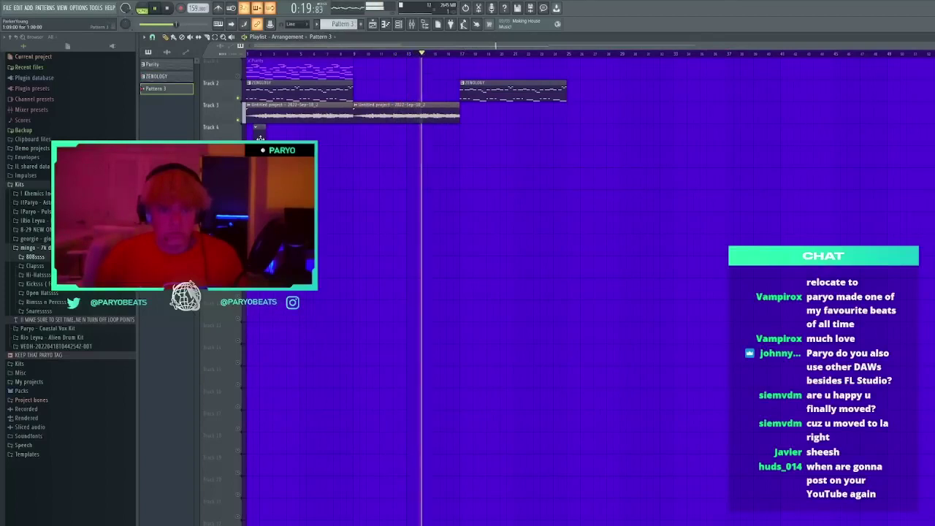
{"action": "left_click_drag", "start_coordinate": [261, 138], "coordinate": [469, 140]}
{"action": "key", "text": "F6"}
{"action": "key", "text": "F6"}
{"action": "left_click", "coordinate": [532, 179]}
{"action": "right_click", "coordinate": [532, 179]}
Add the Mingo - Normie Hit 1 hi-hat sample as a new channel on mixer track 4 and open its sampler settings
{"action": "left_click", "coordinate": [398, 24]}
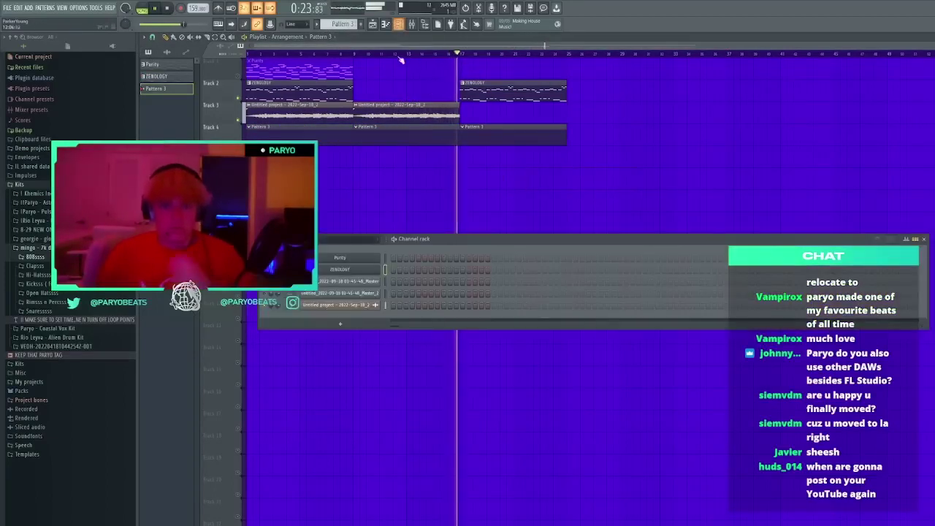
{"action": "left_click", "coordinate": [37, 275]}
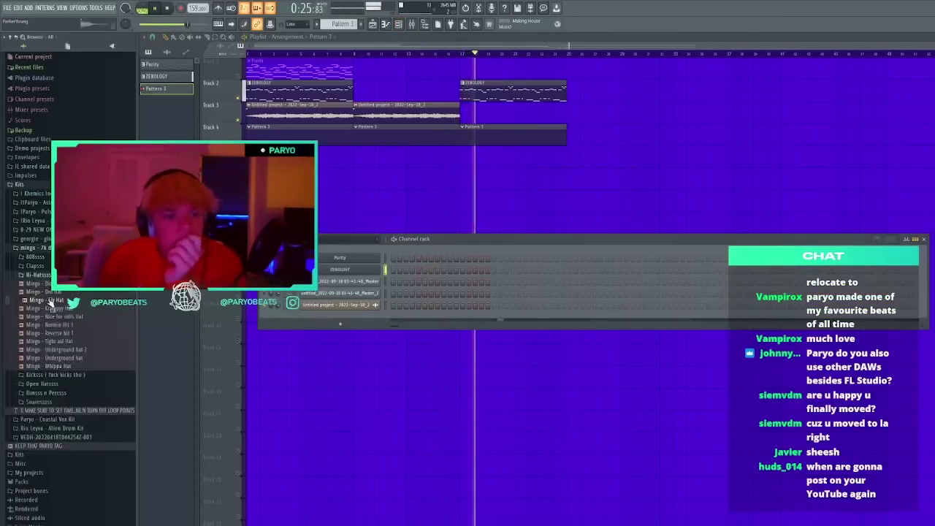
{"action": "left_click_drag", "start_coordinate": [55, 333], "coordinate": [329, 313]}
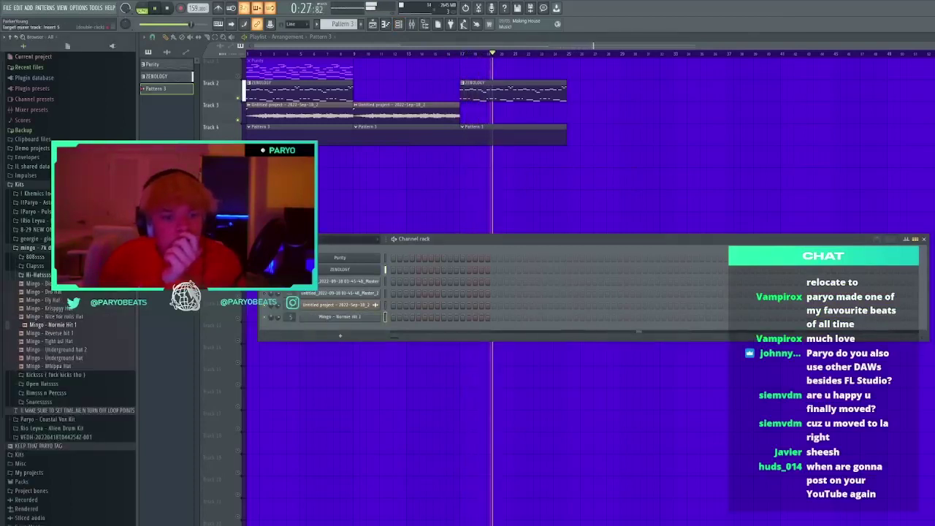
{"action": "left_click", "coordinate": [318, 318]}
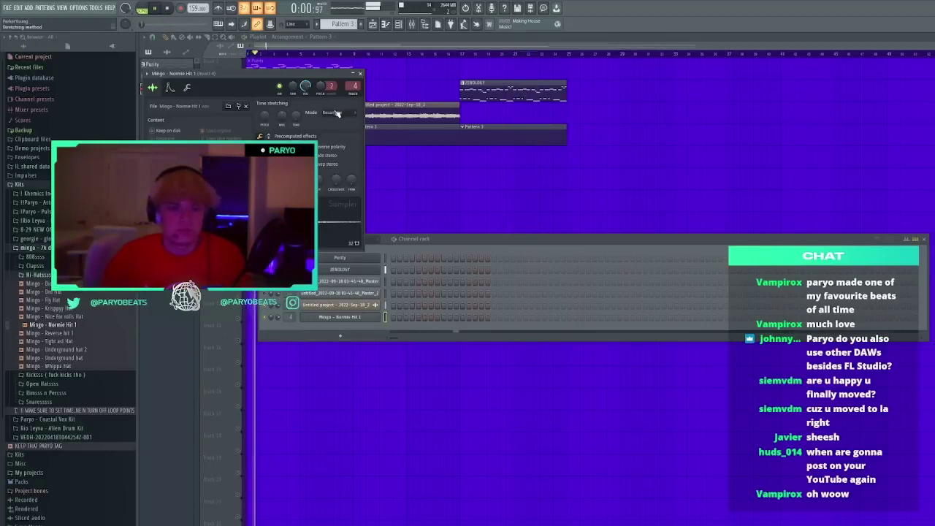
{"action": "key", "text": "space"}
Draw a one-bar hi-hat pattern of half-beat C5 notes for Mingo - Normie Hit 1, with a quick three-note roll in beat 2
{"action": "key", "text": "F7"}
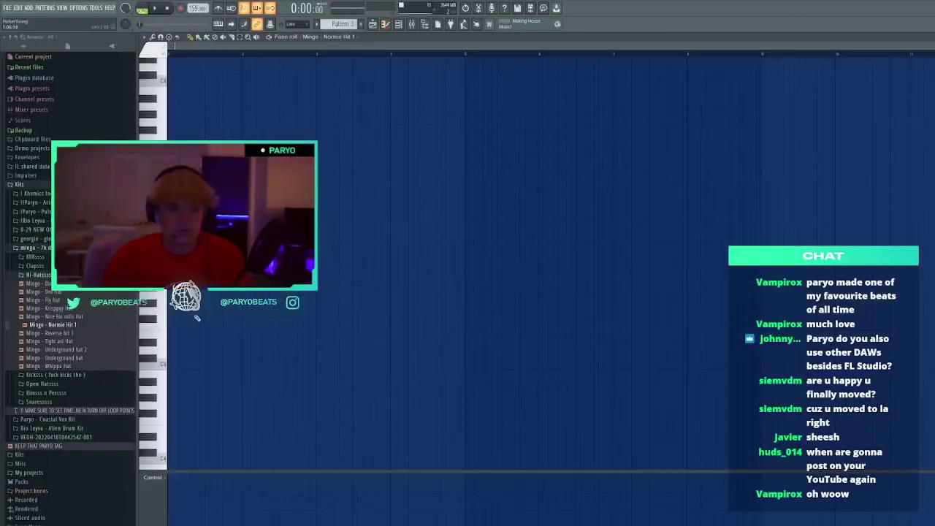
{"action": "left_click", "coordinate": [186, 335]}
{"action": "scroll", "coordinate": [212, 212], "scroll_direction": "up", "scroll_amount": 1}
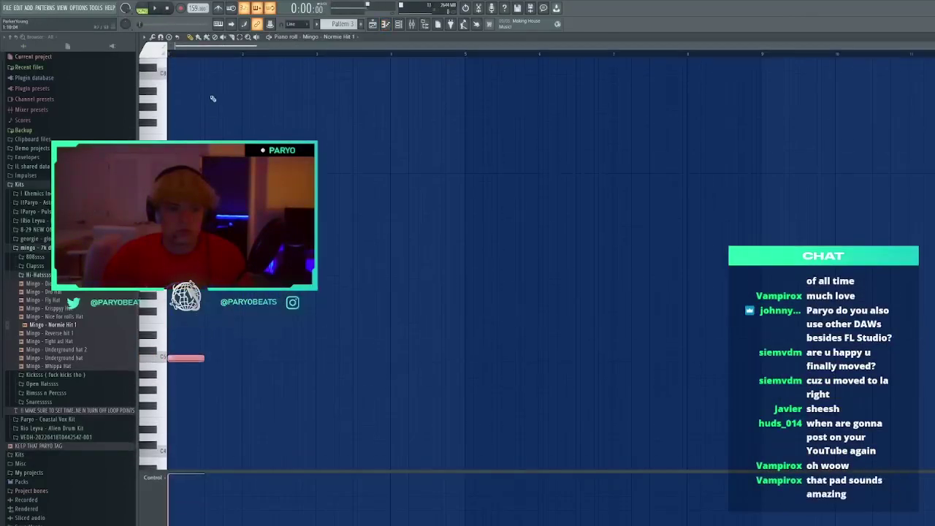
{"action": "key", "text": "space"}
{"action": "scroll", "coordinate": [245, 88], "scroll_direction": "up", "scroll_amount": 4}
{"action": "scroll", "coordinate": [249, 95], "scroll_direction": "down", "scroll_amount": 5}
{"action": "key", "text": "space"}
{"action": "key", "text": "space"}
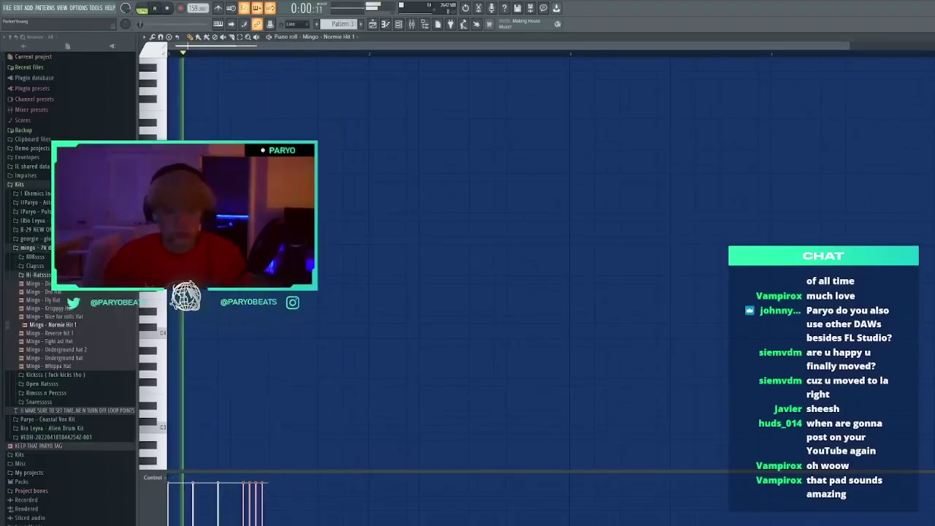
{"action": "key", "text": "space"}
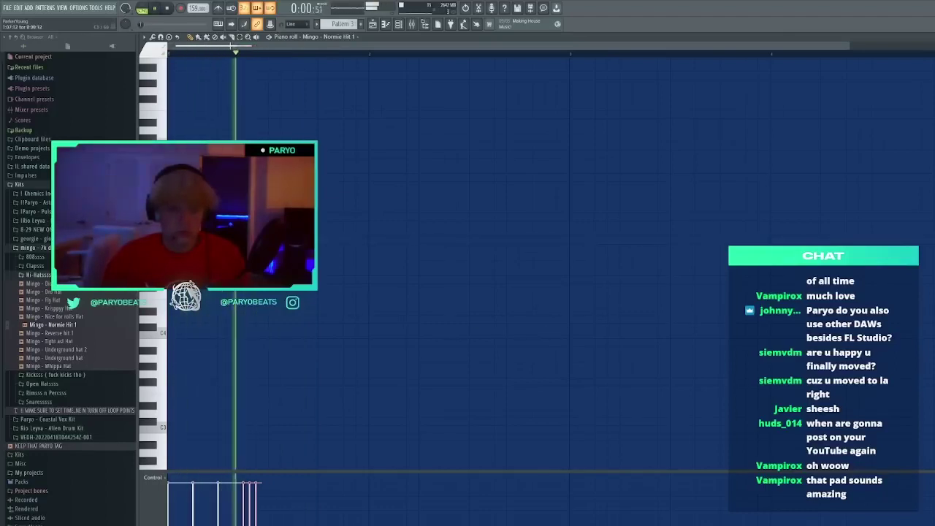
{"action": "key", "text": "space"}
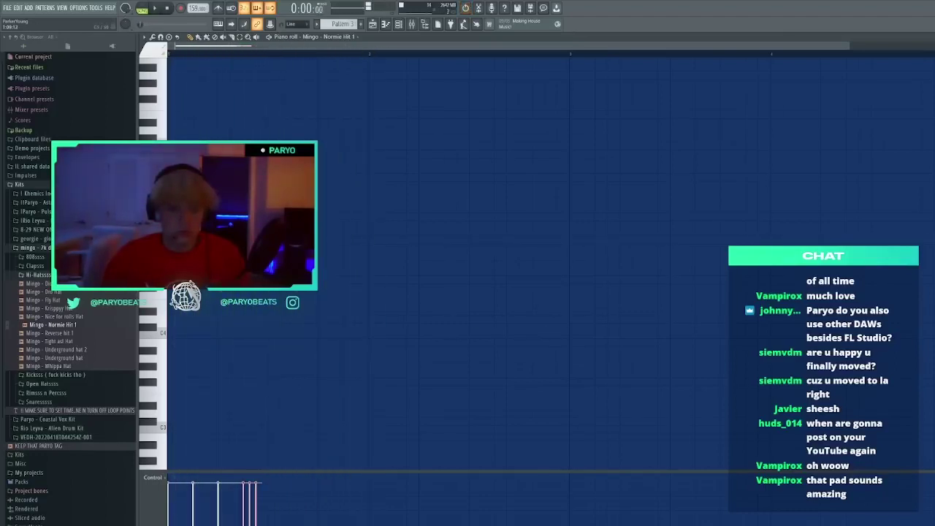
{"action": "key", "text": "space"}
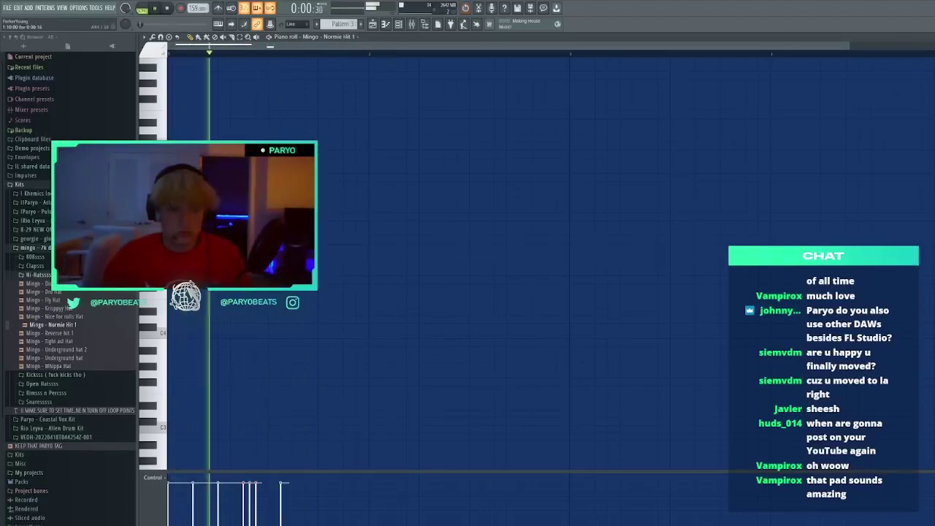
{"action": "key", "text": "space"}
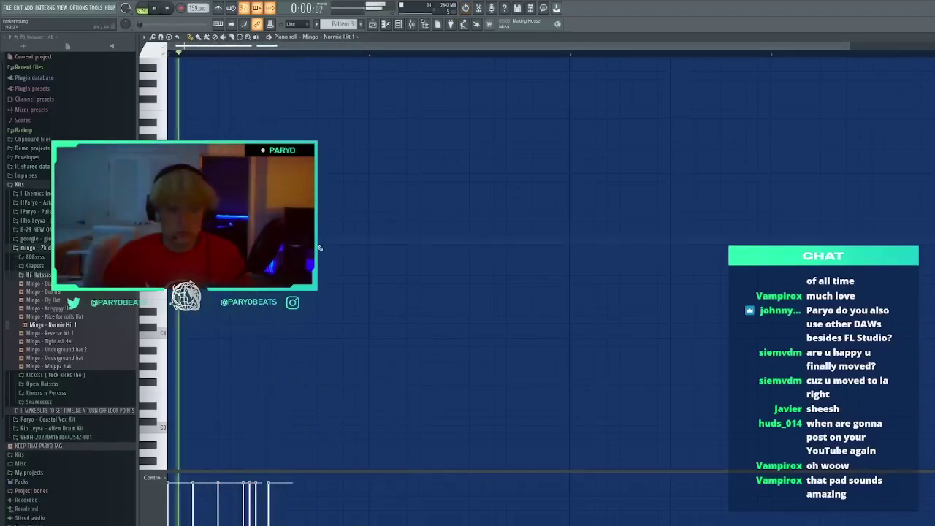
{"action": "left_click", "coordinate": [324, 241]}
{"action": "key", "text": "space"}
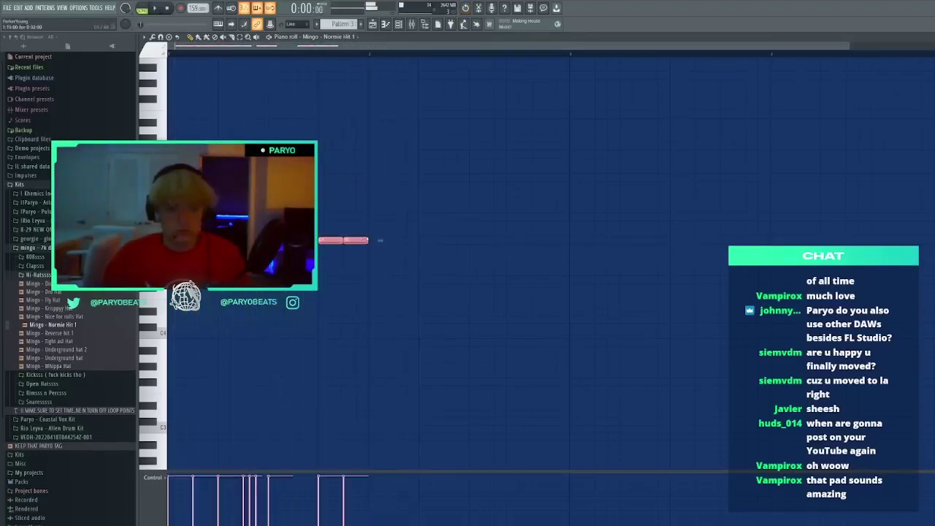
Duplicate the bar 1 hi-hats into bar 2, slice the note before the copied roll in two and delete the roll
{"action": "key", "text": "space"}
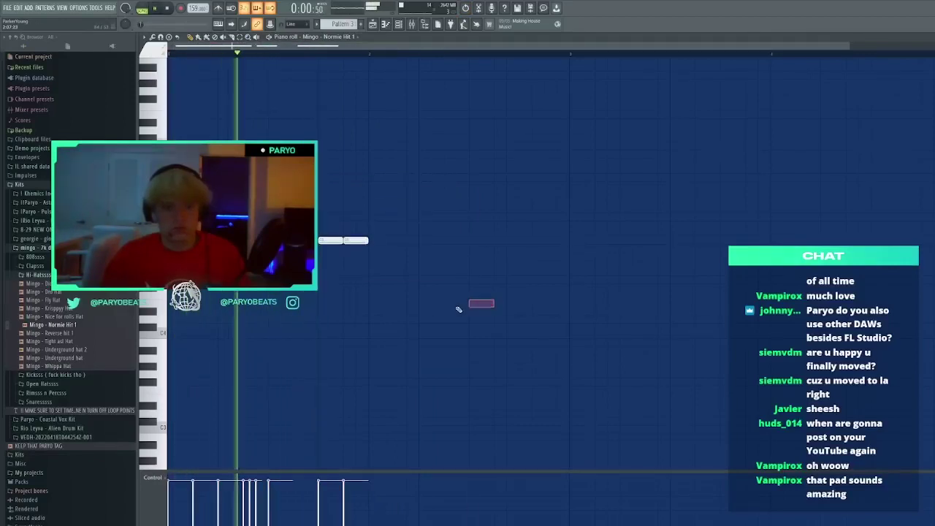
{"action": "key", "text": "ctrl+b"}
{"action": "key", "text": "c"}
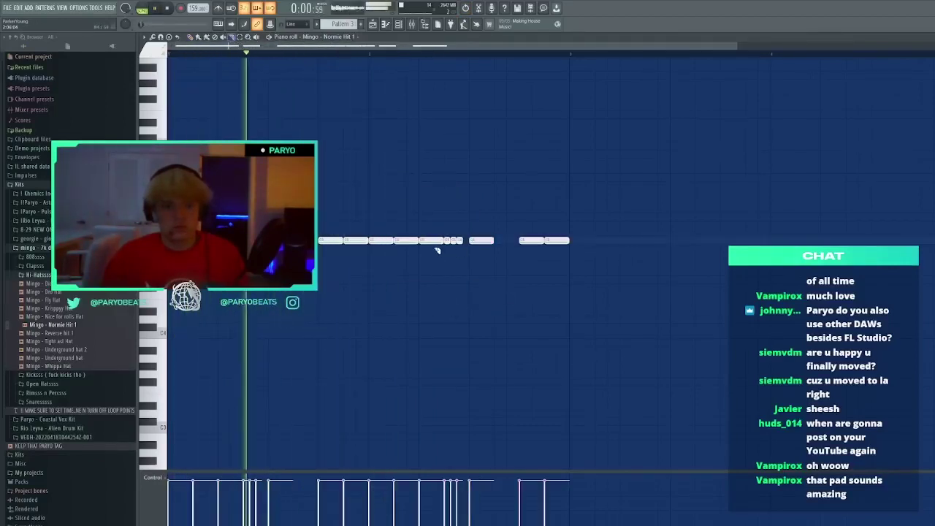
{"action": "left_click_drag", "start_coordinate": [435, 249], "coordinate": [432, 233]}
{"action": "right_click", "coordinate": [459, 242]}
{"action": "right_click", "coordinate": [447, 242]}
{"action": "right_click", "coordinate": [453, 242]}
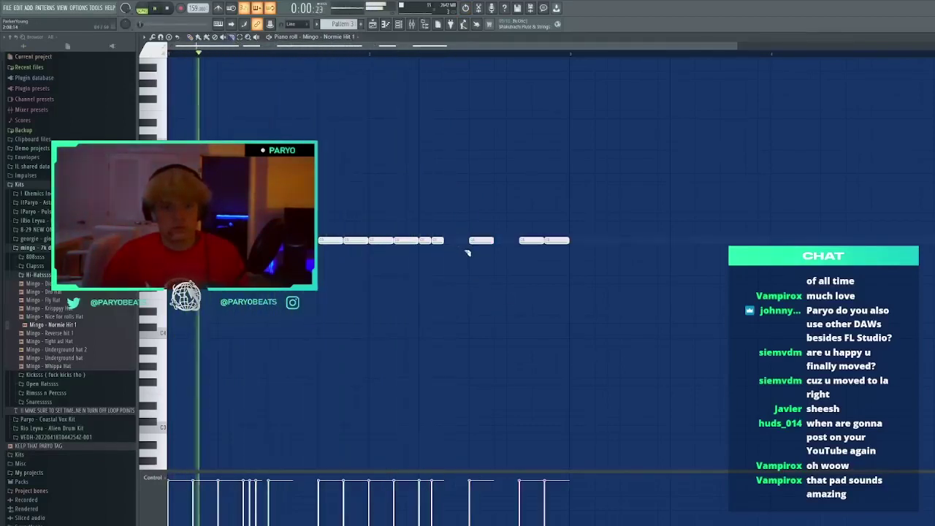
Fill the gap in bar 2 with a half-beat hi-hat and slice the last hi-hat of bar 1 in two
{"action": "key", "text": "p"}
{"action": "left_click", "coordinate": [486, 248]}
{"action": "mouse_move", "coordinate": [482, 241]}
{"action": "left_mouse_down"}
{"action": "mouse_move", "coordinate": [458, 241]}
{"action": "mouse_move", "coordinate": [476, 242]}
{"action": "left_mouse_up"}
{"action": "left_click", "coordinate": [436, 281]}
{"action": "right_click", "coordinate": [436, 280]}
{"action": "key", "text": "c"}
{"action": "left_click_drag", "start_coordinate": [357, 234], "coordinate": [356, 252]}
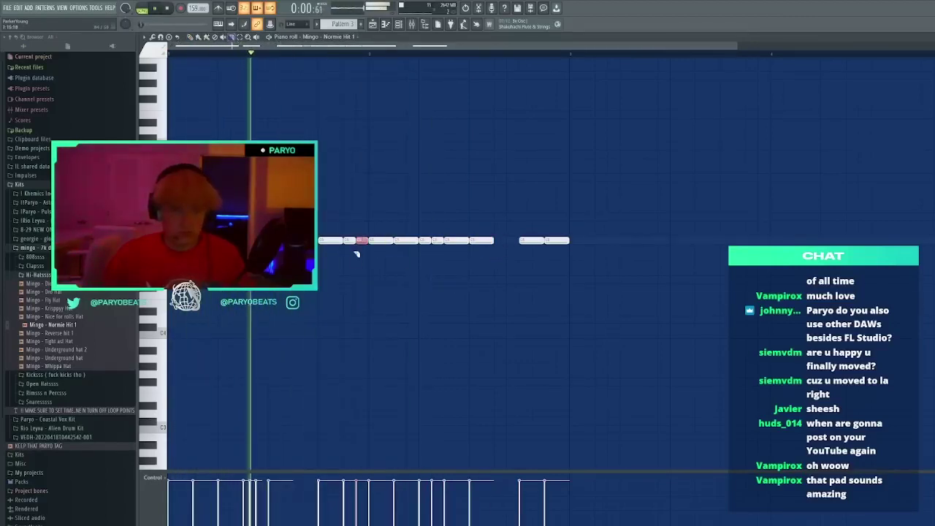
{"action": "key", "text": "p"}
{"action": "left_click", "coordinate": [440, 281]}
{"action": "left_click_drag", "start_coordinate": [446, 281], "coordinate": [547, 266]}
{"action": "right_click", "coordinate": [554, 266]}
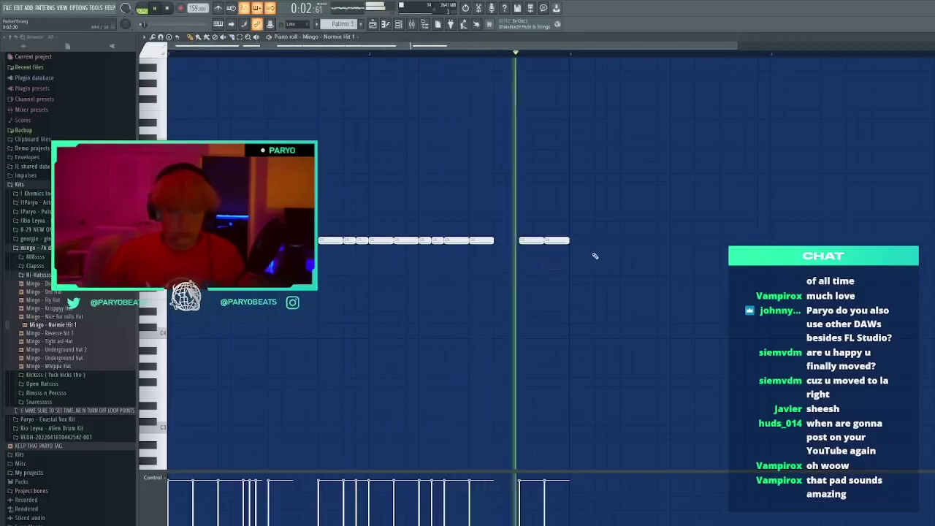
{"action": "left_click", "coordinate": [576, 256]}
{"action": "right_click", "coordinate": [583, 257]}
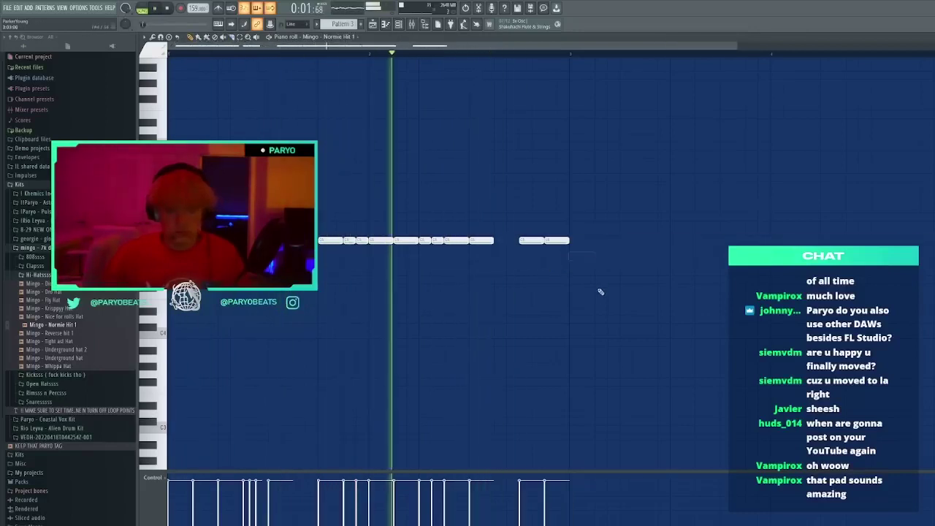
Duplicate the two-bar hi-hat pattern to bar 4, and repeat those four bars to fill all eight
{"action": "key", "text": "ctrl+b"}
{"action": "left_click", "coordinate": [597, 297]}
{"action": "right_click", "coordinate": [597, 298]}
{"action": "key", "text": "ctrl+a"}
{"action": "left_click", "coordinate": [653, 299]}
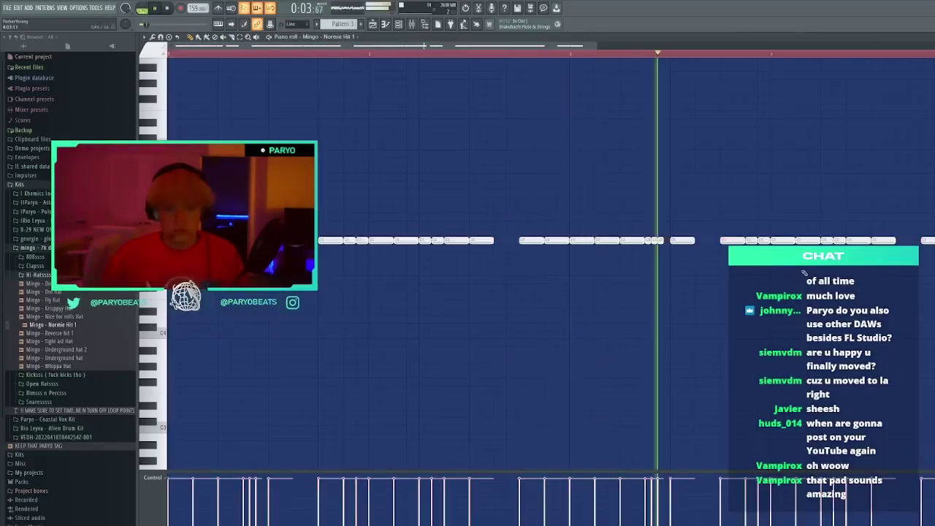
{"action": "scroll", "coordinate": [698, 55], "scroll_direction": "down", "scroll_amount": 3}
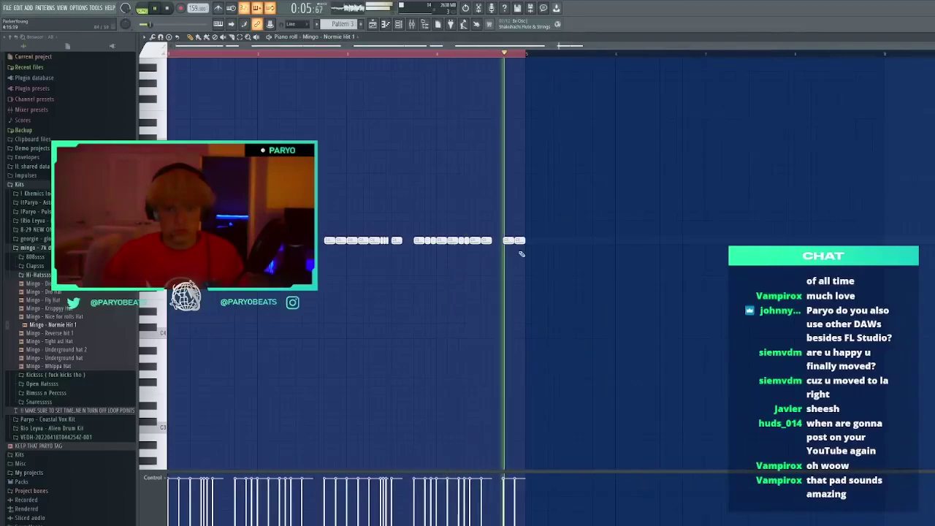
{"action": "key", "text": "ctrl+b"}
{"action": "left_click", "coordinate": [637, 257]}
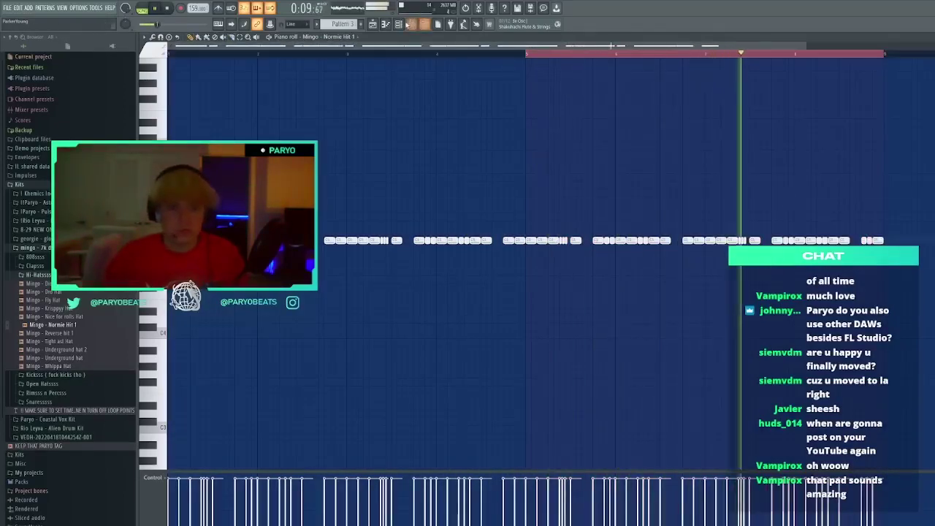
Check the hi-hat's level on its mixer insert and set its channel volume to 83%
{"action": "key", "text": "F9"}
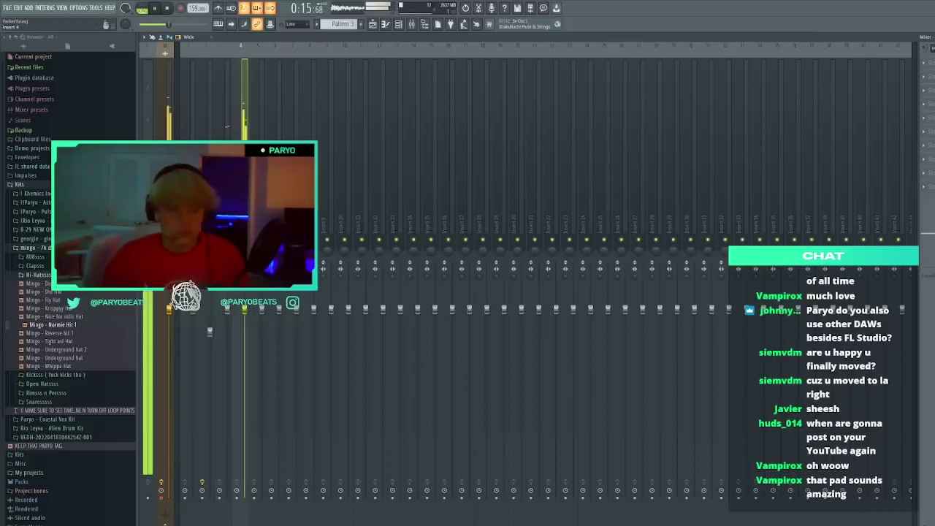
{"action": "key", "text": "F7"}
{"action": "left_click", "coordinate": [649, 162]}
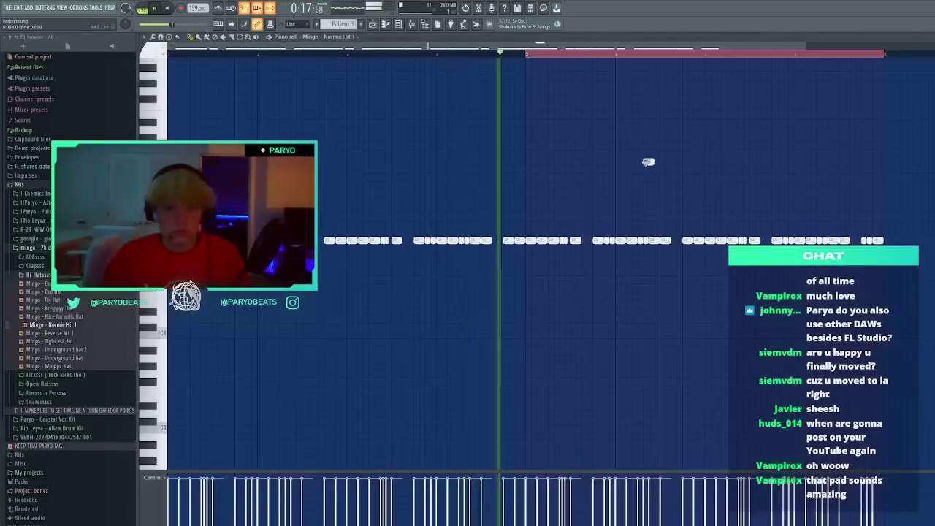
{"action": "right_click", "coordinate": [649, 162]}
{"action": "key", "text": "F7"}
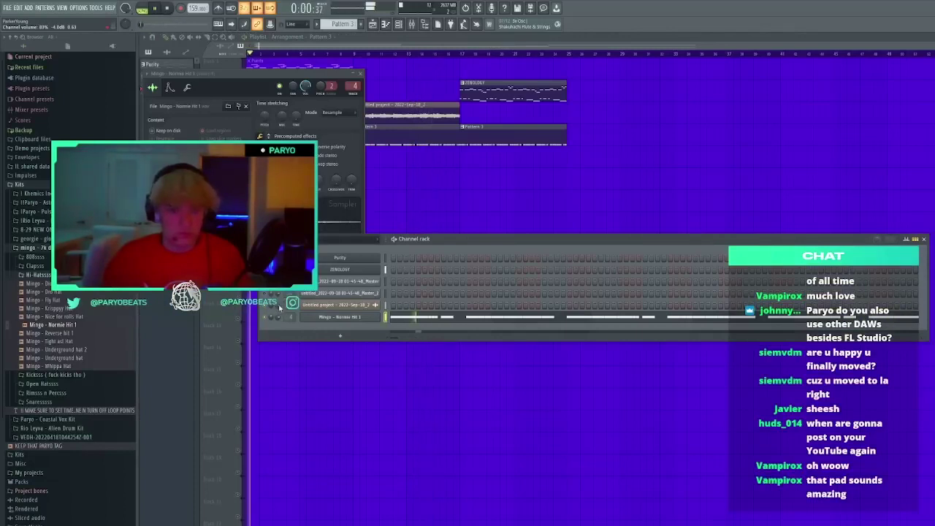
Lower the faders of mixer inserts 2 and 3 and boost insert 2's highs with a high shelf in Fruity parametric EQ 2
{"action": "key", "text": "F9"}
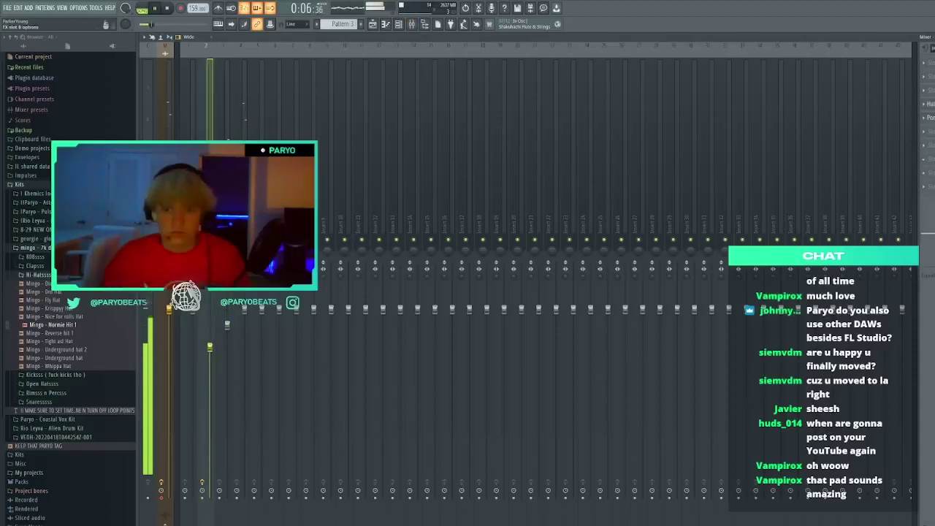
{"action": "left_click", "coordinate": [817, 358]}
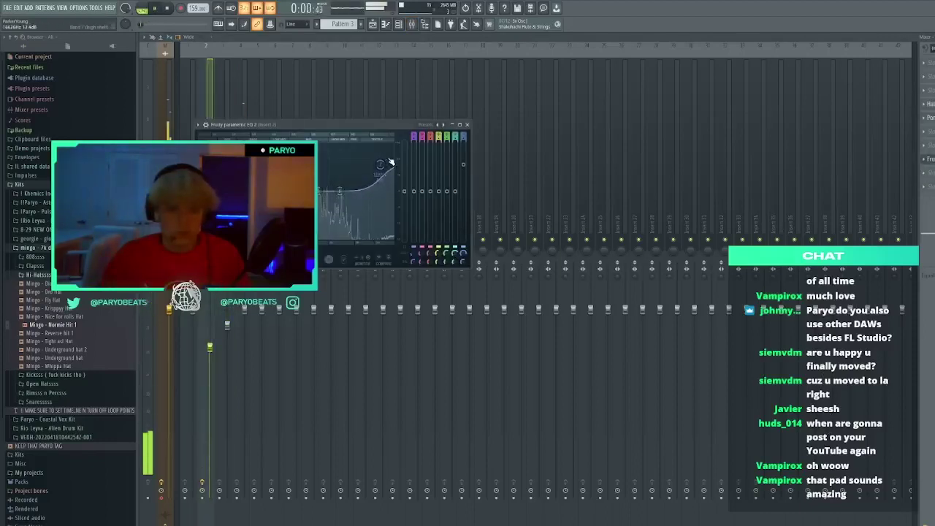
{"action": "left_click", "coordinate": [468, 126]}
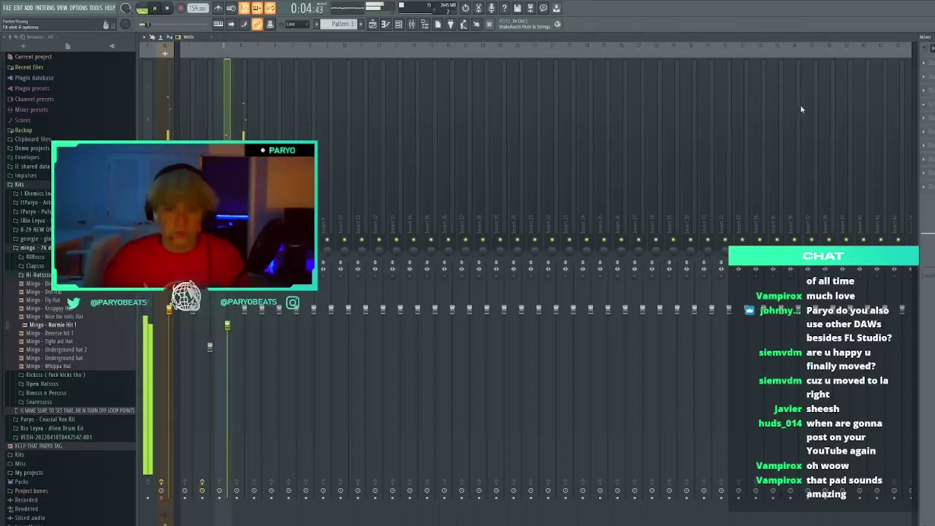
Add Fruity Reverb 2 to slot 4 of mixer insert 3 and adjust its wet level
{"action": "left_click", "coordinate": [735, 126]}
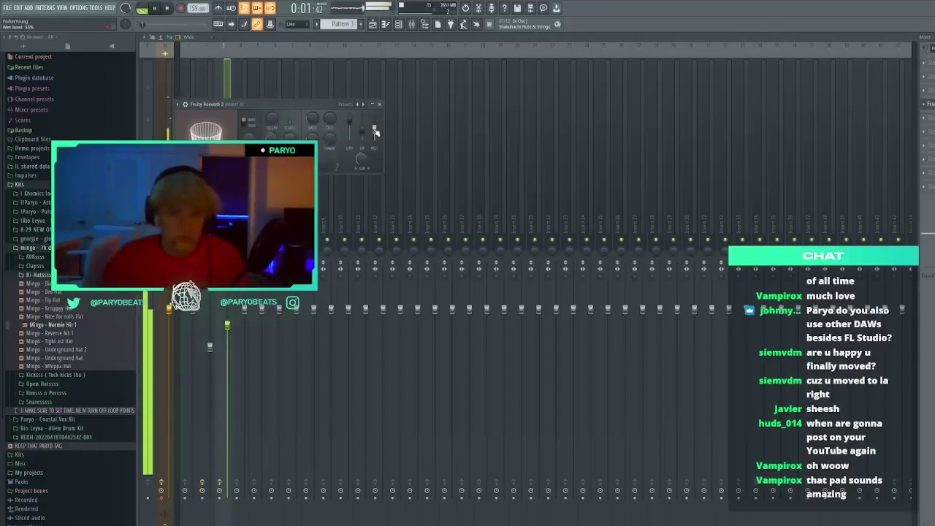
{"action": "left_click", "coordinate": [379, 105]}
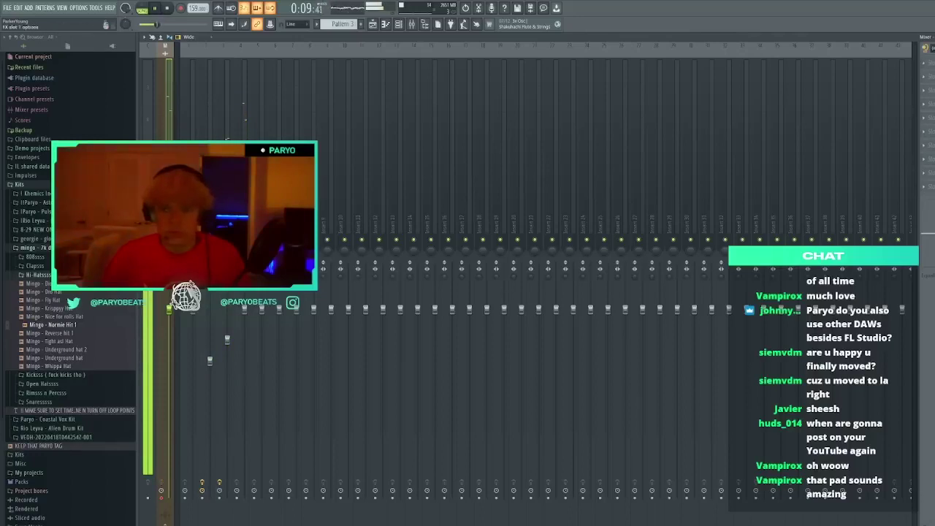
Add Fruity soft clipper to the first effect slot of the master track and return to the playlist
{"action": "left_click", "coordinate": [838, 196]}
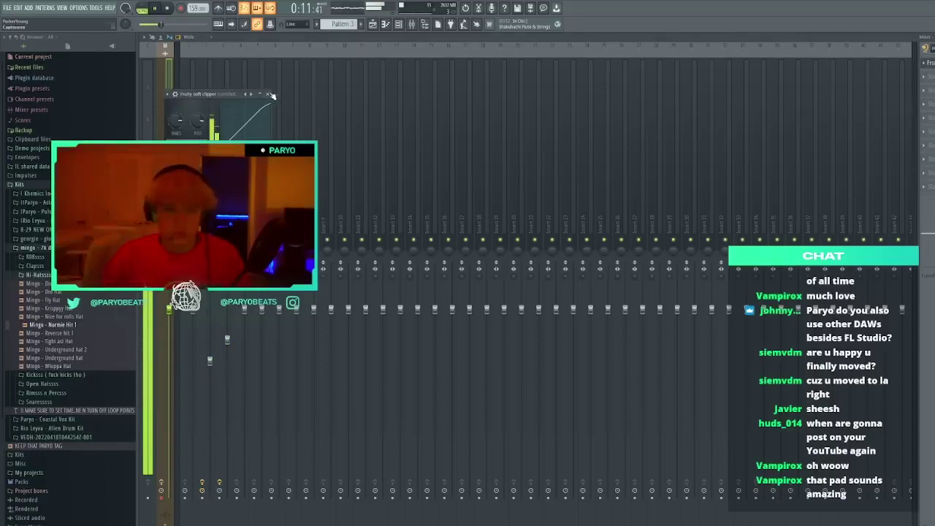
{"action": "left_click", "coordinate": [268, 94]}
{"action": "left_click", "coordinate": [924, 77]}
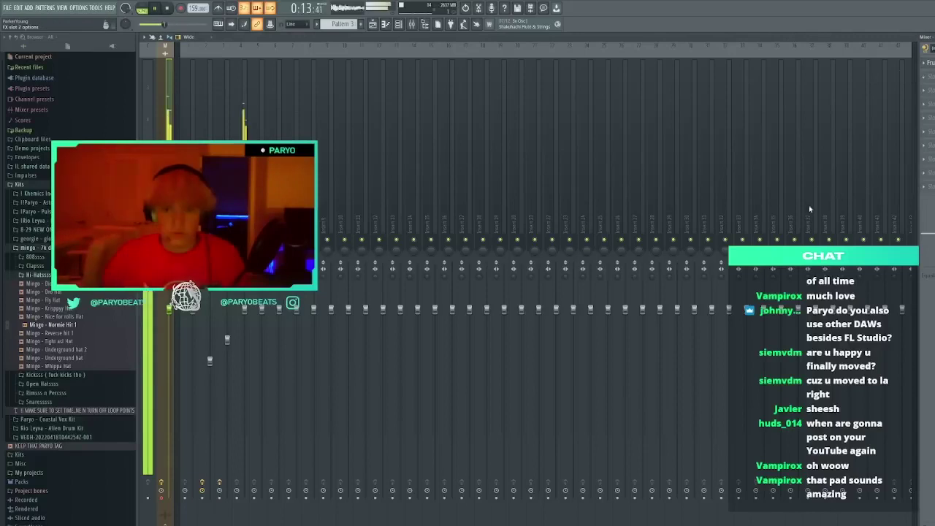
{"action": "left_click", "coordinate": [811, 206]}
{"action": "key", "text": "F9"}
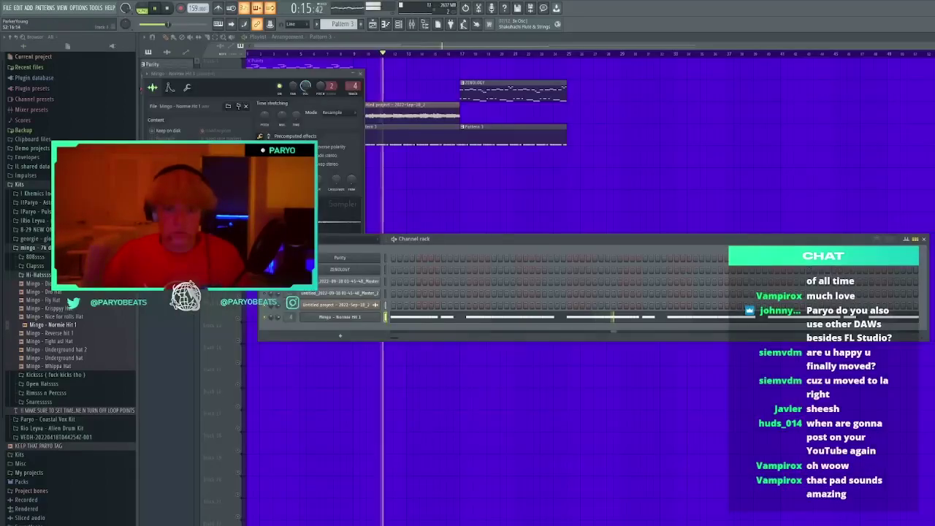
Close the Normie Hit 1 sampler settings and open the mingo kit's 808 folder to audition its samples
{"action": "left_click", "coordinate": [361, 75]}
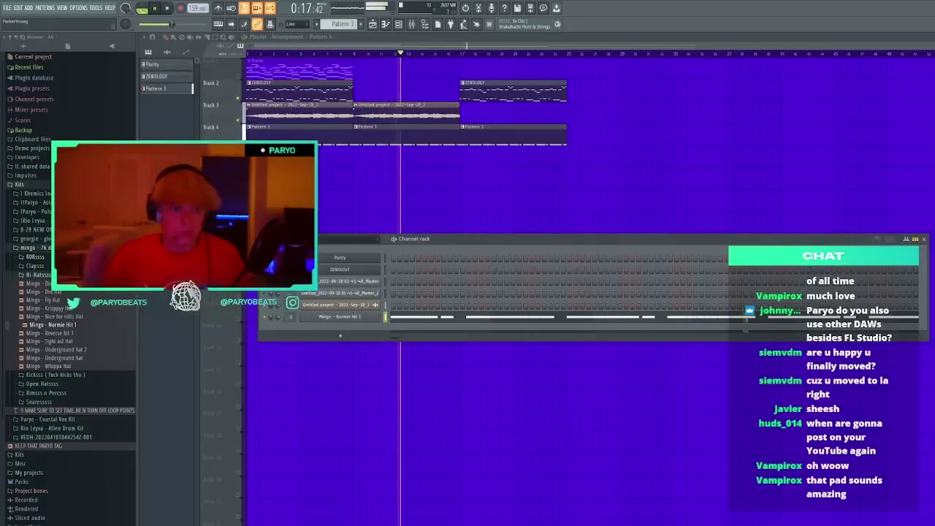
{"action": "left_click", "coordinate": [33, 257]}
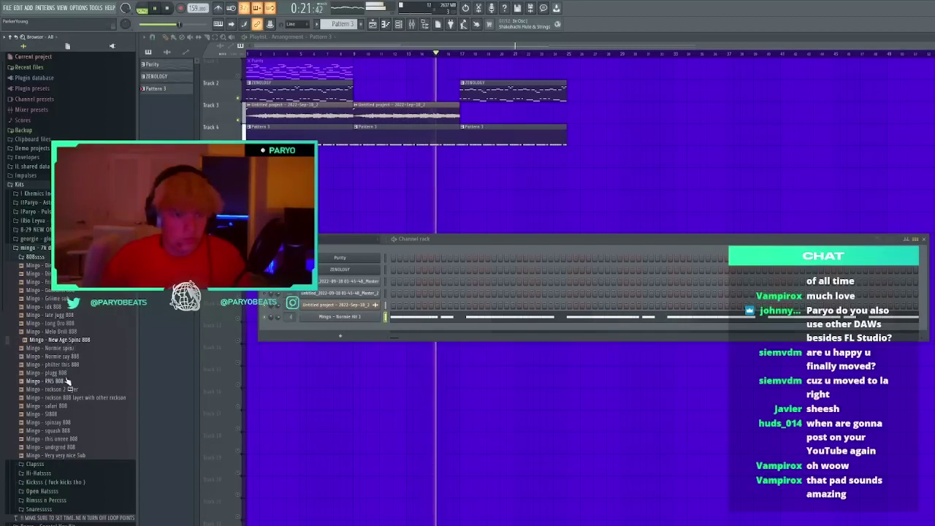
Select mixer inserts 2 and 3 together and lower both faders further
{"action": "left_click", "coordinate": [412, 25]}
{"action": "left_click", "coordinate": [225, 404], "text": "ctrl+shift"}
{"action": "left_click", "coordinate": [211, 404], "text": "ctrl+shift"}
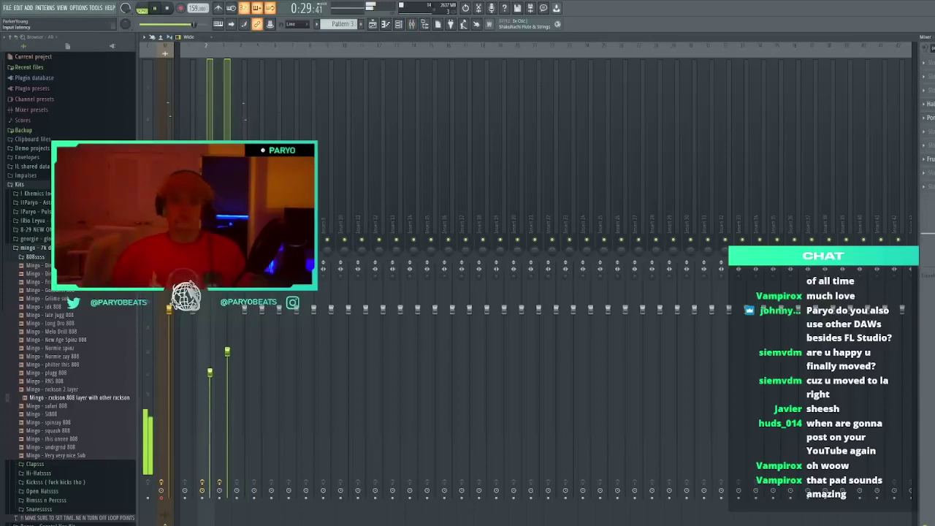
{"action": "key", "text": "F9"}
Add the Mingo - spinzay 808 sample as a new channel below the hi-hat and normalize it
{"action": "key", "text": "space"}
{"action": "key", "text": "space"}
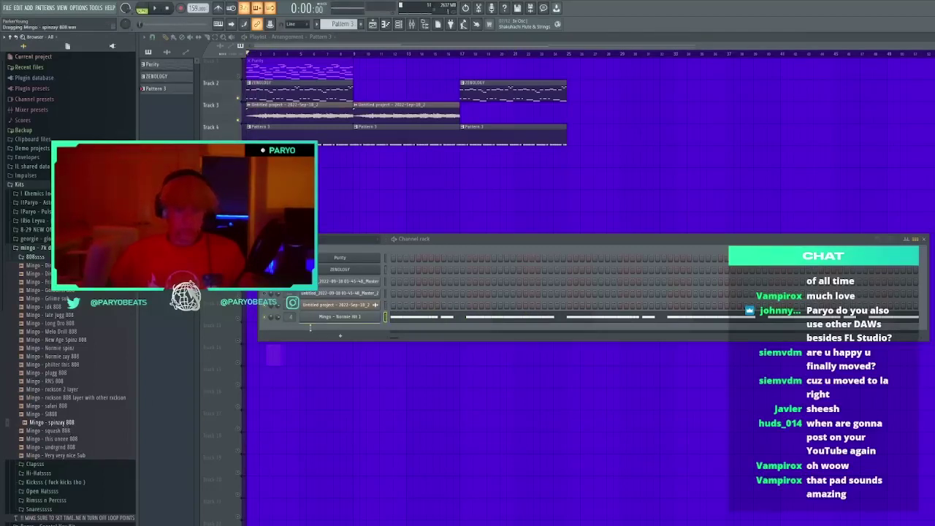
{"action": "left_click_drag", "start_coordinate": [310, 328], "coordinate": [310, 328]}
{"action": "left_click", "coordinate": [340, 328]}
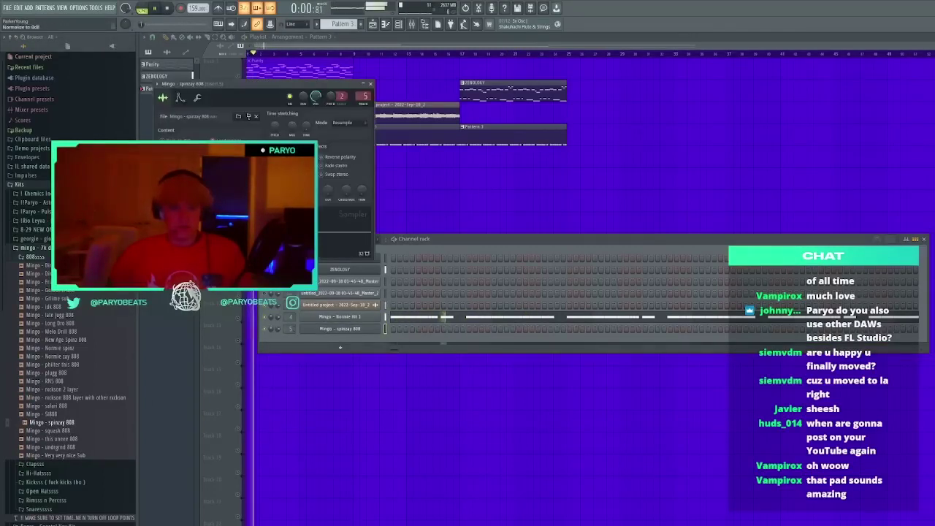
{"action": "left_click", "coordinate": [371, 83]}
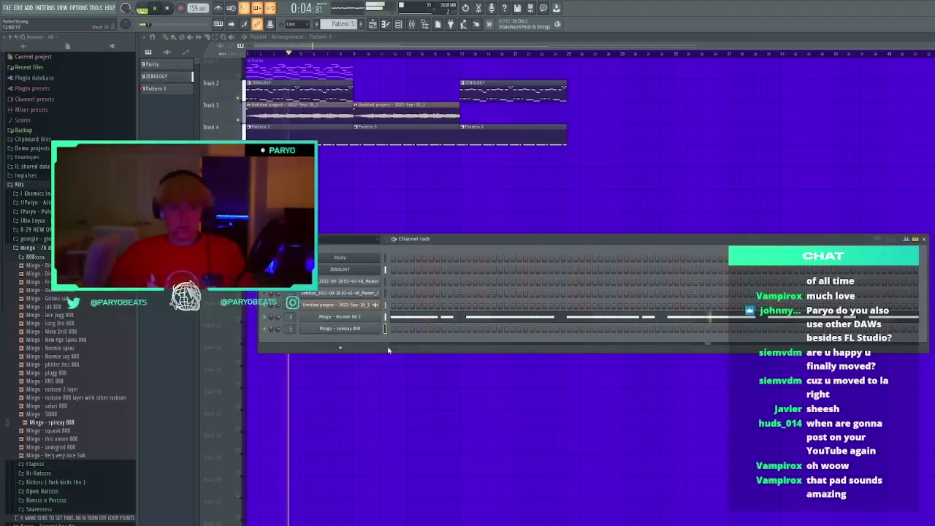
Draw six-step 808 notes in the piano roll: two in bar 1, two C#5 in bar 3 and three B4 from bar 4
{"action": "key", "text": "F7"}
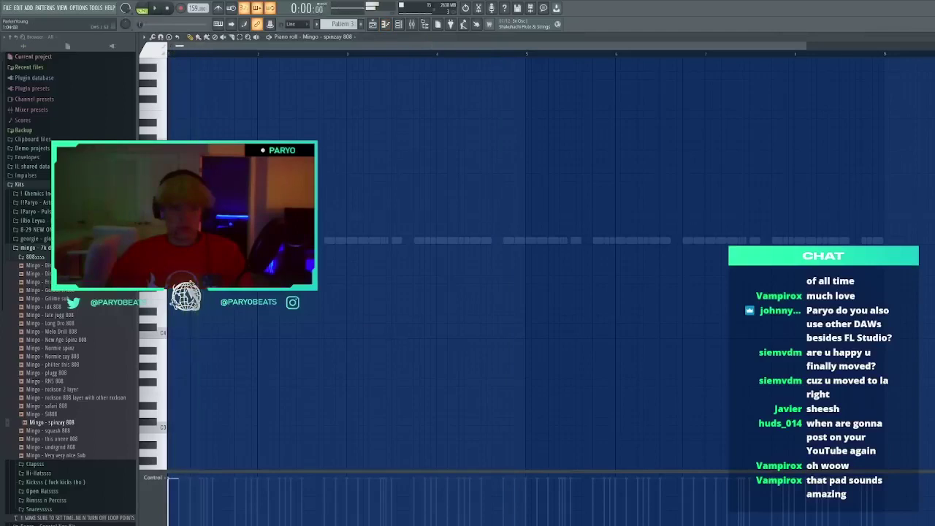
{"action": "key", "text": "space"}
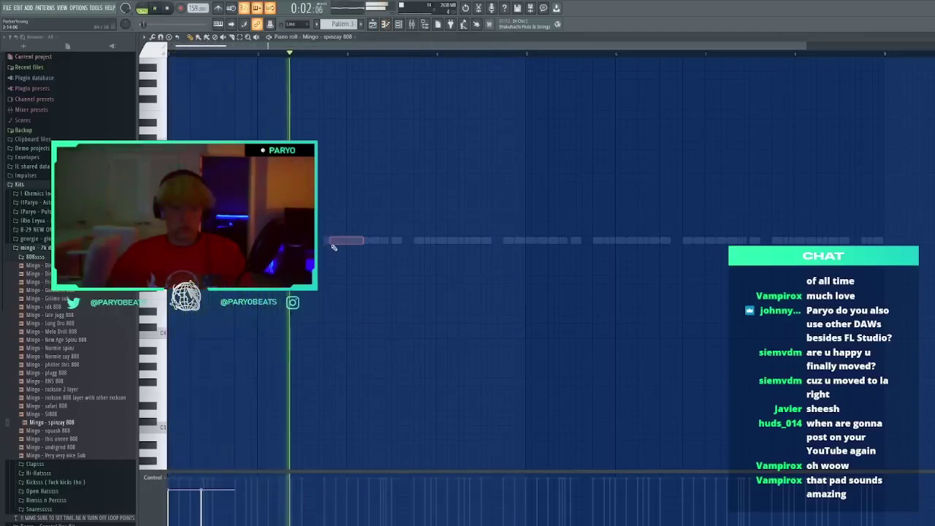
{"action": "left_click", "coordinate": [350, 233]}
{"action": "left_click", "coordinate": [385, 233]}
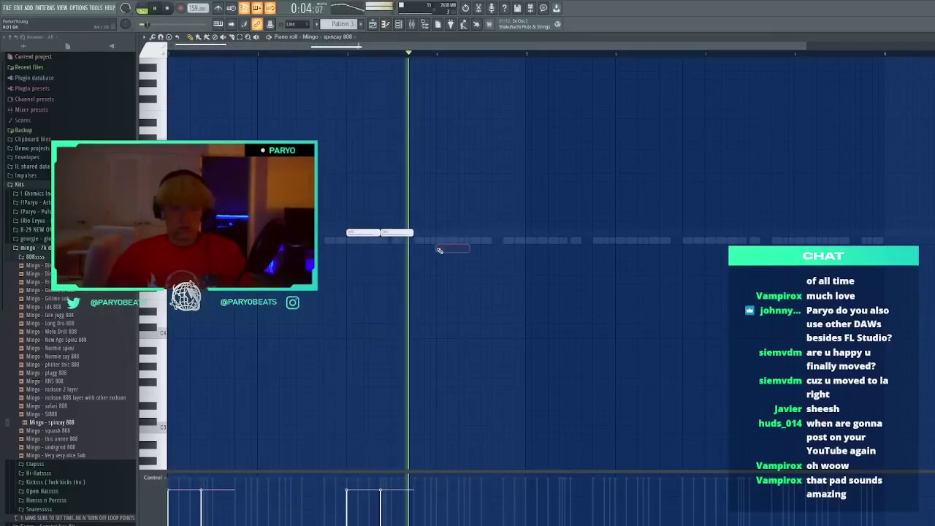
{"action": "left_click", "coordinate": [441, 249]}
{"action": "left_click", "coordinate": [475, 249]}
{"action": "left_click", "coordinate": [508, 249]}
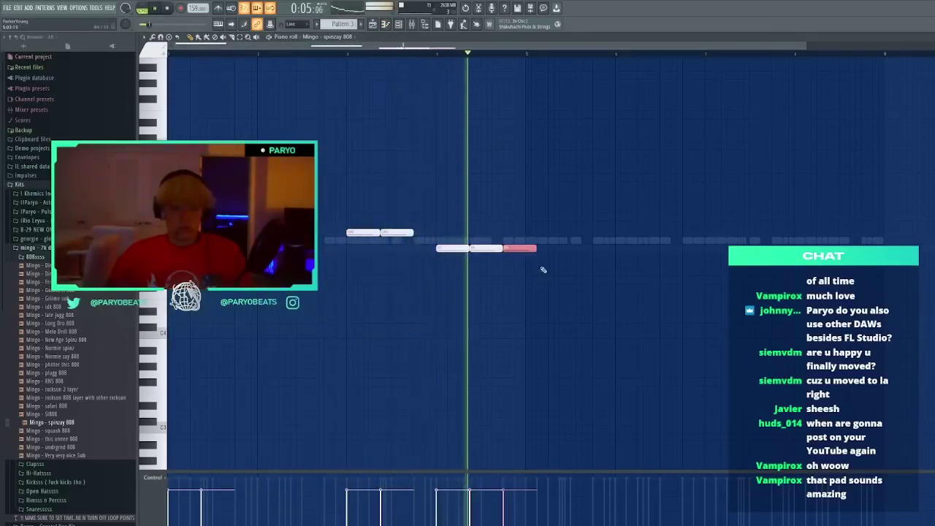
Delete the first B4 note of bar 4 and shift the remaining two B4 notes two steps earlier
{"action": "right_click", "coordinate": [451, 250]}
{"action": "left_click_drag", "start_coordinate": [568, 264], "coordinate": [480, 244]}
{"action": "key", "text": "shift+Left"}
{"action": "key", "text": "shift+Left"}
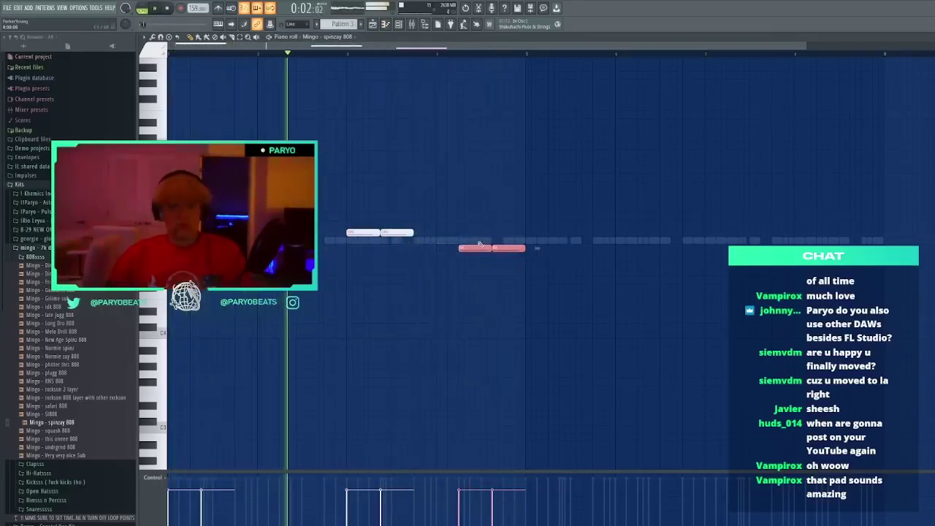
{"action": "left_click_drag", "start_coordinate": [468, 210], "coordinate": [487, 210]}
{"action": "right_click", "coordinate": [488, 211]}
{"action": "left_click", "coordinate": [501, 210]}
{"action": "right_click", "coordinate": [511, 210]}
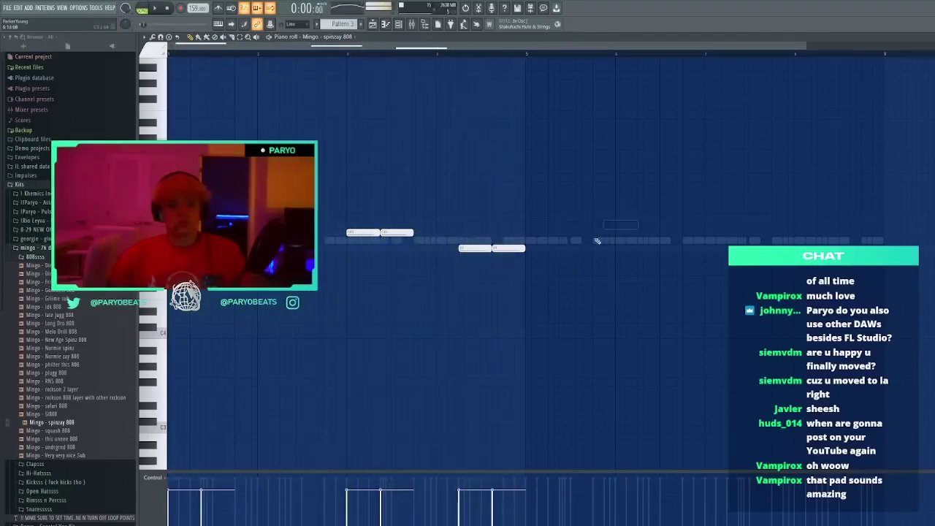
Try Mingo - Normie zay 808 on the 808 channel and replace it with Mingo - Normie spinz
{"action": "left_click", "coordinate": [65, 349]}
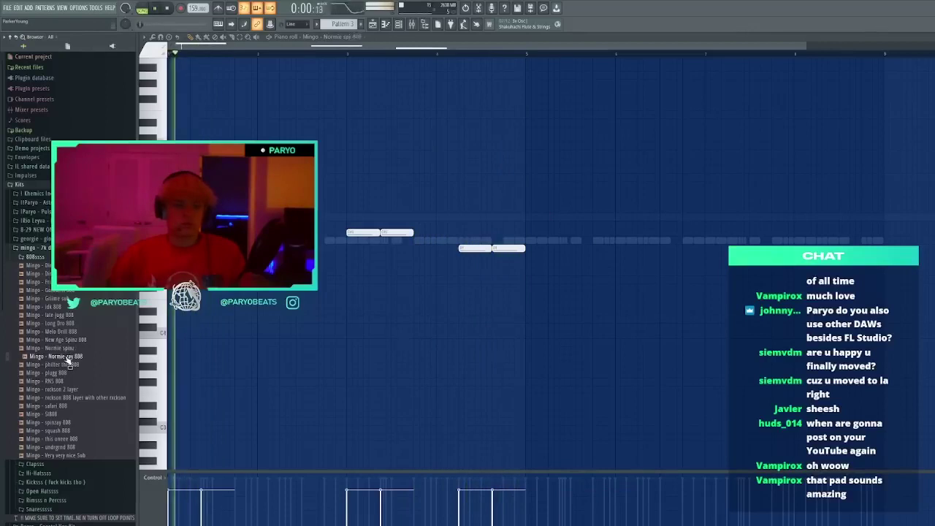
{"action": "left_click", "coordinate": [65, 342]}
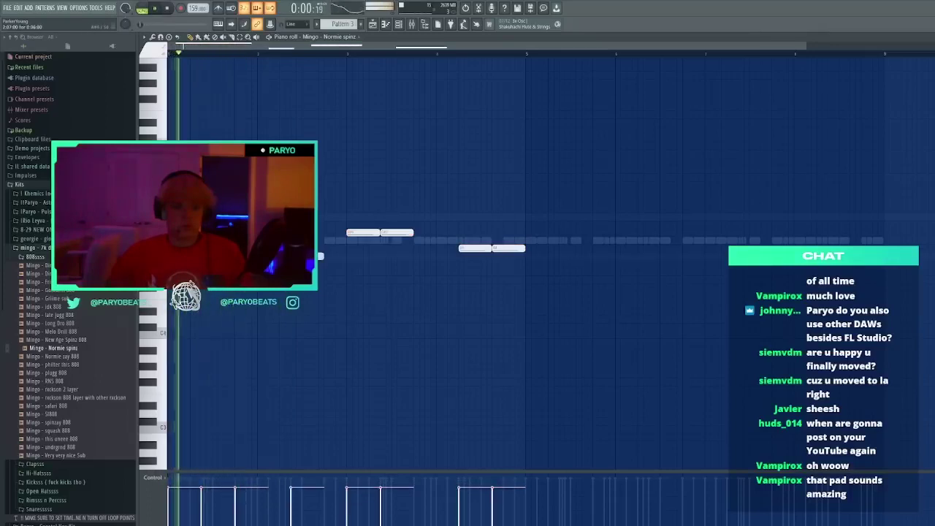
Place the bar 2 note on D#5 ending at bar 3, and lengthen the second C#5 note up to the B4 notes
{"action": "left_click", "coordinate": [334, 255]}
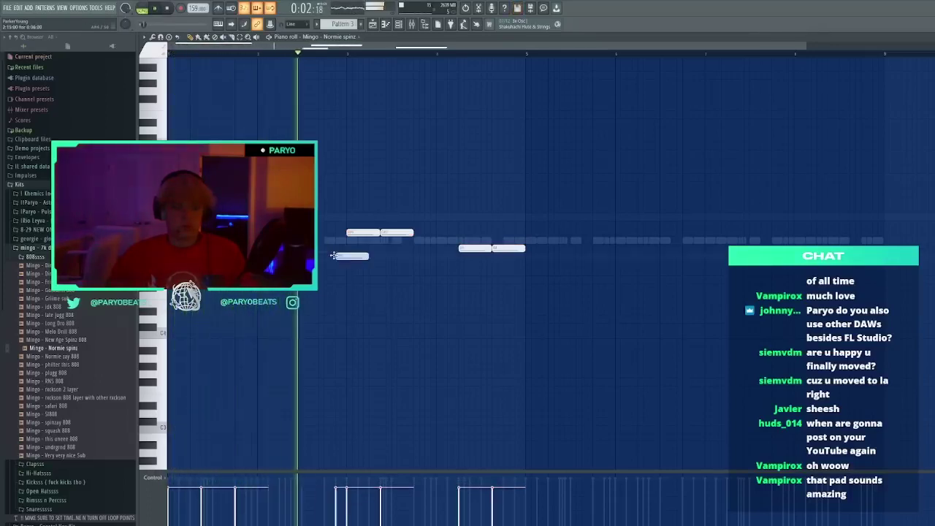
{"action": "left_click_drag", "start_coordinate": [334, 256], "coordinate": [344, 216]}
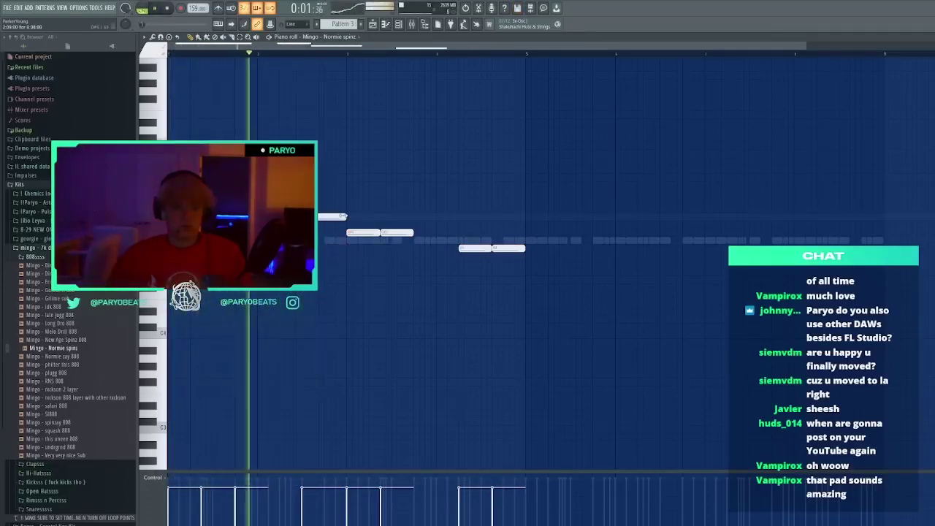
{"action": "left_click_drag", "start_coordinate": [412, 233], "coordinate": [459, 232]}
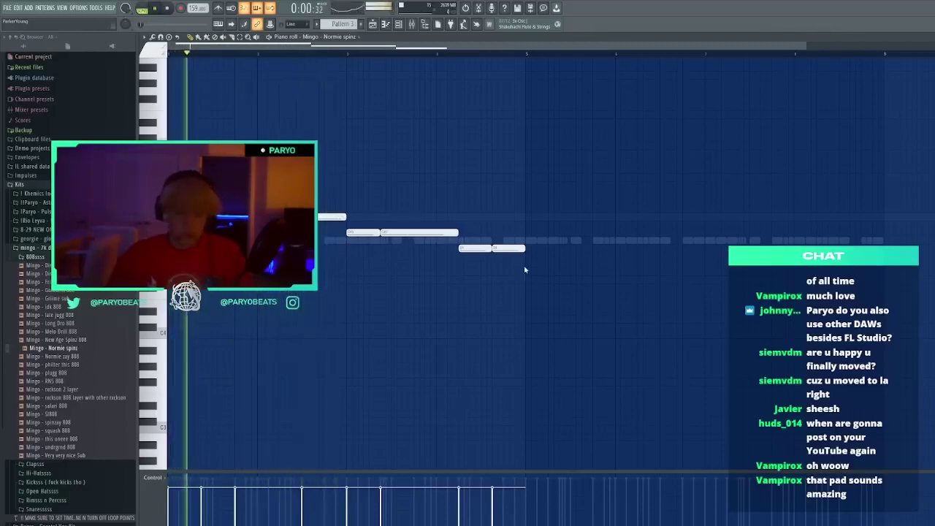
Slice the D#5 note at the end of bar 2 into shorter hits and lower the last hit's velocity
{"action": "left_click", "coordinate": [337, 216]}
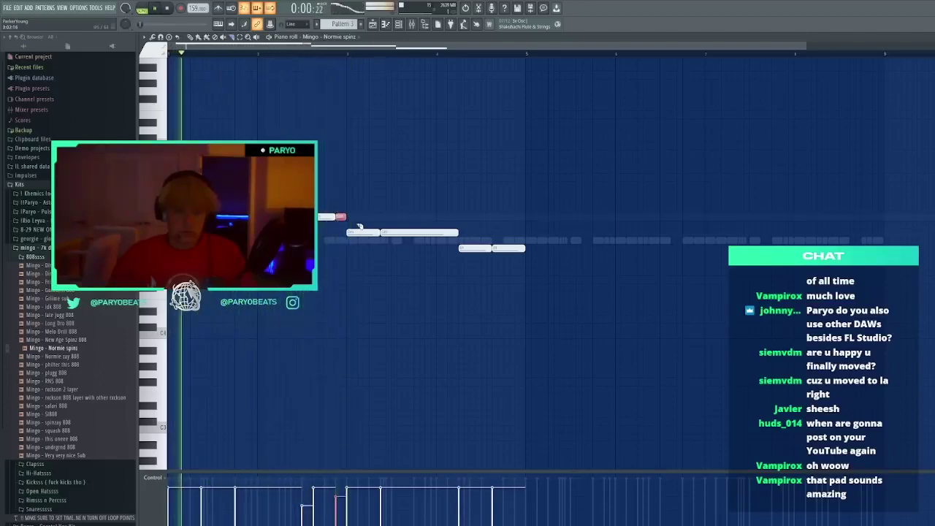
{"action": "scroll", "coordinate": [340, 217], "scroll_direction": "down", "scroll_amount": 1}
{"action": "scroll", "coordinate": [309, 217], "scroll_direction": "up", "scroll_amount": 4}
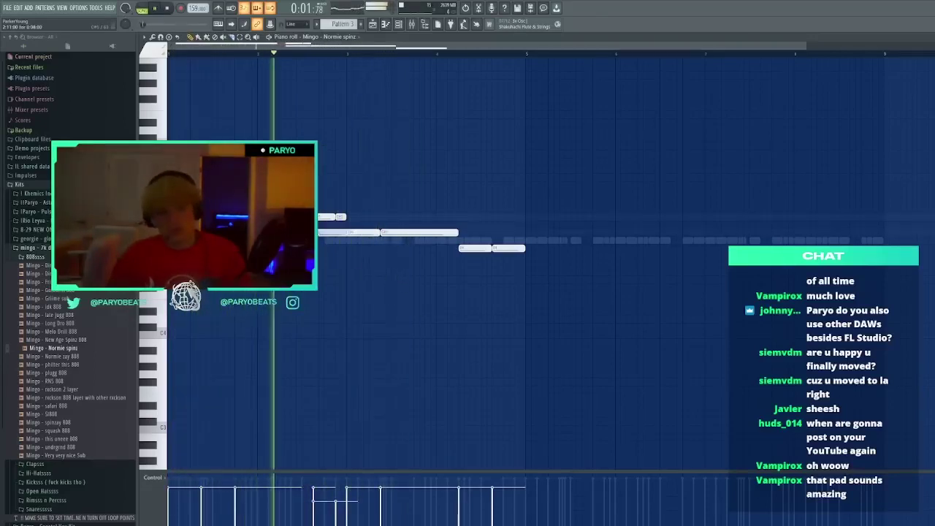
{"action": "left_click_drag", "start_coordinate": [333, 232], "coordinate": [531, 196]}
{"action": "right_click", "coordinate": [531, 195]}
{"action": "left_click", "coordinate": [439, 201]}
{"action": "right_click", "coordinate": [439, 201]}
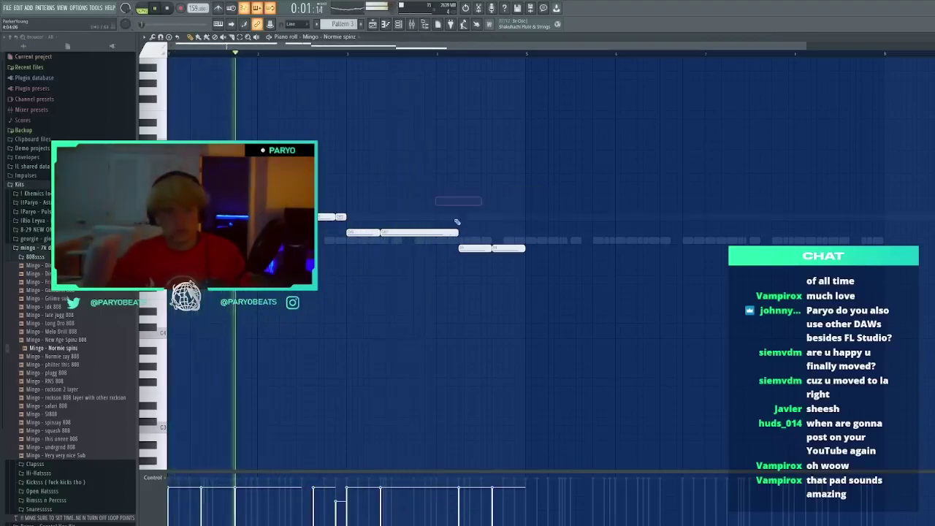
Slice the long C#5 note in bar 3 in two, six steps after its start
{"action": "right_click", "coordinate": [415, 236], "text": "shift"}
{"action": "right_click", "coordinate": [432, 234]}
{"action": "left_click_drag", "start_coordinate": [524, 268], "coordinate": [434, 251]}
{"action": "left_click", "coordinate": [476, 263]}
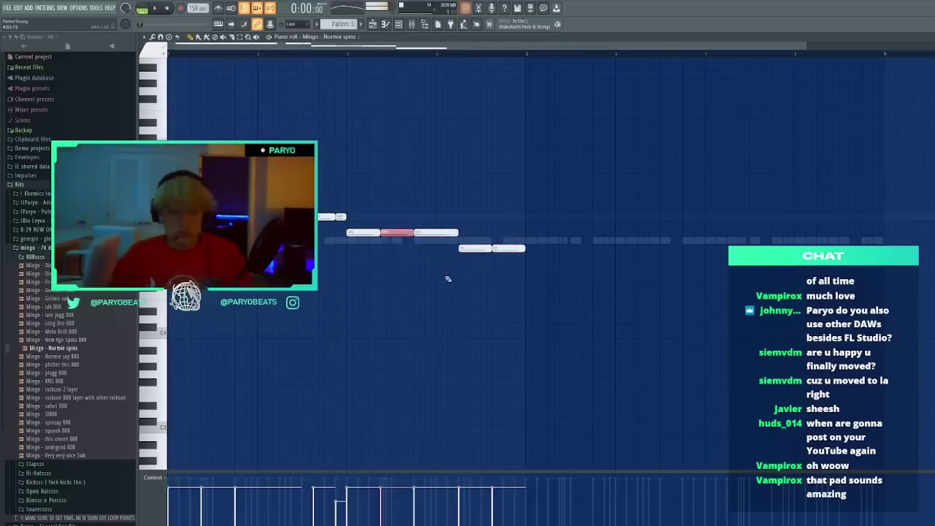
Raise the velocity of all the 808 notes slightly
{"action": "key", "text": "space"}
{"action": "key", "text": "ctrl+a"}
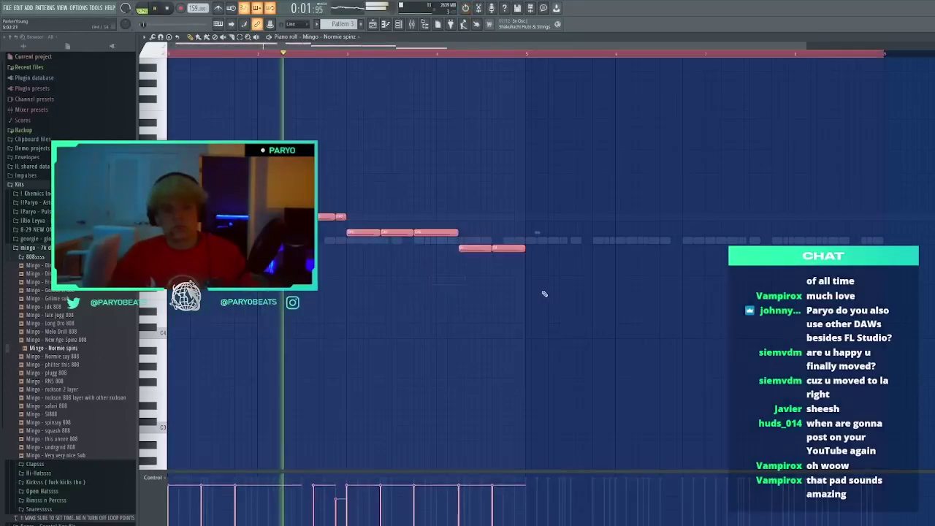
{"action": "left_click_drag", "start_coordinate": [545, 295], "coordinate": [568, 302]}
{"action": "right_click", "coordinate": [568, 302]}
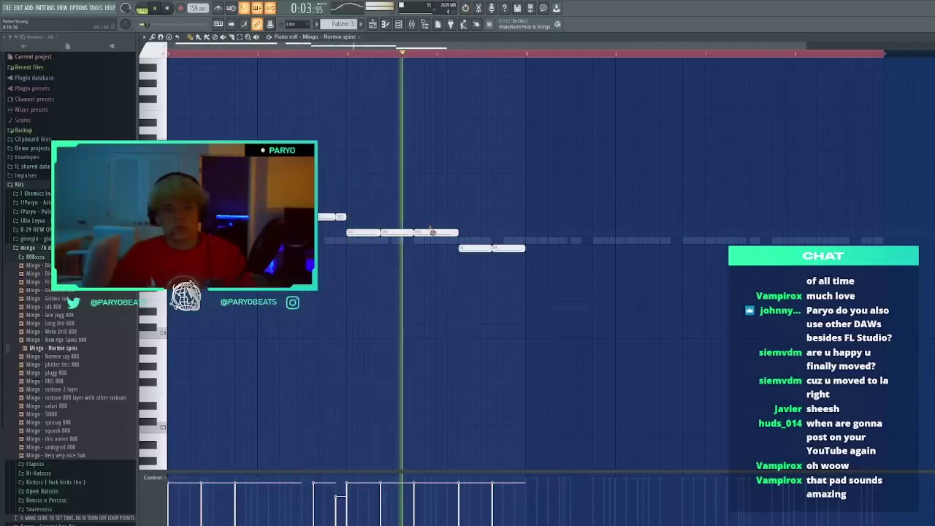
{"action": "right_click", "coordinate": [433, 232]}
{"action": "key", "text": "ctrl+z"}
{"action": "left_click", "coordinate": [583, 218]}
{"action": "right_click", "coordinate": [584, 219]}
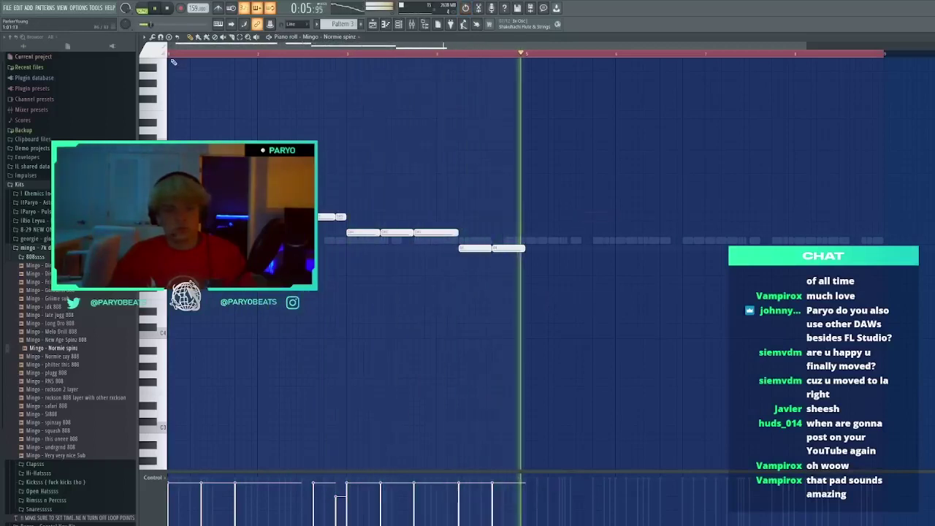
Clear the time selection and duplicate the four-bar 808 pattern to fill bars 5 to 8
{"action": "double_click", "coordinate": [178, 55]}
{"action": "key", "text": "ctrl+b"}
{"action": "left_click", "coordinate": [460, 176]}
{"action": "right_click", "coordinate": [460, 176]}
Show the channel rack, close the mingo kit's folders and open the snares folder of the georgie kit
{"action": "left_click", "coordinate": [400, 27]}
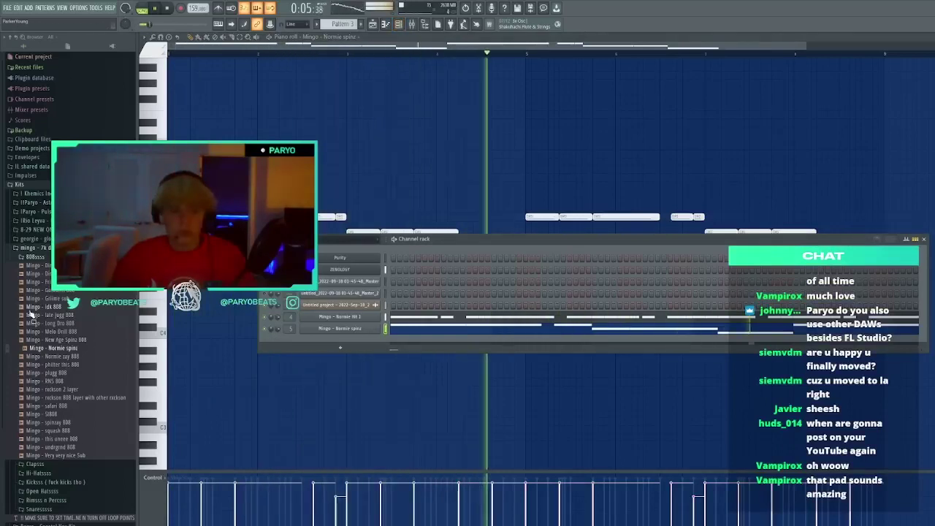
{"action": "left_click", "coordinate": [32, 259]}
{"action": "left_click", "coordinate": [47, 293]}
{"action": "left_click", "coordinate": [47, 294]}
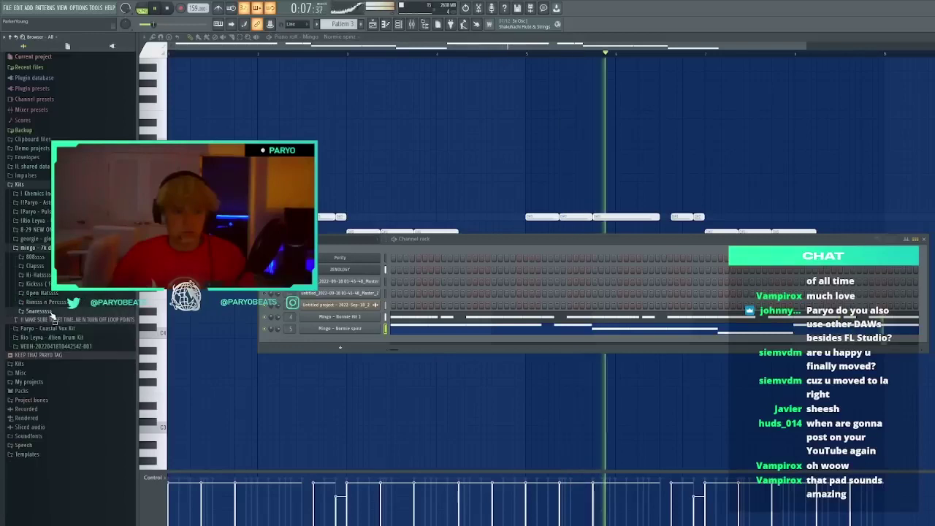
{"action": "left_click", "coordinate": [51, 312]}
{"action": "left_click", "coordinate": [39, 258]}
{"action": "left_click", "coordinate": [46, 248]}
{"action": "left_click", "coordinate": [47, 240]}
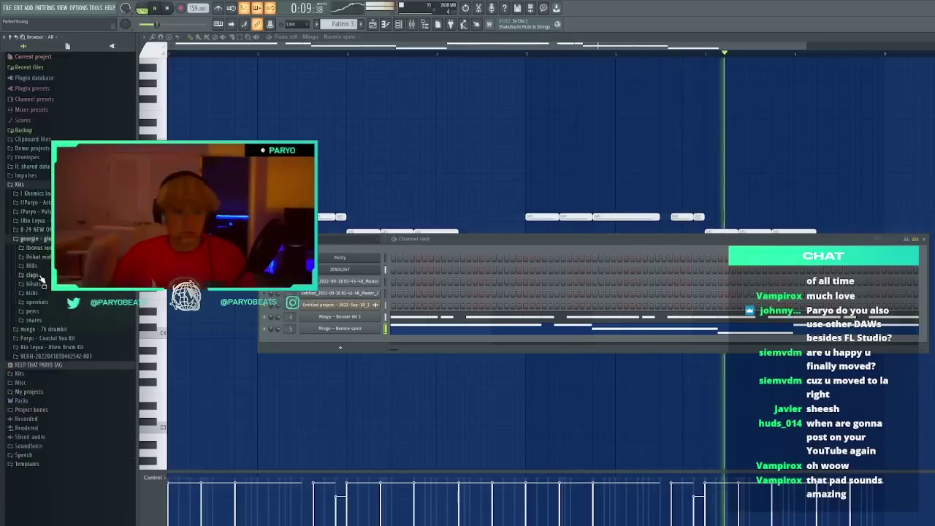
{"action": "left_click", "coordinate": [34, 320]}
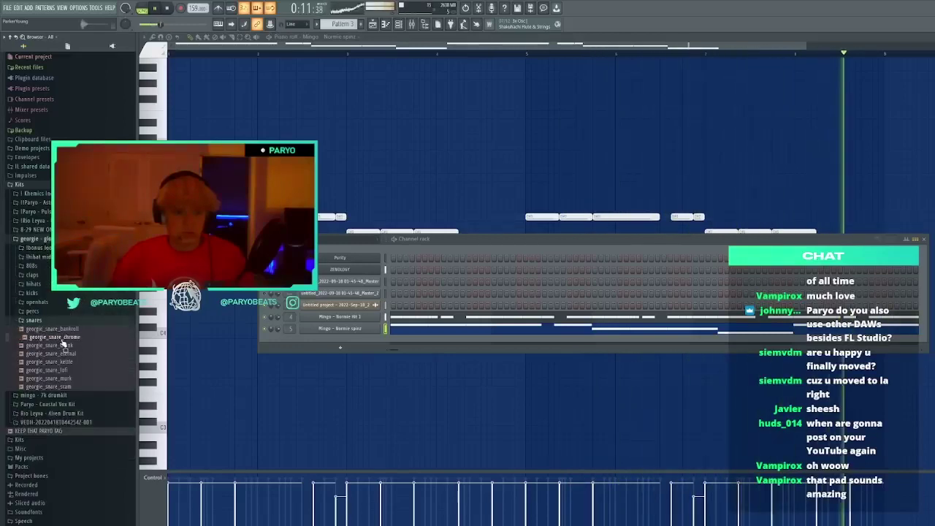
Audition the georgie kit's snare samples one after another down to the last in the folder
{"action": "left_click", "coordinate": [59, 345]}
{"action": "left_click", "coordinate": [64, 354]}
{"action": "left_click", "coordinate": [68, 362]}
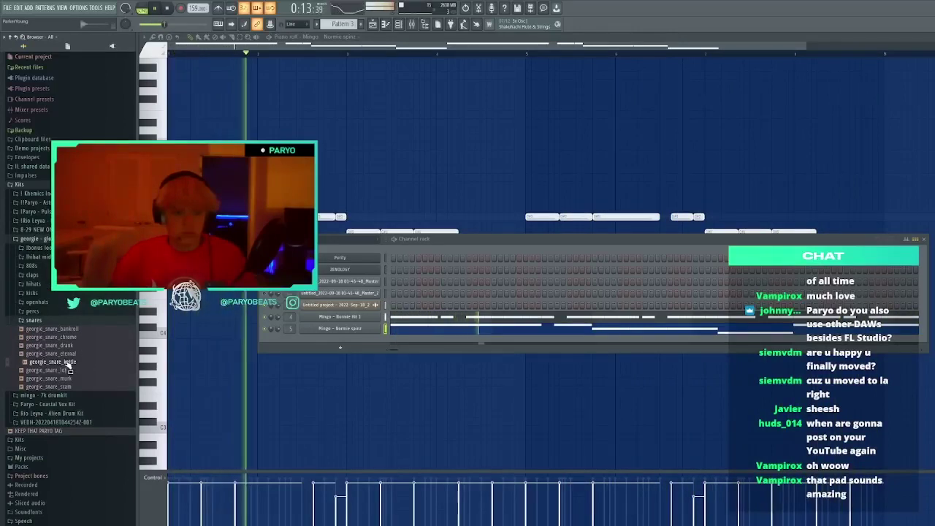
{"action": "left_click", "coordinate": [67, 371]}
{"action": "left_click", "coordinate": [68, 379]}
{"action": "left_click", "coordinate": [70, 388]}
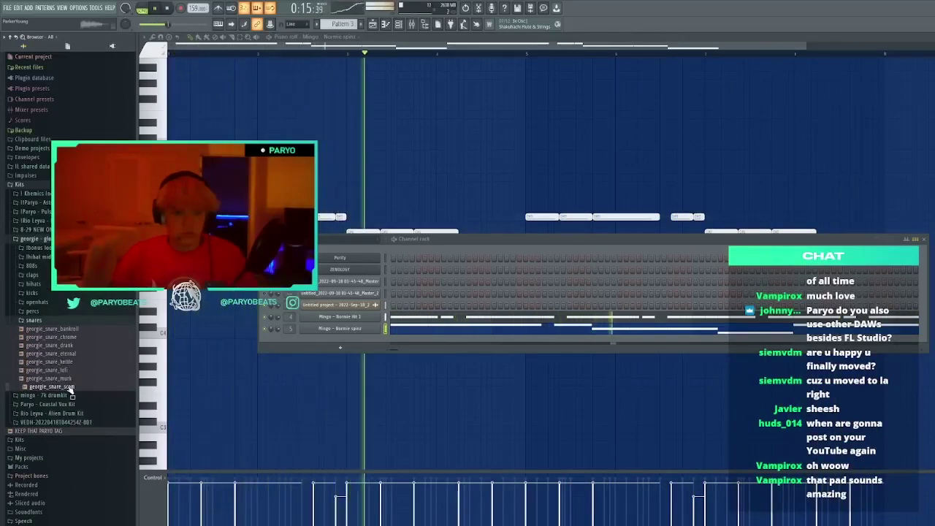
Add georgie_snare_bankroll to the channel rack and place a hit on the third beat of each of the first four bars
{"action": "left_click", "coordinate": [59, 329]}
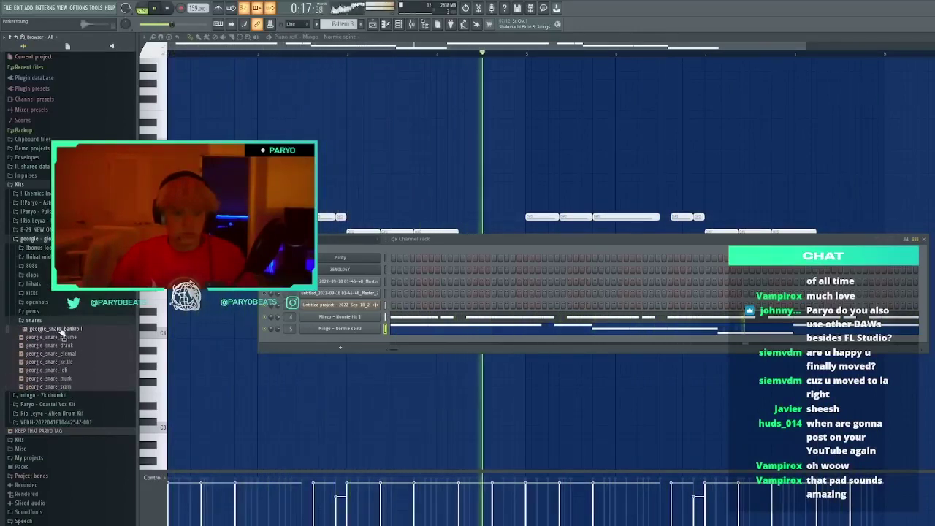
{"action": "left_click_drag", "start_coordinate": [62, 332], "coordinate": [323, 342]}
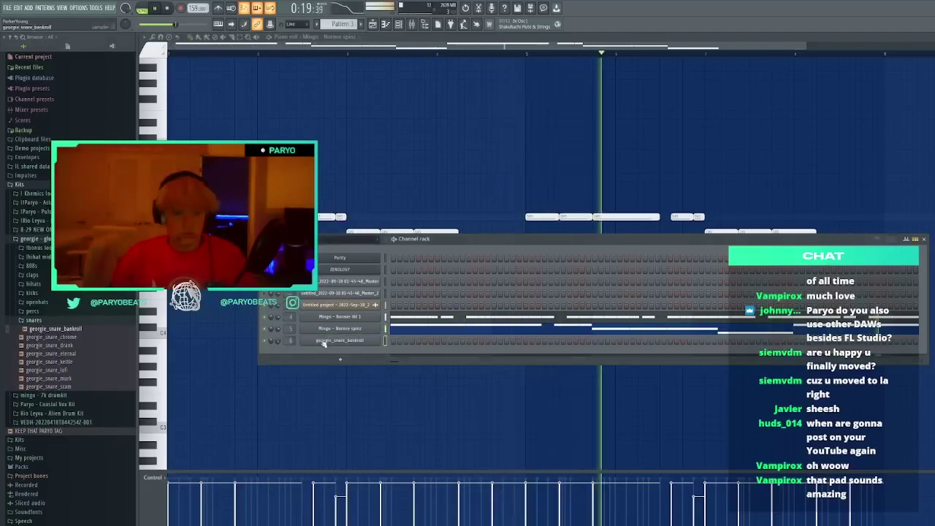
{"action": "key", "text": "space"}
{"action": "key", "text": "space"}
{"action": "left_click", "coordinate": [444, 341]}
{"action": "left_click", "coordinate": [544, 342]}
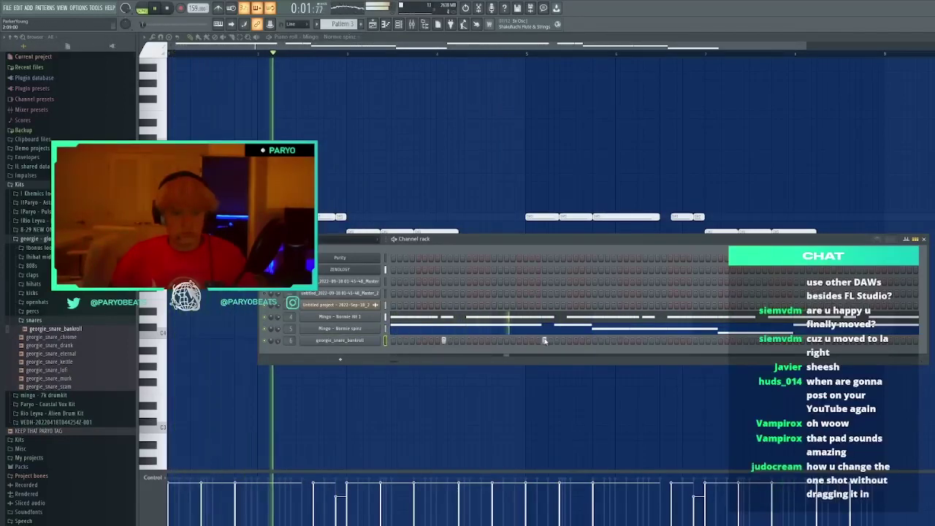
{"action": "left_click", "coordinate": [645, 341]}
{"action": "left_click", "coordinate": [746, 341]}
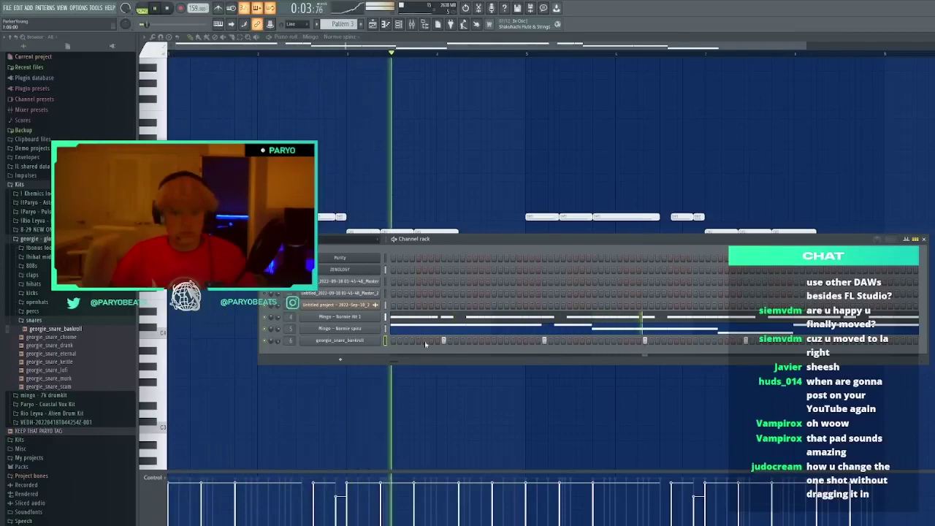
Duplicate the snare channel's first four bars in the piano roll to fill bars 5 to 8
{"action": "key", "text": "F7"}
{"action": "key", "text": "ctrl+a"}
{"action": "left_click_drag", "start_coordinate": [536, 55], "coordinate": [169, 54]}
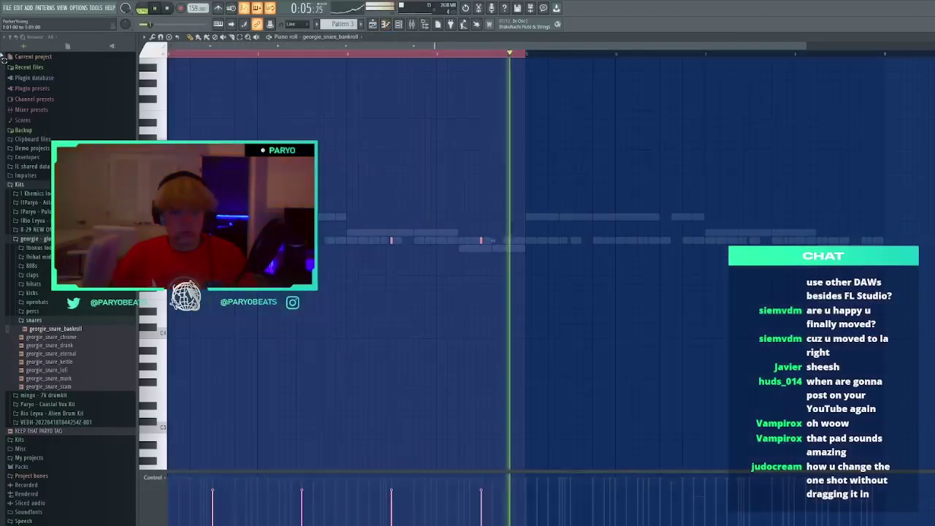
{"action": "key", "text": "ctrl+b"}
{"action": "left_click_drag", "start_coordinate": [782, 113], "coordinate": [587, 117]}
{"action": "key", "text": "F7"}
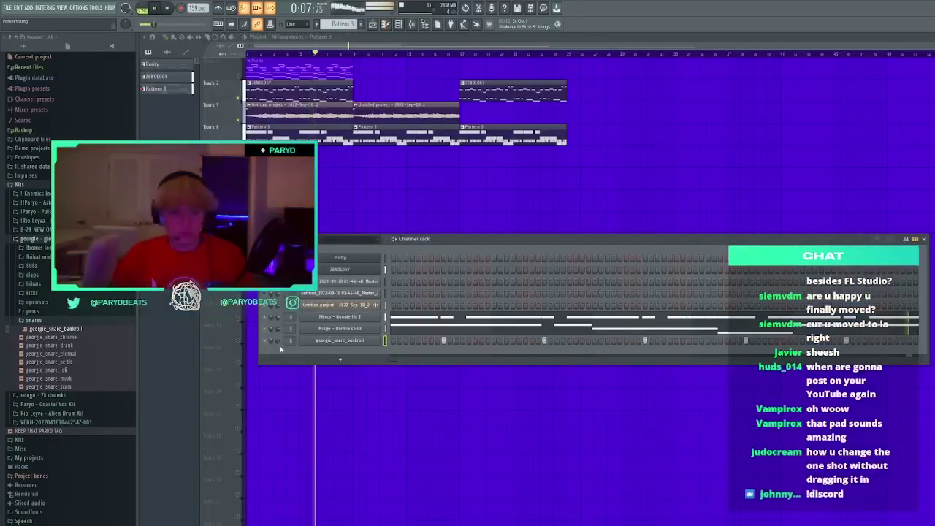
Play the arrangement from bar 9 and swap the snare channel's sample for georgie_clap_engine from the georgie kit's claps folder
{"action": "left_click", "coordinate": [360, 55]}
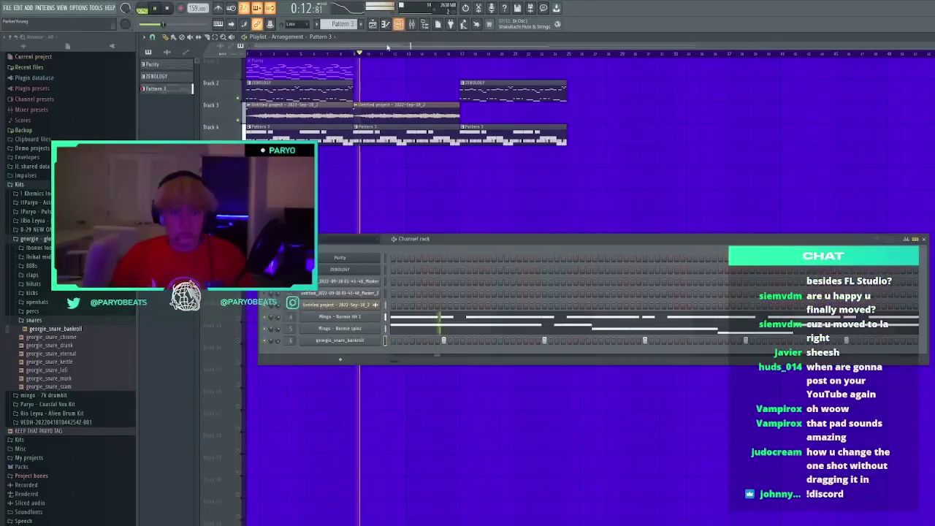
{"action": "left_click", "coordinate": [37, 321]}
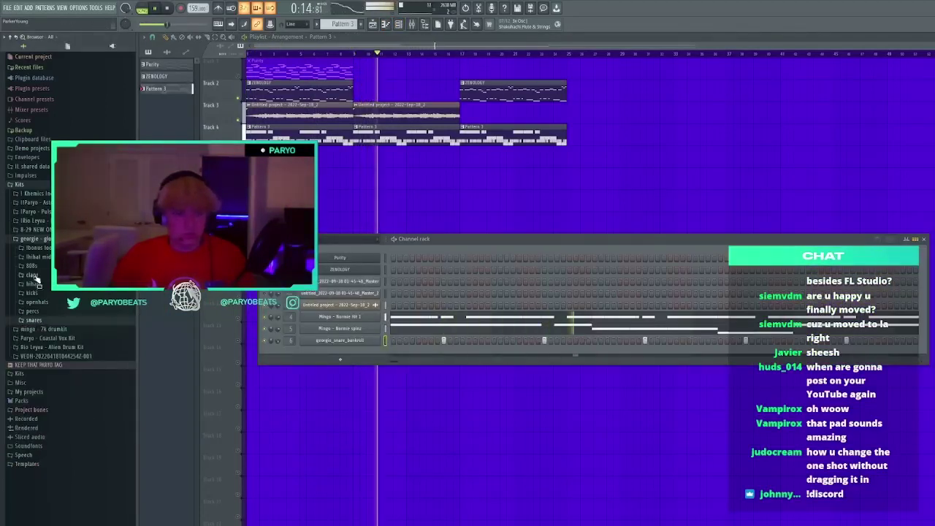
{"action": "left_click", "coordinate": [34, 276]}
{"action": "middle_click", "coordinate": [41, 284]}
{"action": "middle_click", "coordinate": [55, 324]}
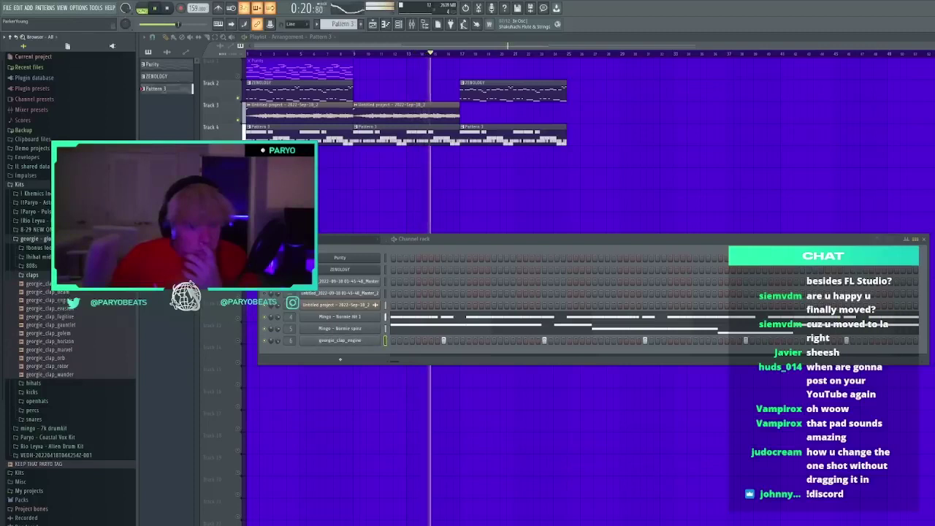
Look through the Rio Leyva kit's snares and the Paryo kit for another snare sound
{"action": "left_click", "coordinate": [36, 221]}
{"action": "left_click", "coordinate": [38, 302]}
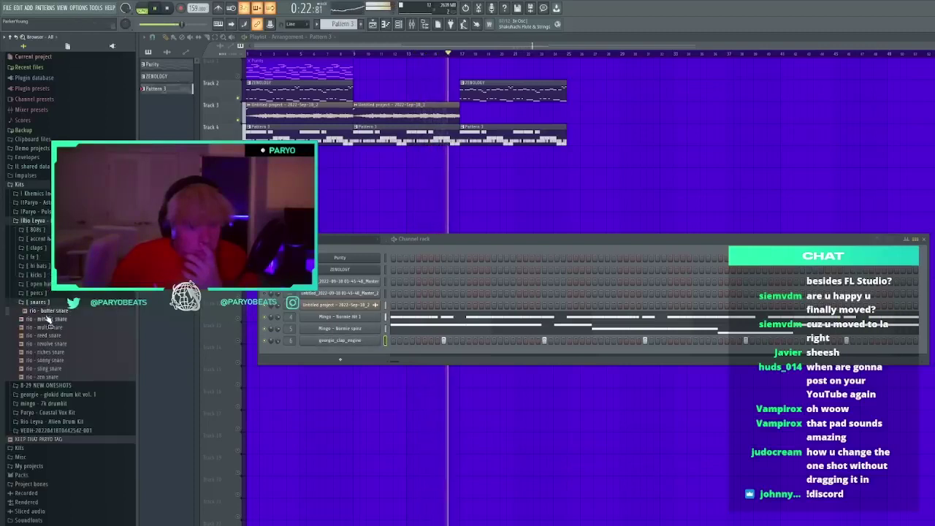
{"action": "left_click", "coordinate": [36, 248]}
{"action": "left_click", "coordinate": [35, 211]}
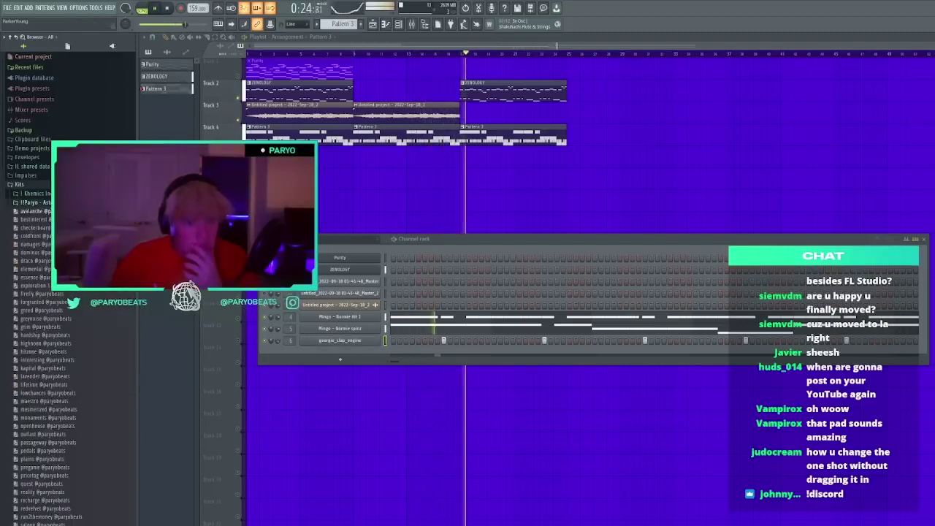
{"action": "left_click", "coordinate": [35, 193]}
{"action": "left_click", "coordinate": [37, 205]}
{"action": "left_click", "coordinate": [45, 241]}
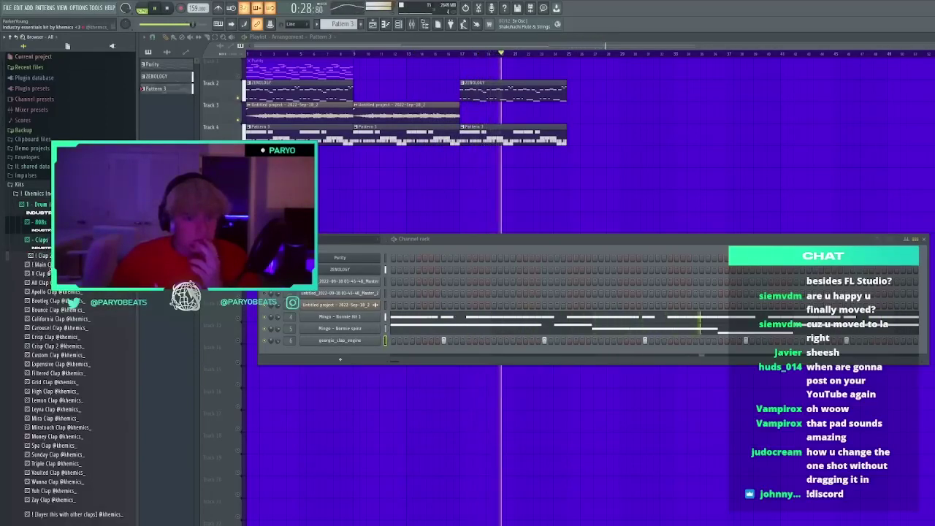
{"action": "left_click_drag", "start_coordinate": [73, 301], "coordinate": [336, 341]}
{"action": "middle_click", "coordinate": [82, 274]}
{"action": "scroll", "coordinate": [69, 345], "scroll_direction": "down", "scroll_amount": 4}
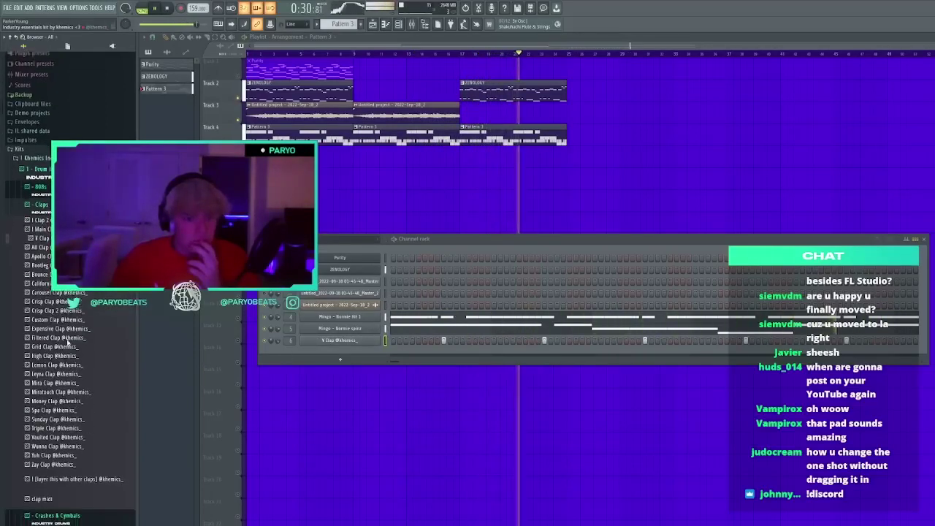
{"action": "left_click", "coordinate": [86, 461]}
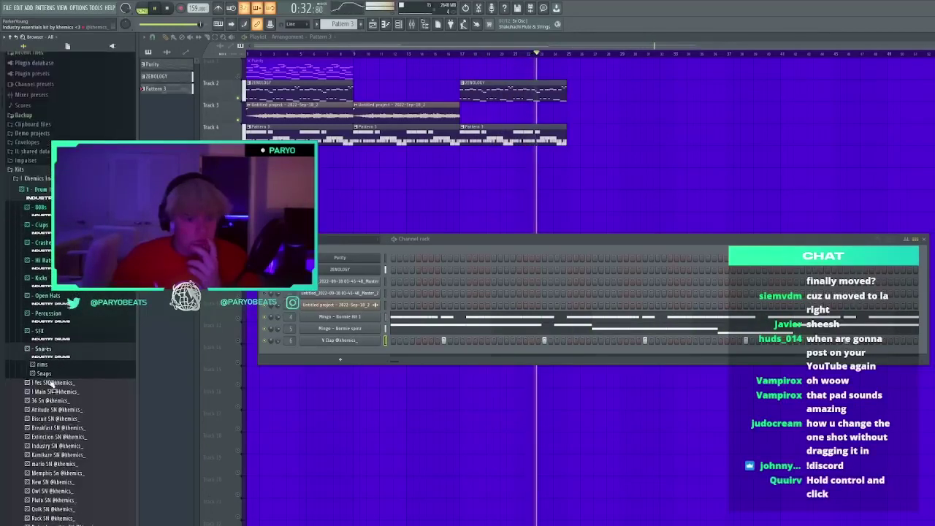
{"action": "middle_click", "coordinate": [53, 407]}
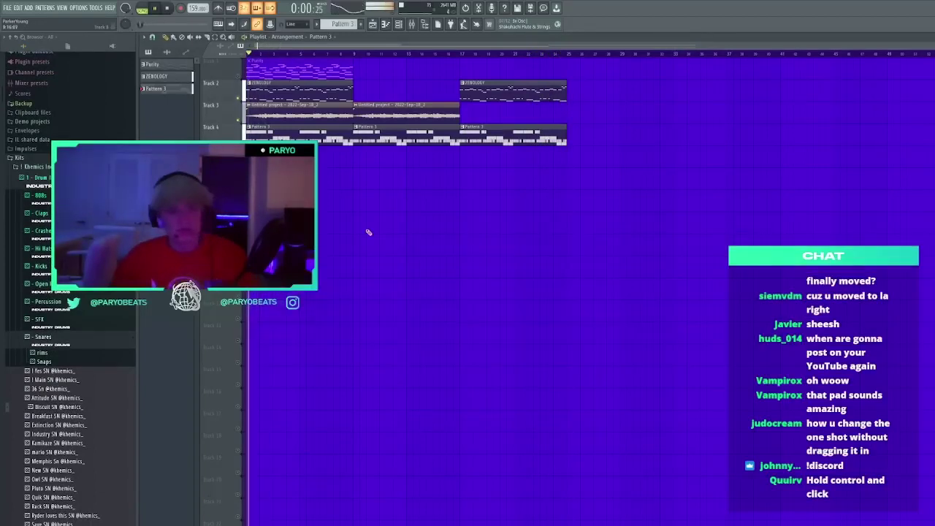
Mute Track 4 in the playlist, removing any stray pattern clips, and lower the project tempo to 148 BPM
{"action": "left_click", "coordinate": [362, 226]}
{"action": "right_click", "coordinate": [362, 225]}
{"action": "left_click", "coordinate": [342, 225]}
{"action": "right_click", "coordinate": [342, 225]}
{"action": "left_click", "coordinate": [238, 142]}
{"action": "key", "text": "space"}
{"action": "key", "text": "space"}
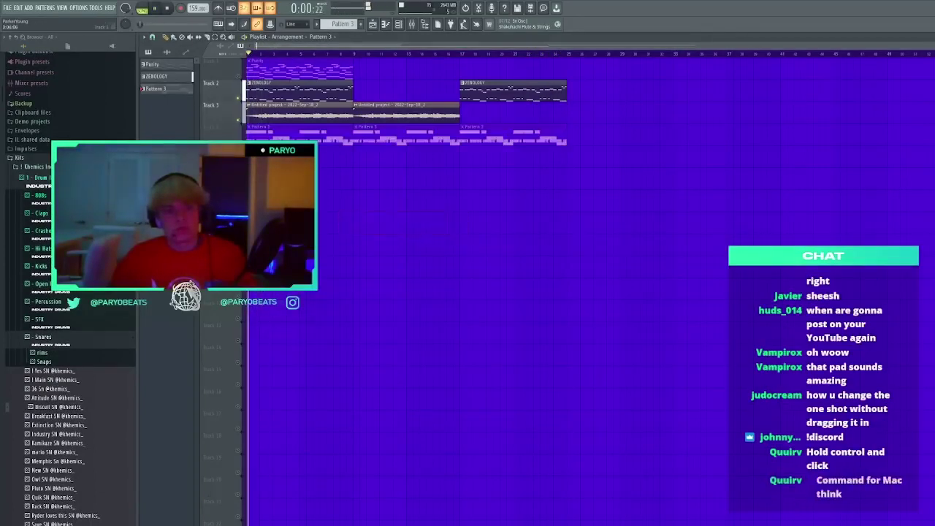
{"action": "scroll", "coordinate": [299, 55], "scroll_direction": "up", "scroll_amount": 3}
{"action": "left_click", "coordinate": [386, 220]}
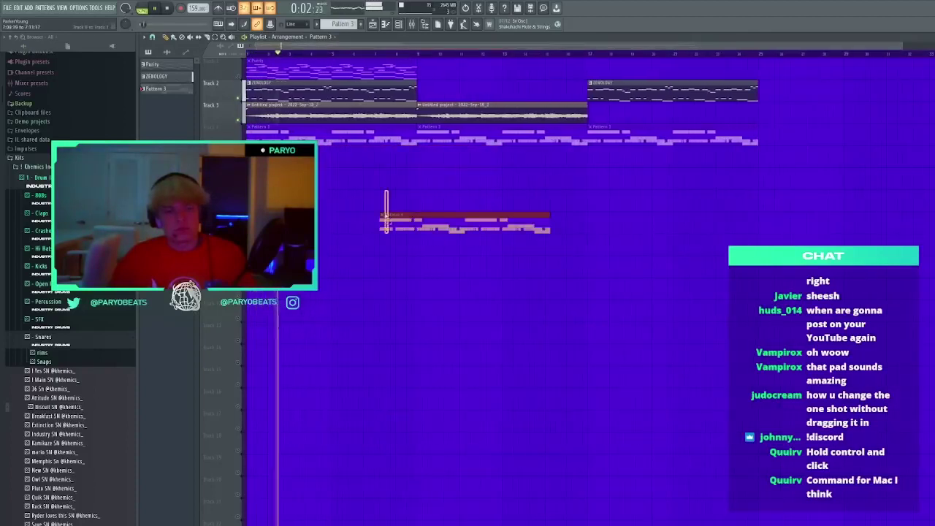
{"action": "right_click", "coordinate": [386, 221]}
{"action": "scroll", "coordinate": [318, 52], "scroll_direction": "up", "scroll_amount": 1}
{"action": "scroll", "coordinate": [319, 51], "scroll_direction": "up", "scroll_amount": 1}
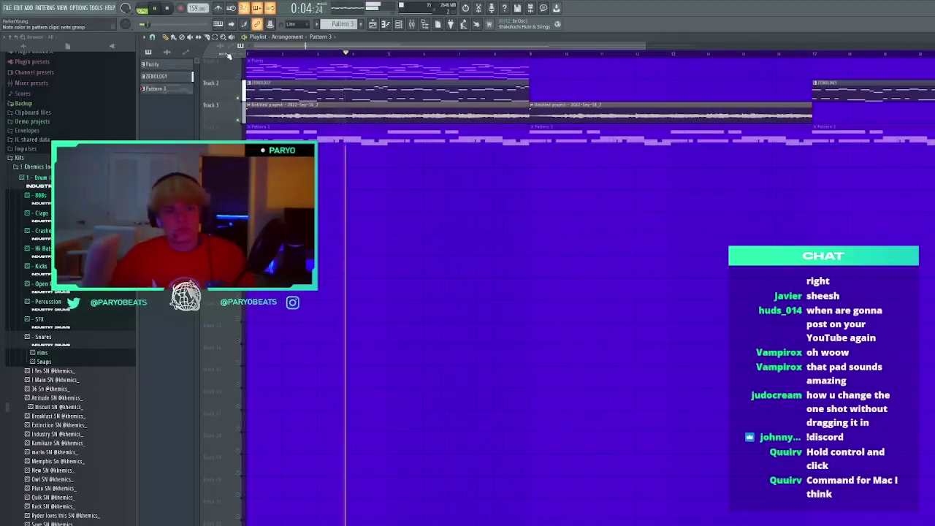
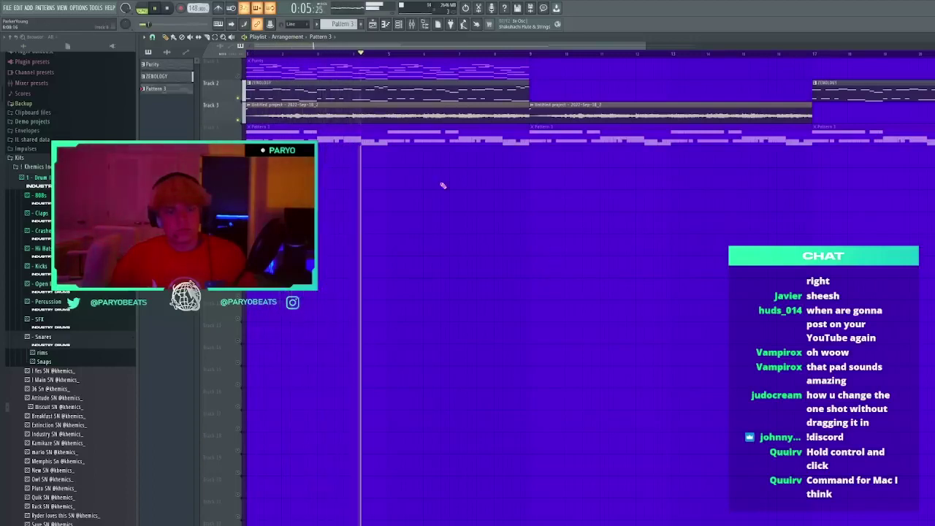
Transpose the ZENOLOGY melody notes down one semitone in the piano roll
{"action": "double_click", "coordinate": [345, 98]}
{"action": "key", "text": "shift+Down"}
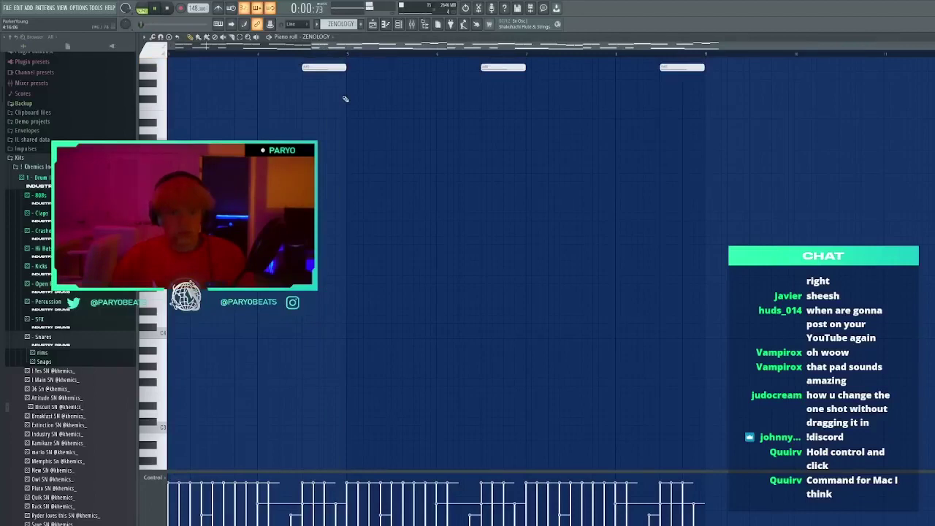
{"action": "scroll", "coordinate": [346, 99], "scroll_direction": "up", "scroll_amount": 3}
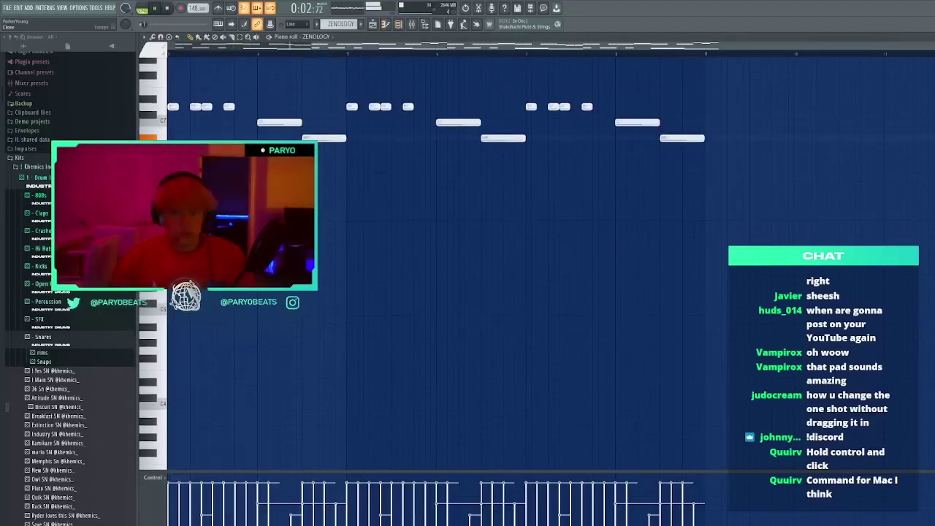
{"action": "left_click", "coordinate": [929, 37]}
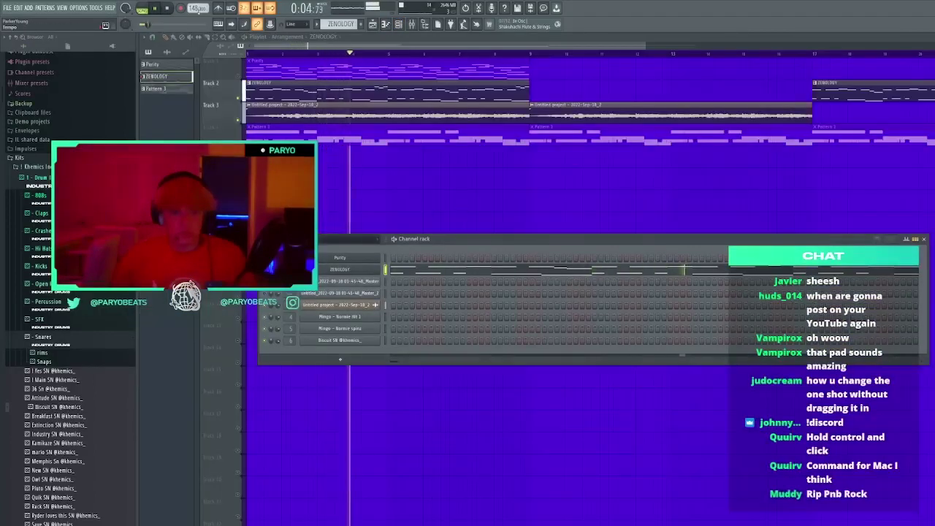
Open the ZENOLOGY channel's settings and lower its channel pitch slightly
{"action": "left_click", "coordinate": [500, 178]}
{"action": "right_click", "coordinate": [501, 179]}
{"action": "left_click", "coordinate": [399, 24]}
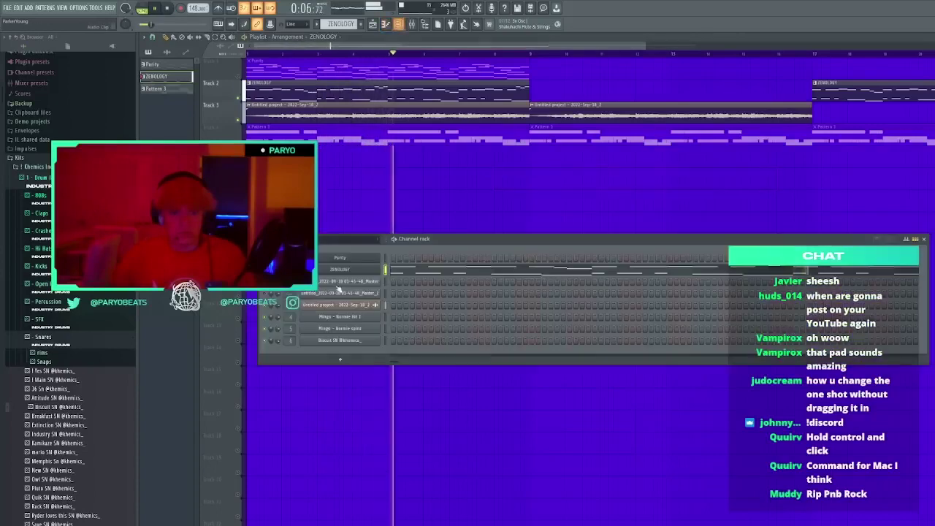
{"action": "double_click", "coordinate": [290, 95]}
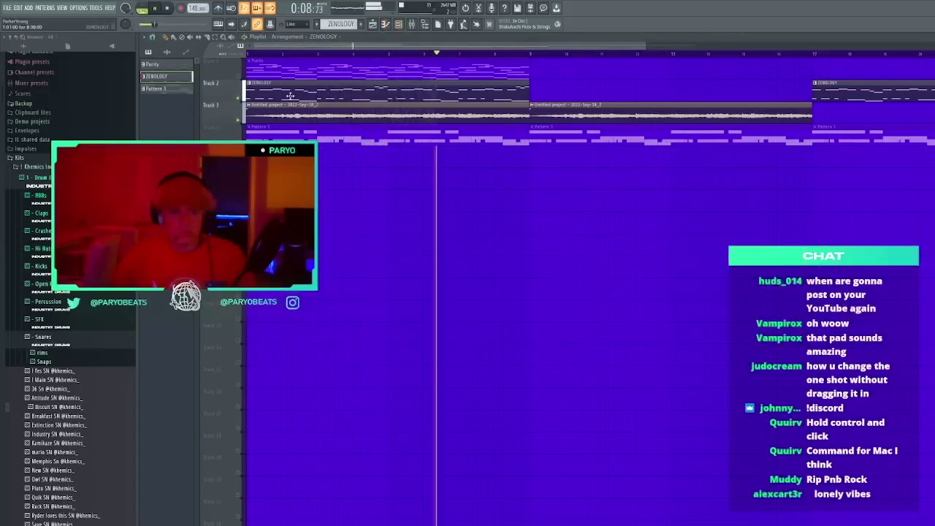
{"action": "left_click", "coordinate": [929, 36]}
{"action": "left_click", "coordinate": [363, 273]}
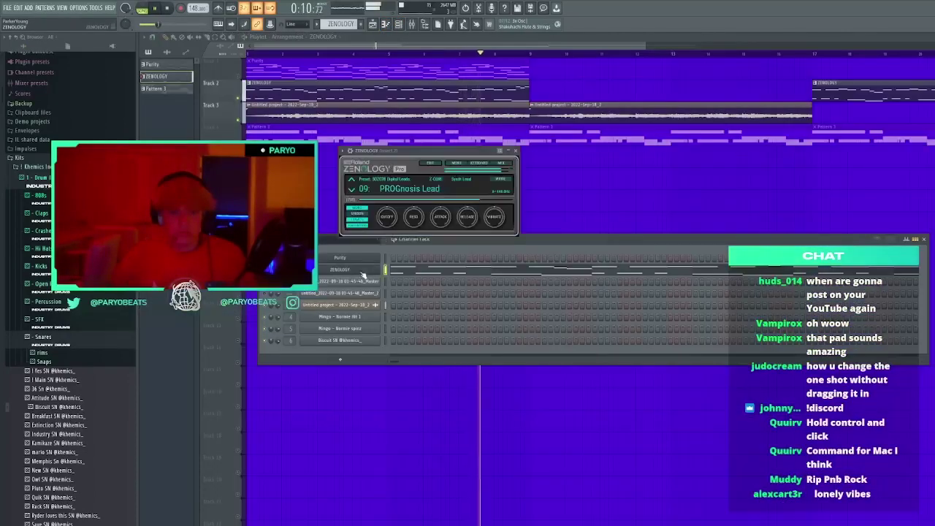
{"action": "left_click", "coordinate": [351, 151]}
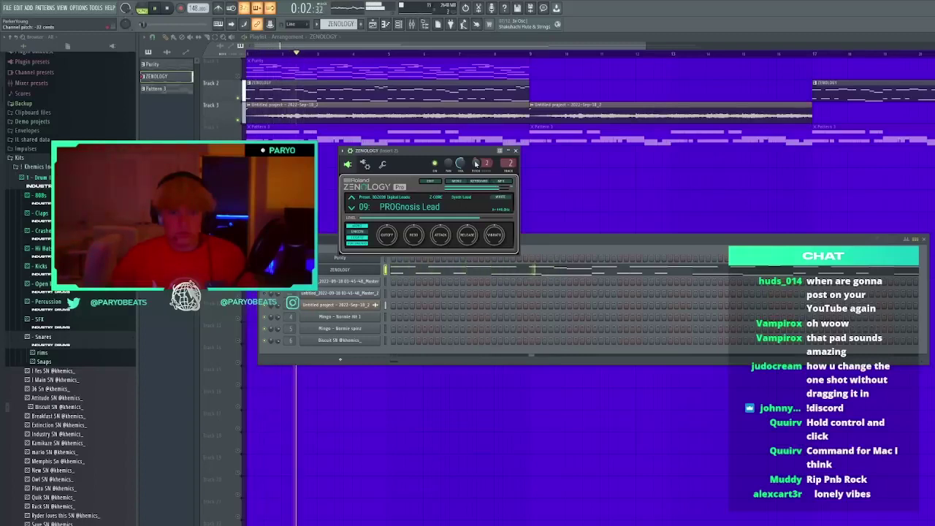
{"action": "left_click", "coordinate": [517, 151]}
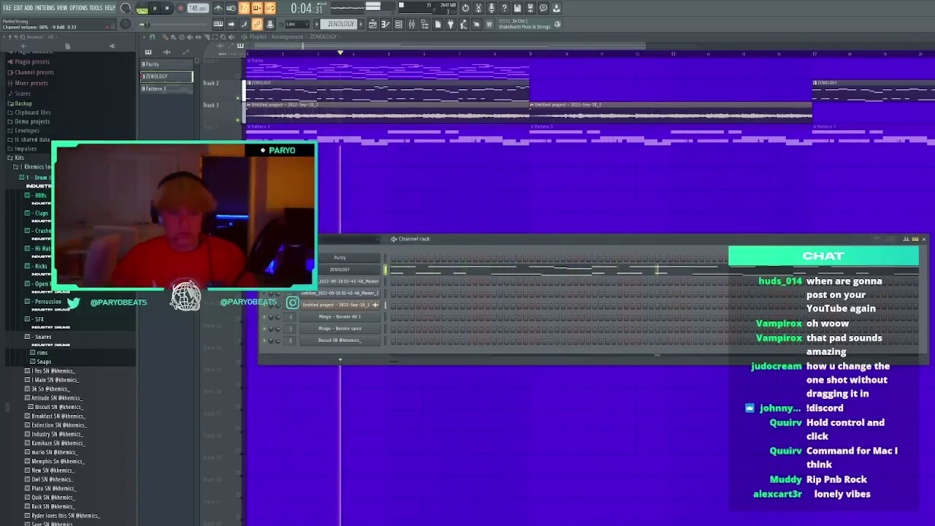
Unmute Track 4 in the playlist, make Pattern 3 the active pattern in the channel rack and stop playback
{"action": "left_click", "coordinate": [472, 179]}
{"action": "right_click", "coordinate": [473, 179]}
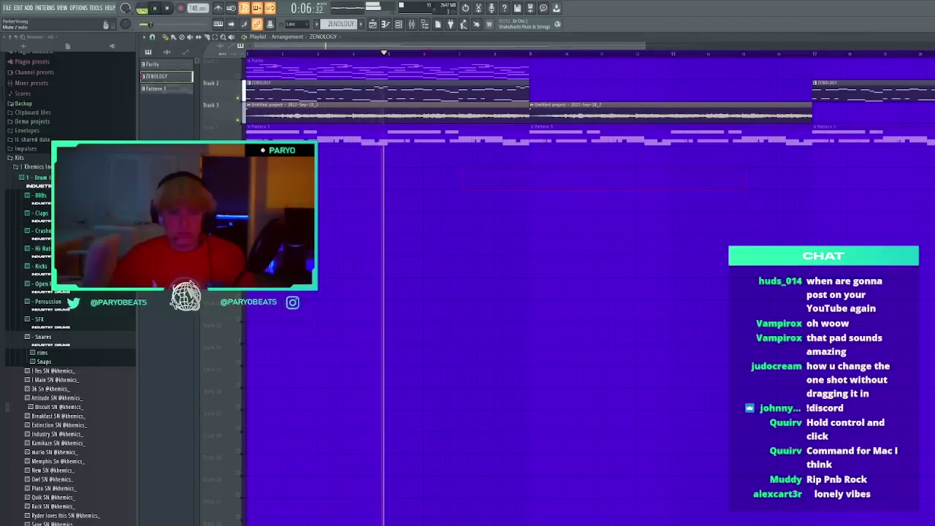
{"action": "left_click", "coordinate": [238, 142]}
{"action": "left_click", "coordinate": [399, 24]}
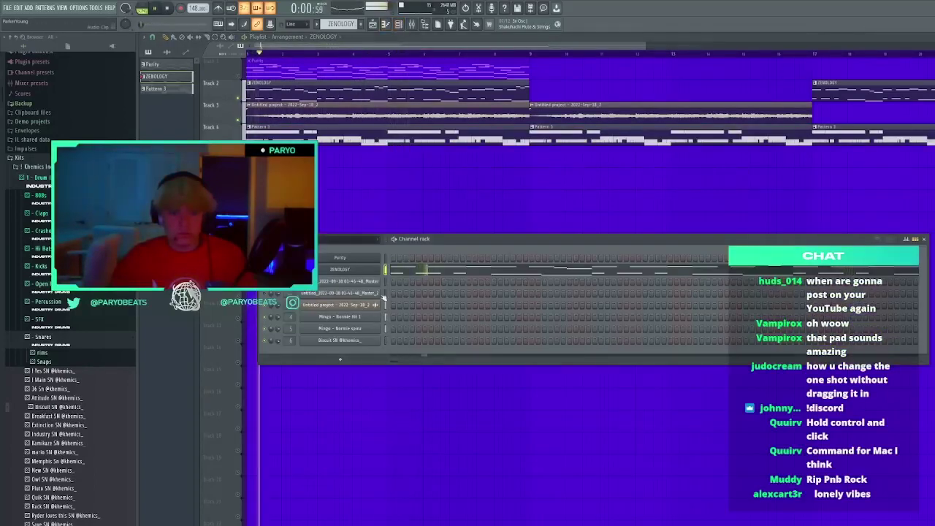
{"action": "double_click", "coordinate": [271, 138]}
{"action": "left_click", "coordinate": [930, 37]}
{"action": "key", "text": "space"}
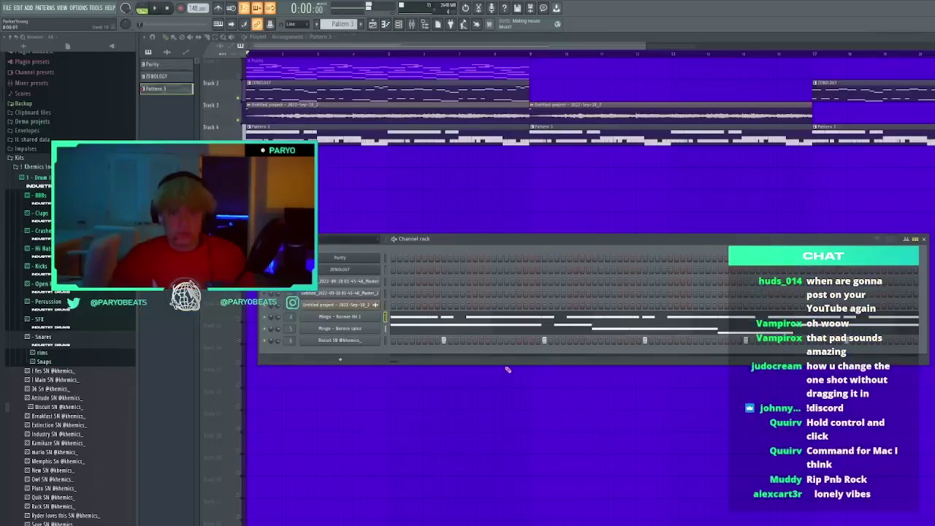
Slice the long Mingo - Normie spinz 808 note at the start of bar 4 and delete the 808 notes within bar 4
{"action": "left_click", "coordinate": [444, 335]}
{"action": "key", "text": "space"}
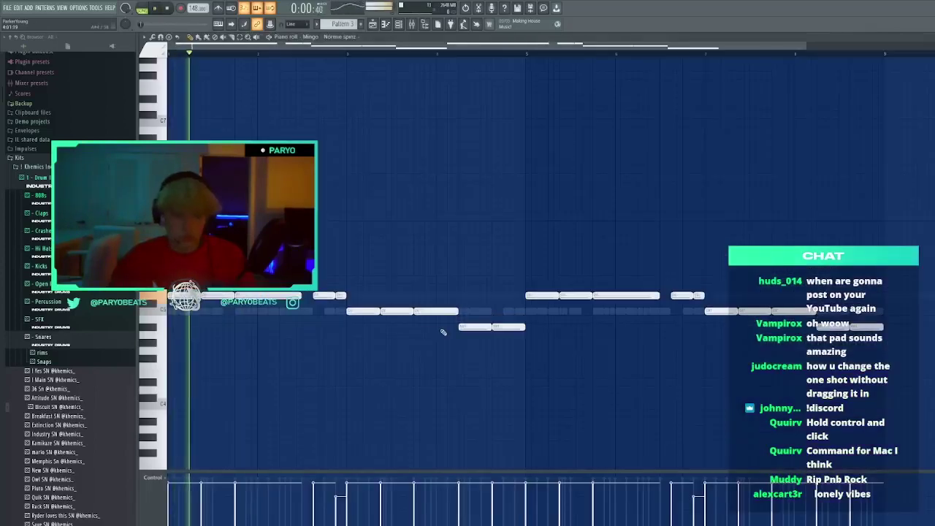
{"action": "left_click_drag", "start_coordinate": [438, 335], "coordinate": [437, 304]}
{"action": "key", "text": "space"}
{"action": "key", "text": "c"}
{"action": "left_click_drag", "start_coordinate": [455, 320], "coordinate": [446, 315]}
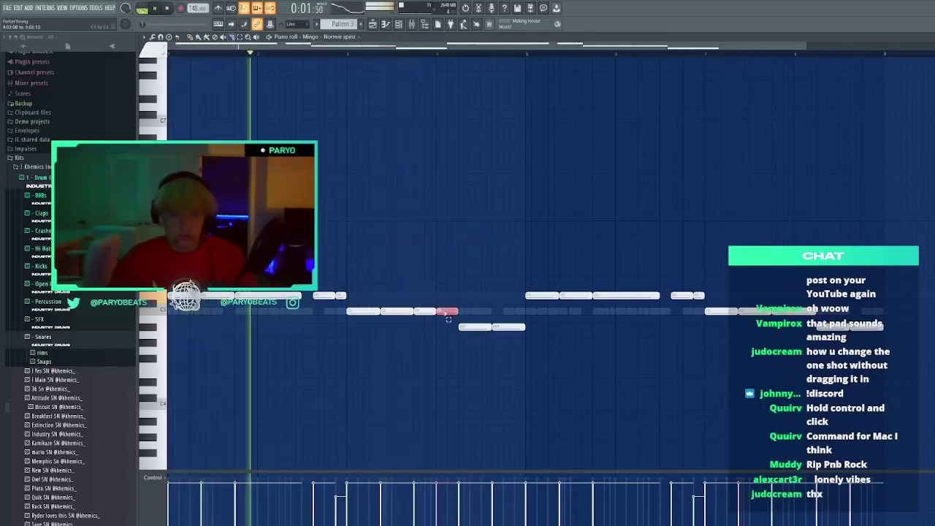
{"action": "key", "text": "Delete"}
{"action": "left_click_drag", "start_coordinate": [522, 338], "coordinate": [371, 310]}
{"action": "key", "text": "Delete"}
{"action": "key", "text": "space"}
{"action": "key", "text": "space"}
Duplicate the three 808 notes of bar 3 into bar 4 and transpose the copies down two semitones
{"action": "key", "text": "ctrl+b"}
{"action": "left_click", "coordinate": [433, 350]}
{"action": "key", "text": "ctrl+z"}
{"action": "left_click_drag", "start_coordinate": [534, 345], "coordinate": [500, 310]}
{"action": "left_click_drag", "start_coordinate": [576, 346], "coordinate": [461, 312]}
{"action": "key", "text": "shift+Down"}
{"action": "key", "text": "shift+Down"}
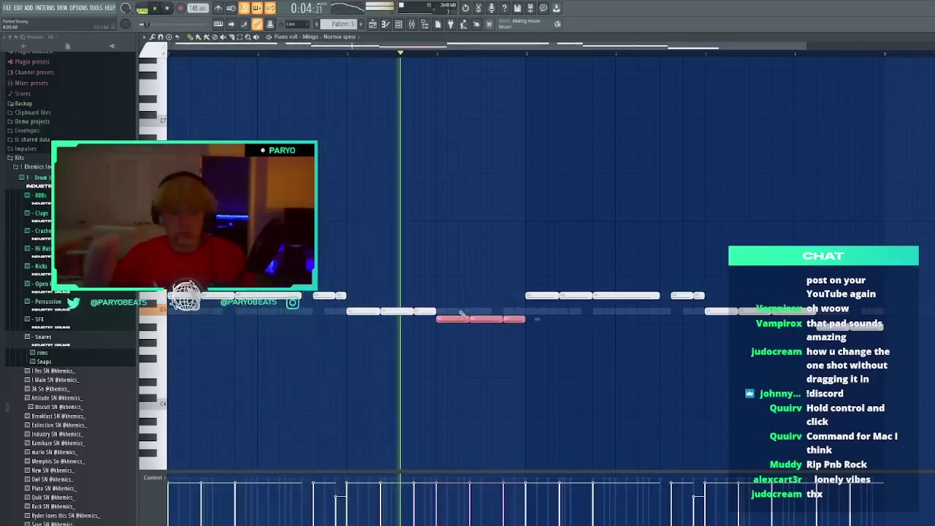
{"action": "left_click", "coordinate": [587, 345]}
{"action": "key", "text": "ctrl+z"}
Delete the 808 notes in bars 5 to 8 and duplicate the revised first four bars in their place
{"action": "left_click_drag", "start_coordinate": [885, 371], "coordinate": [556, 220]}
{"action": "key", "text": "Delete"}
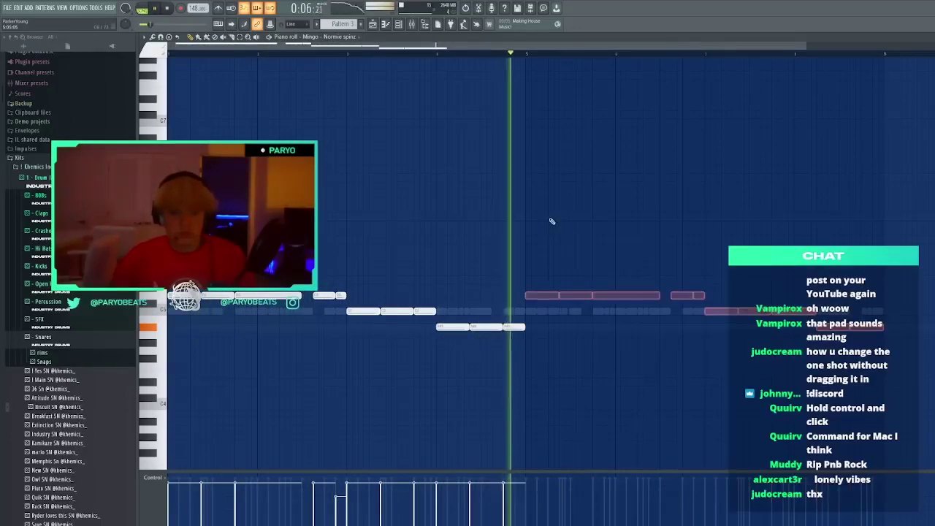
{"action": "key", "text": "ctrl+b"}
{"action": "left_click", "coordinate": [700, 221]}
{"action": "left_click_drag", "start_coordinate": [700, 220], "coordinate": [734, 233]}
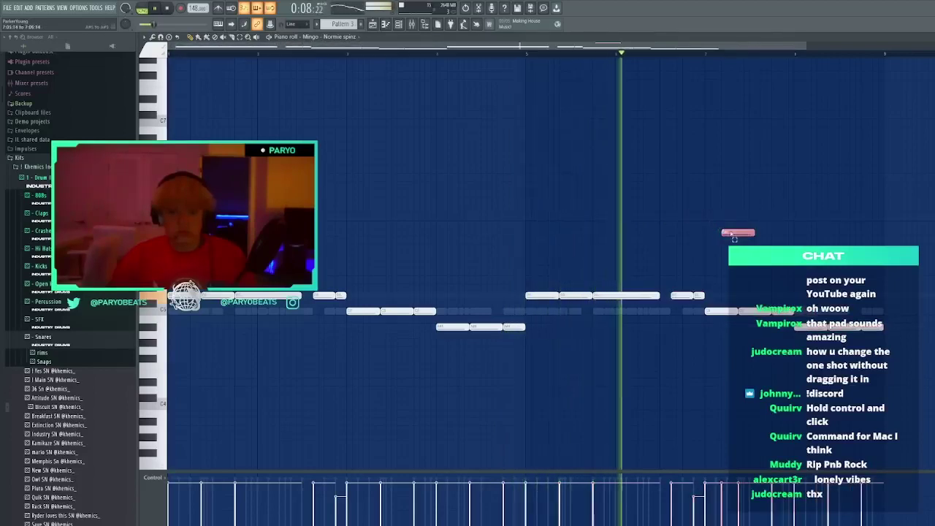
{"action": "right_click", "coordinate": [734, 234]}
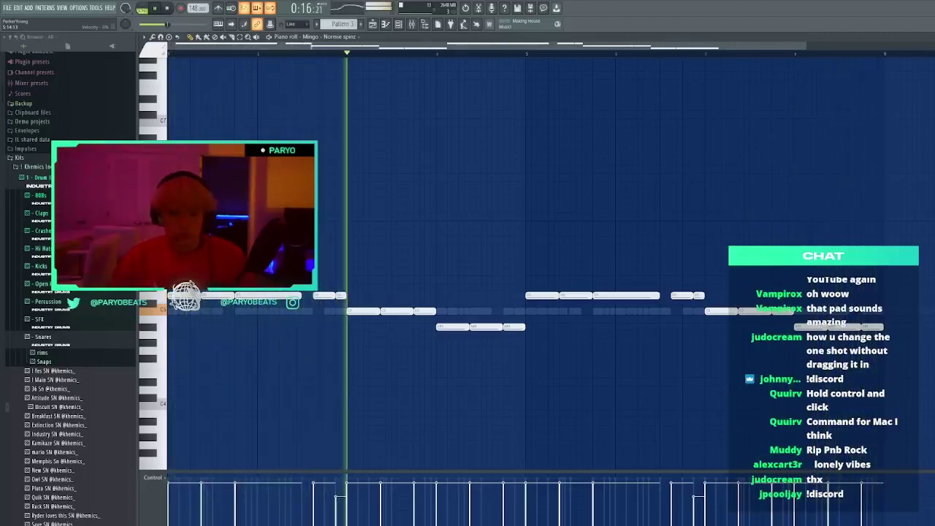
{"action": "left_click", "coordinate": [650, 209]}
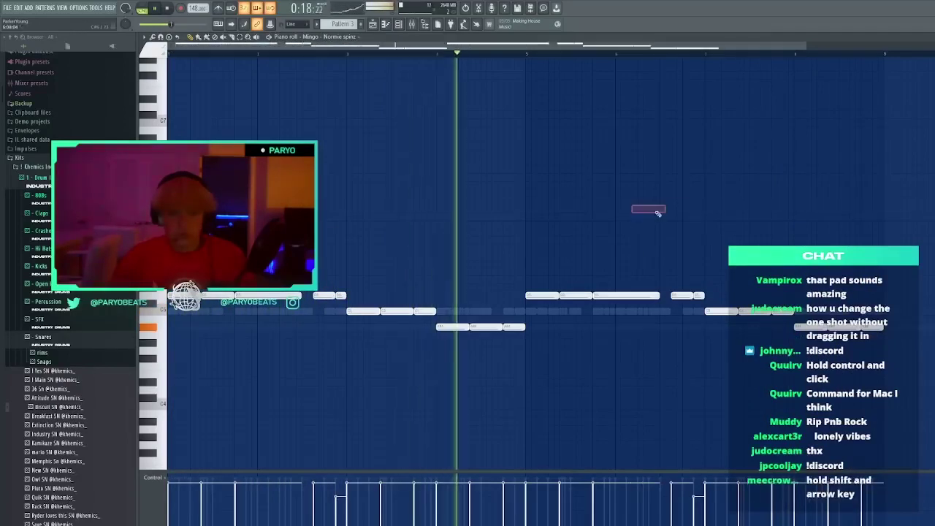
{"action": "right_click", "coordinate": [671, 209]}
{"action": "left_click", "coordinate": [683, 225]}
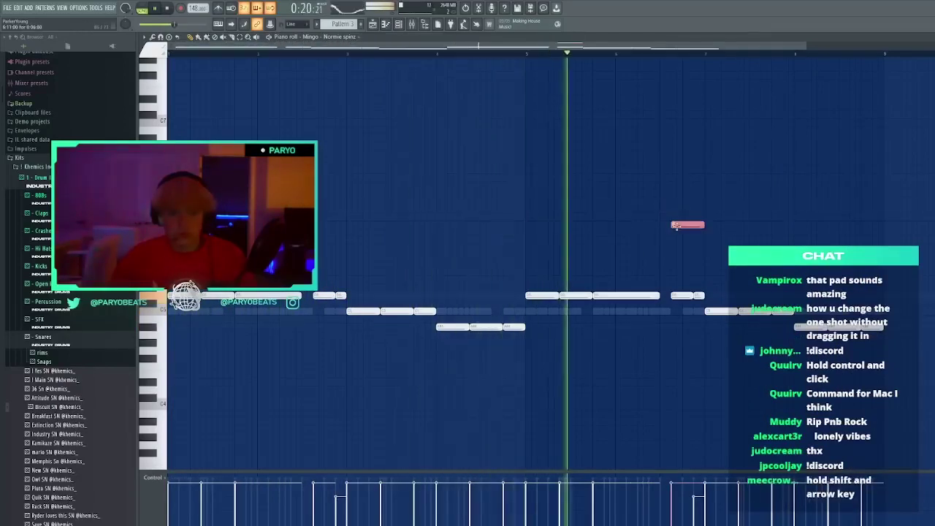
{"action": "right_click", "coordinate": [688, 225]}
Return to the playlist and mute Track 4, removing the stray Pattern 3 clip placed below it
{"action": "key", "text": "F7"}
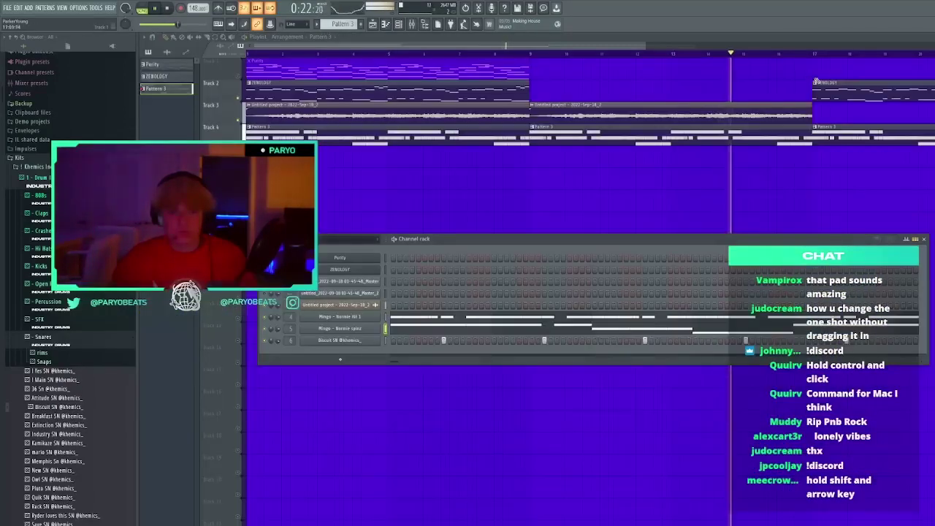
{"action": "key", "text": "F6"}
{"action": "scroll", "coordinate": [679, 76], "scroll_direction": "down", "scroll_amount": 3}
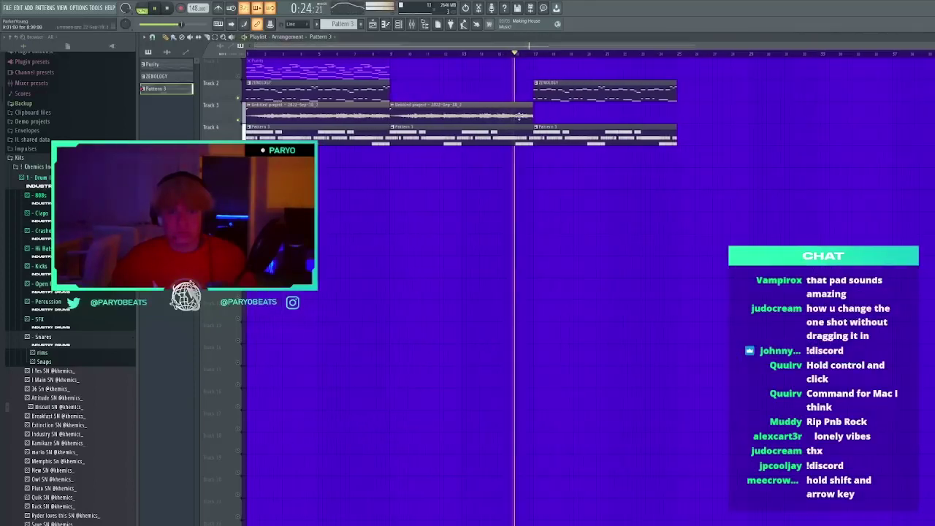
{"action": "left_click", "coordinate": [238, 142]}
{"action": "left_click", "coordinate": [315, 201]}
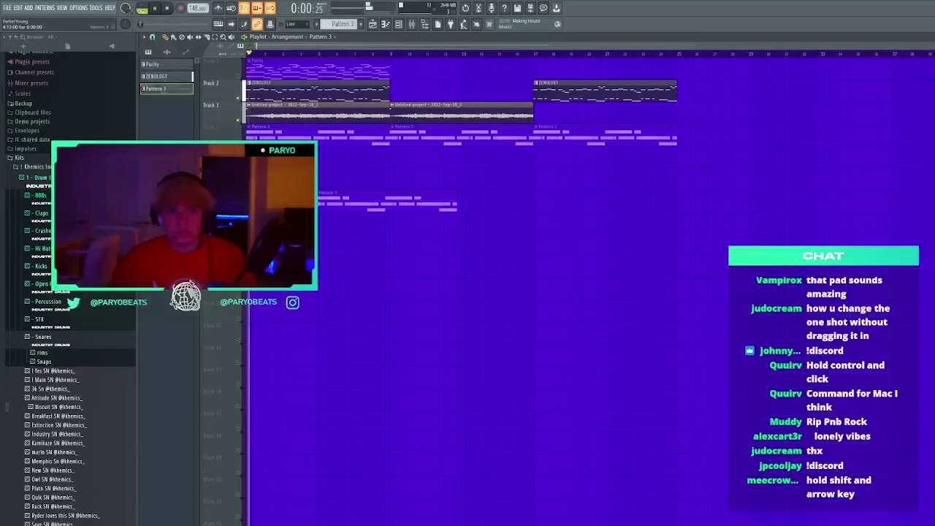
{"action": "right_click", "coordinate": [330, 208]}
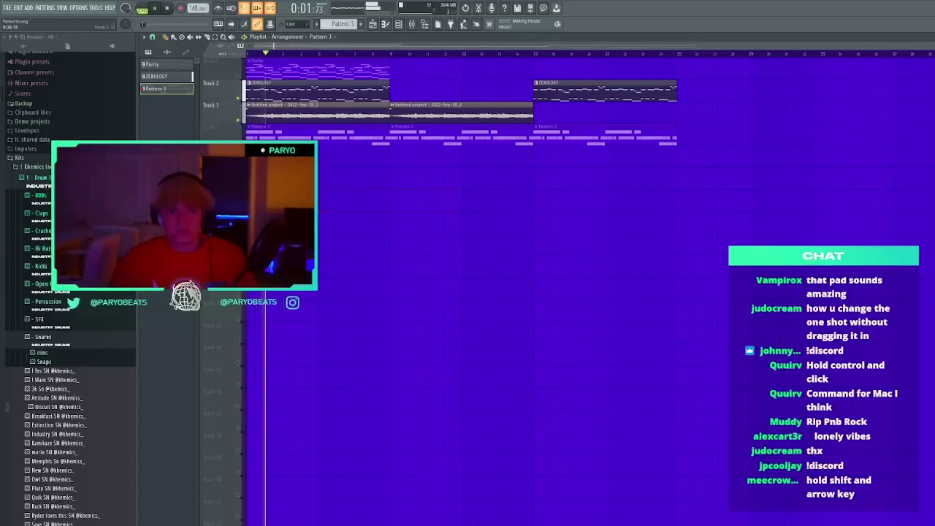
Open the first ZENOLOGY clip on Track 2 in the piano roll and review its melody notes
{"action": "double_click", "coordinate": [290, 95]}
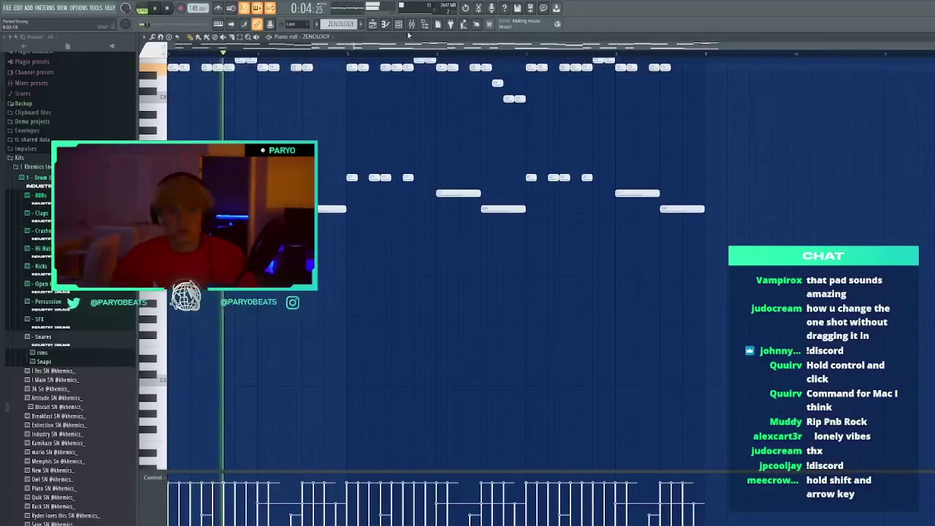
{"action": "key", "text": "F6"}
{"action": "key", "text": "F6"}
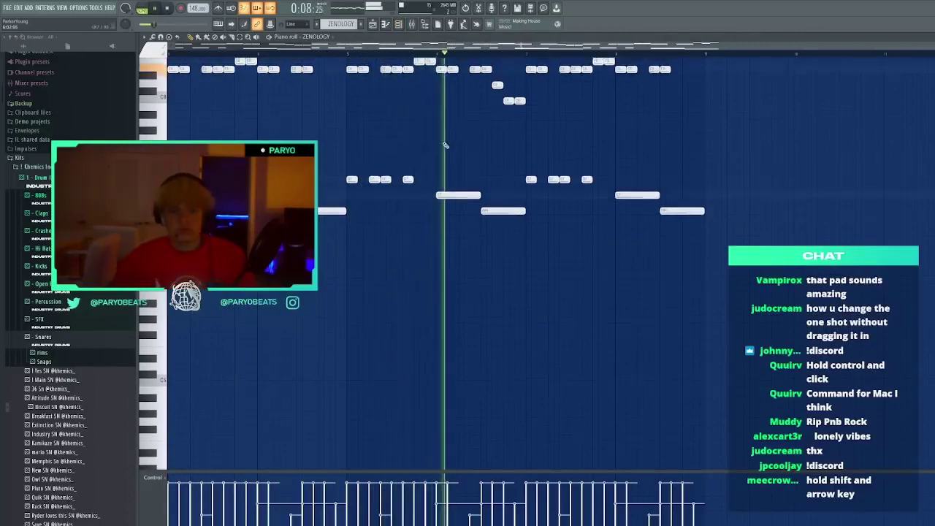
{"action": "scroll", "coordinate": [470, 144], "scroll_direction": "up", "scroll_amount": 3}
{"action": "key", "text": "F6"}
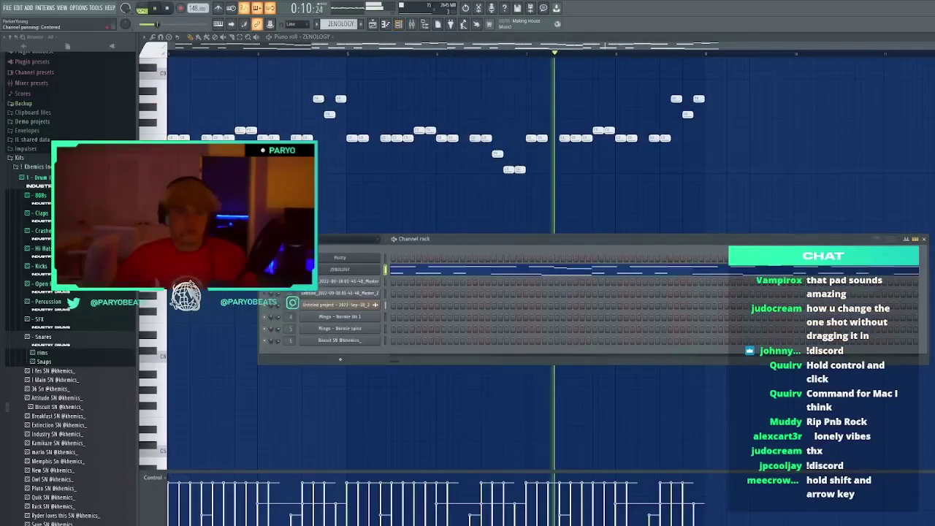
Add a HalfTime effect to the ZENOLOGY melody's mixer insert and listen to it in playback
{"action": "left_click", "coordinate": [411, 25]}
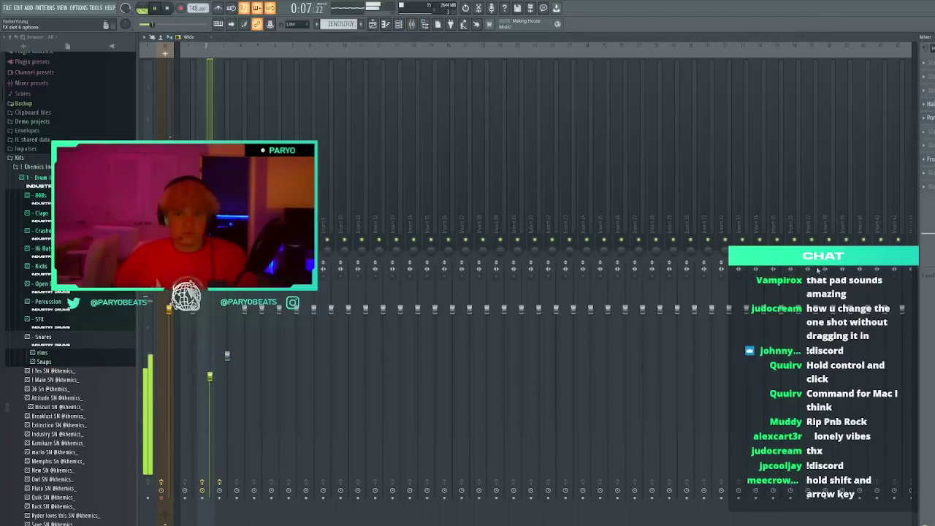
{"action": "key", "text": "space"}
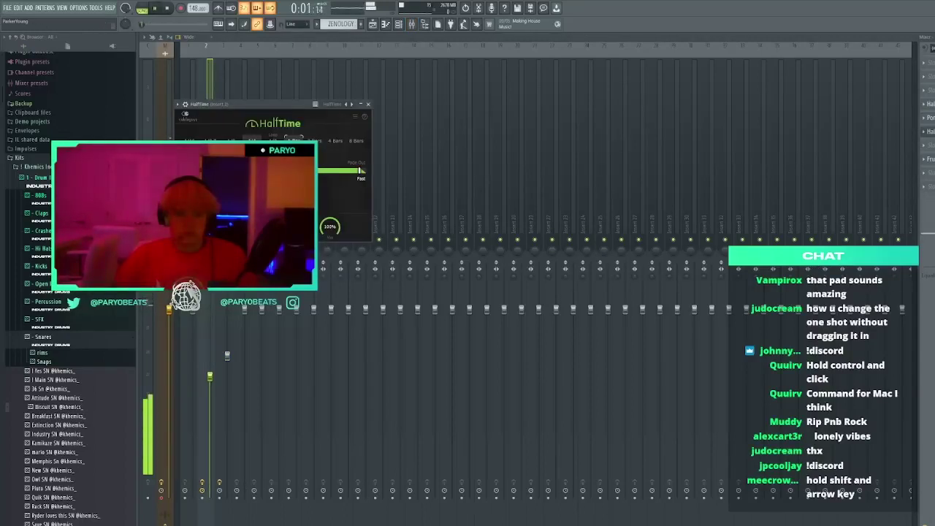
{"action": "left_click", "coordinate": [367, 104]}
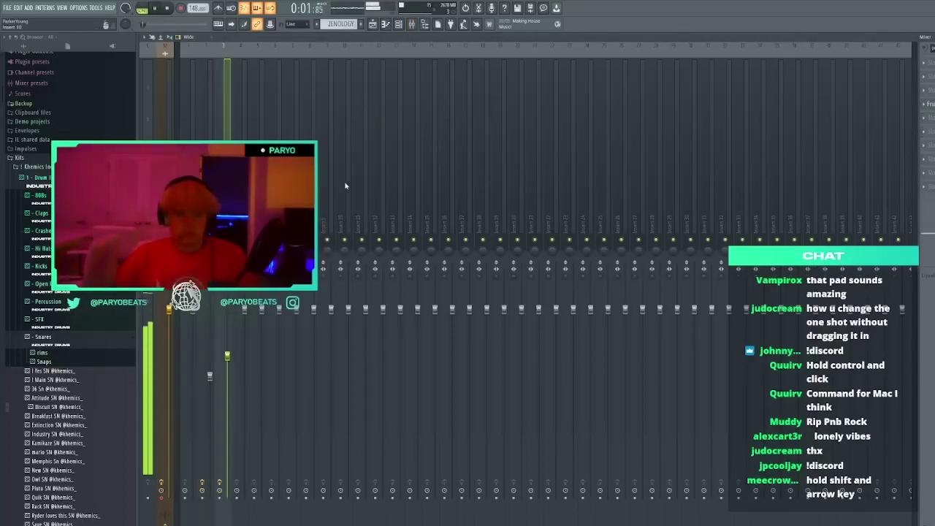
{"action": "left_click", "coordinate": [207, 191]}
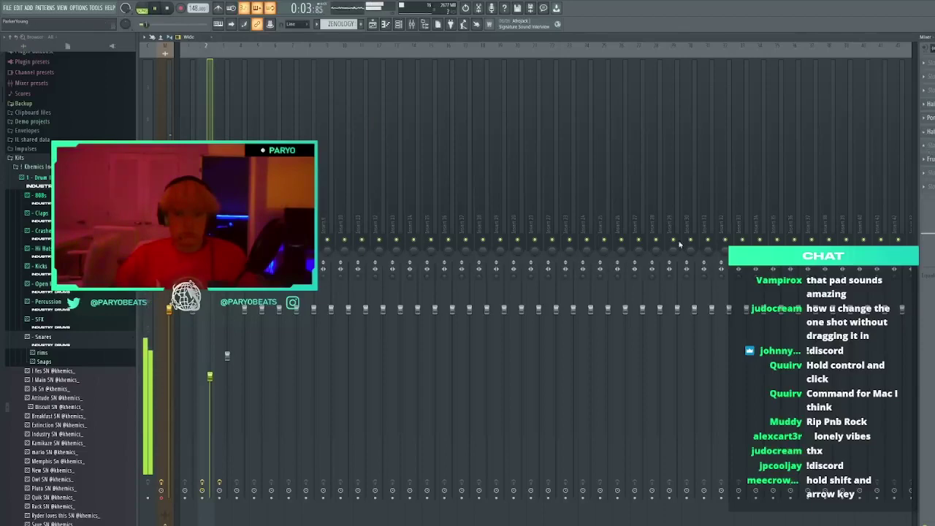
{"action": "key", "text": "Escape"}
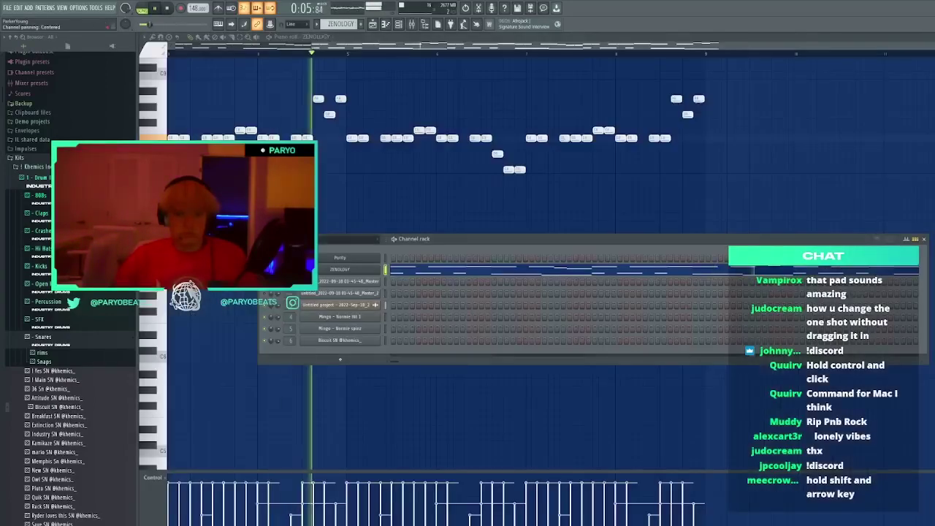
{"action": "key", "text": "Escape"}
Unmute Track 4 in the playlist and make Pattern 3 the active pattern
{"action": "key", "text": "space"}
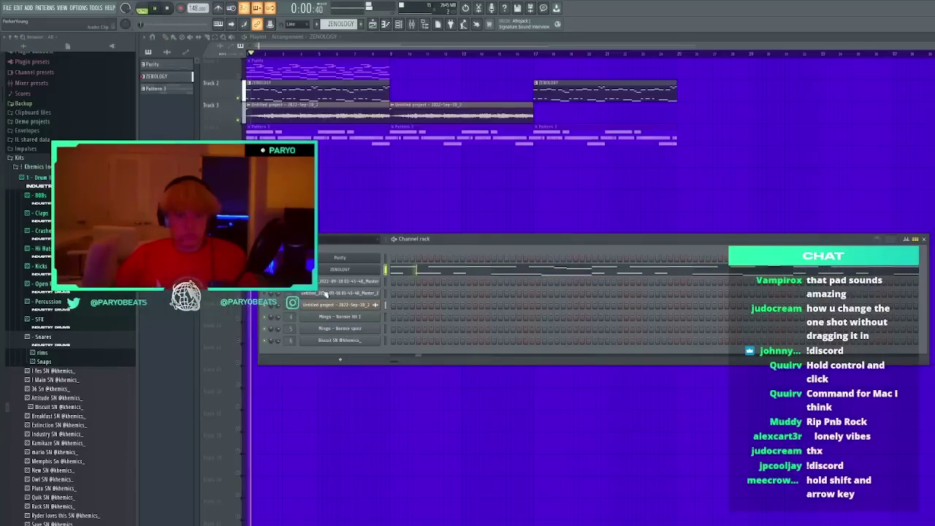
{"action": "key", "text": "Escape"}
{"action": "left_click", "coordinate": [398, 23]}
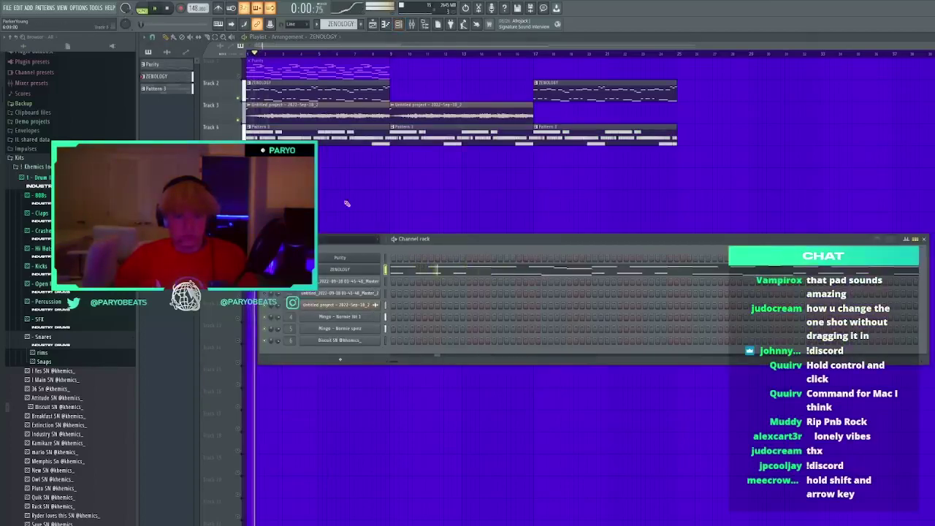
{"action": "double_click", "coordinate": [352, 137]}
{"action": "key", "text": "Escape"}
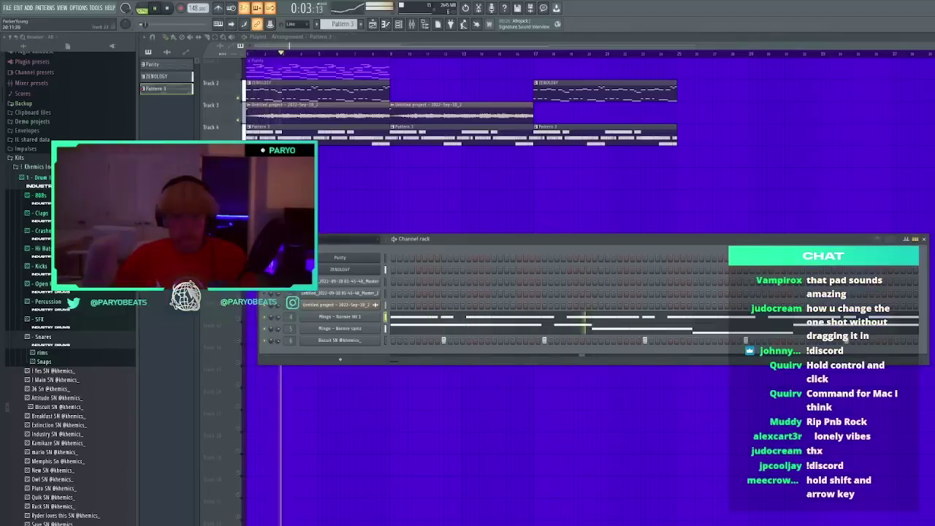
Lower the volume of mixer insert 5 slightly during playback and return to the playlist
{"action": "left_click", "coordinate": [415, 25]}
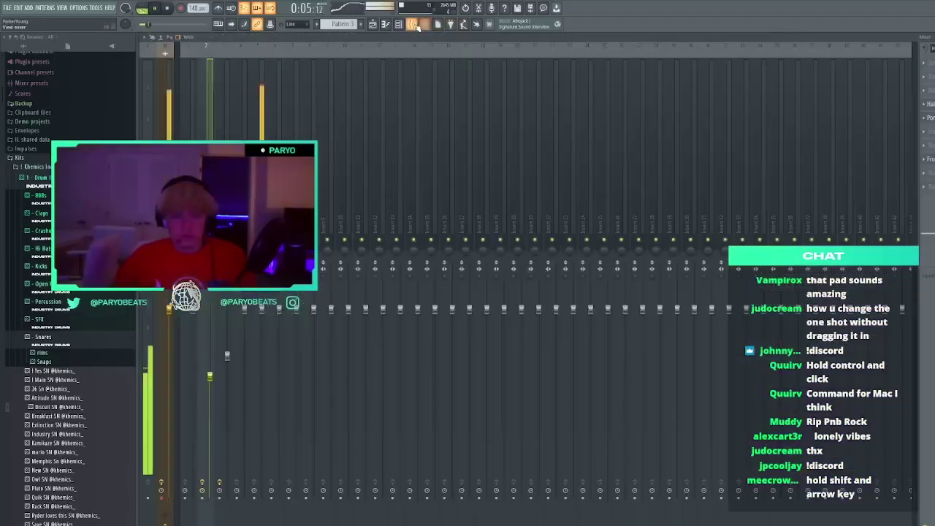
{"action": "left_click", "coordinate": [258, 219]}
{"action": "left_click", "coordinate": [275, 219]}
{"action": "left_click", "coordinate": [259, 219]}
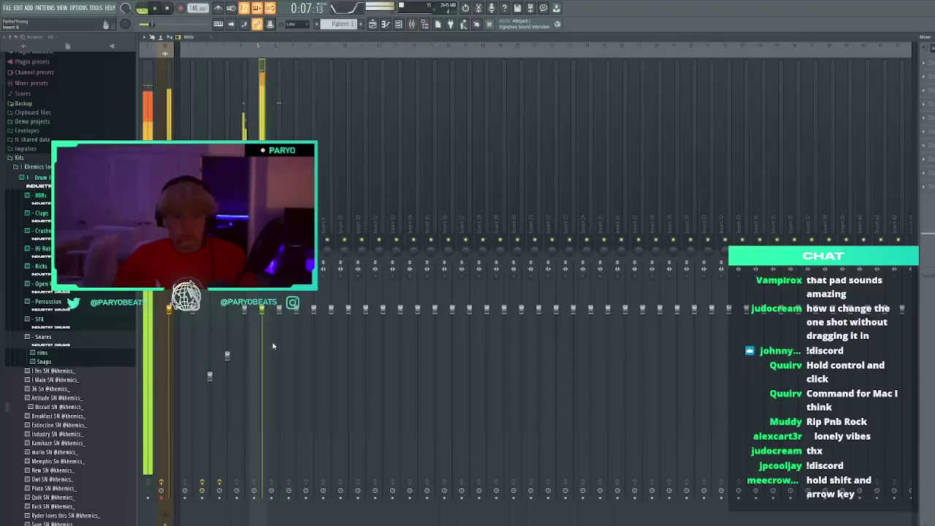
{"action": "left_click", "coordinate": [224, 220]}
{"action": "left_click", "coordinate": [207, 219]}
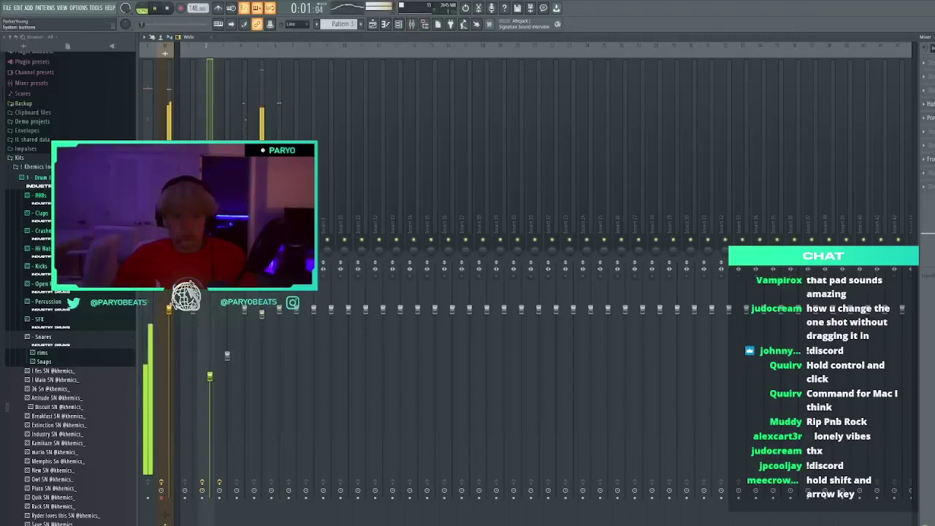
{"action": "key", "text": "F9"}
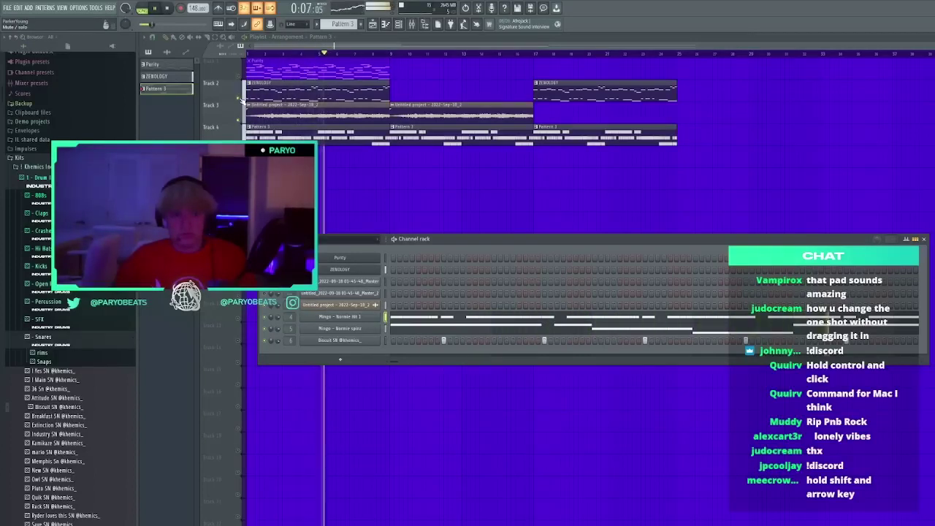
Solo Track 2 and render bars 1 to 8 of the master to an audio clip
{"action": "right_click", "coordinate": [238, 98]}
{"action": "key", "text": "space"}
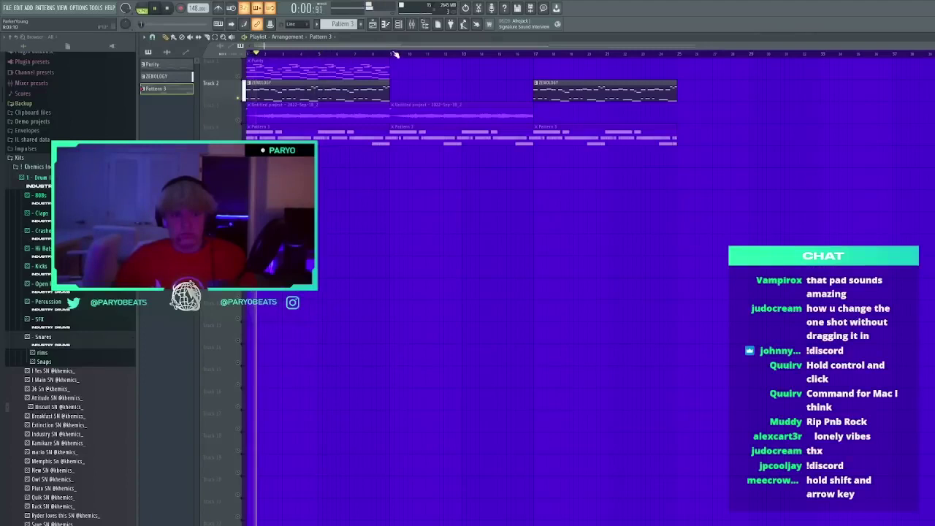
{"action": "left_click_drag", "start_coordinate": [395, 54], "coordinate": [248, 50]}
{"action": "left_click", "coordinate": [412, 24]}
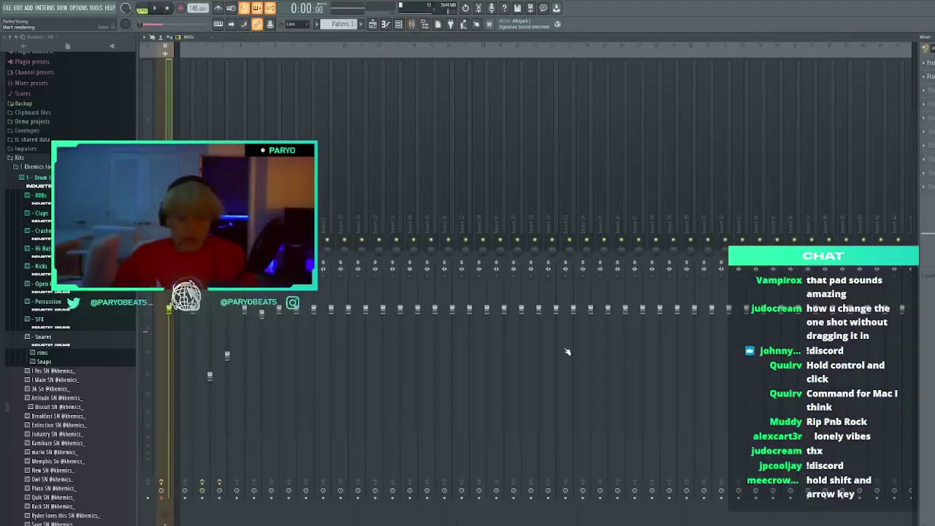
{"action": "key", "text": "F9"}
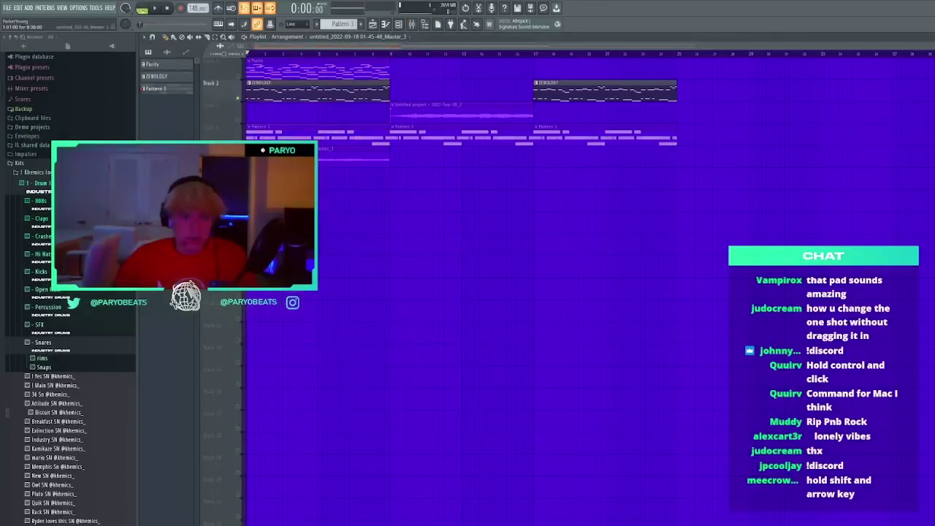
Restore the first audio clip on Track 3 and play the rendered audio in place of Track 2's first ZENOLOGY clip
{"action": "key", "text": "ctrl+z"}
{"action": "key", "text": "ctrl+z"}
{"action": "key", "text": "ctrl+z"}
{"action": "key", "text": "ctrl+z"}
{"action": "key", "text": "ctrl+z"}
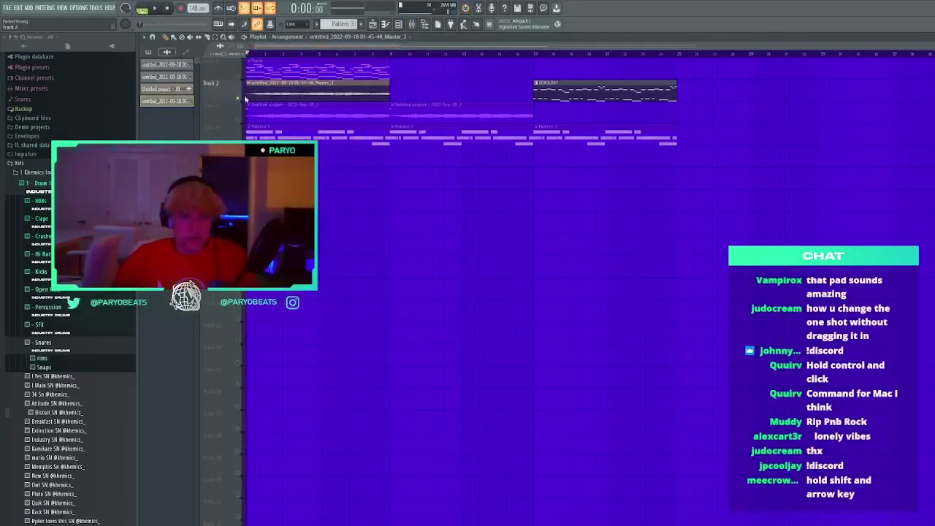
{"action": "left_click", "coordinate": [244, 99]}
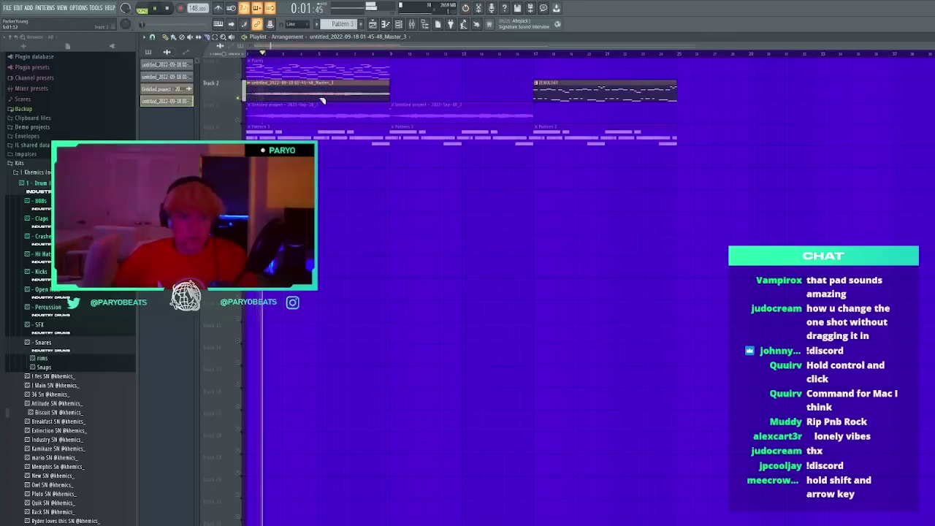
Undo the rendered clip's placement on Track 2 to restore the ZENOLOGY clip, and stop playback
{"action": "key", "text": "ctrl+alt+z"}
{"action": "key", "text": "ctrl+alt+z"}
{"action": "key", "text": "ctrl+alt+z"}
{"action": "key", "text": "space"}
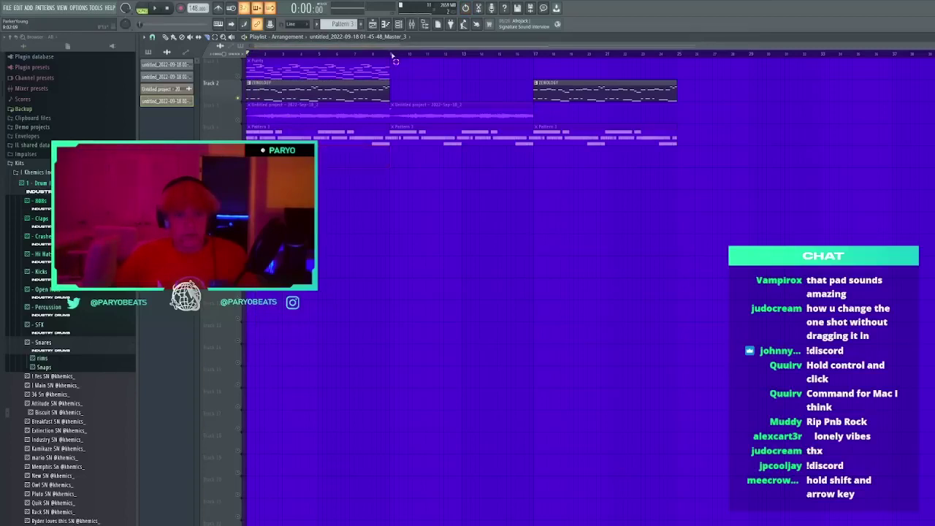
Render bars 1 to 8 of the master again and audition the new audio clip soloed on Track 5
{"action": "key", "text": "F9"}
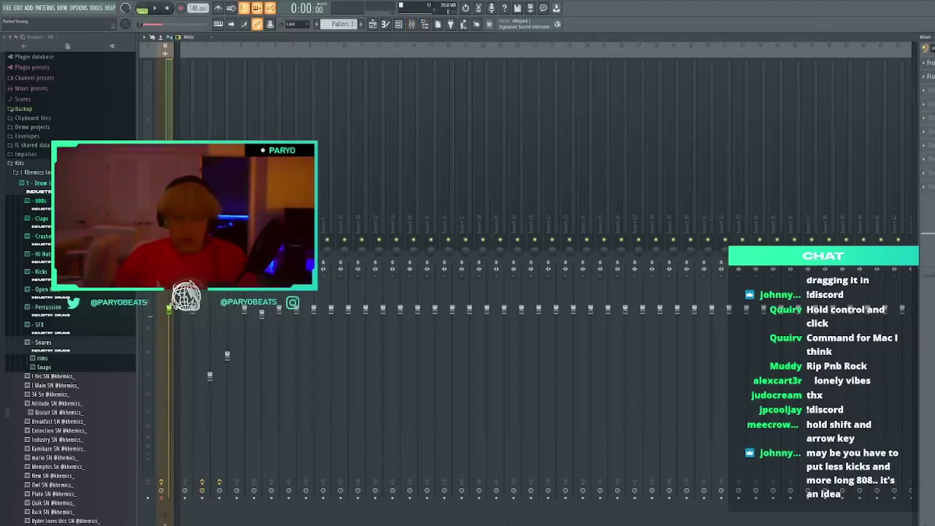
{"action": "key", "text": "F9"}
{"action": "right_click", "coordinate": [238, 164]}
{"action": "key", "text": "space"}
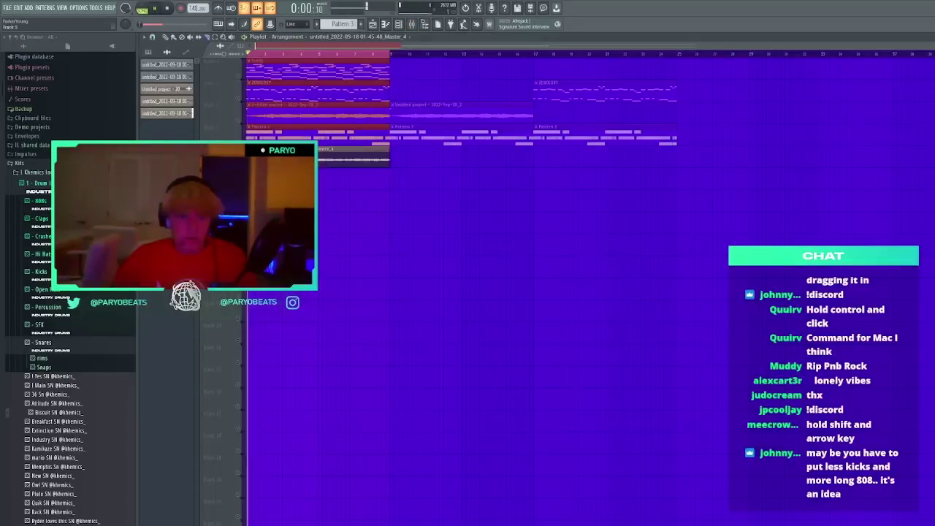
Stop playback, delete the rendered clip from Track 5 and solo Track 2 again
{"action": "key", "text": "space"}
{"action": "right_click", "coordinate": [261, 155]}
{"action": "left_click", "coordinate": [240, 98]}
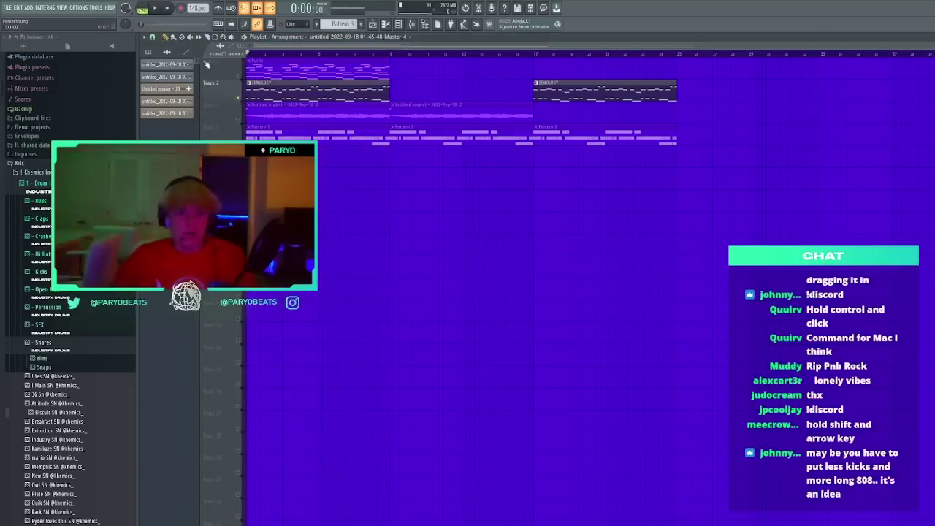
Load Edison on the master track and record the soloed ZENOLOGY melody with recording set to On Play
{"action": "left_click", "coordinate": [413, 25]}
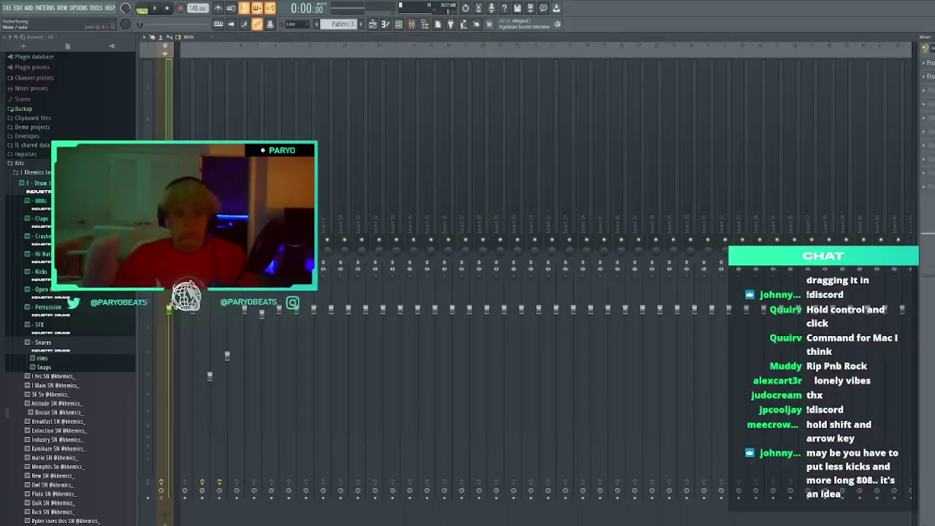
{"action": "left_click", "coordinate": [296, 25]}
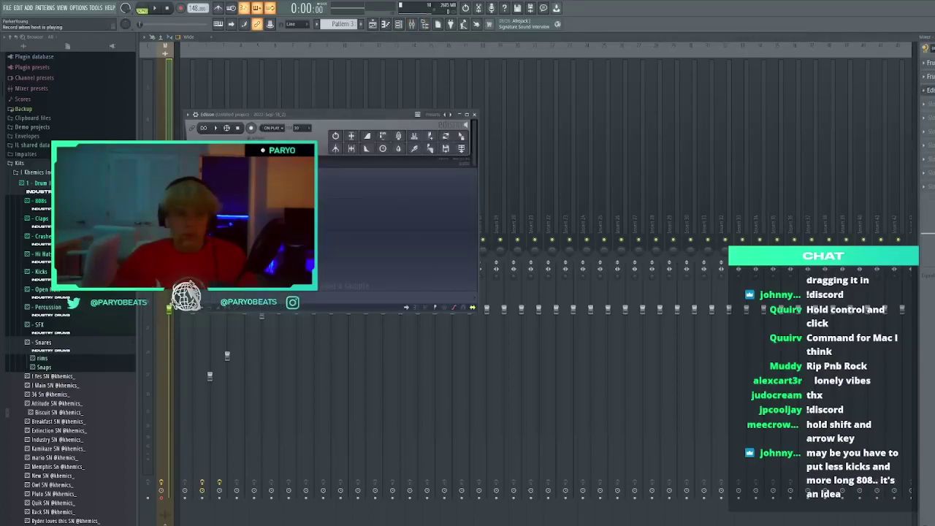
{"action": "key", "text": "space"}
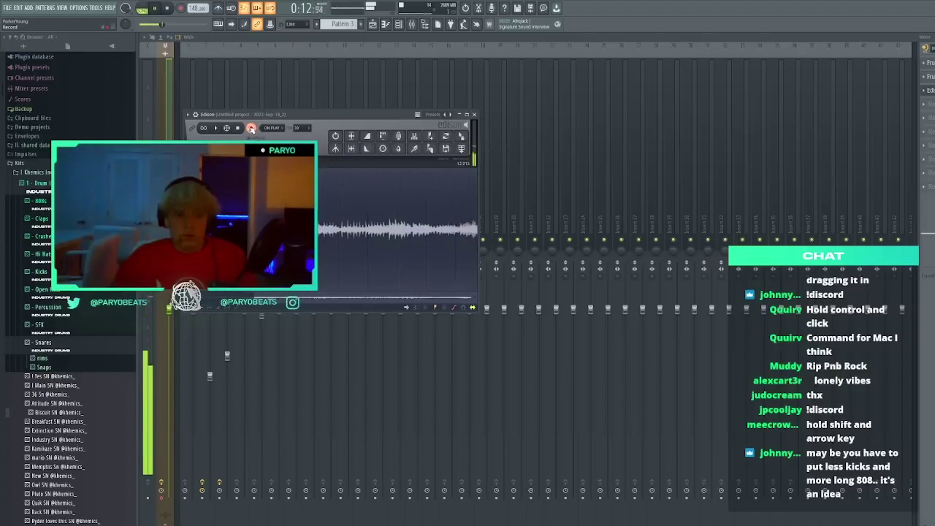
{"action": "left_click", "coordinate": [251, 129]}
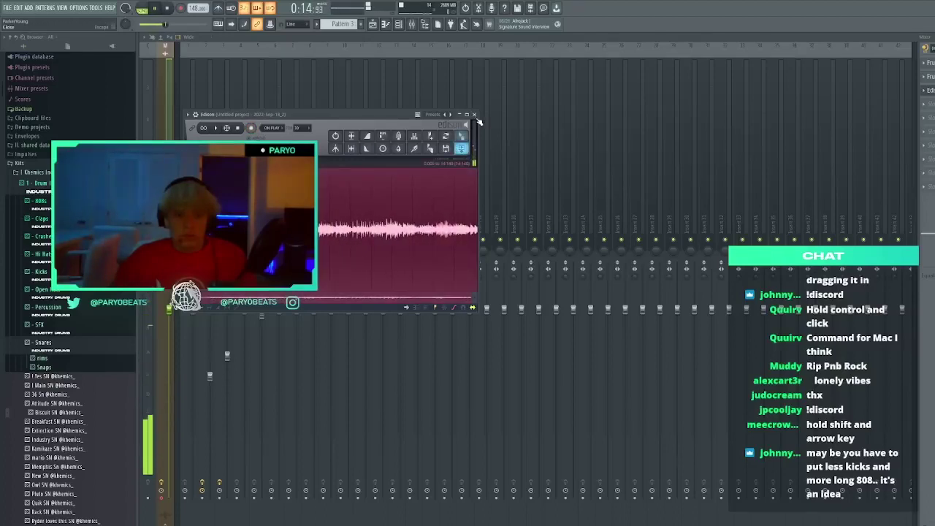
Send the Edison recording to the playlist as an audio clip and close Edison
{"action": "left_click", "coordinate": [461, 148]}
{"action": "left_click", "coordinate": [474, 115]}
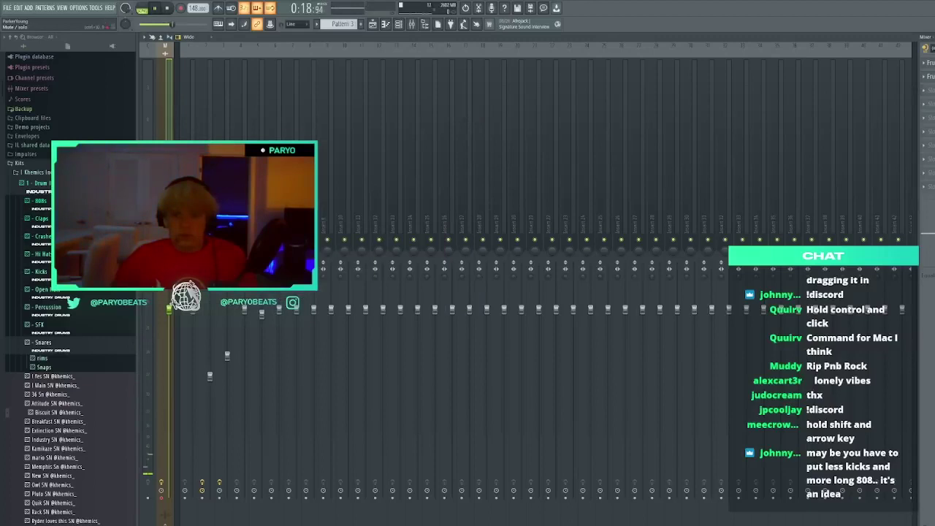
{"action": "key", "text": "F5"}
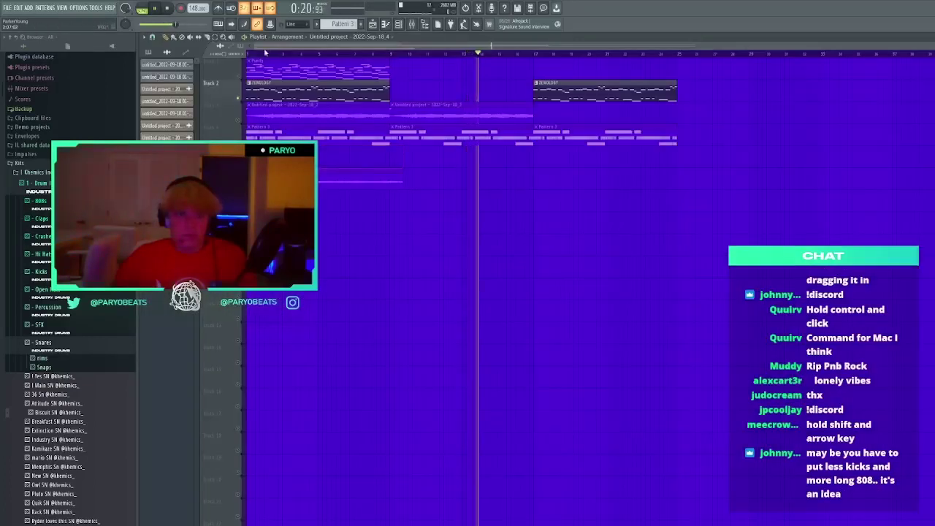
Replace the first ZENOLOGY clip on Track 2 with the recorded audio clip and audition it with Track 3 unmuted
{"action": "right_click", "coordinate": [254, 89]}
{"action": "left_click_drag", "start_coordinate": [253, 177], "coordinate": [254, 91]}
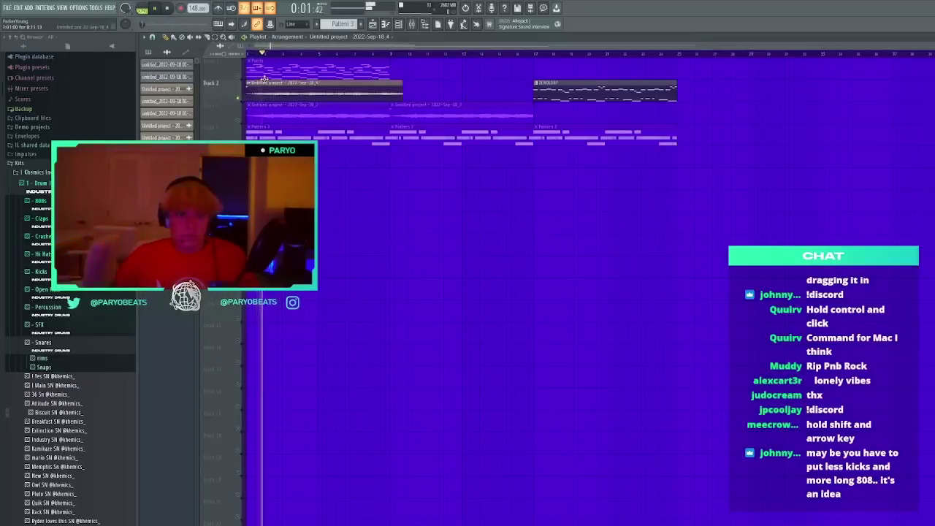
{"action": "key", "text": "space"}
{"action": "left_click", "coordinate": [238, 121]}
Slice the Track 2 audio clip at bar 5, keeping only its first four bars, and duplicate them across bars 5 to 8
{"action": "scroll", "coordinate": [291, 71], "scroll_direction": "up", "scroll_amount": 5}
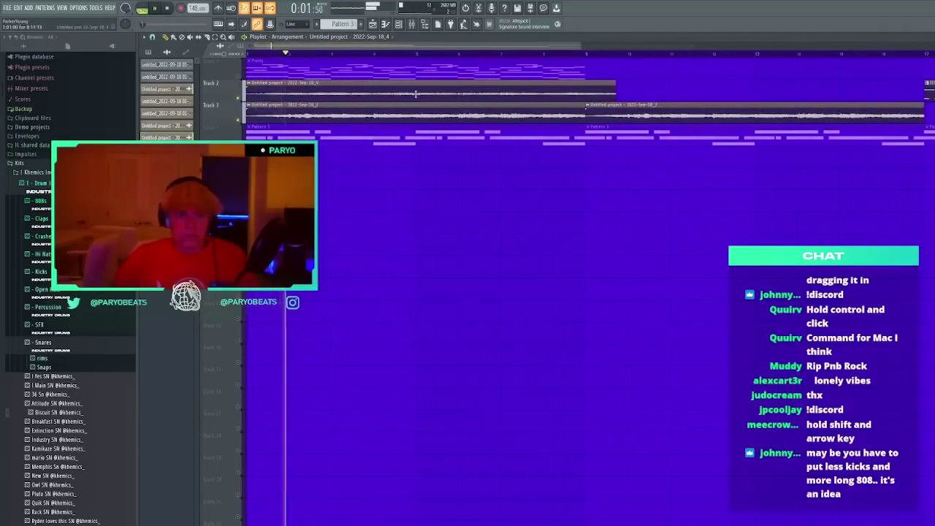
{"action": "left_click_drag", "start_coordinate": [421, 89], "coordinate": [421, 87]}
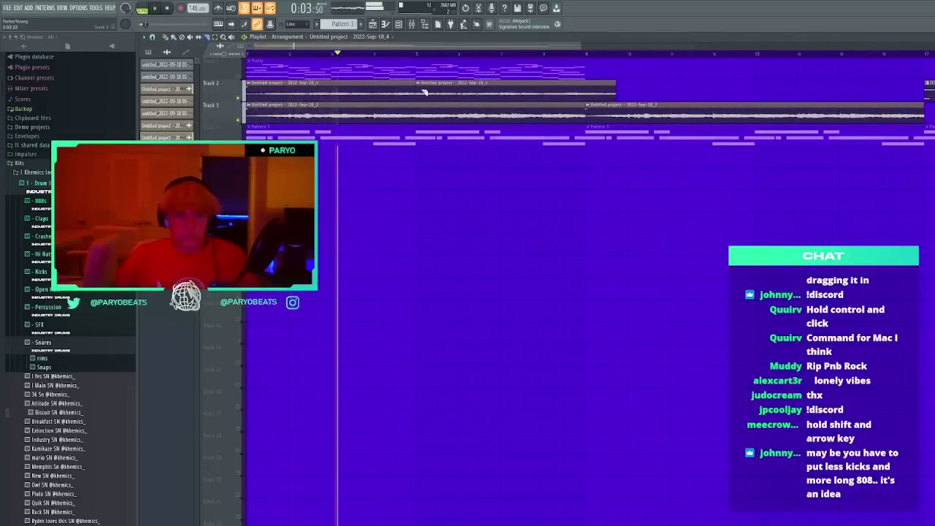
{"action": "right_click", "coordinate": [428, 94]}
{"action": "key", "text": "p"}
{"action": "left_click", "coordinate": [406, 93], "text": "ctrl"}
{"action": "key", "text": "ctrl+b"}
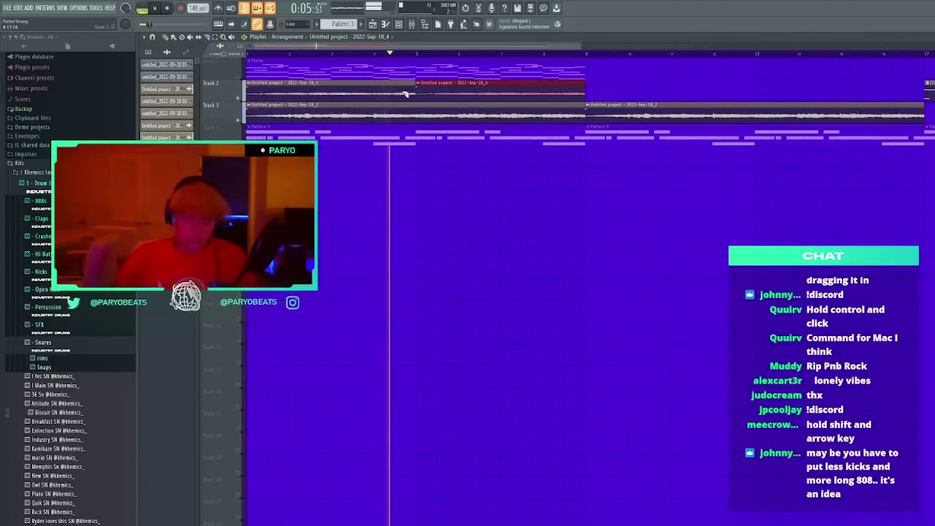
Check the channel settings of the second audio clip on Track 2
{"action": "double_click", "coordinate": [471, 87]}
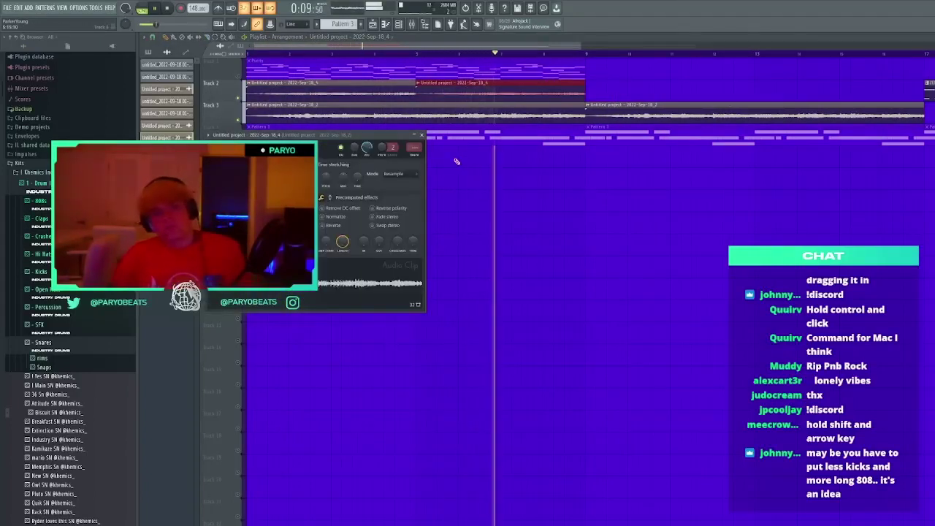
{"action": "left_click", "coordinate": [577, 206]}
{"action": "left_click", "coordinate": [577, 208], "text": "ctrl"}
{"action": "right_click", "coordinate": [578, 207]}
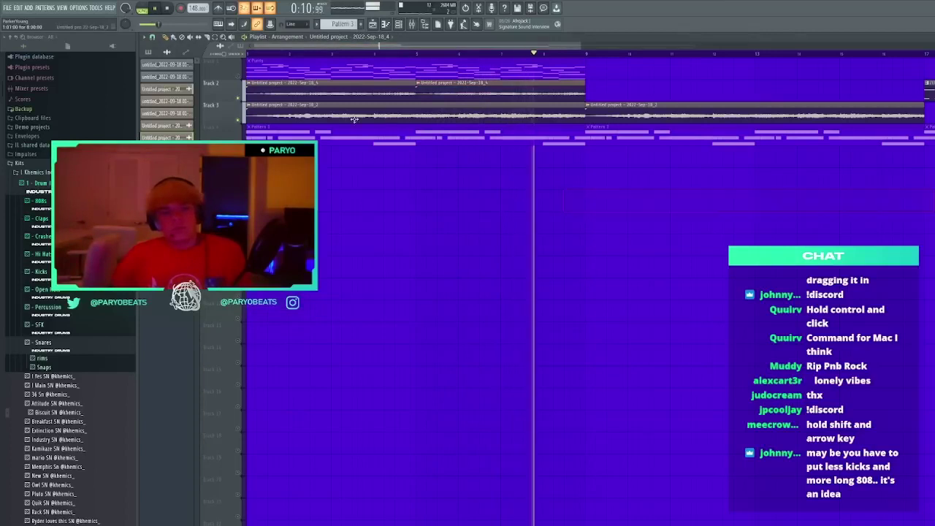
Solo Track 2, replay it from the start and inspect its audio clip's channel settings
{"action": "double_click", "coordinate": [251, 95]}
{"action": "key", "text": "space"}
{"action": "key", "text": "space"}
{"action": "right_click", "coordinate": [238, 98]}
{"action": "key", "text": "space"}
{"action": "key", "text": "space"}
{"action": "double_click", "coordinate": [254, 95]}
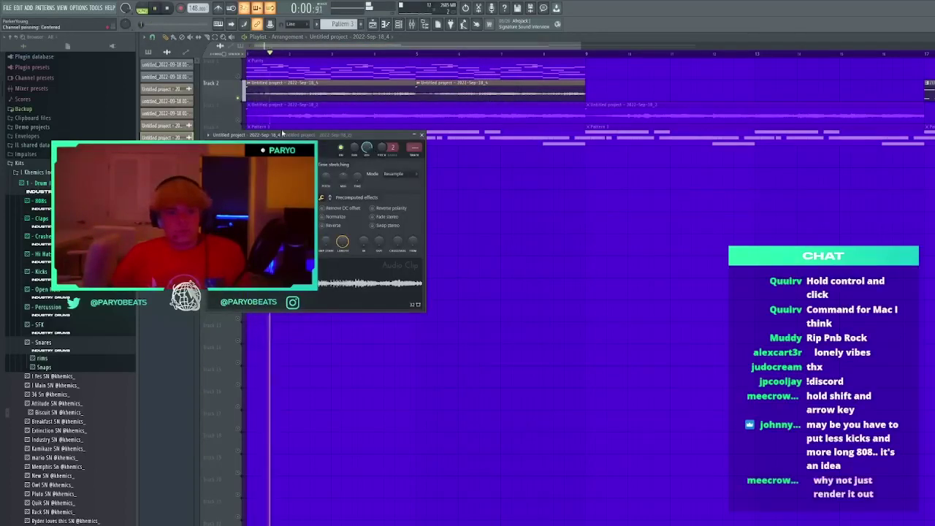
Solo Track 3, replay it from the start and inspect the pitch shift in its audio clip's channel settings
{"action": "right_click", "coordinate": [237, 120]}
{"action": "key", "text": "space"}
{"action": "key", "text": "space"}
{"action": "double_click", "coordinate": [289, 120]}
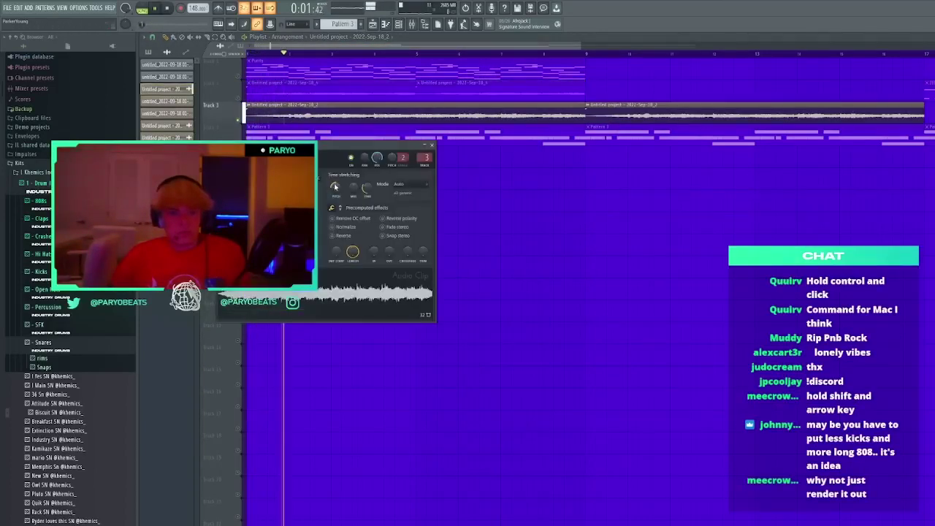
{"action": "key", "text": "space"}
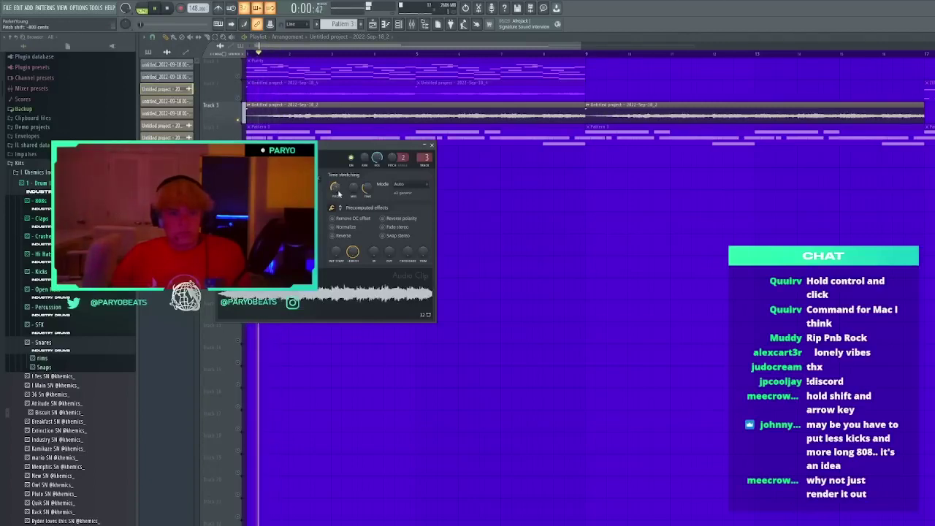
{"action": "left_click", "coordinate": [432, 145]}
Turn Track 2 back on alongside Track 3 and restart playback from the beginning
{"action": "key", "text": "space"}
{"action": "key", "text": "space"}
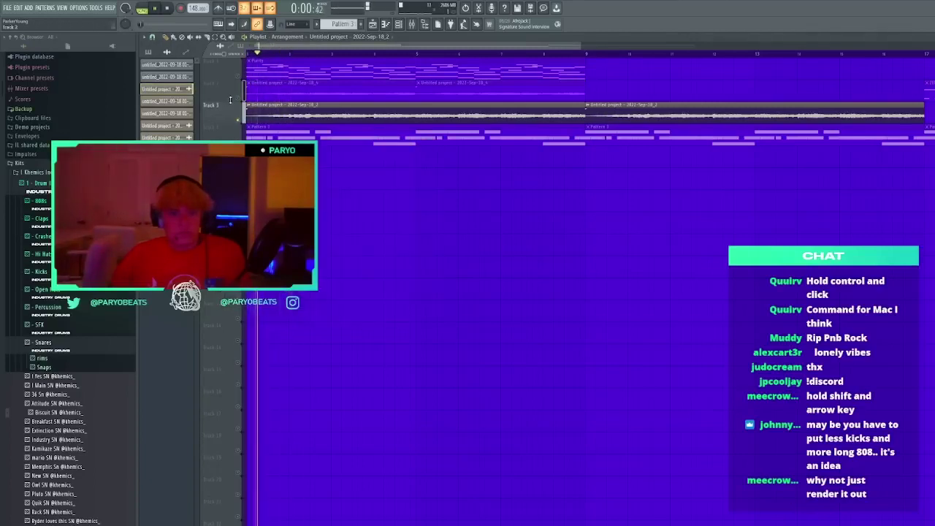
{"action": "left_click", "coordinate": [237, 98]}
{"action": "key", "text": "space"}
{"action": "key", "text": "space"}
{"action": "left_click", "coordinate": [327, 179]}
{"action": "right_click", "coordinate": [327, 180]}
Inspect the channel settings of the first Track 2 audio clip while both melody tracks play
{"action": "double_click", "coordinate": [360, 92]}
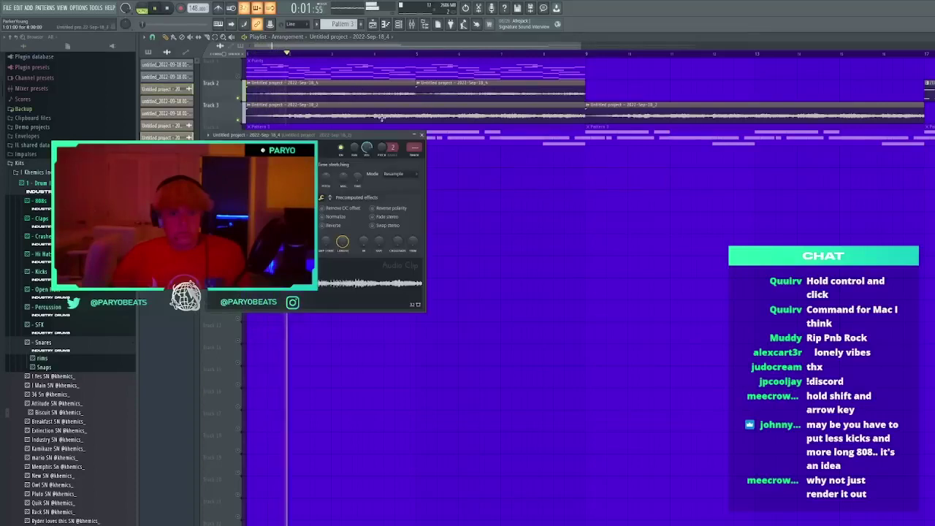
{"action": "left_click", "coordinate": [422, 138]}
{"action": "left_click", "coordinate": [424, 155]}
{"action": "right_click", "coordinate": [427, 161]}
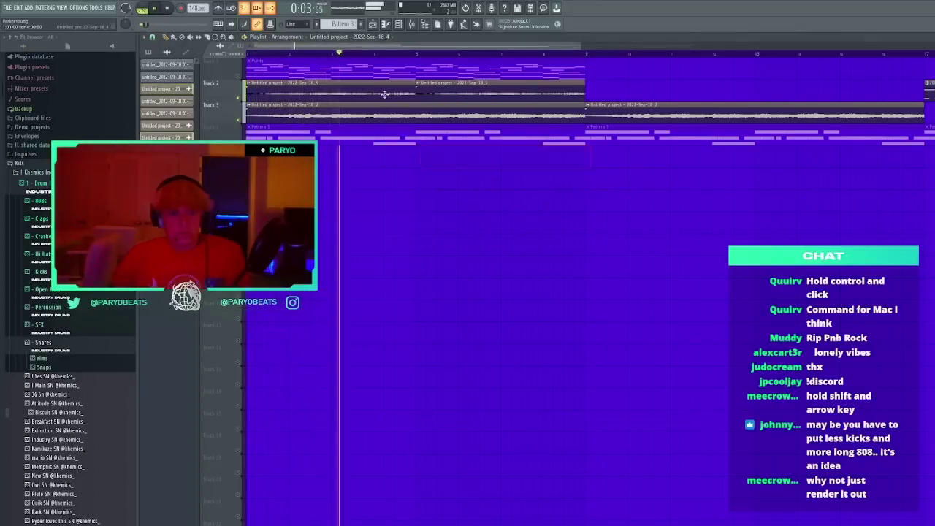
{"action": "scroll", "coordinate": [401, 53], "scroll_direction": "down", "scroll_amount": 4}
{"action": "left_click", "coordinate": [402, 218]}
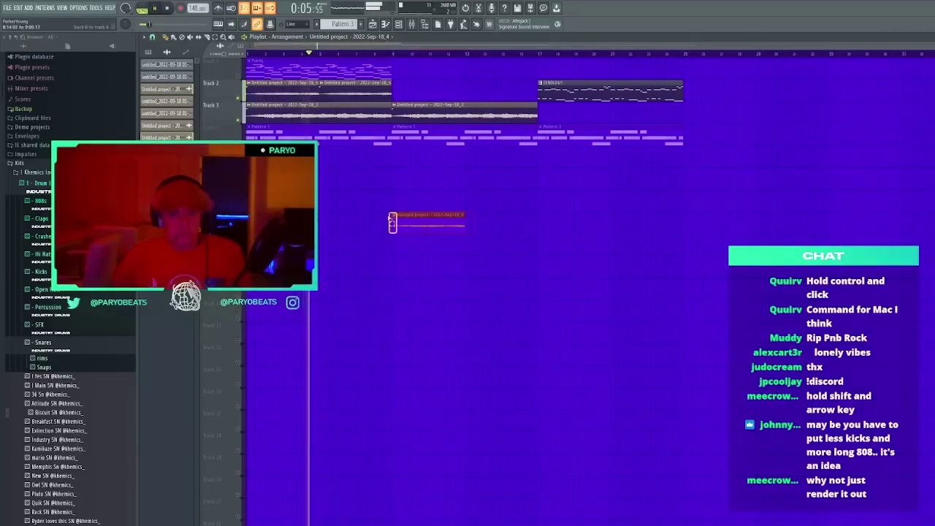
{"action": "right_click", "coordinate": [402, 218]}
{"action": "left_click", "coordinate": [414, 185]}
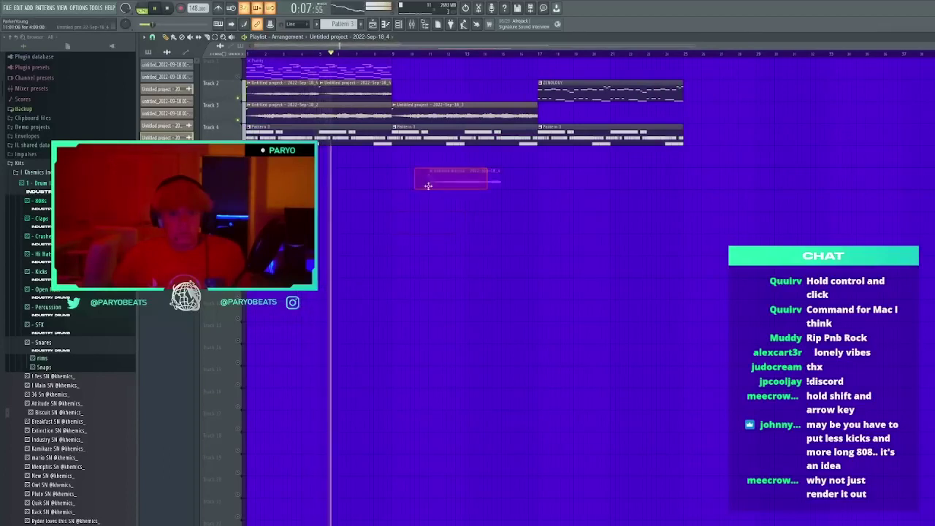
{"action": "right_click", "coordinate": [414, 184]}
Restart playback and delete the ZENOLOGY clip at bar 17 on Track 2 and the stray audio clip on Track 3
{"action": "left_click", "coordinate": [400, 24]}
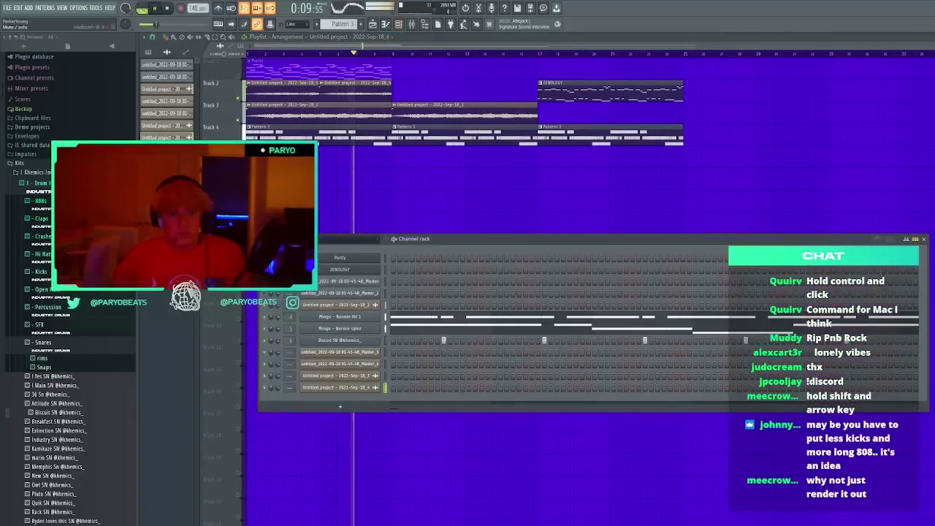
{"action": "key", "text": "space"}
{"action": "key", "text": "space"}
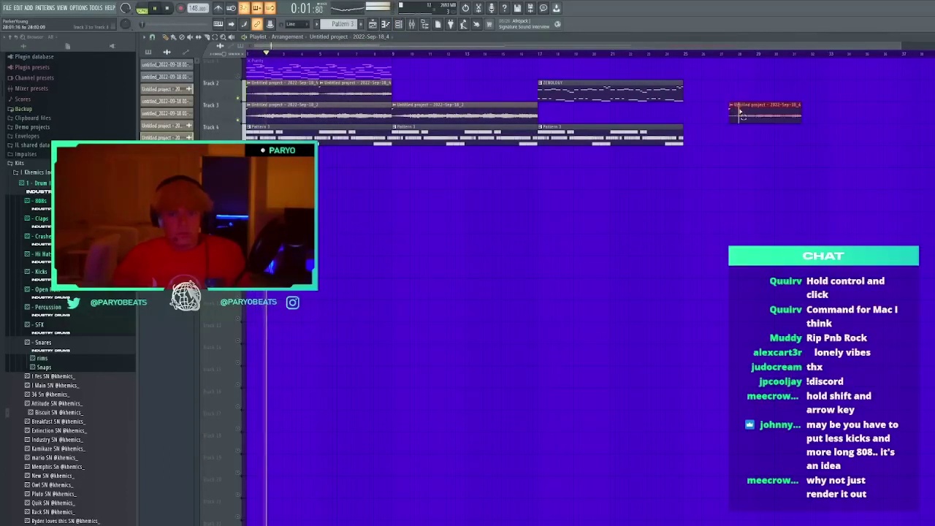
{"action": "key", "text": "F6"}
{"action": "left_click_drag", "start_coordinate": [673, 107], "coordinate": [667, 107]}
{"action": "key", "text": "Delete"}
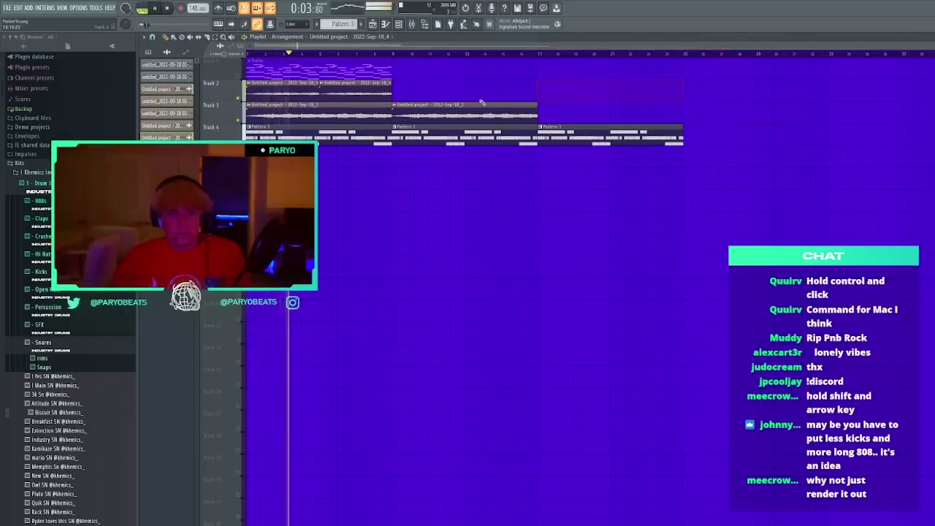
Duplicate the two Track 2 audio clips to bars 17–25, deleting the copy in between
{"action": "left_click_drag", "start_coordinate": [445, 92], "coordinate": [512, 92]}
{"action": "key", "text": "ctrl+b"}
{"action": "key", "text": "ctrl+b"}
{"action": "key", "text": "Delete"}
{"action": "left_click", "coordinate": [531, 201]}
{"action": "right_click", "coordinate": [531, 201]}
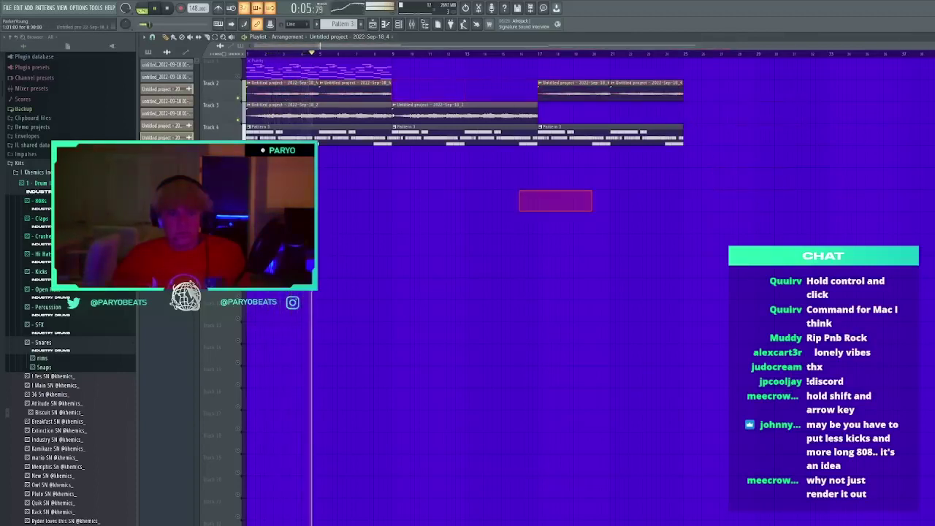
{"action": "left_click", "coordinate": [458, 222]}
{"action": "right_click", "coordinate": [458, 221]}
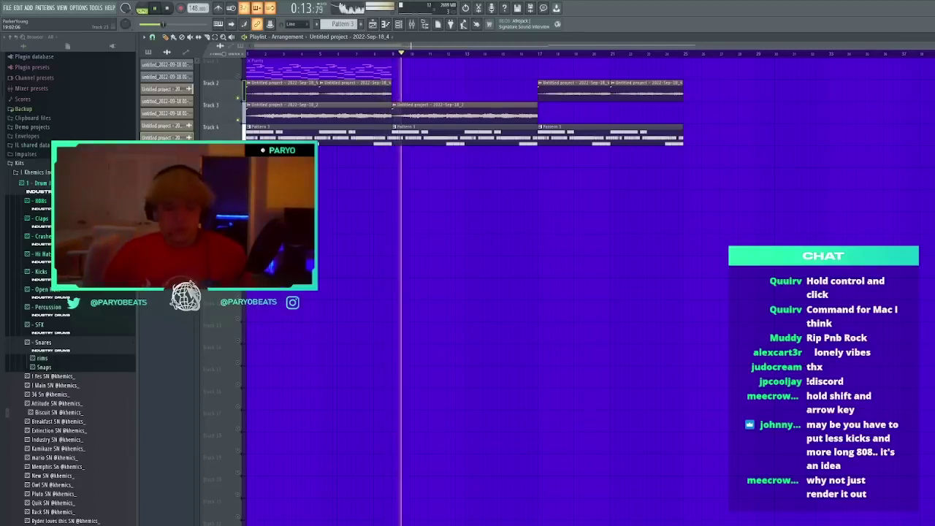
{"action": "left_click", "coordinate": [512, 310]}
{"action": "right_click", "coordinate": [532, 313]}
{"action": "left_click", "coordinate": [525, 311]}
{"action": "right_click", "coordinate": [531, 311]}
{"action": "left_click", "coordinate": [502, 285]}
{"action": "right_click", "coordinate": [502, 284]}
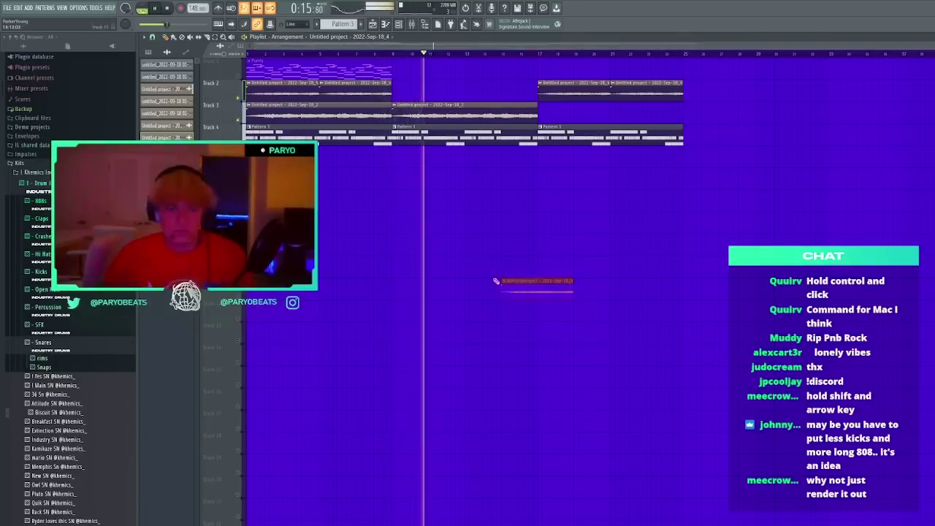
Delete all Pattern 3 clips from Track 4 and restart playback
{"action": "key", "text": "space"}
{"action": "left_click_drag", "start_coordinate": [725, 187], "coordinate": [252, 133]}
{"action": "key", "text": "Delete"}
{"action": "key", "text": "space"}
{"action": "left_click", "coordinate": [151, 53]}
{"action": "left_click_drag", "start_coordinate": [397, 164], "coordinate": [383, 187]}
{"action": "right_click", "coordinate": [383, 187]}
{"action": "left_click", "coordinate": [380, 186]}
{"action": "right_click", "coordinate": [380, 186]}
{"action": "left_click", "coordinate": [380, 182]}
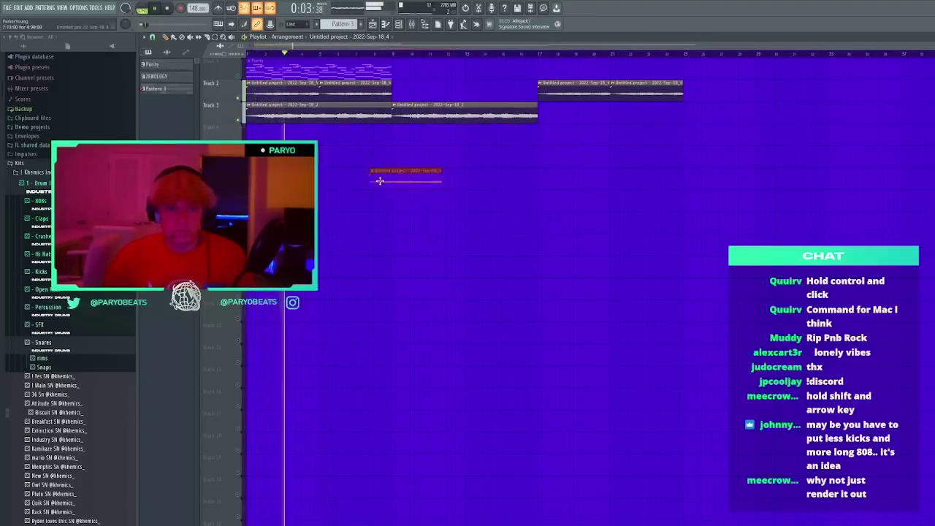
{"action": "right_click", "coordinate": [380, 180]}
{"action": "left_click", "coordinate": [388, 176]}
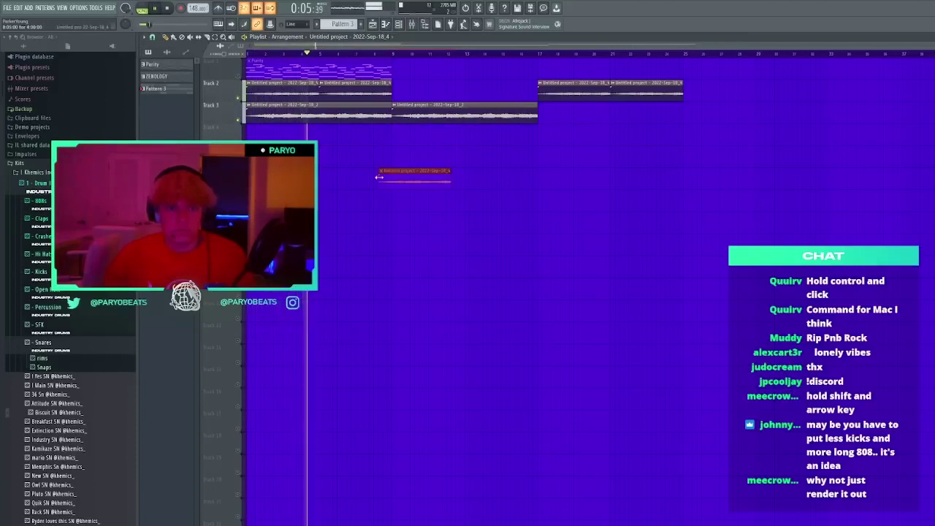
{"action": "right_click", "coordinate": [389, 176]}
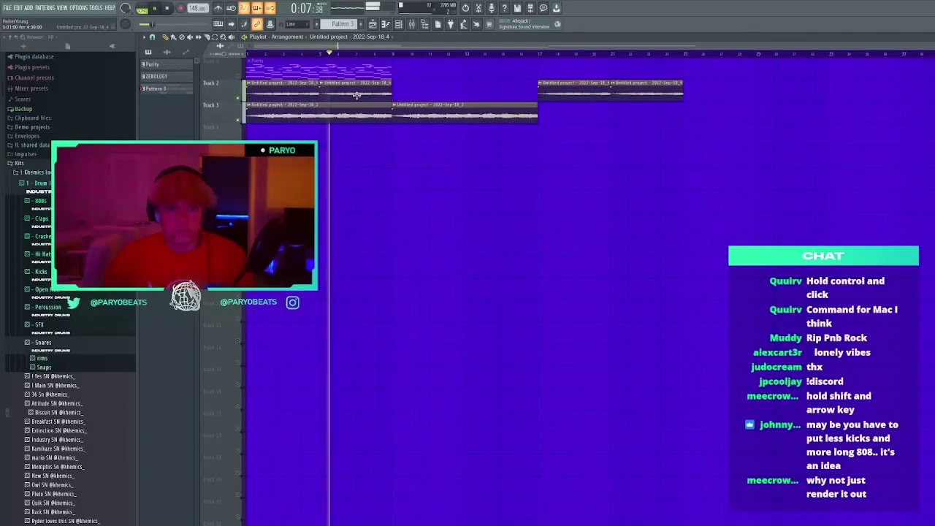
Delete the second Track 2 audio clip and extend the first one to bar 9
{"action": "left_click", "coordinate": [356, 97]}
{"action": "right_click", "coordinate": [356, 95]}
{"action": "key", "text": "space"}
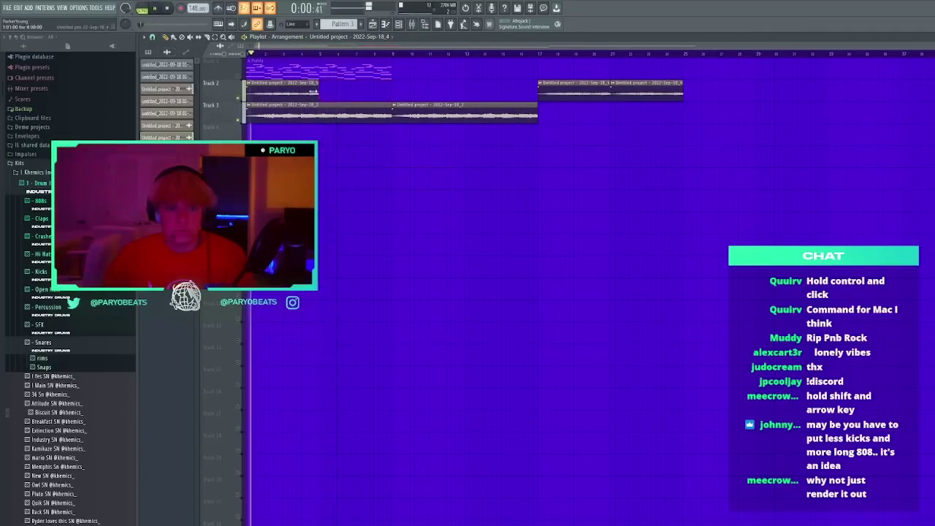
{"action": "left_click_drag", "start_coordinate": [334, 89], "coordinate": [392, 89]}
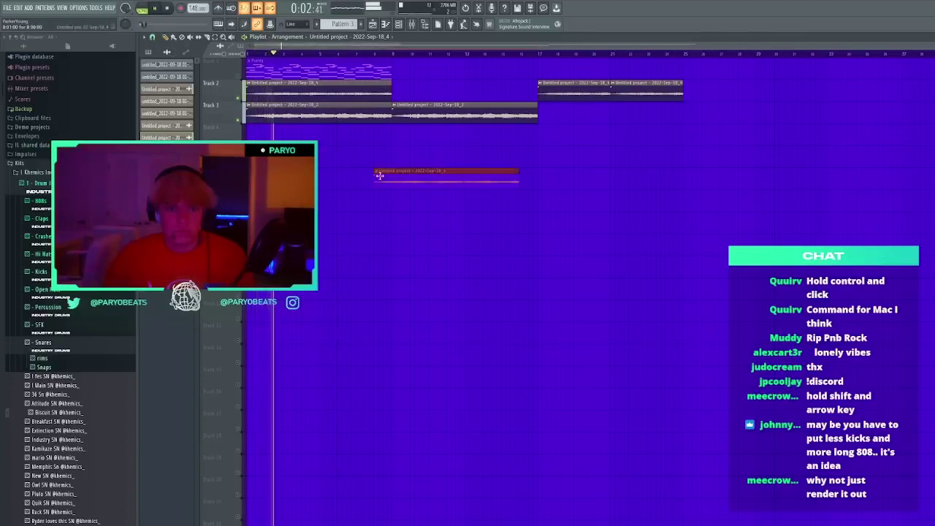
Place a copy of the audio clip on Track 4 at bar 5, slice the Track 2 clip at bar 6 and delete its remainder
{"action": "scroll", "coordinate": [420, 168], "scroll_direction": "up", "scroll_amount": 4}
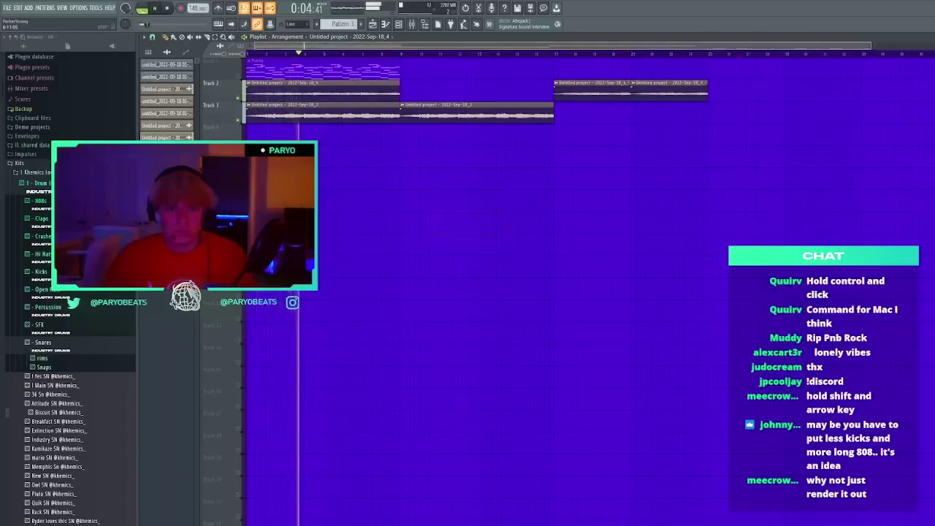
{"action": "left_click", "coordinate": [418, 130]}
{"action": "key", "text": "c"}
{"action": "left_click_drag", "start_coordinate": [454, 98], "coordinate": [453, 79]}
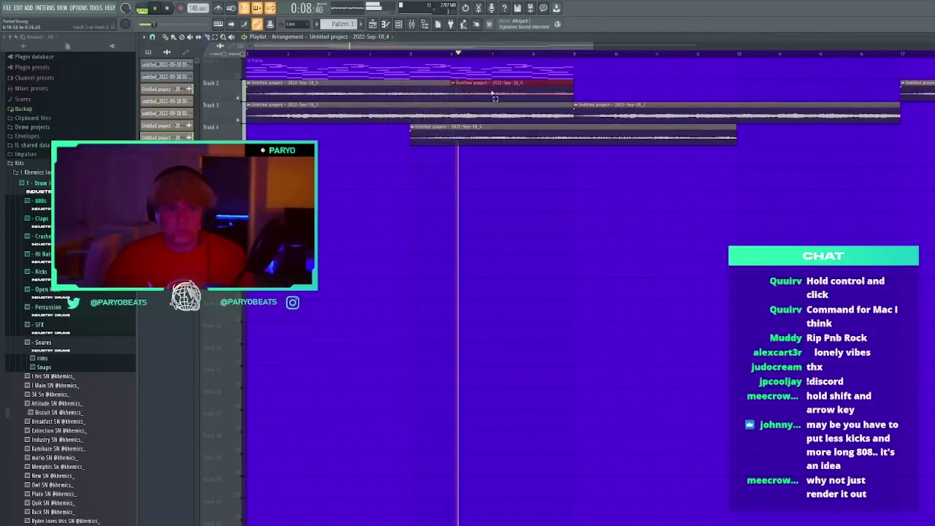
{"action": "right_click", "coordinate": [495, 95]}
Slice off the Track 4 copy after bar 9 and move the remaining clip up to Track 2 at bar 5
{"action": "left_click_drag", "start_coordinate": [575, 150], "coordinate": [574, 129]}
{"action": "right_click", "coordinate": [585, 136]}
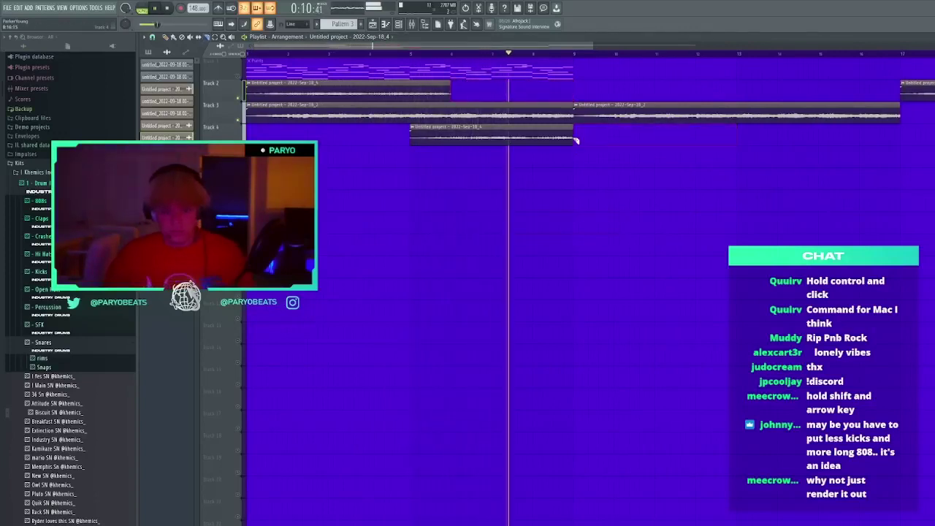
{"action": "left_click_drag", "start_coordinate": [475, 136], "coordinate": [474, 94]}
{"action": "left_click_drag", "start_coordinate": [562, 92], "coordinate": [439, 95]}
Delete the Track 2 clips at bars 17–25 and duplicate the clips from bars 1–9 twice in a row
{"action": "scroll", "coordinate": [467, 94], "scroll_direction": "down", "scroll_amount": 3}
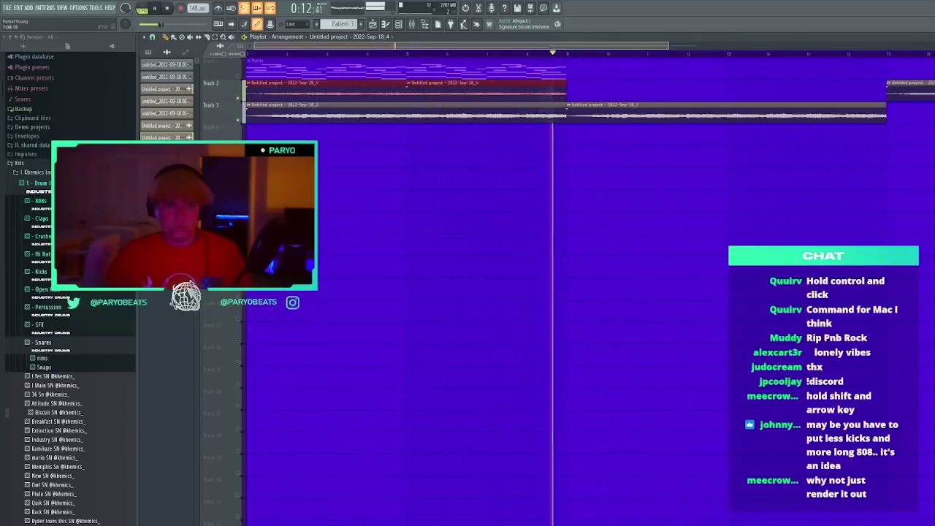
{"action": "left_click_drag", "start_coordinate": [697, 93], "coordinate": [644, 91]}
{"action": "key", "text": "Delete"}
{"action": "left_click_drag", "start_coordinate": [554, 72], "coordinate": [270, 87]}
{"action": "key", "text": "ctrl+b"}
{"action": "key", "text": "ctrl+b"}
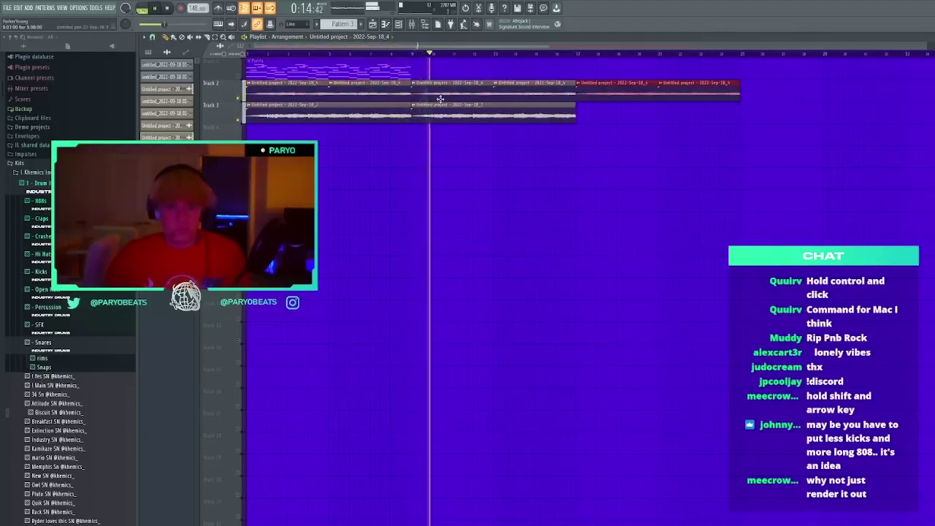
Delete the duplicated Track 2 clips between bars 9 and 17, remove the stray clip and return playback to the start
{"action": "right_click", "coordinate": [446, 97]}
{"action": "right_click", "coordinate": [533, 94]}
{"action": "mouse_move", "coordinate": [584, 93]}
{"action": "left_mouse_down"}
{"action": "mouse_move", "coordinate": [578, 157]}
{"action": "mouse_move", "coordinate": [591, 158]}
{"action": "mouse_move", "coordinate": [590, 92]}
{"action": "left_mouse_up"}
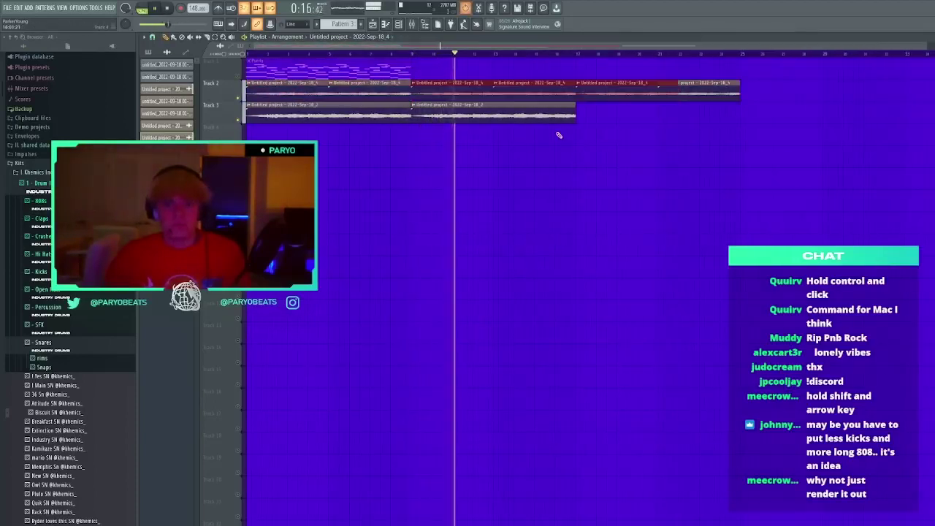
{"action": "left_click_drag", "start_coordinate": [281, 53], "coordinate": [247, 54]}
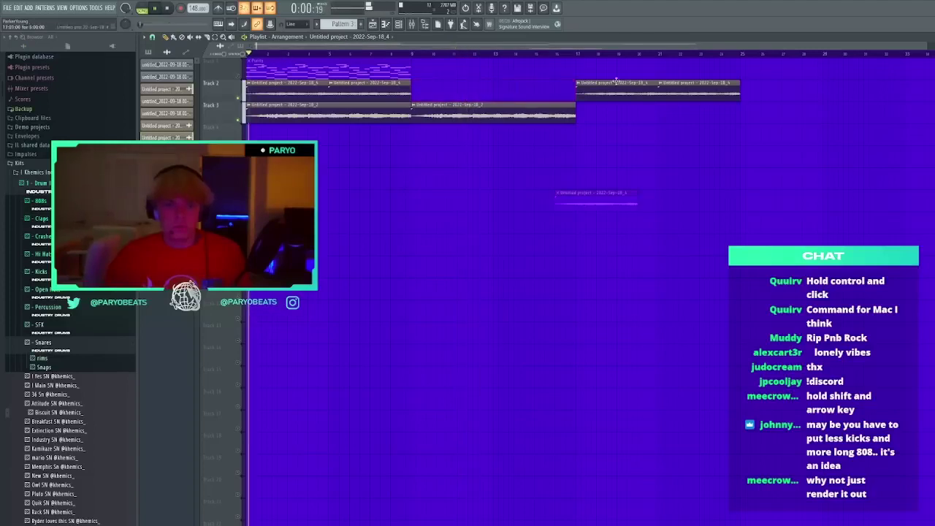
{"action": "right_click", "coordinate": [625, 197]}
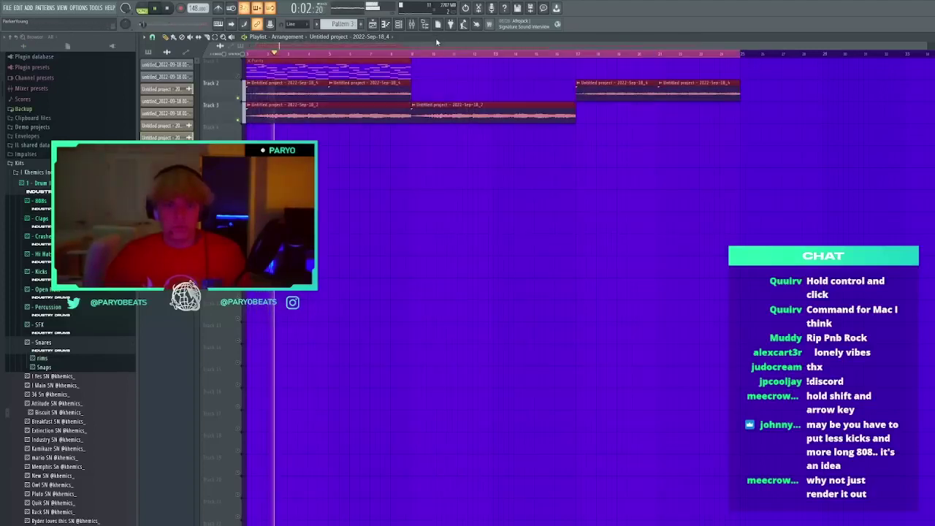
Select the arrangement up to bar 25, stop playback and render the master mixer track to an audio clip on Track 4
{"action": "key", "text": "F9"}
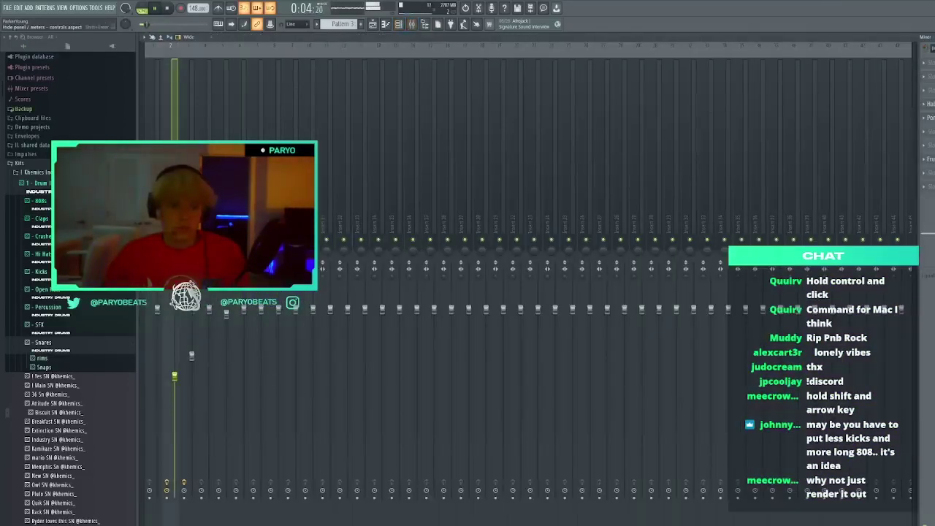
{"action": "key", "text": "space"}
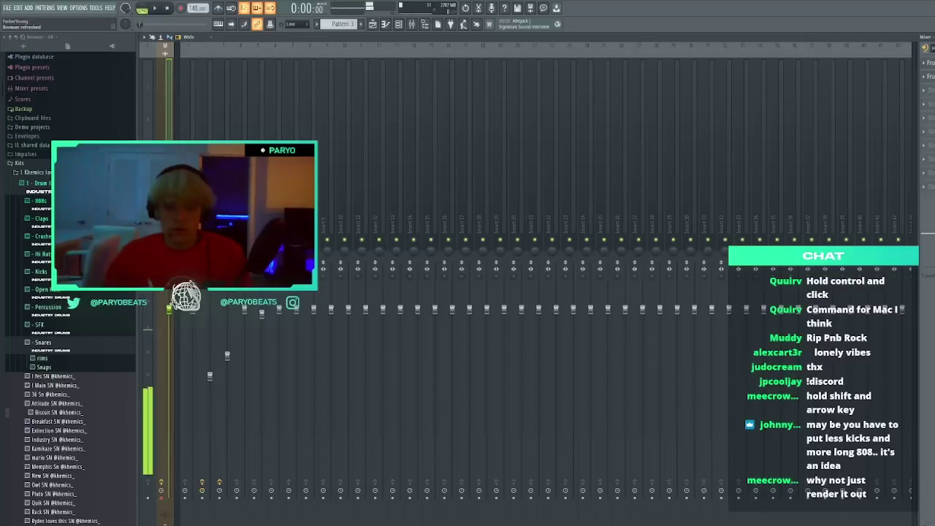
{"action": "key", "text": "F9"}
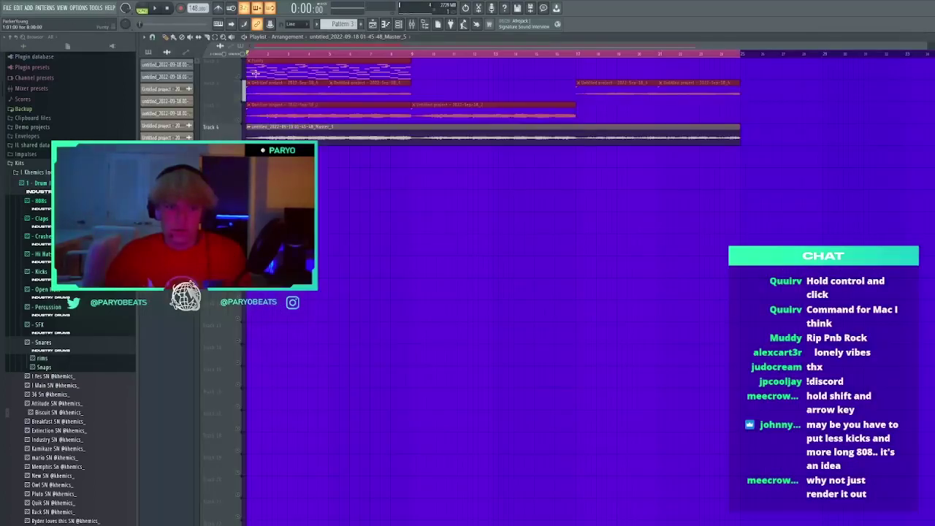
Set the tempo to 141 BPM and extend the rendered Track 4 clip to end at bar 25
{"action": "left_click", "coordinate": [258, 54], "text": "ctrl"}
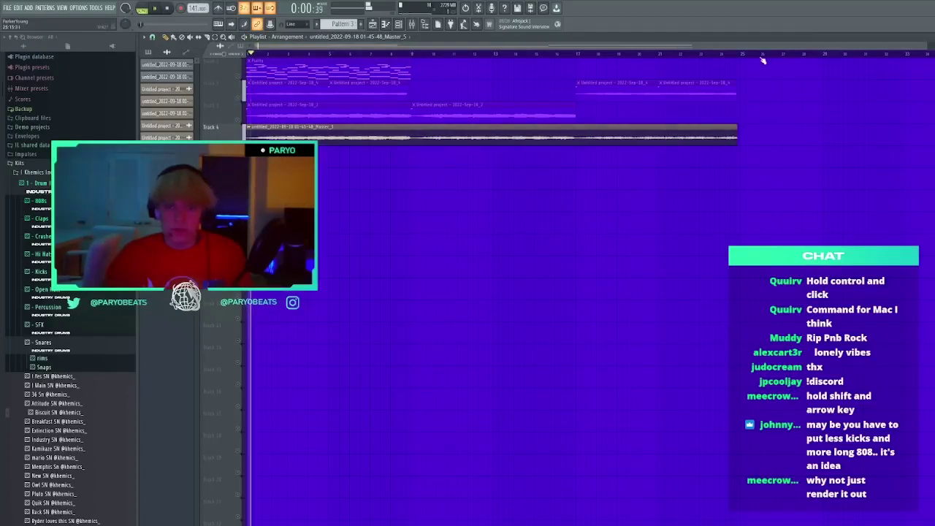
{"action": "scroll", "coordinate": [763, 60], "scroll_direction": "up", "scroll_amount": 5}
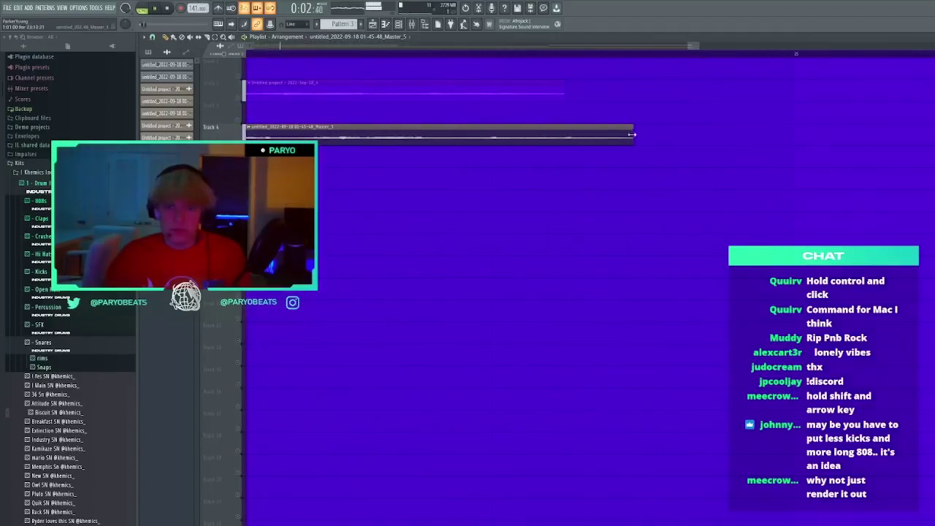
{"action": "left_click_drag", "start_coordinate": [633, 135], "coordinate": [797, 134]}
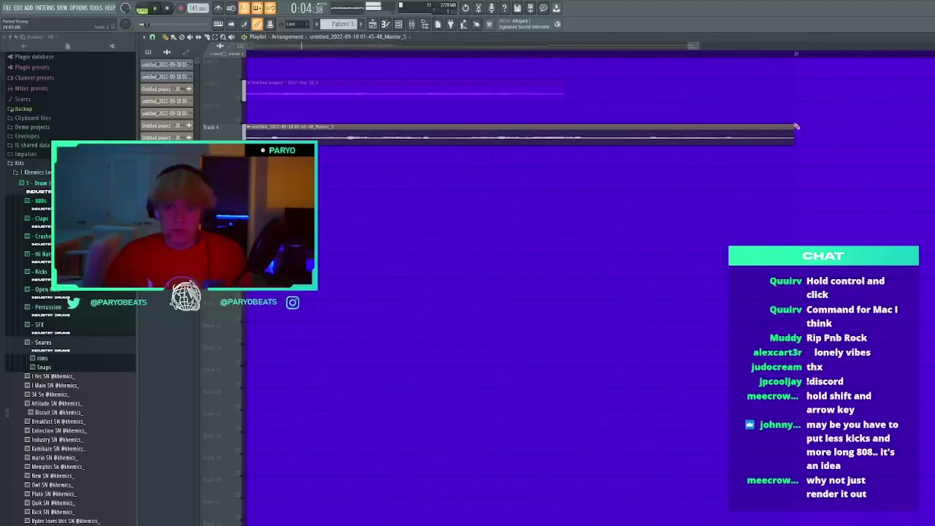
{"action": "right_click", "coordinate": [804, 82]}
{"action": "scroll", "coordinate": [798, 66], "scroll_direction": "down", "scroll_amount": 5}
{"action": "left_click", "coordinate": [672, 213]}
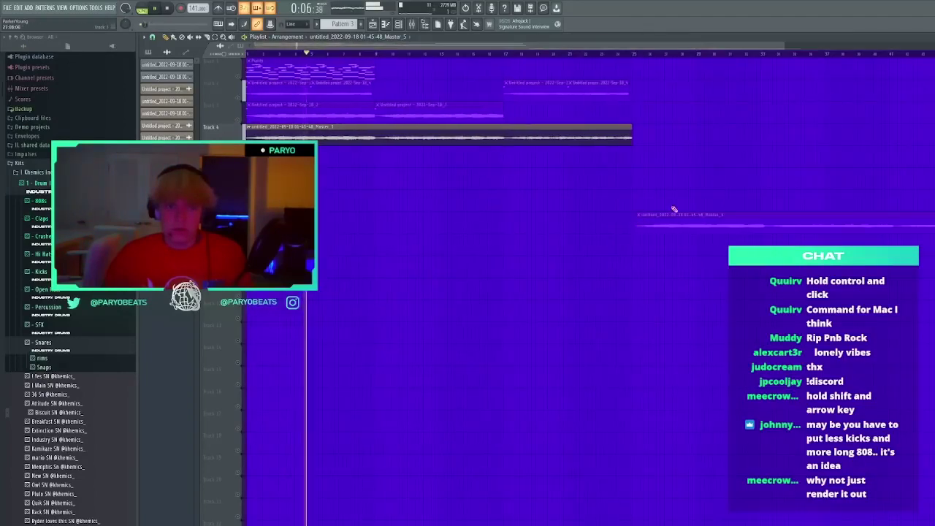
{"action": "right_click", "coordinate": [672, 212]}
Lower the volume fader of mixer track 7, which carries the rendered melody clip
{"action": "left_click", "coordinate": [399, 25]}
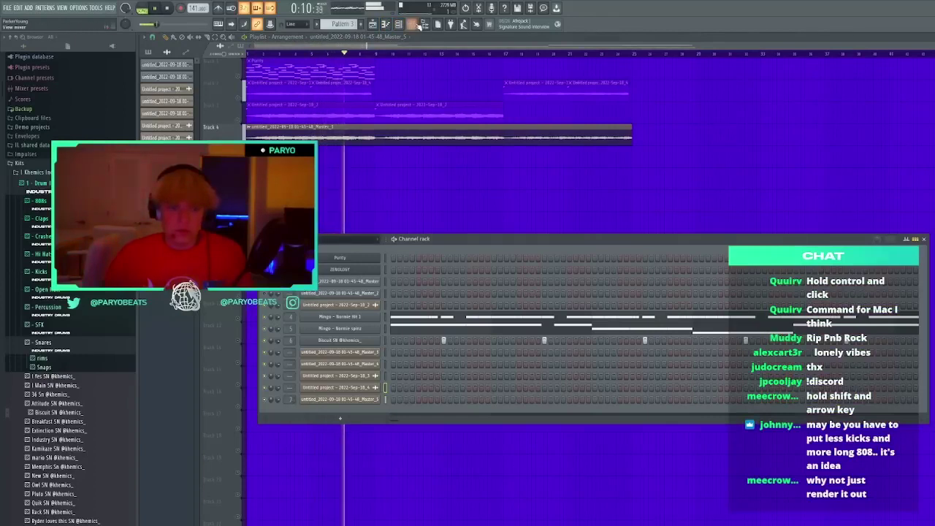
{"action": "left_click", "coordinate": [413, 24]}
{"action": "left_click", "coordinate": [167, 227]}
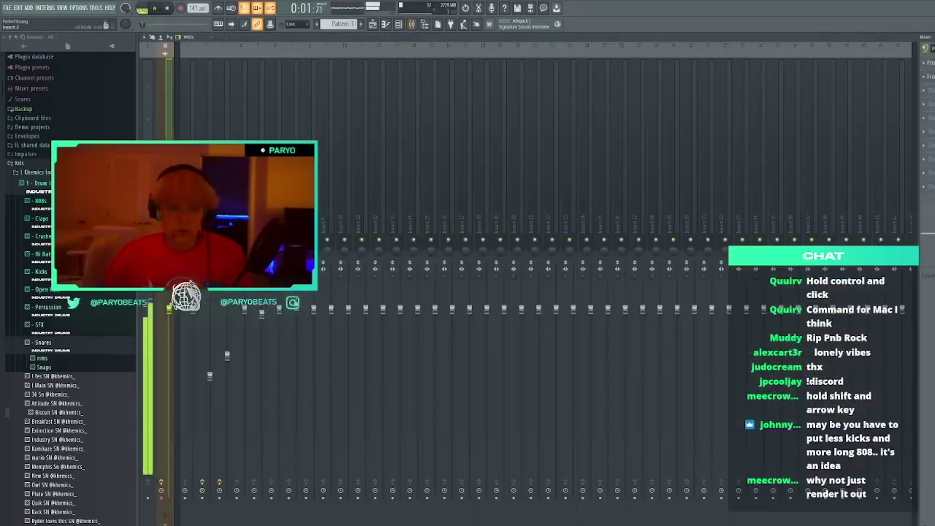
{"action": "left_click", "coordinate": [292, 329]}
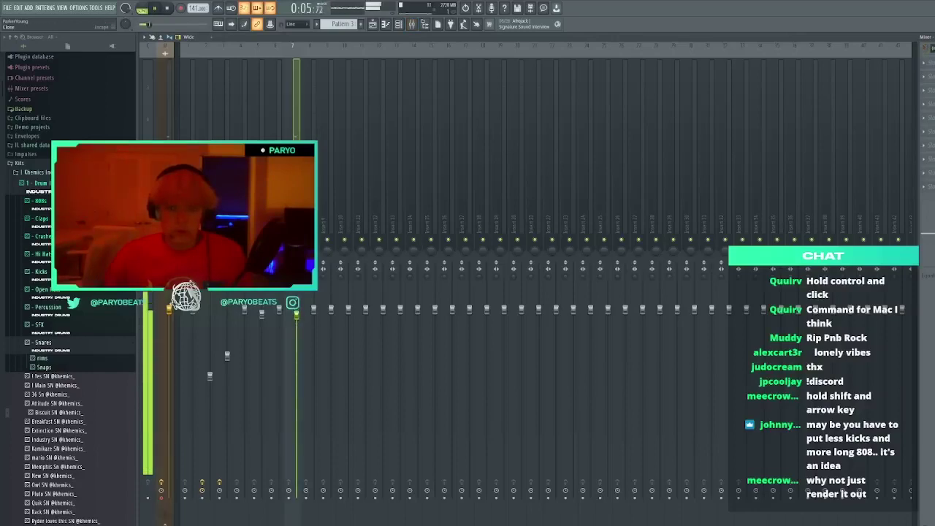
Adjust the time-stretching pitch of the rendered Track 4 clip in its channel settings
{"action": "key", "text": "F9"}
{"action": "double_click", "coordinate": [436, 136]}
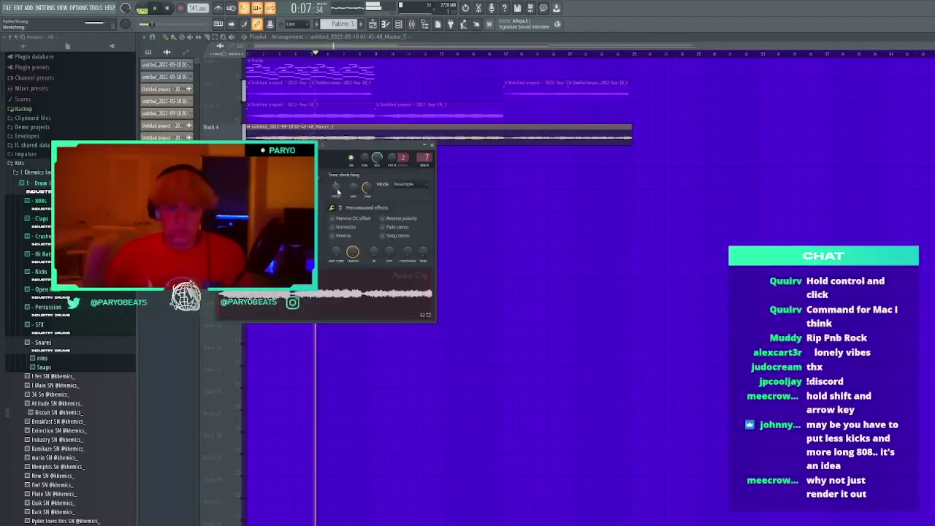
{"action": "left_click_drag", "start_coordinate": [337, 190], "coordinate": [340, 189]}
{"action": "left_click", "coordinate": [431, 146]}
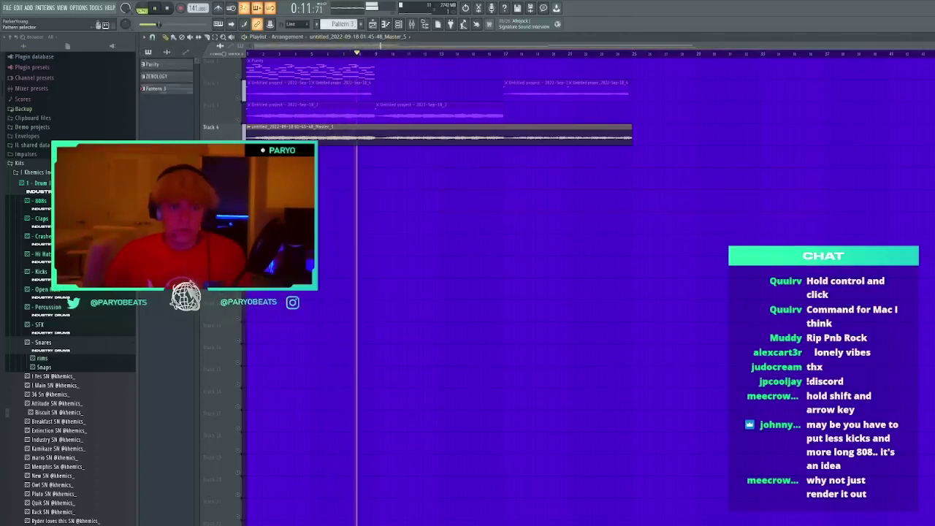
Create Pattern 4, place it on Track 5 below the rendered clip up to bar 25, and restart playback with the channel rack open
{"action": "left_click", "coordinate": [360, 24]}
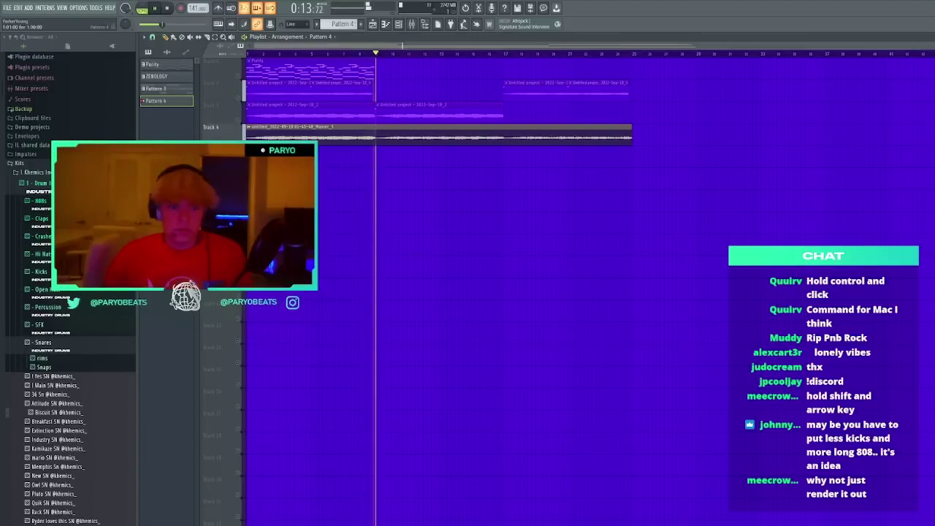
{"action": "left_click", "coordinate": [375, 157]}
{"action": "left_click", "coordinate": [507, 158]}
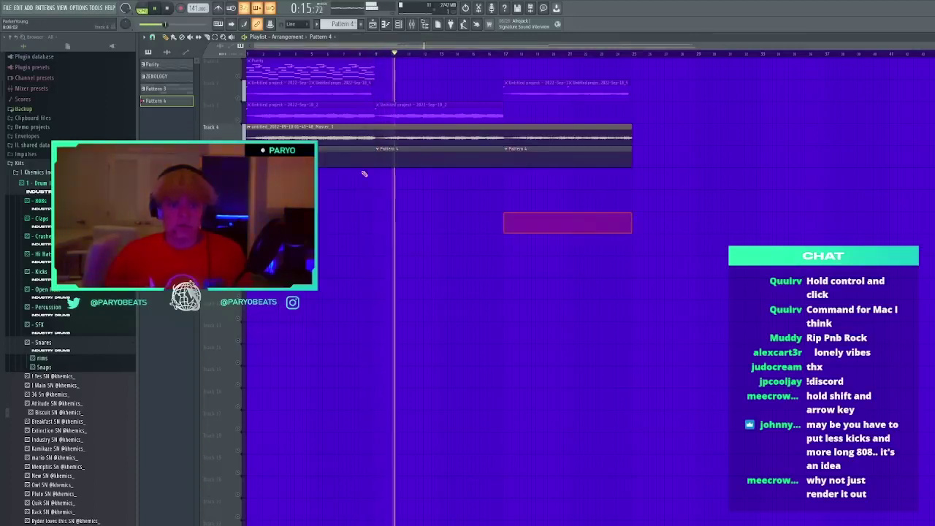
{"action": "key", "text": "F6"}
{"action": "key", "text": "space"}
{"action": "key", "text": "space"}
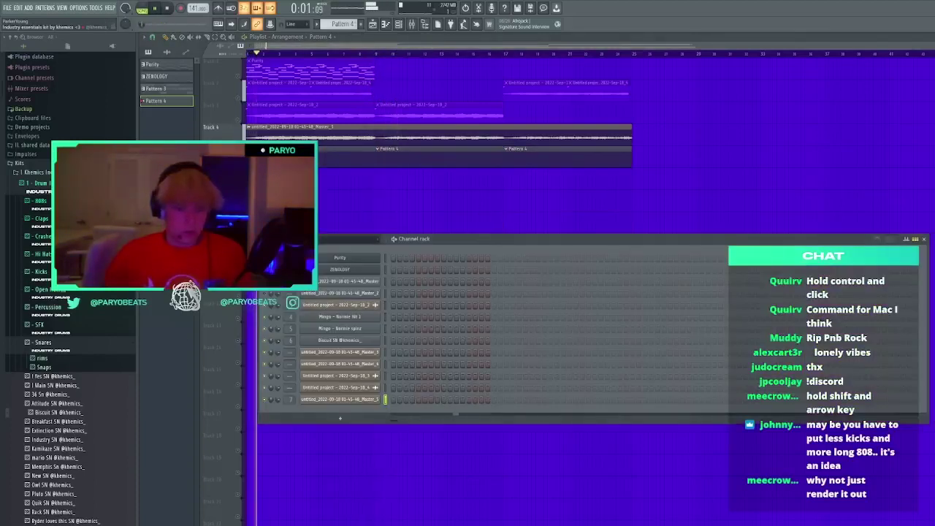
{"action": "left_click", "coordinate": [40, 172]}
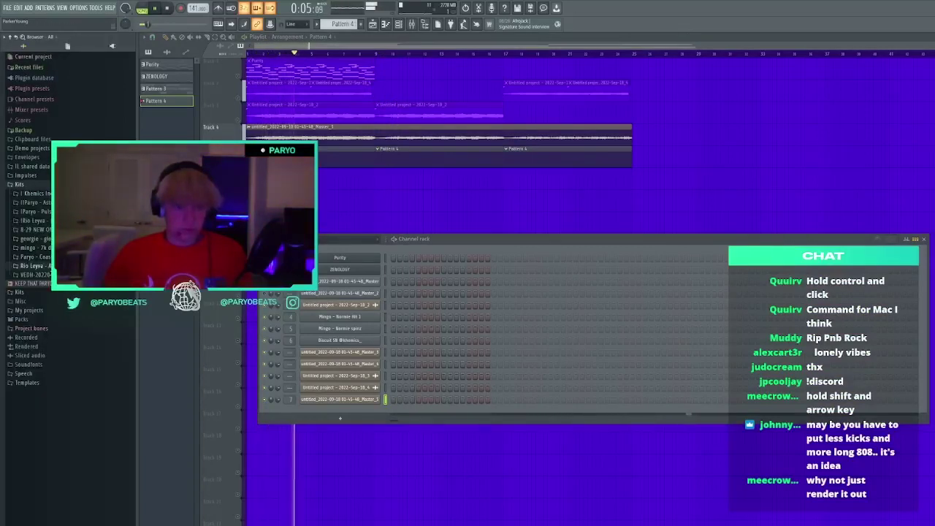
{"action": "left_click", "coordinate": [30, 267]}
{"action": "left_click", "coordinate": [34, 320]}
{"action": "left_click", "coordinate": [33, 266]}
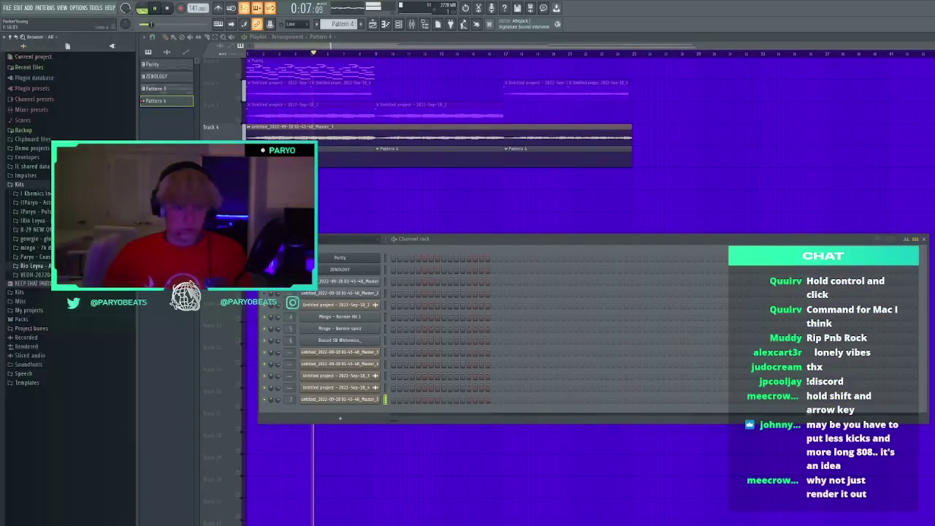
Load the Fruity Reeverb 2 effect on mixer track 7 and close its window
{"action": "key", "text": "F9"}
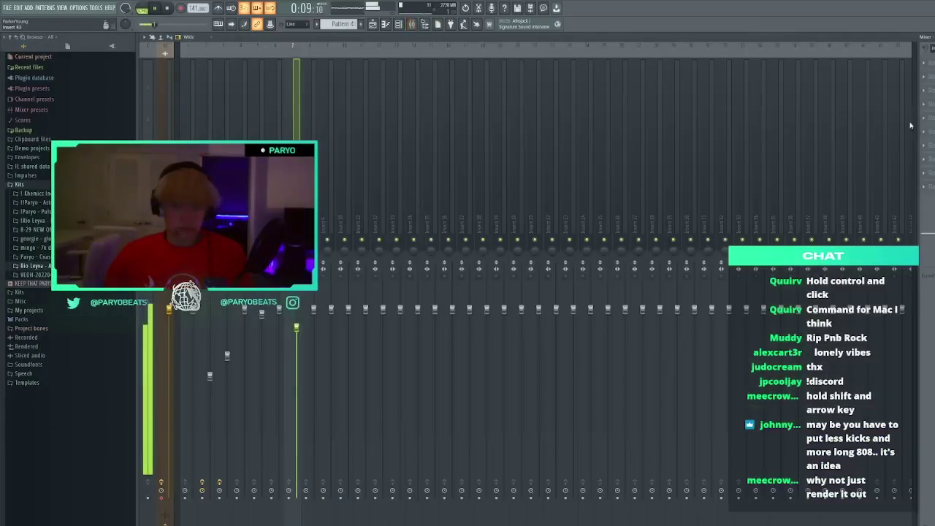
{"action": "left_click", "coordinate": [727, 136]}
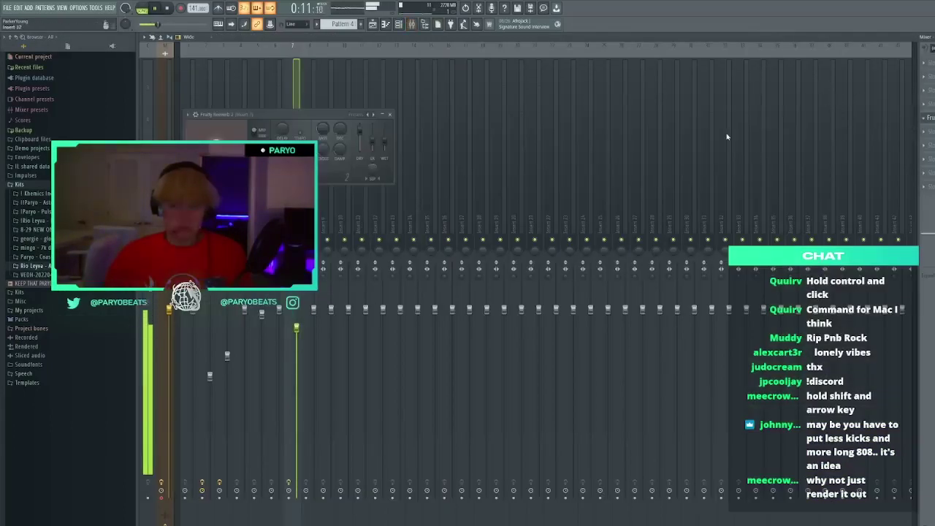
{"action": "left_click", "coordinate": [390, 114]}
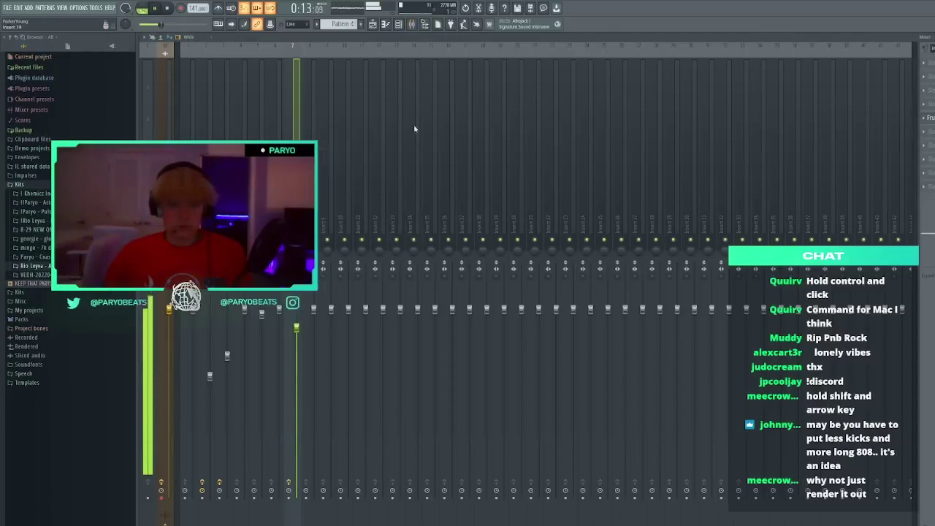
{"action": "key", "text": "F9"}
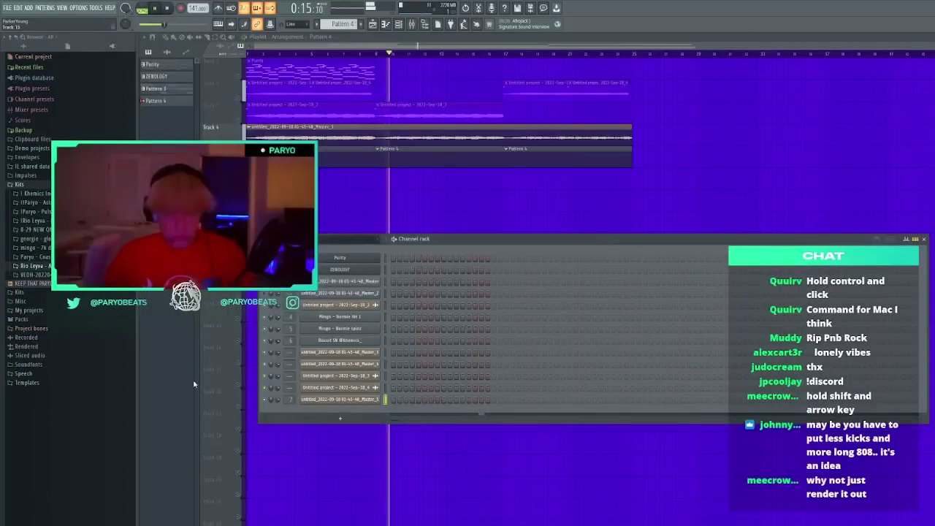
Add the Industry 2 hi-hat sample from the Khemics Industry Essentials kit as a new channel
{"action": "left_click", "coordinate": [28, 267]}
{"action": "left_click", "coordinate": [36, 212]}
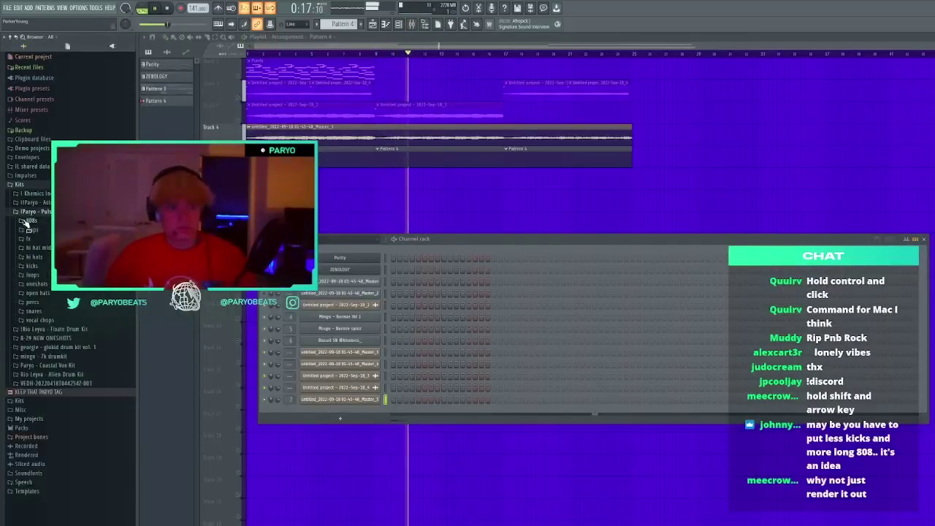
{"action": "left_click", "coordinate": [42, 194]}
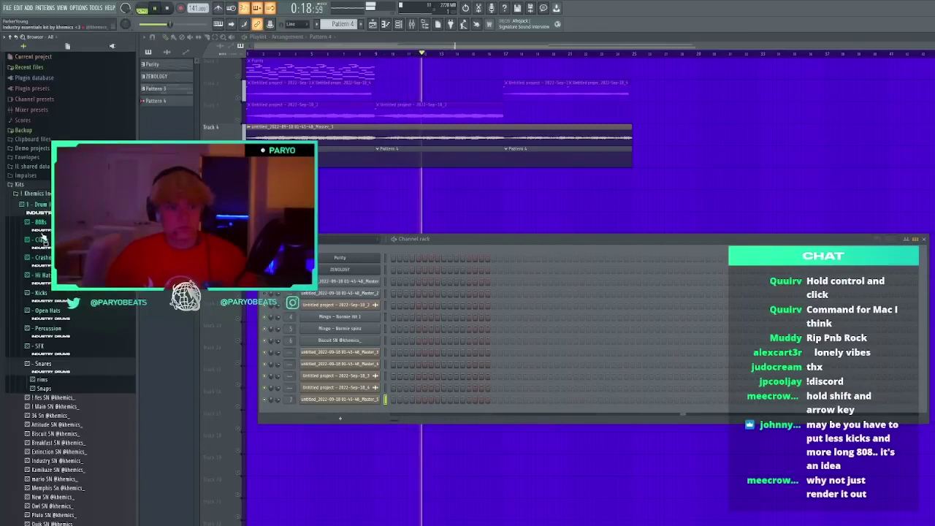
{"action": "left_click", "coordinate": [42, 275]}
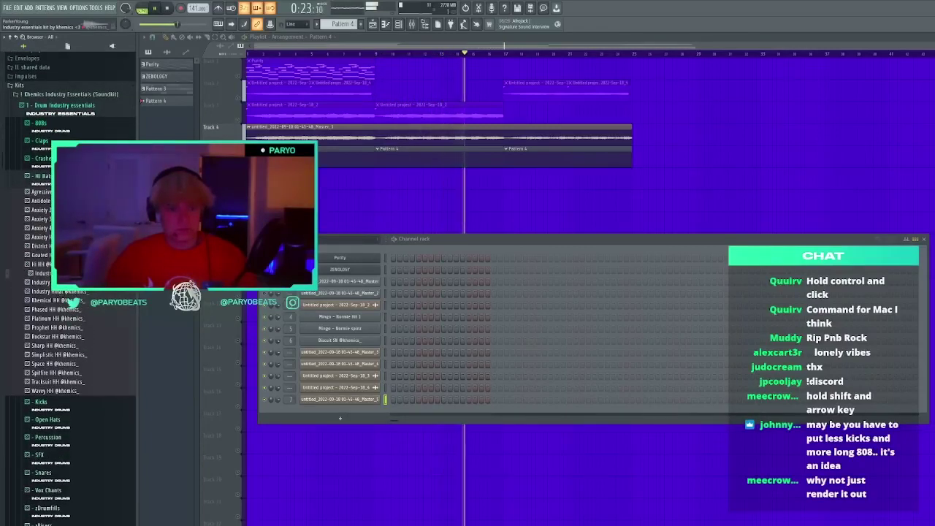
{"action": "left_click_drag", "start_coordinate": [73, 301], "coordinate": [352, 417]}
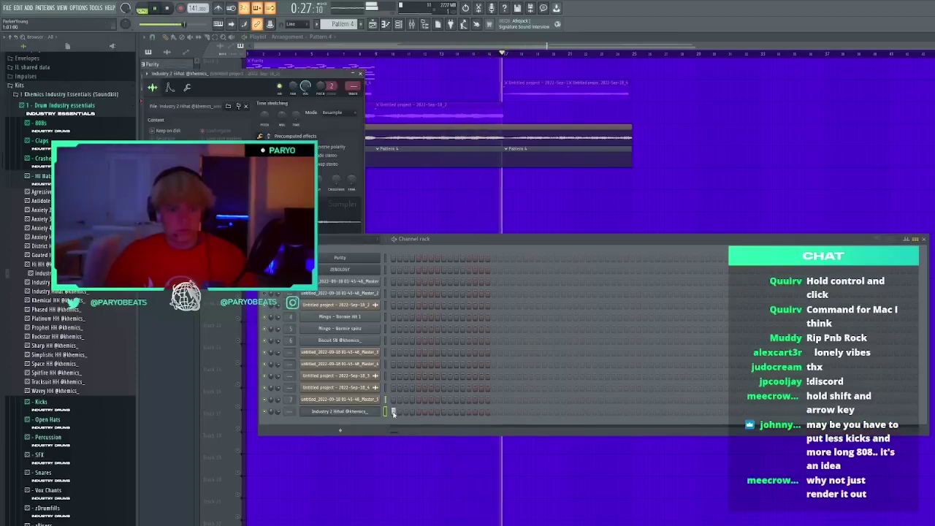
Open the Industry 2 Hihat channel in the piano roll and restart playback
{"action": "key", "text": "F7"}
{"action": "key", "text": "space"}
{"action": "key", "text": "space"}
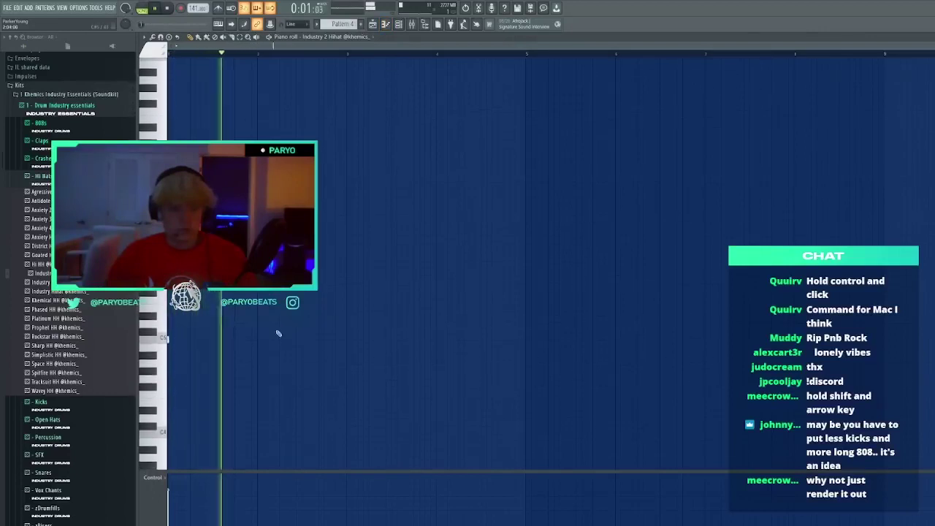
{"action": "scroll", "coordinate": [271, 334], "scroll_direction": "down", "scroll_amount": 4}
{"action": "scroll", "coordinate": [267, 289], "scroll_direction": "up", "scroll_amount": 4}
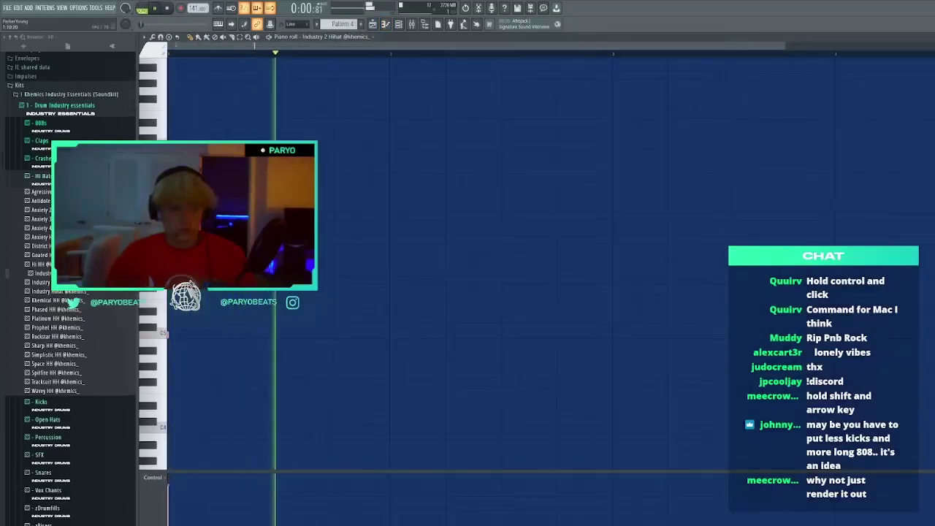
{"action": "left_click", "coordinate": [336, 262]}
{"action": "right_click", "coordinate": [336, 263]}
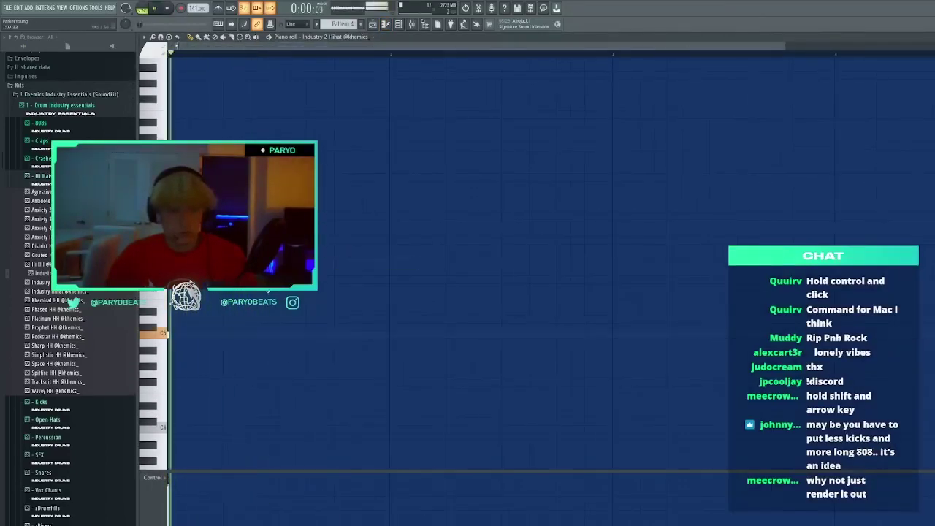
Place two half-beat C5 hi-hat notes on beat 2 of bar 1 by slicing a note, and duplicate the pair onto beat 4
{"action": "left_click", "coordinate": [272, 337]}
{"action": "key", "text": "c"}
{"action": "left_click_drag", "start_coordinate": [255, 344], "coordinate": [283, 328]}
{"action": "right_click", "coordinate": [295, 337]}
{"action": "key", "text": "ctrl+b"}
{"action": "key", "text": "p"}
{"action": "left_click", "coordinate": [391, 279]}
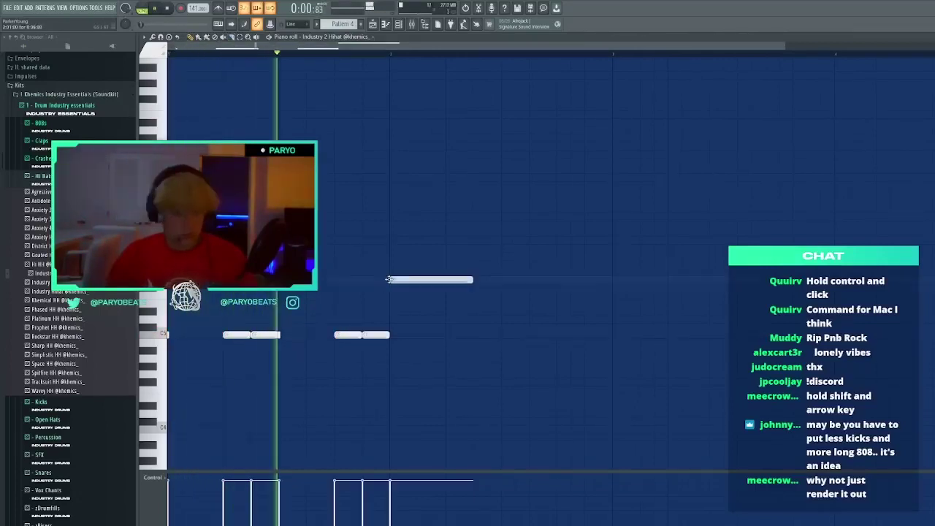
{"action": "right_click", "coordinate": [393, 278]}
Slice the first hi-hat note on beat 4 in half and duplicate the bar 1 notes into bar 2
{"action": "key", "text": "c"}
{"action": "left_click_drag", "start_coordinate": [349, 346], "coordinate": [352, 329]}
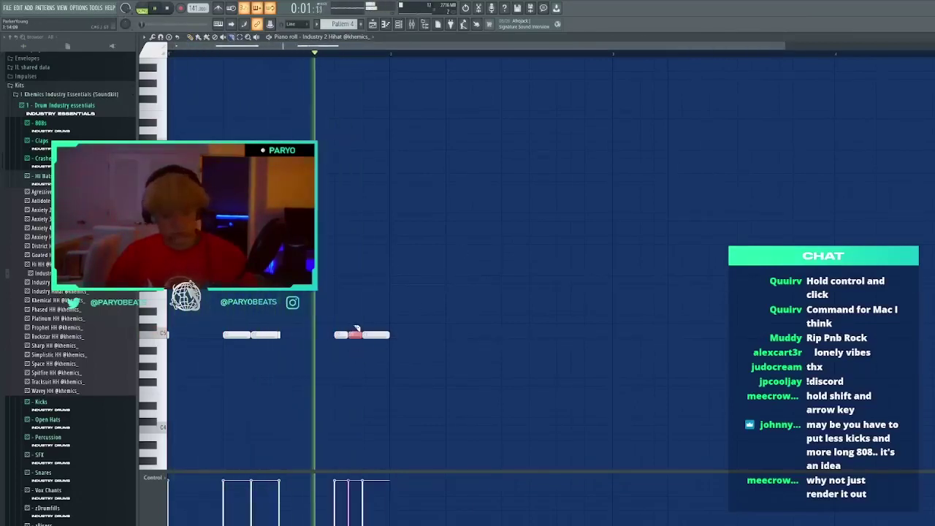
{"action": "key", "text": "p"}
{"action": "left_click", "coordinate": [472, 312]}
{"action": "right_click", "coordinate": [474, 314]}
{"action": "key", "text": "ctrl+b"}
{"action": "left_click", "coordinate": [525, 357]}
{"action": "right_click", "coordinate": [529, 358]}
{"action": "left_click", "coordinate": [534, 365]}
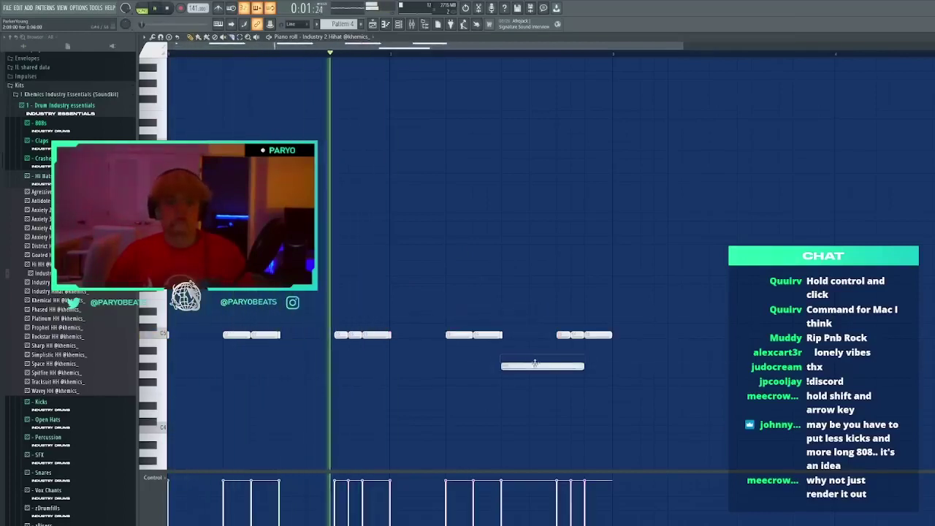
{"action": "right_click", "coordinate": [536, 365]}
Replace the last hi-hat group in bar 2 with one single-beat C5 note and duplicate the two bars into bars 3 and 4
{"action": "right_click", "coordinate": [577, 335]}
{"action": "right_click", "coordinate": [598, 336]}
{"action": "left_click_drag", "start_coordinate": [569, 336], "coordinate": [612, 337]}
{"action": "key", "text": "ctrl+b"}
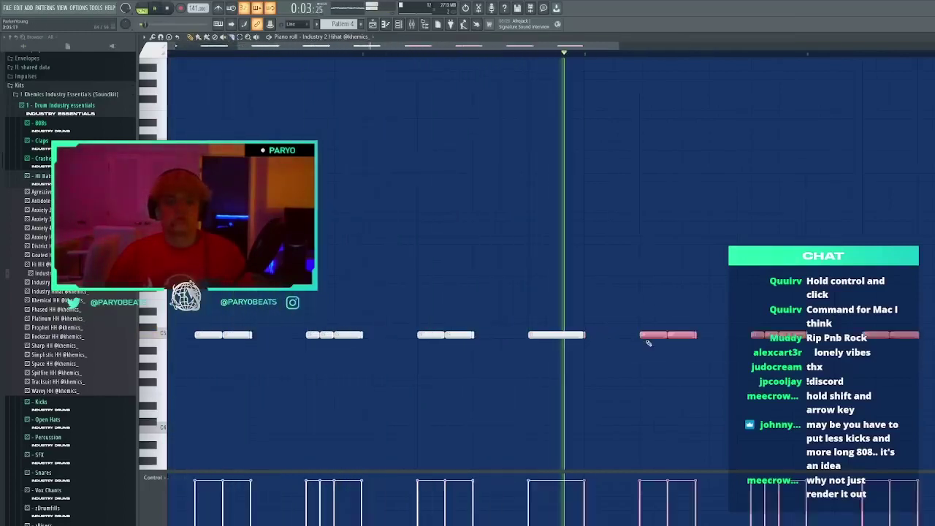
{"action": "left_click", "coordinate": [689, 351]}
{"action": "right_click", "coordinate": [692, 353]}
{"action": "left_click", "coordinate": [861, 365]}
{"action": "right_click", "coordinate": [865, 366]}
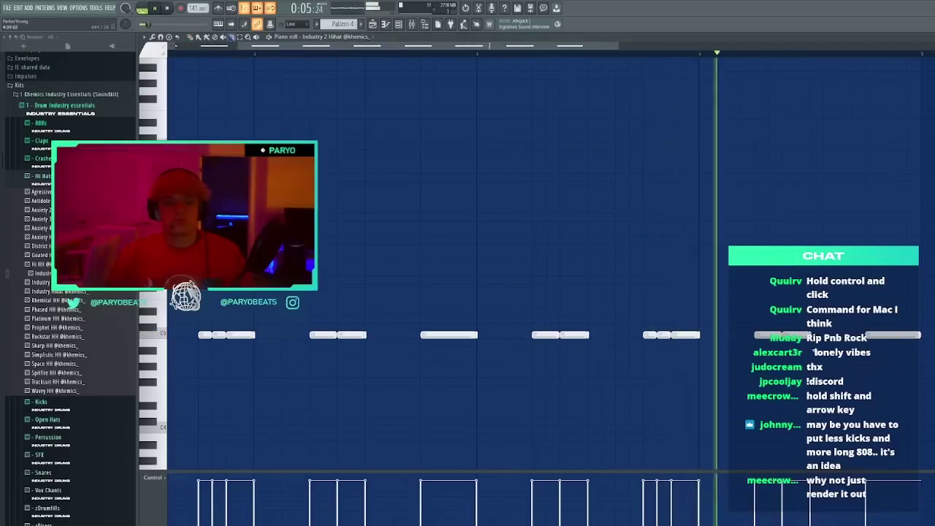
Slice the last C5 hi-hat note in half and extend the pattern to eight bars
{"action": "key", "text": "c"}
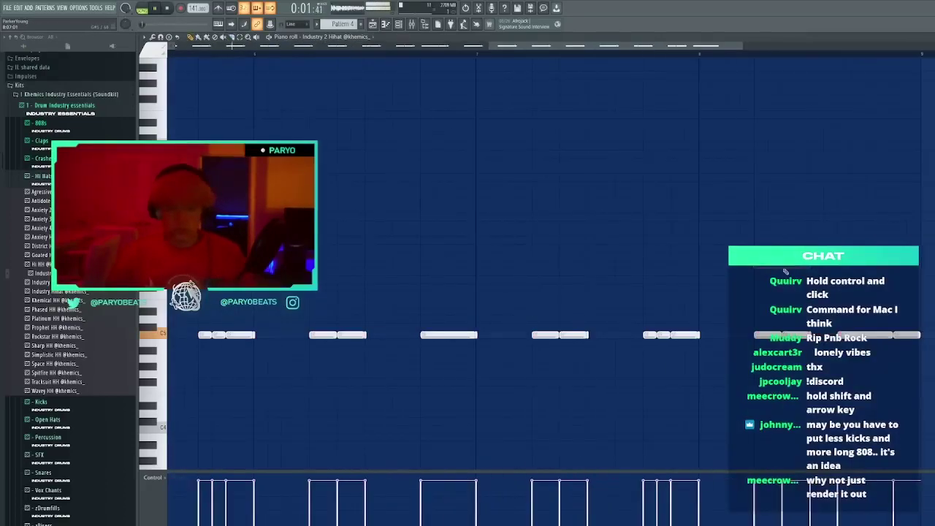
{"action": "left_click", "coordinate": [682, 233]}
{"action": "key", "text": "ctrl+z"}
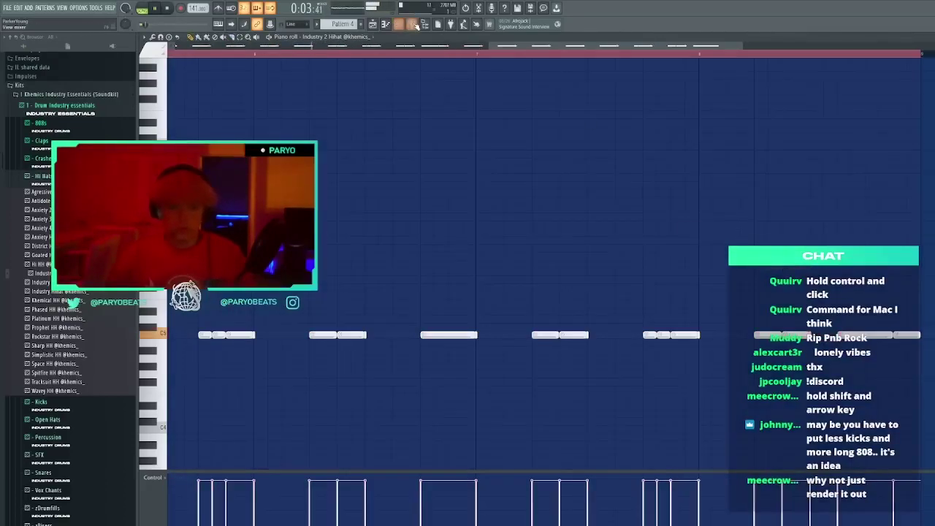
Route the Industry 2 Hihat channel to mixer track 8 and select that track
{"action": "key", "text": "F9"}
{"action": "left_click", "coordinate": [399, 27]}
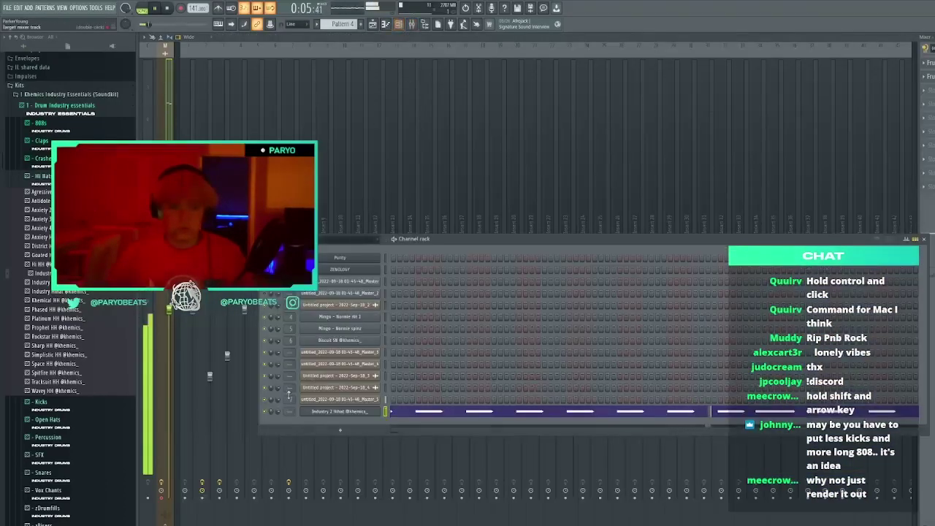
{"action": "left_click_drag", "start_coordinate": [289, 412], "coordinate": [290, 394]}
{"action": "left_click", "coordinate": [318, 201]}
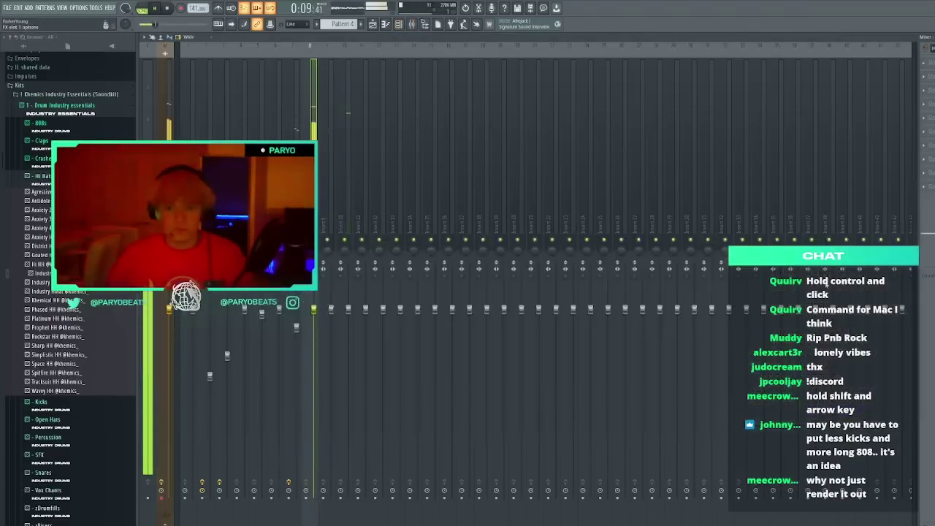
Add the Portal effect to the hi-hat mixer track and load its Delayed Gratification preset
{"action": "left_click", "coordinate": [536, 250]}
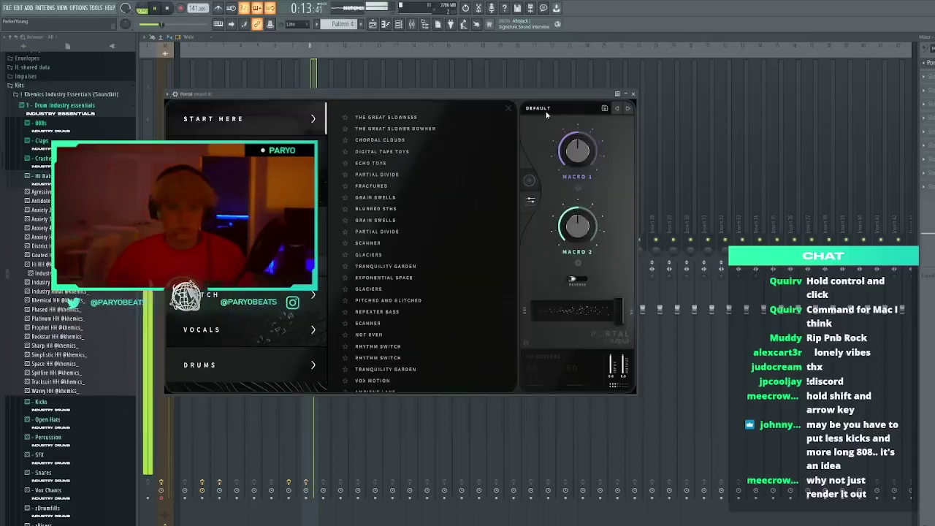
{"action": "scroll", "coordinate": [416, 241], "scroll_direction": "down", "scroll_amount": 10}
{"action": "left_click", "coordinate": [468, 243]}
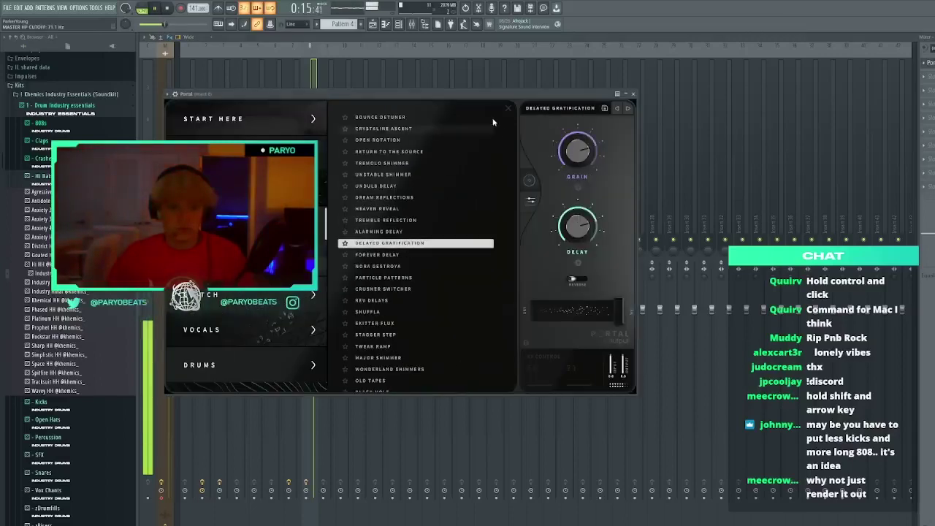
Audition the Portal presets in sequence from Forever Delay through Wonderland Shimmers on the hi-hats
{"action": "left_click", "coordinate": [622, 109]}
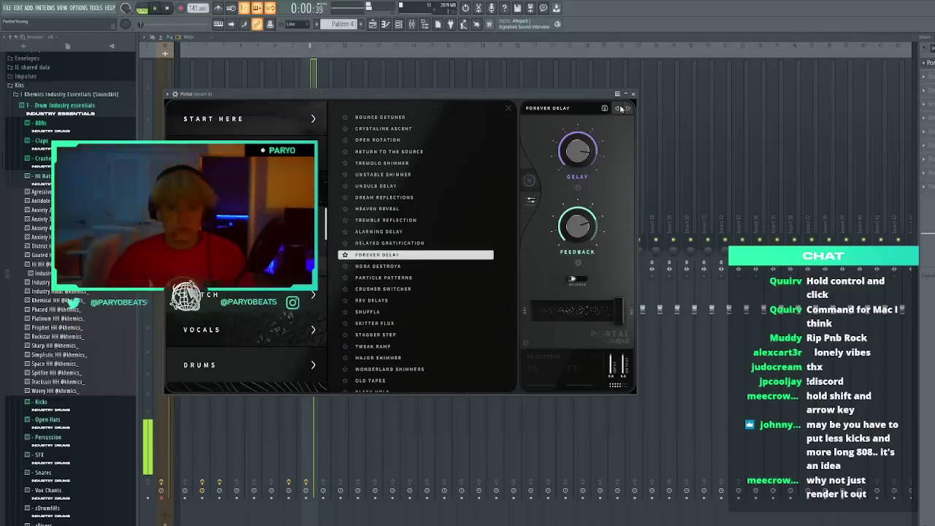
{"action": "left_click", "coordinate": [622, 109]}
{"action": "left_click", "coordinate": [629, 109]}
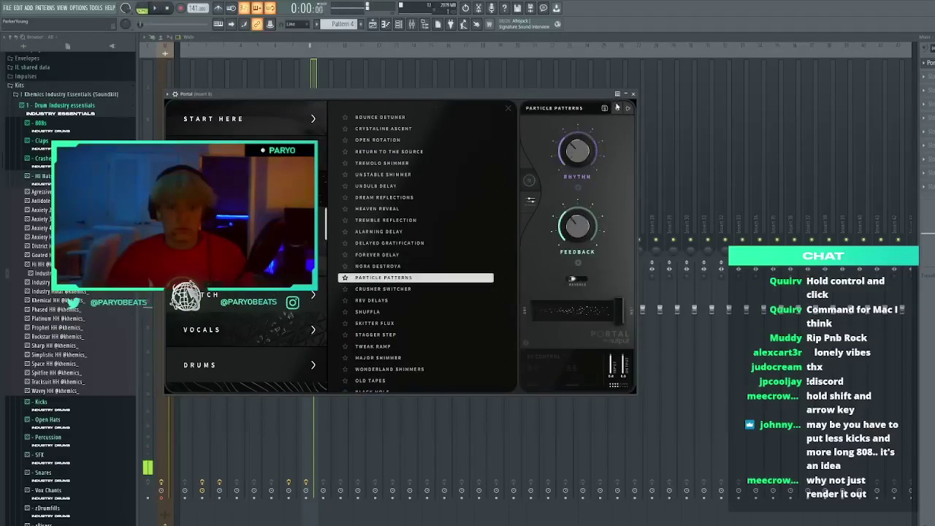
{"action": "left_click", "coordinate": [628, 110]}
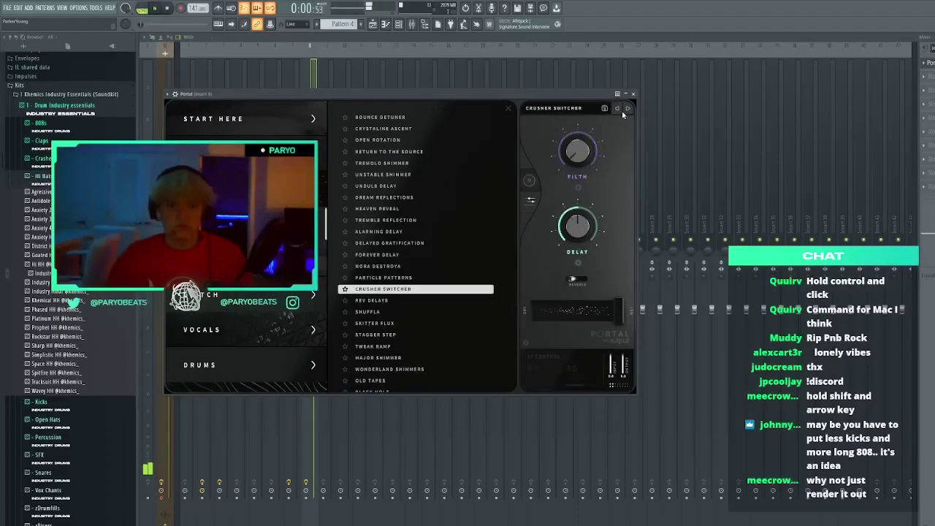
{"action": "left_click", "coordinate": [628, 110]}
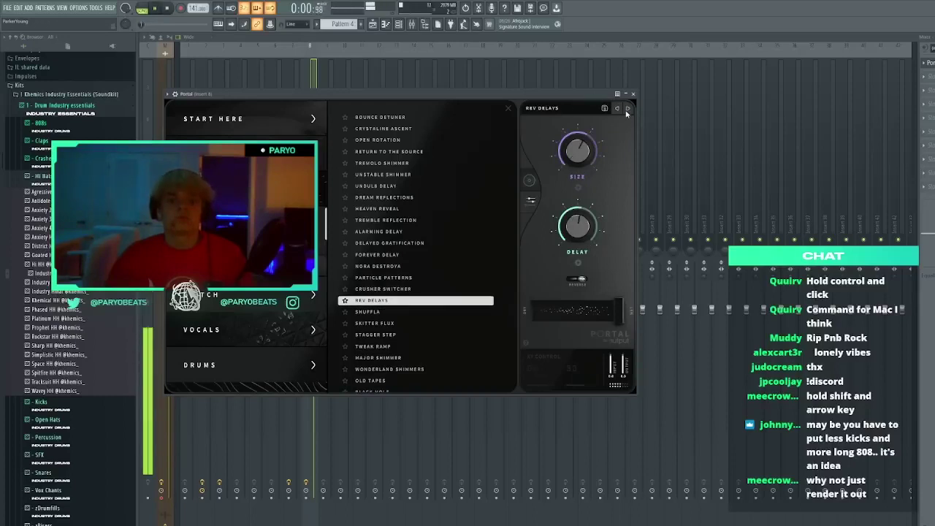
{"action": "left_click", "coordinate": [628, 109]}
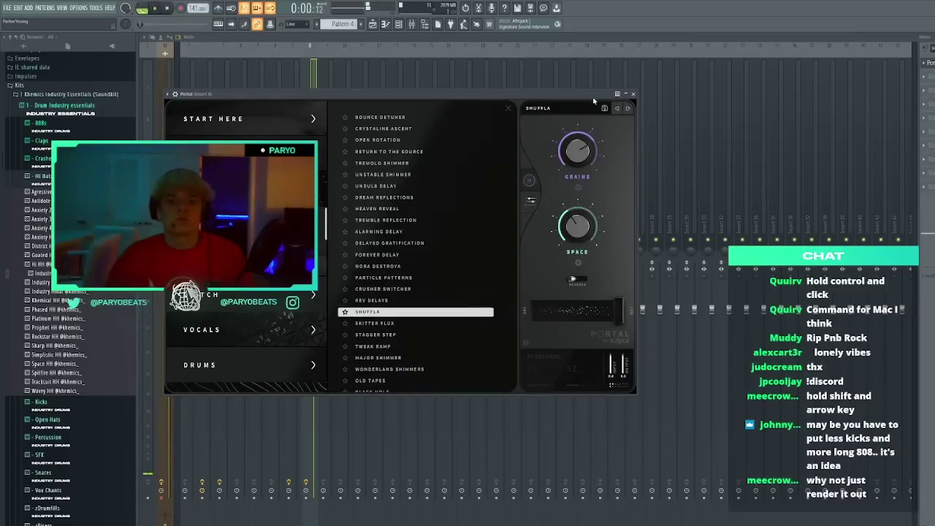
{"action": "left_click", "coordinate": [614, 109]}
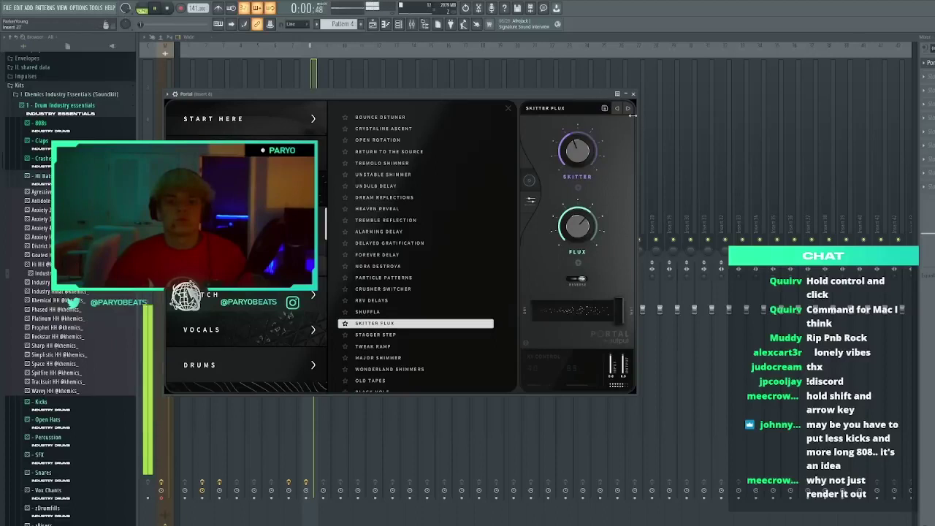
{"action": "left_click", "coordinate": [628, 109]}
{"action": "left_click", "coordinate": [627, 109]}
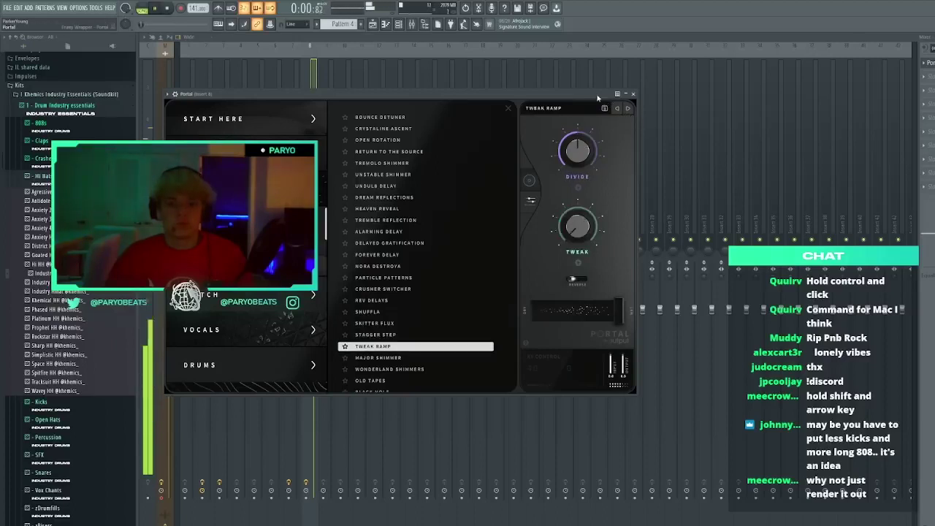
{"action": "left_click", "coordinate": [627, 109]}
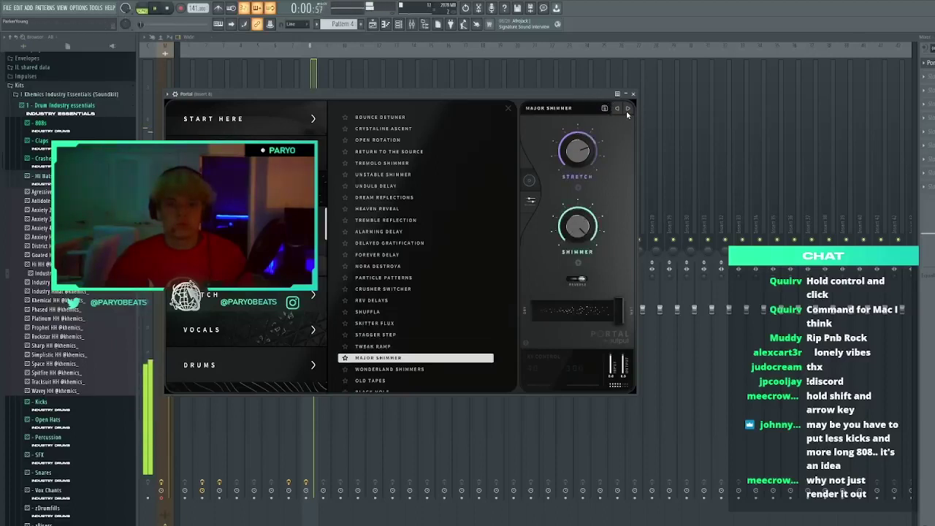
{"action": "left_click", "coordinate": [627, 110]}
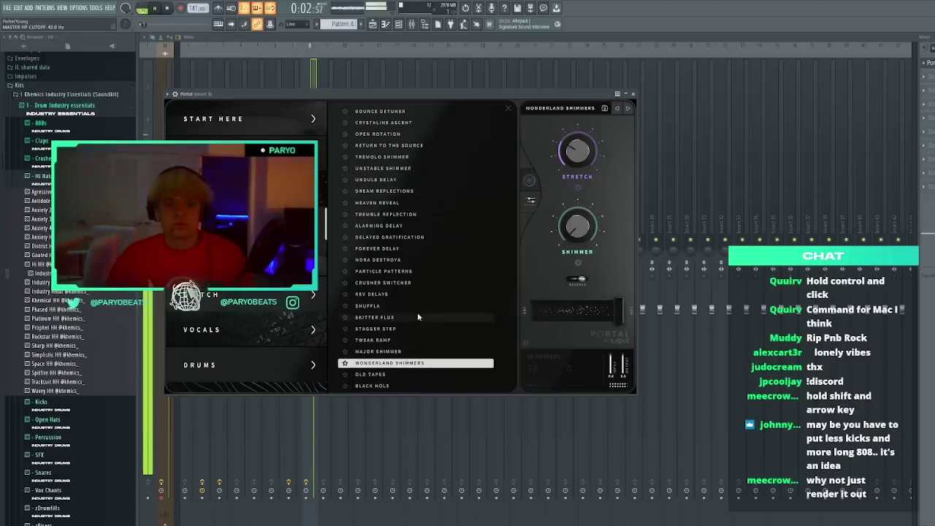
Audition Old Tapes and several drum presets in Portal, settle on Cagey Backbeat, and lower the effect's mix level to about 9%
{"action": "left_click", "coordinate": [381, 375]}
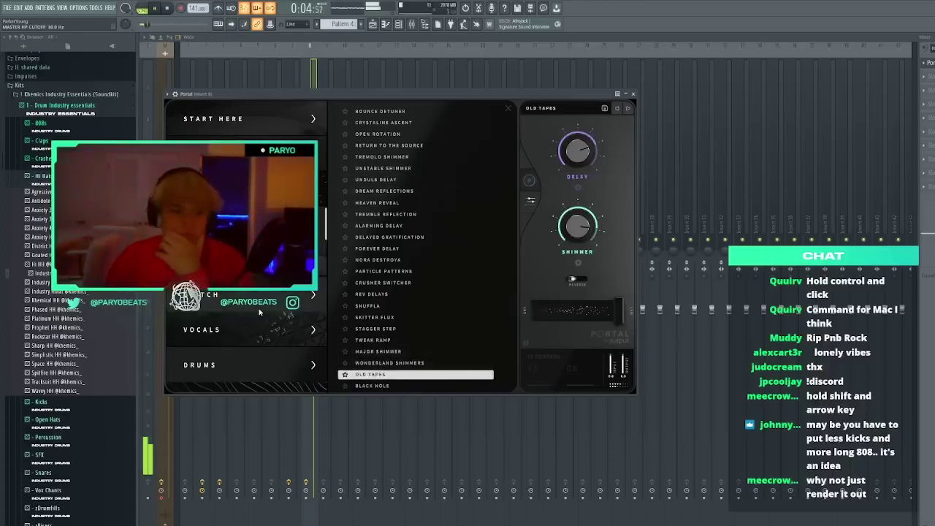
{"action": "scroll", "coordinate": [381, 372], "scroll_direction": "down", "scroll_amount": 5}
{"action": "left_click", "coordinate": [375, 134]}
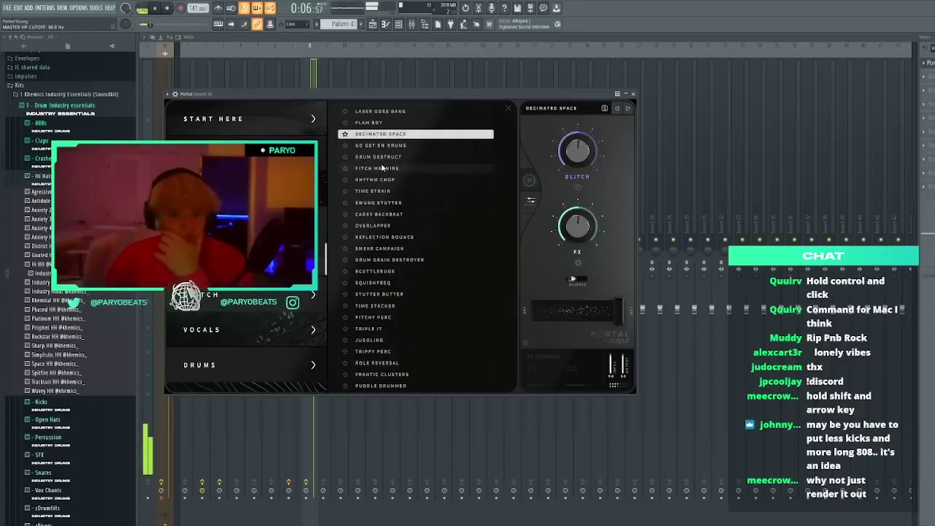
{"action": "left_click", "coordinate": [389, 193]}
{"action": "left_click", "coordinate": [396, 211]}
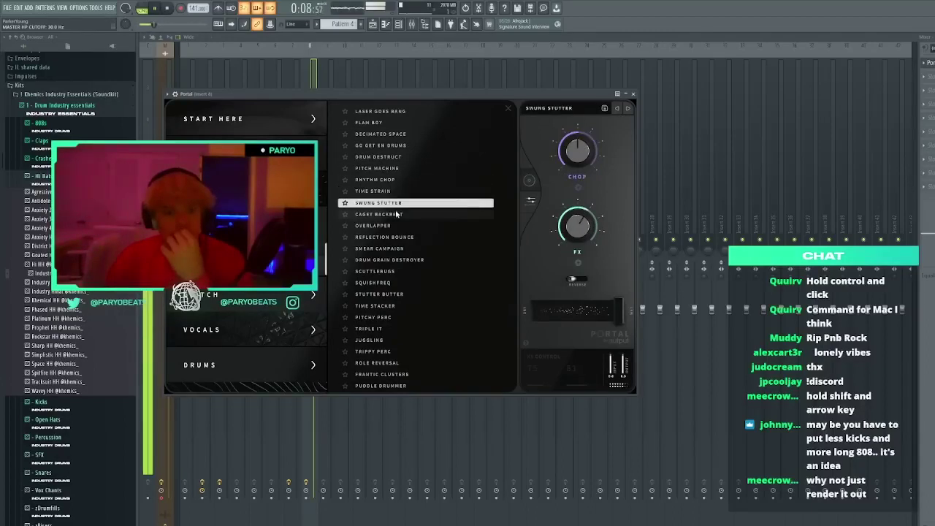
{"action": "left_click", "coordinate": [394, 216]}
{"action": "left_click", "coordinate": [391, 237]}
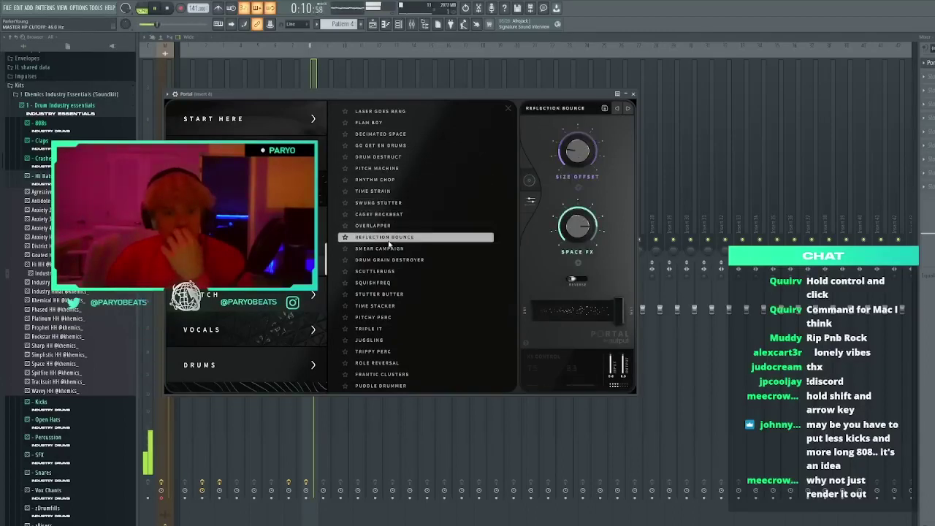
{"action": "left_click", "coordinate": [387, 215]}
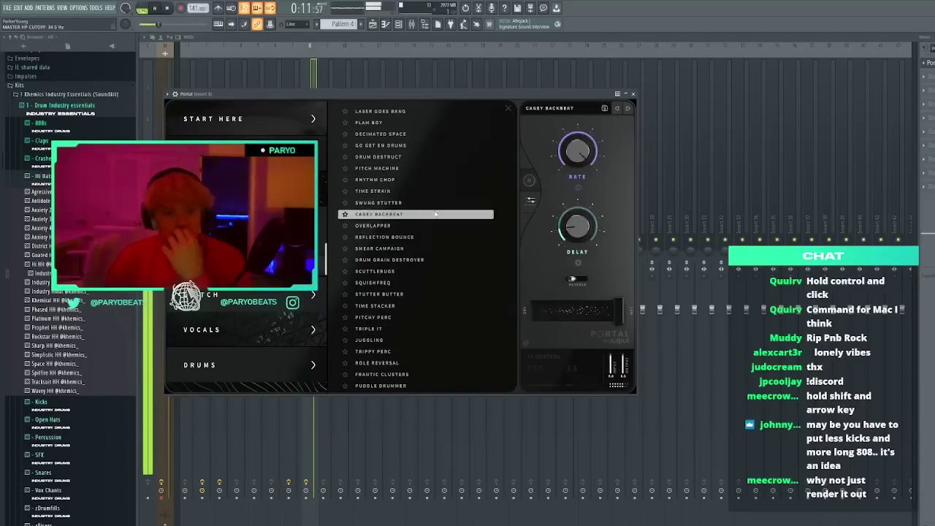
{"action": "left_click", "coordinate": [634, 94]}
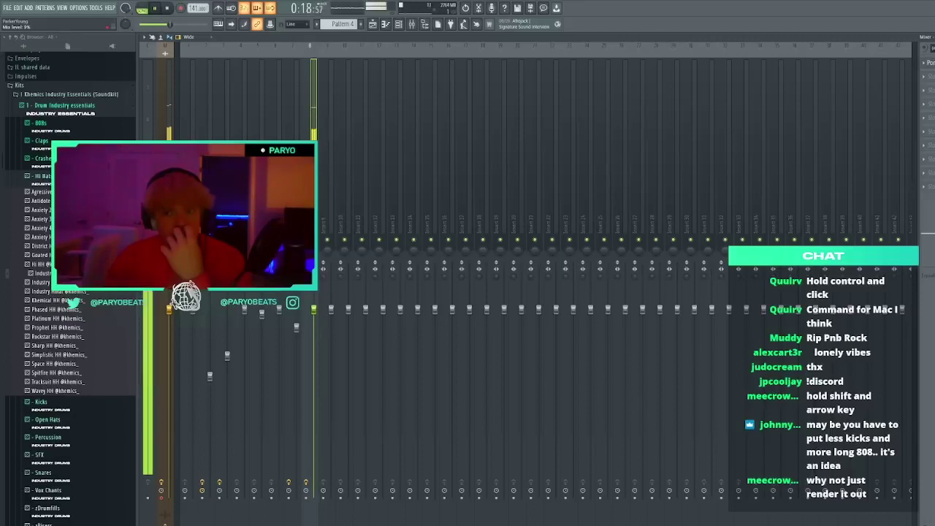
Add the kit's ! Main Clap as a new channel with claps on step 9 of bars 1 to 4 and step 3 of bar 4
{"action": "key", "text": "F6"}
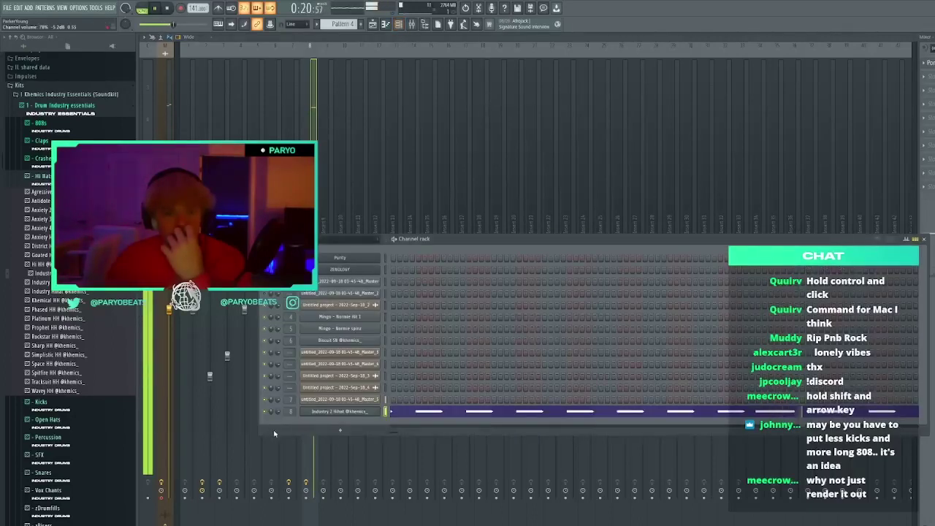
{"action": "left_click", "coordinate": [42, 142]}
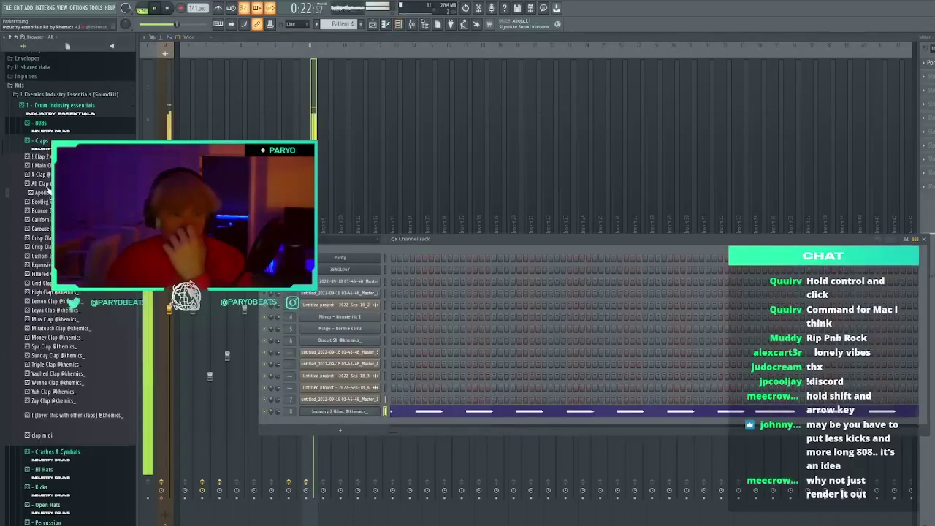
{"action": "left_click_drag", "start_coordinate": [40, 165], "coordinate": [316, 431]}
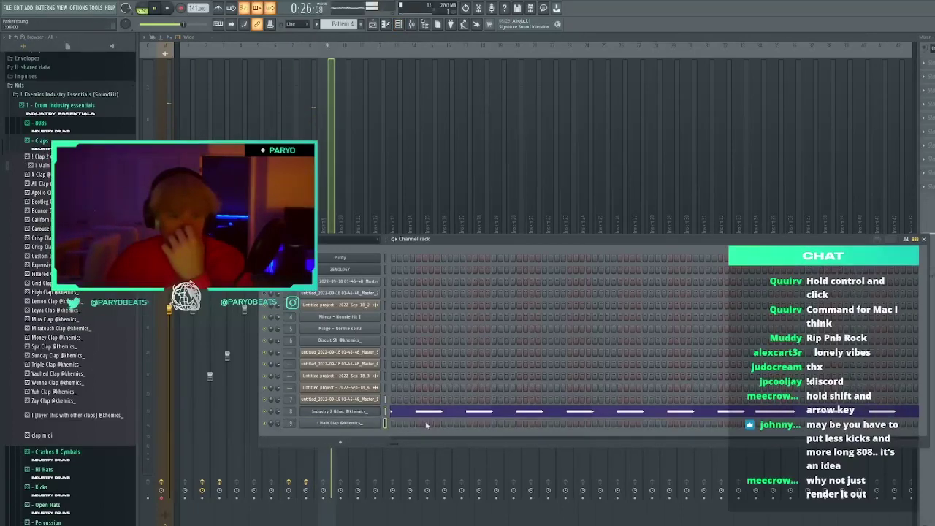
{"action": "left_click", "coordinate": [544, 424]}
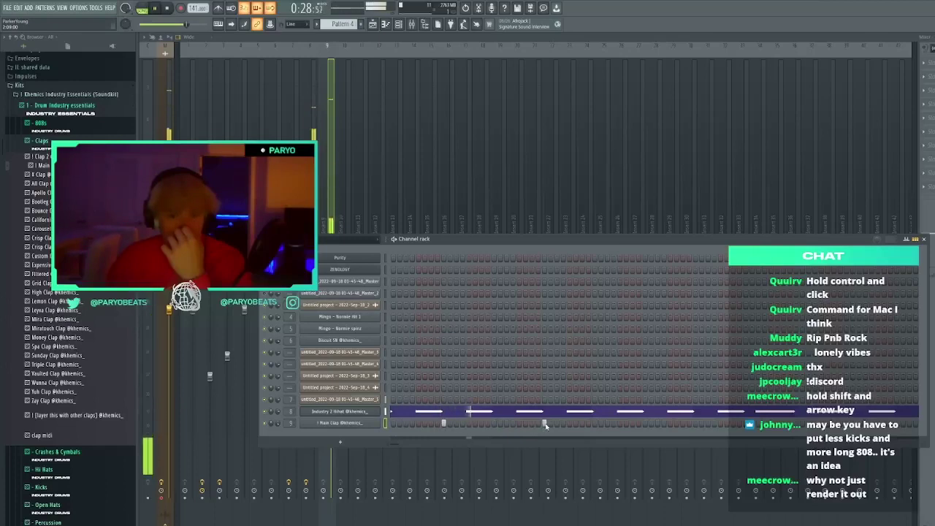
{"action": "left_click", "coordinate": [708, 423]}
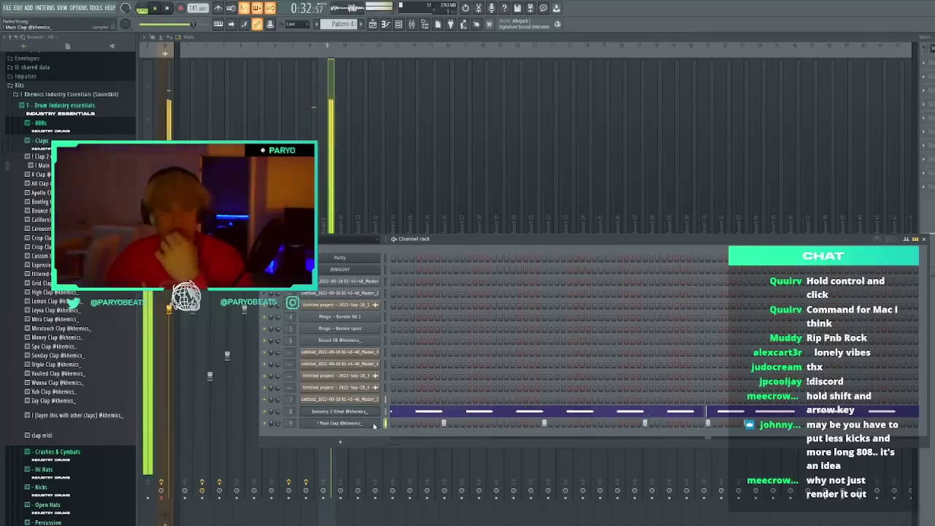
Duplicate the four-bar clap pattern into bars 5 to 8 of the Main Clap's piano roll
{"action": "key", "text": "F7"}
{"action": "scroll", "coordinate": [361, 58], "scroll_direction": "down", "scroll_amount": 3}
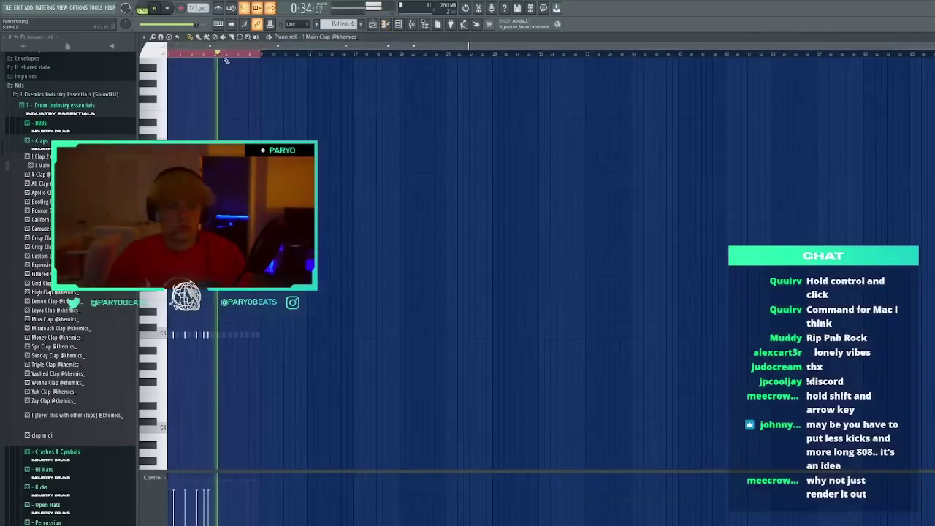
{"action": "scroll", "coordinate": [292, 57], "scroll_direction": "down", "scroll_amount": 3}
{"action": "left_click_drag", "start_coordinate": [282, 57], "coordinate": [279, 57]}
{"action": "key", "text": "ctrl+b"}
{"action": "left_click", "coordinate": [317, 58], "text": "ctrl"}
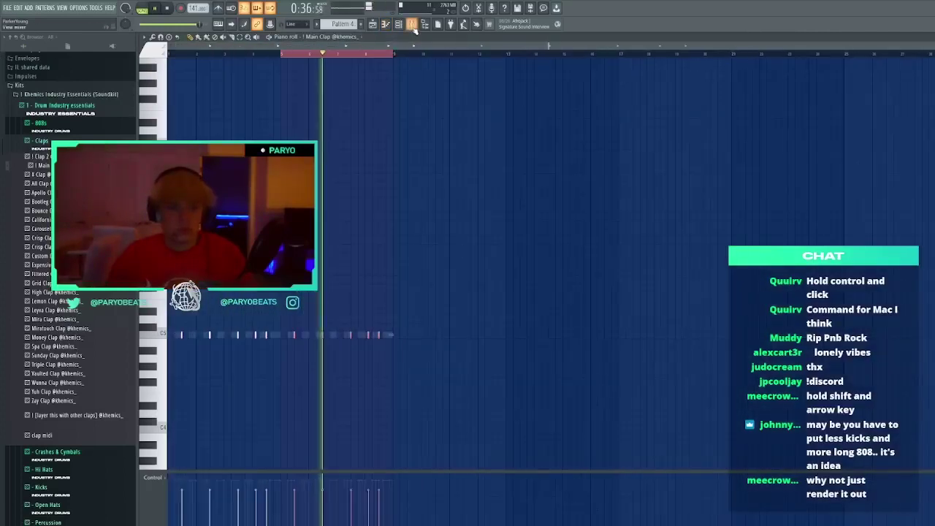
Add Fruity Parametric EQ 2 to the clap's mixer track and boost the high-shelf band by about 8 dB near 13 kHz
{"action": "left_click", "coordinate": [412, 24]}
{"action": "left_click", "coordinate": [823, 364]}
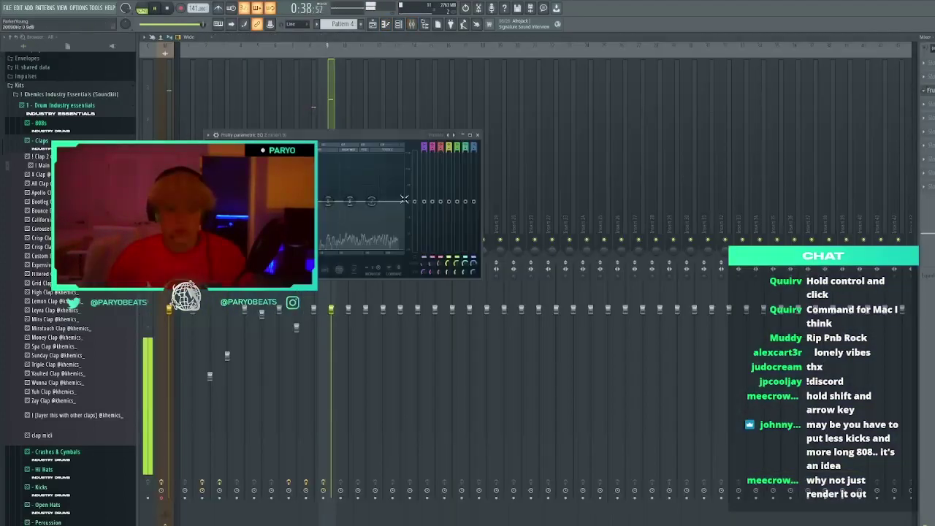
{"action": "left_click_drag", "start_coordinate": [372, 201], "coordinate": [397, 181]}
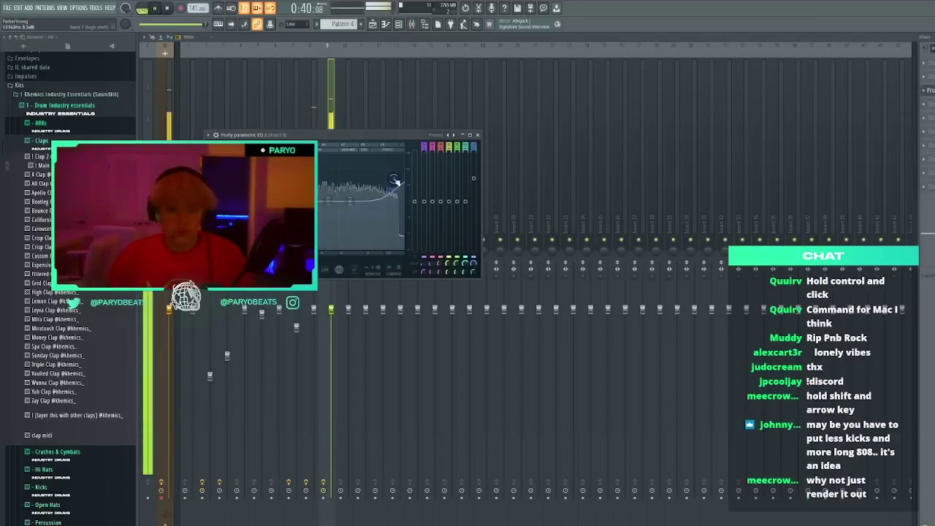
{"action": "left_click", "coordinate": [478, 135]}
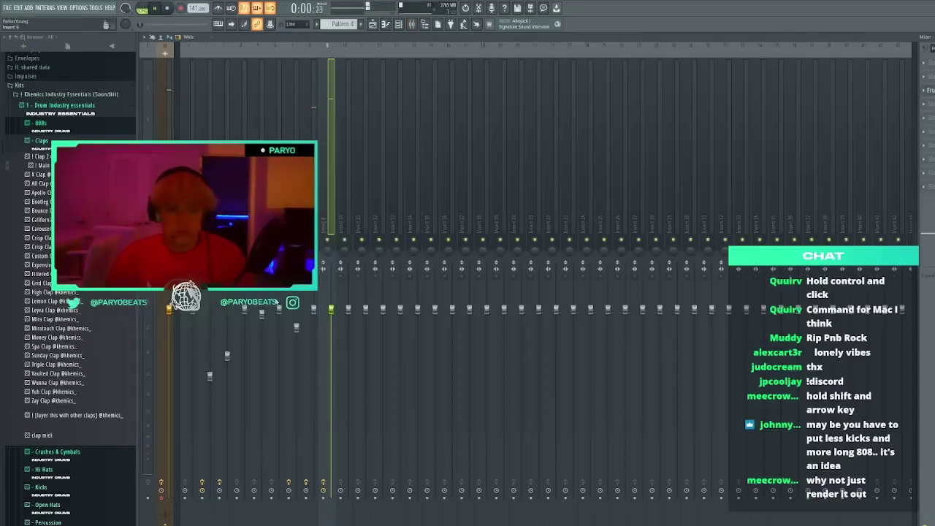
Lower the hi-hat mixer track's volume slightly, close the hi-hat channel's settings, and collapse the kit's Claps folder
{"action": "left_click", "coordinate": [315, 341]}
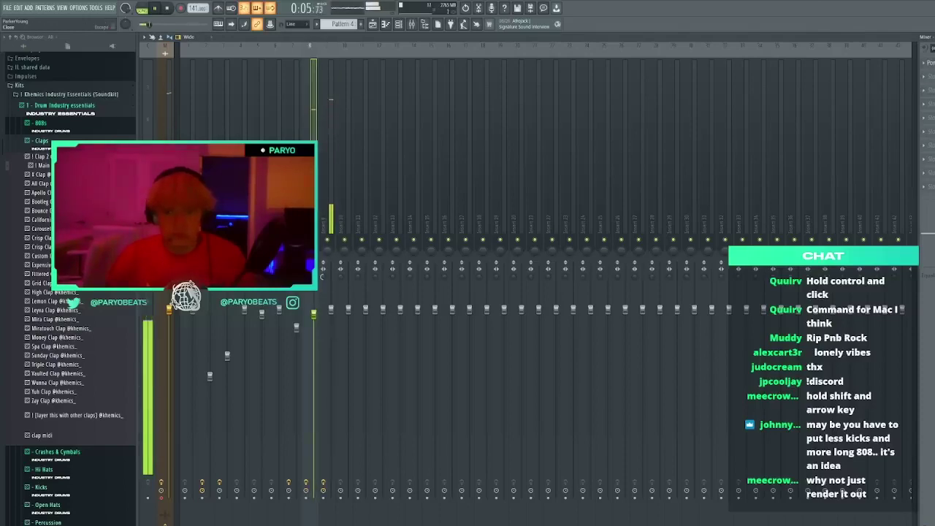
{"action": "key", "text": "F7"}
{"action": "left_click", "coordinate": [502, 272]}
{"action": "right_click", "coordinate": [502, 272]}
{"action": "key", "text": "F7"}
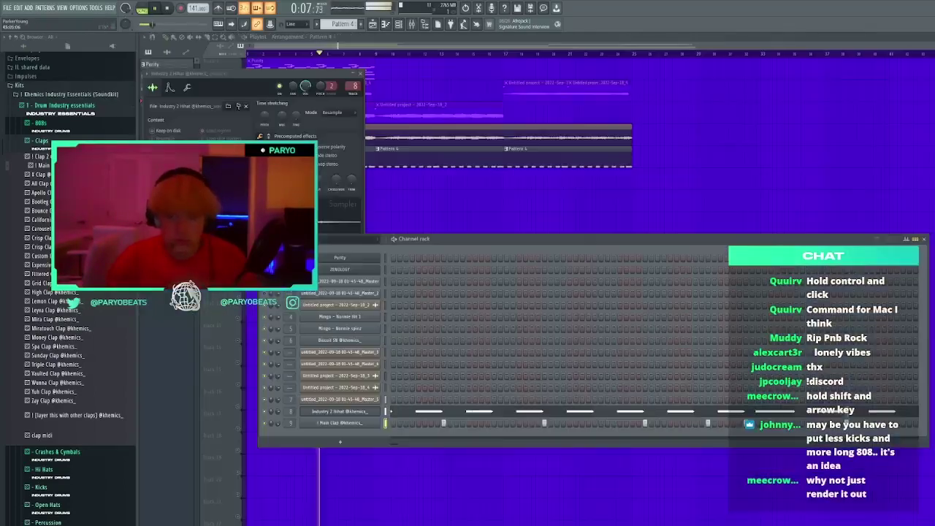
{"action": "key", "text": "space"}
{"action": "key", "text": "space"}
{"action": "left_click", "coordinate": [360, 74]}
{"action": "left_click", "coordinate": [64, 143]}
{"action": "key", "text": "space"}
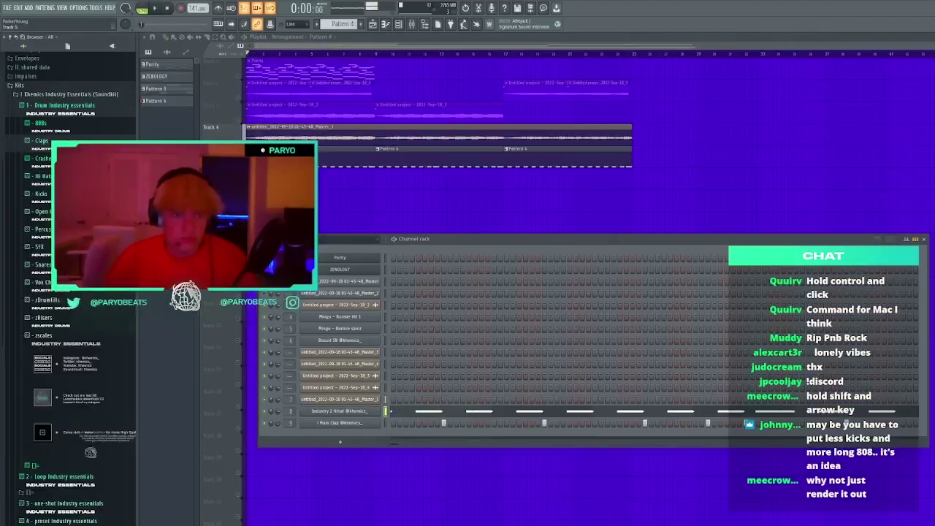
Add the plugg 808 sample from the kit's 808s folder as a new channel and open its sampler settings
{"action": "key", "text": "F6"}
{"action": "key", "text": "F9"}
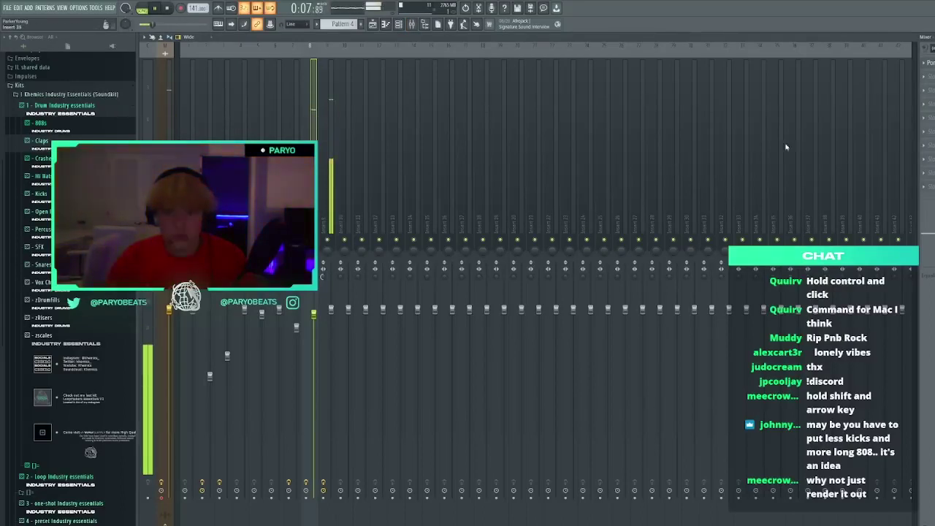
{"action": "key", "text": "F9"}
{"action": "left_click", "coordinate": [398, 24]}
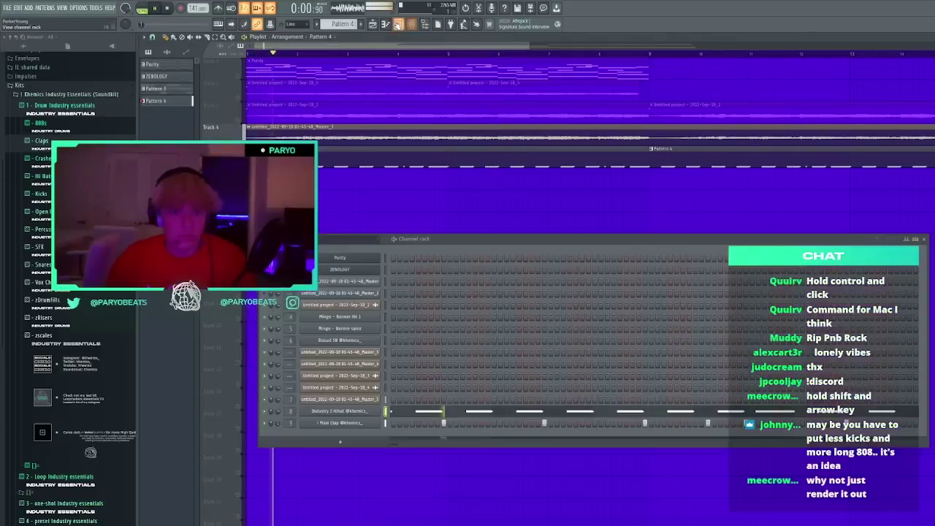
{"action": "left_click", "coordinate": [69, 134]}
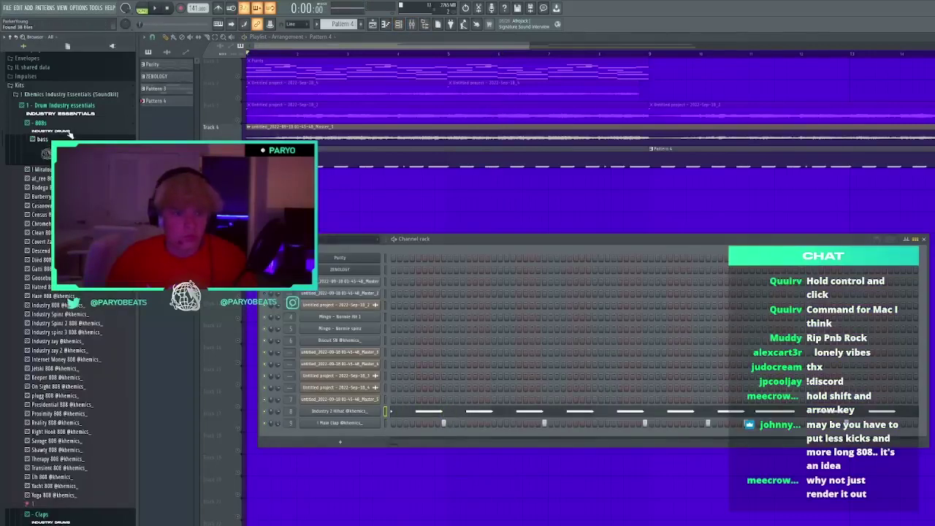
{"action": "key", "text": "space"}
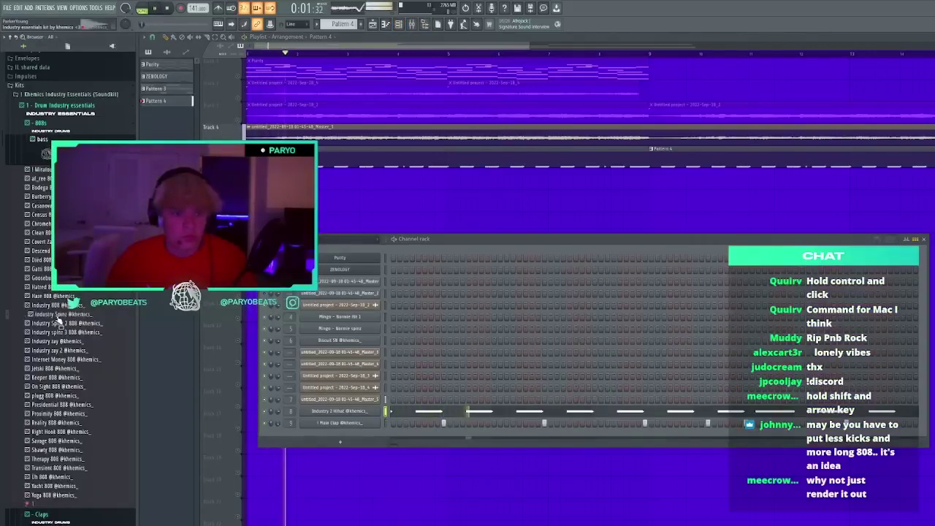
{"action": "left_click_drag", "start_coordinate": [66, 399], "coordinate": [307, 434]}
{"action": "left_click", "coordinate": [332, 434]}
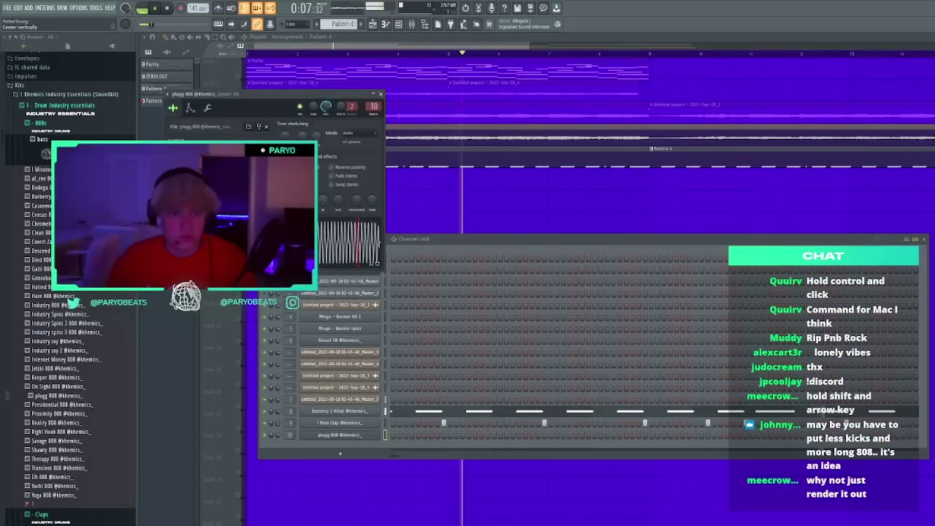
Close the plugg 808's sampler settings and place two-bar notes in its piano roll: C#5 at bar 1 and B4 at bar 3
{"action": "scroll", "coordinate": [357, 172], "scroll_direction": "down", "scroll_amount": 1}
{"action": "key", "text": "Escape"}
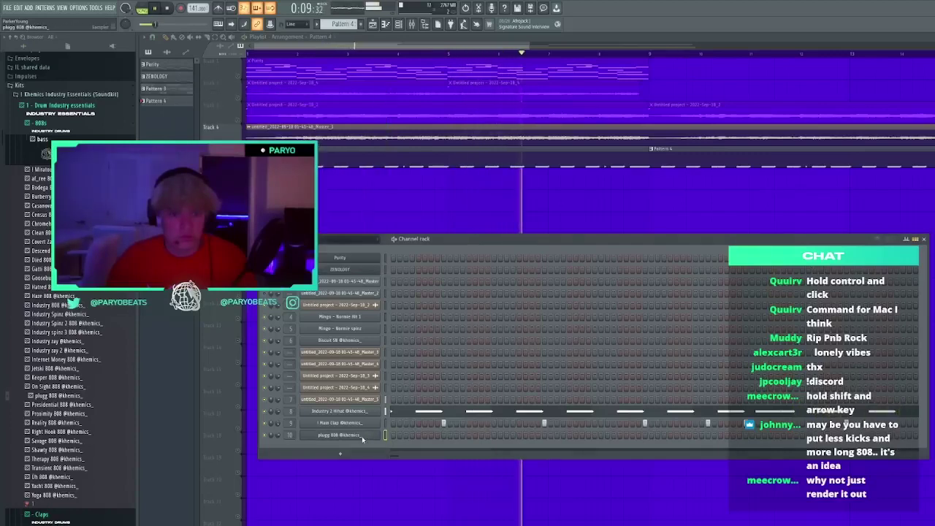
{"action": "key", "text": "F7"}
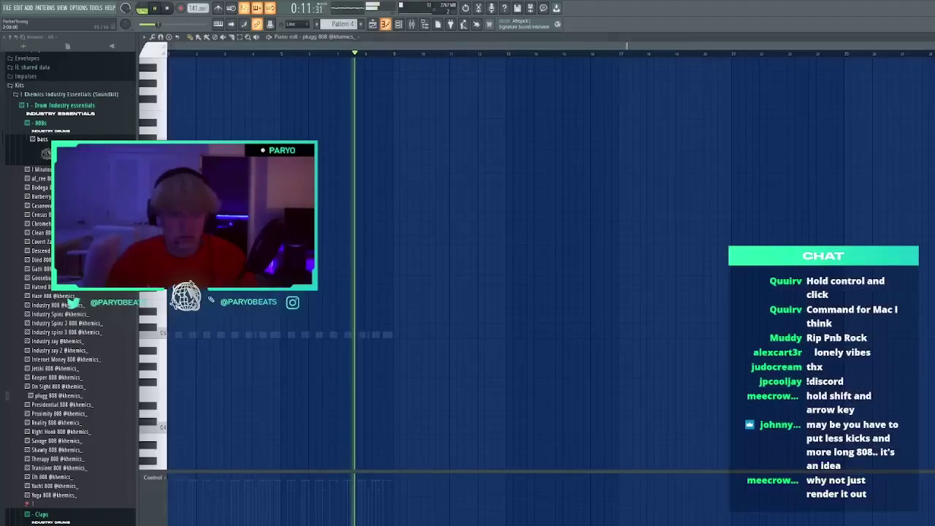
{"action": "left_click", "coordinate": [171, 327]}
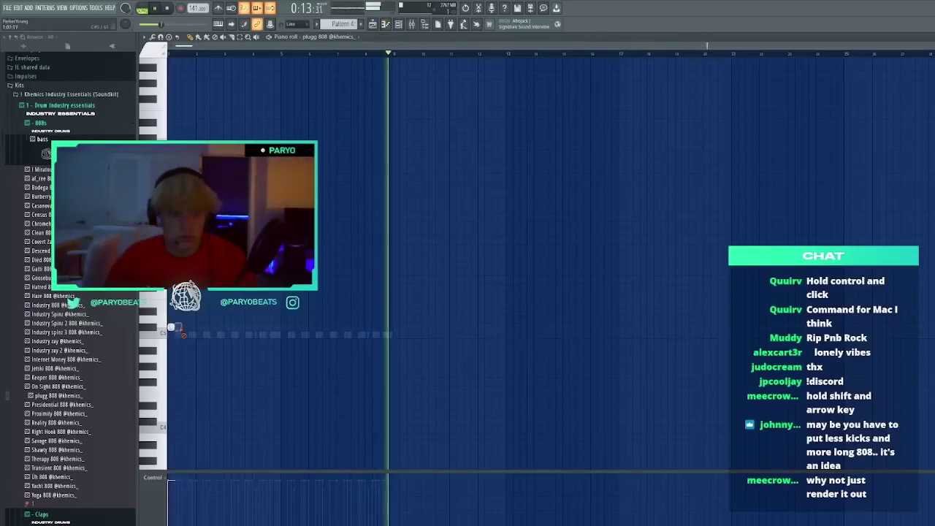
{"action": "left_click_drag", "start_coordinate": [176, 330], "coordinate": [212, 343]}
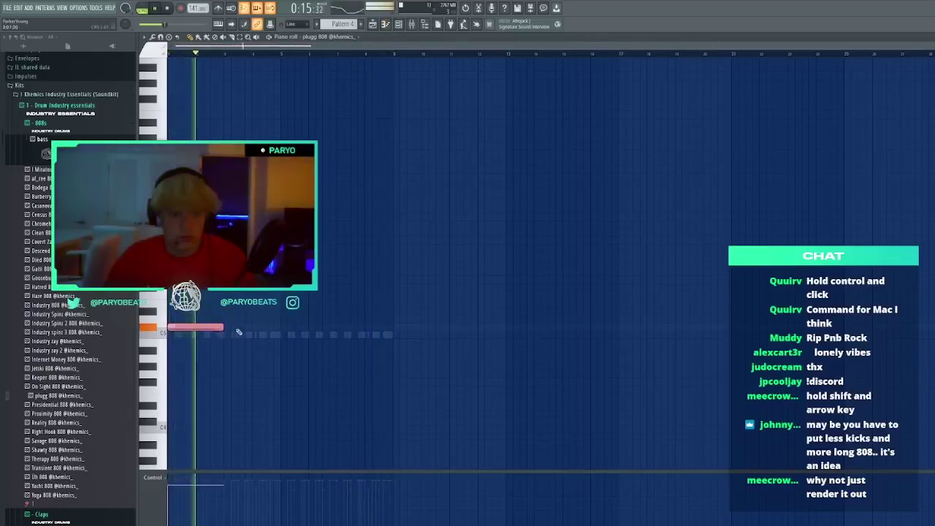
{"action": "left_click", "coordinate": [227, 342]}
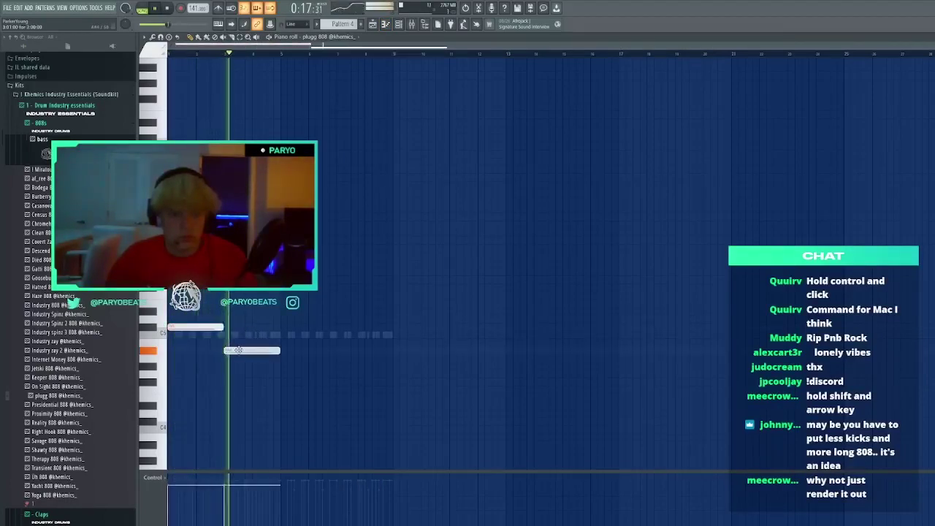
{"action": "scroll", "coordinate": [275, 81], "scroll_direction": "up", "scroll_amount": 5}
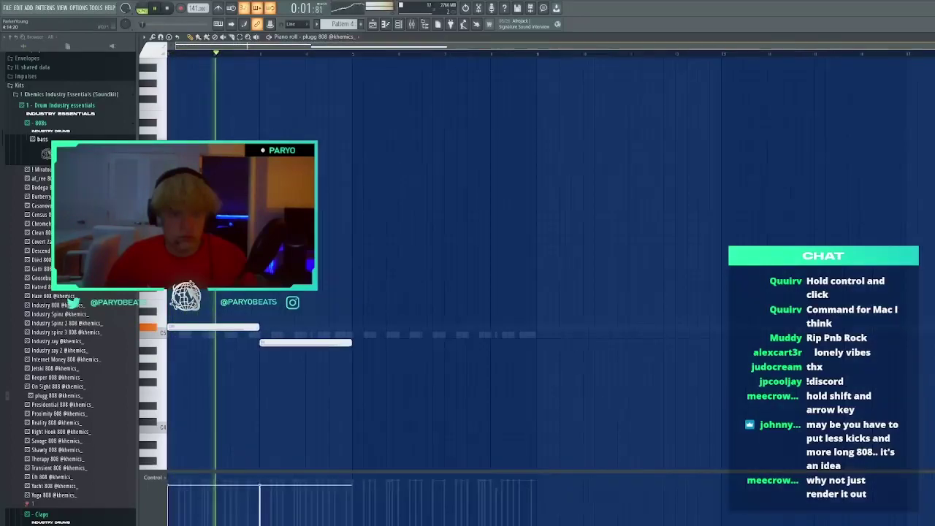
{"action": "left_click", "coordinate": [475, 193]}
{"action": "left_click", "coordinate": [494, 214]}
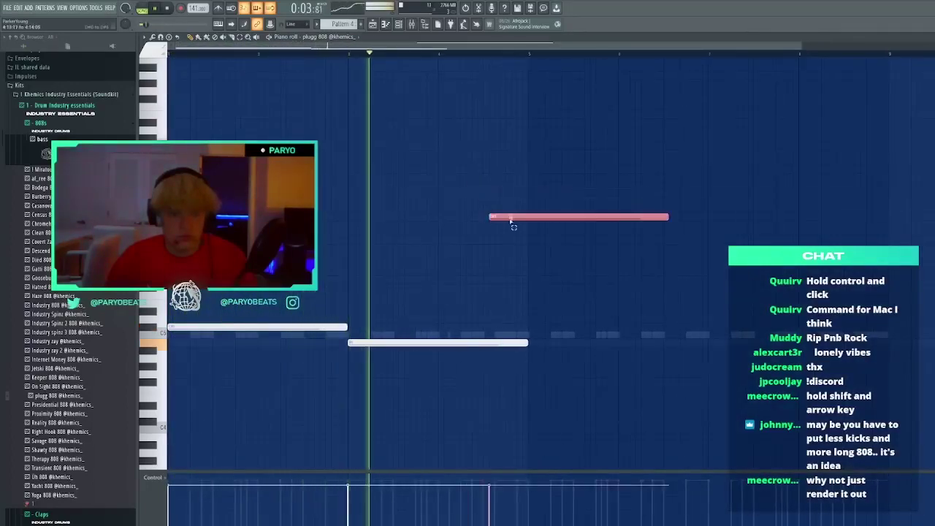
{"action": "right_click", "coordinate": [511, 219]}
Split the B4 note, lower its second part to A4, and fit it from beat 4 of bar 3 to the end of bar 4
{"action": "key", "text": "c"}
{"action": "left_click_drag", "start_coordinate": [439, 353], "coordinate": [441, 335]}
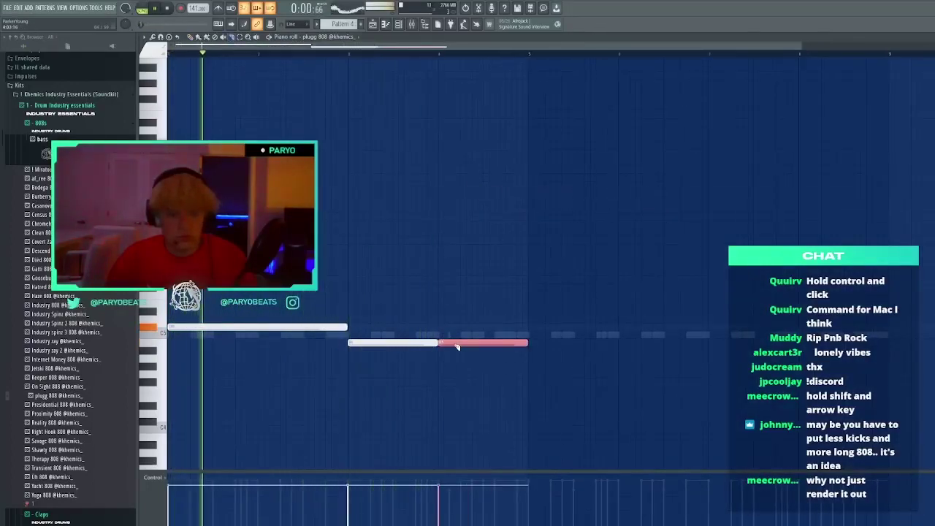
{"action": "key", "text": "shift+Down"}
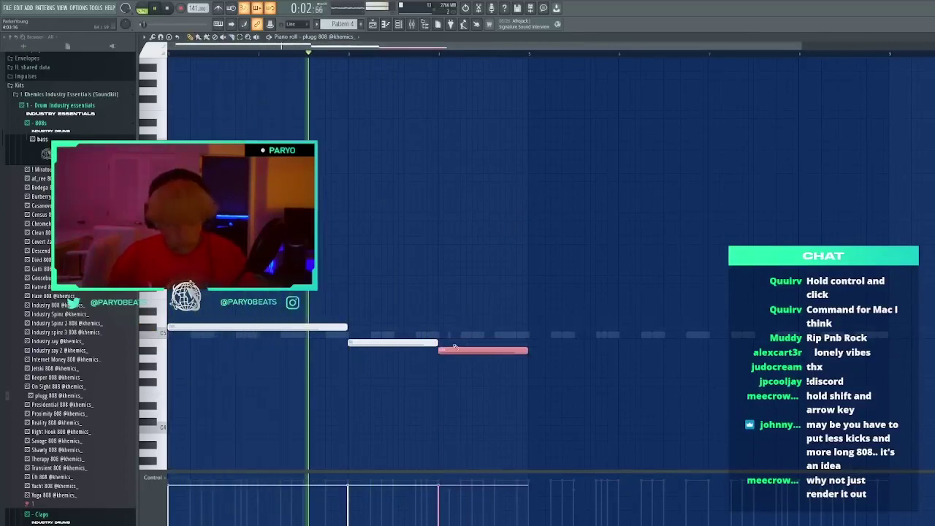
{"action": "key", "text": "shift+Down"}
{"action": "left_click", "coordinate": [532, 327]}
{"action": "right_click", "coordinate": [534, 328]}
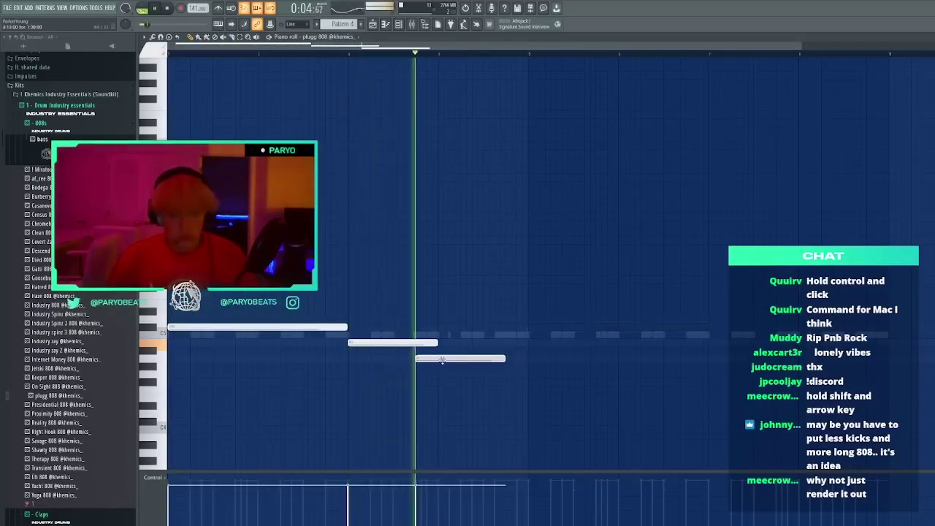
{"action": "left_click_drag", "start_coordinate": [466, 358], "coordinate": [415, 343]}
{"action": "left_click_drag", "start_coordinate": [509, 358], "coordinate": [528, 358]}
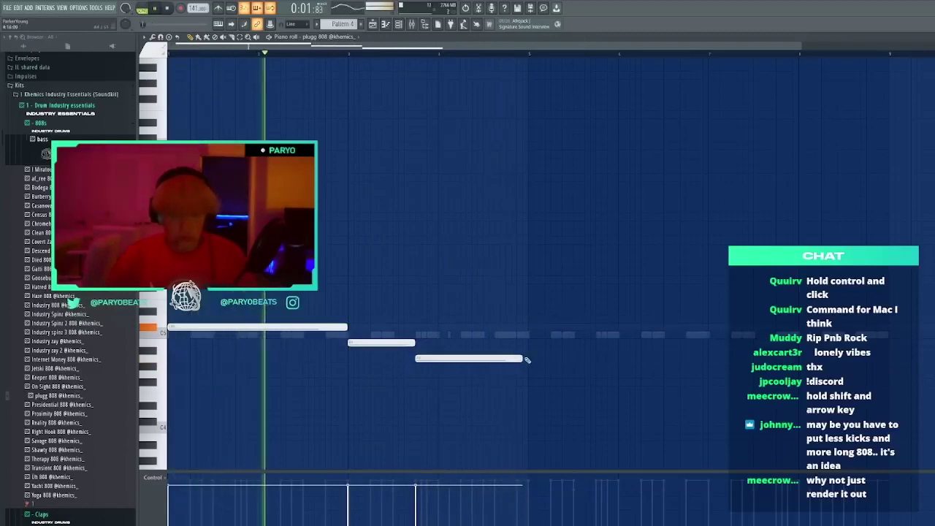
Duplicate the four-bar 808 pattern into bars 5 to 8, split the last A4 note late in bar 8, and leave the piano roll
{"action": "key", "text": "ctrl+b"}
{"action": "key", "text": "ctrl+a"}
{"action": "left_click_drag", "start_coordinate": [497, 283], "coordinate": [543, 285]}
{"action": "right_click", "coordinate": [543, 285]}
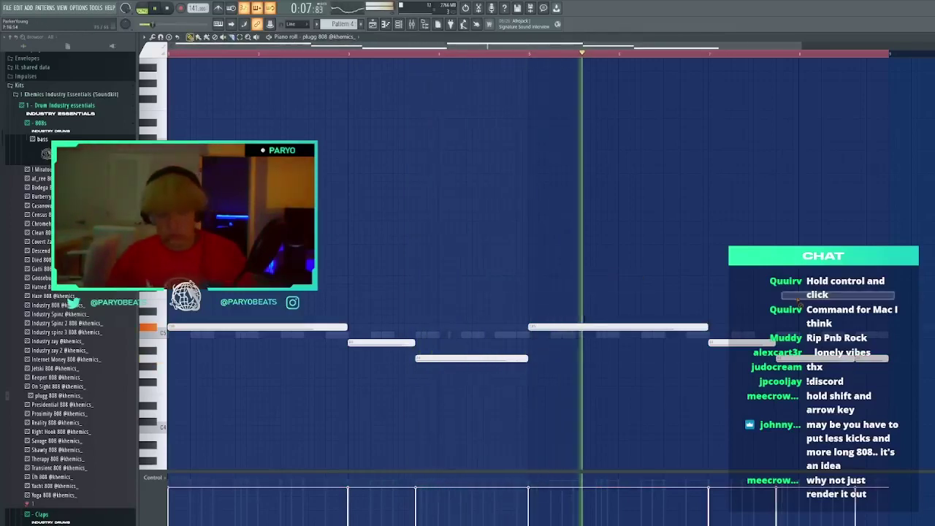
{"action": "key", "text": "Escape"}
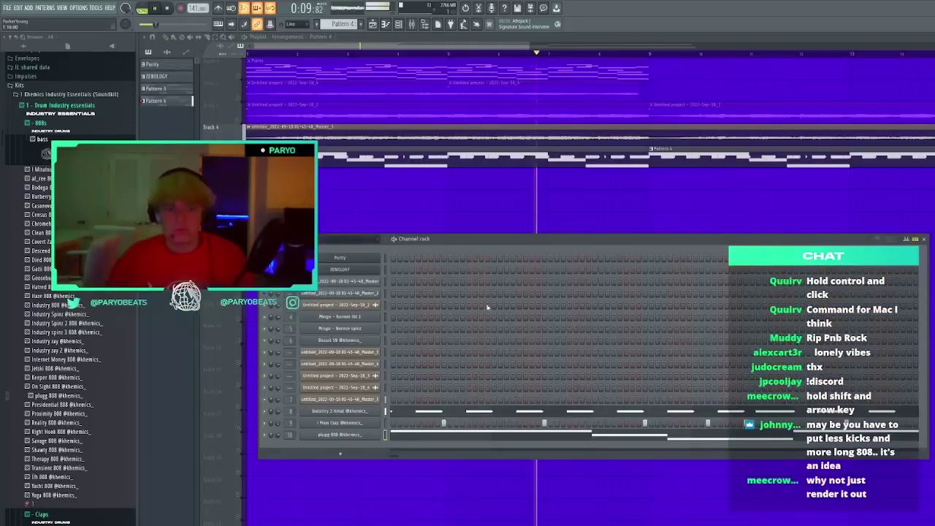
Play the playlist arrangement from bar 1 and show the channel rack
{"action": "key", "text": "F6"}
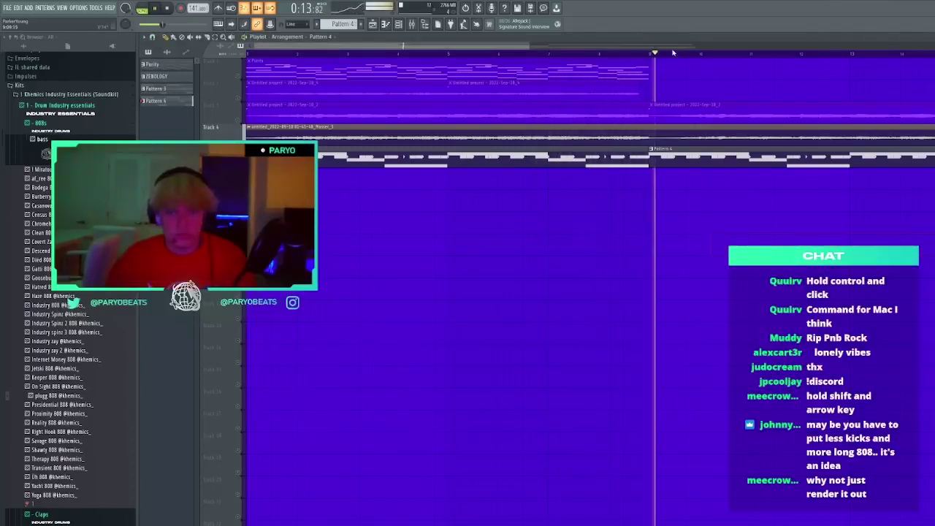
{"action": "scroll", "coordinate": [670, 55], "scroll_direction": "down", "scroll_amount": 3}
{"action": "left_click", "coordinate": [460, 54]}
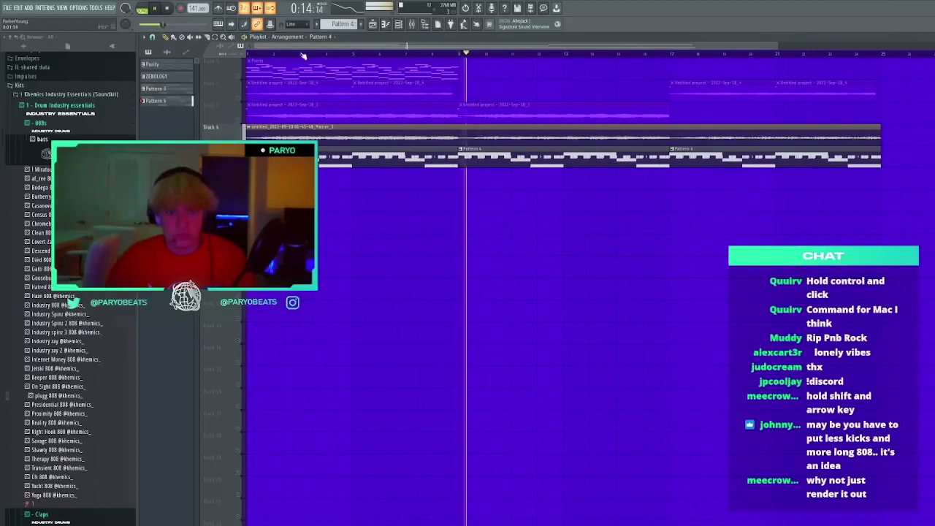
{"action": "left_click", "coordinate": [247, 55]}
{"action": "left_click", "coordinate": [399, 24]}
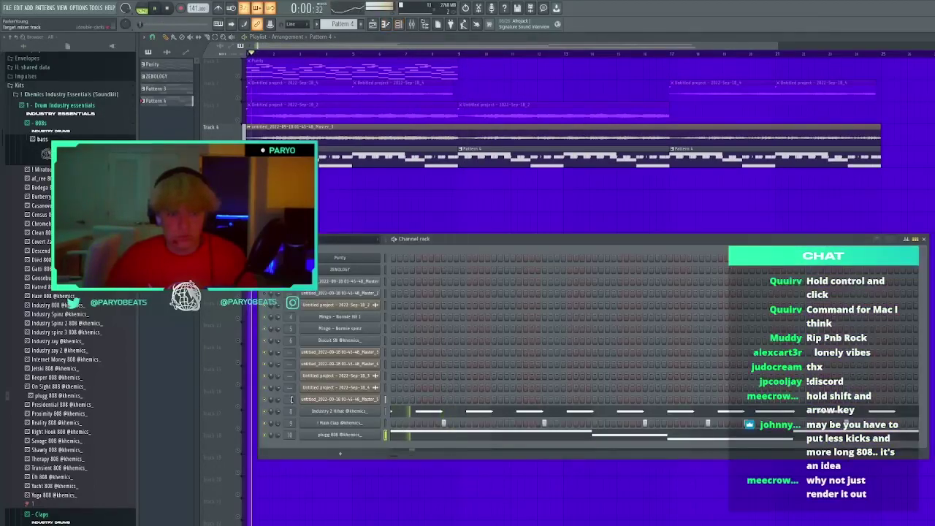
Try the Mingo - plugg 808 sample from the mingo 7k drumkit on the existing 808 channel
{"action": "left_click", "coordinate": [45, 107]}
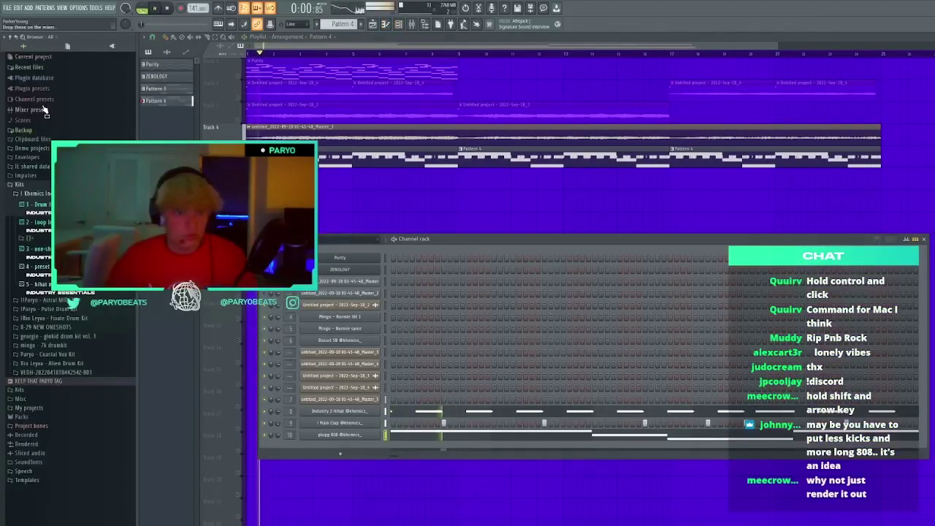
{"action": "left_click", "coordinate": [44, 345]}
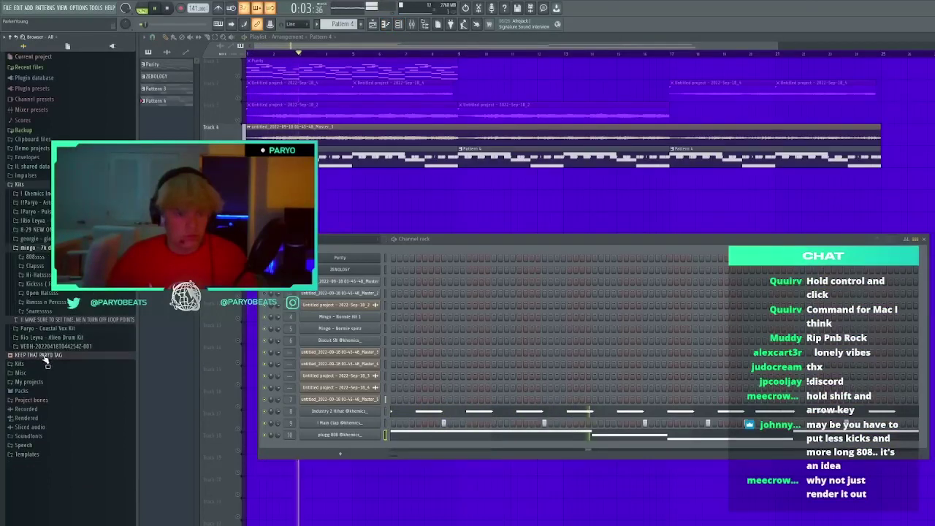
{"action": "left_click", "coordinate": [33, 257]}
{"action": "left_click_drag", "start_coordinate": [62, 377], "coordinate": [340, 435]}
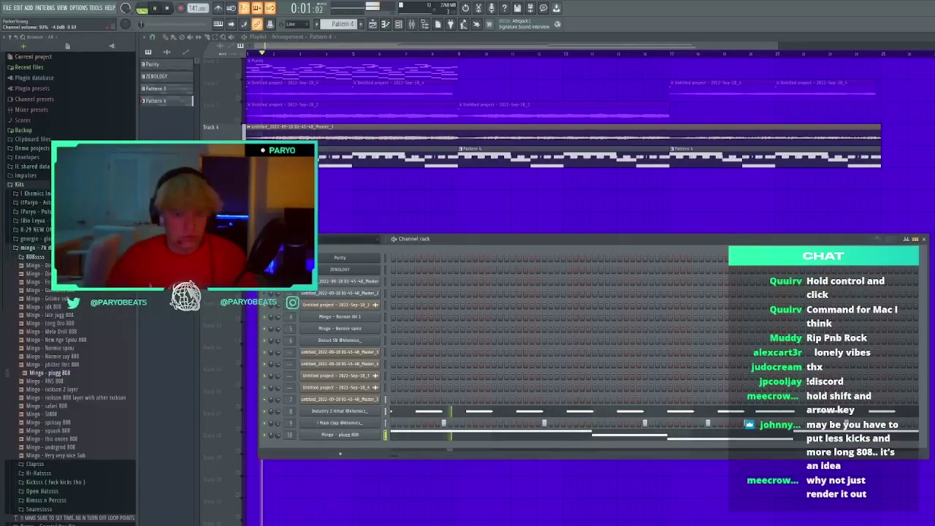
Replace the 808 channel's sample with georgie_808_olive from the georgie drum kit's 808s folder
{"action": "left_click", "coordinate": [37, 239]}
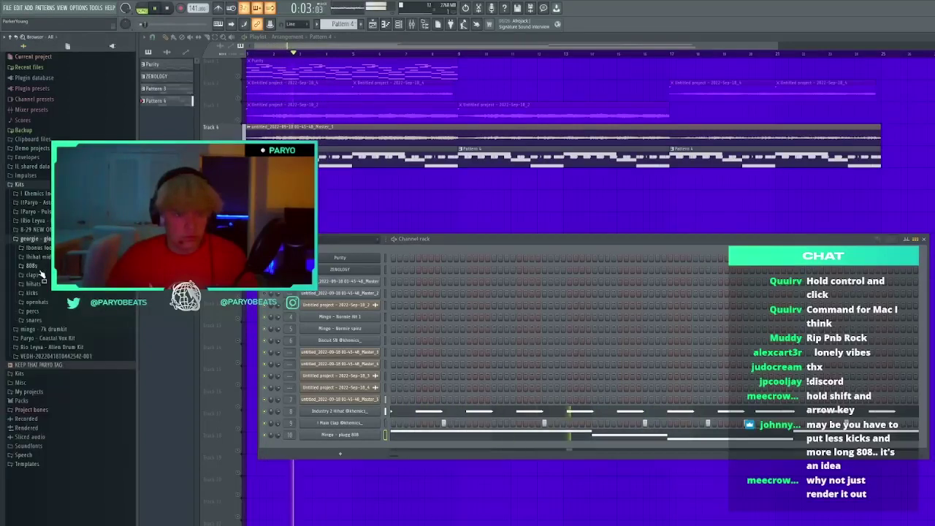
{"action": "left_click", "coordinate": [32, 266]}
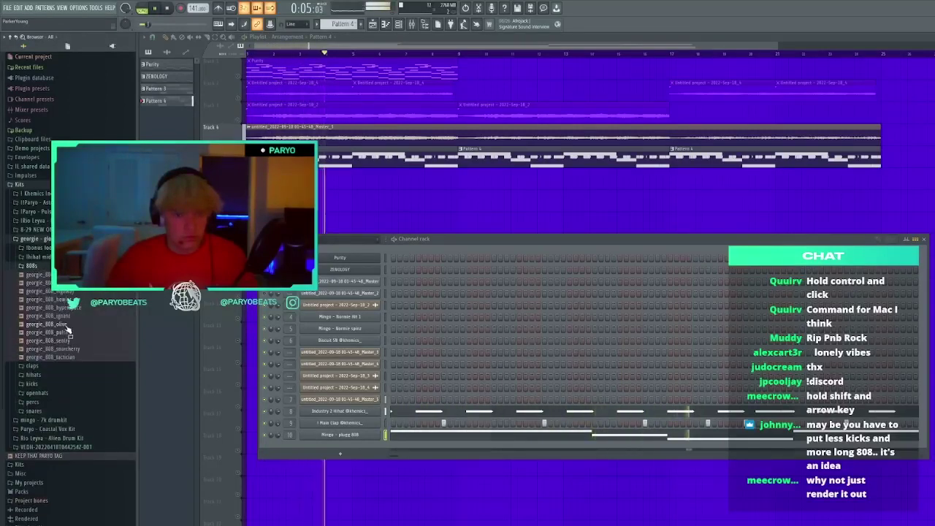
{"action": "left_click", "coordinate": [66, 326]}
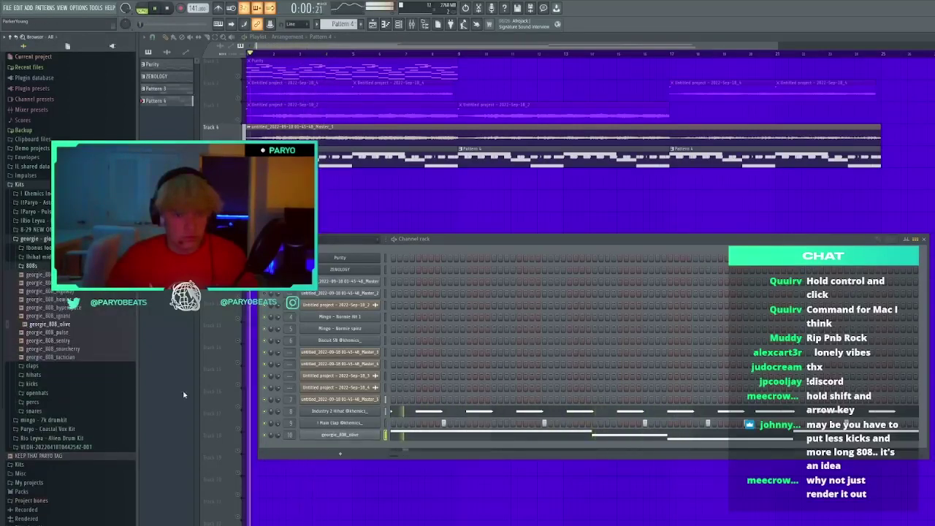
Slice the 808's long notes in bars 1, 4, 5, 7 and 8 to add extra hits at the same pitches
{"action": "left_click", "coordinate": [398, 435]}
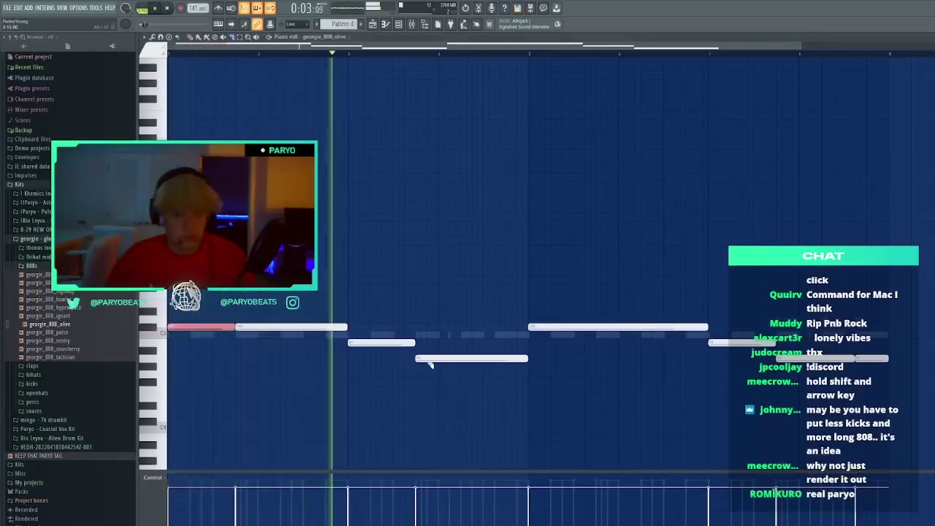
{"action": "left_click", "coordinate": [497, 367]}
{"action": "key", "text": "ctrl+z"}
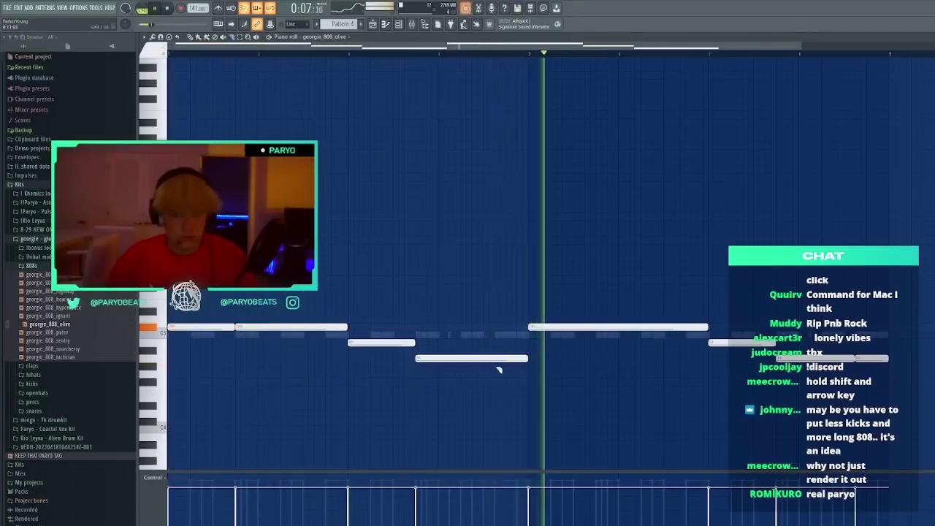
{"action": "left_click_drag", "start_coordinate": [495, 368], "coordinate": [495, 353]}
{"action": "left_click", "coordinate": [596, 333]}
{"action": "left_click_drag", "start_coordinate": [597, 334], "coordinate": [596, 322]}
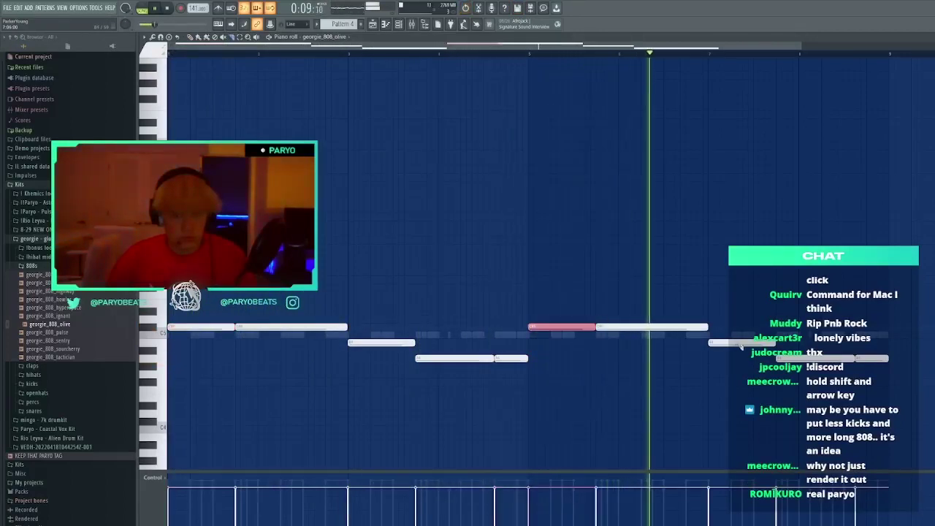
{"action": "left_click_drag", "start_coordinate": [743, 349], "coordinate": [743, 338]}
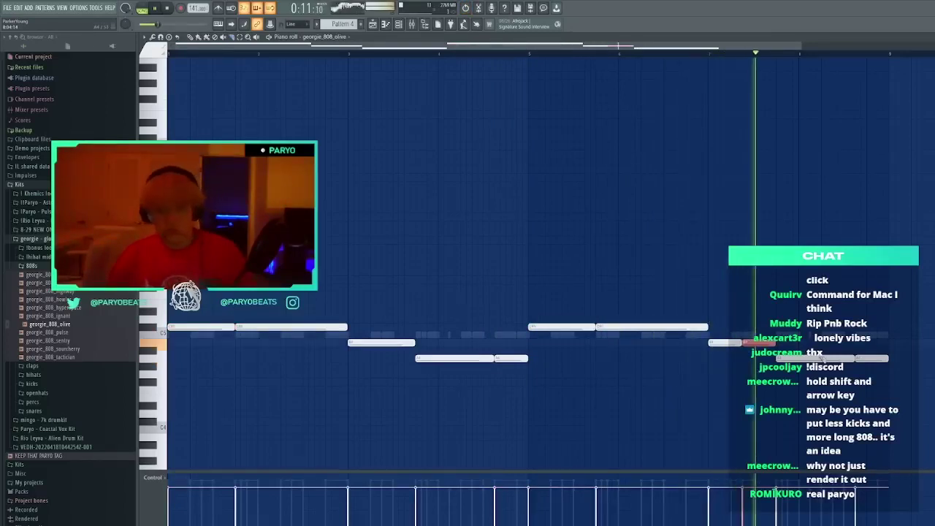
{"action": "left_click_drag", "start_coordinate": [820, 364], "coordinate": [829, 357]}
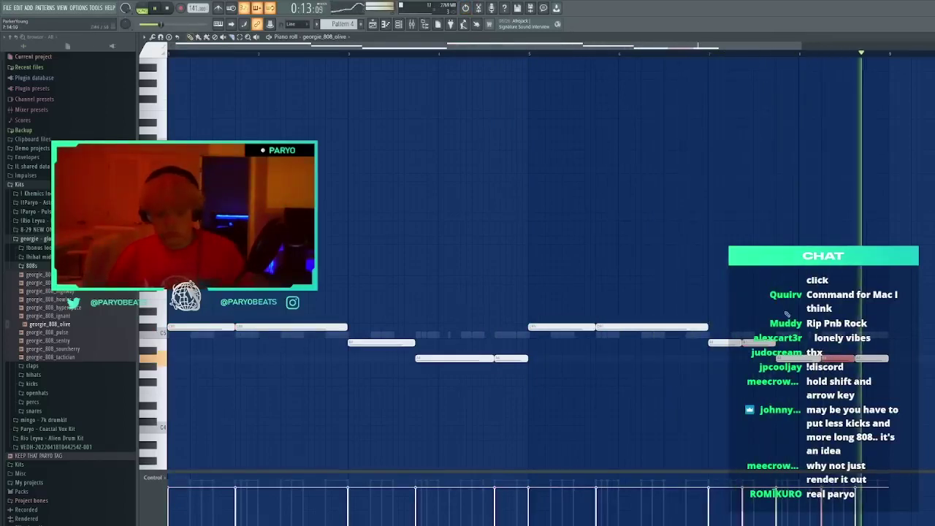
Add Frequency Splitter to the 808's mixer track, adjust its band controls, and close its window
{"action": "left_click", "coordinate": [398, 24]}
{"action": "left_click", "coordinate": [411, 25]}
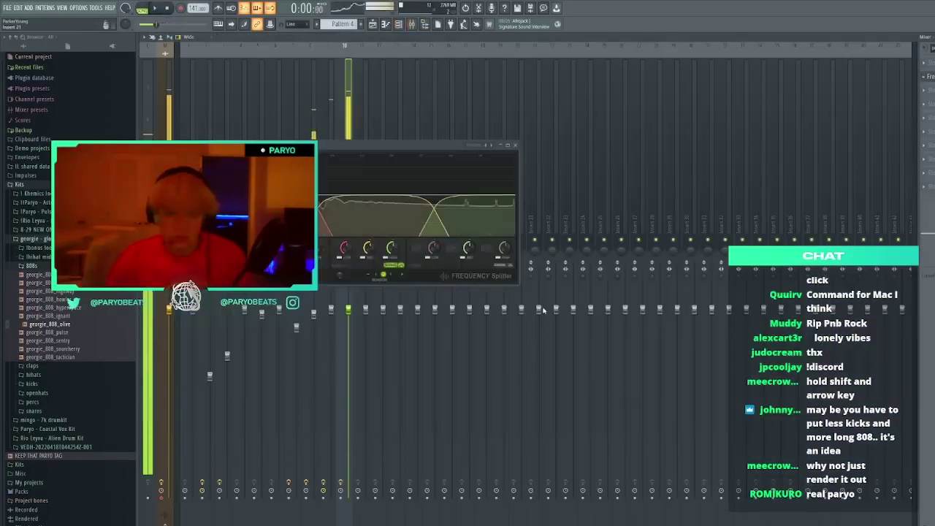
{"action": "left_click_drag", "start_coordinate": [373, 257], "coordinate": [390, 249]}
{"action": "left_click", "coordinate": [515, 144]}
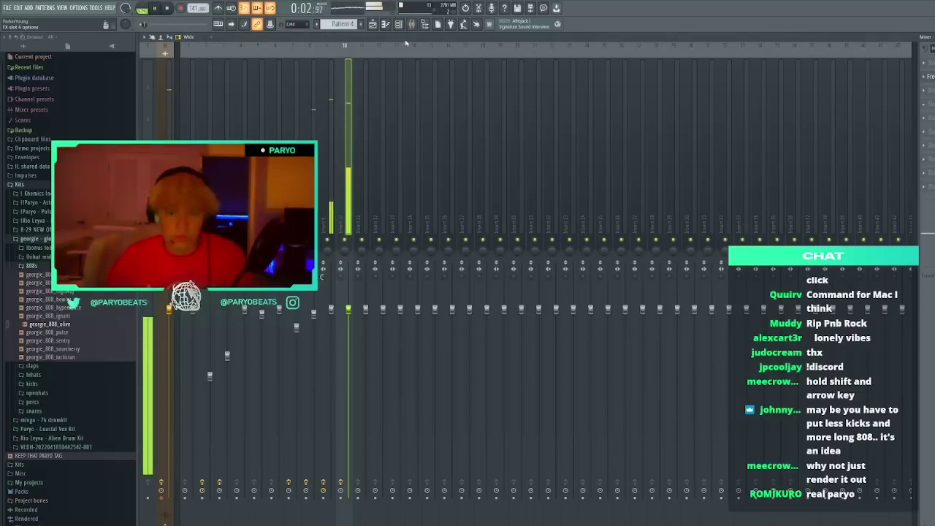
Check the channel settings of the georgie_808_olive sampler and the rendered melody clip, and close both
{"action": "key", "text": "F6"}
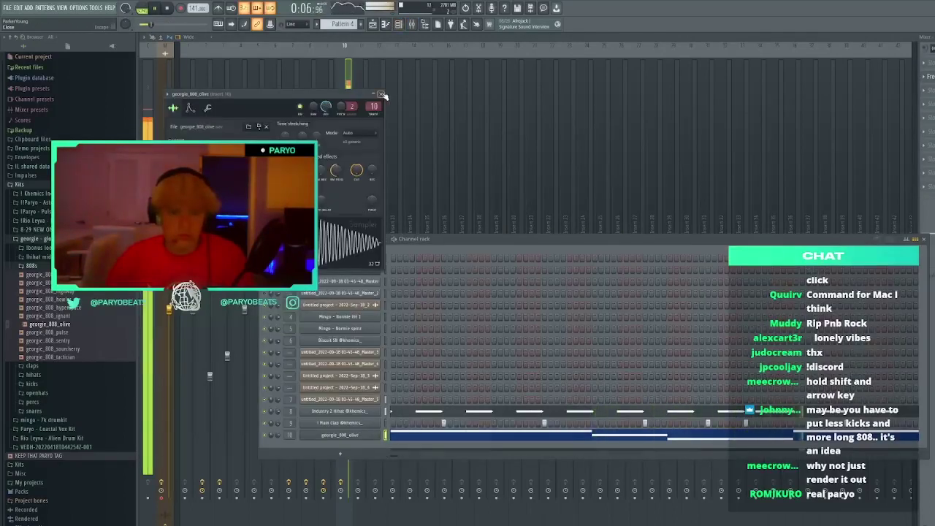
{"action": "left_click", "coordinate": [381, 94]}
{"action": "key", "text": "F6"}
{"action": "key", "text": "F9"}
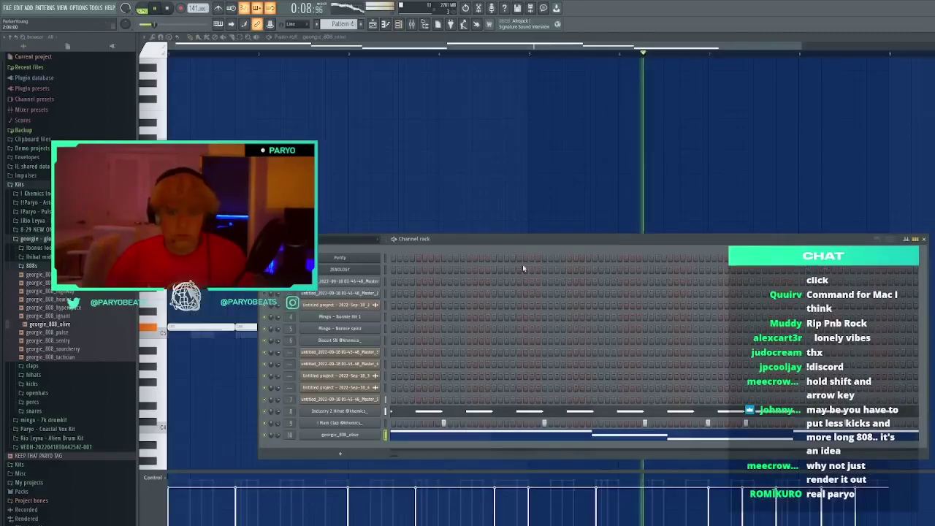
{"action": "key", "text": "space"}
{"action": "left_click", "coordinate": [340, 399]}
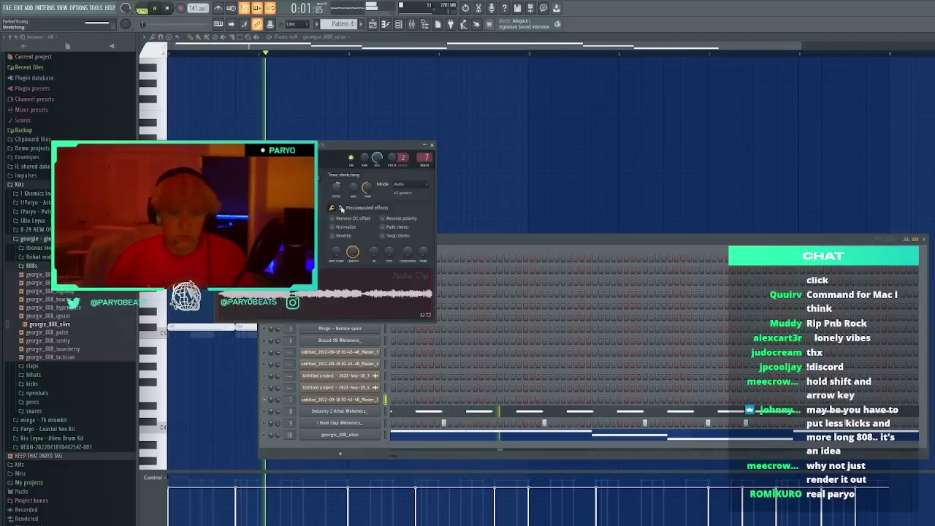
{"action": "left_click", "coordinate": [432, 145]}
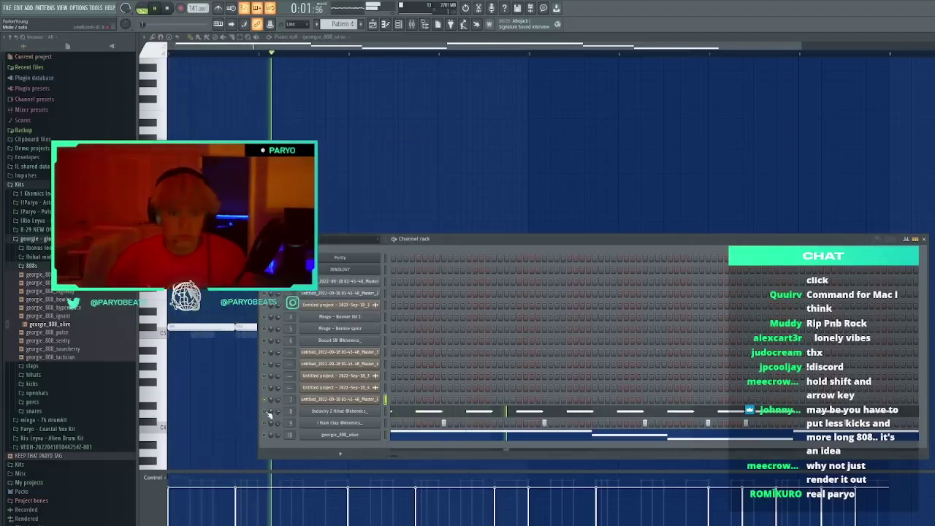
Transpose all 808 notes up four semitones in the georgie_808_olive piano roll
{"action": "left_click", "coordinate": [396, 434]}
{"action": "left_click", "coordinate": [406, 433]}
{"action": "key", "text": "space"}
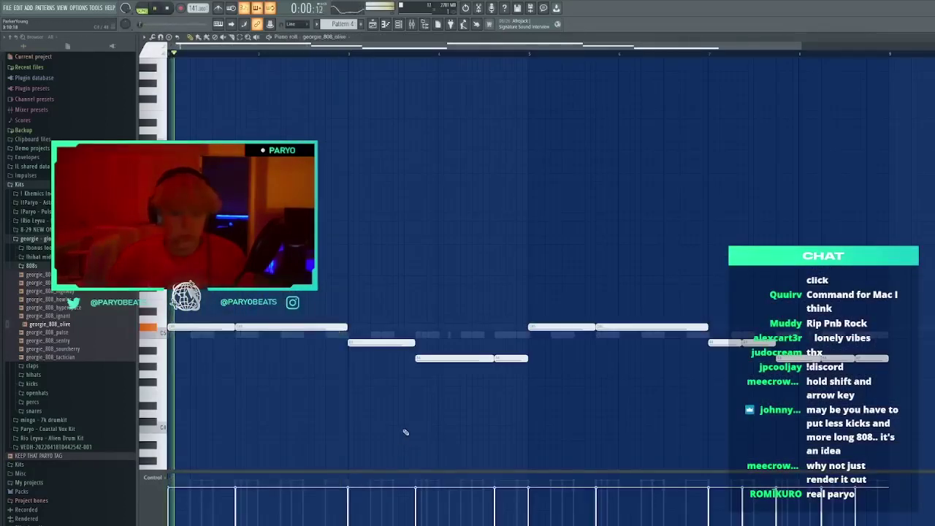
{"action": "key", "text": "Up"}
{"action": "key", "text": "Up"}
{"action": "key", "text": "Up"}
{"action": "key", "text": "Up"}
{"action": "left_click", "coordinate": [403, 429]}
{"action": "right_click", "coordinate": [407, 427]}
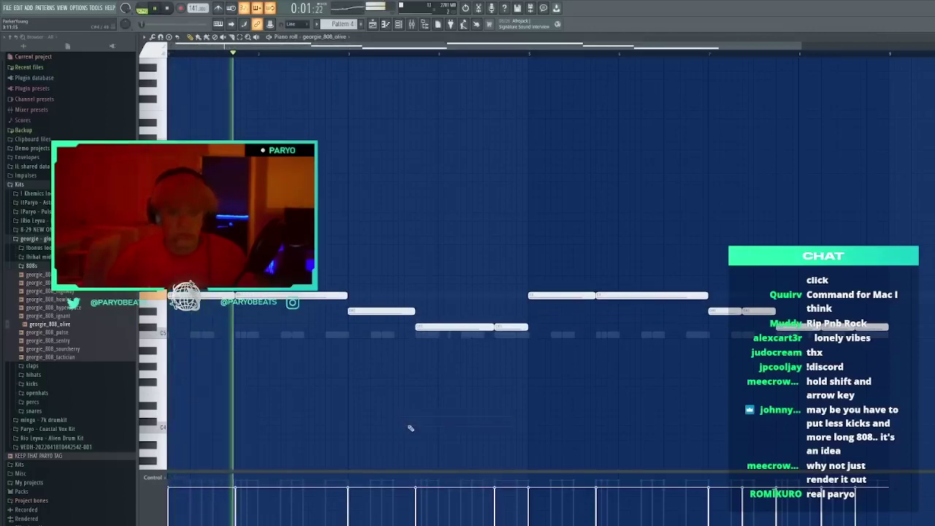
{"action": "left_click", "coordinate": [425, 405]}
{"action": "right_click", "coordinate": [429, 407]}
{"action": "key", "text": "ctrl+a"}
{"action": "left_click", "coordinate": [457, 397]}
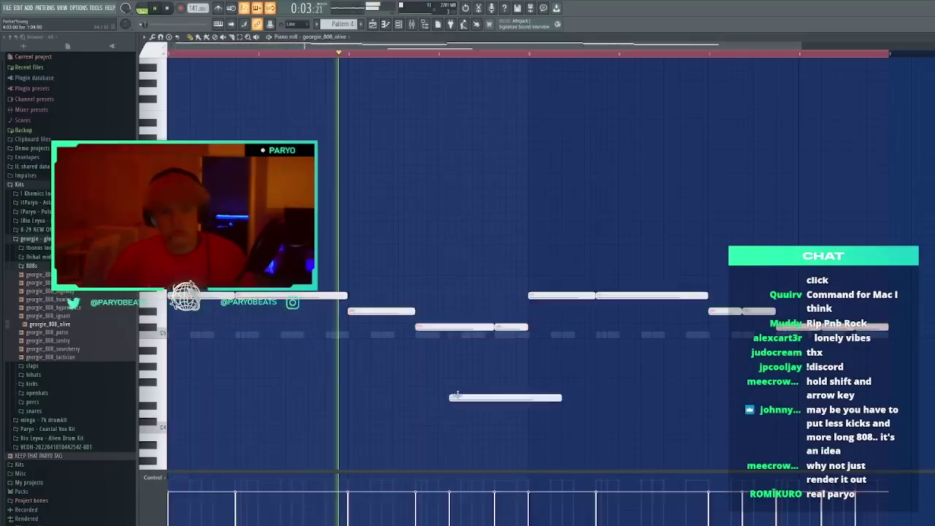
{"action": "right_click", "coordinate": [462, 397]}
{"action": "left_click", "coordinate": [502, 390]}
{"action": "right_click", "coordinate": [505, 389]}
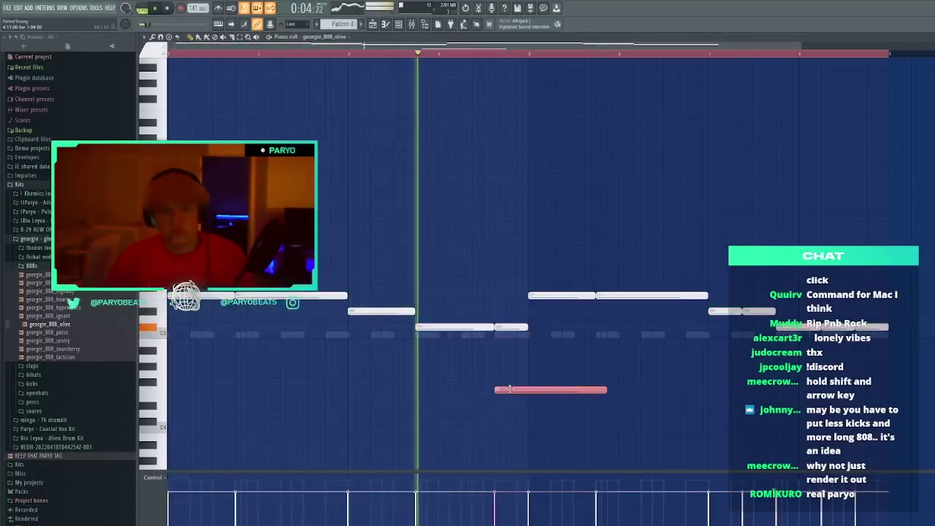
{"action": "left_click", "coordinate": [565, 391]}
{"action": "right_click", "coordinate": [581, 390]}
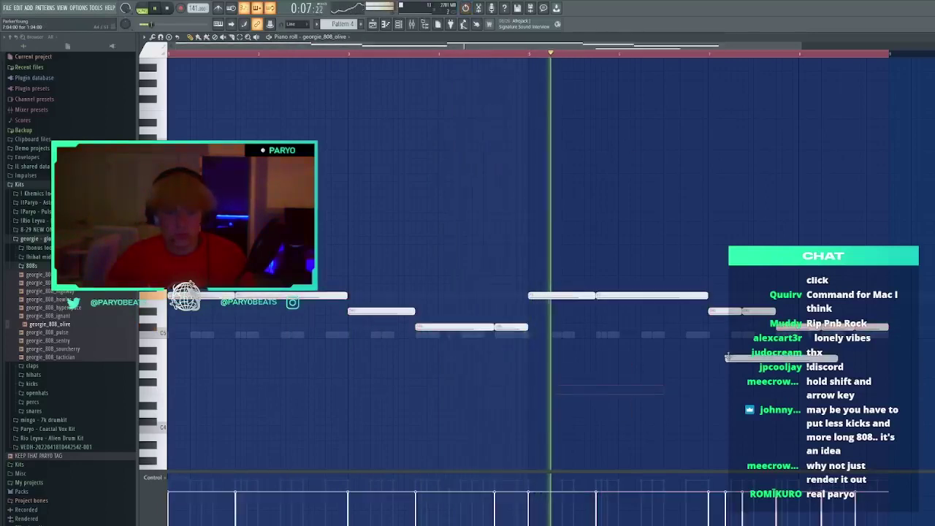
{"action": "left_click", "coordinate": [742, 366]}
{"action": "right_click", "coordinate": [752, 367]}
{"action": "left_click", "coordinate": [791, 201]}
{"action": "right_click", "coordinate": [790, 202]}
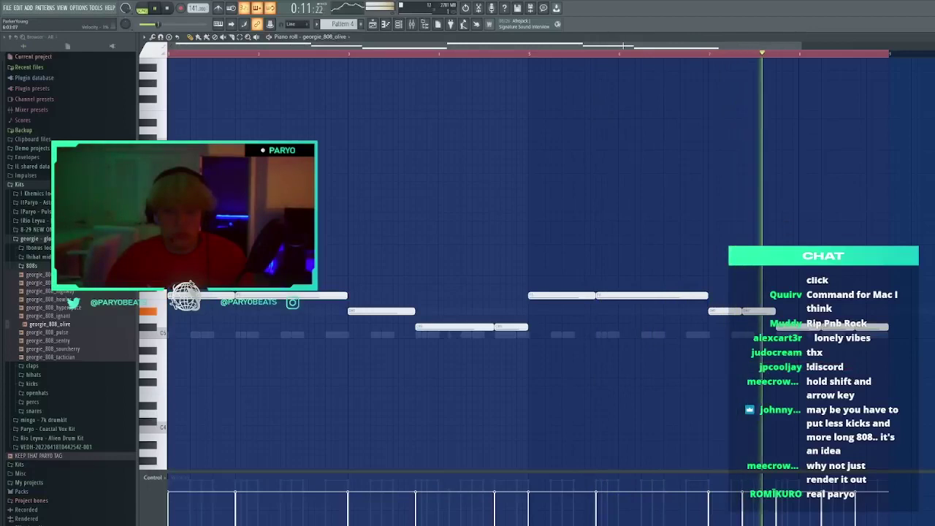
{"action": "left_click", "coordinate": [550, 169]}
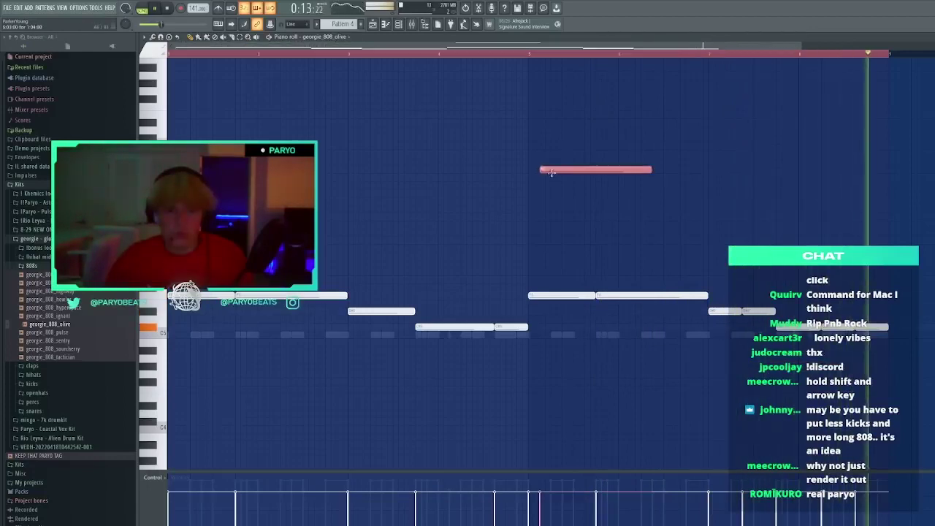
{"action": "right_click", "coordinate": [552, 169]}
Add the racks [kick] sample from the Paryo kit's kicks folder as a new channel below the 808
{"action": "key", "text": "F7"}
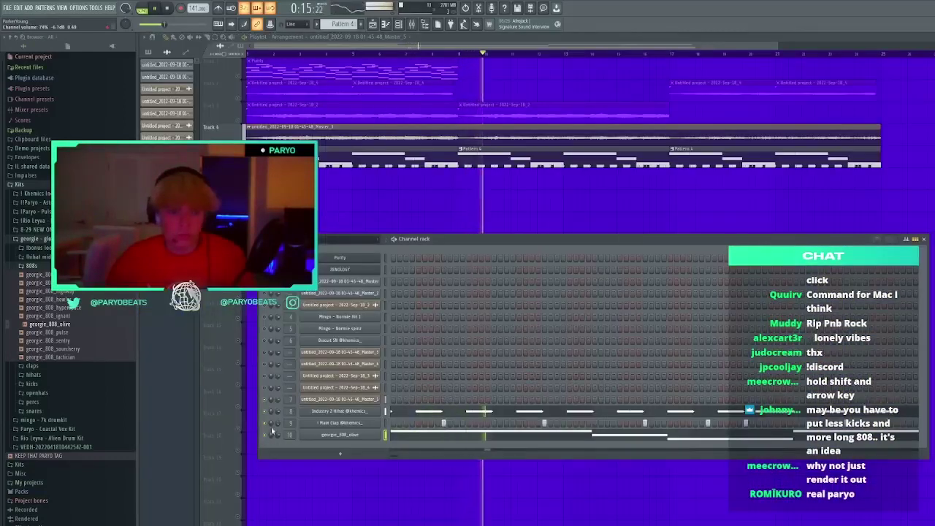
{"action": "left_click", "coordinate": [22, 239]}
{"action": "left_click", "coordinate": [33, 211]}
{"action": "left_click", "coordinate": [32, 265]}
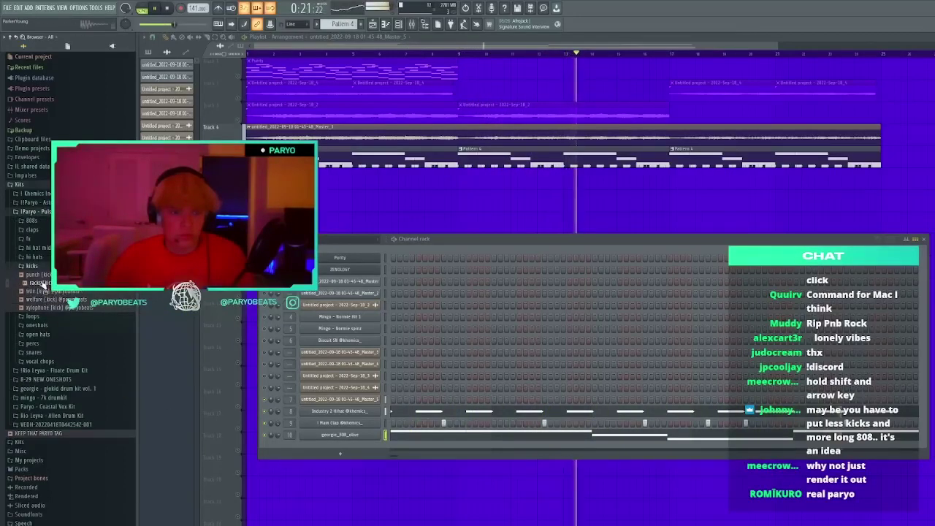
{"action": "left_click_drag", "start_coordinate": [351, 452], "coordinate": [350, 450]}
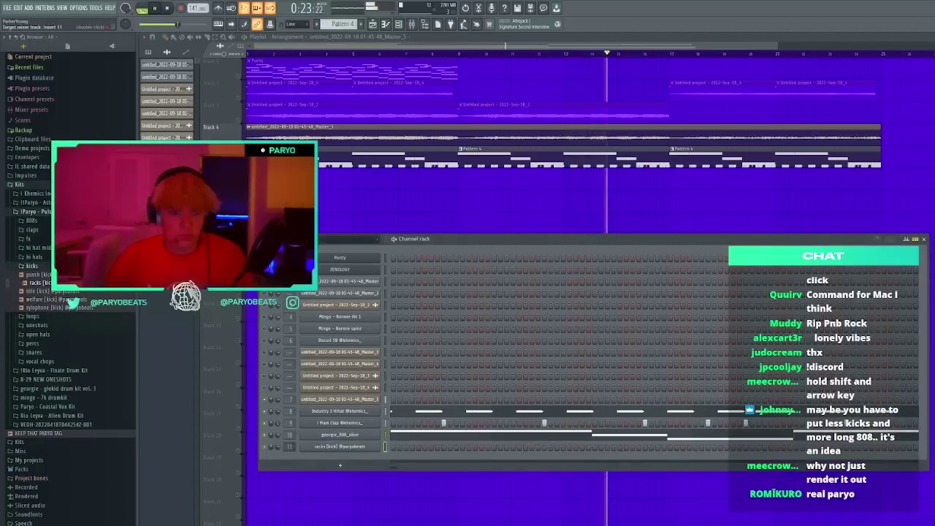
Place three kick notes at C5 in bar 1 of the racks [kick] piano roll, with the last two close together
{"action": "left_click", "coordinate": [385, 447]}
{"action": "key", "text": "F7"}
{"action": "left_click", "coordinate": [172, 335]}
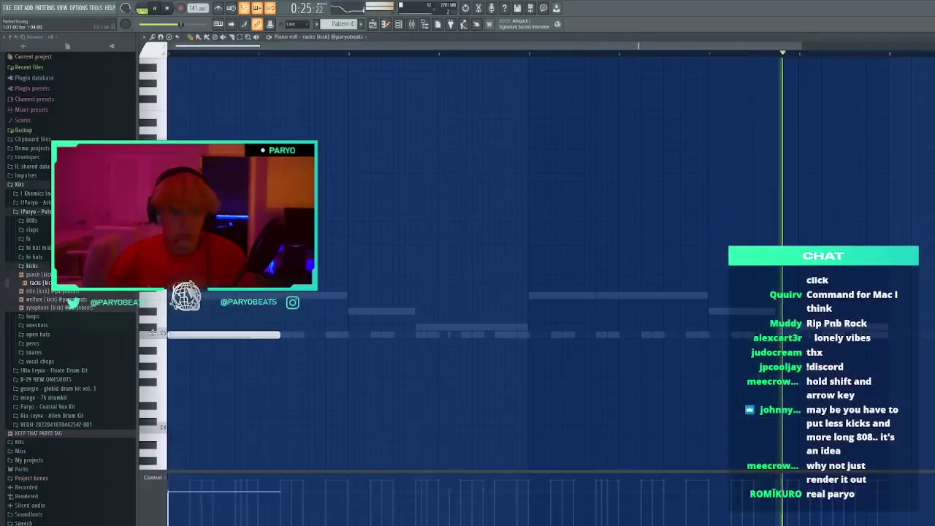
{"action": "left_click_drag", "start_coordinate": [259, 371], "coordinate": [267, 373]}
{"action": "right_click", "coordinate": [267, 374]}
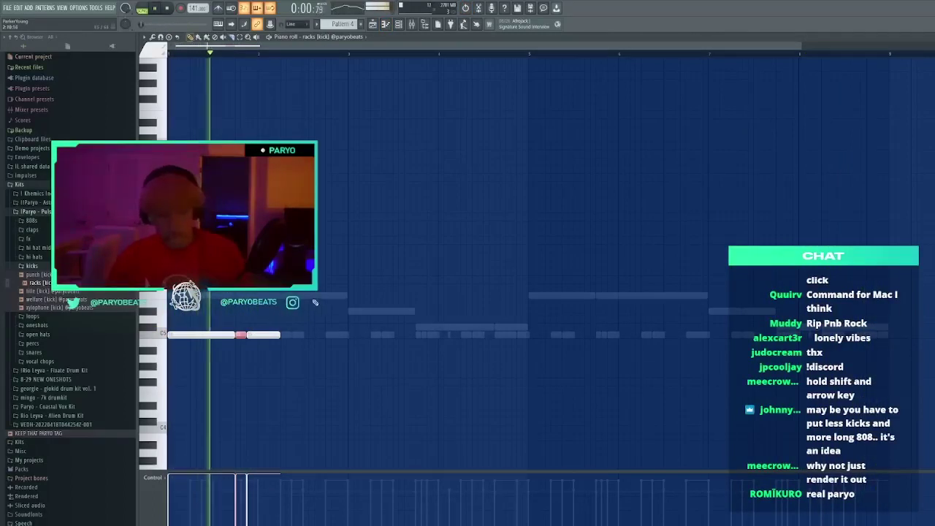
Transpose the kick notes down two semitones and play the pattern from the start
{"action": "key", "text": "space"}
{"action": "key", "text": "shift+Down"}
{"action": "key", "text": "shift+Down"}
{"action": "key", "text": "space"}
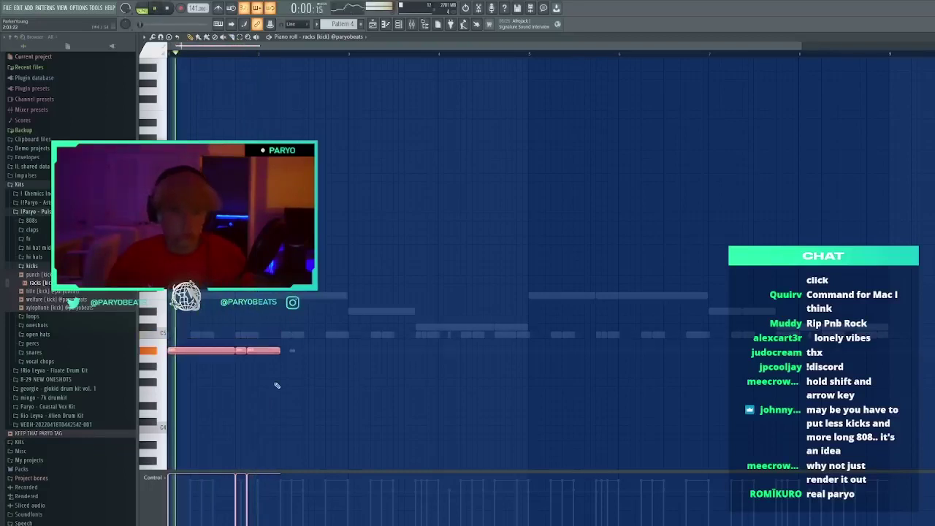
{"action": "key", "text": "ctrl+b"}
{"action": "key", "text": "space"}
{"action": "key", "text": "ctrl+z"}
{"action": "key", "text": "space"}
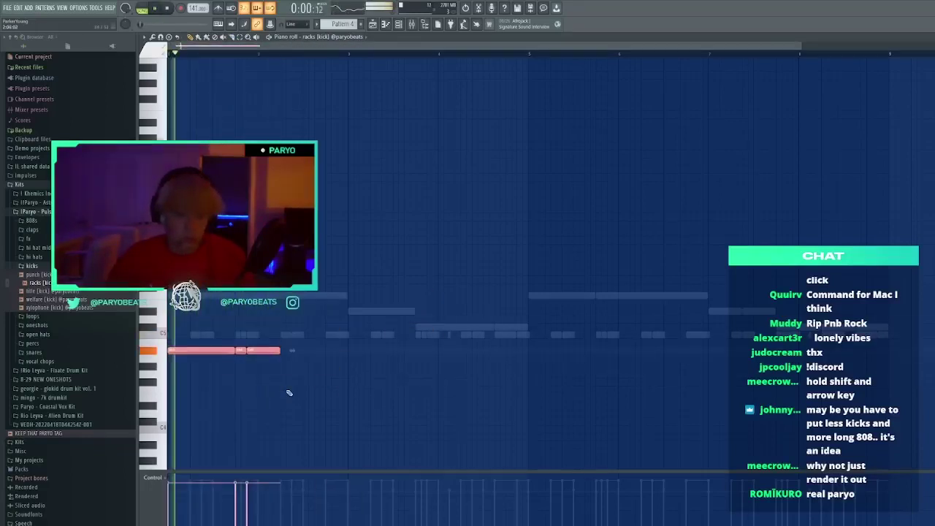
Duplicate the kick phrase, remove the hits past bar 2, and repeat the two-bar pattern through bar 4
{"action": "key", "text": "ctrl+b"}
{"action": "left_click", "coordinate": [324, 375]}
{"action": "right_click", "coordinate": [325, 375]}
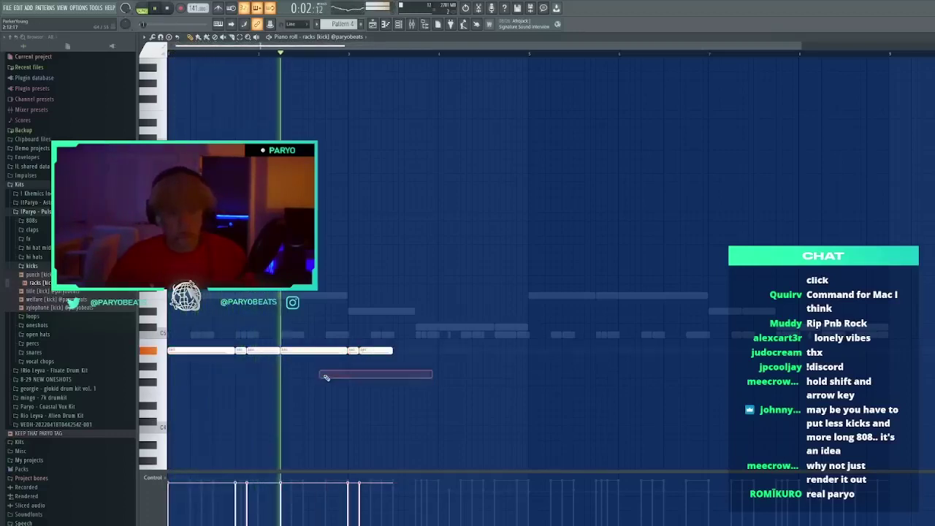
{"action": "left_click_drag", "start_coordinate": [403, 367], "coordinate": [353, 340]}
{"action": "right_click", "coordinate": [376, 349]}
{"action": "key", "text": "ctrl+b"}
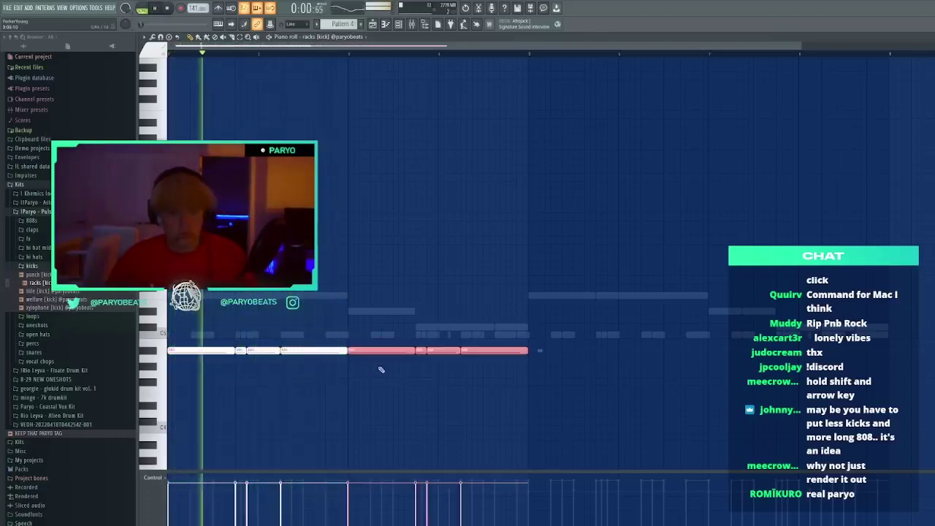
{"action": "left_click", "coordinate": [382, 369]}
{"action": "right_click", "coordinate": [391, 370]}
{"action": "left_click", "coordinate": [409, 370]}
{"action": "right_click", "coordinate": [417, 371]}
{"action": "left_click", "coordinate": [437, 375]}
{"action": "right_click", "coordinate": [443, 373]}
{"action": "left_click", "coordinate": [447, 374]}
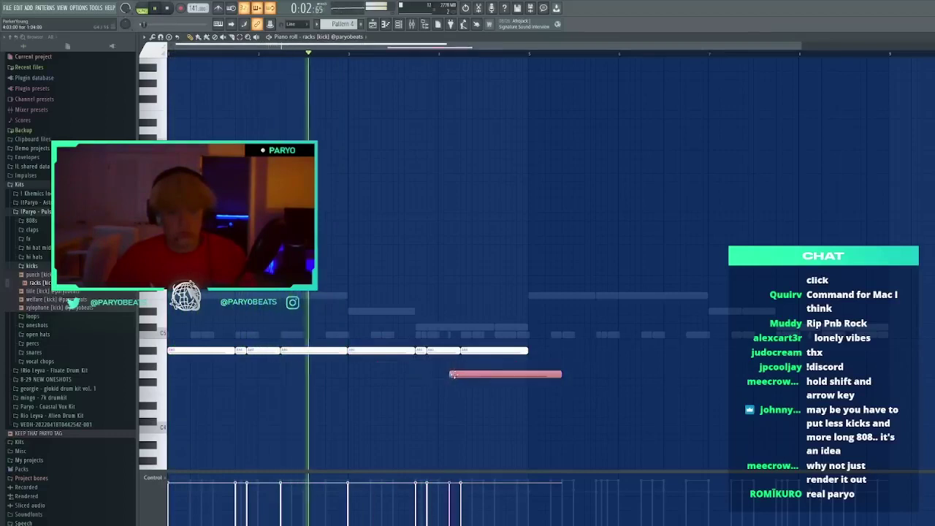
{"action": "right_click", "coordinate": [467, 375]}
{"action": "left_click", "coordinate": [582, 272]}
{"action": "right_click", "coordinate": [581, 272]}
{"action": "left_click", "coordinate": [542, 272]}
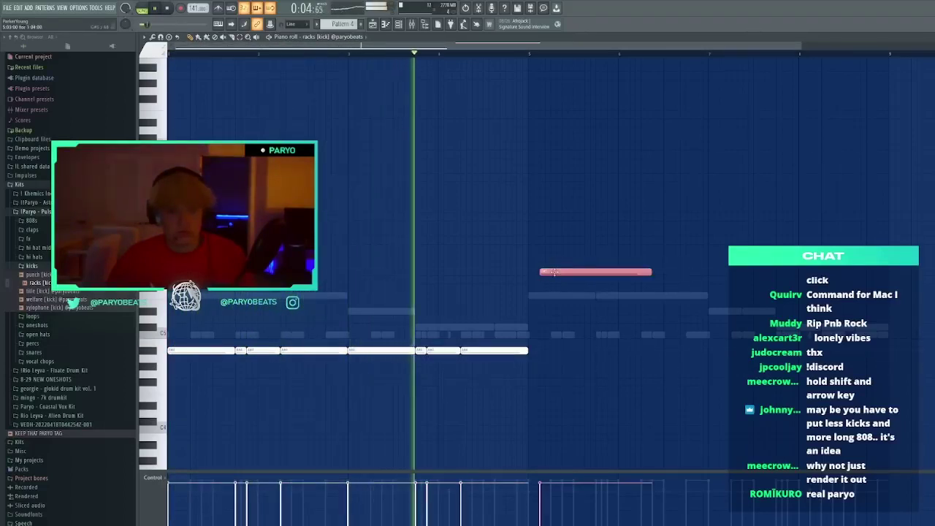
{"action": "right_click", "coordinate": [542, 273]}
{"action": "left_click", "coordinate": [587, 280]}
{"action": "right_click", "coordinate": [587, 280]}
Duplicate the four-bar kick pattern to fill bars 5 to 8 and close the piano roll
{"action": "key", "text": "ctrl+b"}
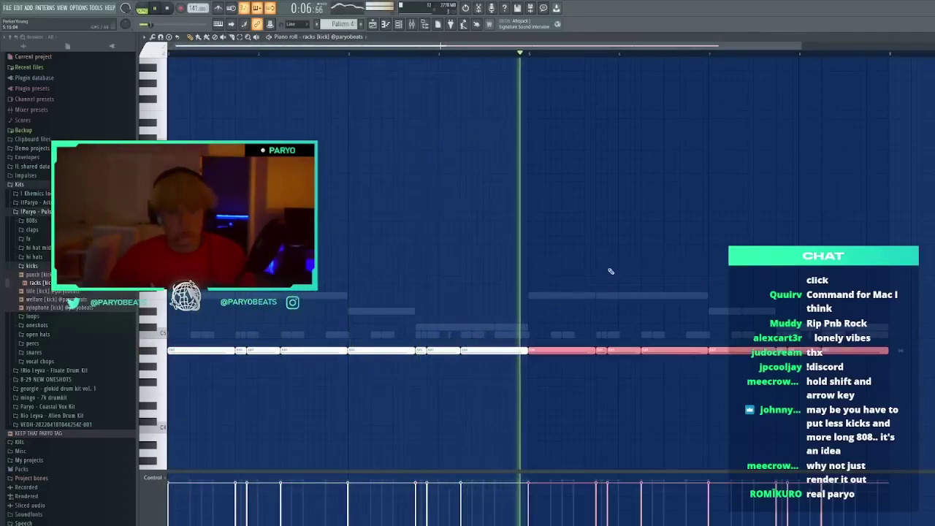
{"action": "left_click", "coordinate": [643, 266]}
{"action": "right_click", "coordinate": [648, 266]}
{"action": "left_click", "coordinate": [654, 271]}
{"action": "right_click", "coordinate": [678, 271]}
{"action": "left_click", "coordinate": [706, 265]}
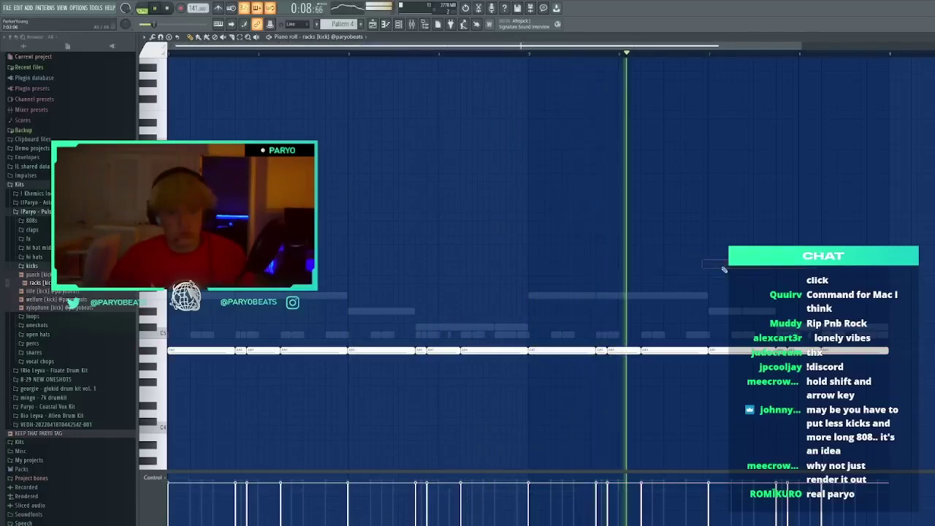
{"action": "key", "text": "ctrl+a"}
{"action": "key", "text": "Escape"}
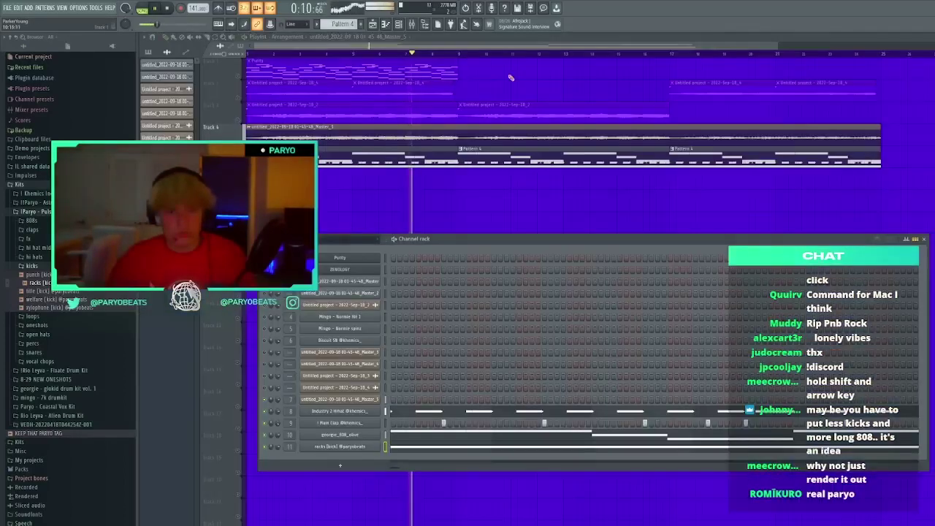
Play the arrangement from bar 17 while checking HalfTime on mixer insert 7 and the level of insert 11
{"action": "left_click", "coordinate": [671, 54]}
{"action": "key", "text": "F9"}
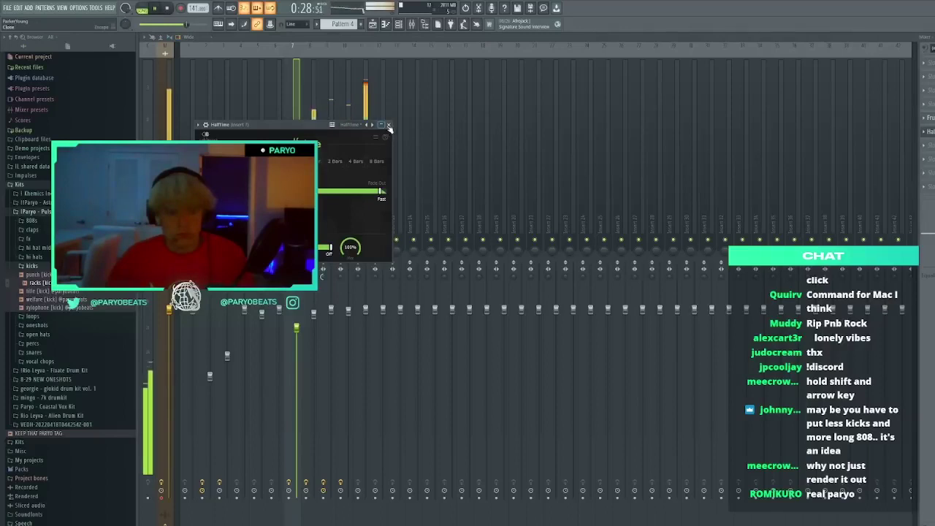
{"action": "left_click", "coordinate": [928, 132]}
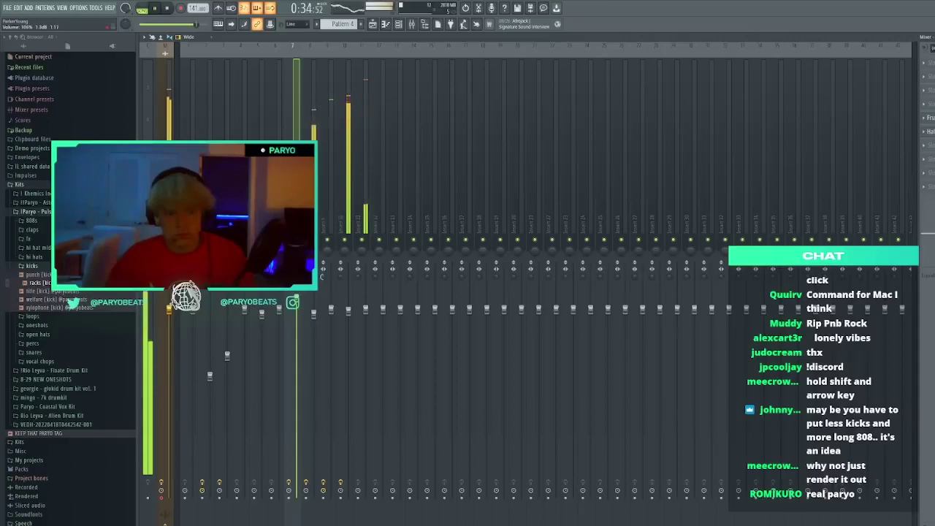
{"action": "left_click", "coordinate": [363, 231]}
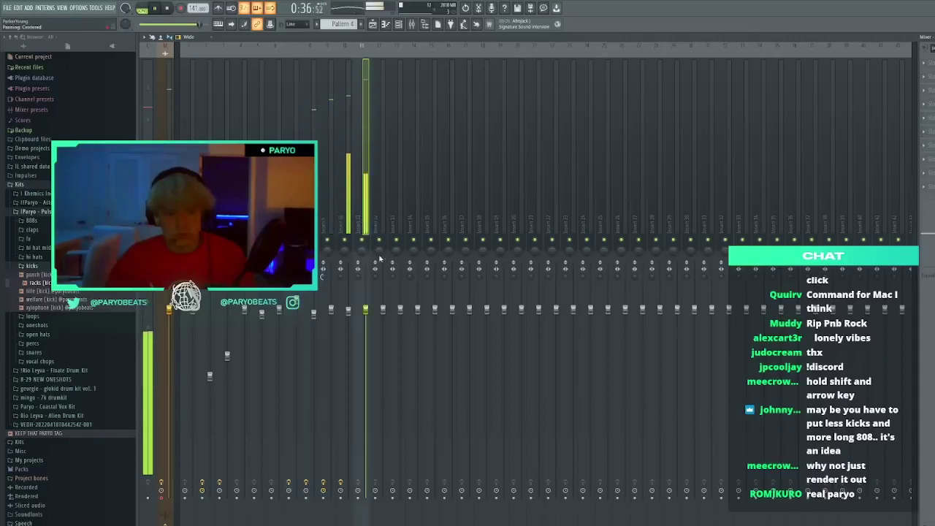
{"action": "key", "text": "F9"}
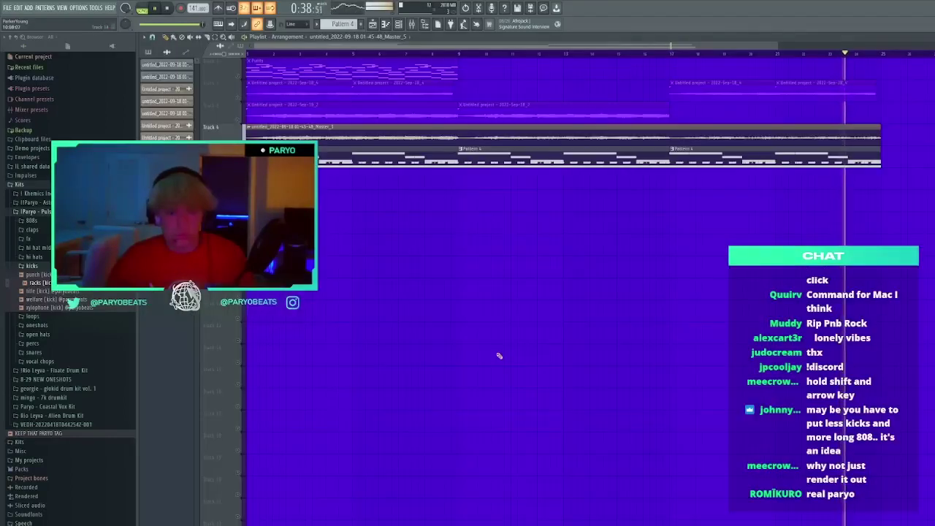
Restart playback from bar 1, raise the project tempo to 157 BPM, and check the melody's mixer track
{"action": "left_click", "coordinate": [398, 24]}
{"action": "left_click", "coordinate": [250, 54]}
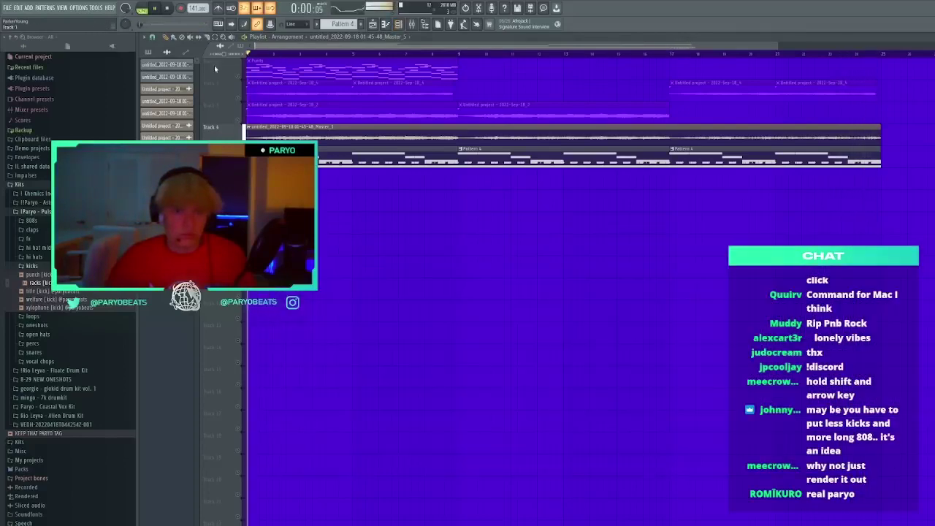
{"action": "left_click", "coordinate": [412, 25]}
{"action": "left_click", "coordinate": [295, 326]}
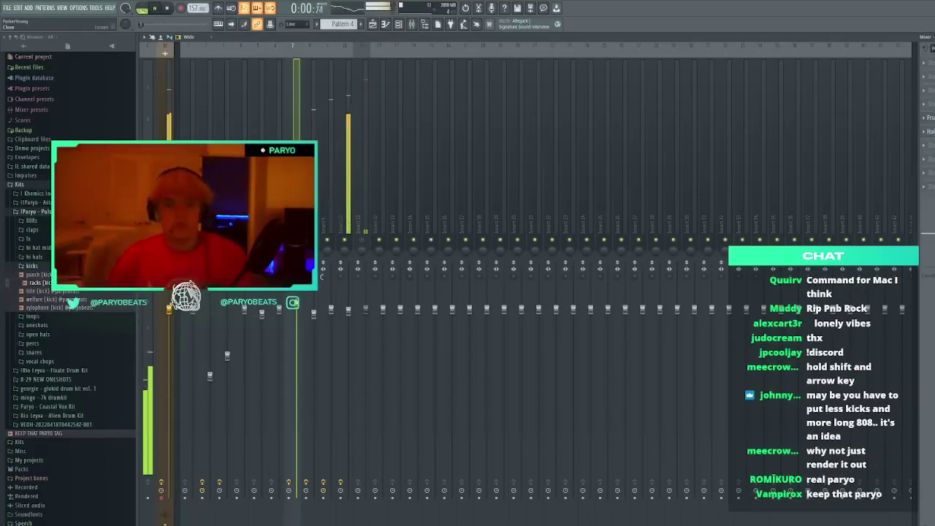
{"action": "key", "text": "F9"}
Set the rendered melody clip's pitch shift to +600 cents in its channel settings and close them
{"action": "key", "text": "space"}
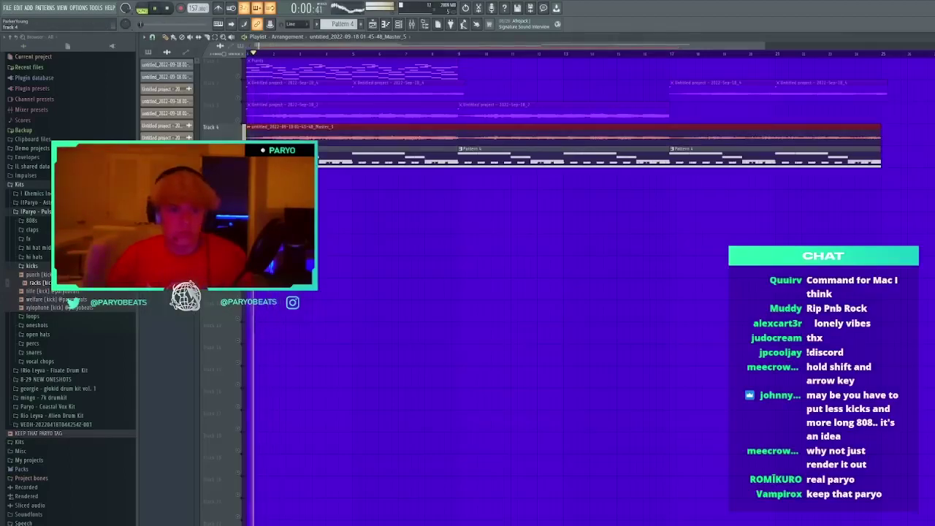
{"action": "left_click", "coordinate": [238, 142], "text": "ctrl"}
{"action": "left_click", "coordinate": [238, 141], "text": "ctrl"}
{"action": "key", "text": "space"}
{"action": "double_click", "coordinate": [281, 136]}
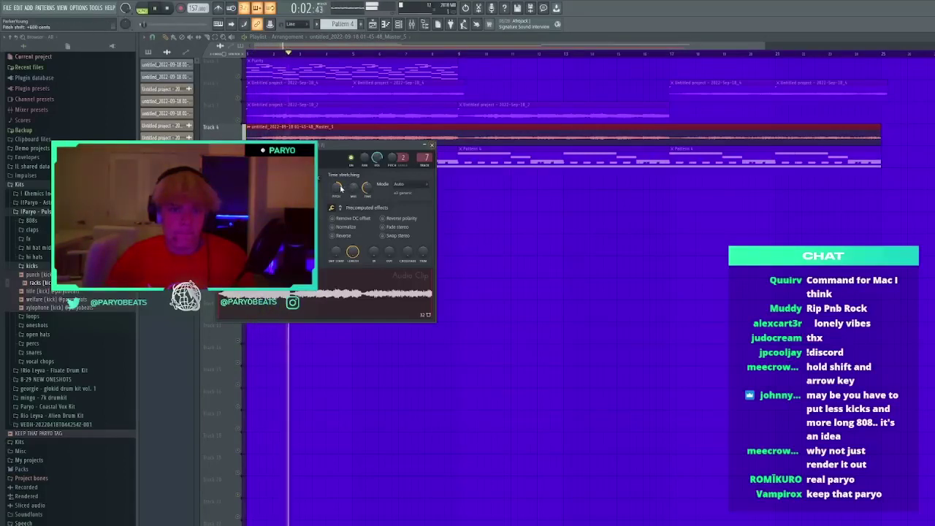
{"action": "left_click", "coordinate": [431, 145]}
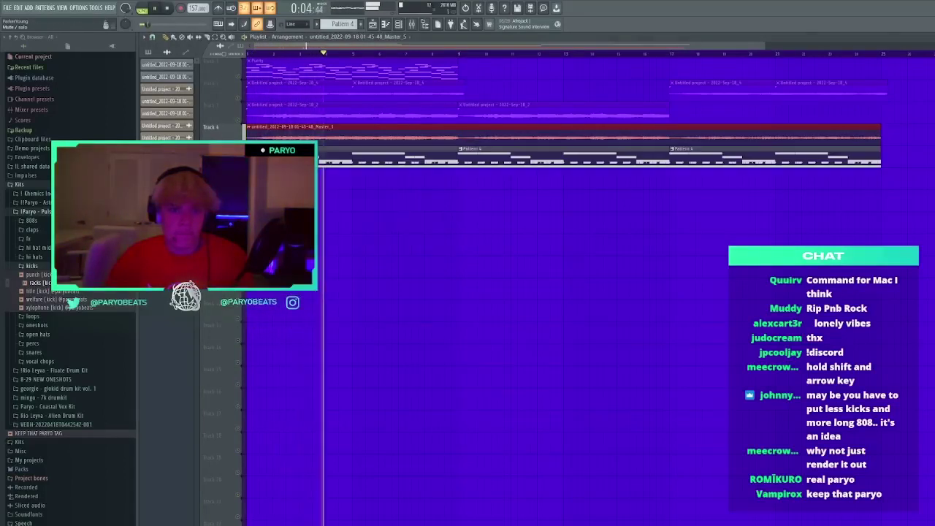
Transpose all notes in the georgie_808_olive piano roll up three semitones and start playback
{"action": "left_click", "coordinate": [399, 23]}
{"action": "left_click", "coordinate": [431, 447]}
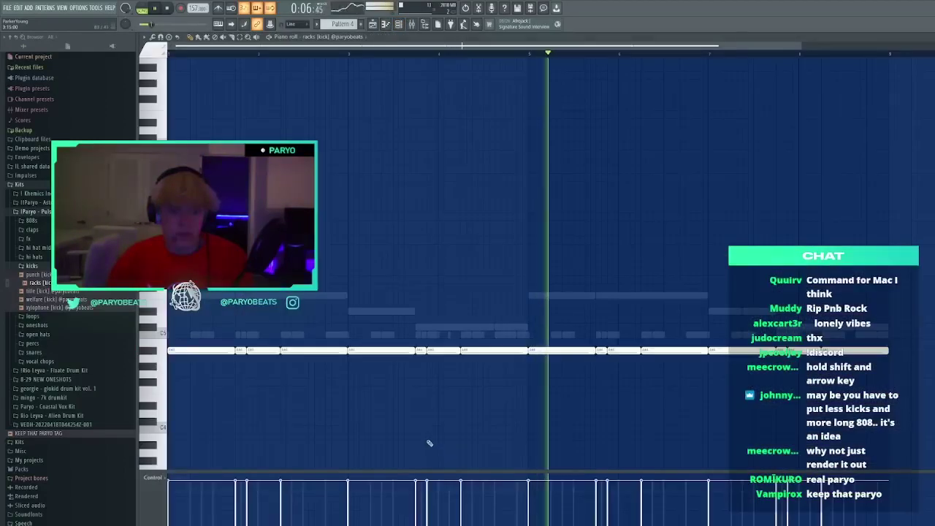
{"action": "left_click", "coordinate": [404, 27]}
{"action": "left_click", "coordinate": [428, 438]}
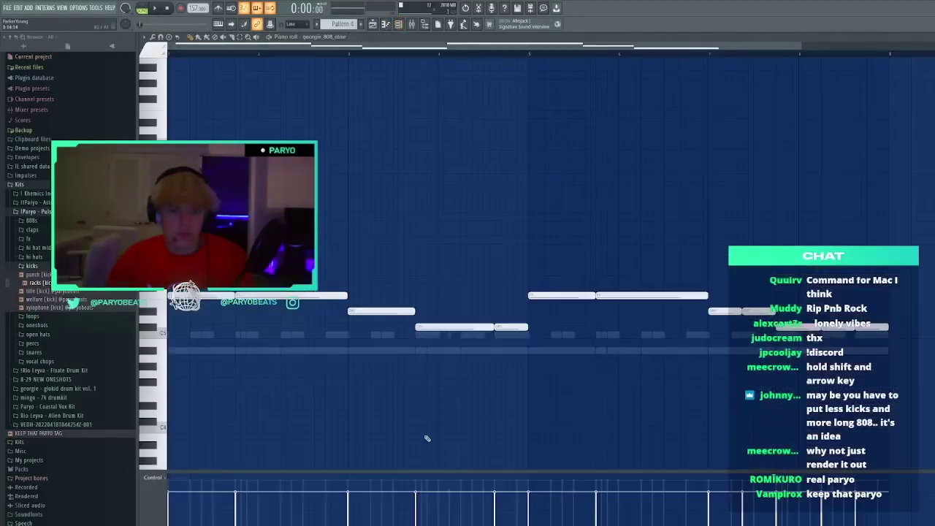
{"action": "key", "text": "shift+Up"}
{"action": "key", "text": "shift+Up"}
{"action": "key", "text": "shift+Up"}
{"action": "key", "text": "space"}
{"action": "left_click", "coordinate": [427, 428]}
{"action": "right_click", "coordinate": [433, 429]}
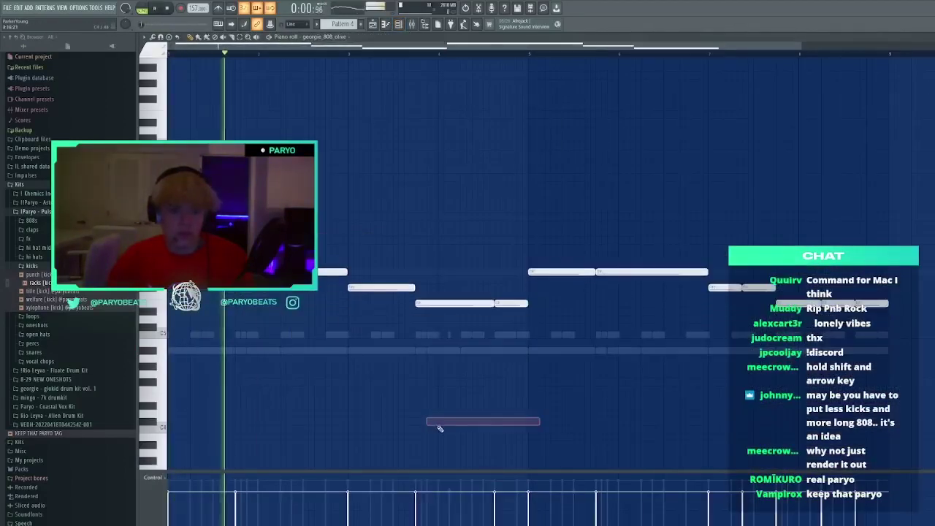
{"action": "key", "text": "ctrl+a"}
{"action": "left_click", "coordinate": [440, 428]}
{"action": "left_click_drag", "start_coordinate": [445, 424], "coordinate": [667, 357]}
{"action": "right_click", "coordinate": [667, 358]}
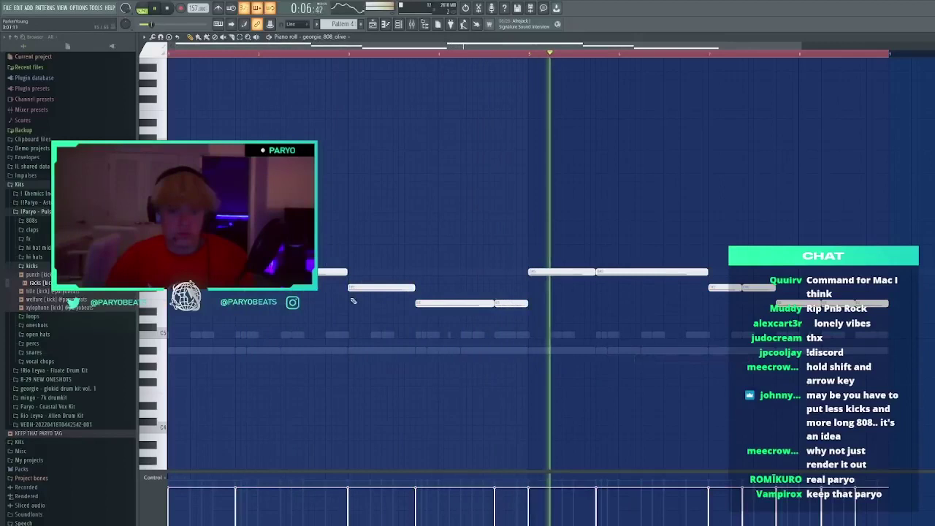
{"action": "left_click", "coordinate": [664, 273]}
{"action": "left_click_drag", "start_coordinate": [664, 274], "coordinate": [592, 218]}
{"action": "right_click", "coordinate": [591, 218]}
Adjust the rendered melody clip's pitch shift in its channel settings and toggle the Industry 2 HiHat channel's mute
{"action": "left_click", "coordinate": [400, 24]}
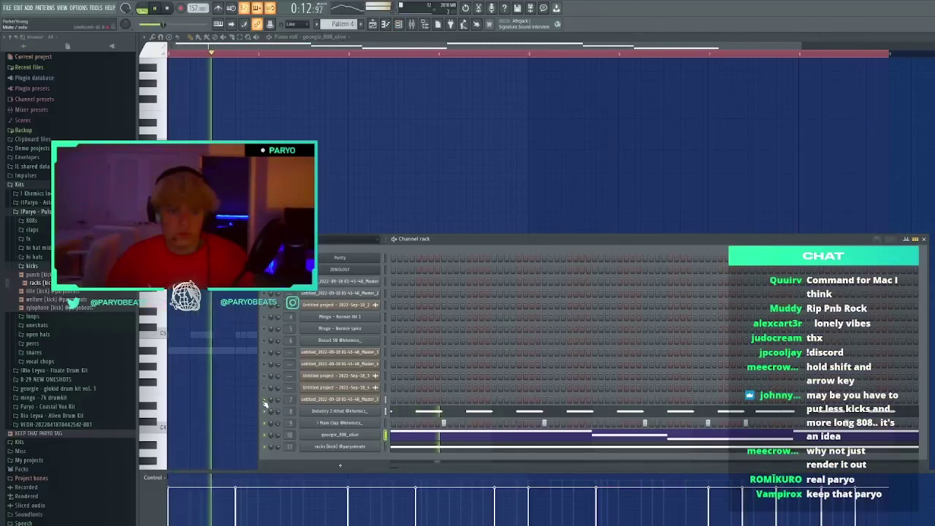
{"action": "left_click", "coordinate": [324, 402]}
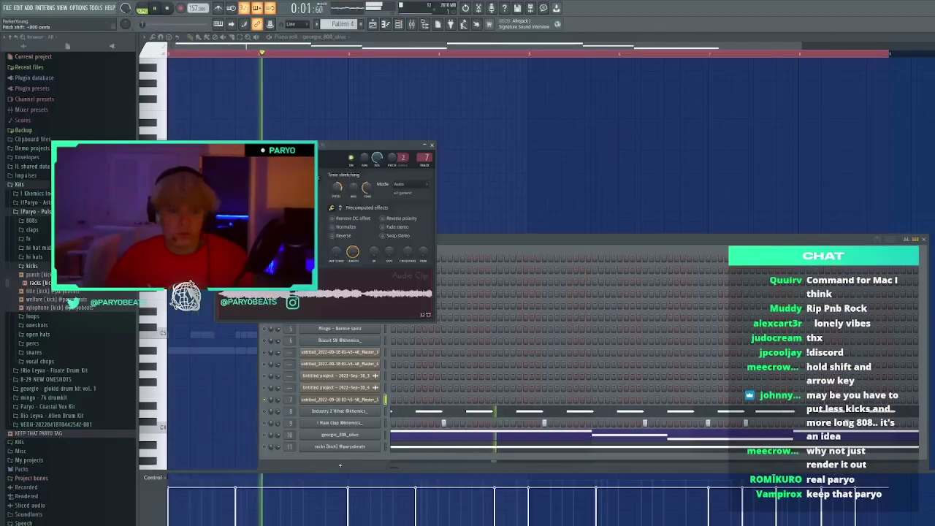
{"action": "left_click", "coordinate": [266, 413]}
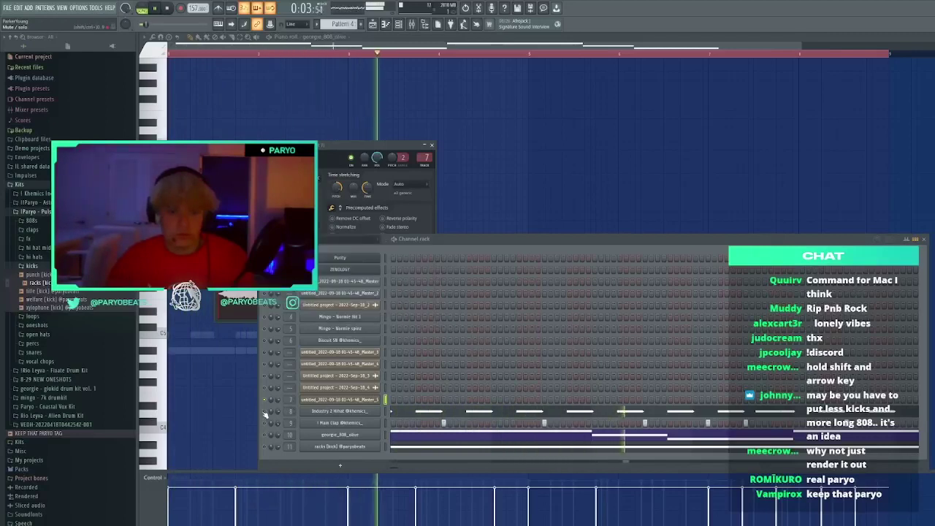
Transpose all georgie_808_olive notes upward in semitone steps and audition the pattern
{"action": "left_click", "coordinate": [482, 192]}
{"action": "right_click", "coordinate": [482, 193]}
{"action": "key", "text": "shift+Up"}
{"action": "key", "text": "shift+Up"}
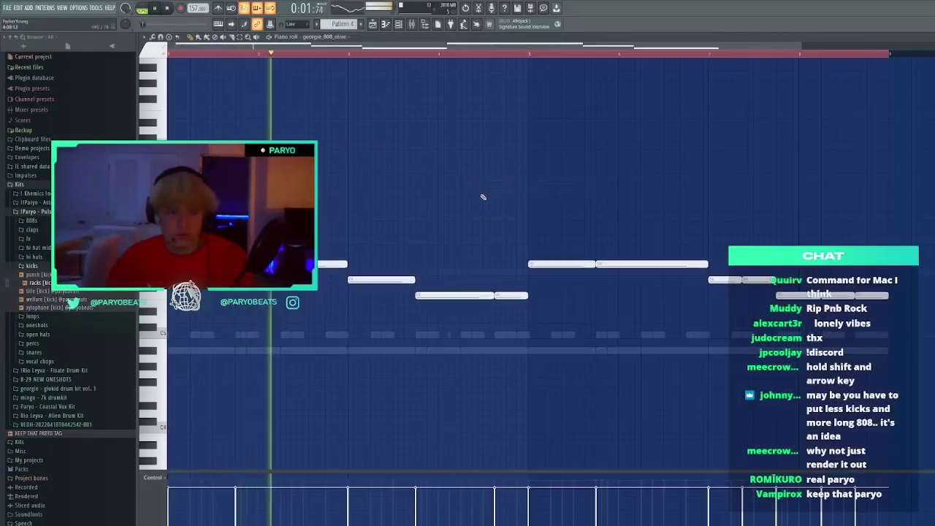
{"action": "key", "text": "space"}
{"action": "key", "text": "space"}
Drop the highest 808 notes, in bars 1–2 and 5–6, by one octave and play the pattern
{"action": "left_click_drag", "start_coordinate": [179, 185], "coordinate": [775, 256]}
{"action": "key", "text": "space"}
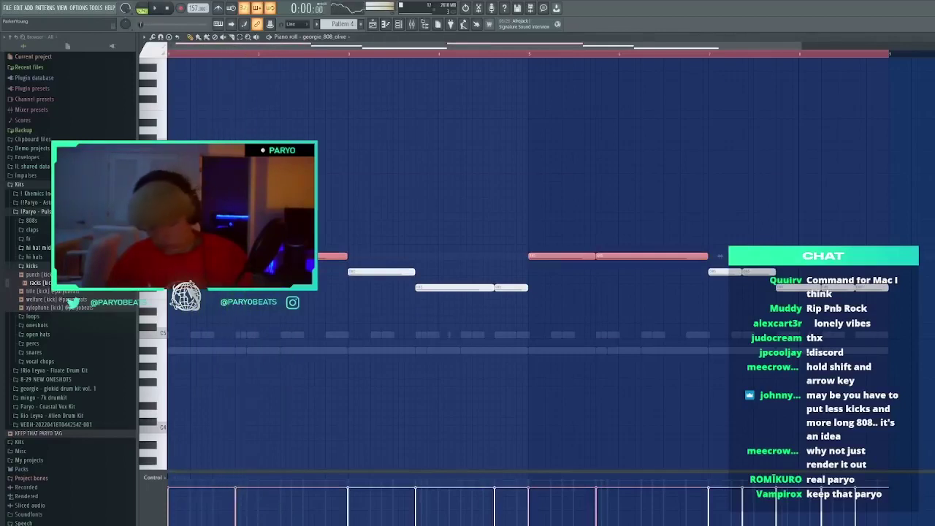
{"action": "key", "text": "ctrl+Down"}
{"action": "key", "text": "space"}
{"action": "left_click", "coordinate": [542, 194]}
{"action": "right_click", "coordinate": [543, 194]}
{"action": "key", "text": "ctrl+a"}
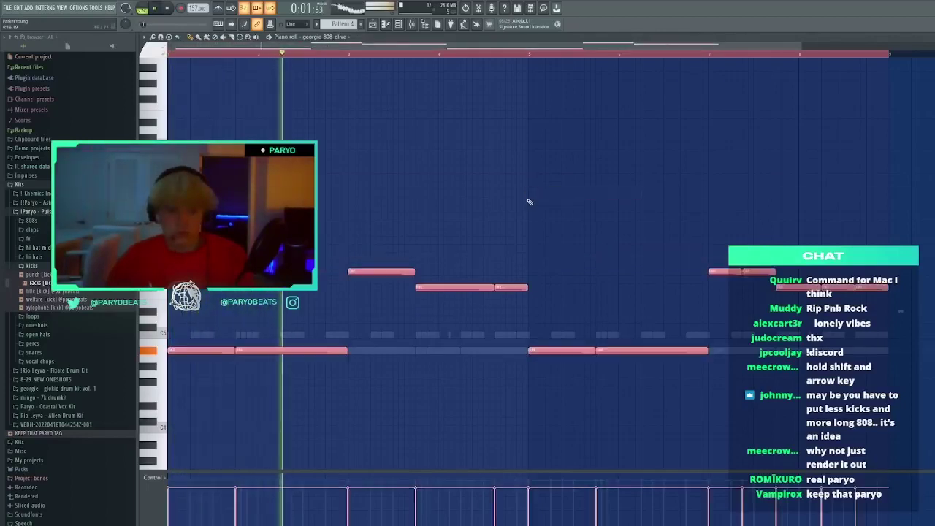
{"action": "left_click", "coordinate": [538, 211]}
{"action": "left_click_drag", "start_coordinate": [538, 211], "coordinate": [598, 245]}
{"action": "right_click", "coordinate": [588, 244]}
{"action": "key", "text": "space"}
{"action": "key", "text": "space"}
{"action": "left_click", "coordinate": [501, 248]}
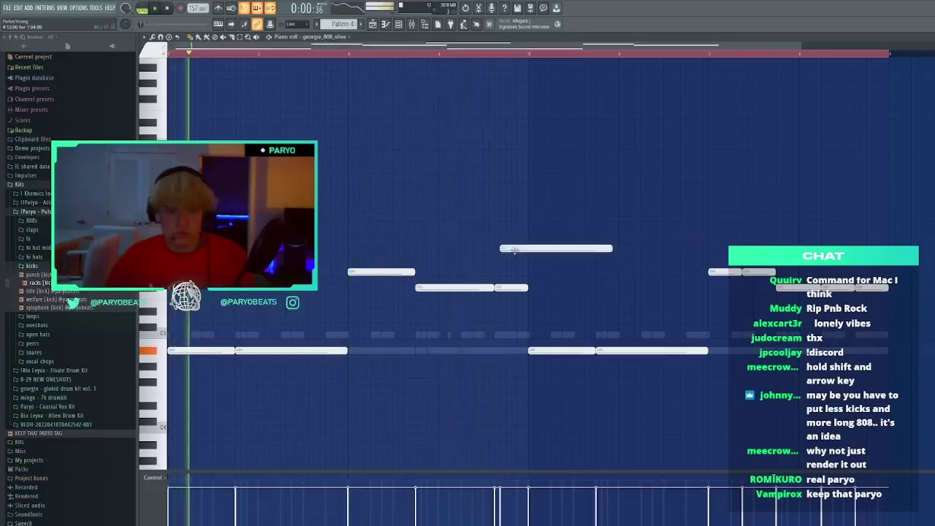
{"action": "left_click_drag", "start_coordinate": [501, 248], "coordinate": [521, 257]}
{"action": "right_click", "coordinate": [521, 256]}
Replace the 808 note at the start of bar 3 with a three-beat note at the low pitch of bars 1–2
{"action": "right_click", "coordinate": [382, 272]}
{"action": "left_click", "coordinate": [375, 304]}
{"action": "right_click", "coordinate": [381, 304]}
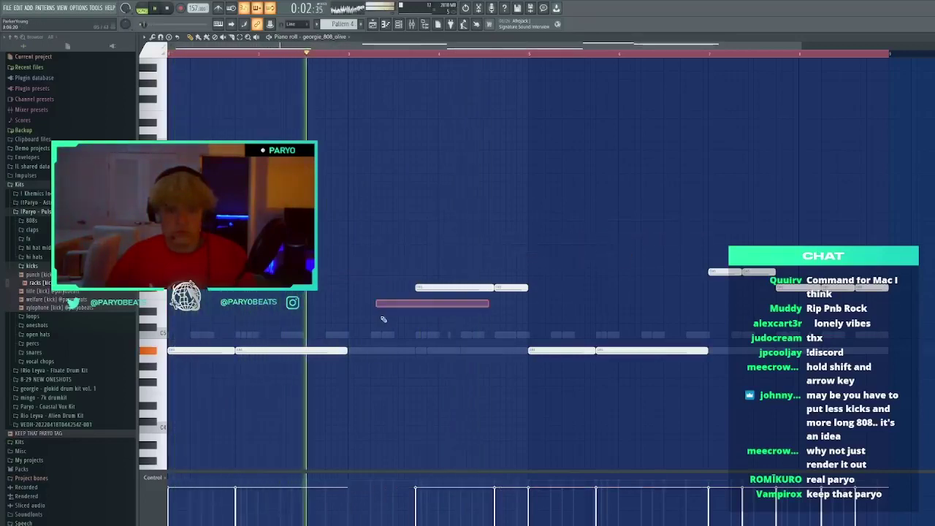
{"action": "left_click", "coordinate": [353, 352]}
{"action": "left_click_drag", "start_coordinate": [352, 353], "coordinate": [347, 353]}
{"action": "key", "text": "c"}
{"action": "left_click_drag", "start_coordinate": [415, 346], "coordinate": [415, 357]}
{"action": "right_click", "coordinate": [419, 352]}
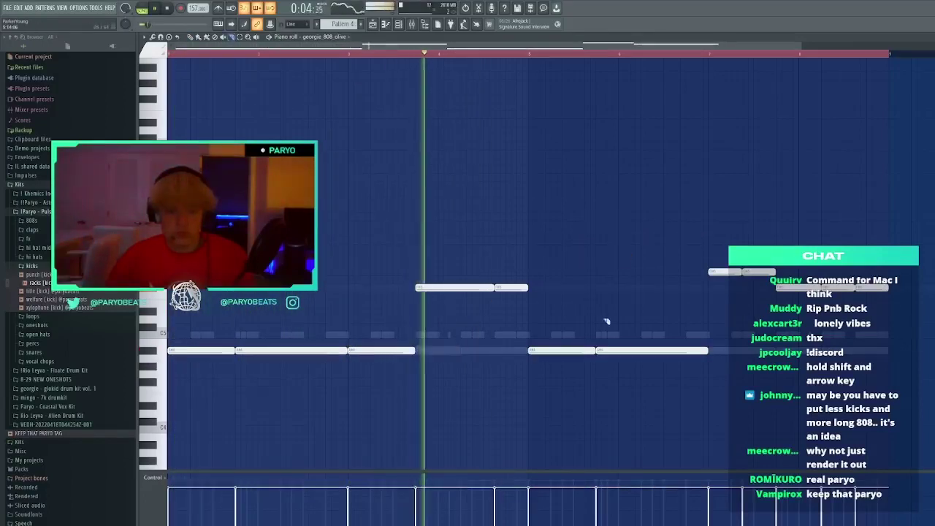
Delete all 808 notes from bar 5 onward, keeping only the first four bars
{"action": "left_click_drag", "start_coordinate": [711, 287], "coordinate": [757, 259]}
{"action": "left_click_drag", "start_coordinate": [900, 336], "coordinate": [675, 199]}
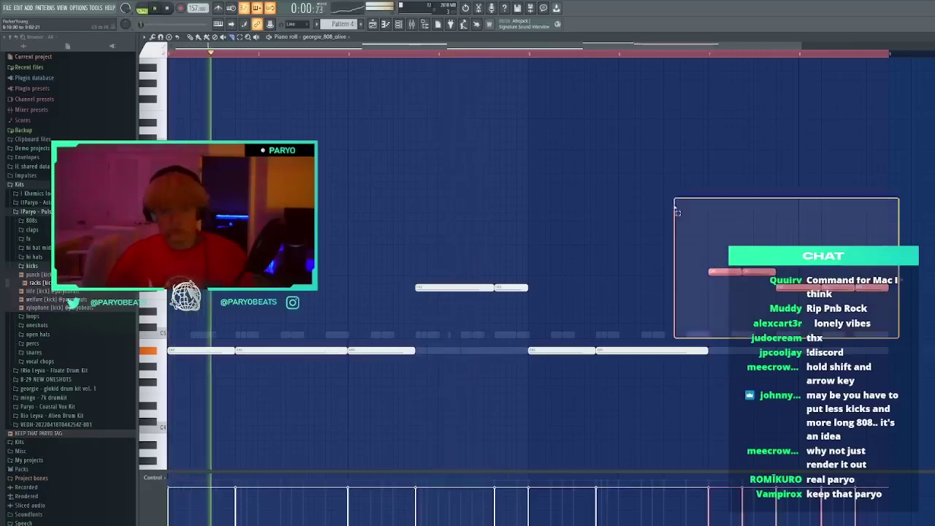
{"action": "key", "text": "Delete"}
{"action": "left_click_drag", "start_coordinate": [733, 416], "coordinate": [558, 313]}
{"action": "key", "text": "Delete"}
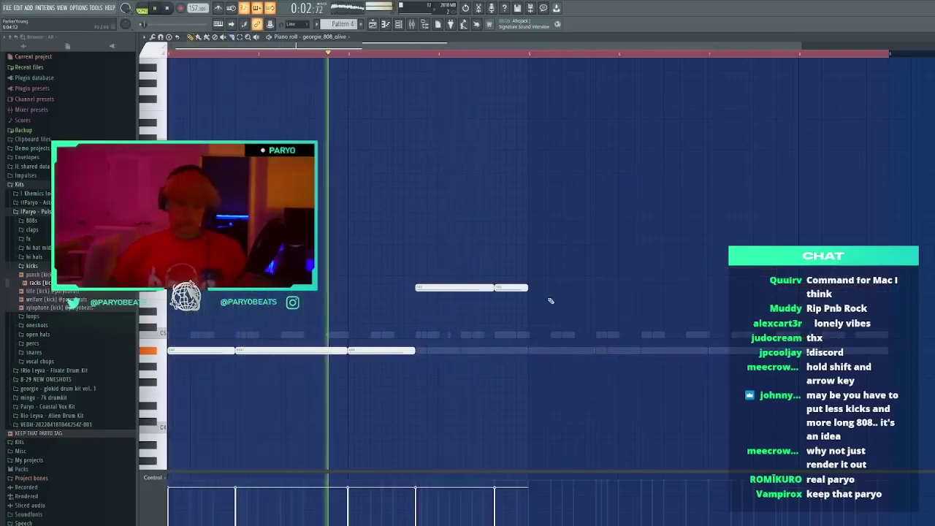
Shorten the 808 note on the fourth beat of bar 3 to 1.5 beats and delete the last note of bar 4
{"action": "left_click_drag", "start_coordinate": [494, 287], "coordinate": [448, 288]}
{"action": "key", "text": "ctrl+b"}
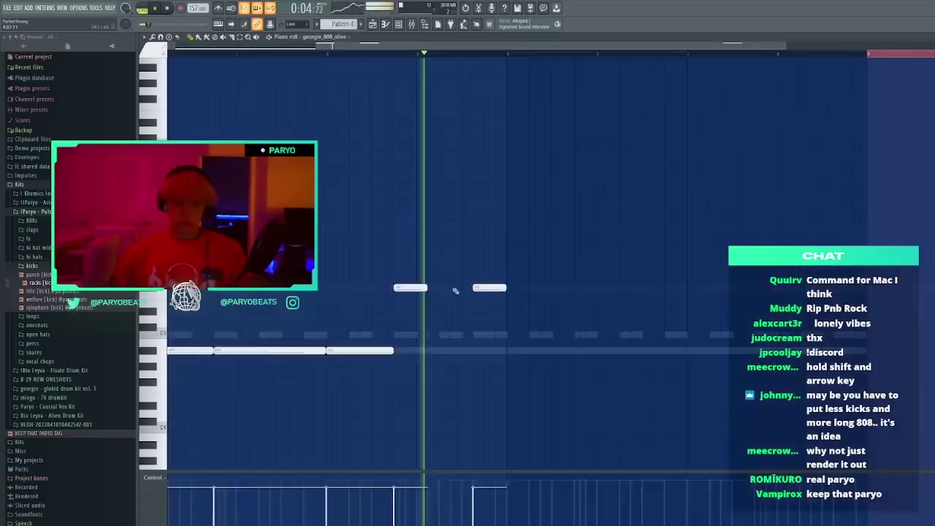
{"action": "left_click_drag", "start_coordinate": [405, 45], "coordinate": [199, 57]}
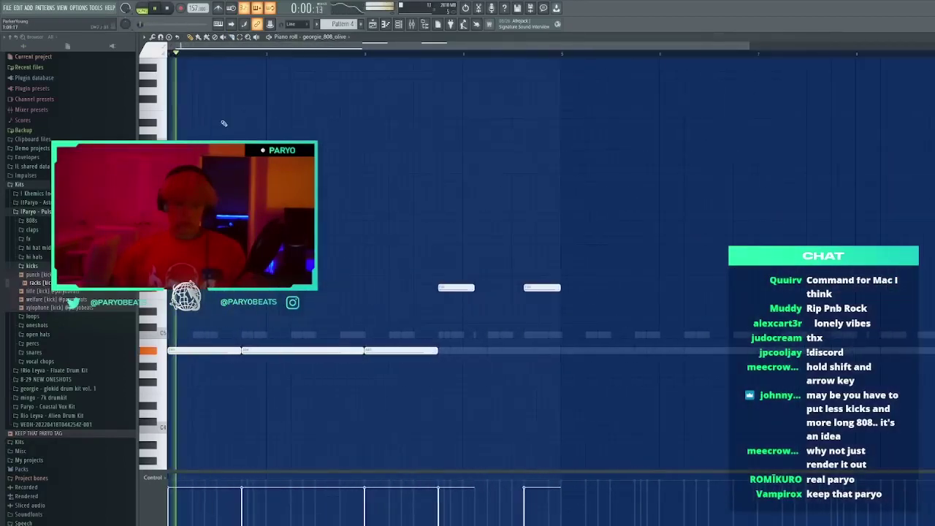
{"action": "right_click", "coordinate": [563, 290]}
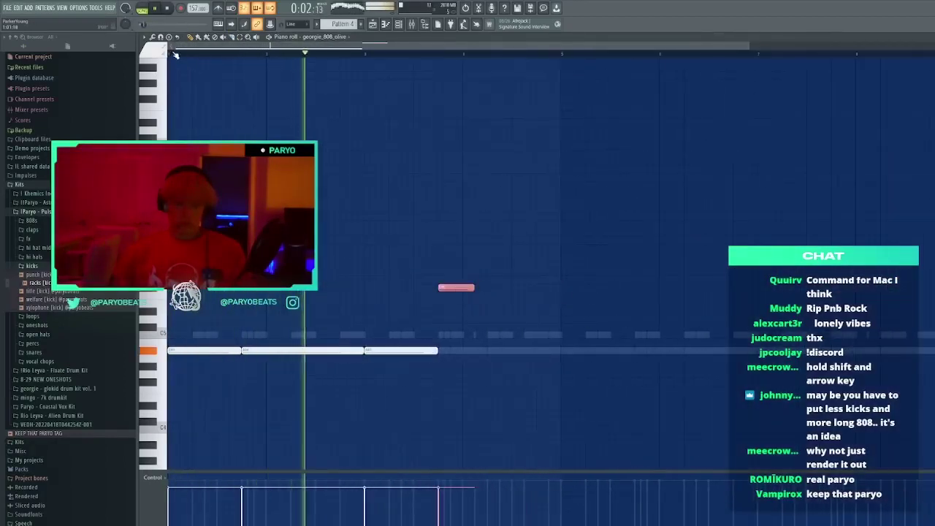
Add two more 808 notes at the same high pitch to fill the rest of bar 4
{"action": "left_click", "coordinate": [493, 287]}
{"action": "left_click", "coordinate": [530, 288]}
{"action": "left_click_drag", "start_coordinate": [507, 315], "coordinate": [560, 288]}
{"action": "right_click", "coordinate": [547, 315]}
{"action": "left_click", "coordinate": [569, 301]}
{"action": "right_click", "coordinate": [568, 301]}
{"action": "left_click", "coordinate": [542, 307]}
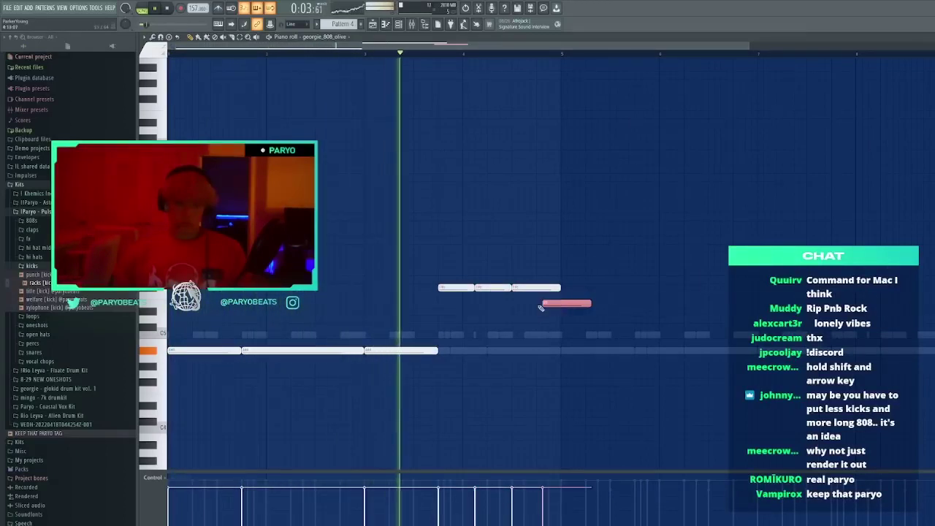
{"action": "right_click", "coordinate": [544, 306]}
{"action": "left_click", "coordinate": [496, 286]}
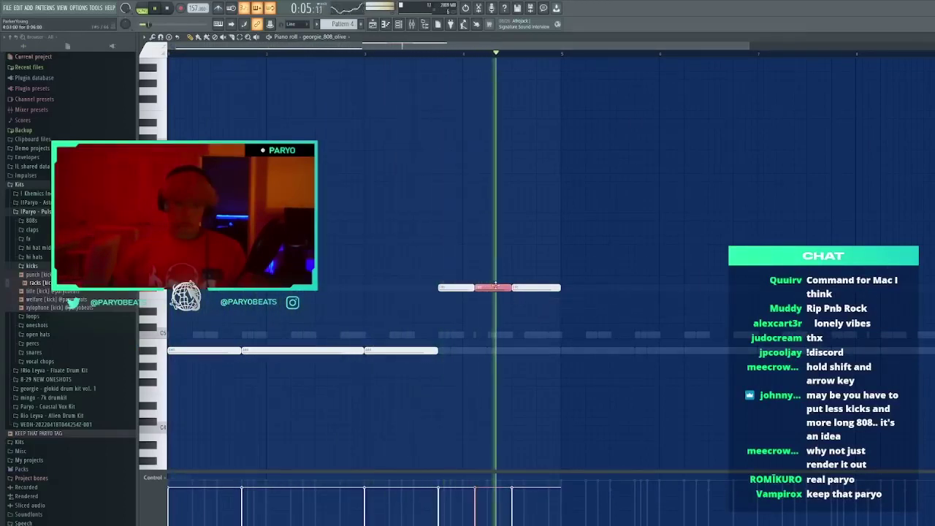
{"action": "left_click", "coordinate": [545, 305]}
{"action": "right_click", "coordinate": [544, 304]}
Shift the middle high 808 note to beat 2 of bar 4, replace the final note, and connect all three with legato
{"action": "left_click", "coordinate": [521, 289]}
{"action": "right_click", "coordinate": [521, 288]}
{"action": "left_click_drag", "start_coordinate": [502, 288], "coordinate": [514, 288]}
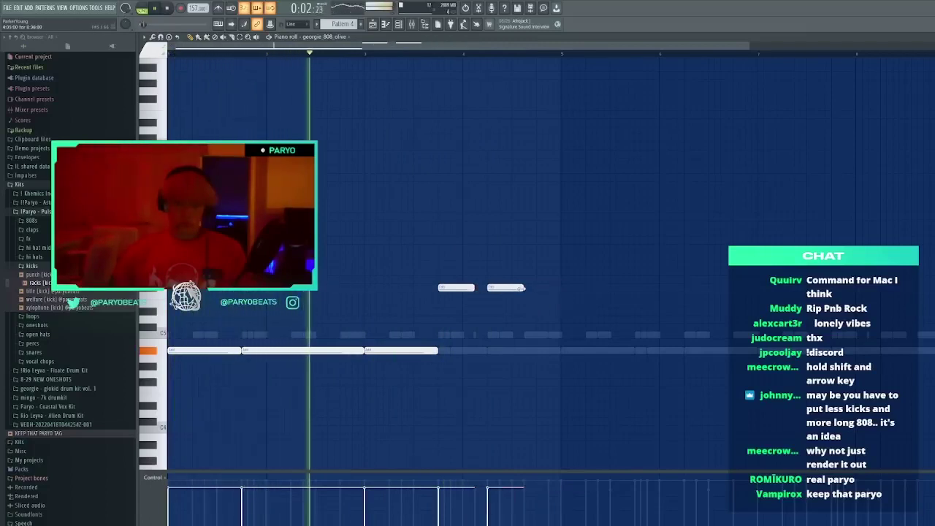
{"action": "left_click", "coordinate": [529, 289]}
{"action": "left_click", "coordinate": [555, 315]}
{"action": "right_click", "coordinate": [556, 317]}
{"action": "key", "text": "ctrl+l"}
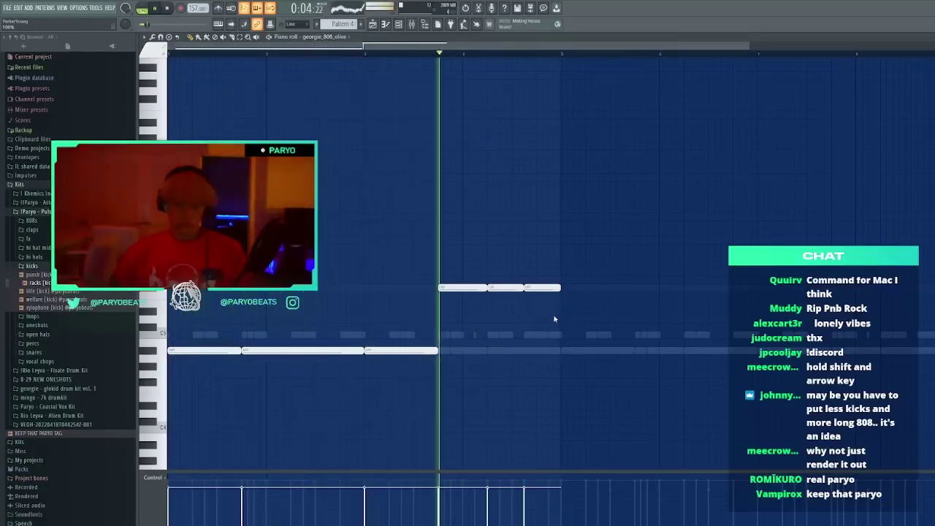
Duplicate the four-bar 808 phrase into bars 5–8 and raise the copy's final note two semitones
{"action": "left_click", "coordinate": [603, 327]}
{"action": "right_click", "coordinate": [603, 328]}
{"action": "key", "text": "ctrl+b"}
{"action": "left_click", "coordinate": [638, 241]}
{"action": "right_click", "coordinate": [639, 241]}
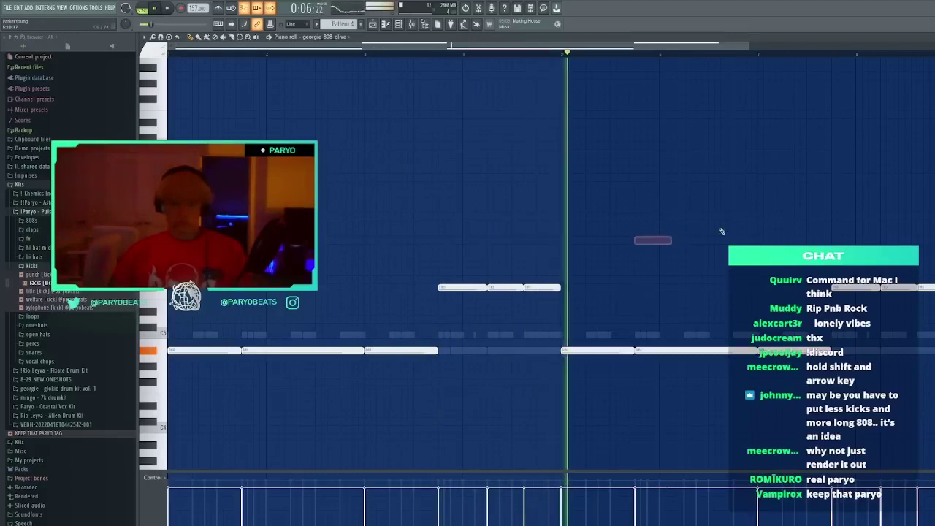
{"action": "key", "text": "space"}
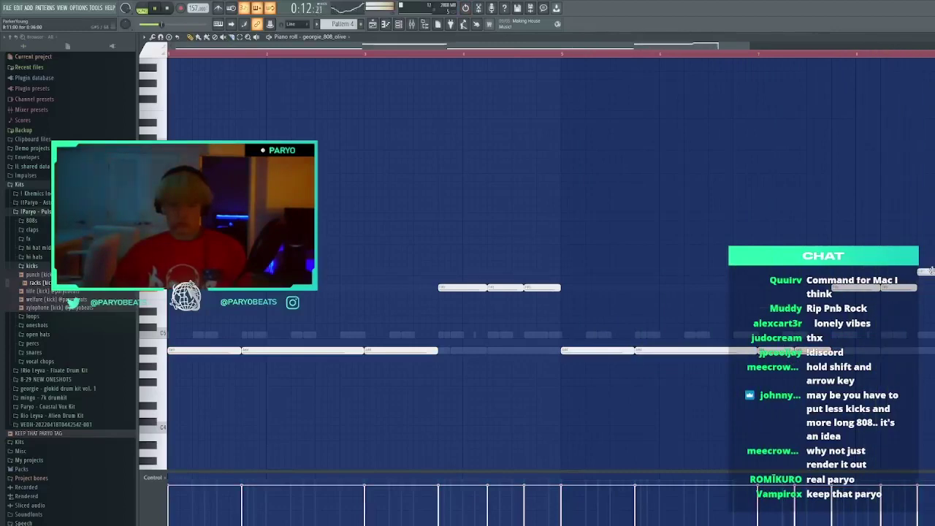
Close the melody clip's channel settings and play the arrangement from bar 9 with the channel rack shown
{"action": "key", "text": "F7"}
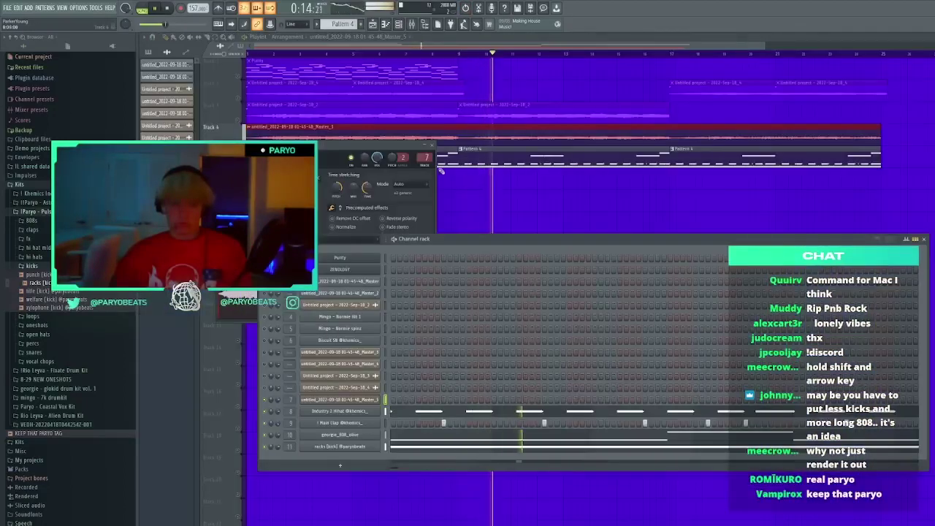
{"action": "left_click", "coordinate": [432, 146]}
{"action": "left_click", "coordinate": [459, 54]}
{"action": "left_click", "coordinate": [566, 225]}
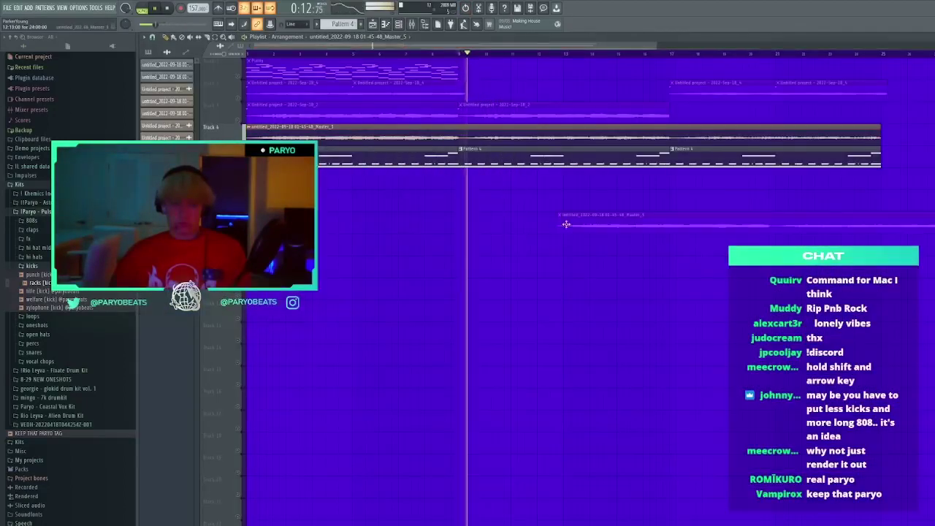
{"action": "left_click", "coordinate": [403, 24]}
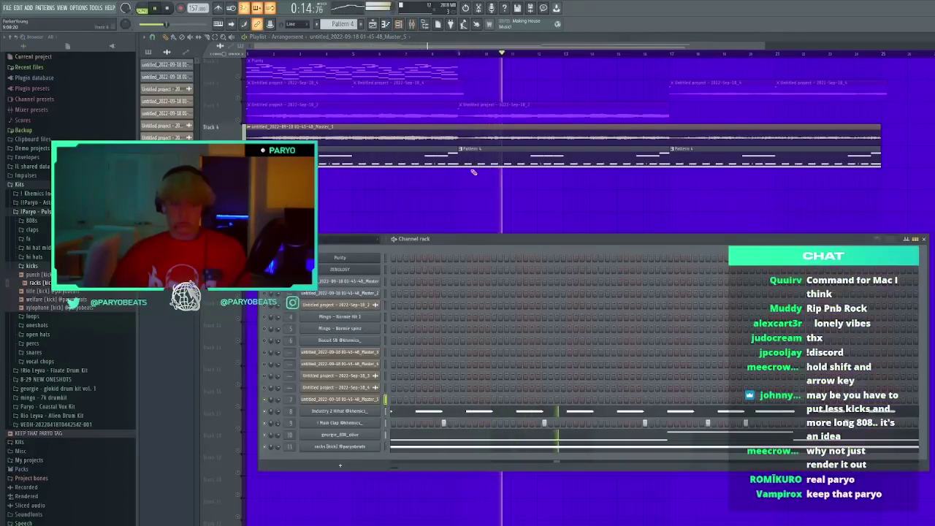
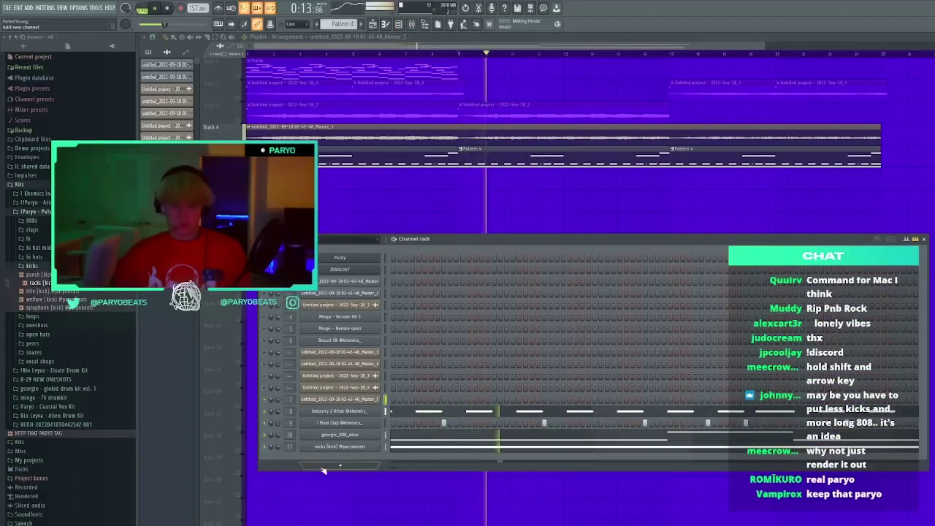
Add a Keyscape channel, close its plugin window, and open its empty piano roll in Pattern 4
{"action": "left_click", "coordinate": [337, 516]}
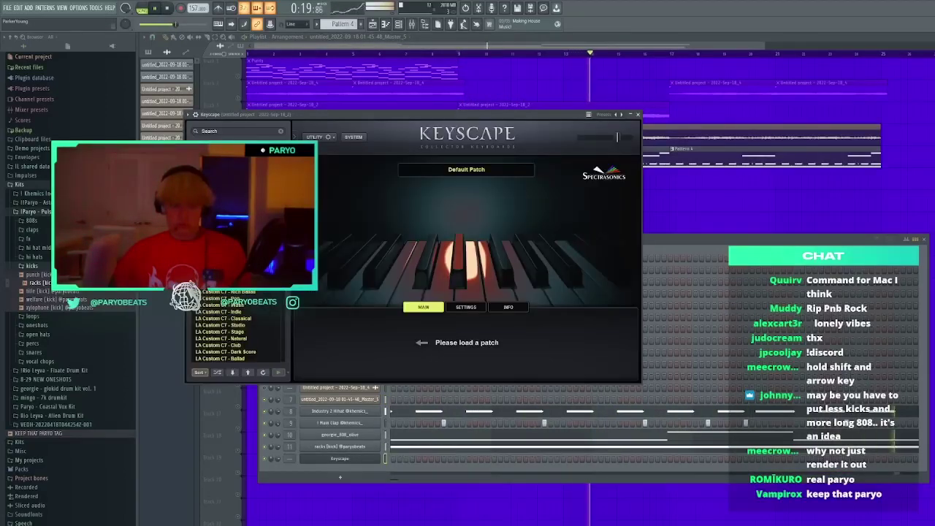
{"action": "left_click", "coordinate": [638, 115]}
{"action": "key", "text": "space"}
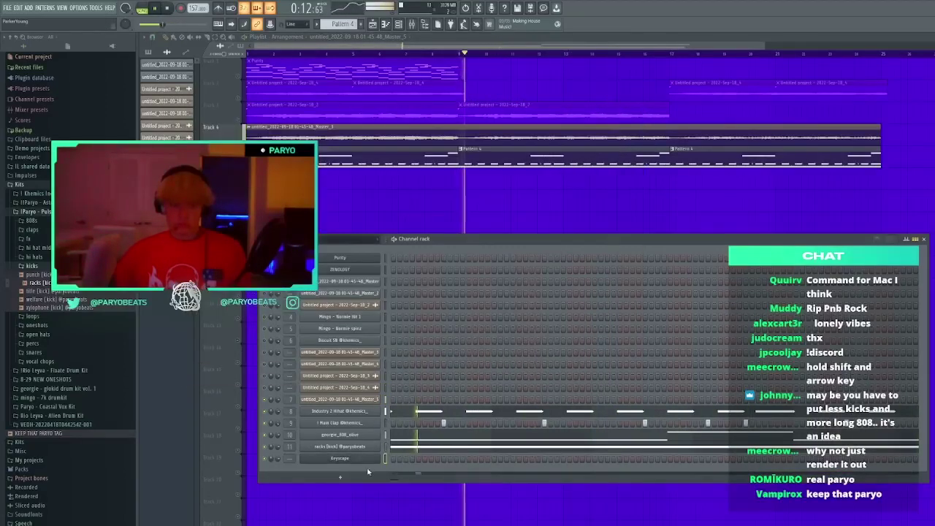
{"action": "key", "text": "space"}
{"action": "key", "text": "F7"}
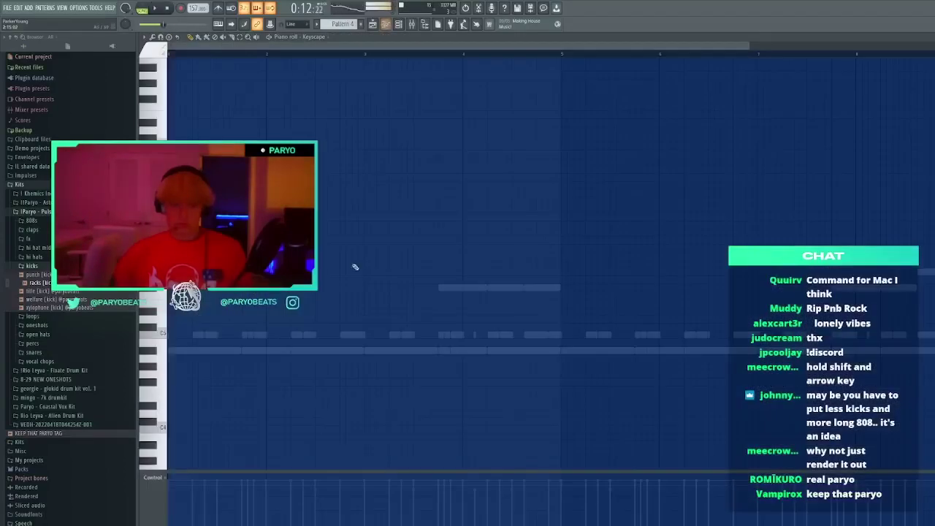
Place a three-step Keyscape note on the third beat of bar 1
{"action": "key", "text": "space"}
{"action": "key", "text": "space"}
{"action": "scroll", "coordinate": [202, 186], "scroll_direction": "up", "scroll_amount": 4}
{"action": "left_click", "coordinate": [202, 186]}
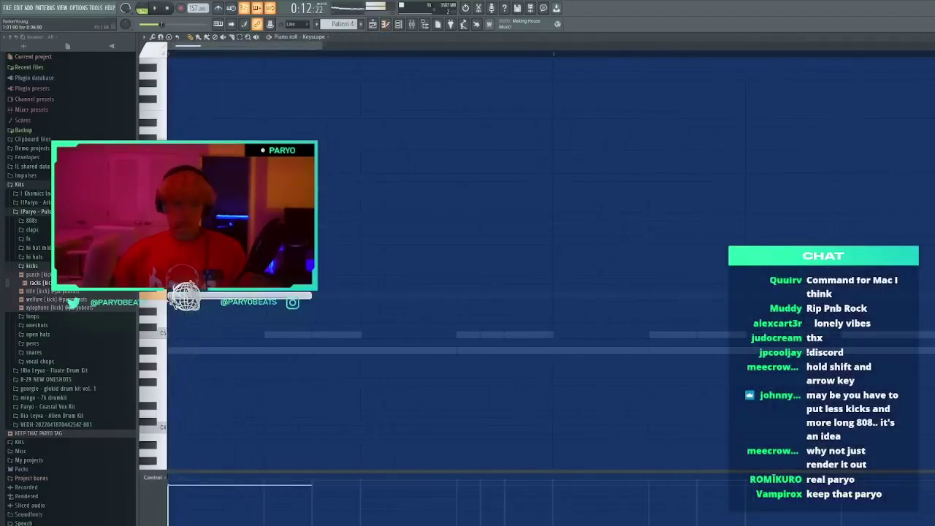
{"action": "left_click_drag", "start_coordinate": [246, 294], "coordinate": [436, 295]}
{"action": "key", "text": "space"}
{"action": "left_click_drag", "start_coordinate": [501, 295], "coordinate": [432, 295]}
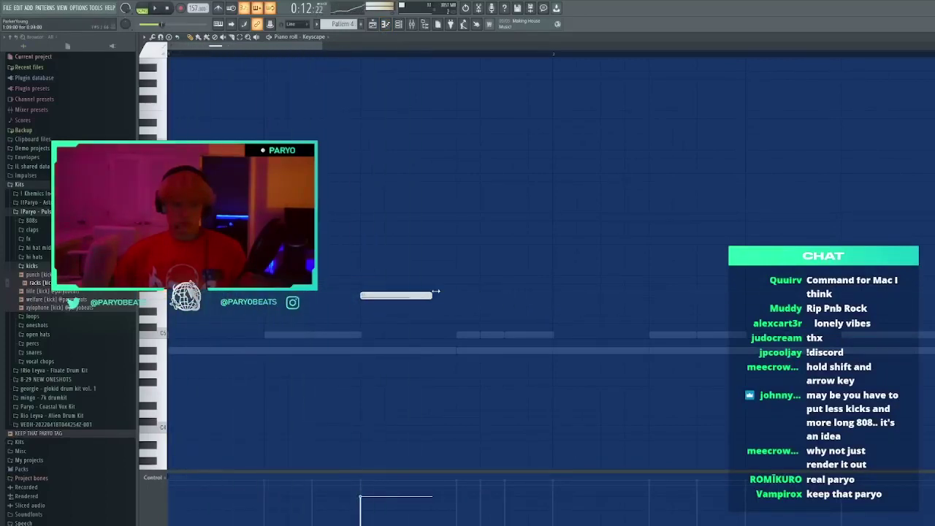
Repeat the Keyscape note on beat 4 of bar 1 and beat 1 of bar 2, extending the last to two beats
{"action": "left_click", "coordinate": [446, 295]}
{"action": "left_click", "coordinate": [542, 295]}
{"action": "key", "text": "space"}
{"action": "key", "text": "space"}
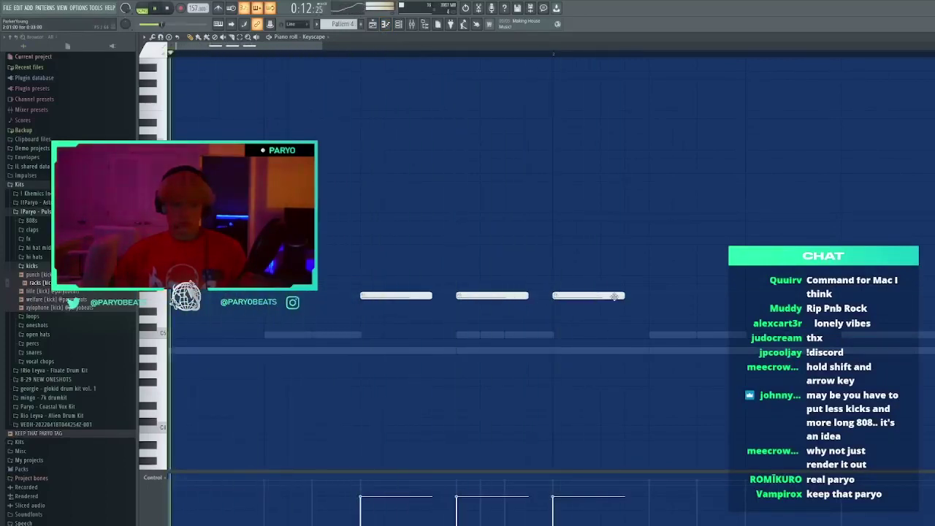
{"action": "left_click_drag", "start_coordinate": [620, 296], "coordinate": [739, 296]}
{"action": "key", "text": "space"}
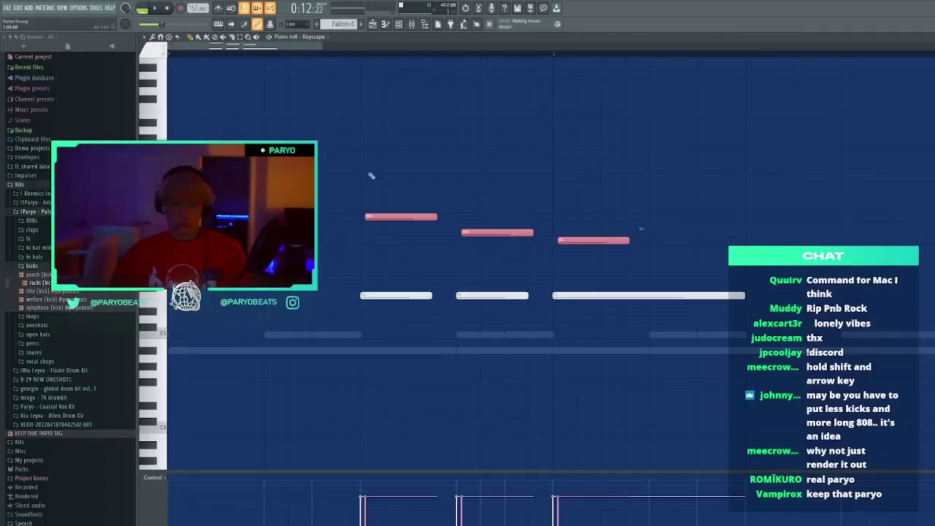
Nudge the three higher Keyscape notes slightly later than the lower ones and audition the timing
{"action": "key", "text": "shift+Right"}
{"action": "key", "text": "space"}
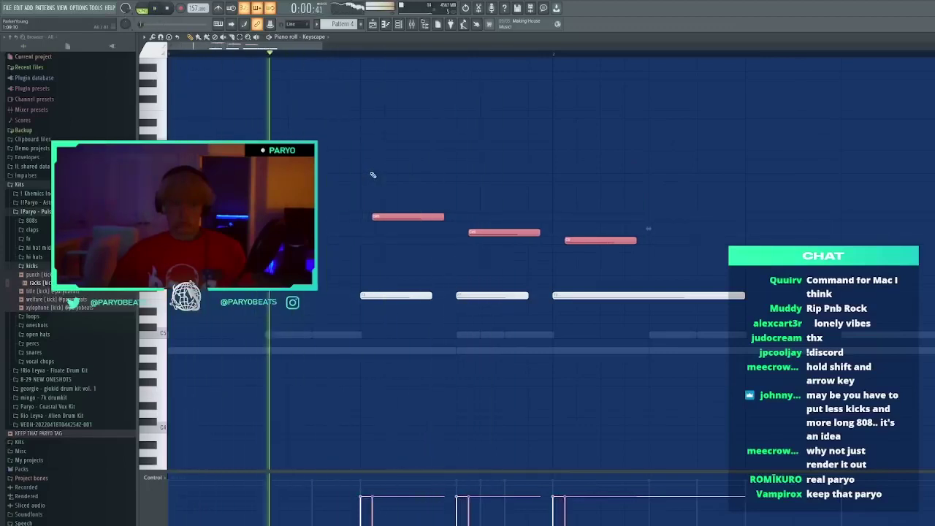
{"action": "key", "text": "space"}
{"action": "key", "text": "space"}
{"action": "key", "text": "shift+Left"}
{"action": "key", "text": "space"}
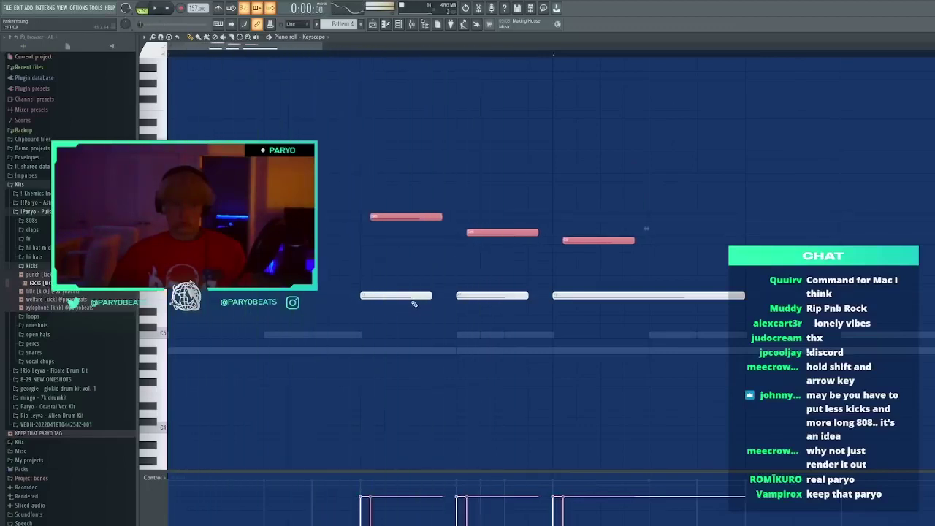
{"action": "key", "text": "space"}
Nudge the second and third higher Keyscape notes slightly earlier, each on its own, and play them back
{"action": "left_click", "coordinate": [500, 233]}
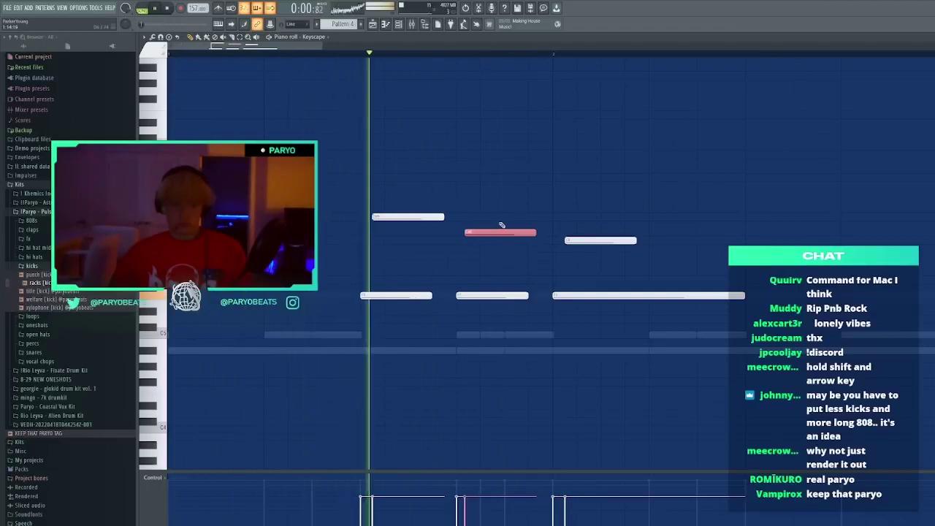
{"action": "left_click_drag", "start_coordinate": [636, 275], "coordinate": [596, 237]}
{"action": "key", "text": "shift+Left"}
{"action": "key", "text": "shift+Left"}
{"action": "key", "text": "shift+Left"}
{"action": "key", "text": "space"}
{"action": "key", "text": "space"}
Apply legato to the three lower Keyscape notes, lengthen them to end together with the higher notes, and audition the chords
{"action": "left_click_drag", "start_coordinate": [629, 354], "coordinate": [399, 260]}
{"action": "key", "text": "space"}
{"action": "key", "text": "space"}
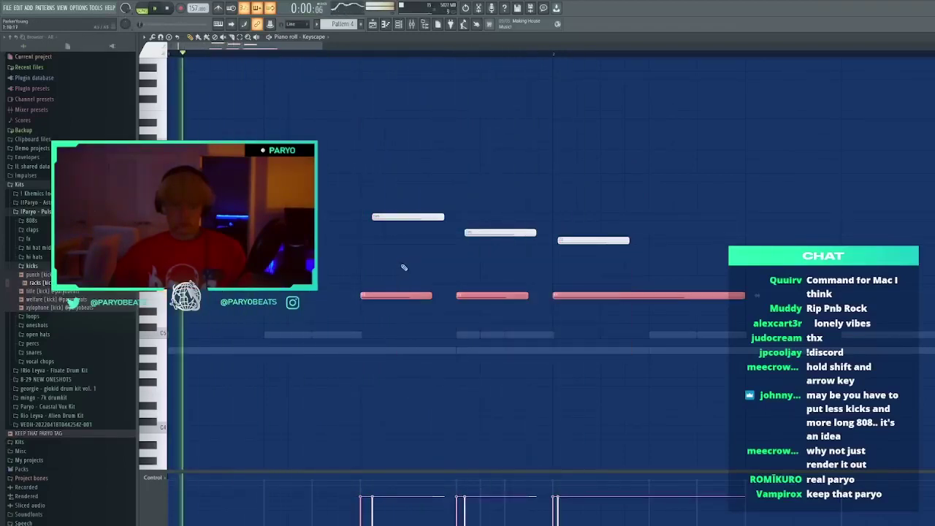
{"action": "key", "text": "ctrl+l"}
{"action": "key", "text": "space"}
{"action": "key", "text": "space"}
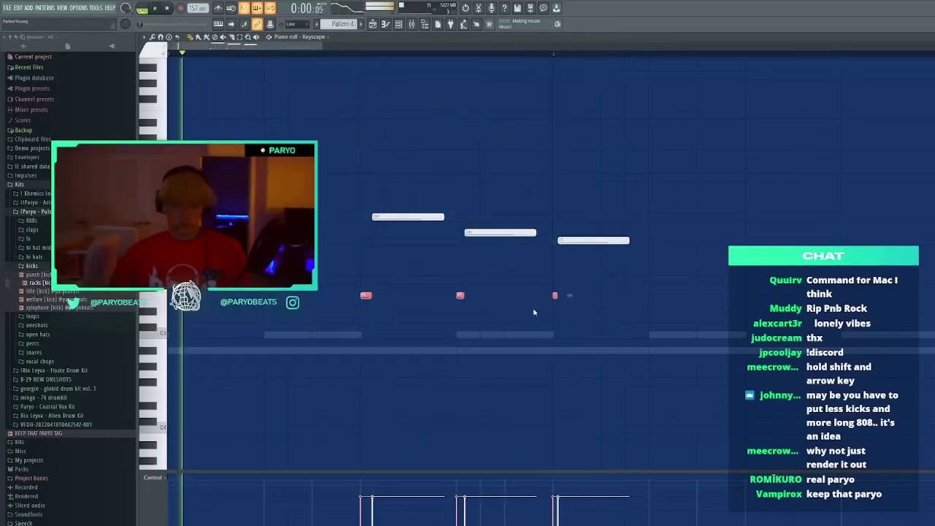
{"action": "left_click_drag", "start_coordinate": [371, 296], "coordinate": [444, 297]}
{"action": "key", "text": "space"}
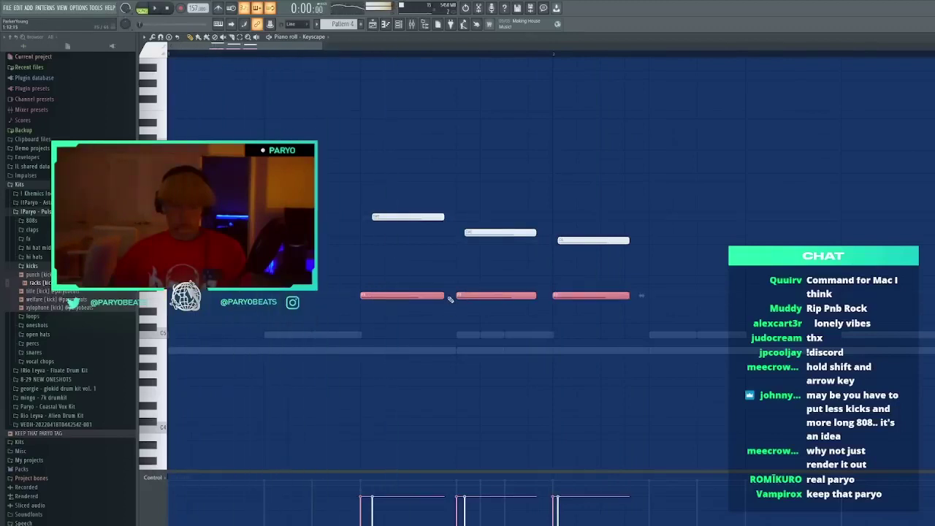
{"action": "key", "text": "space"}
{"action": "left_click", "coordinate": [469, 315]}
{"action": "right_click", "coordinate": [471, 319]}
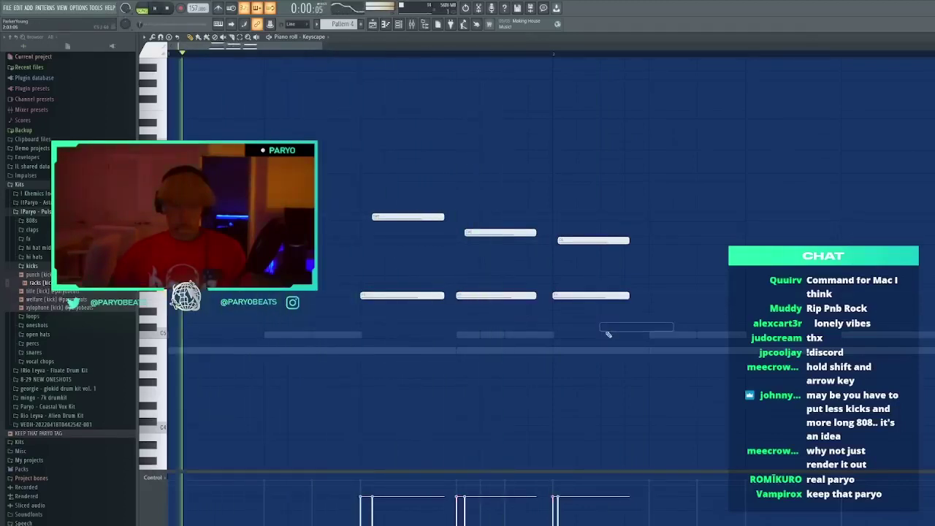
Open Keyscape, audition several LA Custom C7 presets during playback, and load LA Custom C7 - Wash
{"action": "key", "text": "F6"}
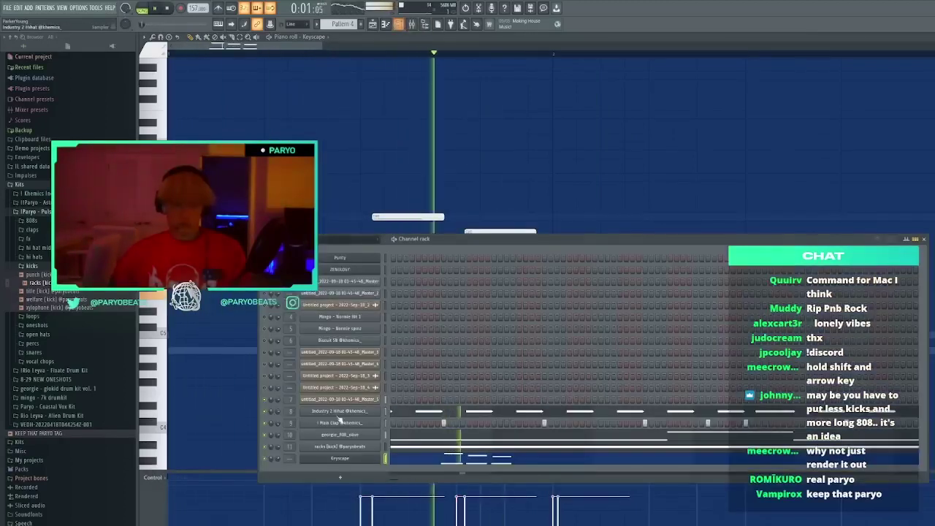
{"action": "left_click", "coordinate": [337, 459]}
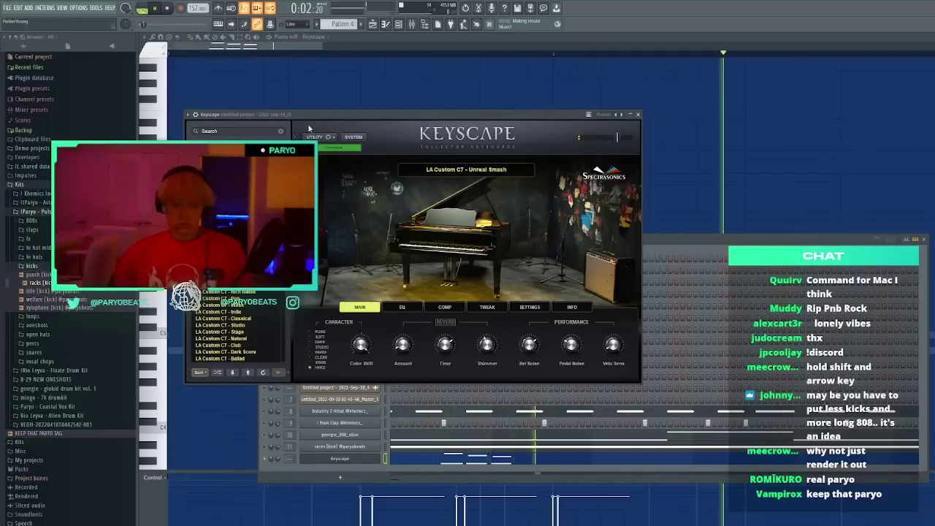
{"action": "left_click", "coordinate": [234, 219]}
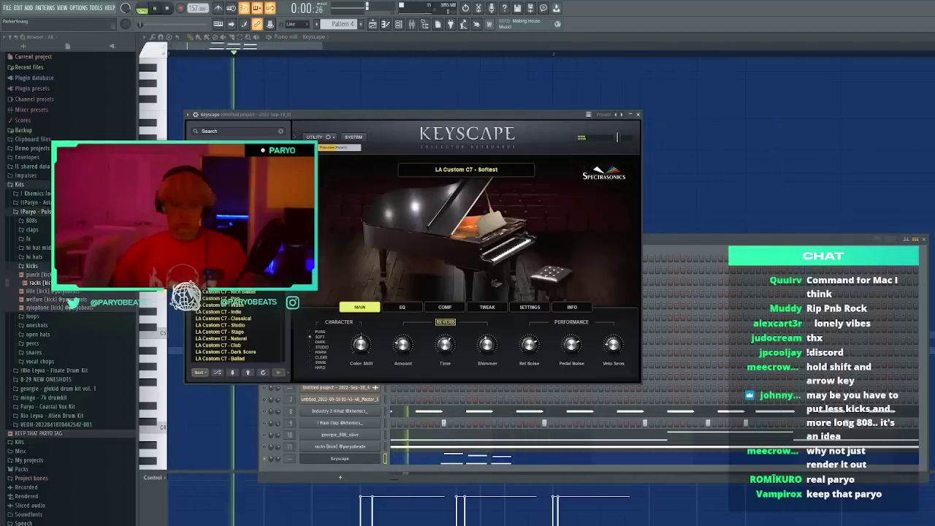
{"action": "left_click", "coordinate": [267, 285]}
{"action": "left_click", "coordinate": [234, 292]}
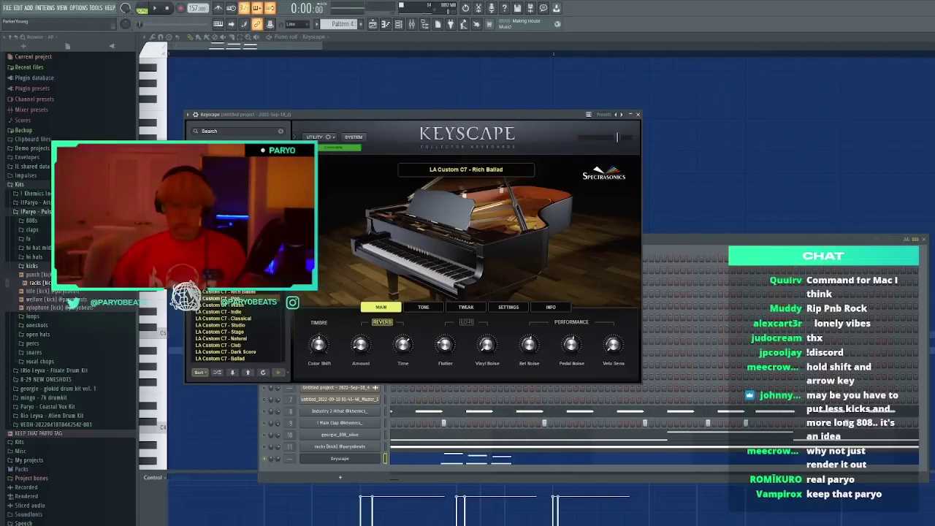
{"action": "key", "text": "space"}
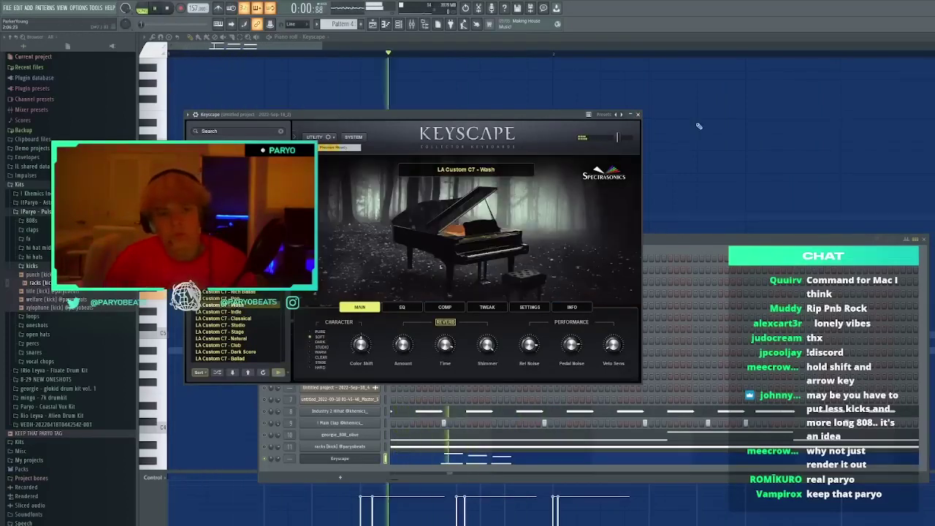
{"action": "left_click", "coordinate": [640, 115]}
{"action": "key", "text": "F6"}
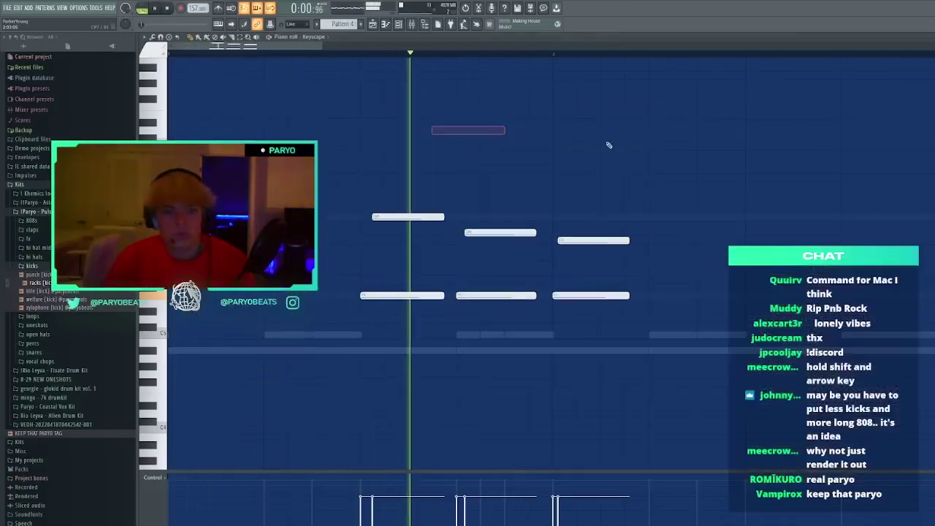
{"action": "left_click", "coordinate": [401, 25]}
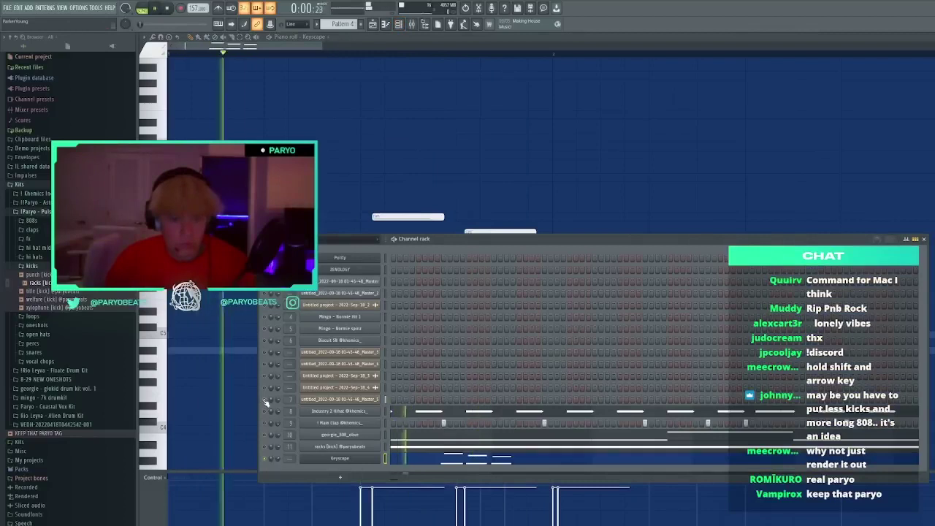
{"action": "left_click", "coordinate": [504, 131]}
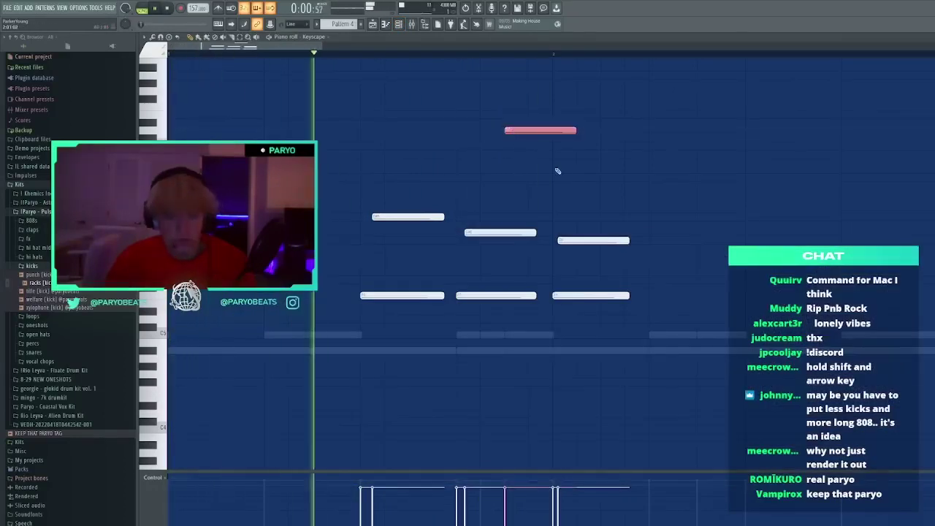
{"action": "key", "text": "ctrl+z"}
{"action": "left_click_drag", "start_coordinate": [633, 222], "coordinate": [604, 315]}
{"action": "key", "text": "ctrl+b"}
{"action": "key", "text": "ctrl+z"}
Extend both notes of the last Keyscape chord through the end of bar 2
{"action": "left_click_drag", "start_coordinate": [671, 330], "coordinate": [593, 214]}
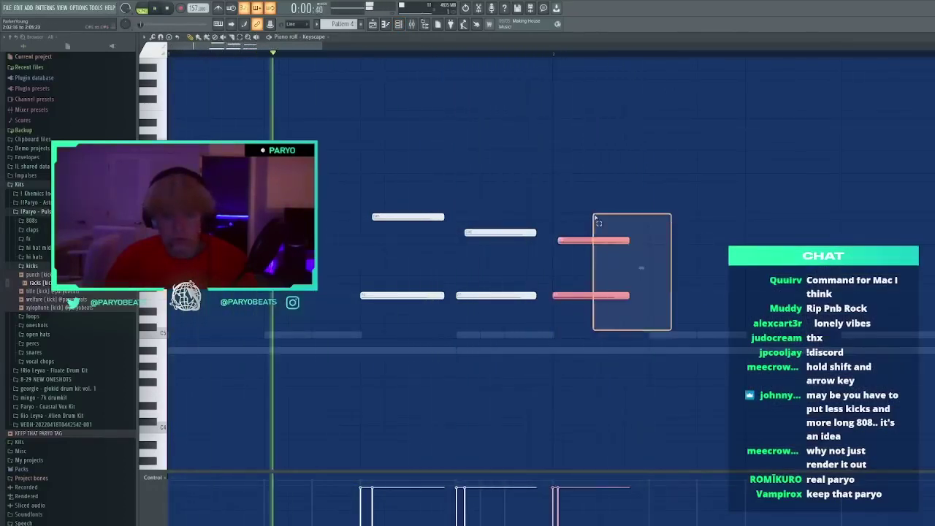
{"action": "left_click_drag", "start_coordinate": [627, 241], "coordinate": [934, 237]}
{"action": "left_click", "coordinate": [934, 224], "text": "ctrl"}
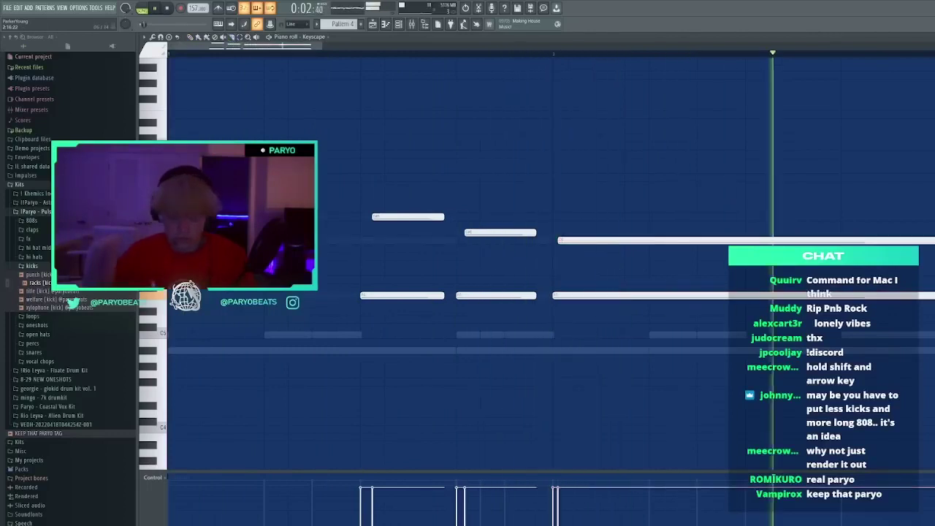
Duplicate the three-chord Keyscape phrase and shift the copy so that its last chord fills bar 4
{"action": "scroll", "coordinate": [539, 51], "scroll_direction": "down", "scroll_amount": 3}
{"action": "key", "text": "ctrl+b"}
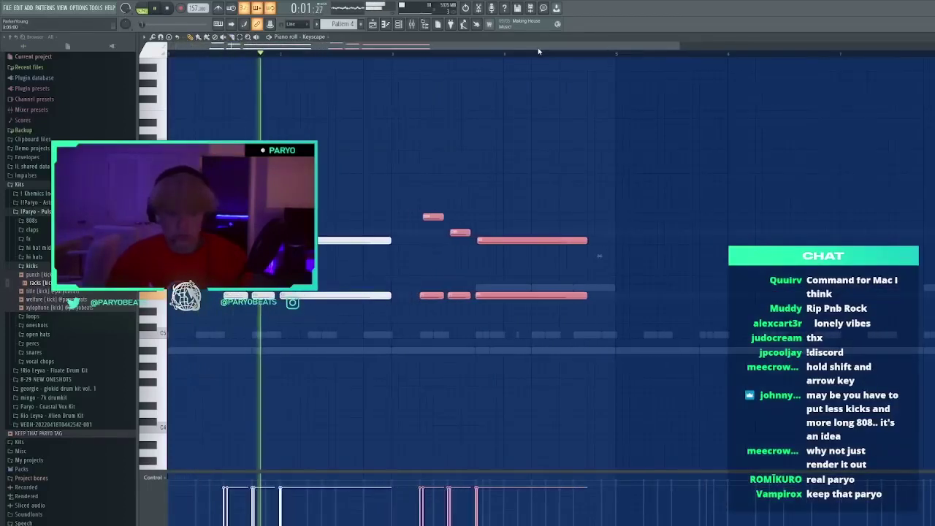
{"action": "key", "text": "shift+Right"}
{"action": "key", "text": "shift+Right"}
{"action": "key", "text": "shift+Right"}
{"action": "key", "text": "shift+Right"}
{"action": "key", "text": "shift+Right"}
{"action": "key", "text": "shift+Right"}
{"action": "key", "text": "shift+Left"}
{"action": "key", "text": "shift+Left"}
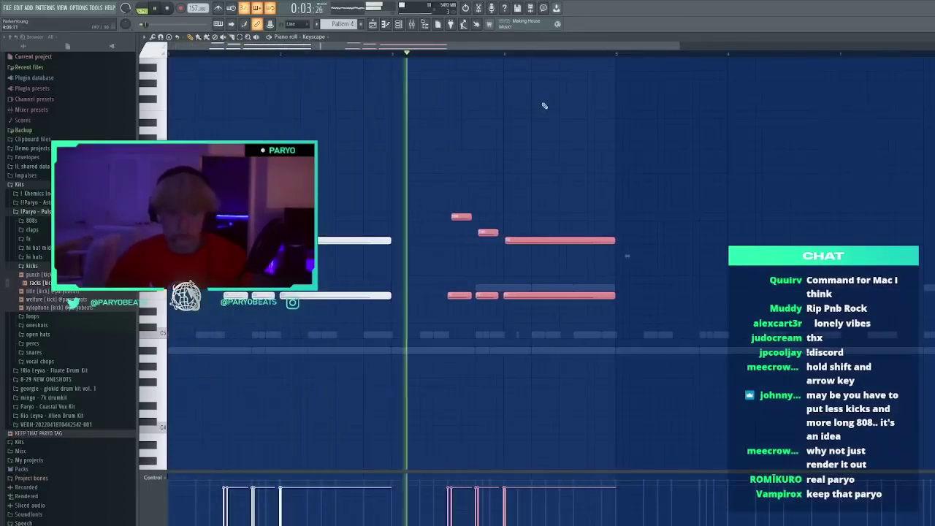
Add a Keyscape note between the two held notes, from beat 3 to the end of bar 4
{"action": "left_click", "coordinate": [569, 170]}
{"action": "right_click", "coordinate": [577, 169]}
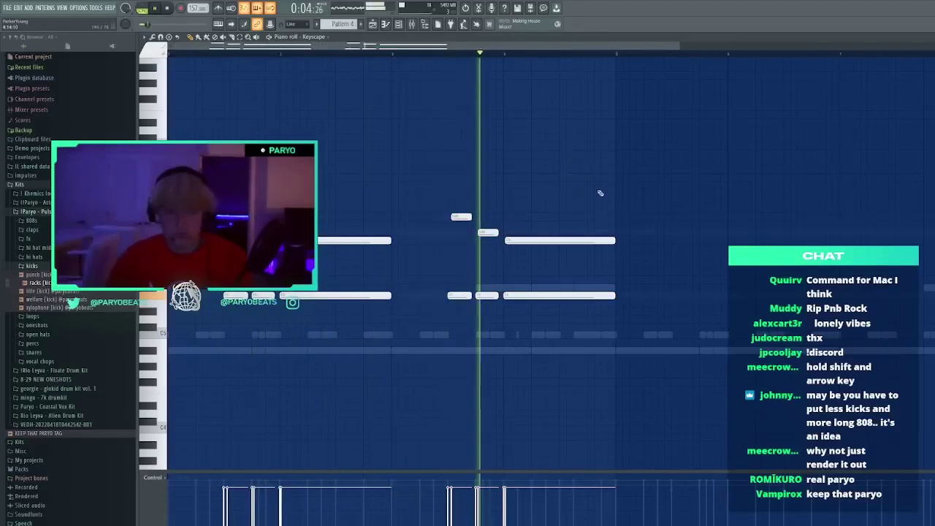
{"action": "left_click", "coordinate": [566, 269]}
{"action": "left_click_drag", "start_coordinate": [580, 272], "coordinate": [615, 272]}
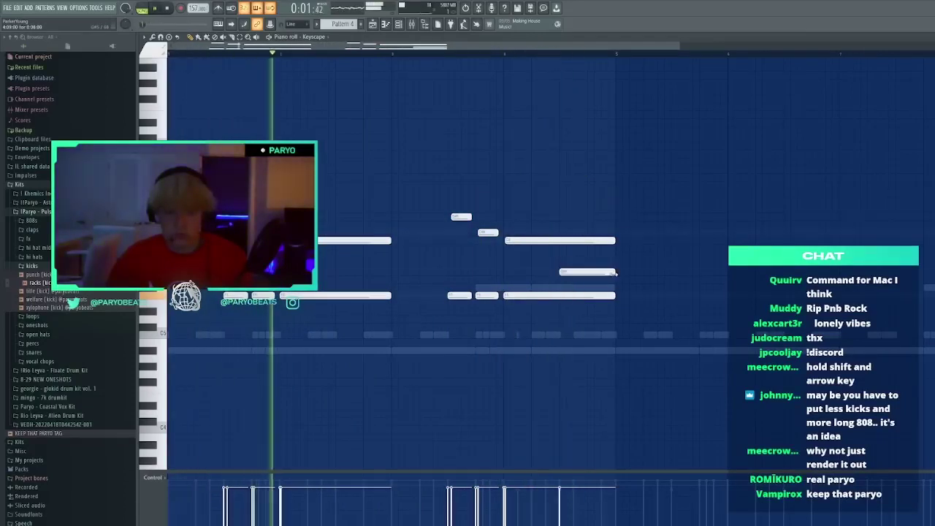
Duplicate the four-bar Keyscape phrase and shift the copy to line up with bars 5 to 8
{"action": "key", "text": "ctrl+b"}
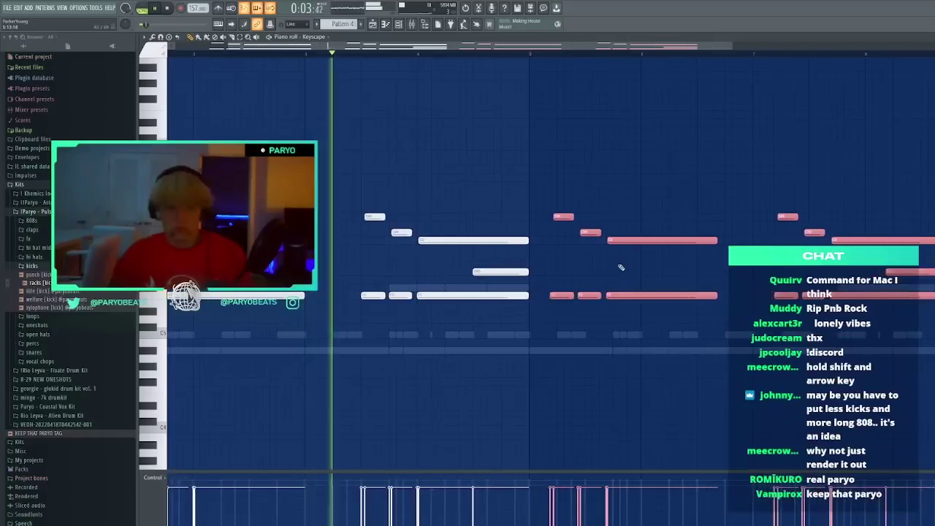
{"action": "key", "text": "shift+Right"}
{"action": "key", "text": "shift+Right"}
{"action": "key", "text": "shift+Right"}
{"action": "key", "text": "shift+Right"}
{"action": "key", "text": "shift+Right"}
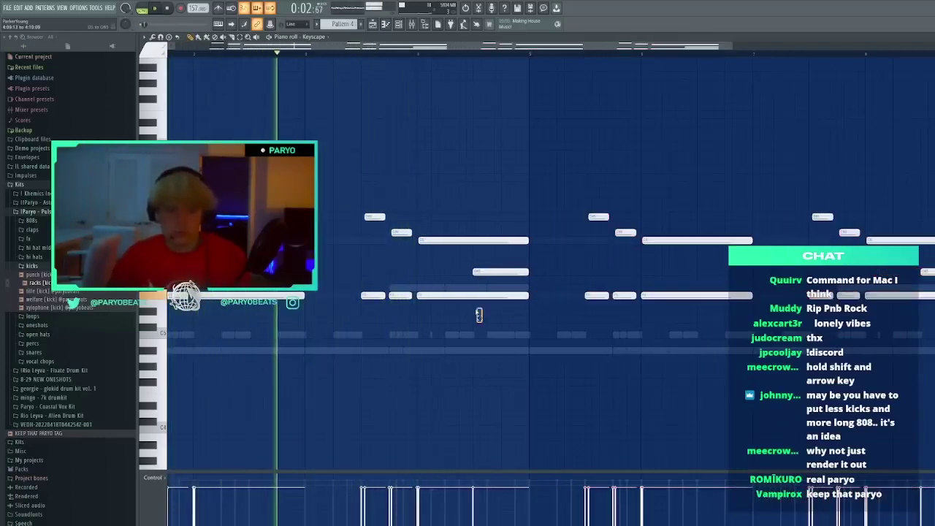
Lower the second and third bass notes of the bar 3–4 phrase by two semitones, and match them in its bar 7–8 repeat
{"action": "left_click", "coordinate": [466, 296]}
{"action": "key", "text": "shift+Down"}
{"action": "key", "text": "shift+Down"}
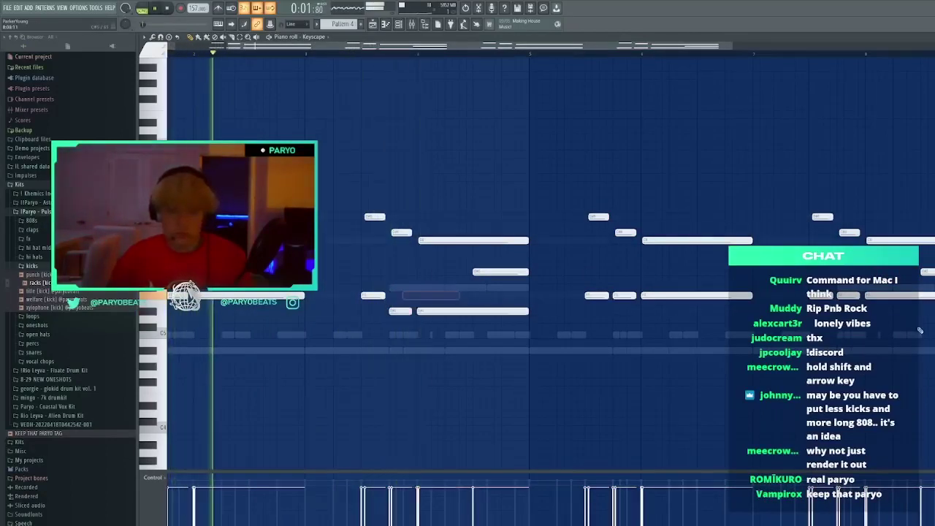
{"action": "left_click", "coordinate": [919, 293]}
{"action": "key", "text": "shift+Down"}
{"action": "key", "text": "shift+Down"}
{"action": "left_click", "coordinate": [745, 421]}
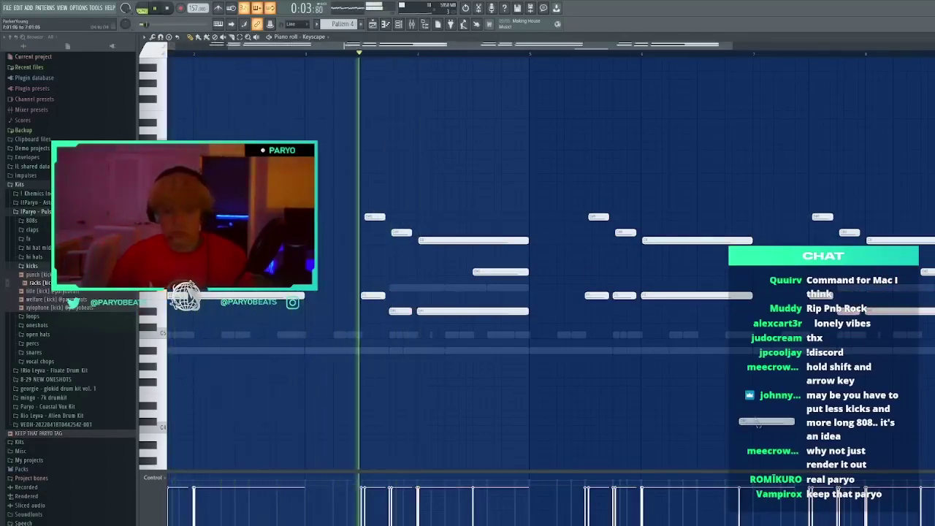
{"action": "right_click", "coordinate": [746, 420]}
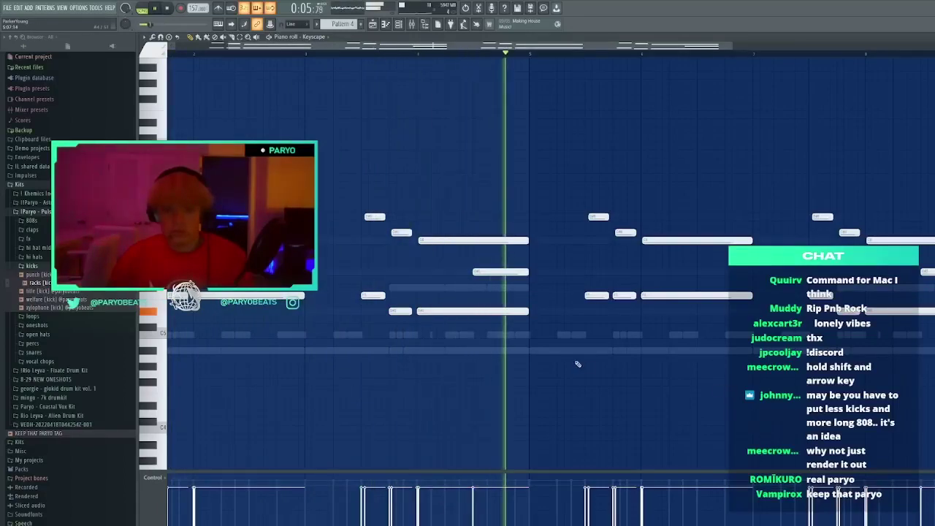
{"action": "left_click", "coordinate": [718, 352]}
{"action": "left_click_drag", "start_coordinate": [719, 353], "coordinate": [769, 130]}
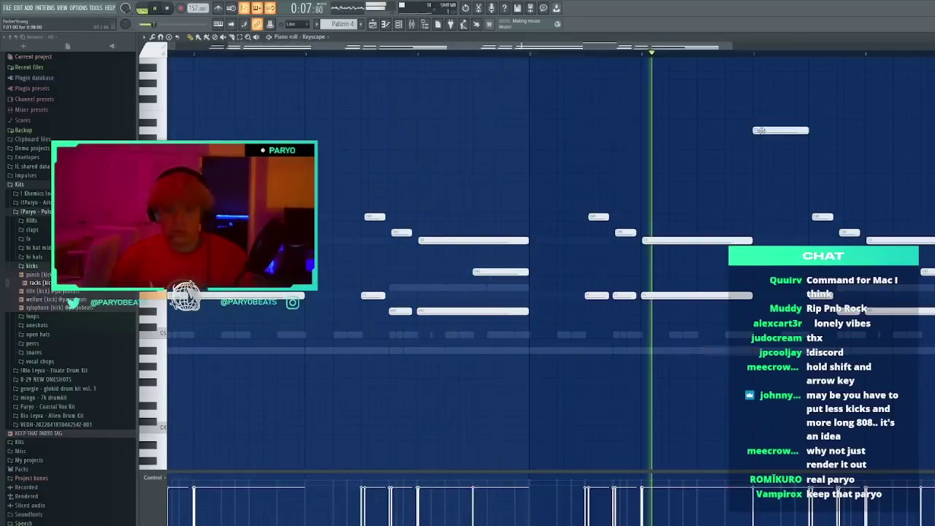
{"action": "right_click", "coordinate": [769, 129]}
Return to the playlist and play the arrangement from bar 9 to hear the Keyscape part in context
{"action": "left_click", "coordinate": [932, 36]}
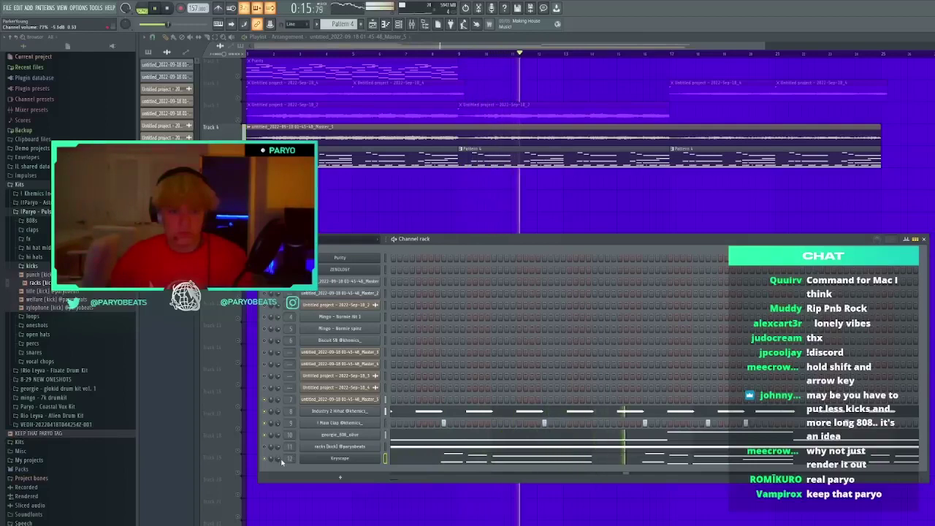
{"action": "left_click", "coordinate": [309, 459]}
{"action": "left_click", "coordinate": [460, 54]}
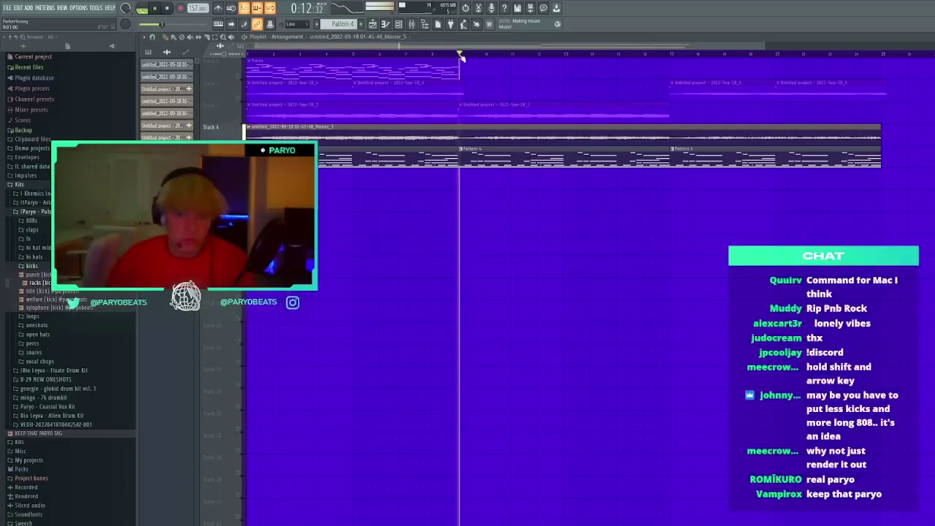
Reopen Keyscape and audition presets from LA Custom C7 - Dark Score to Rhodes - LA Custom Chorus against the arrangement
{"action": "left_click", "coordinate": [398, 24]}
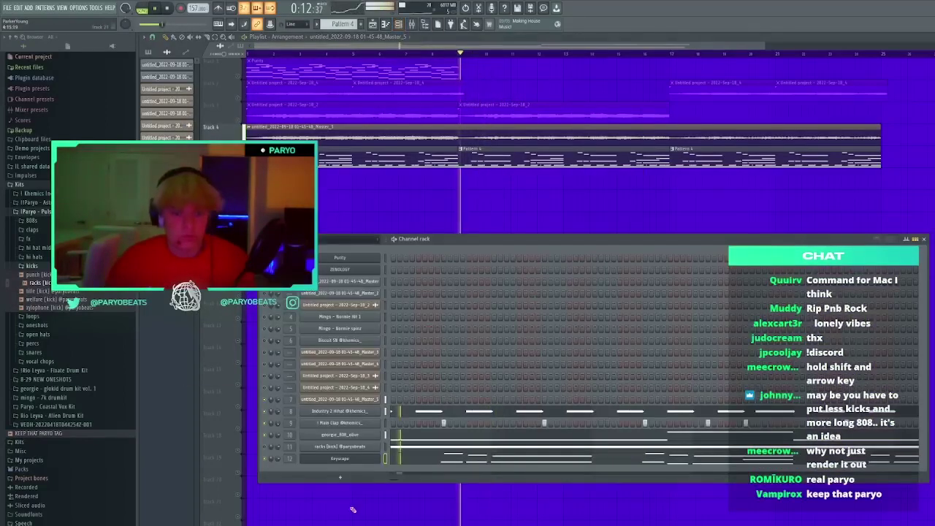
{"action": "left_click", "coordinate": [331, 459]}
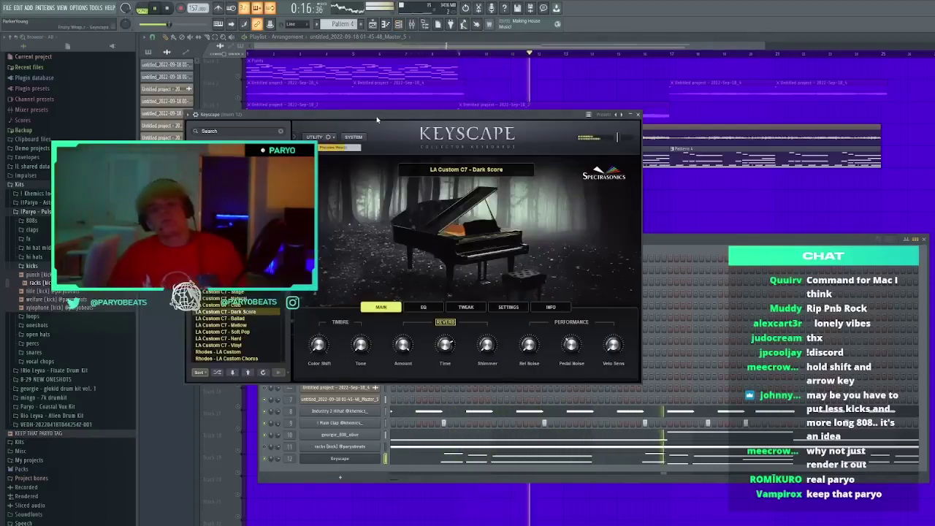
{"action": "scroll", "coordinate": [266, 306], "scroll_direction": "down", "scroll_amount": 3}
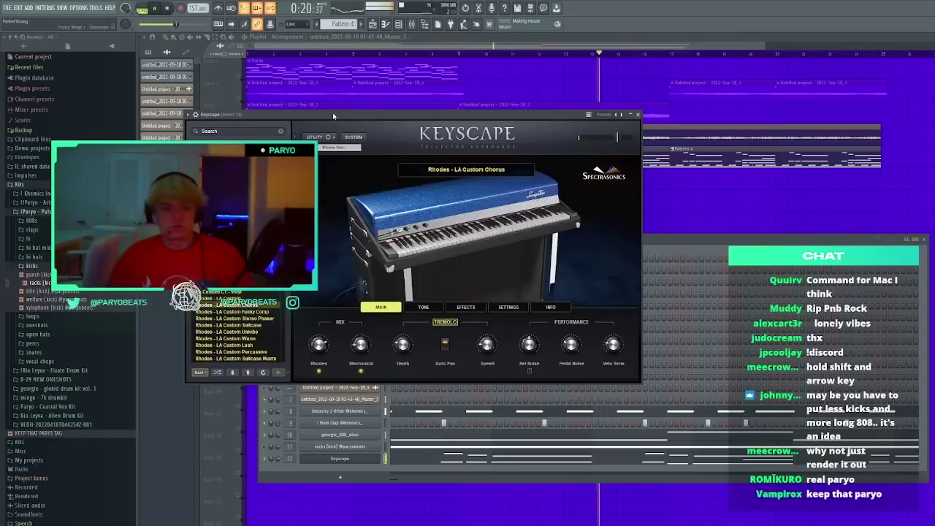
{"action": "key", "text": "space"}
{"action": "key", "text": "space"}
{"action": "left_click", "coordinate": [638, 114]}
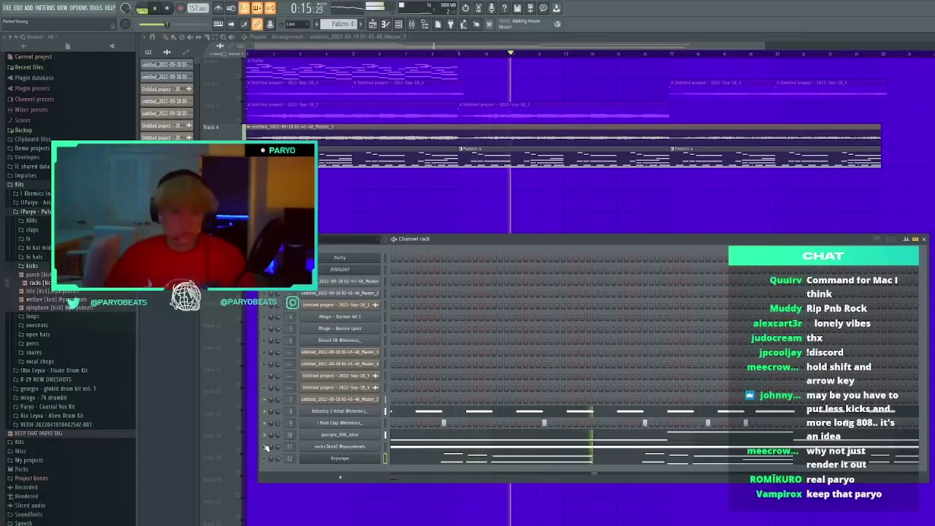
Split Pattern 4 by channel and delete the resulting hi-hat pattern clips from the playlist
{"action": "key", "text": "space"}
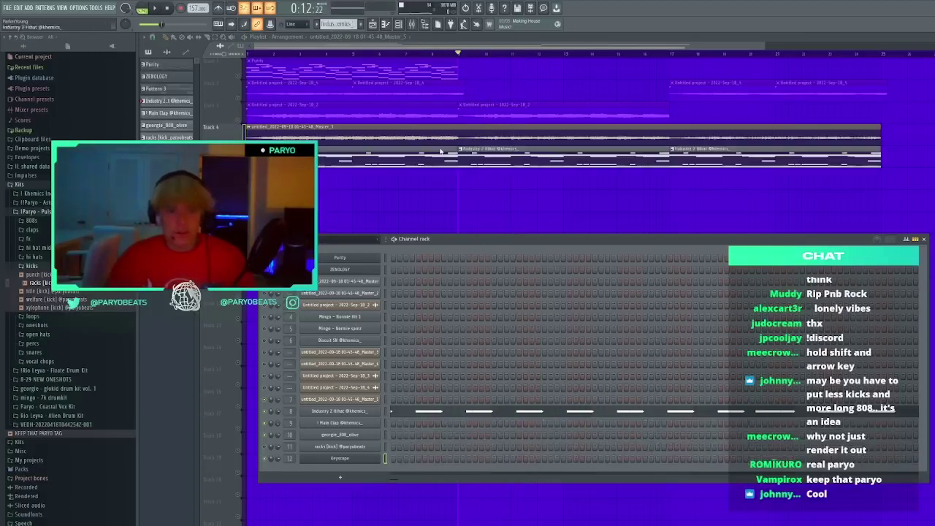
{"action": "left_click_drag", "start_coordinate": [833, 188], "coordinate": [311, 148]}
{"action": "key", "text": "Delete"}
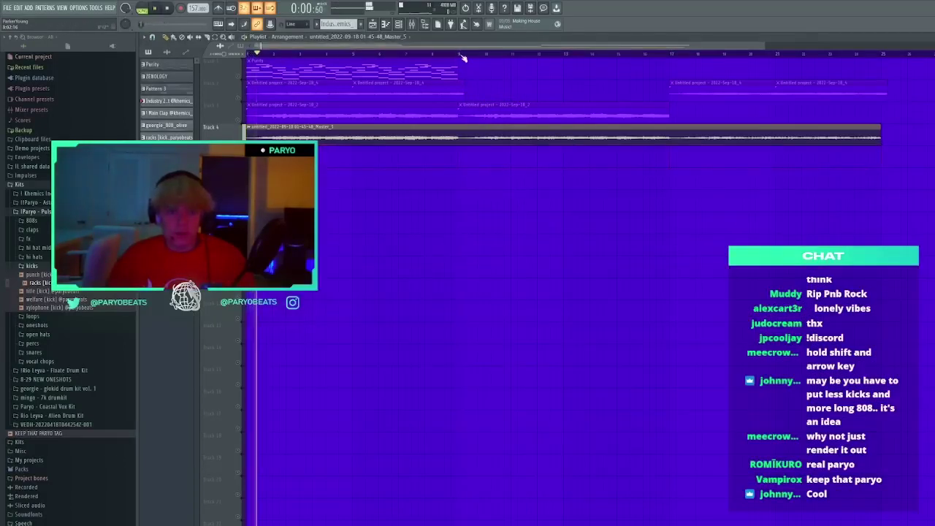
Slice the Track 4 melody clip at bars 9 and 17, park its first section on a lower track, and move the middle section to bar 1
{"action": "left_click", "coordinate": [460, 55]}
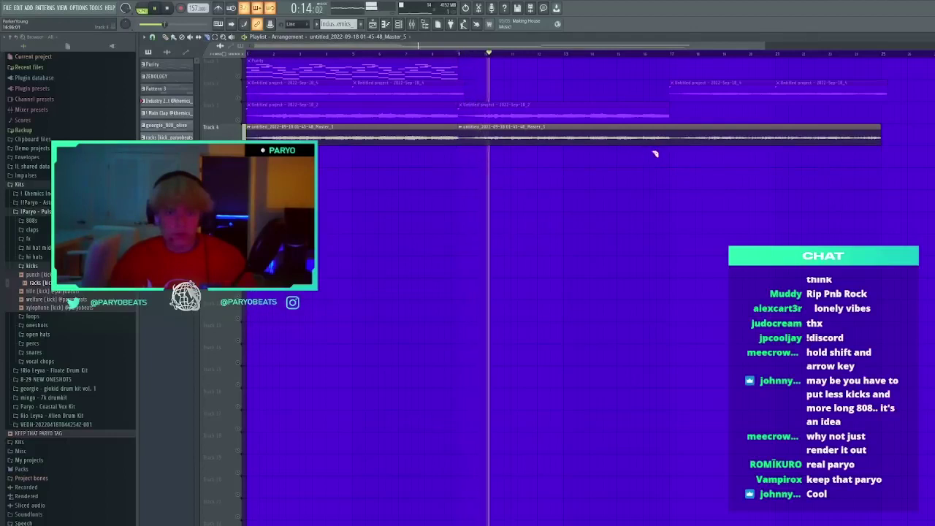
{"action": "left_click_drag", "start_coordinate": [671, 152], "coordinate": [671, 122]}
{"action": "key", "text": "p"}
{"action": "left_click_drag", "start_coordinate": [335, 135], "coordinate": [560, 163]}
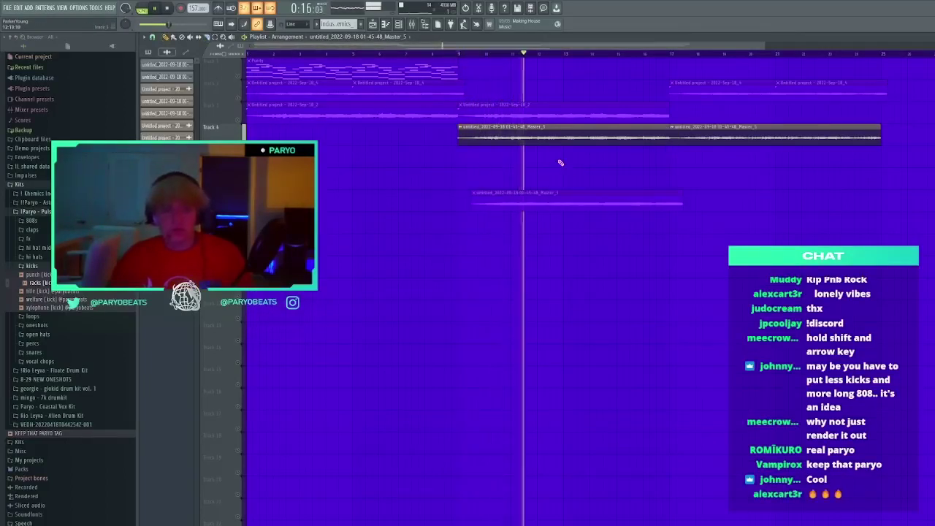
{"action": "left_click_drag", "start_coordinate": [515, 137], "coordinate": [301, 135]}
Place the hi-hat, clap, 808 and kick patterns on separate tracks below the melody, starting at bar 1
{"action": "left_click", "coordinate": [248, 54]}
{"action": "left_click", "coordinate": [149, 53]}
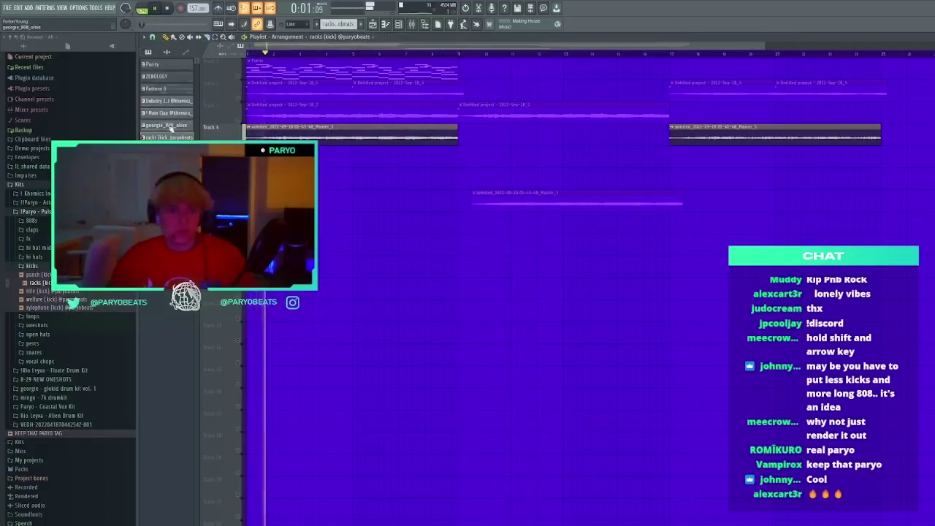
{"action": "left_click", "coordinate": [167, 105]}
{"action": "key", "text": "space"}
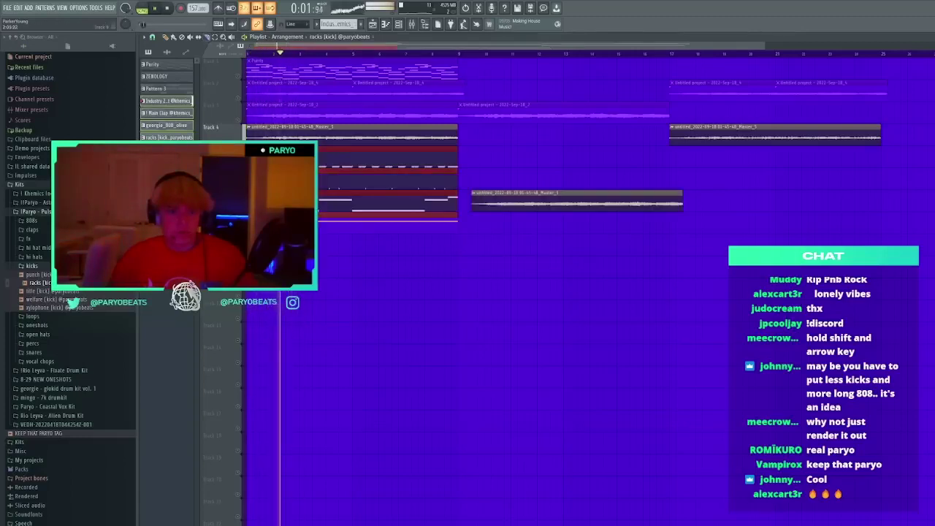
Remove the kick pattern clips and move the parked melody section to bar 9 on Track 4
{"action": "key", "text": "space"}
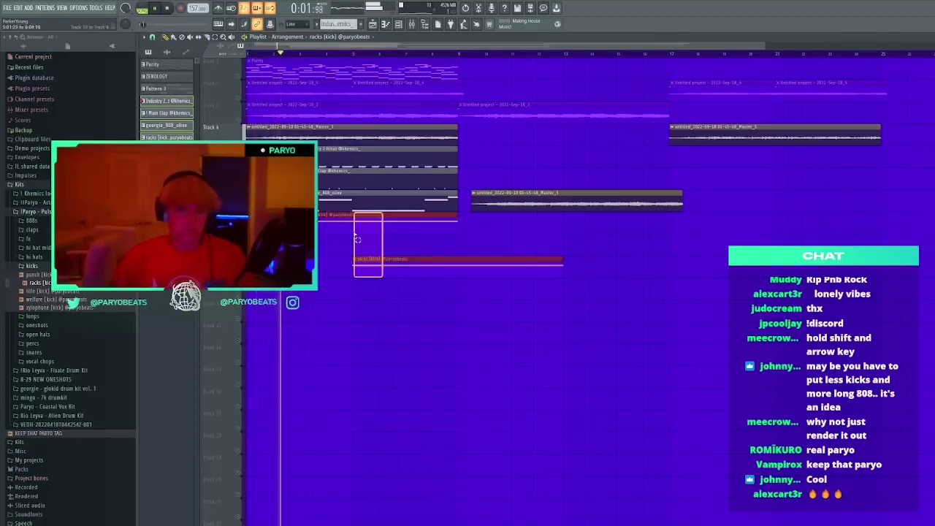
{"action": "left_click_drag", "start_coordinate": [491, 205], "coordinate": [478, 139]}
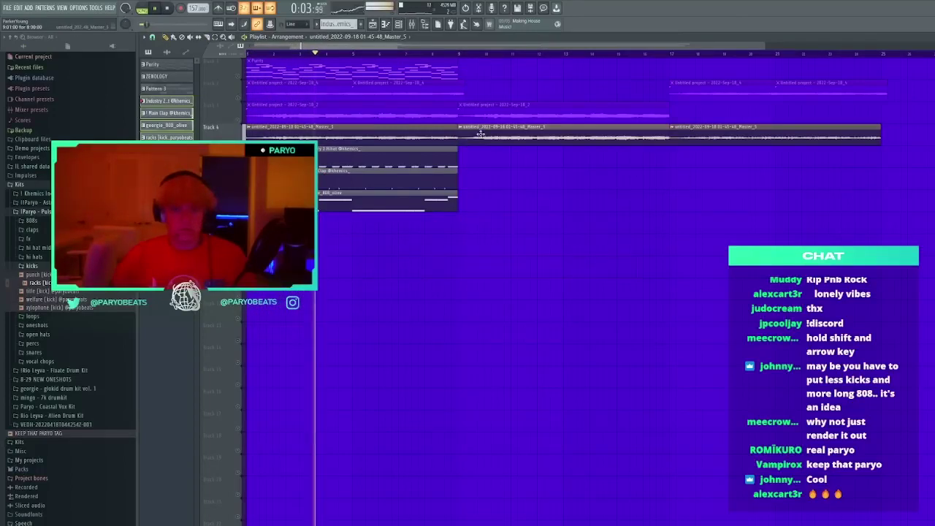
{"action": "scroll", "coordinate": [157, 78], "scroll_direction": "up", "scroll_amount": 3}
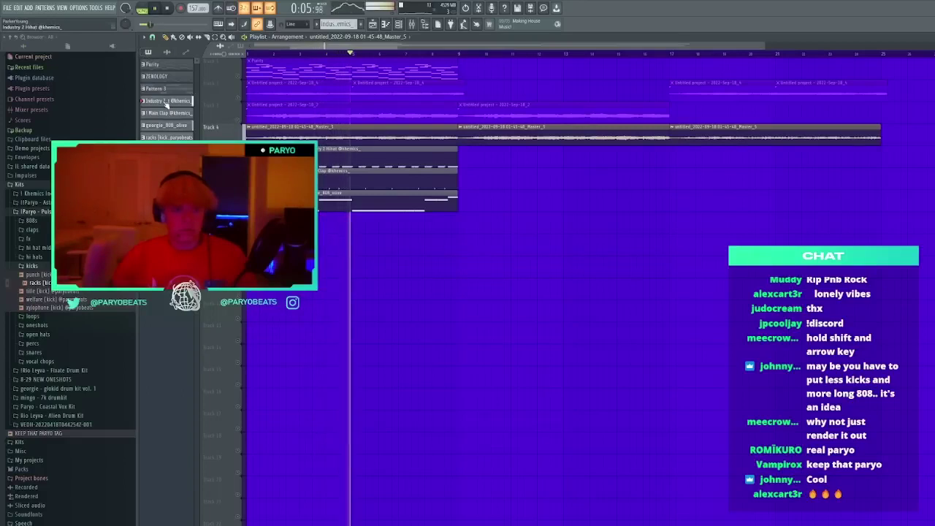
Place the hi-hat, clap and 808 patterns on their tracks at bar 9 and remove the stray clips
{"action": "left_click", "coordinate": [166, 103]}
{"action": "left_click", "coordinate": [167, 123], "text": "shift"}
{"action": "left_click_drag", "start_coordinate": [167, 121], "coordinate": [463, 161]}
{"action": "left_click", "coordinate": [529, 251]}
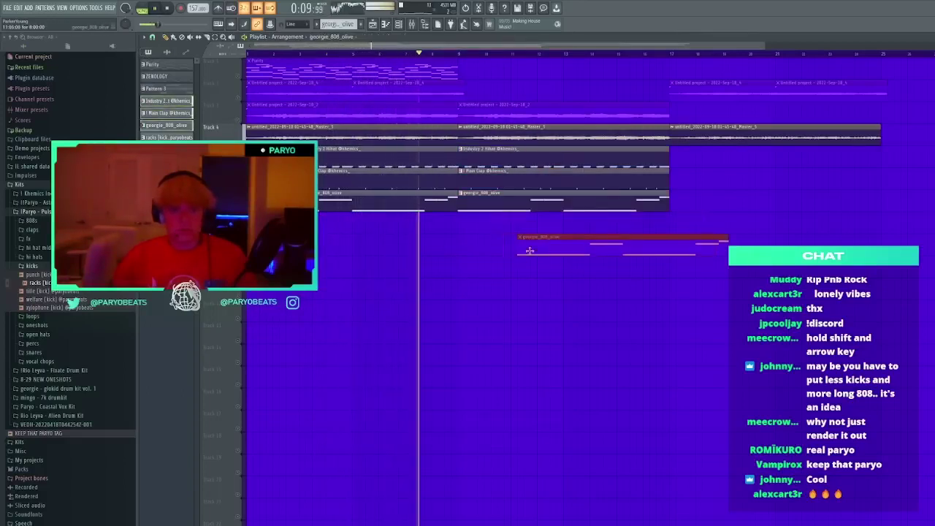
{"action": "right_click", "coordinate": [529, 250]}
{"action": "scroll", "coordinate": [527, 252], "scroll_direction": "down", "scroll_amount": 2}
{"action": "left_click_drag", "start_coordinate": [513, 255], "coordinate": [522, 246]}
{"action": "right_click", "coordinate": [522, 246]}
Duplicate the bar 9 hi-hat, clap and 808 clips to bar 17 and cut away the first bar of the copies
{"action": "left_click", "coordinate": [459, 163]}
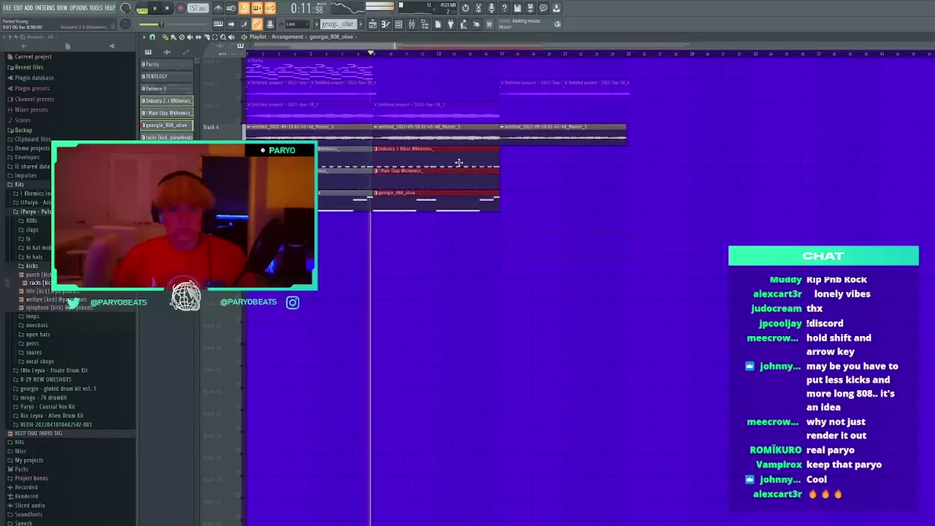
{"action": "key", "text": "ctrl+b"}
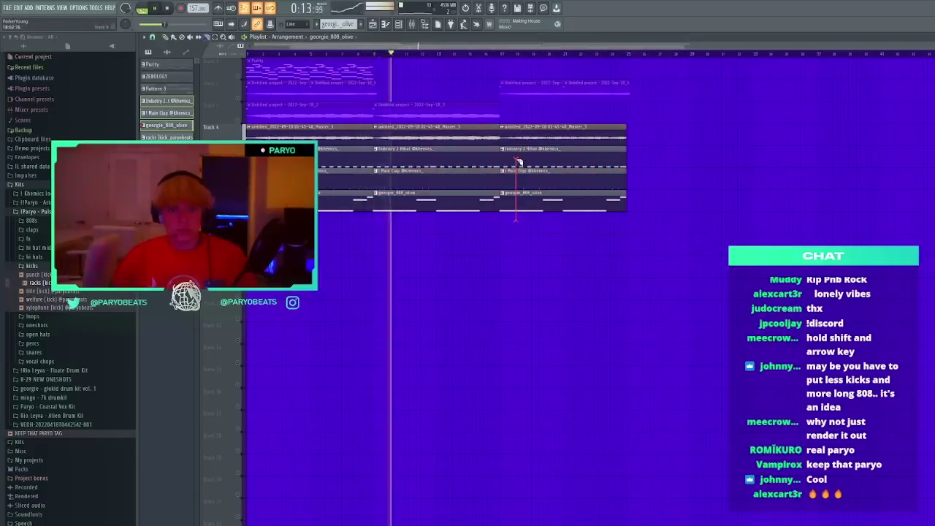
{"action": "left_click_drag", "start_coordinate": [519, 162], "coordinate": [535, 161]}
{"action": "left_click", "coordinate": [536, 272]}
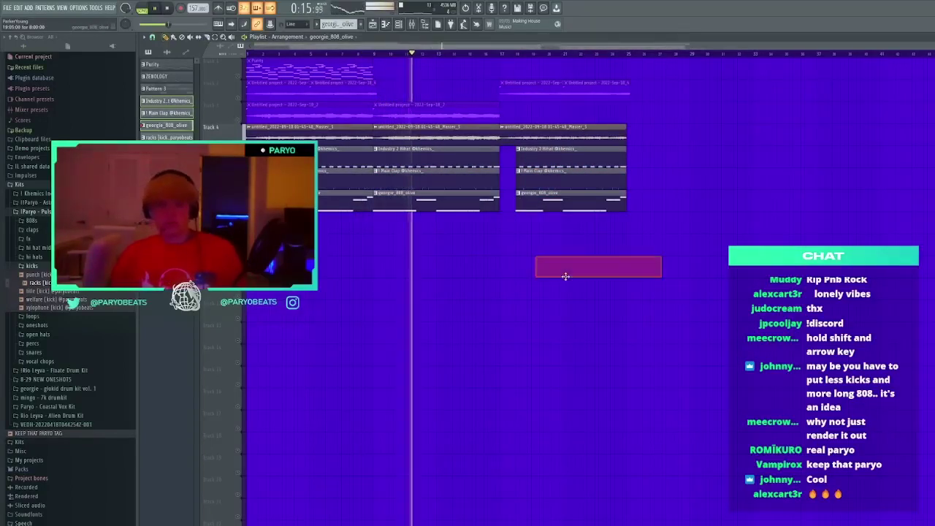
{"action": "left_click", "coordinate": [566, 277]}
{"action": "left_click", "coordinate": [601, 254]}
{"action": "right_click", "coordinate": [635, 239]}
Add another melody section on Track 4 after the third one and copy the hi-hat, clap and 808 clips beneath it
{"action": "left_click", "coordinate": [307, 135]}
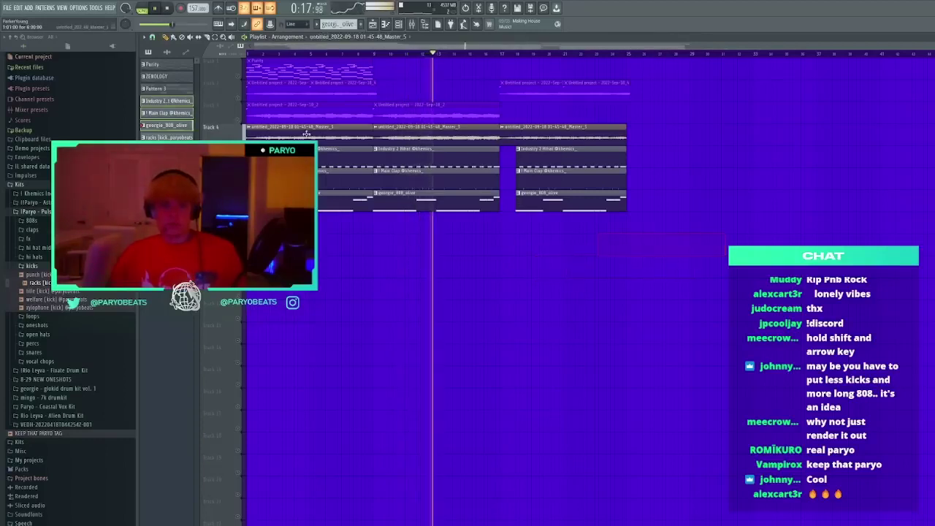
{"action": "left_click", "coordinate": [627, 132]}
{"action": "left_click", "coordinate": [671, 208]}
{"action": "right_click", "coordinate": [670, 208]}
{"action": "left_click_drag", "start_coordinate": [405, 215], "coordinate": [411, 158]}
{"action": "left_click_drag", "start_coordinate": [411, 159], "coordinate": [665, 157]}
{"action": "left_click", "coordinate": [668, 234]}
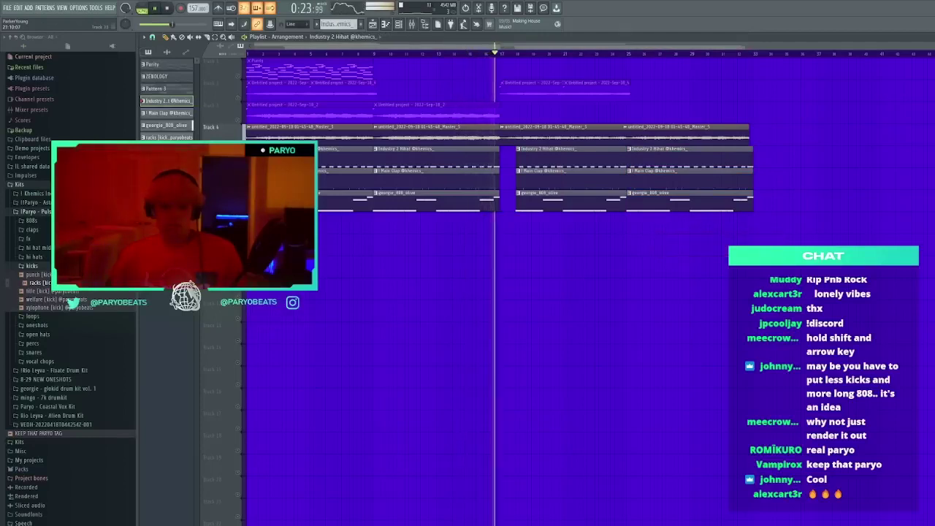
{"action": "left_click", "coordinate": [594, 339]}
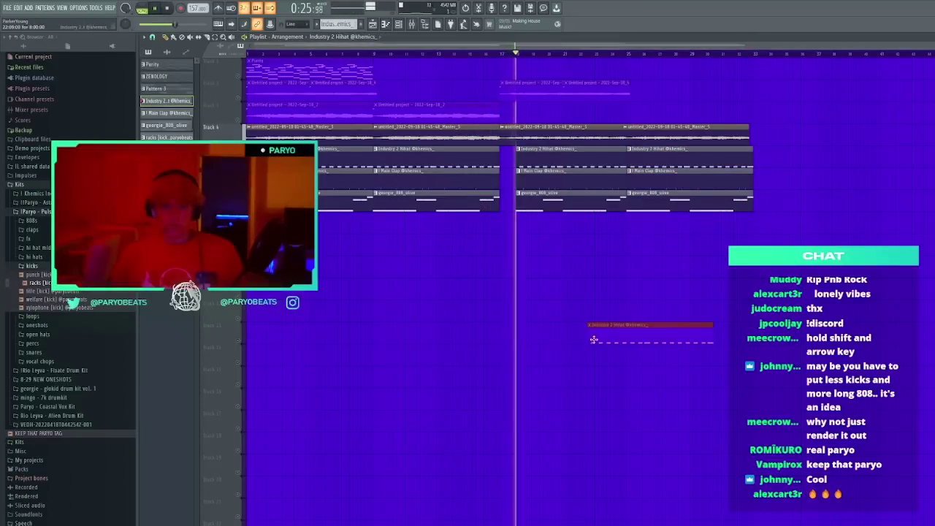
{"action": "right_click", "coordinate": [595, 338]}
Align the last section's melody, hi-hat, clap and 808 clips to start exactly at bar 25
{"action": "key", "text": "space"}
{"action": "key", "text": "space"}
{"action": "left_click_drag", "start_coordinate": [723, 253], "coordinate": [687, 130]}
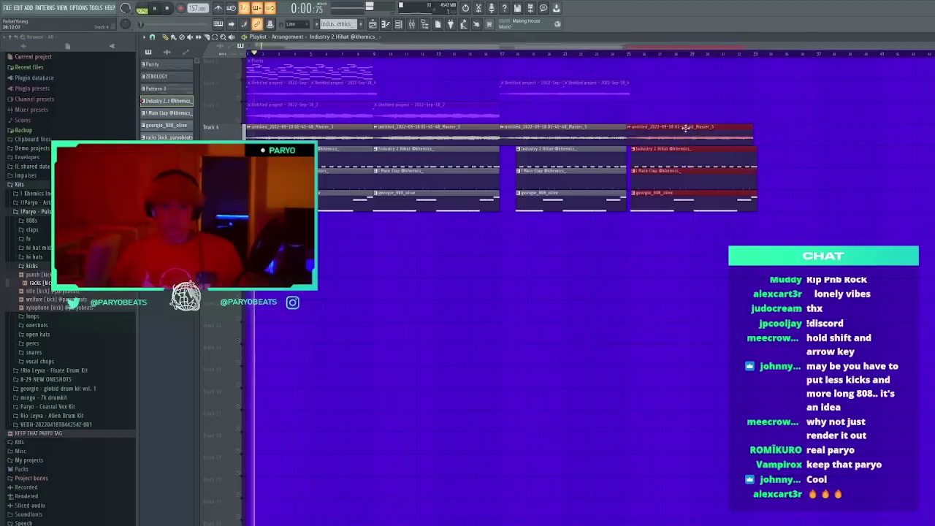
{"action": "left_click", "coordinate": [680, 130]}
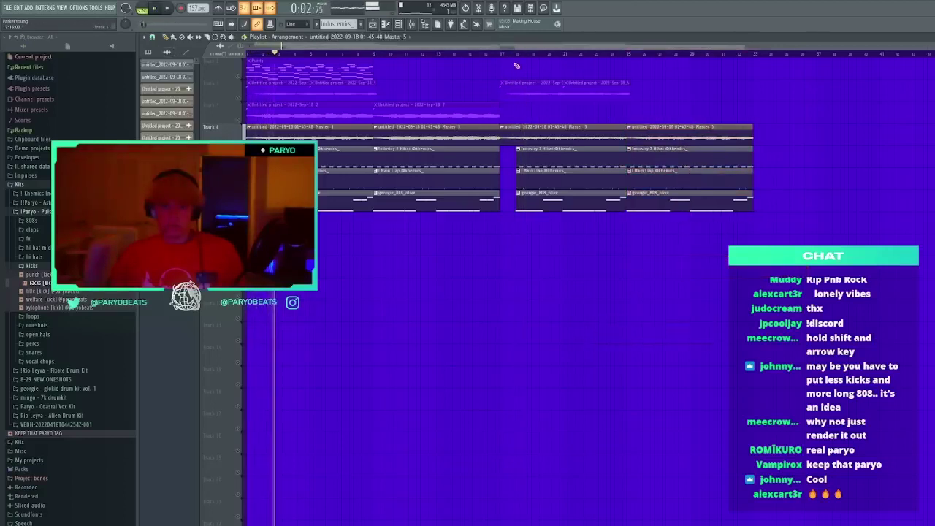
Cut the start of the third section's hi-hat, clap and 808 clips so they enter at bar 19, checking against playback
{"action": "key", "text": "space"}
{"action": "key", "text": "space"}
{"action": "left_click_drag", "start_coordinate": [558, 241], "coordinate": [527, 160]}
{"action": "left_click_drag", "start_coordinate": [560, 239], "coordinate": [588, 253]}
{"action": "right_click", "coordinate": [589, 252]}
{"action": "left_click_drag", "start_coordinate": [612, 256], "coordinate": [613, 258]}
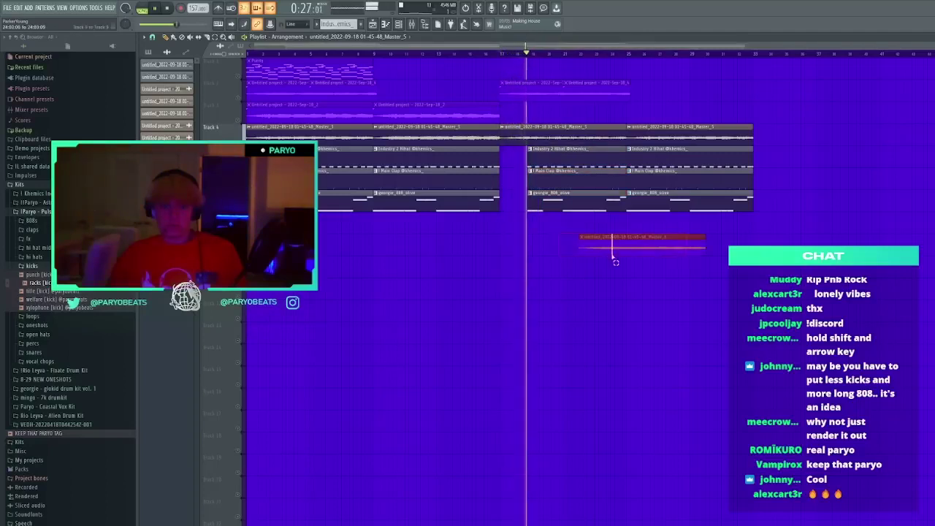
{"action": "right_click", "coordinate": [609, 255]}
{"action": "key", "text": "space"}
{"action": "key", "text": "space"}
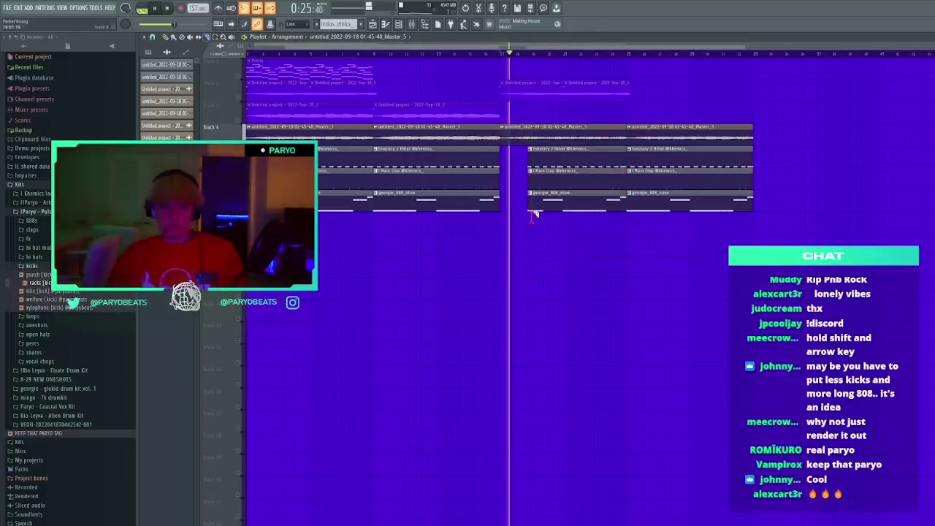
{"action": "left_click_drag", "start_coordinate": [535, 214], "coordinate": [535, 150]}
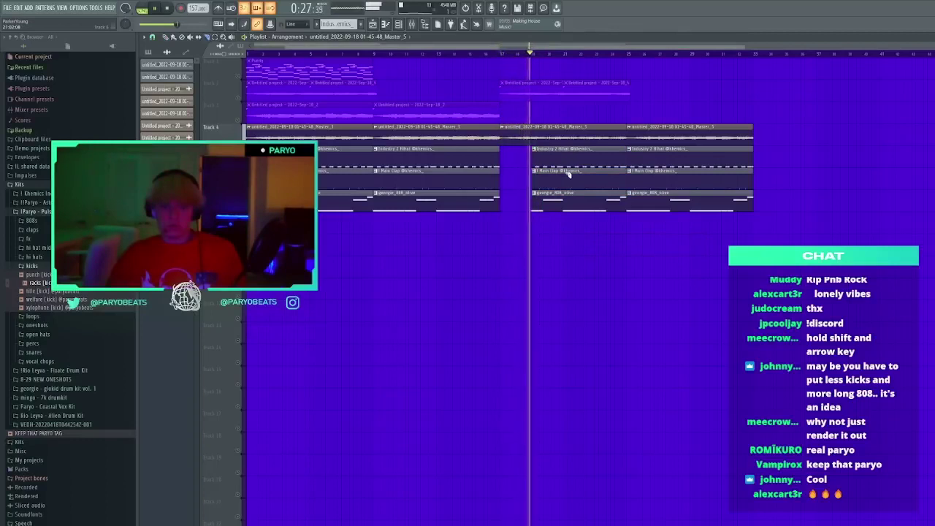
{"action": "left_click", "coordinate": [655, 284]}
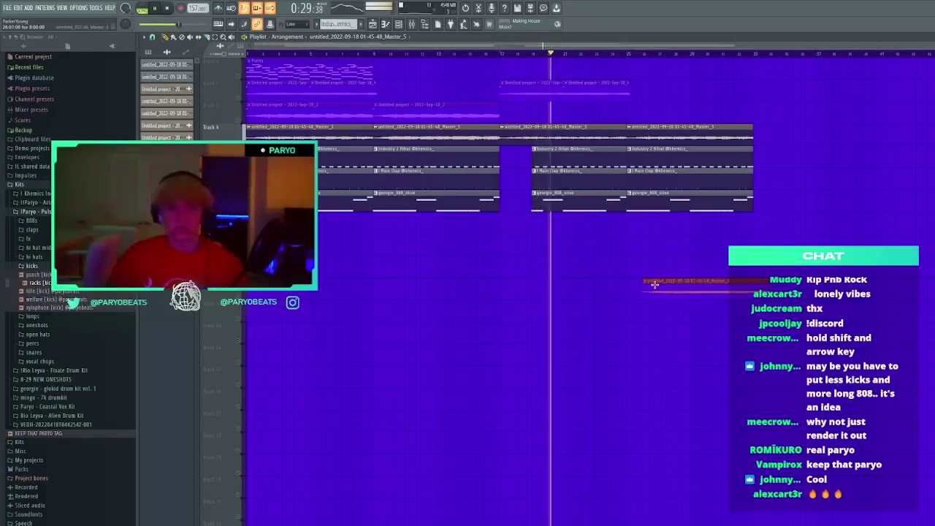
{"action": "right_click", "coordinate": [656, 285]}
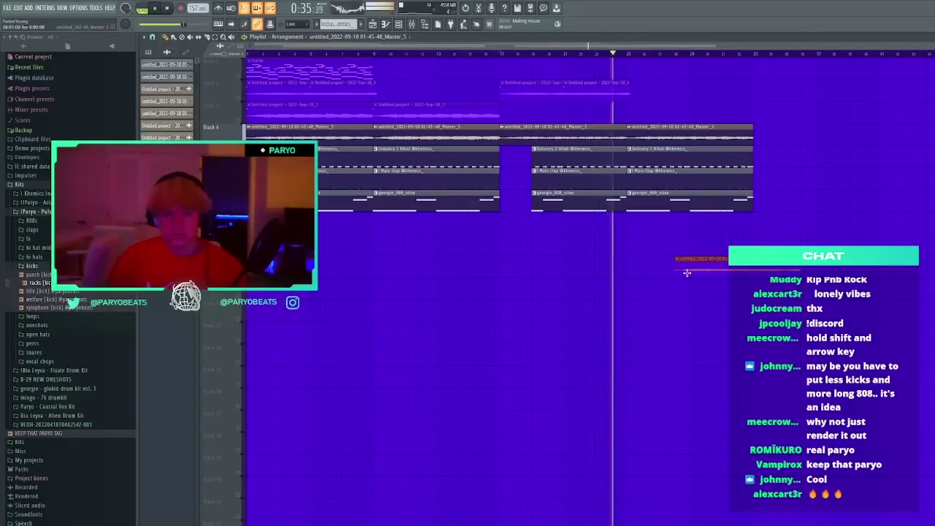
Layer a melody section on the track below the 808 at bar 25 and play the arrangement from bar 17
{"action": "left_click", "coordinate": [631, 117]}
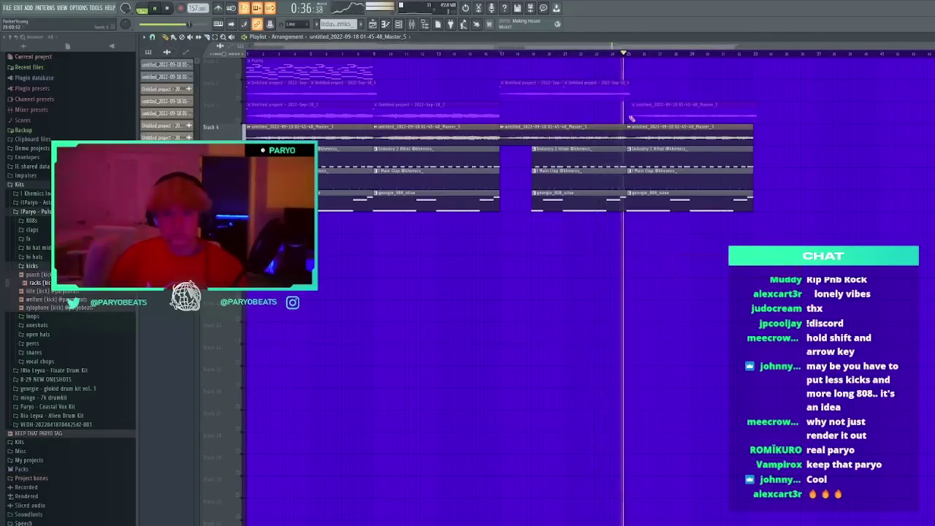
{"action": "right_click", "coordinate": [722, 117]}
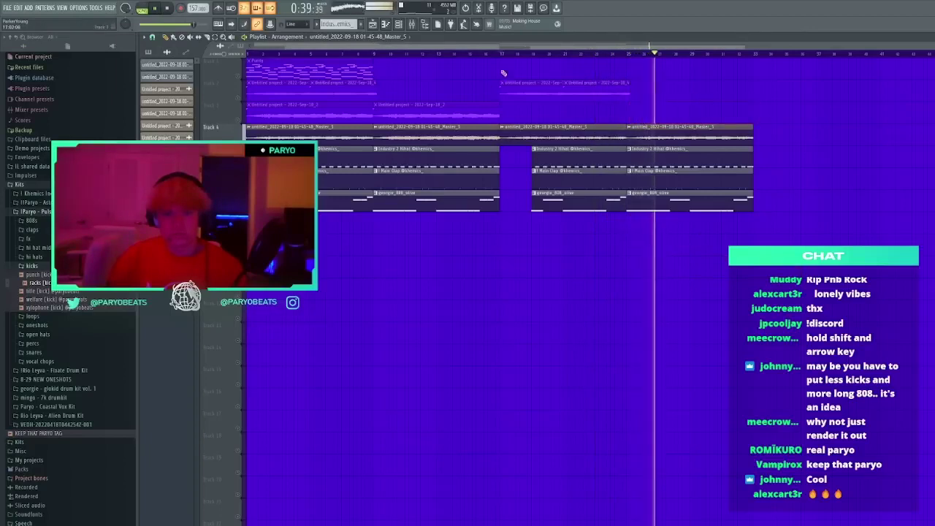
{"action": "left_click", "coordinate": [494, 55]}
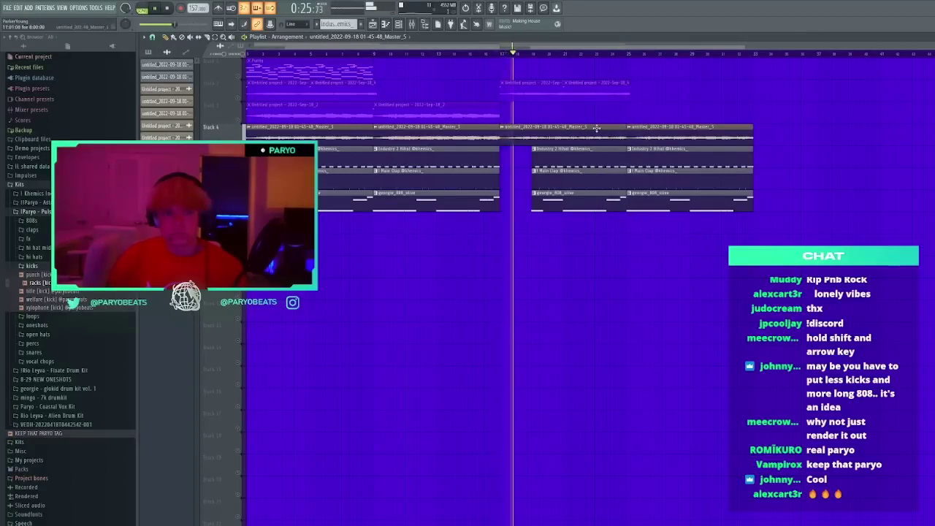
{"action": "left_click_drag", "start_coordinate": [627, 116], "coordinate": [648, 227]}
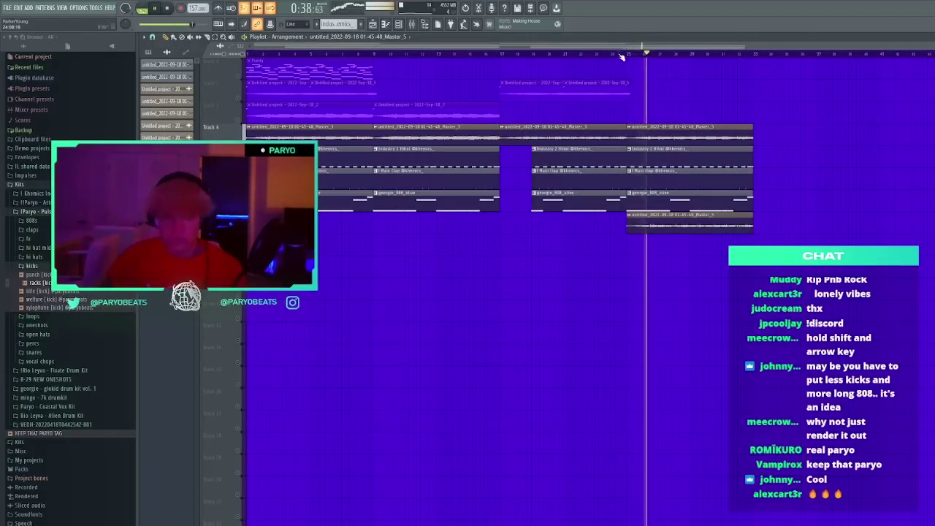
{"action": "left_click", "coordinate": [501, 54]}
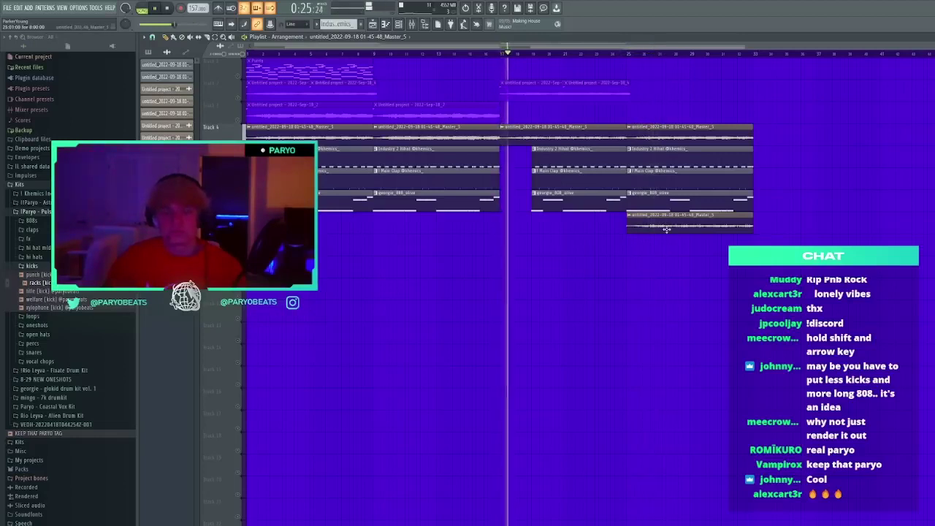
Place the Keyscape pattern on the track below the 808 at bars 1 and 9, clearing the stray clips
{"action": "left_click", "coordinate": [248, 54]}
{"action": "left_click", "coordinate": [323, 294]}
{"action": "right_click", "coordinate": [335, 296]}
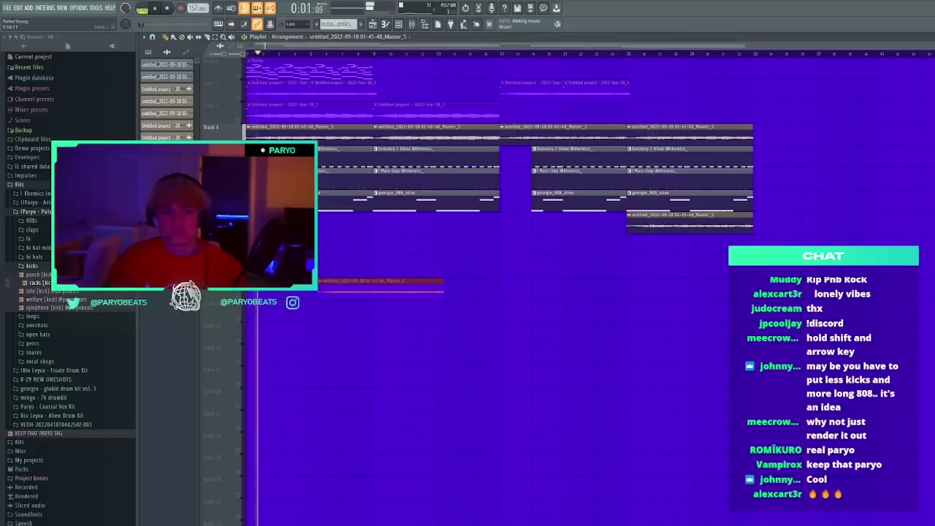
{"action": "left_click", "coordinate": [148, 53]}
{"action": "left_click", "coordinate": [409, 283]}
{"action": "right_click", "coordinate": [445, 286]}
{"action": "left_click", "coordinate": [452, 263]}
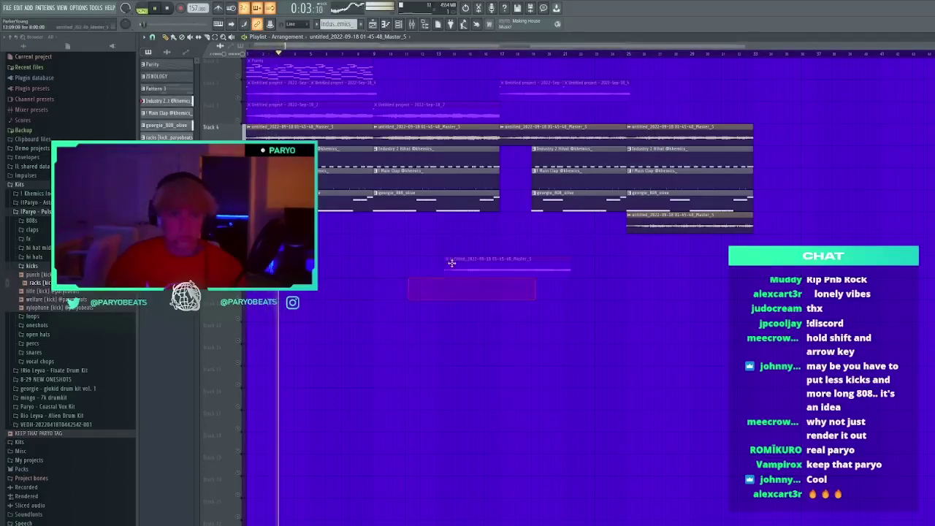
{"action": "right_click", "coordinate": [452, 263]}
{"action": "left_click", "coordinate": [541, 281]}
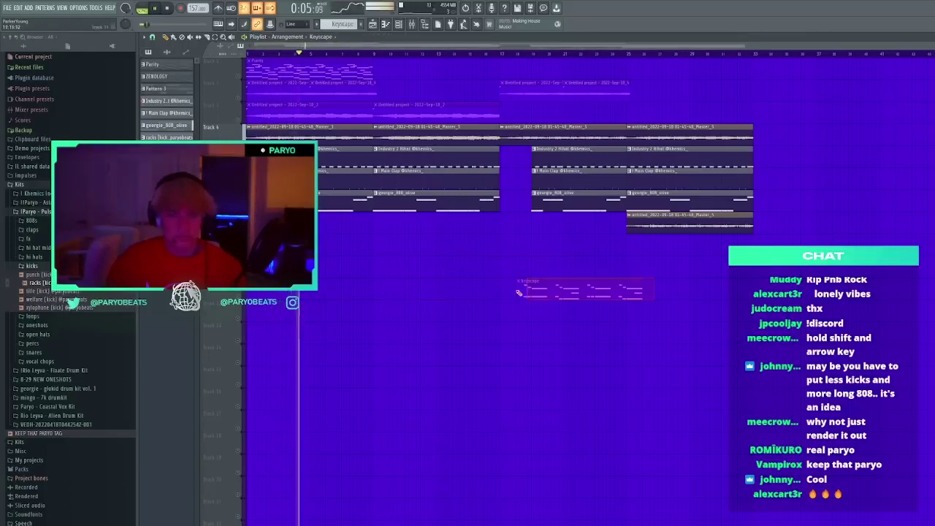
{"action": "right_click", "coordinate": [519, 293]}
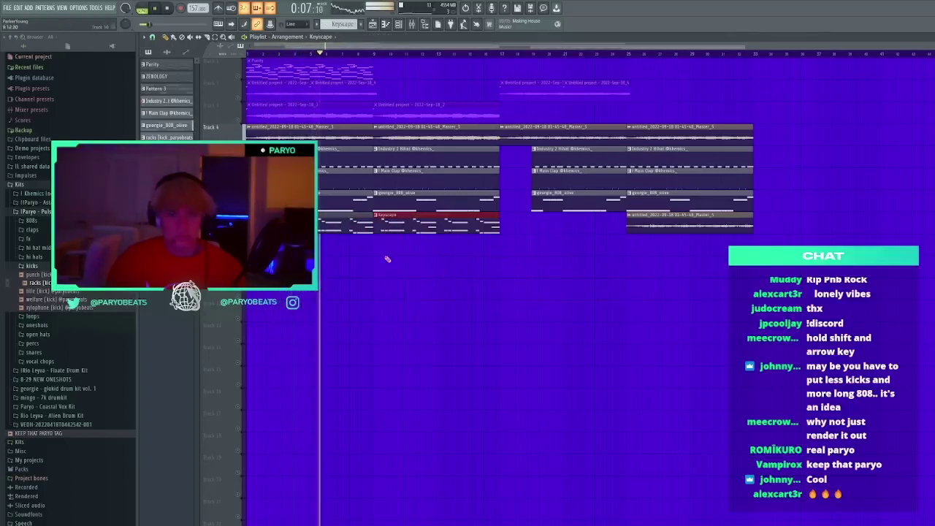
Examine the Keyscape pattern's notes in the piano roll
{"action": "double_click", "coordinate": [326, 229]}
{"action": "scroll", "coordinate": [413, 71], "scroll_direction": "down", "scroll_amount": 2}
{"action": "left_click", "coordinate": [416, 76]}
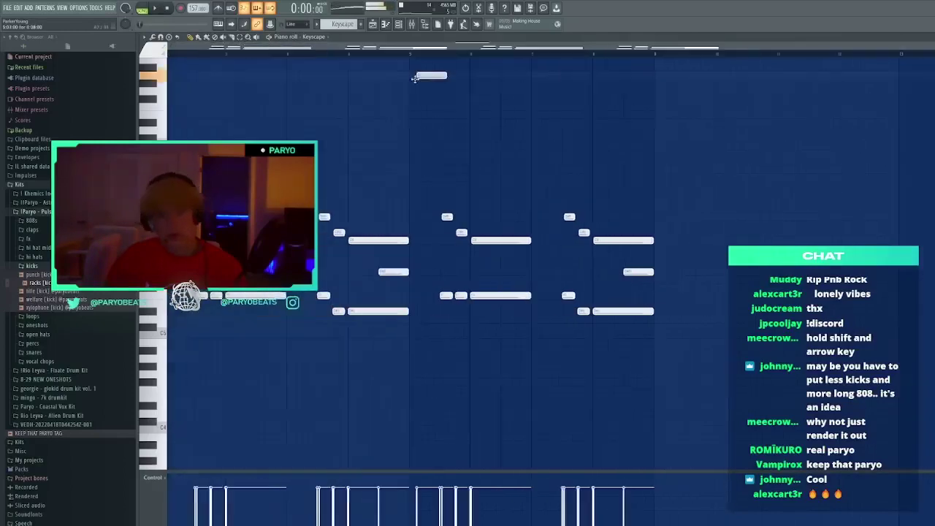
{"action": "right_click", "coordinate": [418, 76]}
{"action": "scroll", "coordinate": [395, 74], "scroll_direction": "down", "scroll_amount": 1}
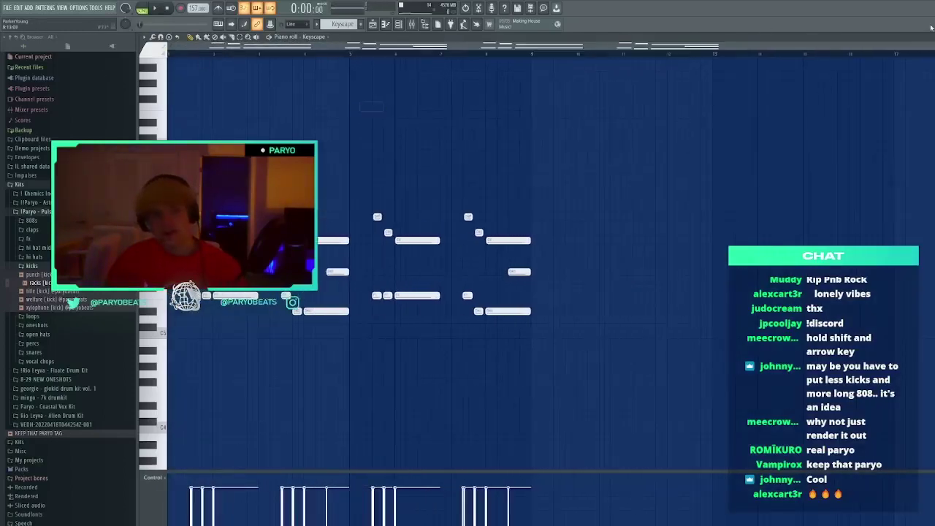
{"action": "left_click", "coordinate": [930, 36]}
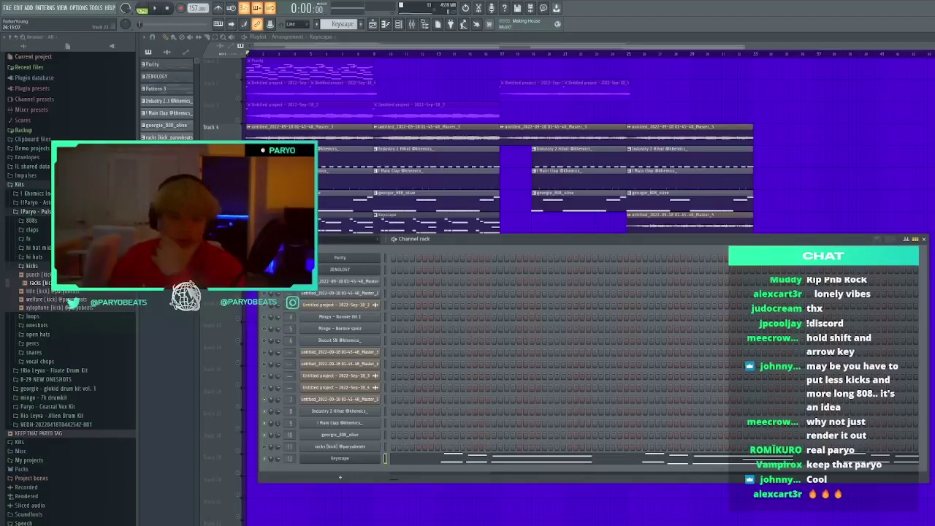
Raise the lowest Keyscape notes in the second and fourth phrases by two semitones in the piano roll
{"action": "key", "text": "space"}
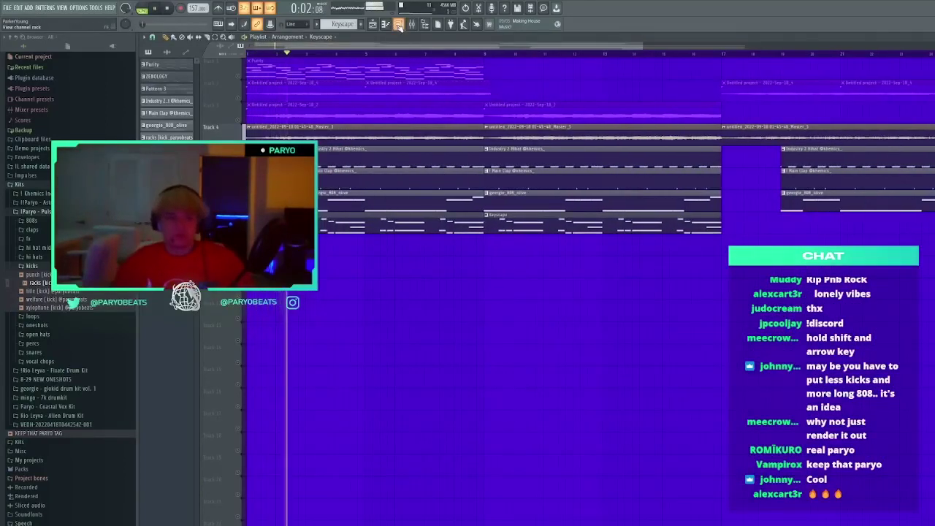
{"action": "key", "text": "F6"}
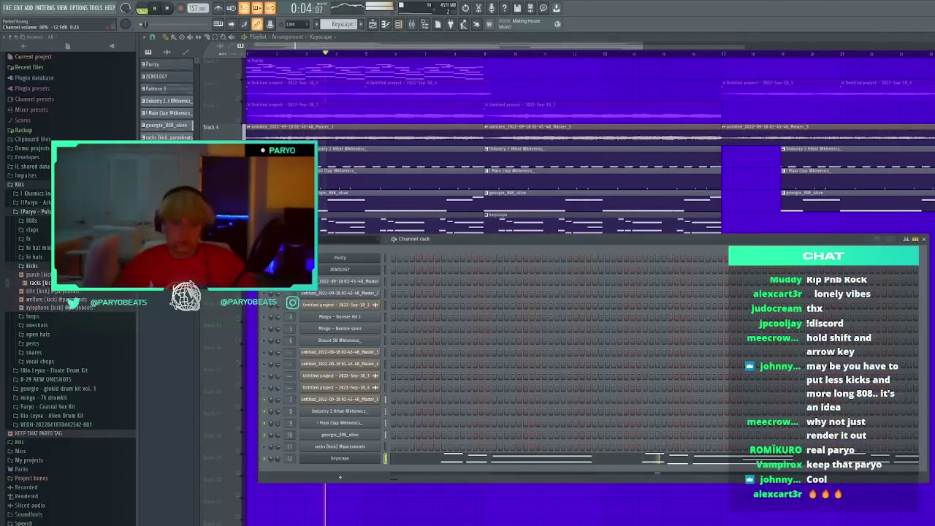
{"action": "left_click", "coordinate": [393, 462]}
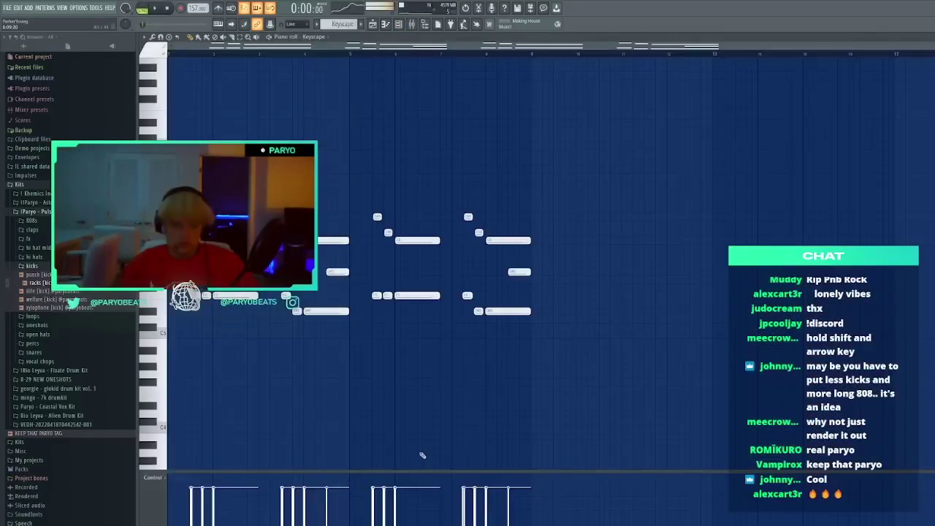
{"action": "left_click_drag", "start_coordinate": [580, 362], "coordinate": [276, 316]}
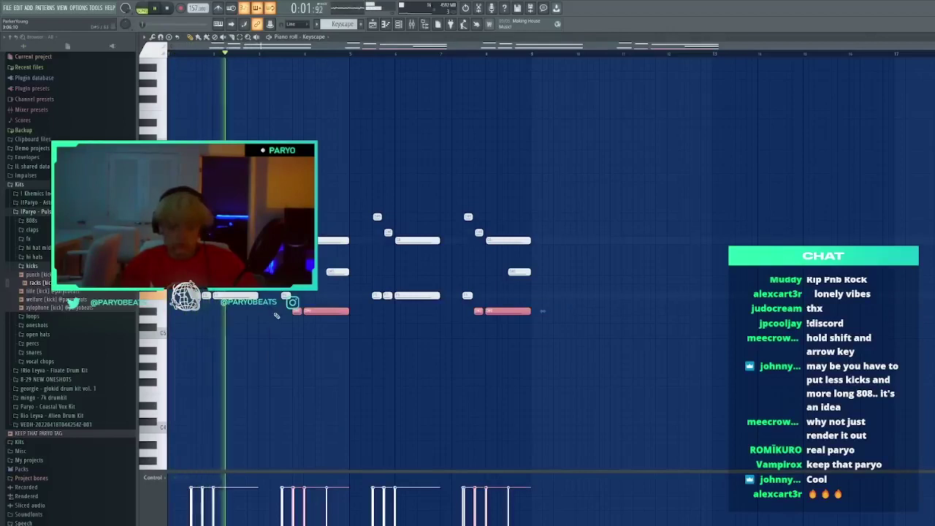
{"action": "key", "text": "shift+Up"}
{"action": "key", "text": "shift+Up"}
{"action": "left_click", "coordinate": [431, 123]}
{"action": "left_click_drag", "start_coordinate": [435, 132], "coordinate": [467, 158]}
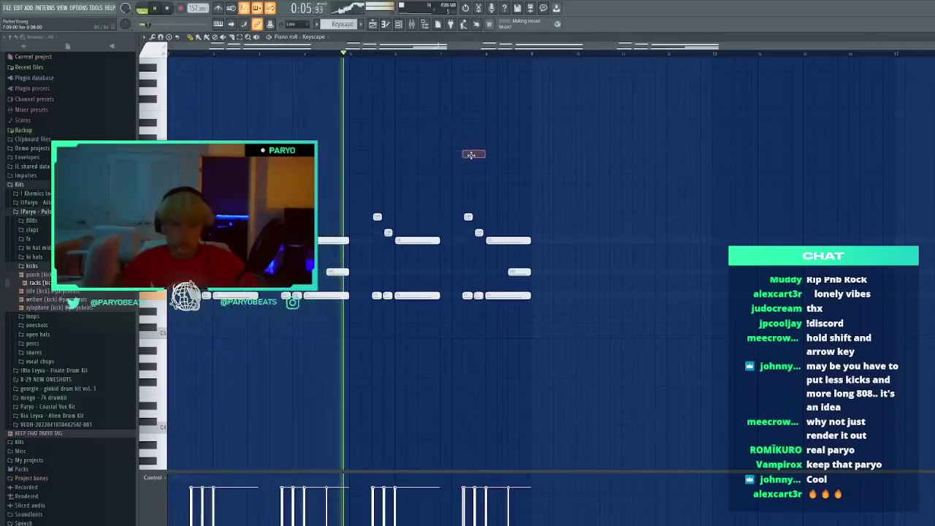
{"action": "left_click", "coordinate": [929, 36]}
Stop playback and take a brief look at the Keyscape instrument window
{"action": "key", "text": "space"}
{"action": "left_click", "coordinate": [340, 458]}
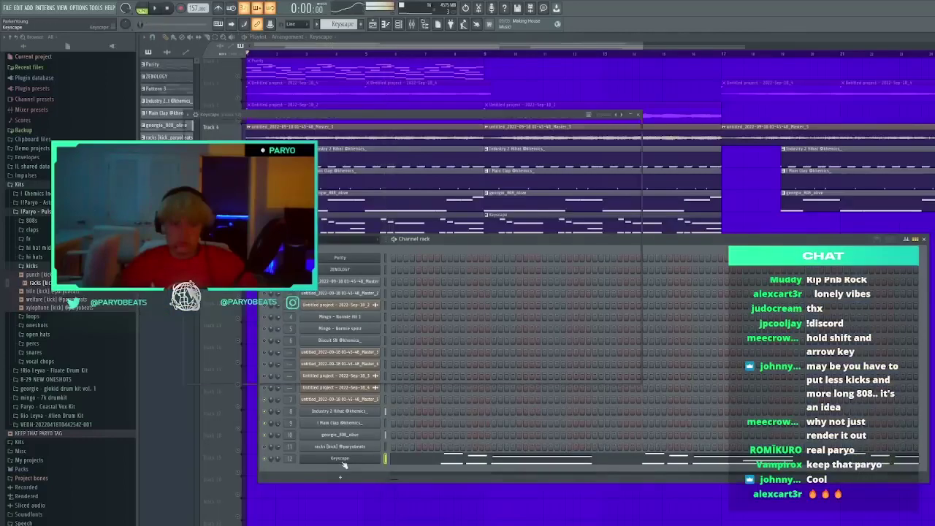
{"action": "left_click", "coordinate": [631, 114]}
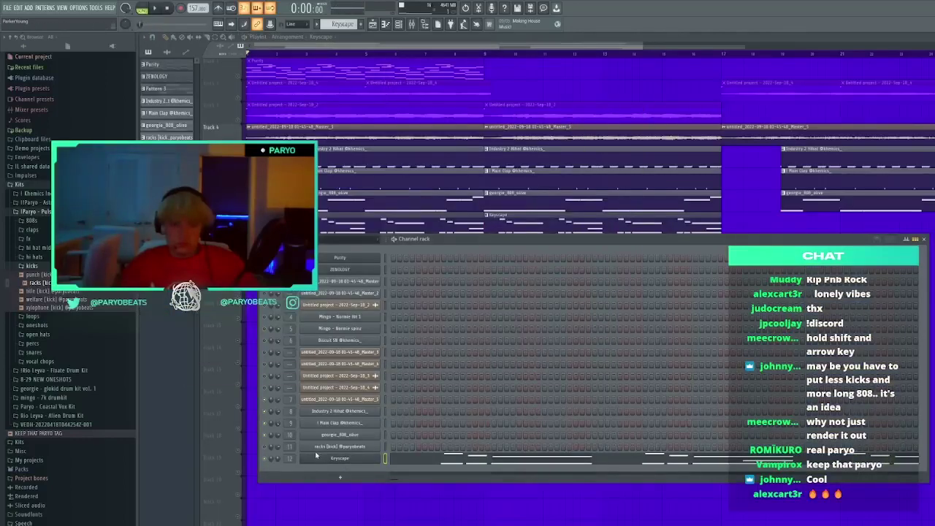
Examine the georgie_808_olive pattern's notes and the sampler's volume envelope settings
{"action": "double_click", "coordinate": [456, 201]}
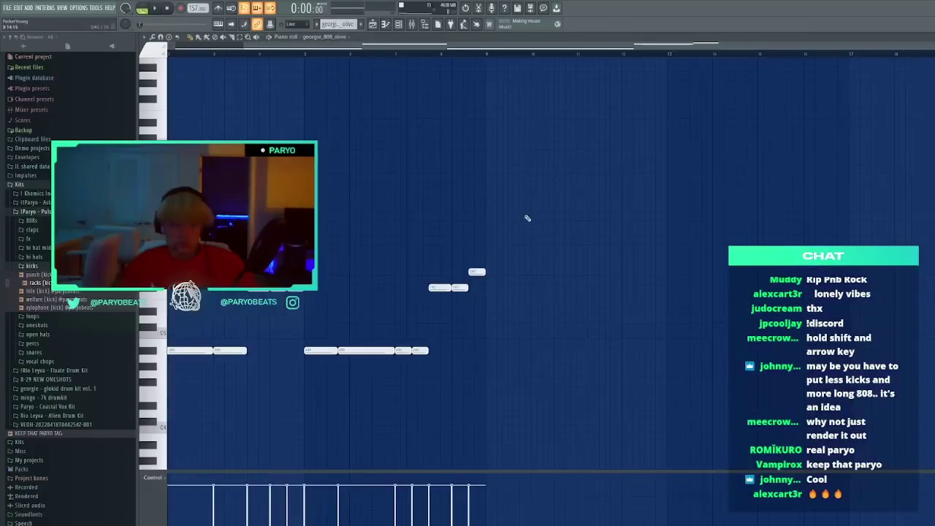
{"action": "left_click", "coordinate": [928, 36]}
{"action": "left_click", "coordinate": [365, 435]}
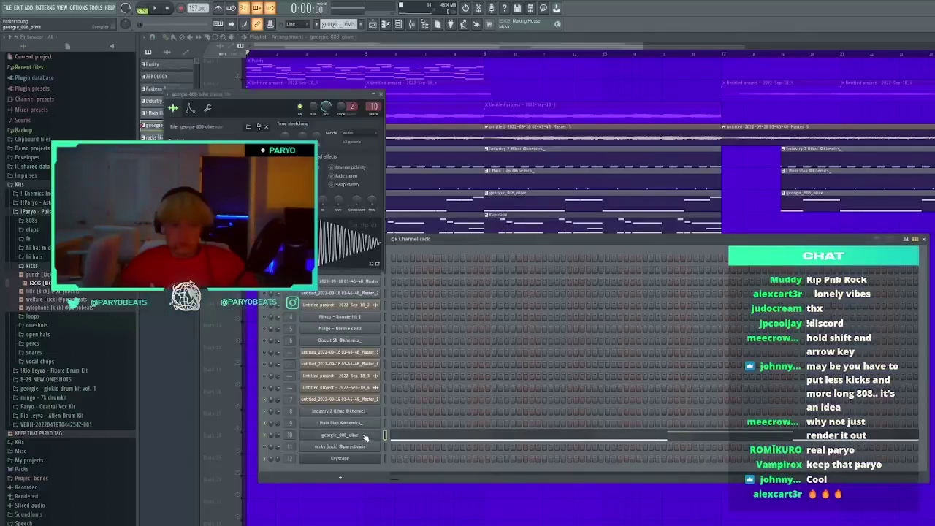
{"action": "left_click", "coordinate": [191, 108]}
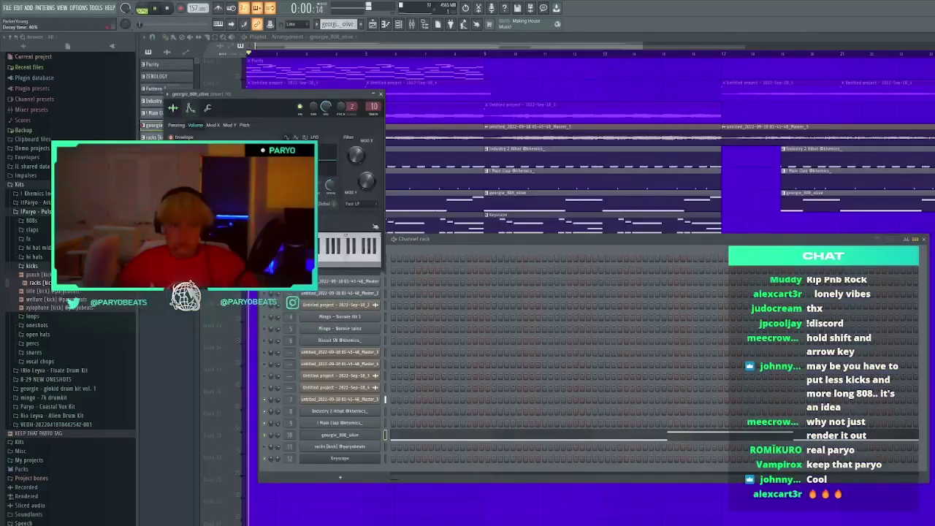
{"action": "left_click", "coordinate": [507, 436]}
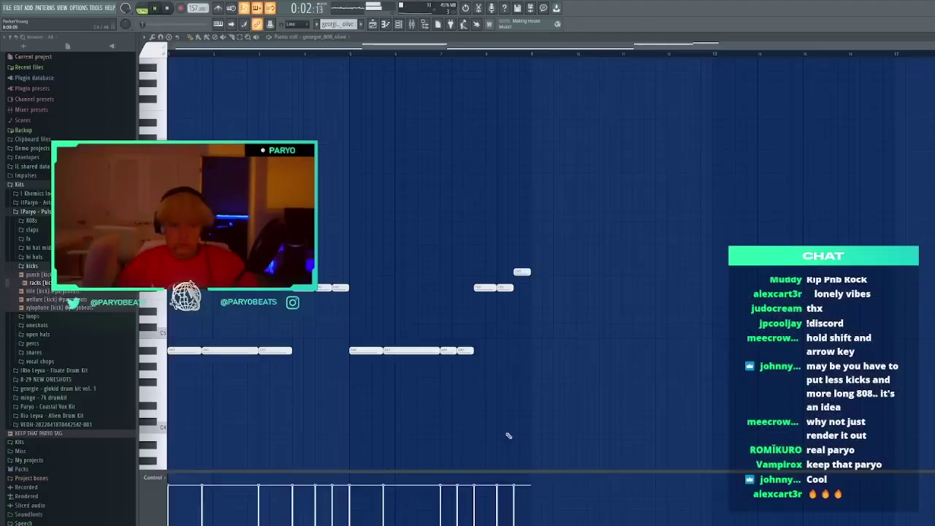
{"action": "scroll", "coordinate": [542, 391], "scroll_direction": "down", "scroll_amount": 2}
{"action": "left_click", "coordinate": [928, 36]}
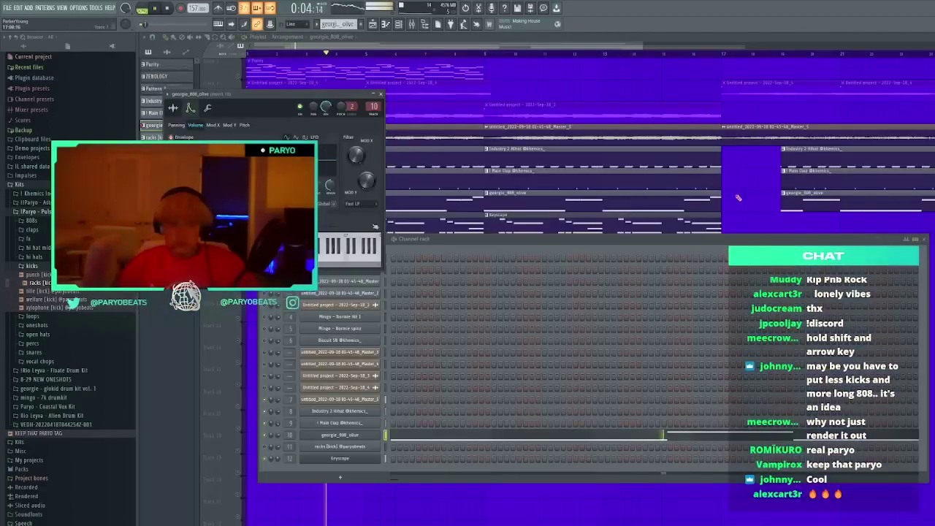
Set the tempo to 161 BPM and delete the Keyscape clip at bar 1, clearing the stray clips
{"action": "left_click", "coordinate": [759, 220]}
{"action": "right_click", "coordinate": [758, 222]}
{"action": "key", "text": "space"}
{"action": "key", "text": "space"}
{"action": "right_click", "coordinate": [438, 228]}
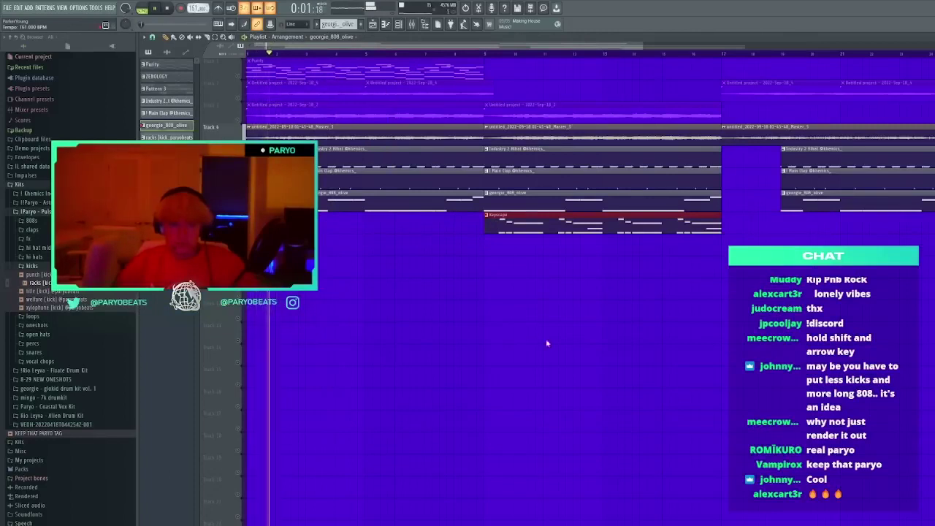
{"action": "left_click", "coordinate": [519, 306]}
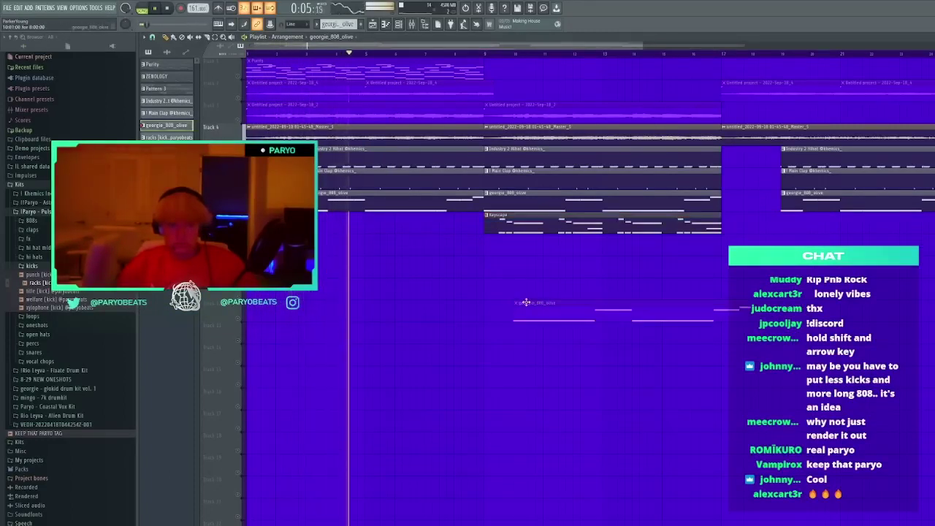
{"action": "right_click", "coordinate": [526, 303]}
{"action": "key", "text": "space"}
{"action": "key", "text": "space"}
Check the first Track 4 audio clip's time-stretching settings and the 808 pattern's notes in the piano roll
{"action": "double_click", "coordinate": [293, 132]}
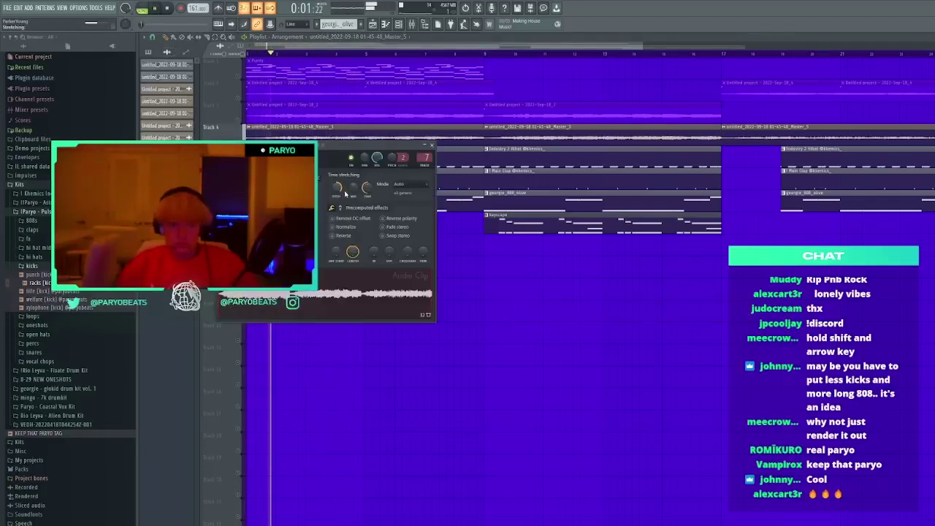
{"action": "left_click", "coordinate": [432, 144]}
{"action": "double_click", "coordinate": [407, 204]}
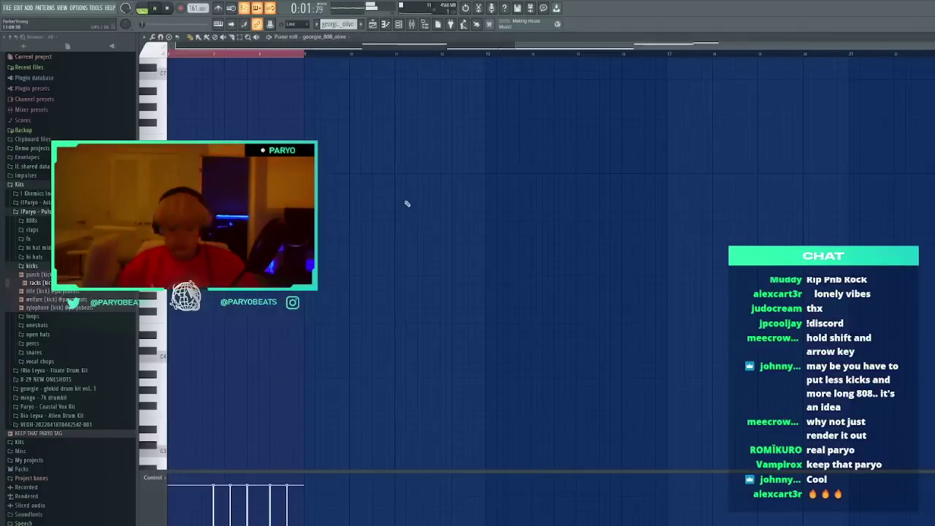
{"action": "scroll", "coordinate": [756, 55], "scroll_direction": "down", "scroll_amount": 4}
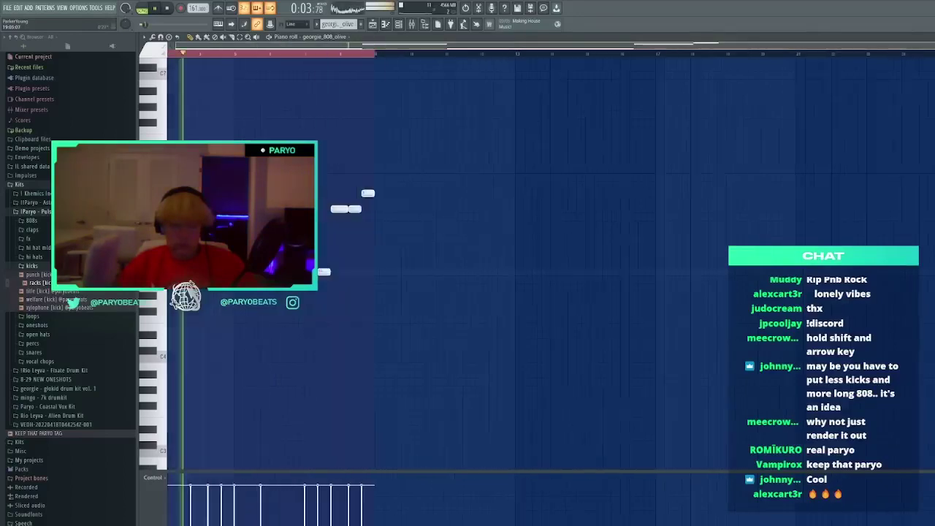
{"action": "left_click", "coordinate": [670, 169]}
{"action": "right_click", "coordinate": [671, 170]}
{"action": "key", "text": "F7"}
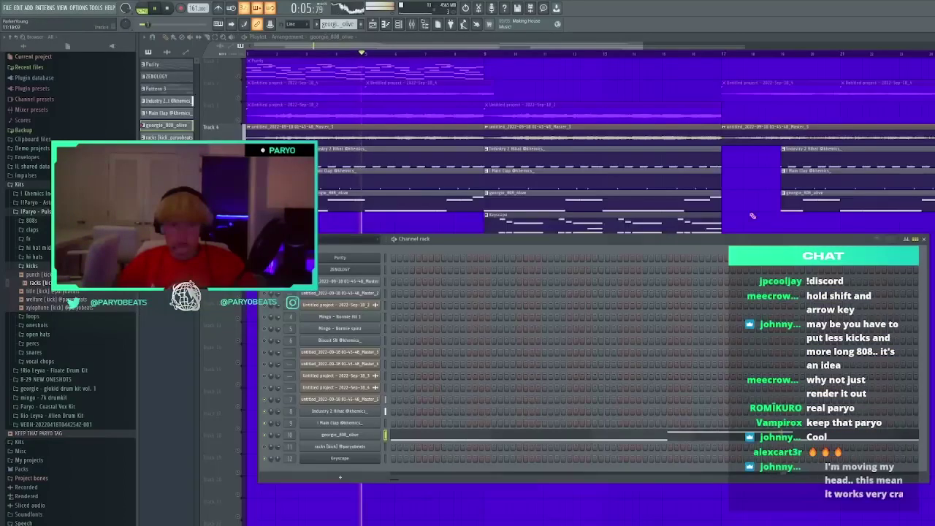
{"action": "key", "text": "F6"}
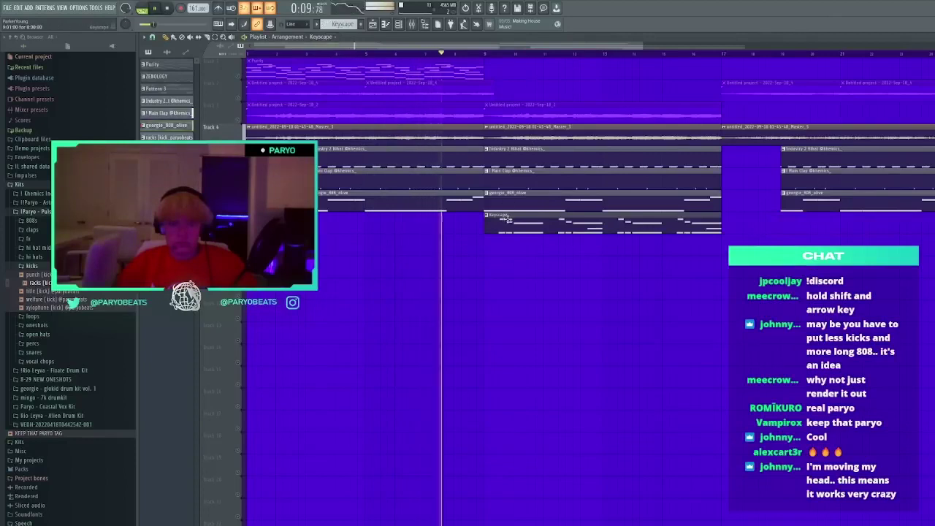
Transpose all notes of the Keyscape pattern up one semitone in the piano roll
{"action": "key", "text": "F7"}
{"action": "scroll", "coordinate": [462, 52], "scroll_direction": "up", "scroll_amount": 1}
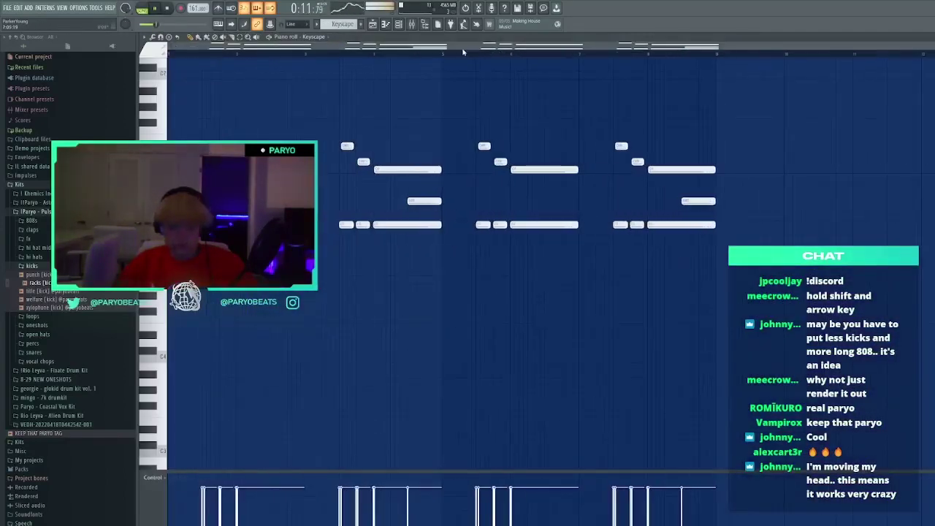
{"action": "key", "text": "shift+Up"}
{"action": "left_click", "coordinate": [434, 264]}
{"action": "right_click", "coordinate": [434, 264]}
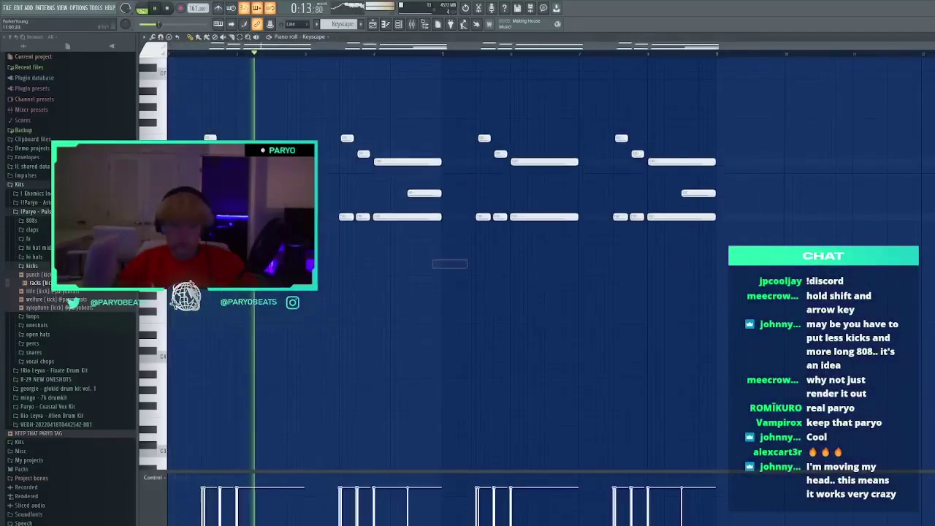
{"action": "key", "text": "F7"}
{"action": "key", "text": "F6"}
Remove the Keyscape clip from bar 9 and clear its trial placements while playing back from bar 17
{"action": "scroll", "coordinate": [535, 54], "scroll_direction": "down", "scroll_amount": 3}
{"action": "left_click_drag", "start_coordinate": [421, 229], "coordinate": [554, 260]}
{"action": "left_click", "coordinate": [452, 55]}
{"action": "left_click", "coordinate": [595, 309]}
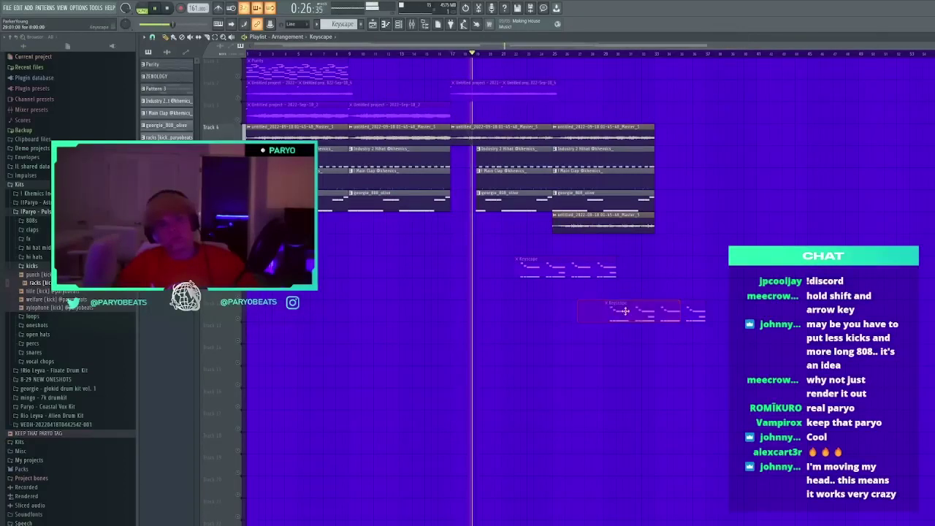
{"action": "left_click_drag", "start_coordinate": [625, 310], "coordinate": [701, 338]}
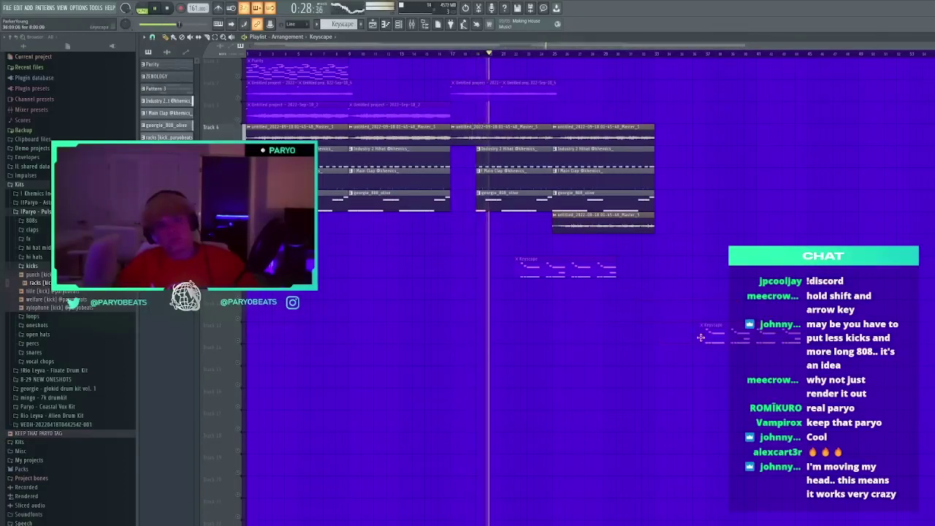
{"action": "right_click", "coordinate": [720, 339]}
{"action": "left_click", "coordinate": [722, 339]}
{"action": "right_click", "coordinate": [722, 339]}
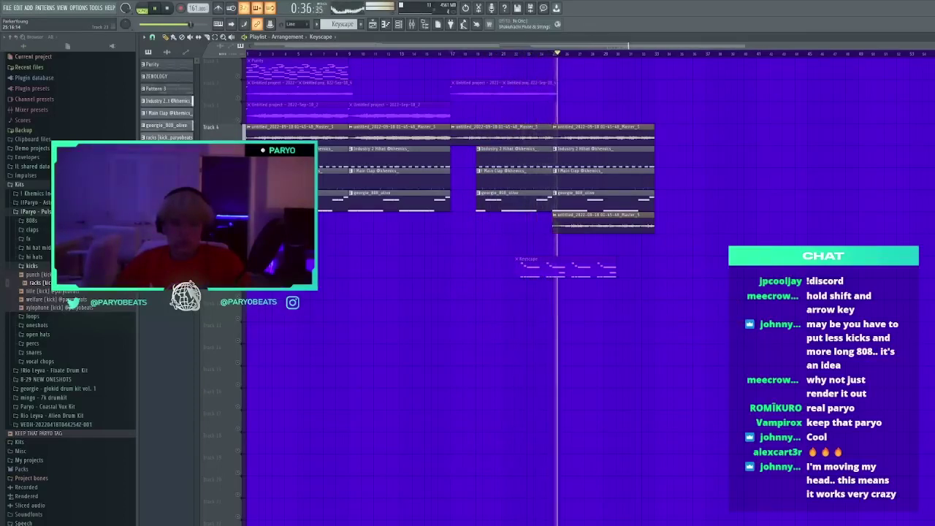
{"action": "right_click", "coordinate": [576, 274]}
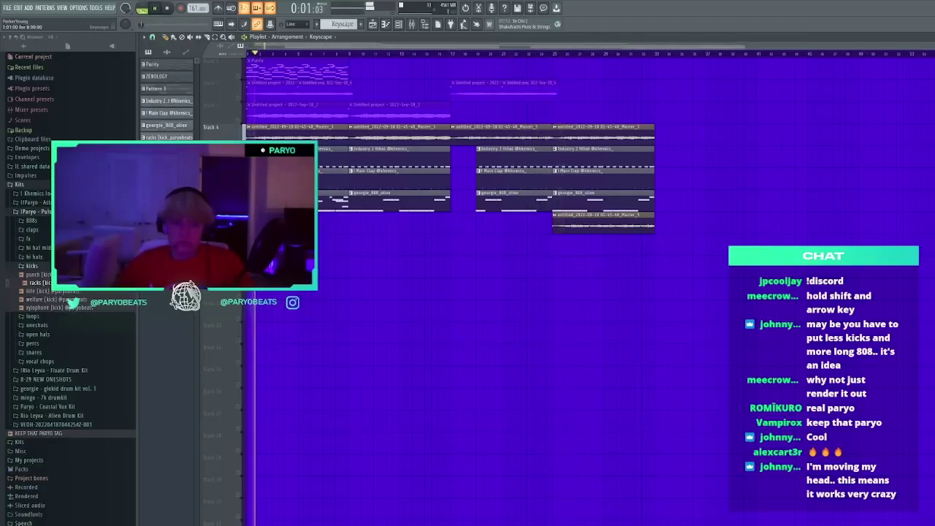
Place the Keyscape pattern at bar 1 below the 808 and open its notes in the piano roll
{"action": "double_click", "coordinate": [289, 222]}
{"action": "right_click", "coordinate": [257, 49]}
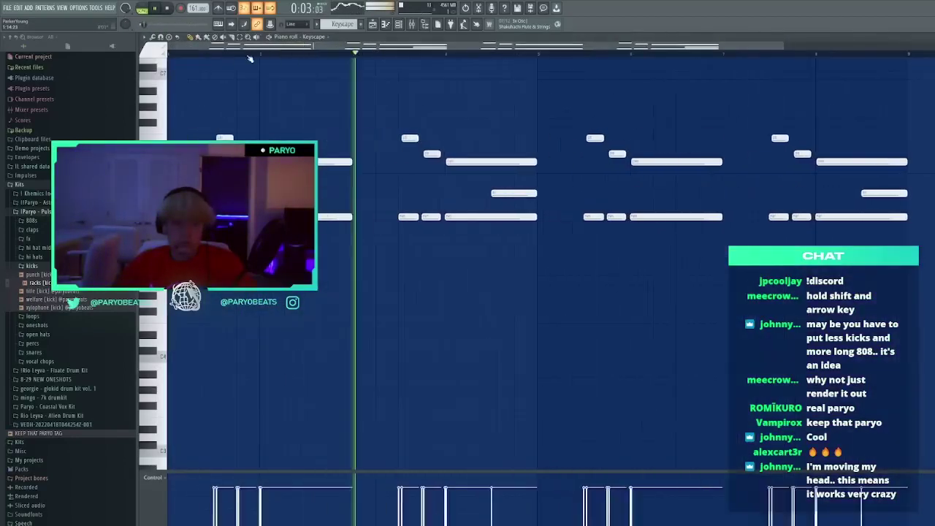
{"action": "key", "text": "space"}
{"action": "key", "text": "space"}
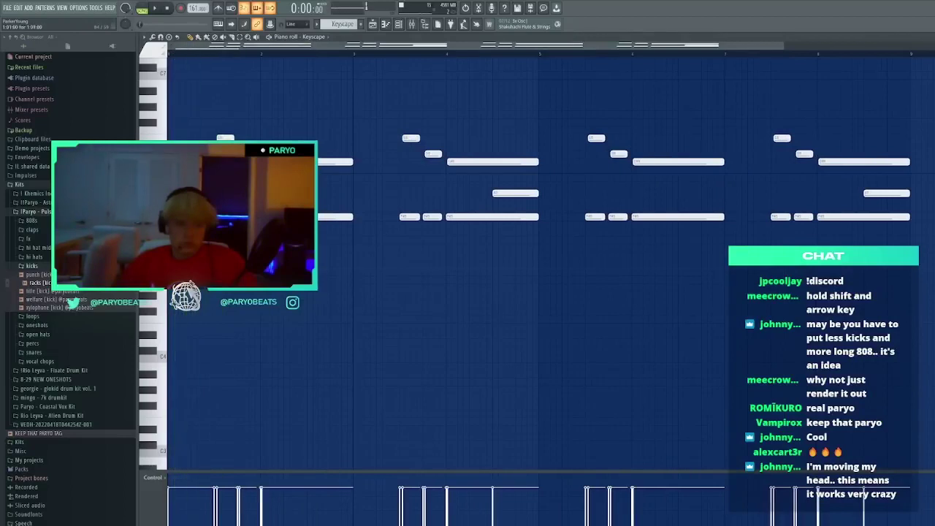
Add a low note at bar 1 of the Keyscape pattern, lower it one octave and stretch it to four bars
{"action": "left_click_drag", "start_coordinate": [313, 272], "coordinate": [351, 272]}
{"action": "key", "text": "space"}
{"action": "left_click", "coordinate": [347, 272], "text": "ctrl"}
{"action": "key", "text": "ctrl+Down"}
{"action": "key", "text": "space"}
{"action": "key", "text": "space"}
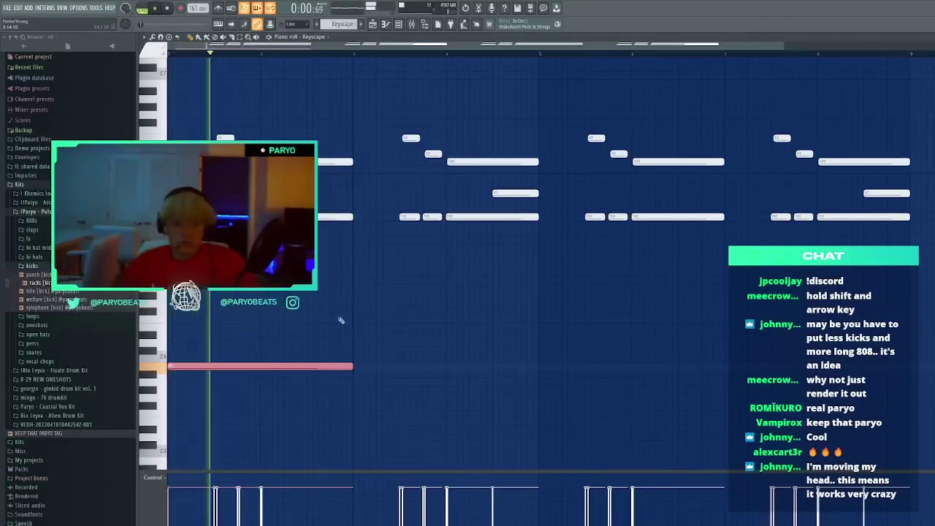
{"action": "left_click_drag", "start_coordinate": [353, 366], "coordinate": [533, 366]}
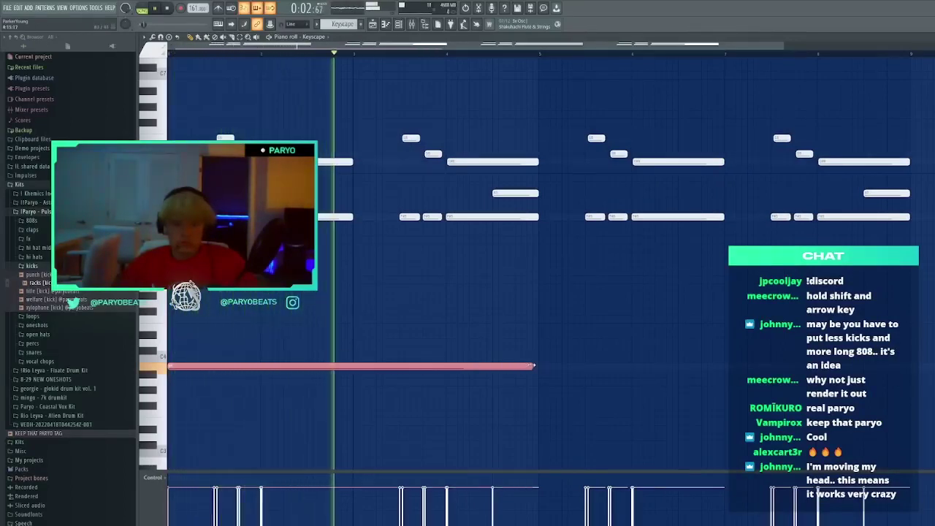
{"action": "key", "text": "space"}
Try a long sustained note late in bar 3 above the low note, with two short lead-in notes before it
{"action": "left_click", "coordinate": [422, 311]}
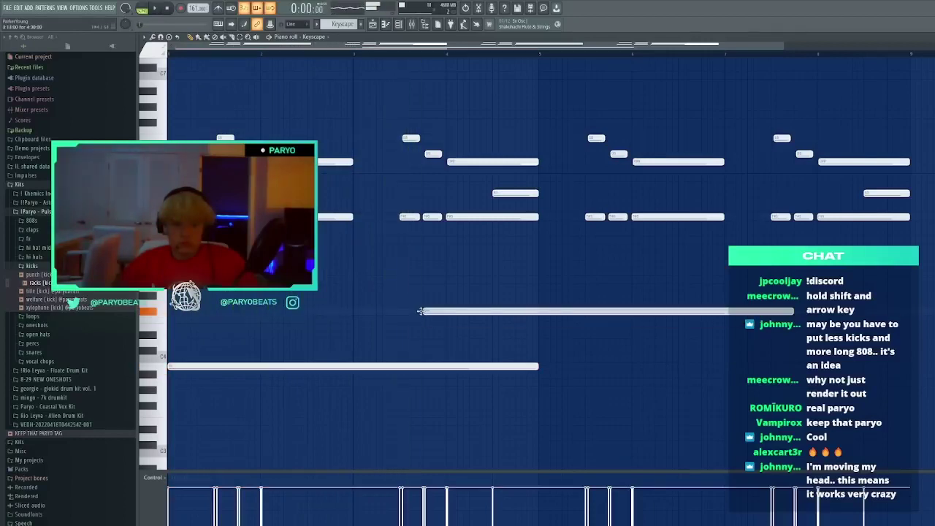
{"action": "left_click_drag", "start_coordinate": [420, 312], "coordinate": [423, 338]}
{"action": "left_click", "coordinate": [399, 326]}
{"action": "left_click", "coordinate": [412, 311]}
{"action": "key", "text": "space"}
{"action": "left_click_drag", "start_coordinate": [769, 328], "coordinate": [411, 328]}
Try short passing notes in bars 3 and 4, and remove them together with the lead-in notes
{"action": "left_click", "coordinate": [428, 342]}
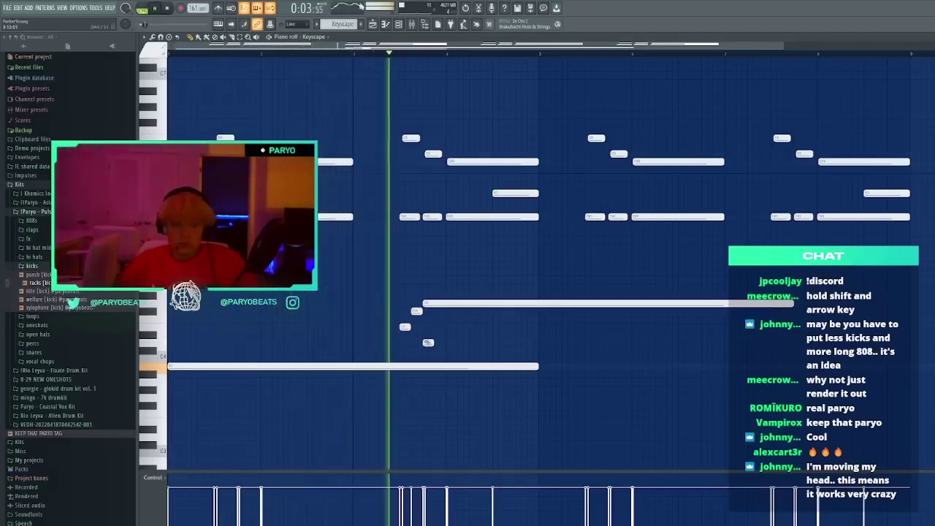
{"action": "right_click", "coordinate": [428, 342]}
{"action": "left_click", "coordinate": [516, 342]}
{"action": "right_click", "coordinate": [515, 342]}
{"action": "left_click", "coordinate": [506, 318]}
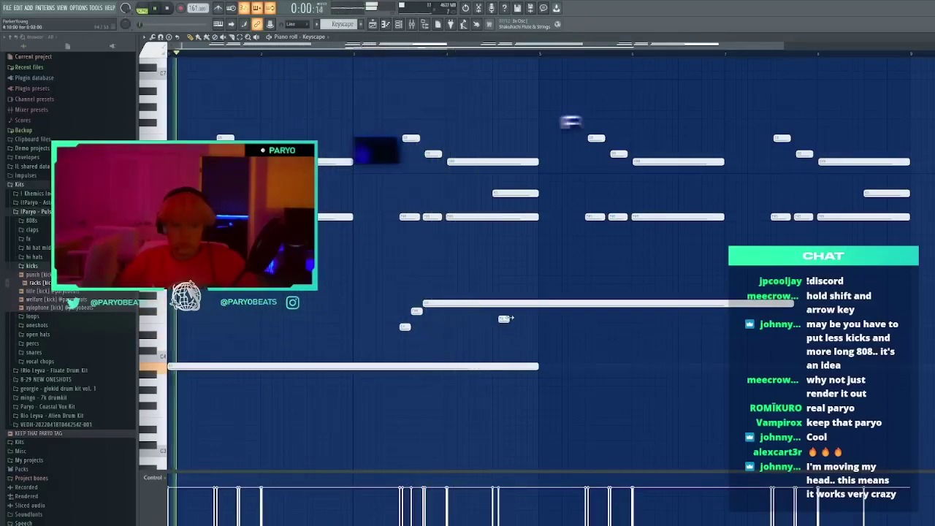
{"action": "left_click_drag", "start_coordinate": [511, 317], "coordinate": [398, 331]}
{"action": "key", "text": "Delete"}
{"action": "right_click", "coordinate": [417, 311]}
{"action": "left_click", "coordinate": [445, 334]}
{"action": "right_click", "coordinate": [445, 334]}
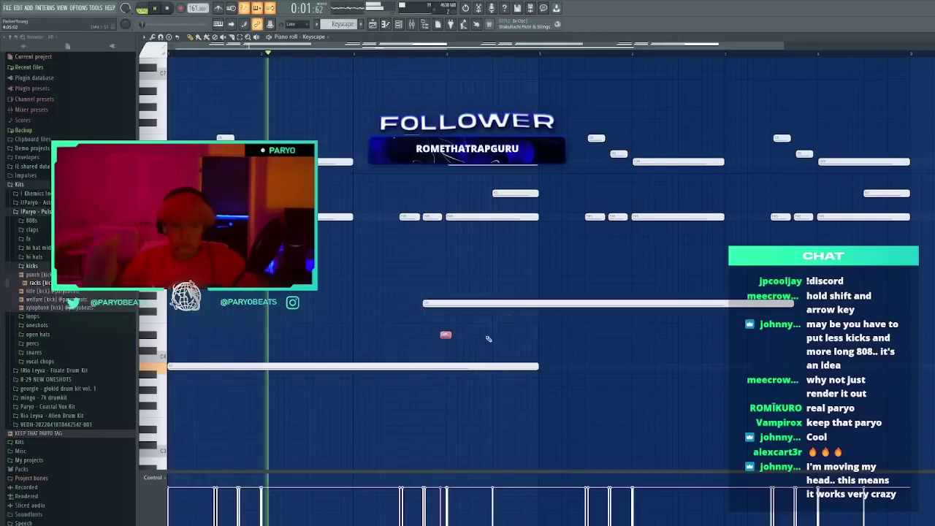
Slice the low note late in bar 3 and the sustained note at bar 5, deleting the cut-off and sustained parts
{"action": "left_click_drag", "start_coordinate": [427, 381], "coordinate": [426, 360]}
{"action": "right_click", "coordinate": [432, 365]}
{"action": "left_click_drag", "start_coordinate": [540, 326], "coordinate": [541, 294]}
{"action": "right_click", "coordinate": [556, 304]}
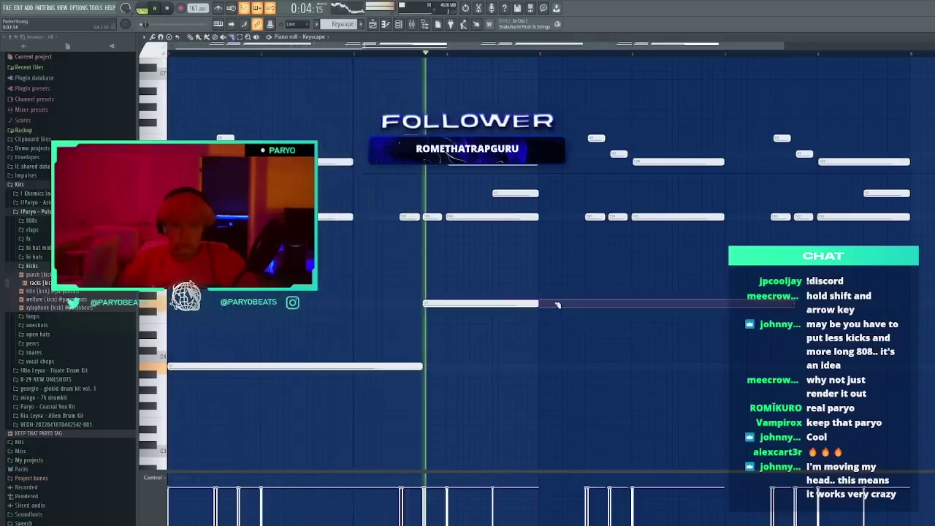
{"action": "key", "text": "space"}
{"action": "key", "text": "space"}
{"action": "right_click", "coordinate": [512, 304]}
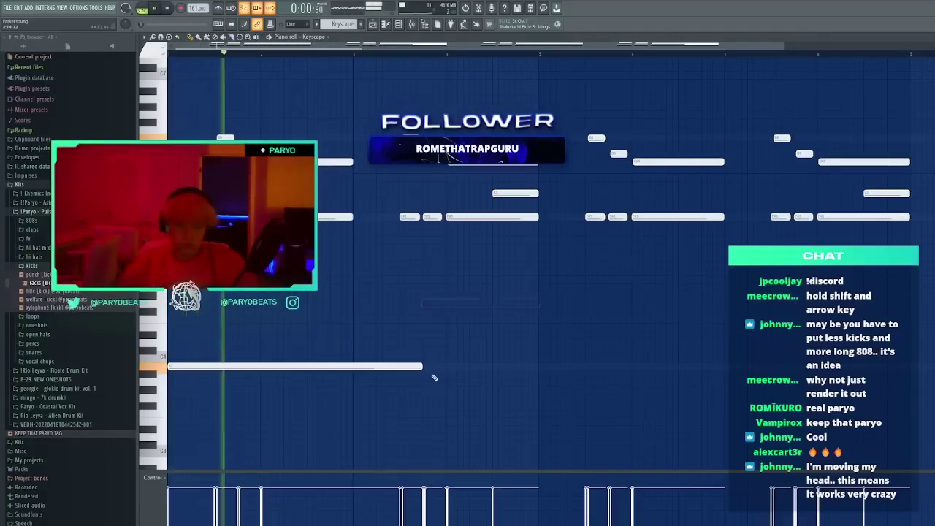
Try a lower bass note late in bar 3 and a long one in bar 5, and delete both
{"action": "mouse_move", "coordinate": [423, 366]}
{"action": "left_mouse_down"}
{"action": "mouse_move", "coordinate": [400, 367]}
{"action": "mouse_move", "coordinate": [431, 399]}
{"action": "mouse_move", "coordinate": [422, 368]}
{"action": "left_mouse_up"}
{"action": "left_click", "coordinate": [491, 368]}
{"action": "right_click", "coordinate": [493, 369]}
{"action": "key", "text": "c"}
{"action": "left_click_drag", "start_coordinate": [541, 392], "coordinate": [540, 406]}
{"action": "left_click", "coordinate": [553, 400], "text": "ctrl"}
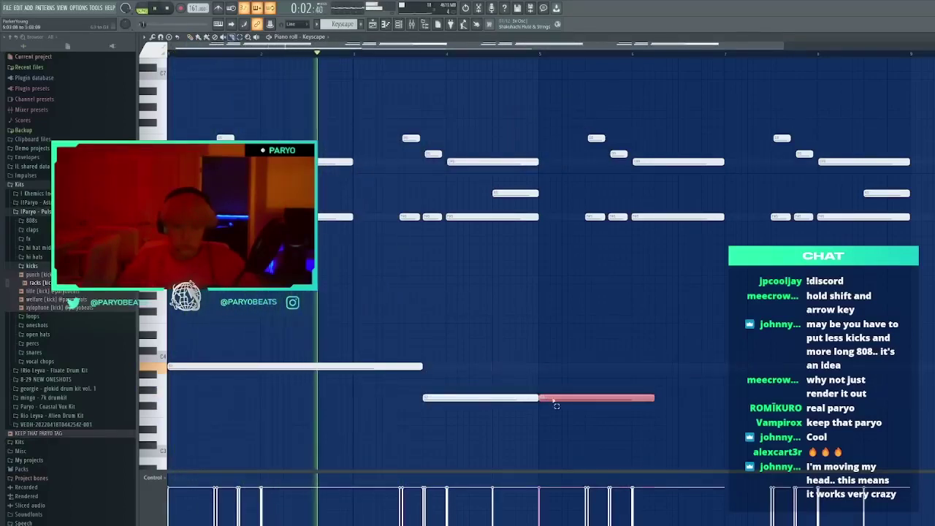
{"action": "key", "text": "Delete"}
{"action": "key", "text": "p"}
{"action": "left_click", "coordinate": [562, 392]}
{"action": "right_click", "coordinate": [565, 391]}
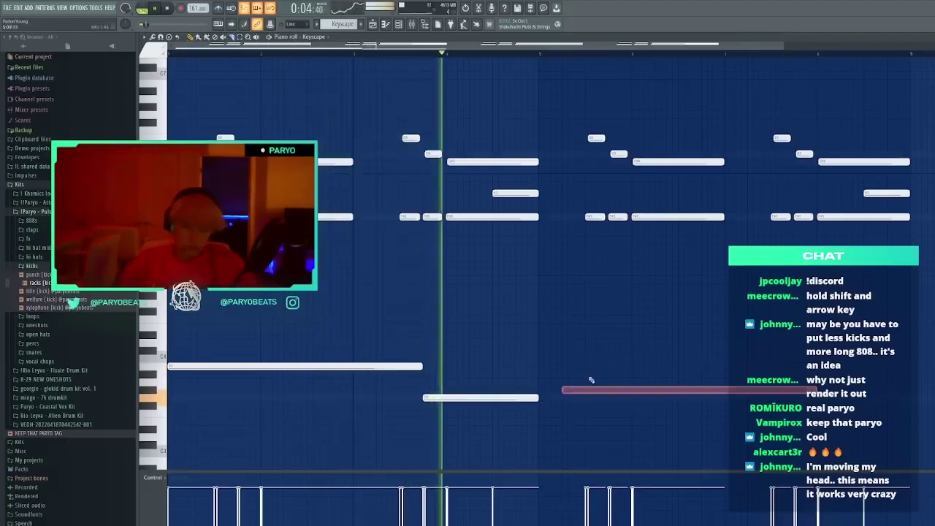
{"action": "left_click_drag", "start_coordinate": [643, 309], "coordinate": [468, 439]}
{"action": "key", "text": "Delete"}
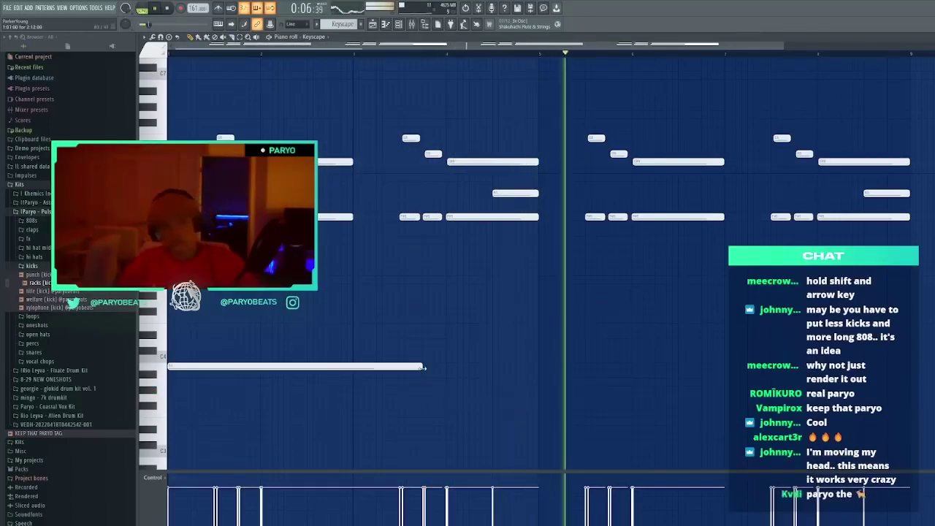
Extend the low note to fill bars 1 to 4, clear bars 5 to 8 and duplicate the first four bars there
{"action": "left_click_drag", "start_coordinate": [422, 367], "coordinate": [540, 367]}
{"action": "left_click_drag", "start_coordinate": [931, 284], "coordinate": [587, 105]}
{"action": "key", "text": "Delete"}
{"action": "key", "text": "ctrl+b"}
{"action": "left_click", "coordinate": [568, 93]}
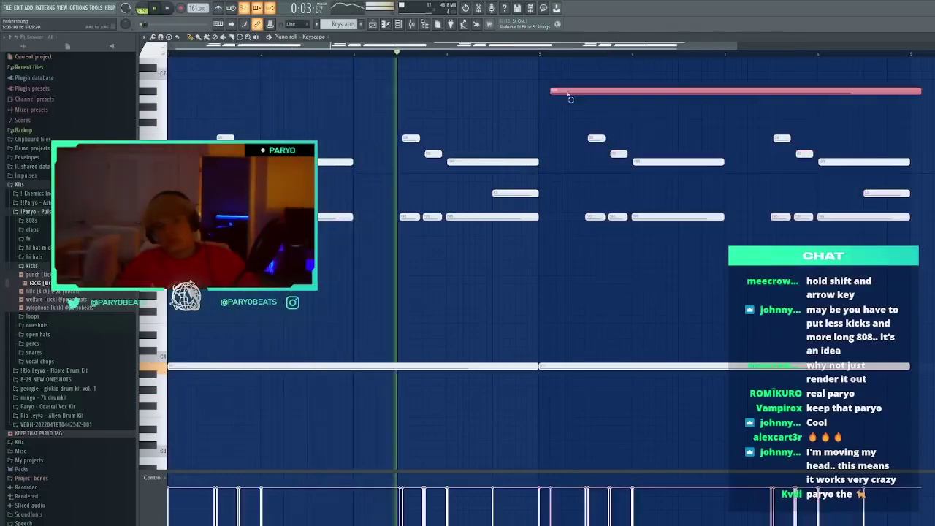
{"action": "right_click", "coordinate": [569, 93]}
Mute the hi-hat, clap and 808 channels and replay the Keyscape part from the start
{"action": "key", "text": "F6"}
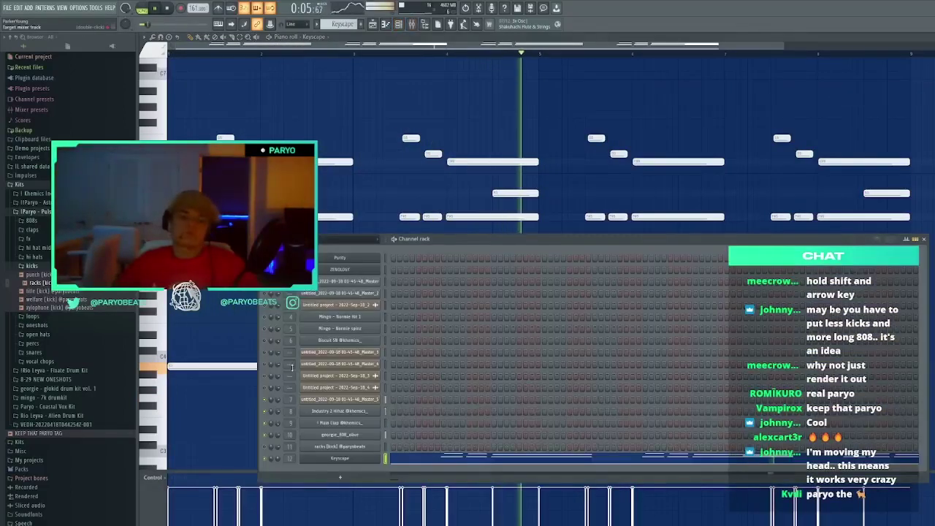
{"action": "left_click_drag", "start_coordinate": [264, 411], "coordinate": [265, 436]}
{"action": "key", "text": "space"}
{"action": "key", "text": "space"}
{"action": "key", "text": "space"}
{"action": "key", "text": "space"}
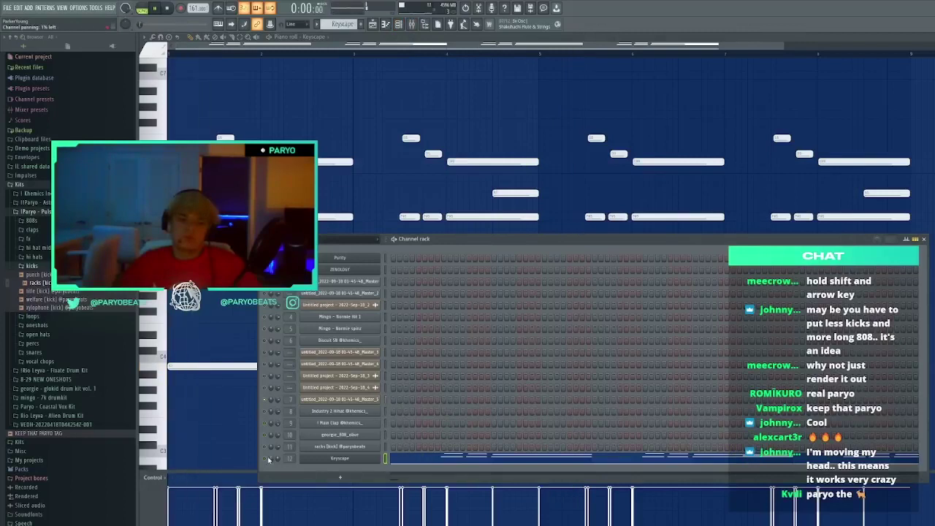
{"action": "key", "text": "space"}
{"action": "key", "text": "space"}
Open the Keyscape instrument and choose the Rhodes - LA Custom Warm patch
{"action": "left_click", "coordinate": [350, 460]}
{"action": "left_click", "coordinate": [228, 339]}
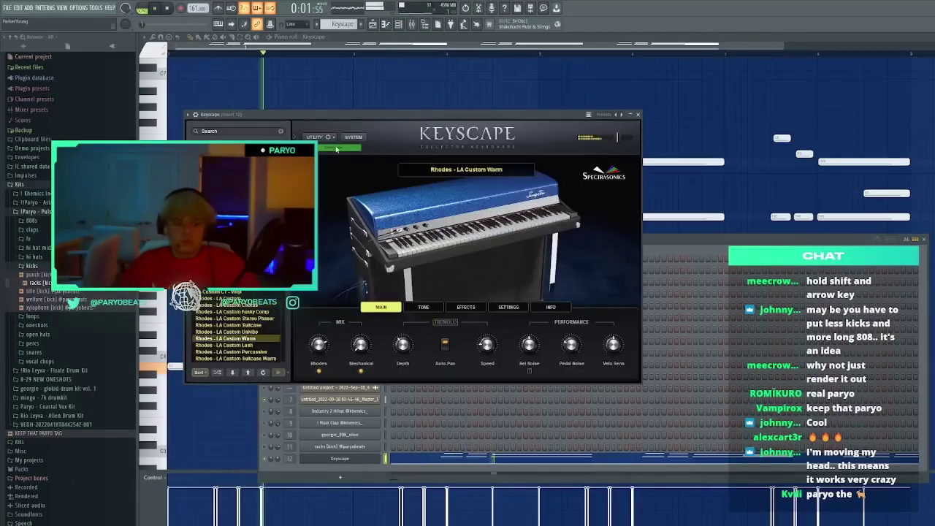
Audition the Clavinet C patches in Keyscape from Retro Amp 1 onward and settle on Clavinet C - Wah Damping
{"action": "key", "text": "space"}
{"action": "key", "text": "space"}
{"action": "scroll", "coordinate": [252, 335], "scroll_direction": "down", "scroll_amount": 3}
{"action": "left_click", "coordinate": [247, 345]}
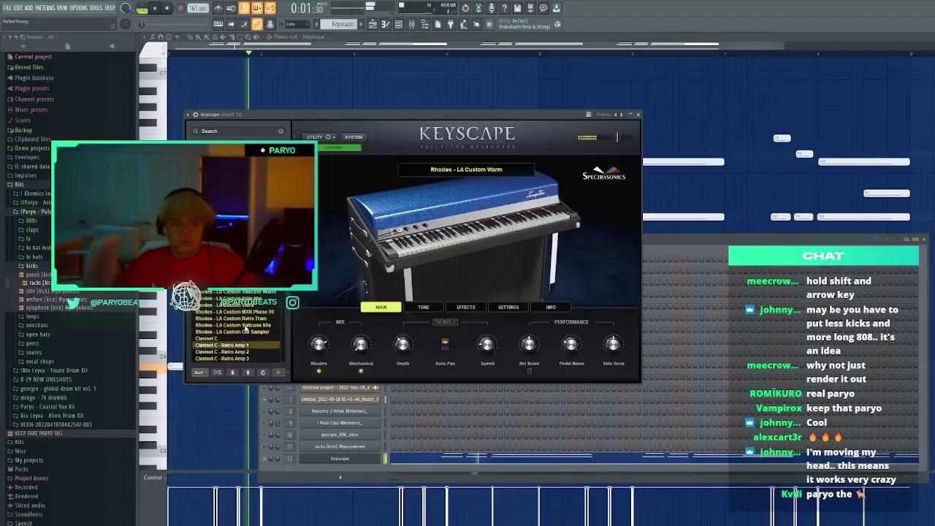
{"action": "key", "text": "Down"}
{"action": "key", "text": "Down"}
{"action": "key", "text": "Down"}
{"action": "key", "text": "Down"}
{"action": "key", "text": "Down"}
{"action": "key", "text": "Down"}
{"action": "key", "text": "Down"}
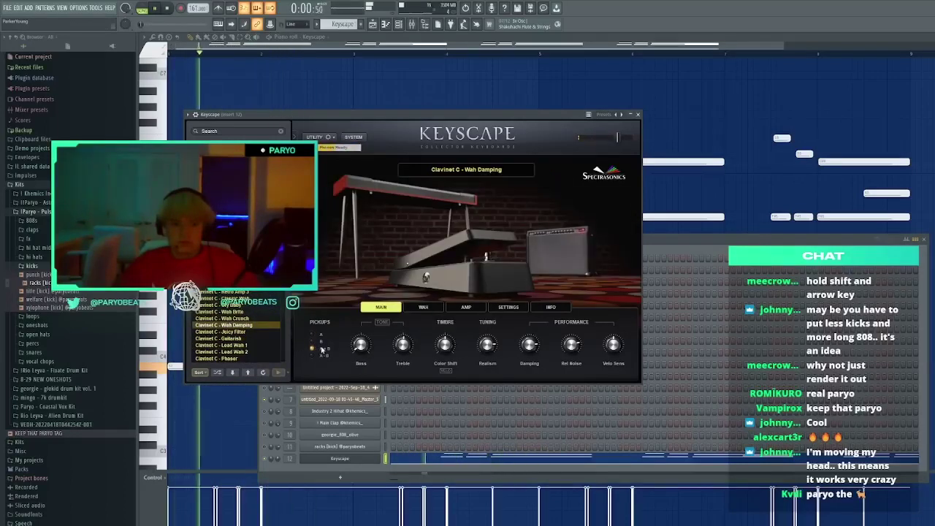
{"action": "left_click", "coordinate": [638, 115]}
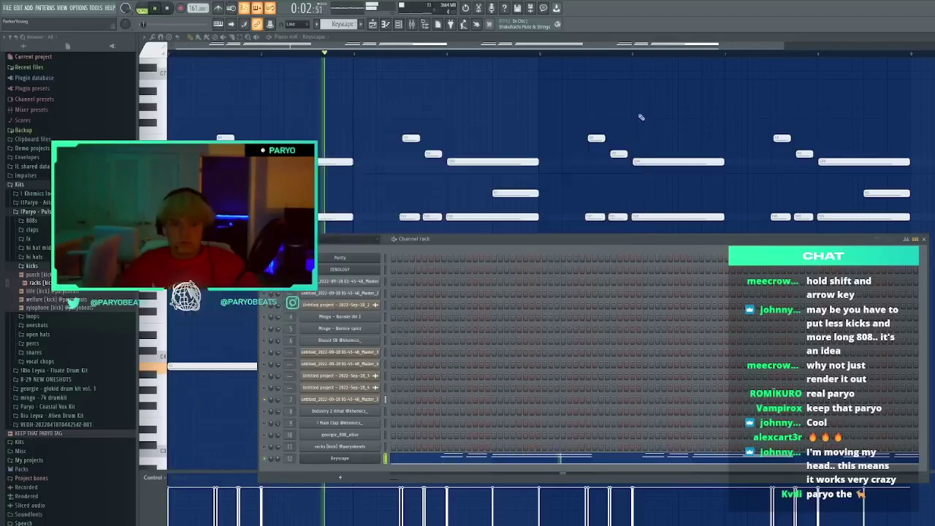
Add the HalfTime effect to the Keyscape channel's mixer insert
{"action": "key", "text": "F6"}
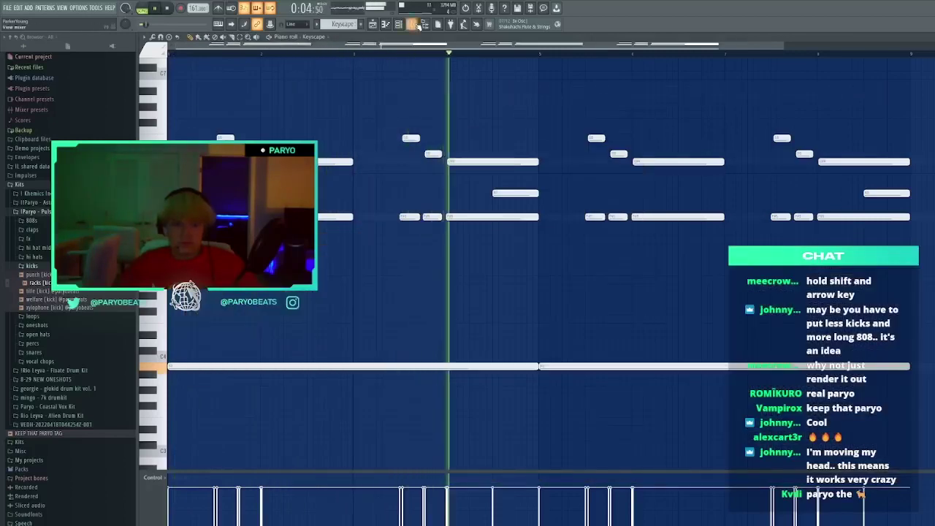
{"action": "key", "text": "F9"}
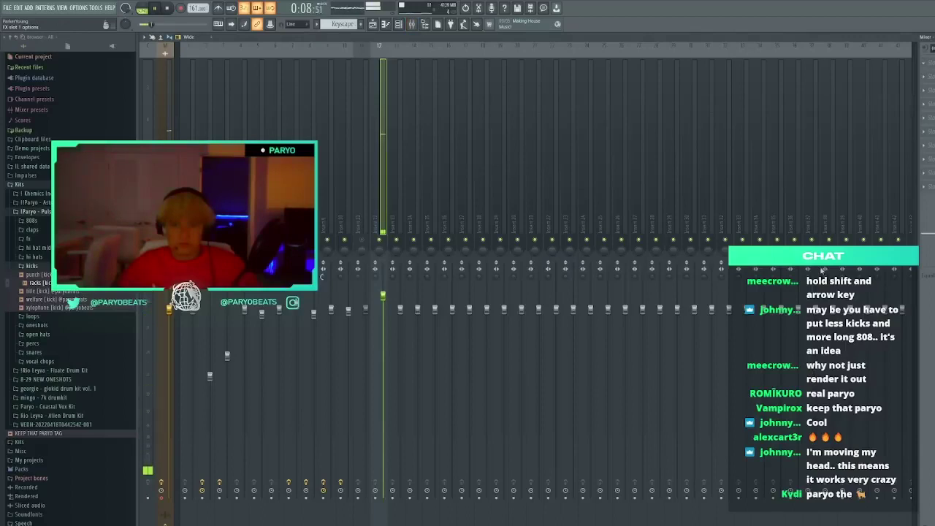
{"action": "left_click", "coordinate": [822, 271]}
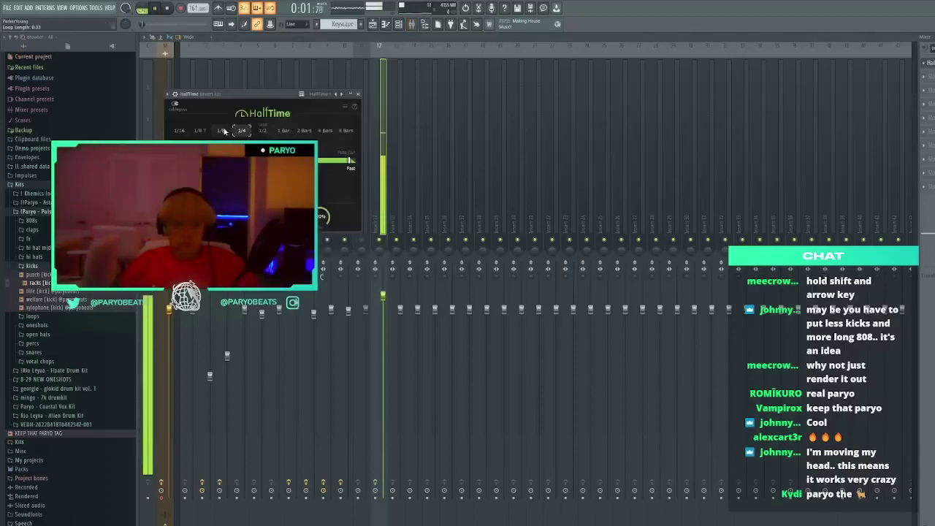
{"action": "left_click", "coordinate": [358, 94]}
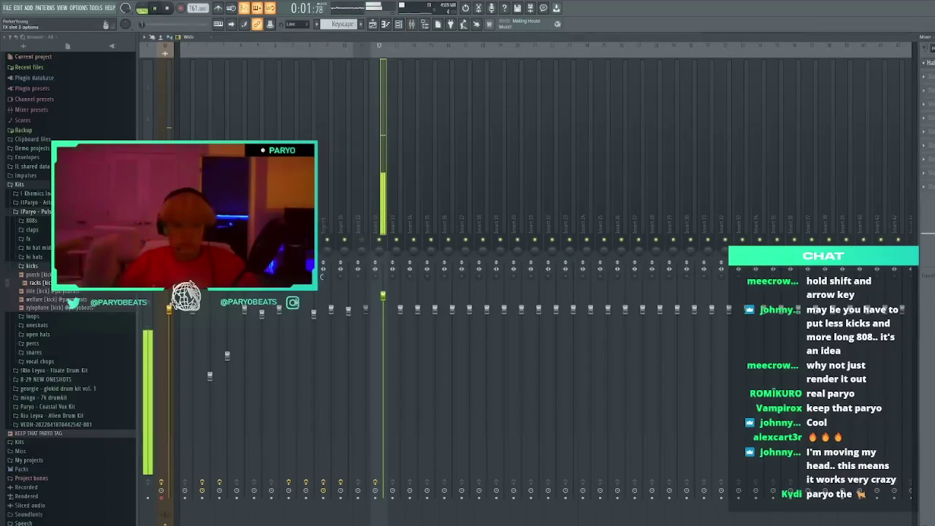
Add Fruity Reeverb 2 and Fruity Parametric EQ 2 to the Keyscape insert and boost the high frequencies
{"action": "left_click", "coordinate": [927, 103]}
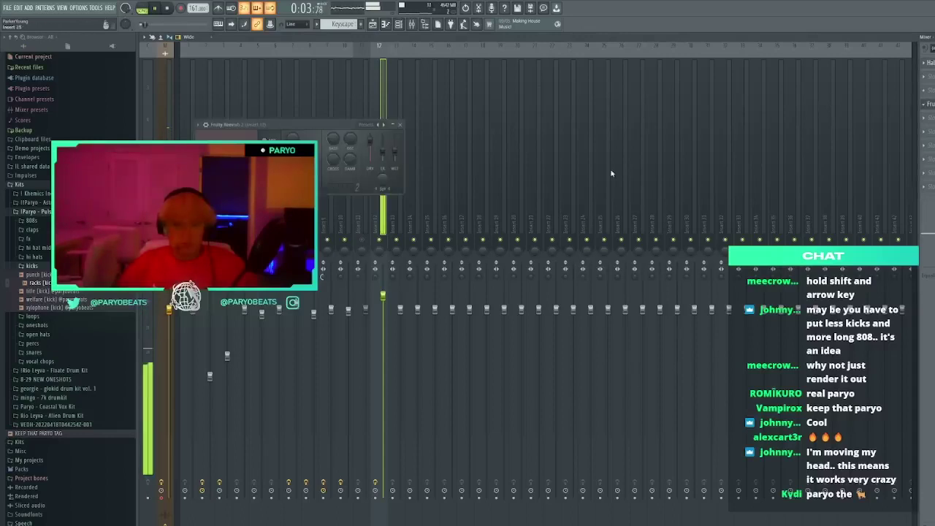
{"action": "left_click", "coordinate": [400, 124]}
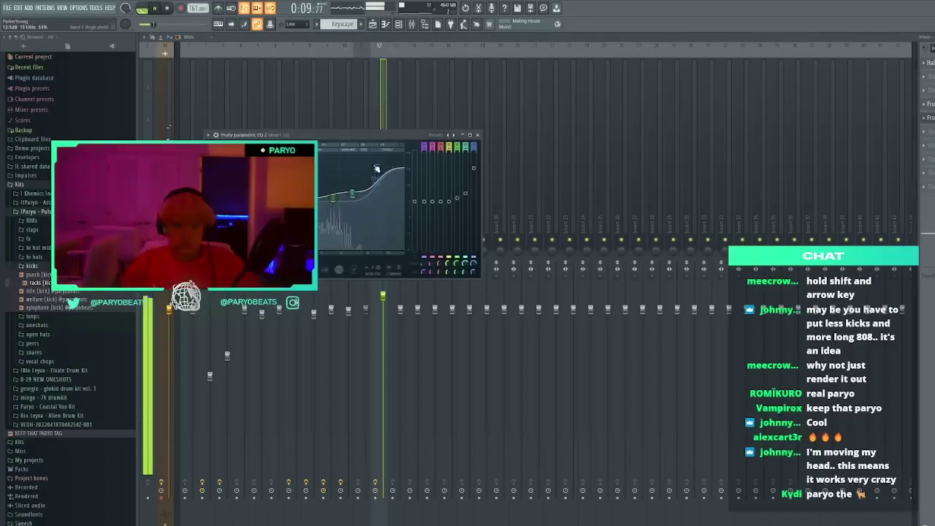
{"action": "left_click", "coordinate": [478, 138]}
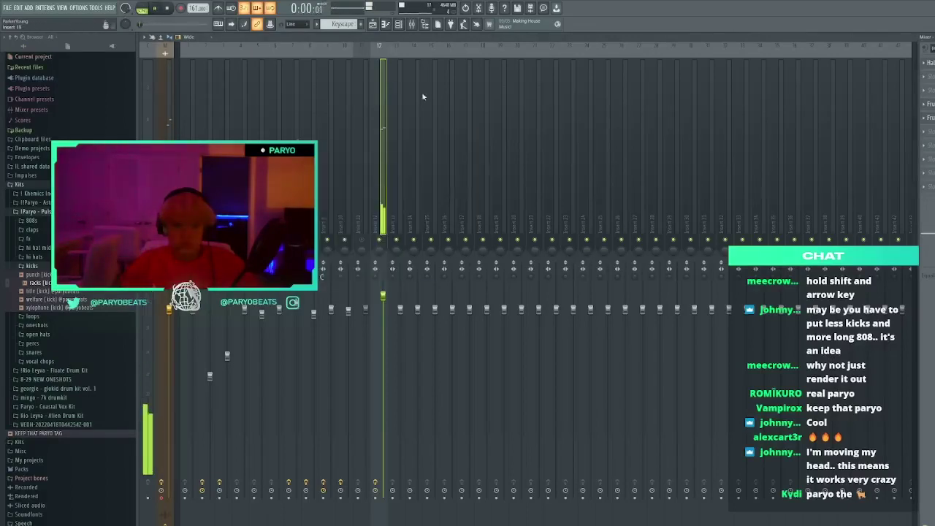
In bar 8 of the Keyscape part, split the long upper note, add a slightly higher note and shift the short note to the bar's end
{"action": "left_click", "coordinate": [399, 24]}
{"action": "left_click", "coordinate": [531, 461]}
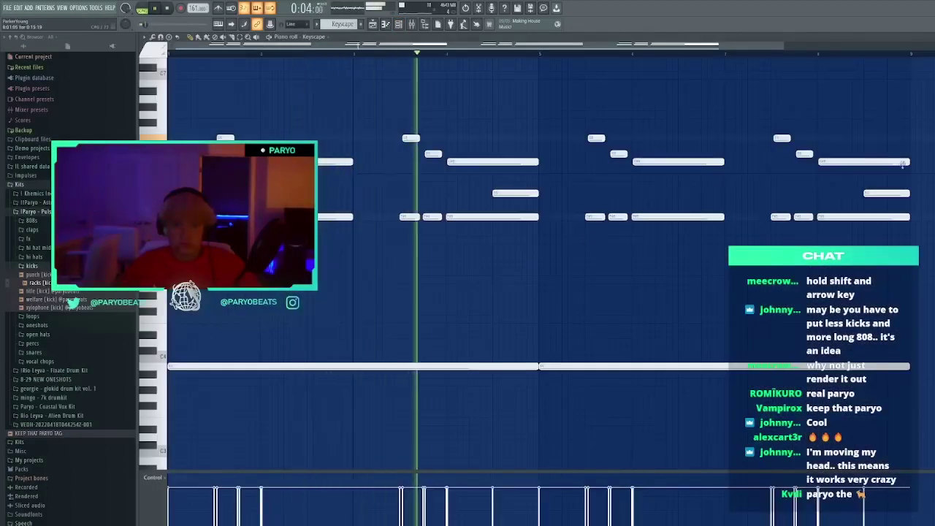
{"action": "left_click", "coordinate": [845, 155]}
{"action": "key", "text": "c"}
{"action": "left_click_drag", "start_coordinate": [866, 161], "coordinate": [894, 204]}
{"action": "key", "text": "Delete"}
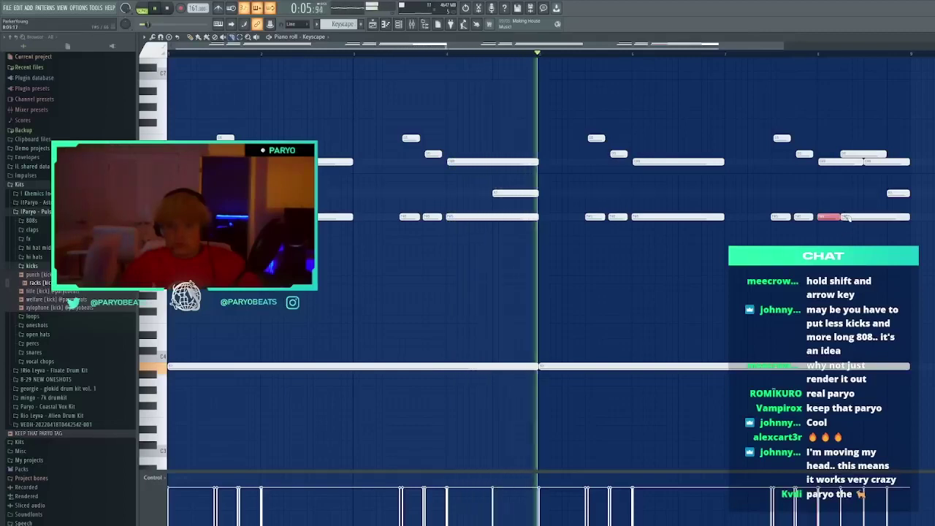
Turn the long lower note in bar 8 into a descending line of shorter notes ending on a low final note
{"action": "left_click_drag", "start_coordinate": [850, 216], "coordinate": [850, 232]}
{"action": "left_click_drag", "start_coordinate": [908, 232], "coordinate": [865, 233]}
{"action": "left_click", "coordinate": [875, 233]}
{"action": "left_click", "coordinate": [896, 249]}
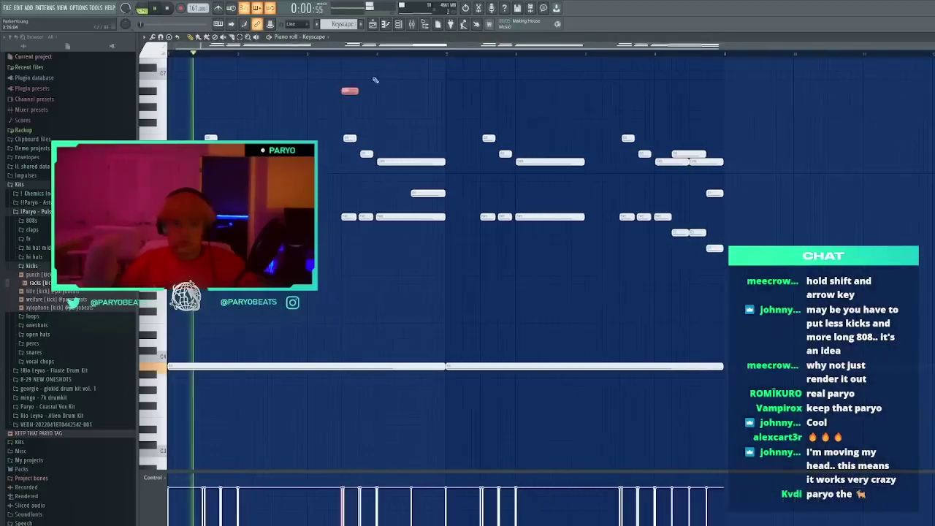
Add the Thermal distortion effect to the Keyscape insert and show its Rhythmic presets
{"action": "key", "text": "F9"}
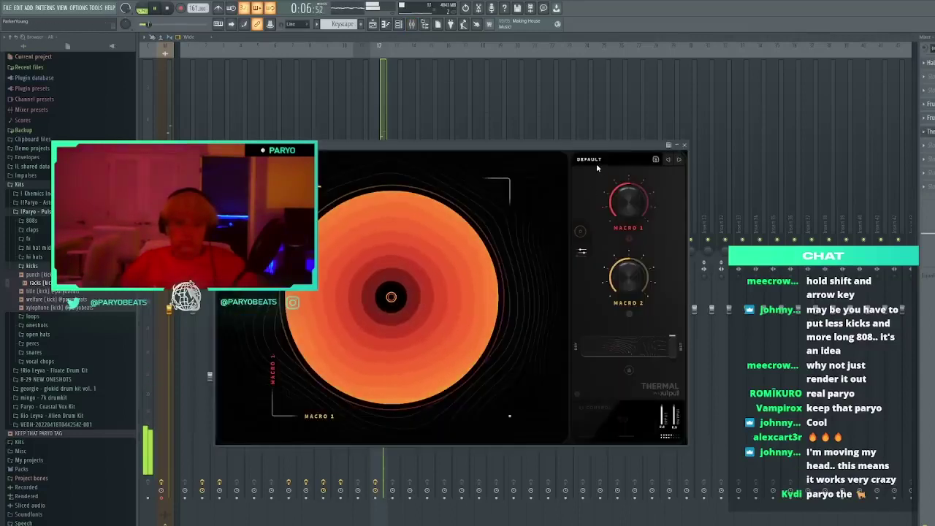
{"action": "left_click", "coordinate": [597, 166]}
{"action": "left_click", "coordinate": [285, 416]}
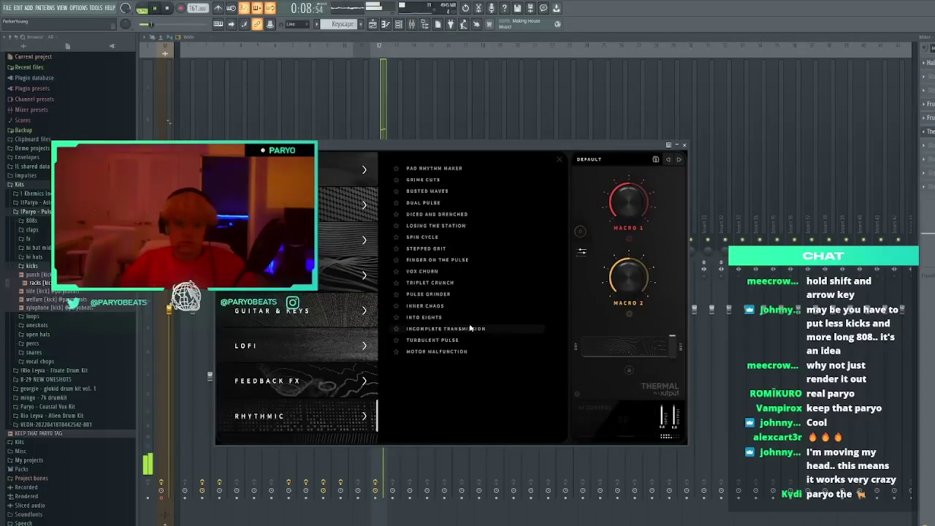
Audition Thermal's Rhythmic presets from Into Eights back to Diced and Drenched, keep the latter and set its Crispy macro to 44
{"action": "left_click", "coordinate": [669, 160]}
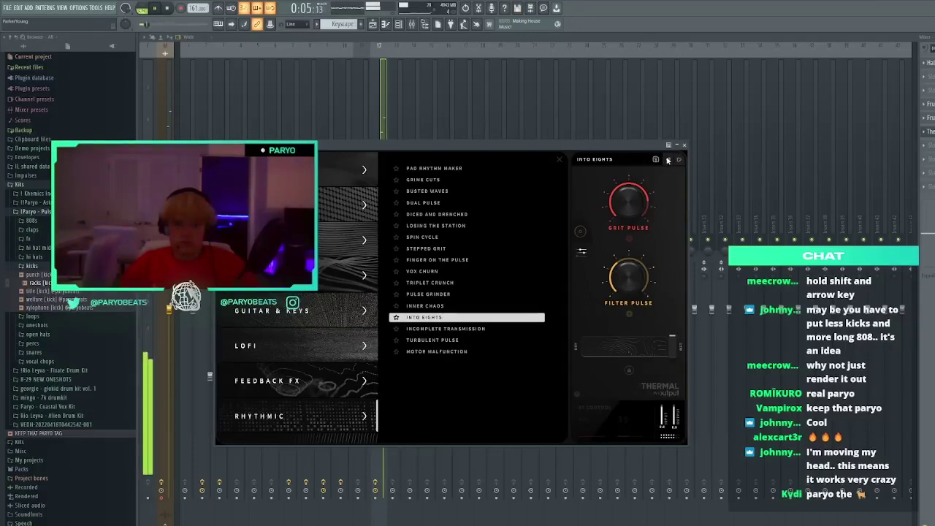
{"action": "left_click", "coordinate": [668, 160]}
{"action": "left_click", "coordinate": [668, 160]}
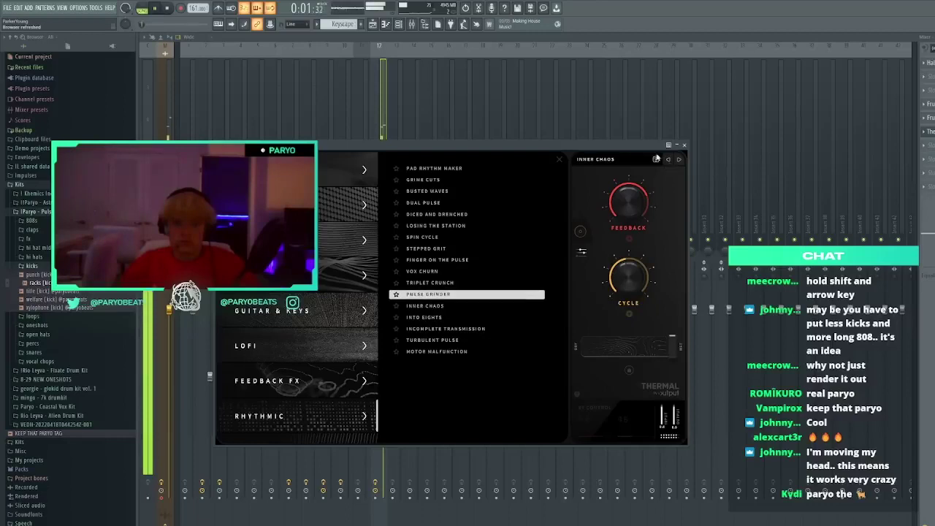
{"action": "left_click", "coordinate": [668, 160]}
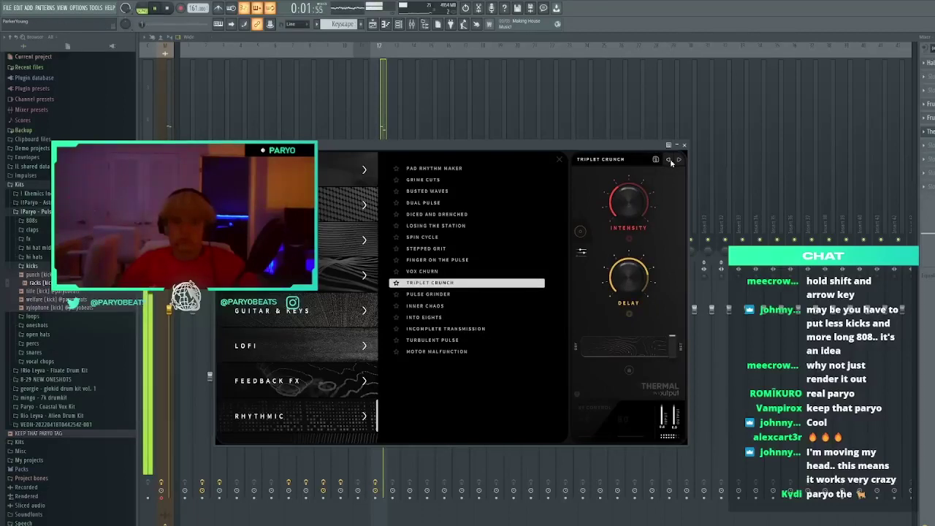
{"action": "left_click", "coordinate": [669, 160]}
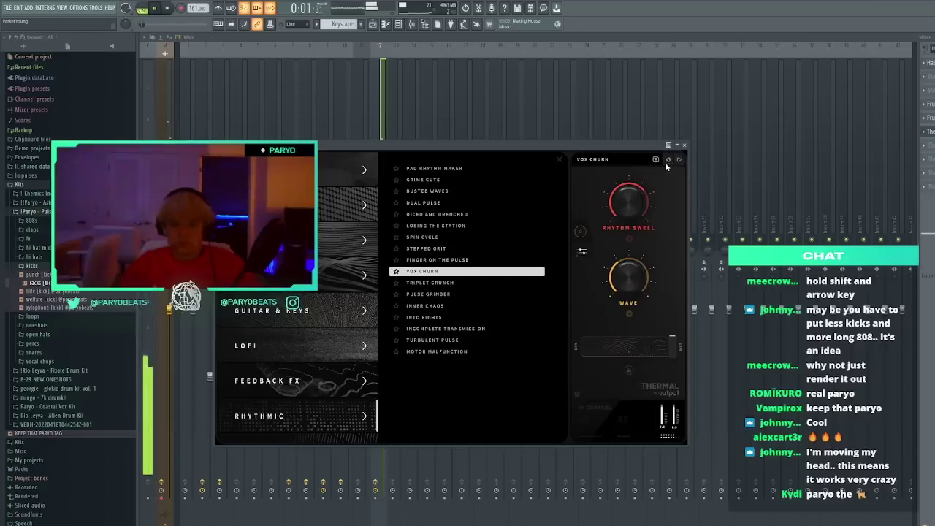
{"action": "left_click", "coordinate": [668, 160]}
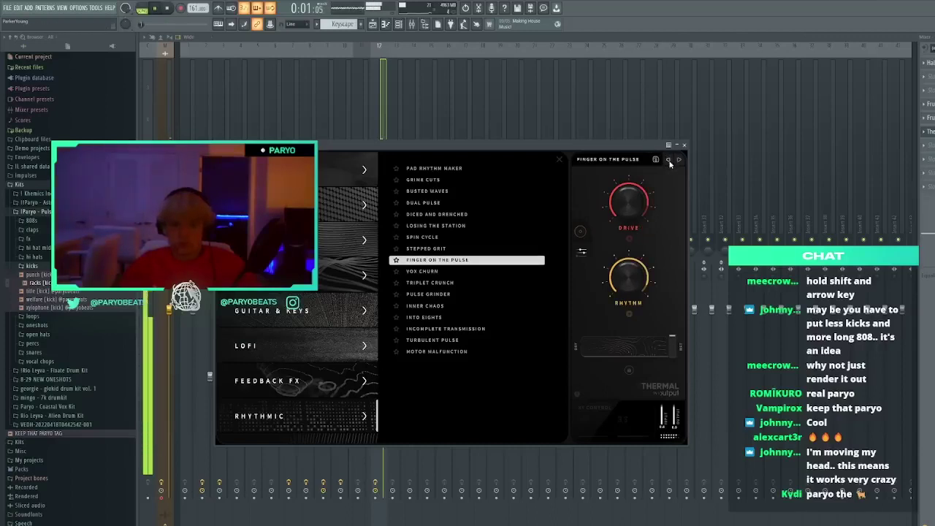
{"action": "left_click", "coordinate": [669, 161]}
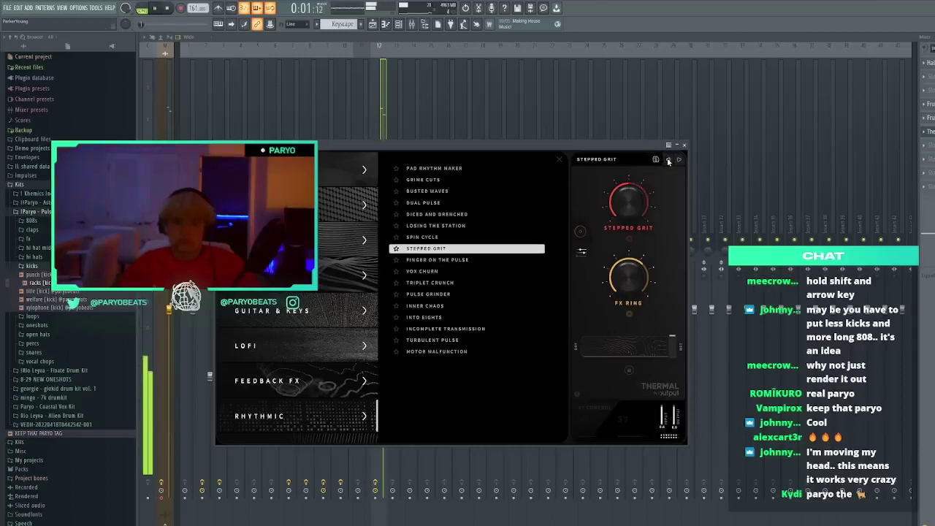
{"action": "left_click", "coordinate": [669, 161]}
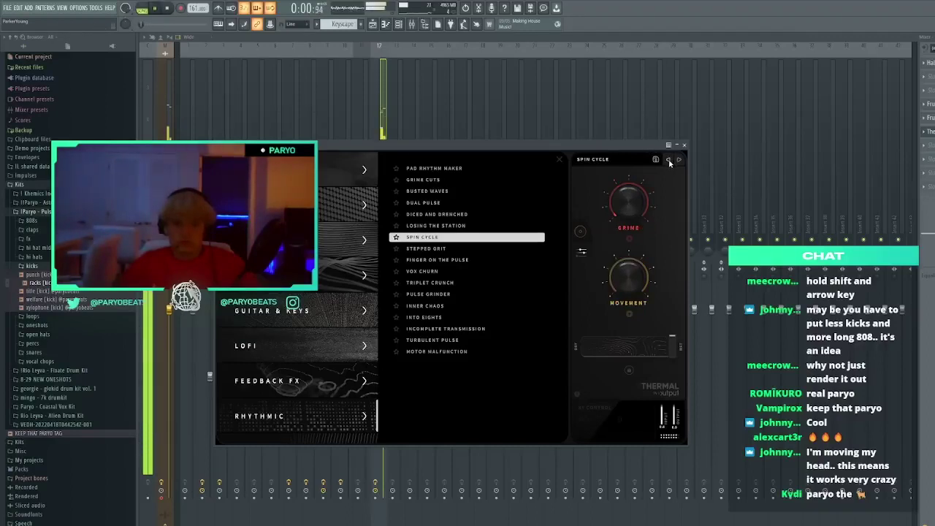
{"action": "left_click", "coordinate": [668, 160]}
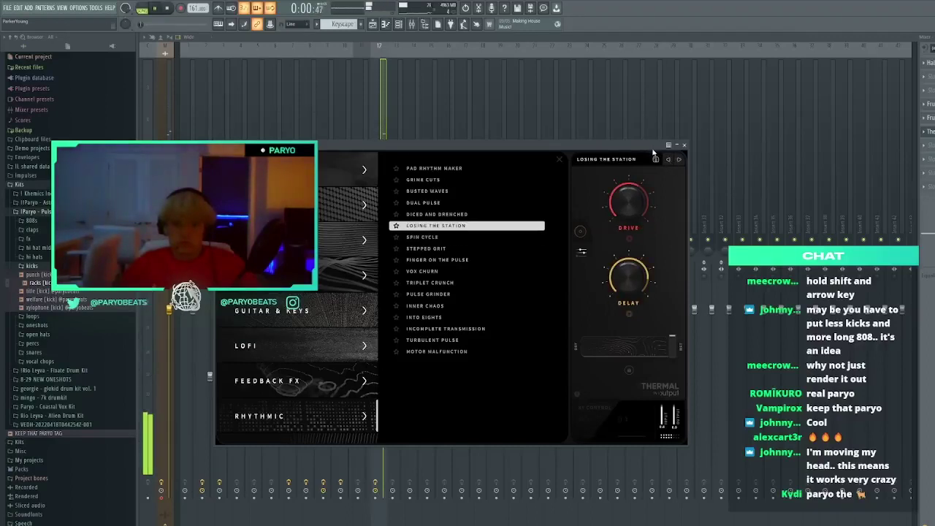
{"action": "left_click", "coordinate": [669, 160]}
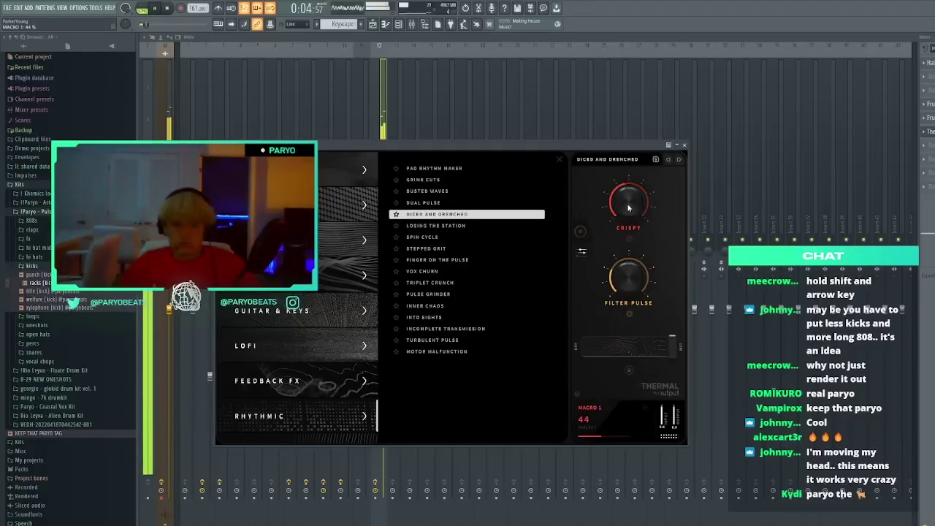
Lower the Keyscape insert's mixer volume and unmute the hi-hat, clap and 808 channels
{"action": "left_click", "coordinate": [685, 145]}
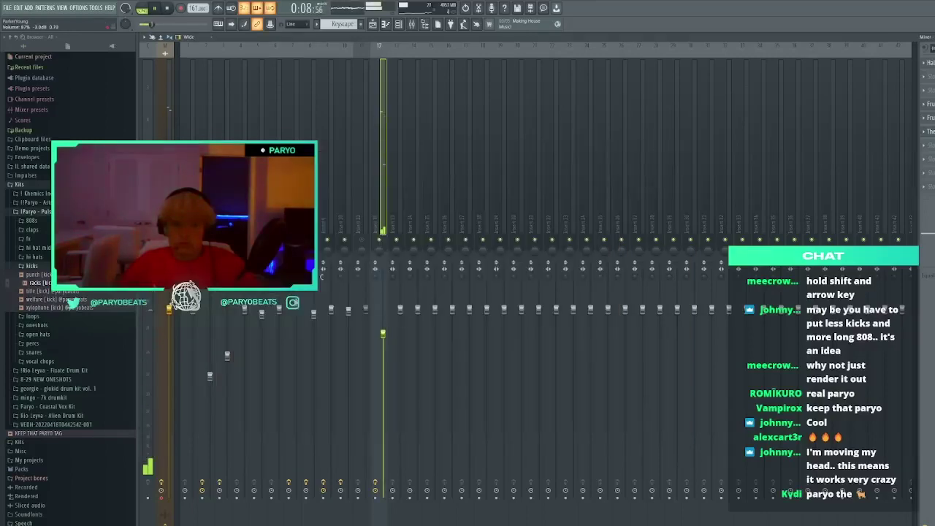
{"action": "left_click", "coordinate": [399, 24]}
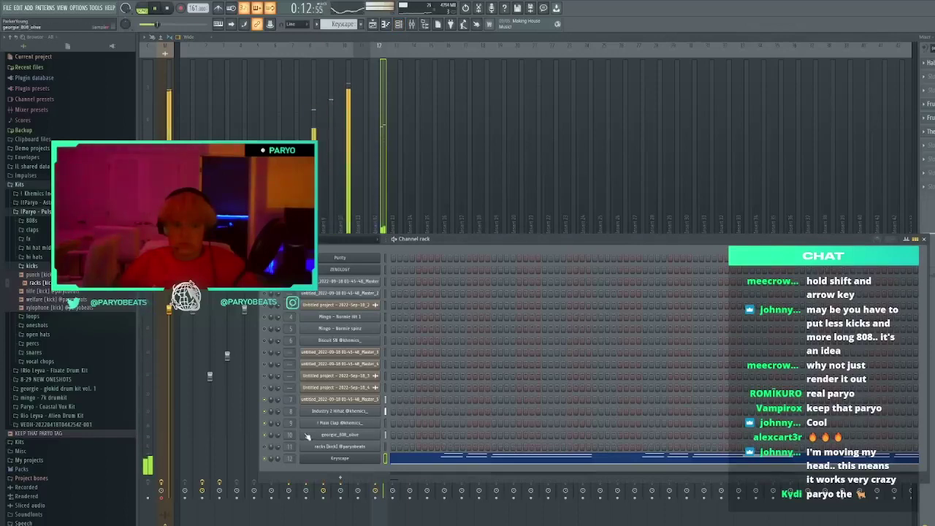
{"action": "key", "text": "F6"}
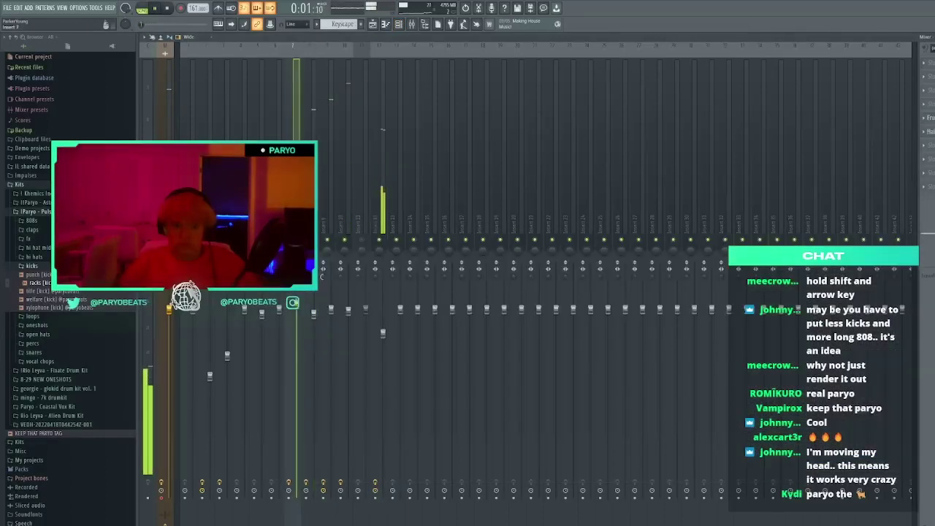
{"action": "key", "text": "F6"}
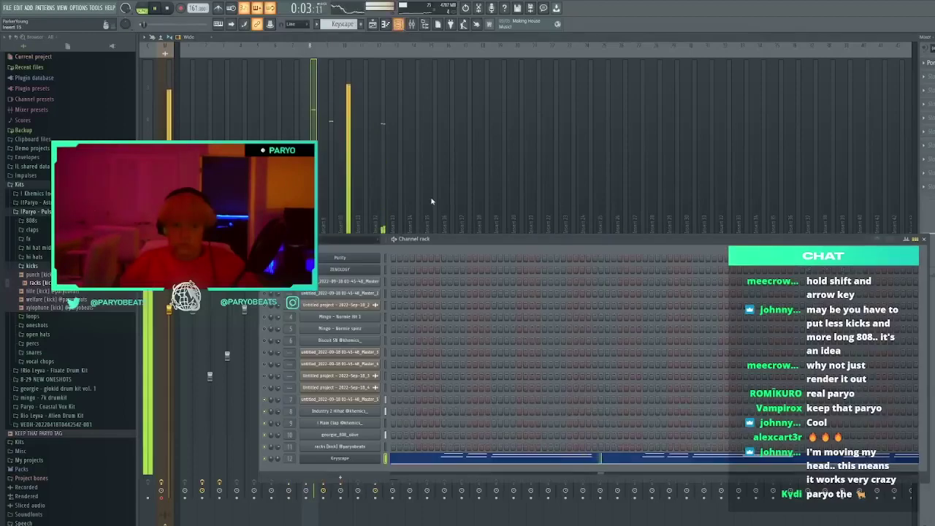
Show the arrangement and move the Keyscape clip from the opening bars to the second half on a lower track
{"action": "key", "text": "F7"}
{"action": "key", "text": "F6"}
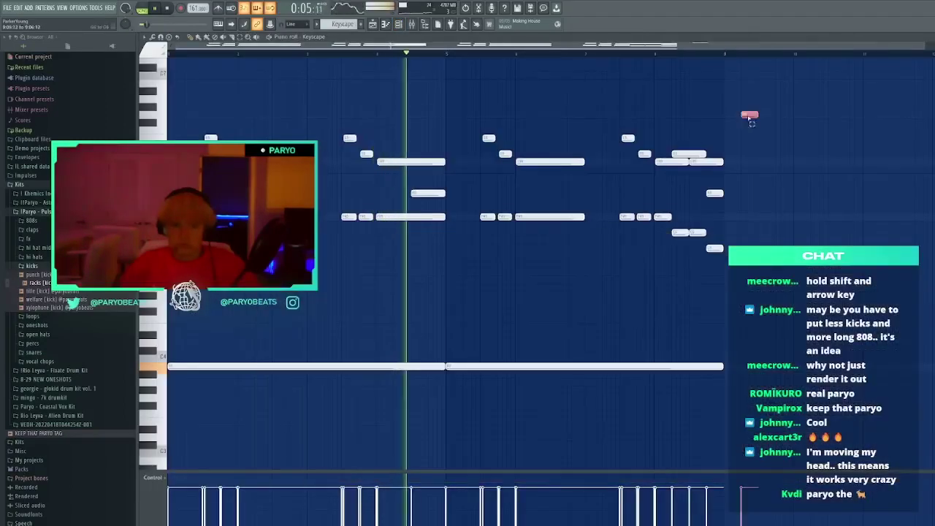
{"action": "key", "text": "Escape"}
{"action": "key", "text": "F6"}
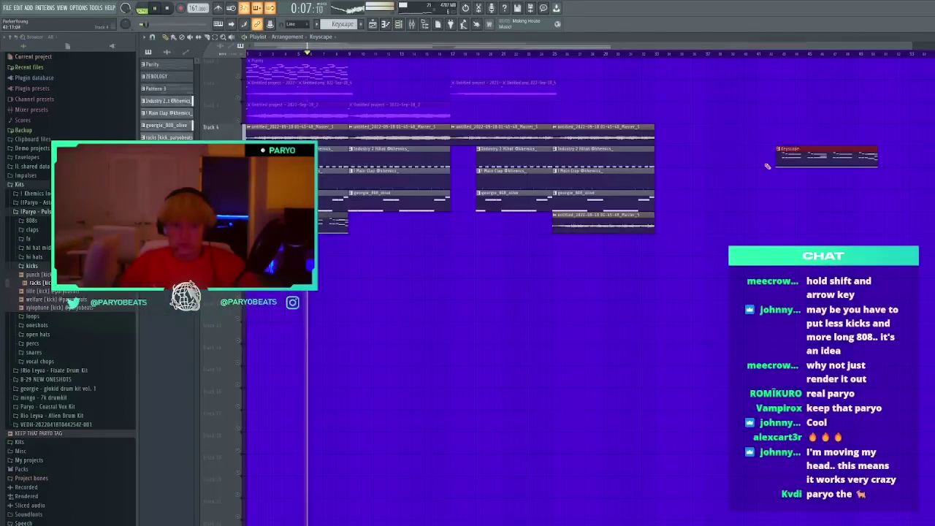
{"action": "left_click", "coordinate": [406, 24]}
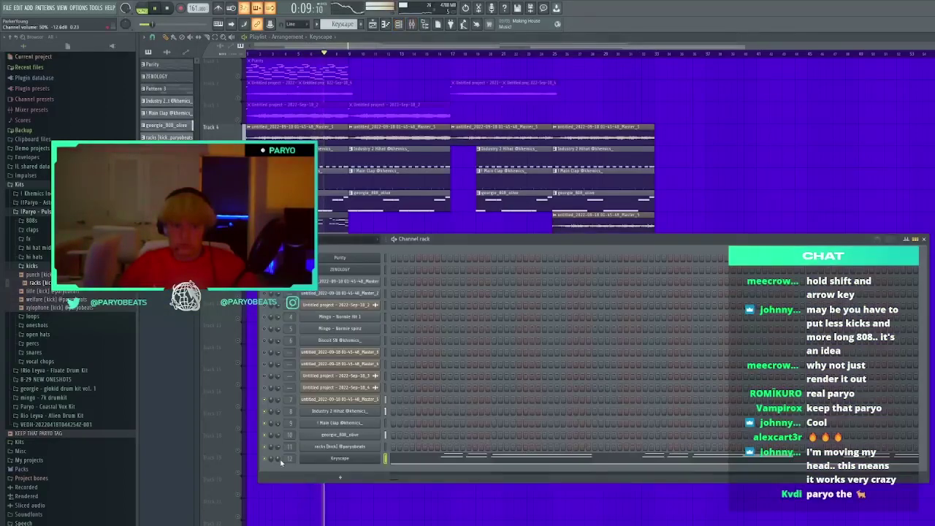
{"action": "left_click", "coordinate": [753, 196]}
{"action": "right_click", "coordinate": [753, 197]}
{"action": "left_click_drag", "start_coordinate": [298, 224], "coordinate": [520, 282]}
Arrange two back-to-back Keyscape clips on track 9 across bars 17 to 32 and remove the stray clips
{"action": "key", "text": "space"}
{"action": "key", "text": "space"}
{"action": "left_click", "coordinate": [365, 223]}
{"action": "right_click", "coordinate": [365, 223]}
{"action": "left_click", "coordinate": [461, 285]}
{"action": "right_click", "coordinate": [476, 284]}
{"action": "left_click", "coordinate": [471, 265]}
{"action": "right_click", "coordinate": [481, 265]}
{"action": "left_click", "coordinate": [238, 251]}
{"action": "left_click", "coordinate": [473, 288]}
{"action": "right_click", "coordinate": [474, 287]}
{"action": "key", "text": "ctrl+b"}
{"action": "left_click", "coordinate": [470, 287]}
{"action": "right_click", "coordinate": [470, 288]}
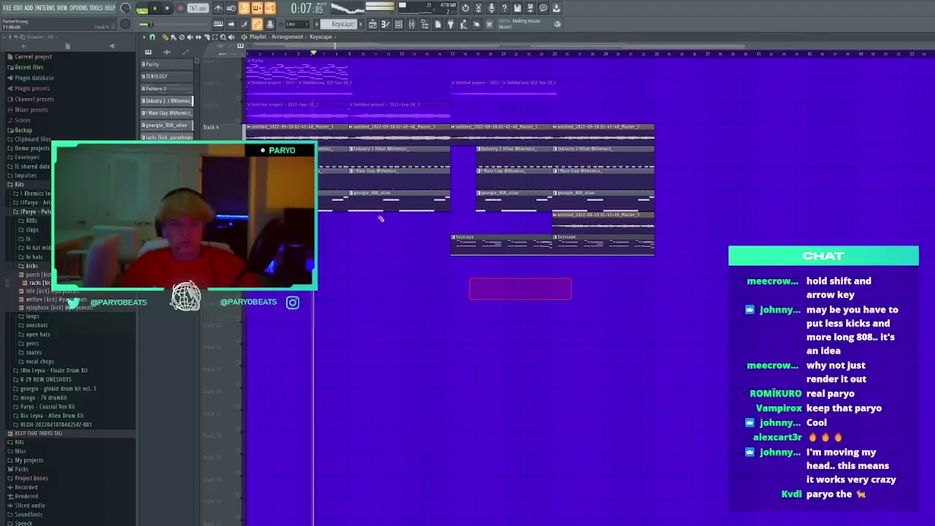
{"action": "double_click", "coordinate": [387, 136]}
{"action": "left_click", "coordinate": [490, 314]}
{"action": "right_click", "coordinate": [492, 316]}
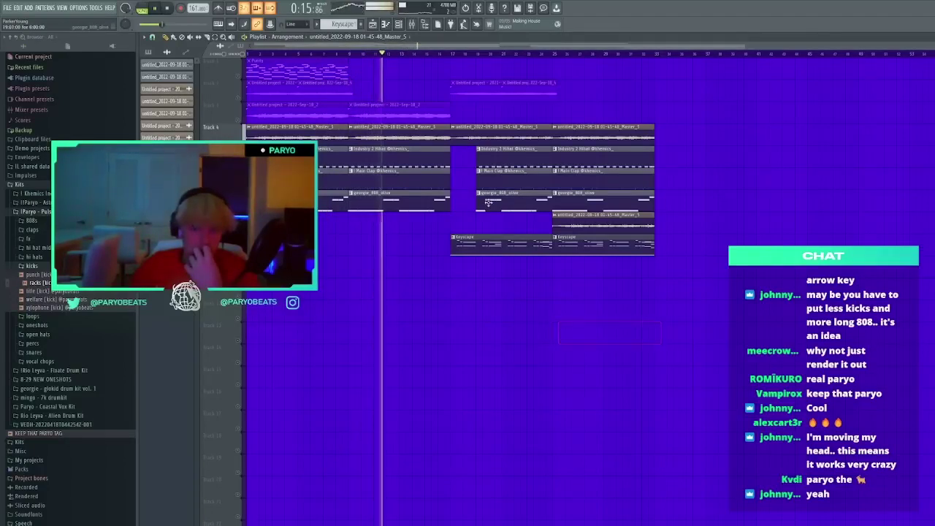
Extend the hi-hat, clap and 808 clips back to start at bar 17 and replay from around bar 14
{"action": "left_click_drag", "start_coordinate": [478, 202], "coordinate": [452, 202]}
{"action": "left_click_drag", "start_coordinate": [478, 159], "coordinate": [452, 179]}
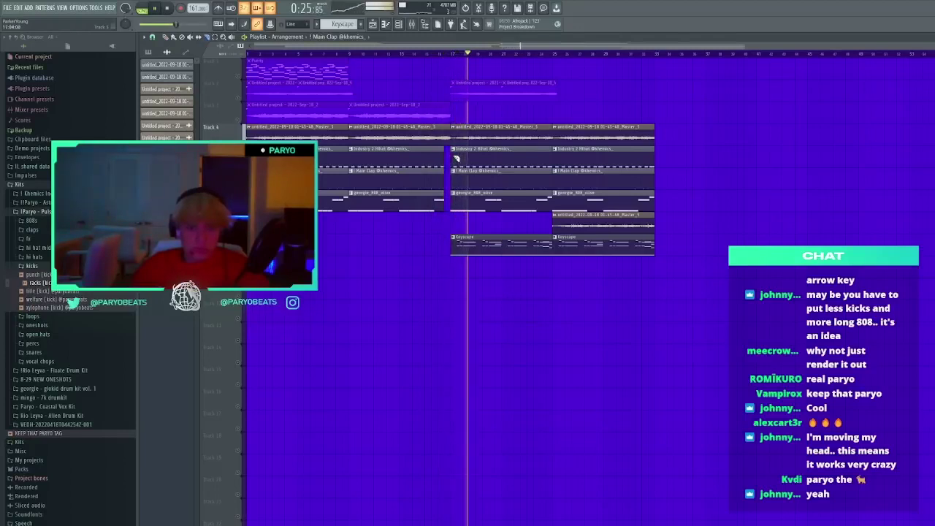
{"action": "left_click", "coordinate": [413, 55]}
{"action": "scroll", "coordinate": [414, 56], "scroll_direction": "up", "scroll_amount": 4}
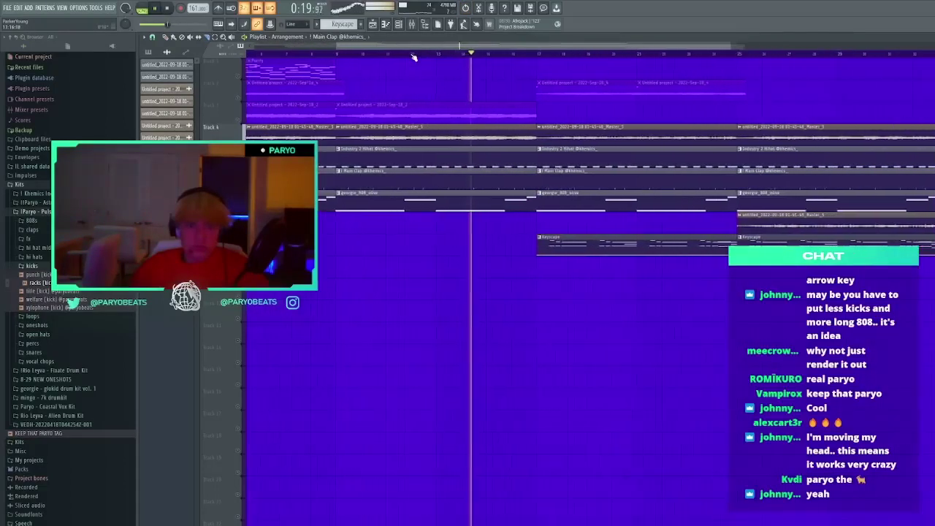
Remove the last bar of the hi-hat and clap clips just before bar 17
{"action": "left_click_drag", "start_coordinate": [551, 185], "coordinate": [554, 152]}
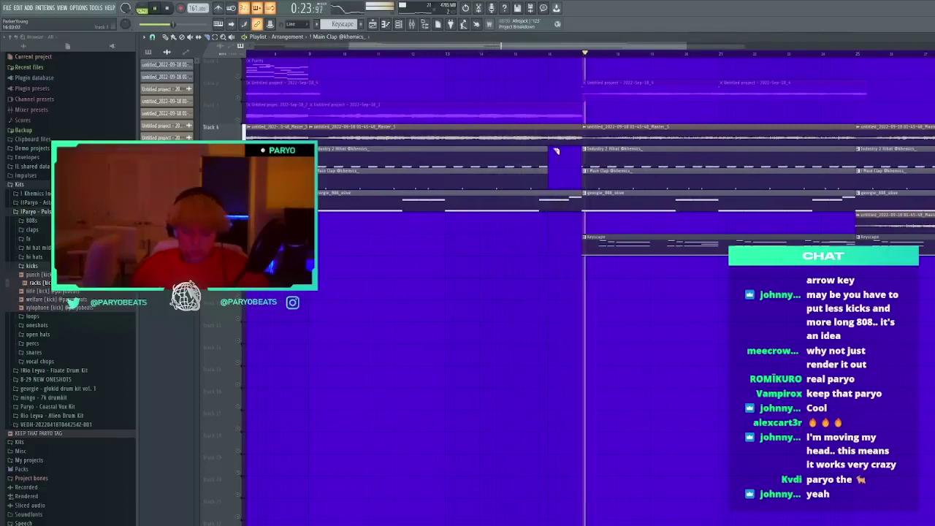
{"action": "scroll", "coordinate": [586, 52], "scroll_direction": "down", "scroll_amount": 4}
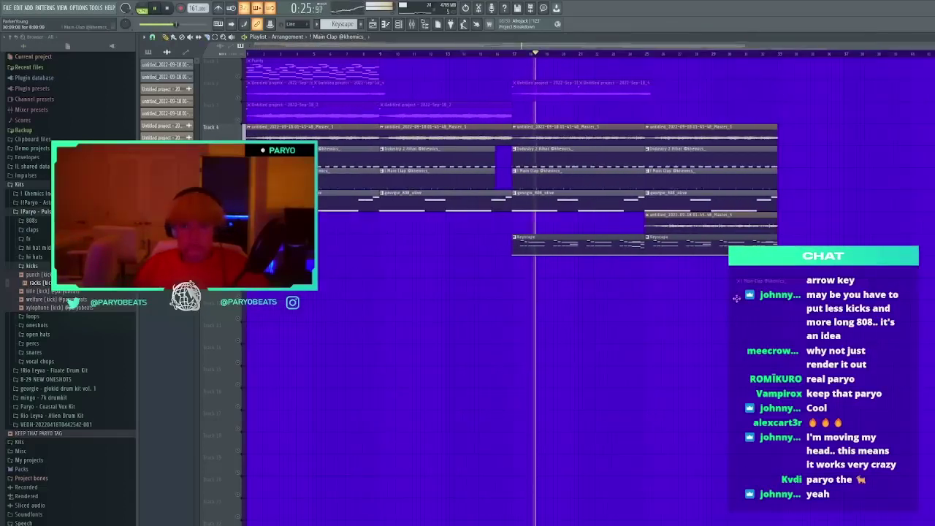
{"action": "left_click", "coordinate": [737, 295]}
{"action": "right_click", "coordinate": [737, 295]}
{"action": "scroll", "coordinate": [728, 305], "scroll_direction": "down", "scroll_amount": 2}
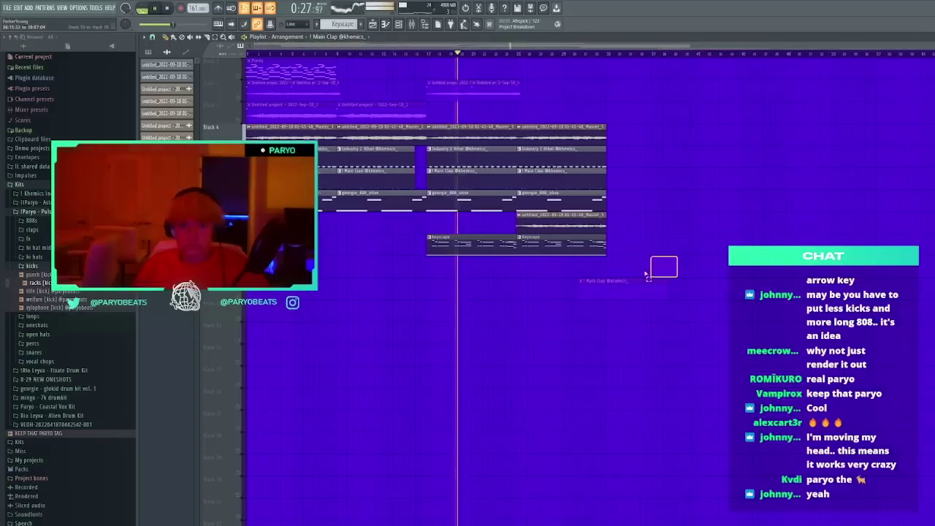
Duplicate the last melody audio clip on track 4 into bars 33 to 40
{"action": "left_click_drag", "start_coordinate": [620, 148], "coordinate": [598, 135]}
{"action": "key", "text": "ctrl+b"}
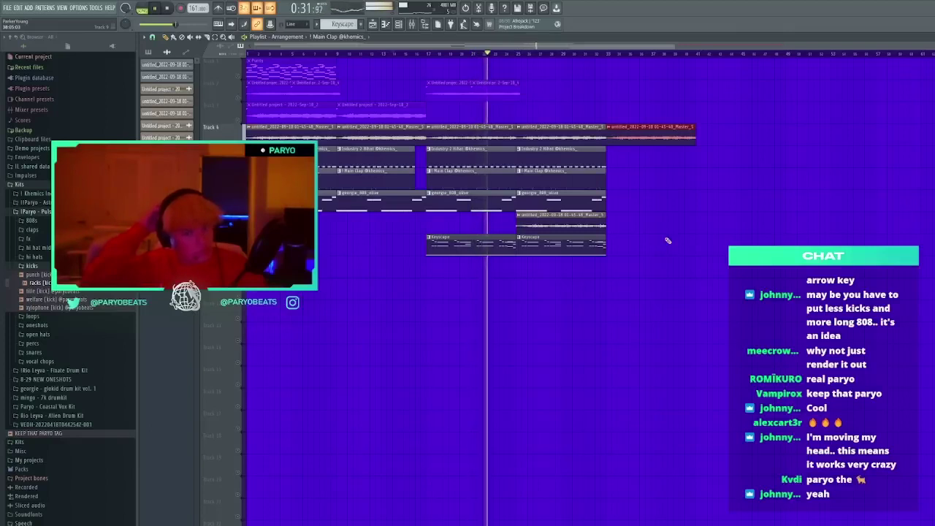
{"action": "left_click_drag", "start_coordinate": [668, 241], "coordinate": [700, 243]}
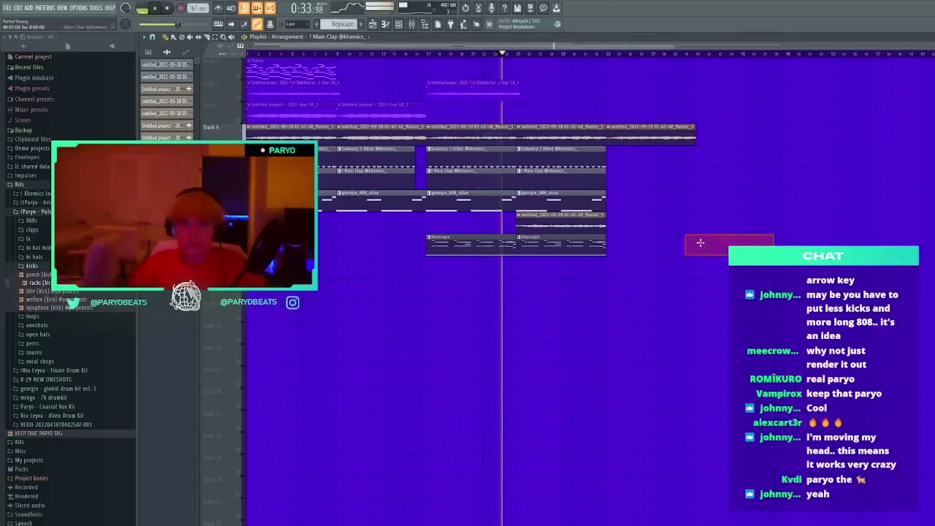
{"action": "right_click", "coordinate": [577, 134]}
{"action": "left_click", "coordinate": [716, 205]}
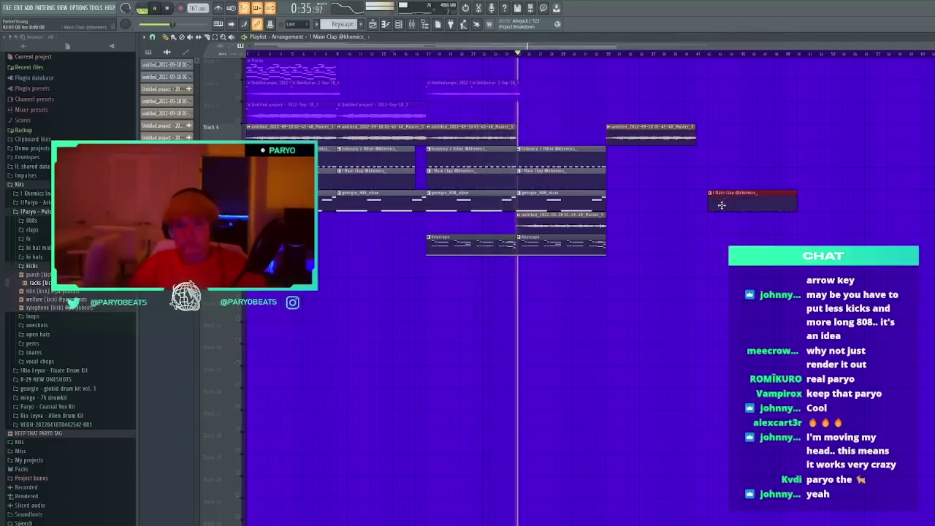
{"action": "right_click", "coordinate": [721, 206]}
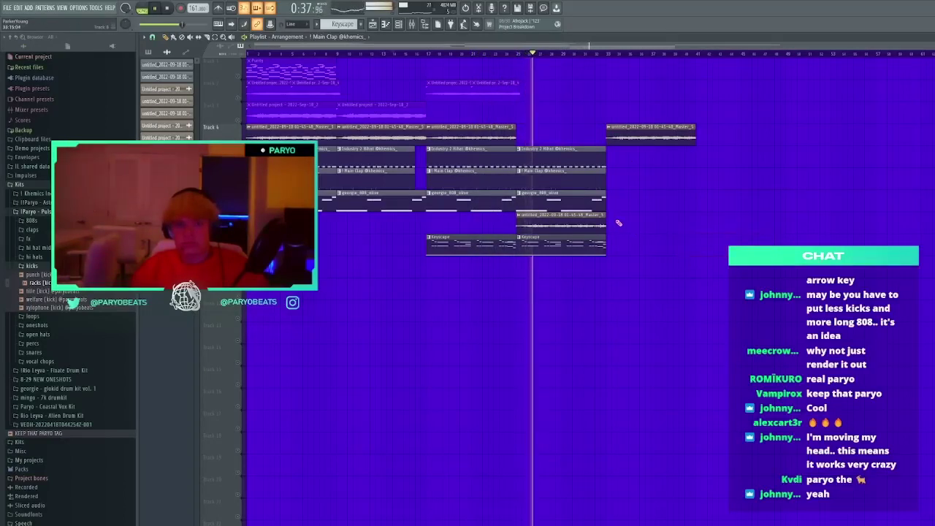
{"action": "left_click", "coordinate": [683, 242]}
{"action": "right_click", "coordinate": [684, 242]}
{"action": "key", "text": "ctrl+z"}
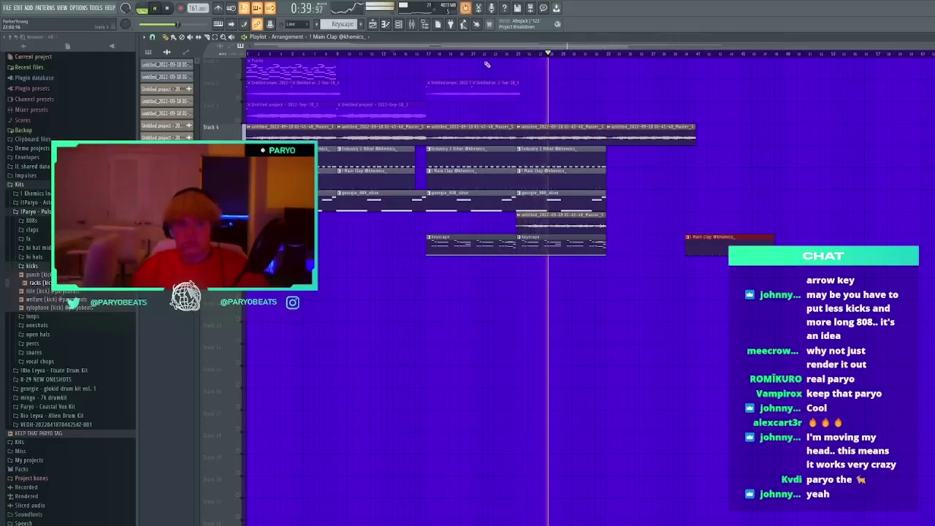
Delete the extra melody audio clip below the 808 at bars 25 to 32 and move both Keyscape clips up one track
{"action": "left_click", "coordinate": [486, 54]}
{"action": "right_click", "coordinate": [599, 225]}
{"action": "right_click", "coordinate": [733, 241]}
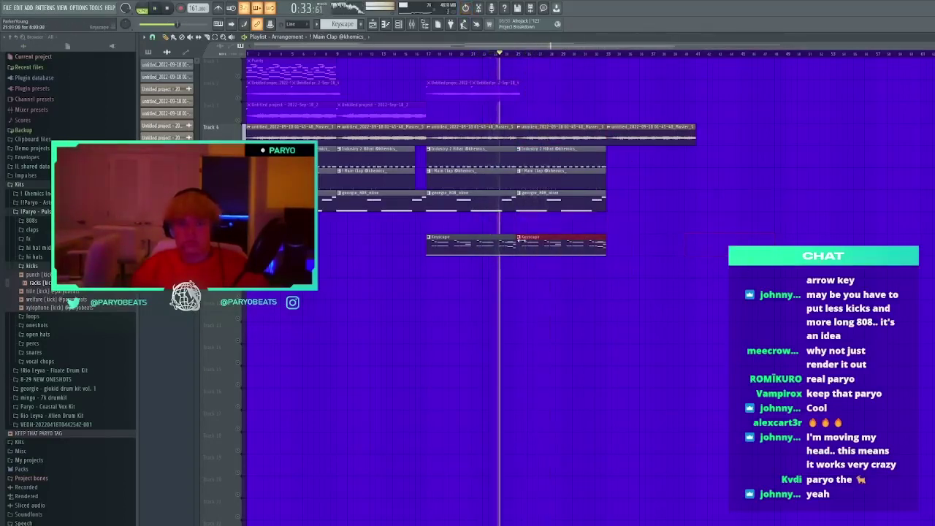
{"action": "left_click_drag", "start_coordinate": [661, 314], "coordinate": [451, 240]}
{"action": "key", "text": "shift+Up"}
{"action": "left_click", "coordinate": [733, 310]}
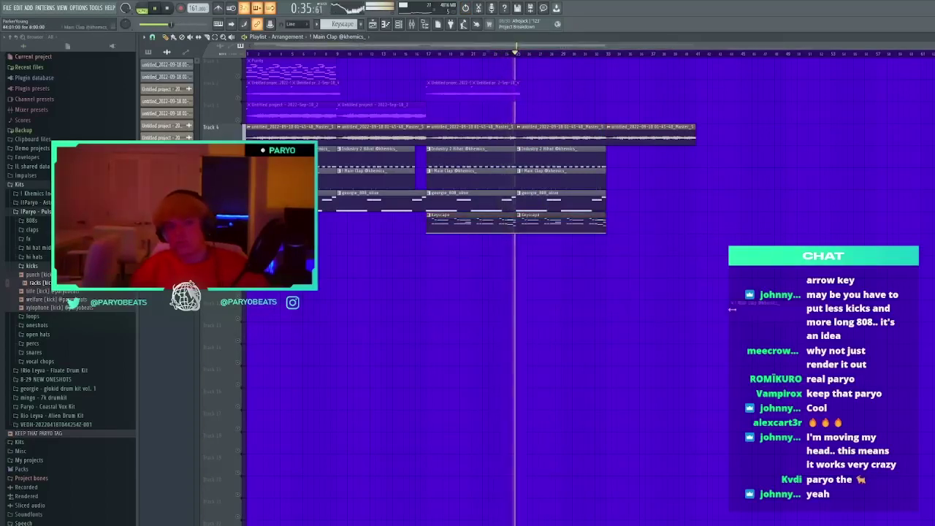
{"action": "left_click_drag", "start_coordinate": [733, 310], "coordinate": [667, 310]}
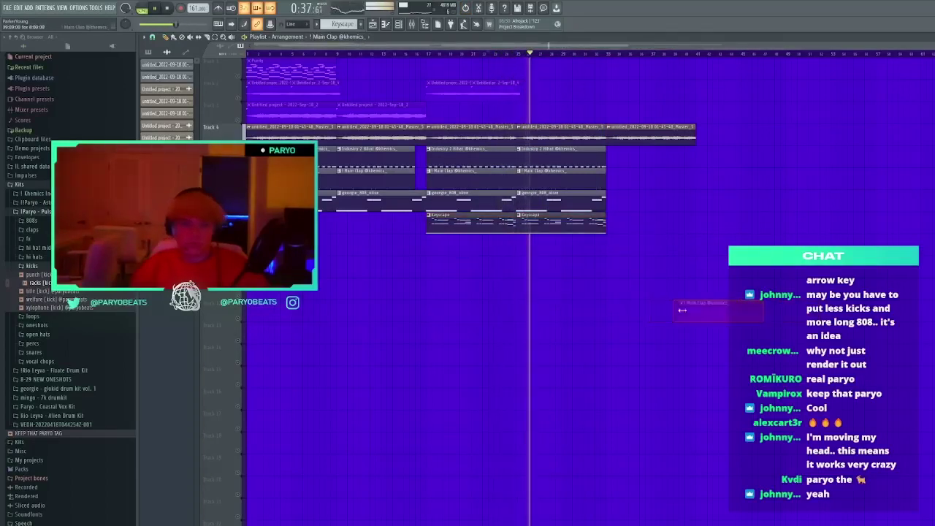
Duplicate the 40-bar arrangement from track 4 down to bar 41 and line up the copied drum and 808 clips with bar 41
{"action": "scroll", "coordinate": [619, 157], "scroll_direction": "down", "scroll_amount": 2}
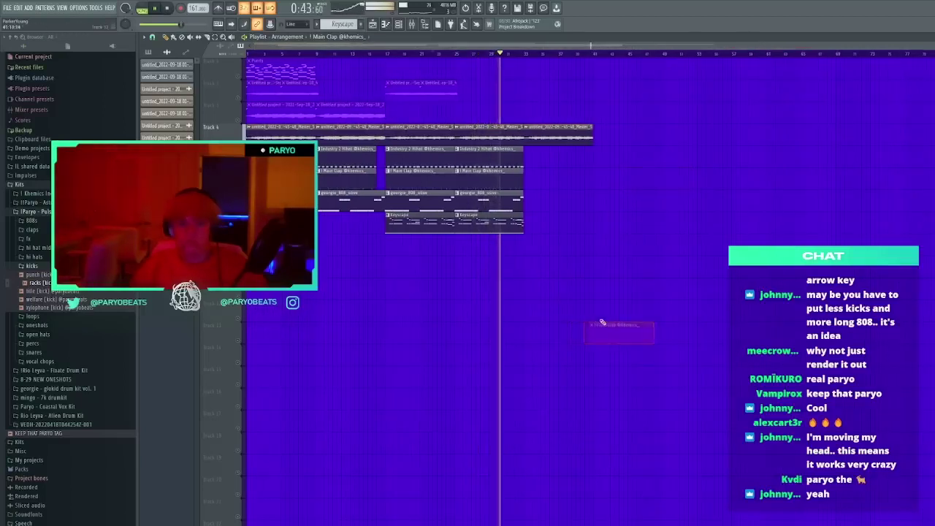
{"action": "left_click_drag", "start_coordinate": [675, 340], "coordinate": [249, 137]}
{"action": "key", "text": "ctrl+b"}
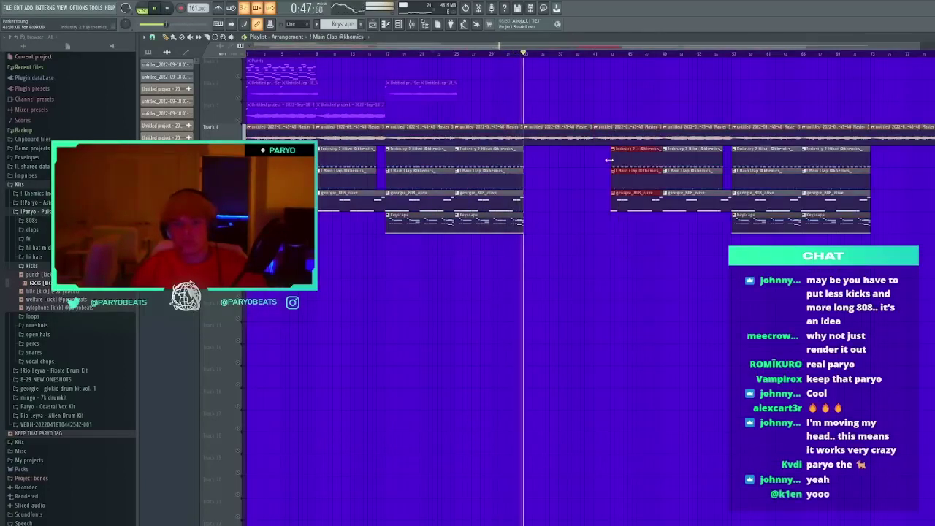
{"action": "left_click", "coordinate": [598, 248]}
{"action": "left_click_drag", "start_coordinate": [598, 247], "coordinate": [595, 267]}
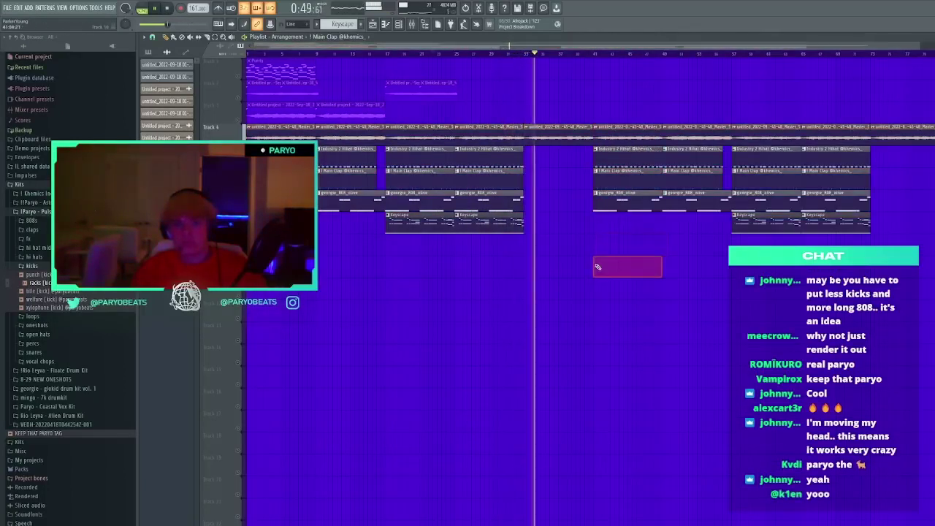
{"action": "right_click", "coordinate": [600, 268]}
Duplicate the 40-bar section that begins at bar 41 so a third copy starts at bar 81
{"action": "scroll", "coordinate": [594, 100], "scroll_direction": "down", "scroll_amount": 3}
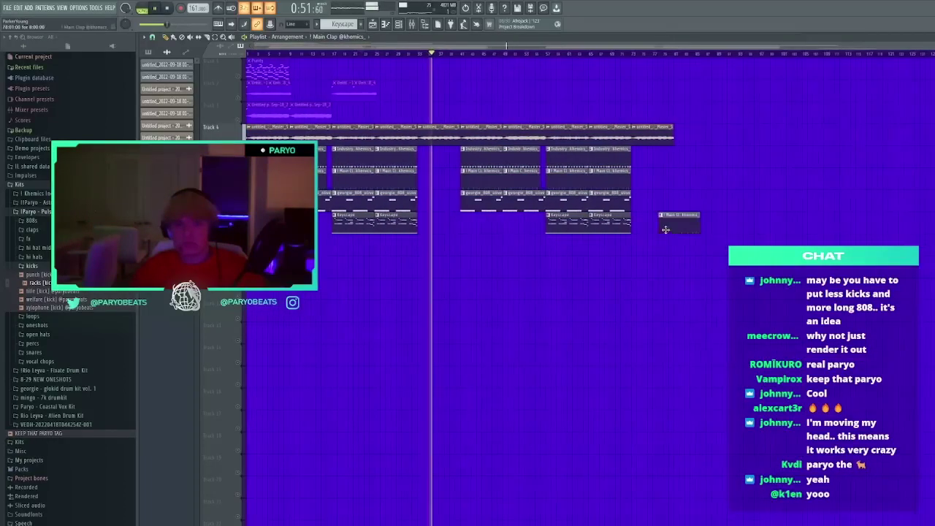
{"action": "left_click_drag", "start_coordinate": [704, 277], "coordinate": [495, 133]}
{"action": "key", "text": "ctrl+b"}
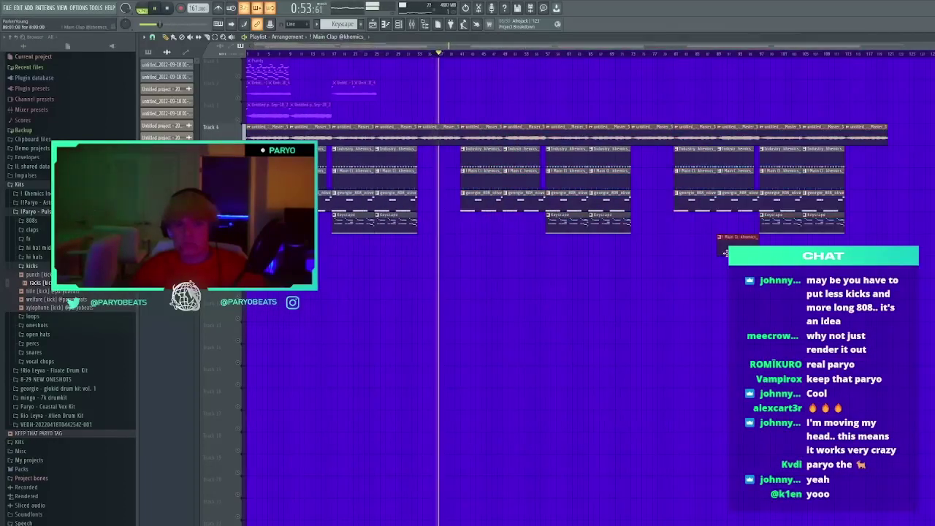
Delete the hi-hat, clap and 808 clips at bars 97 to 112 and the last Keyscape clip
{"action": "left_click_drag", "start_coordinate": [787, 209], "coordinate": [823, 201]}
{"action": "key", "text": "ctrl+x"}
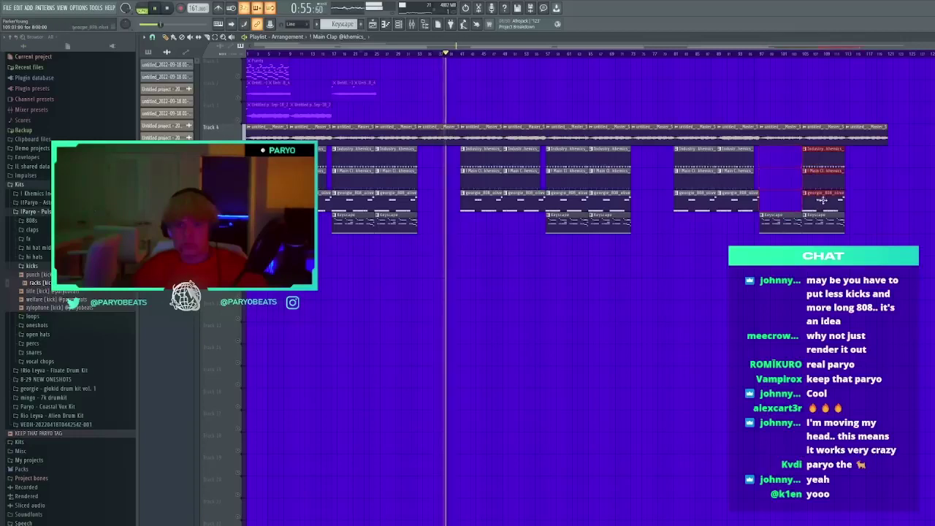
{"action": "key", "text": "ctrl+x"}
{"action": "left_click", "coordinate": [824, 223], "text": "ctrl"}
Remove one 8-bar melody clip near the end of track 4 and close the gap so the melody ends at bar 112
{"action": "left_click", "coordinate": [826, 139], "text": "ctrl"}
{"action": "key", "text": "ctrl+x"}
{"action": "left_click", "coordinate": [866, 142], "text": "ctrl"}
{"action": "left_click_drag", "start_coordinate": [864, 139], "coordinate": [825, 139]}
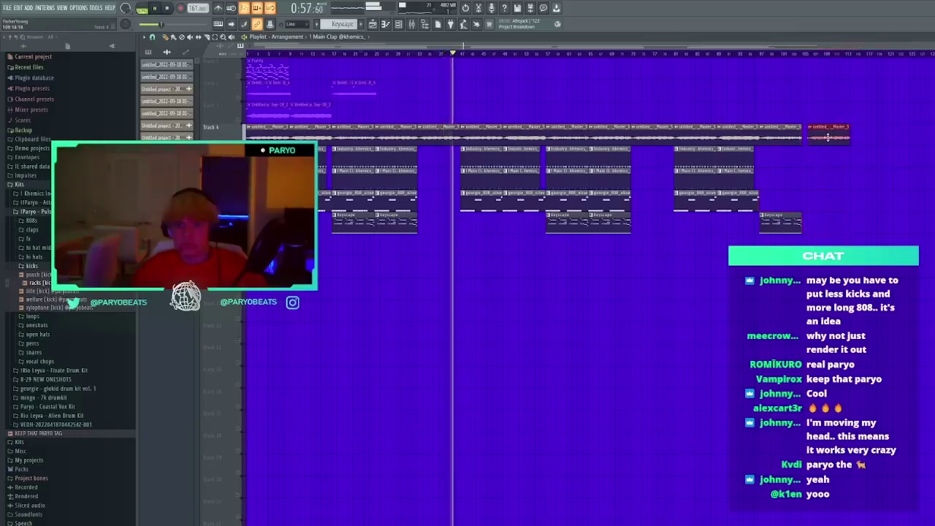
{"action": "left_click", "coordinate": [836, 181]}
{"action": "left_click_drag", "start_coordinate": [836, 181], "coordinate": [688, 347]}
{"action": "right_click", "coordinate": [688, 347]}
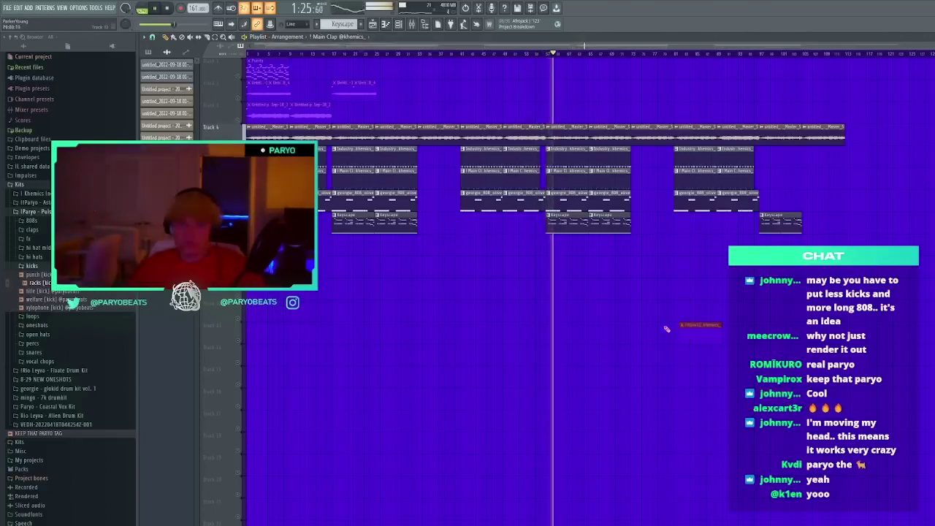
Stop playback, select bars 1 to 32 and render them from the Master mixer track to an audio clip in the arrangement
{"action": "key", "text": "space"}
{"action": "left_click_drag", "start_coordinate": [417, 61], "coordinate": [133, 76]}
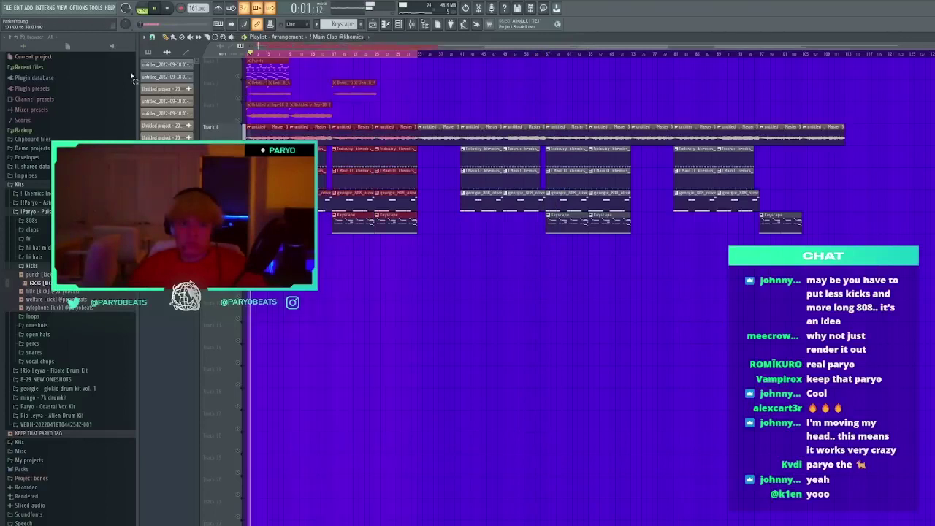
{"action": "left_click", "coordinate": [411, 25]}
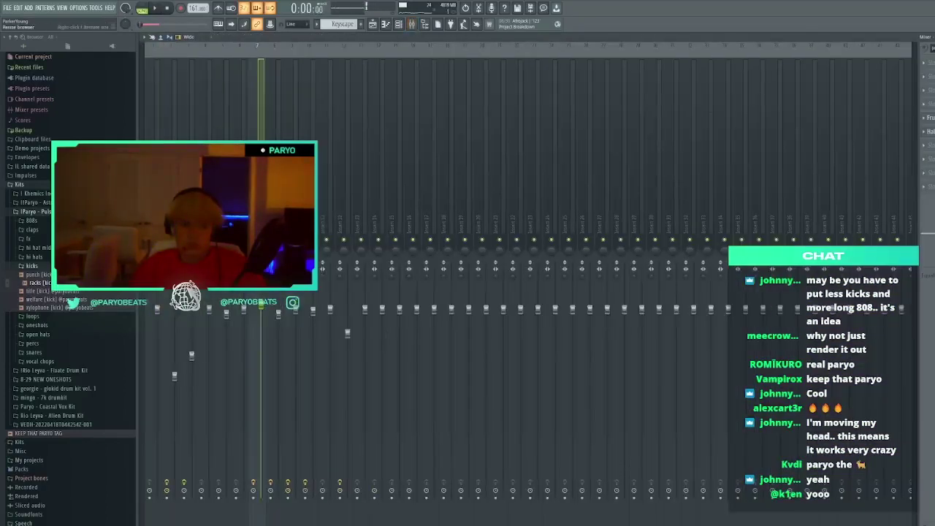
{"action": "scroll", "coordinate": [162, 388], "scroll_direction": "up", "scroll_amount": 2}
{"action": "left_click", "coordinate": [165, 393]}
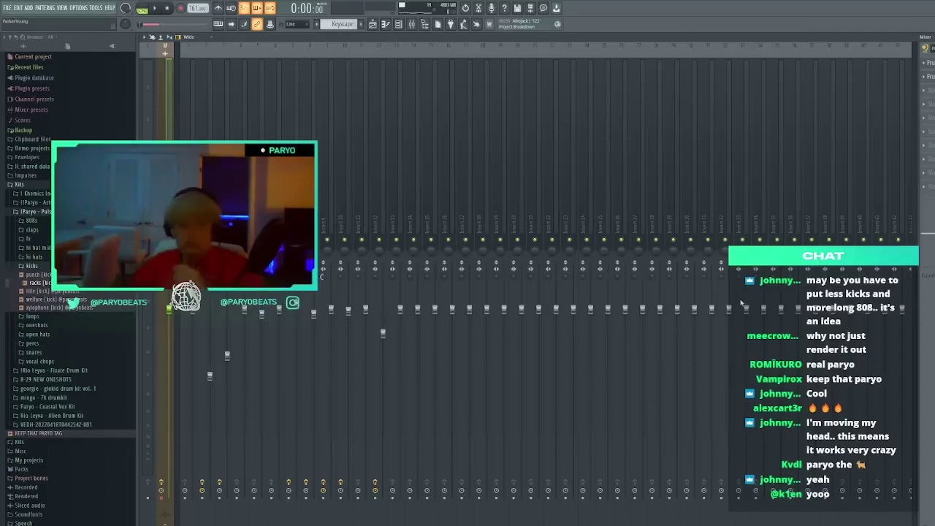
{"action": "key", "text": "F9"}
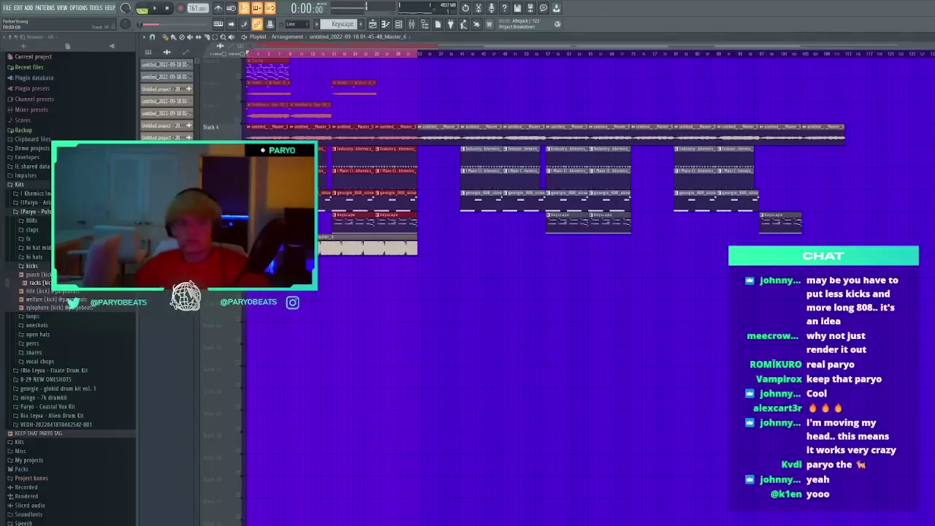
Clear the time selection, solo the rendered clip's track and play it with its channel settings open
{"action": "right_click", "coordinate": [238, 252]}
{"action": "left_click", "coordinate": [264, 56], "text": "ctrl"}
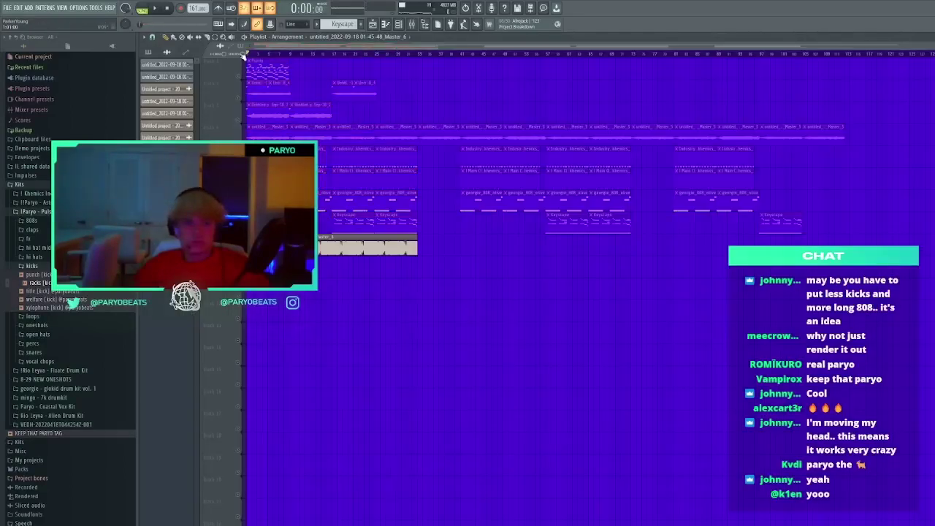
{"action": "double_click", "coordinate": [332, 248]}
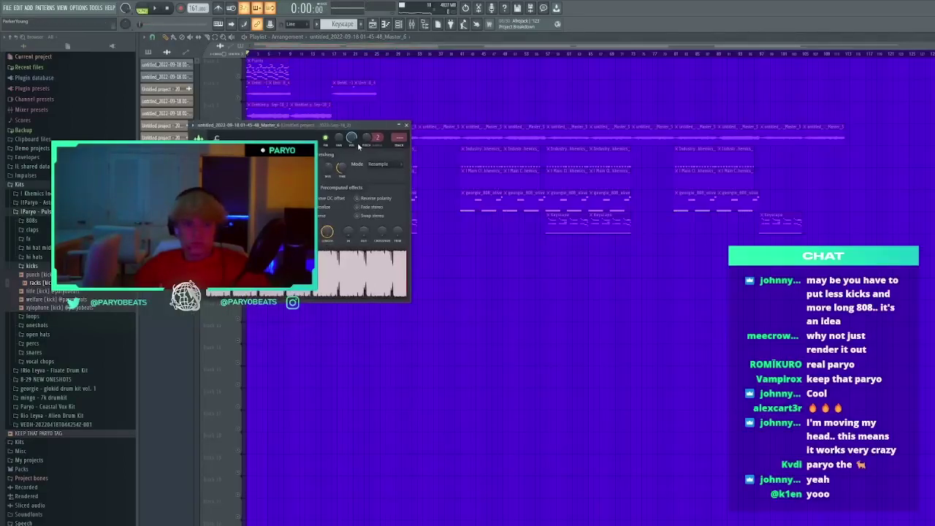
{"action": "key", "text": "space"}
{"action": "left_click_drag", "start_coordinate": [350, 125], "coordinate": [613, 128]}
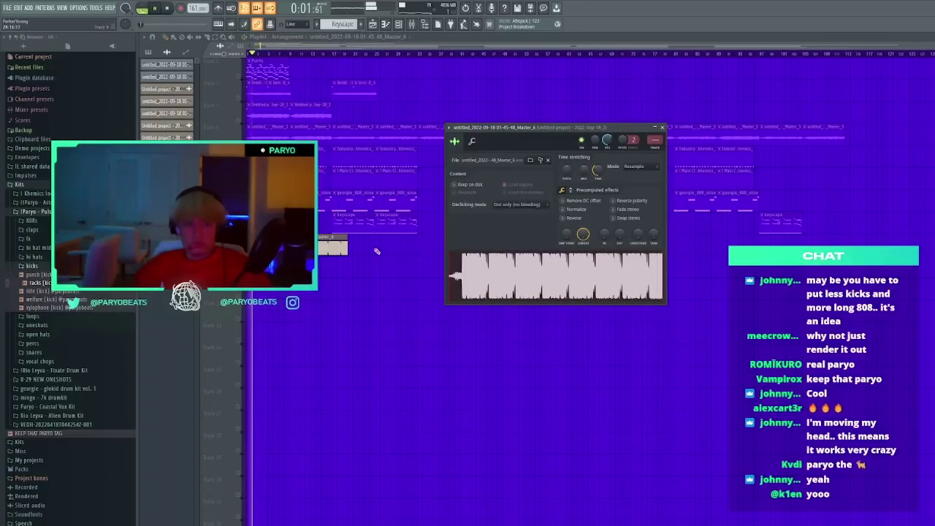
Time-stretch the rendered audio clip to a length of 24 bars and set its channel volume to 73%
{"action": "left_click_drag", "start_coordinate": [346, 249], "coordinate": [355, 248]}
{"action": "double_click", "coordinate": [362, 248]}
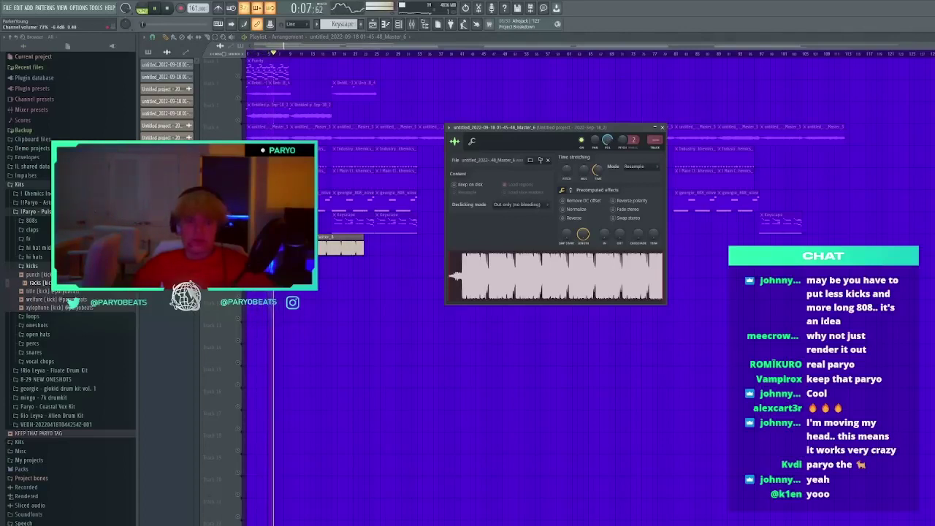
{"action": "left_click_drag", "start_coordinate": [364, 248], "coordinate": [373, 250]}
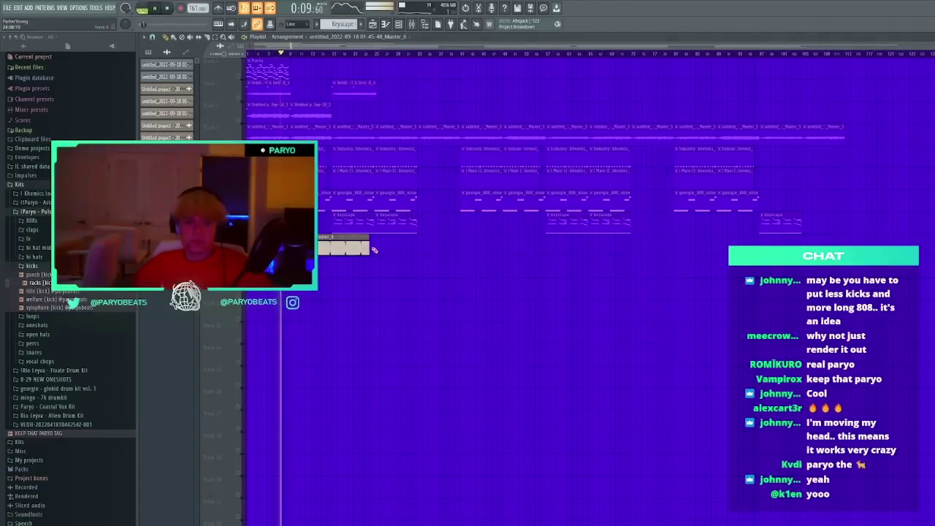
{"action": "left_click", "coordinate": [375, 250]}
{"action": "right_click", "coordinate": [380, 252]}
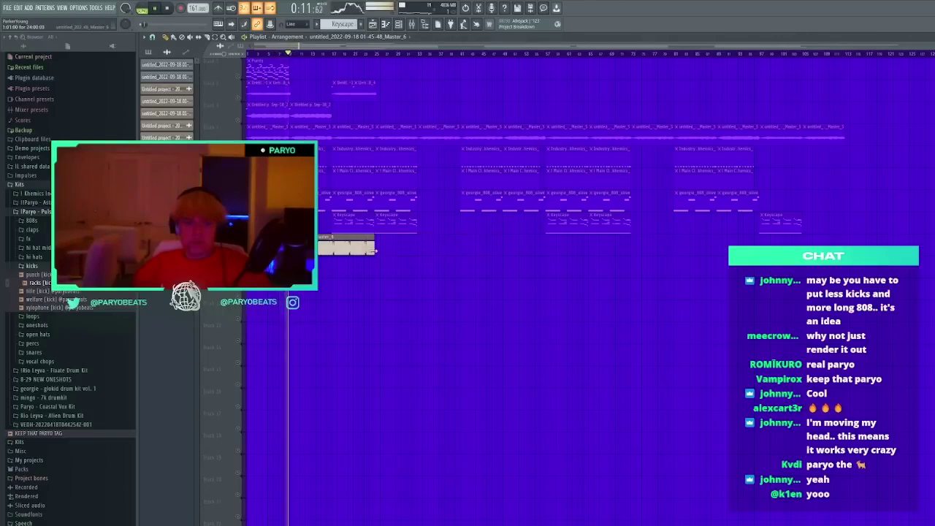
{"action": "left_click", "coordinate": [379, 251]}
{"action": "right_click", "coordinate": [381, 253]}
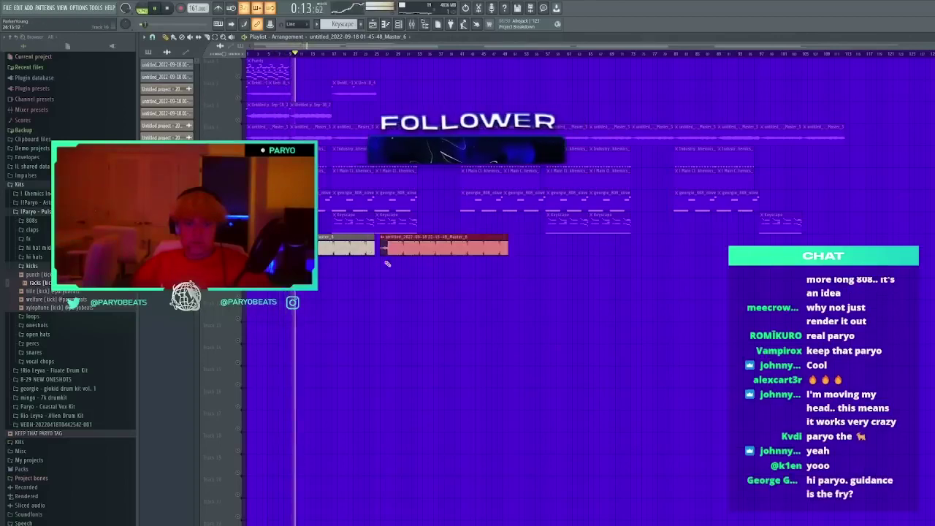
Stretch the rendered audio clip to about 25 bars and set its channel volume to 84%
{"action": "scroll", "coordinate": [355, 46], "scroll_direction": "up", "scroll_amount": 2}
{"action": "scroll", "coordinate": [356, 46], "scroll_direction": "up", "scroll_amount": 2}
{"action": "left_click_drag", "start_coordinate": [539, 249], "coordinate": [551, 250]}
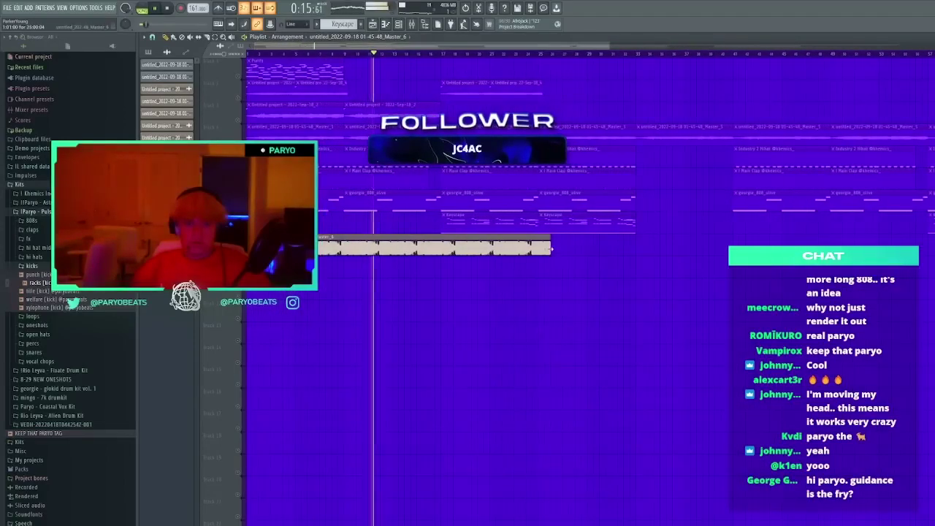
{"action": "left_click", "coordinate": [566, 265]}
{"action": "right_click", "coordinate": [568, 265]}
{"action": "double_click", "coordinate": [539, 250]}
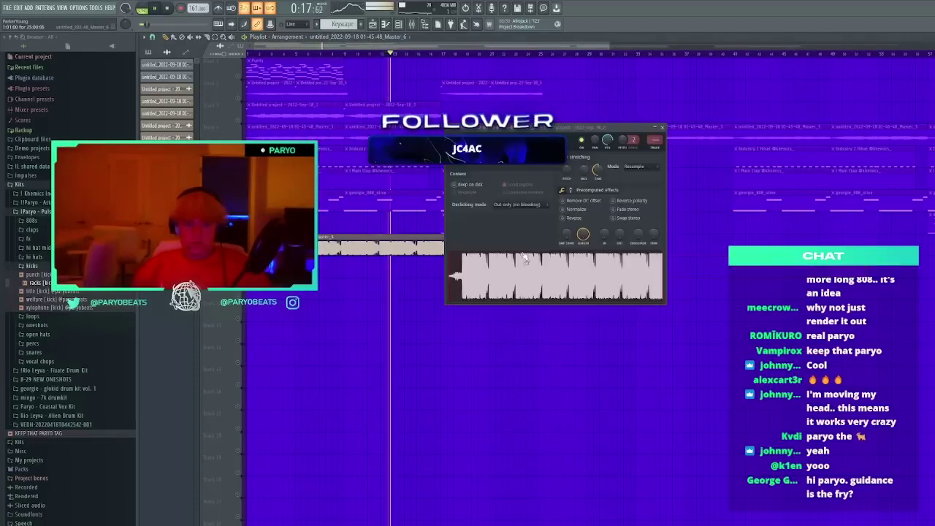
{"action": "left_click_drag", "start_coordinate": [607, 141], "coordinate": [608, 137]}
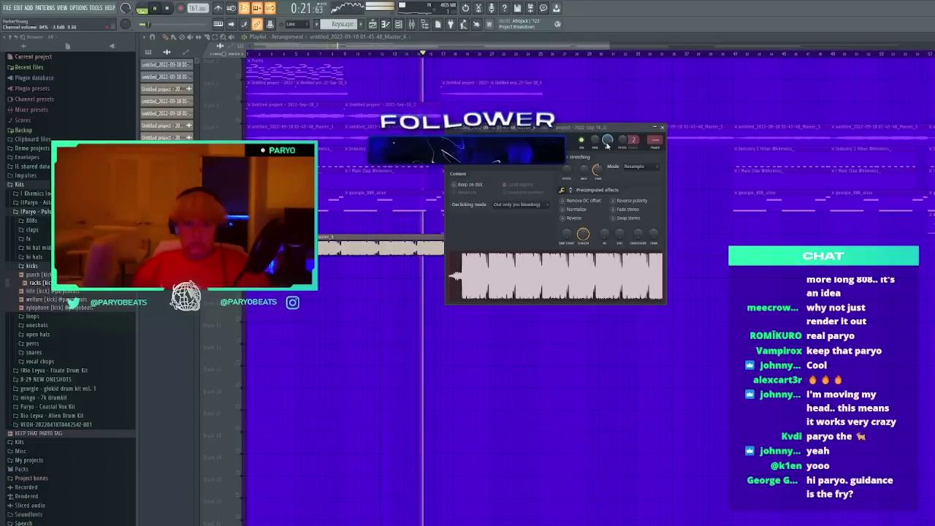
{"action": "left_click", "coordinate": [711, 264]}
{"action": "right_click", "coordinate": [711, 264]}
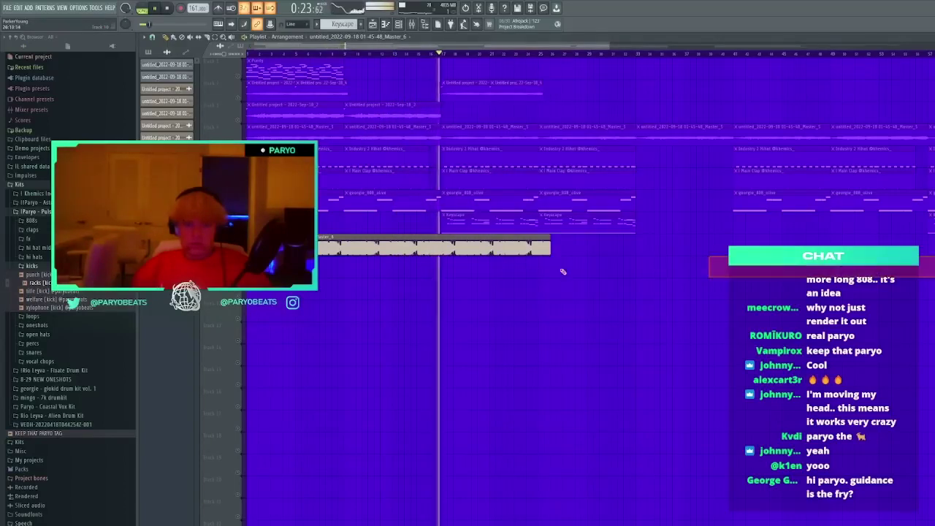
Delete the rendered audio clip from the arrangement and stop playback
{"action": "left_click", "coordinate": [542, 250], "text": "ctrl"}
{"action": "left_click", "coordinate": [559, 295]}
{"action": "left_click_drag", "start_coordinate": [685, 321], "coordinate": [477, 234]}
{"action": "key", "text": "Delete"}
{"action": "key", "text": "space"}
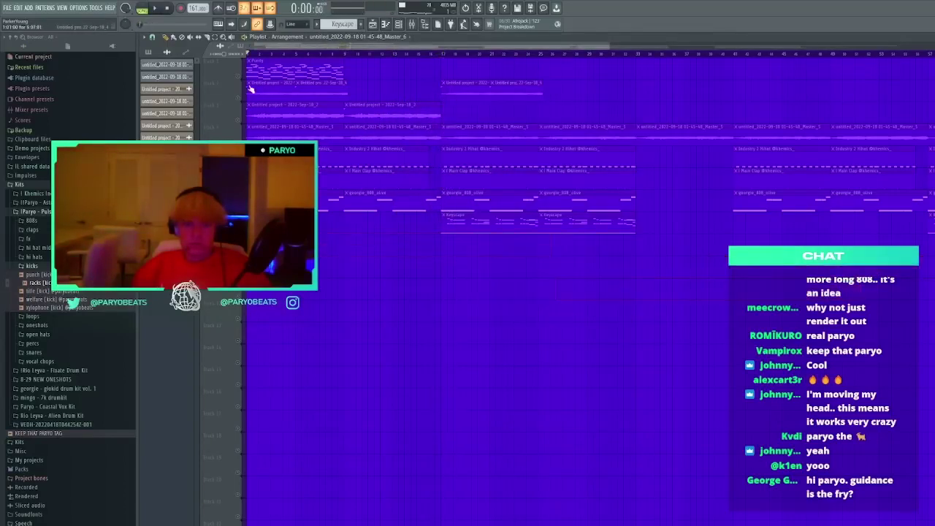
Unmute tracks 3 to 8, holding the audio clips, drums, 808 and Keyscape, and play the arrangement
{"action": "left_click", "coordinate": [238, 106]}
{"action": "left_click", "coordinate": [238, 127]}
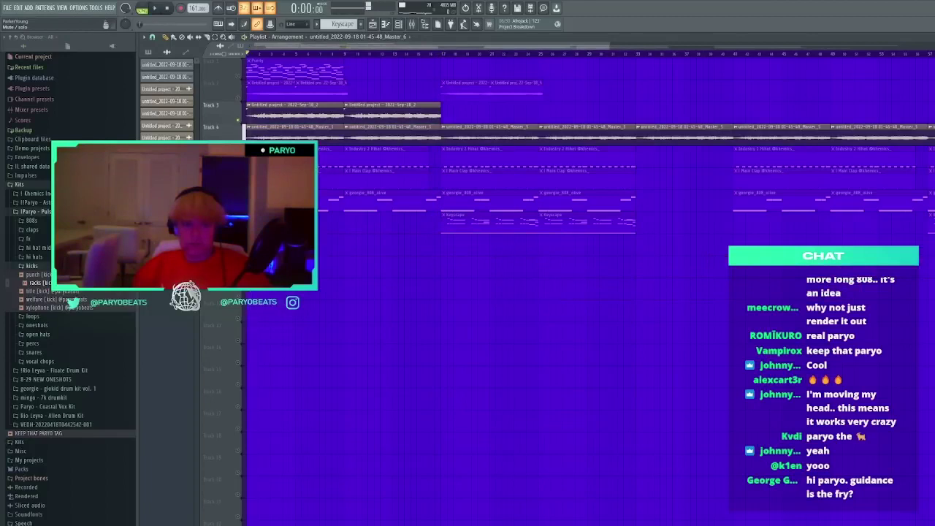
{"action": "left_click", "coordinate": [238, 149]}
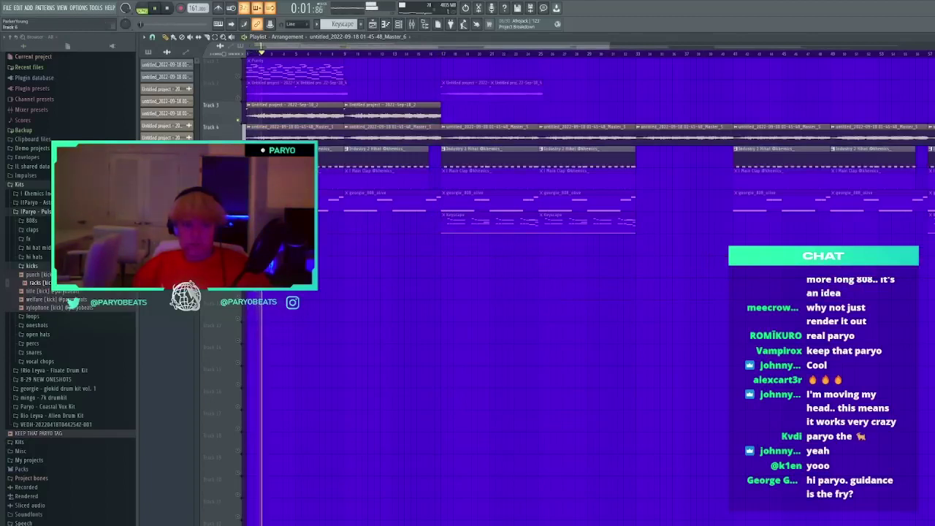
{"action": "left_click", "coordinate": [239, 171]}
{"action": "left_click", "coordinate": [239, 193]}
{"action": "left_click", "coordinate": [239, 214]}
Listen to the arrangement from bar 17, replay that section, and restart playback from bar 1
{"action": "left_click_drag", "start_coordinate": [672, 258], "coordinate": [372, 280]}
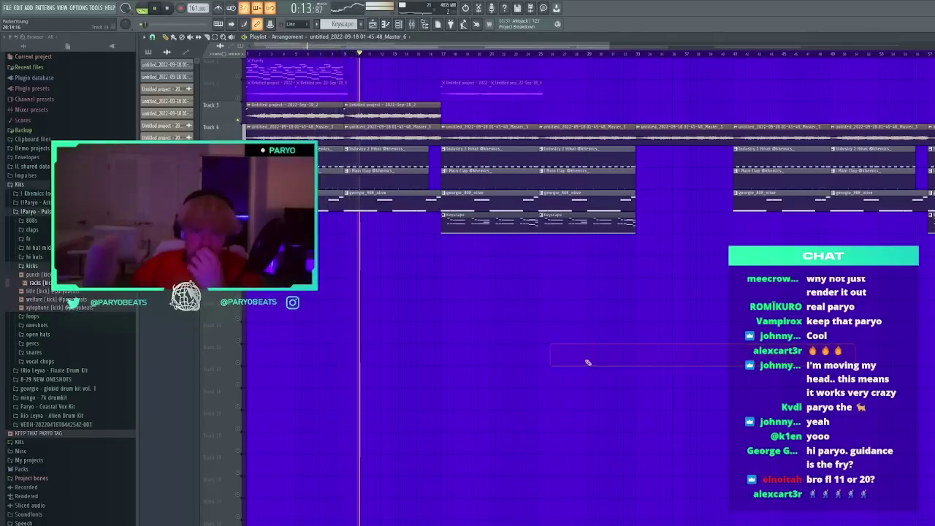
{"action": "left_click", "coordinate": [444, 54]}
{"action": "scroll", "coordinate": [463, 241], "scroll_direction": "down", "scroll_amount": 2}
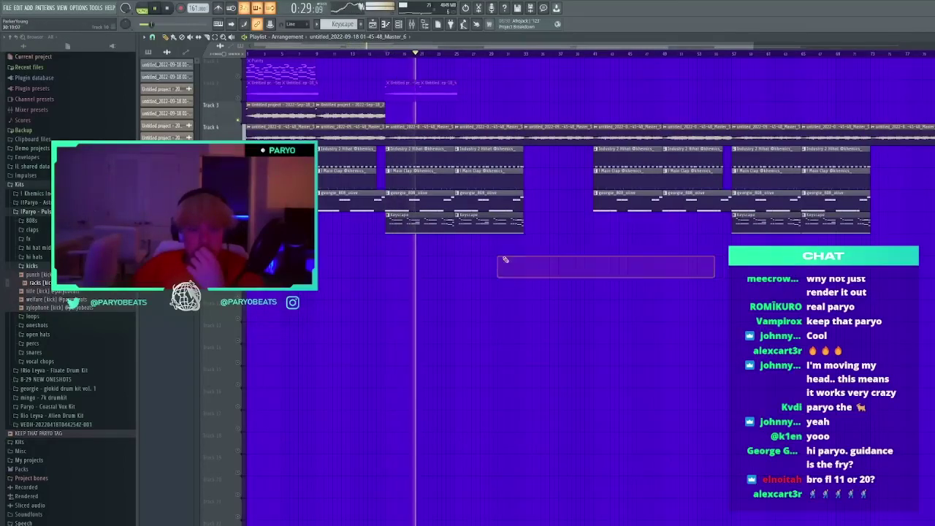
{"action": "left_click", "coordinate": [389, 54]}
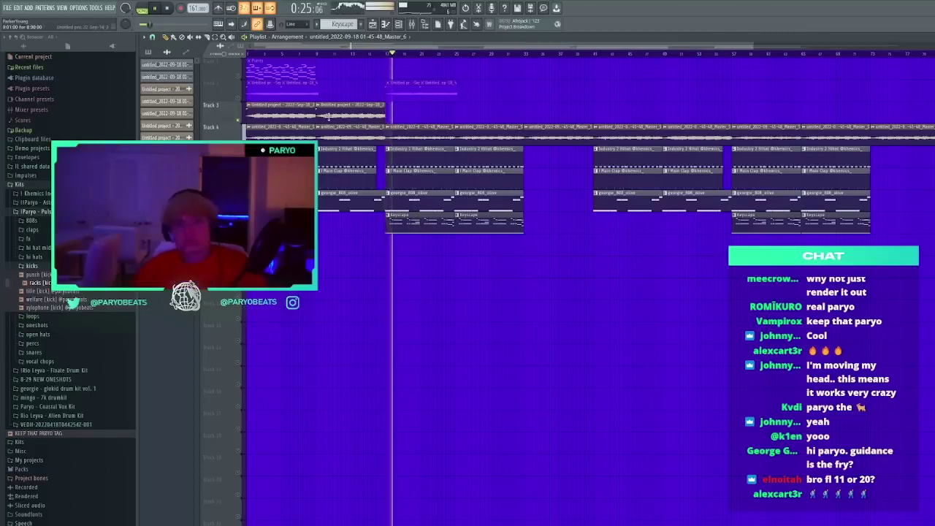
{"action": "key", "text": "space"}
{"action": "right_click", "coordinate": [451, 307]}
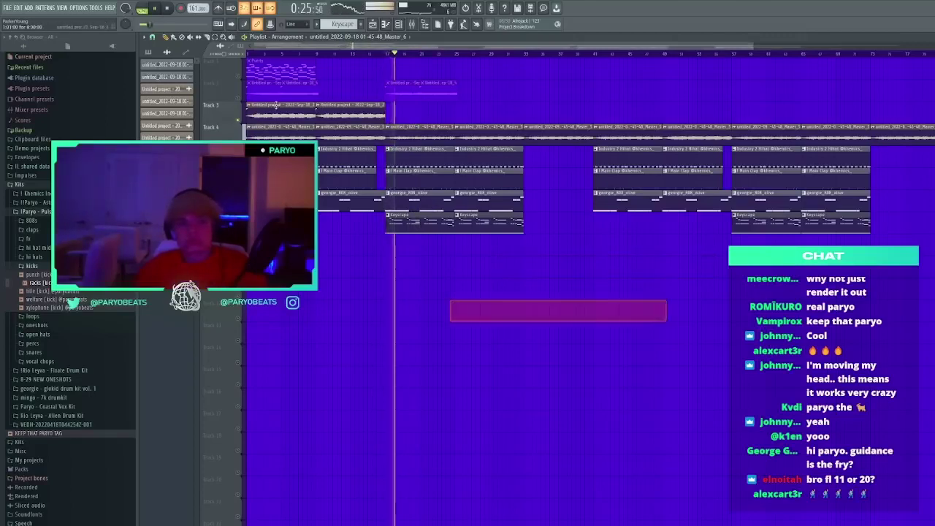
{"action": "left_click", "coordinate": [249, 54]}
{"action": "scroll", "coordinate": [387, 272], "scroll_direction": "up", "scroll_amount": 3}
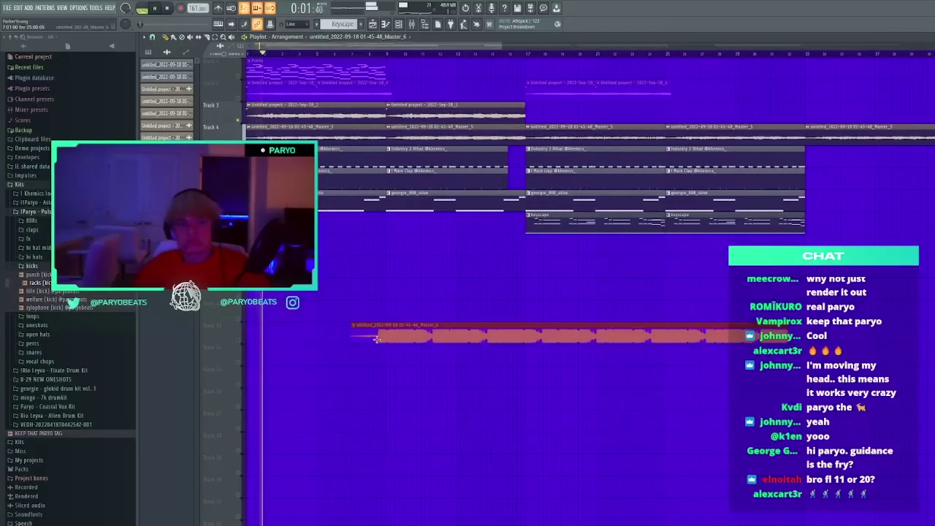